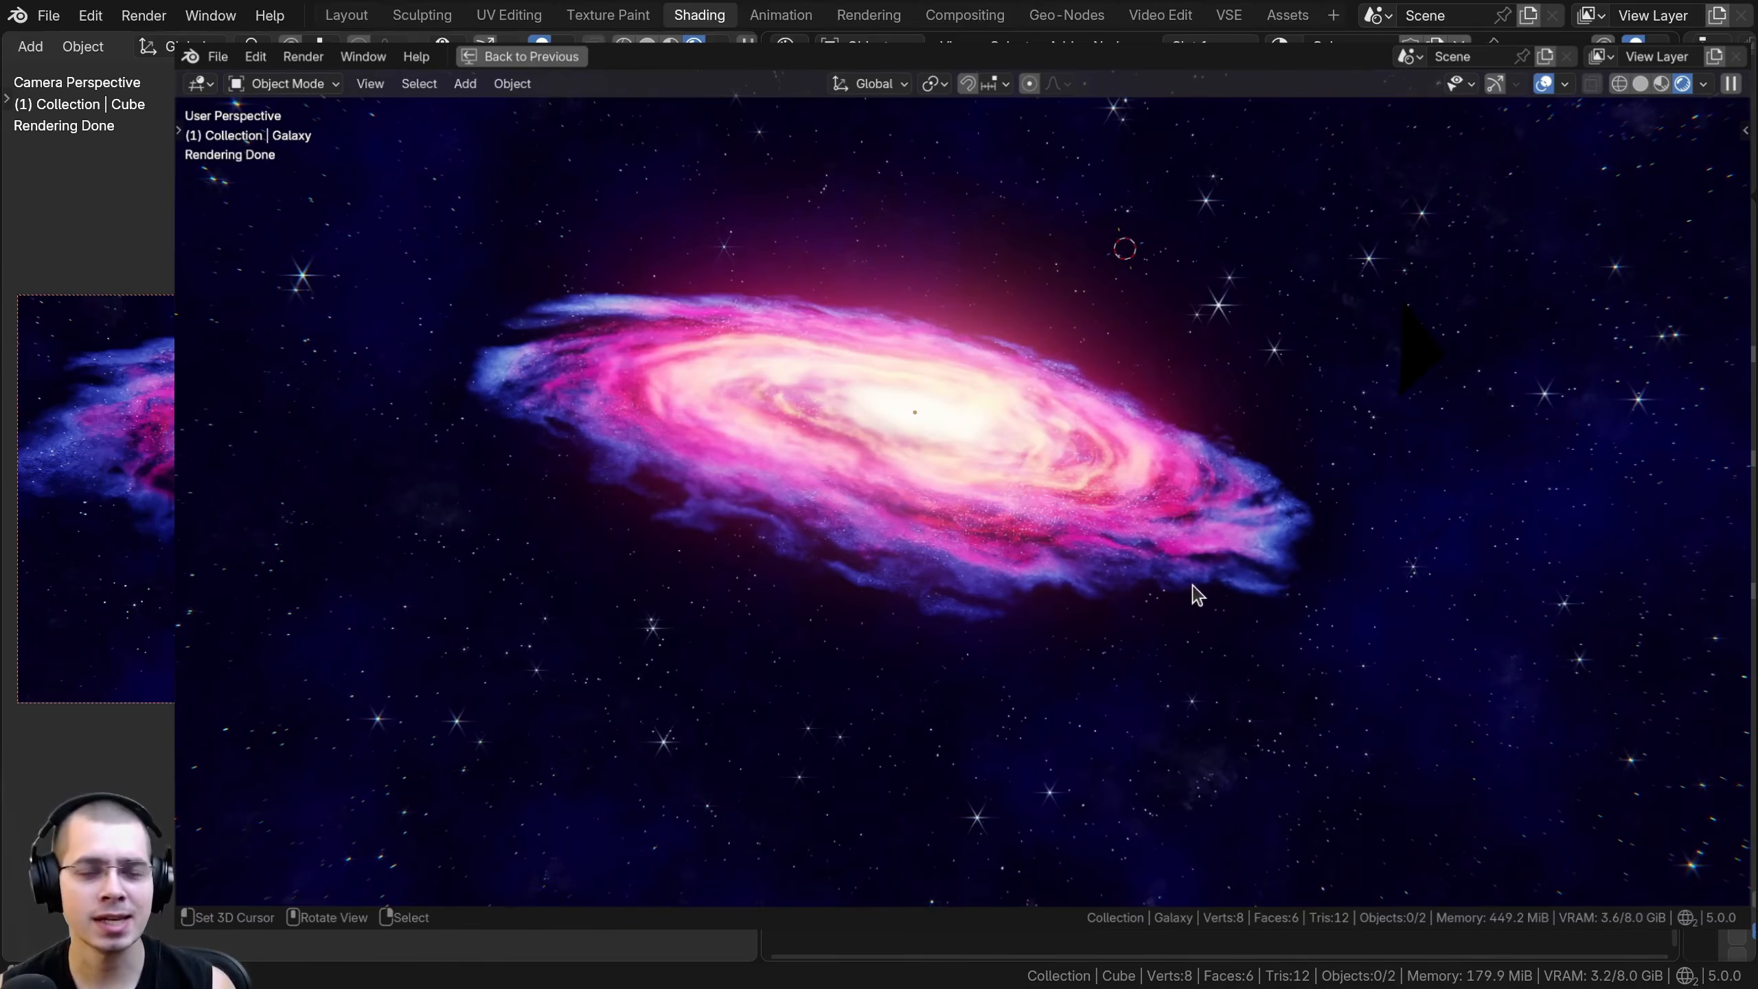
- Switch the render engine to EEVEE and inspect the galaxy from several angles in the maximized viewport
middle_drag(1198, 595, 1352, 476)
scroll(1354, 471, up, 3)
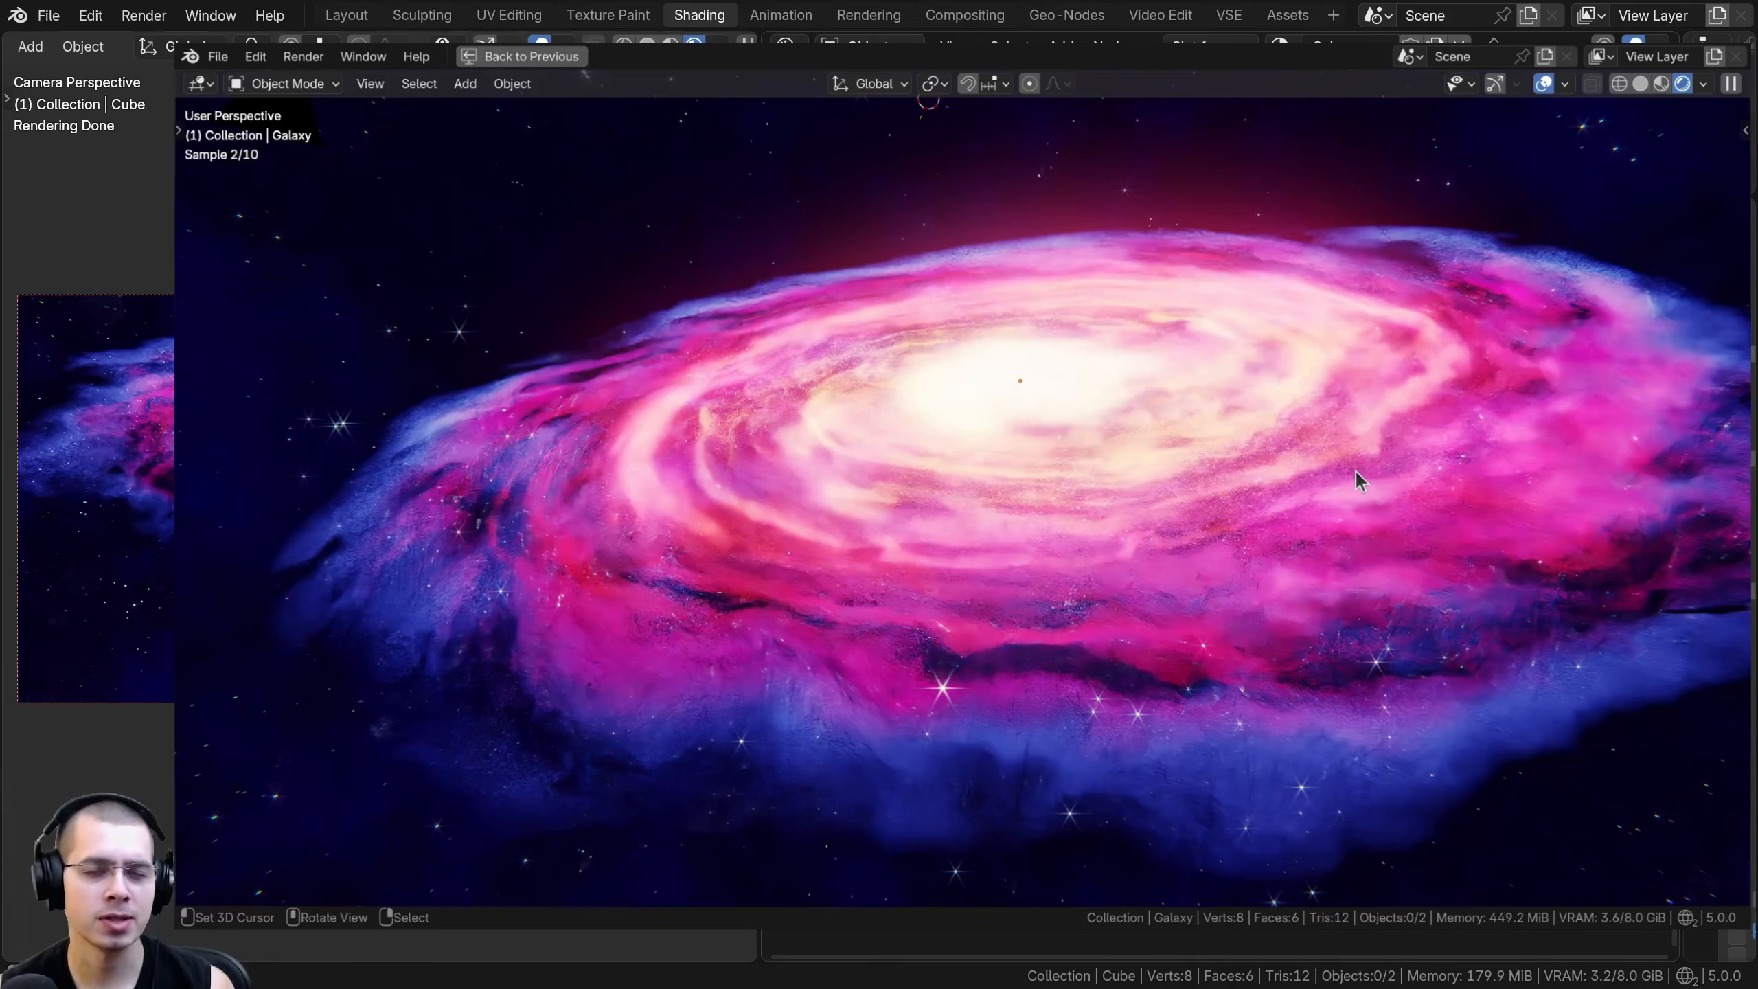
key(ctrl+space)
drag(1717, 450, 1261, 395)
click(1511, 309)
click(1532, 332)
key(ctrl+space)
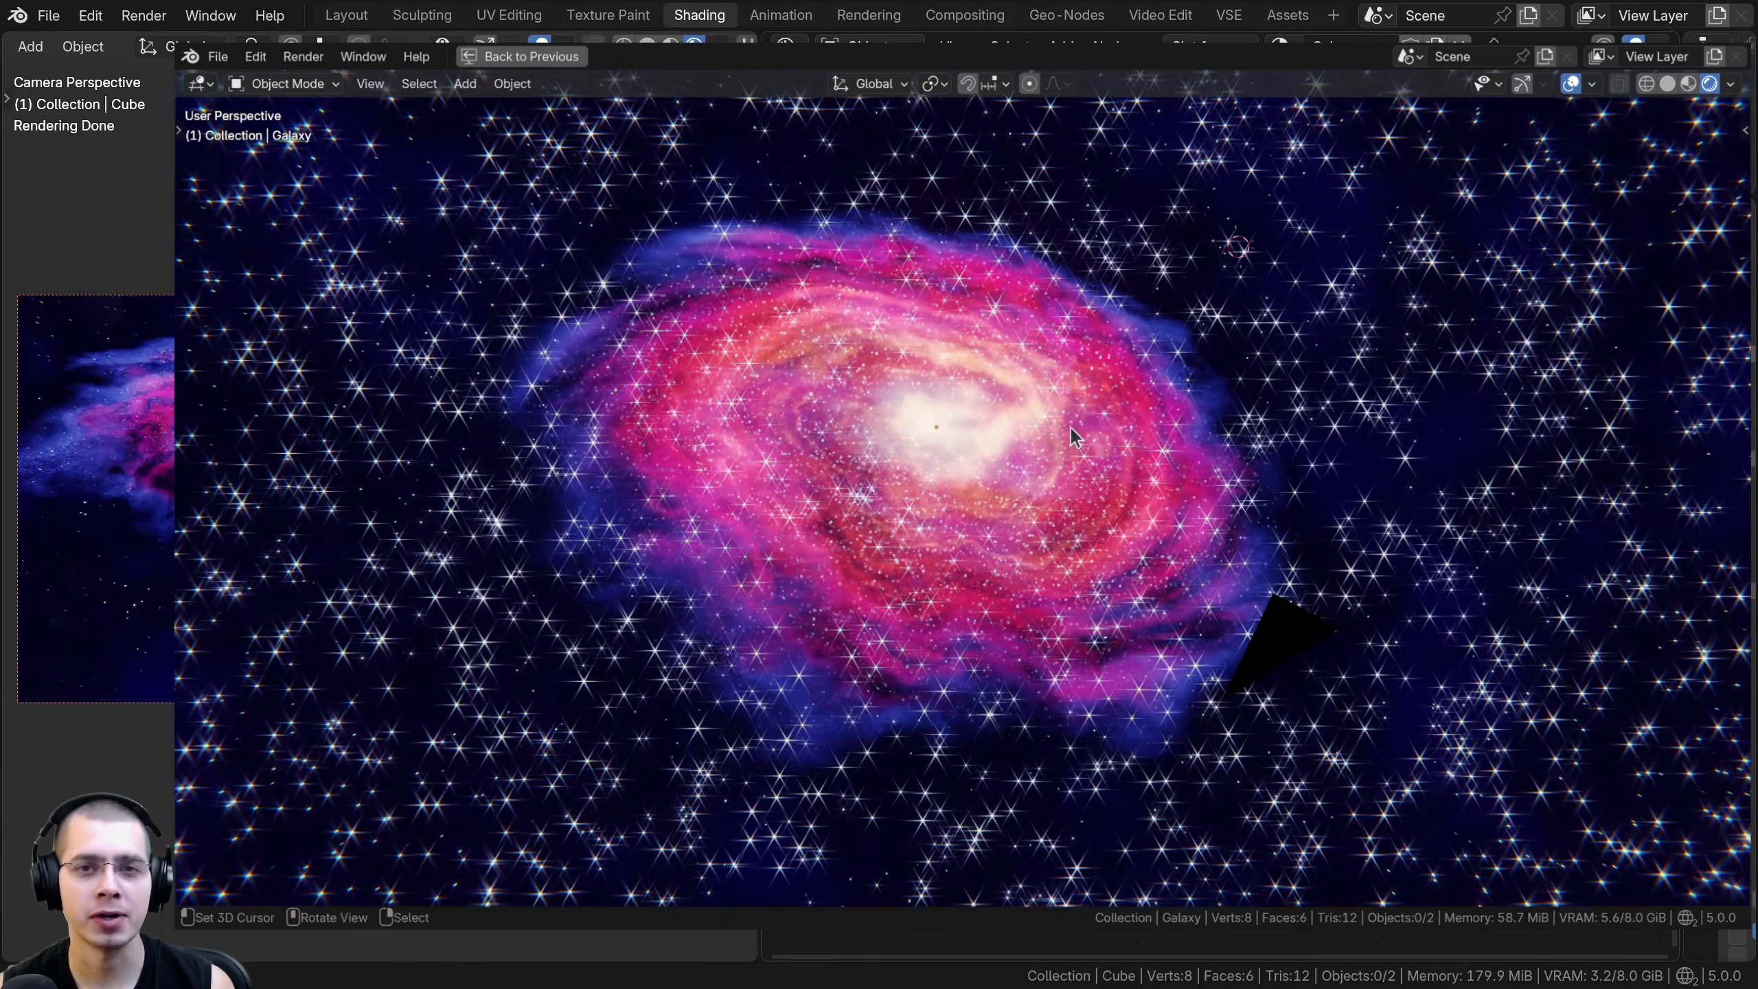
middle_drag(1075, 424, 926, 496)
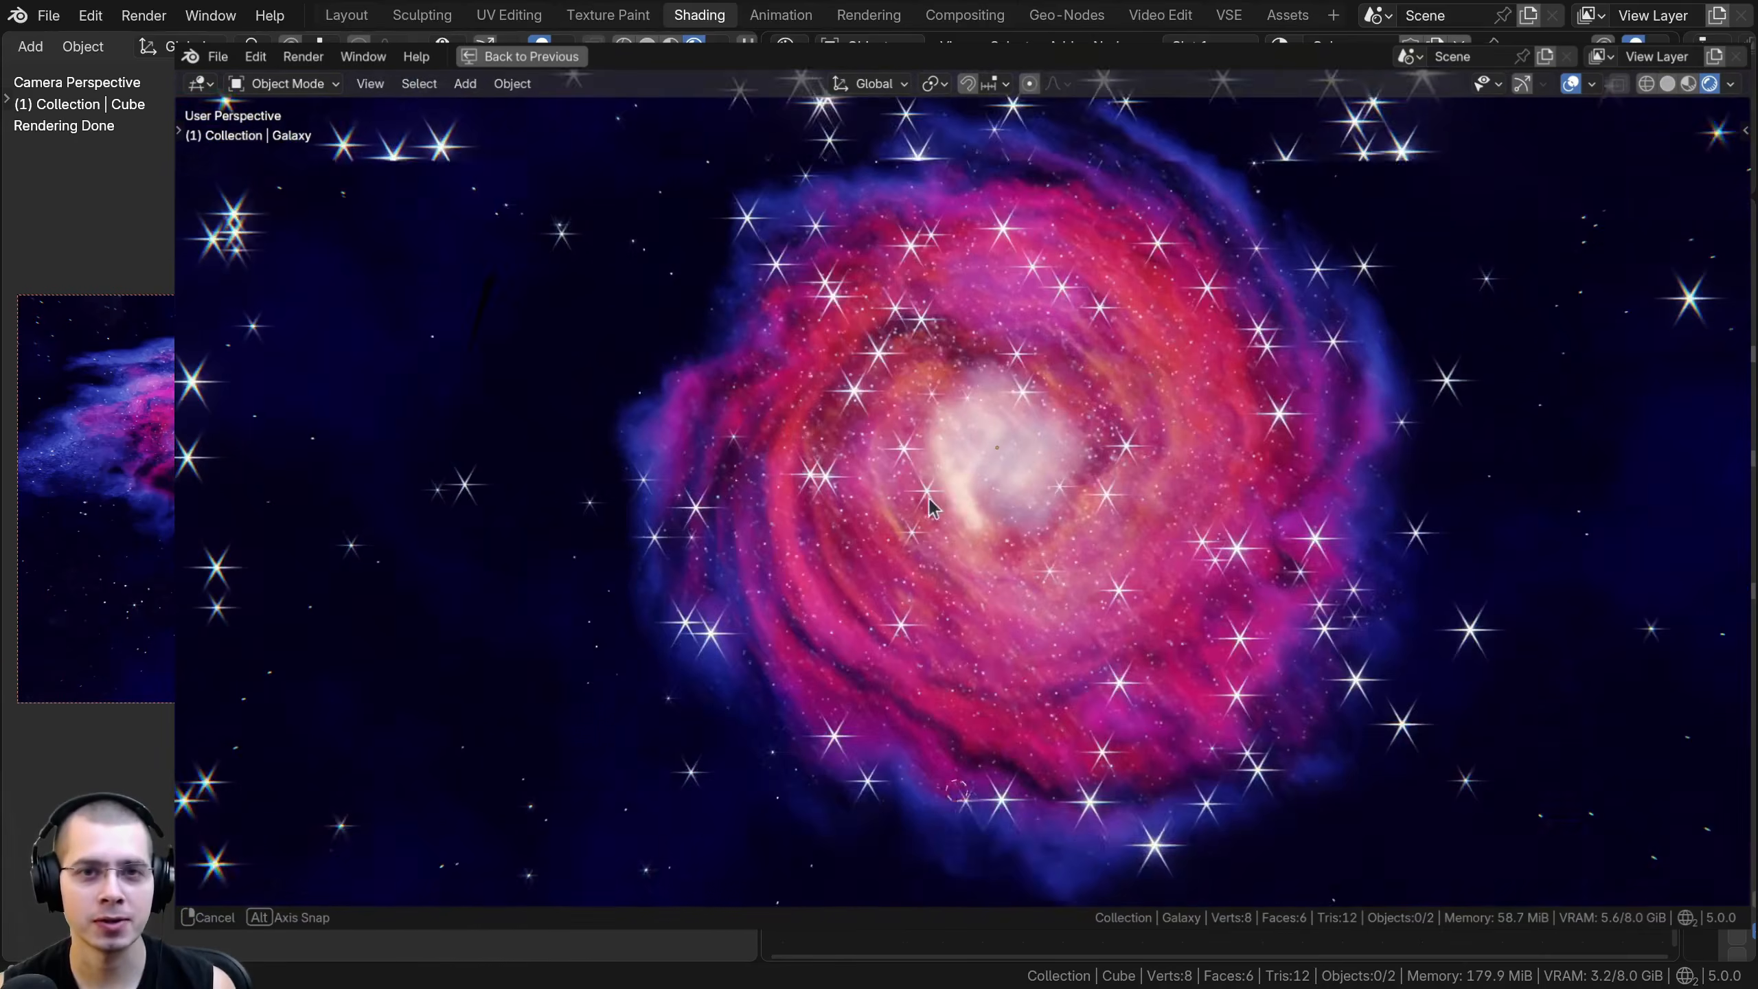
middle_drag(926, 496, 883, 380)
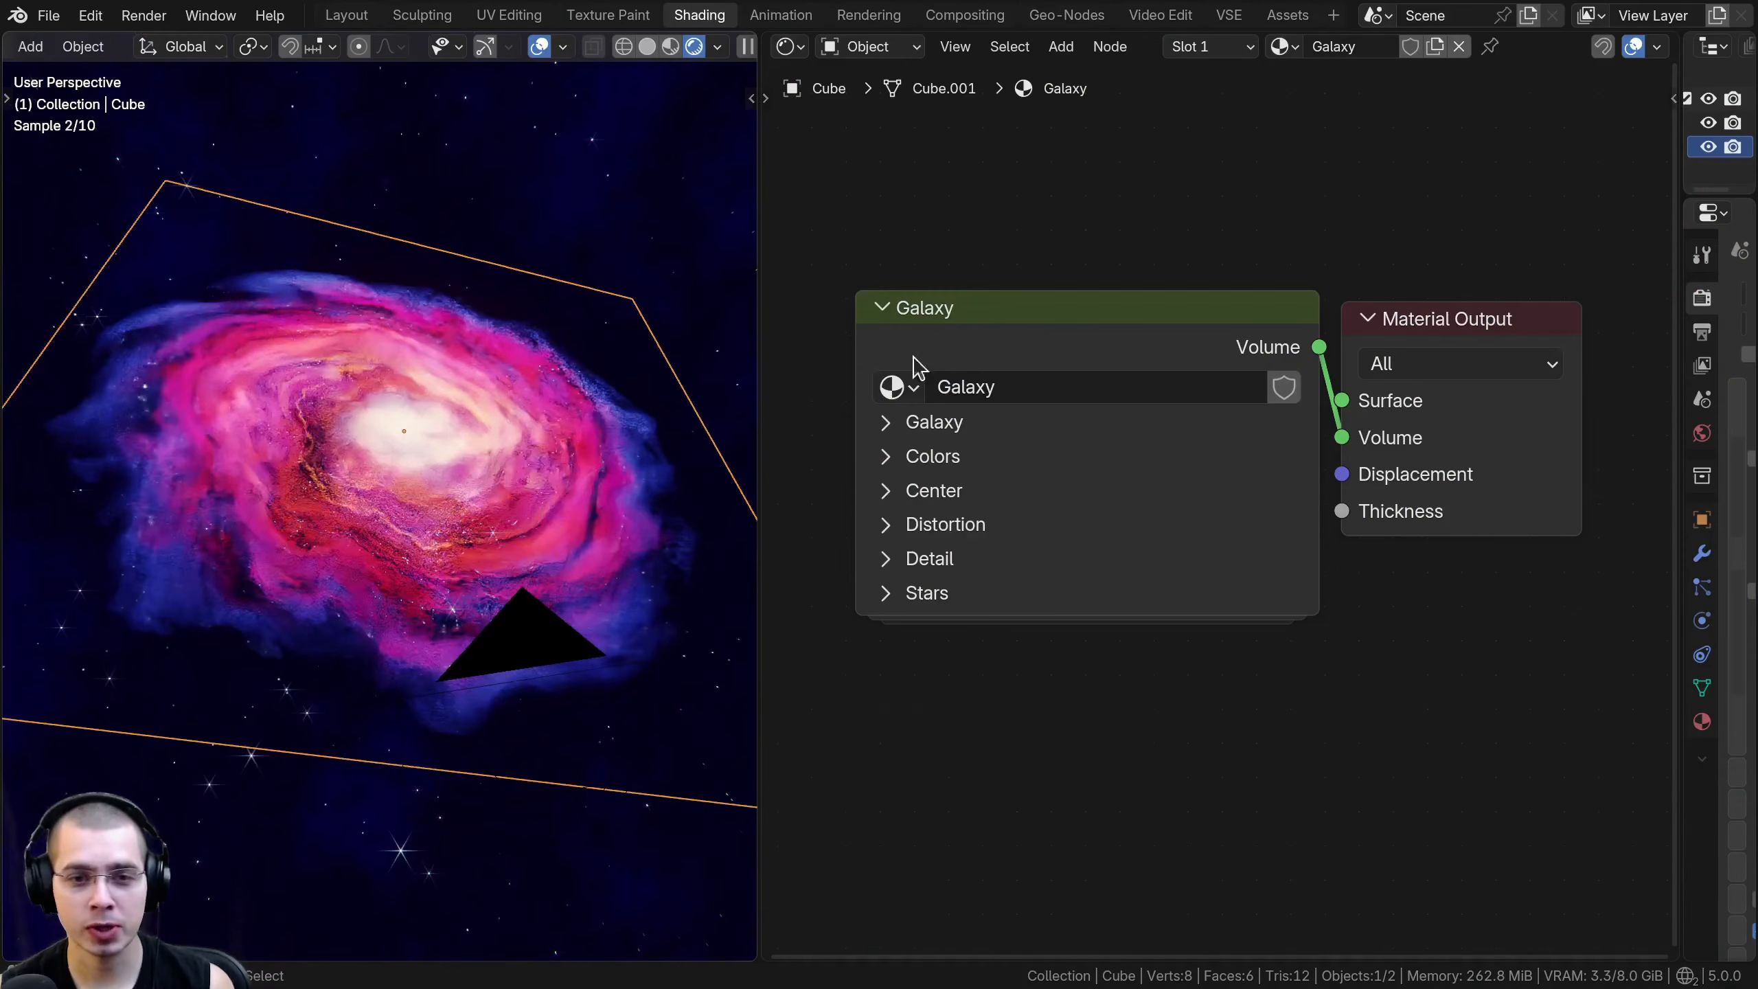
mouse_move(980, 287)
mouse_down()
mouse_move(972, 256)
mouse_move(997, 281)
mouse_up()
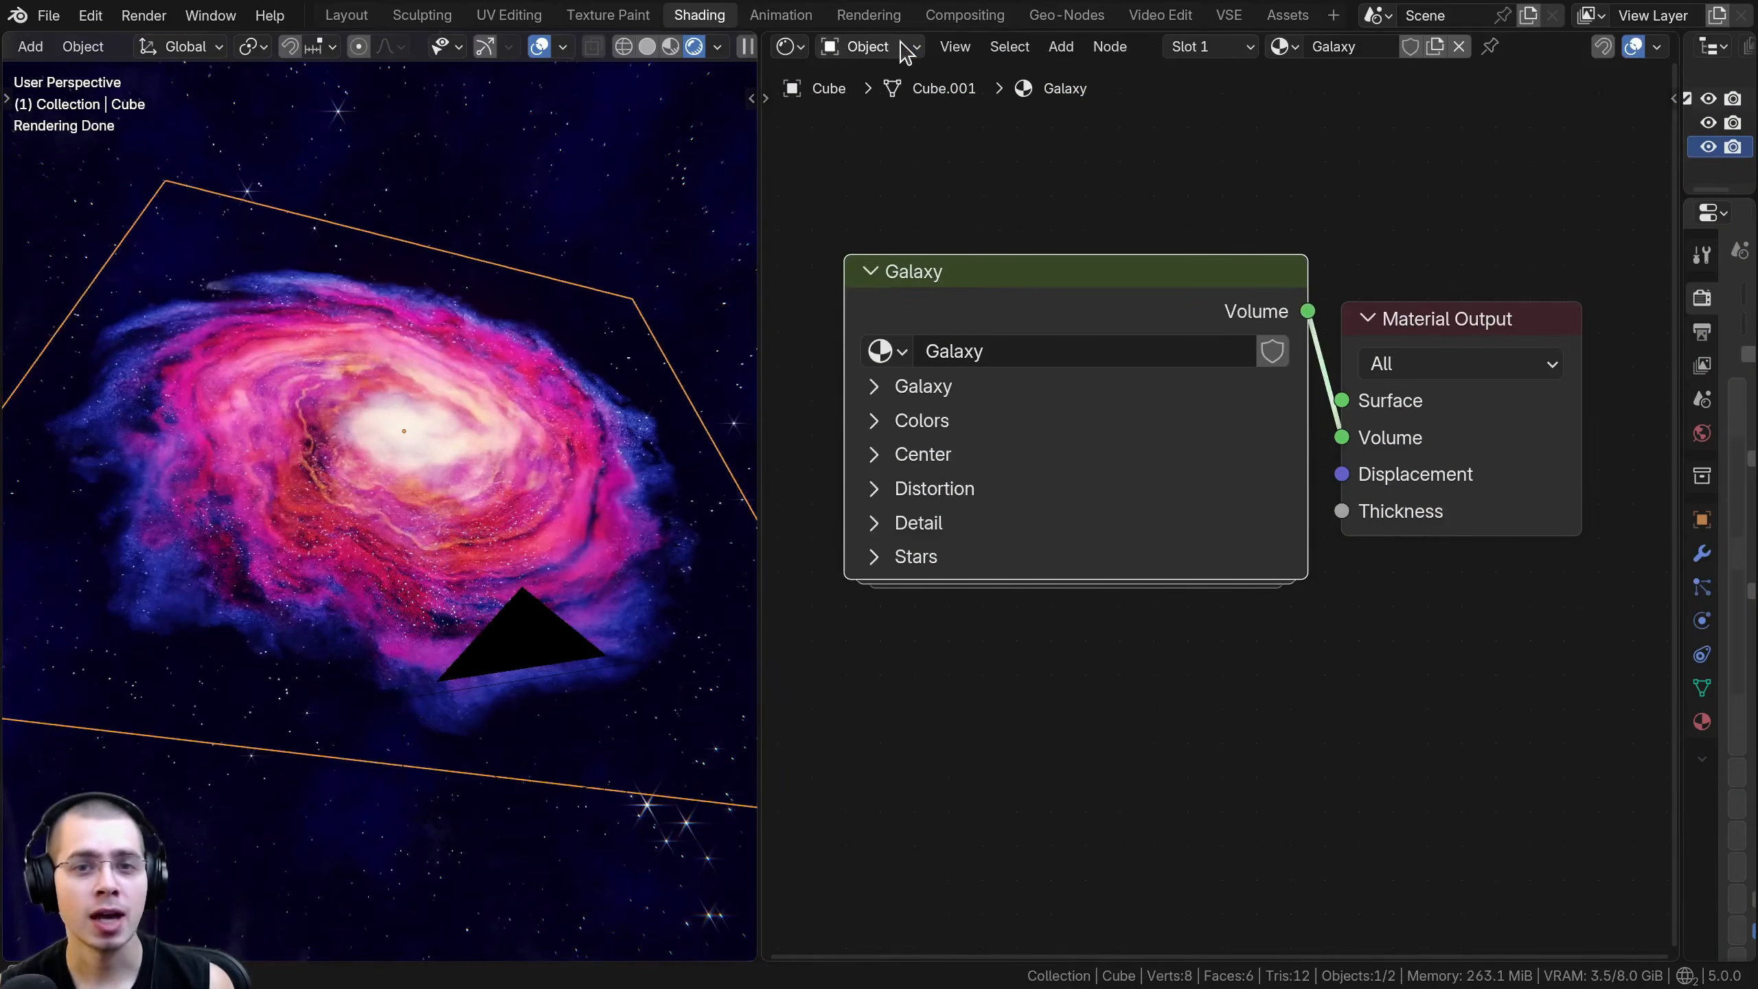
- Show the World shader's node setup and inspect the space background surrounding the galaxy cube
click(874, 133)
scroll(1220, 510, down, 16)
scroll(487, 586, down, 4)
middle_drag(477, 581, 401, 409)
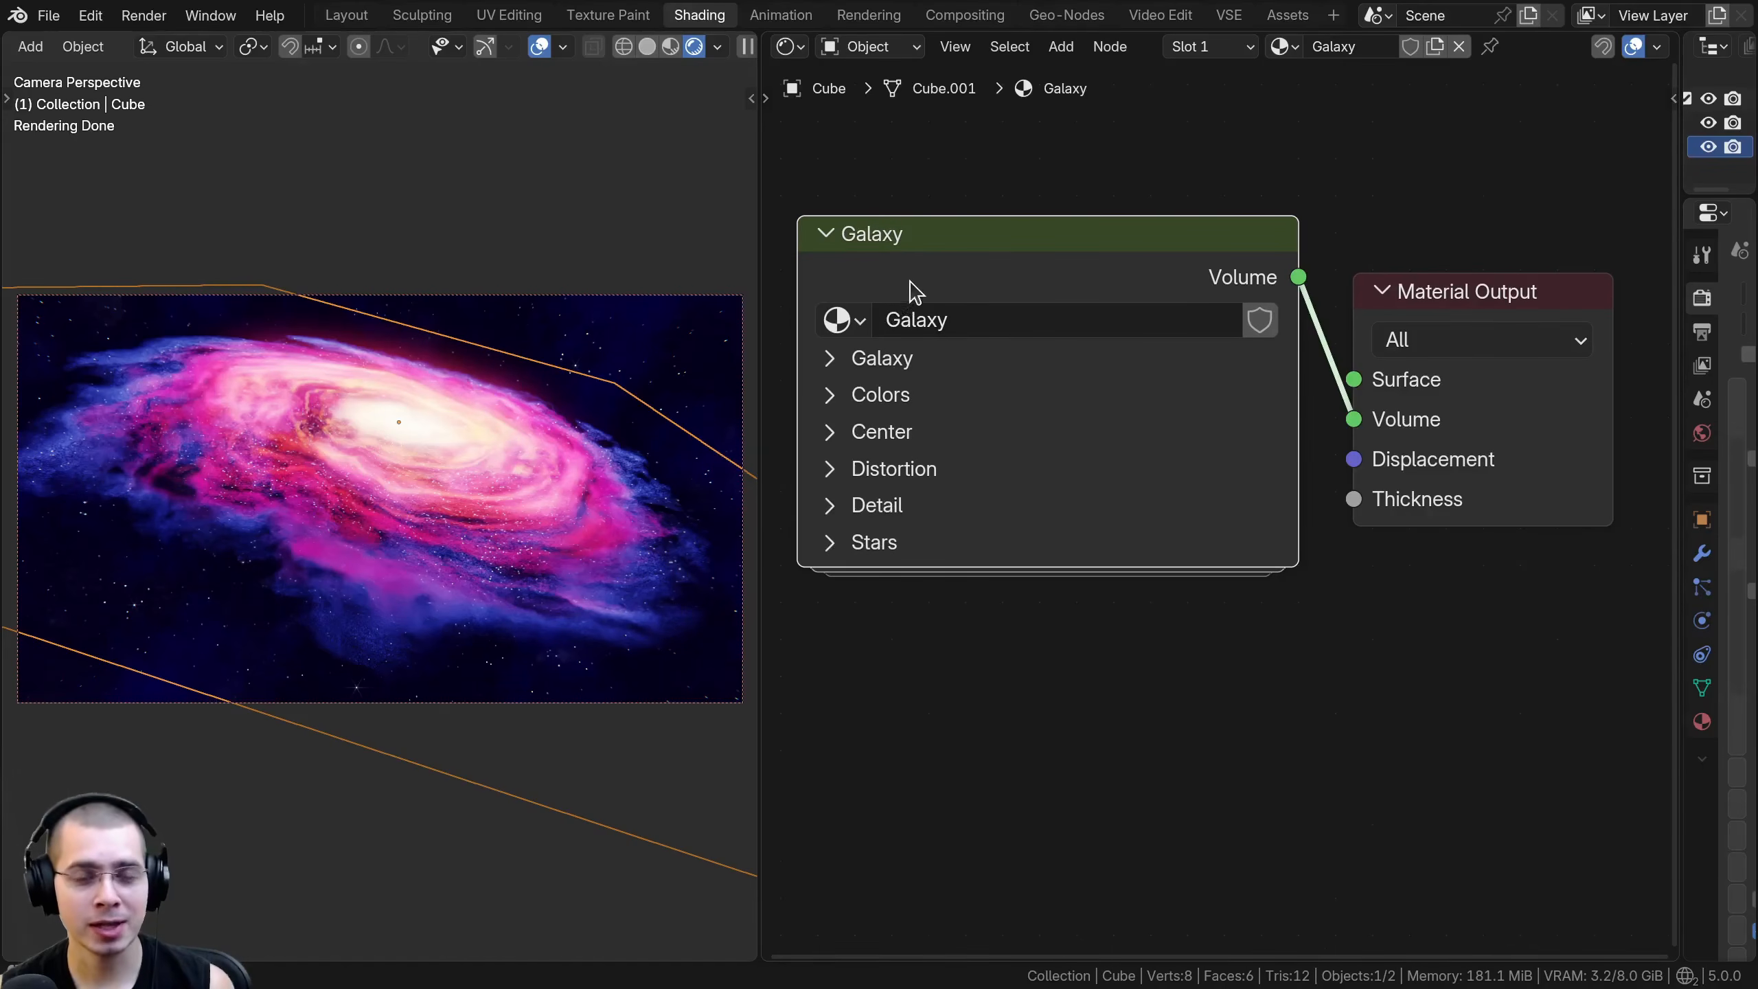
- Look through the parameters of the Galaxy group node in the object's material, including its colors
drag(938, 270, 940, 268)
drag(831, 539, 834, 357)
scroll(1204, 260, down, 7)
shift+middle_drag(1023, 822, 1016, 251)
scroll(1202, 194, up, 2)
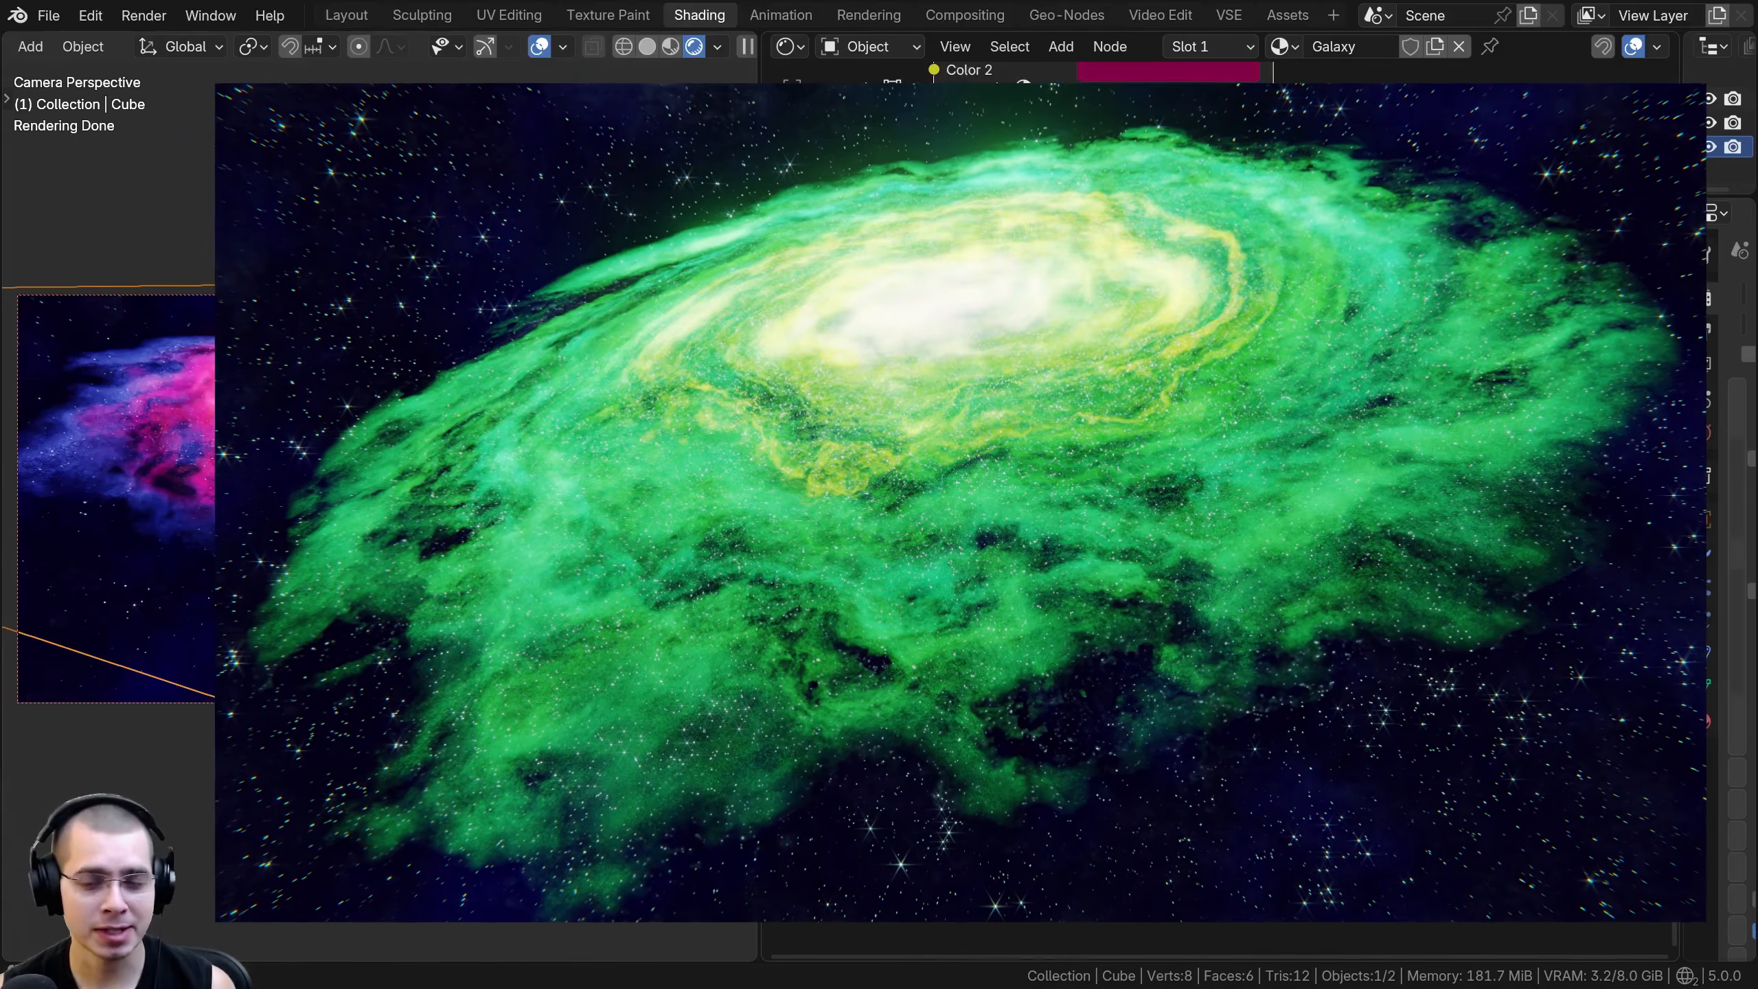
scroll(1212, 512, down, 2)
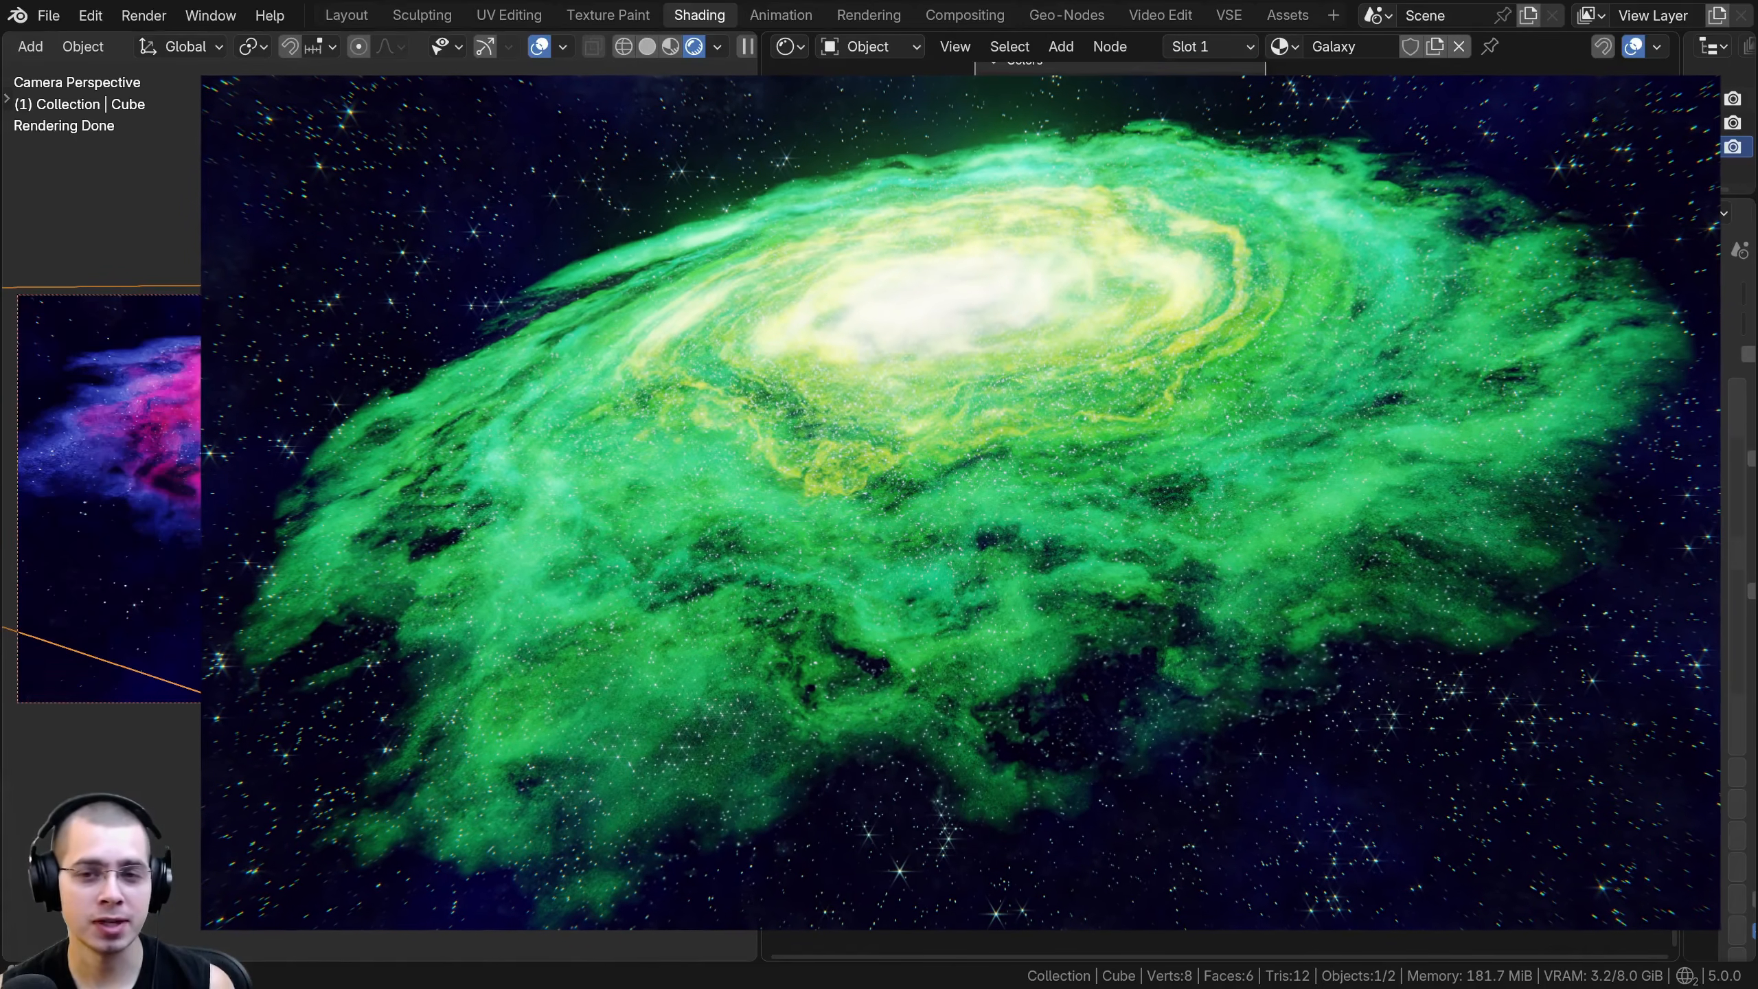
middle_drag(1212, 346, 1211, 624)
scroll(1211, 513, up, 1)
mouse_move(1108, 526)
mouse_down()
mouse_move(1148, 533)
mouse_move(1125, 529)
mouse_up()
middle_drag(1125, 623, 1104, 734)
- Enter the Galaxy node group, examine its whole node network from mapping to group output, and exit the group
key(ctrl+space)
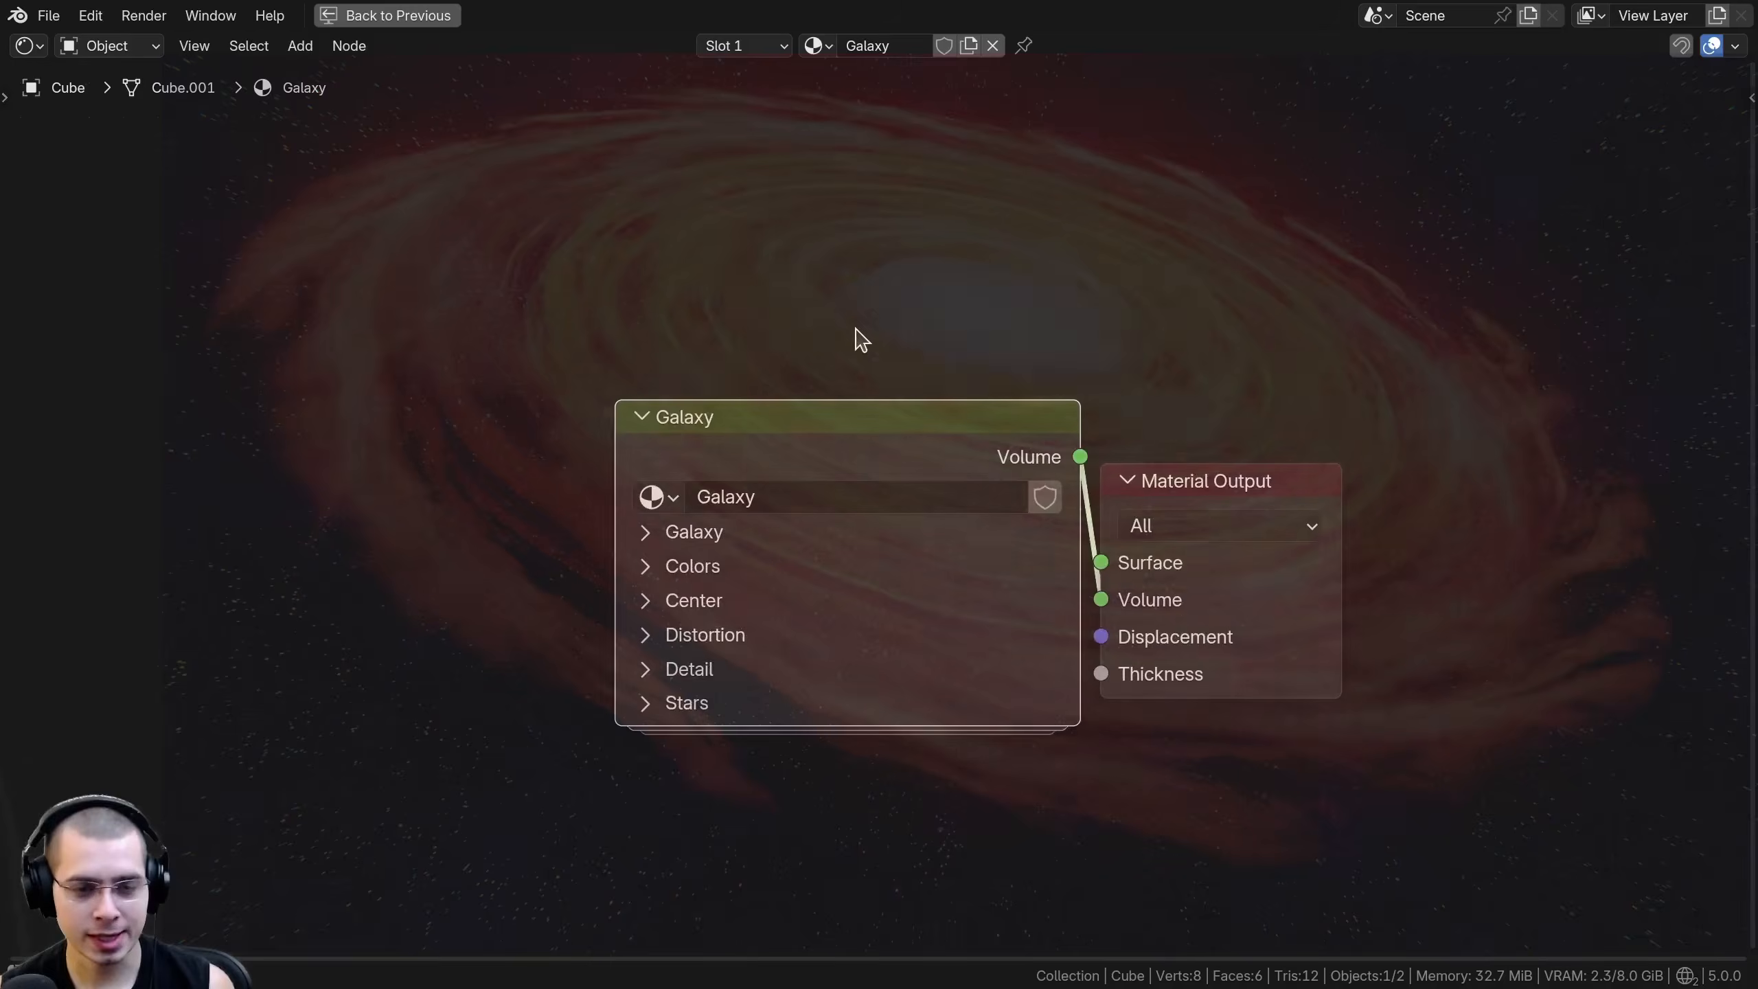
key(Tab)
scroll(864, 348, down, 10)
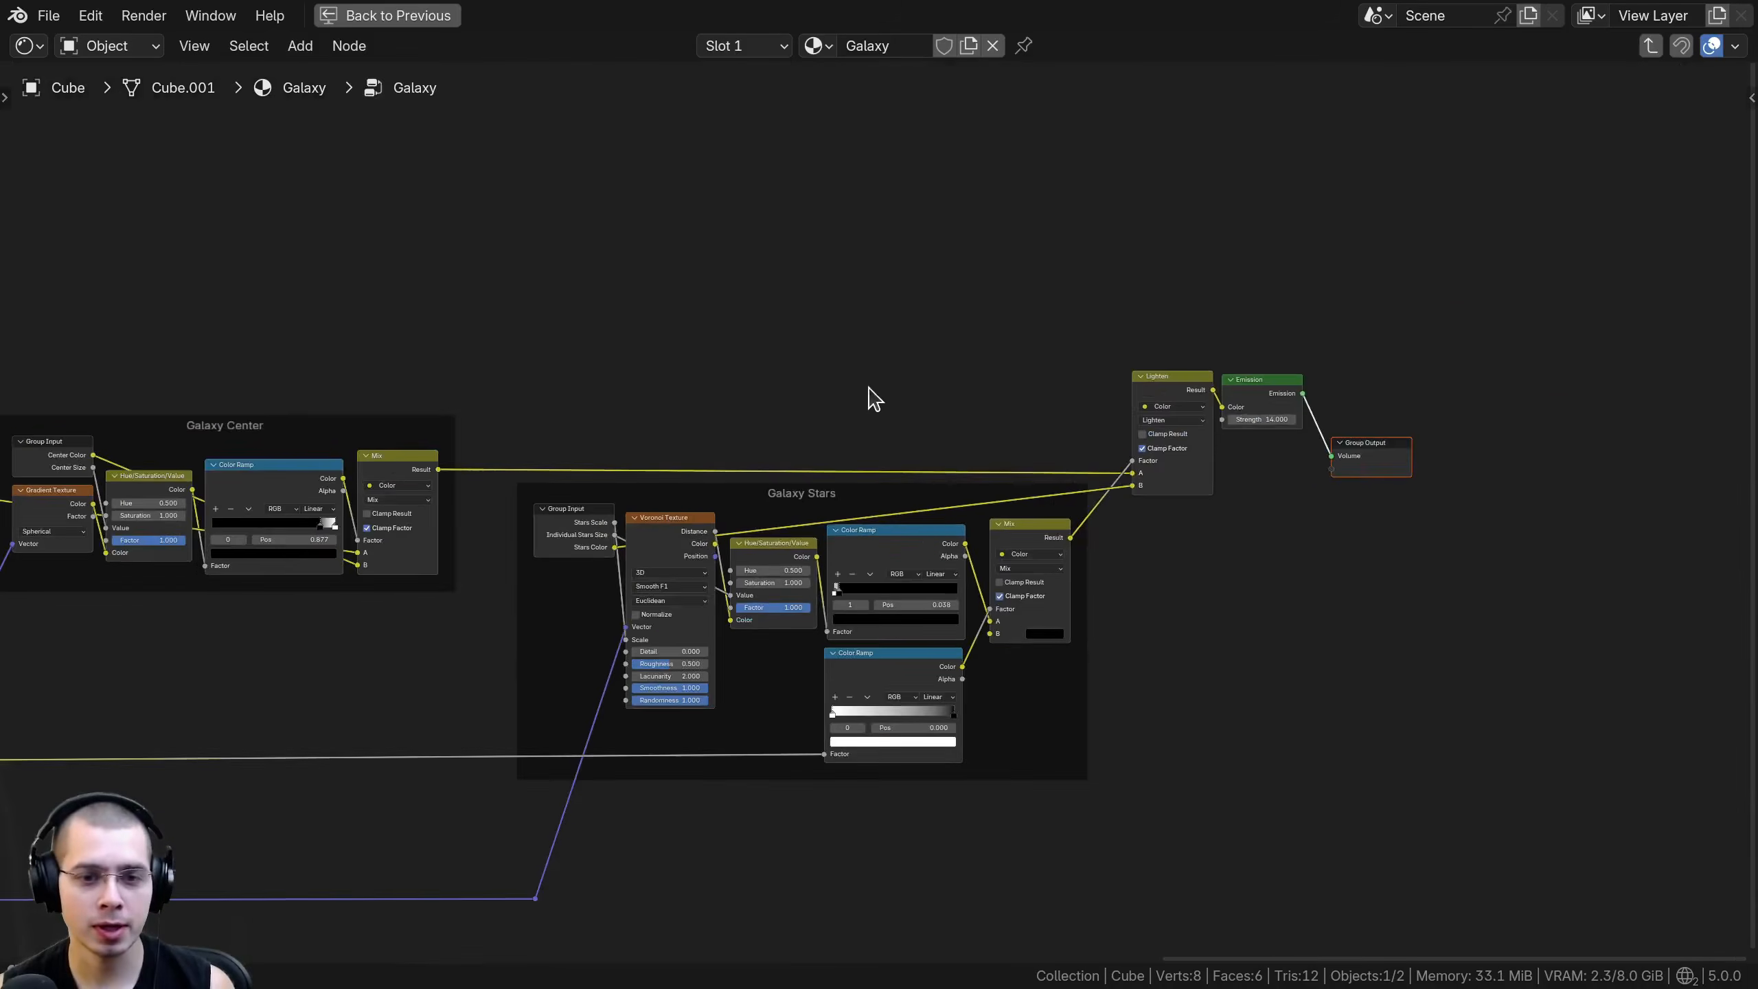
scroll(1110, 480, down, 3)
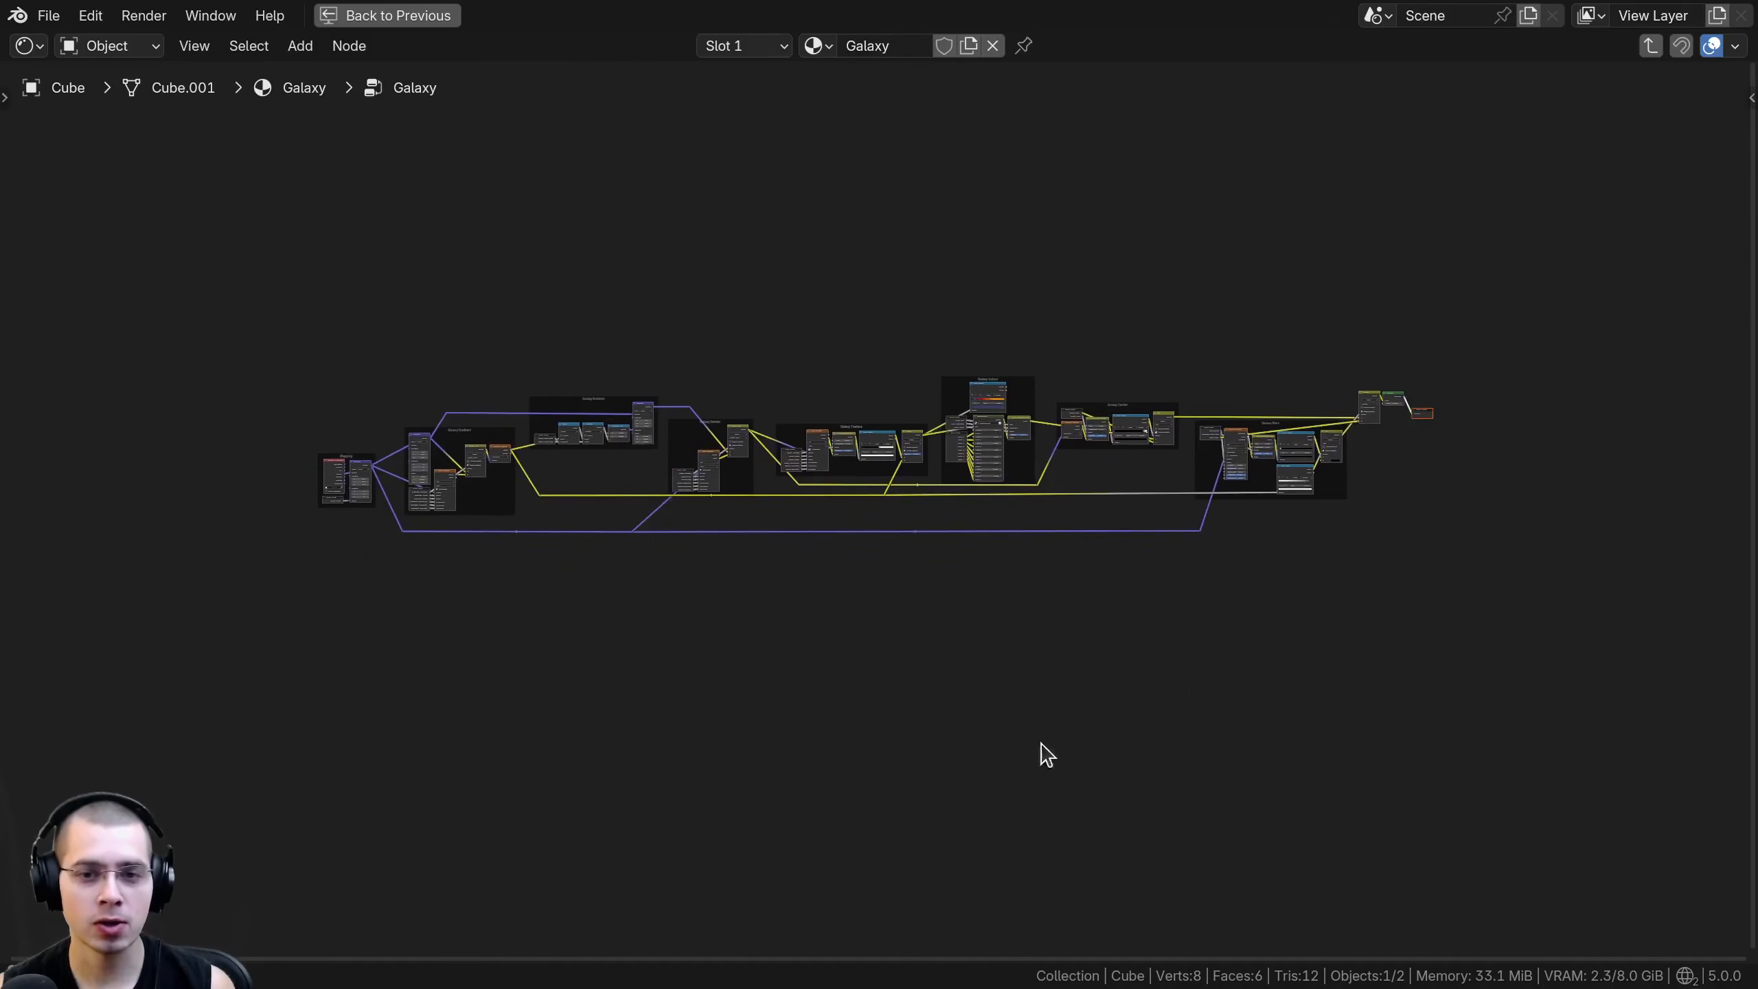
scroll(920, 788, up, 1)
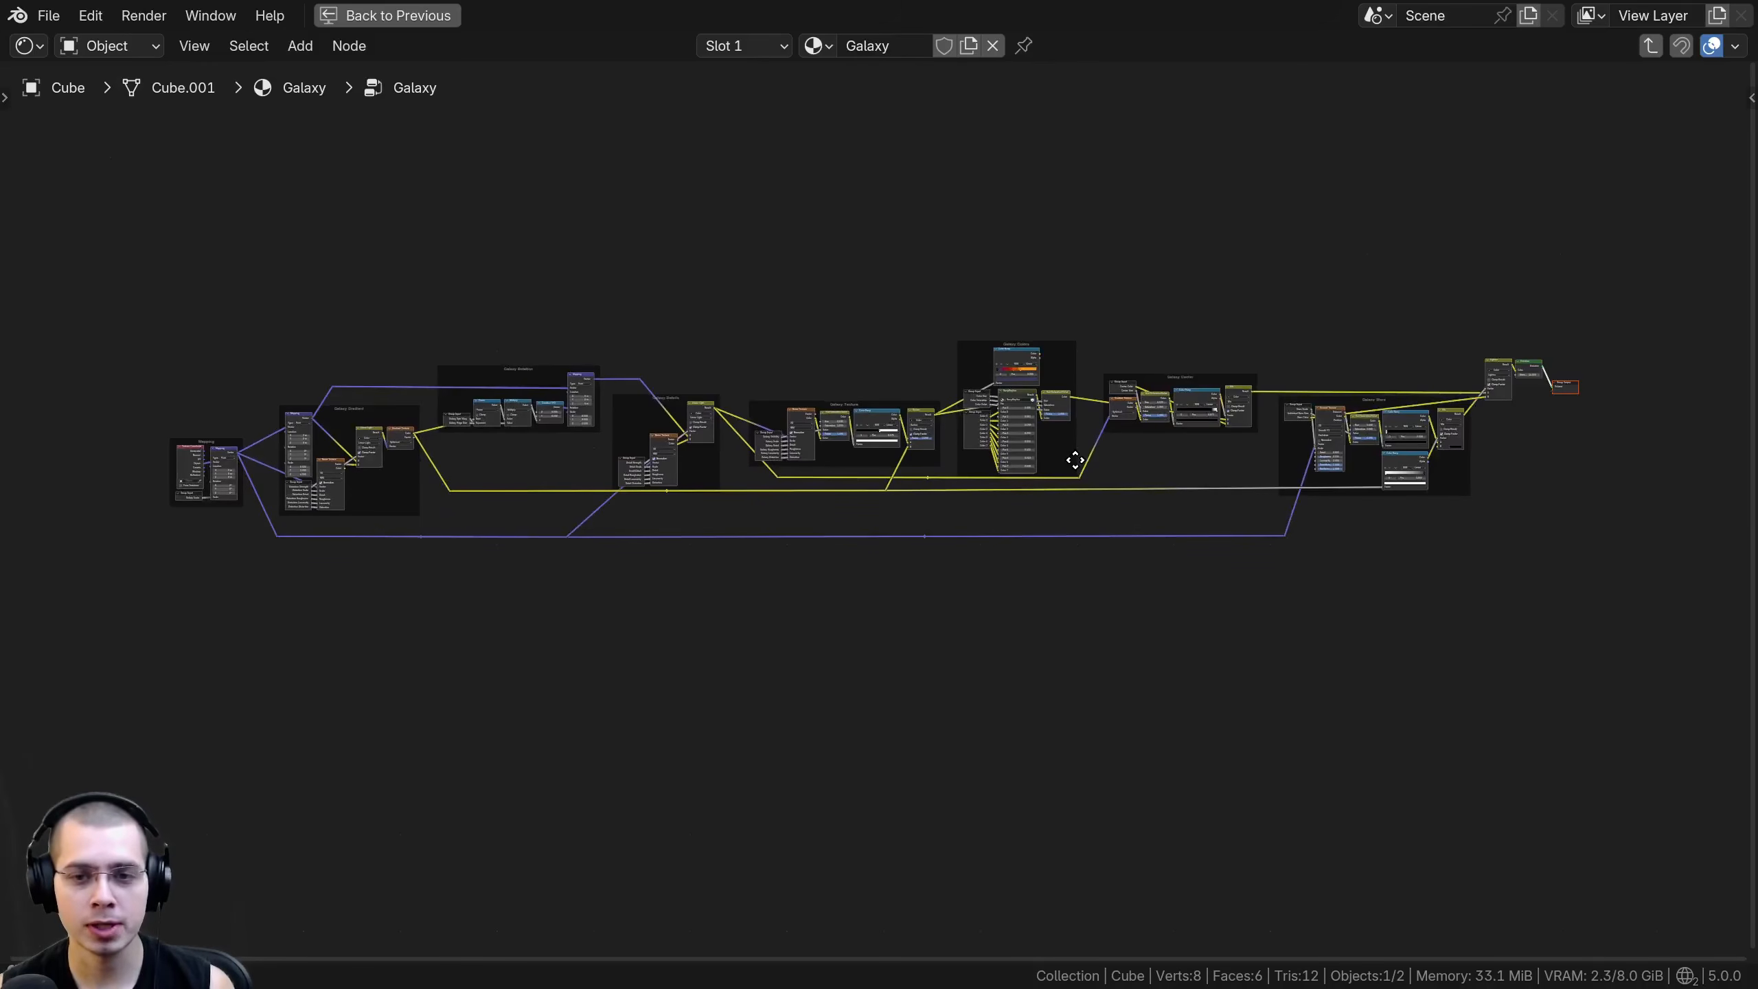
middle_drag(1532, 438, 1530, 444)
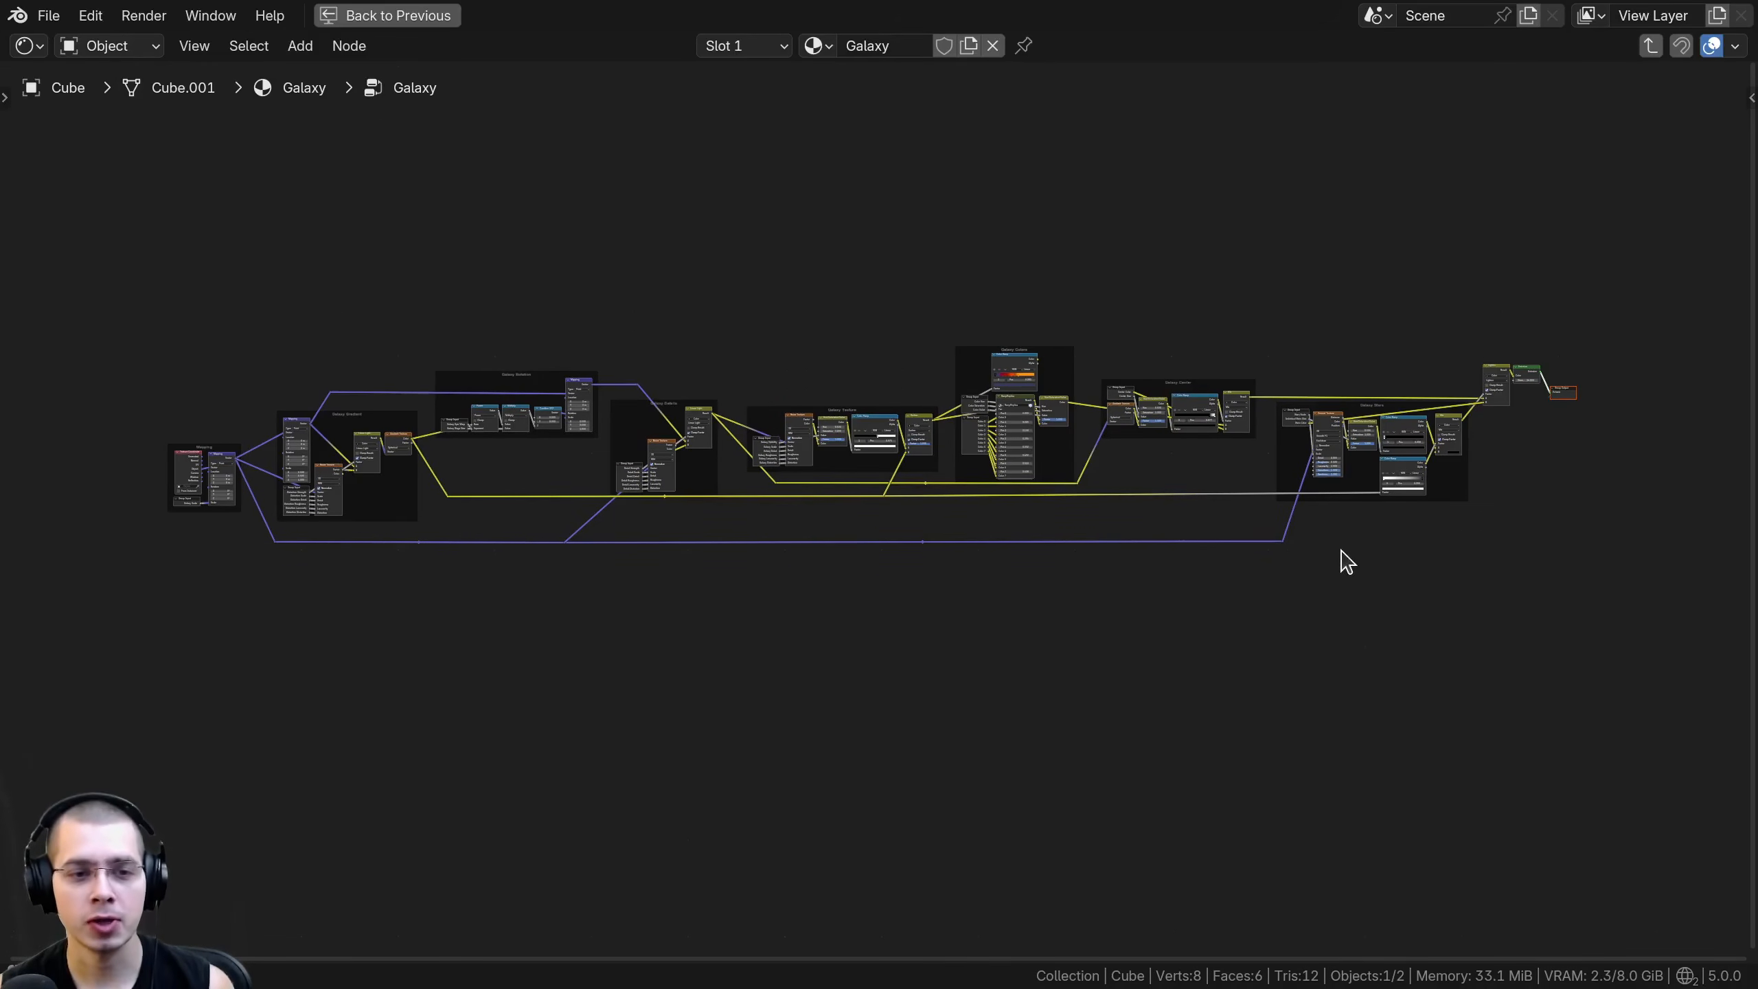
key(Tab)
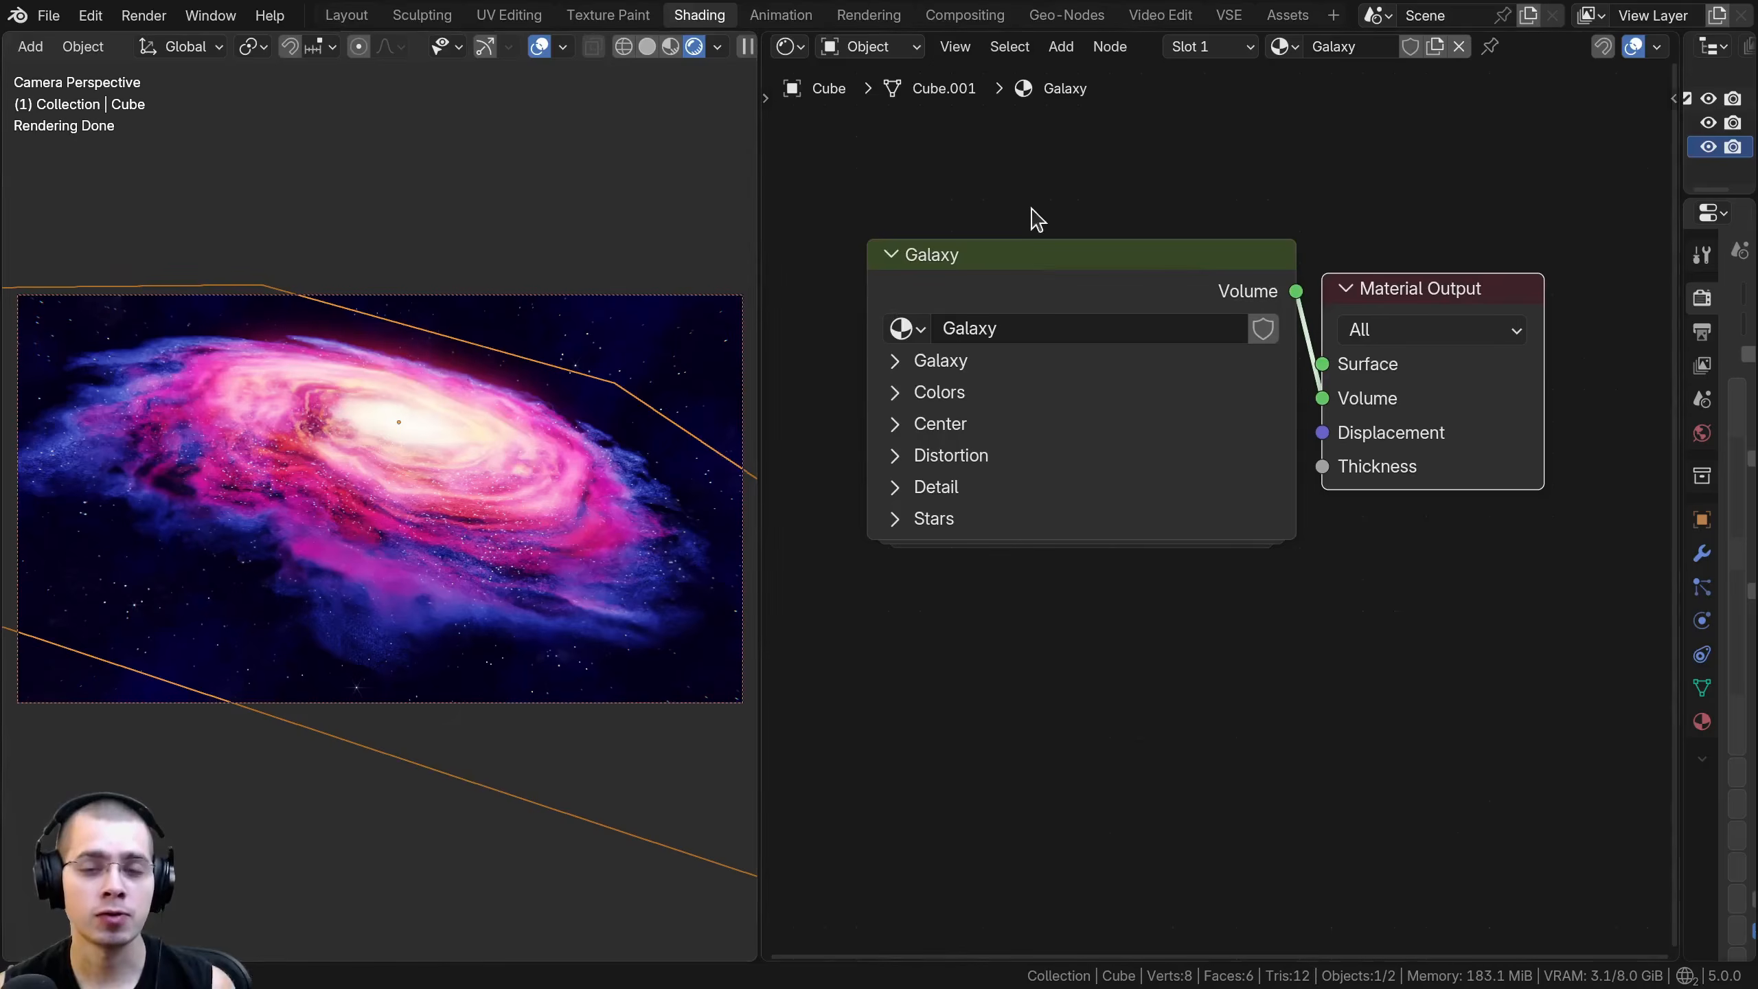
- Look through the Galaxy and Colors parameter groups of the Galaxy node, leaving them collapsed
drag(1047, 305, 1045, 309)
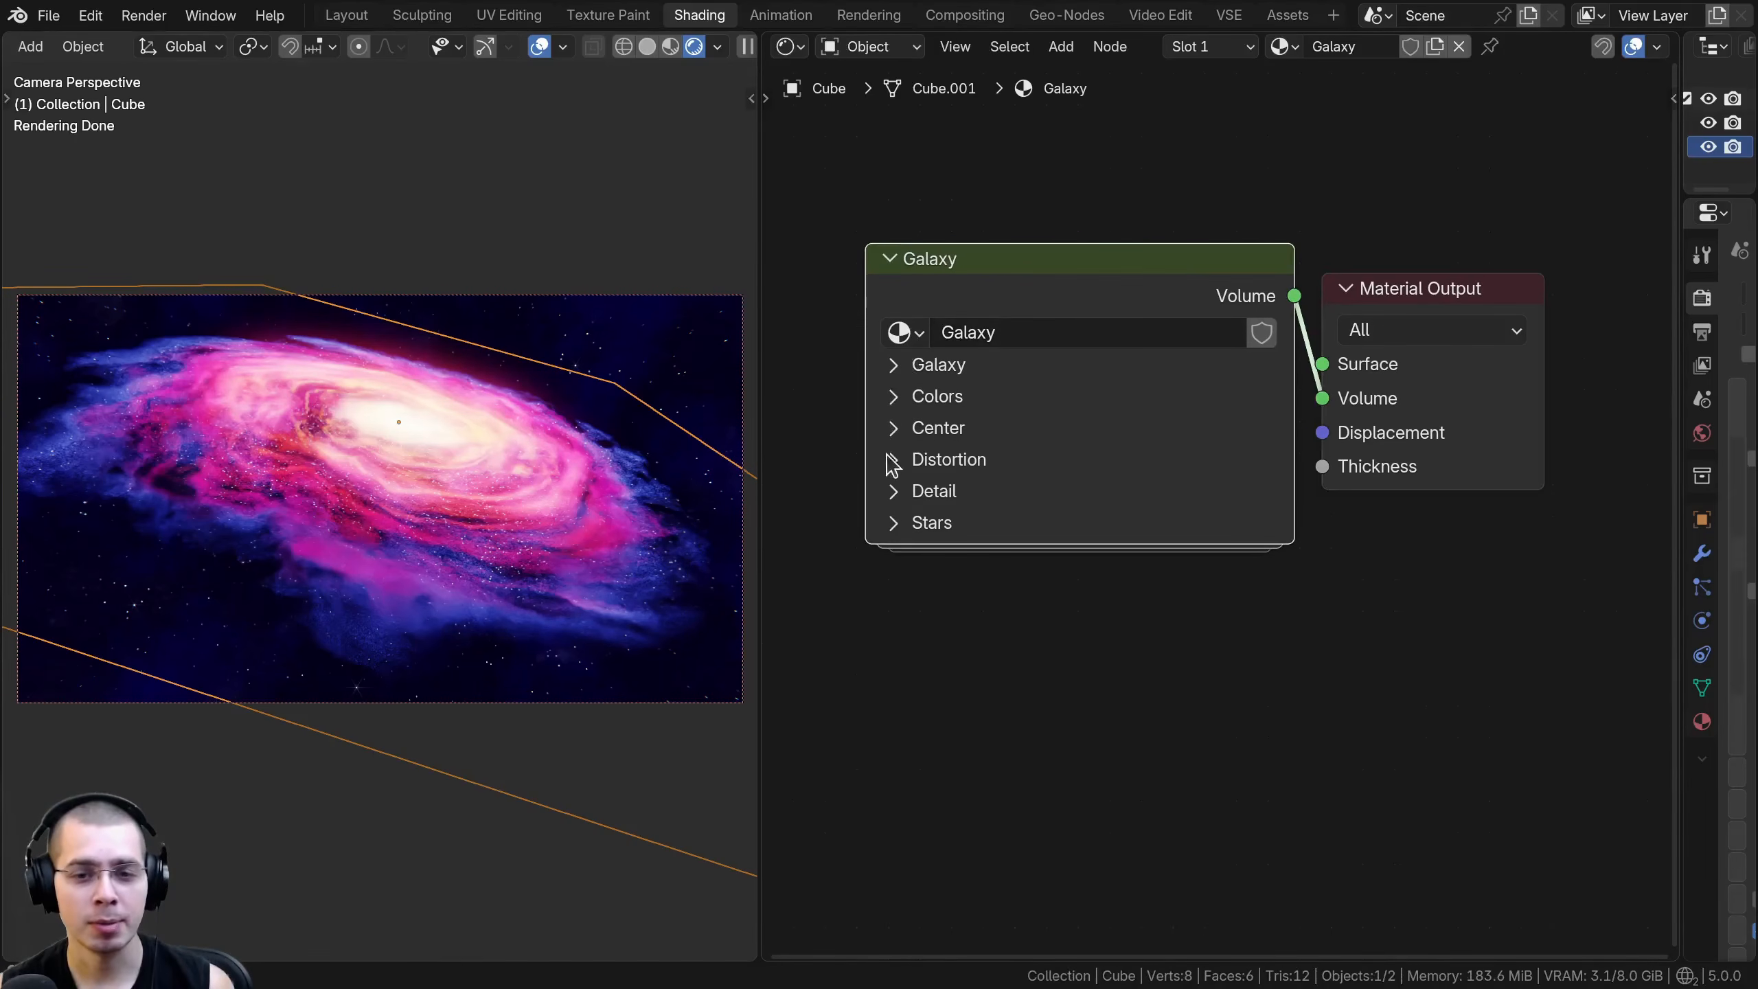
scroll(1038, 312, up, 2)
drag(1181, 244, 1180, 261)
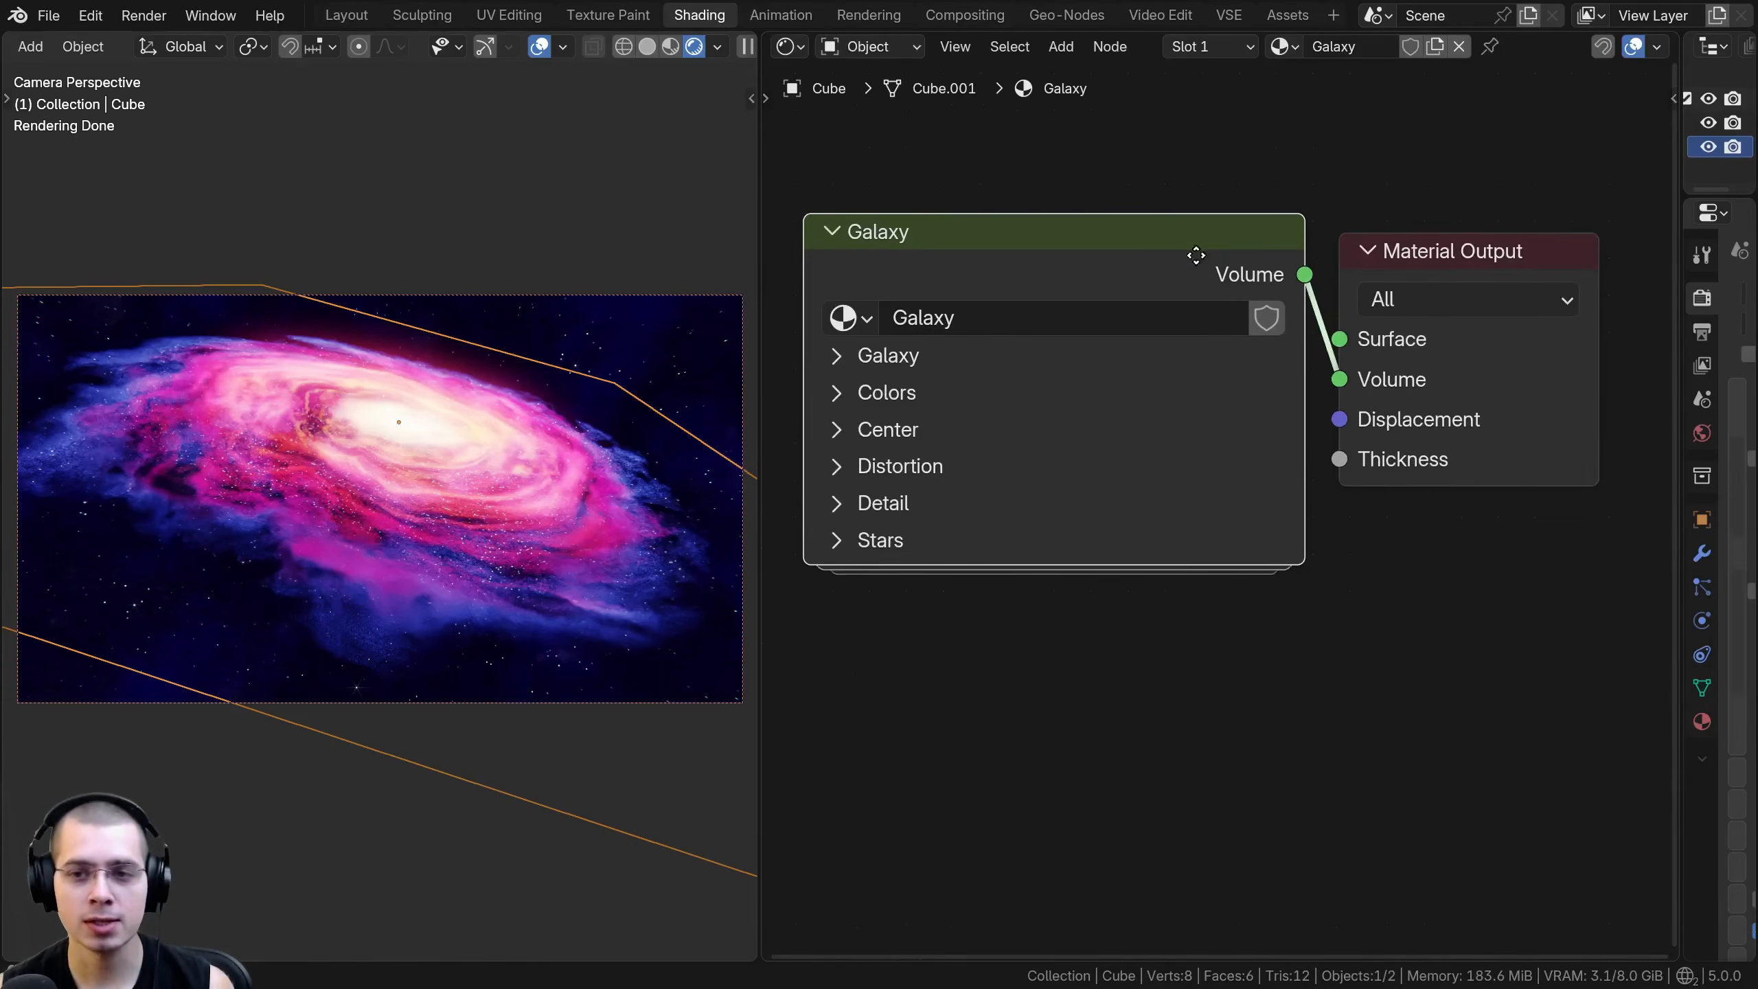
middle_drag(1185, 263, 1227, 236)
drag(1058, 219, 1060, 220)
middle_drag(879, 342, 884, 316)
click(884, 305)
click(884, 306)
click(886, 339)
click(886, 339)
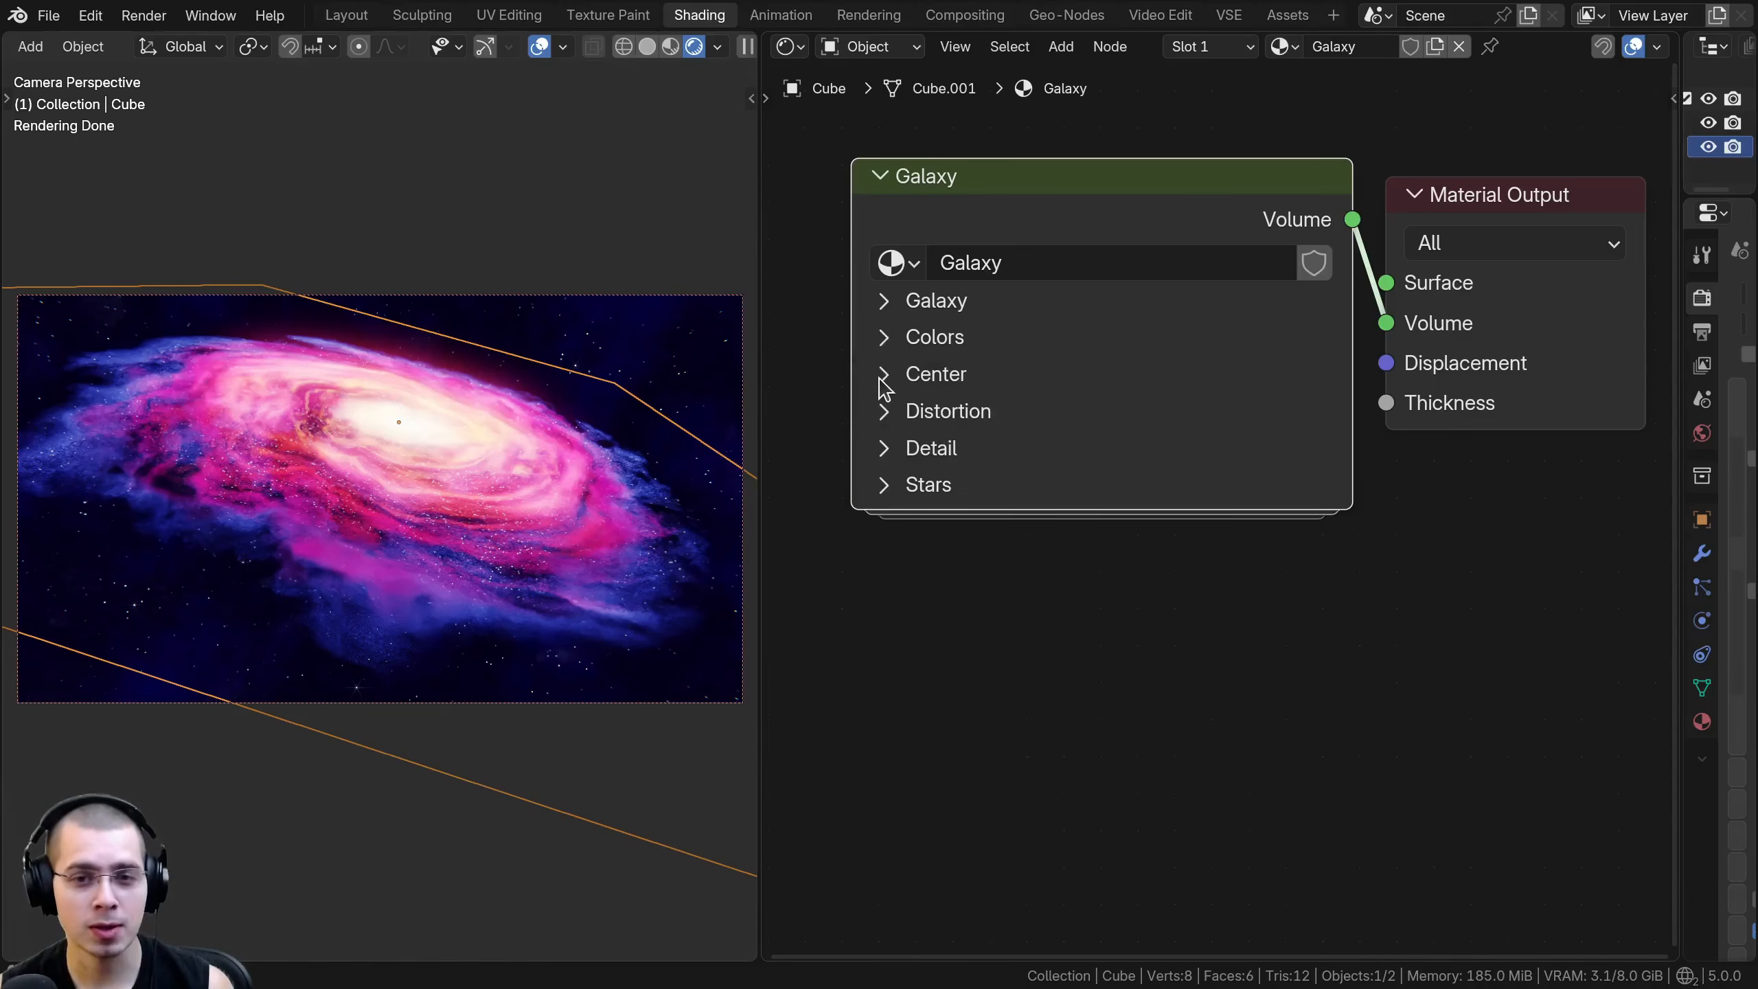
scroll(952, 284, down, 1)
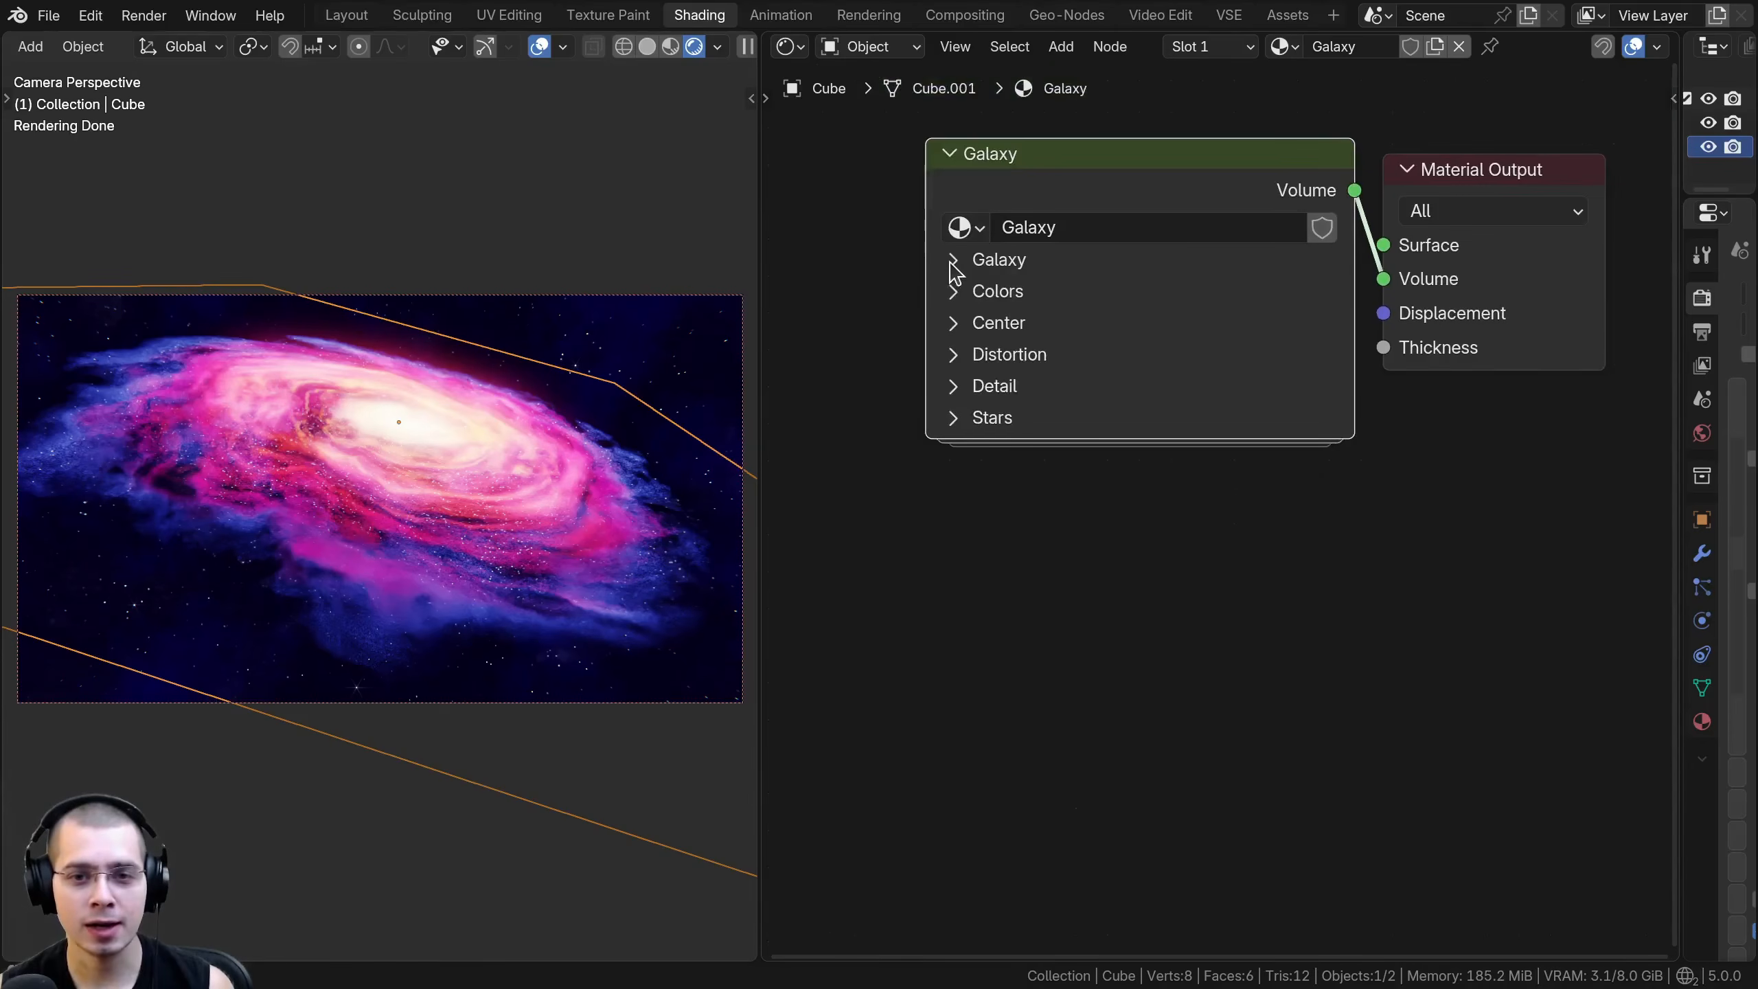
click(953, 262)
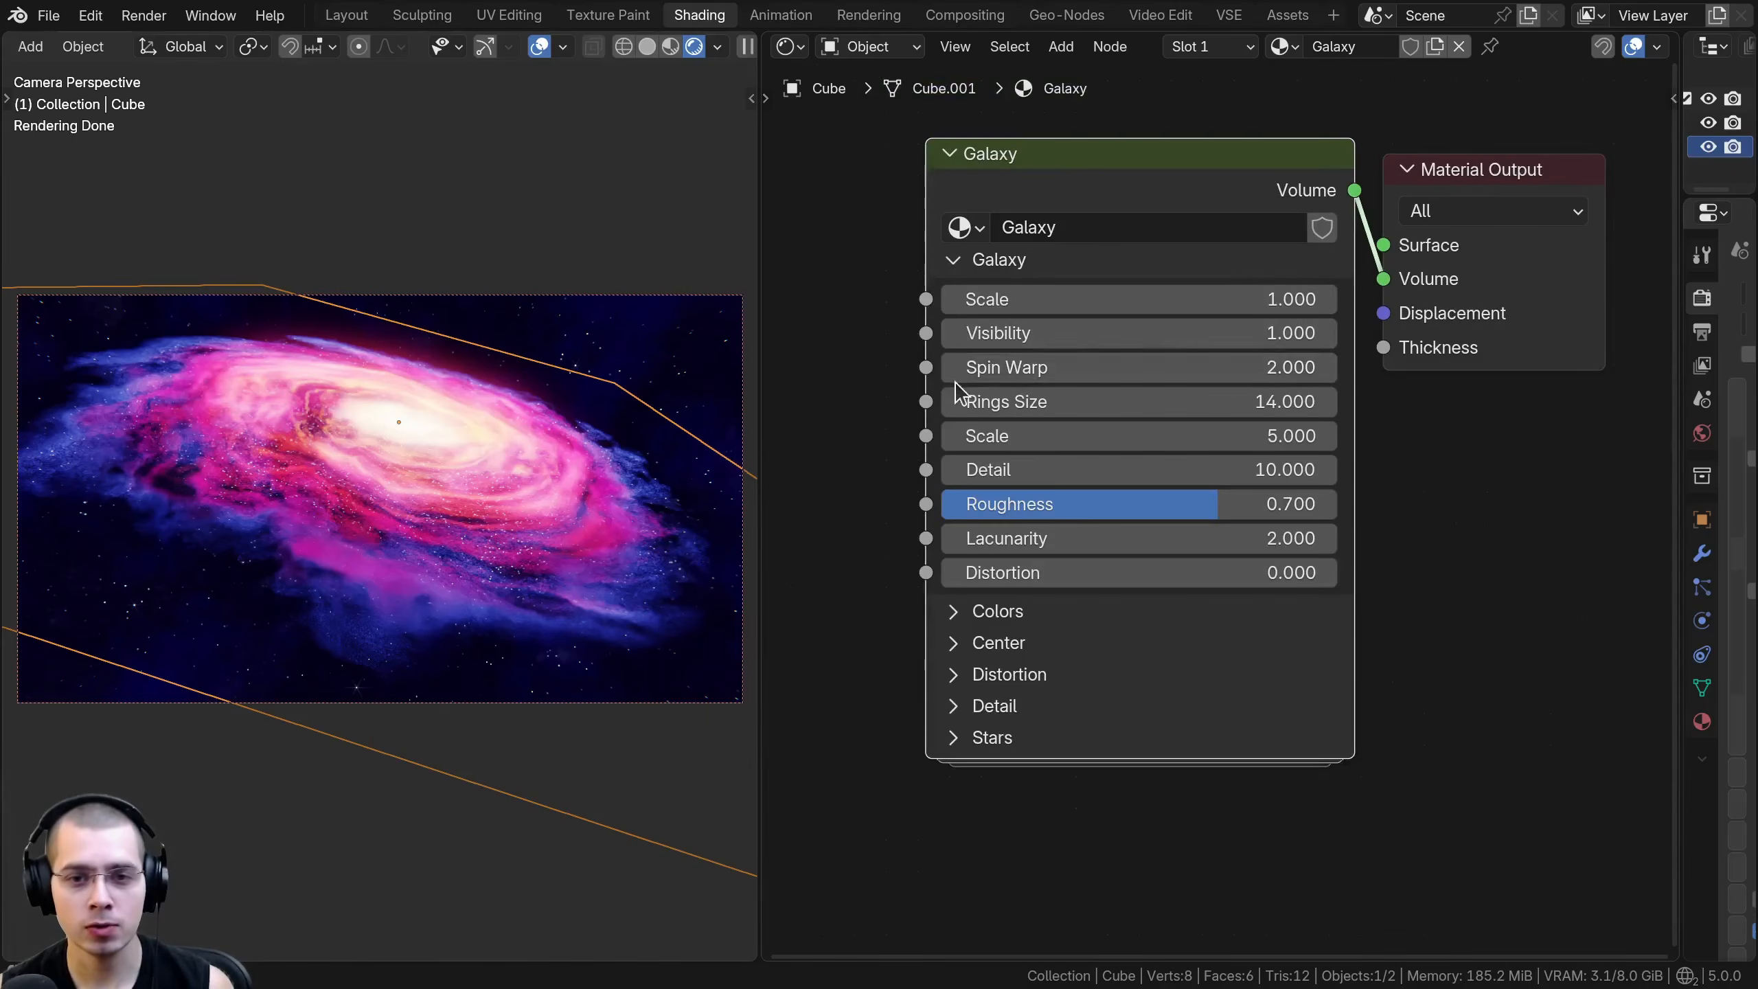
click(952, 261)
- Set the scene's render engine to EEVEE and view the galaxy with it
scroll(1534, 291, up, 1)
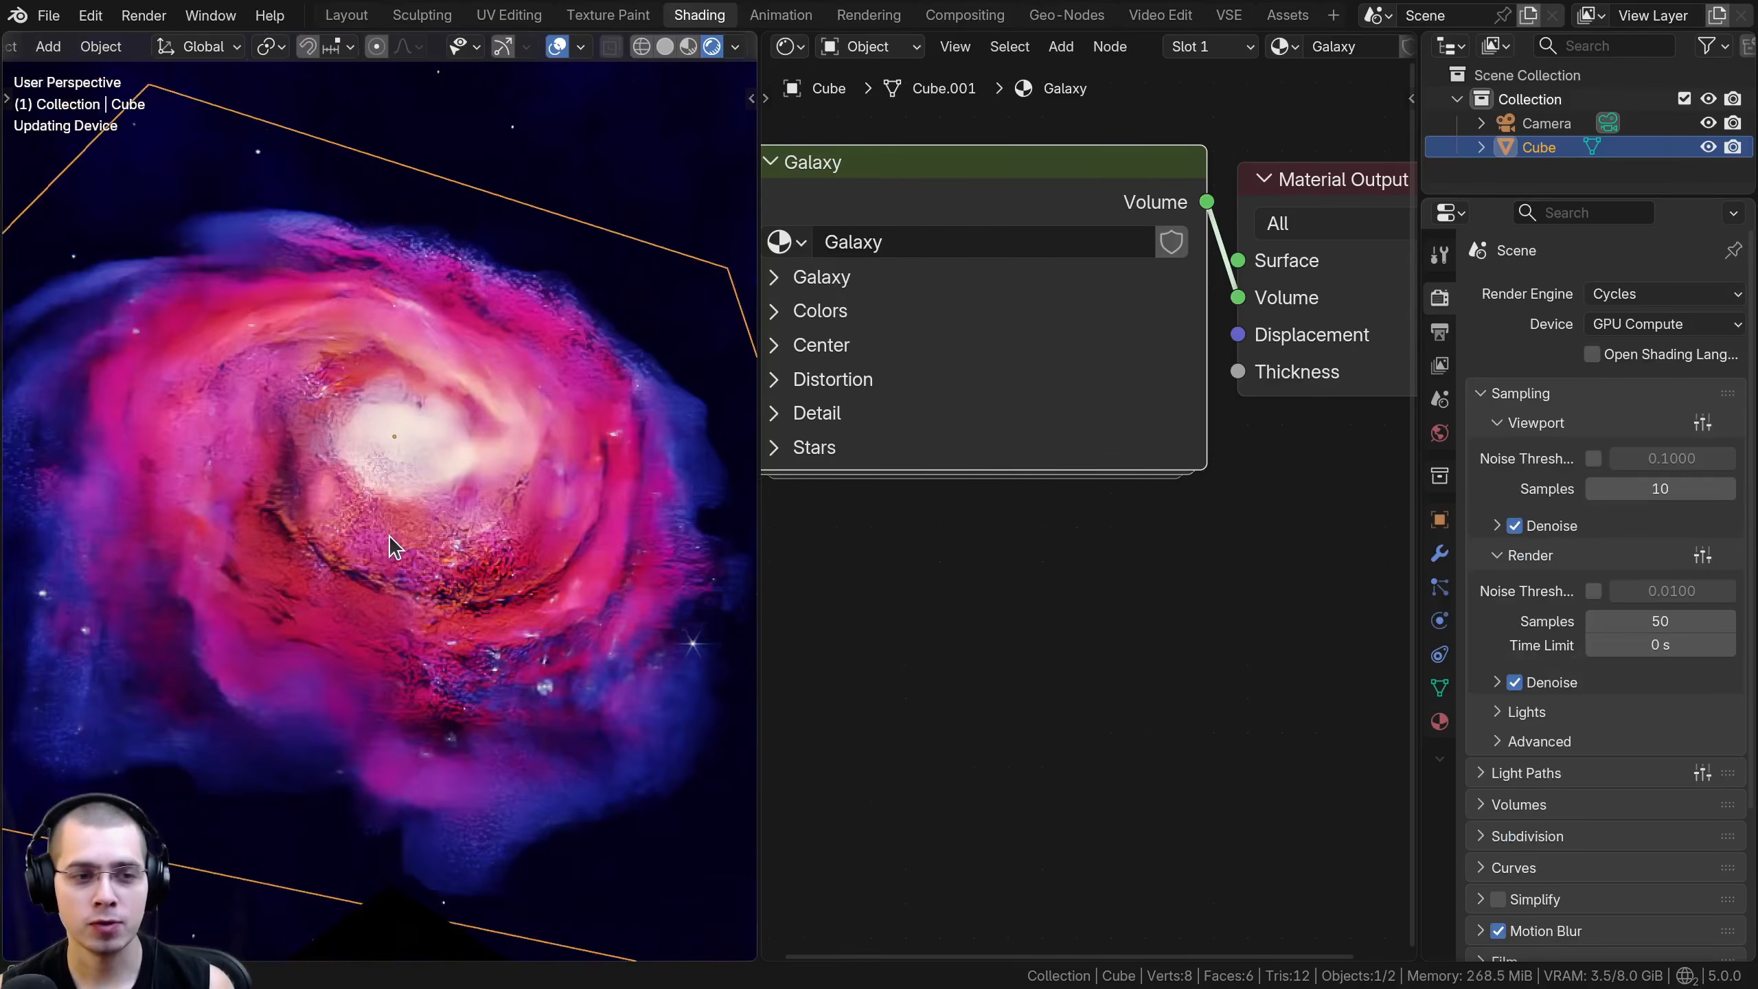
click(1614, 294)
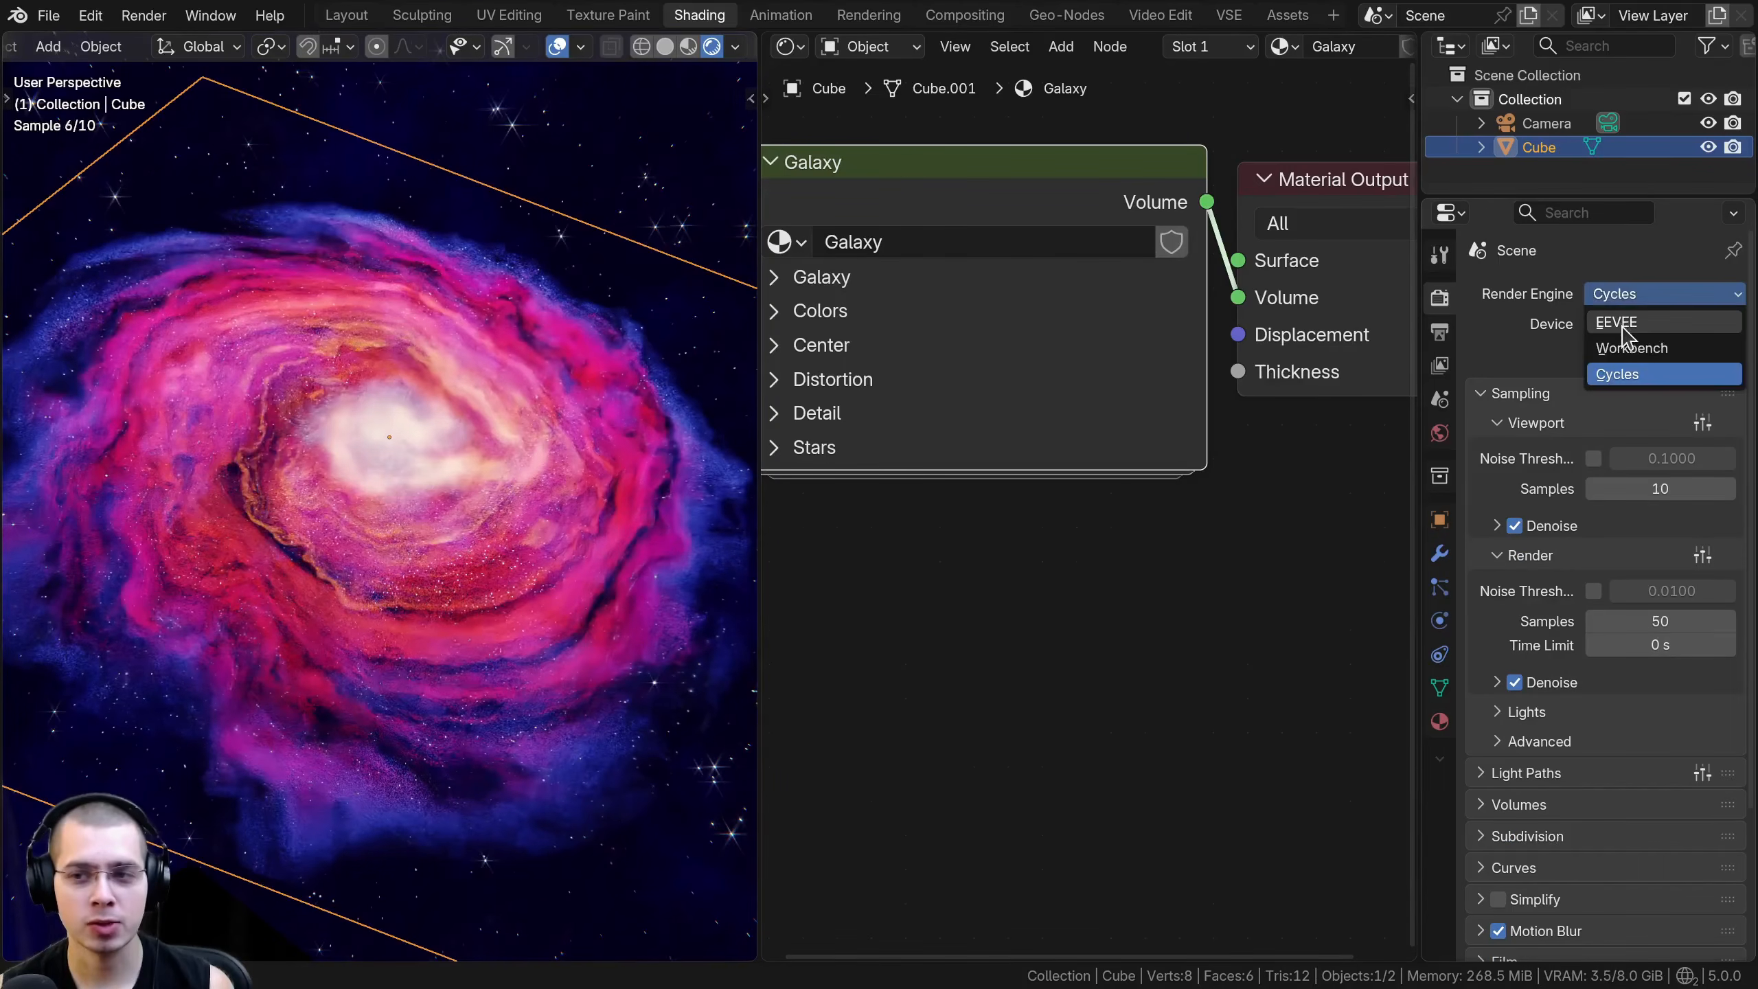
click(1617, 322)
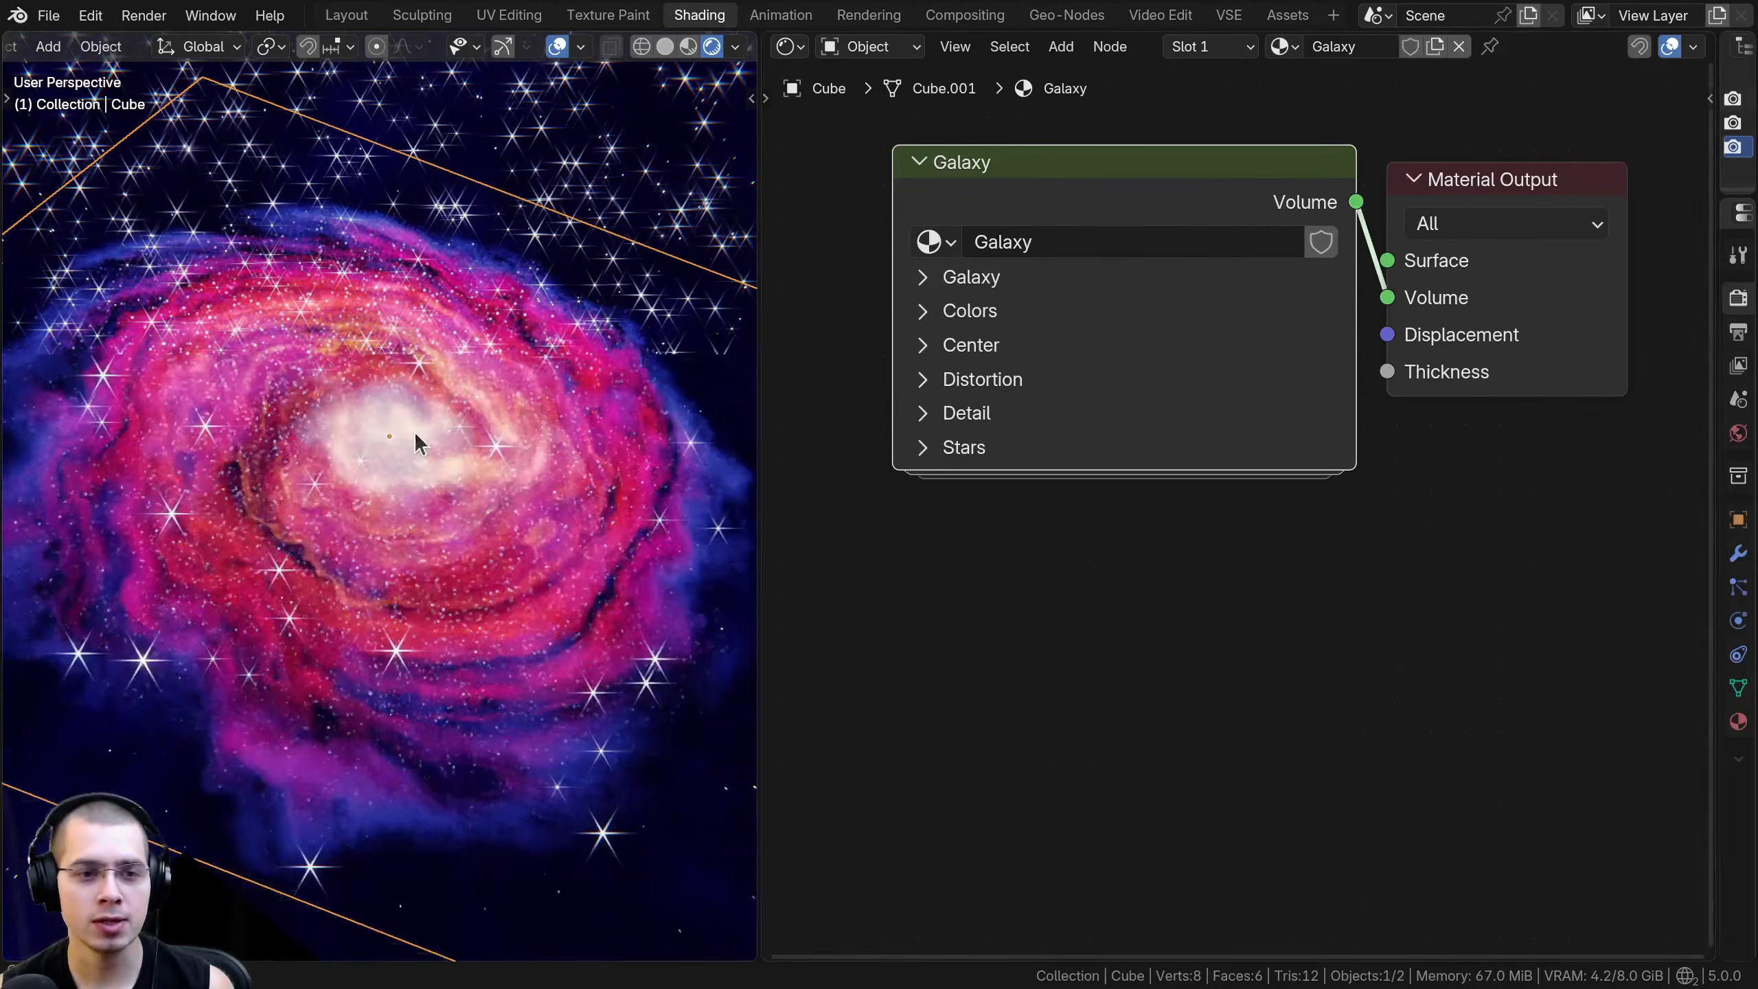
mouse_move(421, 443)
middle_down()
mouse_move(470, 495)
mouse_move(456, 539)
mouse_move(460, 443)
middle_up()
- Compare the viewport with the compositor set to Disabled and Always, leaving it on Disabled
click(735, 47)
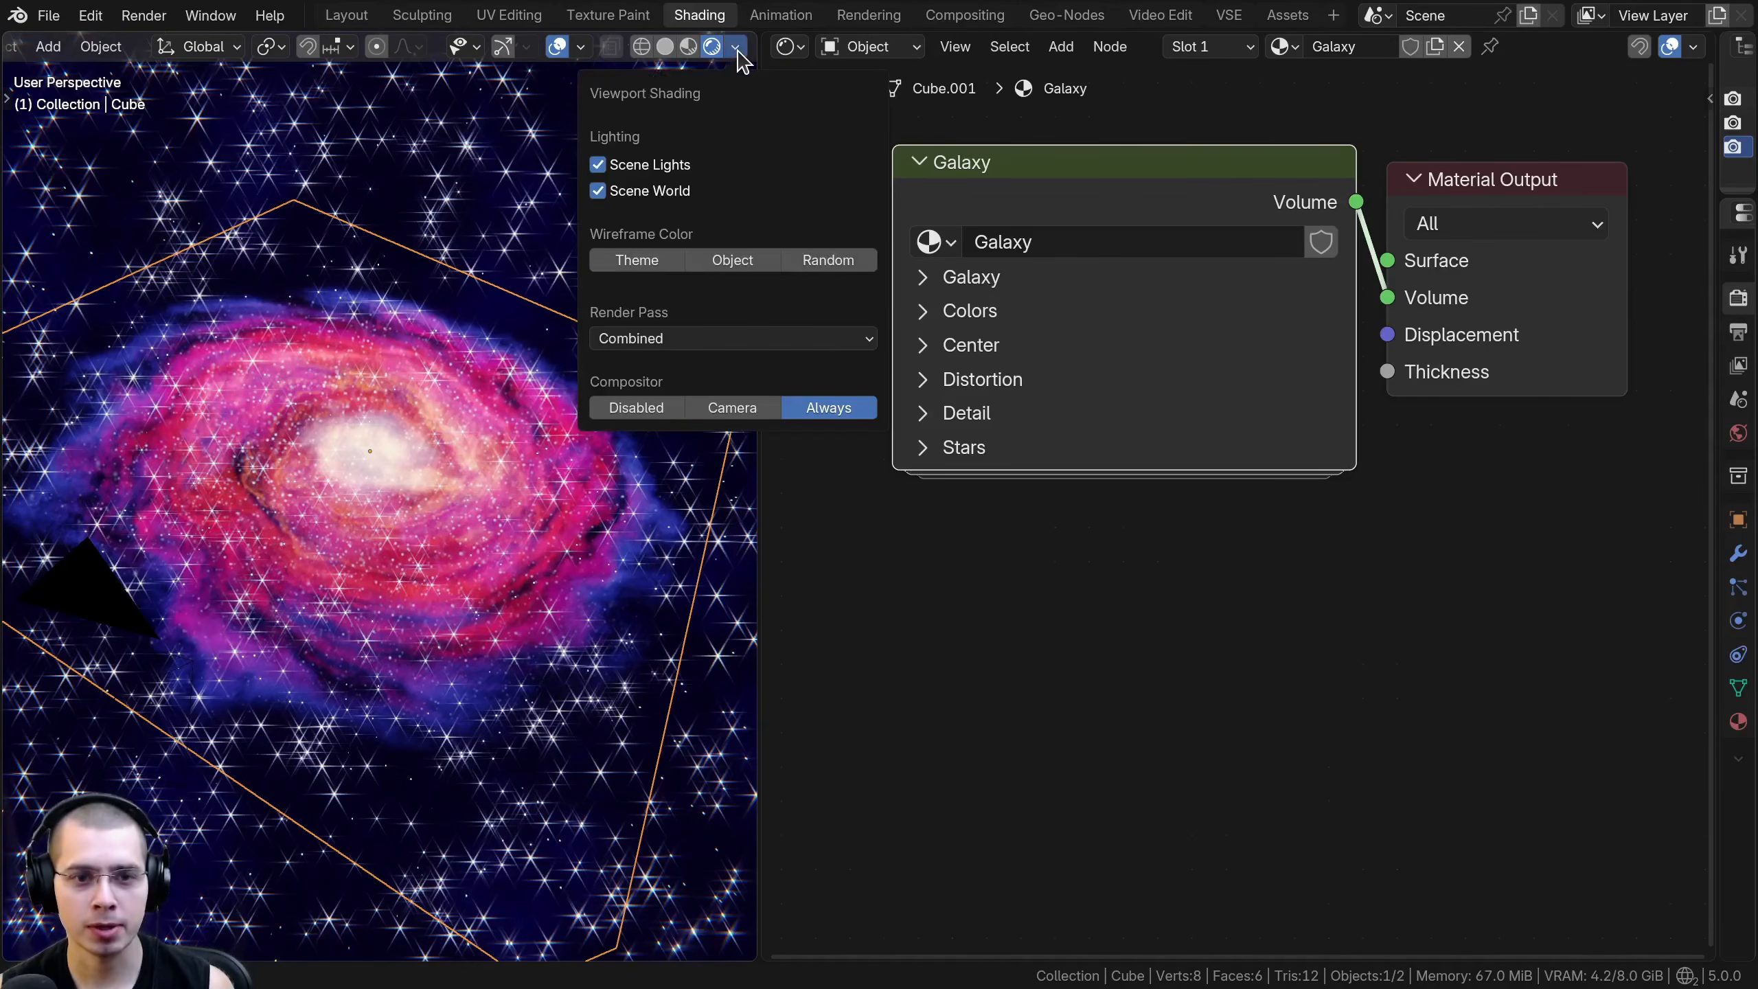
click(636, 409)
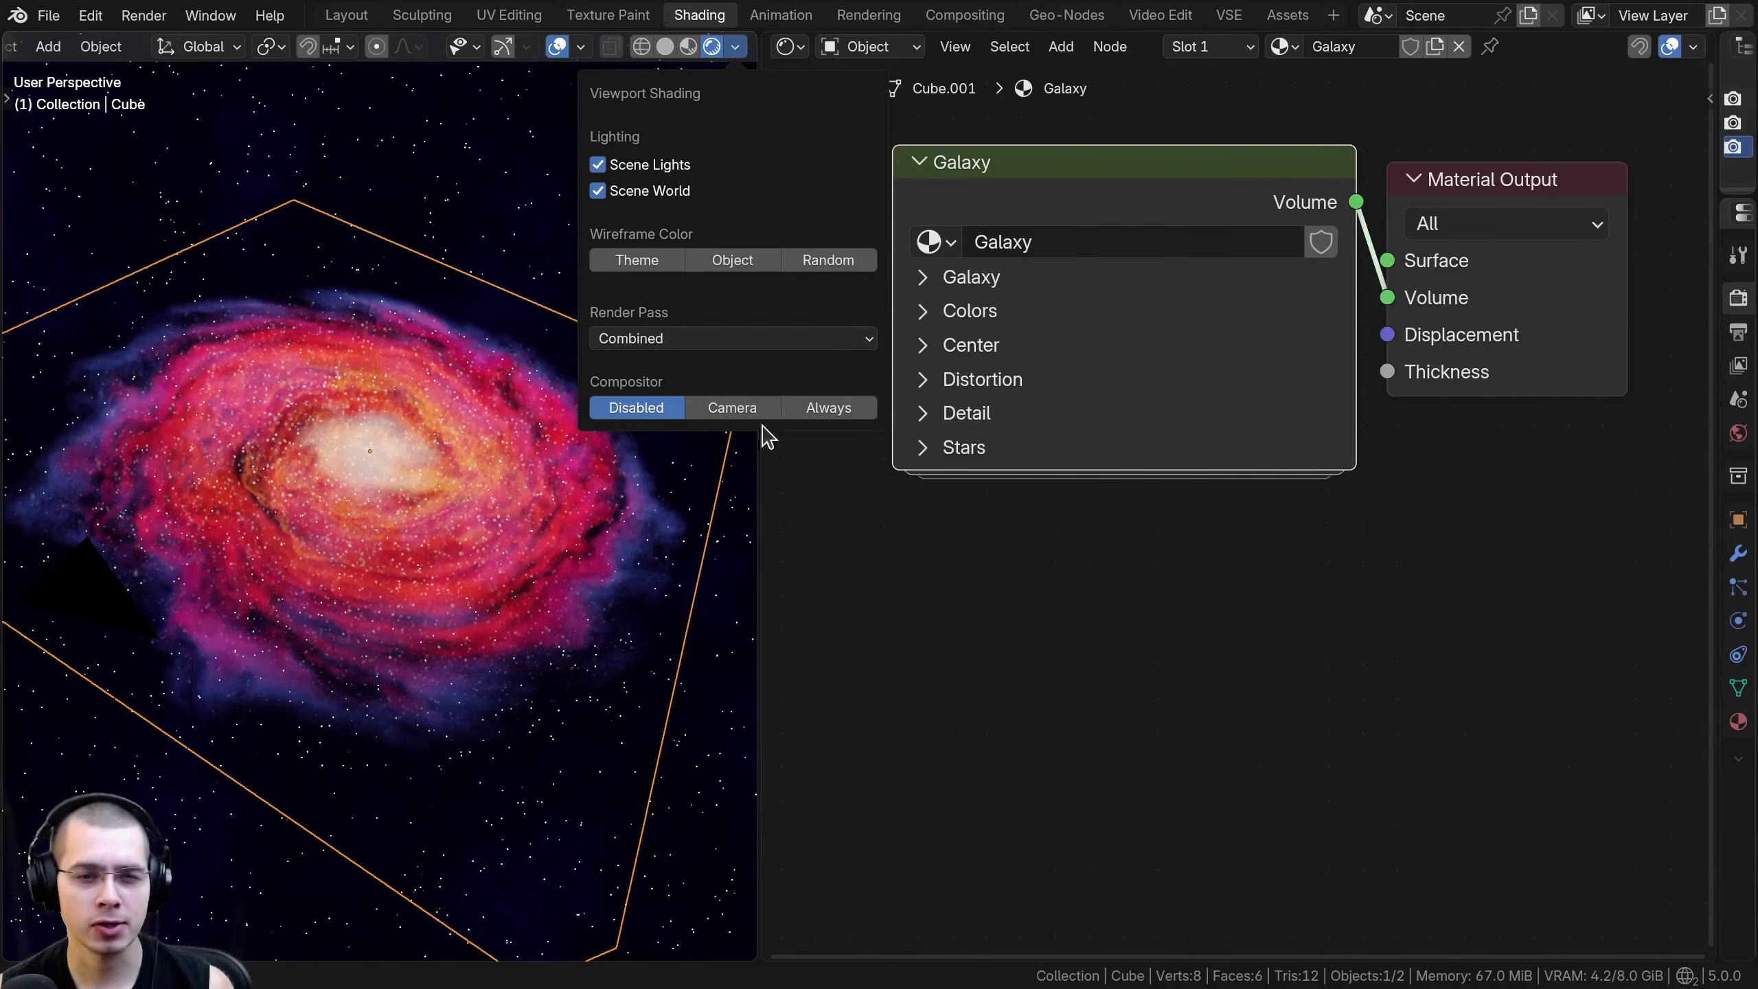
click(790, 407)
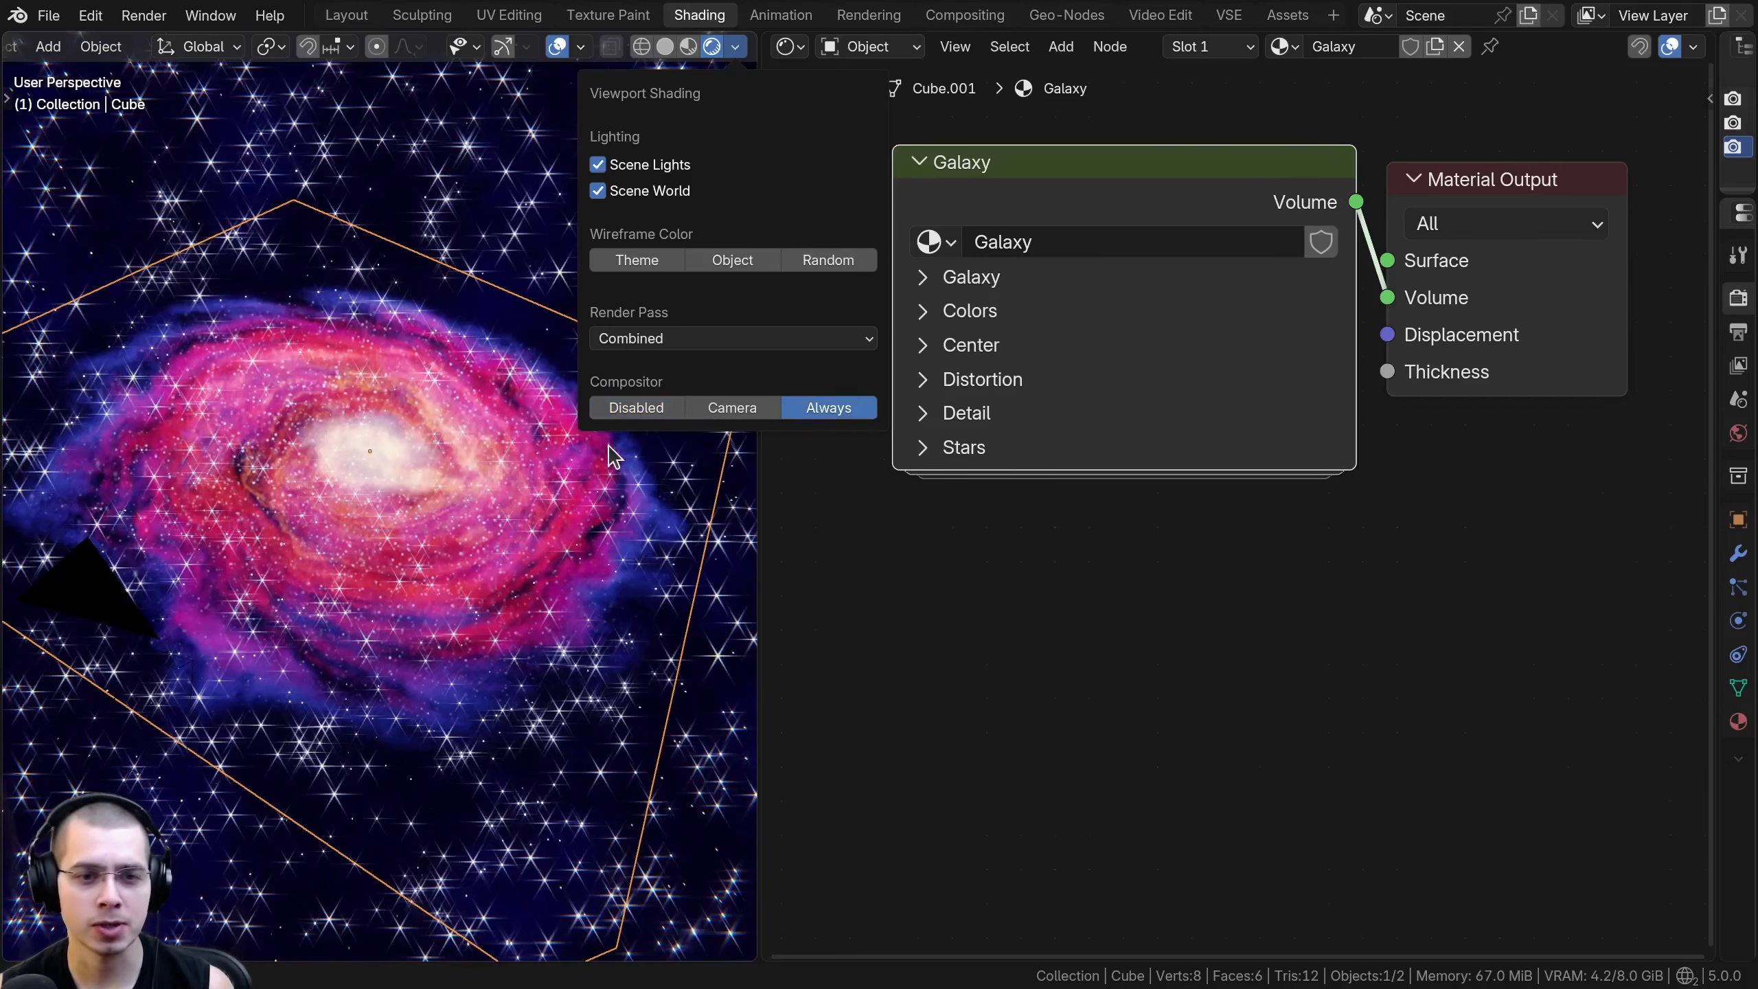
click(635, 407)
scroll(935, 225, down, 2)
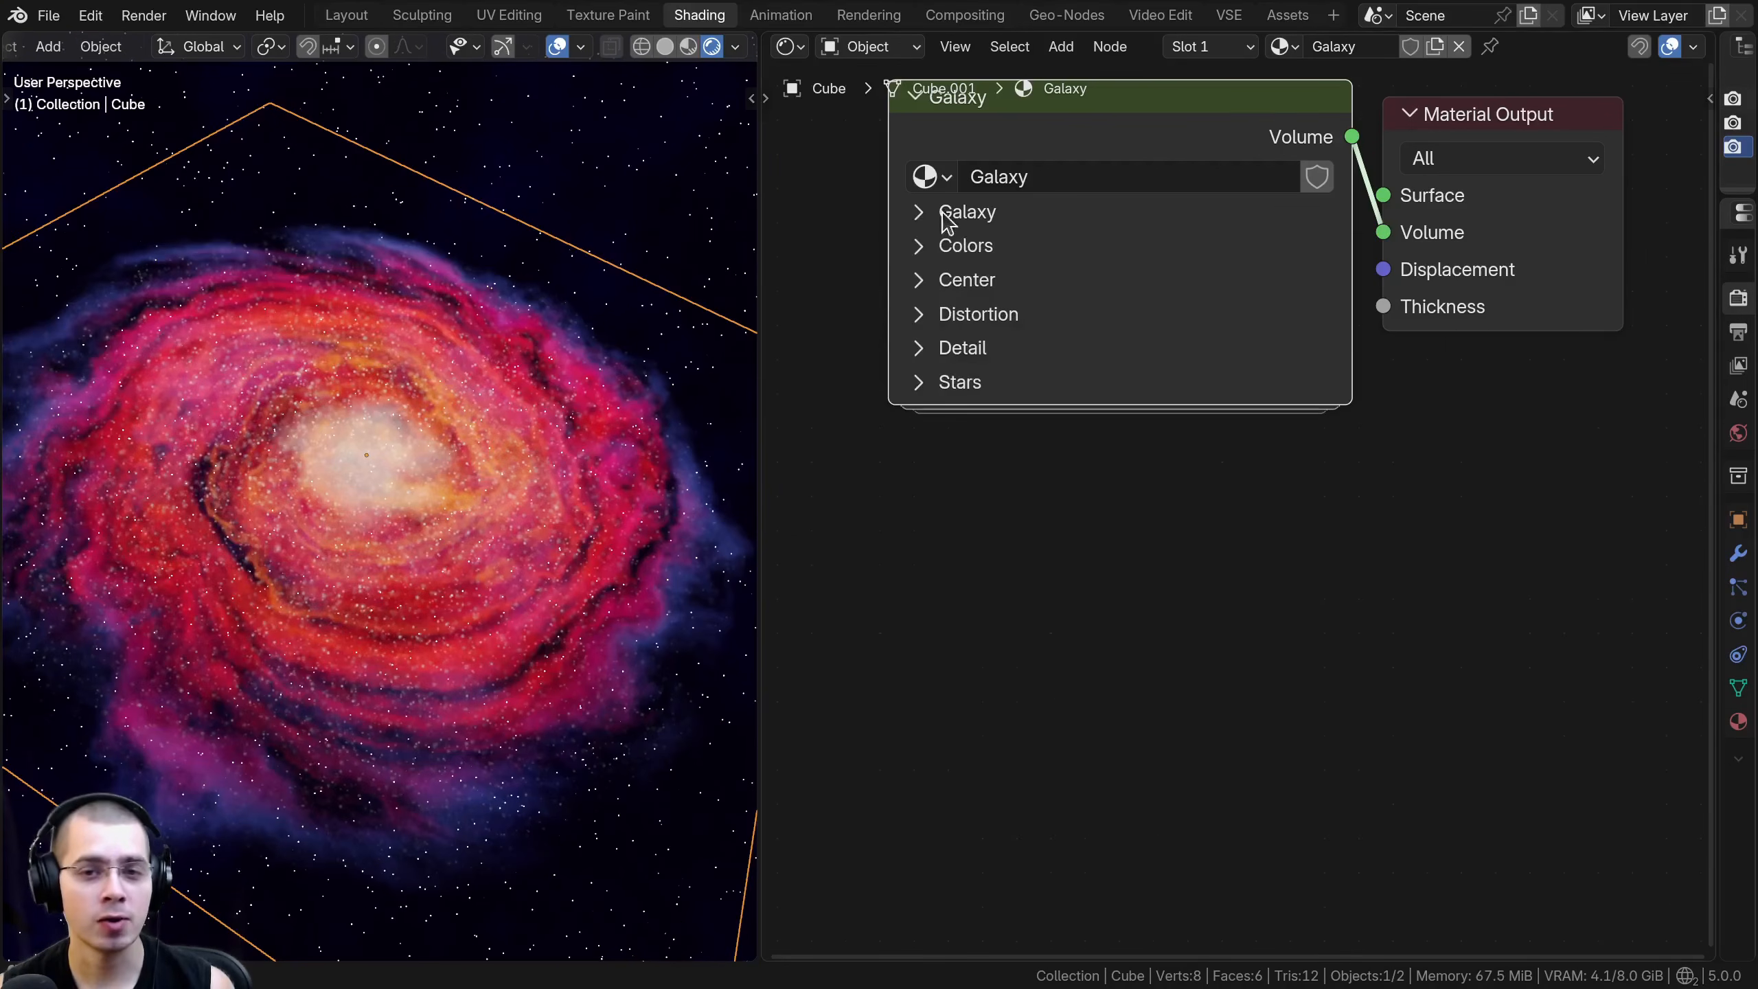
- Expand the node's Galaxy parameter group and try a lower overall galaxy Scale
click(920, 213)
drag(1059, 264, 959, 263)
right_click(1059, 264)
- Check the cube enclosing the galaxy in a different shading and edit mode, returning to rendered shading in Object Mode
scroll(561, 379, down, 4)
mouse_move(560, 380)
middle_down()
mouse_move(455, 307)
mouse_move(466, 217)
mouse_move(298, 247)
mouse_move(312, 415)
middle_up()
key(z)
key(Tab)
key(Tab)
key(z)
click(409, 268)
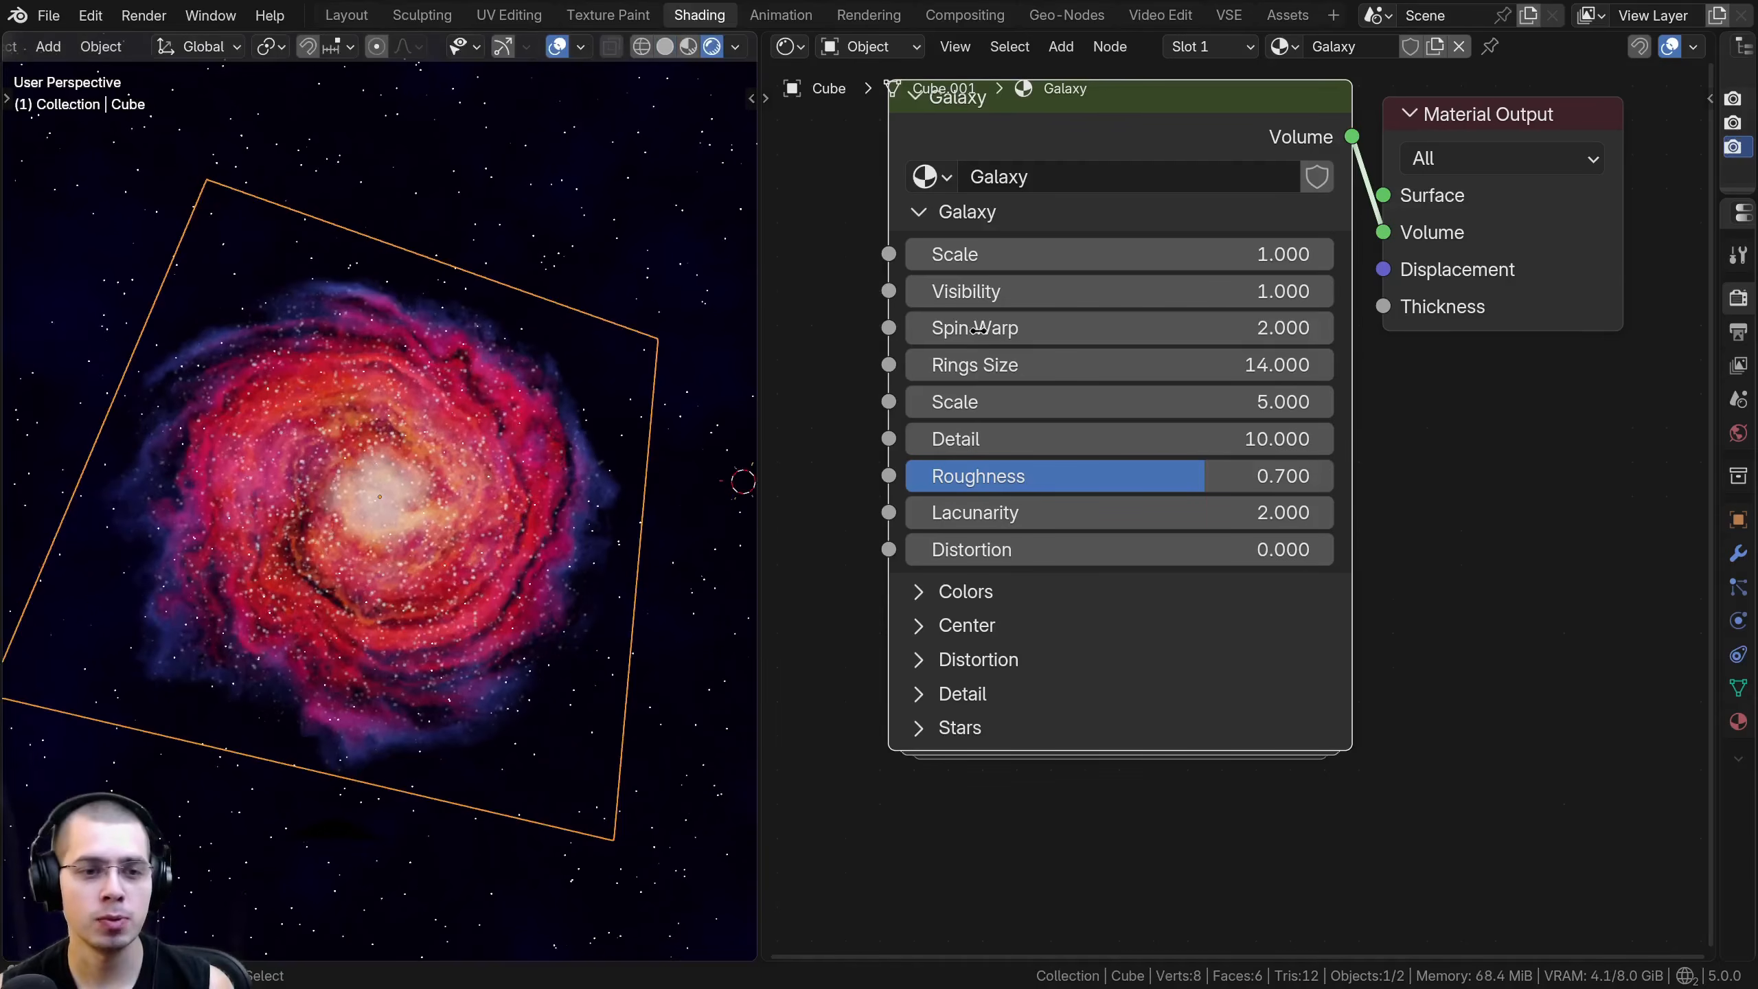
- Try an overall galaxy Scale of 1.690 and a changed Visibility, restoring both values
drag(1059, 254, 1141, 254)
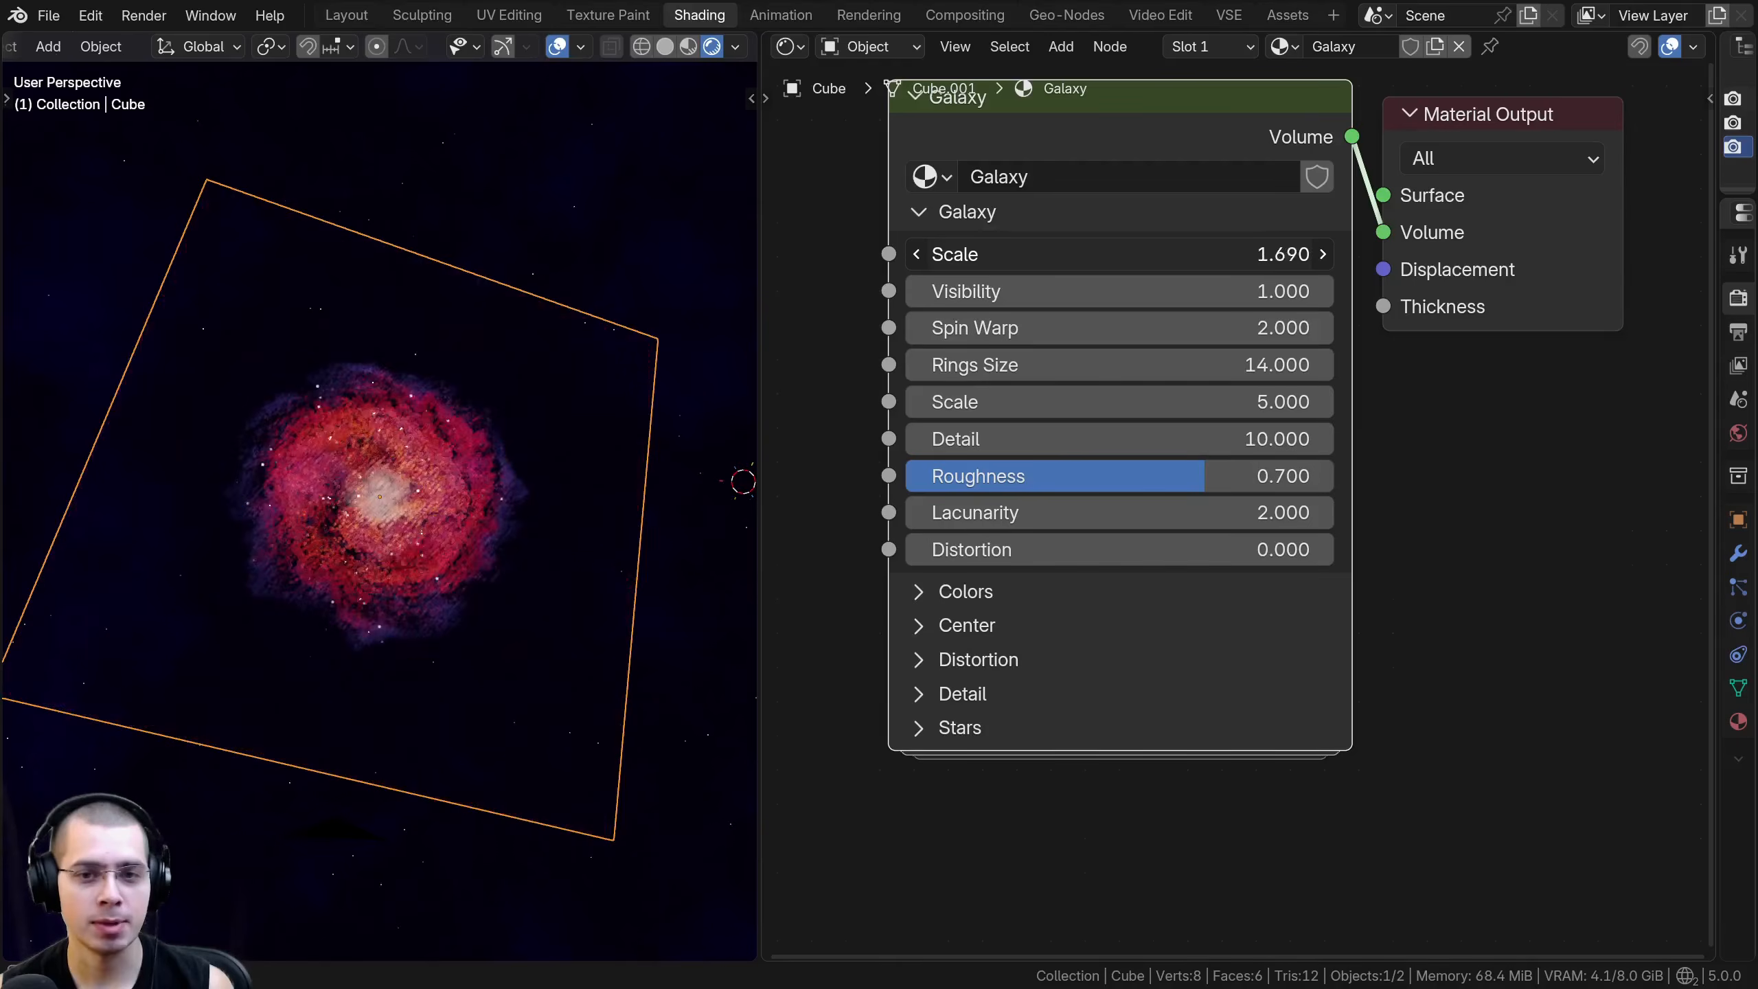
right_click(1065, 256)
middle_drag(1079, 303, 1074, 298)
drag(1125, 289, 1192, 289)
key(ctrl+z)
- Try Spin Warp values of 0.030 and 4.130, examining how the galaxy's arms twist
scroll(1122, 326, up, 1)
middle_drag(699, 378, 685, 378)
scroll(692, 378, up, 1)
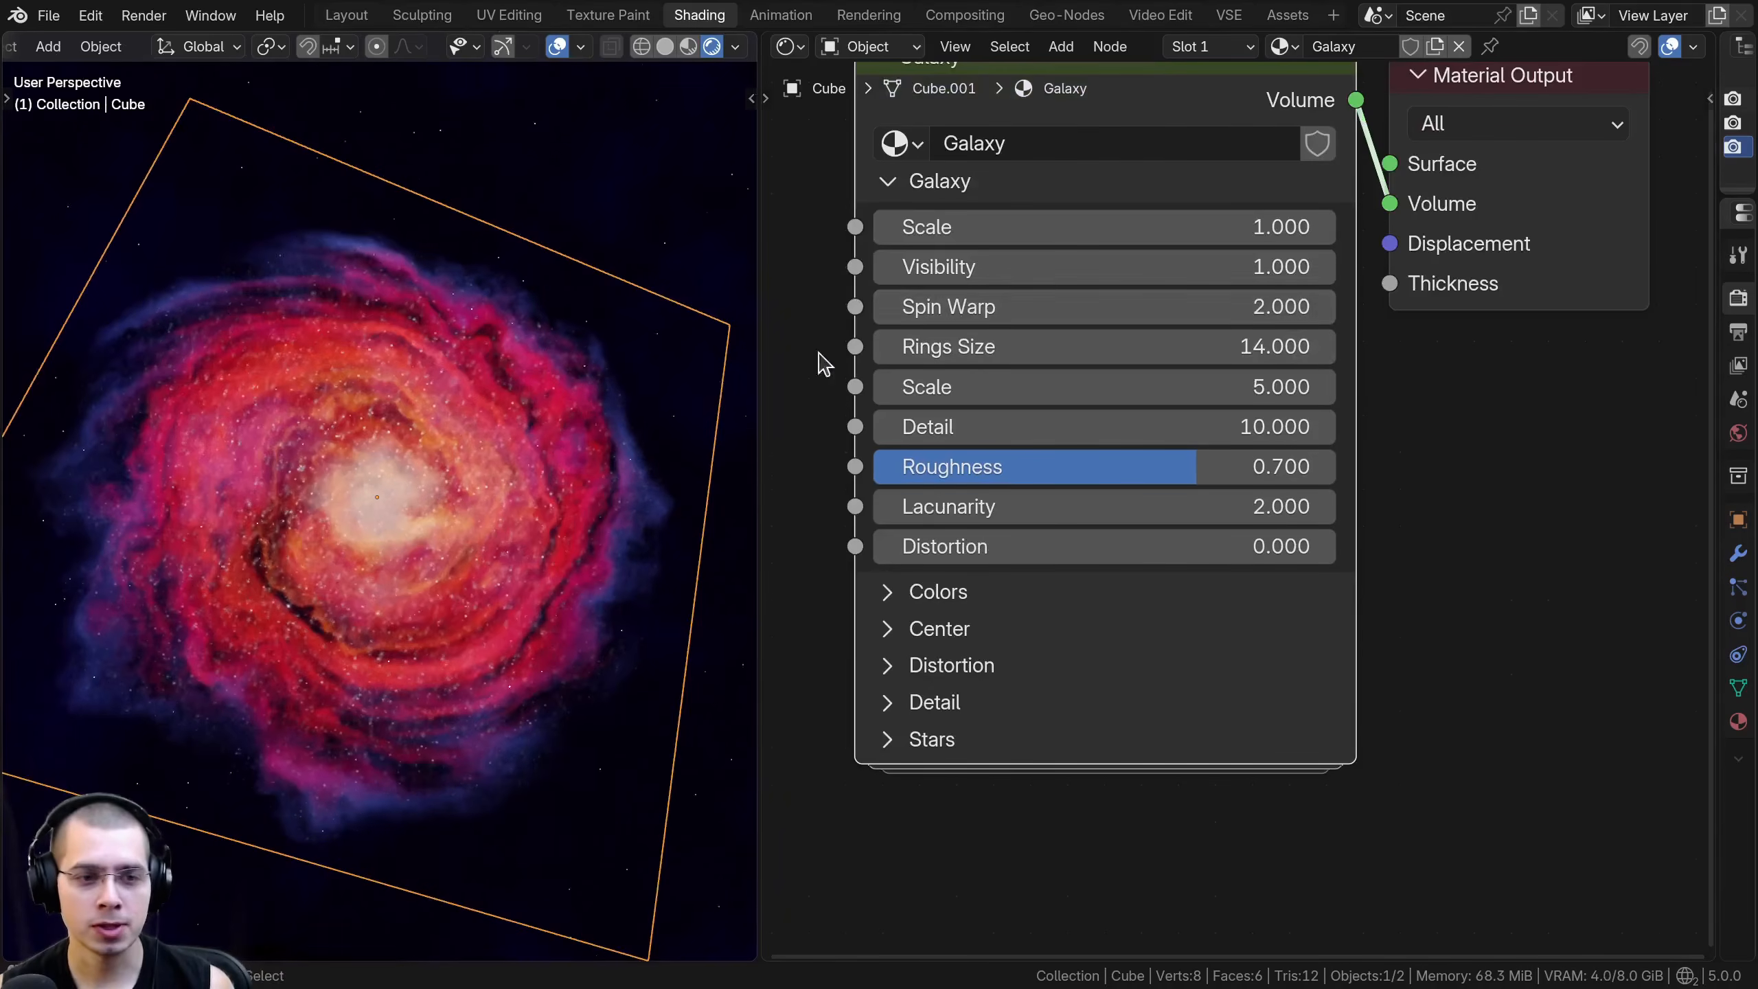
drag(1059, 307, 919, 306)
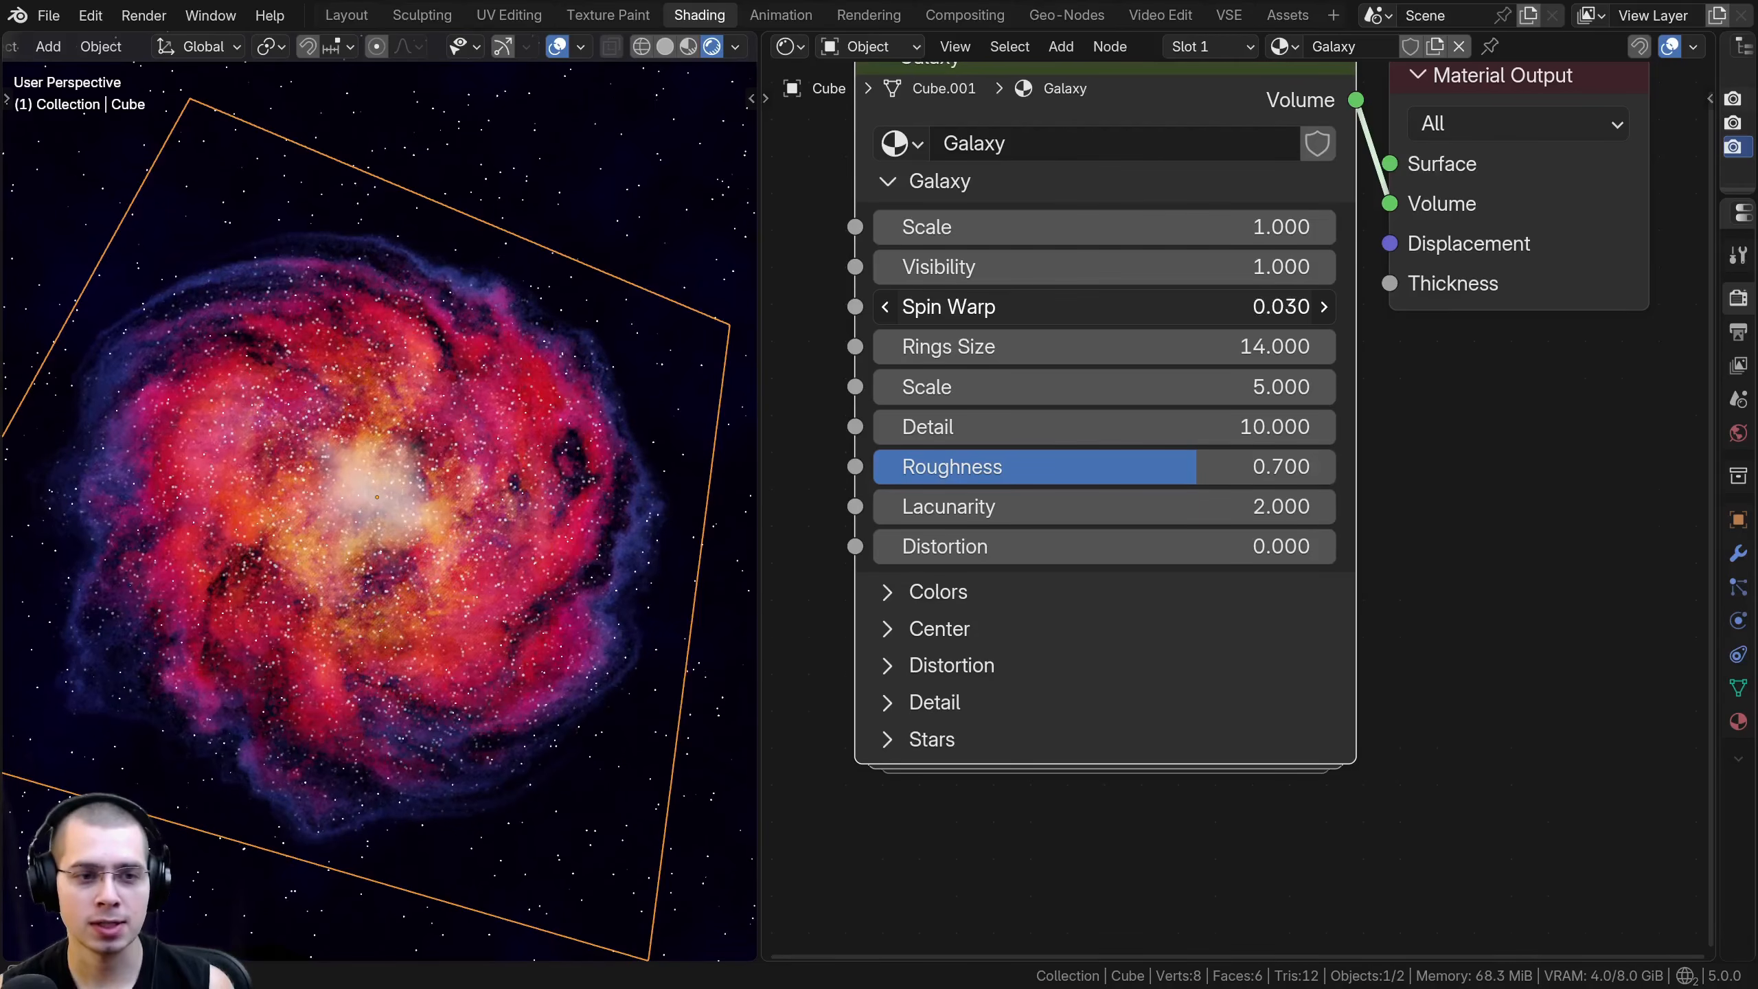
drag(1058, 313, 1430, 314)
drag(1430, 314, 1412, 314)
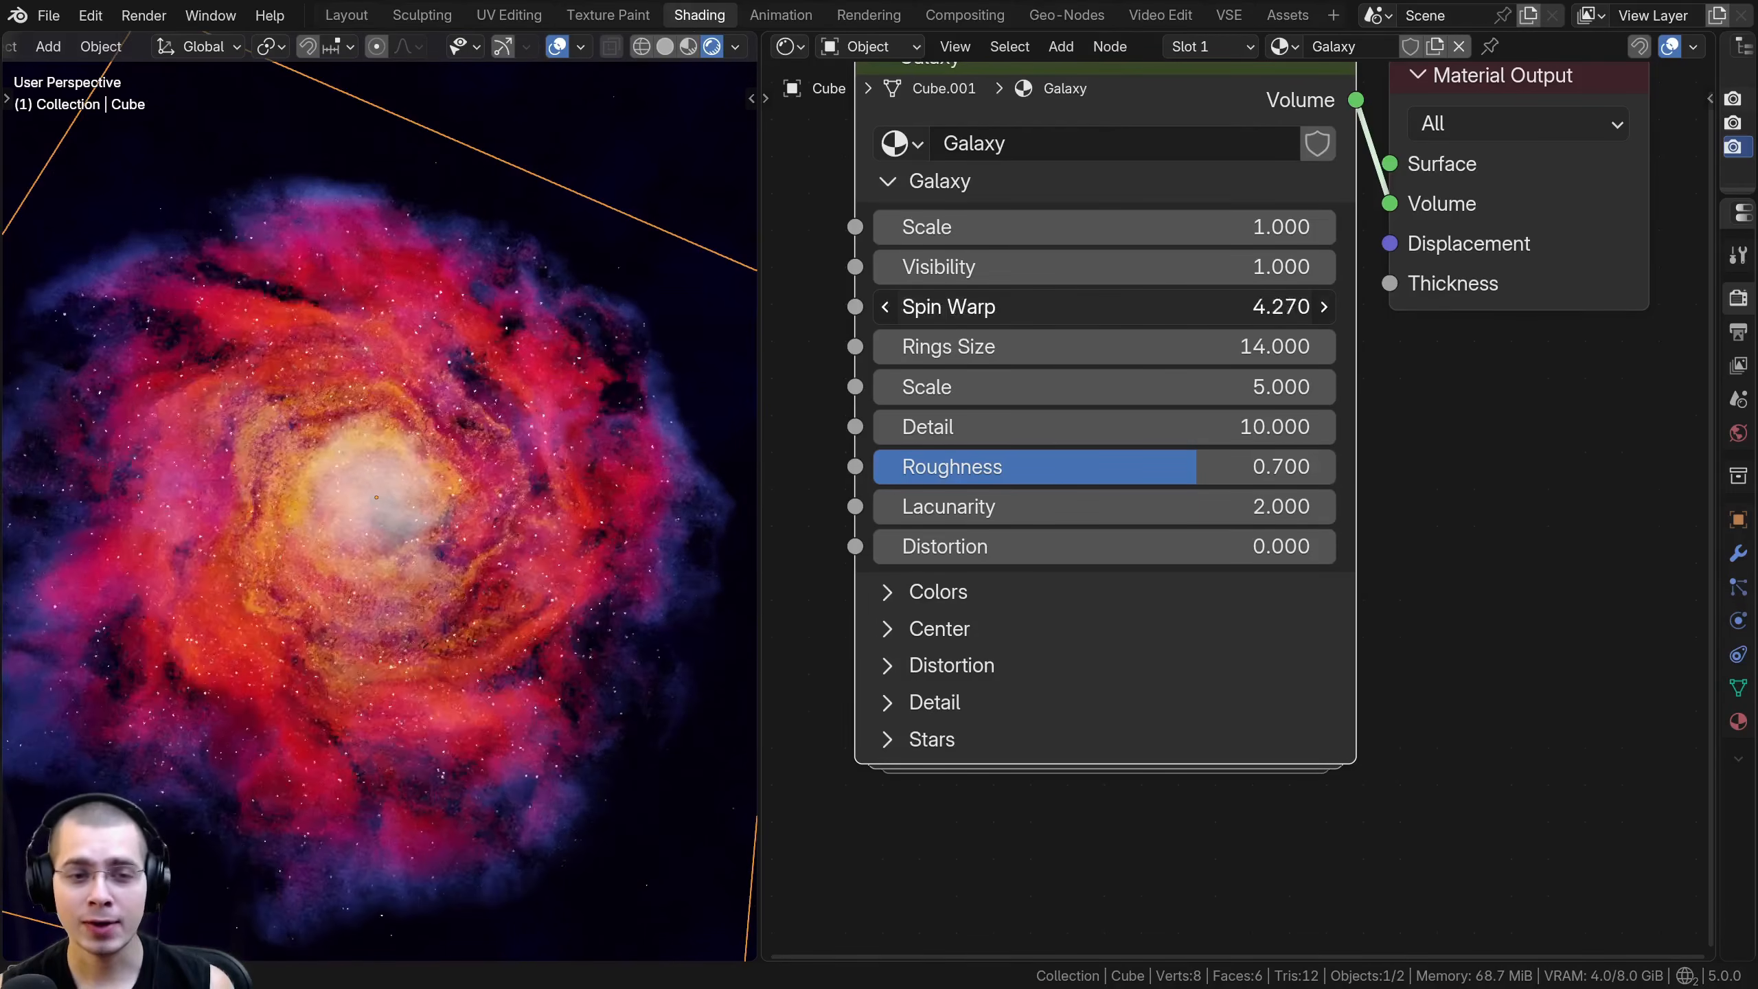
mouse_move(1108, 307)
mouse_down()
mouse_move(1146, 307)
mouse_move(1098, 307)
mouse_up()
scroll(429, 378, up, 2)
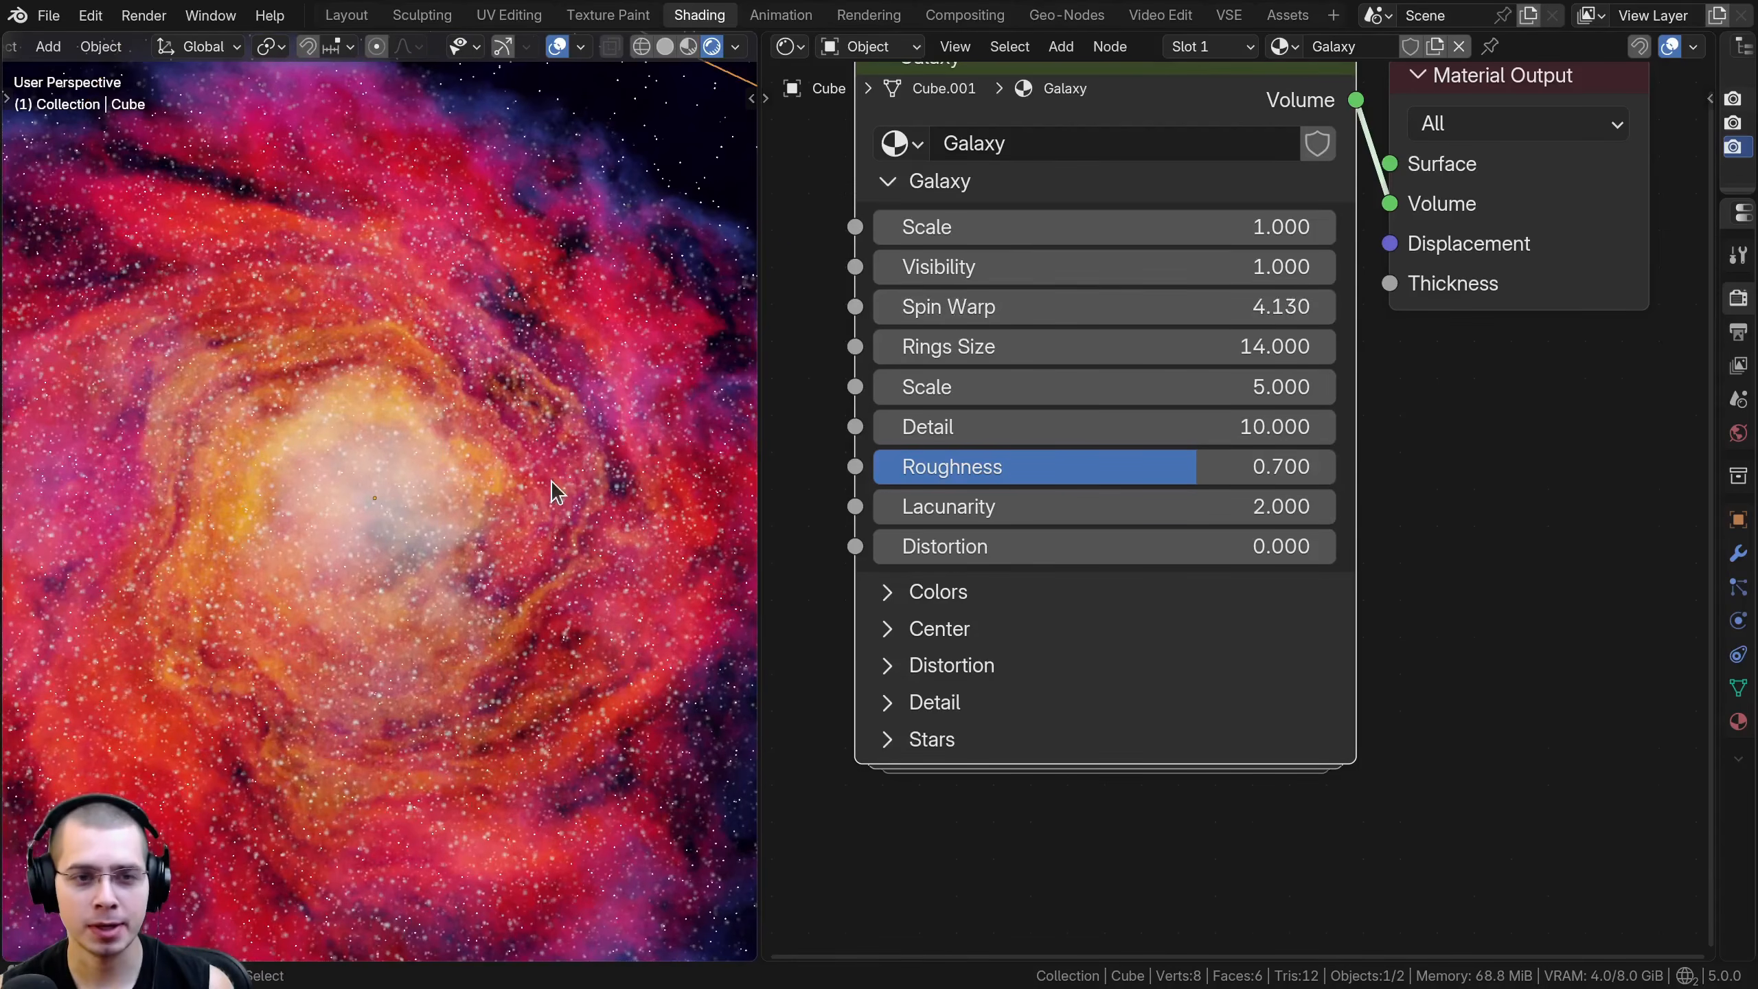
scroll(552, 483, down, 1)
scroll(302, 832, down, 2)
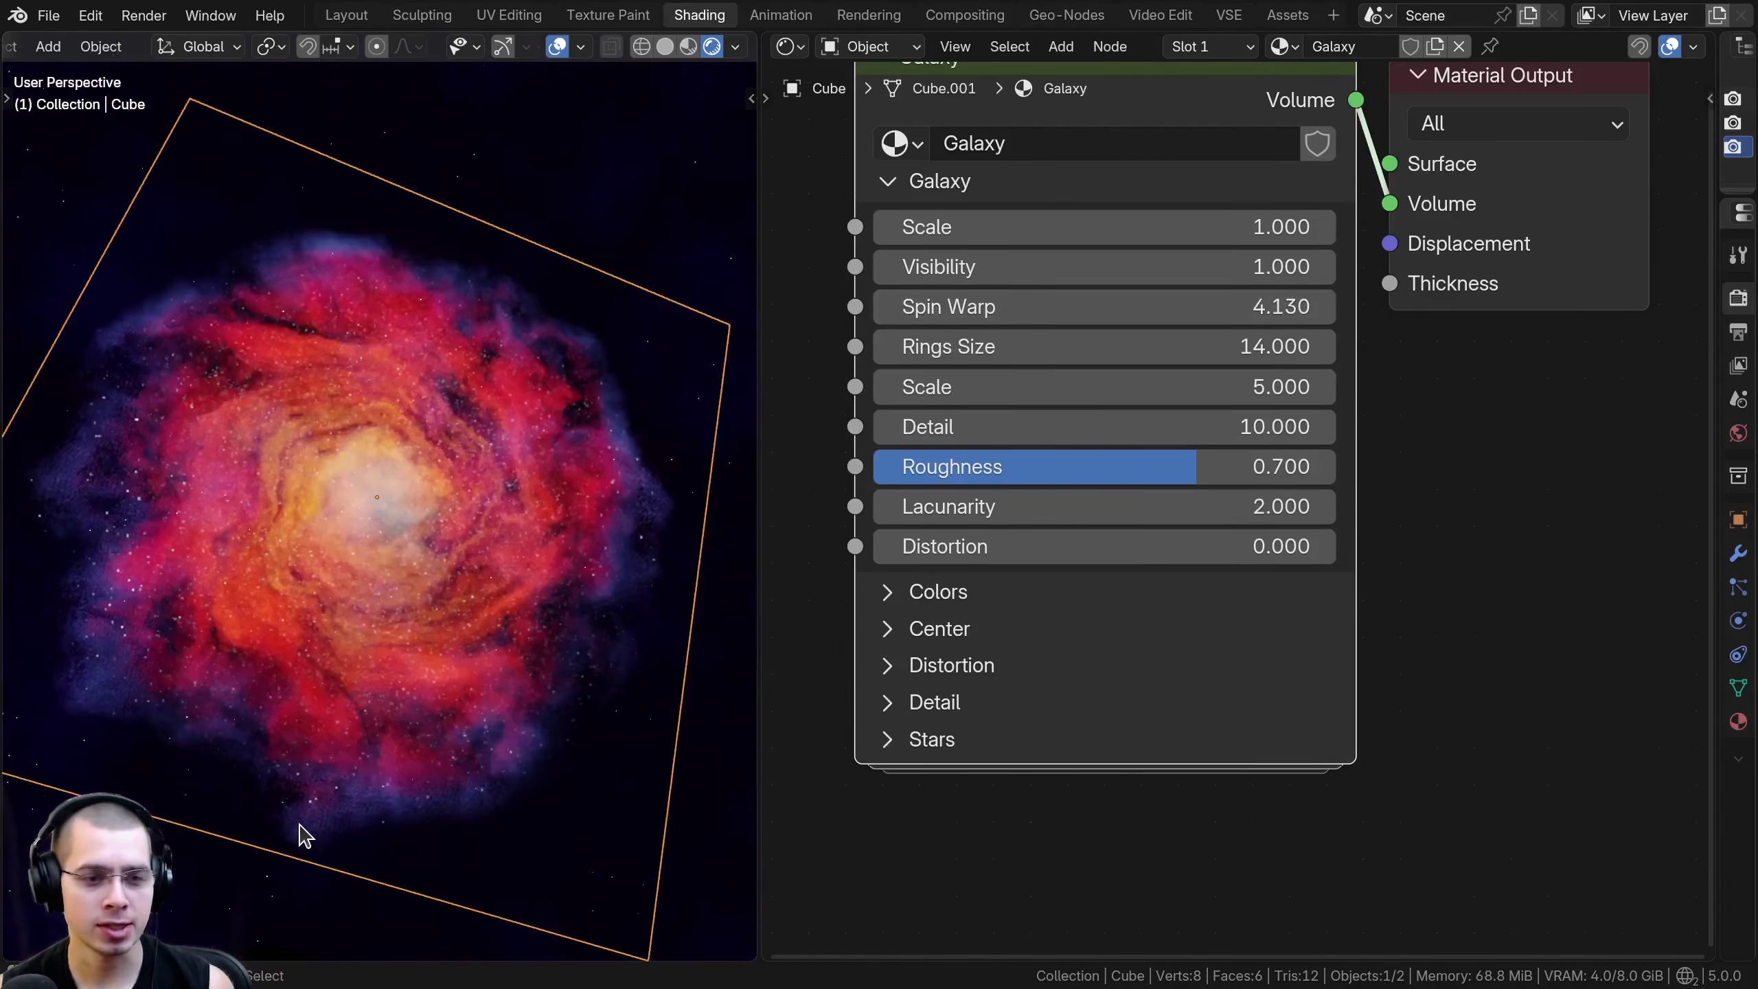
- Set Spin Warp to 0.700 and examine the galaxy's center and outer rings
drag(1108, 307, 892, 307)
scroll(104, 298, up, 2)
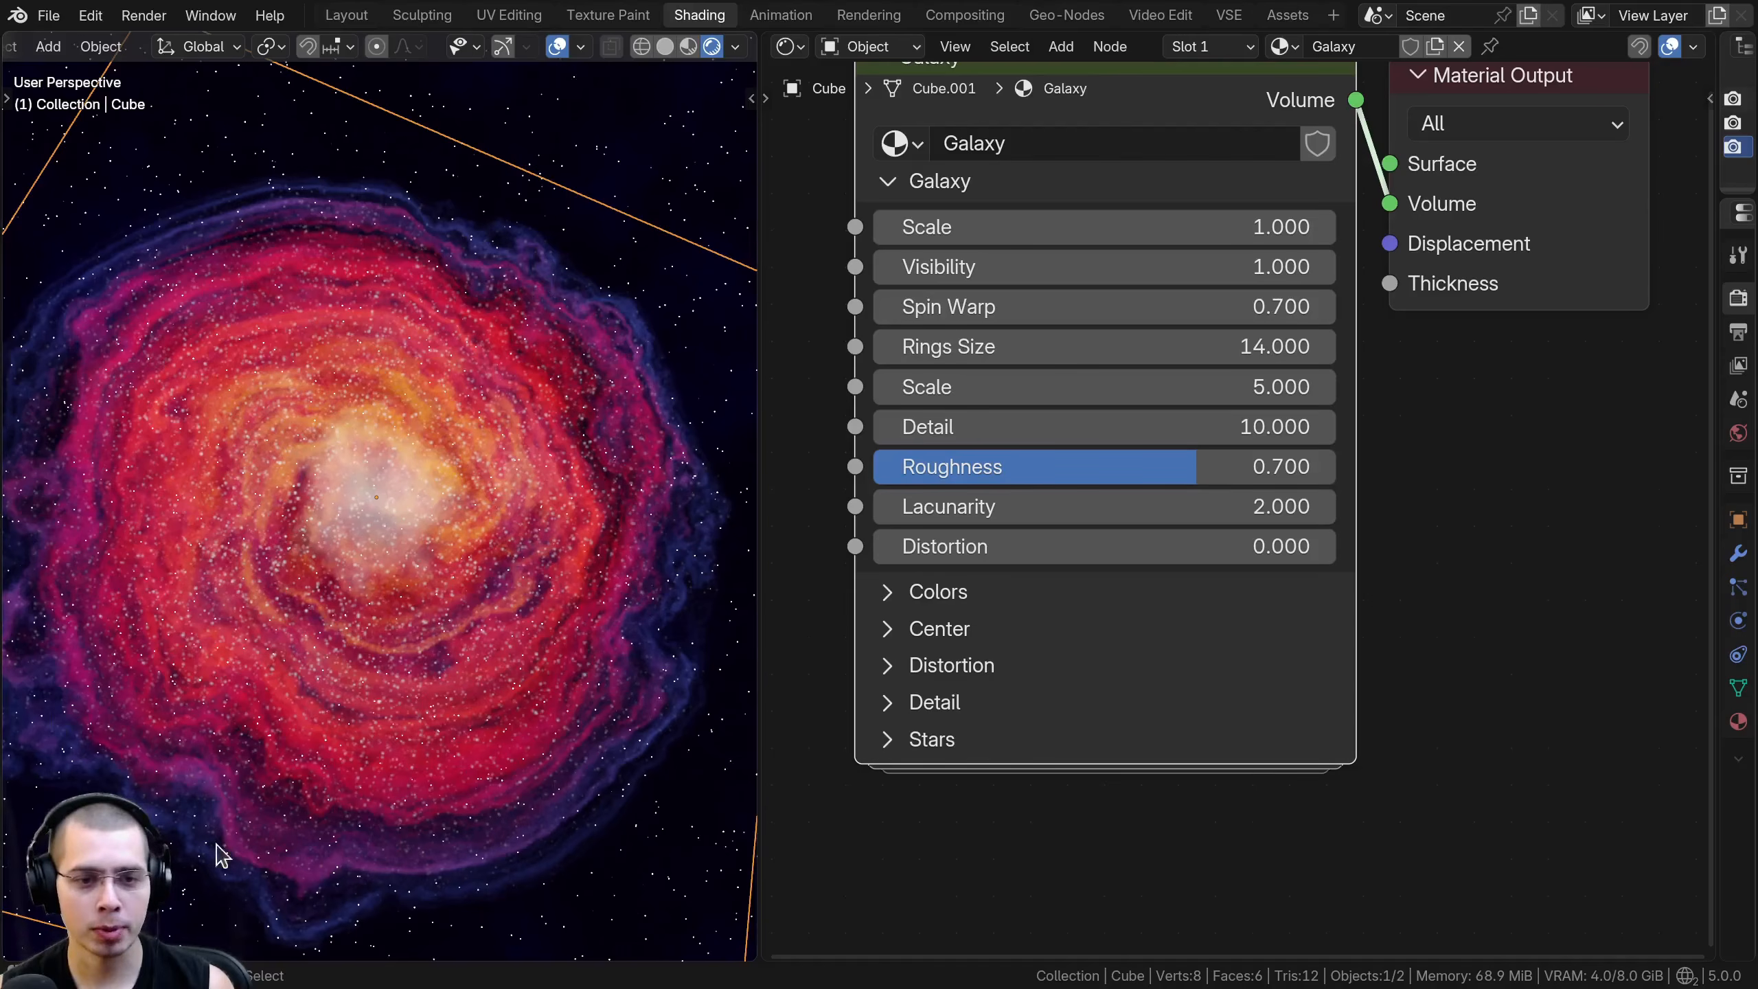
scroll(294, 303, up, 2)
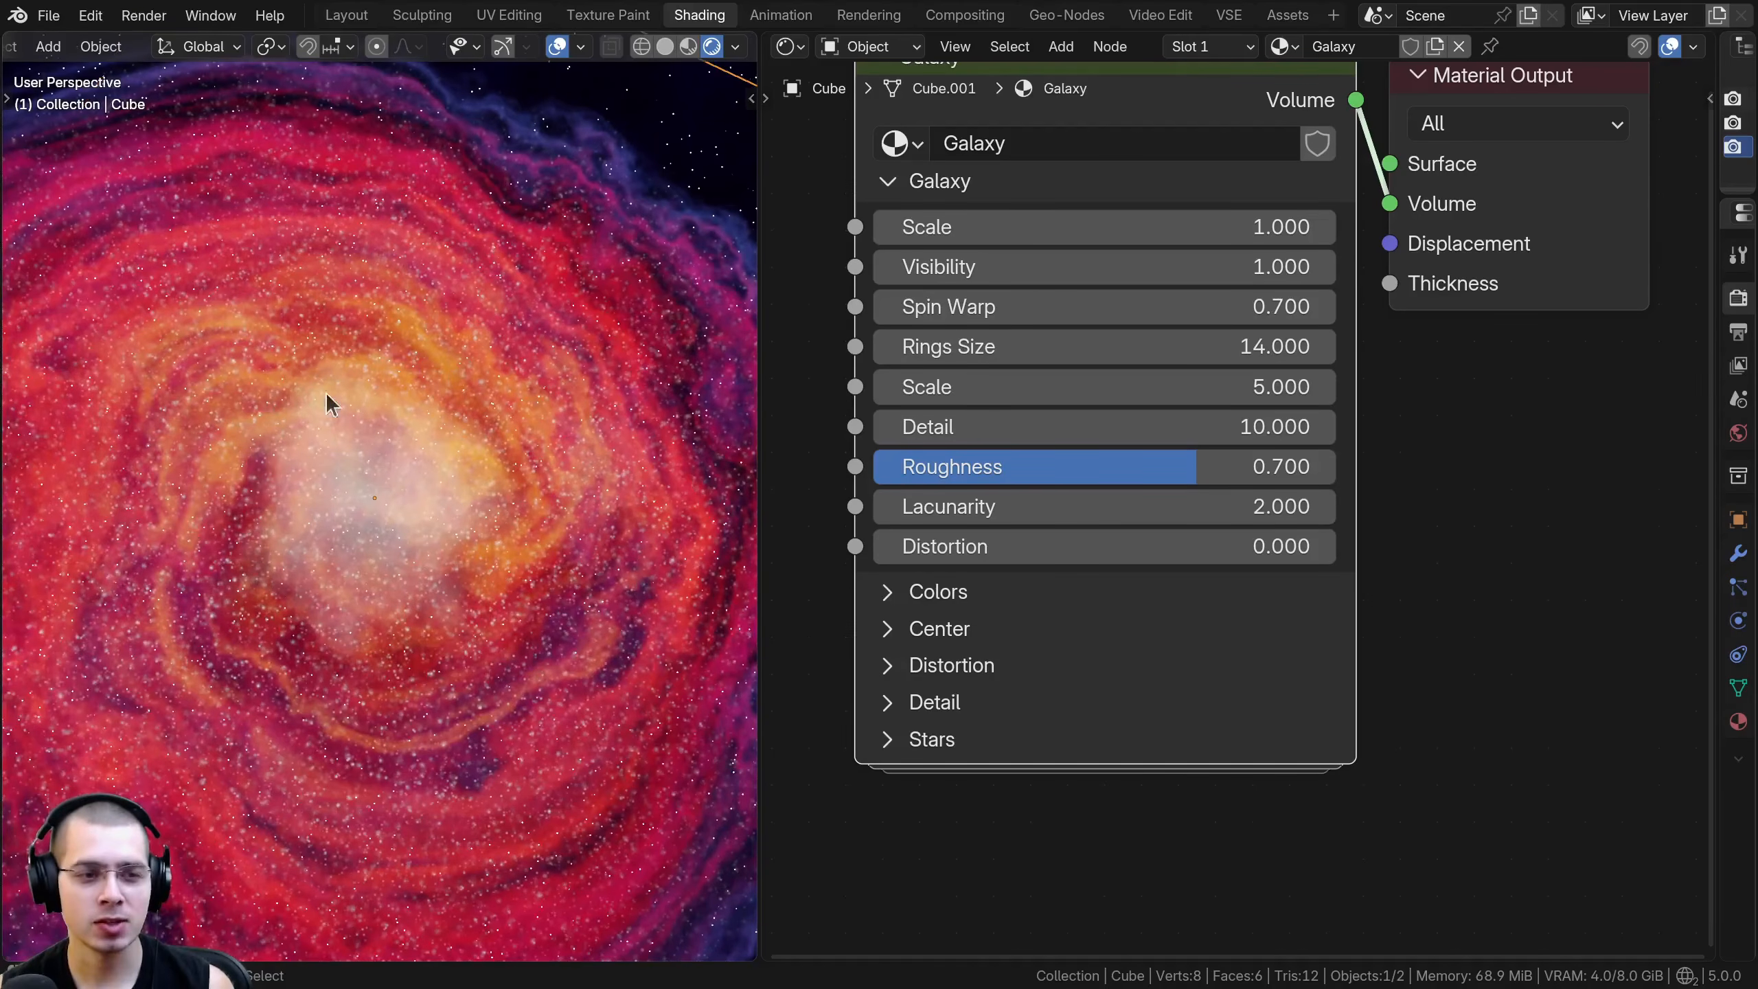
scroll(454, 405, down, 3)
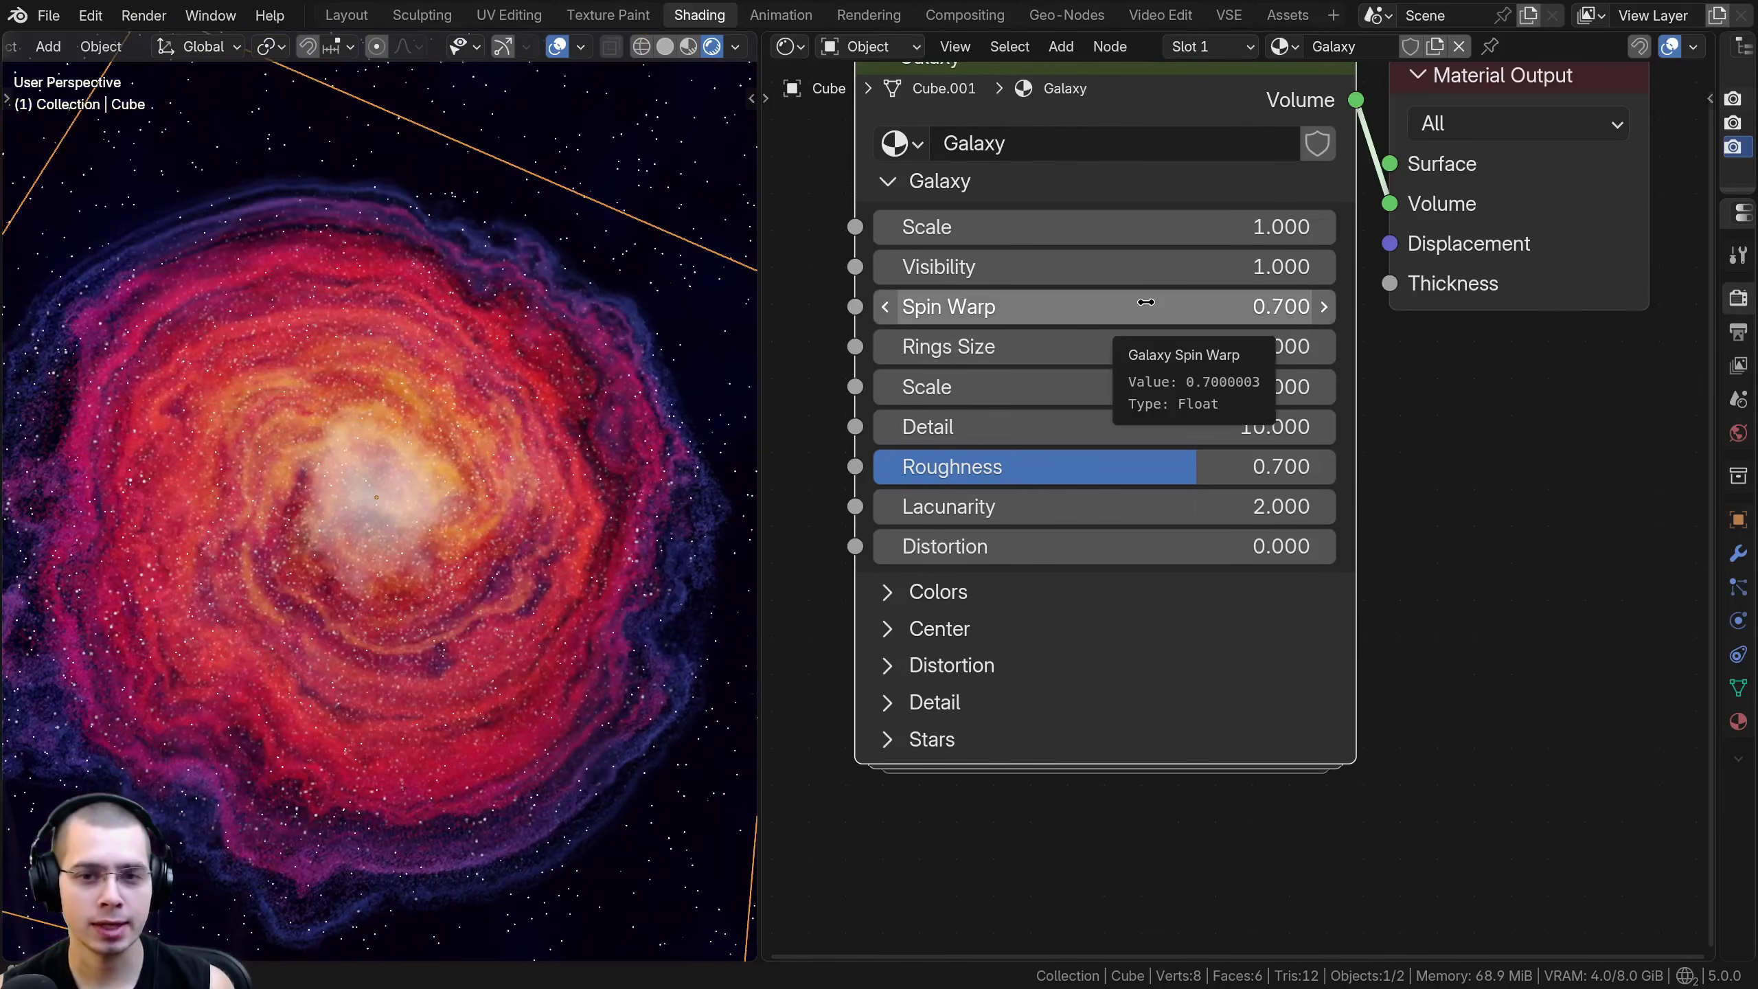
- Try much higher and lower Rings Size values on the Galaxy node and cancel the change
drag(1142, 346, 1606, 346)
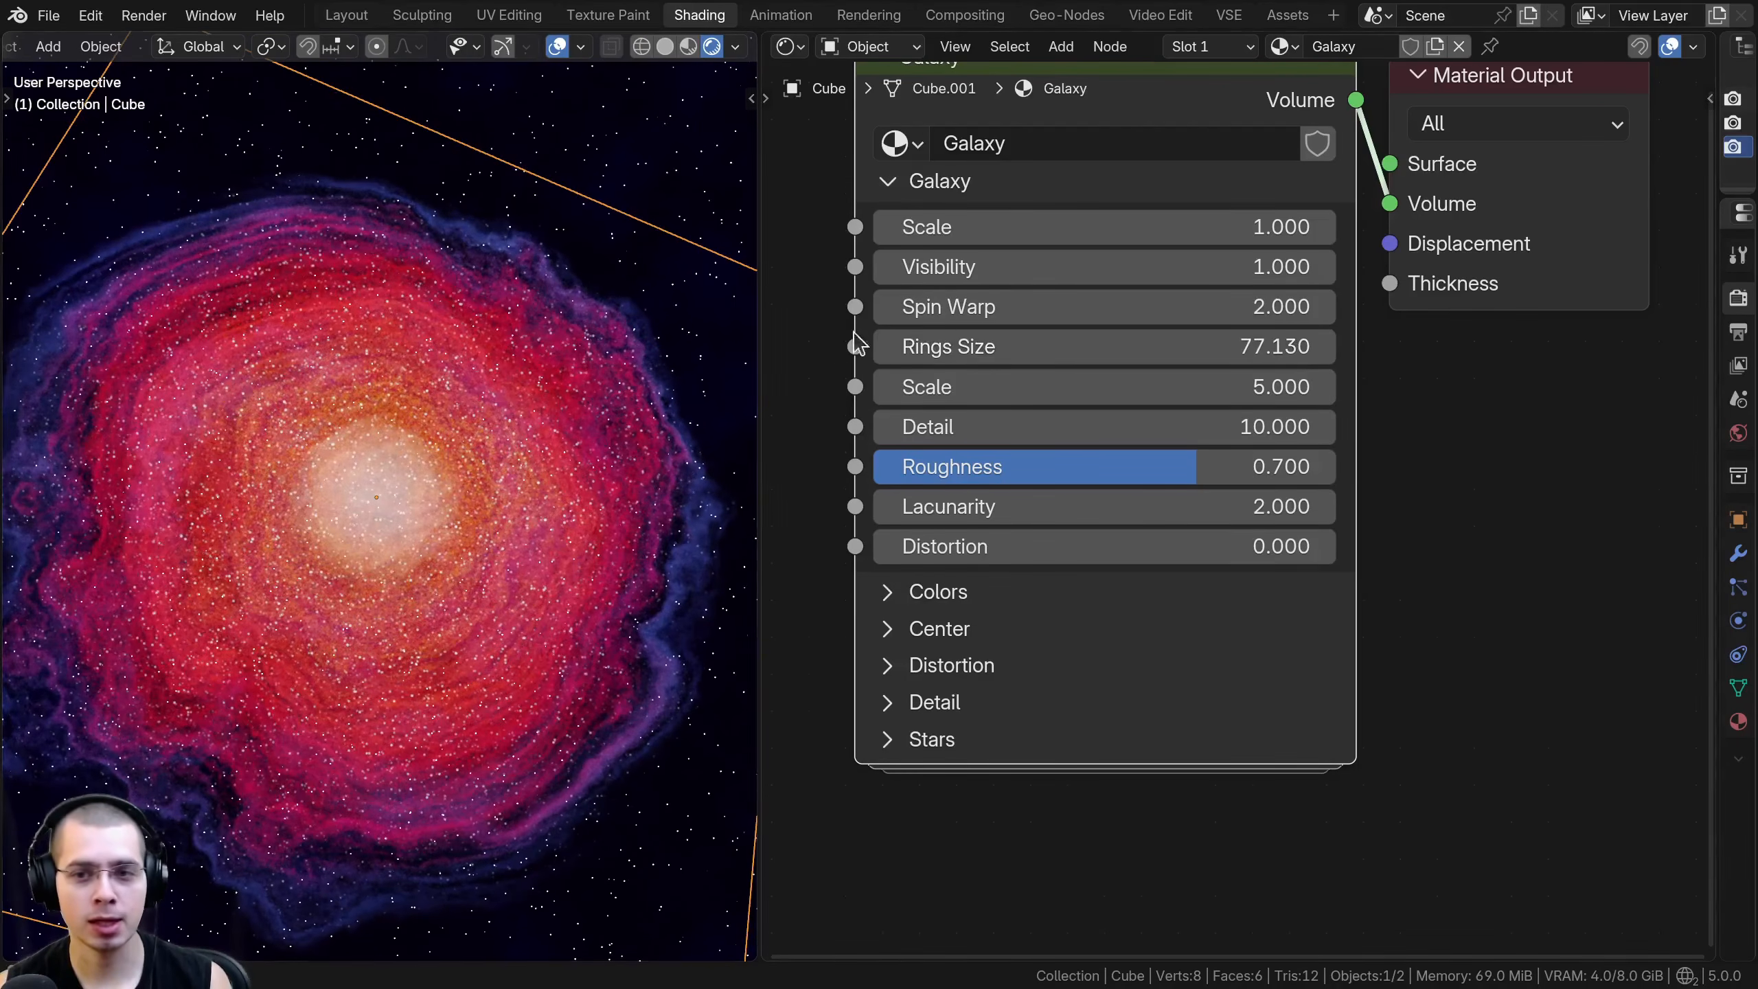
drag(900, 346, 458, 346)
right_click(1054, 345)
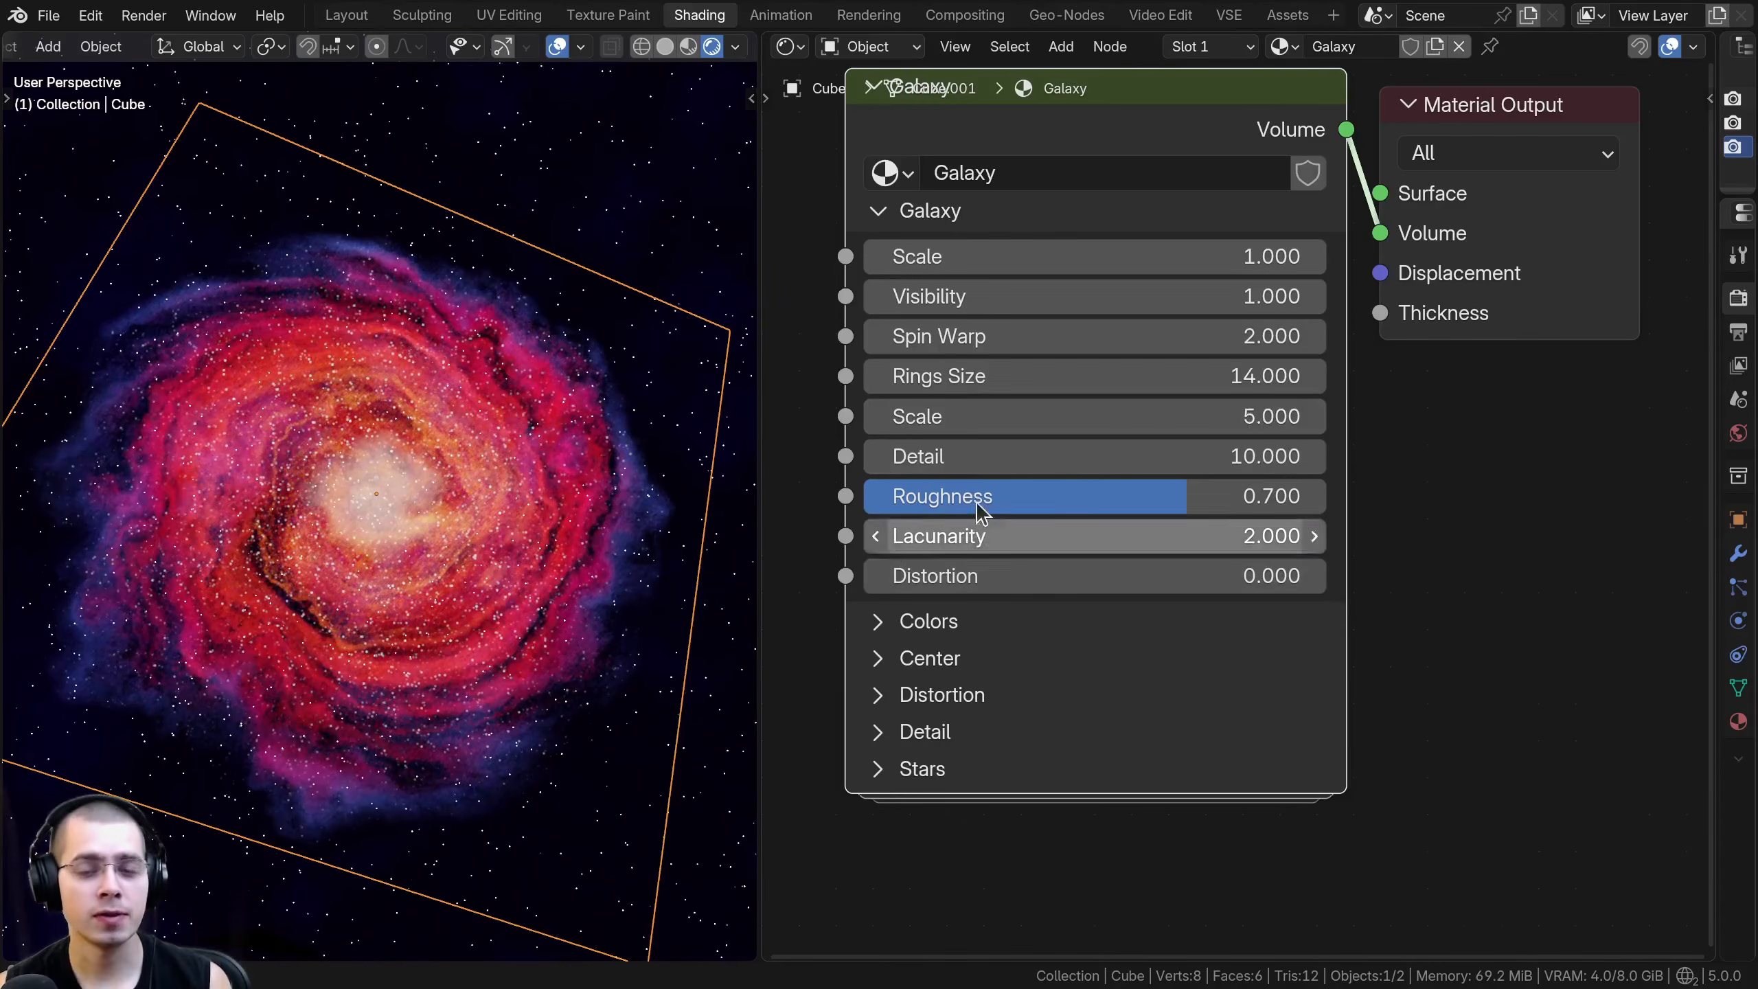
- Try a noise Scale of 20.900 and a different noise Detail in the Galaxy section, cancelling both changes
scroll(964, 441, up, 1)
drag(956, 412, 1066, 412)
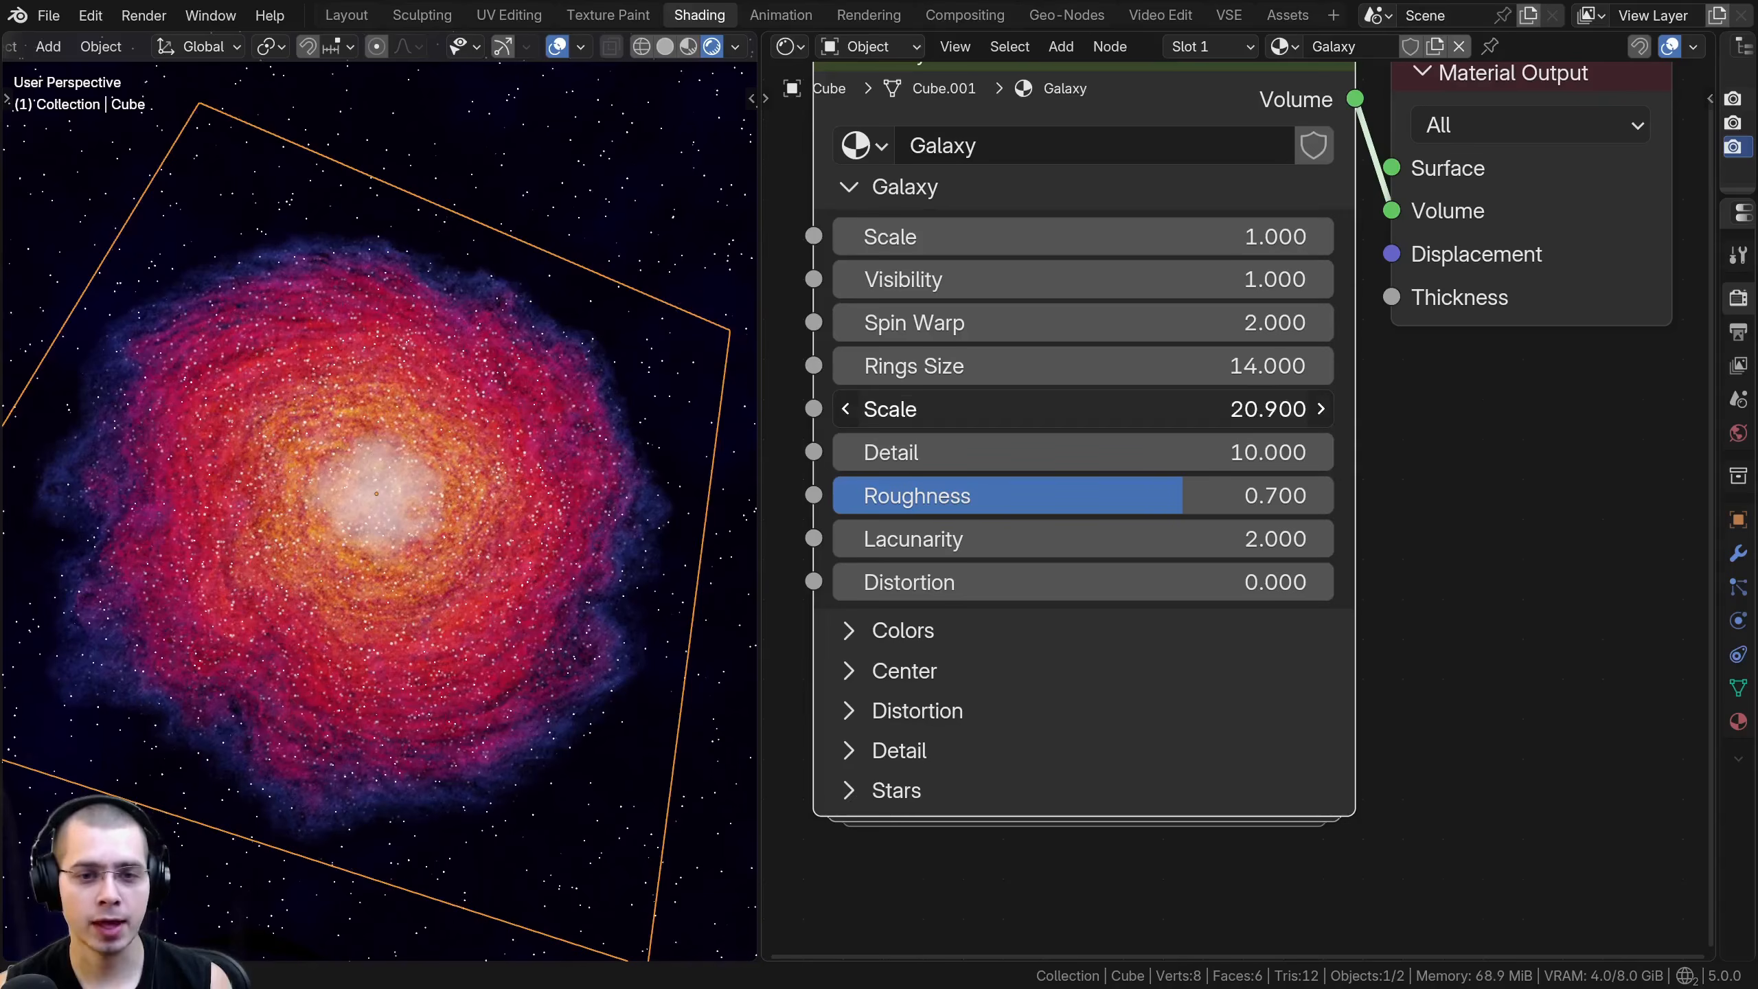
right_click(957, 412)
mouse_move(952, 446)
mouse_down()
mouse_move(882, 446)
mouse_move(987, 447)
mouse_move(882, 446)
mouse_move(952, 446)
mouse_up()
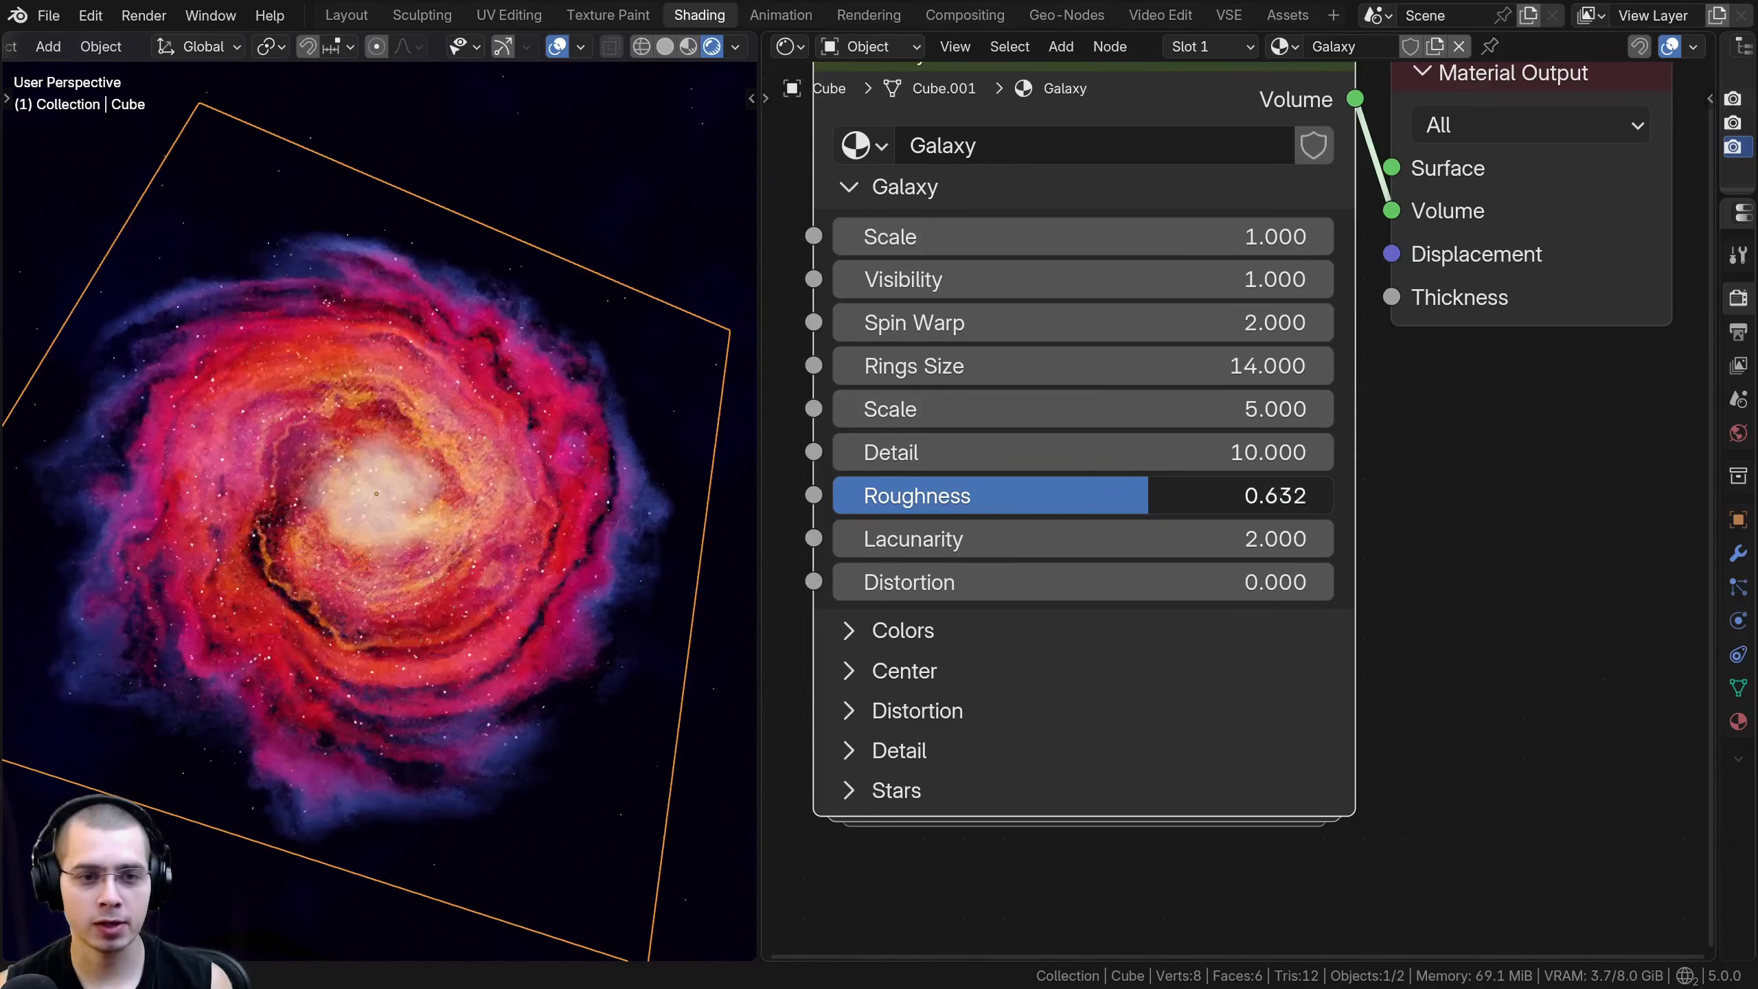
- Try changed Roughness, a Lacunarity of 0.000 and a changed Distortion in the Galaxy section, cancelling each change
drag(1170, 506, 1003, 541)
right_click(1136, 542)
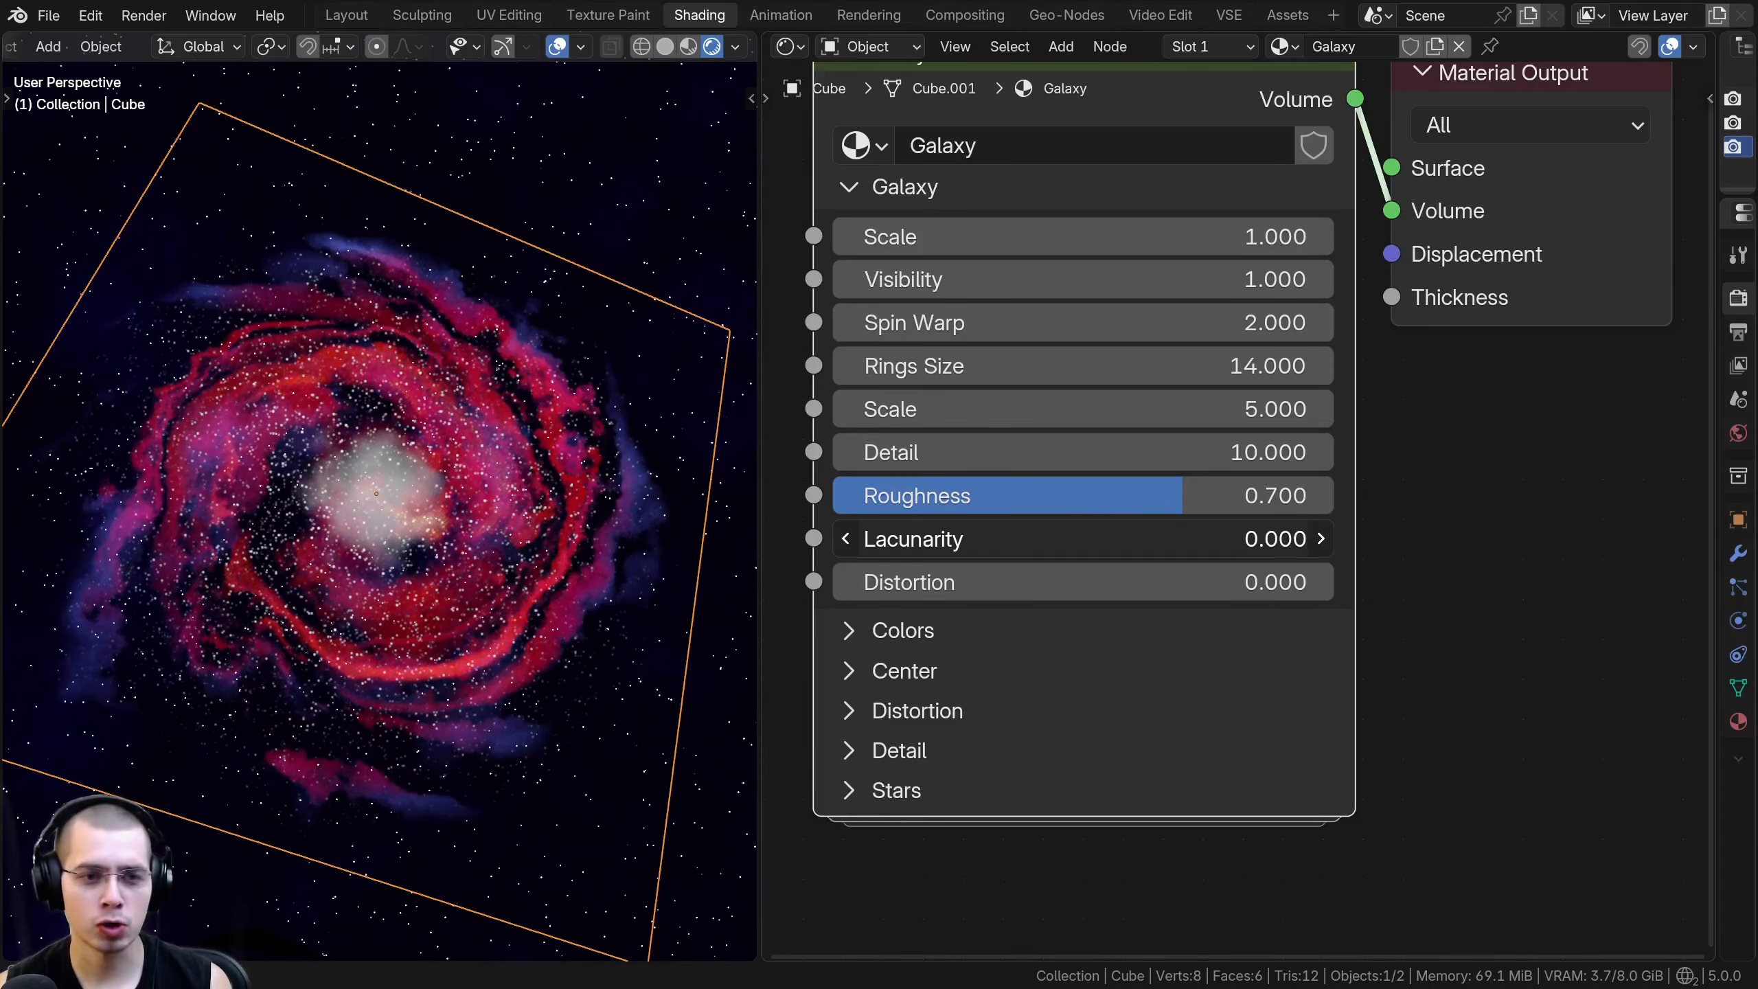
right_click(1137, 542)
drag(1138, 581, 1177, 581)
right_click(1135, 581)
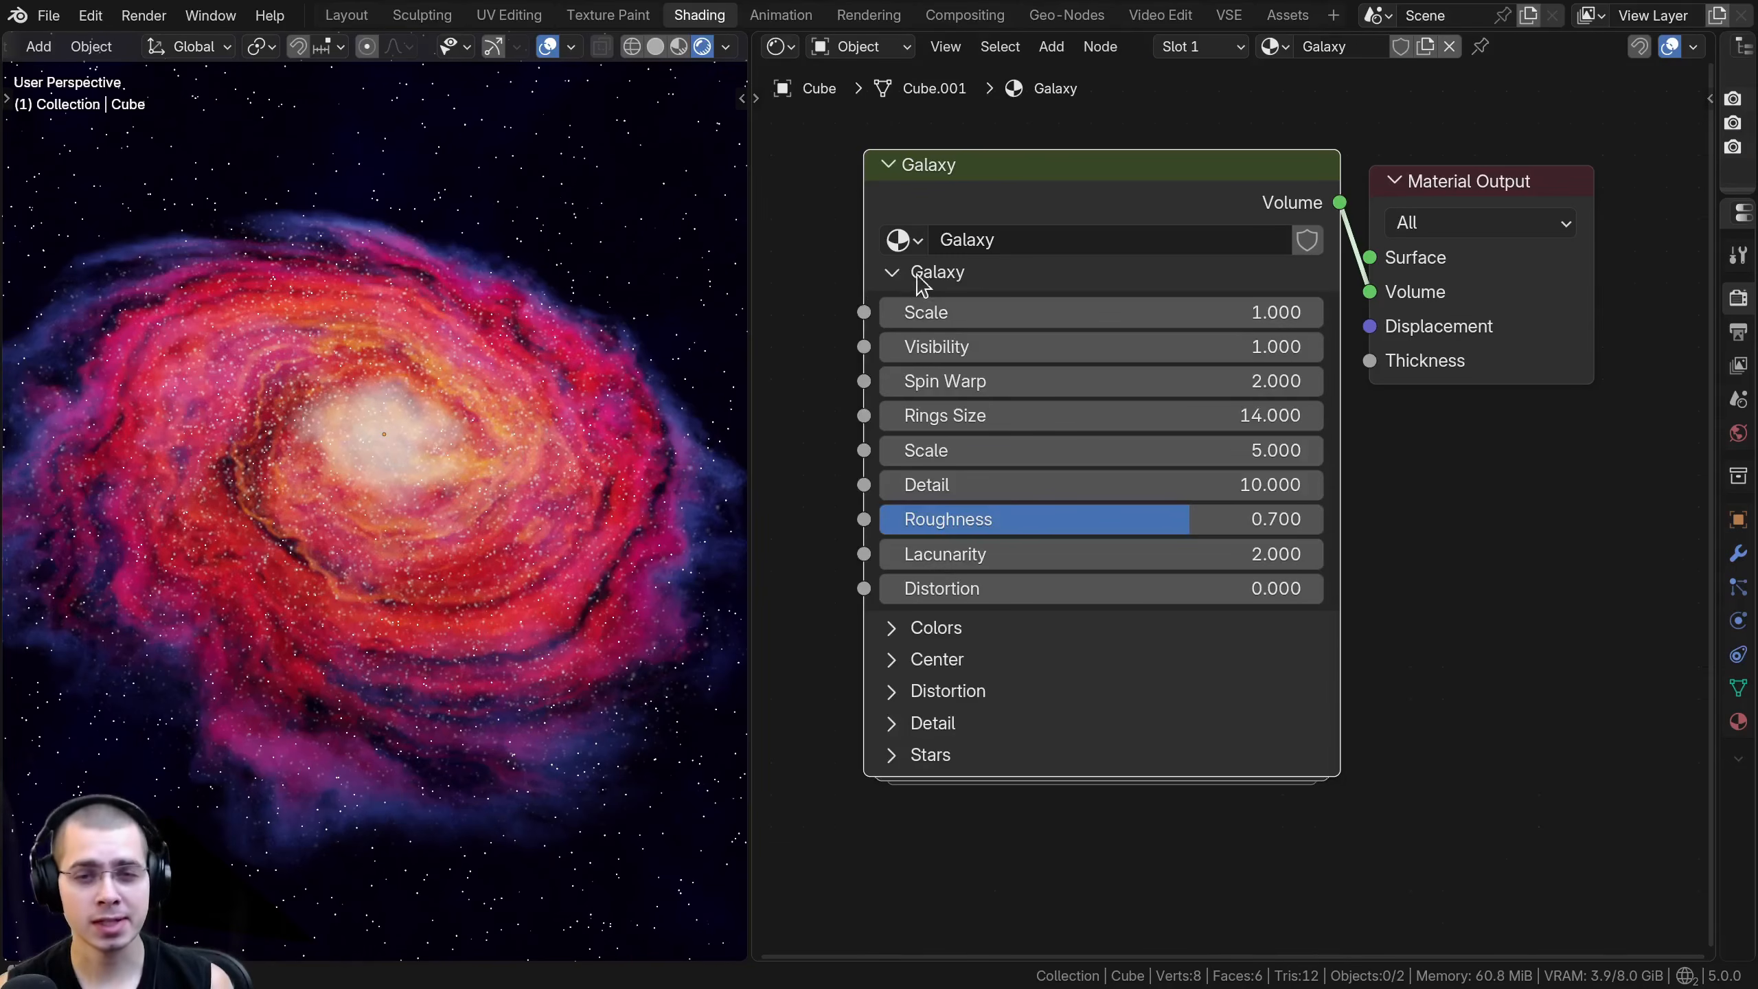
- Collapse the Galaxy section, expand Colors, and try lighter Transparency Color values before returning the color to black
click(893, 272)
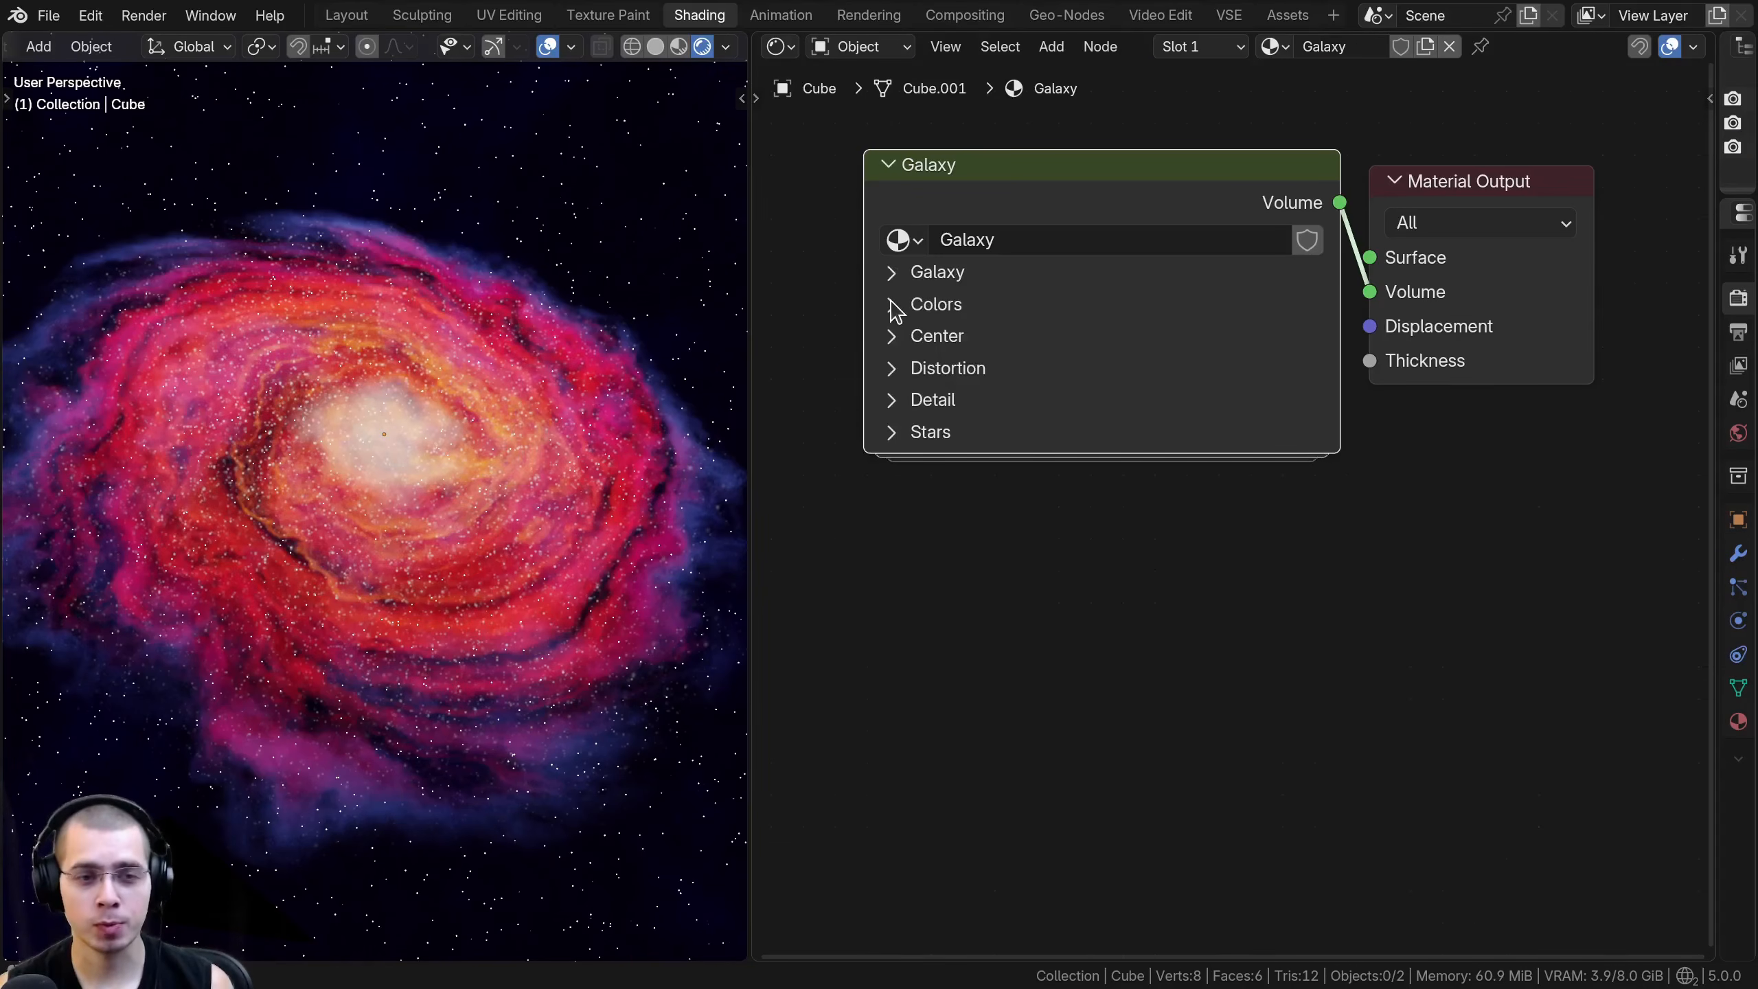
click(892, 305)
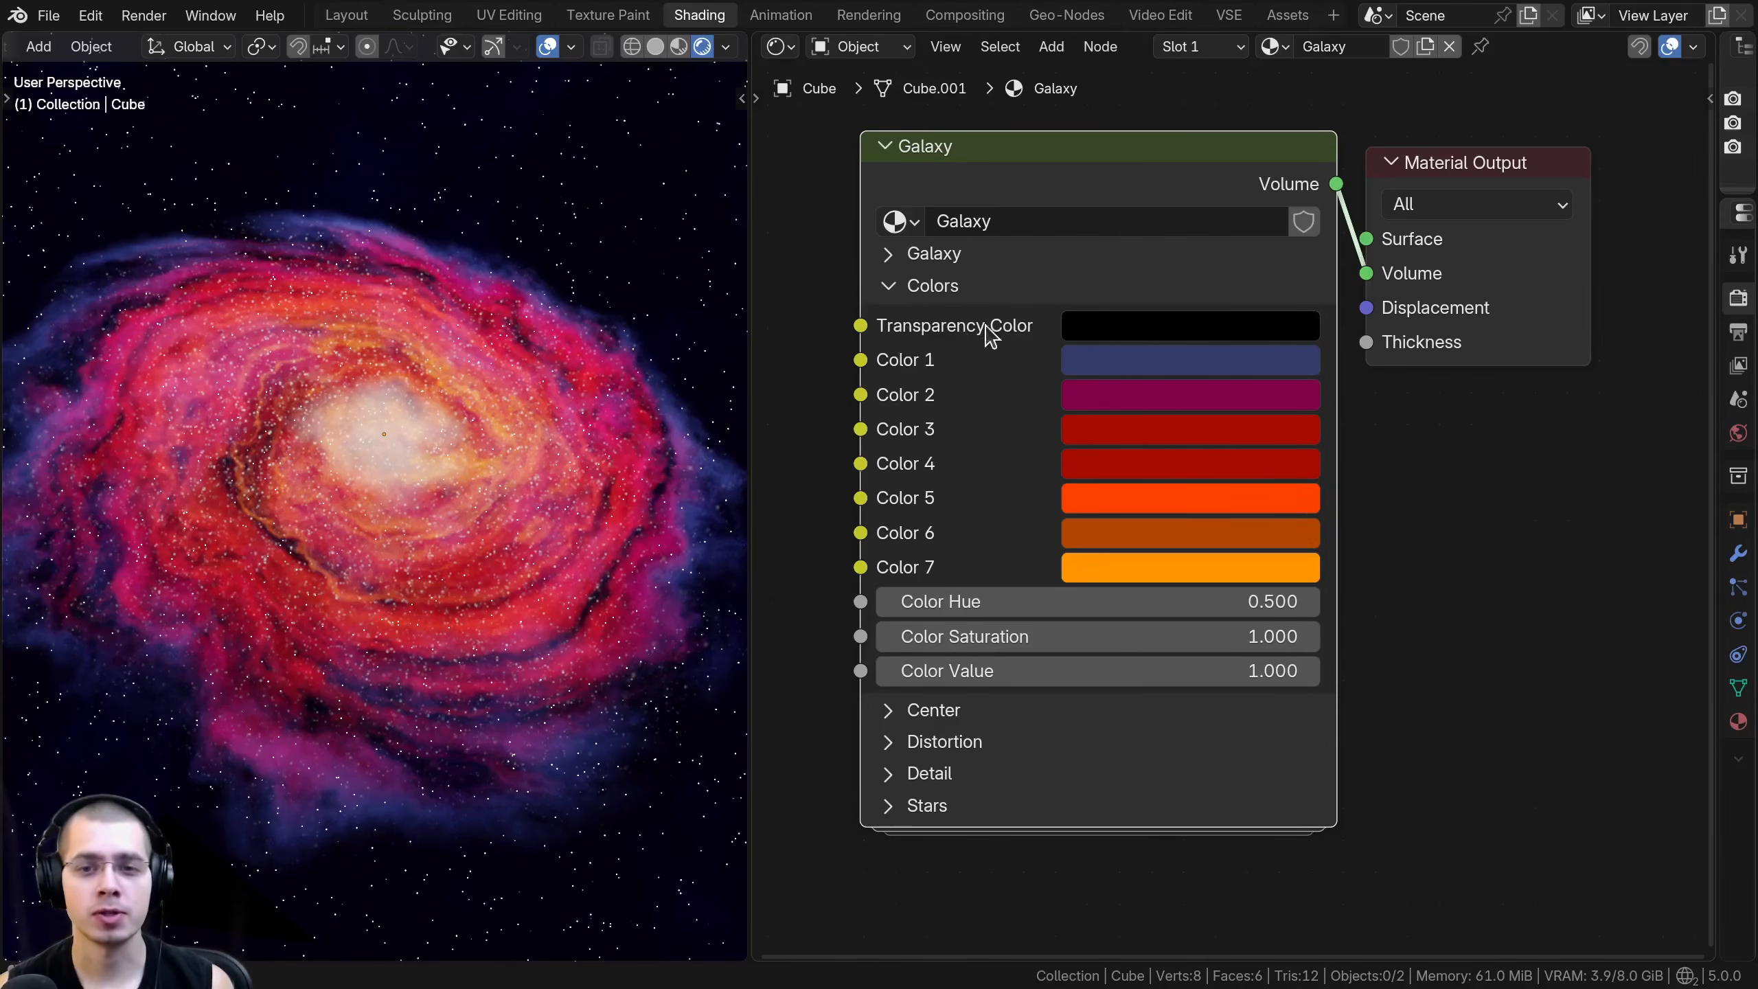
click(1145, 336)
scroll(1352, 588, up, 15)
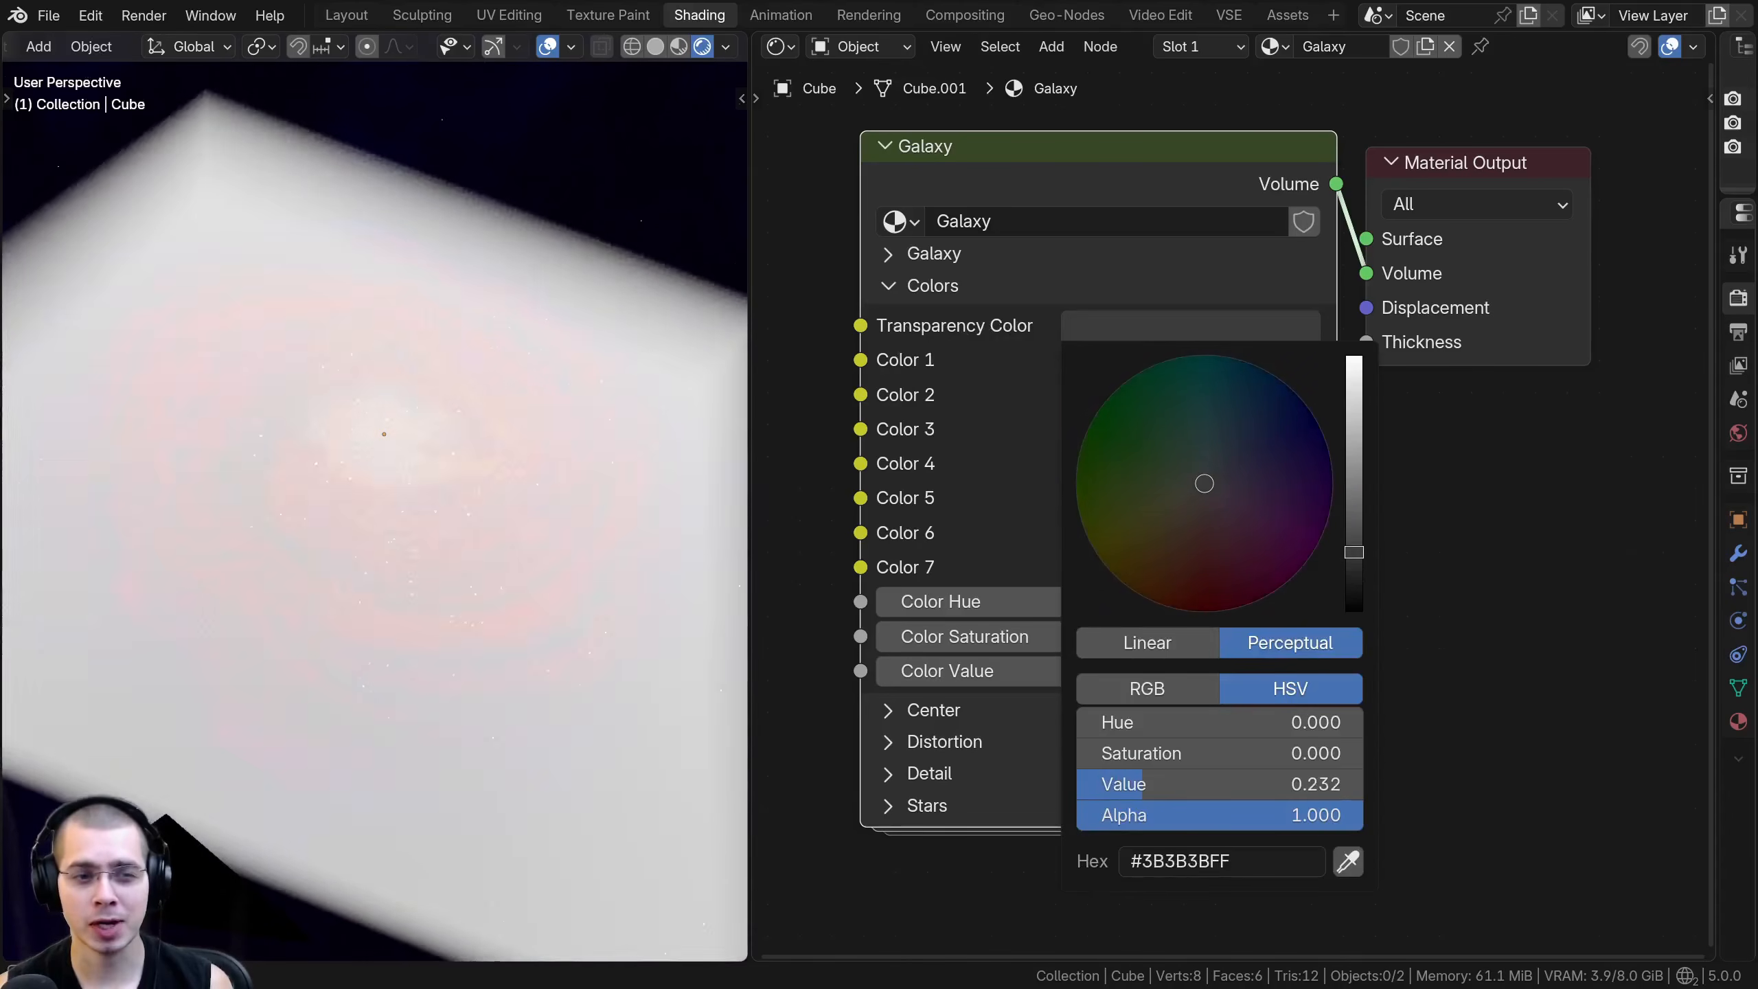
scroll(1351, 588, up, 4)
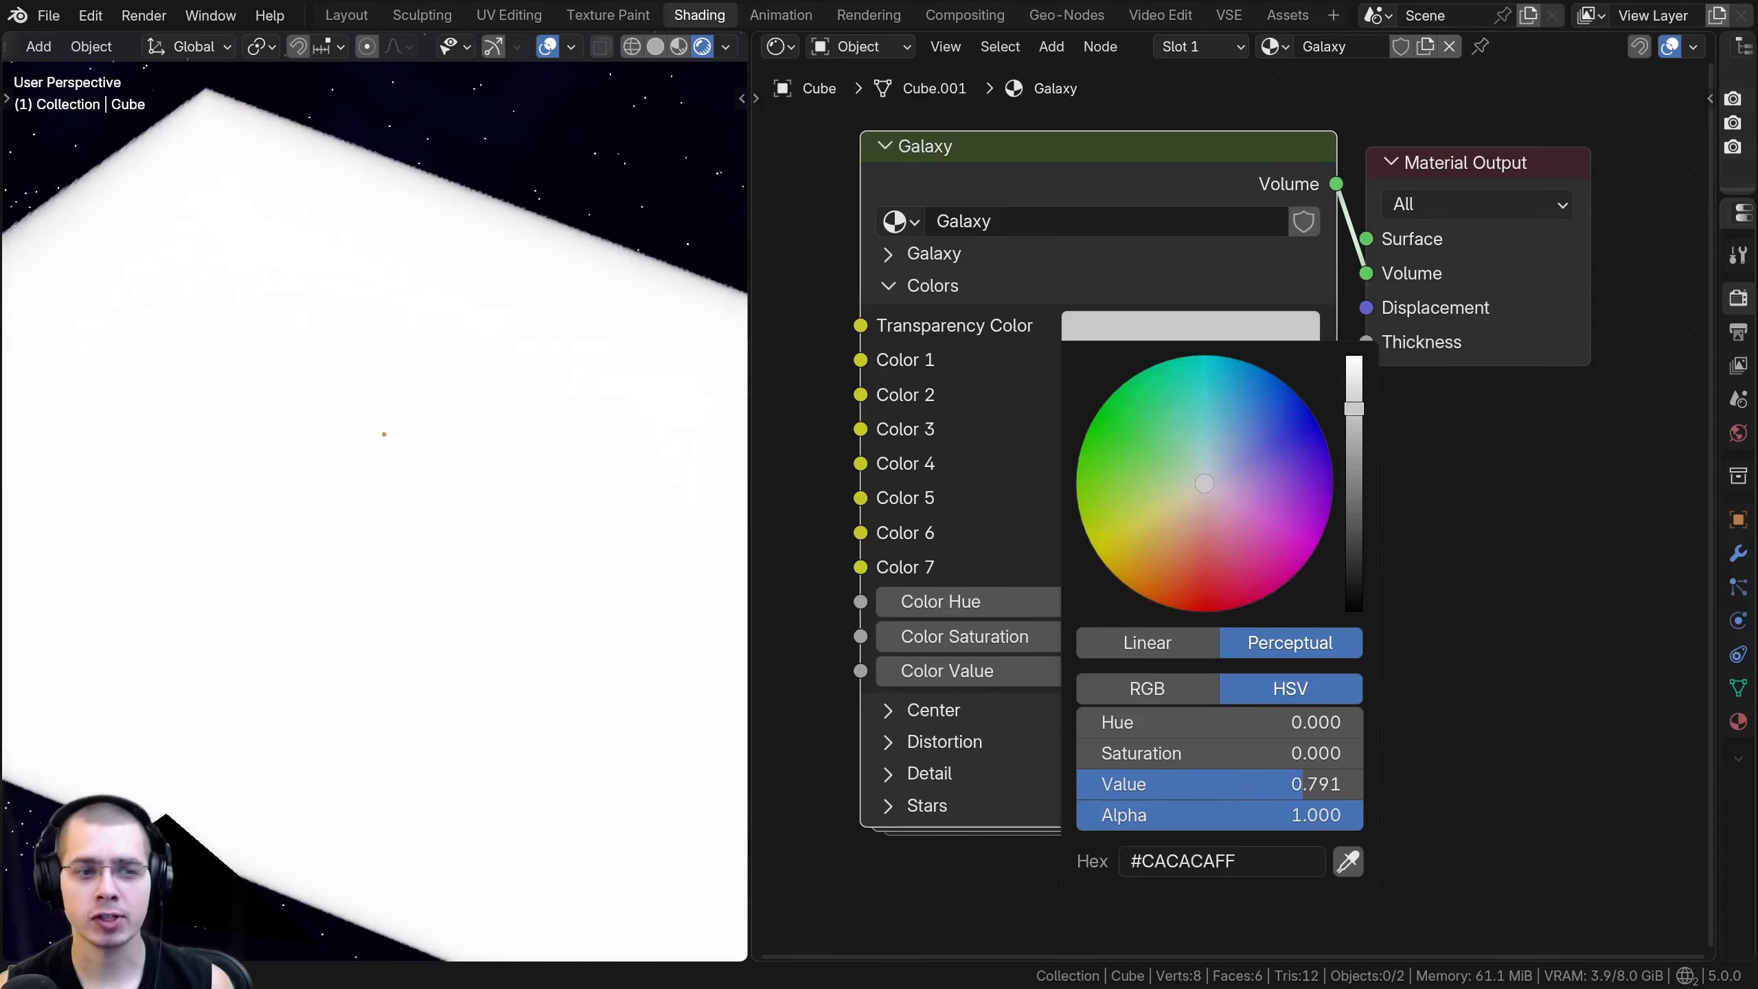
scroll(1352, 587, down, 1)
scroll(1352, 588, down, 10)
scroll(1351, 587, down, 6)
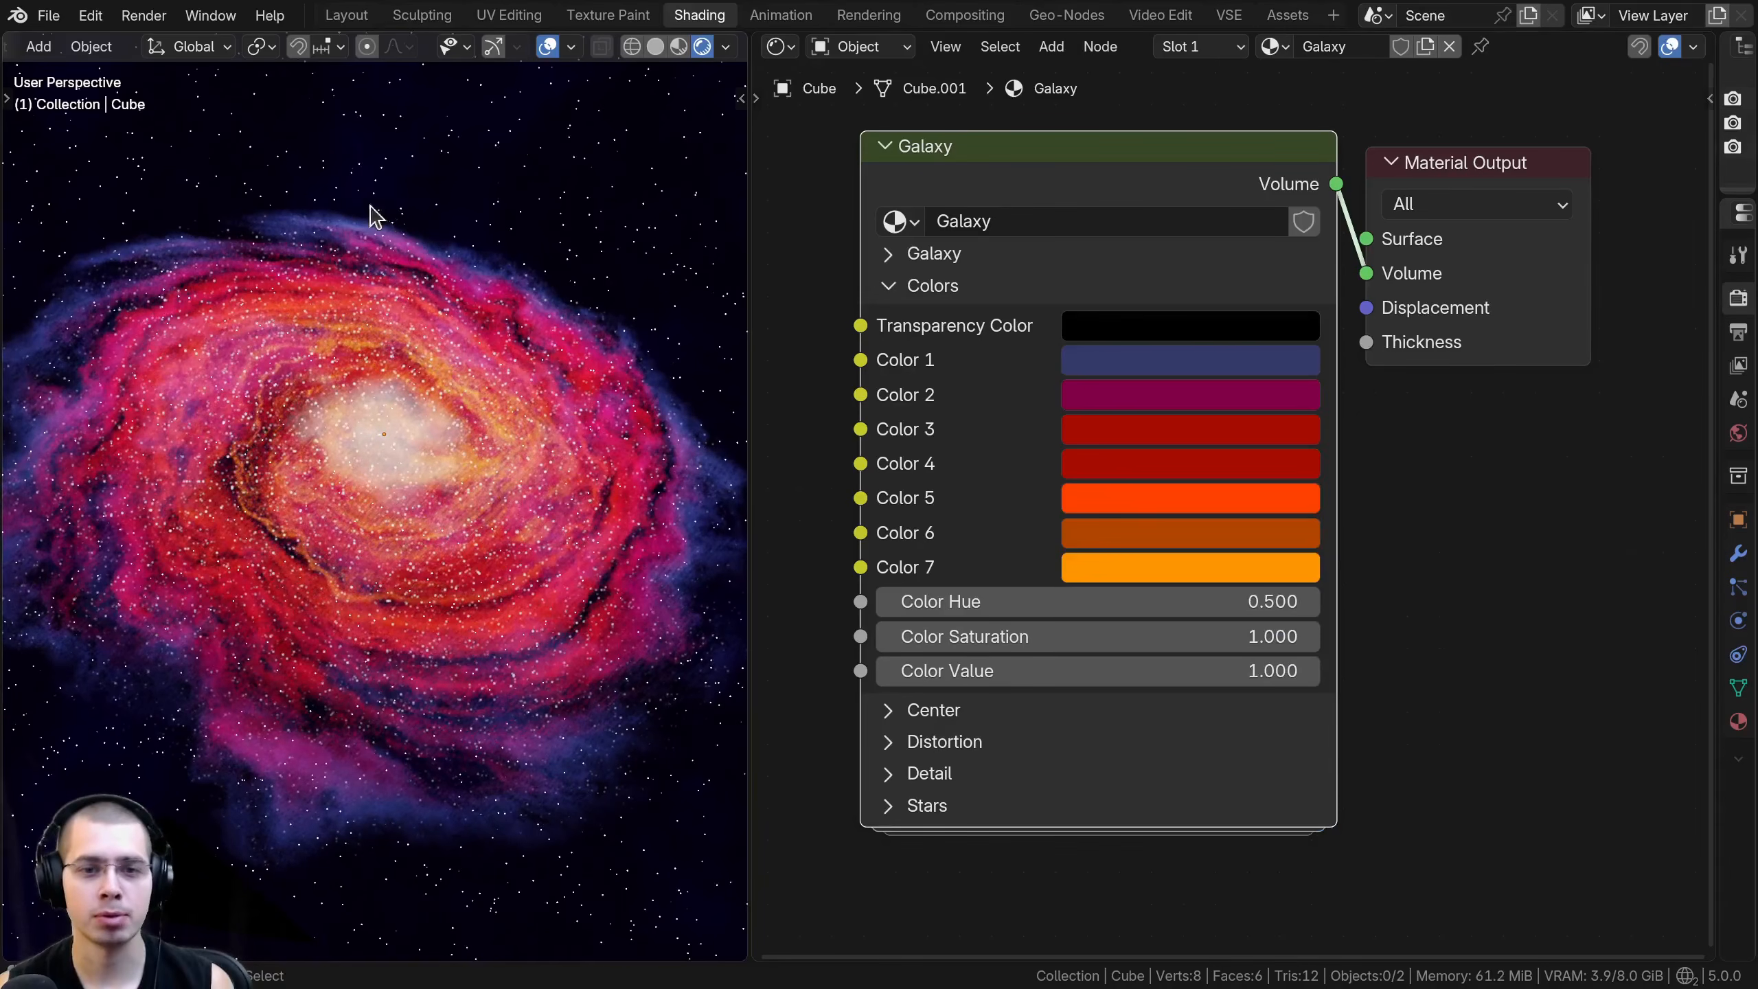
- Try different hues for Color 1, Color 2 and Color 4 of the galaxy, cancelling each change
click(1184, 370)
mouse_move(1330, 481)
mouse_down()
mouse_move(1272, 446)
mouse_move(1149, 506)
mouse_move(1088, 573)
mouse_move(1219, 464)
mouse_move(1190, 457)
mouse_move(1132, 548)
mouse_up()
right_click(1219, 464)
click(1143, 408)
right_click(1132, 548)
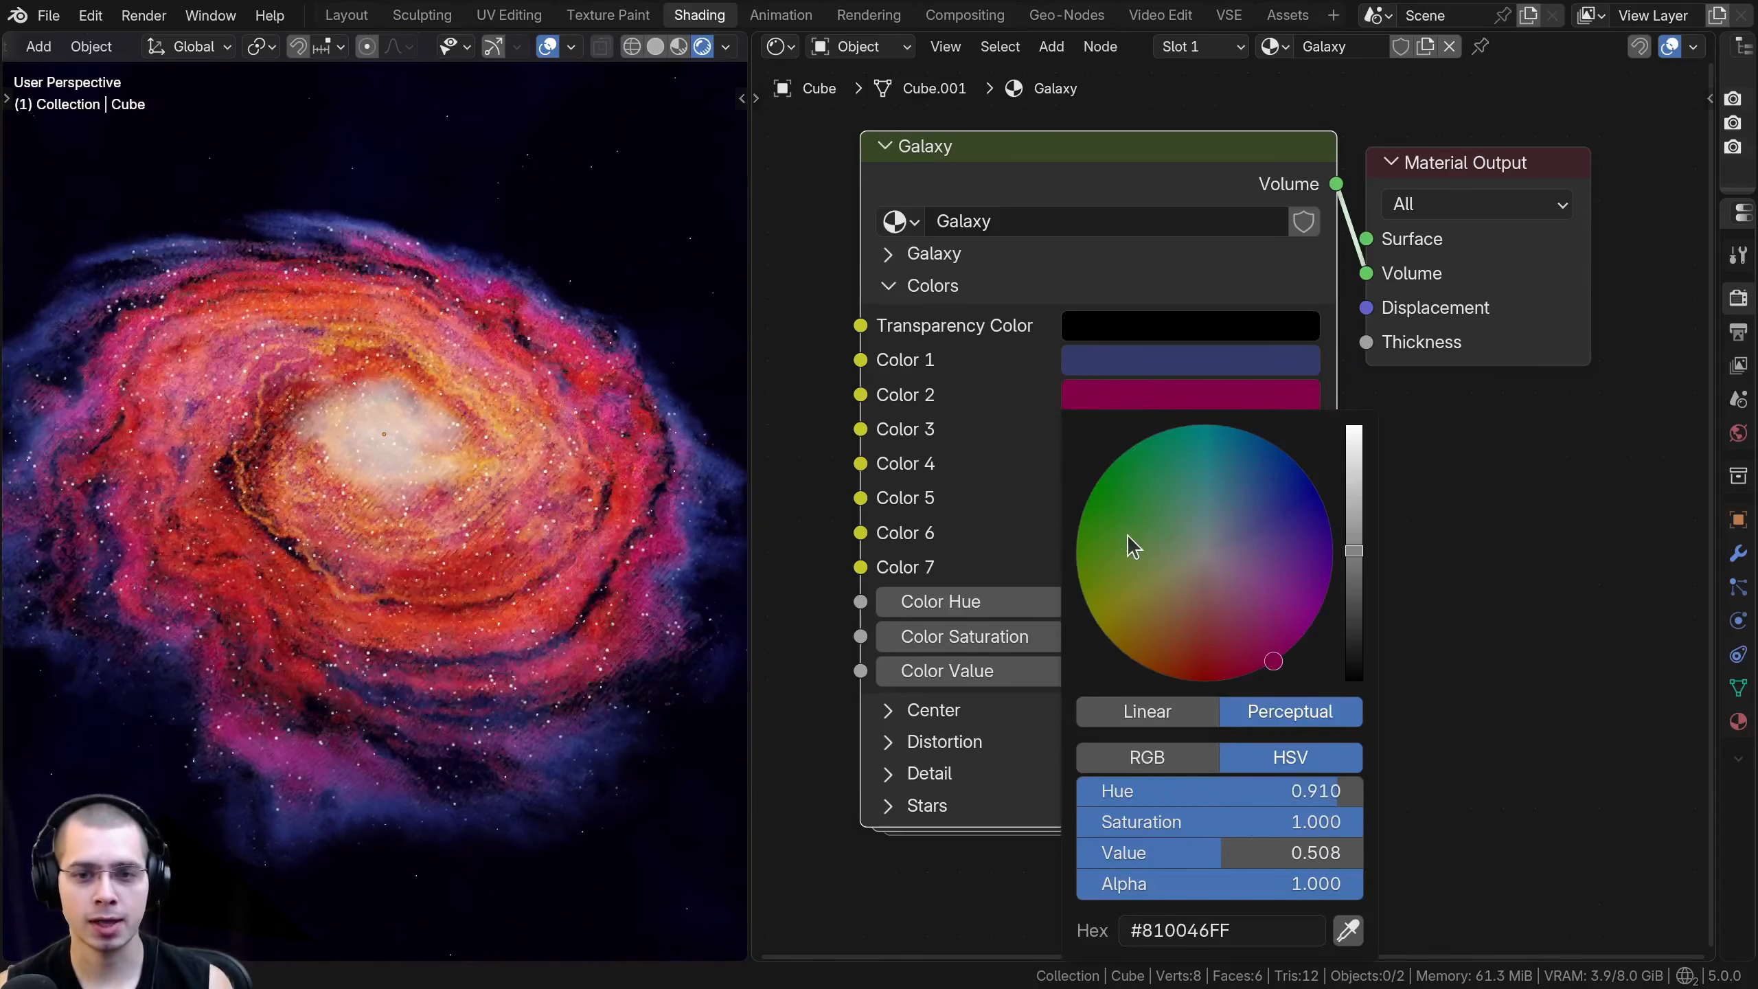
mouse_move(1161, 534)
mouse_down()
mouse_move(1208, 527)
mouse_move(1166, 522)
mouse_move(1196, 541)
mouse_move(1191, 464)
mouse_move(1215, 667)
mouse_move(1096, 545)
mouse_move(1169, 509)
mouse_up()
right_click(1196, 541)
click(1105, 473)
right_click(1169, 509)
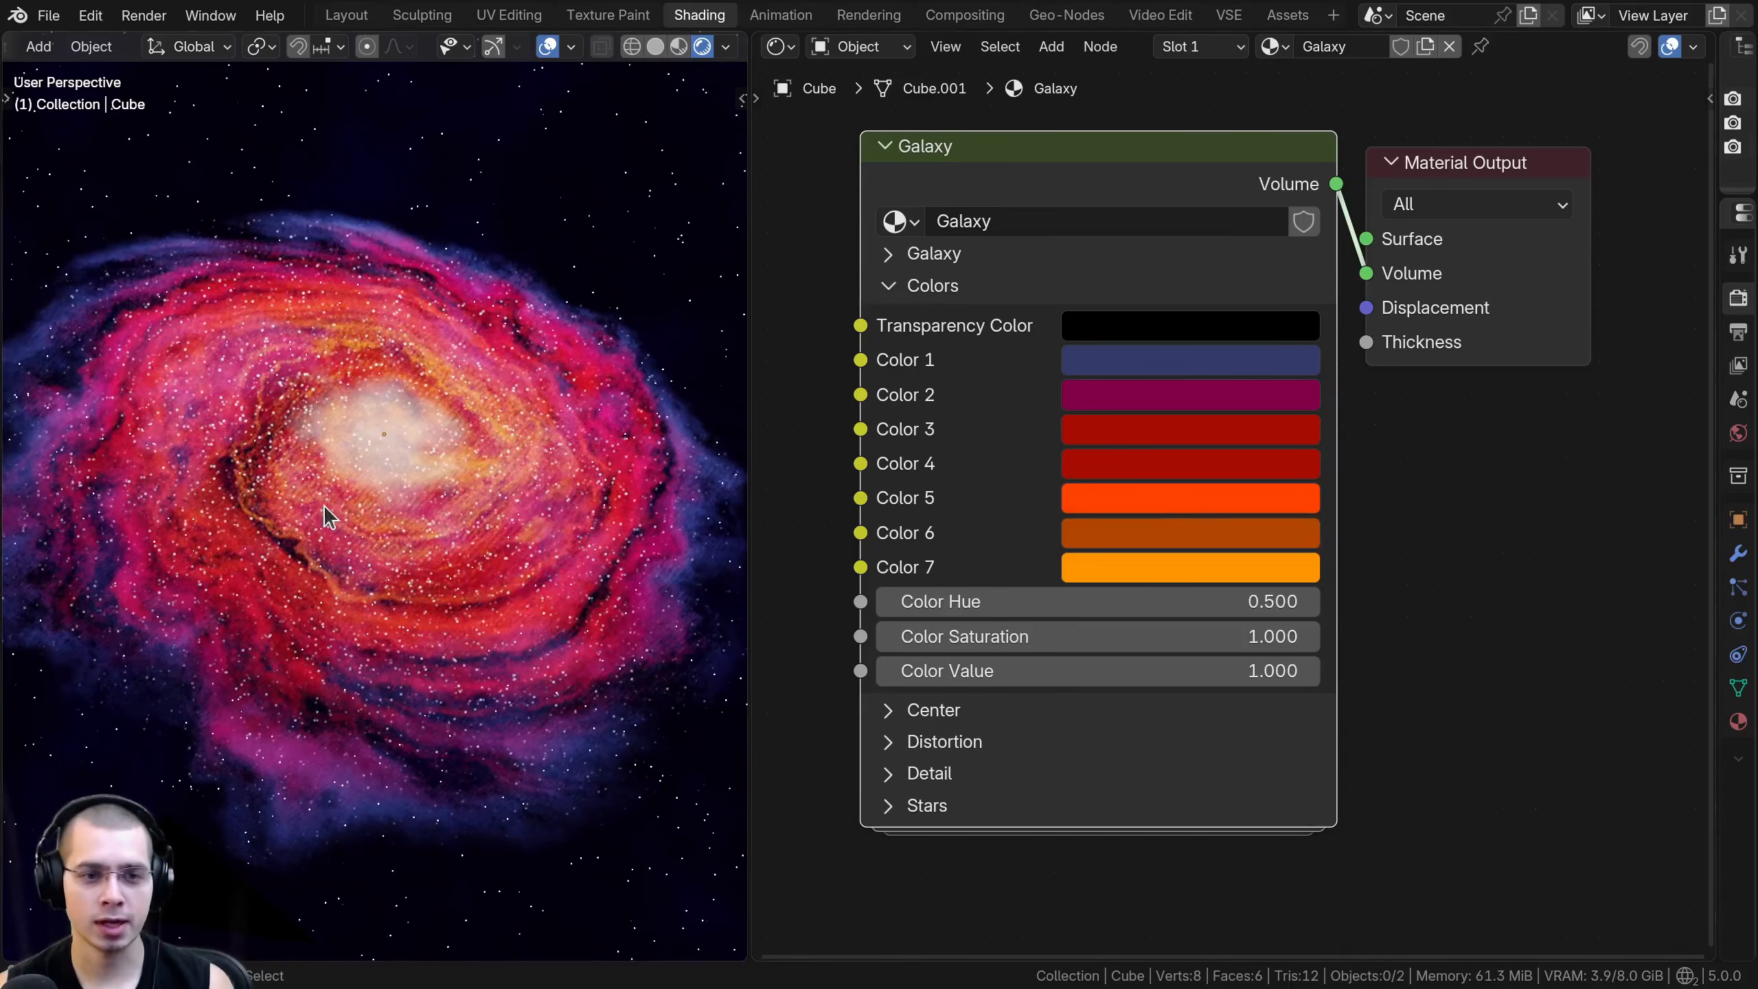
- Try different hues for Color 5, Color 6 and Color 7 of the galaxy, keeping the original colors
click(1120, 501)
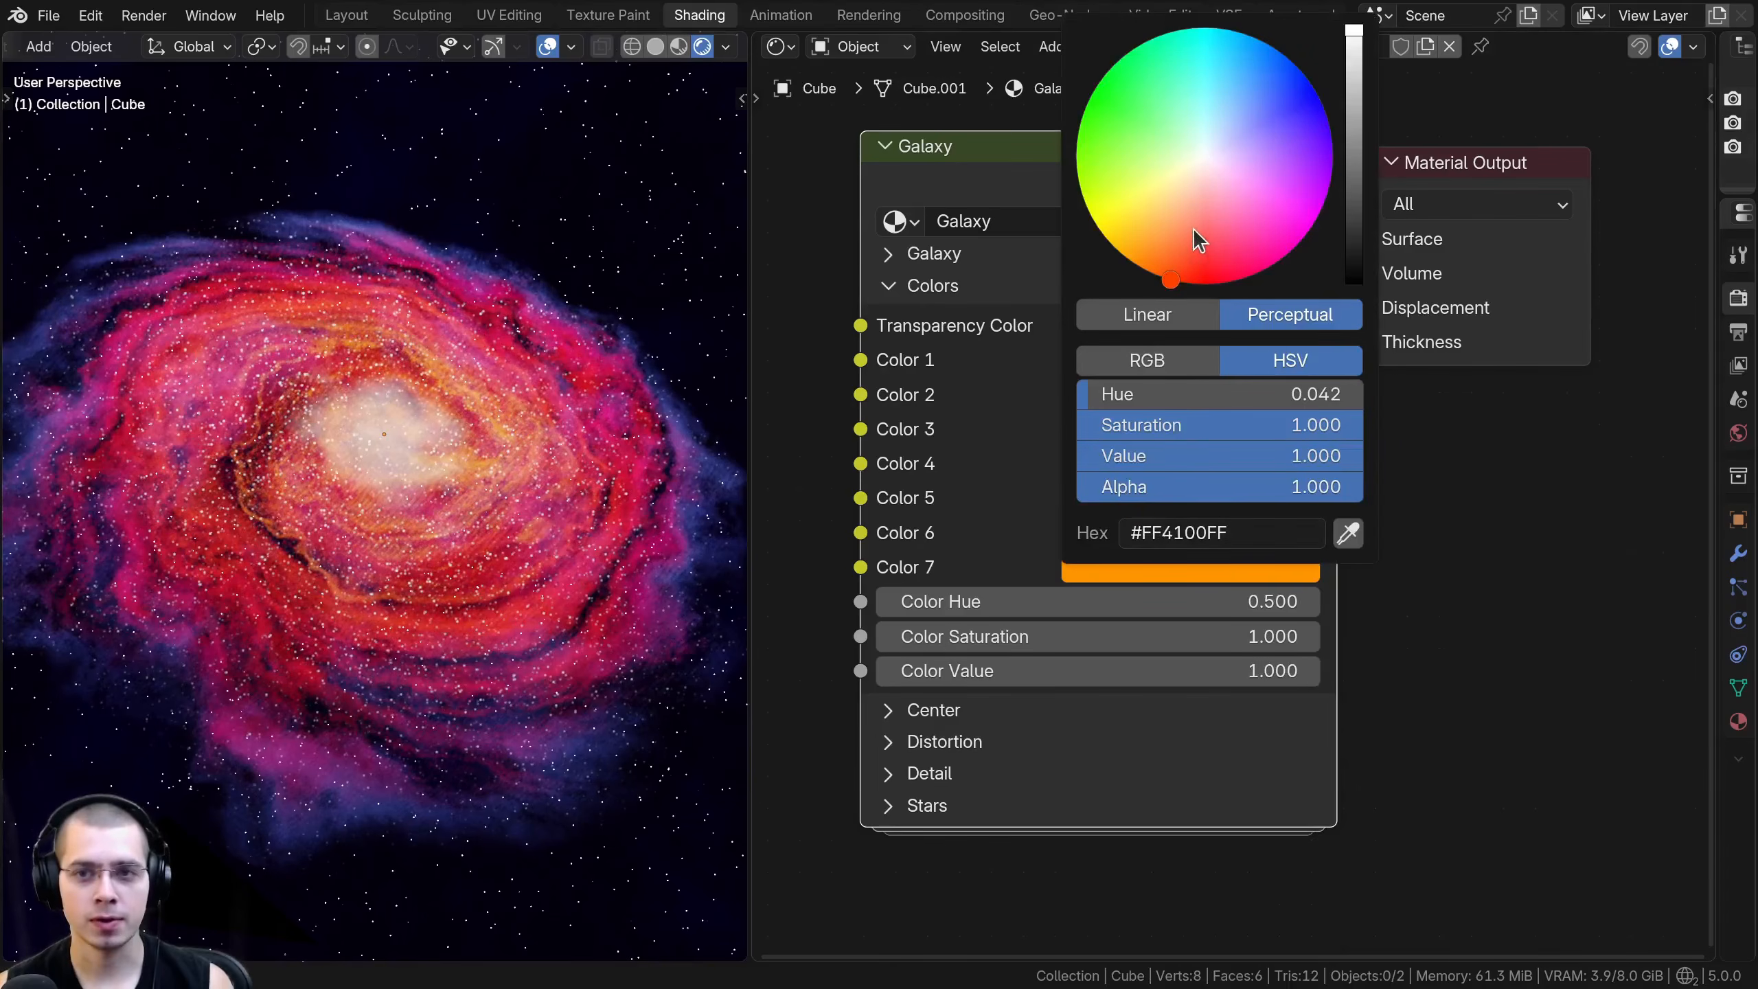
right_click(1220, 121)
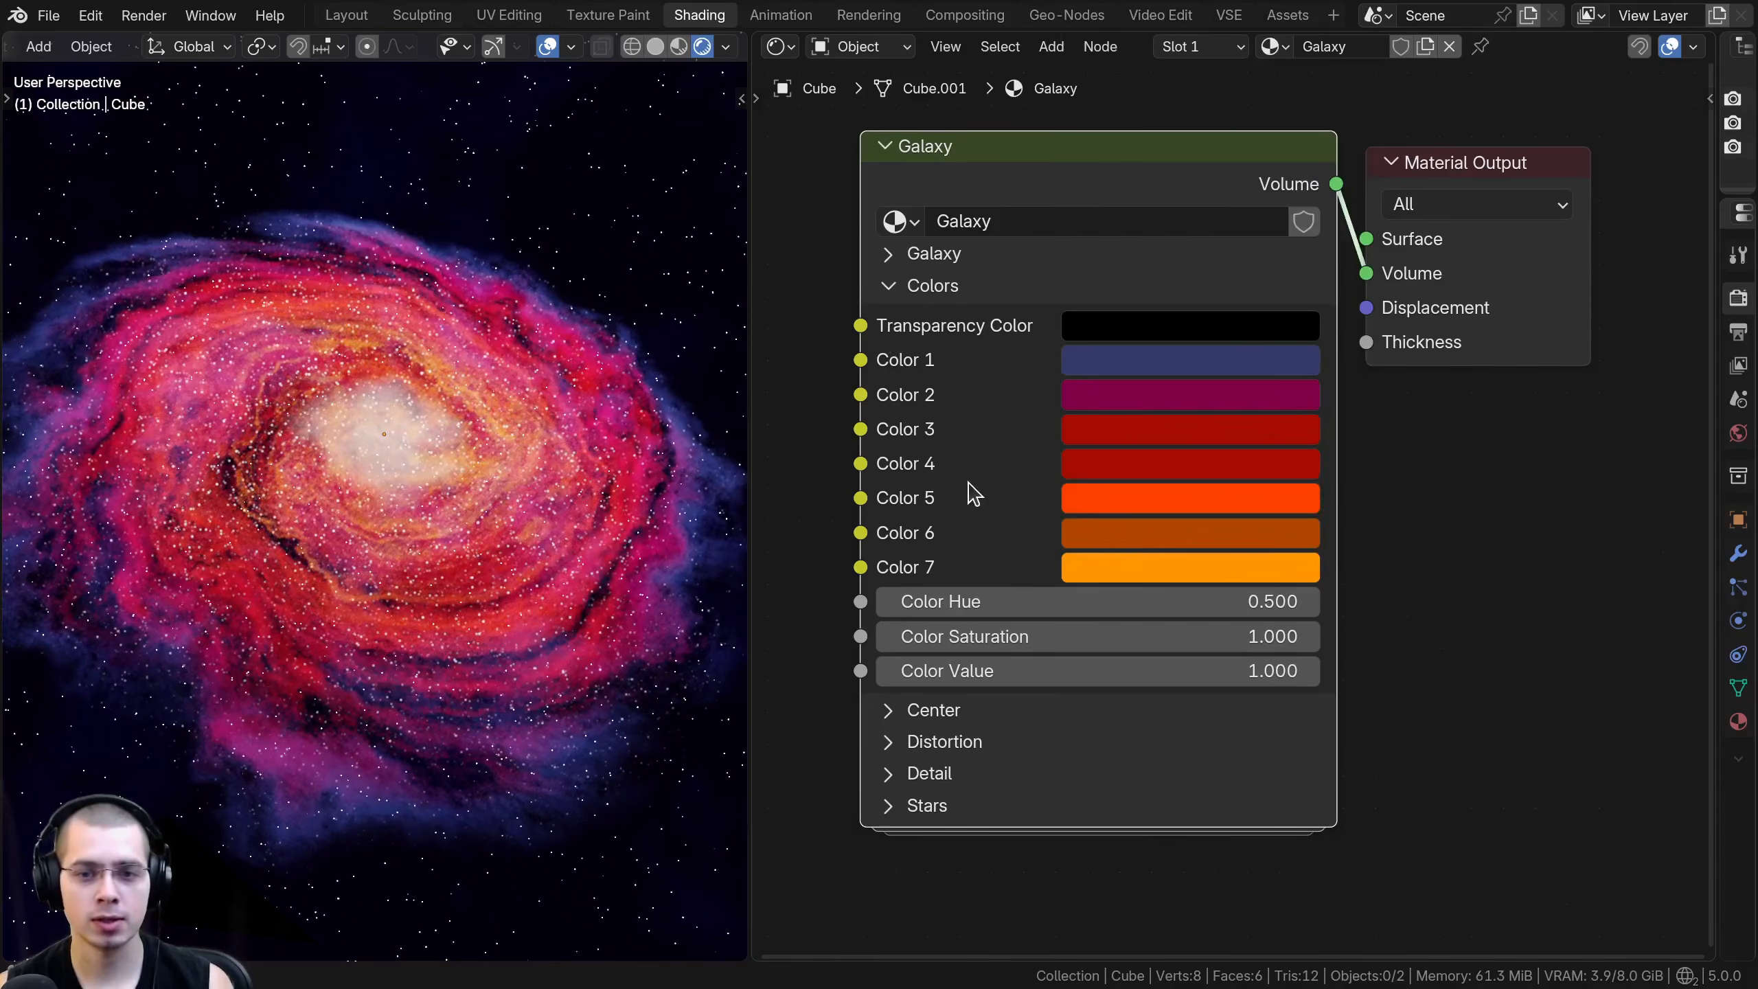
click(1085, 537)
drag(1153, 273, 1291, 79)
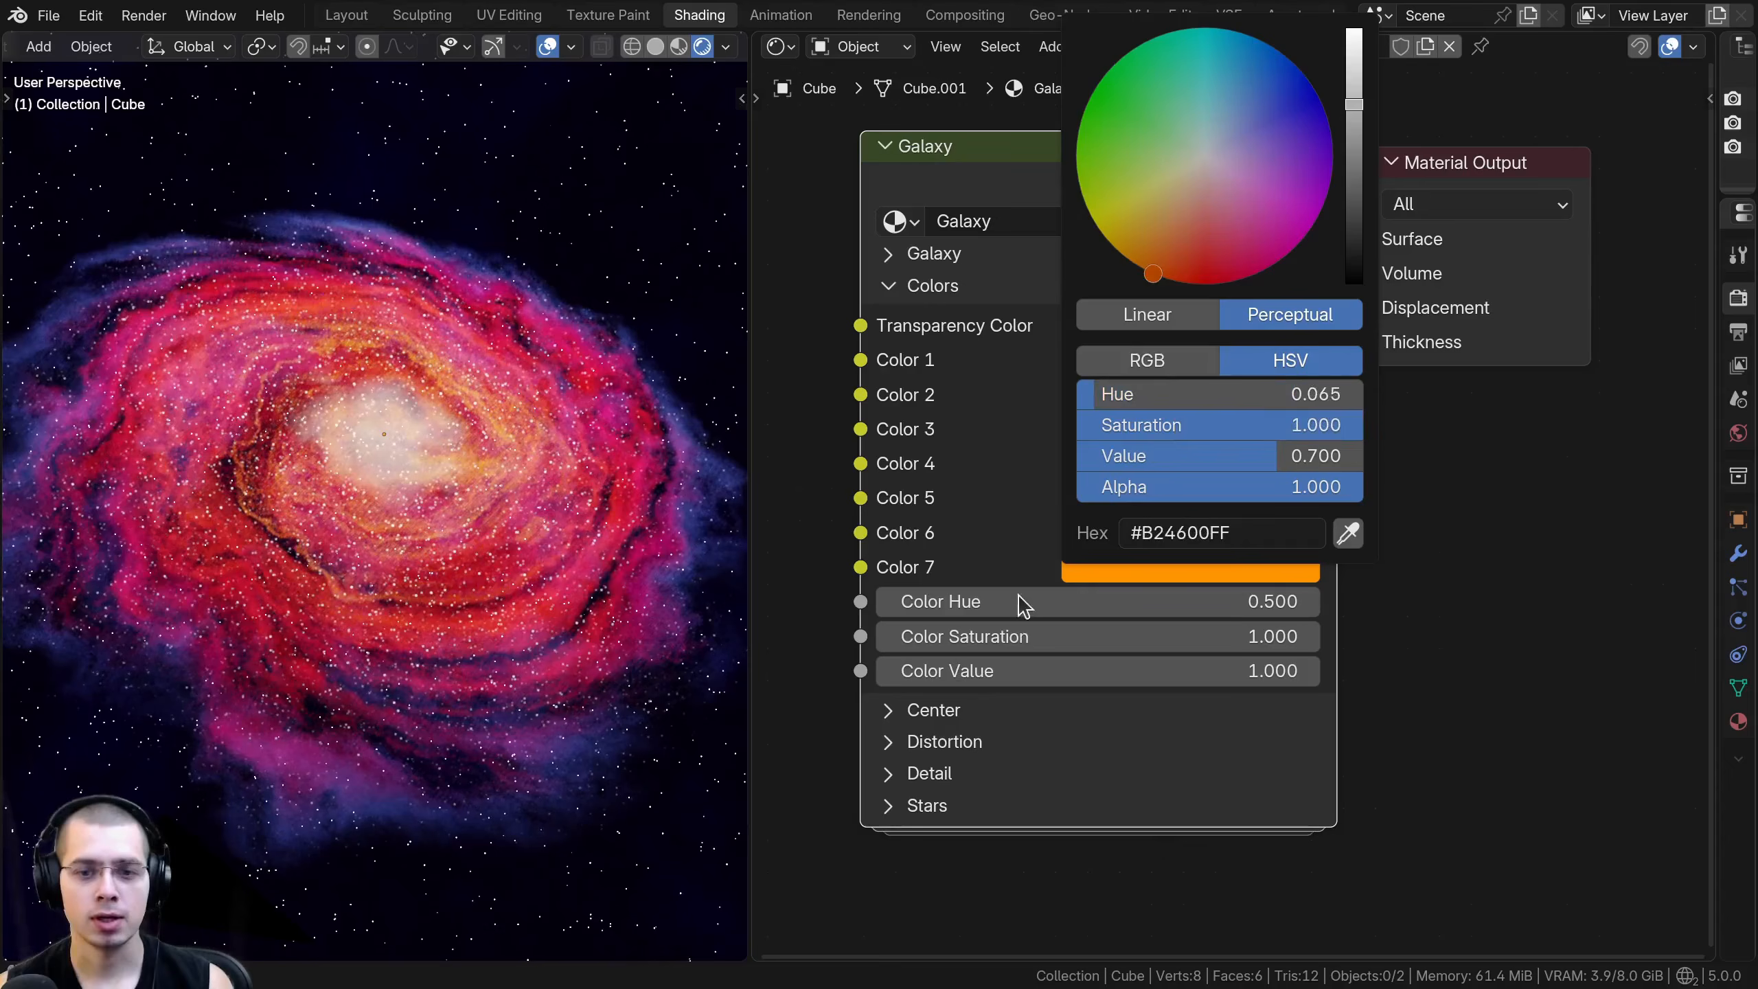
click(1097, 562)
drag(1208, 243, 1236, 143)
right_click(1236, 142)
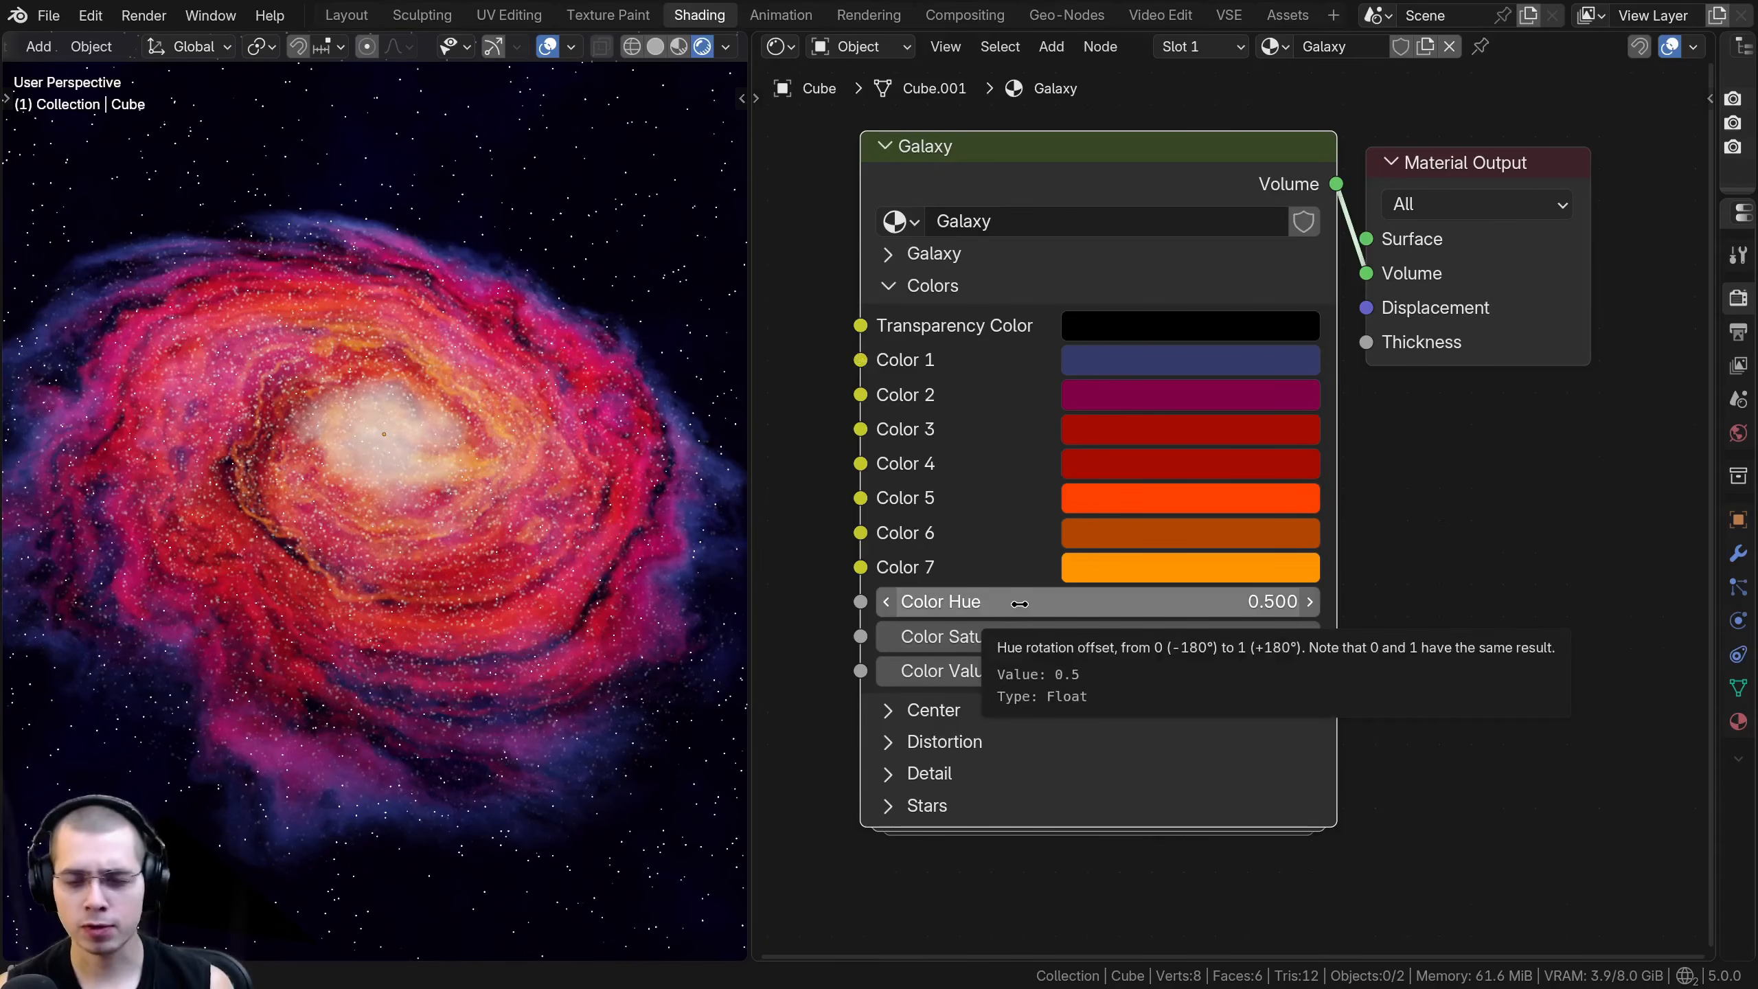
- Try shifting the galaxy's Color Hue, Color Saturation and Color Value, cancelling each change
drag(1020, 603, 1242, 603)
right_click(1020, 604)
drag(1014, 639, 1288, 638)
right_click(1288, 638)
drag(1010, 671, 892, 672)
right_click(1011, 671)
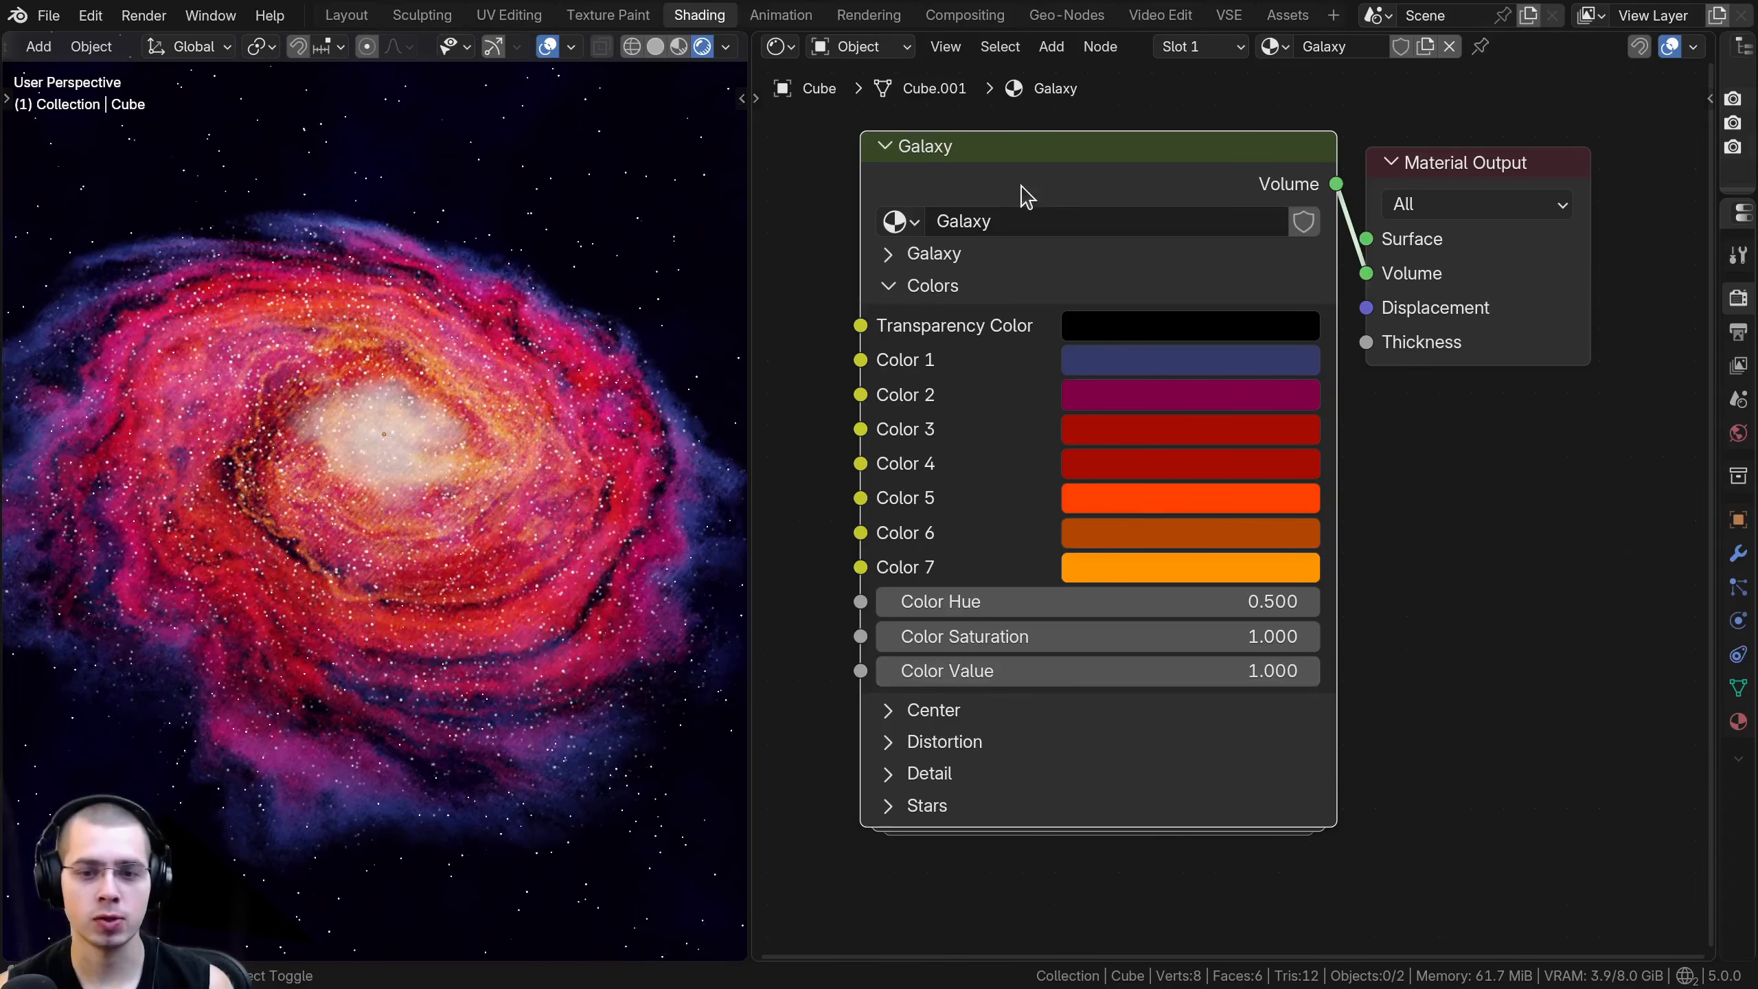
- Collapse Colors, expand Center, and try a darker and a tinted center Color, cancelling both changes
click(889, 286)
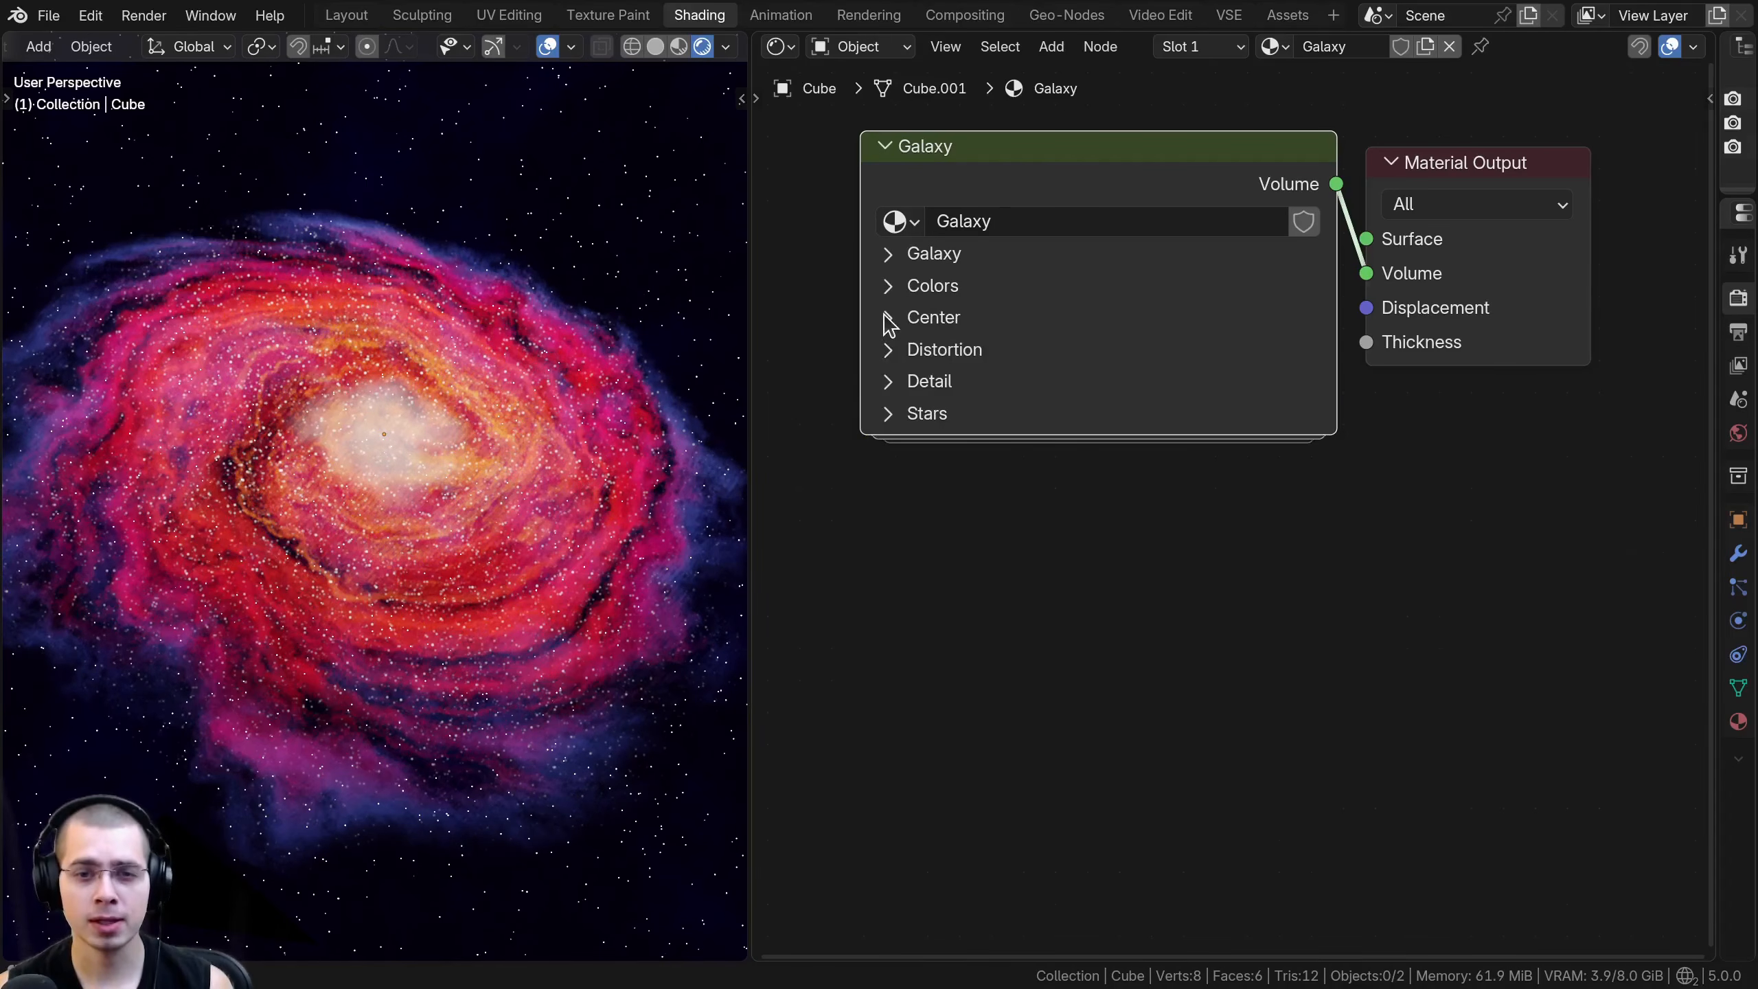
click(888, 317)
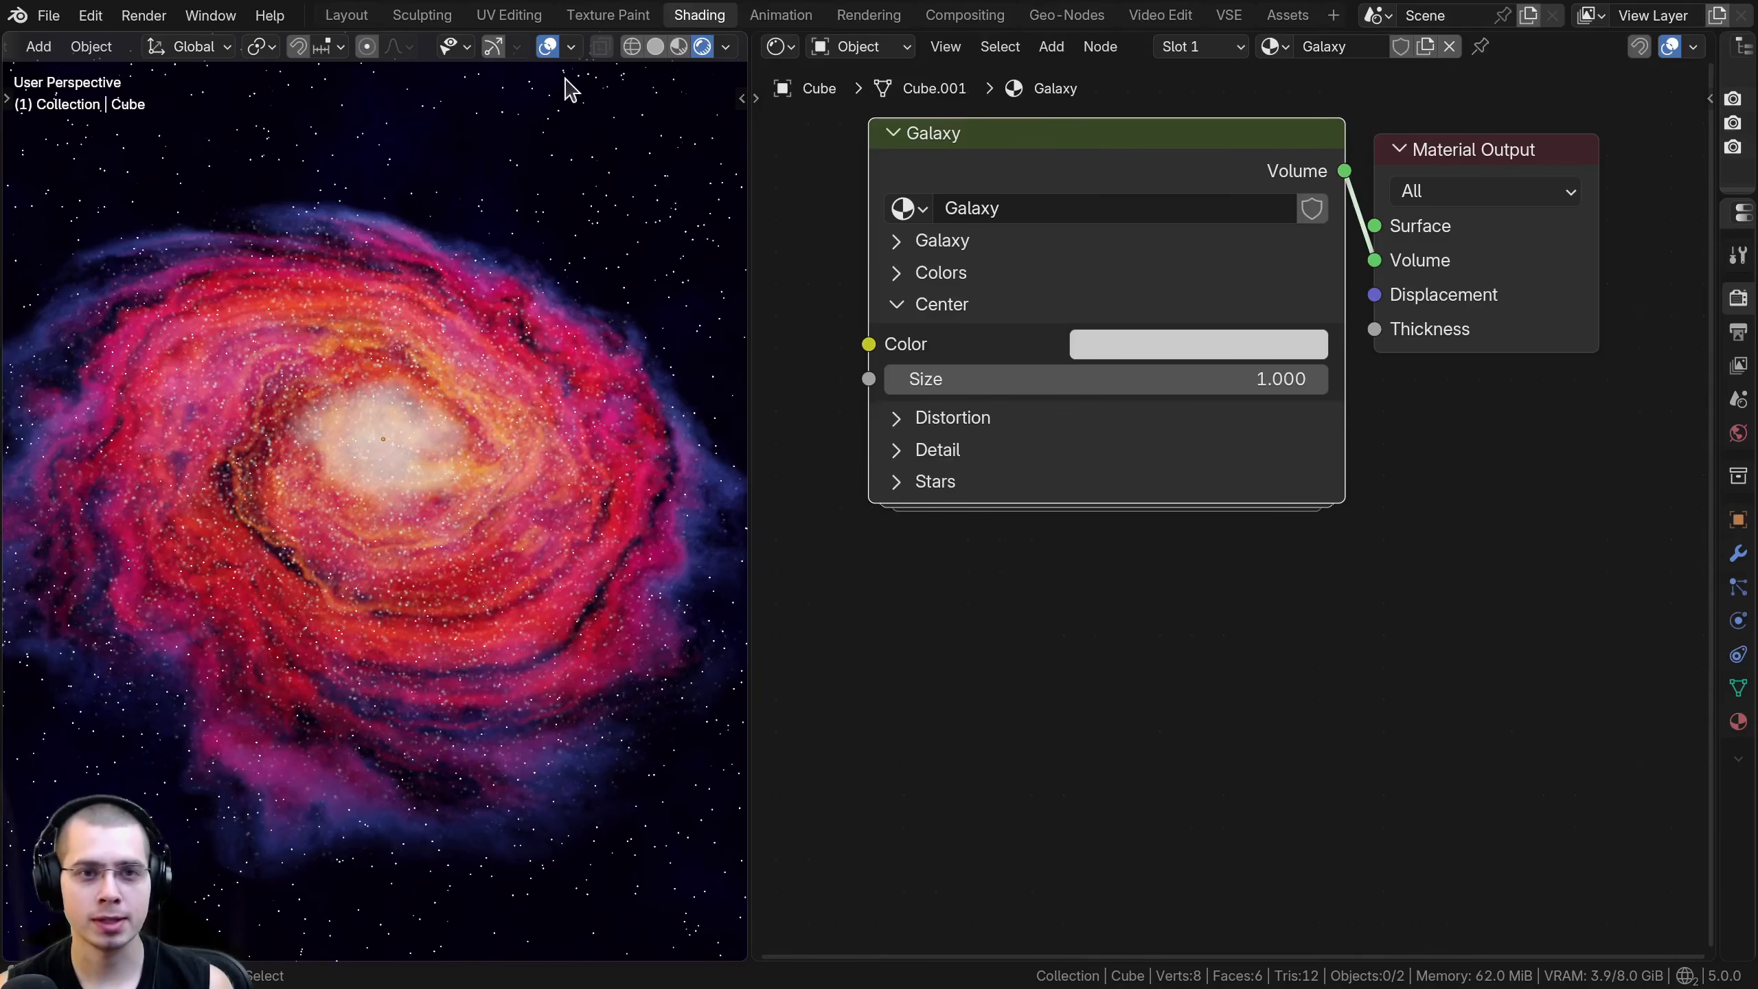
click(1216, 347)
drag(1362, 425, 1362, 630)
right_click(1362, 630)
drag(1244, 471, 1284, 502)
right_click(1284, 502)
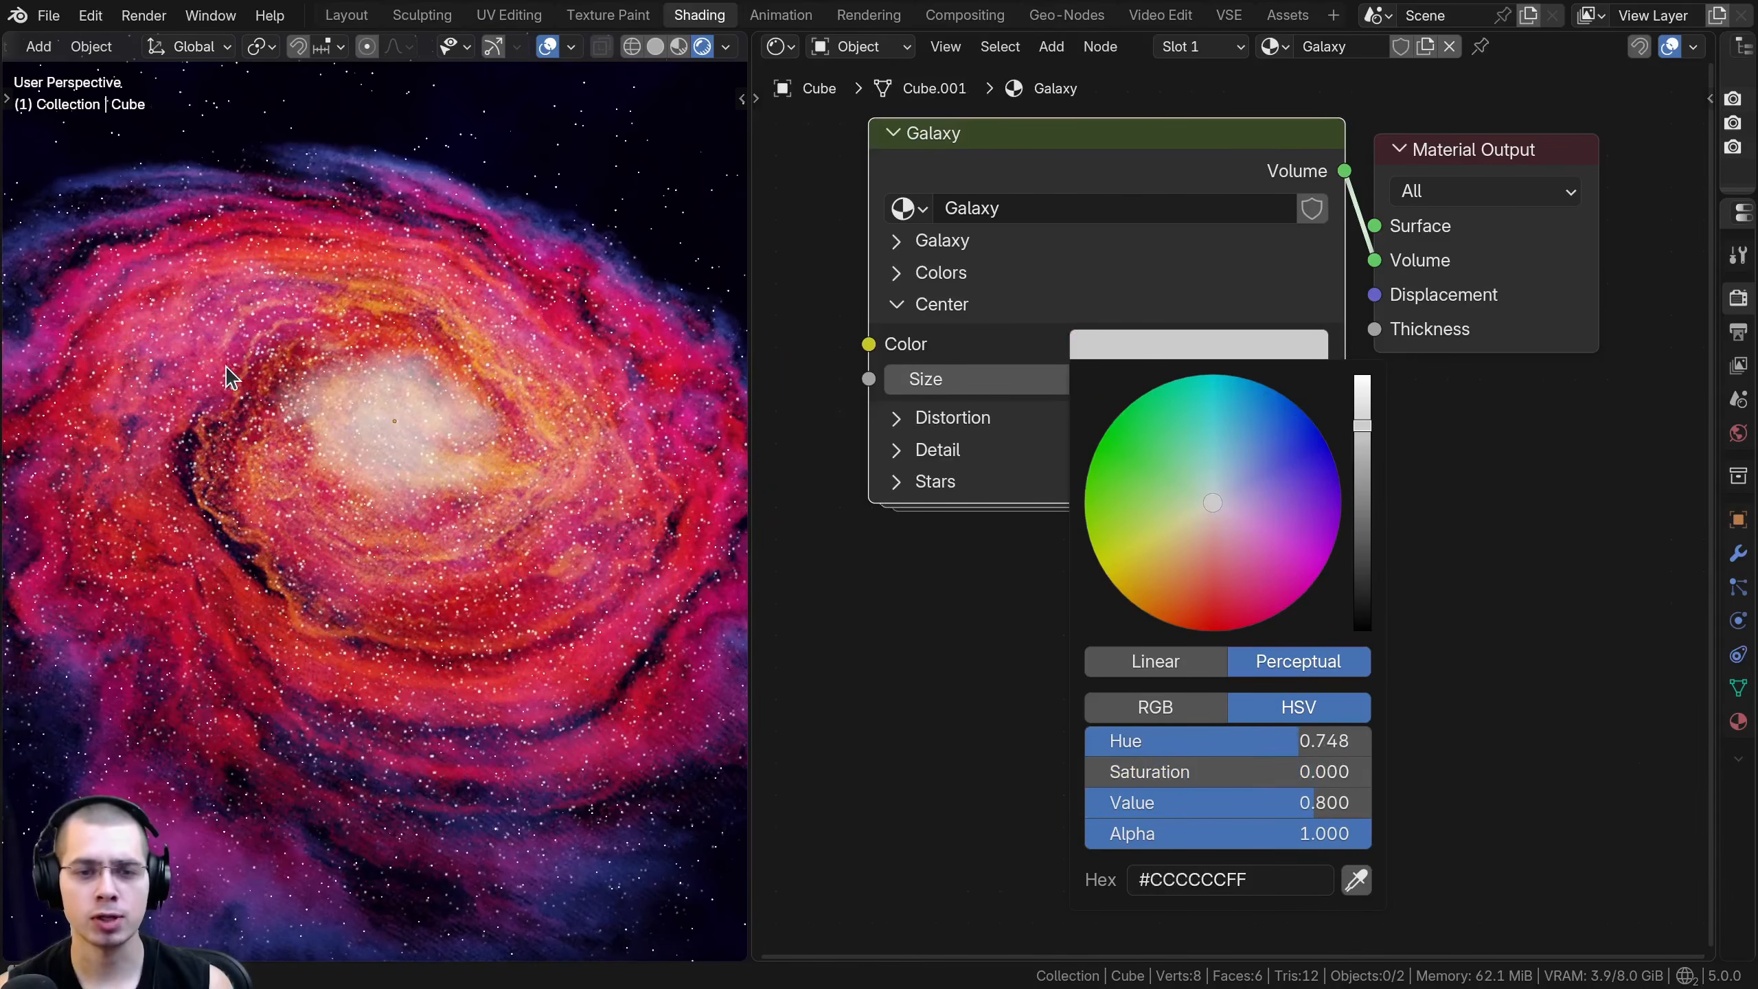
- Try a different center Size without keeping it, and replace the open Center section with the Distortion section
mouse_move(1128, 382)
mouse_down()
mouse_move(1218, 381)
mouse_move(1129, 382)
mouse_up()
click(900, 310)
middle_drag(889, 340, 966, 366)
scroll(882, 351, up, 1)
click(869, 340)
scroll(959, 377, down, 1)
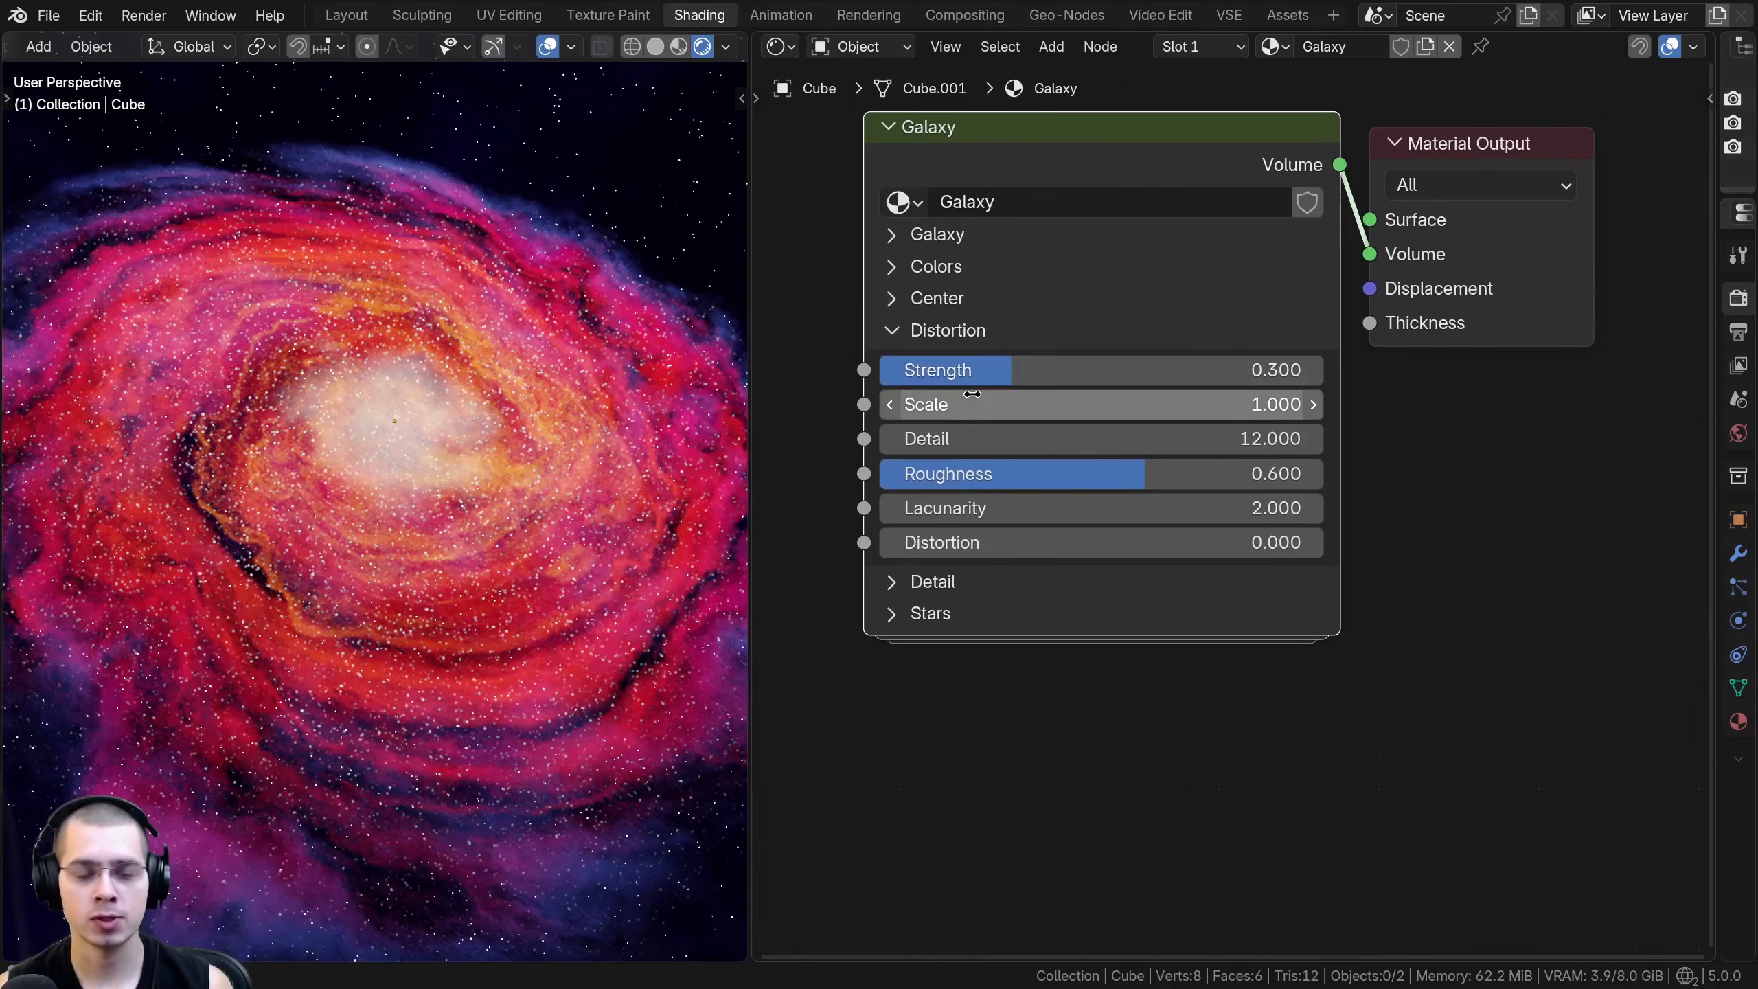
- Try a Distortion Strength of 0.000, examine the galaxy's smooth spiral from several angles, and restore the Strength
drag(1108, 370, 969, 370)
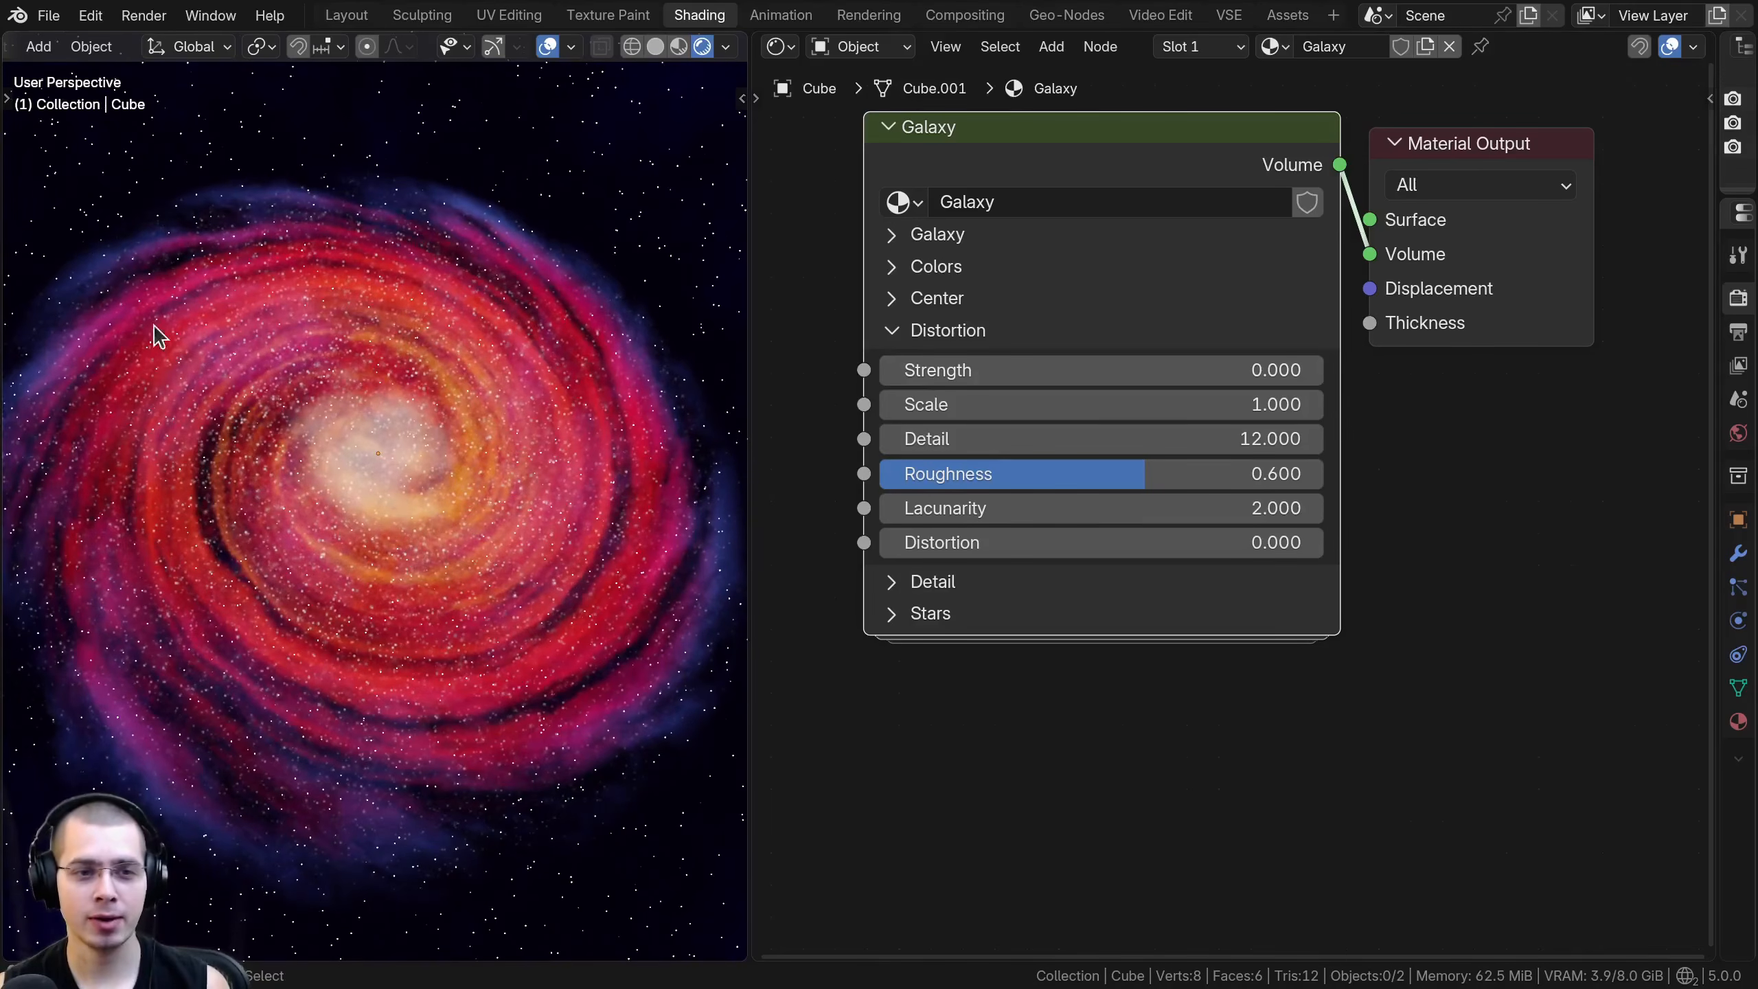
scroll(438, 343, down, 4)
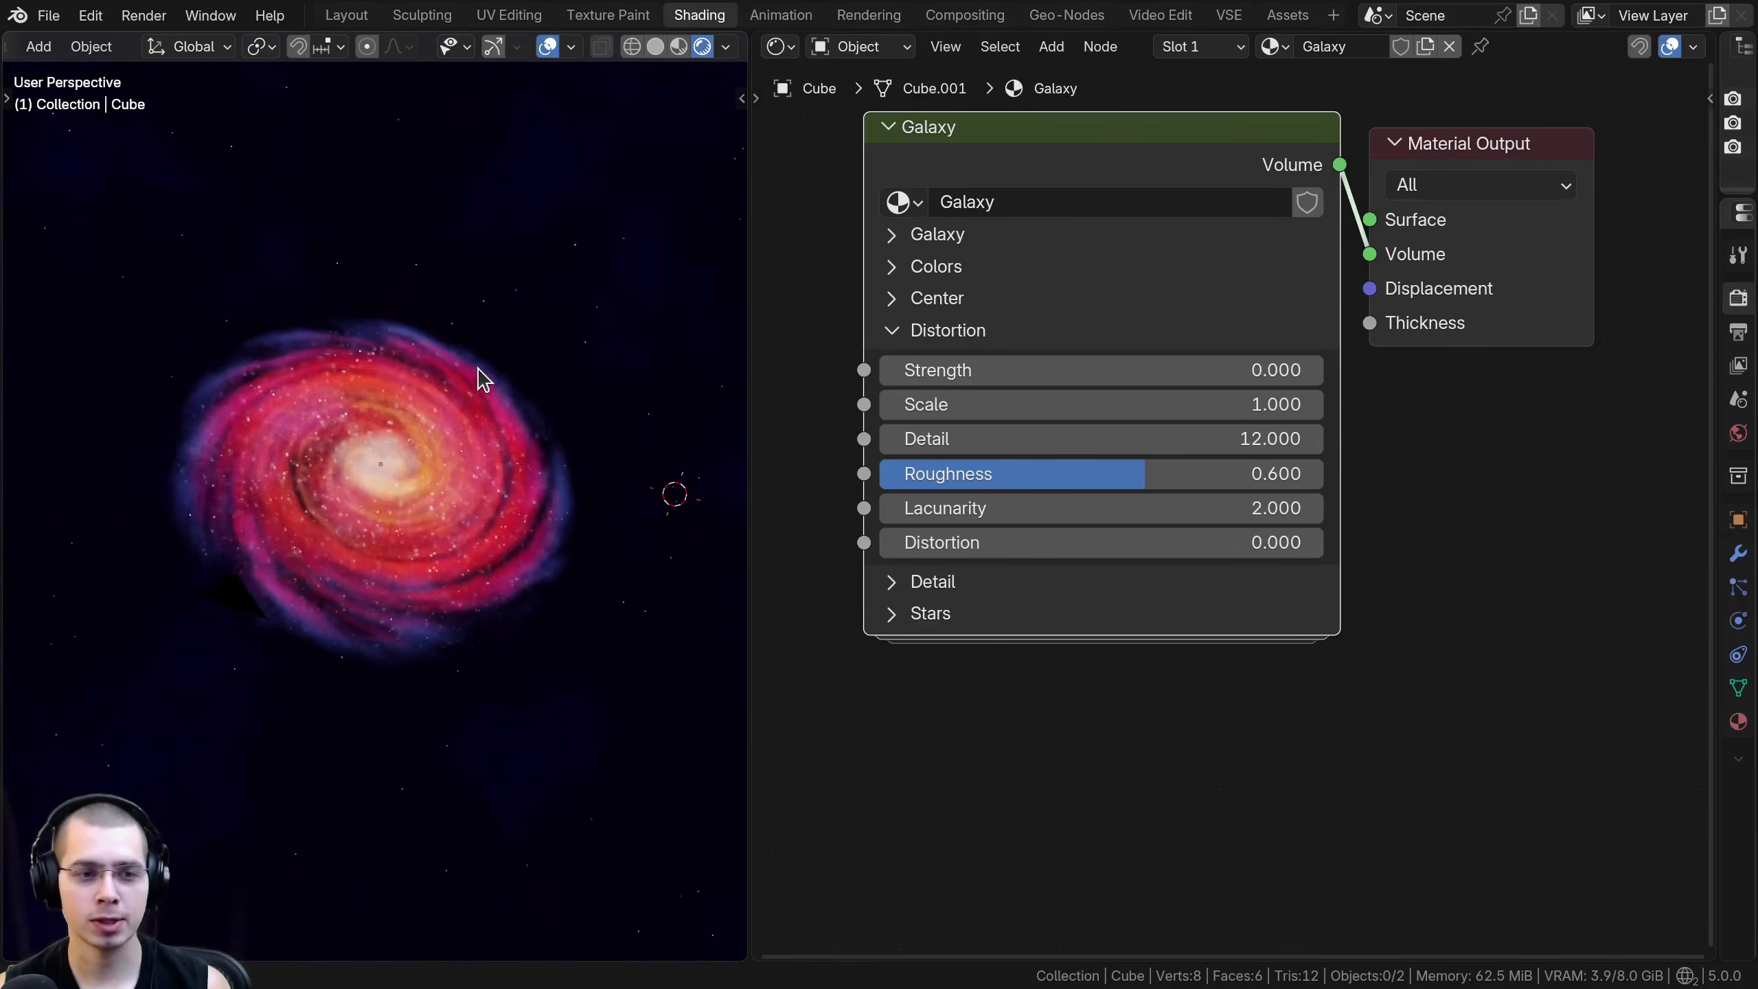
key(KP_0)
middle_drag(511, 492, 443, 624)
drag(1040, 374, 499, 368)
middle_drag(499, 368, 463, 268)
- Try other Scale, Detail and Roughness values in the Distortion section, undoing each change
drag(1098, 409, 1209, 408)
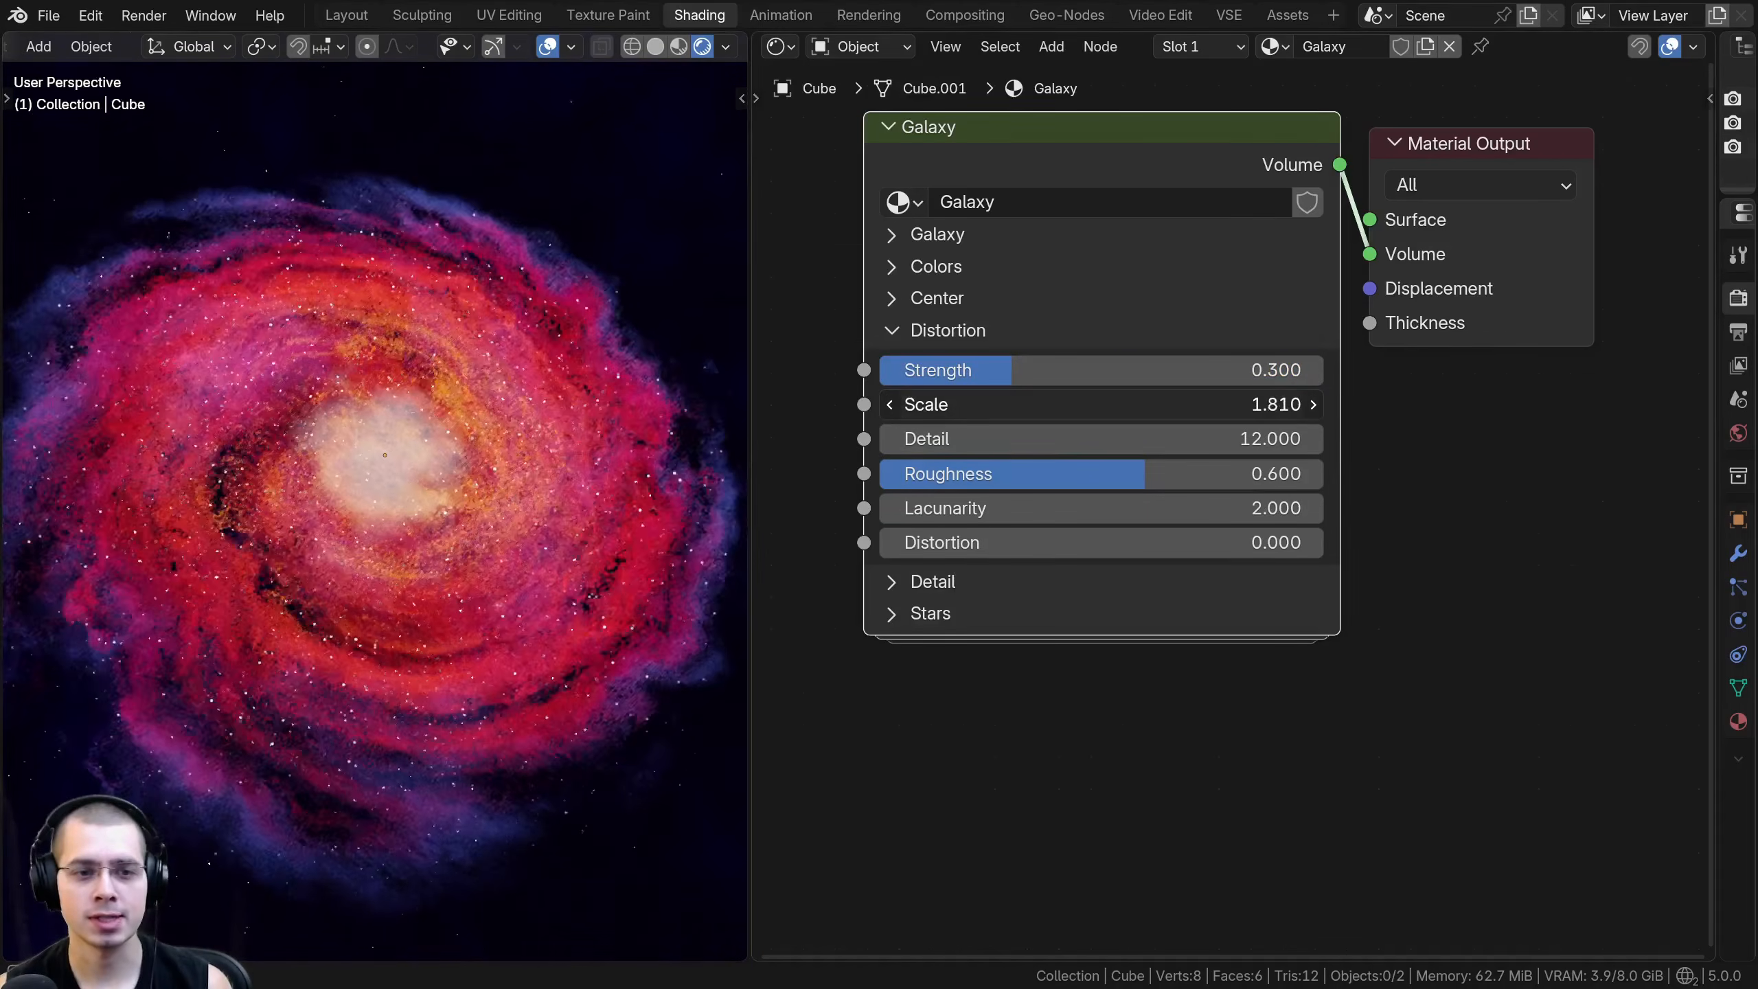
key(ctrl+z)
drag(1059, 438, 893, 439)
key(ctrl+z)
drag(1073, 474, 1233, 474)
key(ctrl+z)
- Try a Lacunarity of 8.300 and a Distortion of 3.000 in the Distortion section, resetting both to their defaults
mouse_move(1102, 502)
mouse_down()
mouse_move(1250, 502)
mouse_move(1108, 502)
mouse_up()
key(ctrl+z)
shift+middle_drag(475, 659, 270, 581)
scroll(271, 581, up, 4)
drag(1085, 508, 1175, 508)
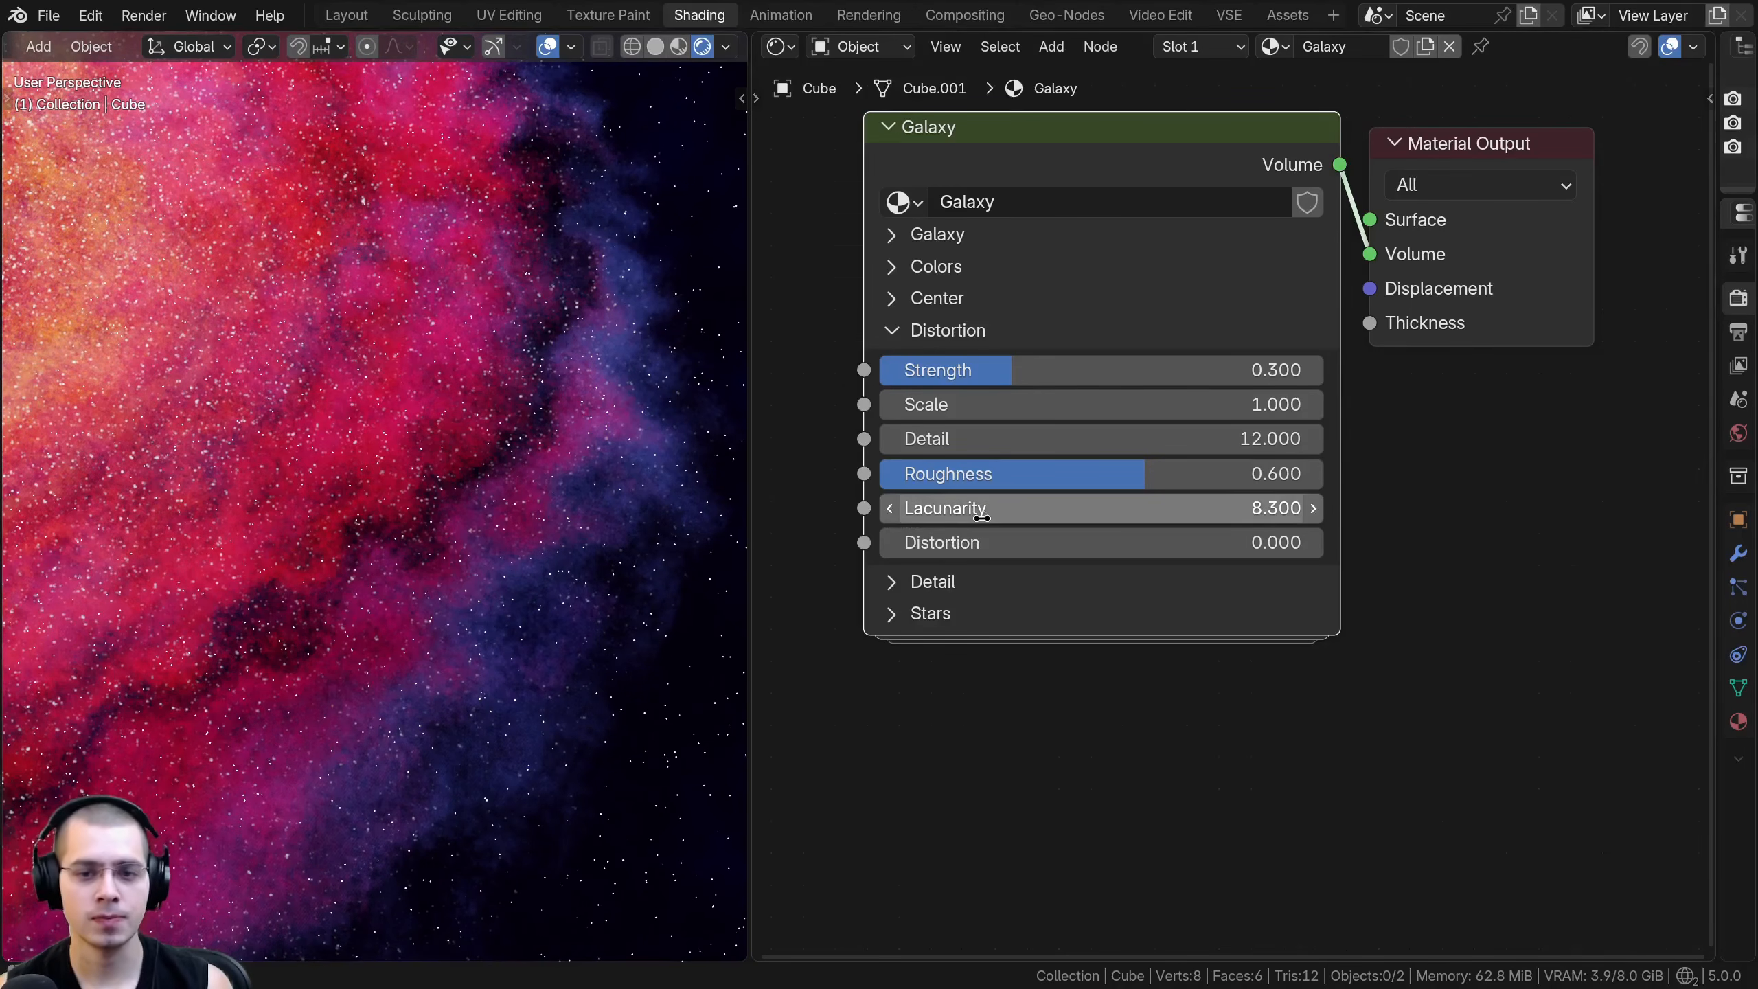
key(BackSpace)
drag(996, 545, 1043, 545)
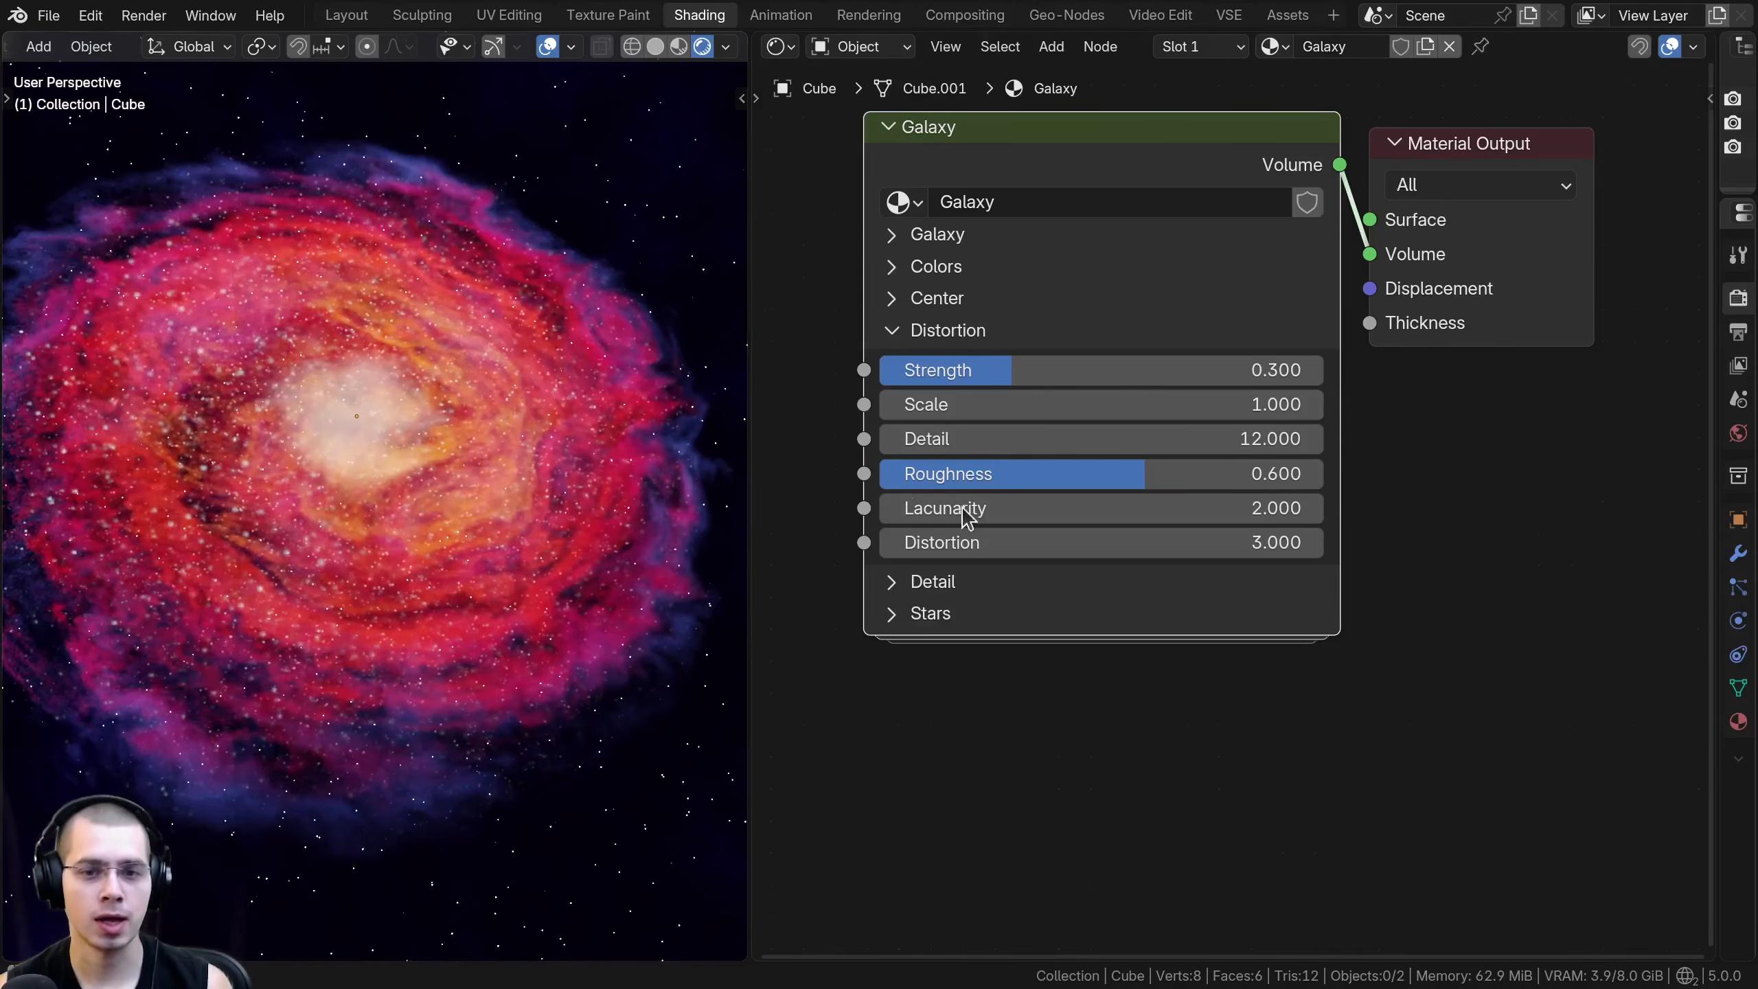
key(BackSpace)
- Collapse the Distortion section, frame the nodes, and expand the Galaxy node's Detail section
click(892, 332)
key(Home)
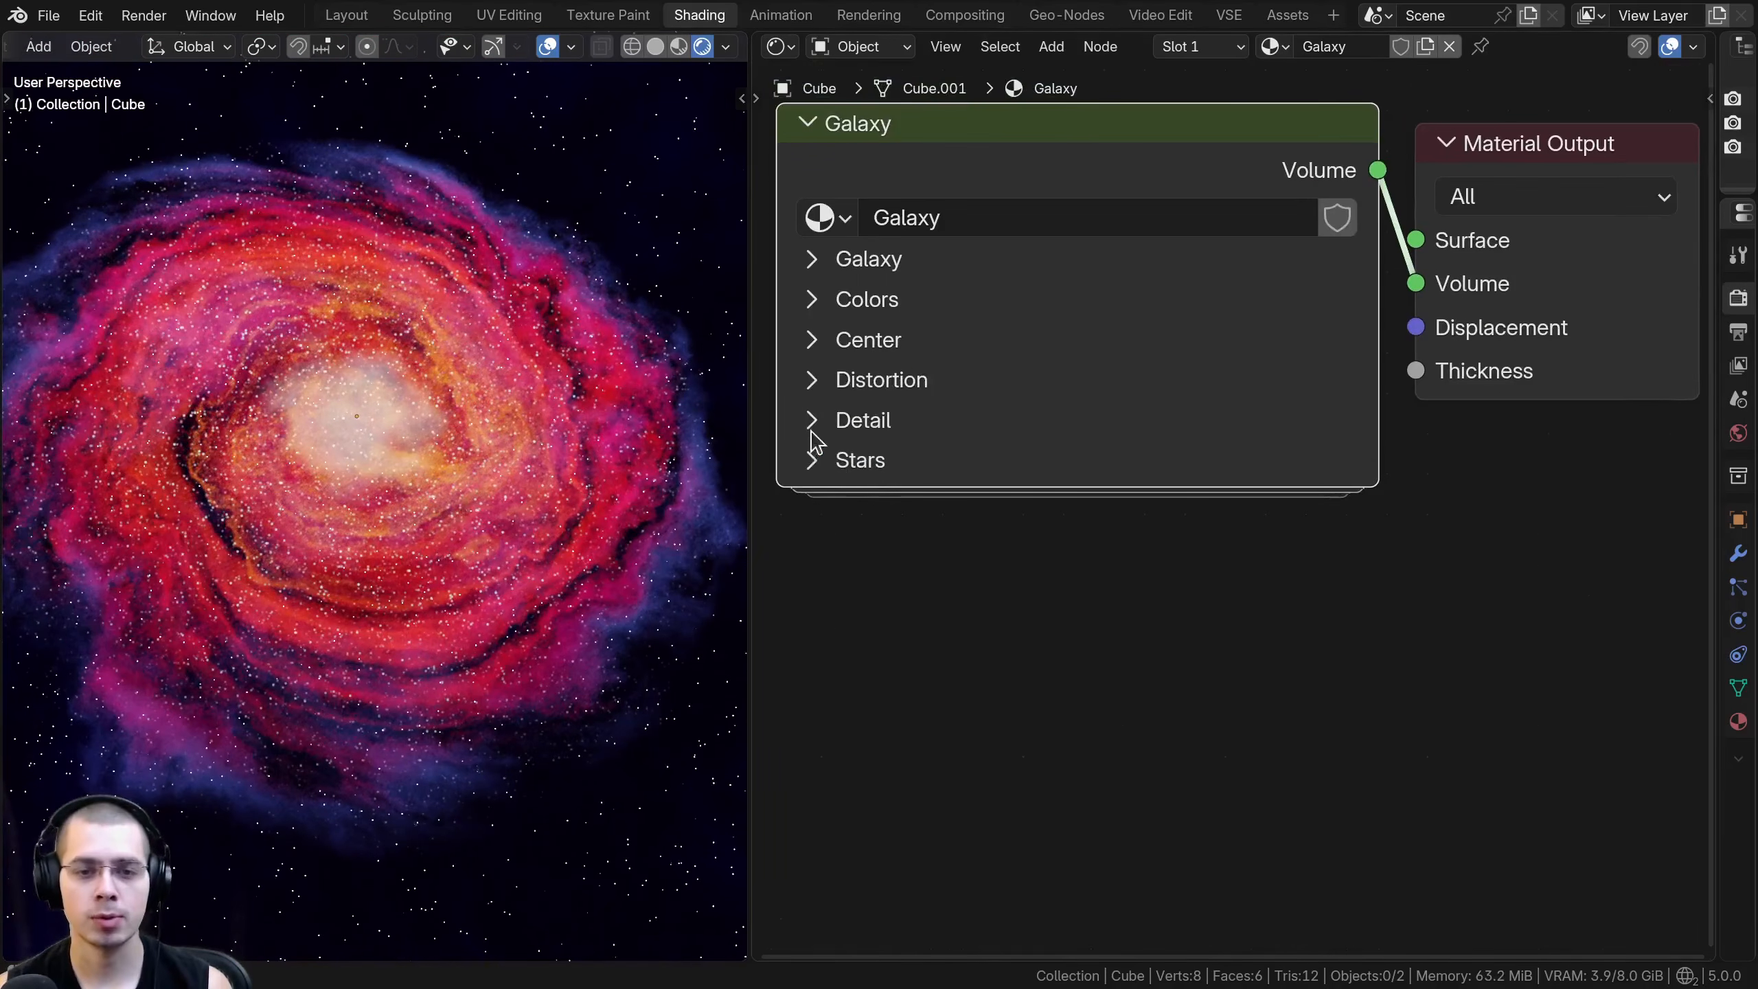
click(812, 420)
middle_drag(908, 541, 925, 523)
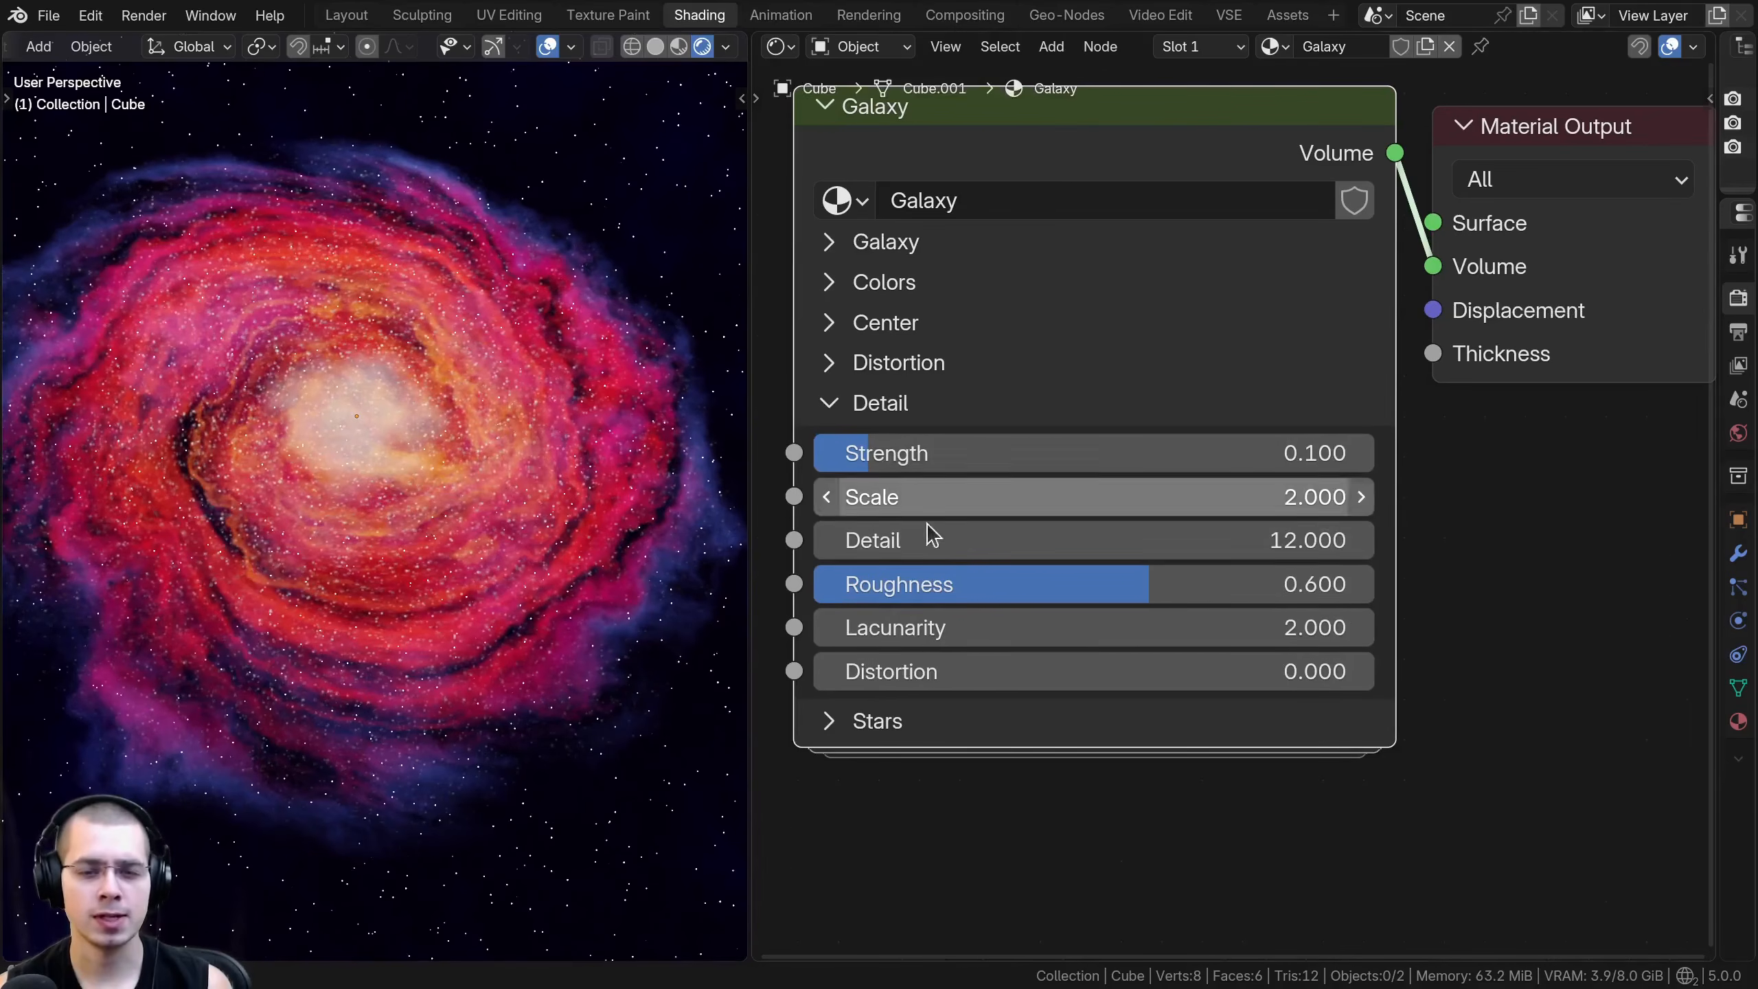
- Set the Detail section's Strength to 0.602, and try a different Scale and a Detail of 0.000, undoing those two
middle_drag(397, 511, 398, 498)
drag(977, 460, 1151, 460)
drag(1001, 503, 900, 543)
key(ctrl+z)
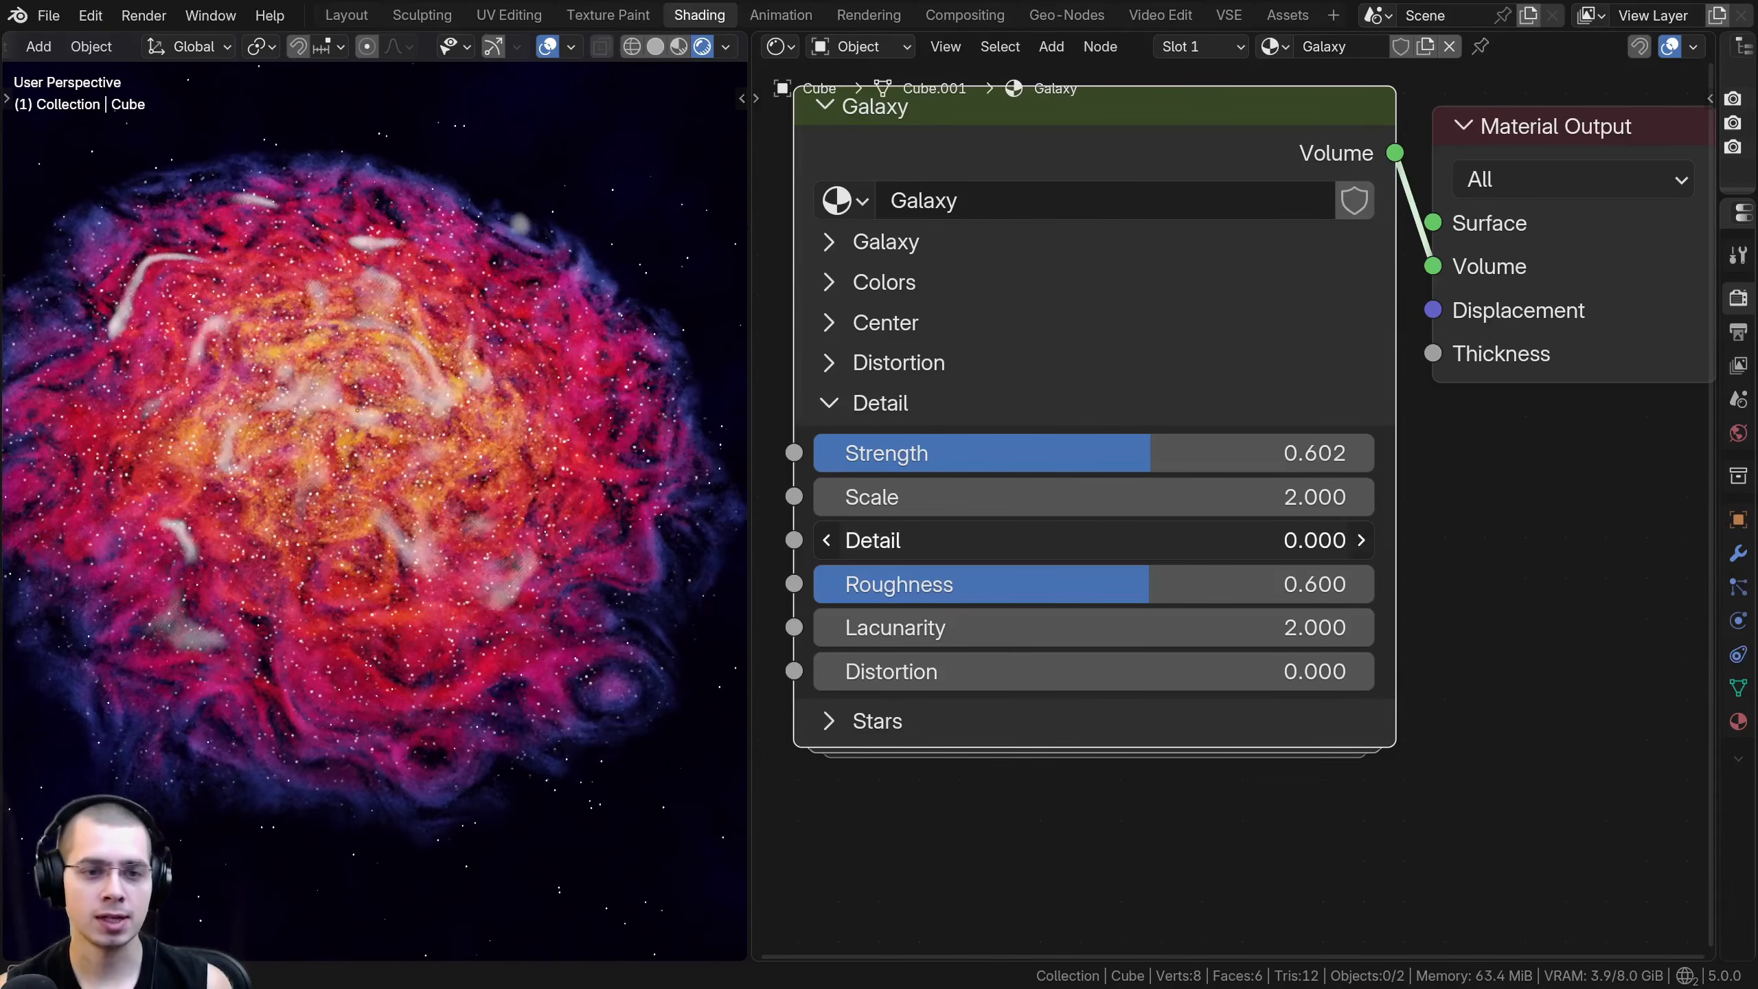
key(ctrl+z)
- Try Roughness 0.642 and other Lacunarity and Distortion values in the Detail section, restoring them and resetting Strength to default
drag(1000, 586, 1173, 586)
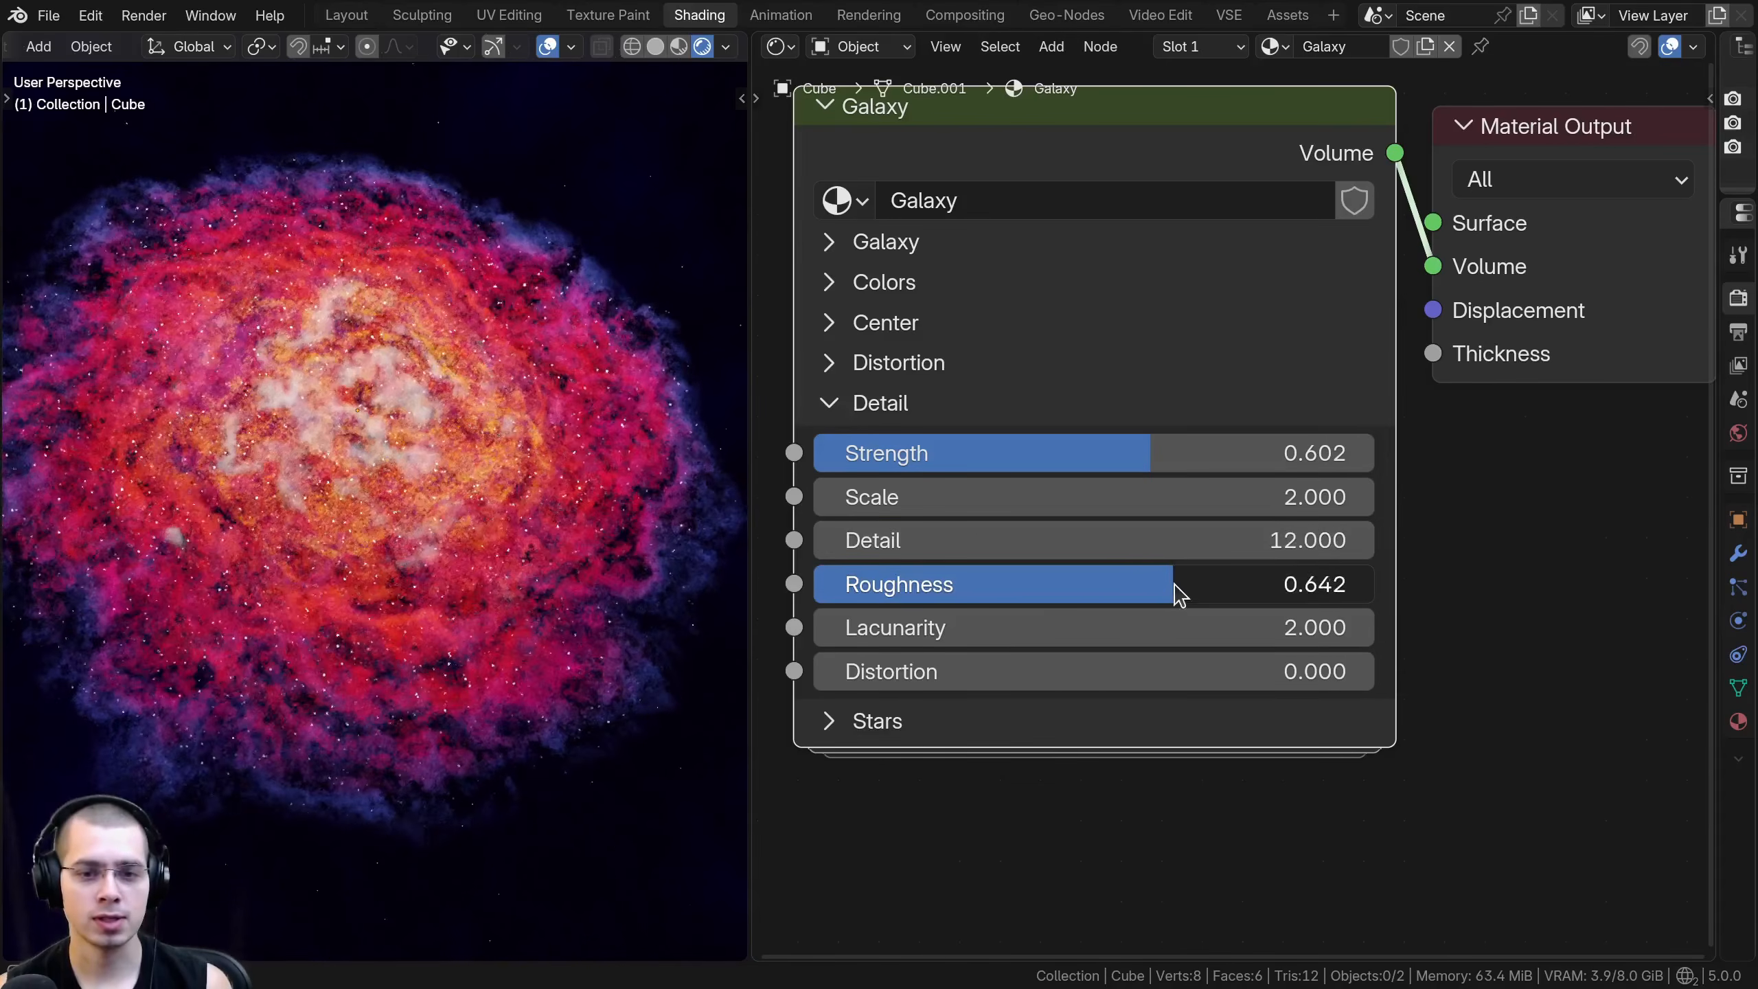
key(ctrl+z)
drag(997, 627, 899, 627)
key(ctrl+z)
drag(997, 671, 1110, 671)
key(BackSpace)
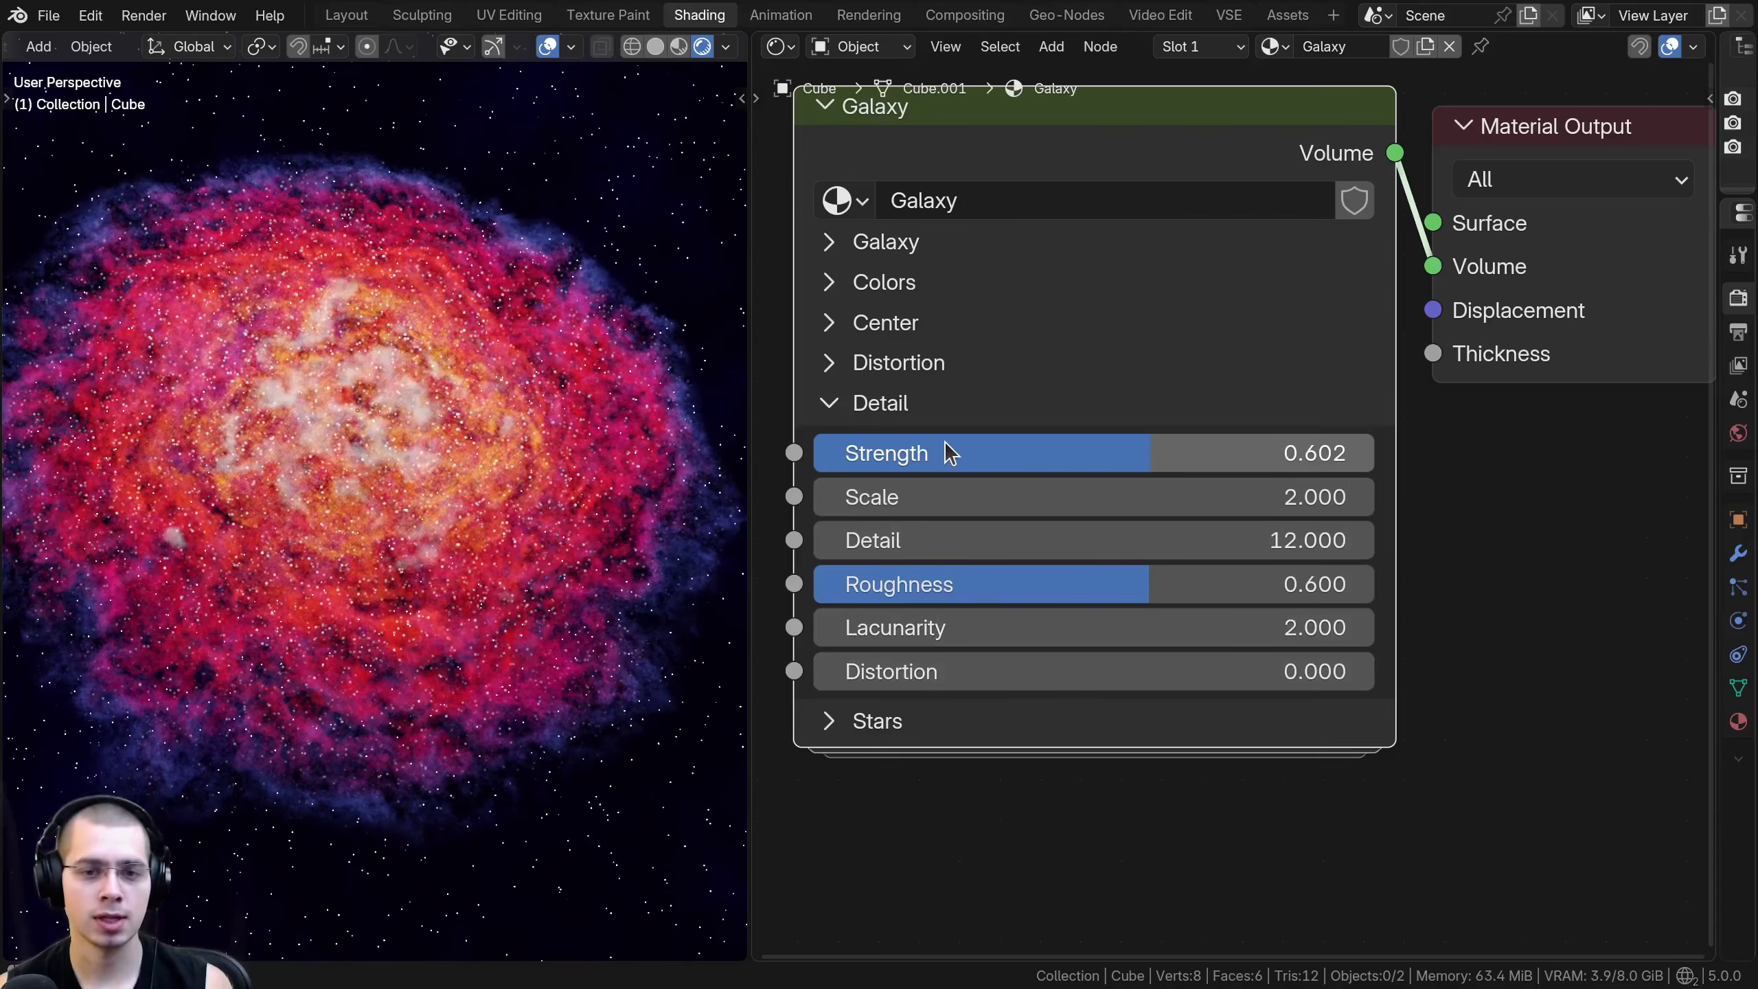
key(BackSpace)
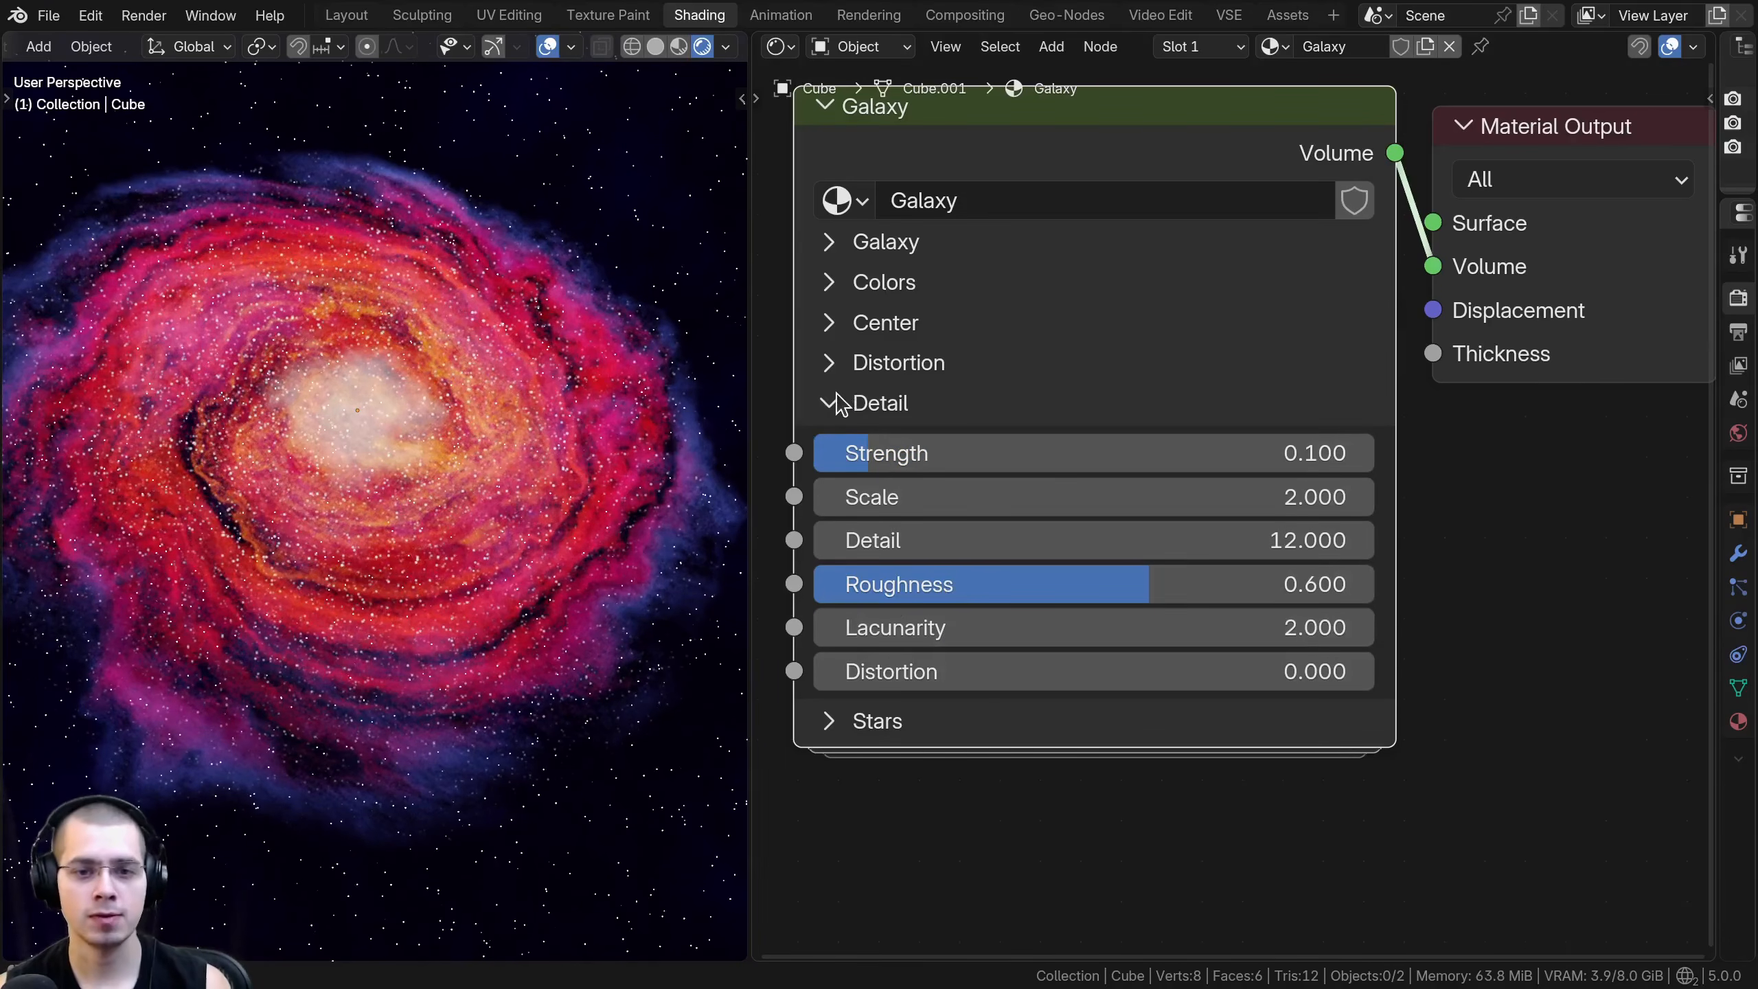
- Replace the open Detail section with the Stars section and examine the galaxy's stars from near and far
click(833, 406)
middle_drag(850, 480, 854, 468)
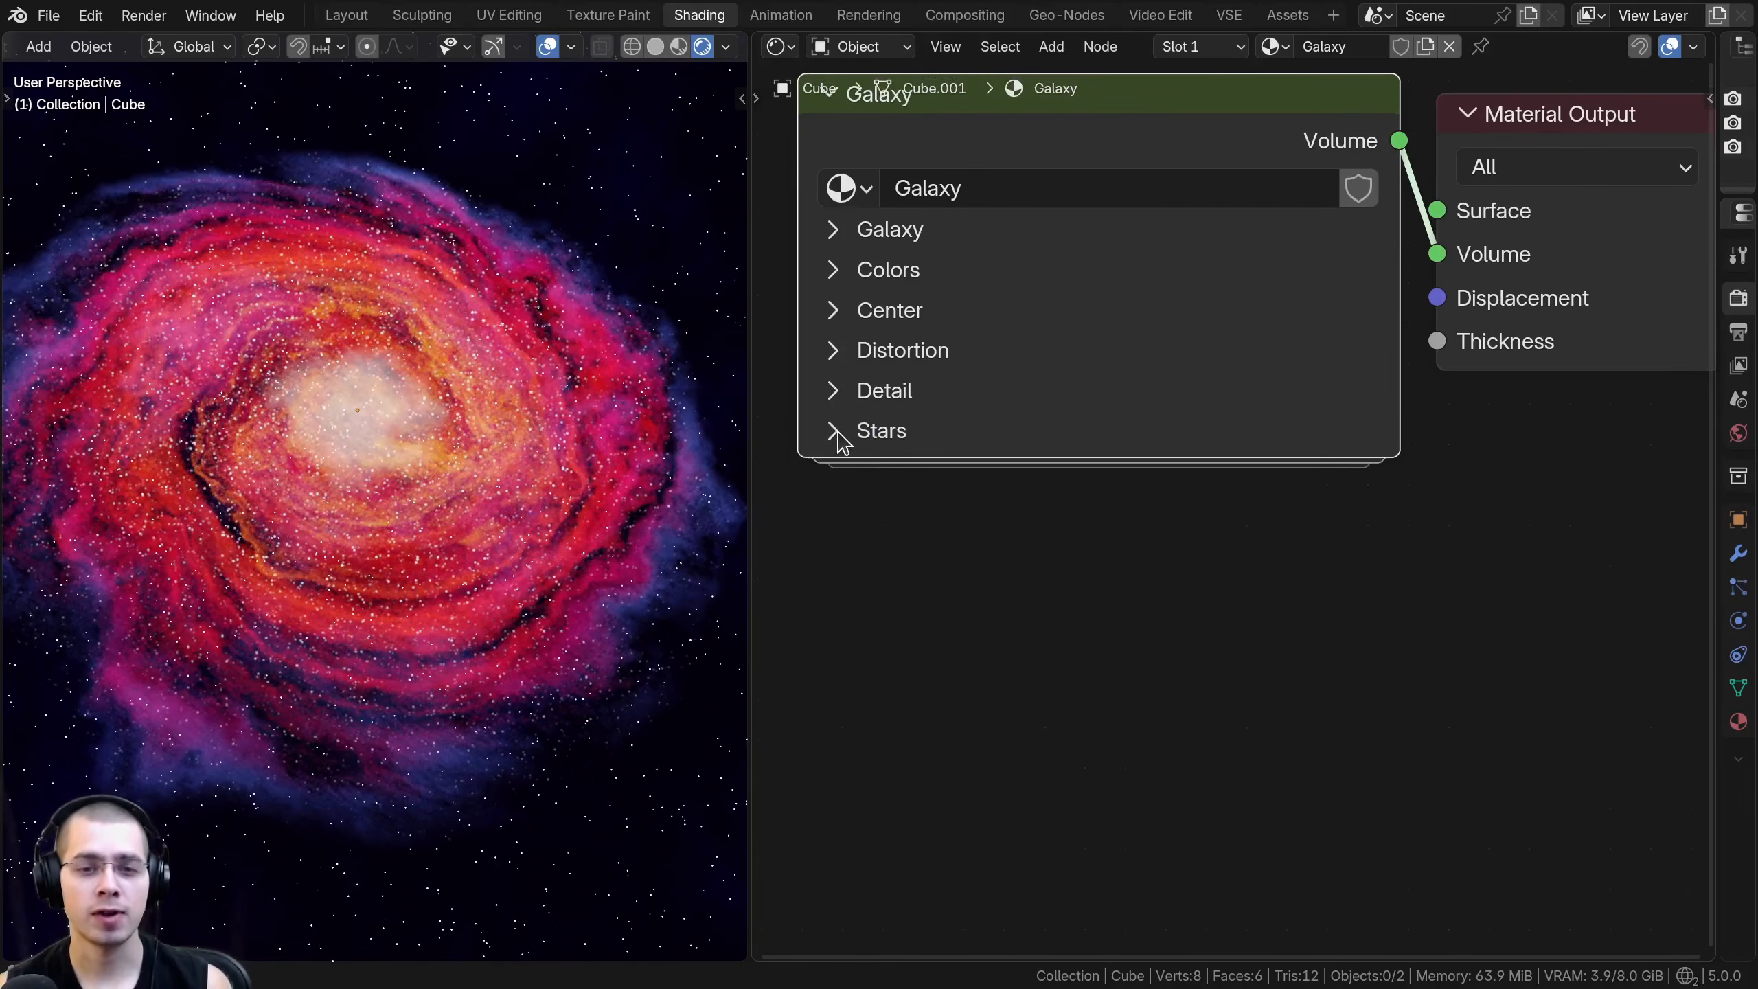
click(836, 432)
scroll(530, 485, down, 3)
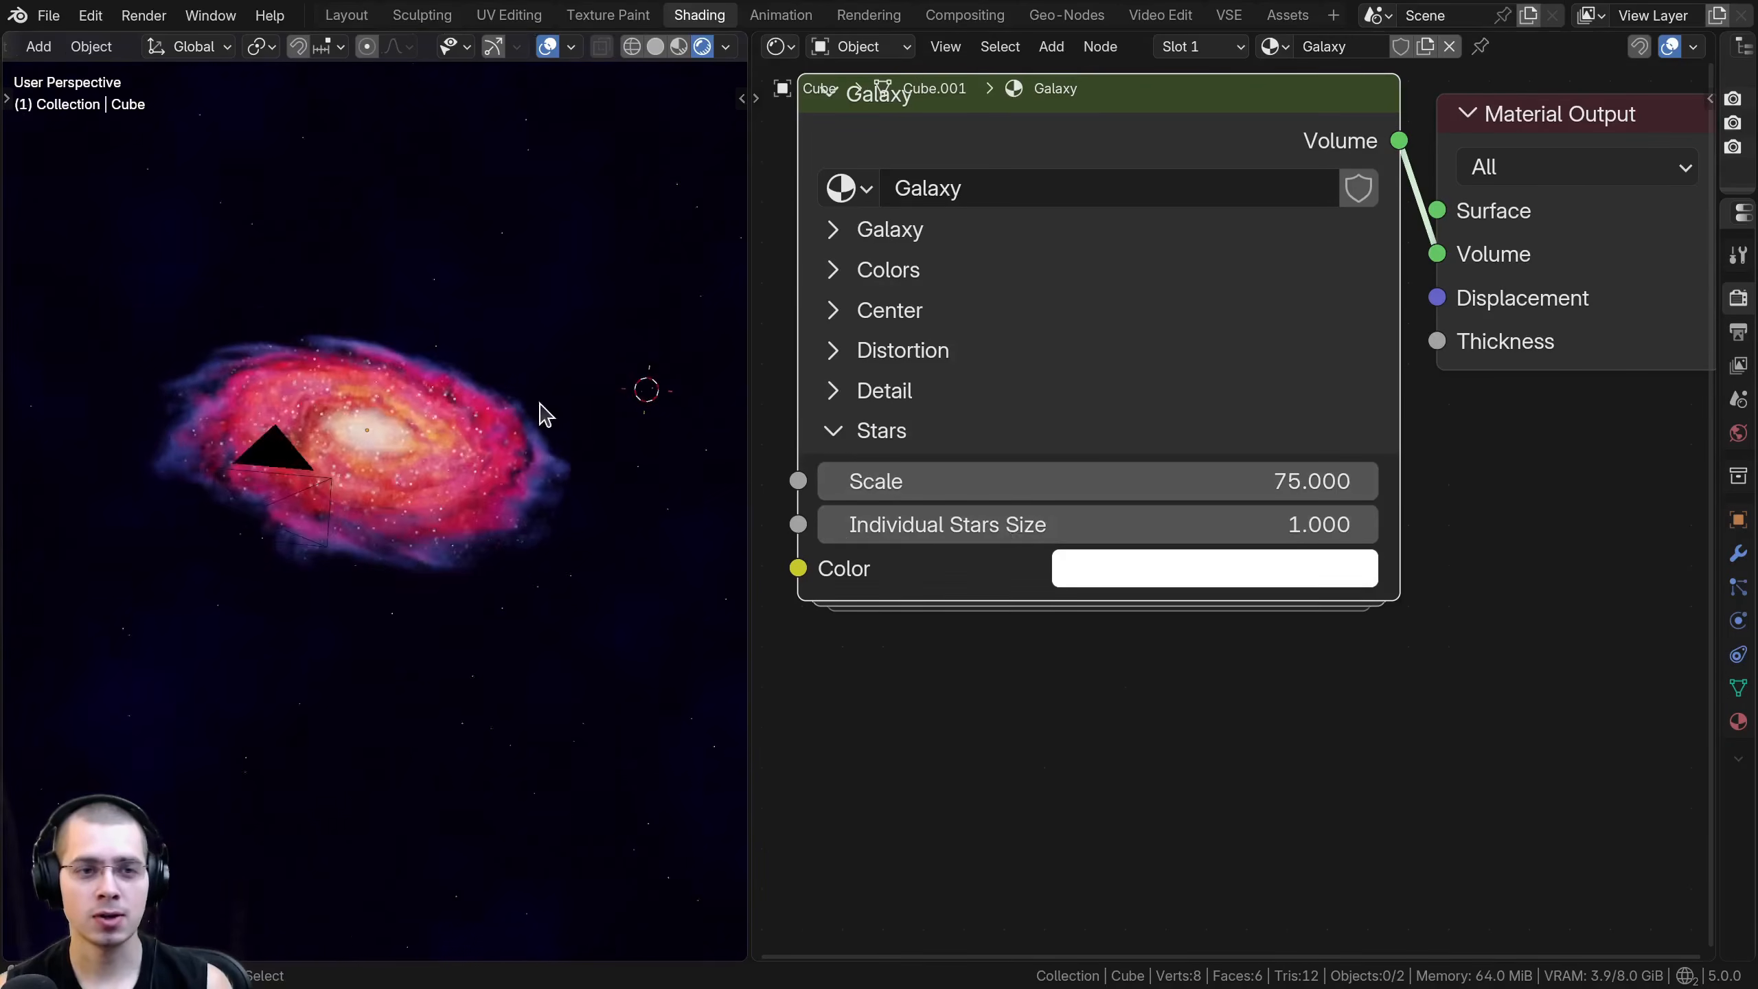
middle_drag(592, 242, 643, 154)
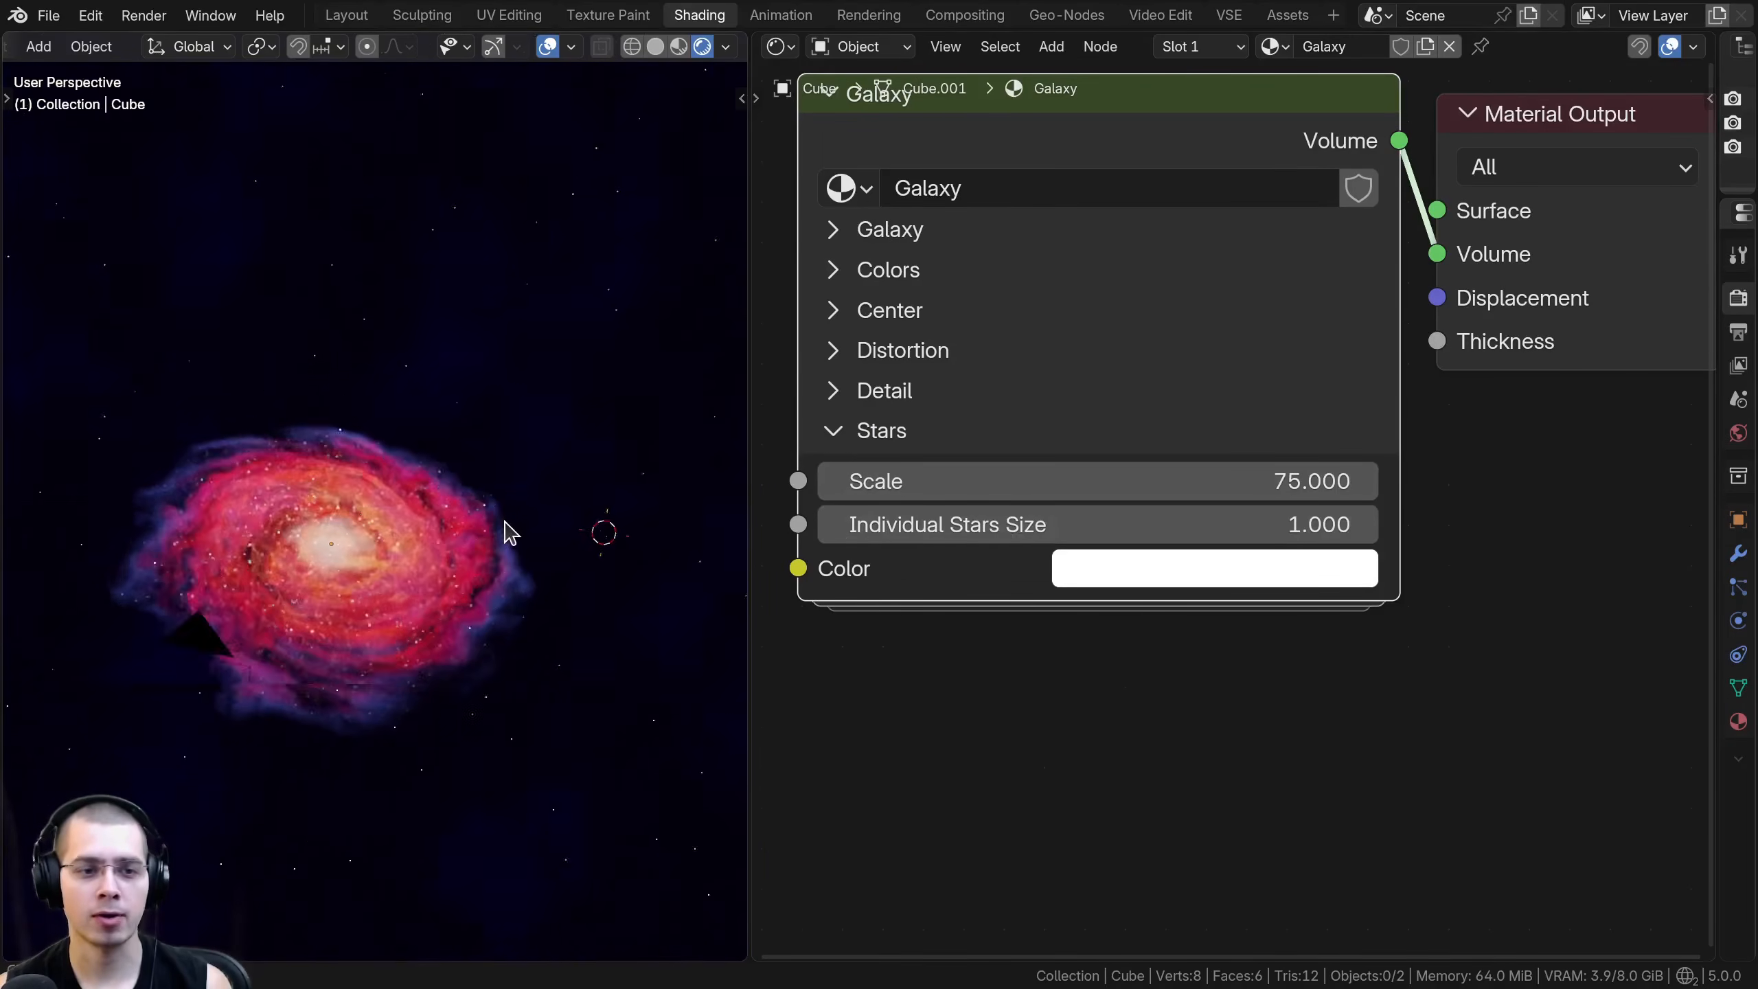
scroll(502, 530, up, 6)
shift+middle_drag(460, 581, 459, 505)
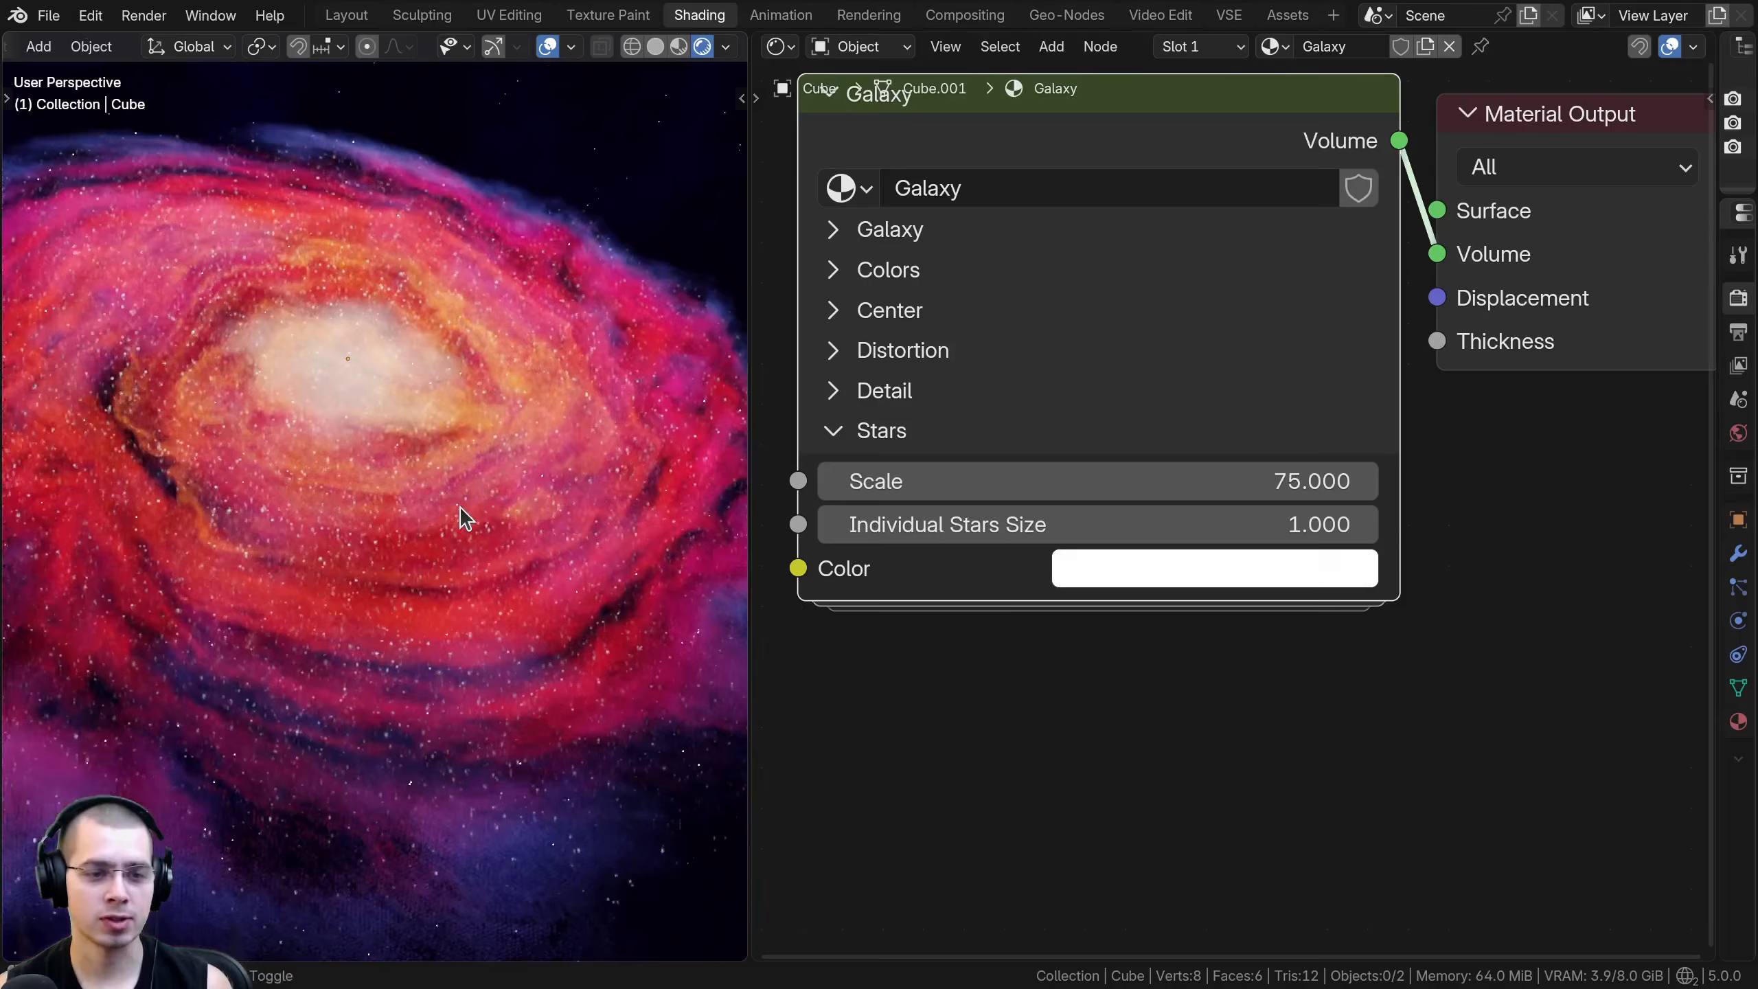
scroll(465, 468, up, 2)
scroll(443, 434, down, 2)
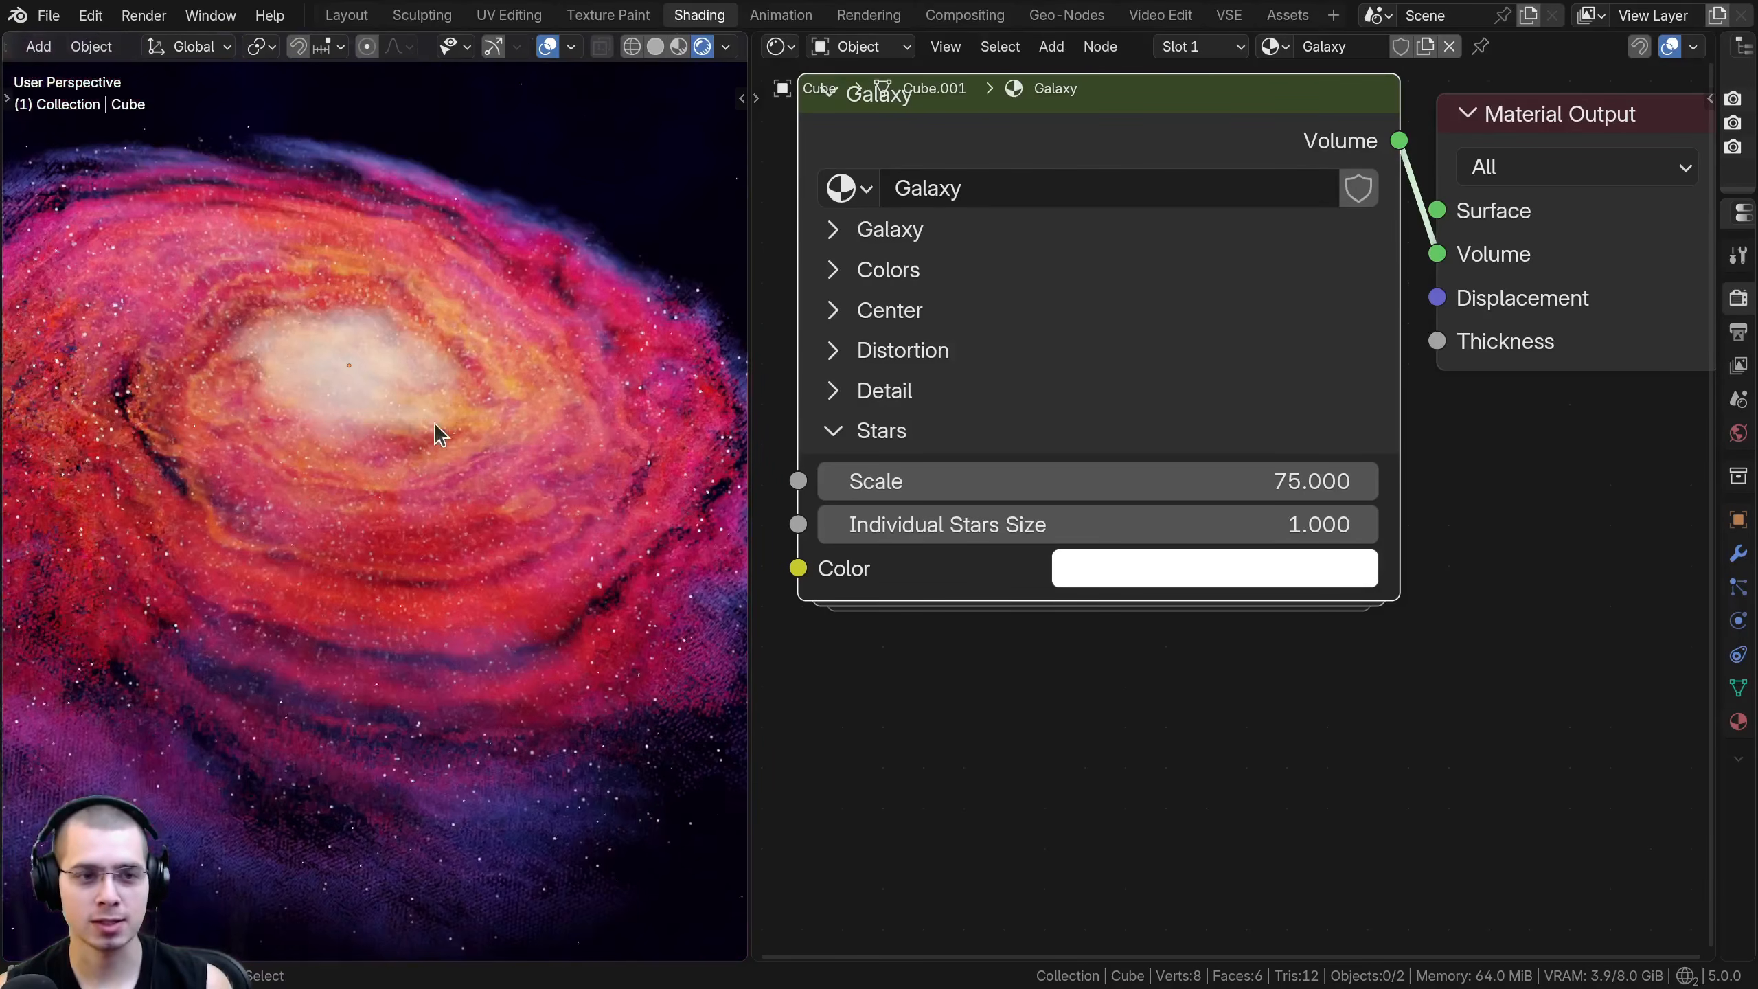
- Try other Scale and Individual Stars Size values in the Galaxy node's Stars section, undoing the Scale changes
middle_drag(245, 375, 247, 384)
scroll(377, 419, down, 2)
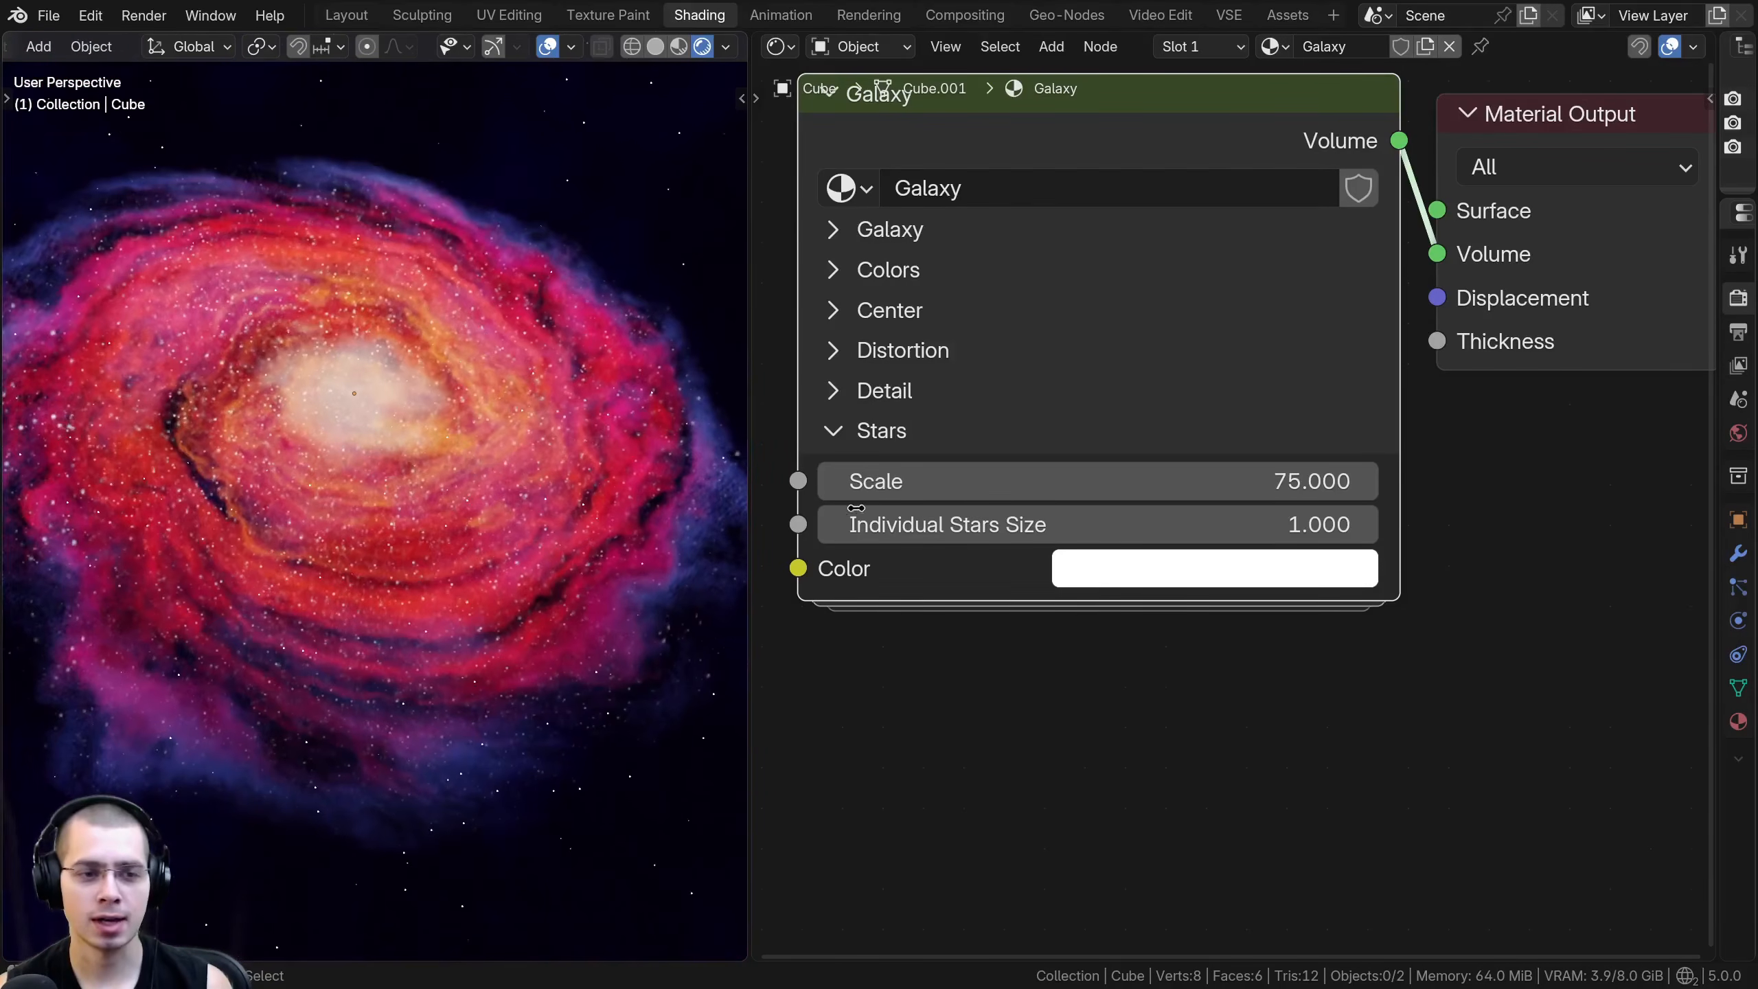
drag(1058, 499, 932, 498)
key(ctrl+z)
scroll(454, 352, up, 3)
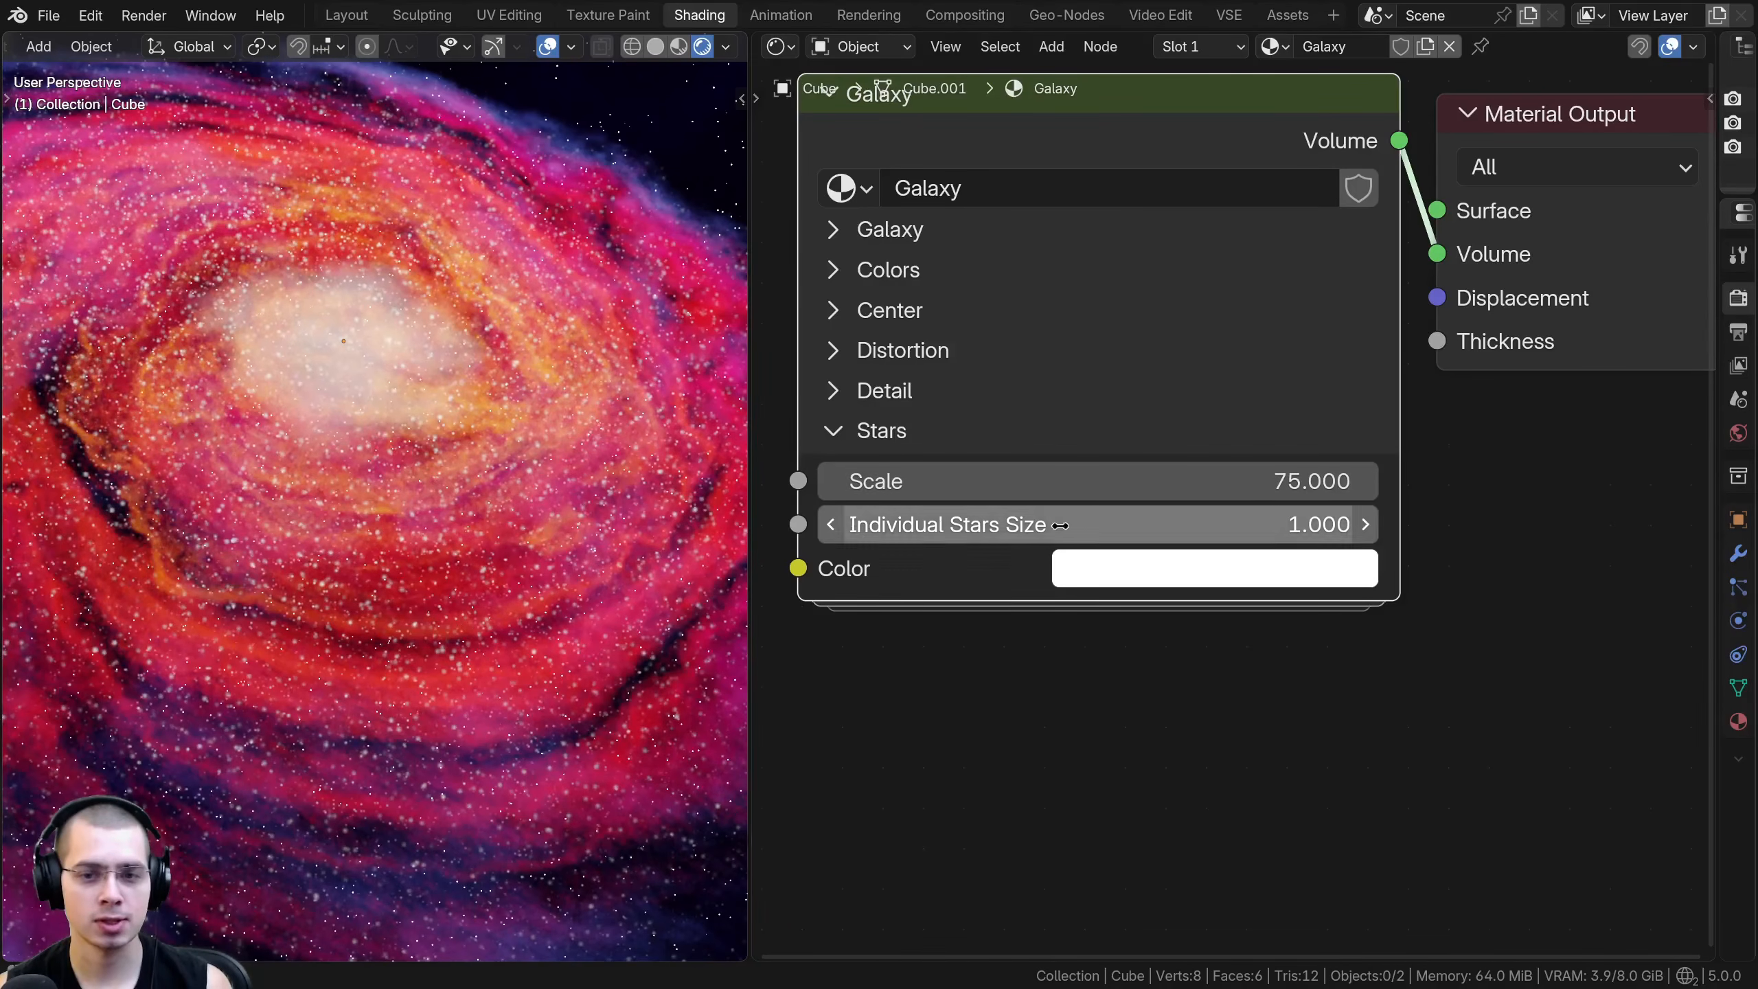
drag(1079, 481, 955, 481)
key(ctrl+z)
mouse_move(1079, 524)
mouse_down()
mouse_move(1107, 524)
mouse_move(935, 524)
mouse_move(1052, 524)
mouse_up()
- Open the Color of the Stars section and try a different star color, cancelling the change
click(1156, 578)
mouse_move(1040, 303)
mouse_down()
mouse_move(1013, 267)
mouse_move(1315, 145)
mouse_move(1277, 83)
mouse_up()
right_click(1277, 82)
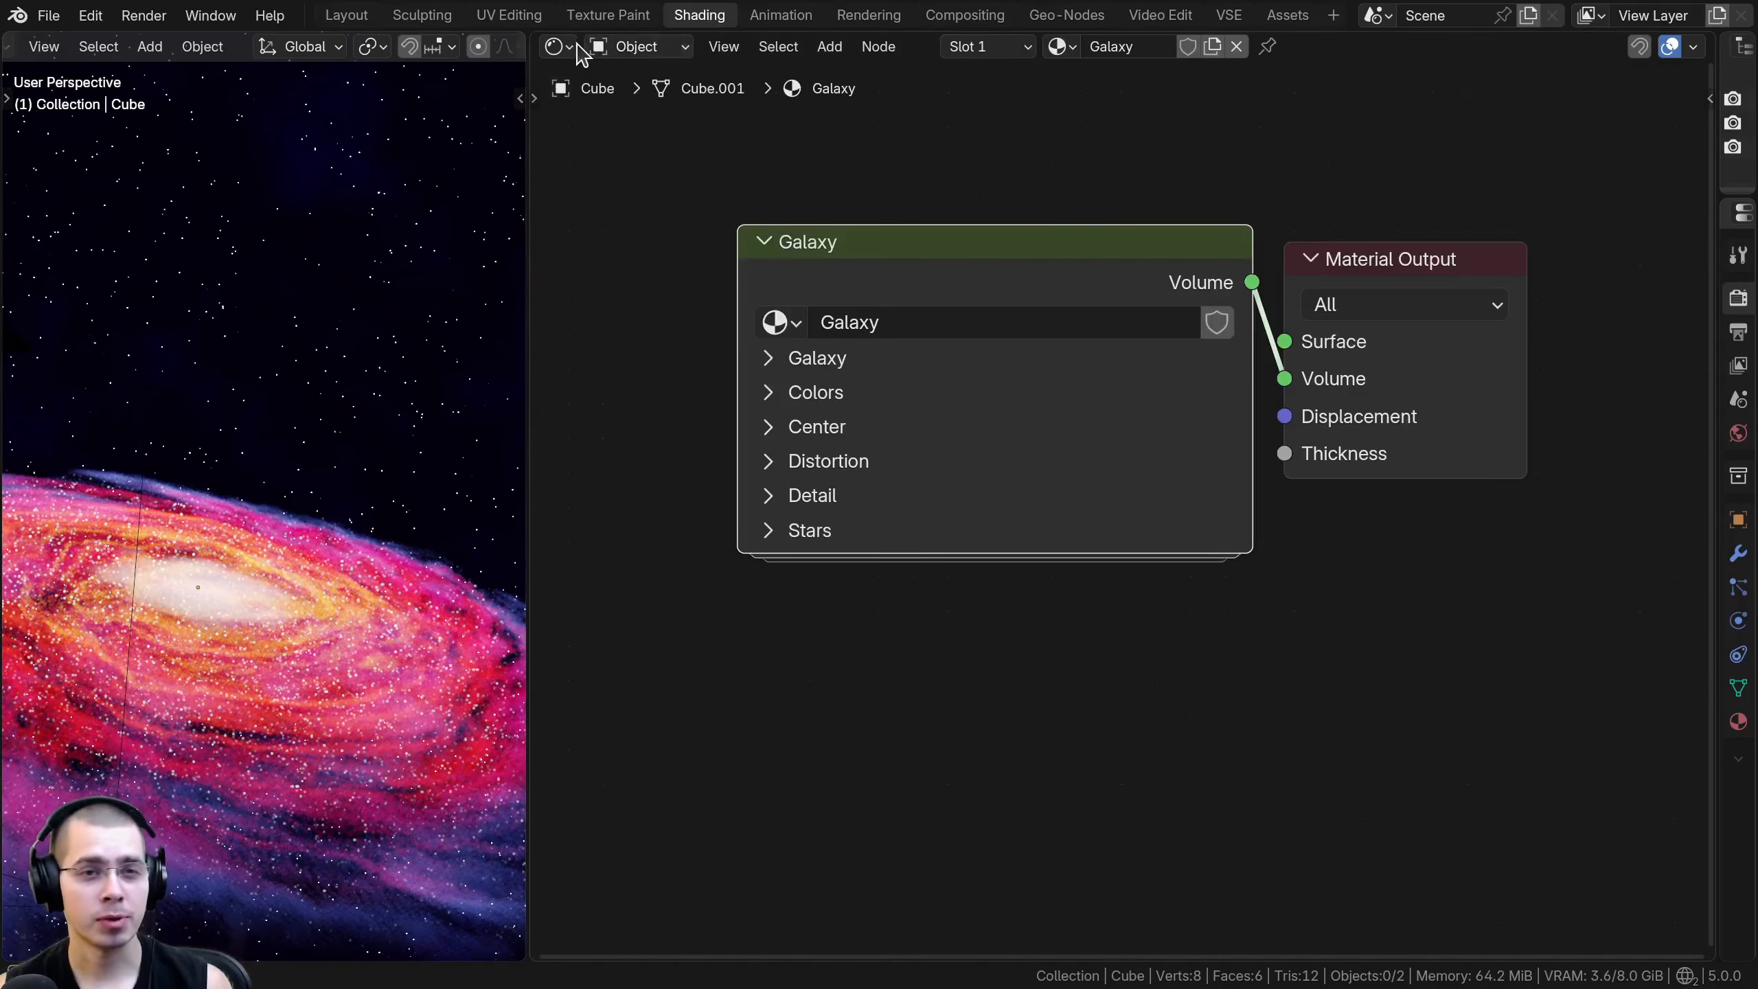
- Switch the shader editor to the World shader type and examine the space background node setup
click(555, 47)
key(Escape)
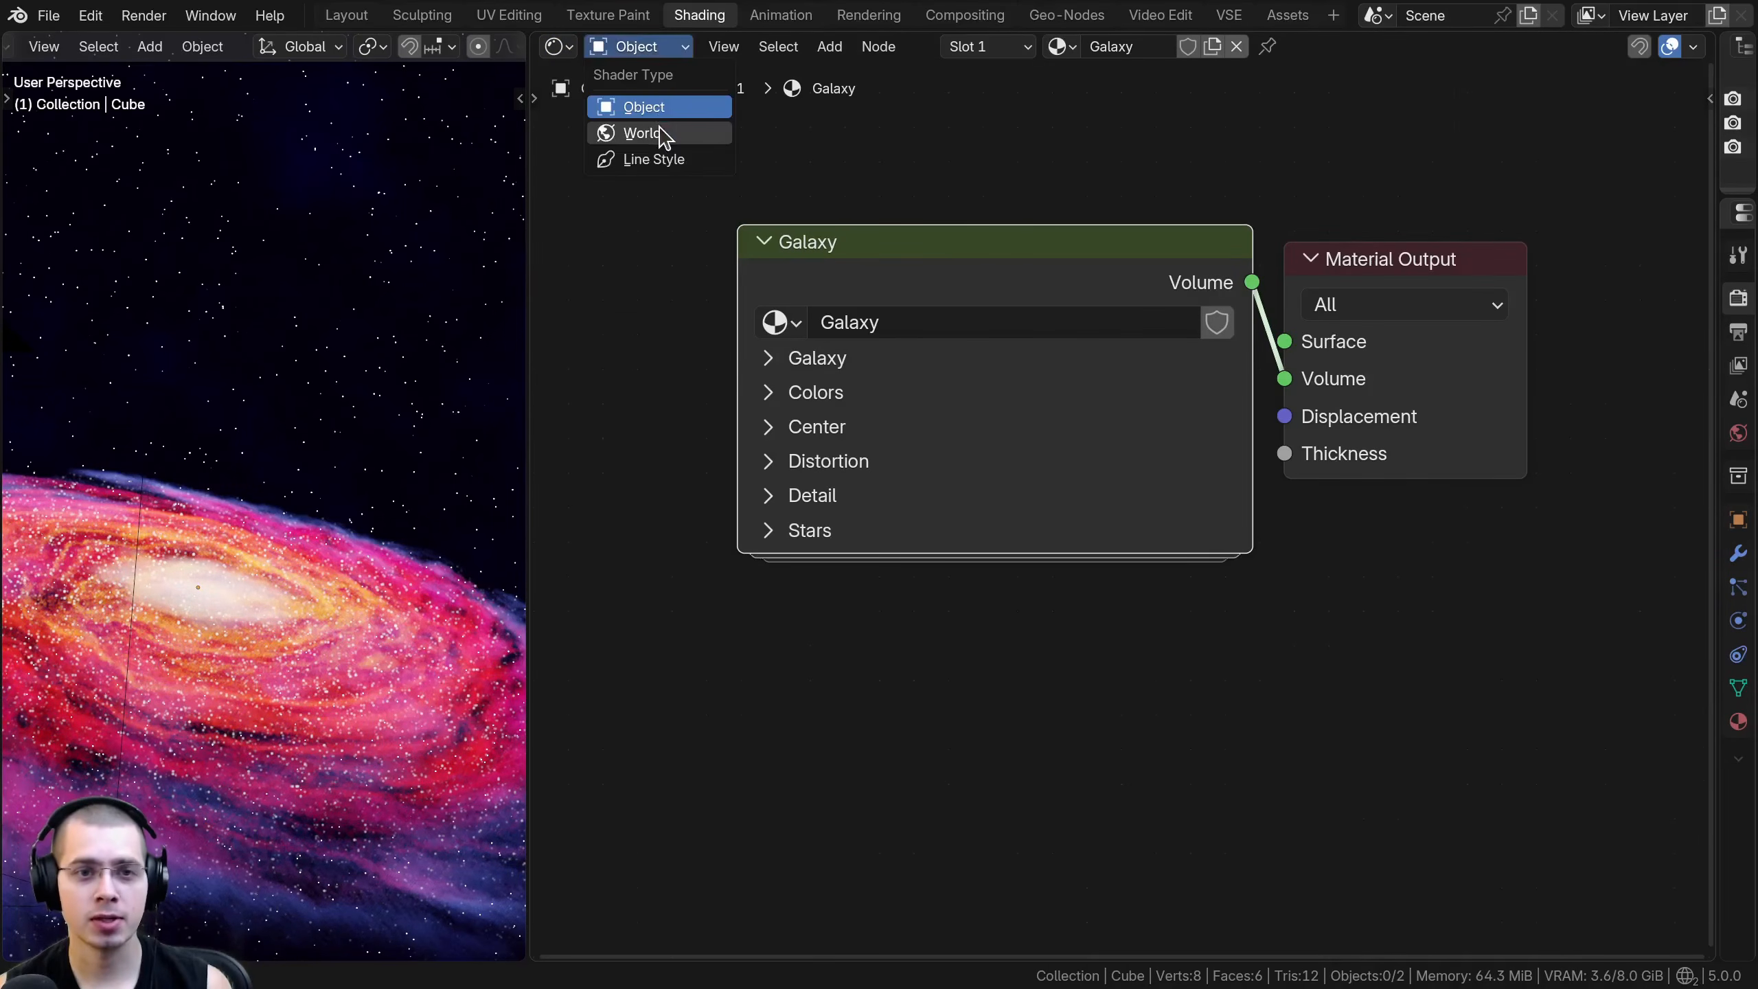
click(664, 133)
scroll(1030, 356, down, 6)
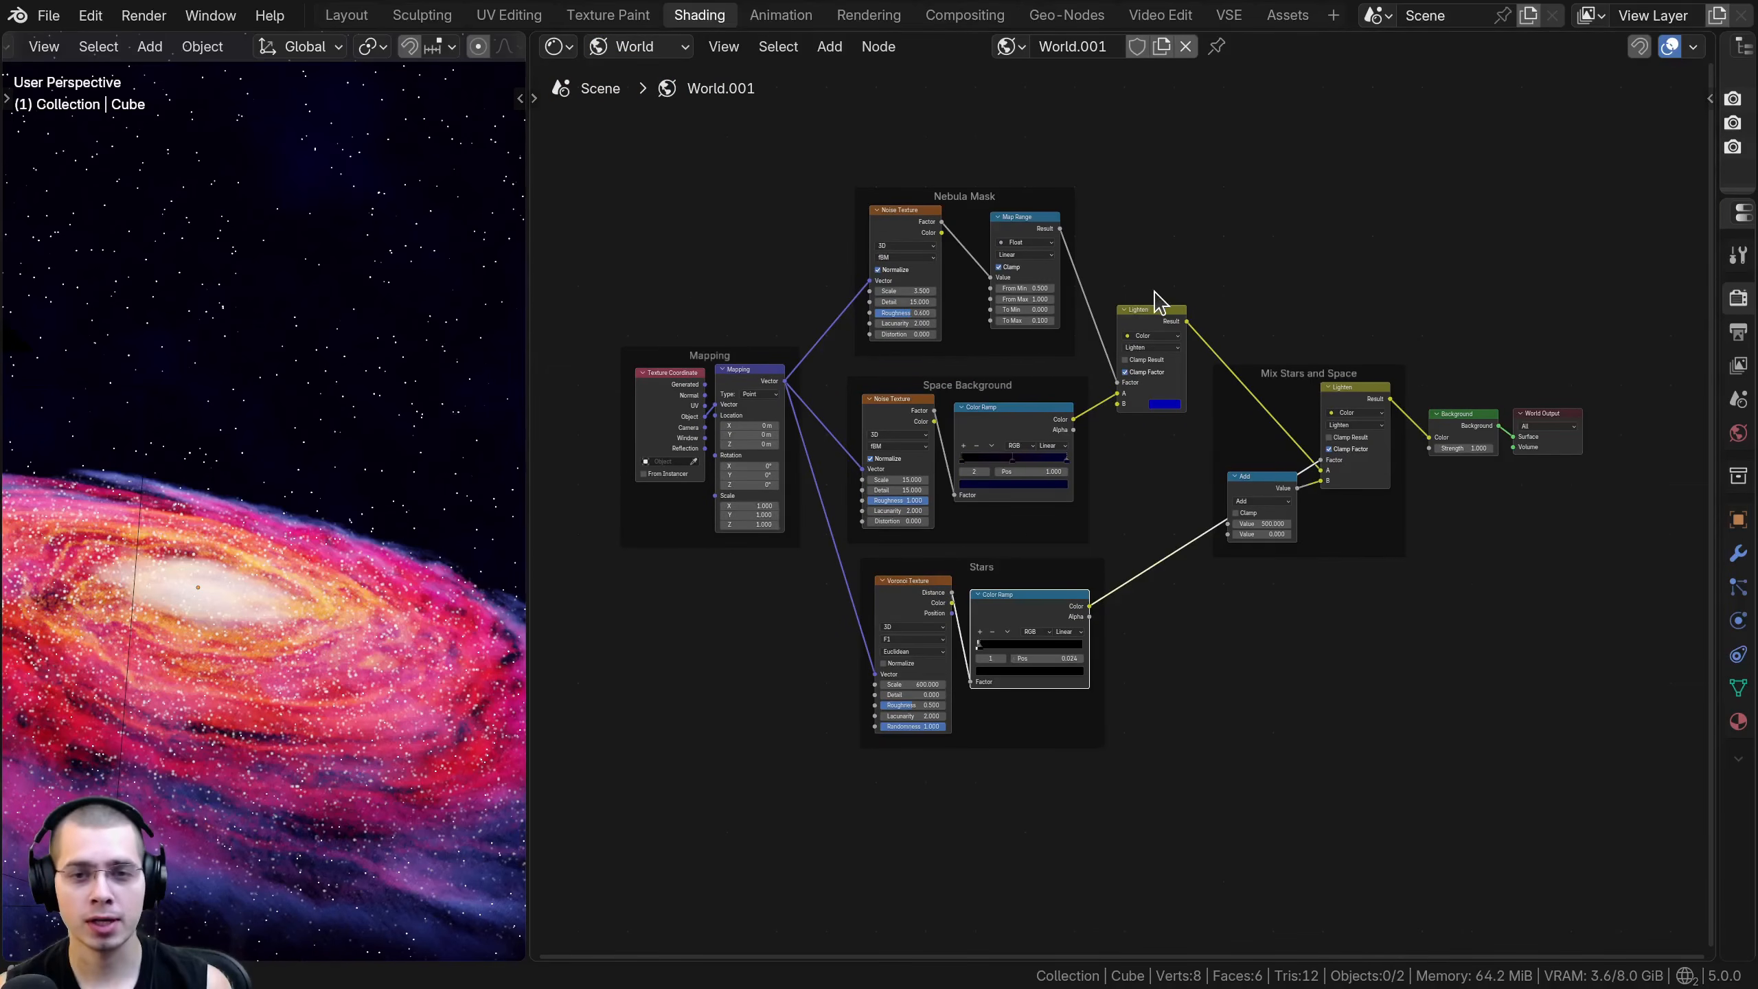
middle_drag(1192, 212, 1182, 217)
- Hide the galaxy cube, and set the widened viewport's compositor to Always to preview the star background
key(h)
drag(529, 409, 819, 408)
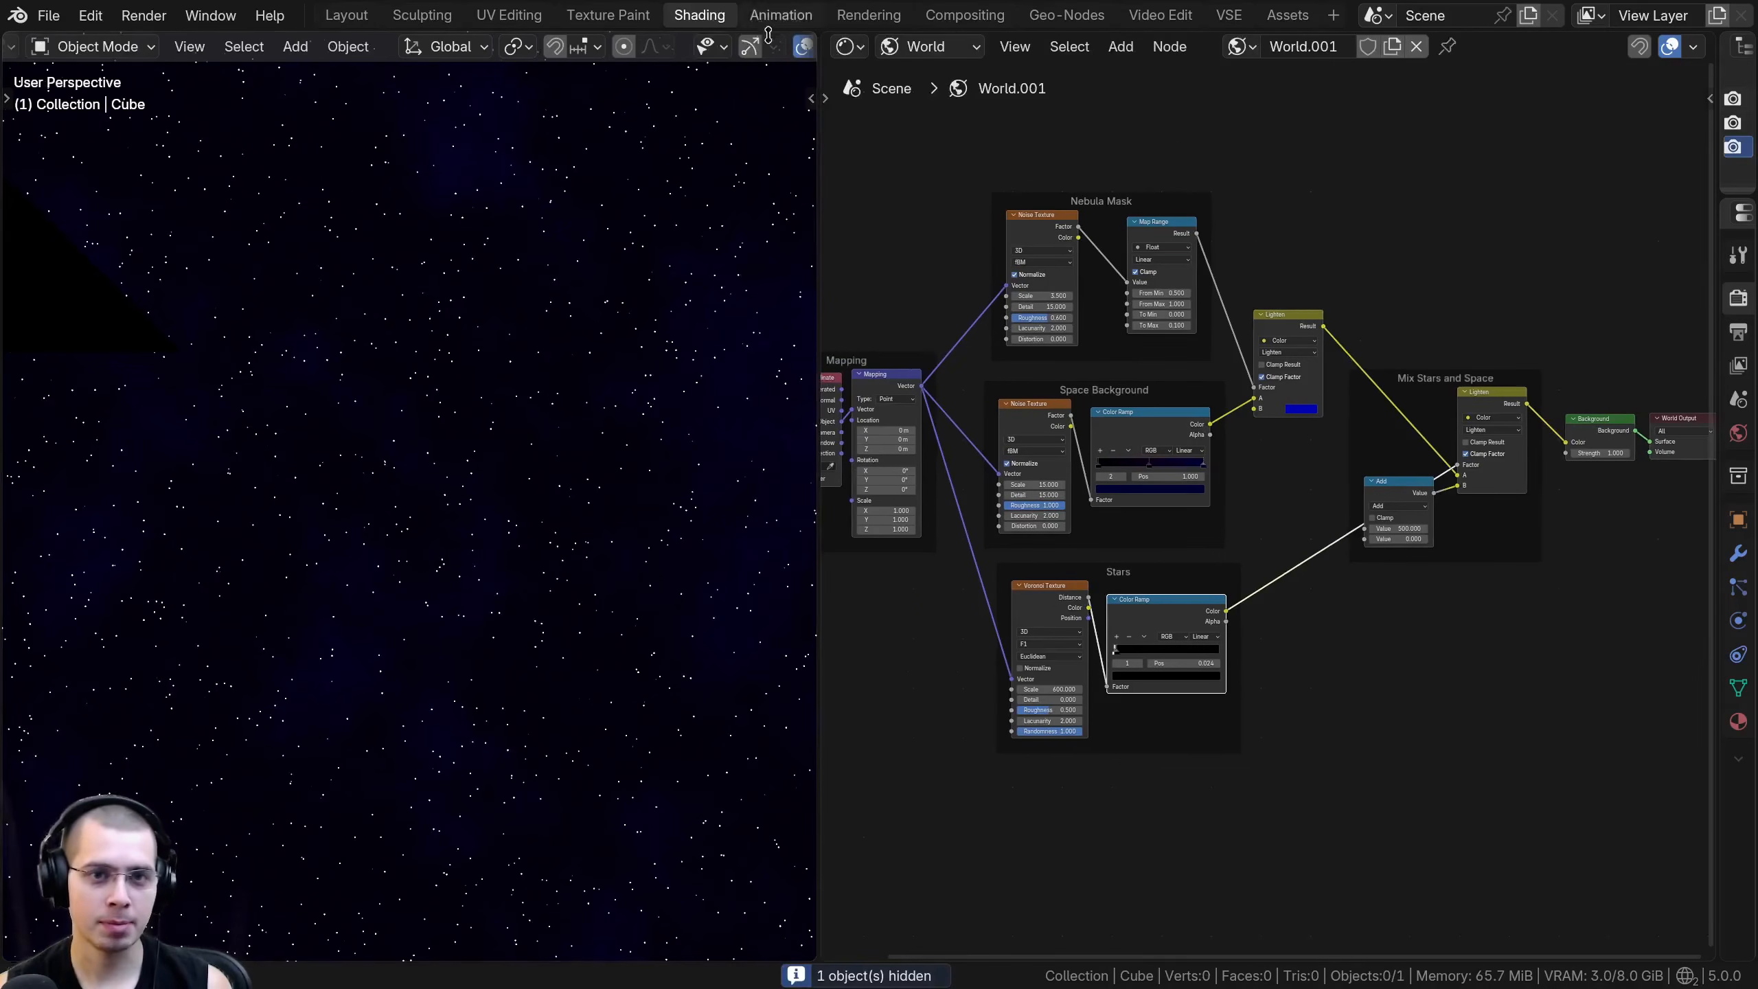
click(798, 48)
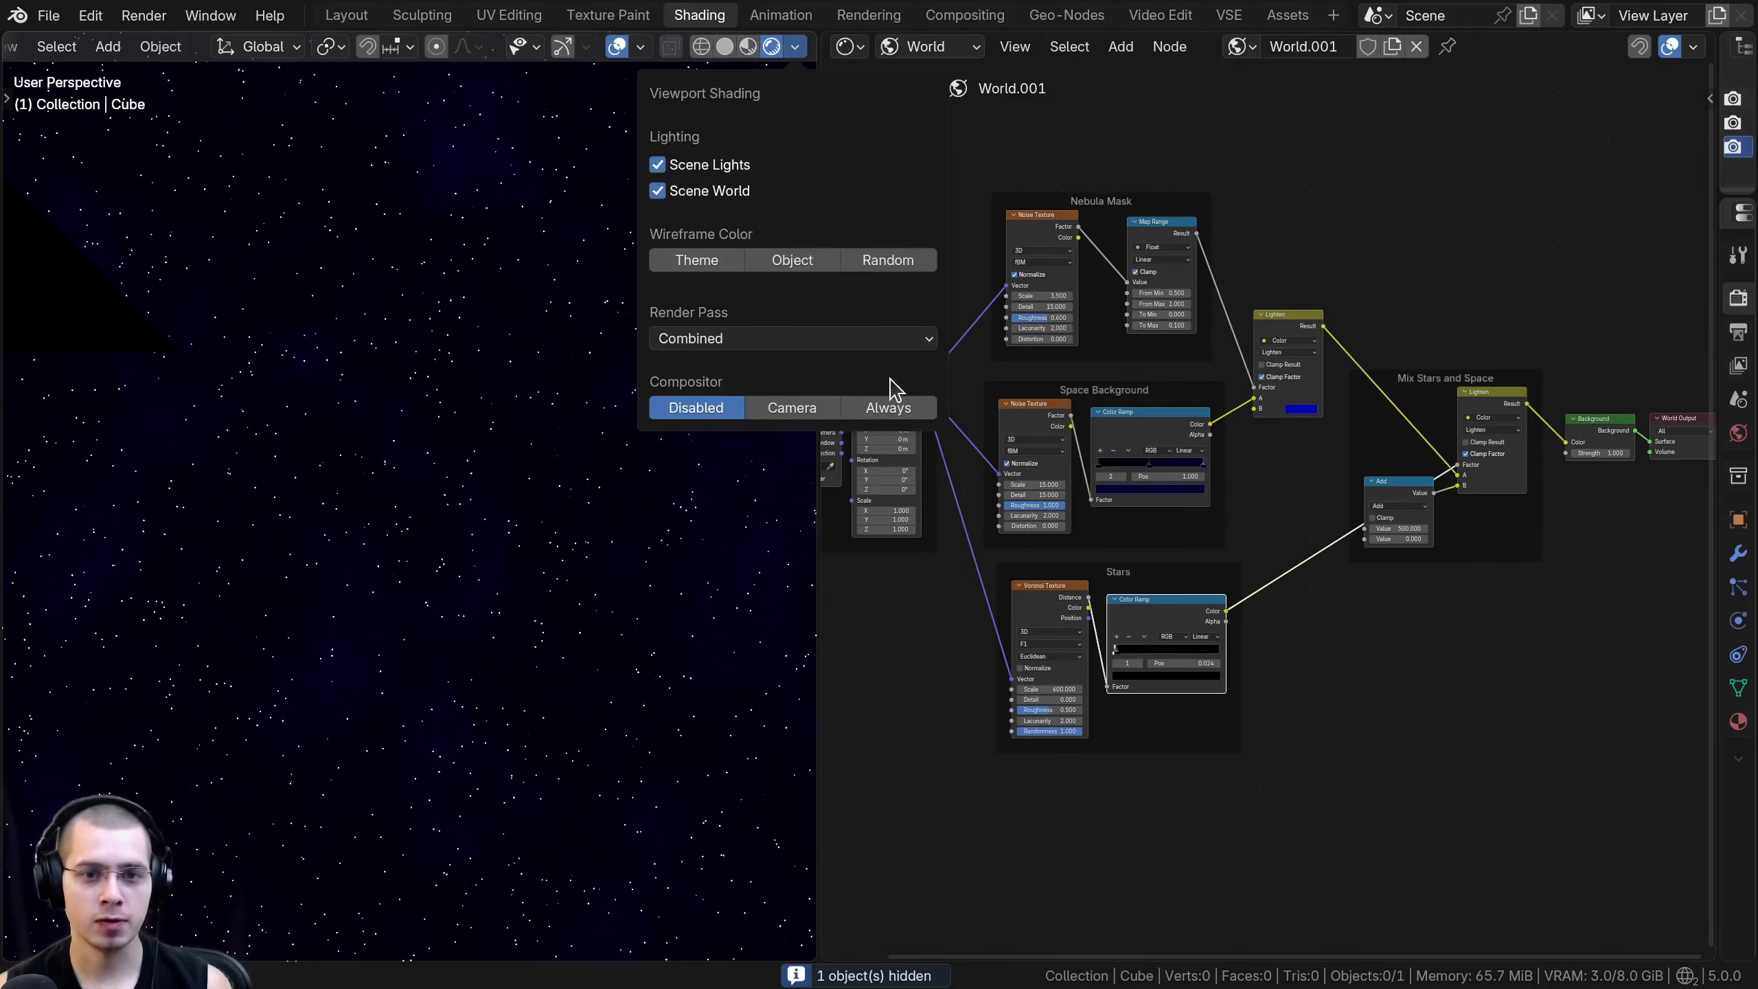
click(888, 407)
mouse_move(1718, 243)
mouse_down()
mouse_move(1424, 243)
mouse_move(1724, 277)
mouse_up()
click(1611, 296)
click(1619, 375)
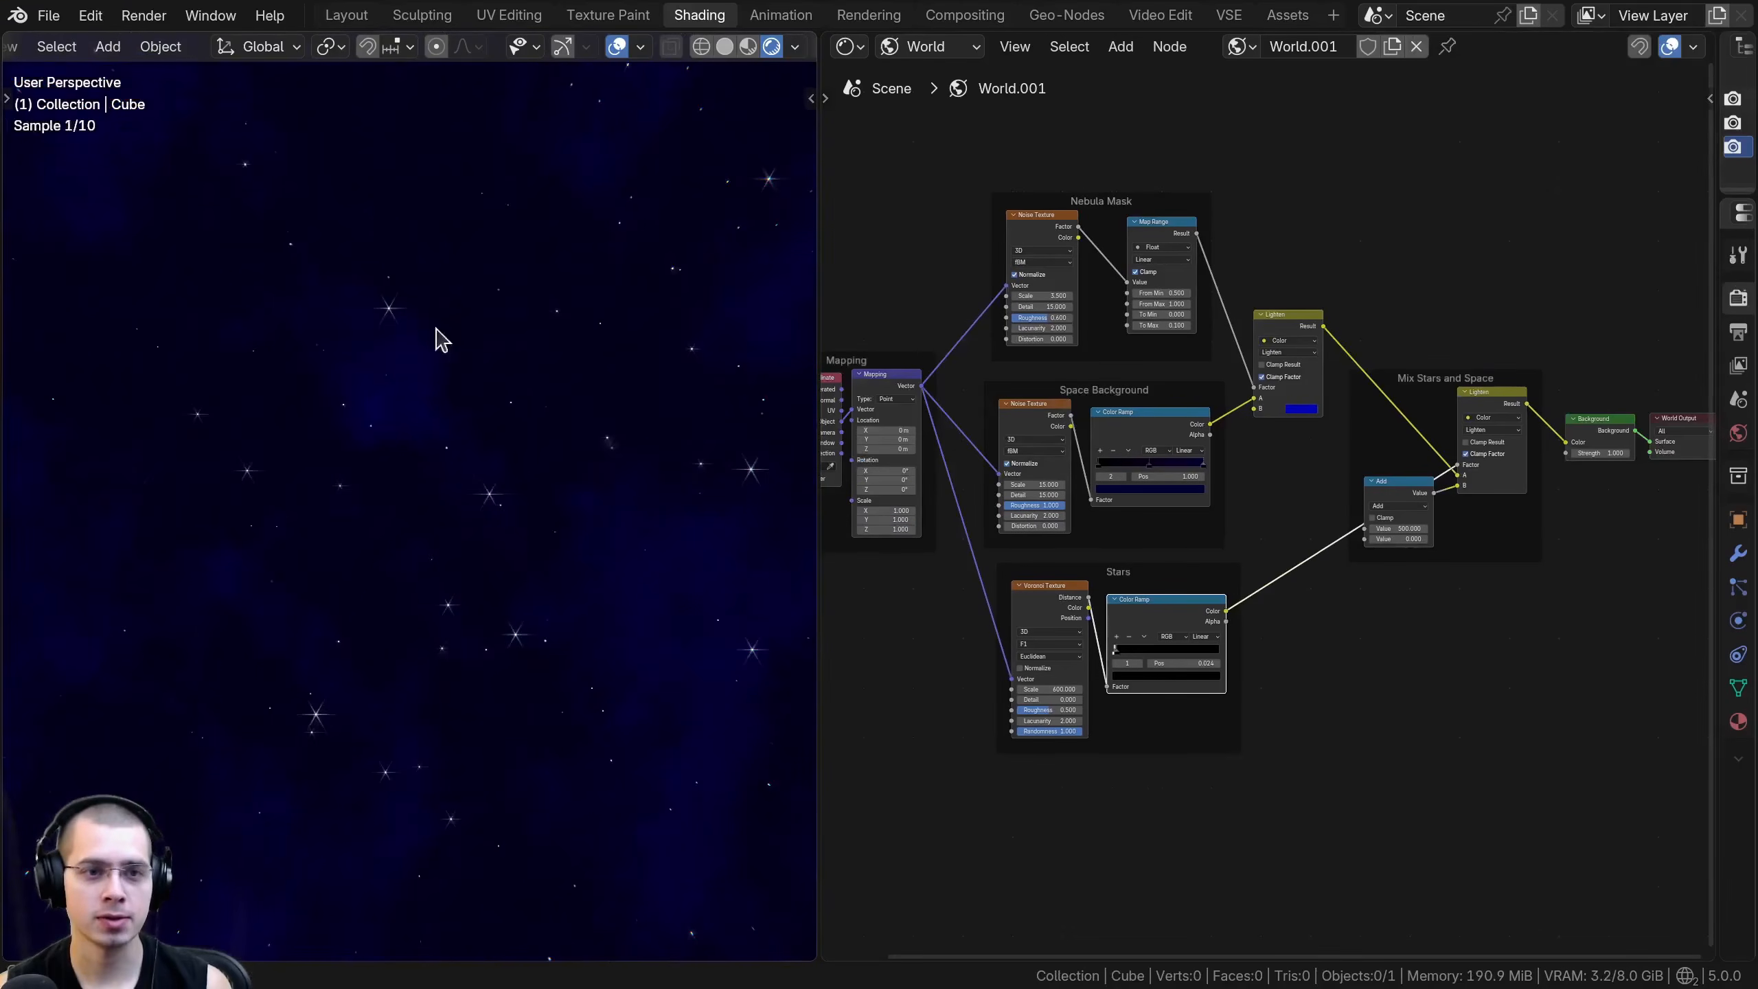
key(ctrl+space)
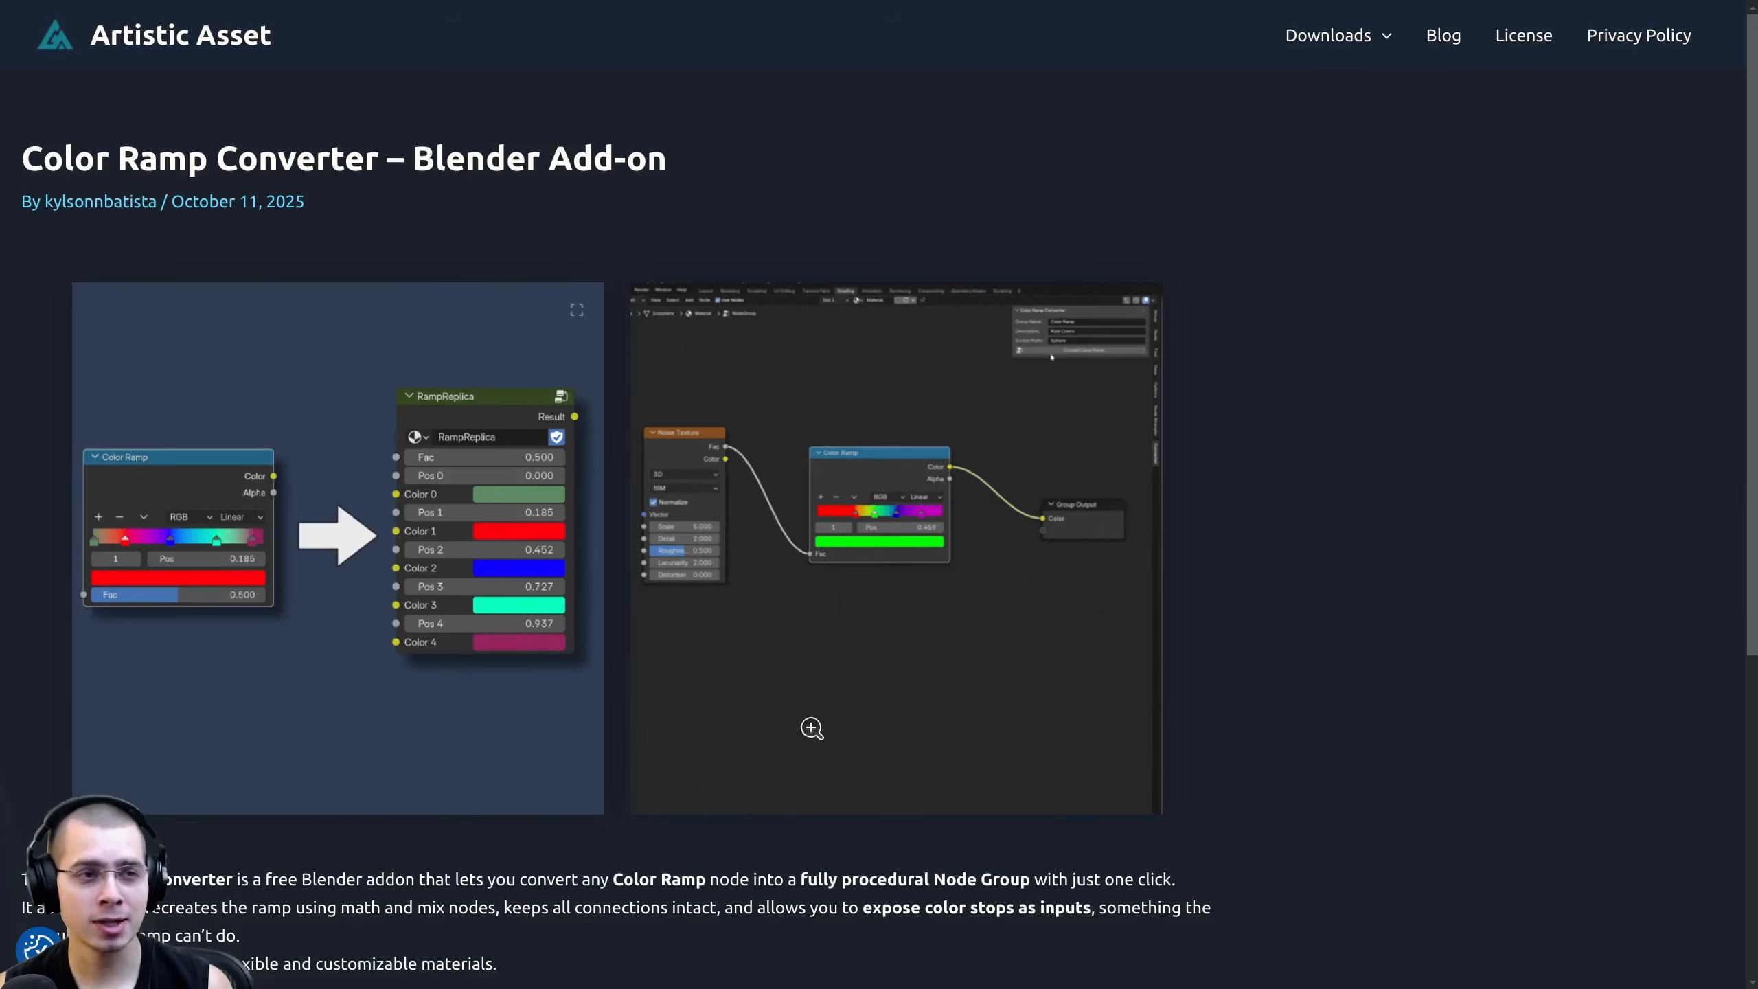
- Switch to the browser and read the Artistic Asset page for the Color Ramp Converter add-on
scroll(844, 415, down, 5)
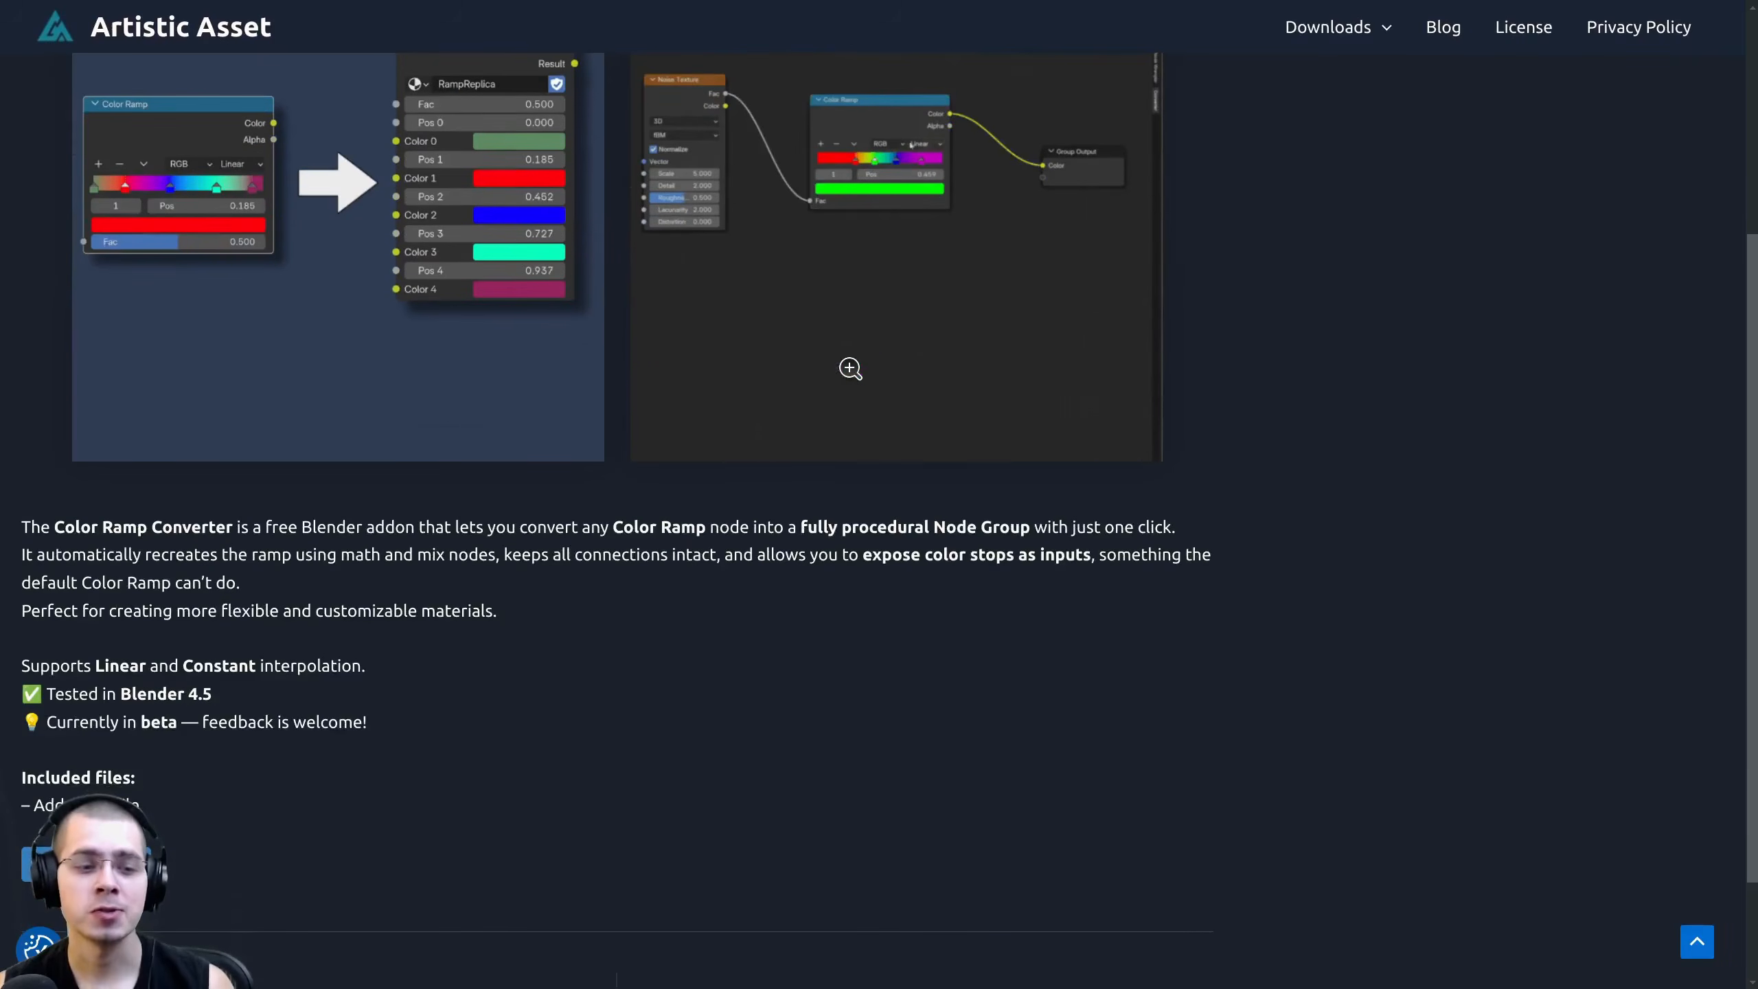
scroll(851, 368, down, 2)
scroll(208, 752, down, 1)
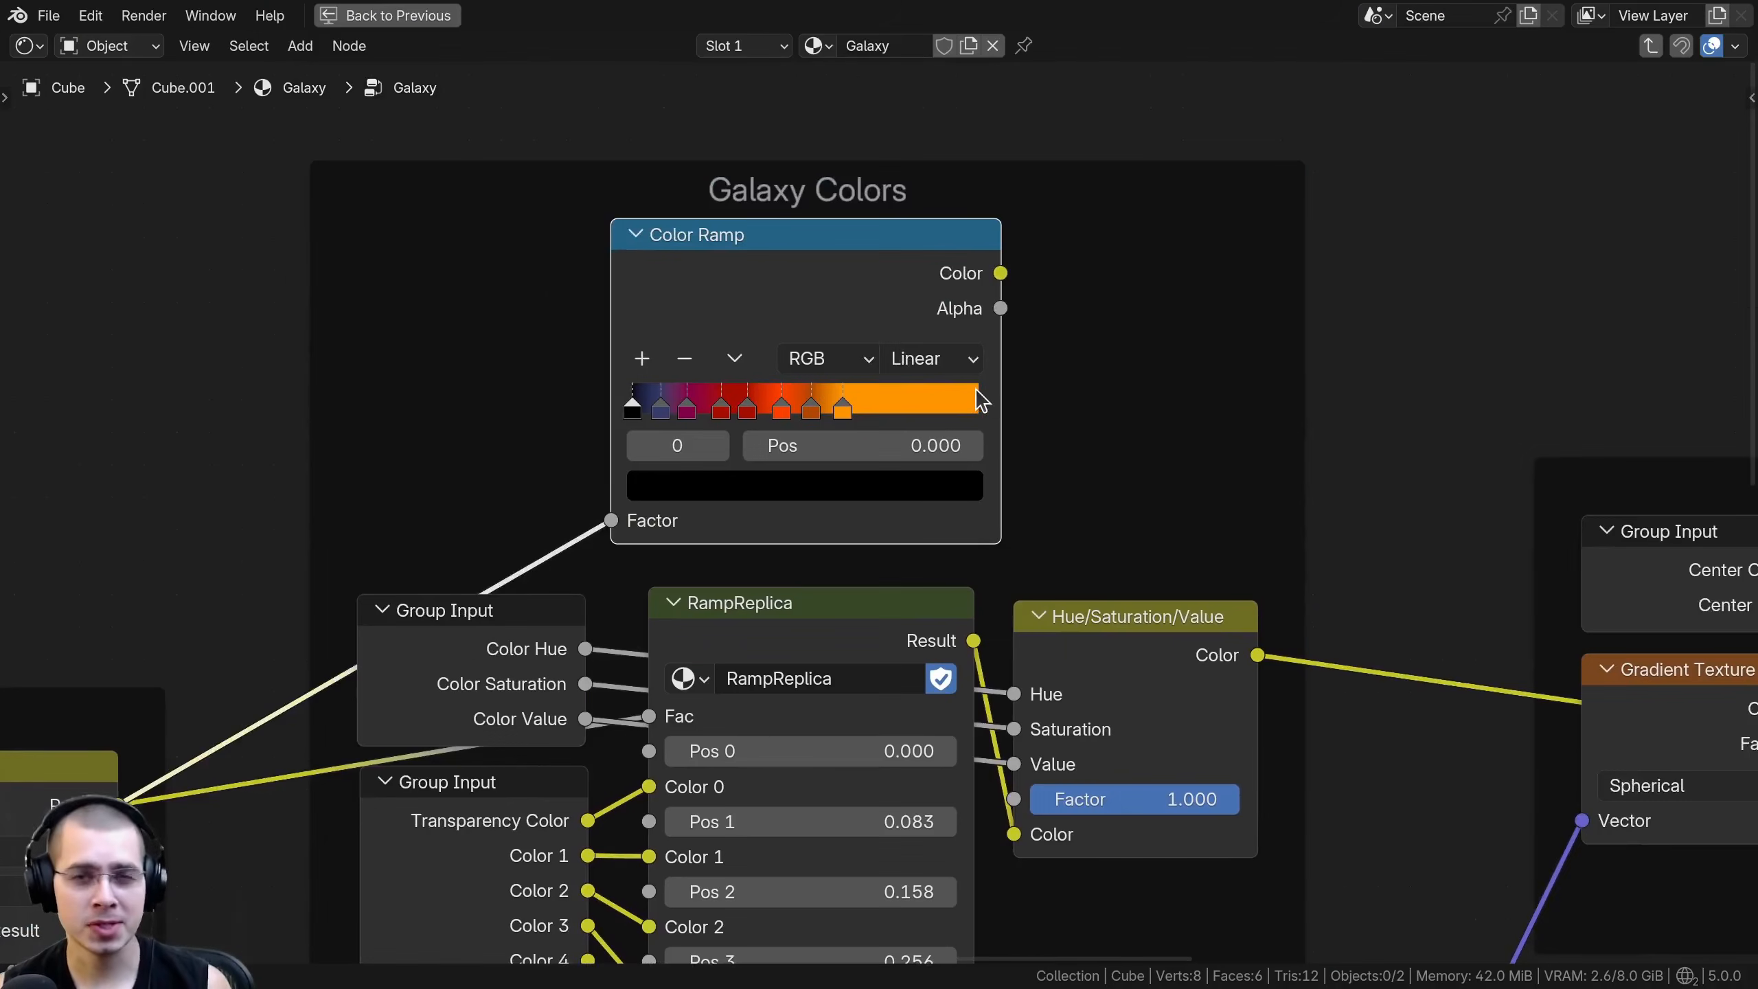
scroll(975, 388, up, 2)
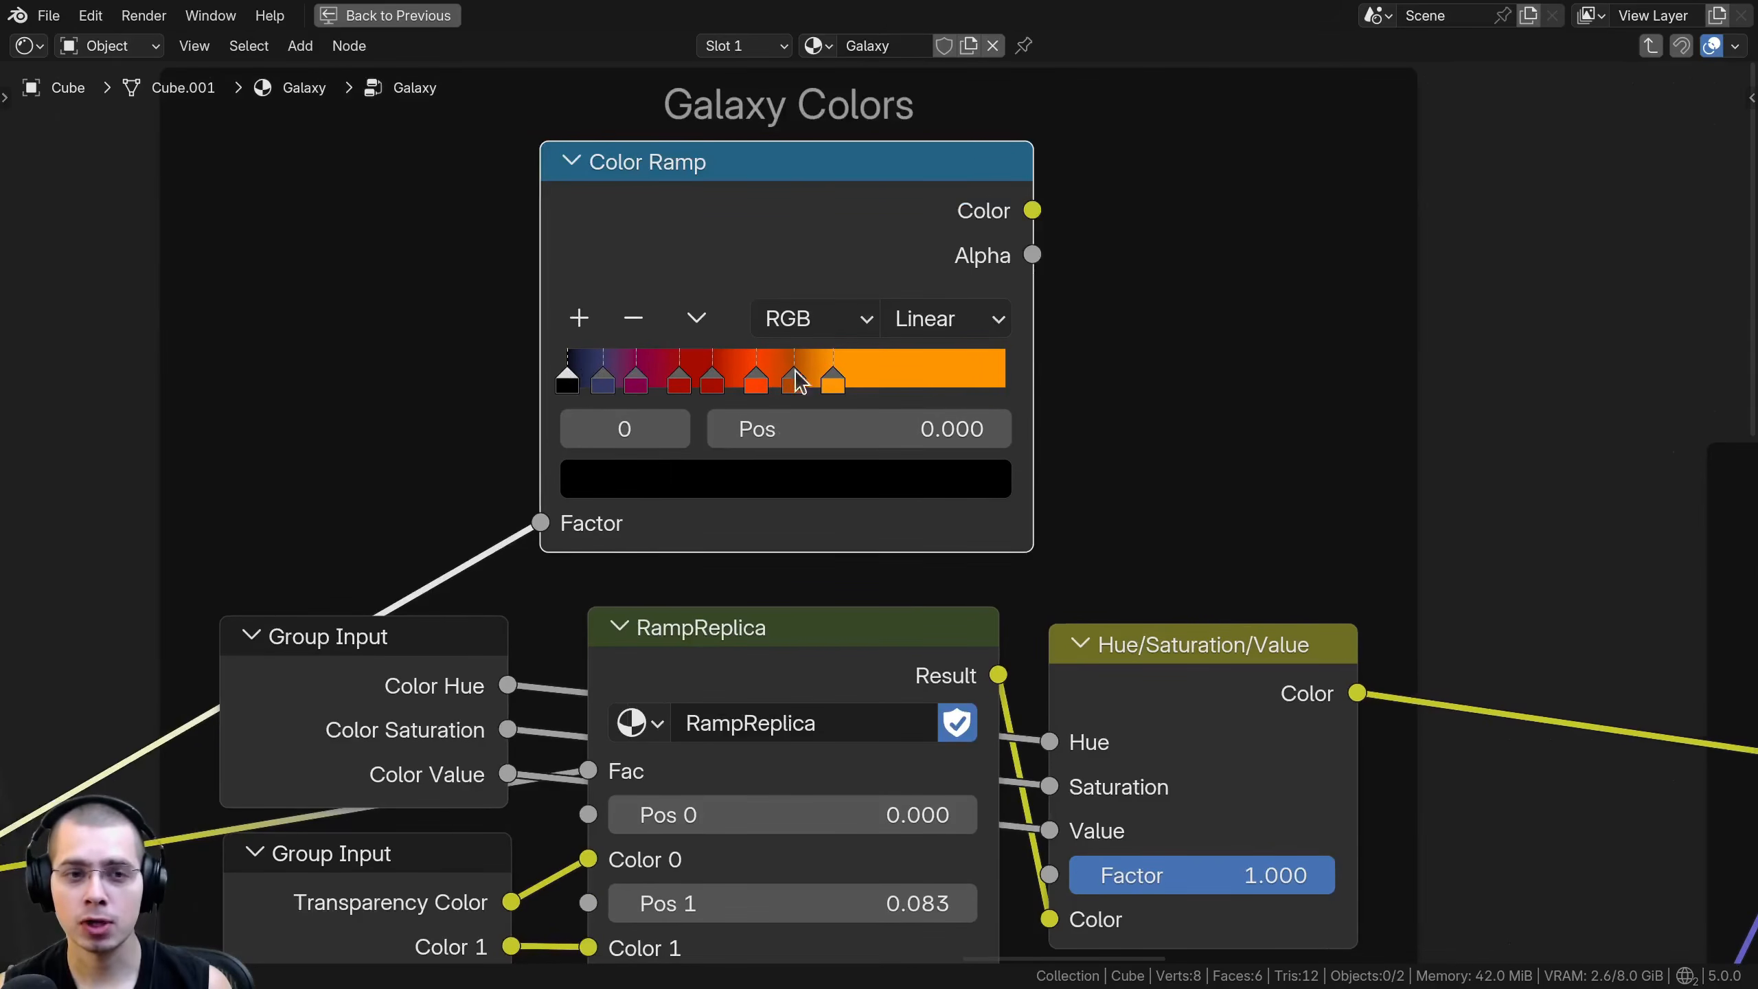
- Switch to Blender and compare the RampReplica node inside the Galaxy group with the group's exposed Colors section
scroll(691, 594, down, 4)
middle_drag(691, 594, 680, 304)
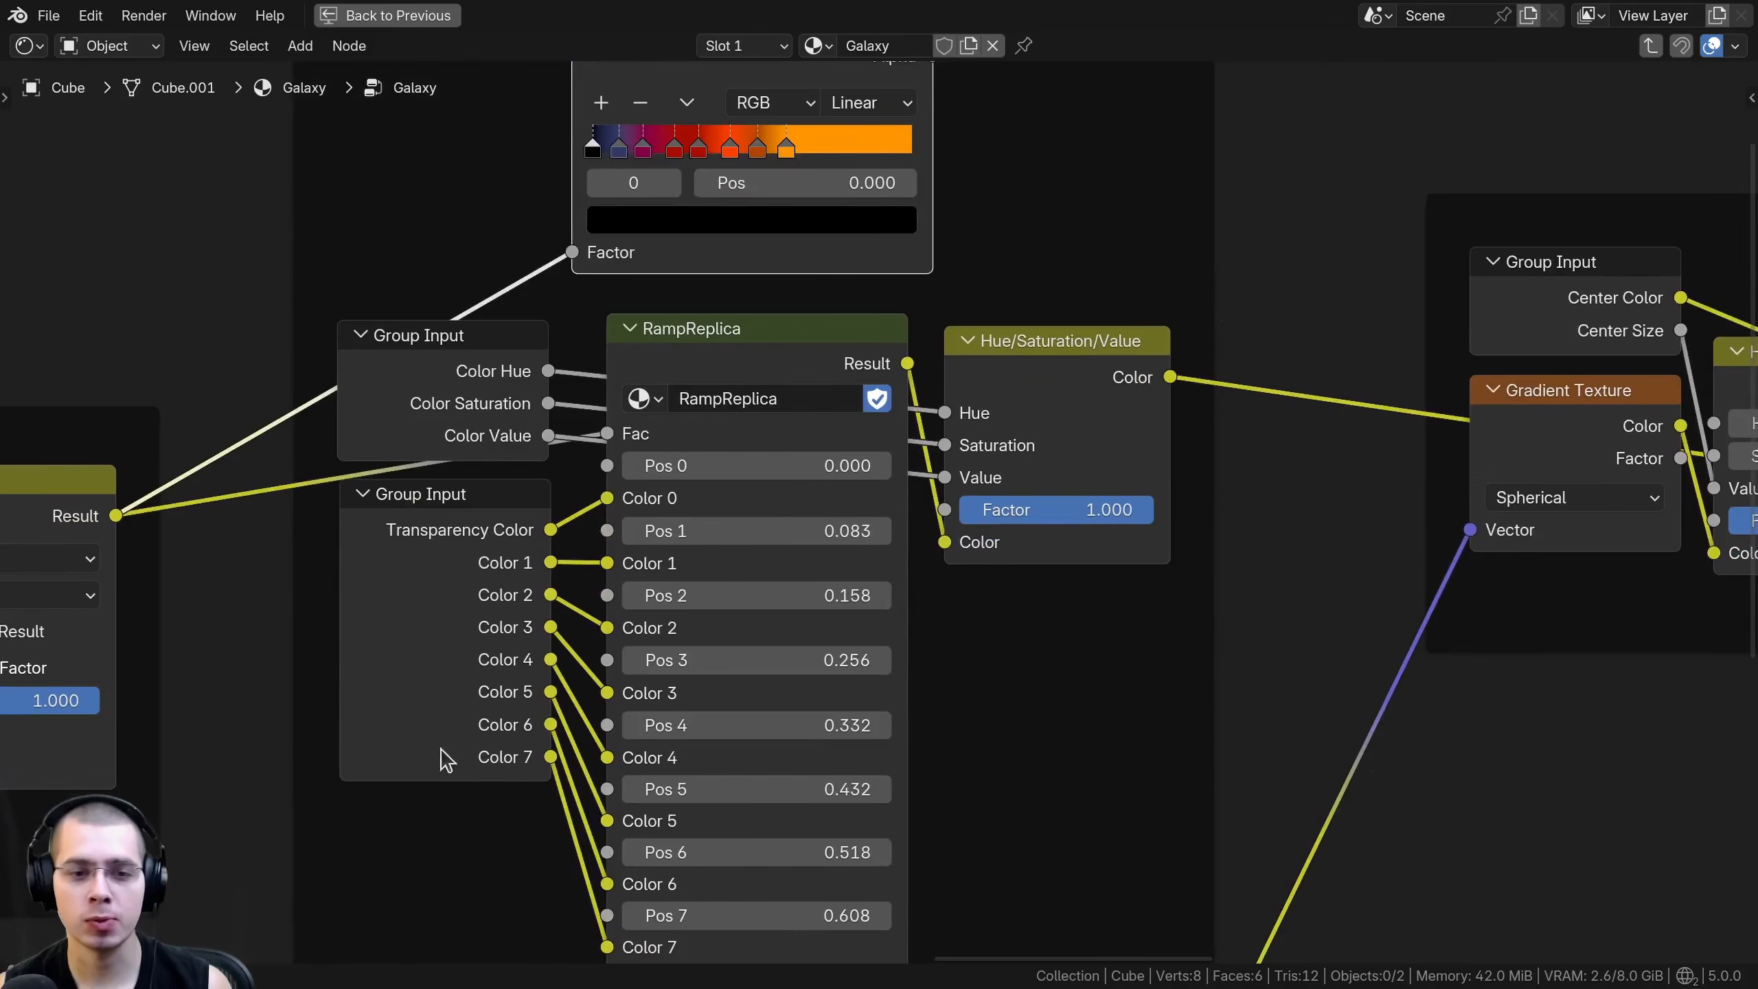
key(Tab)
click(678, 434)
key(Home)
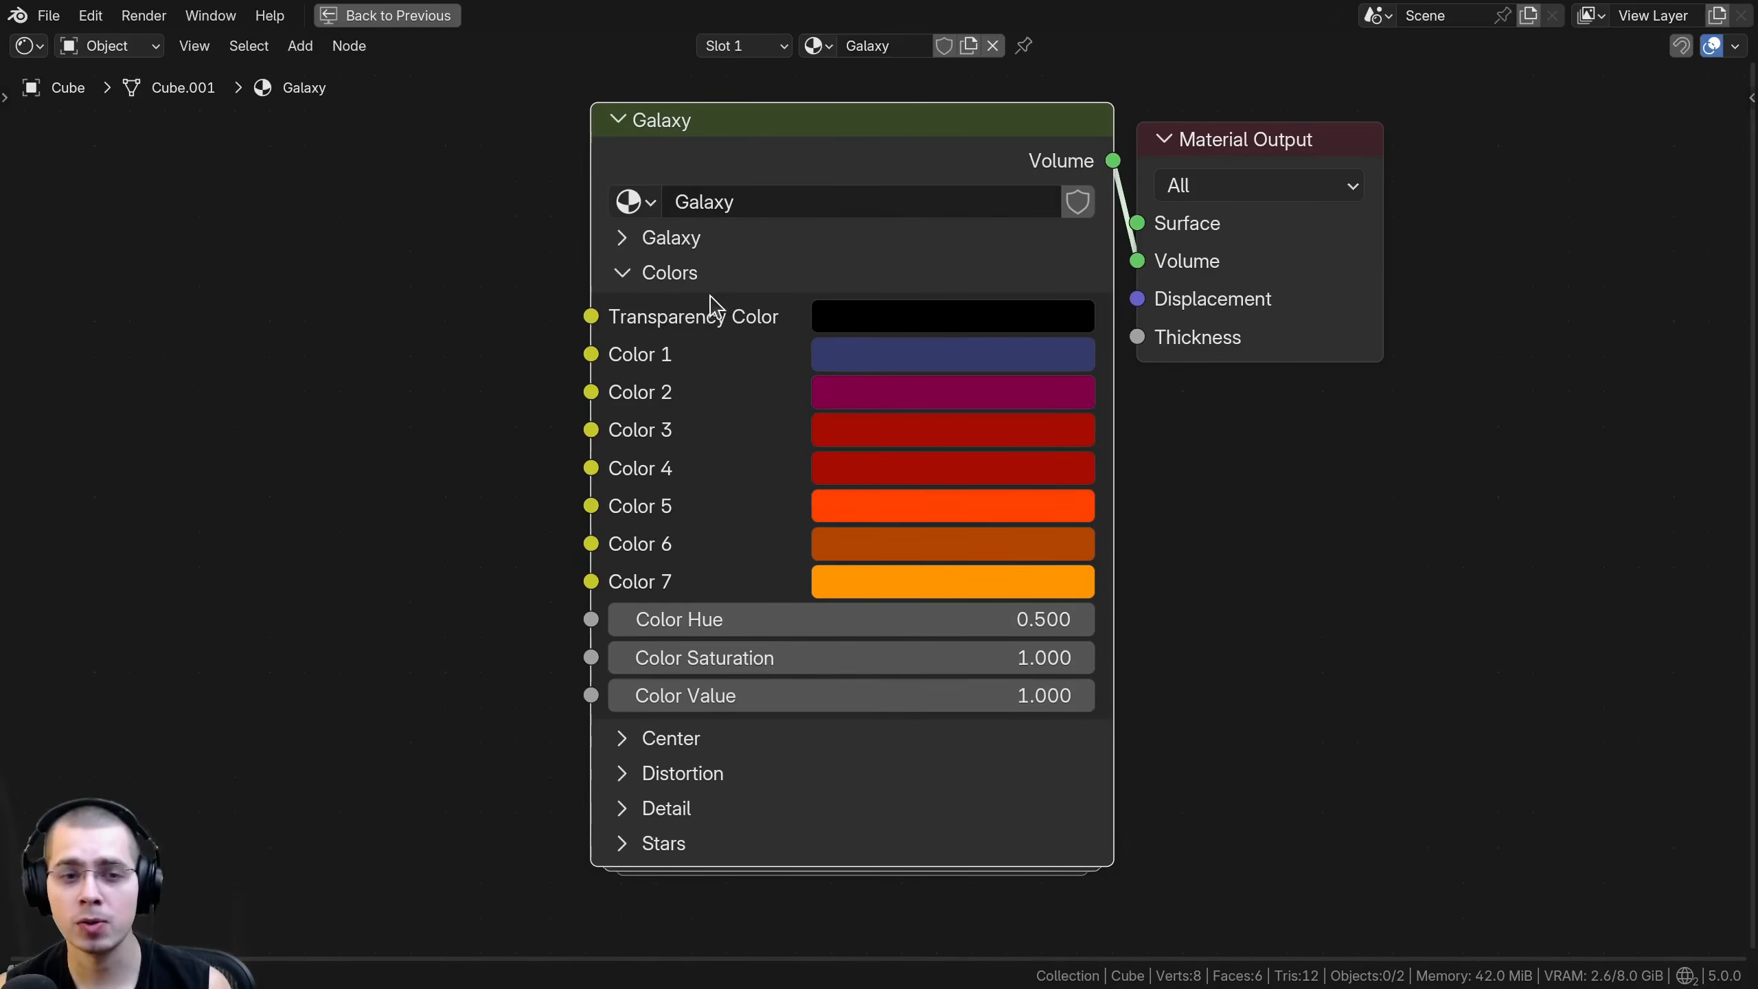
click(627, 280)
click(628, 283)
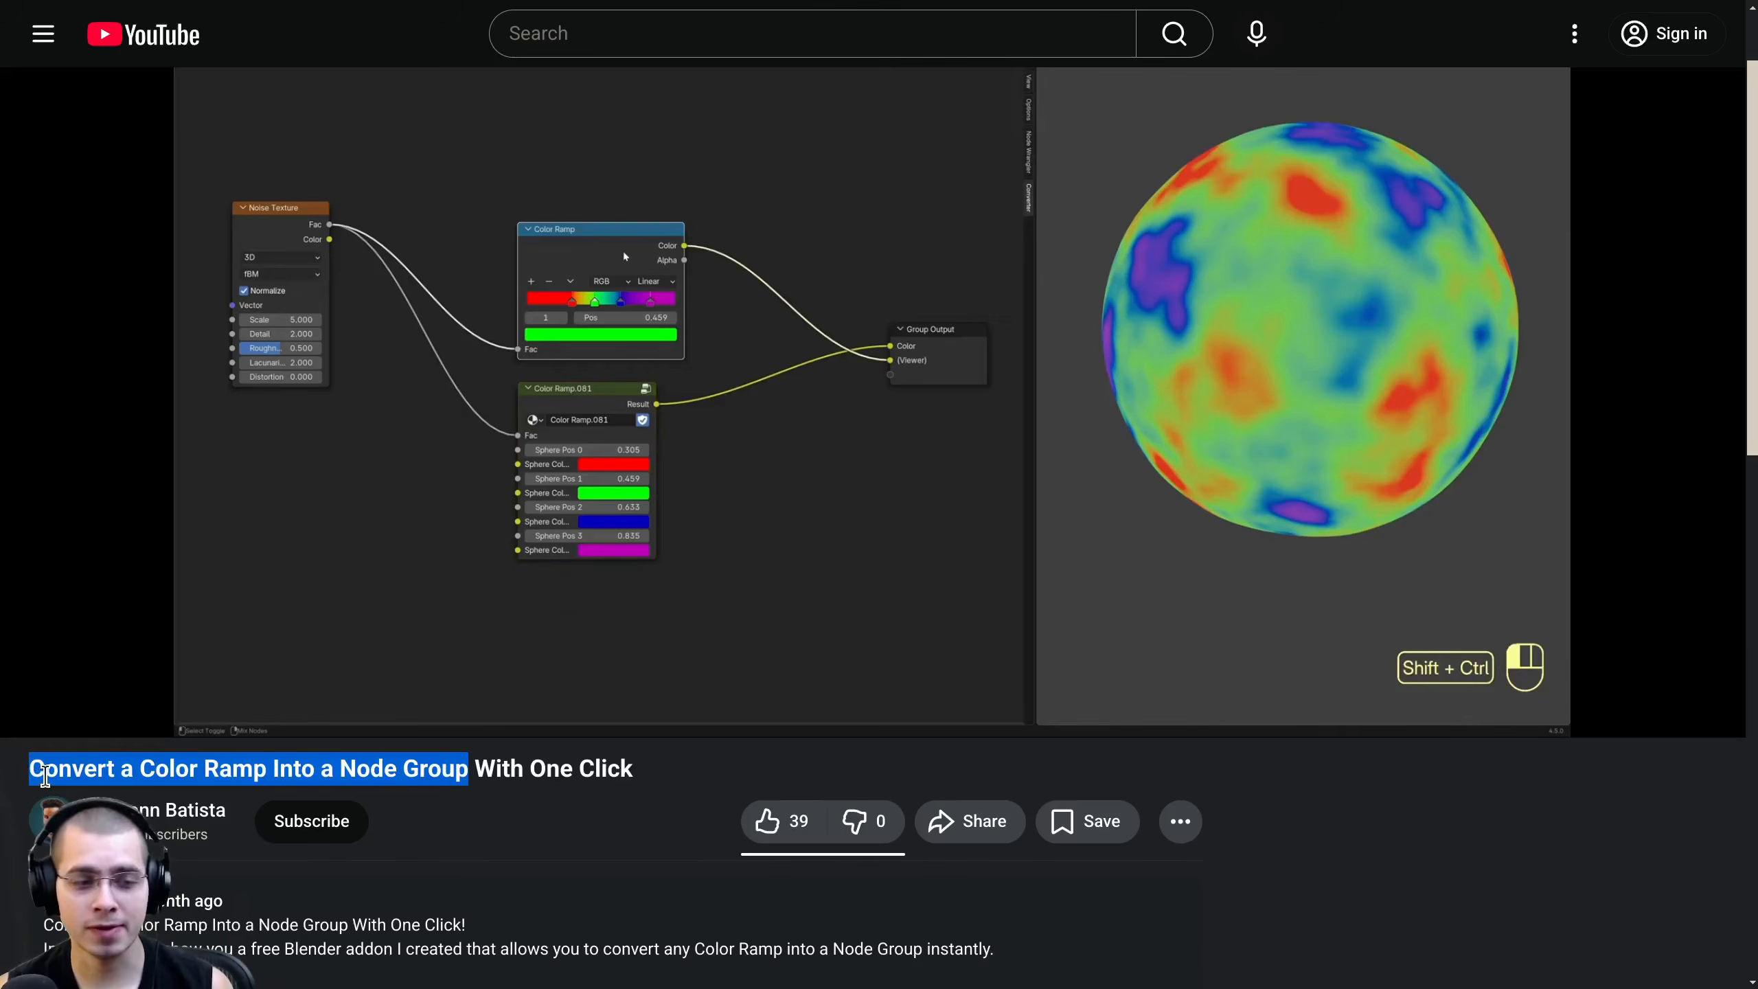
- Switch to YouTube and look over "Convert a Color Ramp Into a Node Group With One Click" and its channel's videos
click(34, 777)
drag(30, 767, 668, 773)
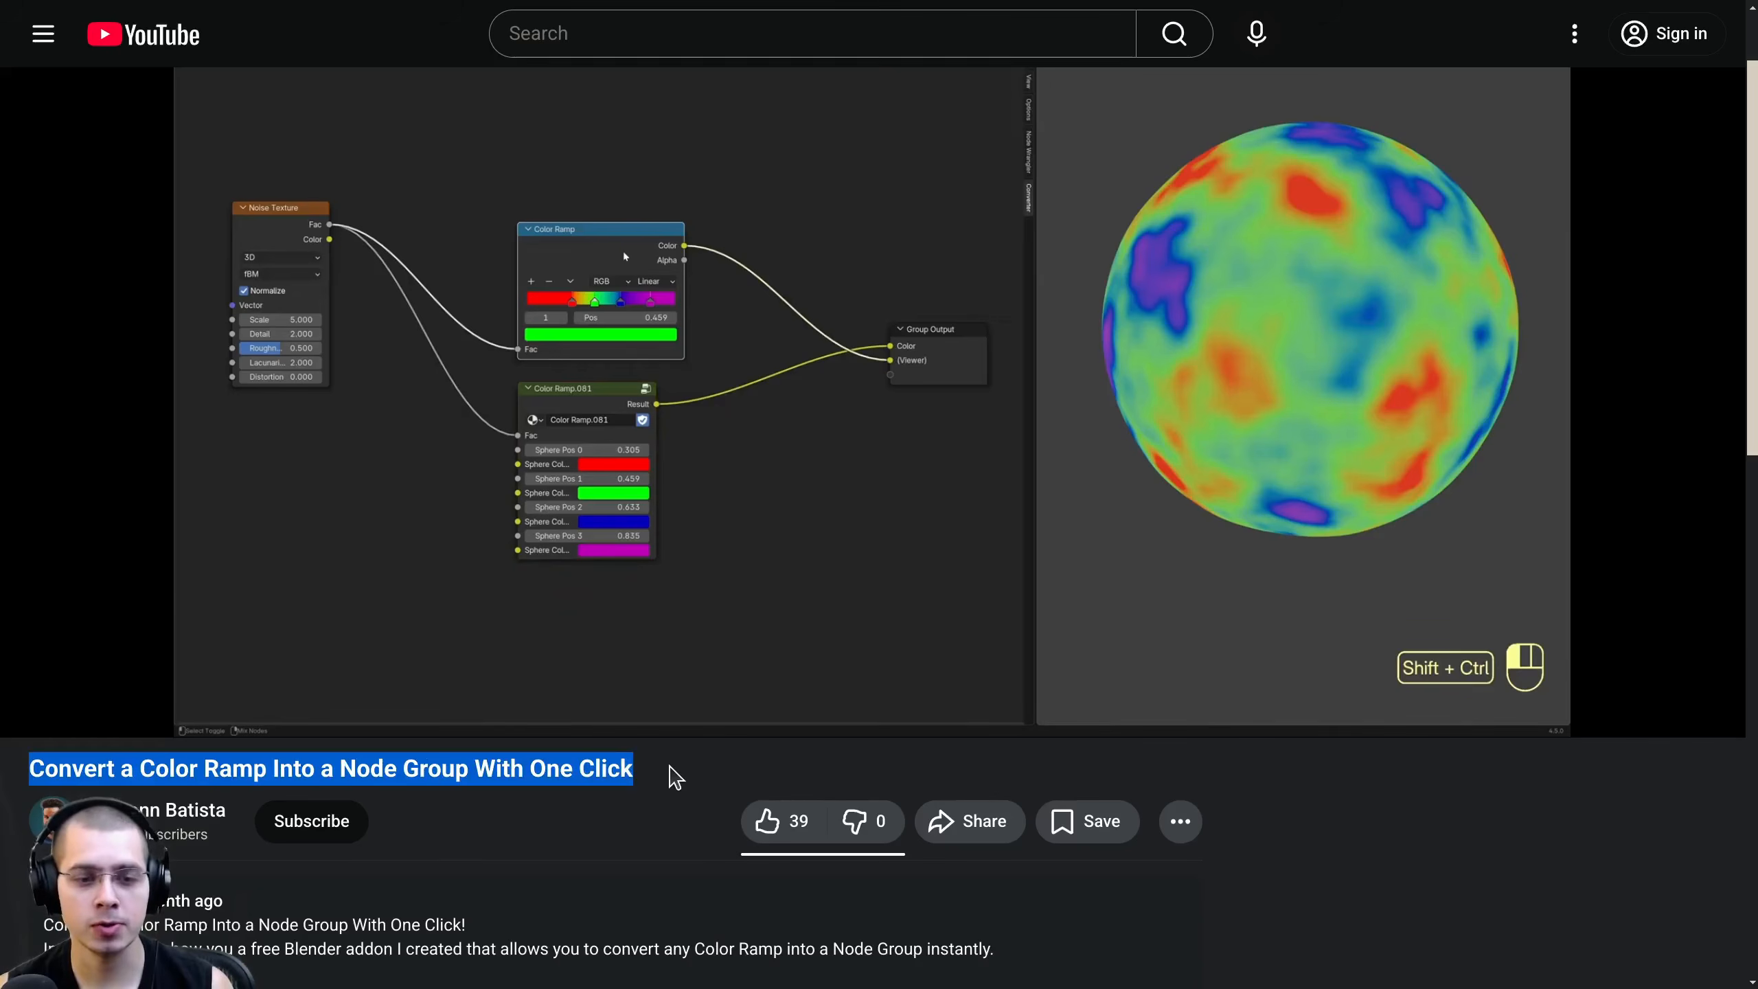
scroll(80, 461, up, 2)
scroll(504, 554, down, 3)
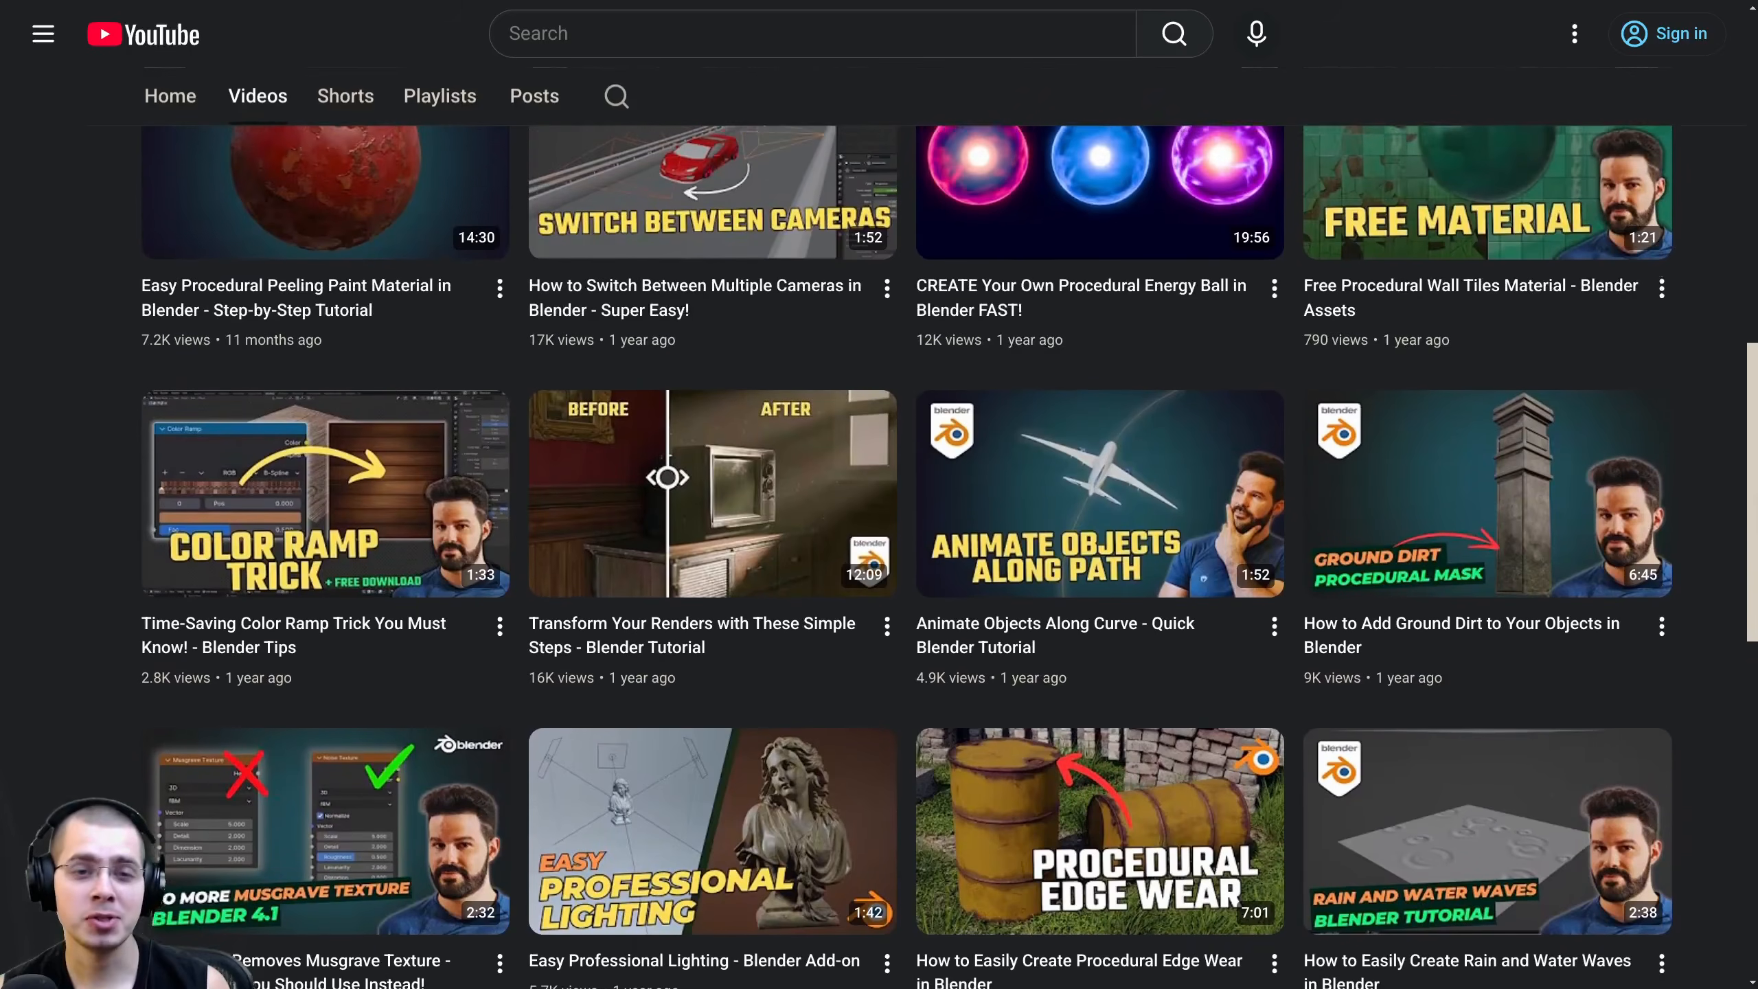
scroll(1755, 424, up, 3)
drag(1754, 424, 1724, 165)
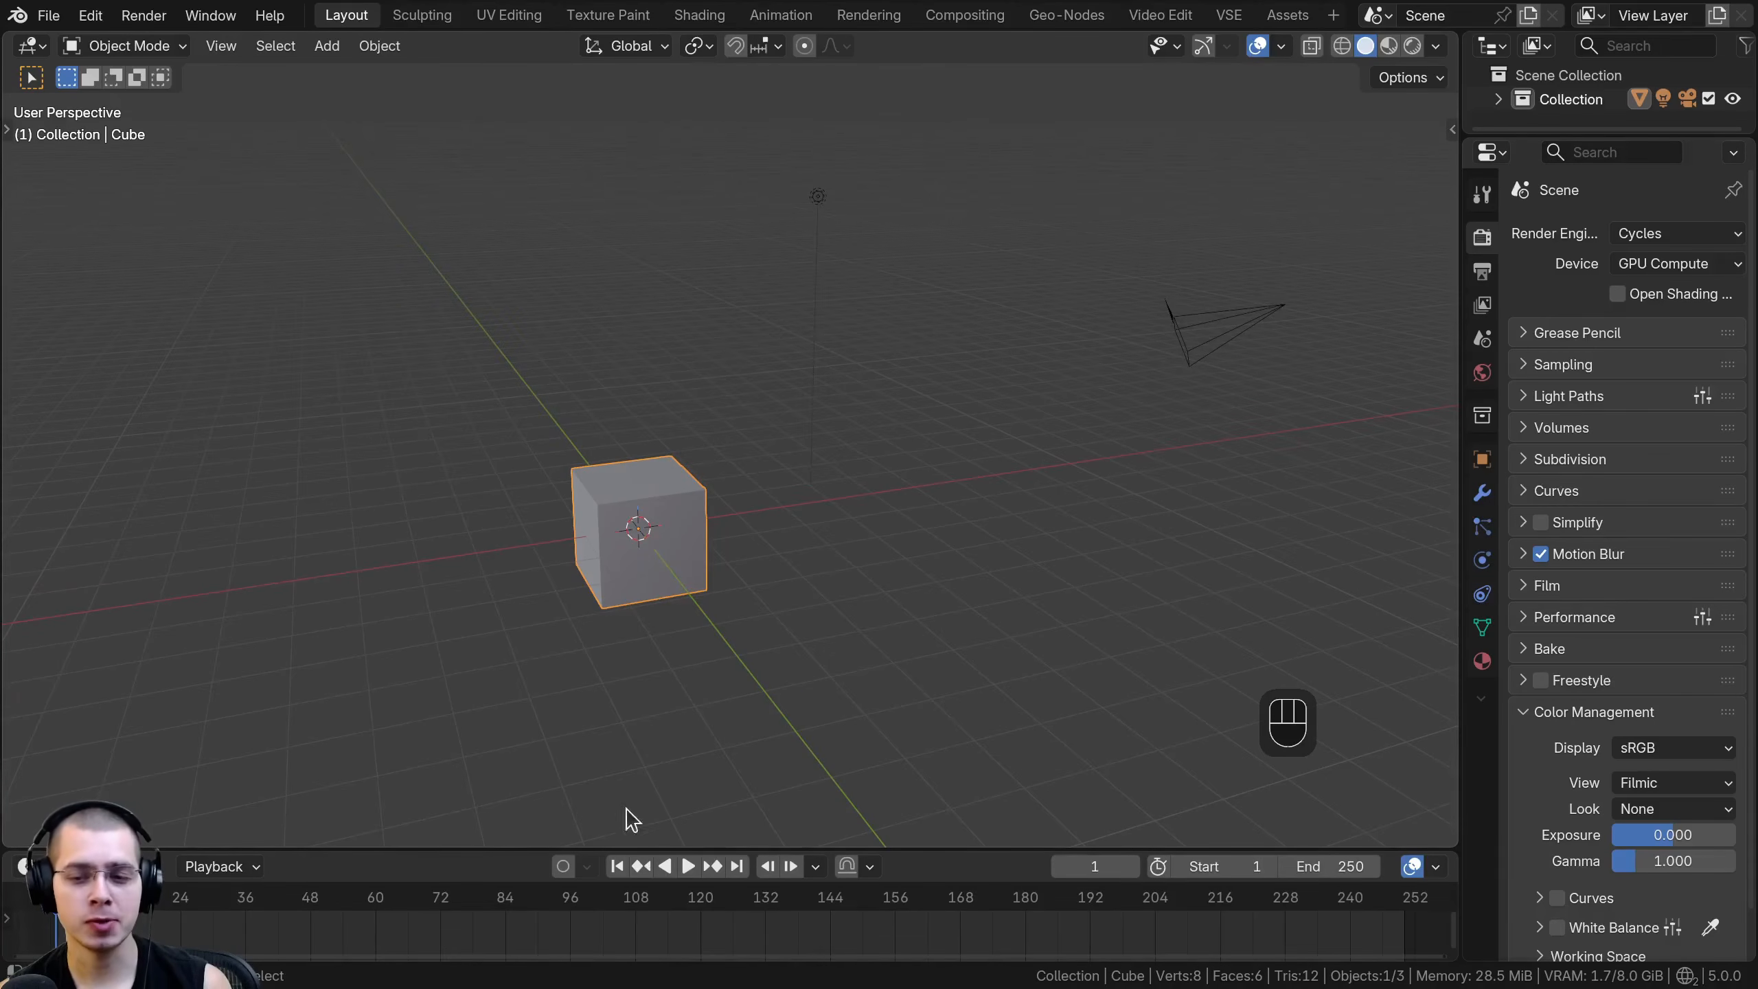
shift+middle_drag(1249, 738, 1086, 710)
shift+middle_drag(1092, 577, 1119, 640)
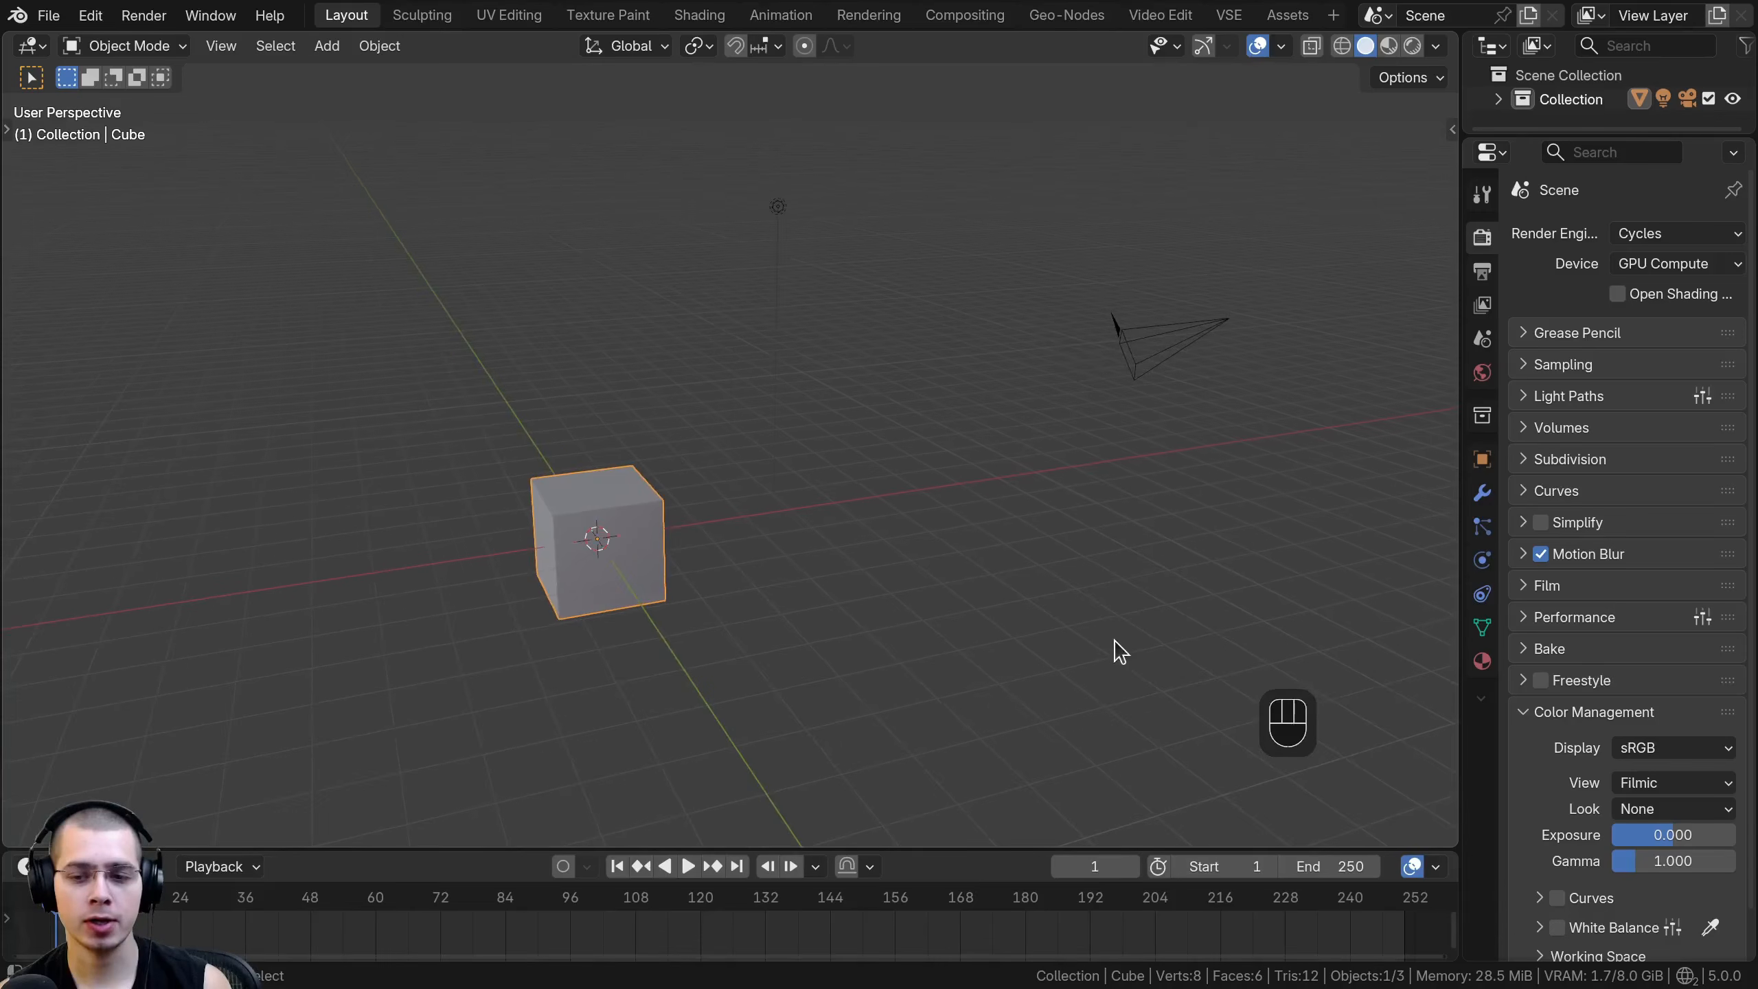
key(g)
right_click(969, 601)
key(g)
right_click(949, 511)
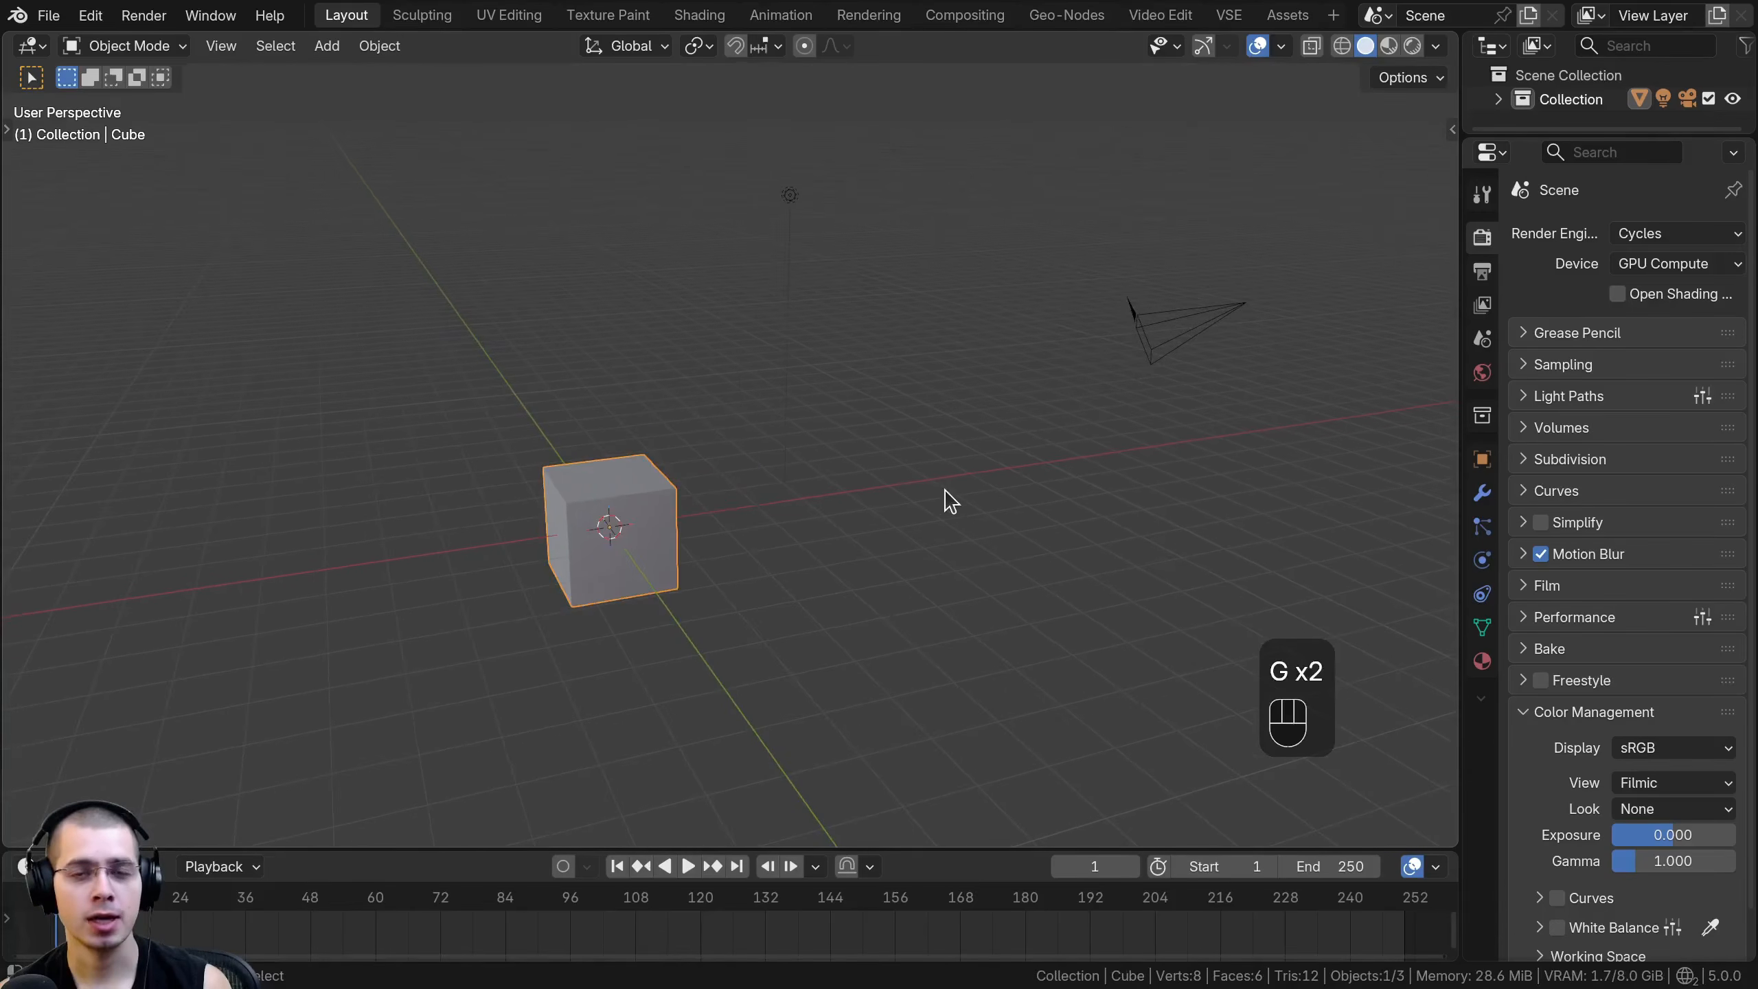
- Delete all the default objects from the scene and add a new mesh cube
key(a)
key(a)
key(x)
click(724, 147)
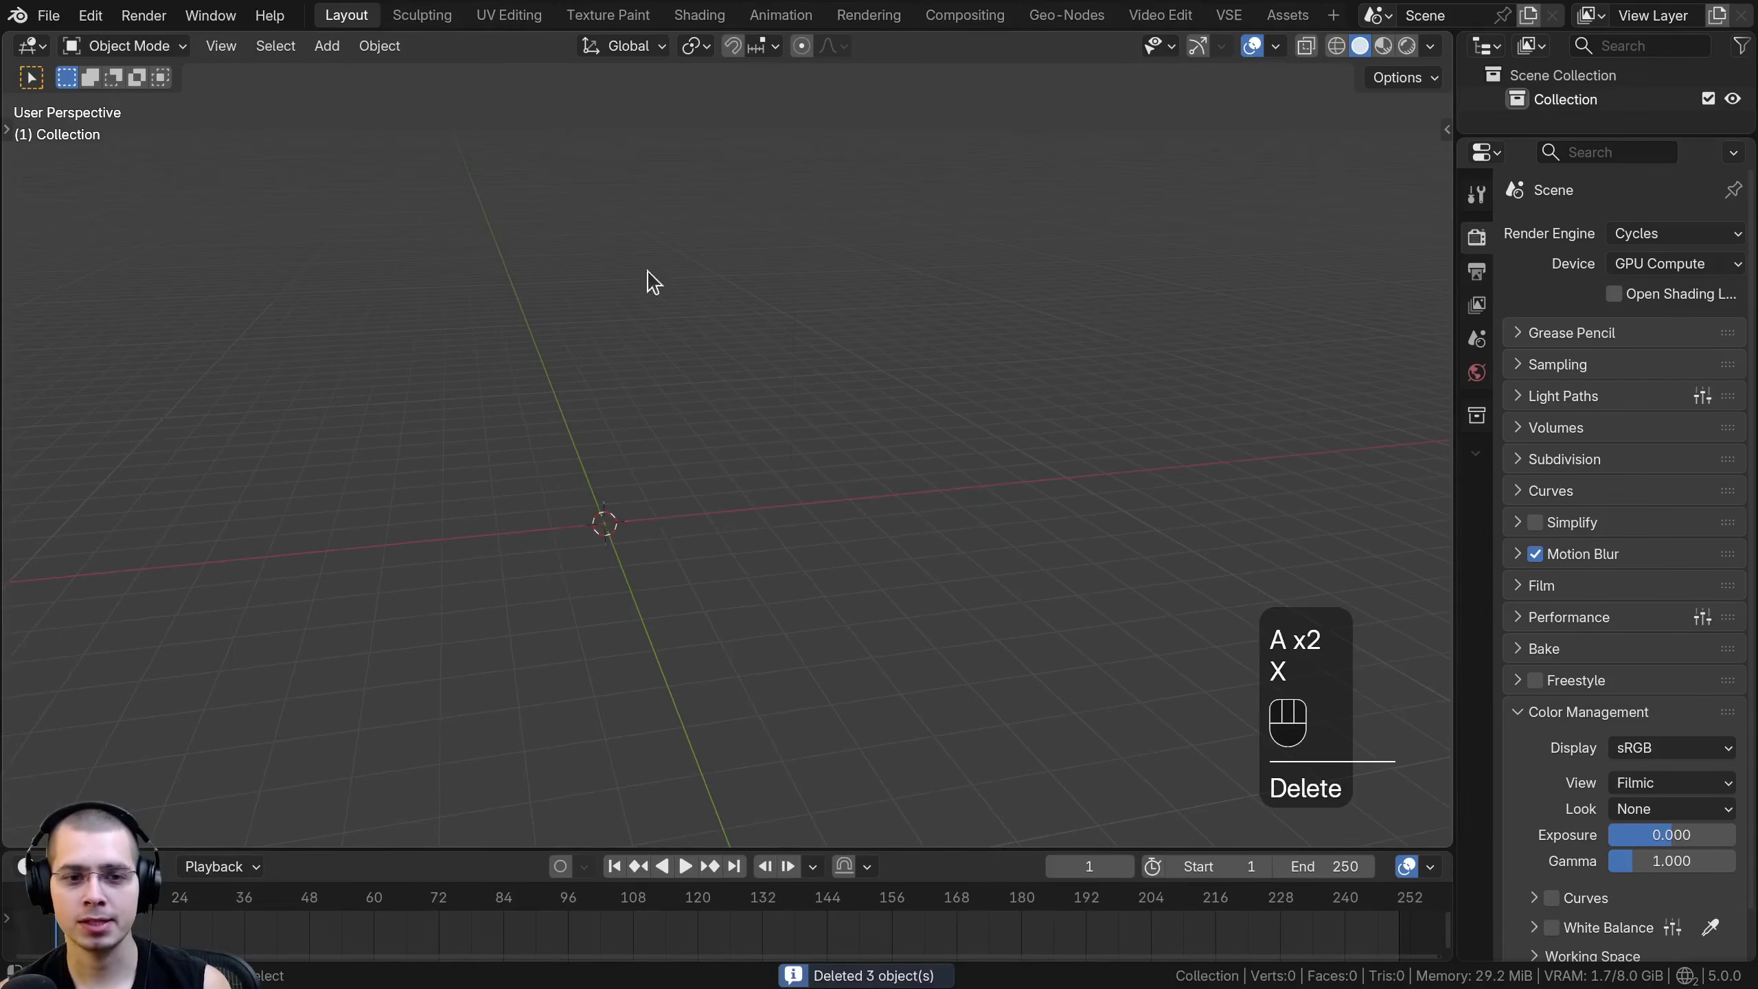
key(shift+a)
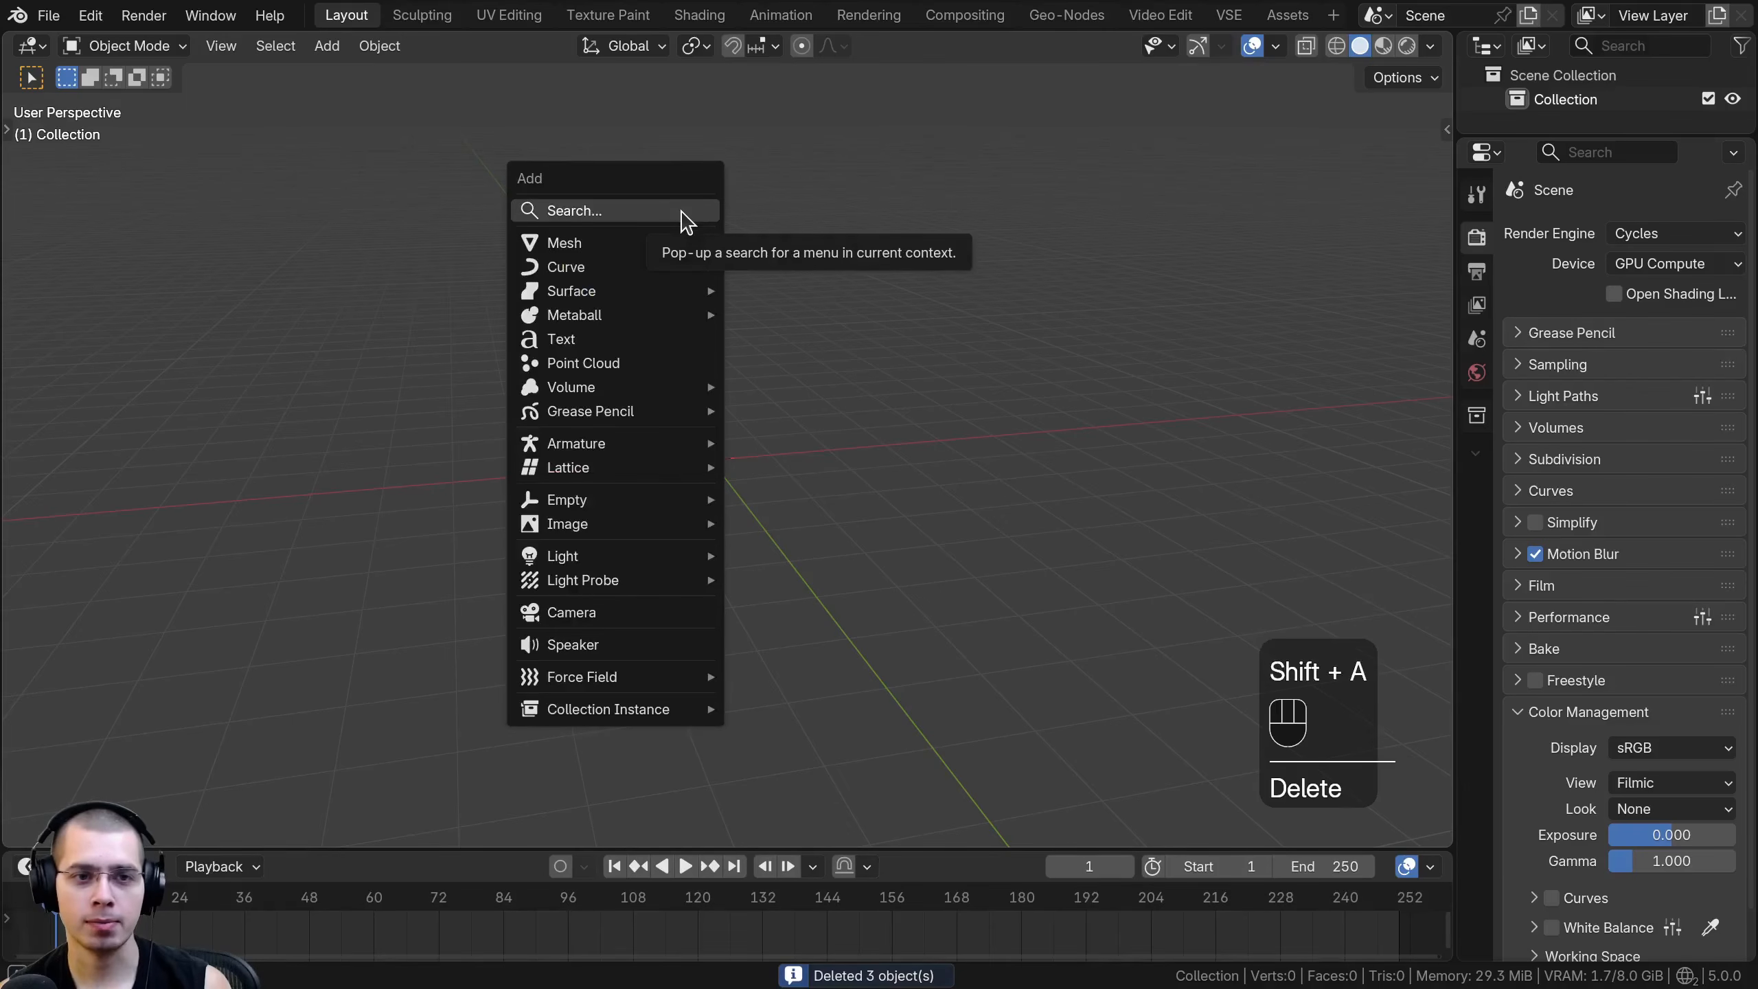
mouse_move(667, 243)
click(803, 268)
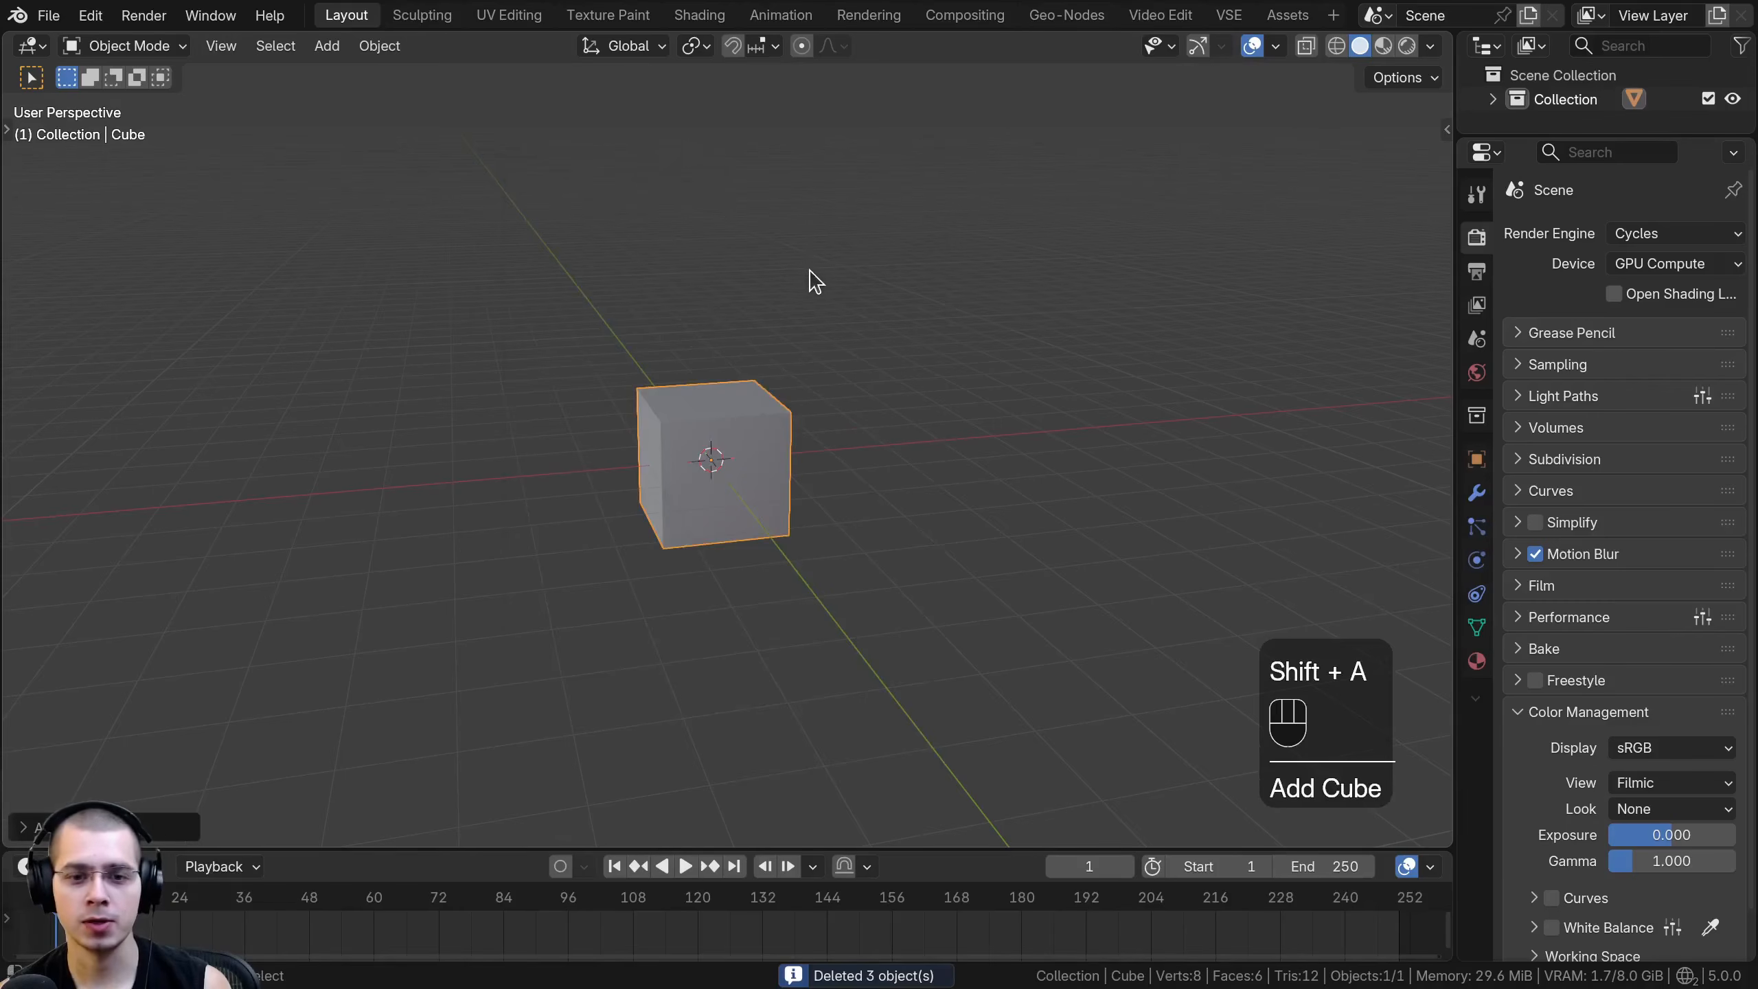
- Scale the cube up by 2, and flatten it by scaling 0.2 along the Z axis
shift+middle_drag(671, 574, 810, 507)
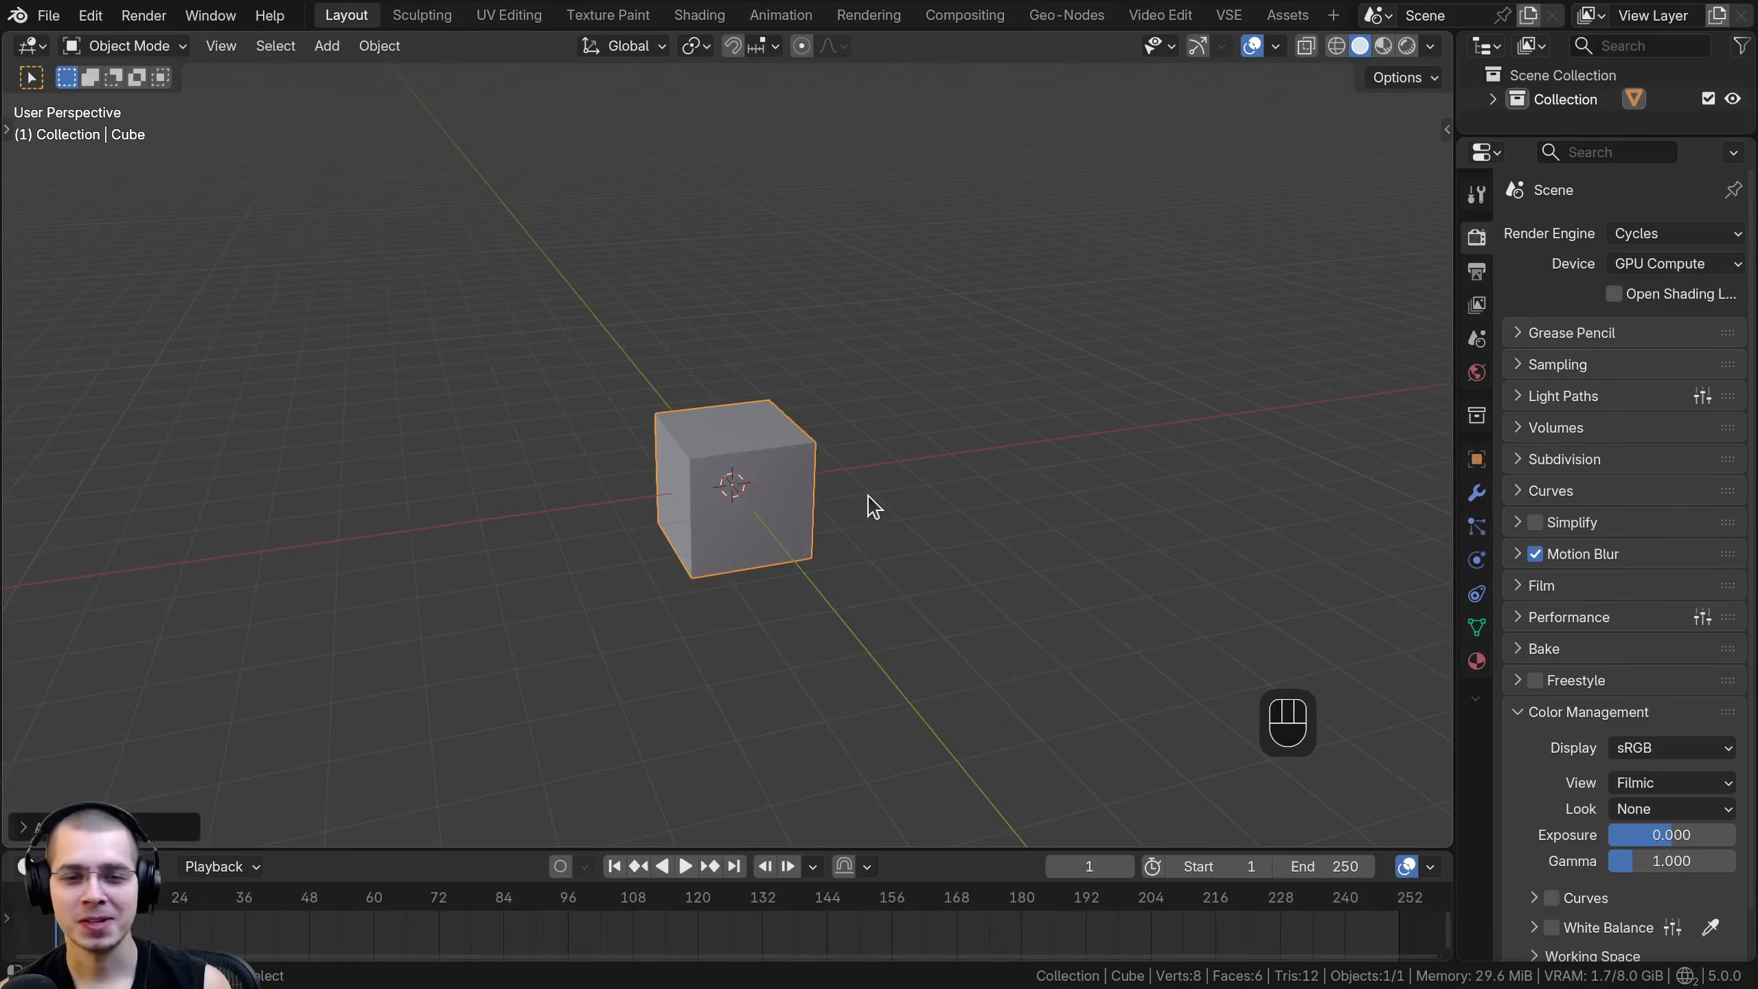
key(s)
key(2)
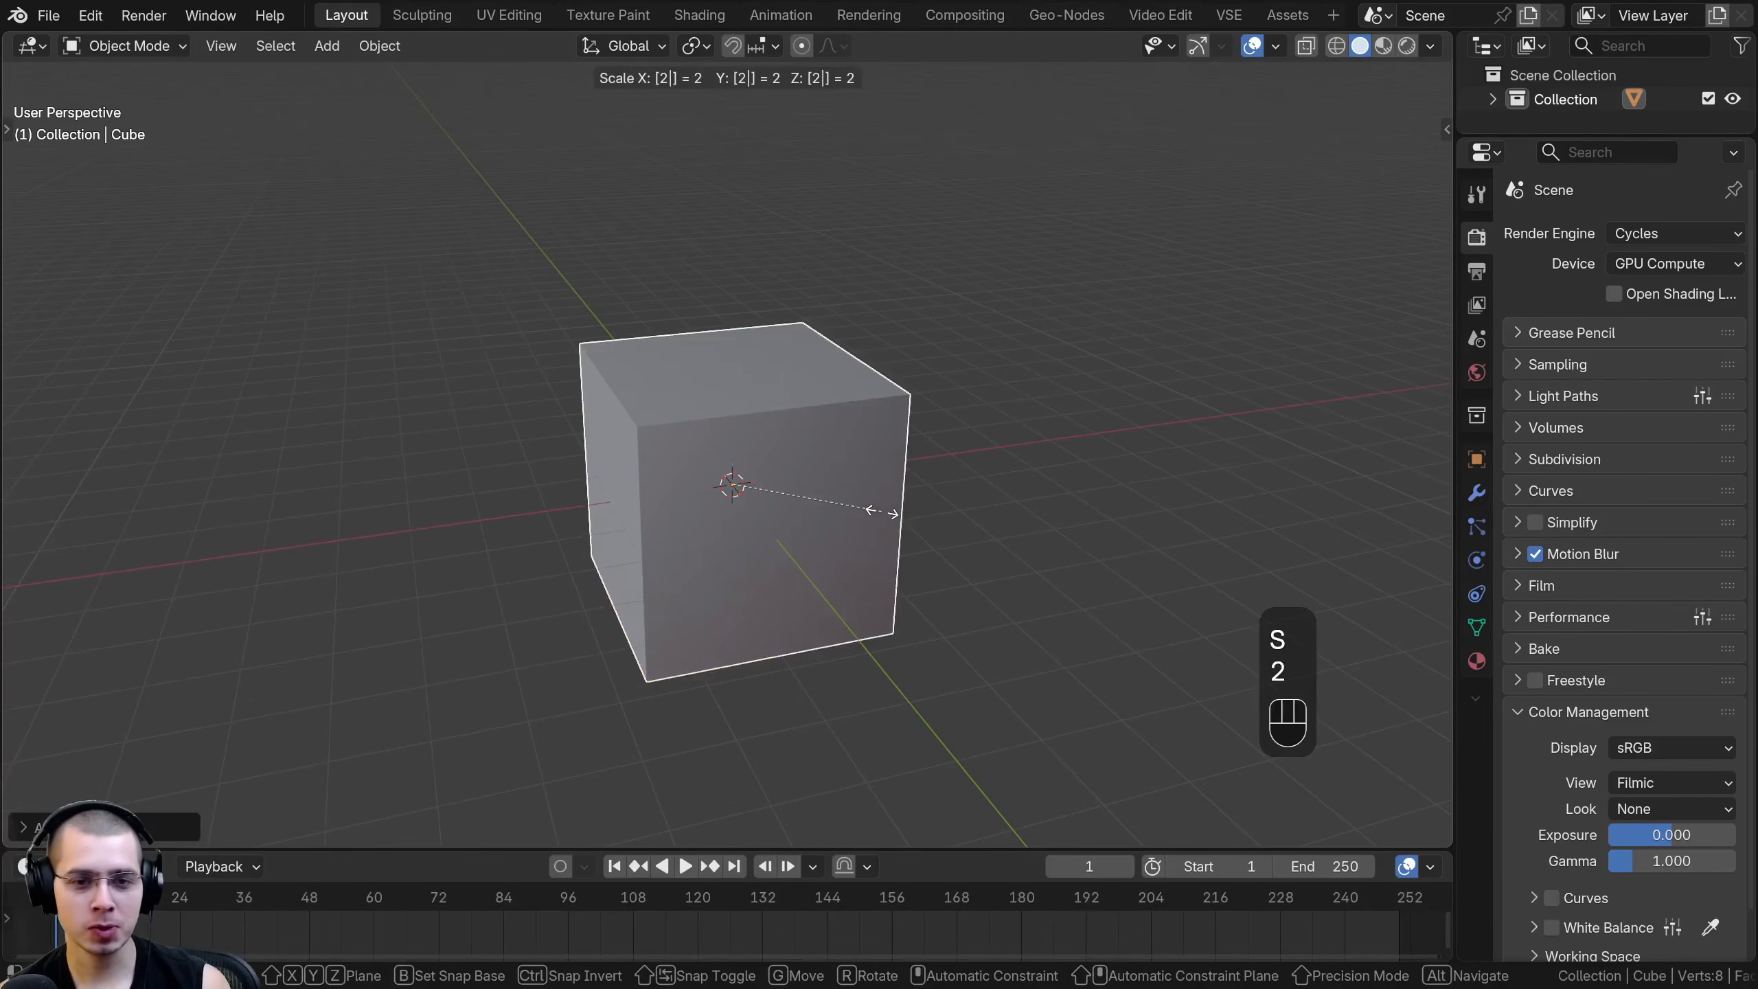
key(Return)
scroll(1075, 306, up, 1)
key(s)
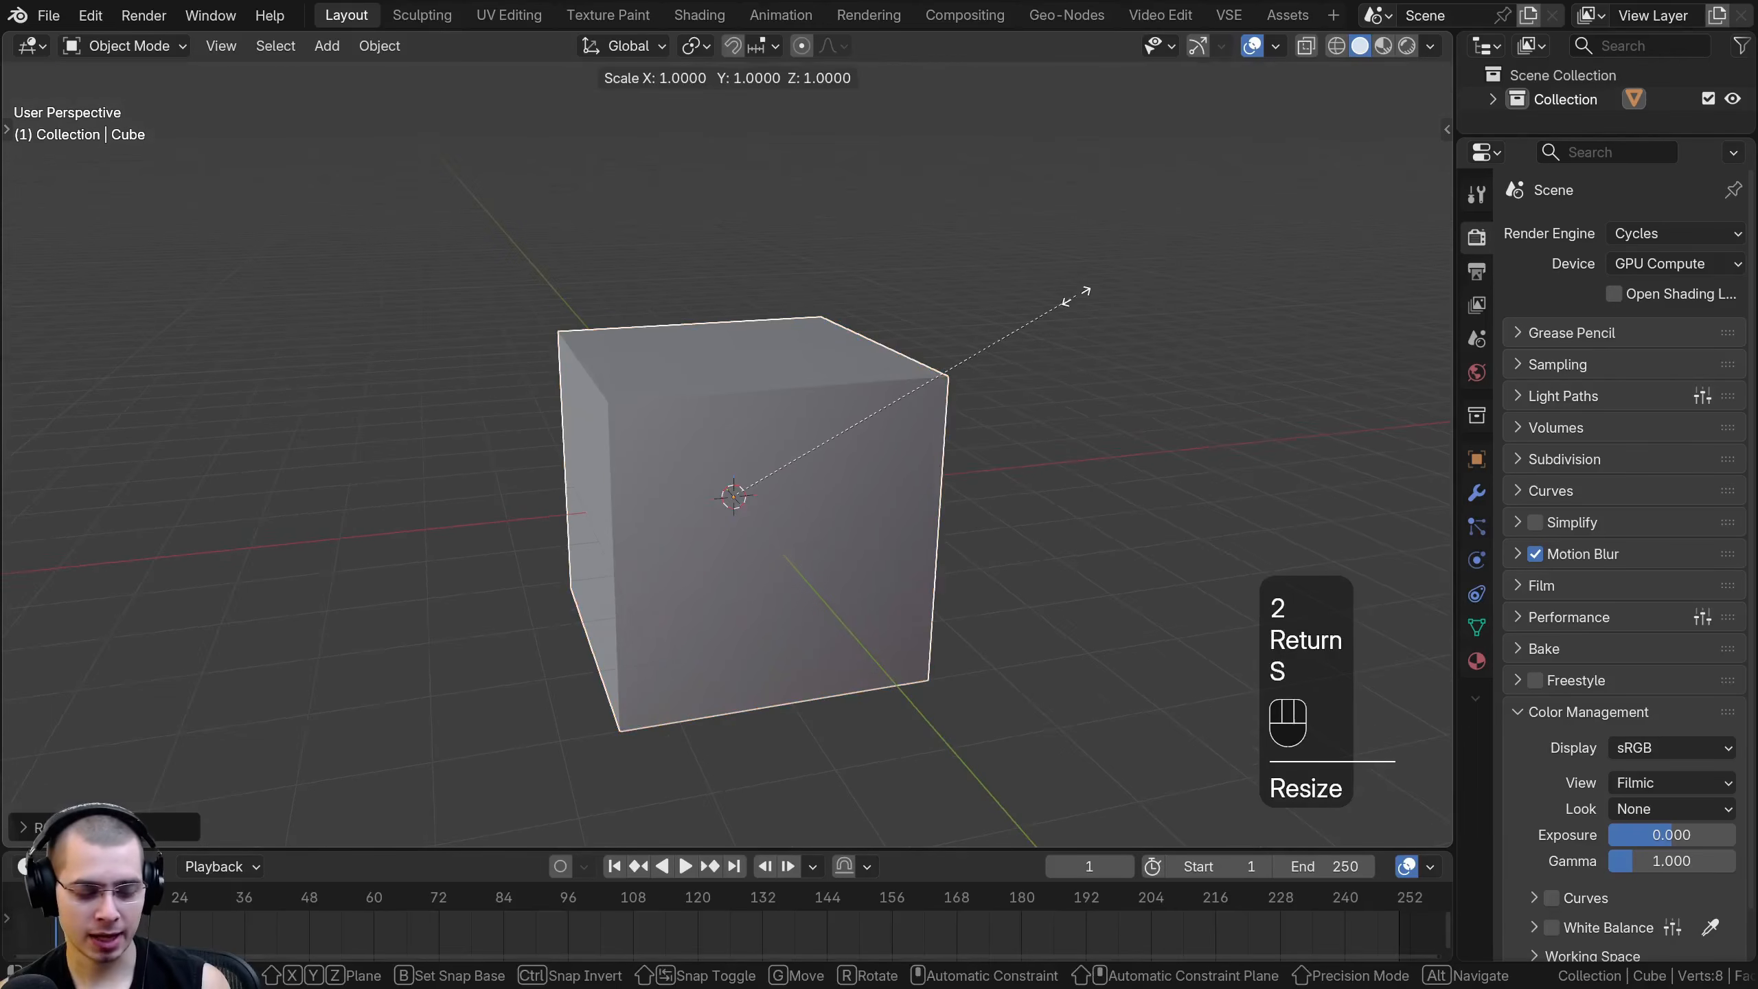
text(z)
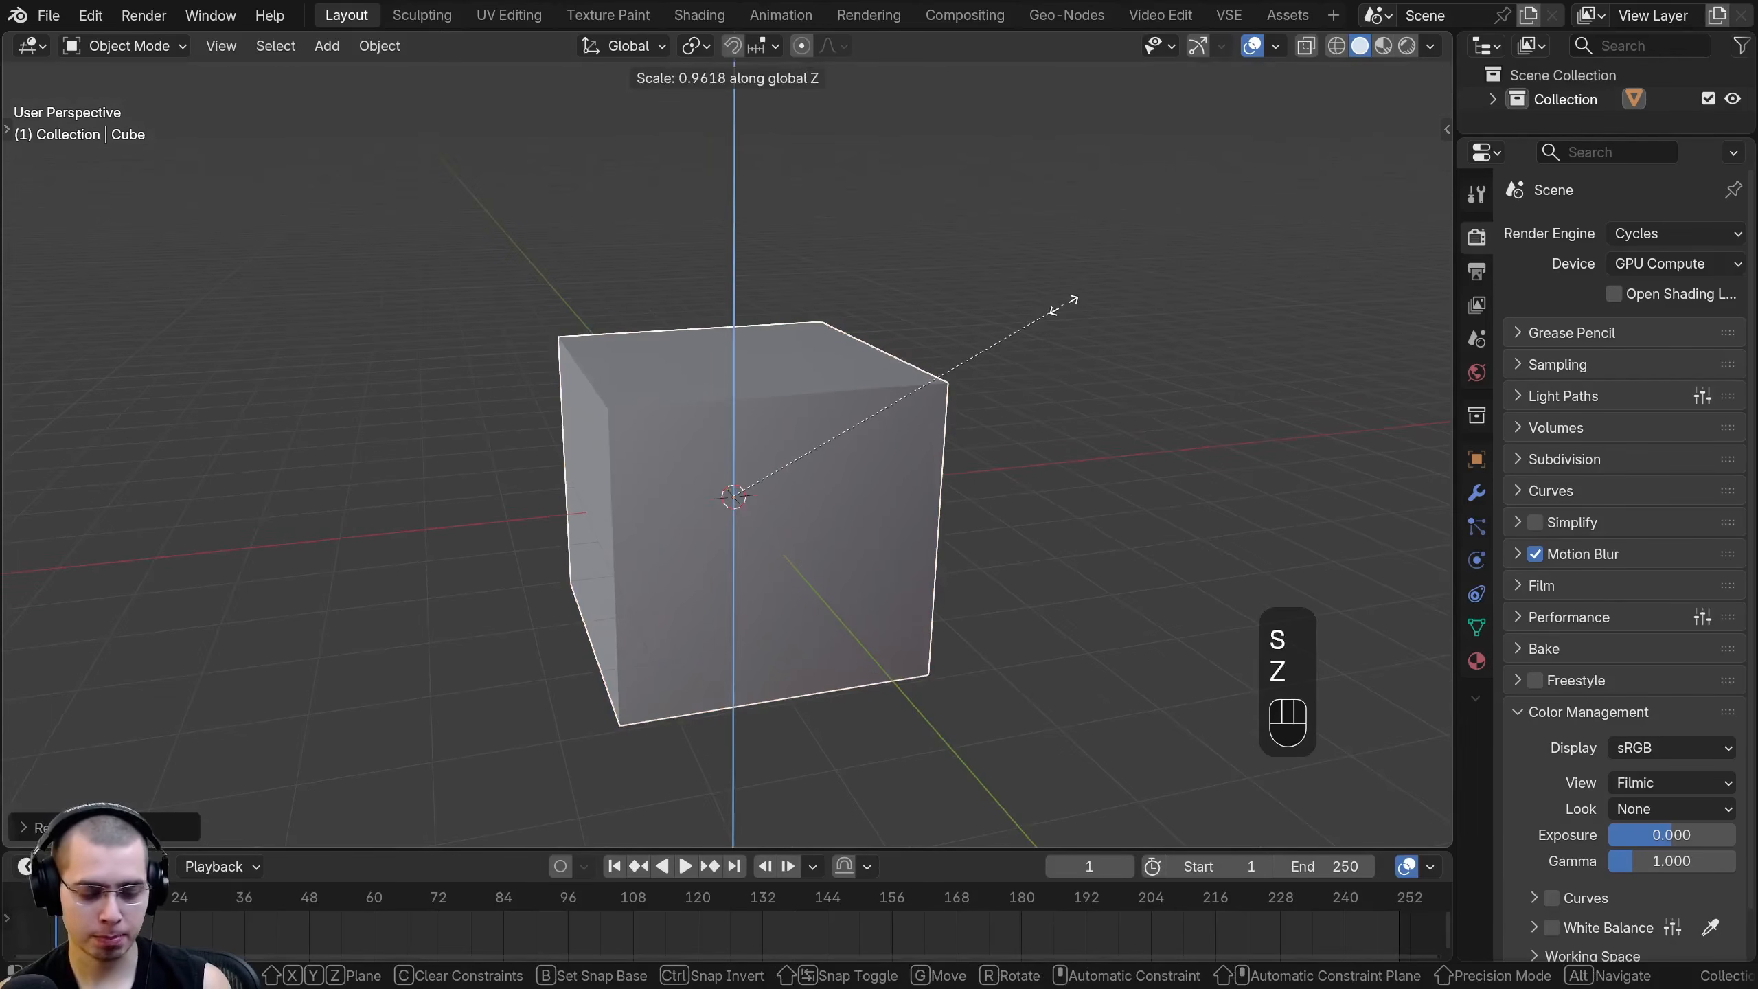
text(.2)
key(Return)
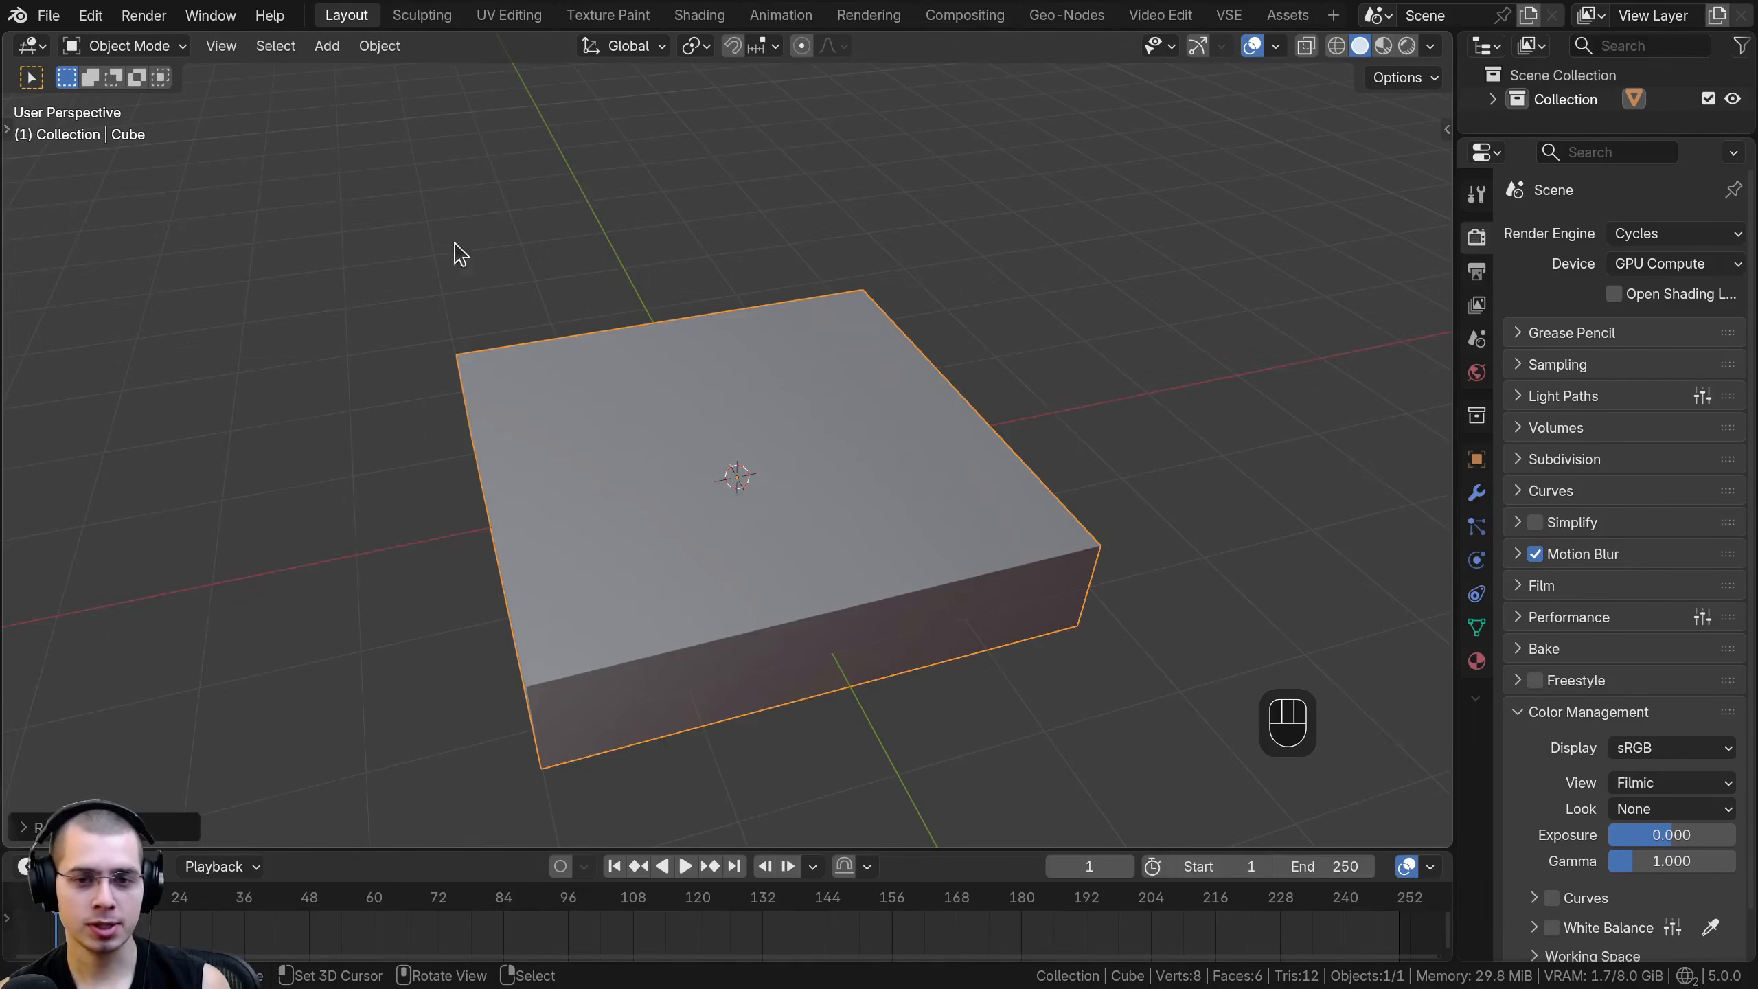
- Apply the object transform of the flattened cube
scroll(949, 496, down, 2)
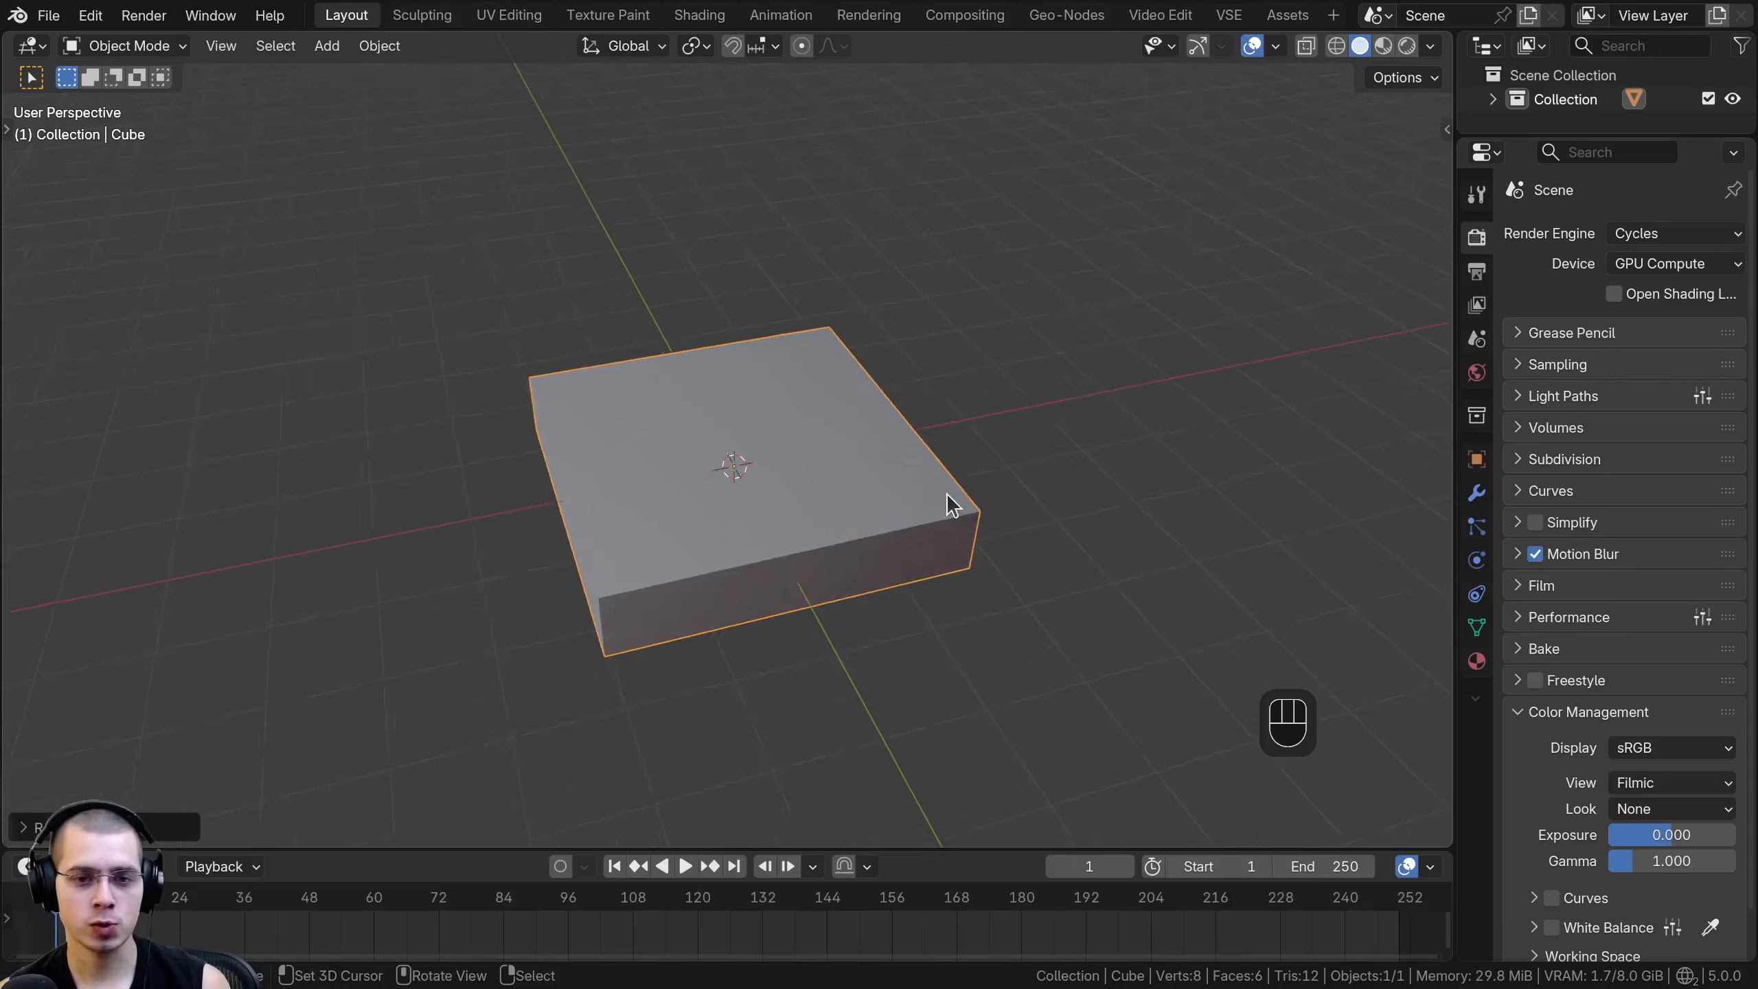
middle_drag(949, 496, 896, 436)
shift+middle_drag(789, 430, 781, 432)
scroll(748, 375, up, 3)
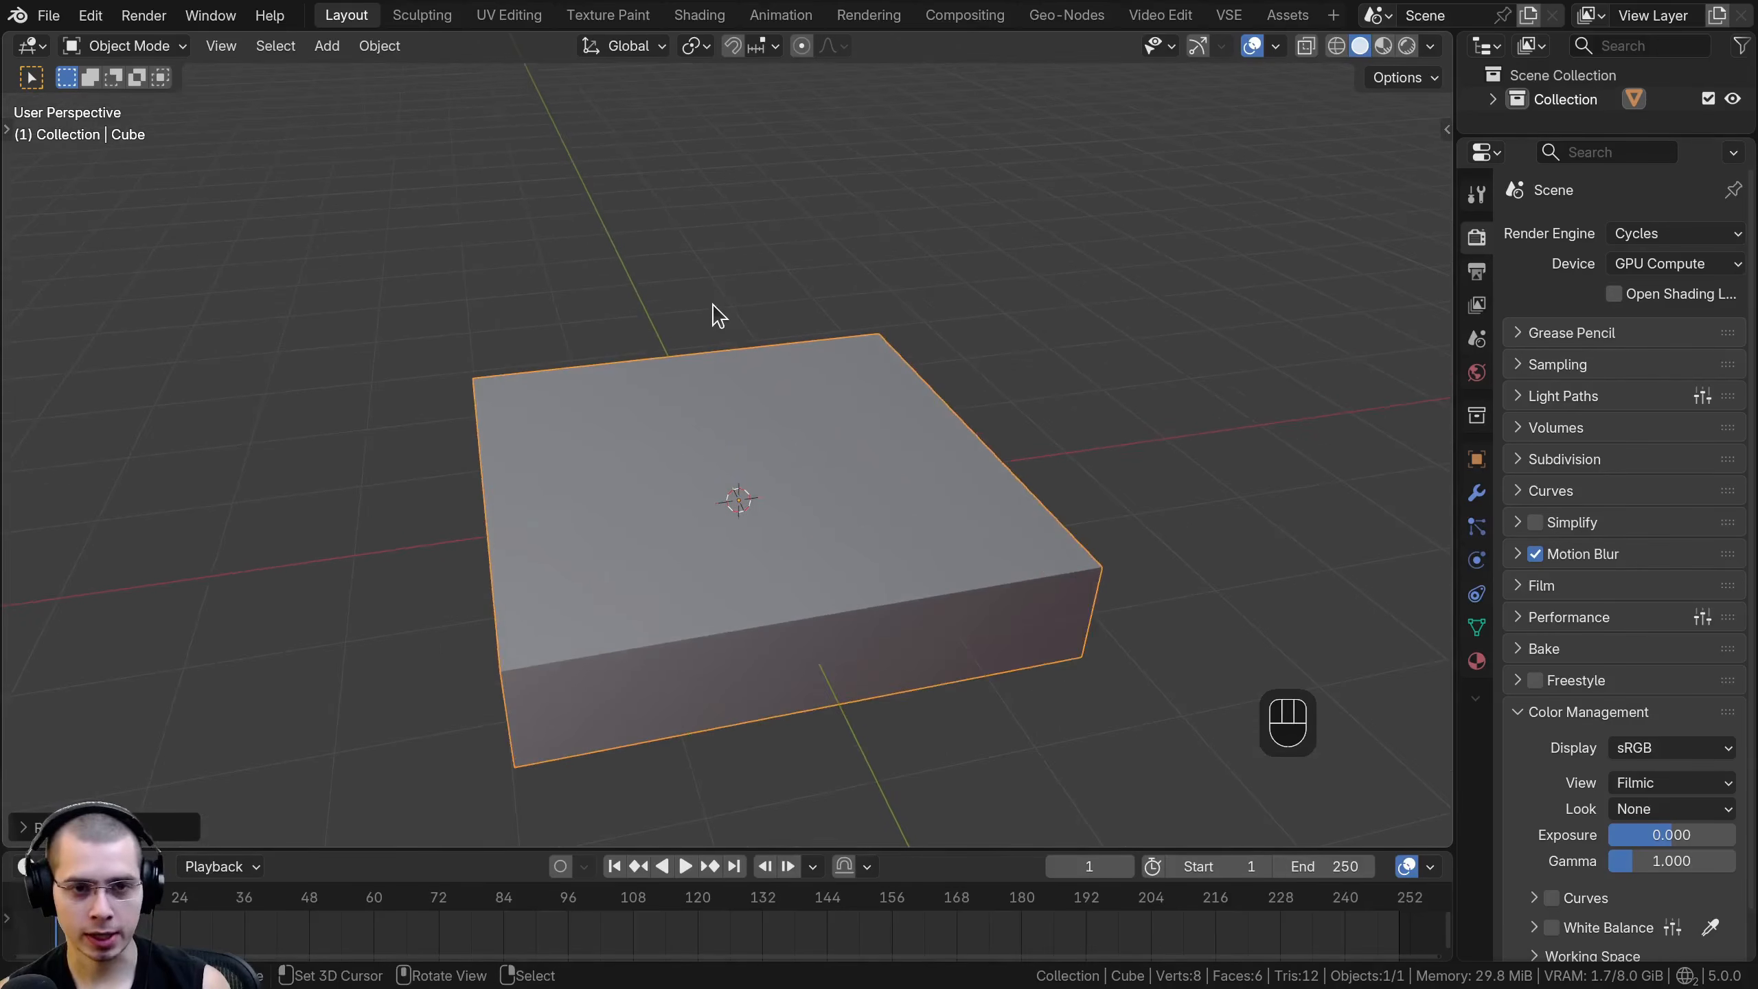
key(ctrl+a)
click(567, 352)
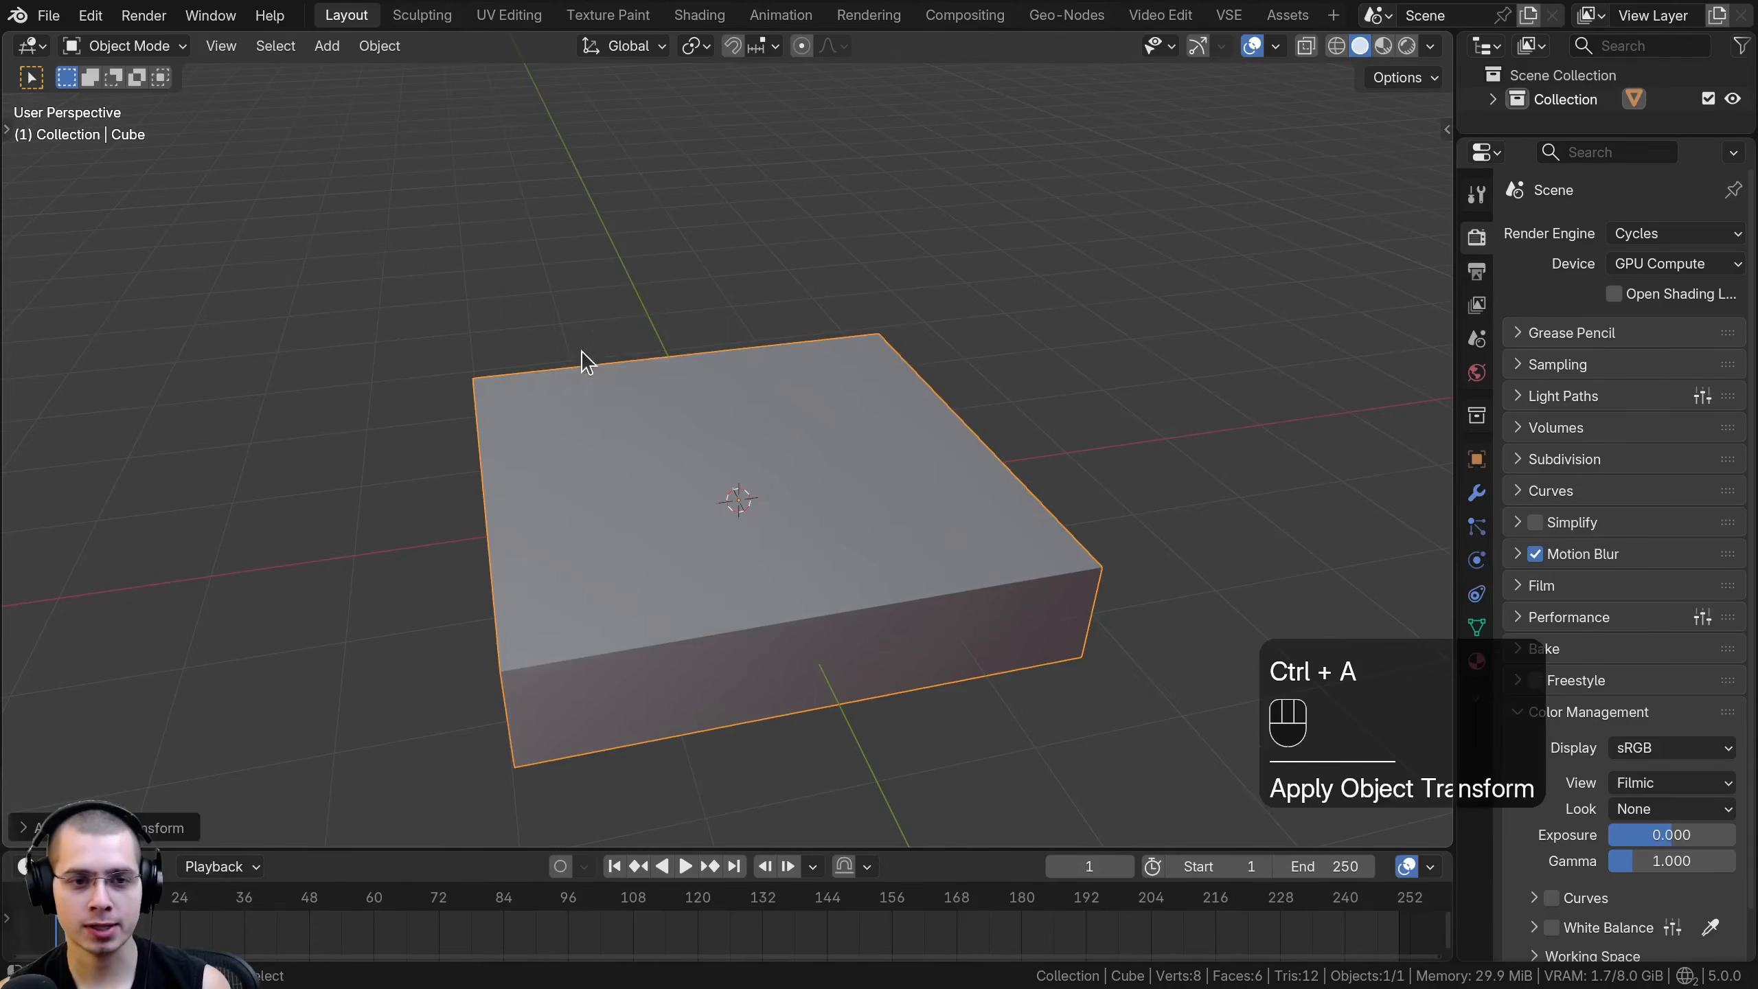
key(ctrl+a)
click(707, 414)
shift+middle_drag(766, 457, 769, 441)
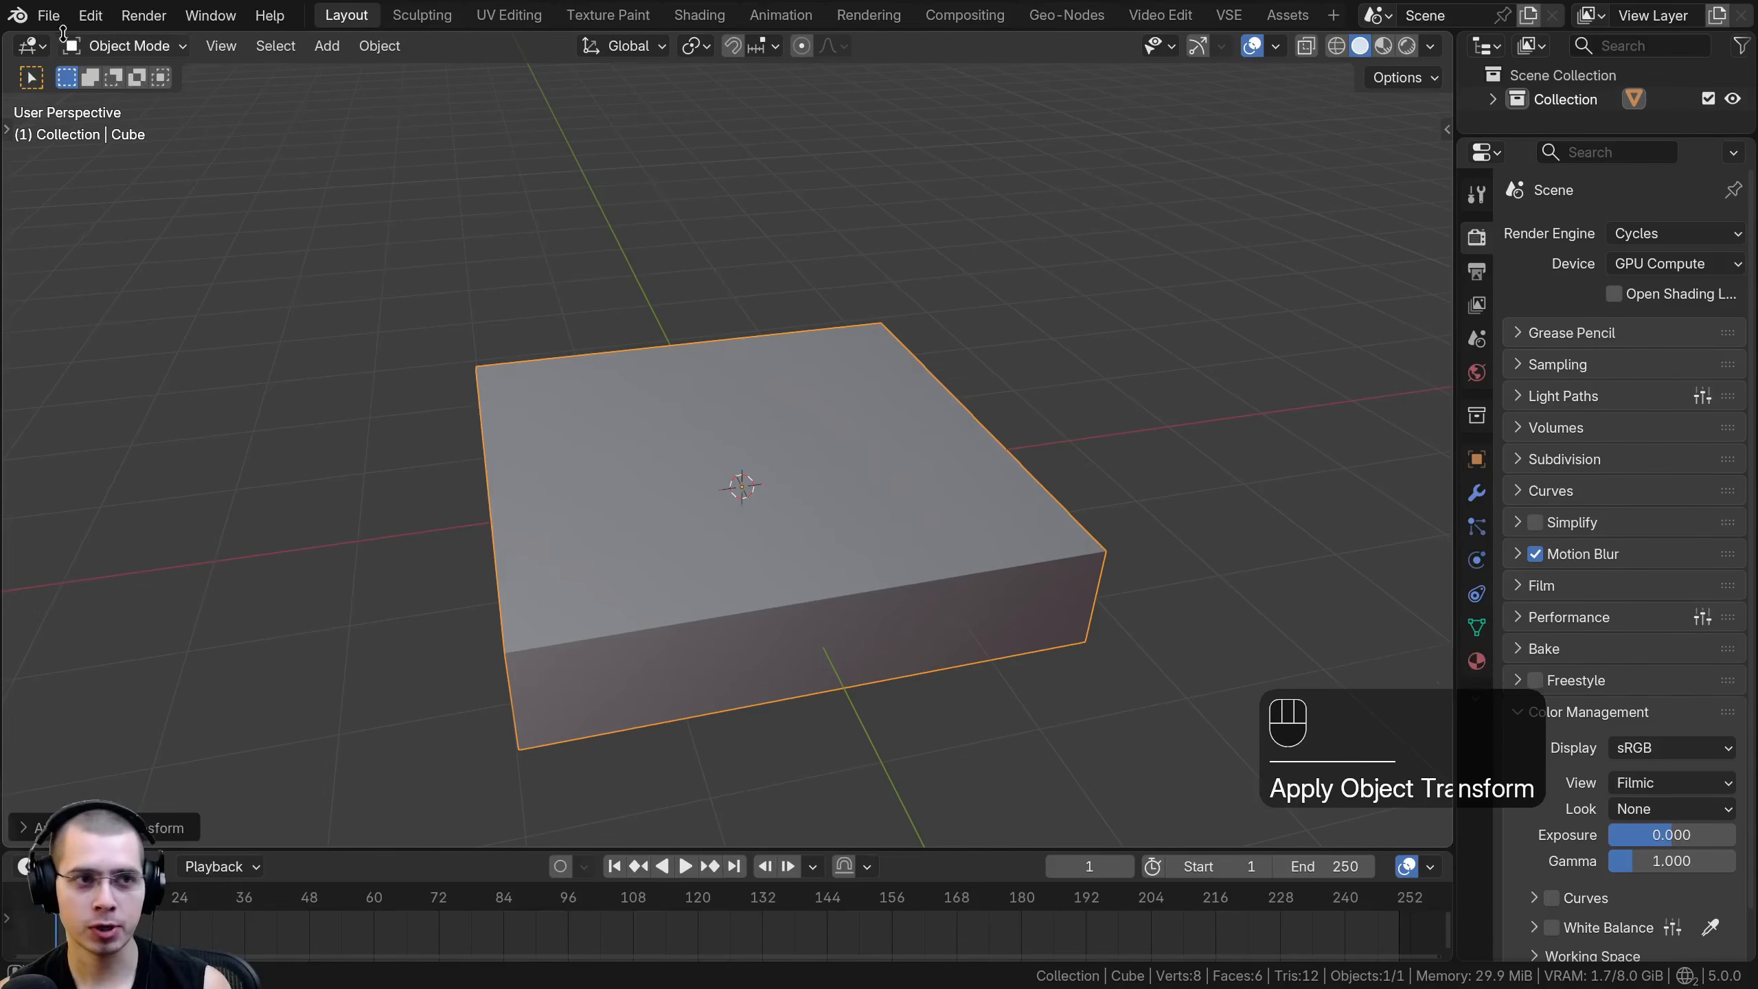
- Save the project in the Galaxy/V4 folder as Galaxy Tutorial 1.blend
click(49, 14)
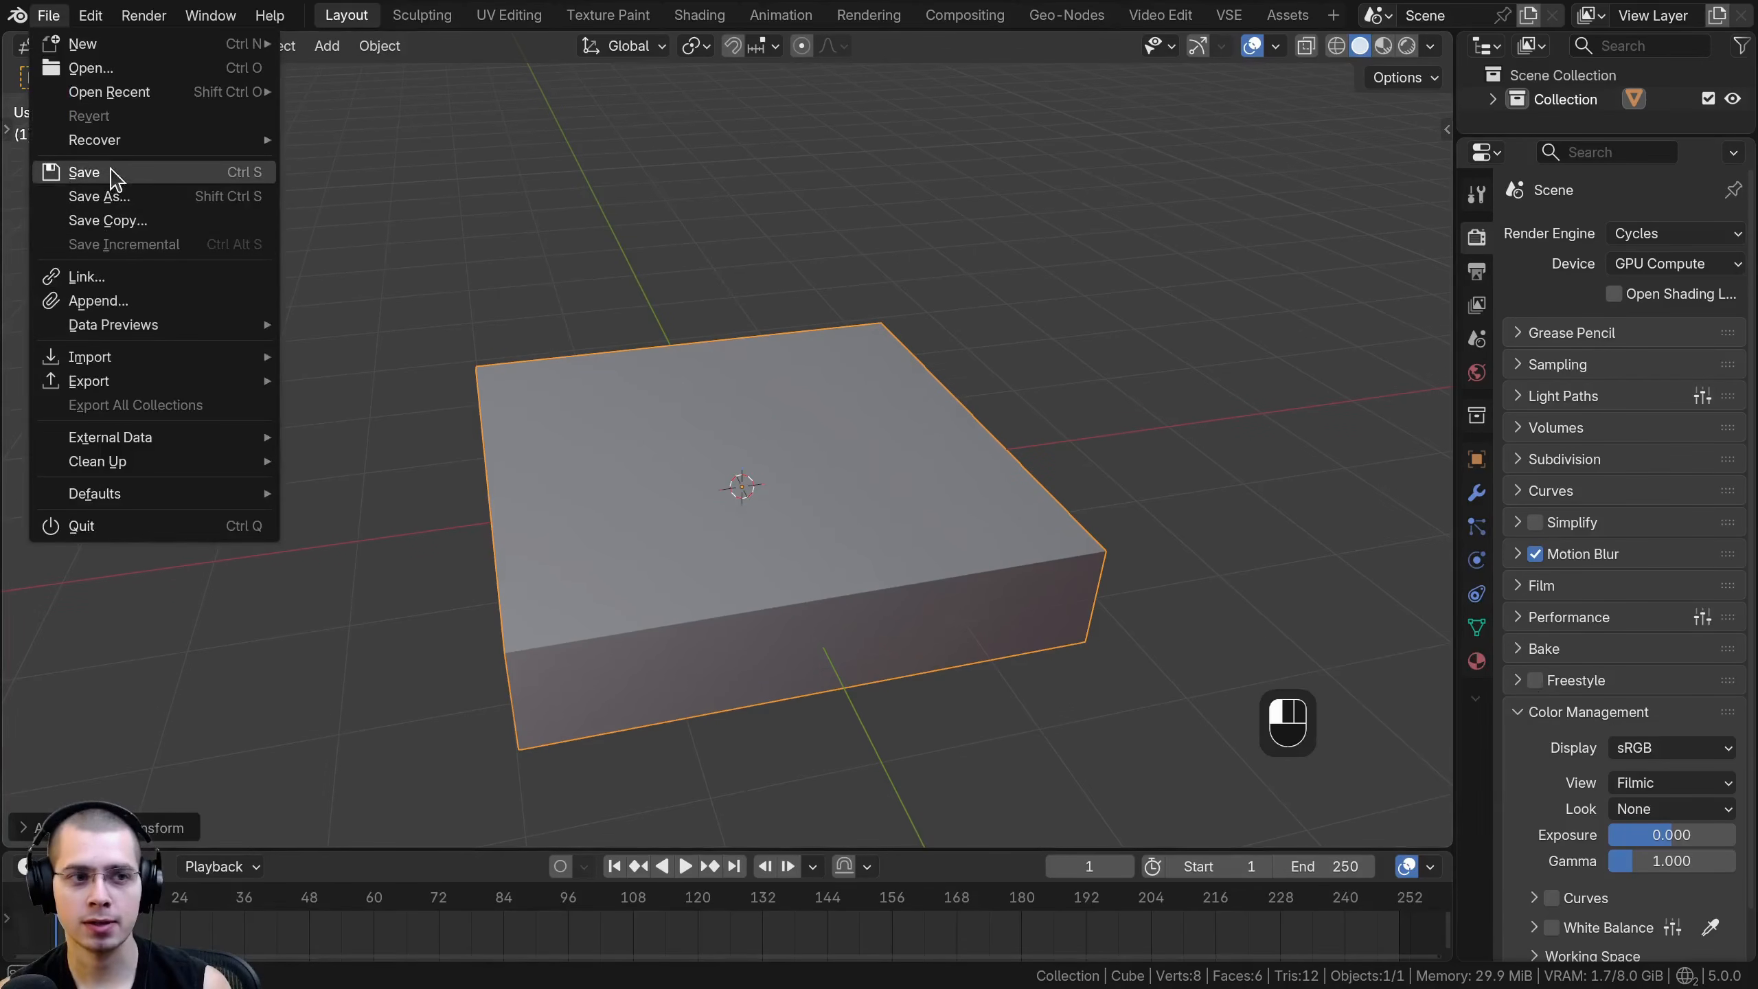
click(109, 174)
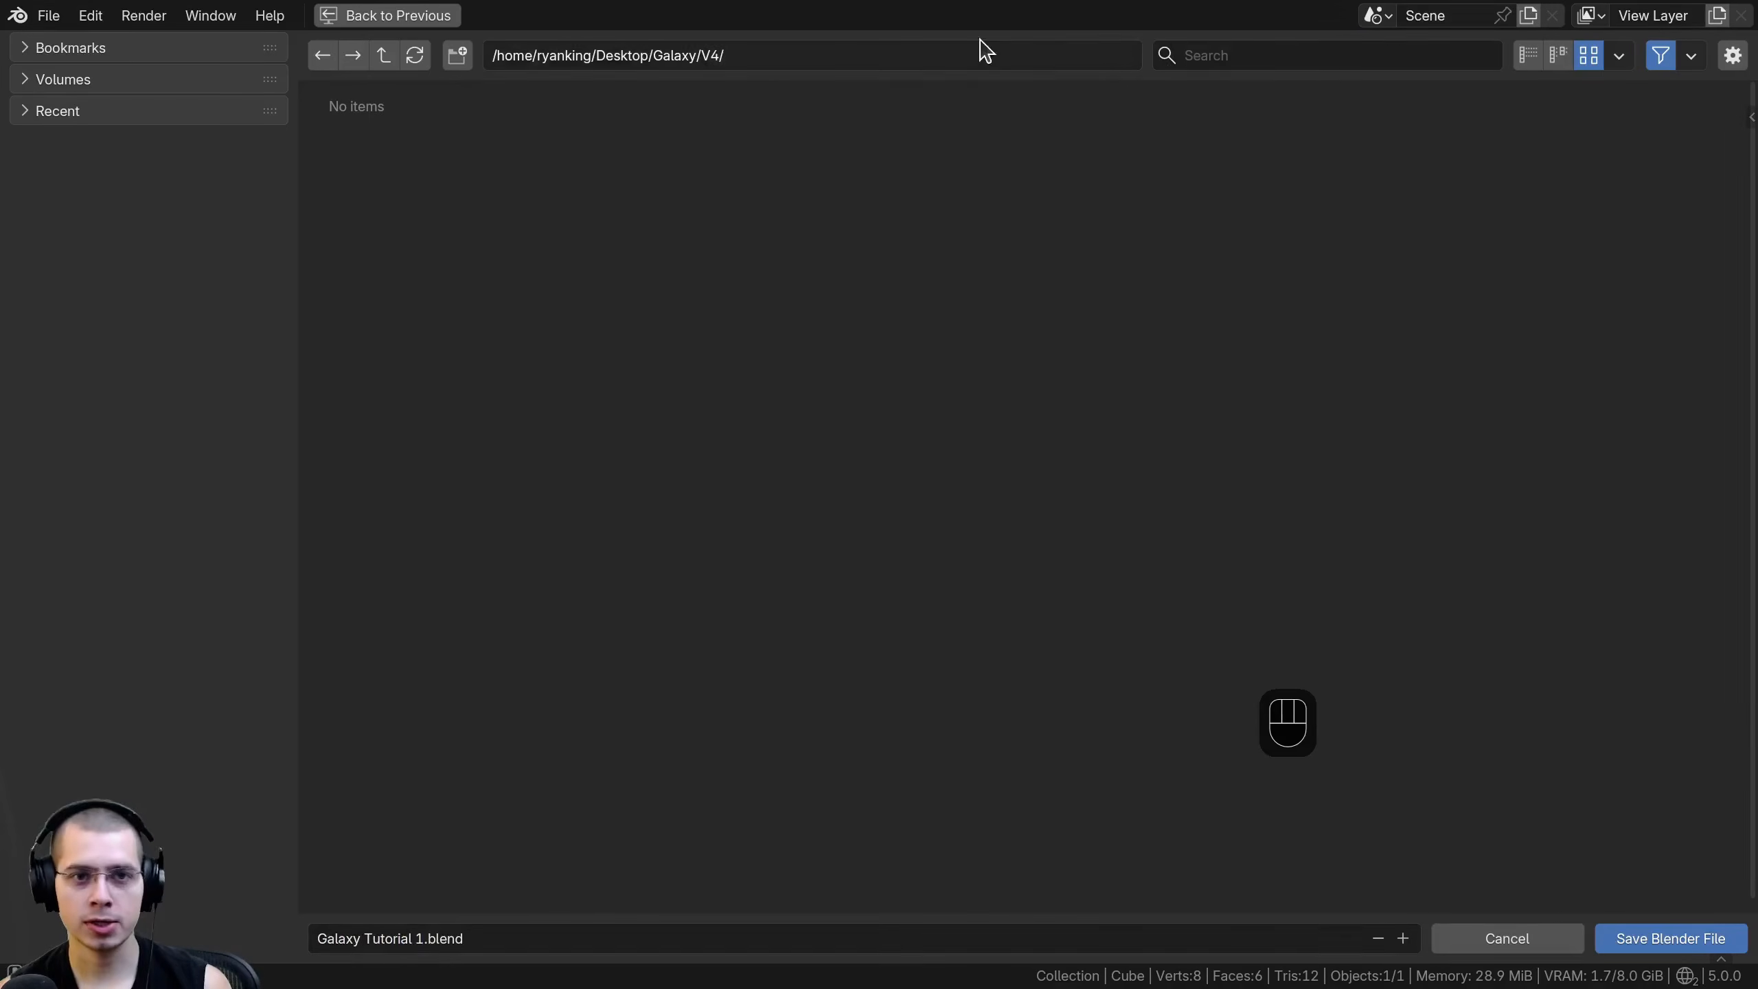
click(1689, 940)
- Add a camera to the scene with the flattened cube
shift+middle_drag(890, 536, 947, 448)
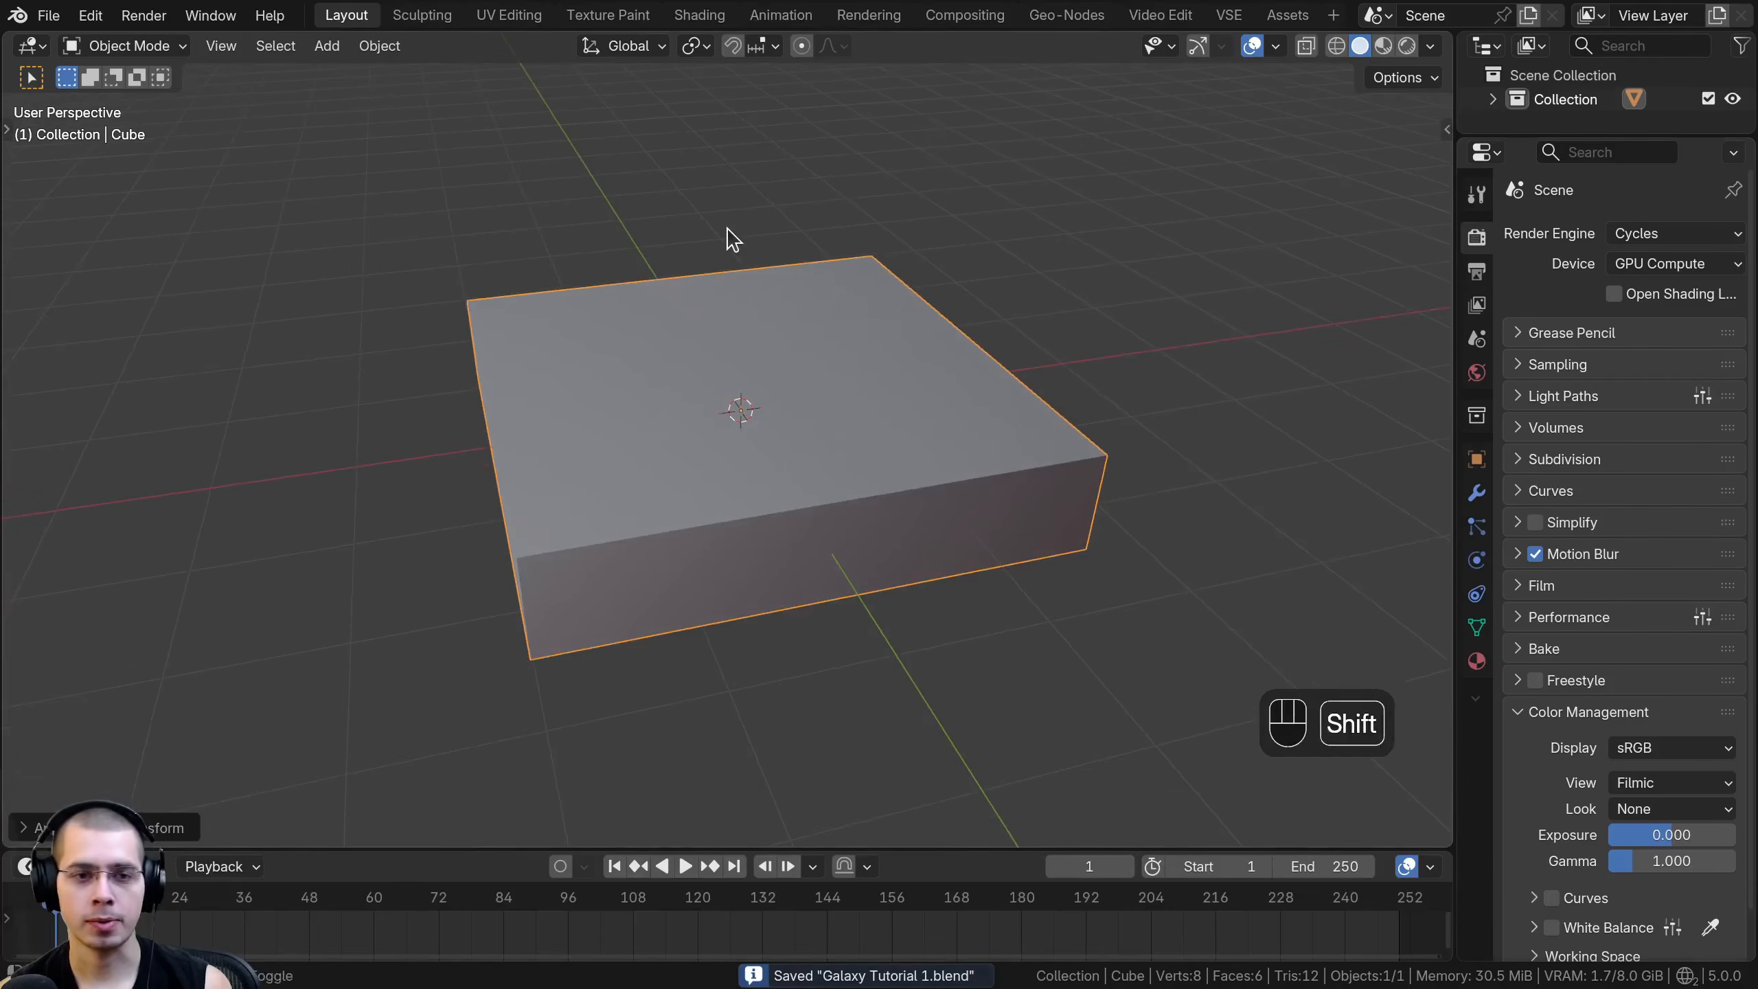
key(shift+a)
click(631, 599)
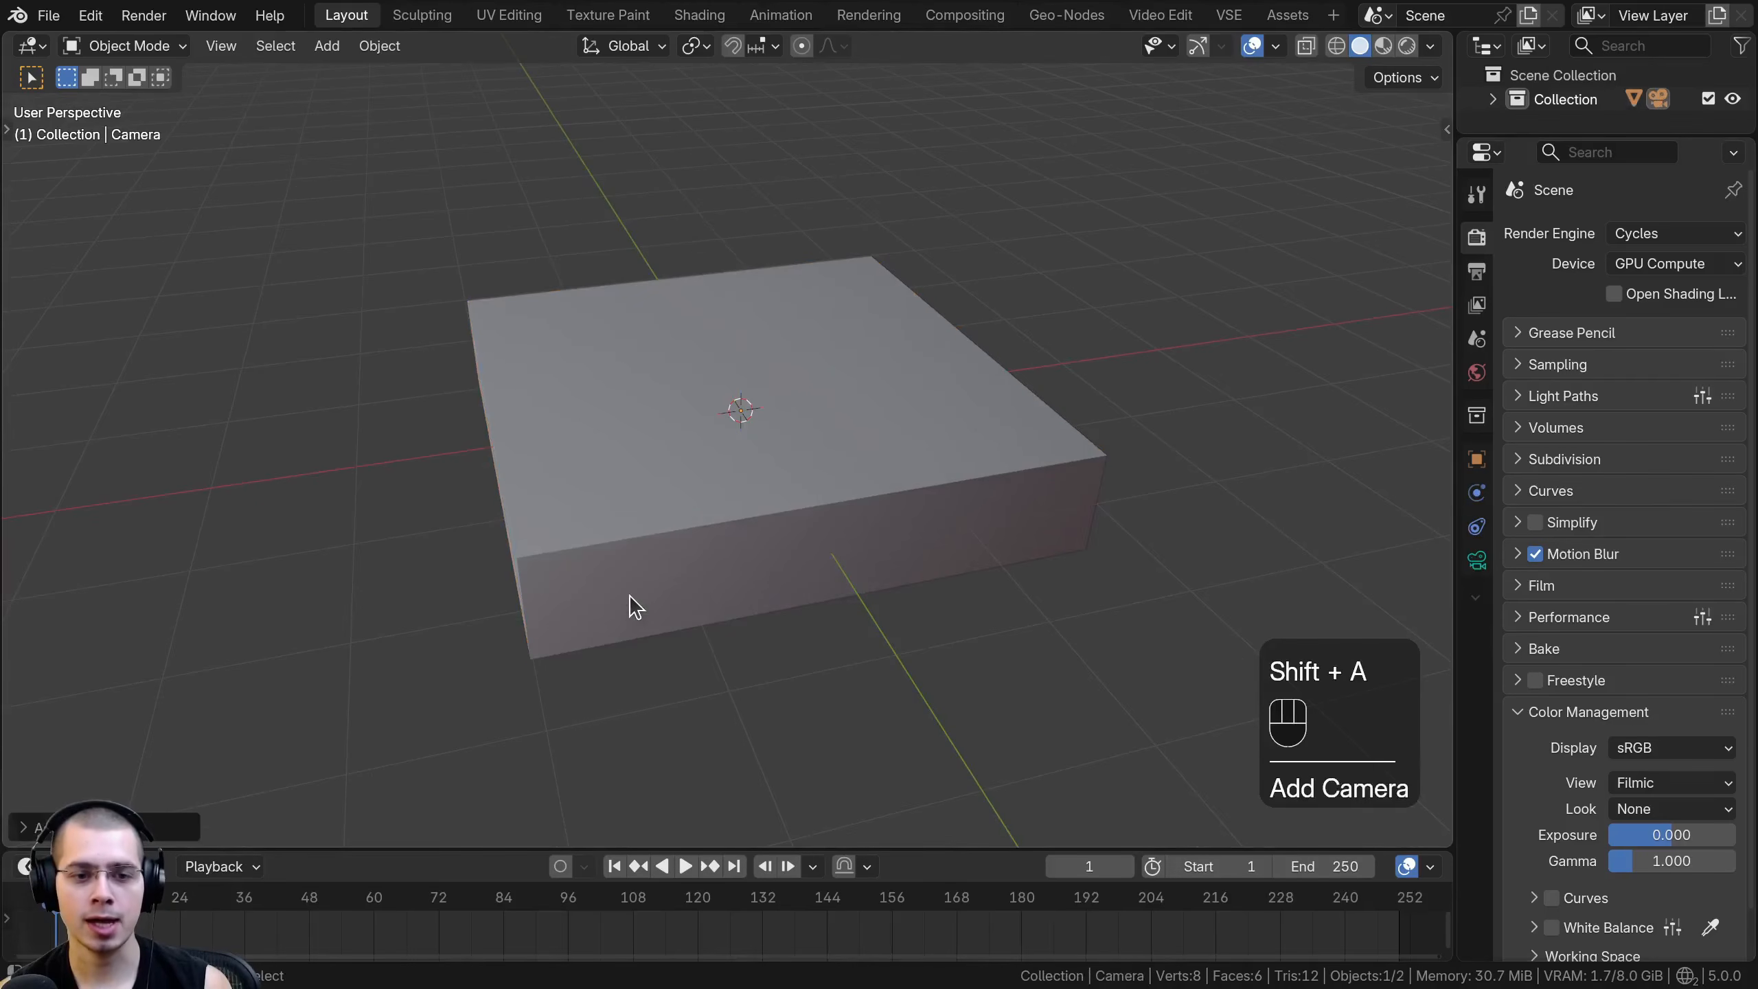
- Orbit to a low front view of the flattened cube and align the camera to that view
key(KP_1)
middle_drag(642, 588, 783, 382)
scroll(706, 494, up, 1)
scroll(731, 468, up, 1)
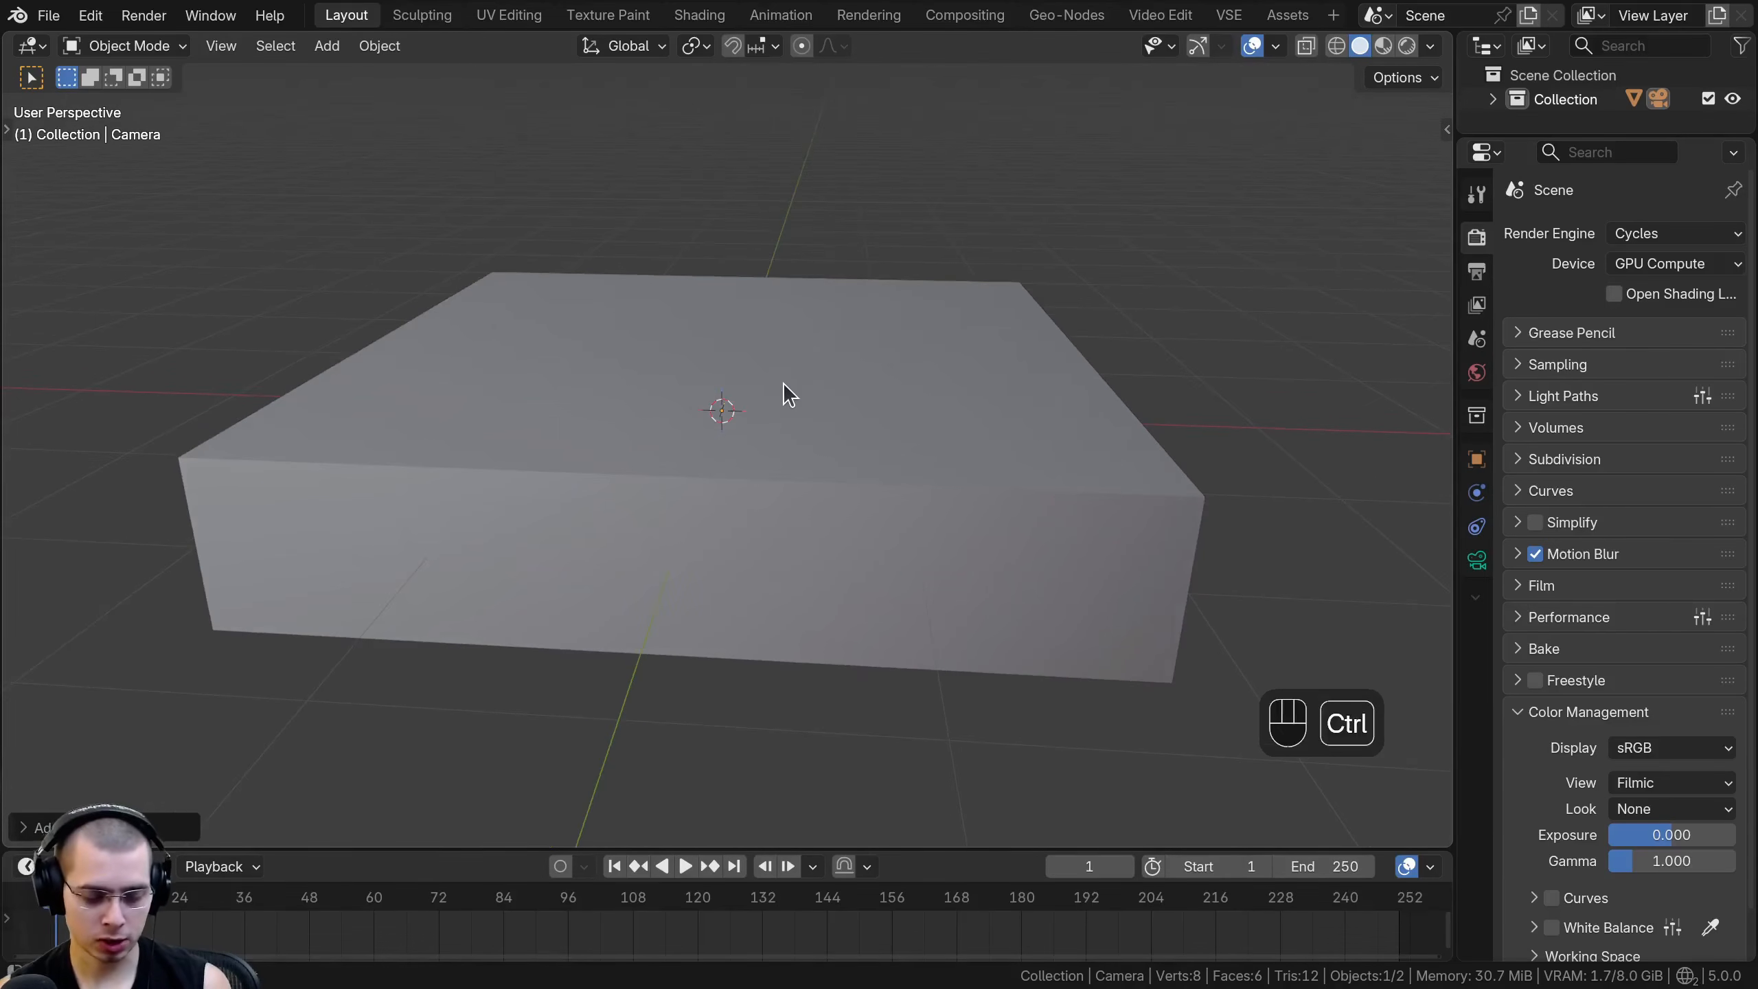
key(ctrl+alt+KP_0)
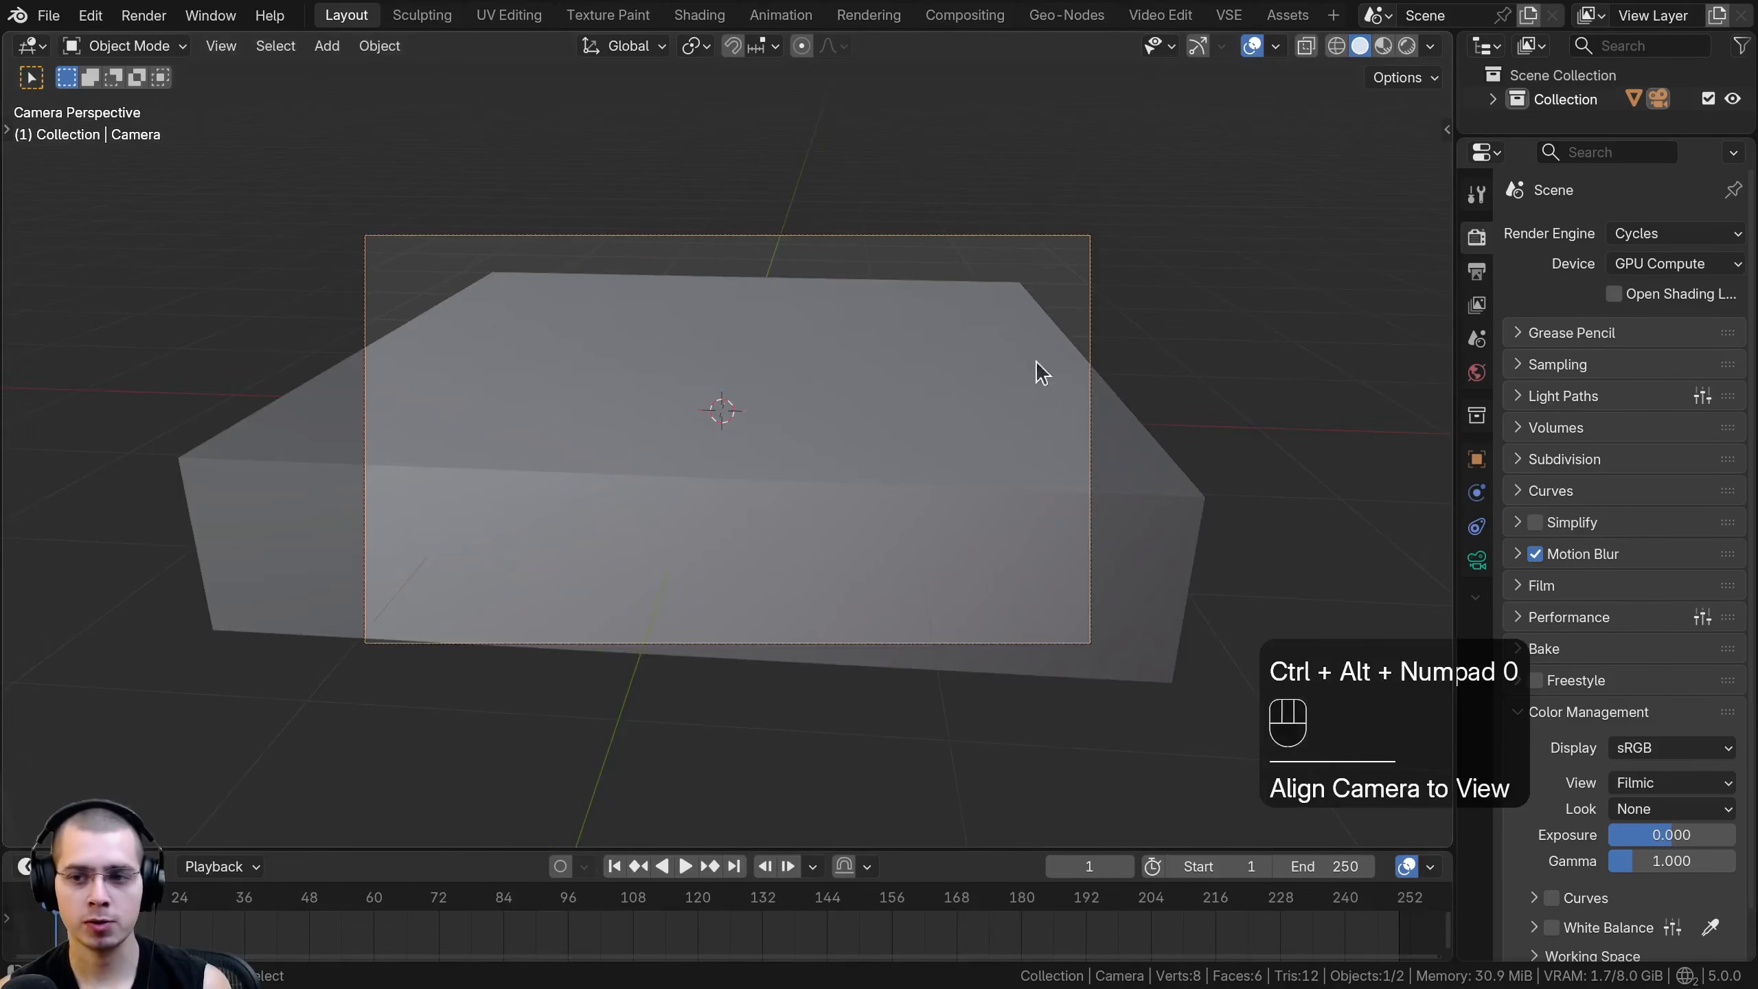
- Set the camera's focal length to 20 mm
click(1482, 572)
drag(1458, 575, 1333, 575)
key(g)
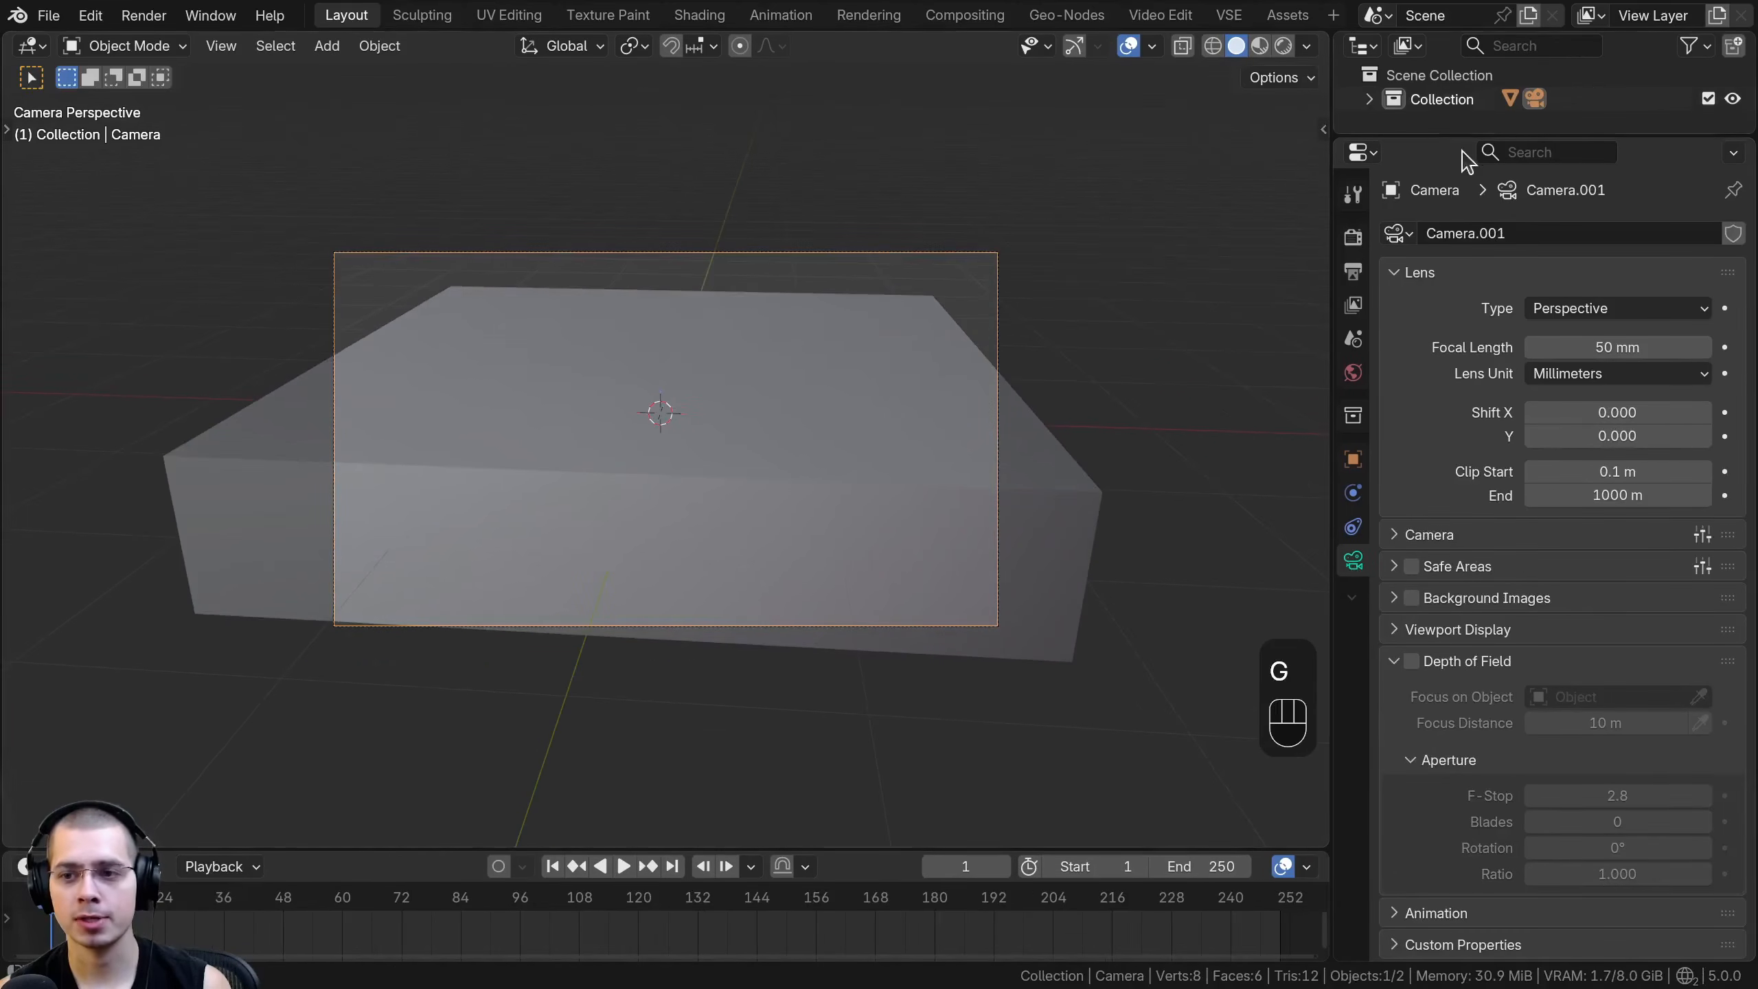
click(1615, 347)
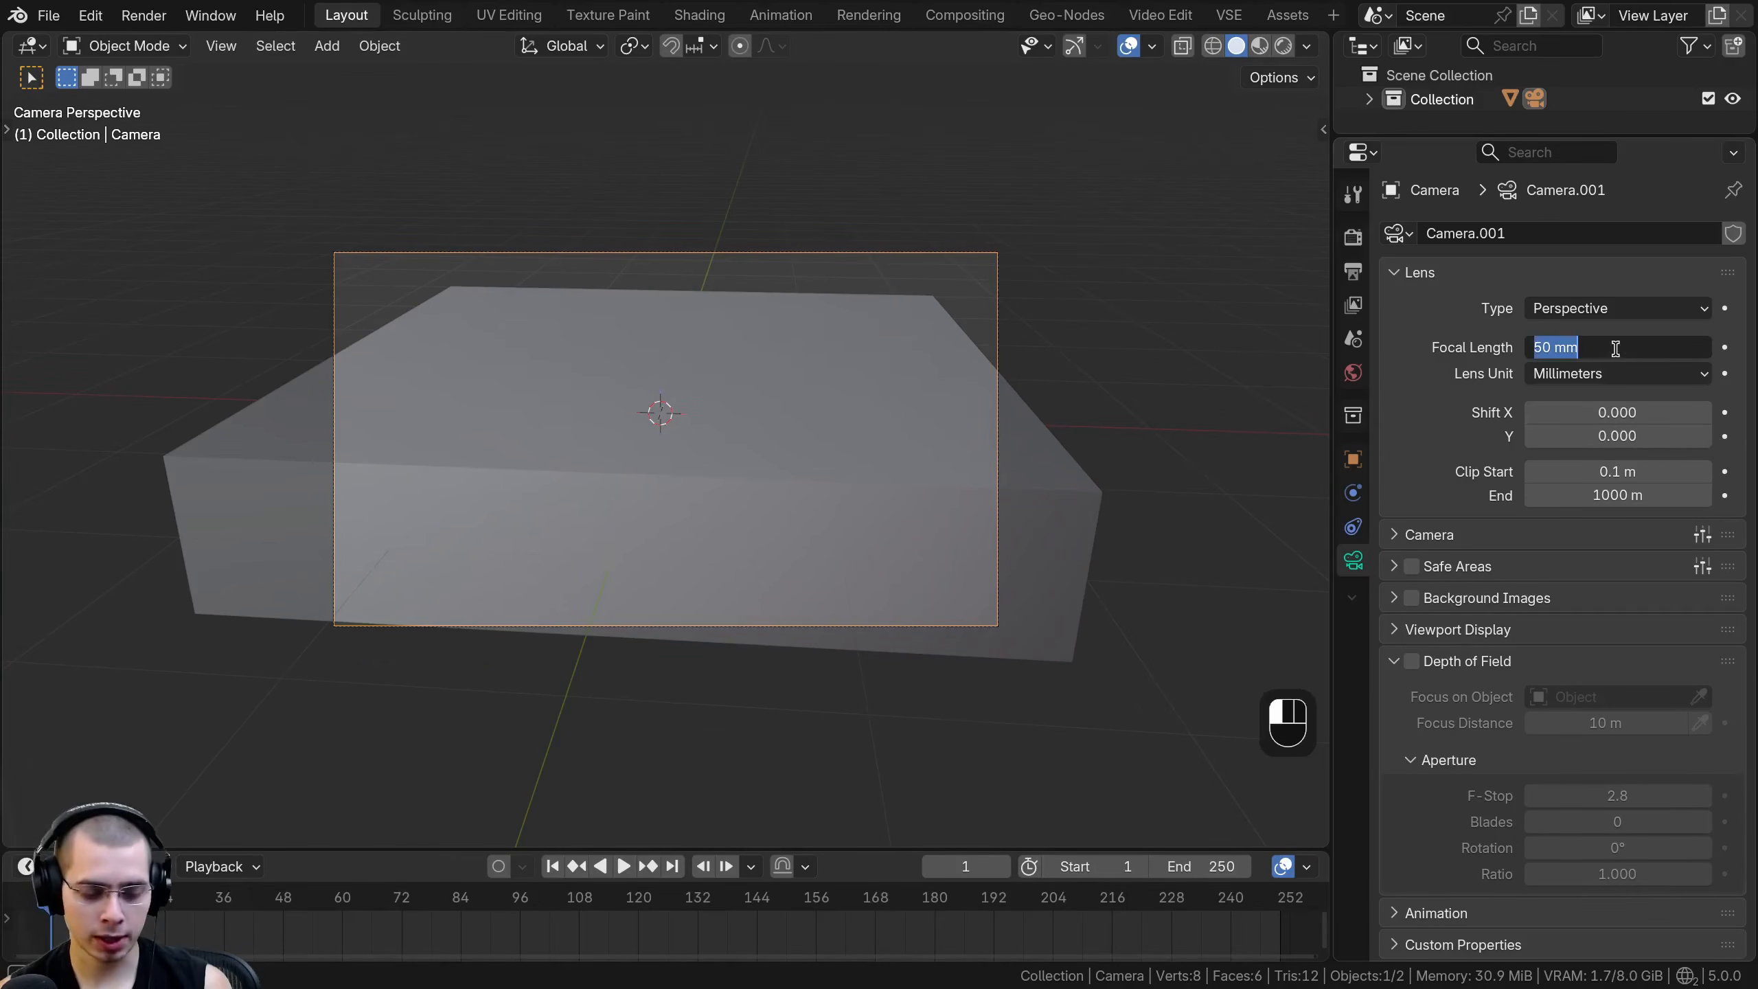
text(20)
key(Return)
scroll(755, 333, up, 3)
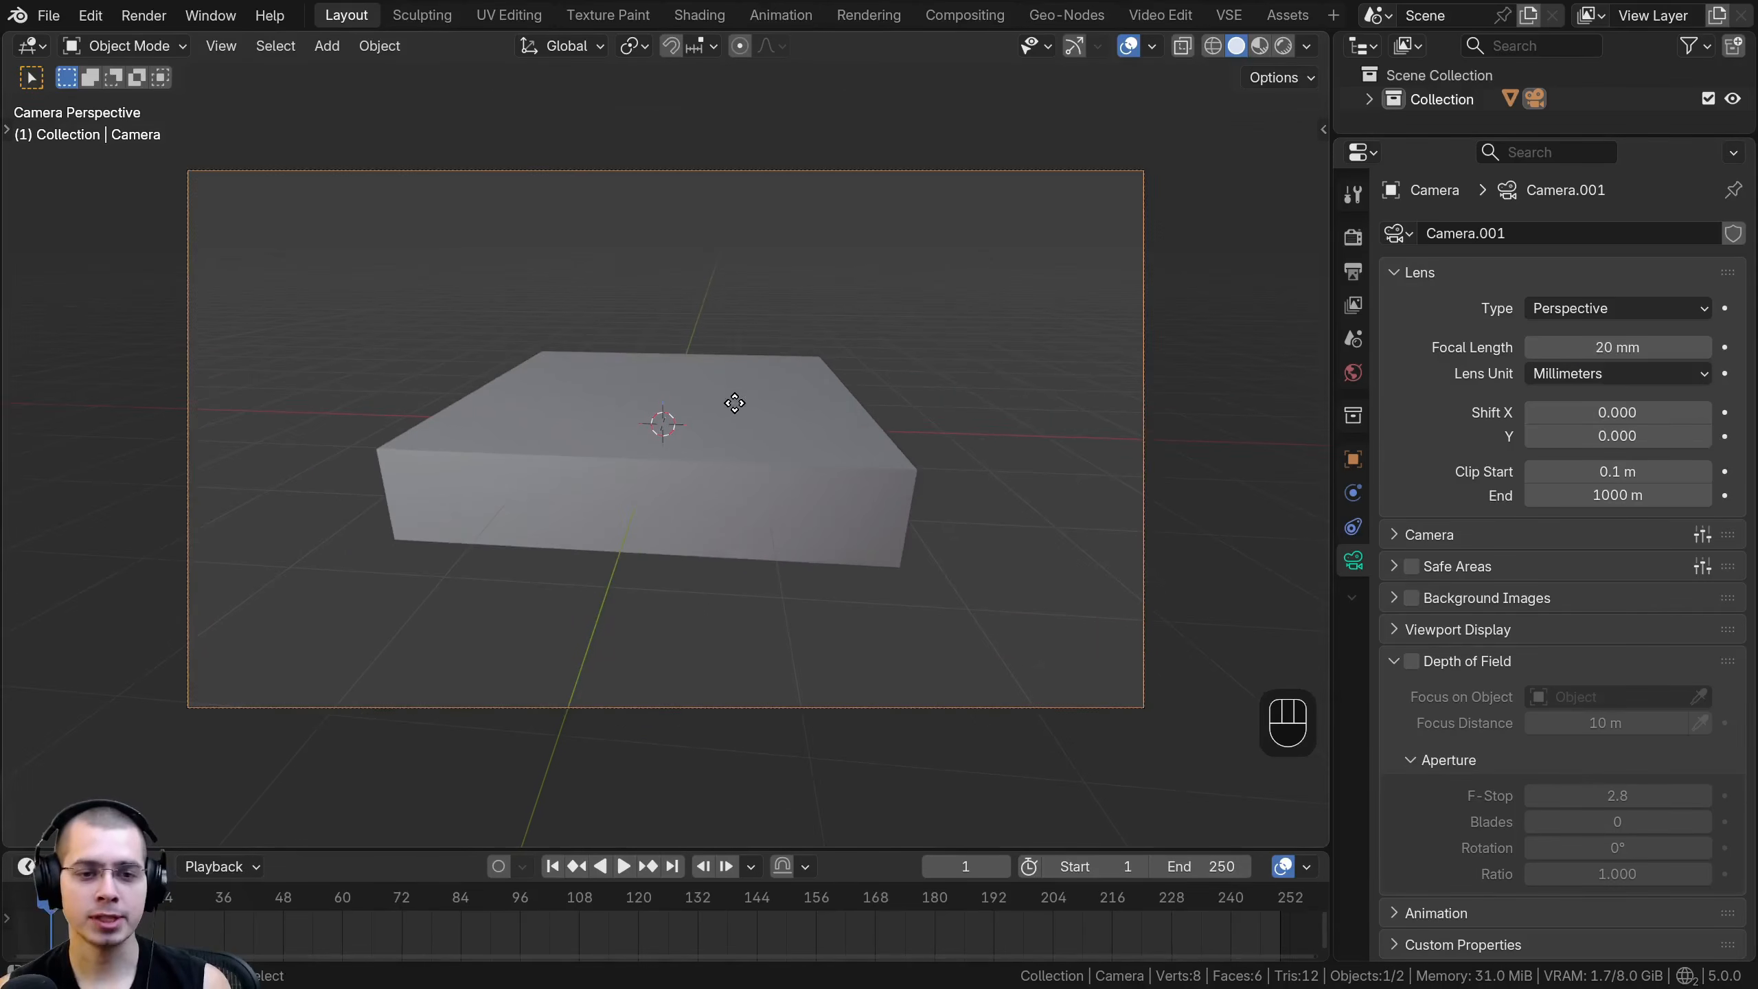
- Move the camera closer to the cube along its local Z axis and lower it slightly along global Z
key(g)
key(z)
key(z)
click(782, 271)
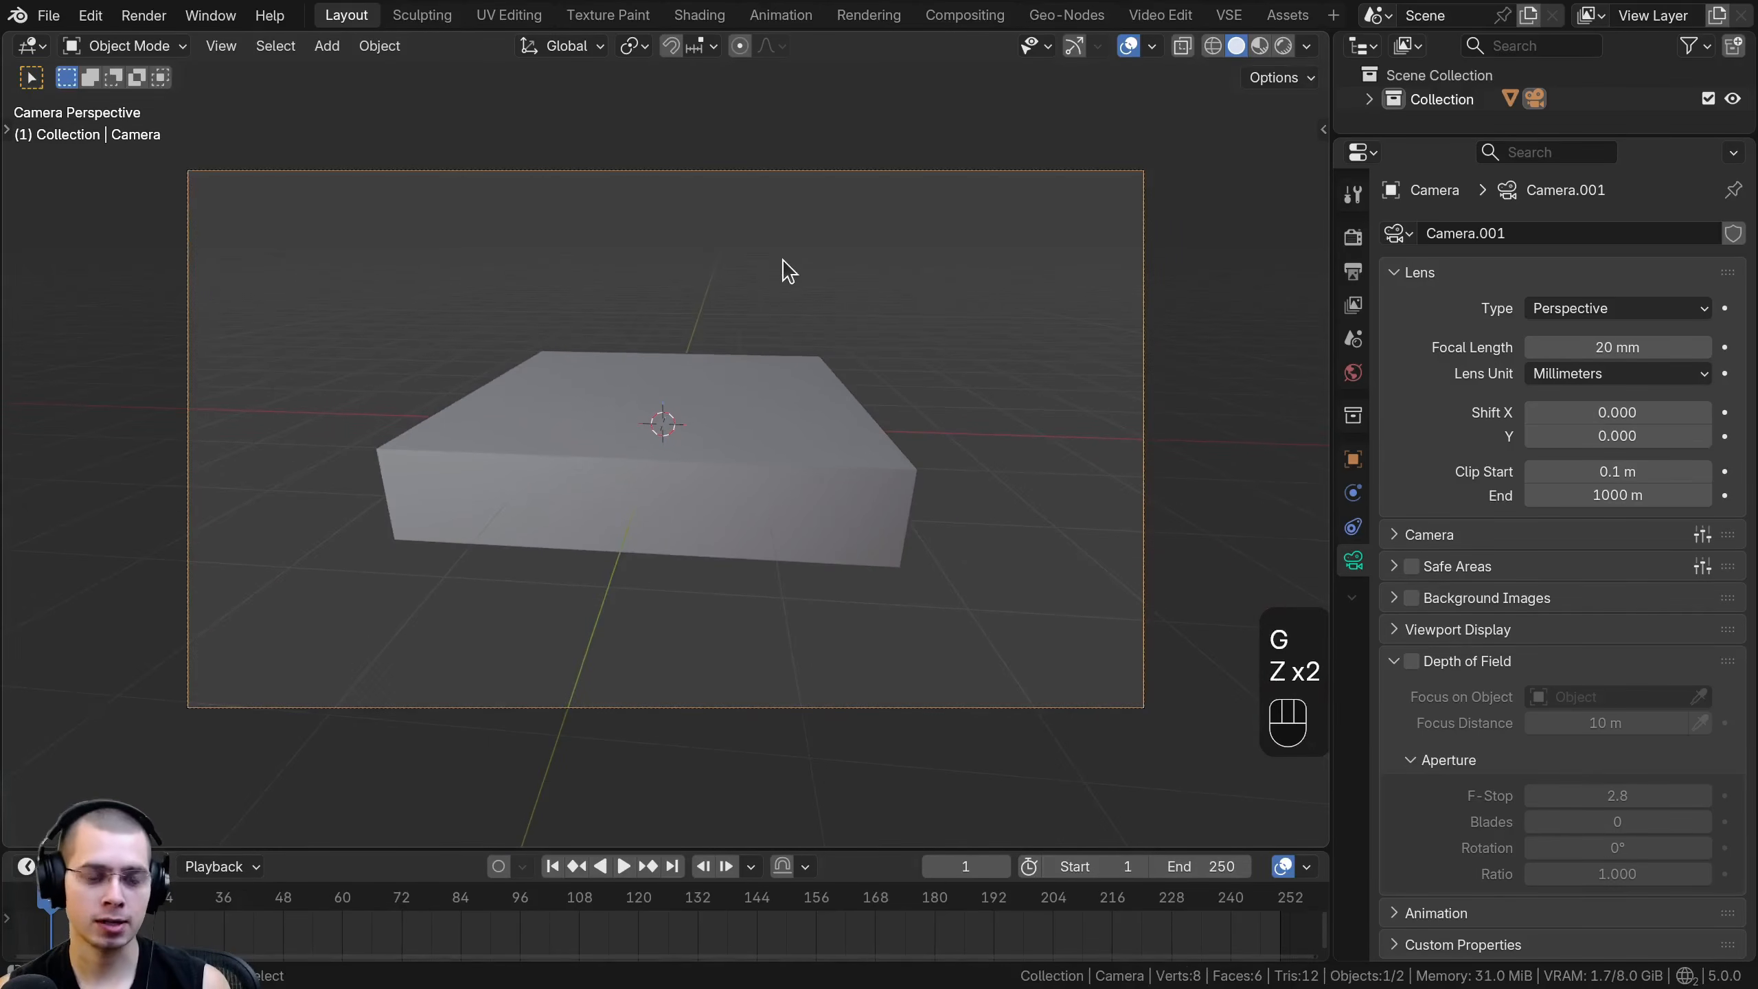
key(g)
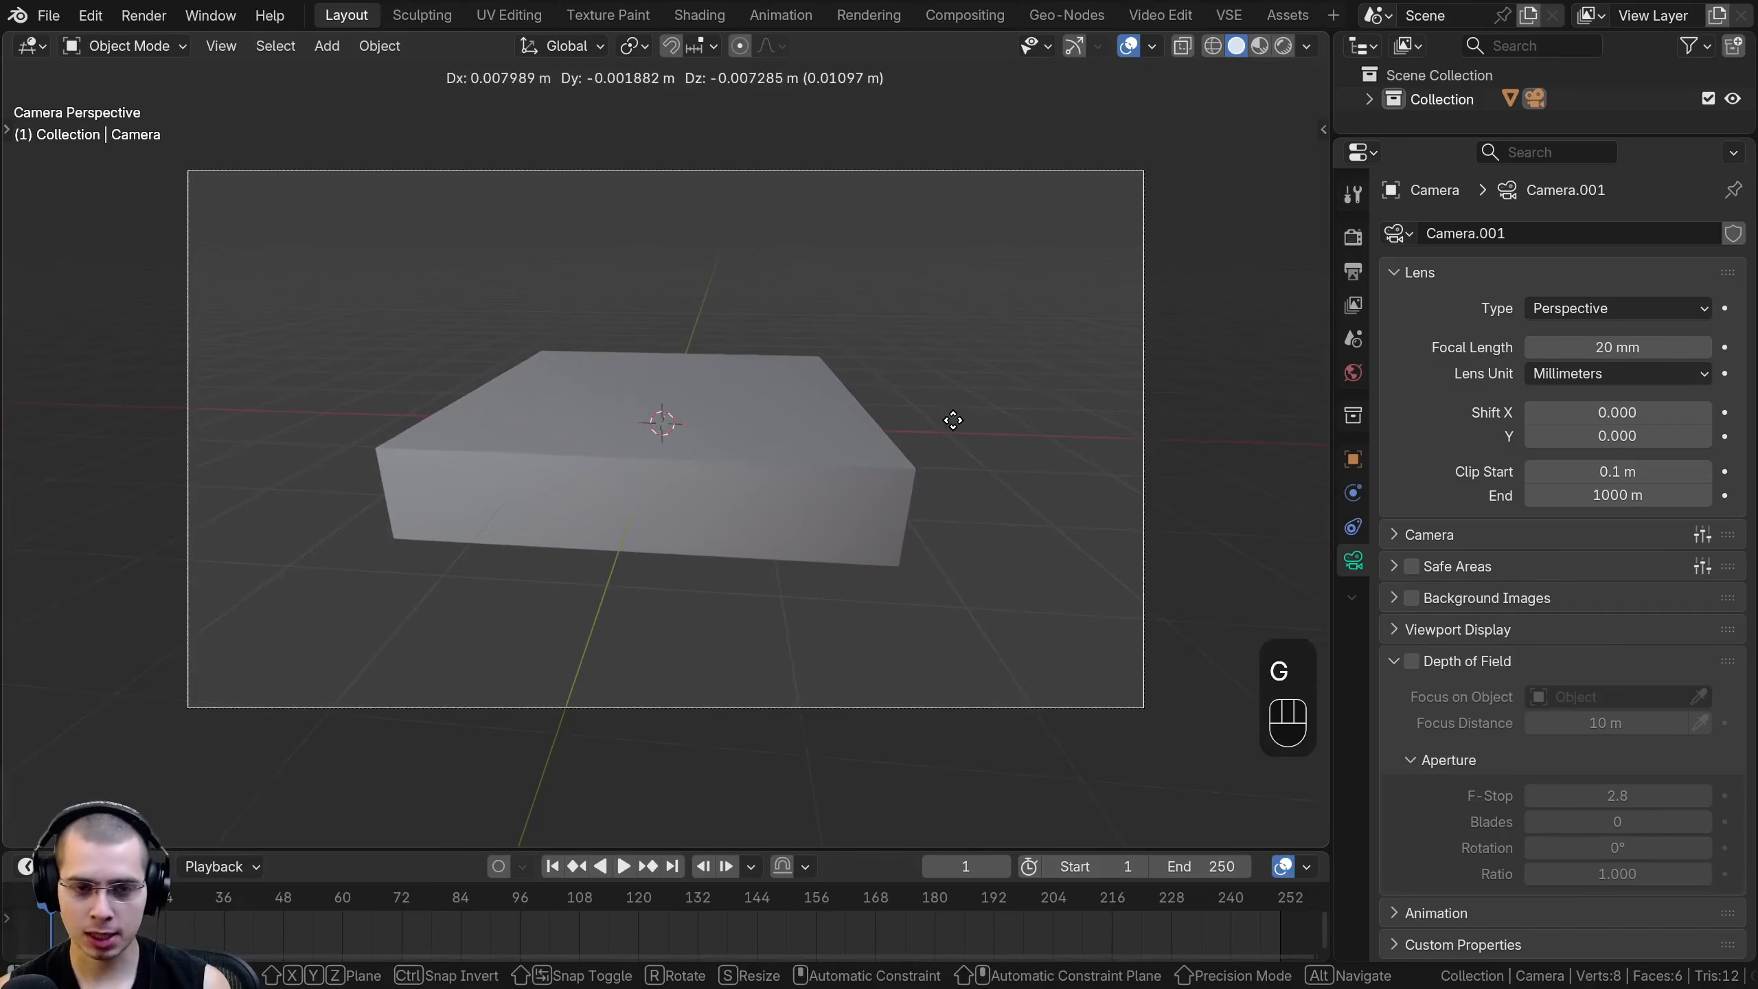
key(z)
key(z)
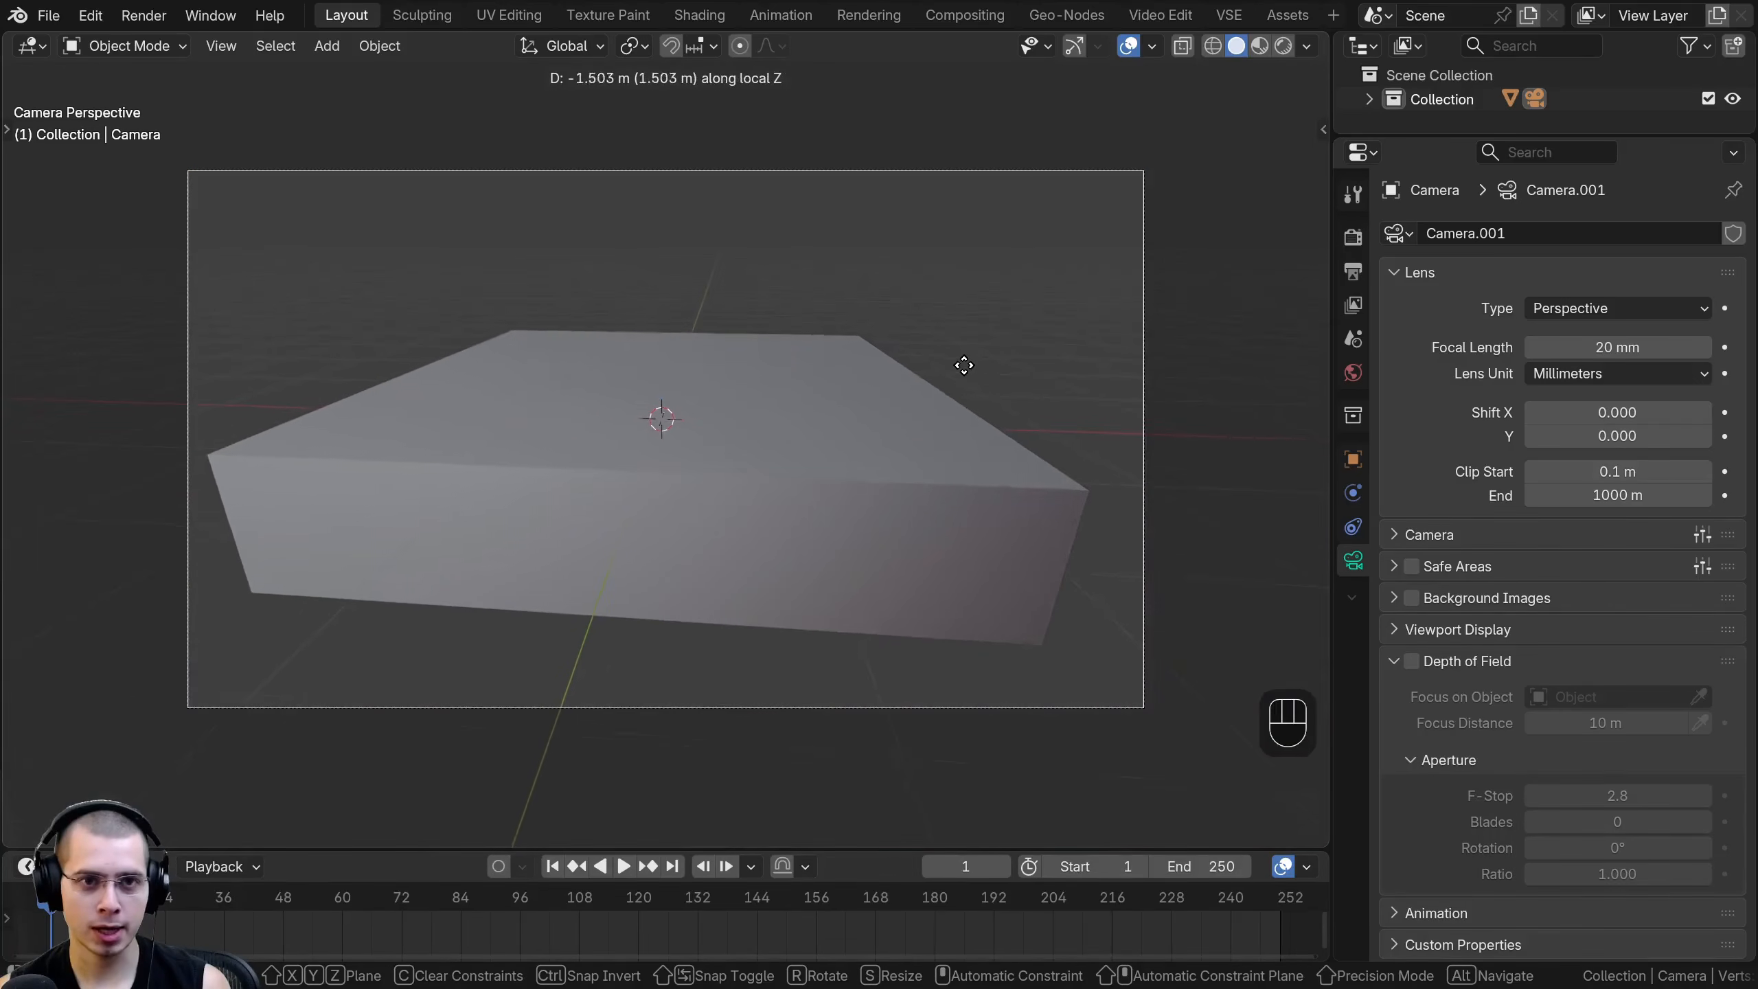
click(798, 237)
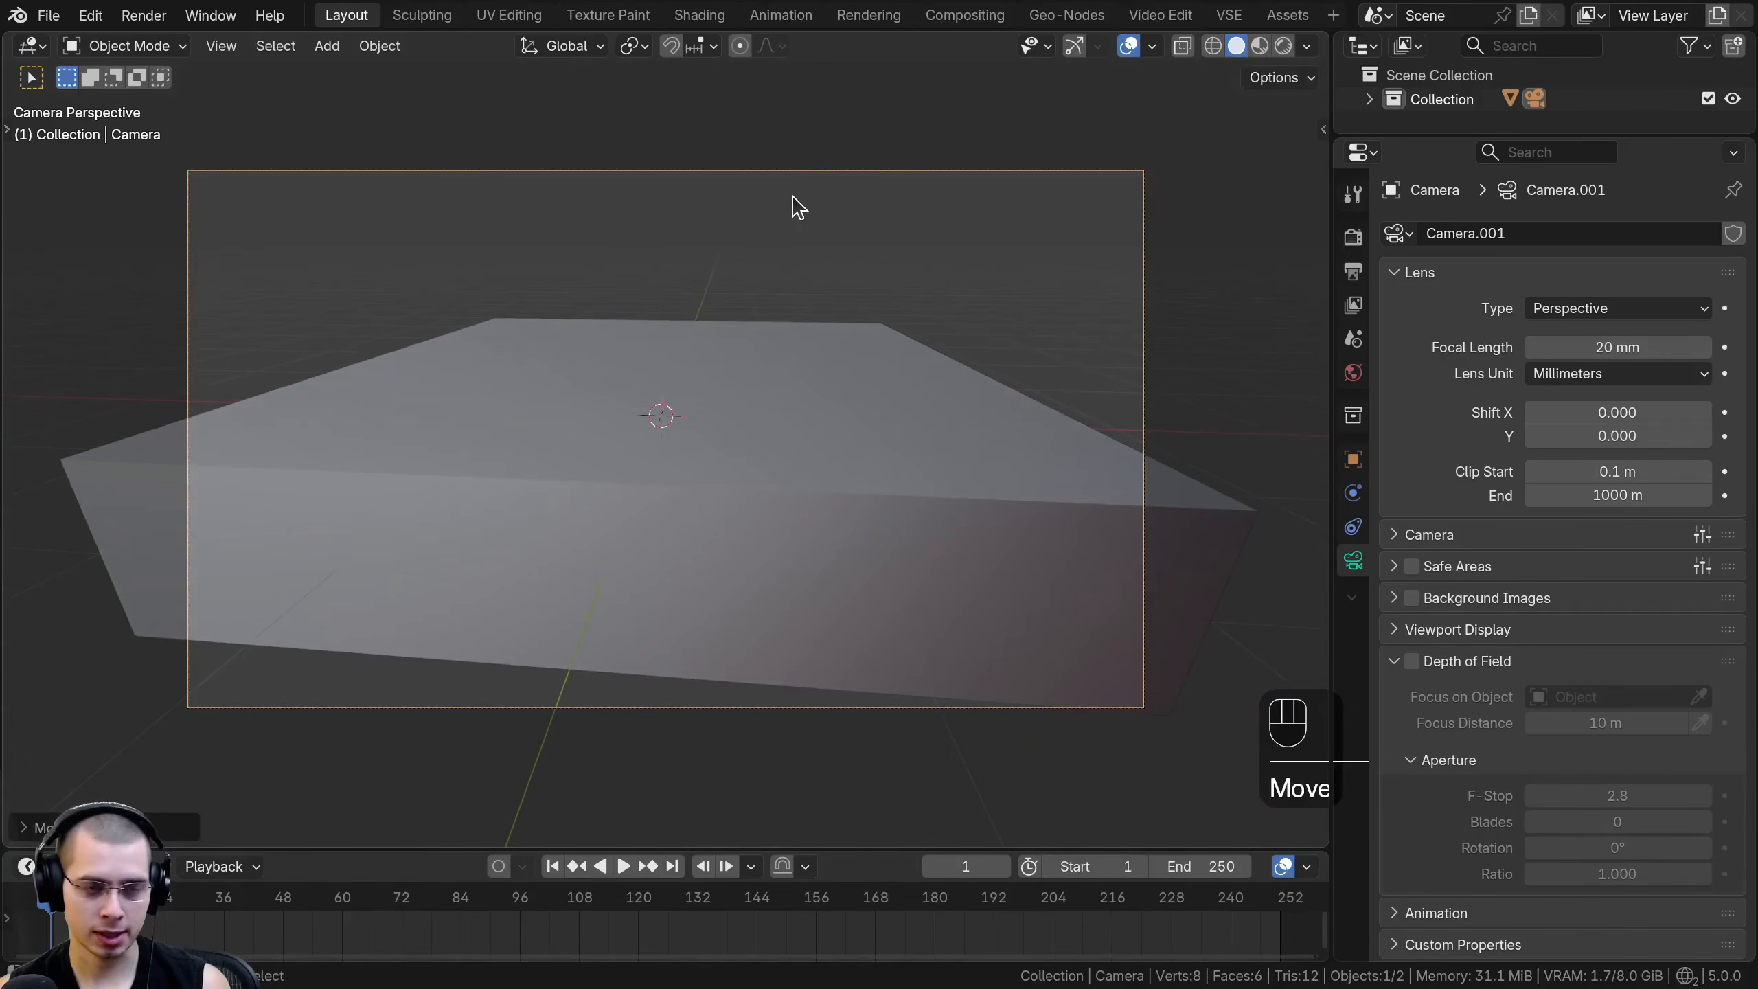
key(g)
key(z)
click(798, 208)
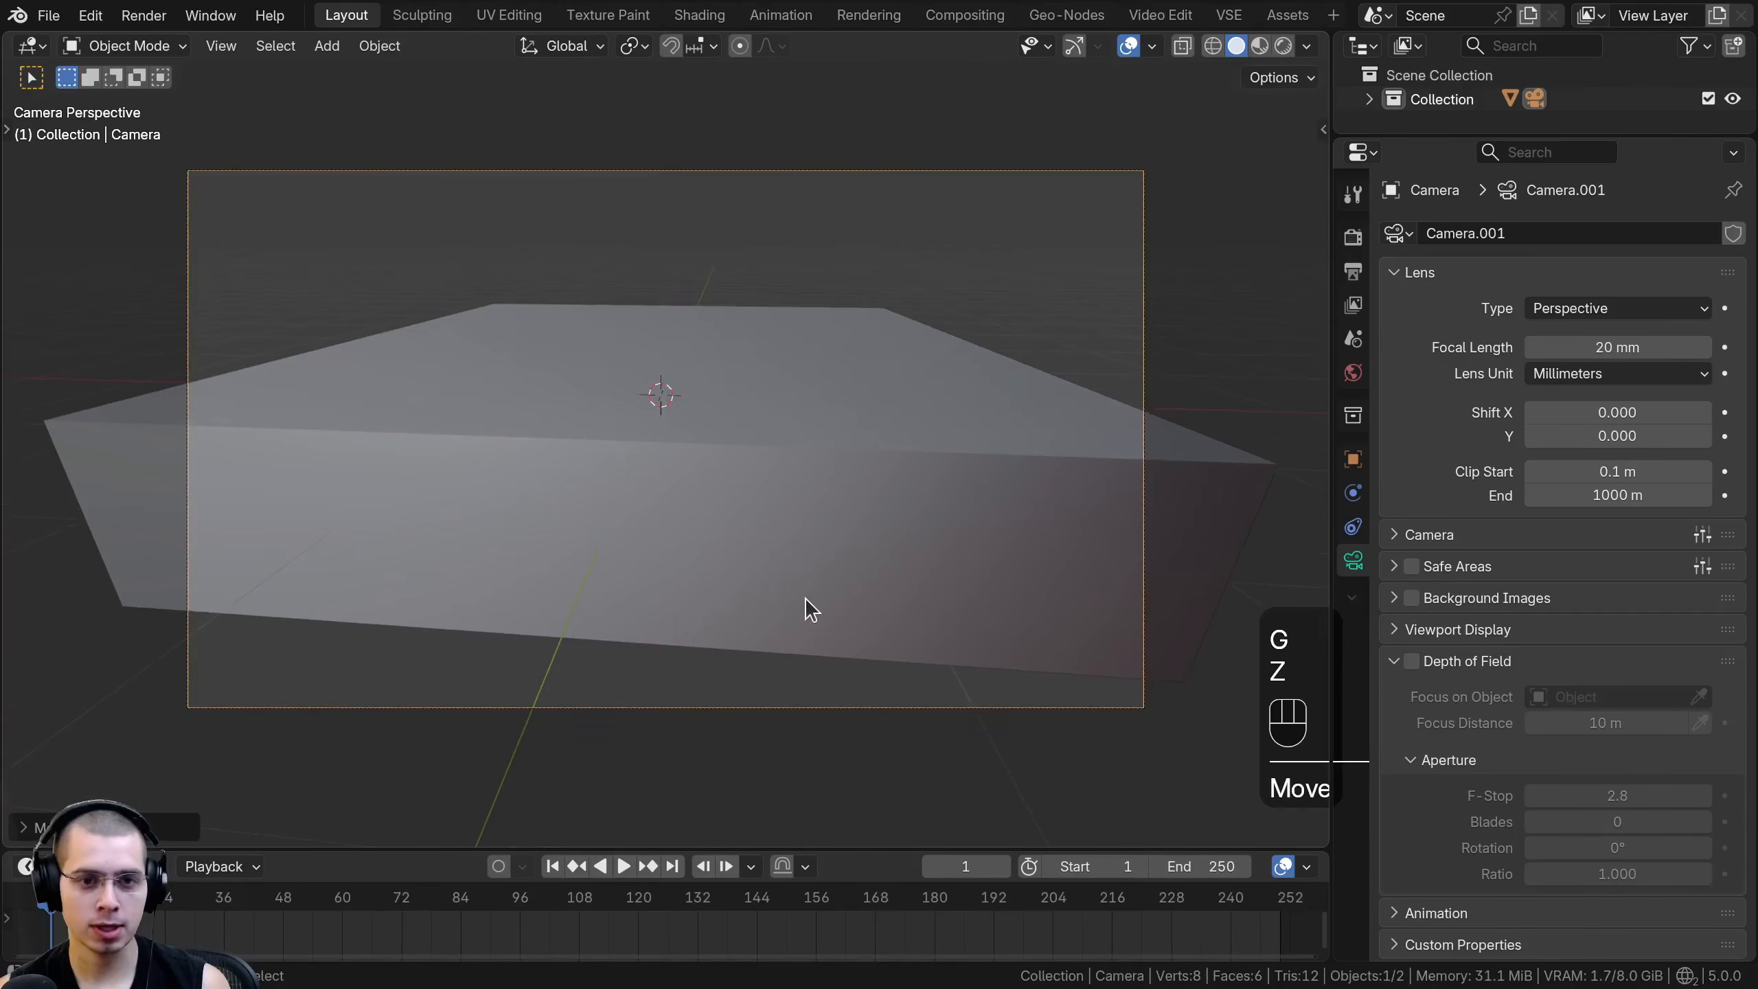
- Rotate the cube freely with trackball rotation so it slopes diagonally down across the camera frame
click(668, 381)
scroll(1064, 248, down, 3)
key(r)
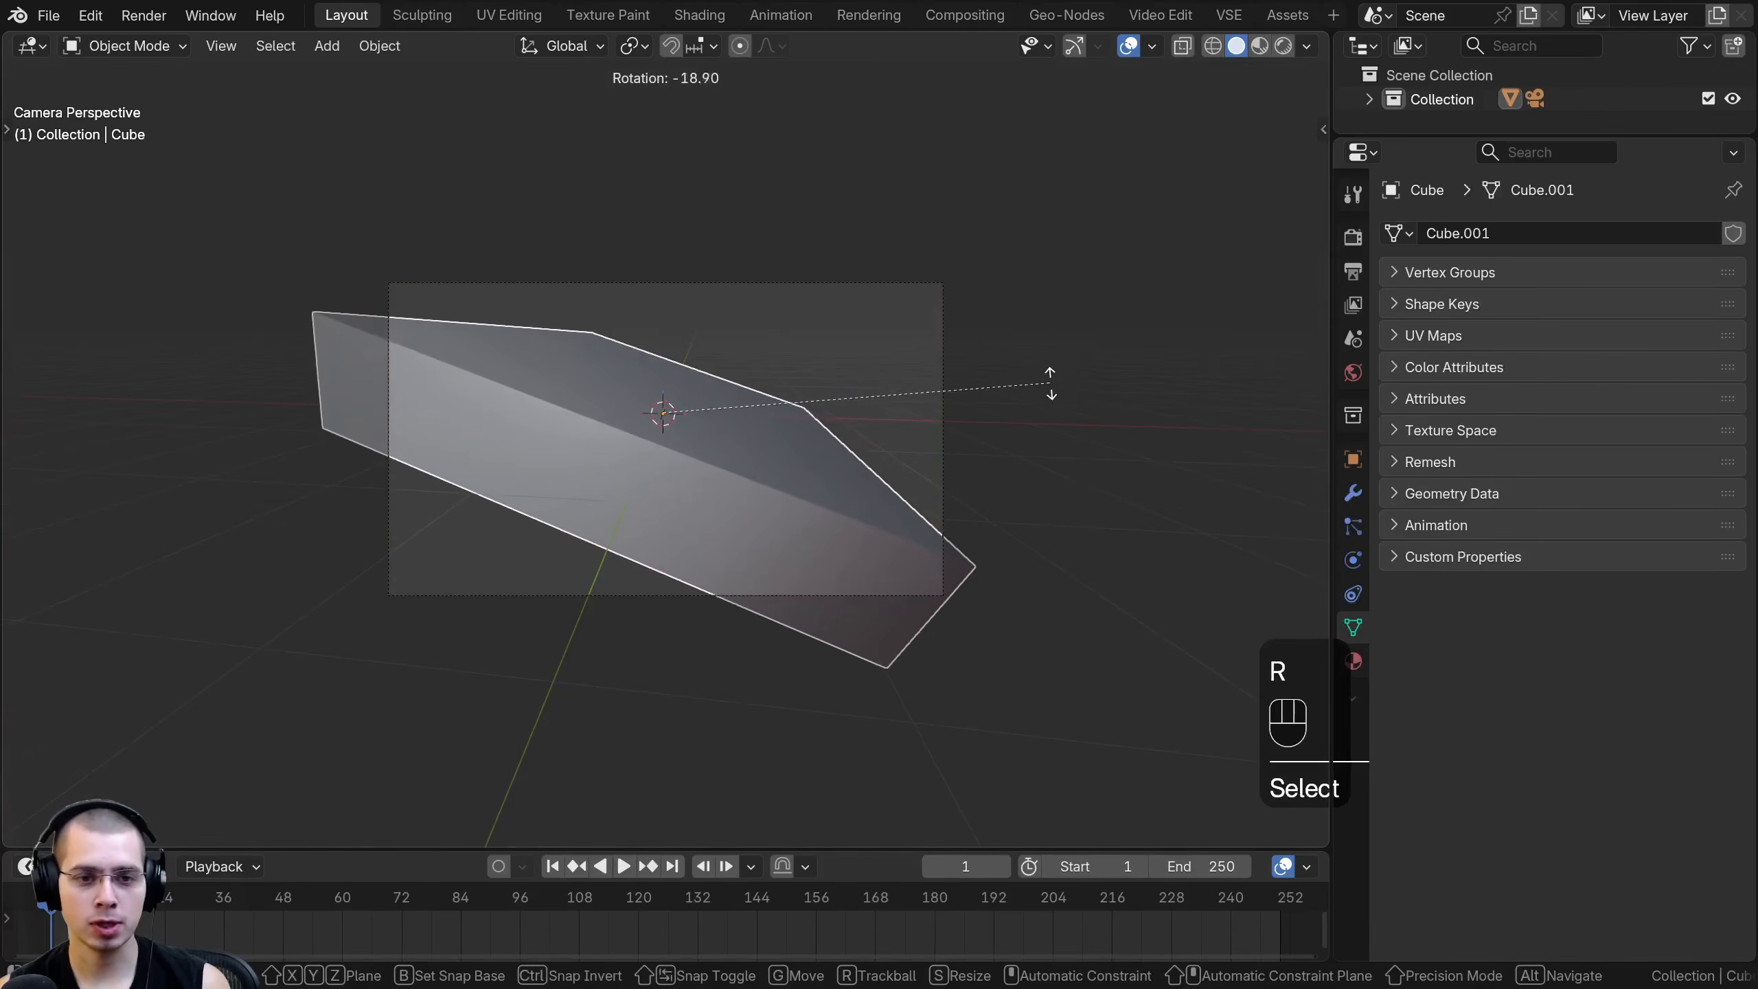
key(r)
click(942, 228)
scroll(506, 309, up, 3)
key(r)
click(1017, 424)
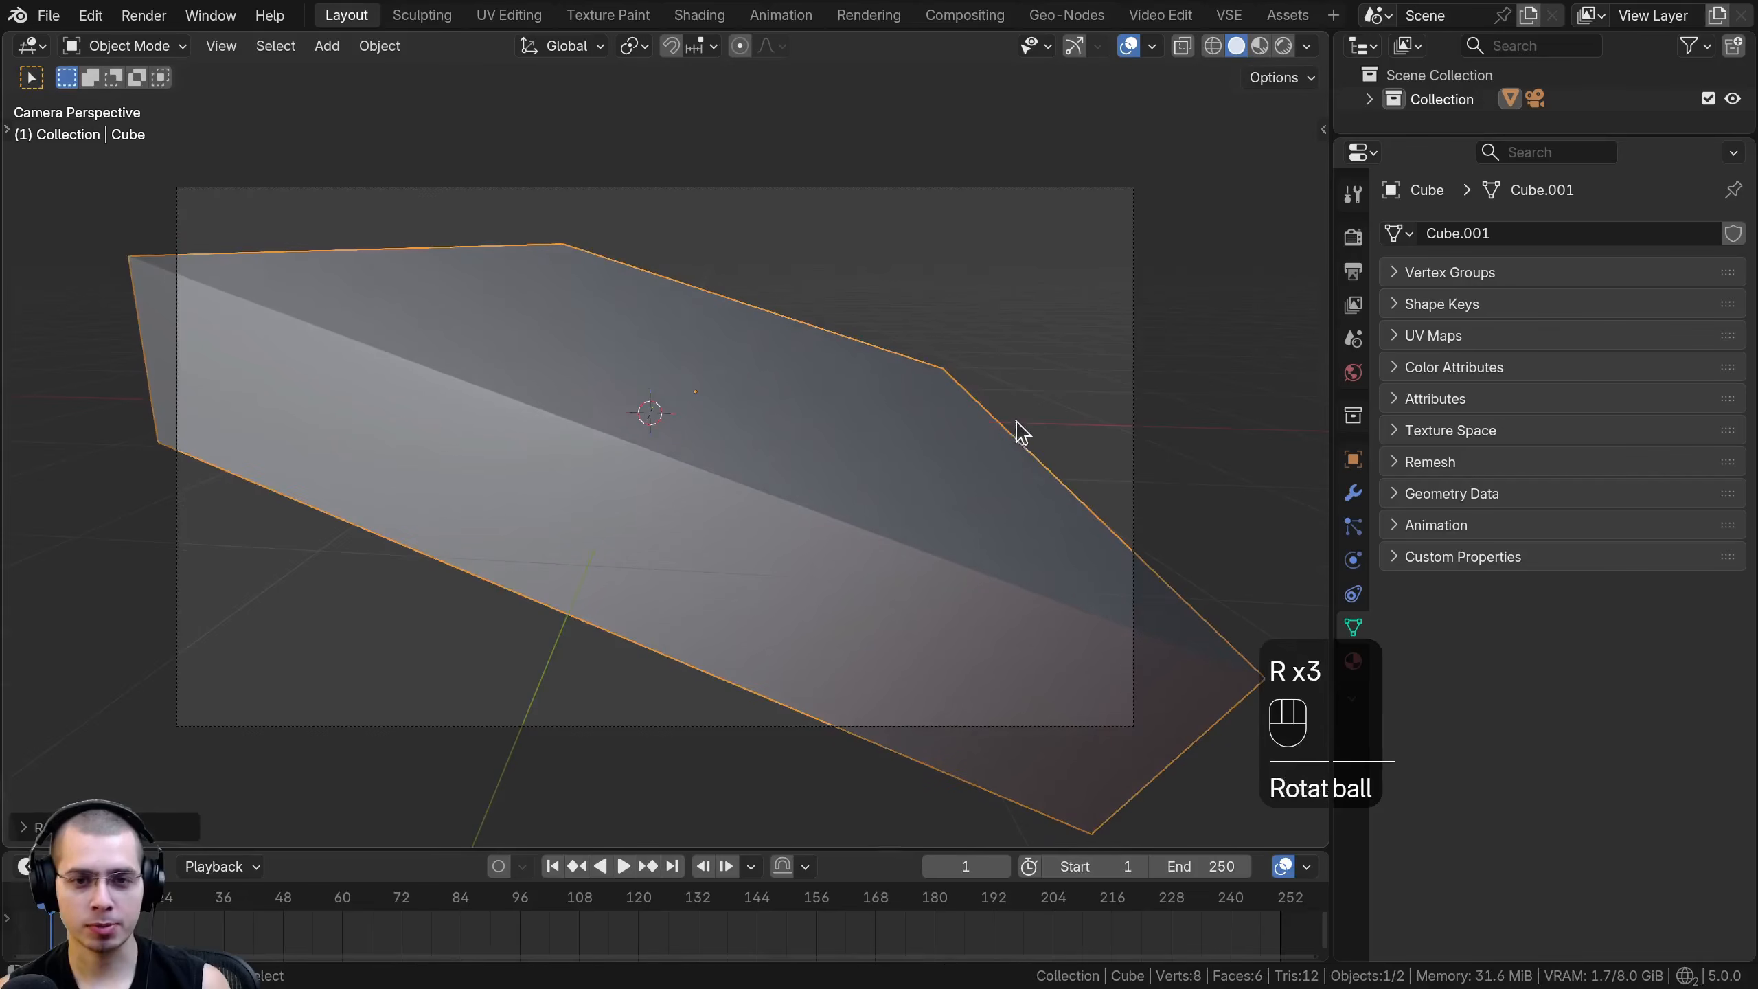
key(s)
right_click(994, 423)
key(alt+a)
scroll(762, 257, up, 2)
scroll(776, 243, down, 4)
click(783, 193)
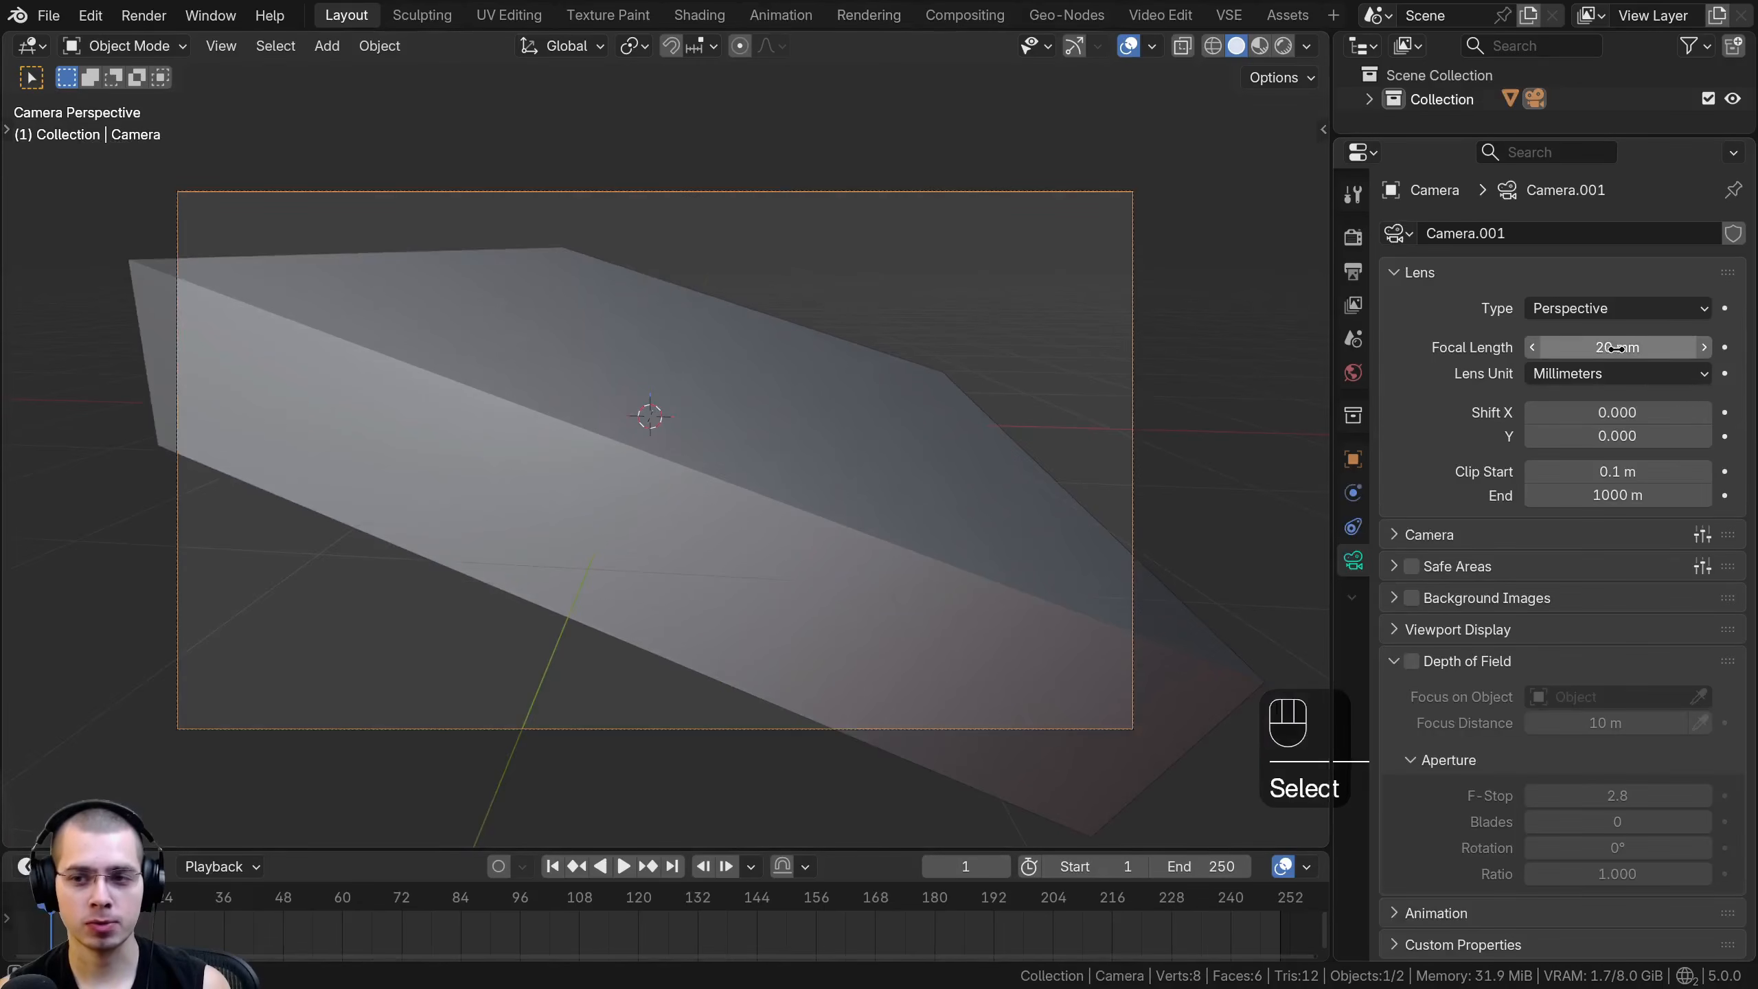
shift+drag(1616, 349, 1675, 348)
right_click(1616, 348)
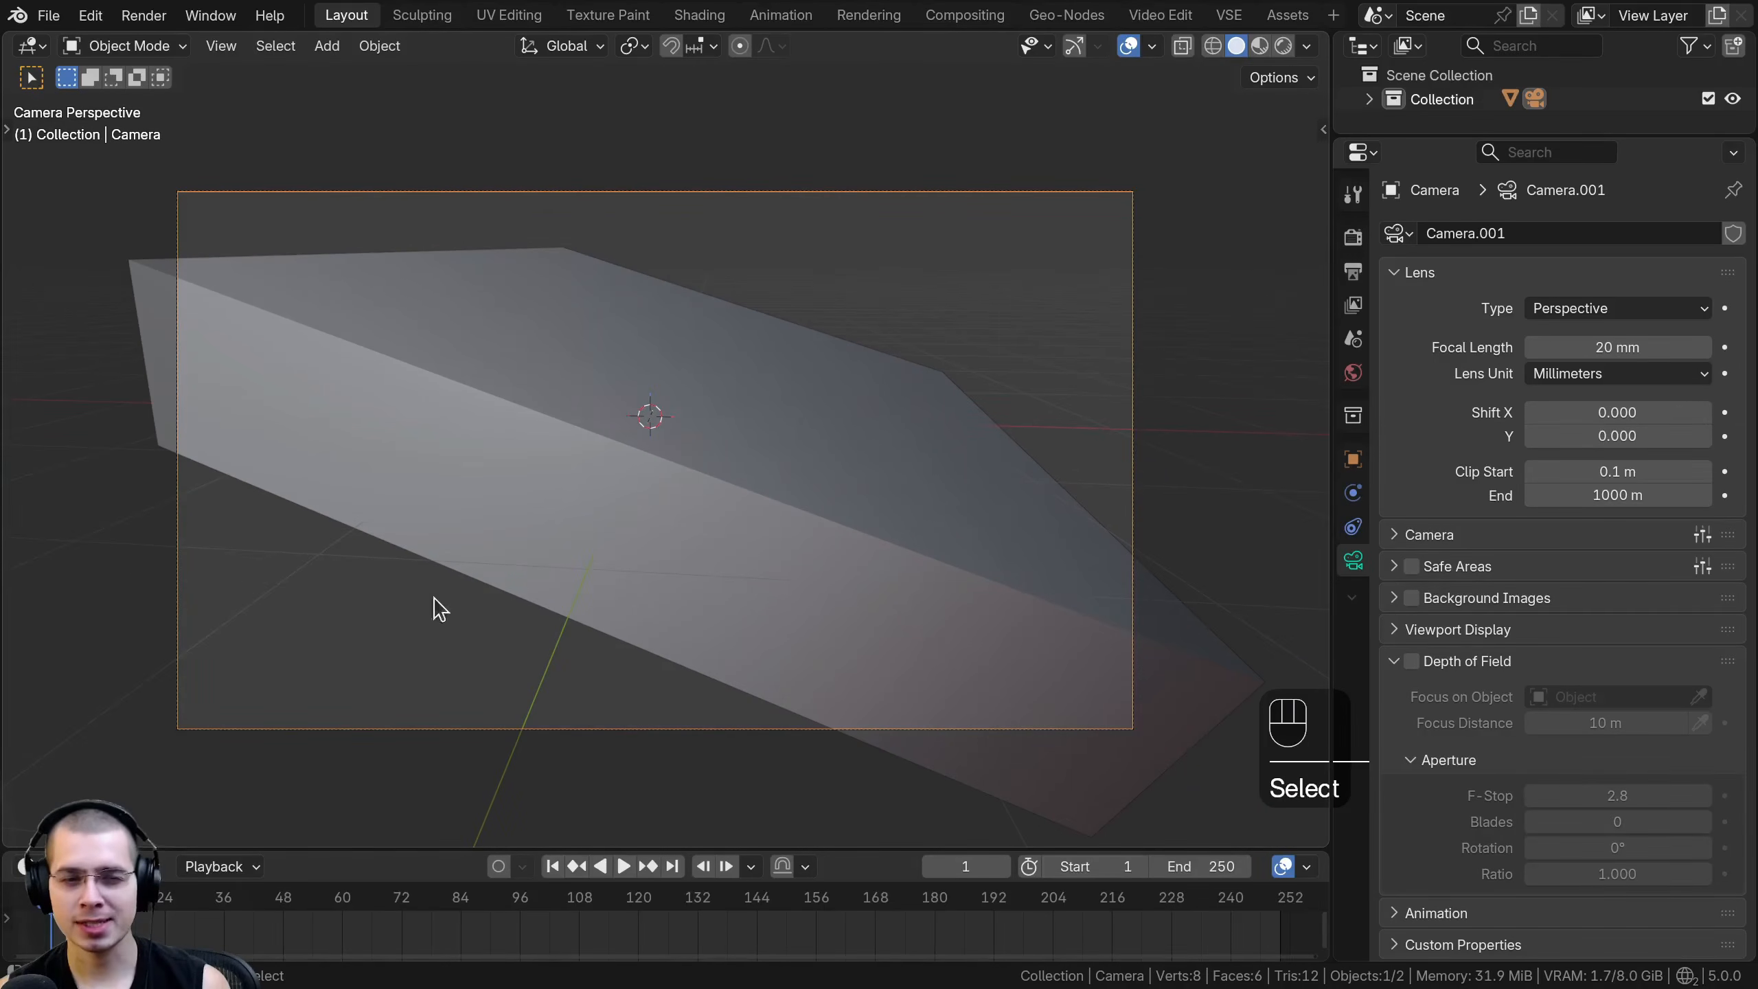
- Remove the World from the scene and collapse the Easy HDRI settings
shift+middle_drag(492, 454, 612, 467)
click(1353, 373)
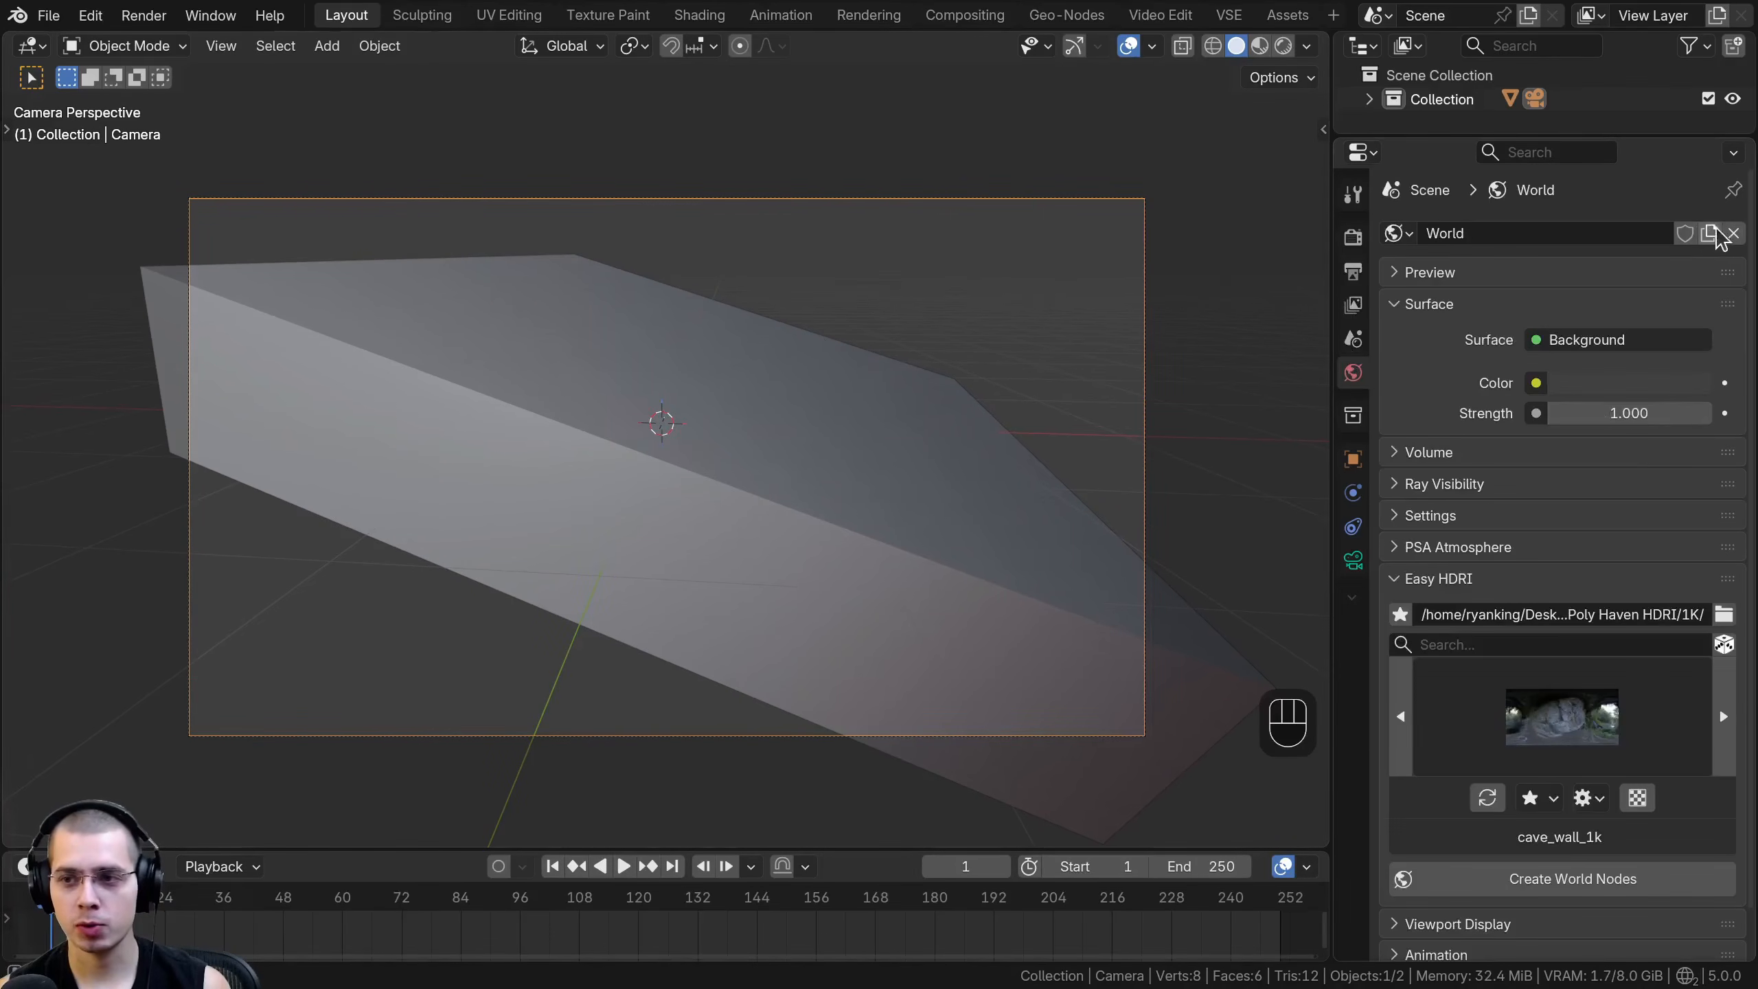
click(1734, 232)
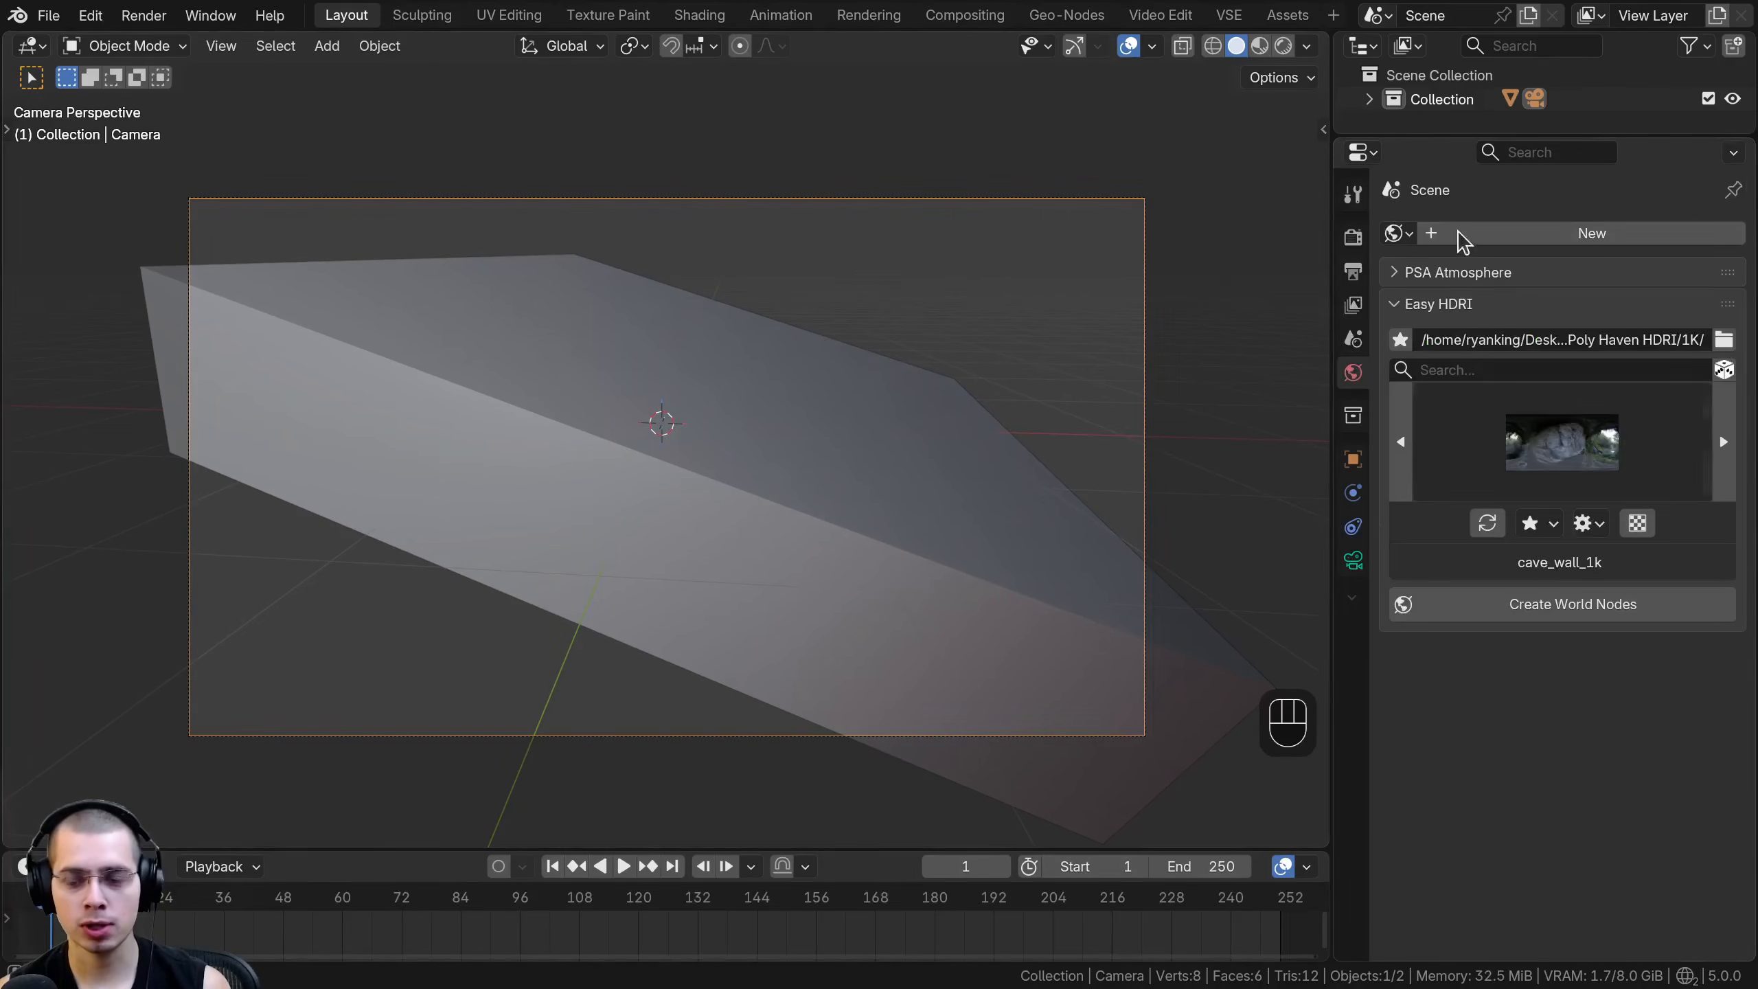
click(1400, 304)
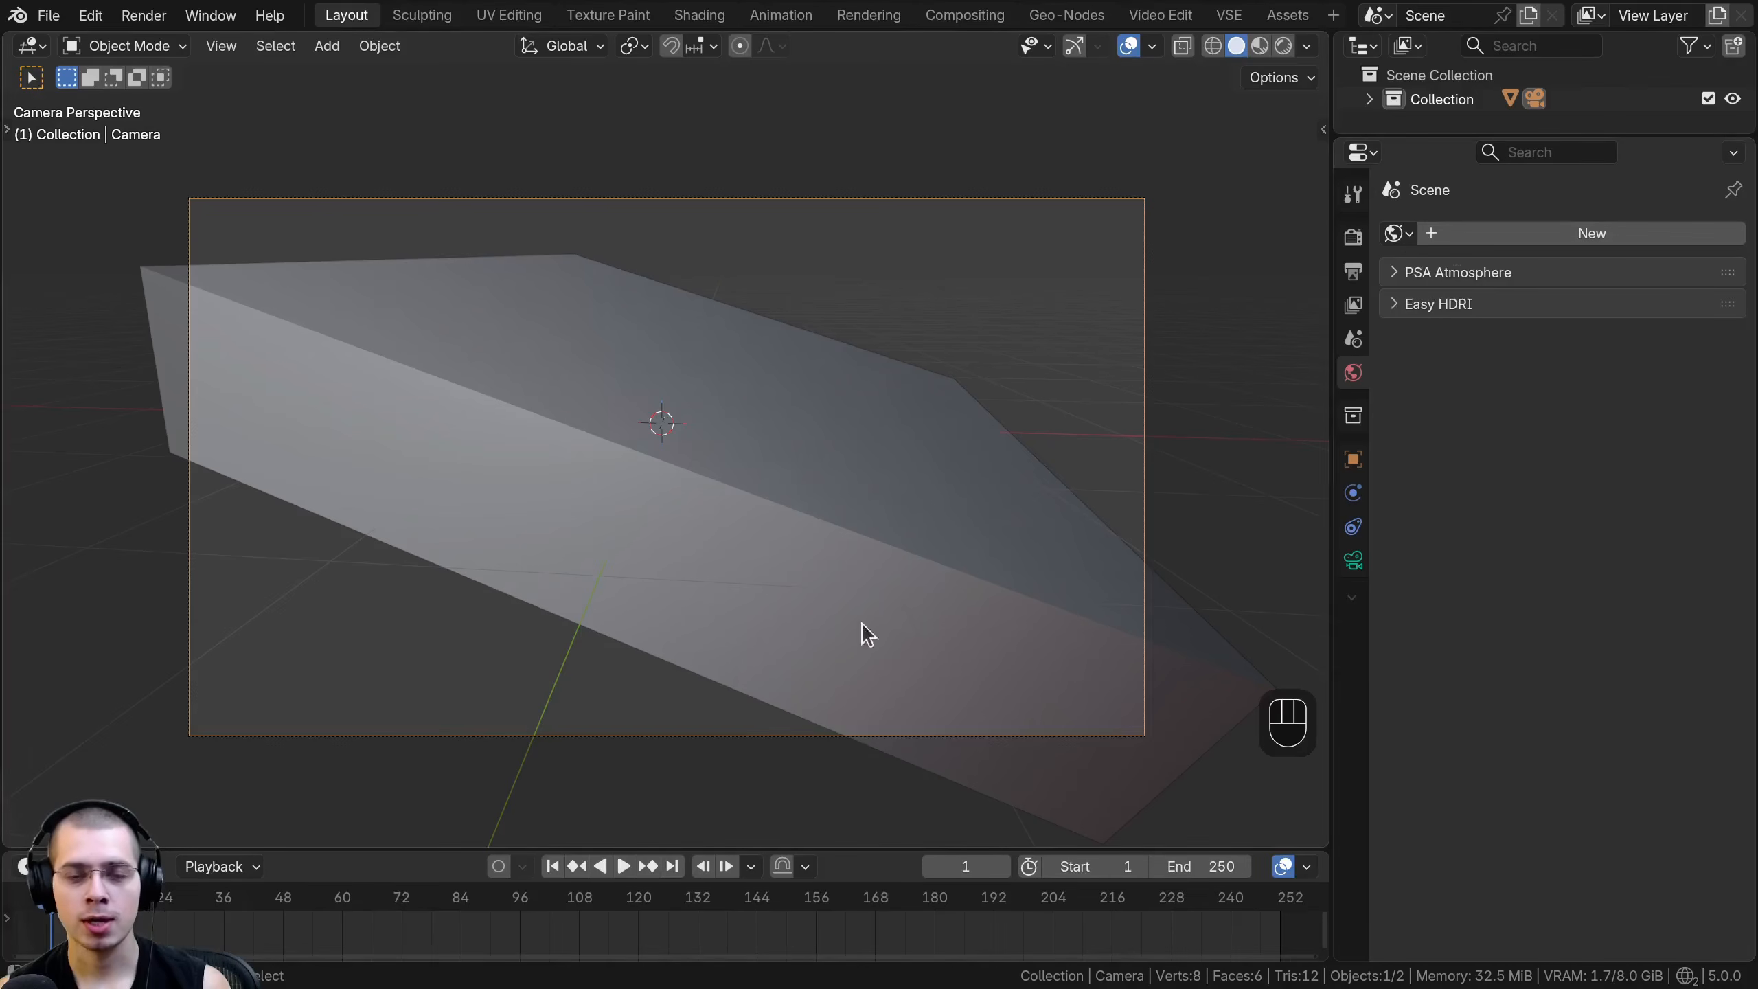
shift+middle_drag(865, 293, 872, 282)
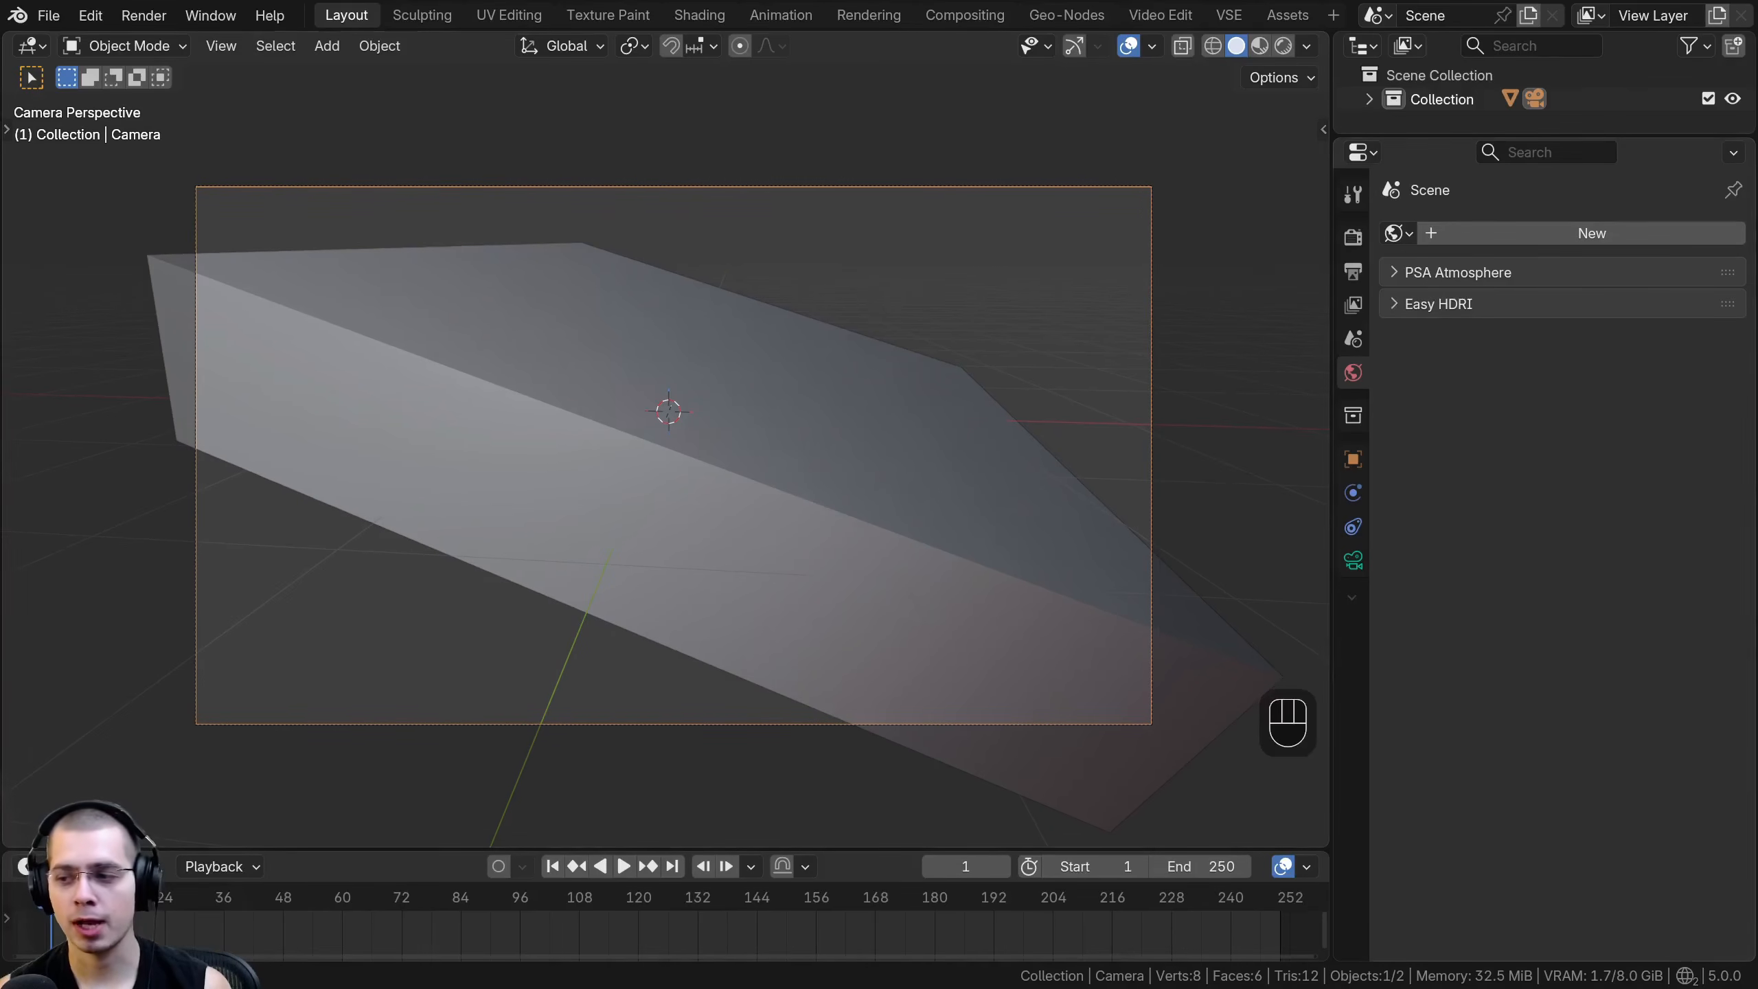
- Set the render color management to the Filmic view transform with the High Contrast look
click(1353, 237)
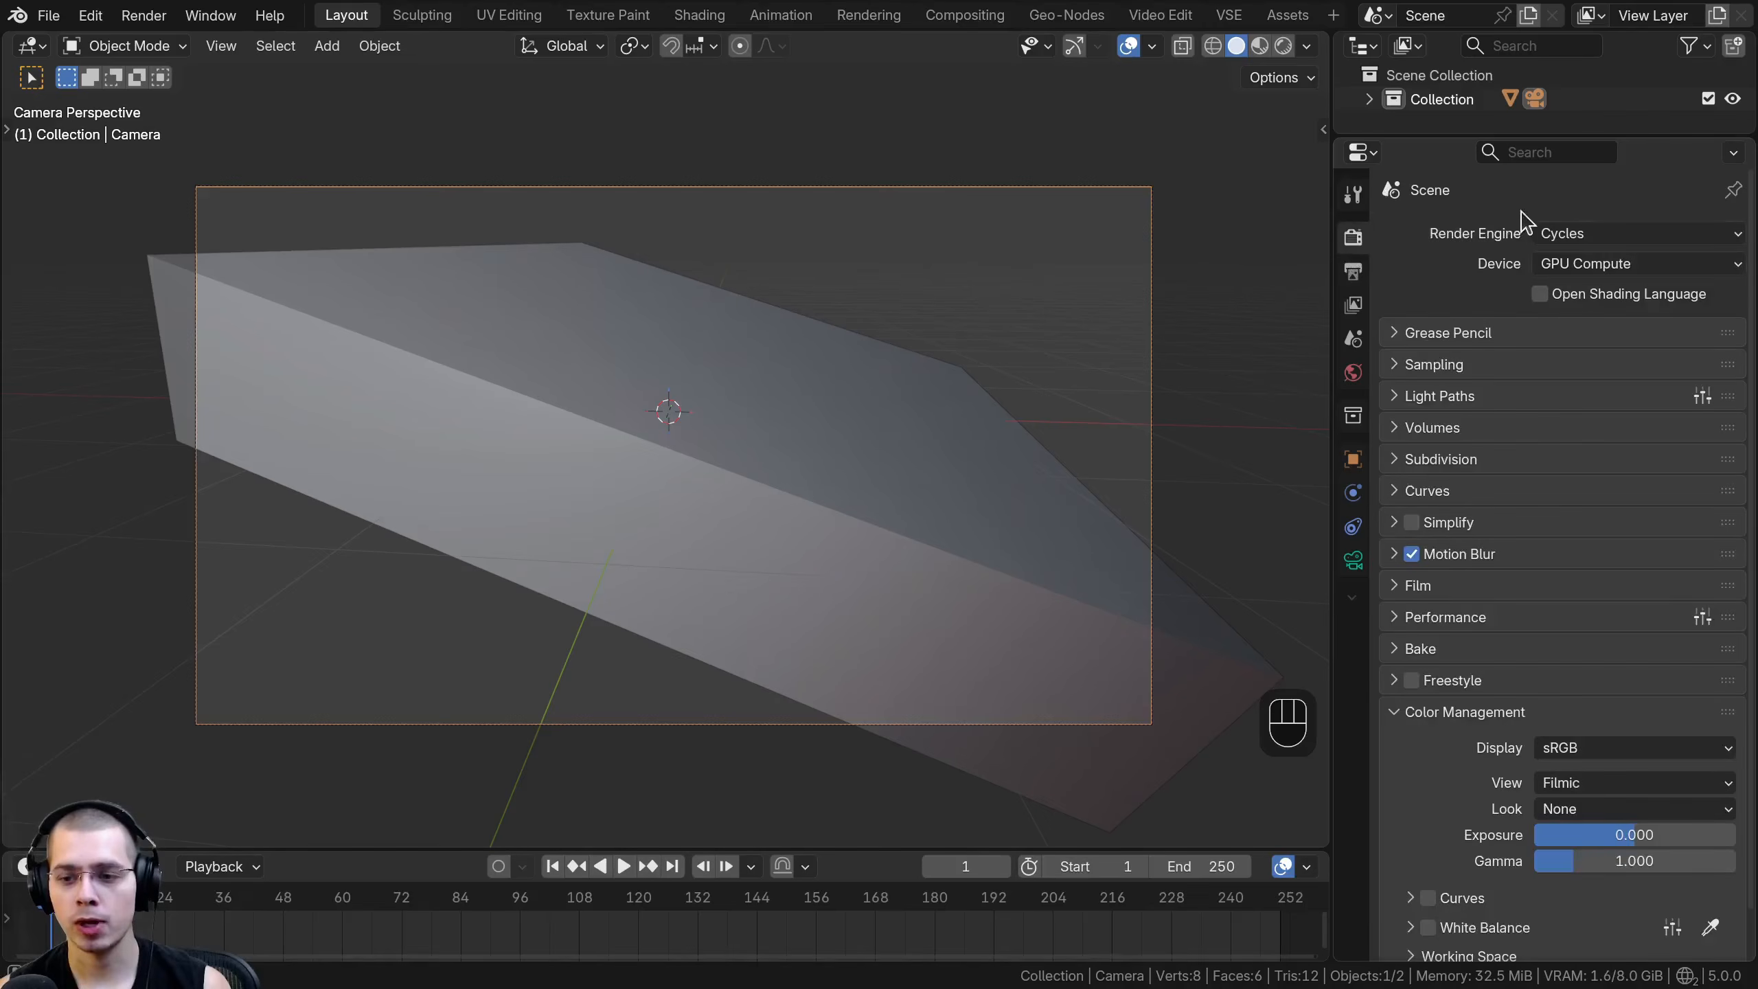
scroll(1530, 232, down, 1)
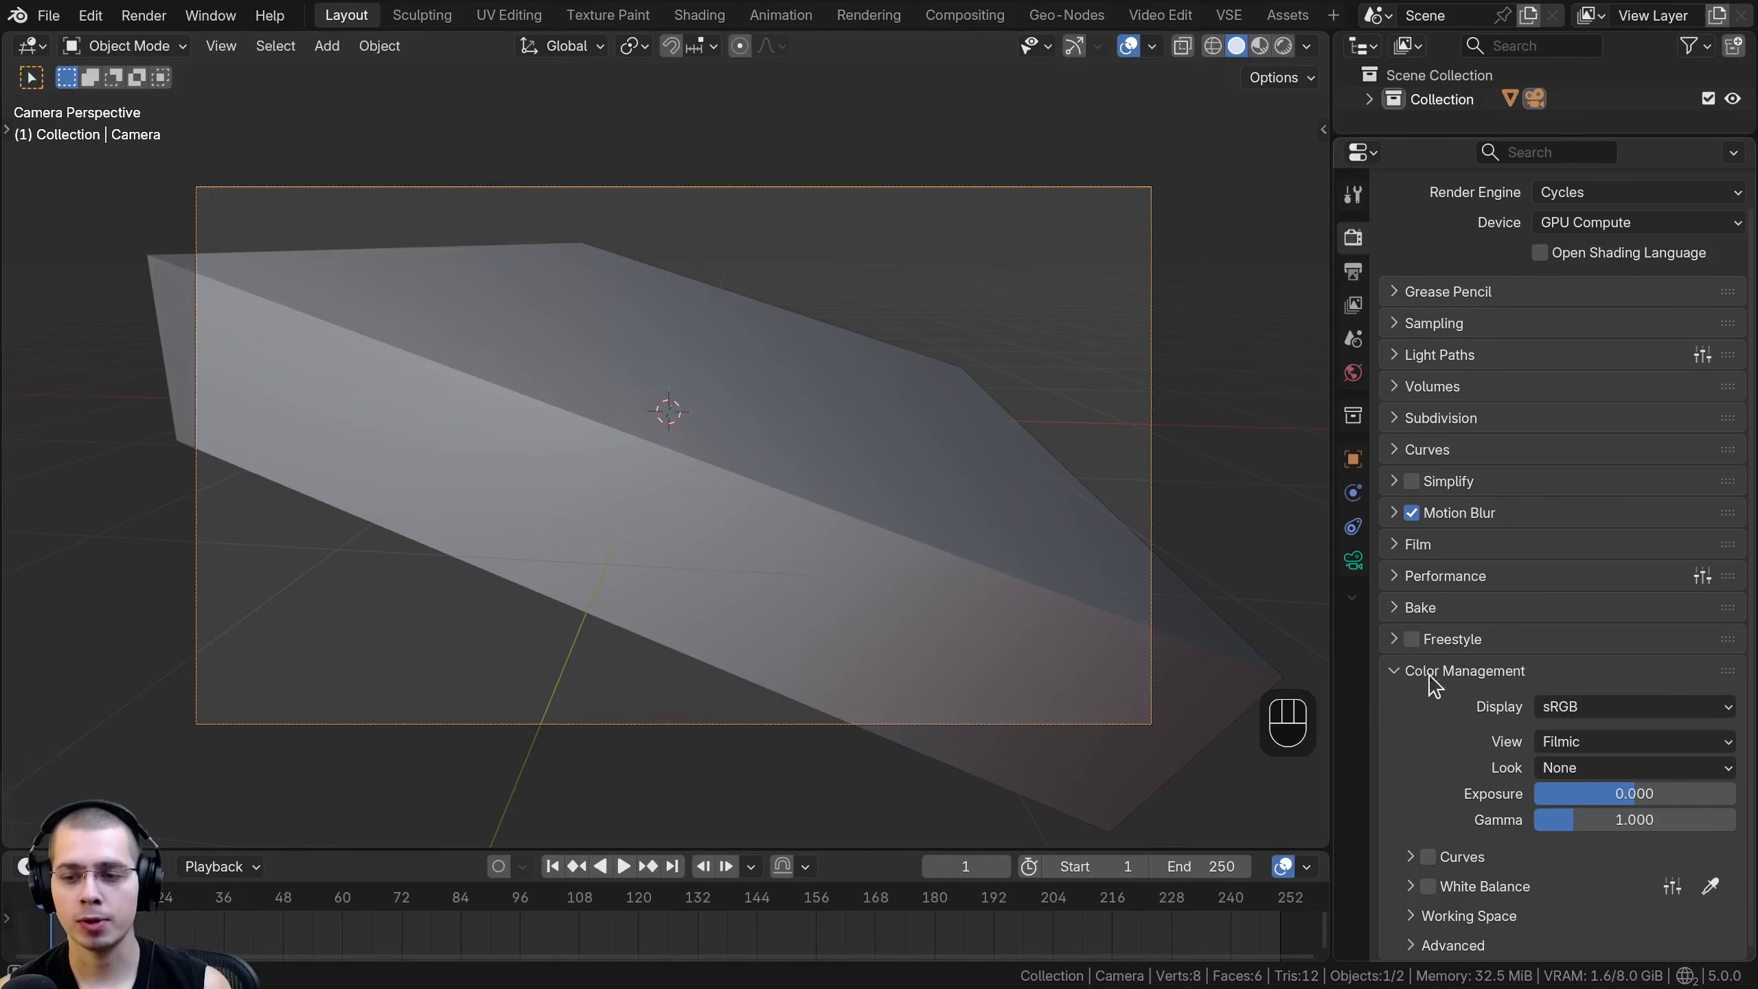
click(1590, 745)
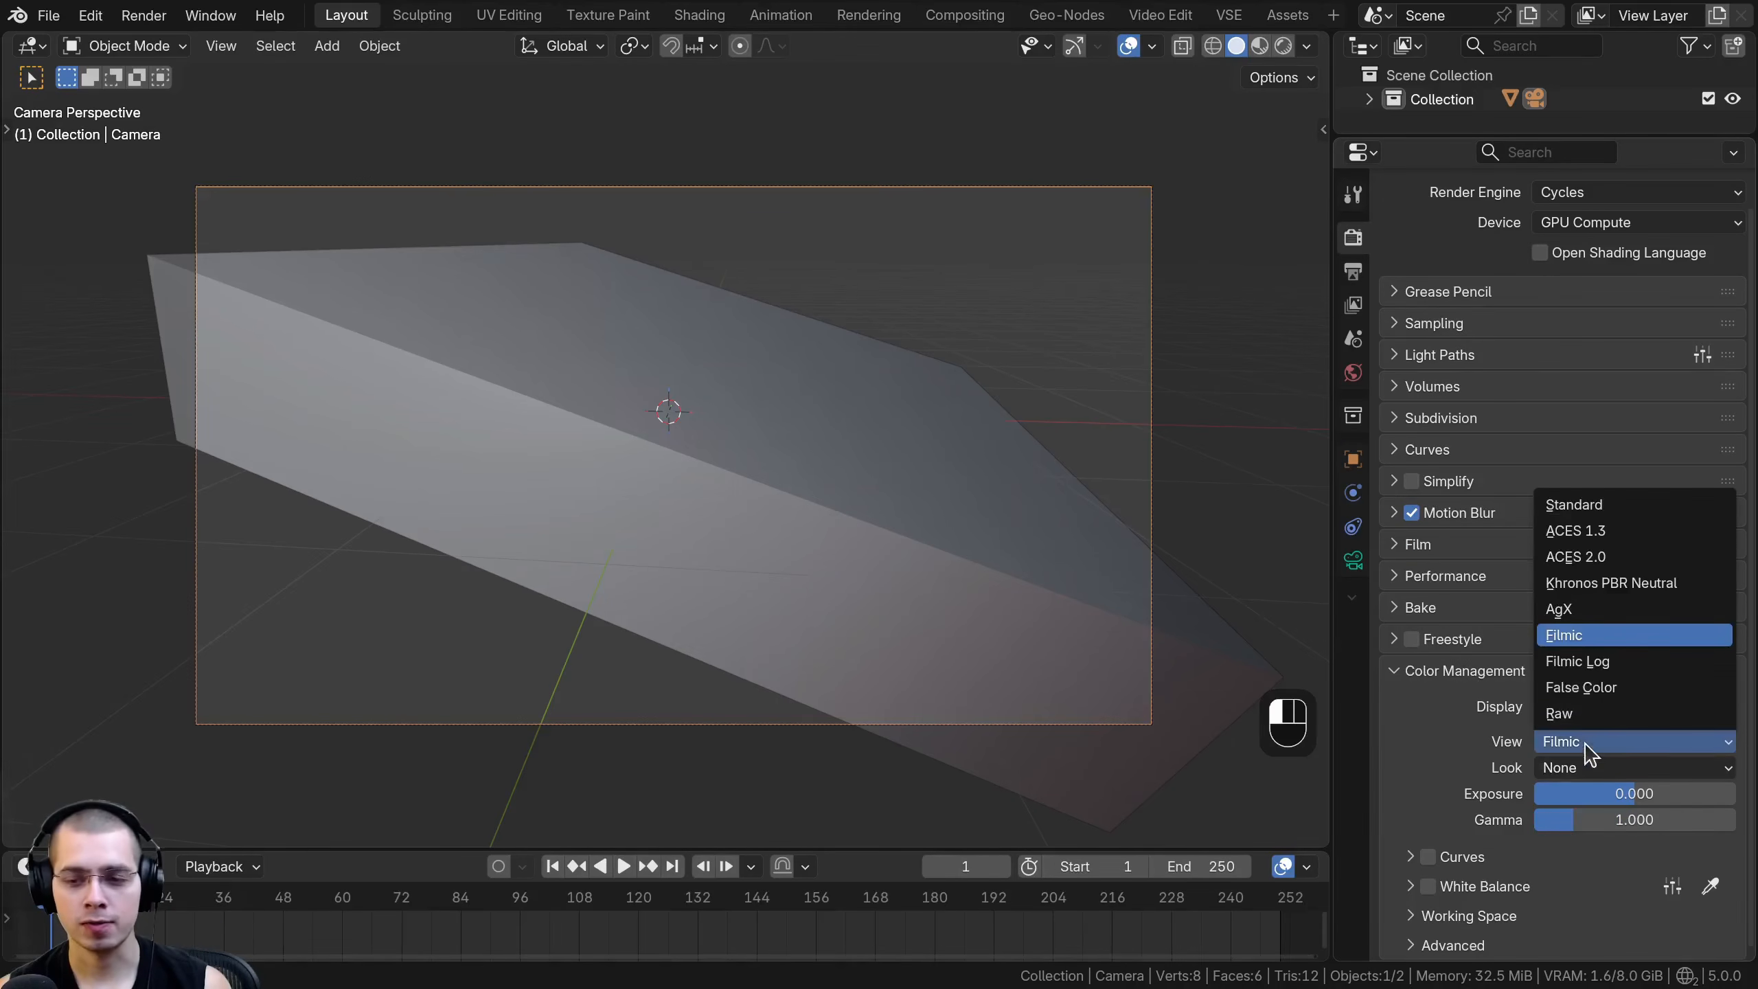
click(1575, 641)
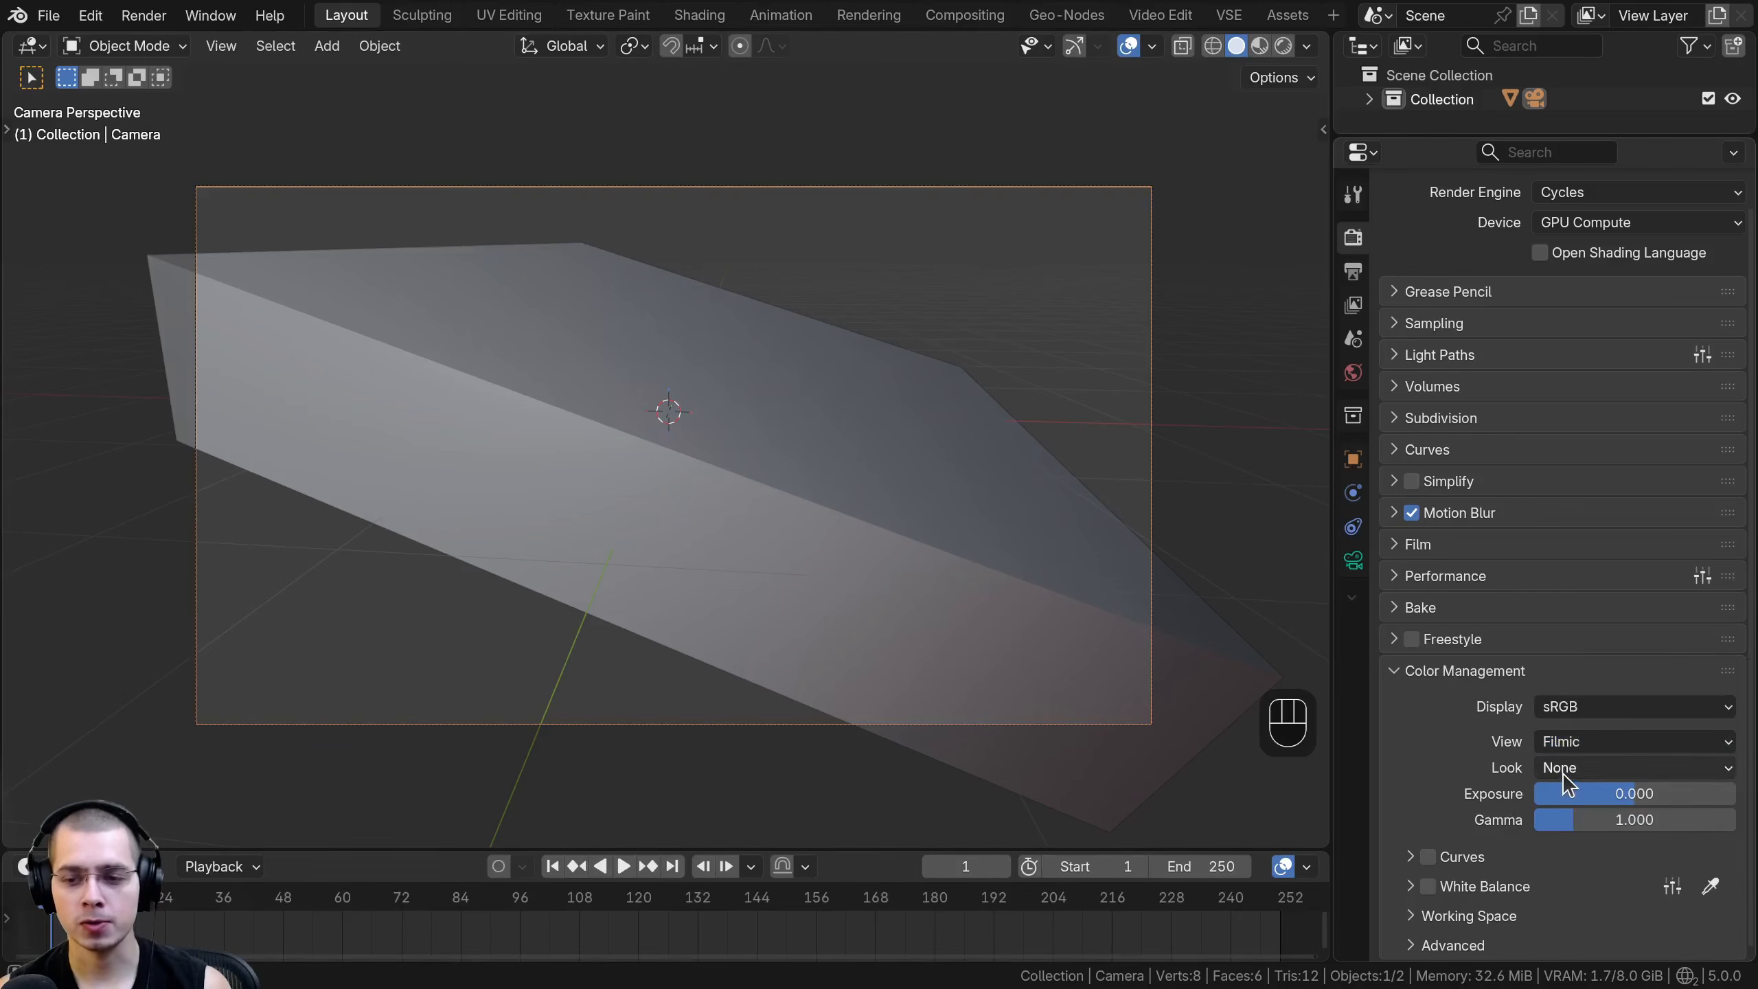
click(1566, 767)
click(1574, 611)
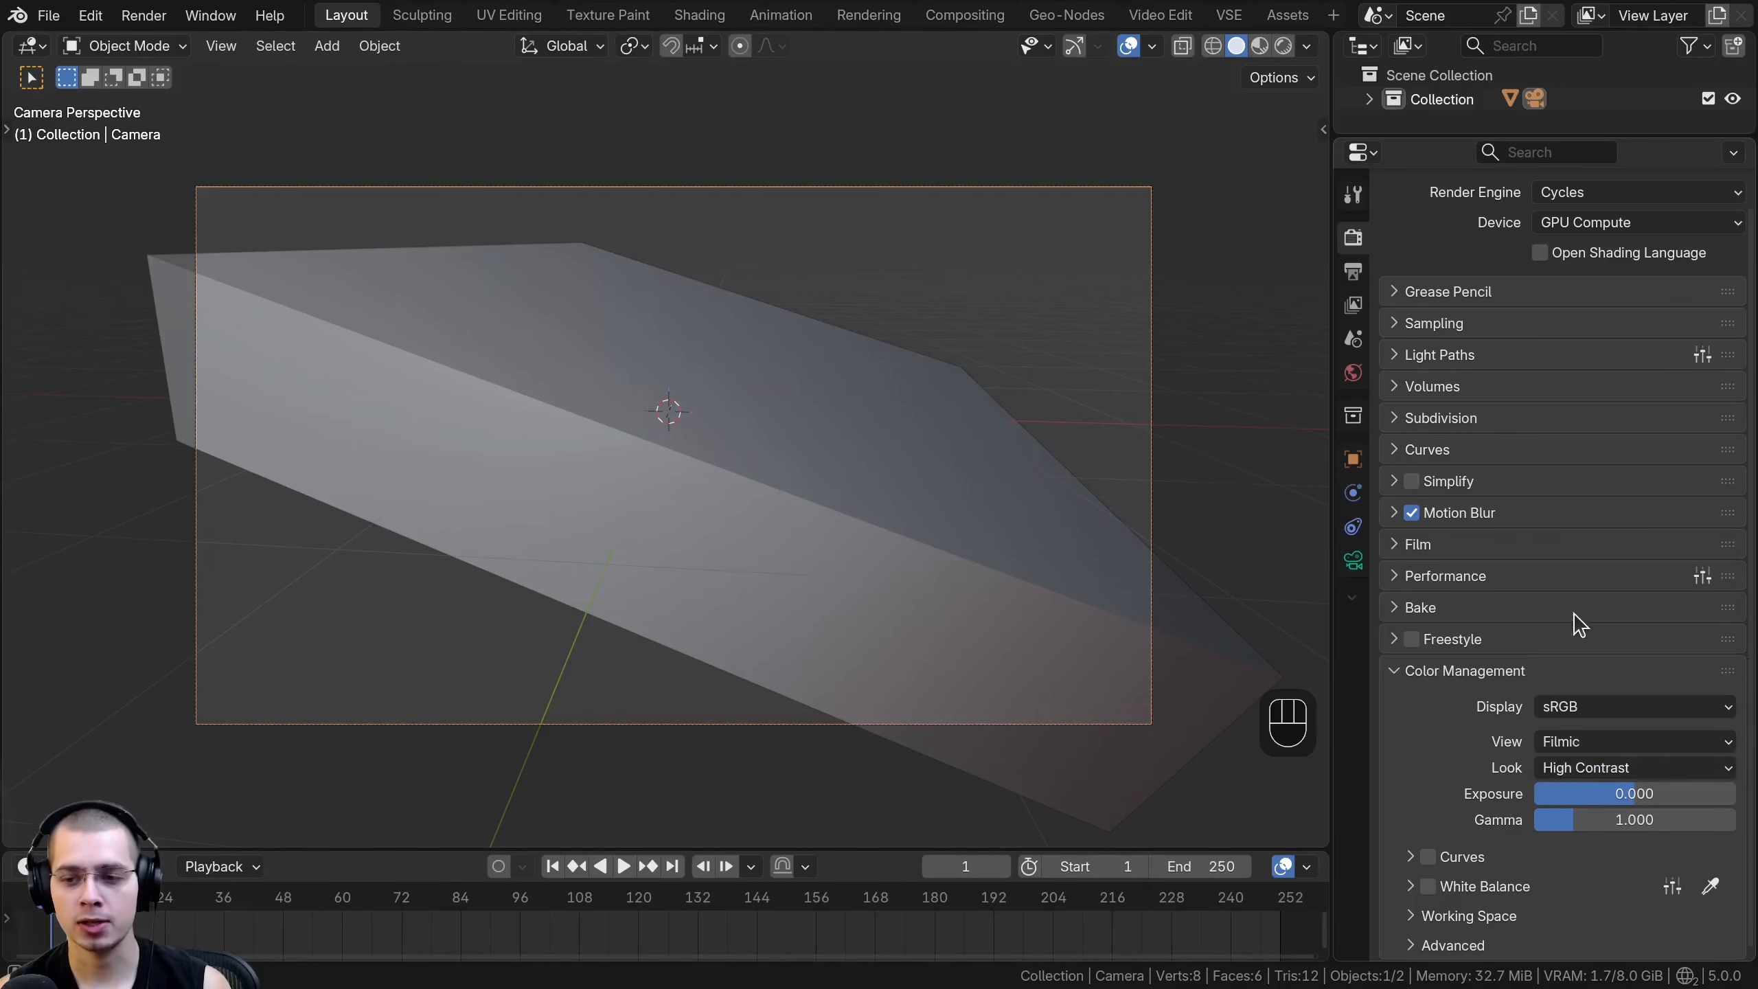
- Switch to the Shading workspace and look through the camera in its viewport
shift+middle_drag(987, 483, 988, 486)
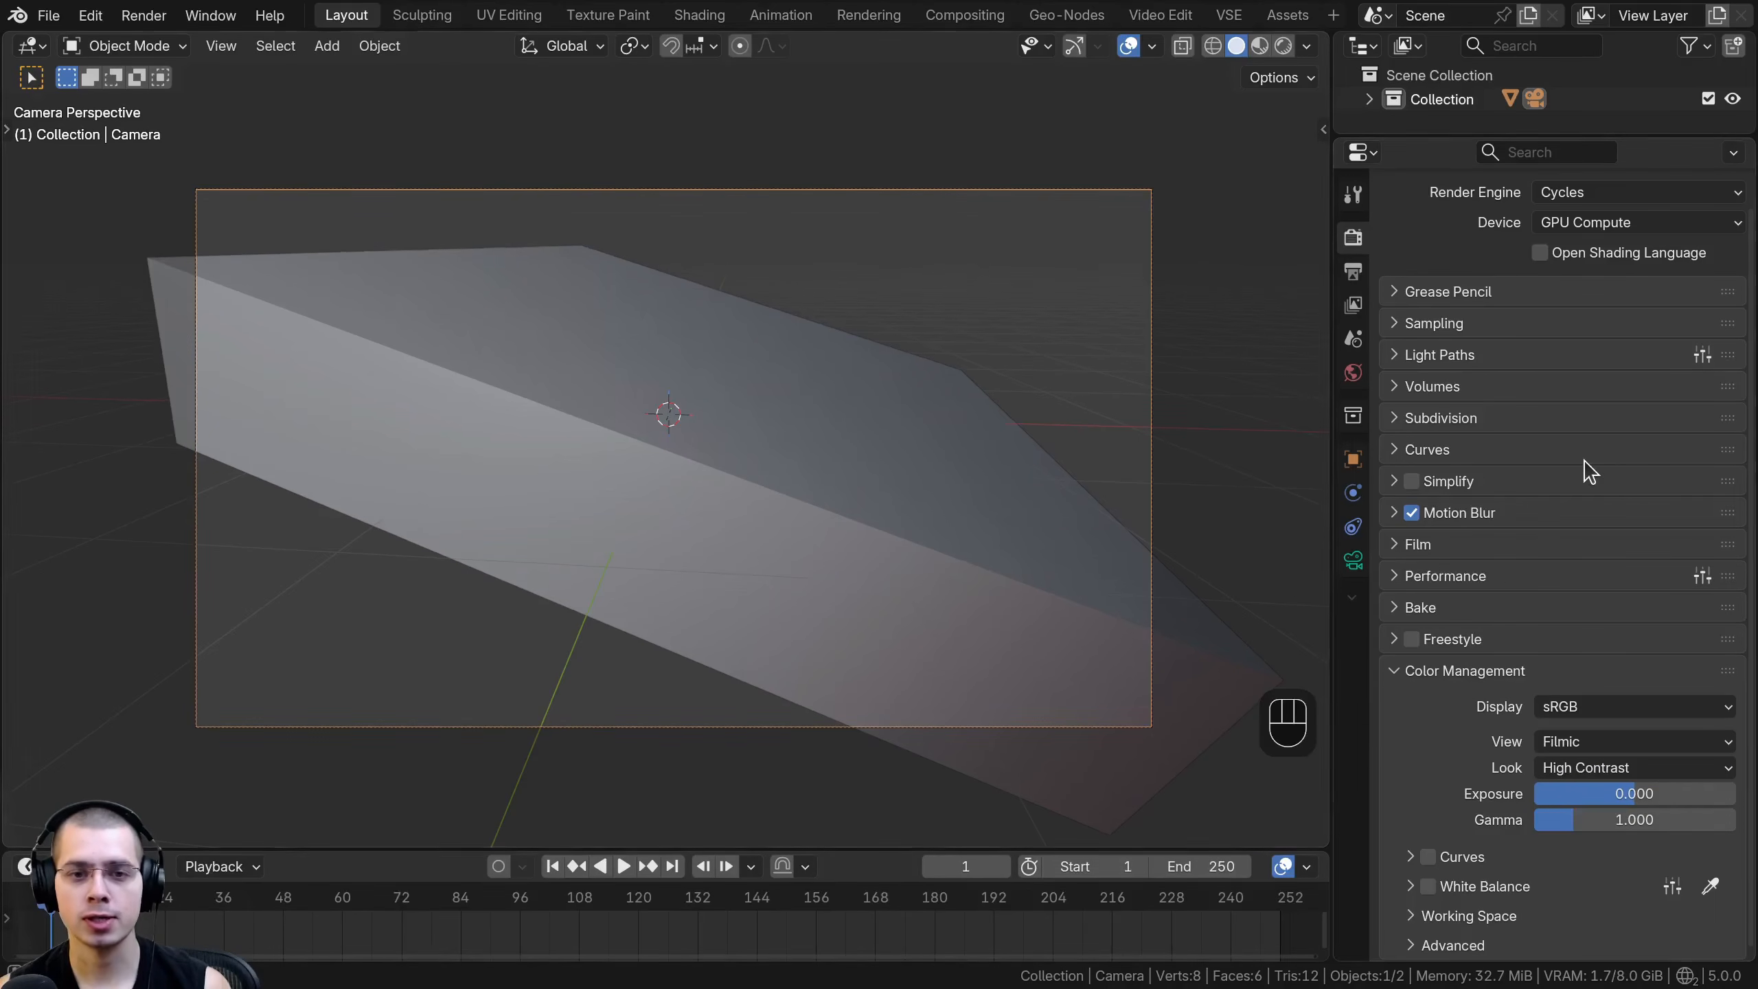
click(699, 15)
key(KP_0)
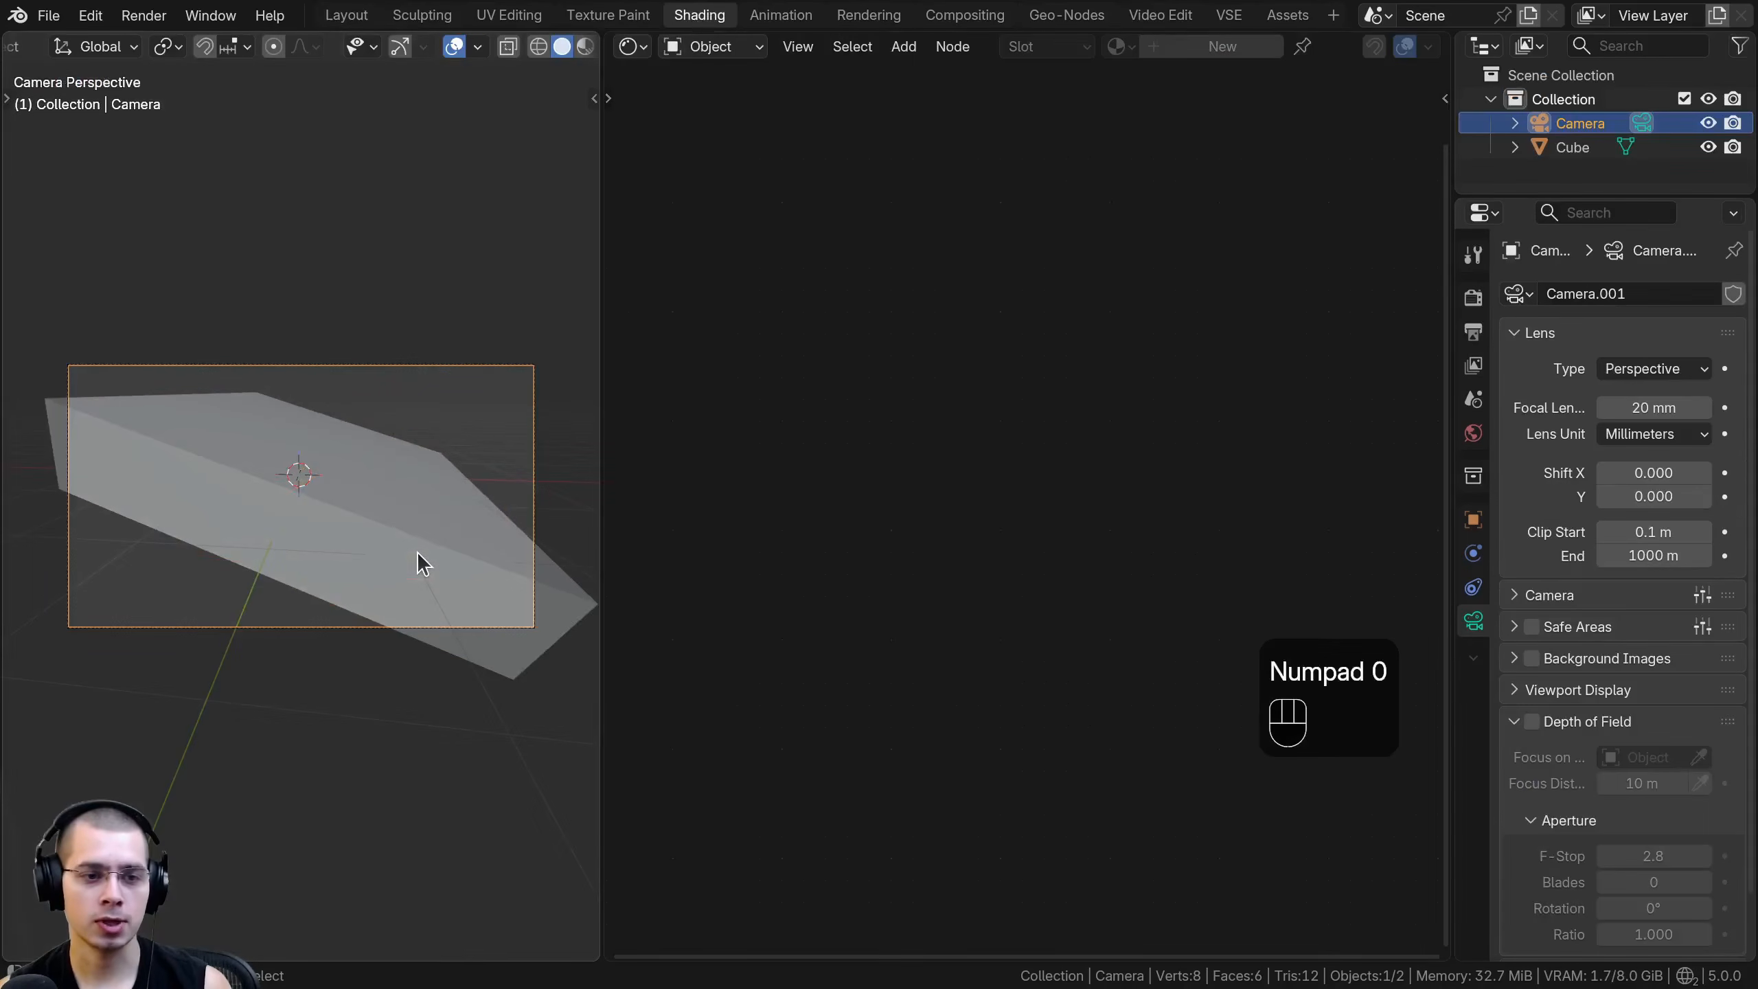
scroll(239, 431, up, 2)
- Create a new material named Galaxy on the cube
click(237, 429)
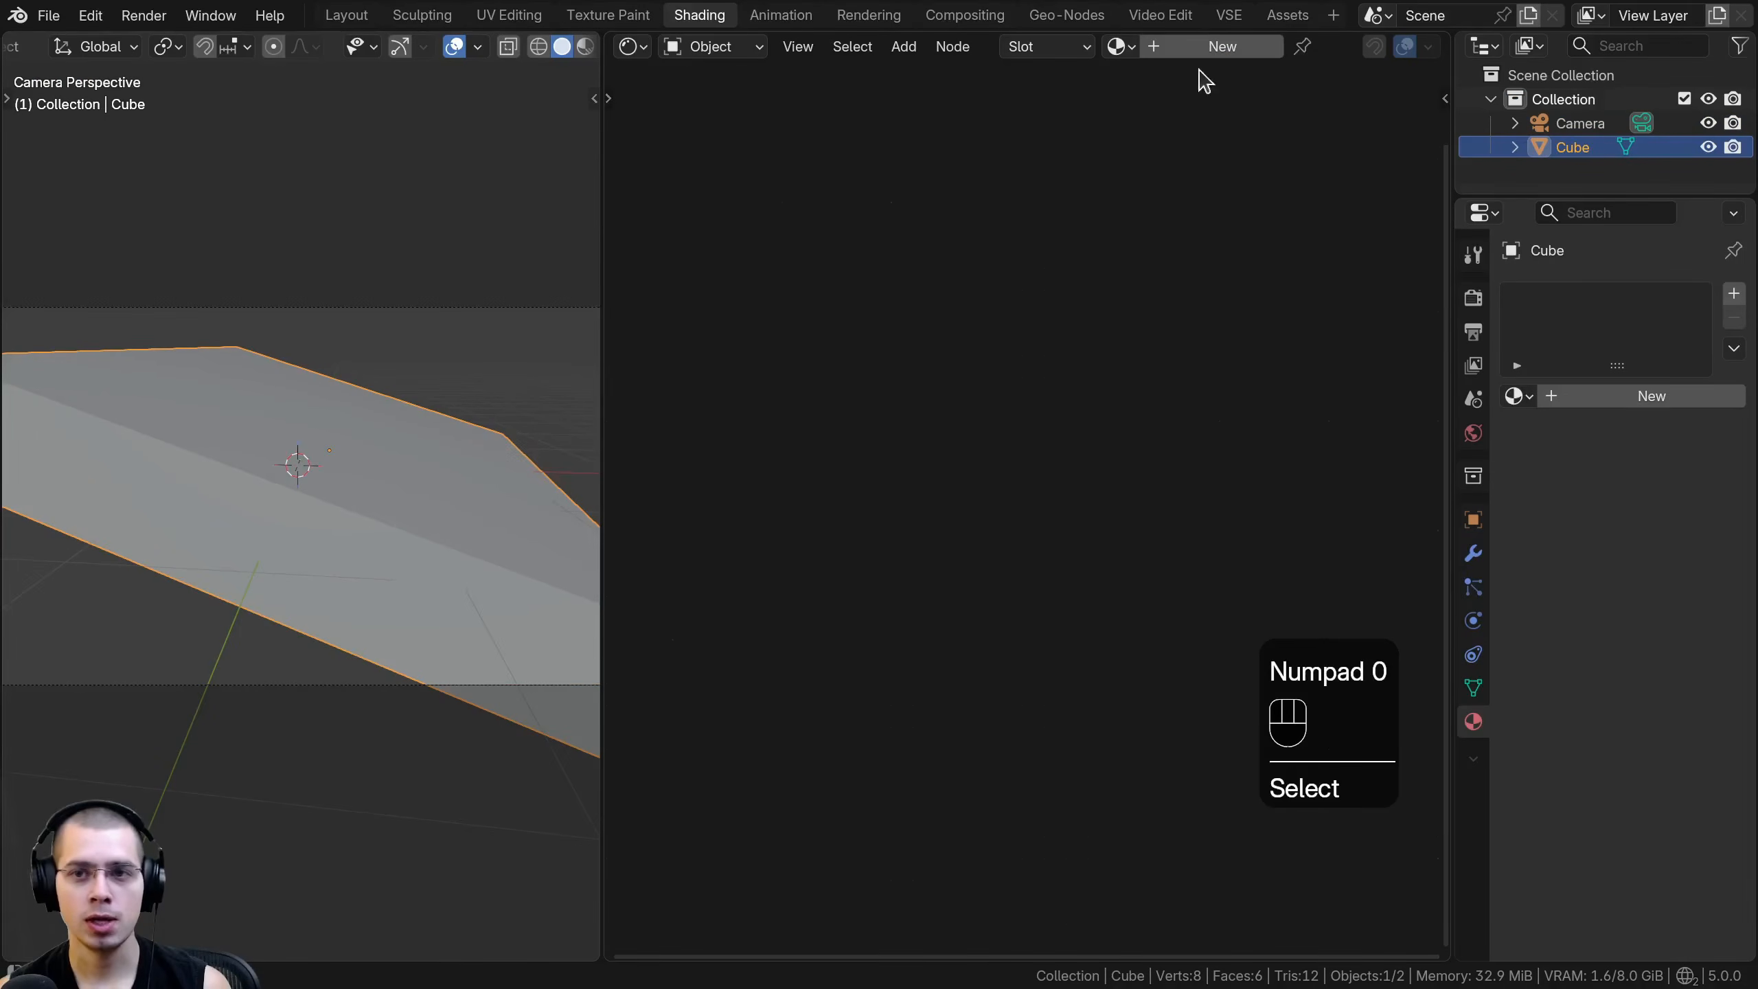
click(1225, 46)
text(Galaxy)
key(Return)
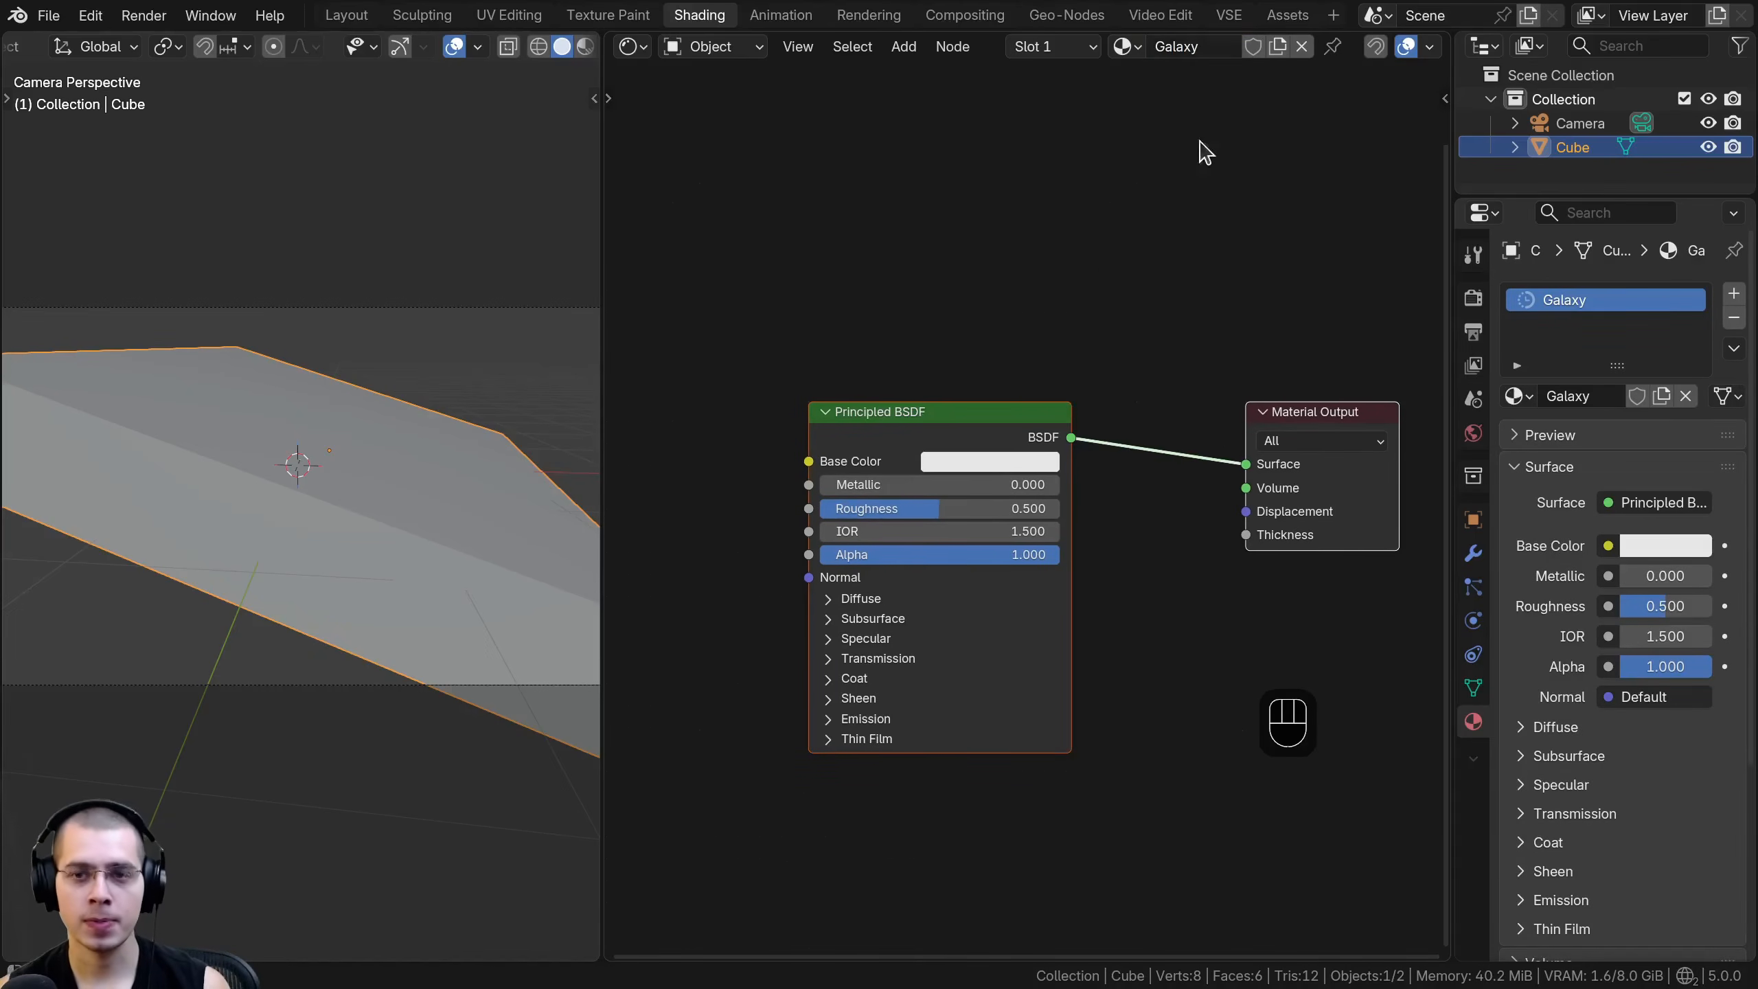
- Reposition the Principled BSDF node closer to the Material Output node
scroll(1153, 489, up, 3)
key(a)
middle_drag(942, 407, 900, 420)
drag(913, 400, 1027, 386)
middle_drag(974, 399, 901, 419)
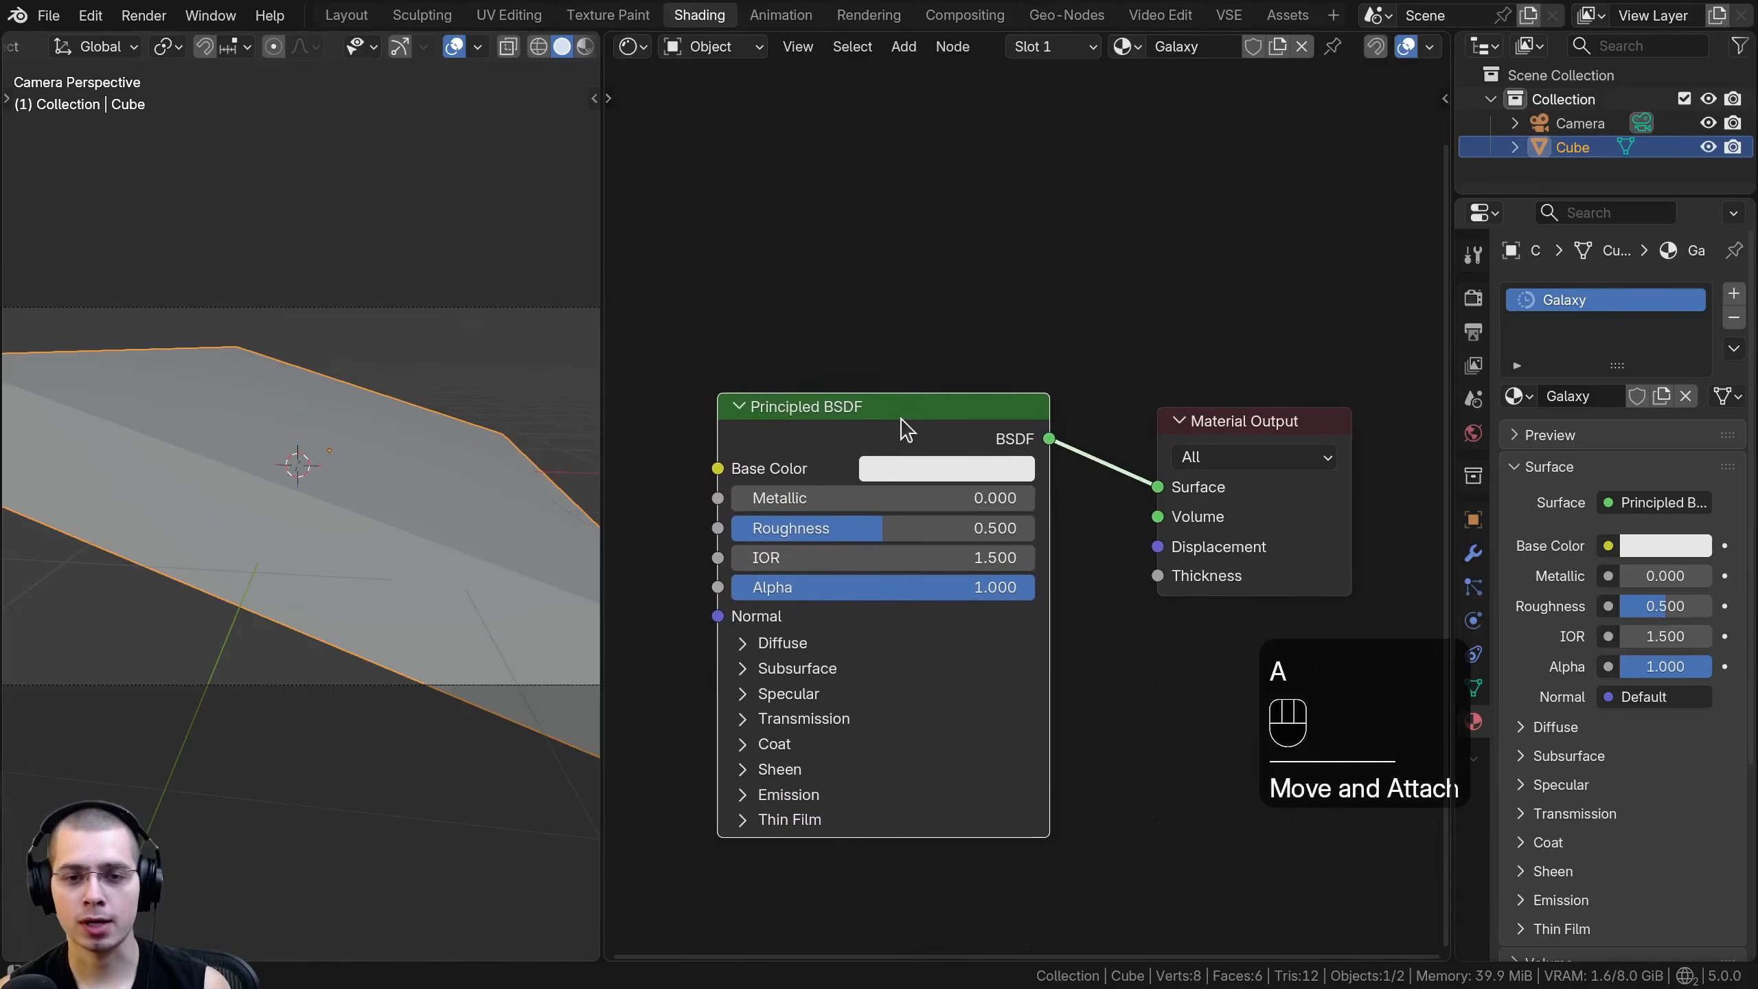
- Search the add-ons in the preferences for "node" and check whether Node Wrangler is enabled
click(88, 15)
click(168, 334)
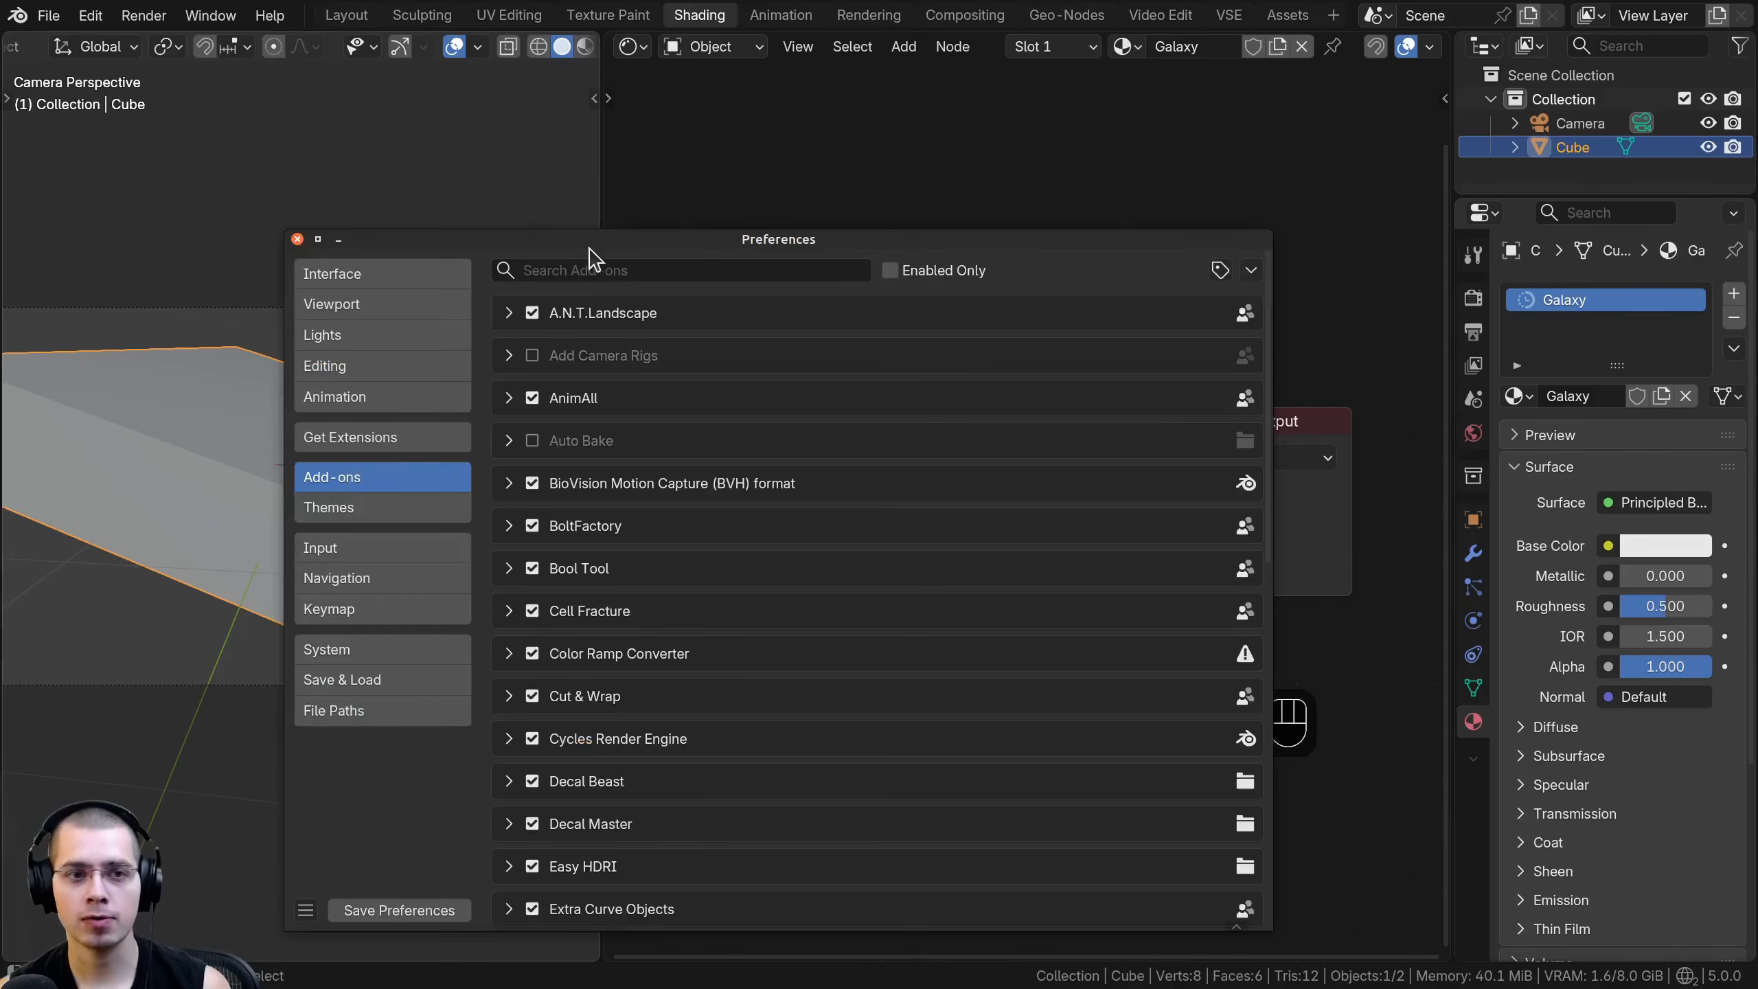
click(548, 164)
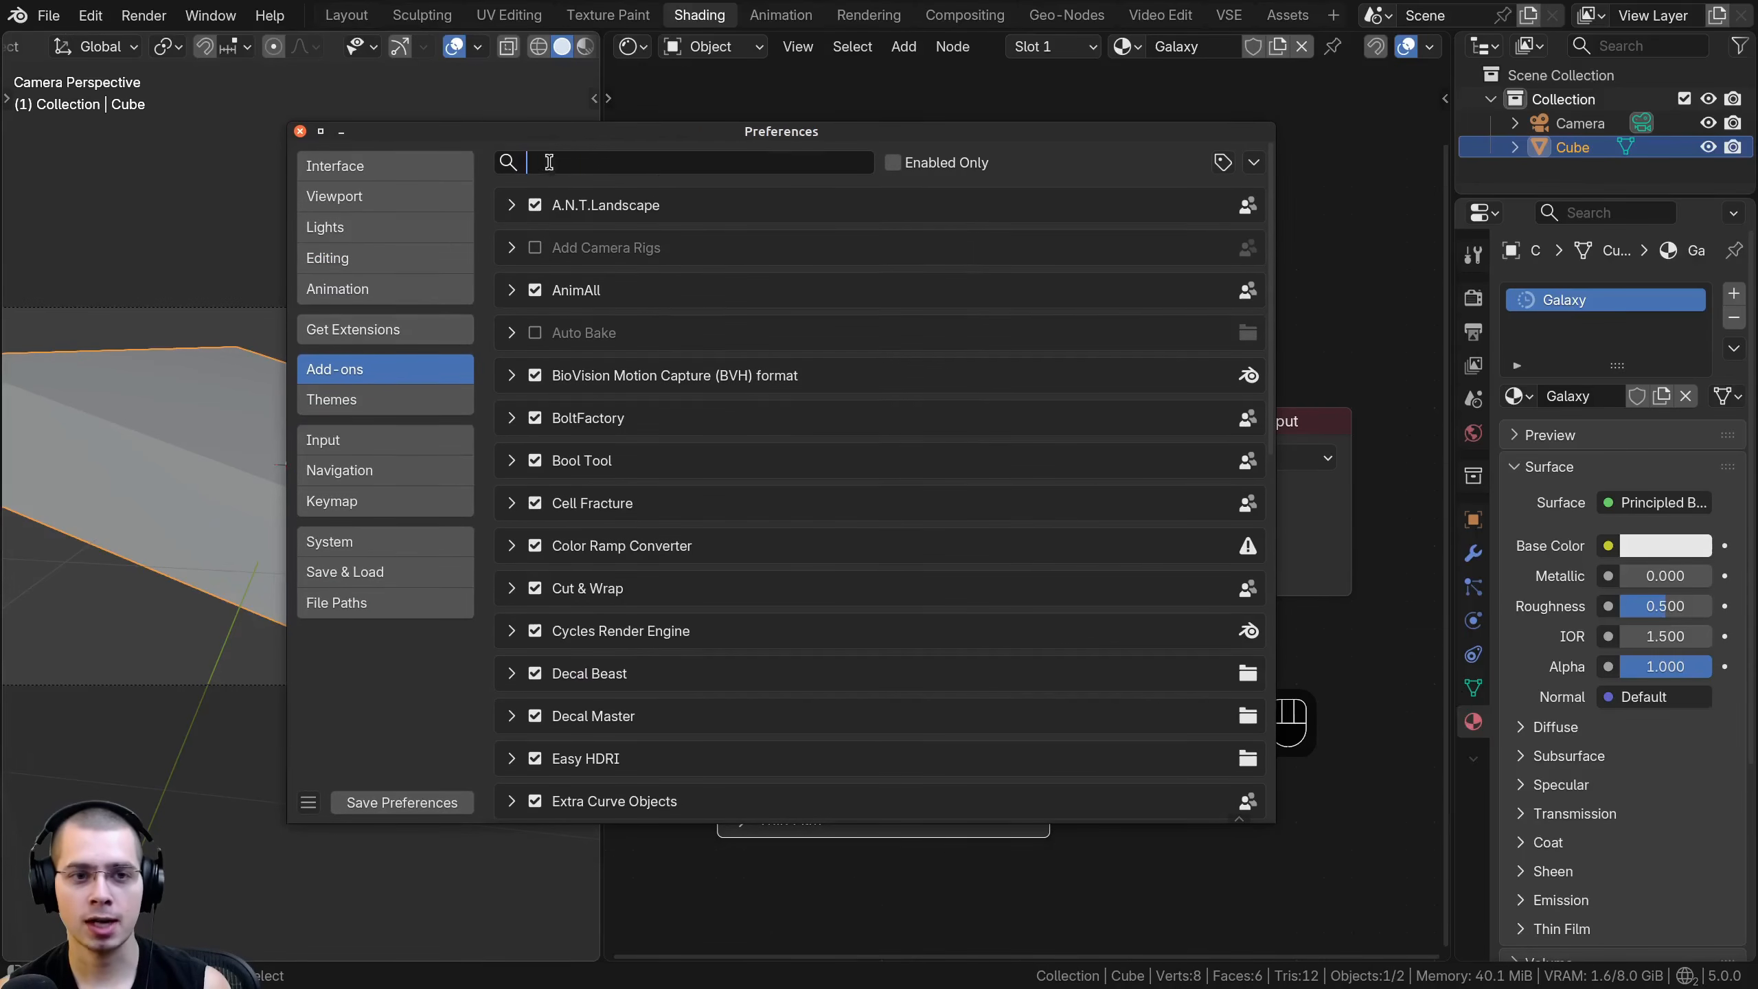
text(node)
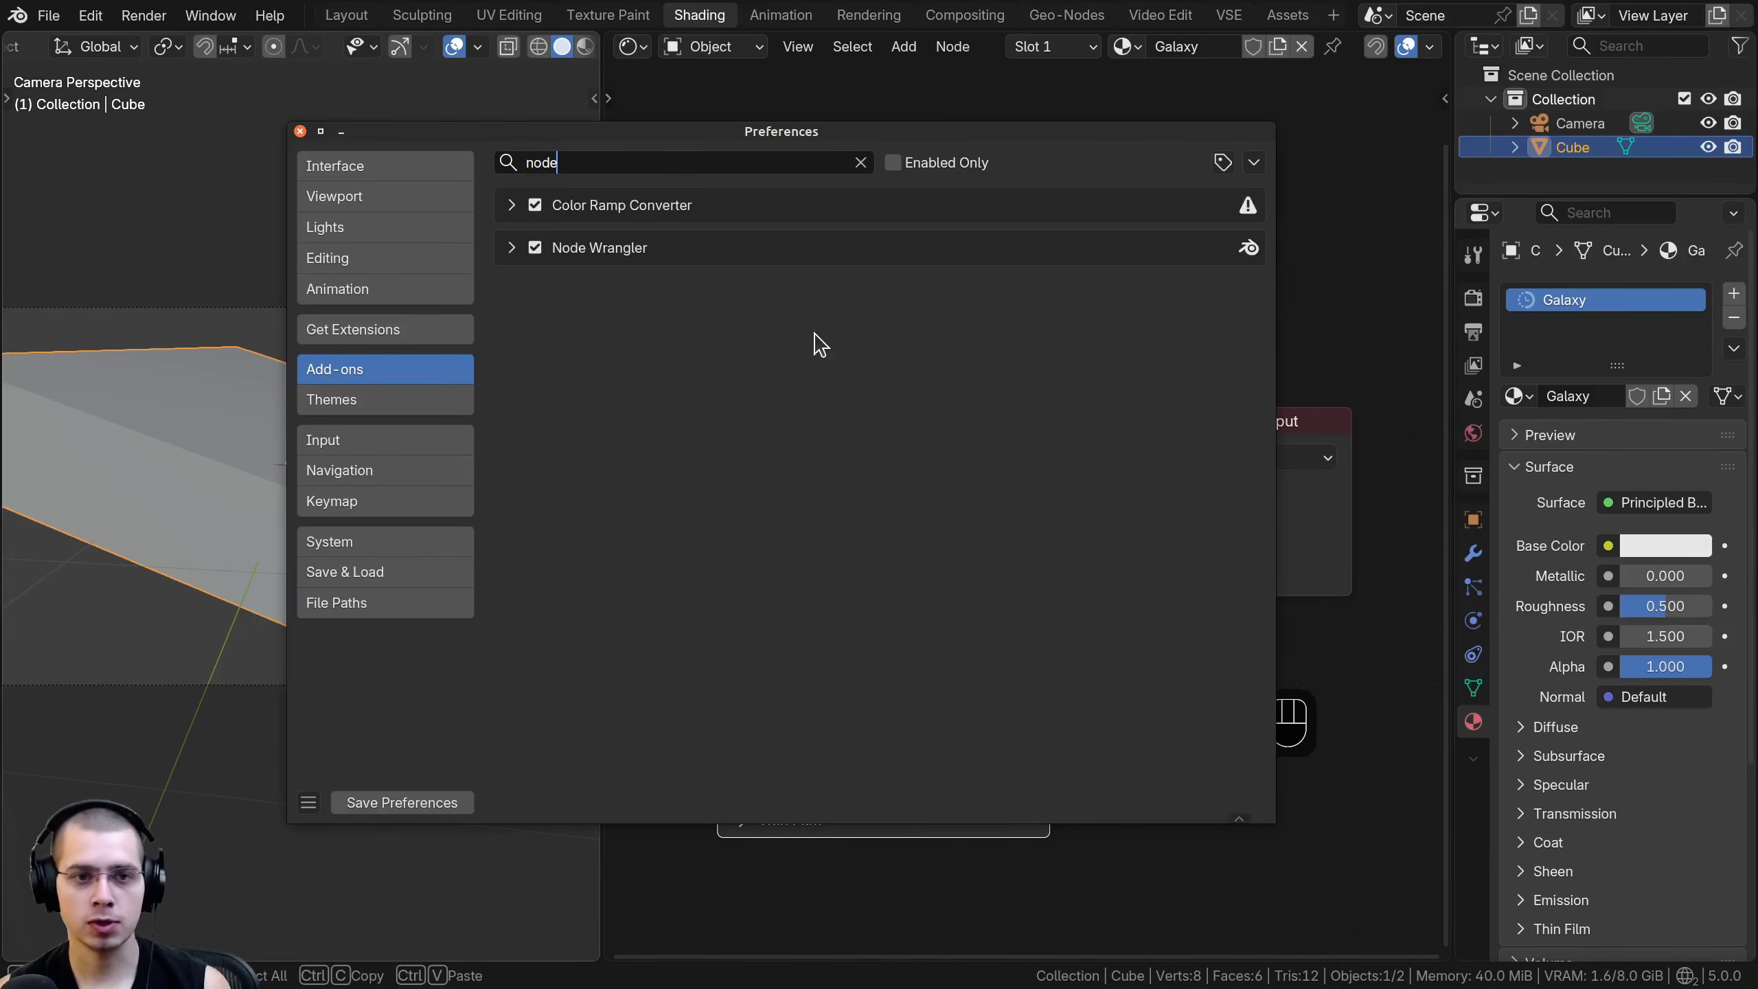
click(511, 248)
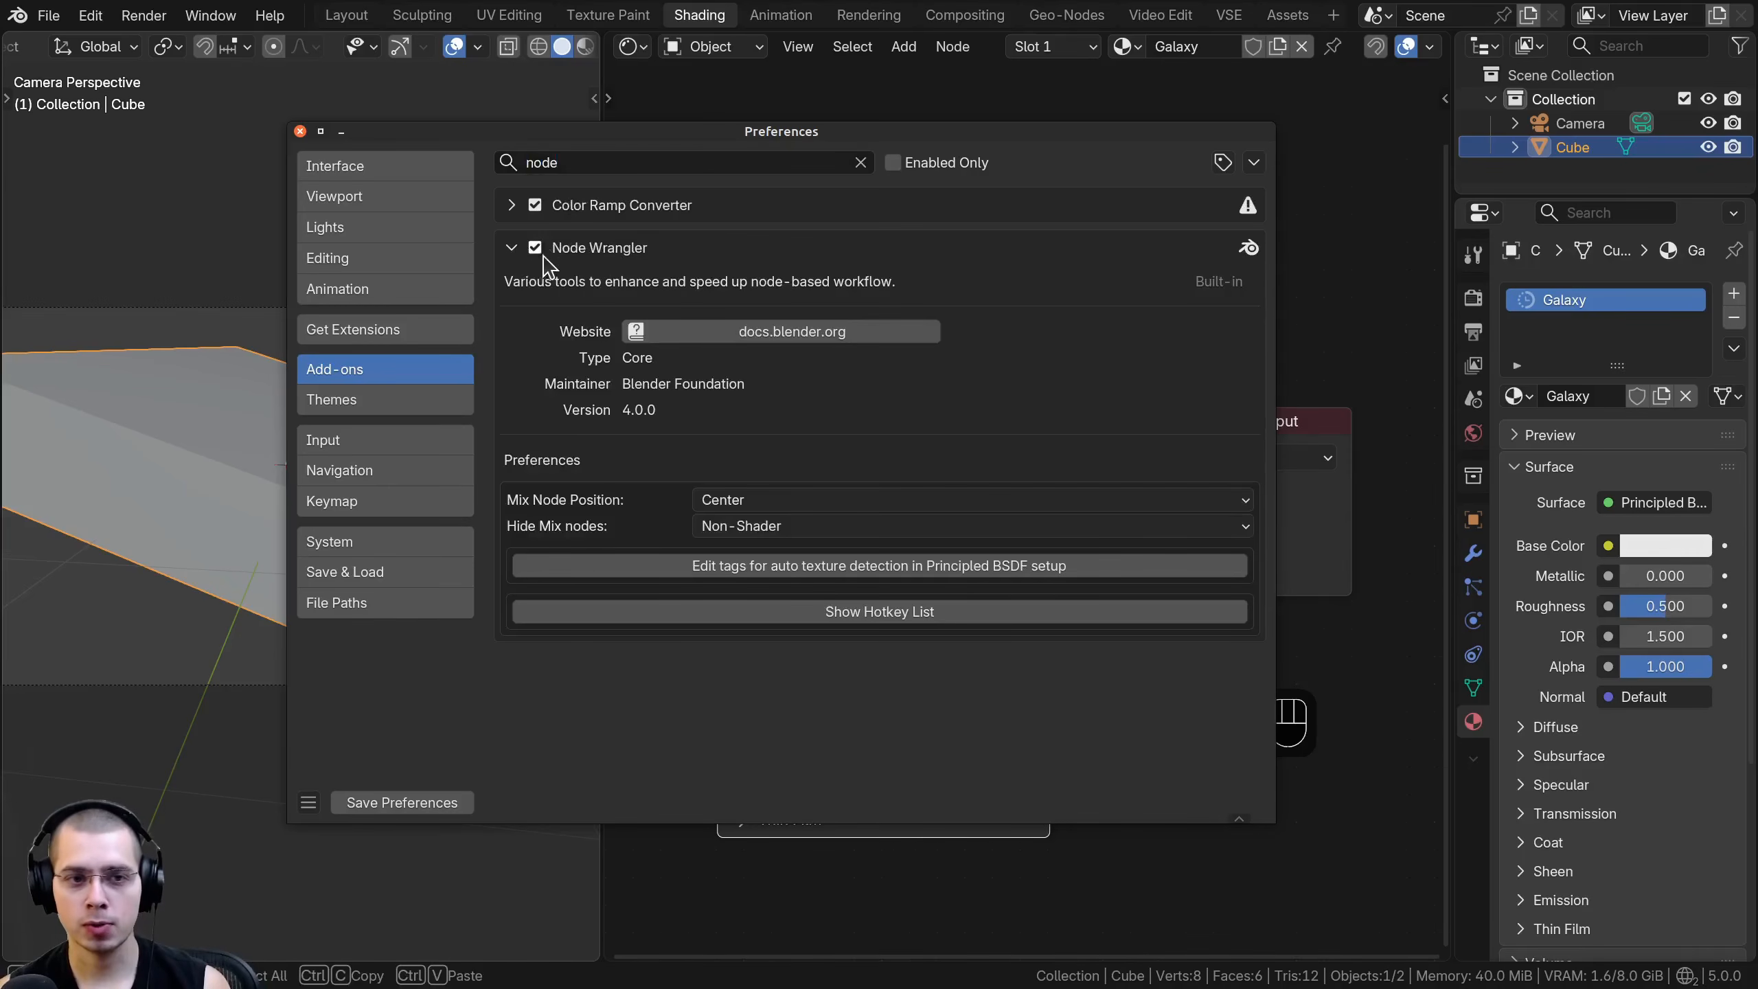
click(511, 249)
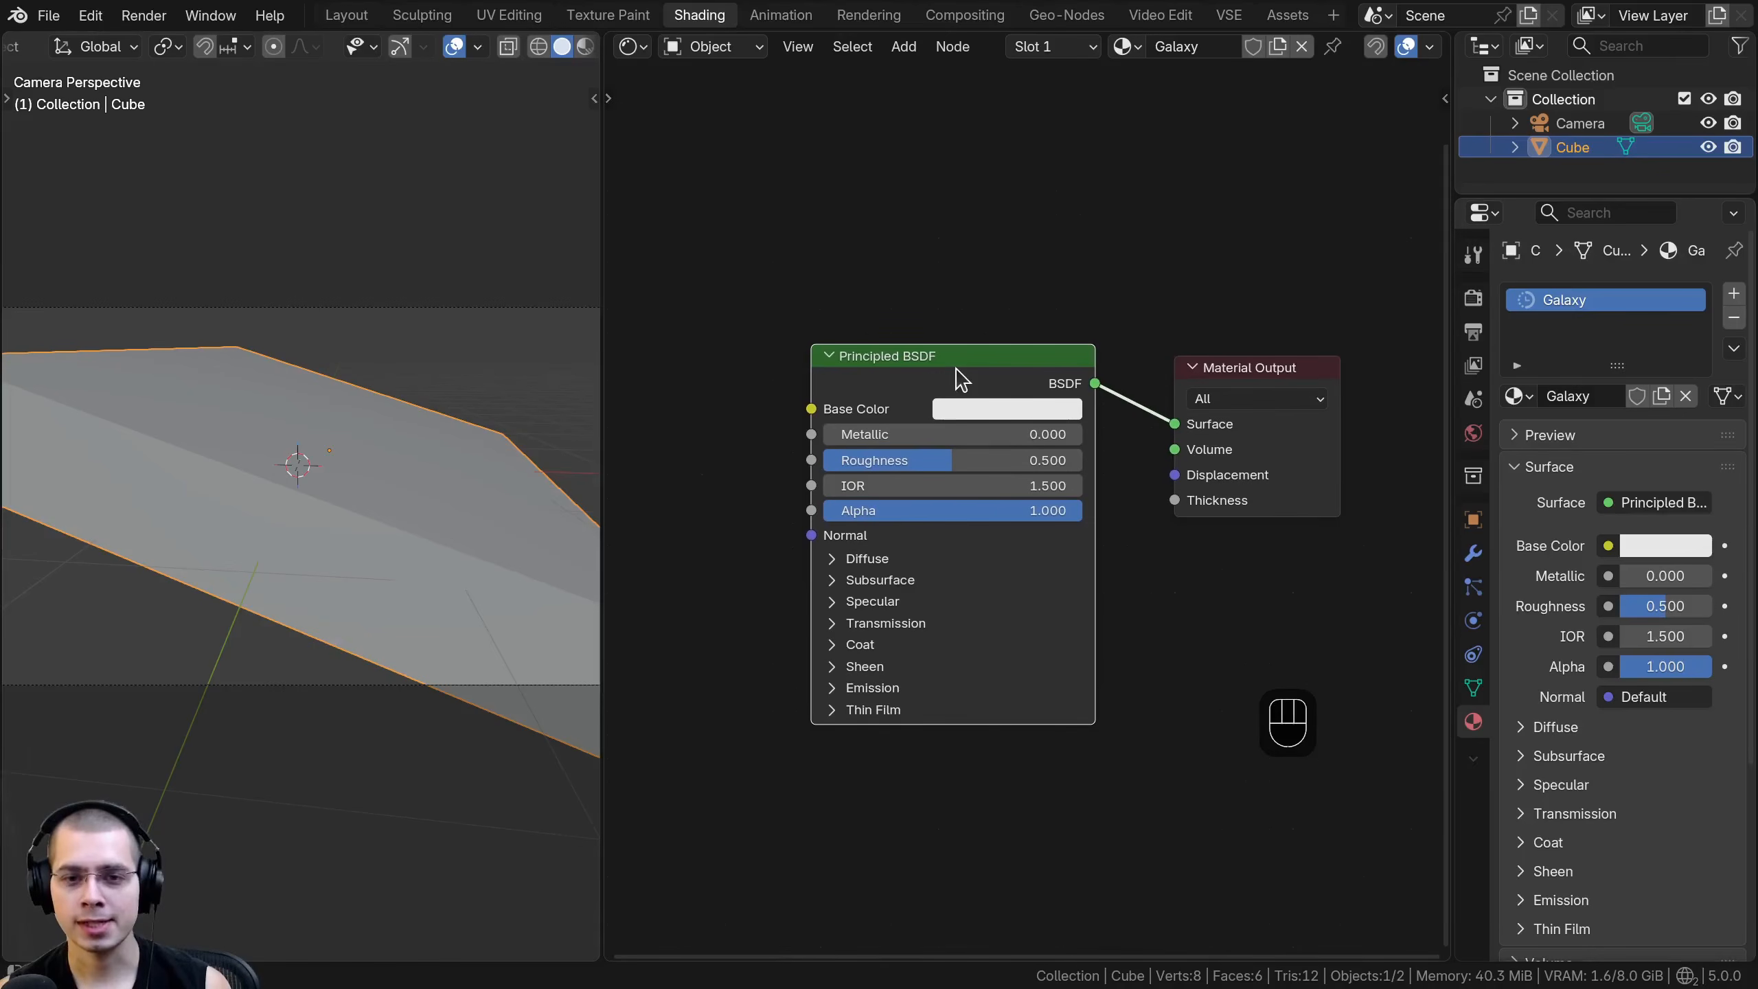
- Delete the Principled BSDF node and widen the node editor
click(954, 374)
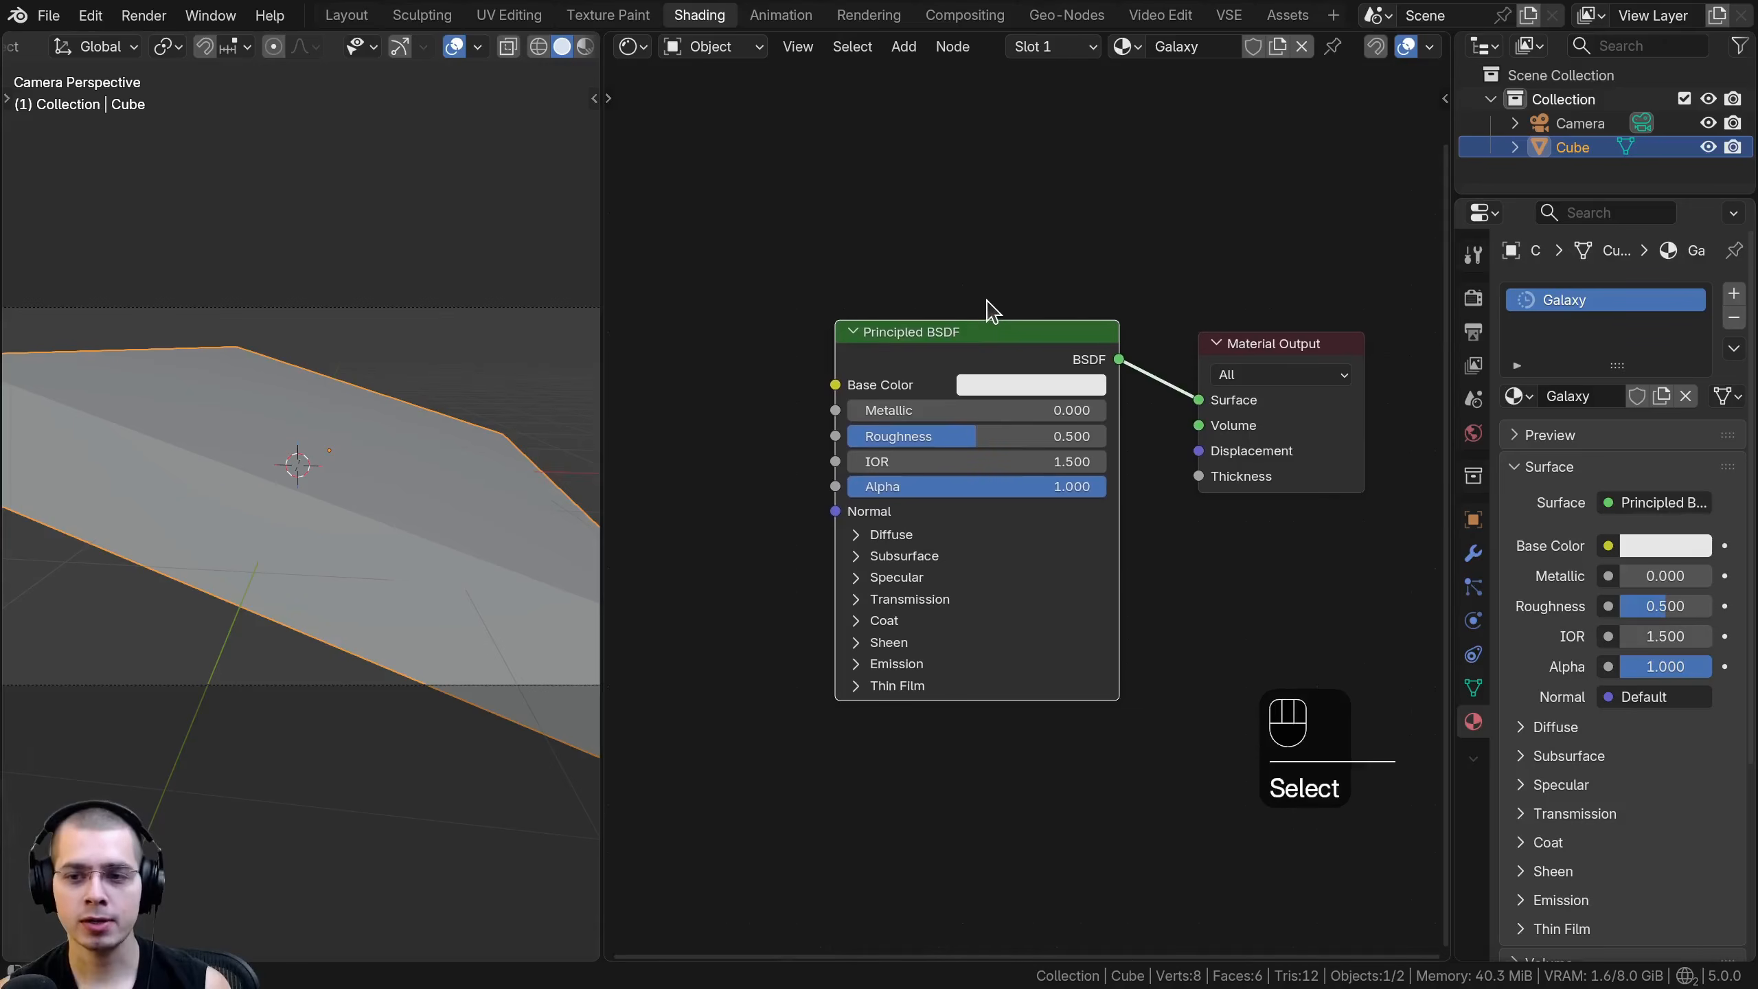
key(x)
drag(1446, 346, 1717, 343)
- Add an Emission node and connect its output to the Surface input of the Material Output node
key(shift+a)
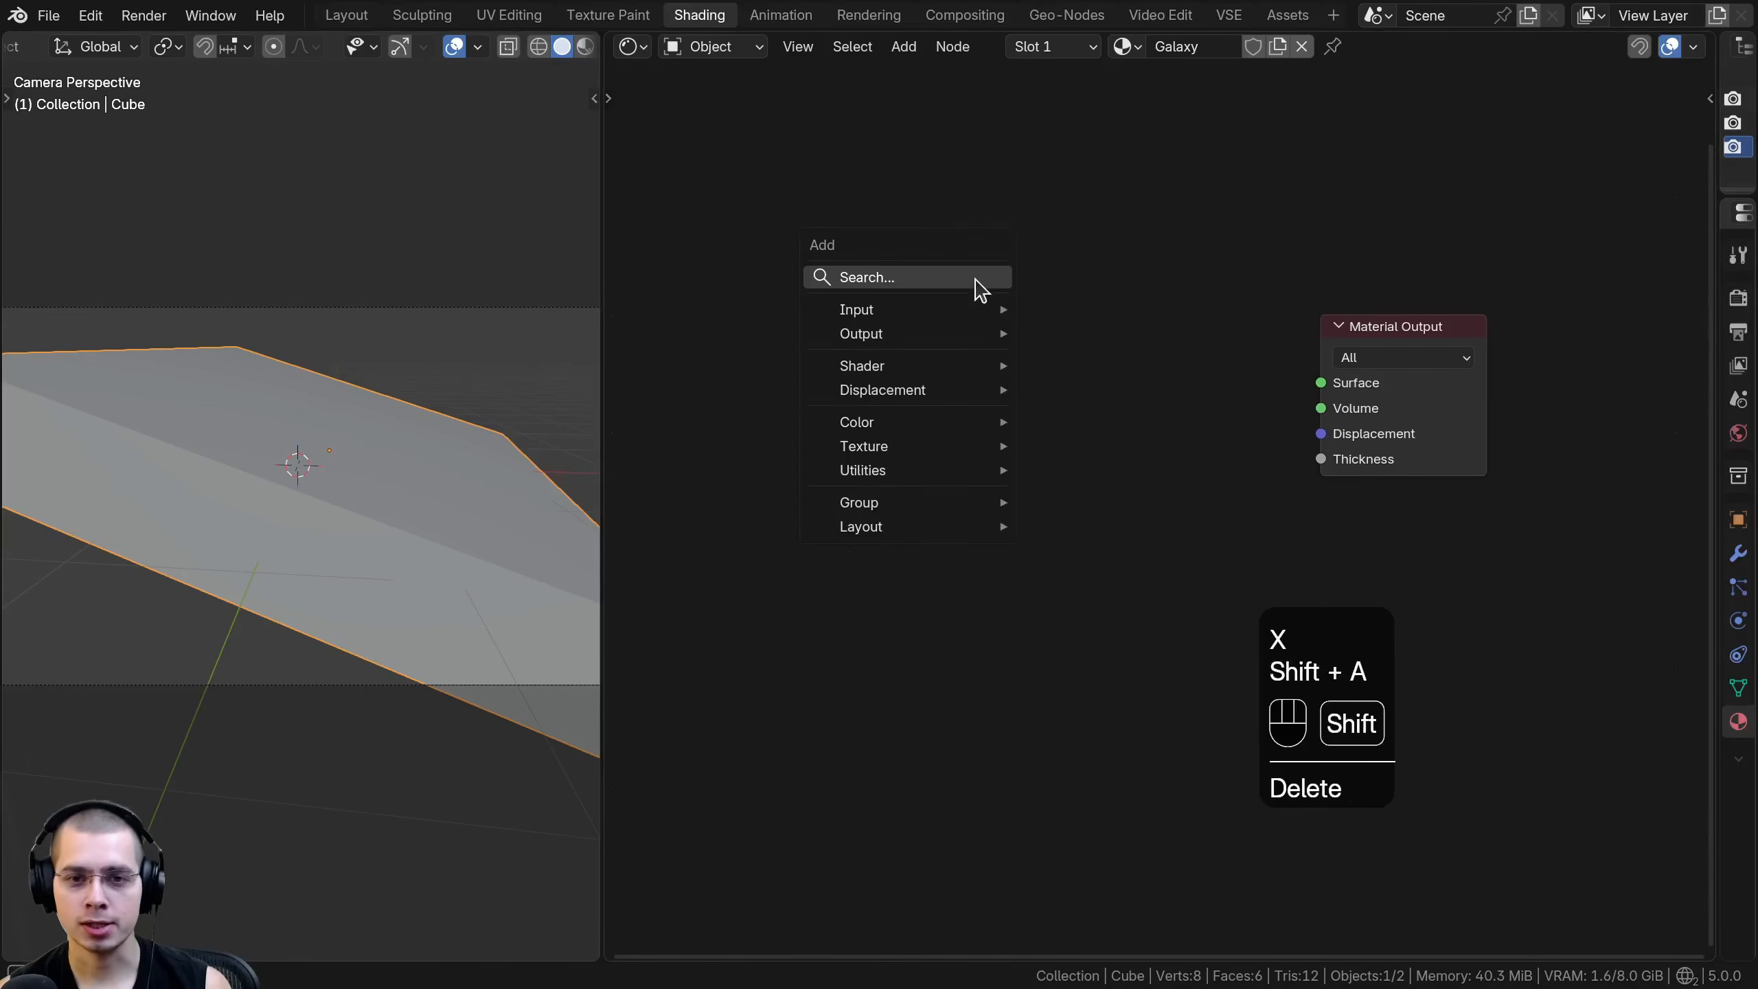
text(em)
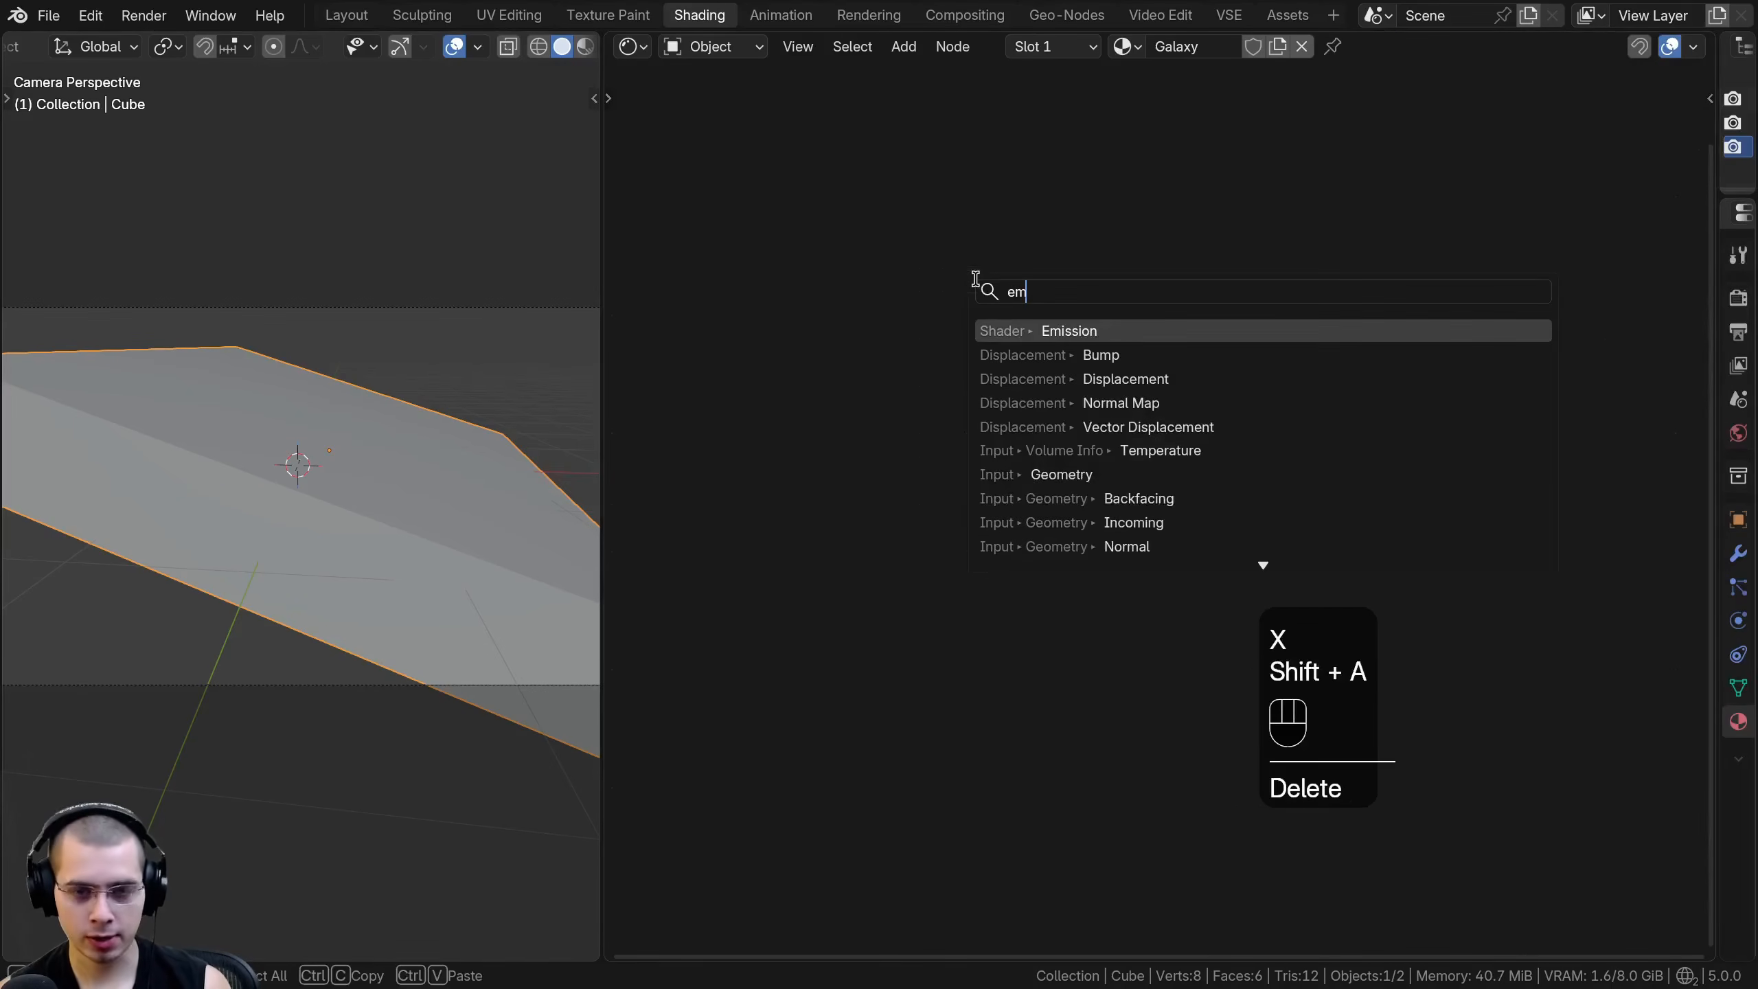
click(1007, 330)
click(1007, 332)
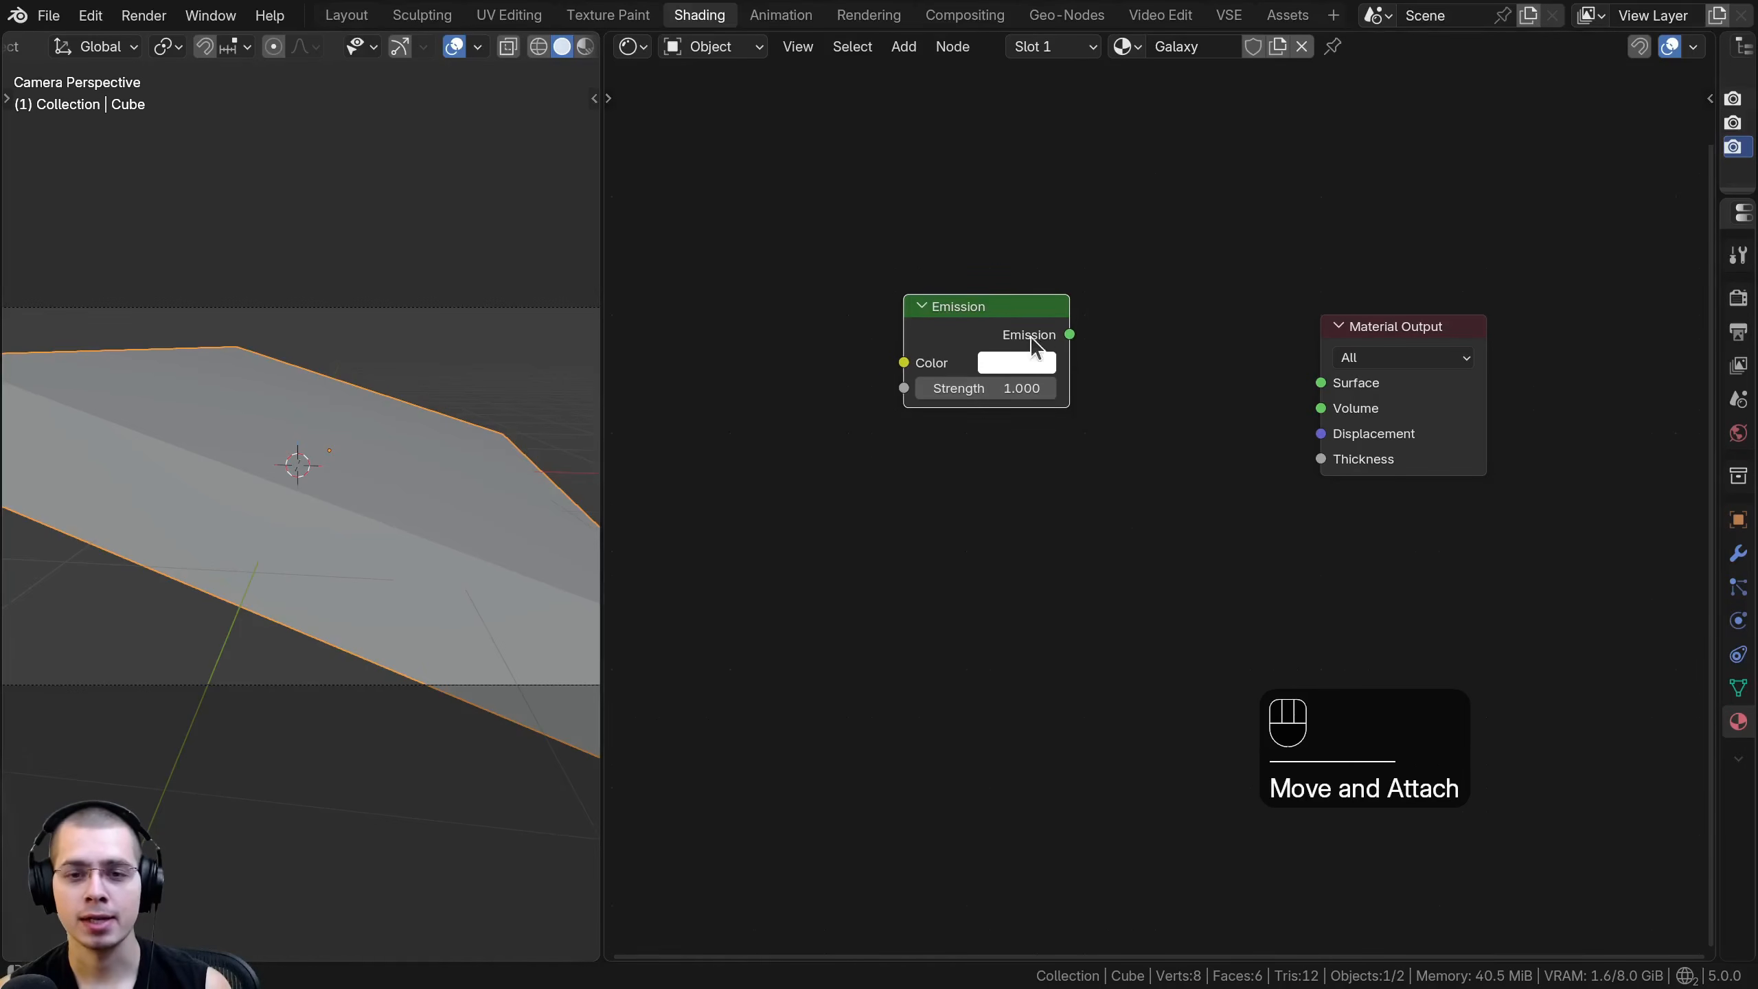
drag(1102, 328, 1307, 386)
- Switch the viewport to rendered shading and move the Emission node closer to the Material Output node
key(z)
click(339, 370)
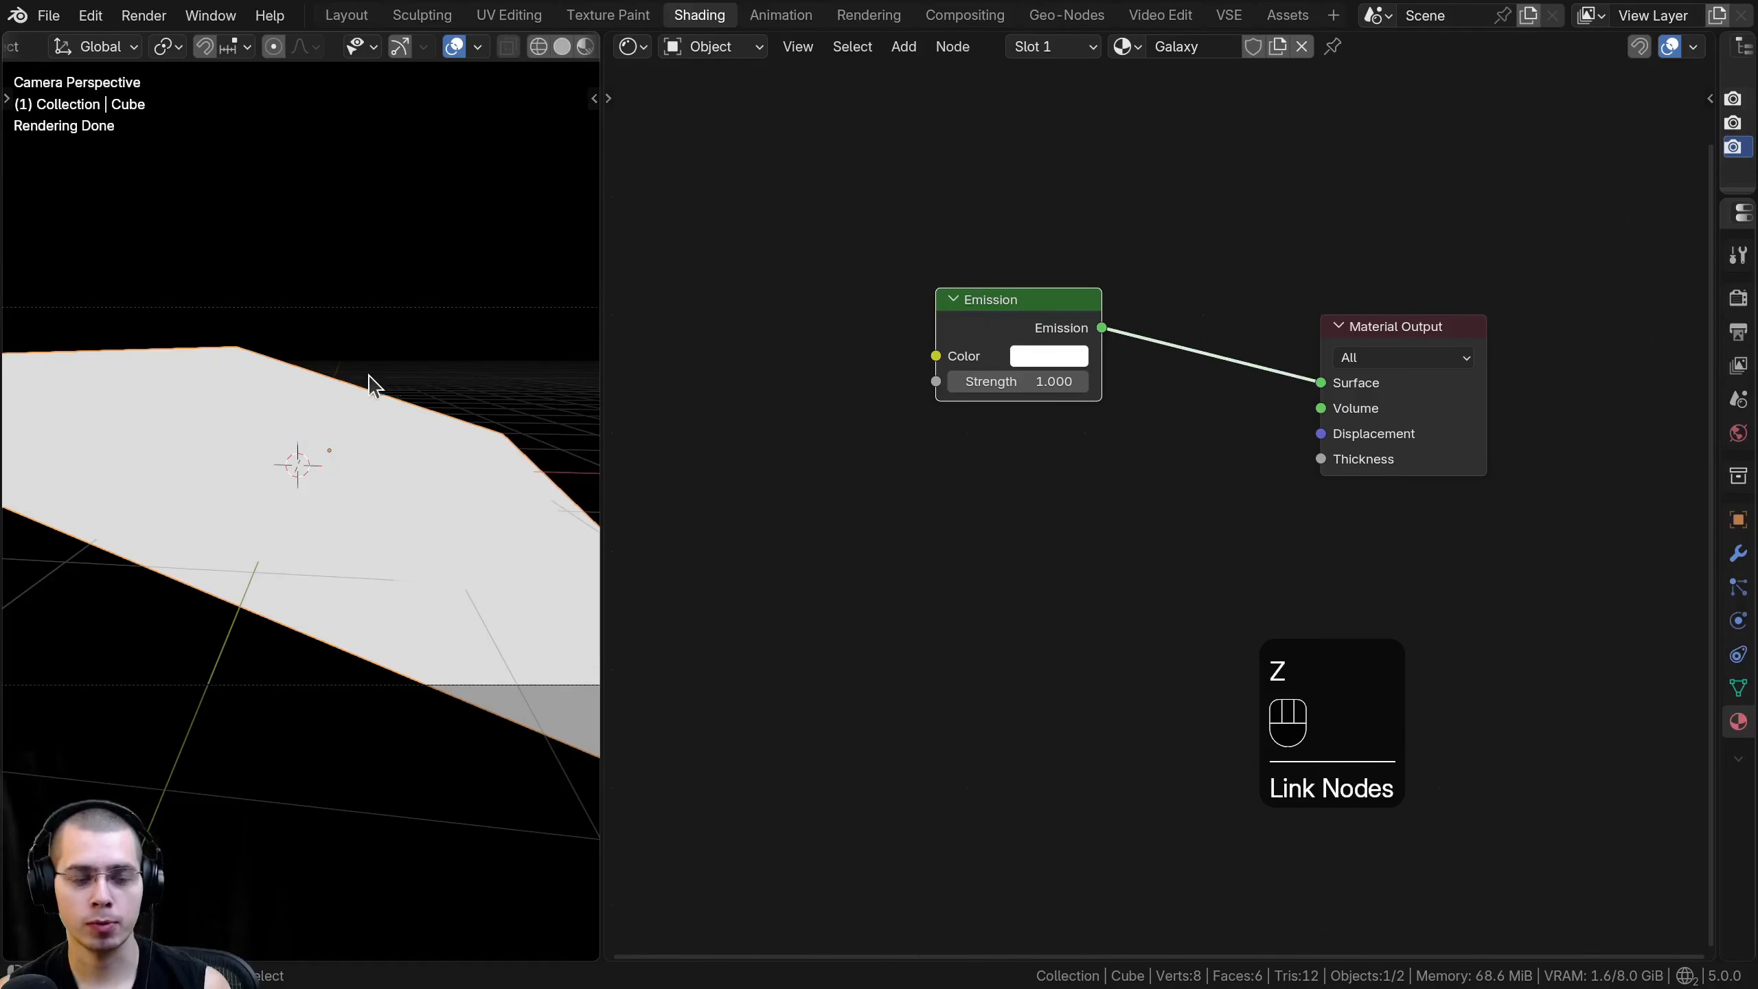
middle_drag(379, 375, 311, 399)
drag(1075, 310, 1161, 313)
scroll(331, 340, down, 3)
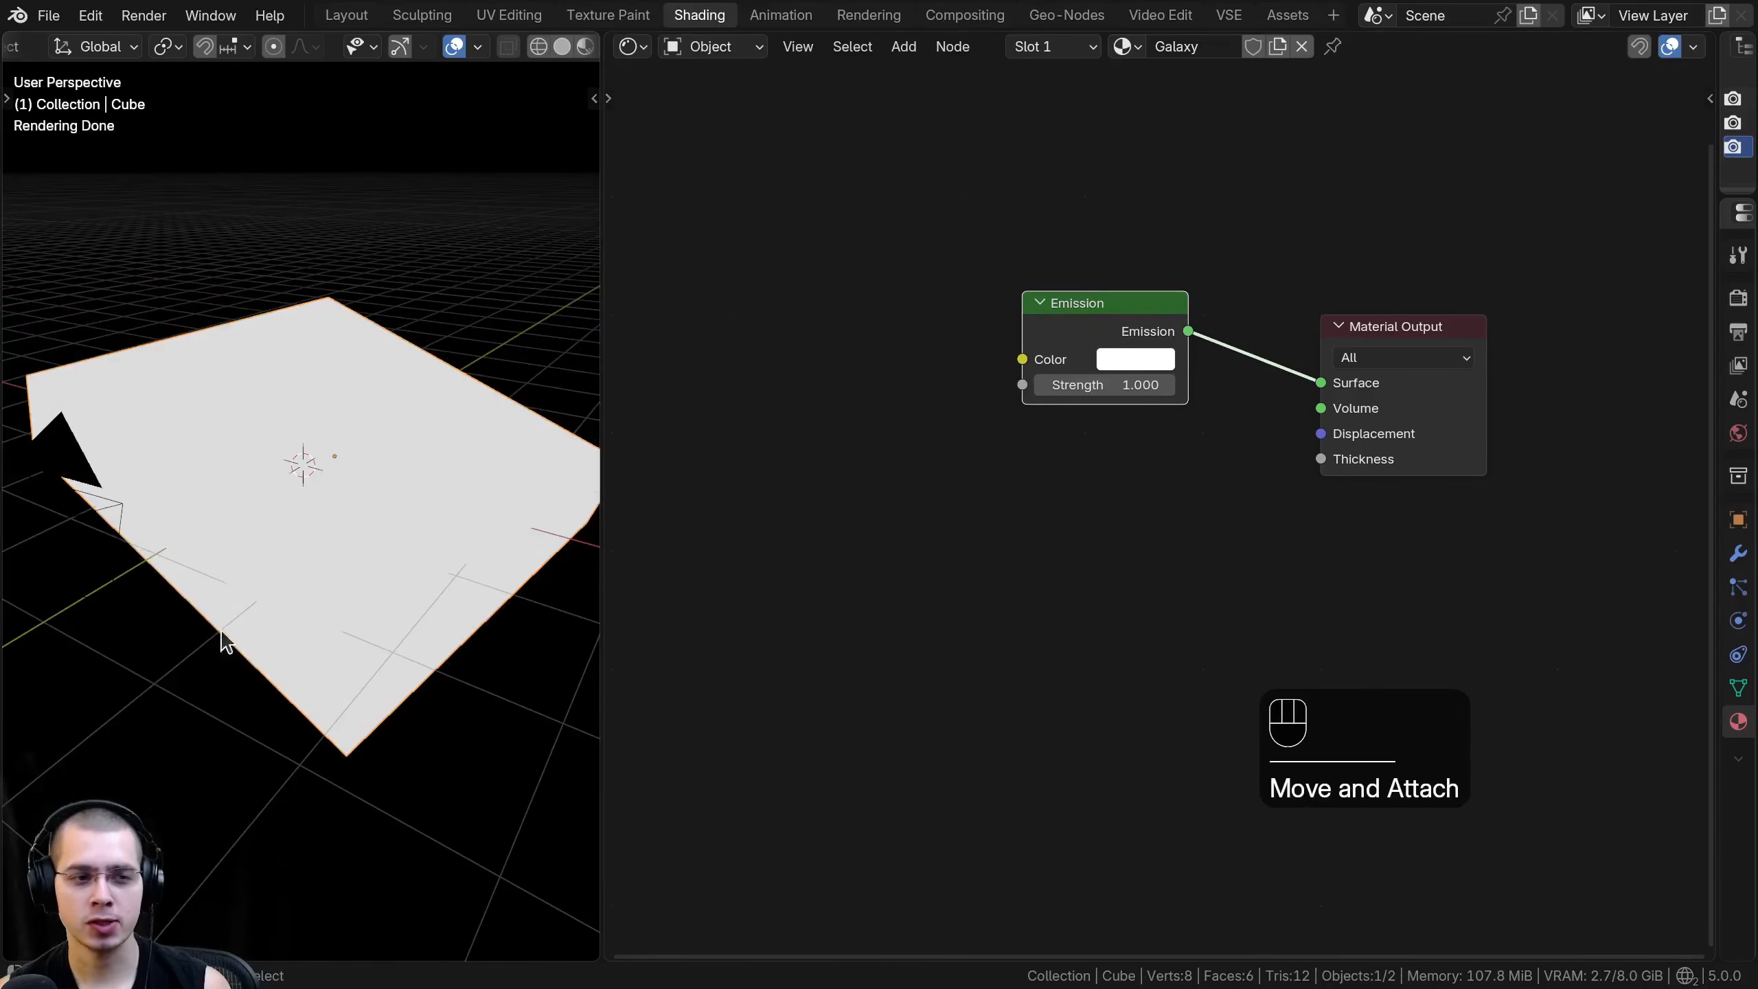
middle_drag(420, 353, 373, 326)
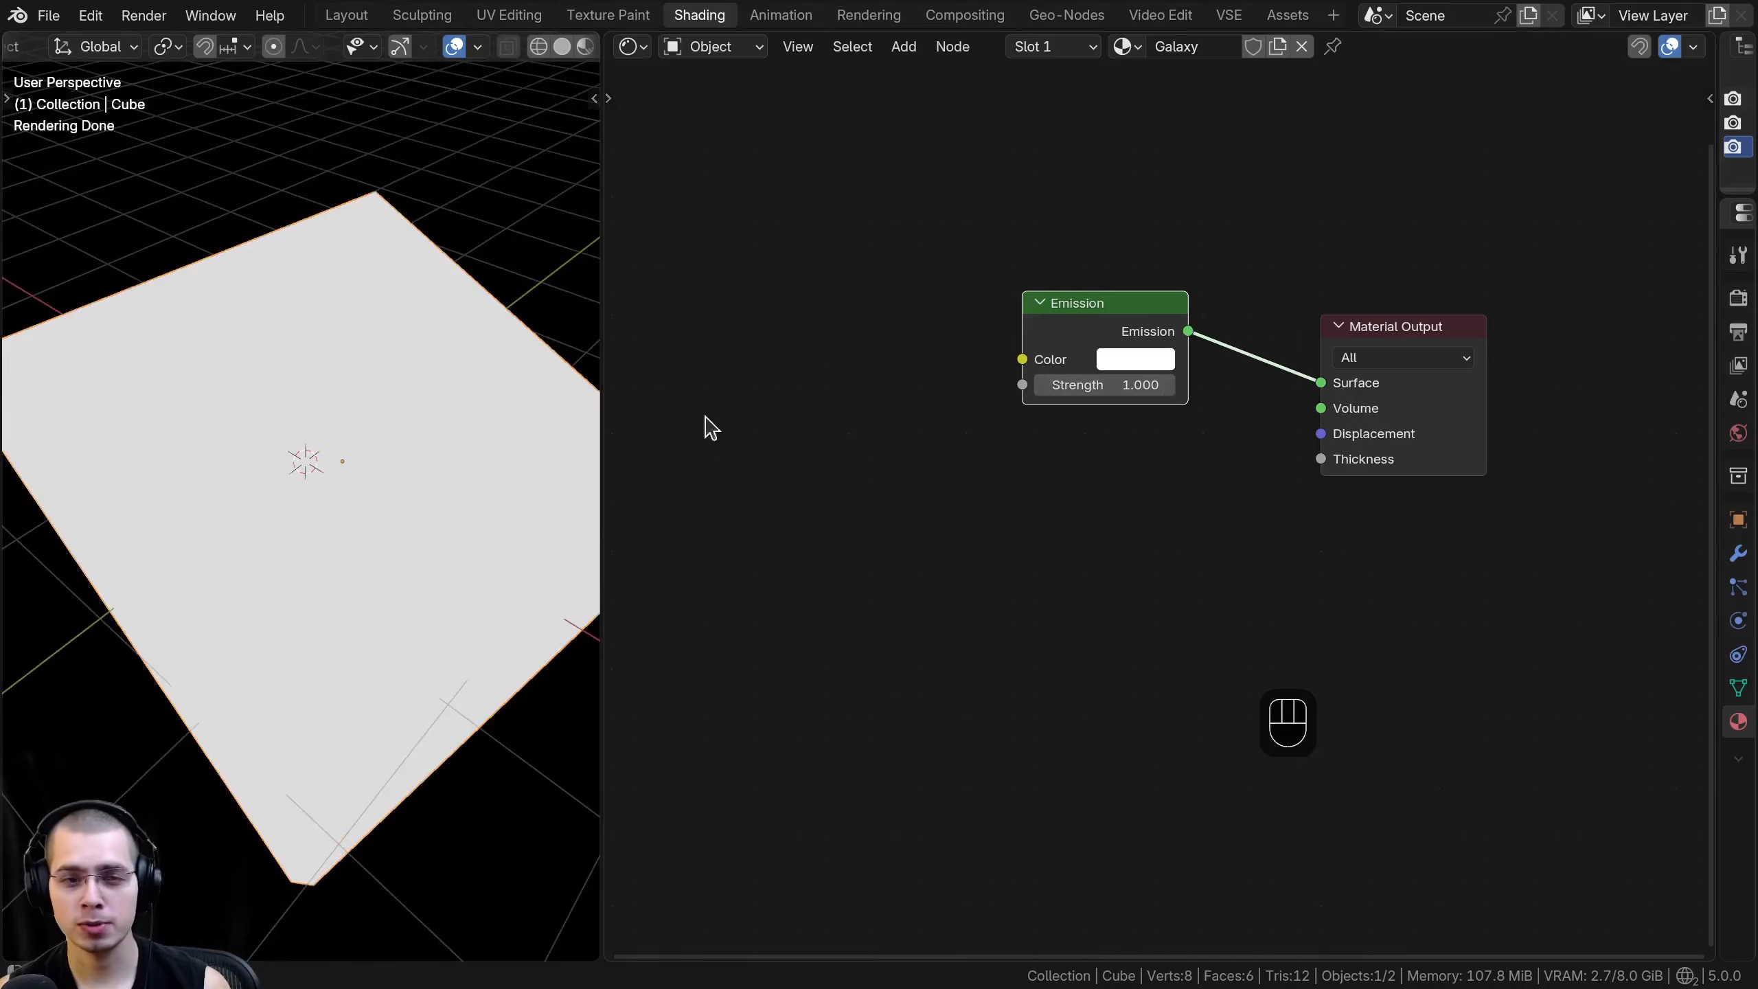
middle_drag(378, 400, 322, 404)
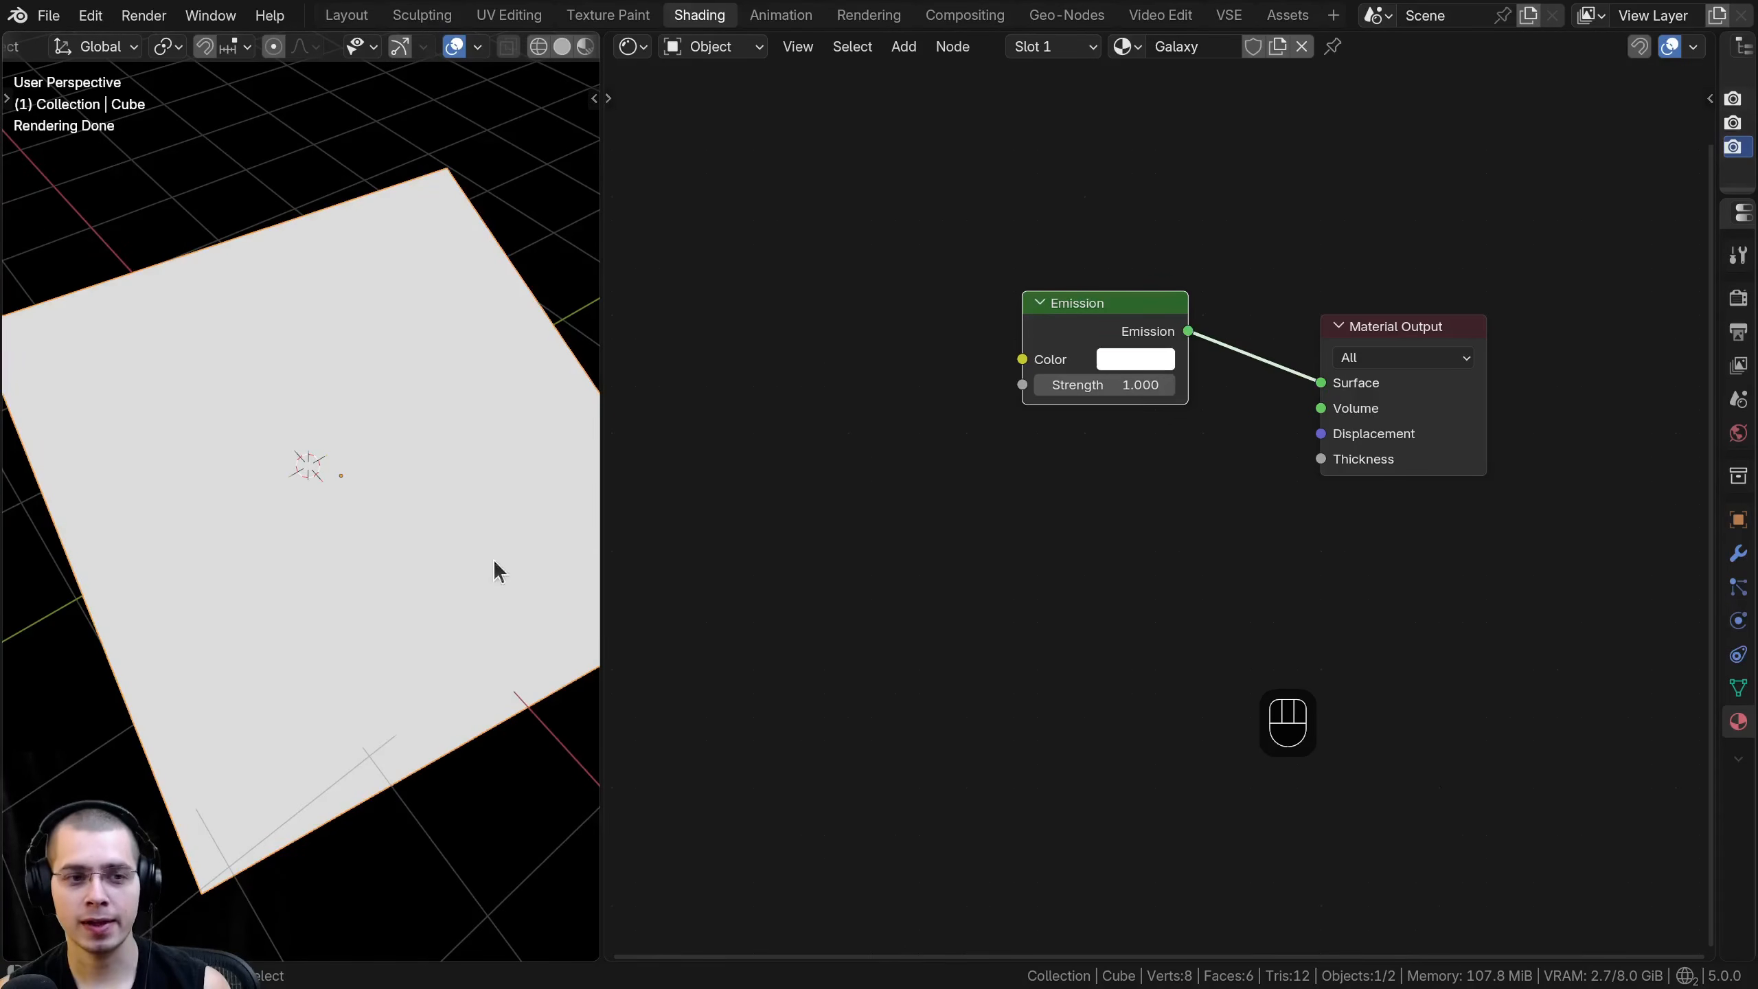
- Reconnect the Emission node from the Surface to the Volume input and place it right beside the Material Output node
mouse_move(1311, 382)
mouse_down()
mouse_move(1284, 408)
mouse_move(1321, 408)
mouse_up()
drag(1133, 325, 1218, 343)
shift+middle_drag(183, 299, 419, 339)
key(a)
shift+middle_drag(214, 402, 240, 333)
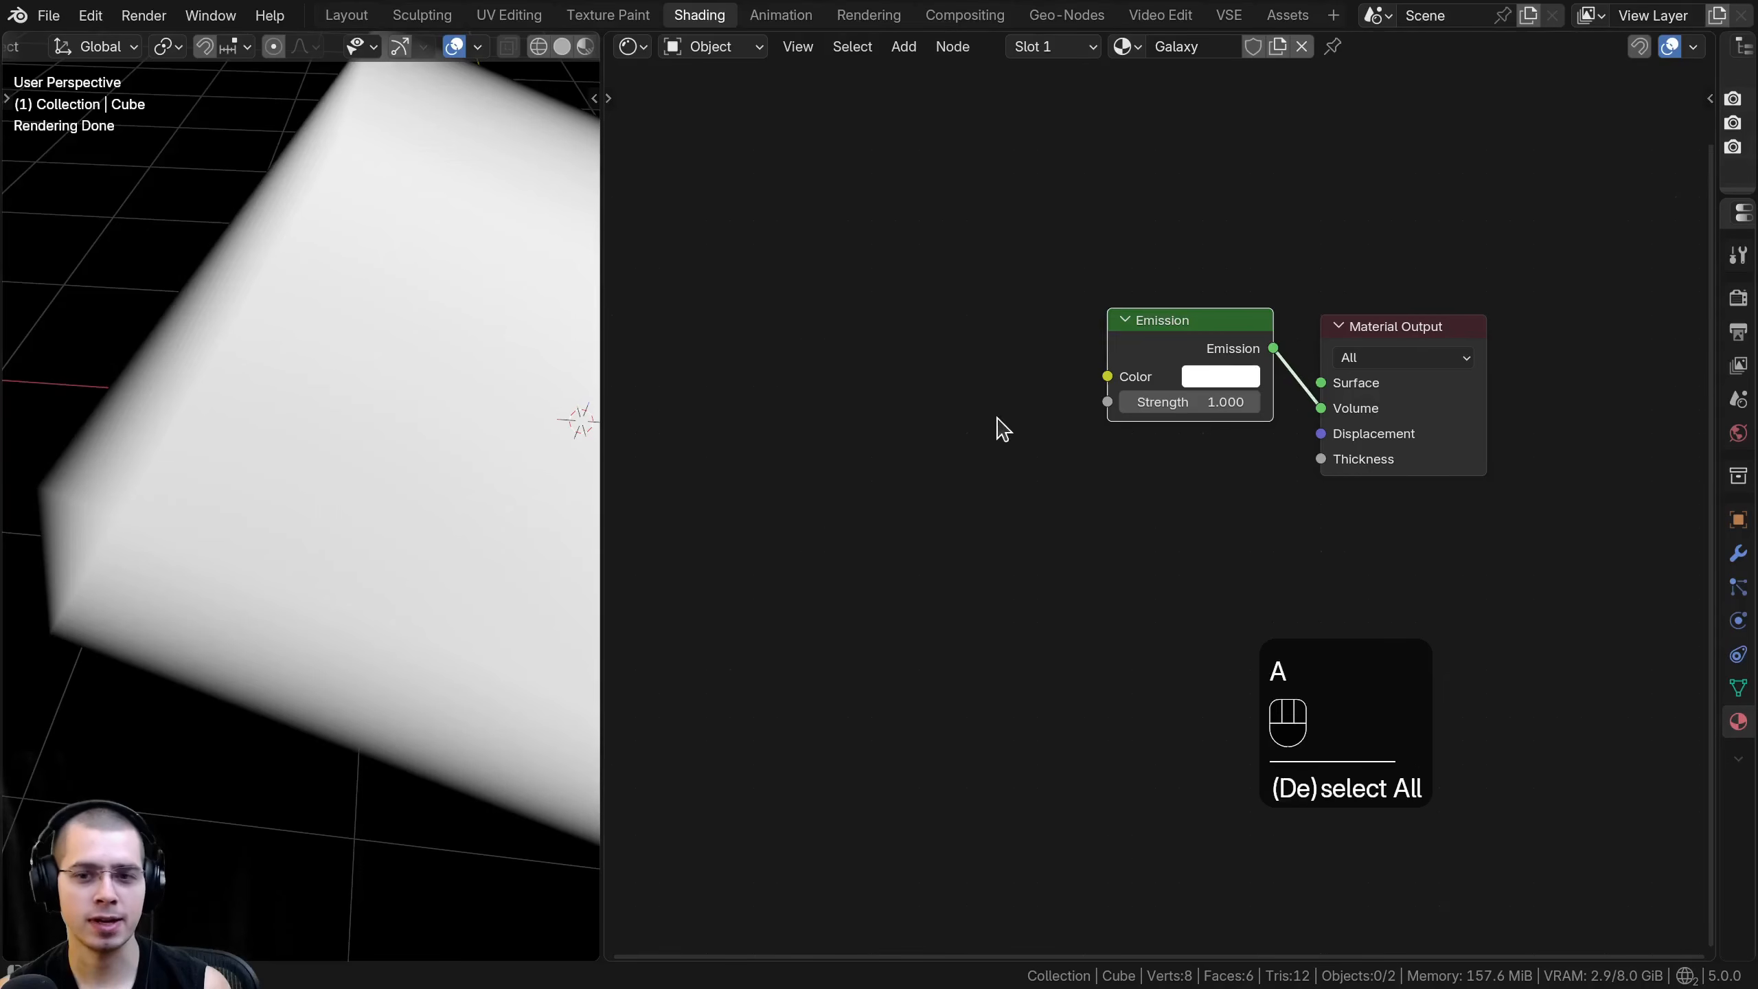
scroll(996, 418, down, 1)
drag(1112, 361, 1114, 362)
middle_drag(1046, 397, 1195, 366)
scroll(326, 283, down, 1)
shift+middle_drag(326, 283, 189, 312)
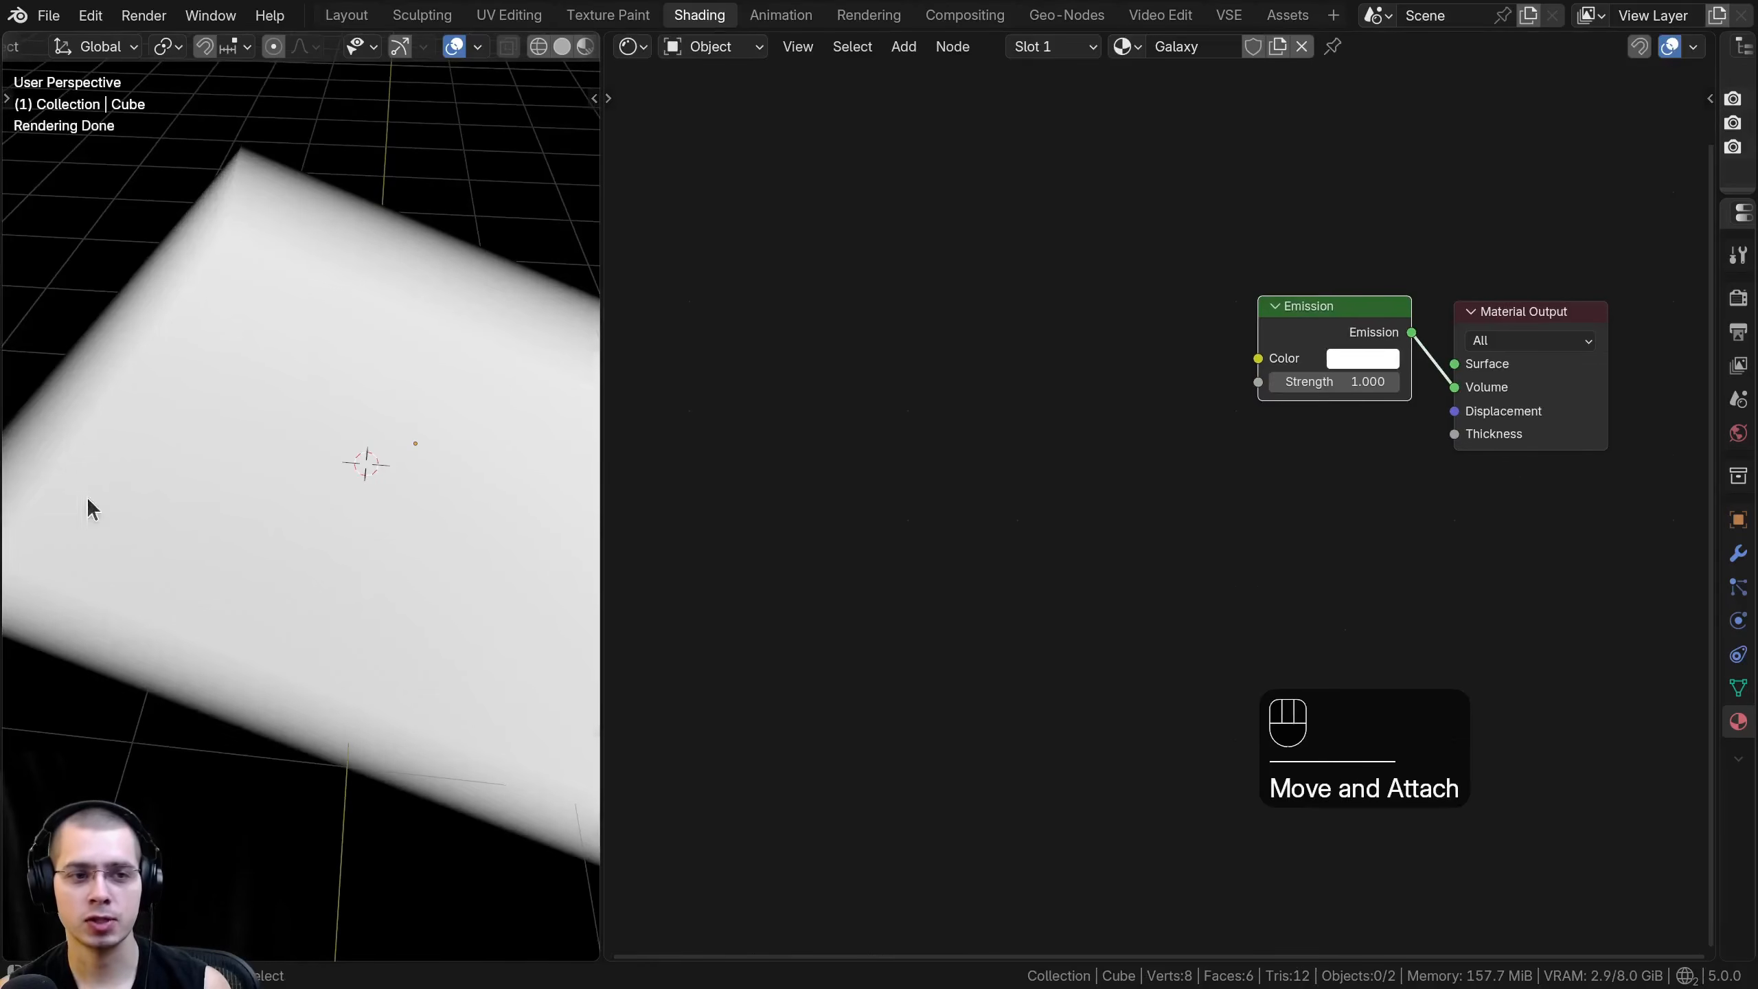
shift+middle_drag(362, 357, 360, 360)
- Reselect the cube and add a Gradient Texture node with its Color output linked to the Emission color
click(156, 326)
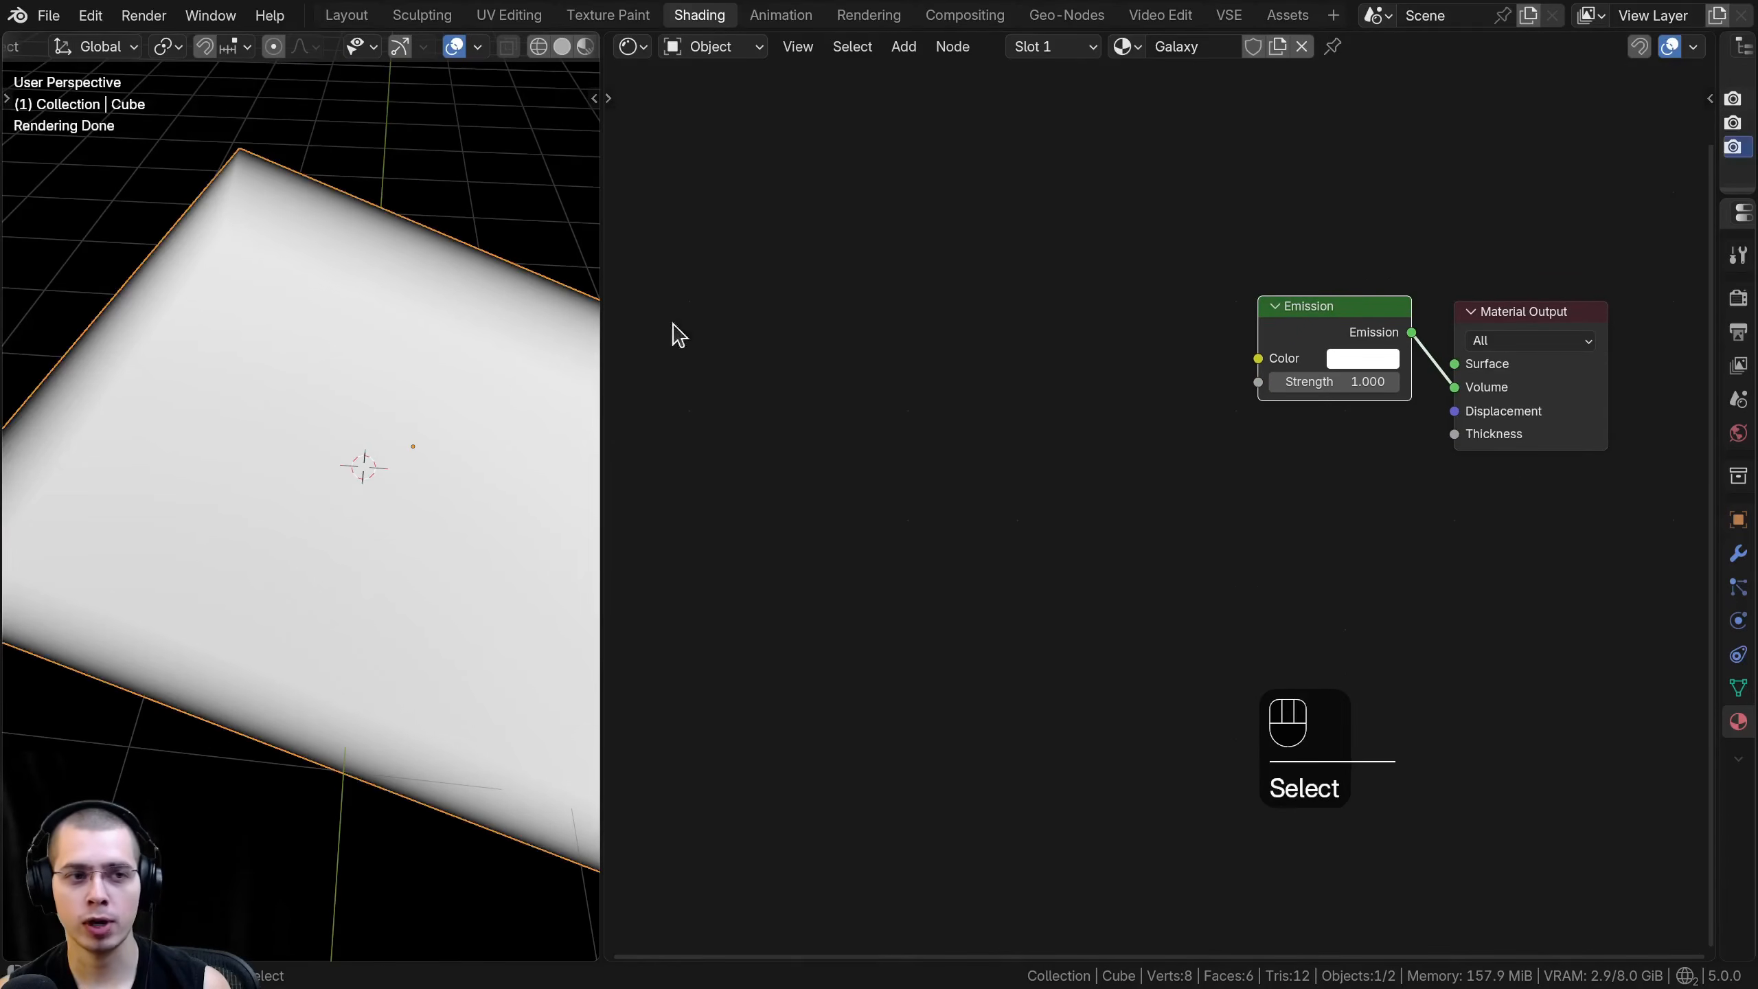
middle_drag(1061, 269, 1040, 275)
key(shift+a)
text(gra)
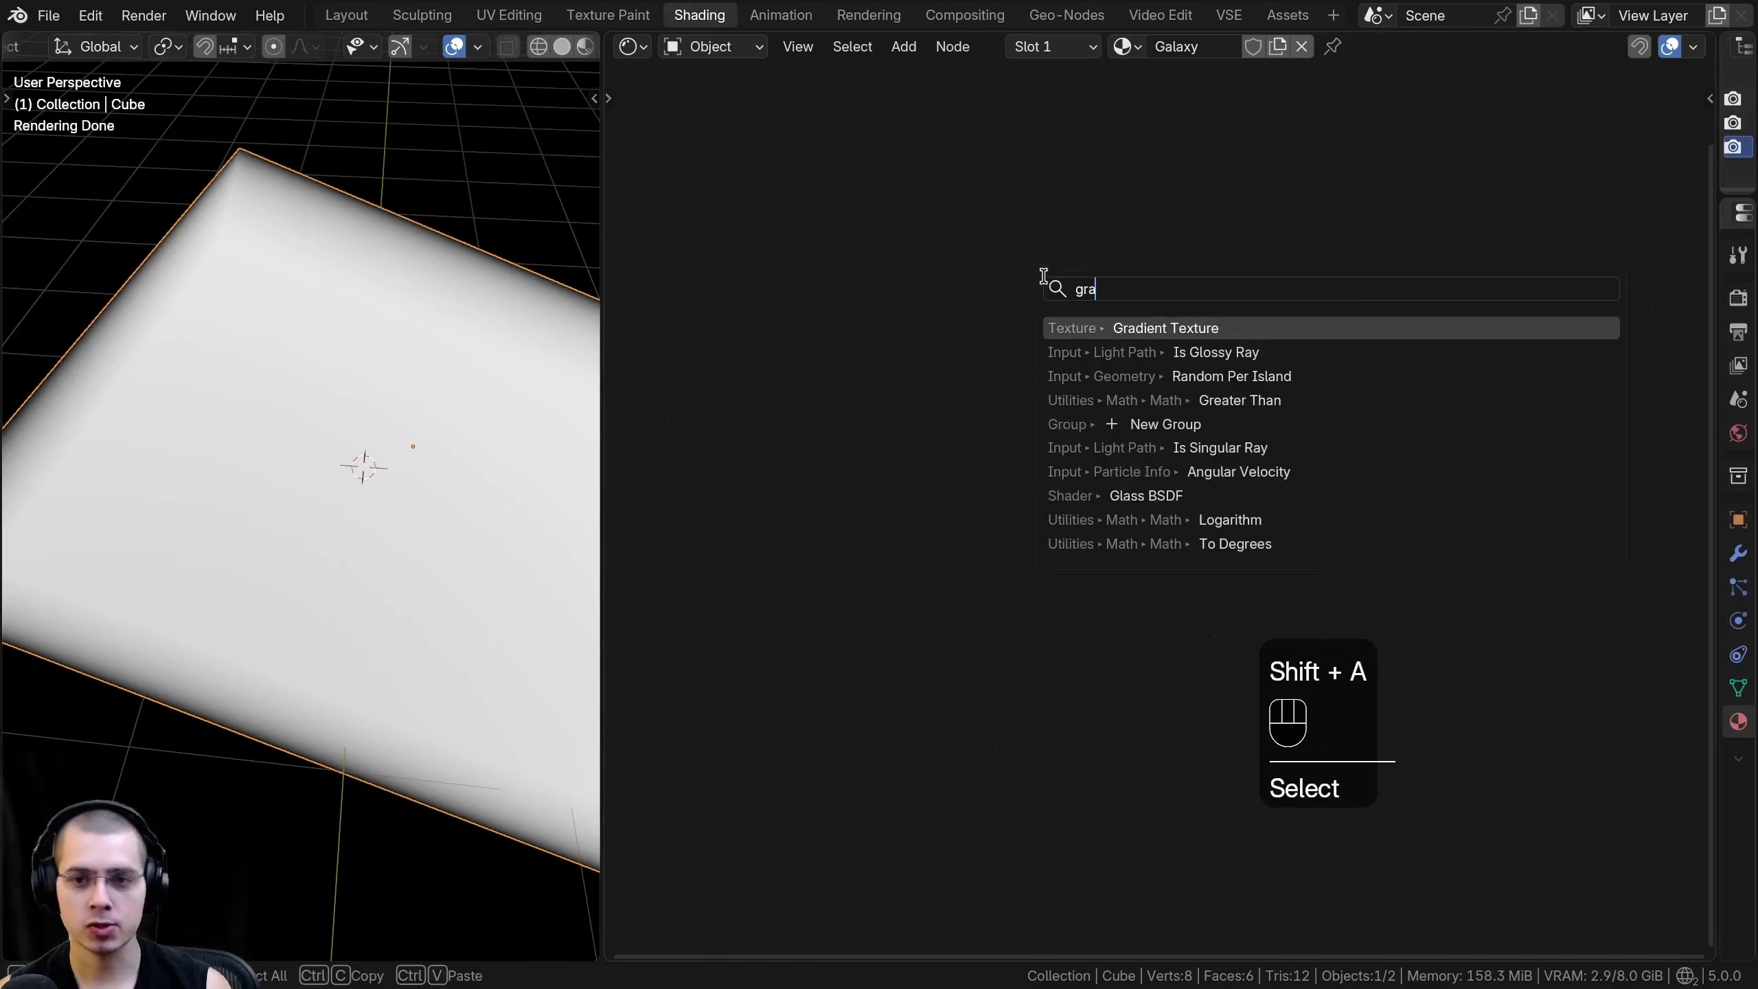
click(1150, 328)
drag(1027, 382, 1157, 358)
scroll(222, 400, down, 2)
middle_drag(221, 401, 138, 322)
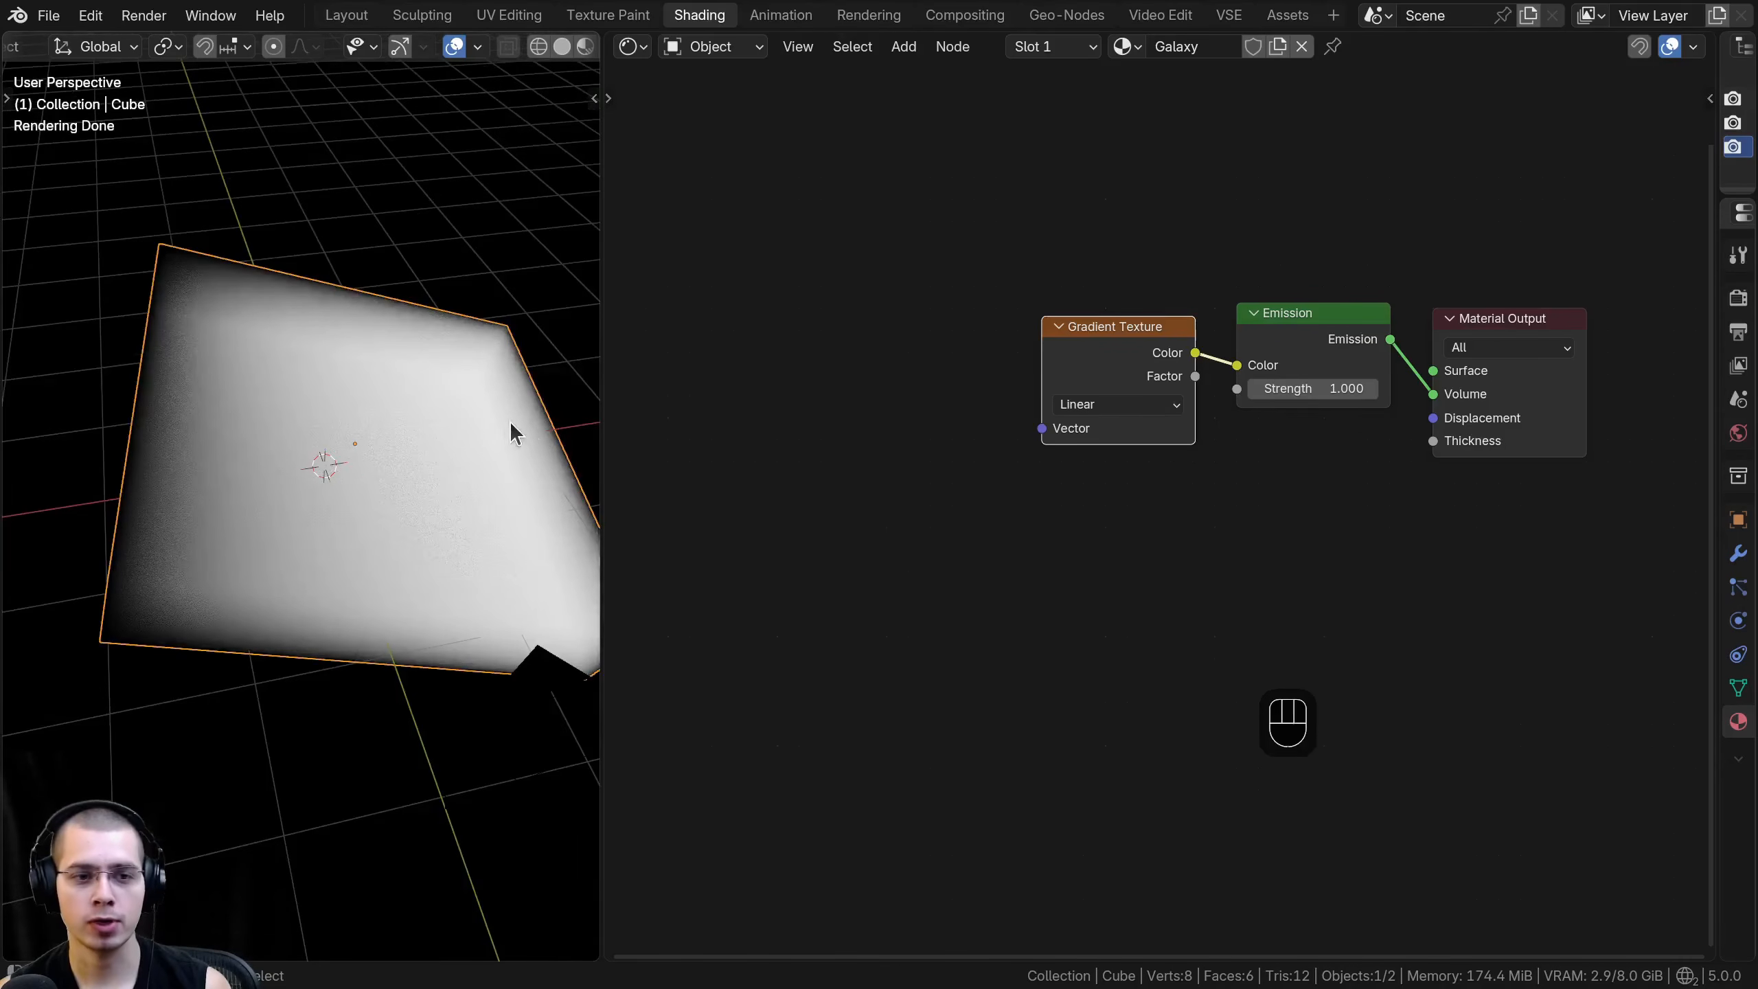
- Set the Gradient Texture type to Spherical and nudge the node into line with the Emission node
middle_drag(512, 425, 542, 405)
scroll(1100, 401, up, 1)
click(1101, 397)
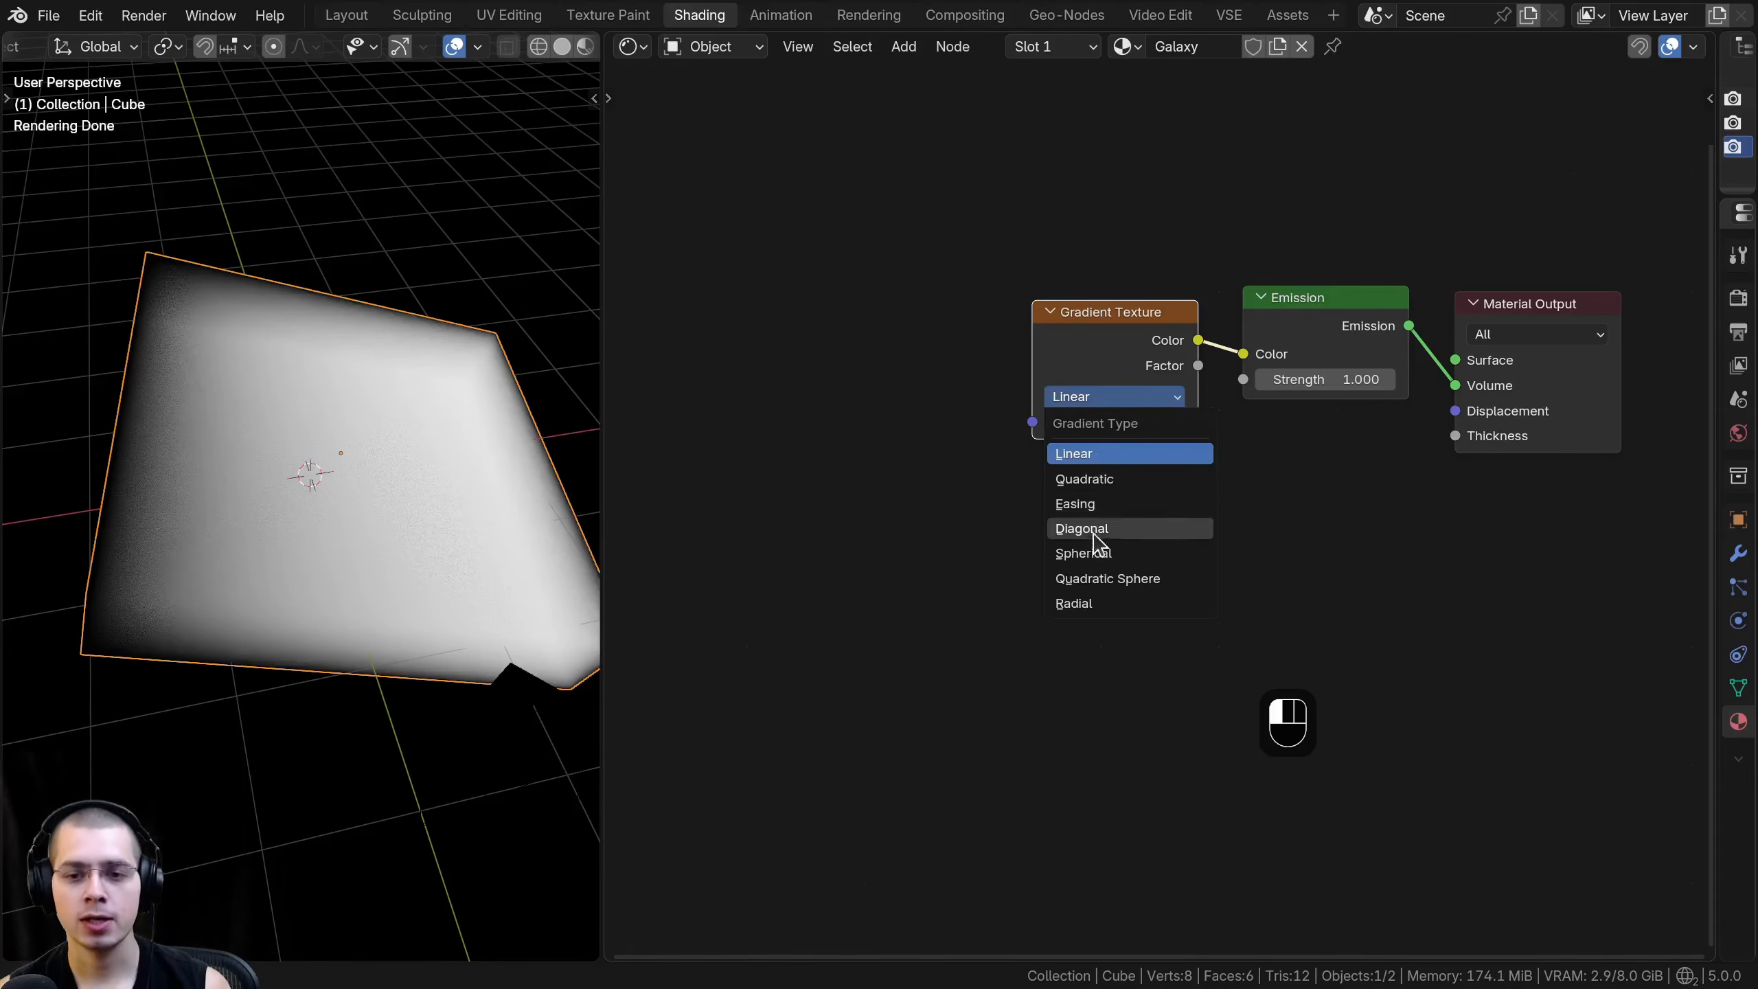
click(1083, 553)
middle_drag(312, 415, 271, 399)
shift+middle_drag(416, 401, 301, 360)
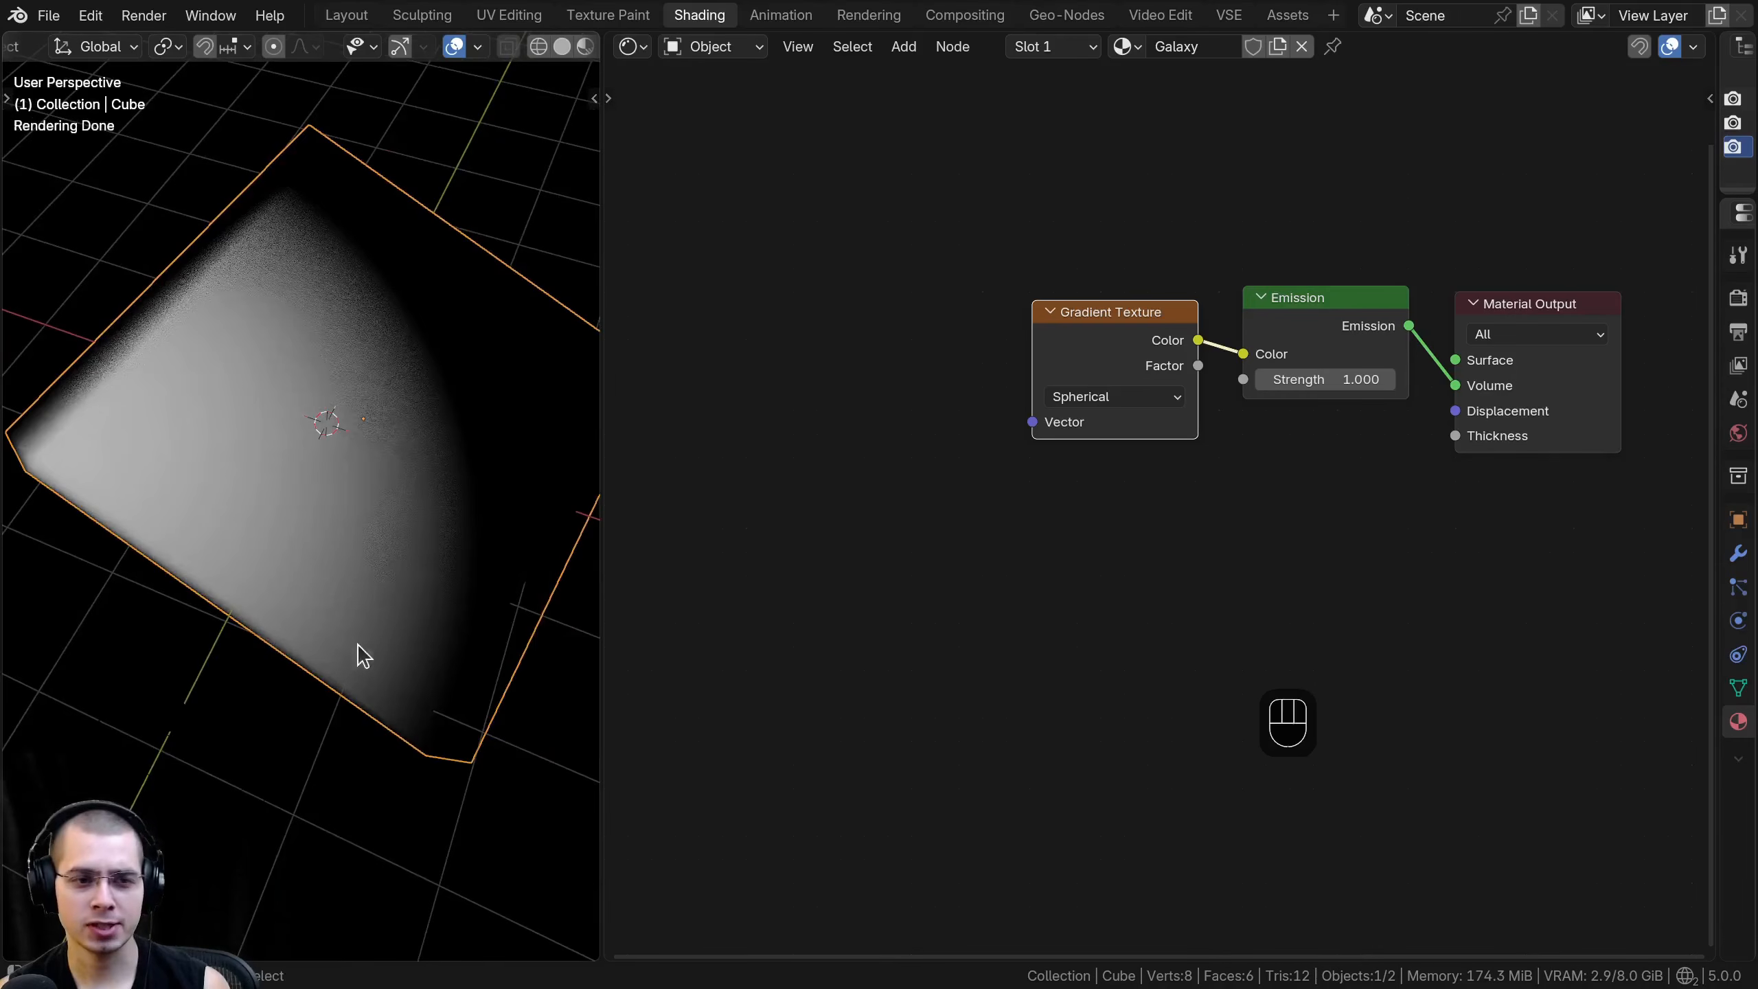
shift+middle_drag(317, 499, 318, 497)
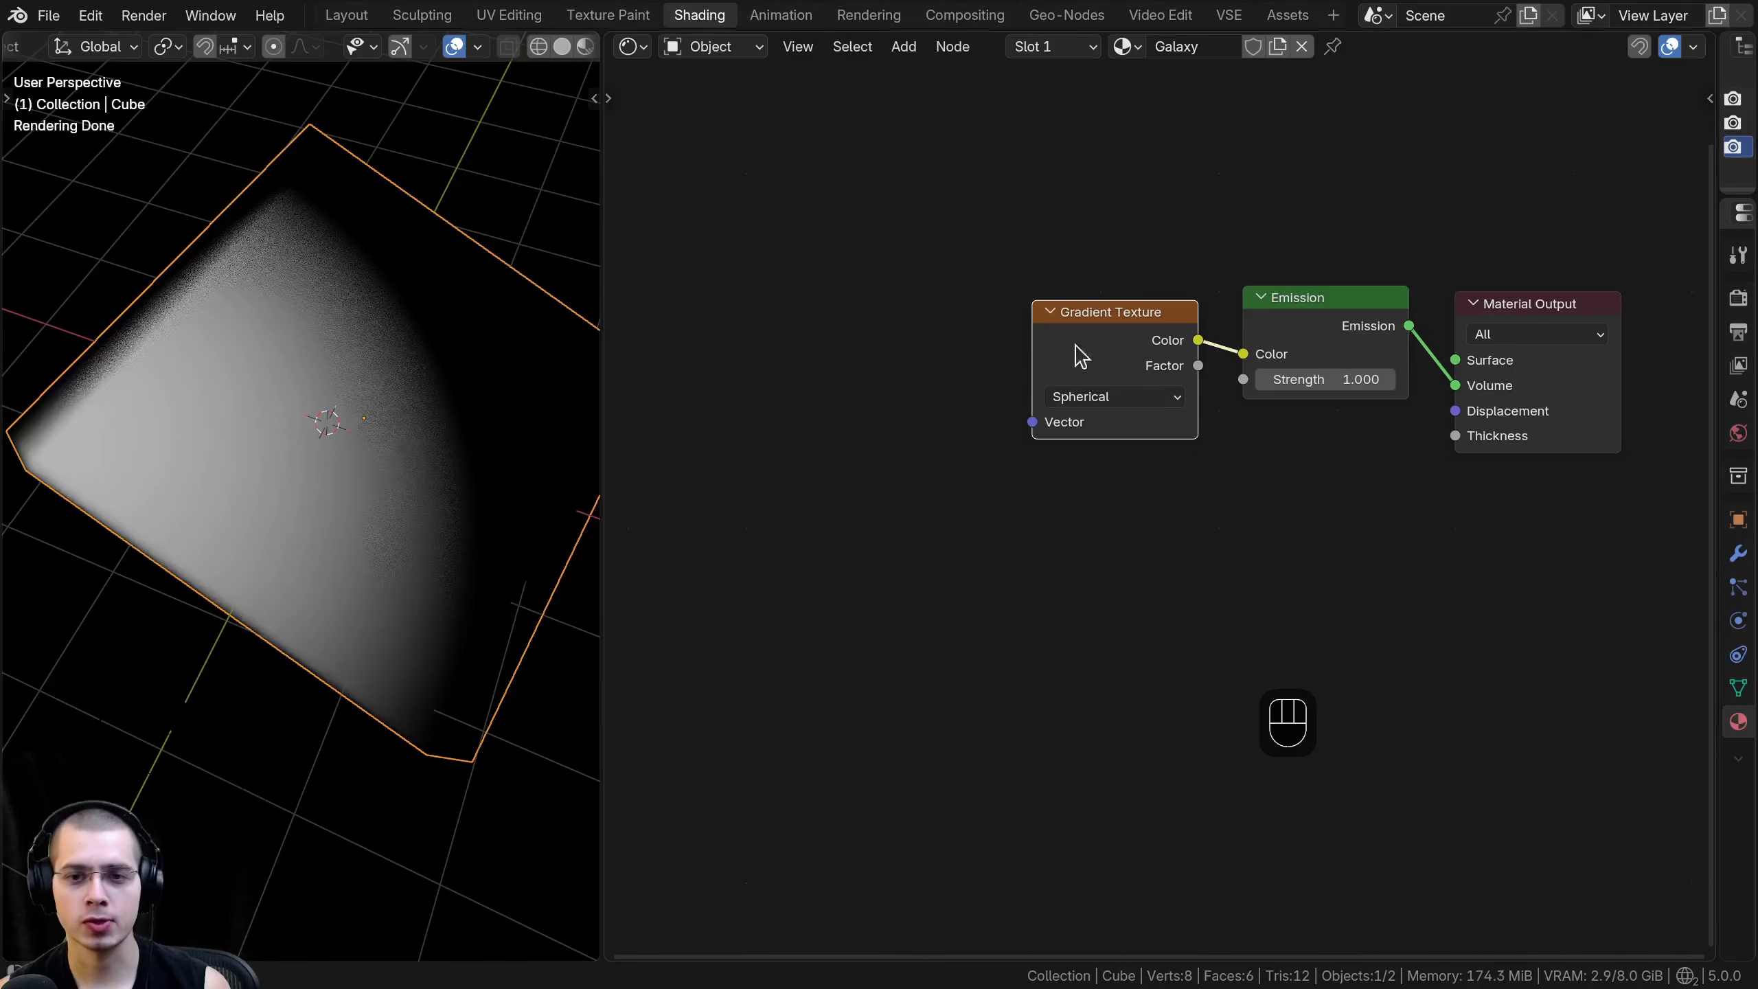
drag(1071, 361, 1097, 327)
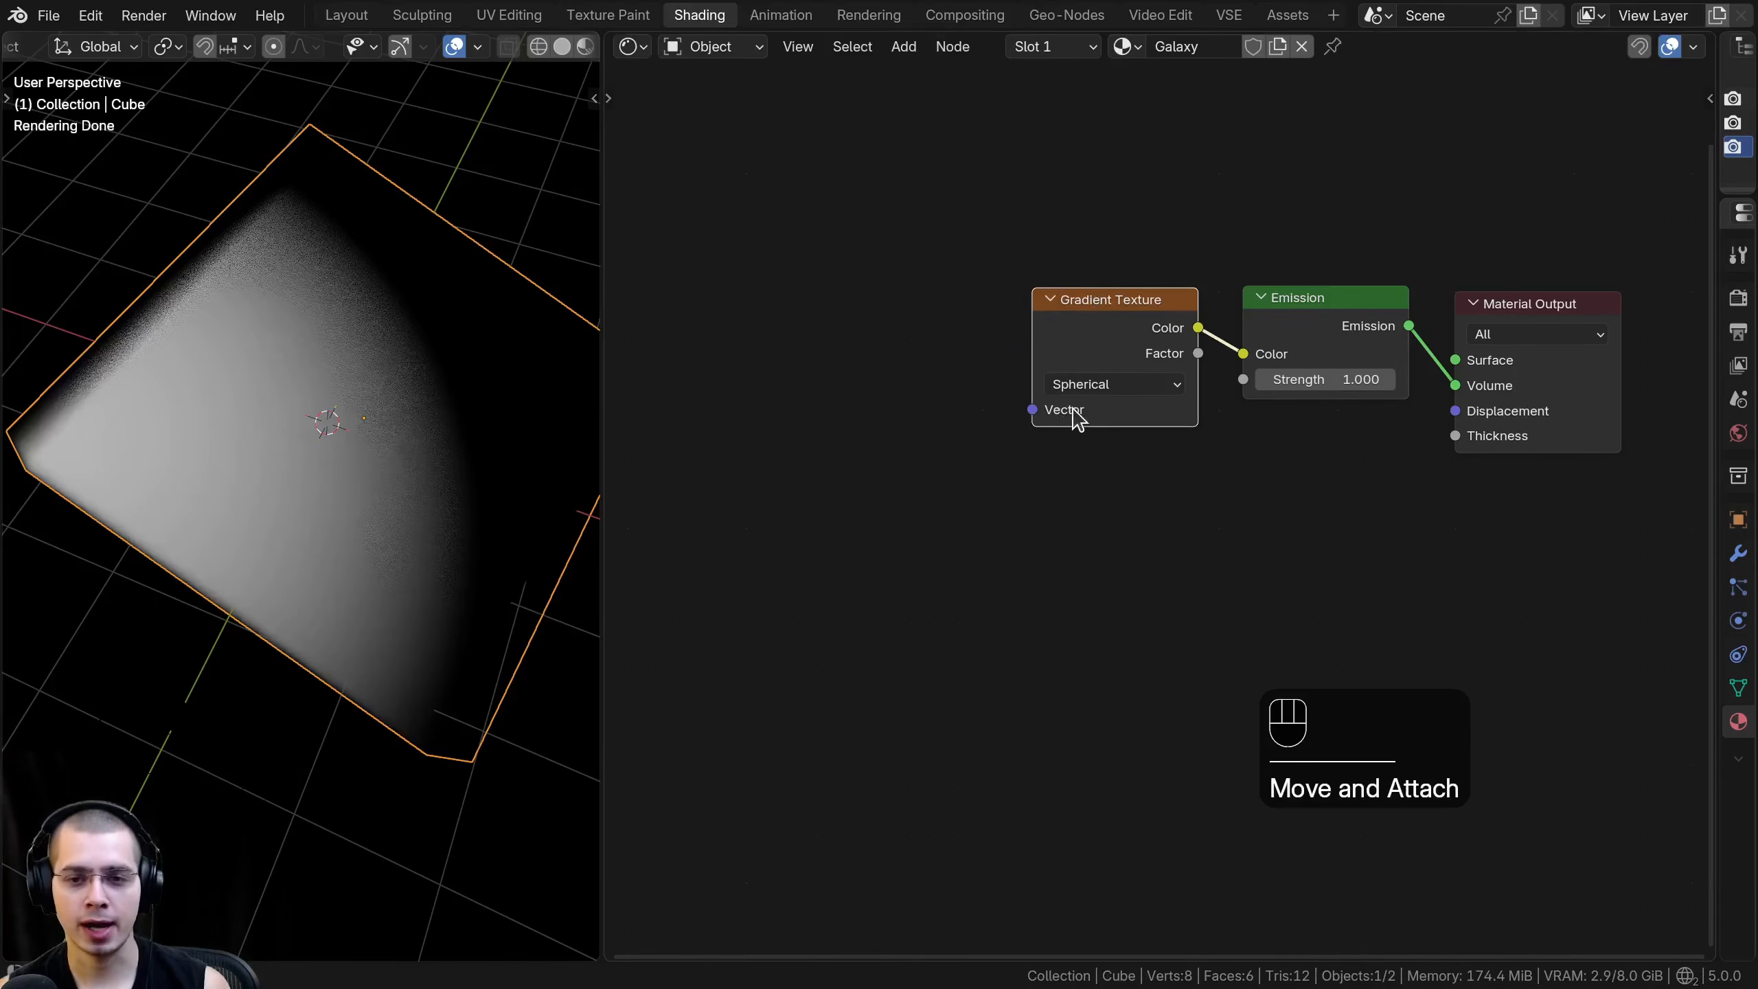
drag(1114, 330, 1097, 325)
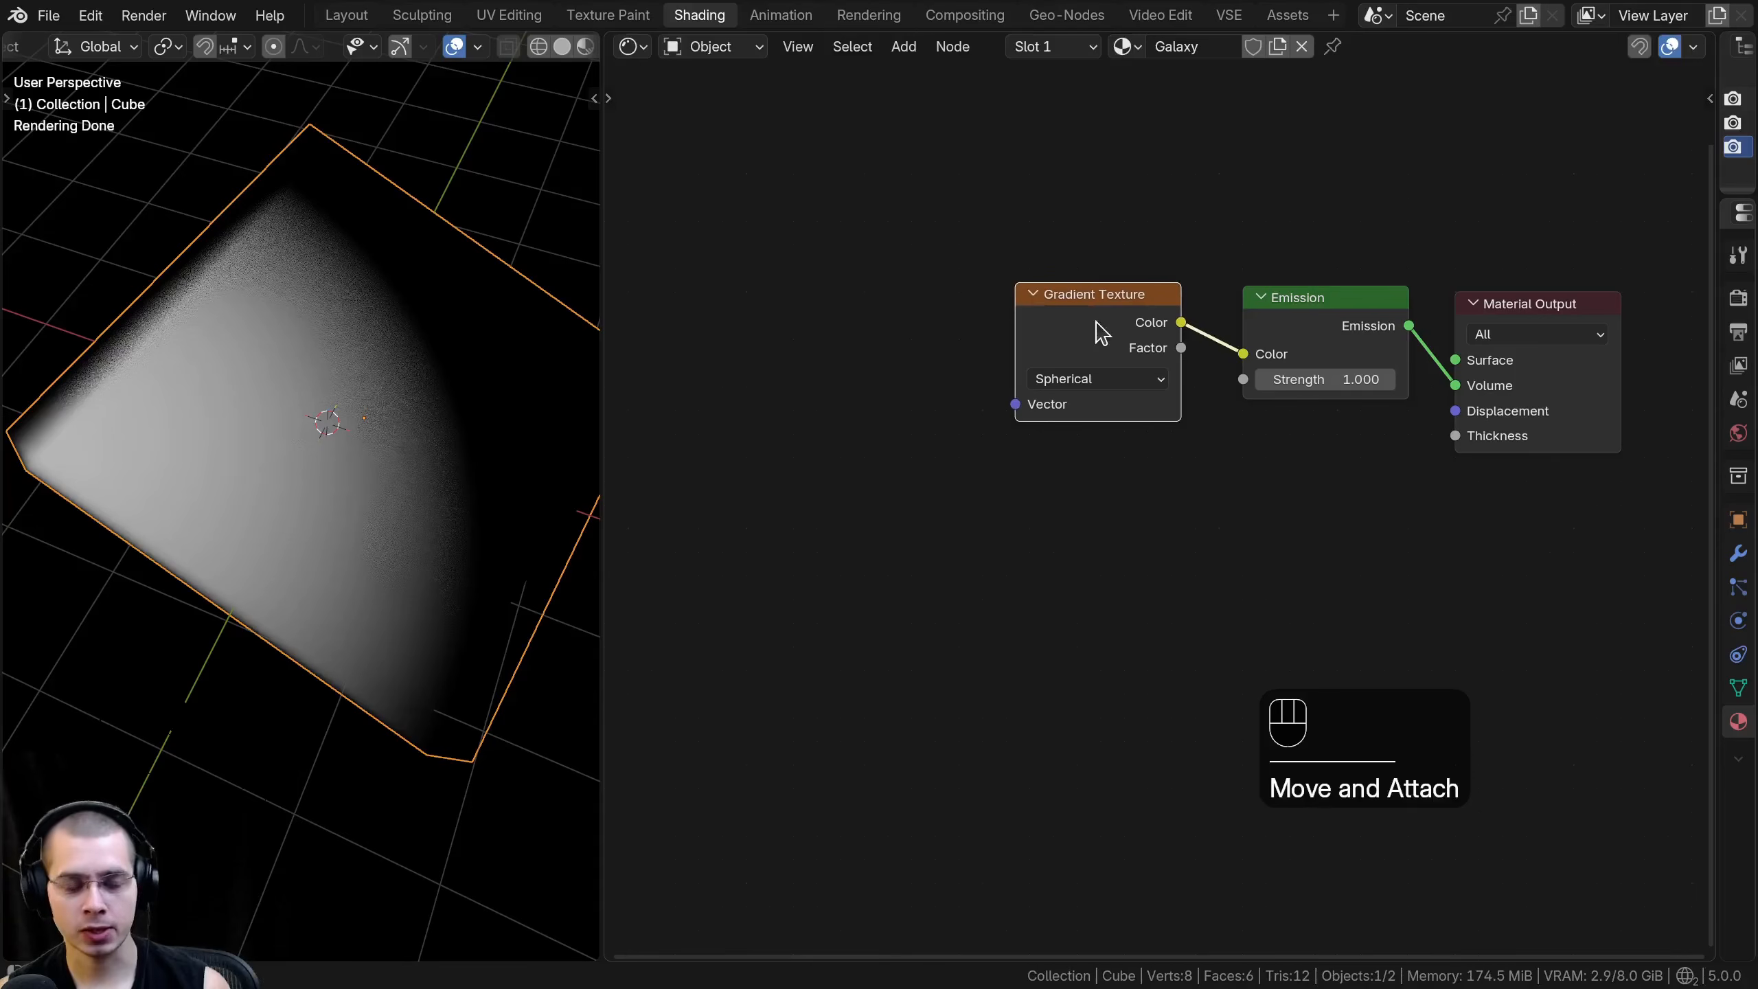
key(ctrl+t)
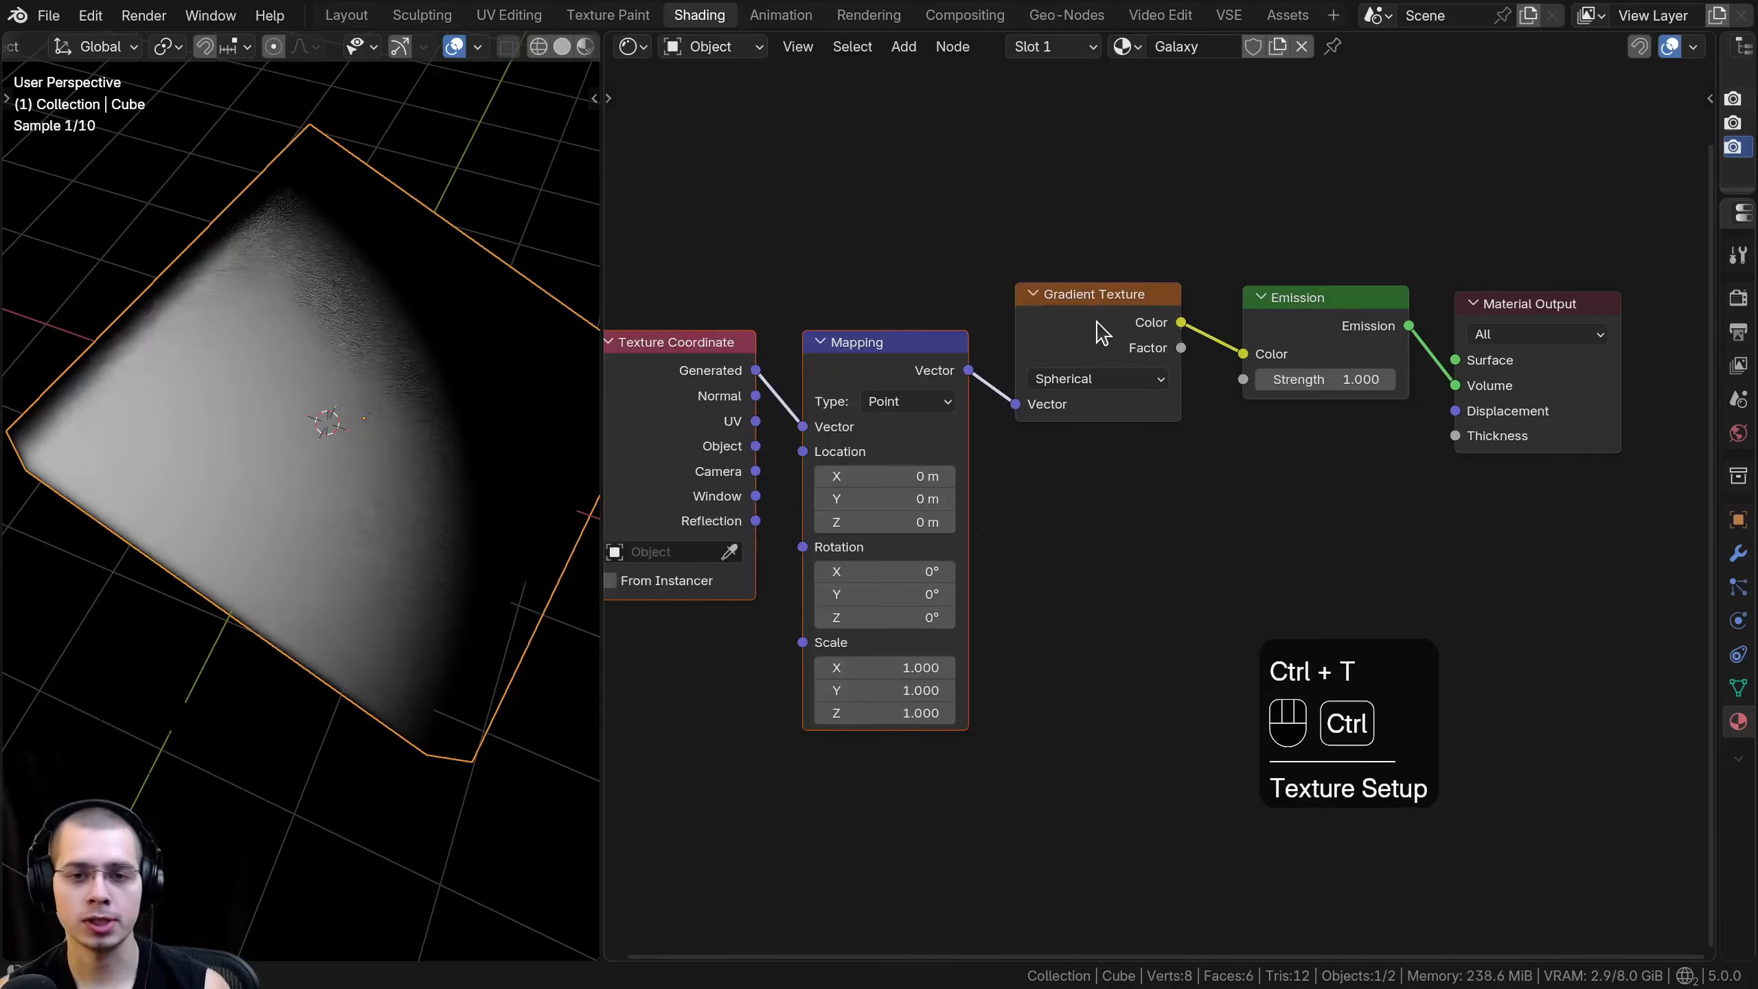
middle_drag(1005, 318, 1082, 315)
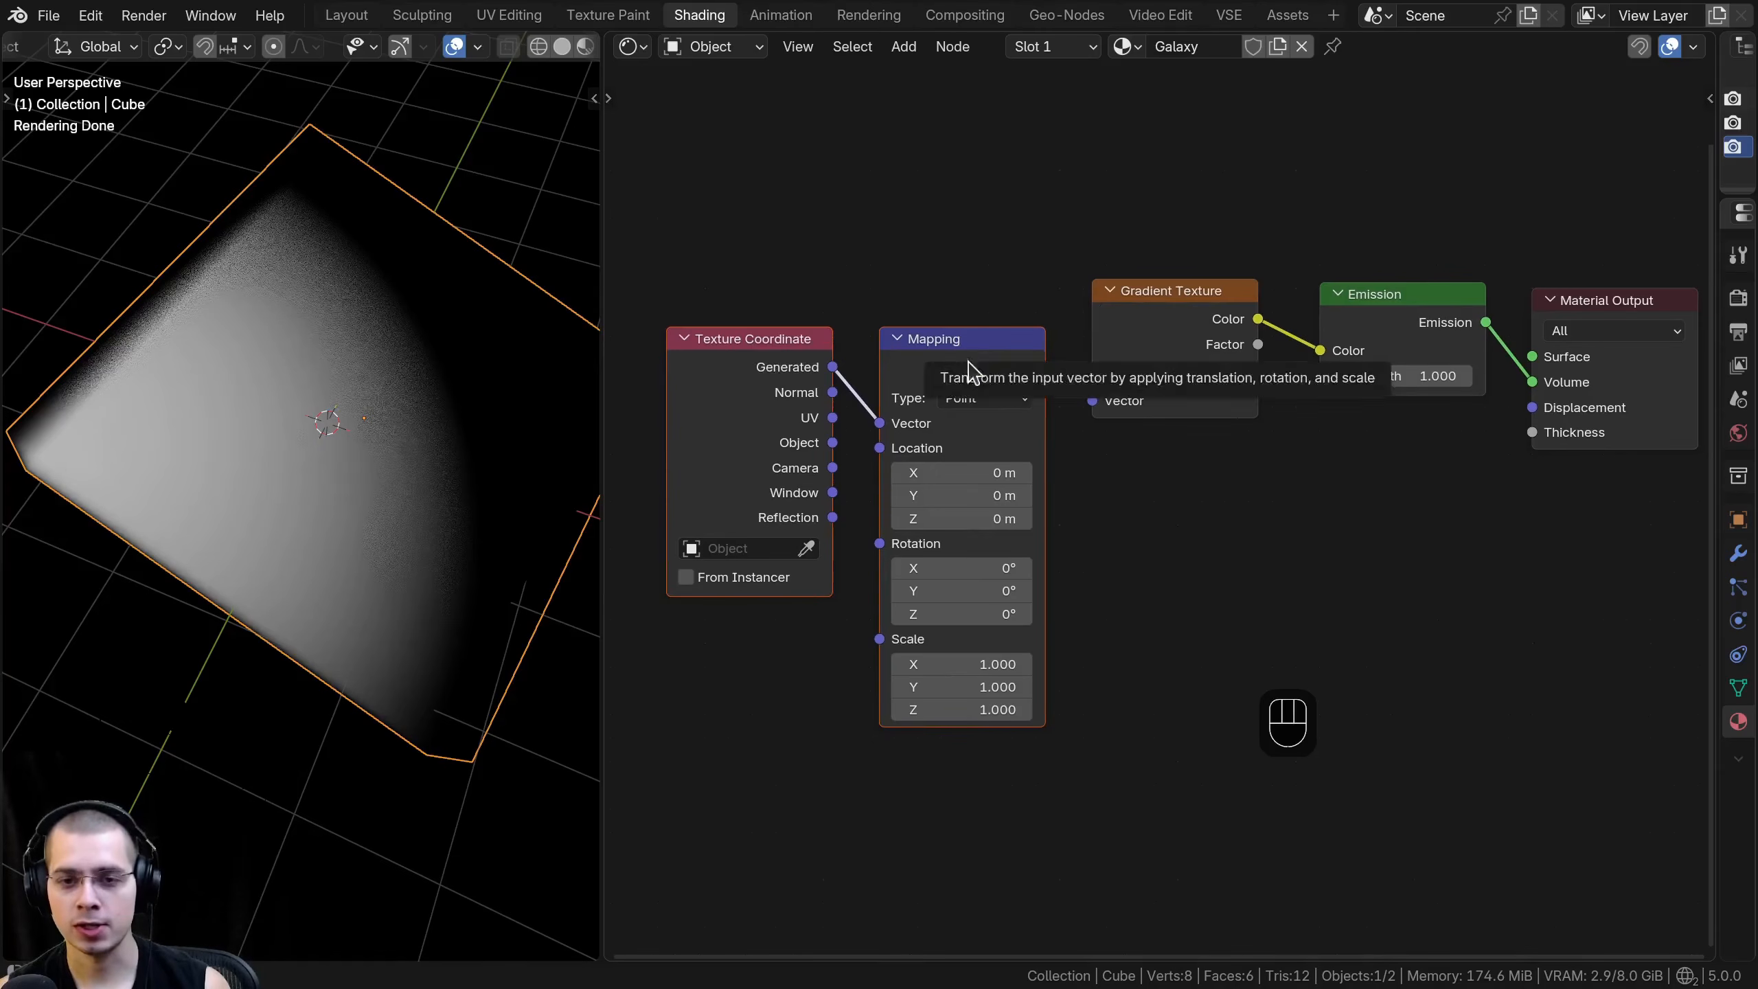
key(x)
- Add Texture Coordinate and Mapping nodes to the Gradient Texture with the Node Wrangler texture setup and align them
click(1150, 323)
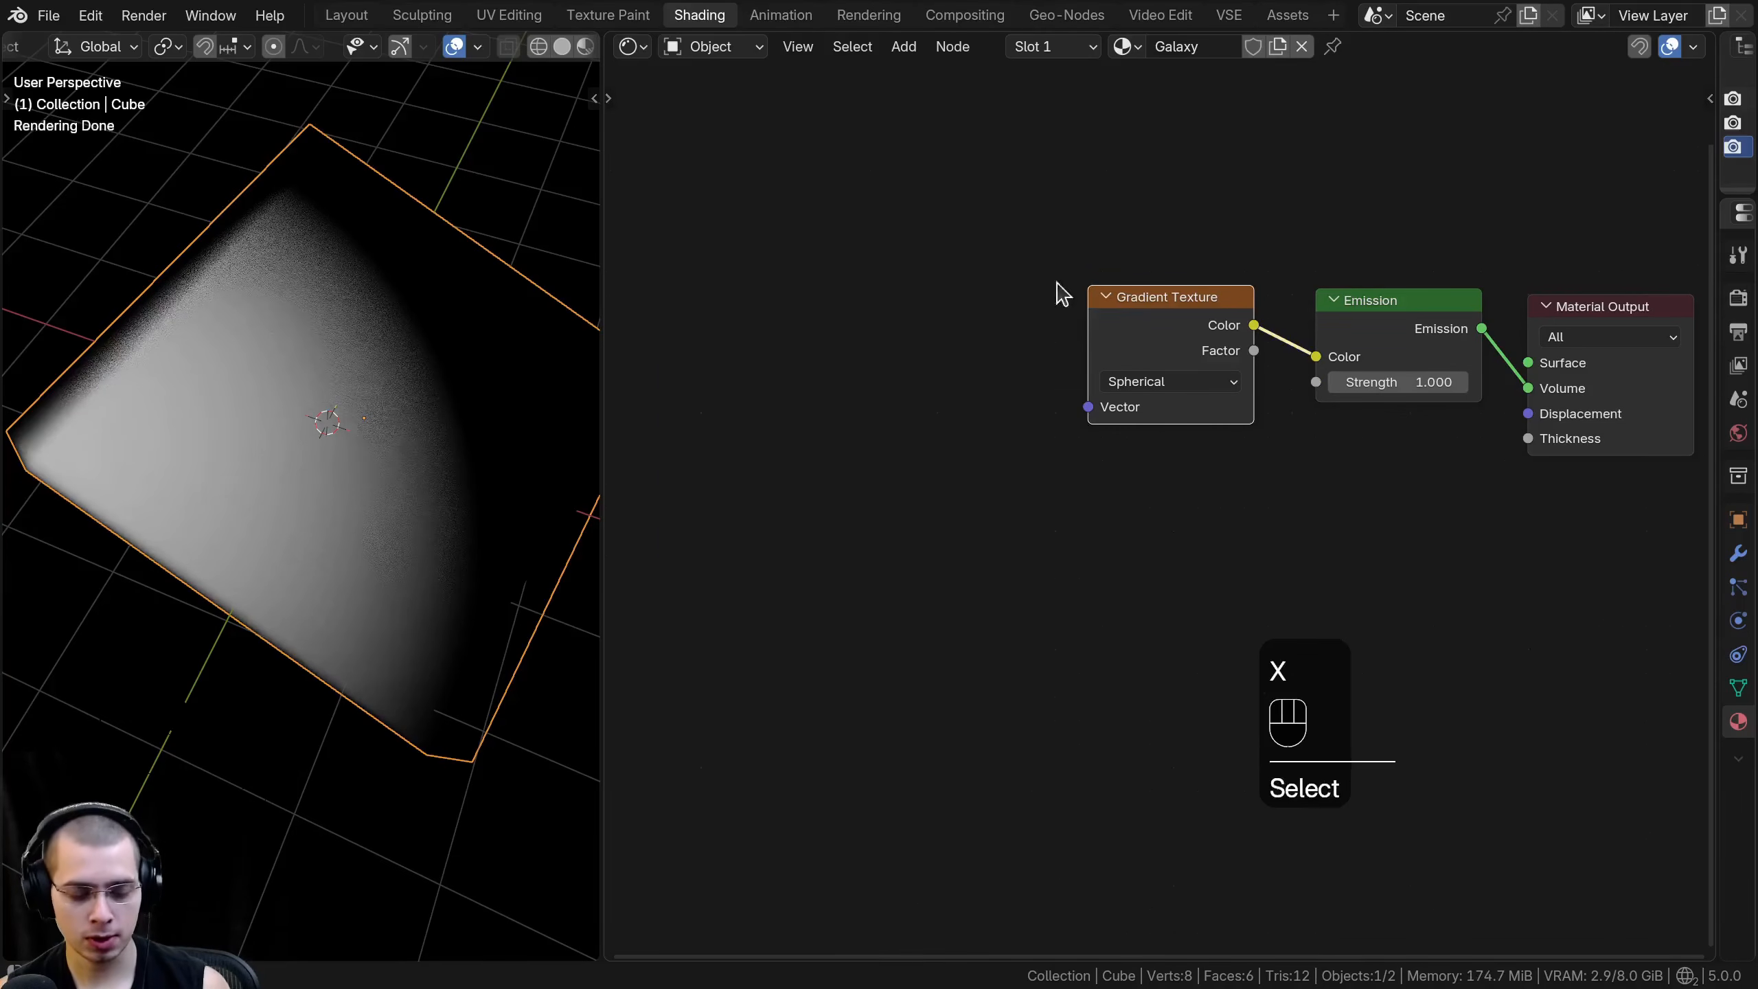
key(ctrl+t)
middle_drag(930, 364, 1086, 364)
key(a)
drag(904, 336, 896, 304)
drag(1106, 370, 1103, 338)
key(a)
scroll(928, 388, up, 1)
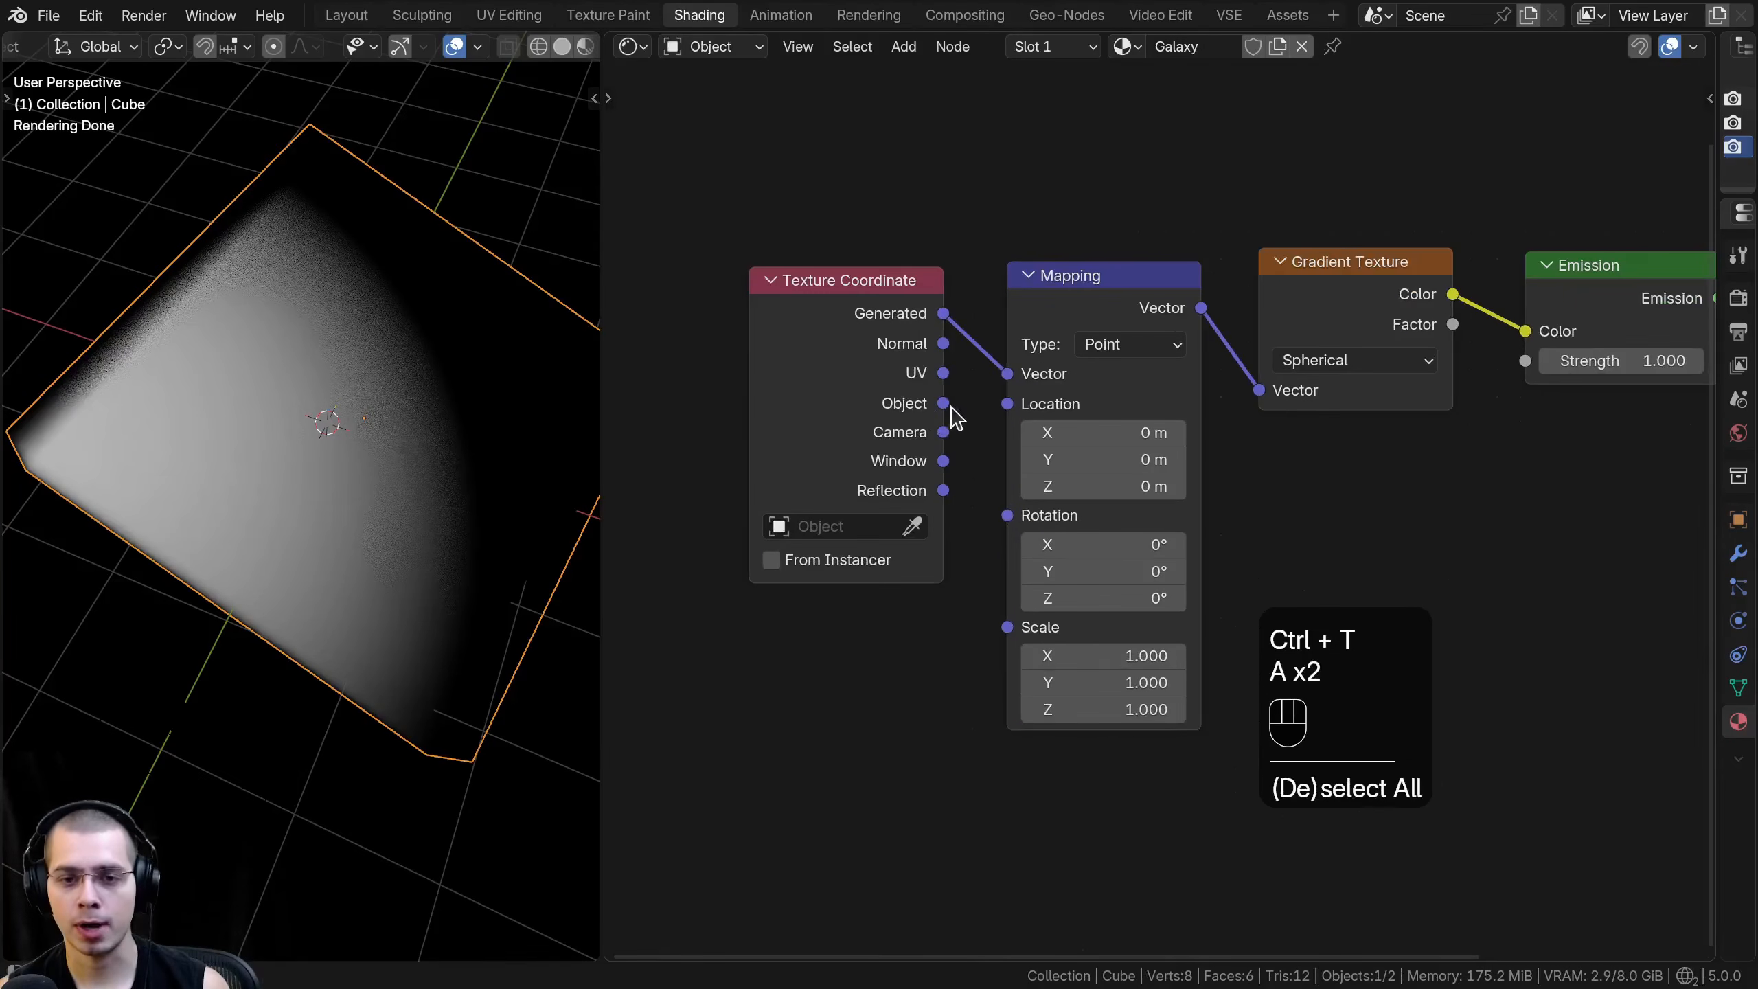
- Connect the Object output of Texture Coordinate to the Mapping Vector input and tighten the node spacing
drag(944, 405, 1007, 375)
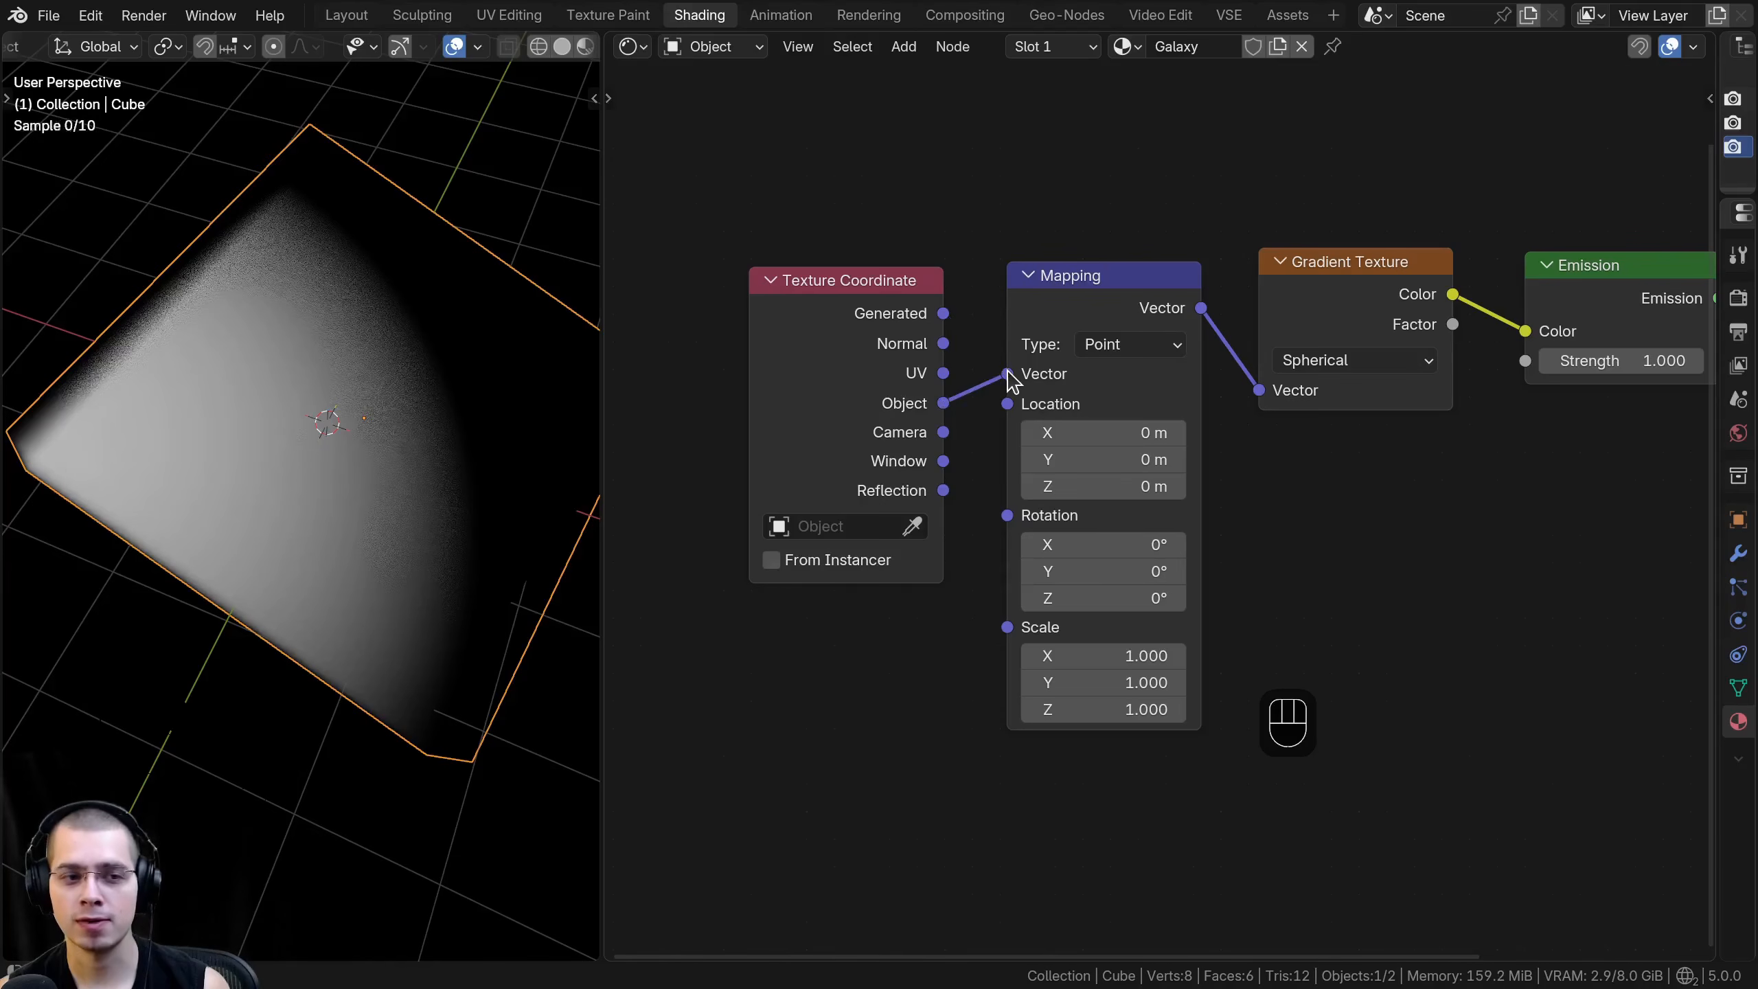
drag(846, 409, 895, 409)
shift+middle_drag(509, 360, 106, 562)
drag(1310, 341, 1302, 346)
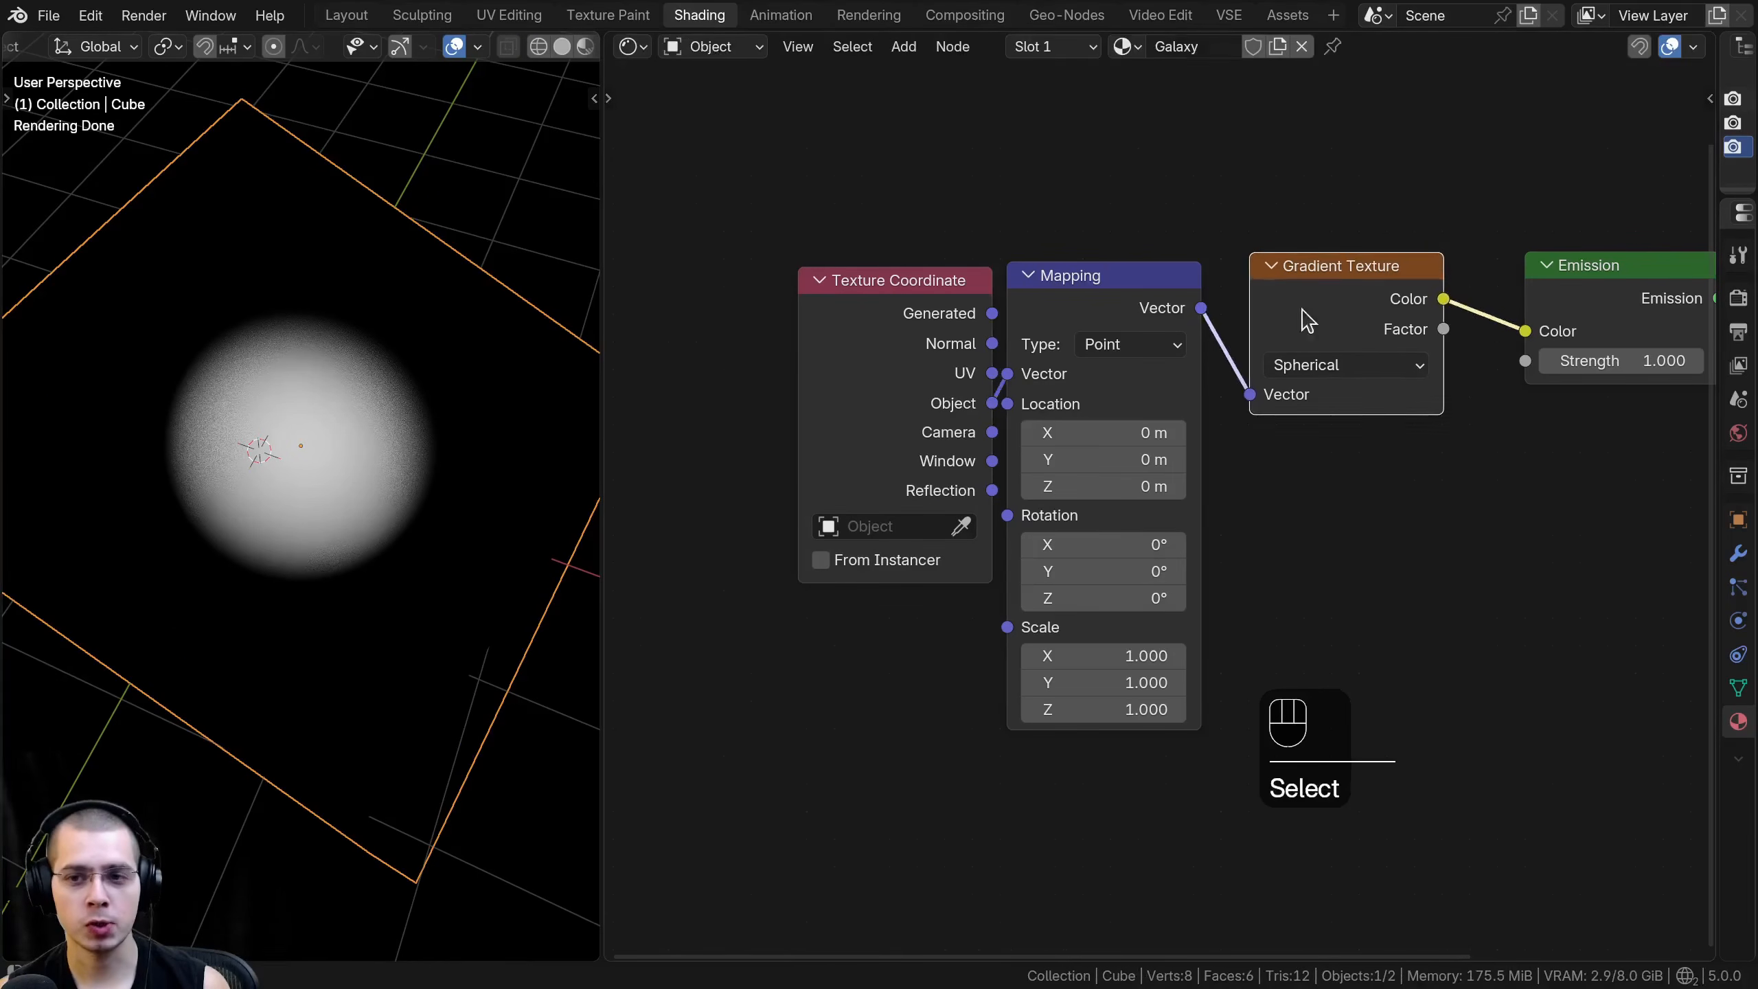
middle_drag(275, 411, 234, 590)
scroll(239, 589, up, 1)
drag(901, 398, 895, 389)
- Set the Emission node's strength to 14
middle_drag(1350, 312, 1063, 341)
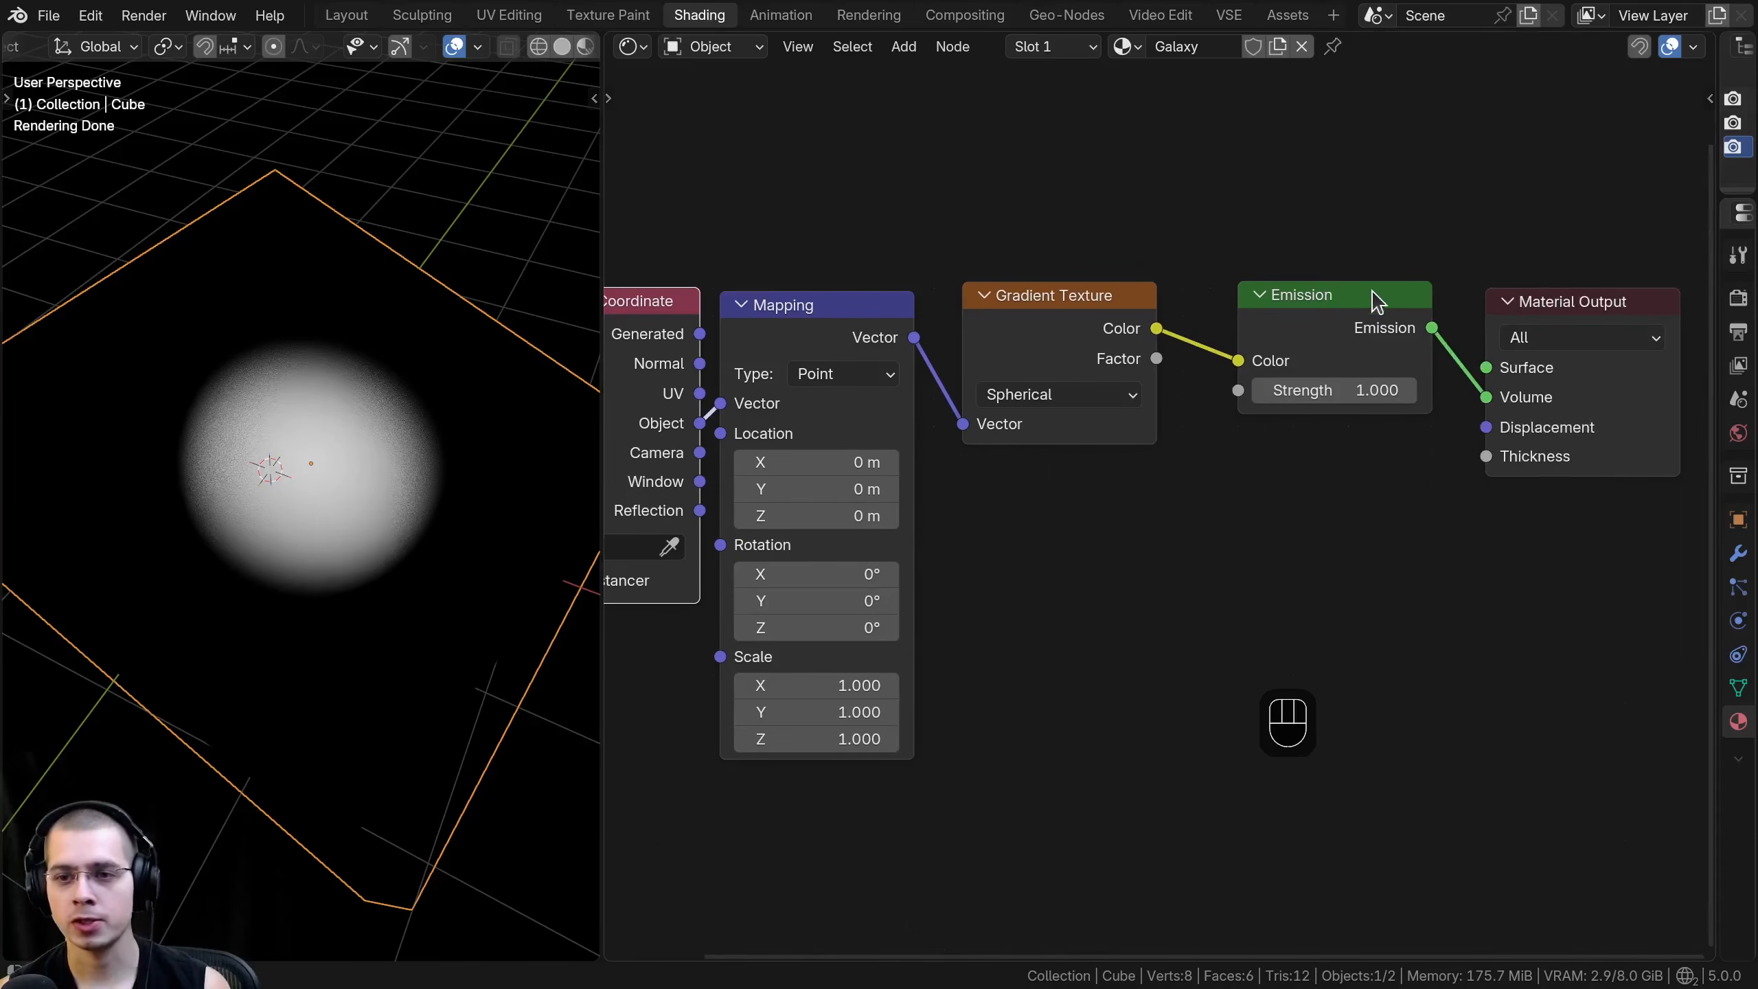
click(1341, 394)
text(14)
key(Return)
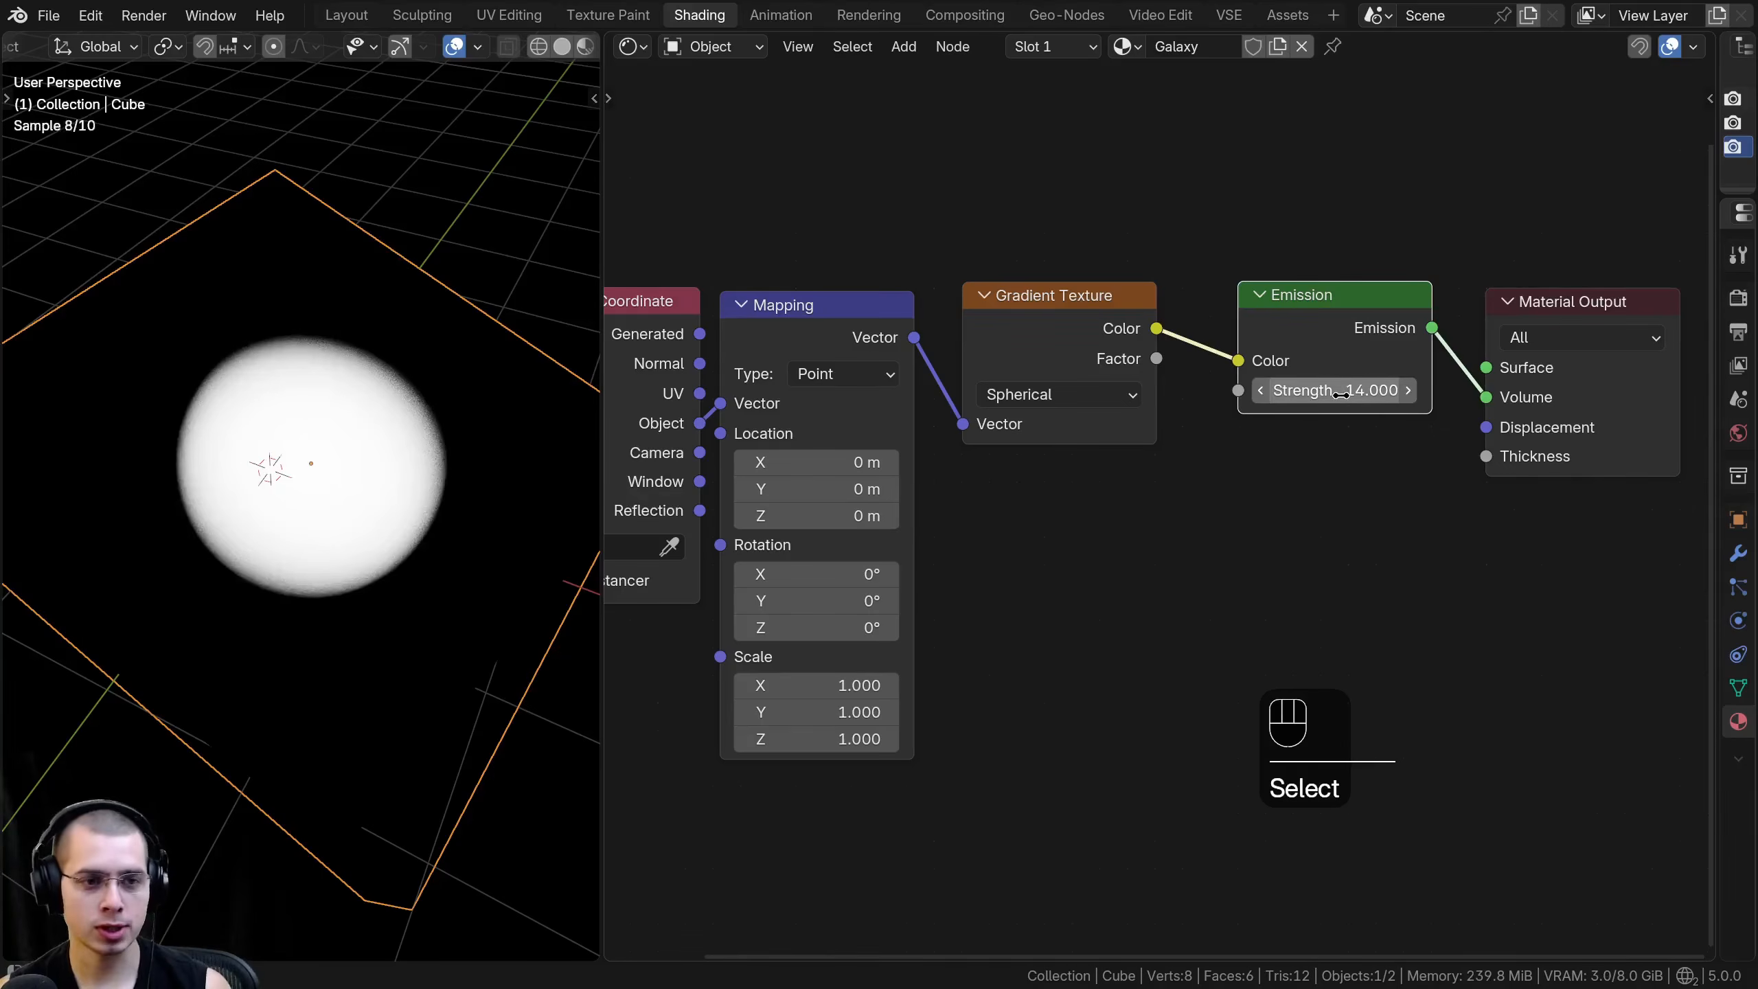
middle_drag(405, 543, 425, 487)
scroll(1168, 516, down, 2)
- Join the Texture Coordinate and Mapping nodes in a frame labelled Mapping
drag(1114, 380, 1143, 378)
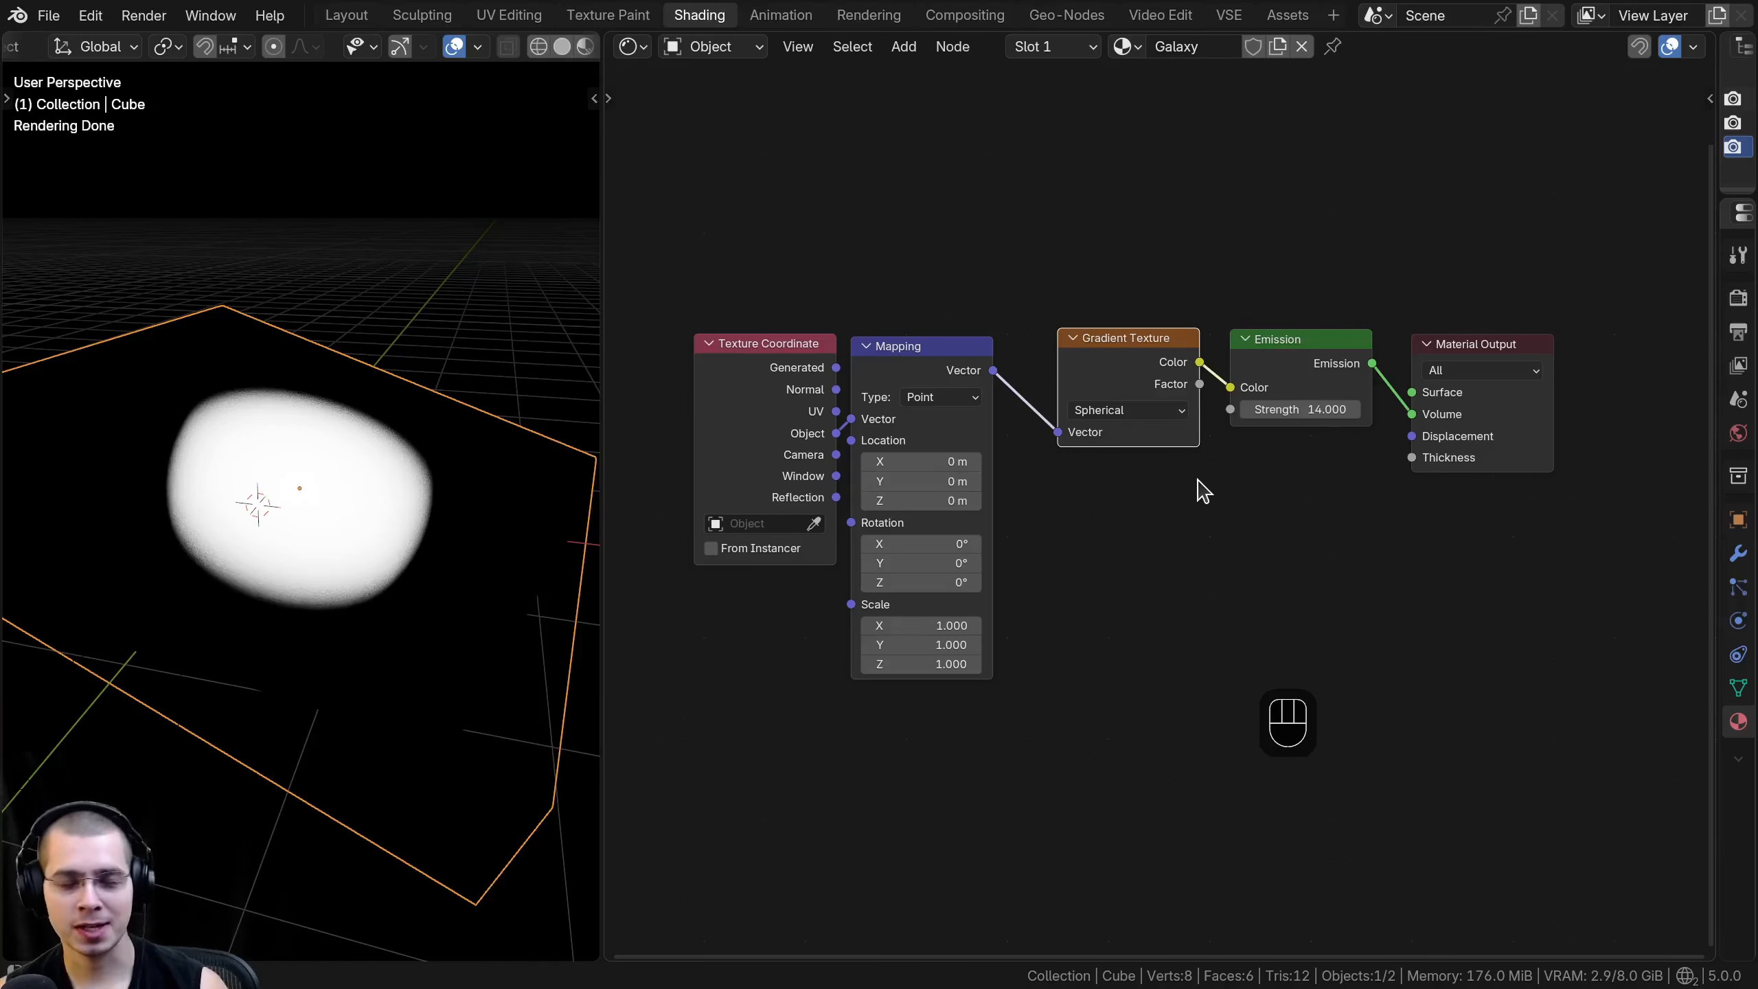
middle_drag(1151, 485, 1184, 488)
drag(658, 162, 983, 572)
key(g)
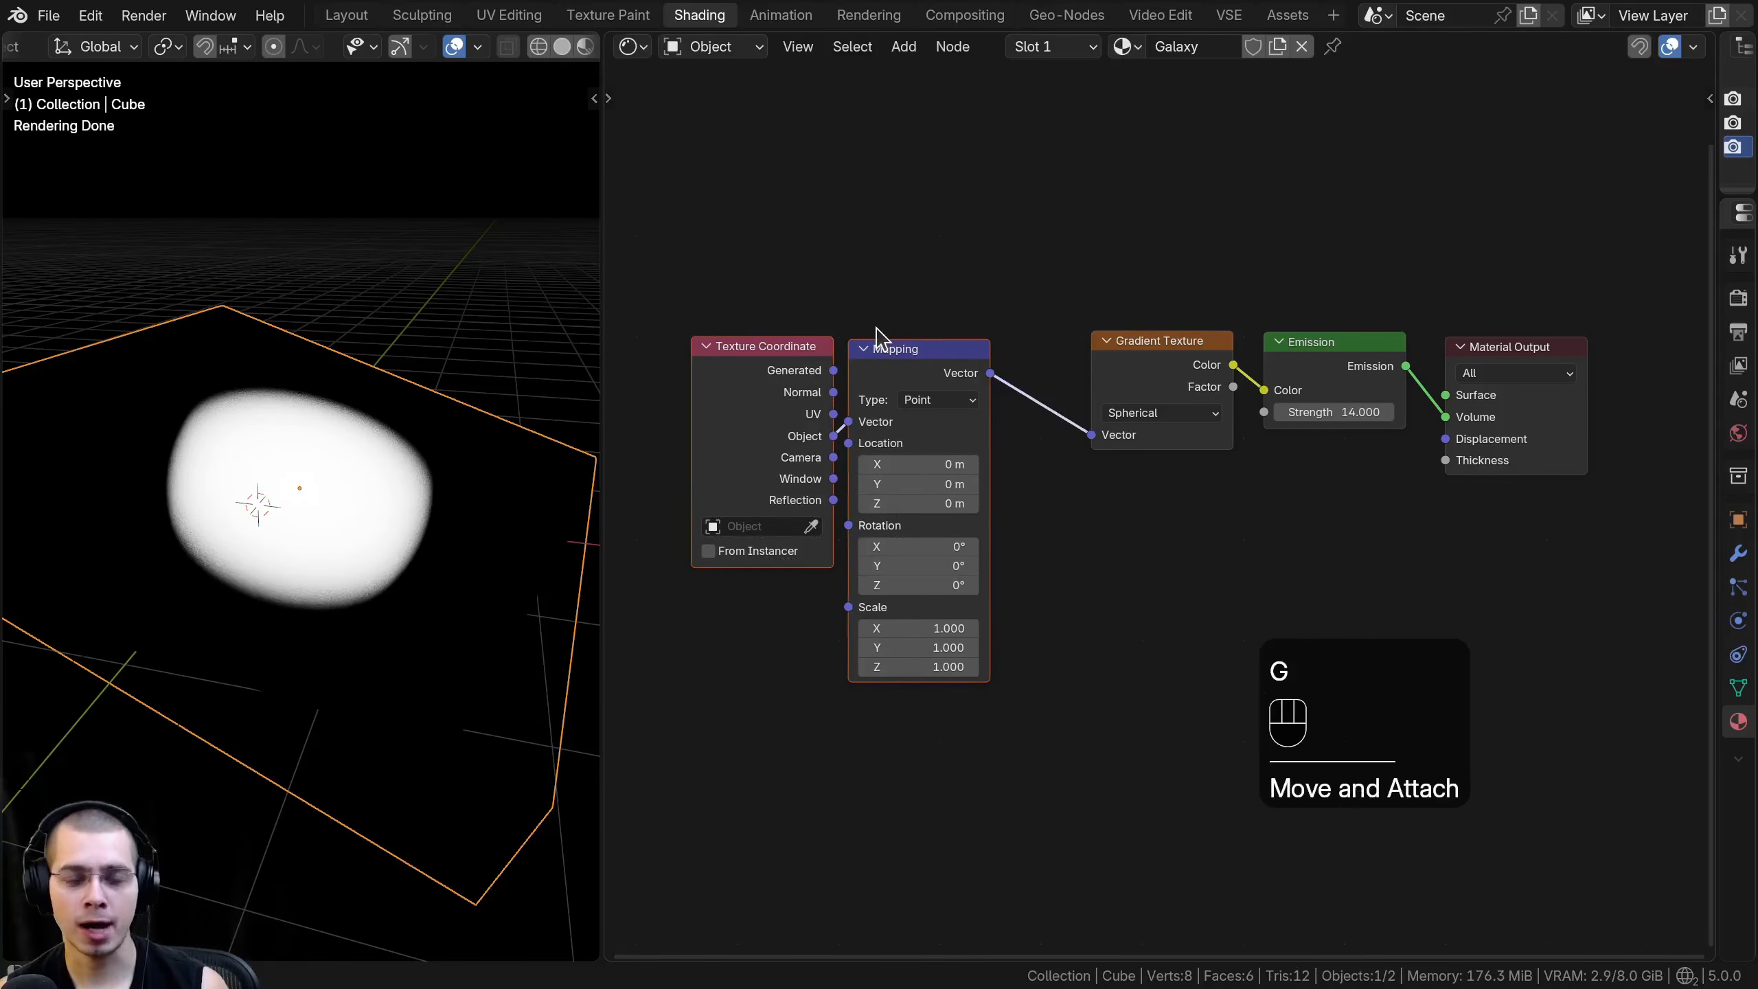
key(f)
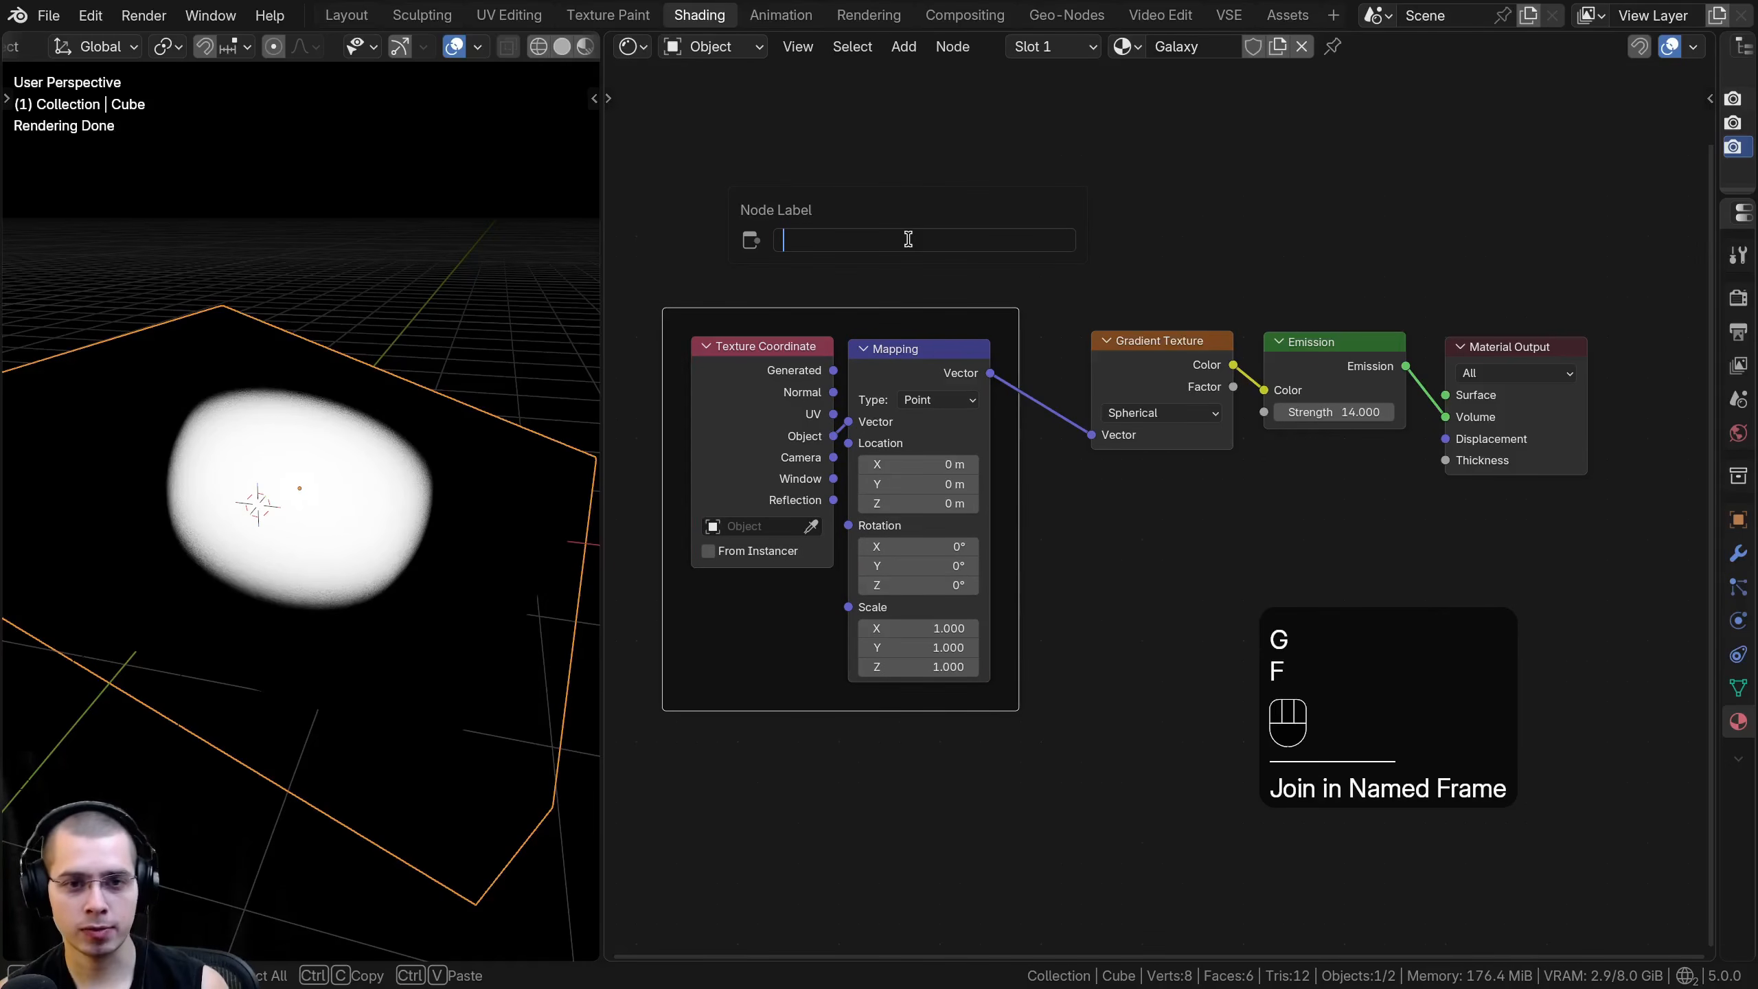
text(Mapping)
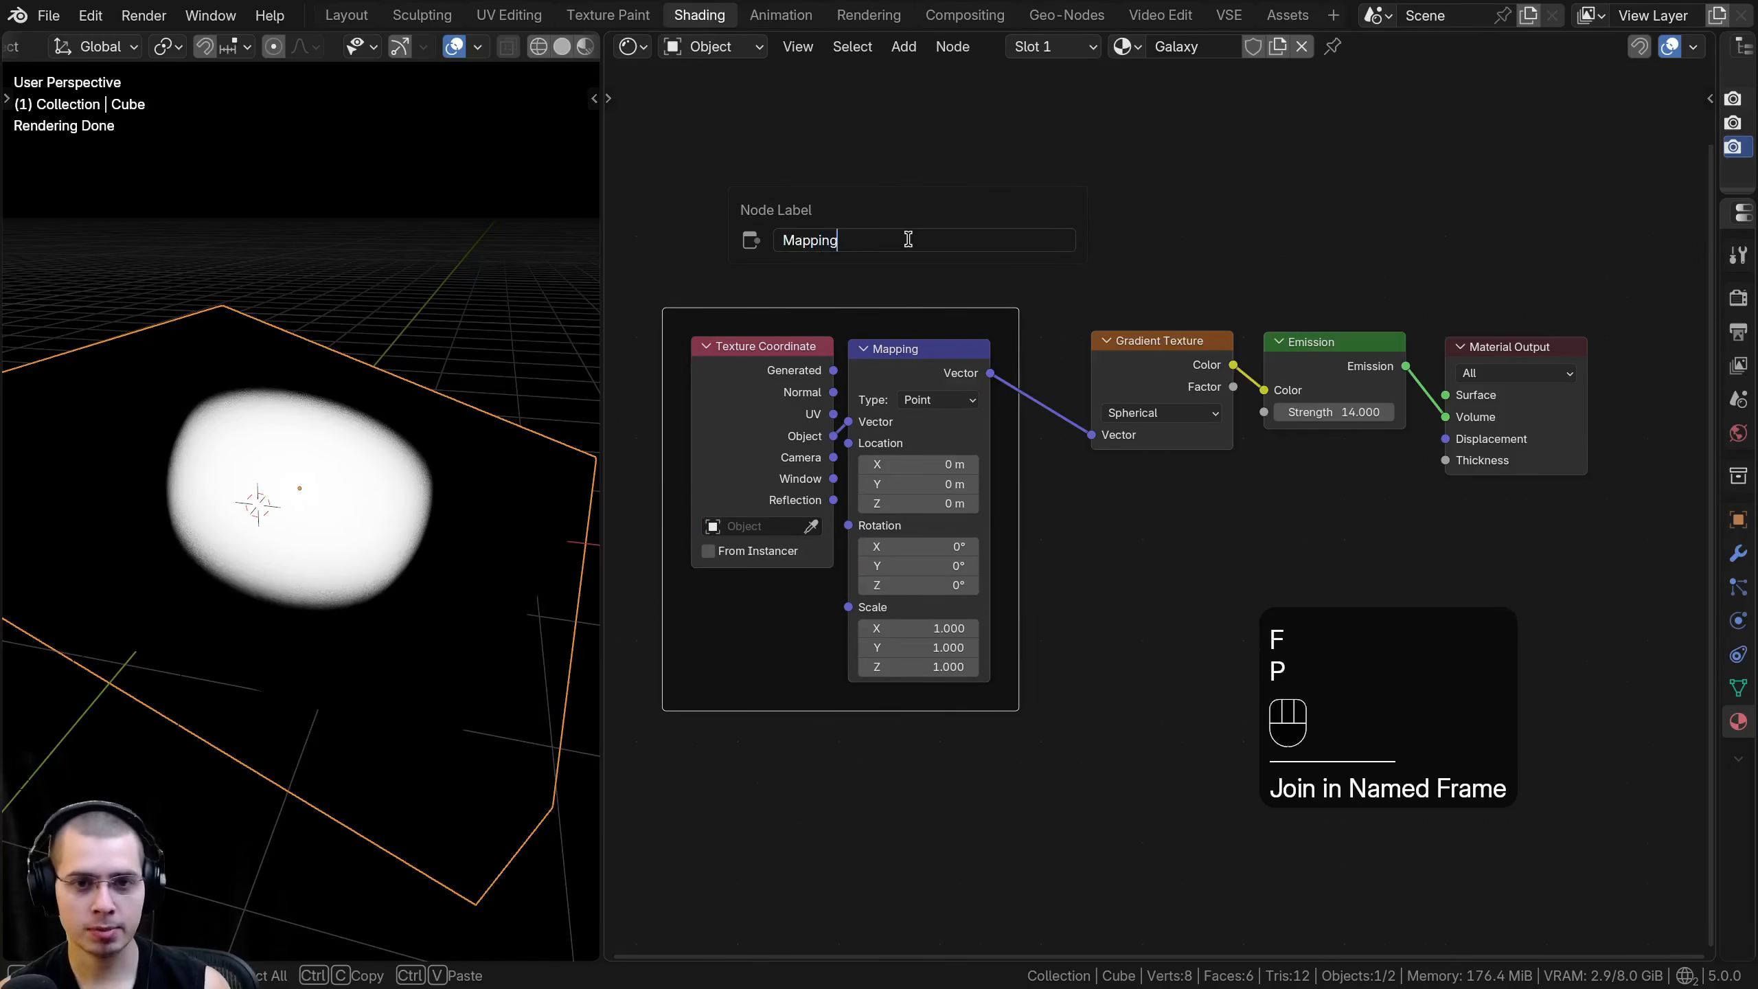
key(Return)
key(a)
- Move the Mapping frame farther away from the Gradient Texture node and widen the node editor
scroll(911, 353, down, 2)
drag(911, 353, 749, 333)
drag(662, 405, 655, 408)
drag(742, 338, 708, 361)
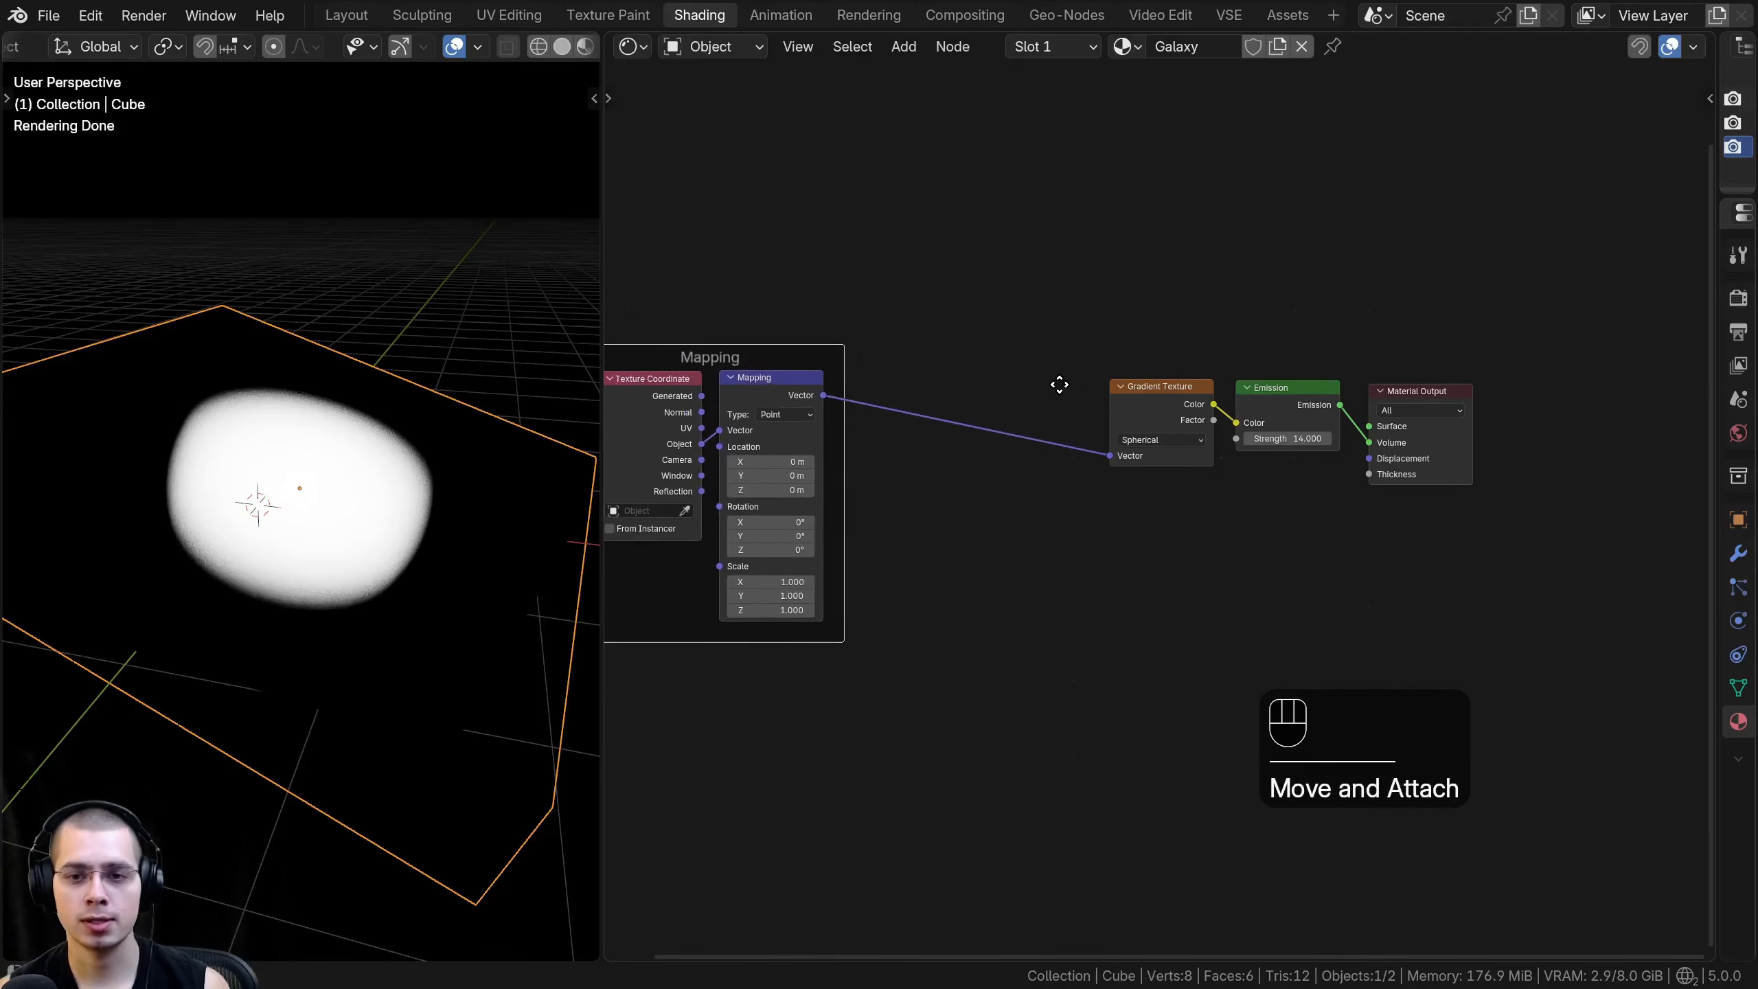
middle_drag(1072, 380, 1018, 403)
key(a)
key(a)
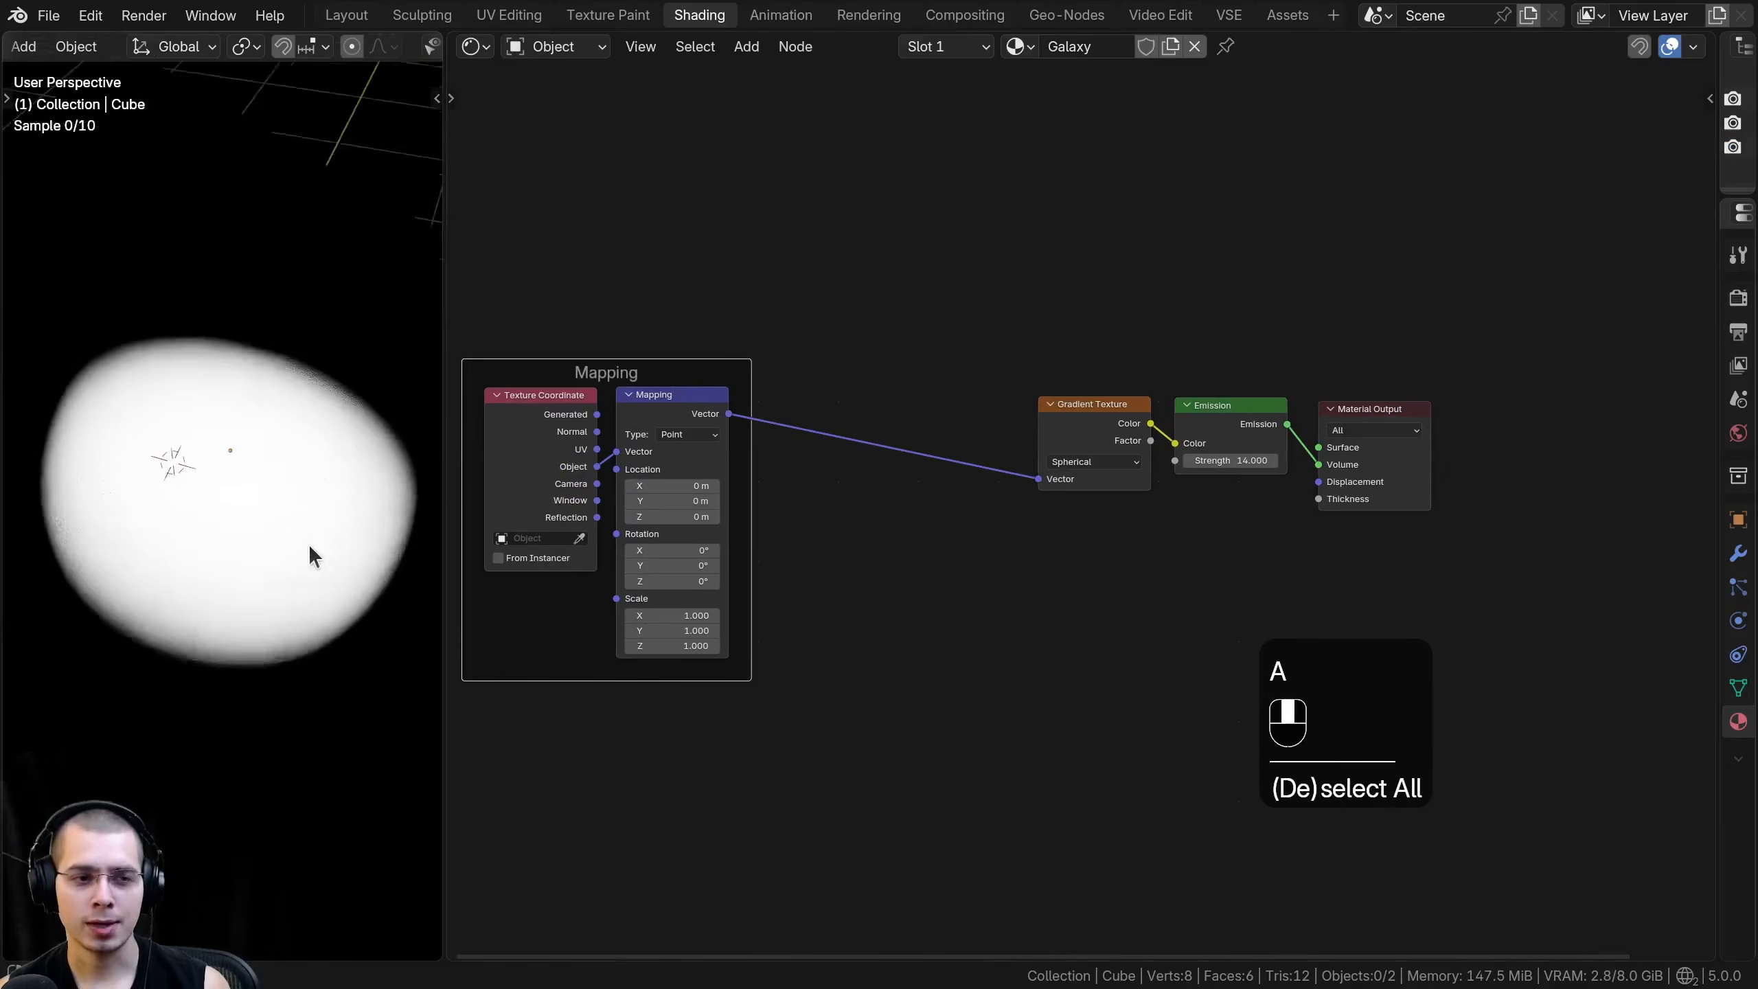
scroll(310, 555, up, 4)
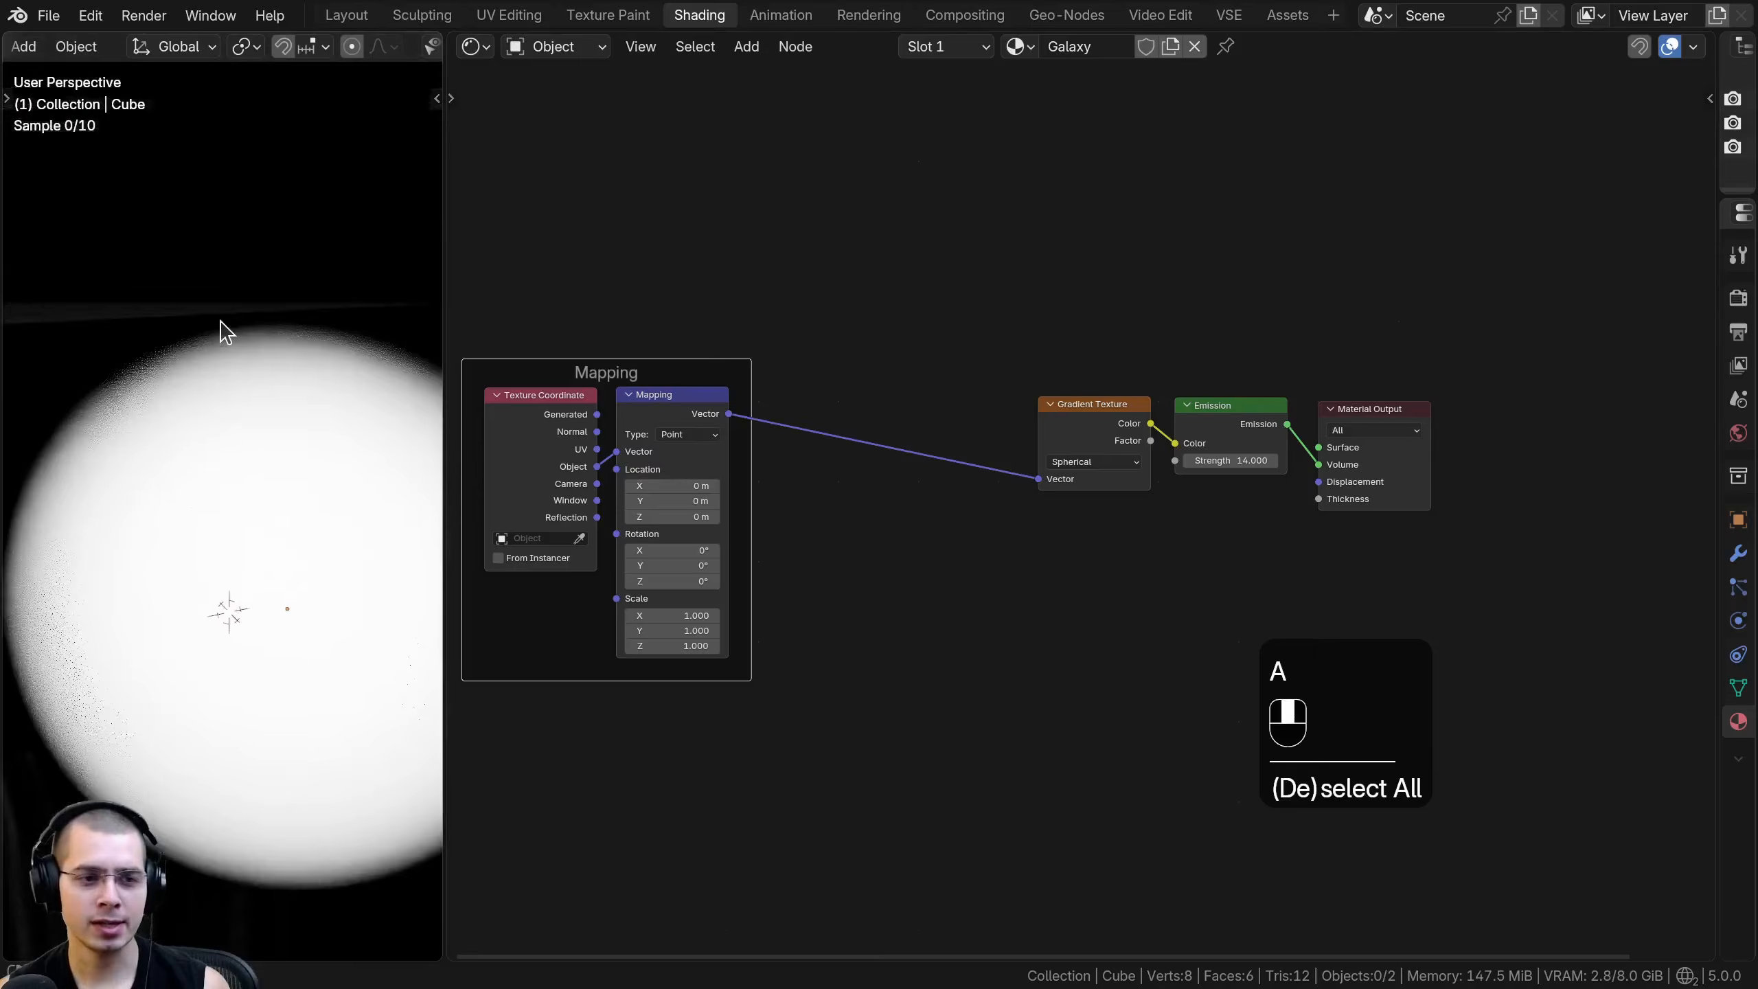
- Move the Gradient Texture, Emission and Material Output nodes together farther away from the Mapping frame
scroll(186, 277, down, 3)
middle_drag(181, 443, 313, 465)
scroll(289, 468, up, 6)
scroll(287, 468, down, 5)
drag(997, 348, 1350, 516)
key(g)
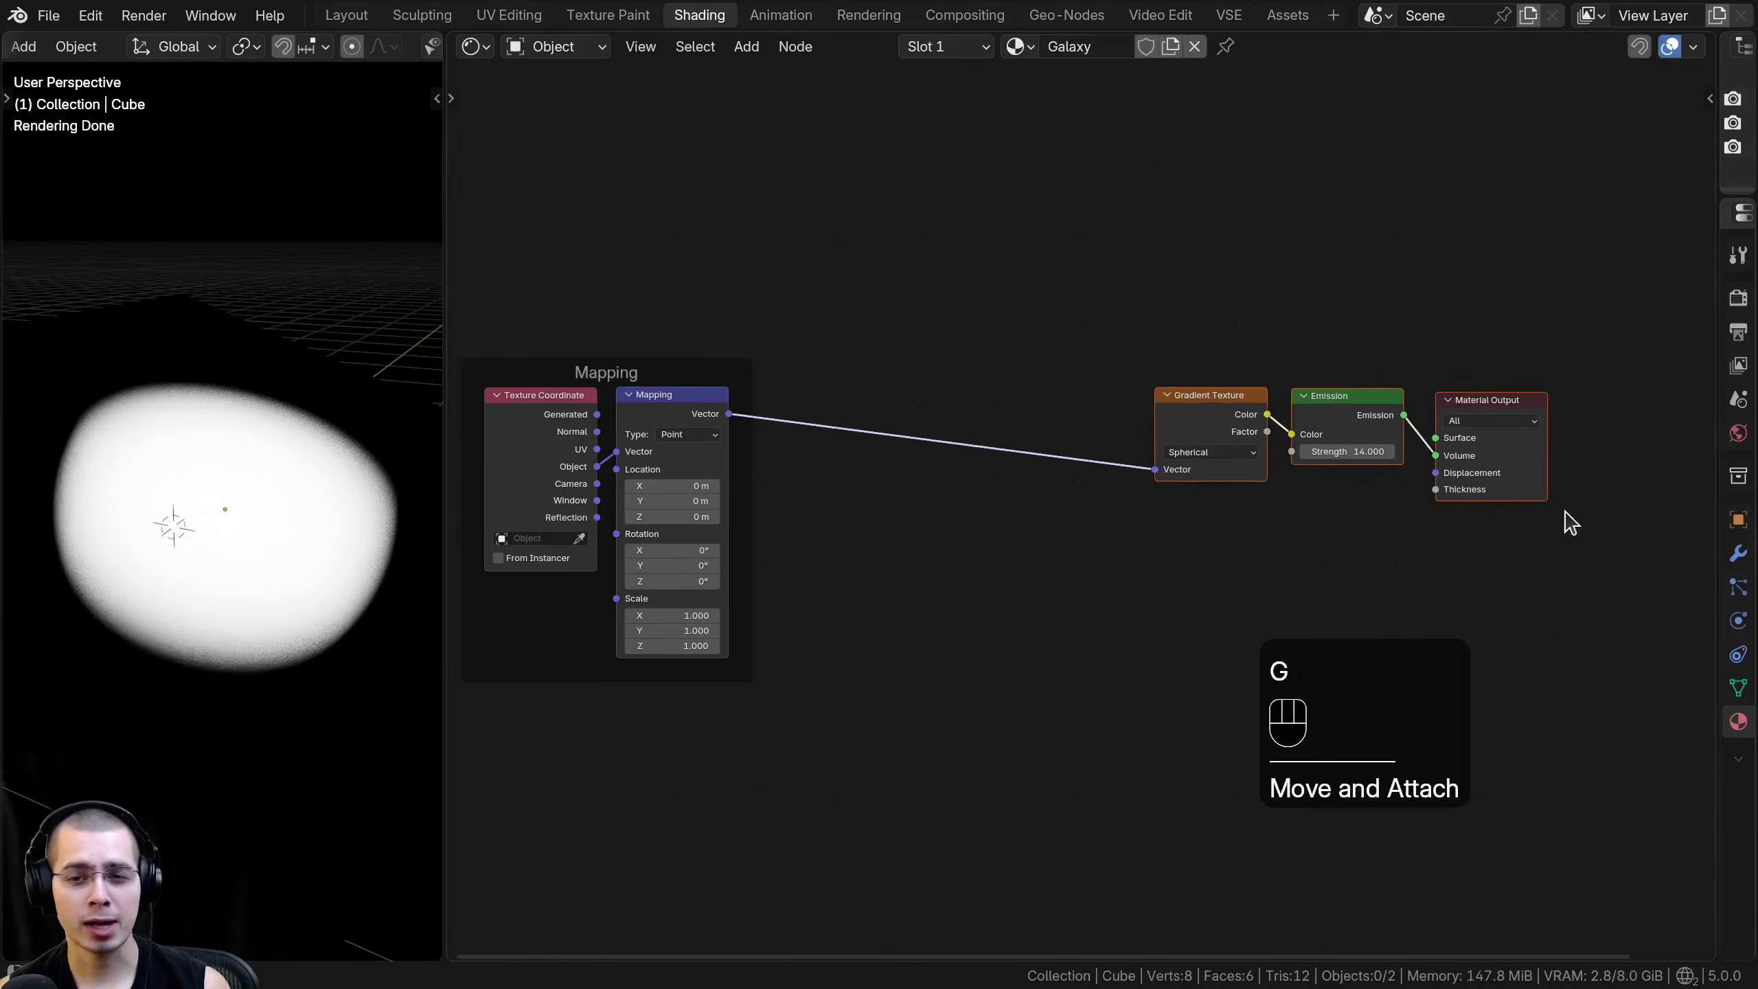
click(1573, 522)
key(a)
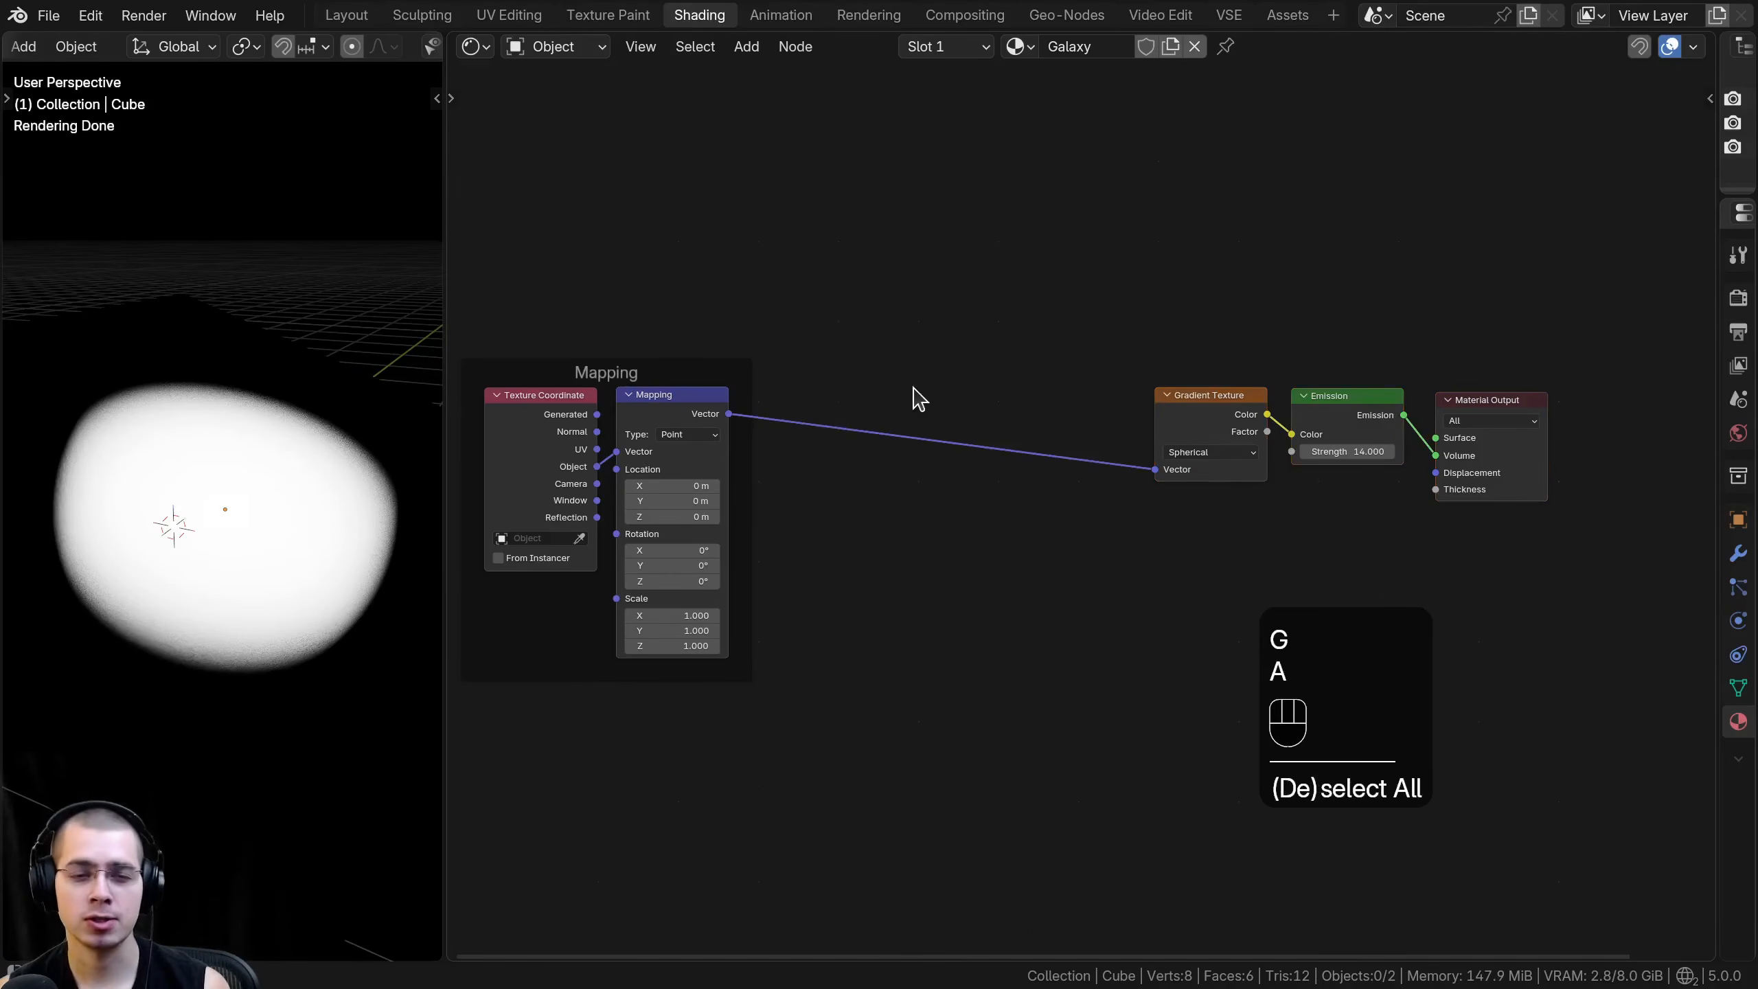
- Reselect the galaxy cube in the viewport
middle_drag(379, 463, 324, 471)
click(325, 472)
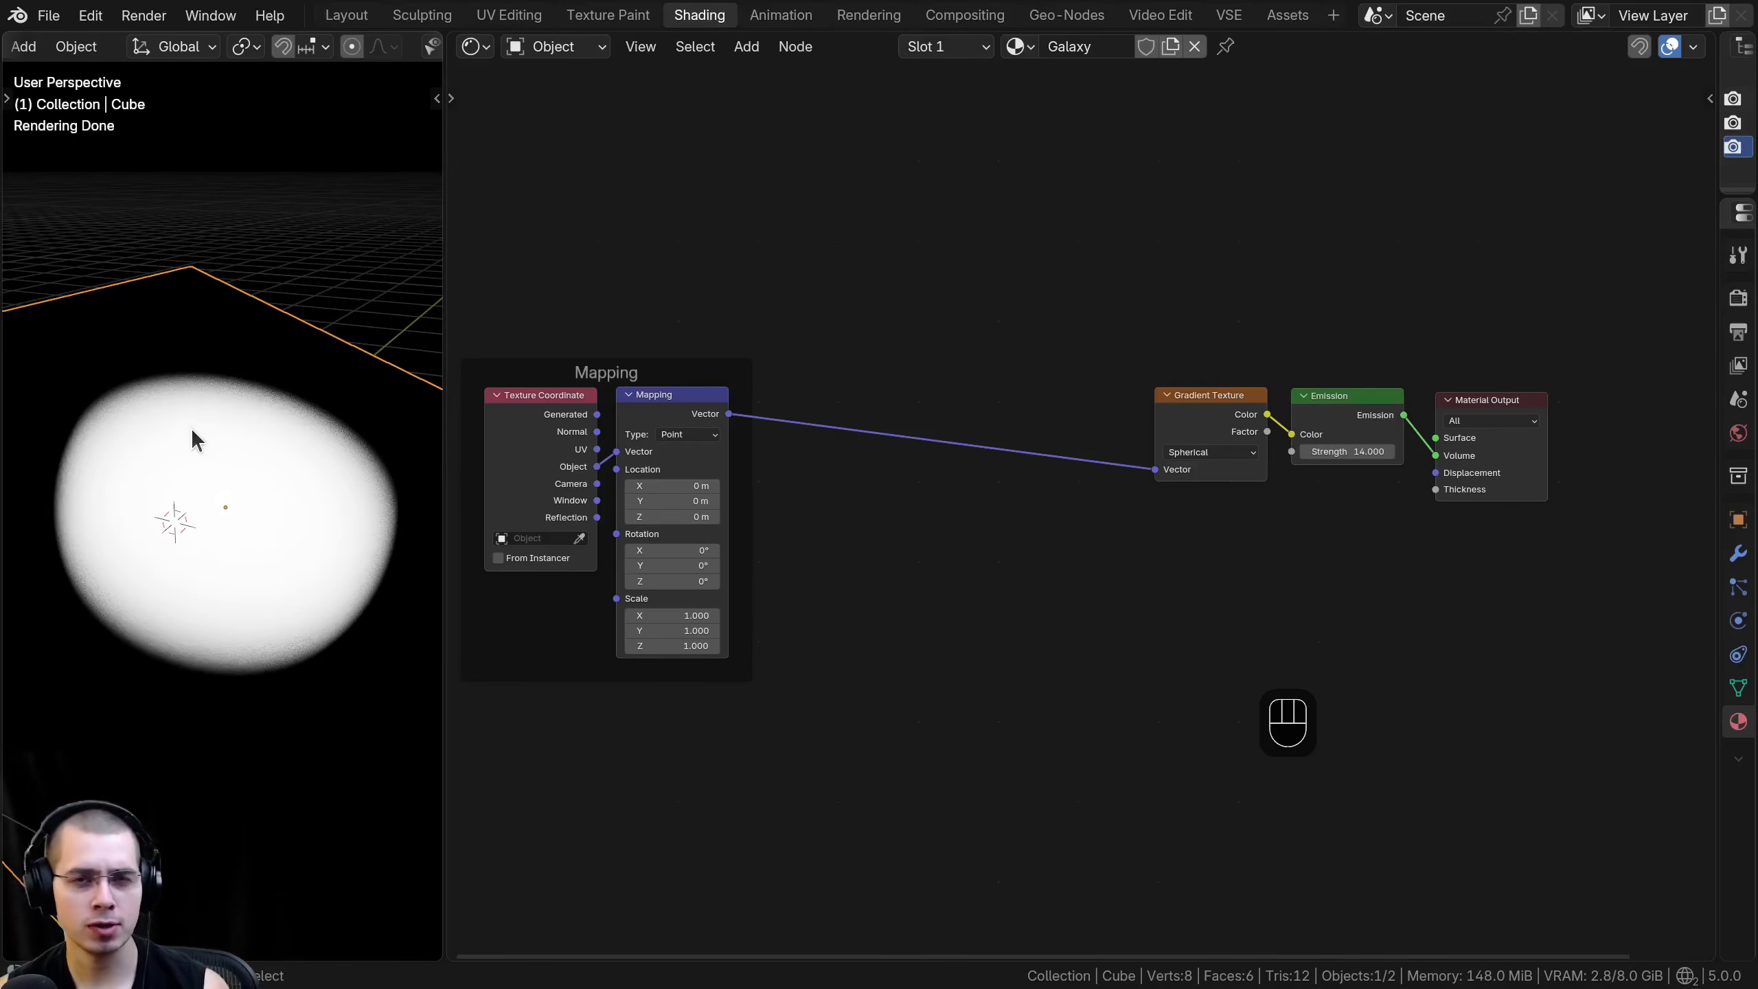
middle_drag(195, 434, 203, 462)
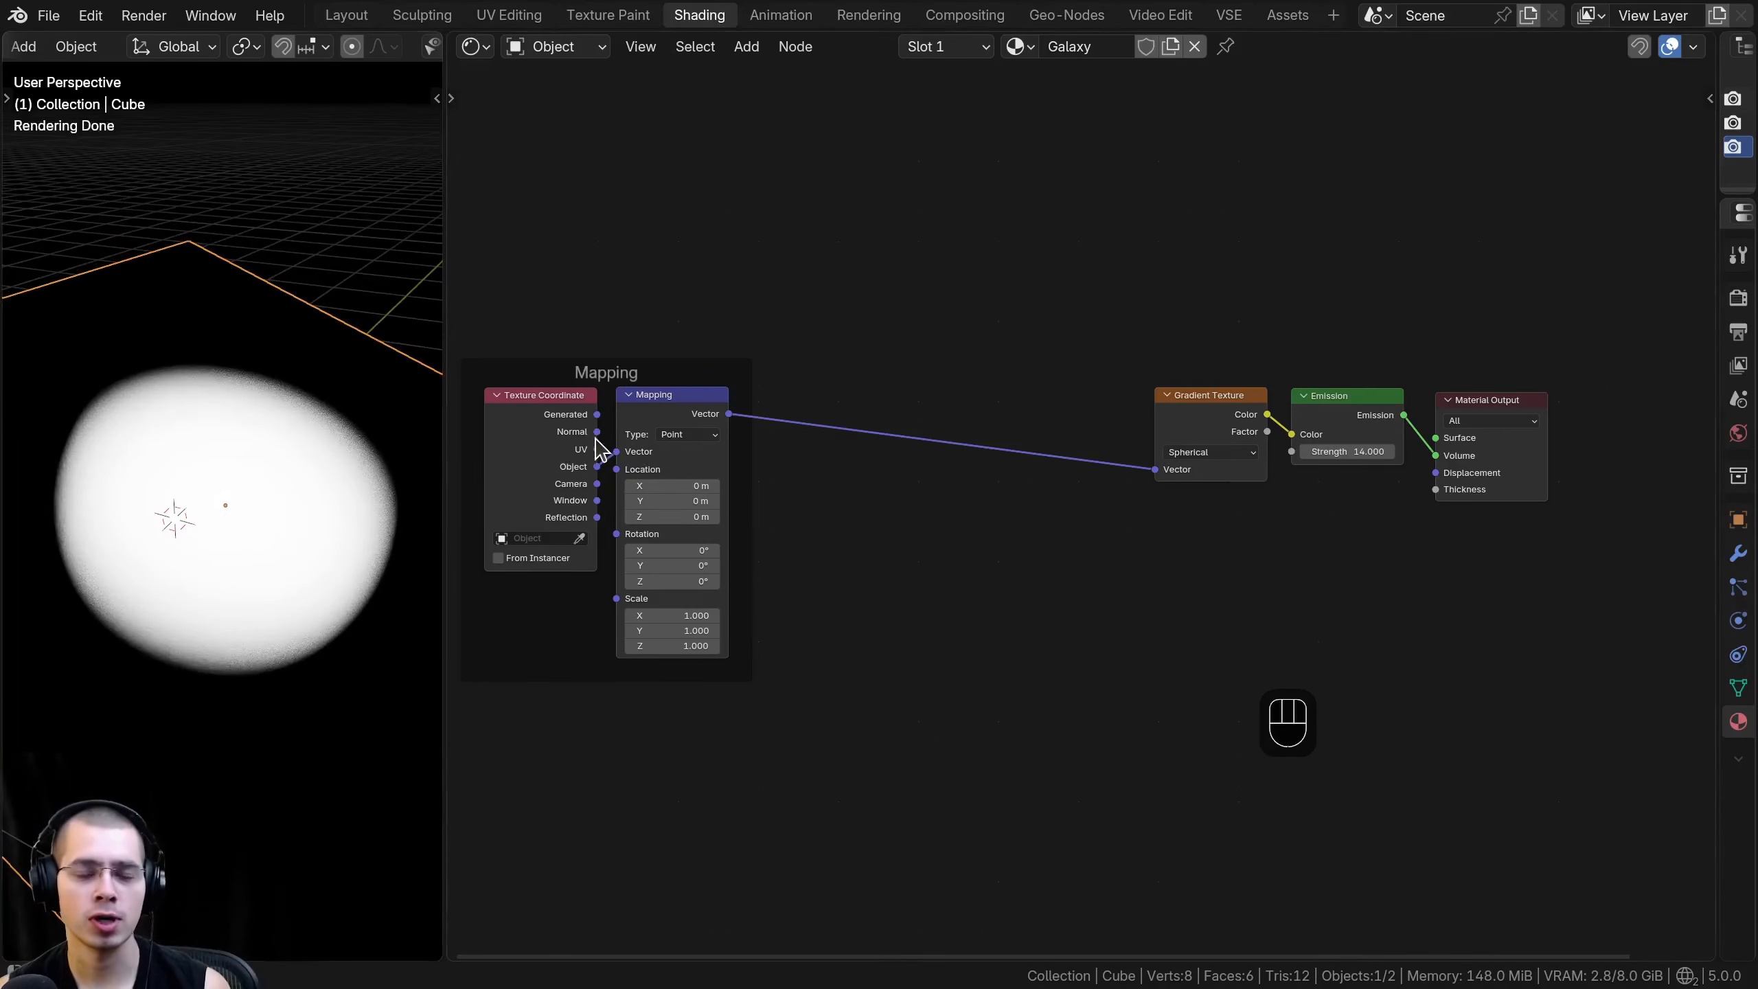
- Switch the scene's render engine from Cycles to EEVEE
scroll(597, 450, up, 1)
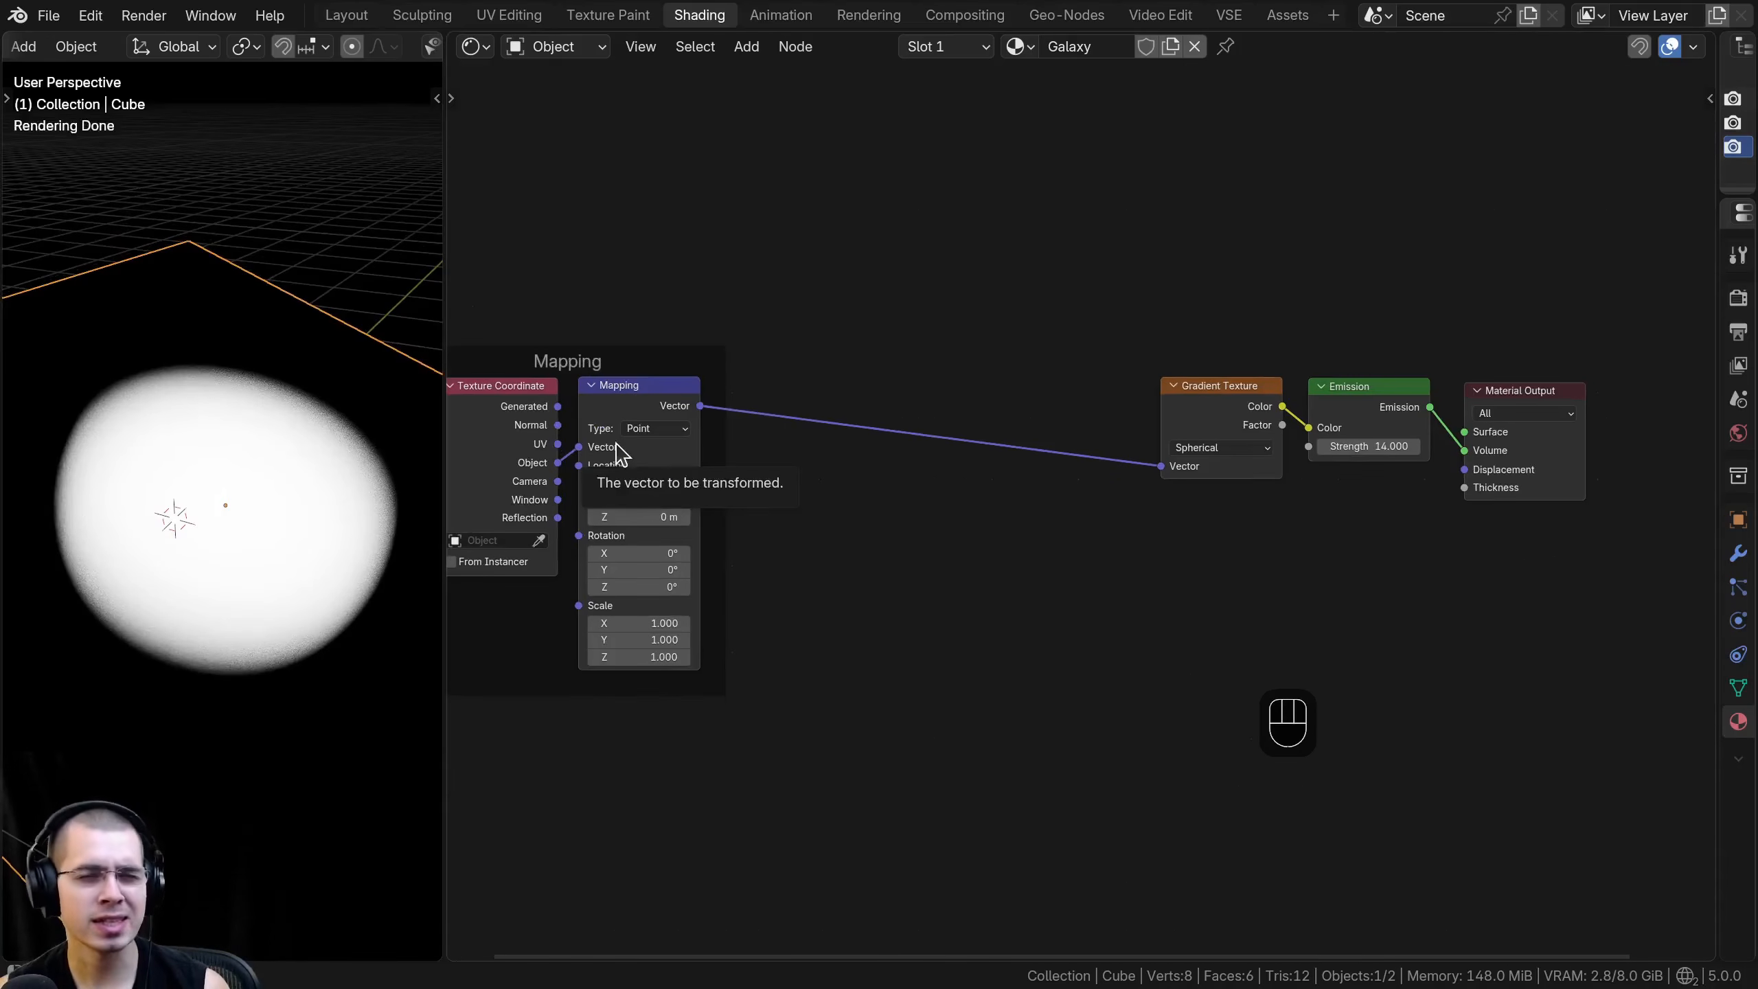
click(1733, 298)
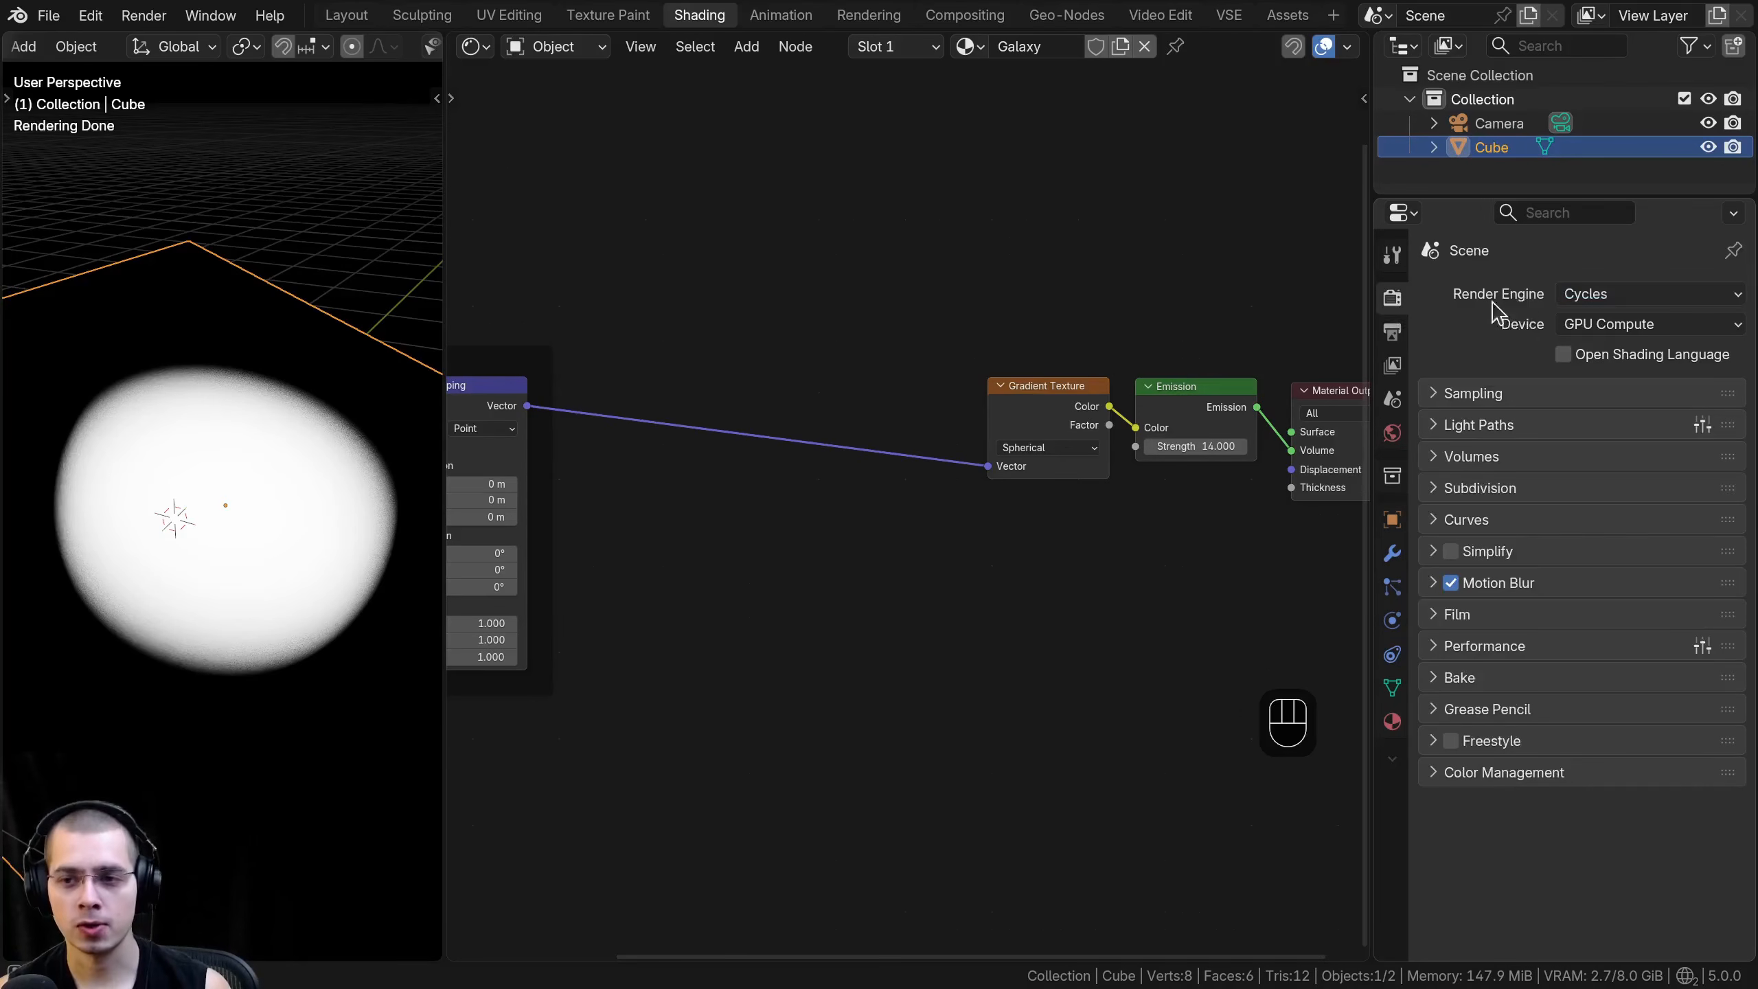
click(1627, 294)
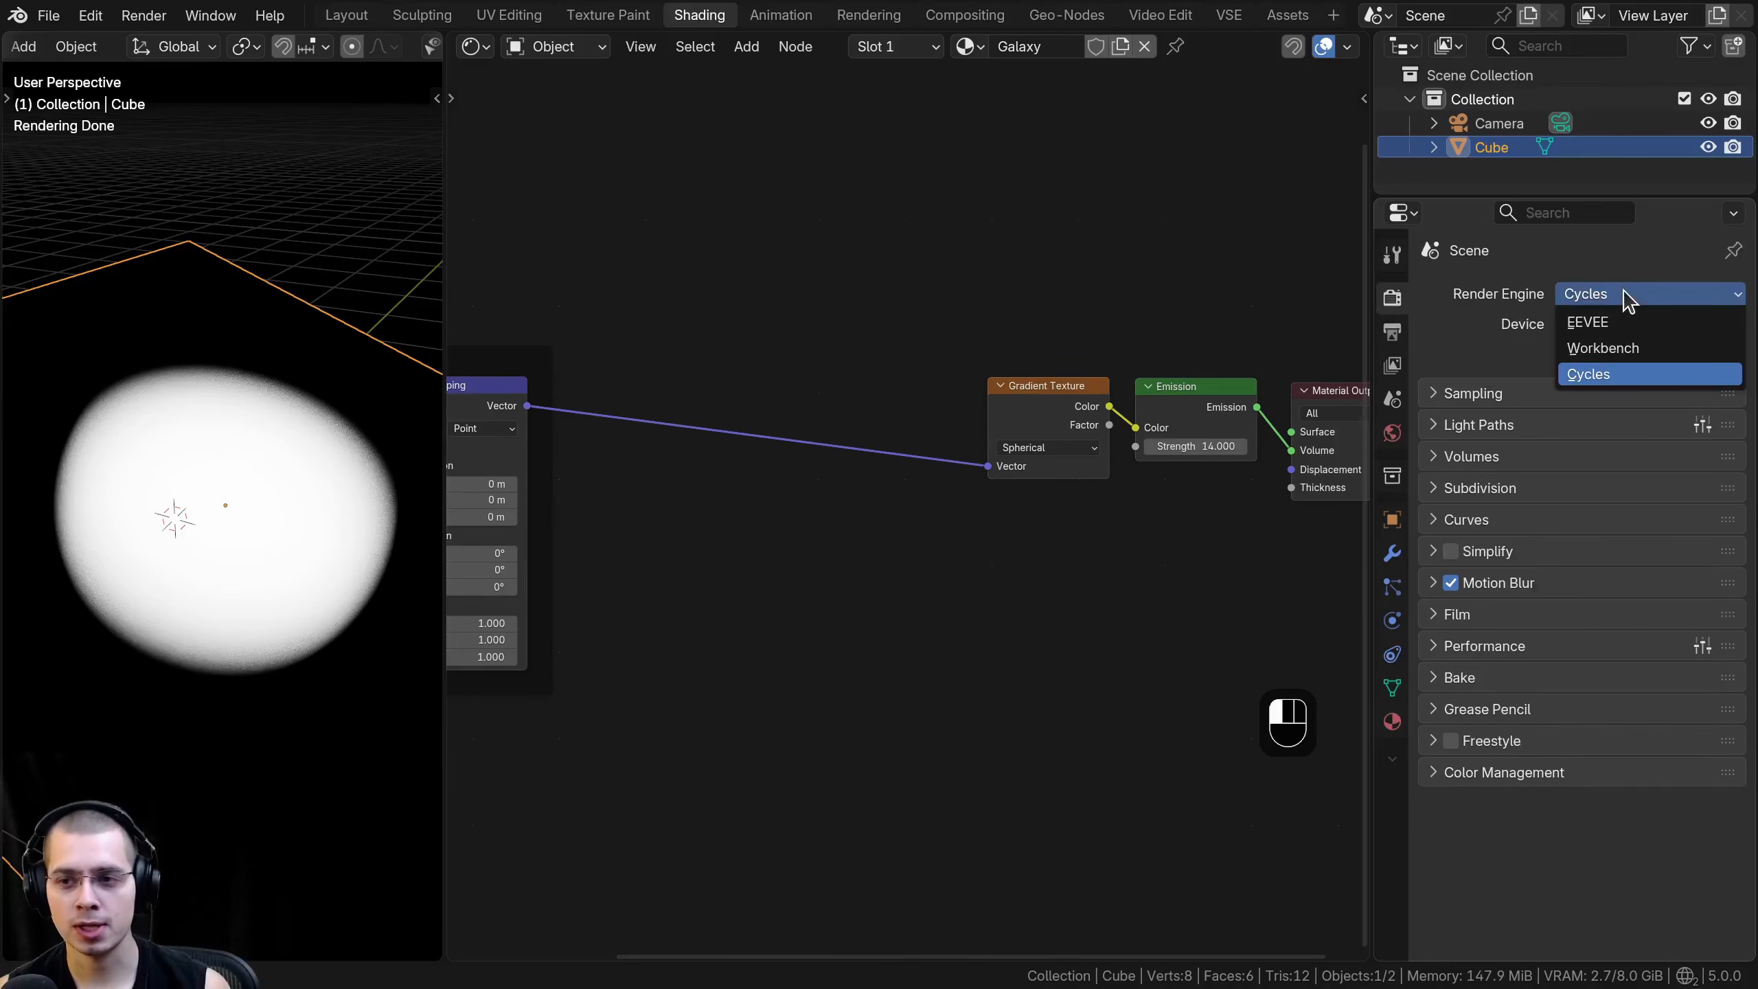
click(1586, 323)
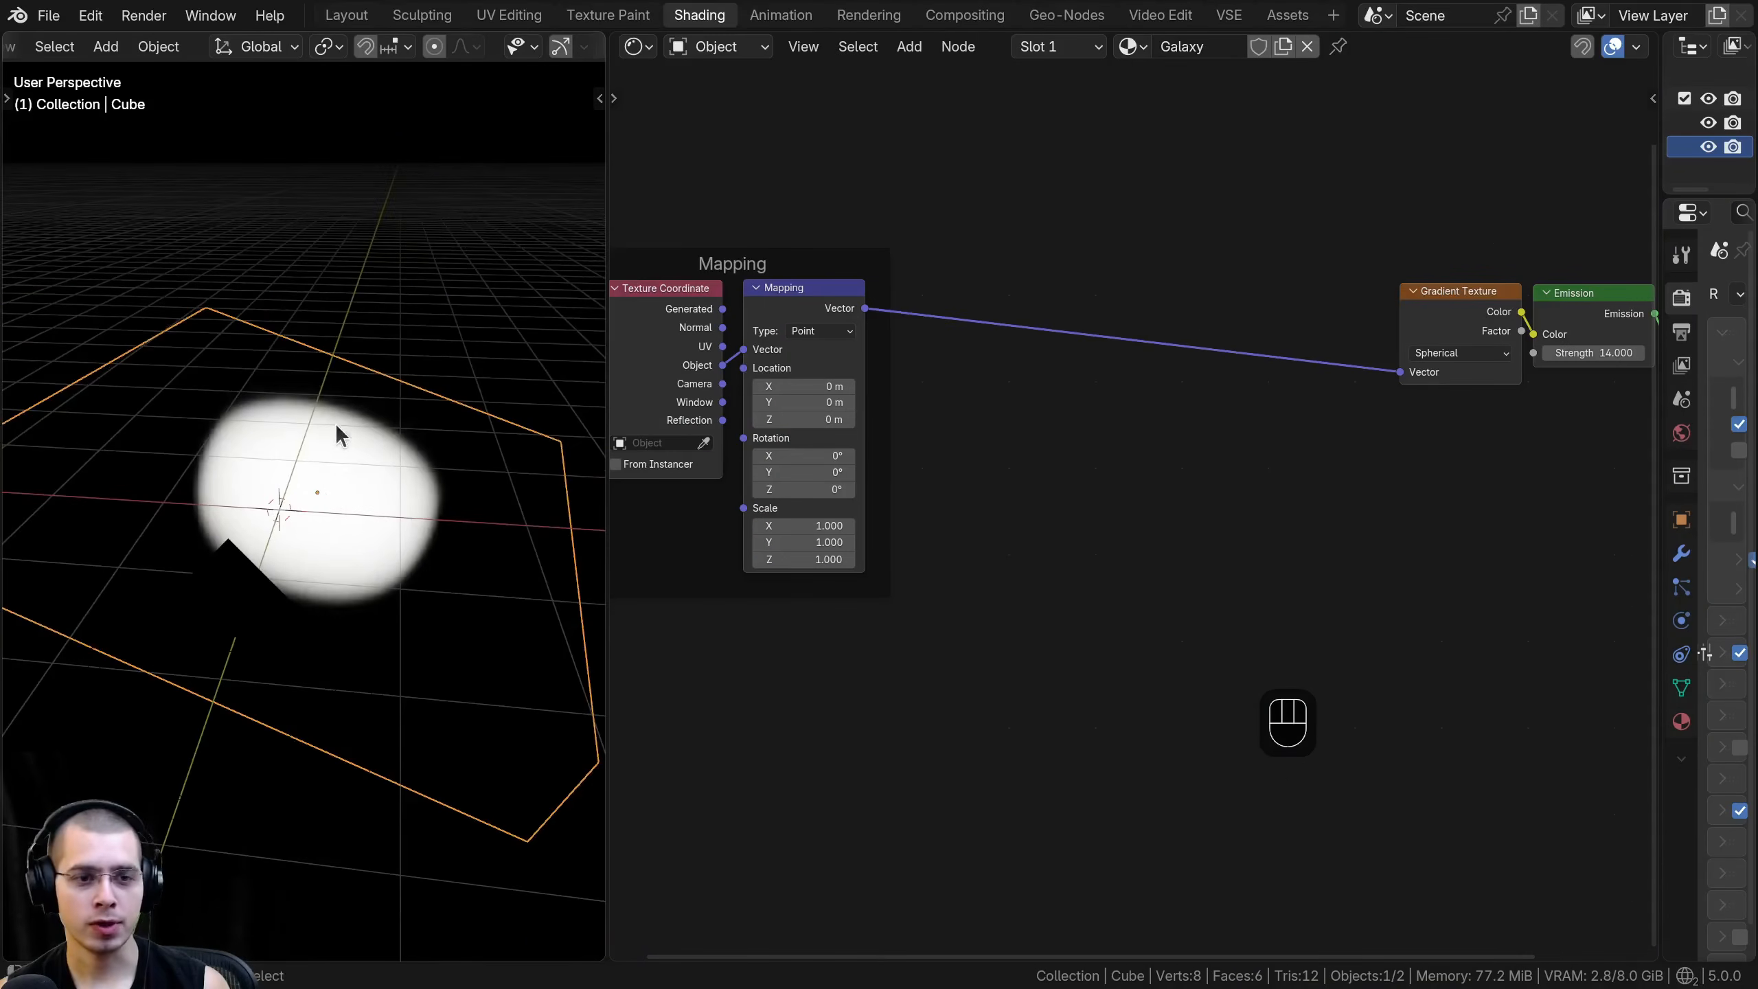
- Hide the floor grid and the X and Y axis lines in the viewport overlays
scroll(526, 46, down, 5)
click(429, 48)
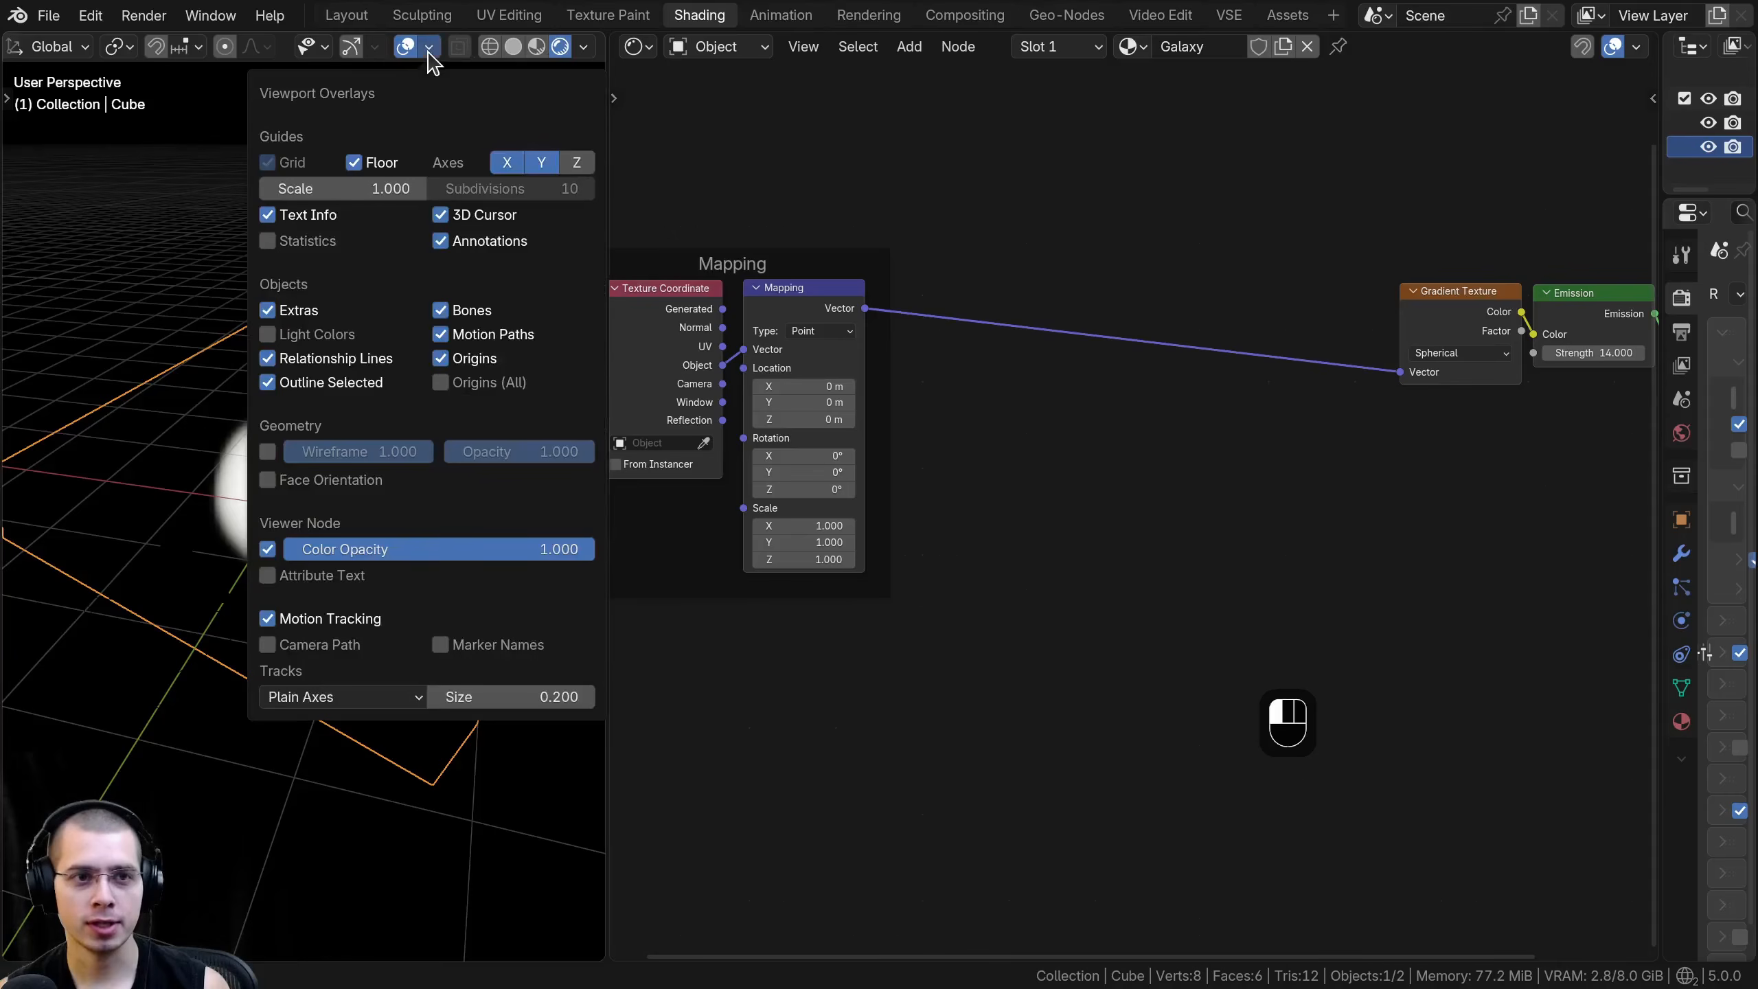
click(362, 164)
click(505, 164)
click(548, 165)
middle_drag(158, 708, 370, 378)
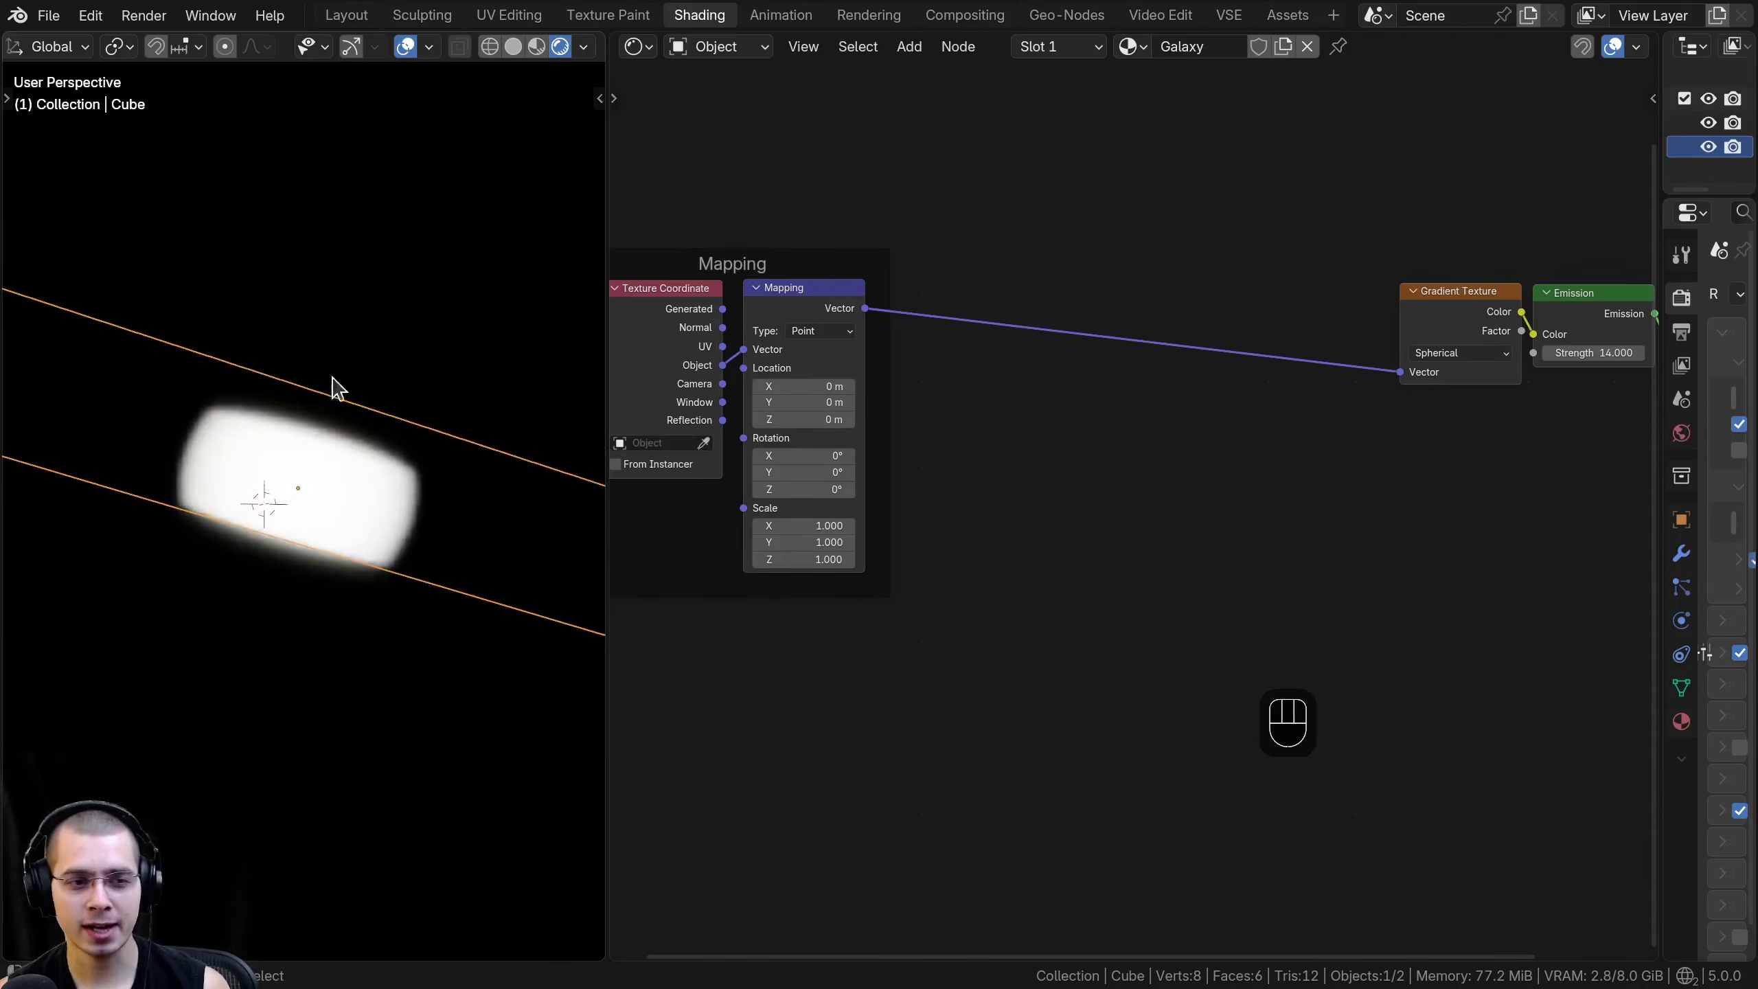
- Add a second Mapping node on the link between the Mapping frame and the Gradient Texture node
scroll(367, 368, up, 3)
middle_drag(906, 526, 992, 565)
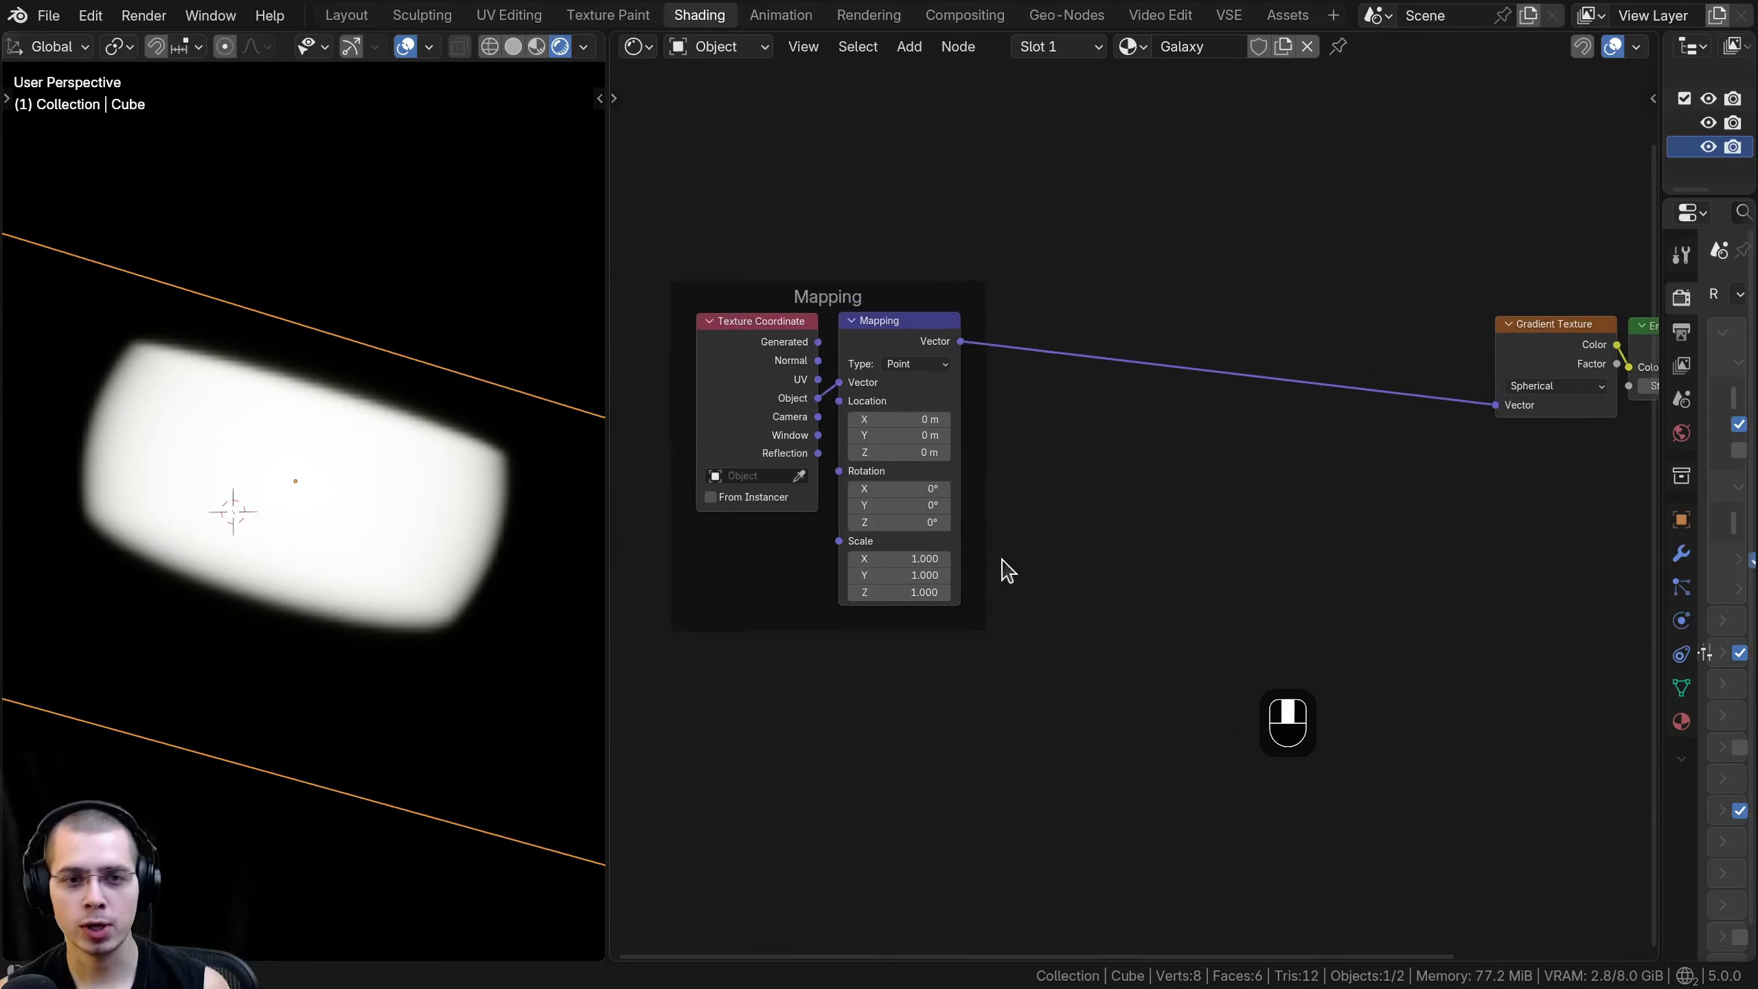
scroll(1142, 325, up, 2)
key(shift+a)
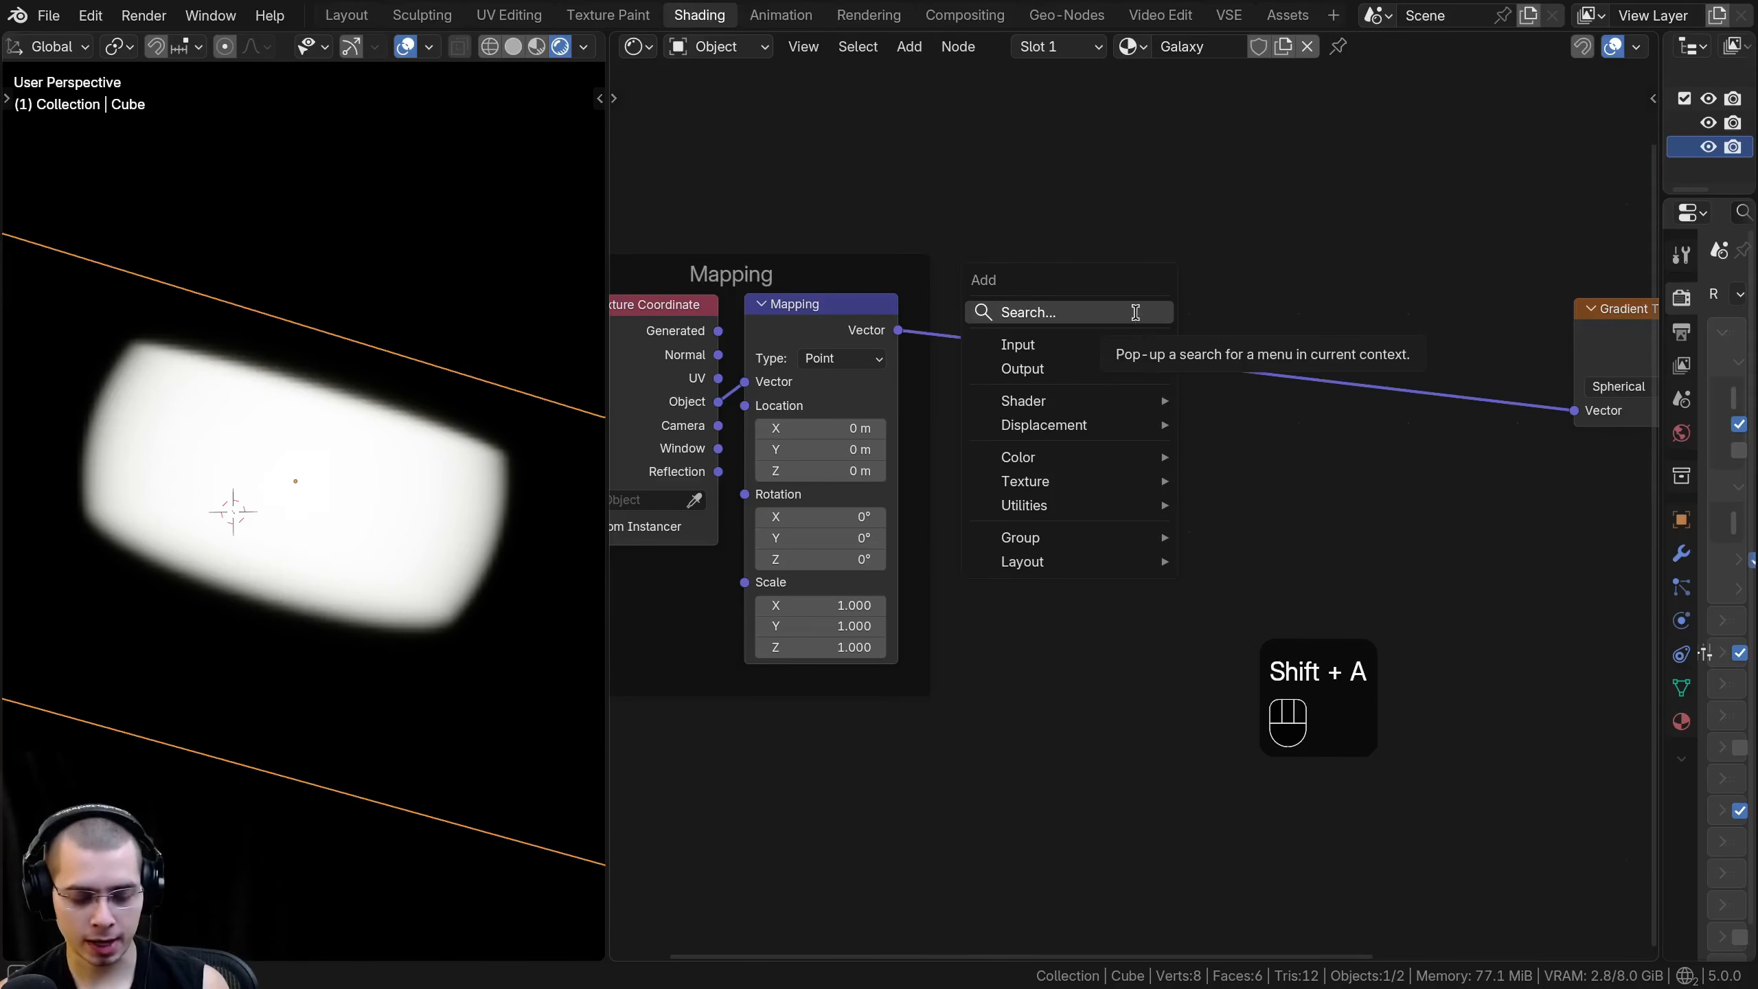
text(maa)
key(BackSpace)
text(p)
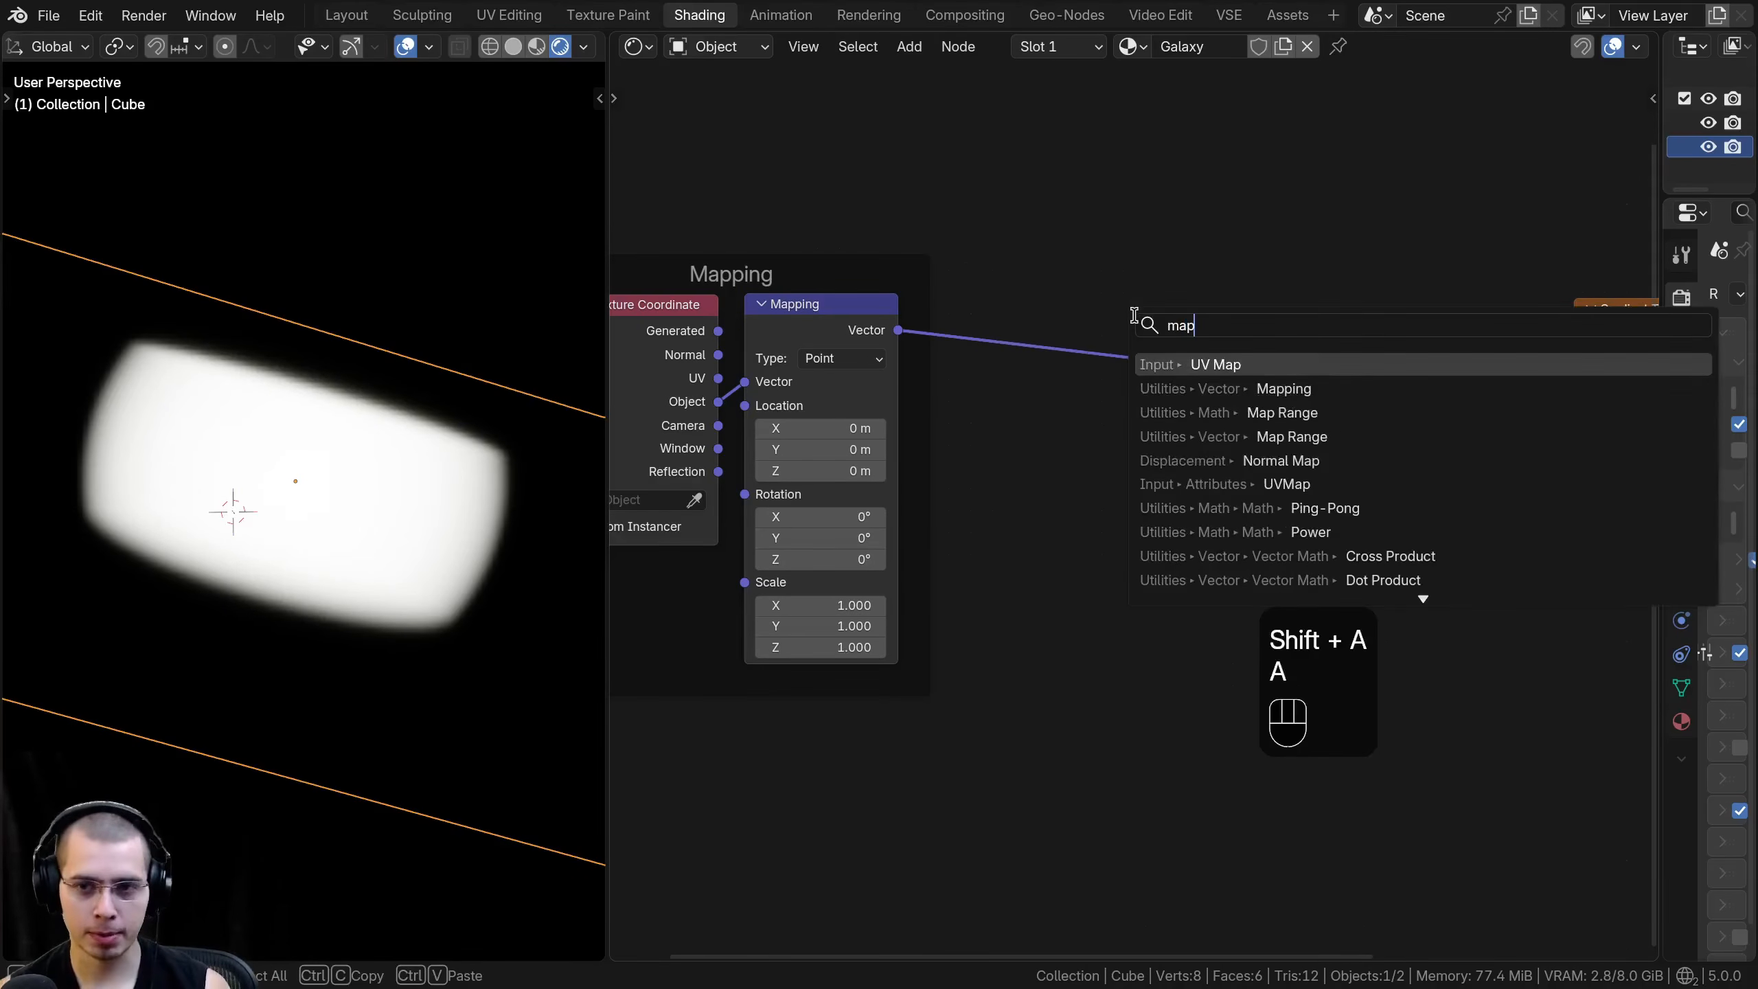
key(Down)
key(Return)
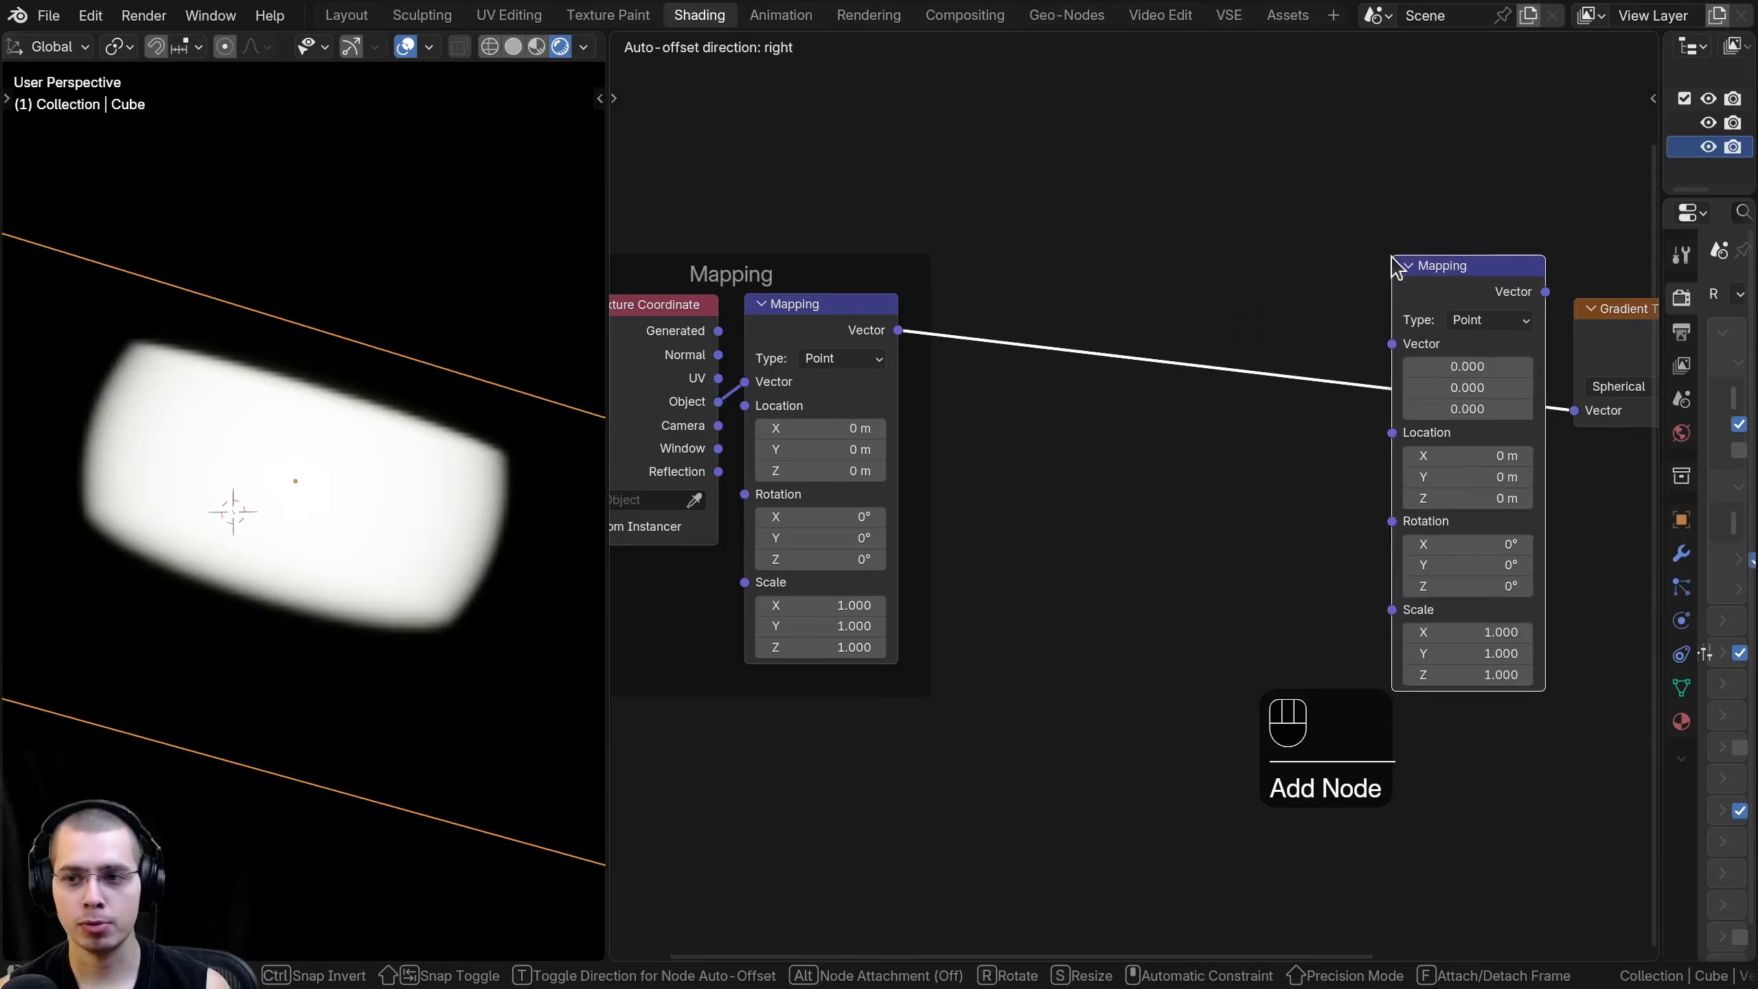
click(1372, 256)
- Arrange the new Mapping node directly before the Gradient Texture node
middle_drag(1384, 263, 1152, 292)
drag(1354, 328, 1244, 332)
middle_drag(1237, 498, 1159, 398)
scroll(1160, 397, up, 3)
shift+drag(1122, 576, 1179, 576)
right_click(1179, 576)
middle_drag(1168, 295, 1152, 381)
drag(1112, 274, 1115, 283)
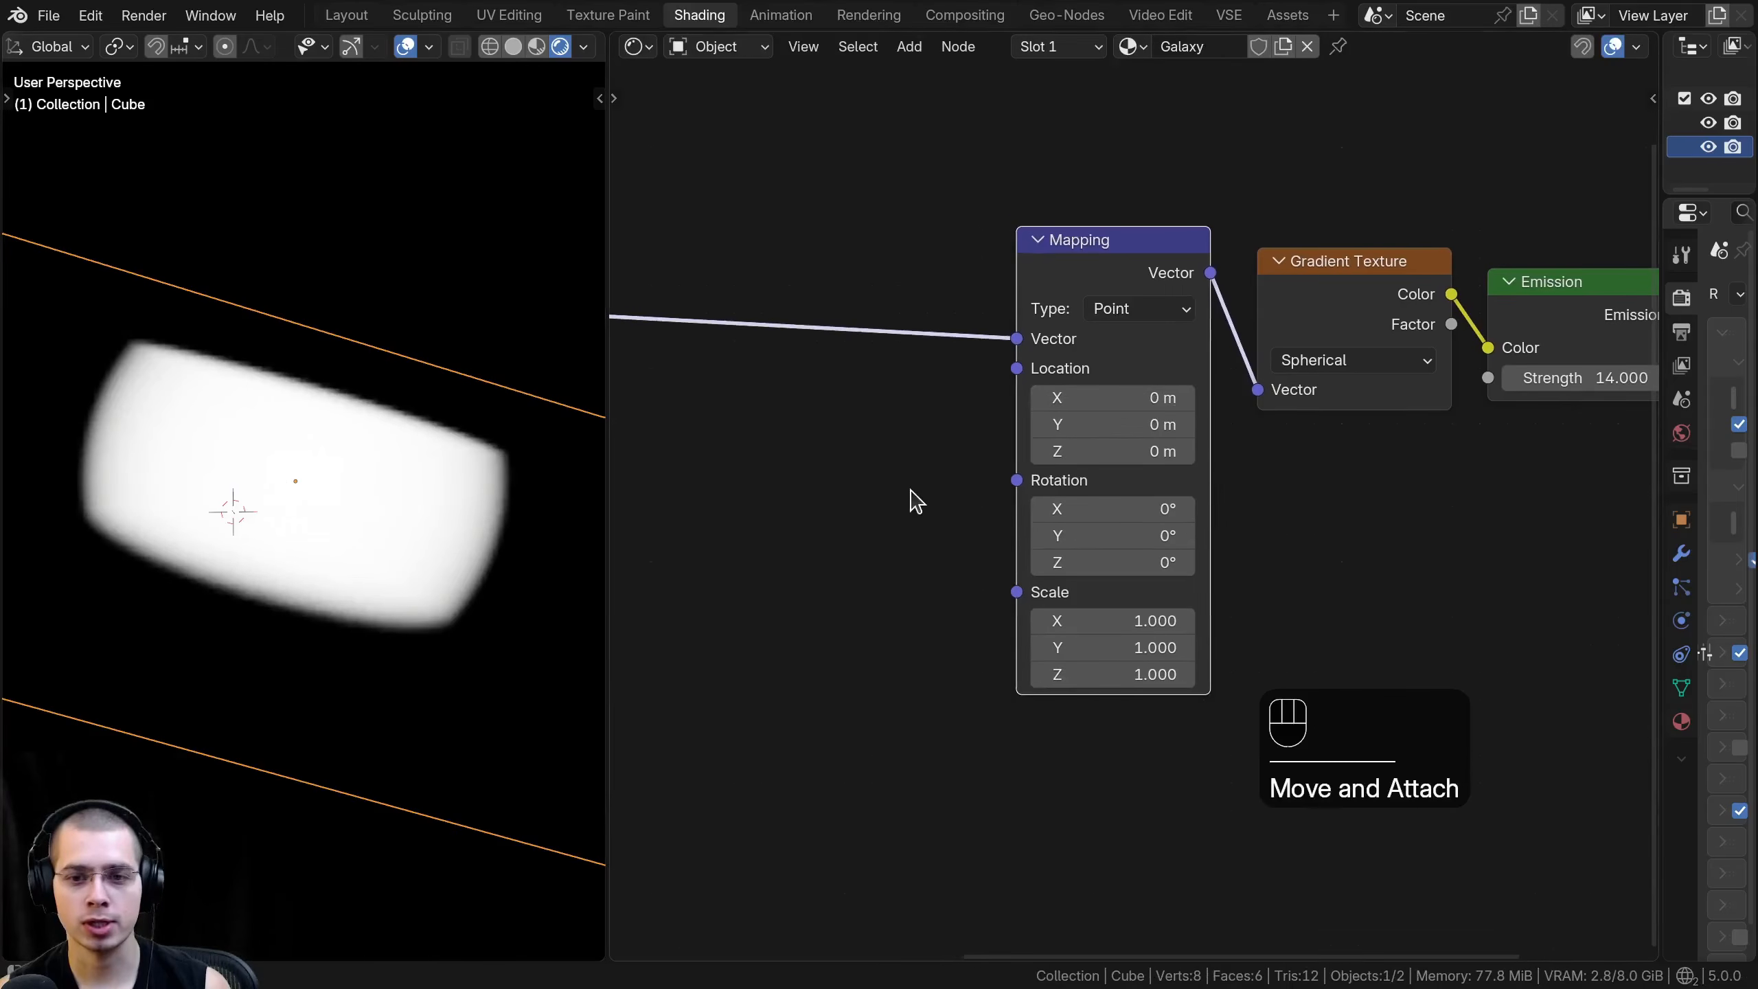
- Flatten the galaxy volume by setting the new Mapping node's Z scale to 4
scroll(902, 491, up, 2)
shift+drag(1122, 615, 1266, 615)
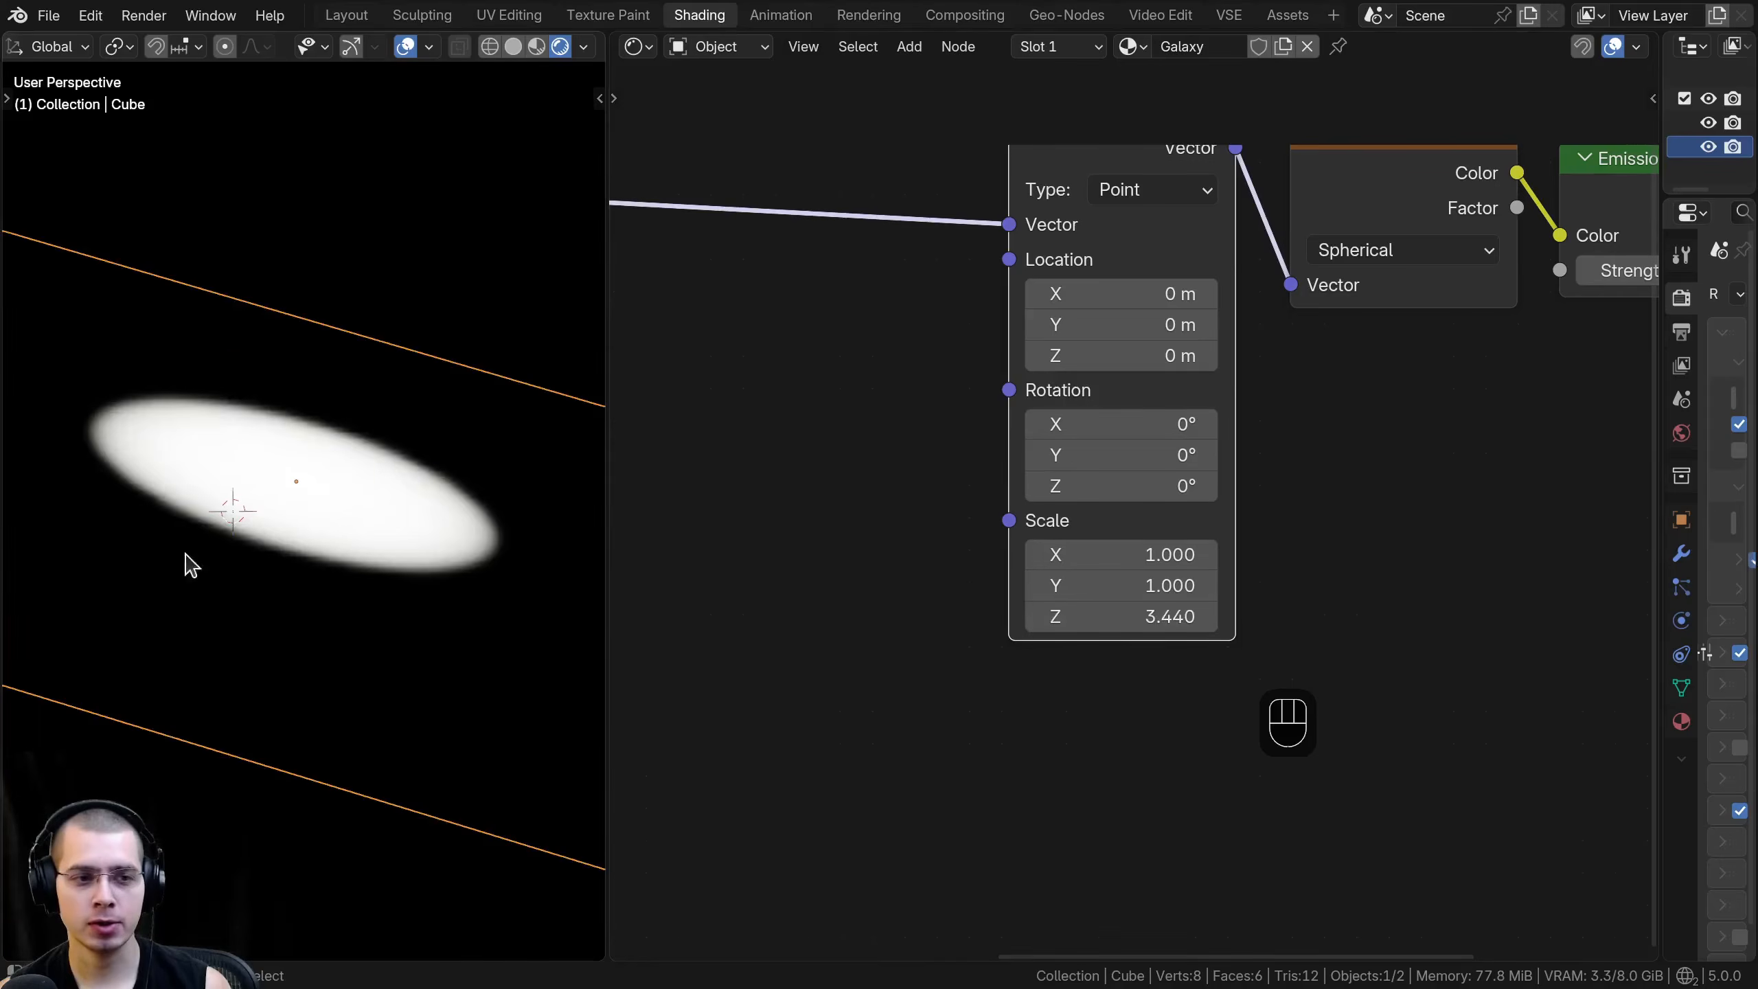
click(1100, 616)
text(4)
key(Return)
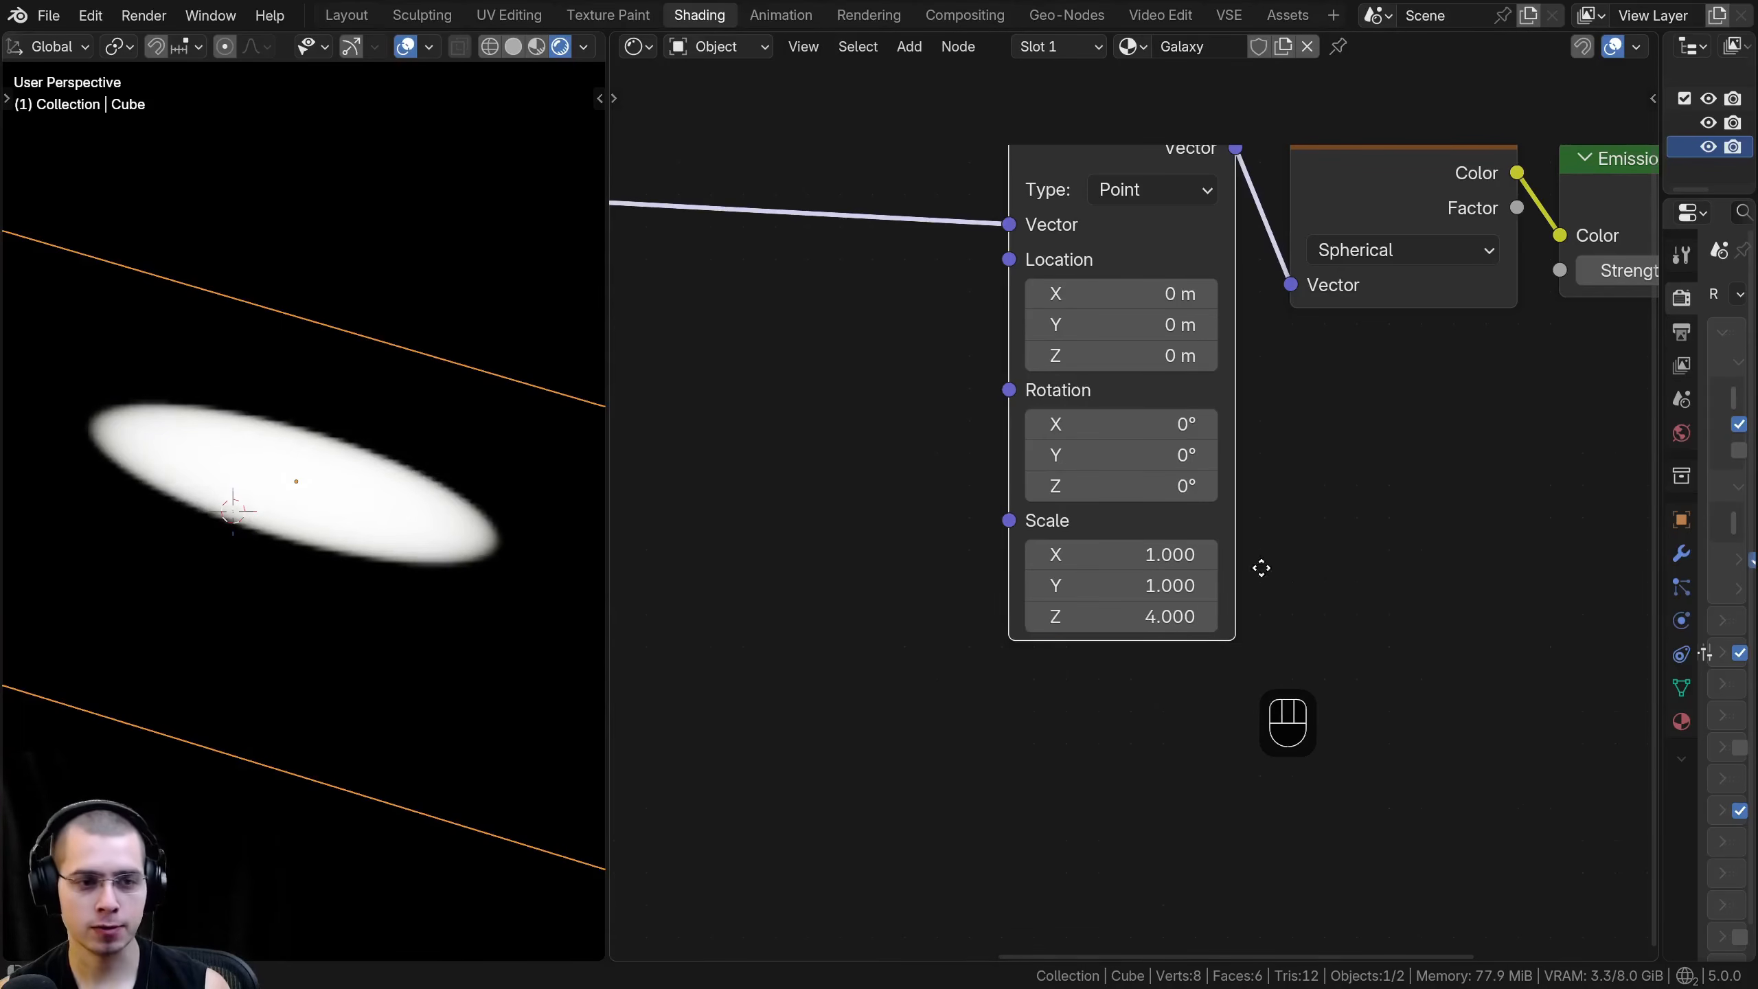
middle_drag(244, 491, 371, 346)
scroll(222, 408, down, 2)
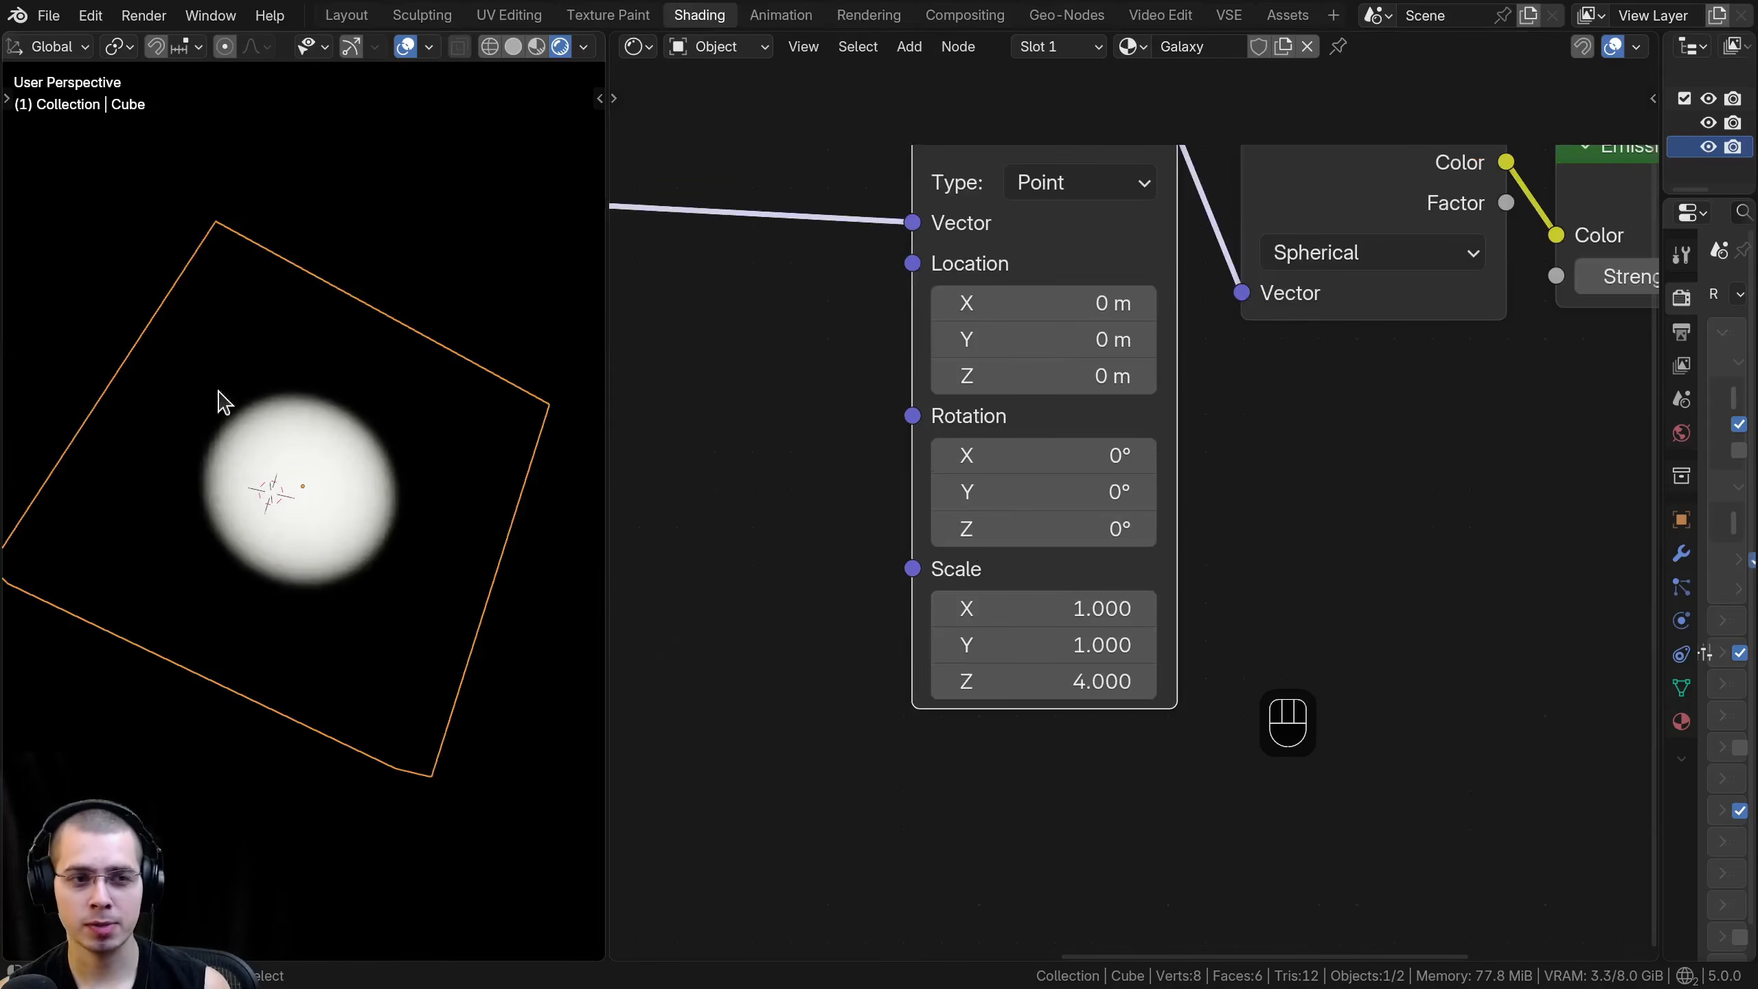
scroll(450, 550, up, 2)
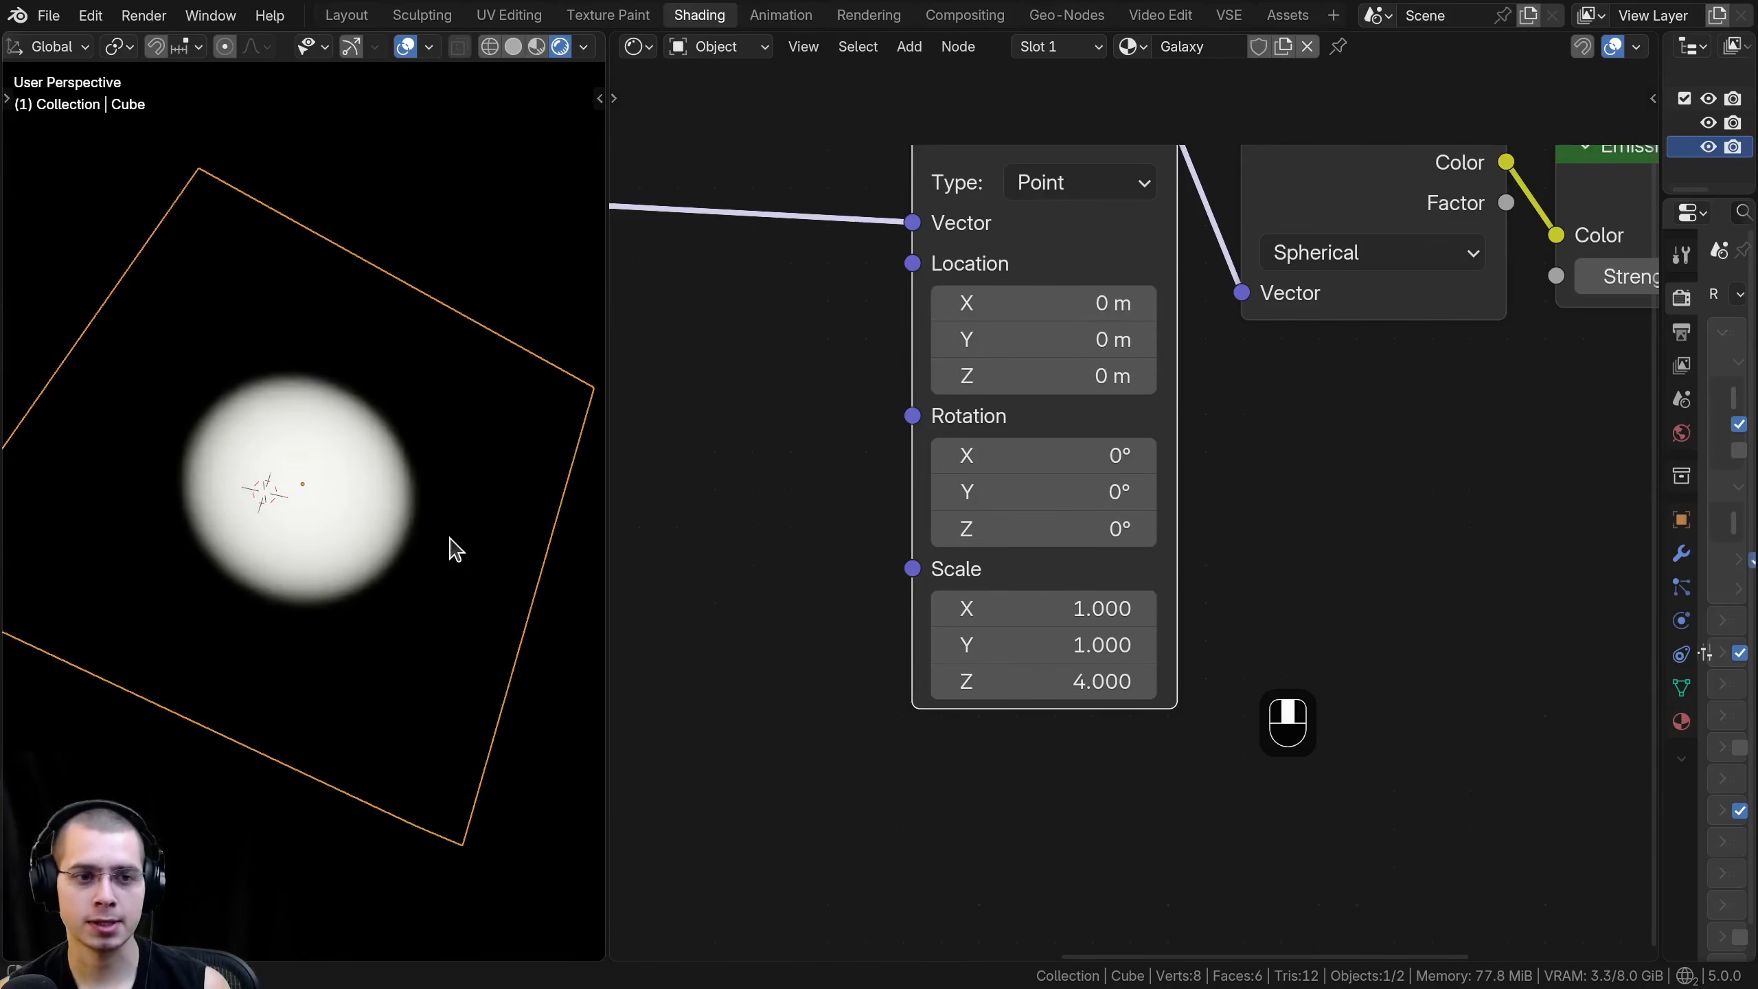
- Set the new Mapping node's X and Y scale to 0.5, deselect everything and view the galaxy through the camera
drag(1015, 608, 1037, 644)
text(0.5)
key(Return)
scroll(351, 527, down, 1)
mouse_move(494, 400)
middle_down()
mouse_move(357, 381)
mouse_move(483, 388)
middle_up()
key(a)
key(KP_0)
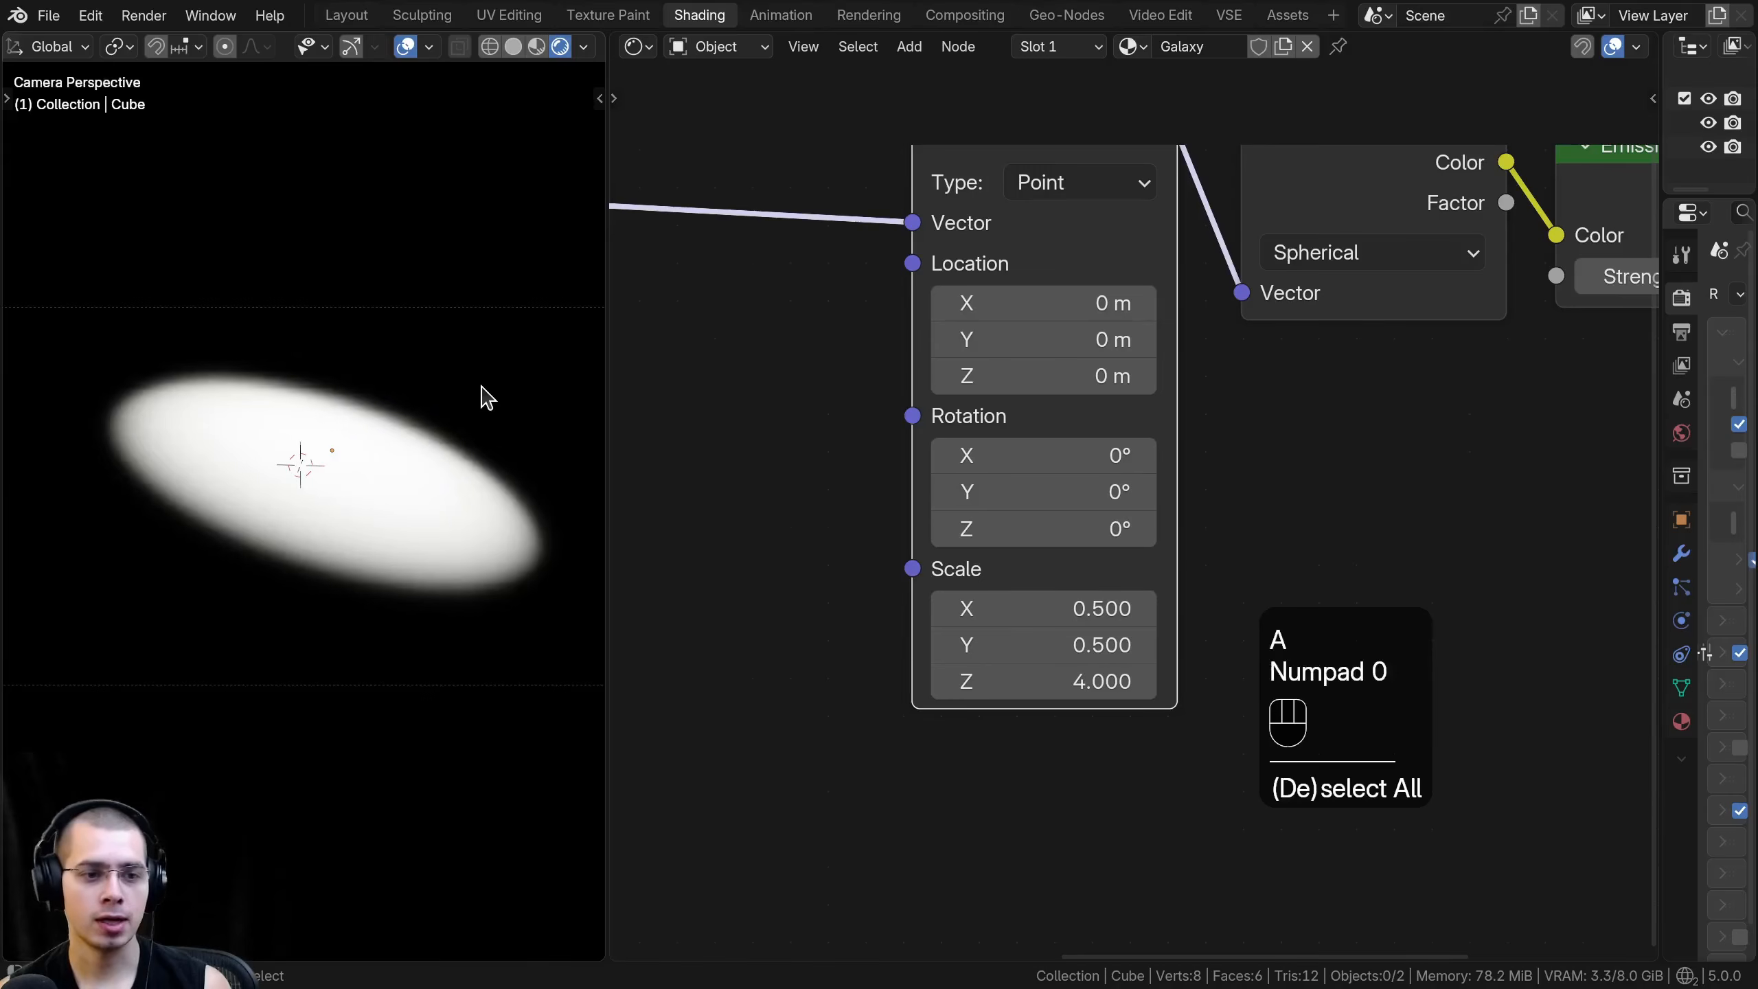
click(237, 418)
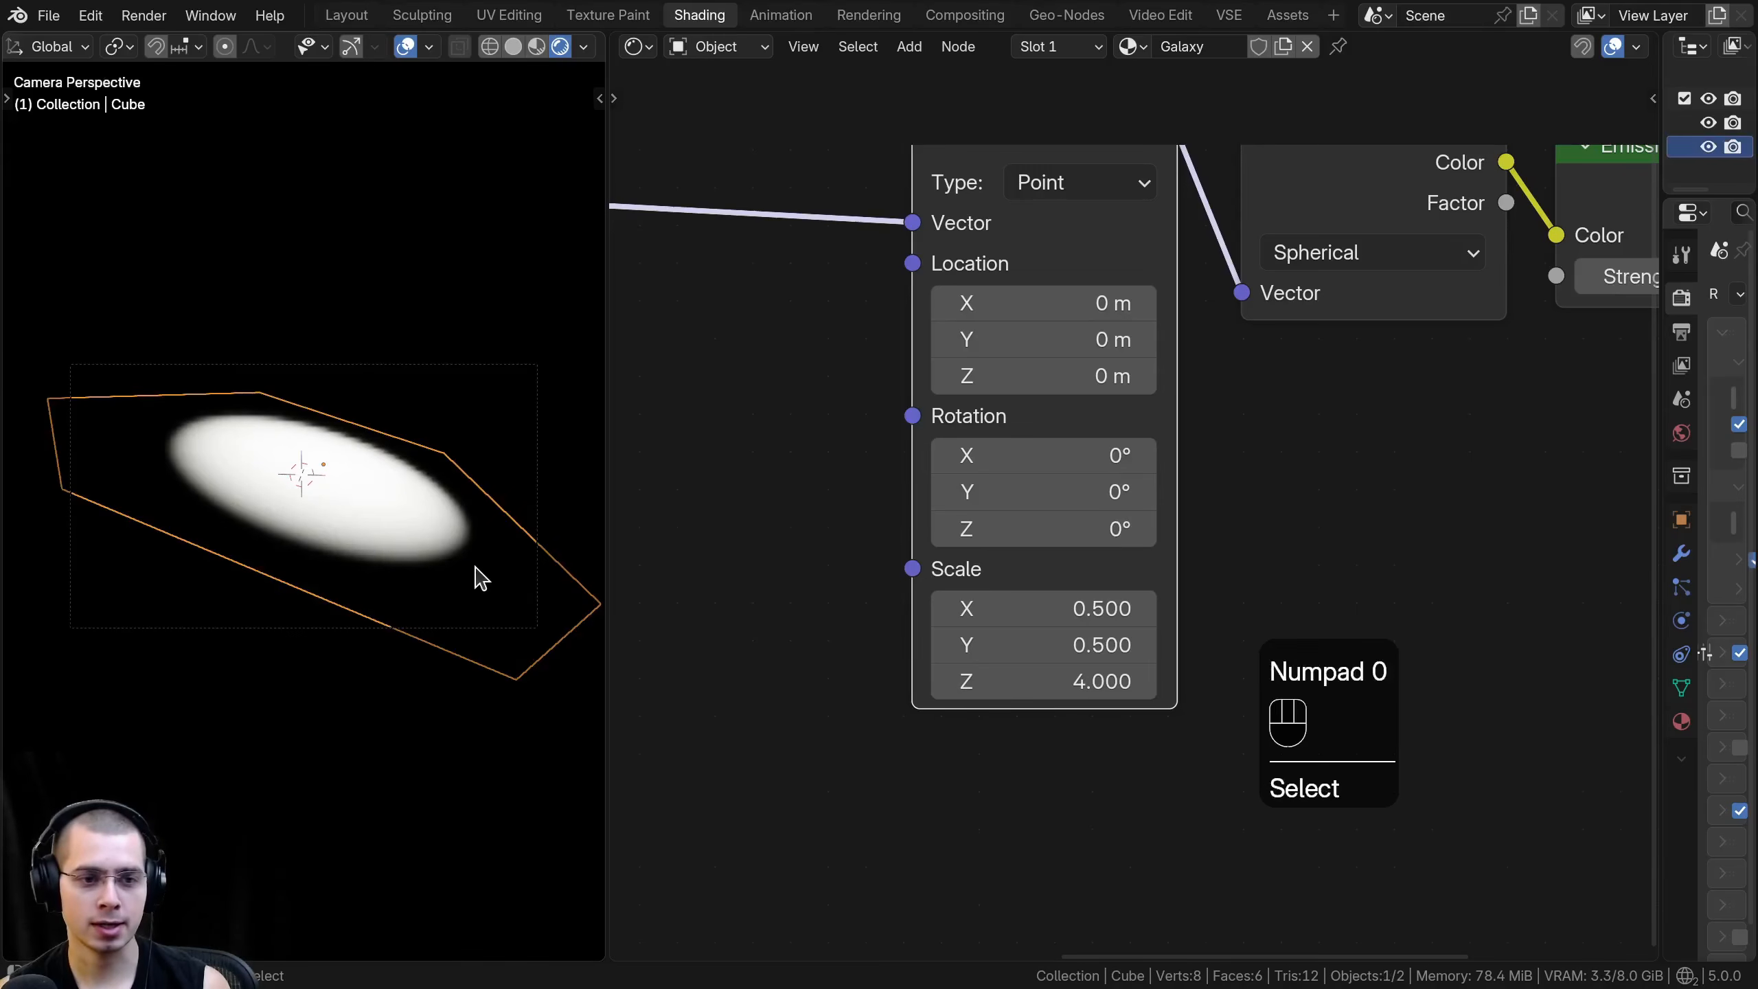
key(s)
right_click(493, 554)
key(g)
key(shift+z)
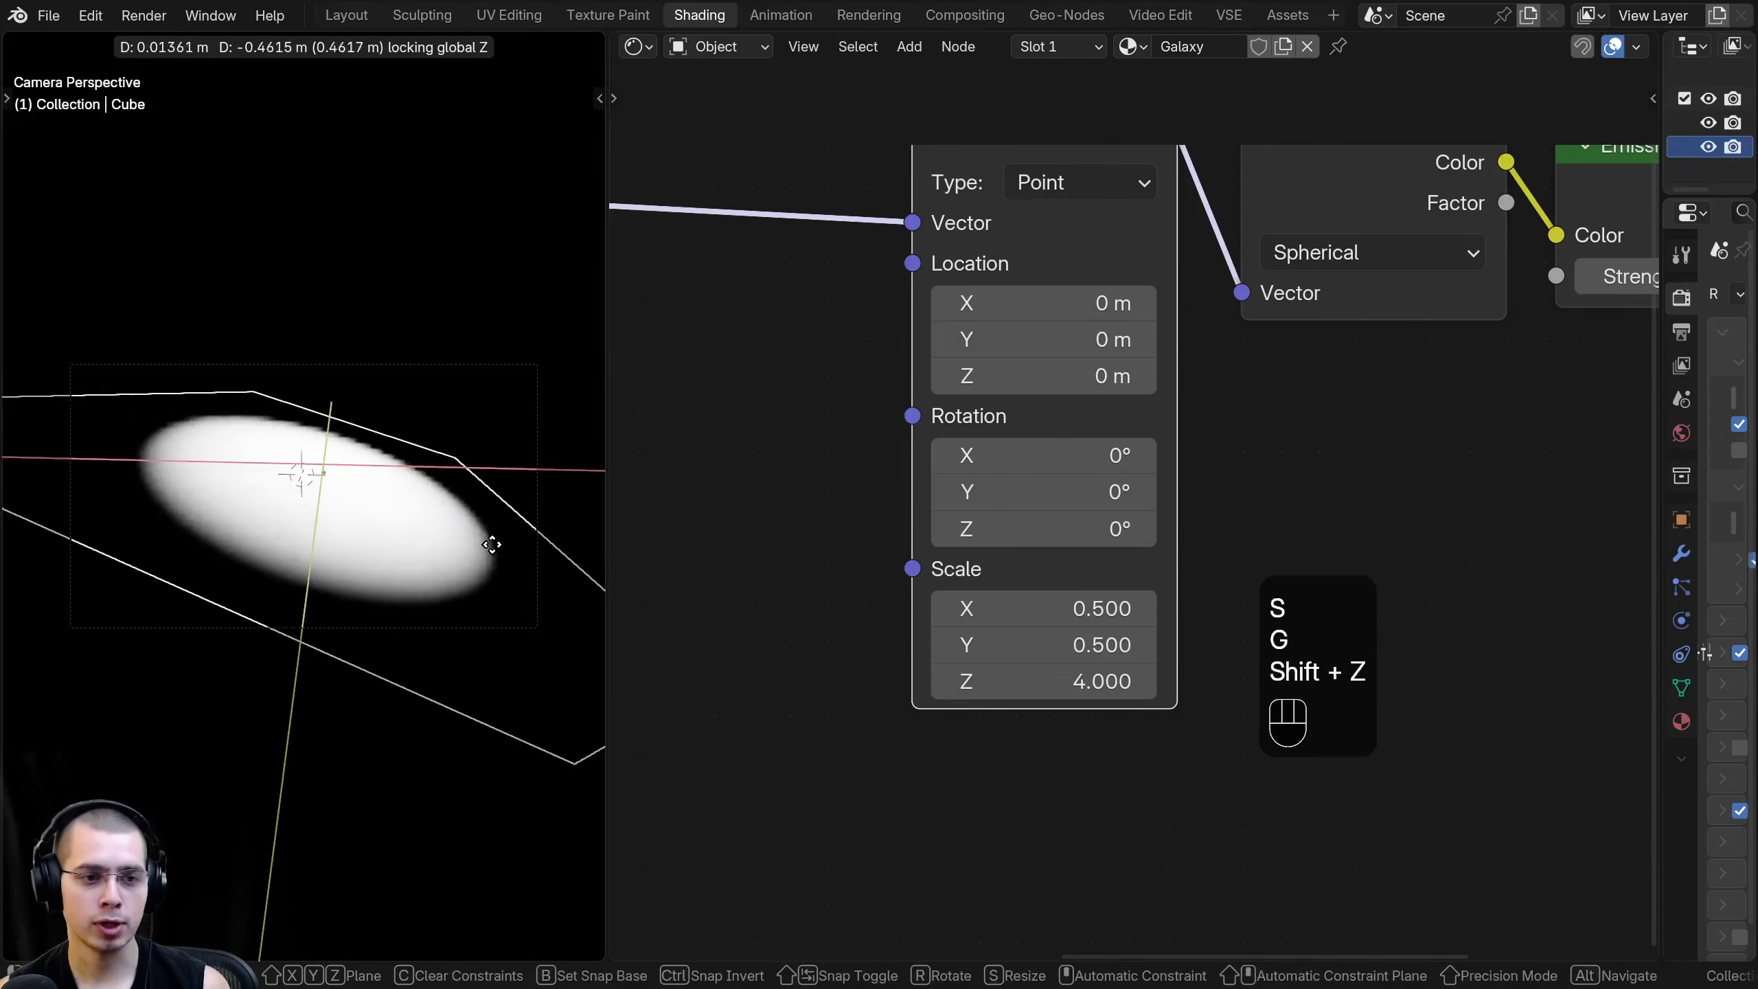
right_click(453, 429)
- Move the camera closer along its local Z axis and reposition it so the galaxy fills more of the frame
click(441, 364)
key(g)
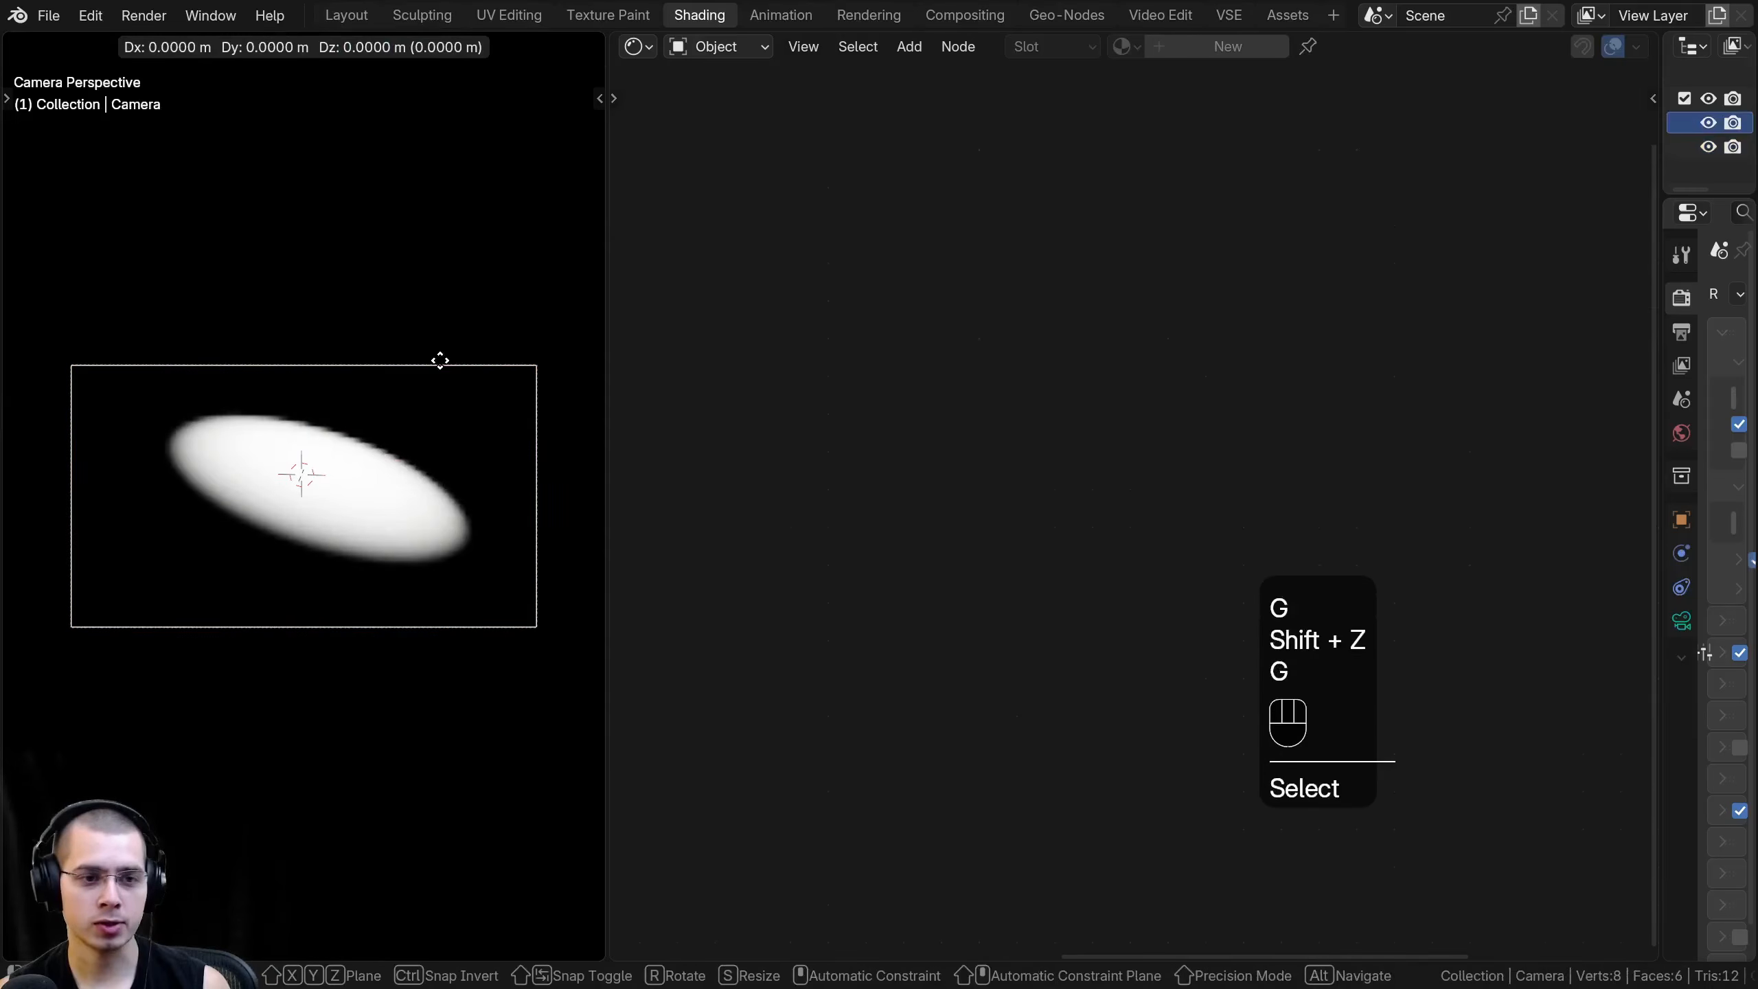
key(z)
key(z)
click(414, 421)
key(g)
shift+click(411, 408)
- Reselect the cube and move the unframed Mapping node away from the Gradient Texture, closer to the Mapping frame
click(280, 515)
shift+middle_drag(275, 520, 271, 542)
scroll(270, 541, up, 1)
middle_drag(940, 298, 957, 441)
scroll(941, 478, down, 2)
middle_drag(1068, 305, 1067, 297)
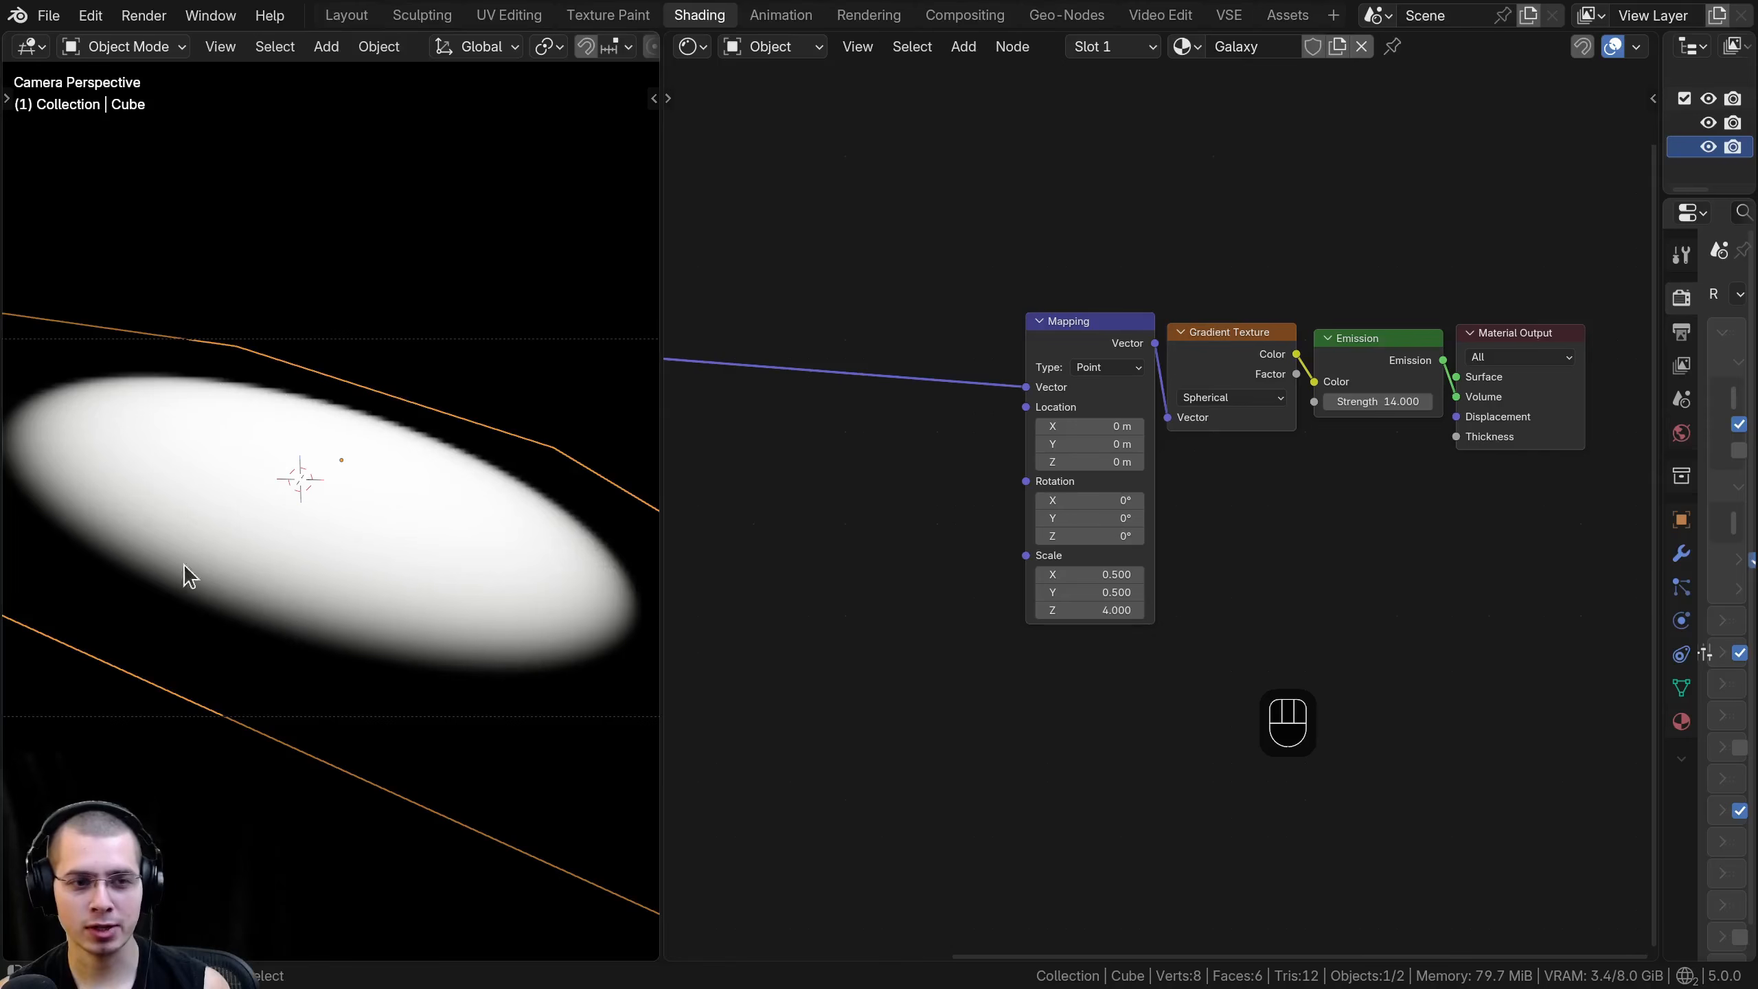
scroll(1051, 467, down, 2)
middle_drag(943, 500, 1024, 478)
key(a)
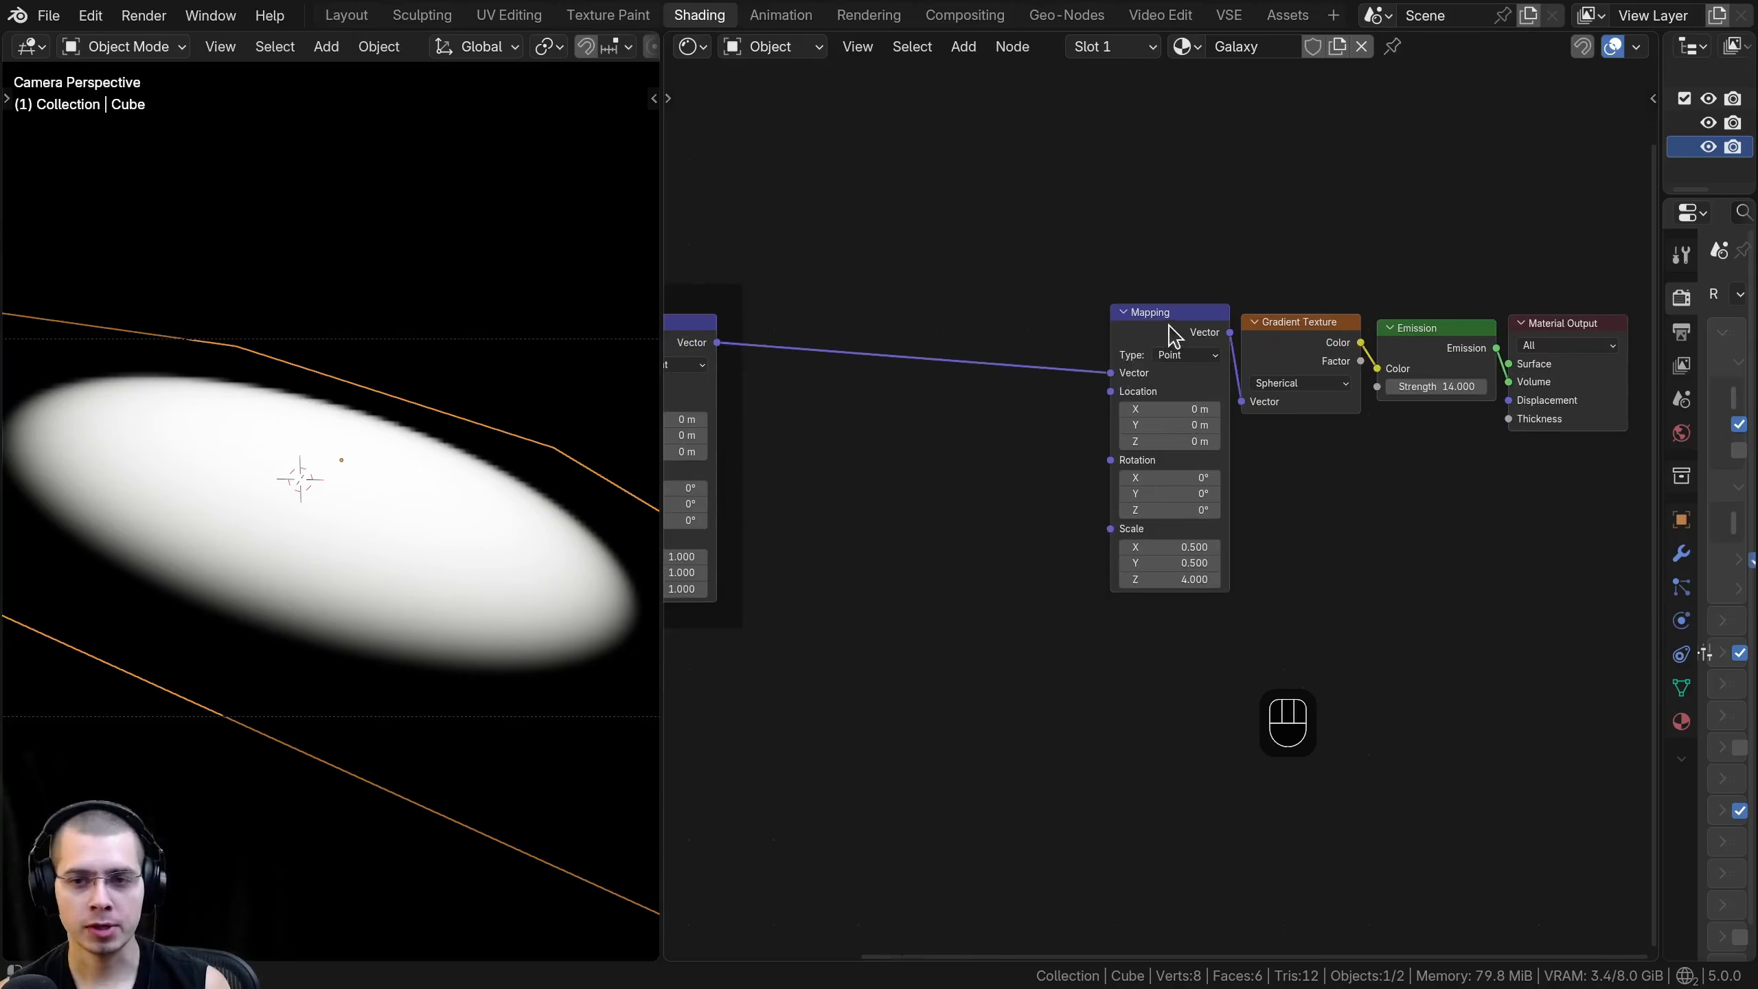
drag(1175, 337, 891, 338)
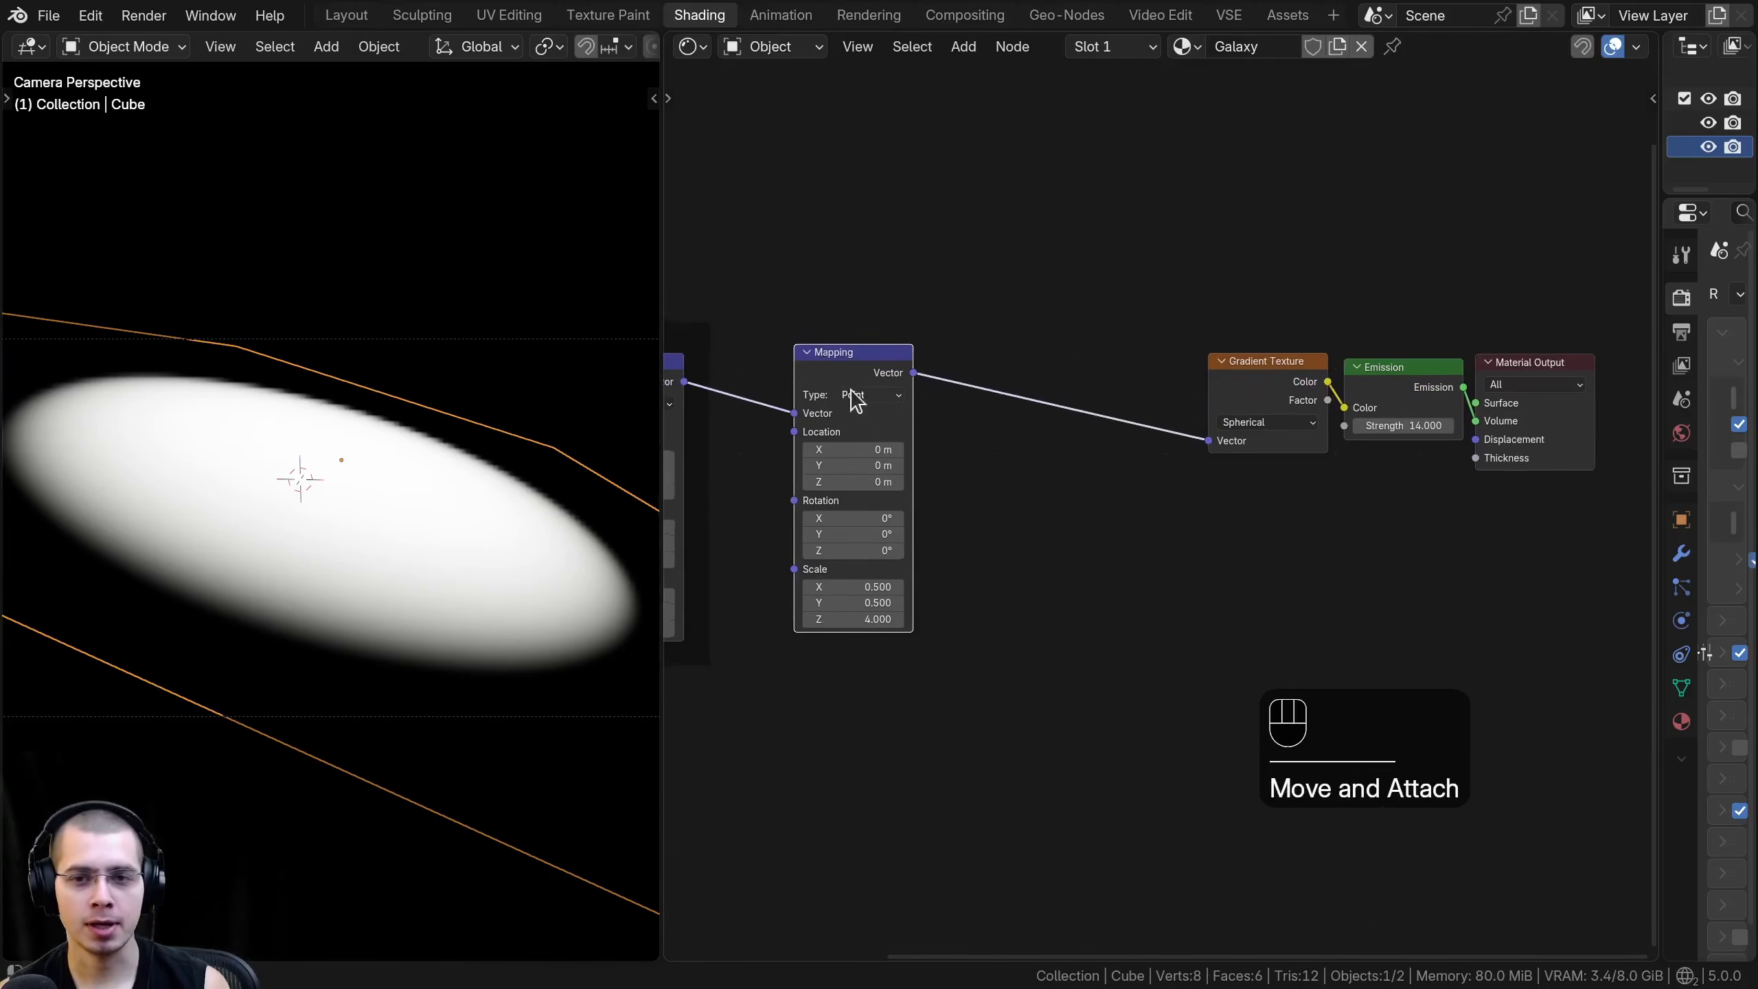
click(1217, 366)
click(842, 363)
- Add a Noise Texture node below the link between the unframed Mapping node and the Gradient Texture
key(shift+a)
text(nois)
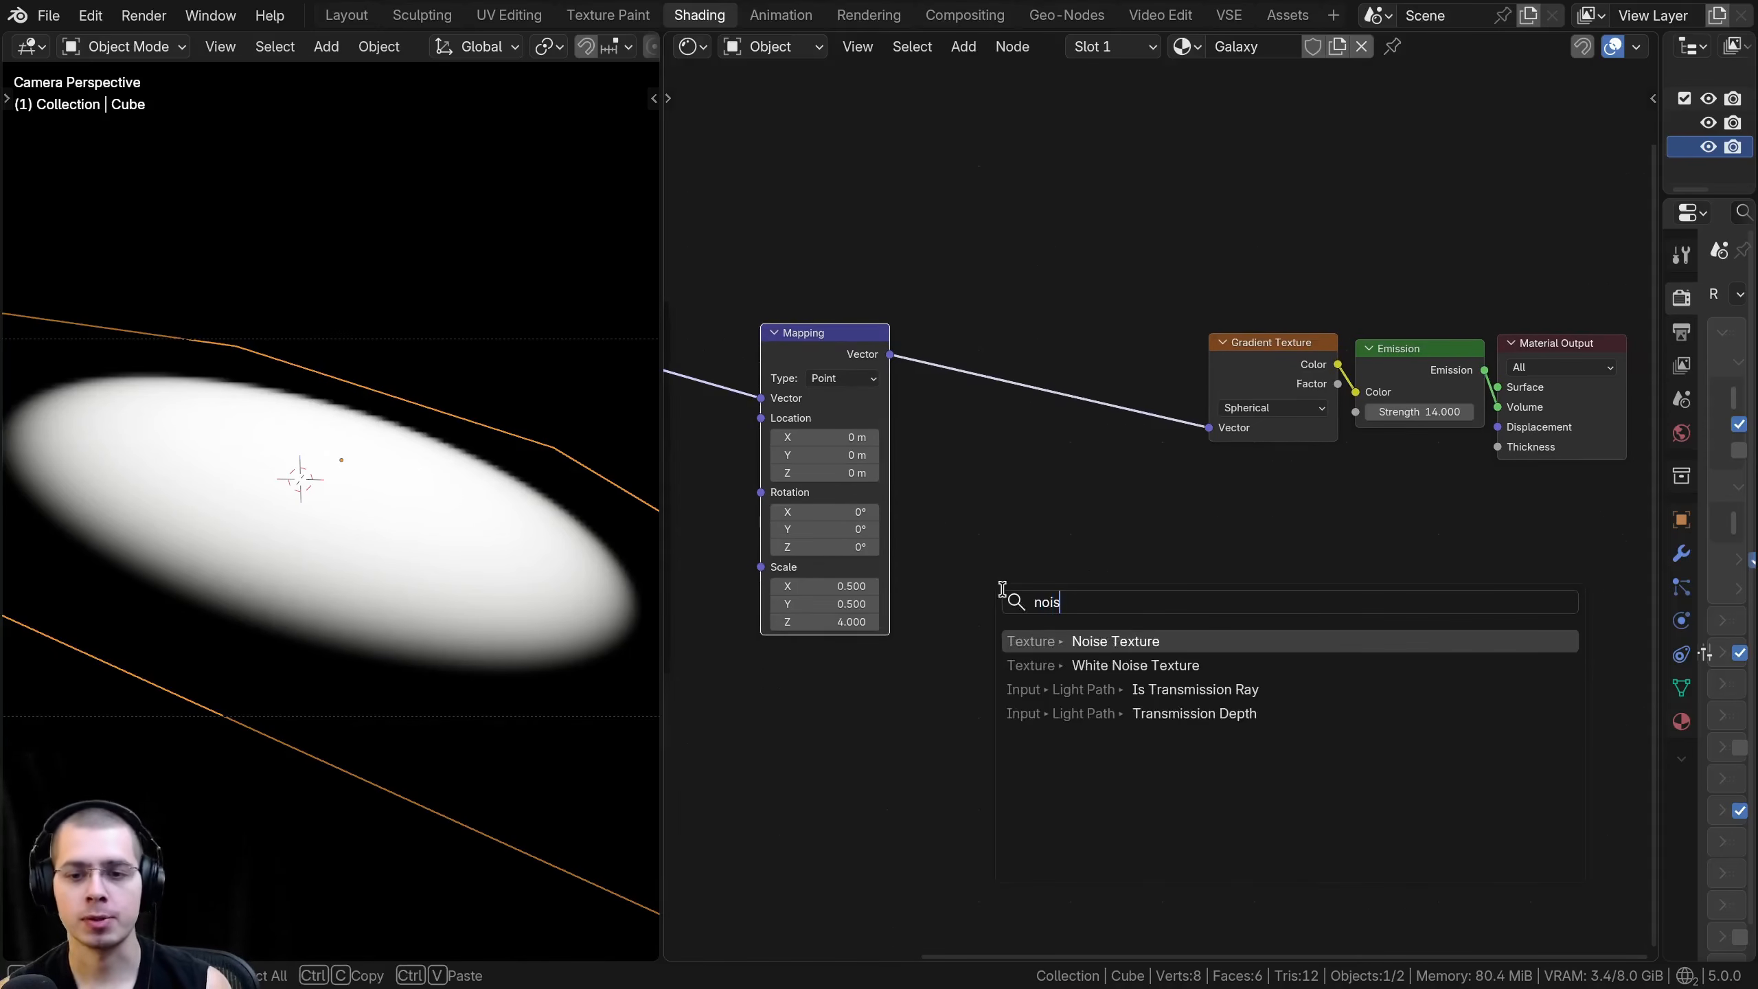
click(1059, 641)
click(933, 577)
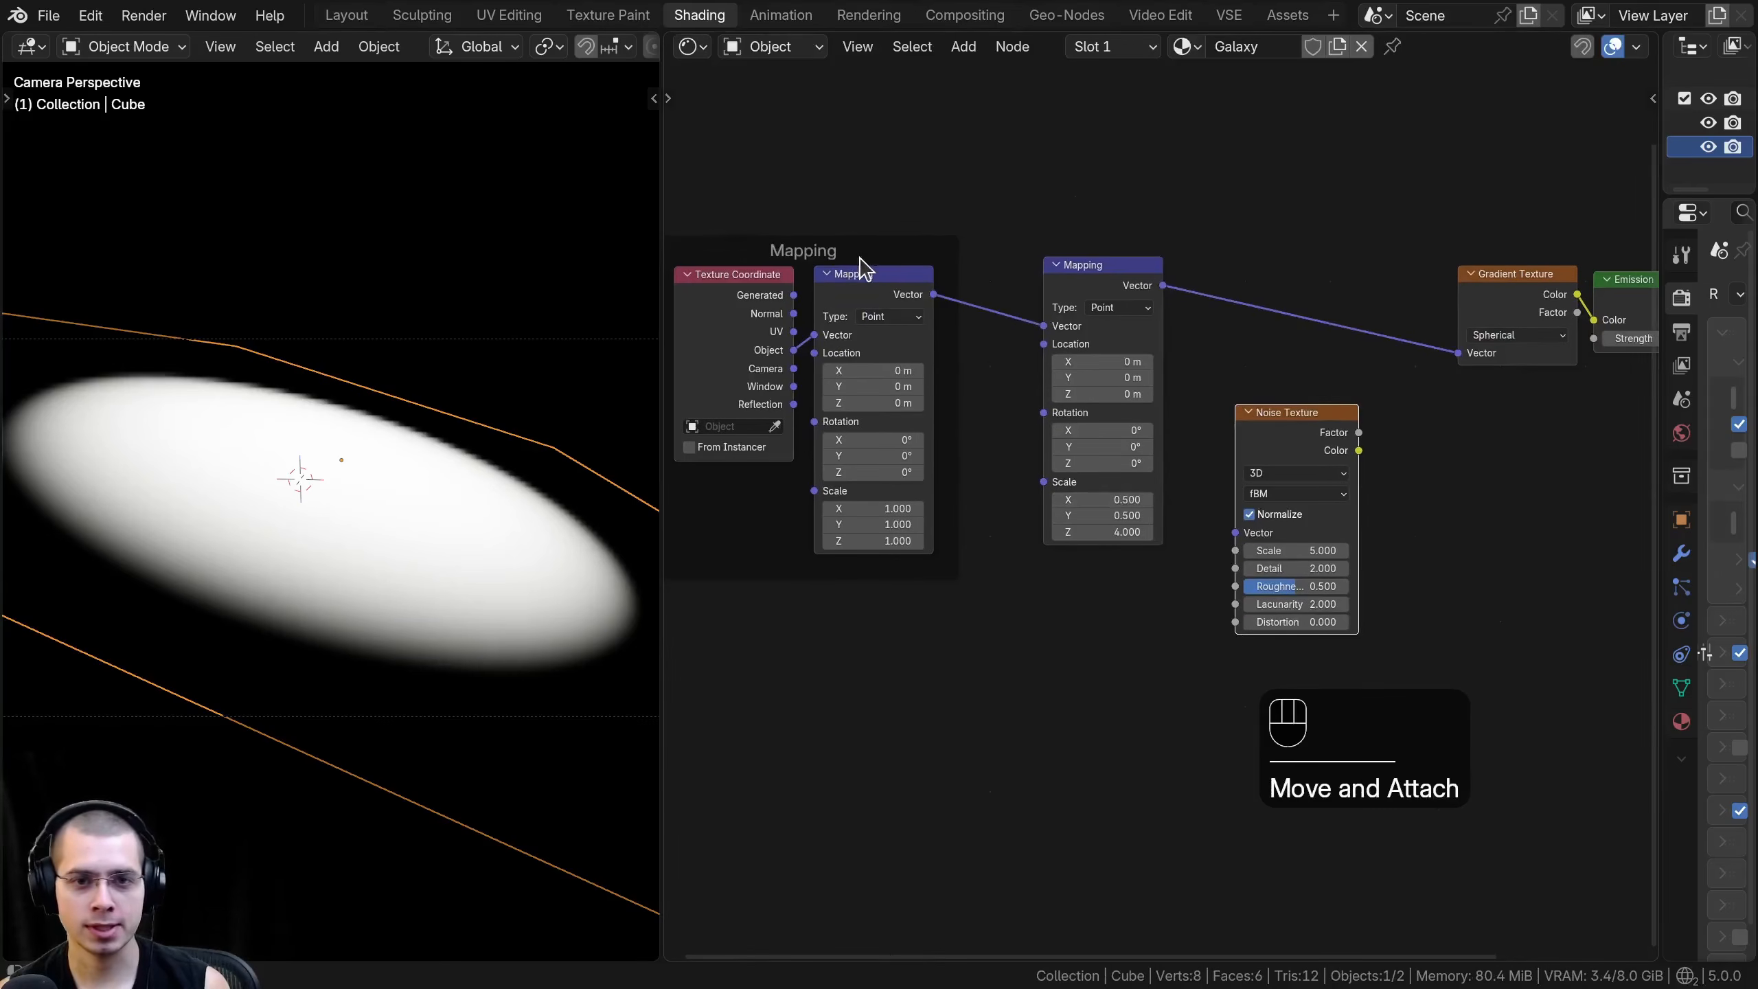
click(867, 248)
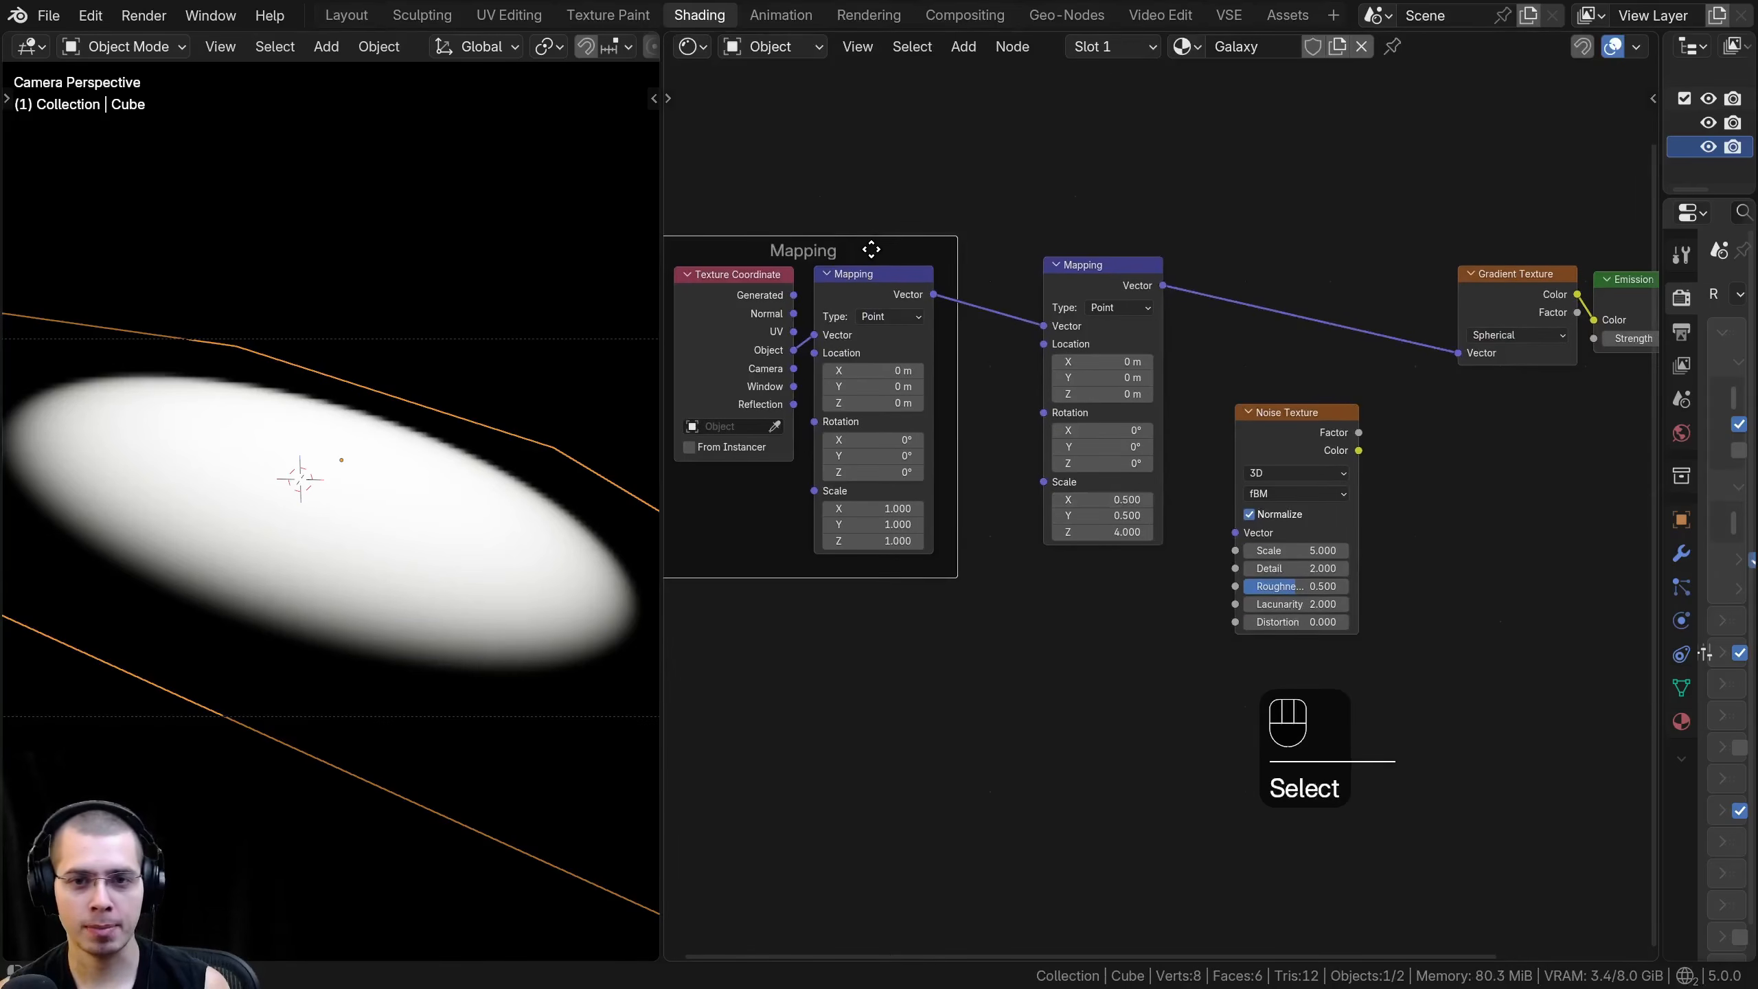
key(g)
right_click(849, 218)
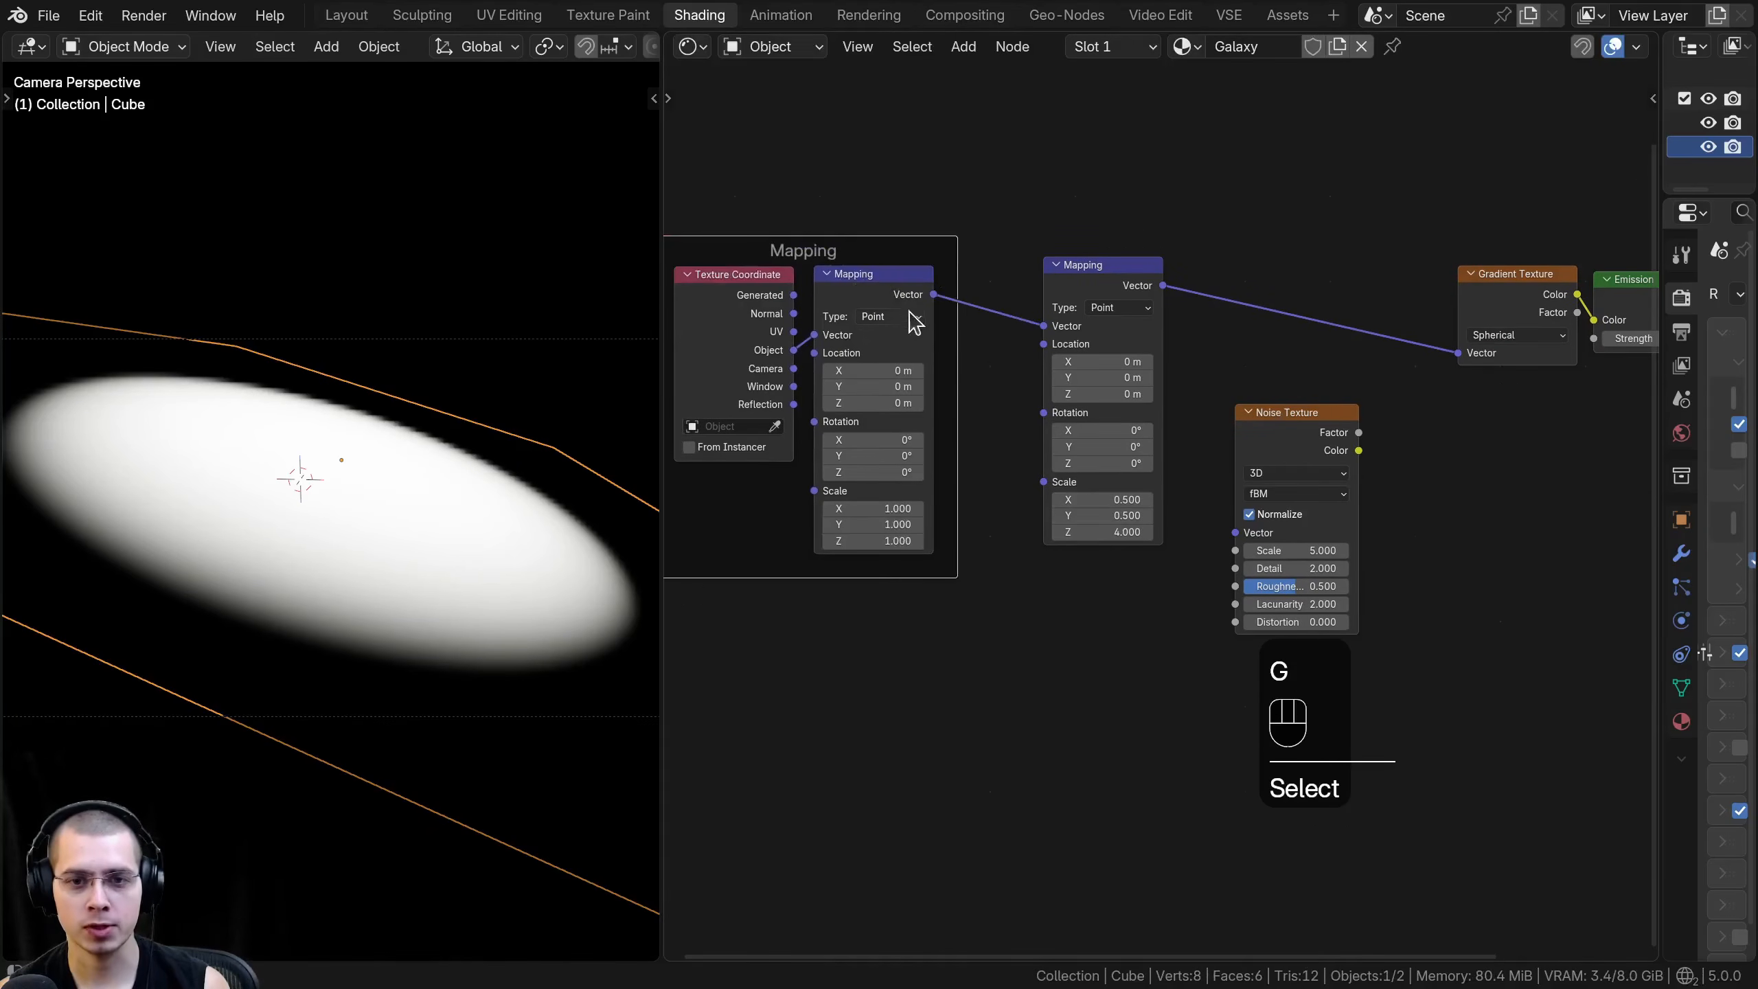
- Link the framed Mapping node's output to the Noise Texture's Vector input and preview the noise factor on the cube's surface
drag(931, 297, 1236, 532)
middle_drag(1289, 446, 944, 450)
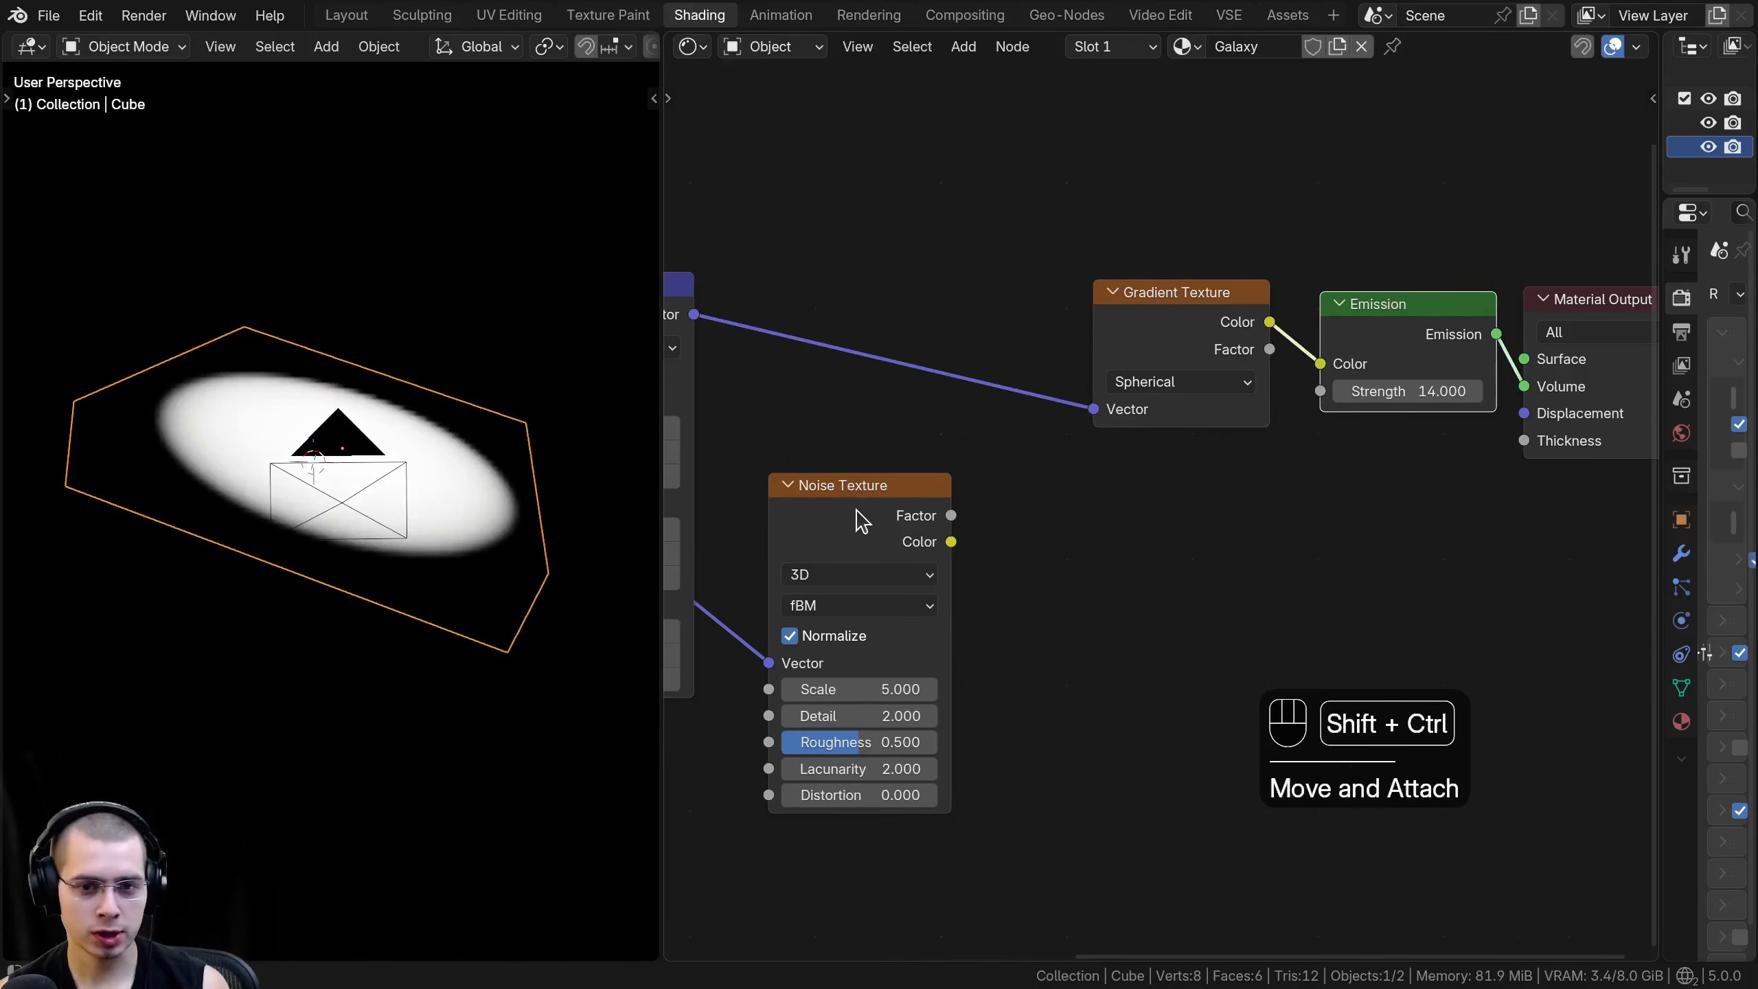
ctrl+shift+click(859, 519)
middle_drag(1616, 304, 1425, 325)
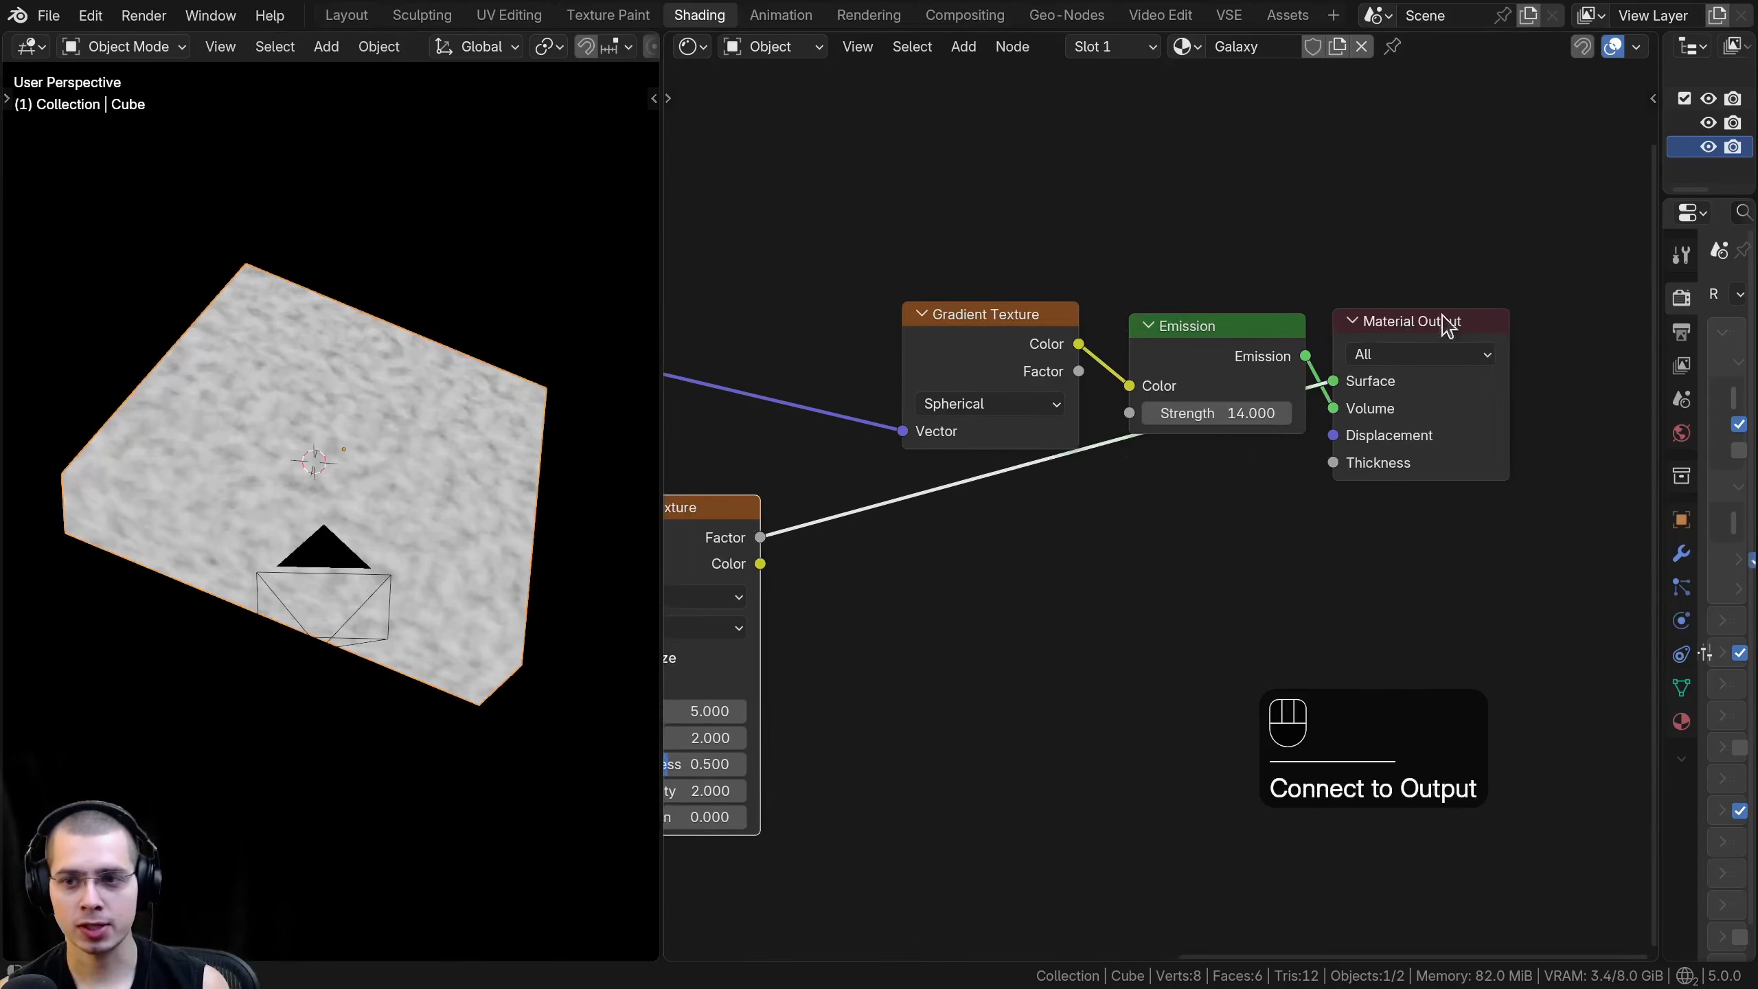
scroll(1427, 325, up, 1)
middle_drag(898, 494, 1284, 372)
scroll(1022, 431, up, 3)
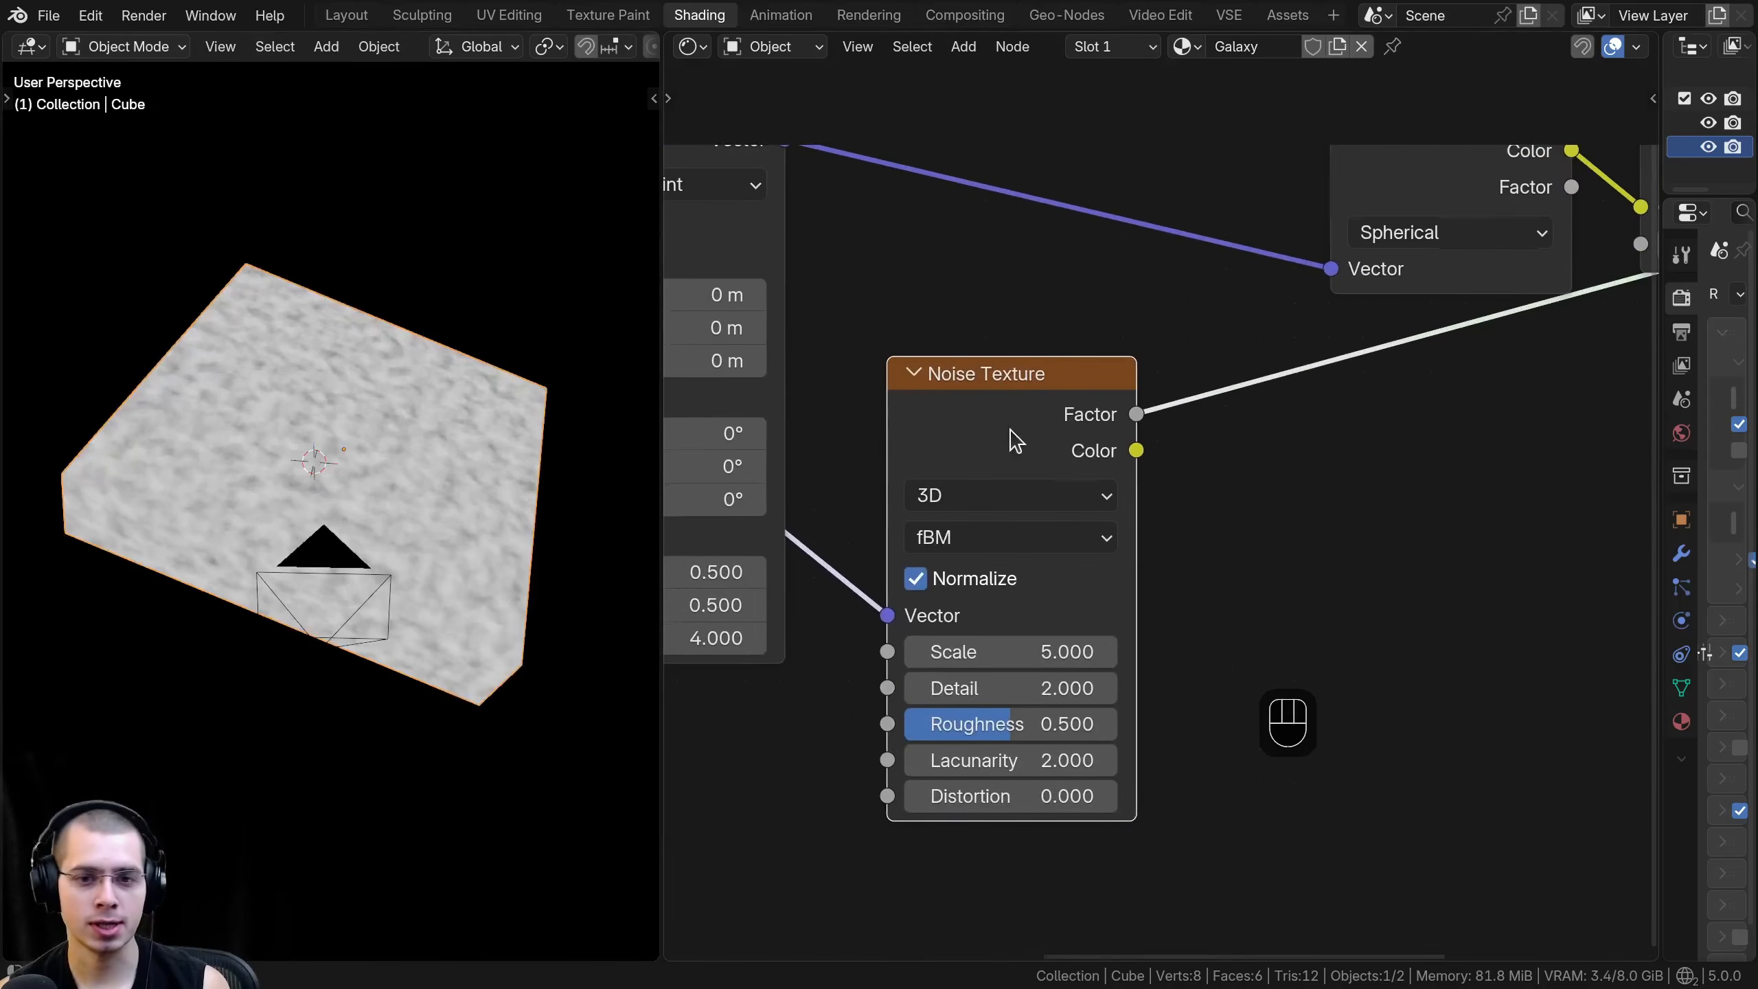
drag(1022, 430, 1022, 419)
middle_drag(1113, 537, 1115, 534)
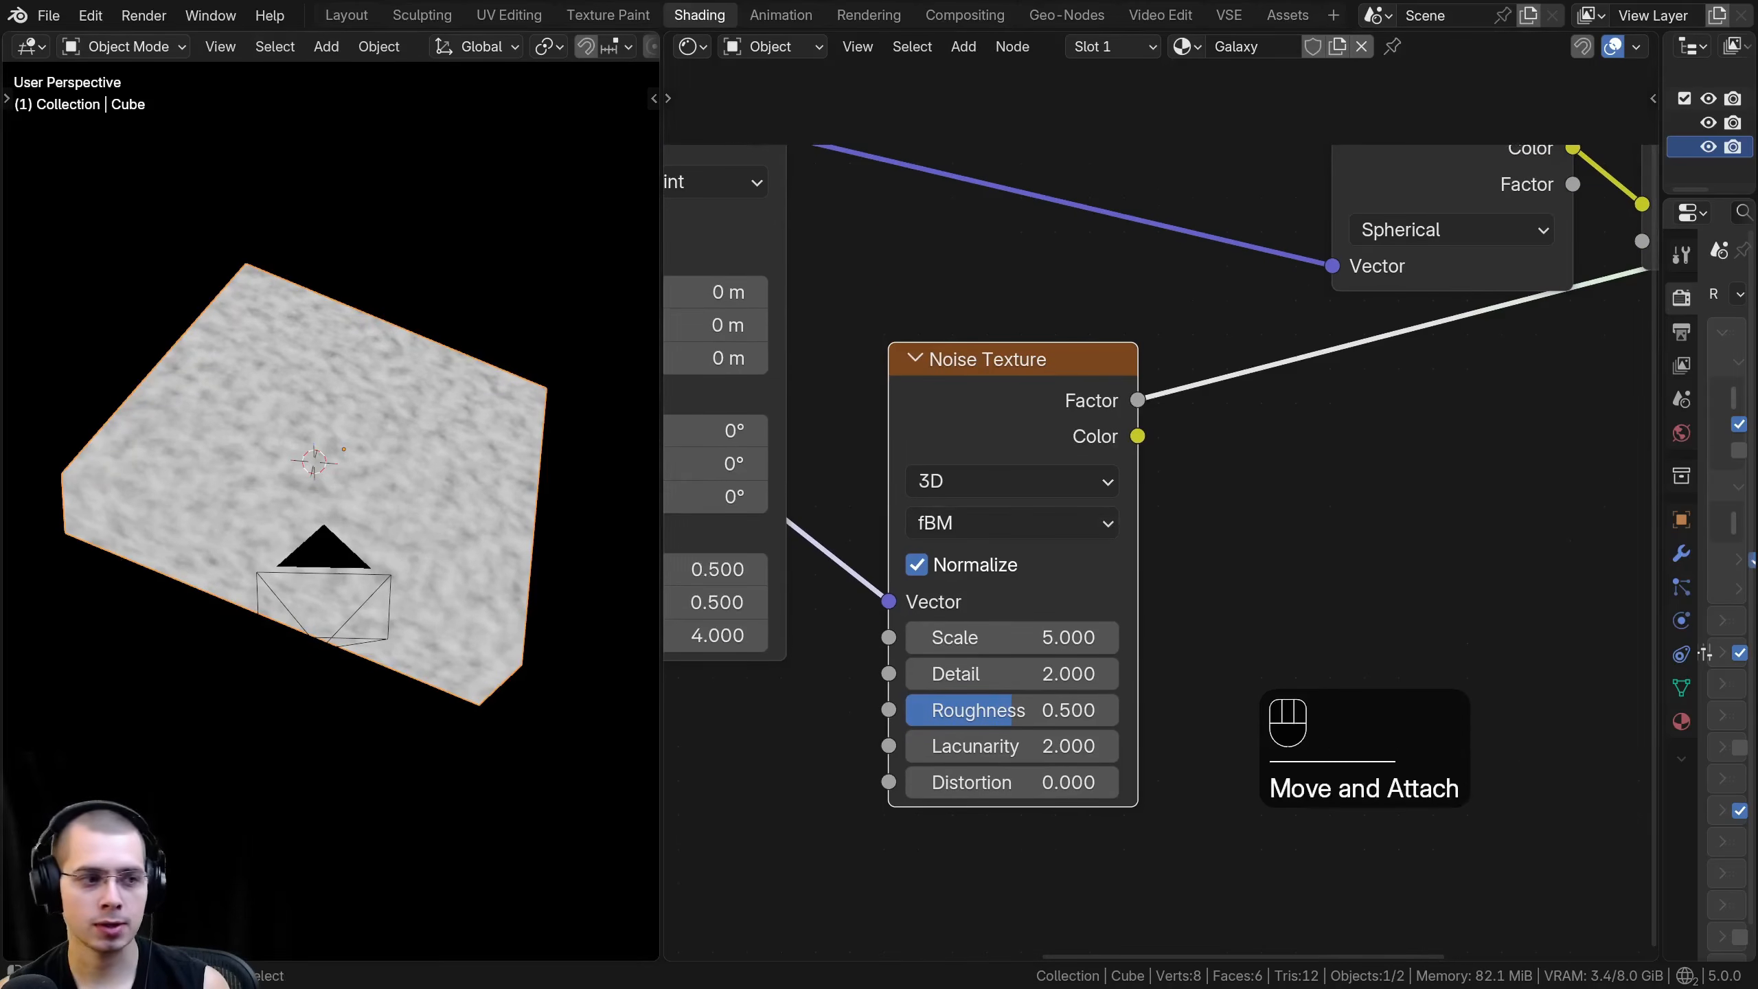
- Set the Noise Texture's scale to 1, detail to 12 and roughness to 0.6
click(1010, 637)
text(1)
key(Return)
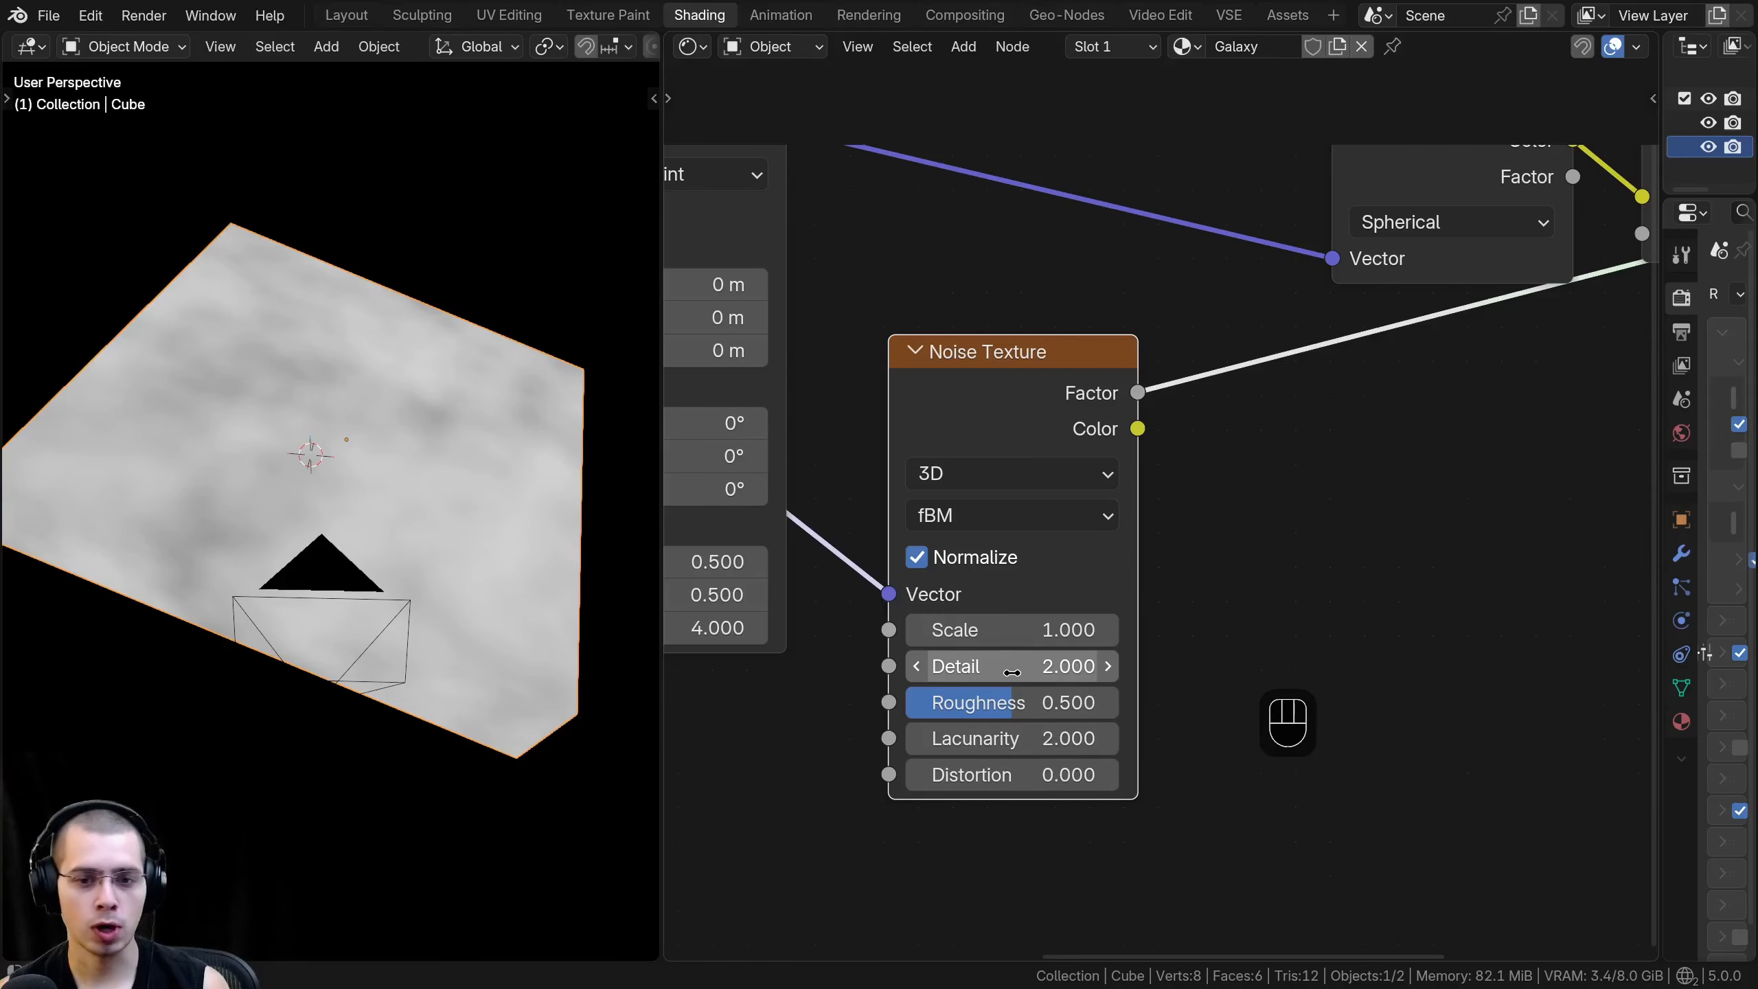
click(1010, 666)
text(12)
key(Return)
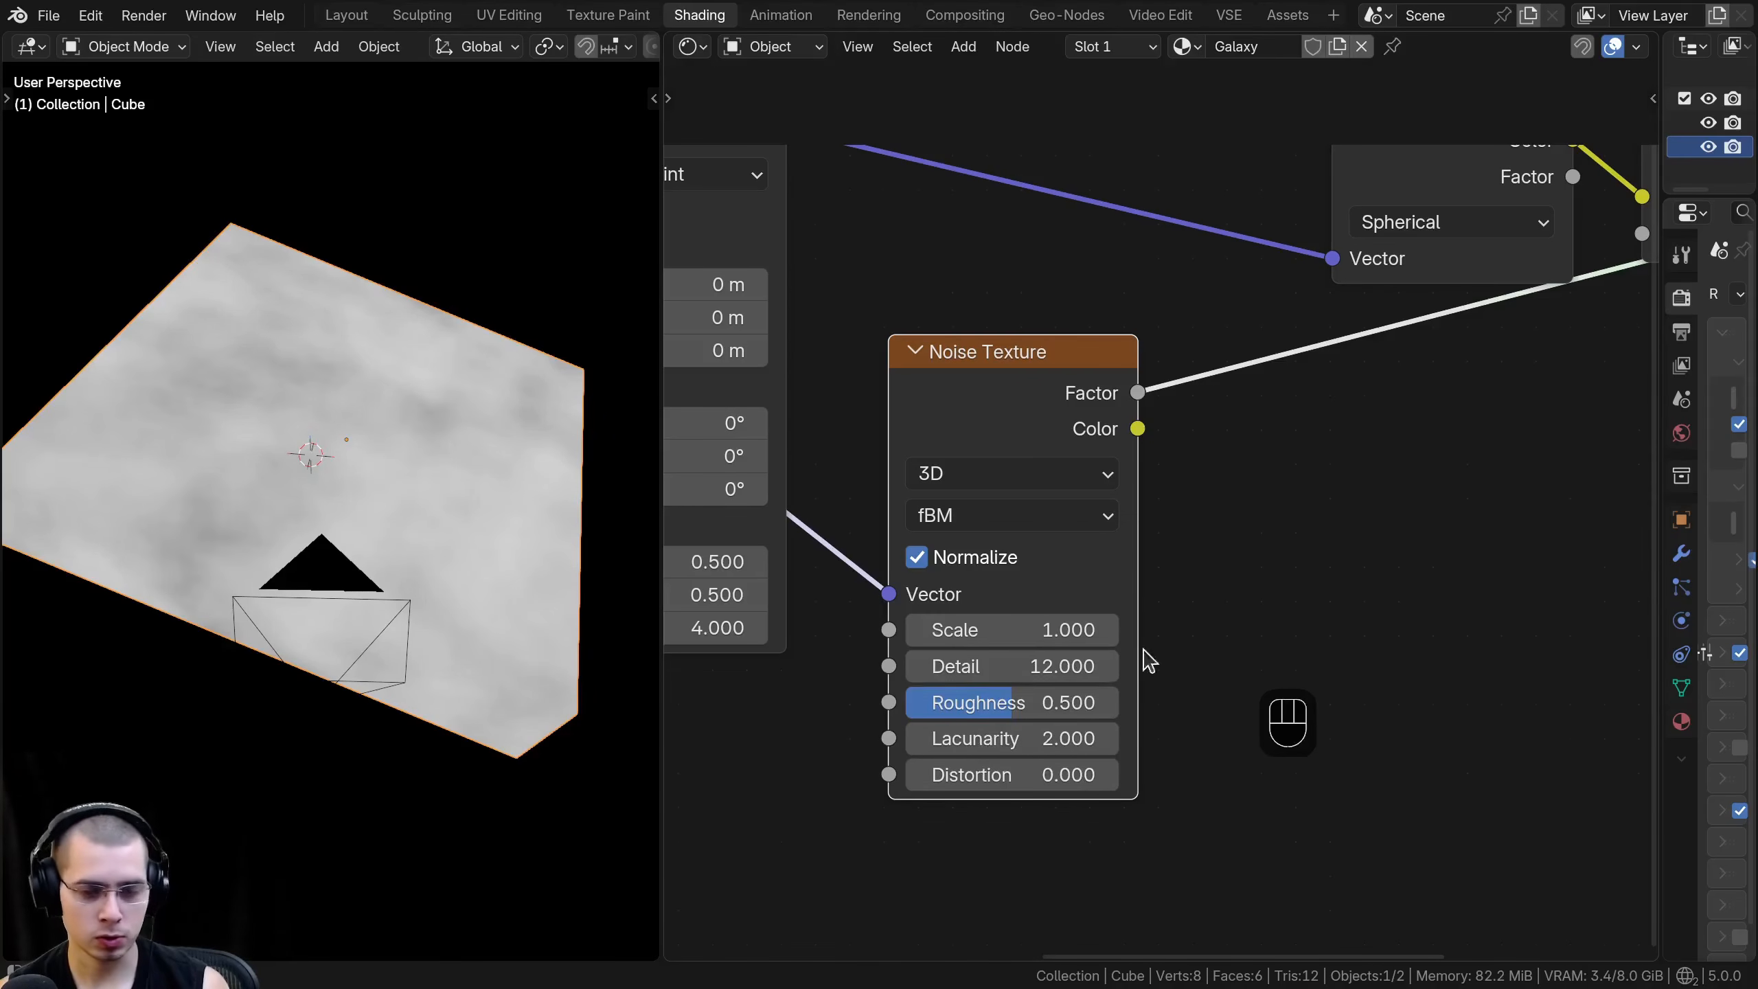
click(1017, 703)
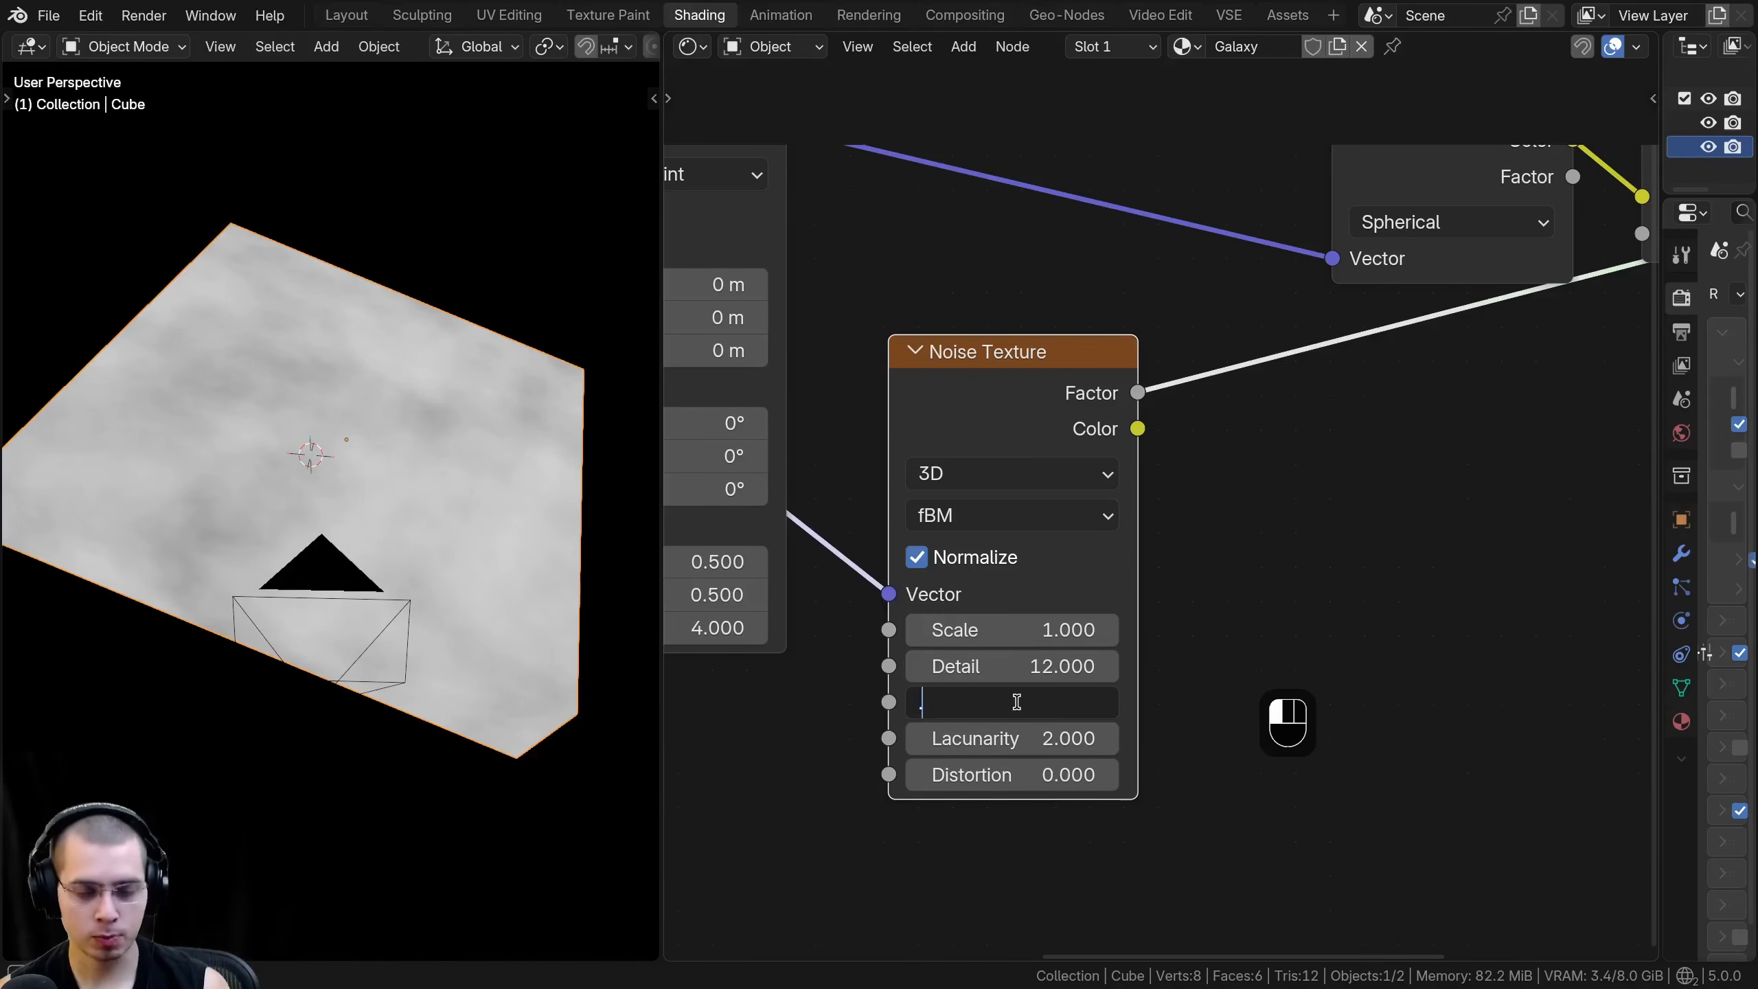
text(0.6)
key(Return)
- Link the Noise Texture's Factor to the Gradient Texture's Vector input and remove the preview link to the Surface output
scroll(1180, 616, down, 2)
drag(1015, 419, 1228, 372)
middle_drag(1657, 317, 1316, 335)
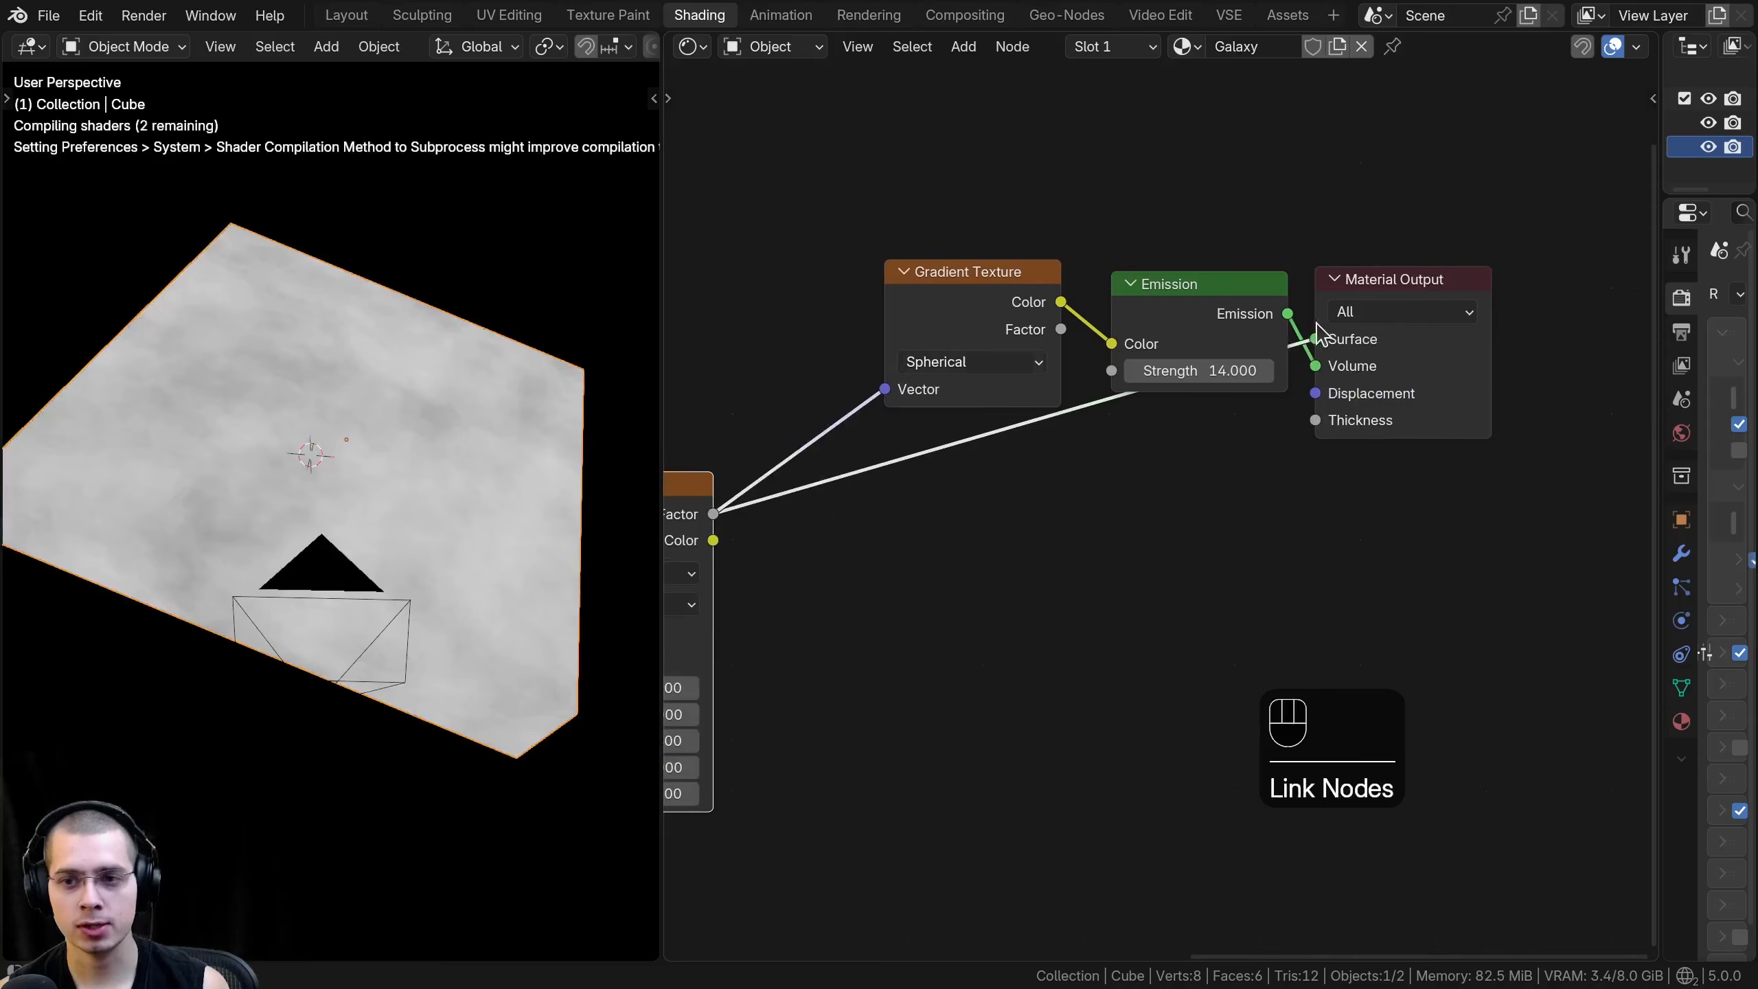
drag(1319, 346, 1170, 262)
middle_drag(551, 554, 336, 448)
middle_drag(894, 657, 1079, 600)
middle_drag(794, 686, 1025, 575)
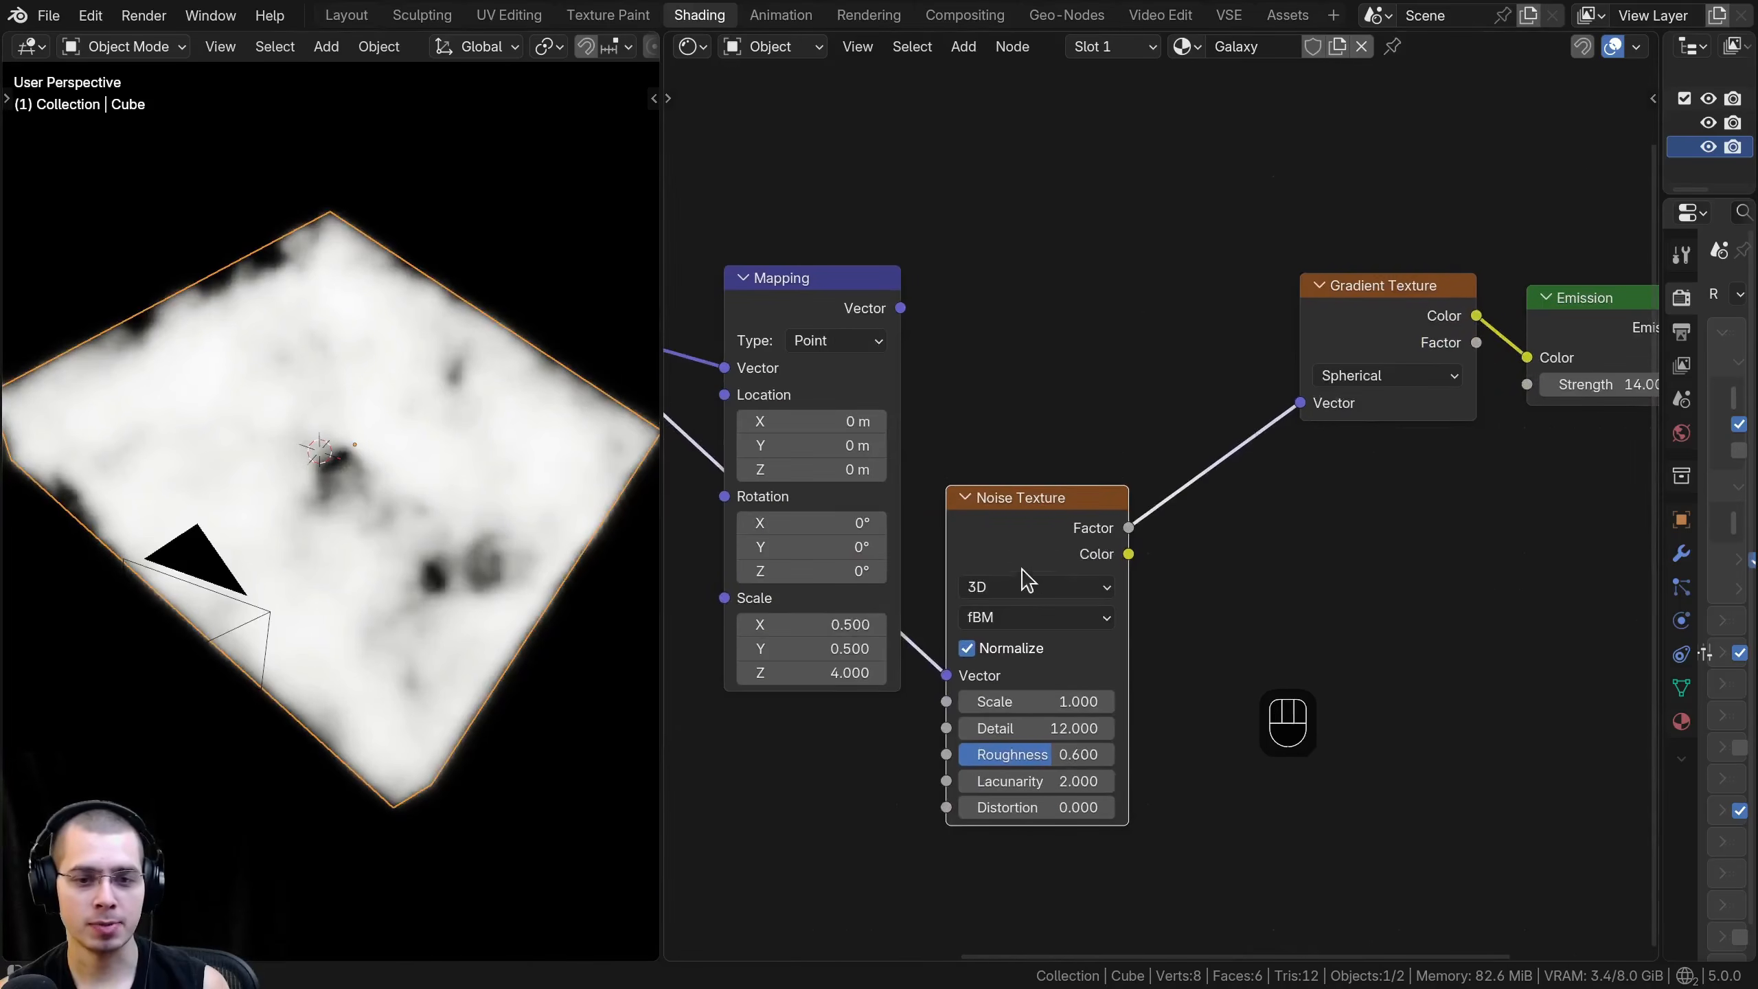
- Reposition the Mapping, Noise Texture and Gradient Texture nodes to open up space before the Gradient Texture
drag(1009, 532, 1013, 515)
middle_drag(547, 416, 261, 295)
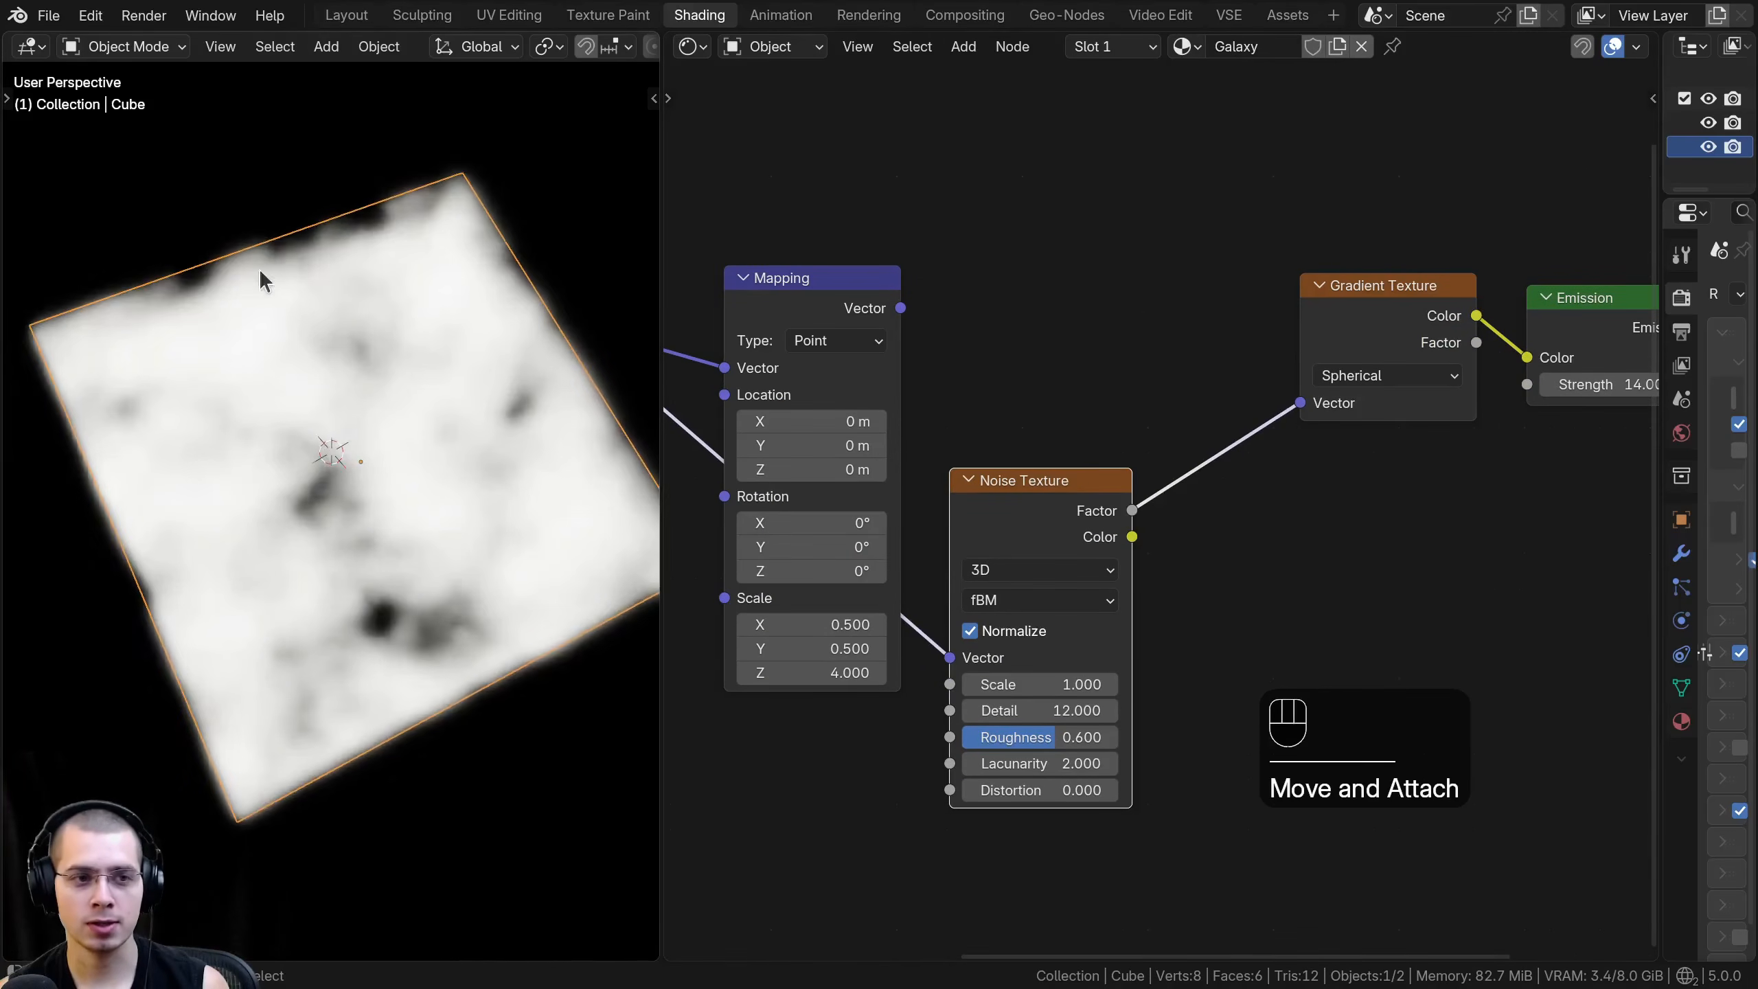
middle_drag(136, 346, 379, 569)
scroll(376, 567, up, 3)
scroll(336, 544, down, 5)
middle_drag(996, 505, 1026, 551)
drag(853, 322, 847, 265)
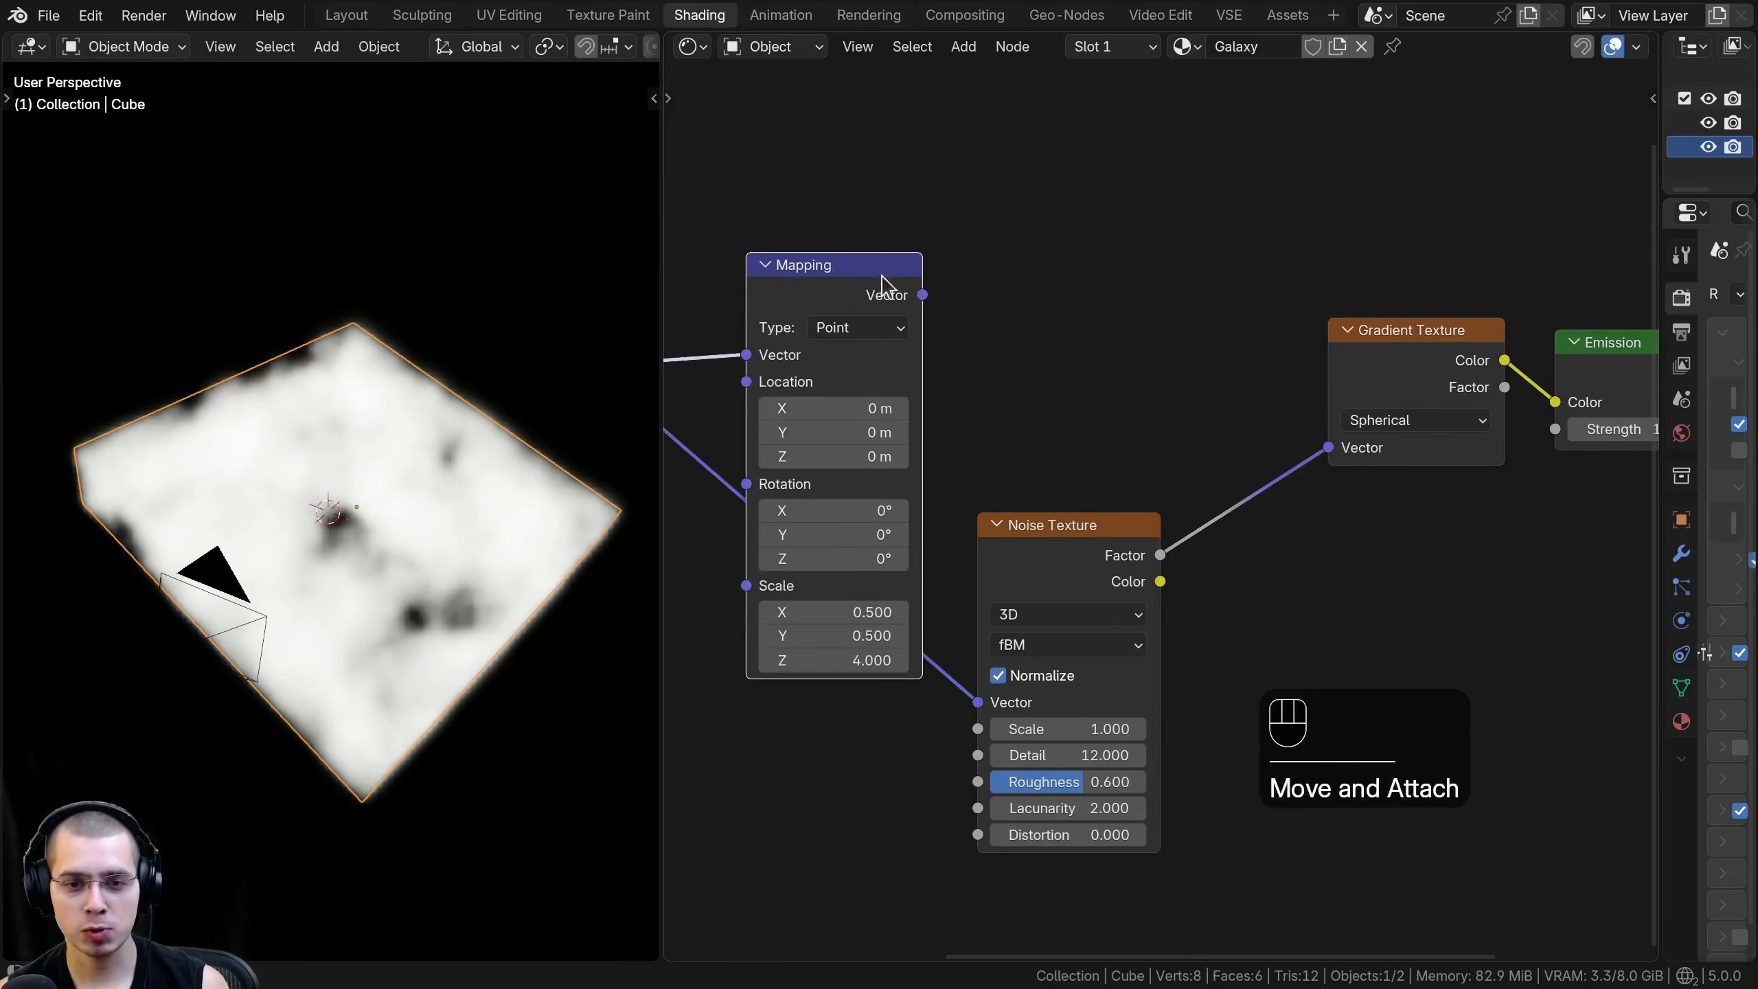
drag(1121, 562, 1101, 610)
middle_drag(358, 426, 324, 509)
drag(1315, 350, 1332, 351)
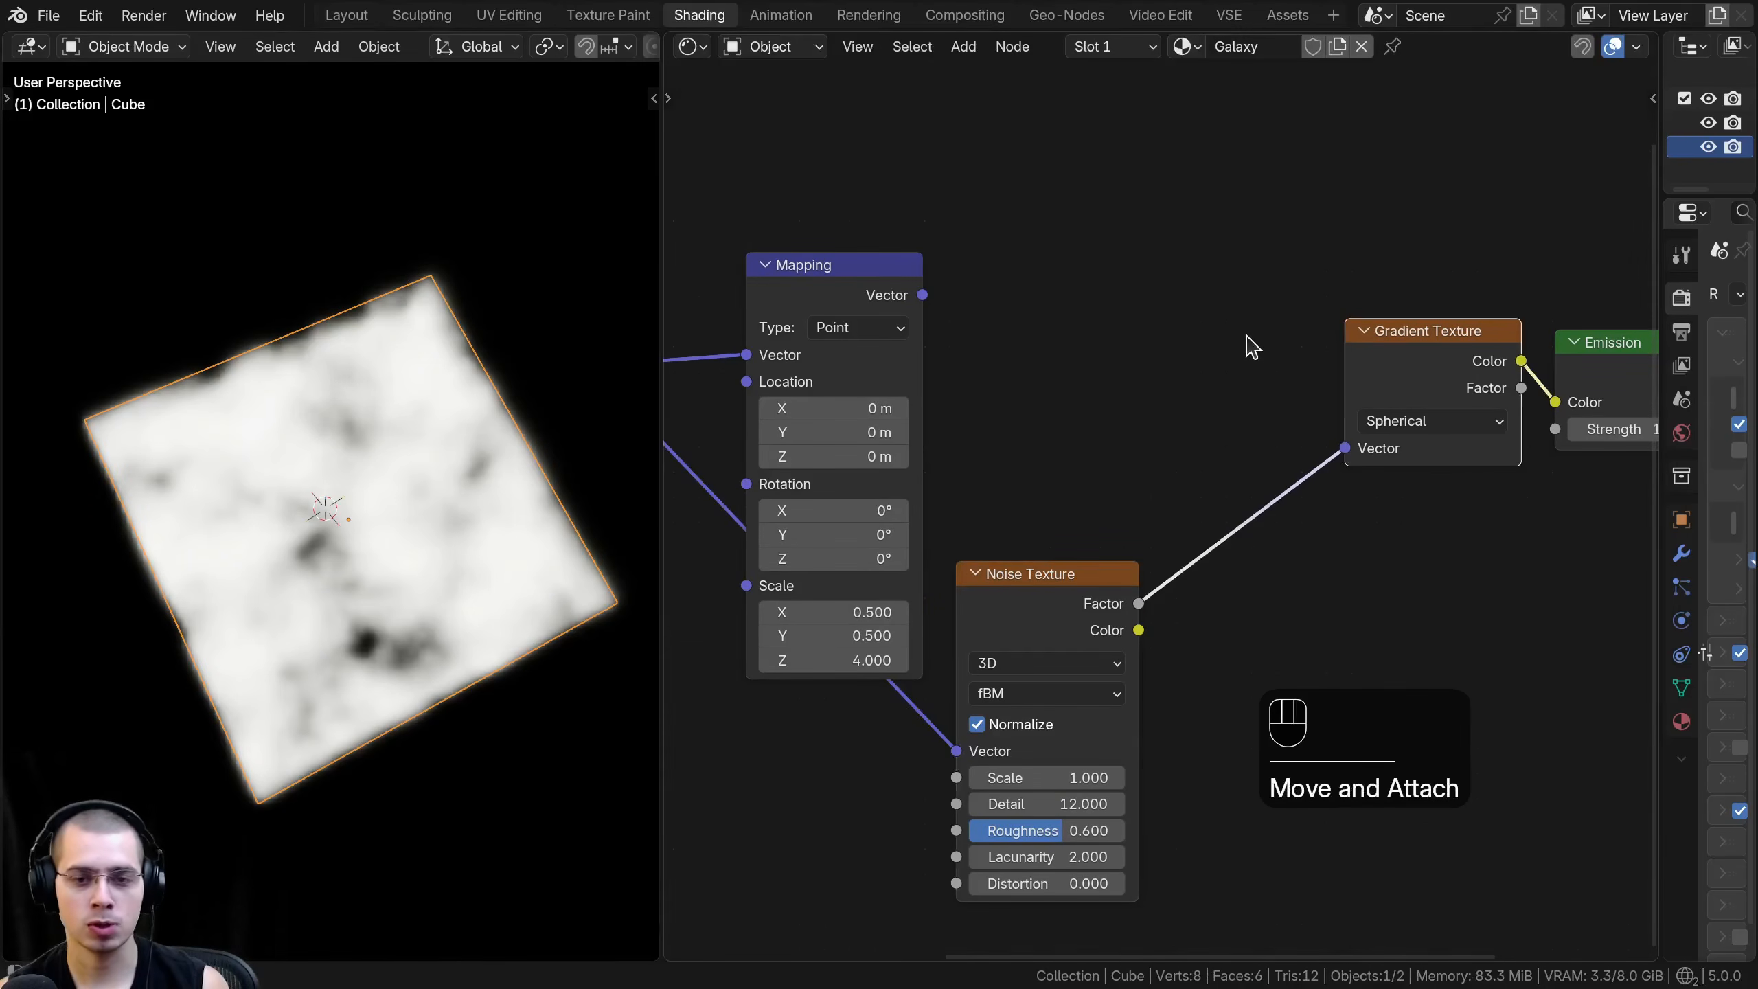
- Add a Linear Light mix color node and insert it into the link feeding the Gradient Texture's Vector input
key(shift+a)
text(line)
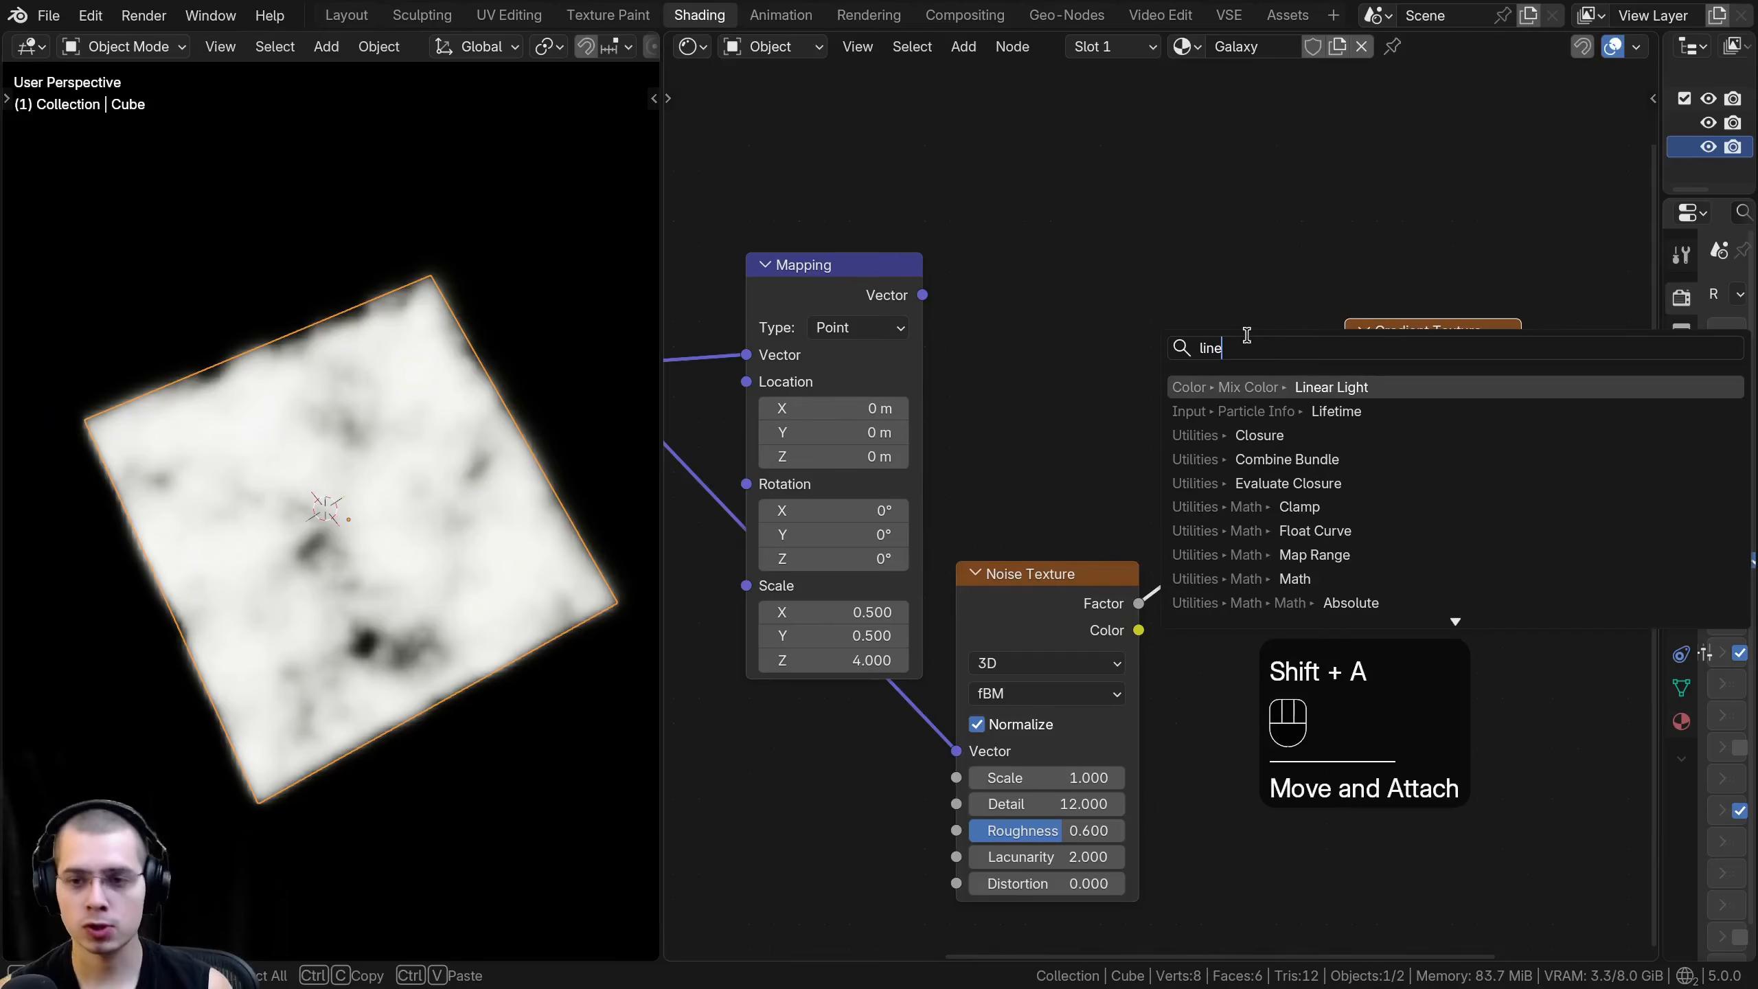
click(1307, 396)
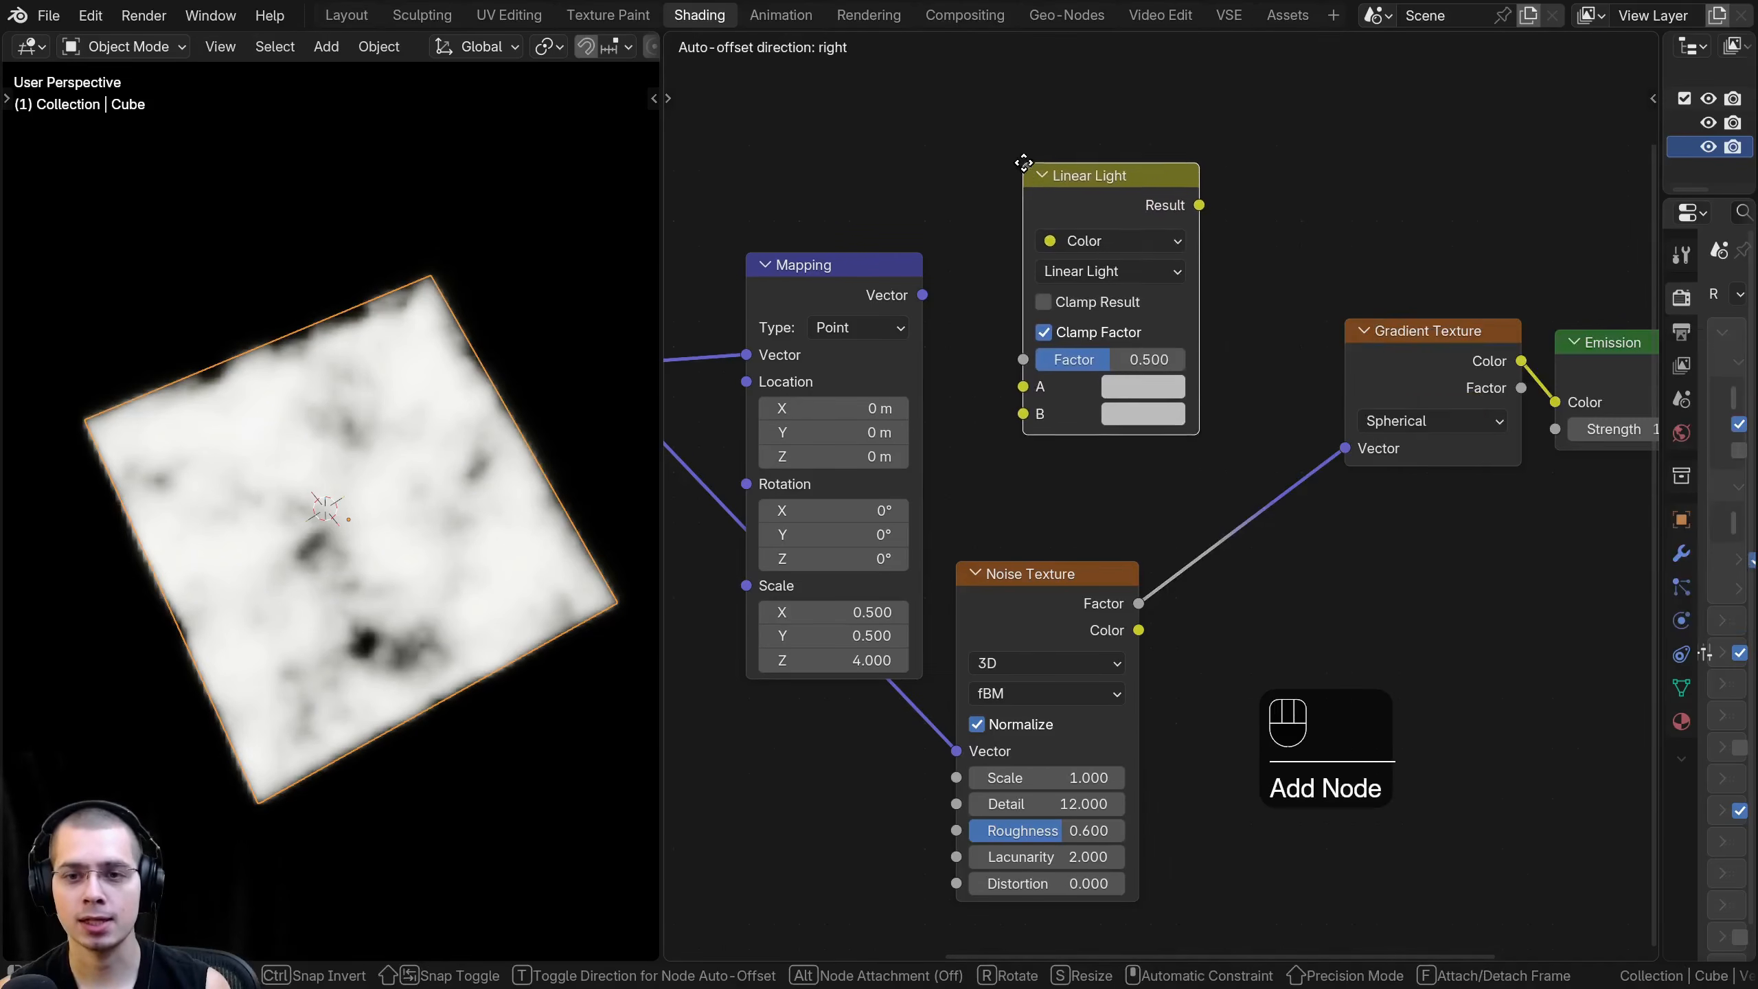
click(1061, 236)
mouse_move(1083, 239)
mouse_down()
mouse_move(1071, 279)
mouse_move(1111, 378)
mouse_move(1165, 443)
mouse_move(1252, 455)
mouse_move(1244, 350)
mouse_up()
middle_drag(1037, 369, 1037, 368)
- Link the unframed Mapping node's Vector to the Linear Light node's A input and the Noise Texture's Factor to B
mouse_move(844, 314)
mouse_down()
mouse_move(825, 228)
mouse_move(1149, 247)
mouse_move(1149, 510)
mouse_move(1172, 524)
mouse_up()
drag(1078, 601, 1002, 612)
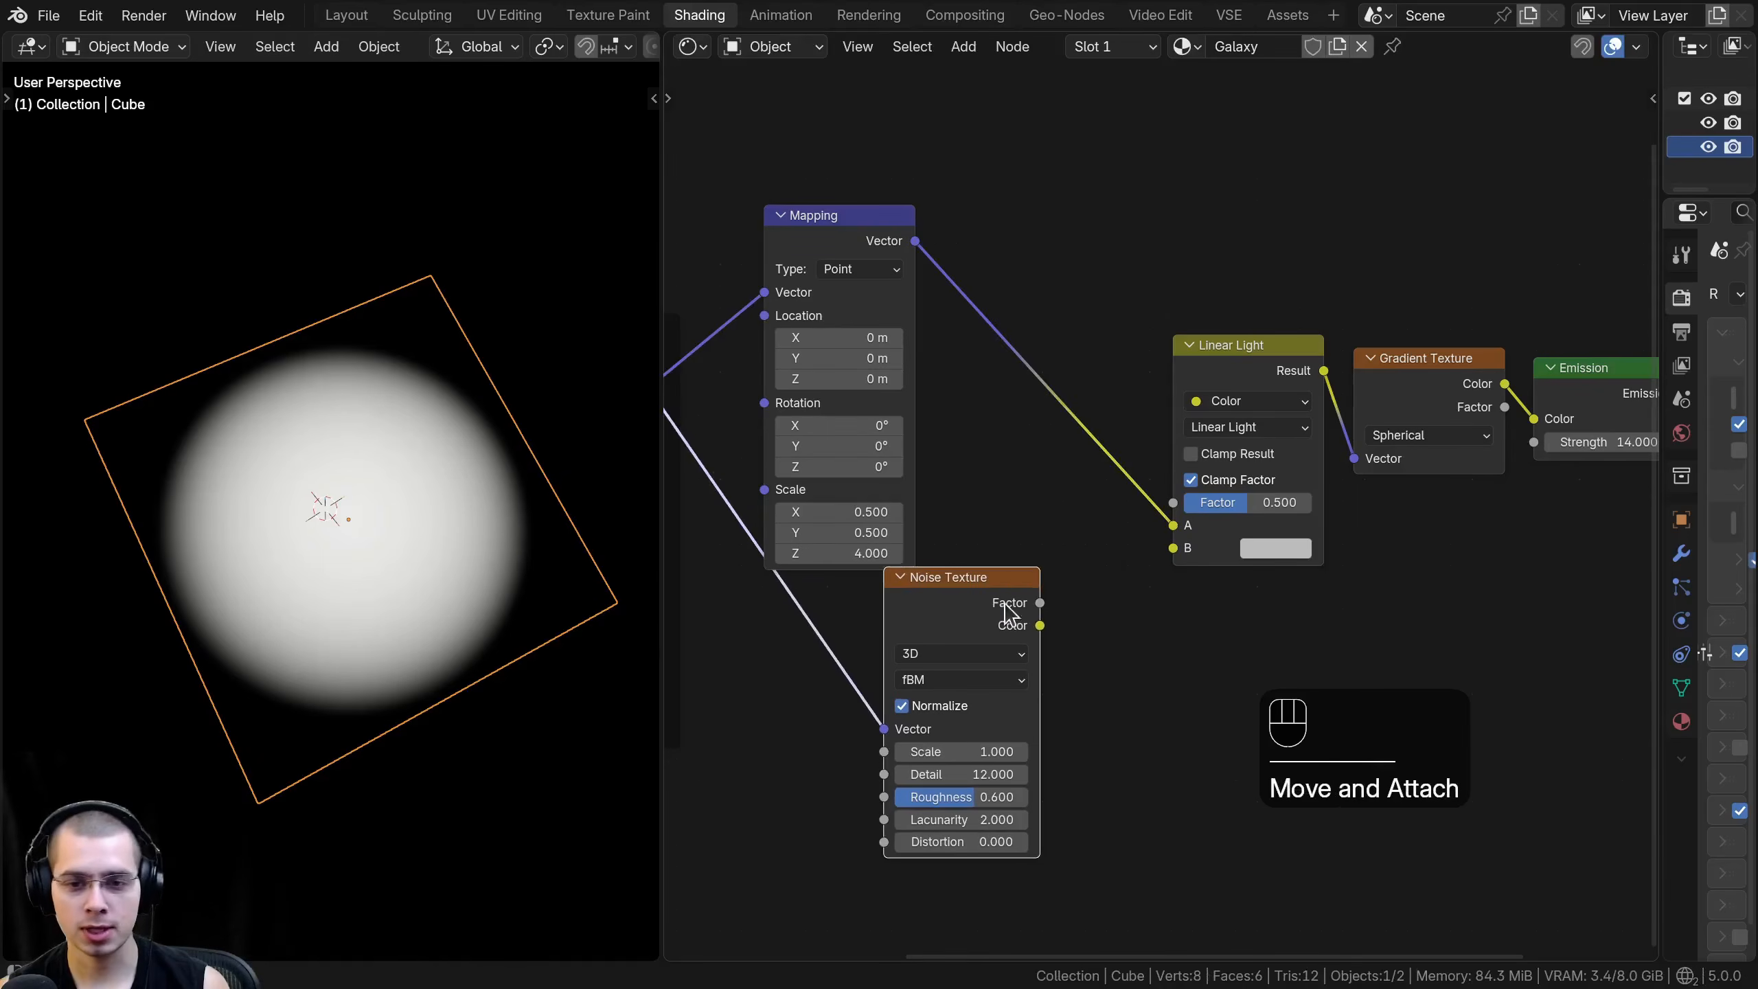
drag(1171, 551, 1173, 548)
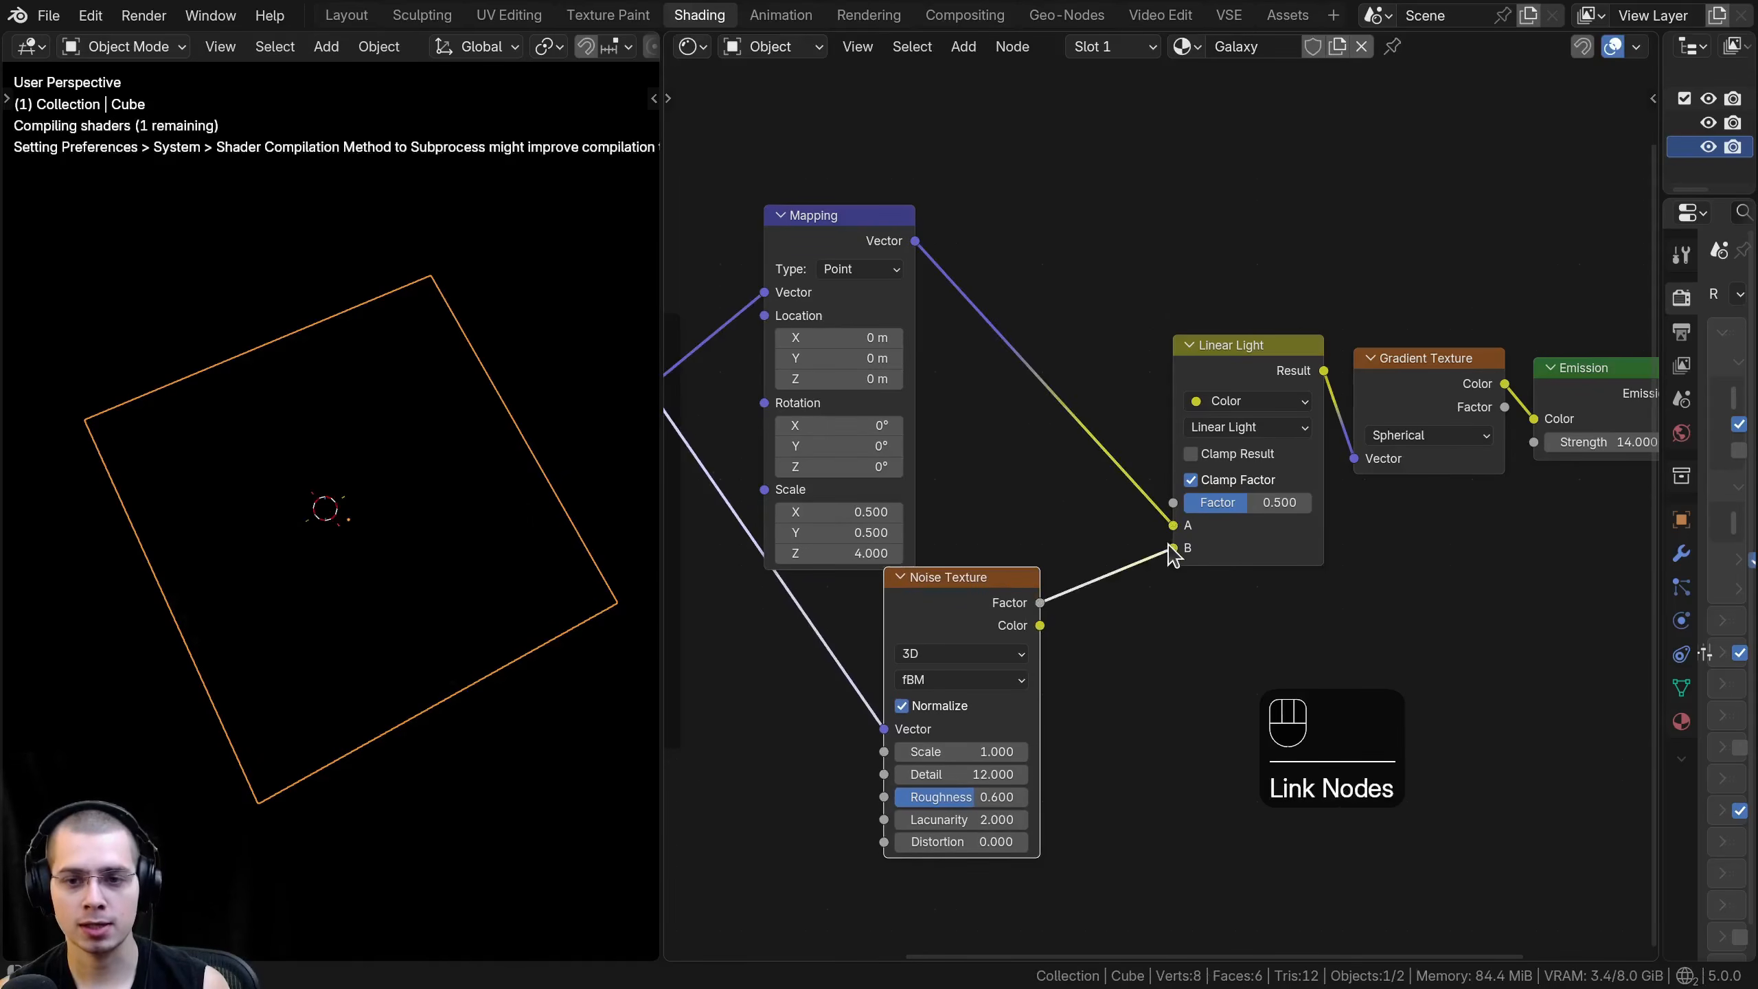
- Compare the noise distortion with the Linear Light node's factor at 0 and at 1
middle_drag(1169, 550, 1124, 569)
scroll(1176, 485, up, 3)
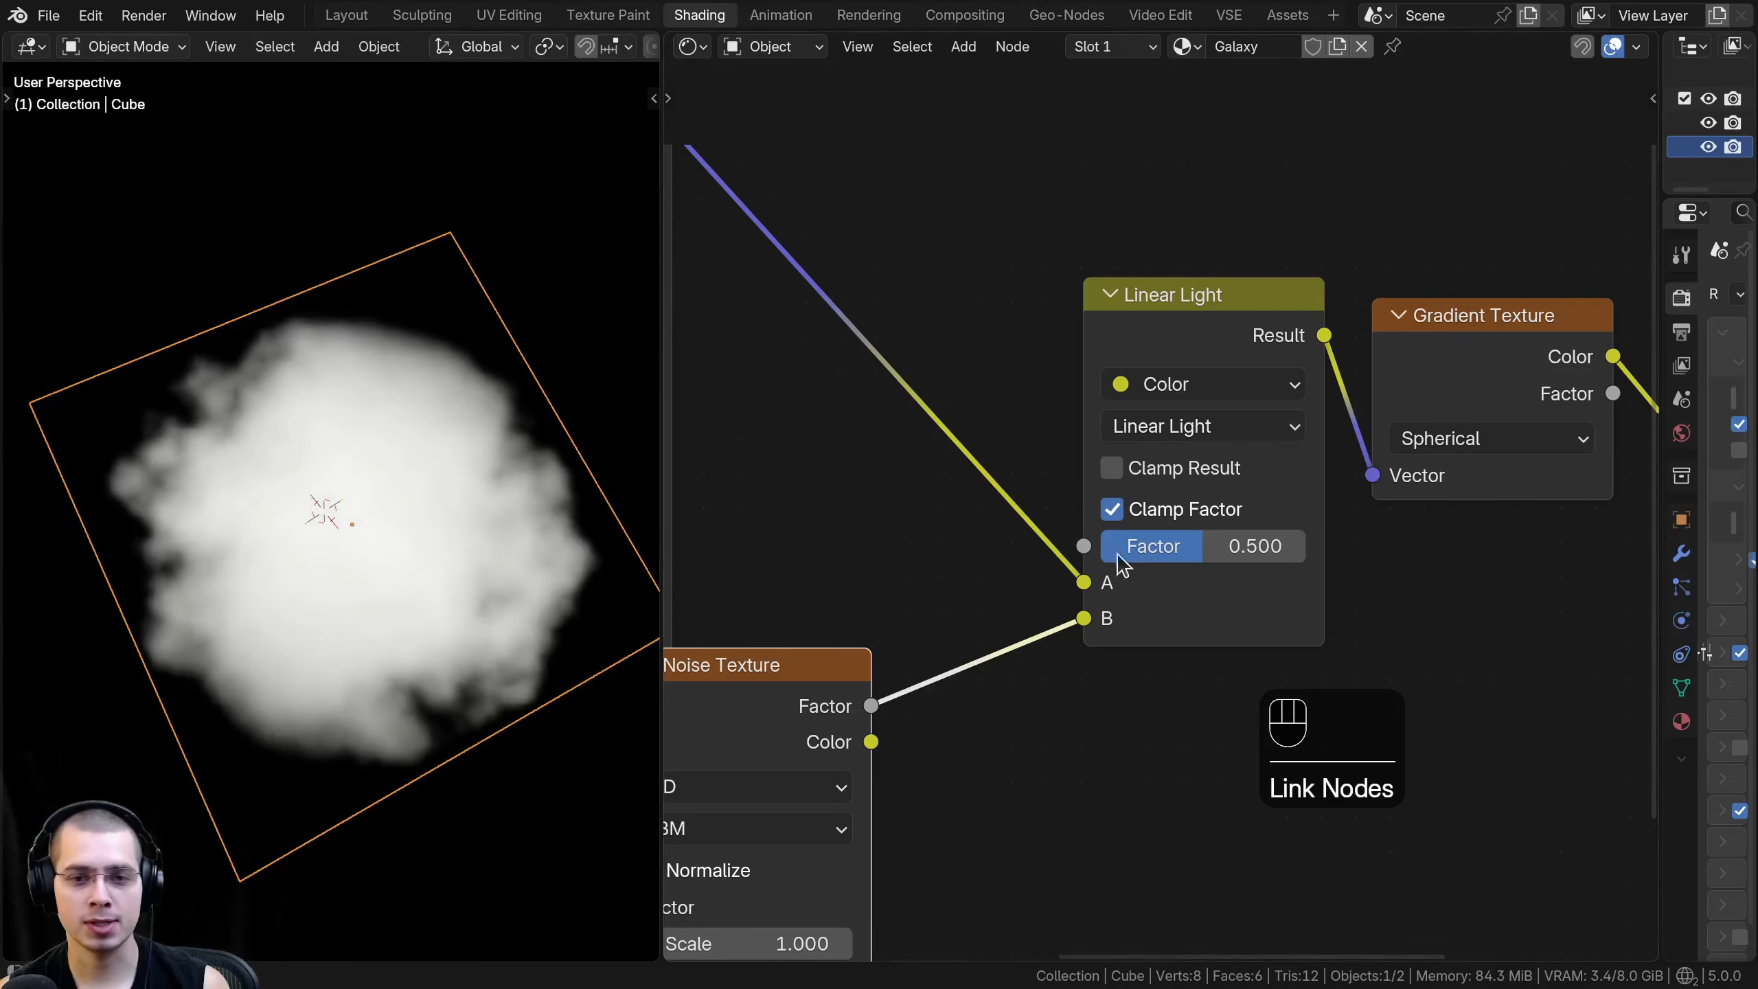
drag(1224, 546, 1037, 524)
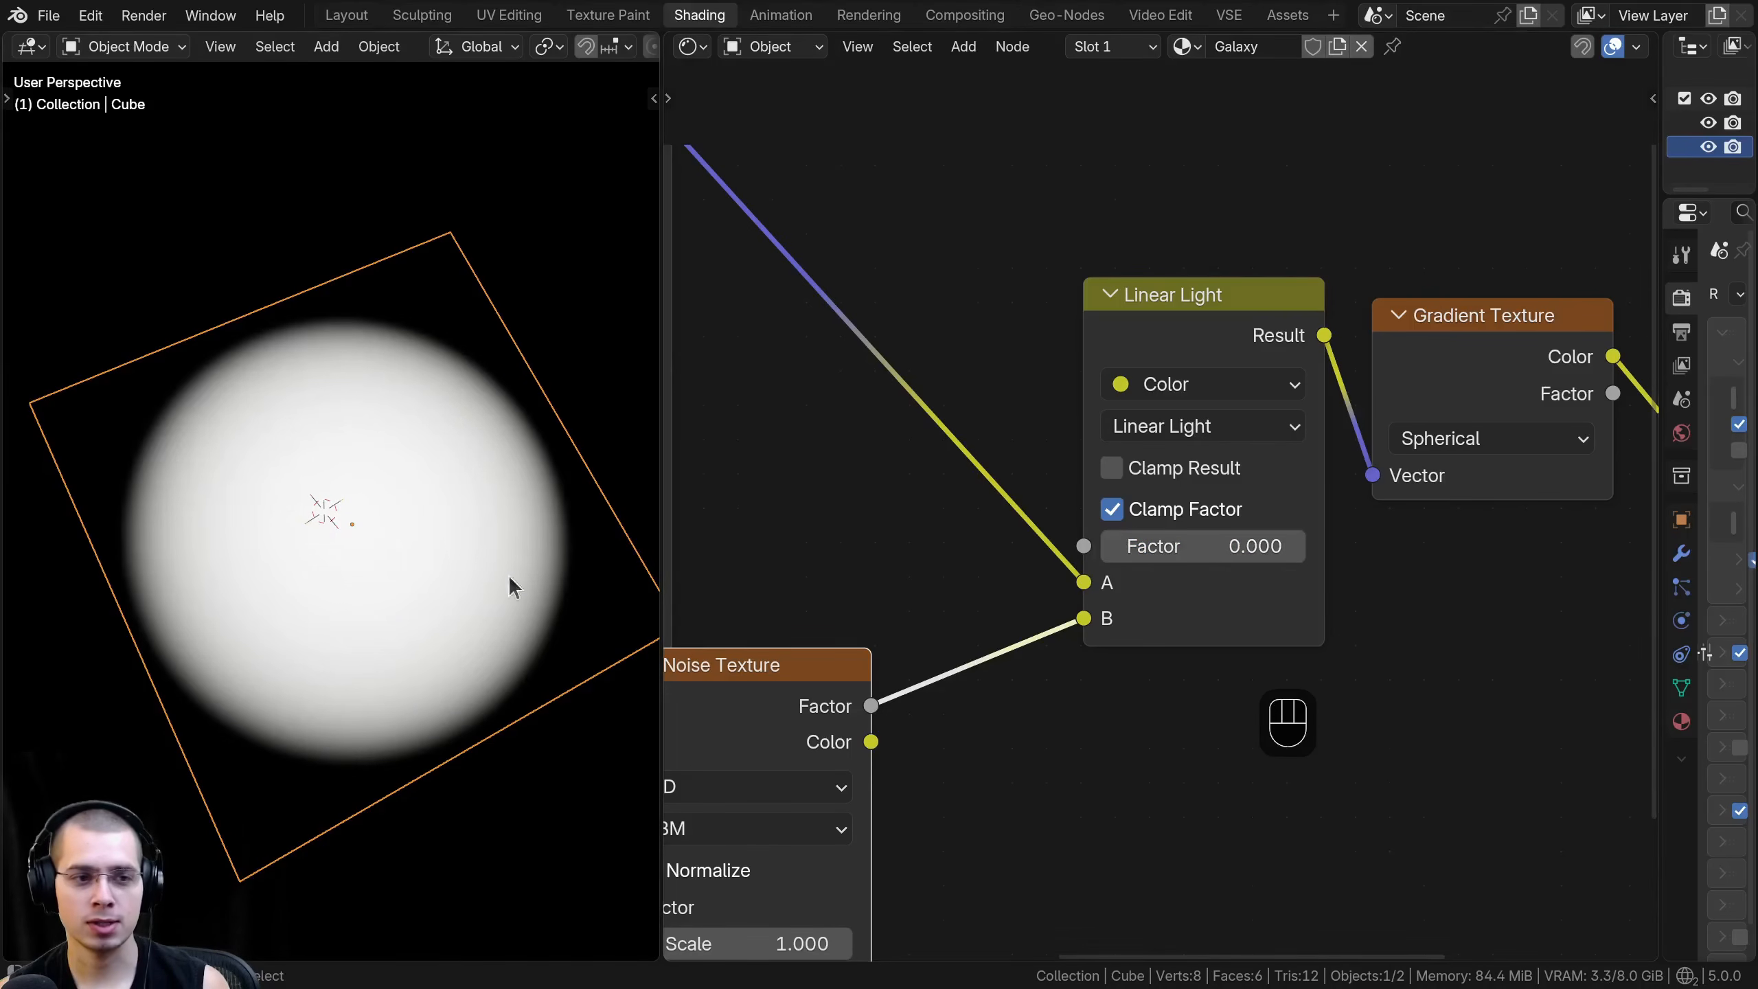
drag(1138, 546, 1371, 546)
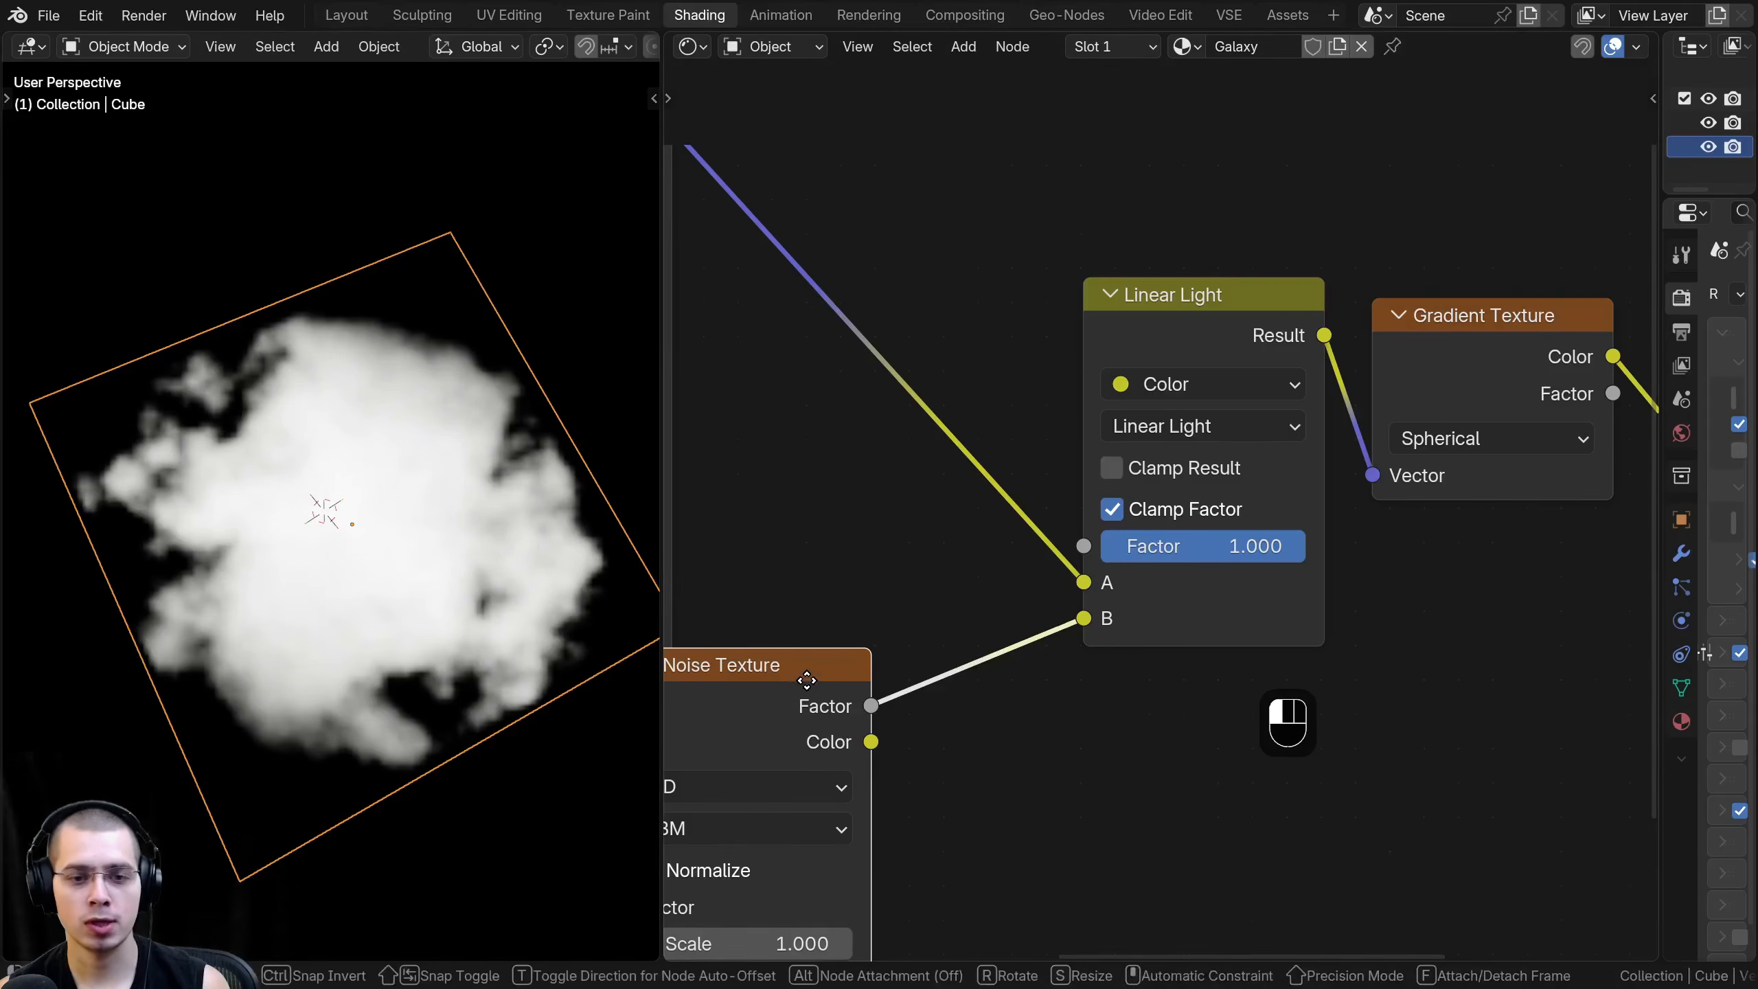
- Shift the Noise Texture node slightly and set the Linear Light node's factor to 0.3
drag(804, 680, 834, 675)
scroll(1298, 579, down, 2)
drag(1256, 537, 1210, 537)
click(1218, 537)
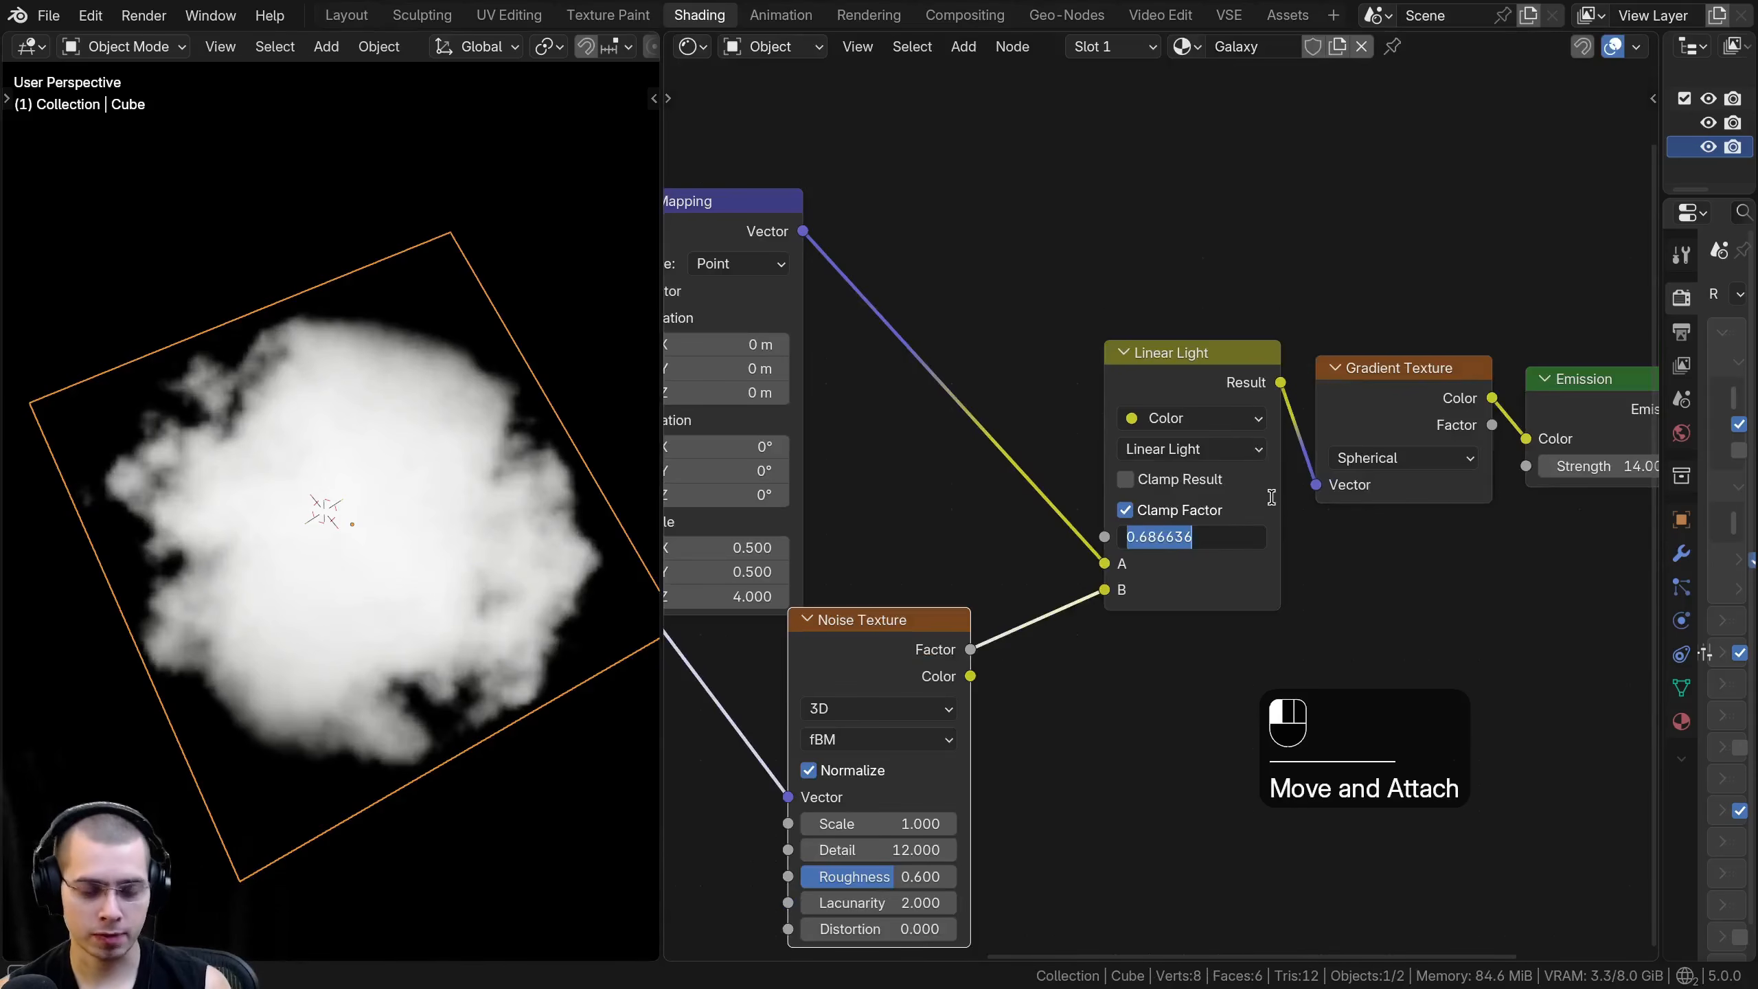
text(.3)
key(Return)
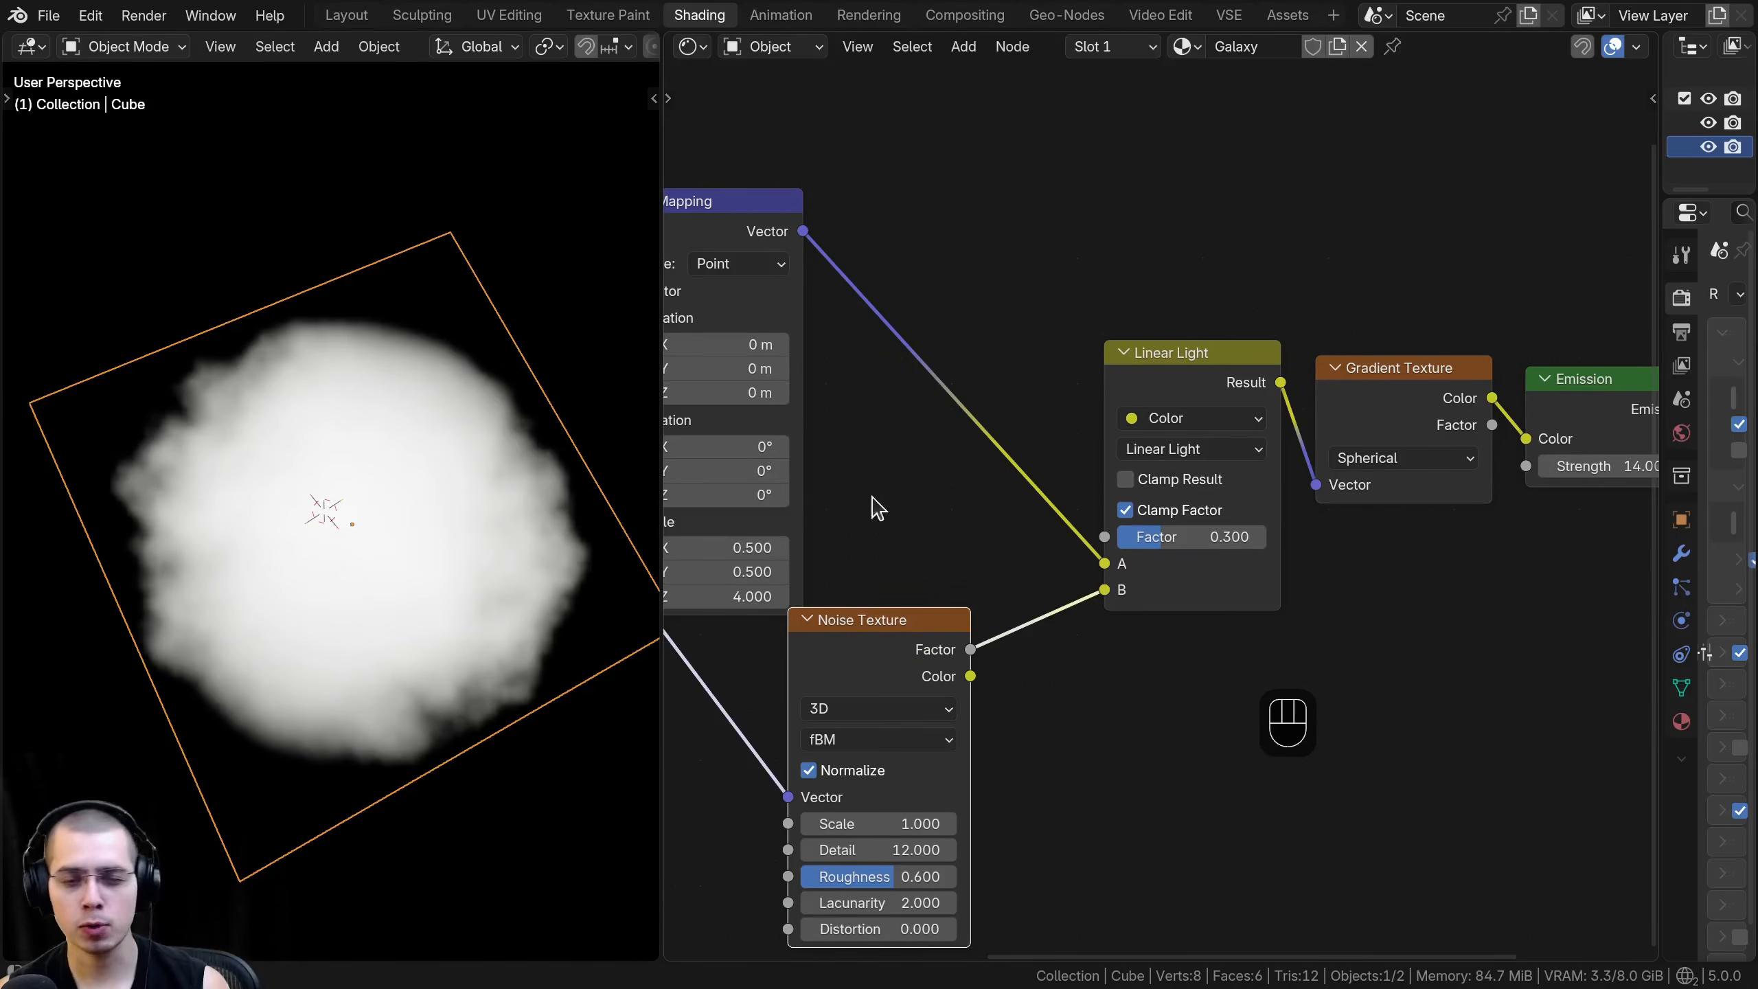
- Join the unframed Mapping, Noise Texture, Linear Light and Gradient Texture nodes in a frame labelled "Galaxy Gradient", and clear the selection
scroll(824, 568, down, 1)
mouse_move(369, 451)
middle_down()
mouse_move(408, 471)
mouse_move(364, 499)
mouse_move(454, 356)
mouse_move(550, 388)
mouse_move(221, 578)
mouse_move(143, 500)
mouse_move(278, 343)
mouse_move(380, 512)
mouse_move(364, 439)
middle_up()
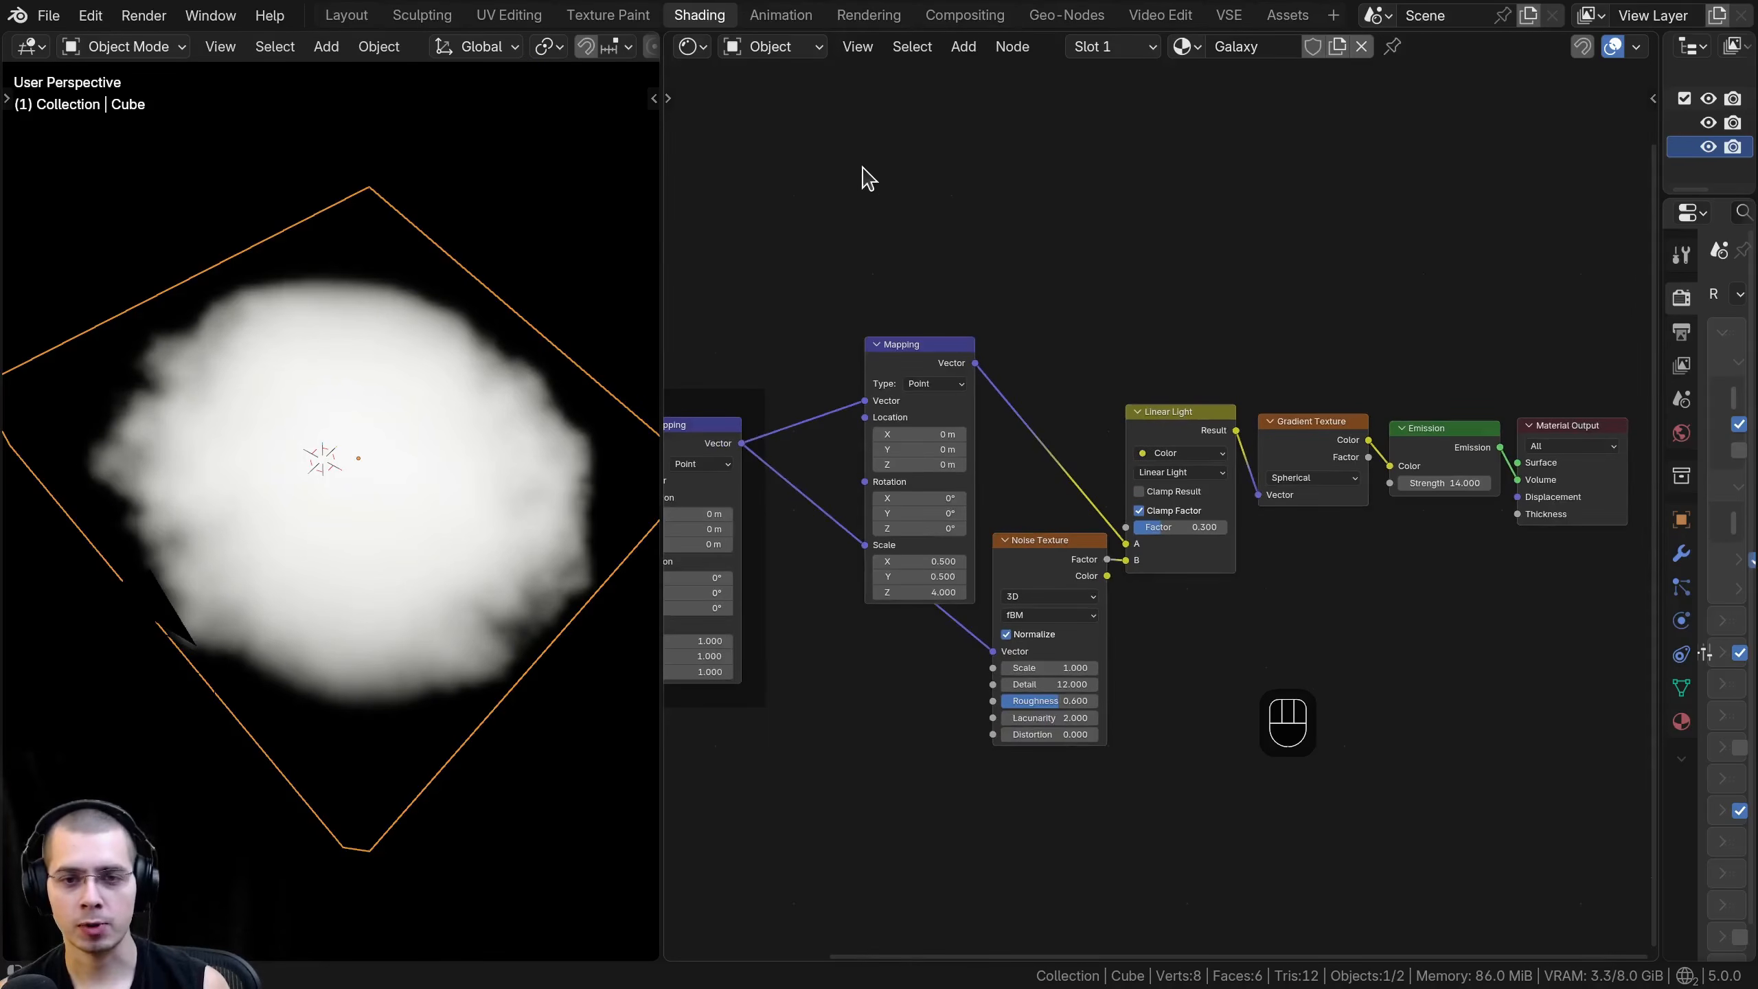
drag(907, 201, 1367, 724)
key(g)
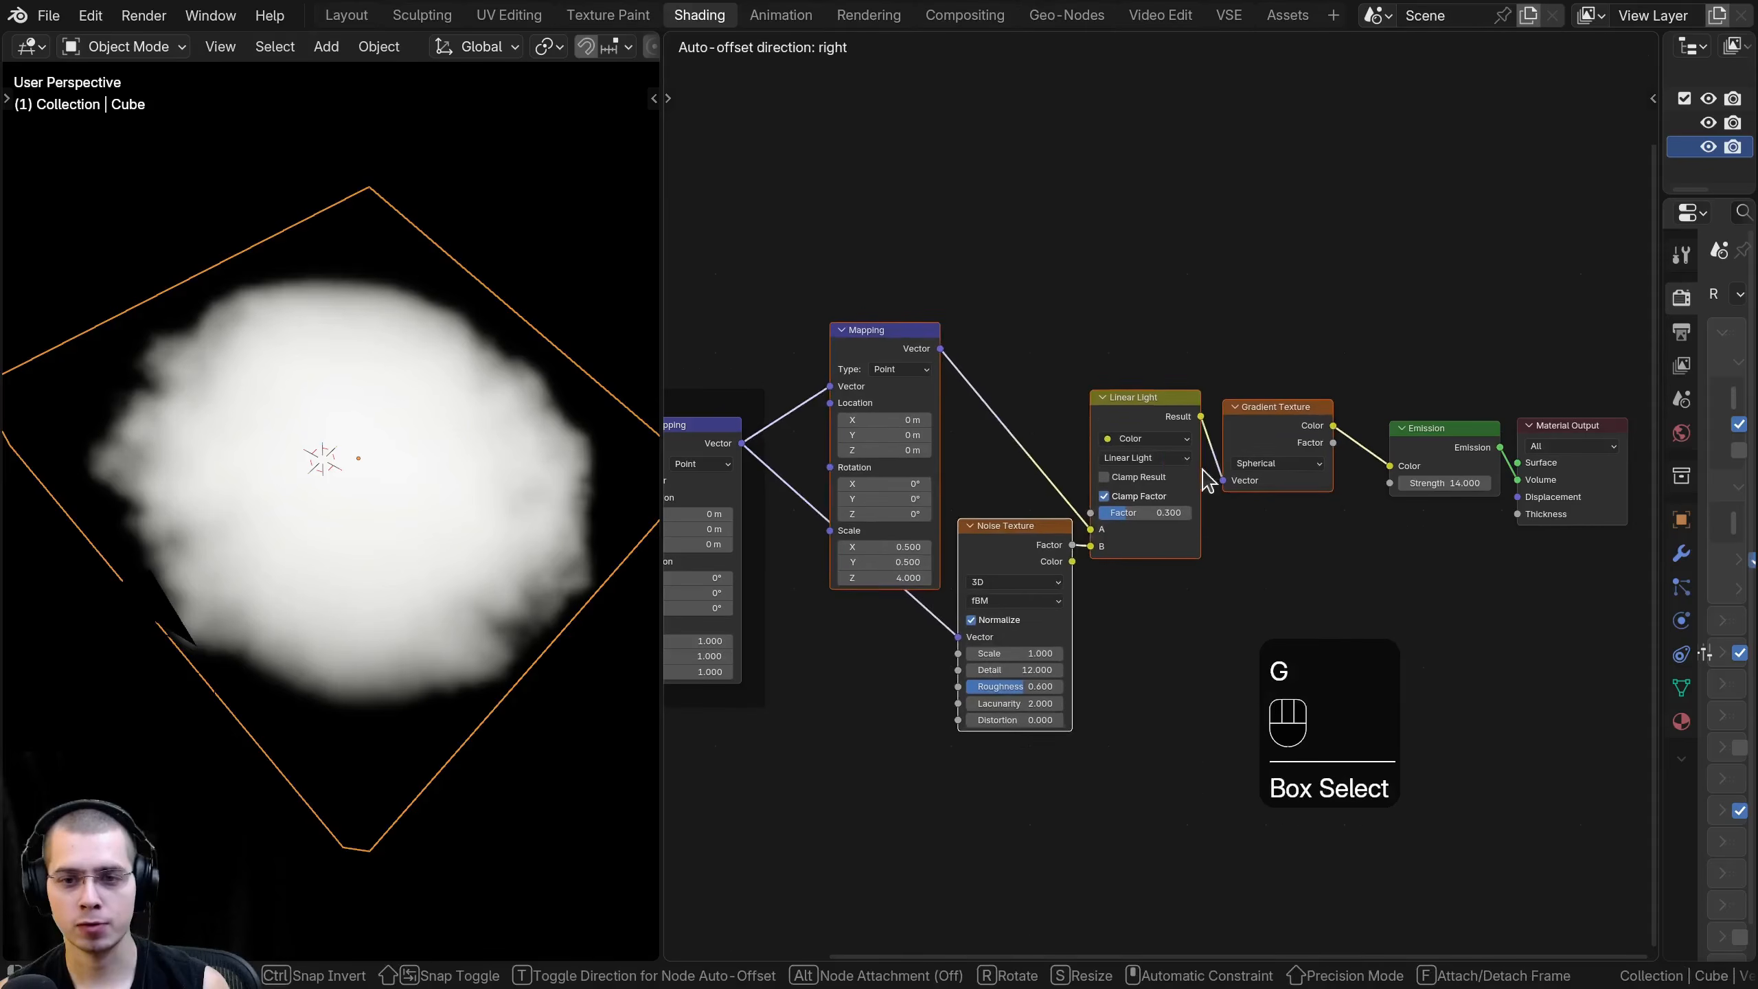
key(Escape)
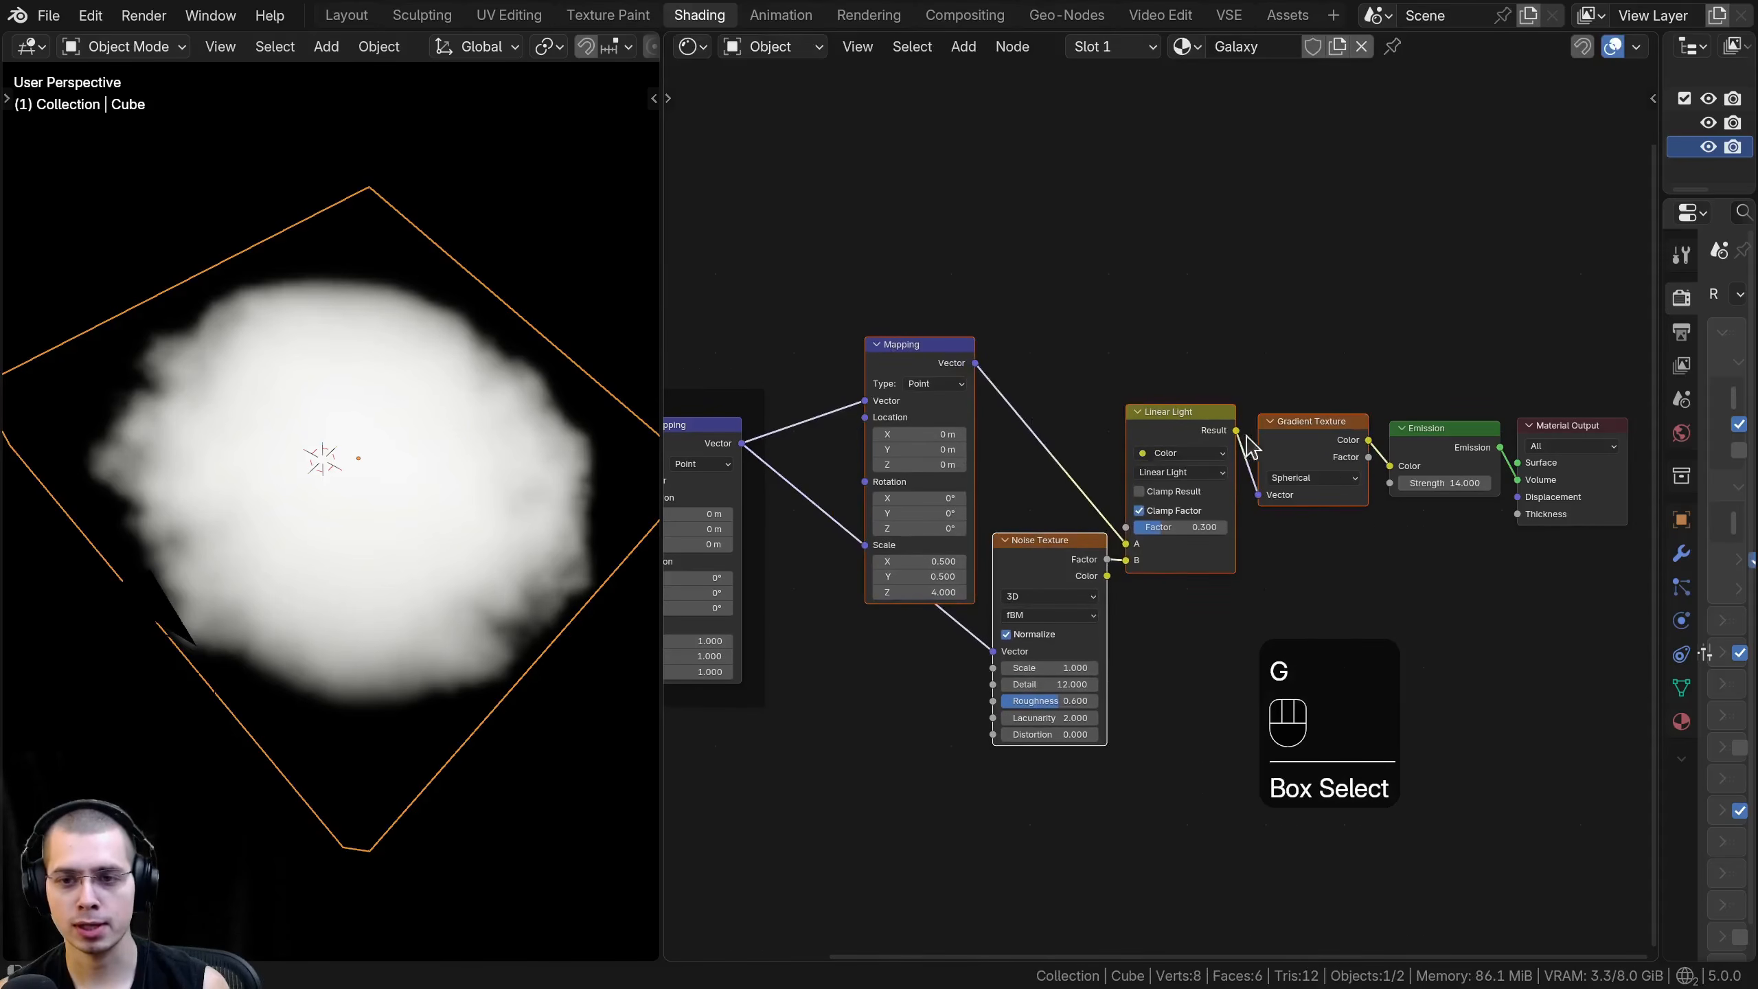
key(g)
click(1225, 450)
text(f)
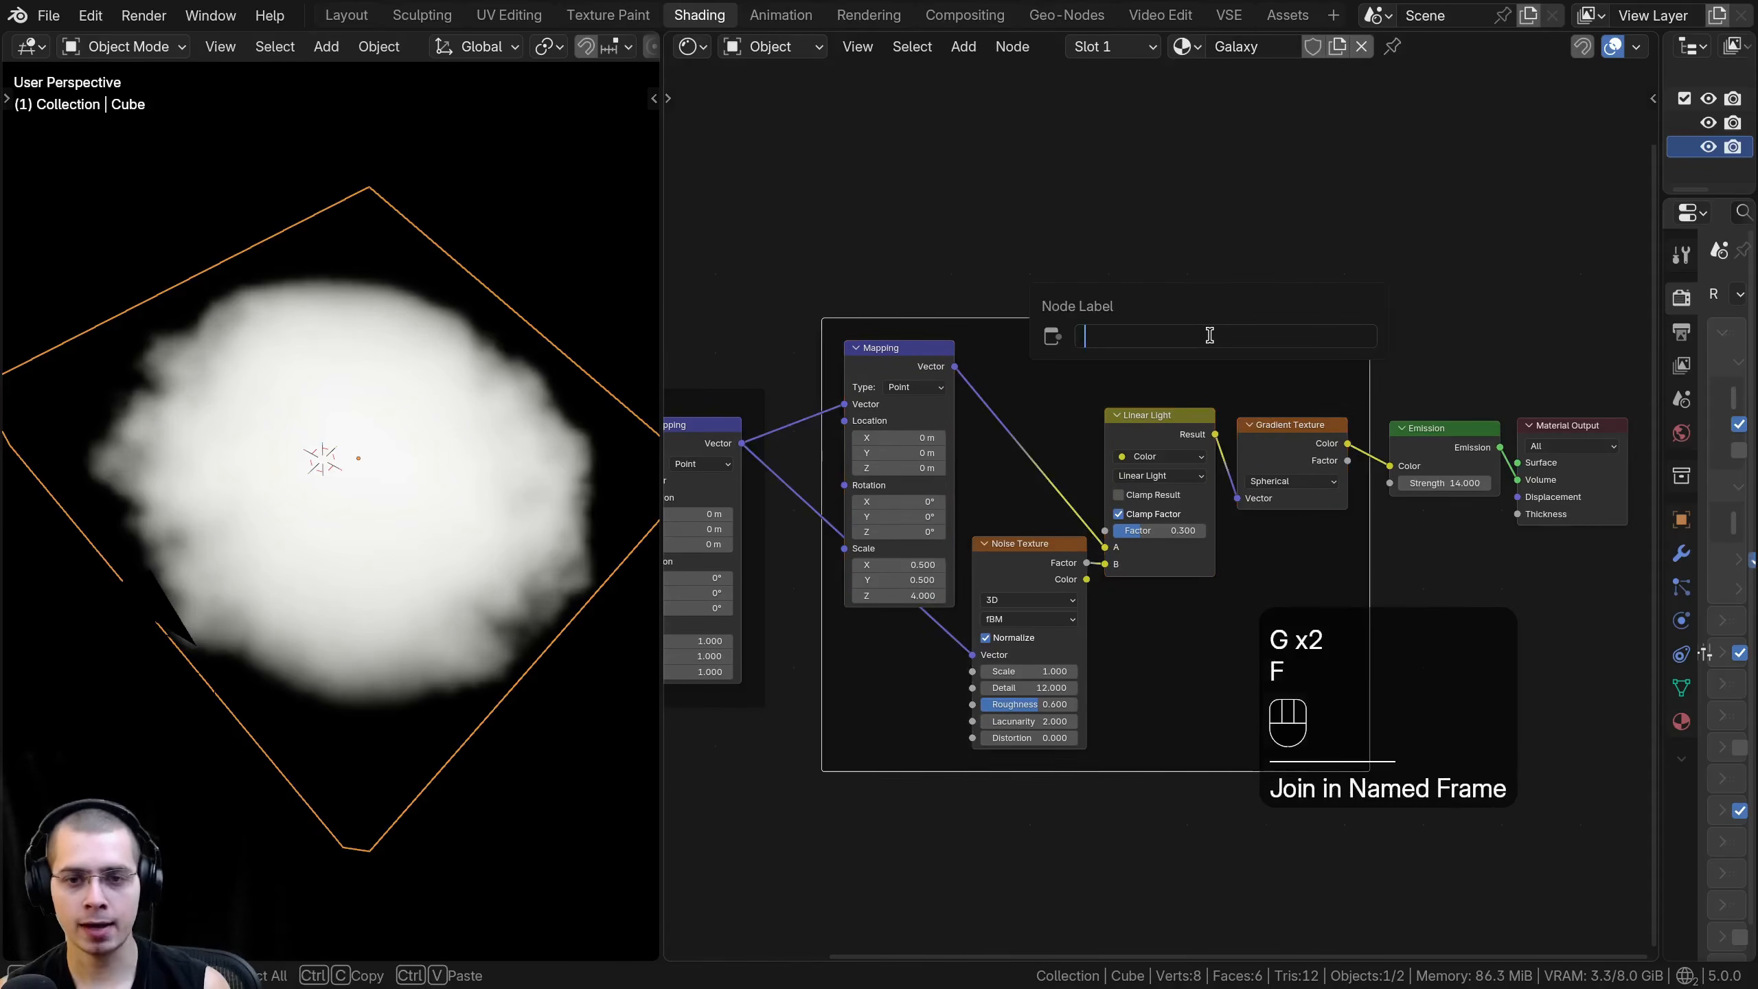
text(Galaxy Gradi)
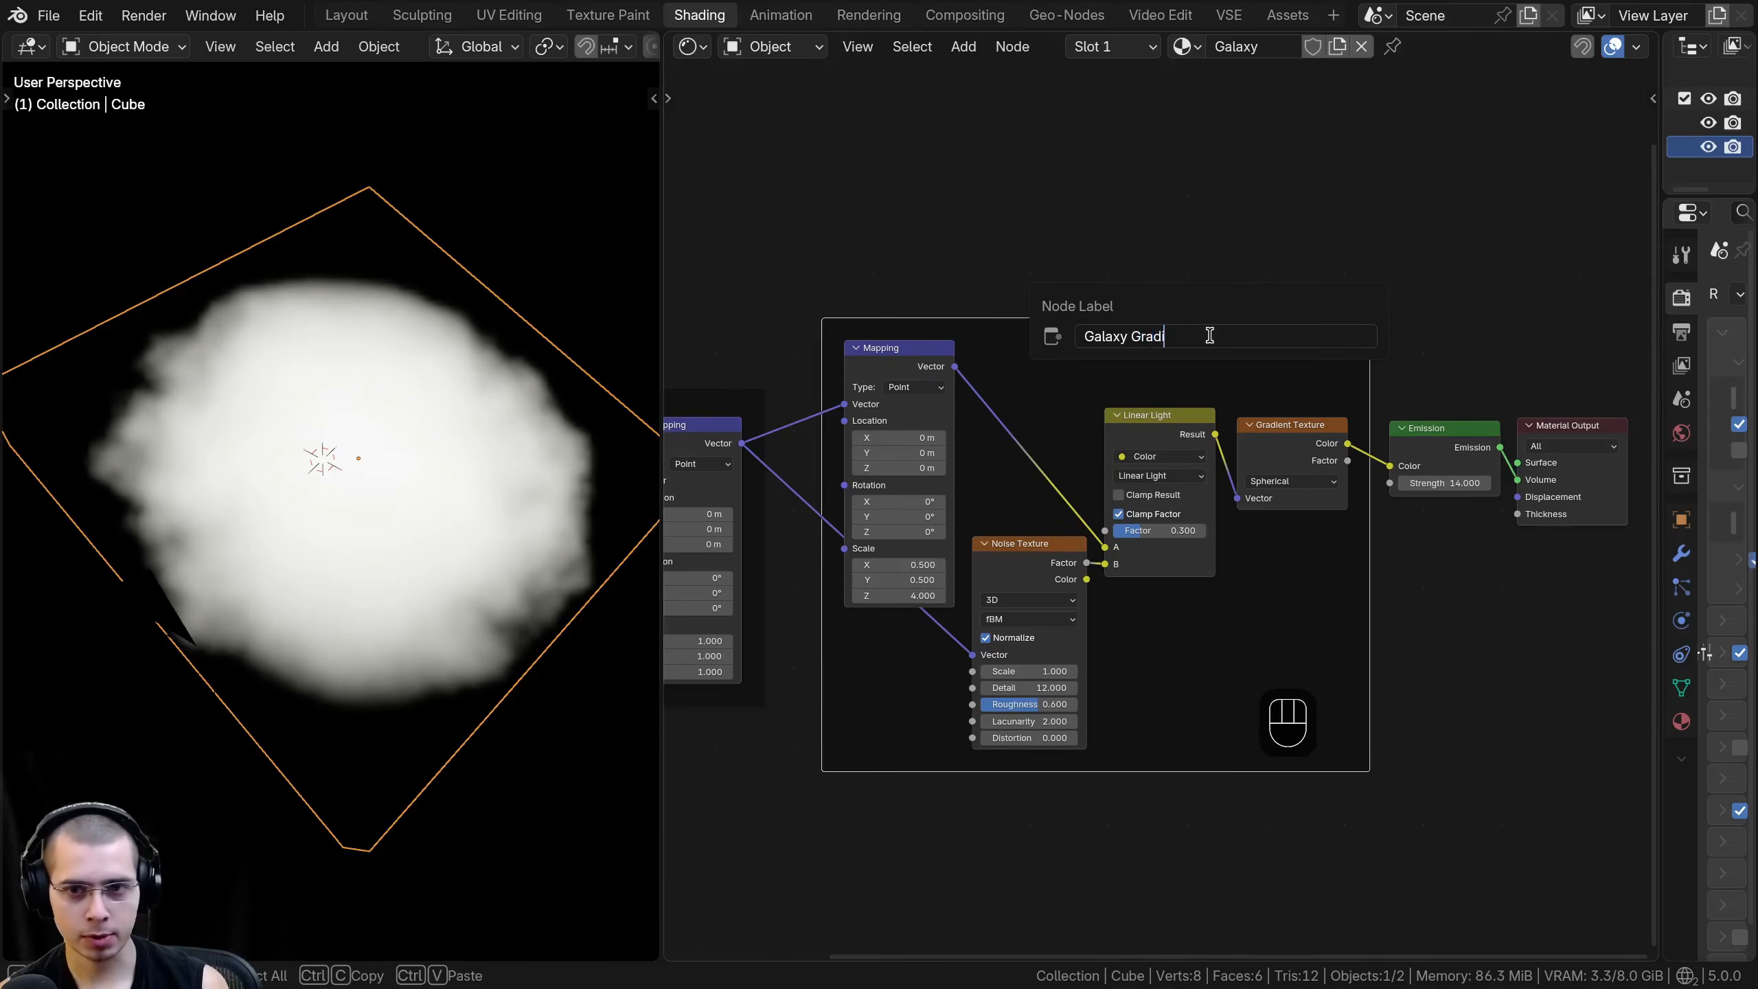
key(Return)
key(a)
- Widen the node editor beside the 3D viewport and examine the distorted galaxy volume up close
scroll(1150, 385, down, 5)
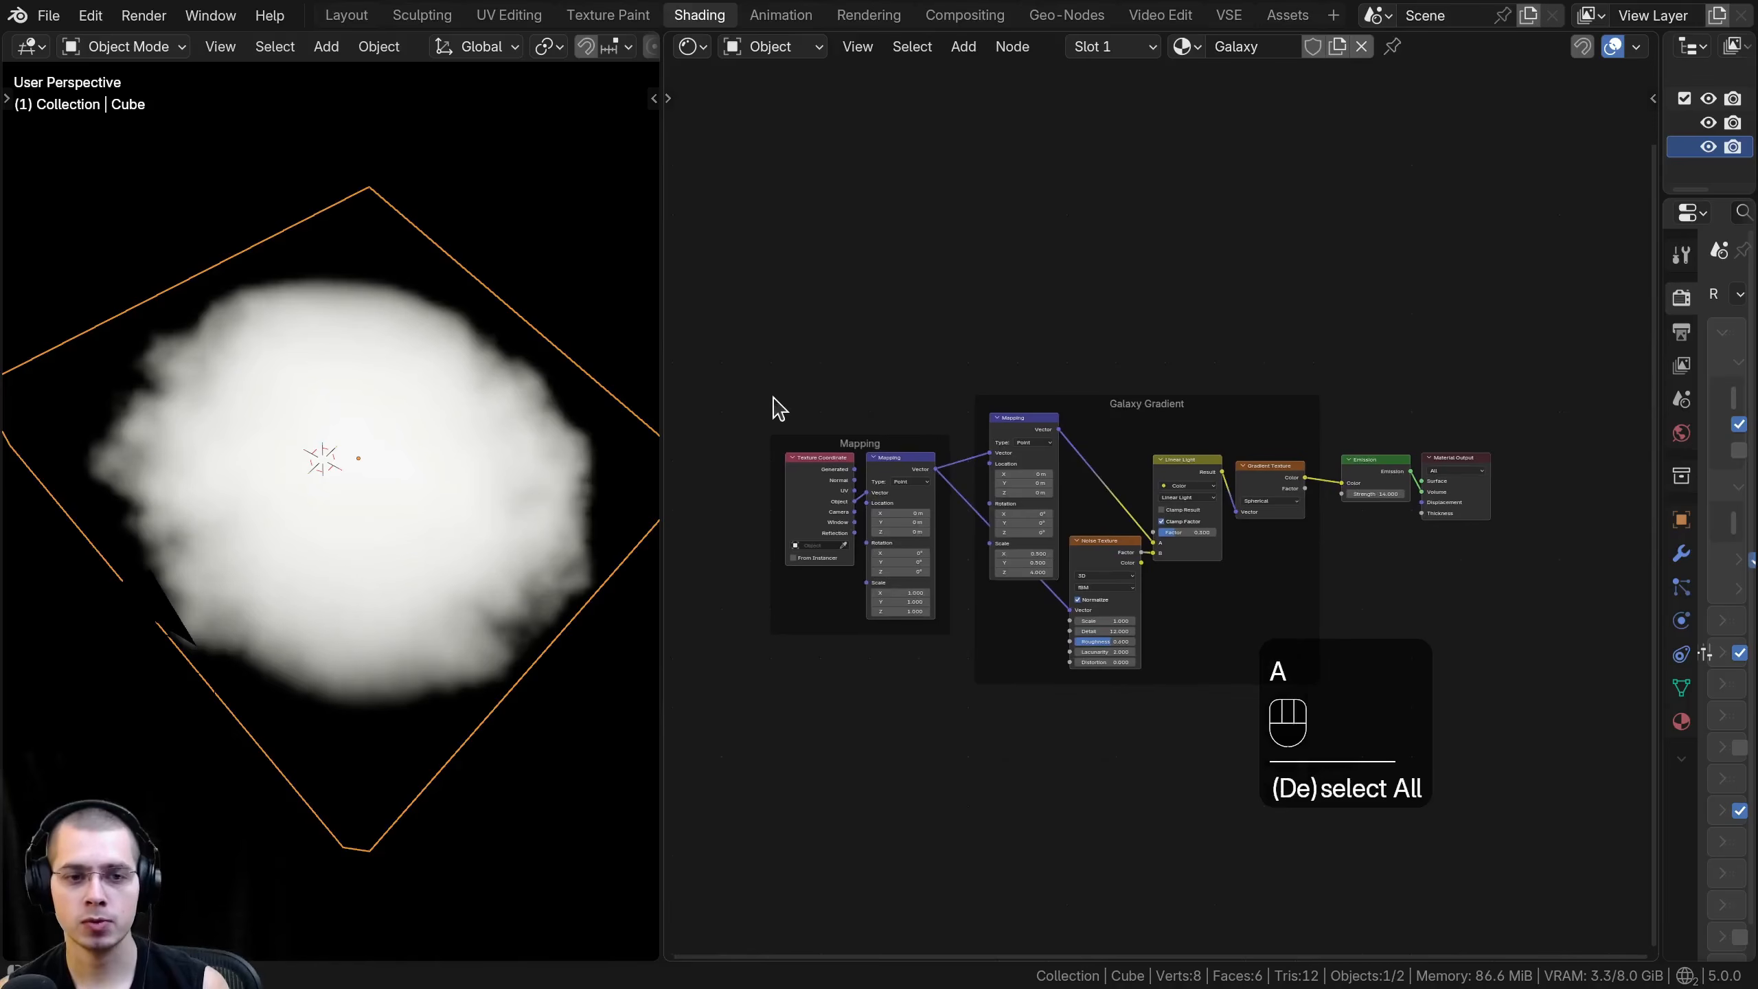
drag(664, 369, 558, 389)
scroll(907, 501, up, 5)
middle_drag(907, 502, 824, 460)
shift+middle_drag(156, 443, 337, 329)
shift+middle_drag(305, 478, 229, 259)
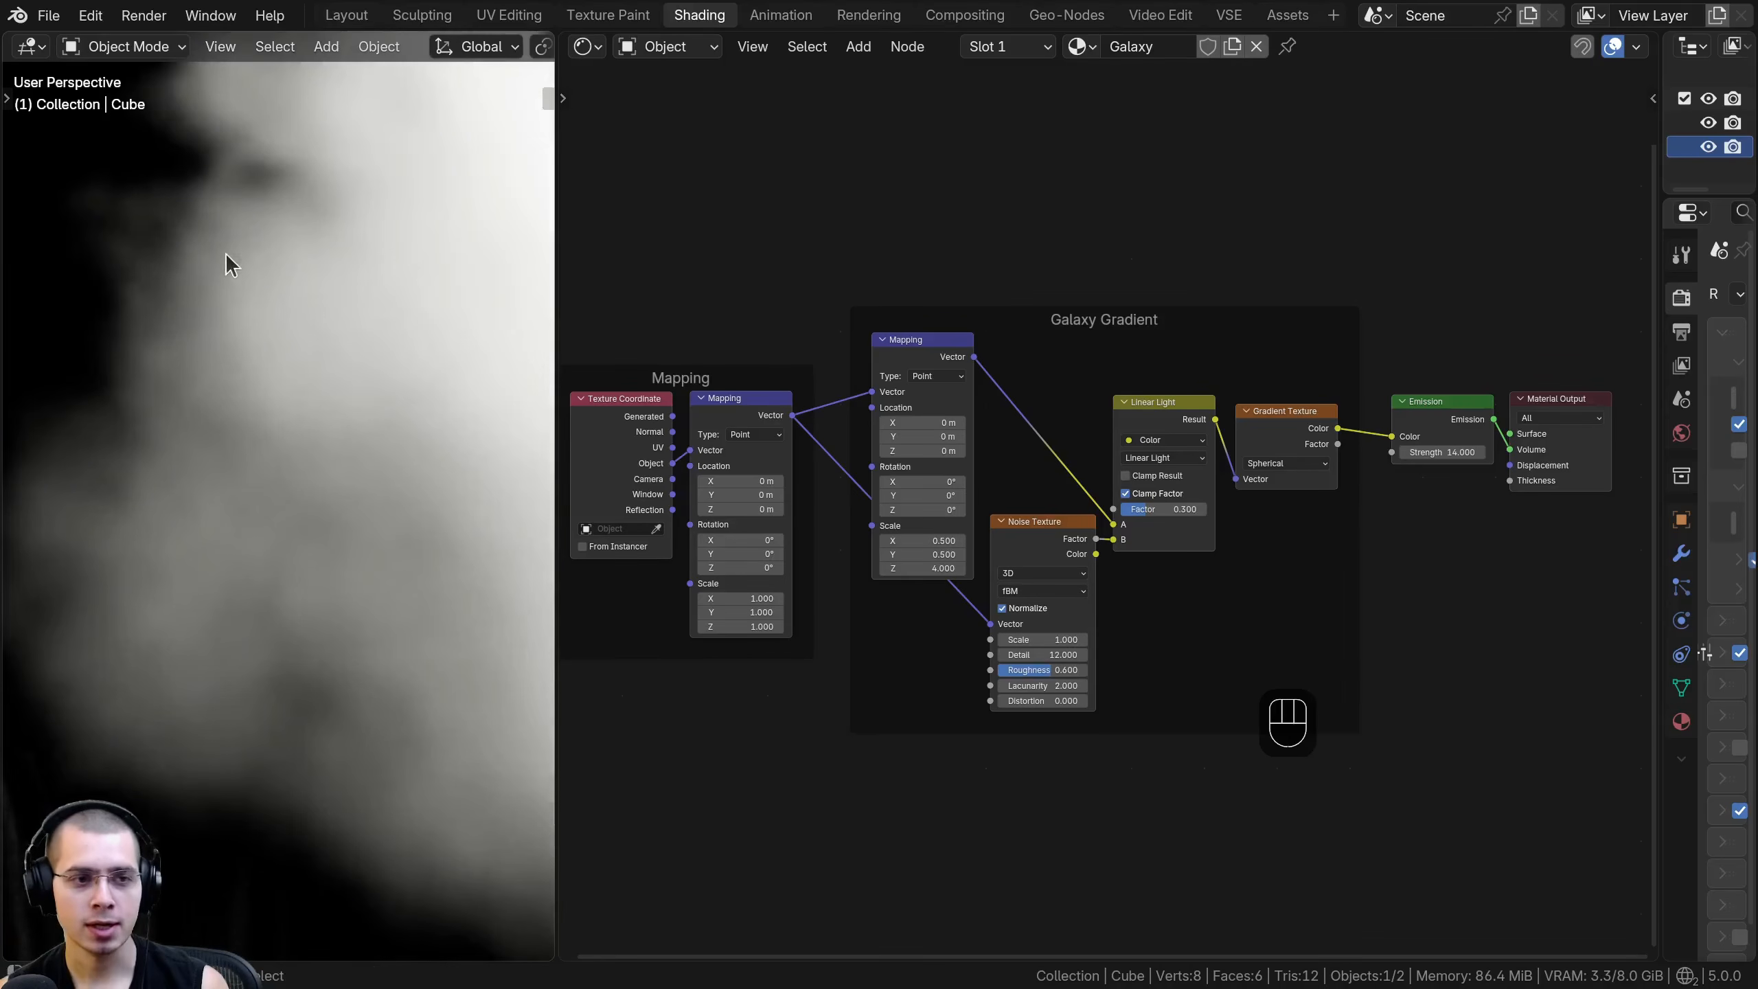
middle_drag(354, 346, 685, 478)
- Widen the properties editor and the 3D viewport, and expand the Volumes section of the EEVEE render settings
drag(1660, 332, 1318, 333)
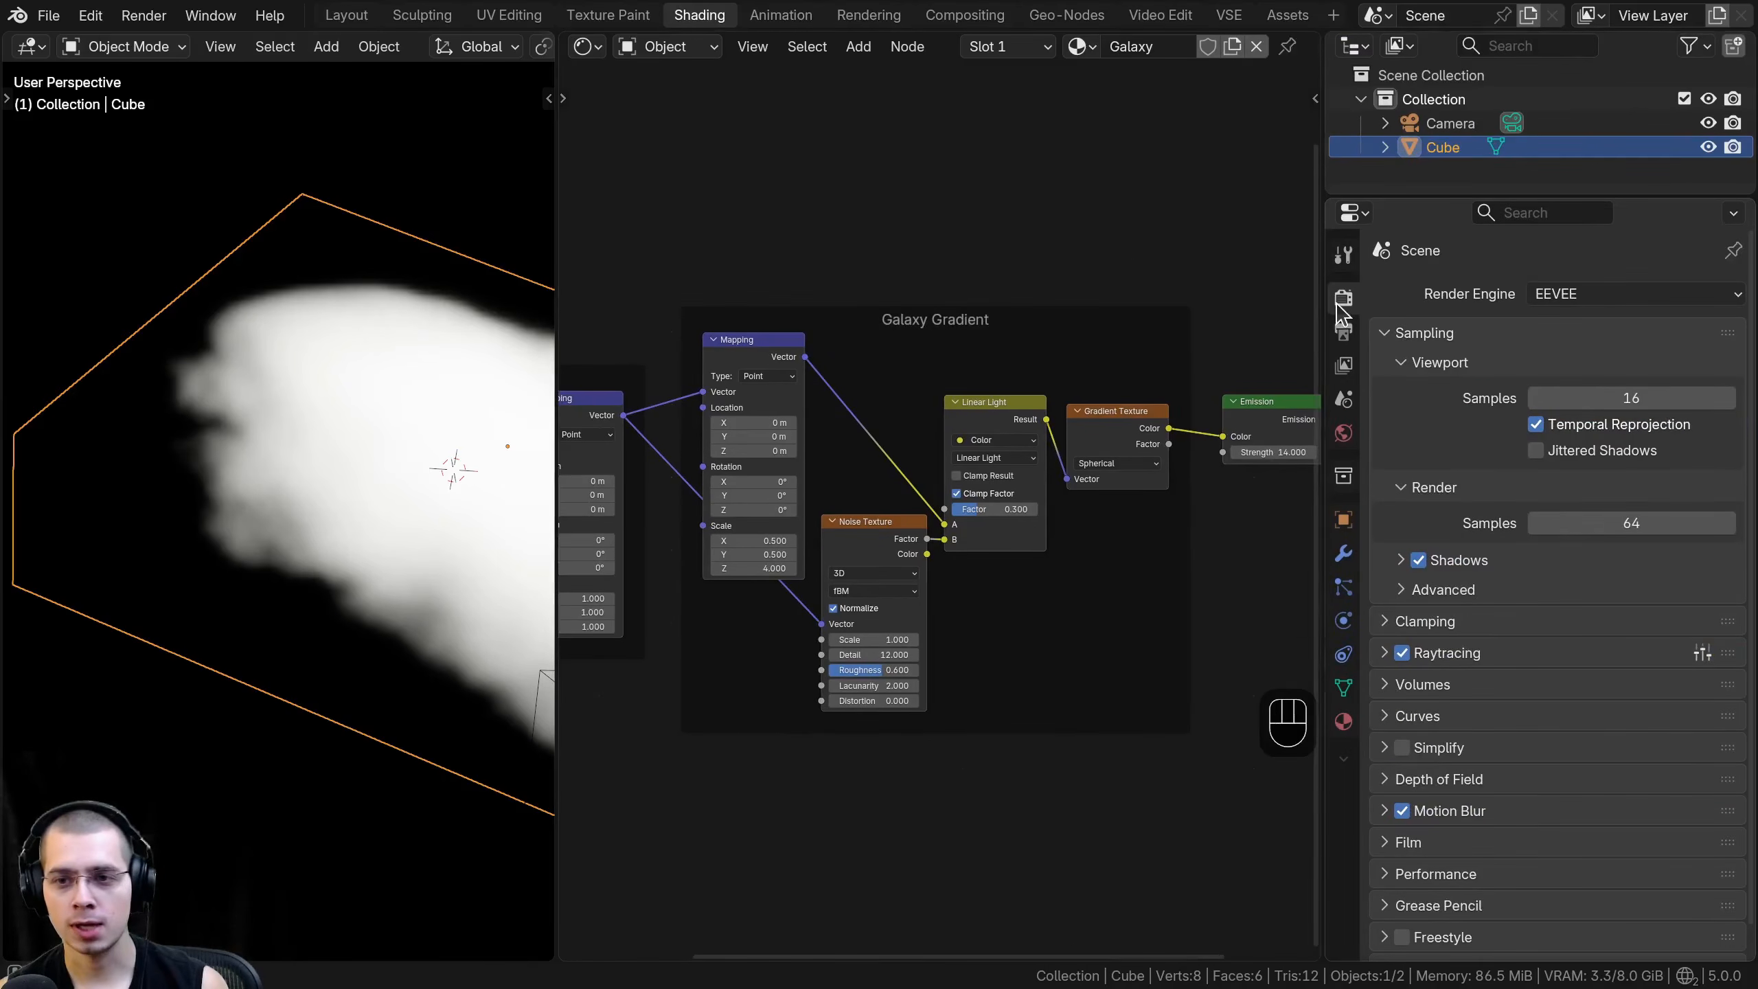
click(1344, 299)
click(1585, 295)
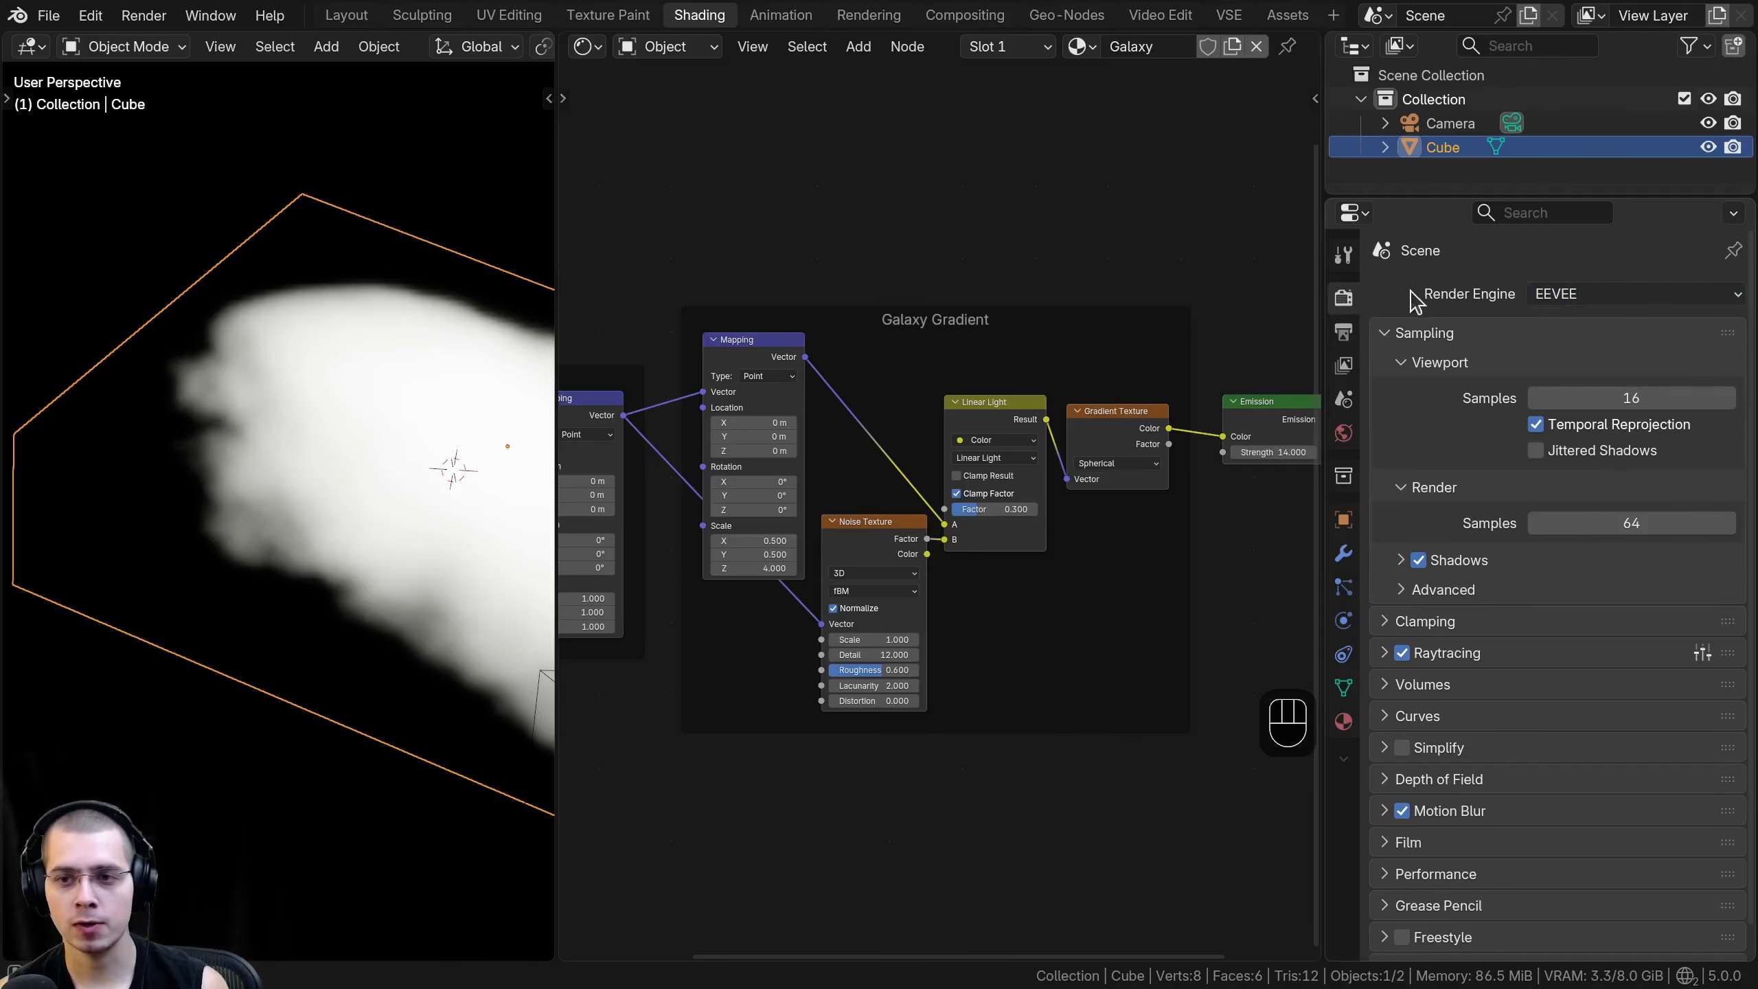
scroll(1438, 714, down, 1)
click(1390, 663)
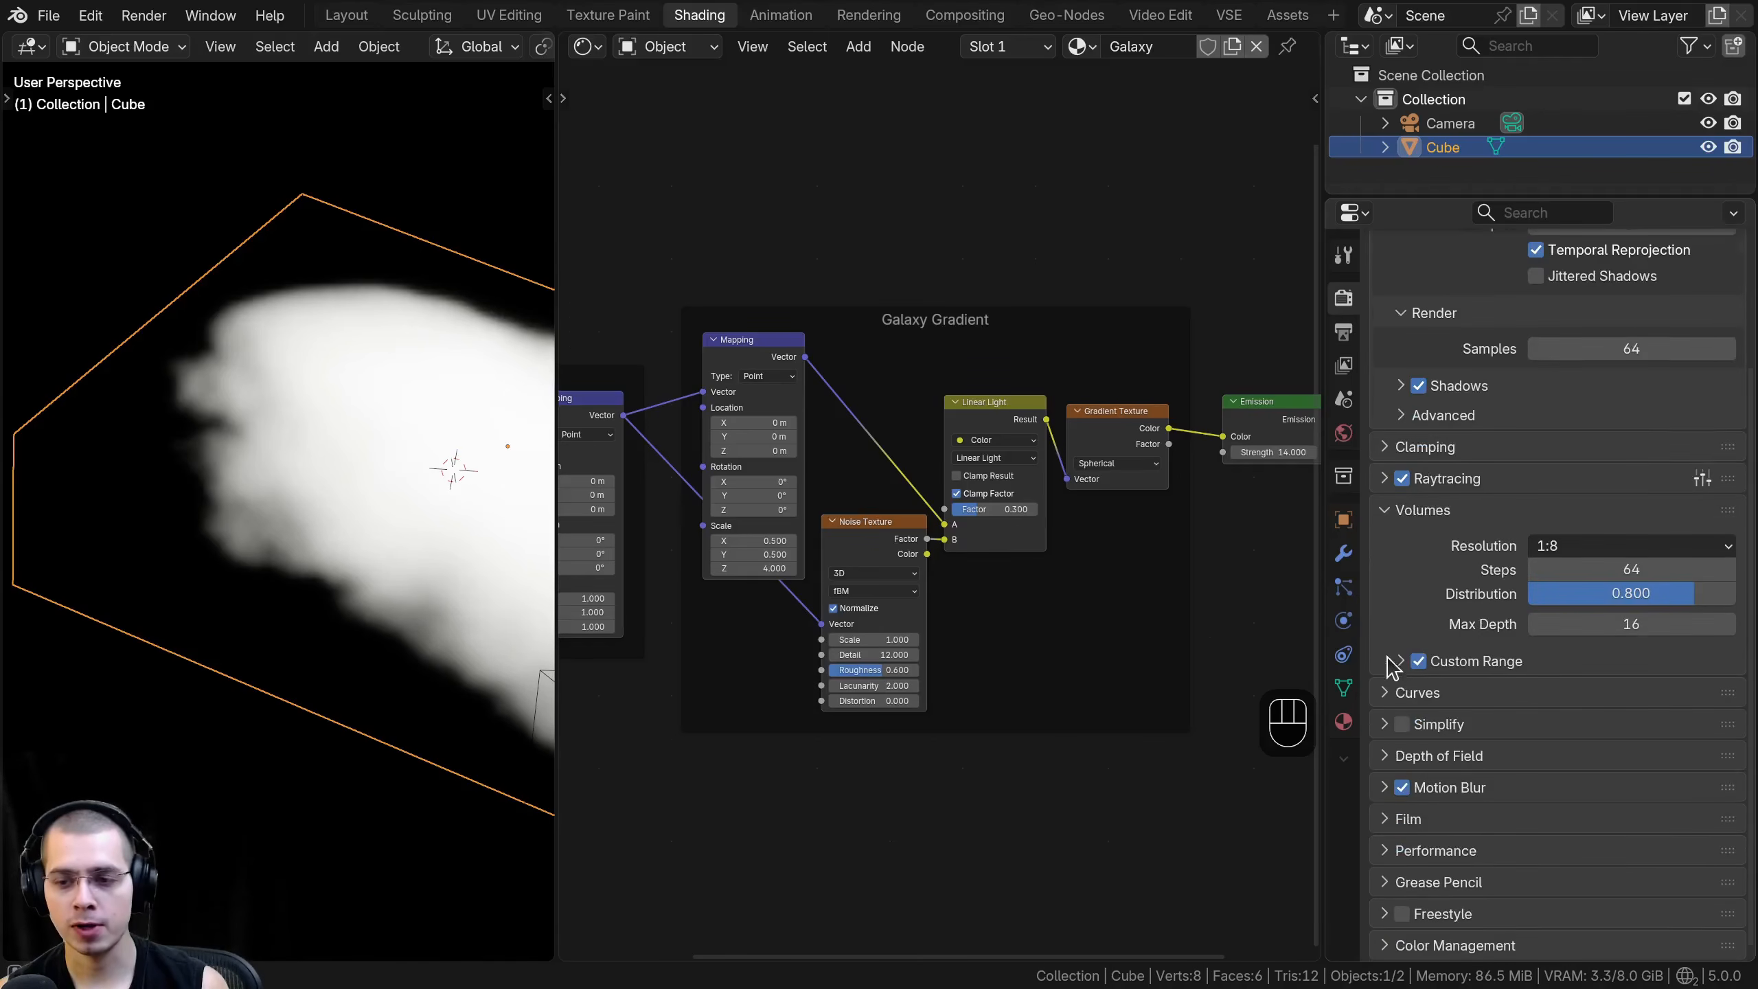
mouse_move(1632, 569)
mouse_down()
mouse_move(1682, 569)
mouse_move(1557, 570)
mouse_move(1745, 569)
mouse_move(1557, 569)
mouse_move(1661, 569)
mouse_up()
key(ctrl+space)
key(ctrl+space)
right_click(1609, 565)
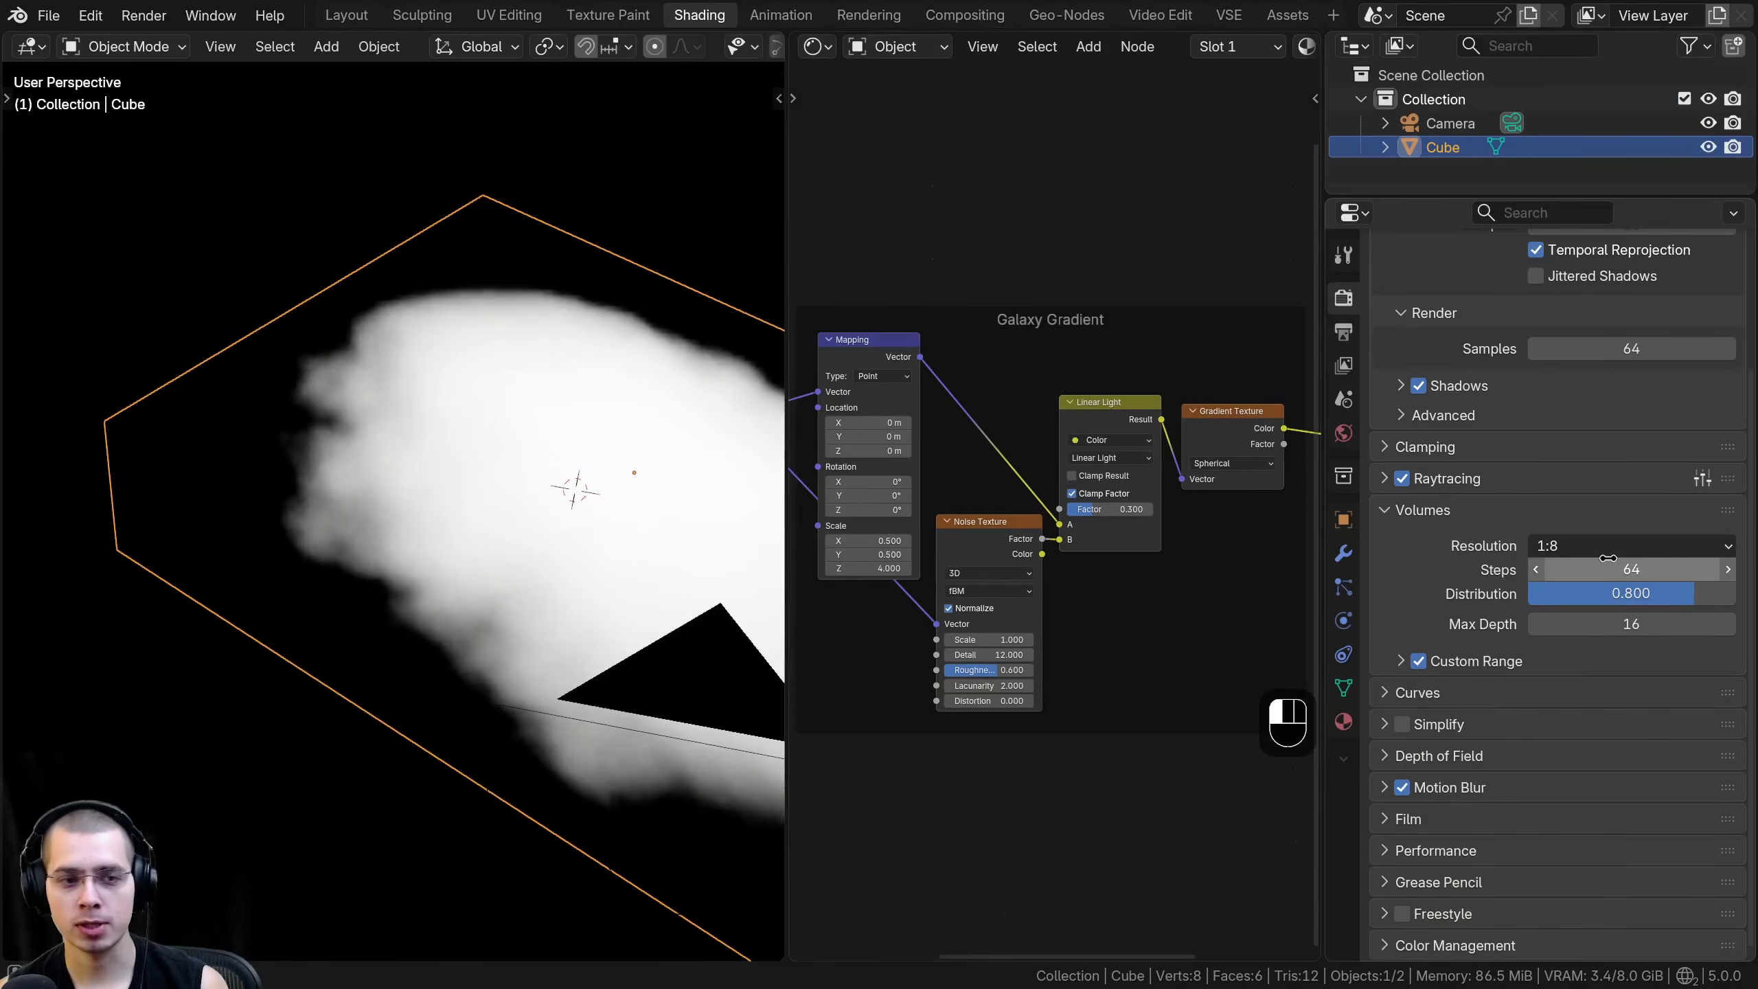
- Try a volume resolution of 1:16 and inspect the galaxy's edges in the viewport
click(1568, 545)
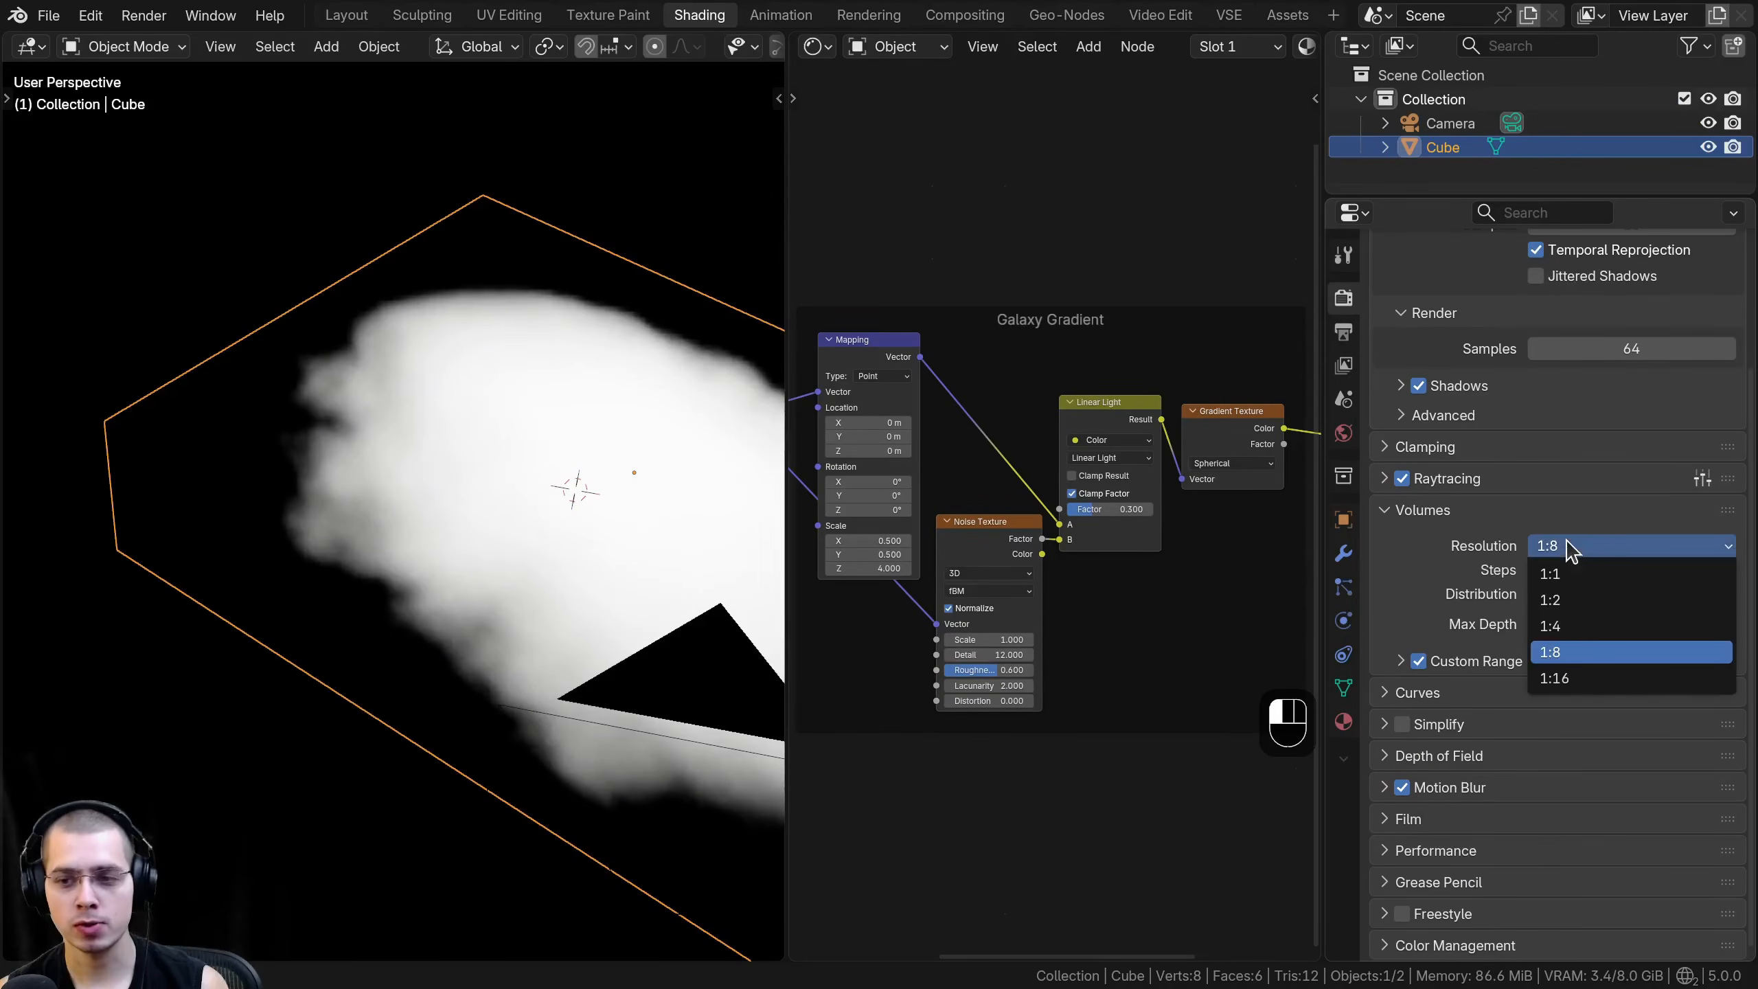
click(1566, 677)
scroll(464, 493, up, 3)
middle_drag(463, 483, 484, 446)
- Set the volume resolution to 1:1 and view the galaxy volume from another angle
click(1612, 546)
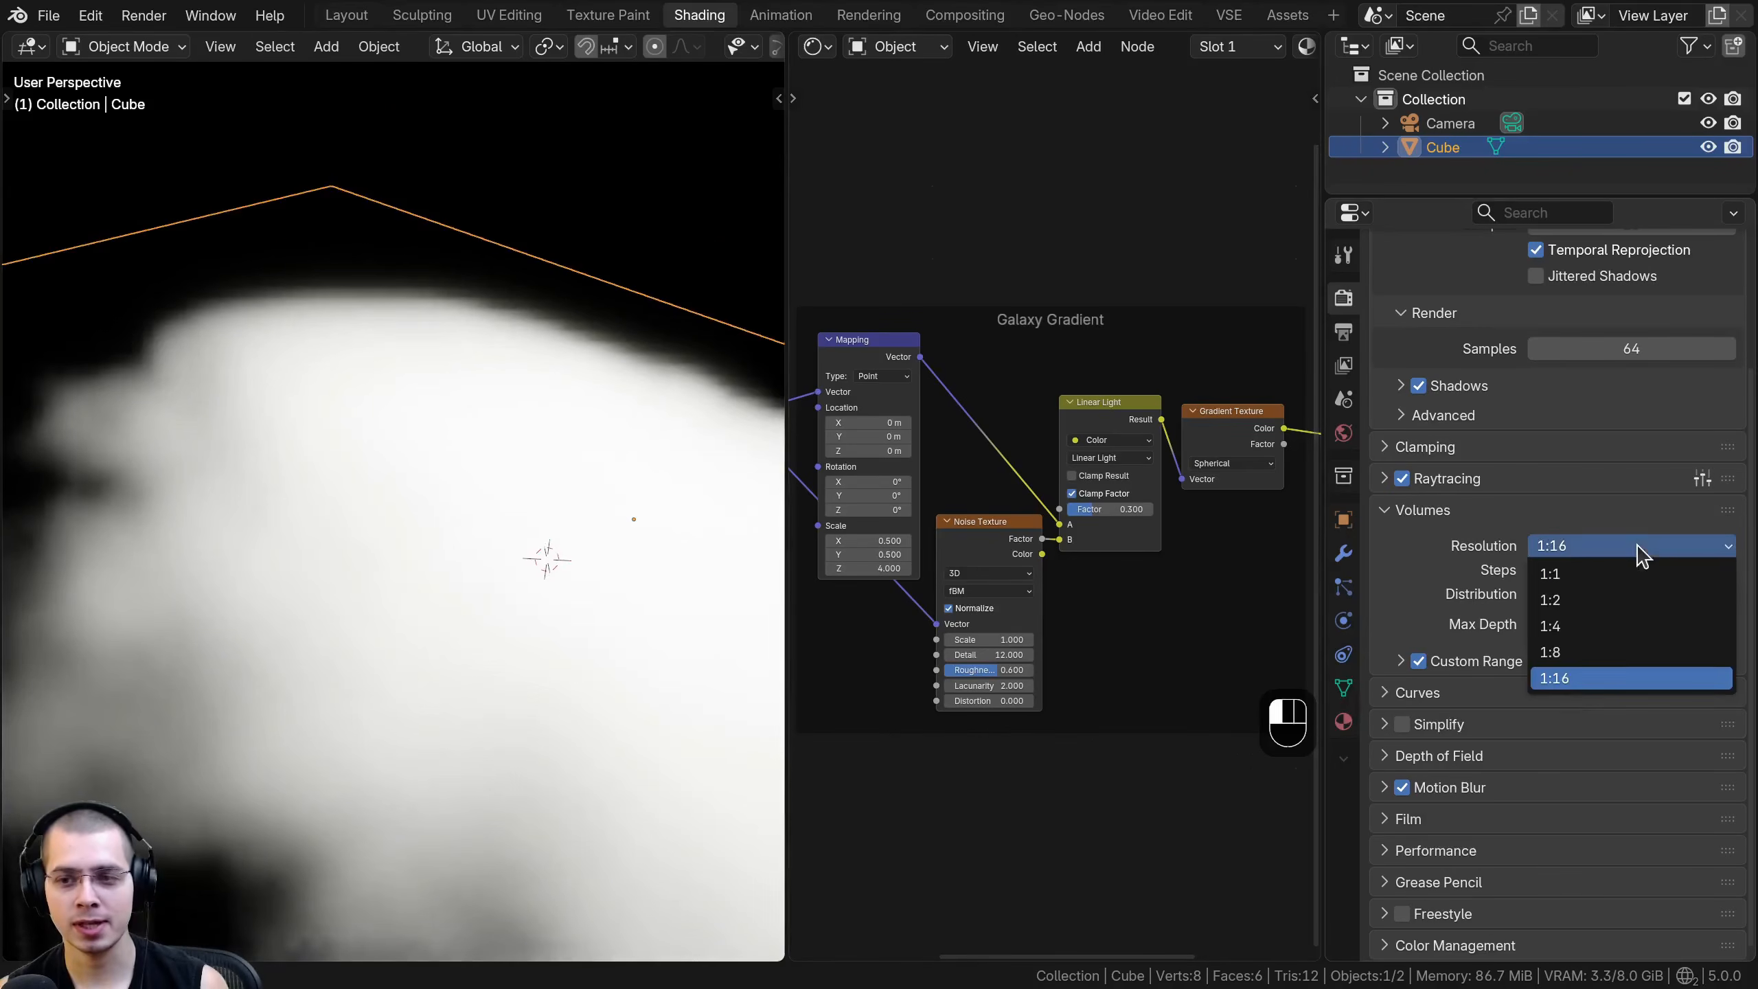
click(1607, 574)
shift+middle_drag(416, 443, 354, 596)
- Open the choices for the volume resolution again
click(1612, 546)
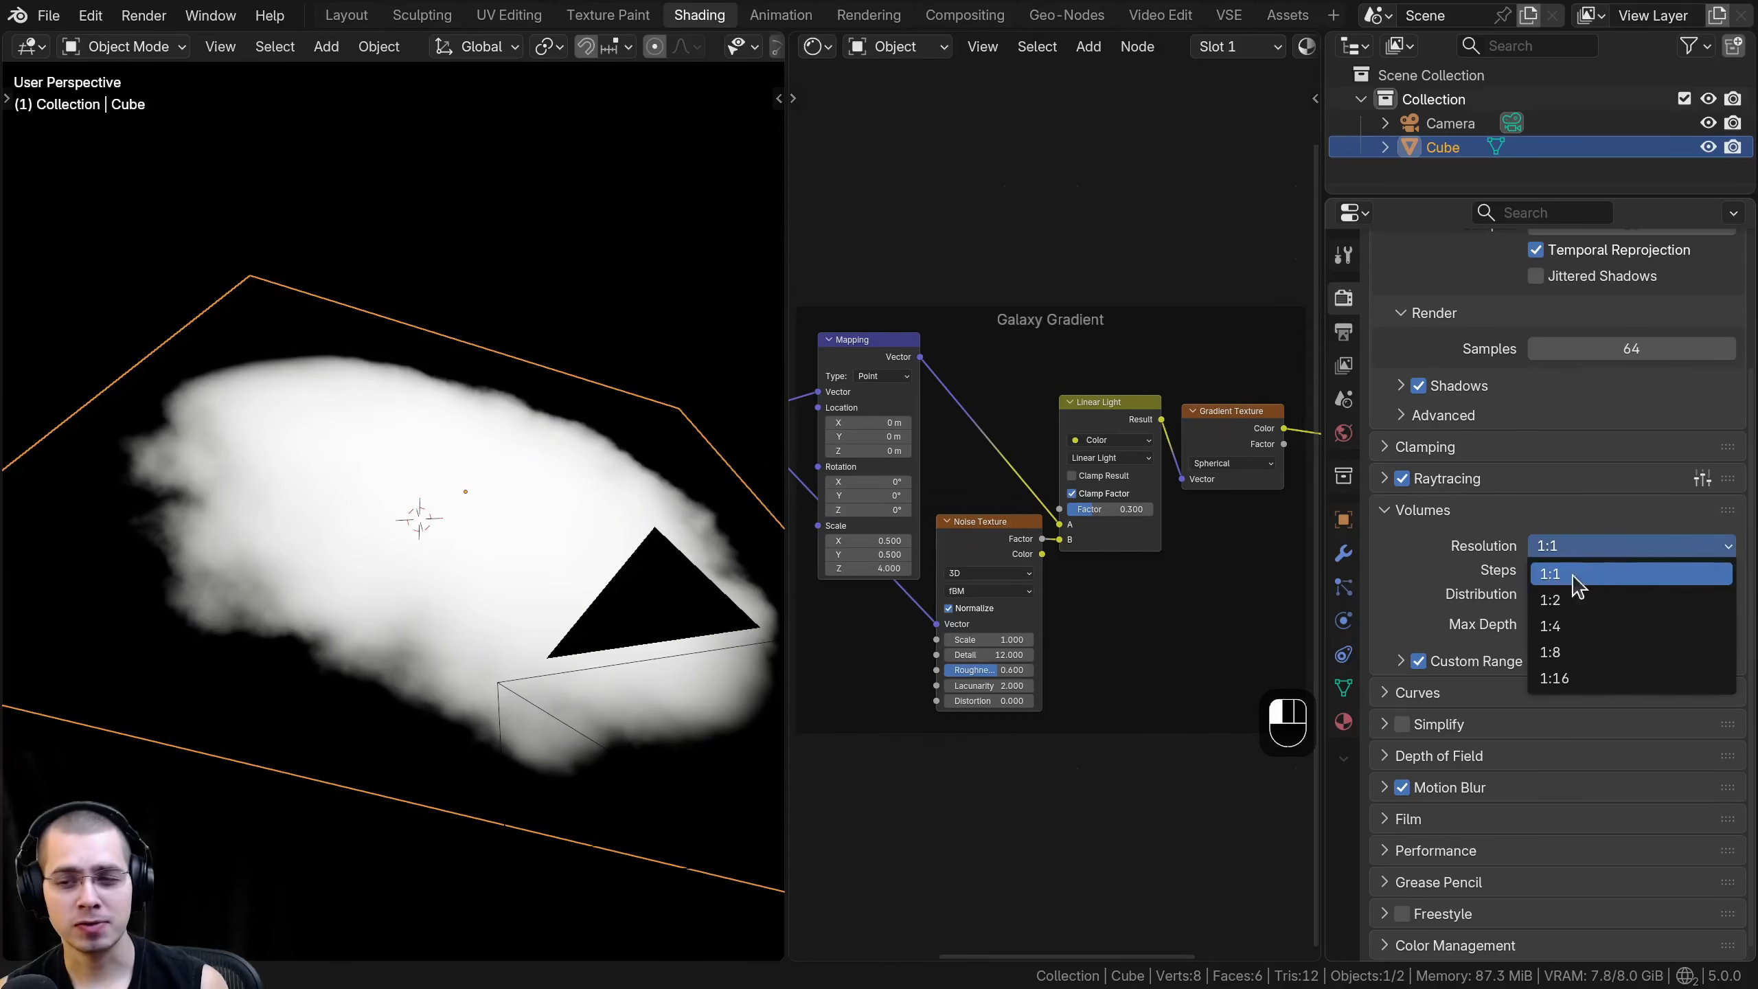
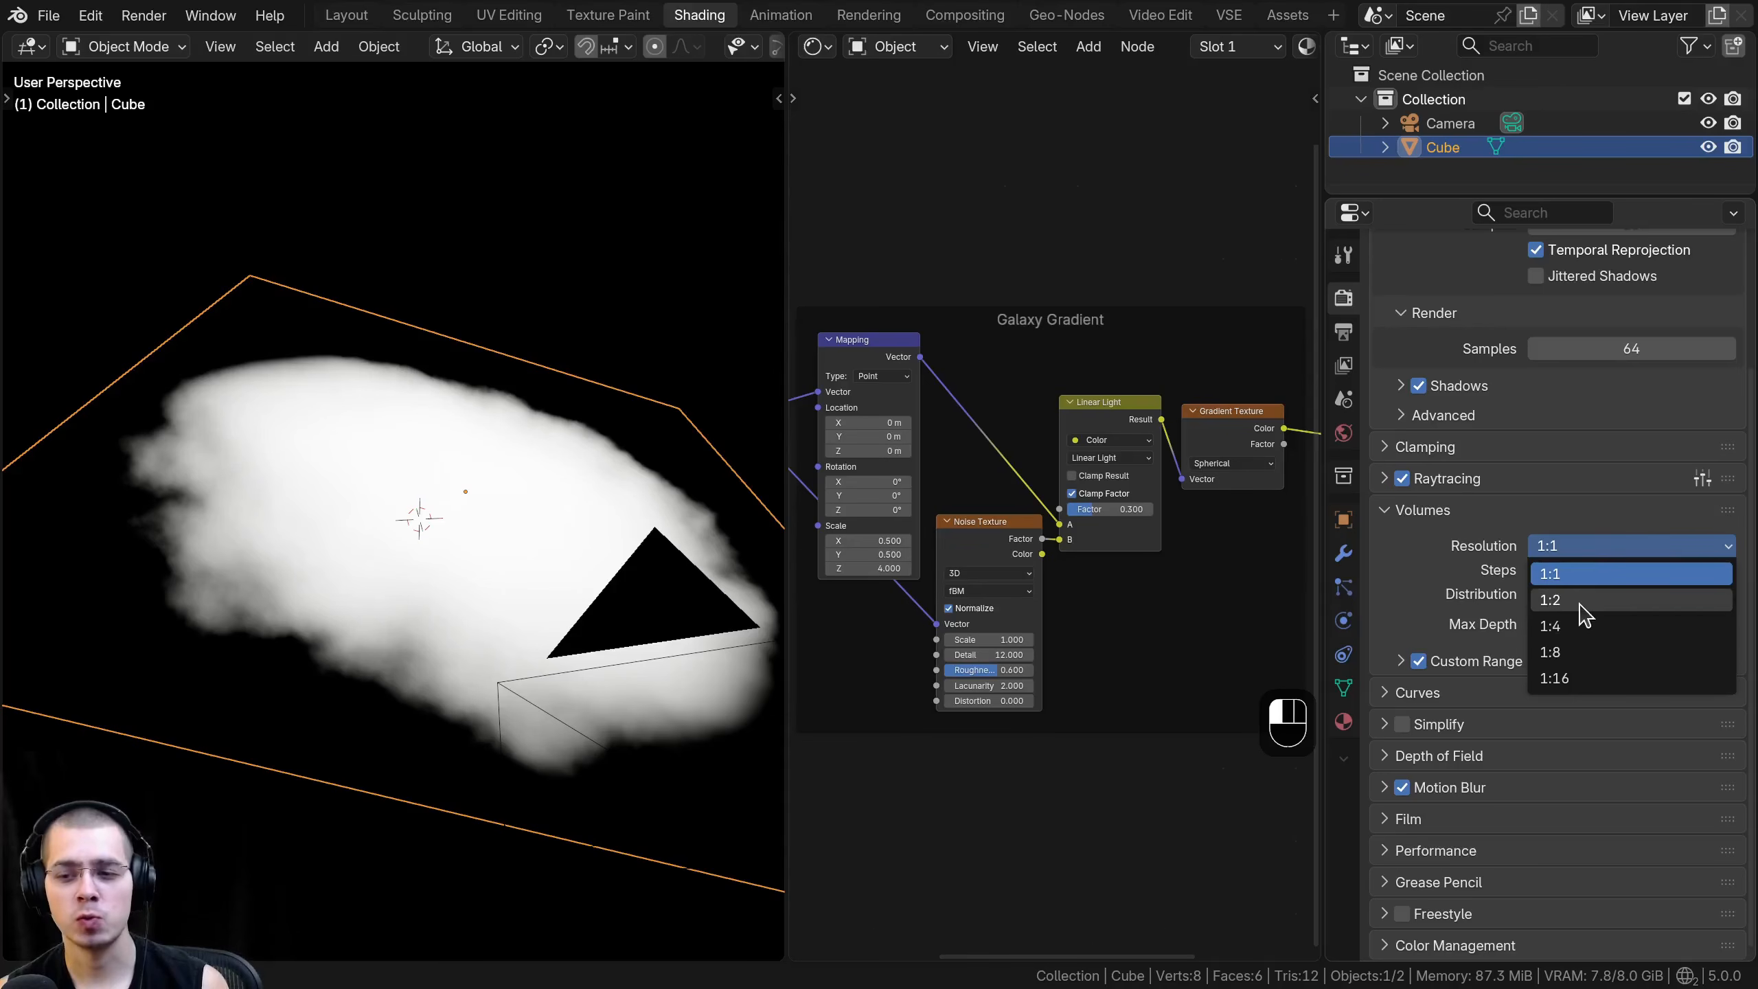
- Set the volume resolution to 1:2 and the volume steps to 100
click(1584, 600)
double_click(1626, 570)
text(100)
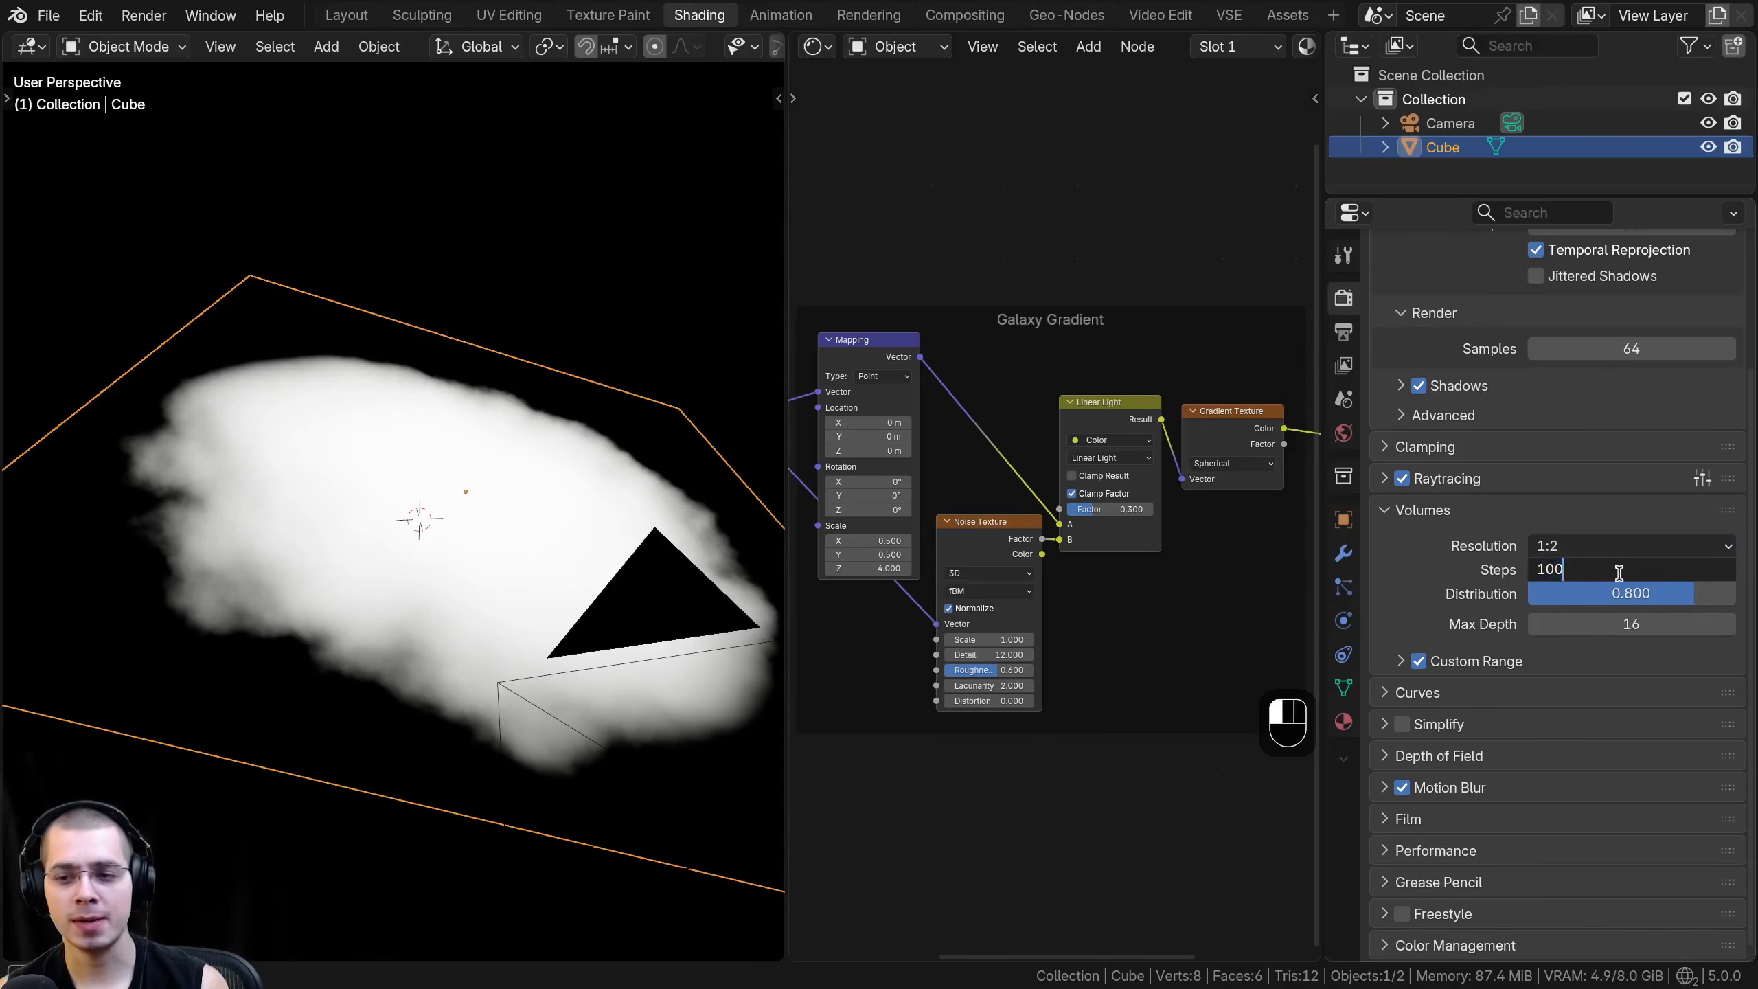
key(Return)
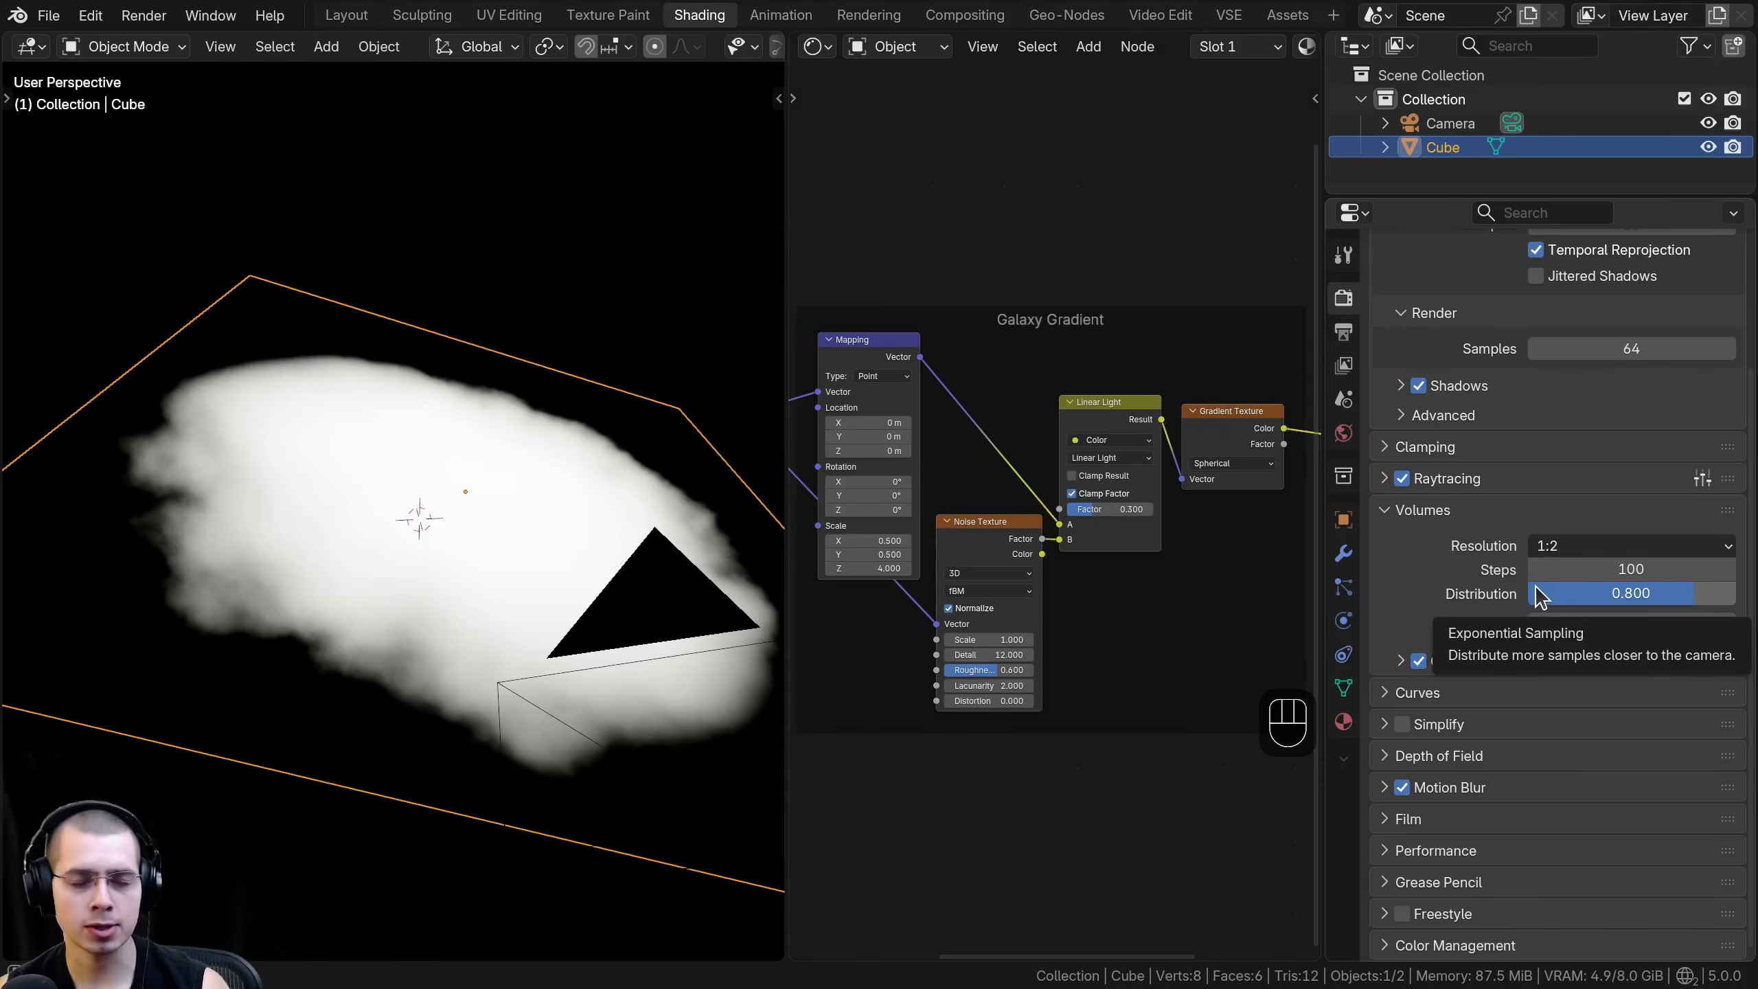
- Review the volume resolution choices and inspect the galaxy's edges close up and from several angles
click(1581, 547)
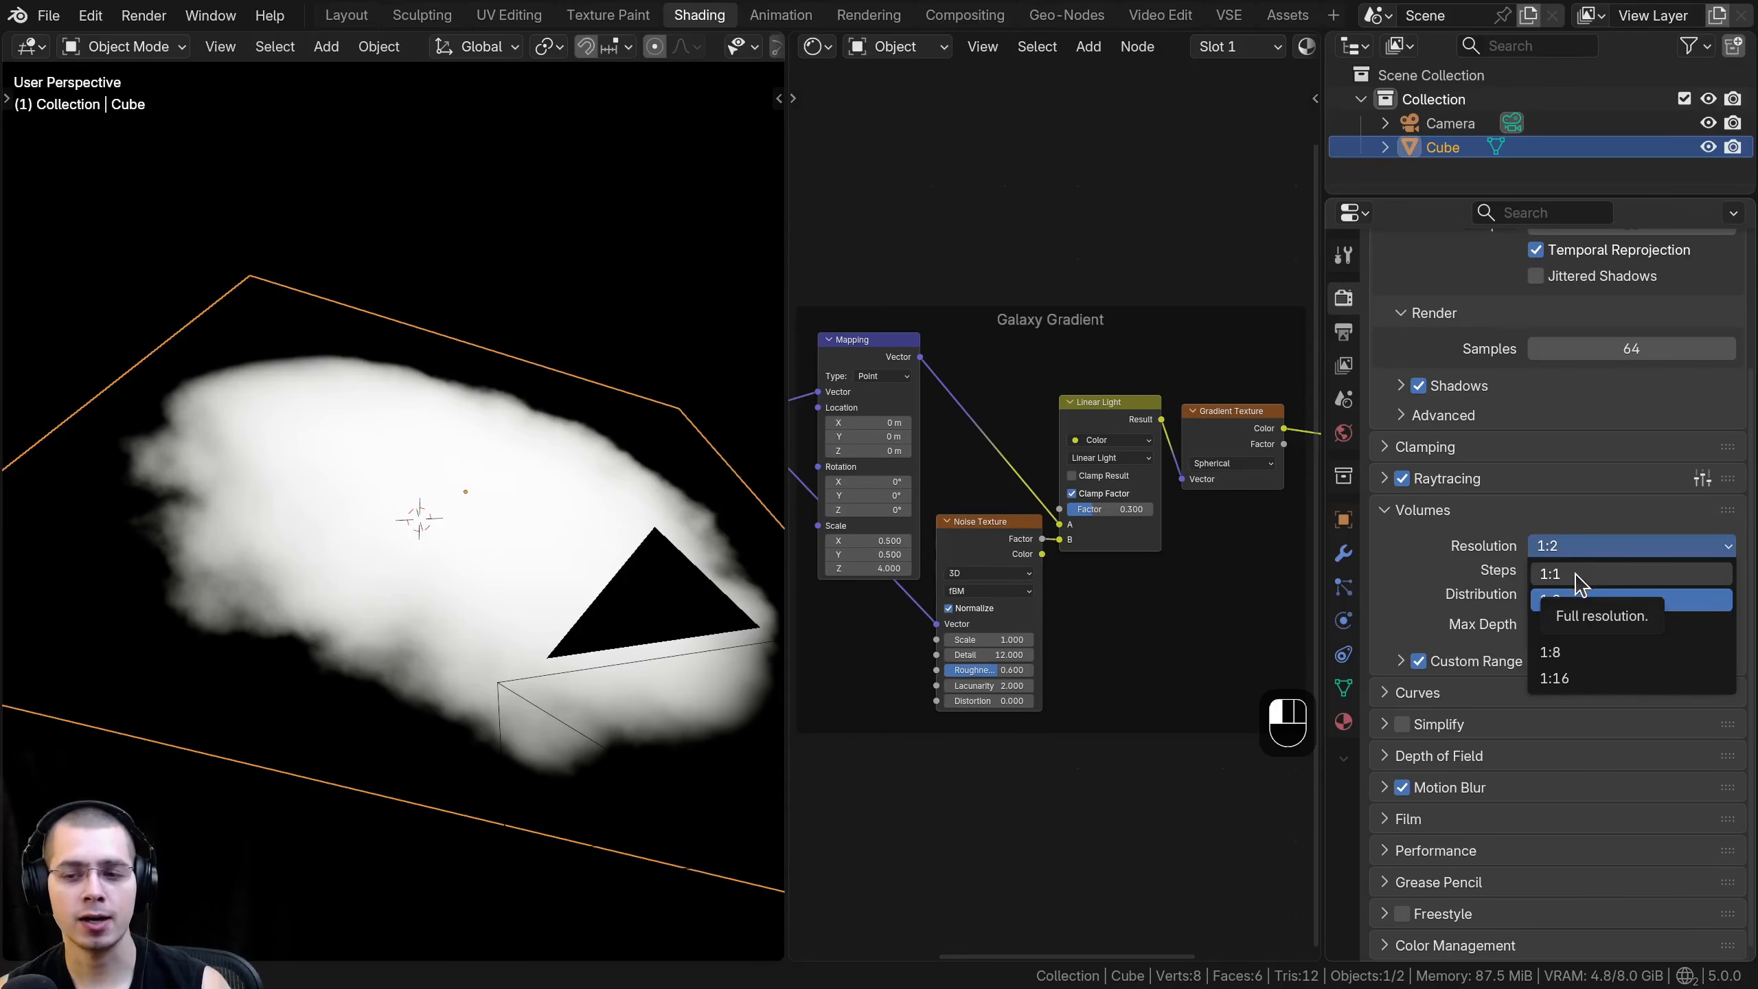
click(1581, 549)
click(1583, 551)
click(1584, 551)
shift+middle_drag(347, 623, 394, 613)
middle_drag(394, 613, 485, 495)
middle_drag(485, 495, 419, 457)
ctrl+middle_drag(419, 458, 443, 420)
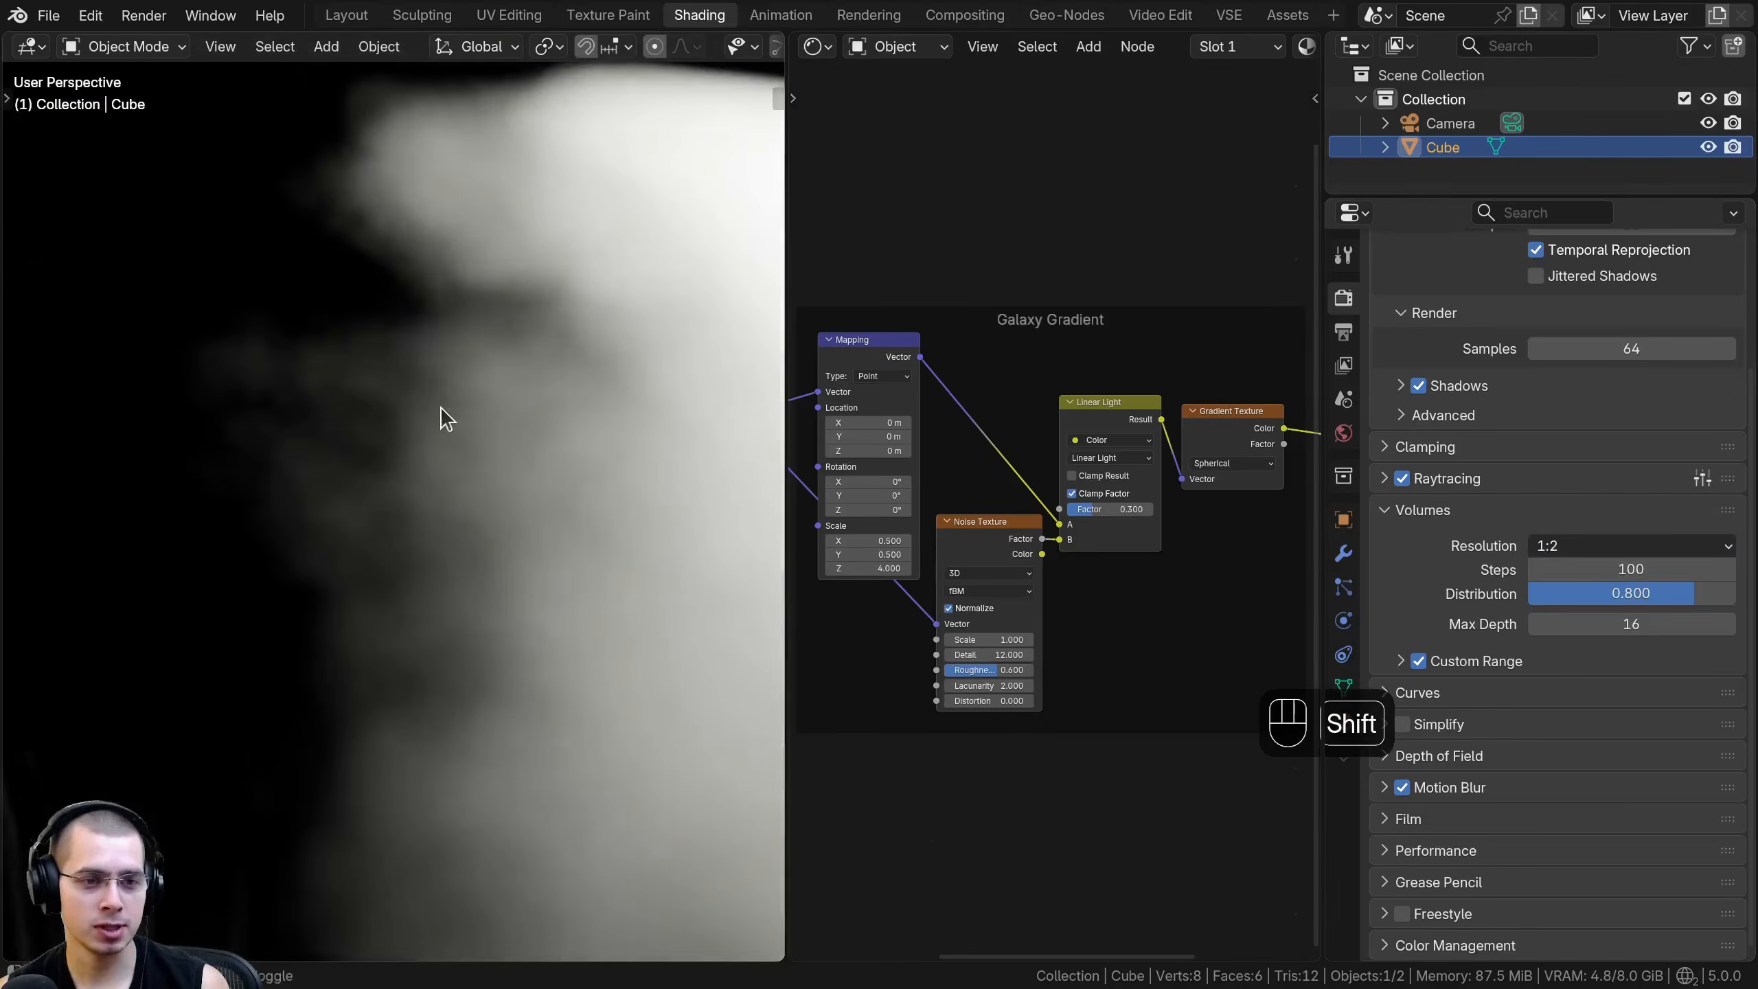
click(1619, 549)
ctrl+middle_drag(426, 588, 327, 544)
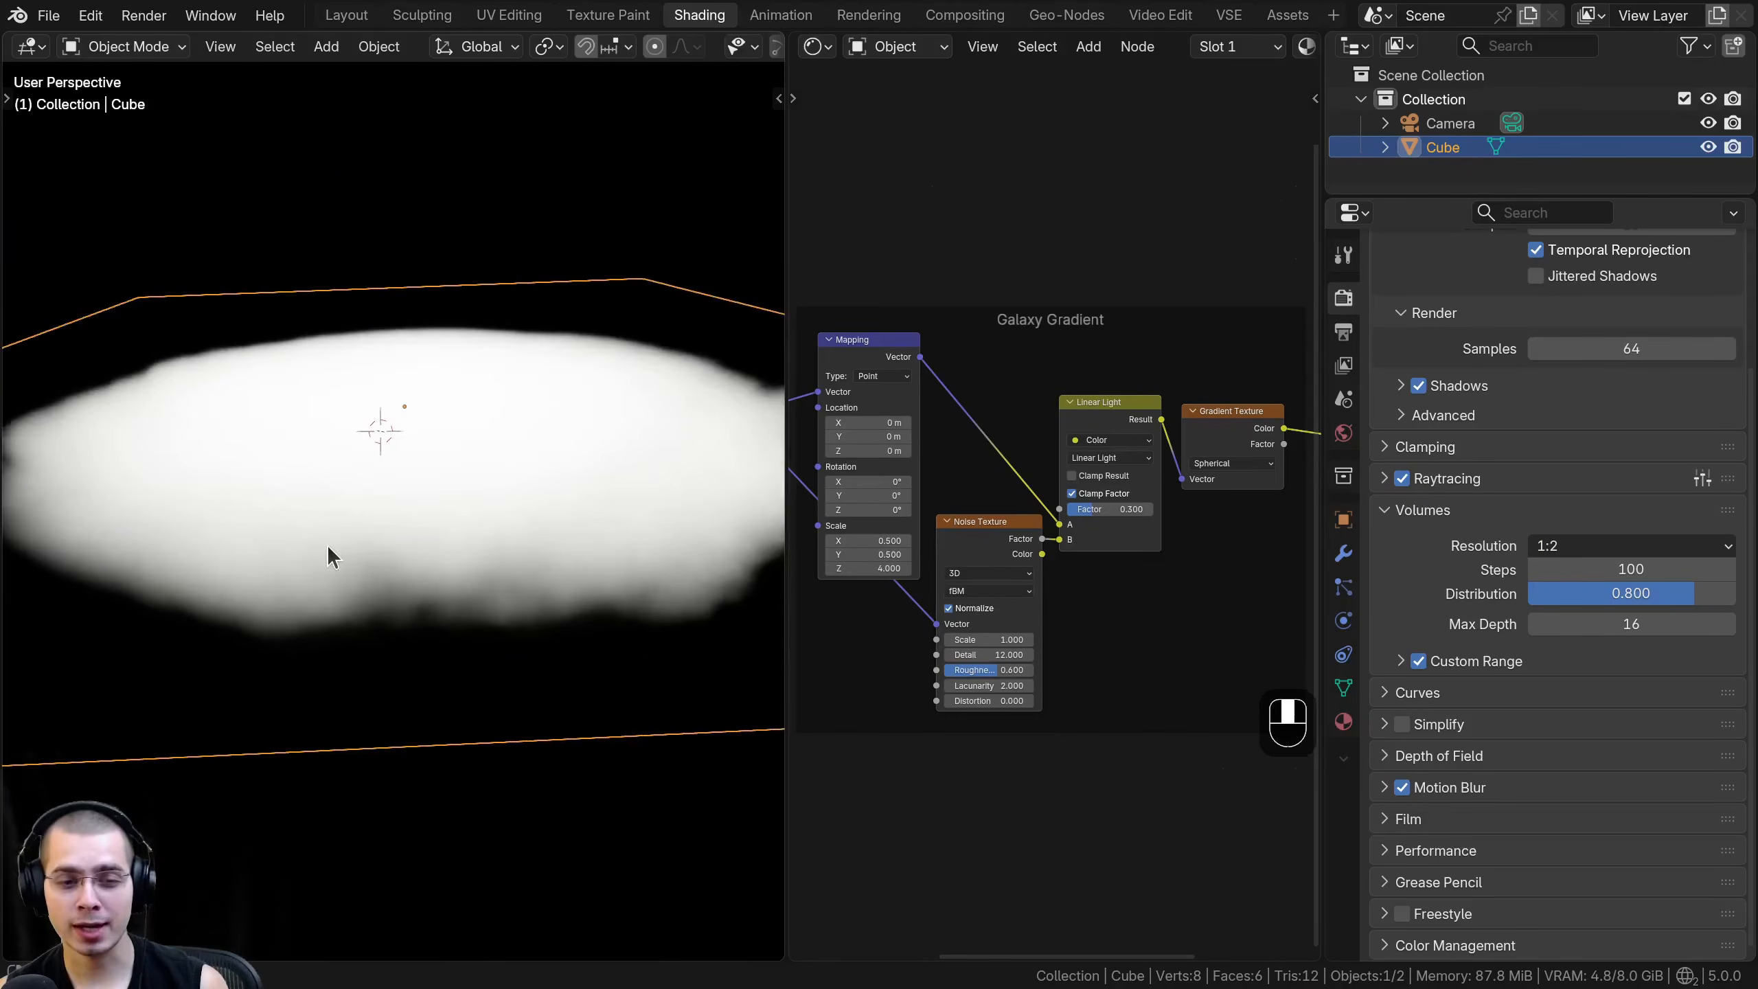
click(1589, 551)
middle_drag(388, 569, 699, 550)
middle_drag(277, 589, 456, 630)
- Look at the available render engines and view the galaxy from another angle
scroll(1578, 569, up, 5)
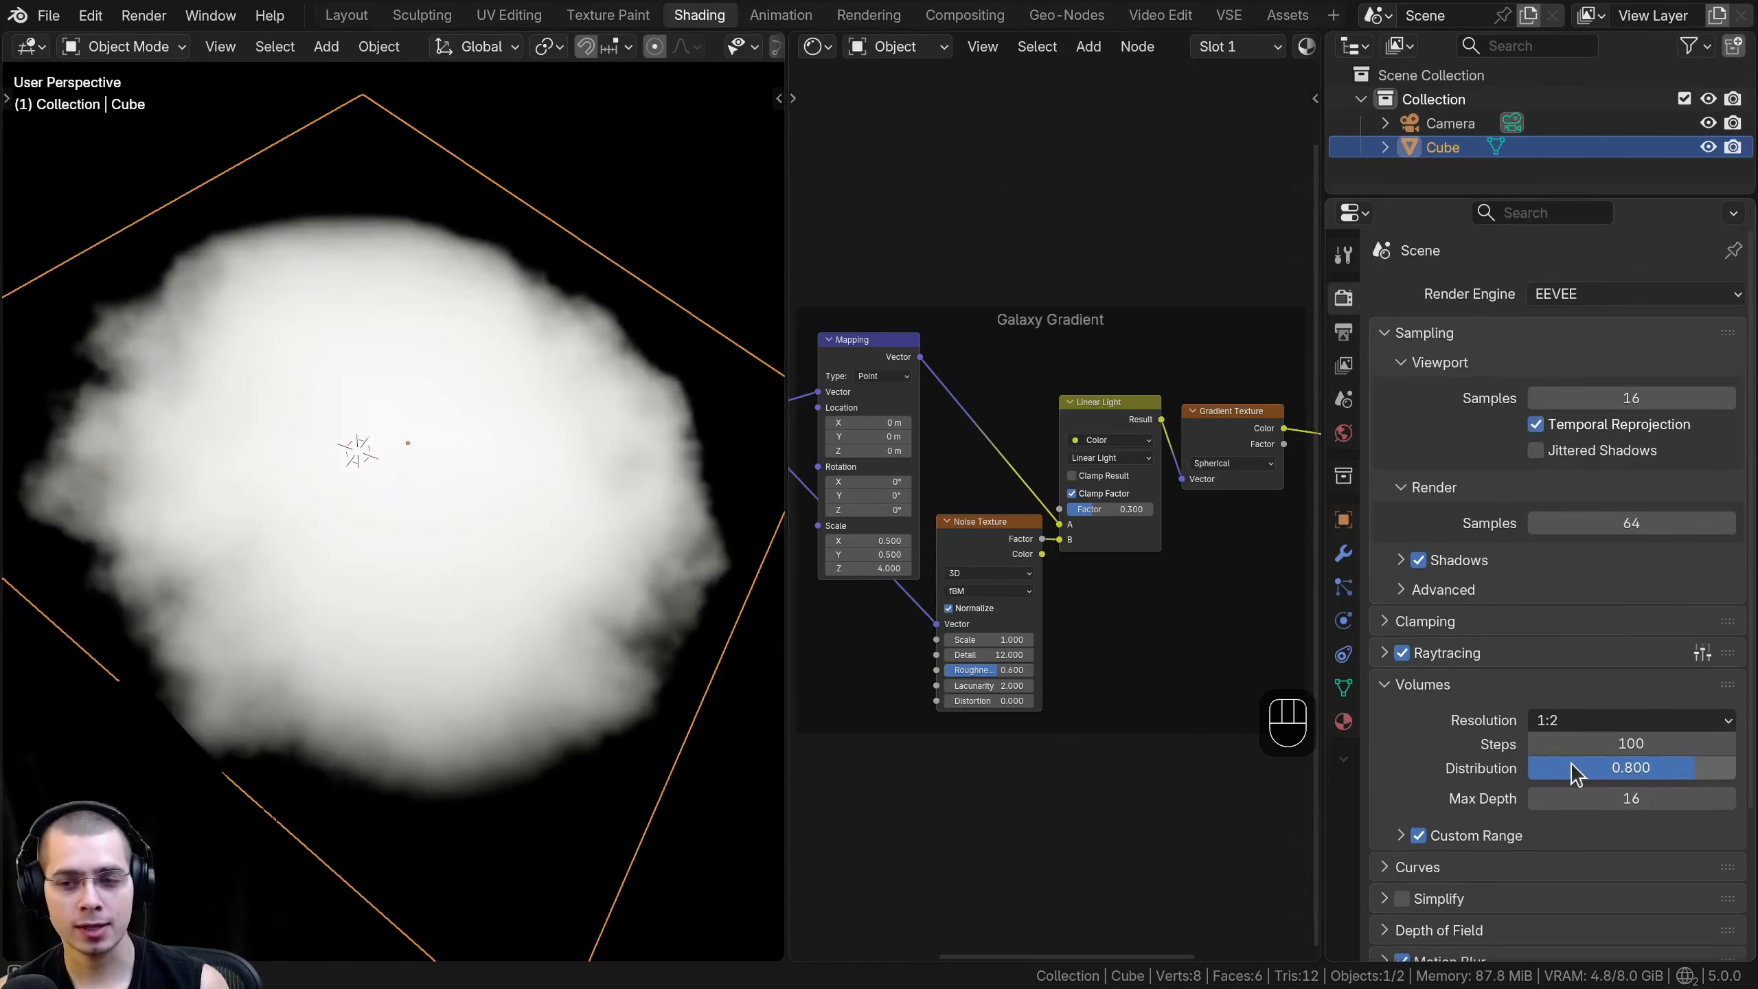
click(1578, 298)
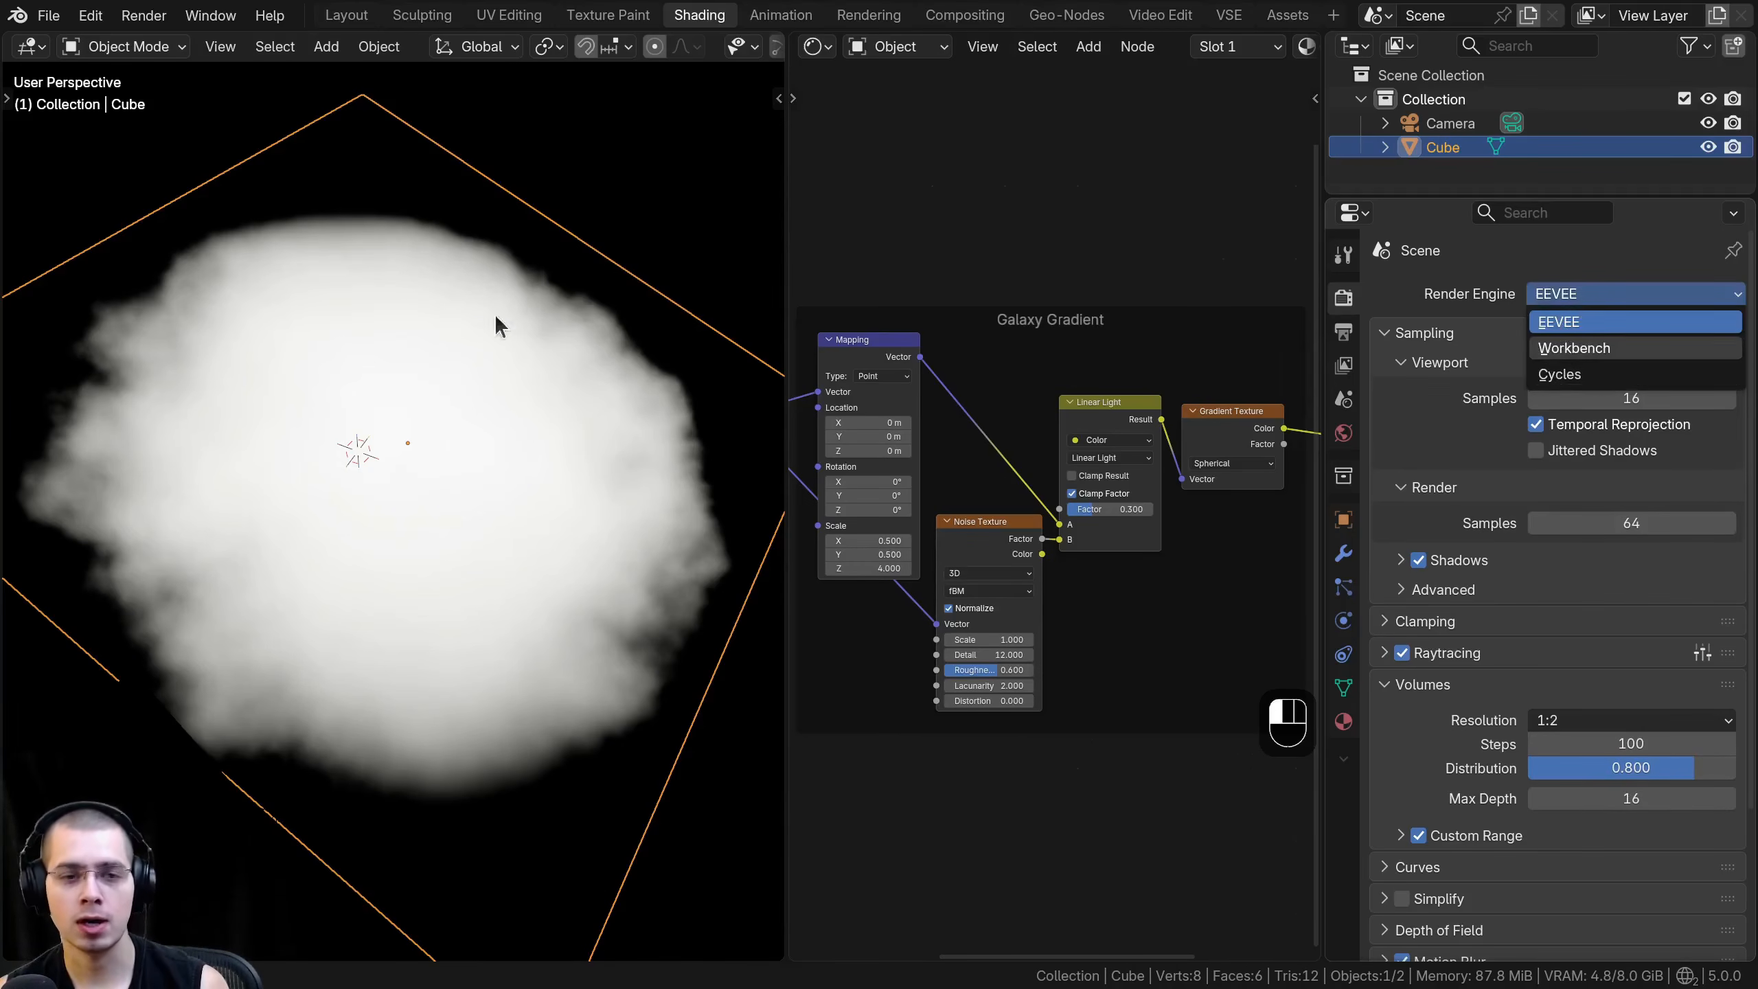
shift+middle_drag(464, 423, 732, 424)
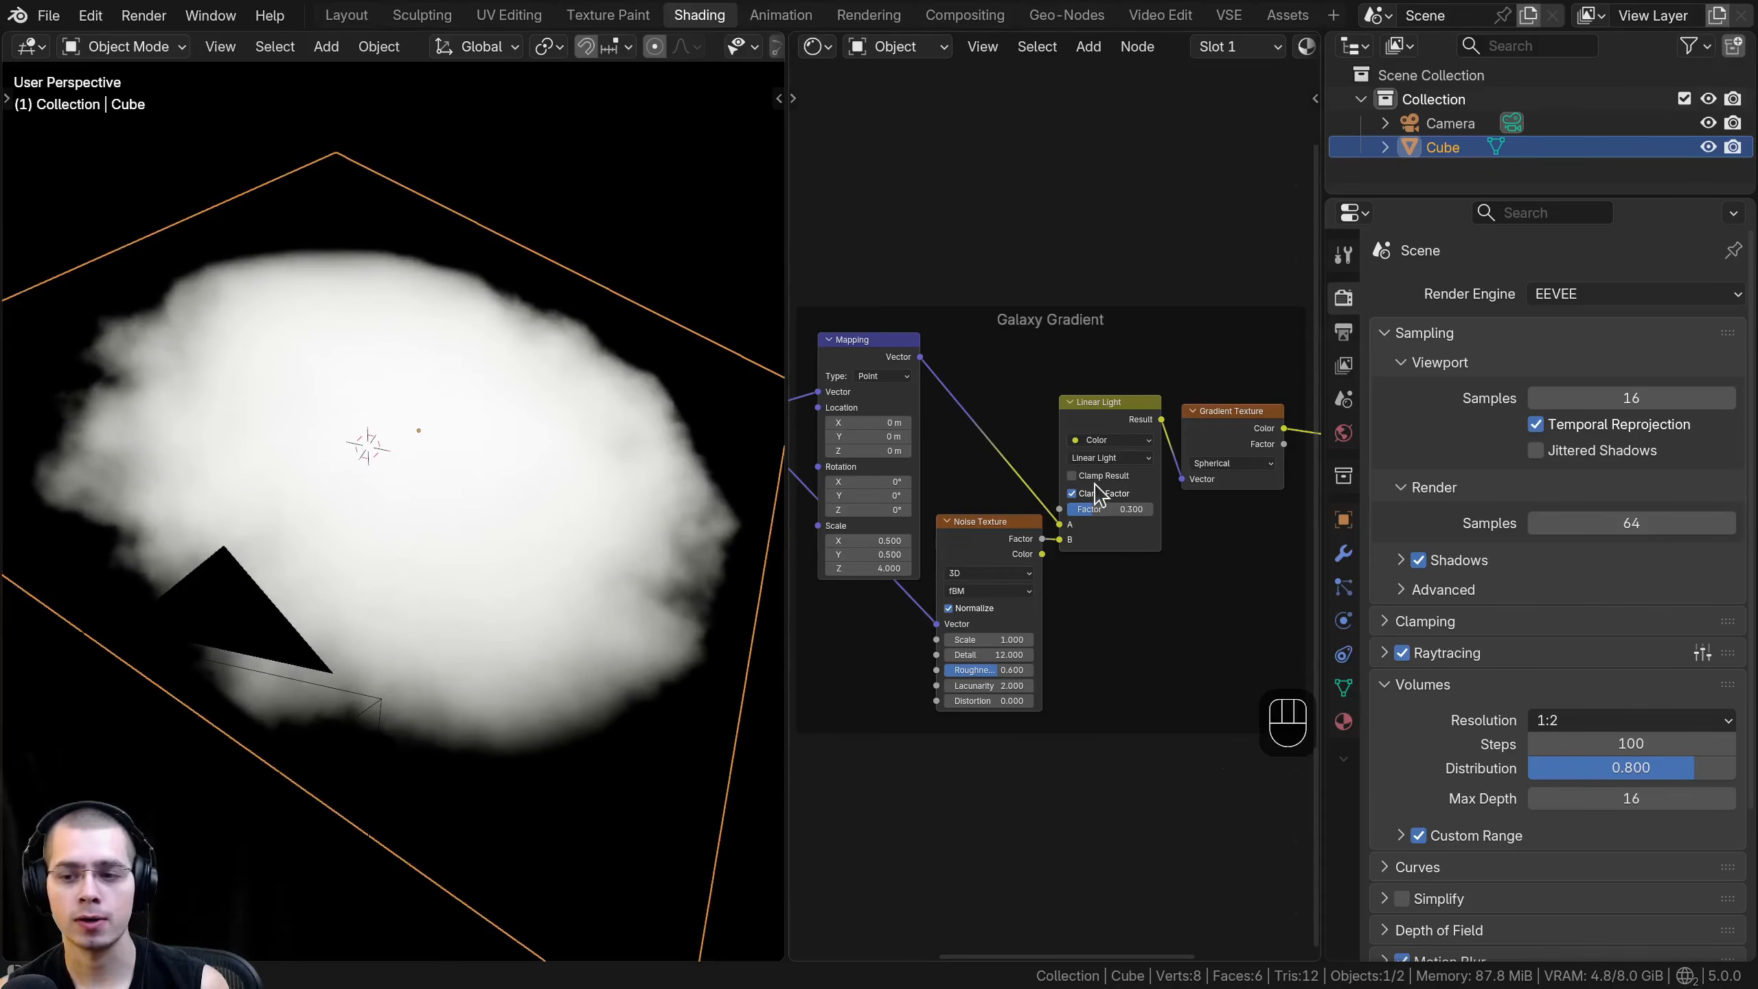
- Narrow the properties editor to widen the shader editor, bringing the galaxy node tree into view
drag(1323, 353, 1720, 356)
scroll(1239, 378, down, 2)
middle_drag(1219, 348, 1206, 346)
middle_drag(567, 367, 207, 206)
scroll(248, 456, up, 1)
scroll(1116, 473, down, 1)
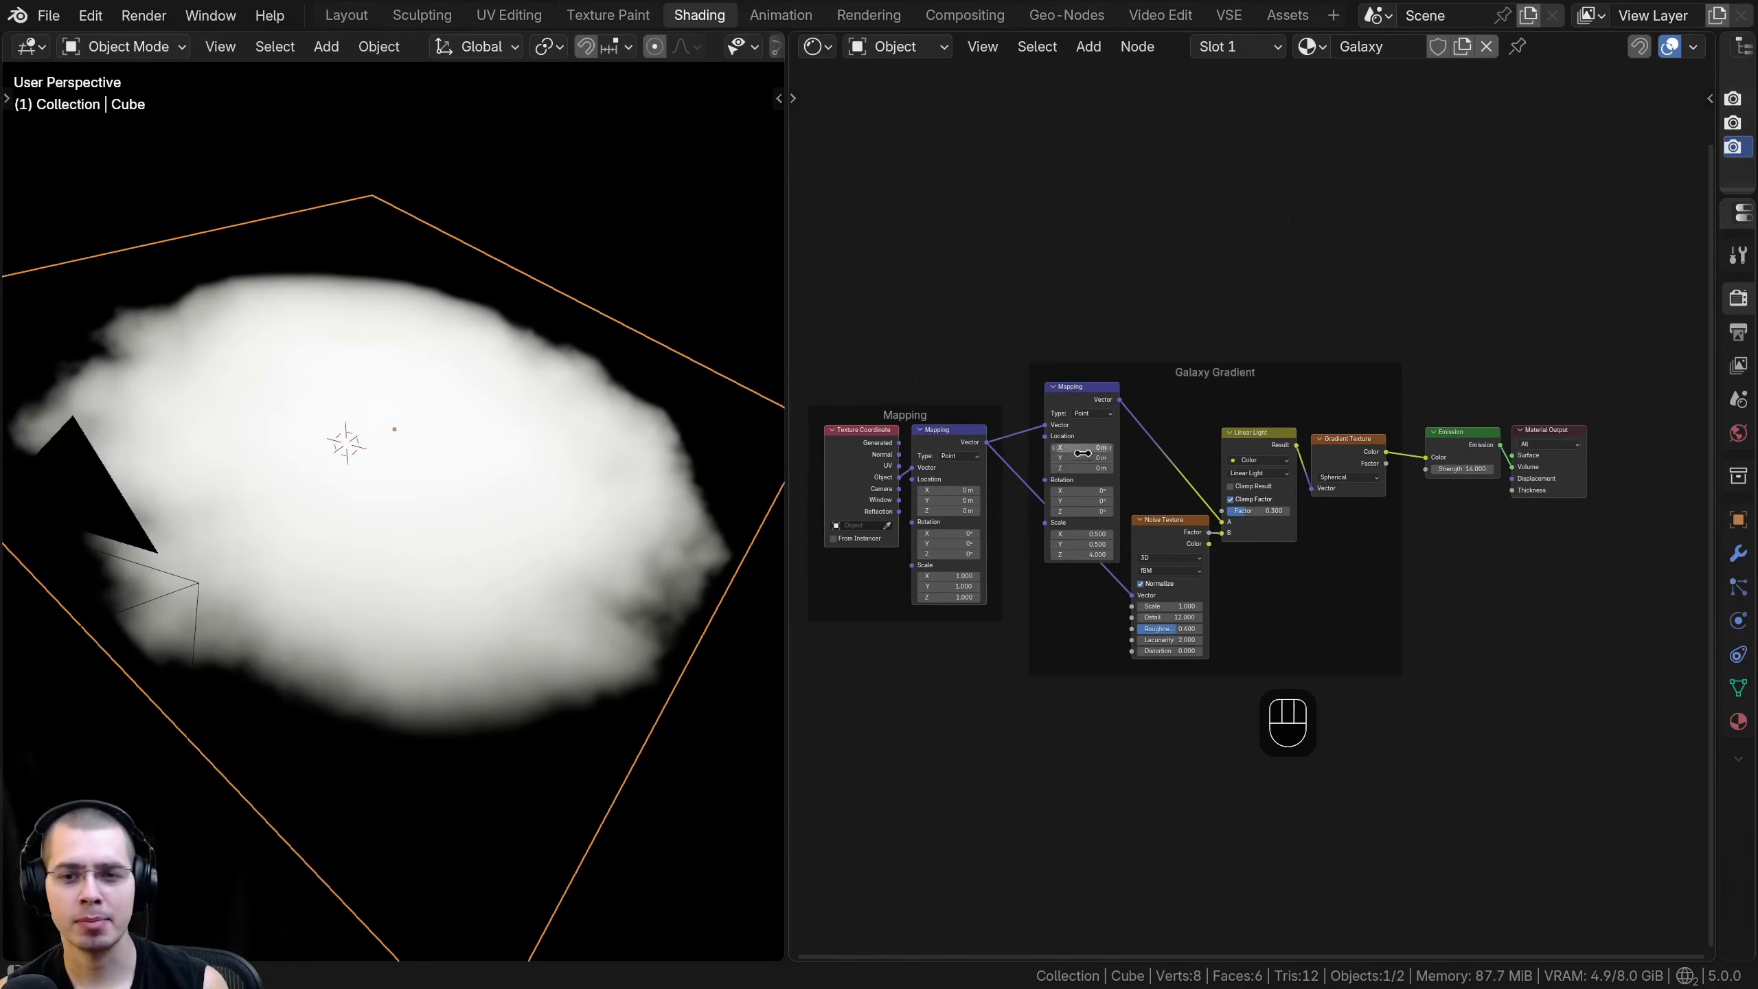
middle_drag(1343, 432, 1308, 461)
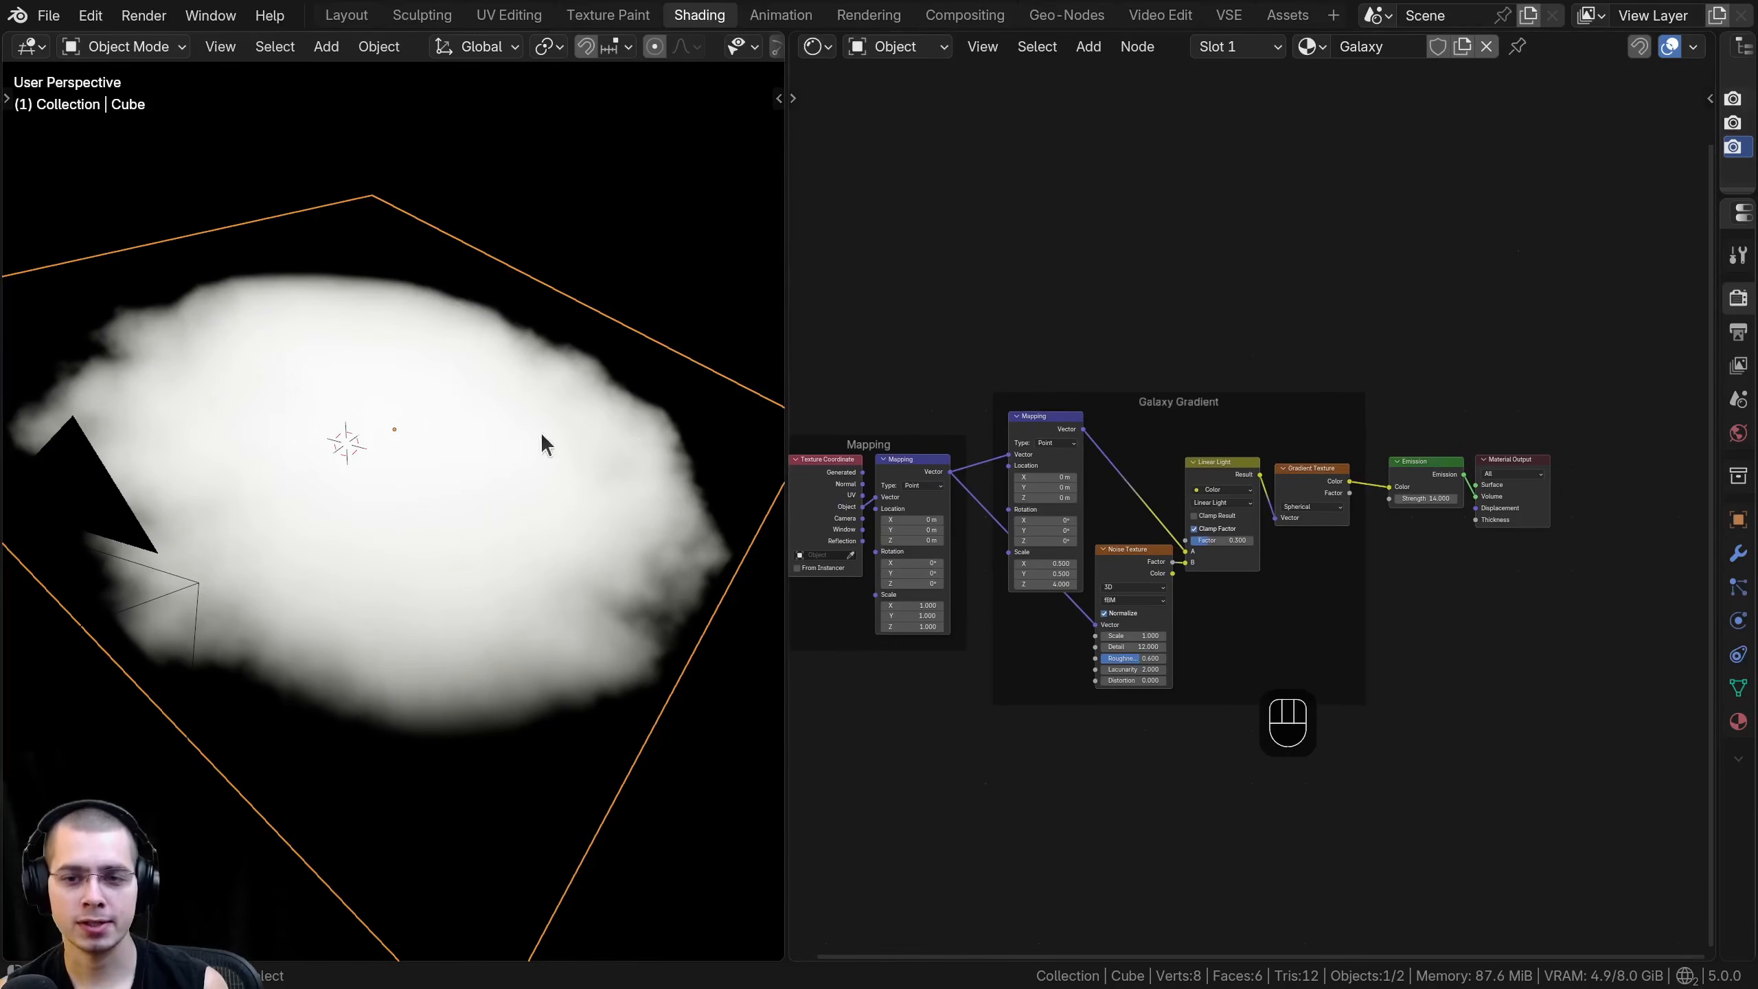
middle_drag(1391, 356, 1245, 376)
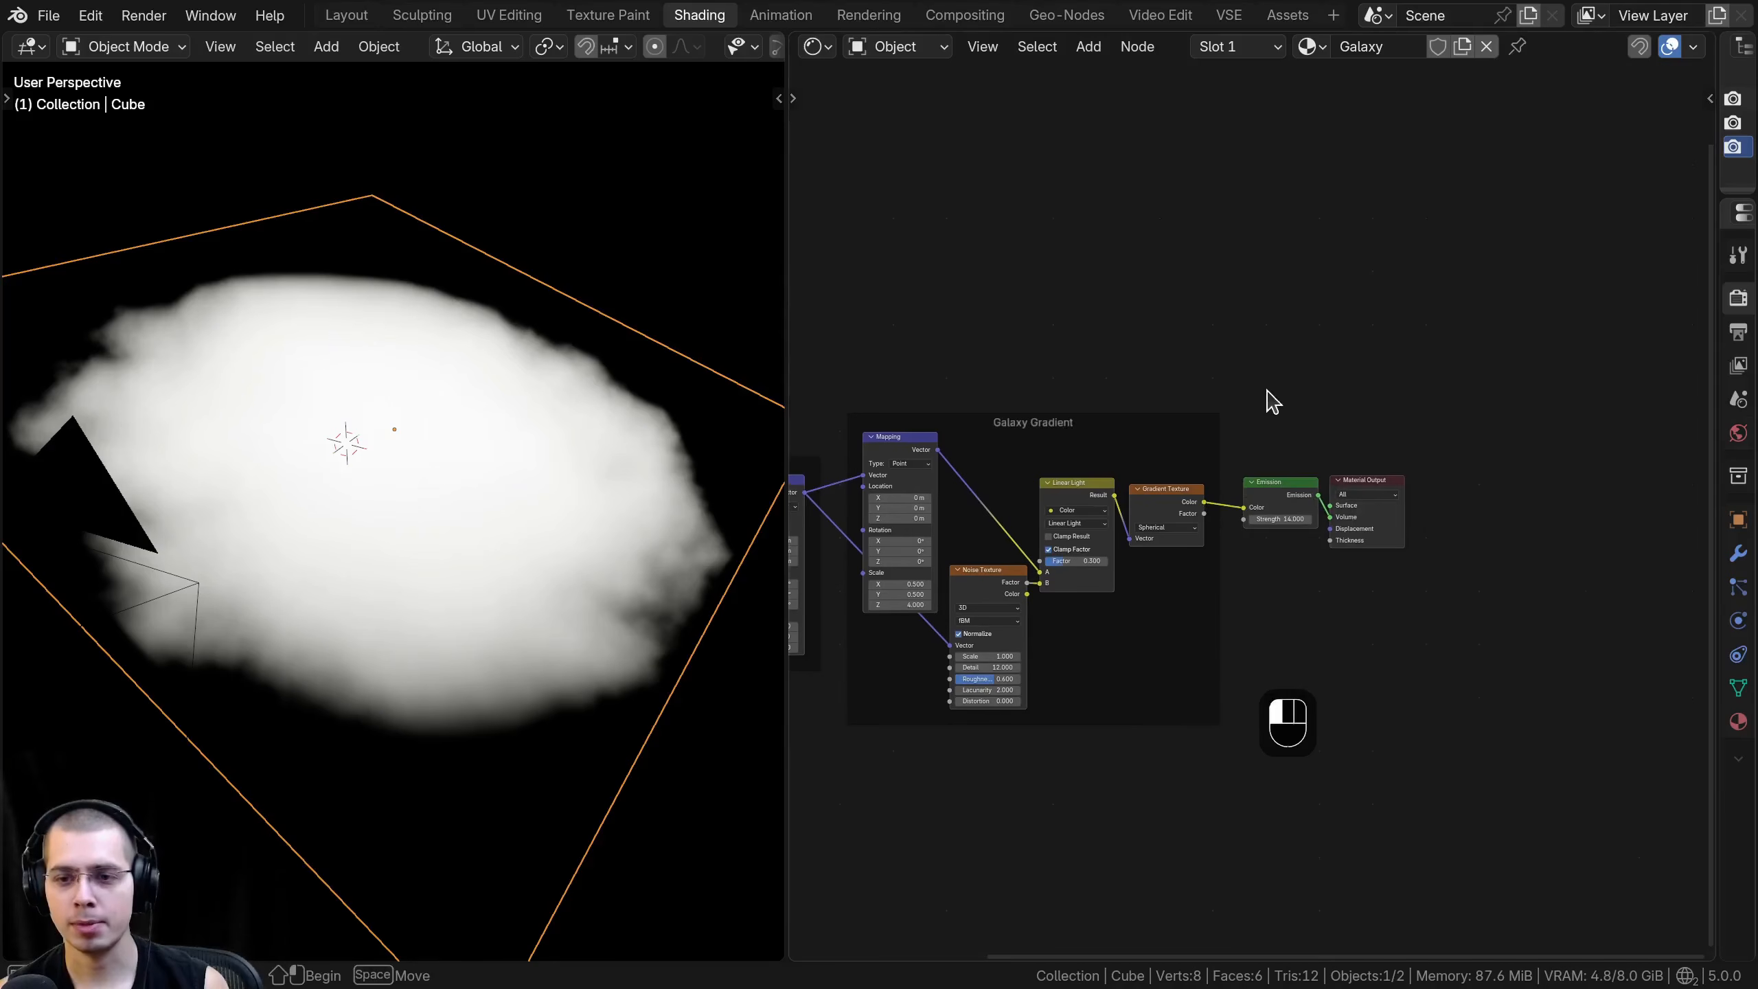
- Move the Emission and Material Output nodes together far away from the Gradient Texture to free up space between them
drag(1258, 377, 1399, 537)
middle_drag(1248, 504, 1140, 523)
scroll(1140, 524, up, 2)
key(g)
click(1622, 515)
scroll(1276, 489, down, 1)
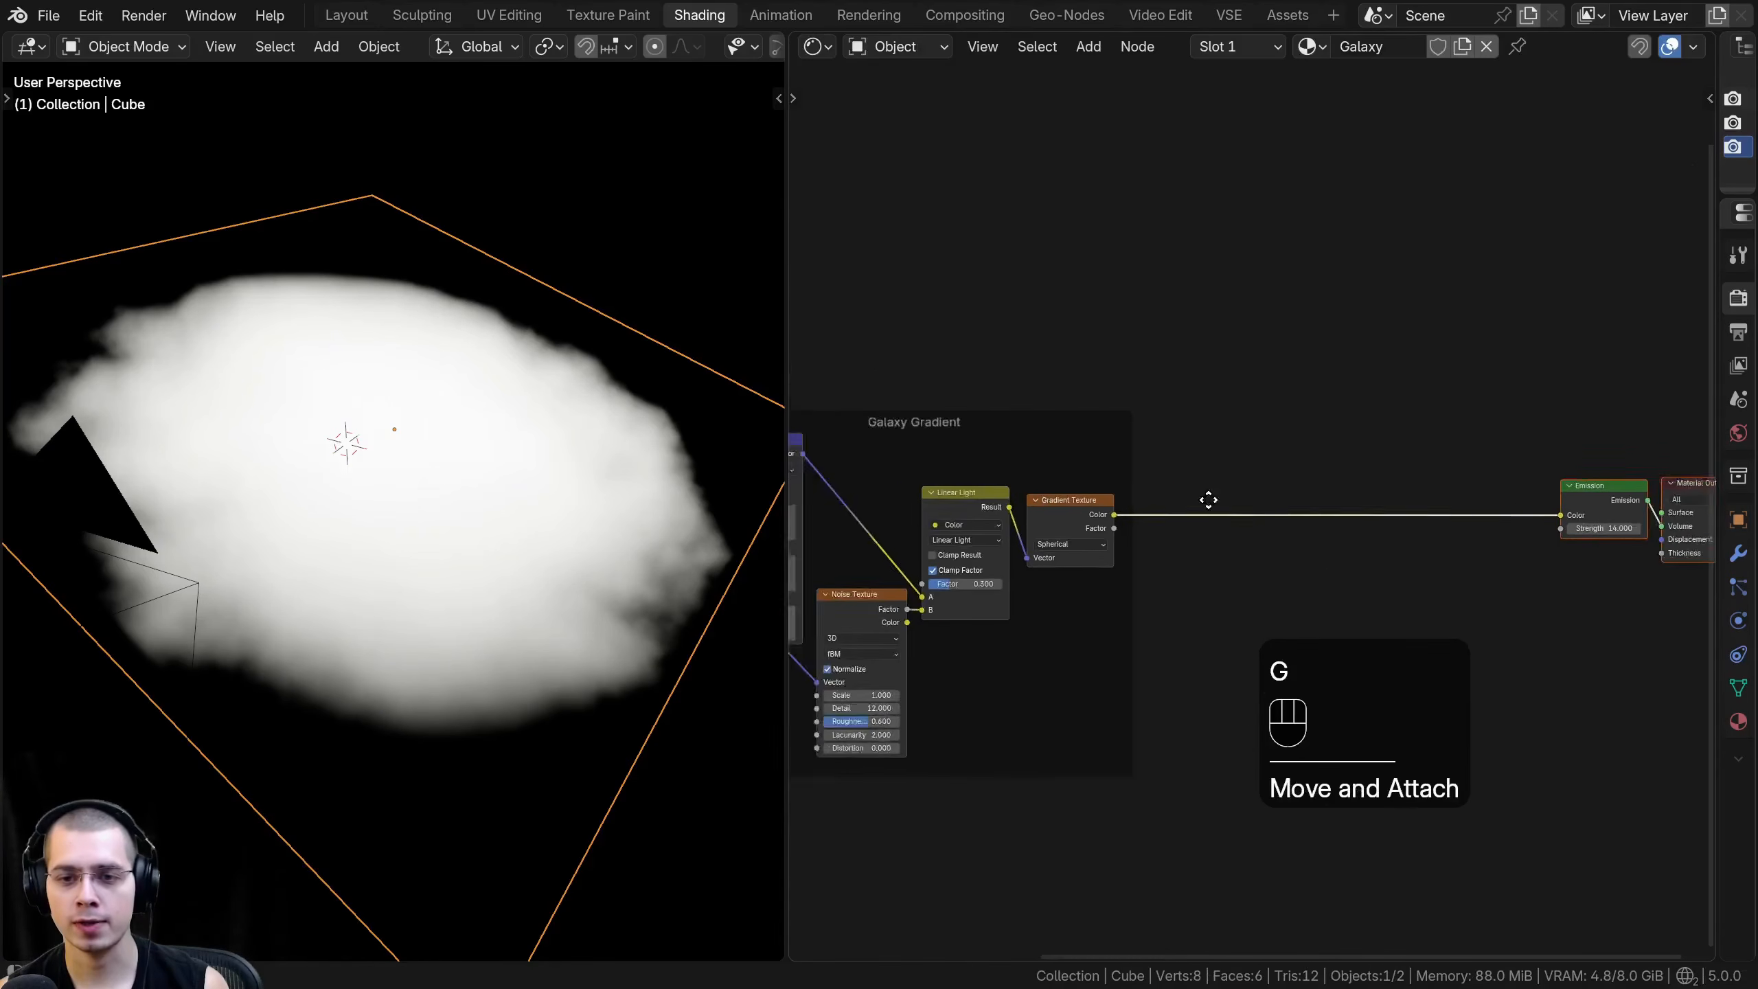
scroll(1272, 488, down, 1)
middle_drag(1272, 488, 1023, 504)
key(g)
click(1327, 478)
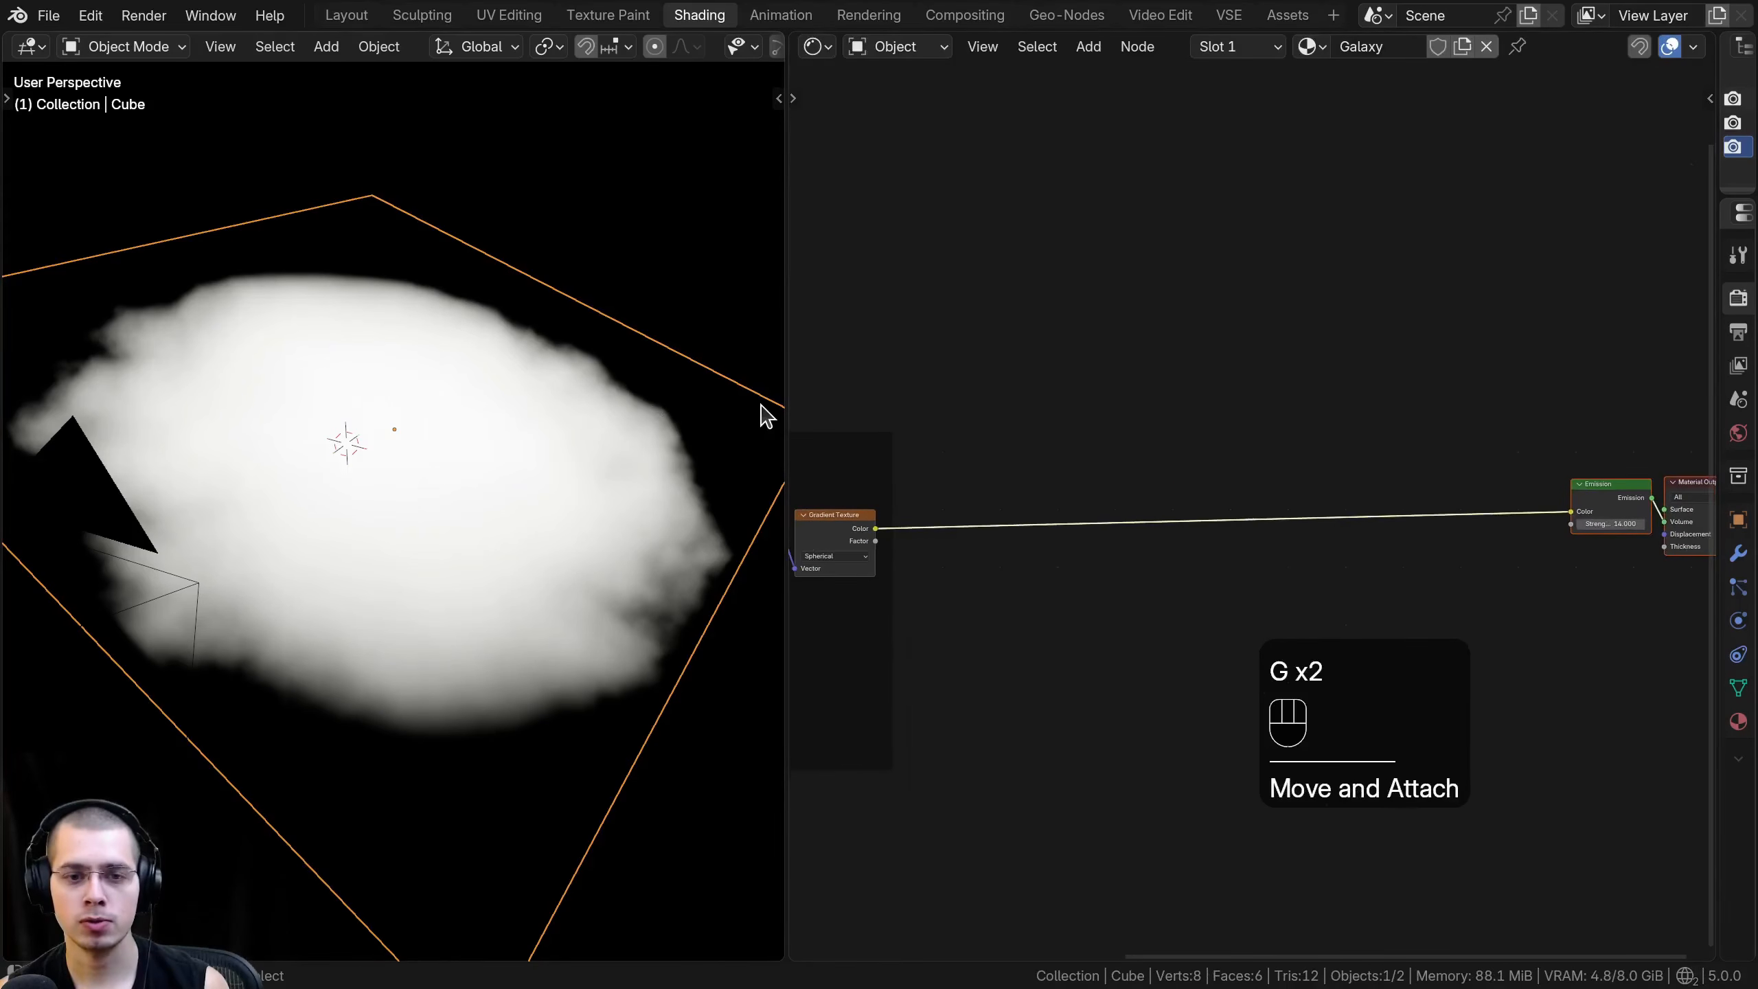
- Widen the shader editor and add a Noise Texture node below the link between Gradient Texture and Emission
drag(722, 401, 346, 405)
middle_drag(910, 518, 988, 479)
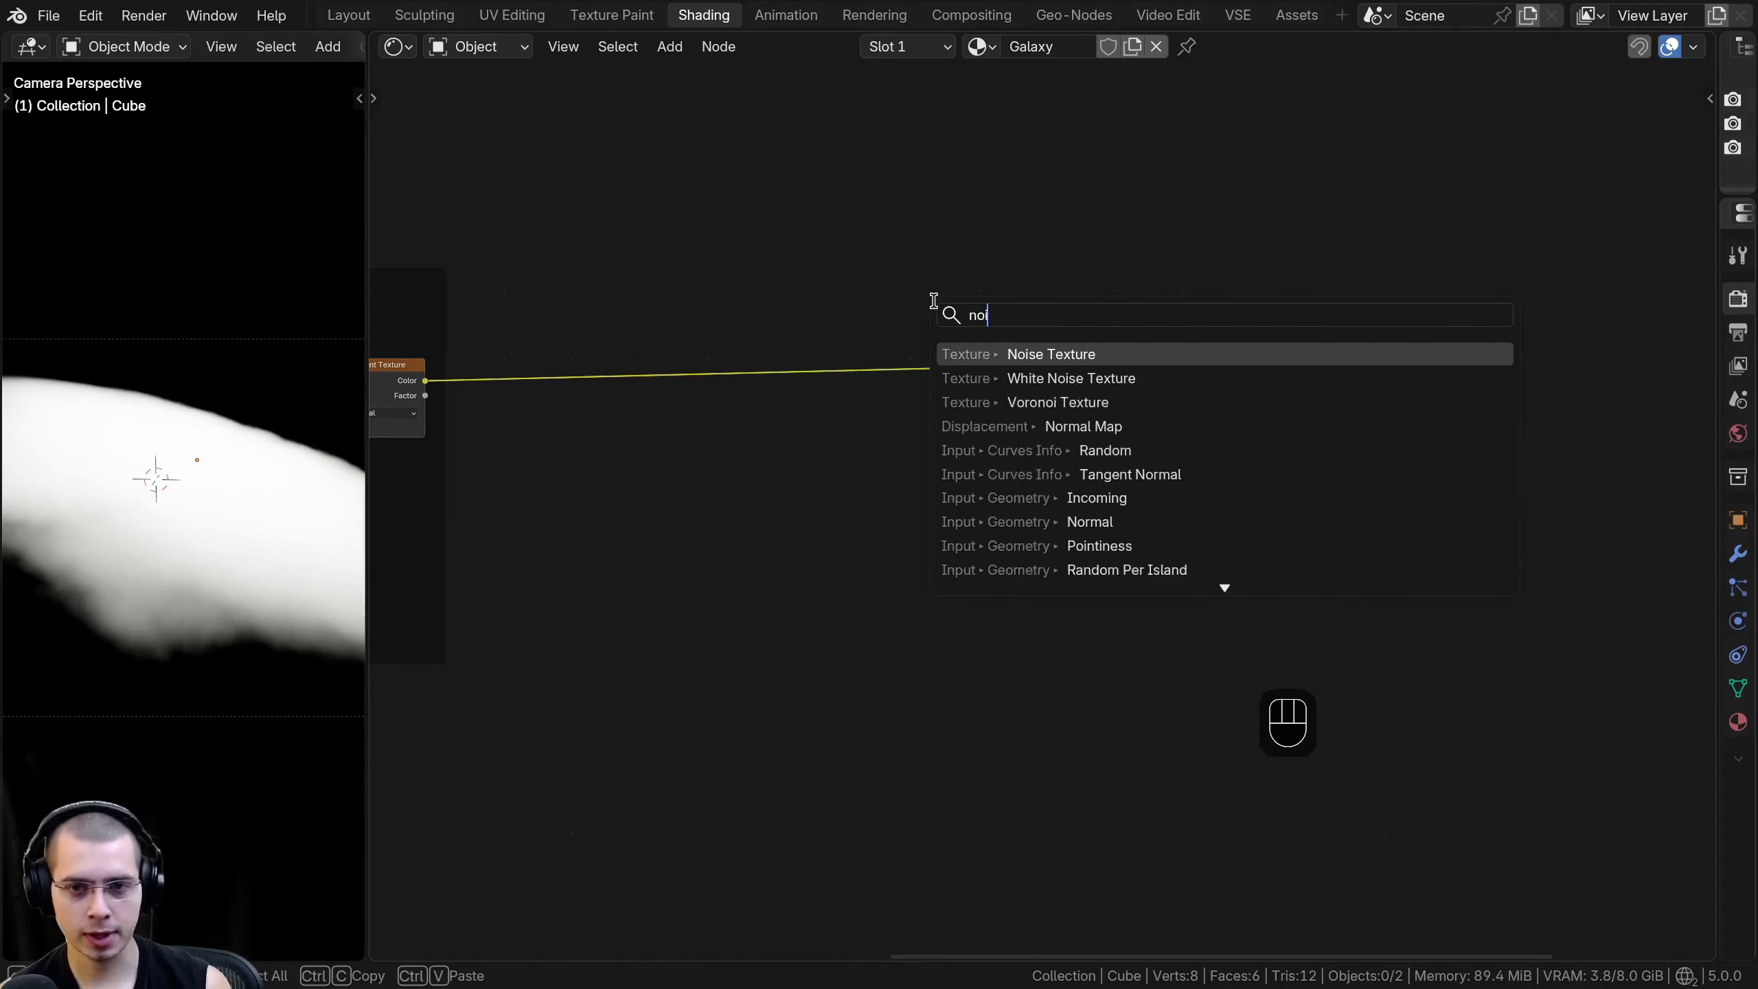
text(s)
click(1019, 353)
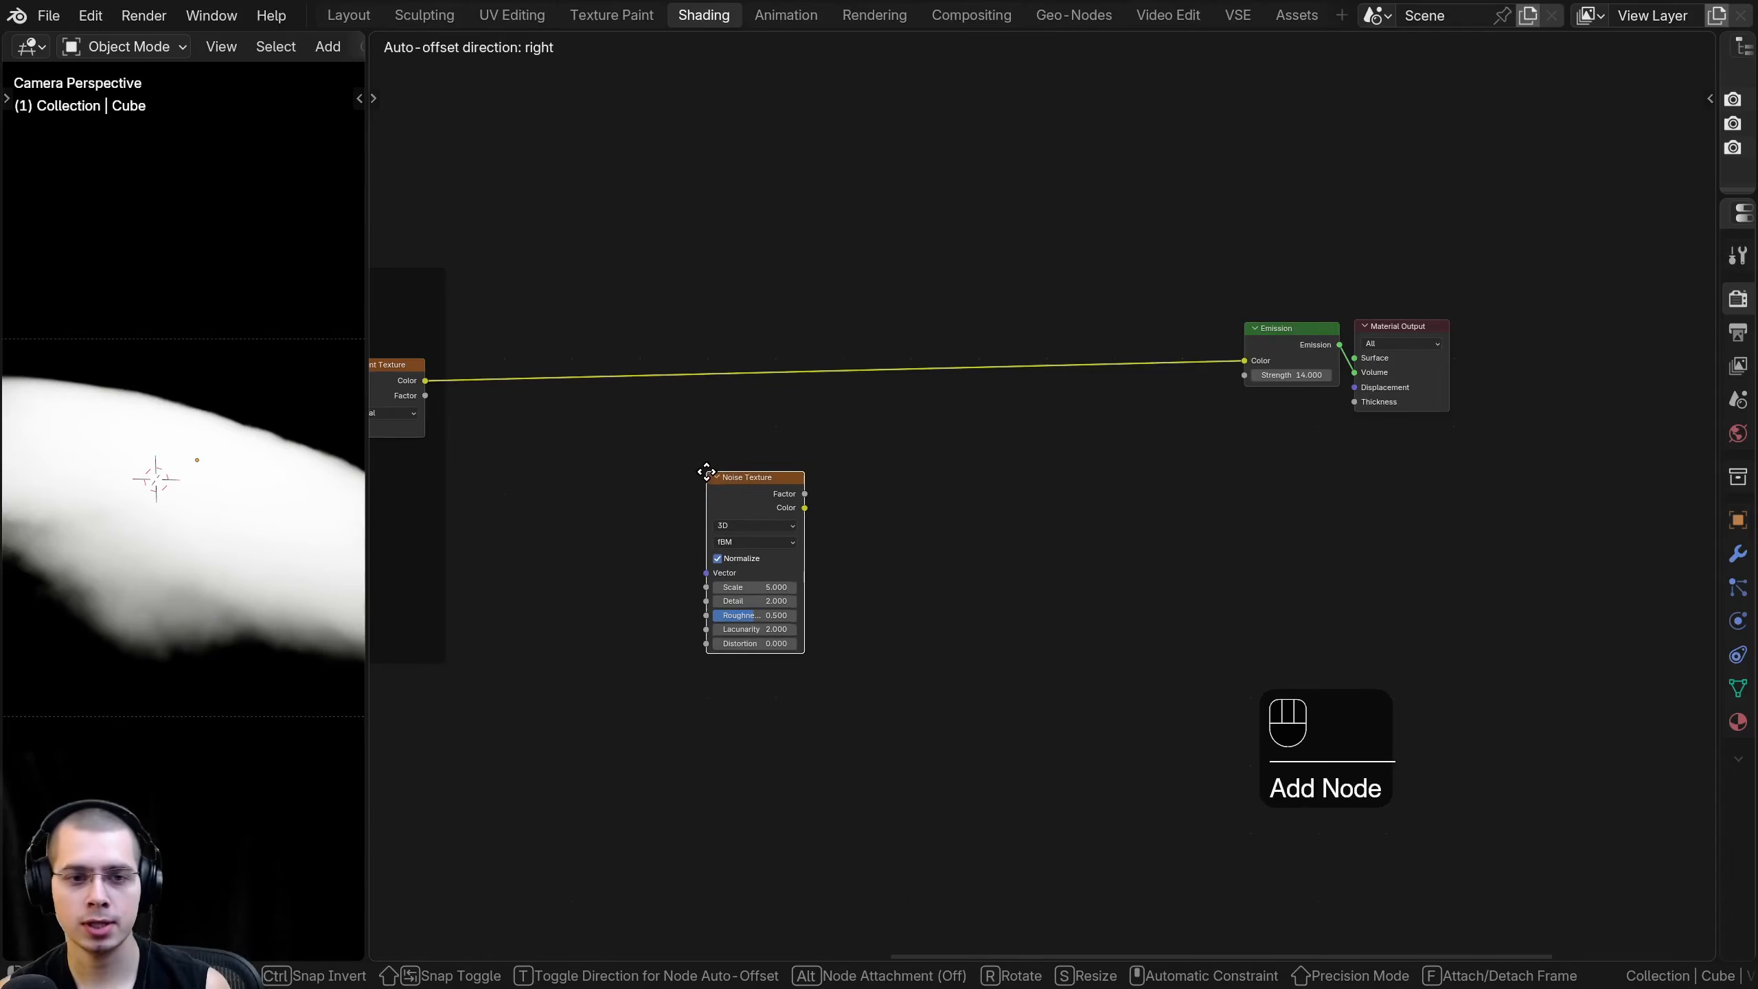
click(707, 472)
- Widen the 3D viewport and frame the galaxy in the camera view
drag(365, 414, 721, 441)
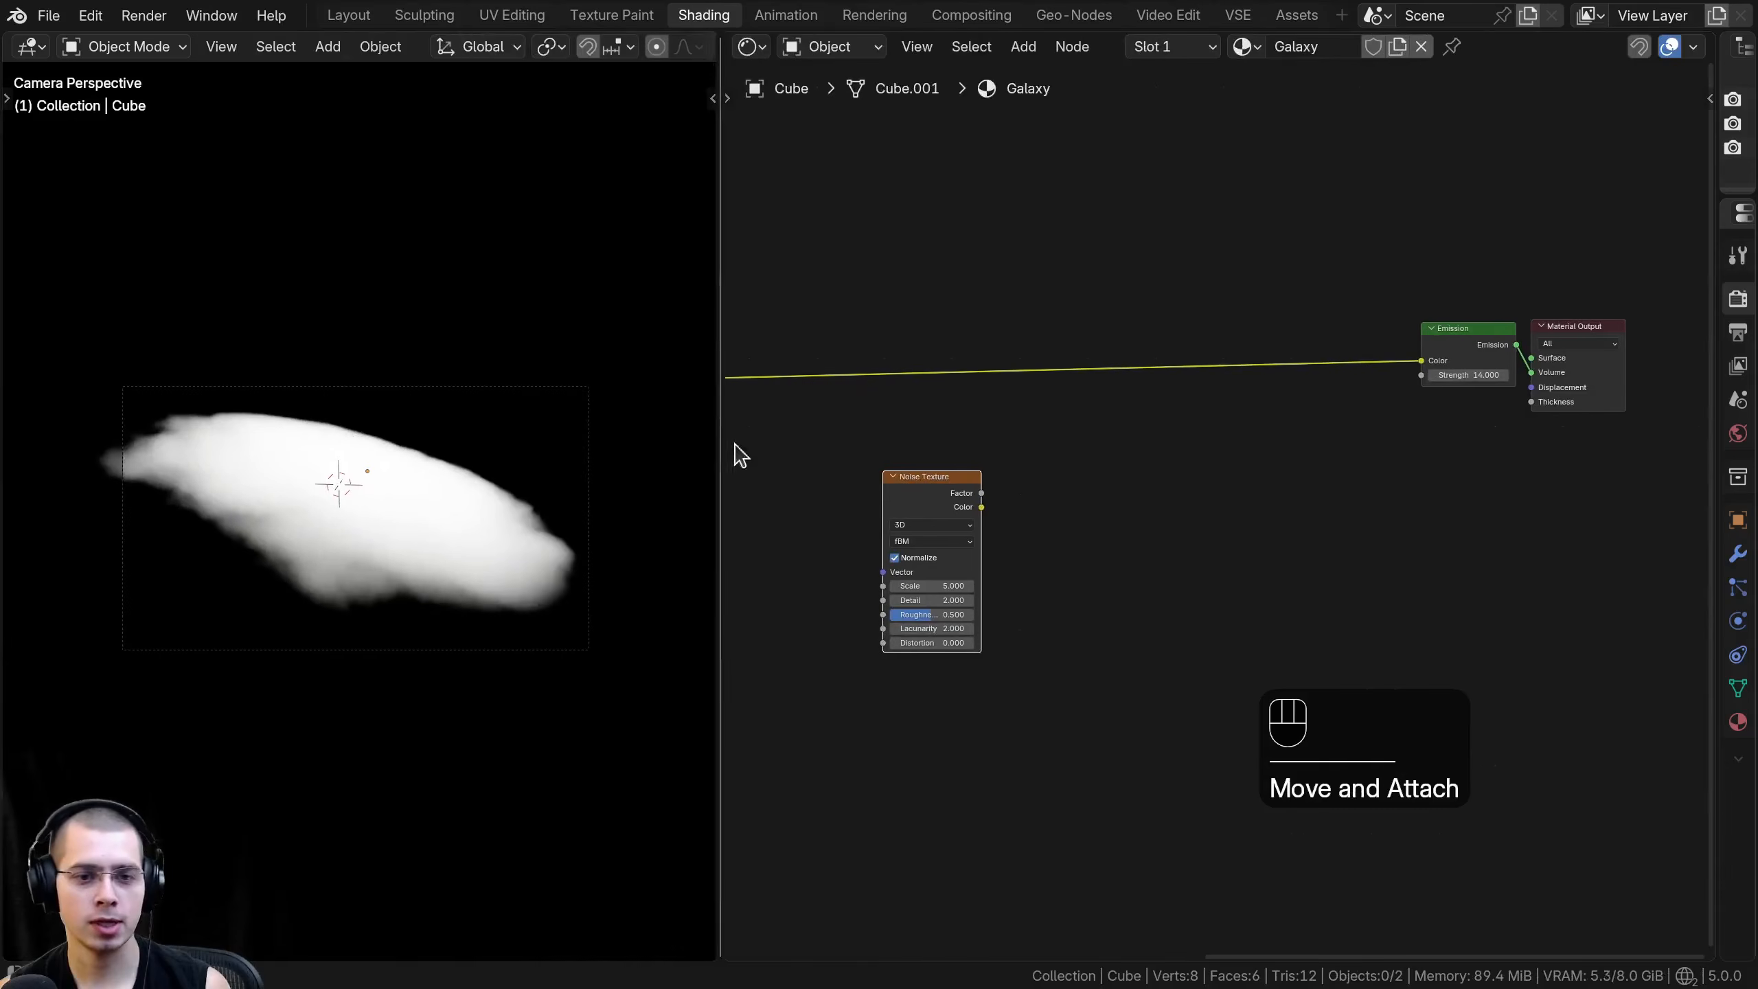
scroll(407, 502, up, 2)
shift+middle_drag(407, 503, 388, 520)
scroll(966, 516, up, 2)
drag(897, 483, 886, 460)
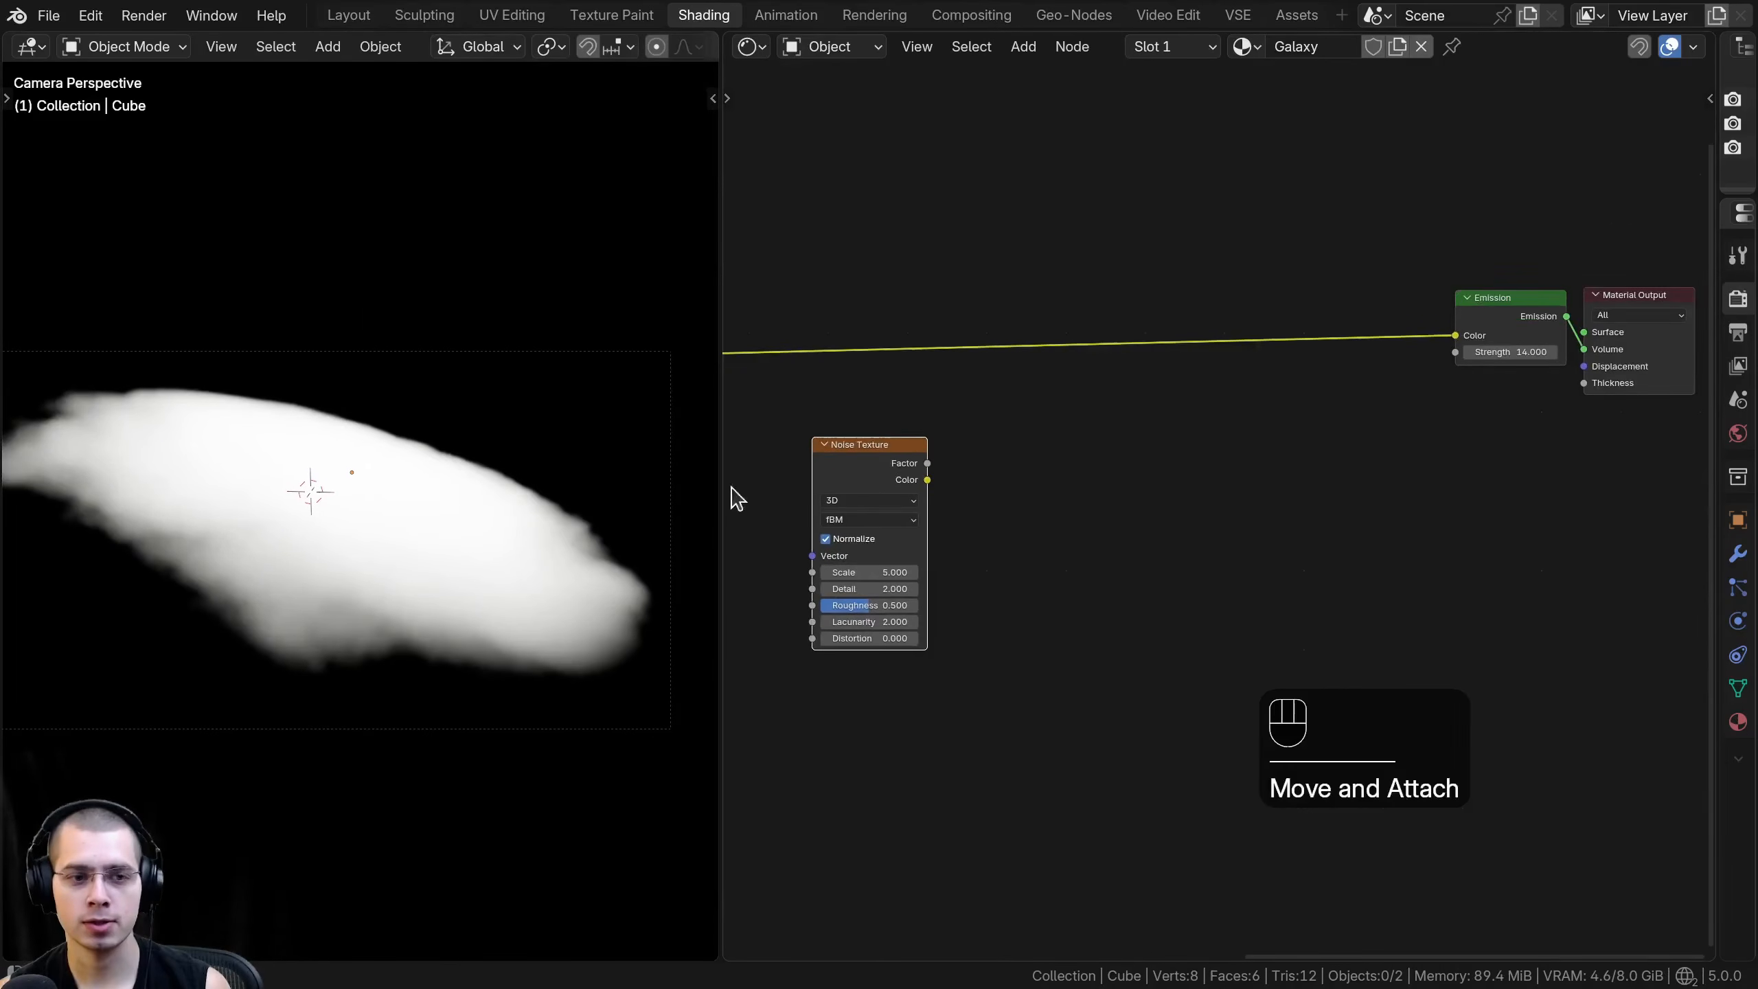
- Connect the Vector output of the Galaxy Gradient frame's Mapping node to the new Noise Texture's Vector input
scroll(739, 487, down, 1)
middle_drag(739, 487, 1114, 489)
scroll(1176, 491, down, 1)
middle_drag(984, 488, 1401, 489)
scroll(1152, 435, up, 1)
drag(895, 302, 891, 293)
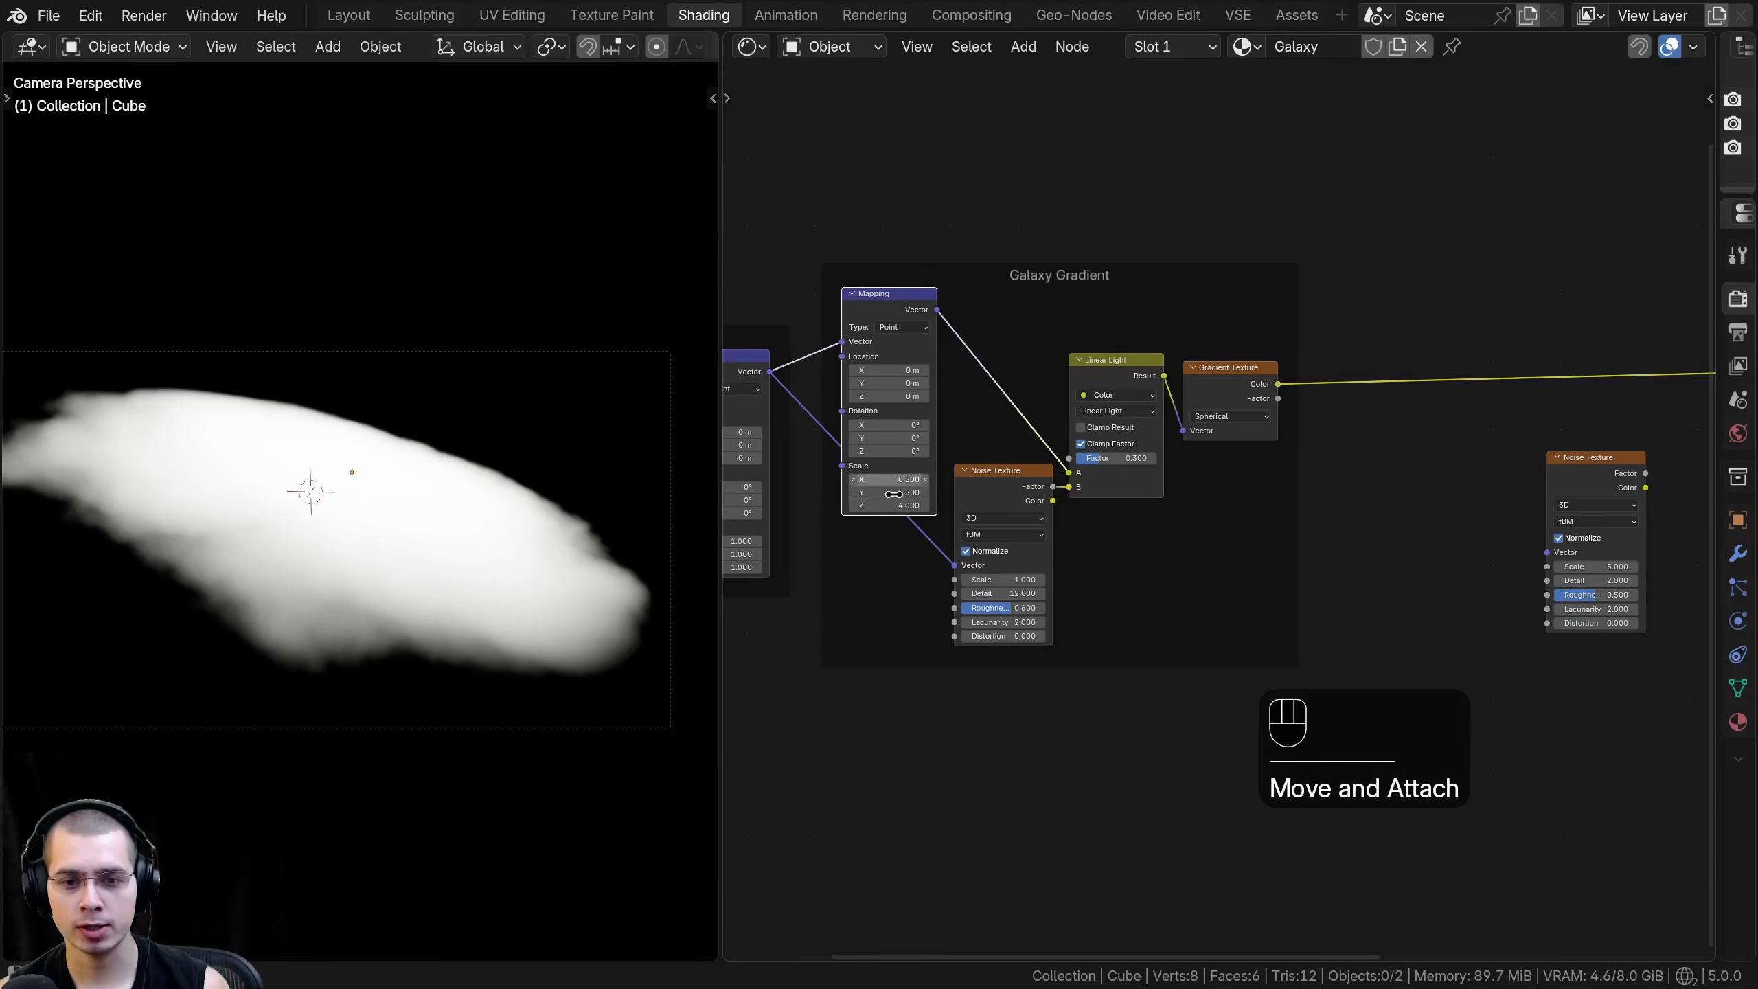
middle_drag(912, 316, 899, 357)
drag(928, 352, 1535, 593)
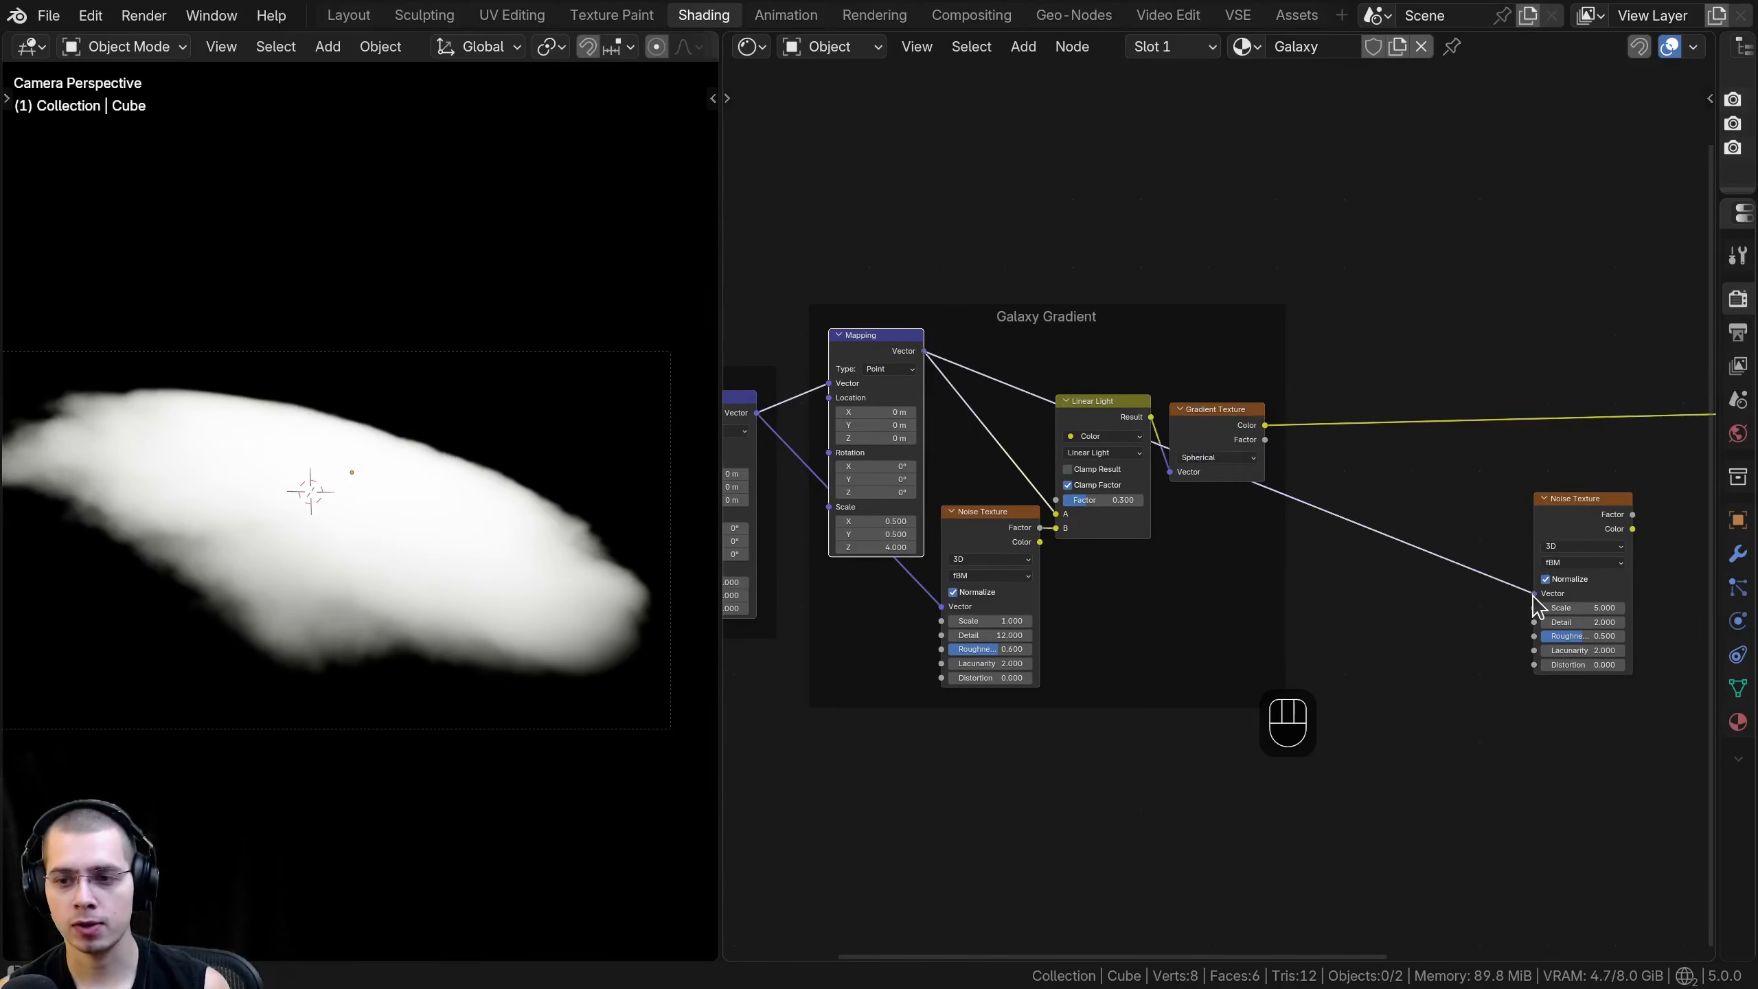
- Add a reroute point on the Mapping-to-Noise link and place it above the Gradient Texture link
scroll(1377, 506, up, 2)
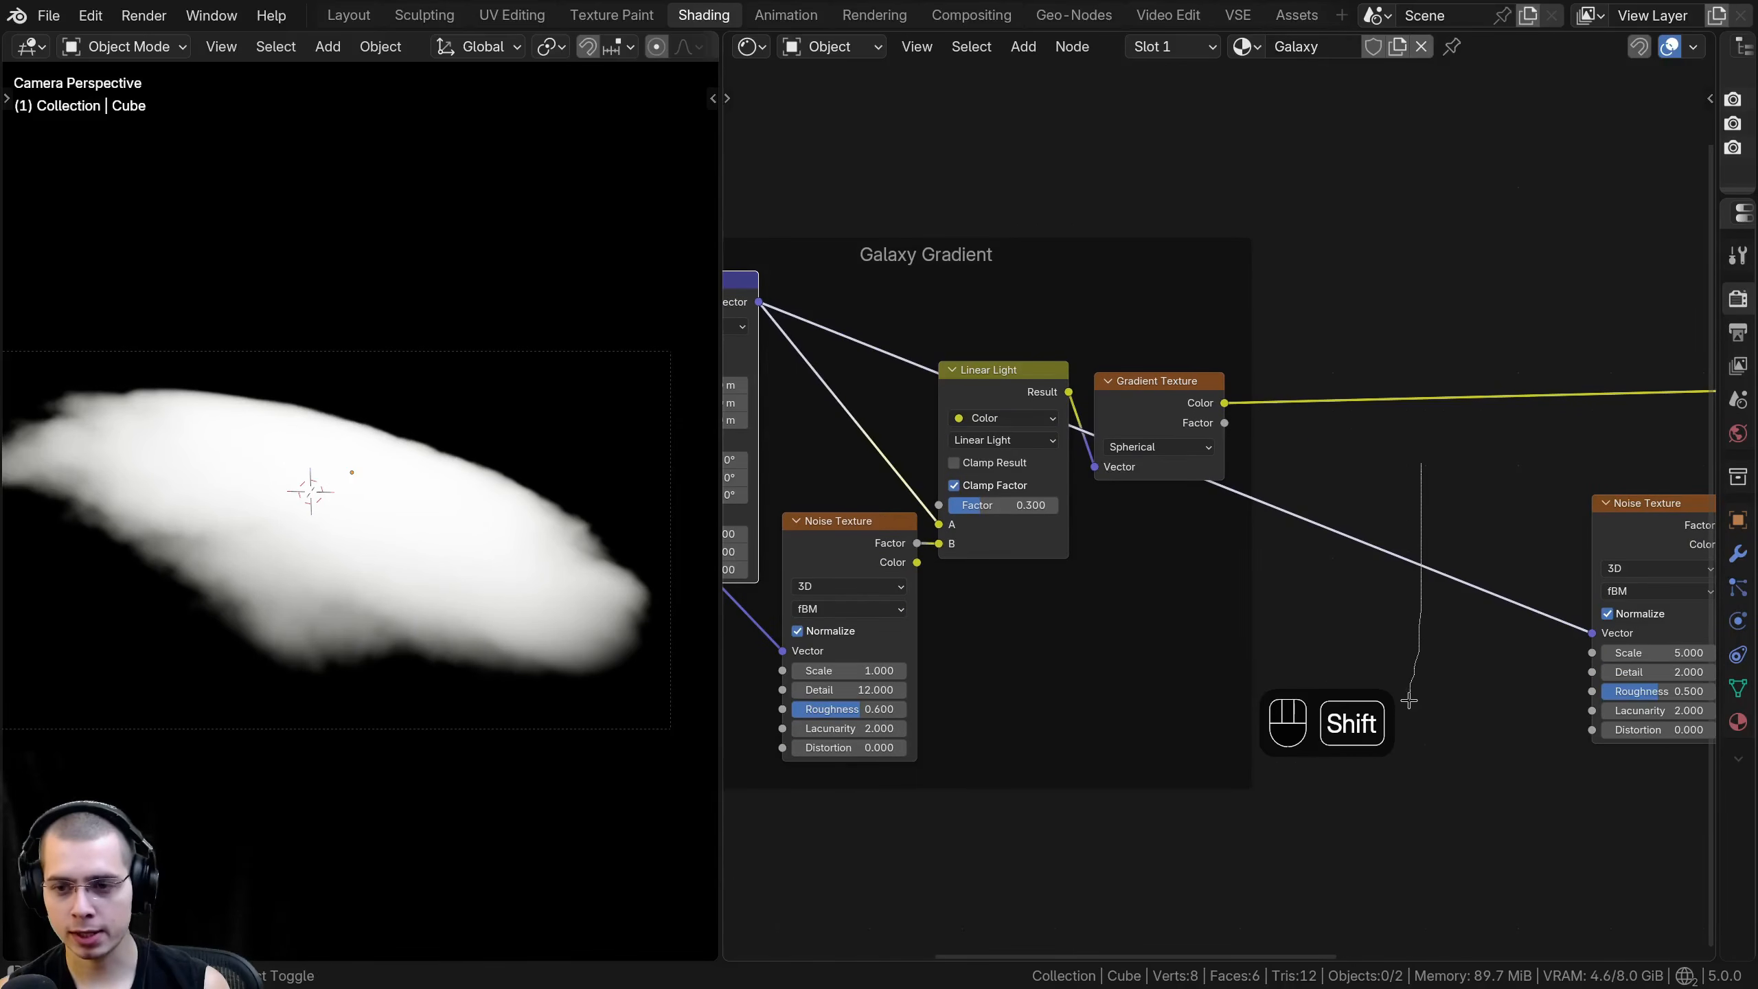
shift+right_drag(1409, 702, 1412, 703)
drag(1434, 562, 1446, 589)
scroll(1457, 620, down, 1)
middle_drag(1463, 622, 1433, 656)
key(g)
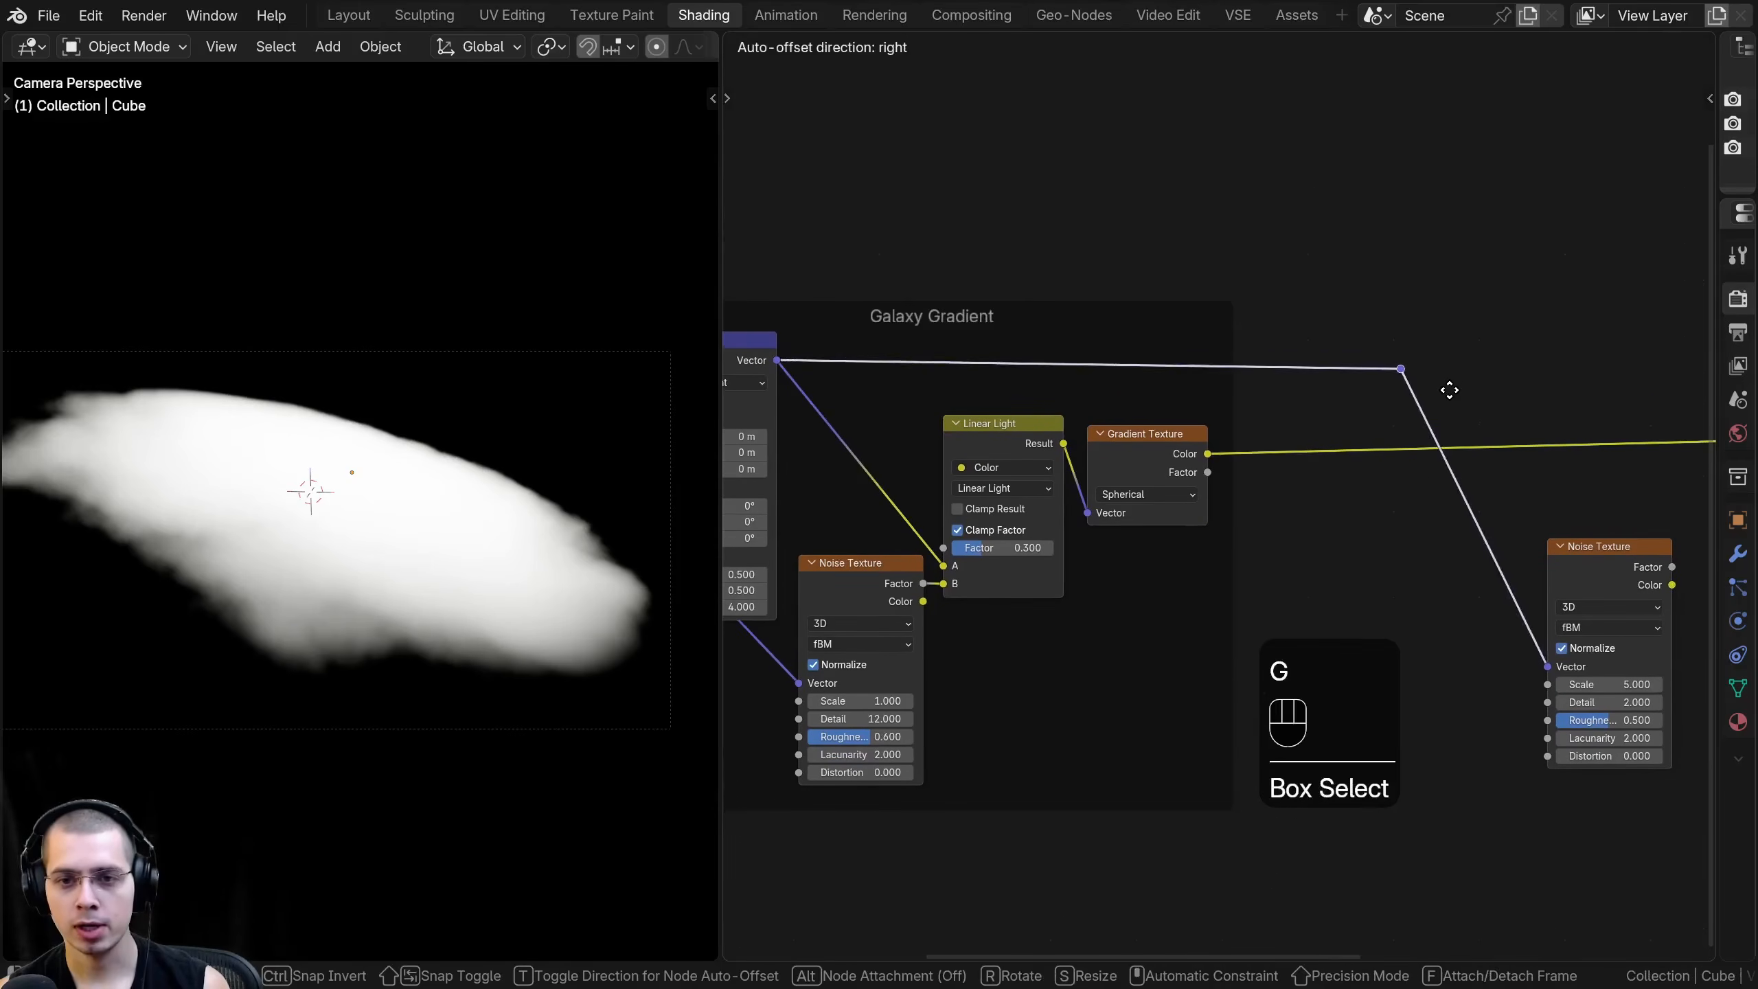
click(1449, 378)
key(g)
middle_drag(1449, 378, 1279, 379)
click(1444, 377)
scroll(1288, 388, down, 1)
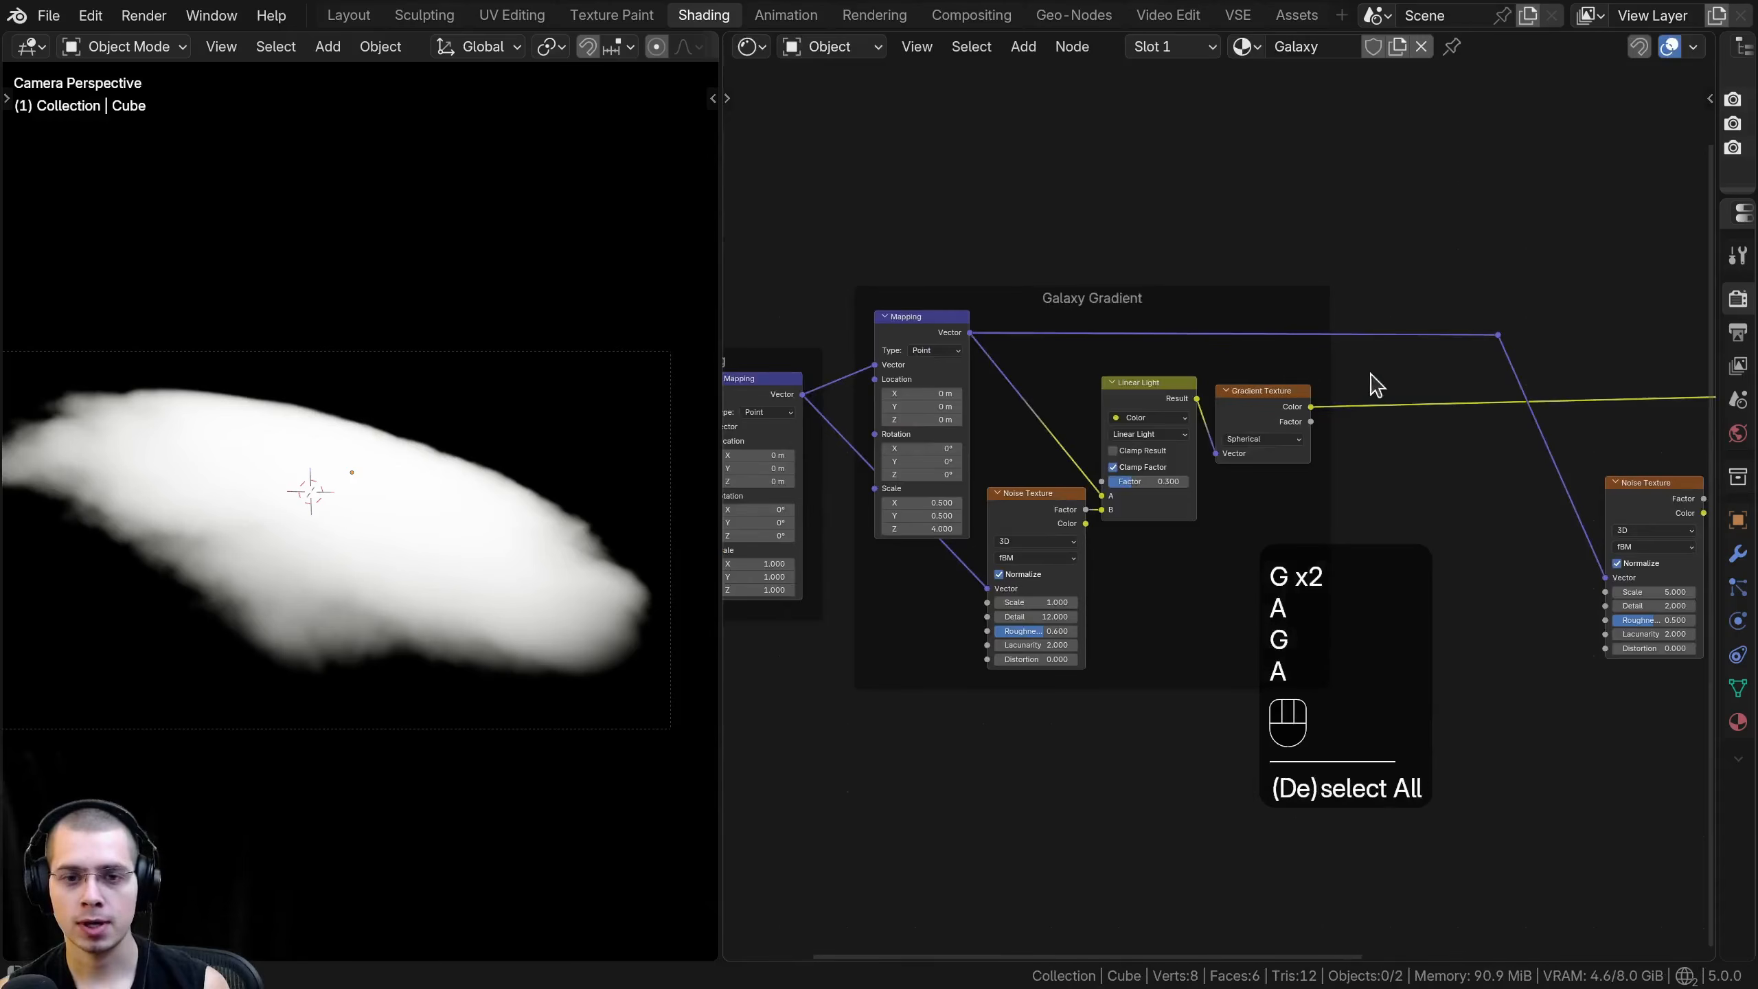
- Fine-tune the placement of the reroute point and the new Noise Texture node
drag(1469, 257, 1541, 374)
key(g)
click(1540, 374)
key(a)
middle_drag(1540, 375, 1159, 322)
scroll(1158, 333, up, 1)
drag(1260, 449, 1261, 432)
middle_drag(1281, 441, 1025, 513)
scroll(1024, 516, down, 3)
middle_drag(810, 471, 1160, 470)
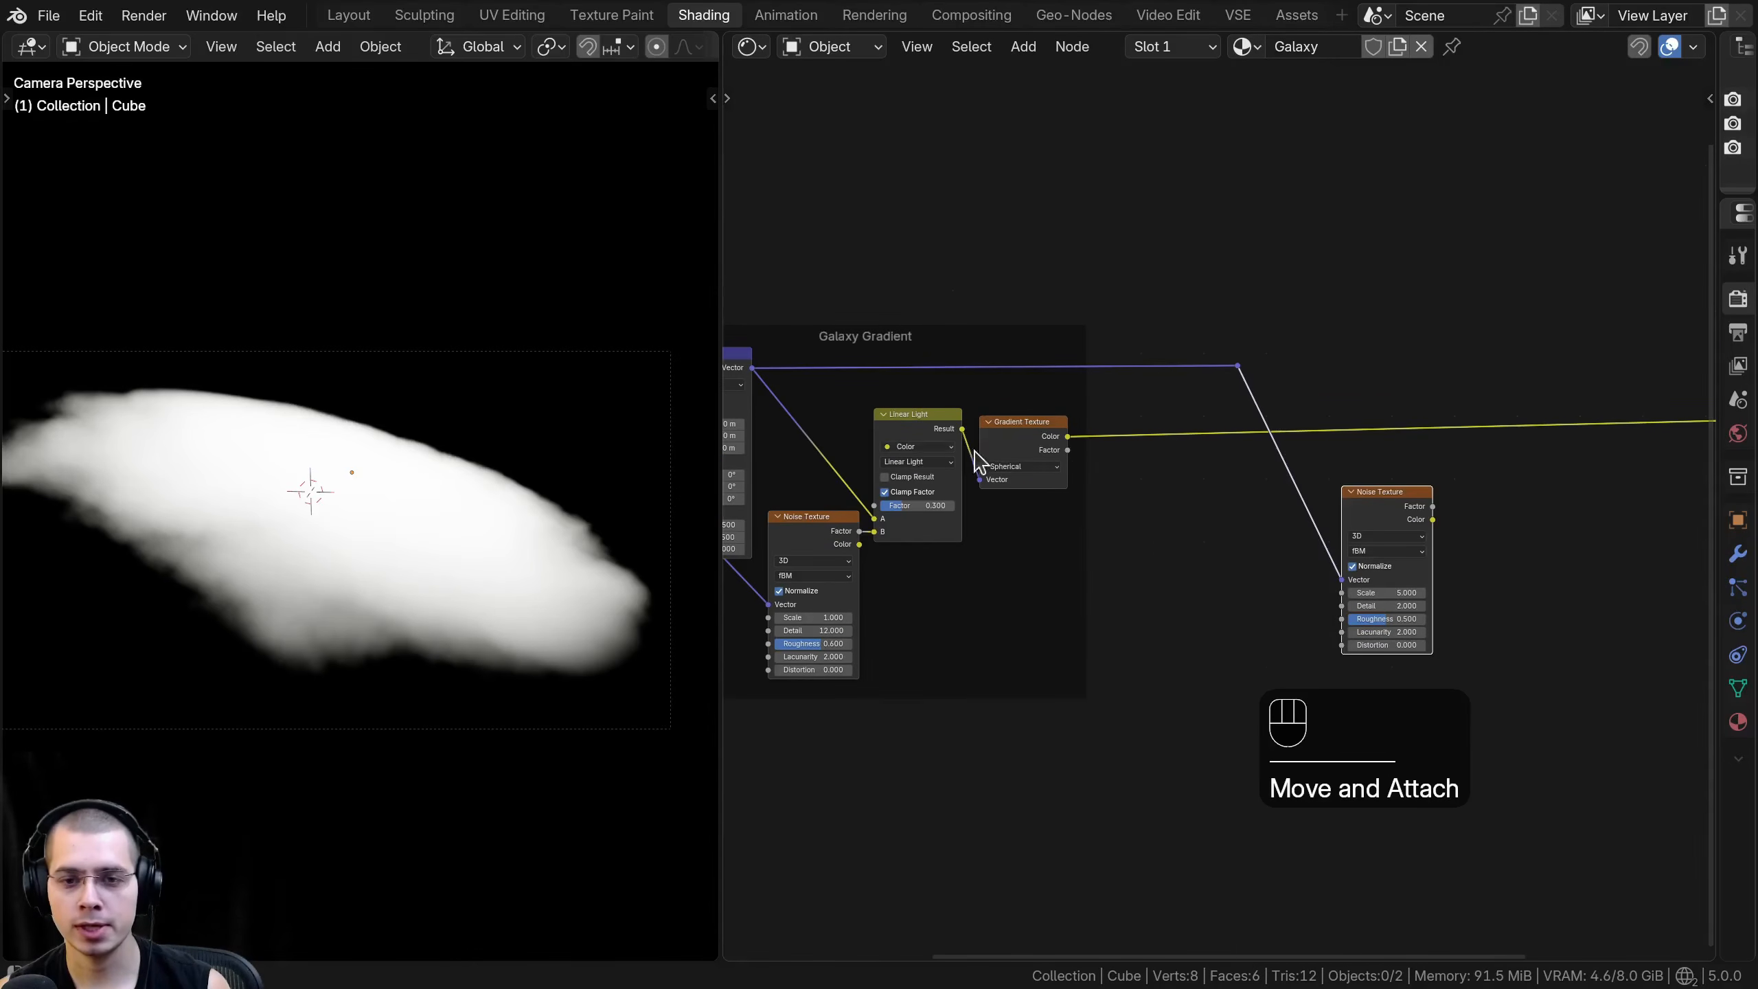
scroll(1004, 458, right, 5)
- Insert a Darken mix color node on the link between Gradient Texture and Emission
key(shift+a)
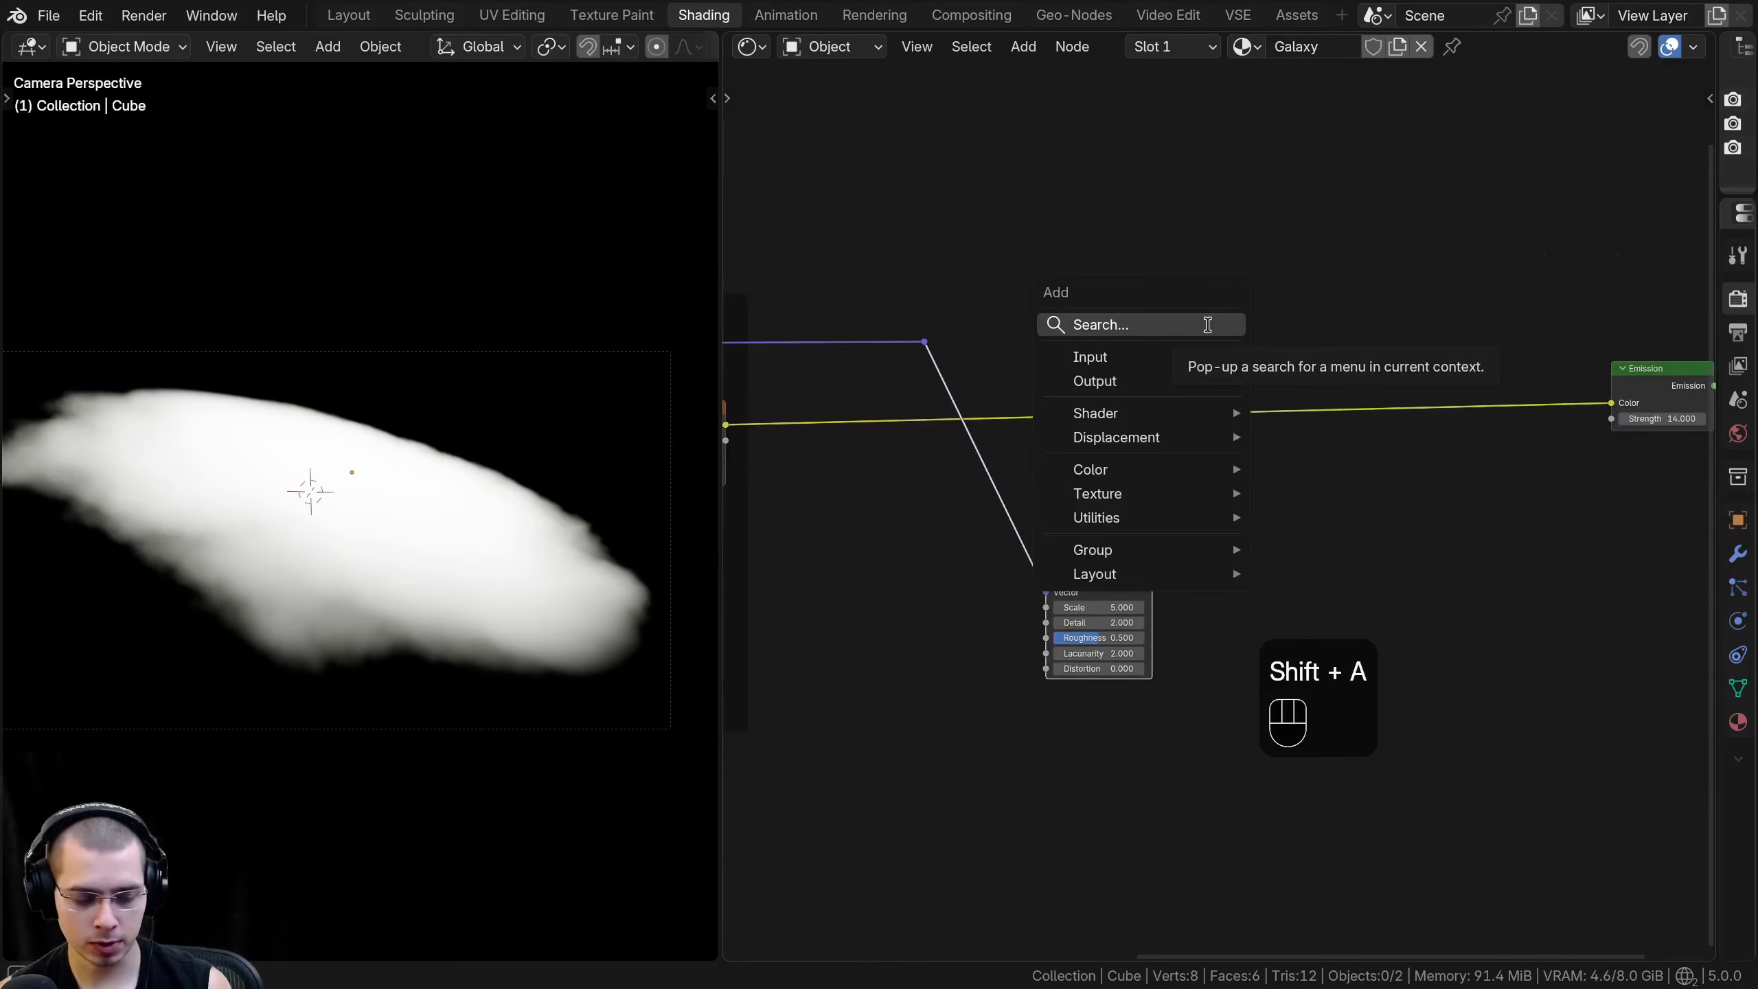
text(dark)
click(1234, 386)
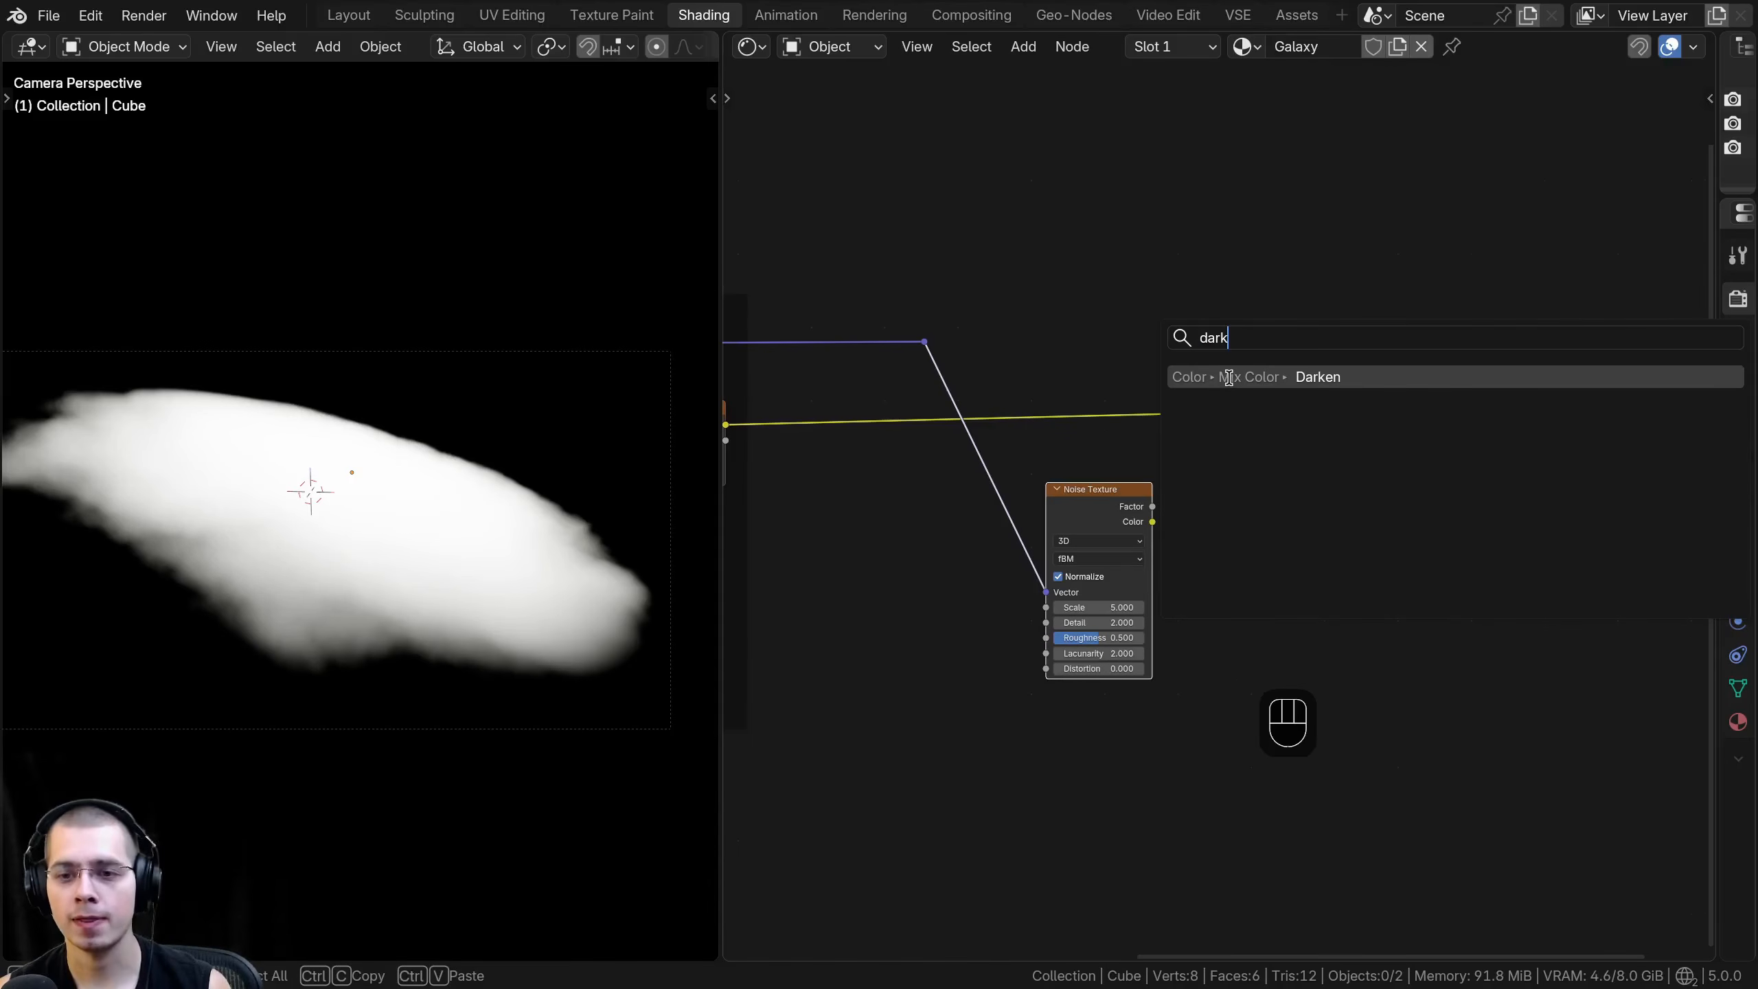
click(1327, 353)
drag(1326, 347, 1333, 352)
- Connect the new Noise Texture's Color output to the Darken node's A input
middle_drag(1346, 353, 1186, 401)
drag(1186, 402, 1249, 402)
middle_drag(1000, 468, 1000, 447)
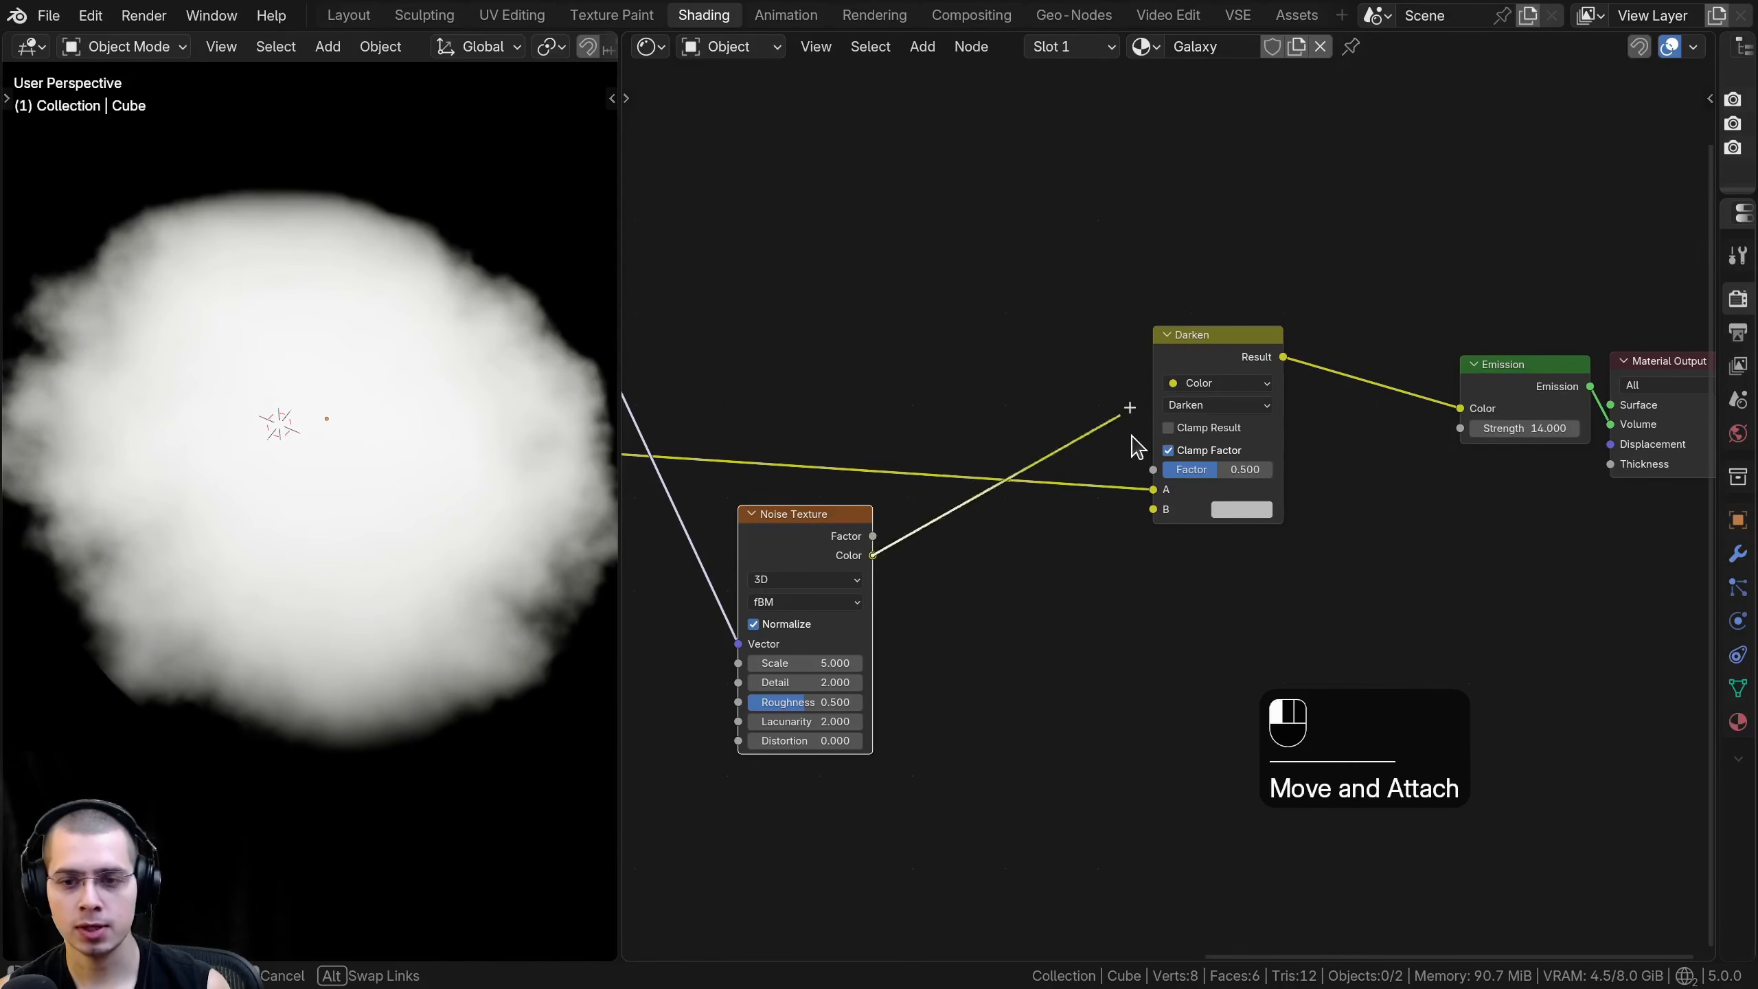
drag(1159, 502, 1162, 503)
scroll(787, 498, down, 1)
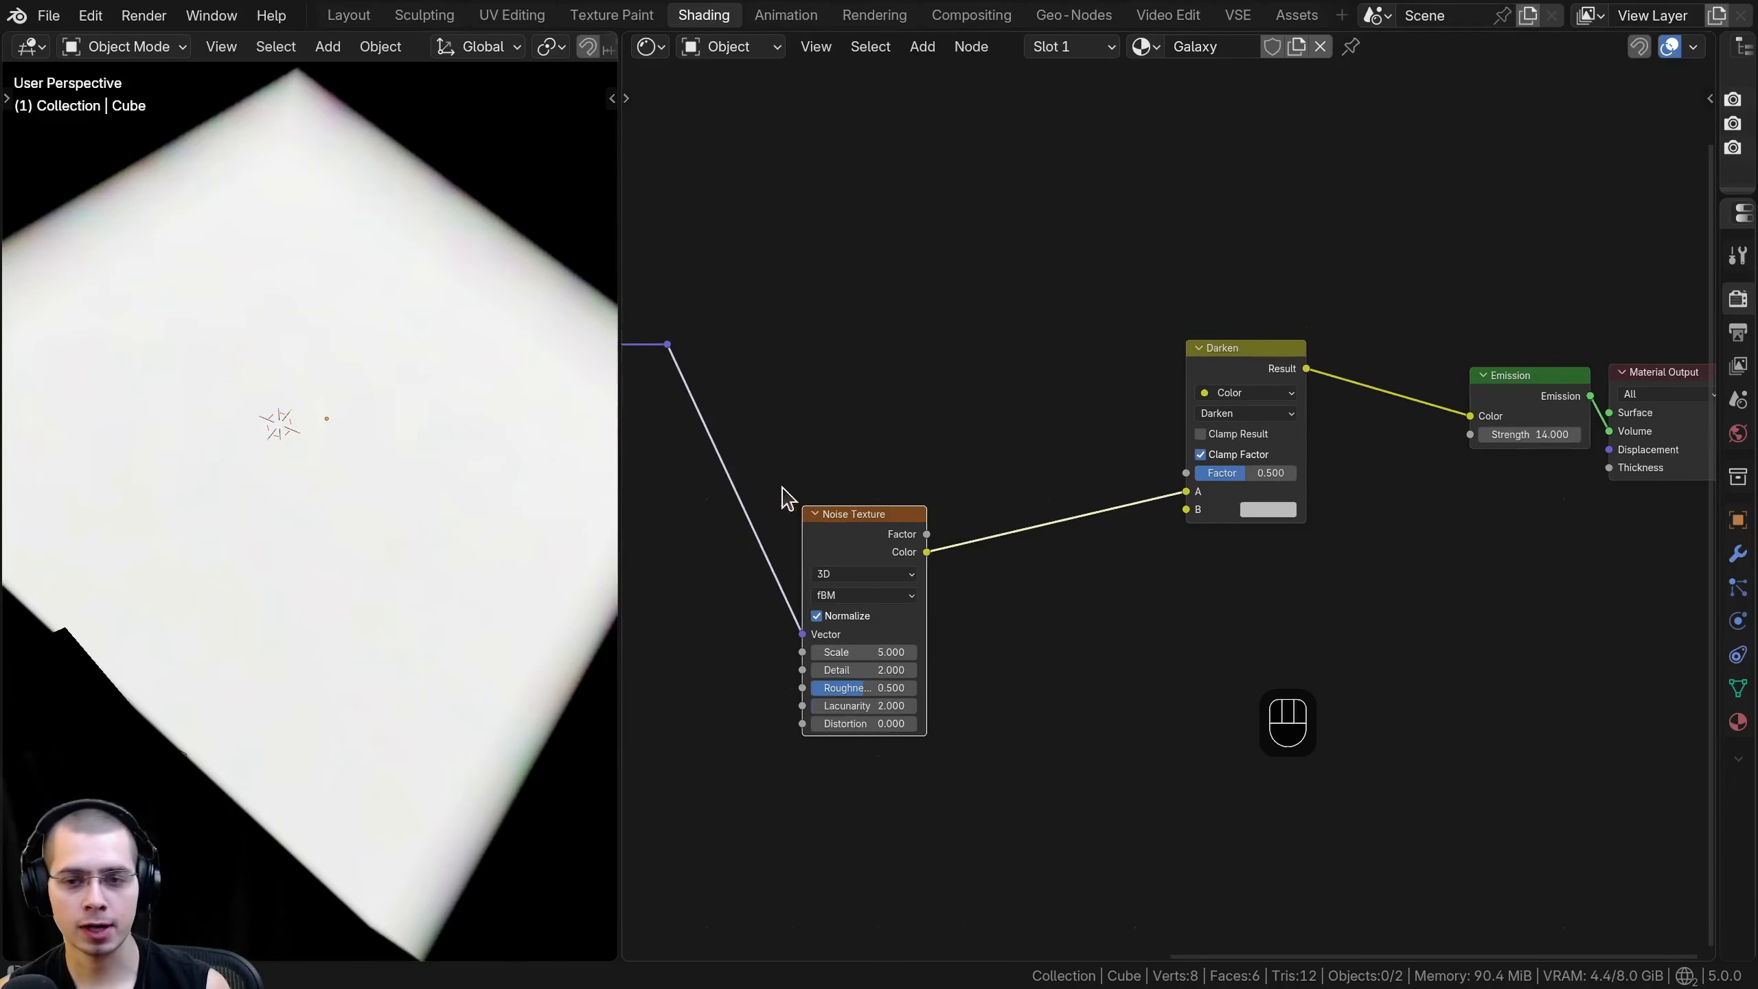
- Connect the Gradient Texture's Color output to the Darken node's B input
scroll(1246, 493, down, 4)
middle_drag(1023, 497, 1256, 496)
middle_drag(983, 495, 934, 461)
scroll(1009, 457, up, 3)
click(1011, 443)
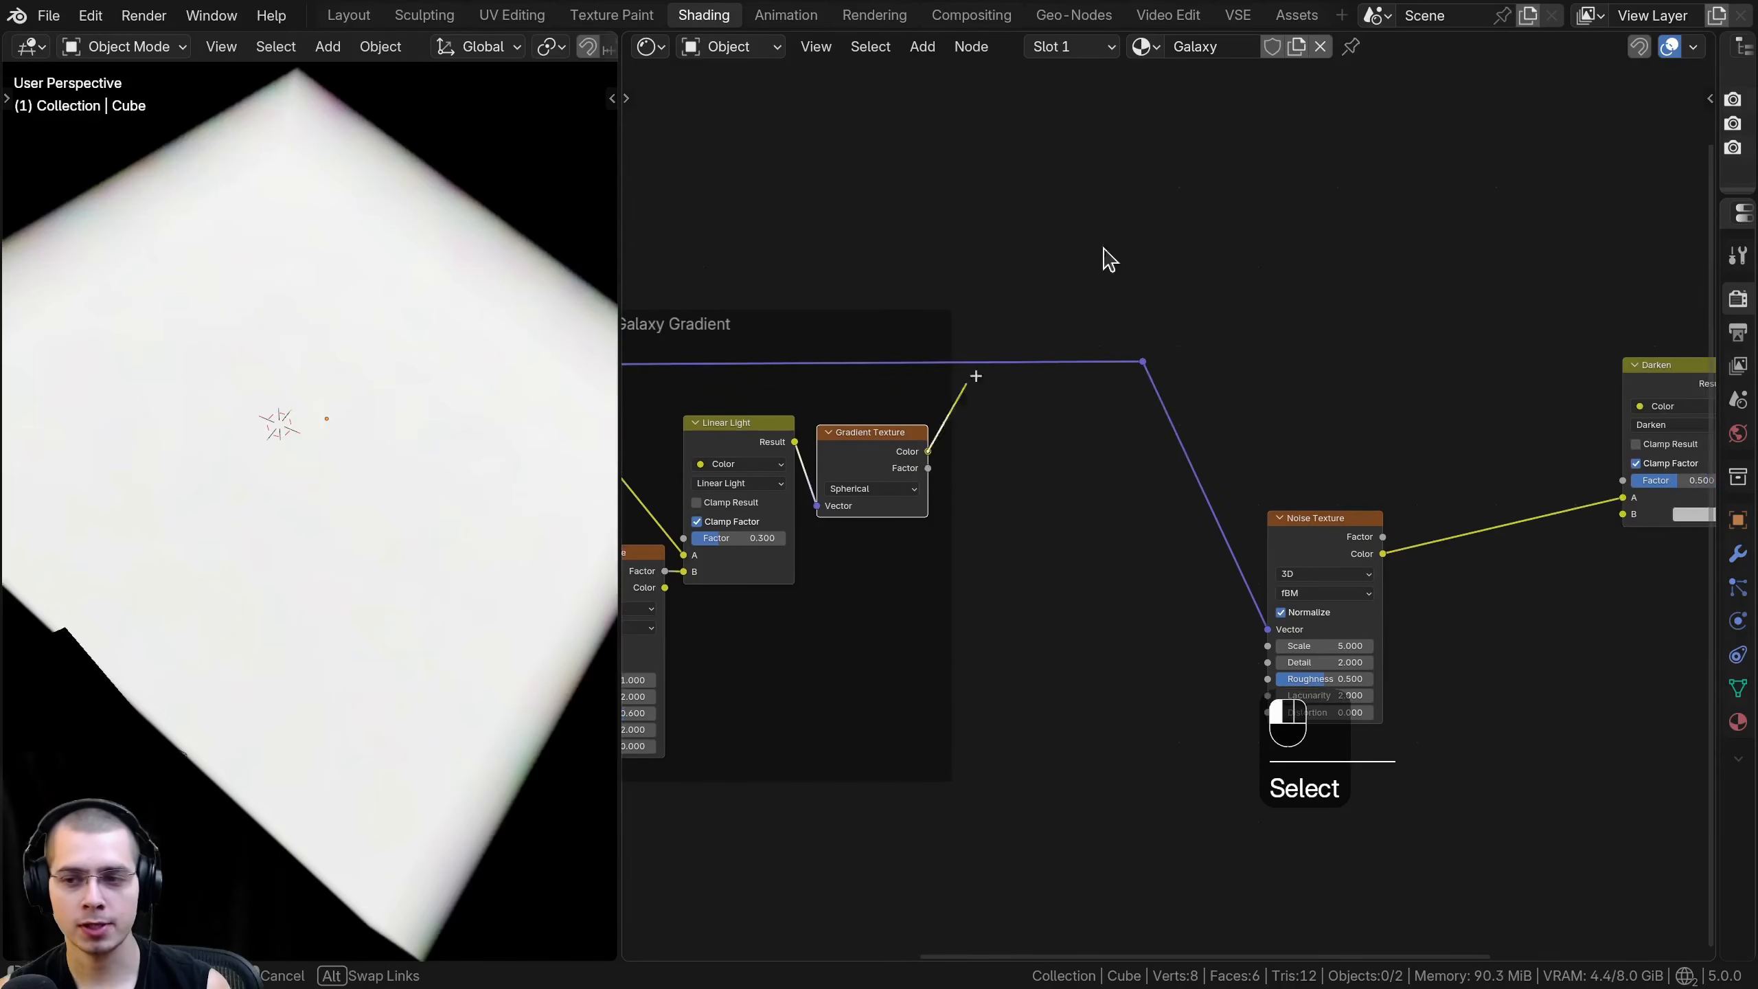
drag(1077, 271, 1516, 201)
drag(1632, 519, 1622, 519)
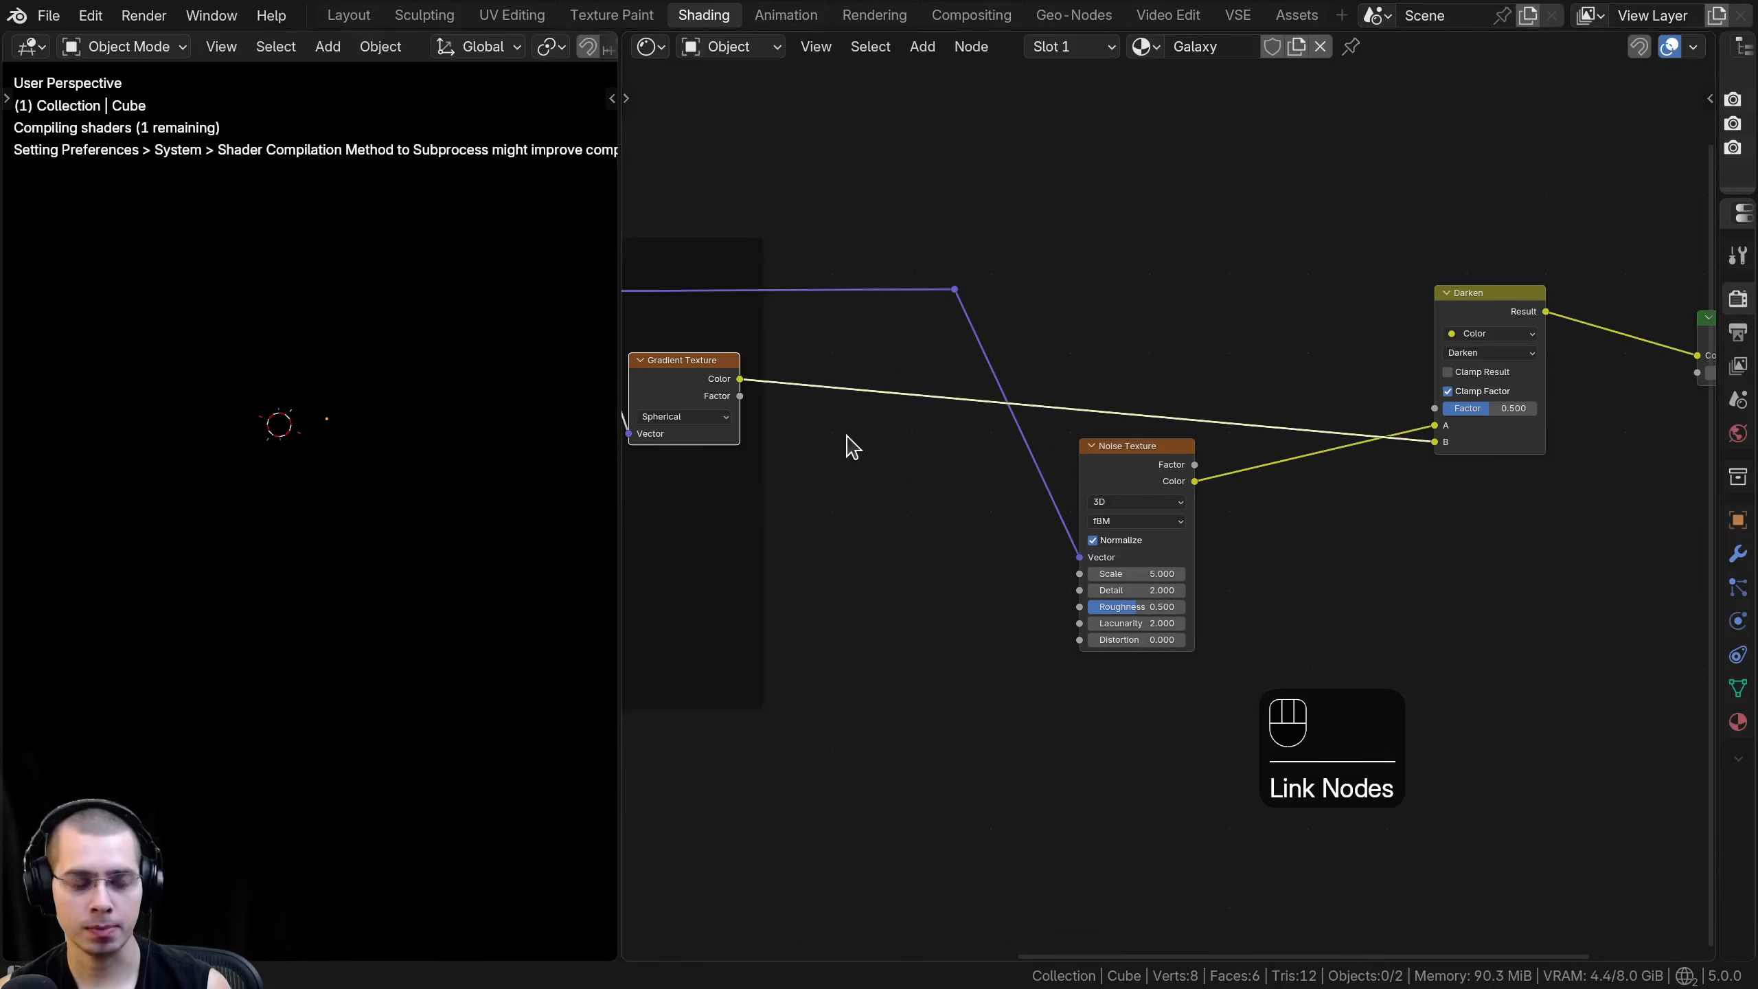
- Add two reroute points on the Gradient Texture to Darken link and select both
middle_drag(853, 446, 856, 475)
shift+right_drag(864, 381, 874, 608)
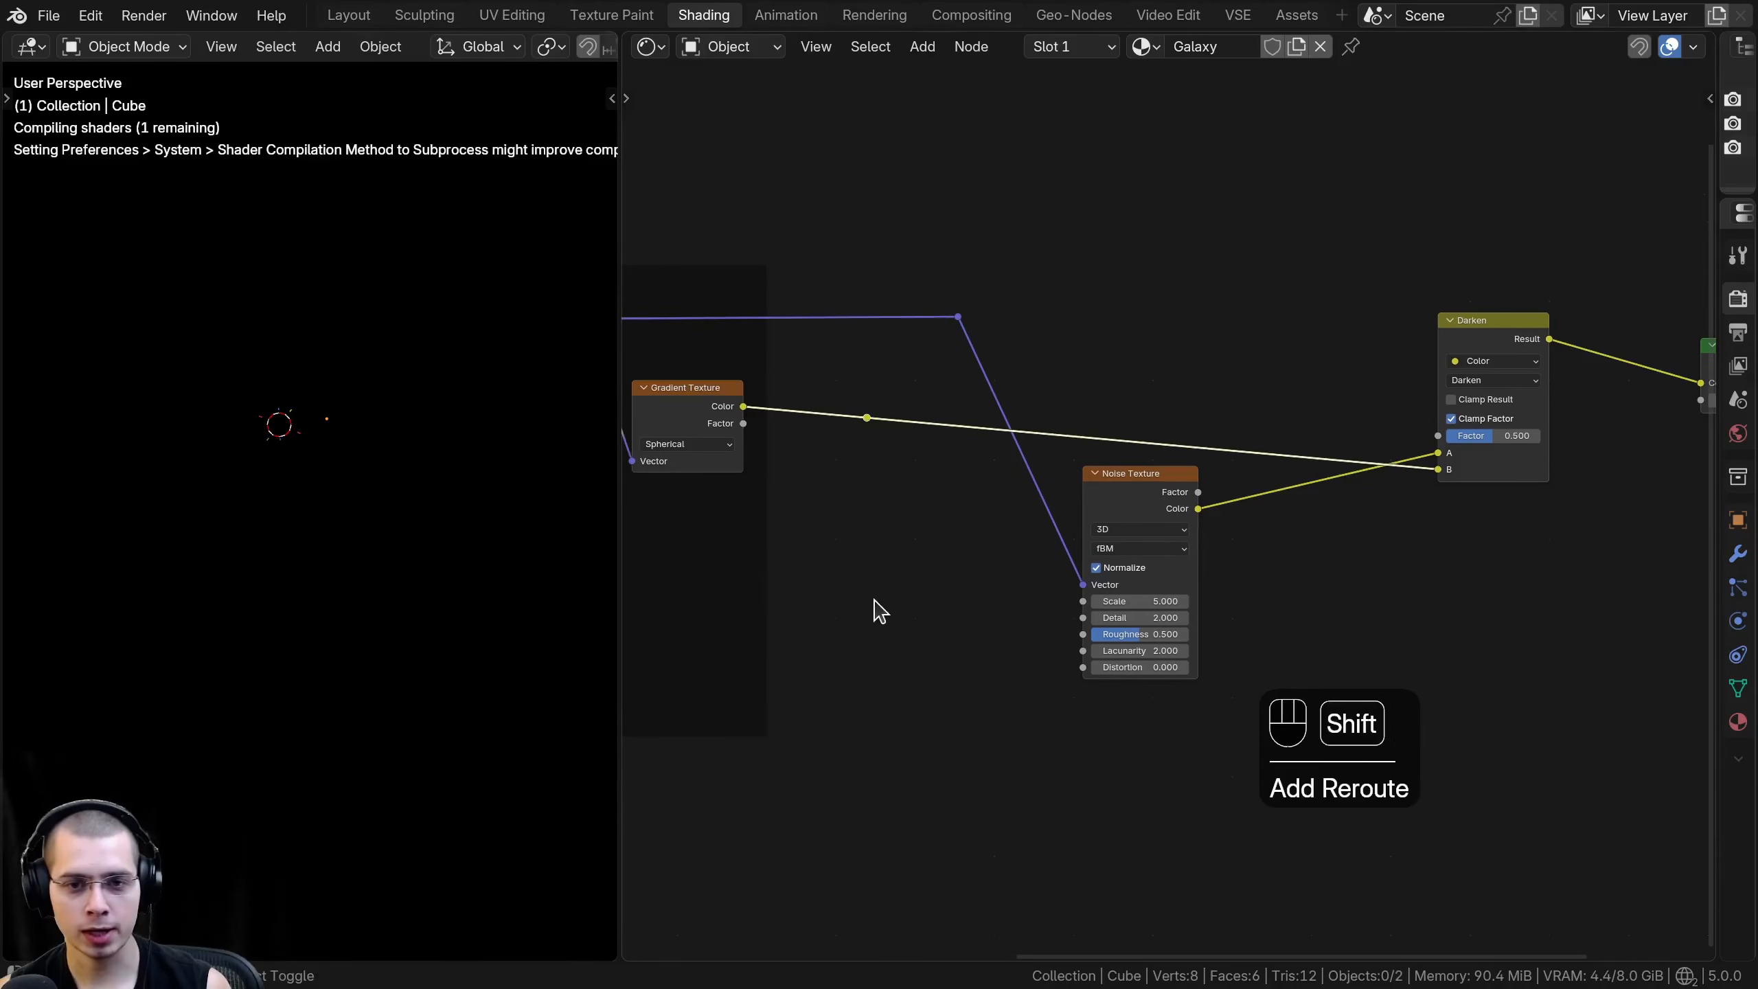
shift+right_drag(1234, 471, 1236, 468)
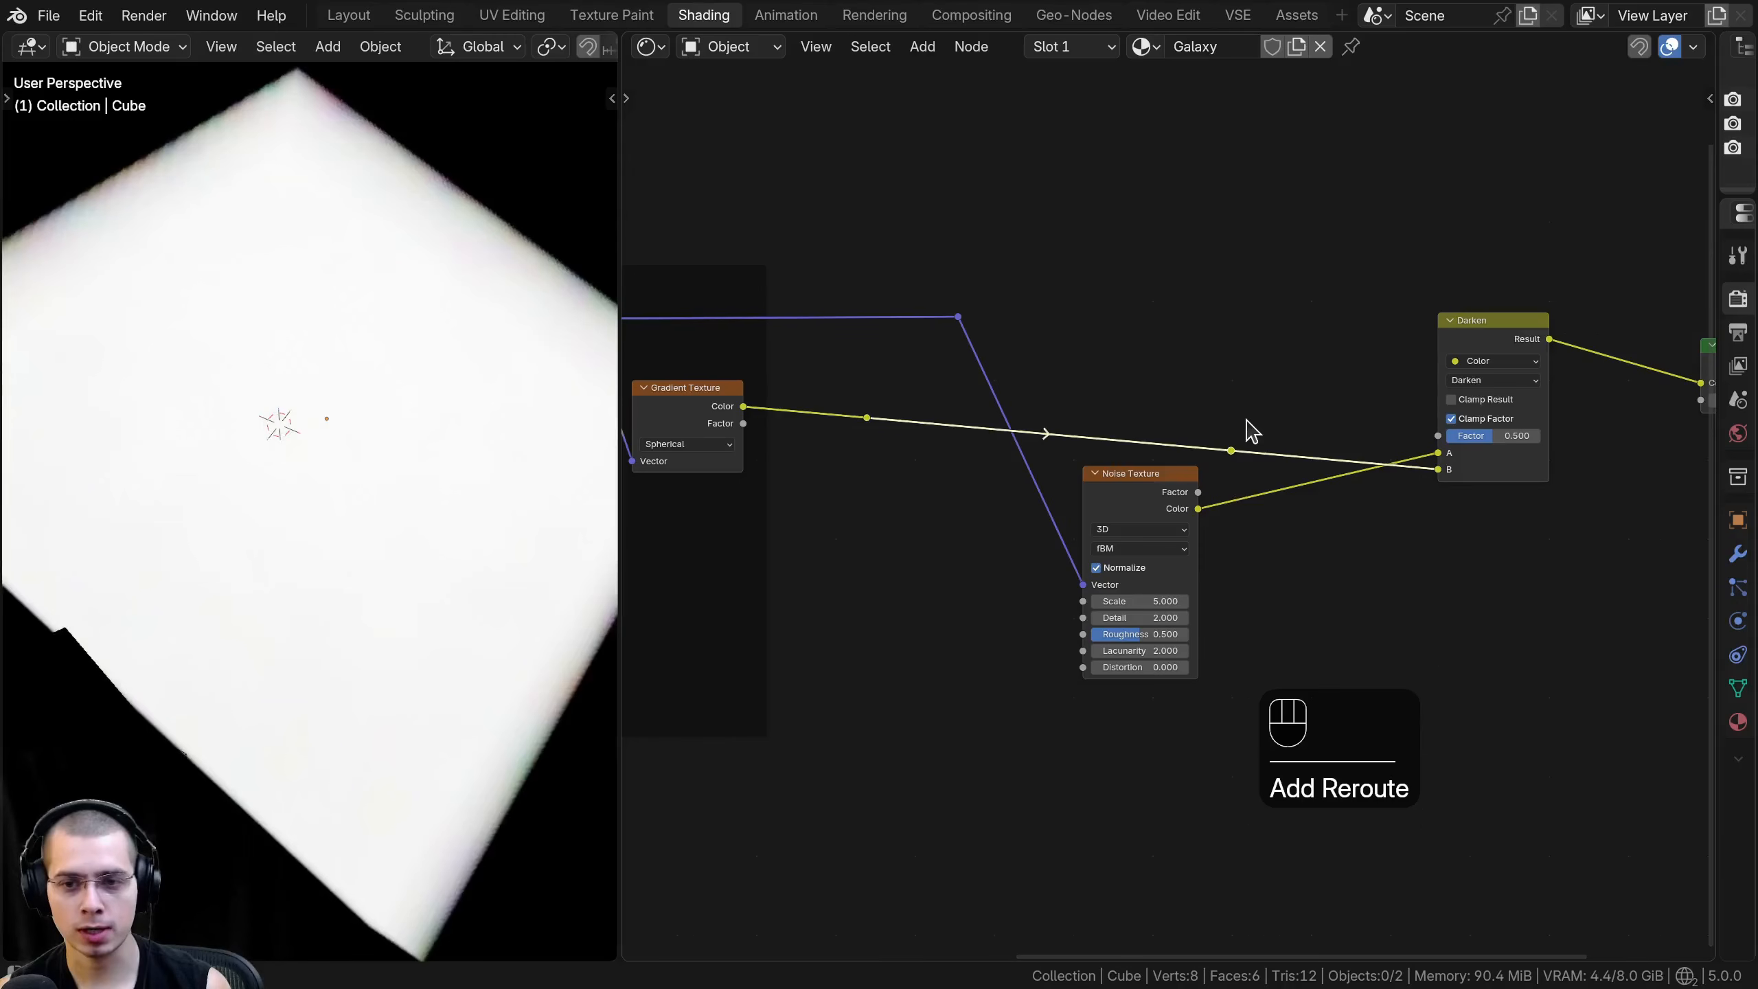
key(b)
drag(1273, 482, 830, 384)
middle_drag(1002, 350, 976, 285)
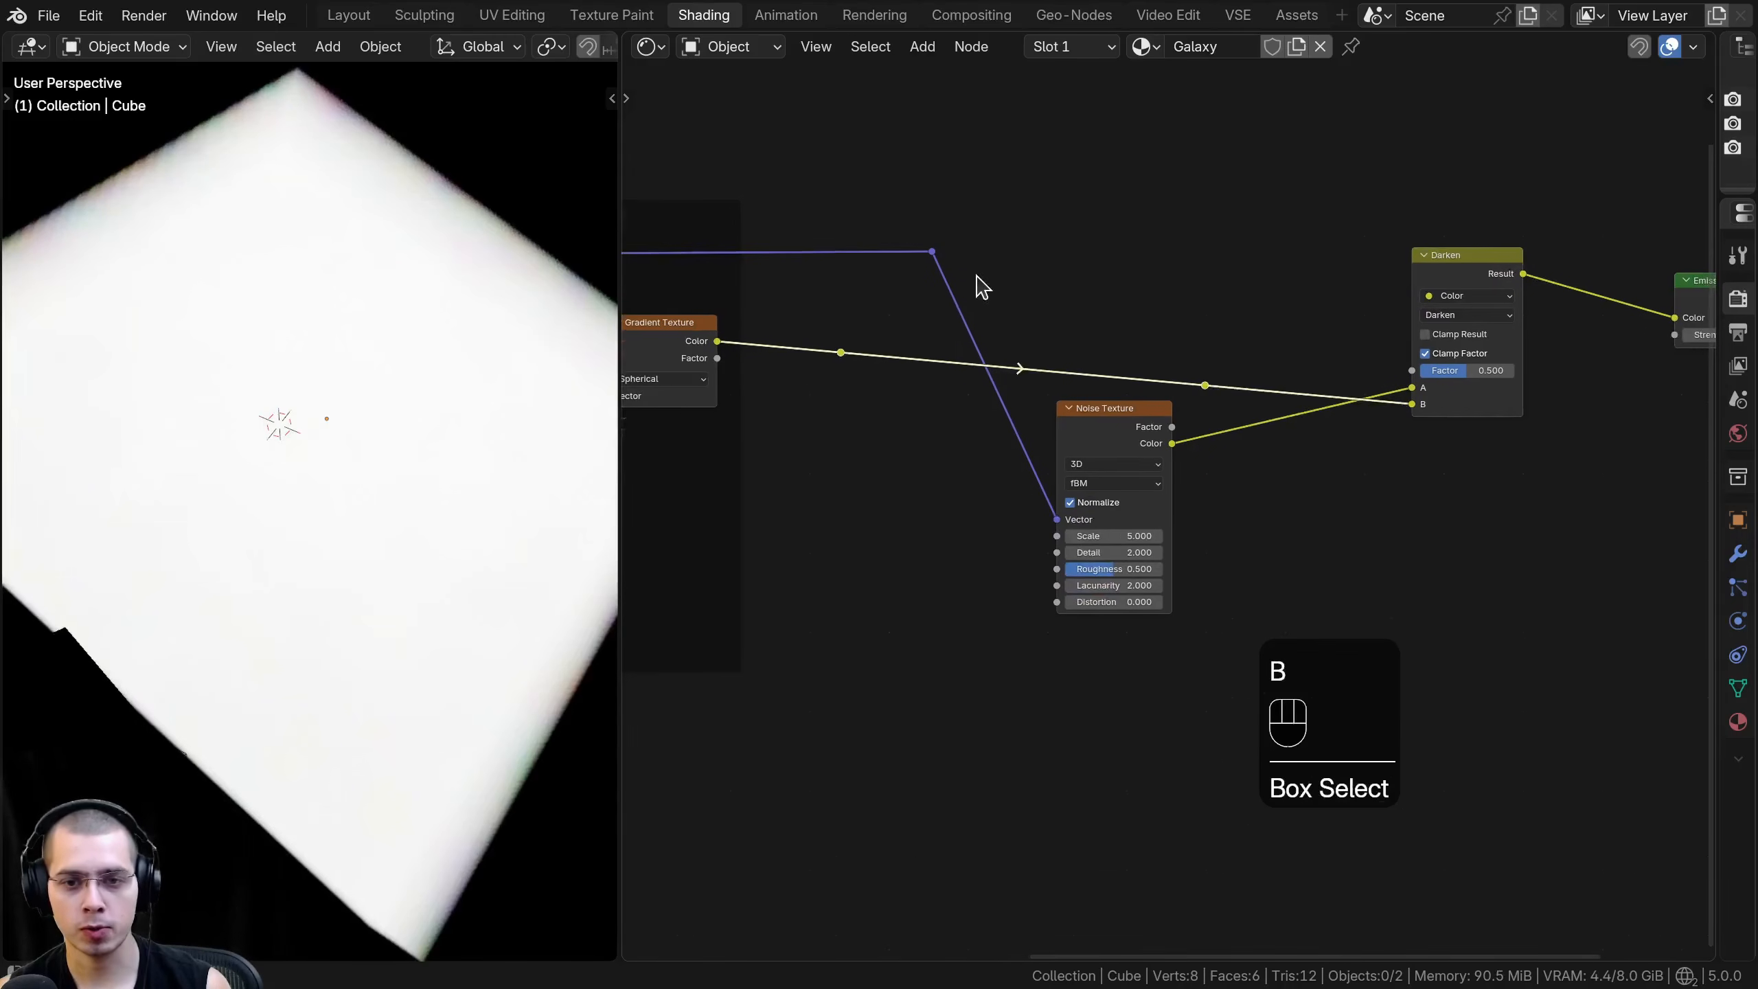
- Move both reroute points below the Noise Texture and align them horizontally by scaling to 0 on Y
key(g)
click(1078, 605)
key(s)
key(x)
key(y)
key(0)
key(Return)
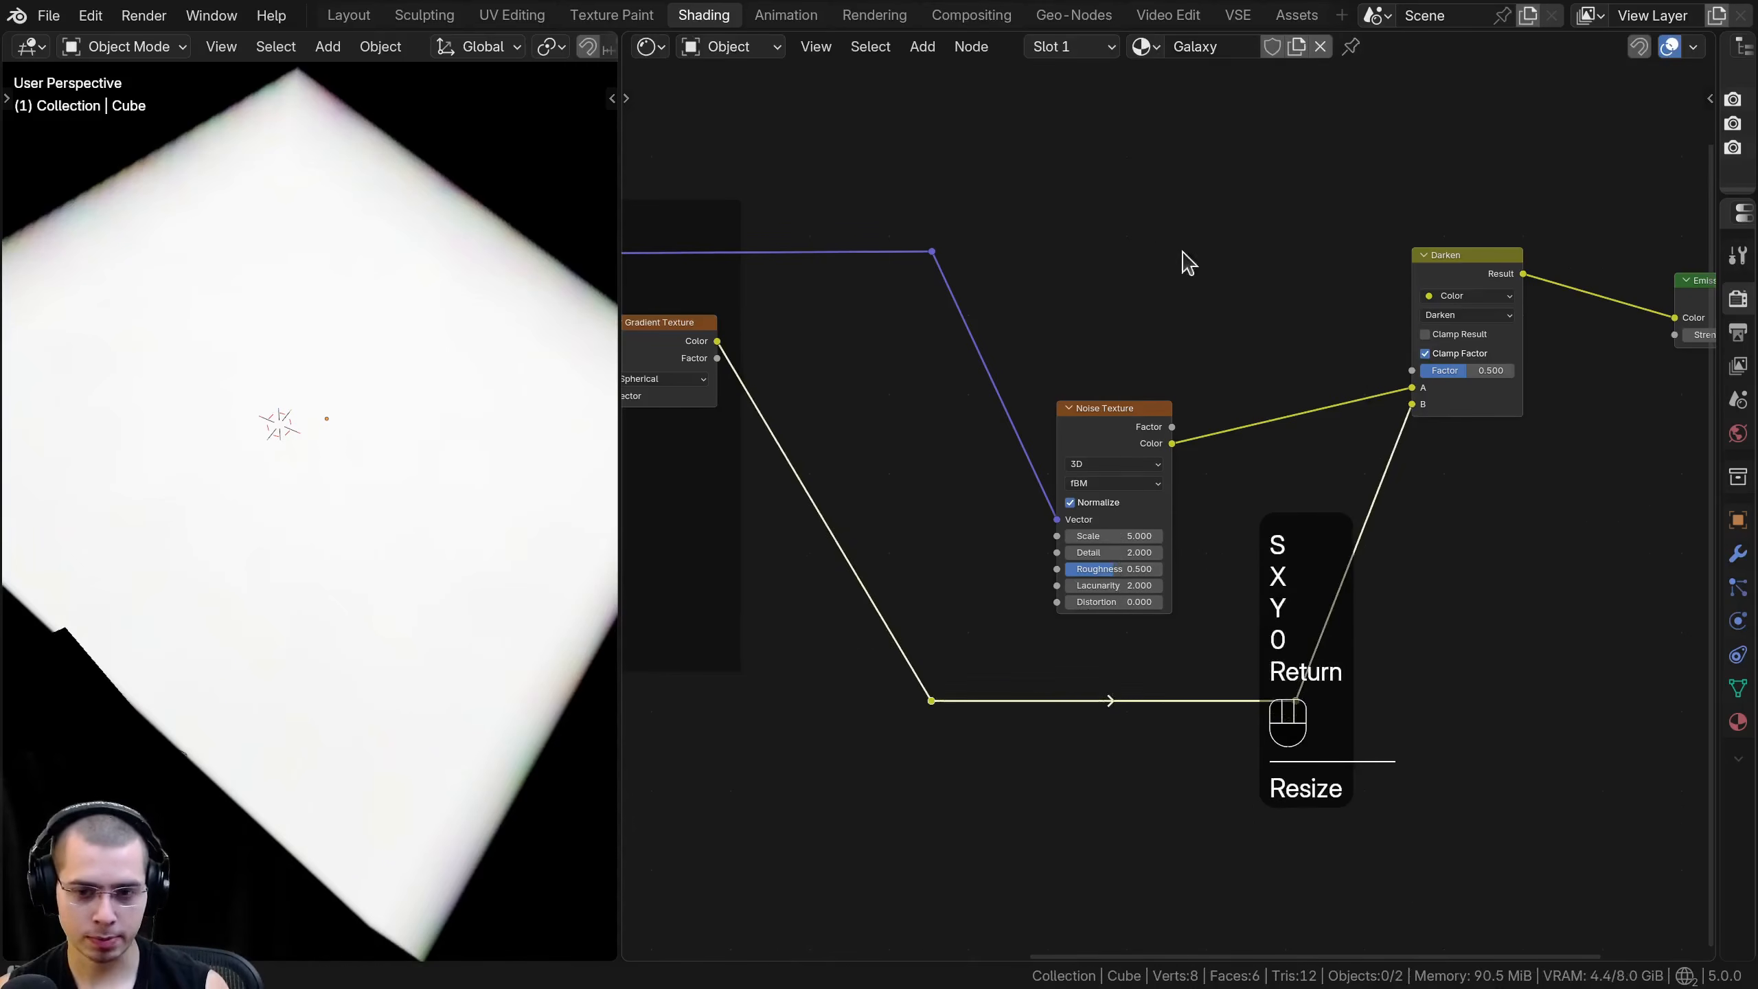
- Spread the two reroute points farther apart beneath the Noise Texture and deselect them
key(s)
middle_drag(1374, 651, 1443, 642)
click(1449, 640)
key(g)
click(935, 601)
key(a)
- Move the new Noise Texture node higher and farther away from the Darken node
middle_drag(932, 590, 1038, 586)
drag(774, 347, 767, 343)
middle_drag(1580, 395, 1281, 493)
scroll(1281, 494, up, 2)
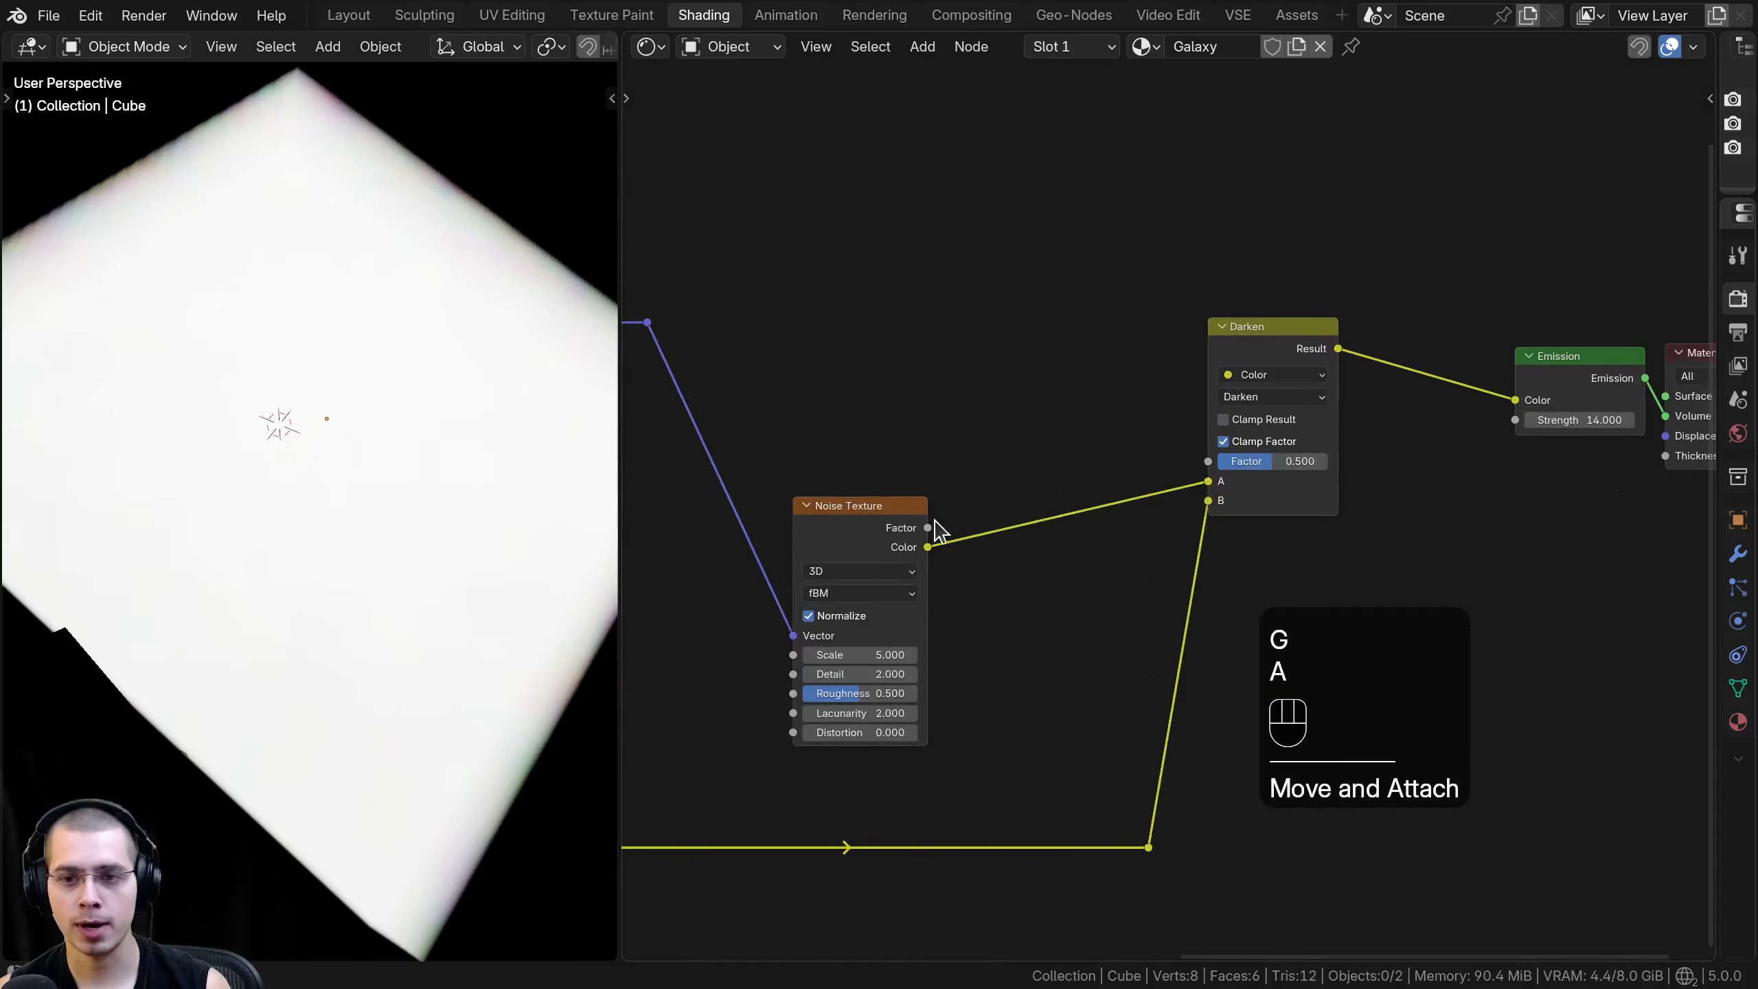
drag(860, 511, 861, 431)
drag(861, 430, 767, 439)
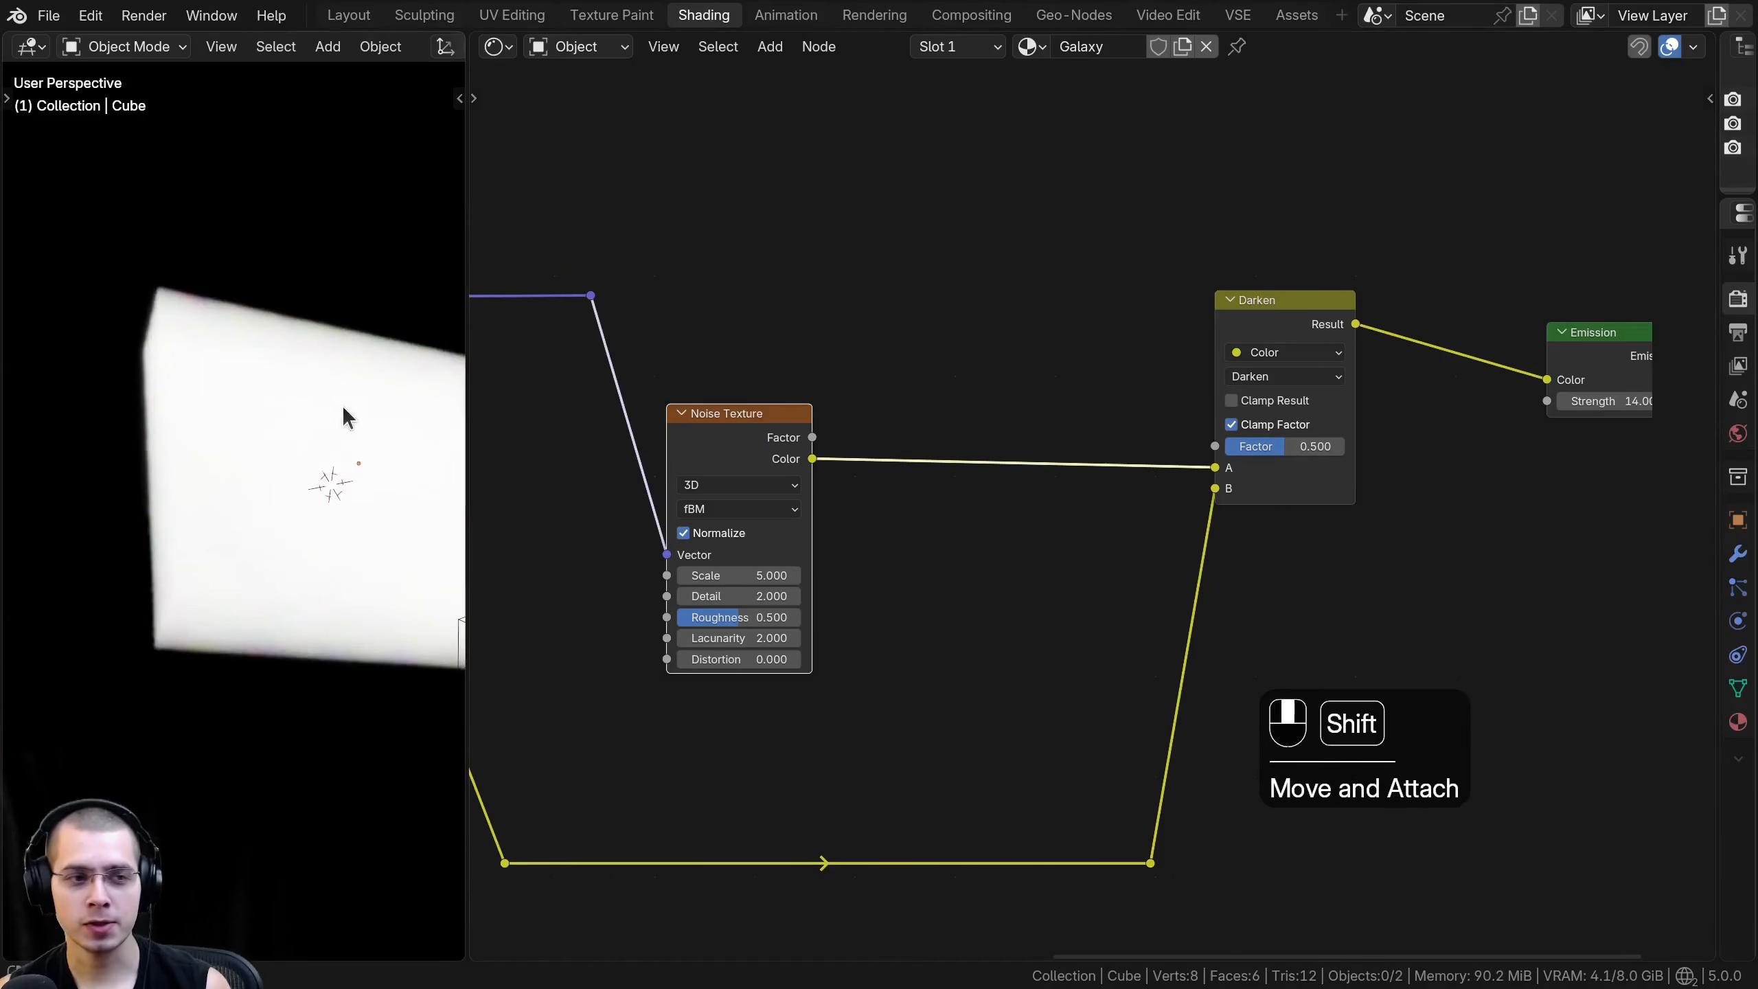
- Add a Color Ramp node on the link between the new Noise Texture and the Darken node's A input
shift+middle_drag(342, 404, 376, 542)
shift+middle_drag(252, 531, 251, 450)
scroll(895, 510, up, 2)
key(shift+a)
text(ram)
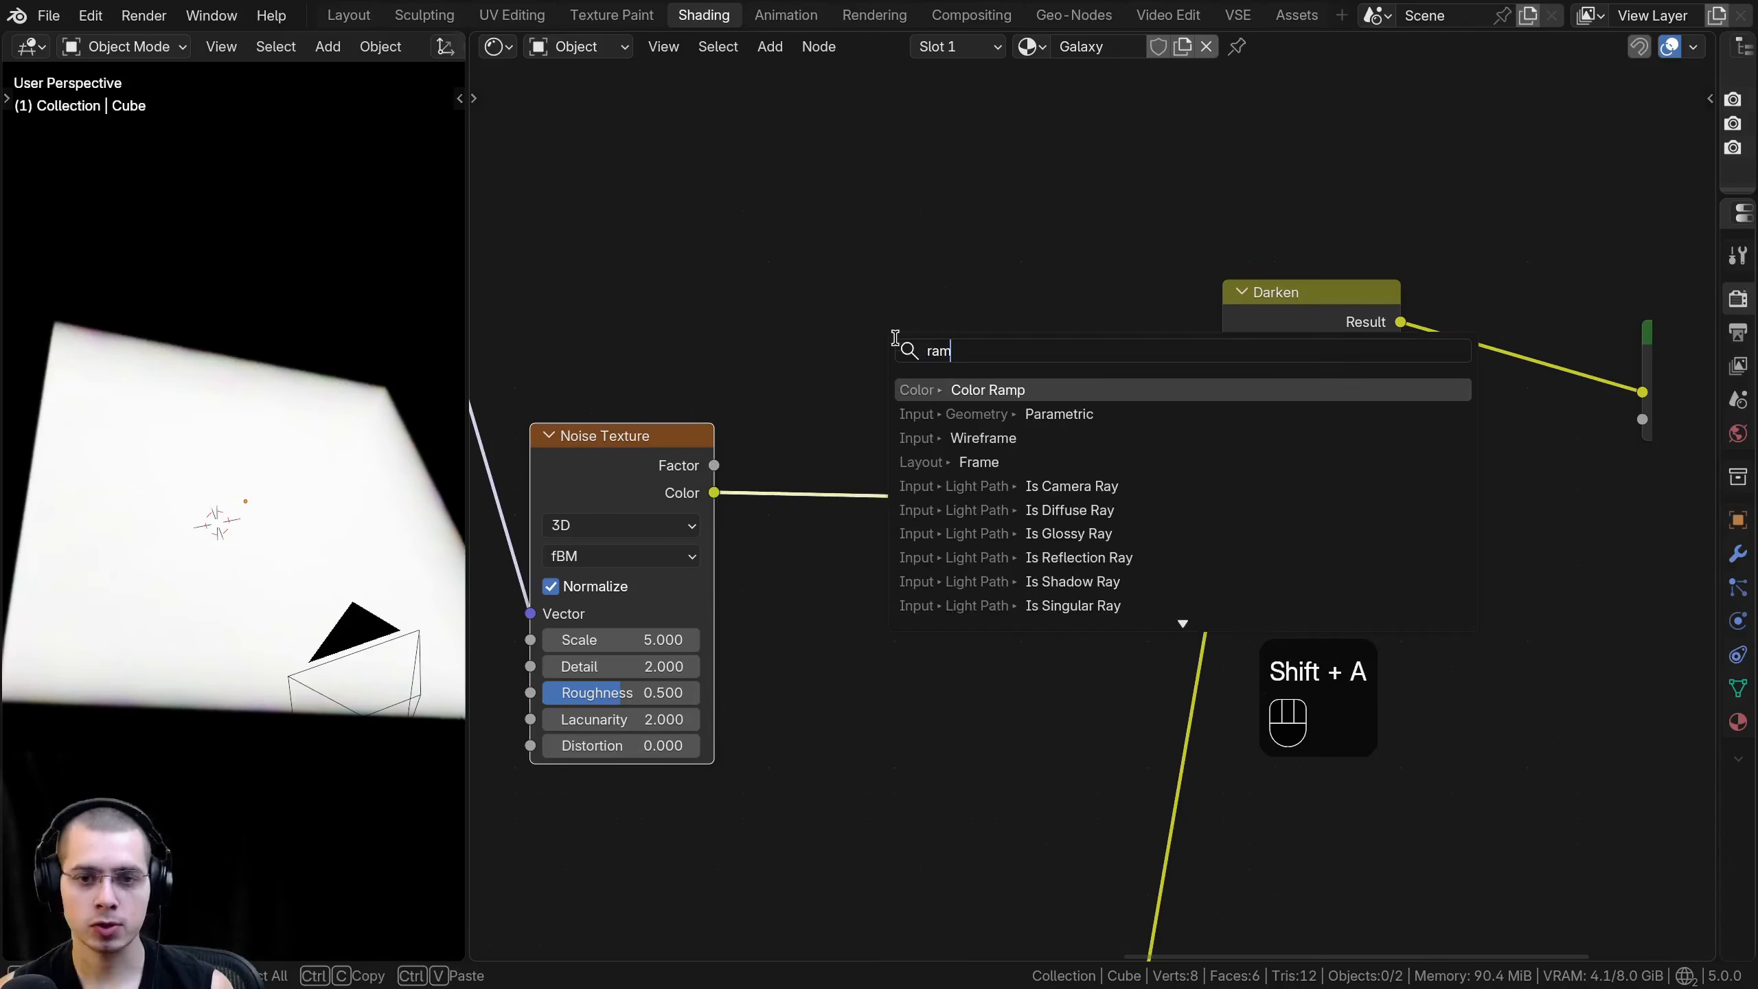
click(980, 388)
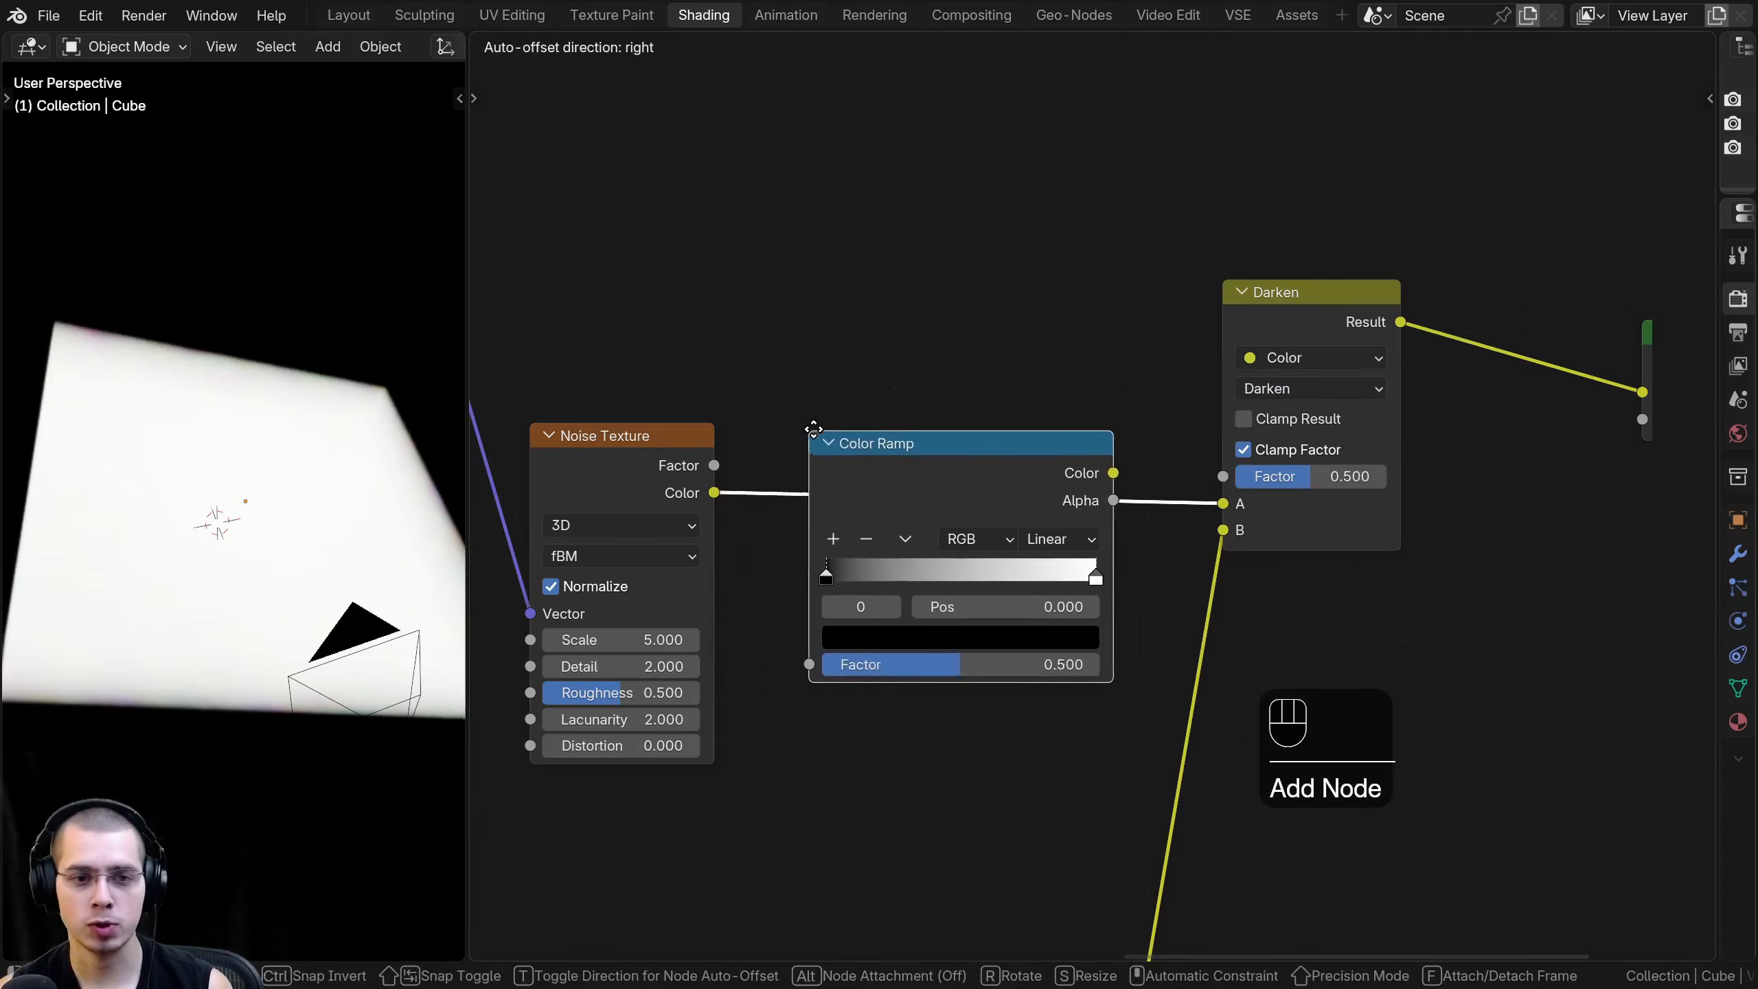
click(821, 420)
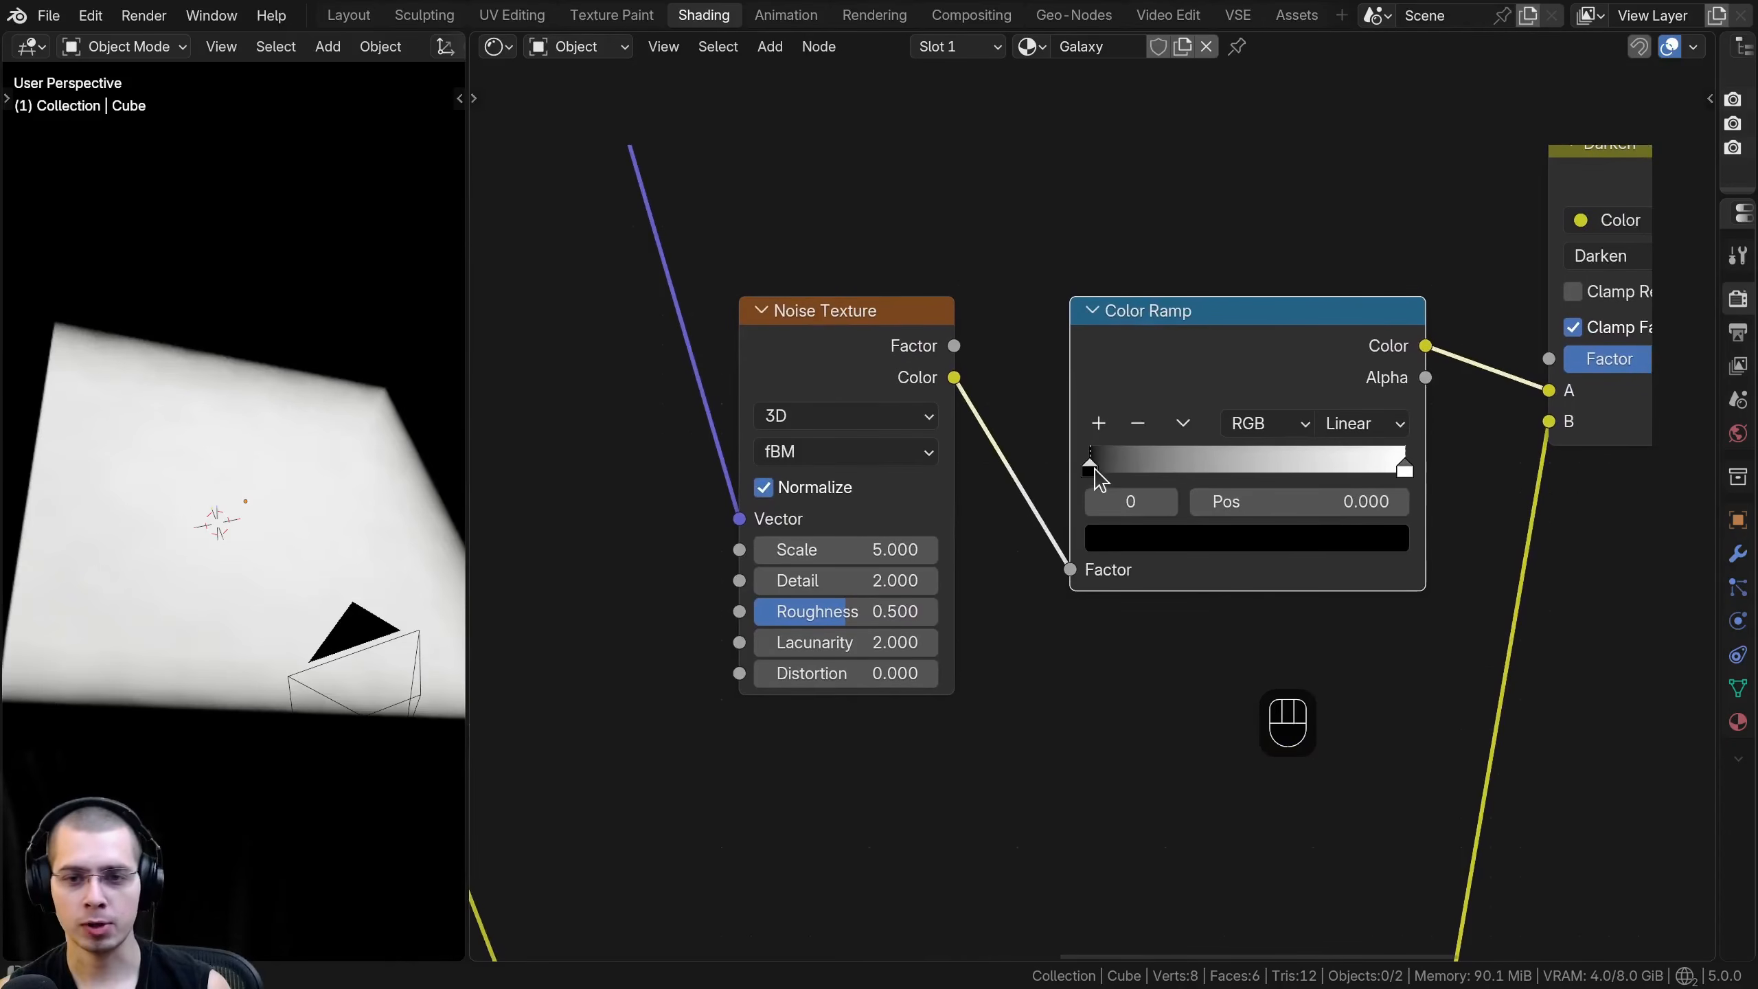
- Raise the noise contrast on the Color Ramp, moving the white stop to about 0.718 and the black stop to 0.616
drag(1092, 473, 1294, 471)
middle_drag(1294, 471, 1176, 506)
drag(1177, 506, 1205, 504)
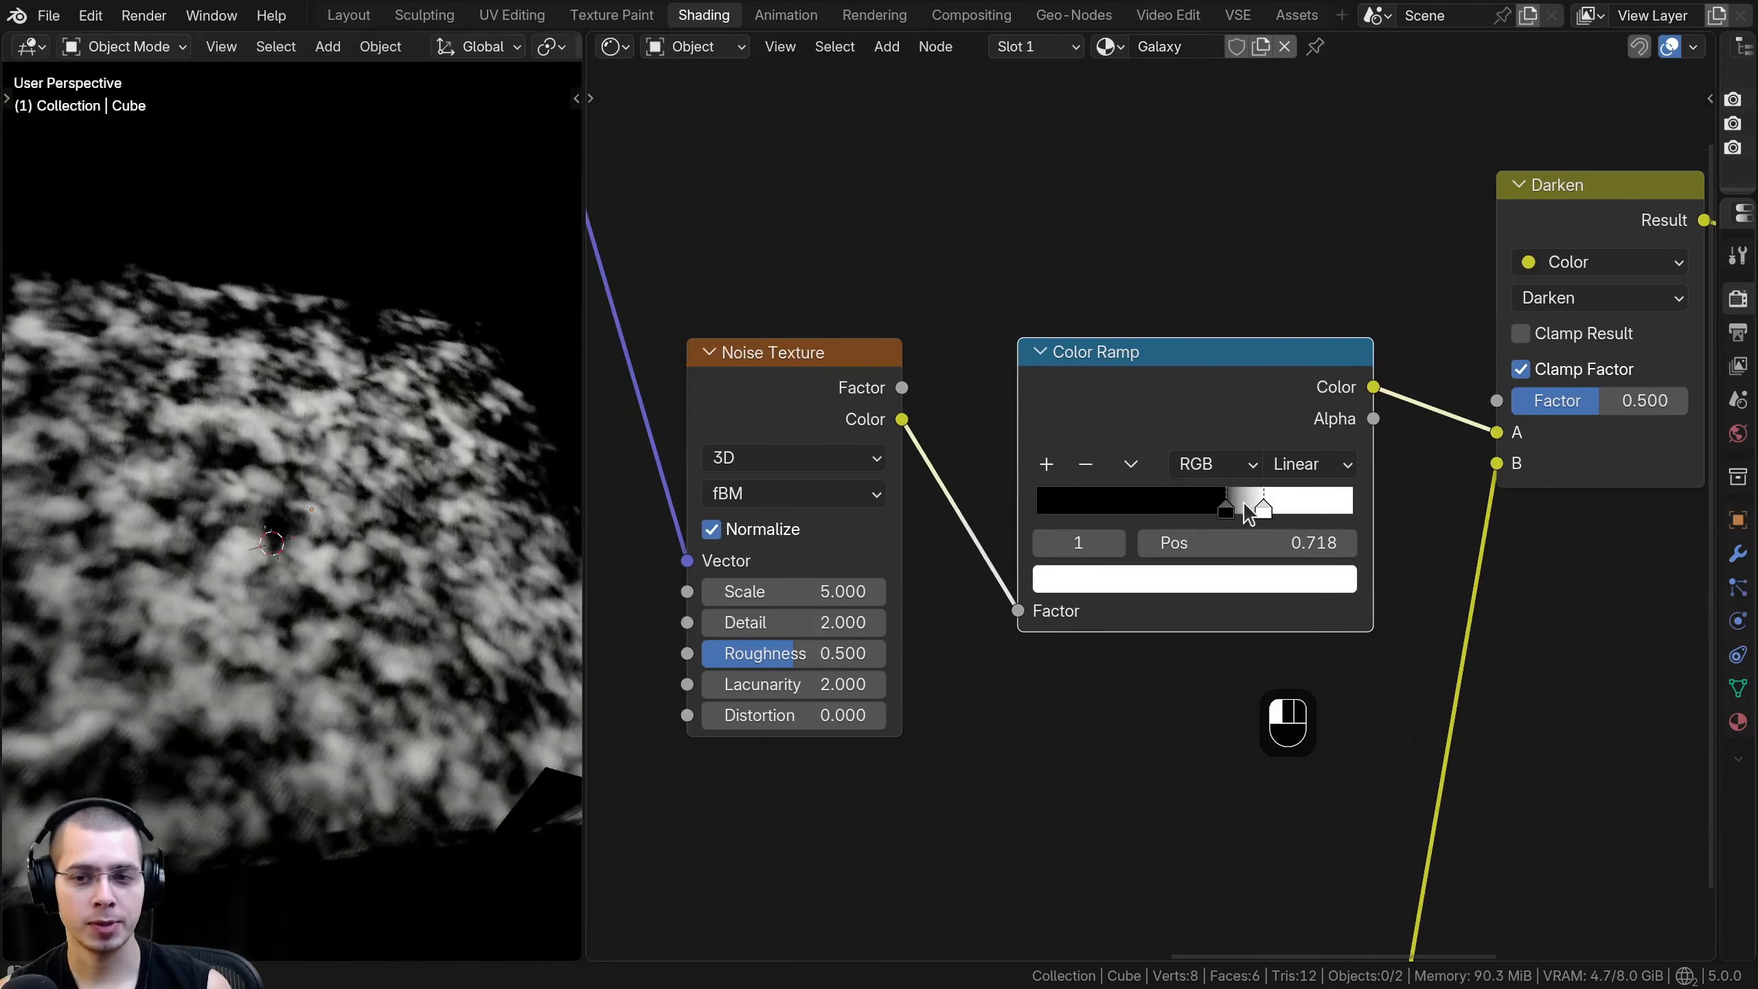
drag(1227, 509, 1232, 509)
- Move the Color Ramp's black stop to 0.536 and place the white stop just above it
scroll(114, 537, down, 3)
middle_drag(114, 537, 256, 373)
scroll(294, 392, up, 5)
scroll(323, 417, down, 6)
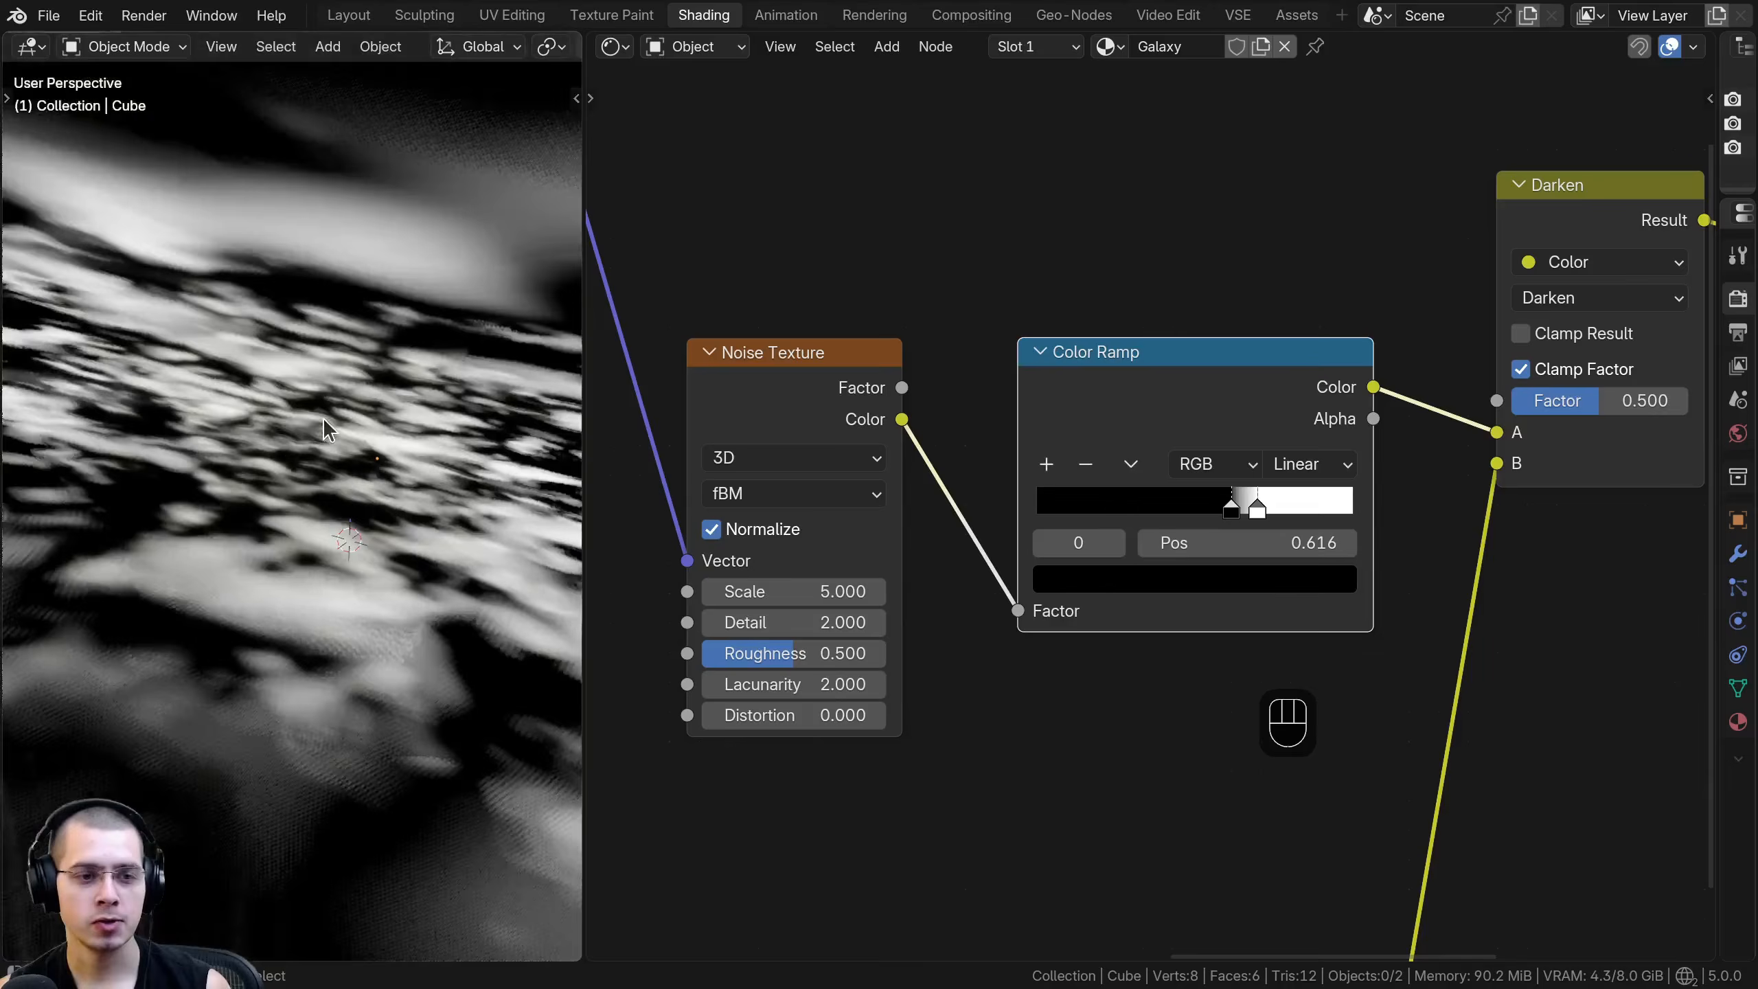
middle_drag(365, 448, 288, 524)
shift+middle_drag(287, 524, 281, 457)
scroll(254, 541, up, 4)
scroll(1193, 505, up, 7)
drag(1267, 511, 1226, 509)
click(1242, 514)
- Set the new Noise Texture's Detail to 10 and its Roughness to 0.7
scroll(942, 498, down, 3)
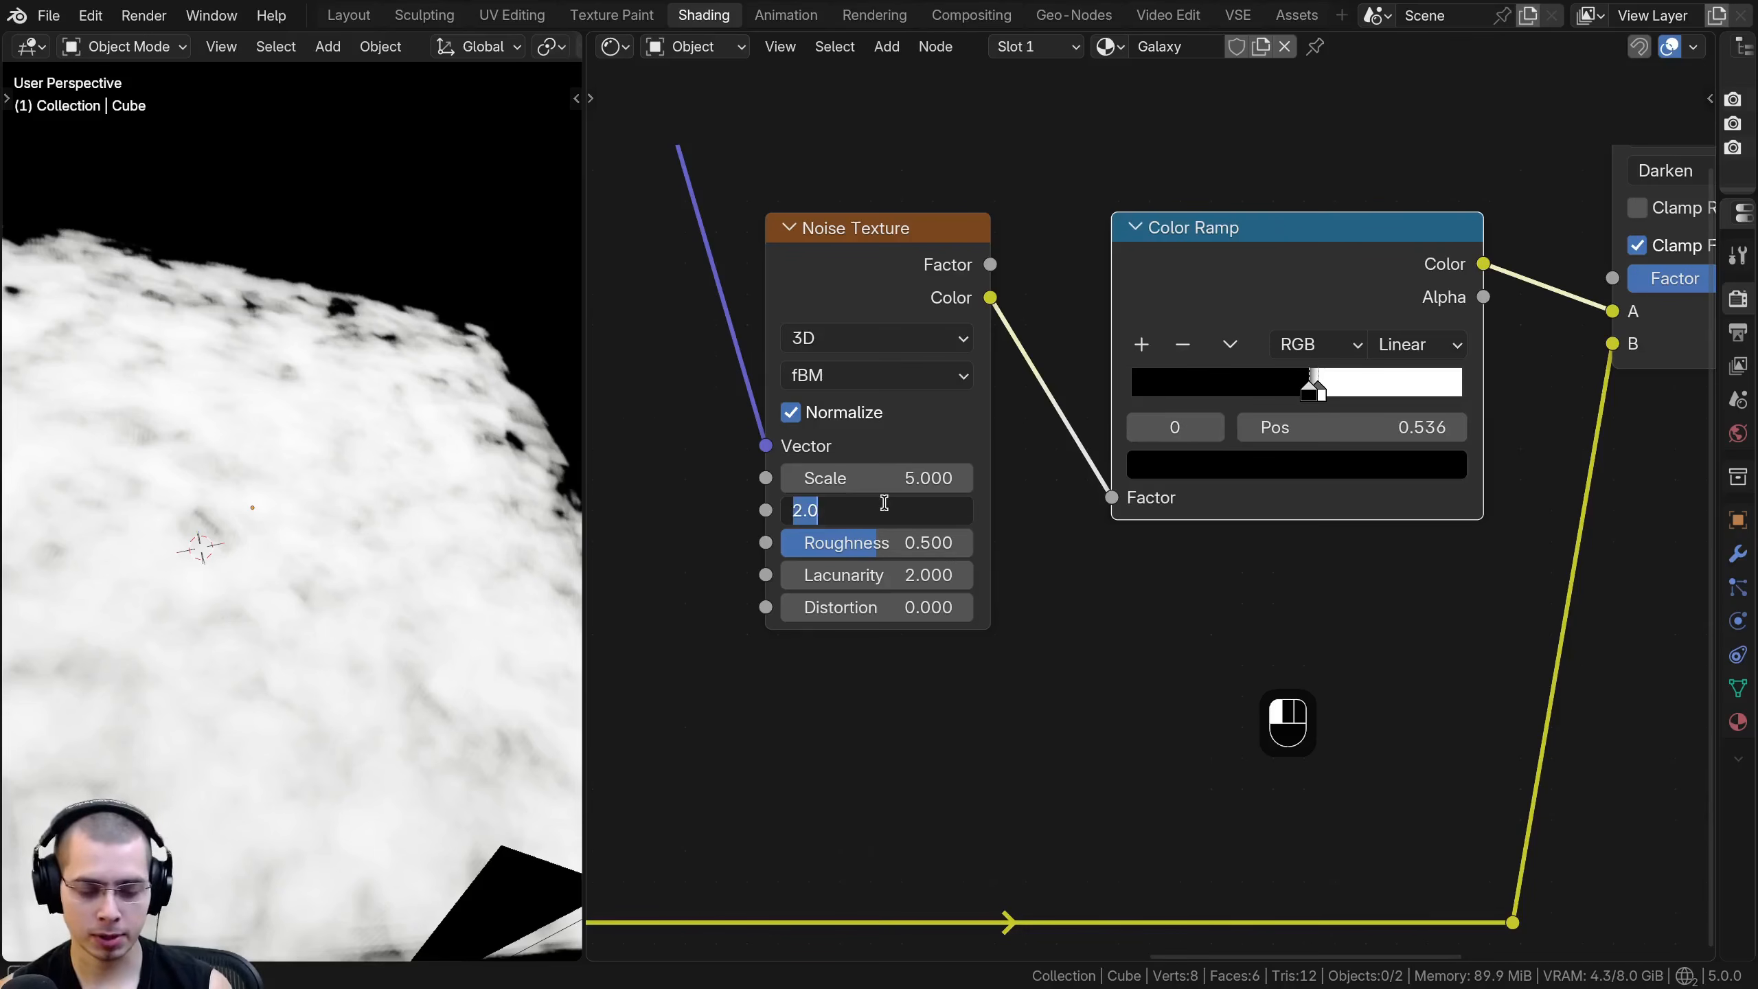
key(Return)
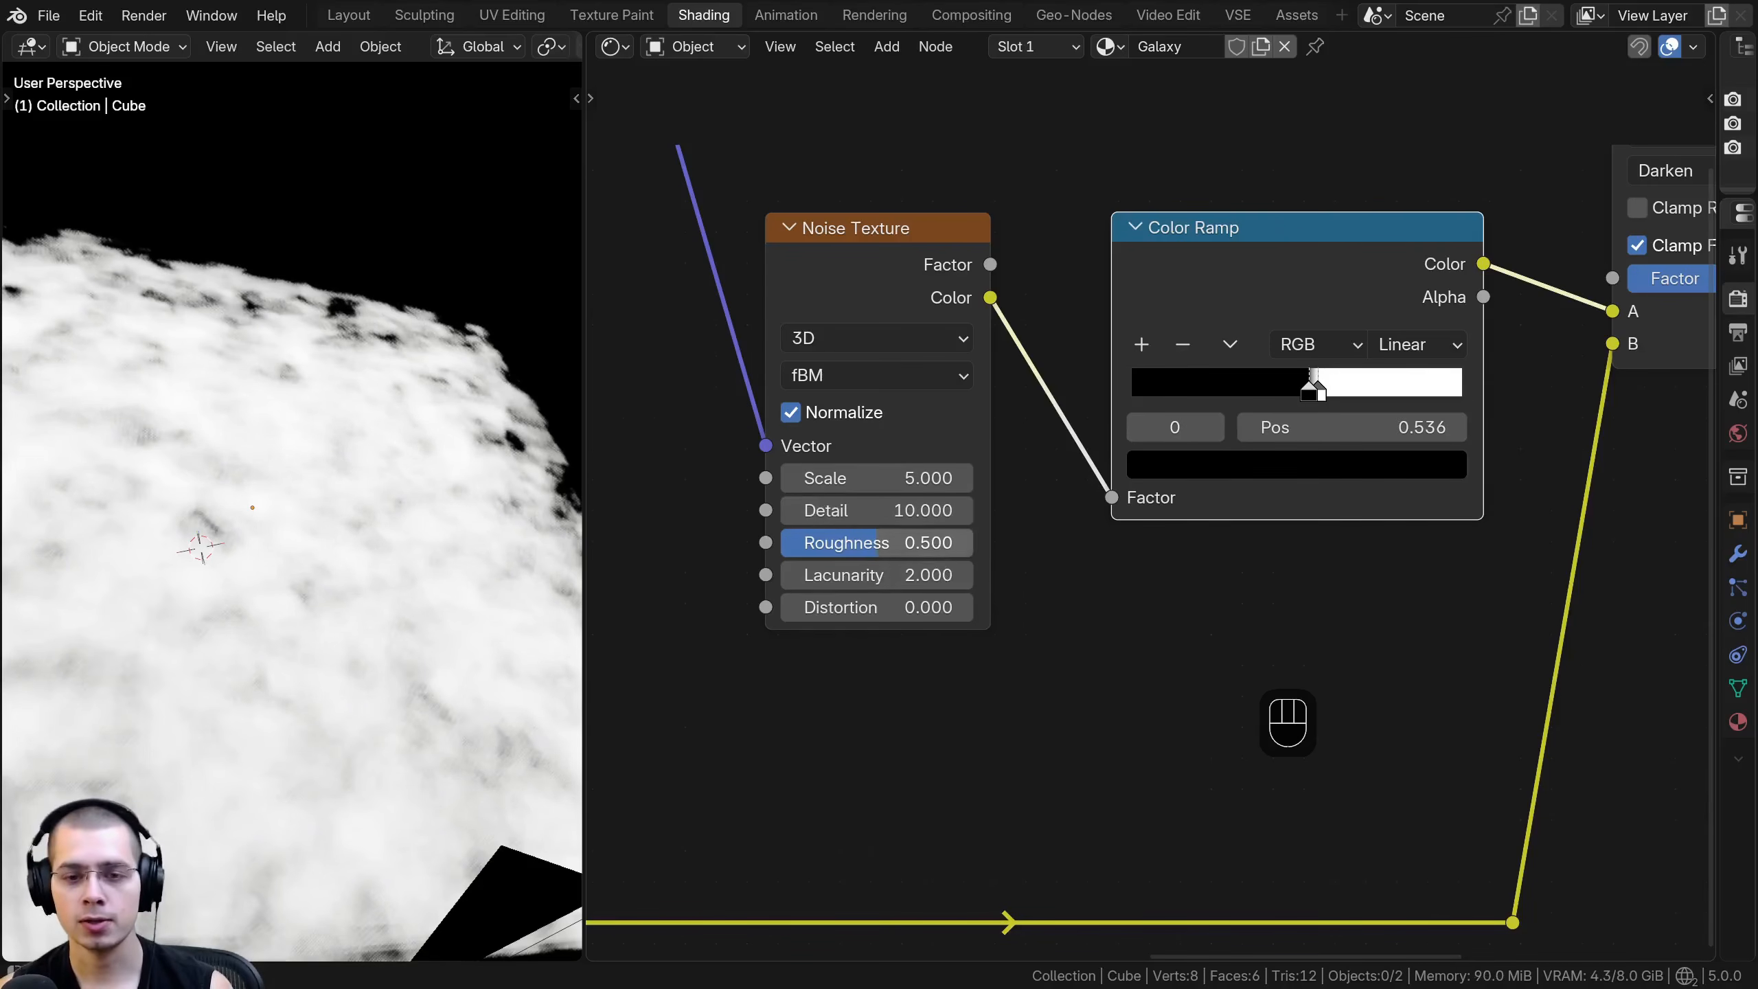
click(932, 545)
text(.7)
key(Return)
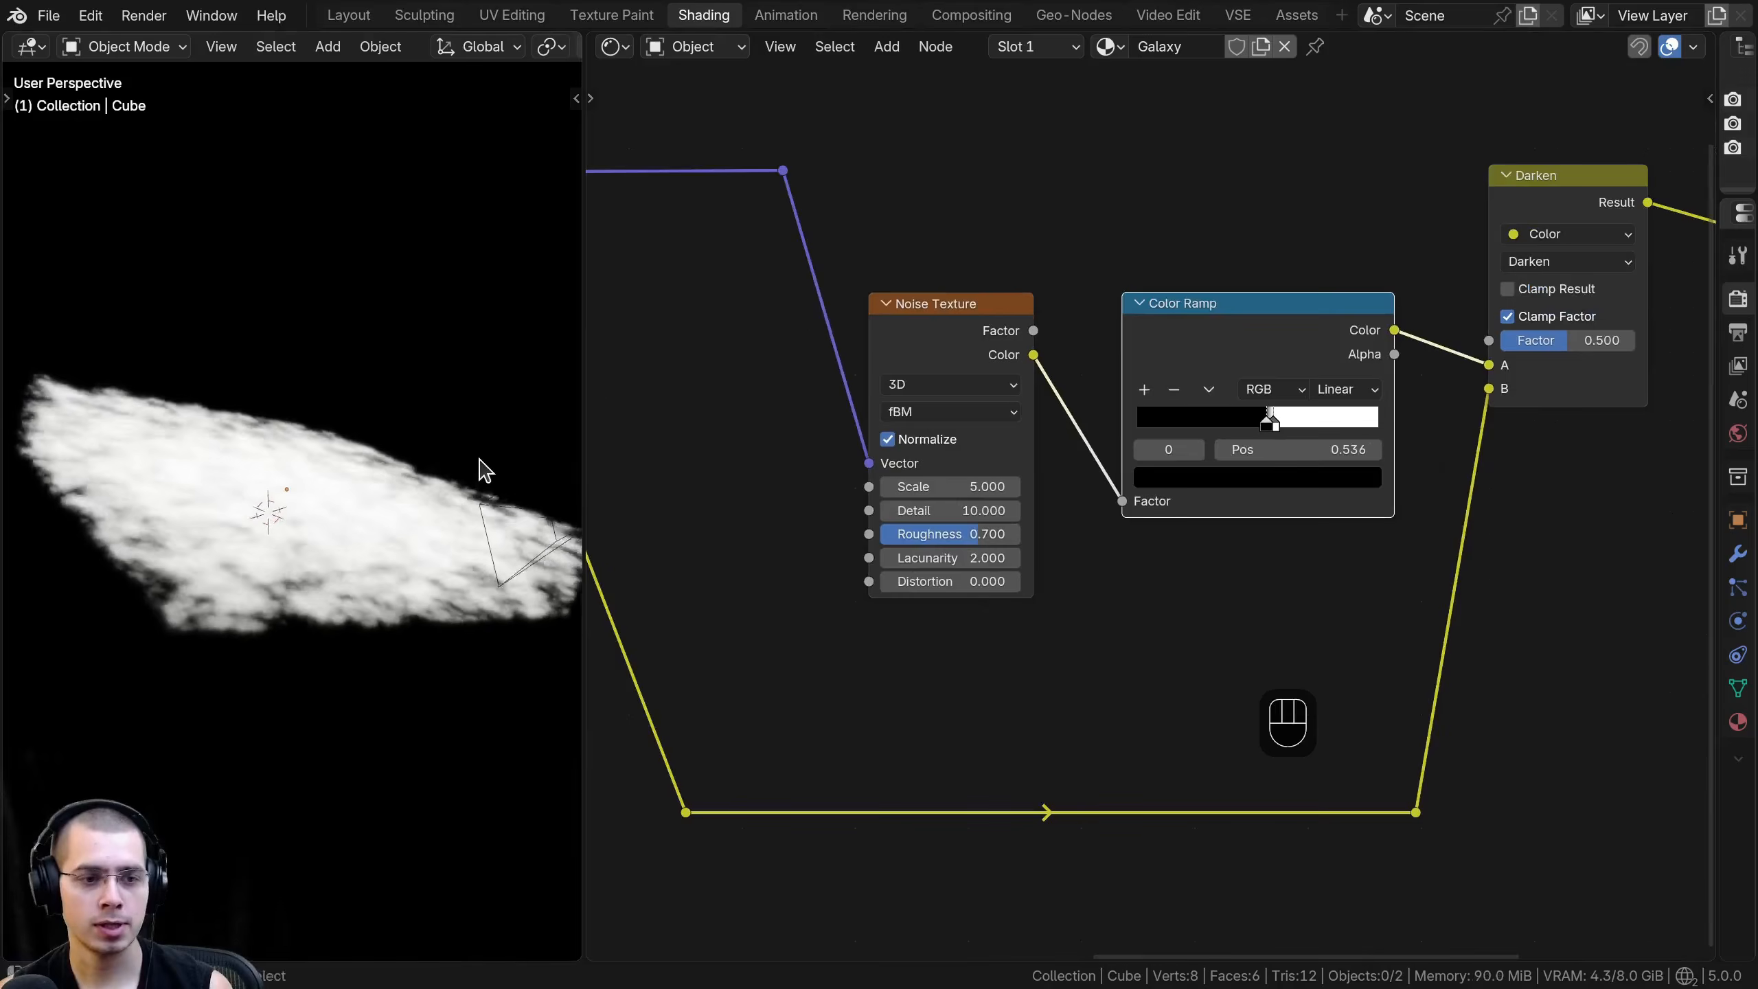
- Raise the Darken node's Factor to 1.000 and show its blending mode options
middle_drag(479, 471, 754, 518)
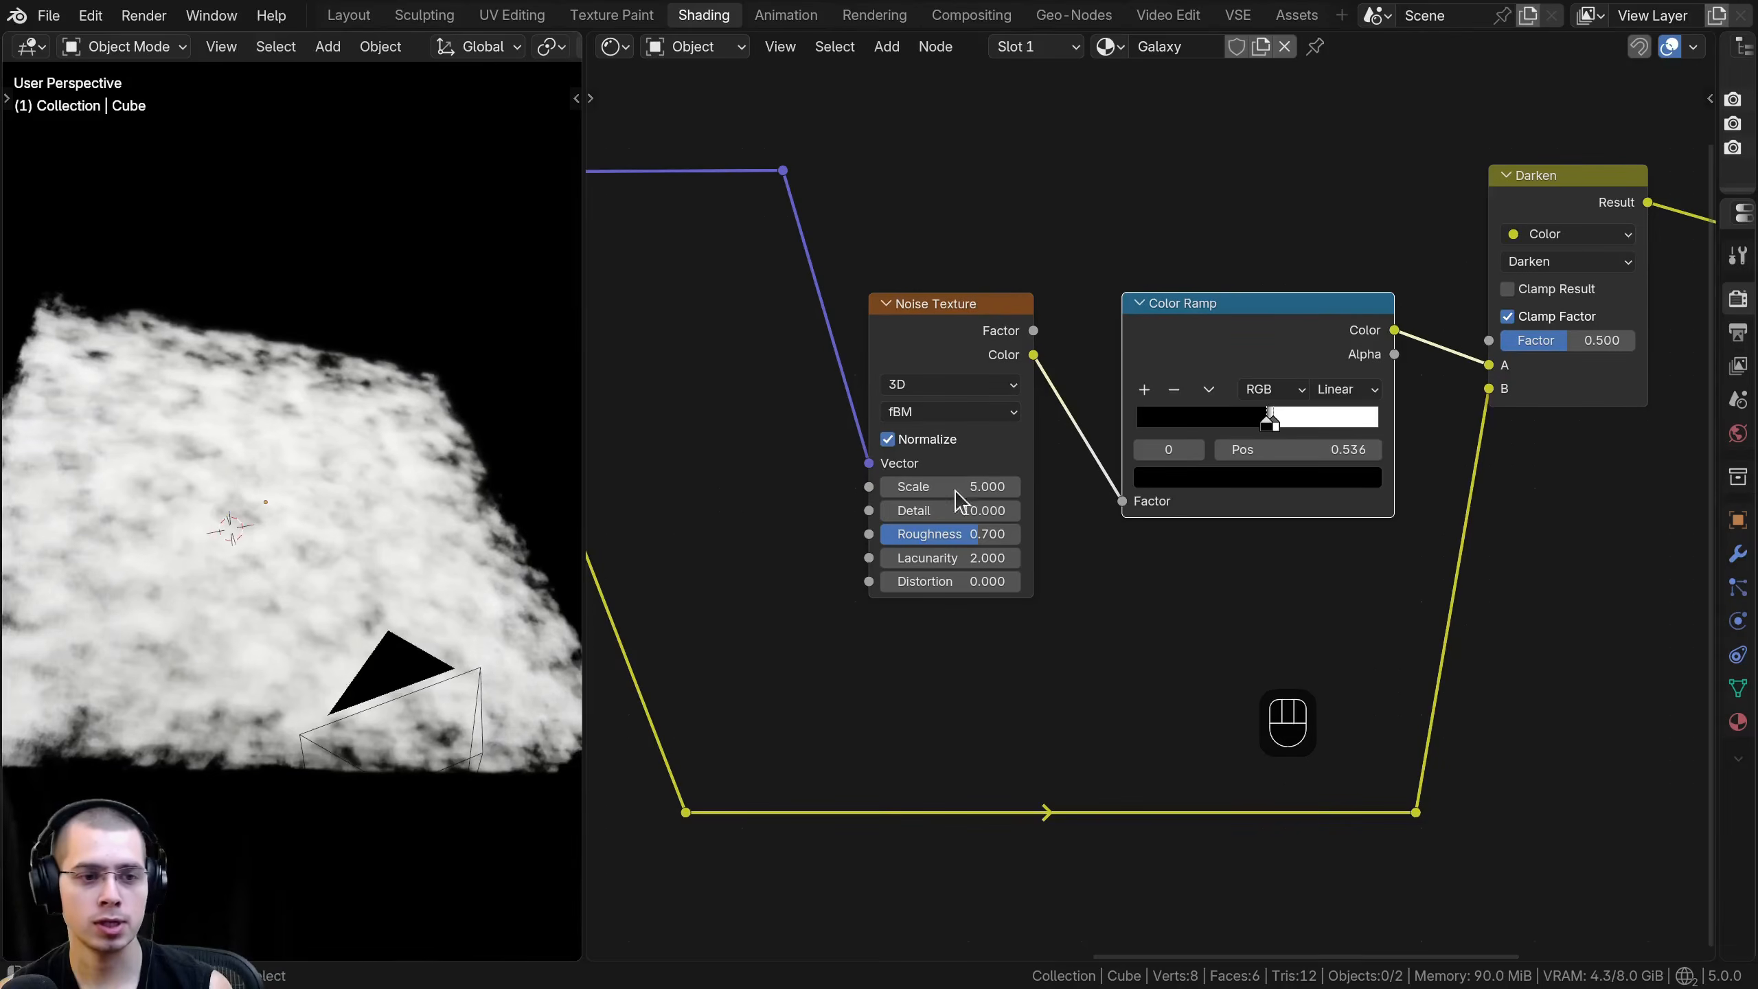
scroll(1278, 468, down, 1)
scroll(1407, 416, up, 2)
drag(1415, 392, 1485, 392)
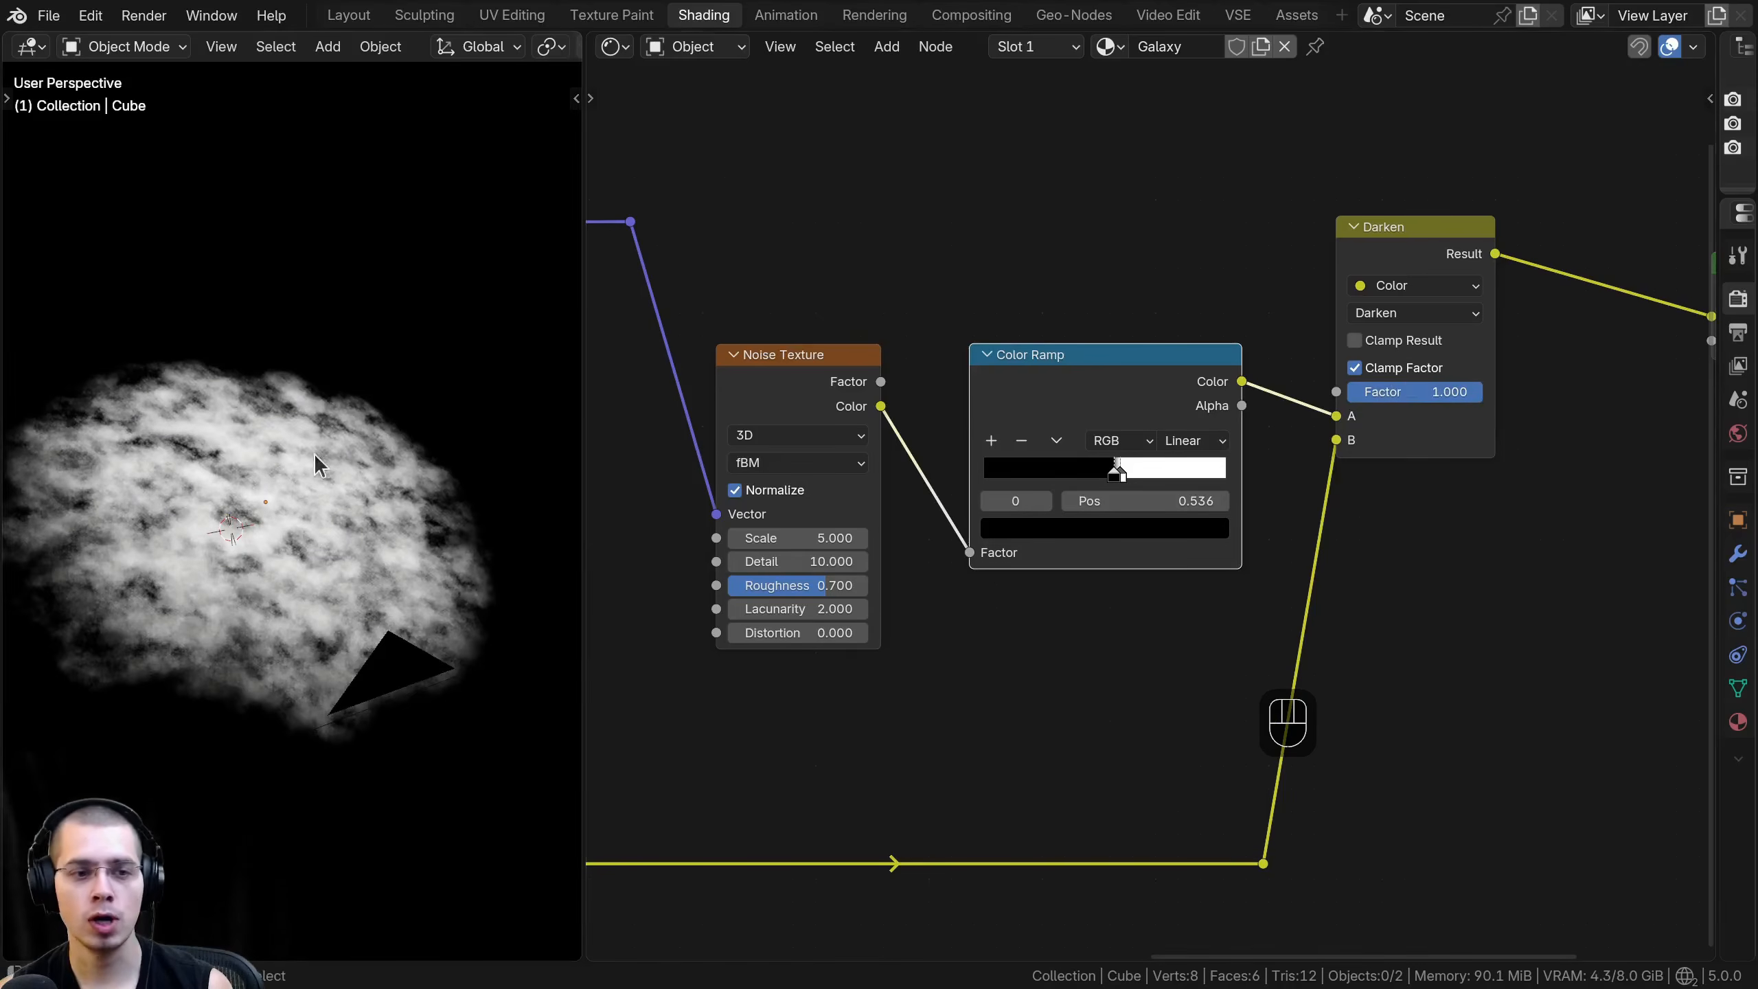
middle_drag(316, 452, 267, 481)
click(1430, 256)
click(1396, 314)
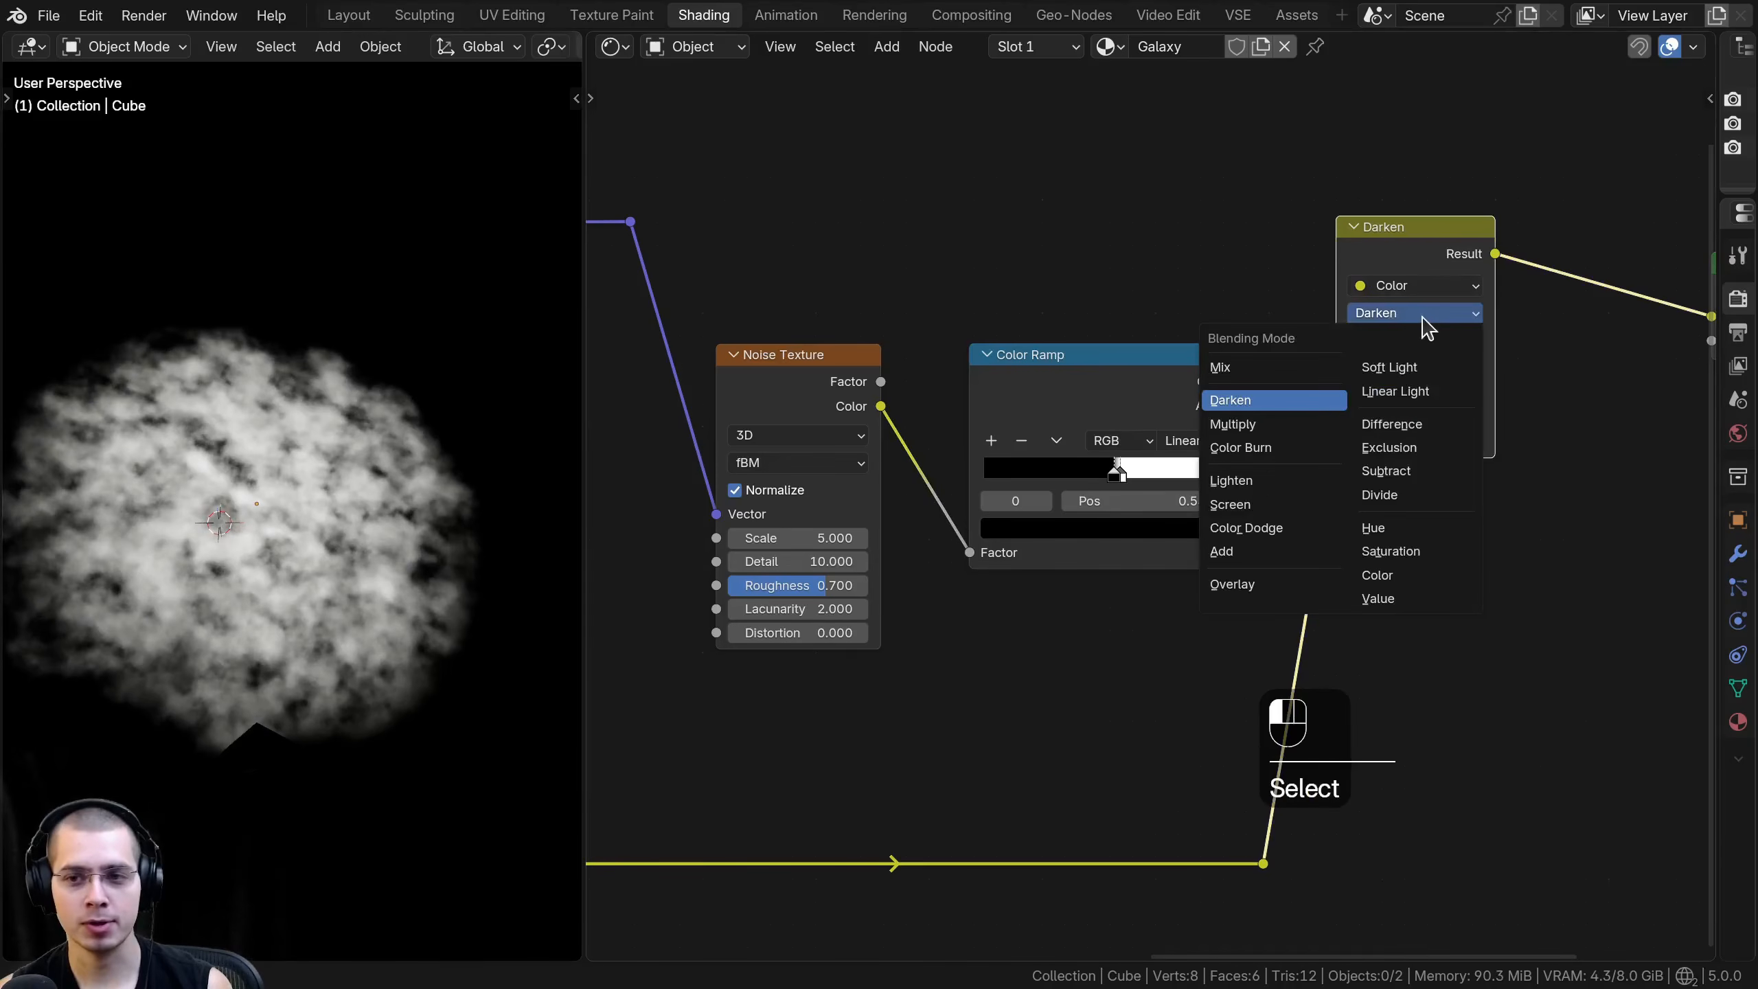
- Examine the noise-textured gradient cloud from different angles together with the nodes that produce it
middle_drag(441, 396, 335, 298)
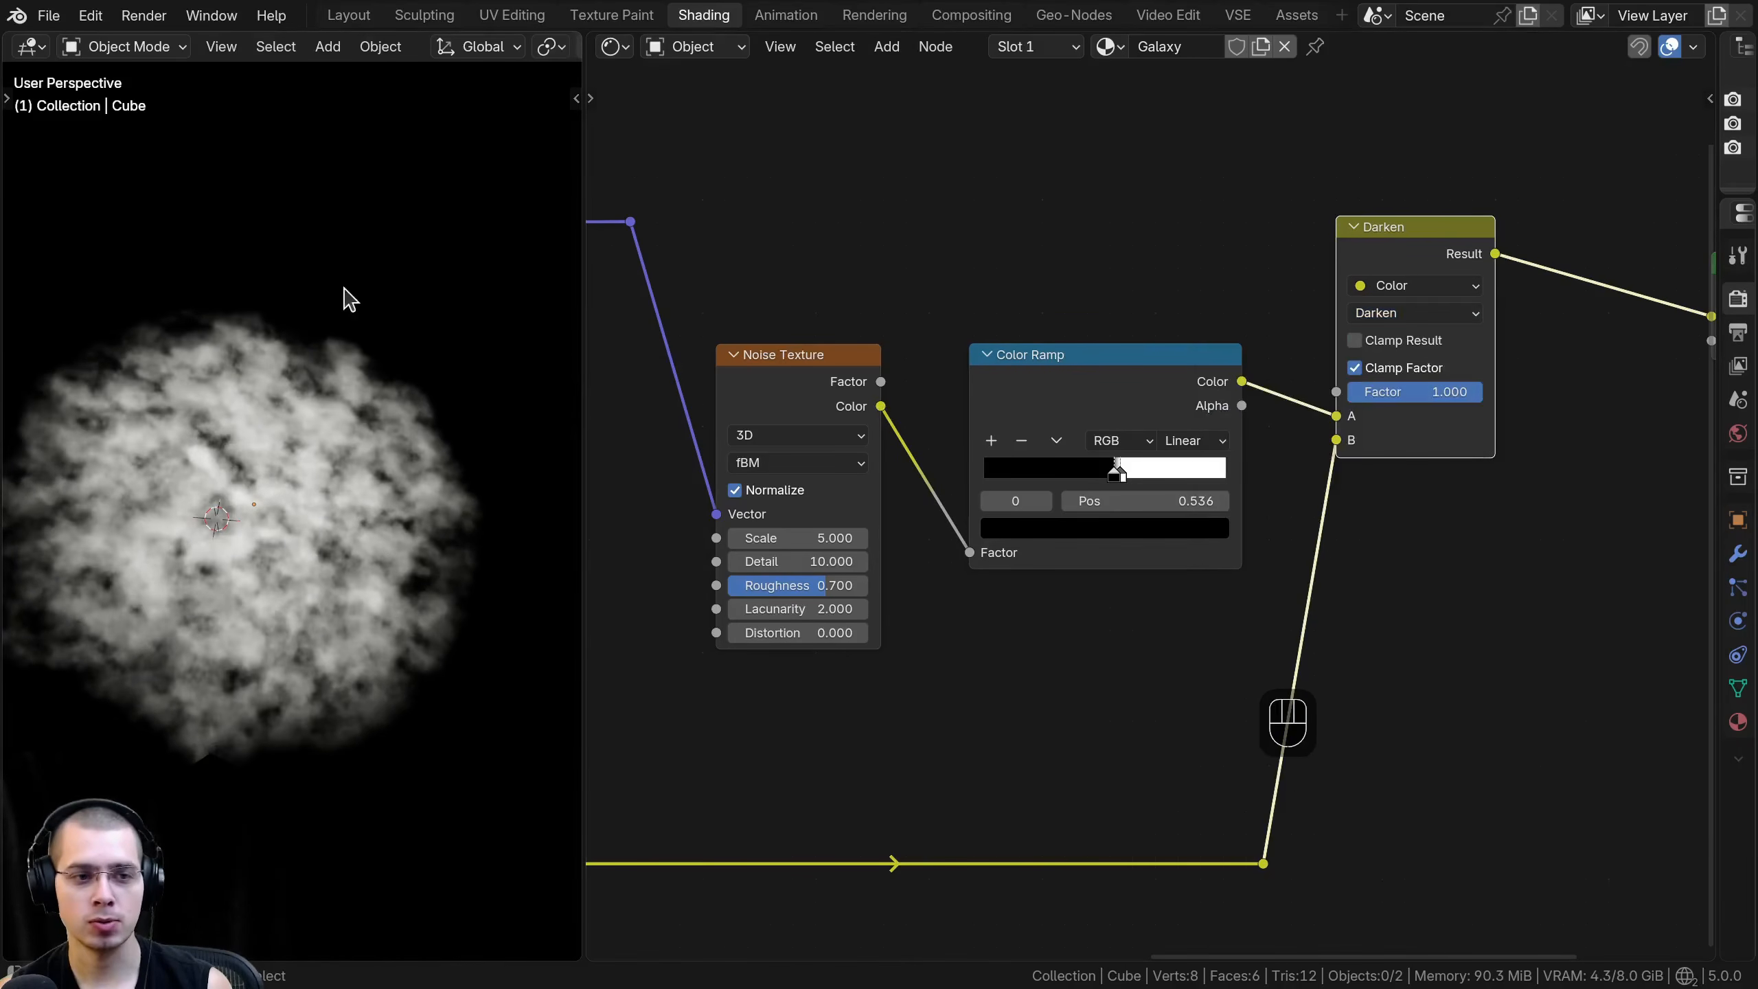
scroll(435, 646, down, 1)
scroll(801, 650, down, 4)
middle_drag(602, 724, 1050, 591)
click(877, 296)
middle_drag(1213, 596, 809, 689)
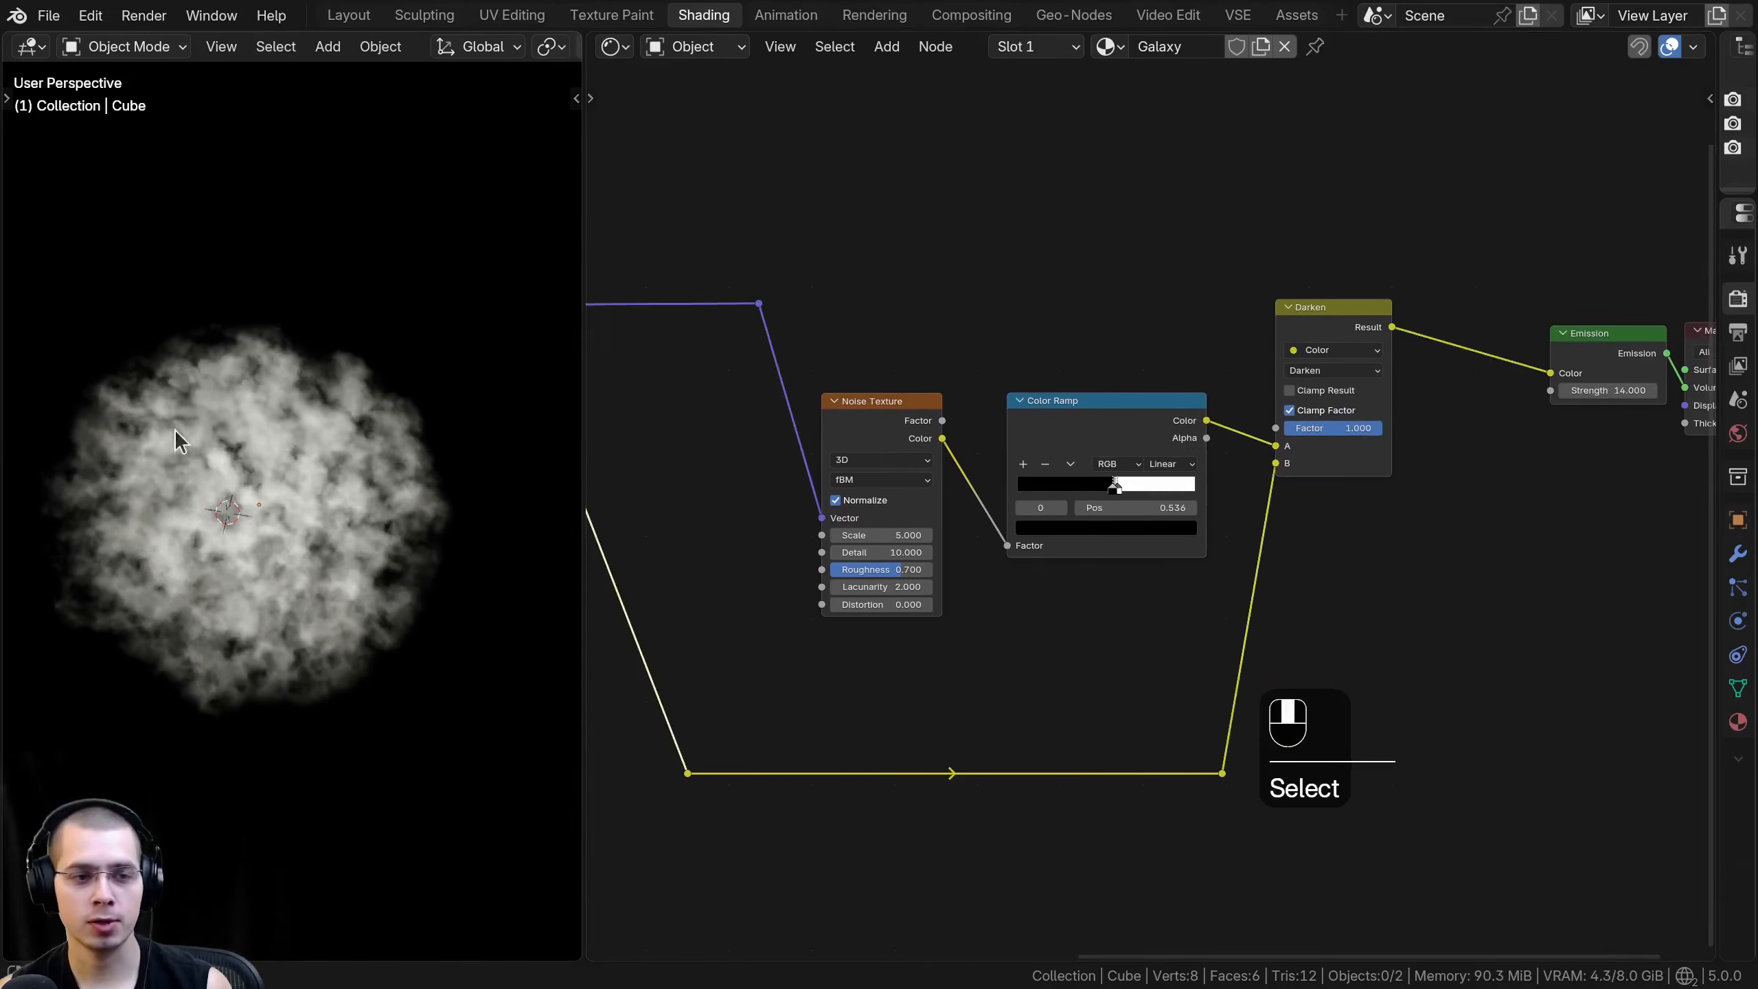
scroll(427, 372, up, 1)
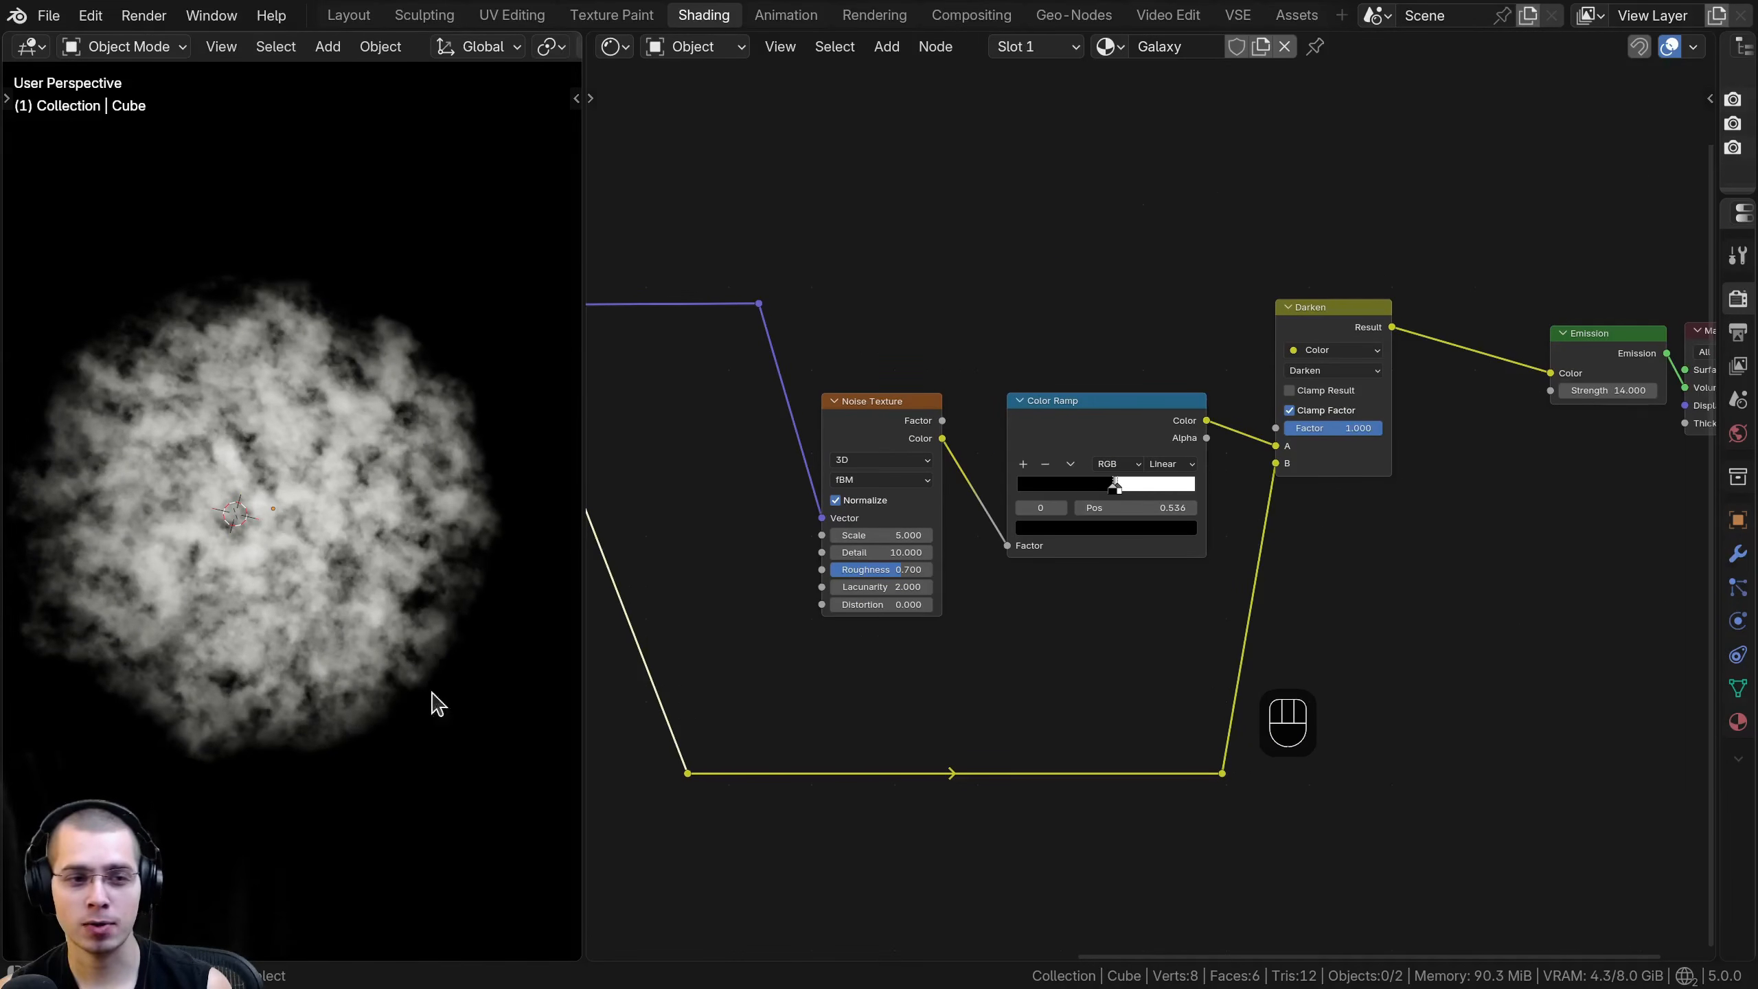
scroll(173, 351, up, 1)
scroll(969, 509, up, 1)
- Move the Noise Texture aside and insert a Hue/Saturation/Value node between it and the Color Ramp
drag(845, 391, 847, 378)
middle_drag(357, 417, 366, 298)
drag(871, 376, 786, 410)
key(shift+a)
text(hue)
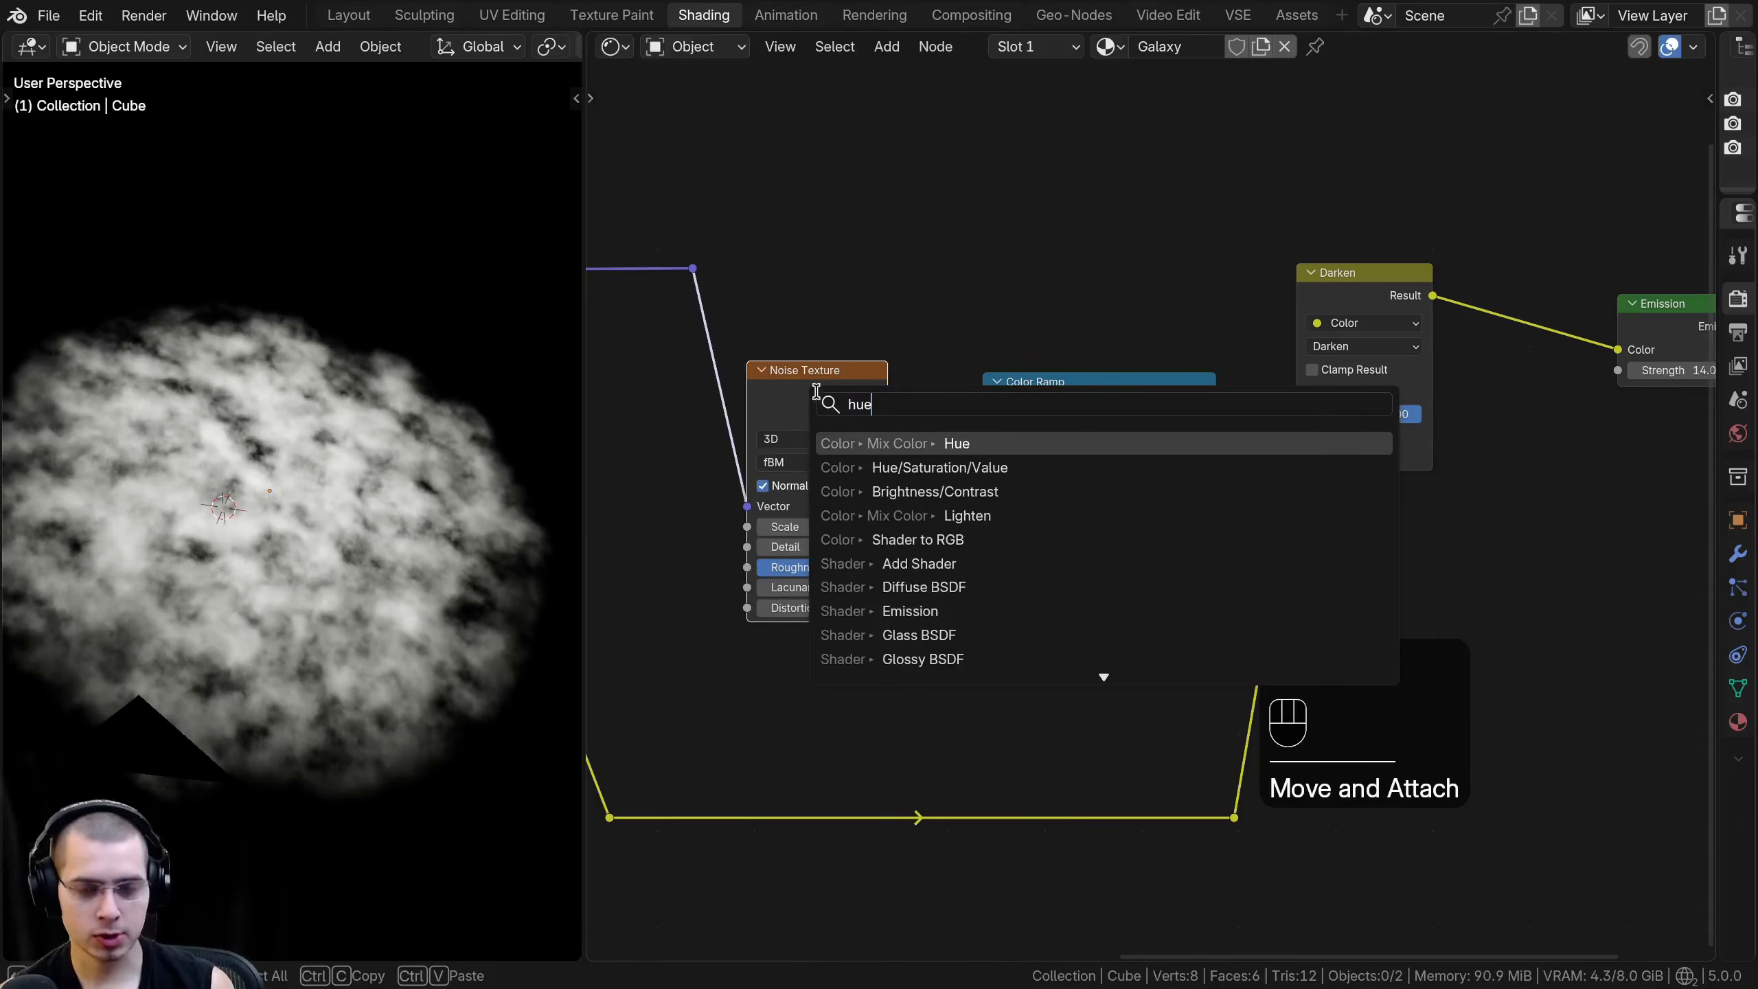
click(924, 469)
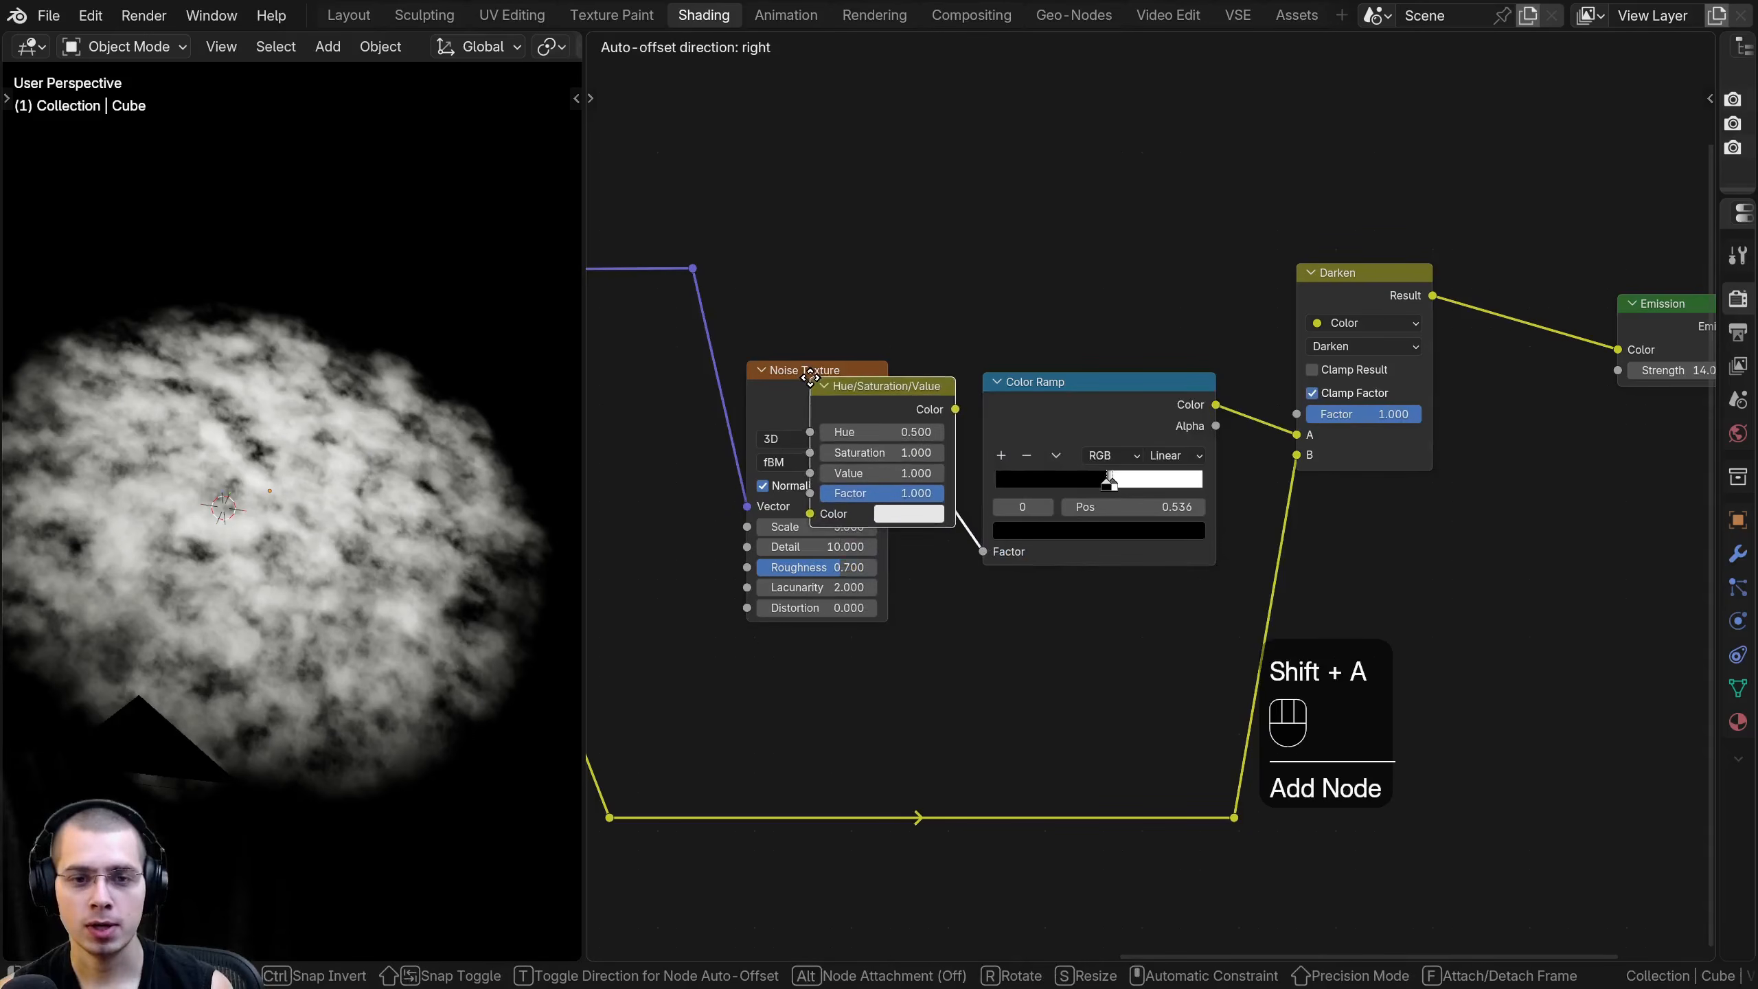
click(997, 416)
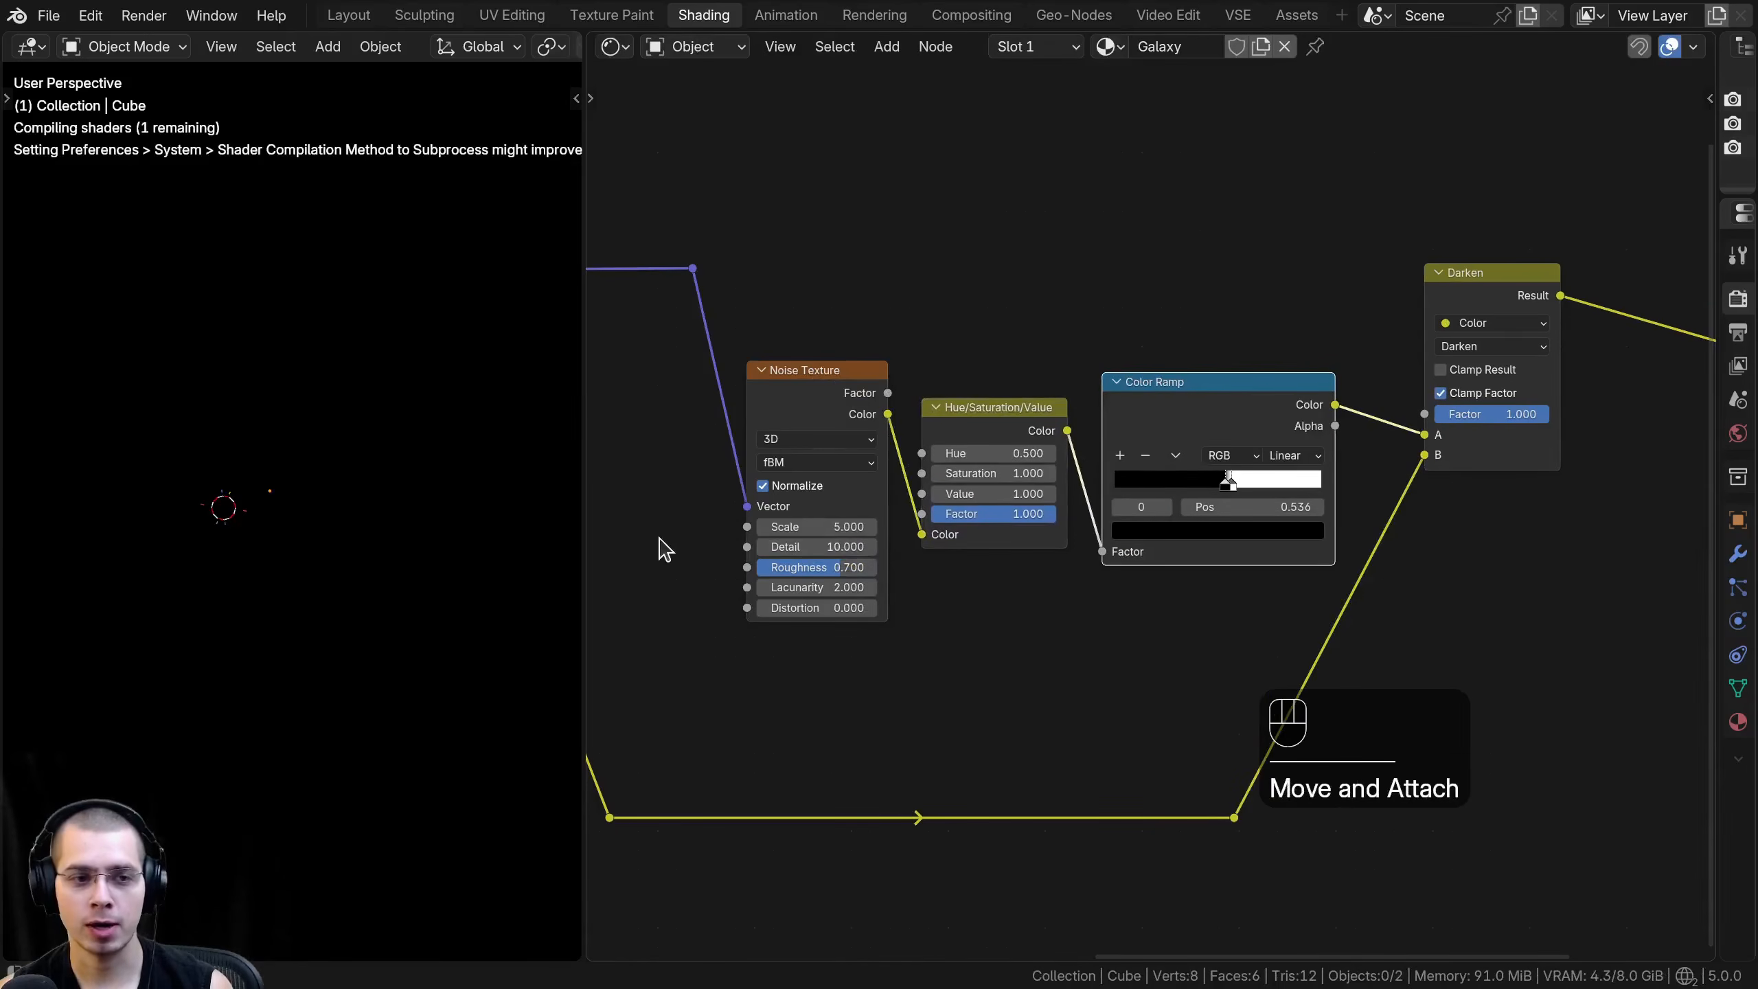
- Group the Noise Texture, Hue/Saturation/Value, Color Ramp and Darken nodes in a frame labelled Galaxy Texture
scroll(802, 339, up, 2)
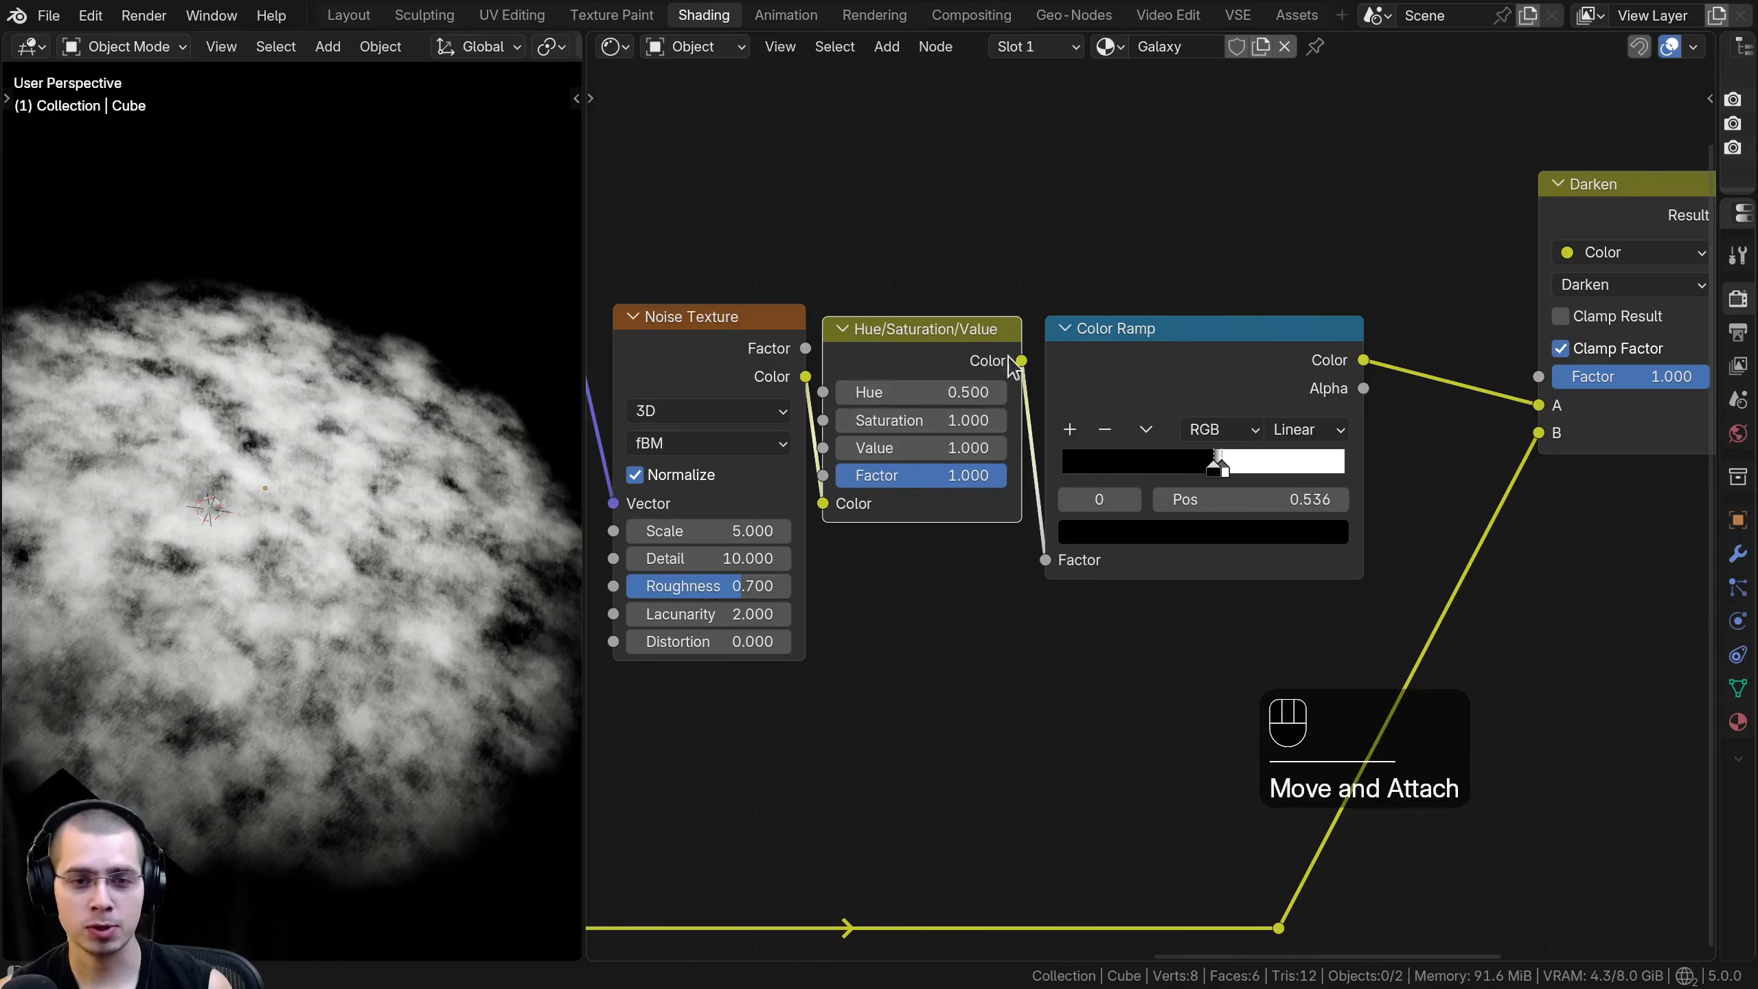
shift+drag(920, 447, 1349, 499)
key(a)
scroll(768, 392, down, 3)
key(g)
key(Escape)
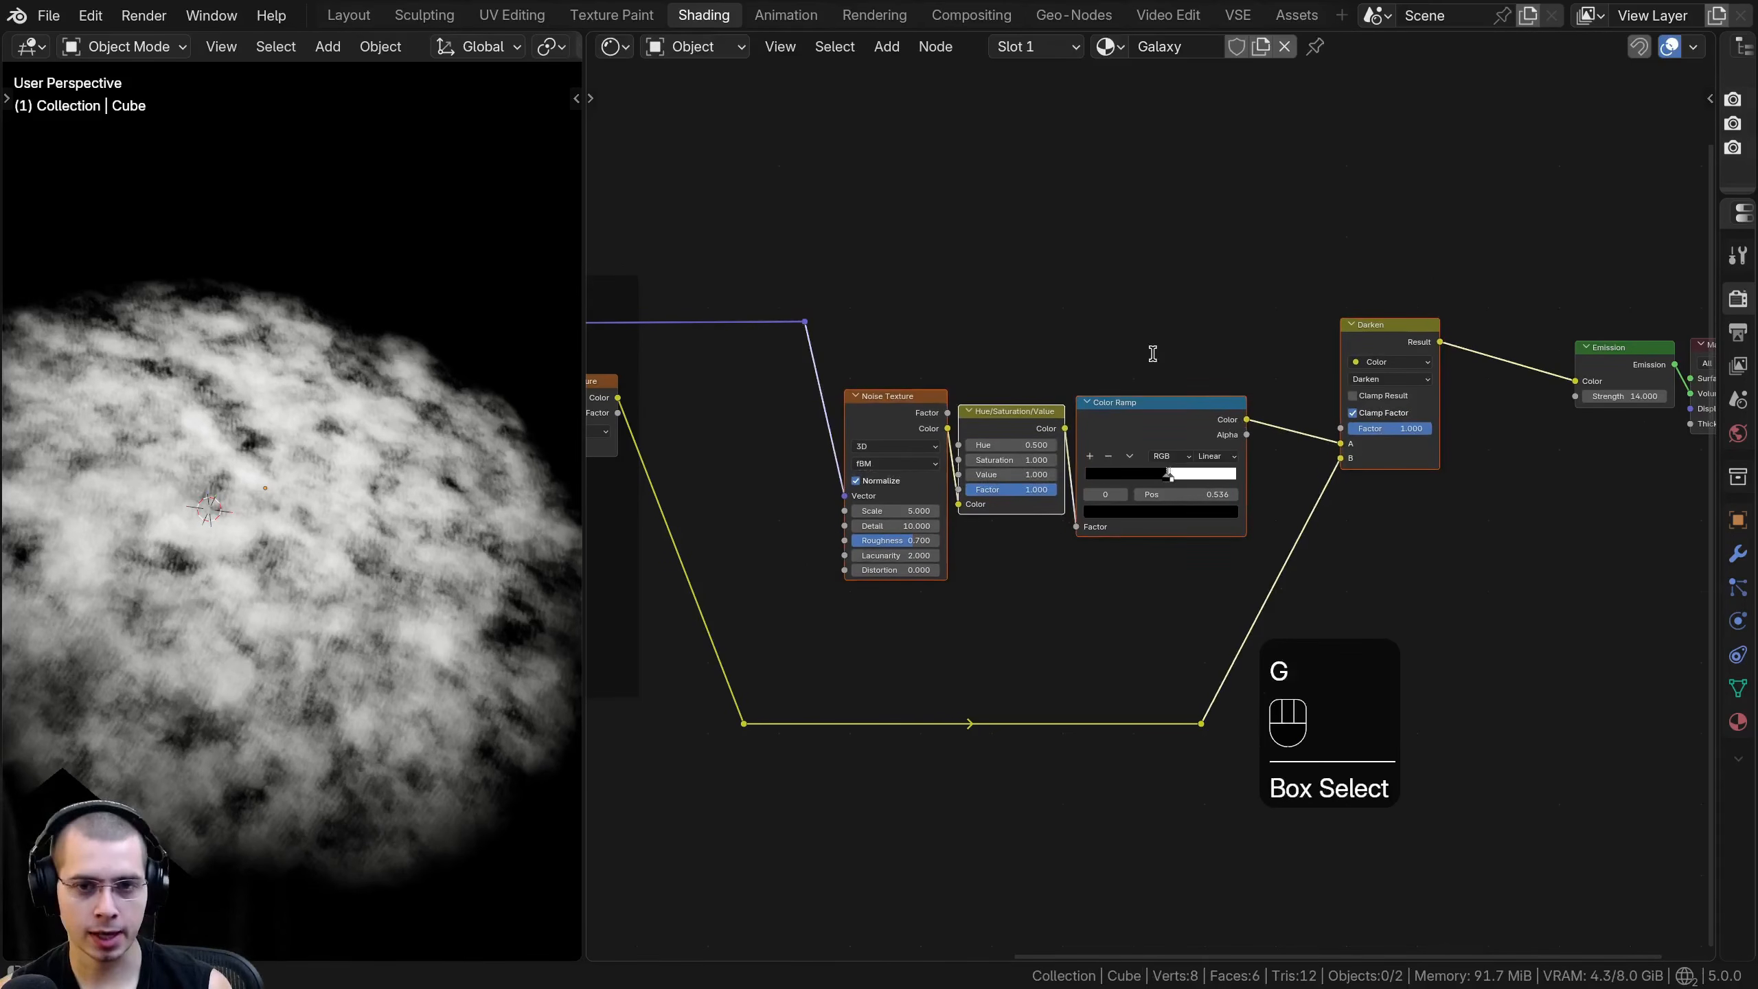
text(fGalaxy Texture)
key(Return)
key(a)
- Move the Darken node close to the Color Ramp, tidy the Galaxy Texture frame's layout and save the file
drag(1381, 339, 1307, 412)
key(a)
drag(1055, 371, 1054, 348)
key(a)
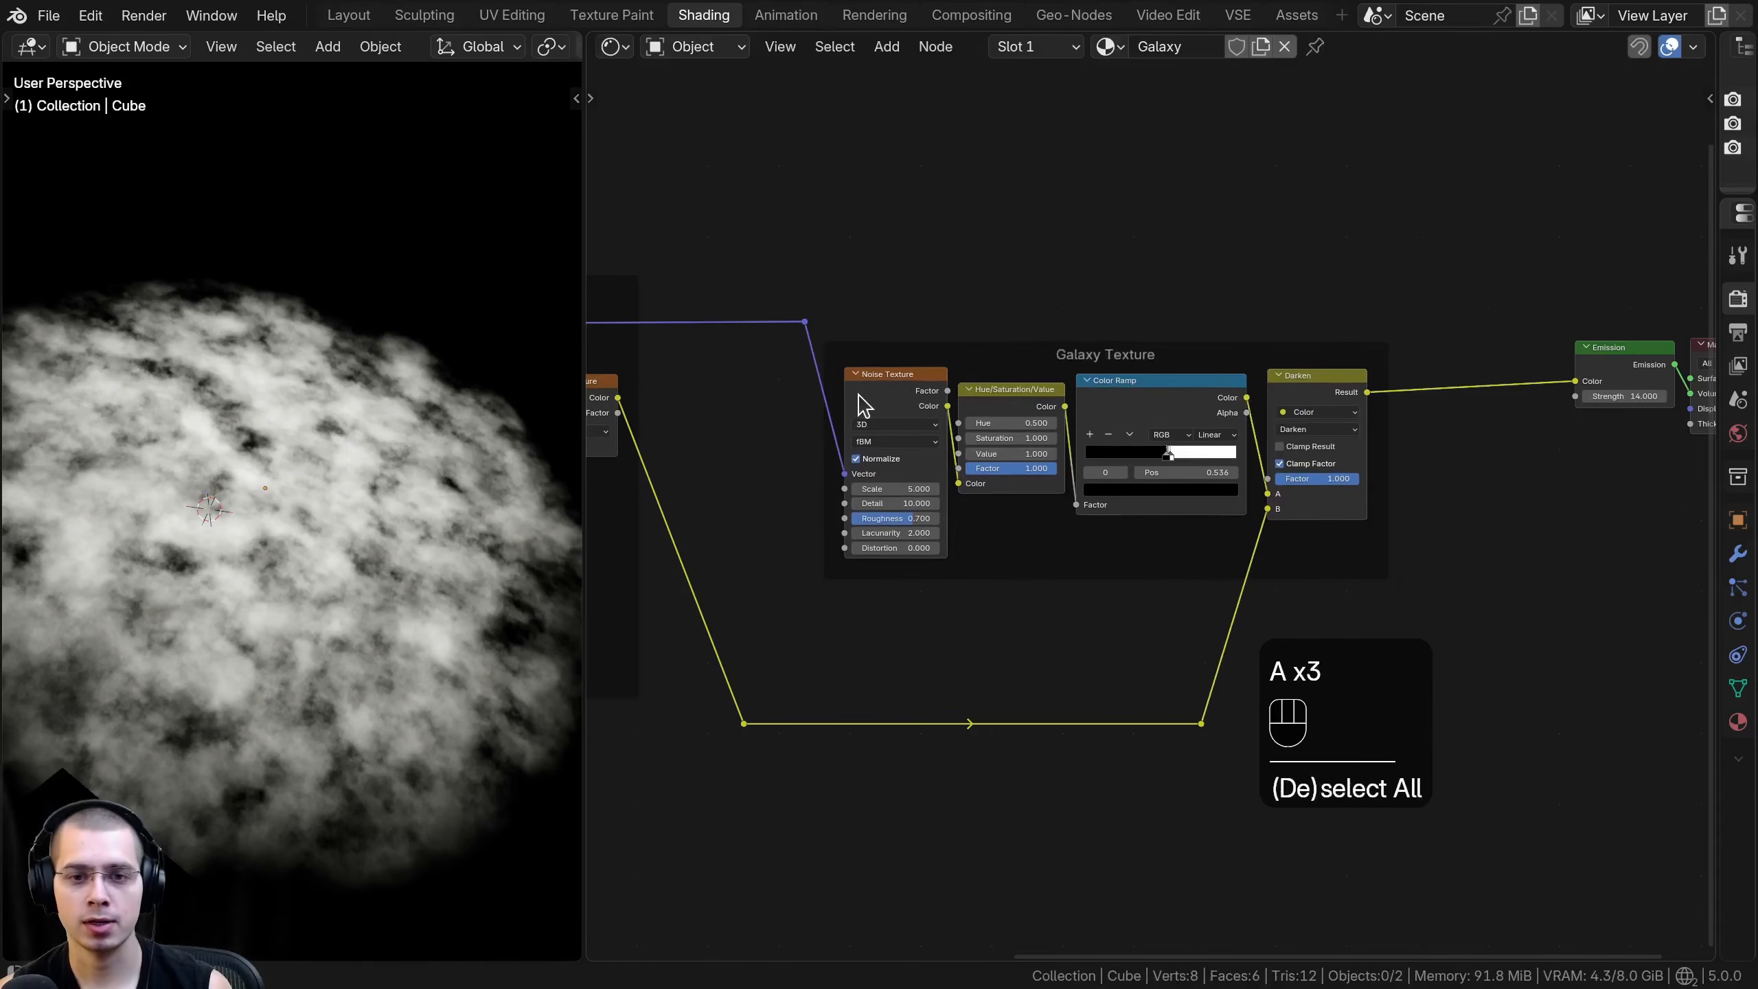
drag(861, 389, 860, 391)
drag(976, 396, 976, 397)
middle_drag(1196, 374, 1158, 386)
key(a)
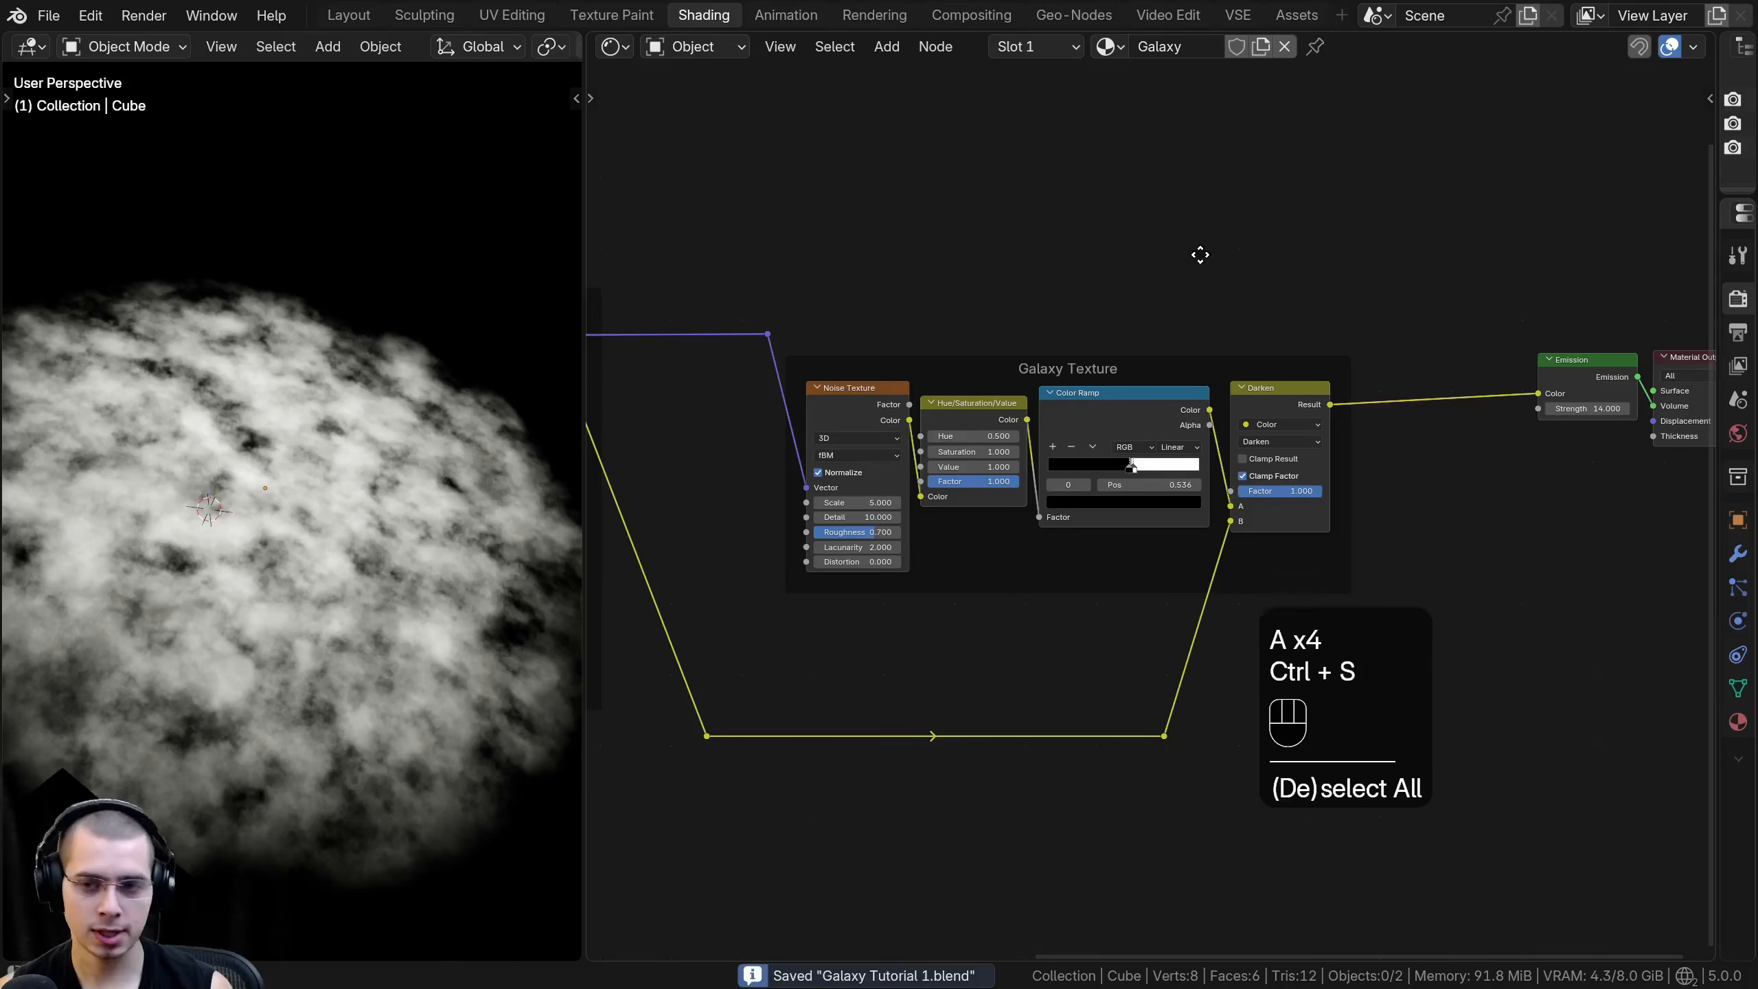
middle_drag(1216, 260, 1139, 303)
- Inspect the cloud's noise detail up close and from farther away in the 3D viewport
middle_drag(331, 571, 286, 553)
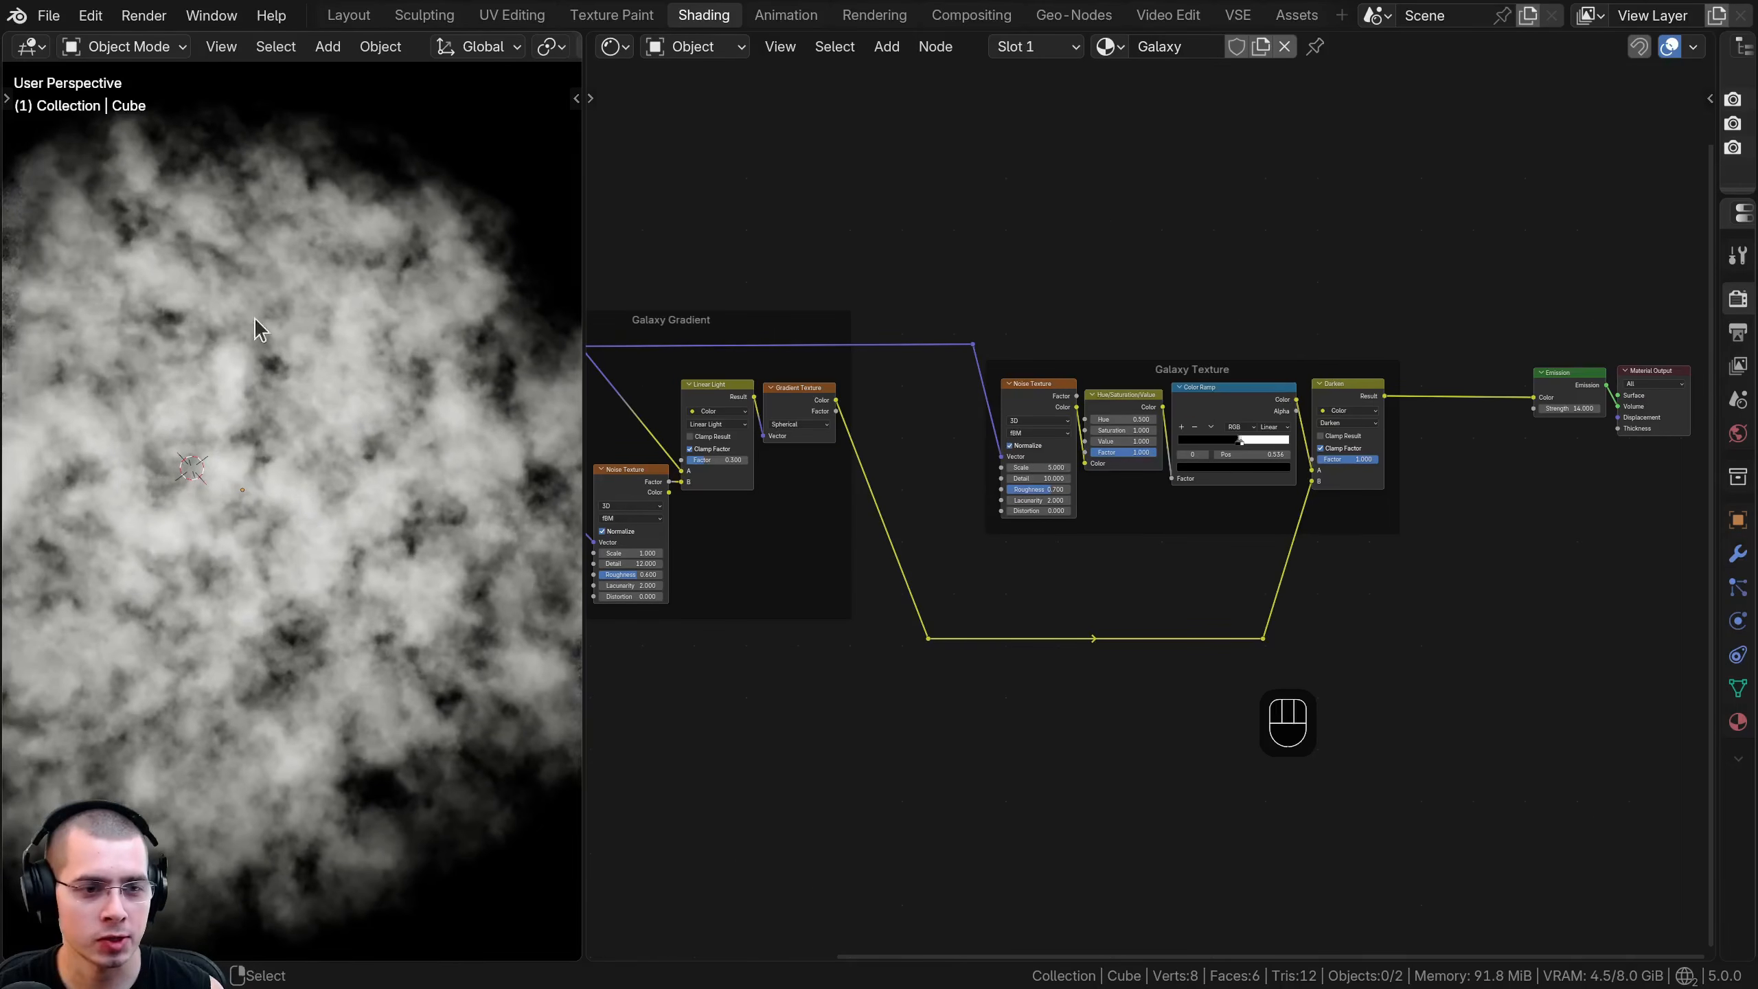
scroll(146, 436, down, 3)
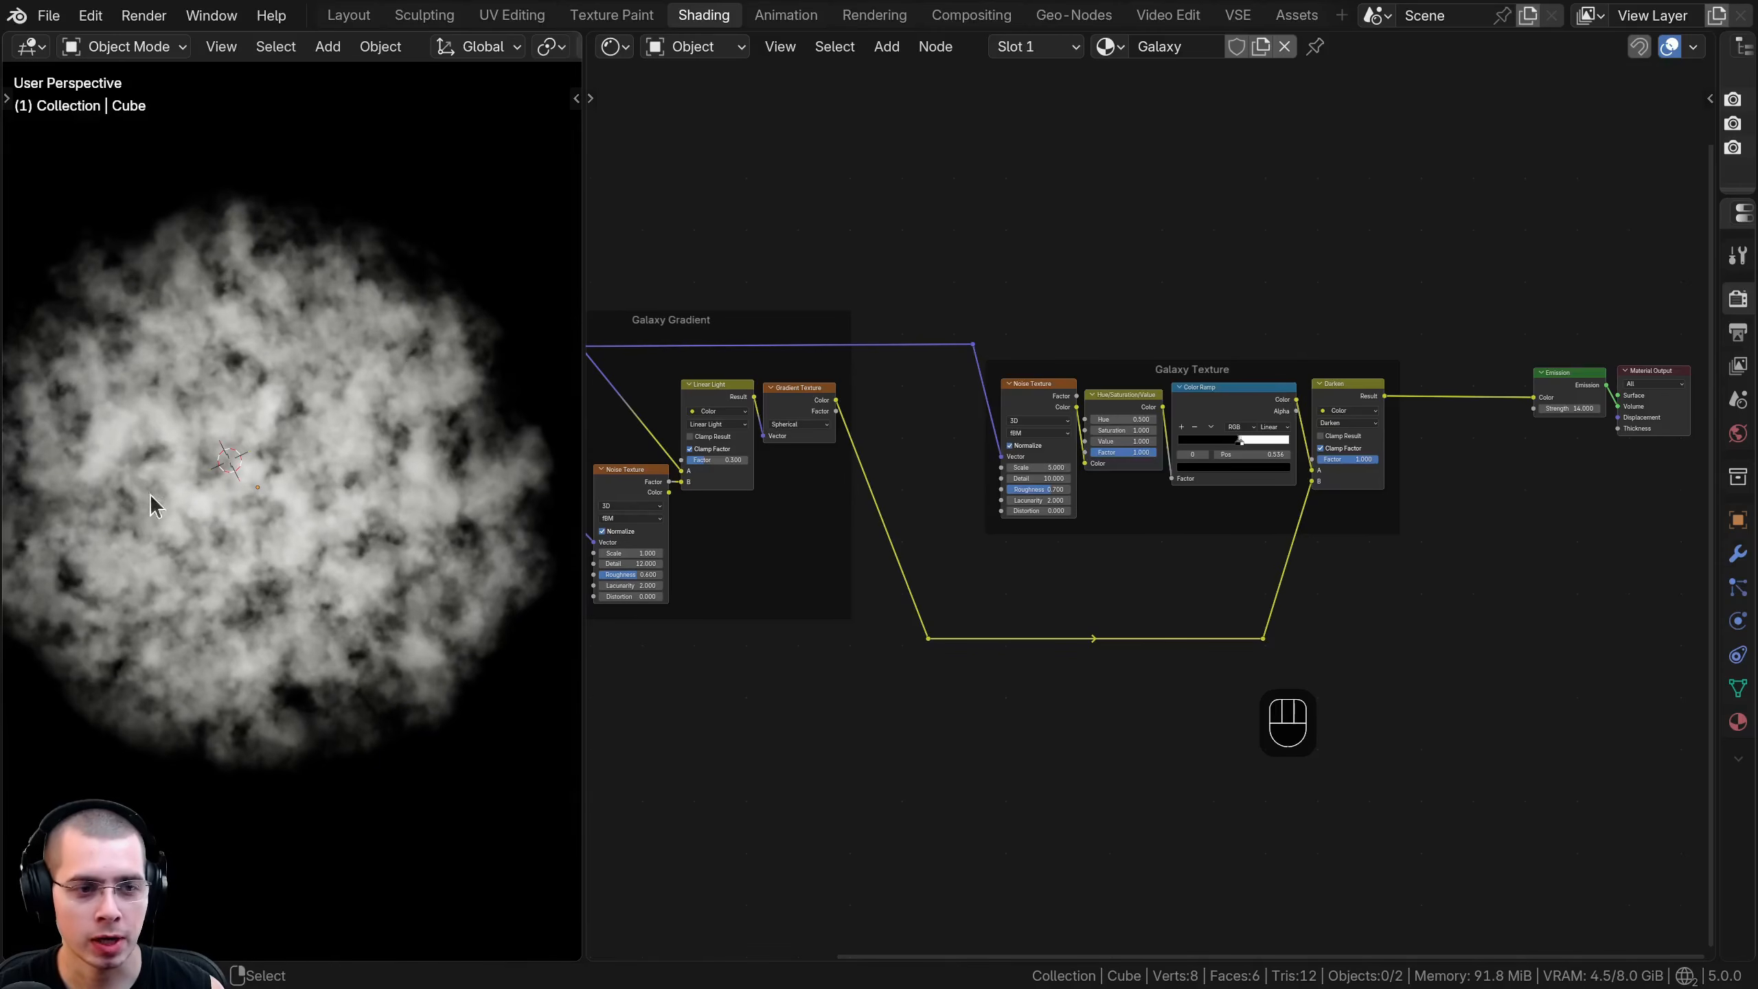
middle_drag(347, 385, 289, 423)
scroll(370, 357, up, 3)
scroll(289, 423, down, 2)
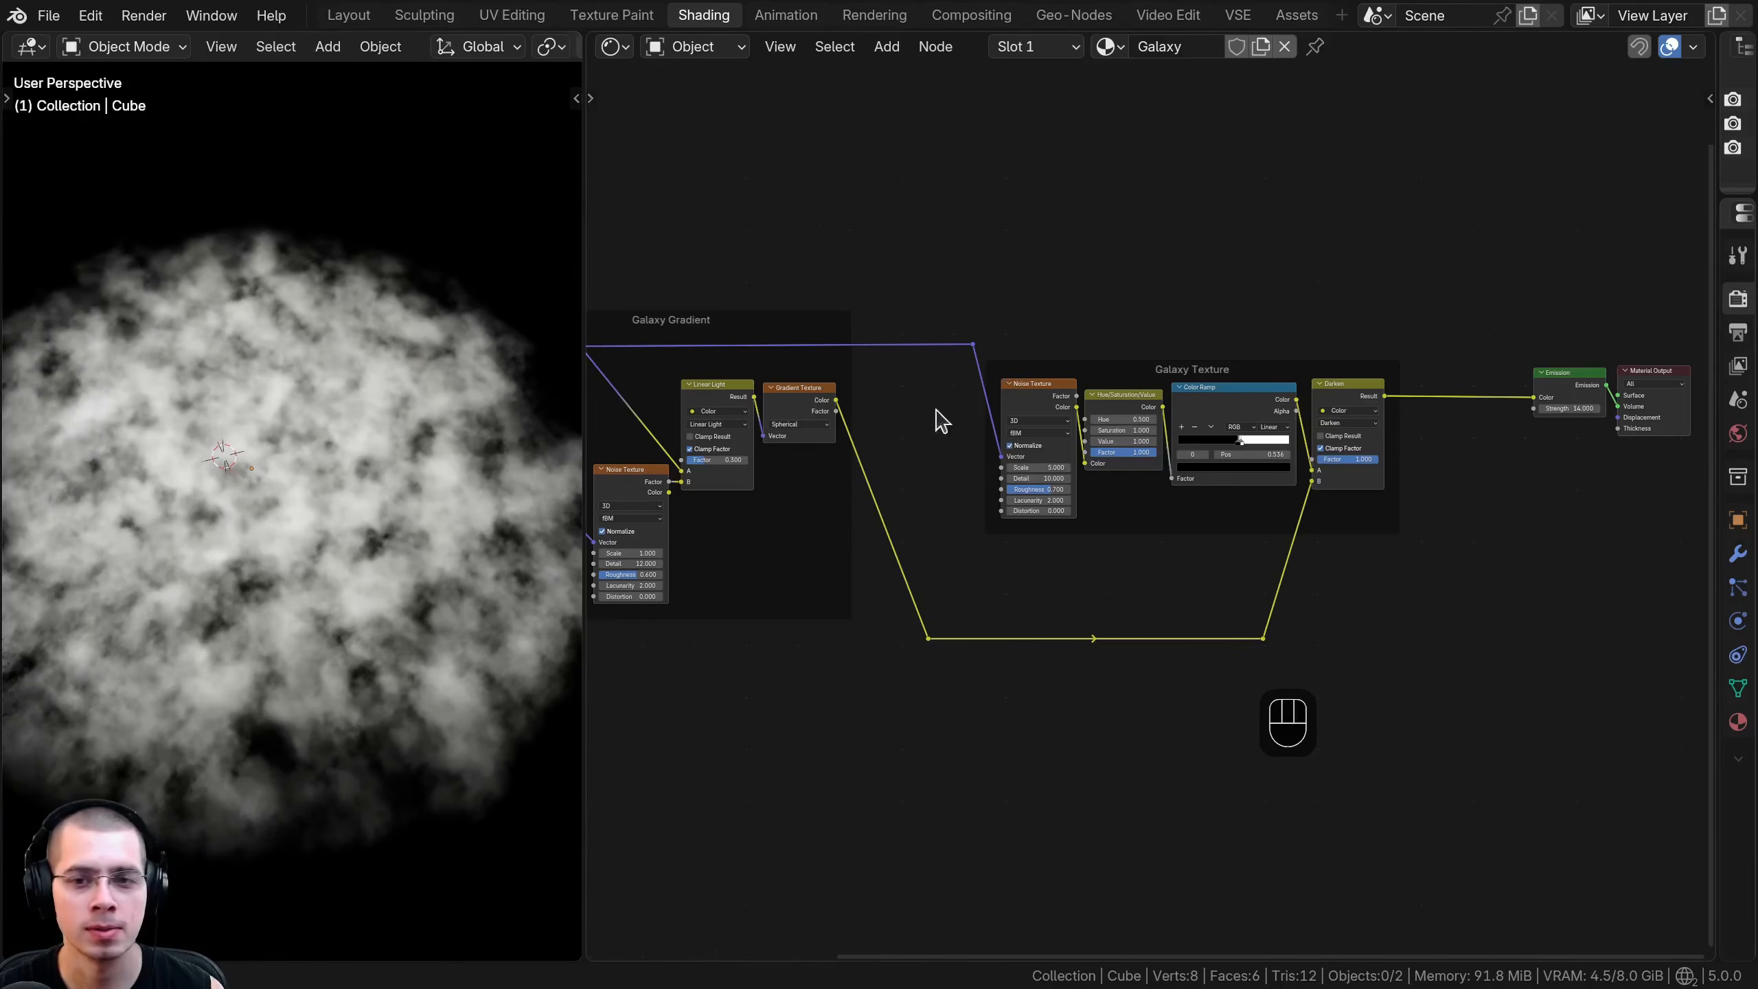
- Move the Galaxy Texture frame with its reroutes, Emission and Material Output along X, away from the Galaxy Gradient frame
middle_drag(964, 407, 830, 402)
drag(883, 295, 1592, 703)
scroll(988, 541, down, 2)
key(g)
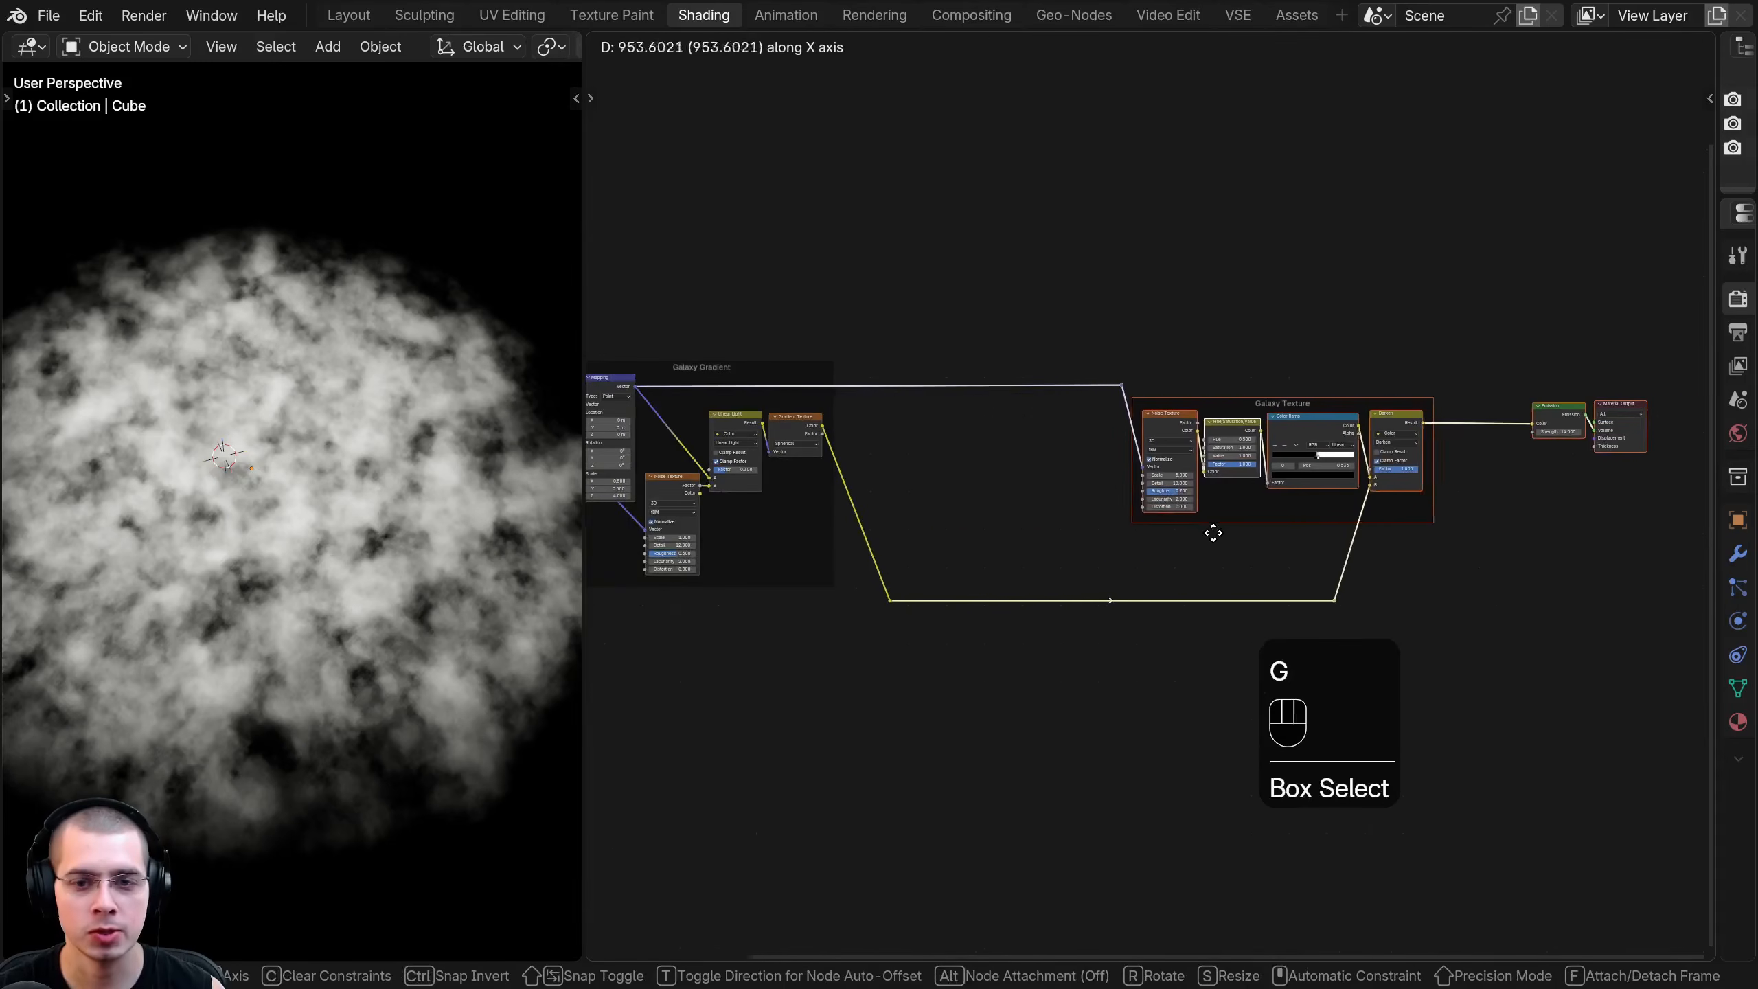
click(1323, 522)
middle_drag(913, 468, 1071, 478)
scroll(1025, 458, up, 2)
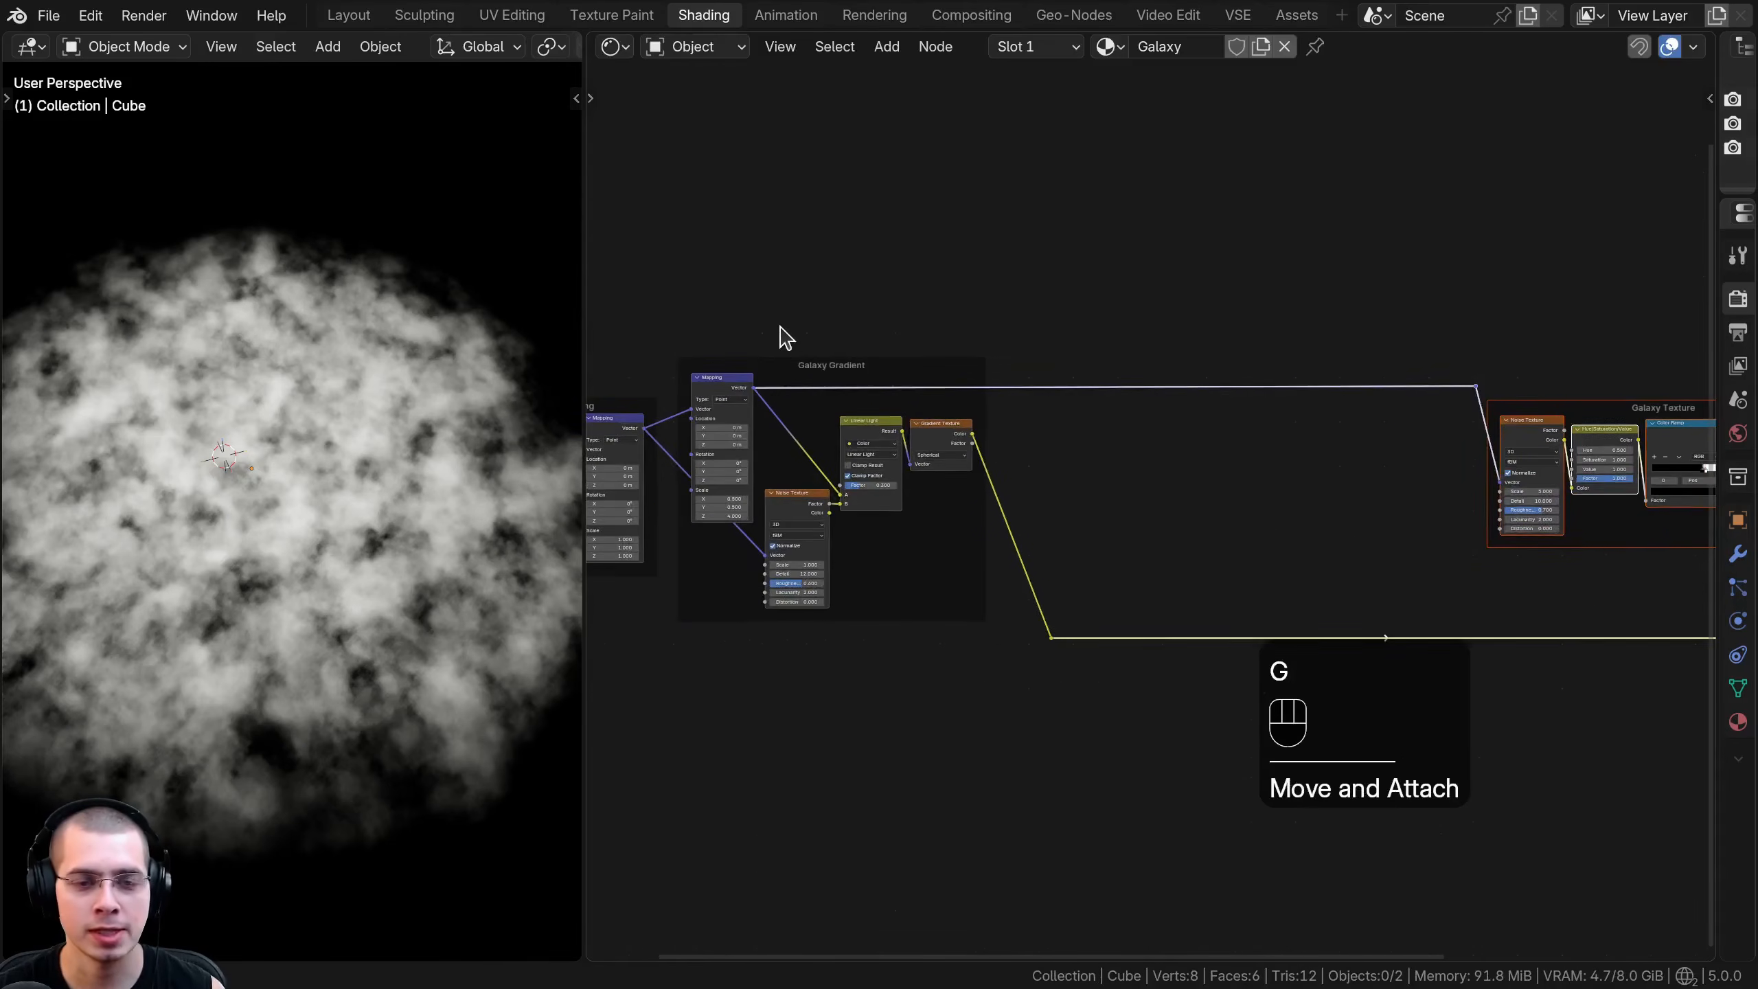
click(800, 362)
- Add a Mapping node on the vector link between the Galaxy Gradient frame and the Galaxy Texture's Noise Texture
middle_drag(1115, 399, 920, 447)
scroll(1303, 402, up, 1)
scroll(920, 447, up, 2)
scroll(1125, 435, up, 2)
key(shift+a)
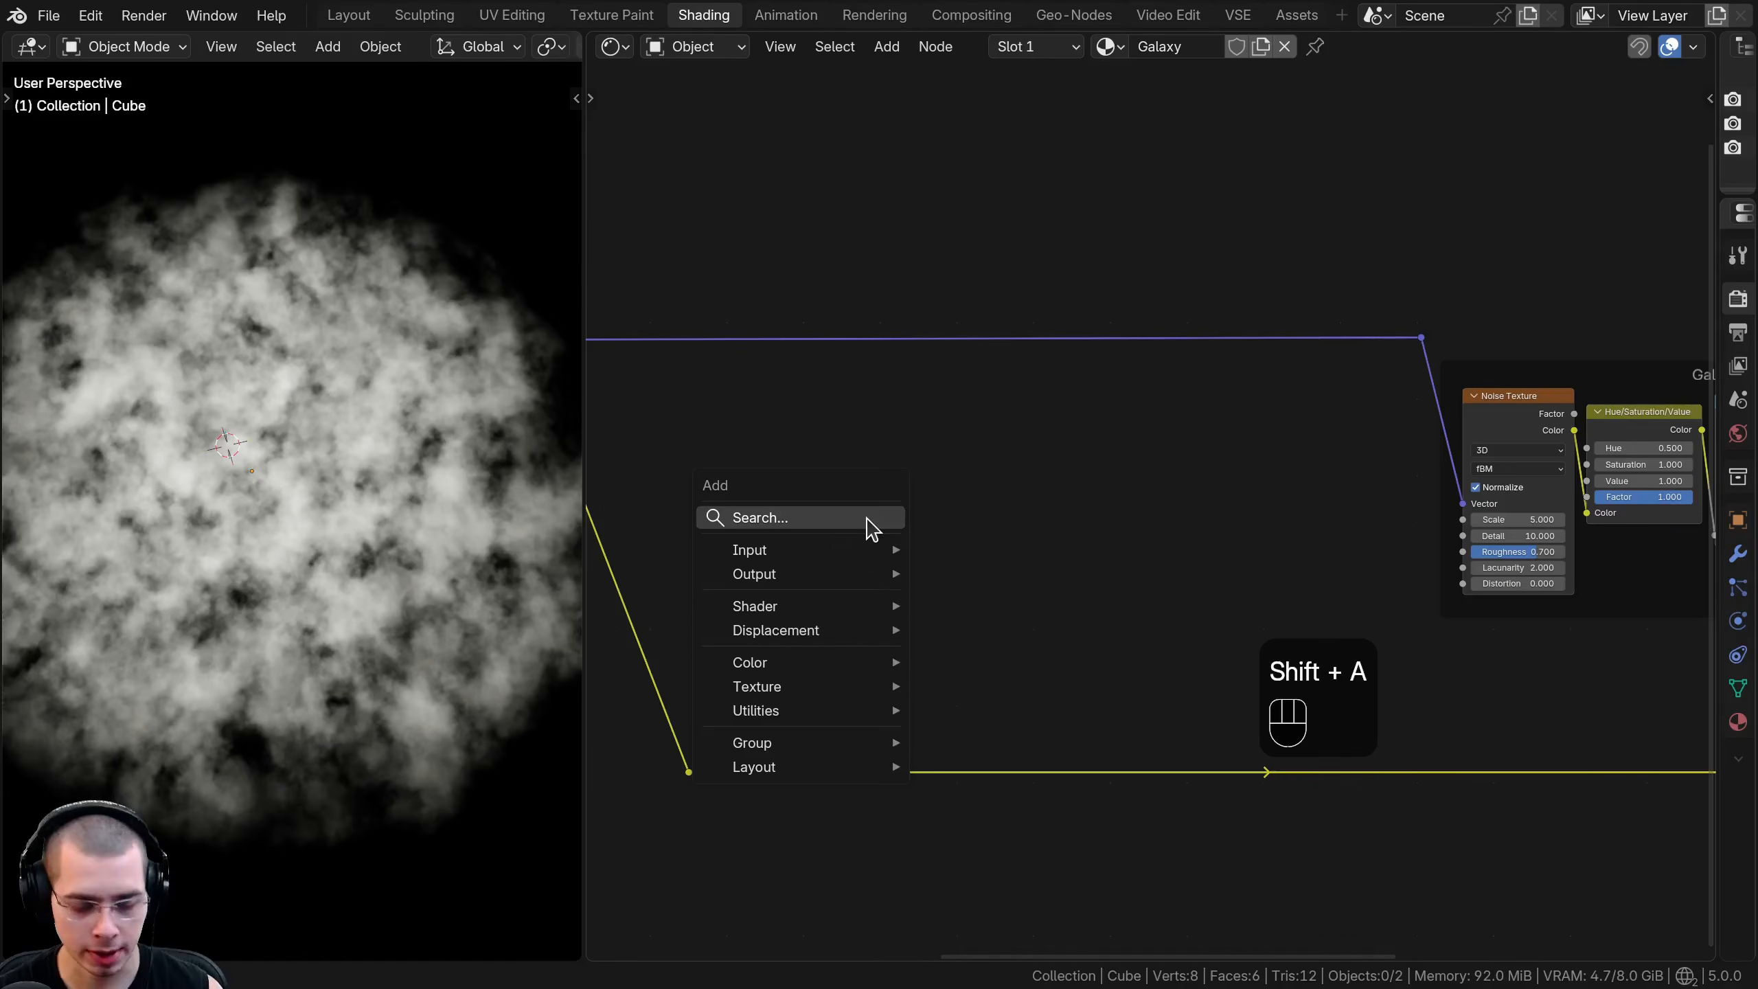
text(ma)
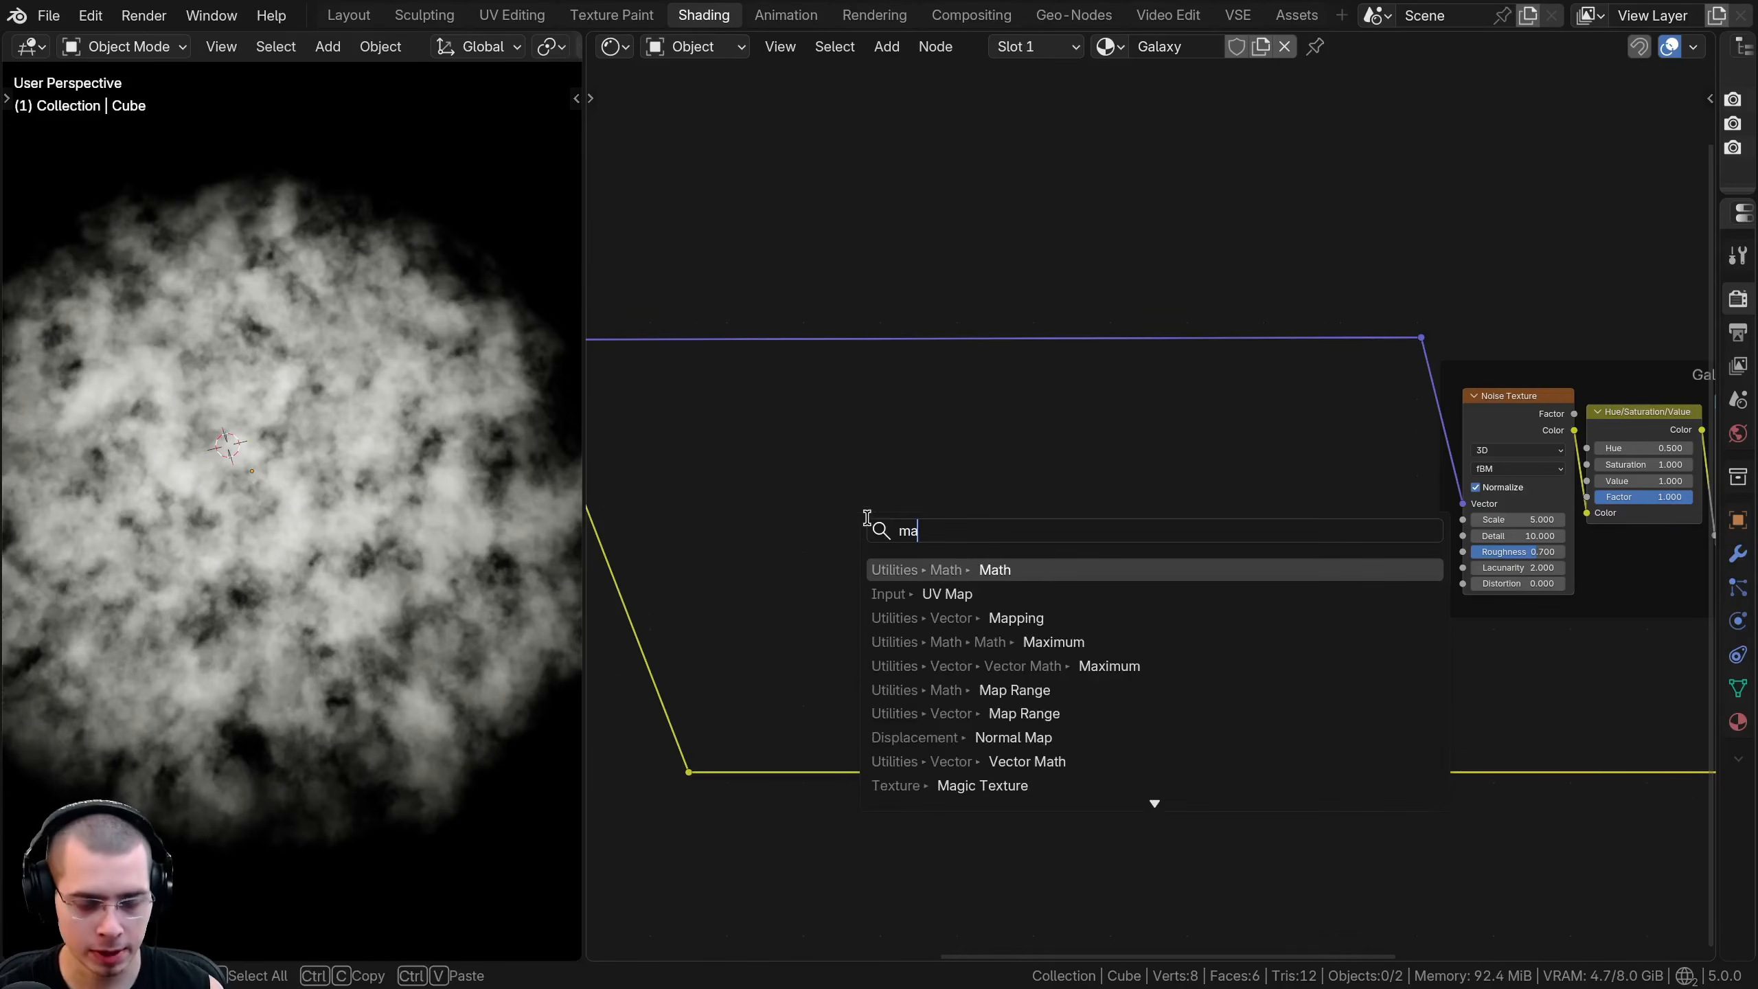
click(1016, 617)
click(1056, 292)
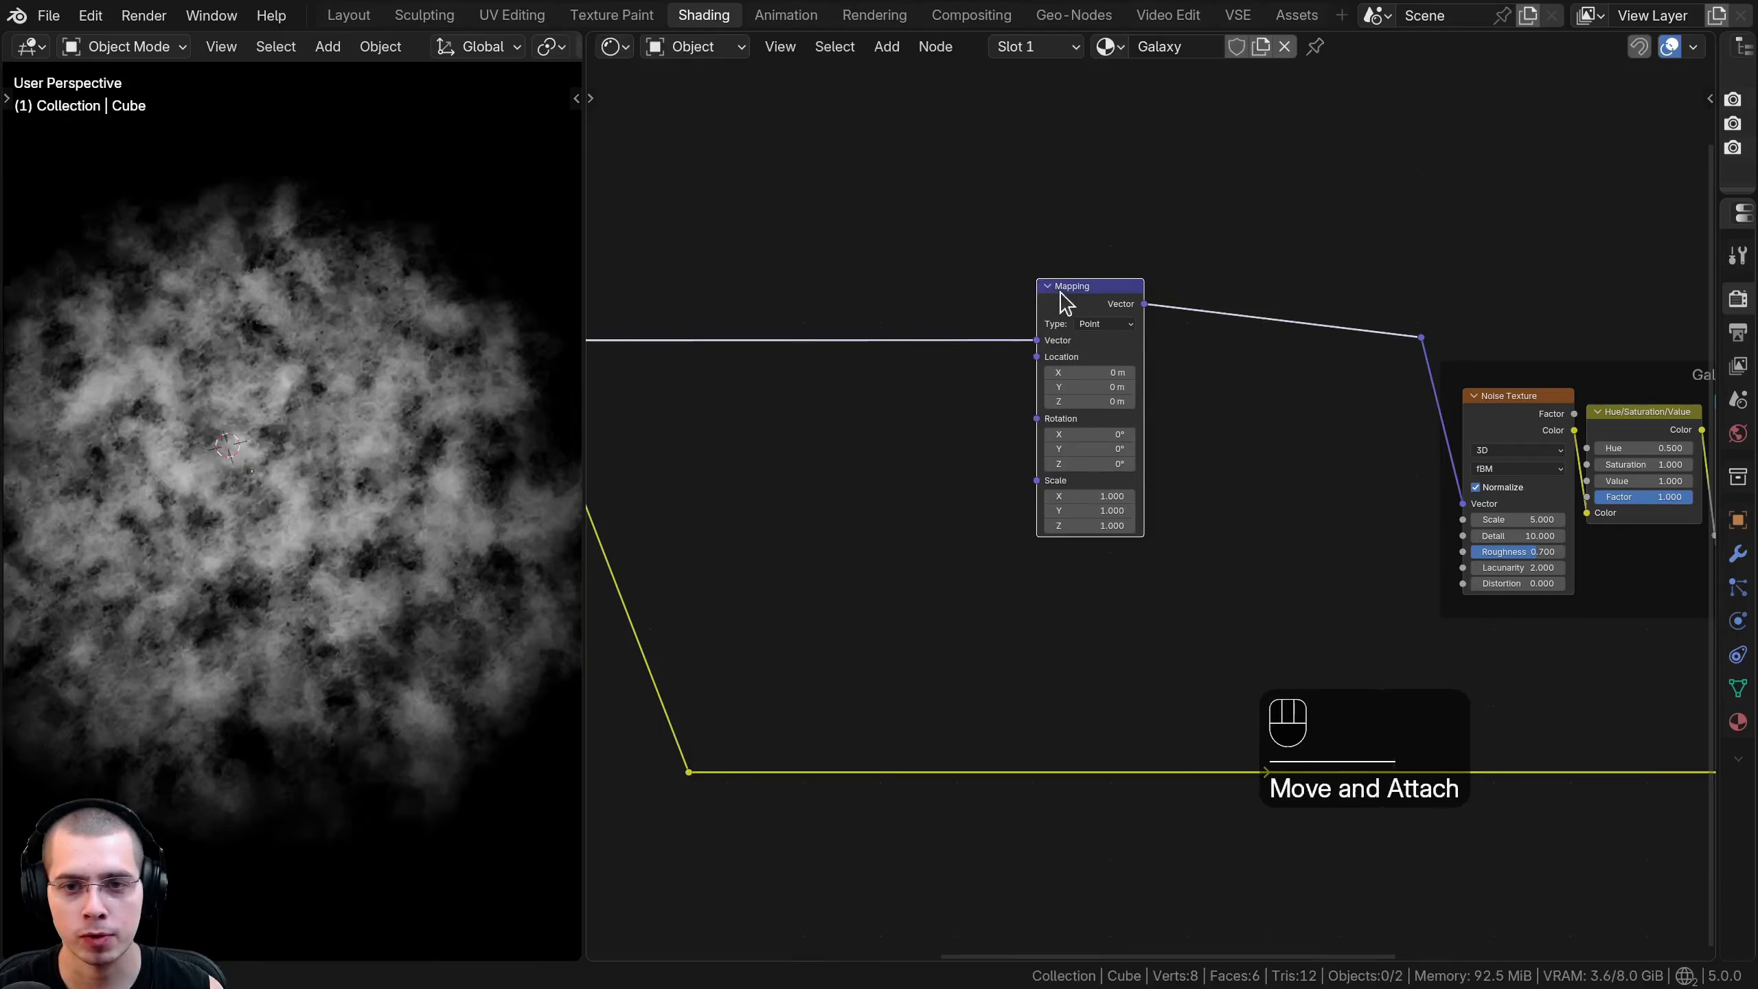
- Try changing the new Mapping node's Z rotation
scroll(1071, 547, up, 2)
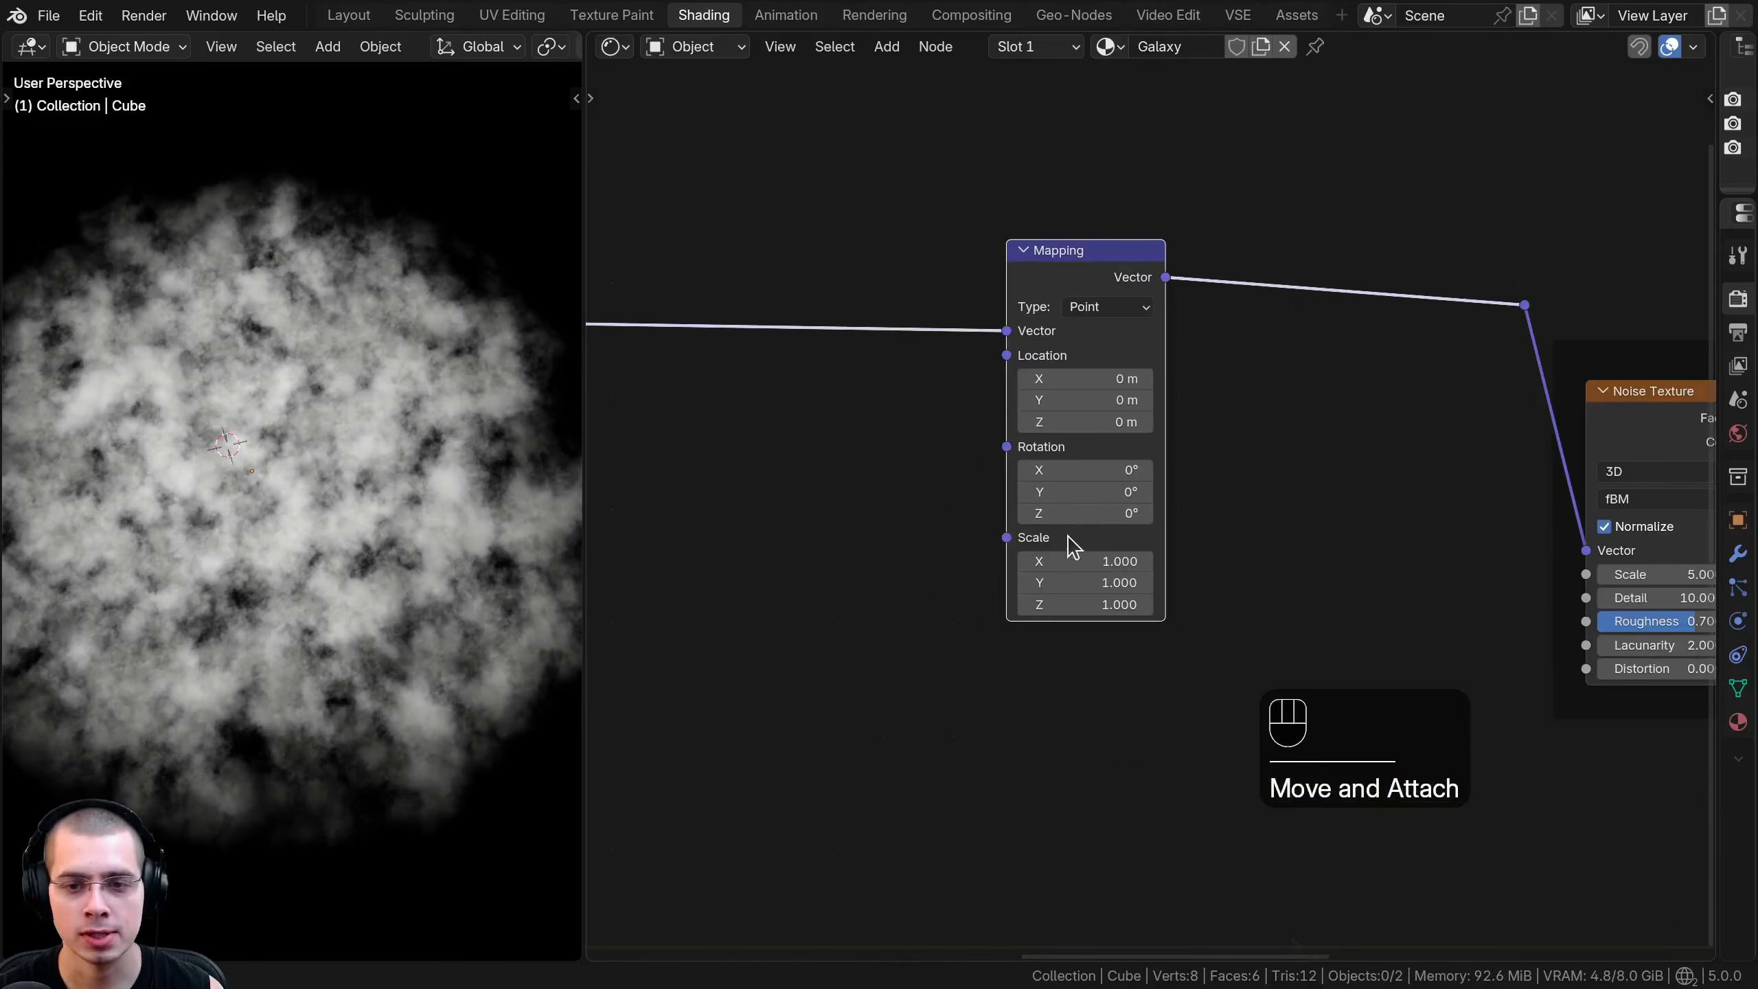
mouse_move(1087, 513)
mouse_down()
mouse_move(997, 513)
mouse_move(1125, 513)
mouse_move(955, 513)
mouse_move(1118, 513)
mouse_move(1087, 513)
mouse_up()
right_click(1086, 513)
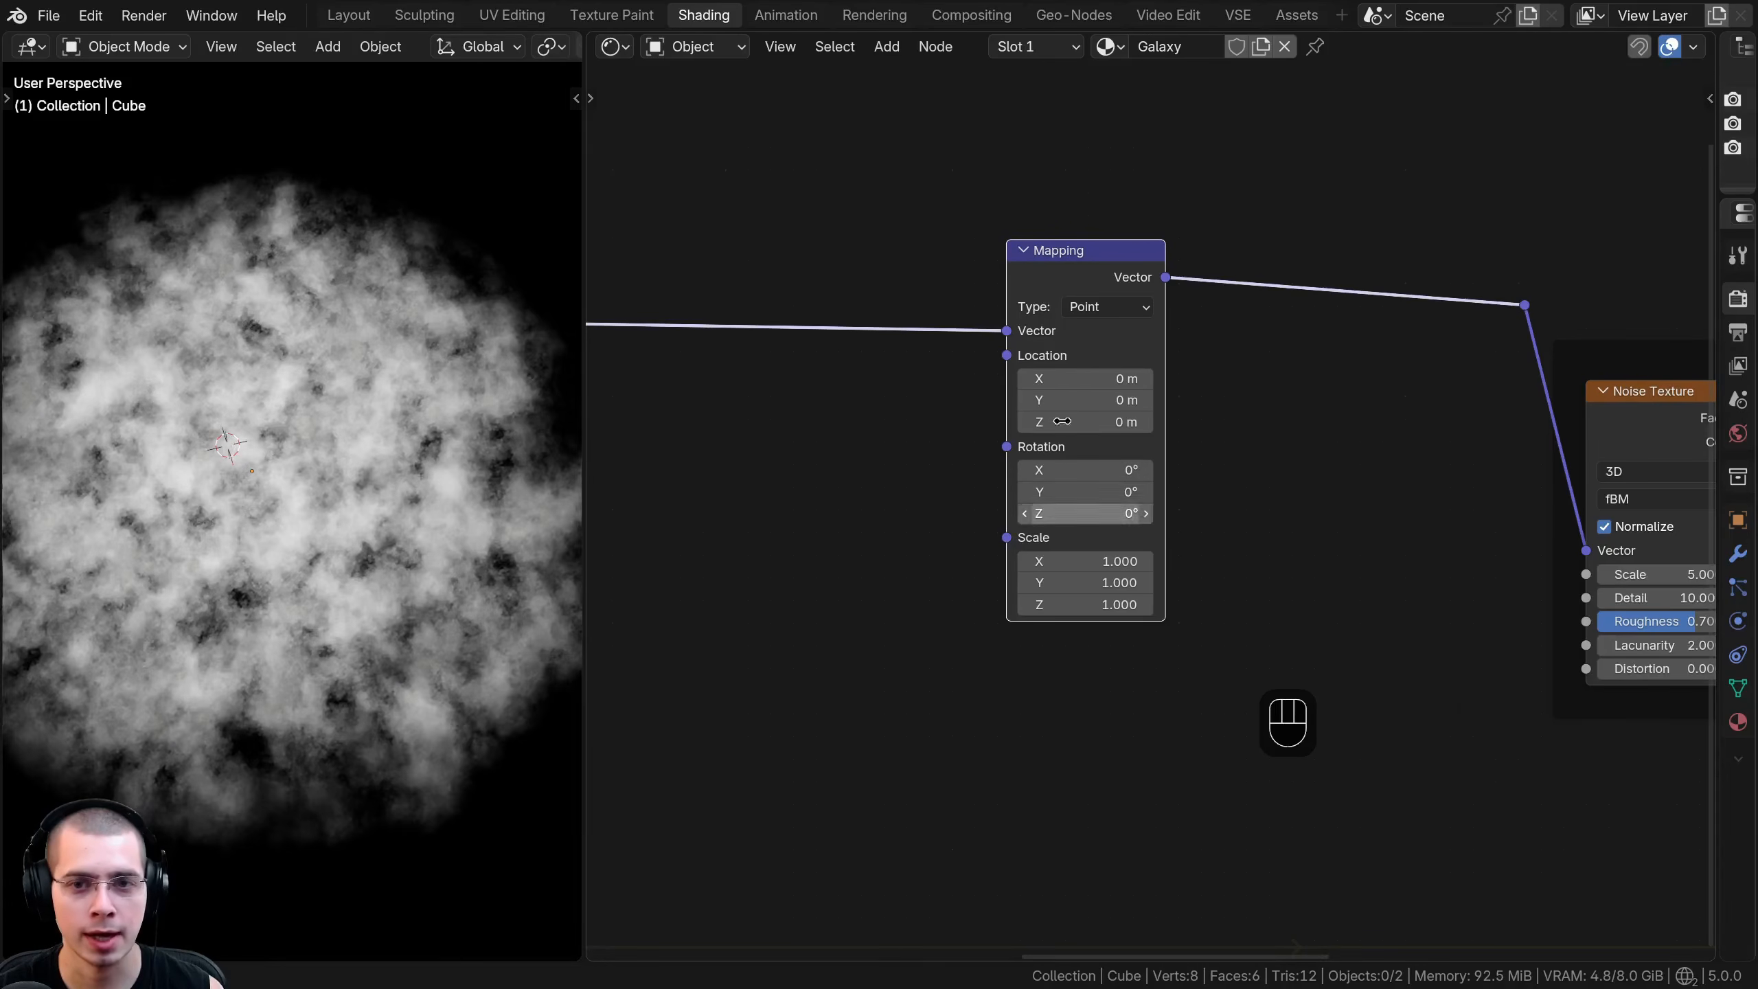
- Connect the Gradient Texture's Color output to the Rotation input of the new Mapping node
key(g)
click(1105, 294)
scroll(1101, 332, down, 8)
middle_drag(789, 506, 973, 478)
scroll(969, 475, up, 4)
middle_drag(681, 406, 788, 408)
click(803, 408)
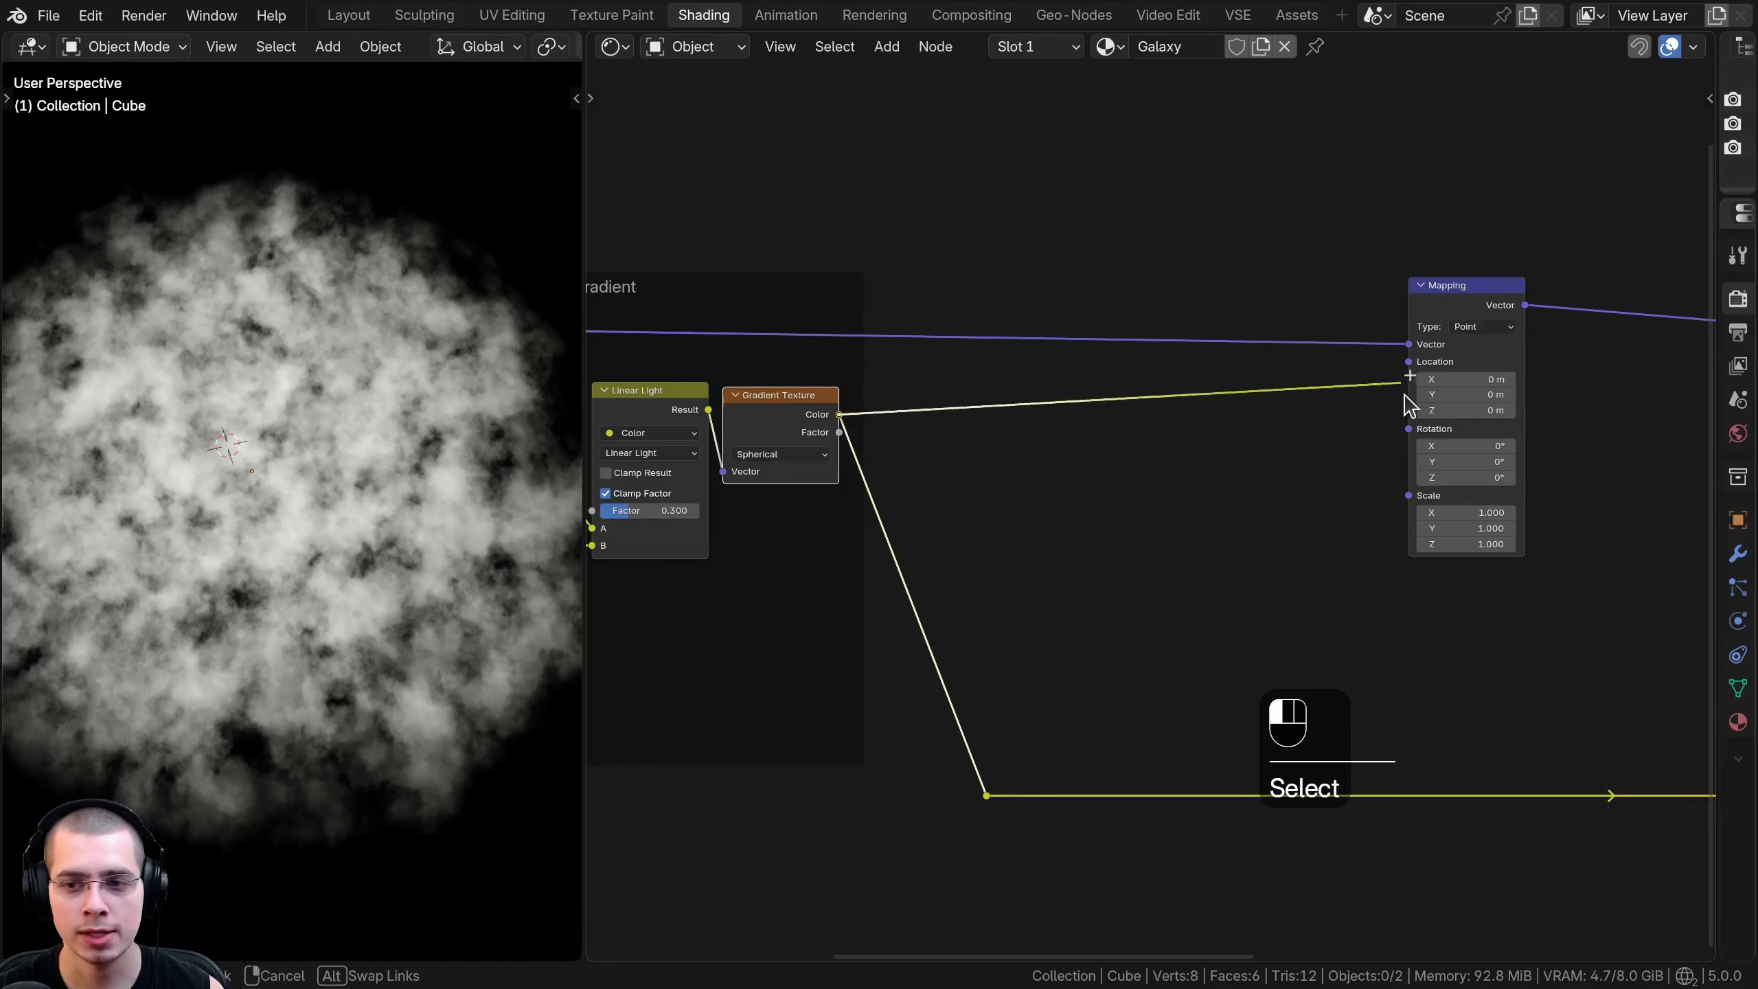
drag(1412, 436, 1409, 429)
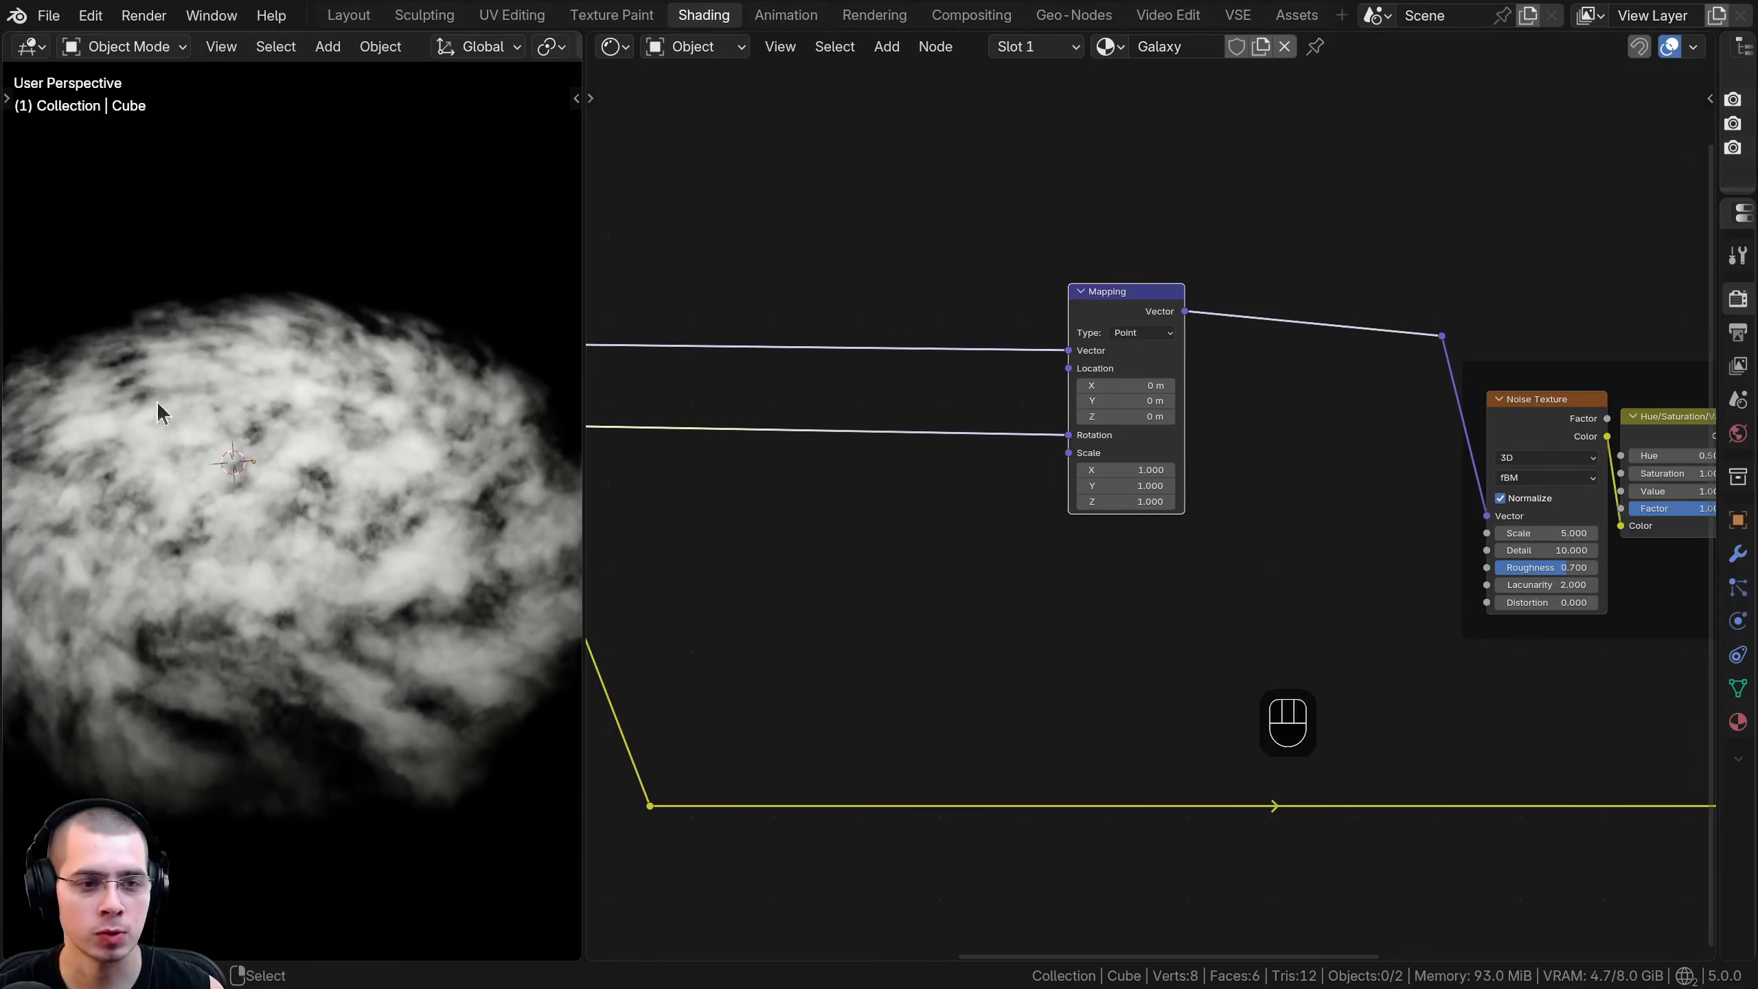
- Inspect how the gradient-driven rotation swirls the volume from several angles
middle_drag(156, 401, 285, 457)
scroll(285, 457, up, 3)
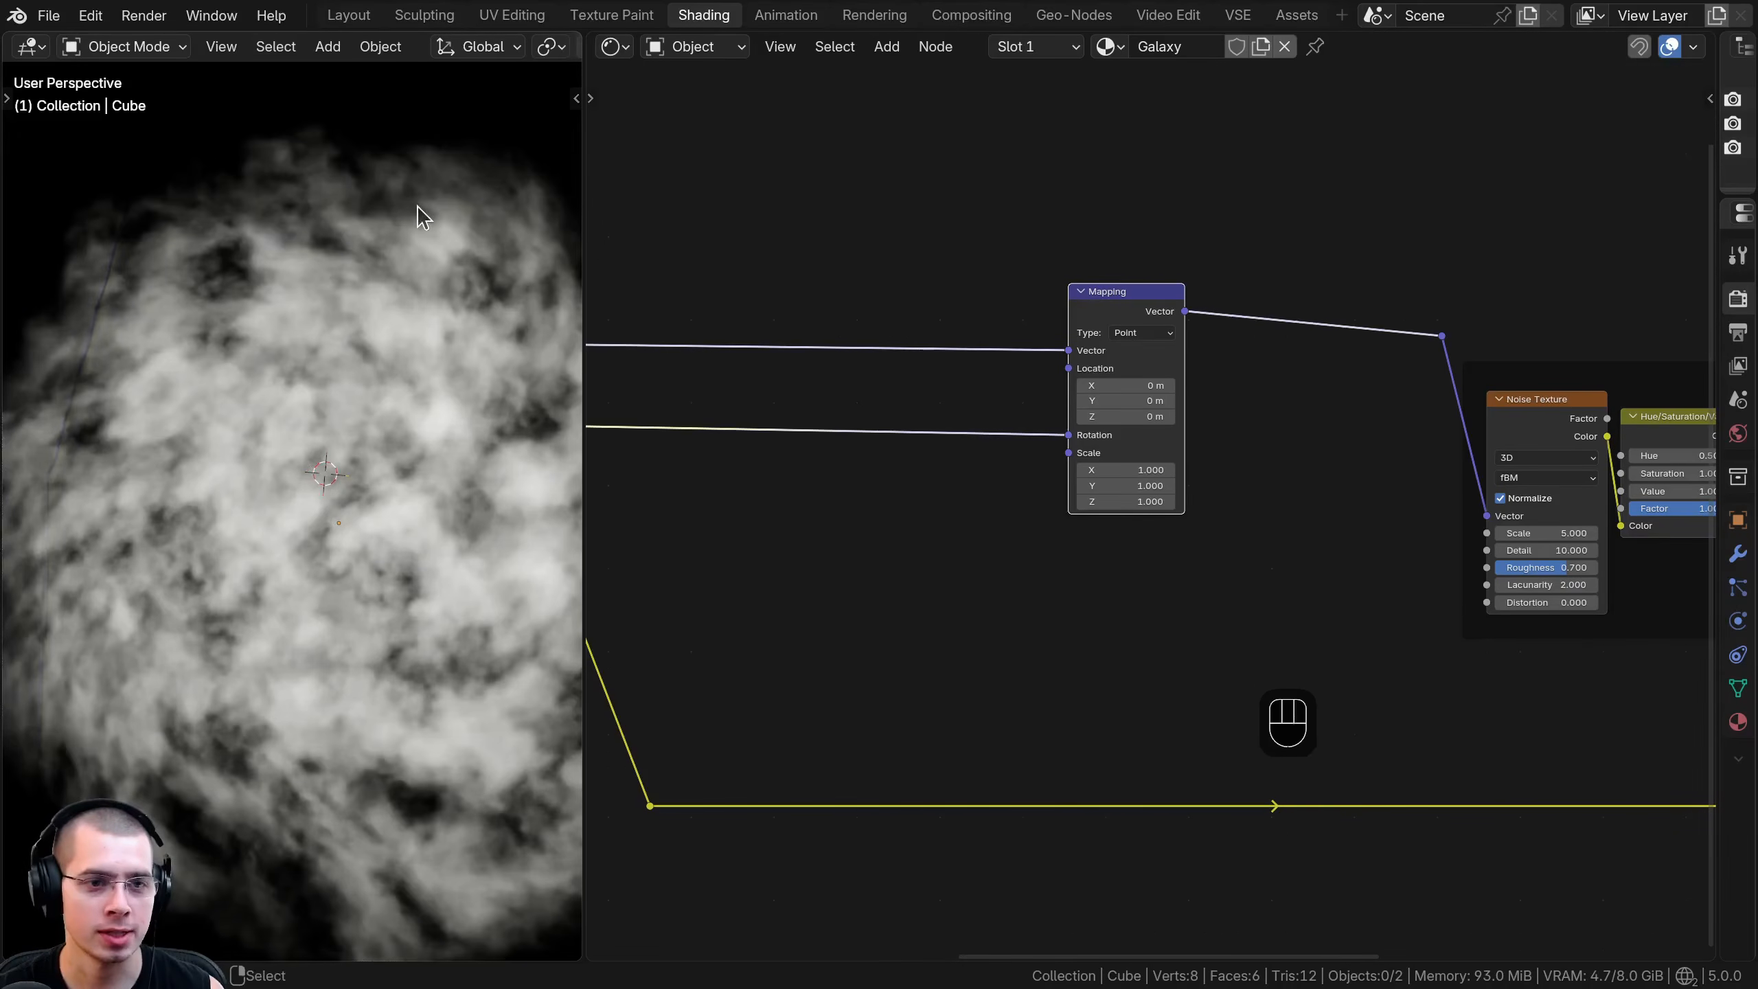
shift+middle_drag(446, 214, 157, 275)
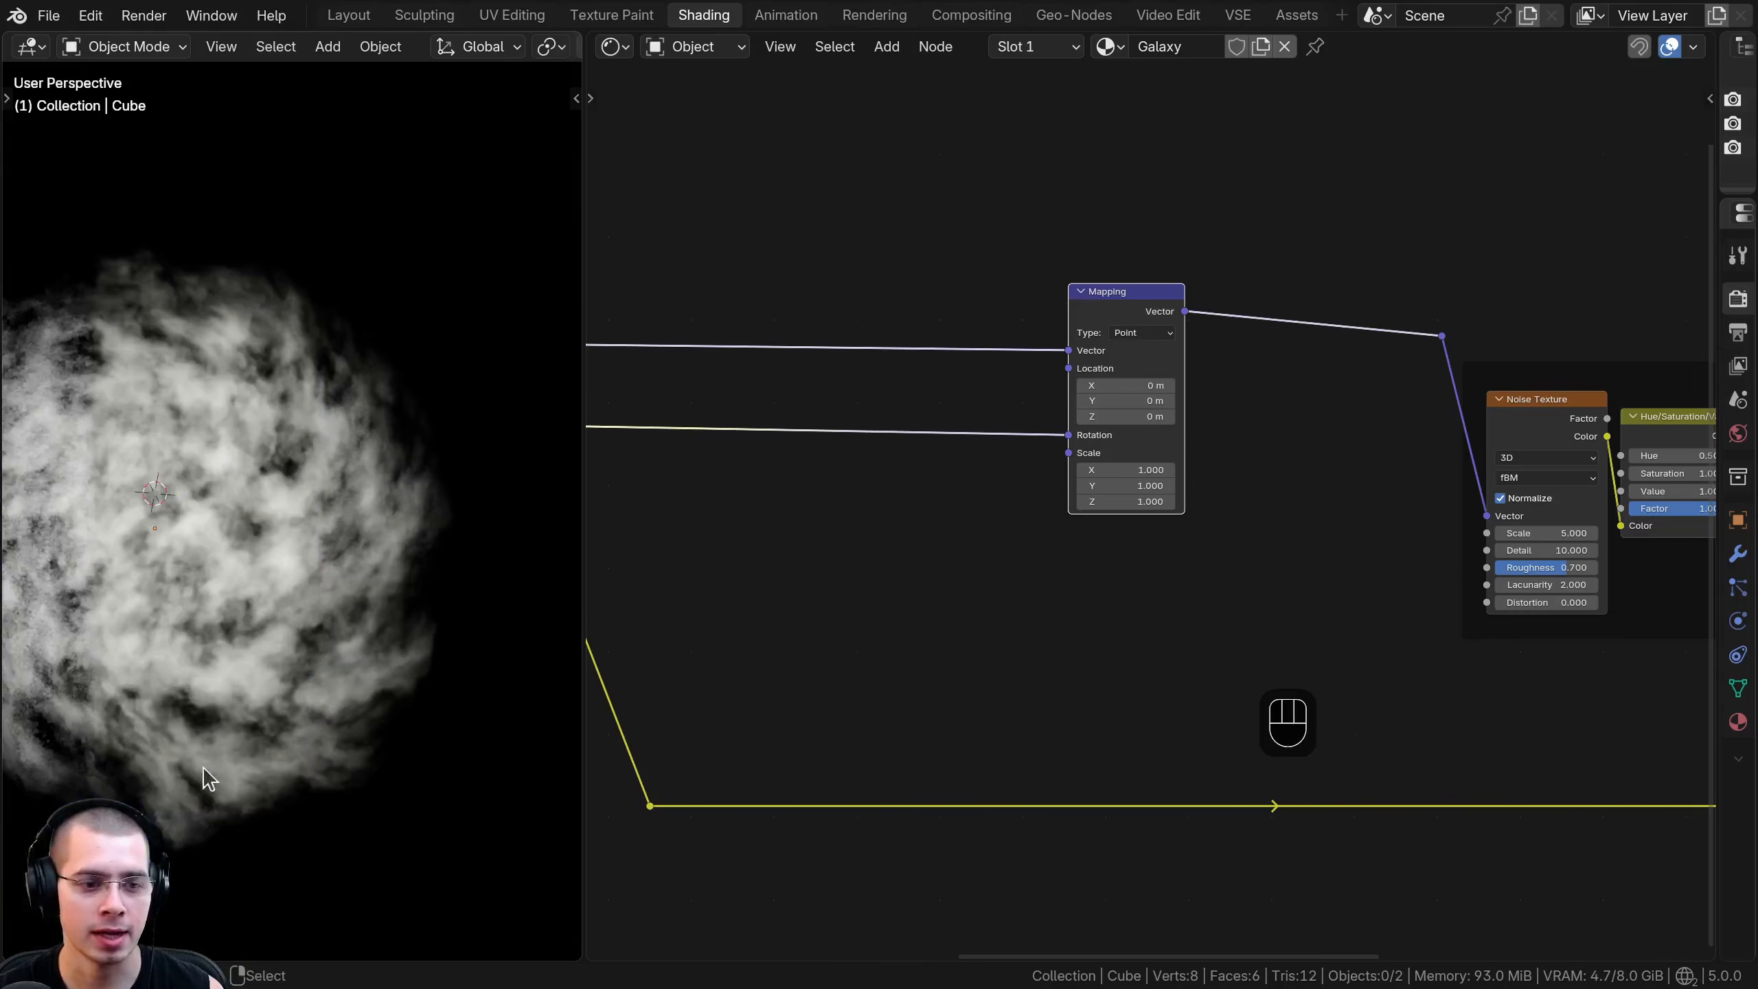
middle_drag(206, 770, 422, 717)
shift+middle_drag(662, 635, 971, 612)
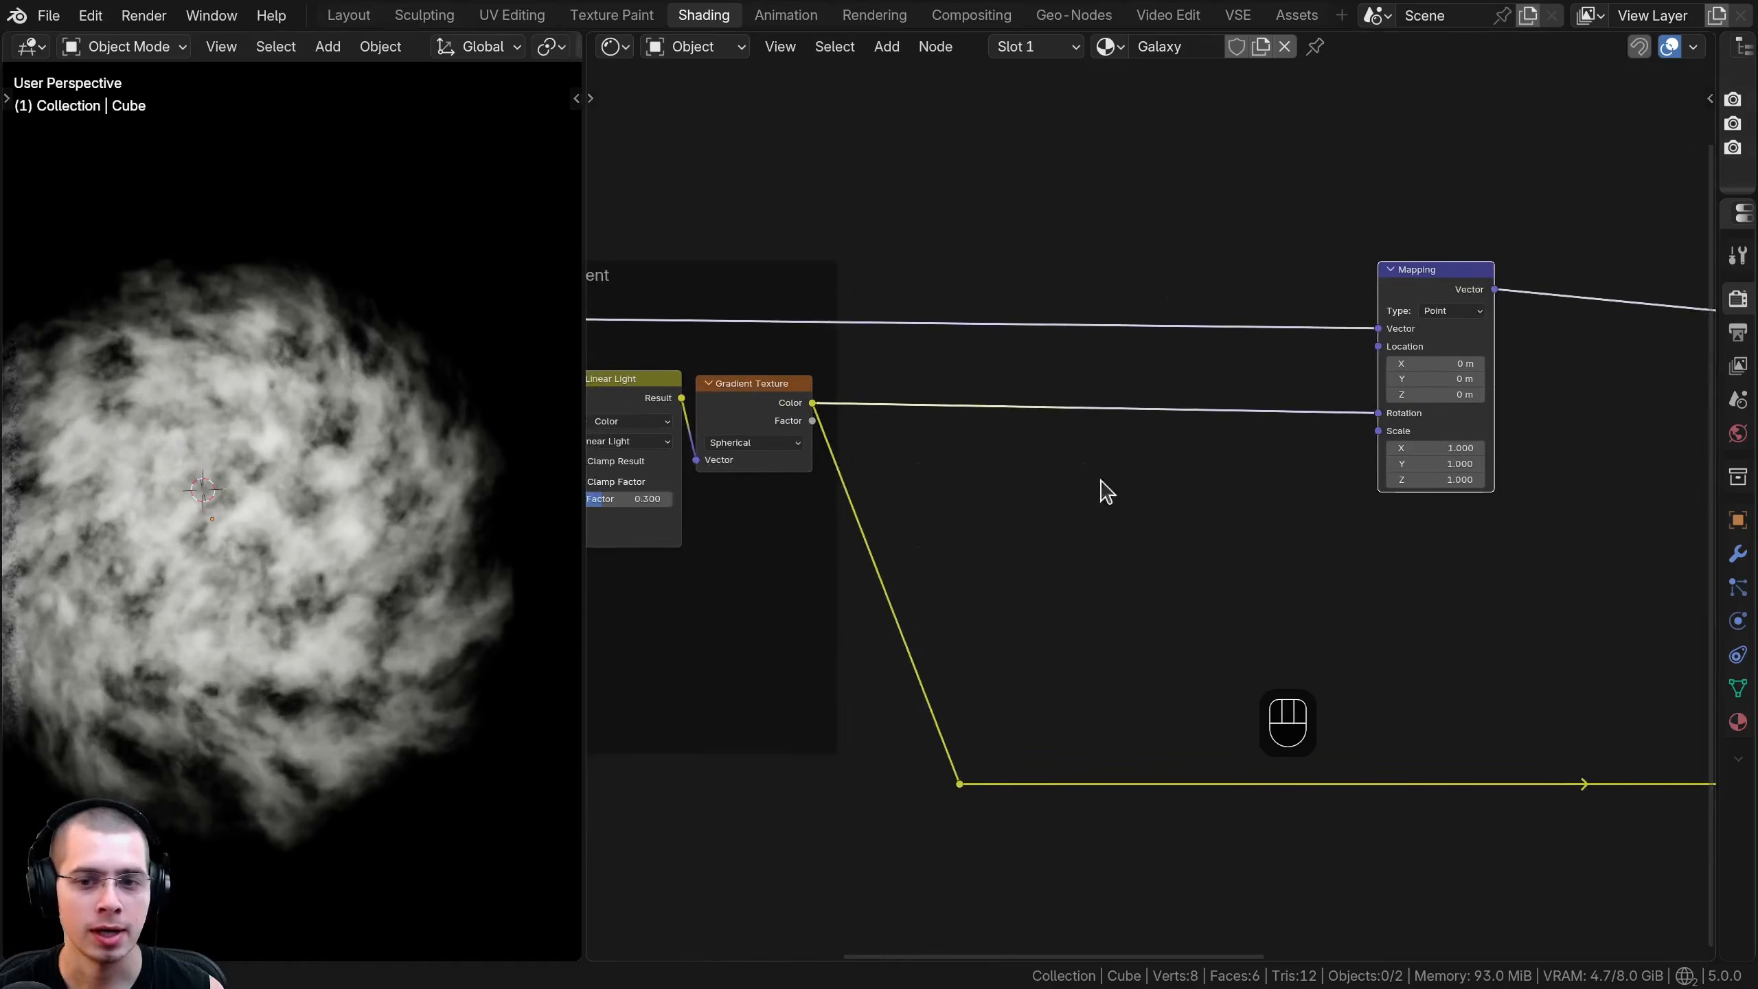
- Disconnect the Gradient Texture's Color output from the Mapping node's Rotation input
scroll(1115, 492, up, 1)
drag(1392, 407, 1396, 433)
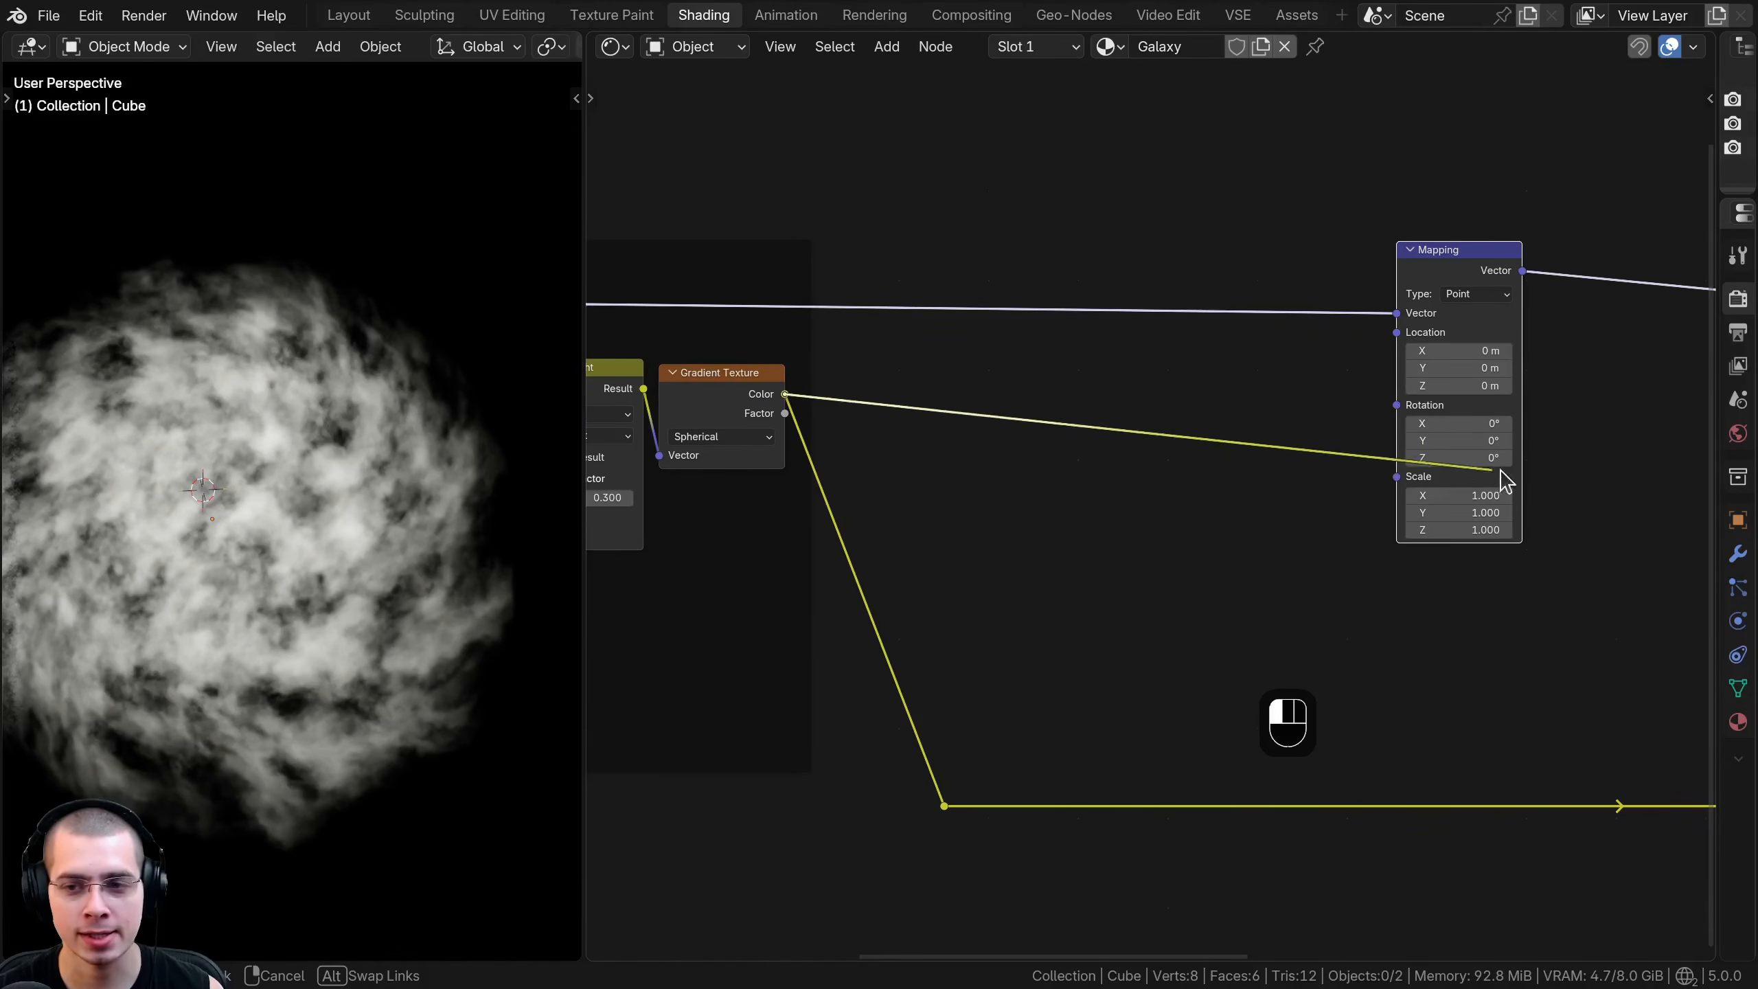
drag(1128, 421, 1139, 412)
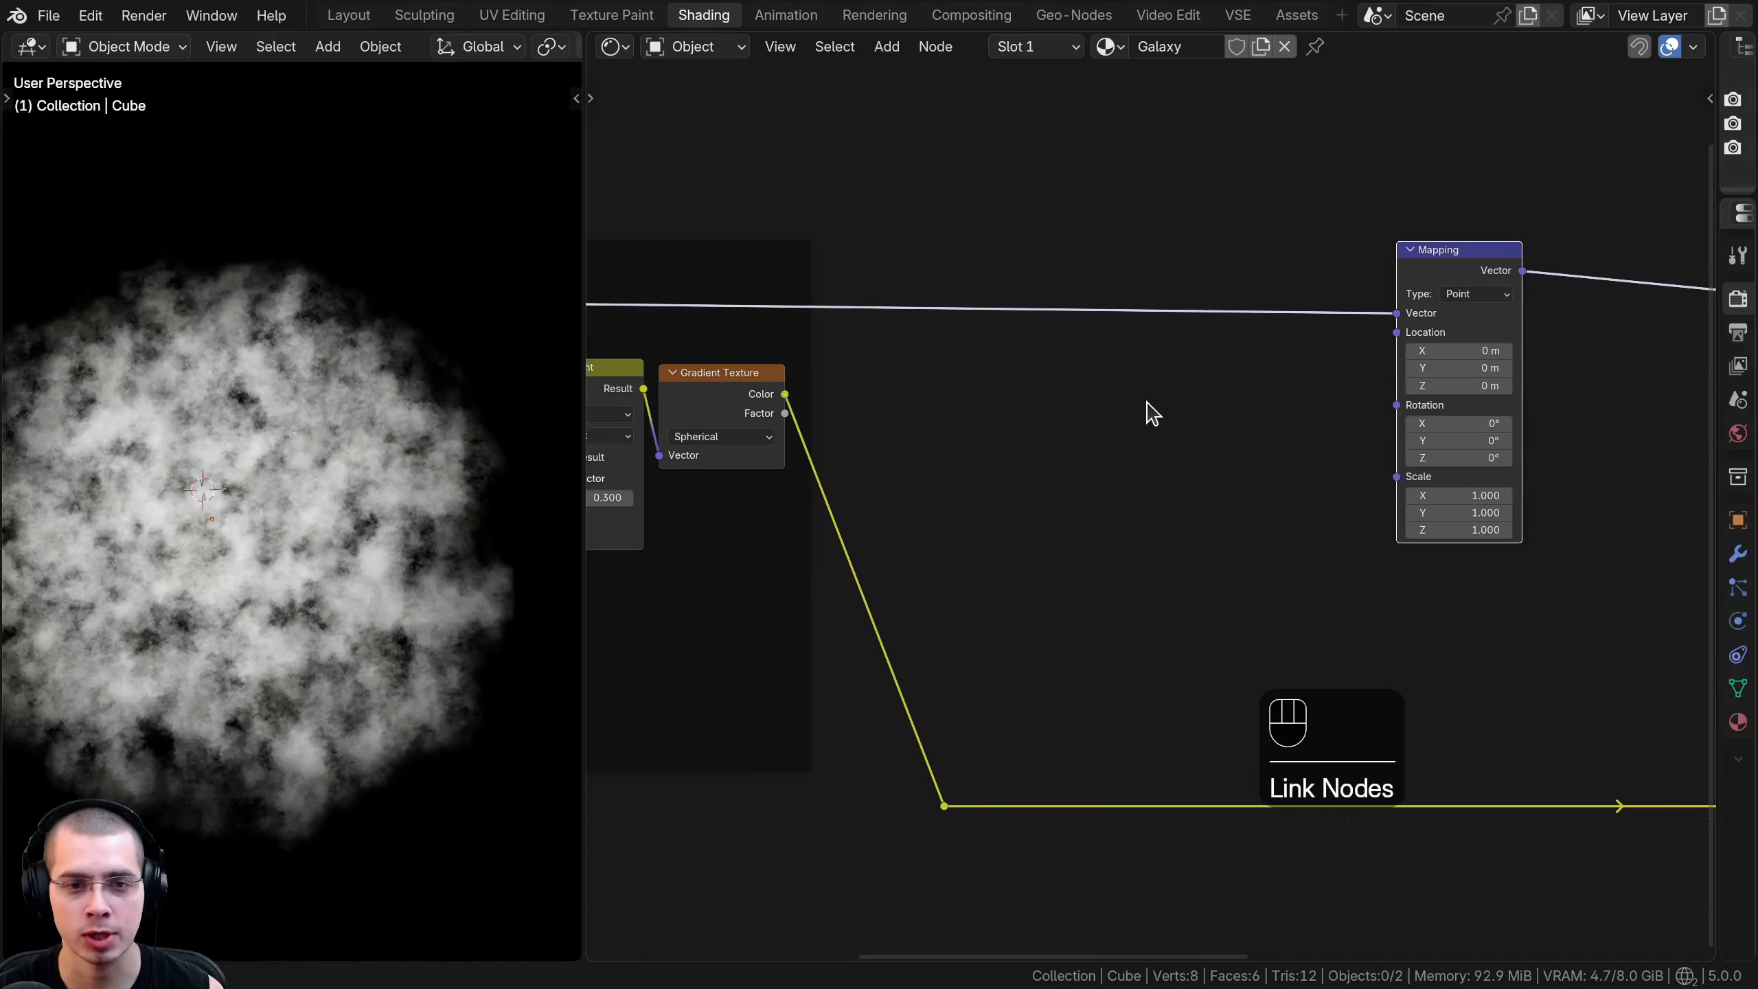
- Add a Combine XYZ node beside the Mapping node and connect its Vector output to the Mapping's Rotation input
shift+middle_drag(1114, 387, 1075, 397)
key(shift+a)
text(com)
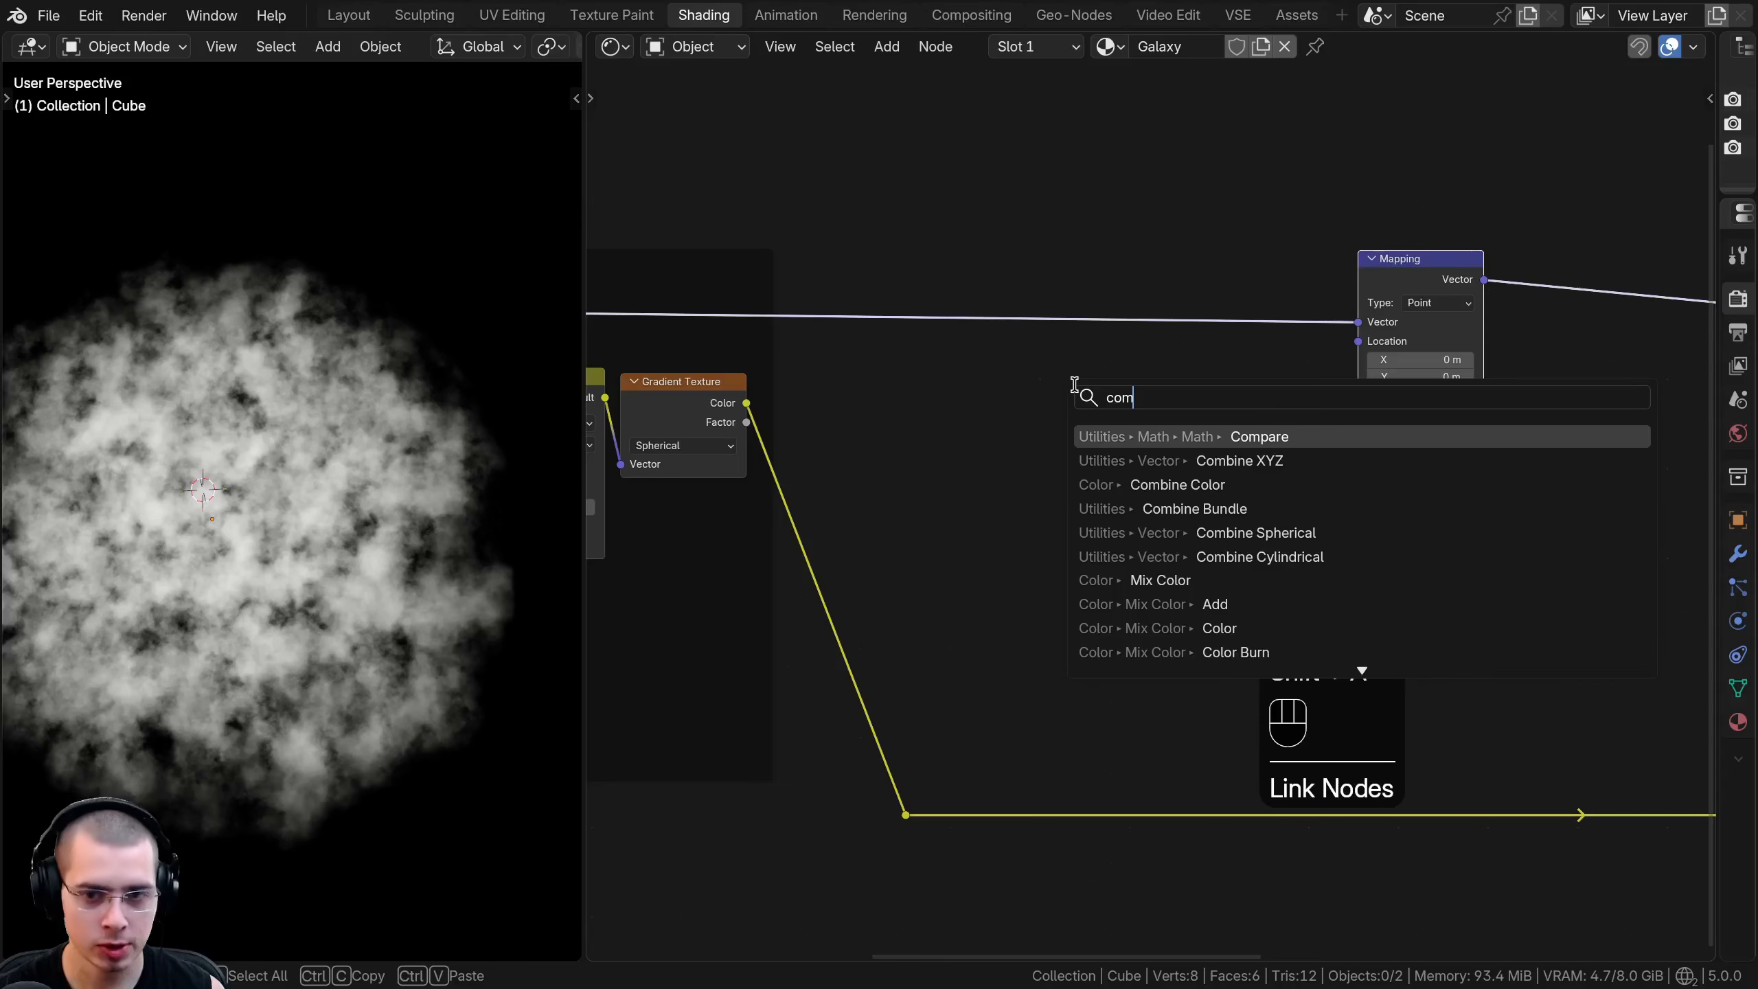
click(1228, 460)
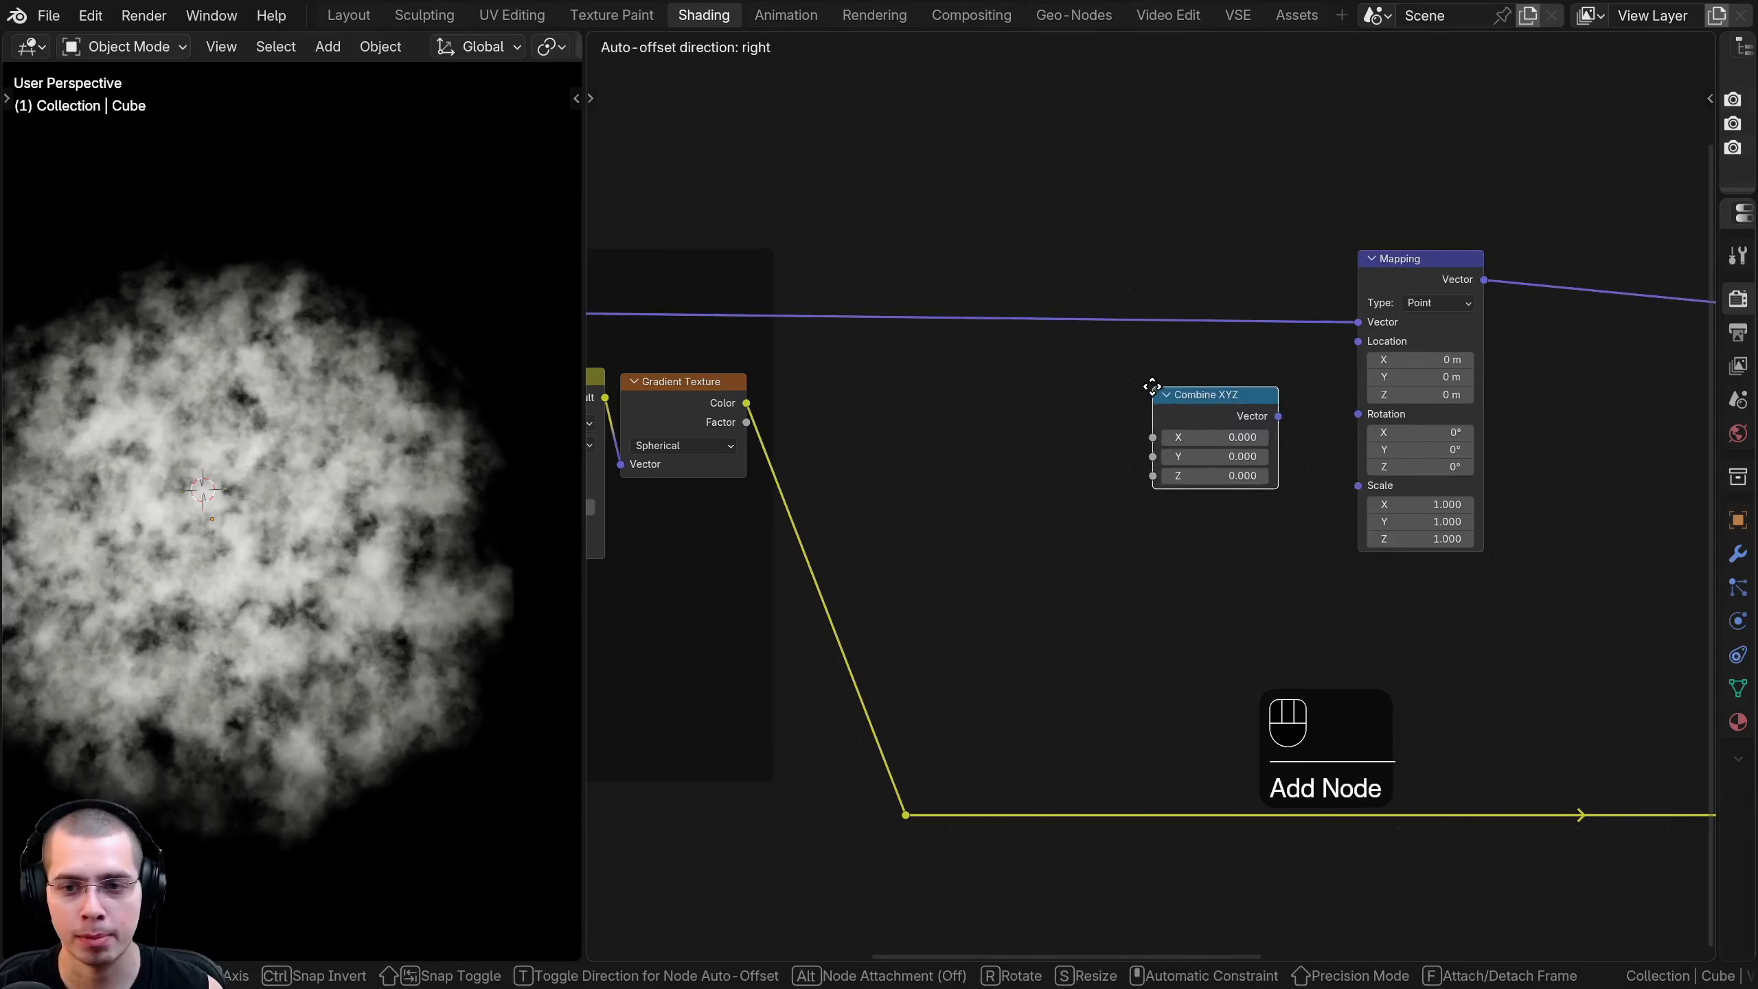
click(1153, 385)
middle_drag(1177, 398, 1009, 415)
scroll(1065, 425, up, 1)
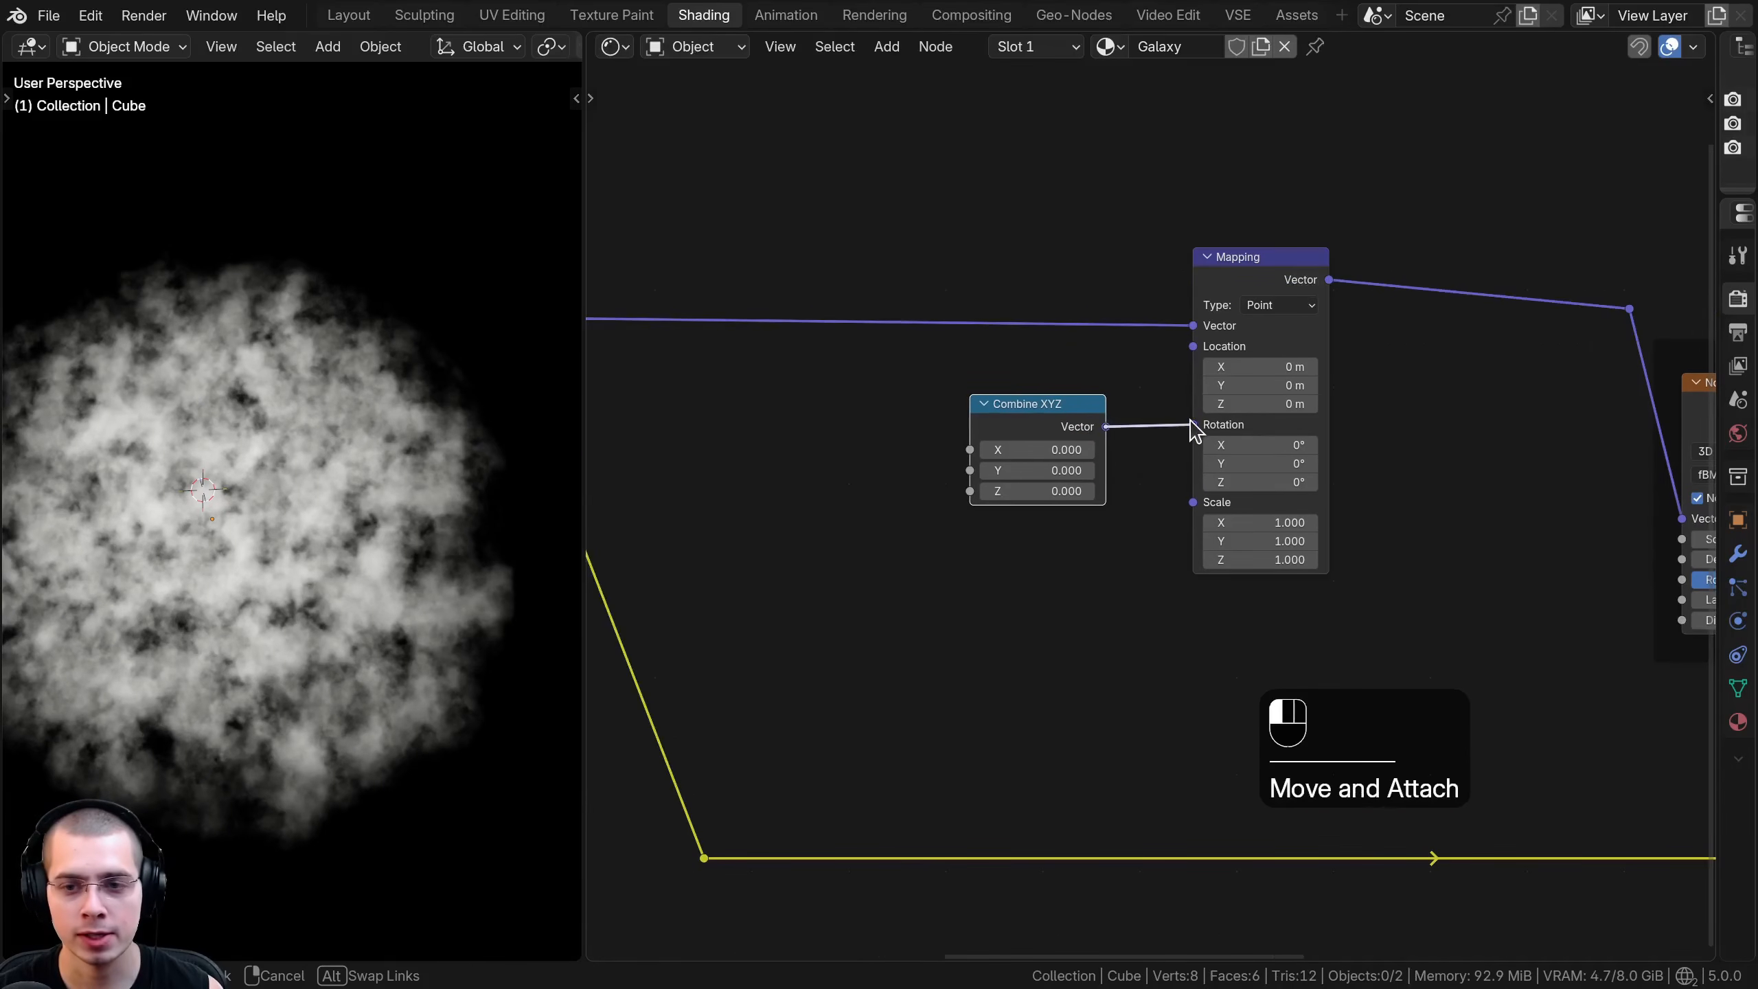
drag(1183, 421, 1184, 422)
drag(1047, 417, 1116, 407)
- Try changing the Combine XYZ node's Z value
drag(1103, 481, 1183, 482)
right_click(1107, 484)
middle_drag(878, 488, 989, 468)
scroll(955, 464, down, 2)
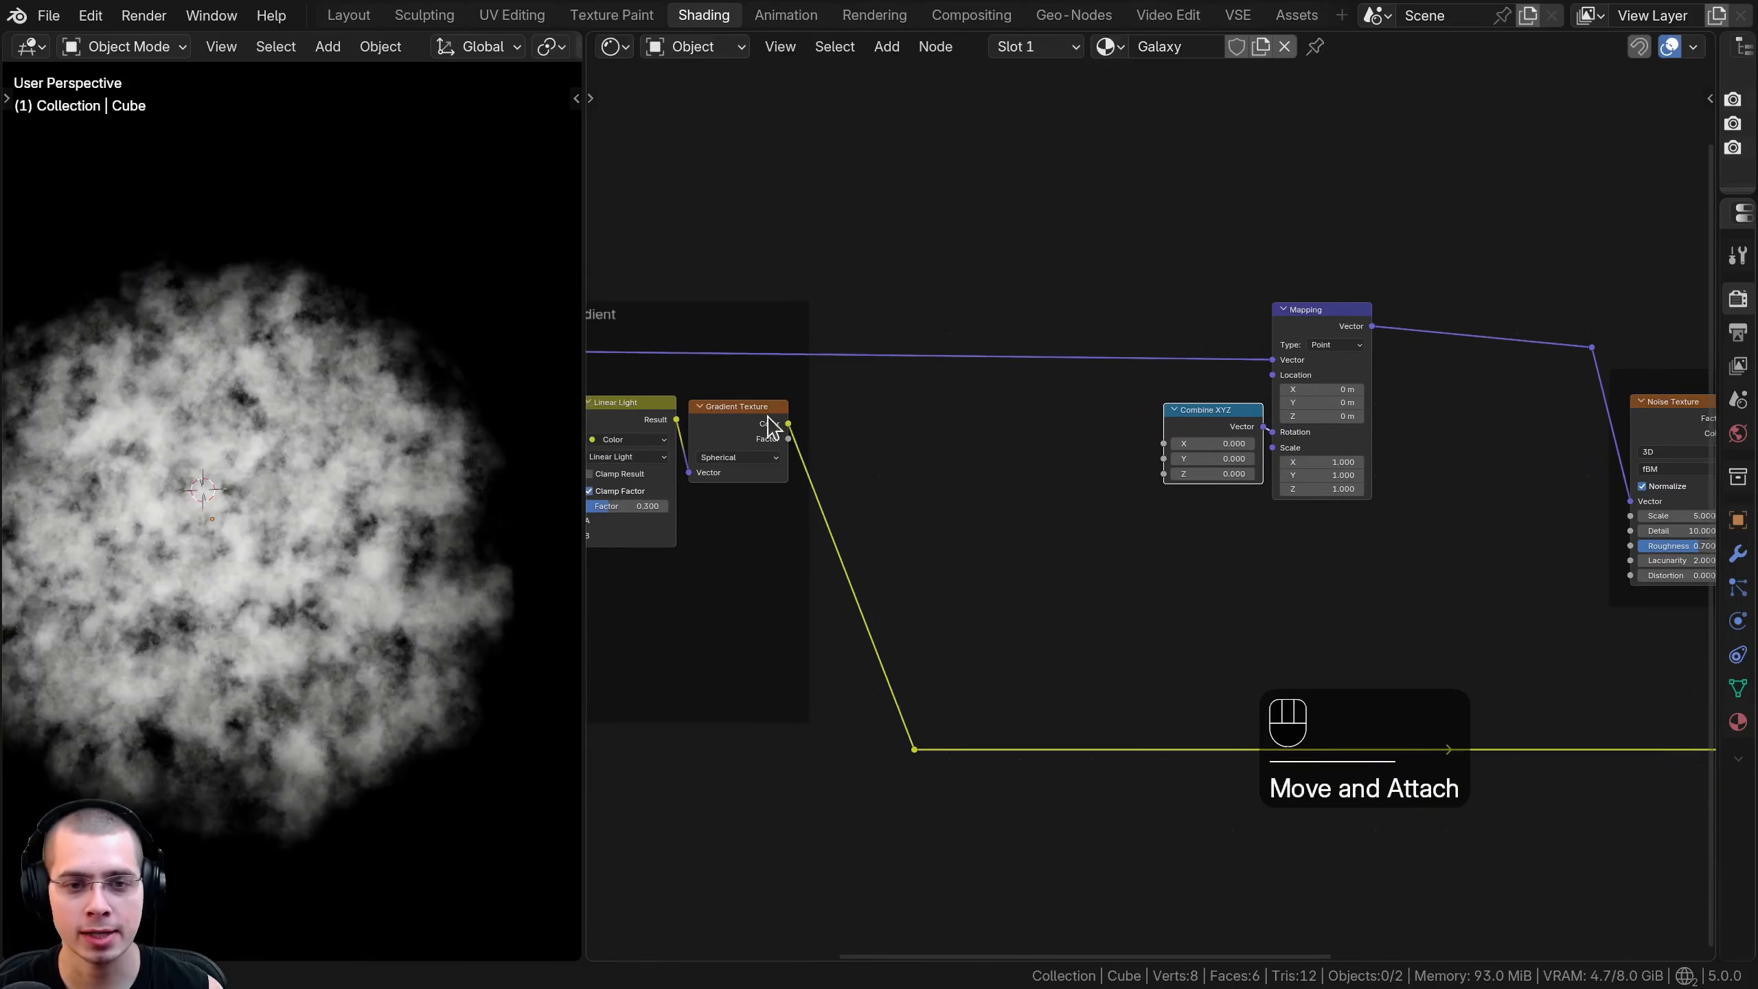
- Connect the Gradient Texture's Color output to the Combine XYZ node's Z input and check the swirl around one axis
click(784, 425)
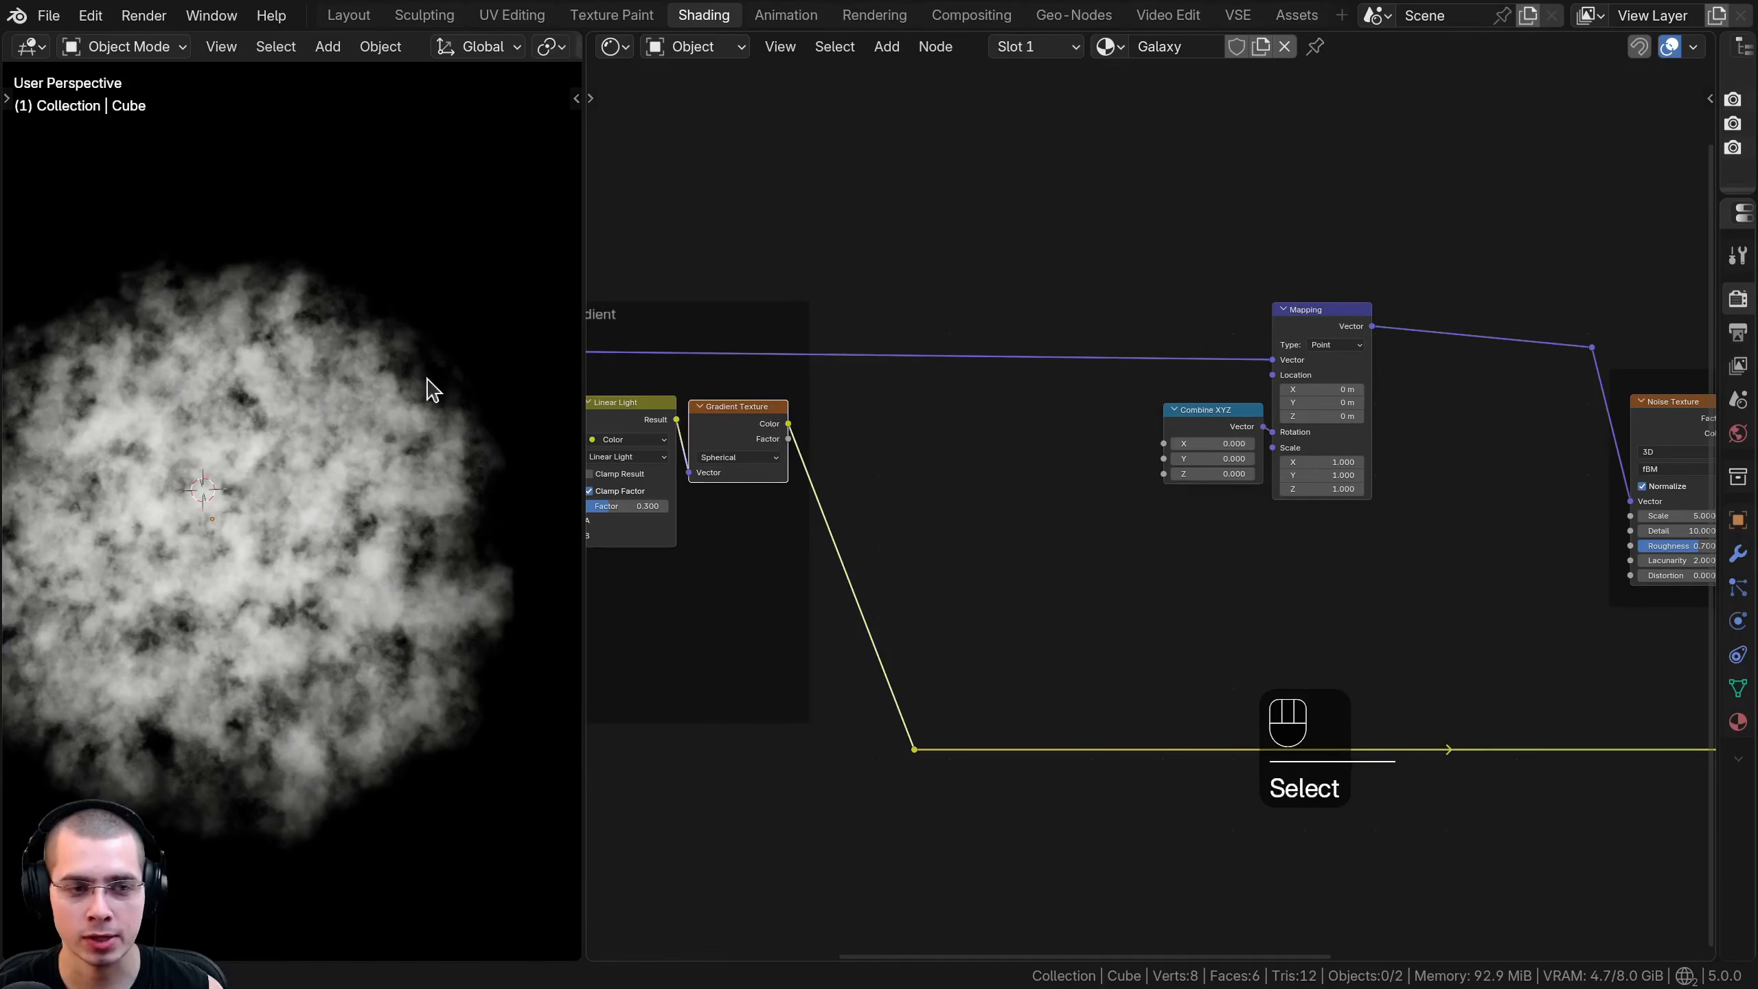
drag(789, 424, 1125, 415)
drag(1154, 476, 1155, 477)
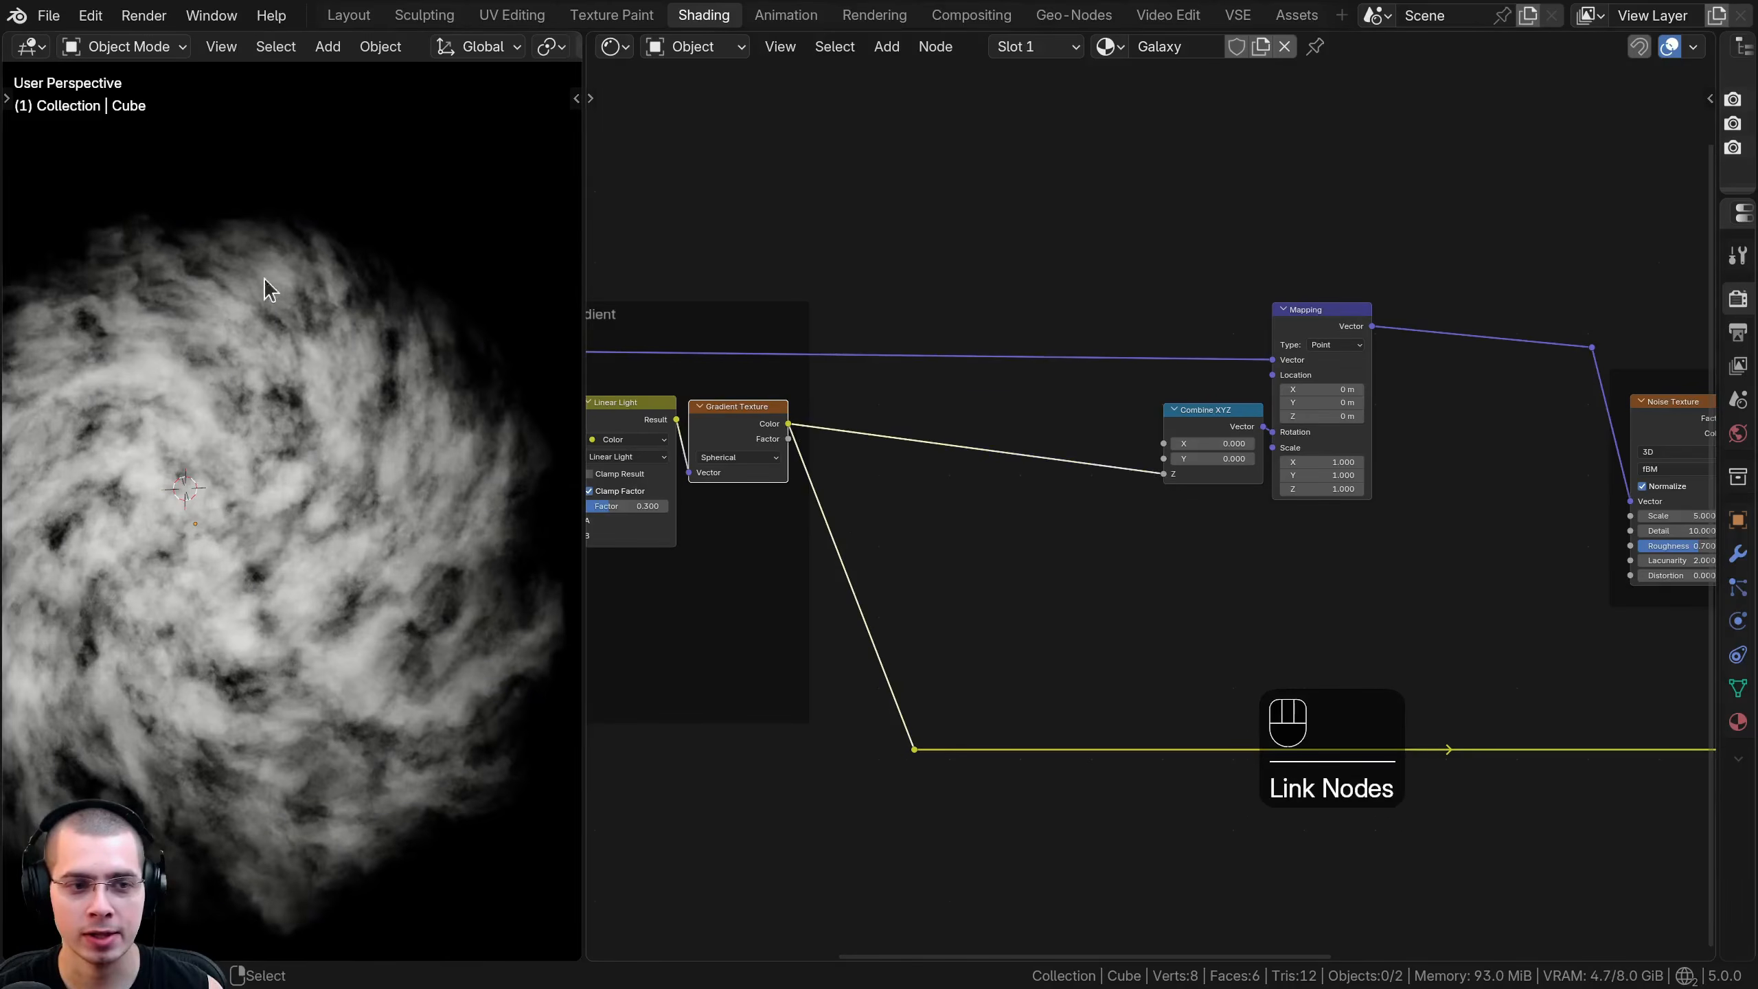
scroll(436, 388, down, 2)
drag(584, 488, 619, 484)
middle_drag(396, 464, 369, 529)
shift+middle_drag(370, 529, 357, 547)
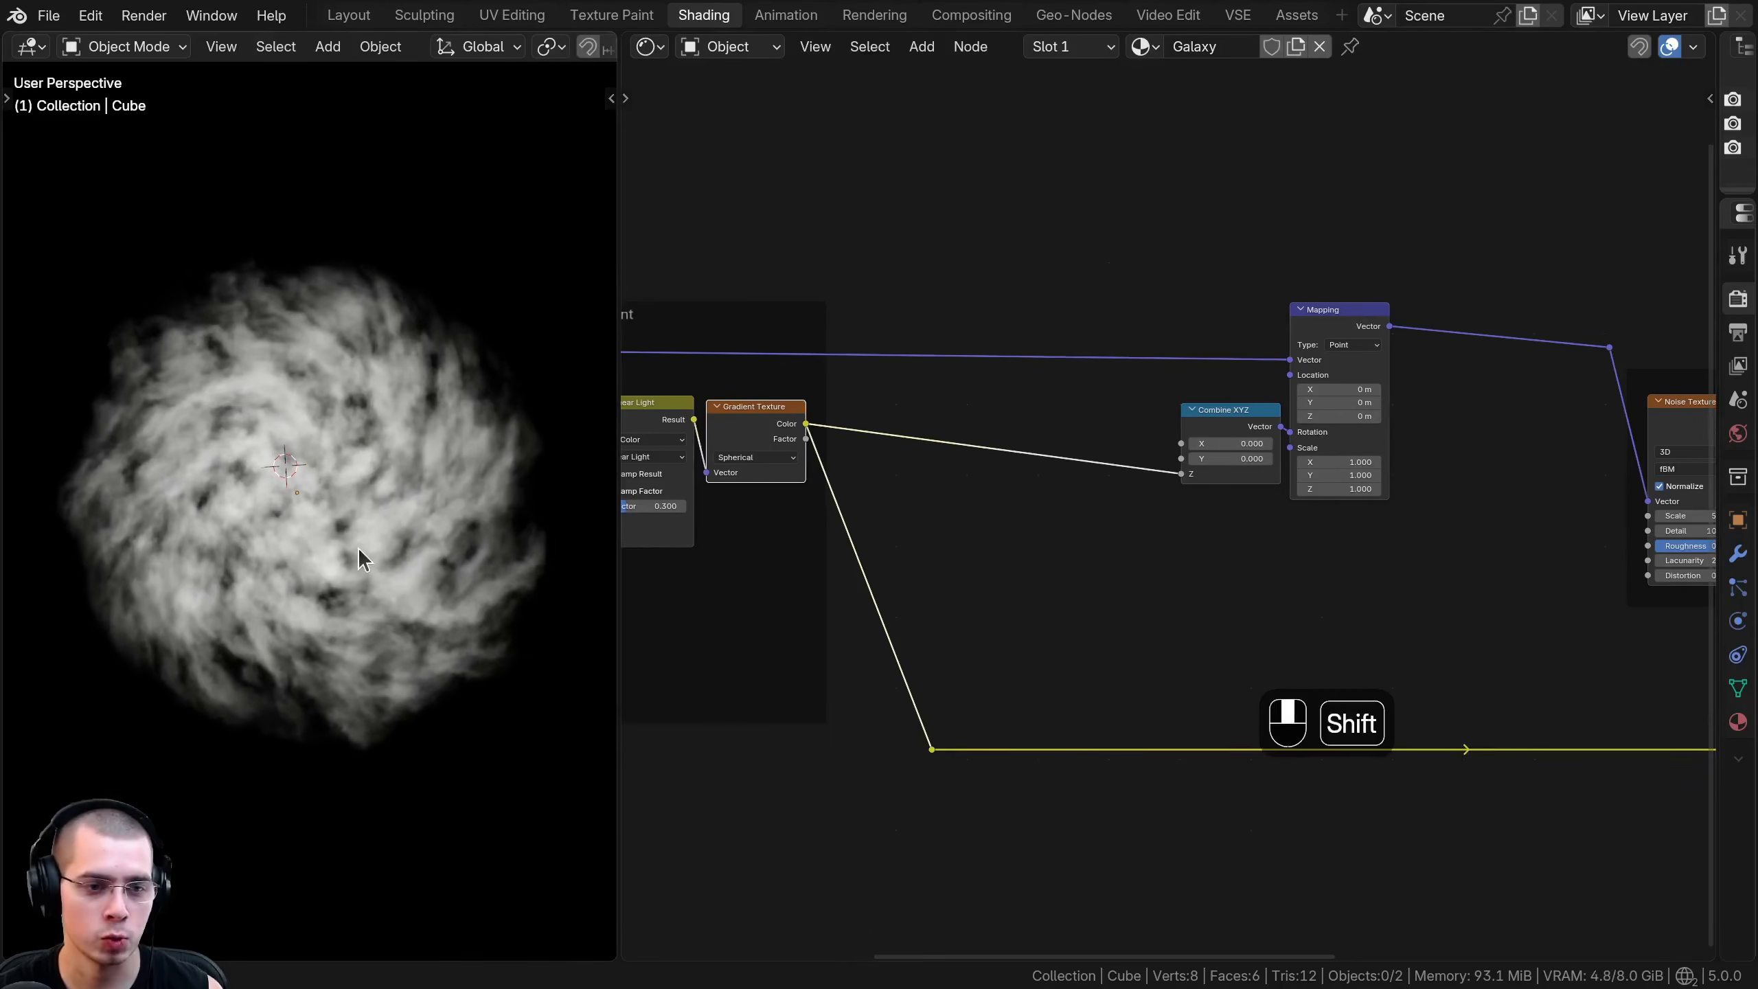
scroll(359, 546, up, 2)
middle_drag(979, 543, 971, 559)
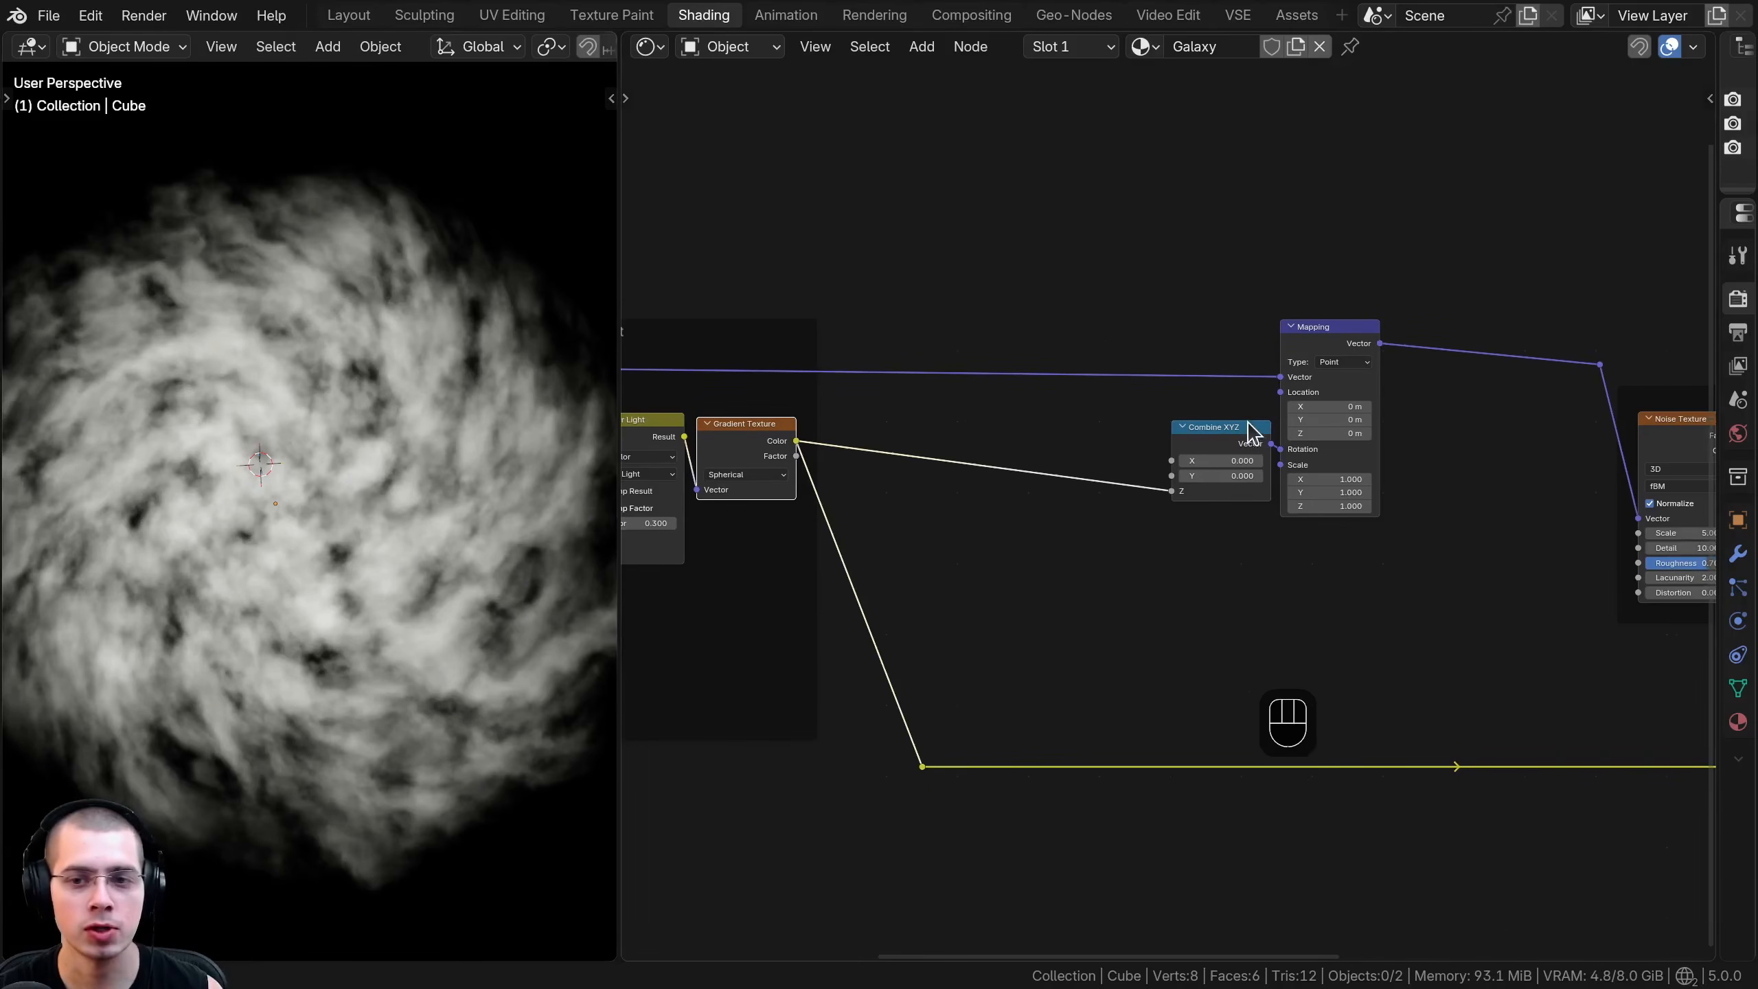
- Insert a Math node set to Multiply on the link between the Gradient Texture and the Combine XYZ node
click(1239, 426)
middle_drag(980, 463, 958, 478)
scroll(910, 483, up, 1)
key(shift+a)
text(mul)
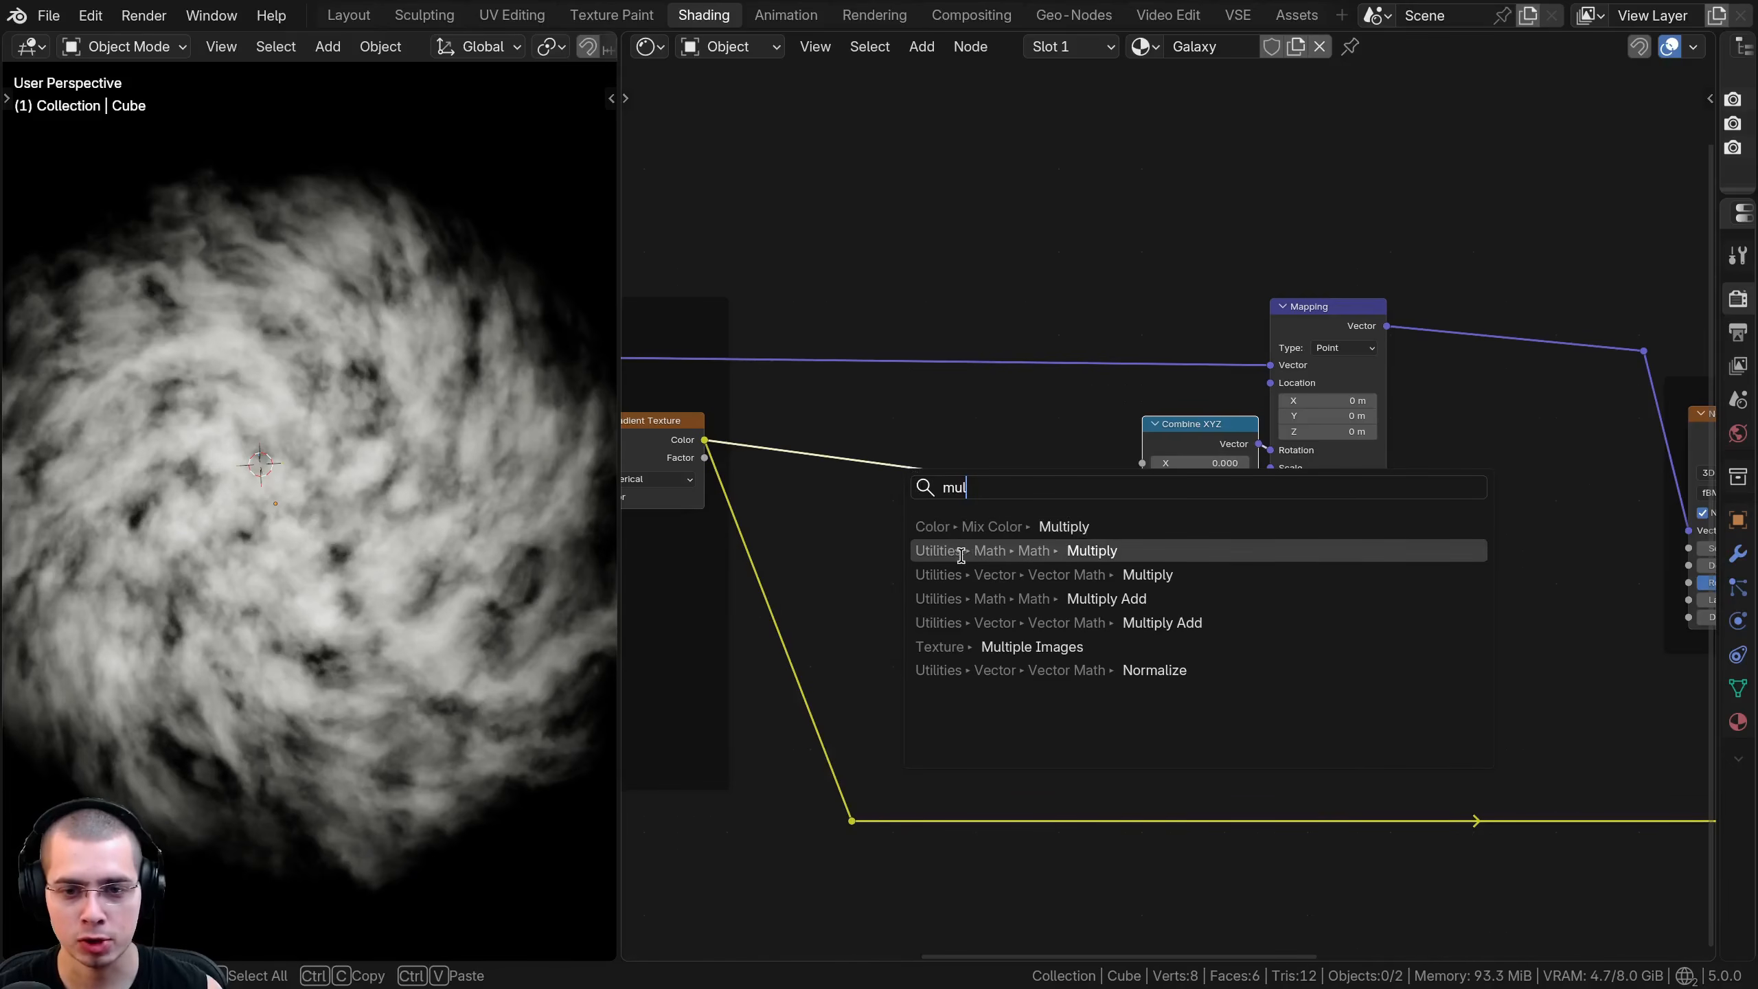
click(1057, 552)
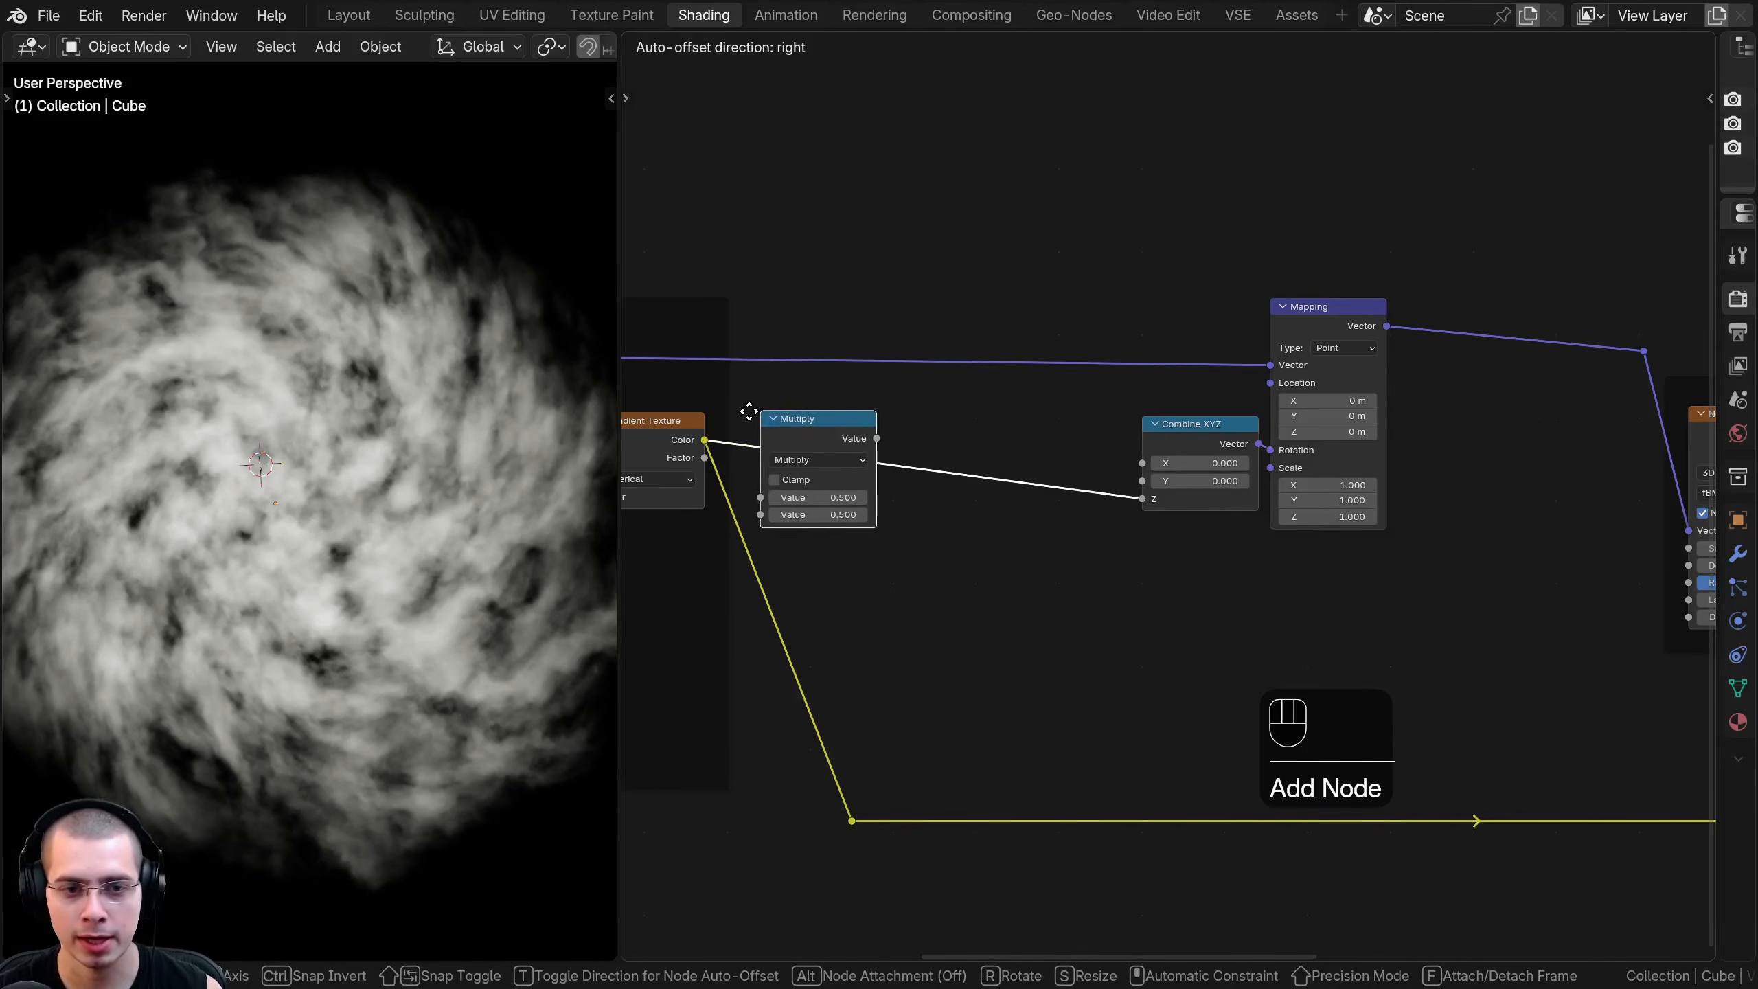
click(1118, 450)
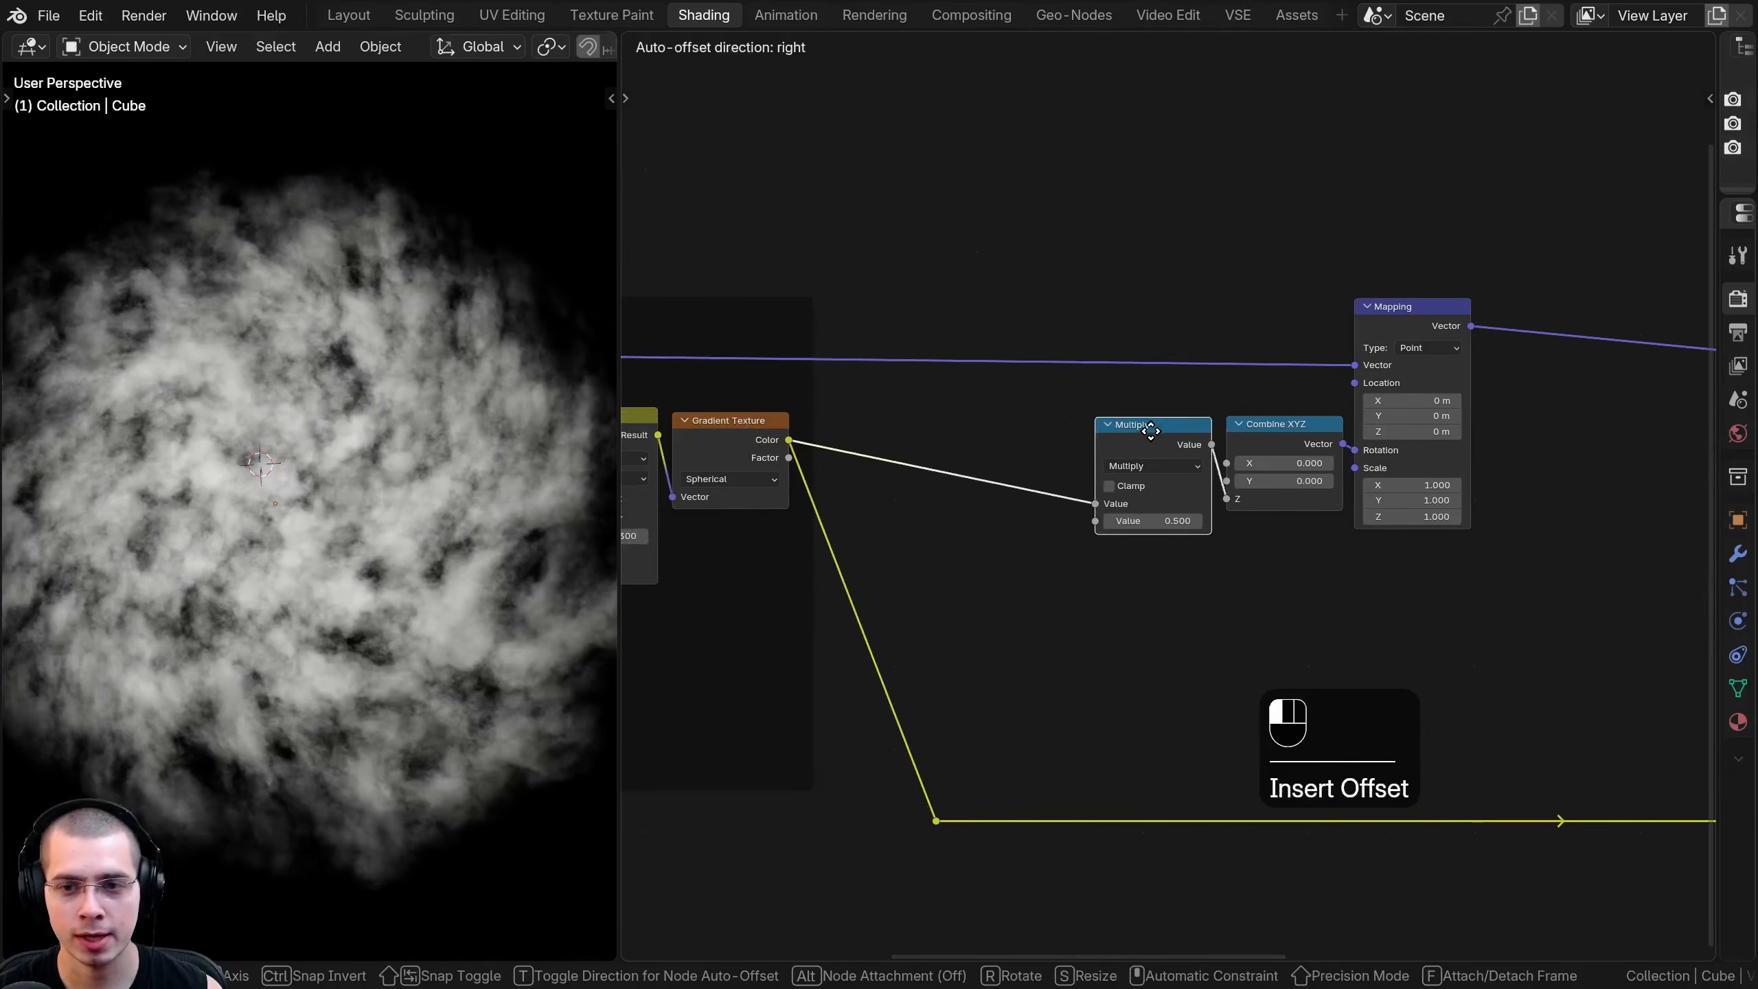
- Try raising the Multiply node's value to 29.26 and inspect the tighter swirl
scroll(1090, 512, up, 2)
drag(1115, 516, 1384, 516)
drag(1118, 517, 1096, 524)
scroll(104, 422, down, 3)
middle_drag(160, 478, 290, 519)
scroll(264, 541, up, 5)
scroll(1170, 516, up, 1)
scroll(1193, 545, up, 1)
scroll(1170, 515, down, 3)
drag(1097, 424, 1080, 419)
- Try the Add operation on the Math node with different values and switch it back to Multiply
click(1090, 439)
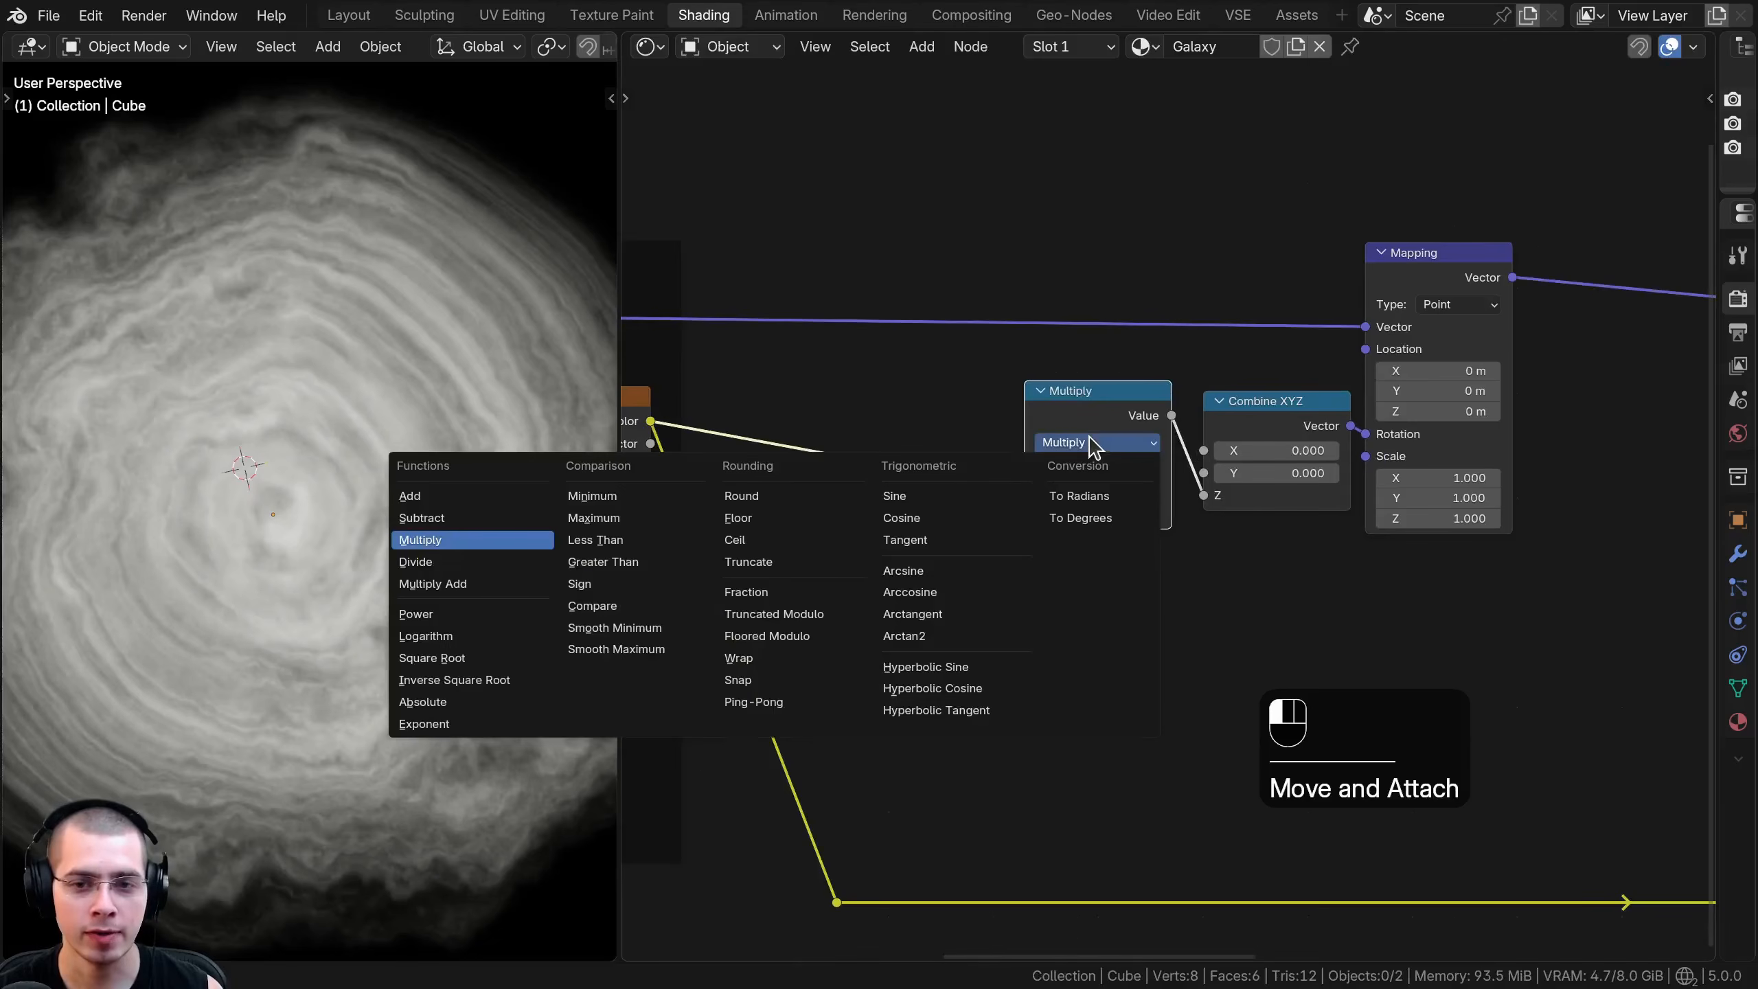
click(475, 495)
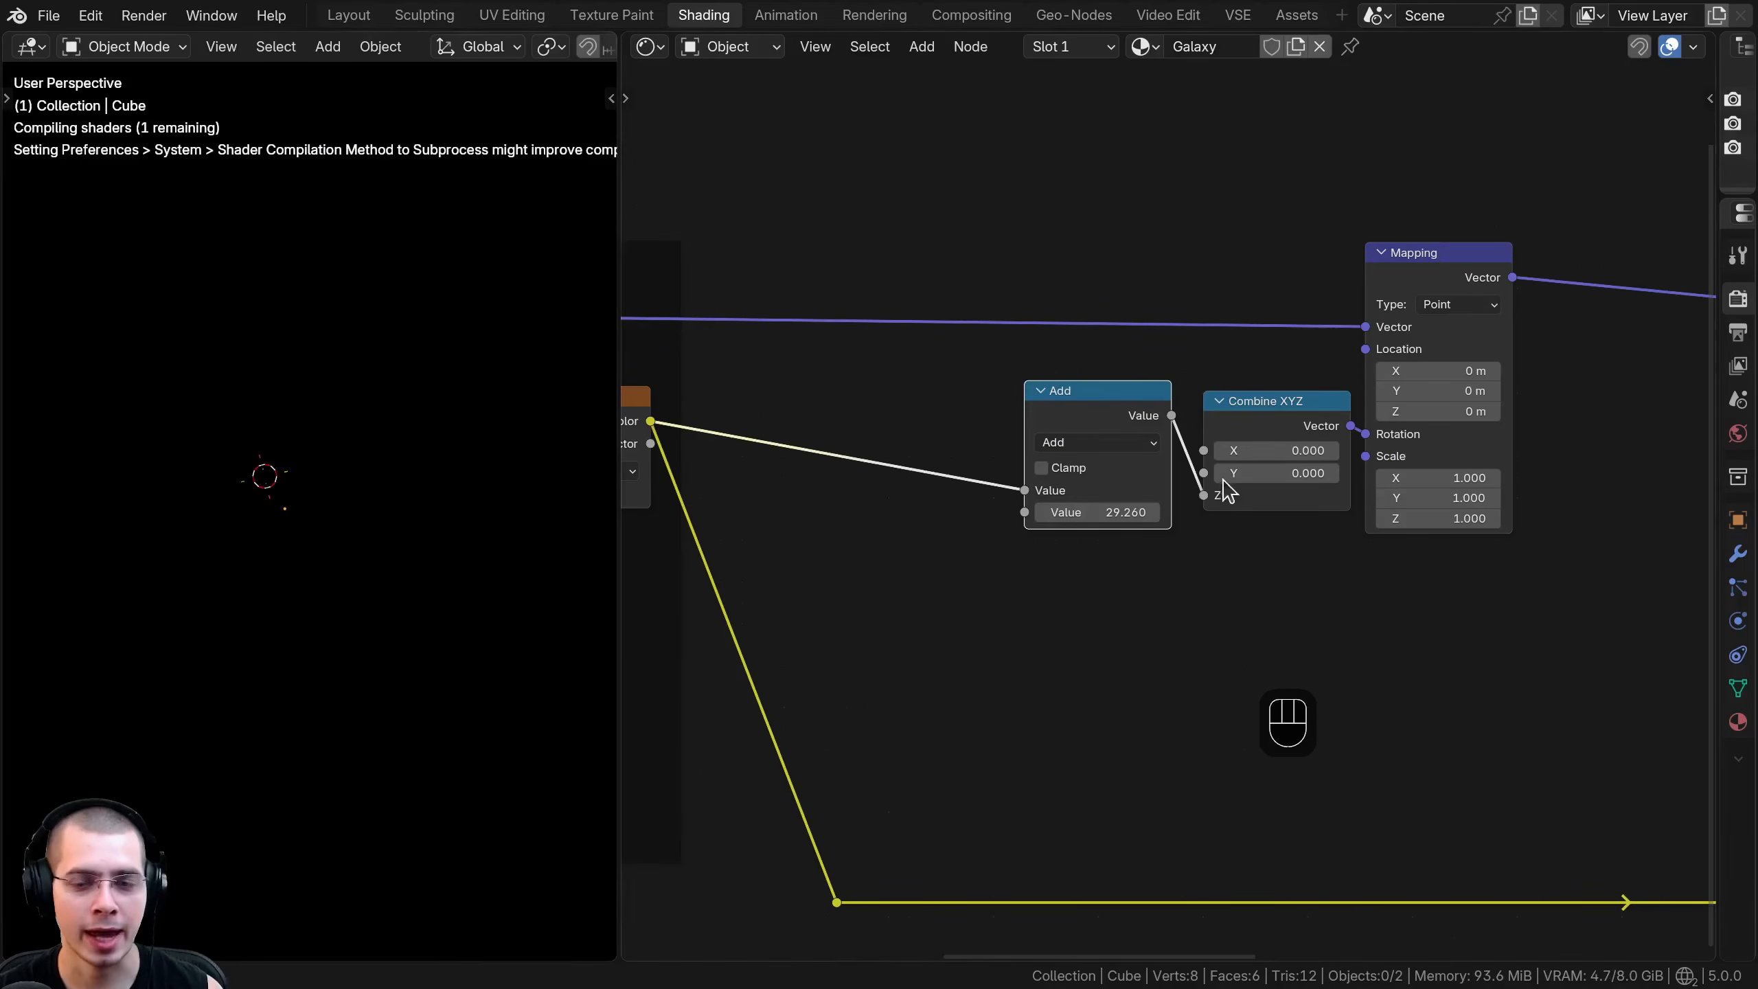
scroll(1212, 541, up, 1)
drag(1080, 507, 1513, 507)
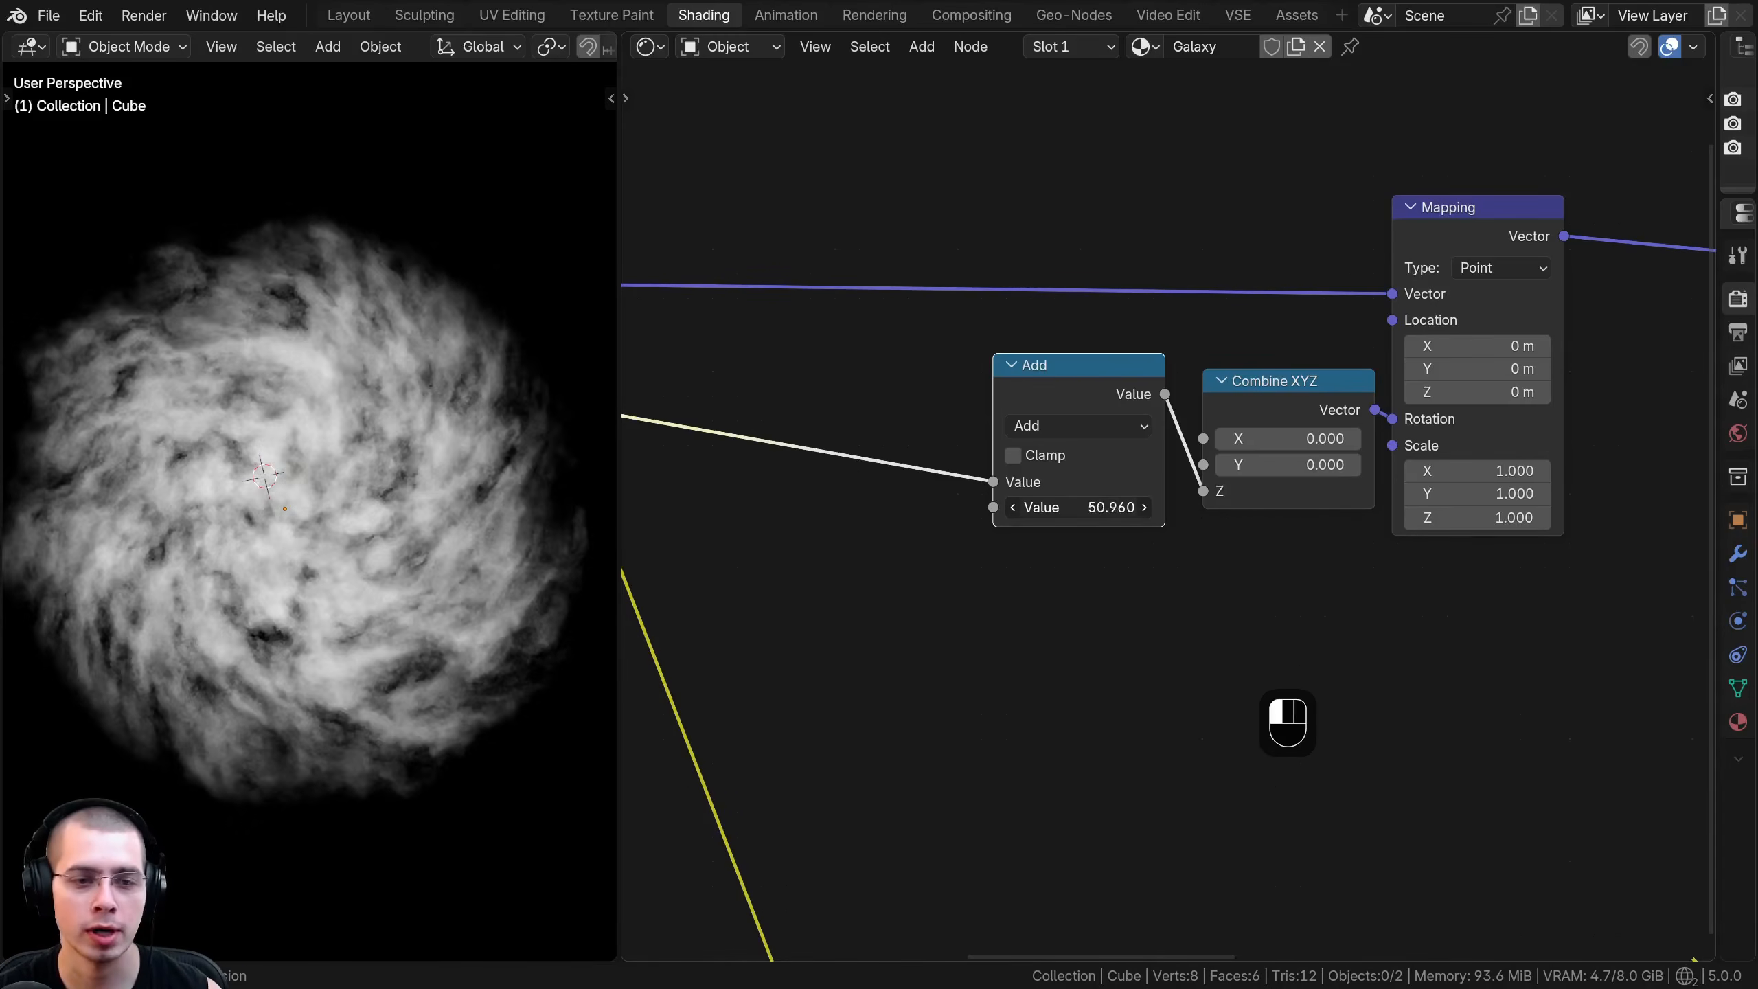
right_click(1060, 504)
click(1062, 426)
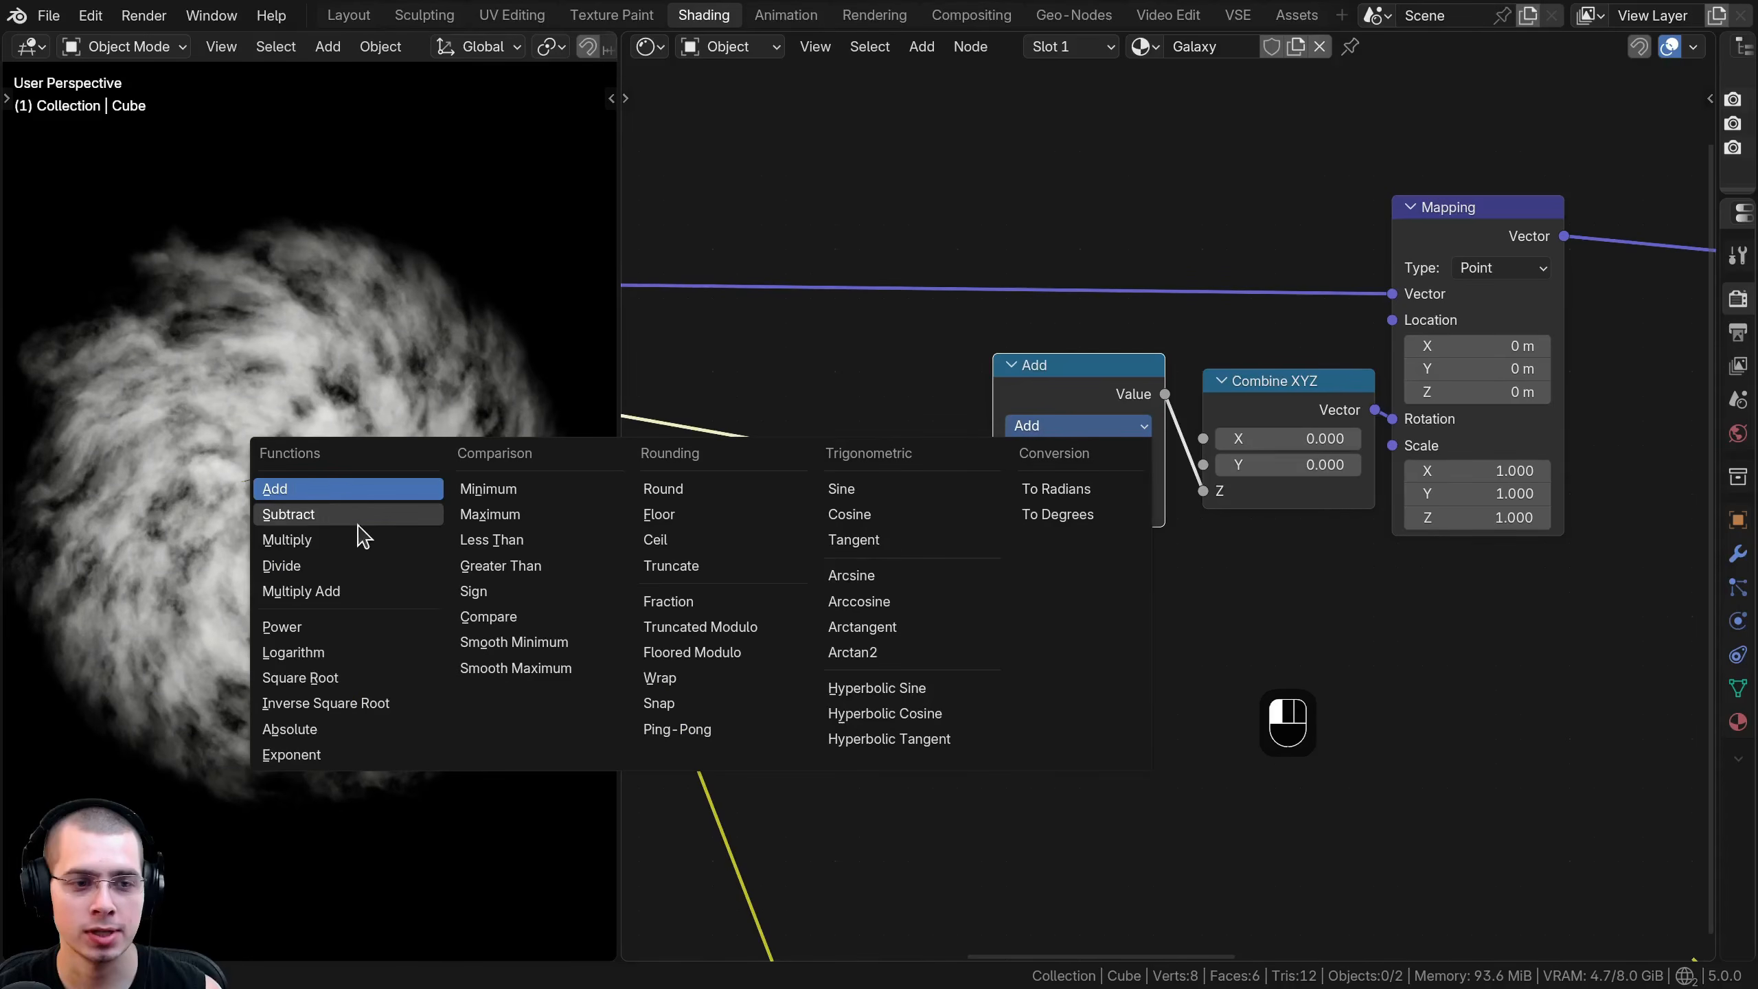
click(346, 544)
- Try a Multiply value of 8.31 and inspect the galaxy's swirl up close
drag(1080, 507, 1025, 507)
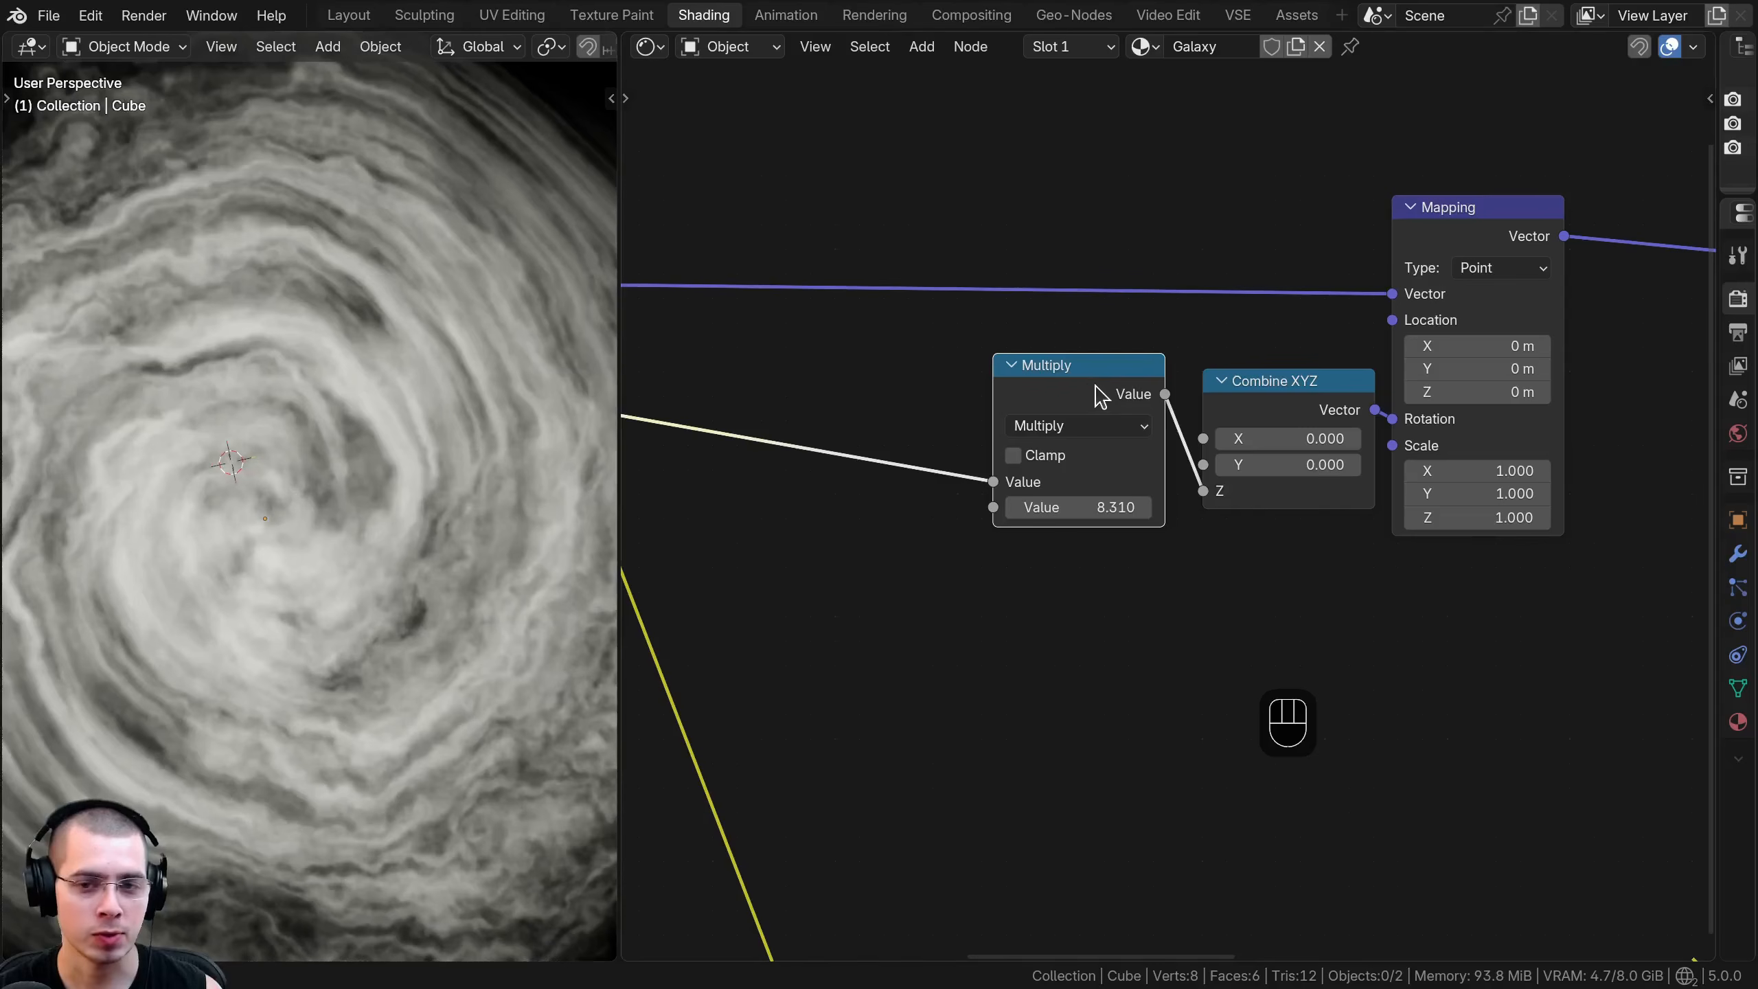
drag(1095, 386, 1094, 378)
scroll(325, 594, down, 2)
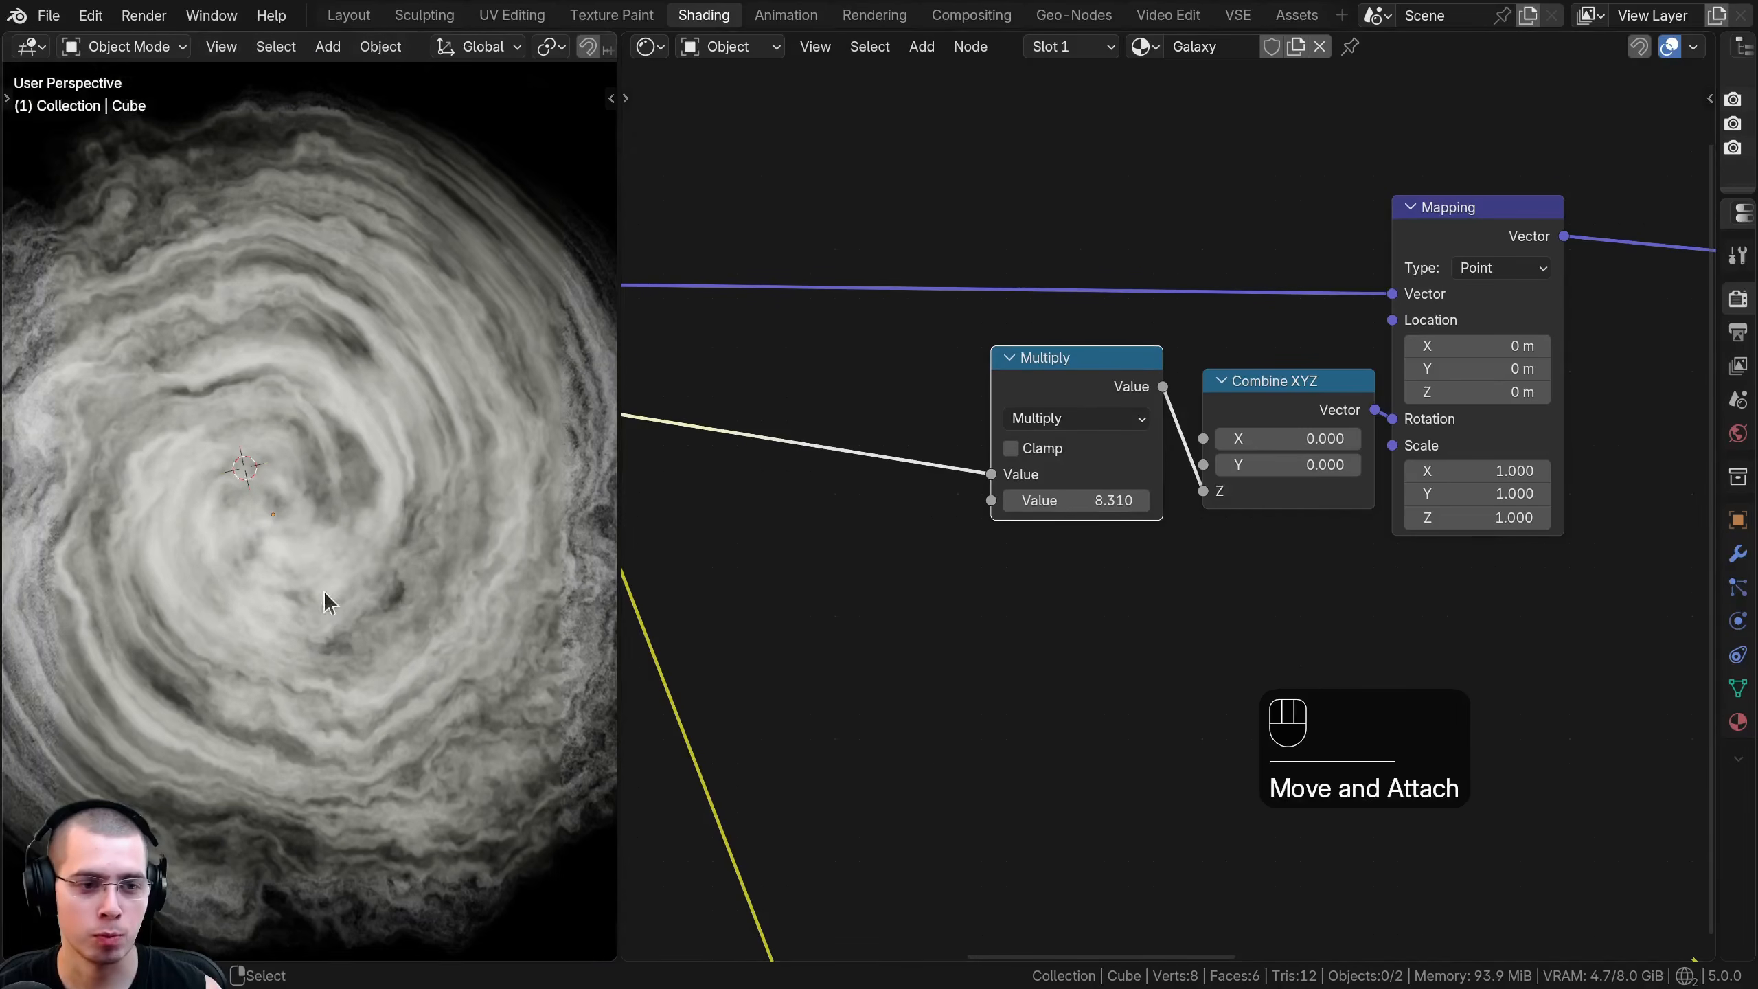
scroll(213, 578, up, 2)
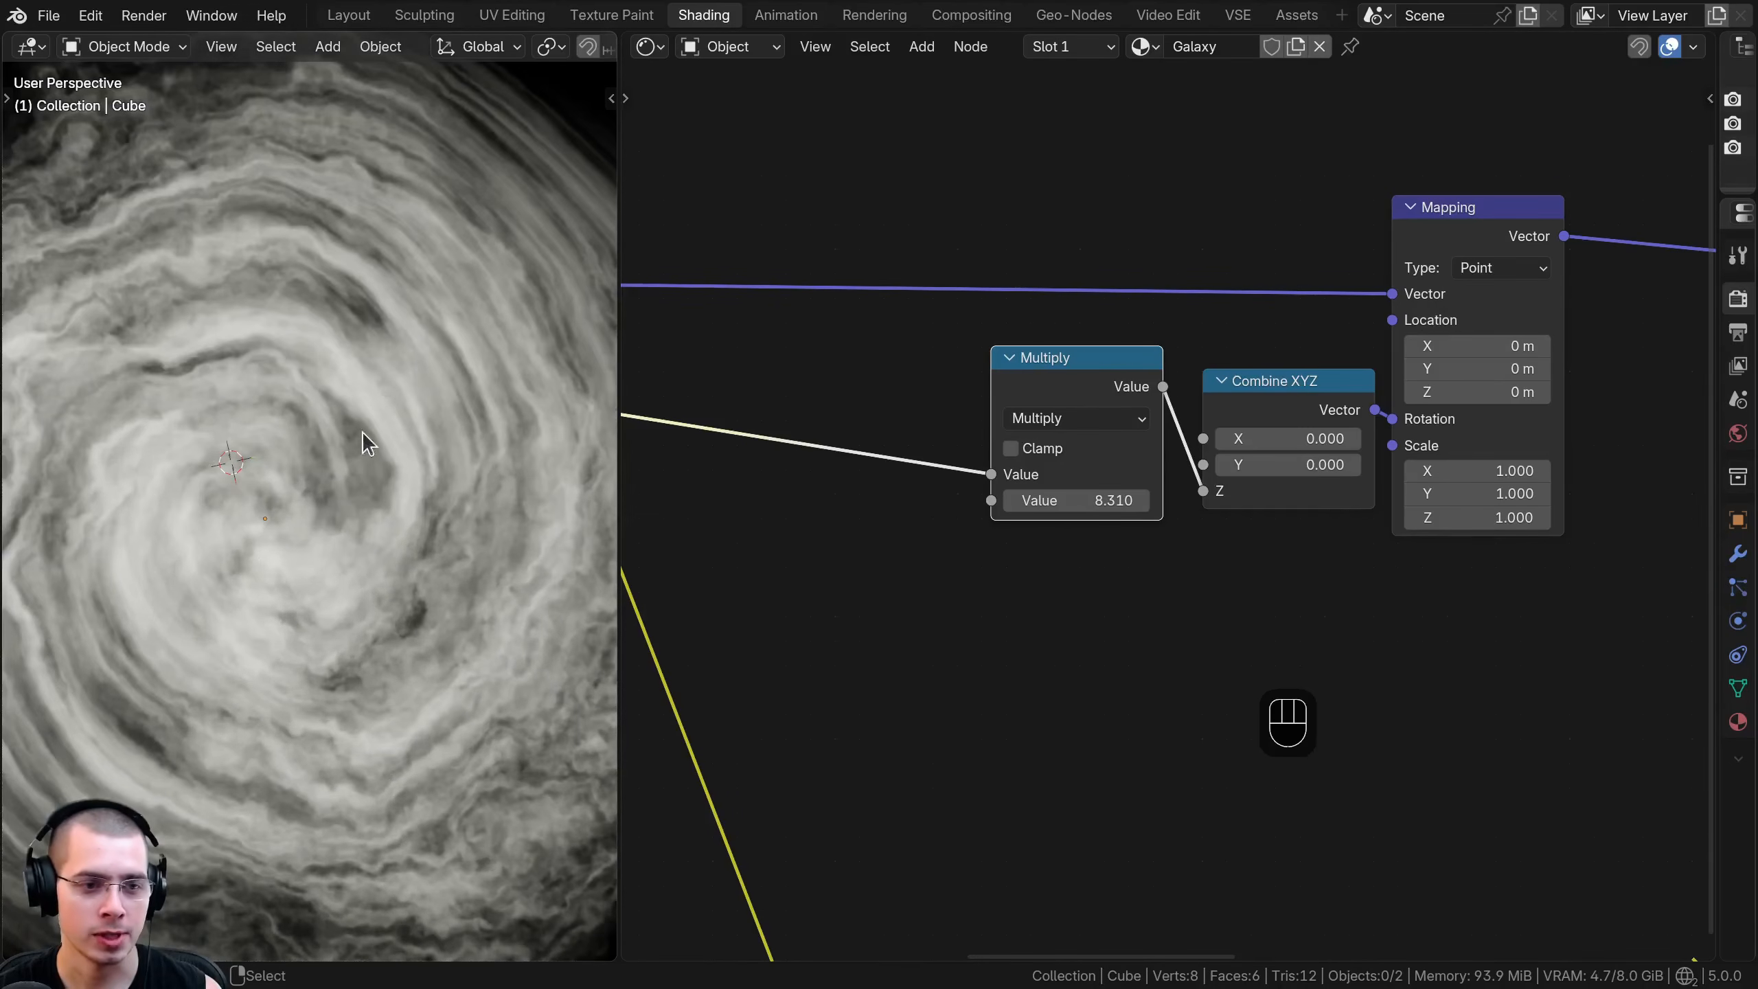
shift+middle_drag(263, 475, 207, 374)
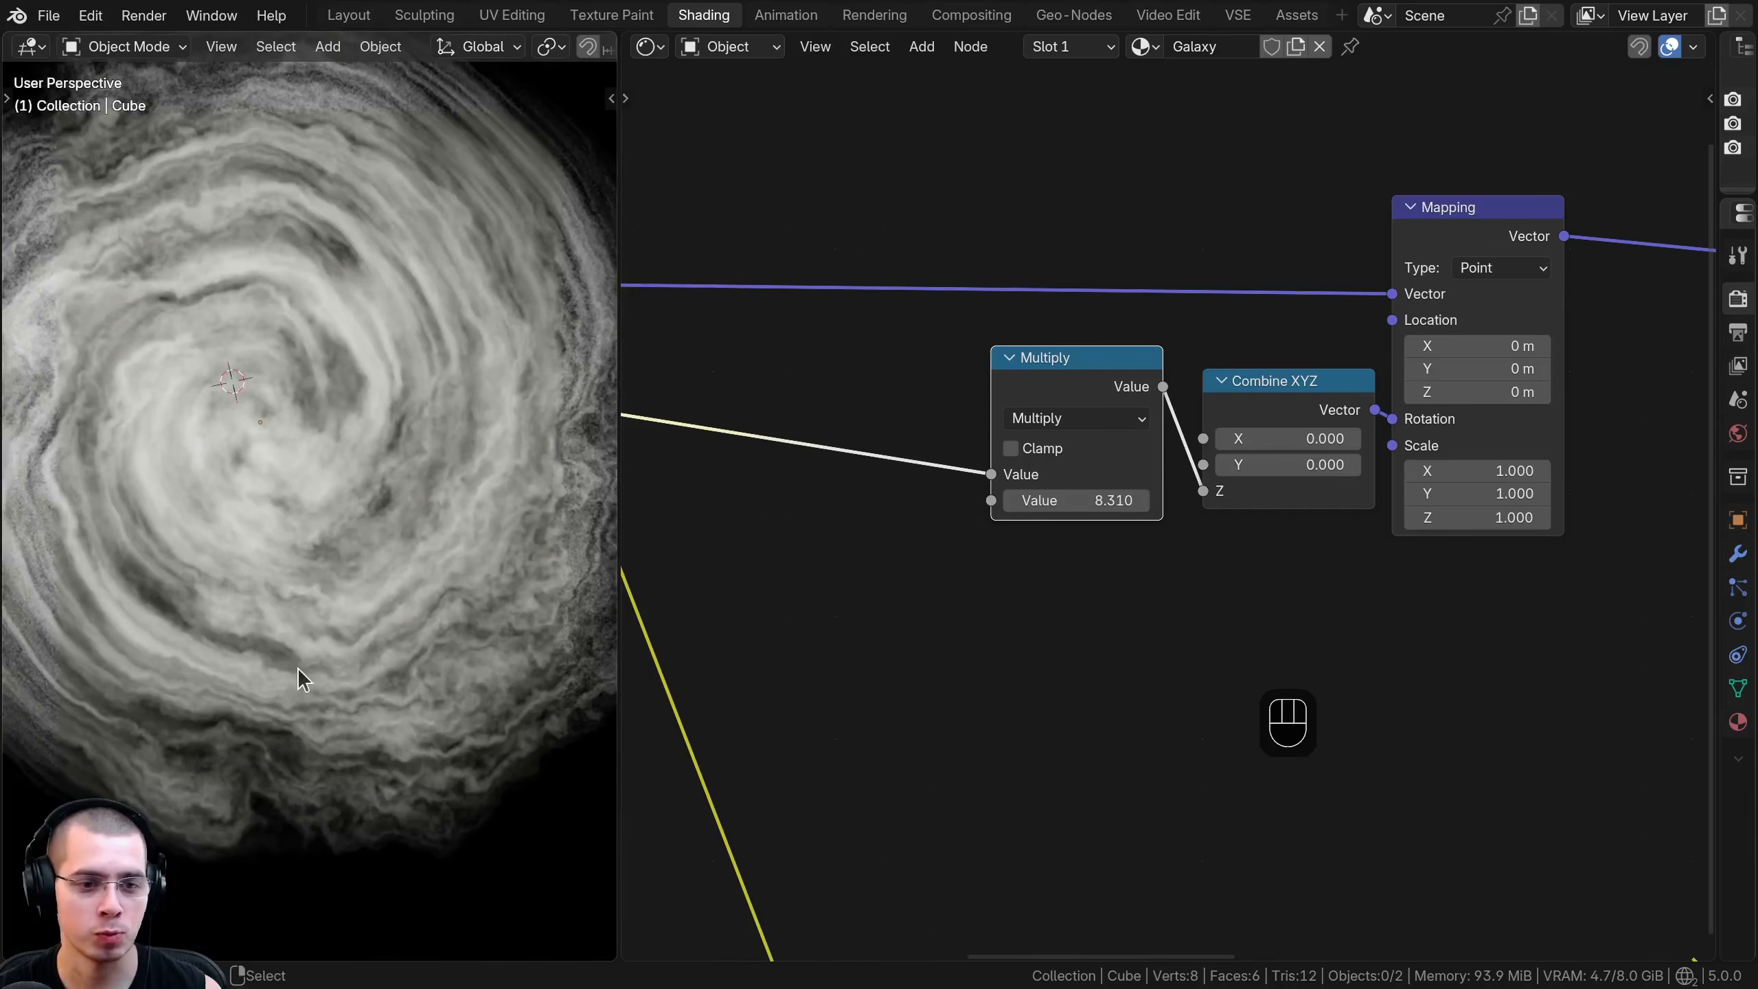
- Set the Multiply node's value to 14
drag(1077, 500, 1086, 596)
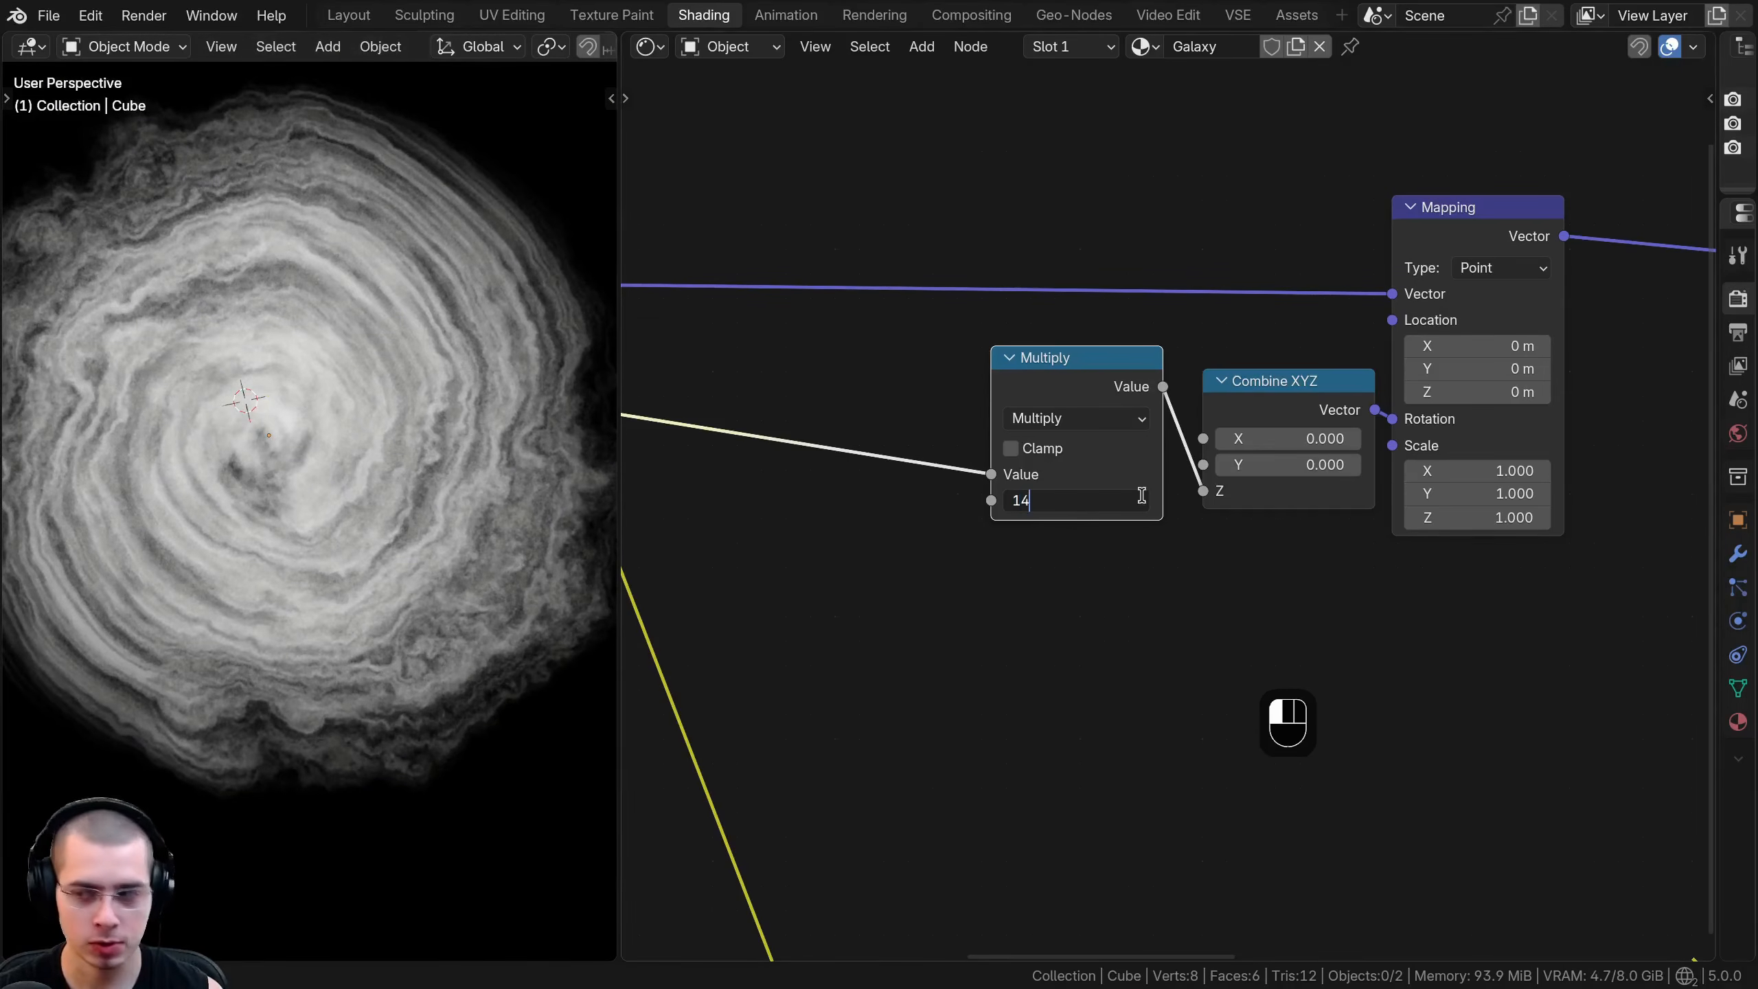
key(Return)
drag(1036, 370, 1045, 368)
scroll(238, 354, down, 3)
middle_drag(238, 354, 278, 316)
scroll(277, 316, up, 3)
shift+middle_drag(465, 458, 471, 465)
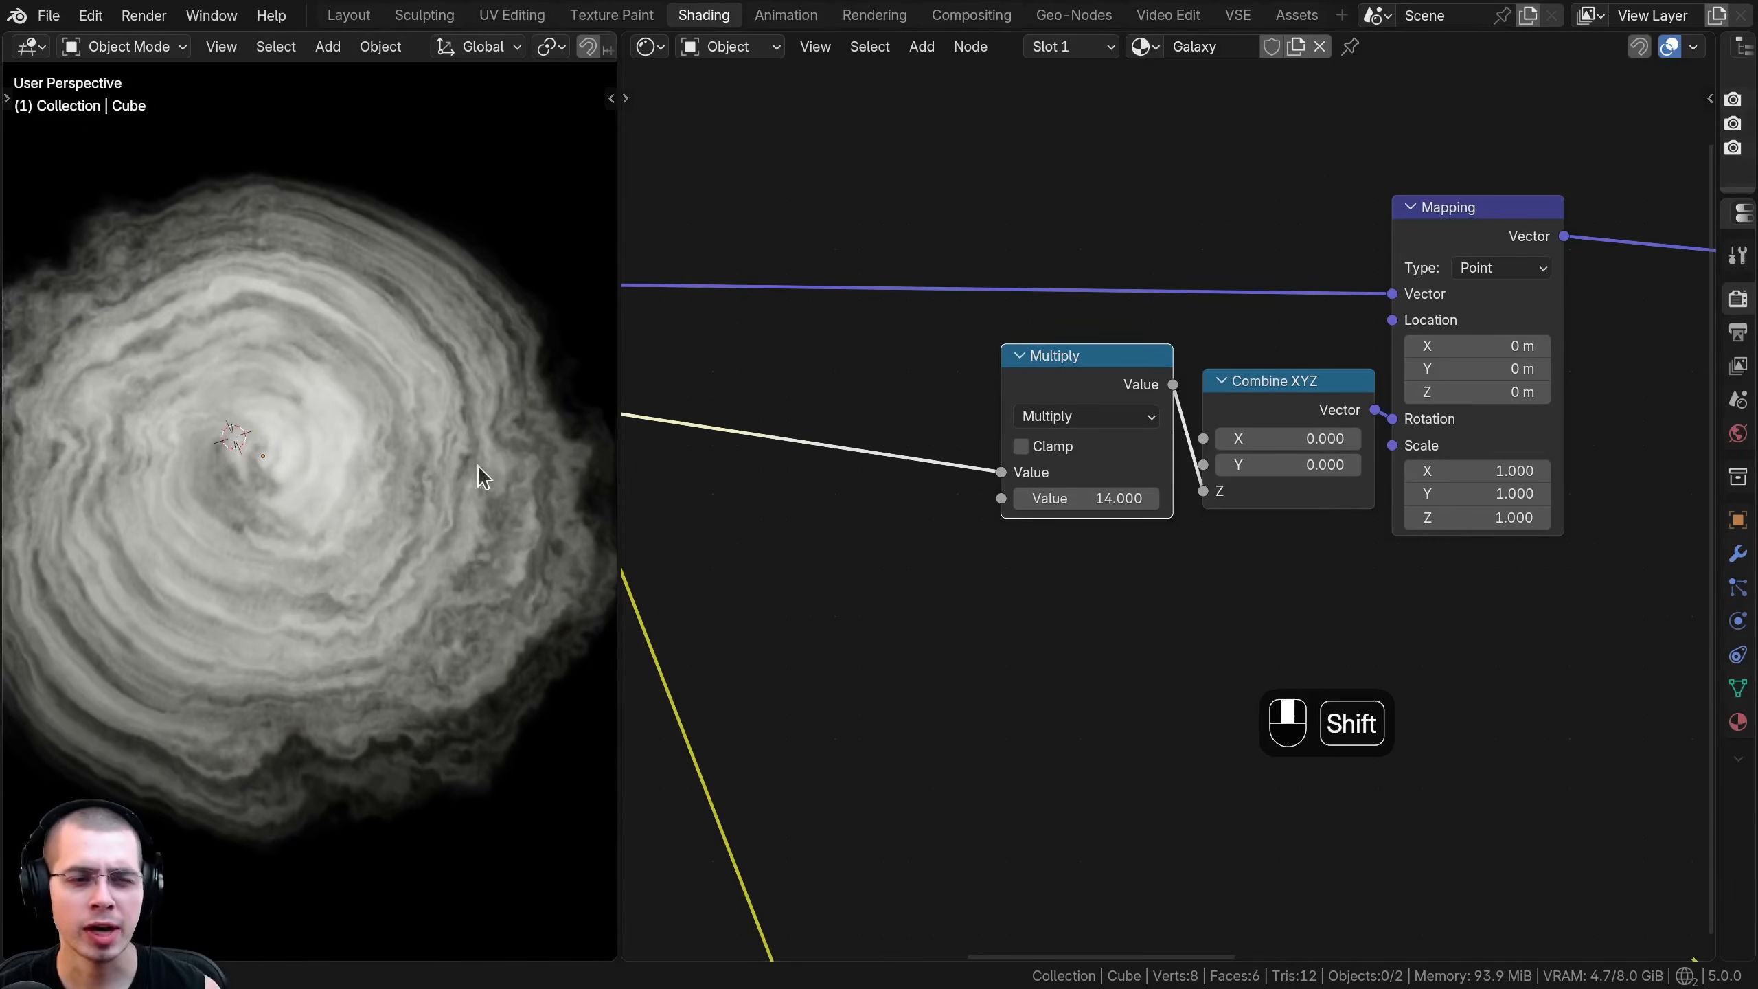
- Insert a Math node set to Power between the Gradient Texture and the Multiply node
middle_drag(770, 453, 863, 479)
scroll(863, 478, down, 1)
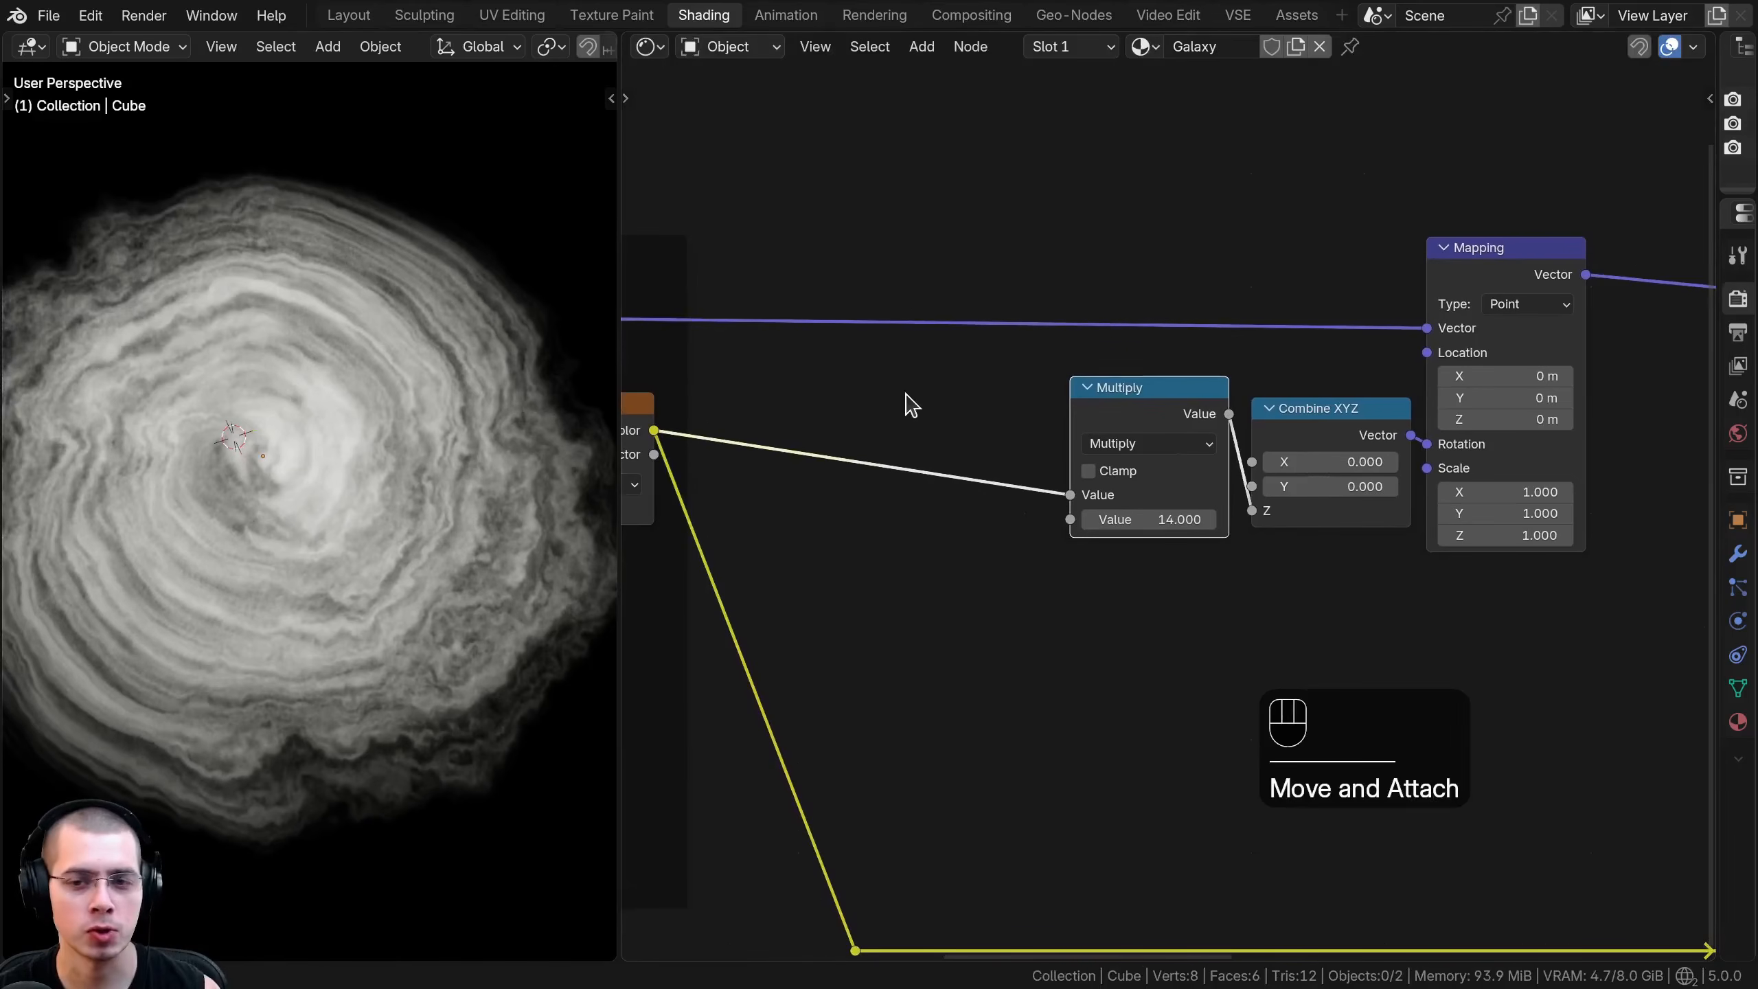
key(shift+a)
text(power)
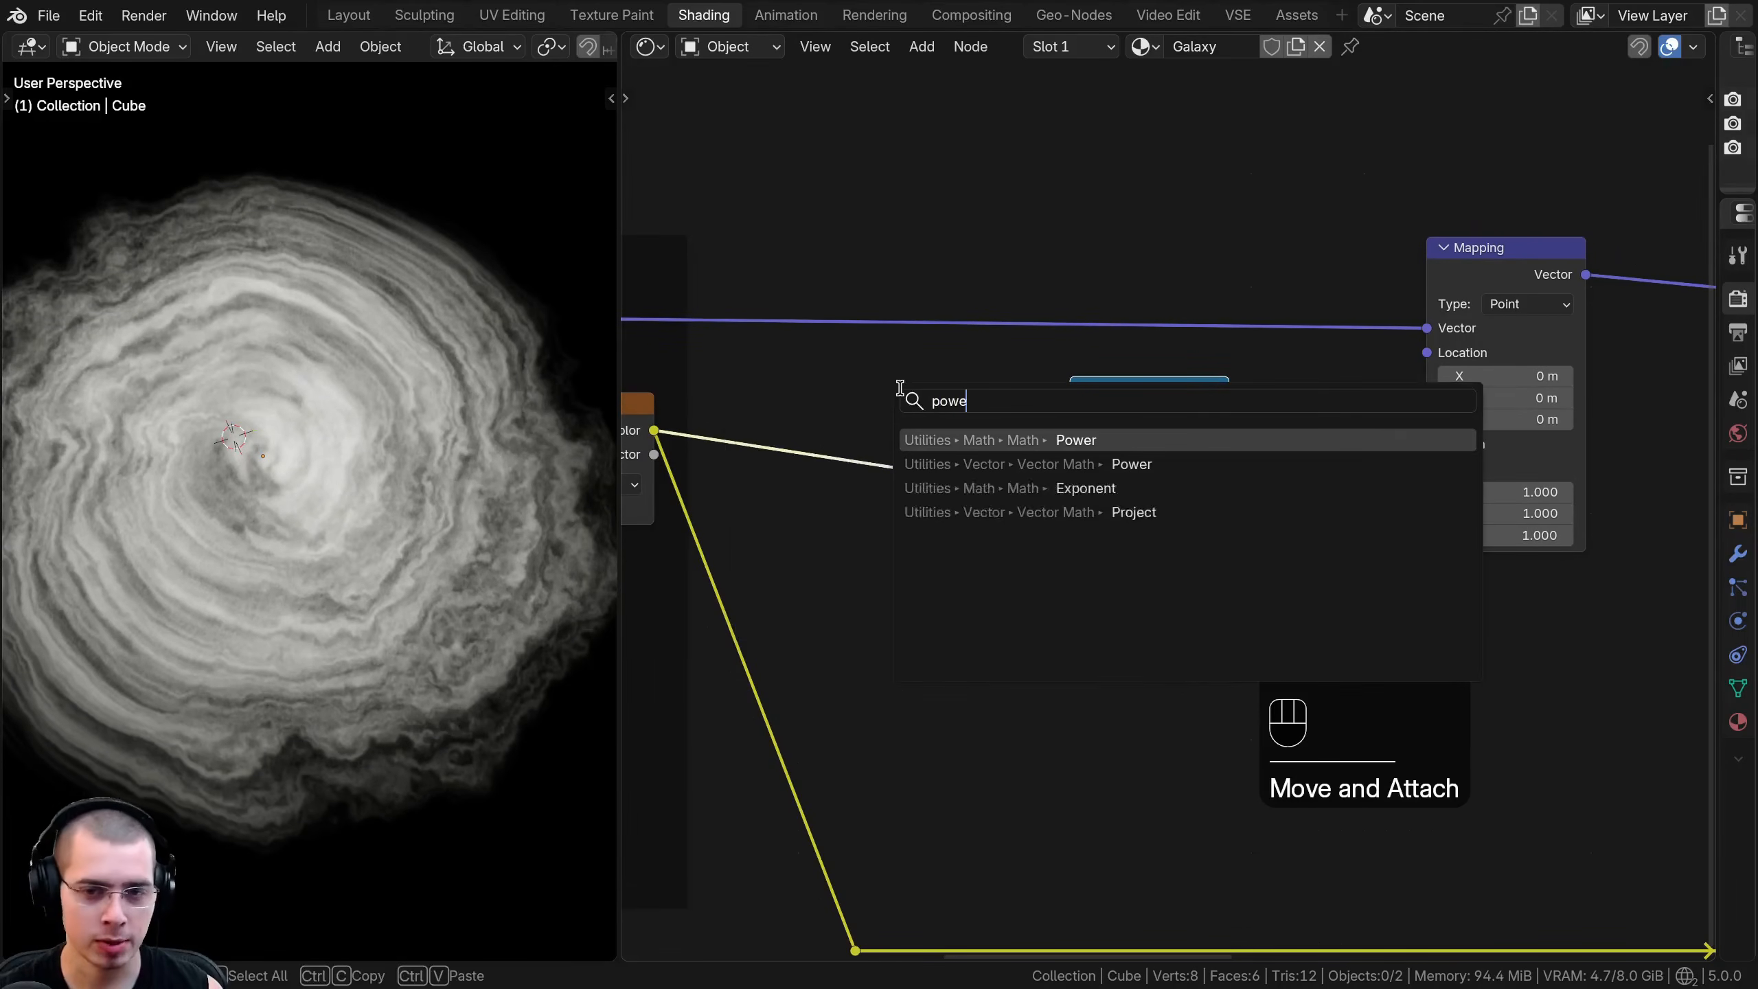
click(997, 446)
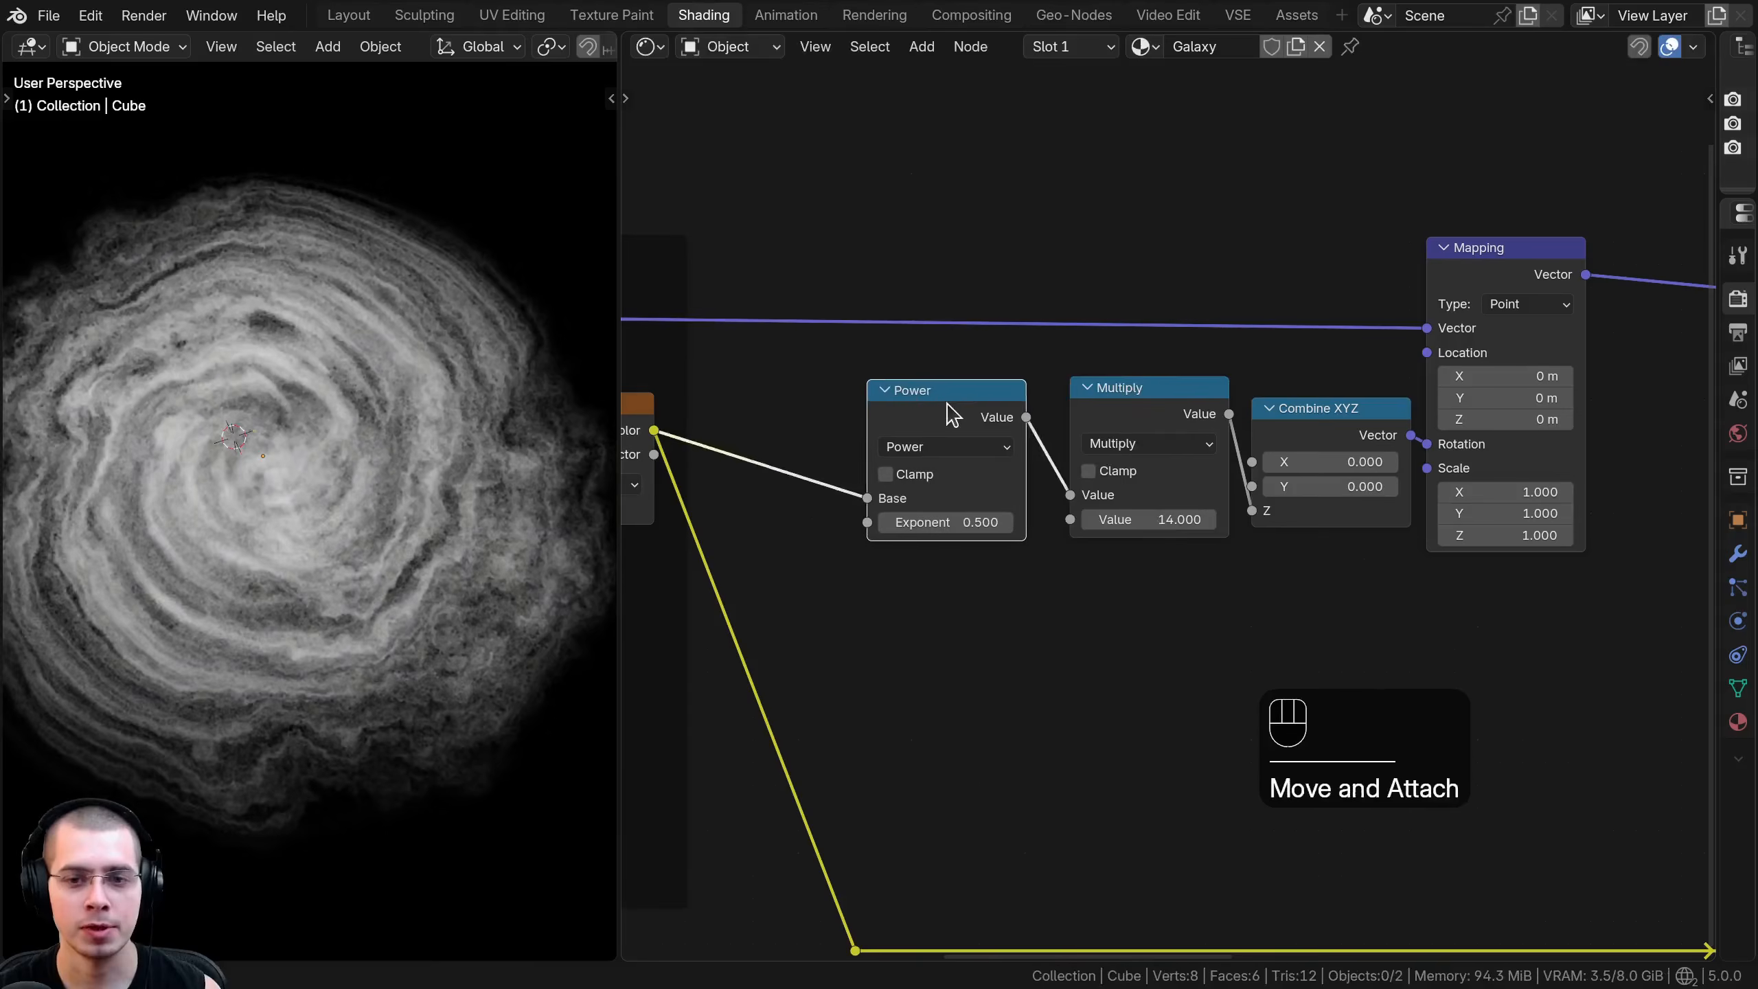
click(971, 416)
- Try a Power Exponent of 3.8 and inspect how the swirl concentrates around the center
scroll(974, 541, up, 1)
shift+drag(973, 524, 1301, 524)
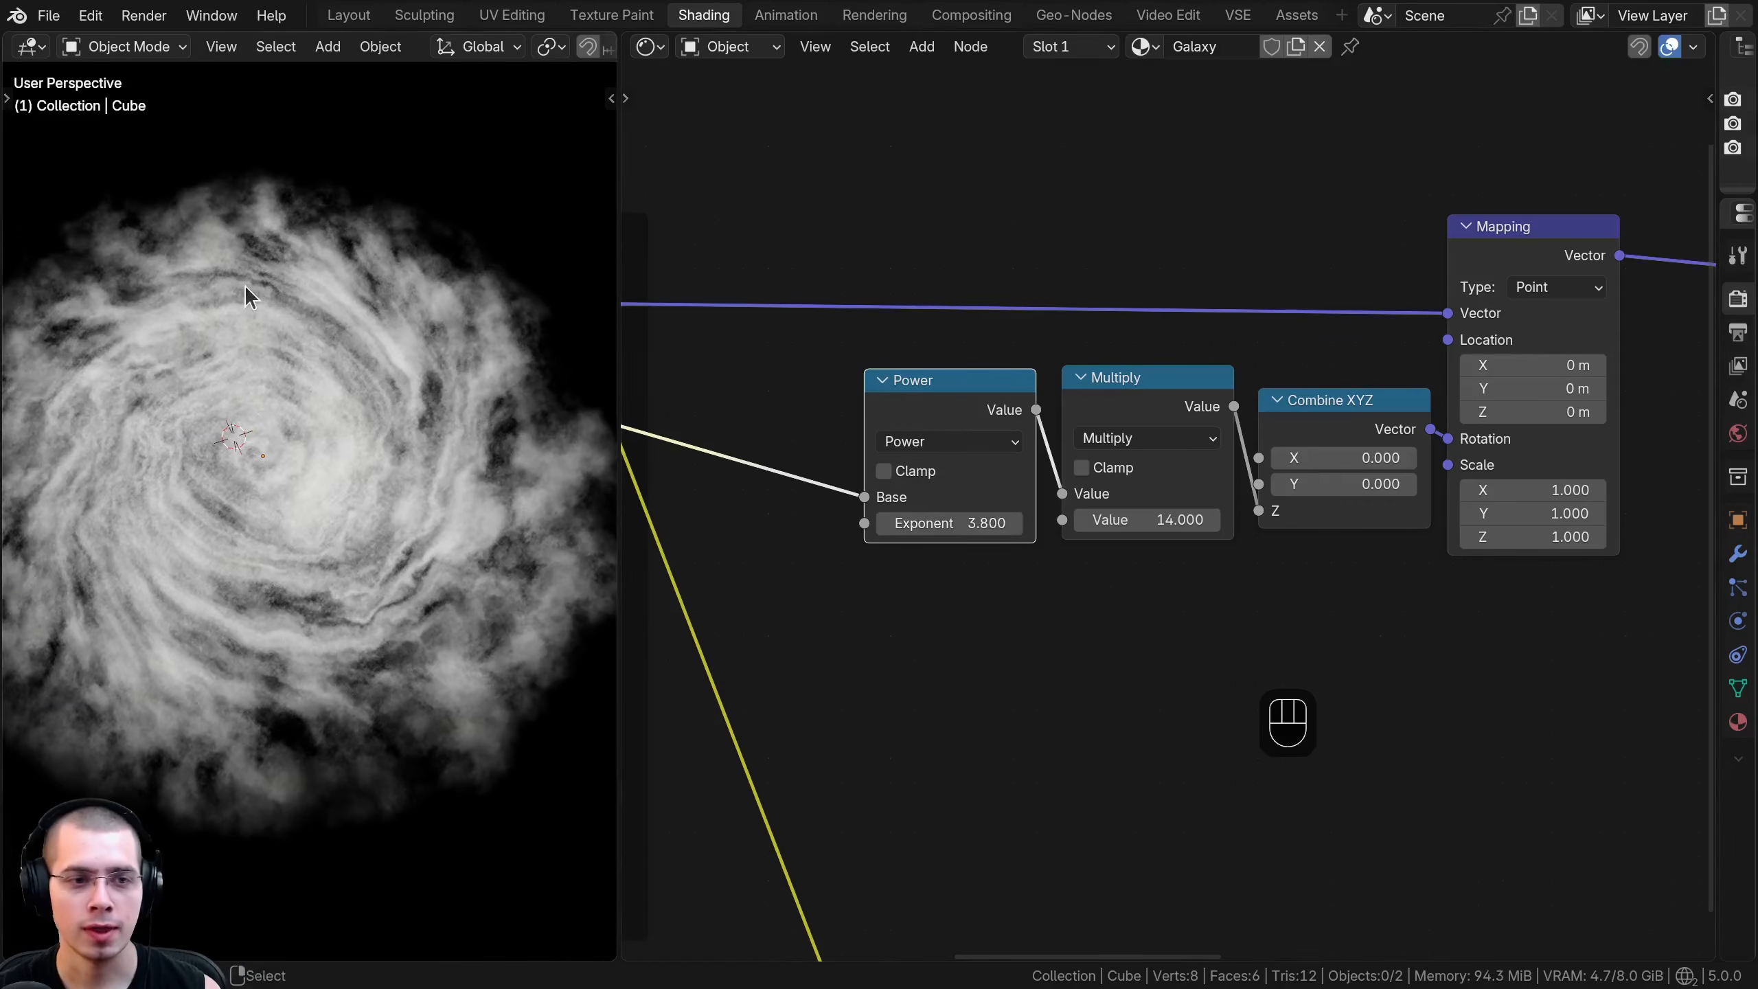
middle_drag(244, 286, 241, 278)
shift+middle_drag(211, 388, 209, 445)
scroll(225, 360, up, 3)
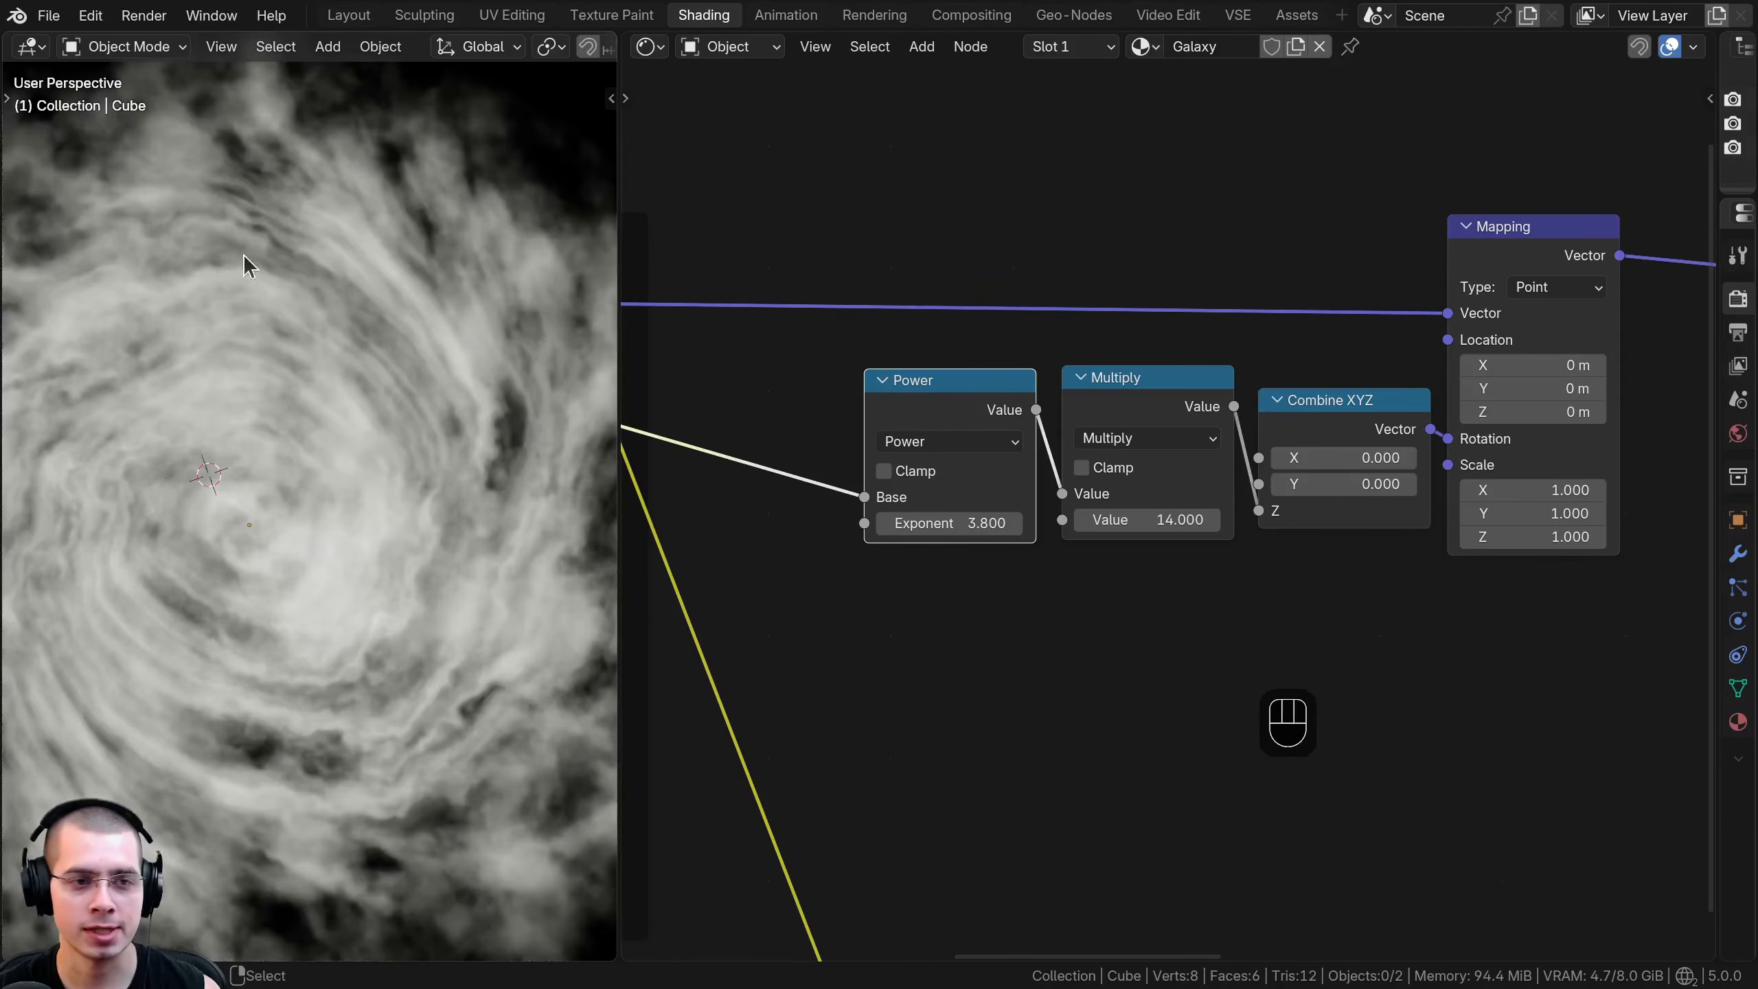
scroll(319, 208, down, 2)
scroll(486, 741, down, 2)
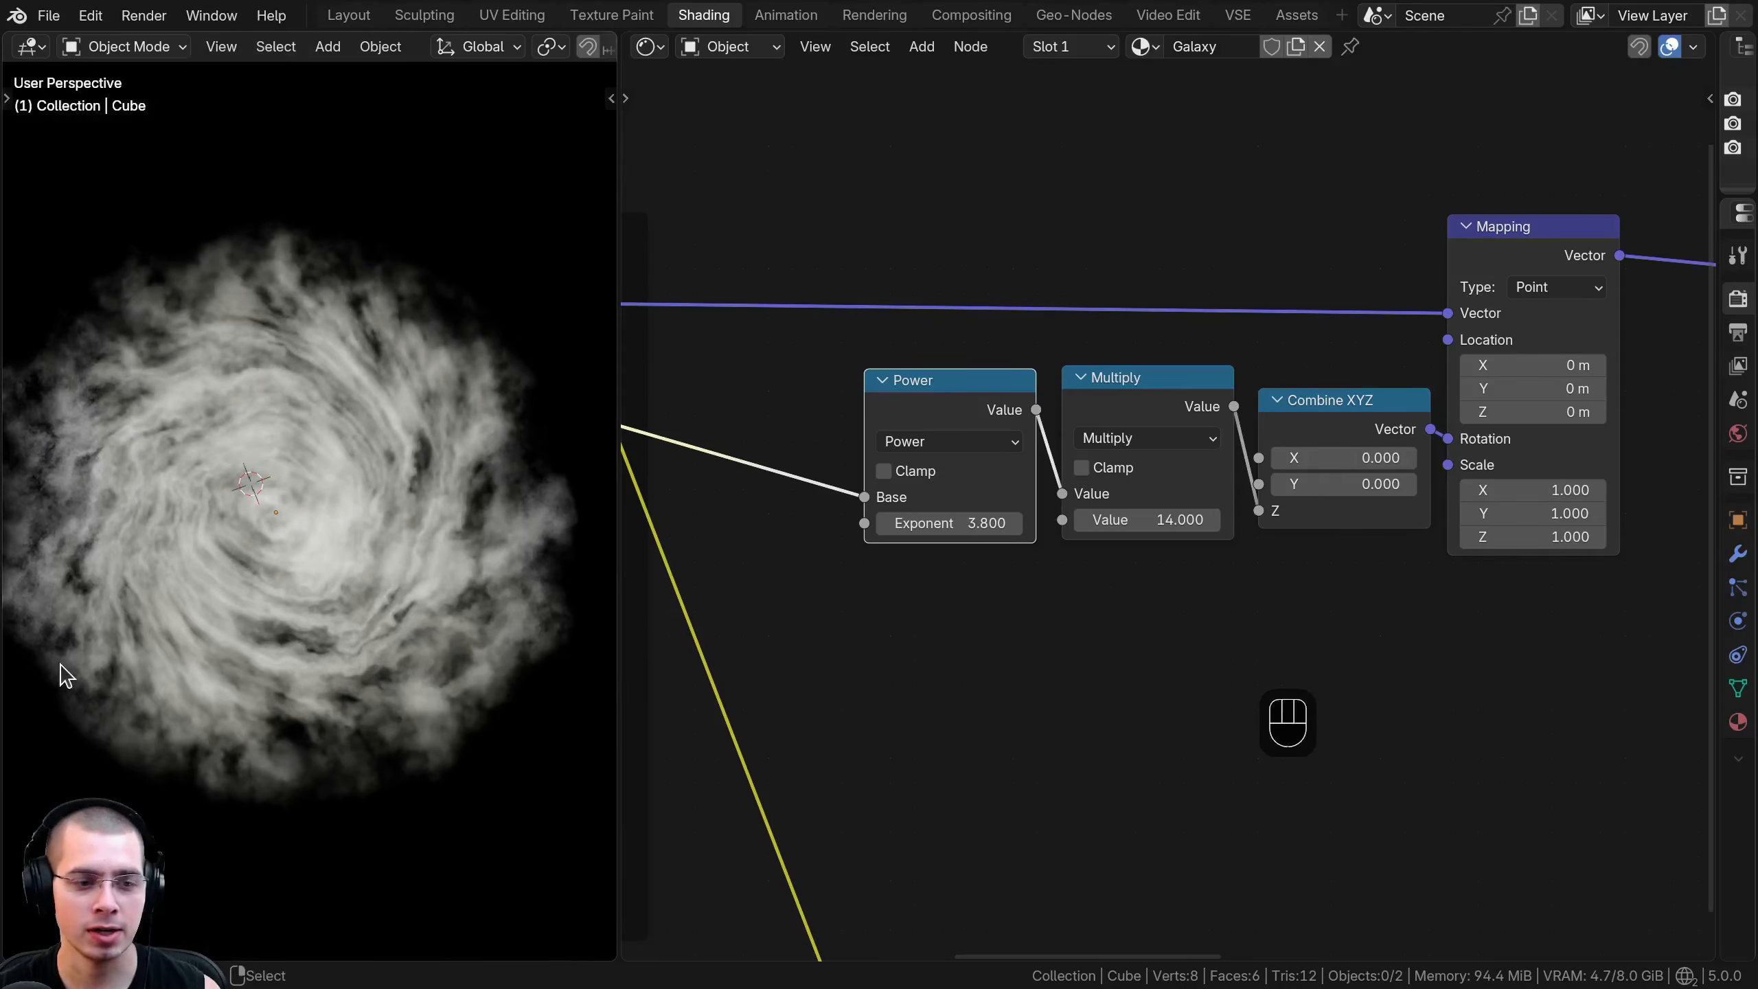
- Try a negative Power Exponent of -0.1 and inspect the galaxy's center and edges
click(630, 533)
shift+drag(942, 522, 682, 522)
scroll(957, 520, up, 1)
shift+middle_drag(240, 351, 236, 354)
scroll(246, 489, up, 2)
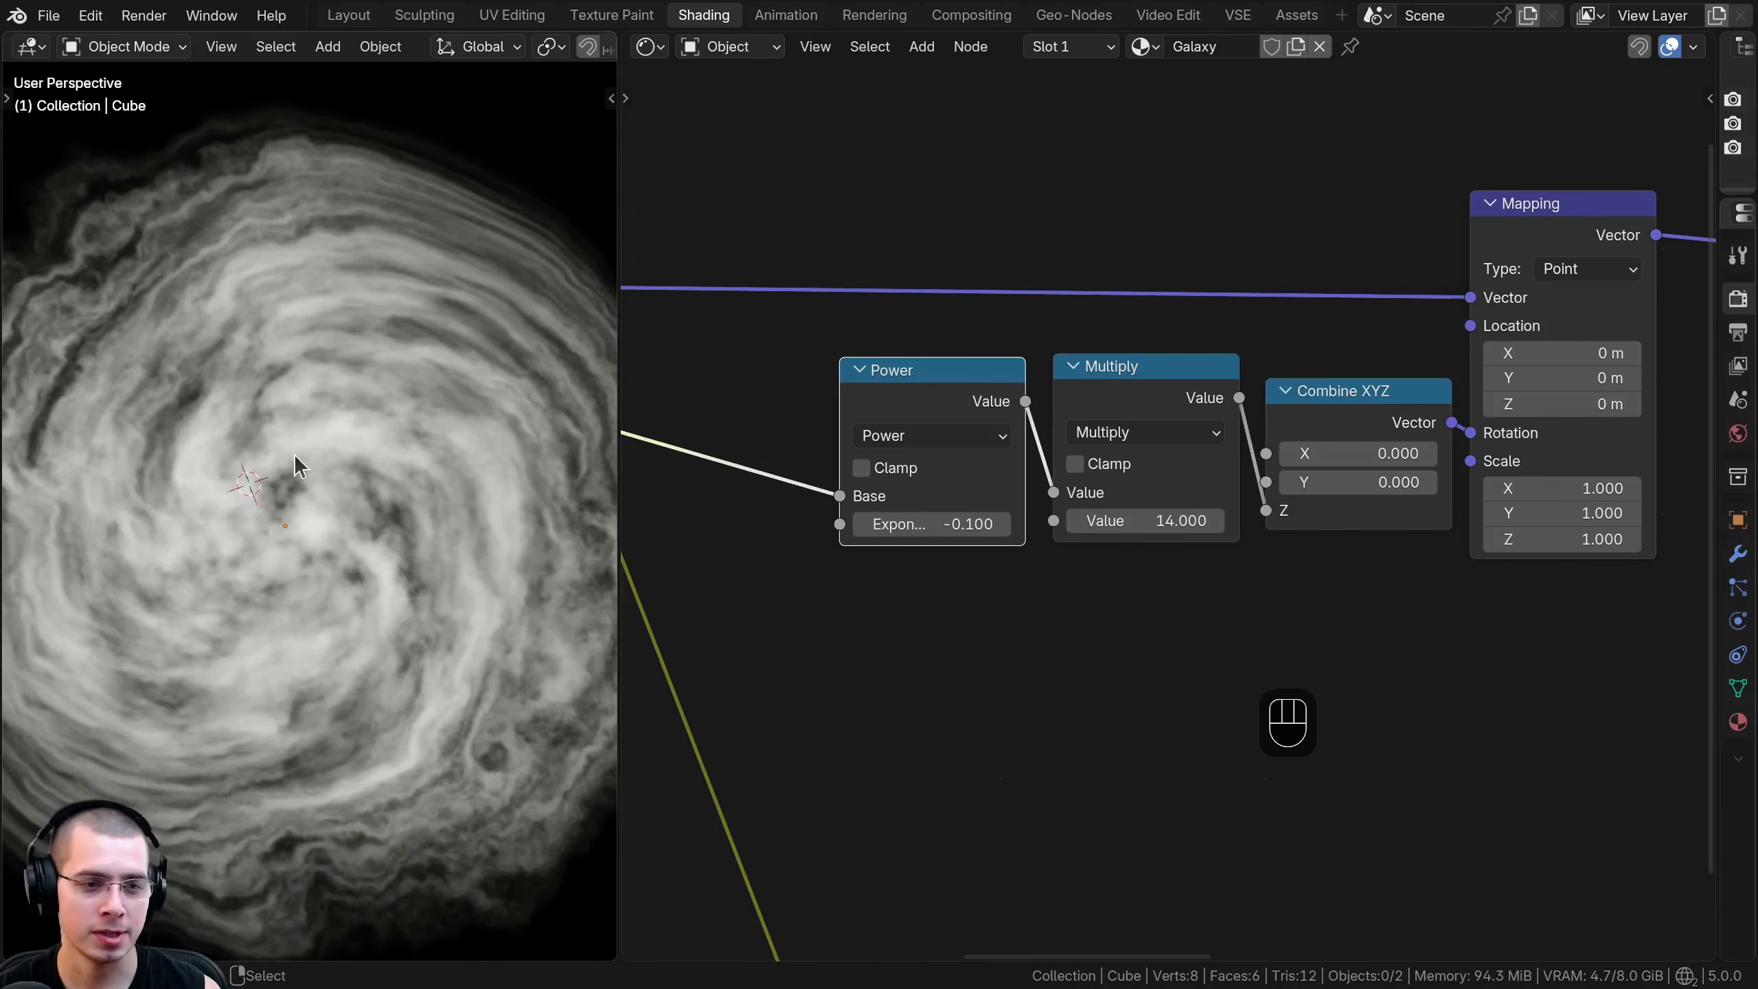
shift+middle_drag(286, 488, 267, 568)
shift+middle_drag(328, 417, 322, 391)
- Try a Power Exponent of 1
middle_drag(948, 524, 956, 500)
text(1)
key(Return)
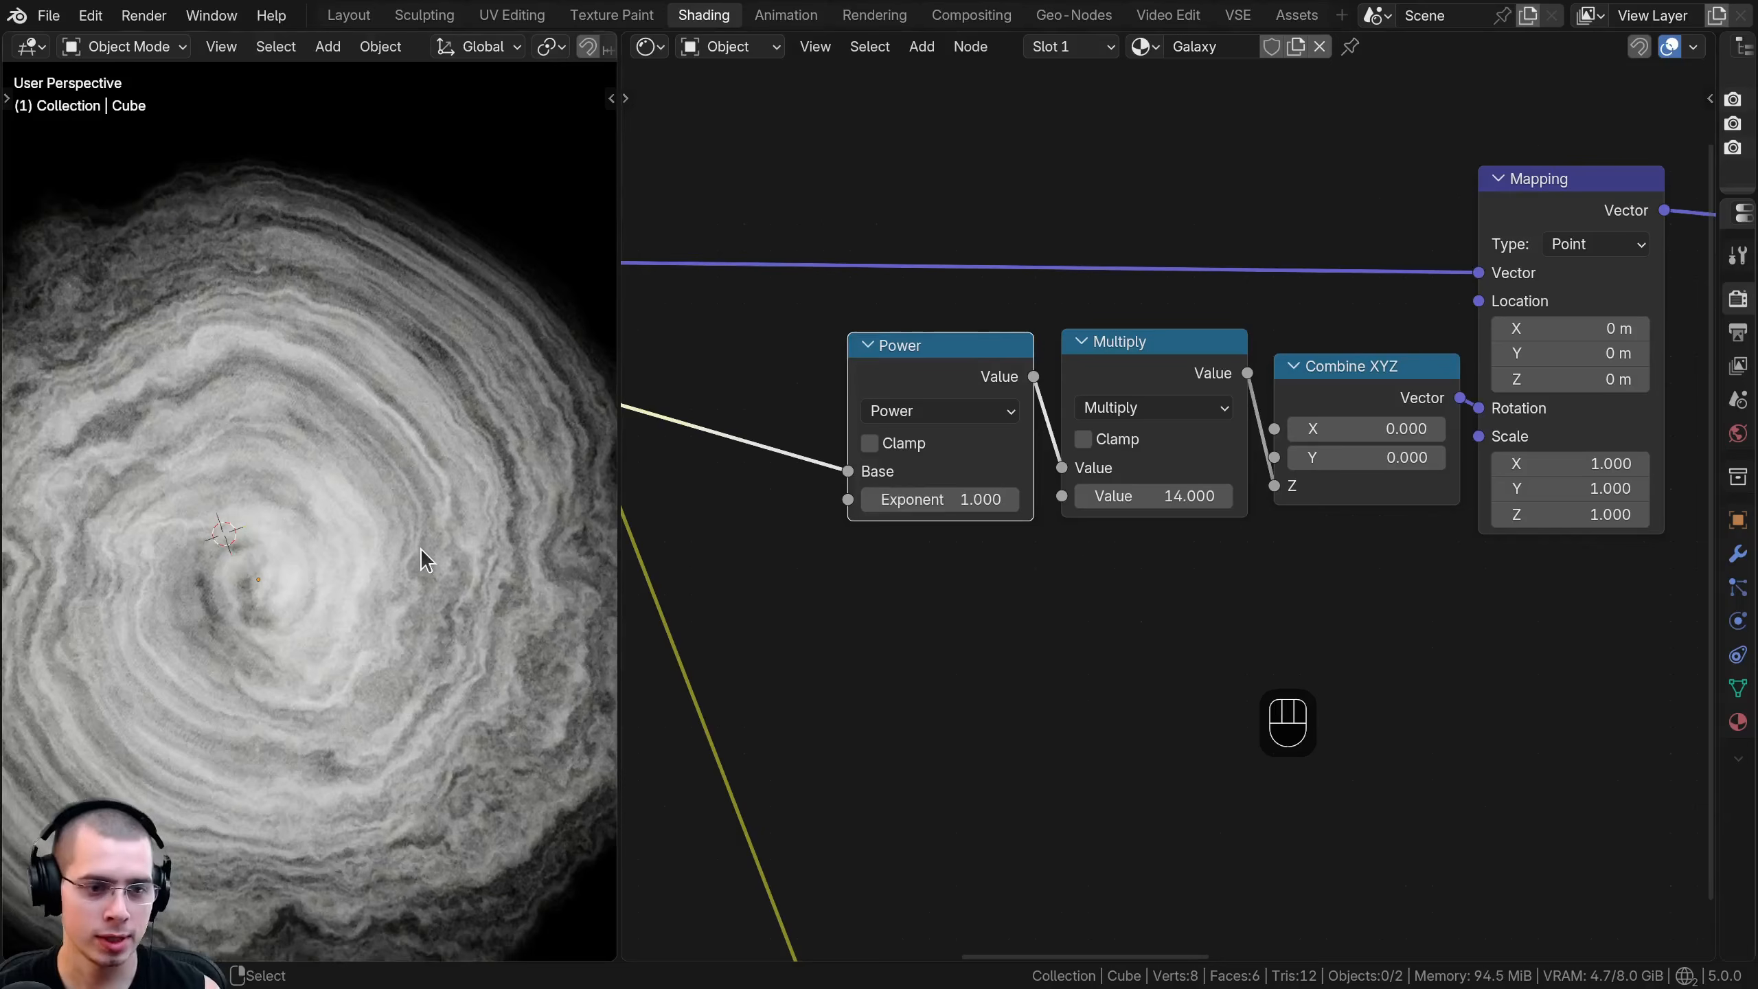
- Set the Power node's Exponent to 2 and check the swirl at the galaxy's edges
text(2.09)
key(Return)
shift+middle_drag(455, 596, 471, 558)
shift+drag(940, 499, 928, 499)
scroll(234, 476, up, 3)
scroll(267, 519, down, 3)
shift+middle_drag(250, 466, 280, 446)
scroll(113, 516, up, 2)
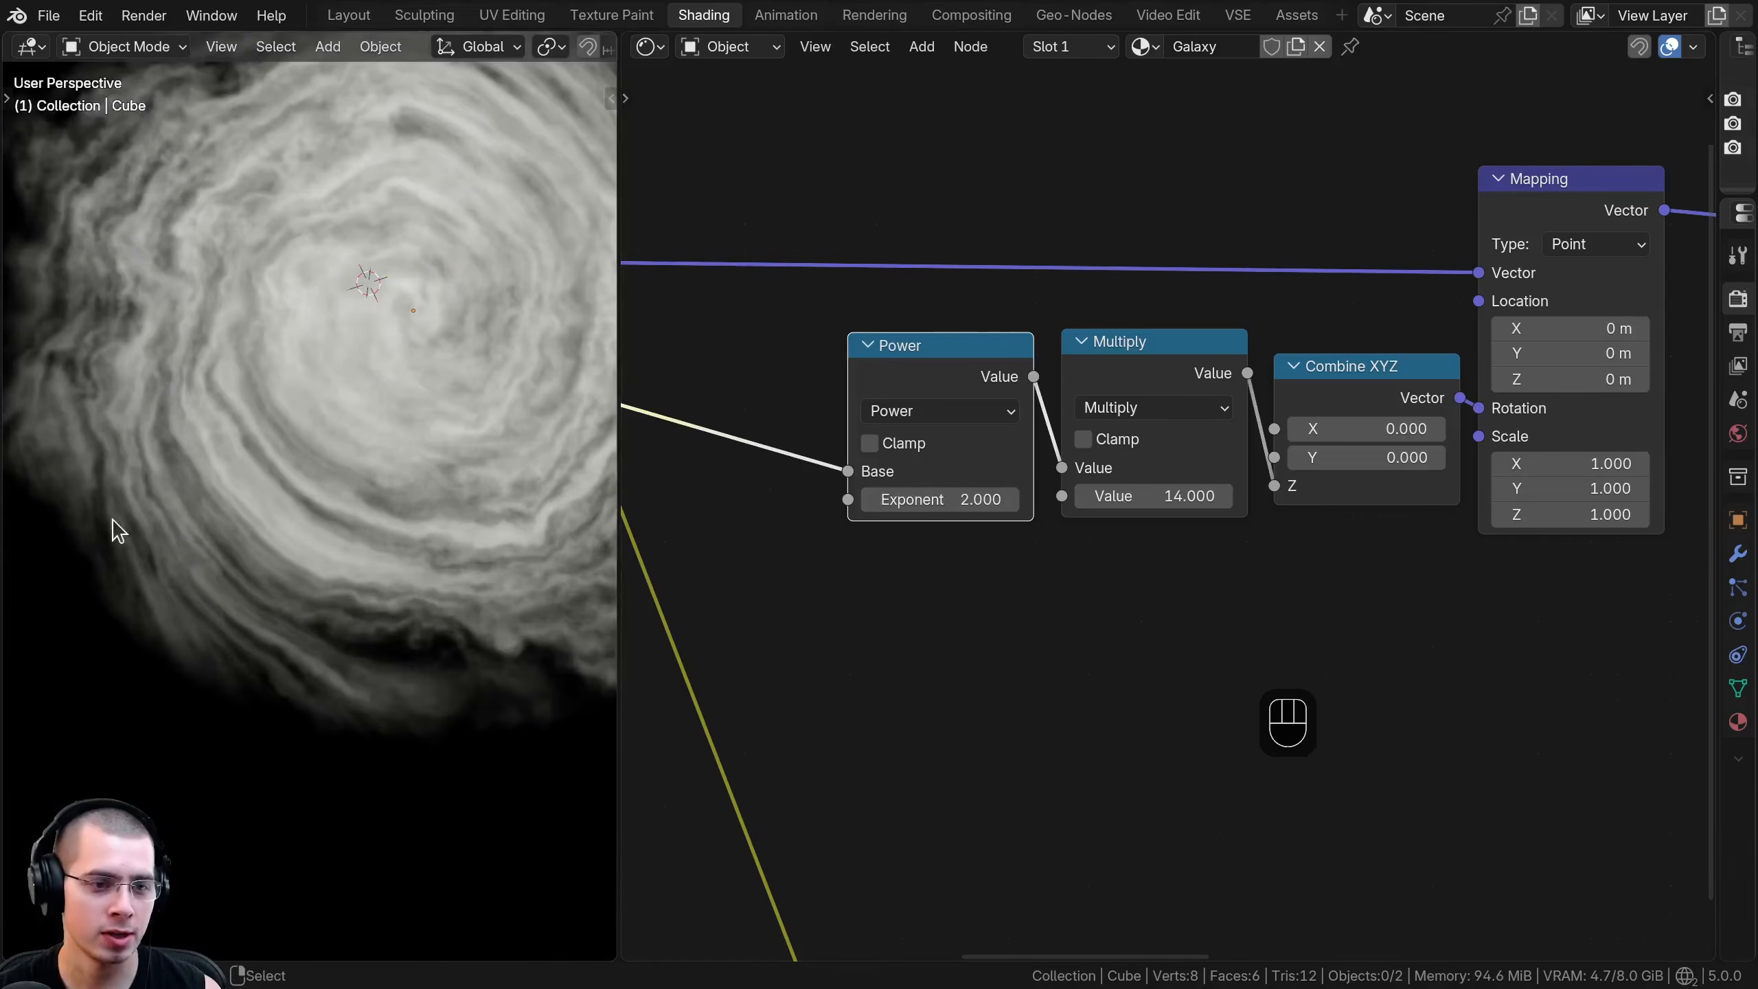
middle_drag(462, 599, 363, 528)
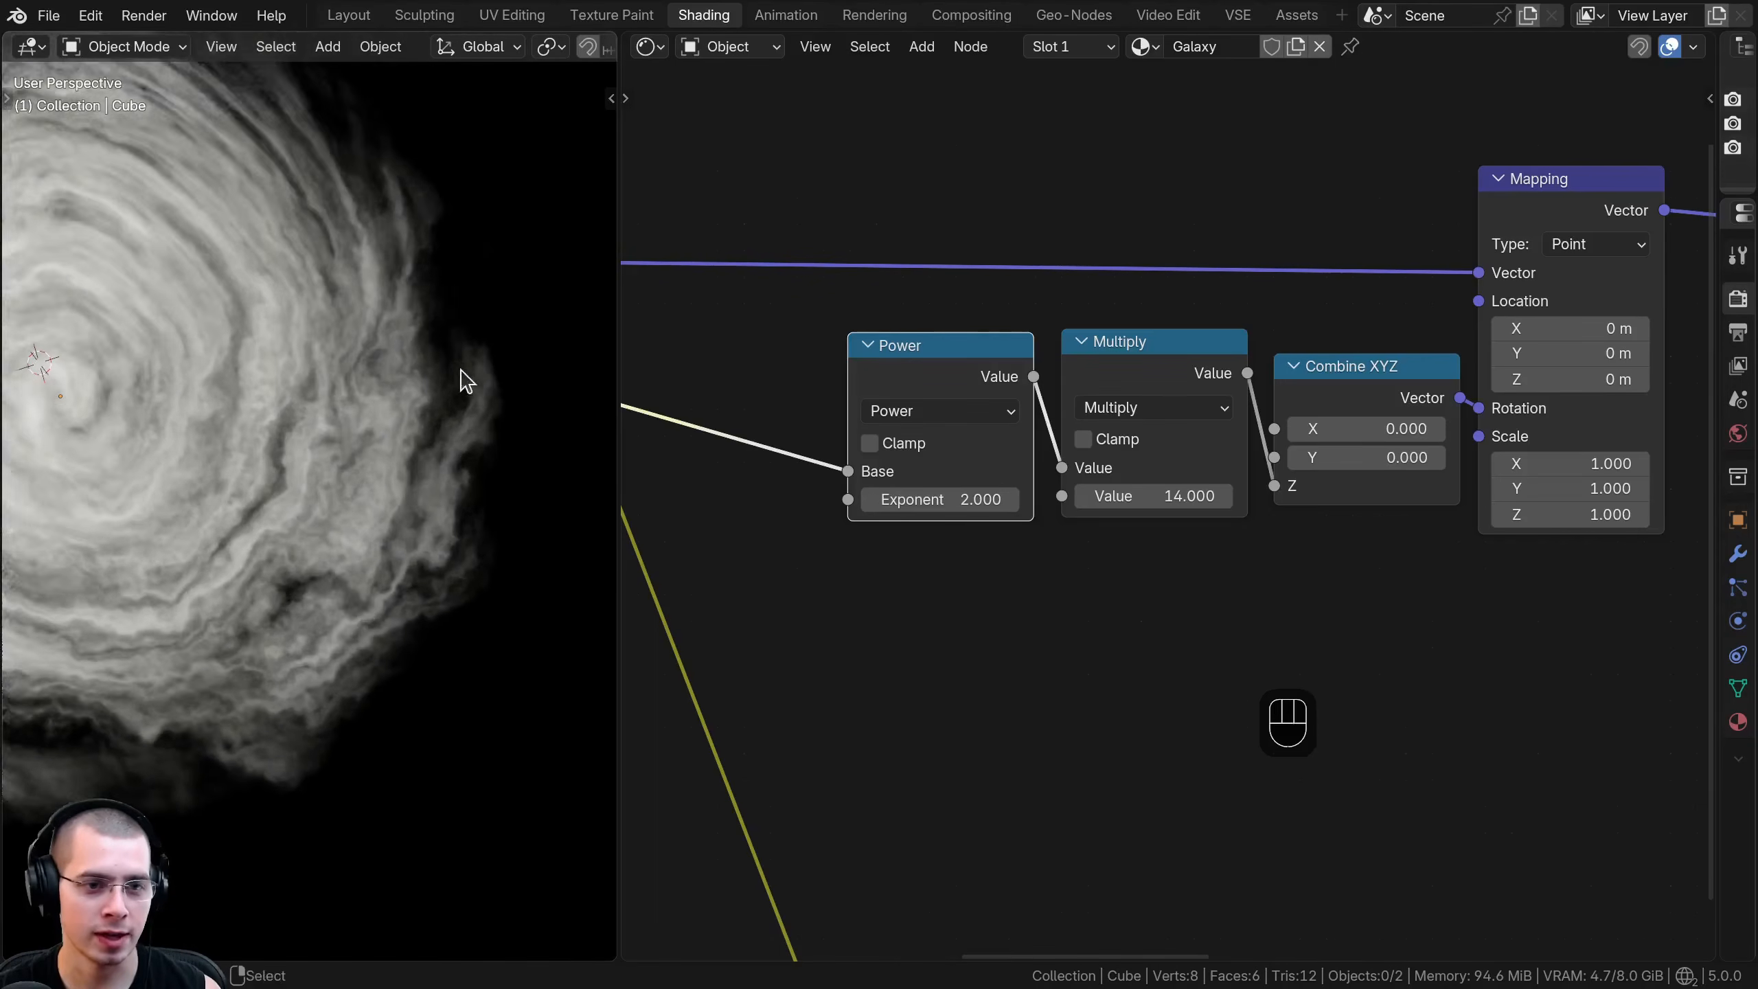
shift+drag(1004, 499, 1052, 499)
right_click(1005, 499)
- Group the Power, Multiply, Combine XYZ and Mapping nodes in a frame labeled "Galaxy Rotation"
scroll(298, 456, down, 4)
shift+middle_drag(301, 456, 406, 445)
drag(836, 181, 1403, 638)
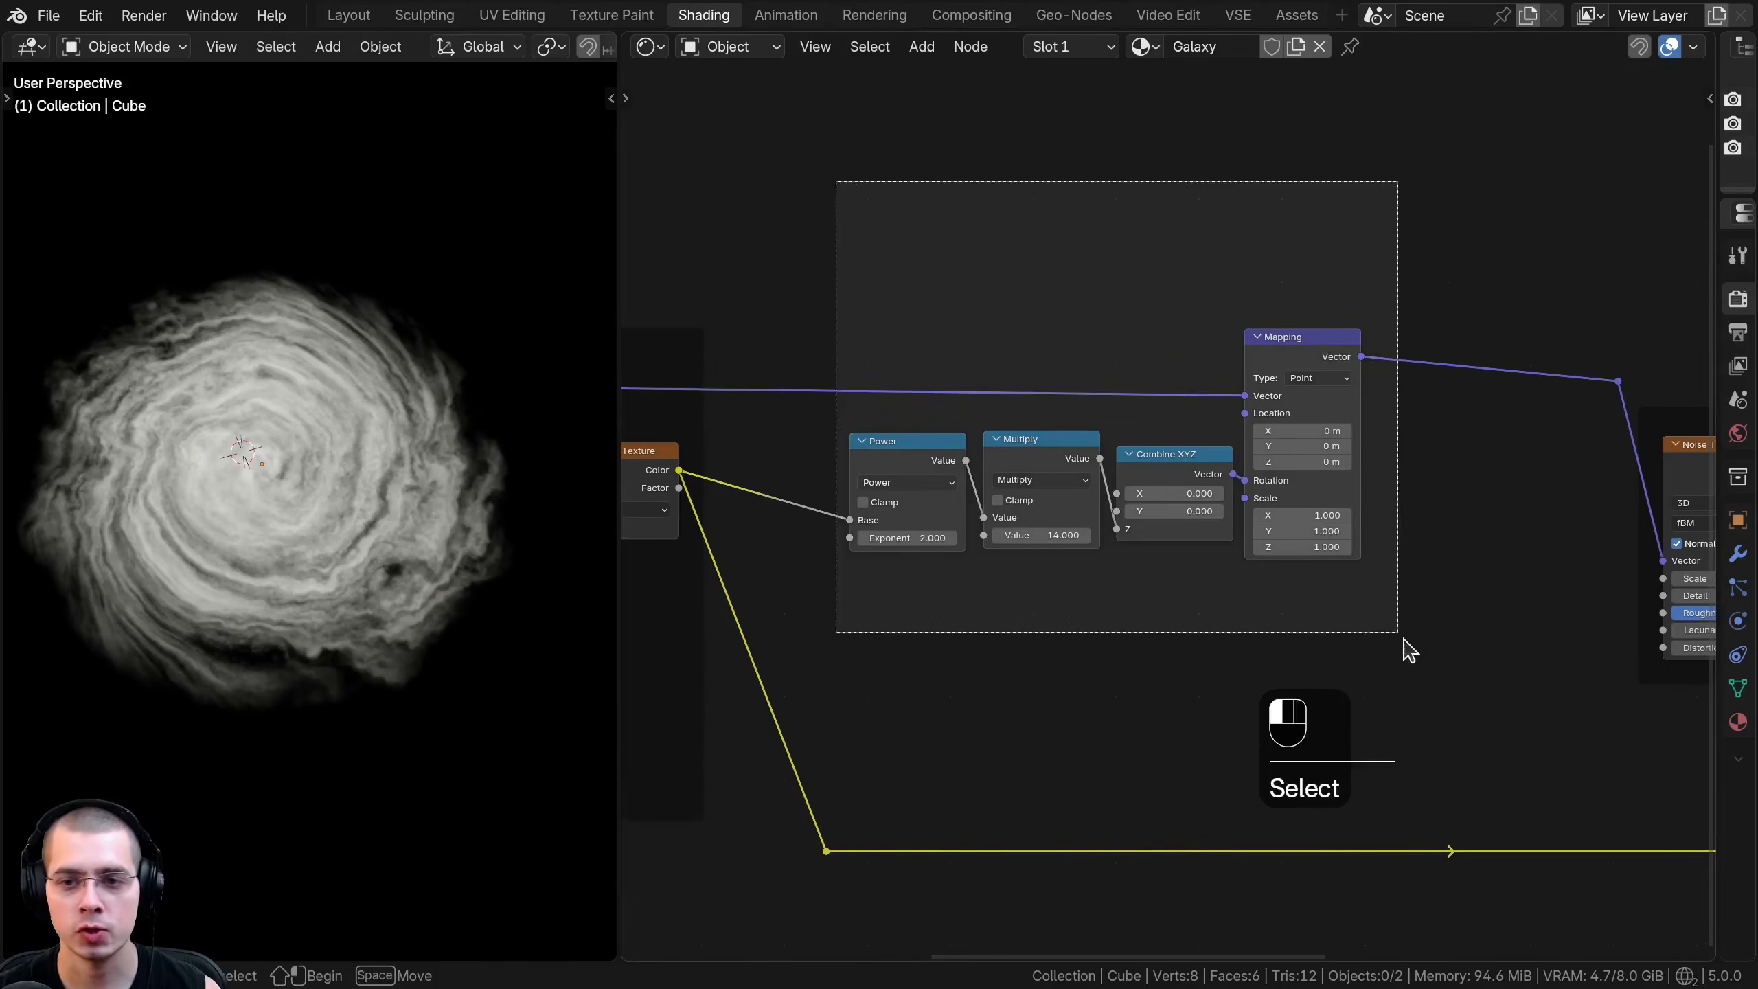
key(g)
click(1212, 408)
text(f)
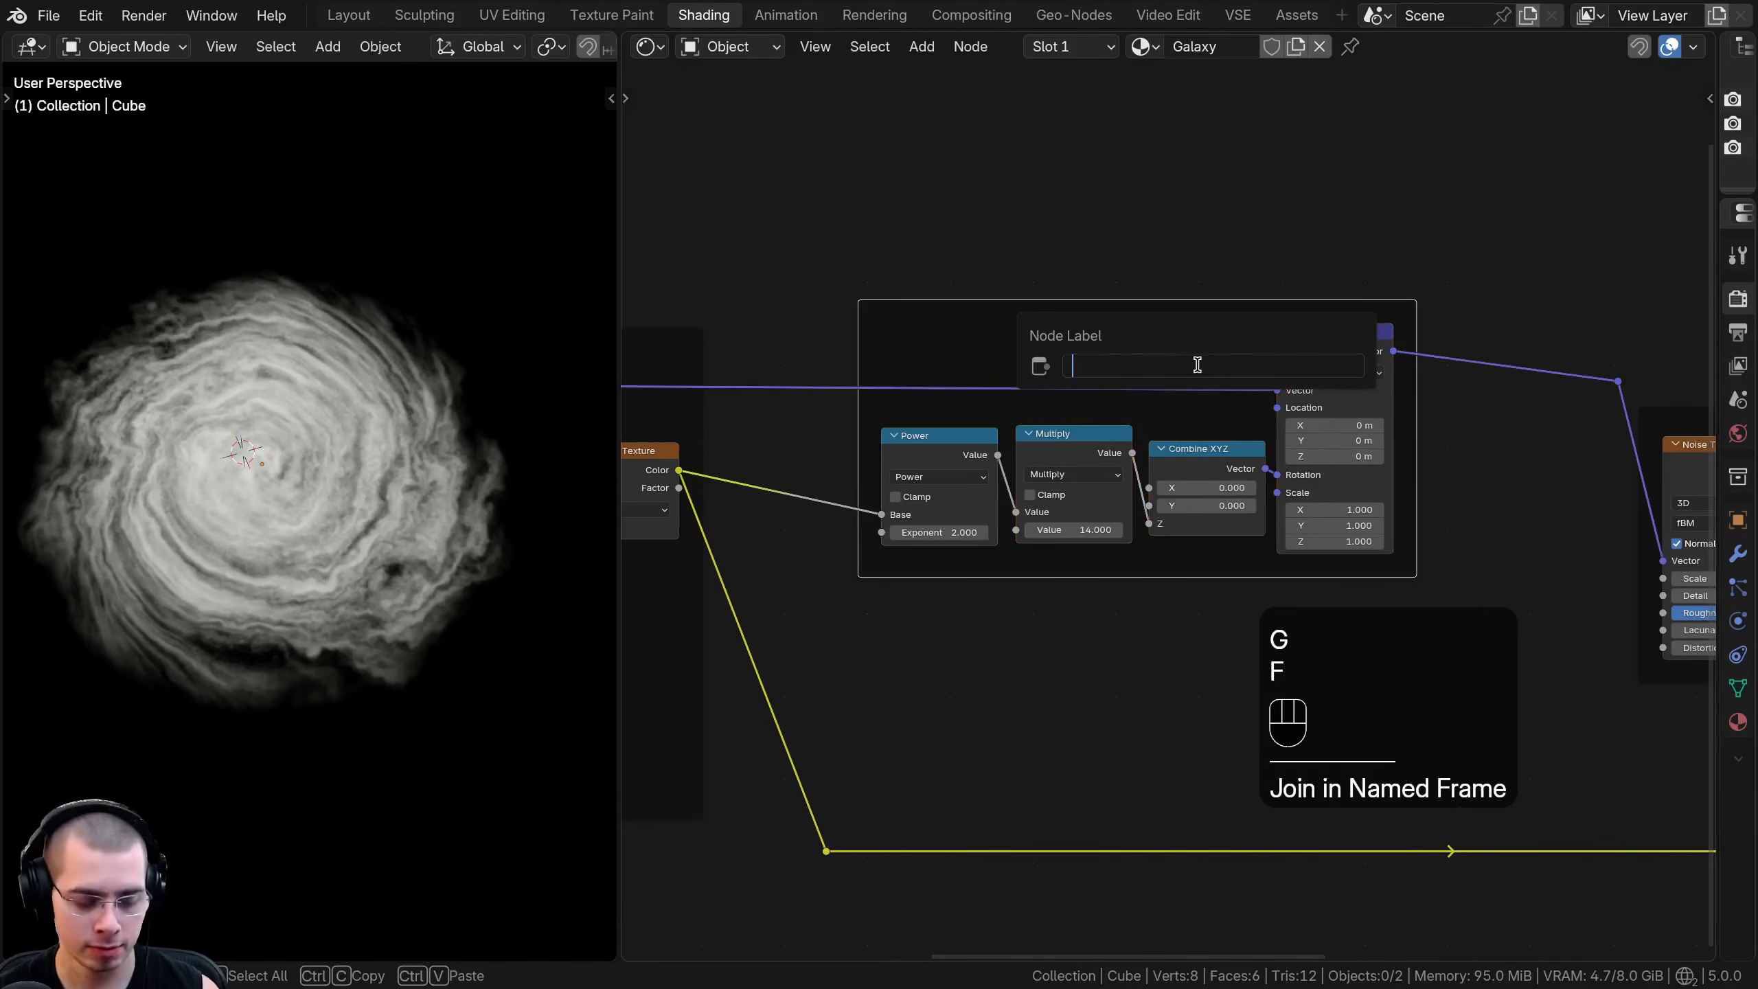
text(Galaxy Rotatio)
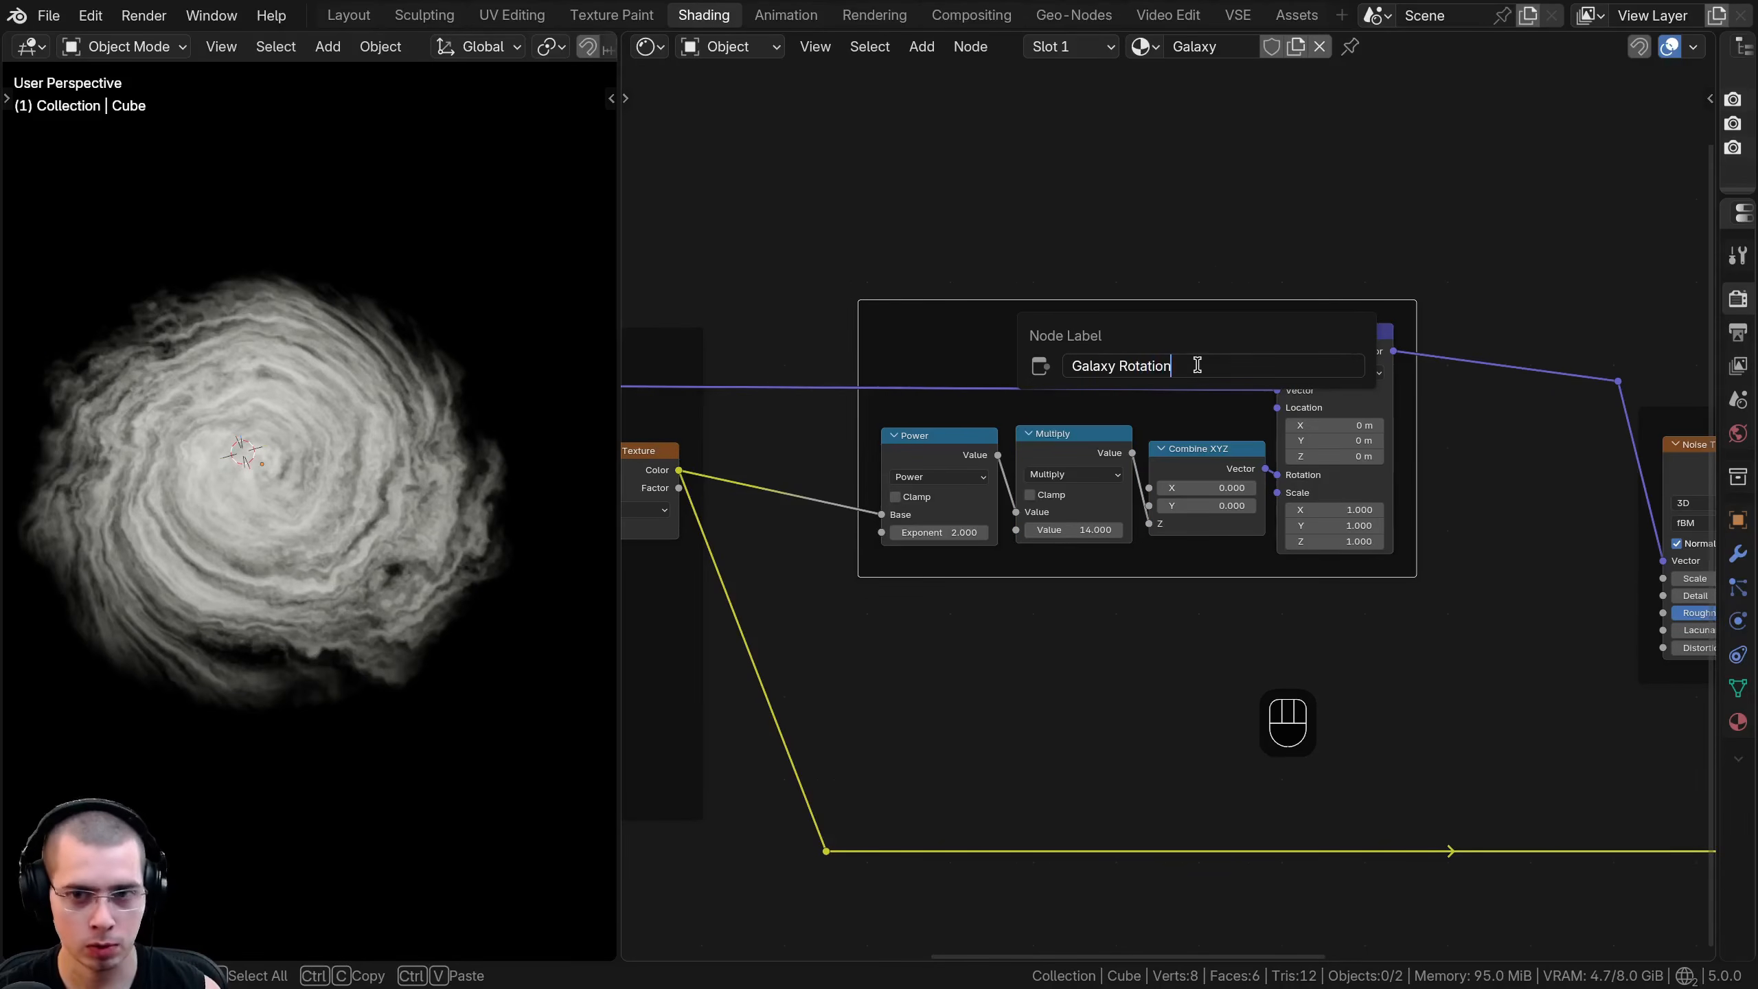
text(n)
key(Return)
key(a)
- Move the Galaxy Texture frame, Emission and Material Output nodes away from Galaxy Rotation to make room
ctrl+middle_drag(346, 450, 285, 280)
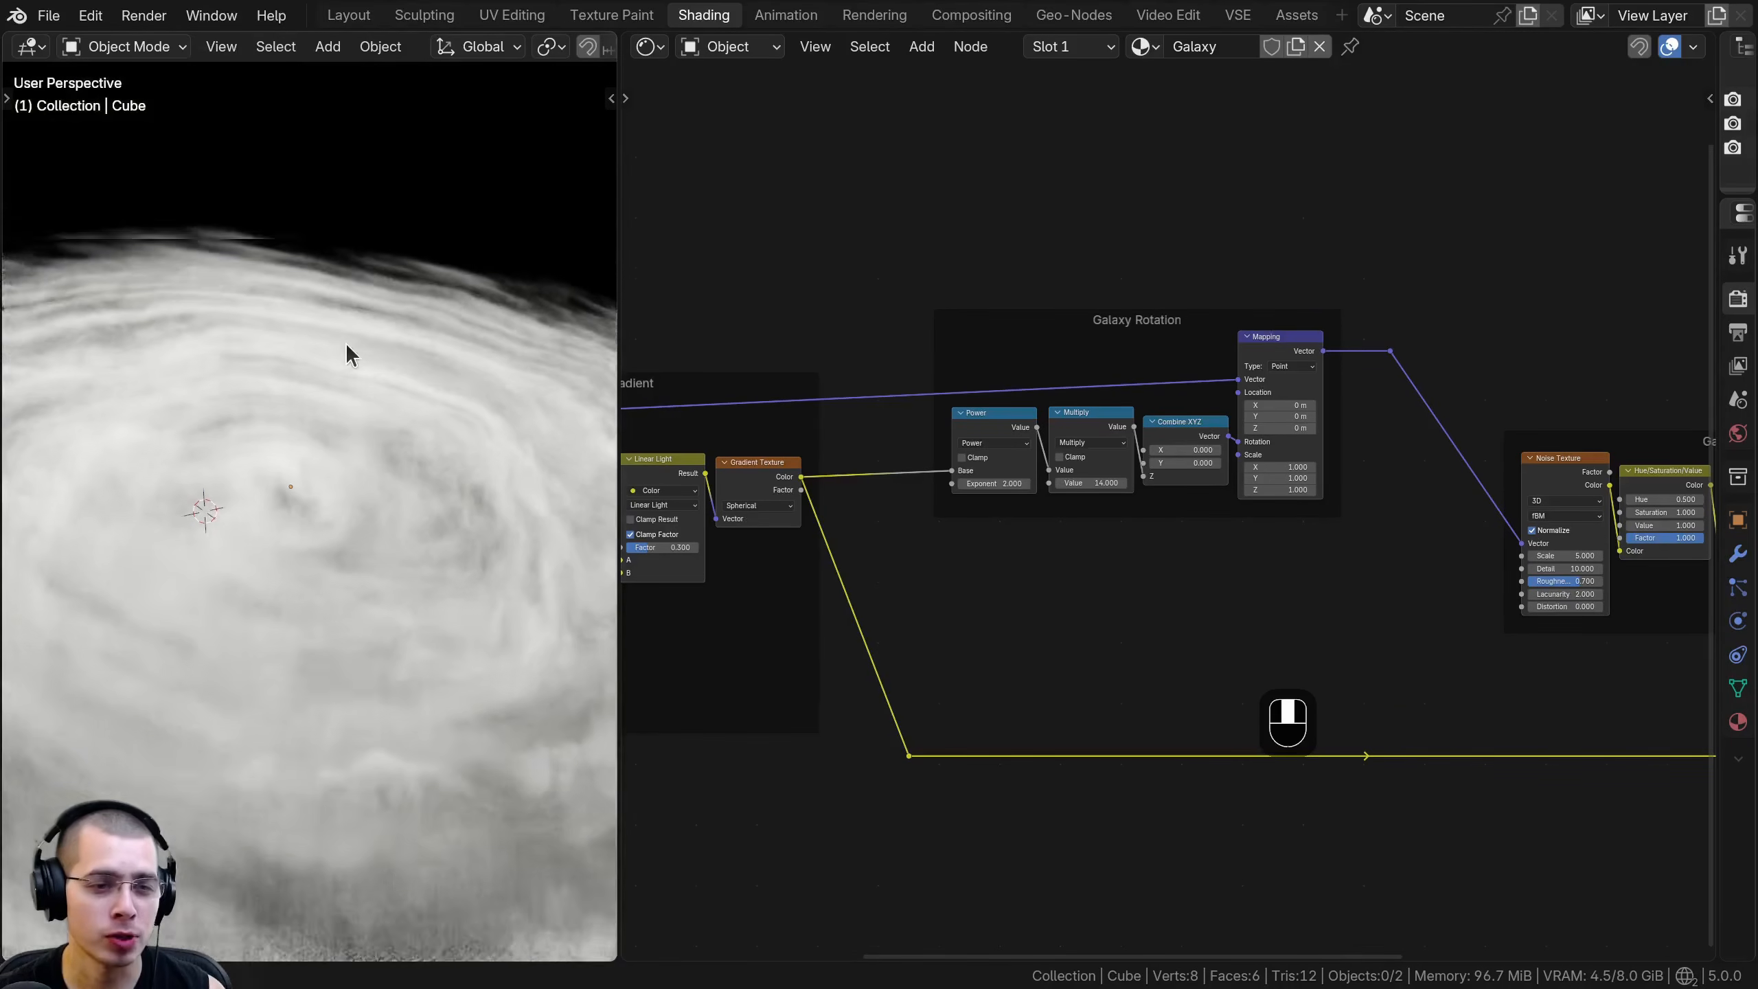
middle_drag(291, 316, 263, 339)
scroll(264, 339, down, 5)
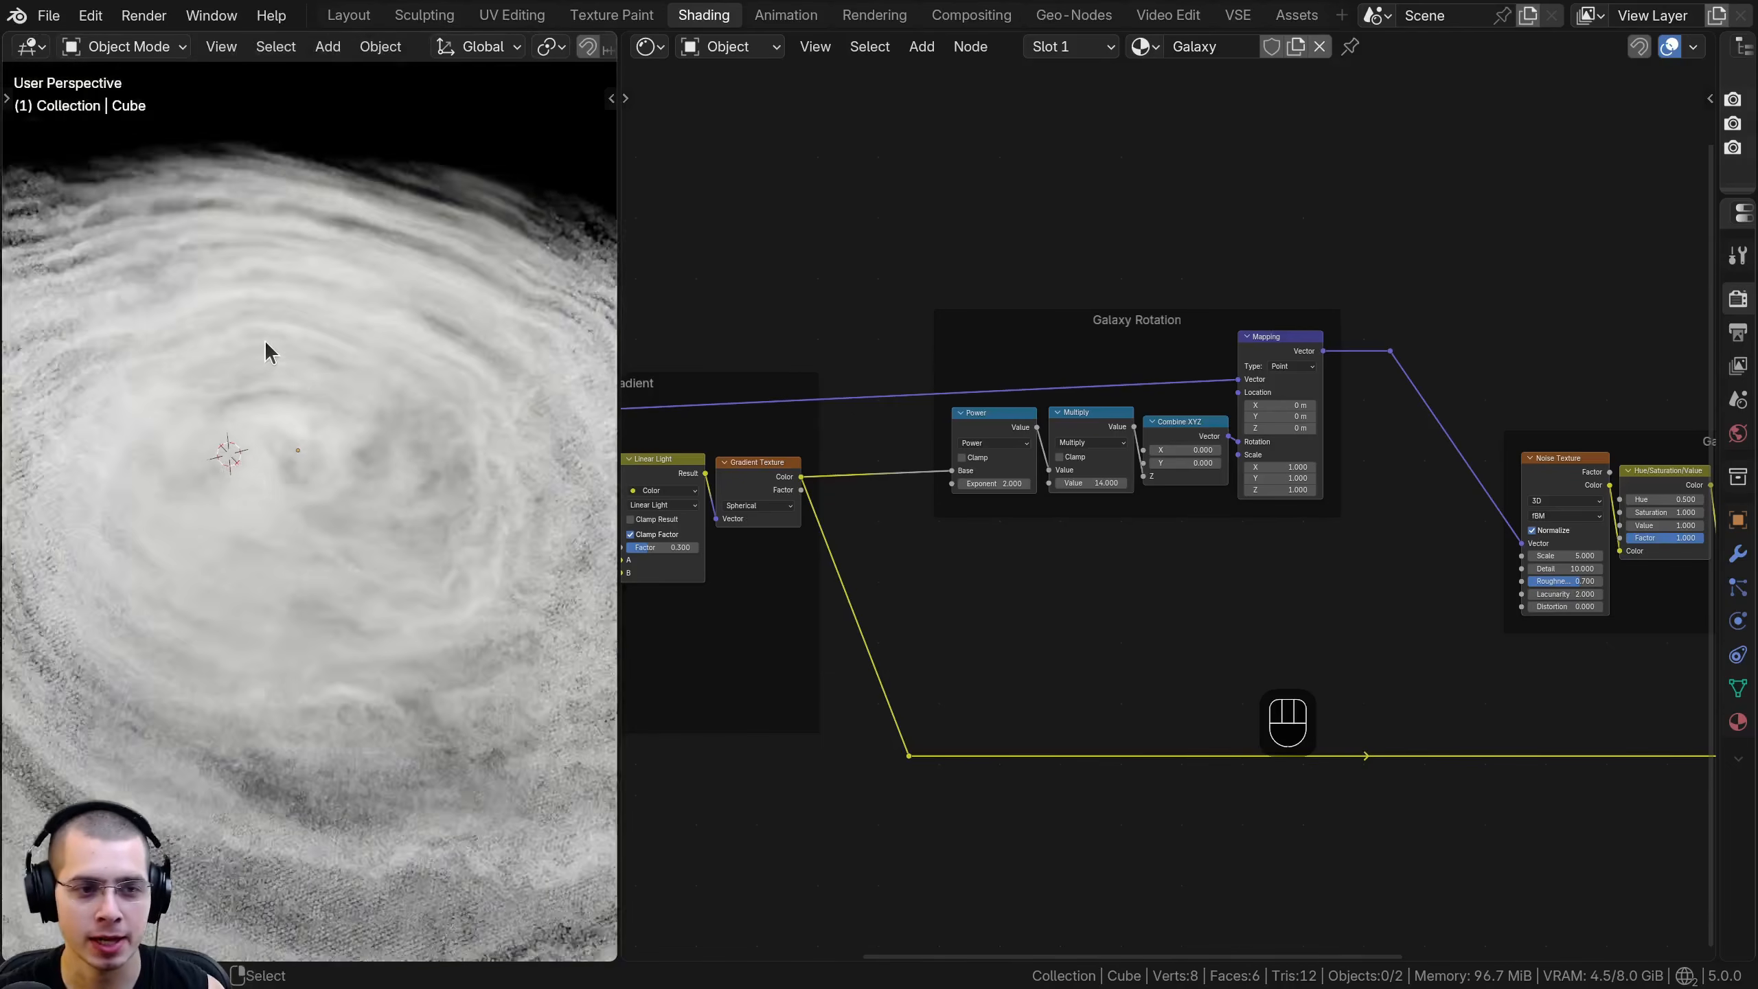
scroll(341, 410, down, 1)
middle_drag(1364, 501, 1254, 537)
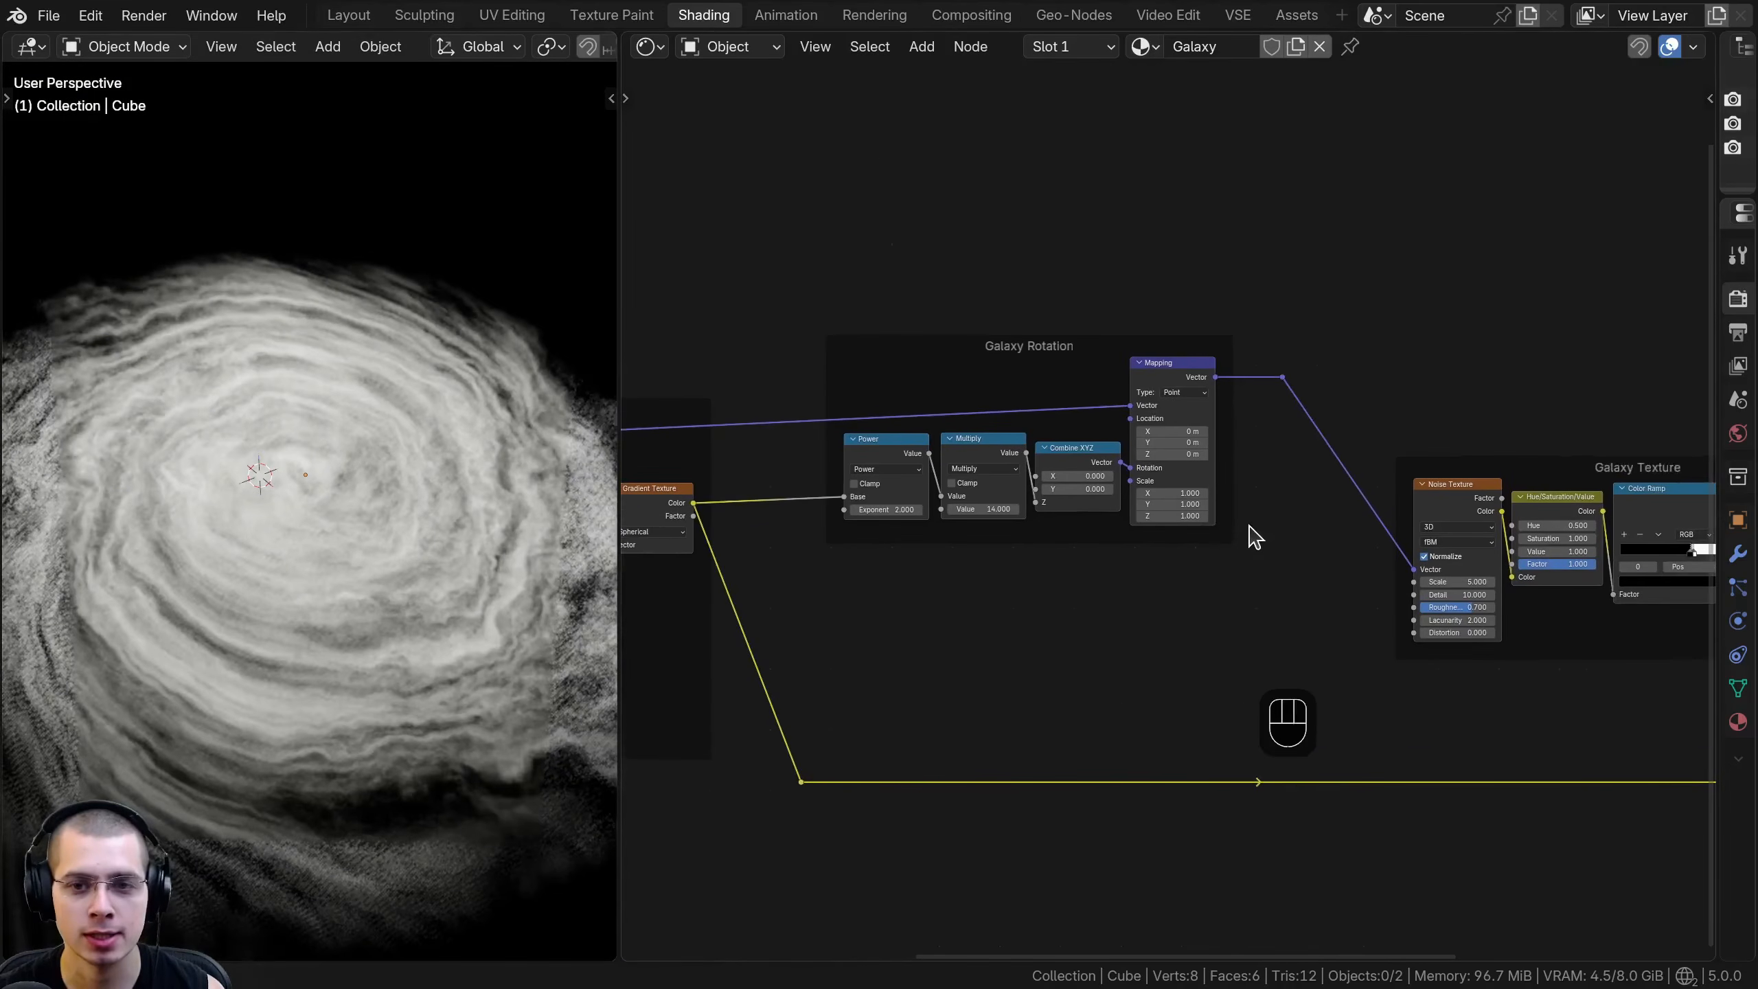
middle_drag(1103, 443, 893, 443)
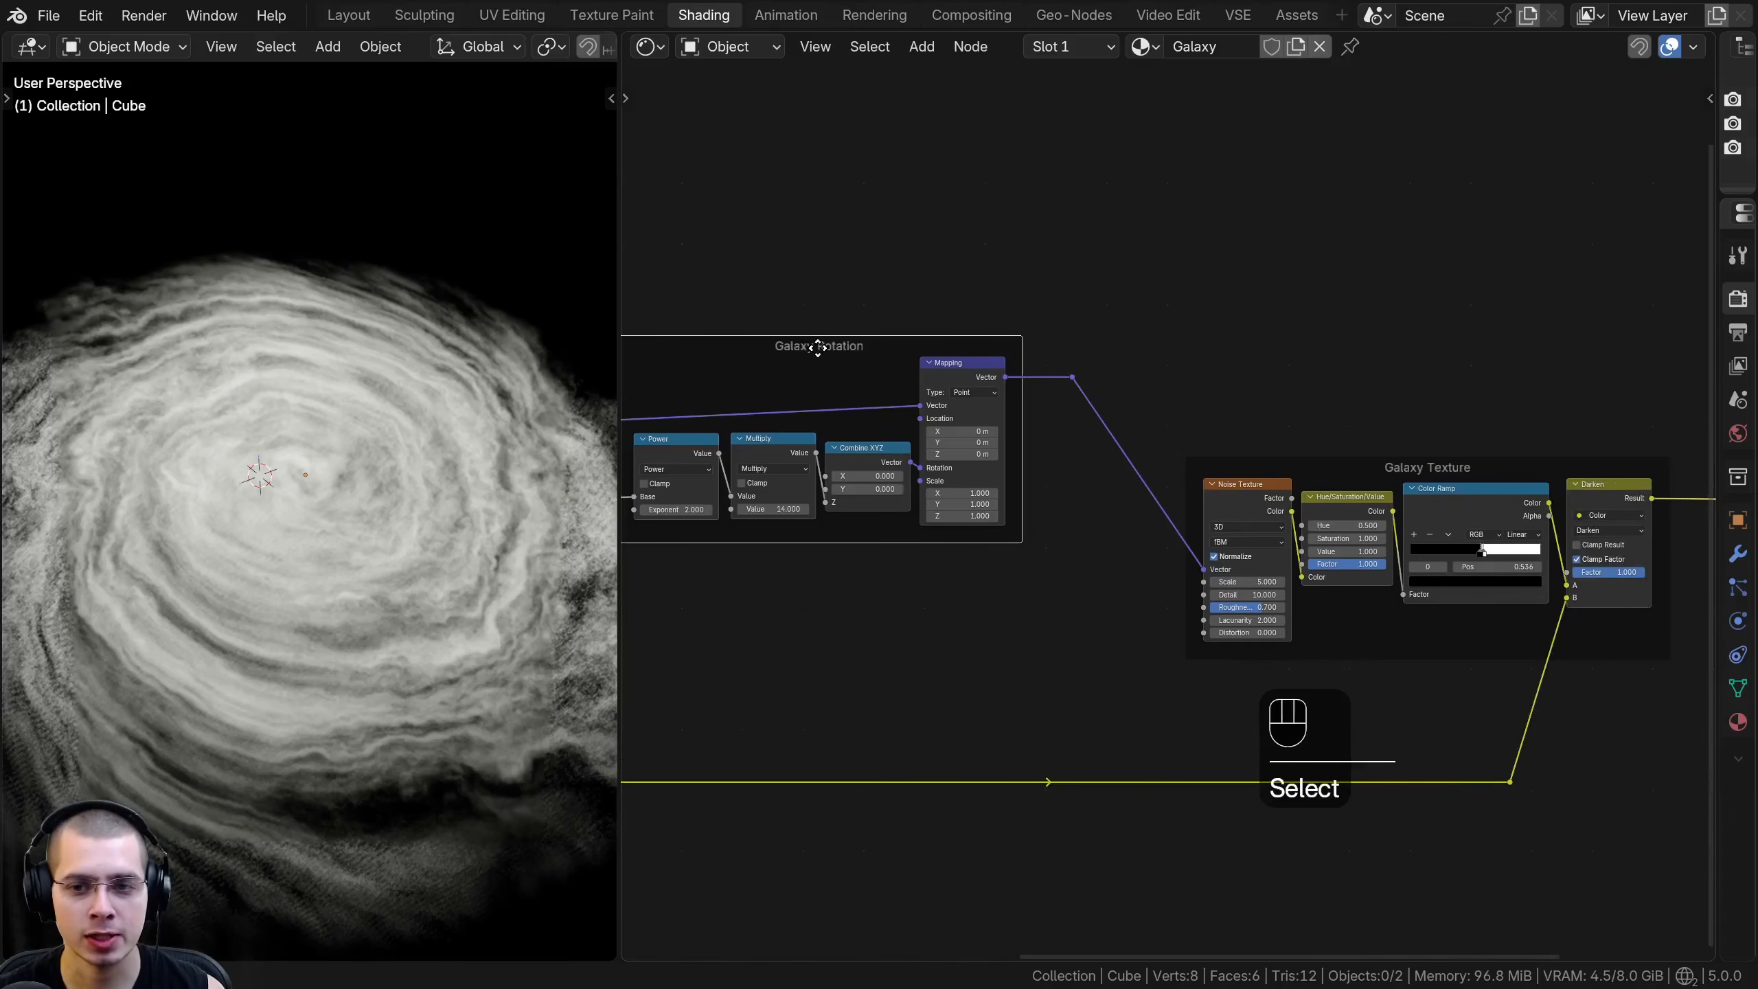
scroll(1106, 399, down, 2)
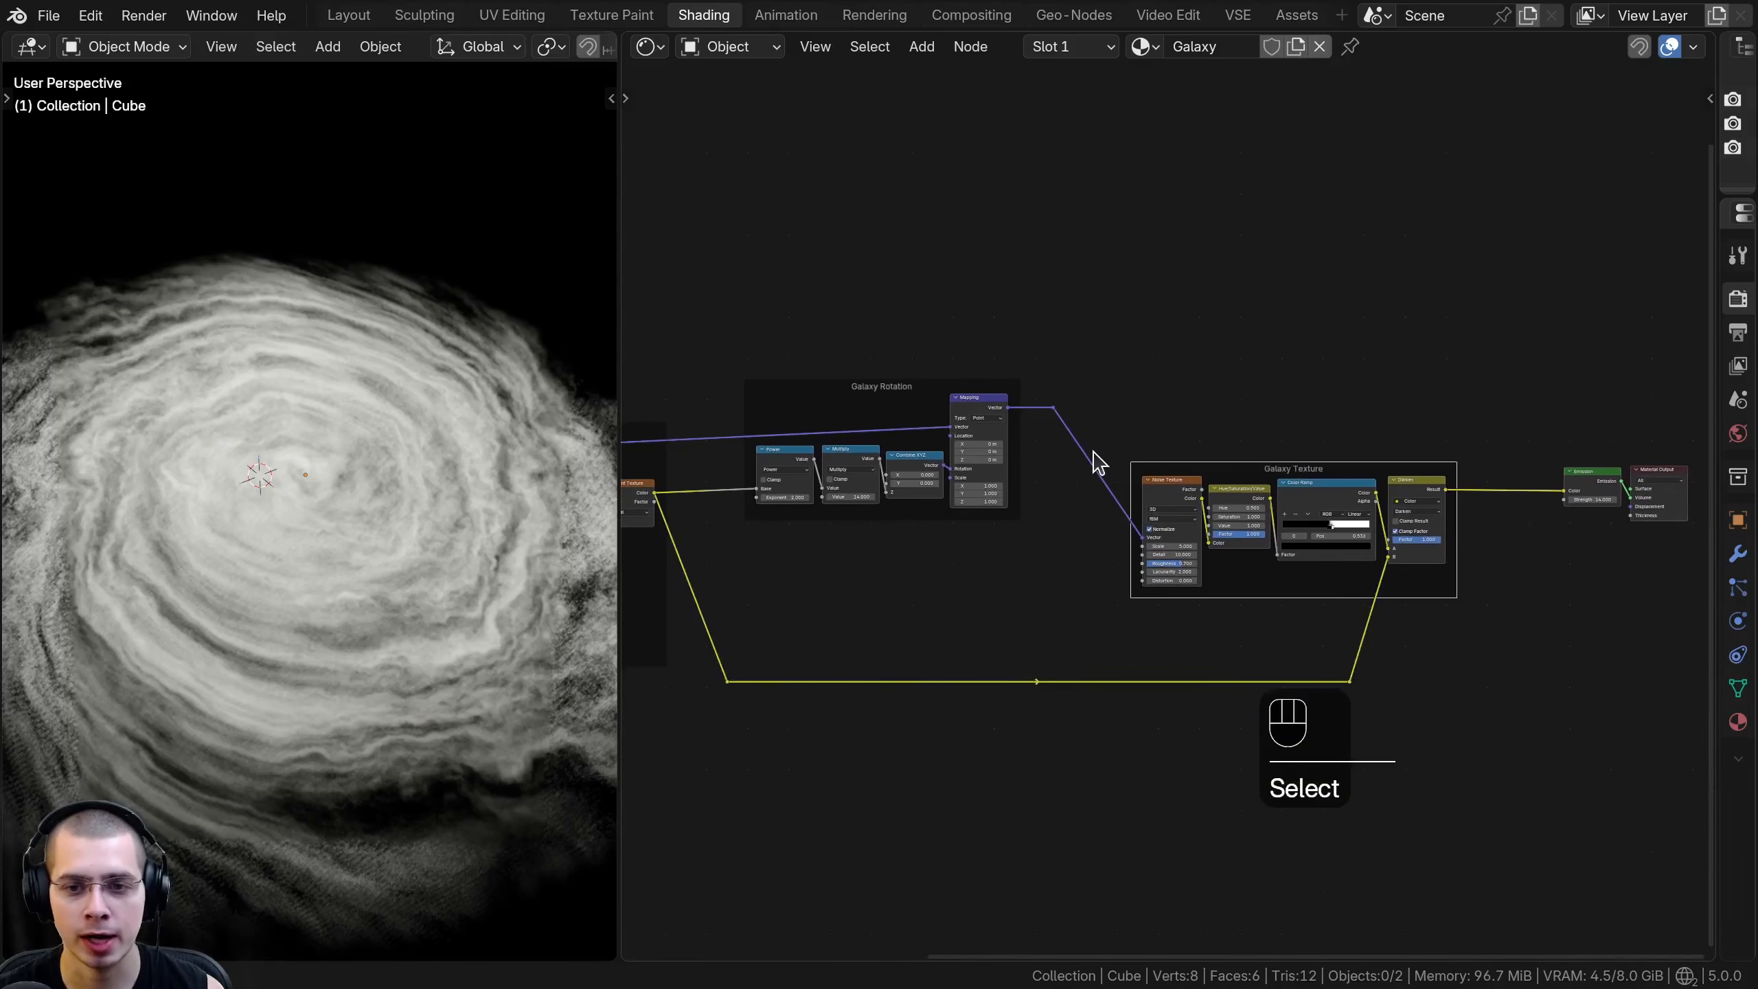
drag(1296, 534, 1716, 912)
shift+middle_drag(1052, 493, 969, 505)
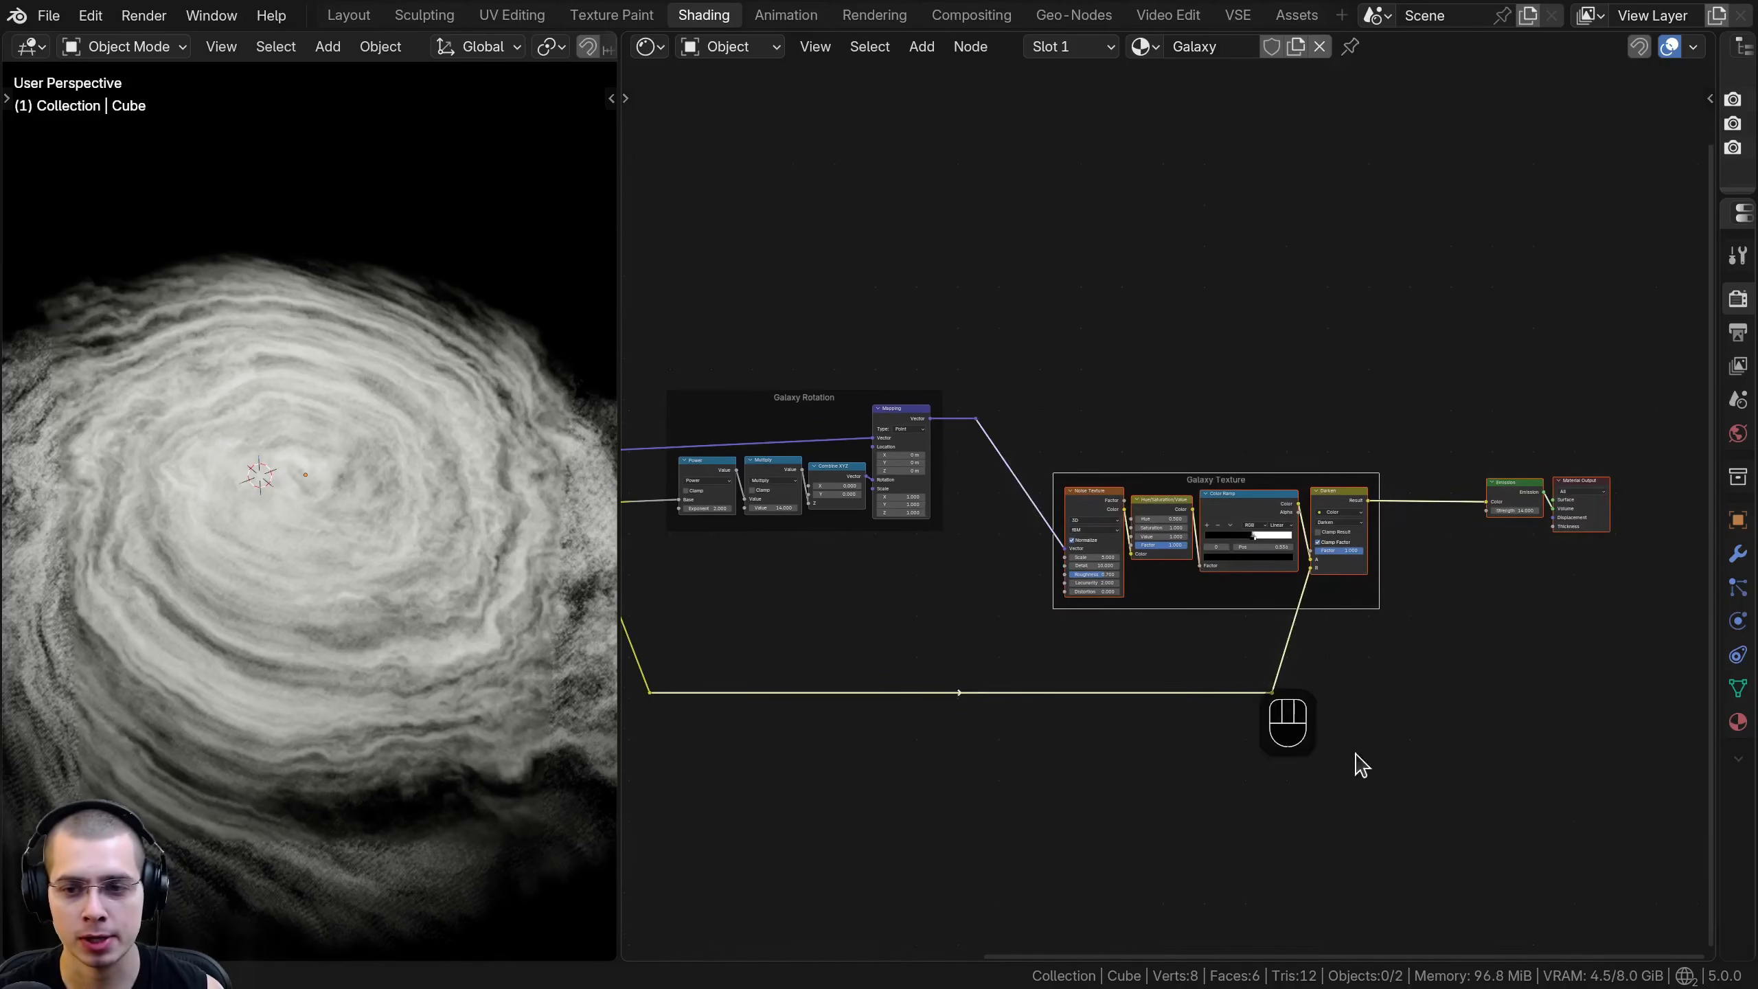
key(g)
click(1346, 660)
key(a)
- Add a Noise Texture node between the Galaxy Rotation and Galaxy Texture frames
scroll(1169, 516, up, 2)
shift+middle_drag(1170, 516, 1170, 503)
key(shift+a)
text(noise)
key(Return)
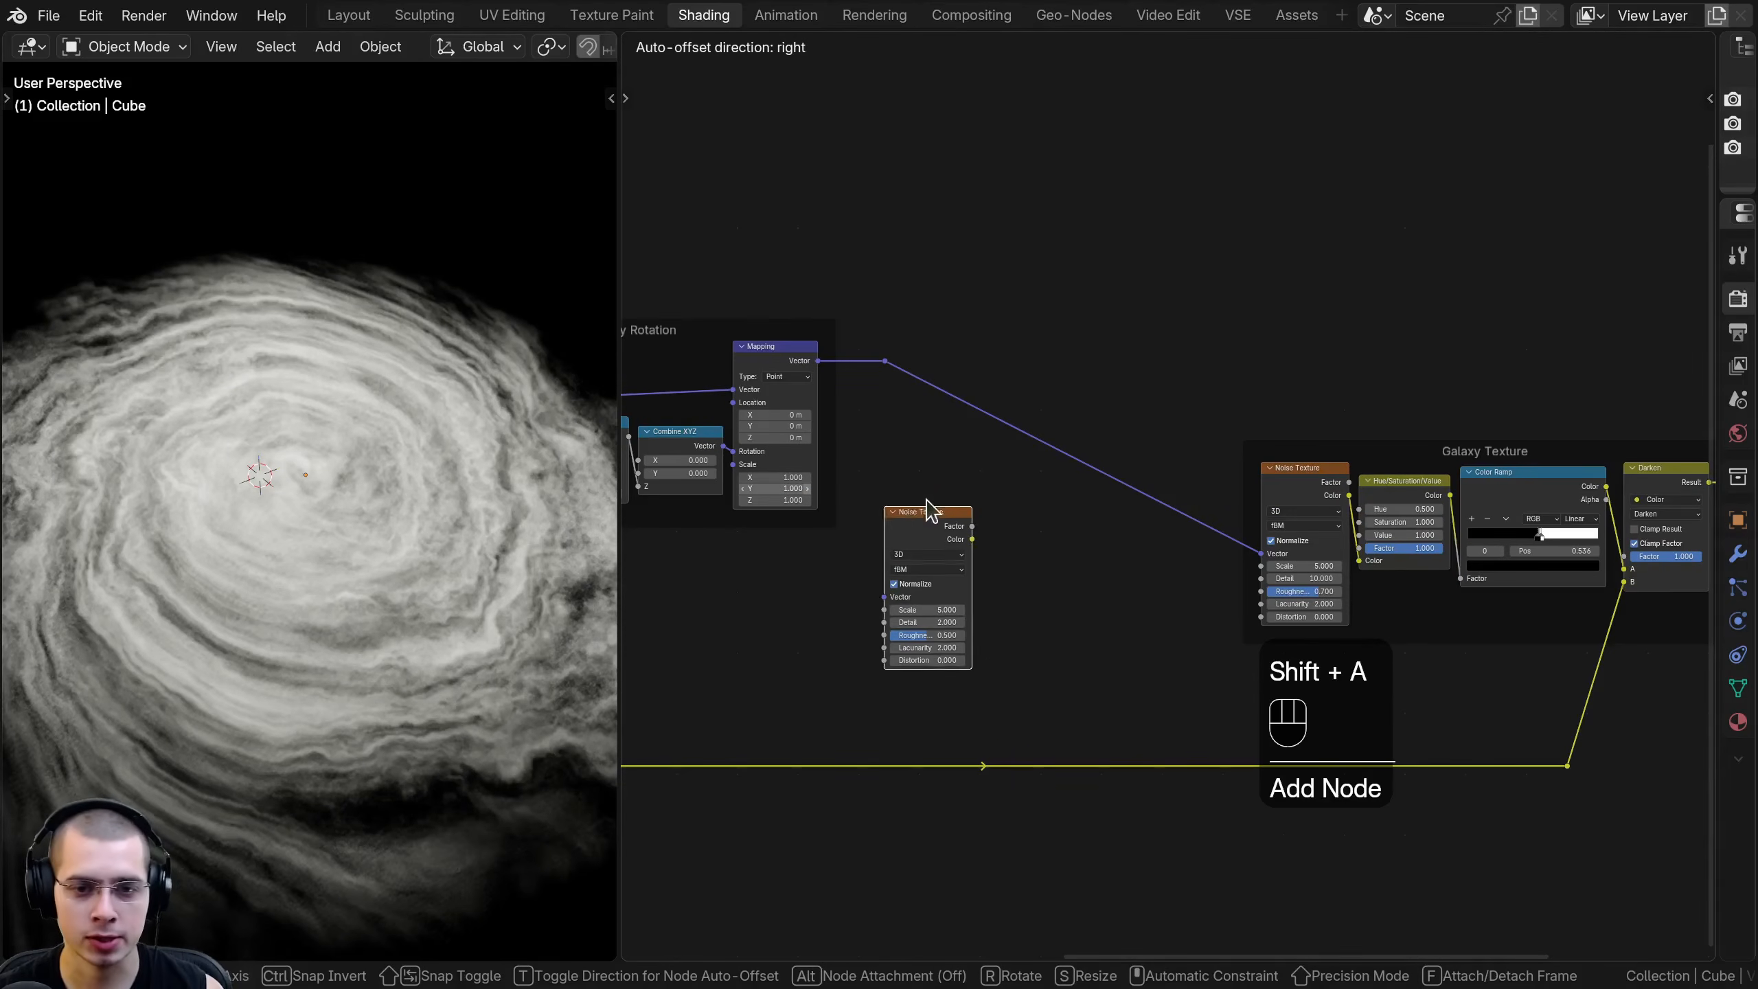
click(931, 506)
- Insert a Linear Light color mix node on the link from Galaxy Rotation to the Galaxy Texture frame's Noise Texture
scroll(1044, 357, up, 1)
key(shift+a)
text(linea)
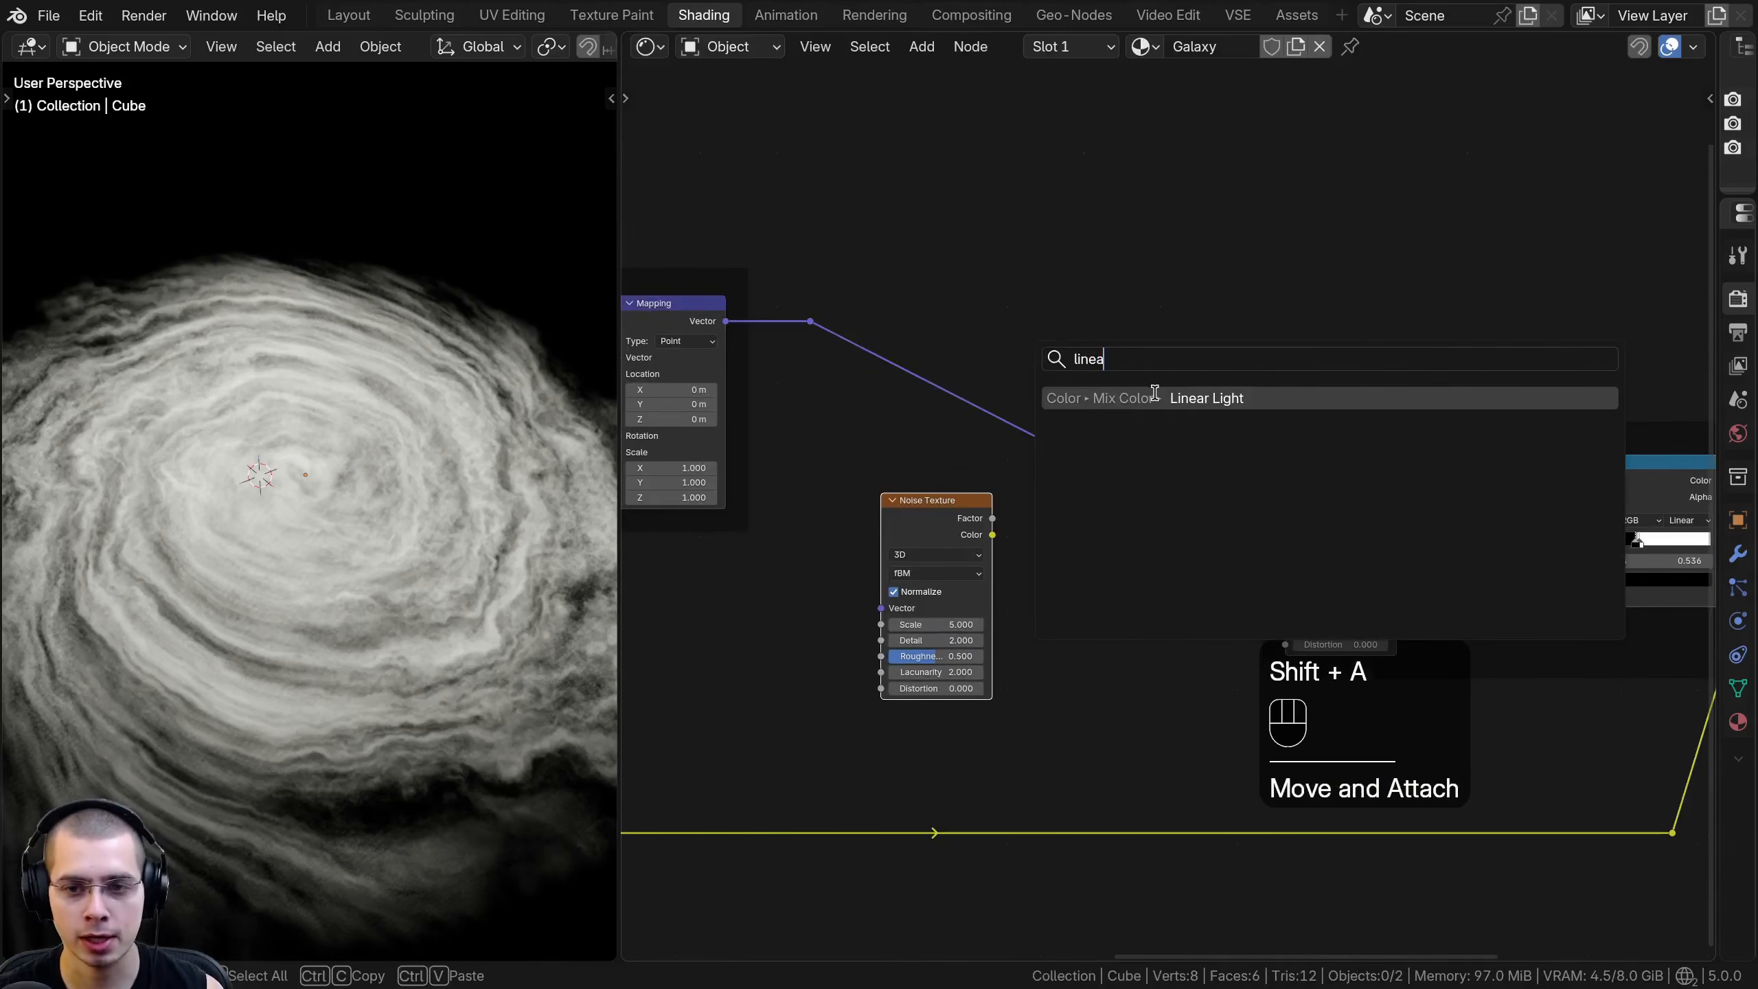
click(1154, 392)
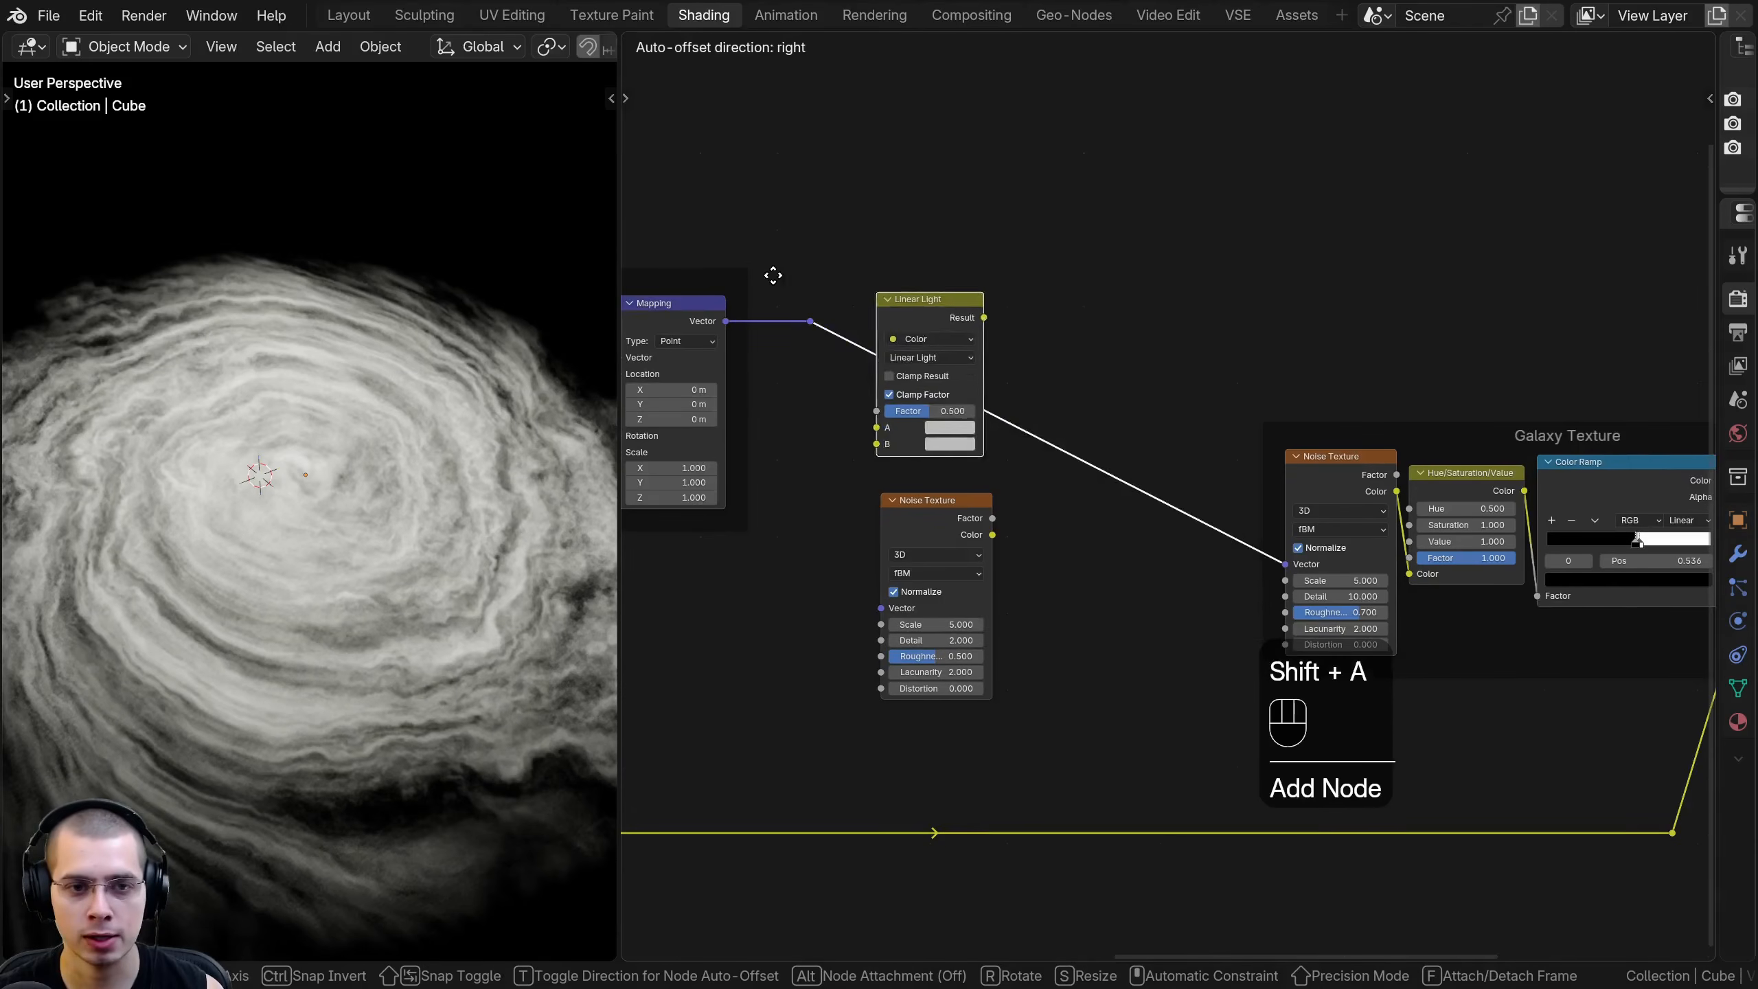
click(1060, 359)
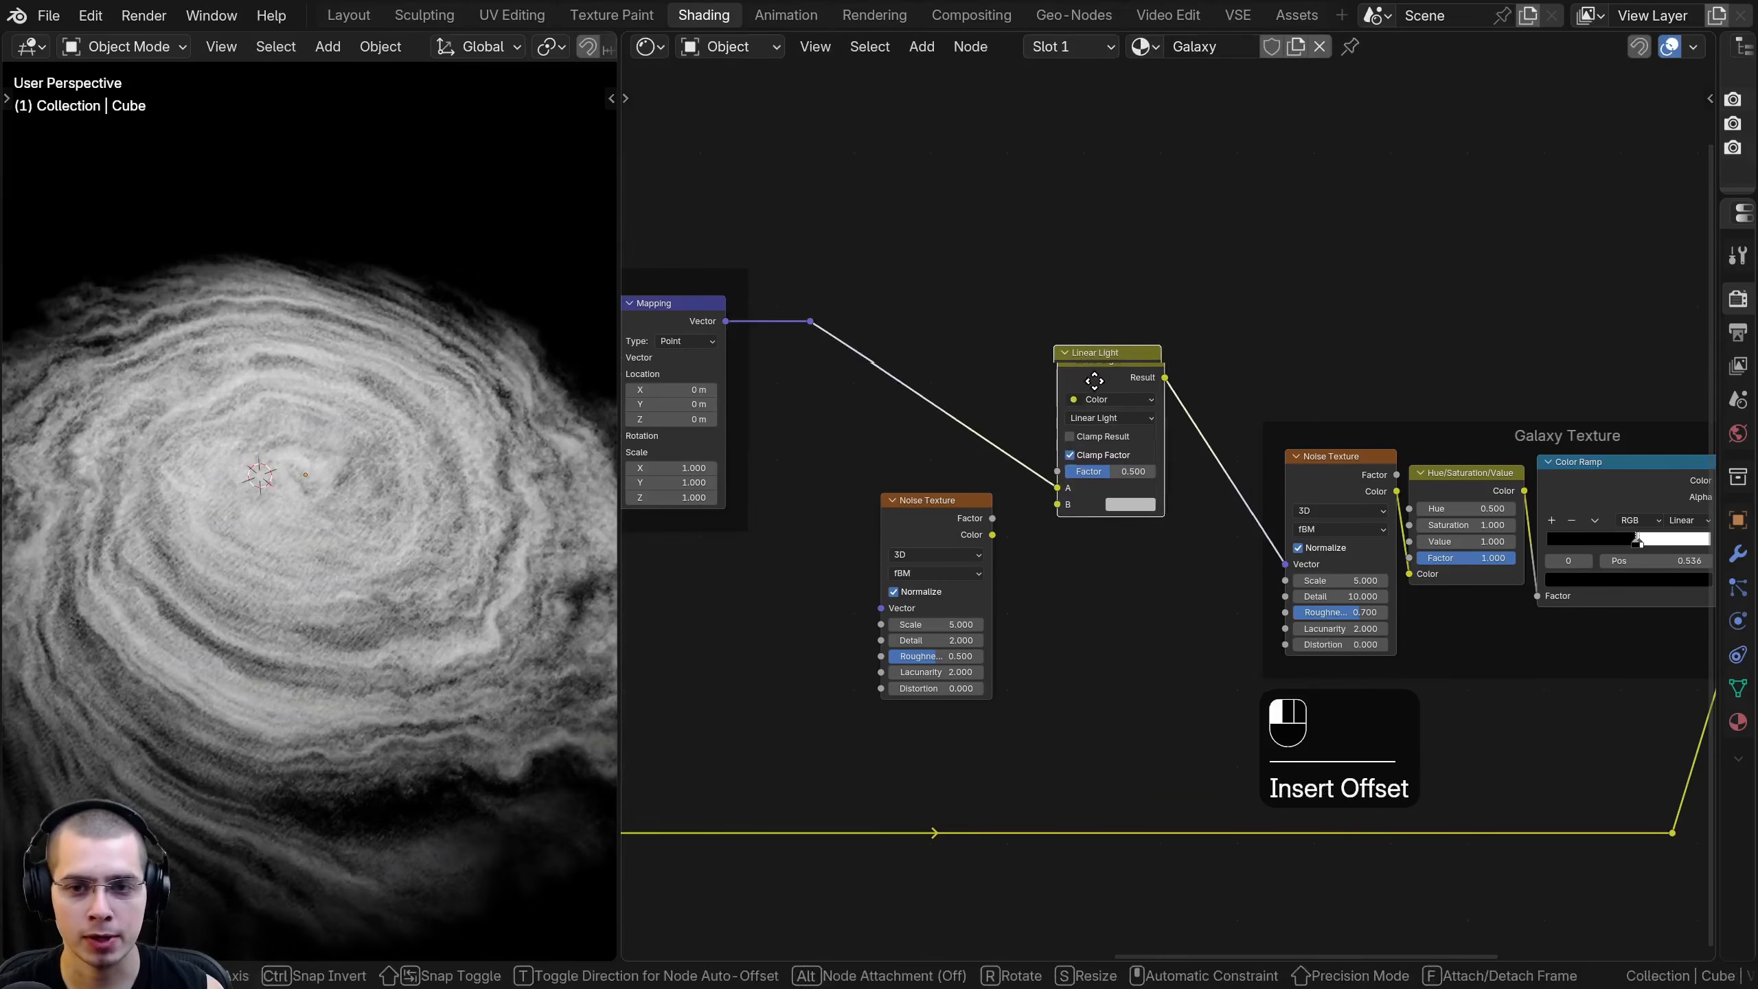
- Arrange the Linear Light node, the new Noise Texture and the reroute point beside the Galaxy Rotation frame
drag(962, 557, 945, 588)
drag(1098, 384, 1085, 391)
middle_drag(927, 511, 982, 470)
scroll(982, 470, down, 2)
drag(891, 289, 954, 360)
key(g)
click(982, 360)
click(959, 416)
- Nudge the Mapping frame slightly away from the Galaxy Gradient frame
scroll(893, 595, down, 3)
middle_drag(886, 603, 873, 533)
scroll(951, 497, up, 6)
mouse_move(920, 431)
mouse_down()
mouse_move(952, 399)
mouse_move(938, 427)
mouse_up()
scroll(813, 613, down, 3)
middle_drag(811, 614, 1220, 469)
middle_drag(712, 486, 867, 515)
middle_drag(1474, 478, 1276, 507)
scroll(1276, 508, up, 3)
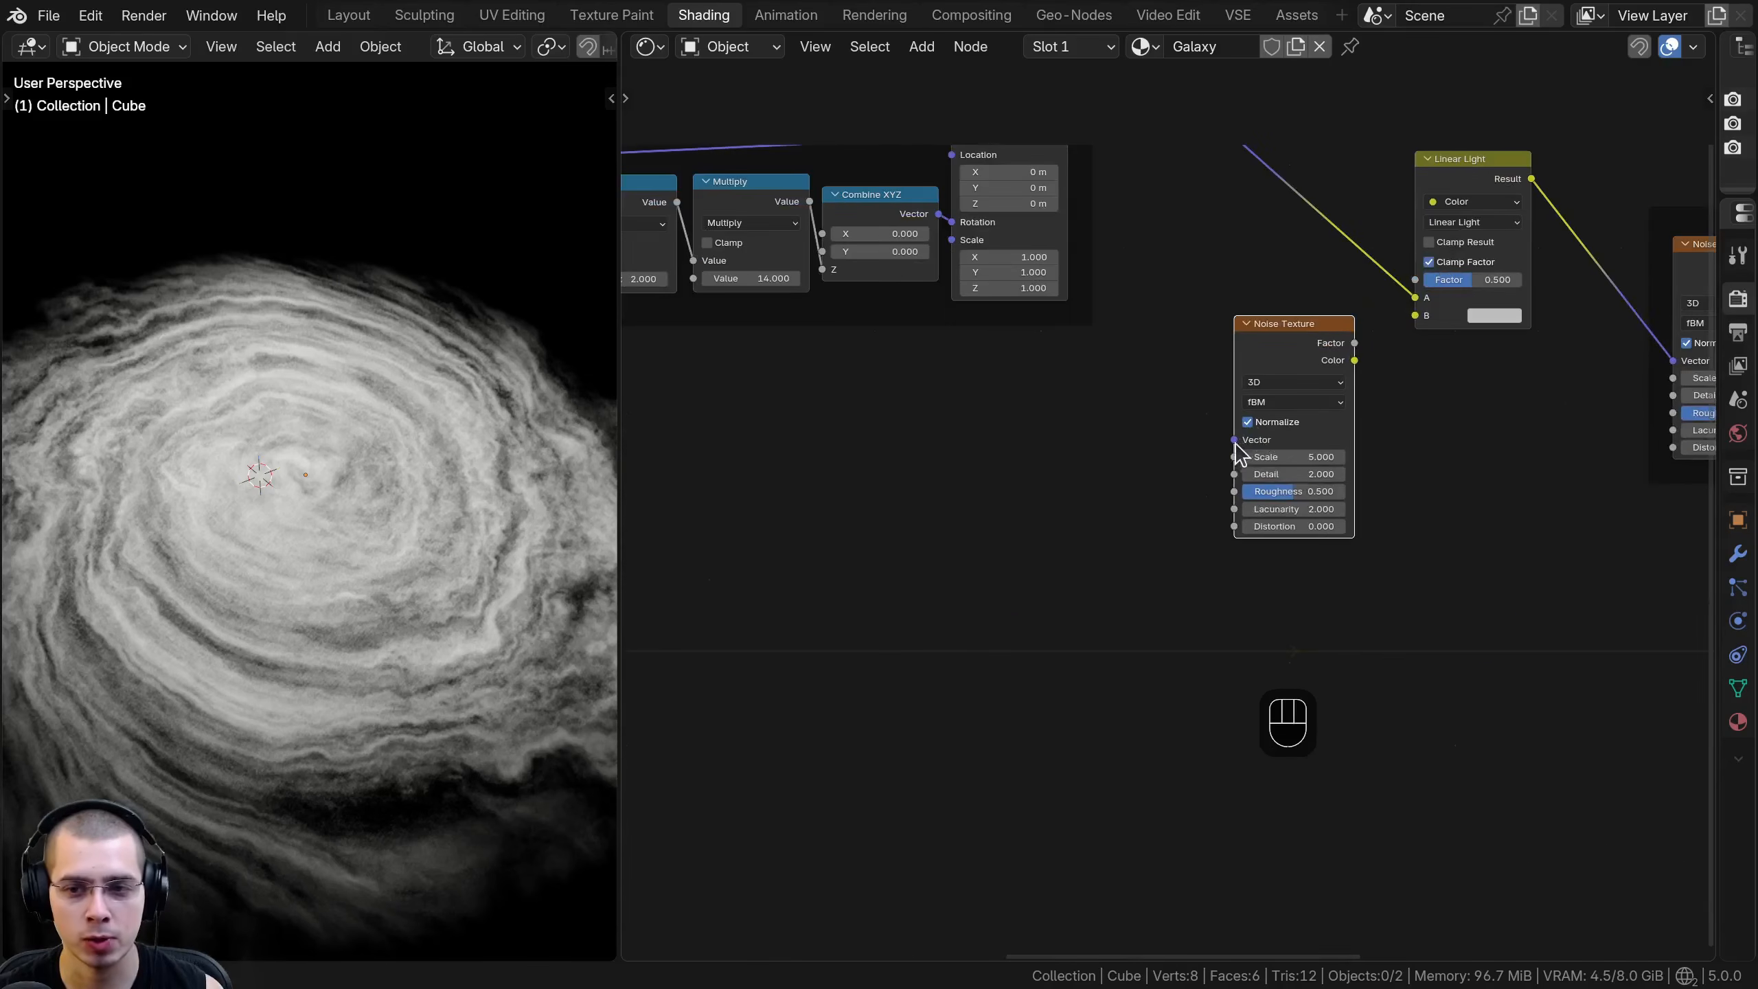
scroll(803, 501, down, 6)
middle_drag(852, 511, 1145, 521)
middle_drag(910, 538, 1205, 546)
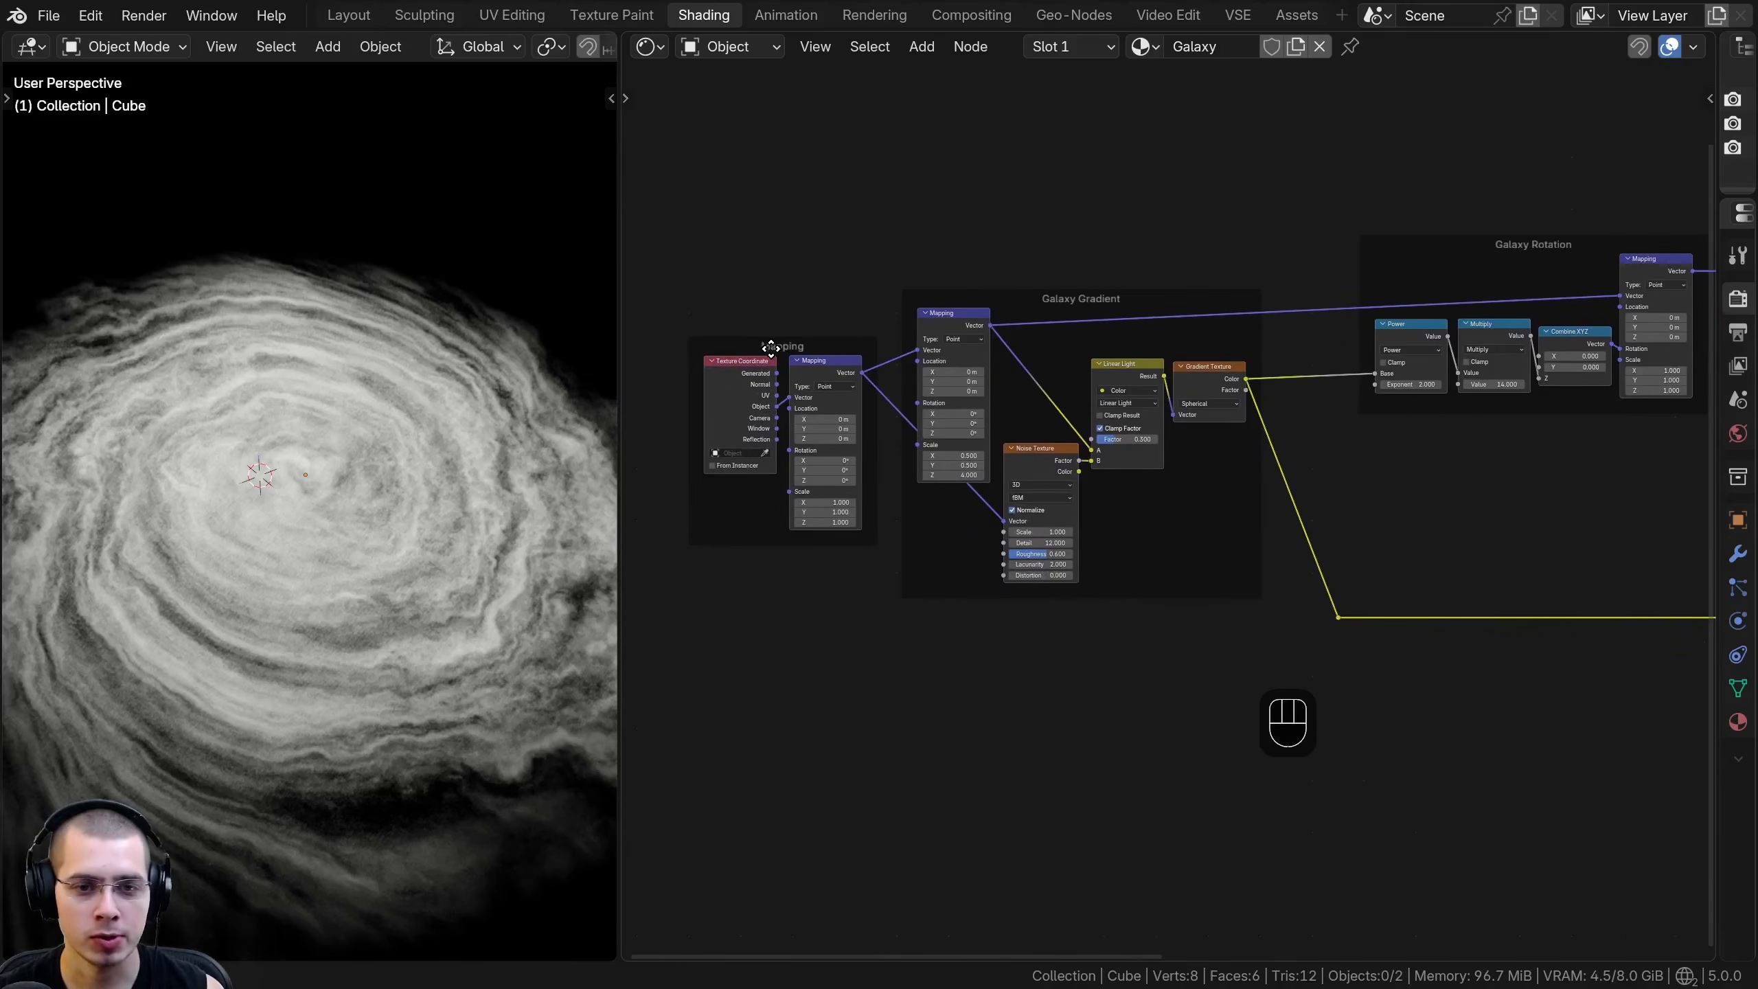
drag(769, 347, 761, 346)
- Link the Mapping frame's Mapping Vector output through two reroutes below the node tree into the new Noise Texture's Vector
click(810, 374)
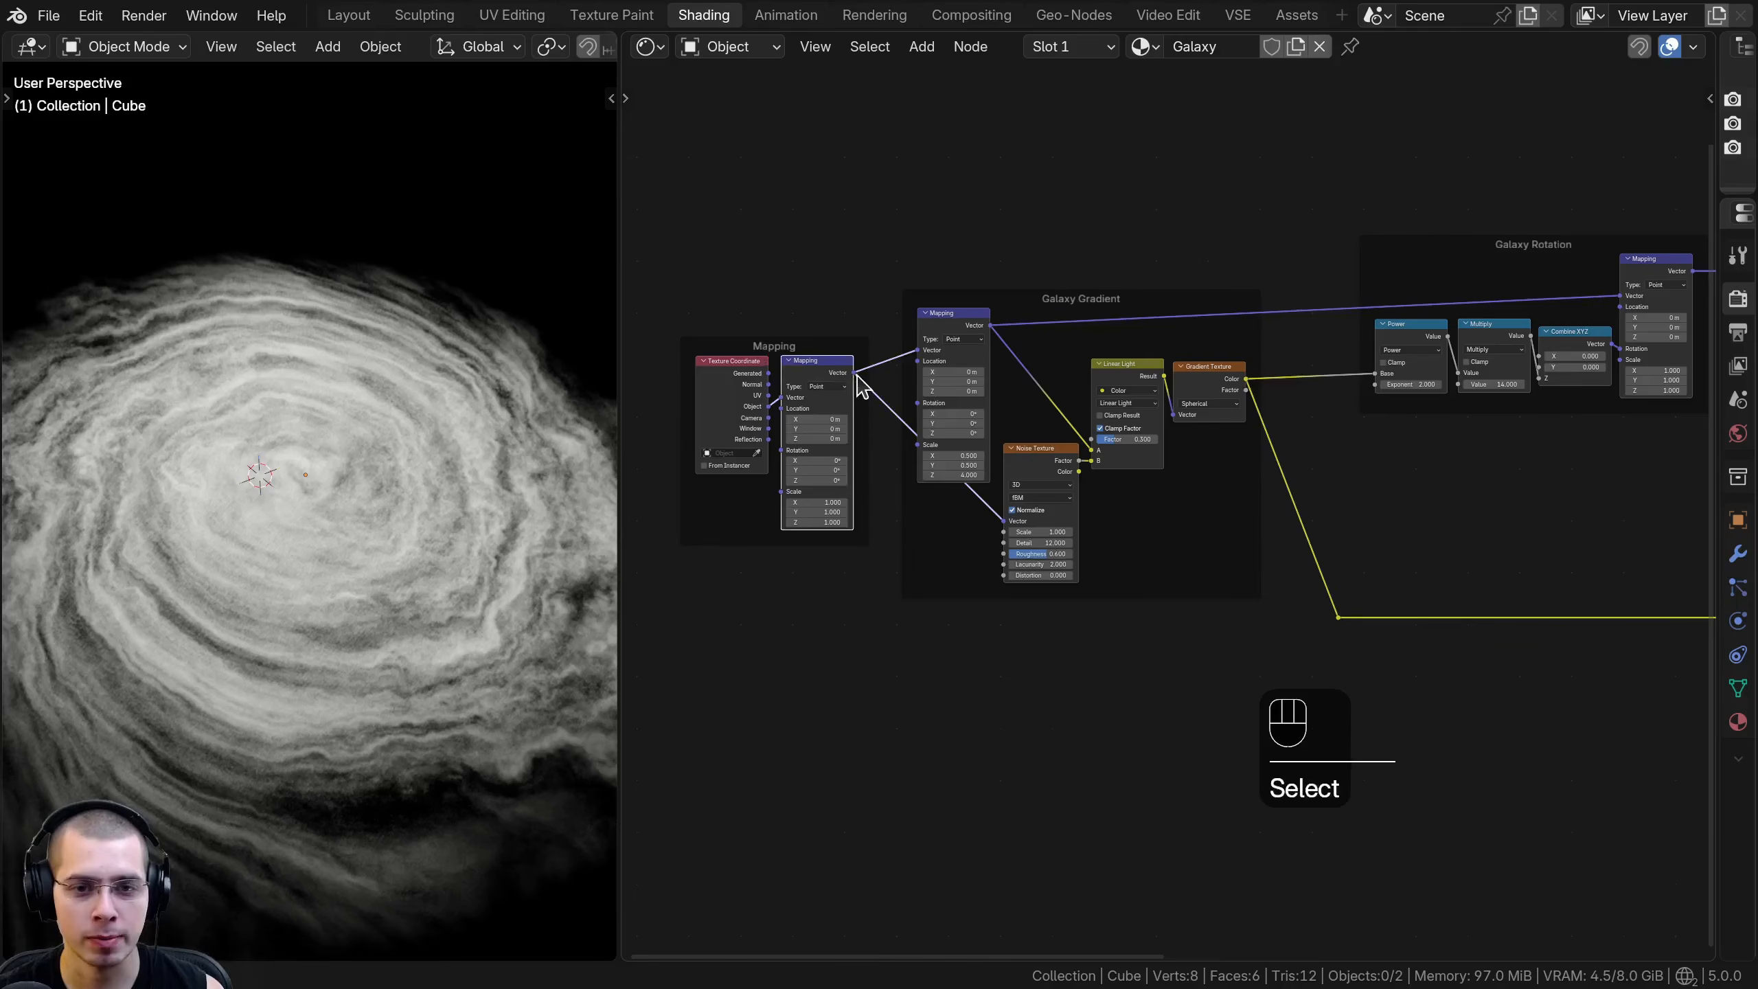
drag(925, 704, 928, 701)
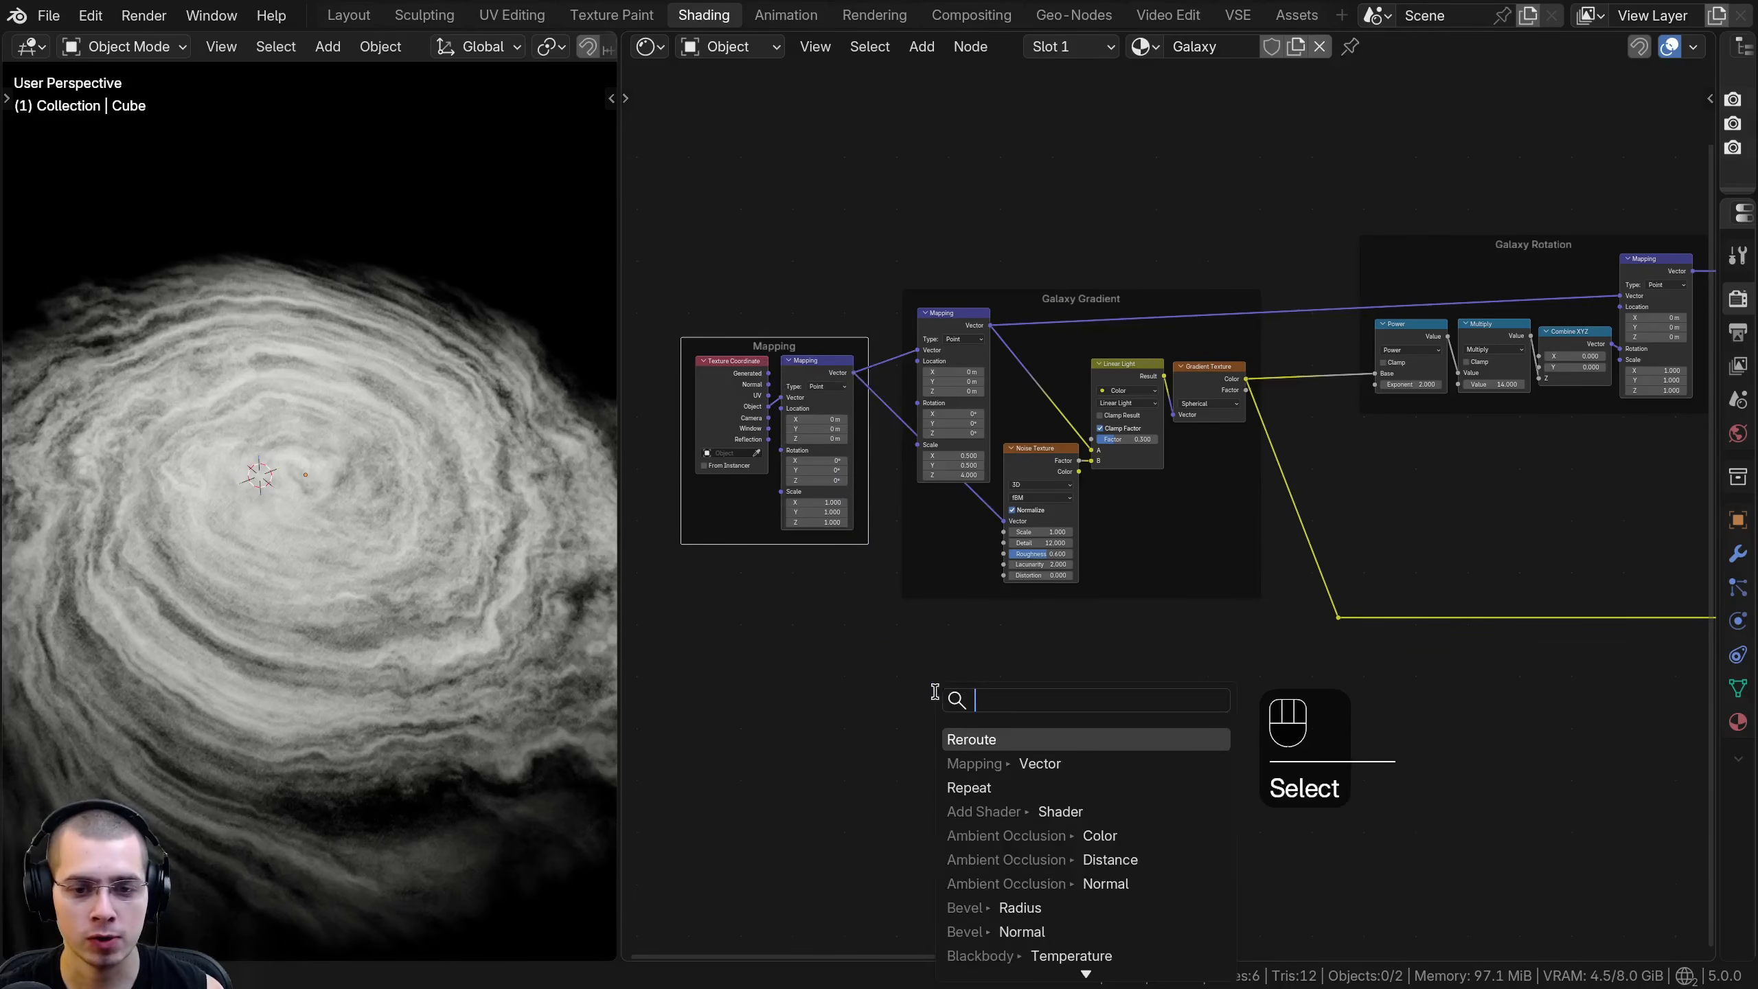
click(977, 738)
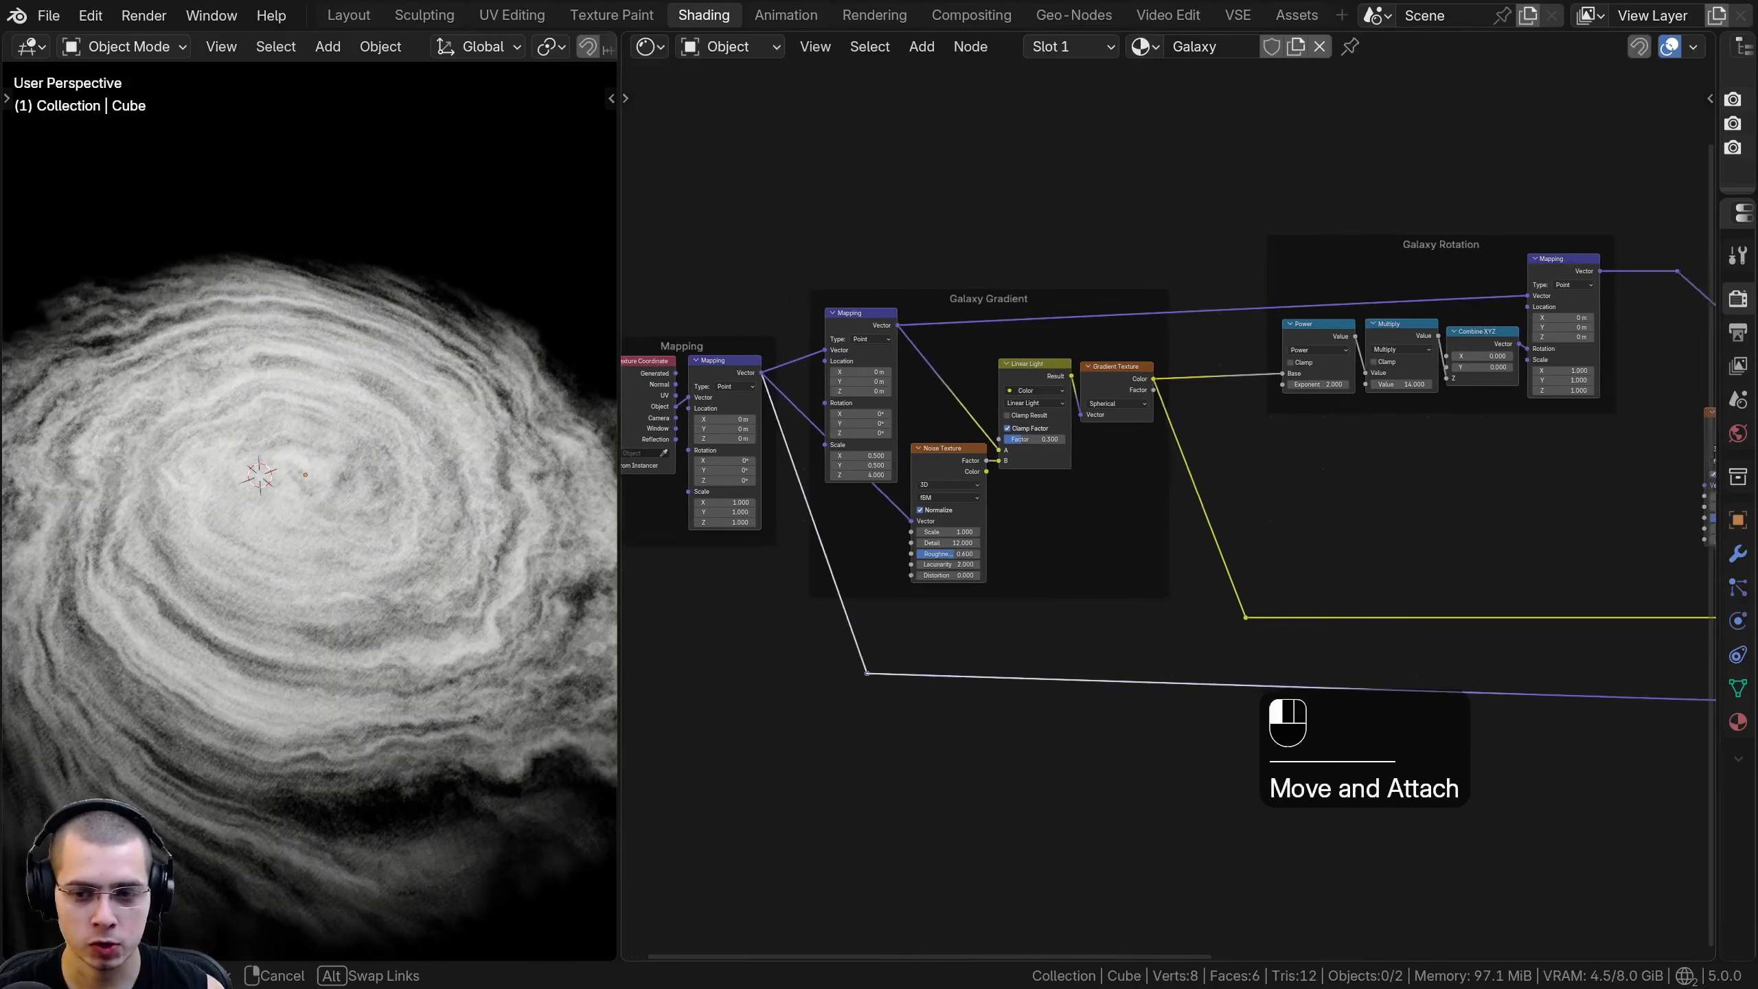
drag(1281, 658, 1282, 658)
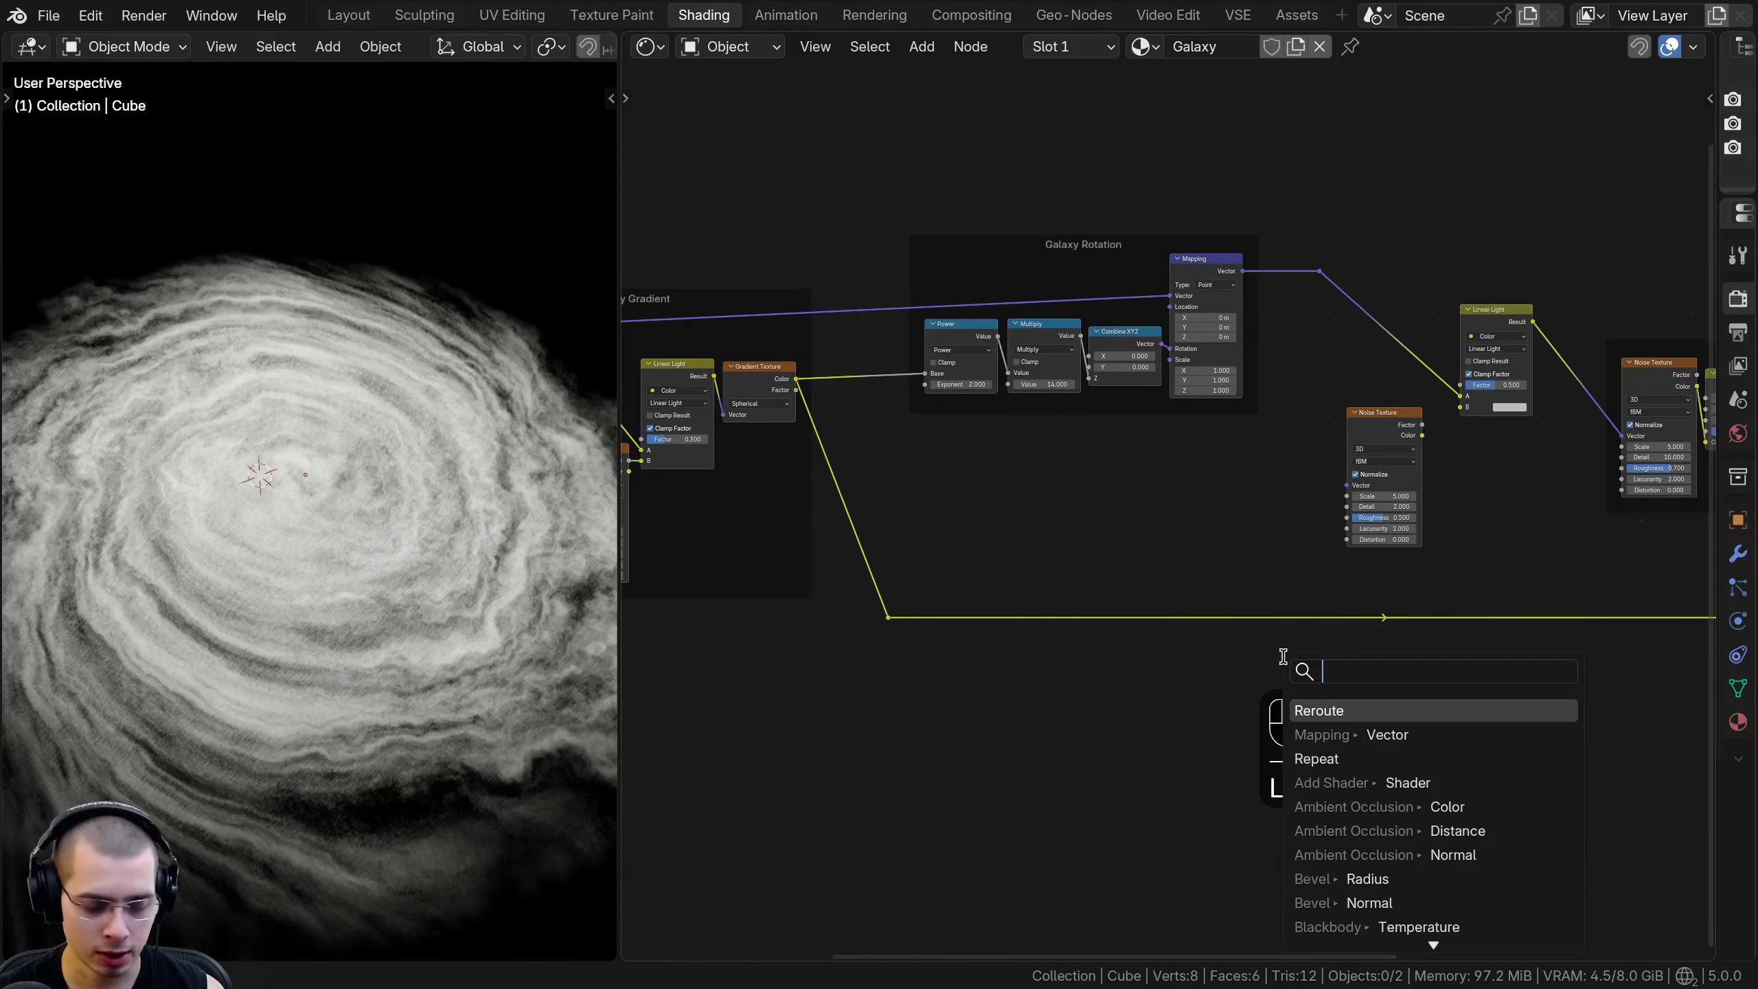
click(1352, 712)
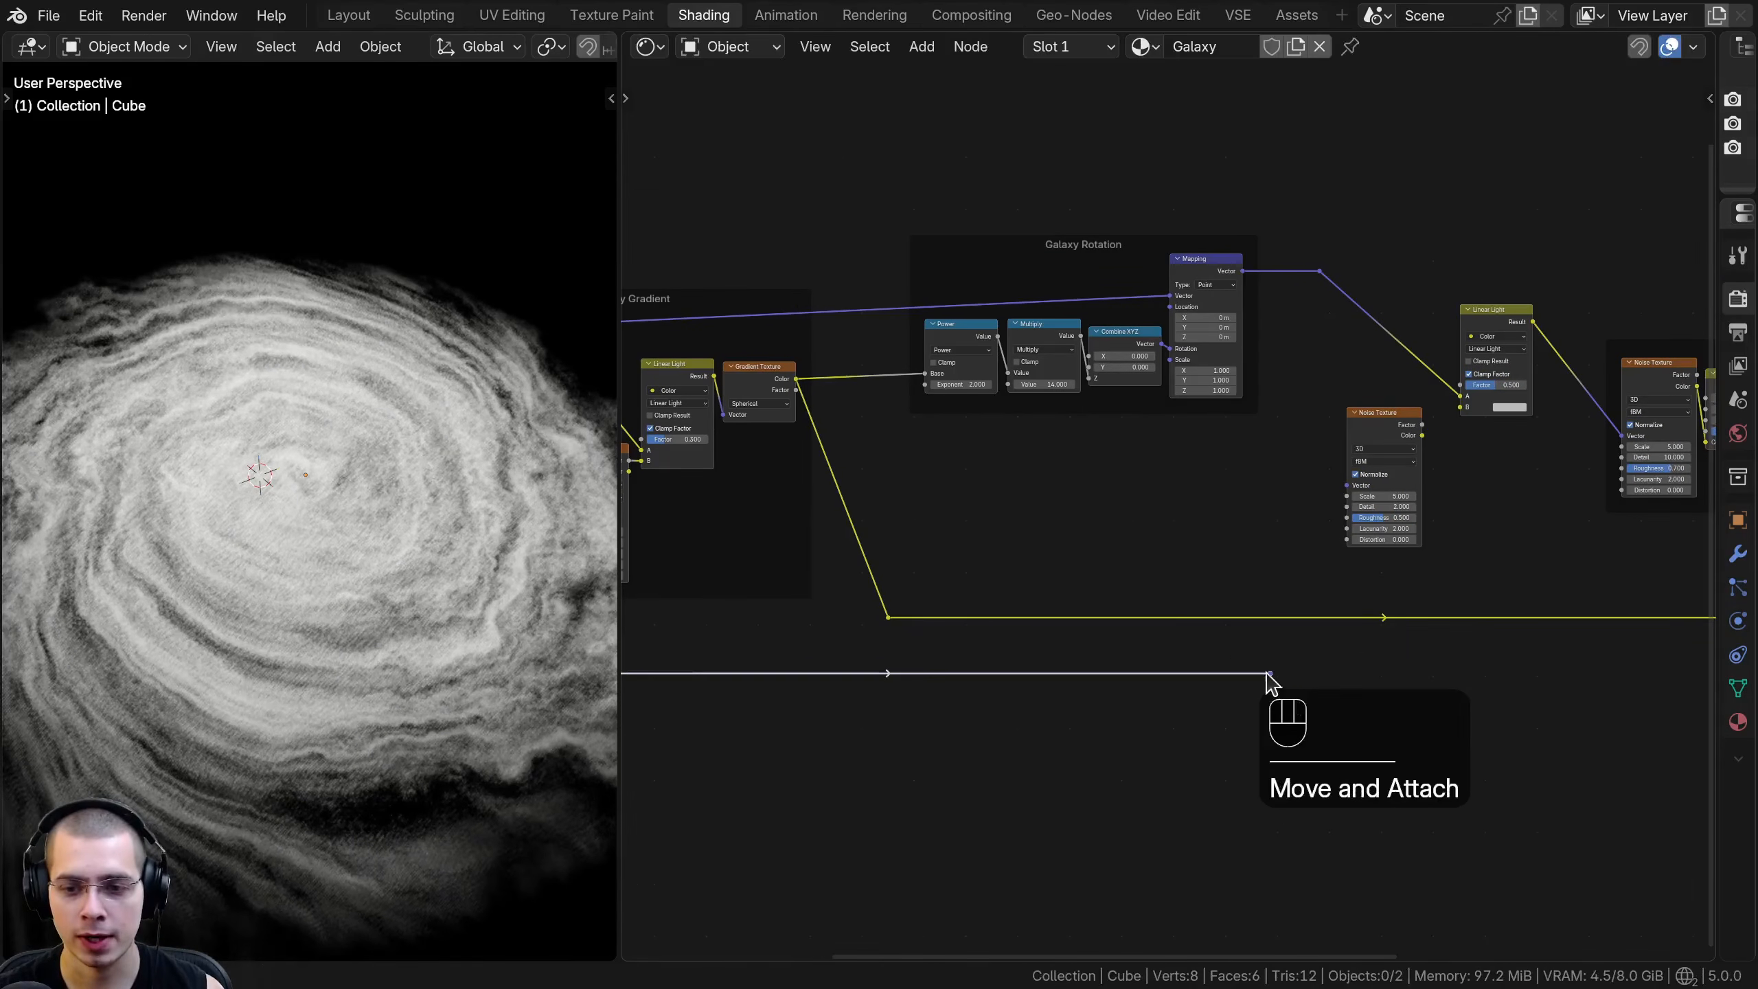
drag(1337, 488, 1344, 486)
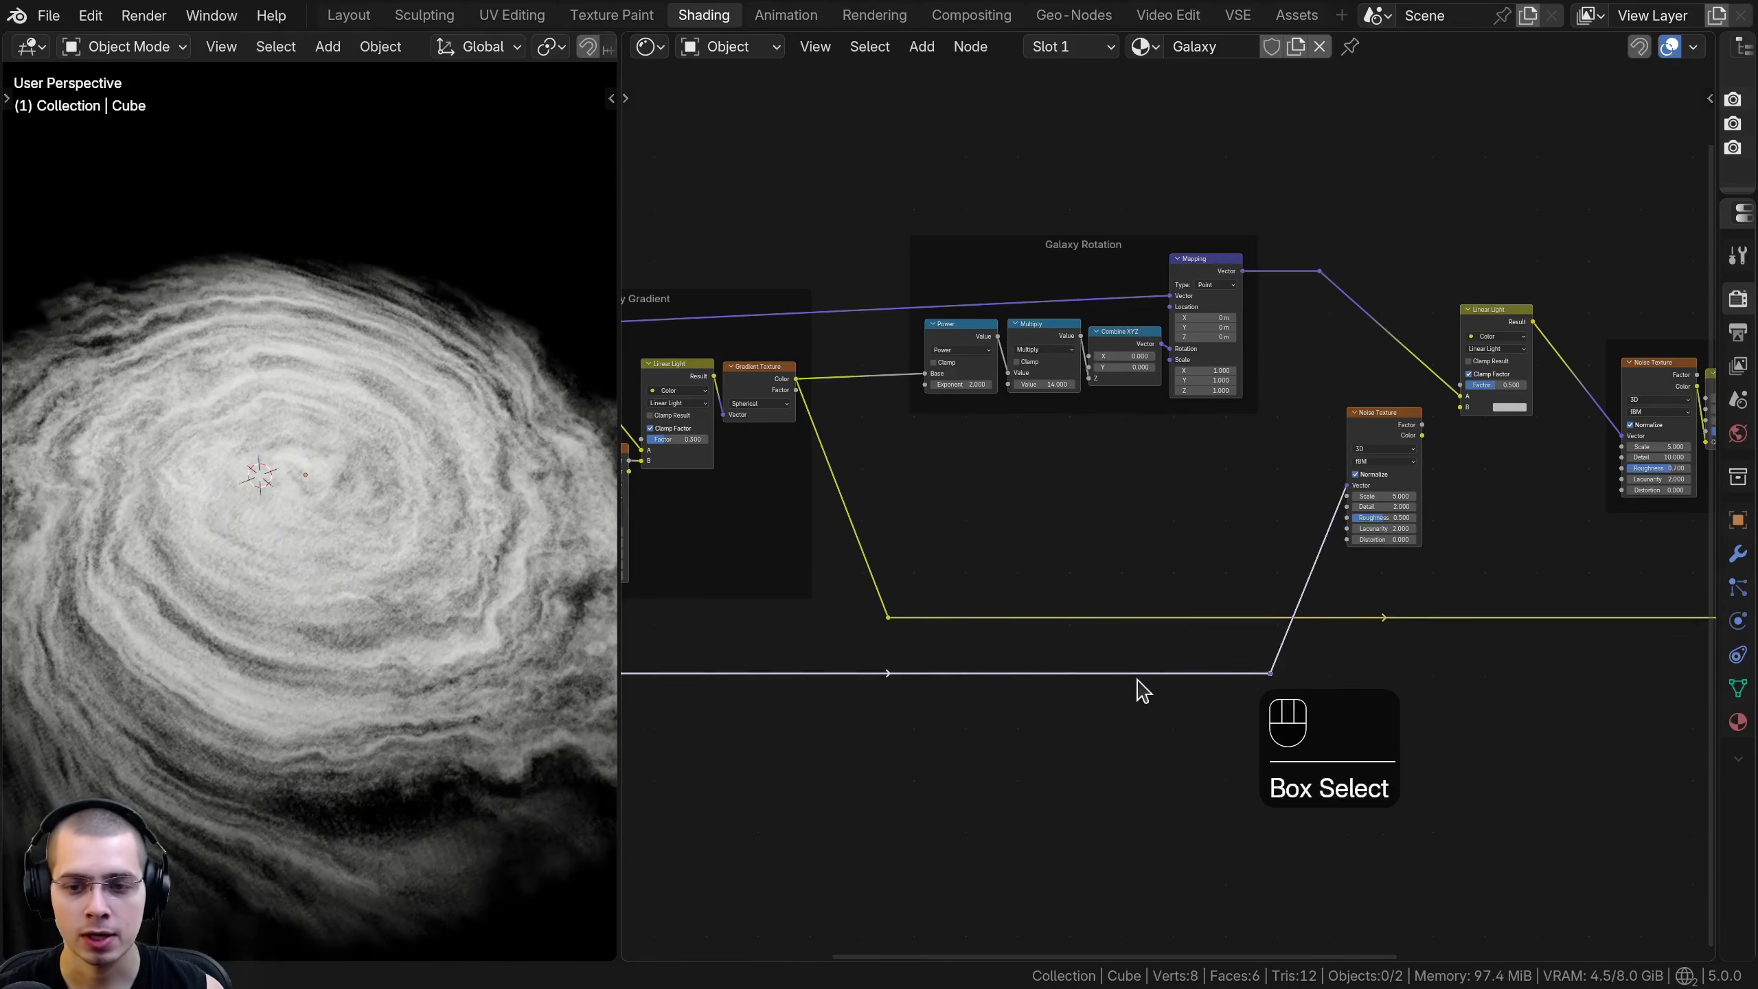
- Reposition the new vector link's reroutes and neaten the lines running below the frames
key(g)
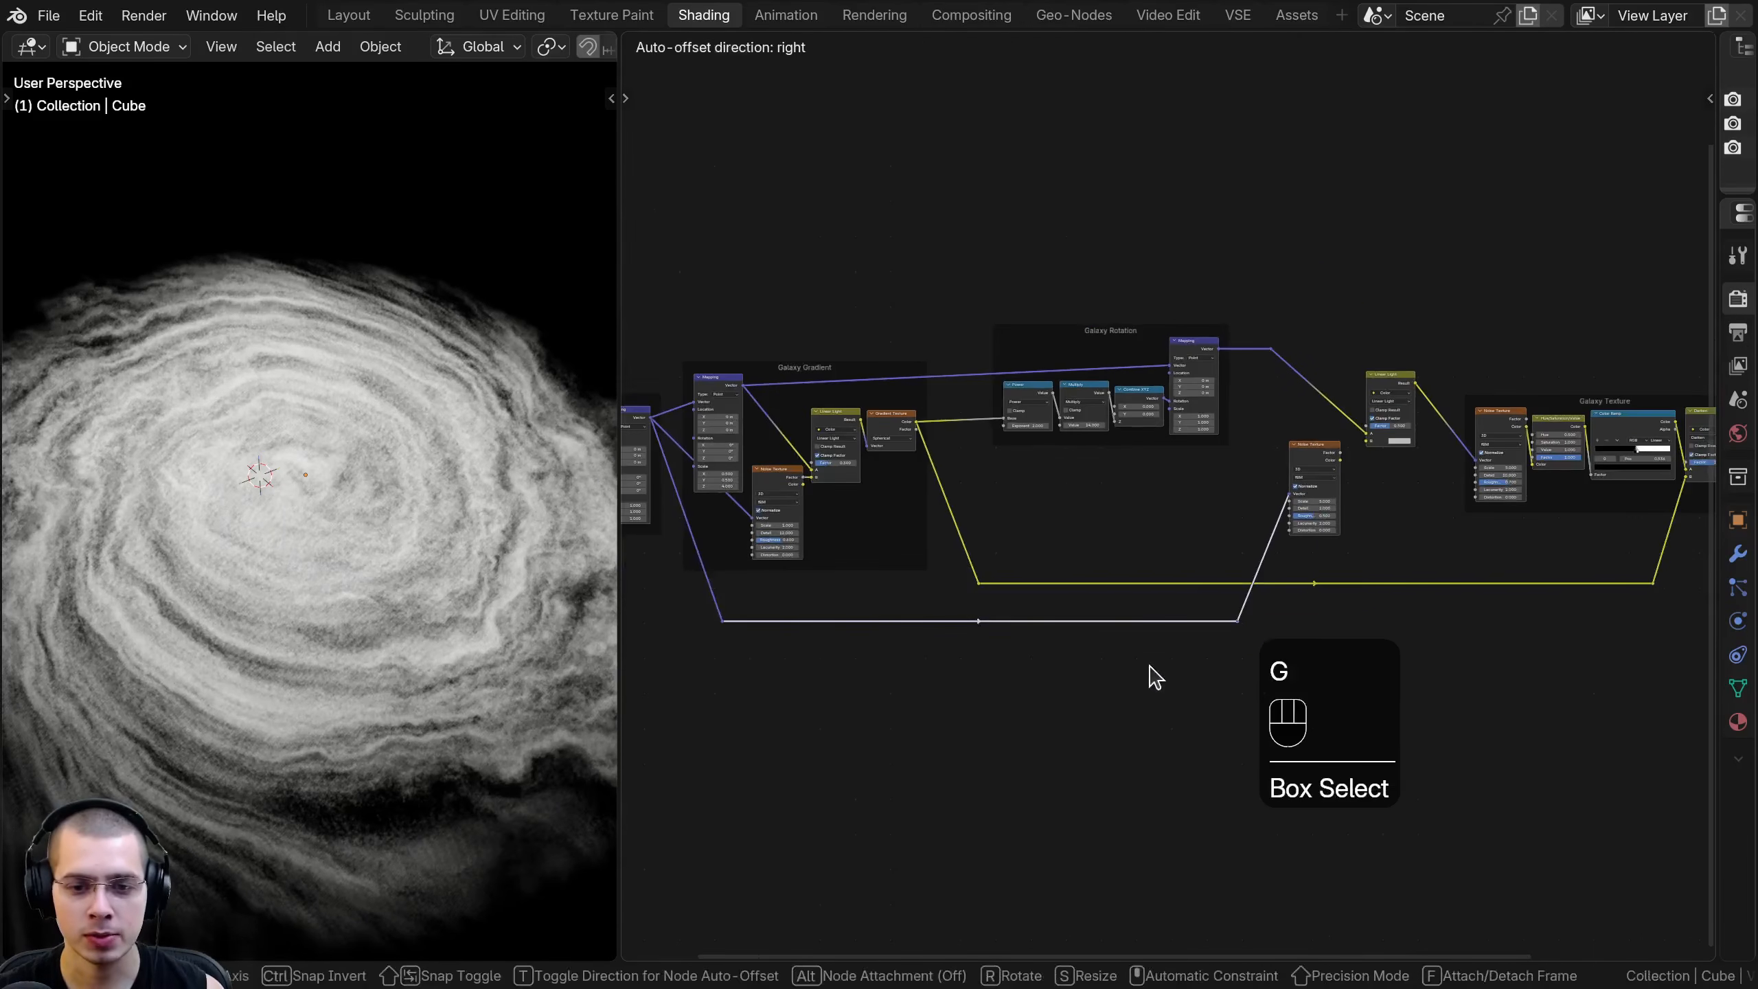
click(1150, 670)
key(b)
drag(782, 604, 746, 638)
key(b)
key(g)
click(749, 633)
middle_drag(826, 602, 962, 619)
key(a)
- Connect the new Noise Texture's Color output to the Linear Light node's B input
middle_drag(1307, 574, 972, 626)
scroll(1068, 547, up, 8)
drag(1163, 479, 1161, 480)
scroll(1021, 457, up, 3)
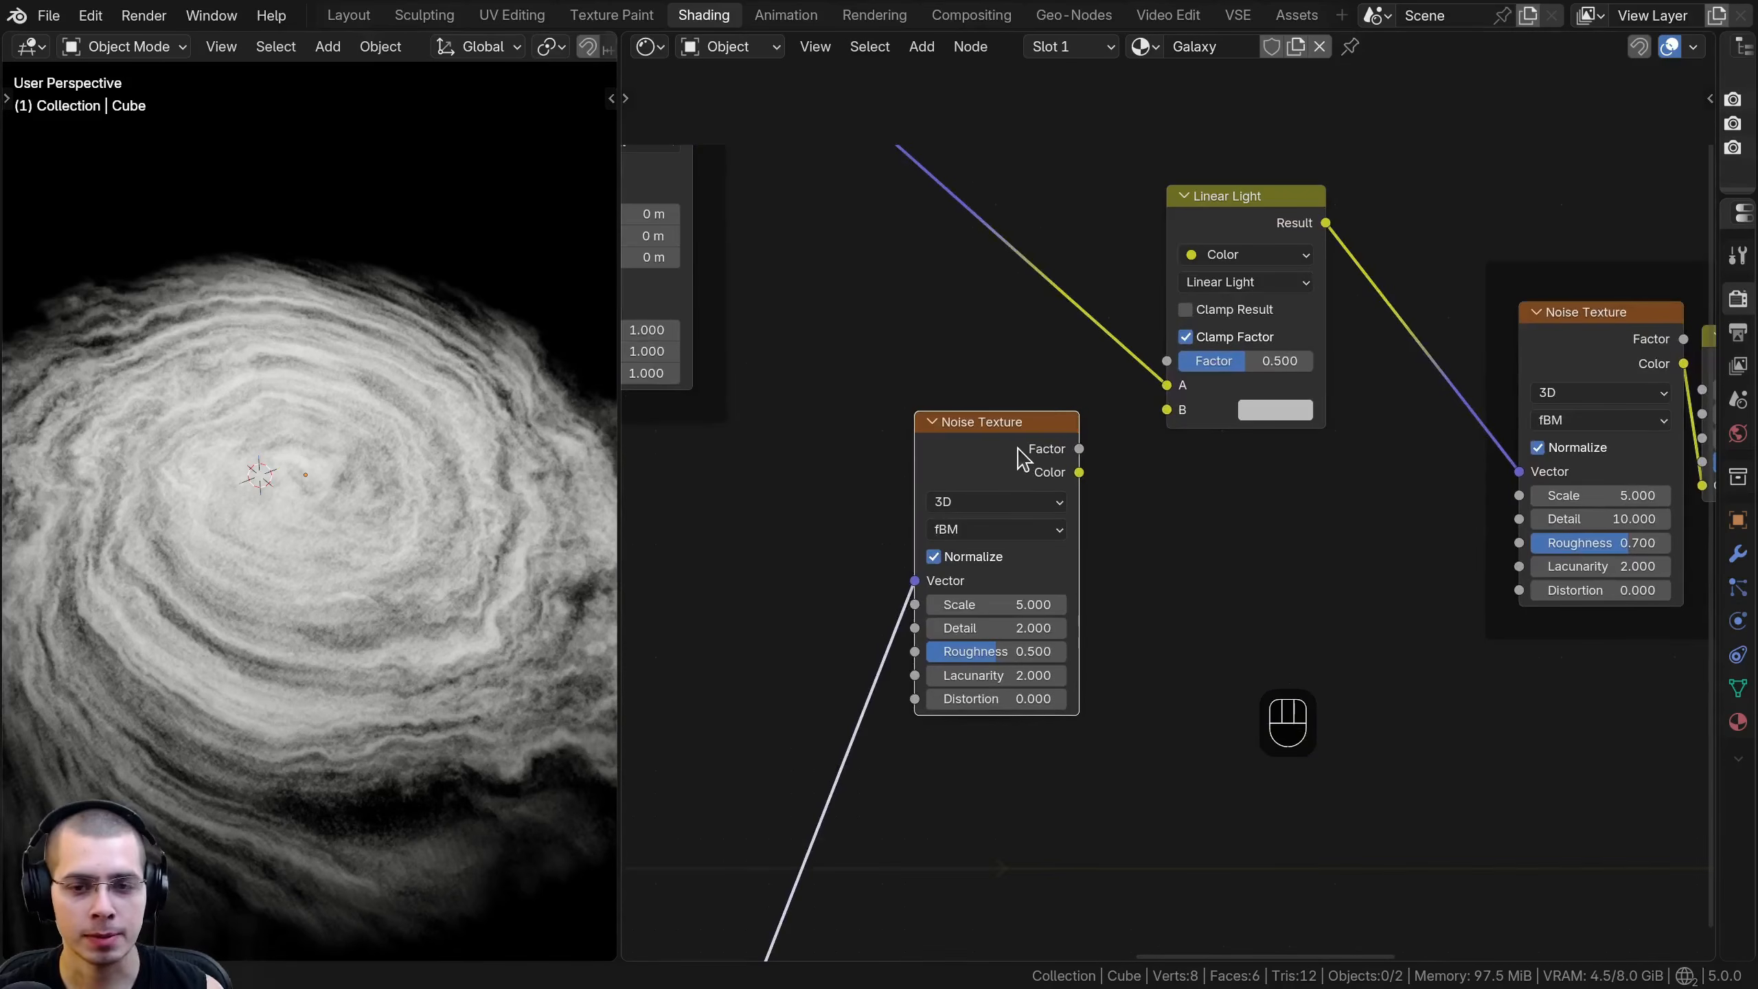
click(1081, 478)
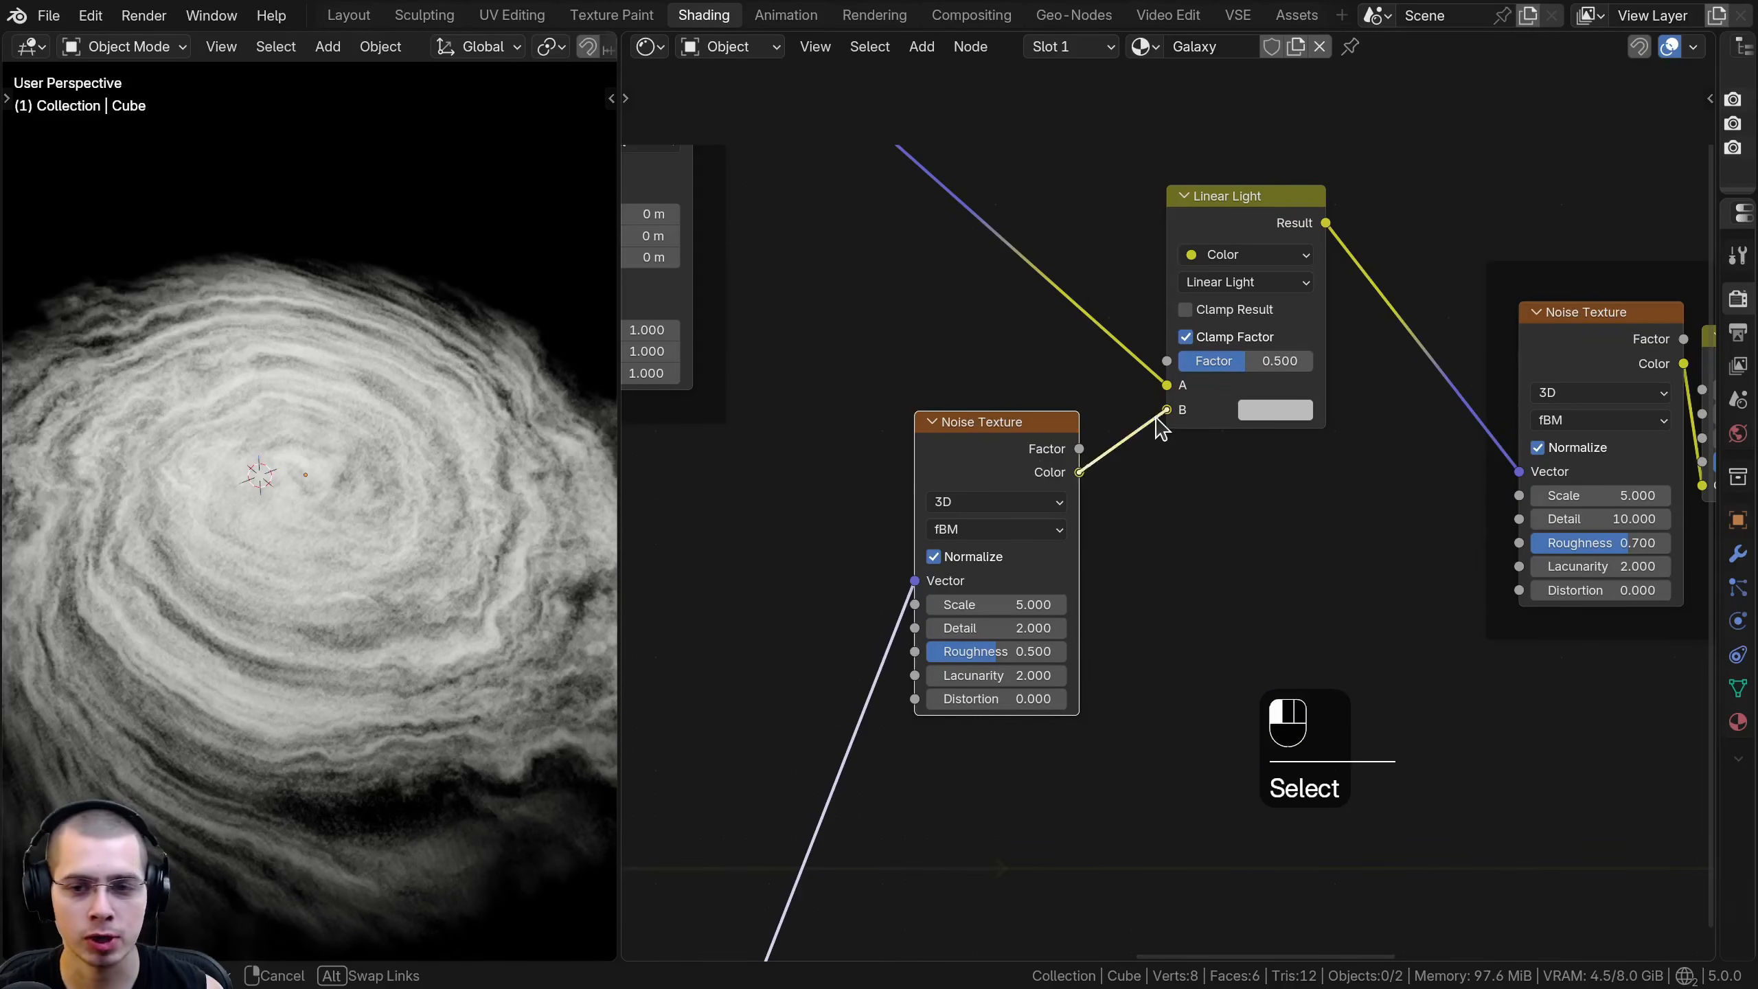
drag(1157, 418, 1167, 410)
- Set the new Linear Light node's Factor to 0.1 and briefly try a different distortion strength
scroll(1169, 415, down, 2)
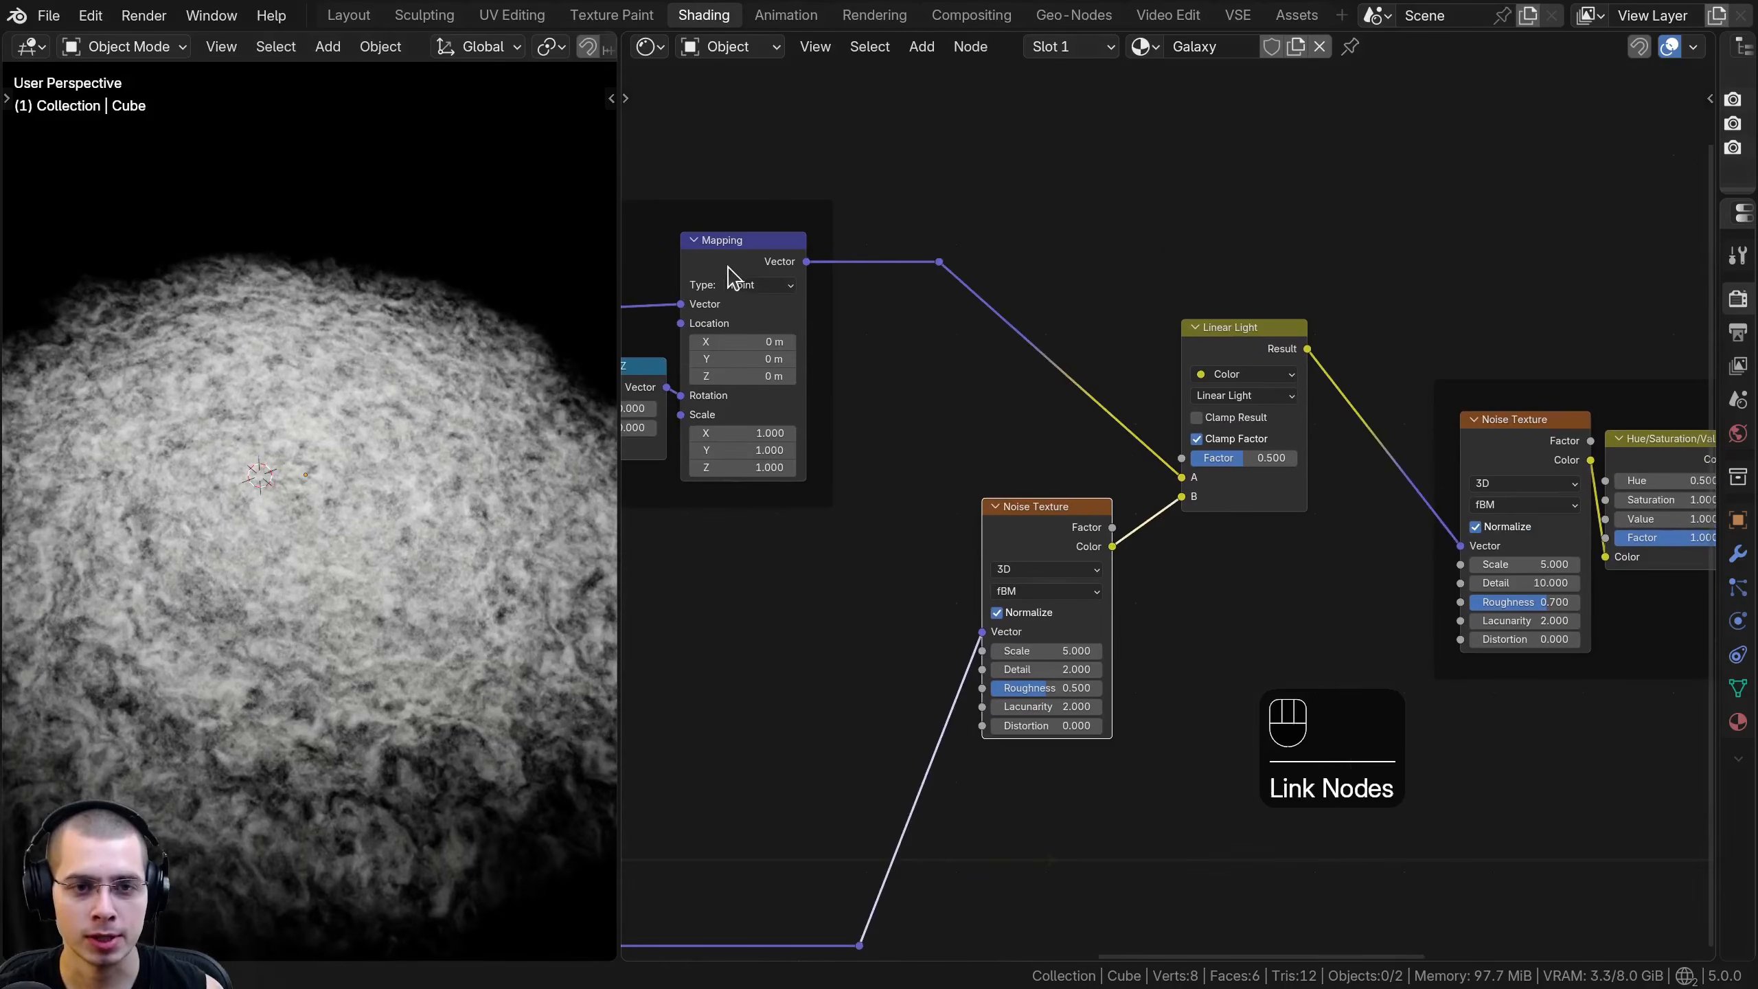
click(732, 272)
middle_drag(1096, 458, 1018, 459)
scroll(1017, 459, up, 2)
scroll(342, 478, up, 3)
scroll(329, 446, down, 4)
middle_drag(333, 460, 338, 504)
scroll(1260, 537, up, 4)
mouse_move(1225, 457)
mouse_down()
mouse_move(1273, 457)
mouse_move(1142, 457)
mouse_move(1310, 457)
mouse_move(1202, 436)
mouse_up()
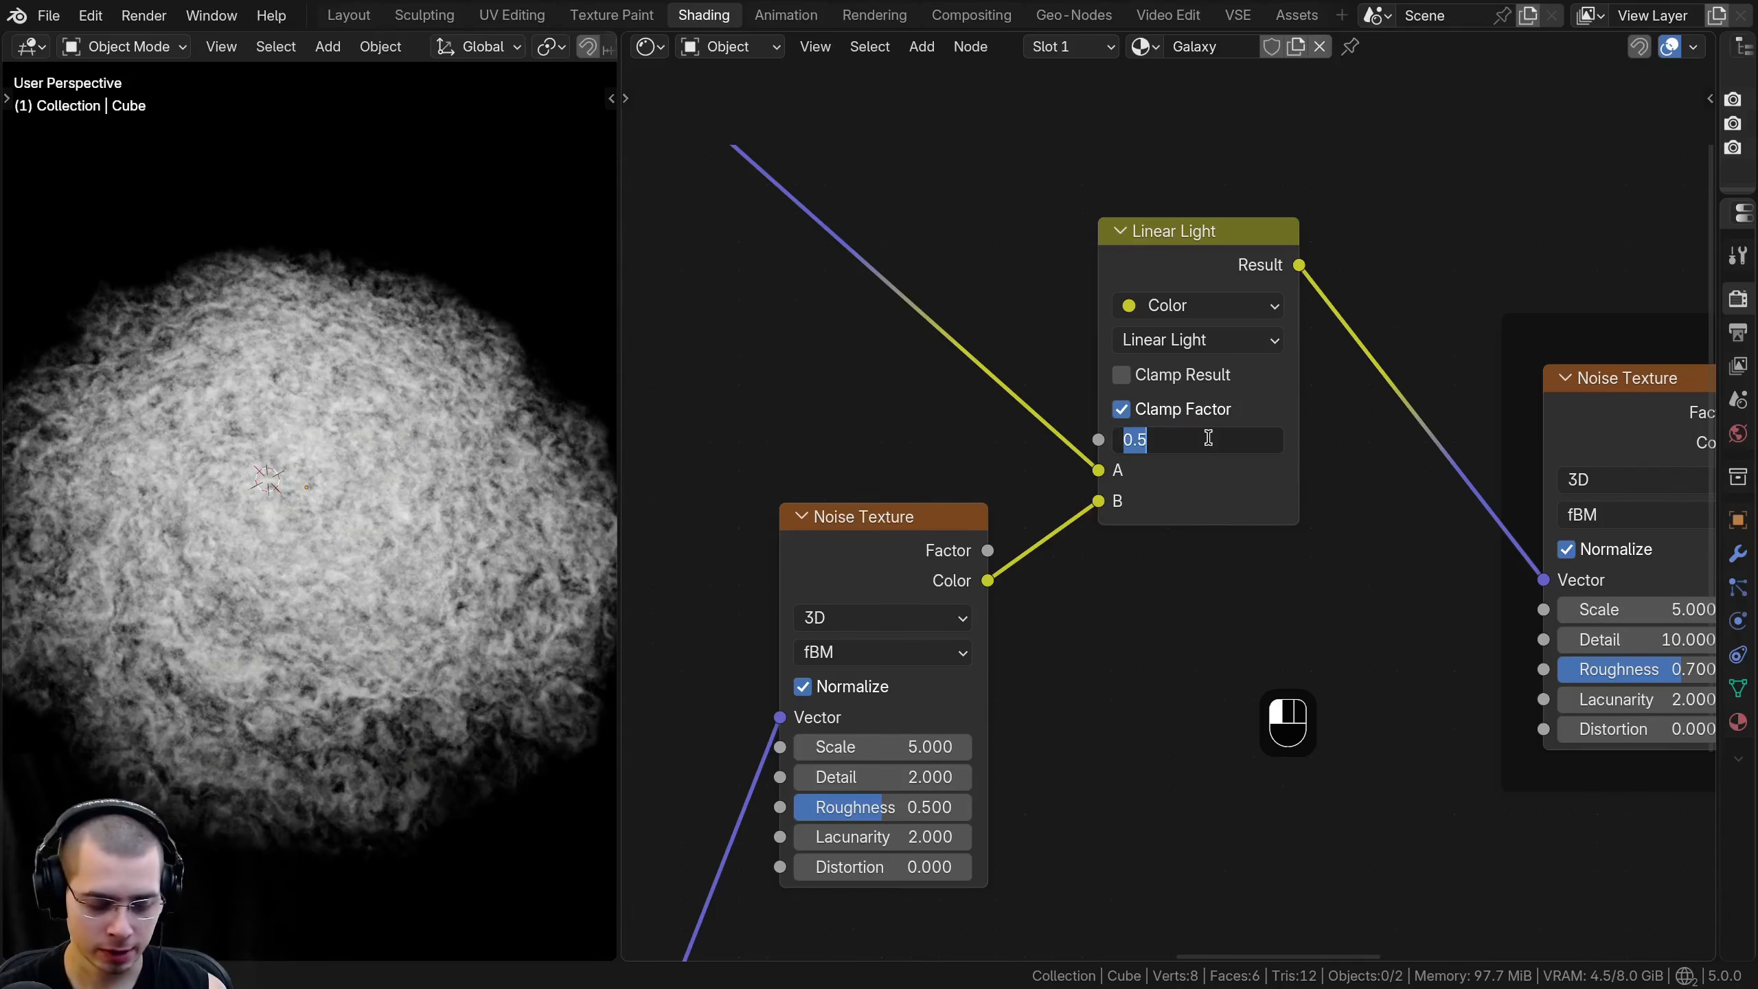
text(0.1)
key(Return)
scroll(459, 531, up, 2)
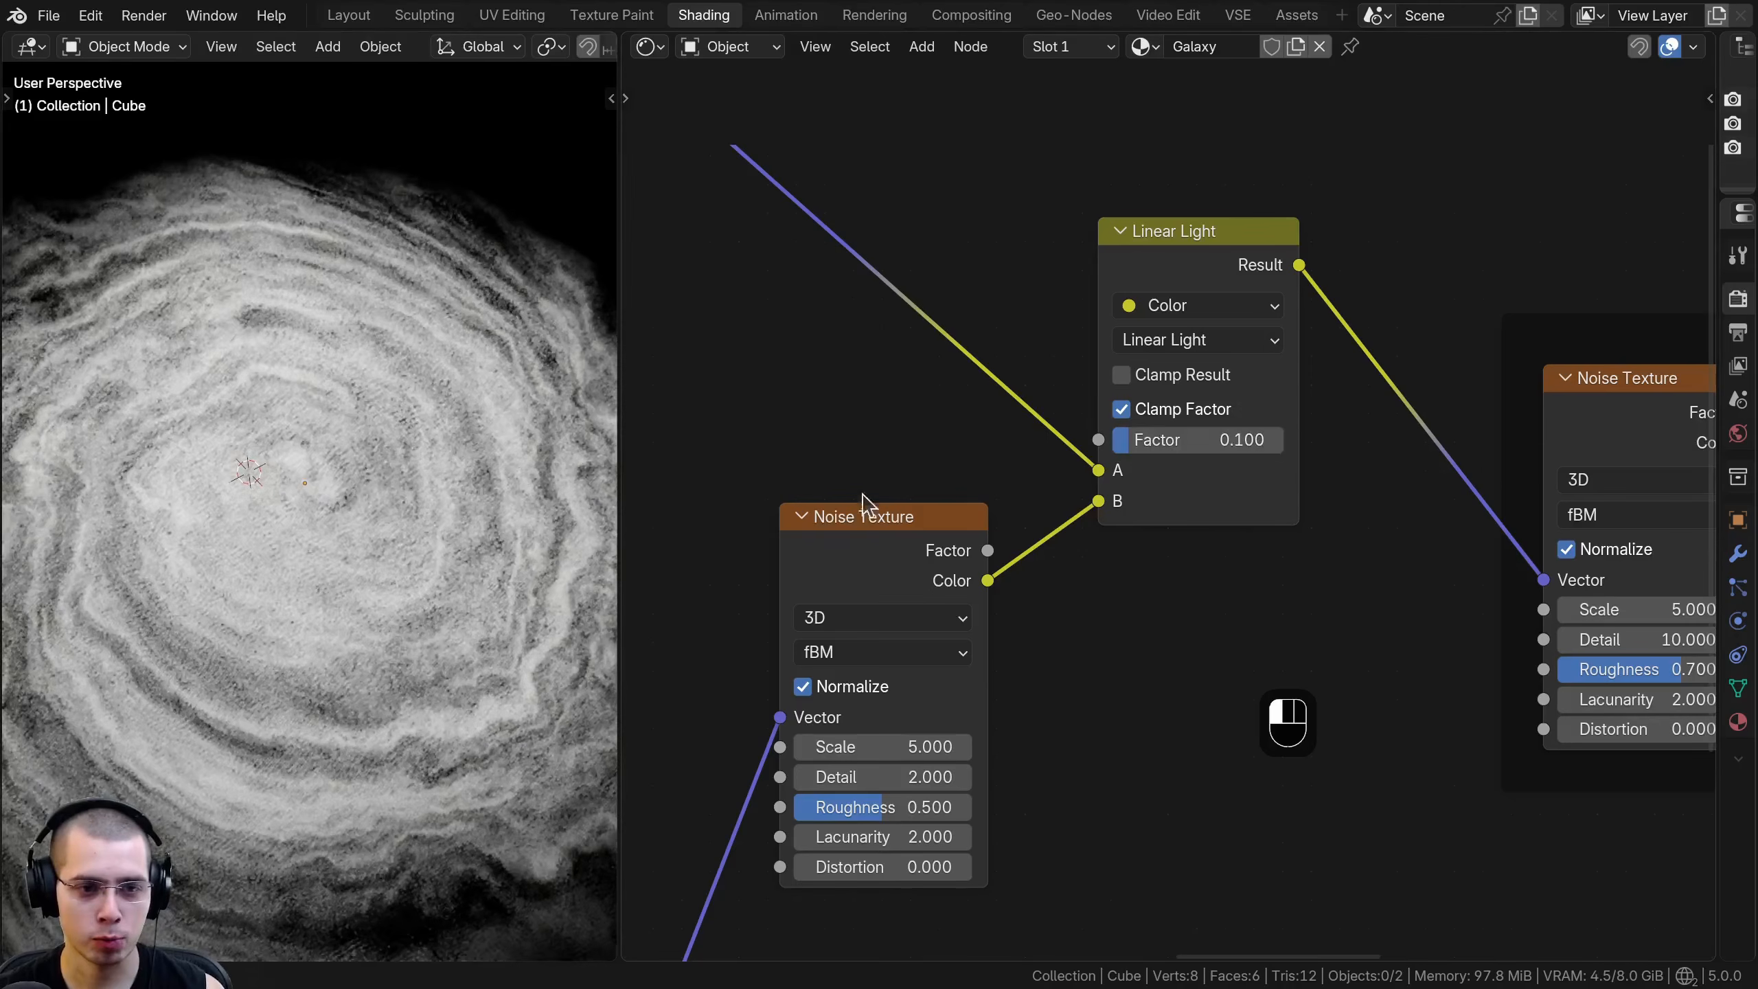
drag(1116, 440, 1184, 441)
right_click(1184, 440)
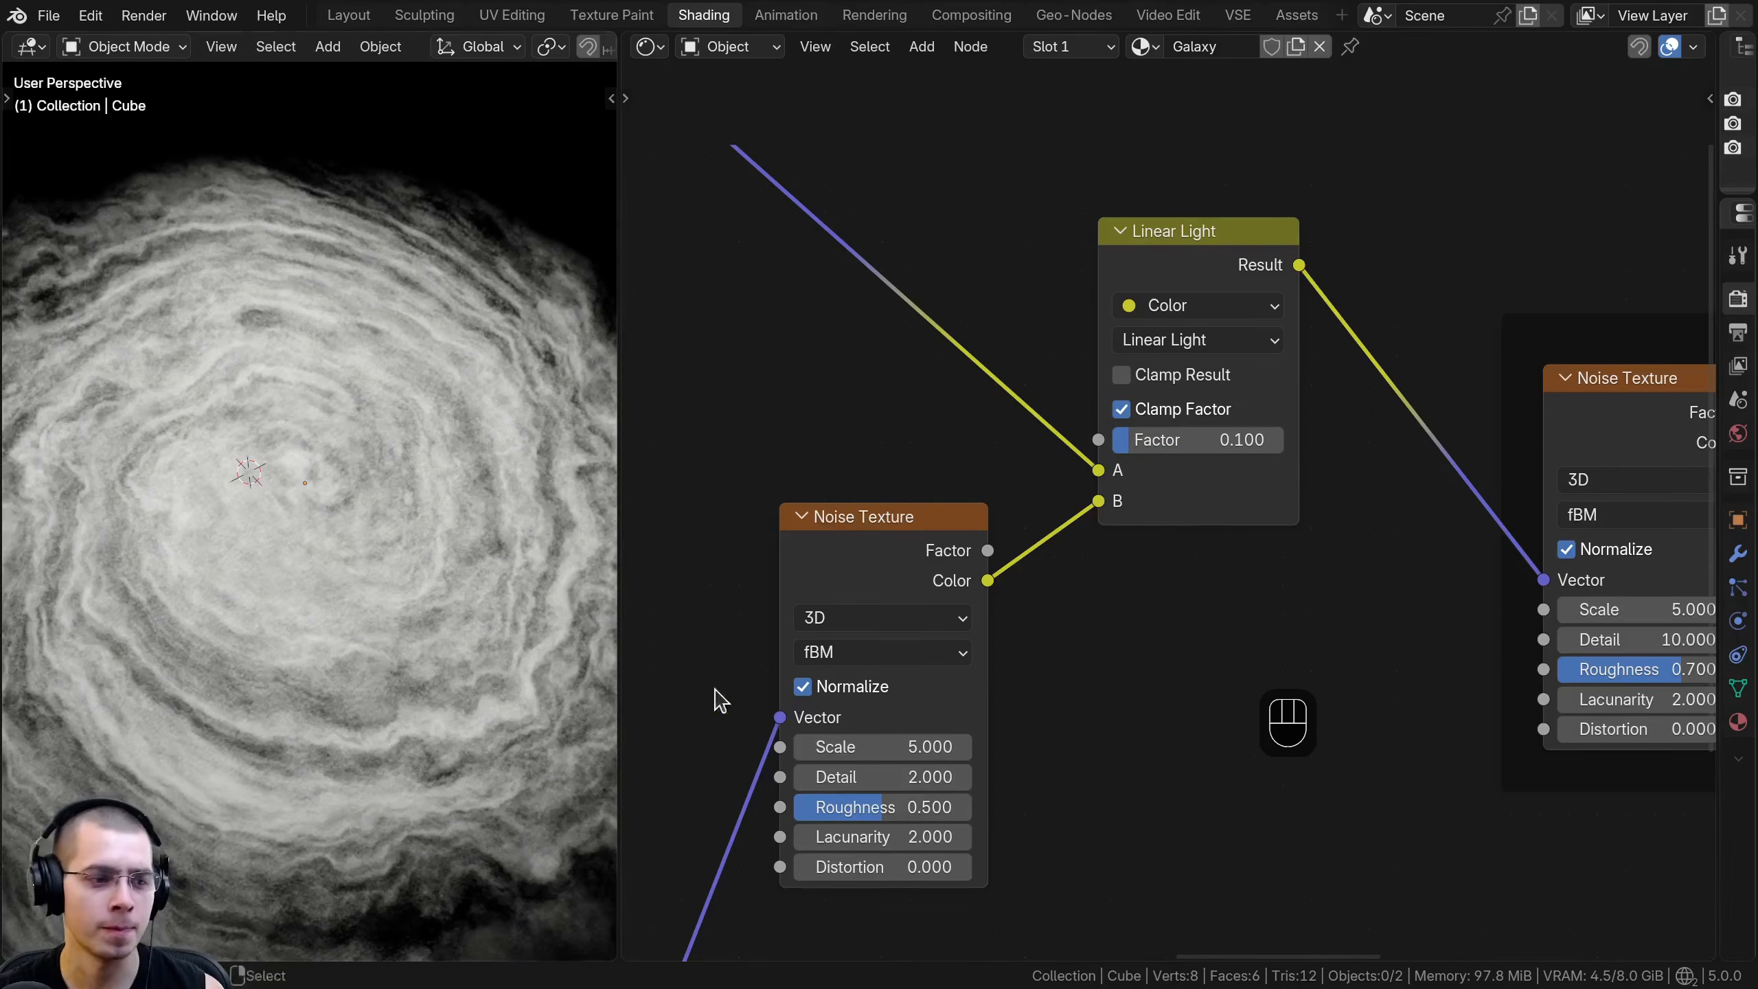
- Set the new Noise Texture's Scale to 2, Detail to 12 and Roughness to 0.6, and check the galaxy
middle_drag(650, 675, 739, 478)
scroll(739, 478, up, 1)
click(1014, 303)
middle_drag(973, 494, 971, 490)
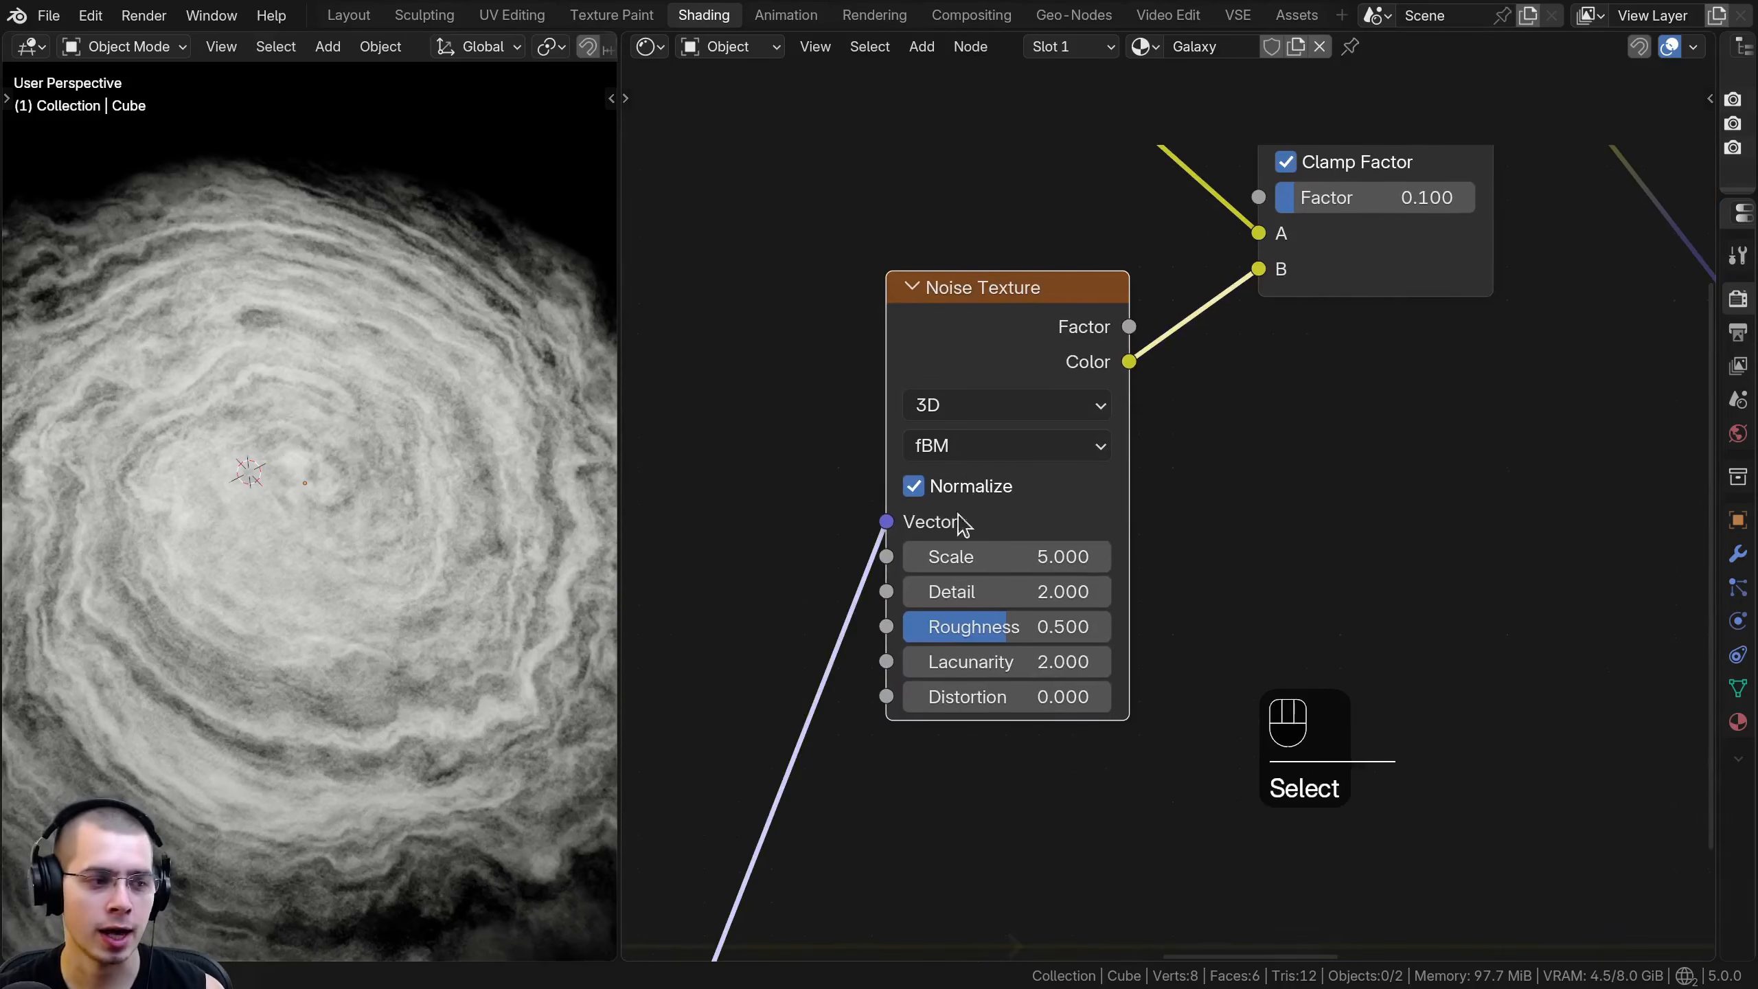
text(2)
key(Return)
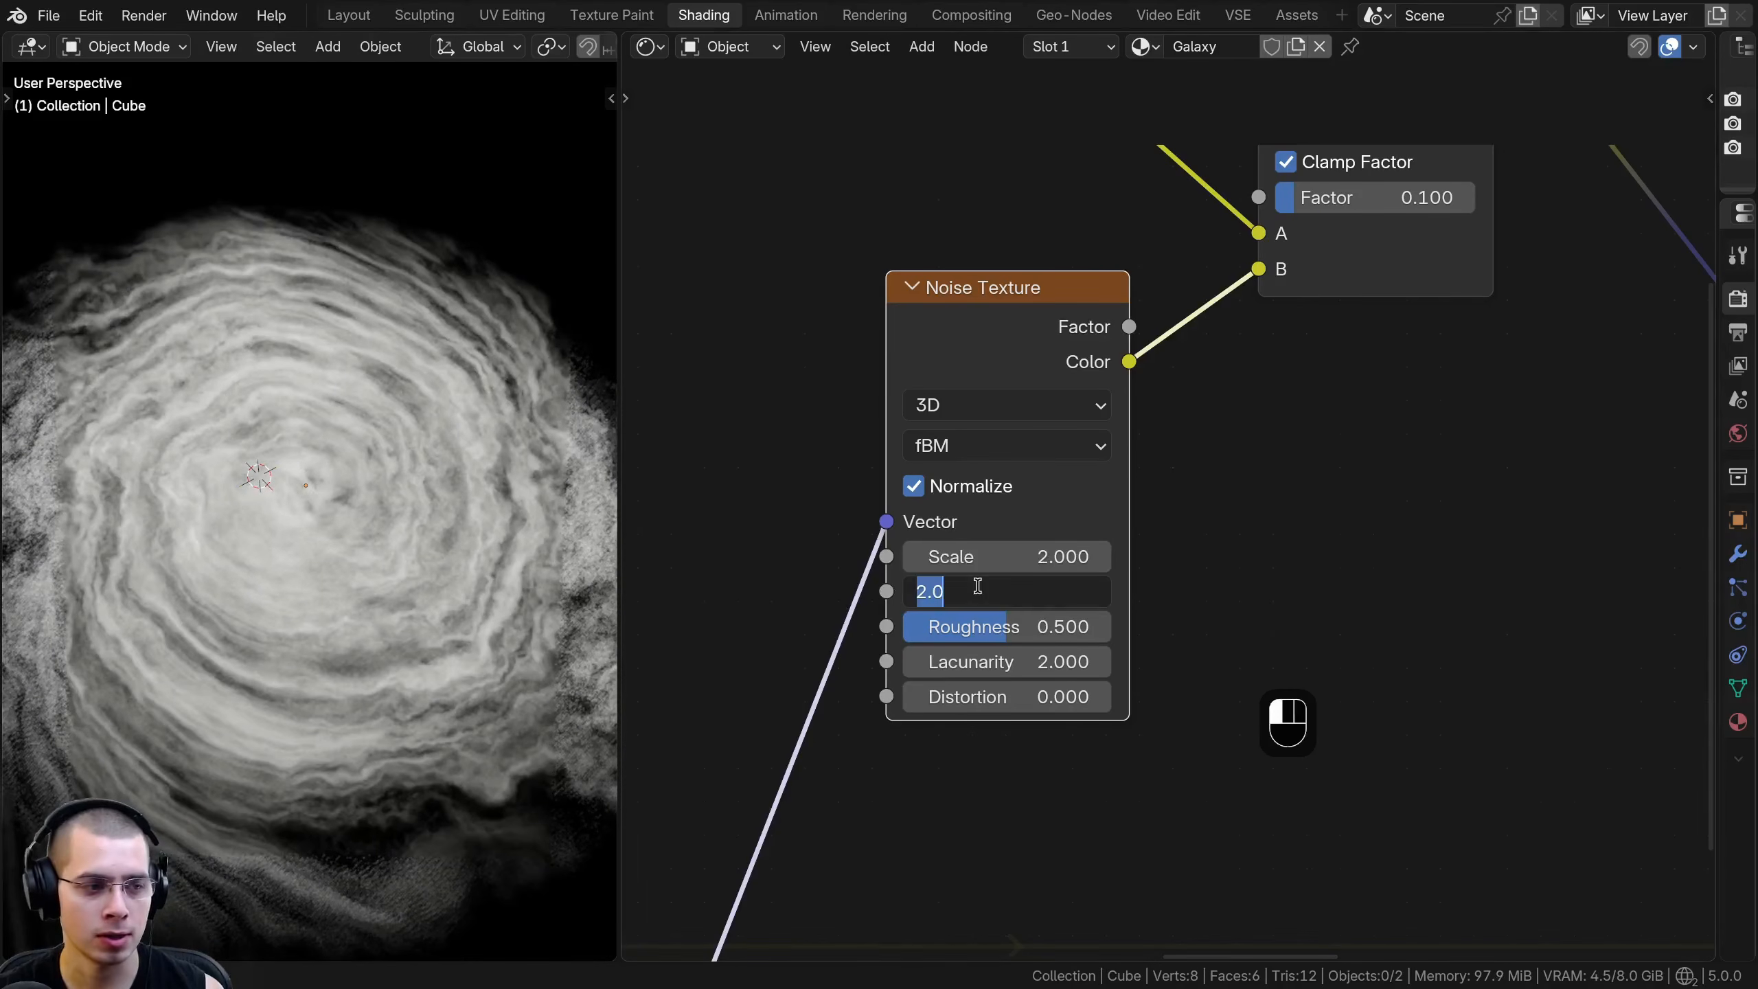
text(12)
key(Return)
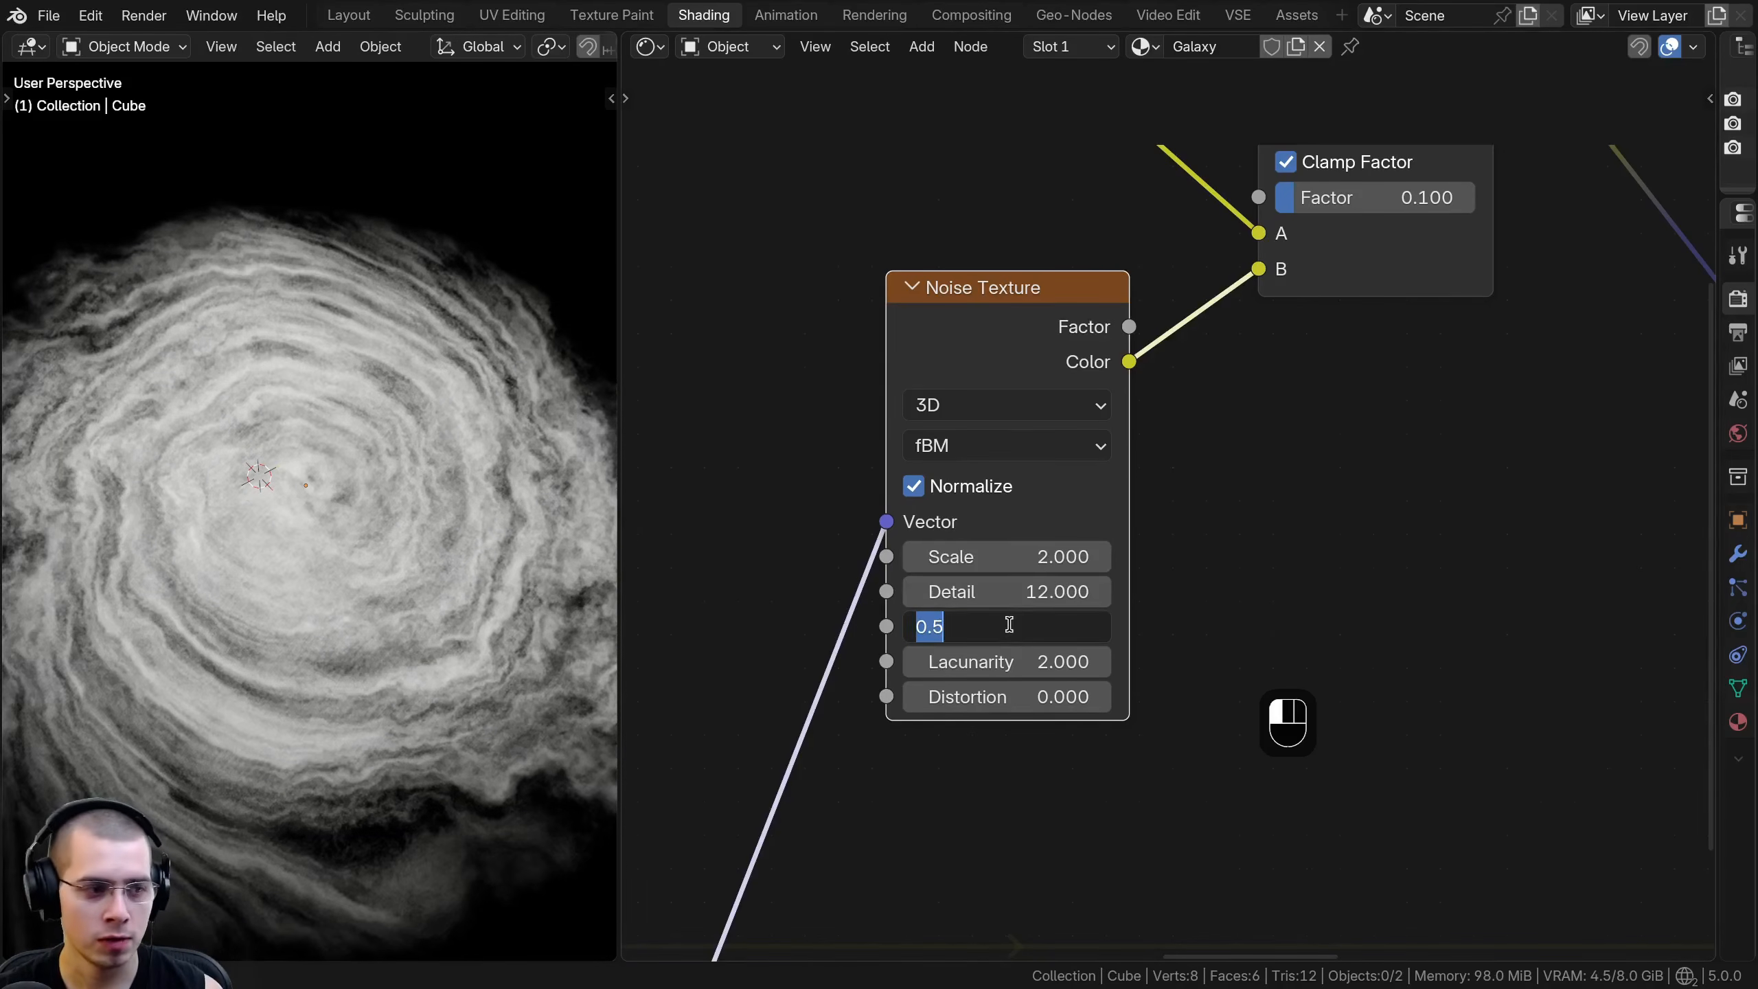
text(0.6)
key(Return)
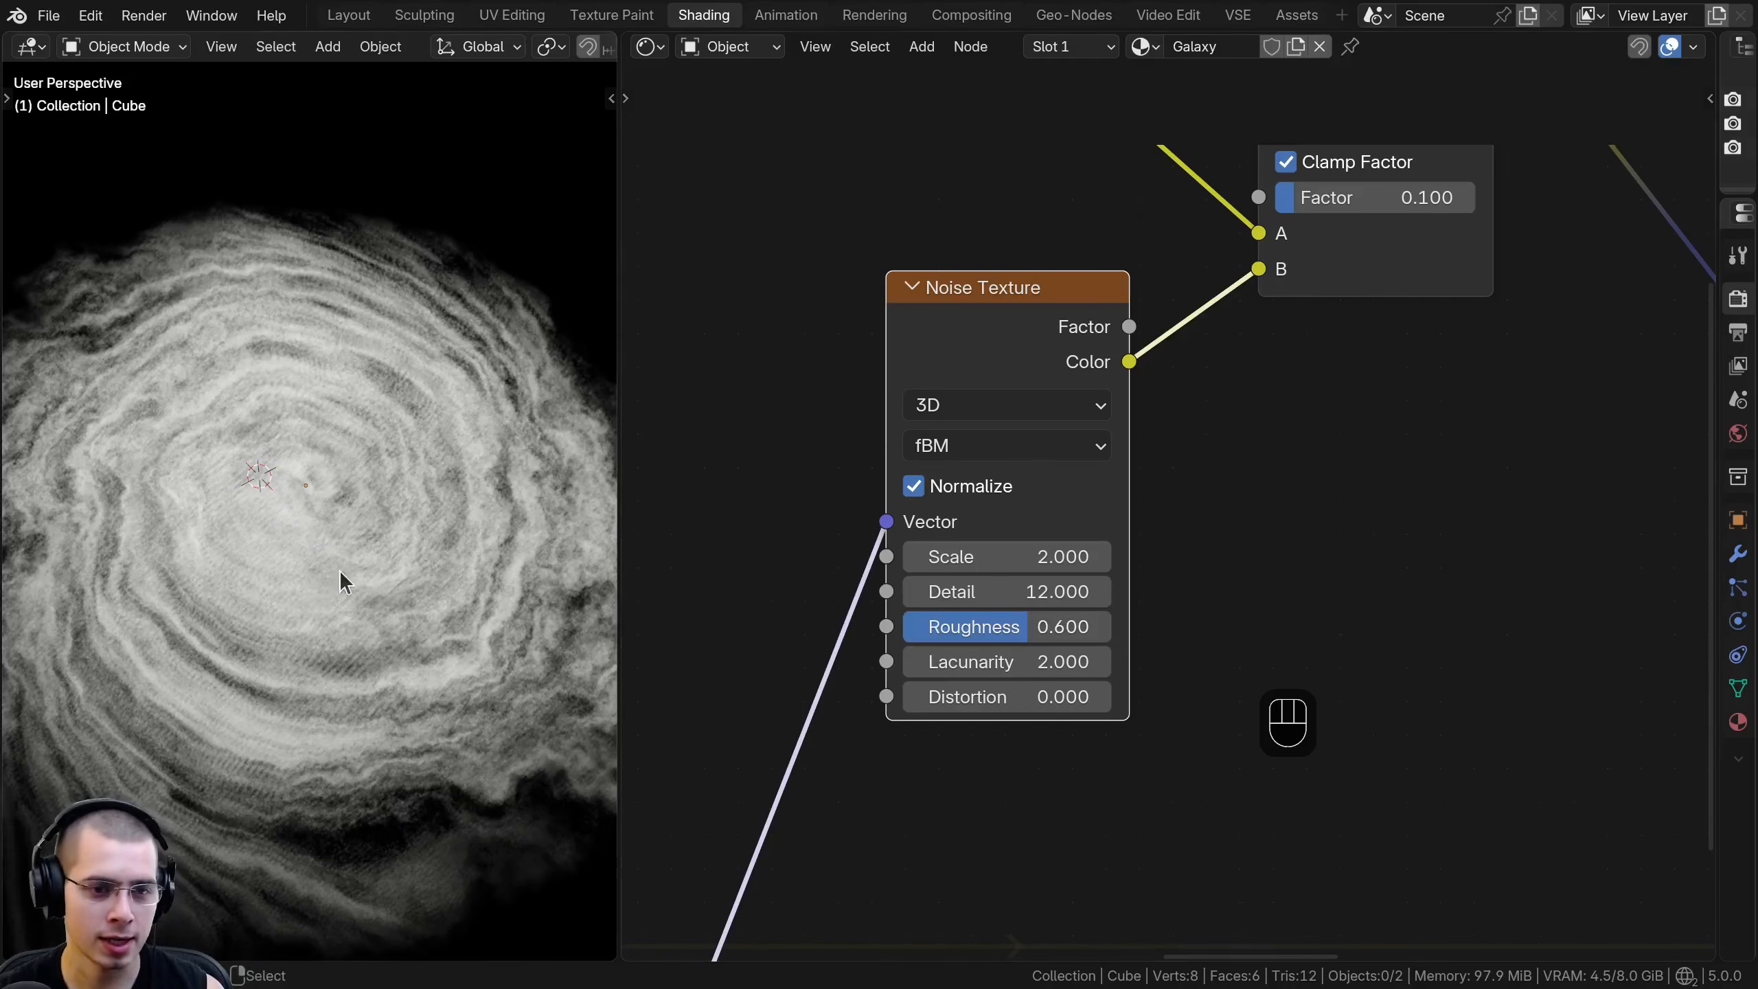
mouse_move(1308, 198)
mouse_down()
mouse_move(1452, 198)
mouse_move(1308, 197)
mouse_up()
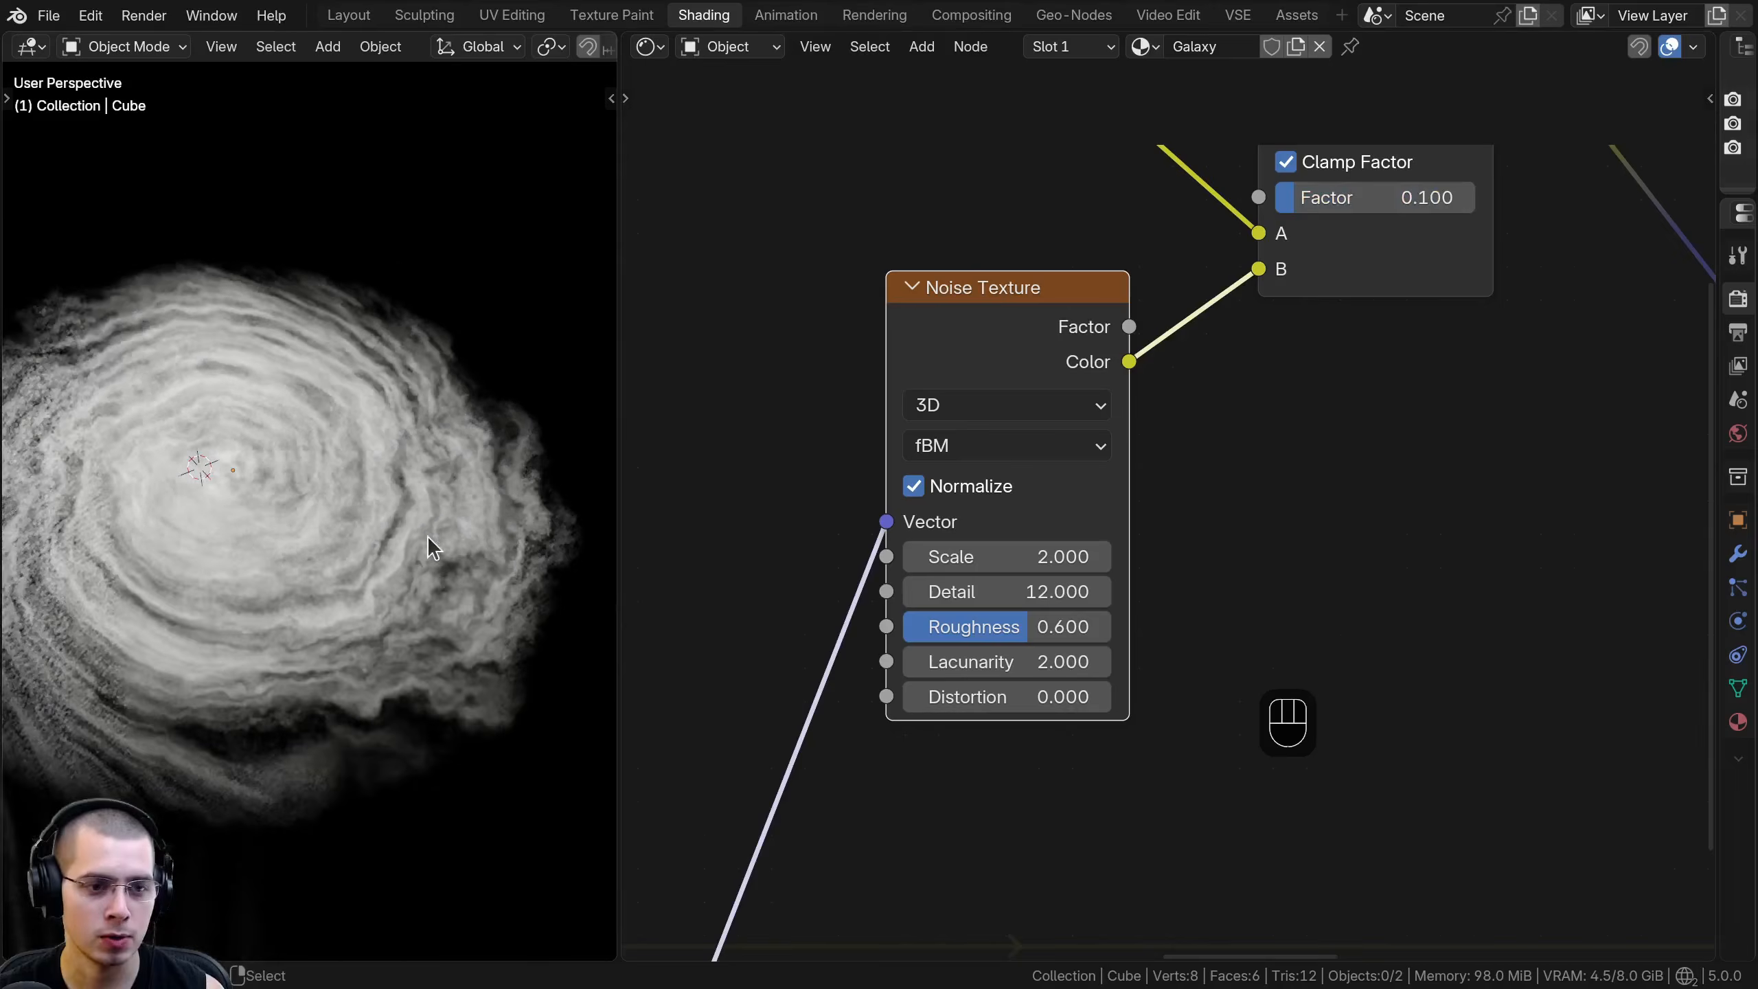
shift+middle_drag(427, 537, 432, 545)
- Group the new Noise Texture and Linear Light nodes in a frame labeled "Galaxy Details"
scroll(1101, 554, down, 8)
drag(1033, 203, 1172, 547)
key(g)
click(1168, 546)
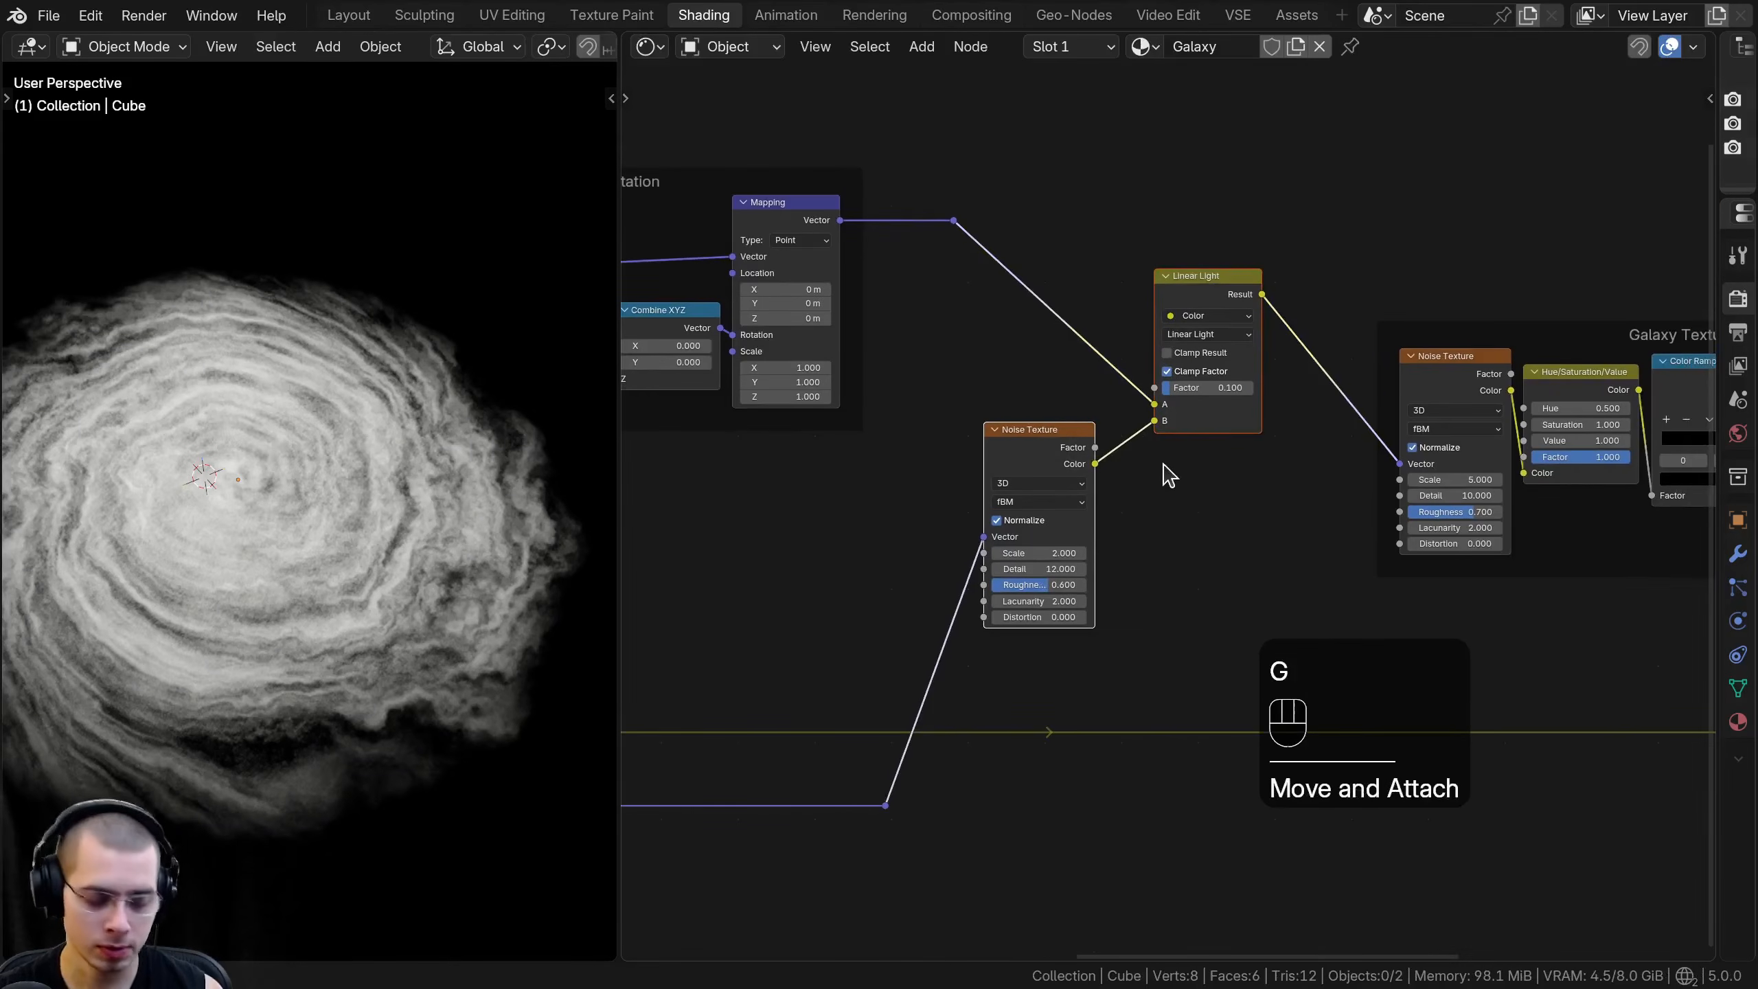
text(f)
text(Galaxy Detail)
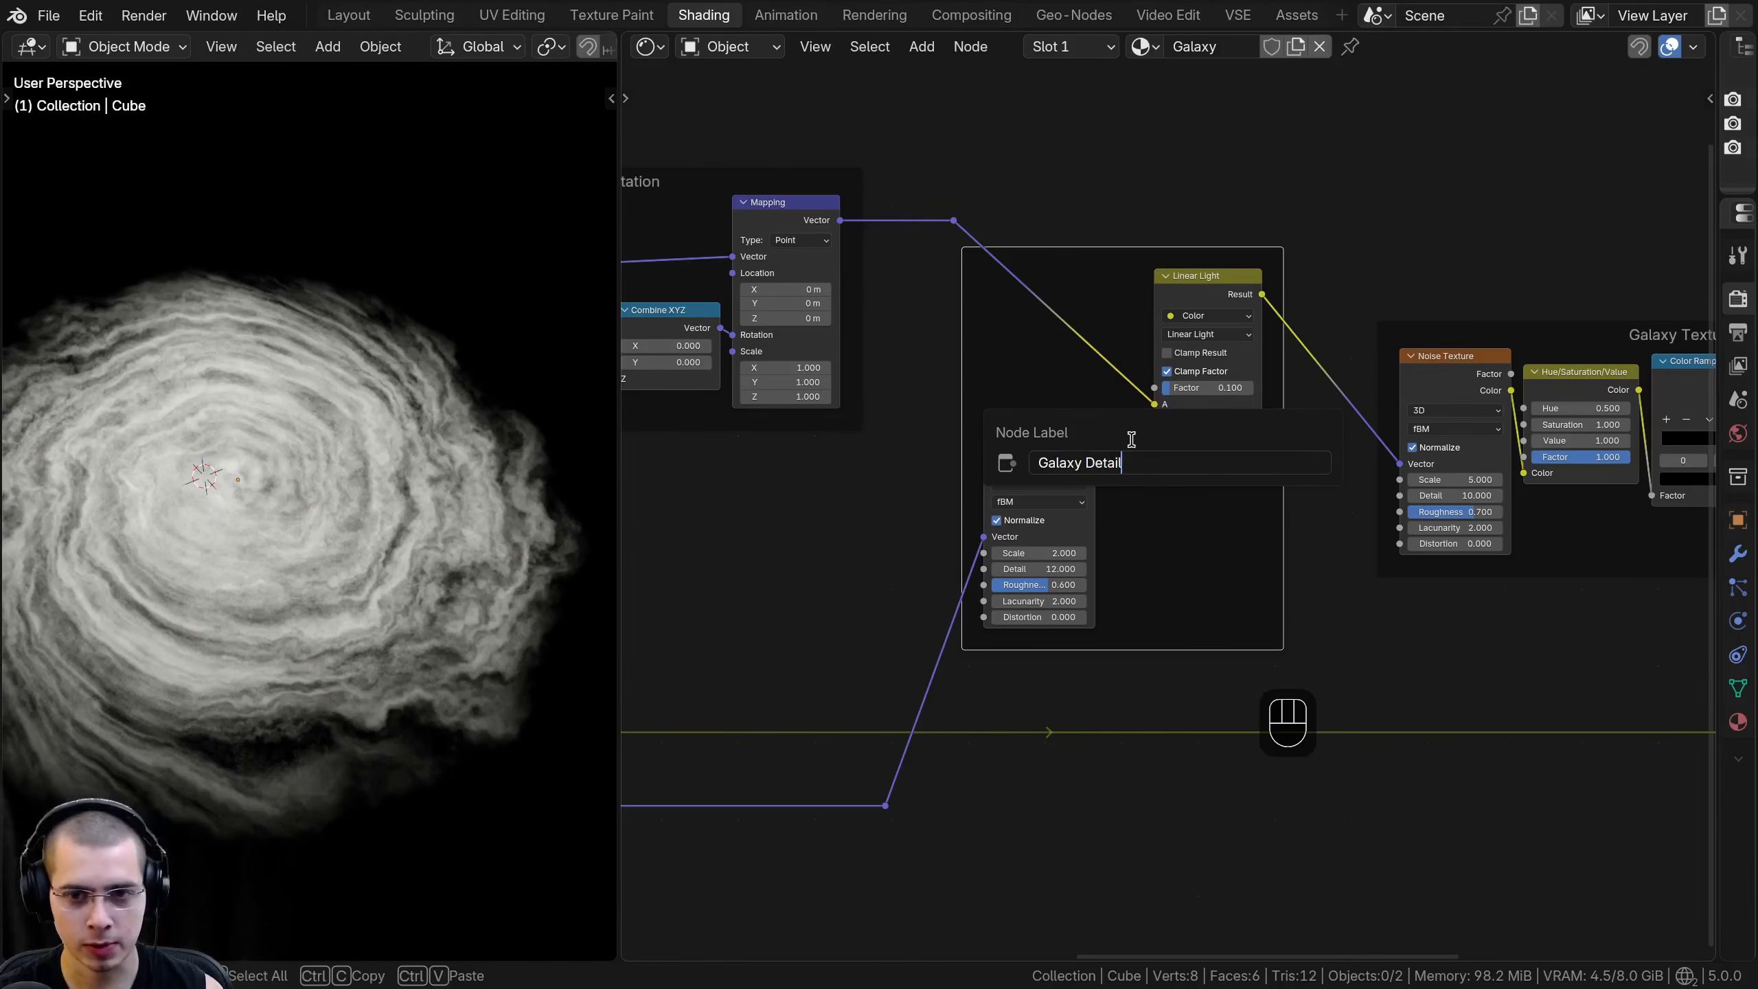
text(s)
key(Return)
key(a)
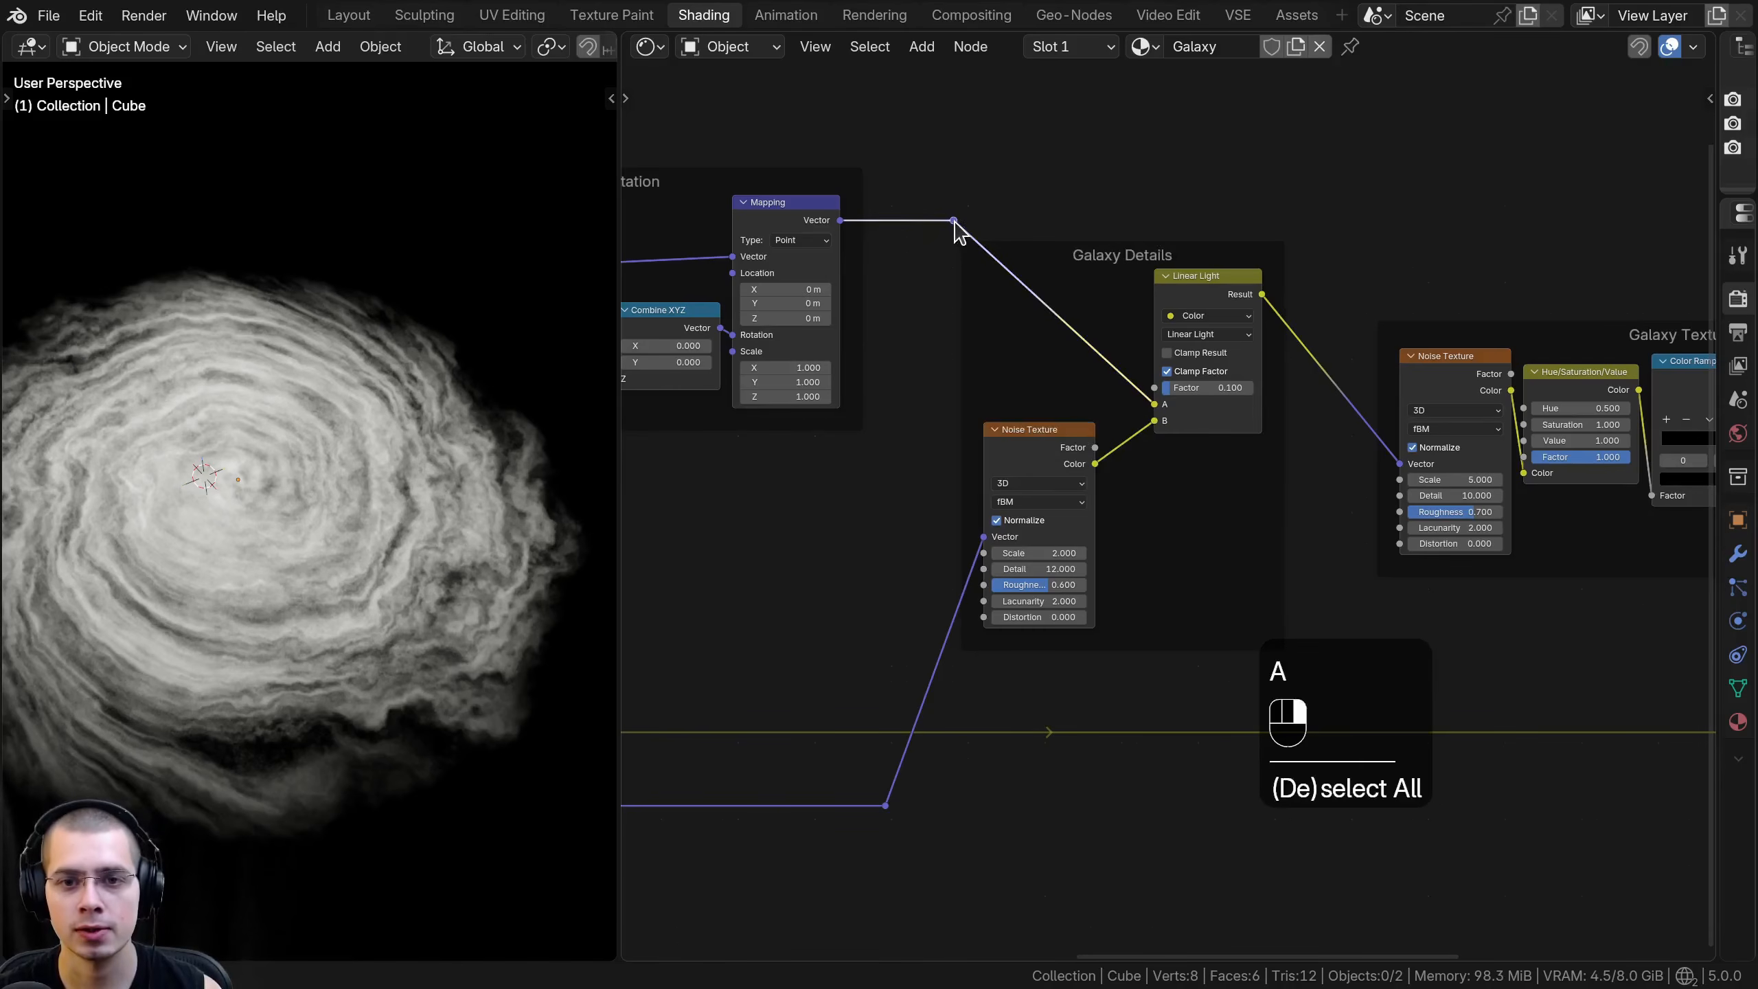
- Shift the reroute point horizontally toward the Galaxy Rotation frame and inspect the galaxy's swirl up close
key(g)
key(x)
click(928, 223)
scroll(927, 224, down, 7)
middle_drag(396, 401, 321, 466)
scroll(426, 364, up, 4)
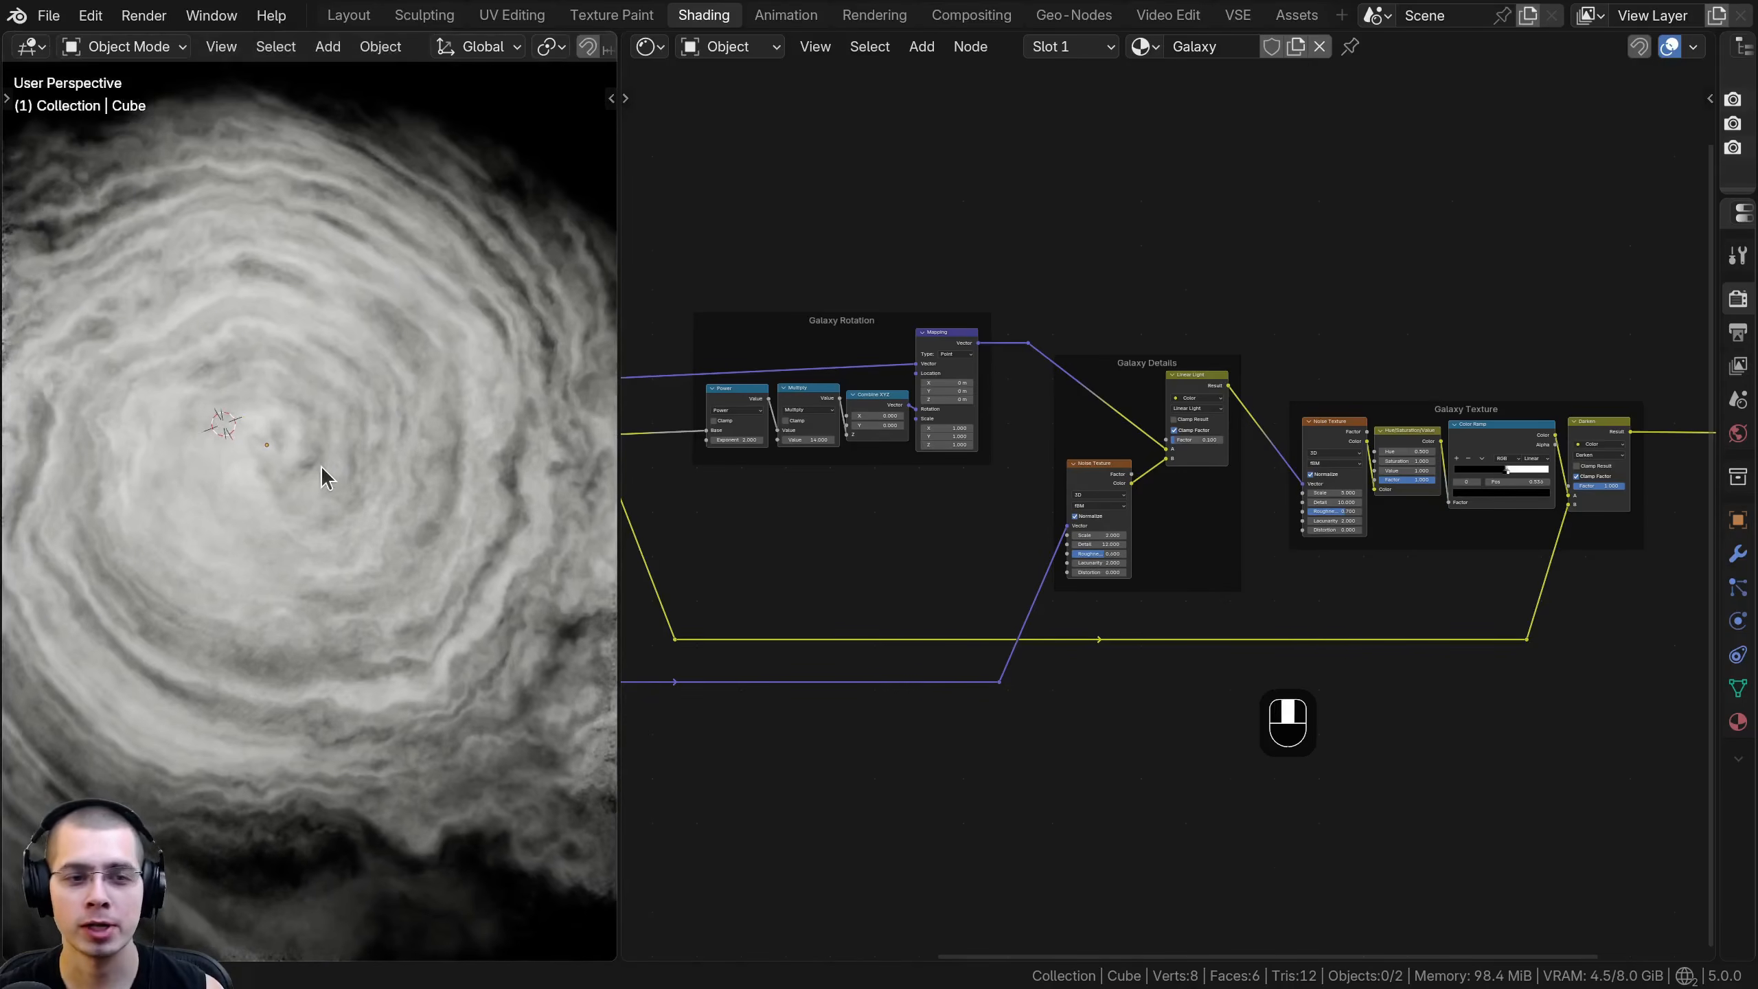
- Move the Emission and Material Output nodes farther from the Galaxy Texture frame to free space after the Darken node
scroll(1368, 484, down, 1)
middle_drag(1368, 483, 1010, 497)
scroll(1010, 497, up, 2)
drag(1037, 331, 1387, 660)
middle_drag(1113, 438, 1071, 453)
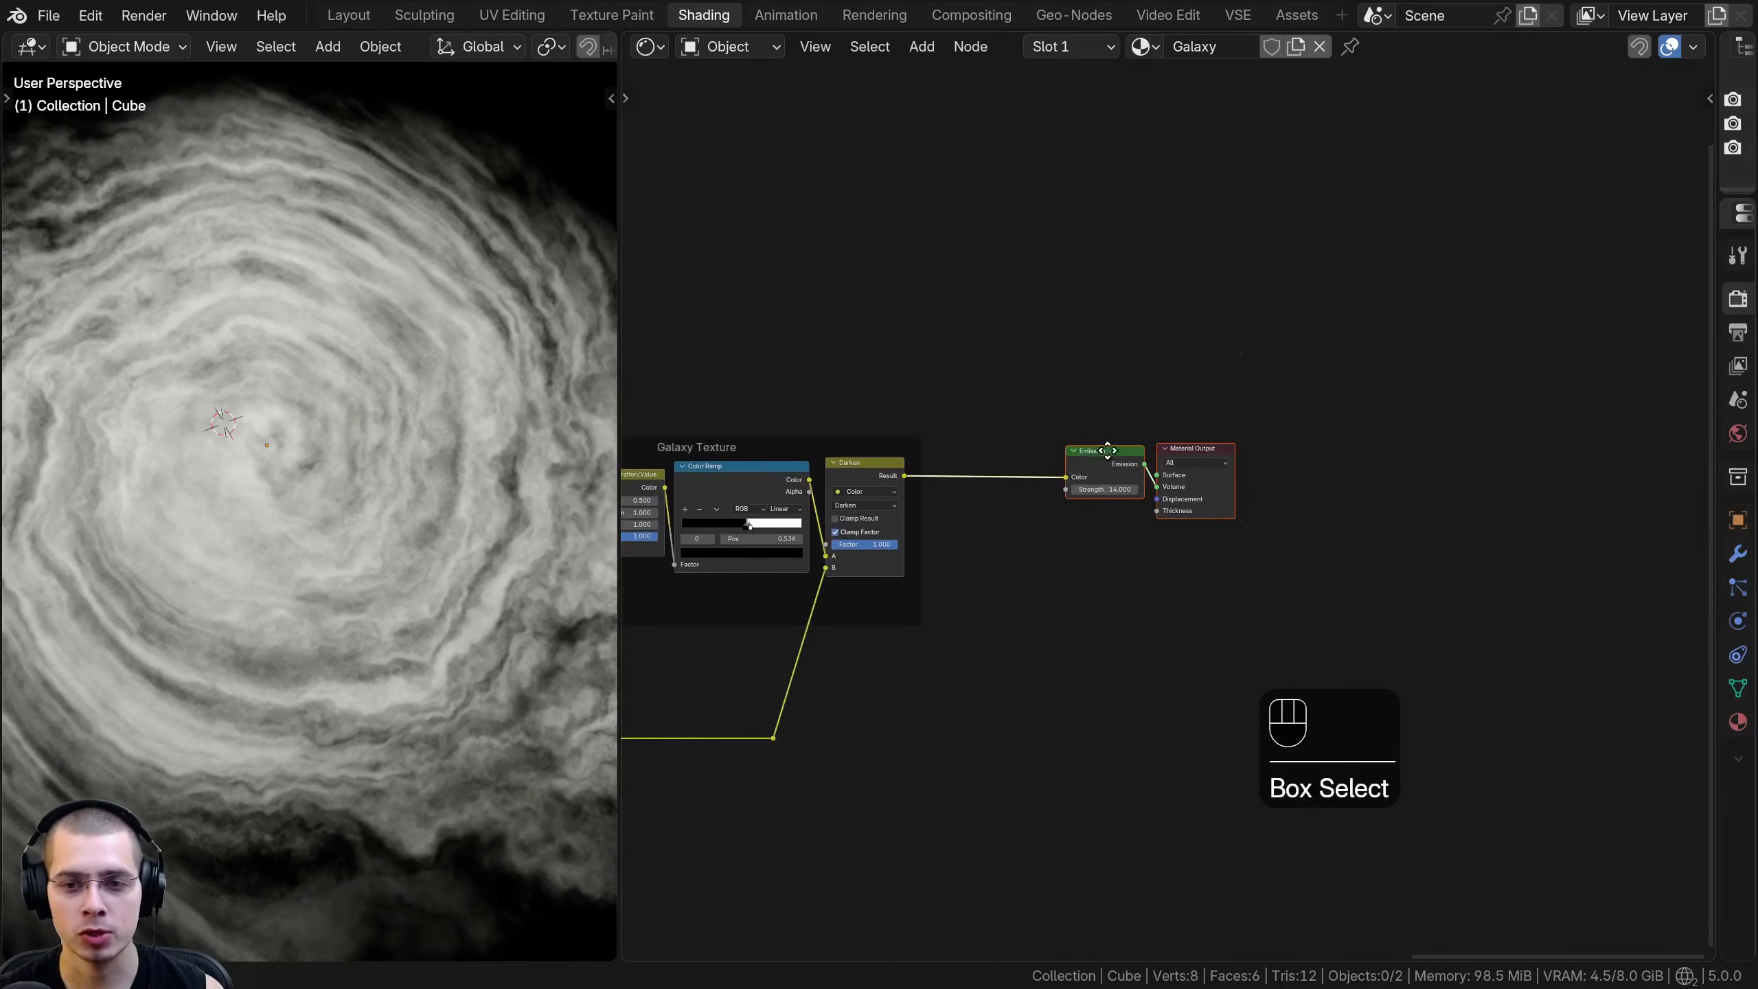
key(g)
middle_click(1433, 459)
click(1476, 465)
middle_drag(1371, 473, 1288, 464)
scroll(1082, 422, up, 3)
middle_drag(1137, 509, 1113, 513)
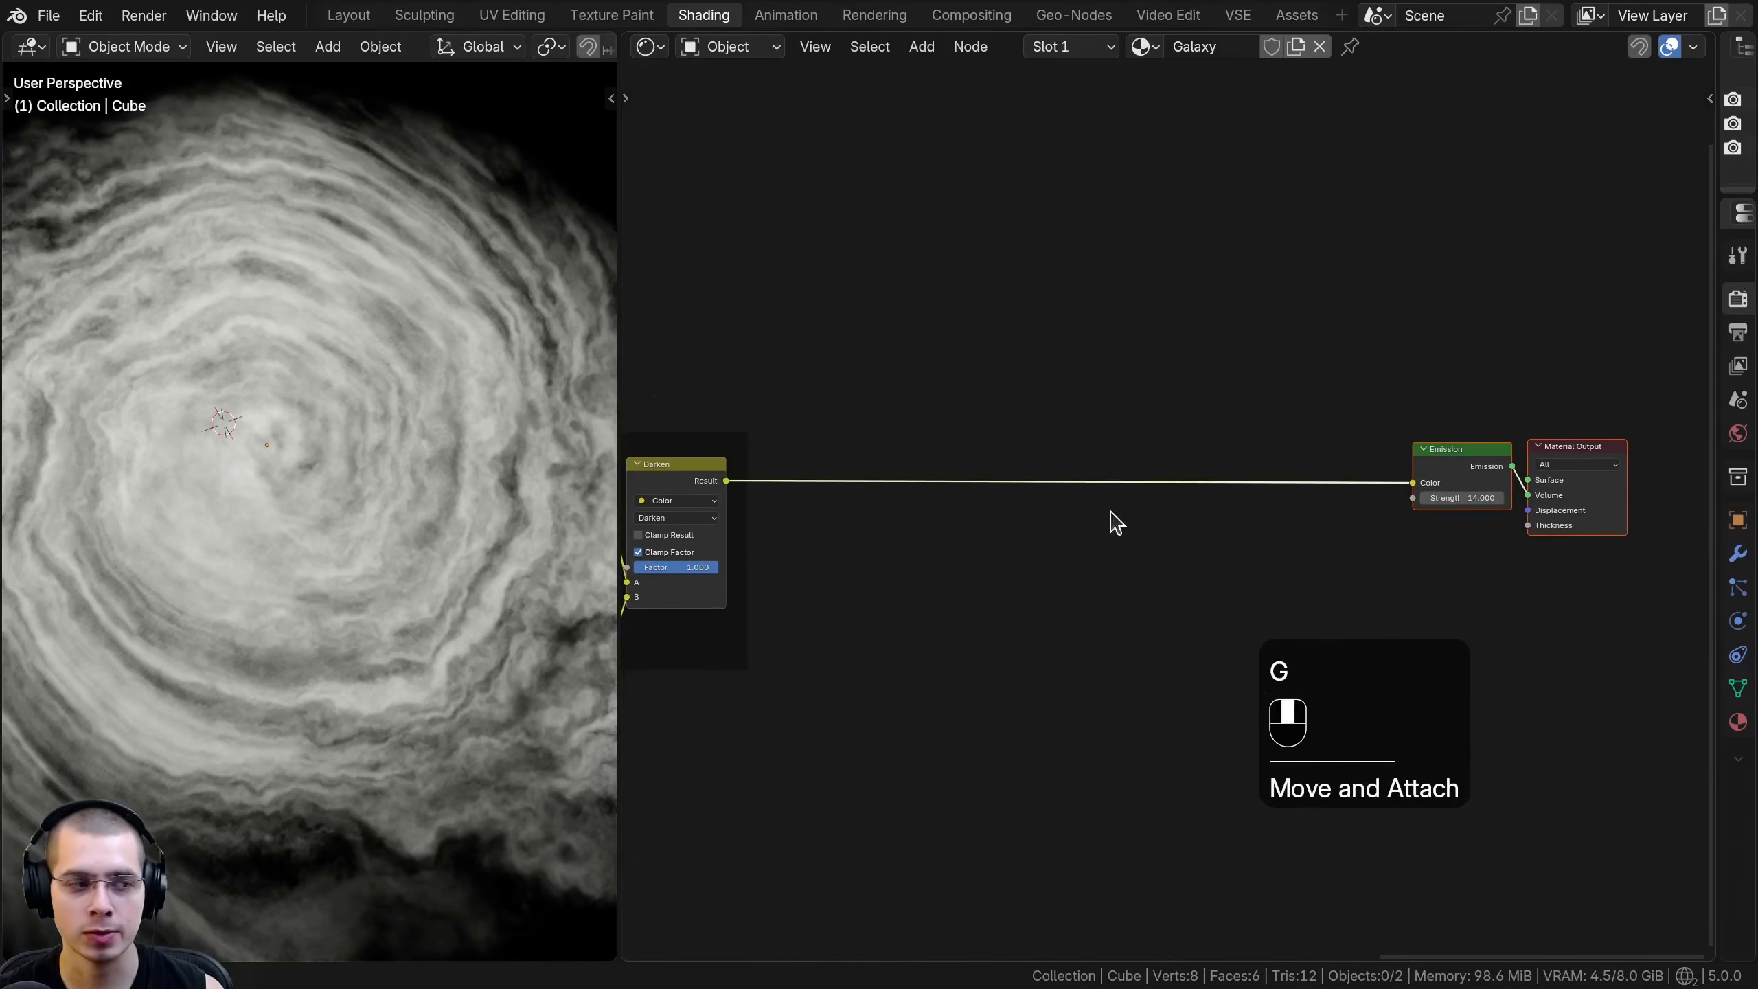
middle_drag(1079, 381, 1048, 341)
- Add a Color Ramp node on the link between the Darken node and the Emission node
key(shift+a)
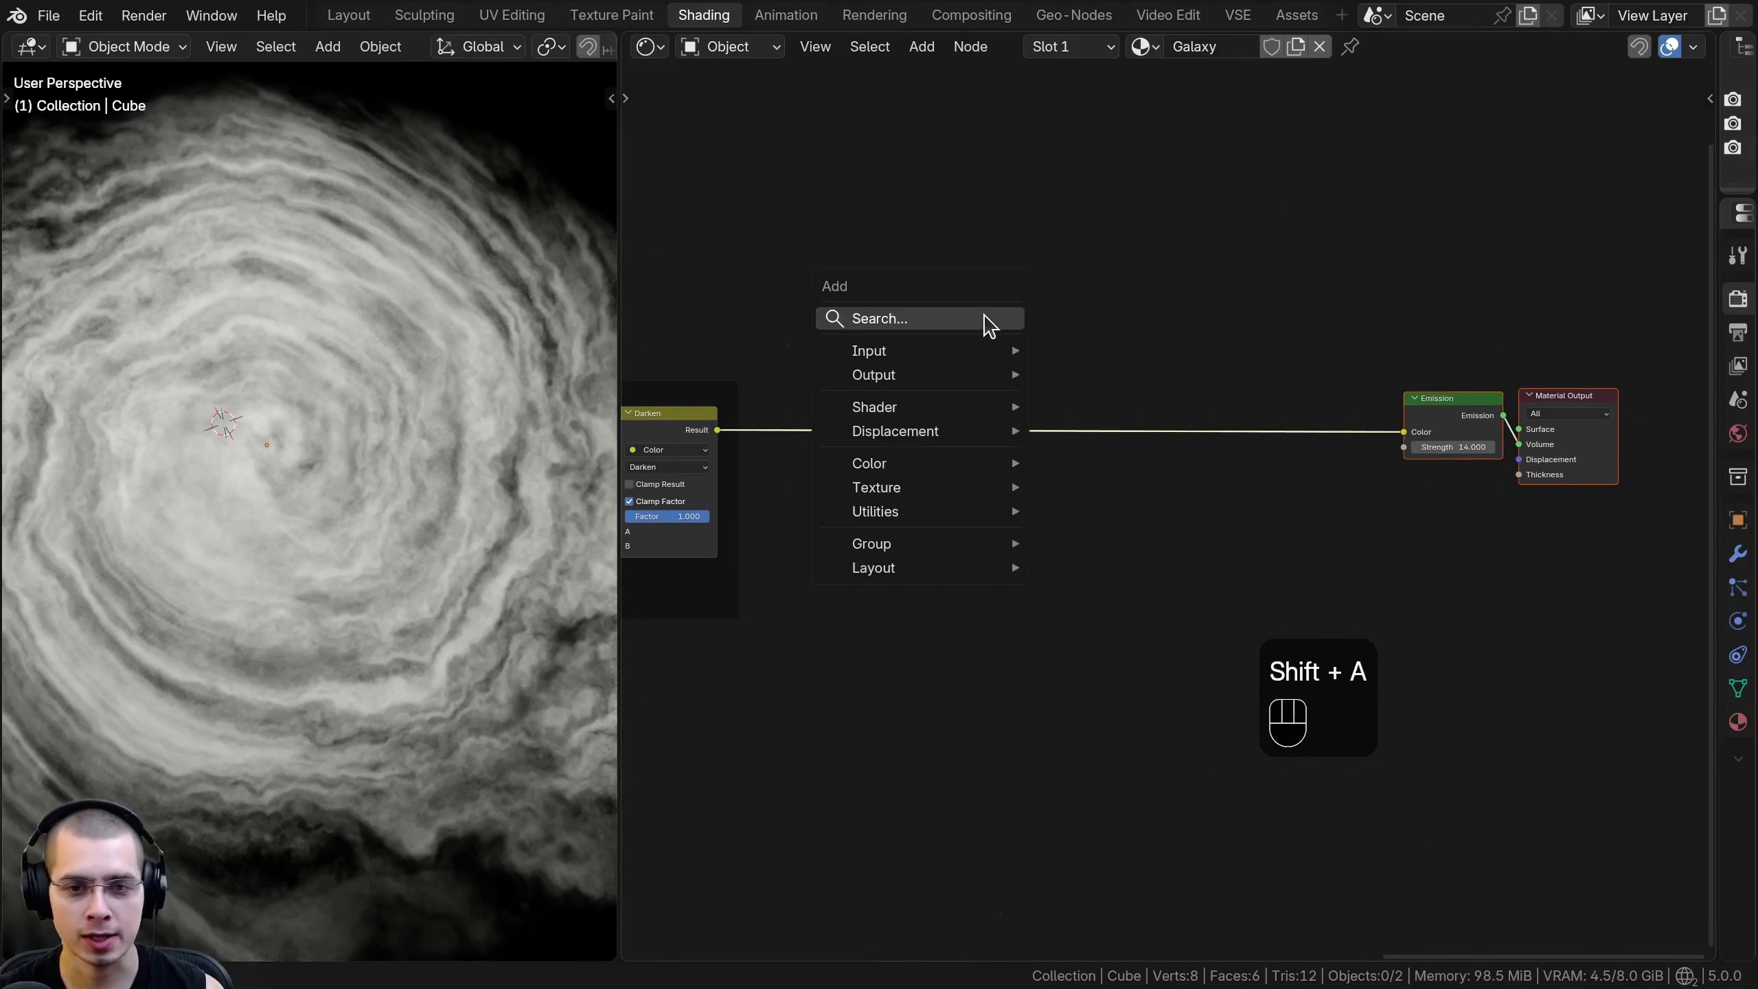
text(ram)
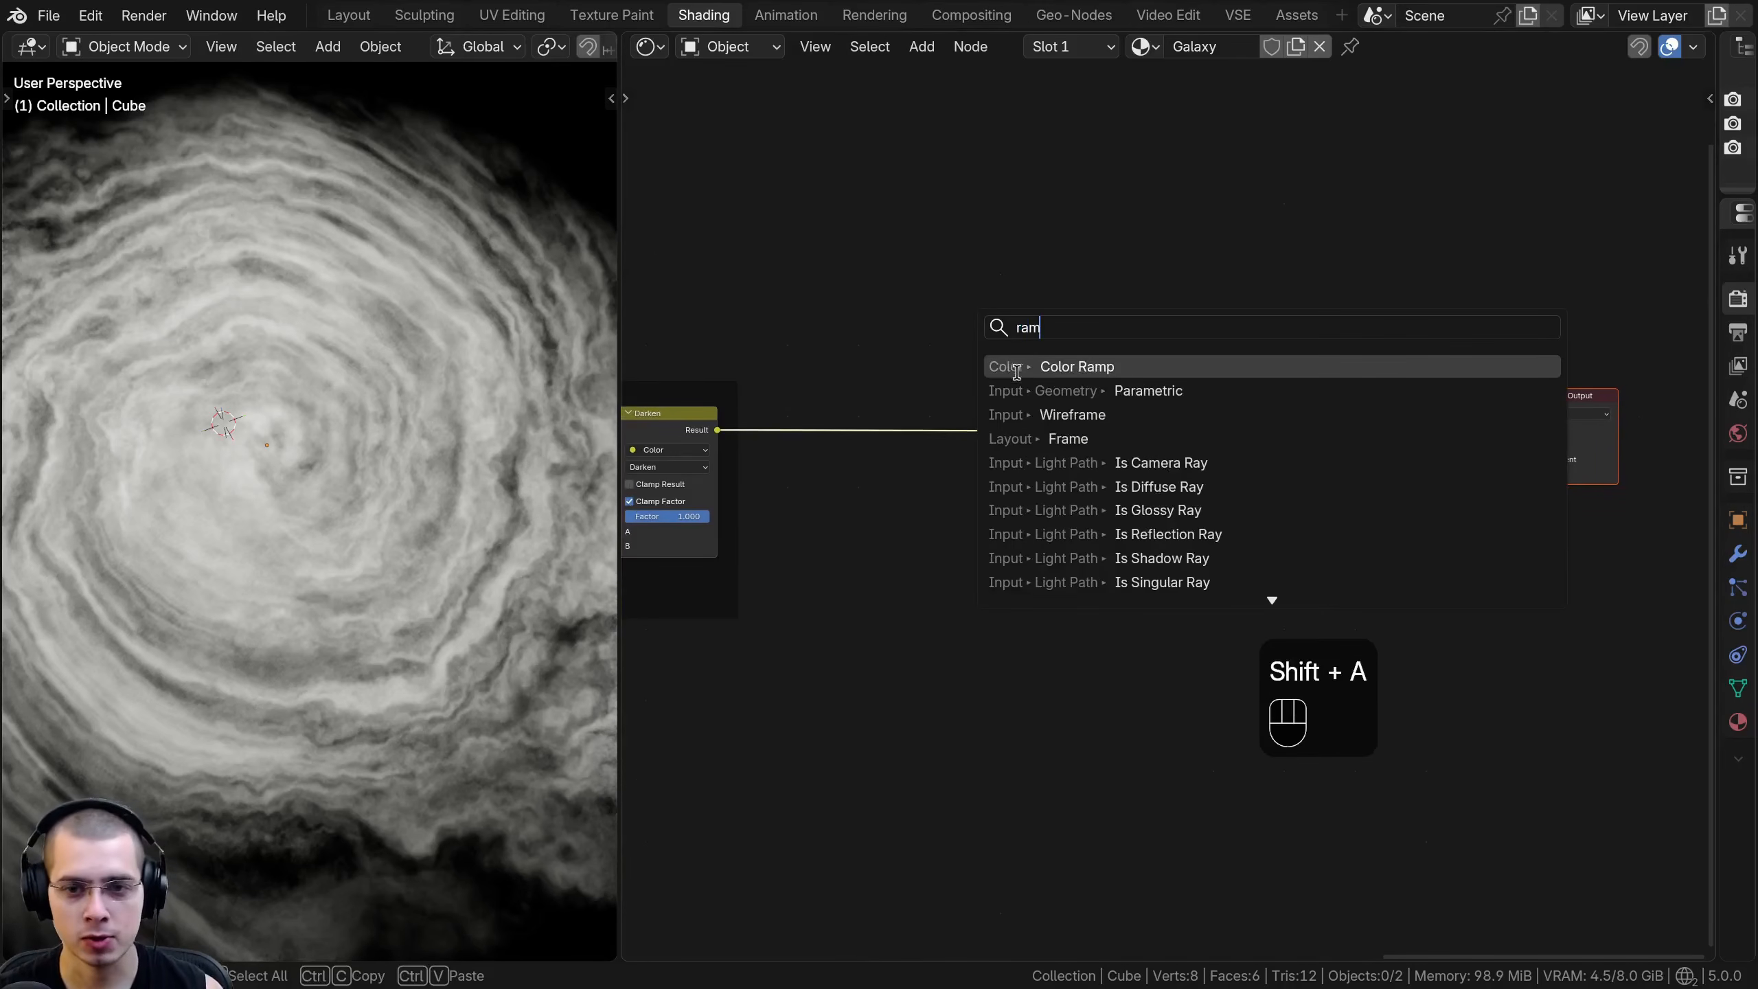
click(1035, 366)
click(1001, 412)
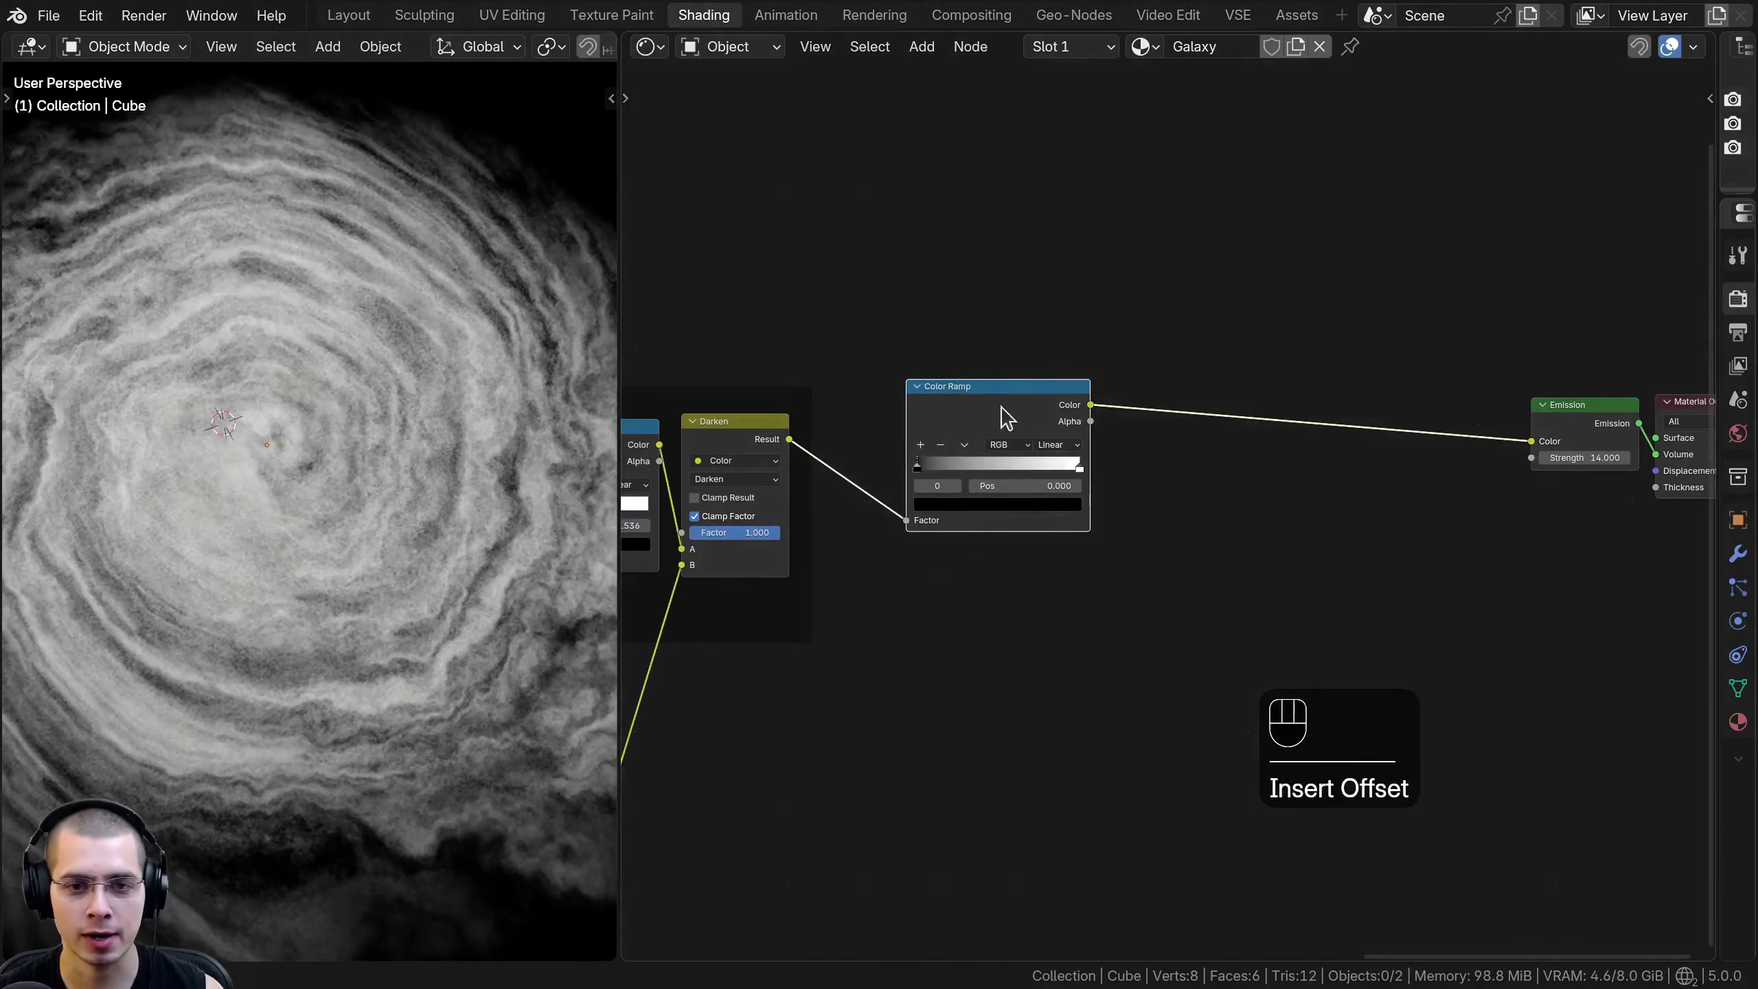
scroll(948, 457, up, 1)
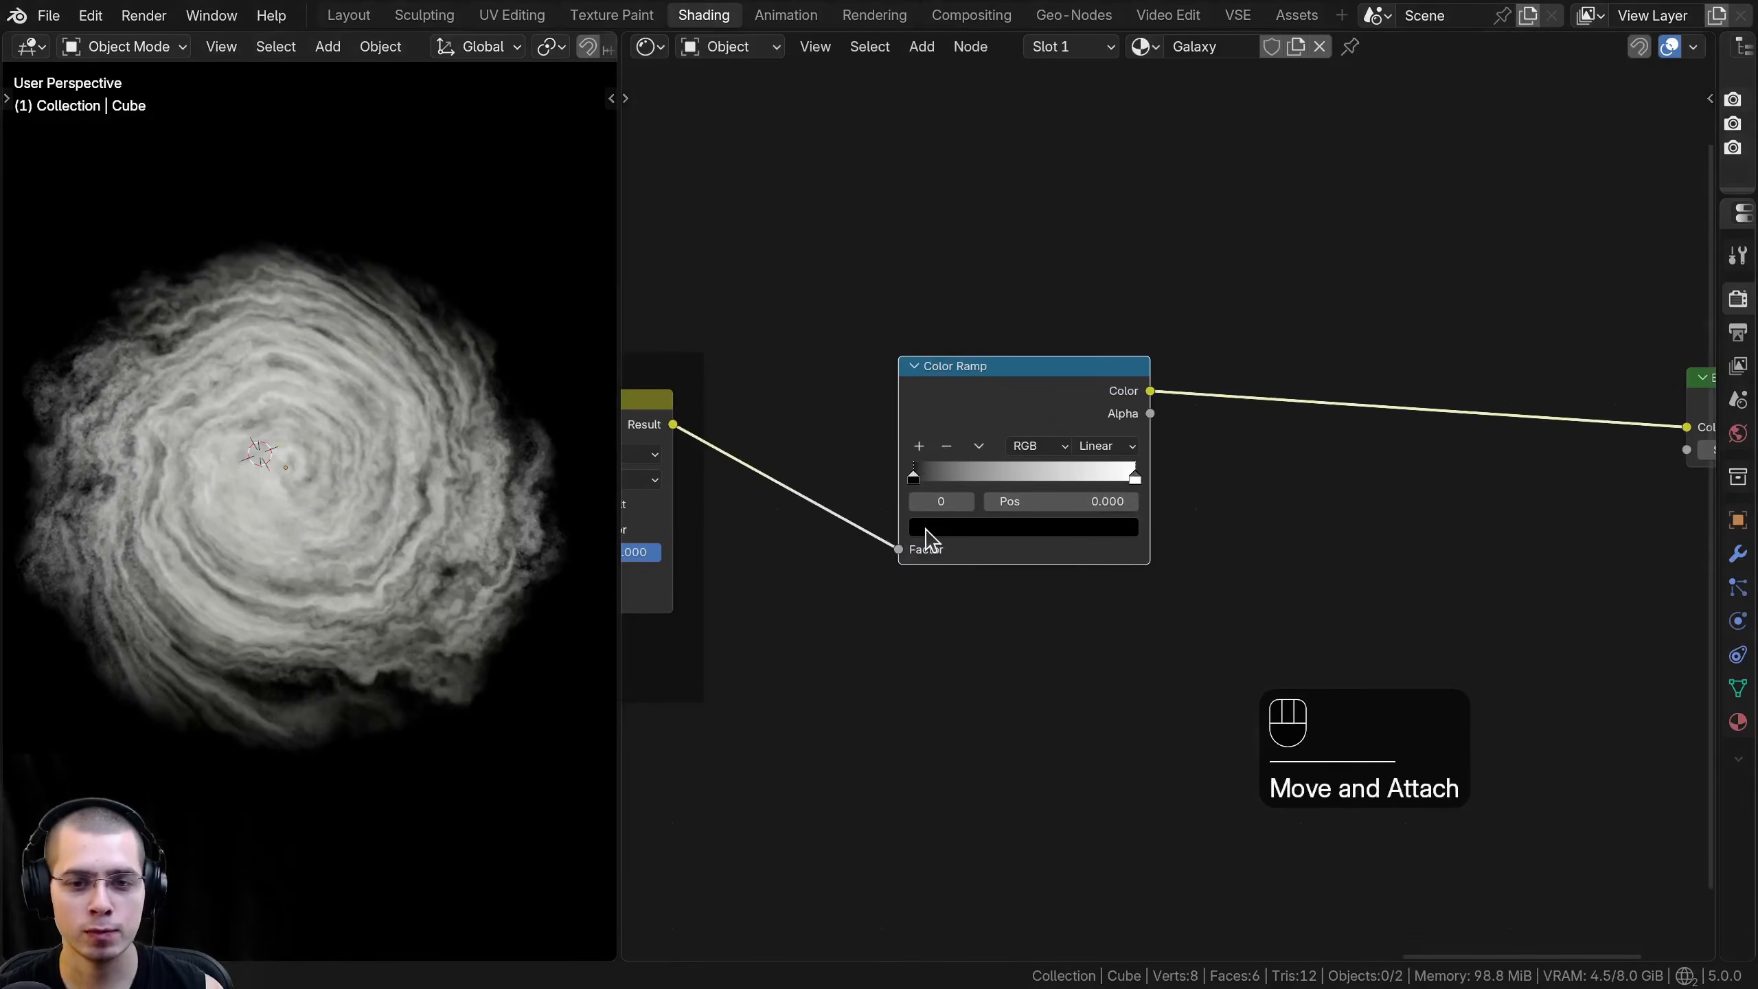
click(931, 528)
mouse_move(1101, 326)
mouse_down()
mouse_move(1100, 270)
mouse_move(1108, 343)
mouse_up()
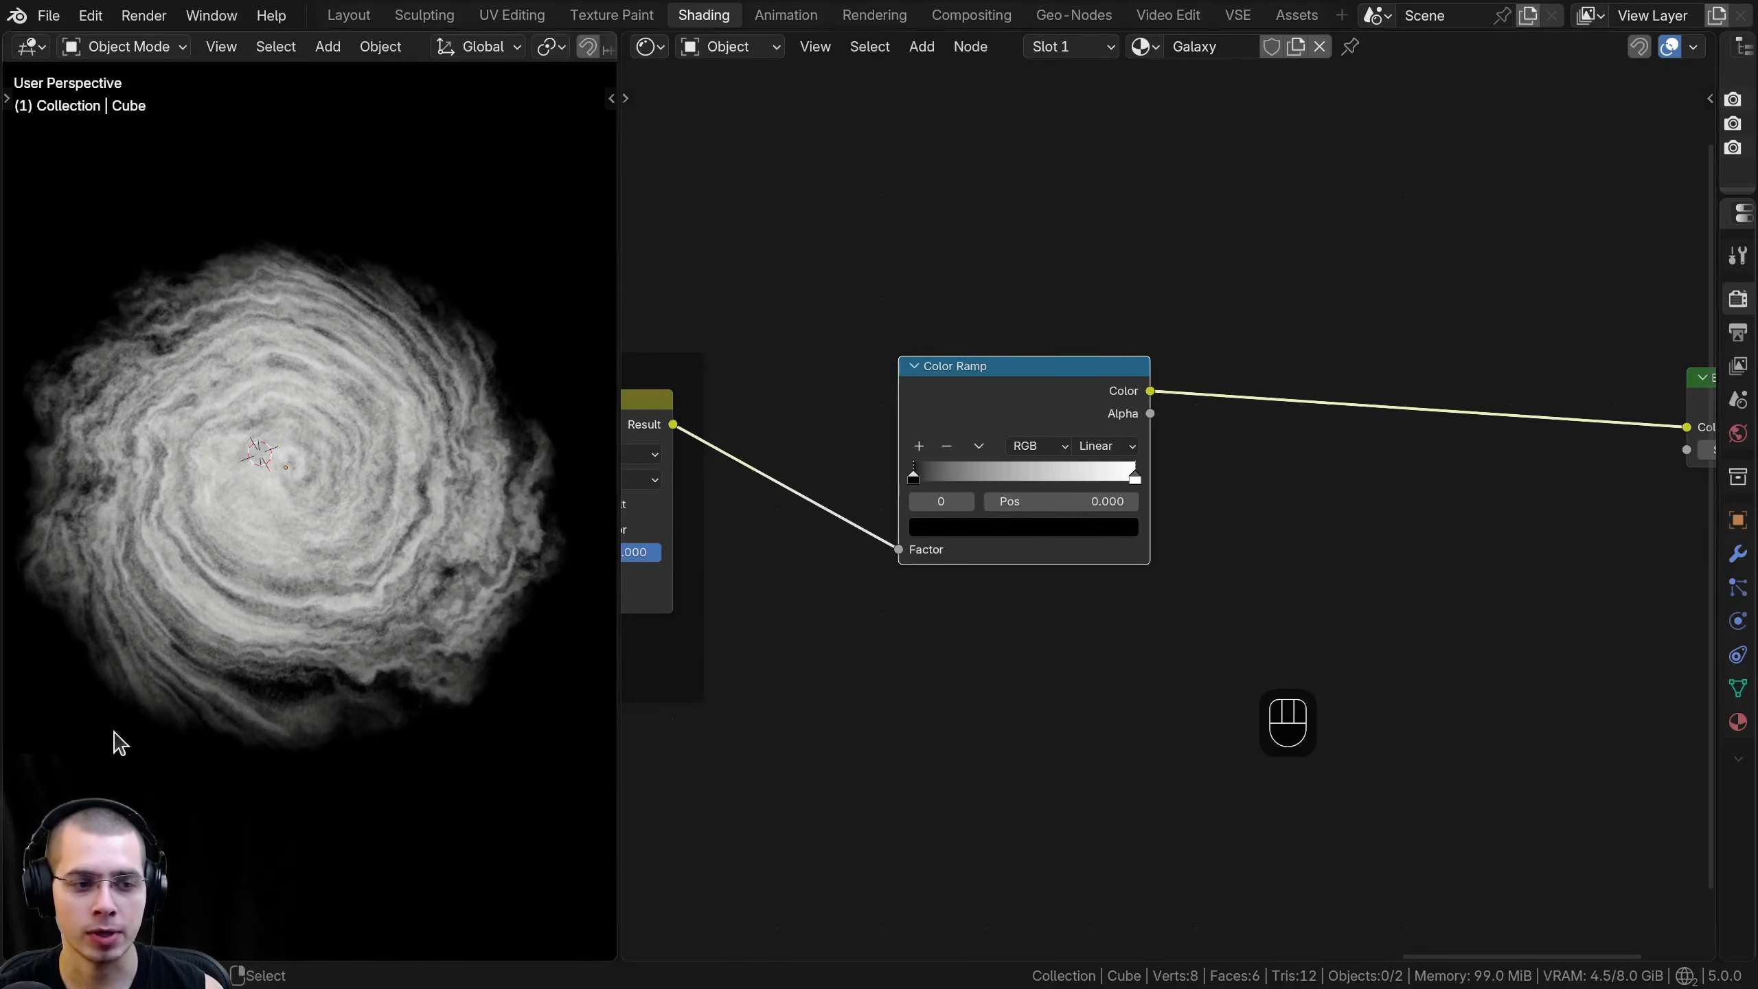
scroll(197, 518, up, 2)
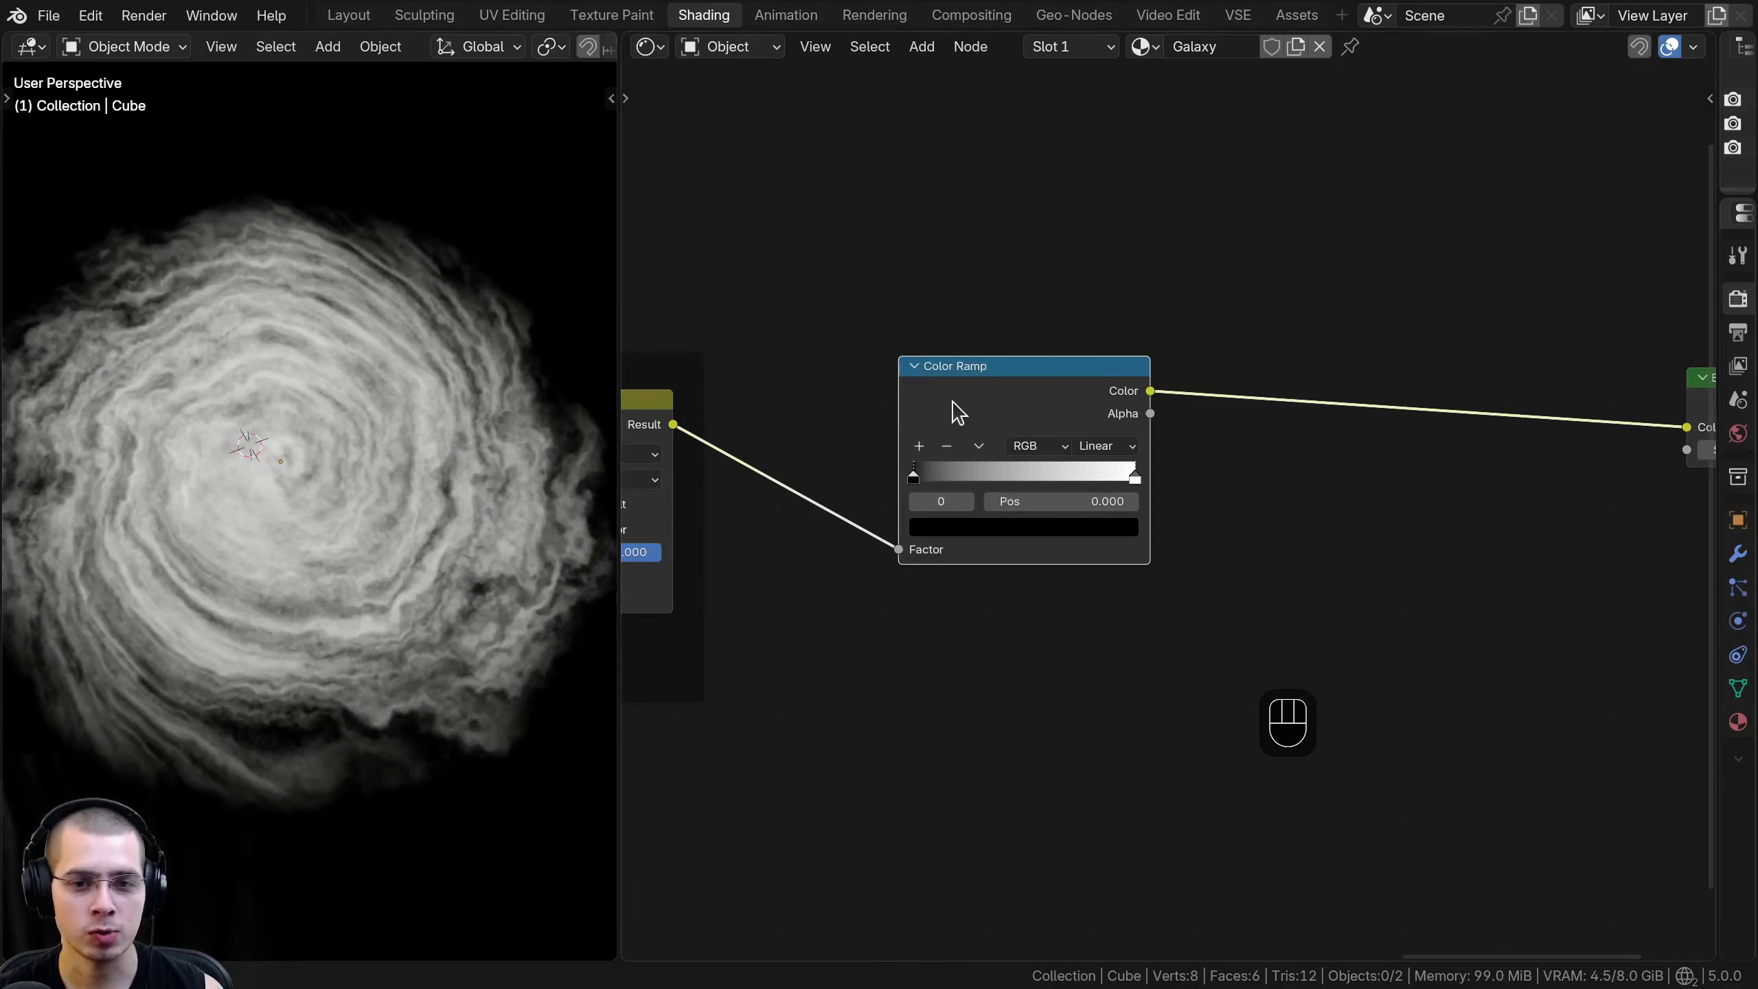
drag(950, 413, 936, 414)
- Move the new Color Ramp's white stop to position 0.062, color it blue #3963CC, and check the galaxy
scroll(356, 391, up, 2)
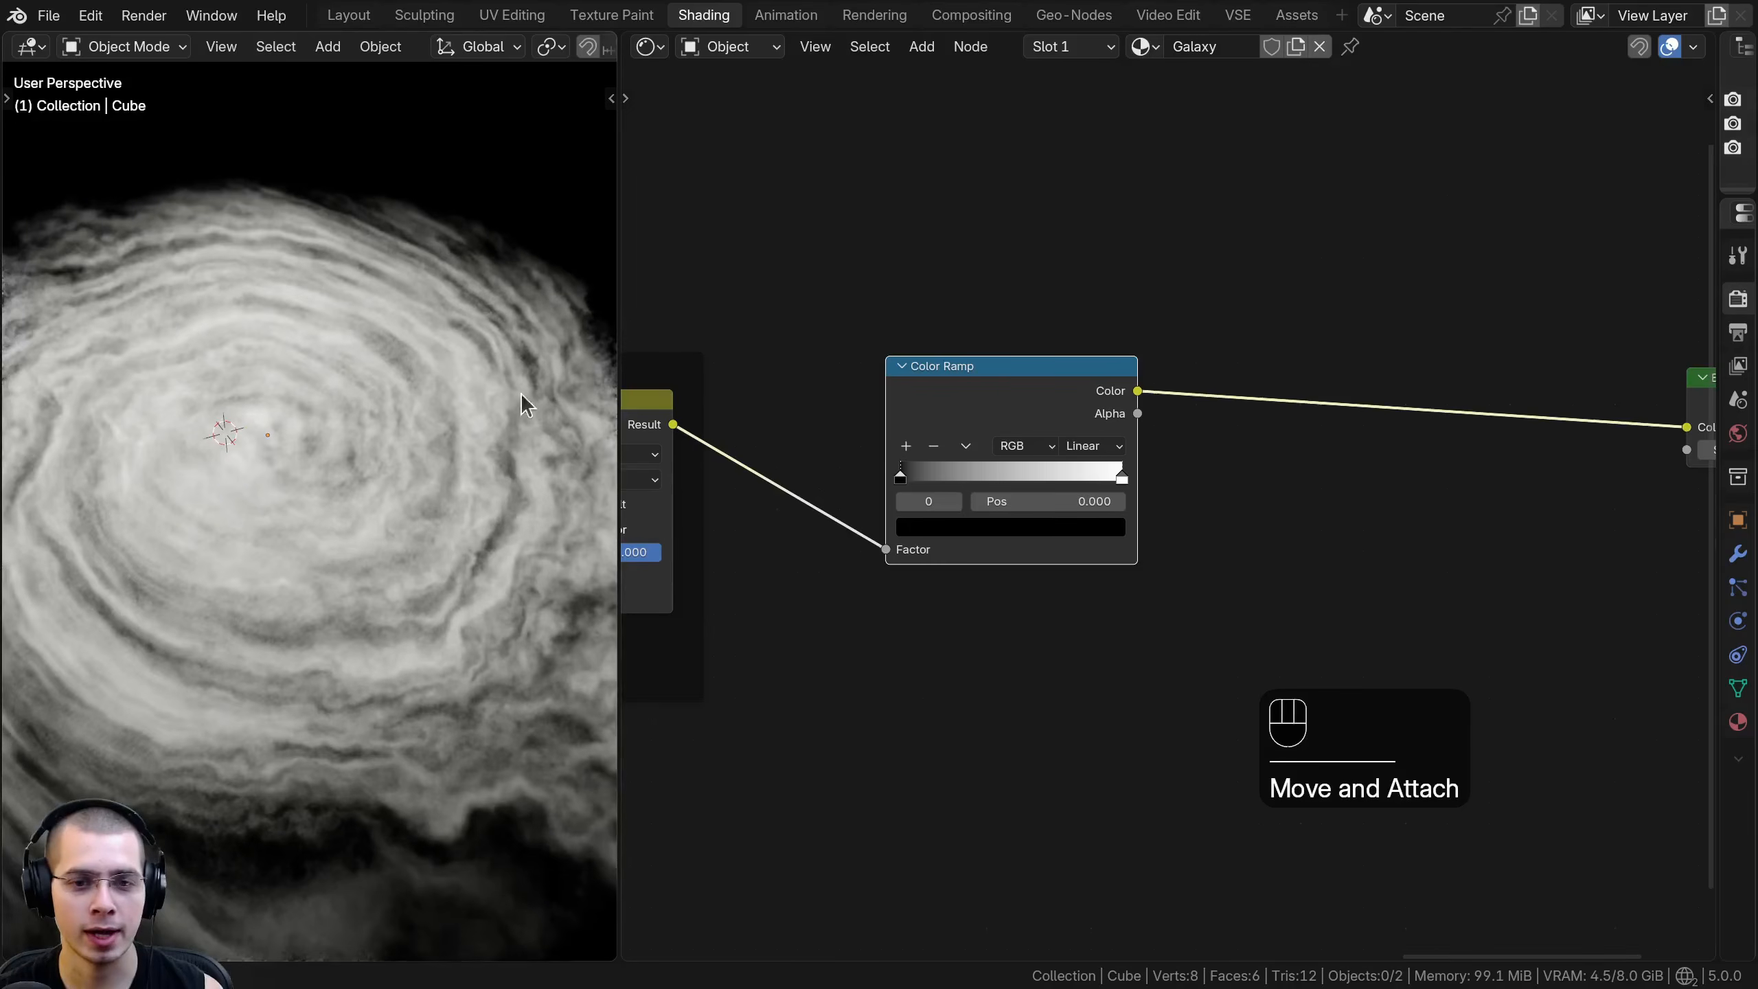
scroll(928, 498, up, 2)
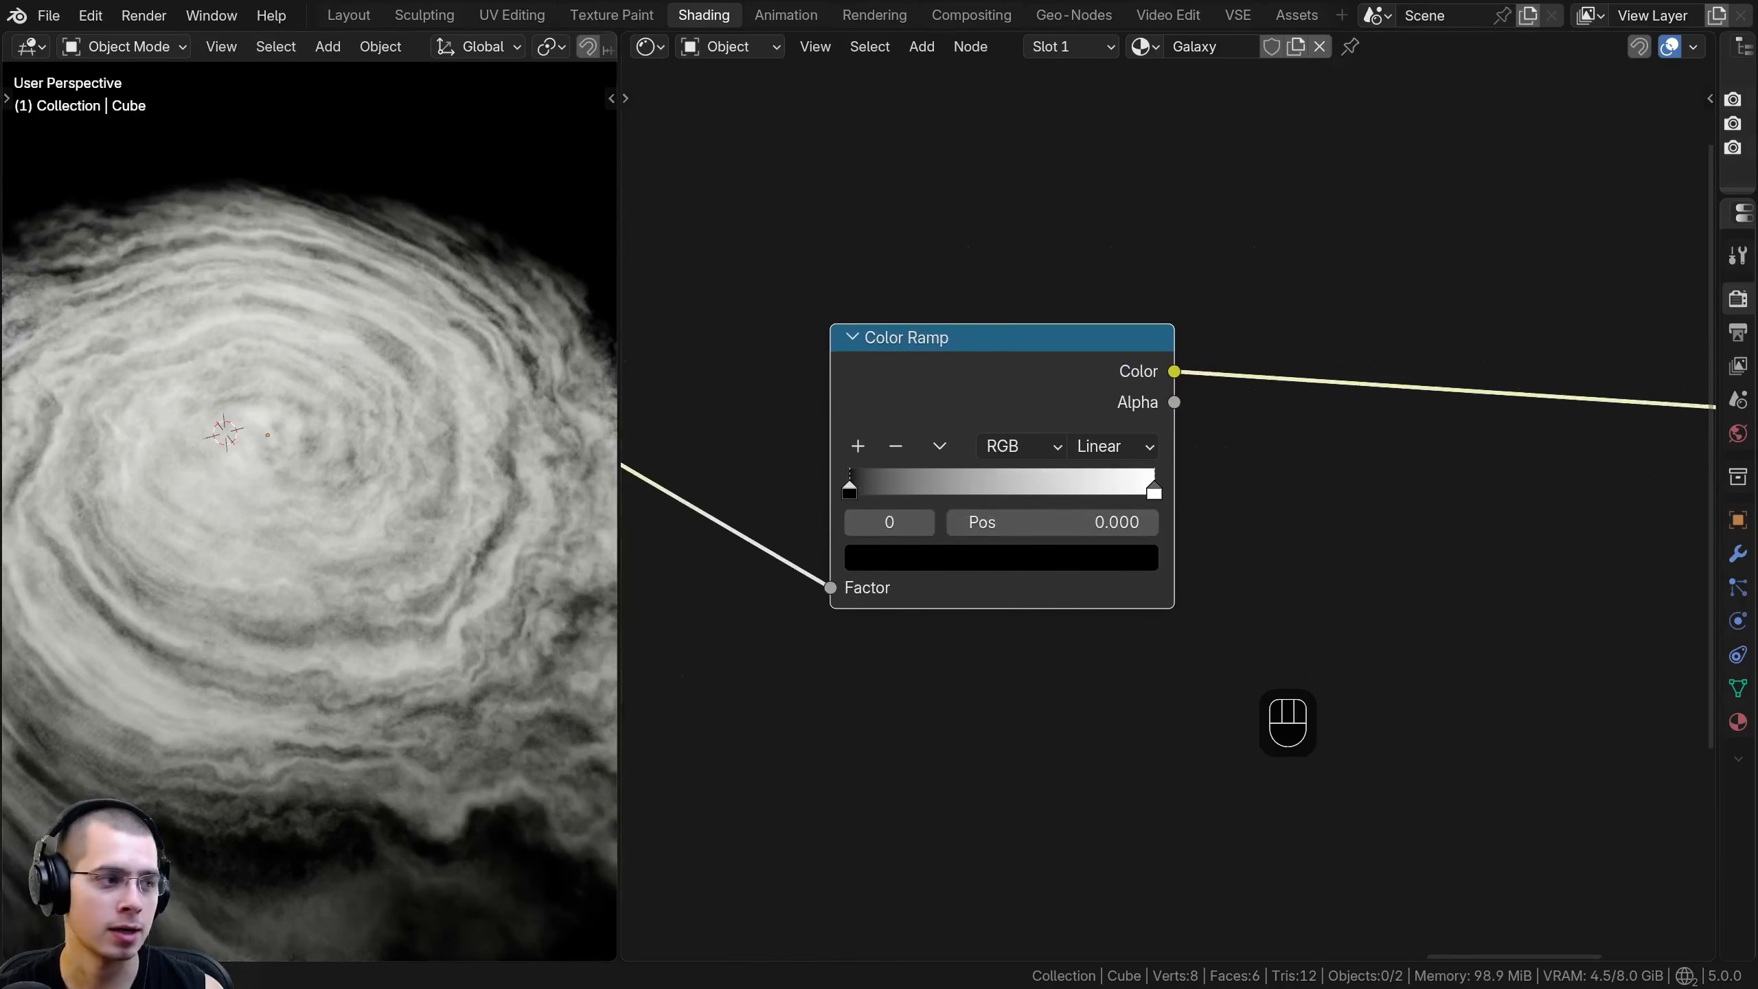
scroll(891, 521, up, 2)
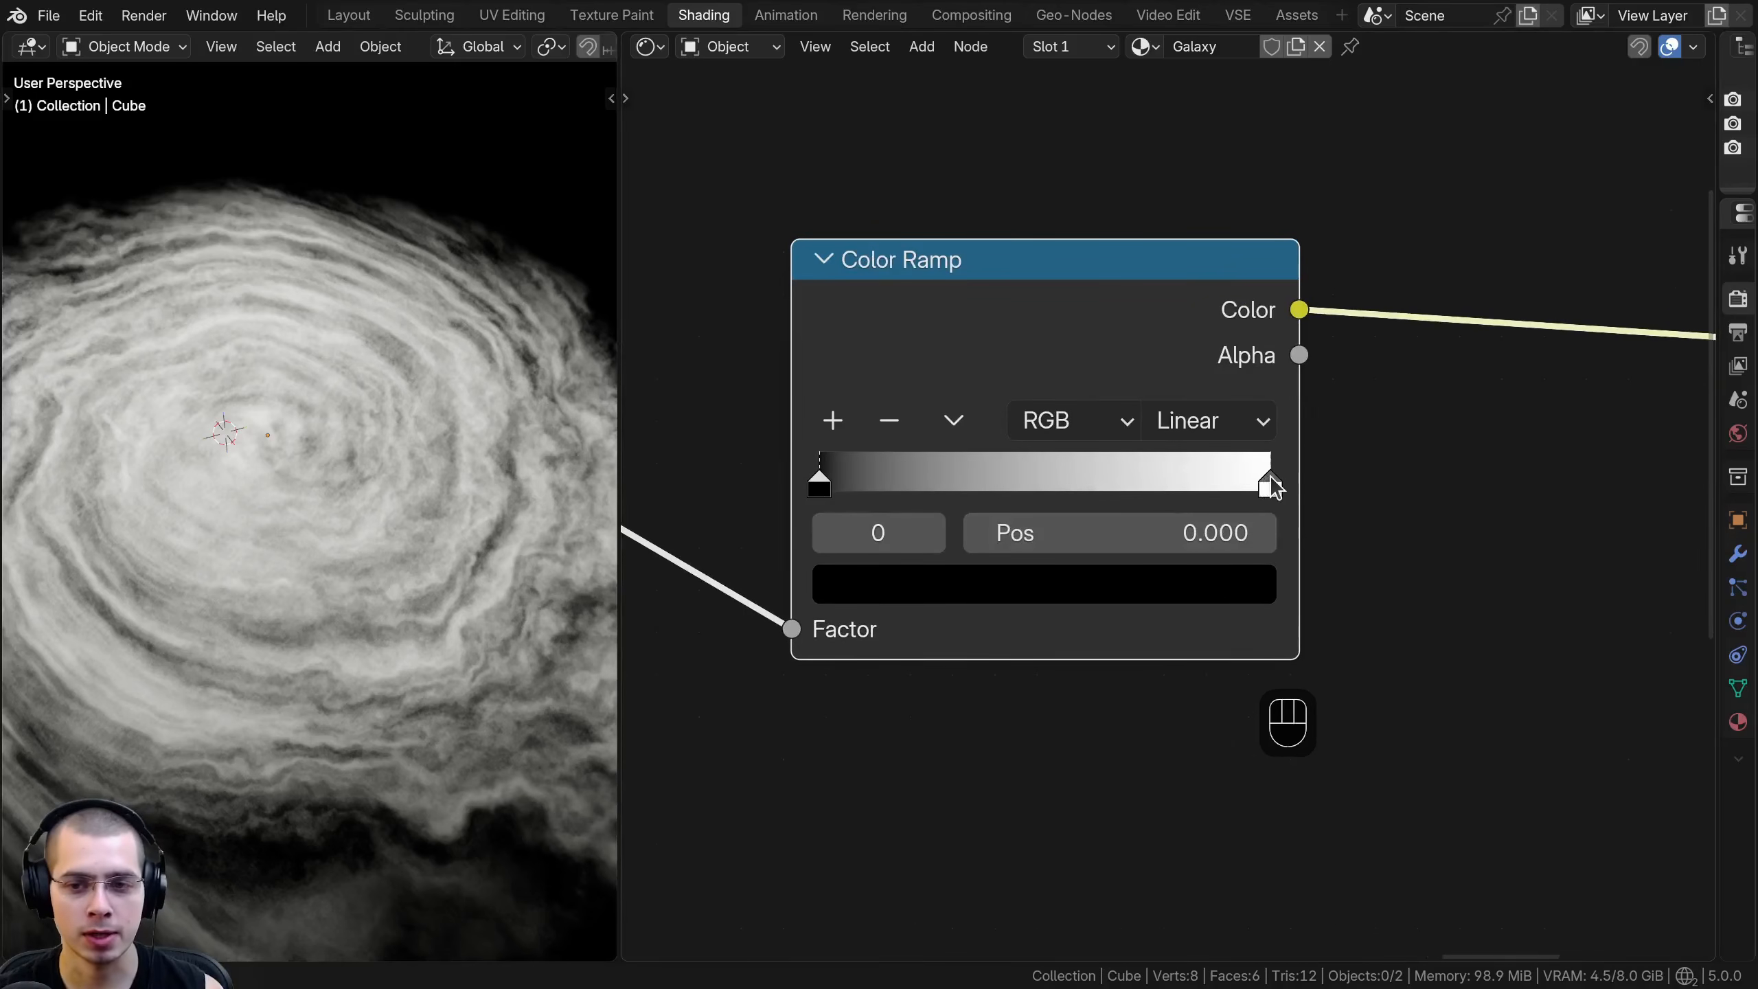
scroll(1301, 487, up, 1)
drag(1335, 489, 864, 474)
click(954, 618)
click(824, 745)
scroll(834, 759, down, 4)
middle_drag(861, 783, 930, 852)
click(967, 692)
drag(1081, 232, 1134, 193)
scroll(1133, 185, down, 2)
scroll(1129, 180, down, 2)
scroll(293, 328, down, 2)
shift+middle_drag(332, 330, 330, 287)
drag(1060, 459, 1004, 393)
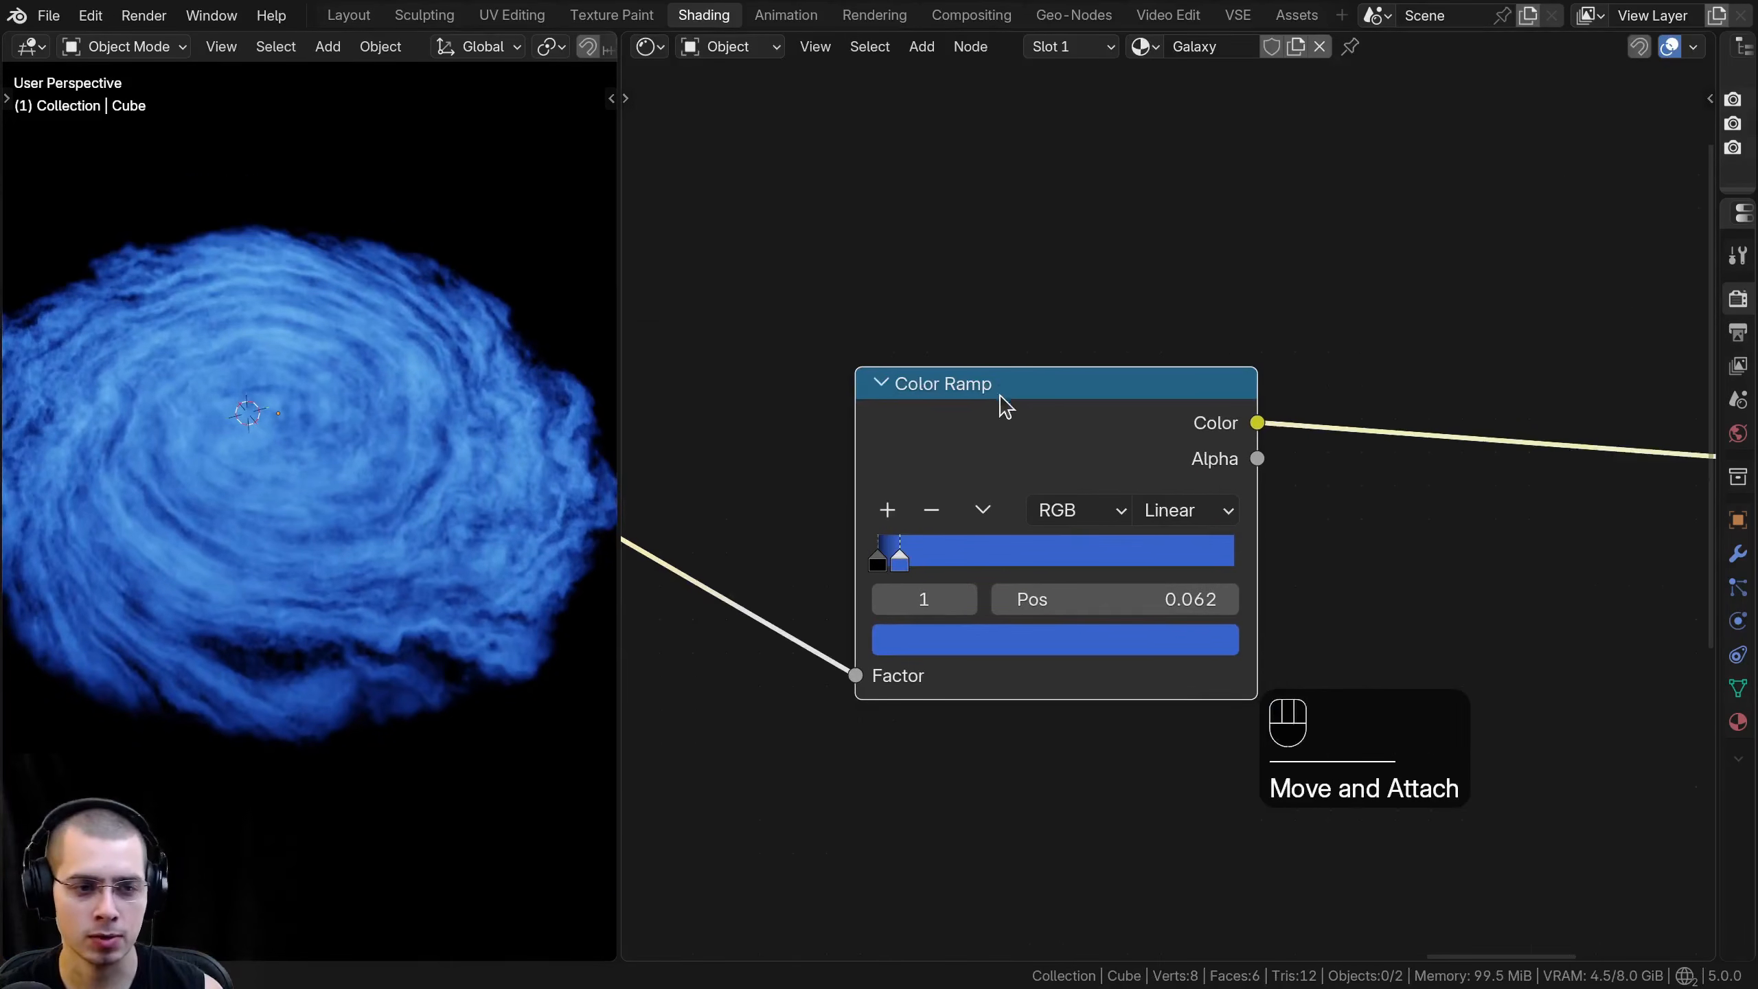
- Adjust the blue stop to a lighter blue with Hue 0.601, Saturation 0.677 and Value 0.808
click(910, 637)
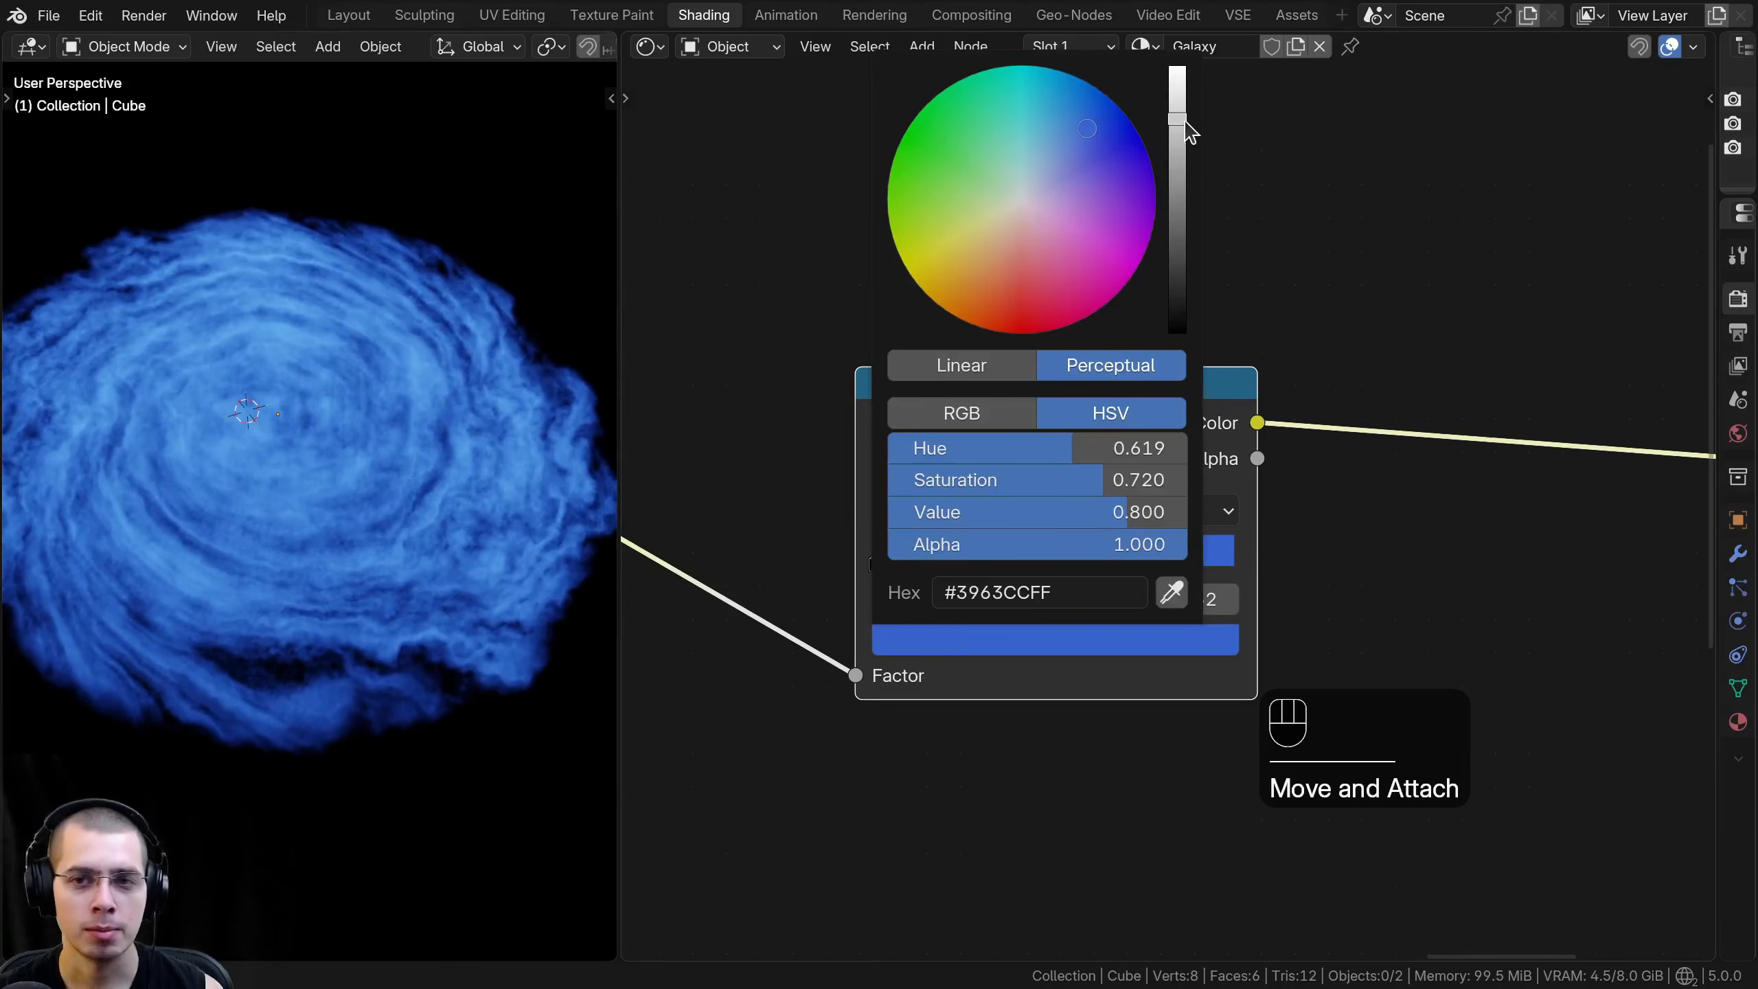
scroll(1176, 309, up, 4)
scroll(1176, 309, down, 6)
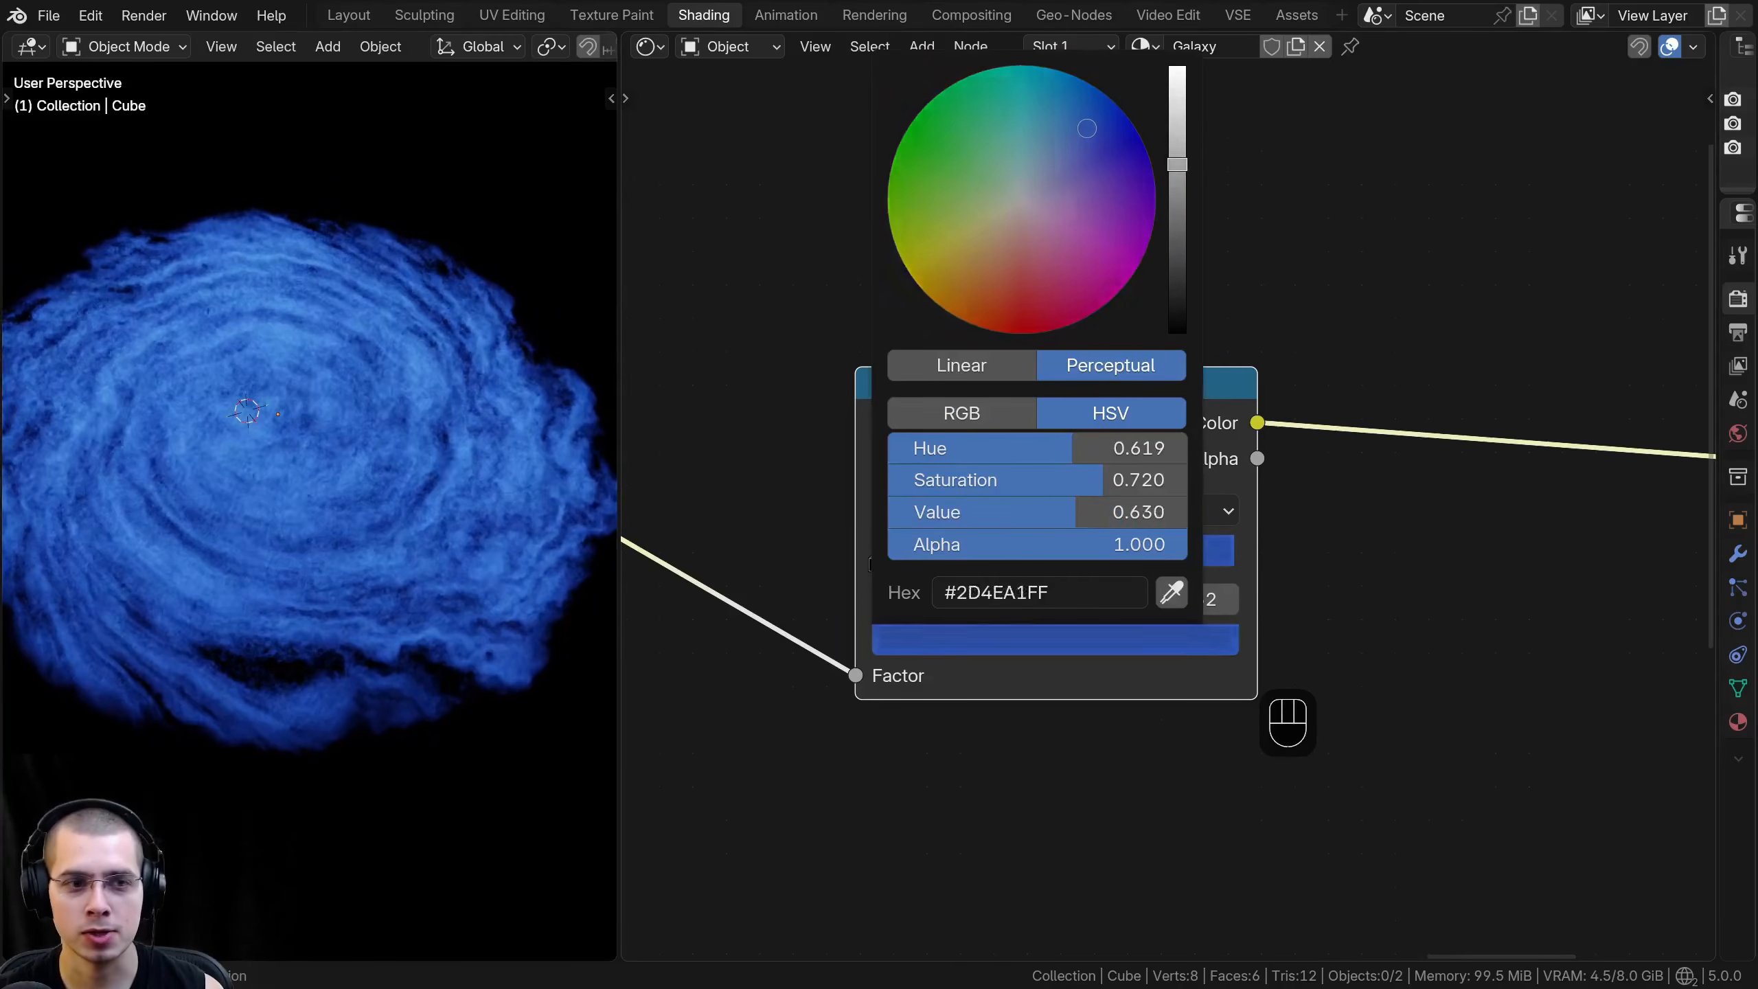
drag(1177, 151, 1176, 103)
drag(1066, 118, 1075, 126)
scroll(1075, 126, down, 1)
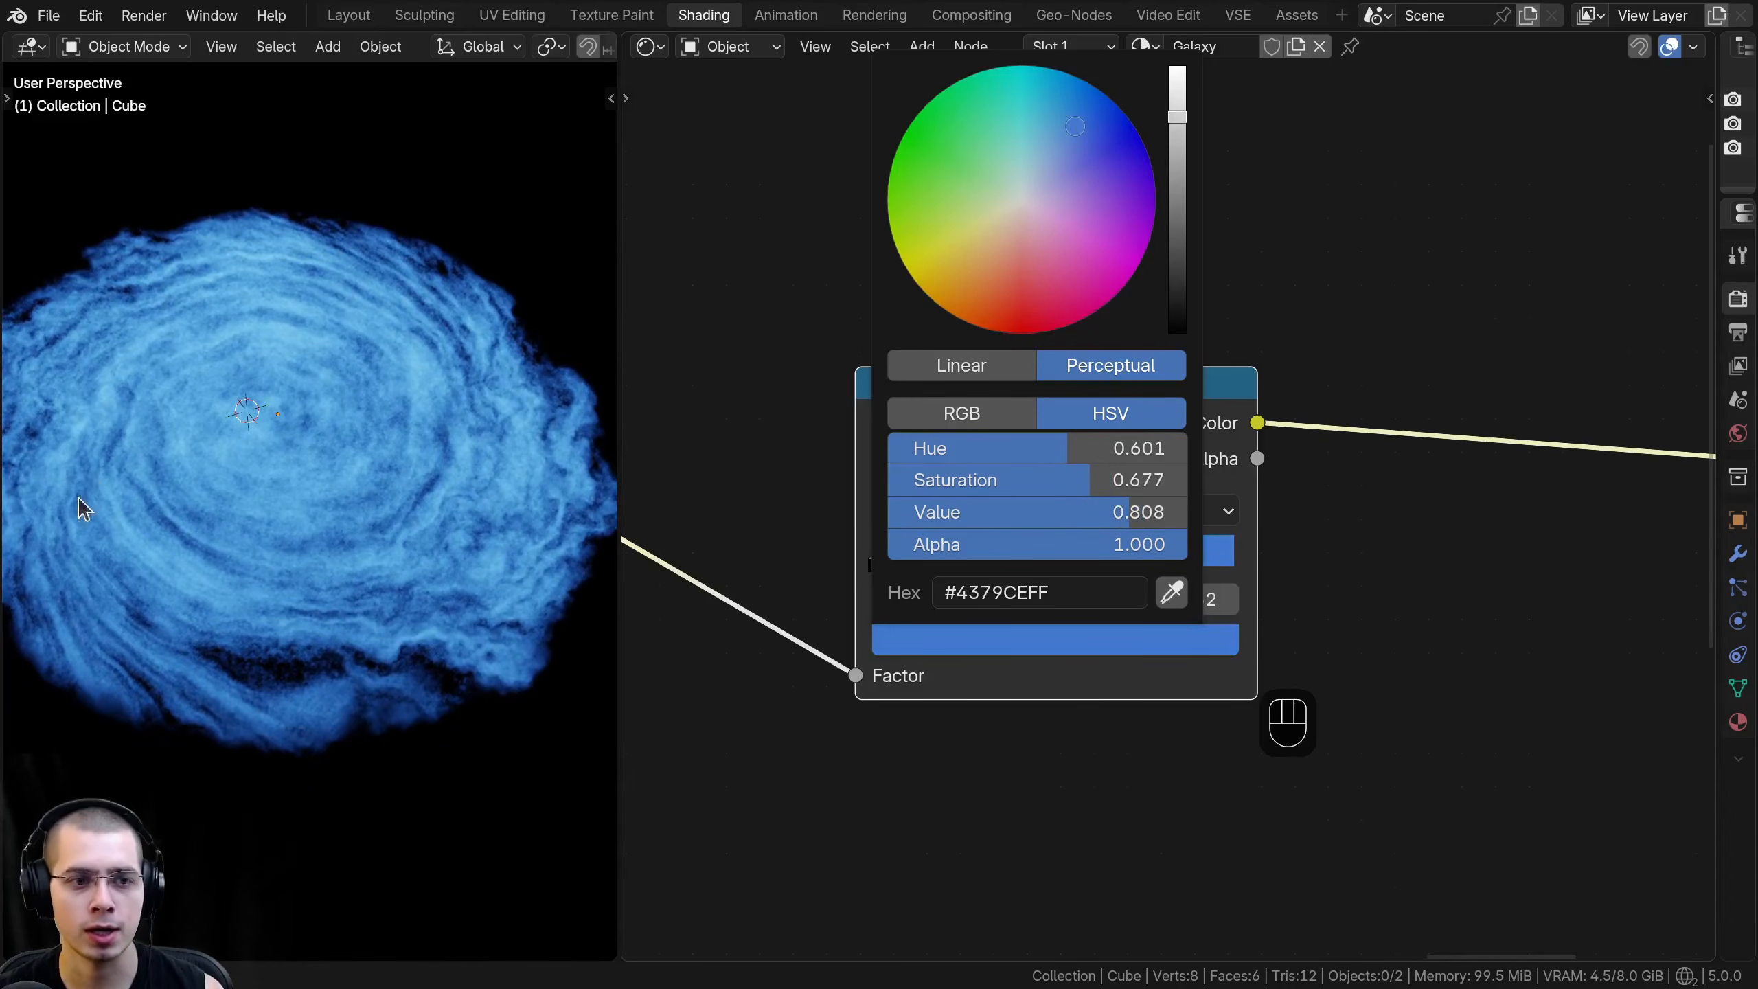
- Add three more color stops after the blue one, at about positions 0.122, 0.185 and 0.249
ctrl+middle_drag(844, 616, 796, 554)
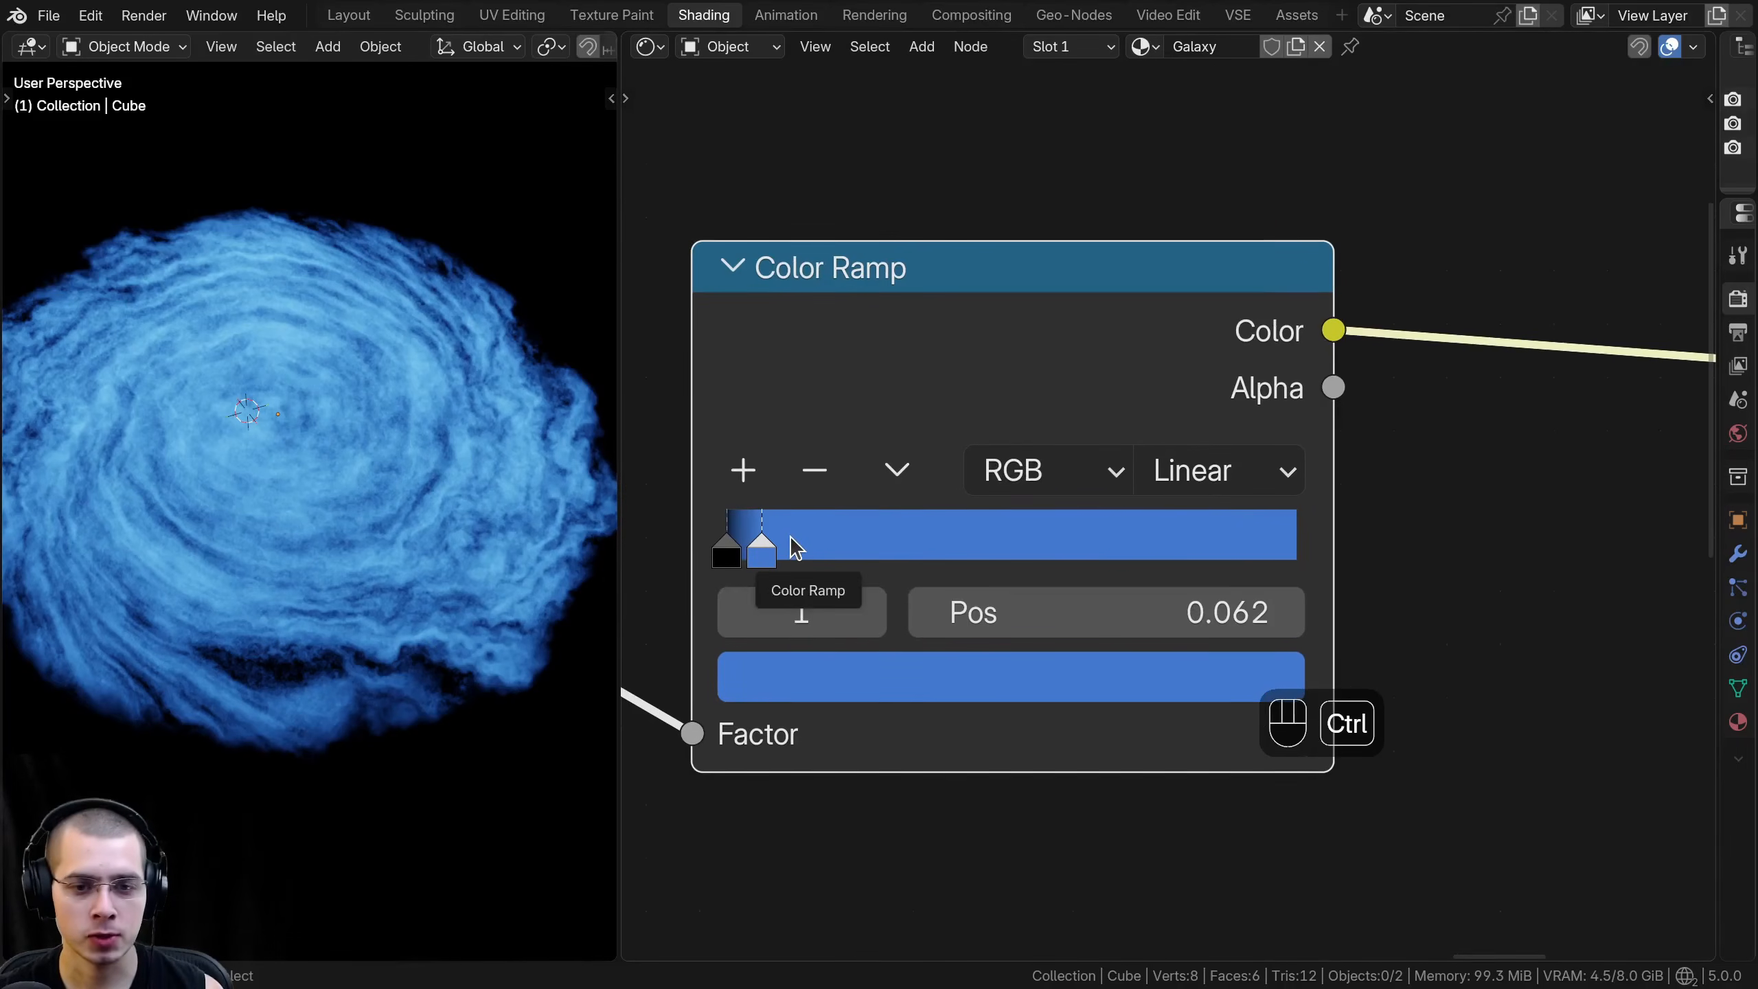
ctrl+click(798, 544)
ctrl+click(830, 546)
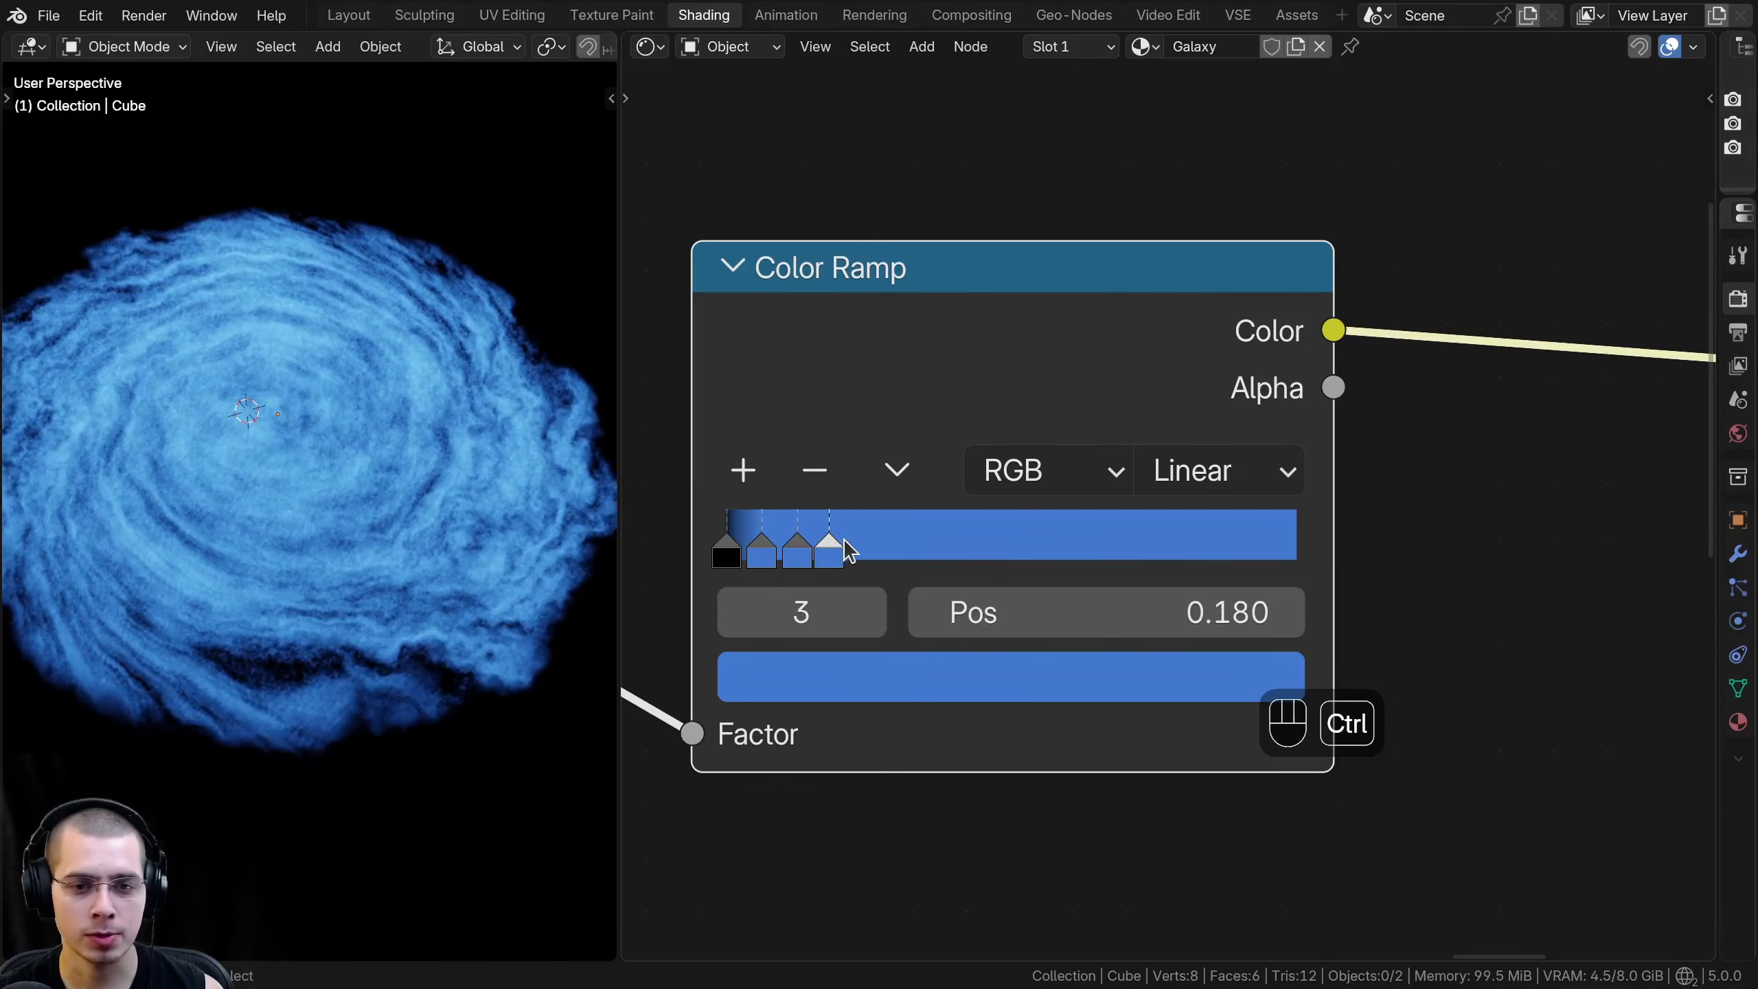
ctrl+click(864, 551)
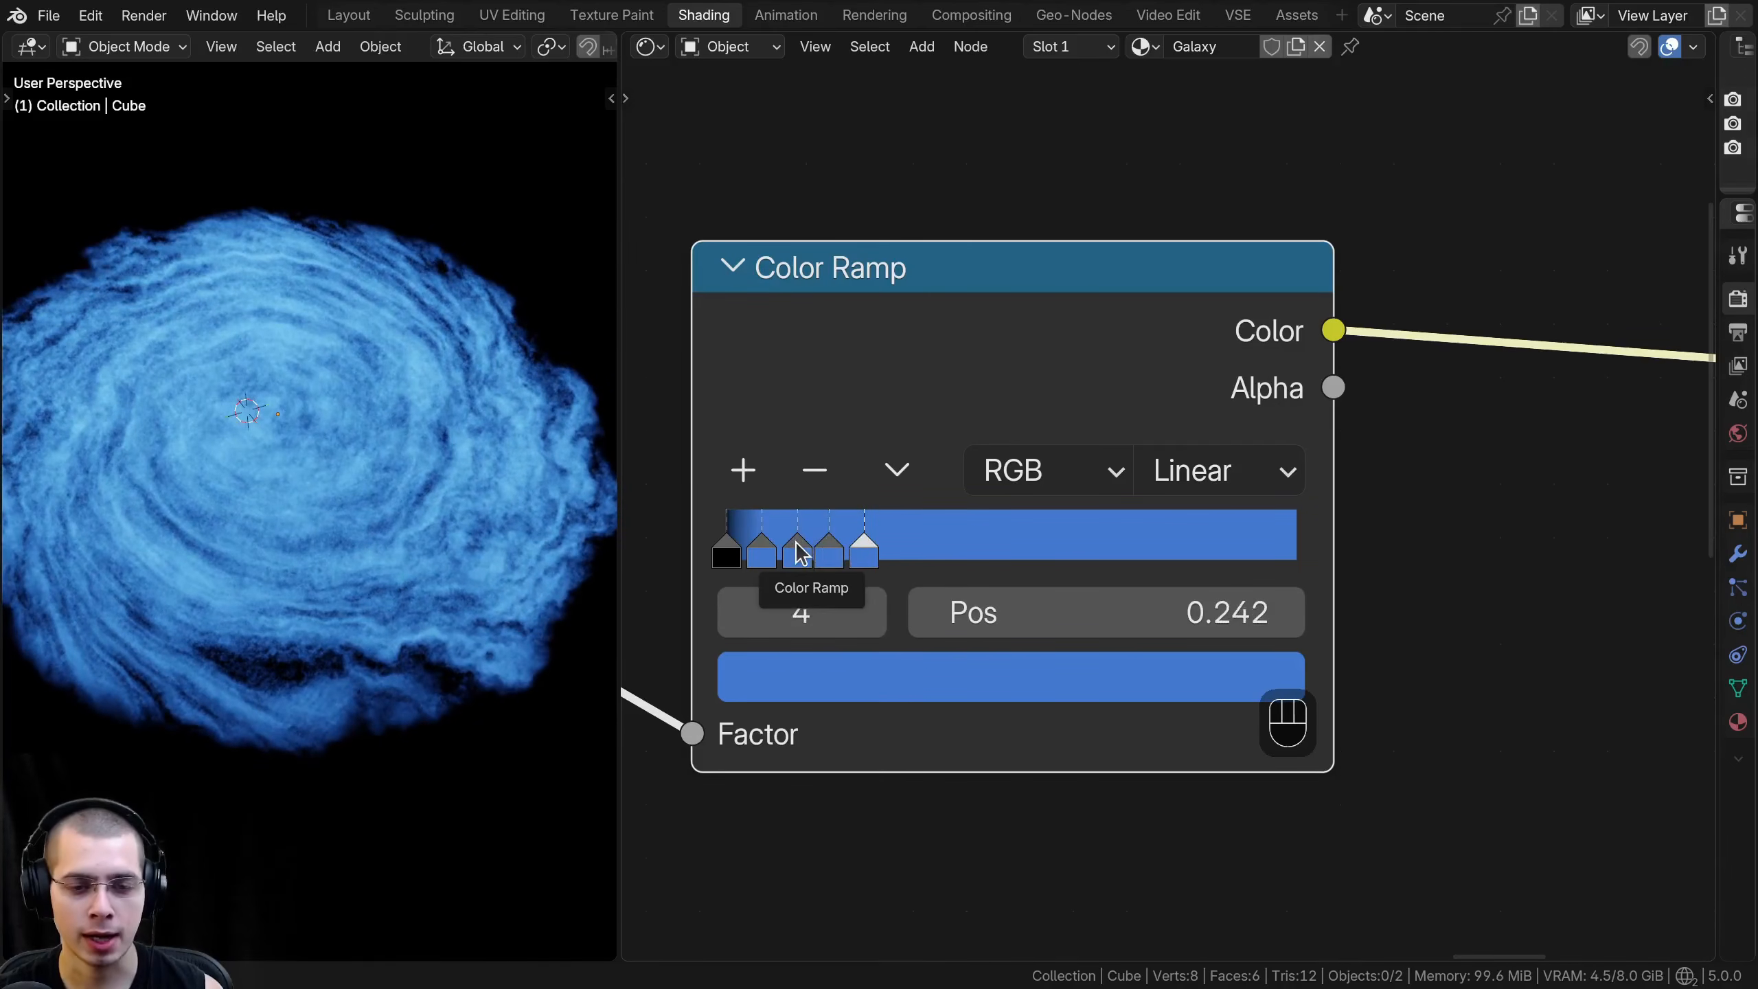
click(800, 550)
click(869, 556)
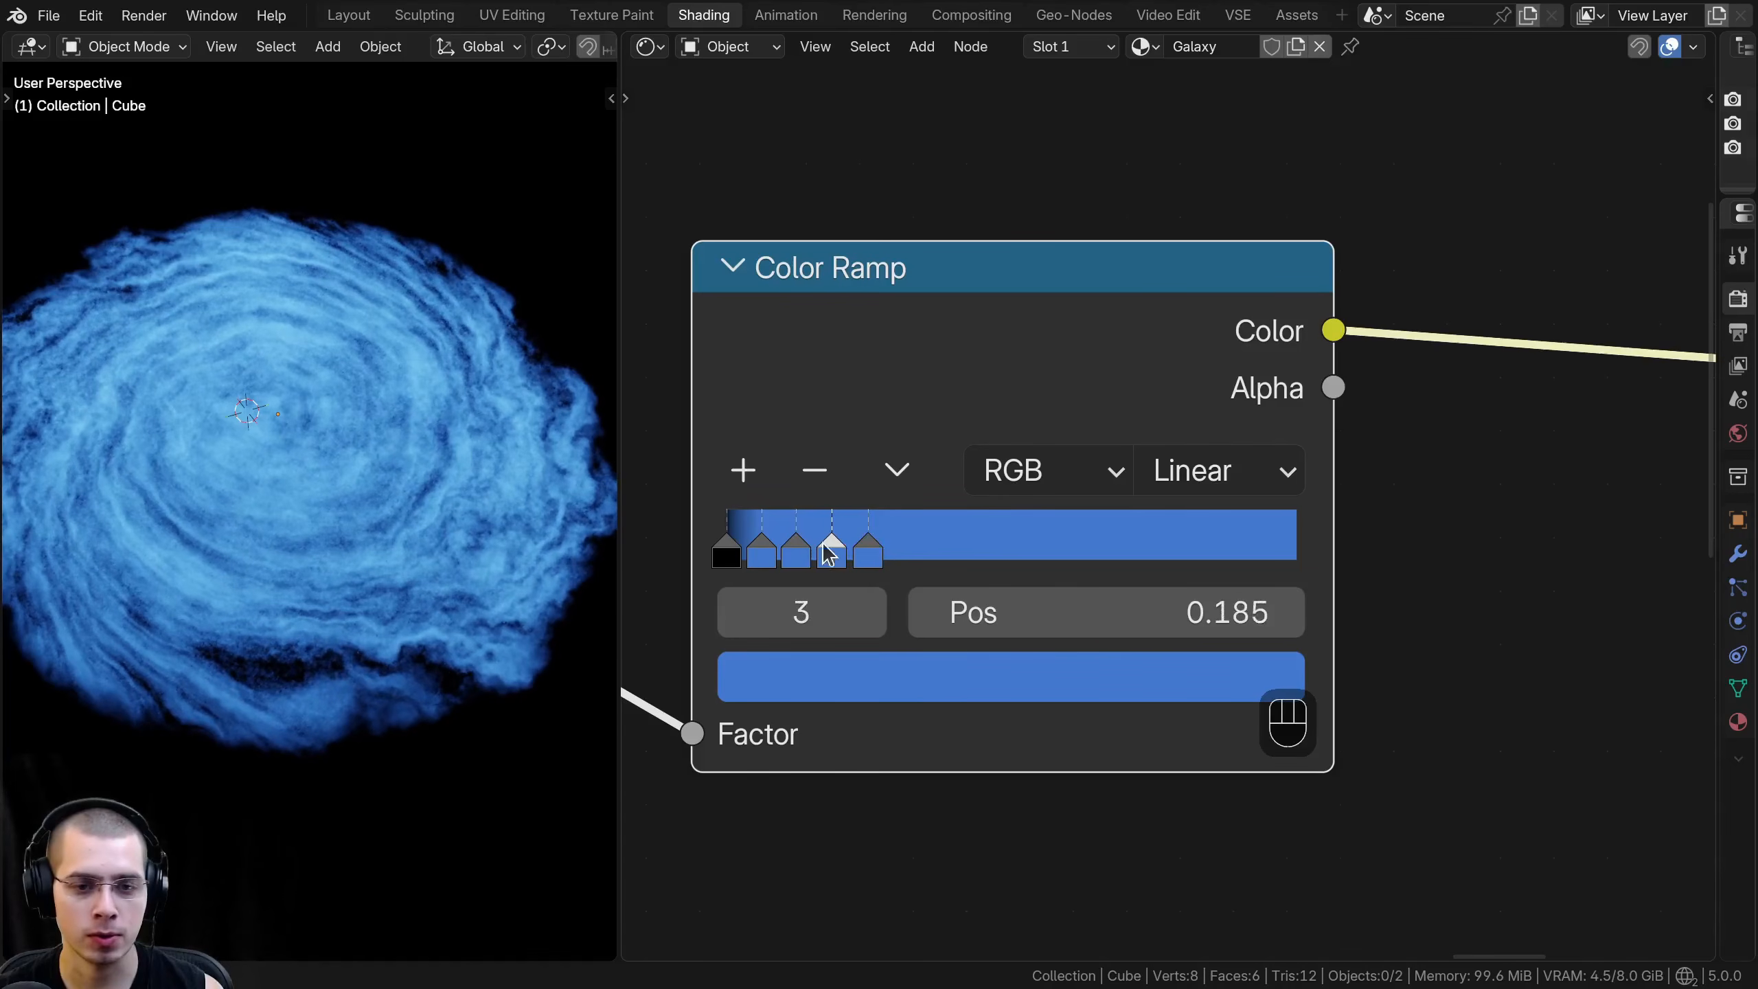
- Color the stop at 0.122 dark red, with Hue 0.996, Saturation 1 and Value 0.508
click(804, 558)
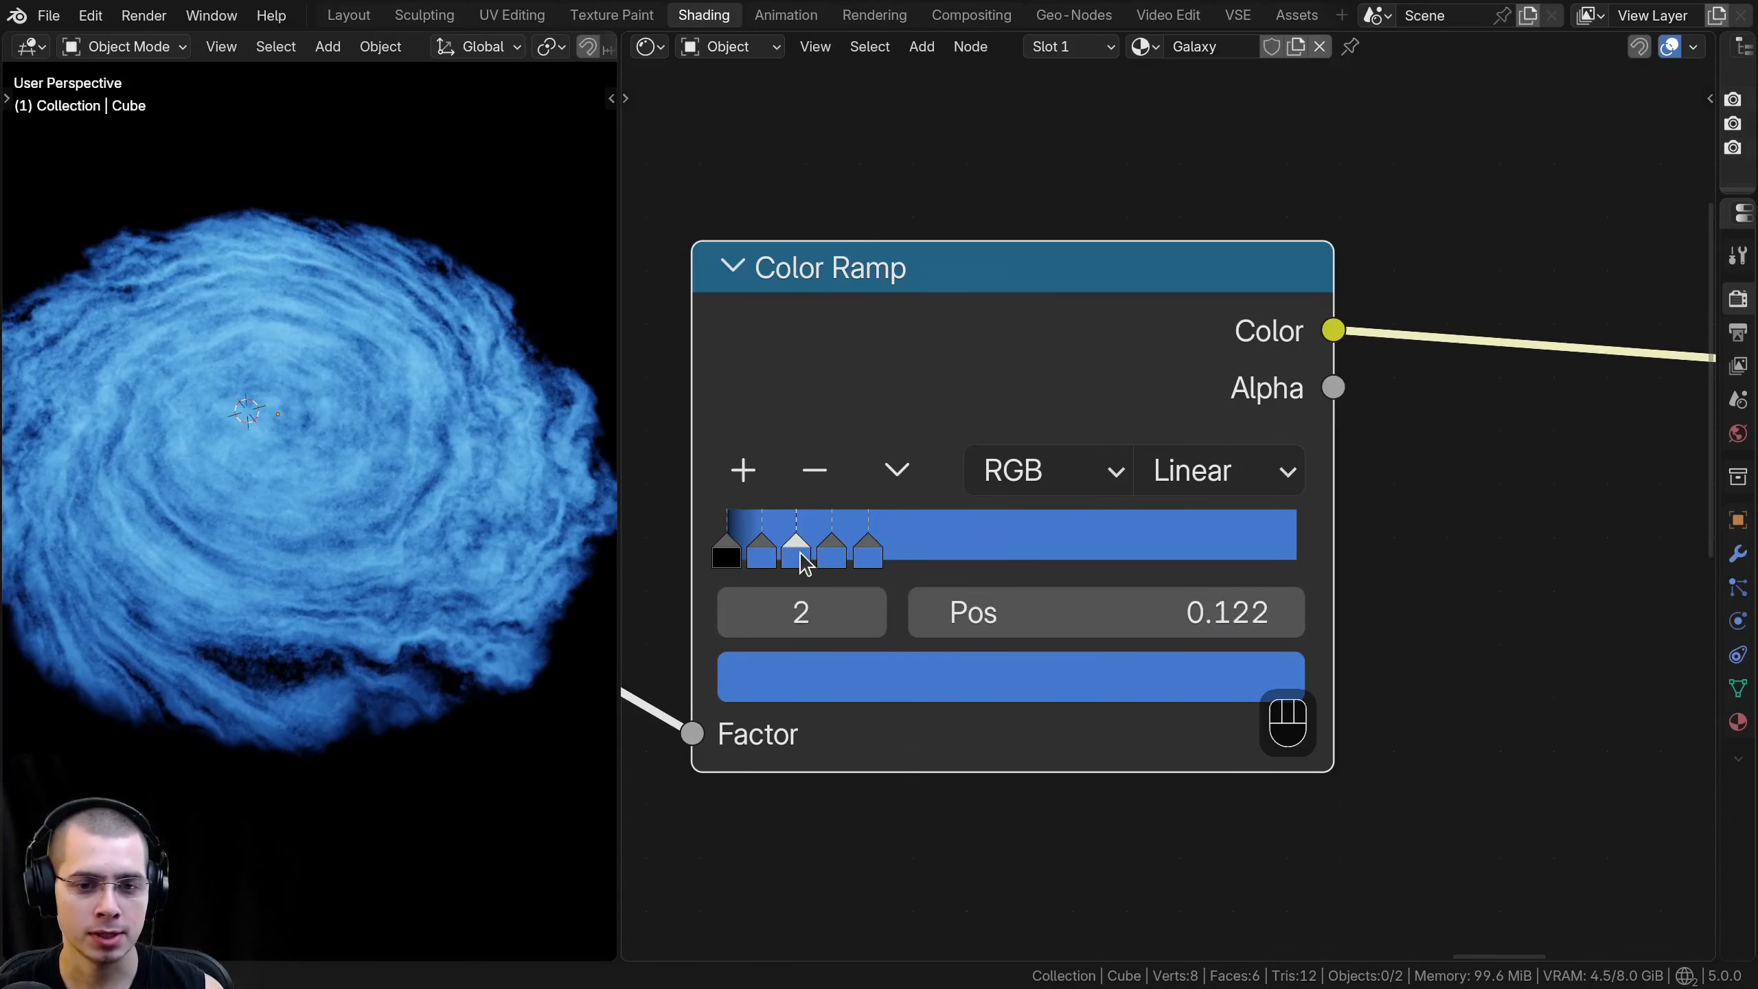
click(865, 692)
drag(1021, 149, 1016, 463)
scroll(1016, 463, down, 8)
scroll(1022, 466, up, 2)
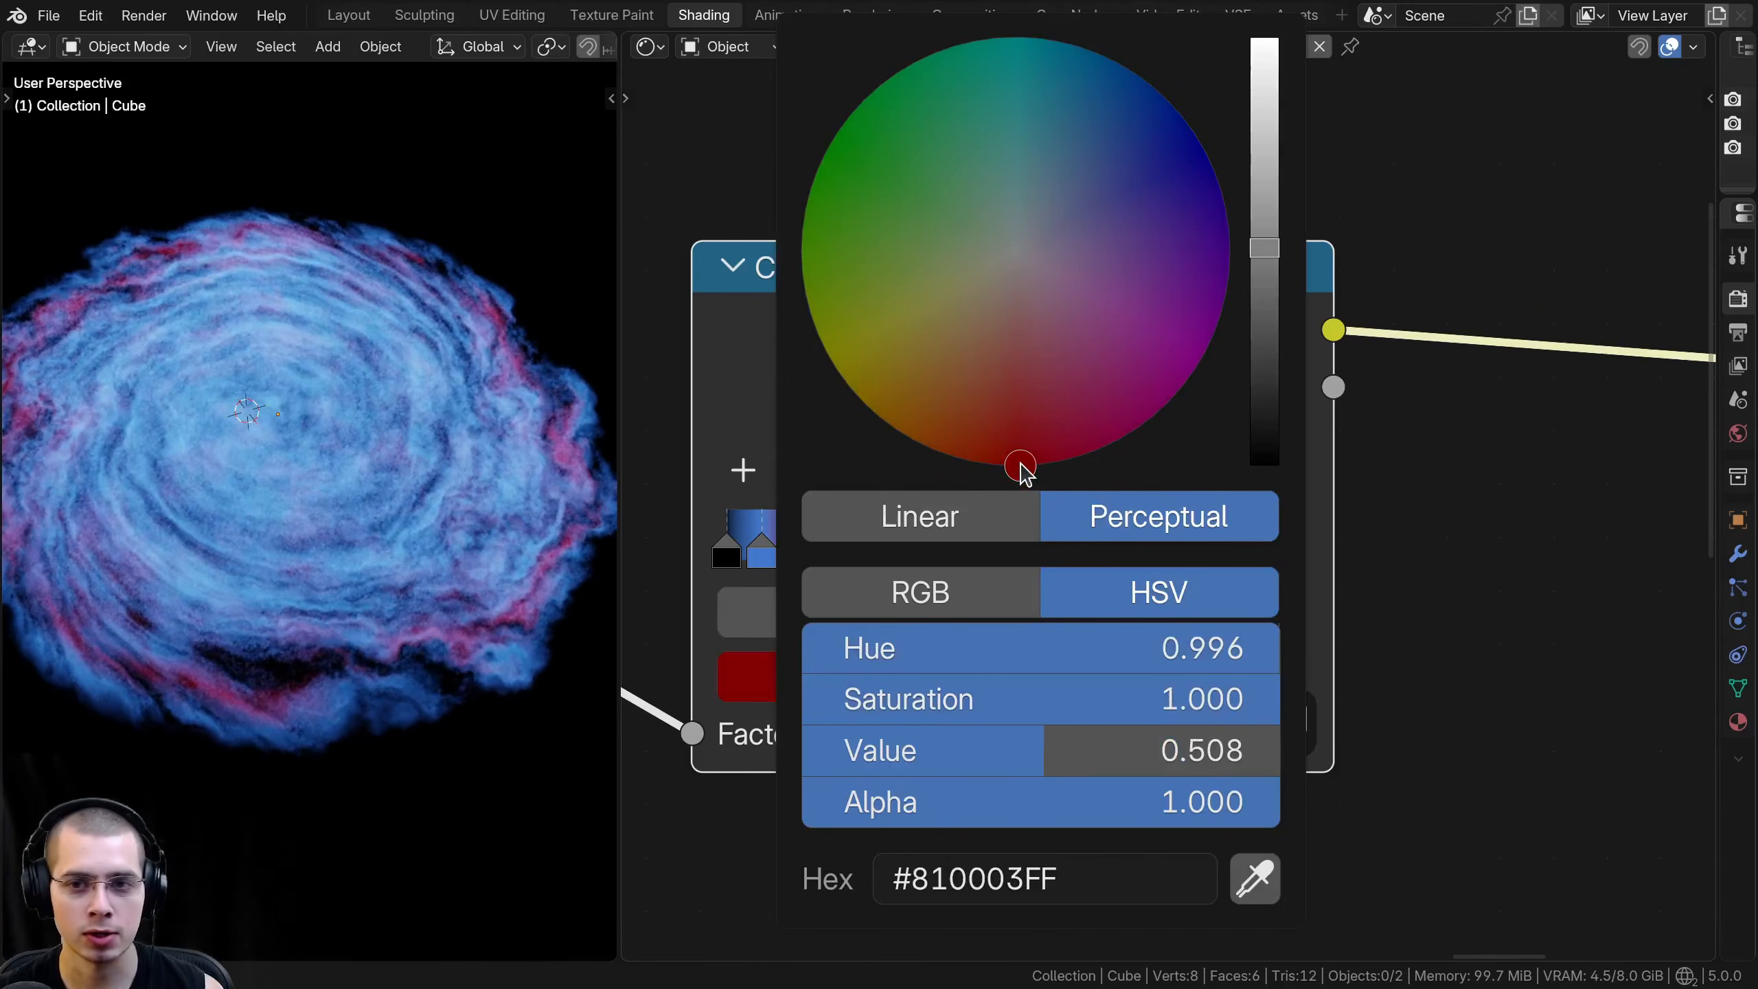
- Color the stop at 0.185 a brighter red, #CE0300, and check the galaxy from another angle
click(831, 555)
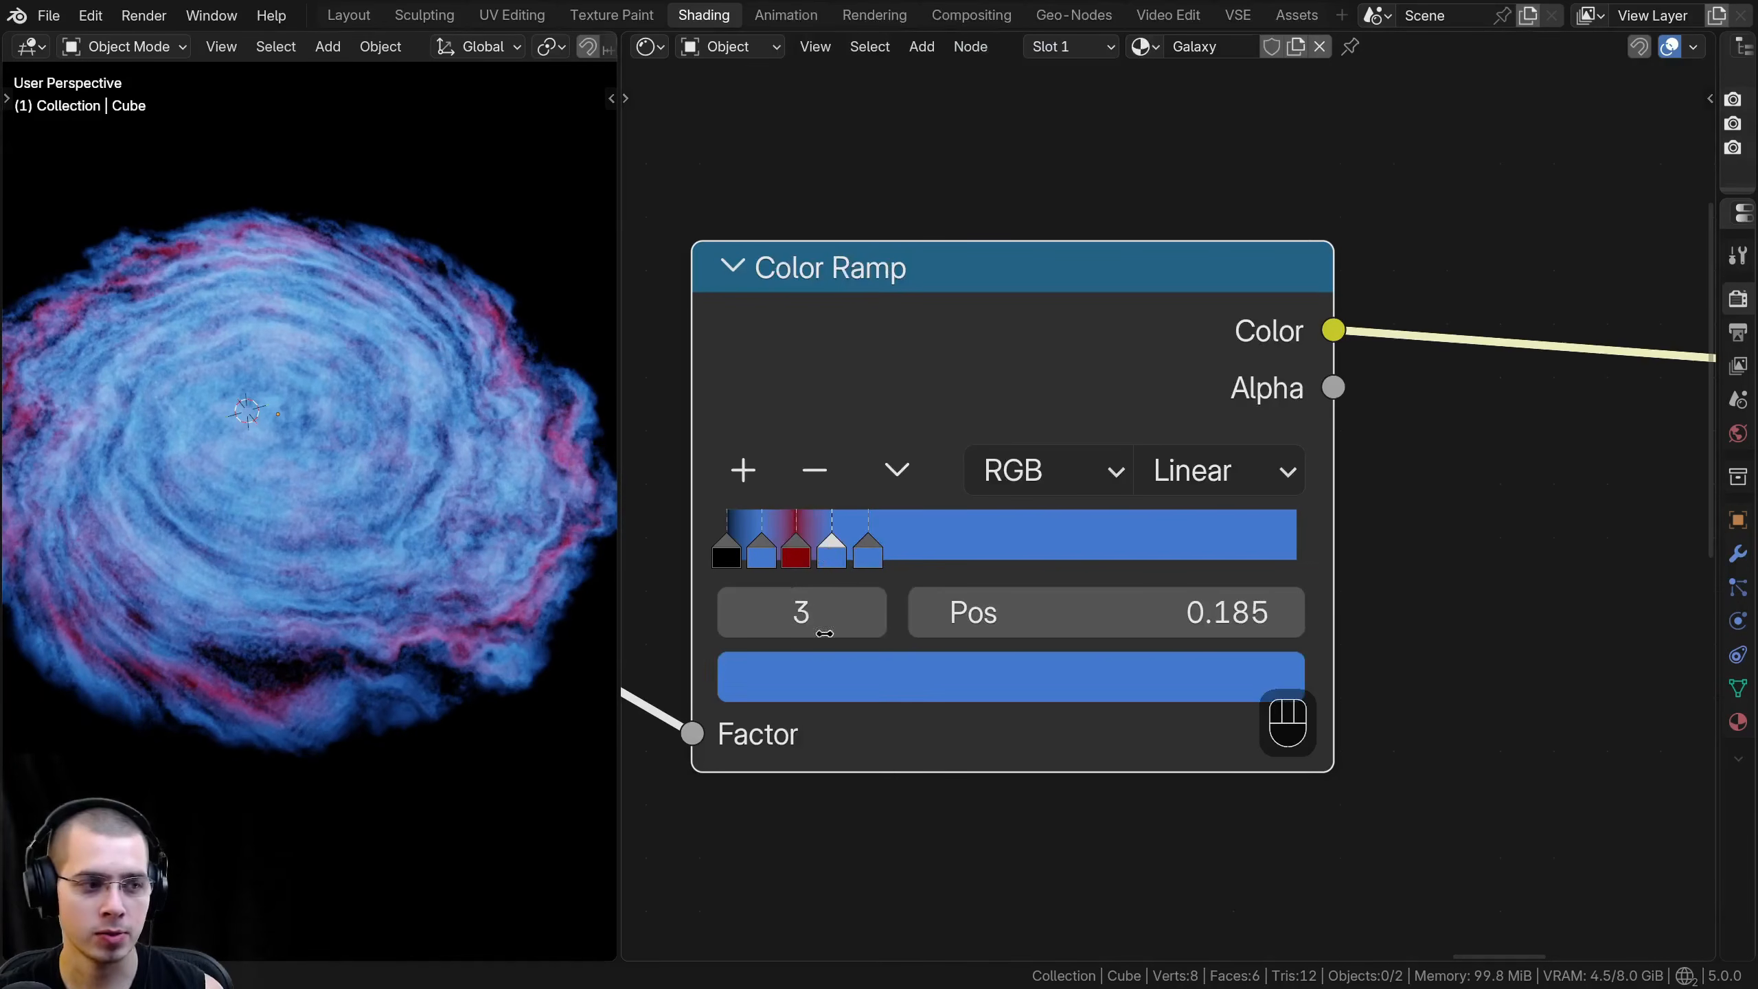
click(816, 684)
drag(965, 346, 1011, 468)
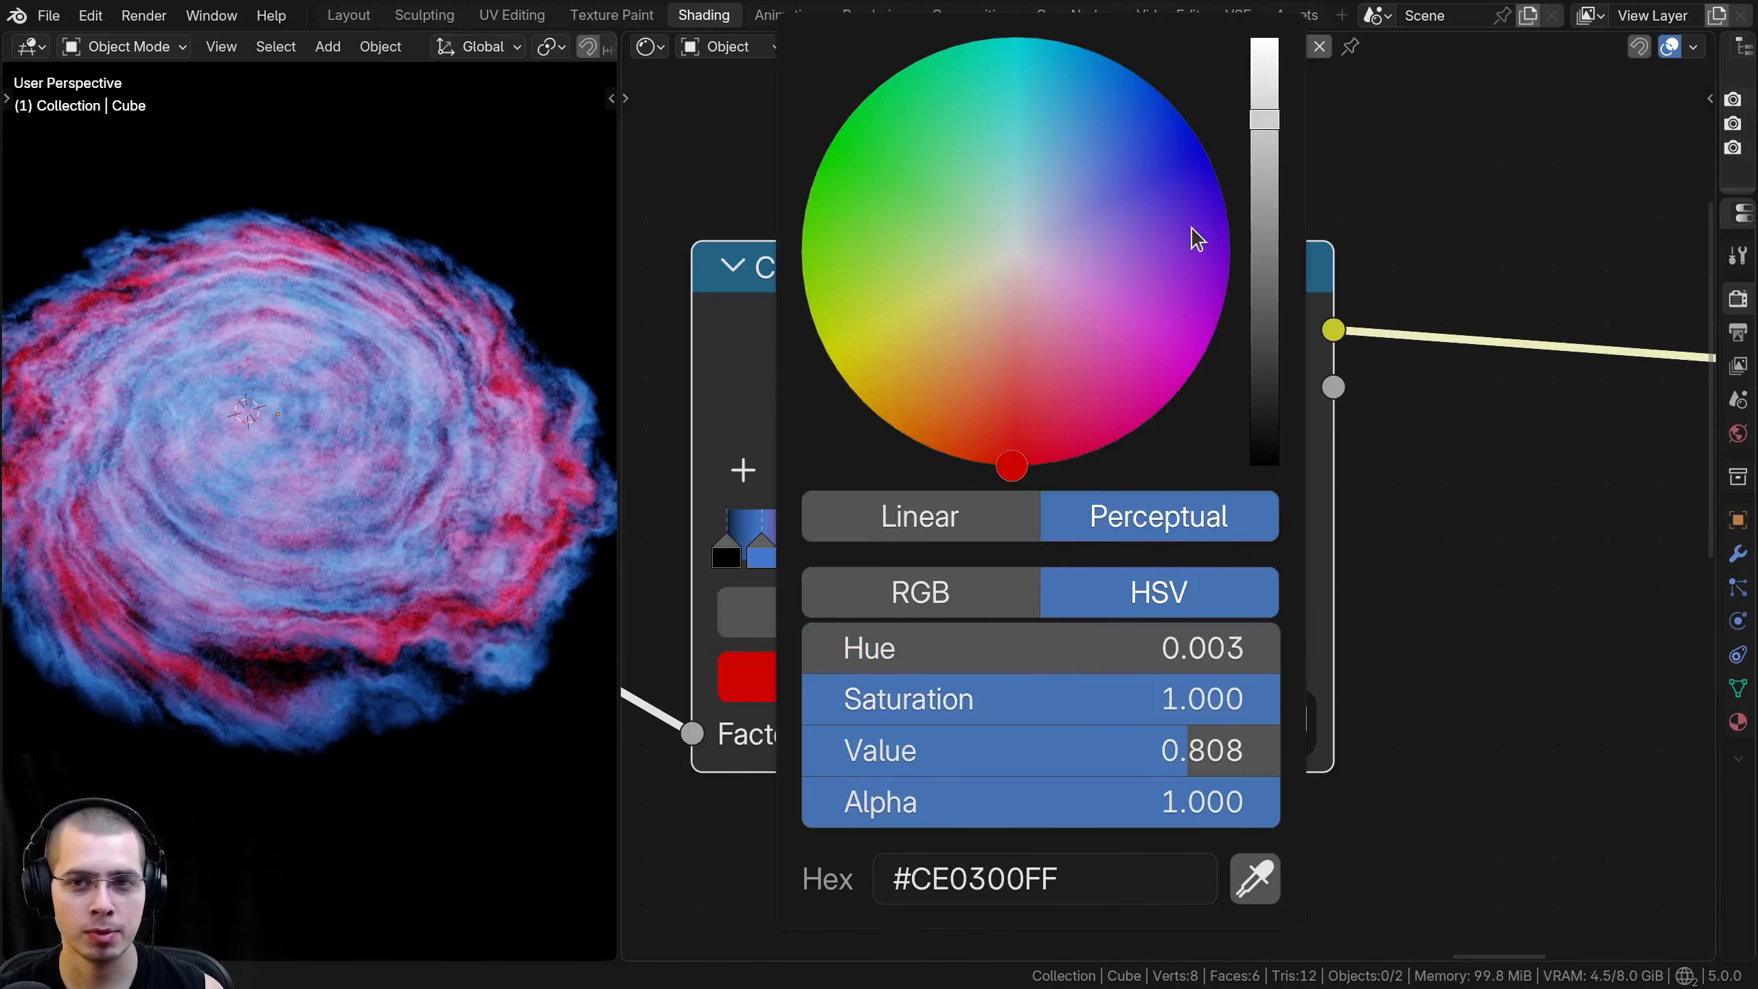
click(1267, 123)
middle_drag(254, 398, 320, 350)
middle_drag(296, 663, 239, 537)
- Color the last ramp stop red with Hue 0.008, Saturation 1 and Value 0.75, and place it at 0.257
click(876, 551)
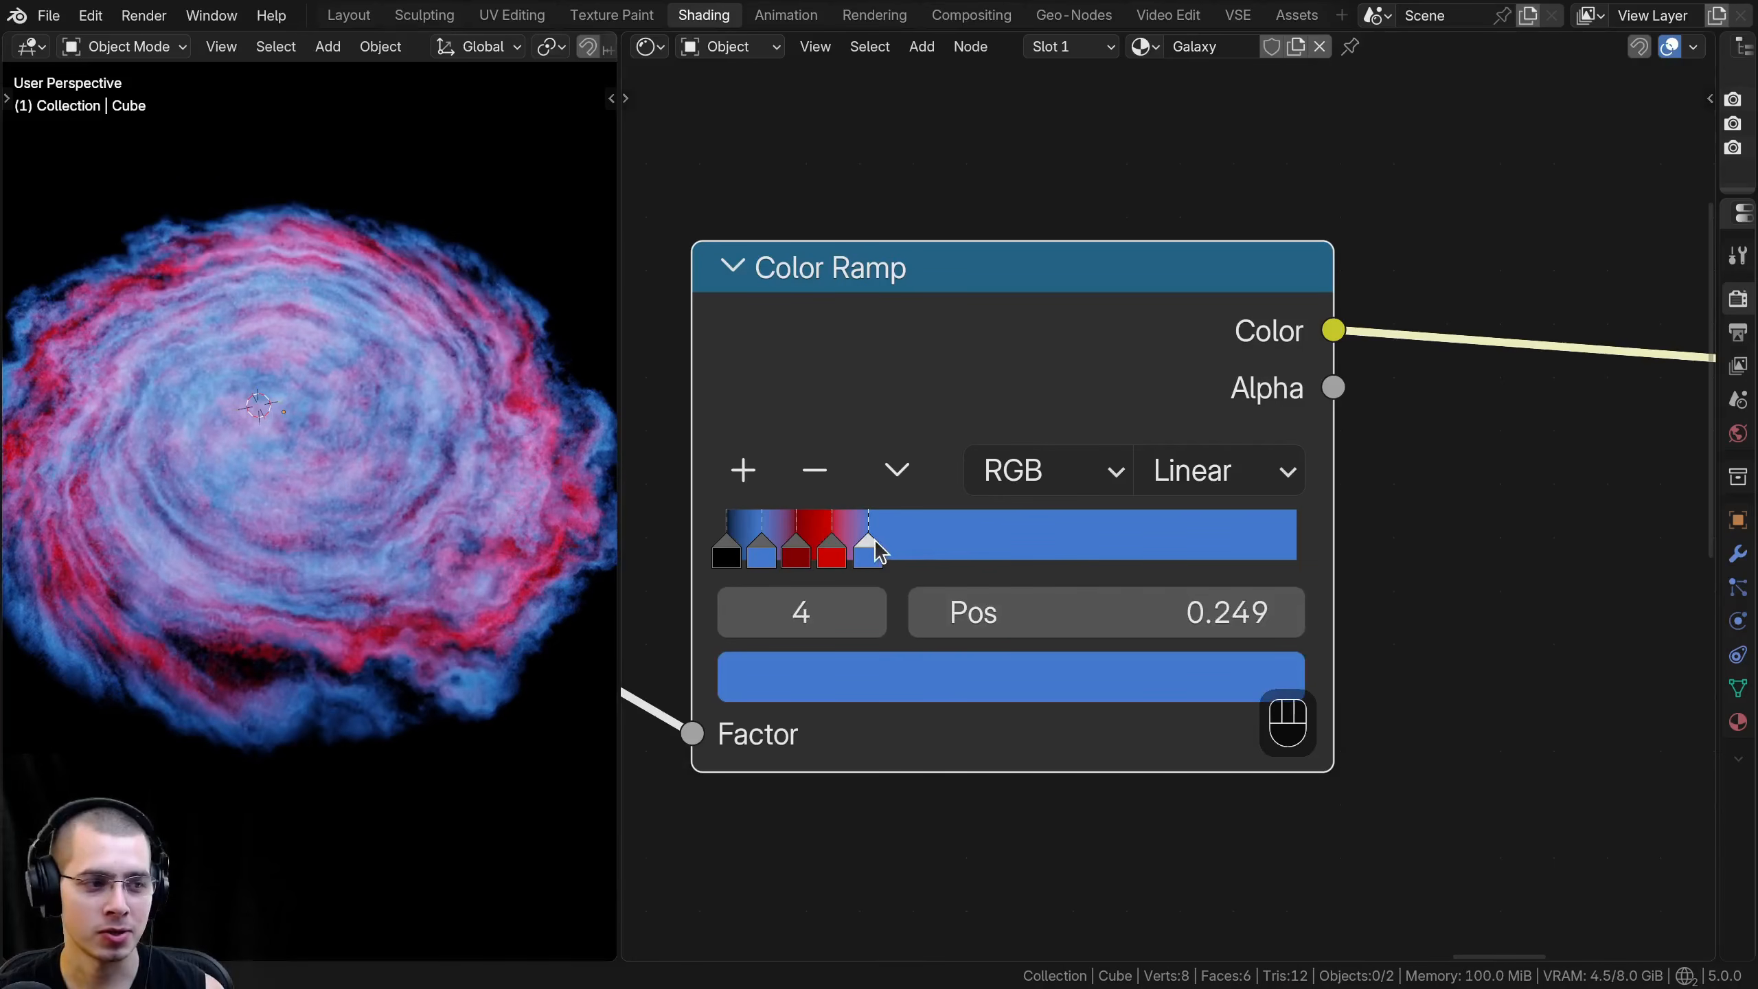
scroll(907, 682, up, 1)
click(907, 682)
click(993, 502)
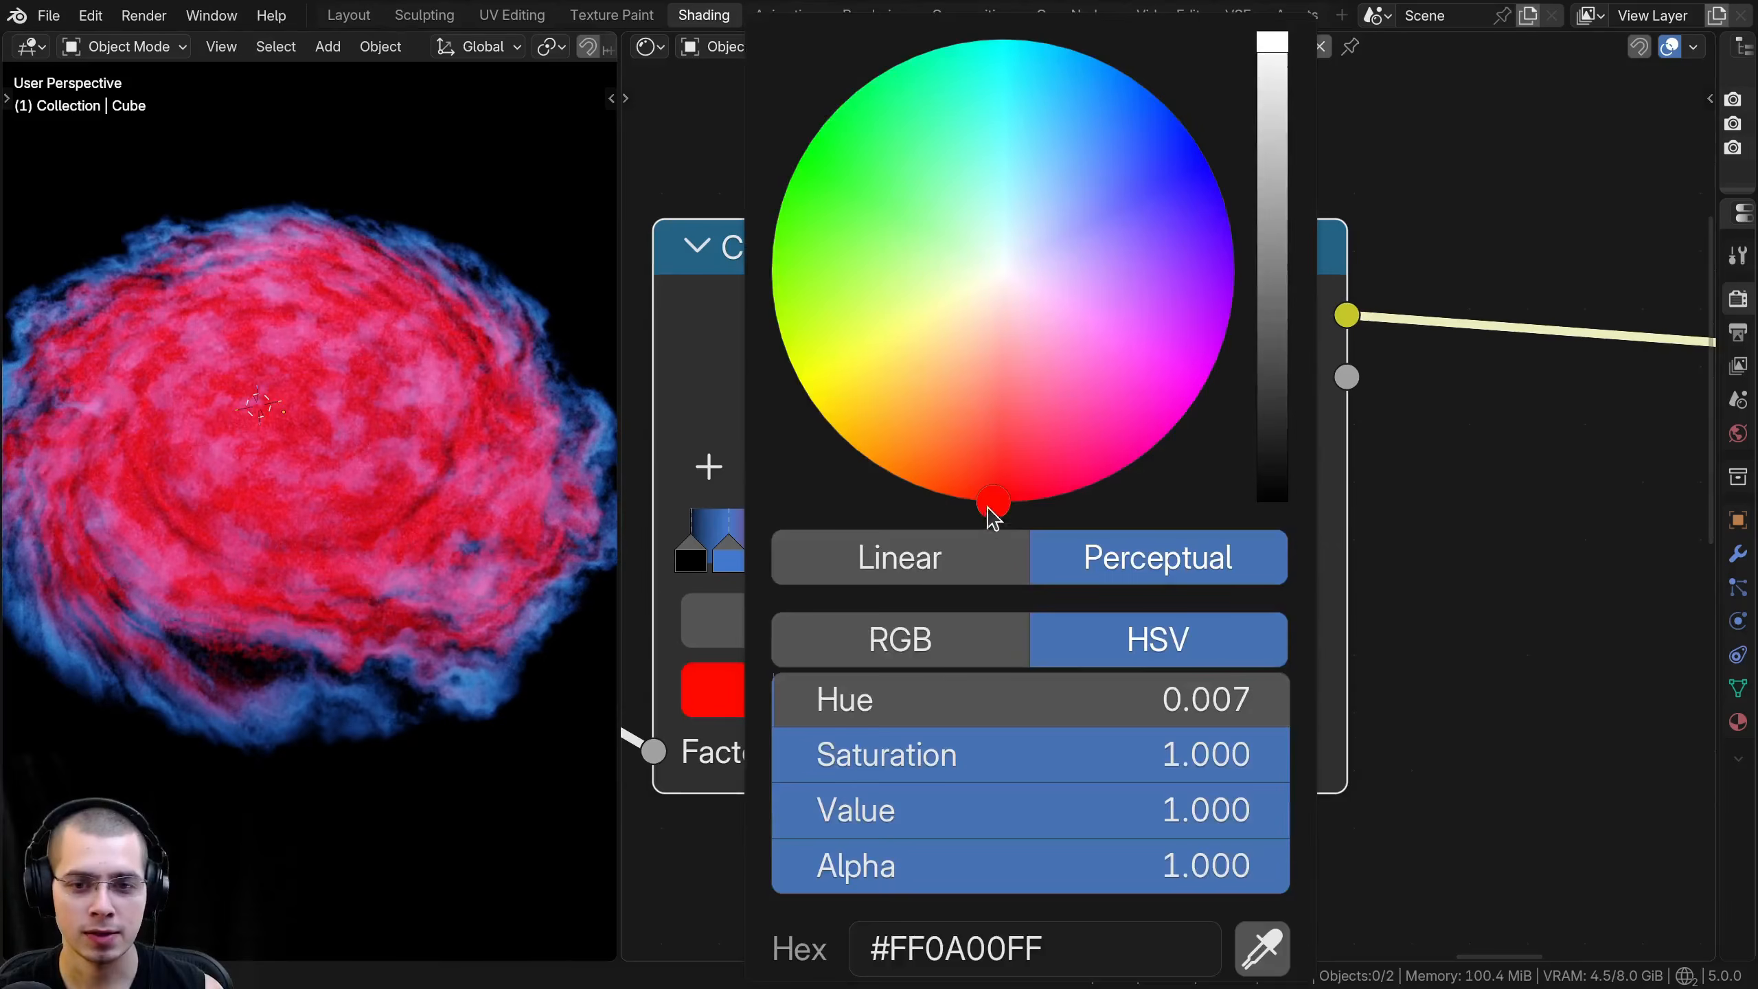
mouse_move(992, 503)
mouse_down()
mouse_move(985, 471)
mouse_move(991, 502)
mouse_up()
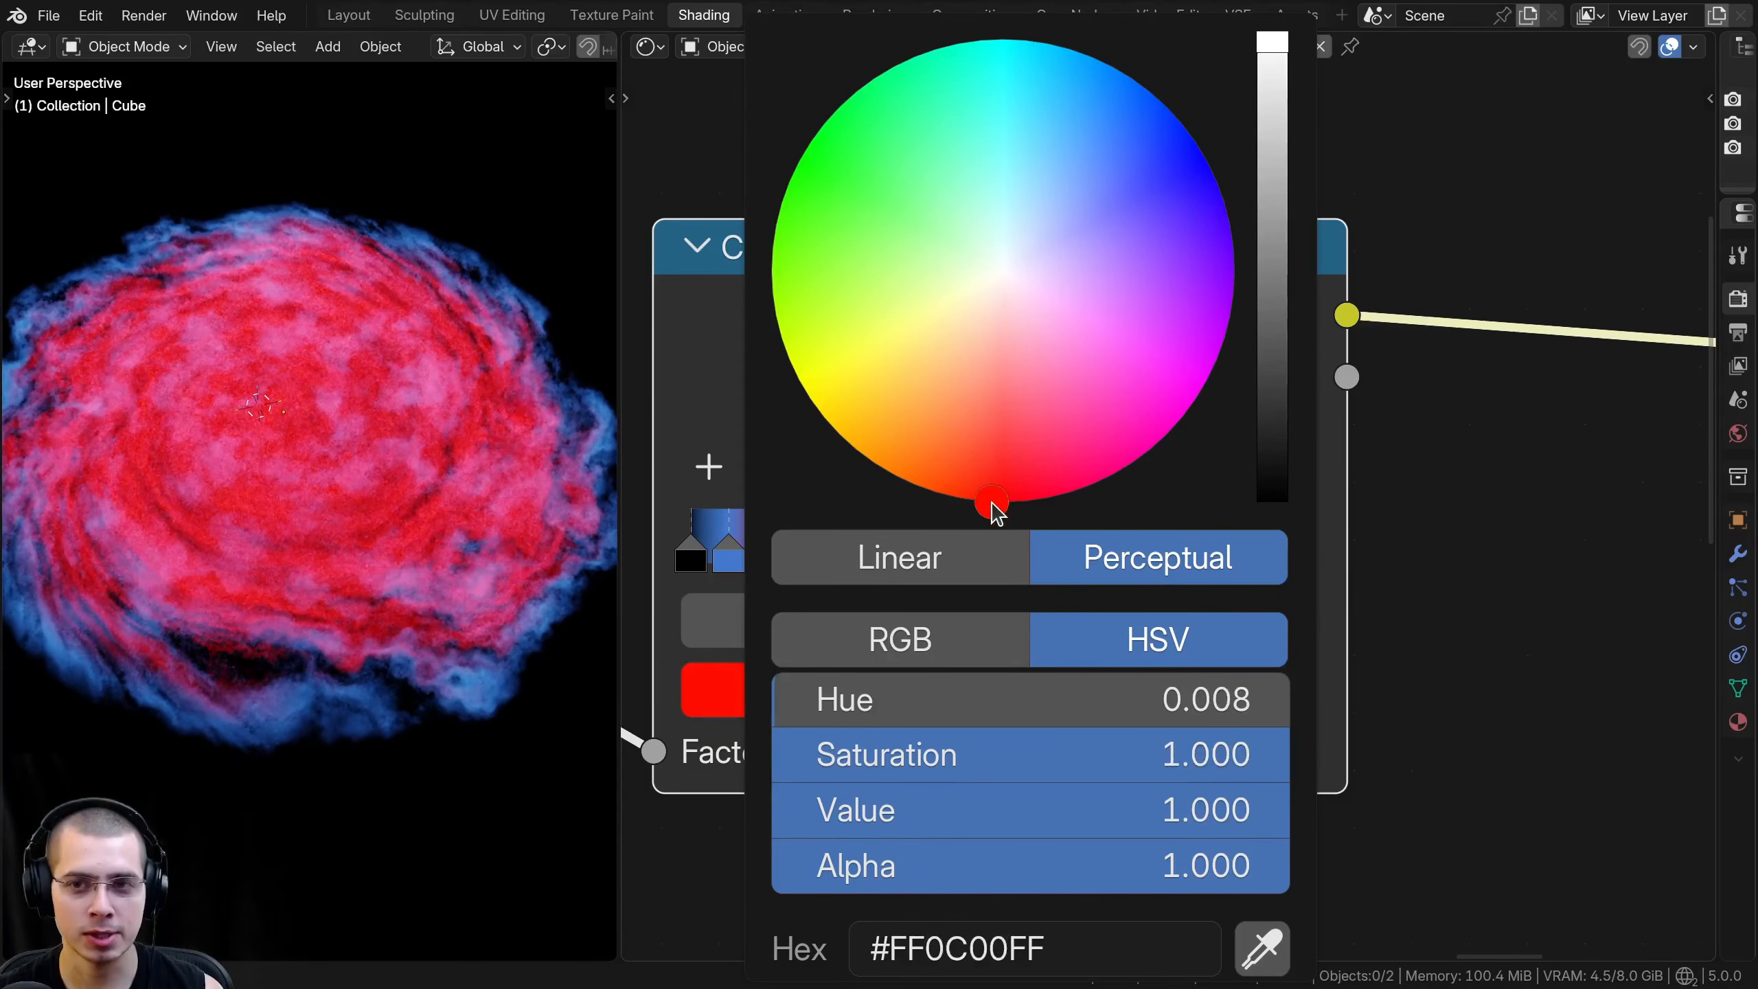
scroll(991, 502, down, 3)
scroll(997, 512, down, 2)
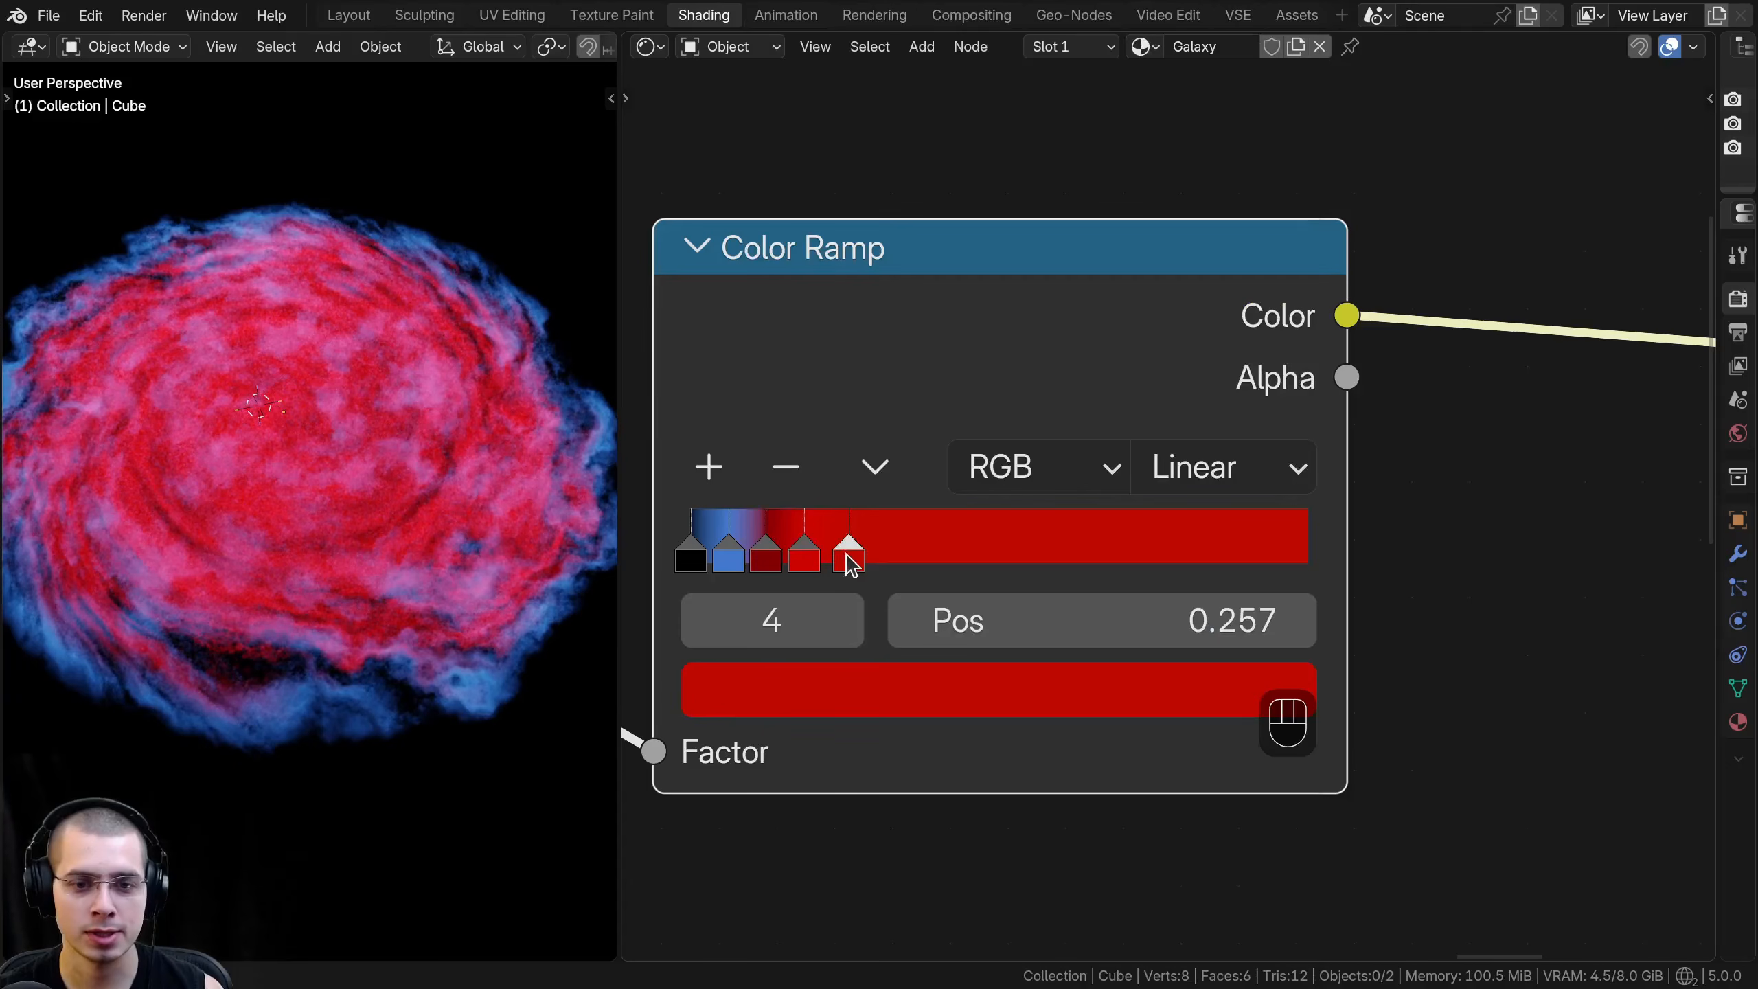
- Add another color stop at 0.349 and color it bright orange, #F24301
middle_drag(912, 544, 906, 544)
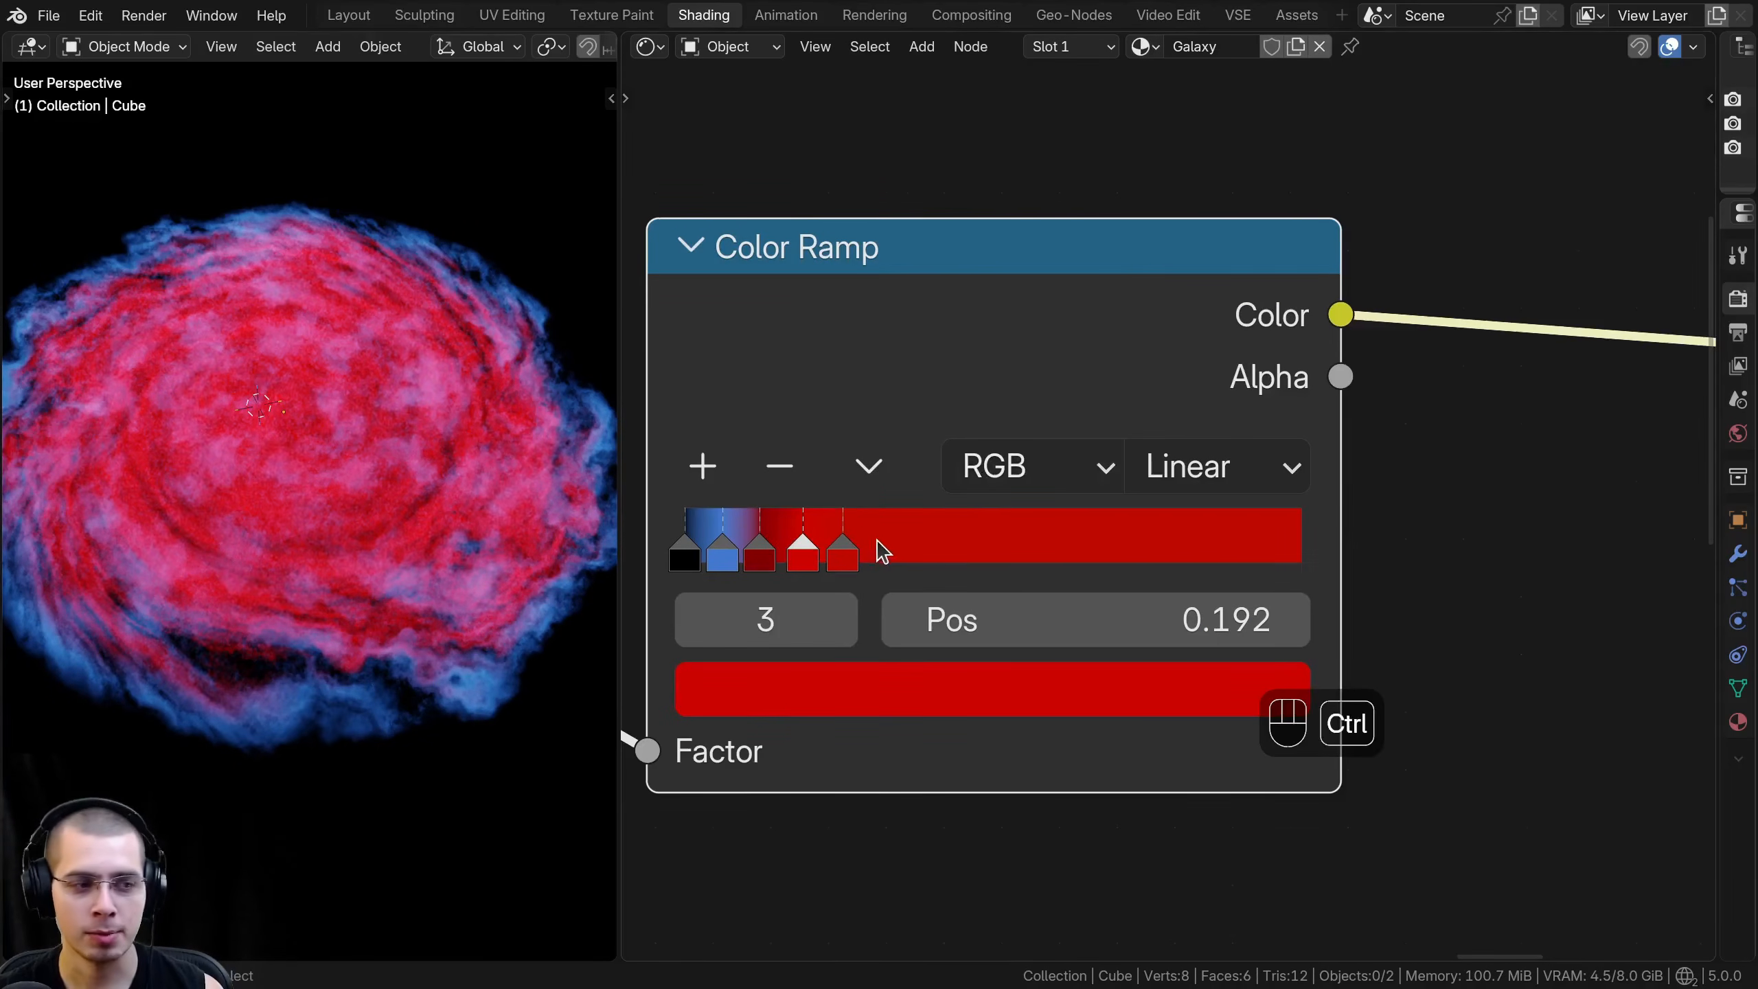
ctrl+click(896, 547)
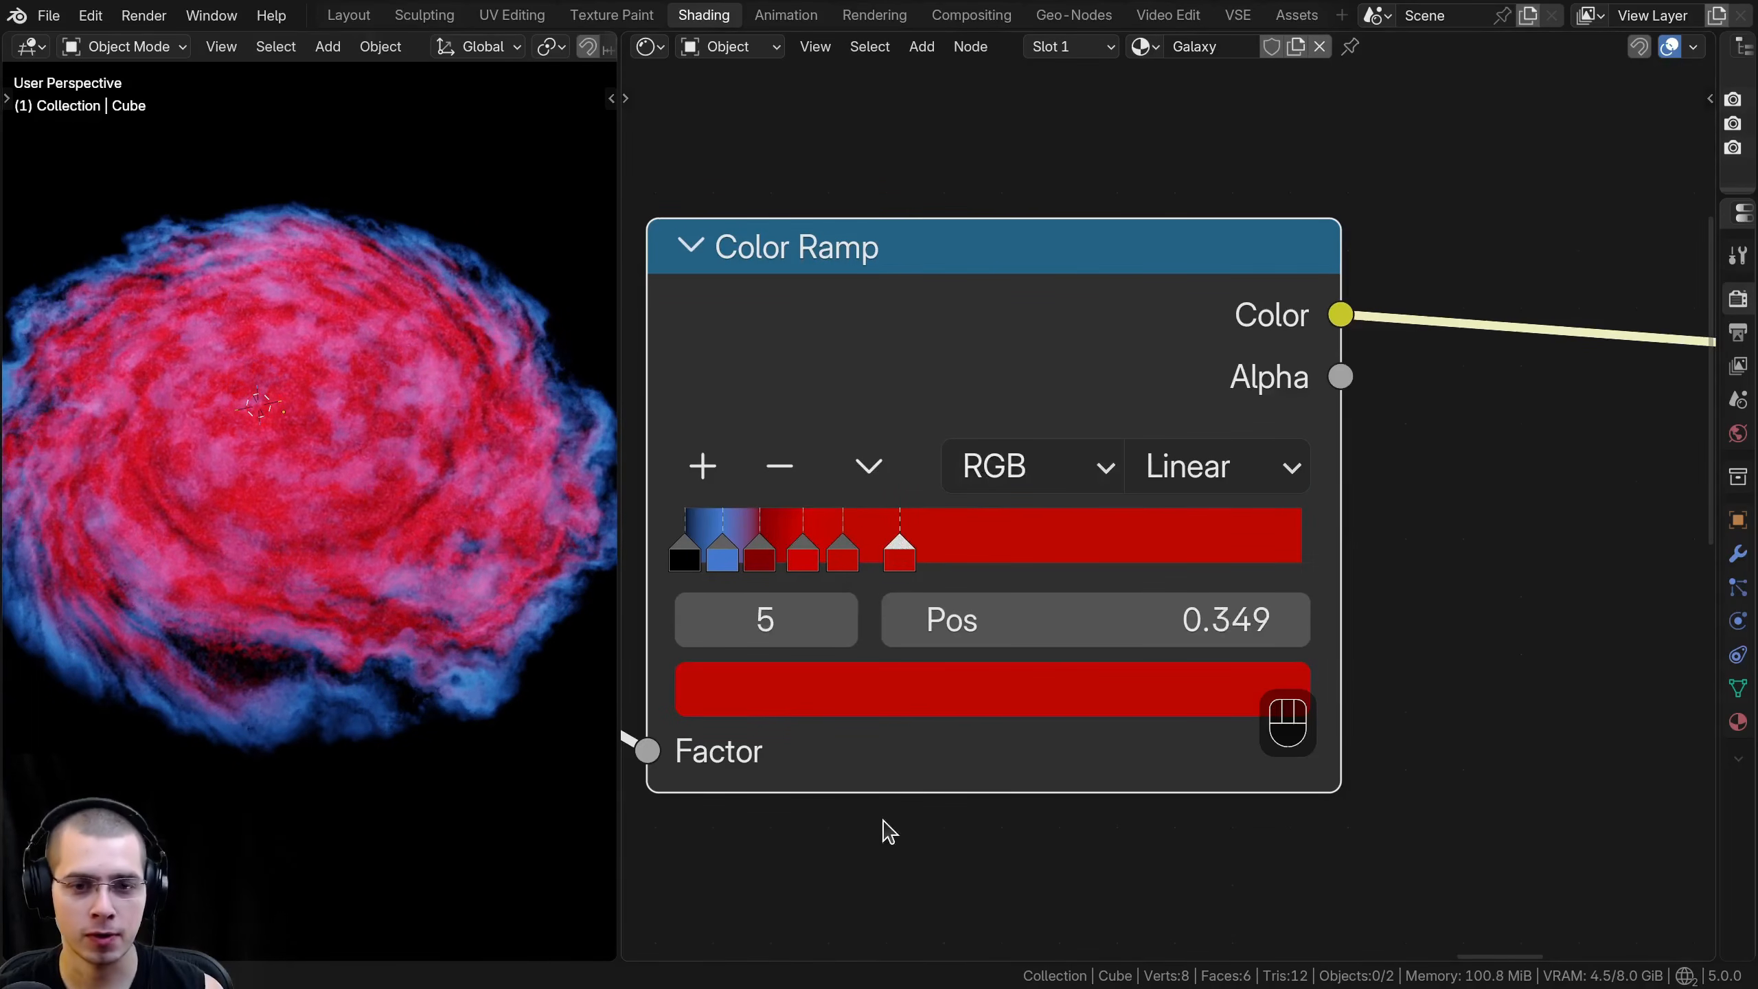
scroll(872, 668, down, 1)
click(865, 674)
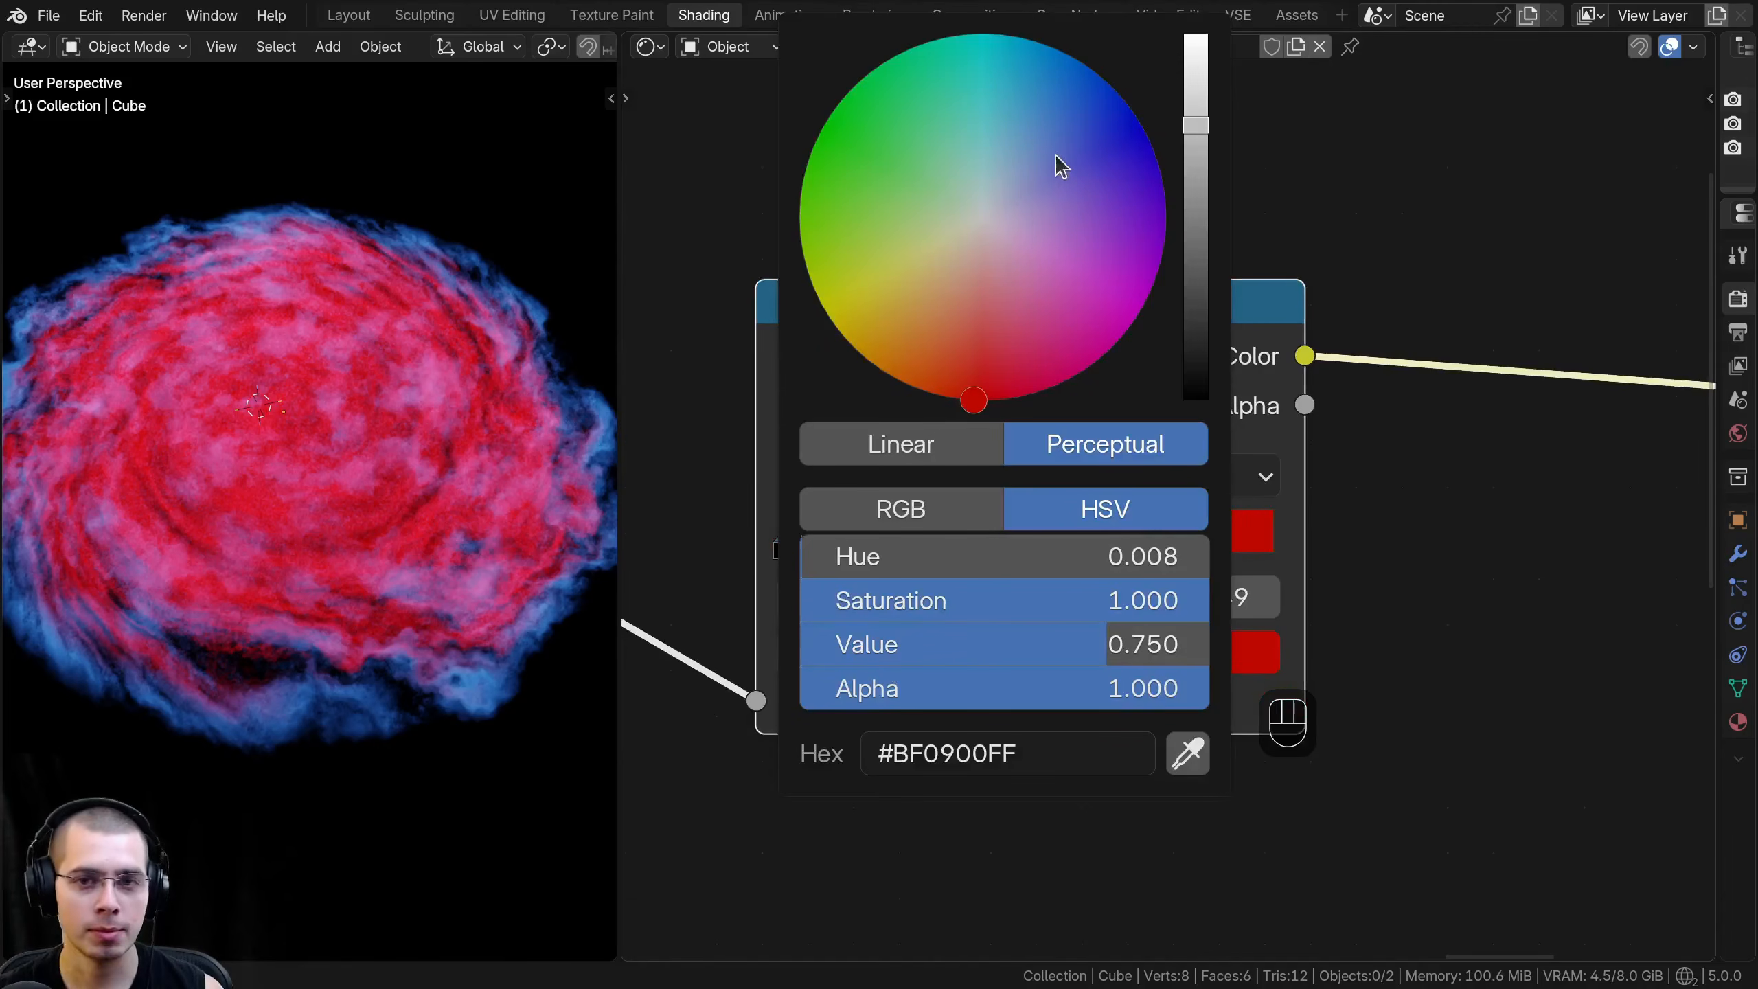
click(910, 389)
scroll(911, 388, up, 3)
drag(911, 388, 930, 392)
scroll(919, 391, up, 1)
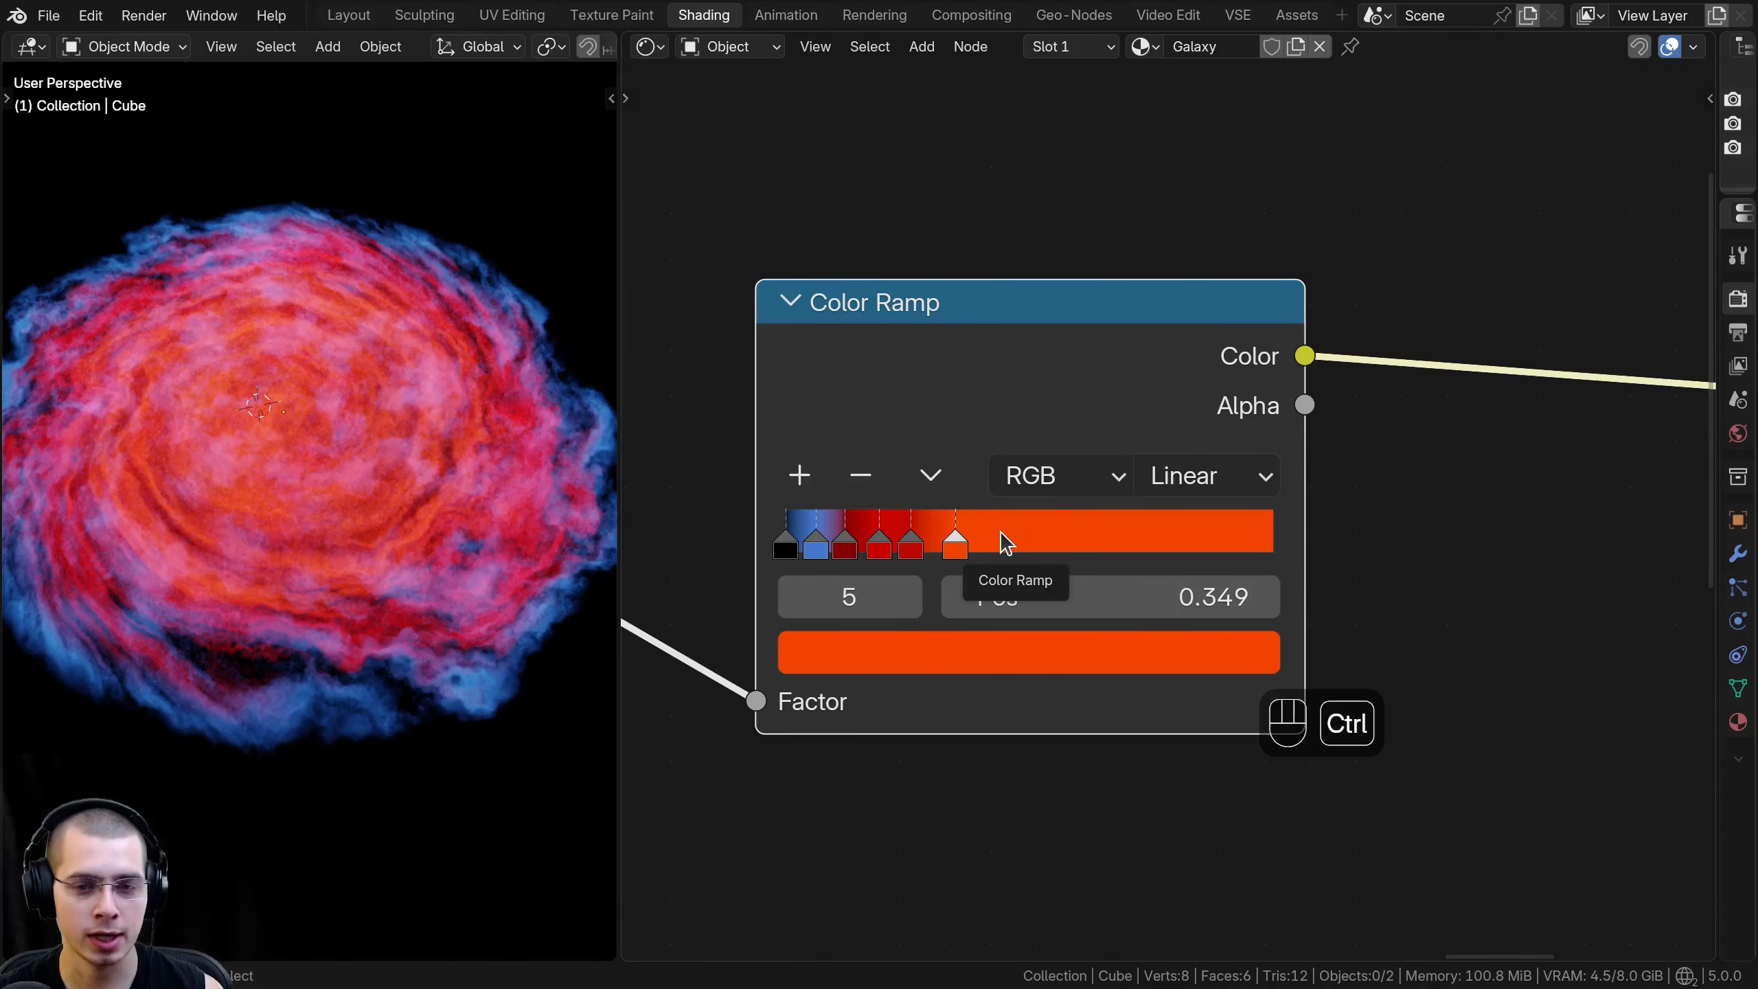
- Add a brownish-orange stop at 0.496 and space out the earlier stops, placing the blue one at 0.095
ctrl+click(1006, 534)
drag(956, 544, 823, 551)
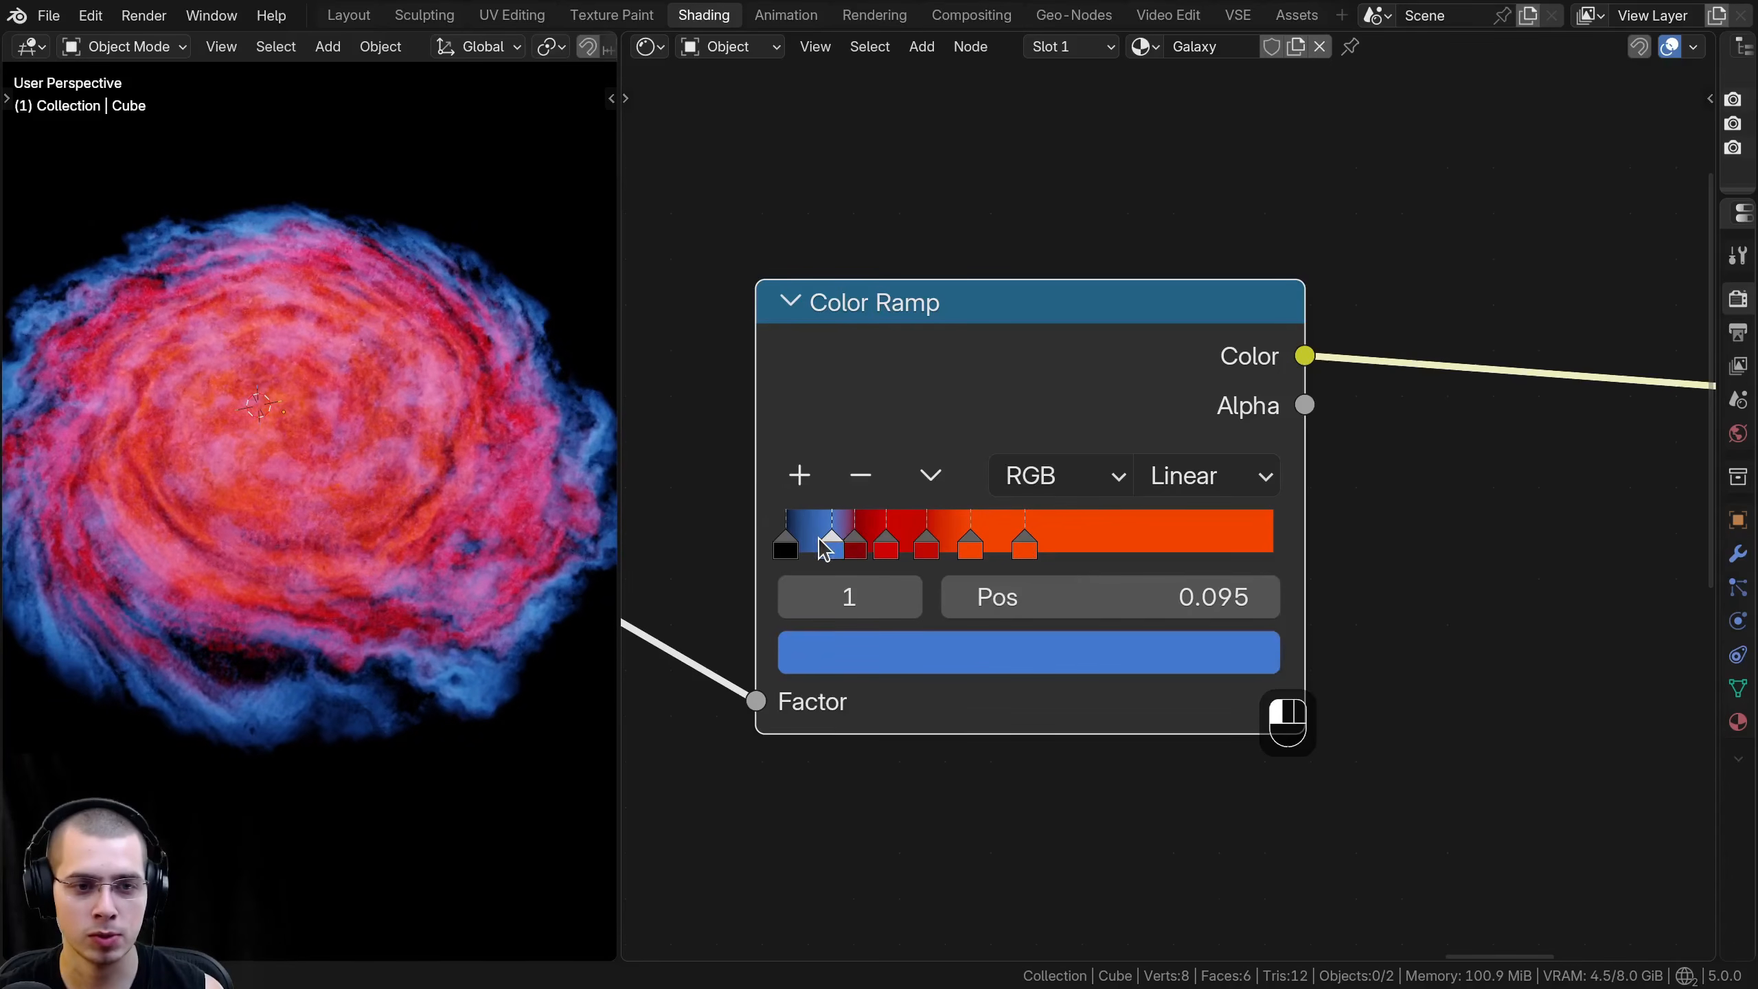
click(1025, 544)
click(989, 655)
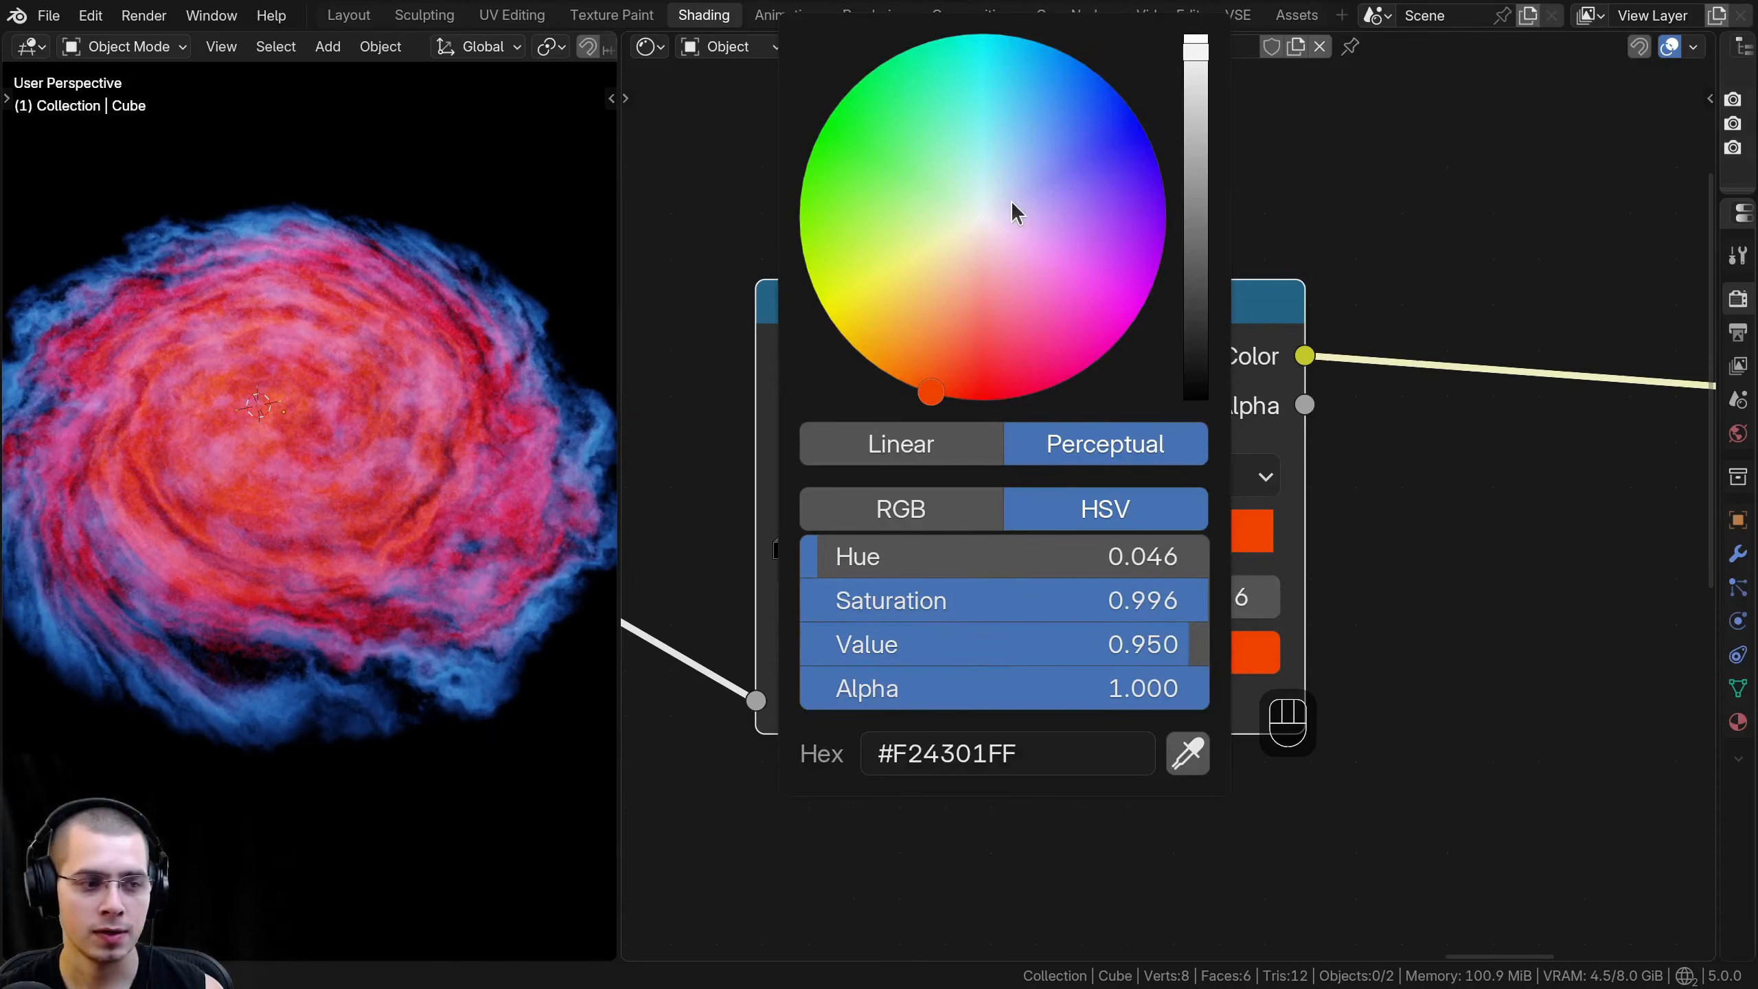
click(926, 393)
scroll(924, 394, down, 5)
drag(923, 392, 926, 365)
scroll(926, 364, down, 1)
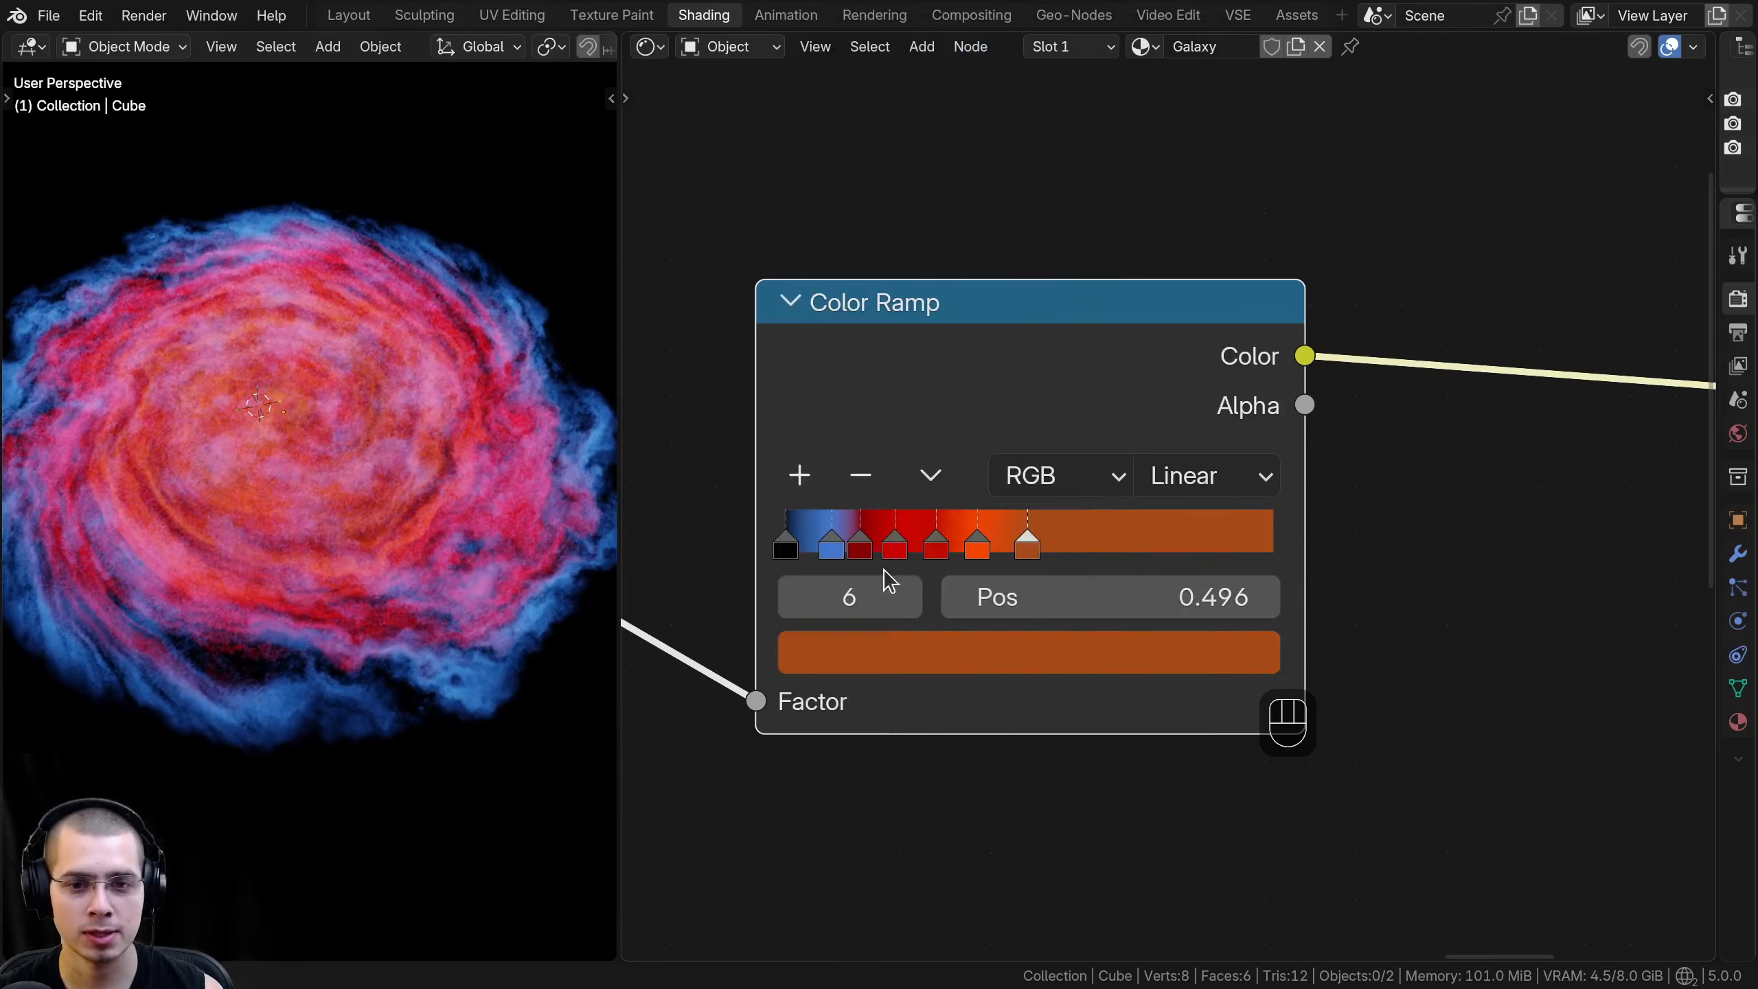
- Add a stop at 0.596 and color it yellow-orange with Hue 0.102, Saturation 1 and Value 0.95
ctrl+drag(1074, 527, 1076, 526)
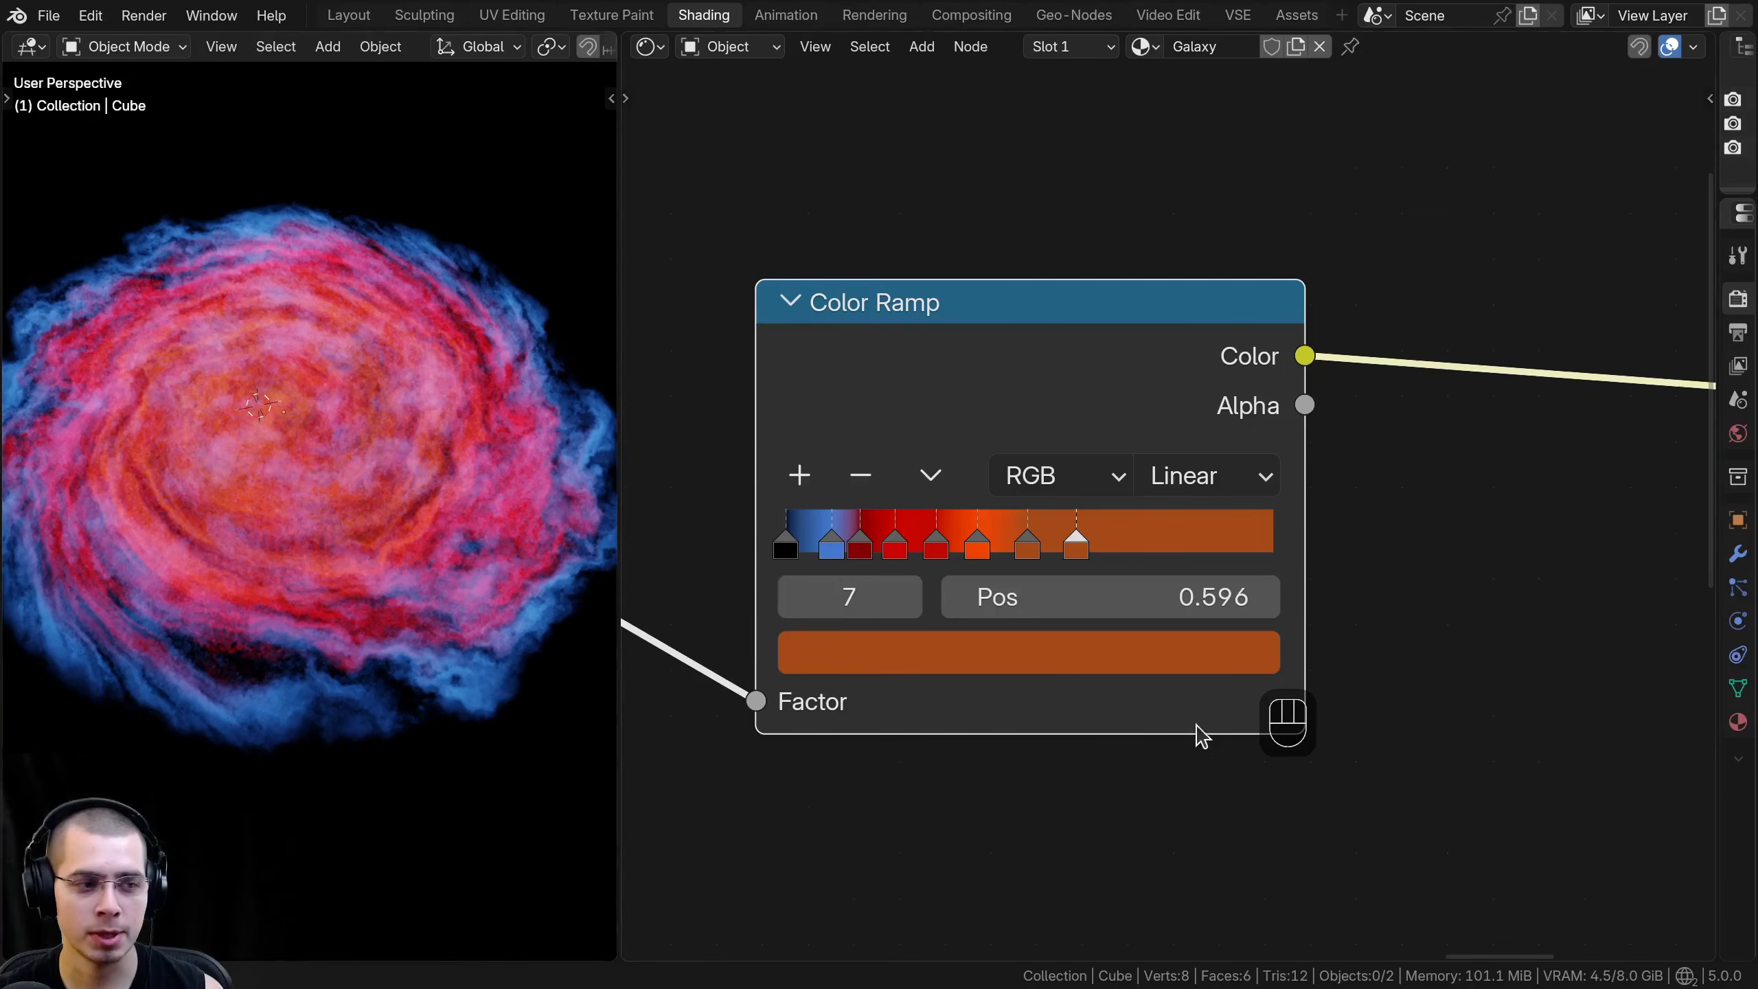
click(987, 642)
scroll(971, 291, up, 7)
drag(925, 356, 874, 364)
scroll(874, 366, down, 1)
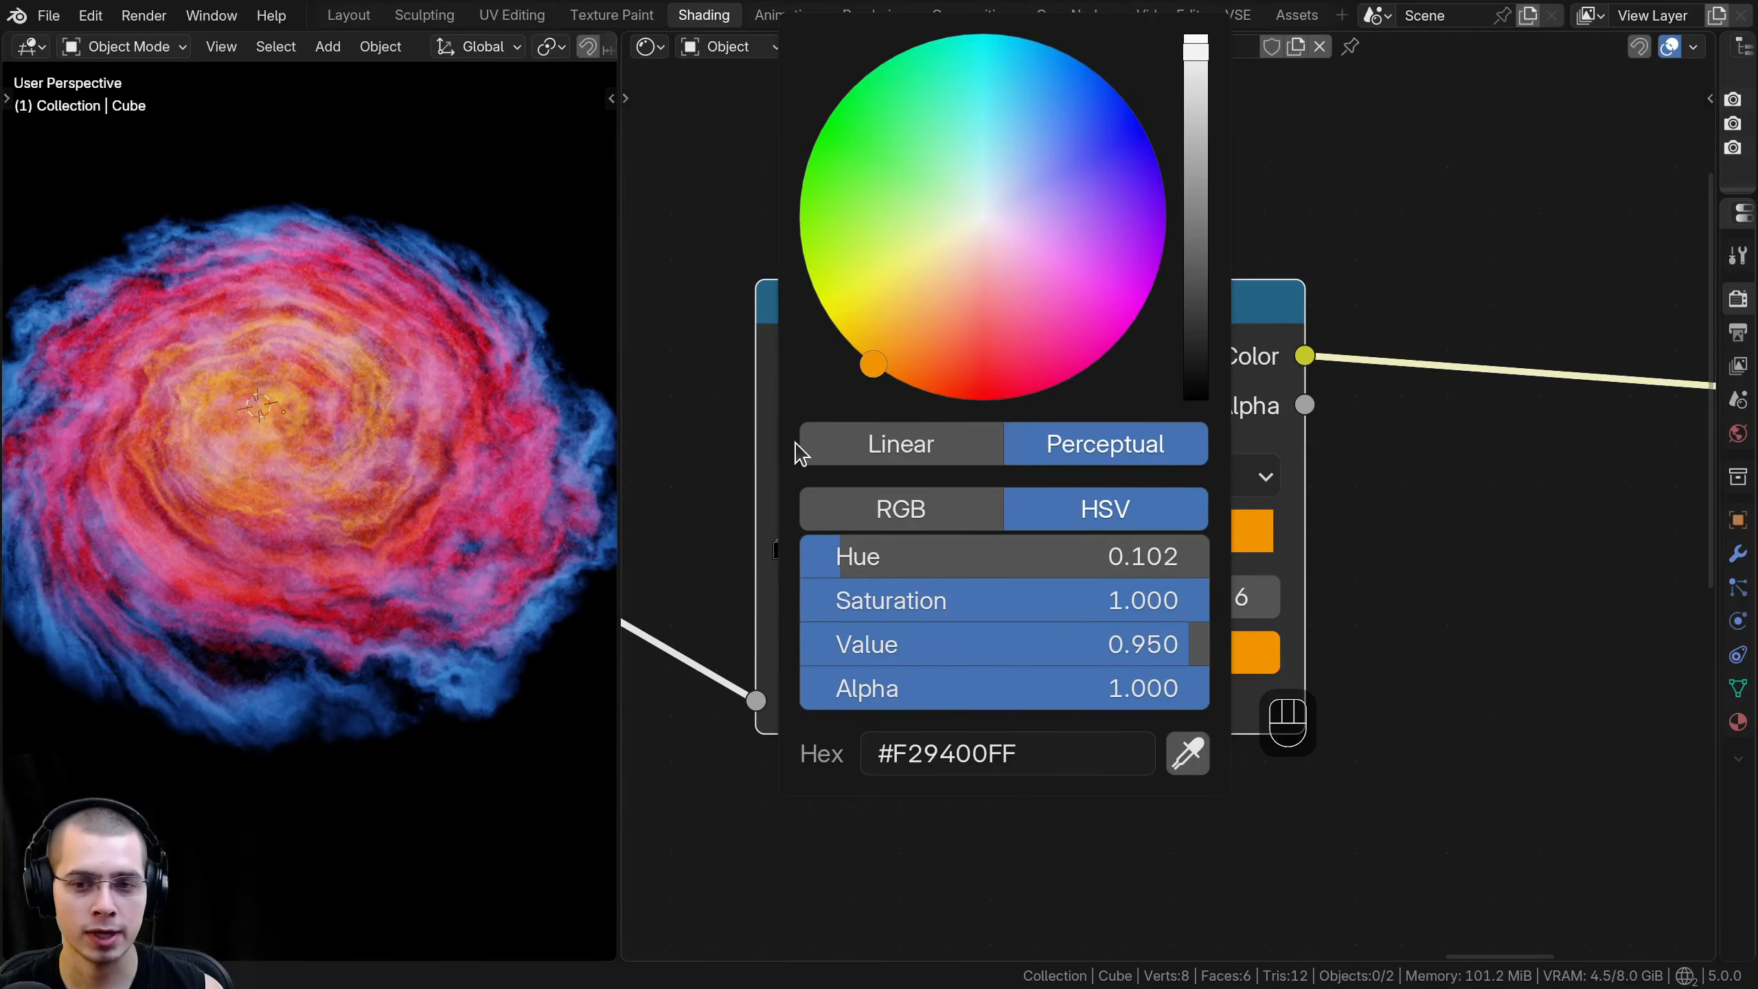
- Refine the ramp stops into deep blue, magenta, dark red, orange, brown-orange and yellow-orange, placing the first dark red stop at 0.224
middle_drag(845, 370, 857, 357)
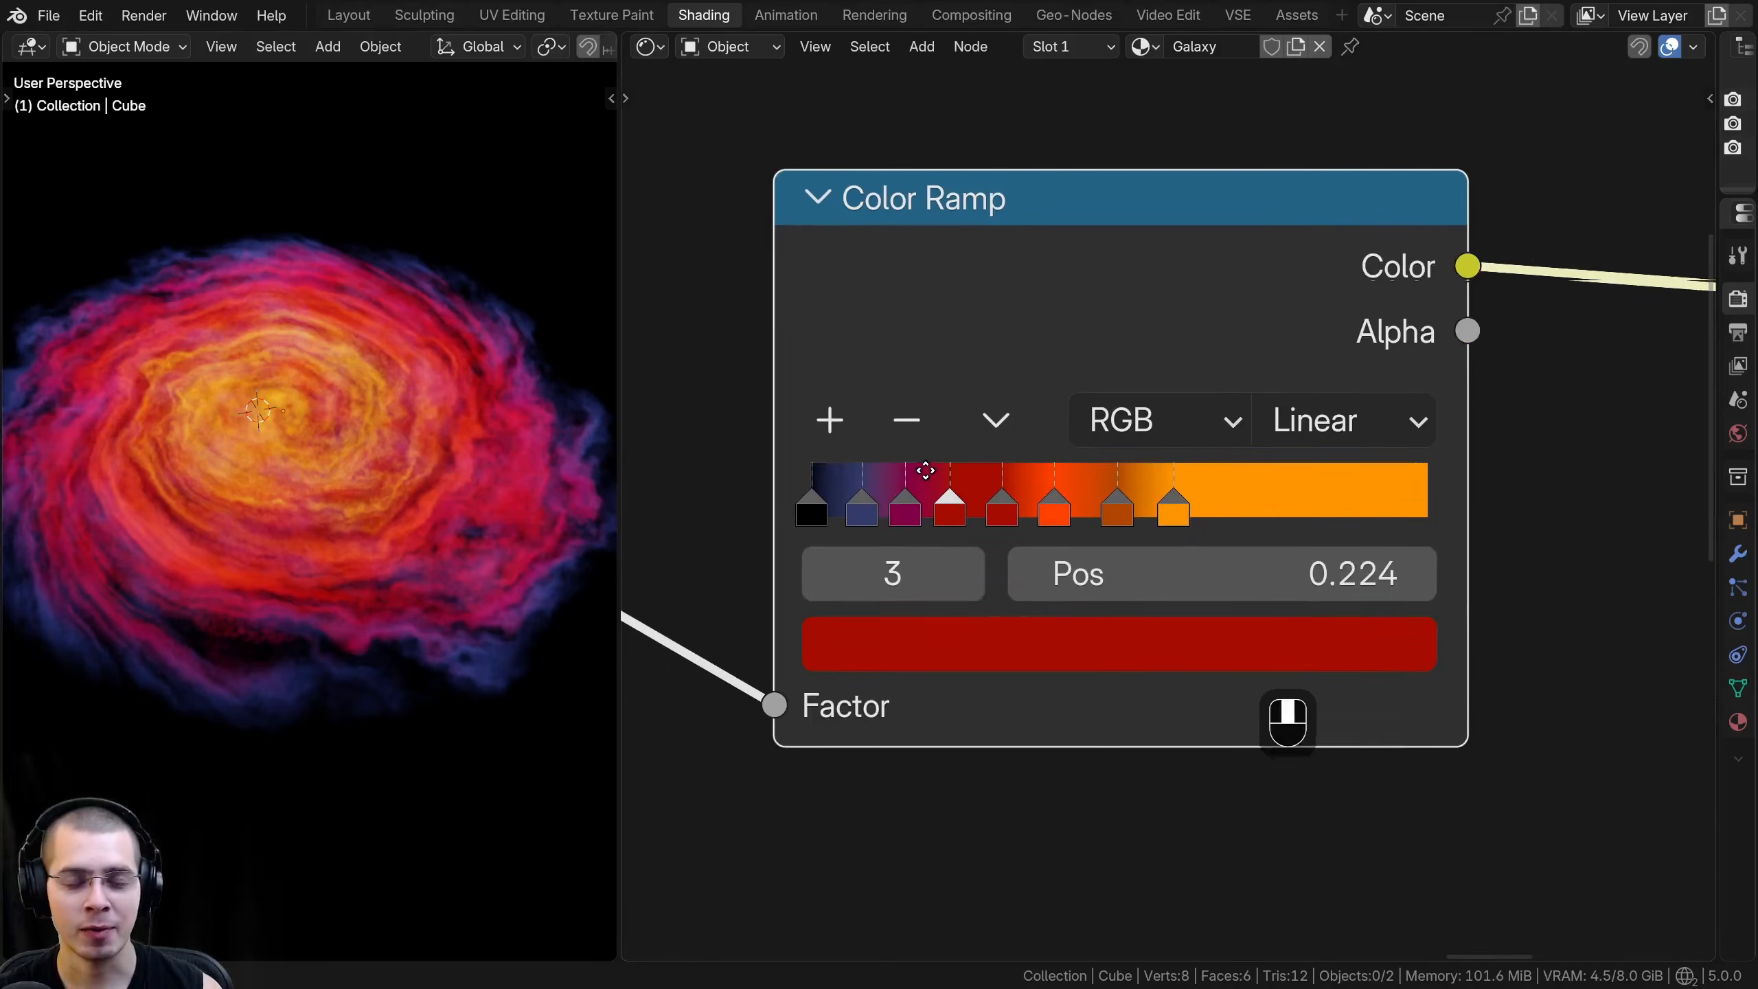
middle_drag(926, 471, 927, 482)
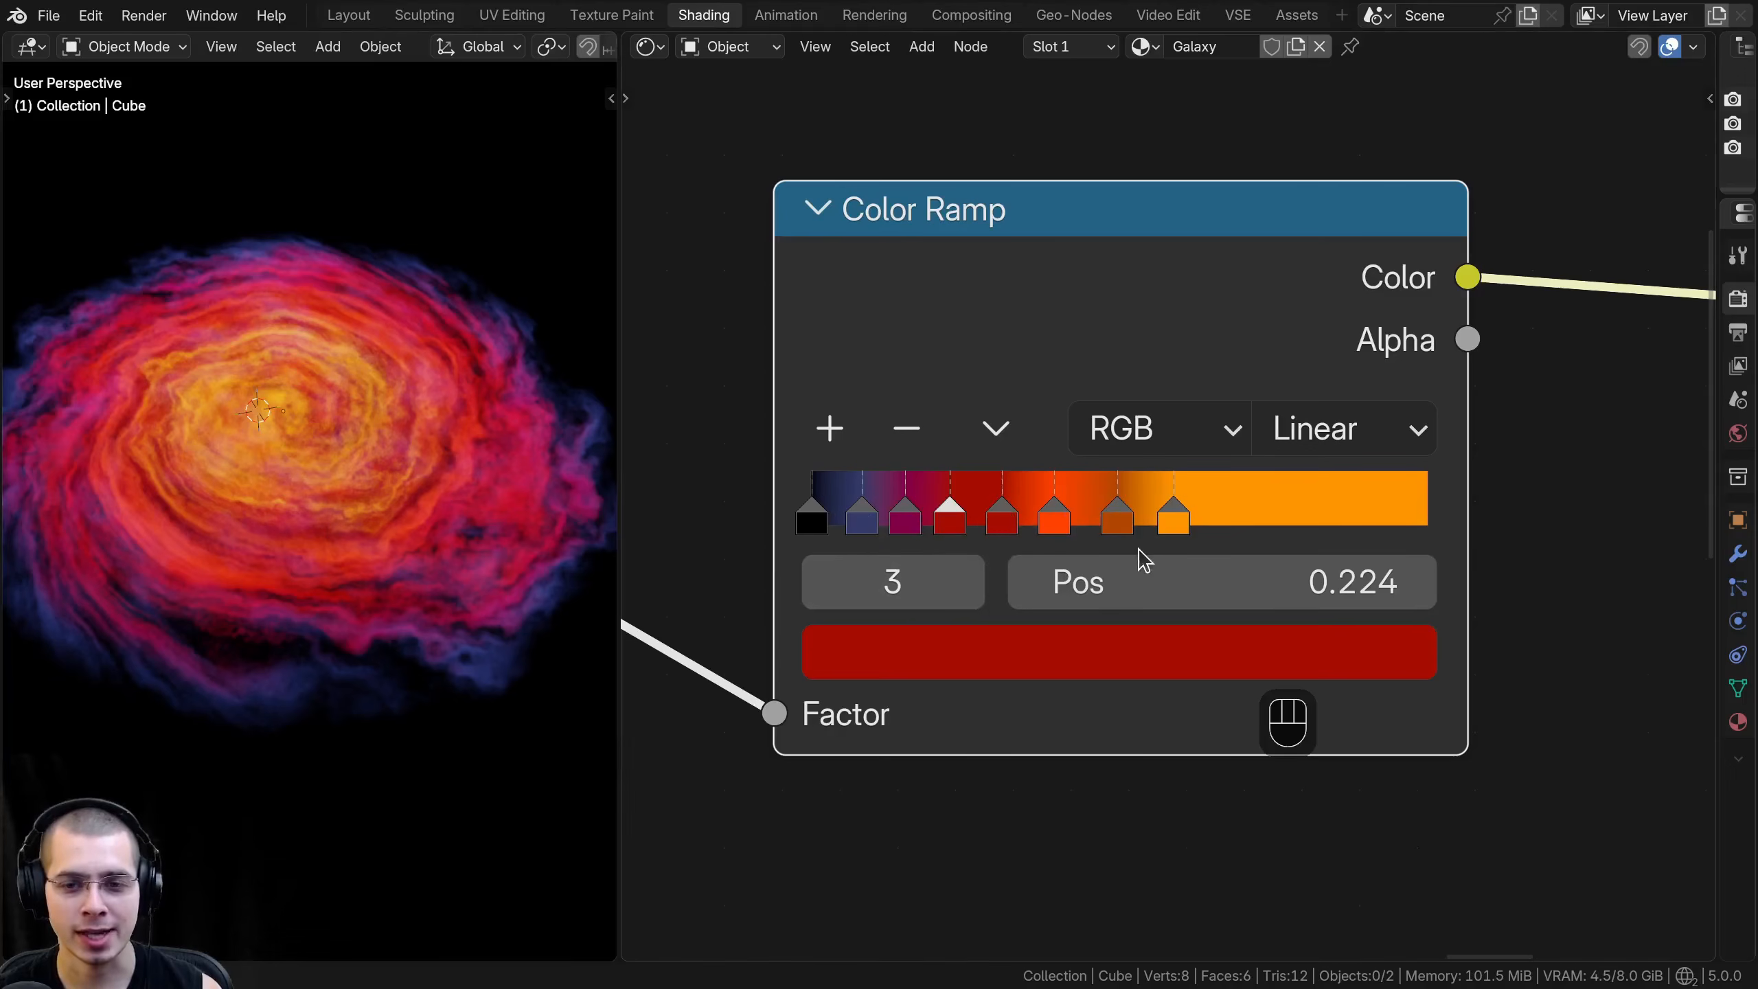
scroll(1127, 537, down, 1)
middle_drag(897, 519, 868, 519)
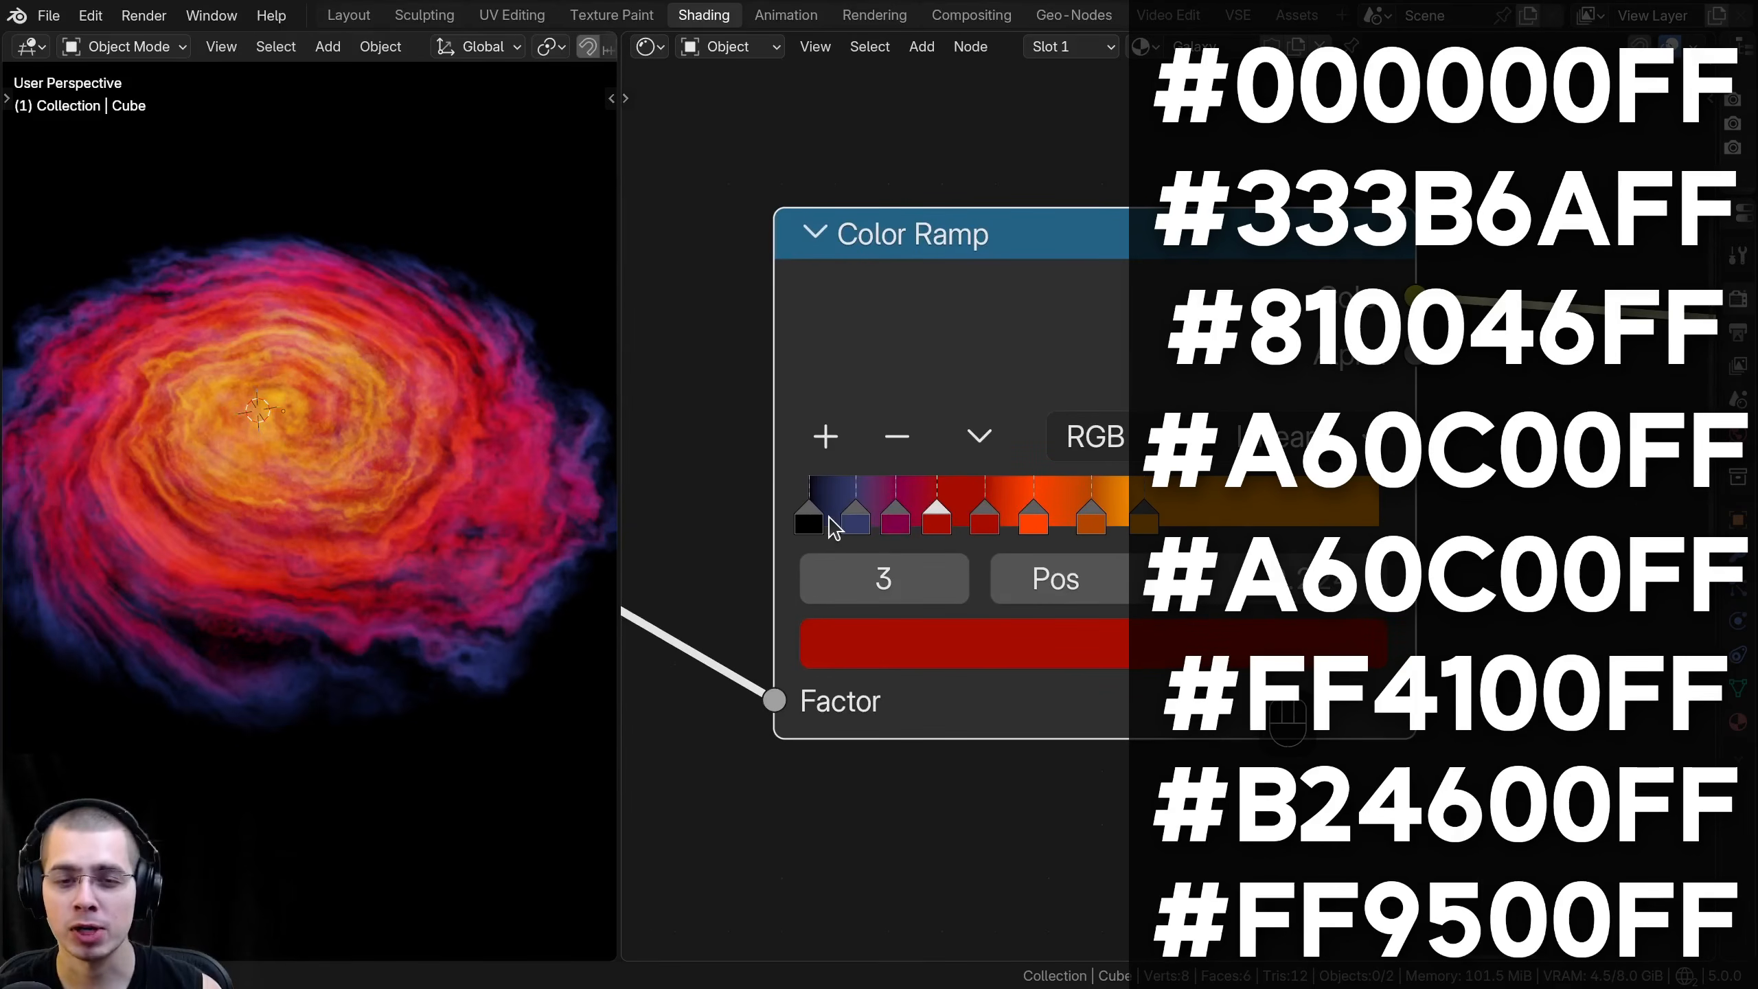
- Review the Color Ramp's stops and check the color value of the last yellow-orange stop
scroll(1267, 507, down, 1)
middle_drag(1266, 507, 1032, 564)
scroll(1079, 527, down, 2)
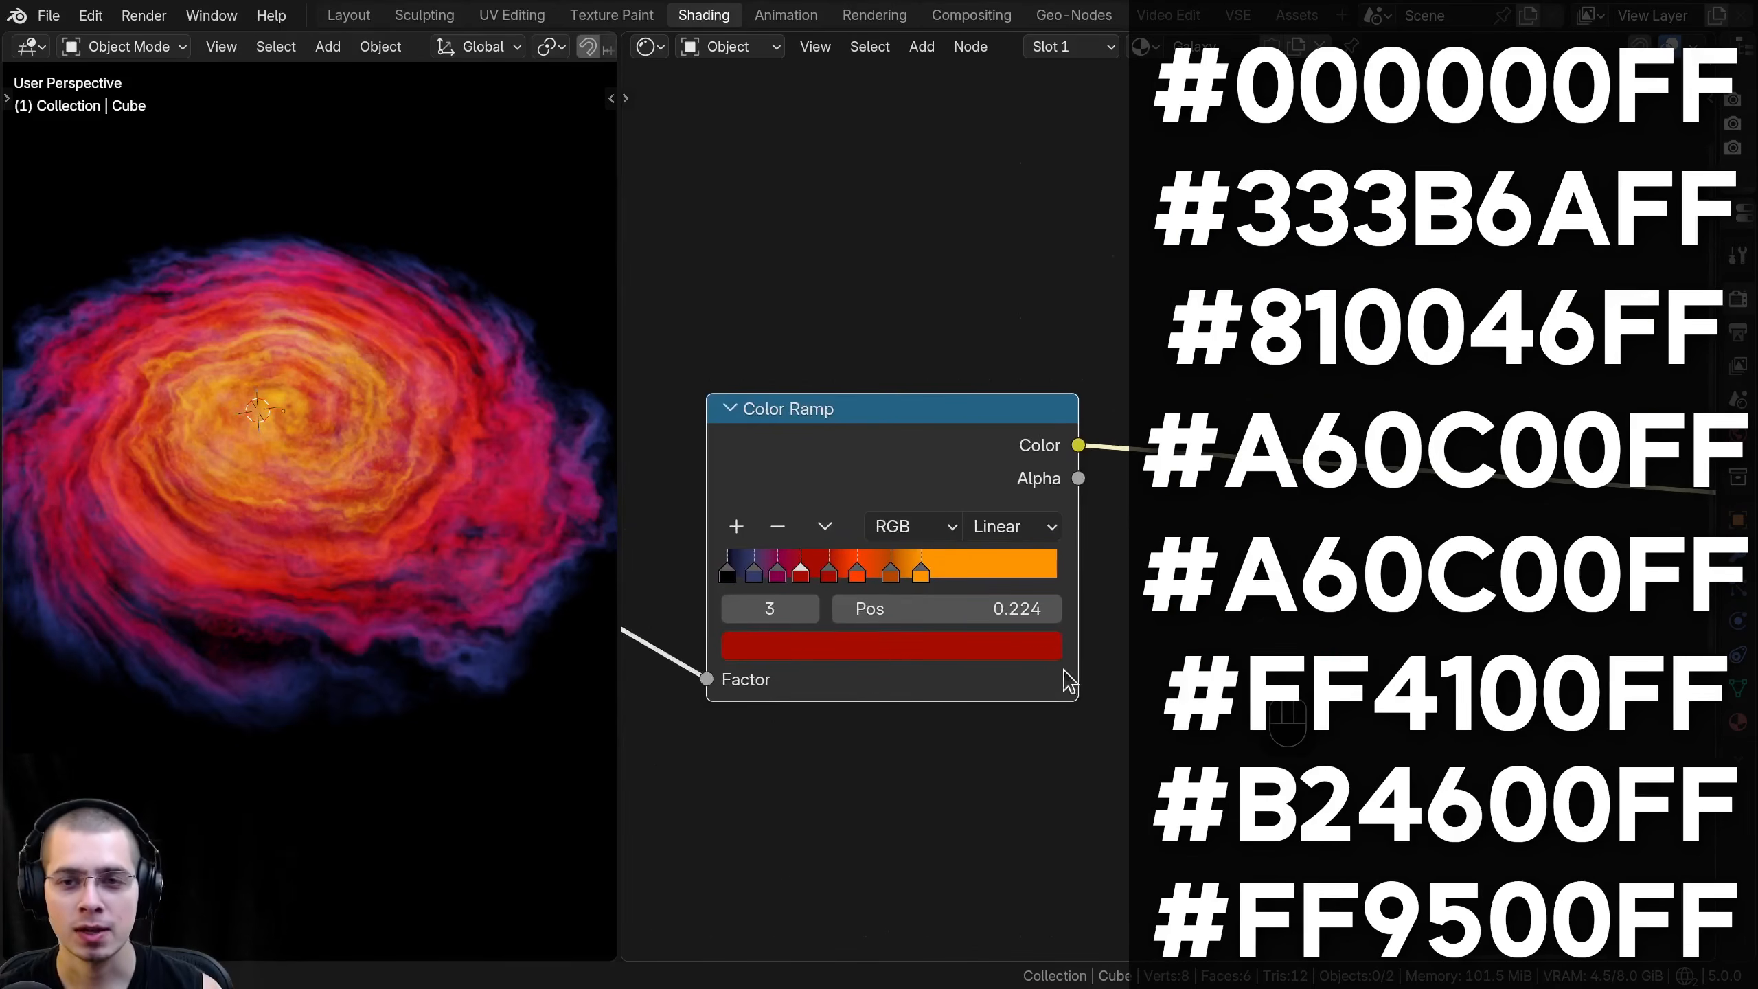
middle_drag(760, 425, 721, 426)
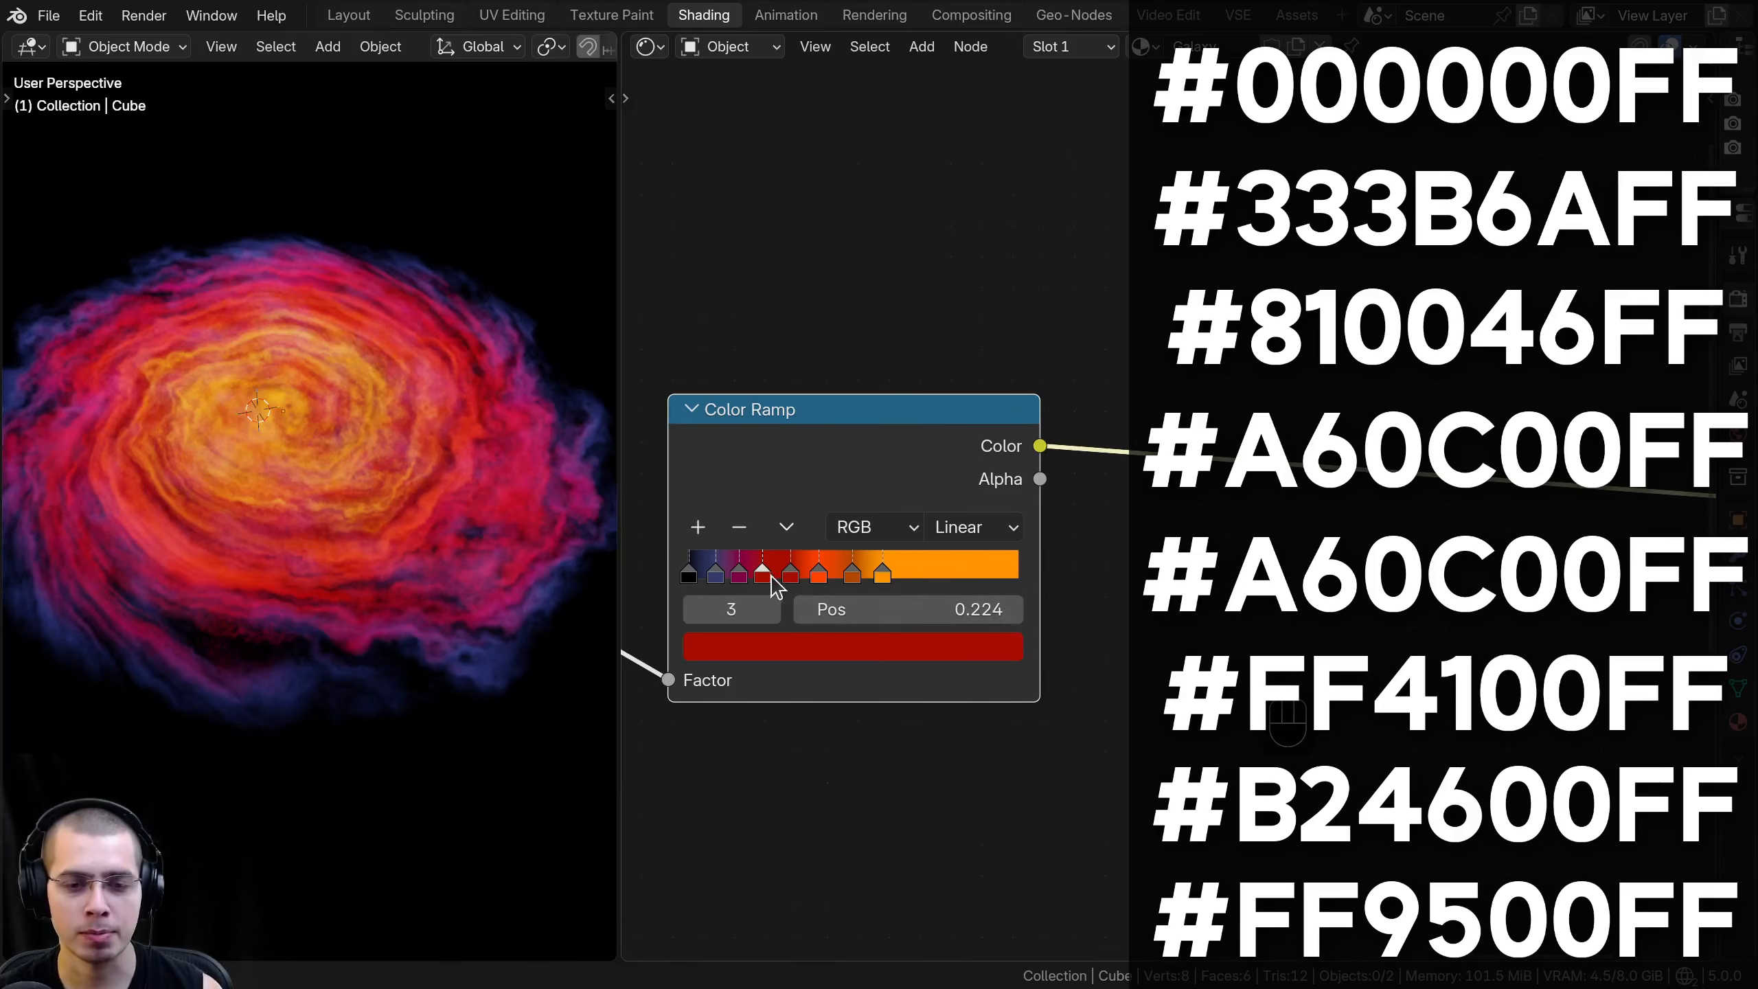
scroll(725, 565, up, 2)
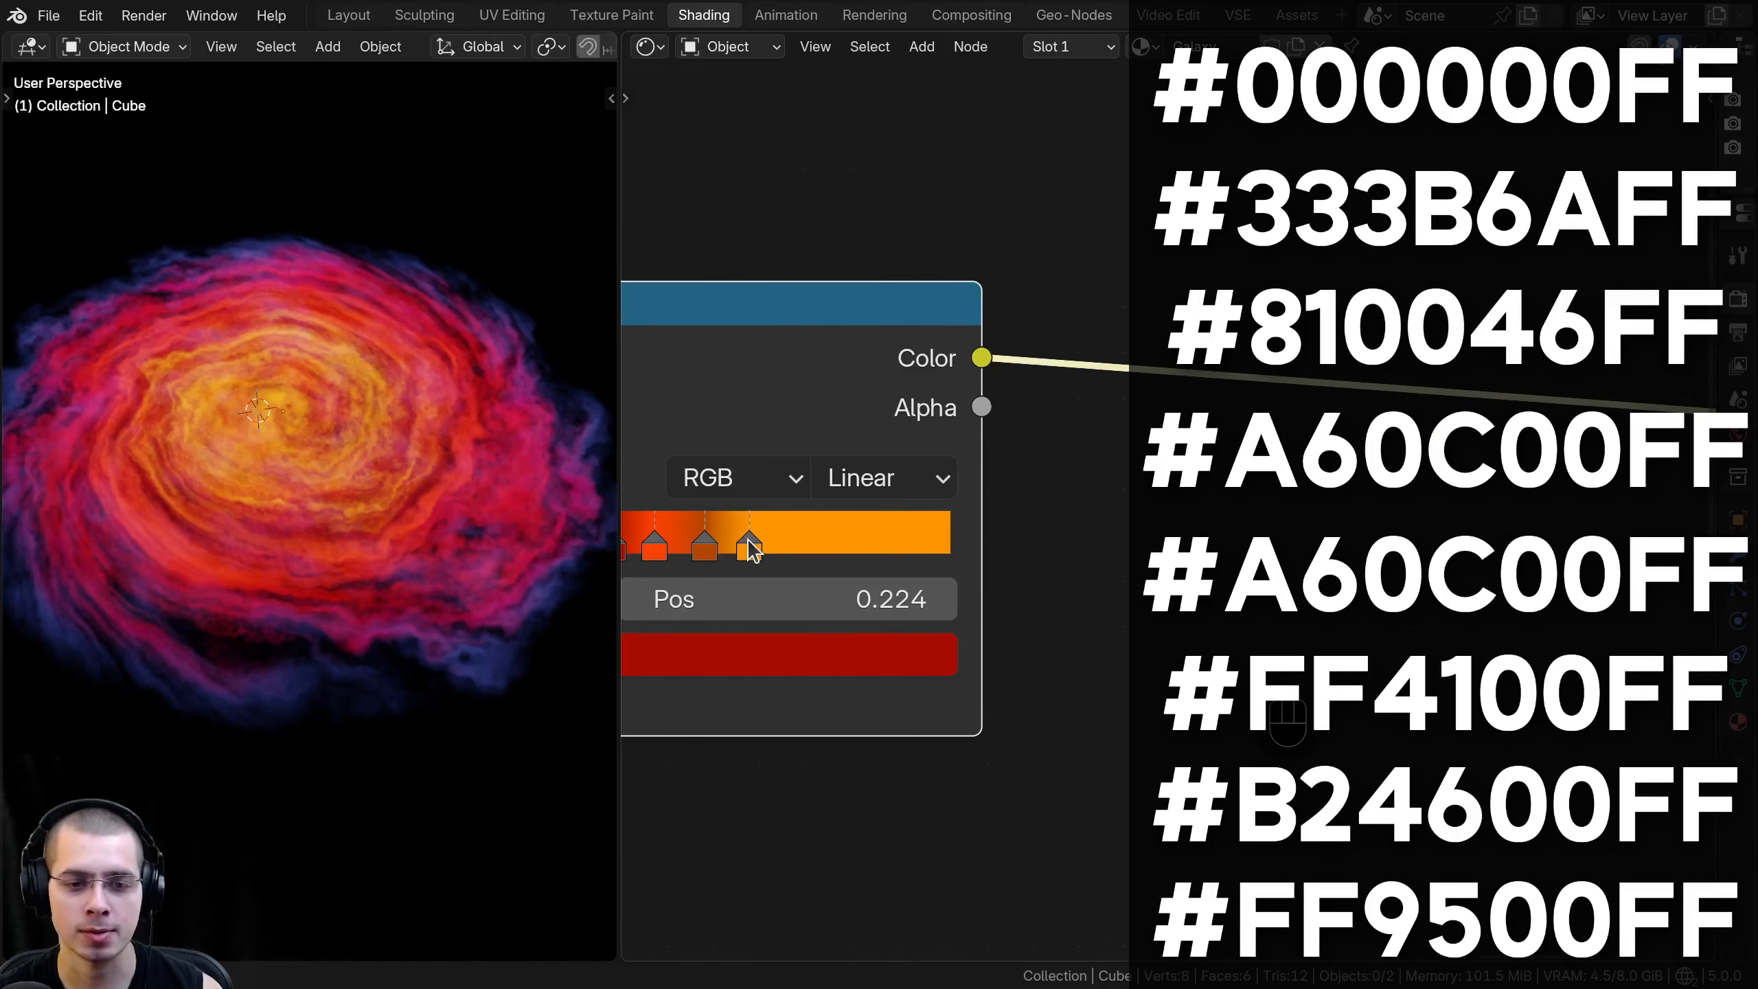
middle_drag(751, 547, 1017, 403)
click(1016, 402)
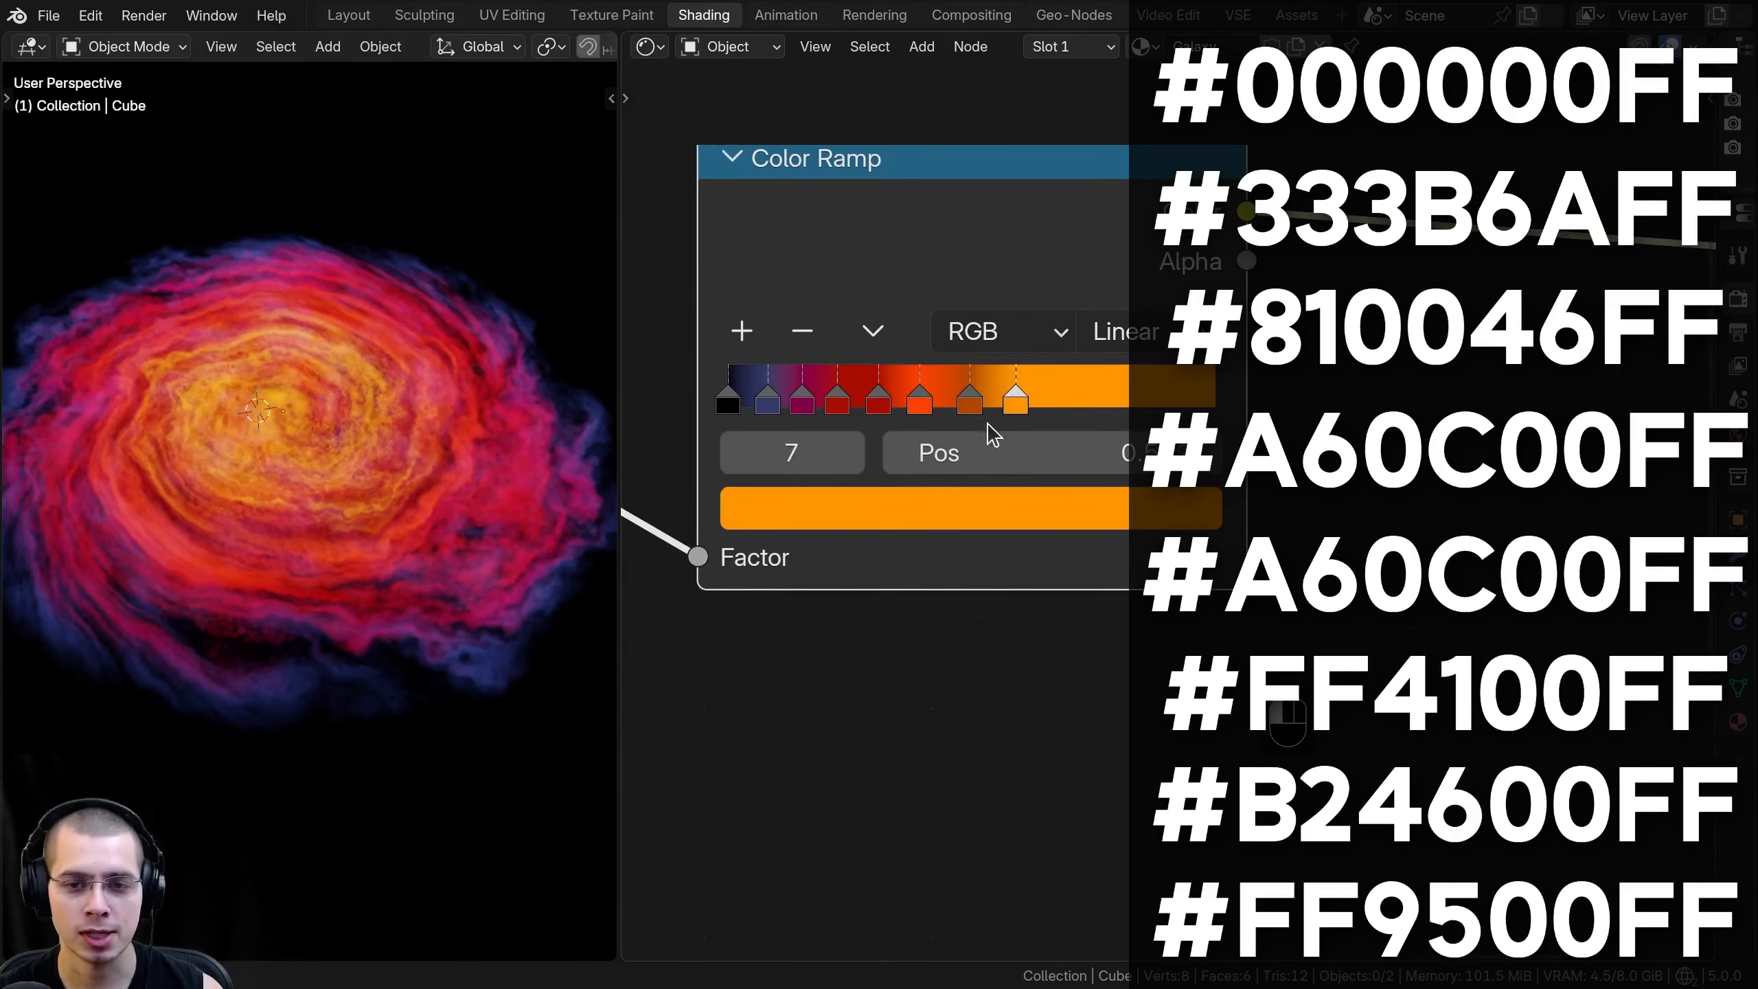
click(839, 514)
click(999, 759)
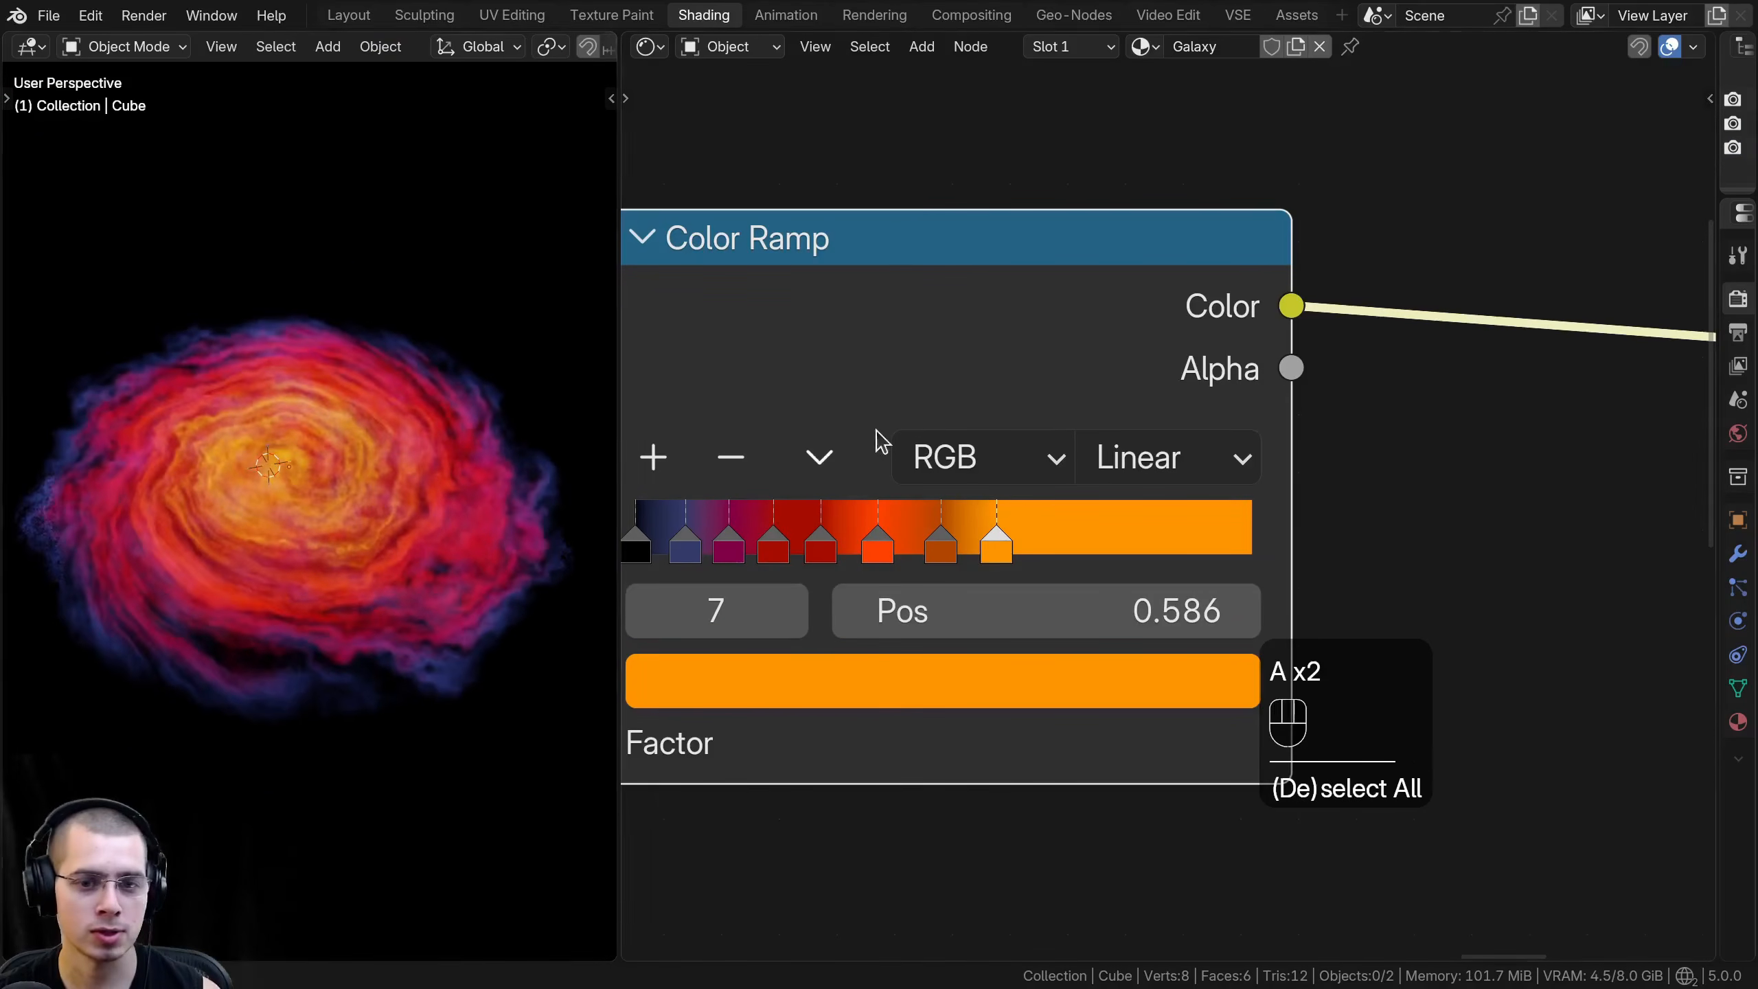
- Insert a Hue/Saturation/Value node on the link between the multicolored Color Ramp and the Emission node
scroll(921, 408, down, 5)
key(shift+a)
text(hue)
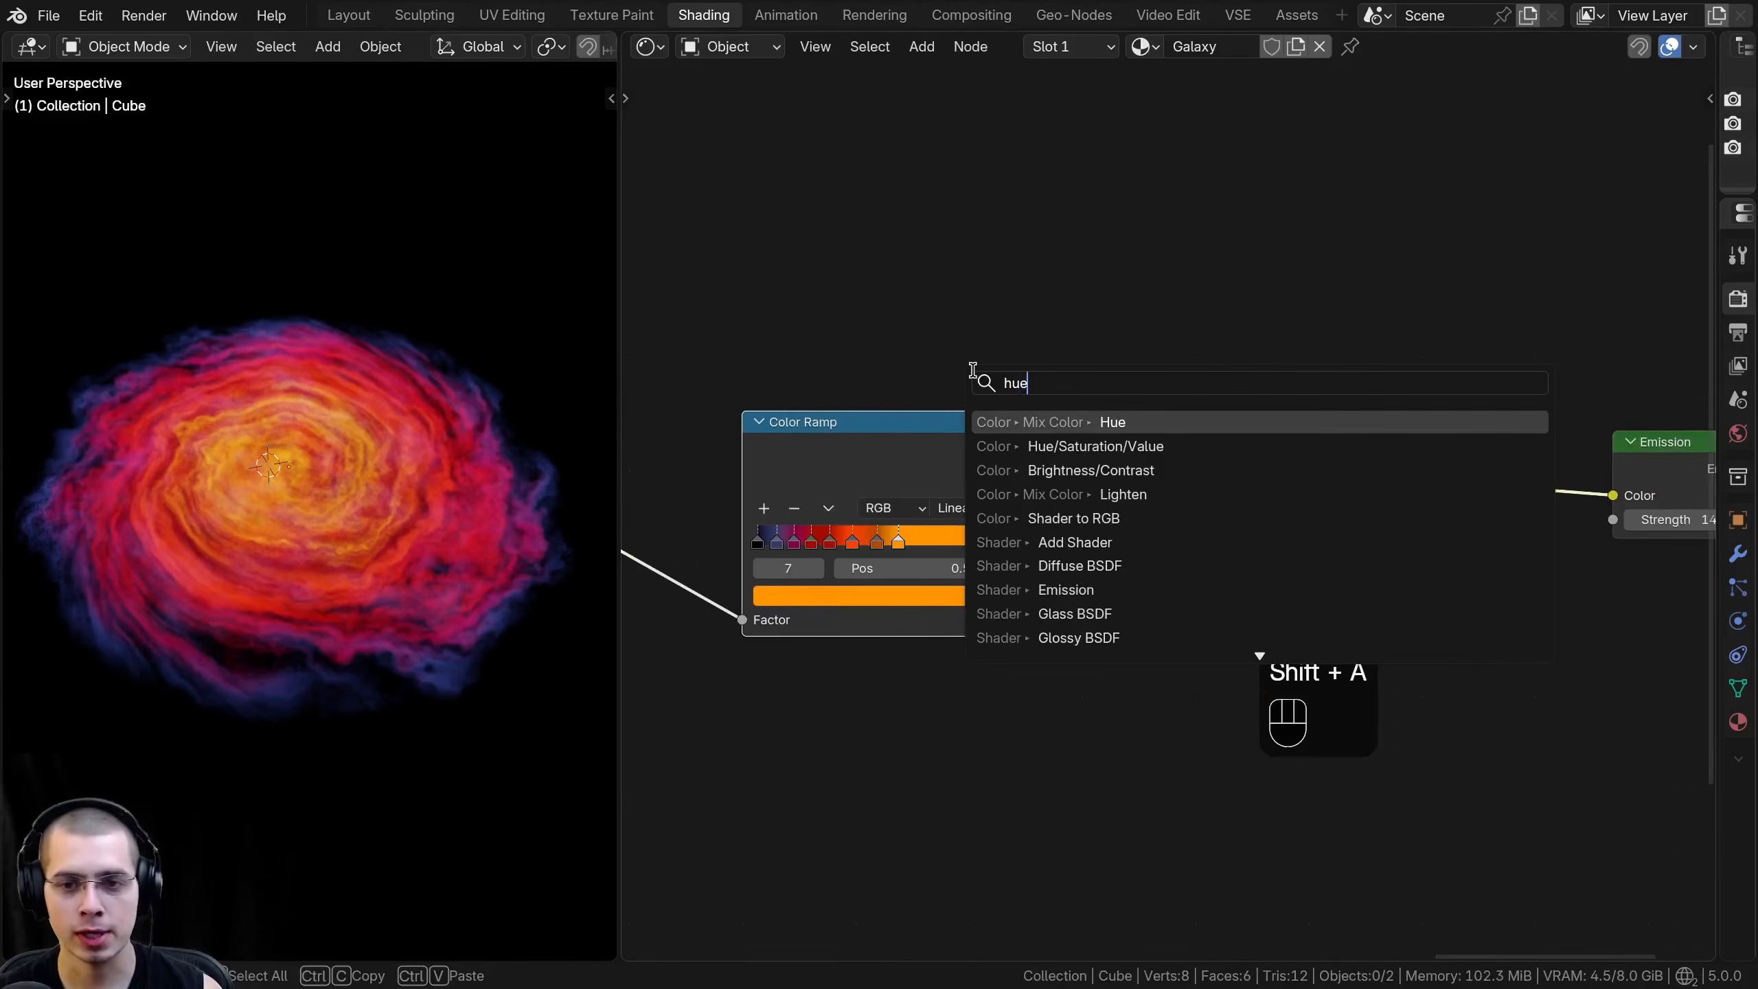
key(Down)
key(Return)
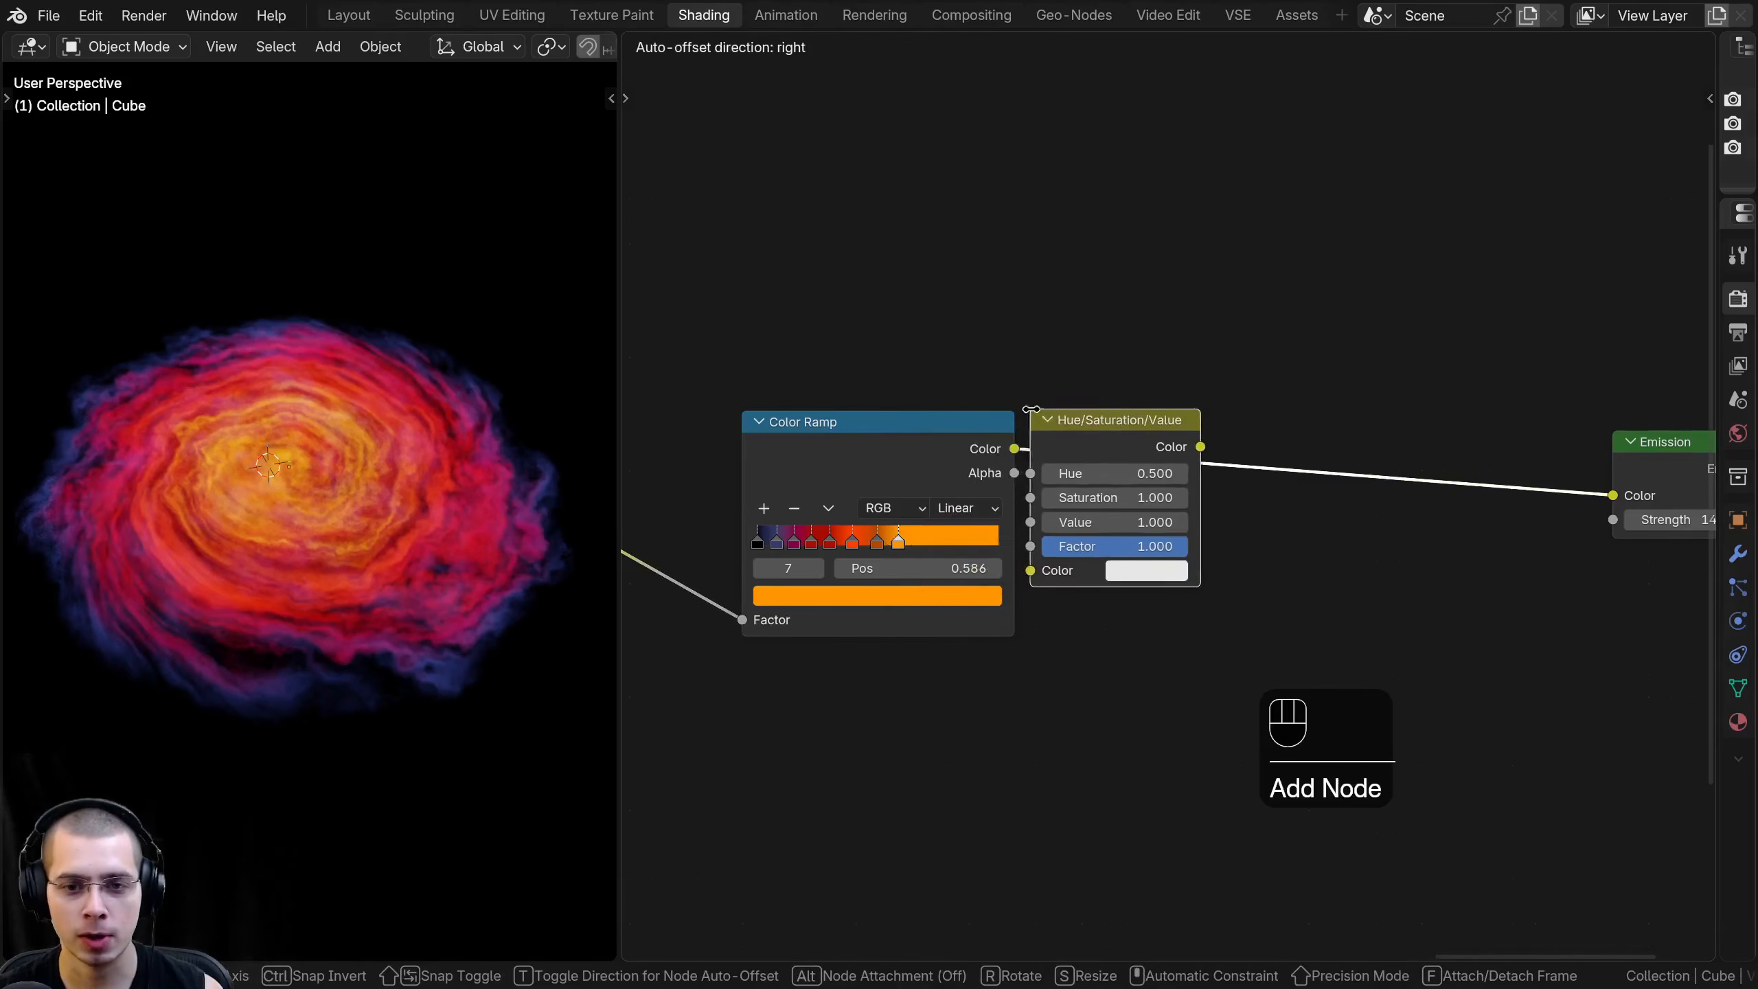
click(1034, 412)
- Try a Saturation of 2 and a shifted Hue on the Hue/Saturation/Value node
scroll(1108, 512, up, 1)
drag(1102, 521, 1123, 491)
right_click(1102, 520)
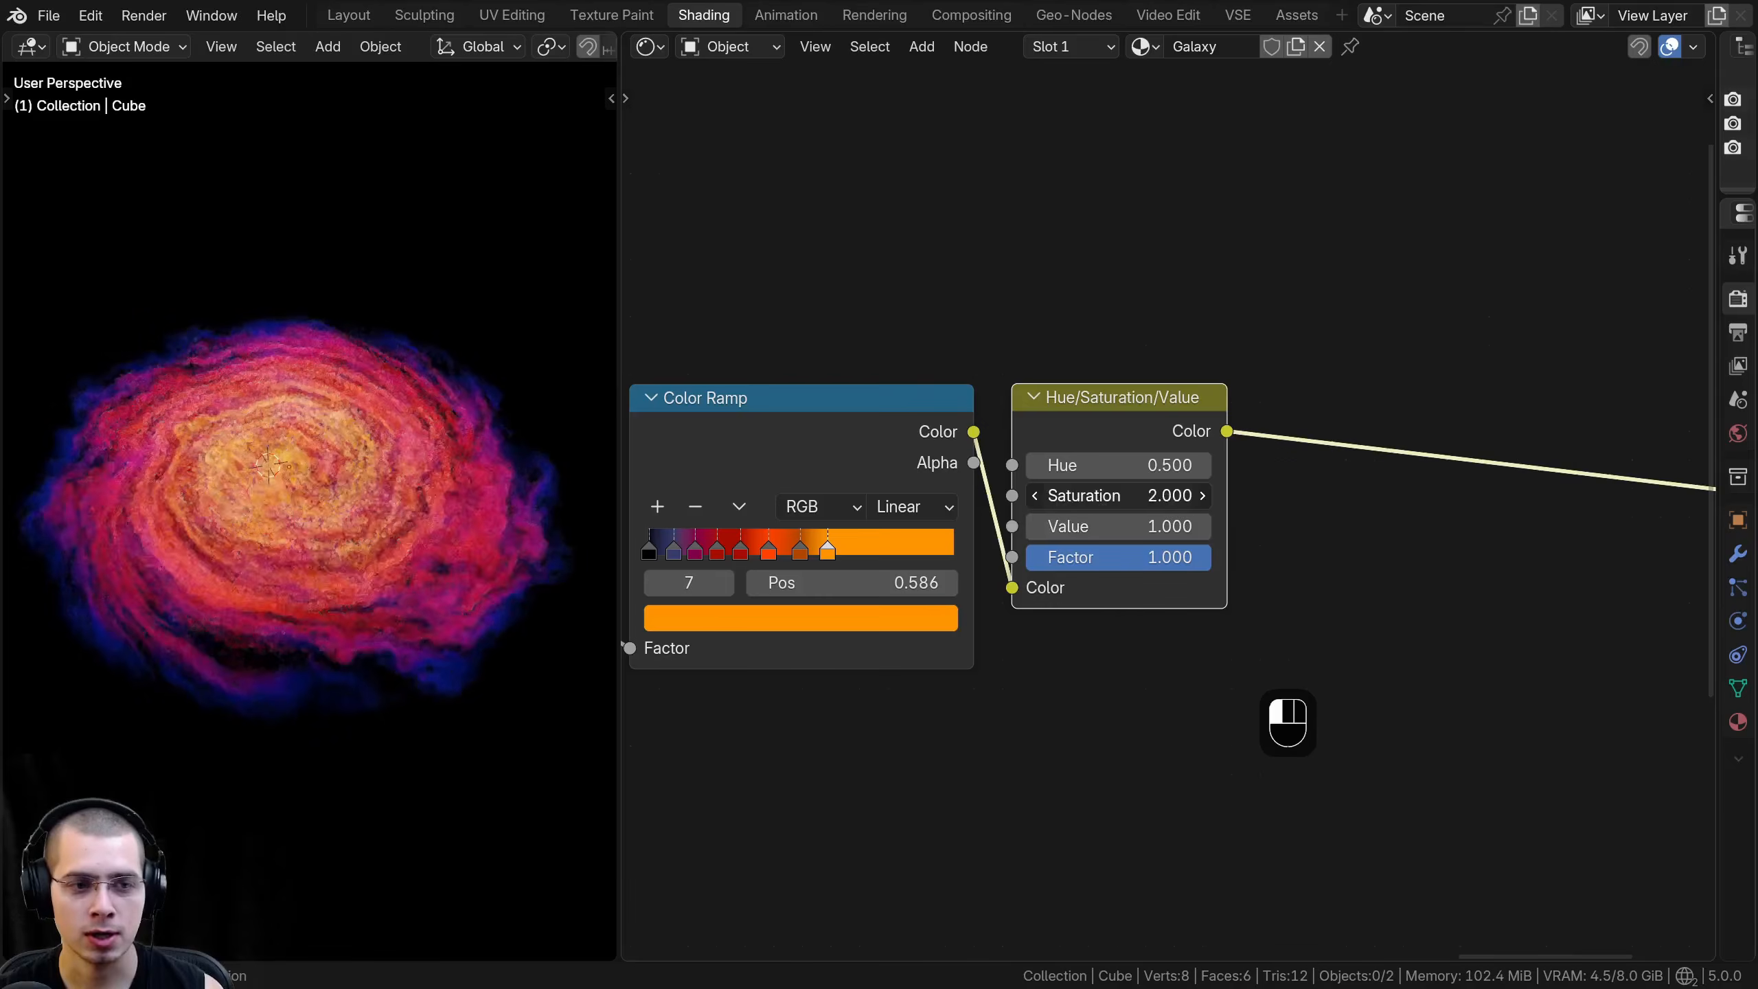
right_click(1112, 496)
mouse_move(1112, 466)
mouse_down()
mouse_move(1154, 467)
mouse_move(1079, 466)
mouse_move(1142, 467)
mouse_up()
right_click(1112, 467)
- Reposition the Color Ramp and Hue/Saturation/Value nodes together between the Galaxy Texture frame and the Emission node
drag(1125, 396, 1115, 398)
drag(1129, 339, 907, 508)
scroll(907, 508, down, 5)
key(g)
click(1017, 512)
- Join the Color Ramp and Hue/Saturation/Value nodes in a frame labeled "Galaxy Colors"
drag(903, 280, 1144, 561)
middle_drag(1088, 434, 1084, 437)
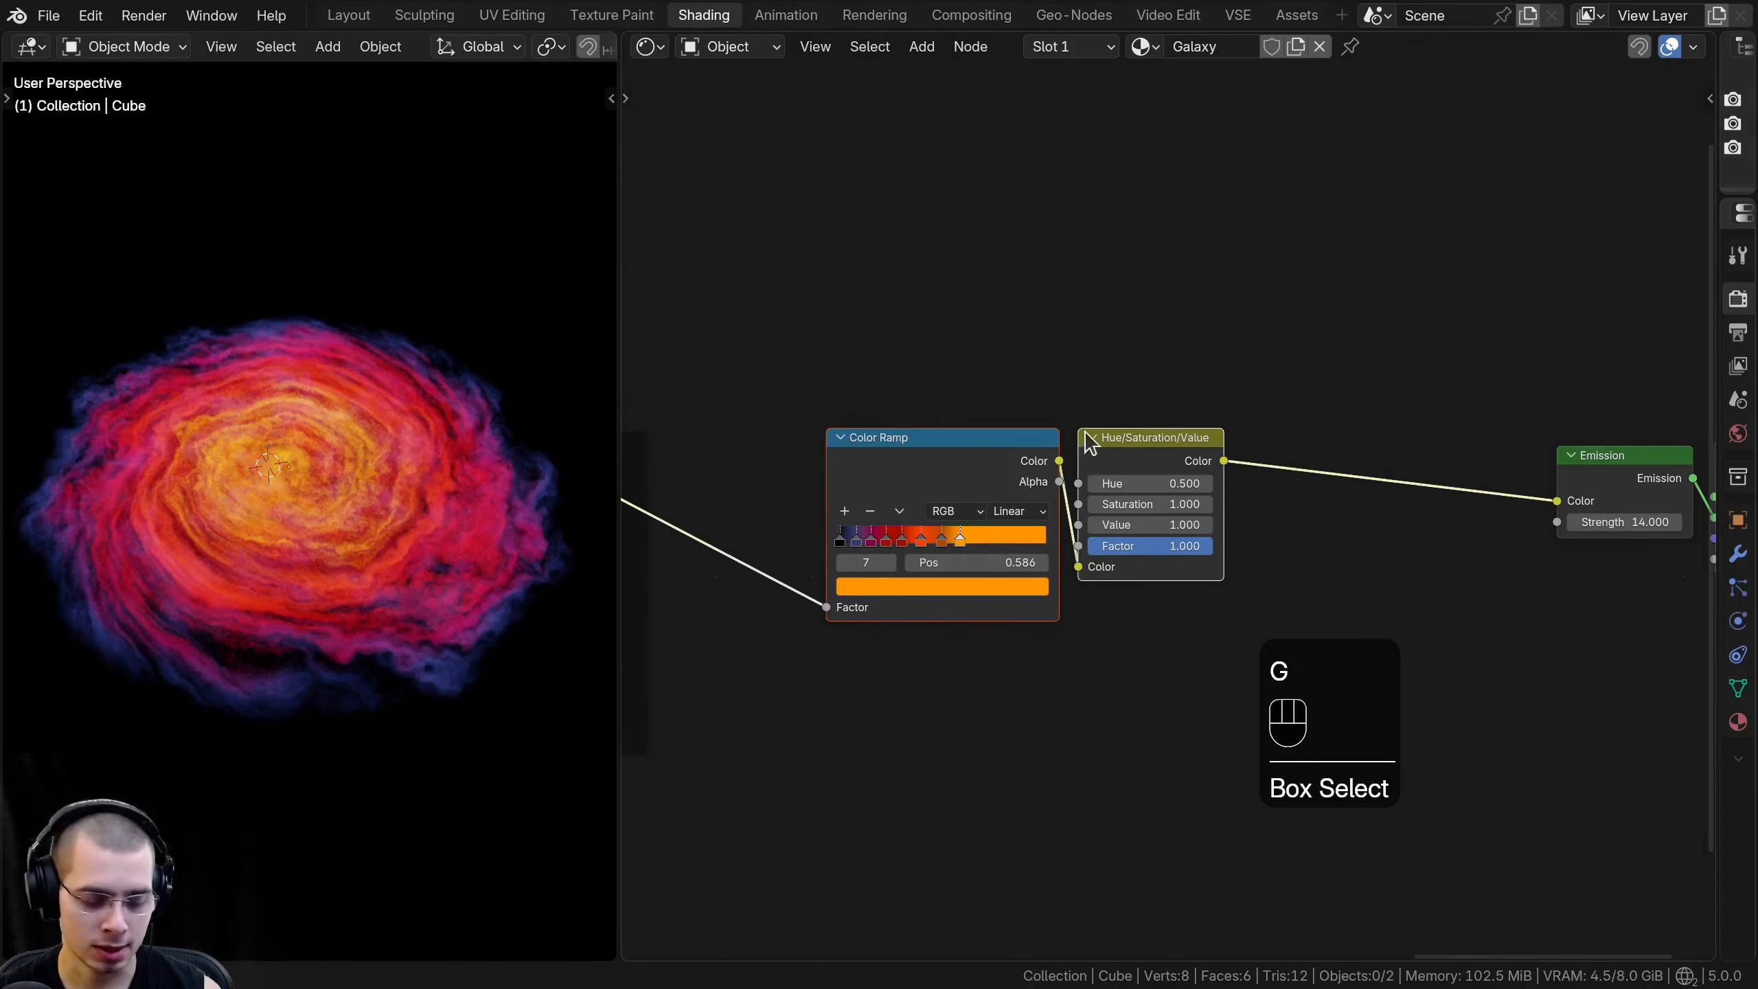
text(fd)
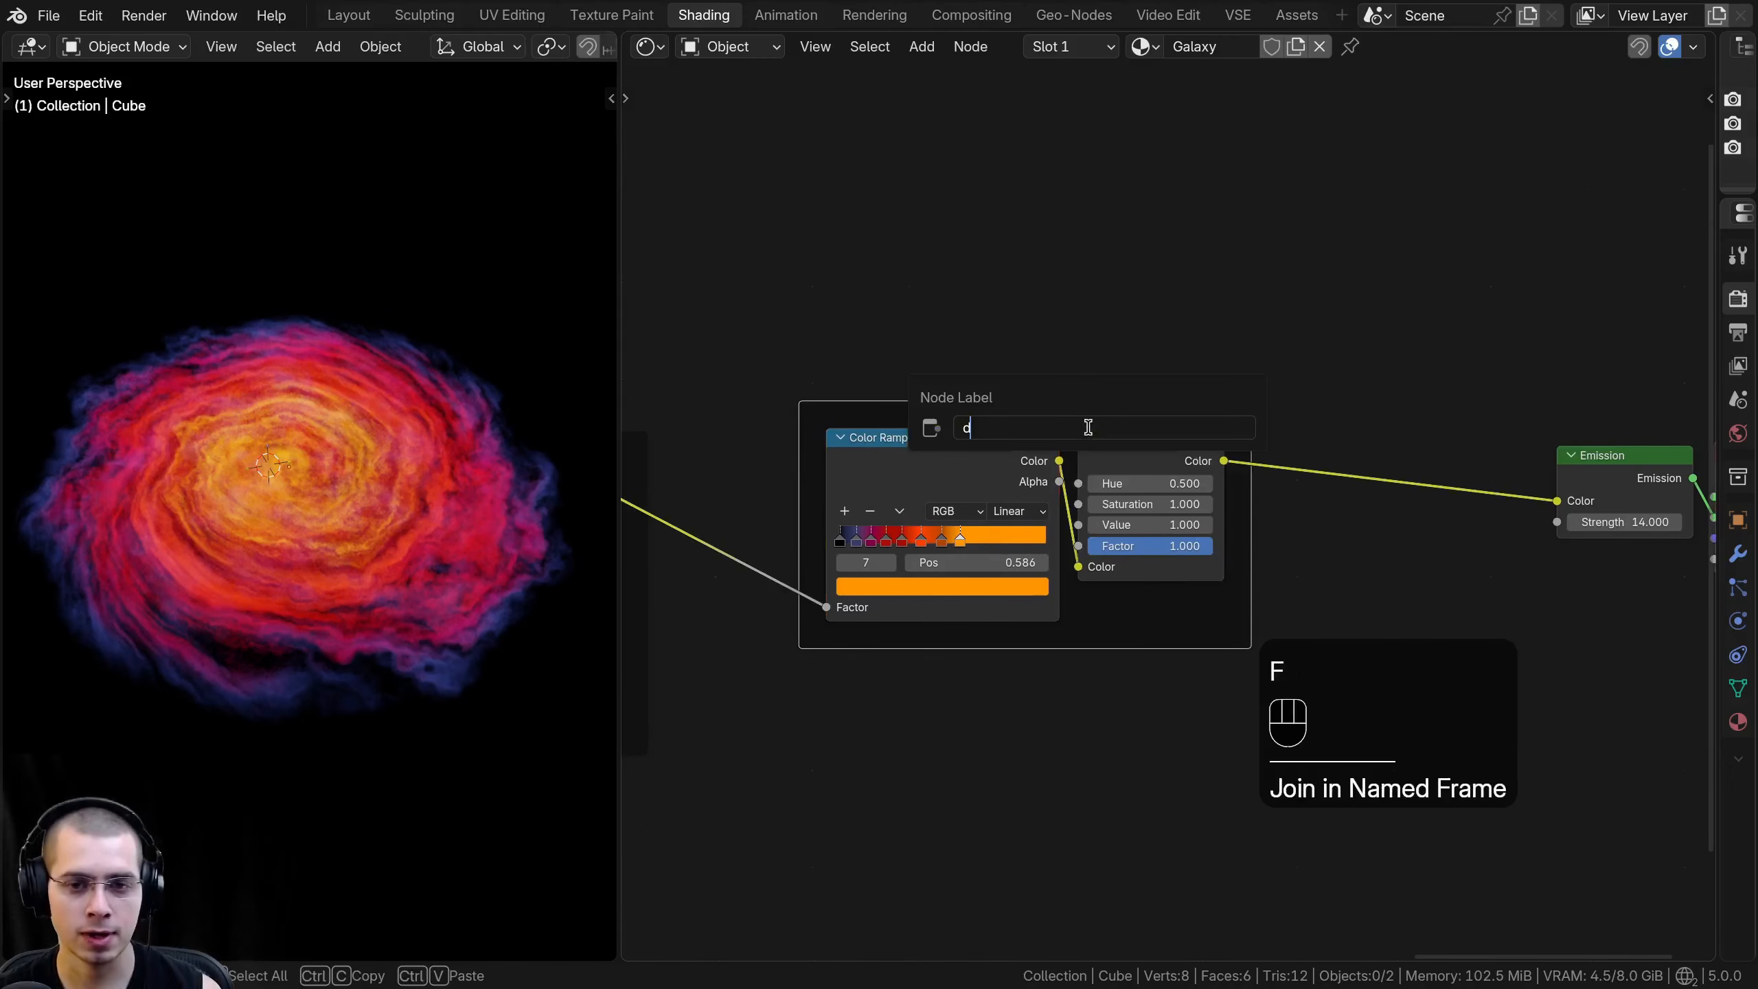
text(ala)
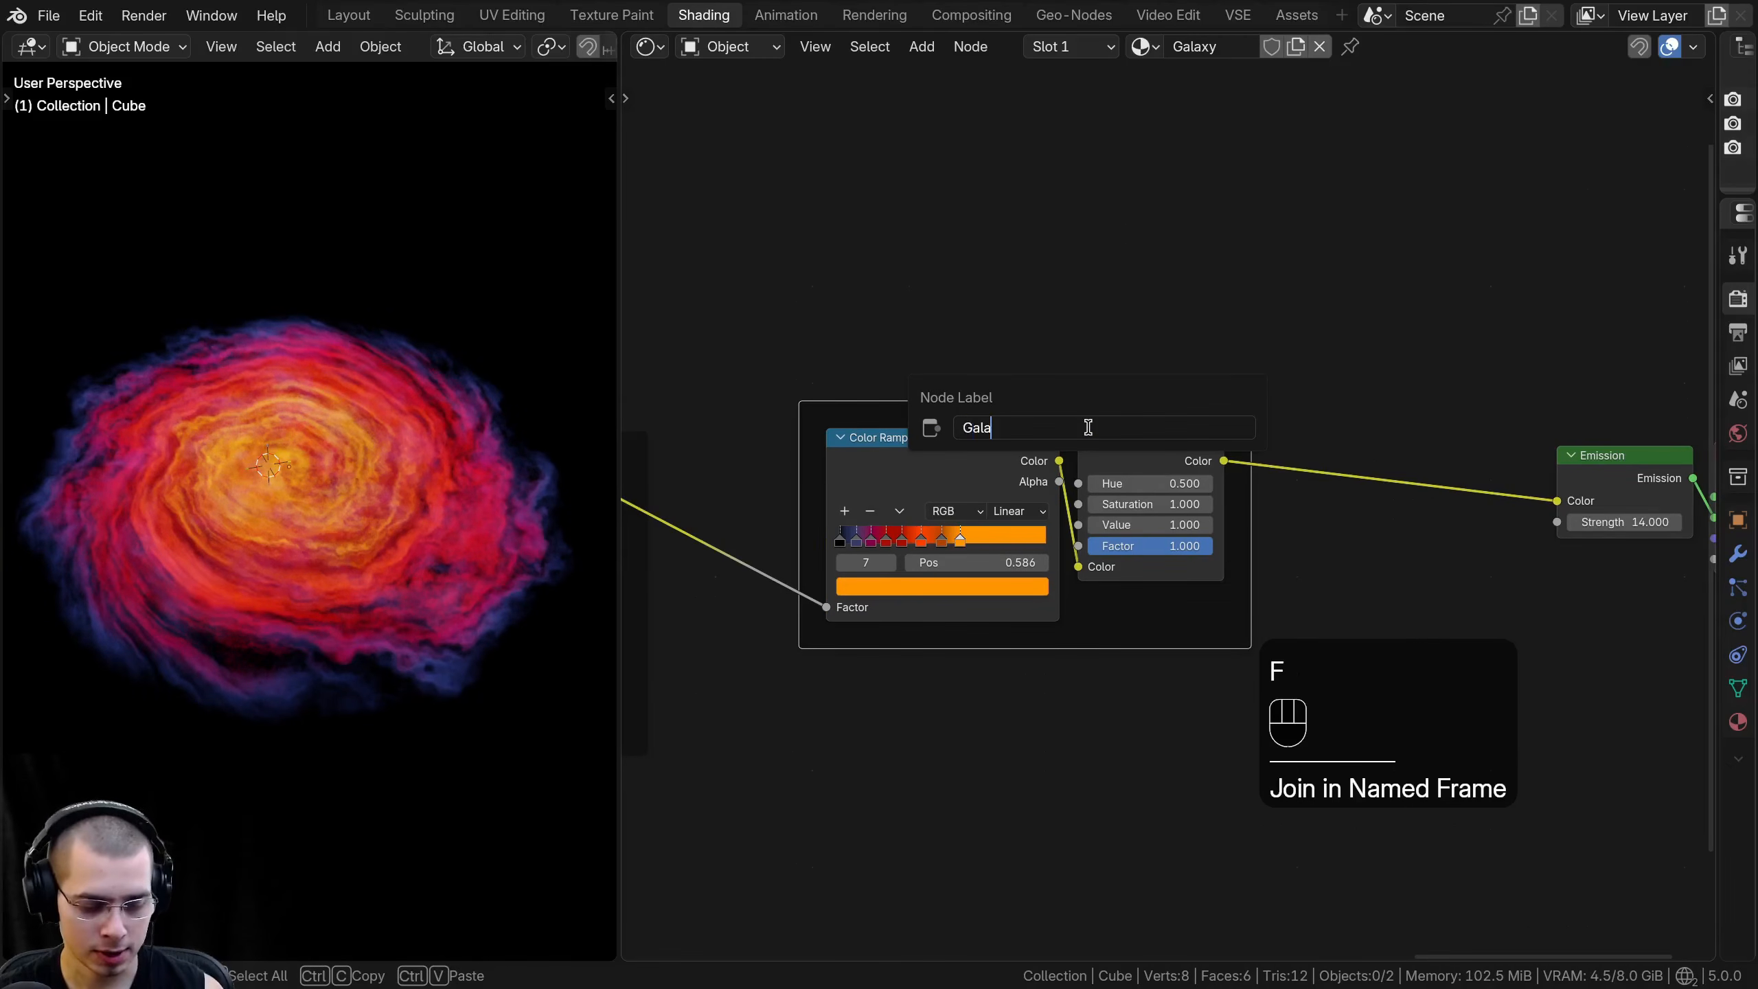
text(xy Colors)
key(Return)
key(a)
click(1084, 438)
- Inspect the colored galaxy up close and from a different angle in the viewport
scroll(1085, 437, down, 2)
scroll(195, 306, up, 5)
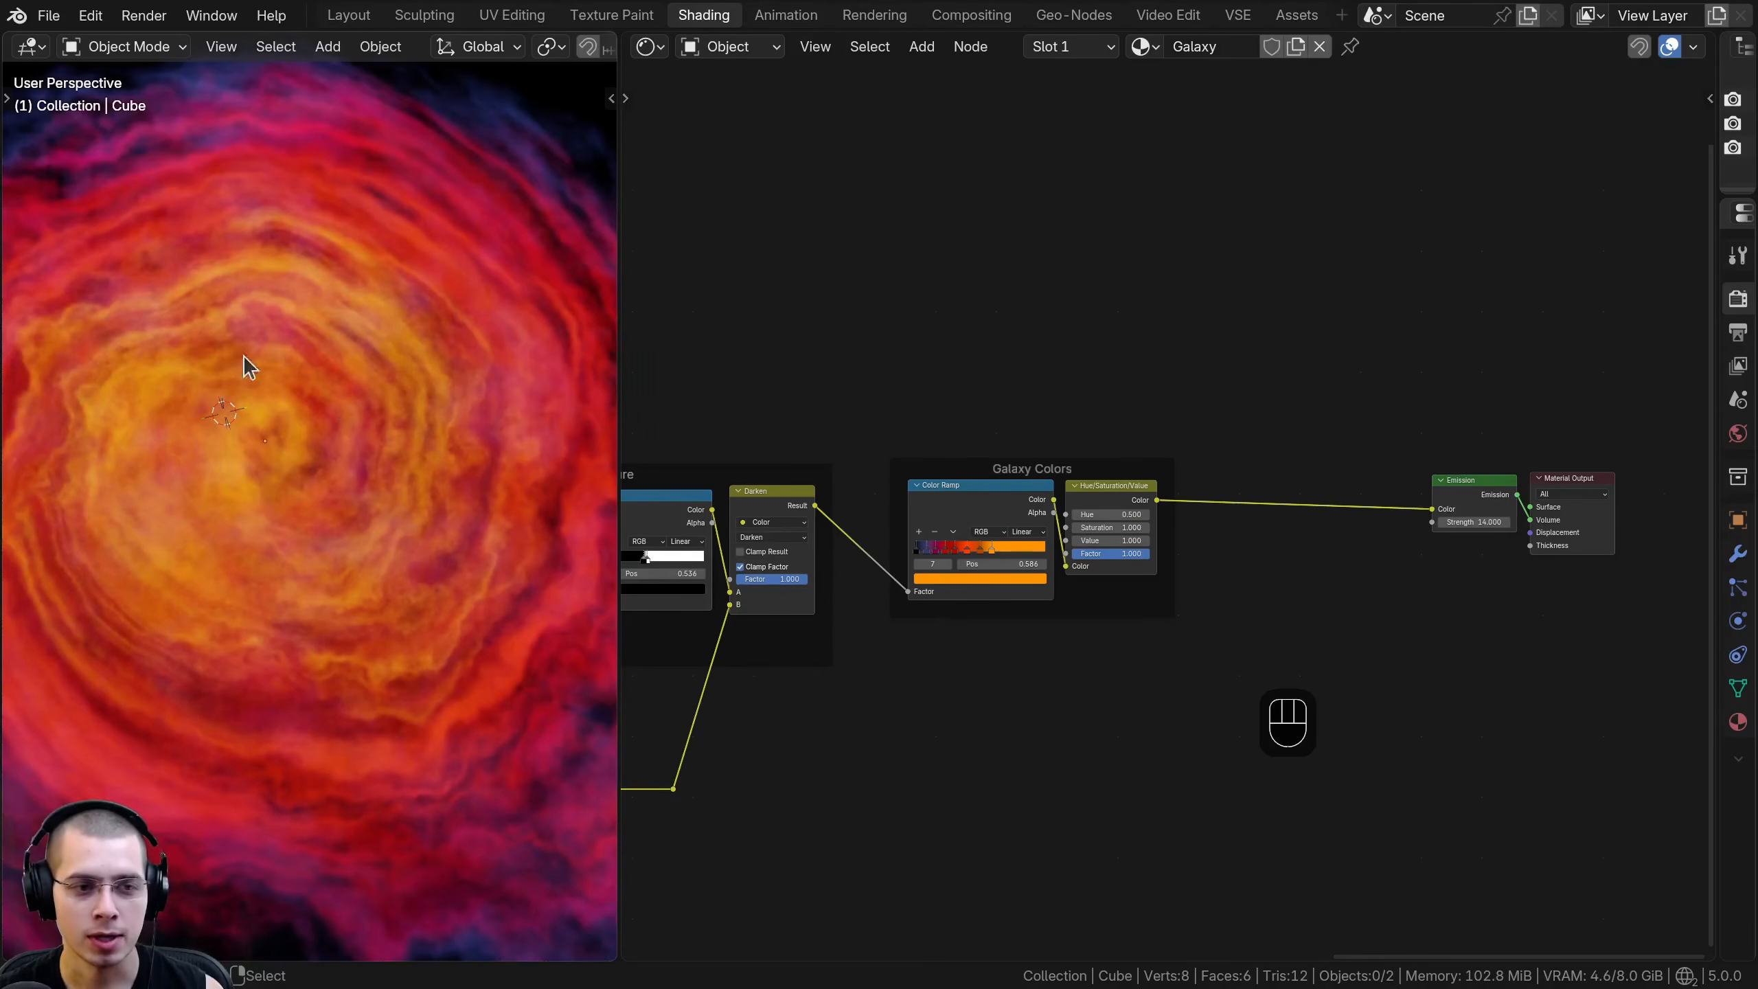
scroll(312, 439, down, 1)
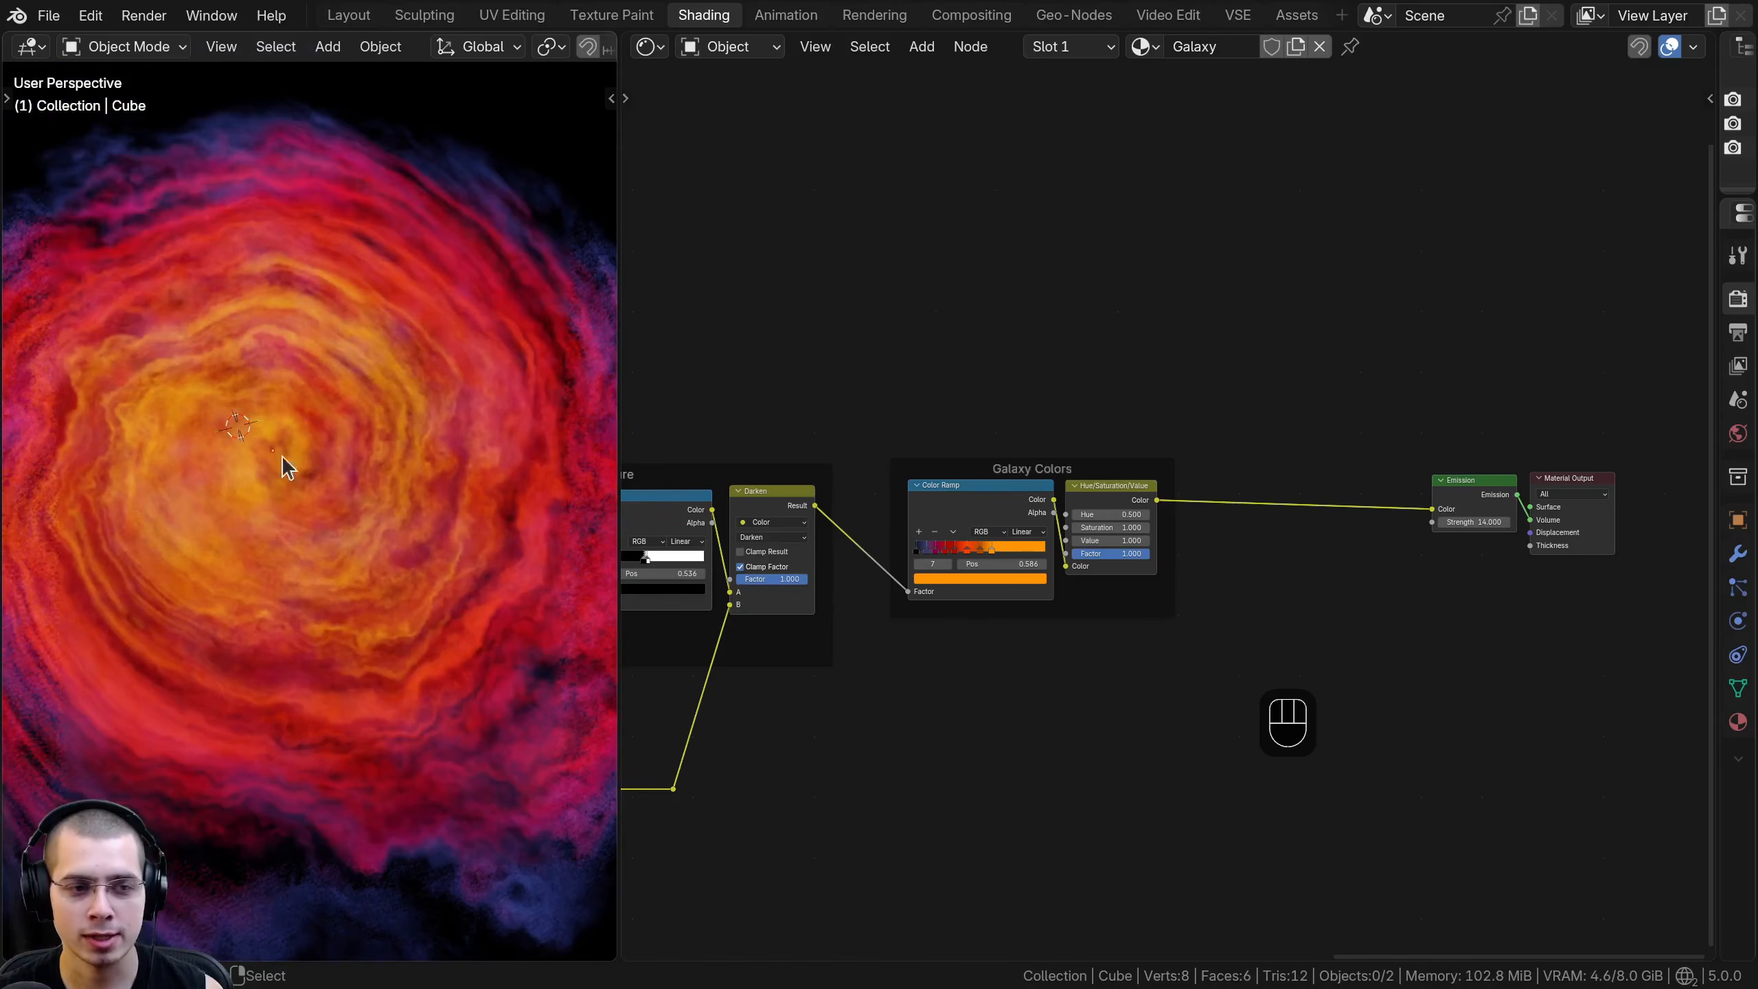
scroll(302, 381, down, 1)
middle_drag(302, 381, 280, 309)
middle_drag(269, 406, 256, 522)
- Add a Gradient Texture node below the link between the Galaxy Colors frame and the Emission node
middle_drag(991, 500, 777, 514)
scroll(1038, 483, up, 1)
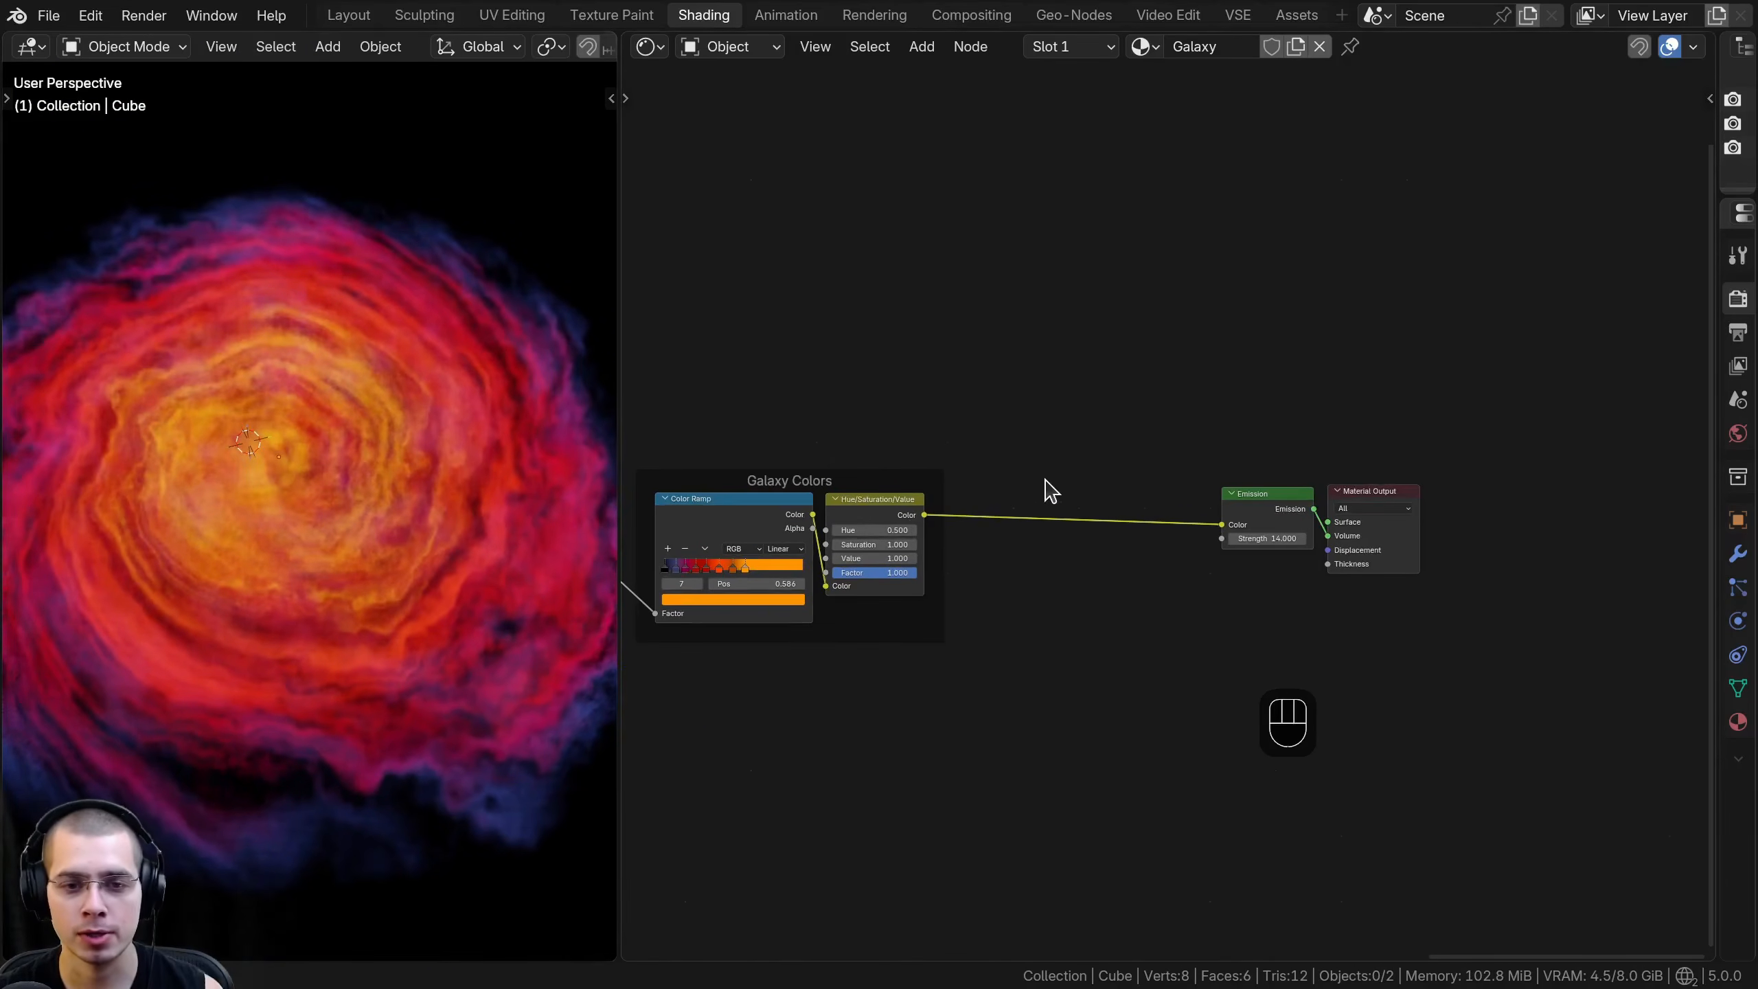
scroll(1062, 384, up, 1)
middle_drag(1062, 384, 1009, 369)
key(shift+a)
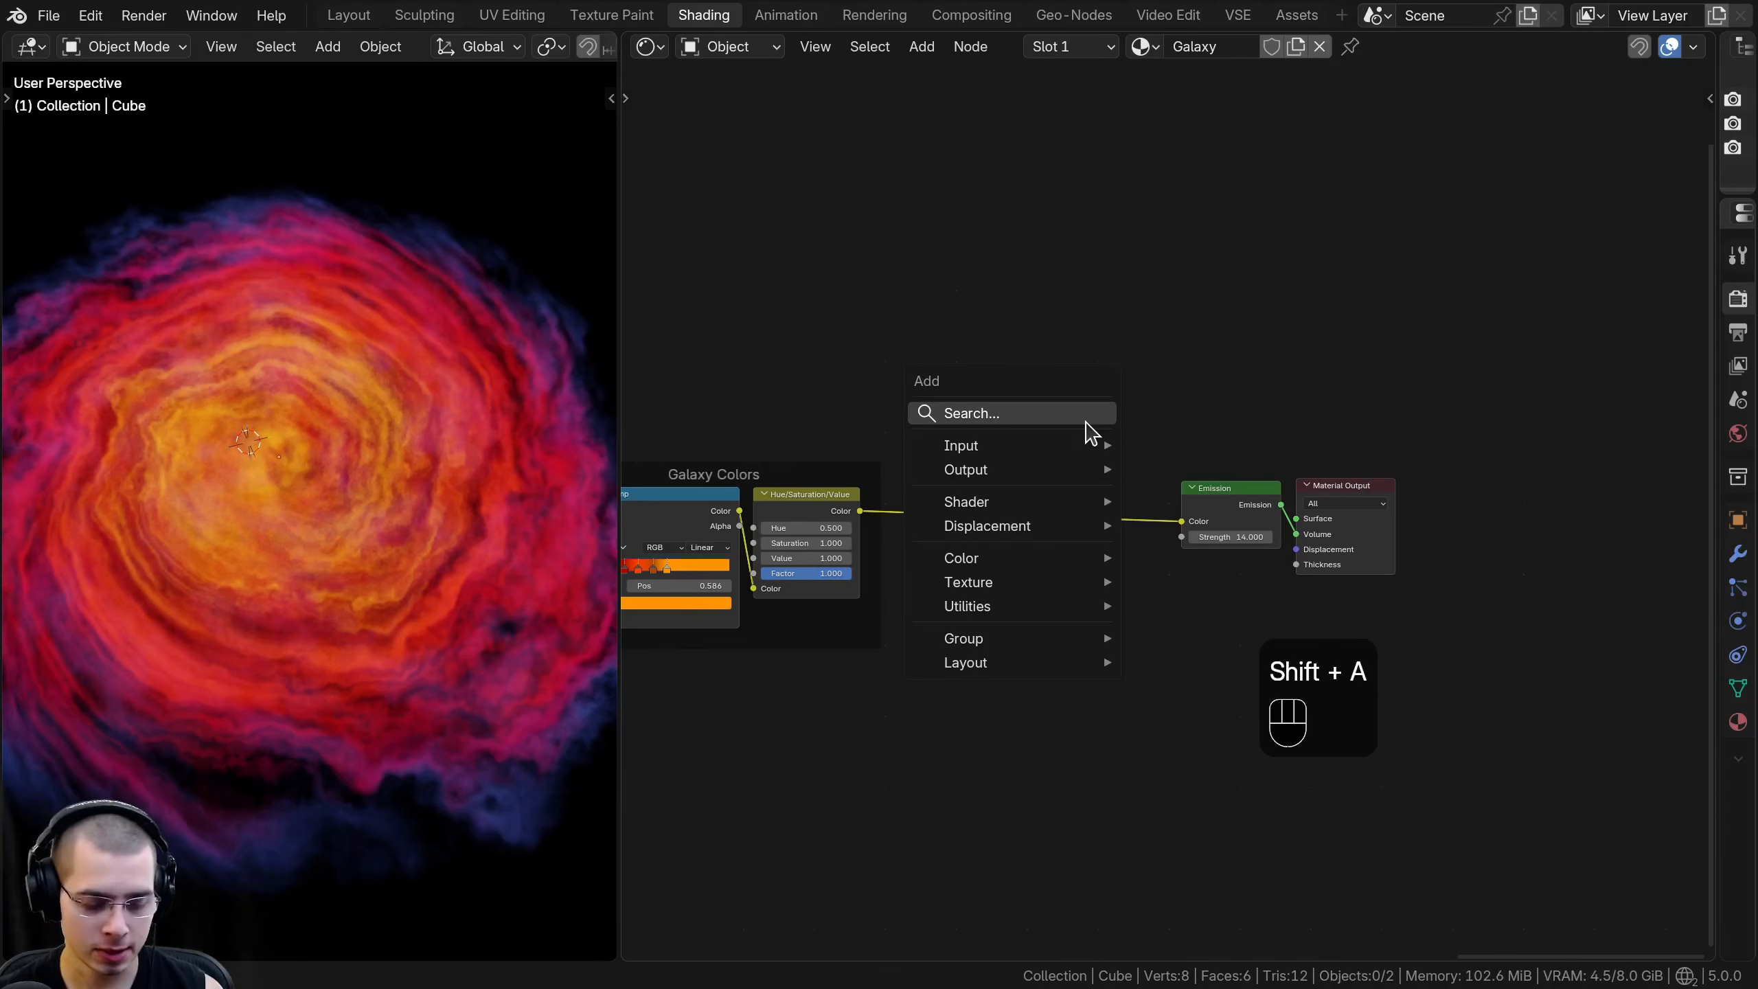
text(gra)
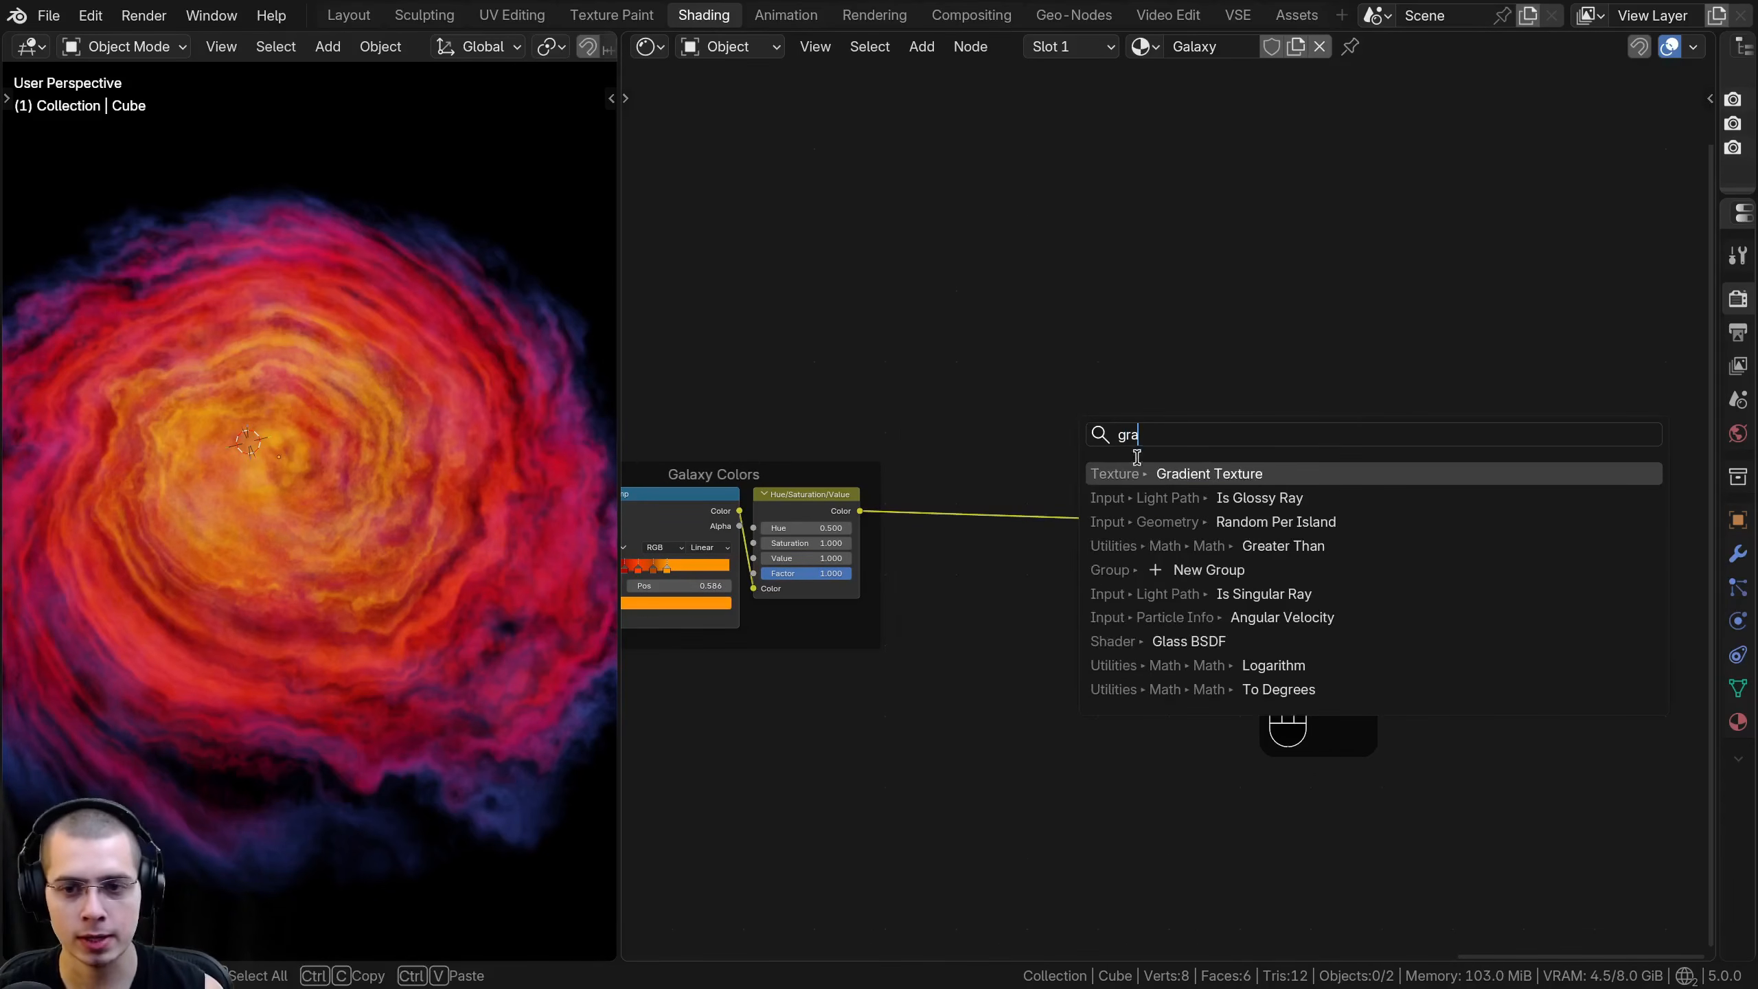
click(1147, 473)
click(937, 621)
- Move the Emission and Material Output nodes farther from the Galaxy Colors frame to make room for more nodes
drag(1081, 398, 1354, 528)
key(g)
click(1642, 524)
middle_drag(1420, 542, 1355, 486)
scroll(1319, 475, up, 3)
key(a)
- Set the new Gradient Texture's type to Spherical and adjust the node's placement
middle_drag(1395, 553, 1364, 482)
scroll(844, 483, up, 1)
click(846, 544)
click(851, 691)
drag(936, 492, 953, 493)
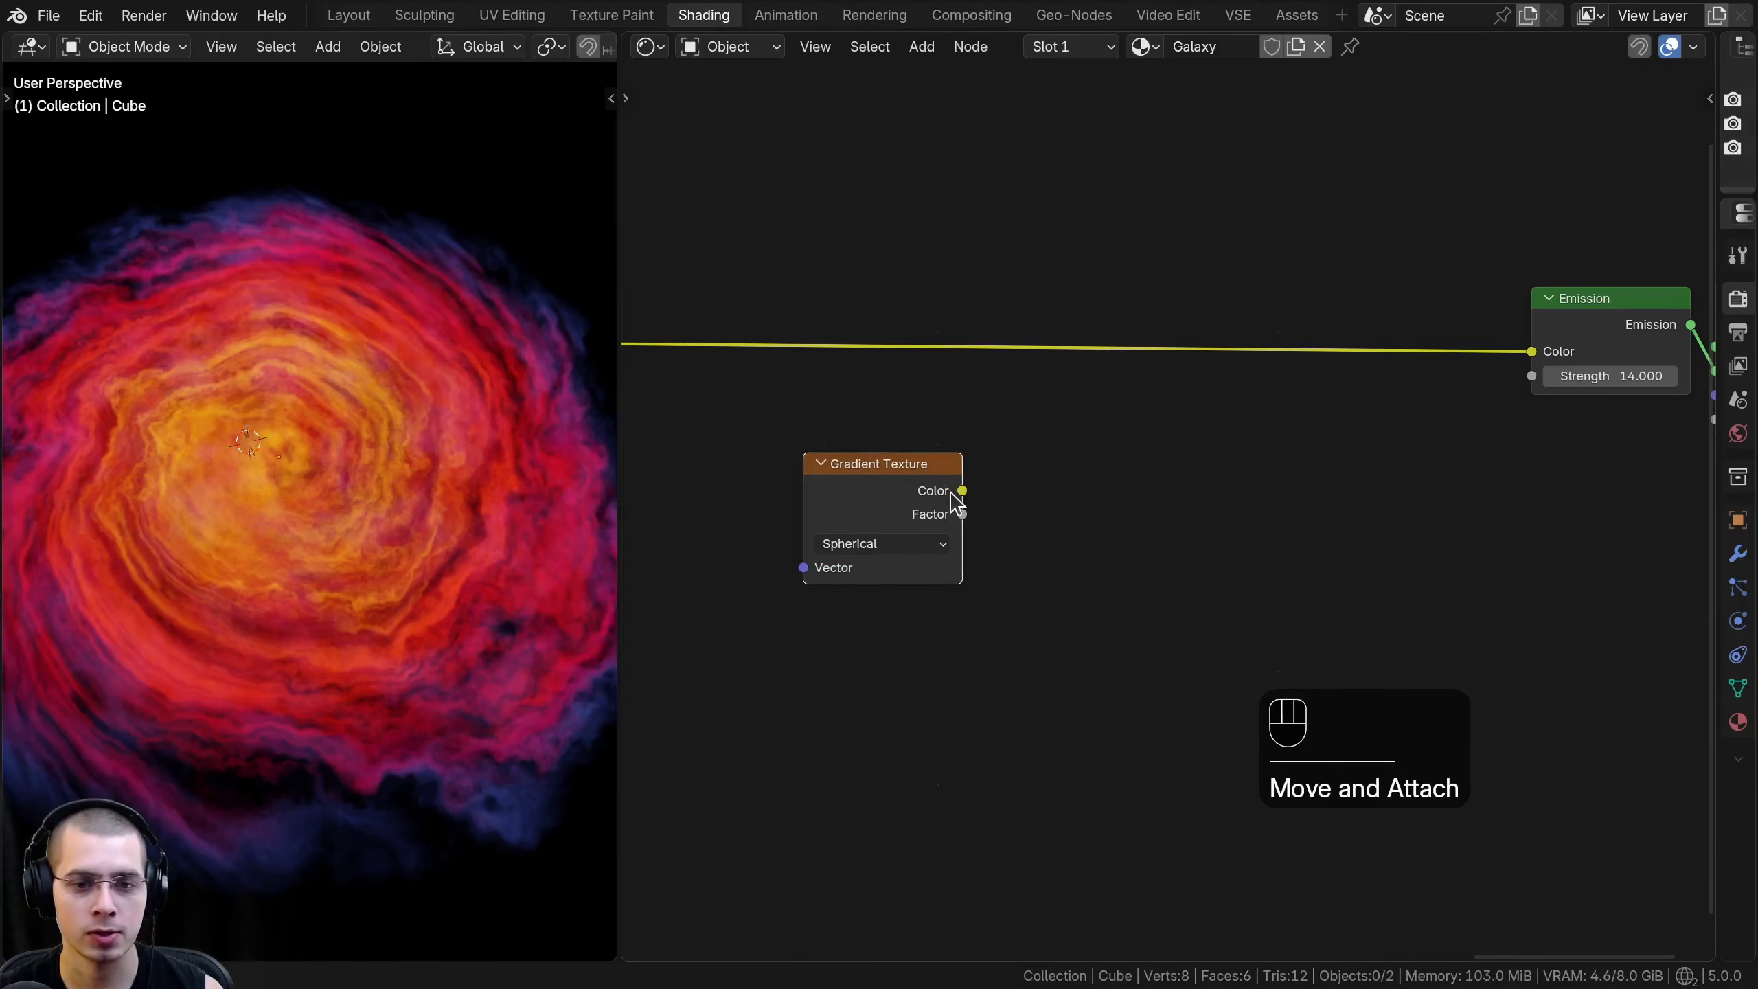
- Connect the Vector output of the Mapping frame's Mapping node to the new Gradient Texture's Vector input
scroll(961, 578, down, 3)
middle_drag(846, 575, 998, 482)
middle_drag(1137, 467, 1221, 470)
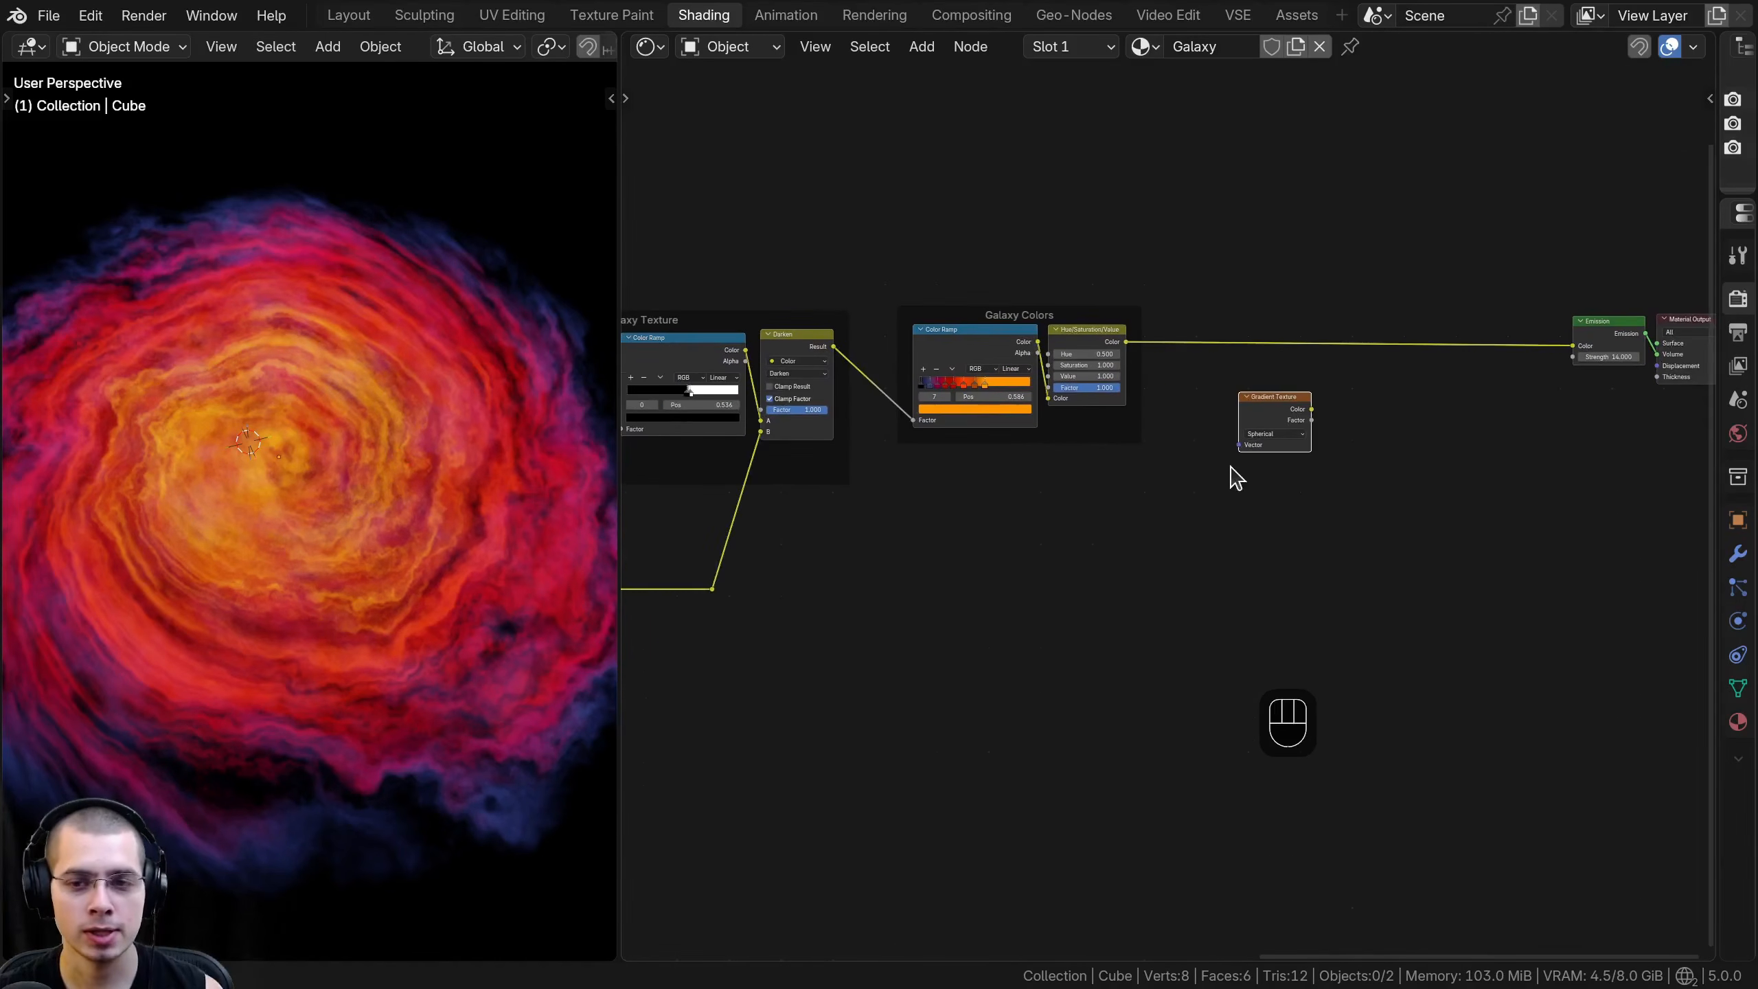
middle_drag(808, 576, 1120, 533)
scroll(1164, 507, up, 8)
drag(890, 209, 887, 217)
scroll(950, 232, down, 2)
key(g)
right_click(950, 225)
scroll(1417, 562, down, 5)
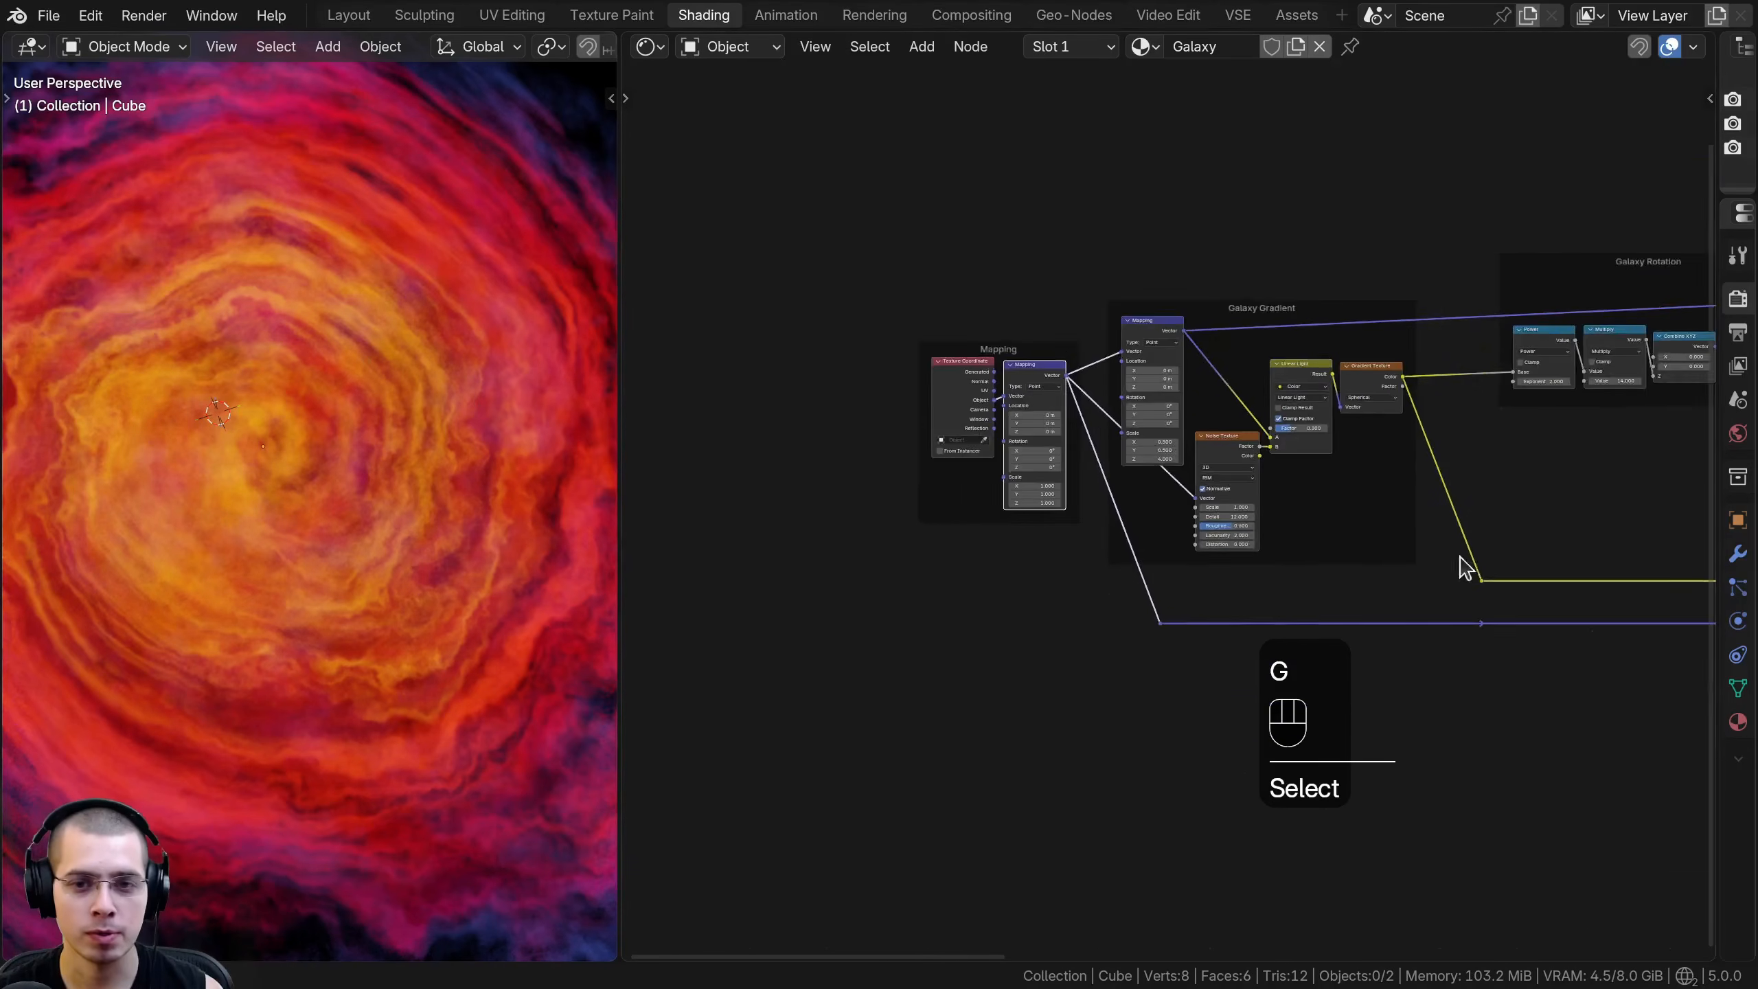
drag(866, 572, 1582, 450)
scroll(997, 541, up, 8)
- Connect the Gradient Texture's Color to the Emission Color and inspect the resulting shape in the viewport
middle_drag(911, 544, 957, 546)
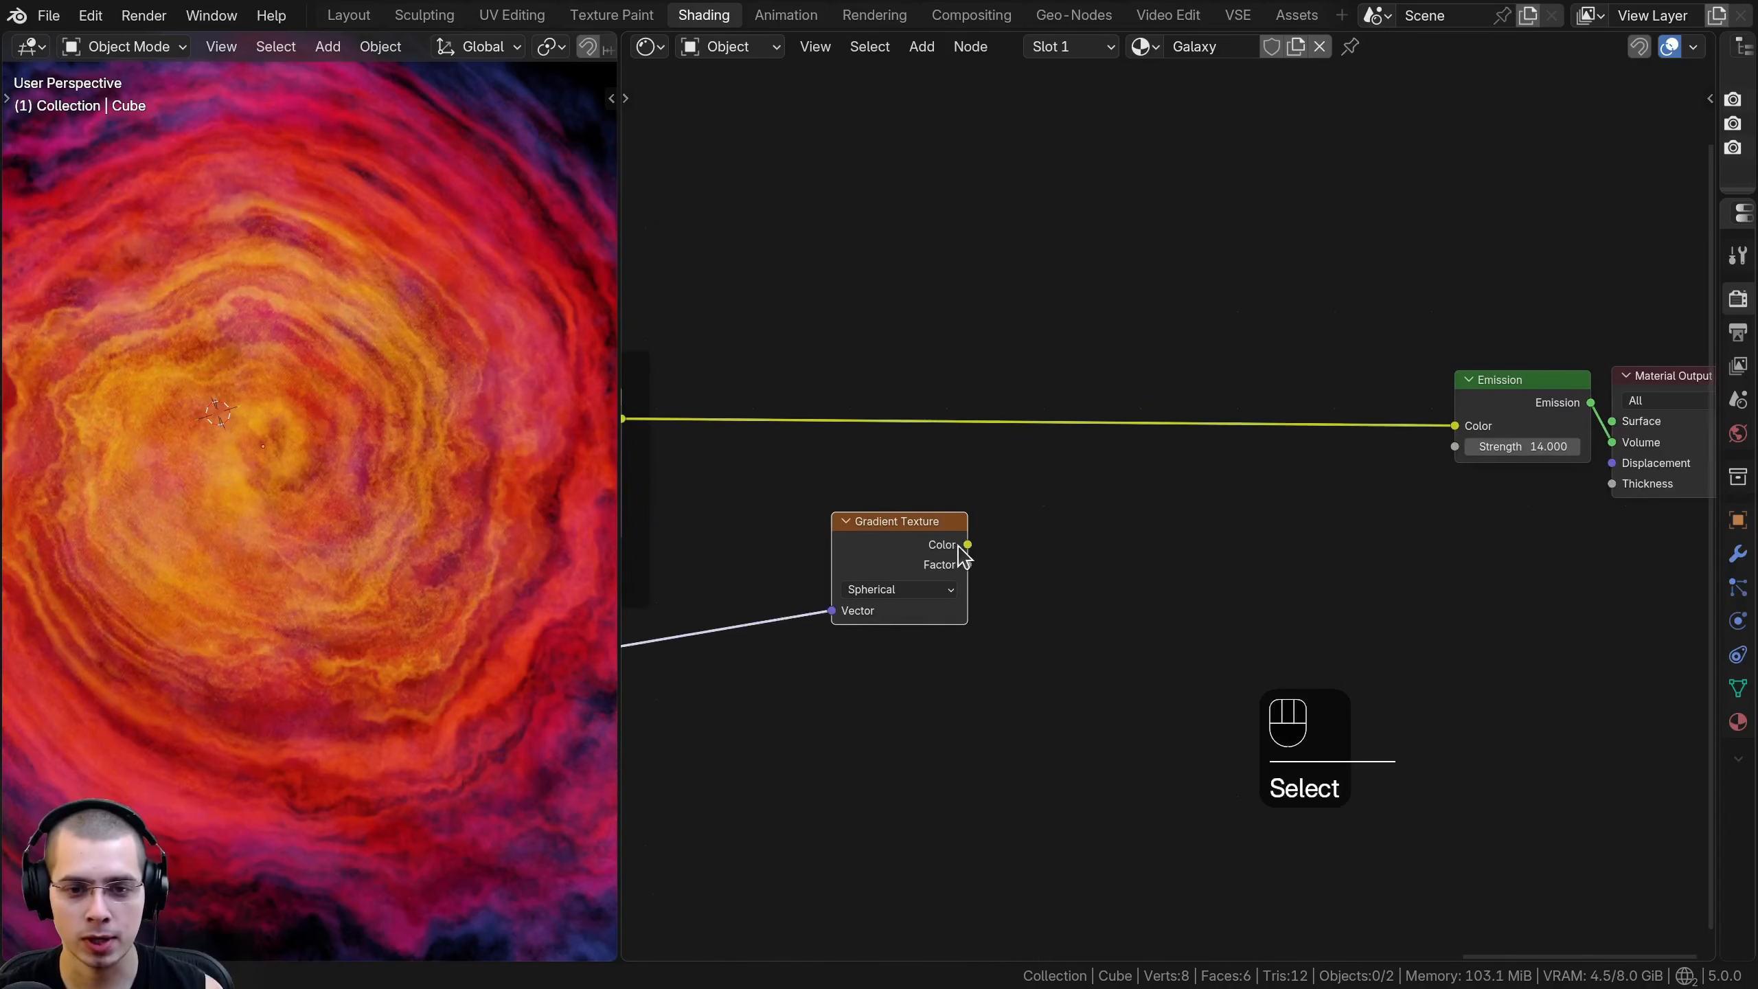
drag(1458, 414, 1455, 426)
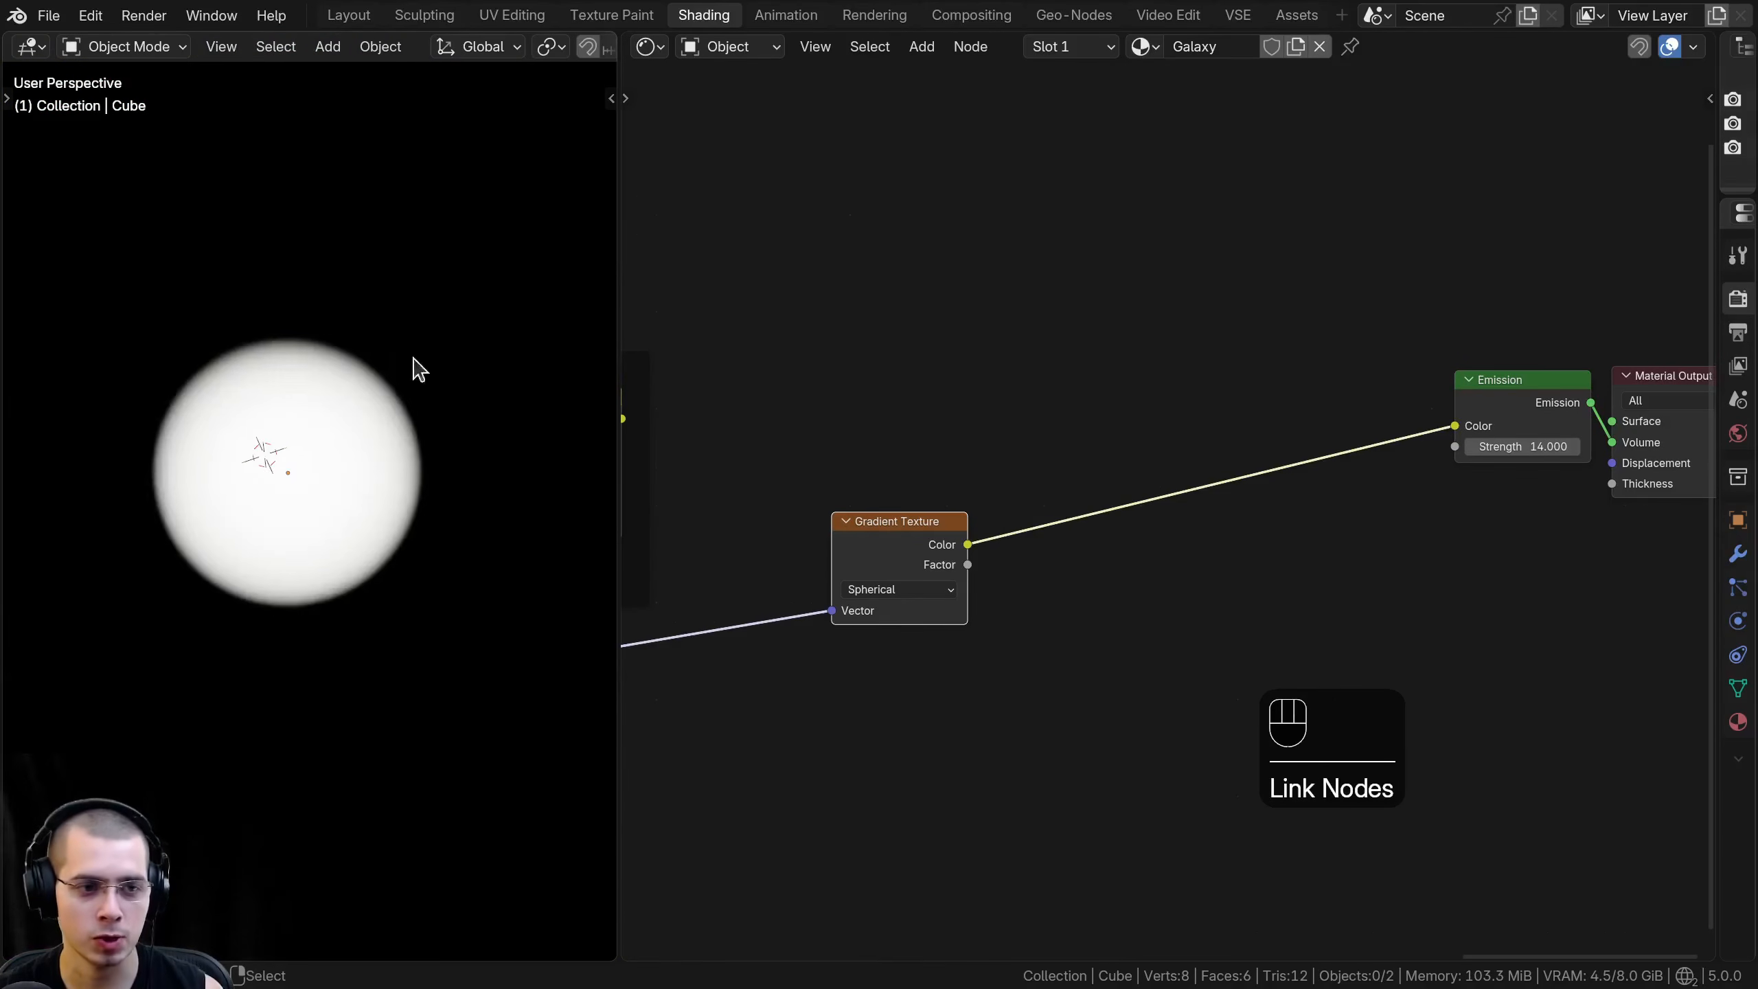
scroll(362, 446, up, 3)
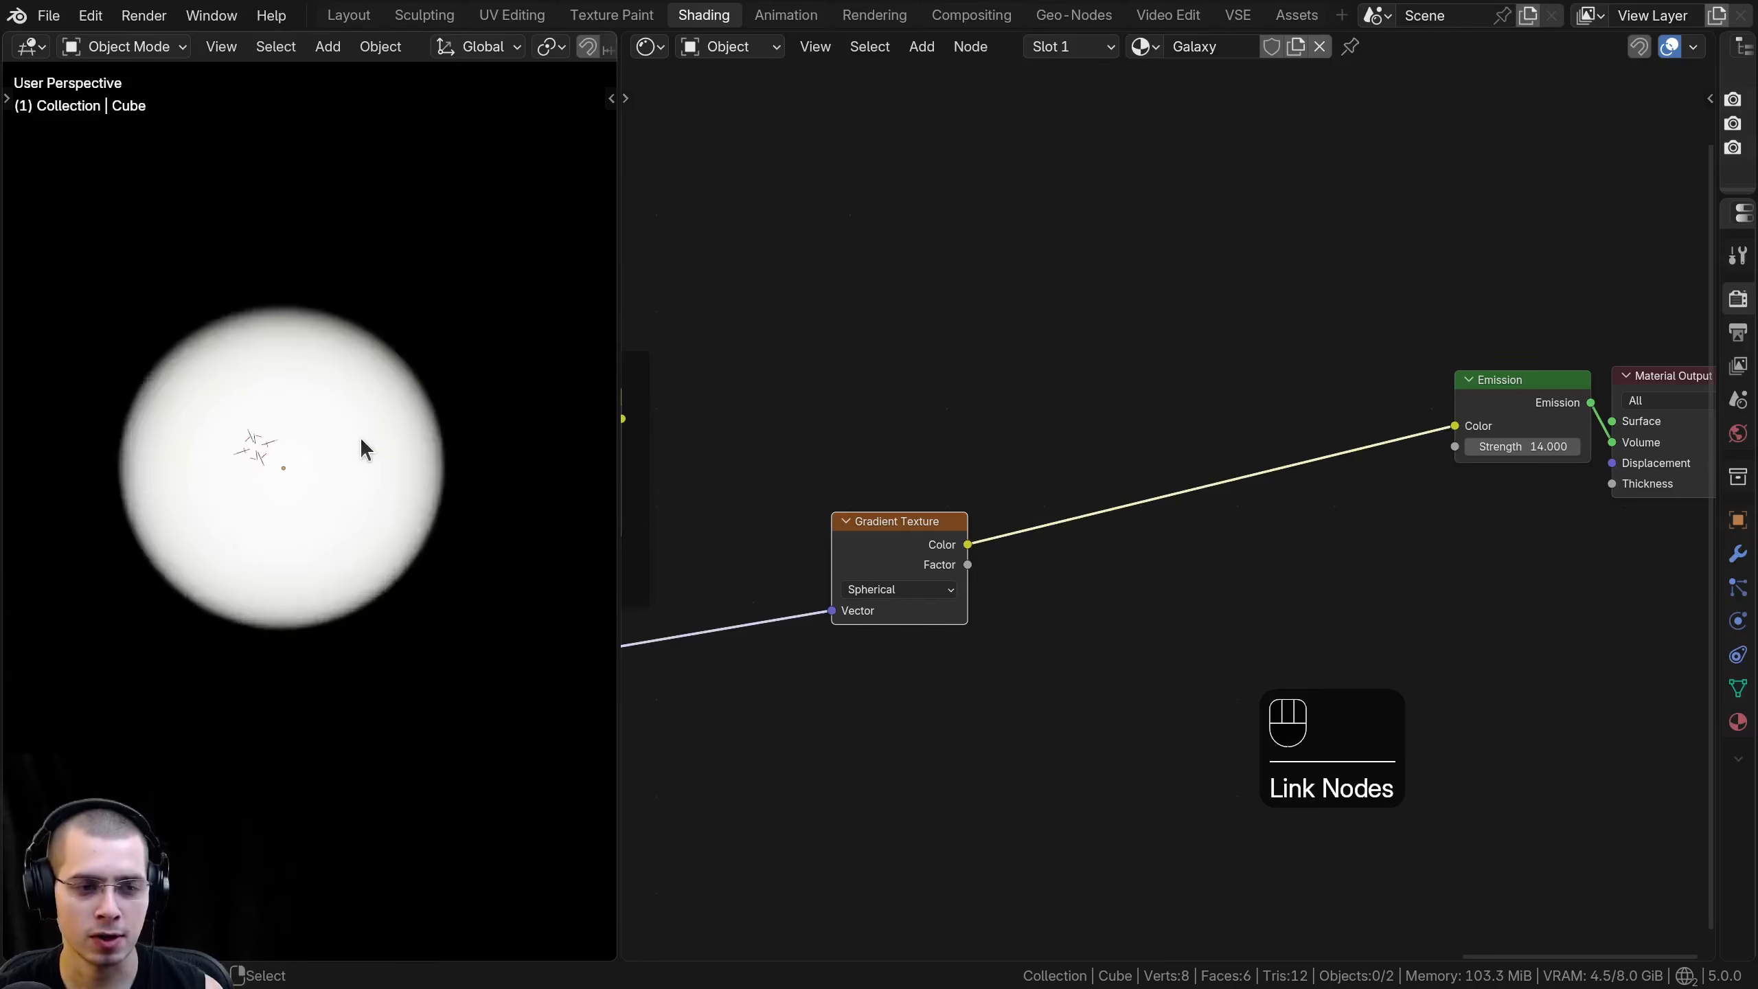
scroll(787, 529, down, 2)
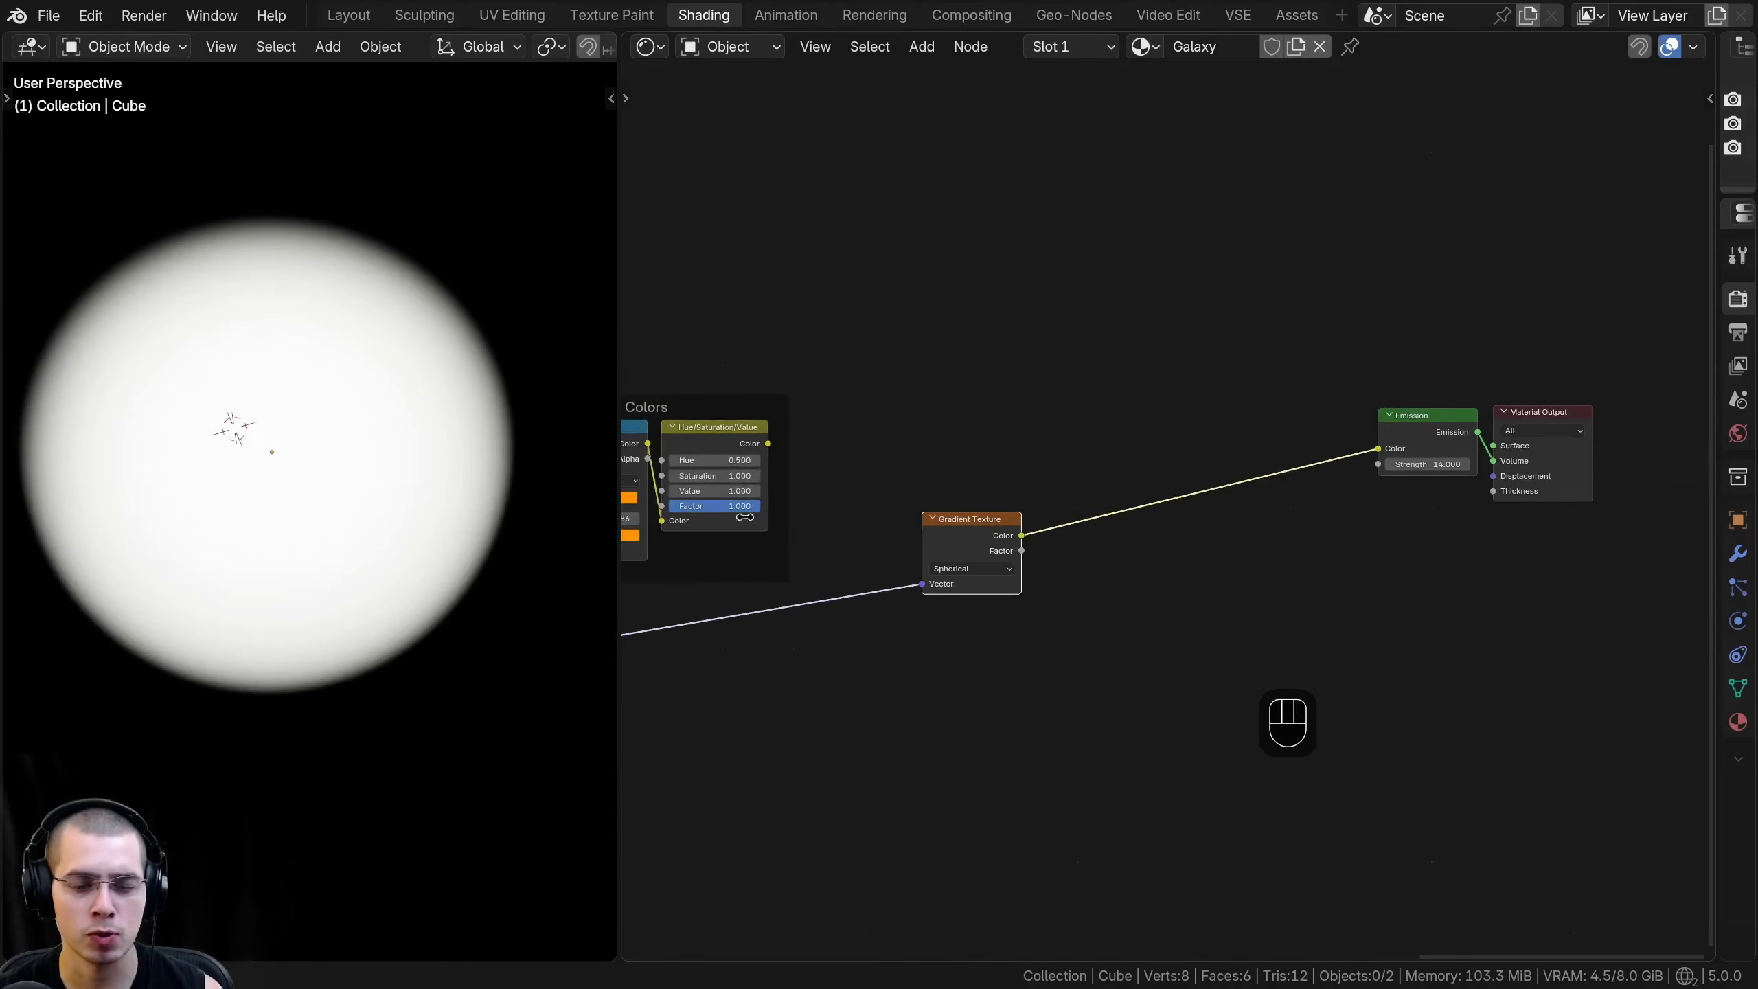
- Review the node tree from the new Gradient Texture back to the Galaxy Details frame
middle_drag(985, 564, 1205, 468)
scroll(1177, 532, down, 2)
scroll(1197, 471, up, 1)
drag(1202, 436, 1196, 477)
scroll(879, 537, down, 4)
middle_drag(734, 569, 1077, 507)
middle_drag(698, 525, 1125, 539)
middle_drag(1287, 499, 1033, 514)
scroll(1032, 515, up, 1)
middle_drag(1248, 471, 720, 502)
middle_drag(1222, 414, 791, 375)
- Adjust the position of the Galaxy Details frame
scroll(791, 375, up, 4)
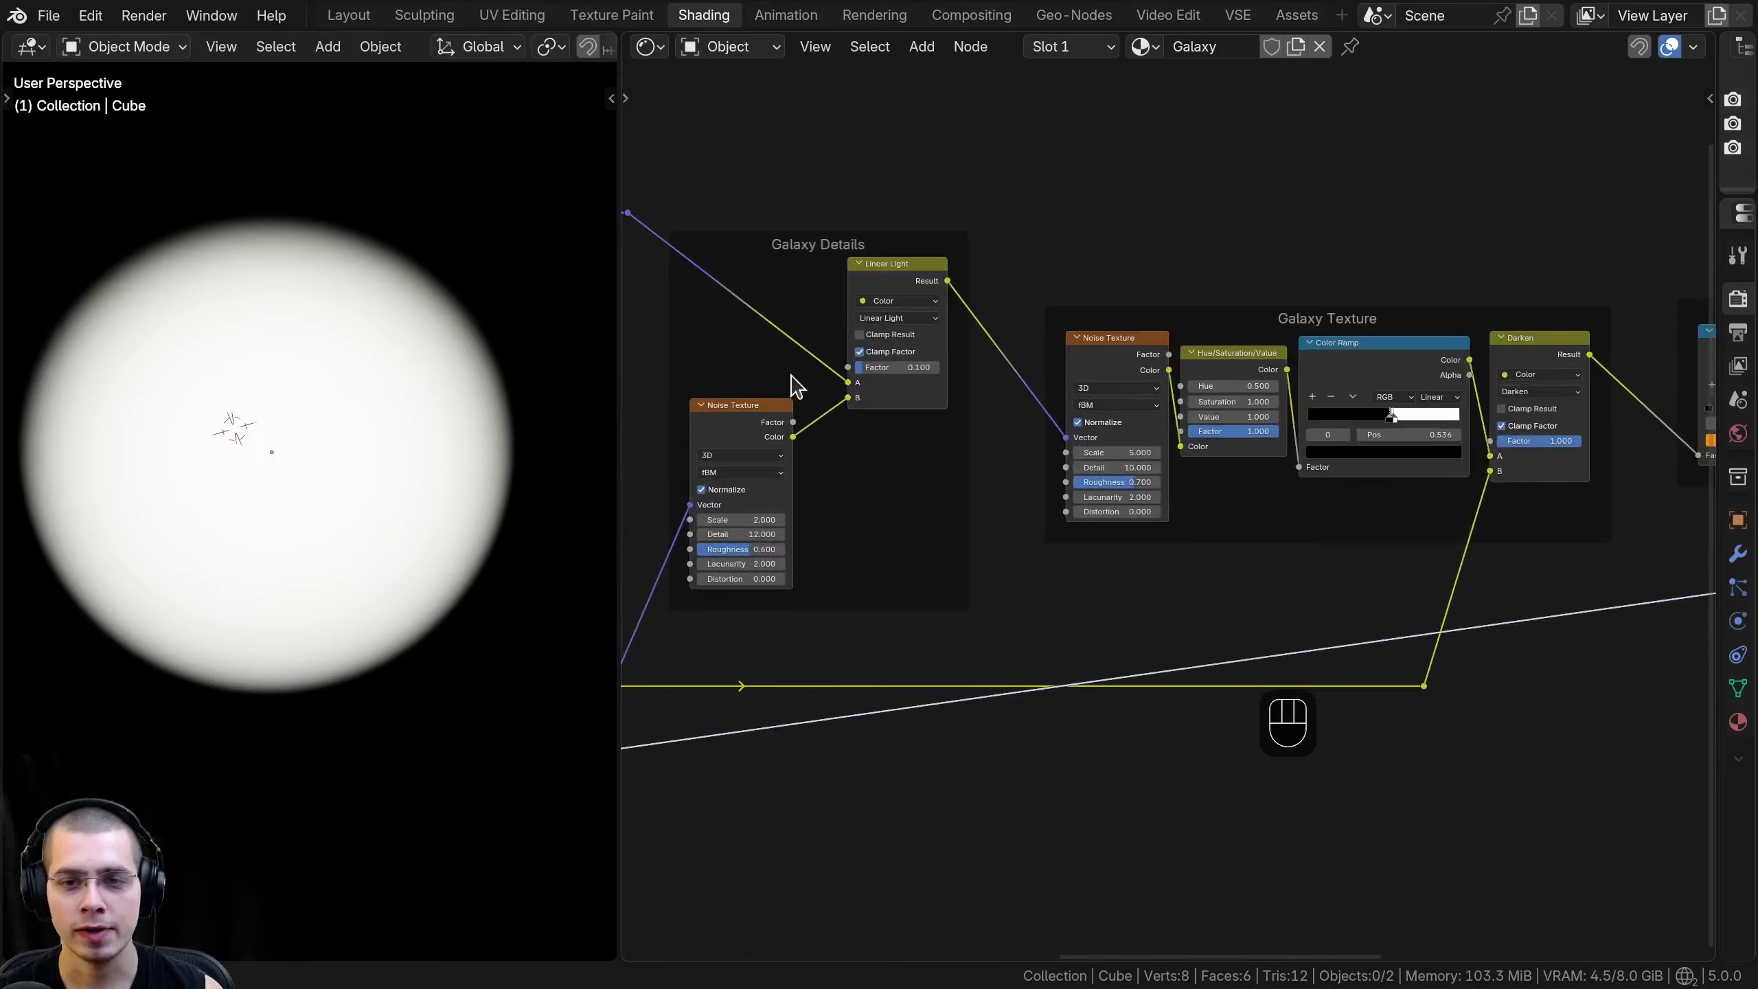
scroll(803, 262, up, 1)
click(803, 262)
key(g)
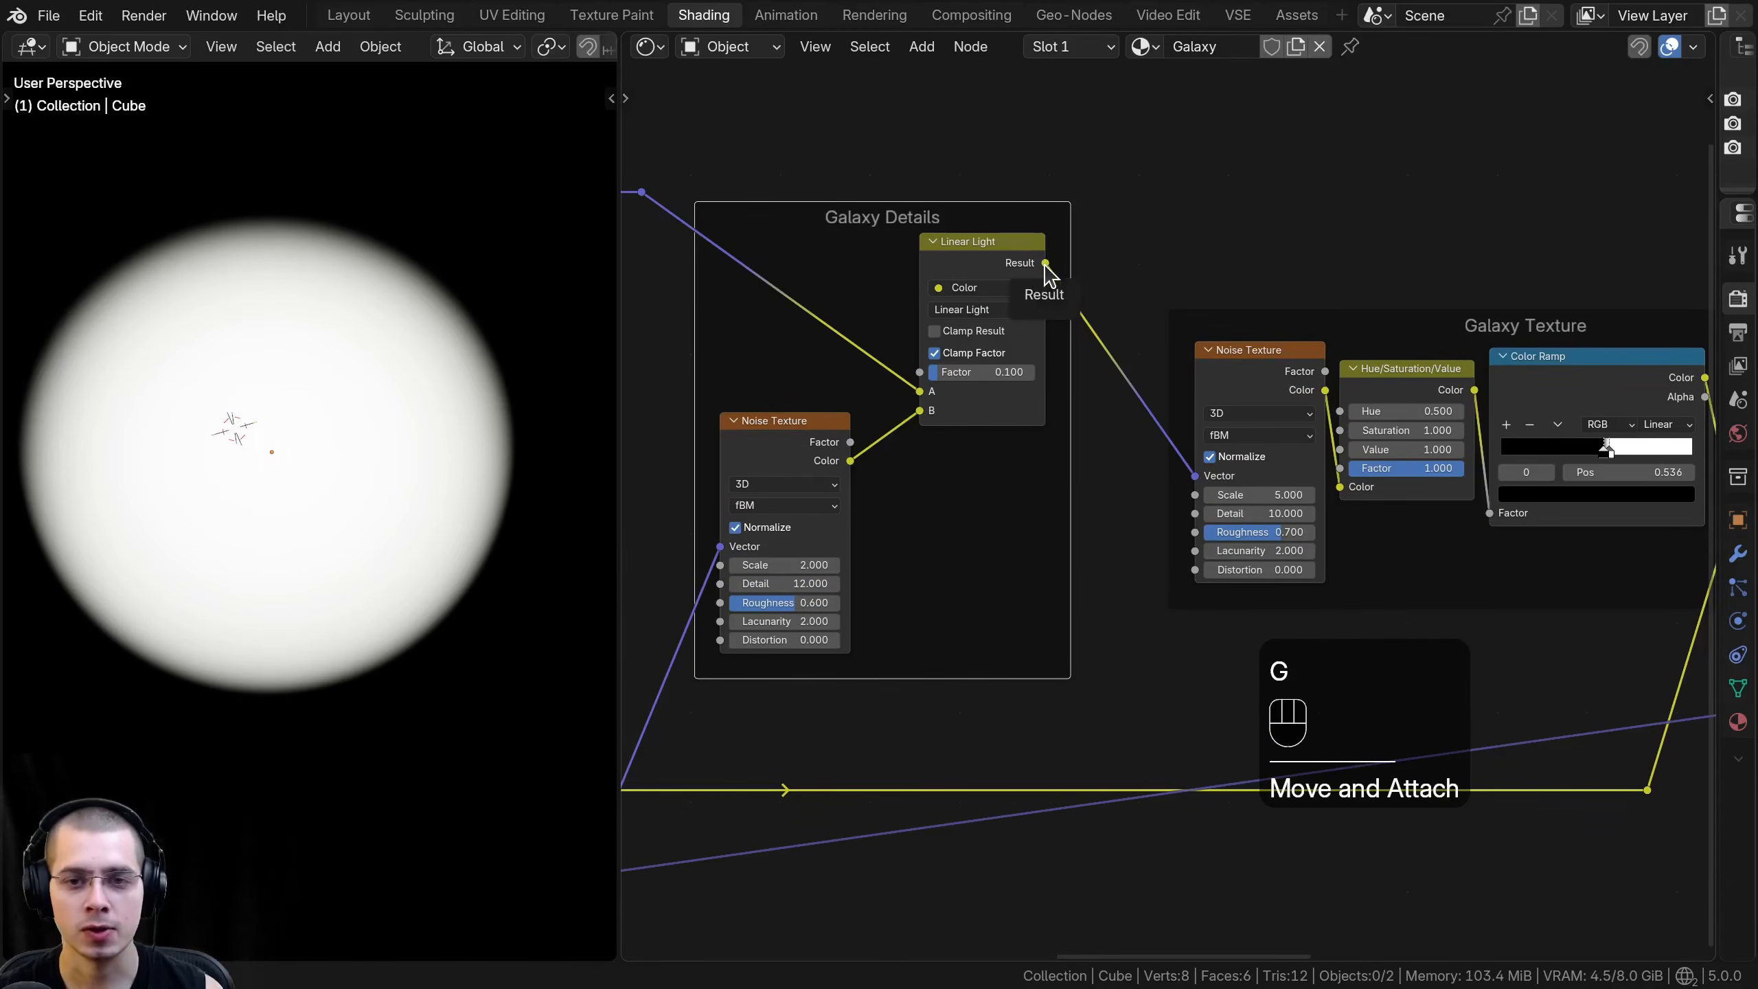
- Route the Galaxy Details Linear Light Result through reroutes beneath the Galaxy Texture and Galaxy Colors frames into the new Gradient Texture's Vector
drag(1045, 263, 1055, 320)
drag(1221, 716, 1220, 713)
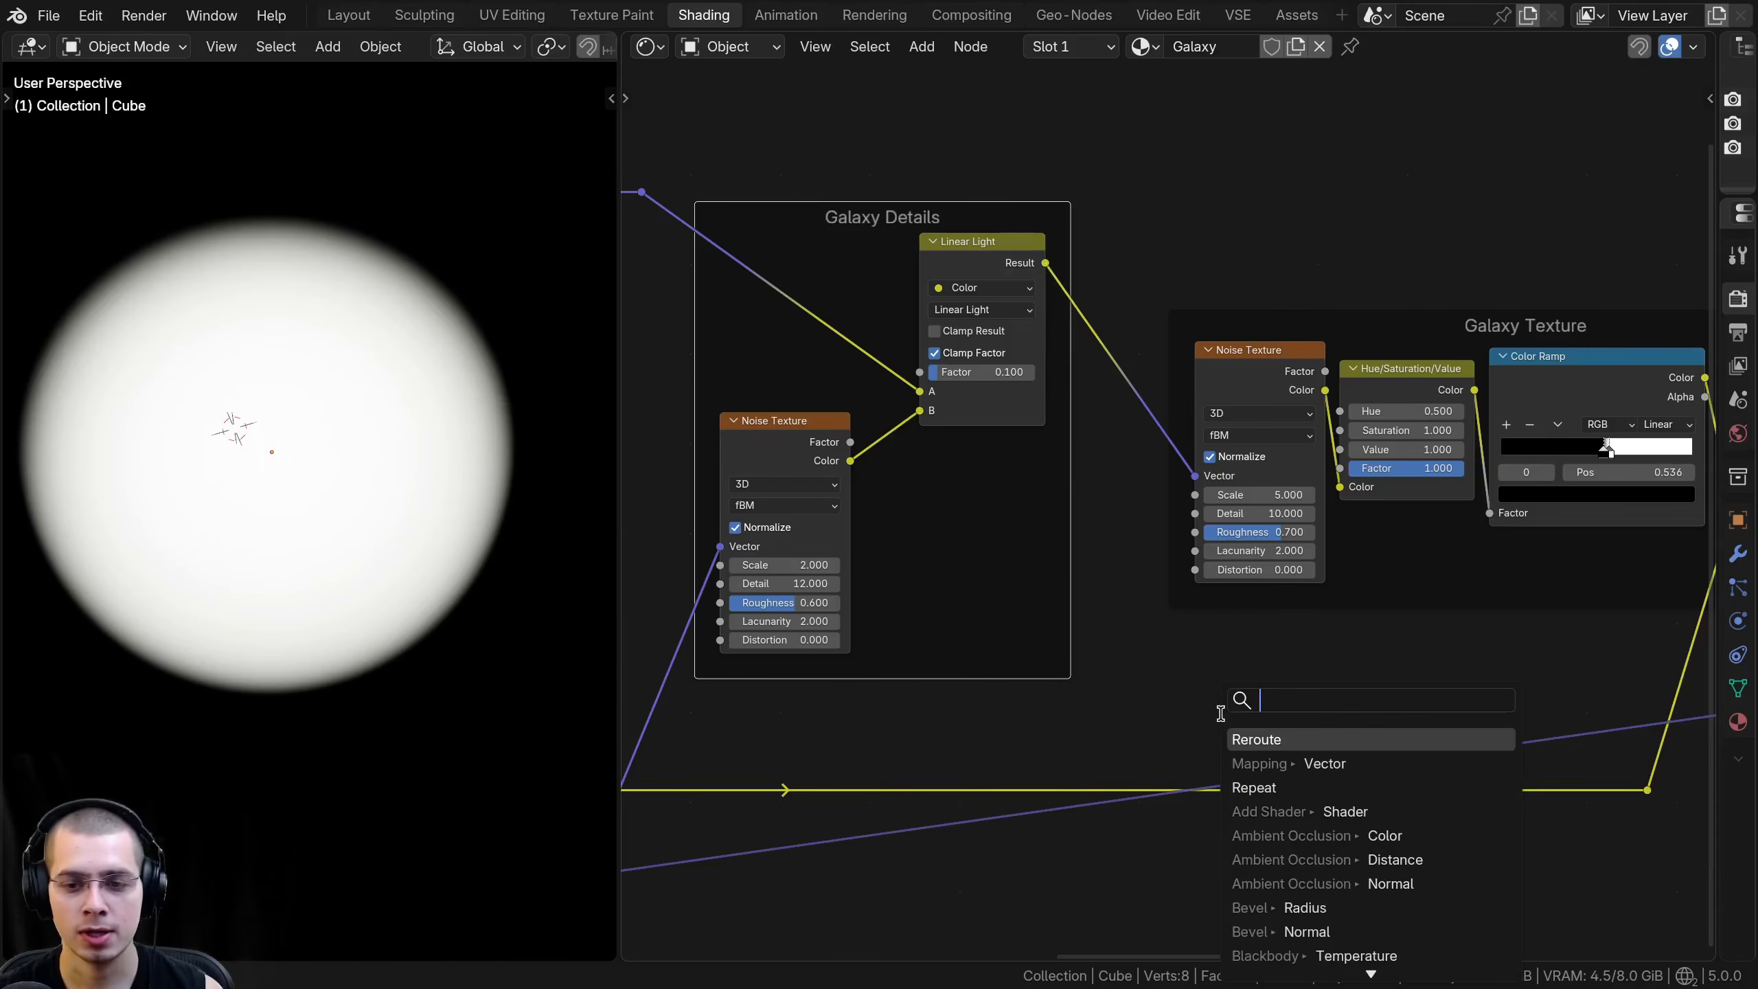
click(1263, 739)
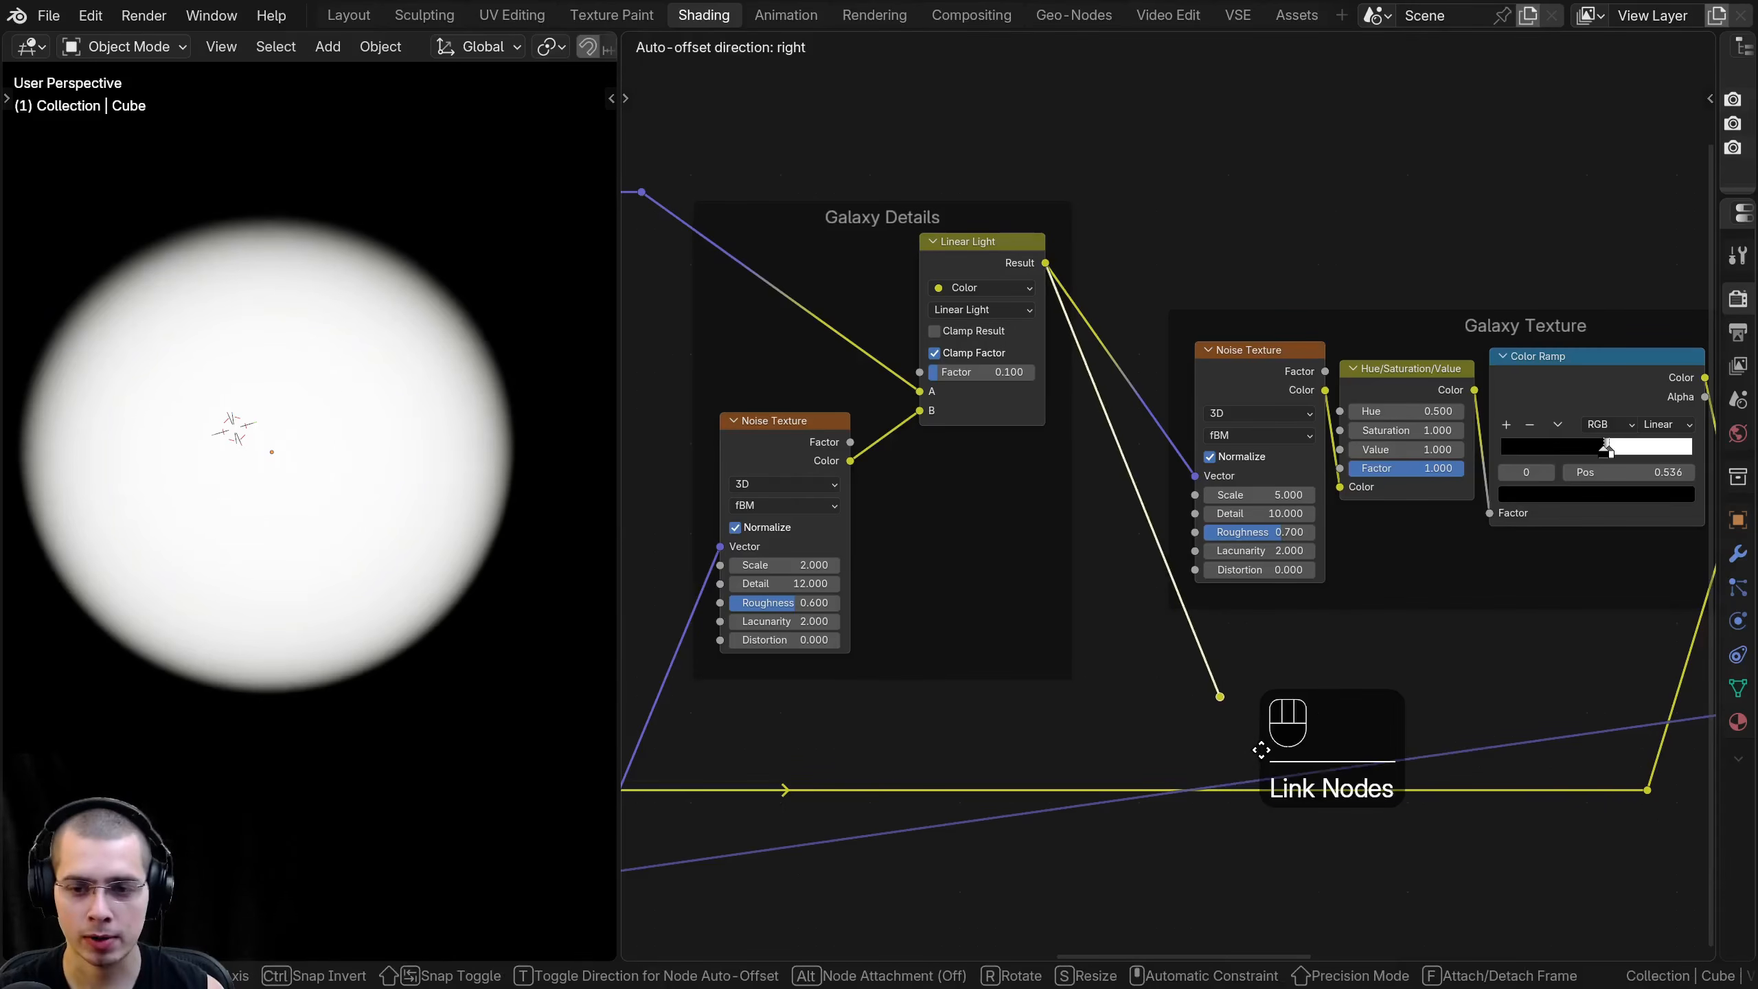
scroll(817, 682, down, 2)
drag(911, 464, 1461, 648)
click(1488, 694)
click(1460, 666)
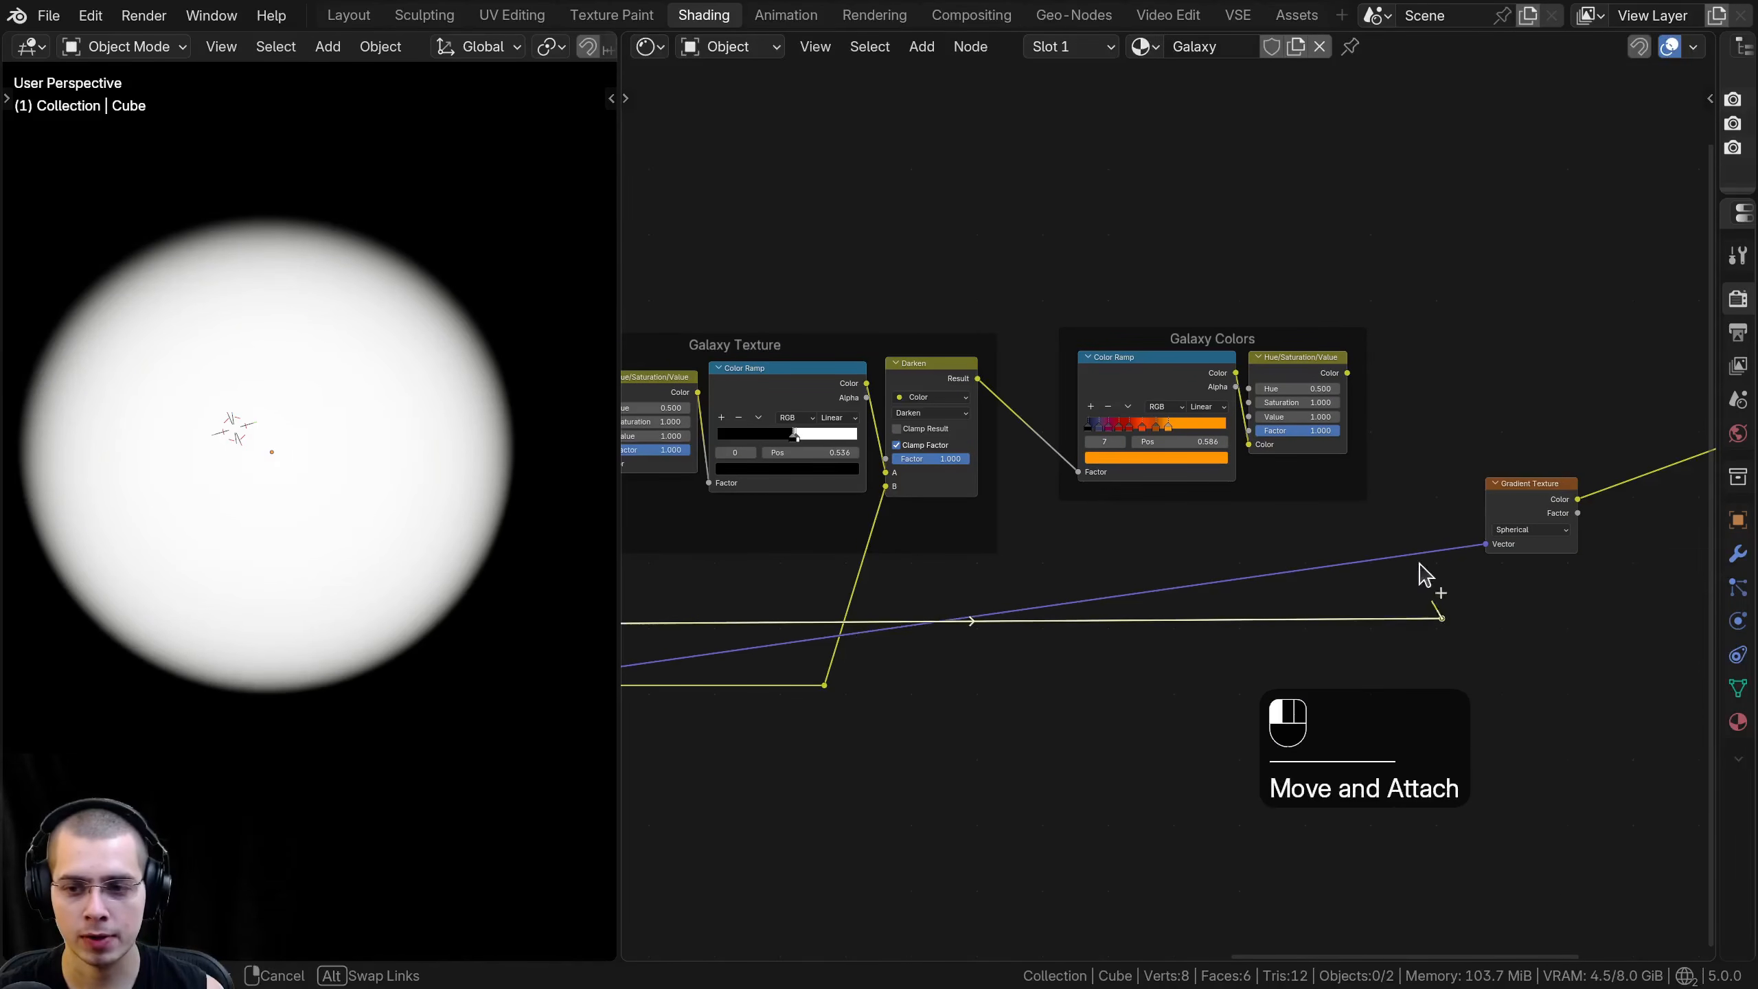
drag(1477, 551, 1495, 503)
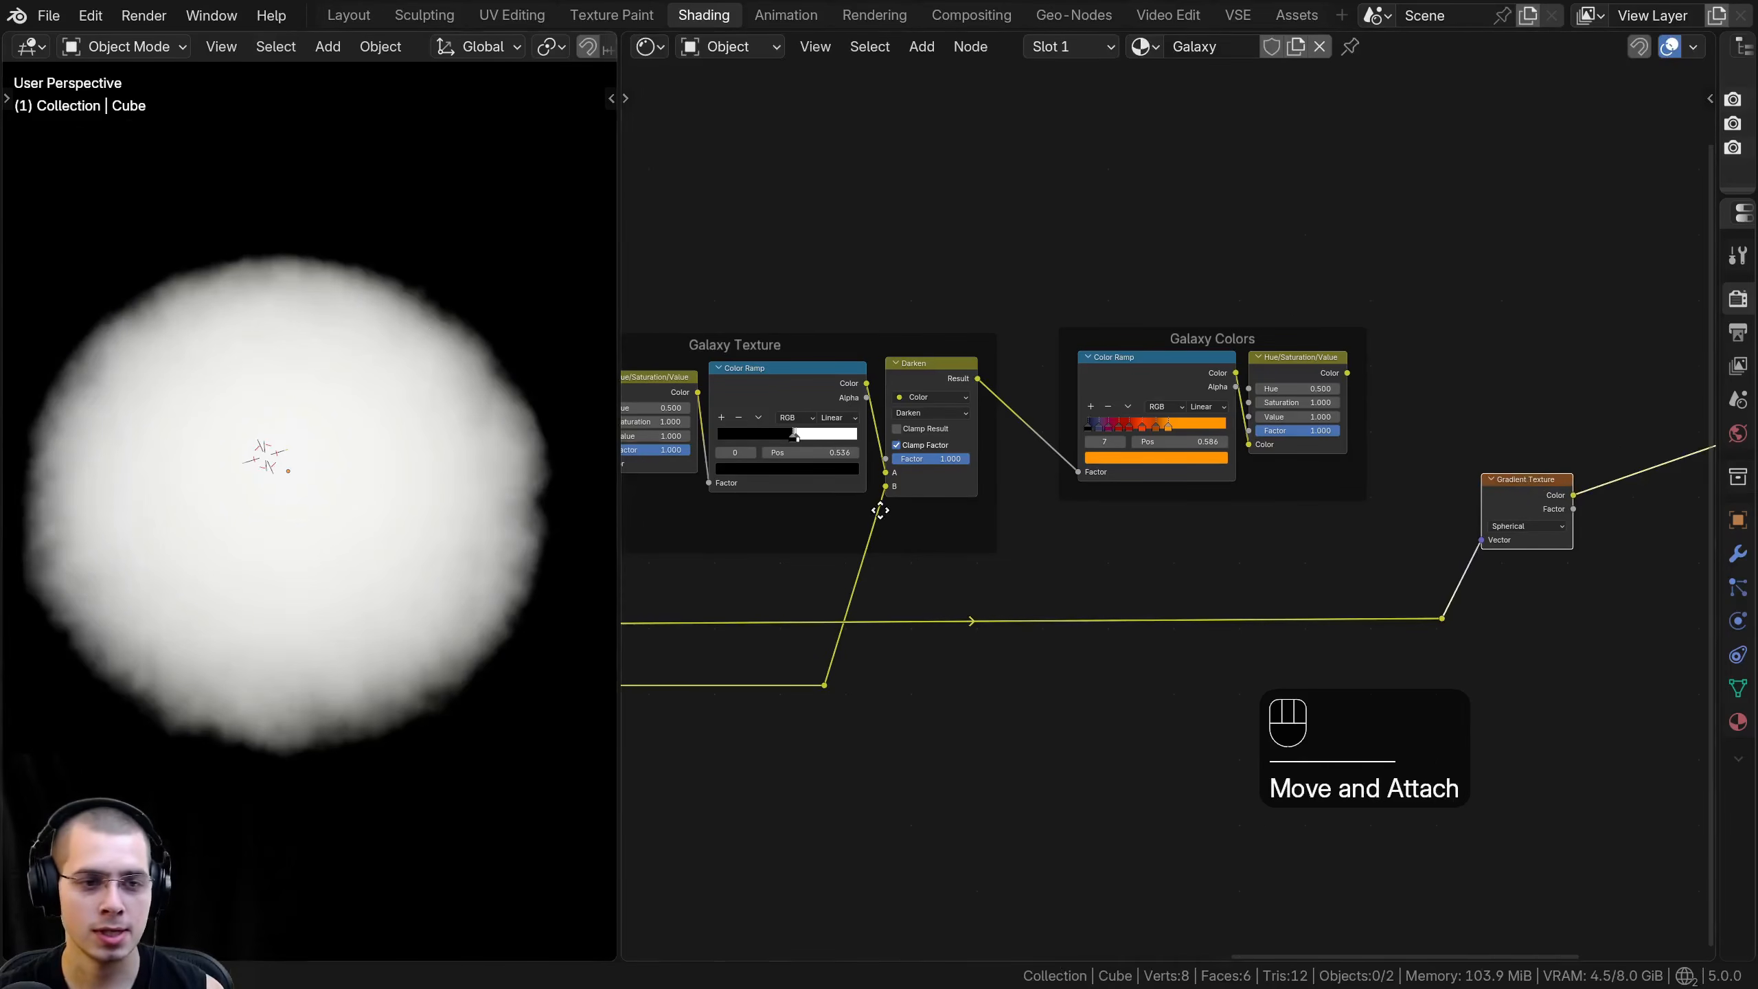
- Examine the Linear Light node feeding the gradient and the distorted edges of the sphere in the viewport
middle_drag(852, 505, 1509, 507)
scroll(1467, 496, up, 4)
click(940, 220)
scroll(869, 644, down, 1)
scroll(866, 485, down, 3)
scroll(856, 510, up, 4)
scroll(188, 373, up, 3)
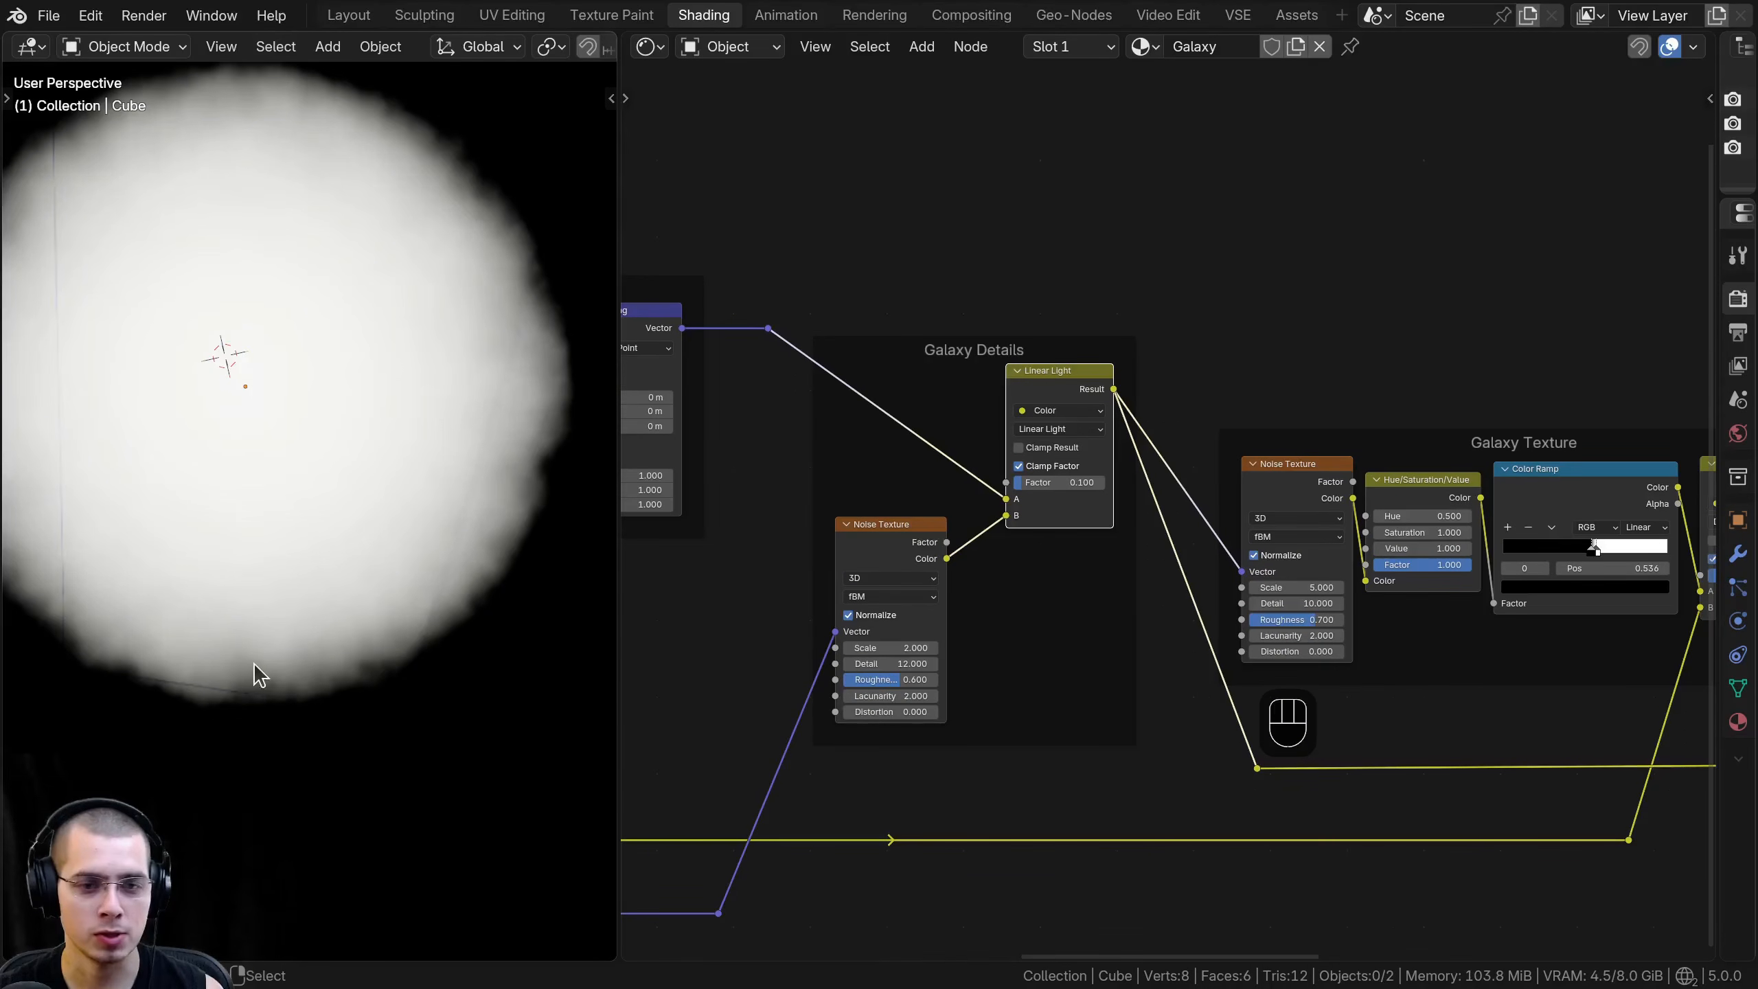
scroll(387, 664, down, 3)
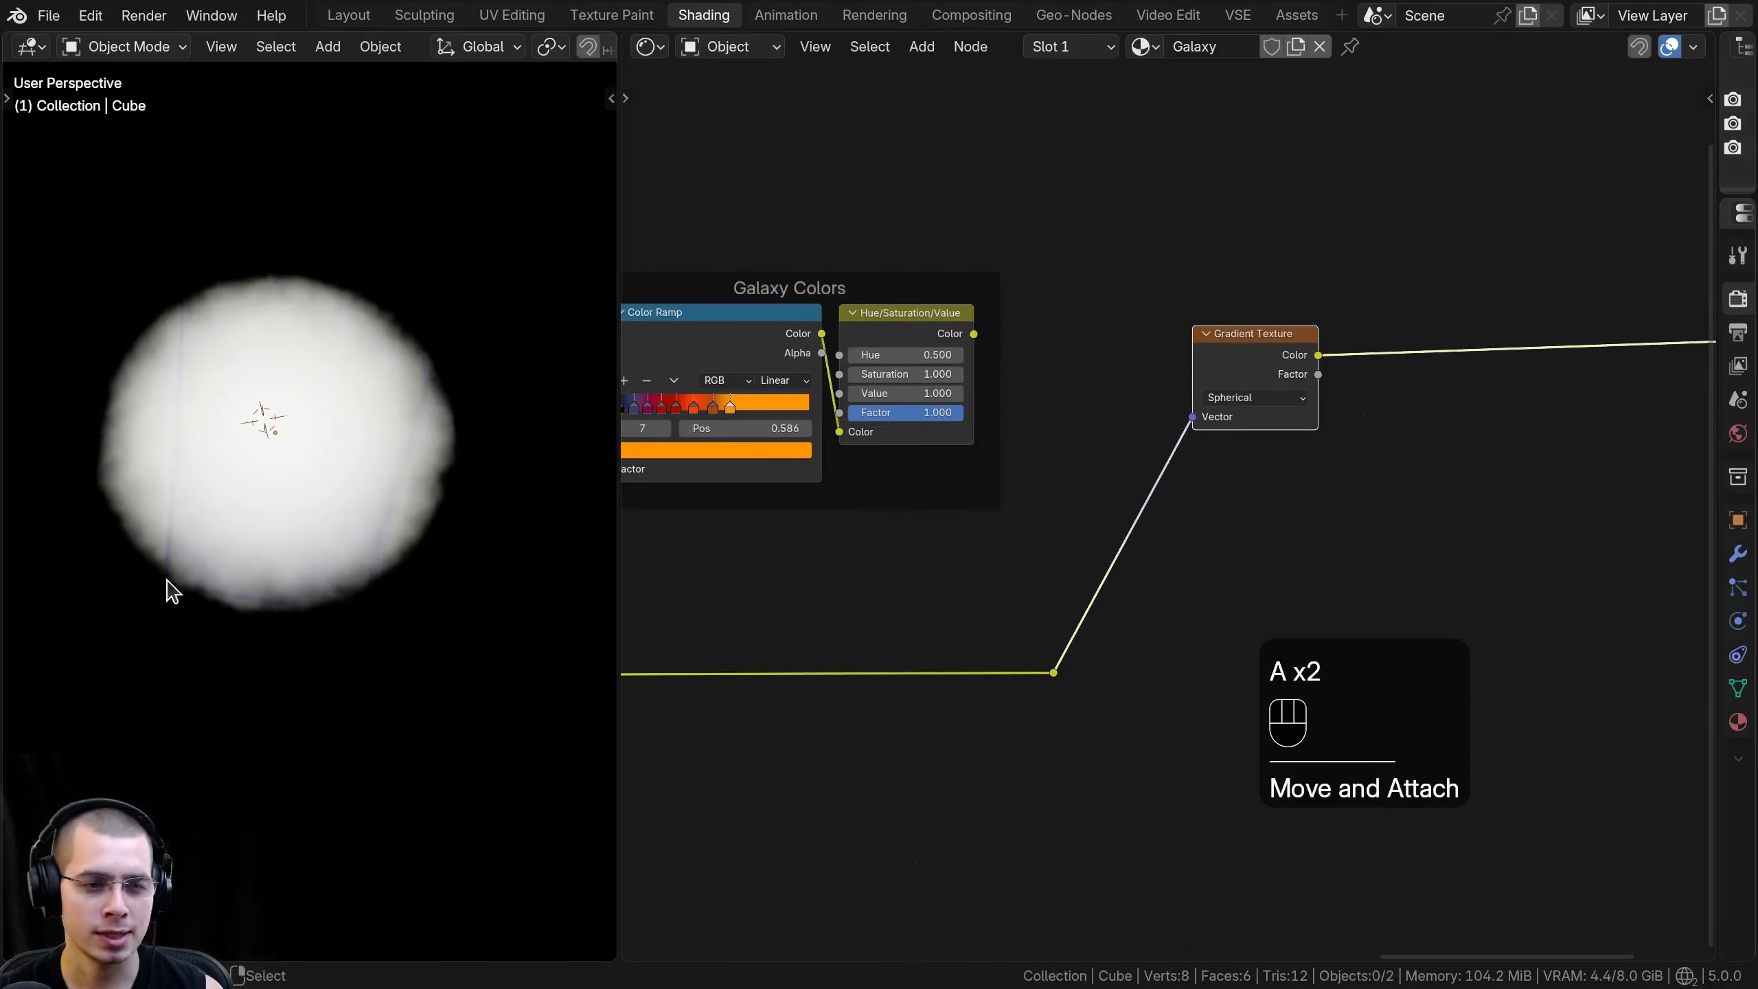
middle_drag(313, 542, 451, 516)
- Insert a Hue/Saturation/Value node between the spherical Gradient Texture and the Emission node
scroll(451, 515, up, 1)
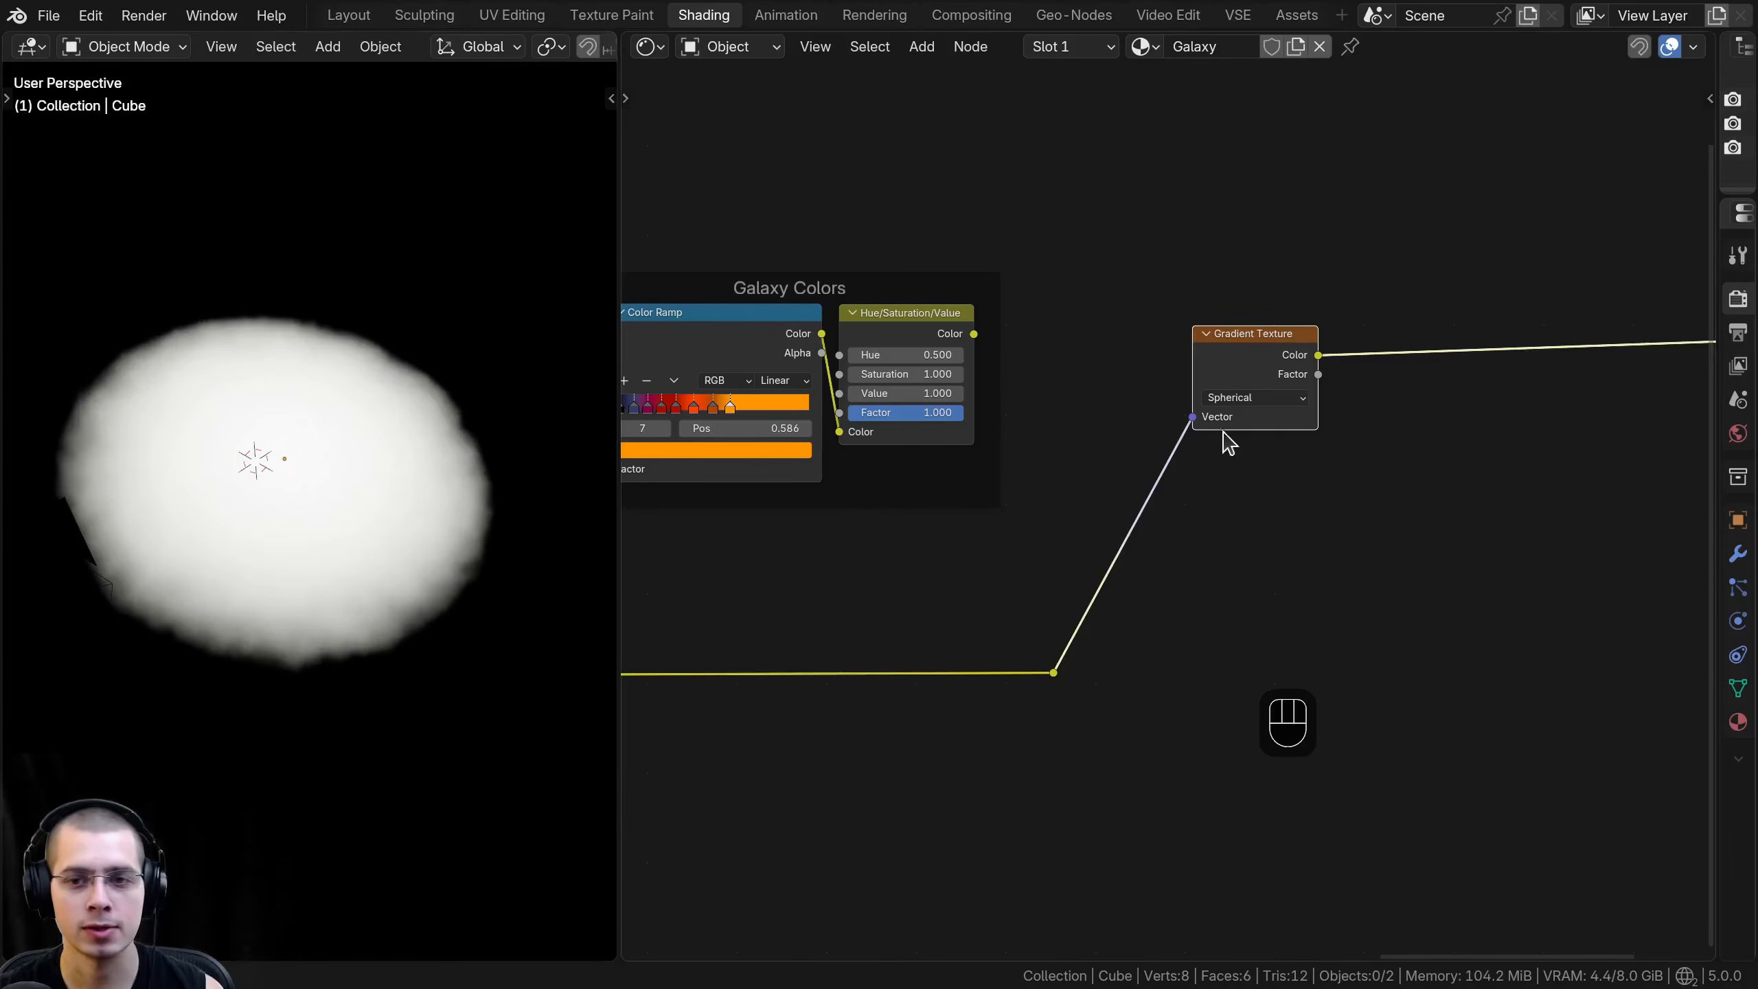
key(shift+a)
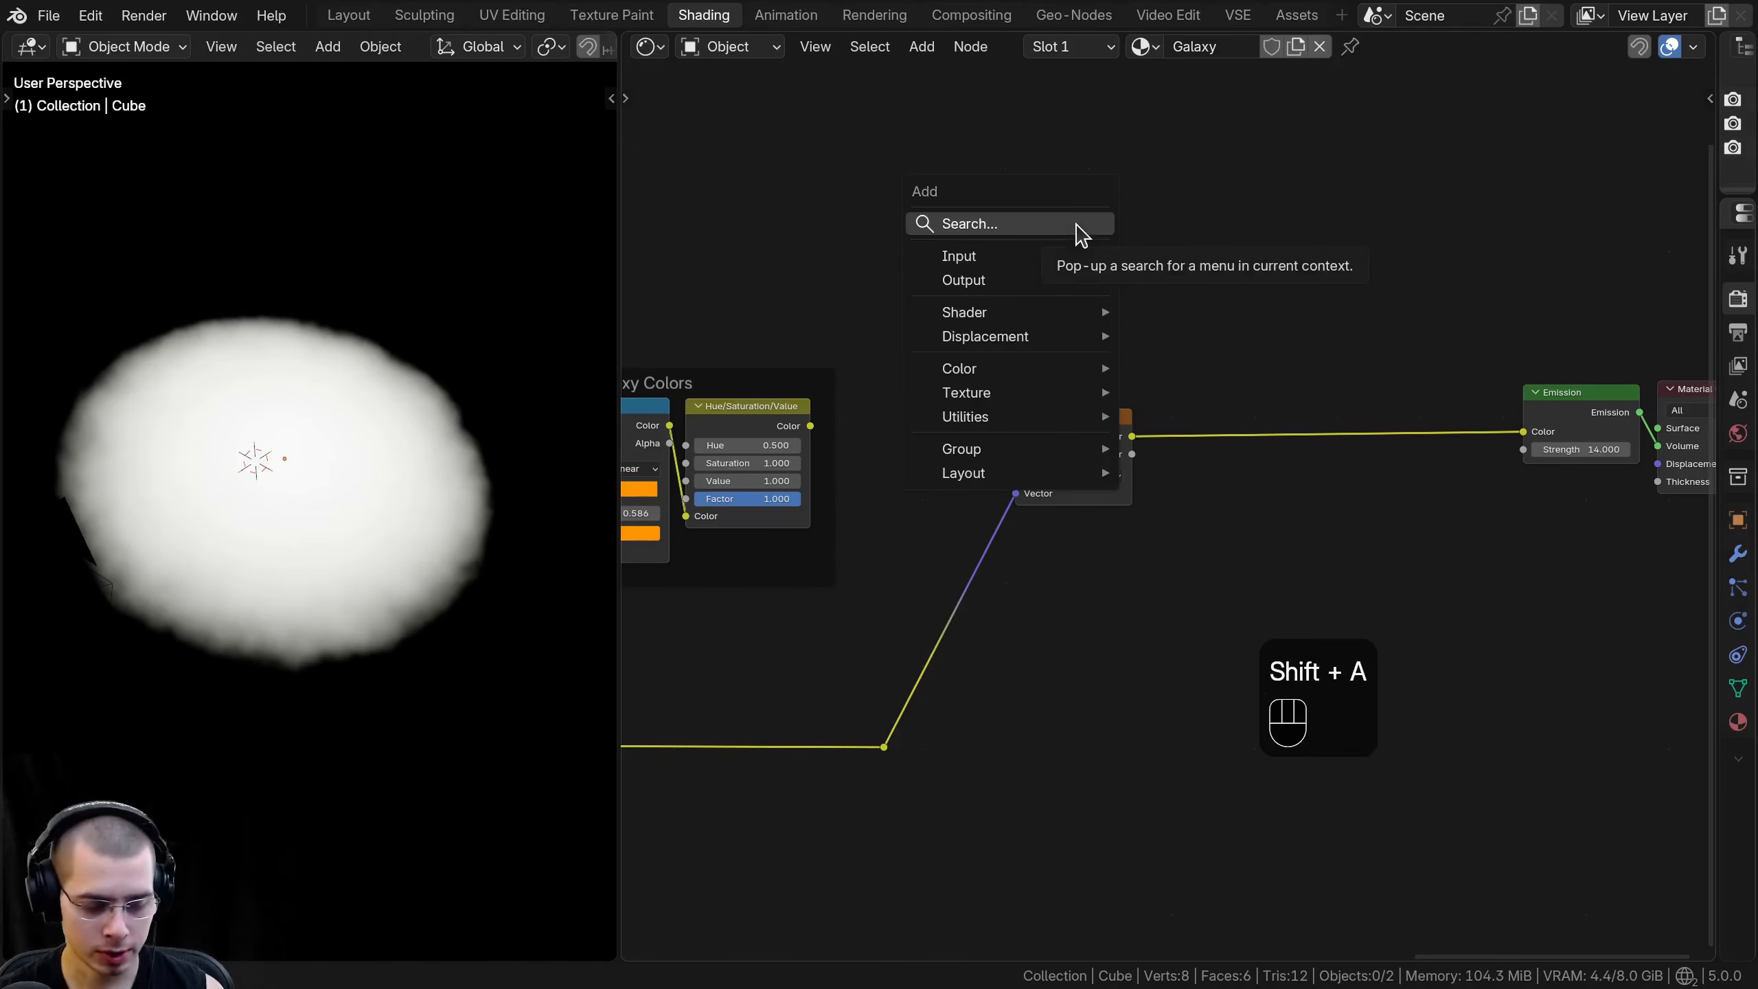
text(hue)
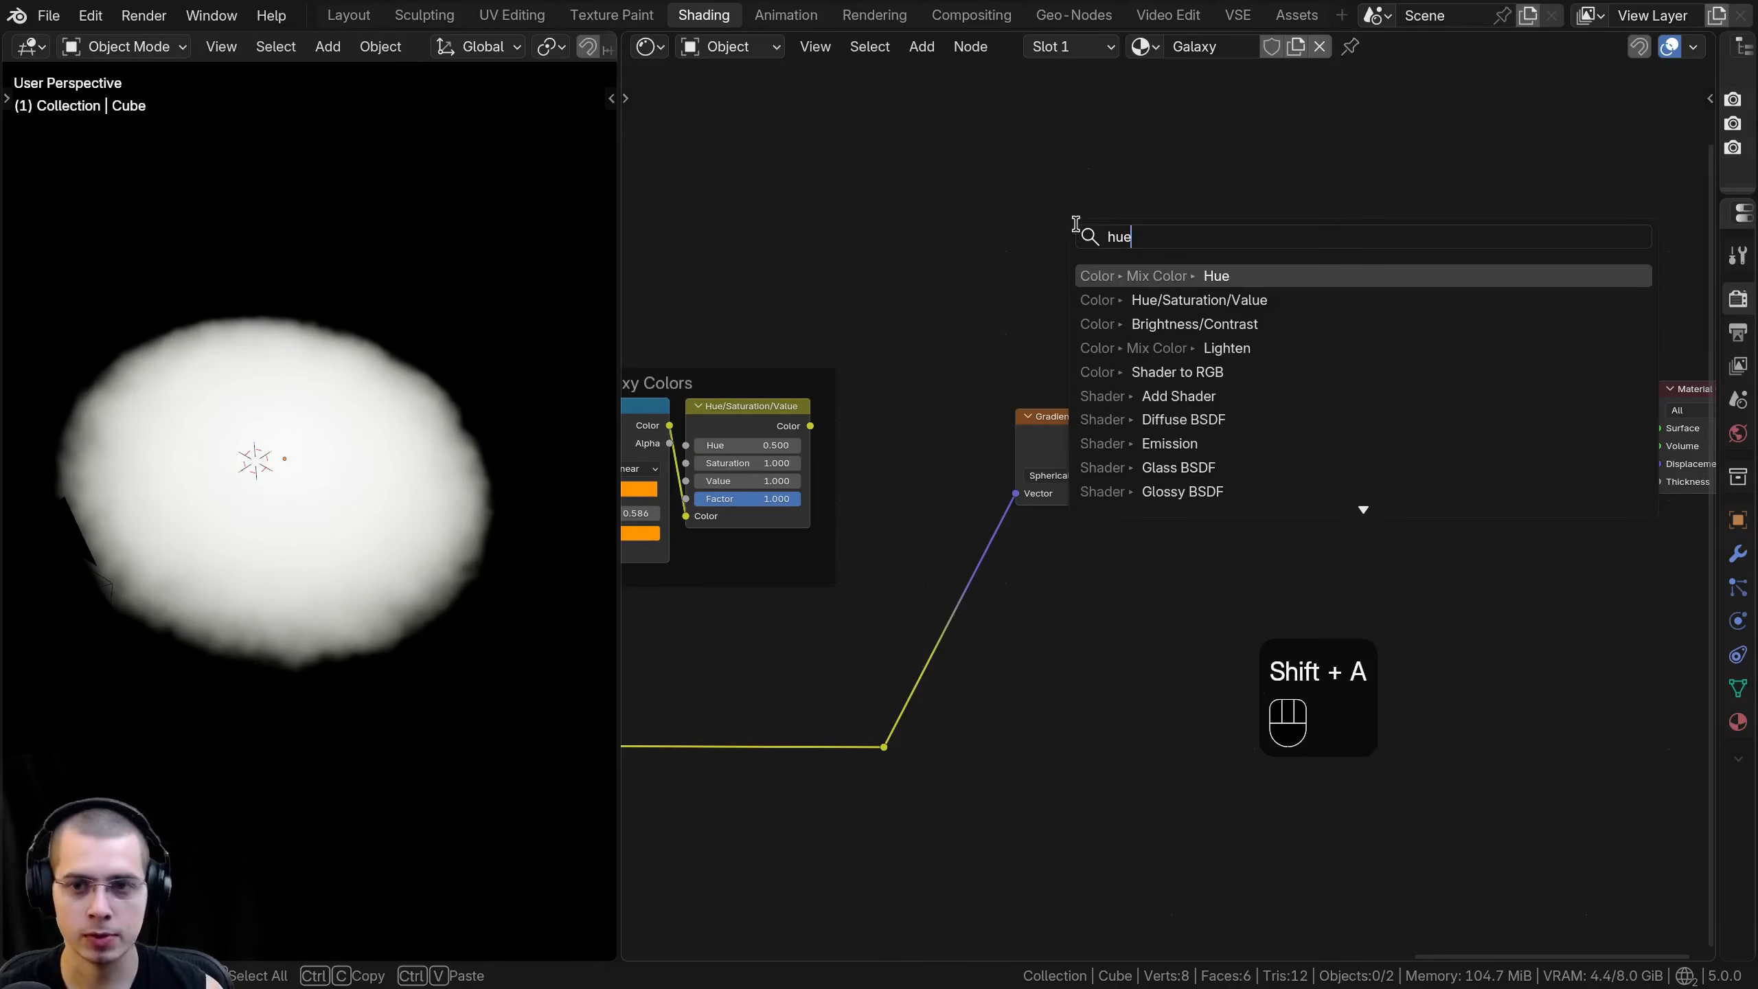
click(1125, 301)
click(1200, 427)
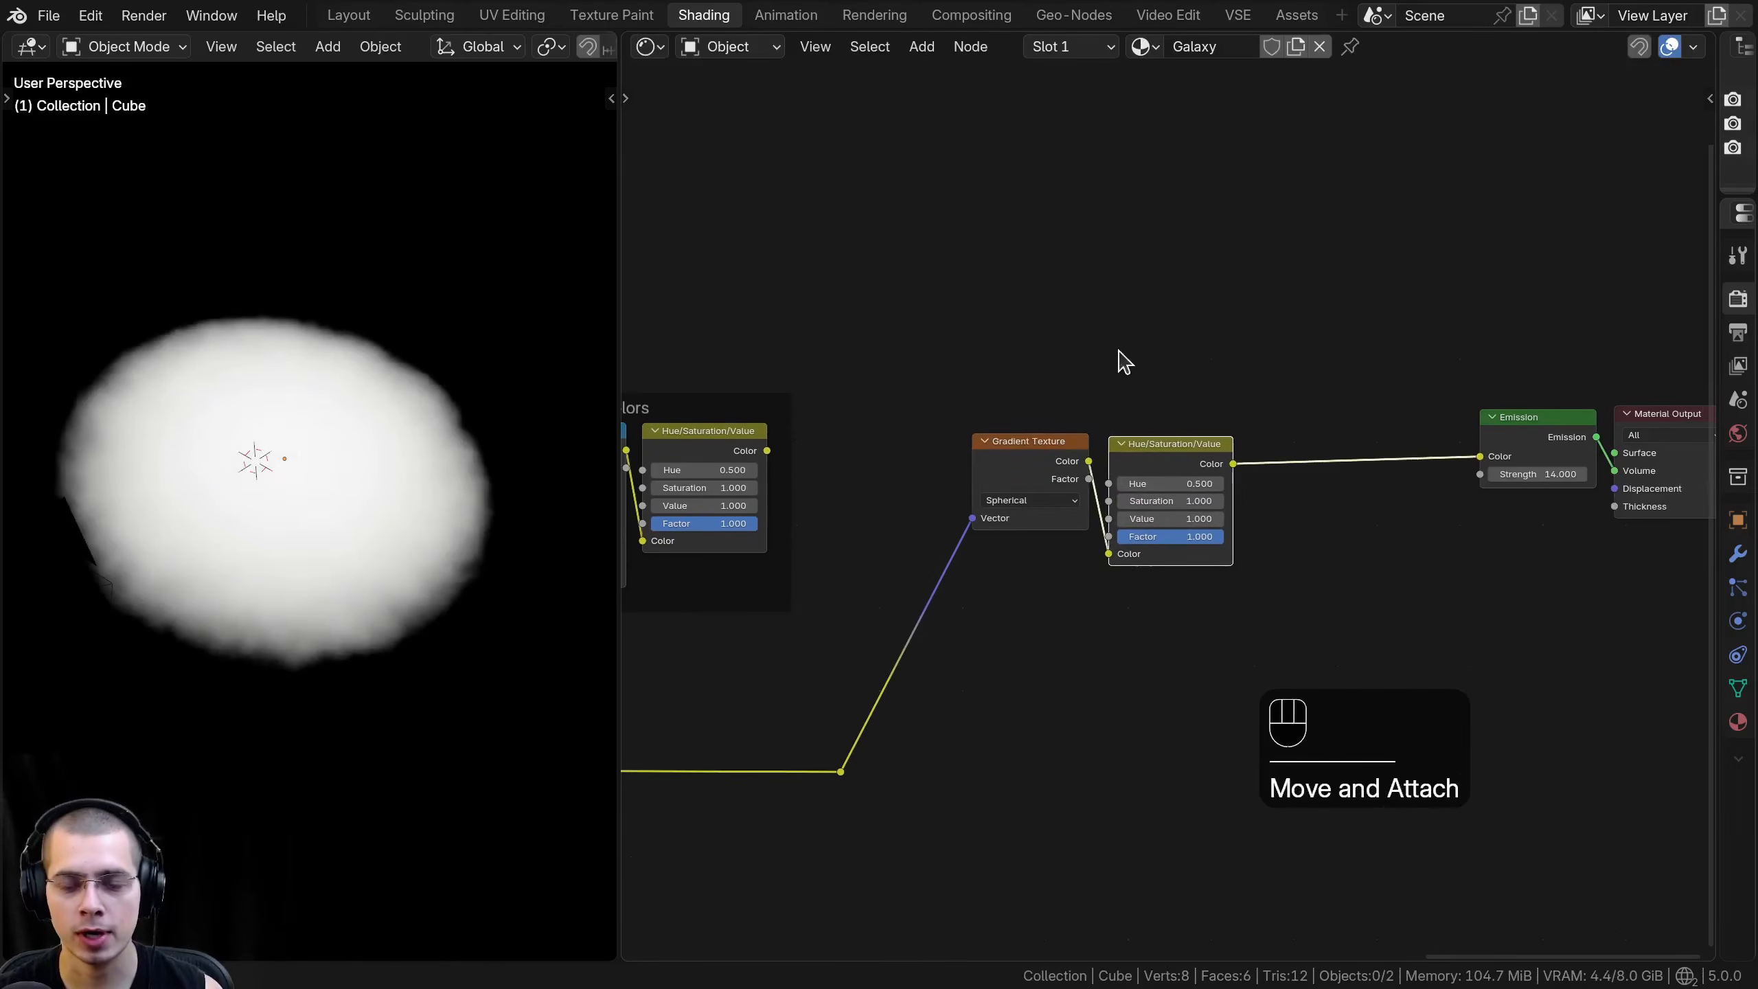
- Insert a Color Ramp between the center gradient's Hue/Saturation/Value node and the Emission node, and tidy the surrounding nodes
key(shift+a)
text(ram)
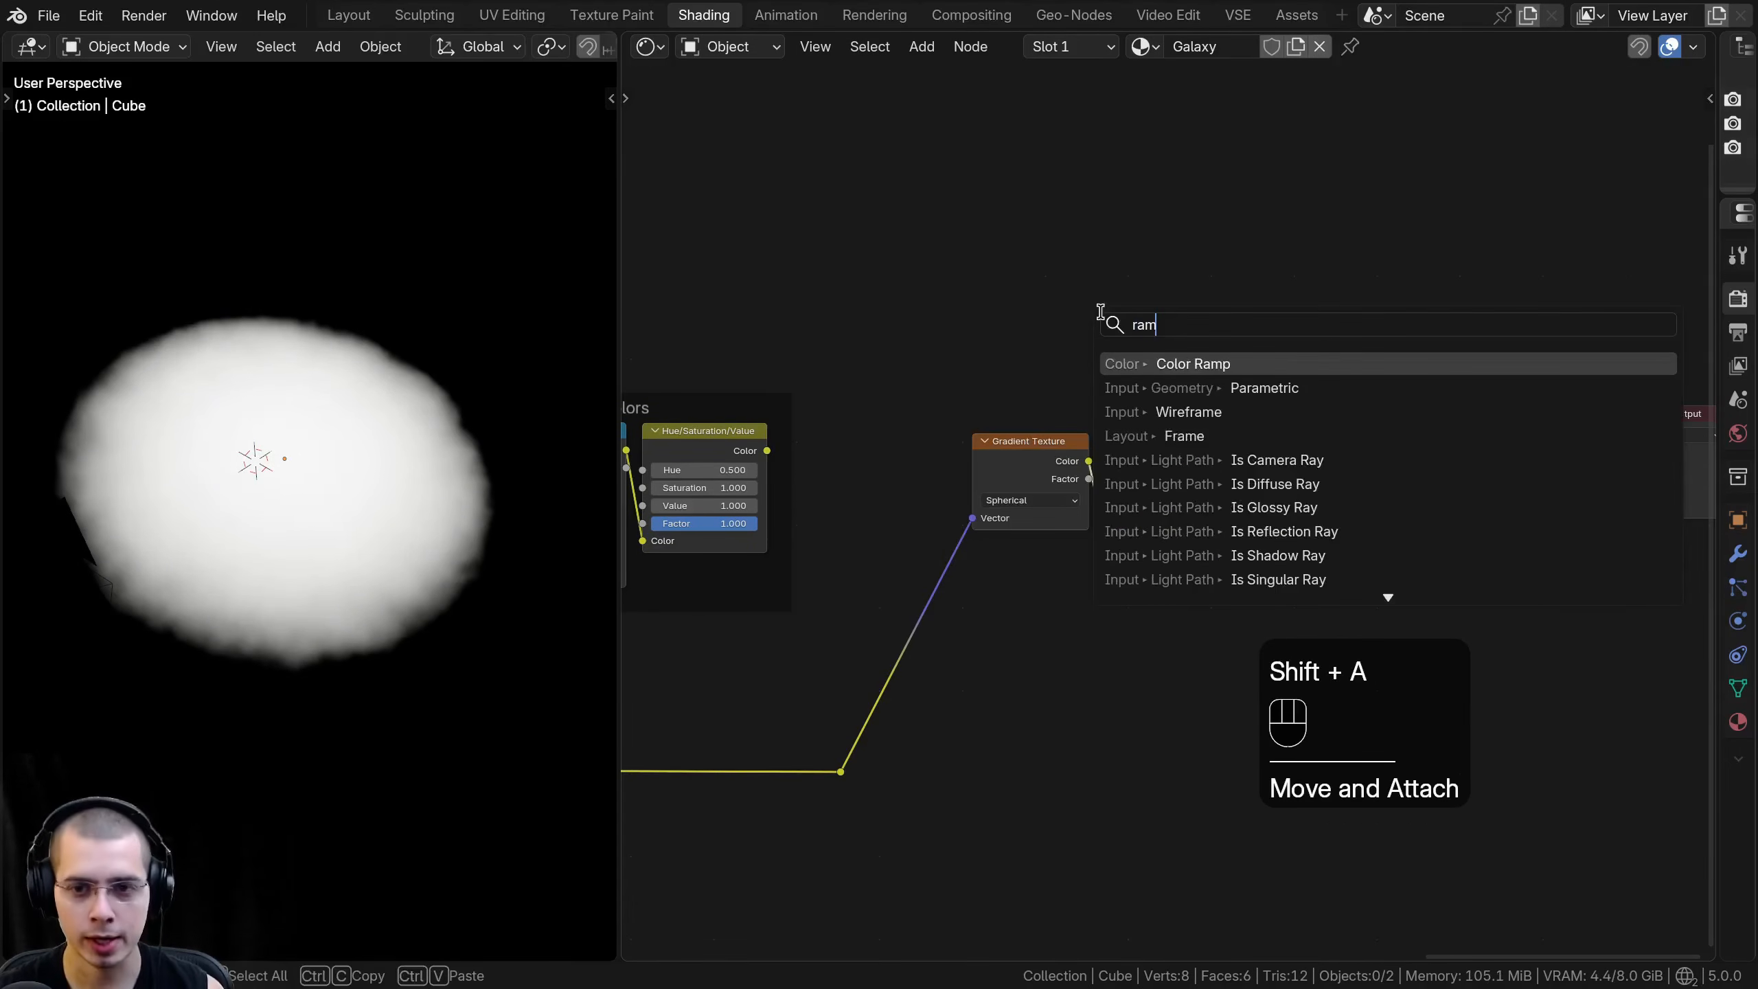
click(1171, 365)
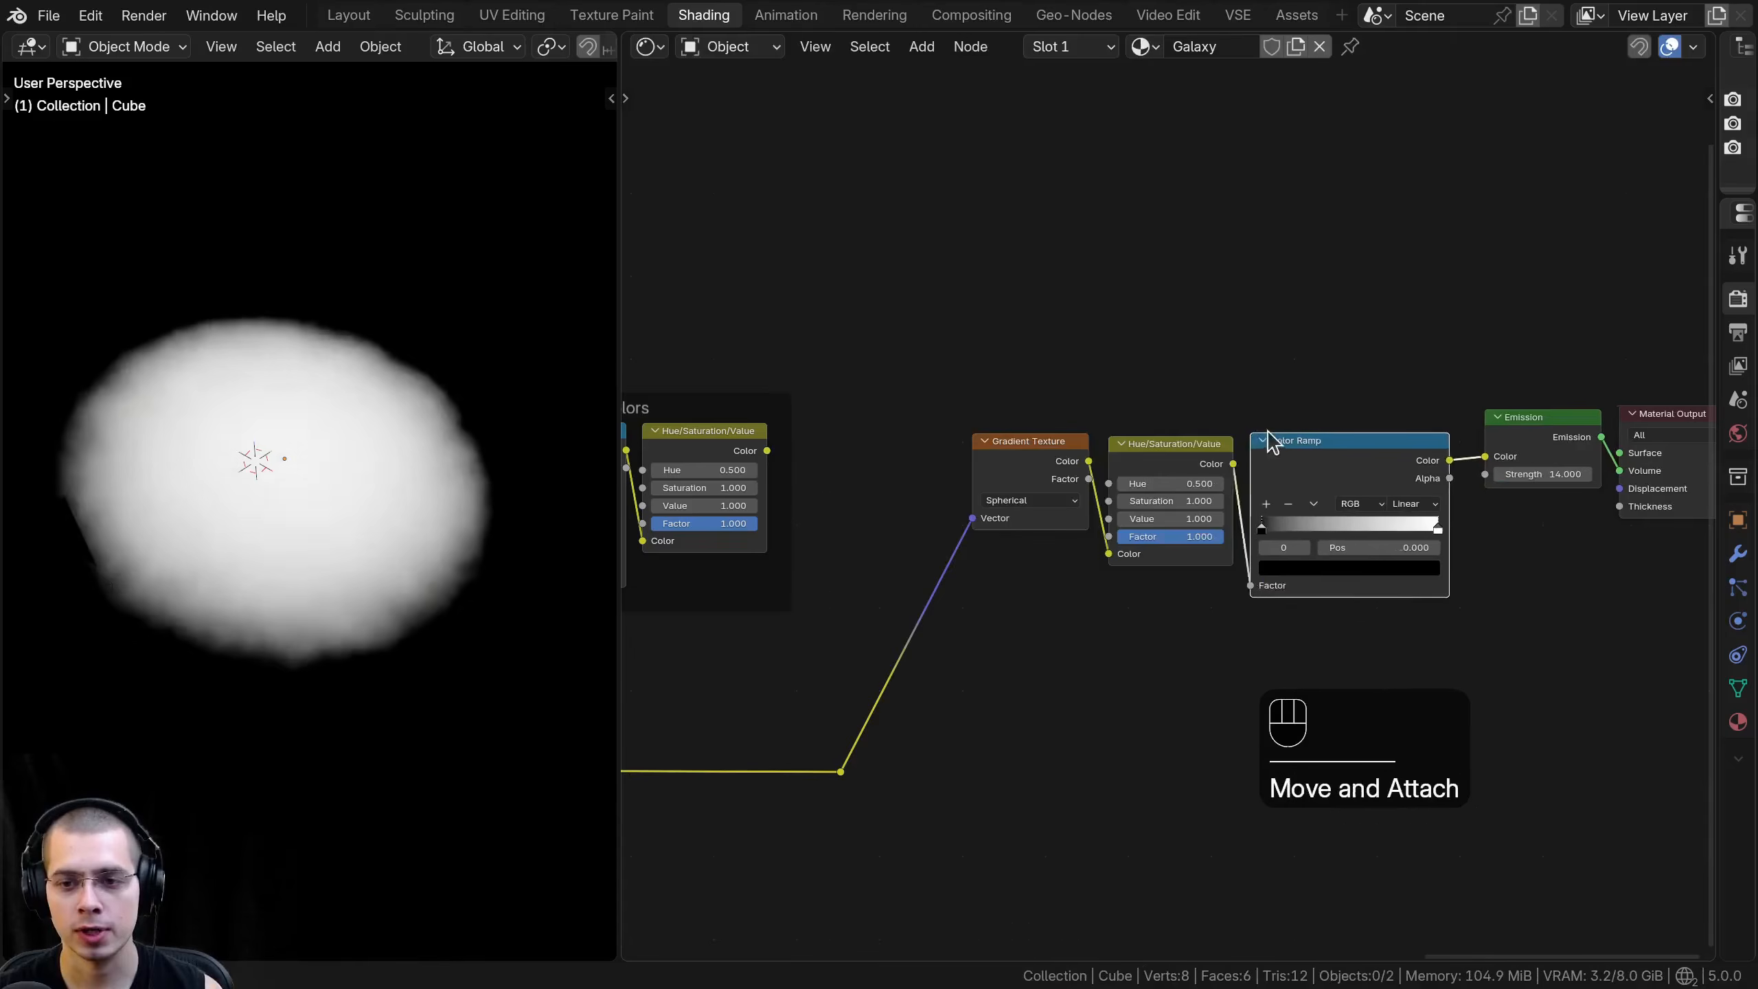
click(1267, 443)
drag(1061, 485, 948, 526)
key(g)
click(903, 526)
scroll(1038, 513, up, 6)
drag(1291, 456, 1280, 443)
drag(991, 430, 993, 431)
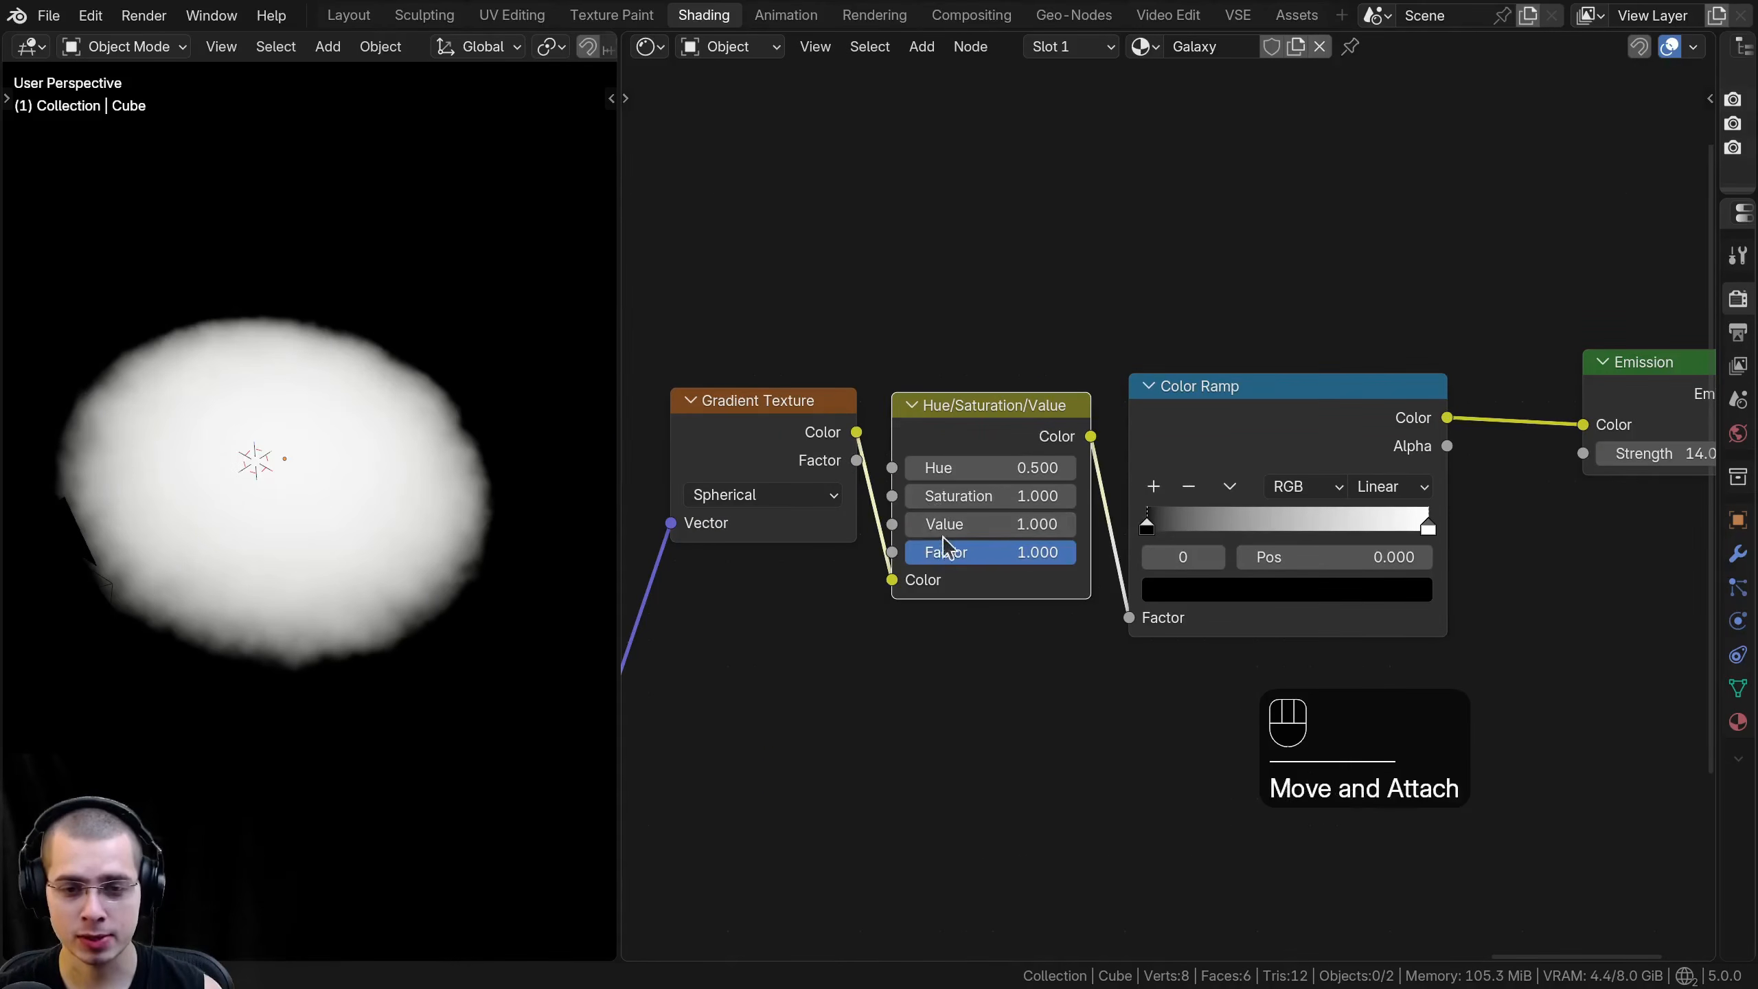
- Sharpen the sphere's edge by moving the new Color Ramp's black and white stops close together, with the white stop at 0.556
mouse_move(989, 524)
mouse_down()
mouse_move(866, 524)
mouse_move(961, 528)
mouse_up()
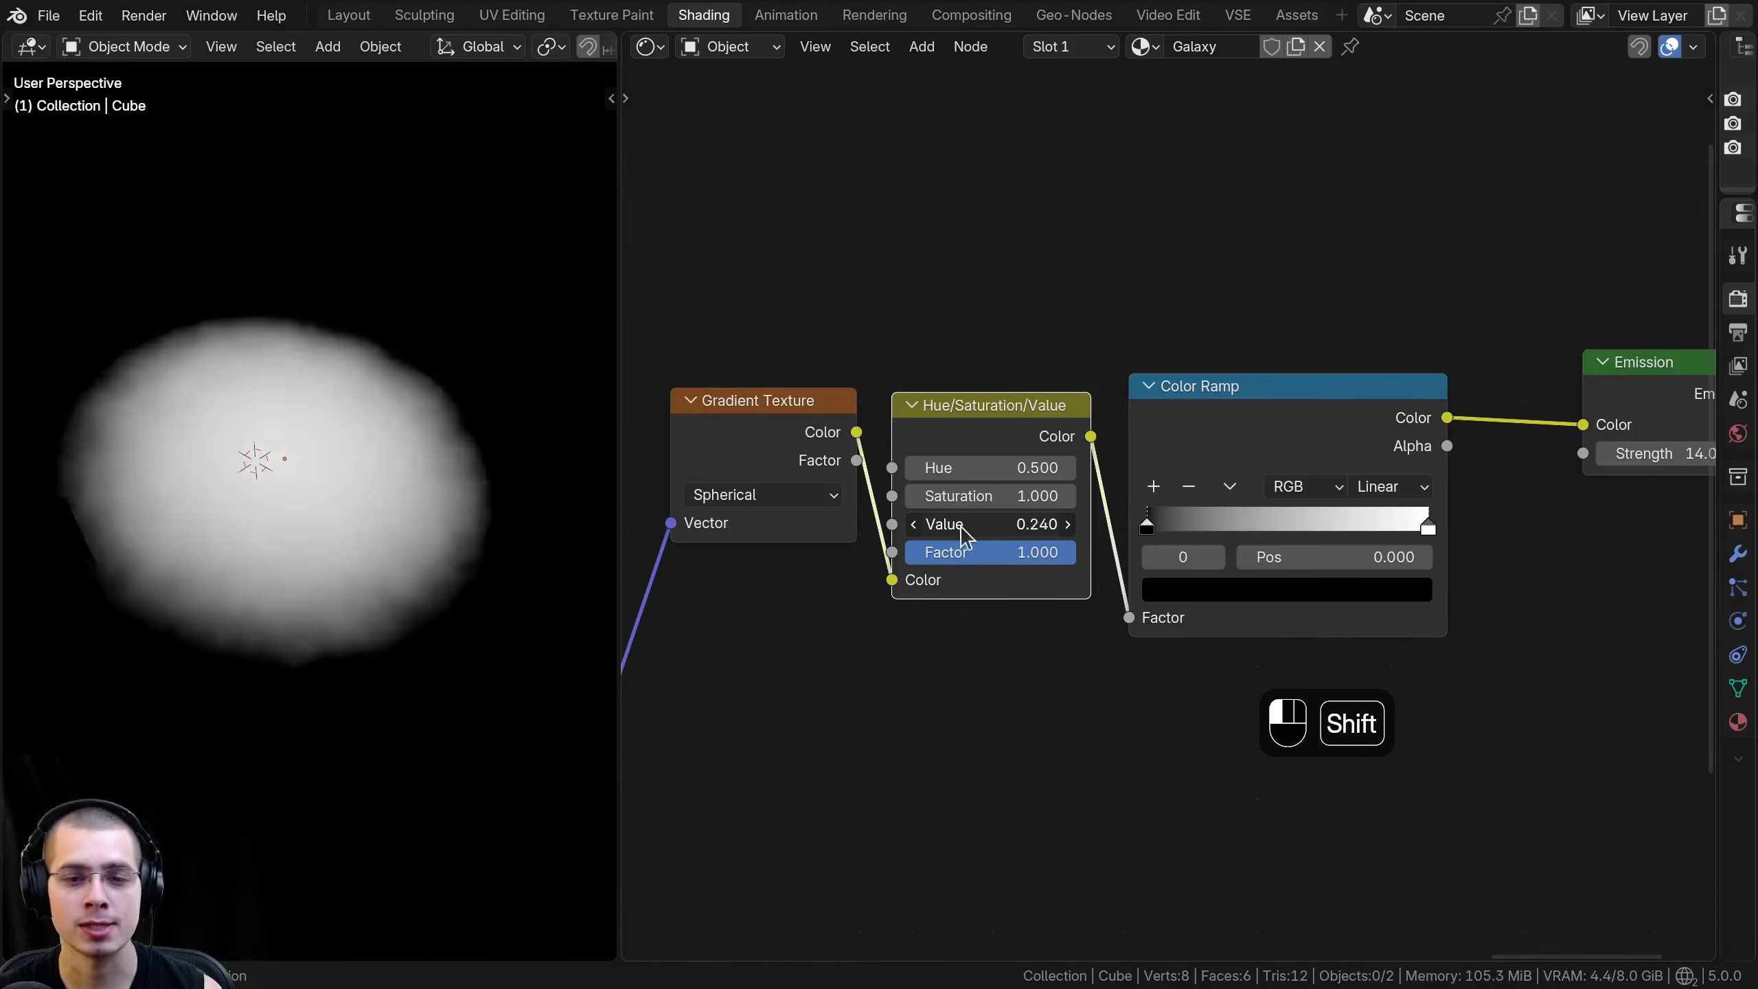
right_click(962, 529)
middle_drag(1101, 525, 1065, 534)
scroll(1108, 562, up, 1)
drag(1092, 551, 1231, 551)
drag(1442, 546, 1338, 556)
scroll(1245, 548, up, 2)
middle_drag(229, 488, 222, 513)
scroll(164, 476, up, 2)
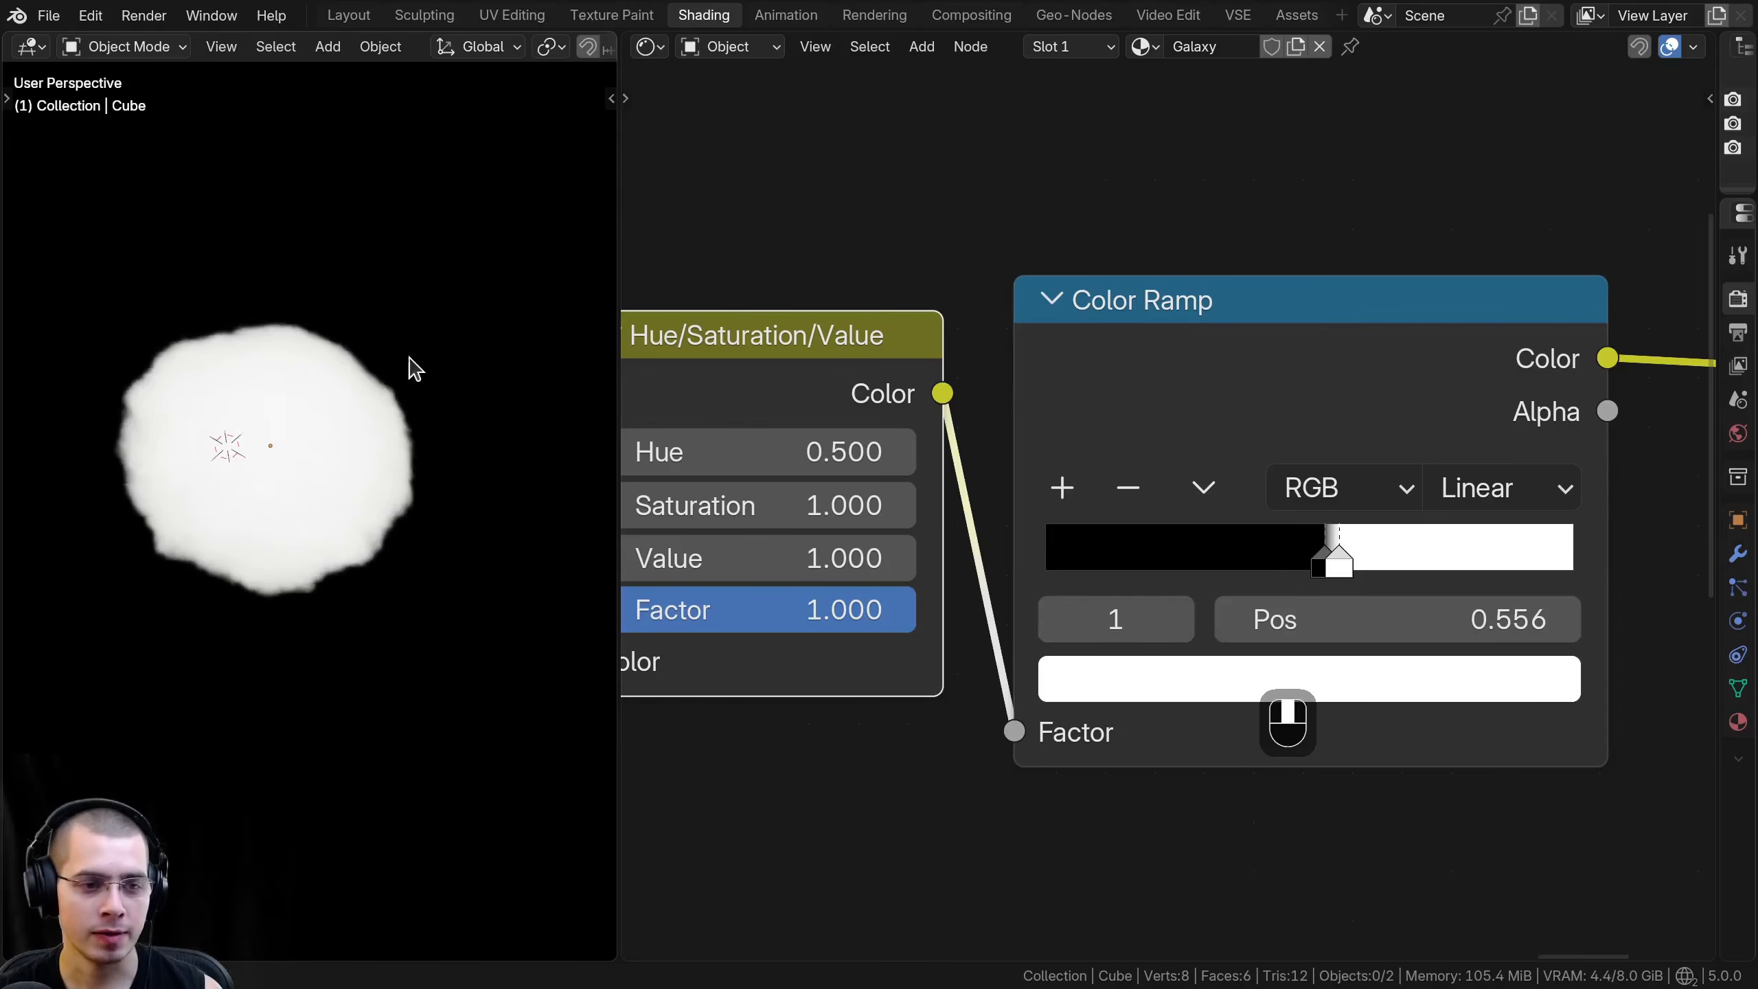
- Try different Values on the center gradient's Hue/Saturation/Value node to preview the change in sphere size
middle_drag(414, 372, 453, 329)
scroll(838, 547, down, 3)
middle_drag(838, 547, 935, 548)
drag(934, 548, 893, 548)
right_click(893, 548)
- Insert a Mix Color node between the center's Color Ramp and the Emission node
scroll(1170, 506, down, 6)
drag(1040, 442, 1028, 430)
drag(1264, 464, 1244, 462)
scroll(859, 460, down, 6)
middle_drag(1067, 431, 964, 468)
scroll(969, 464, up, 1)
key(shift+a)
text(mix)
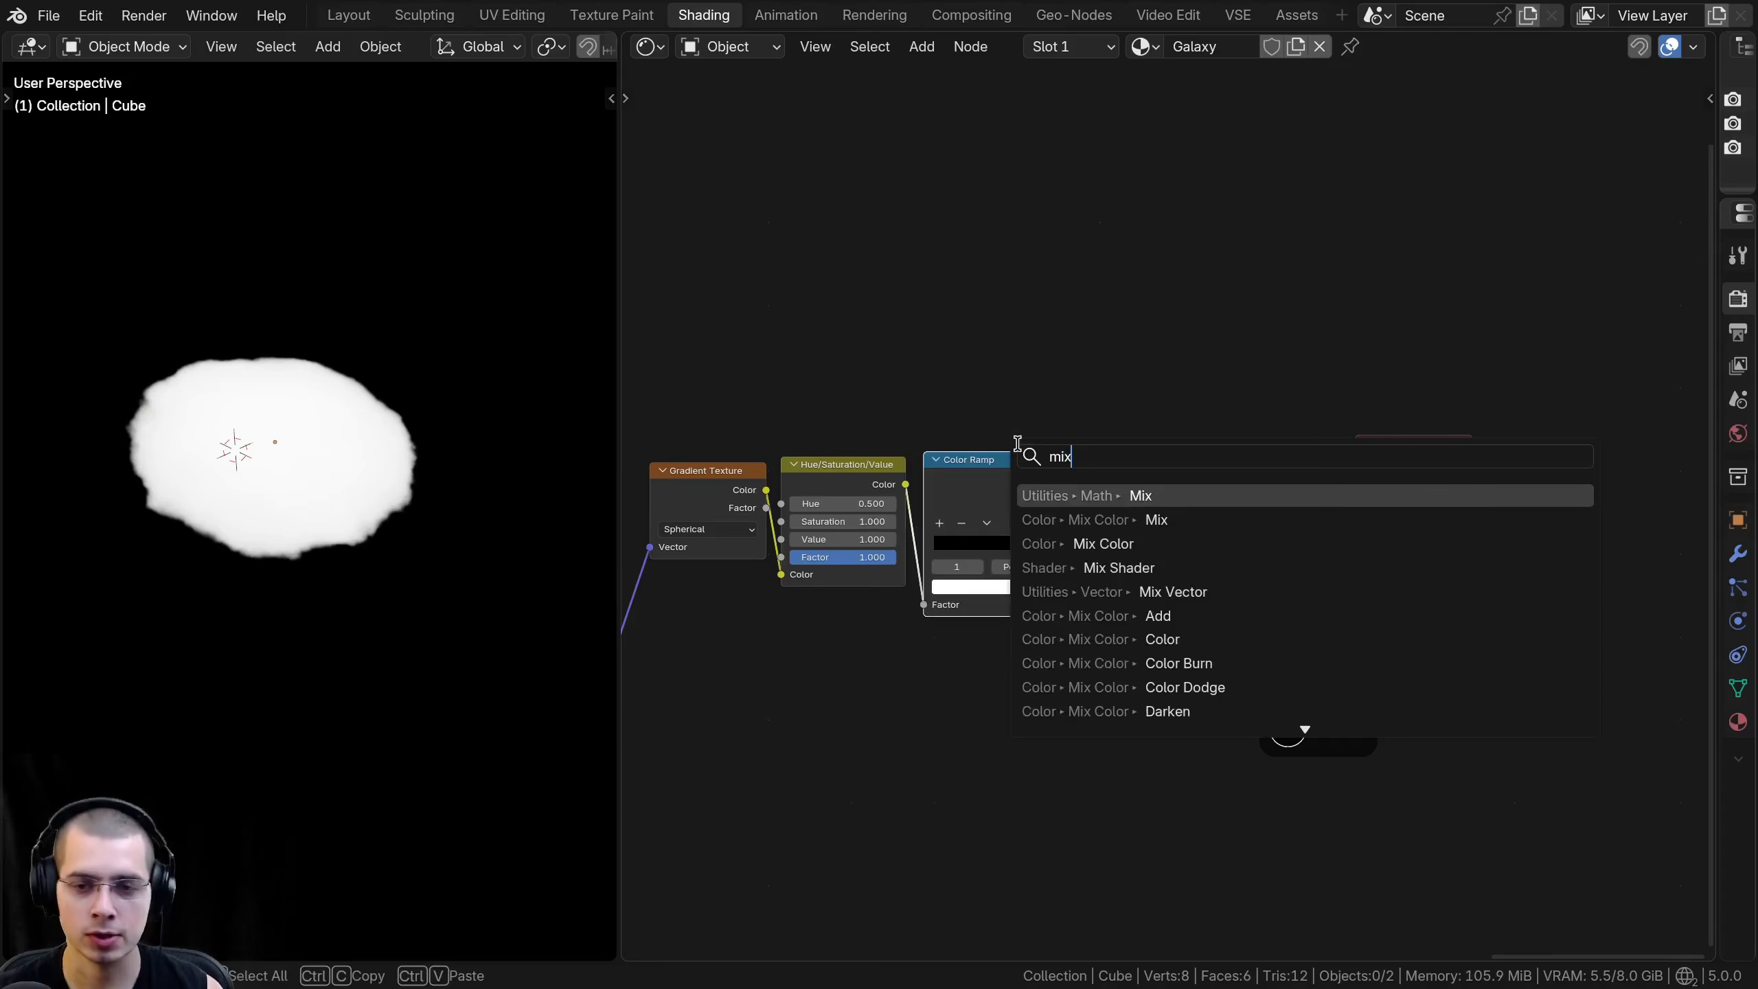
click(1119, 522)
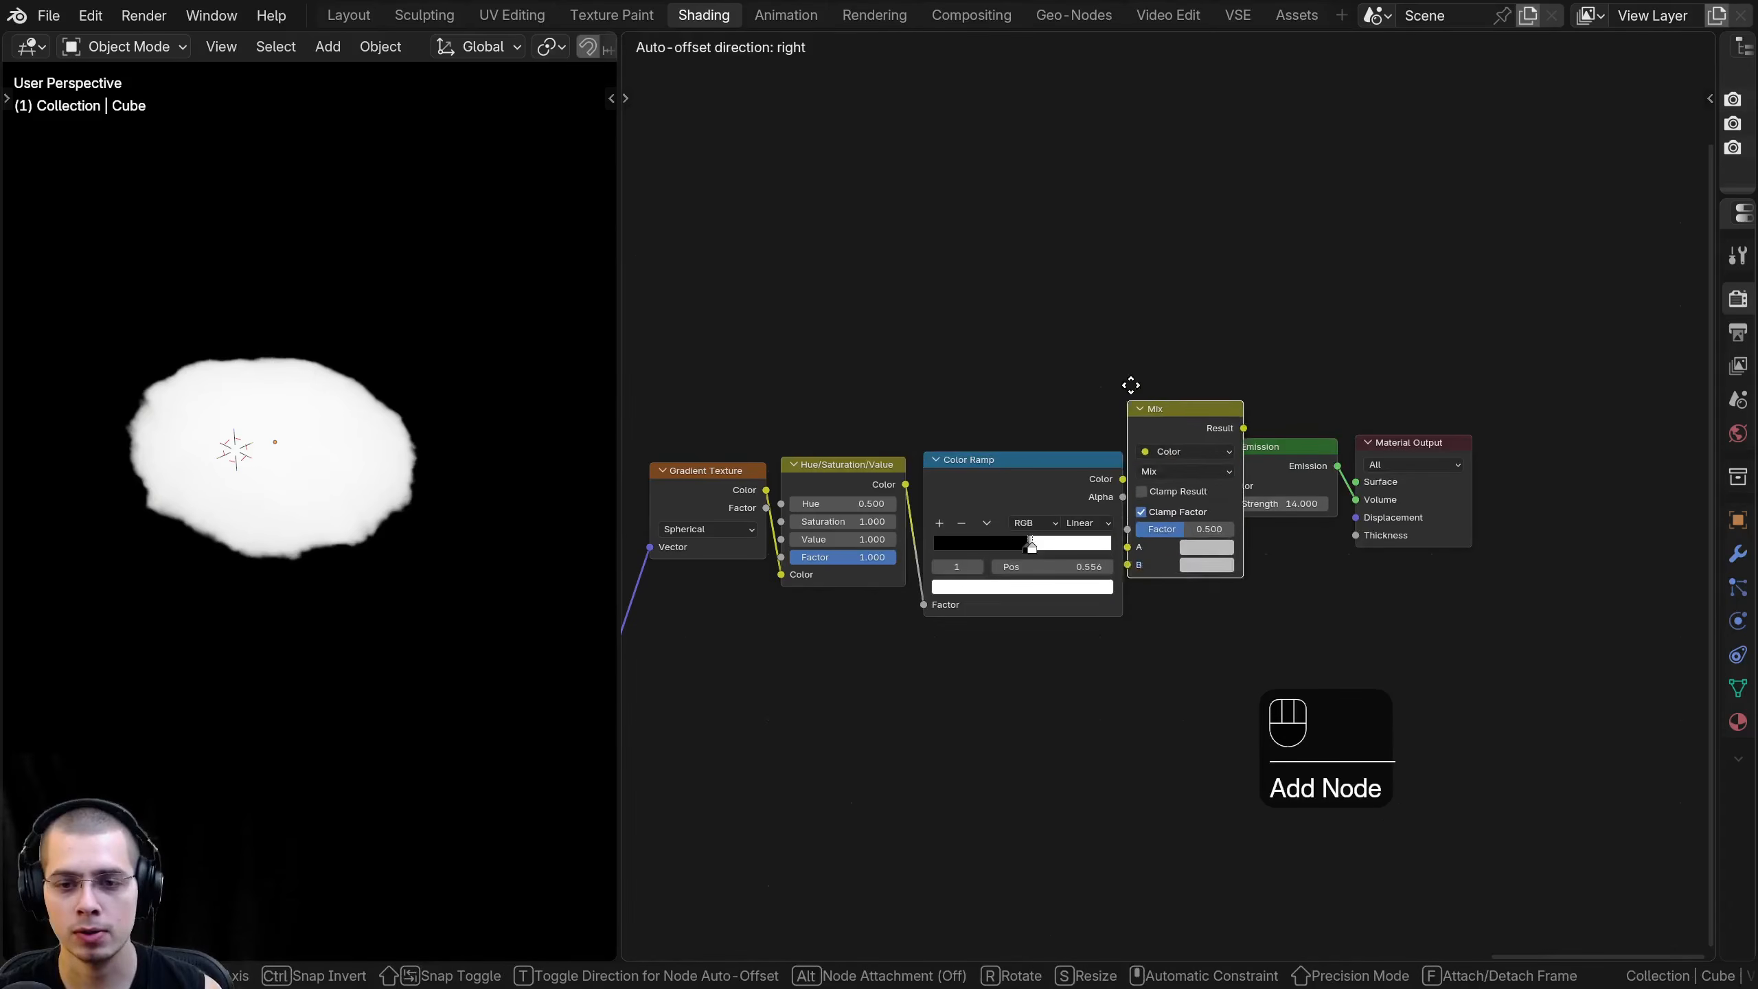
click(1164, 330)
- Move the Emission and Material Output nodes farther from the Mix node to make room
drag(1343, 372, 1616, 617)
key(g)
click(1585, 524)
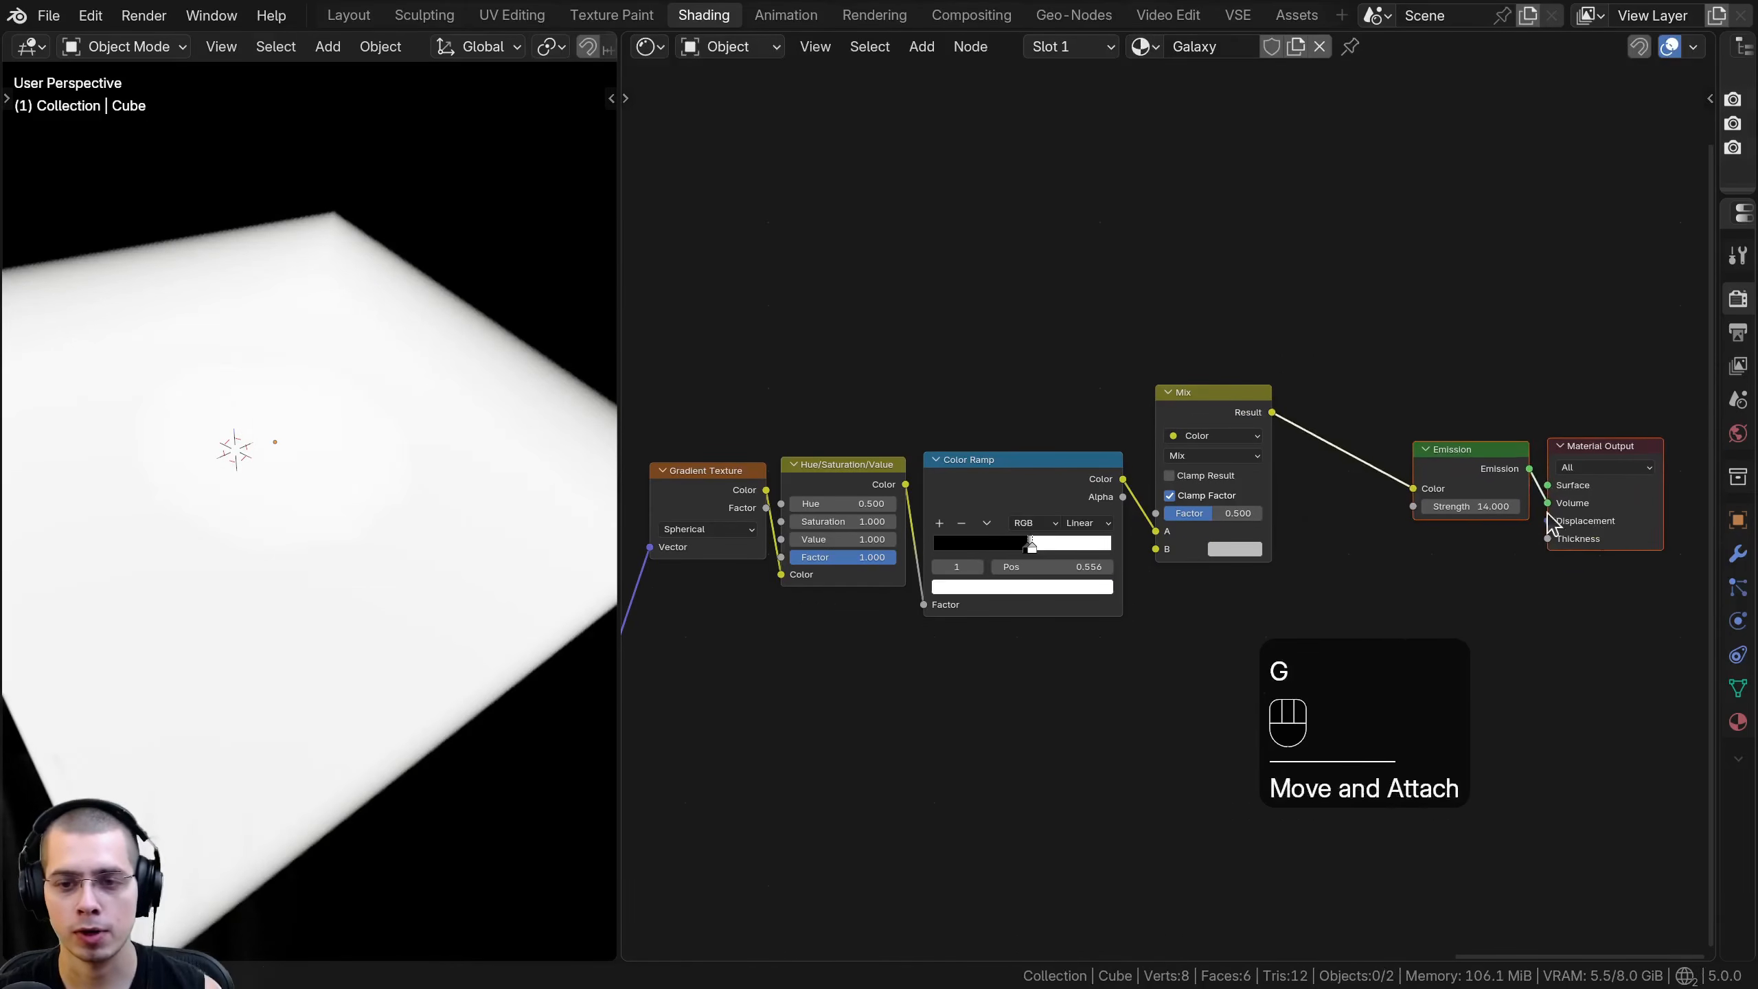
key(a)
- Relink the center Color Ramp's Color output from the Mix node's A input to its Factor input
drag(1207, 418, 1200, 453)
scroll(1176, 509, up, 4)
click(1002, 473)
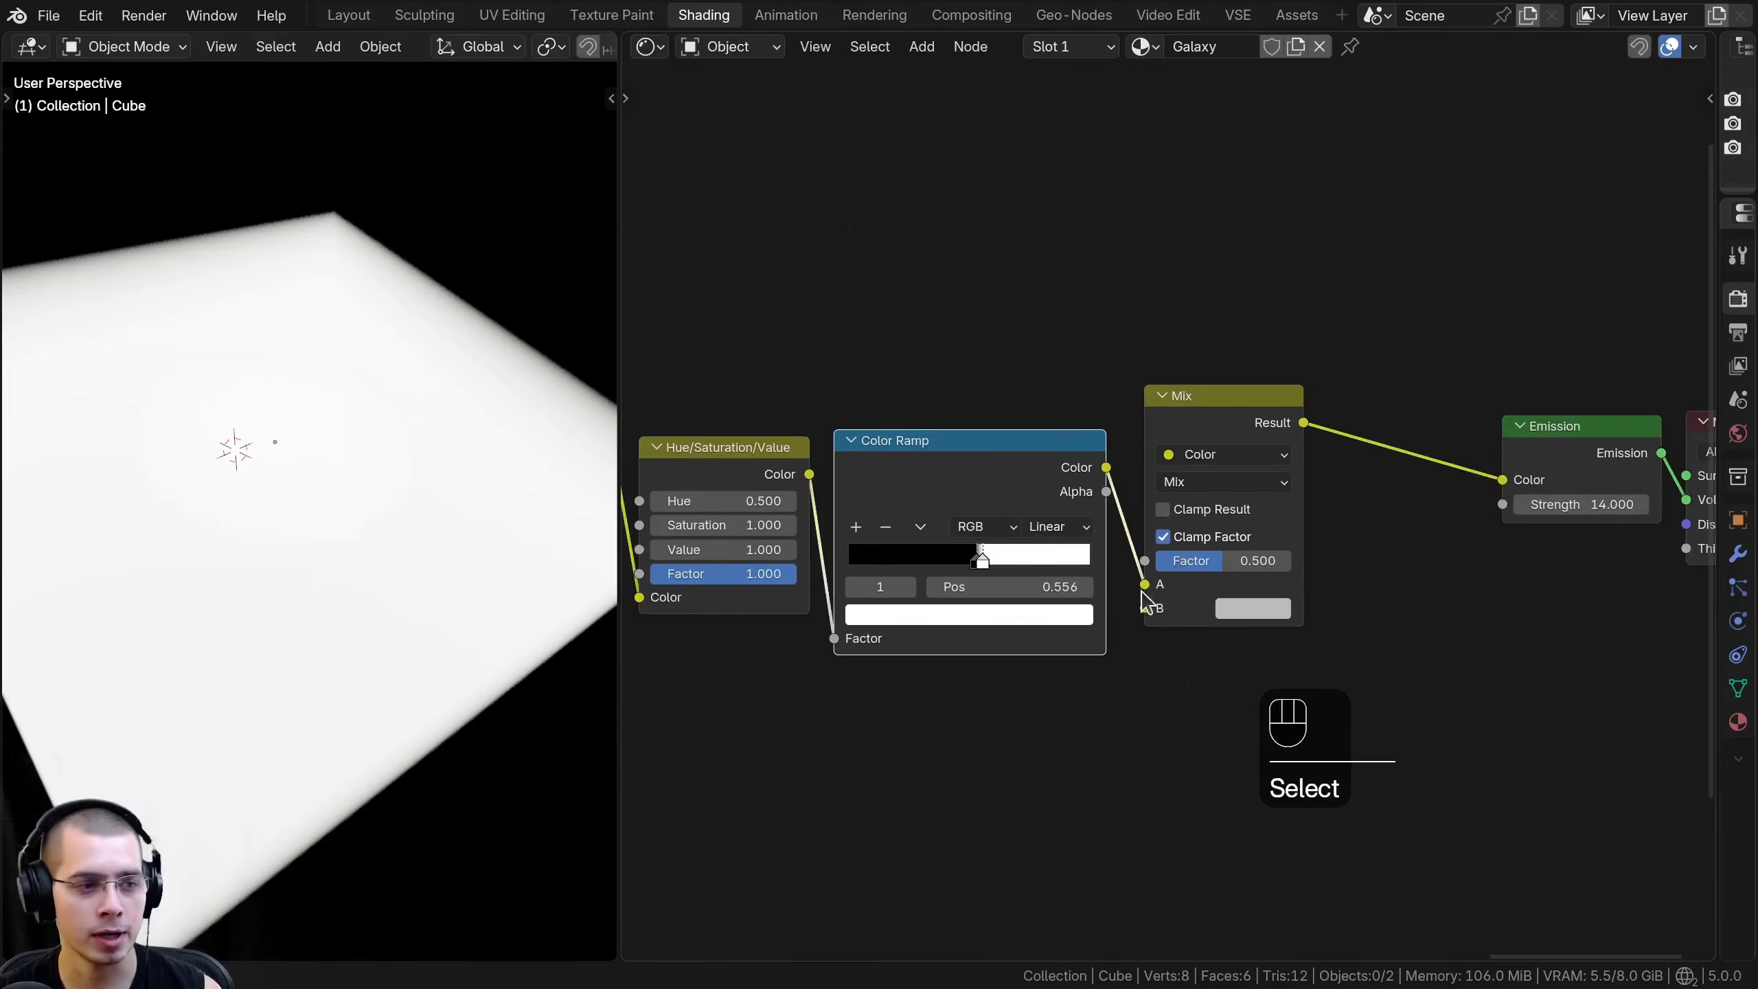
drag(1145, 583, 1145, 561)
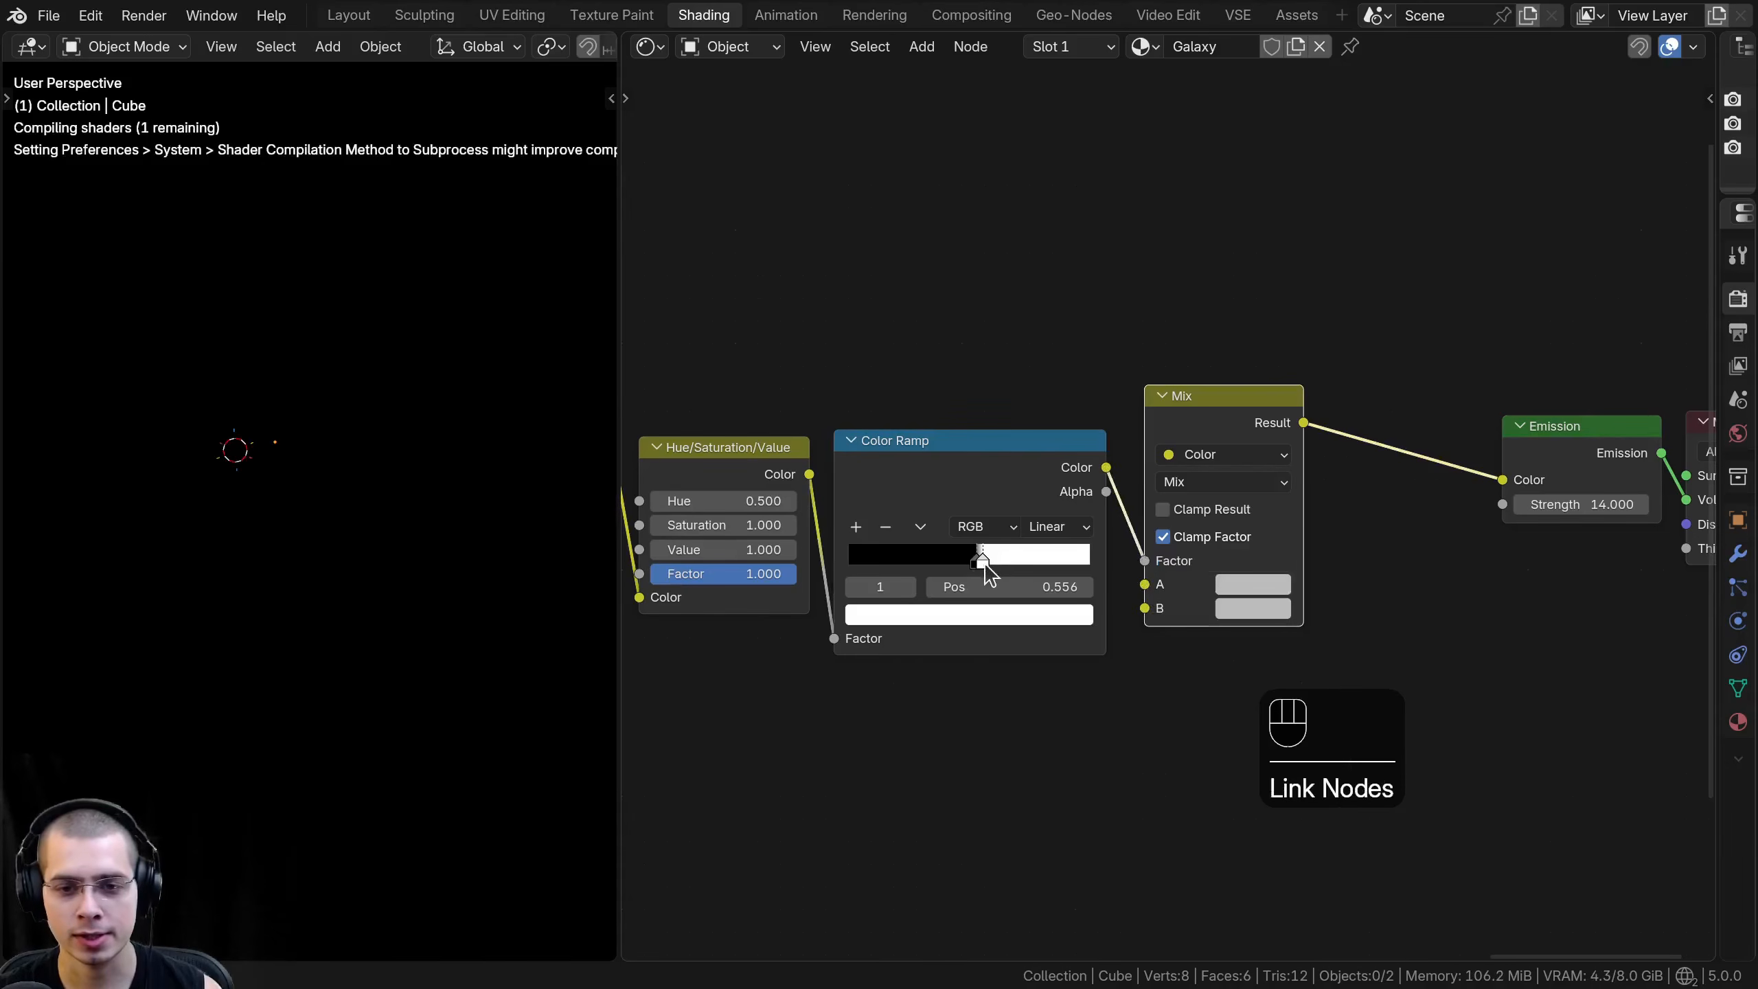
drag(976, 503, 962, 485)
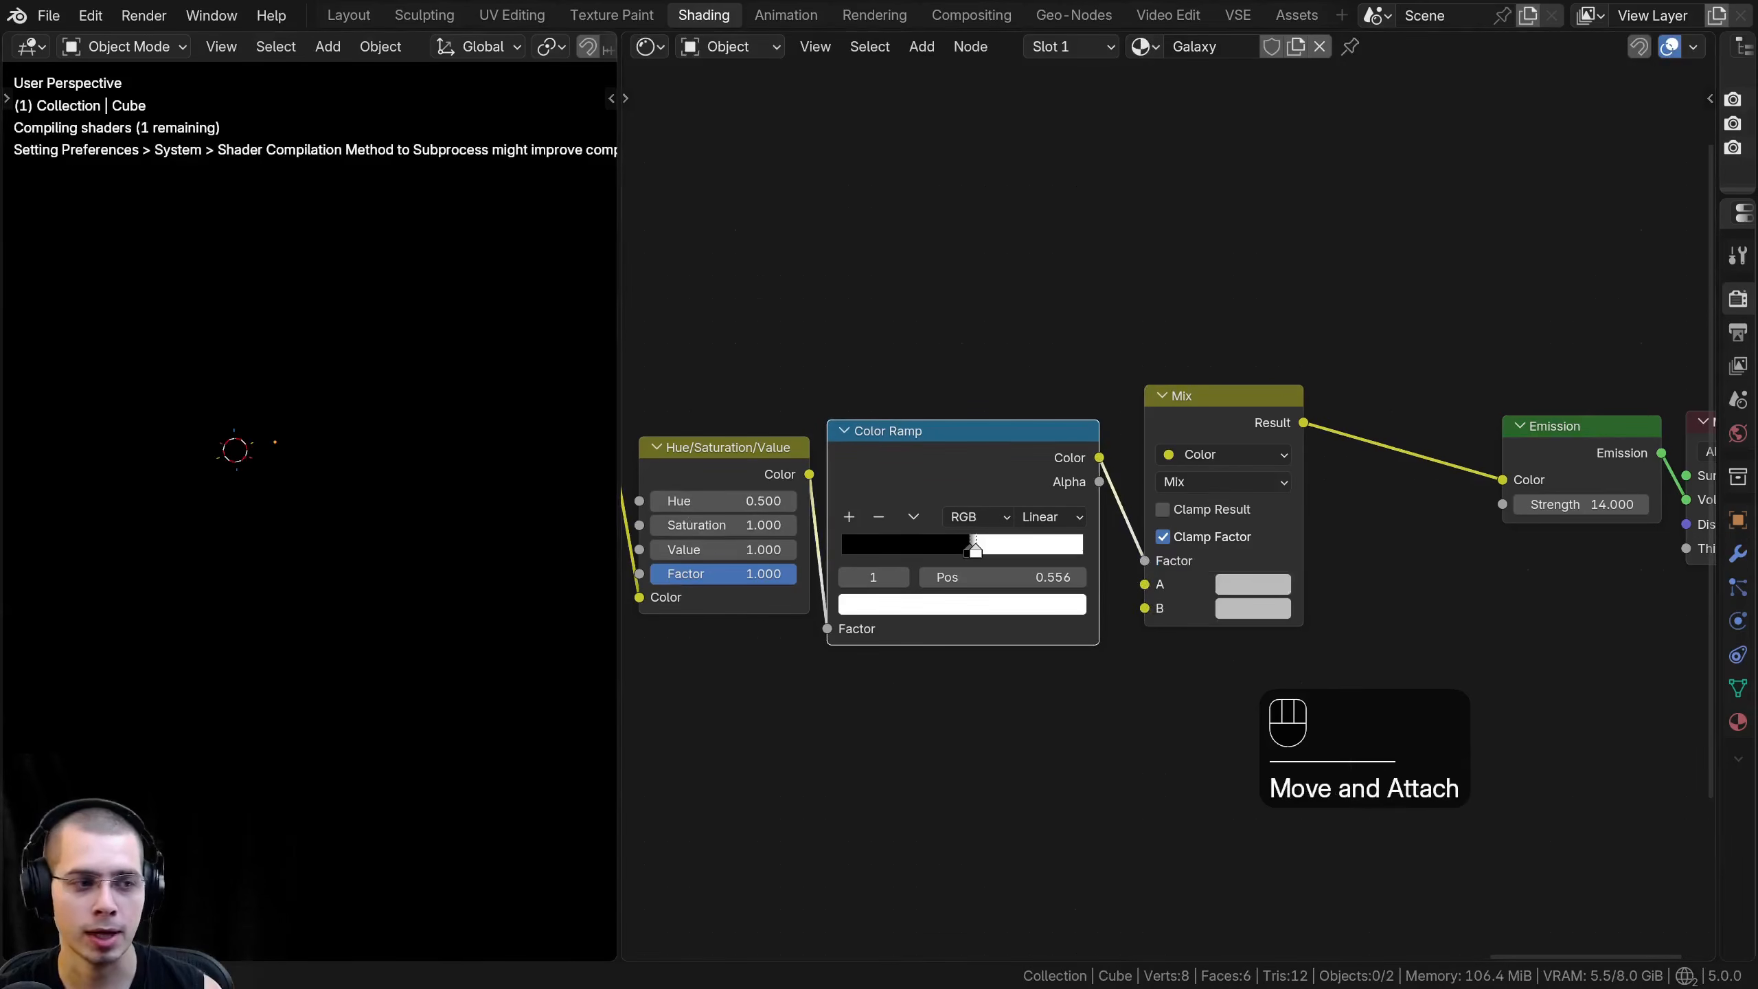
- Connect the Galaxy Colors Hue/Saturation/Value Color output to the Mix node's A input
scroll(745, 426, down, 5)
middle_drag(745, 426, 1344, 391)
scroll(1343, 390, down, 2)
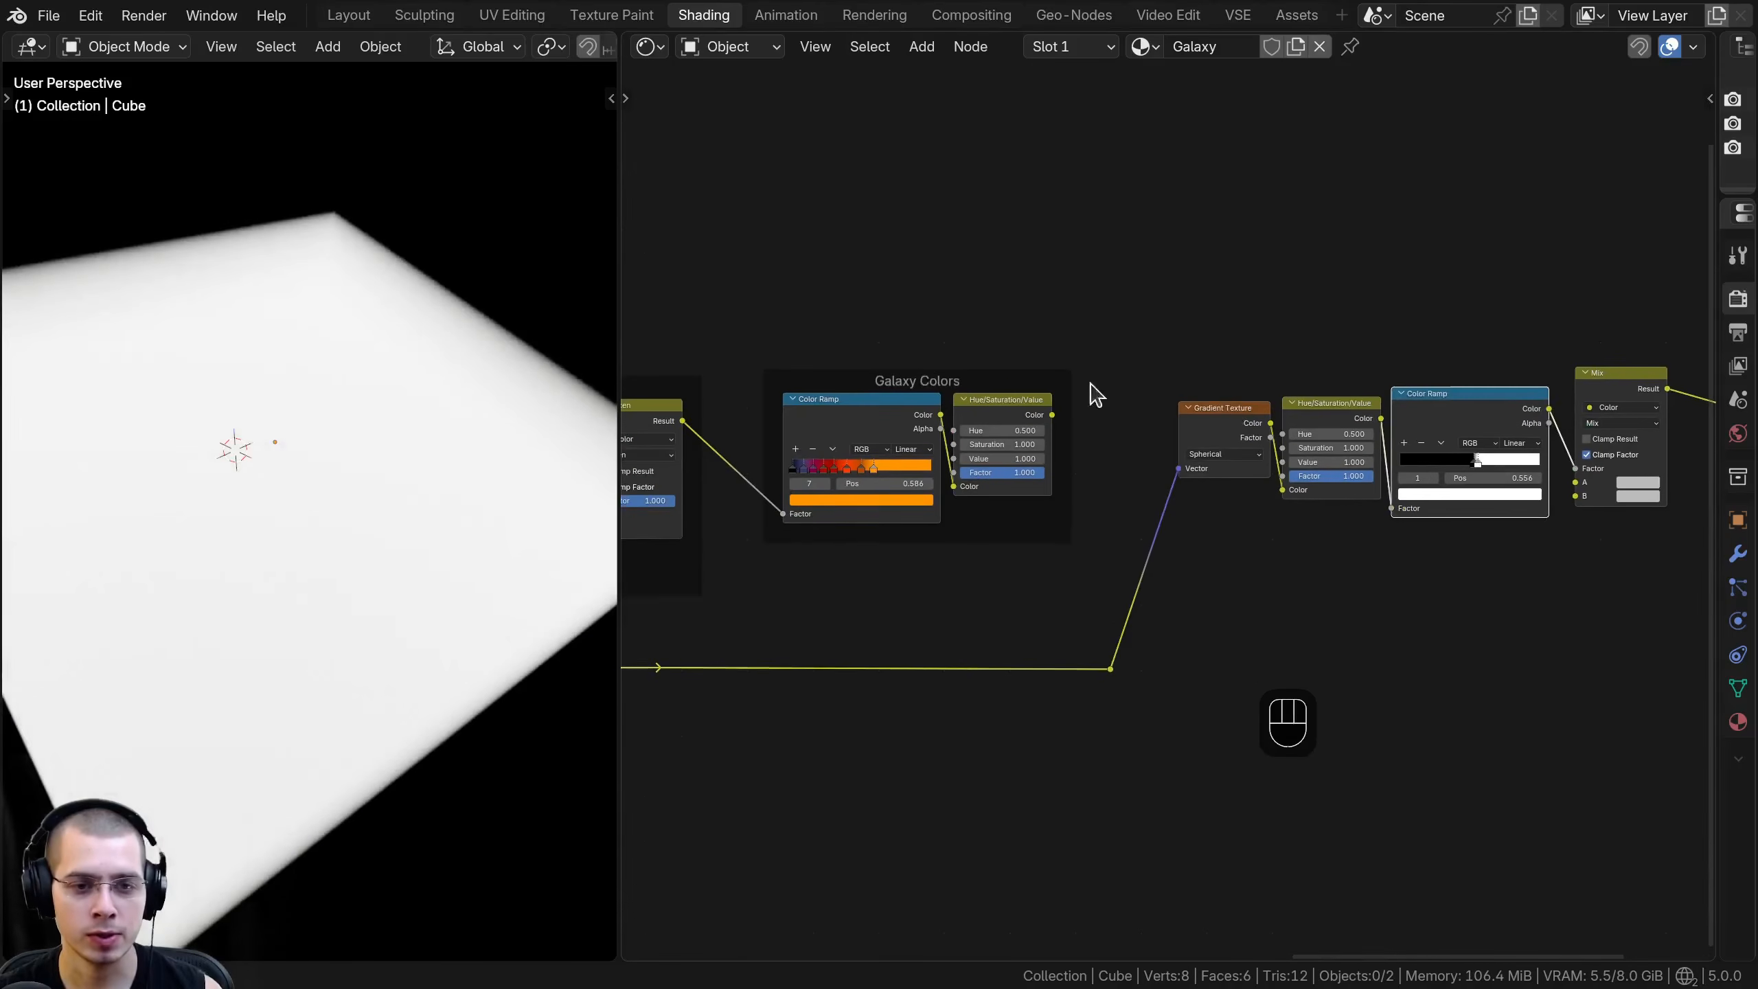
click(899, 373)
middle_drag(1012, 421, 827, 454)
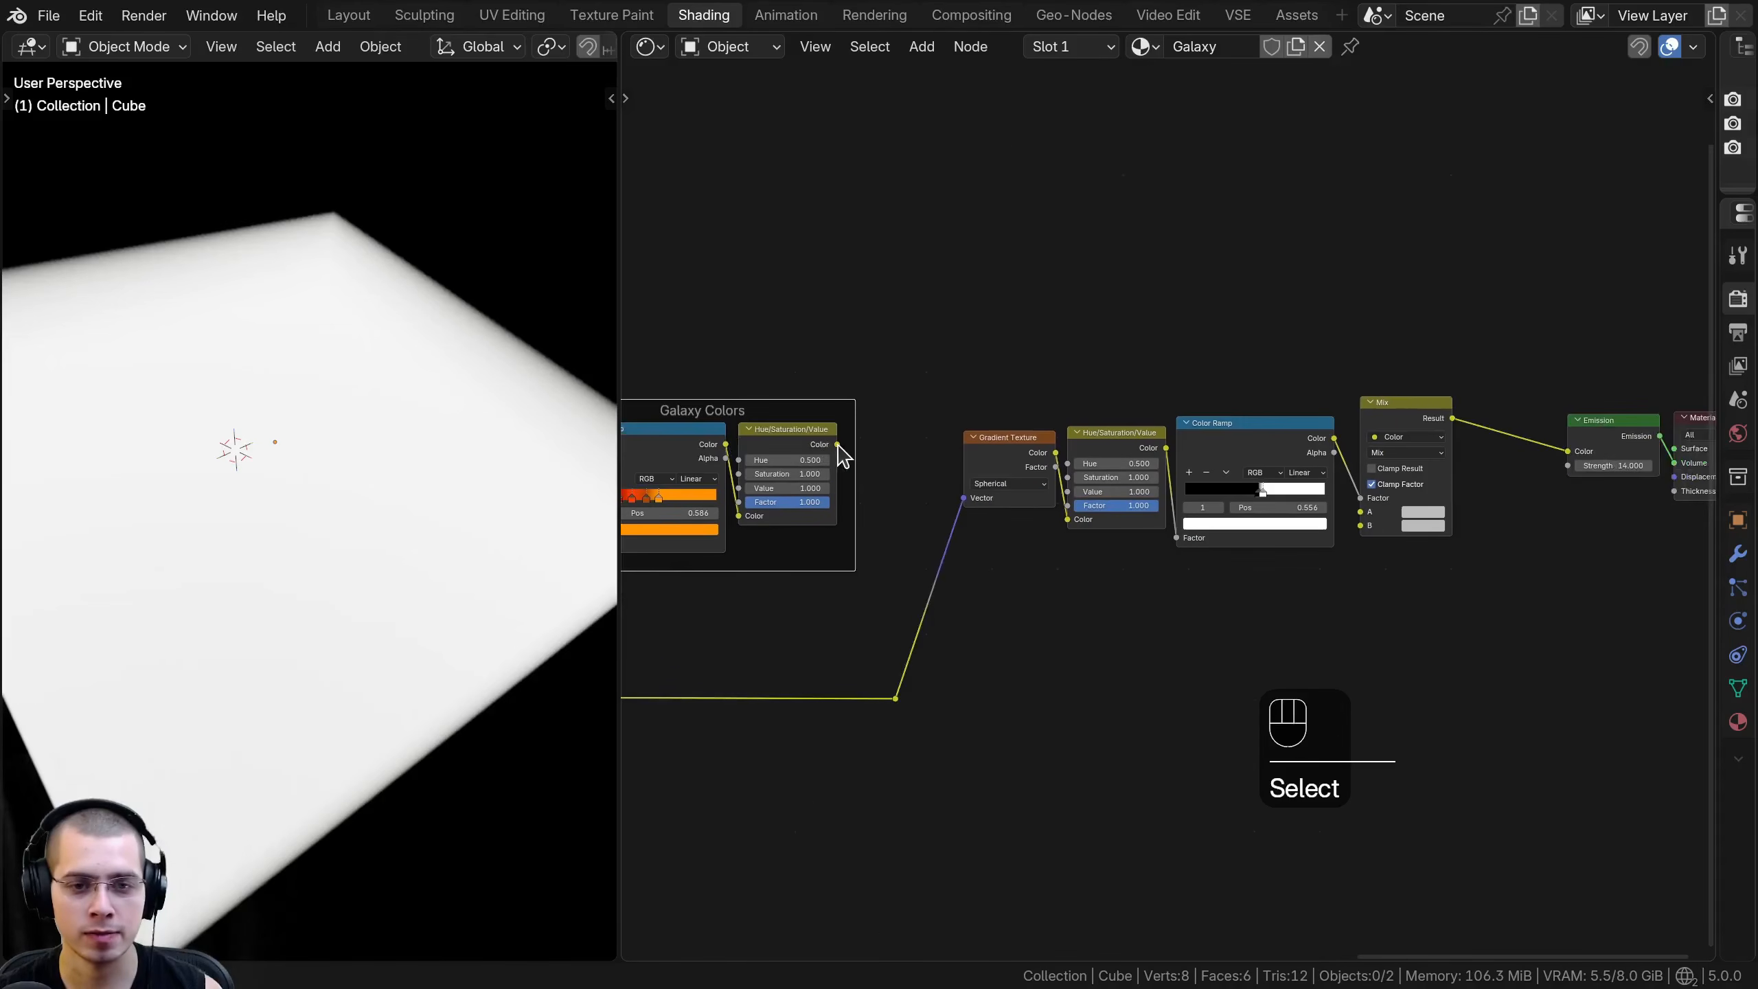
drag(838, 444, 1269, 288)
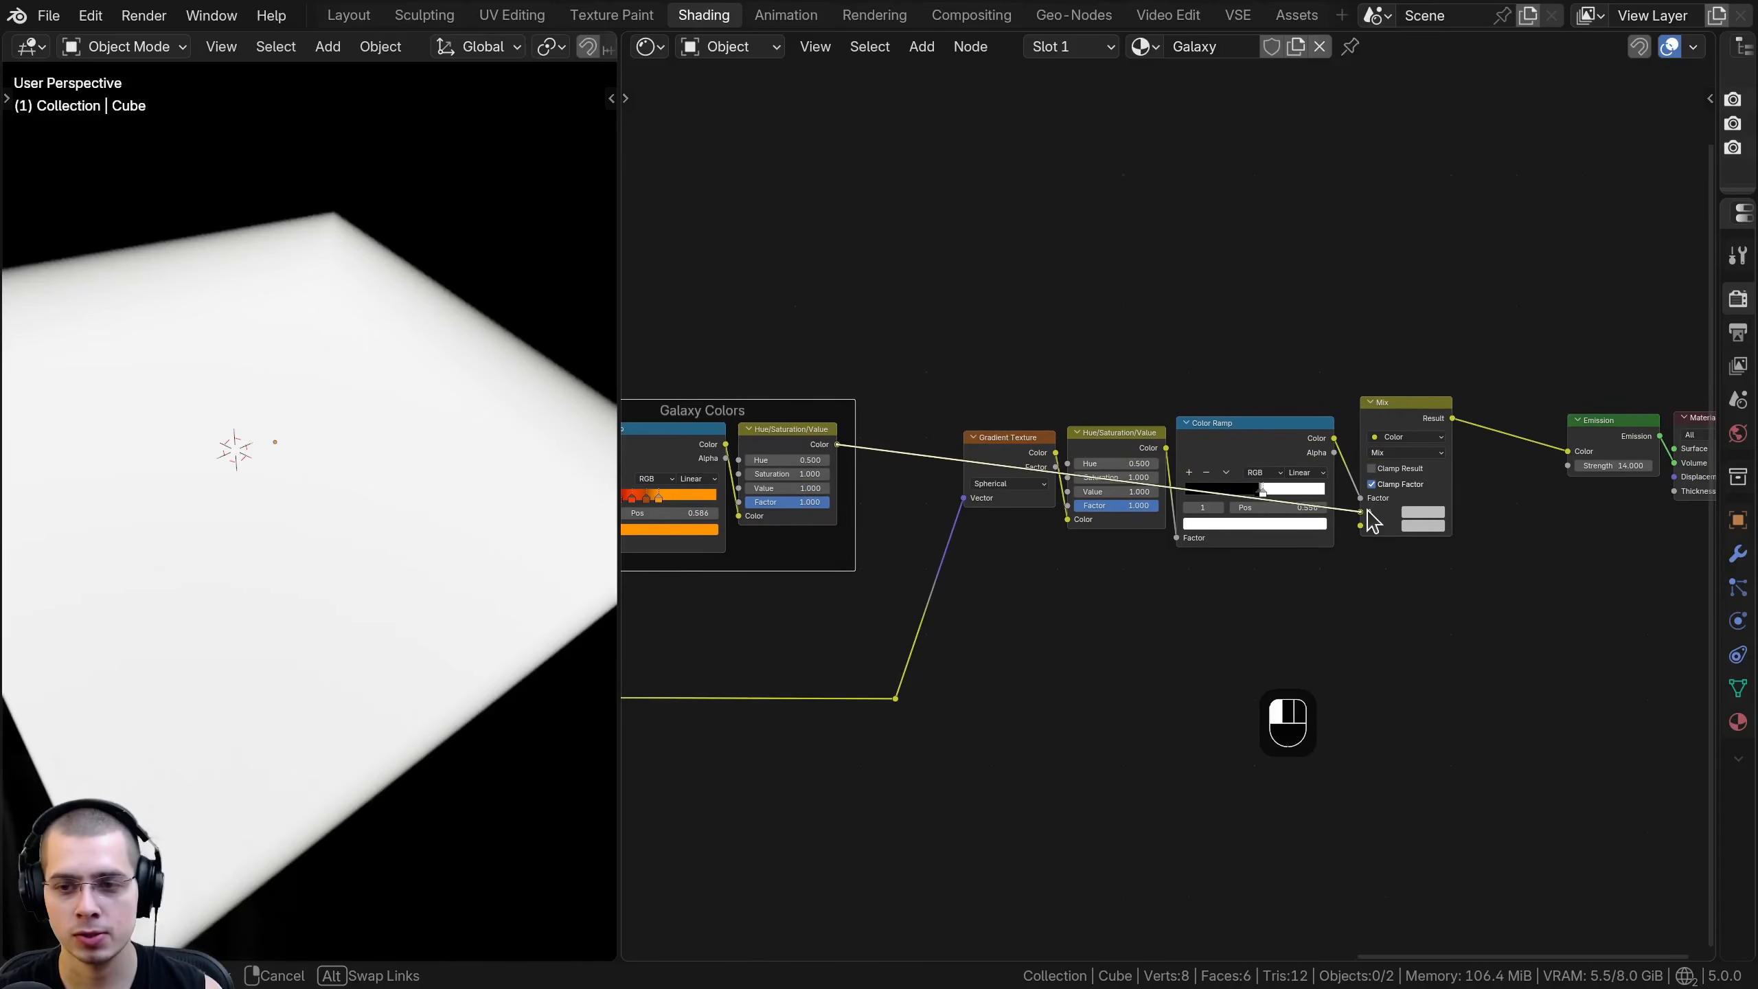
drag(1367, 510, 1367, 510)
- Examine the Mix node connections and how the white center blends with the galaxy swirls in the viewport
middle_drag(1380, 504, 1160, 520)
scroll(1160, 521, up, 1)
middle_drag(361, 364, 418, 390)
middle_drag(1050, 438, 1474, 460)
middle_drag(1004, 477, 657, 484)
scroll(1254, 456, up, 3)
drag(1254, 455, 1249, 454)
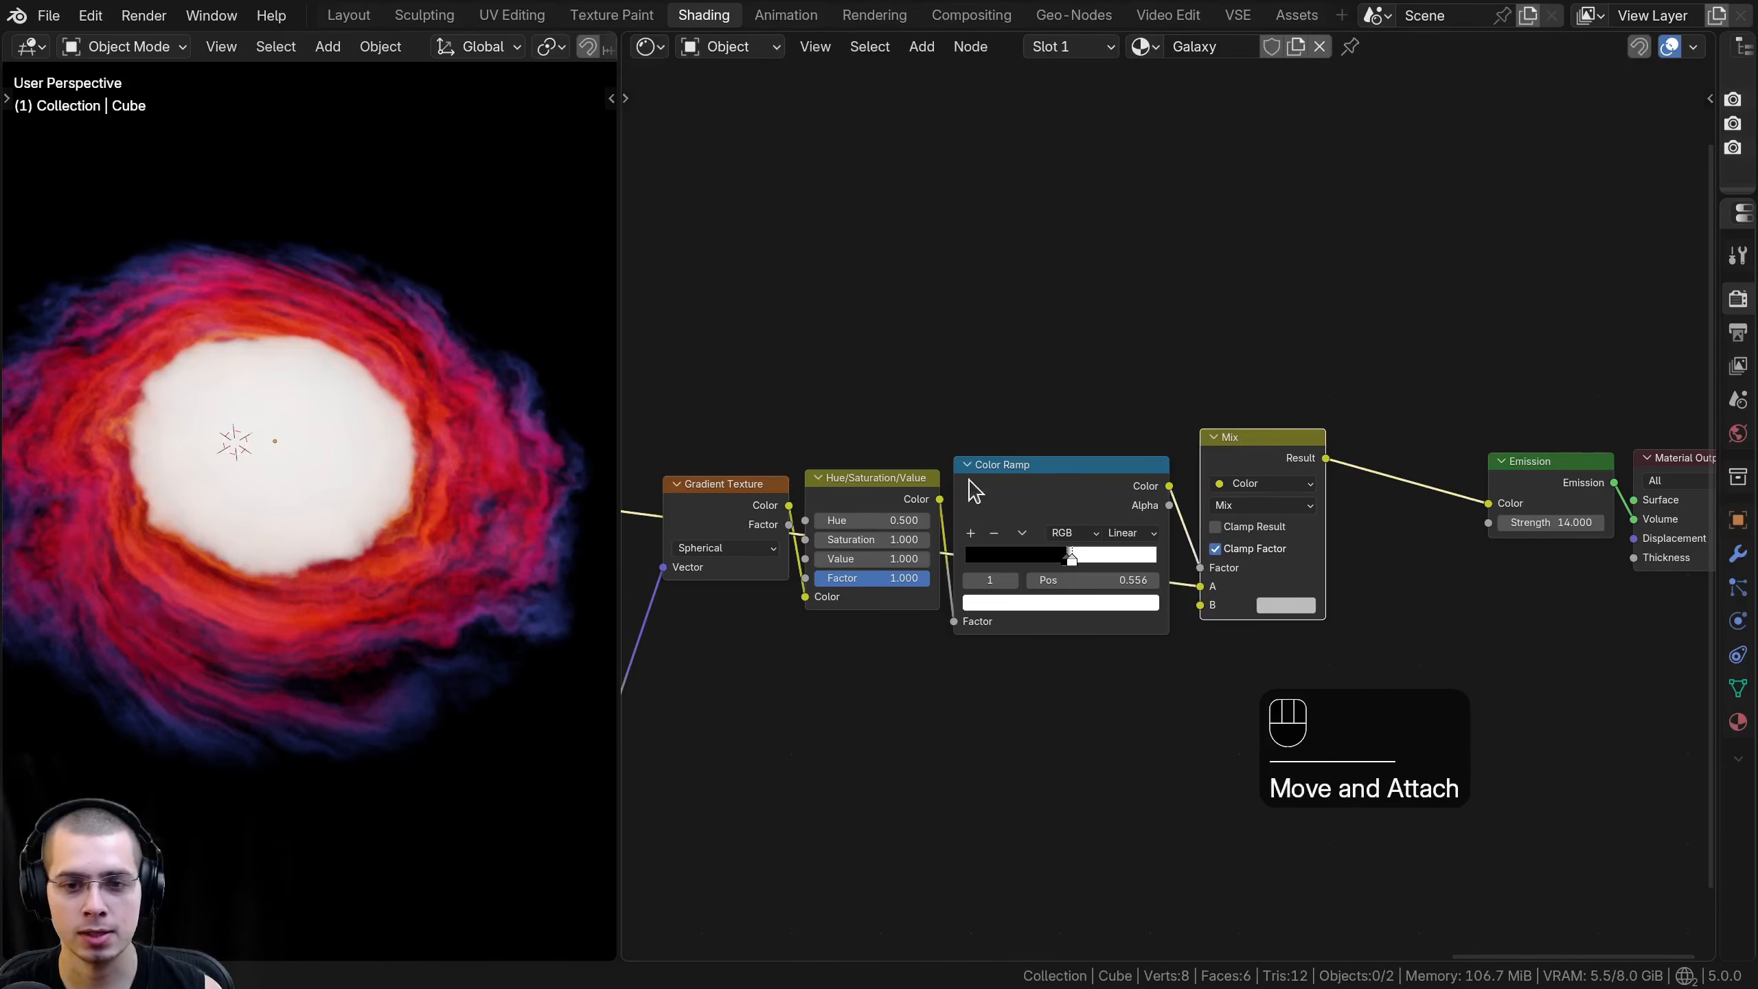
scroll(128, 473, up, 2)
scroll(282, 559, down, 2)
middle_drag(281, 560, 374, 497)
scroll(375, 500, up, 2)
scroll(959, 596, up, 3)
scroll(292, 581, down, 2)
middle_drag(293, 573, 298, 537)
middle_drag(1146, 562, 1106, 514)
scroll(1315, 581, up, 2)
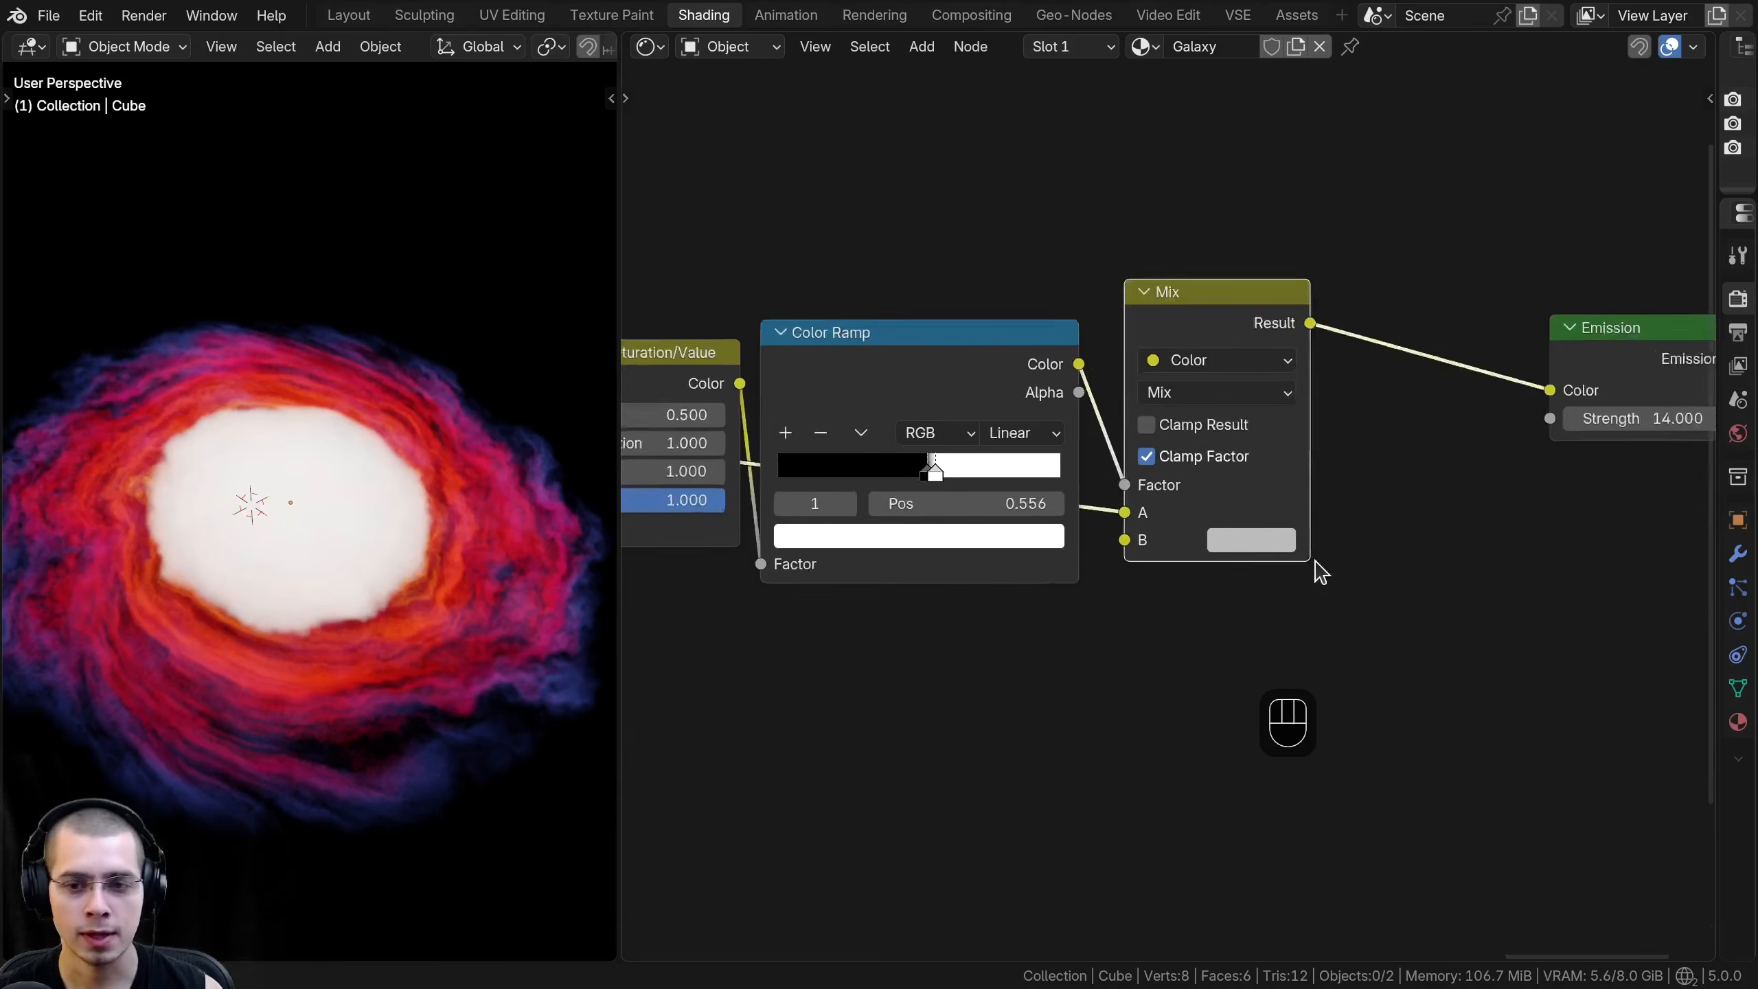
- Set the Value of the Mix node's B color to 0.8
click(1250, 539)
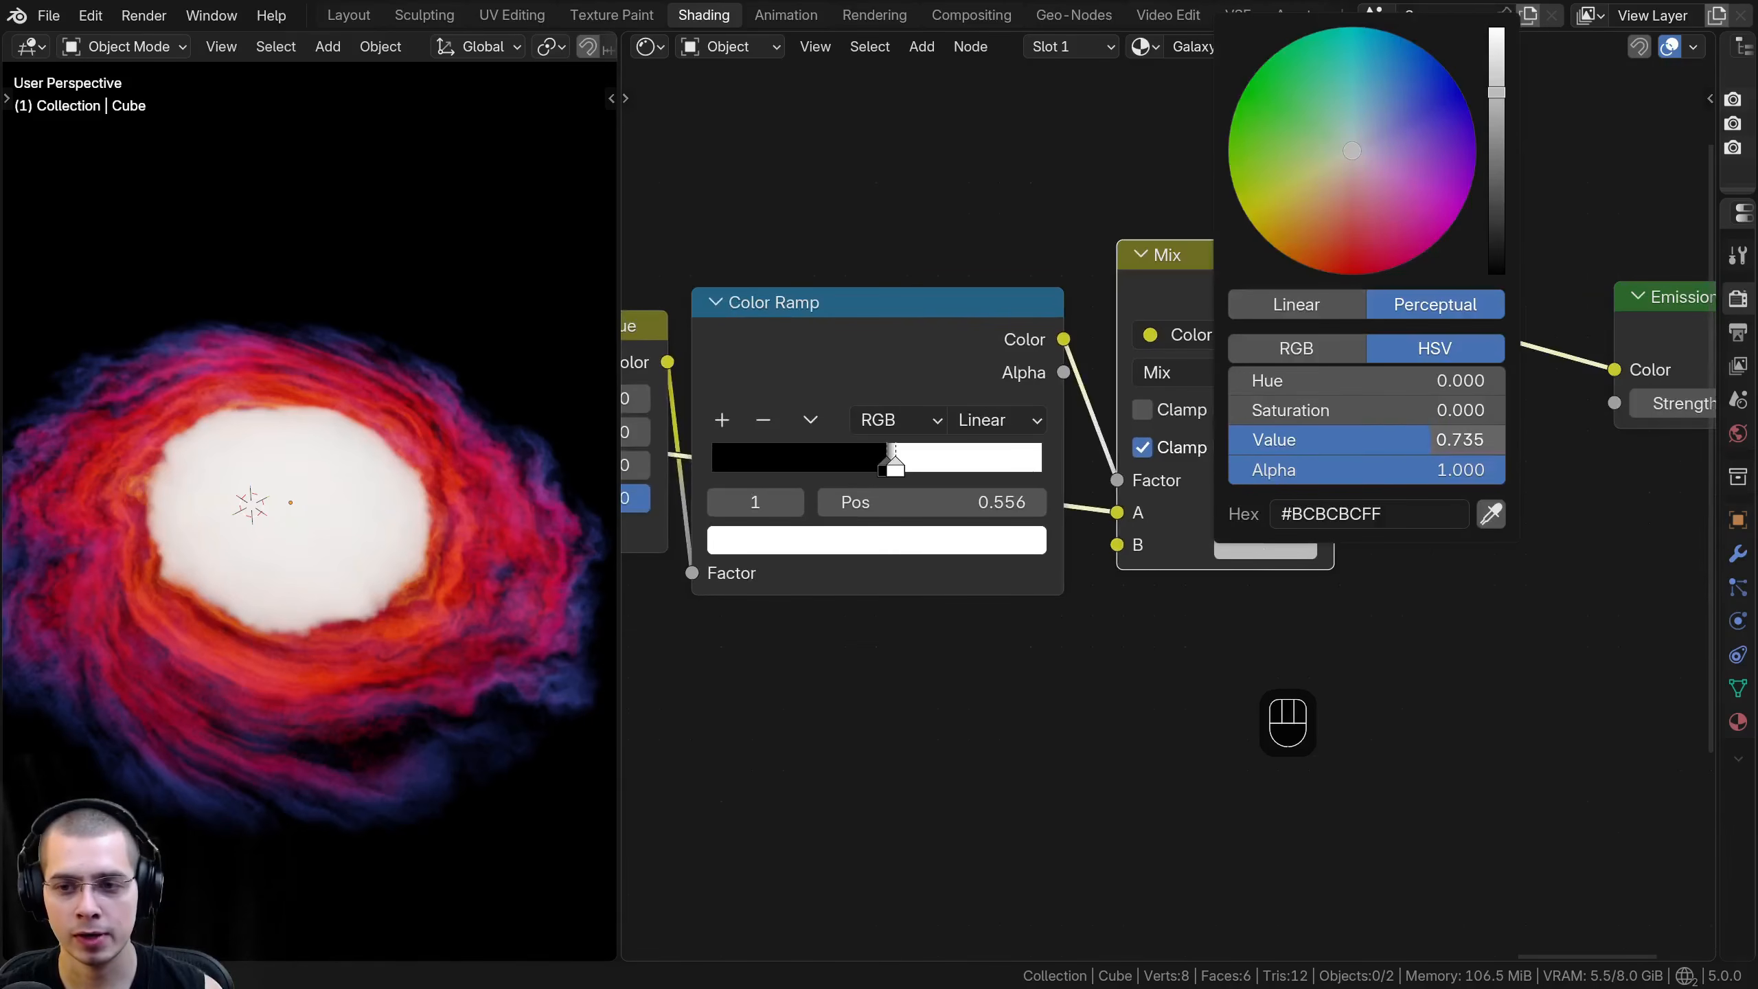
click(1432, 435)
text(0.8)
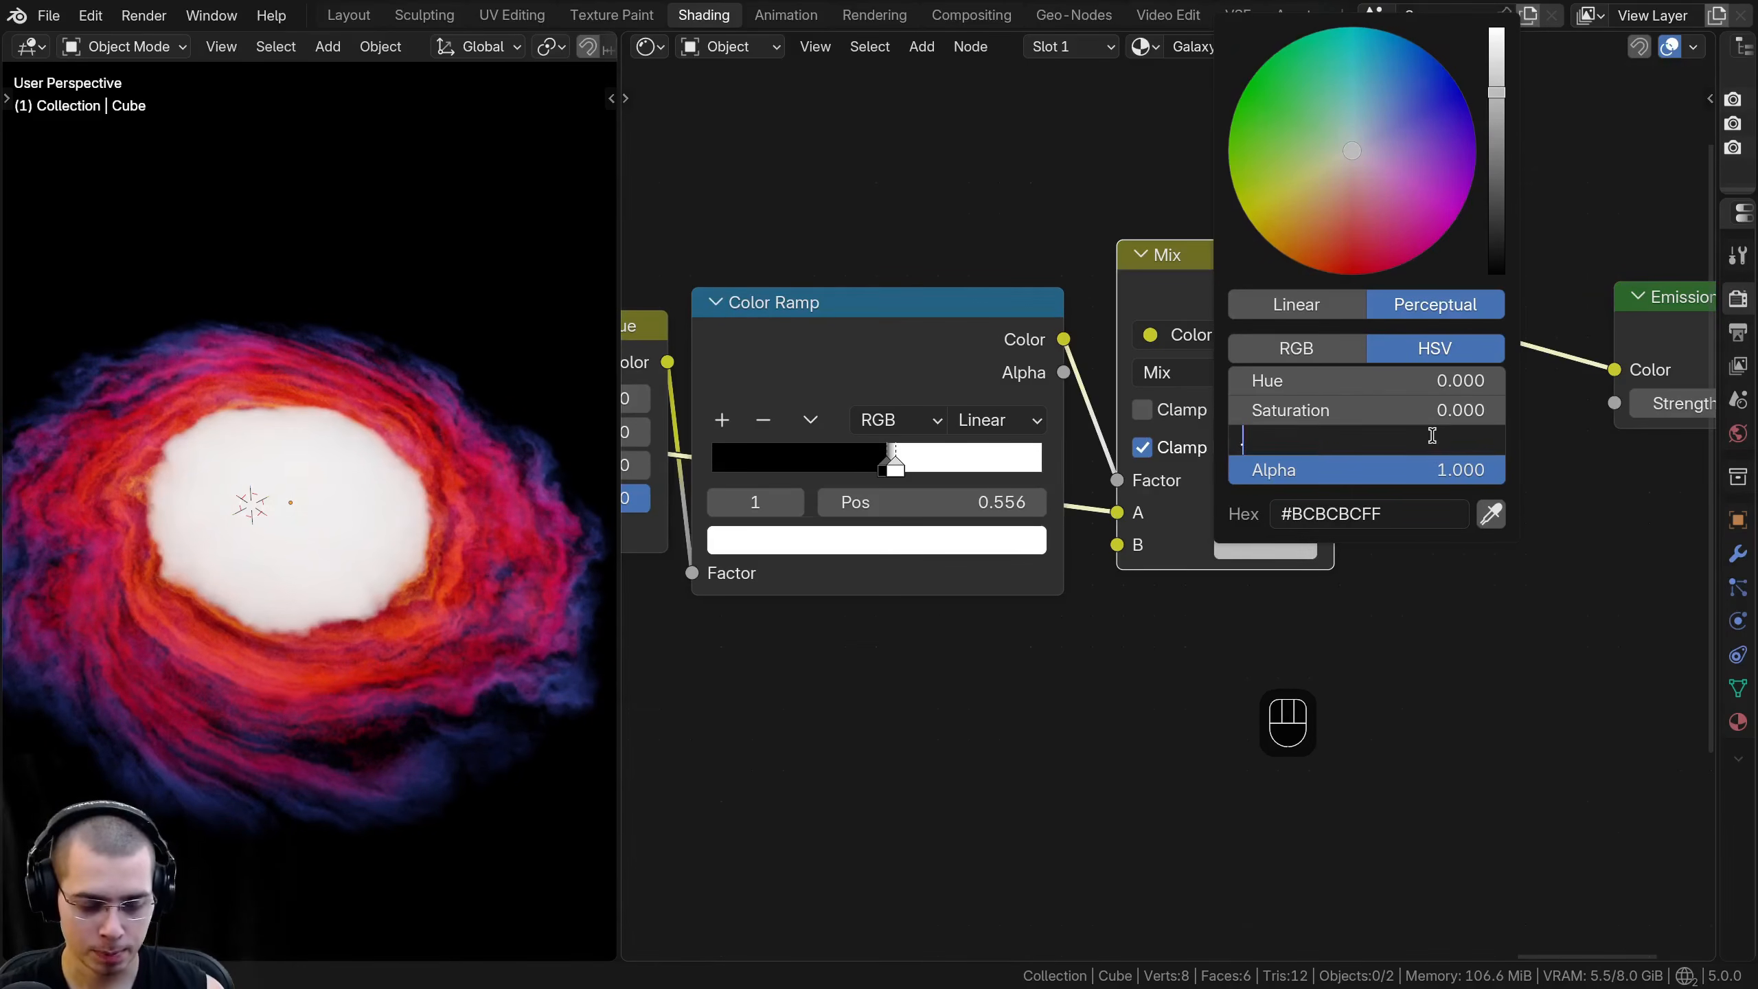
key(Return)
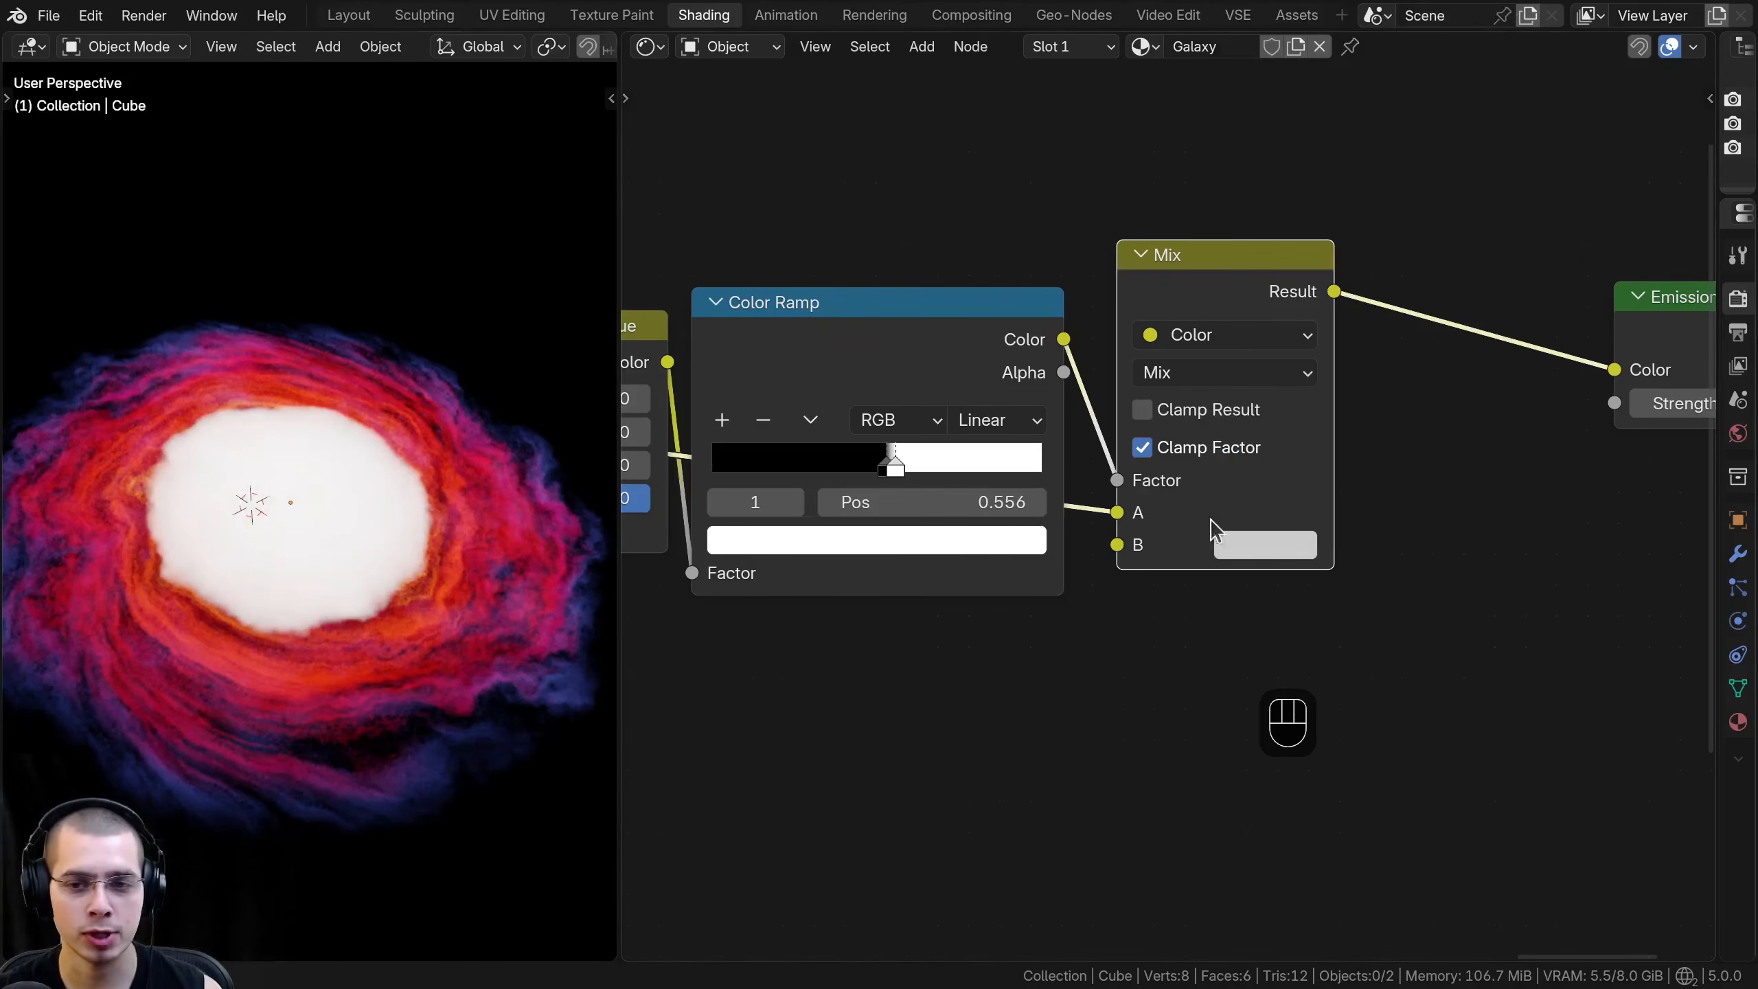
- Try darkening the Mix node's B color to preview a darker galaxy center
click(1265, 540)
click(1305, 544)
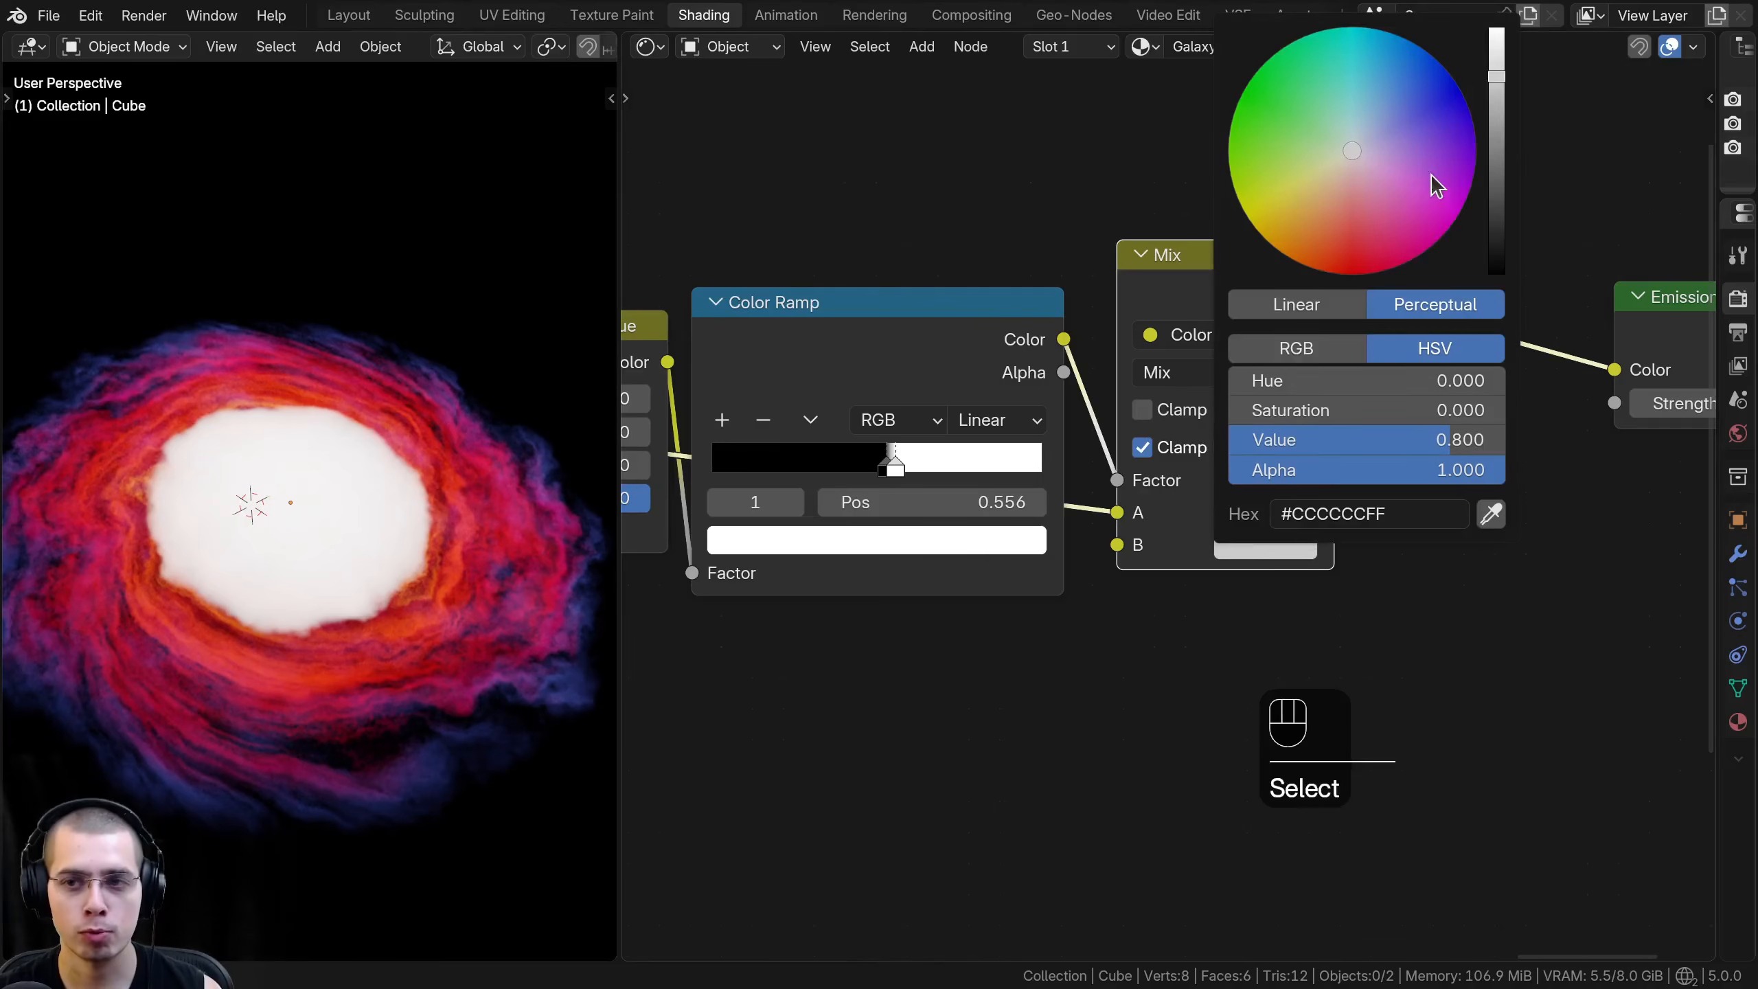
drag(1497, 77, 1497, 275)
key(Escape)
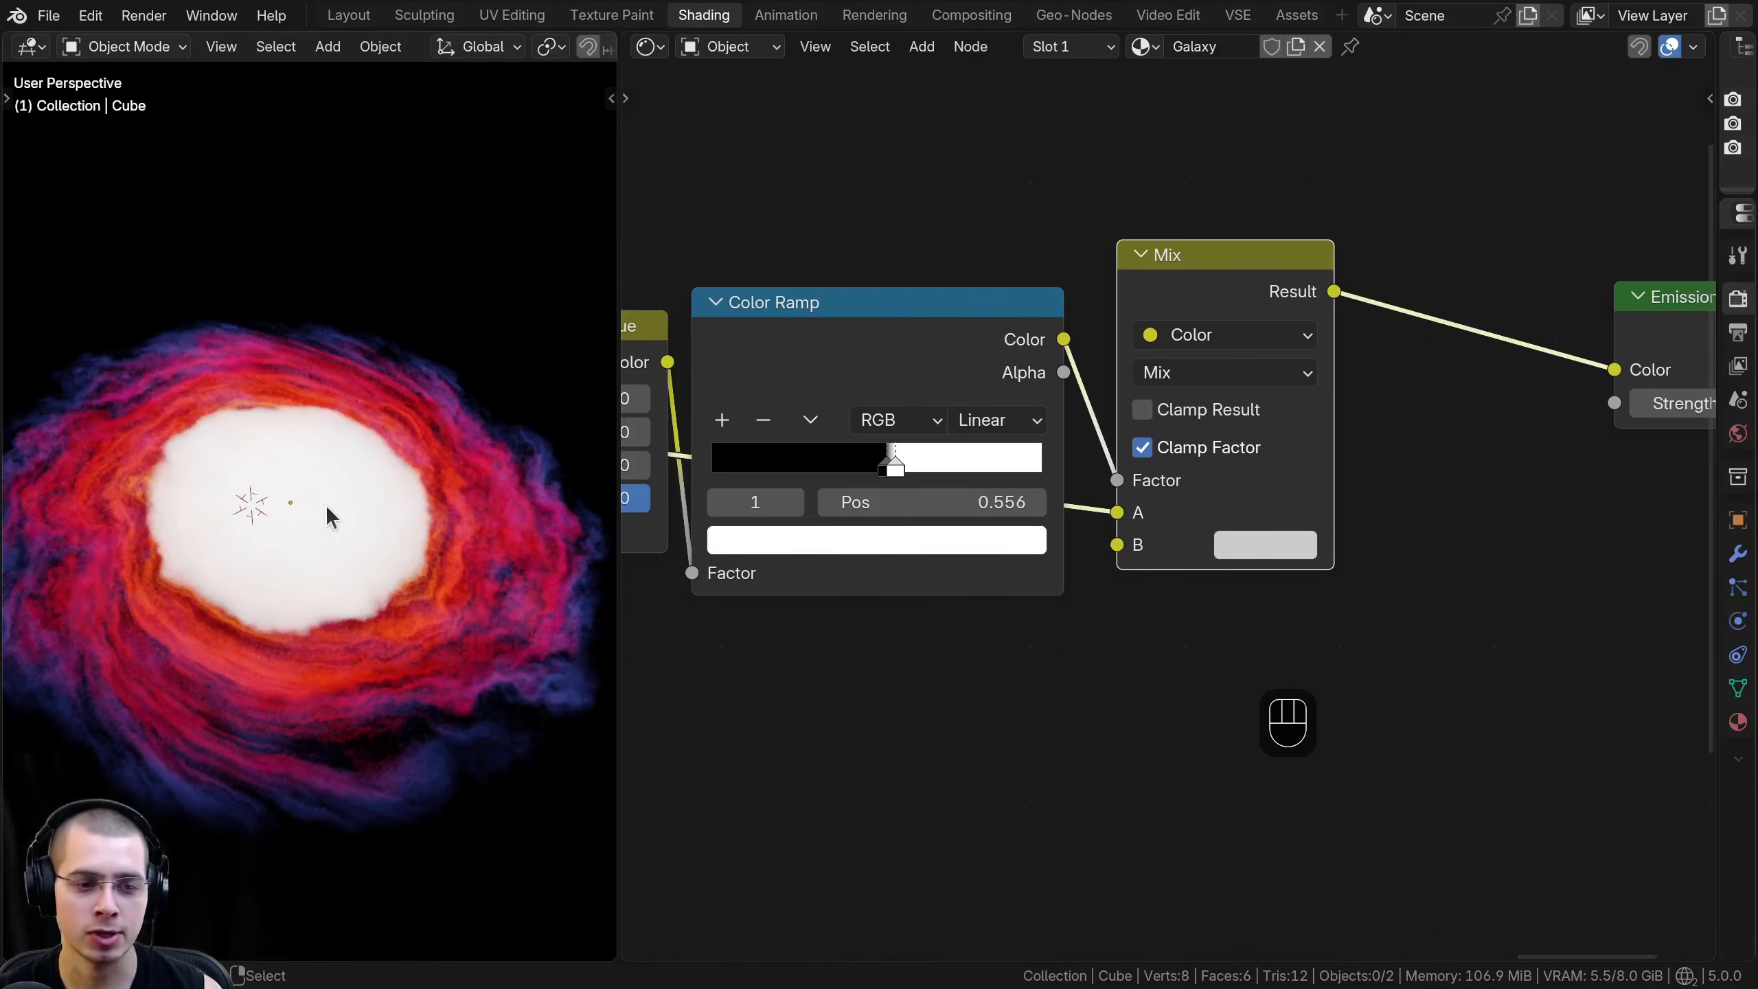
- Move the center Color Ramp's white stop to position 1.000
scroll(928, 346, up, 2)
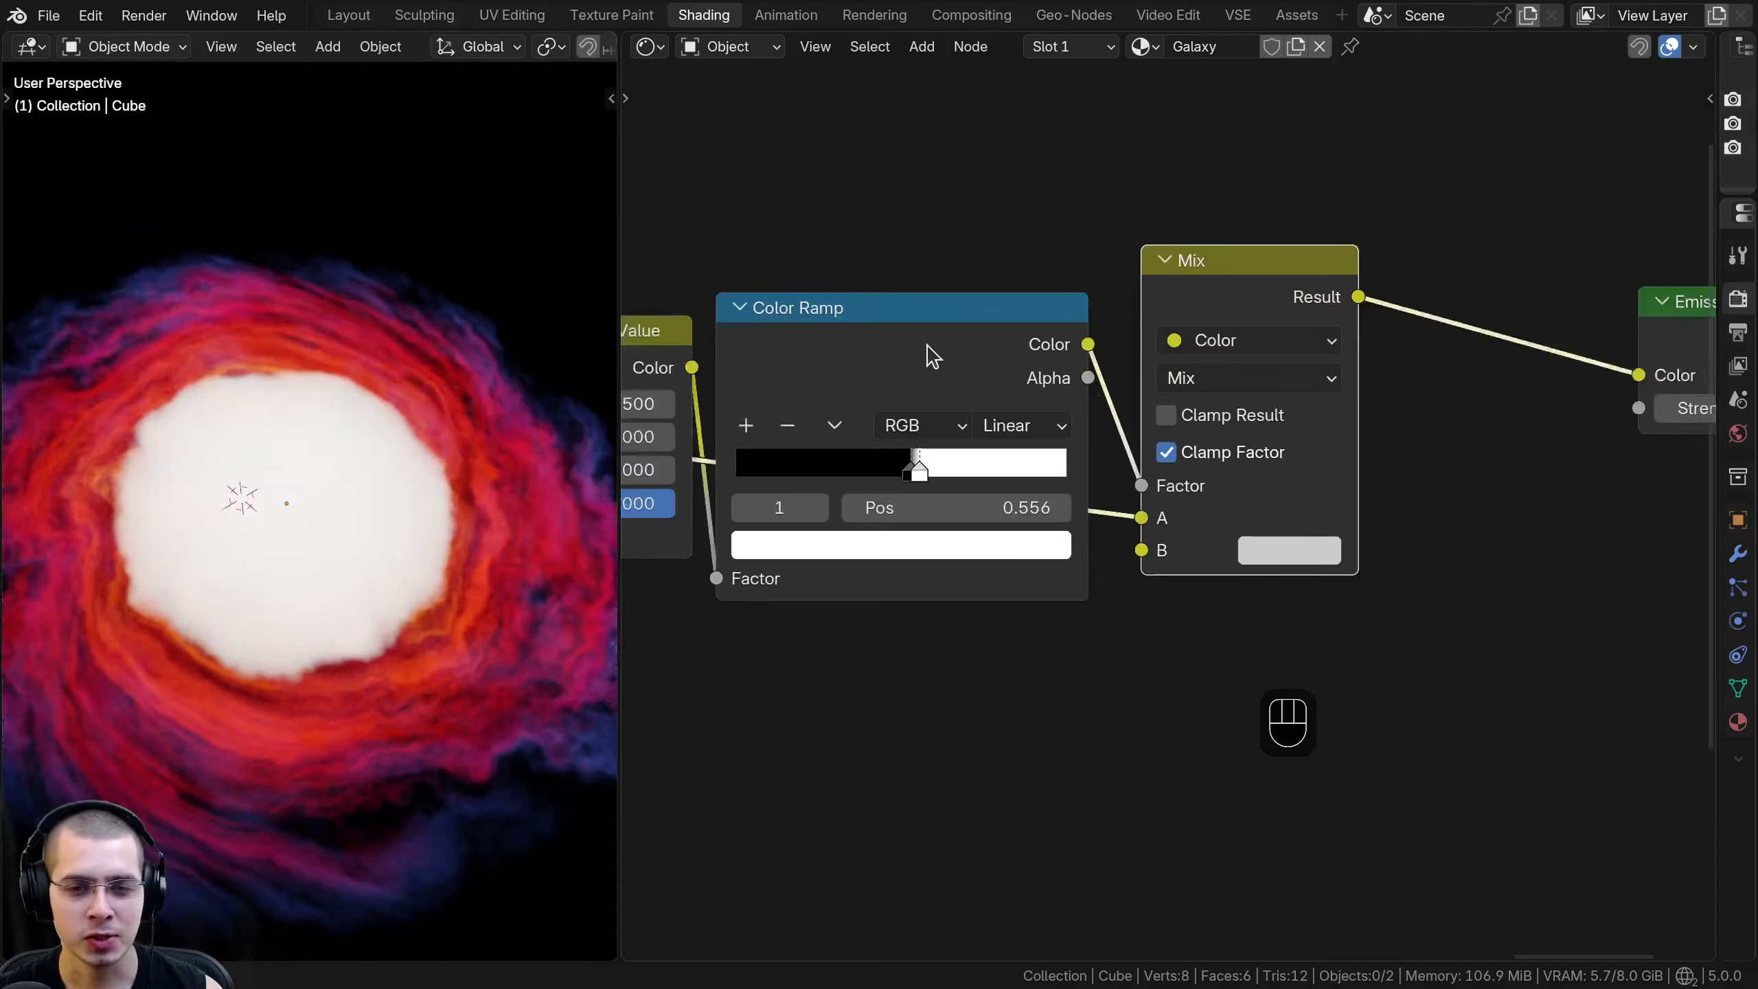
drag(872, 313, 882, 305)
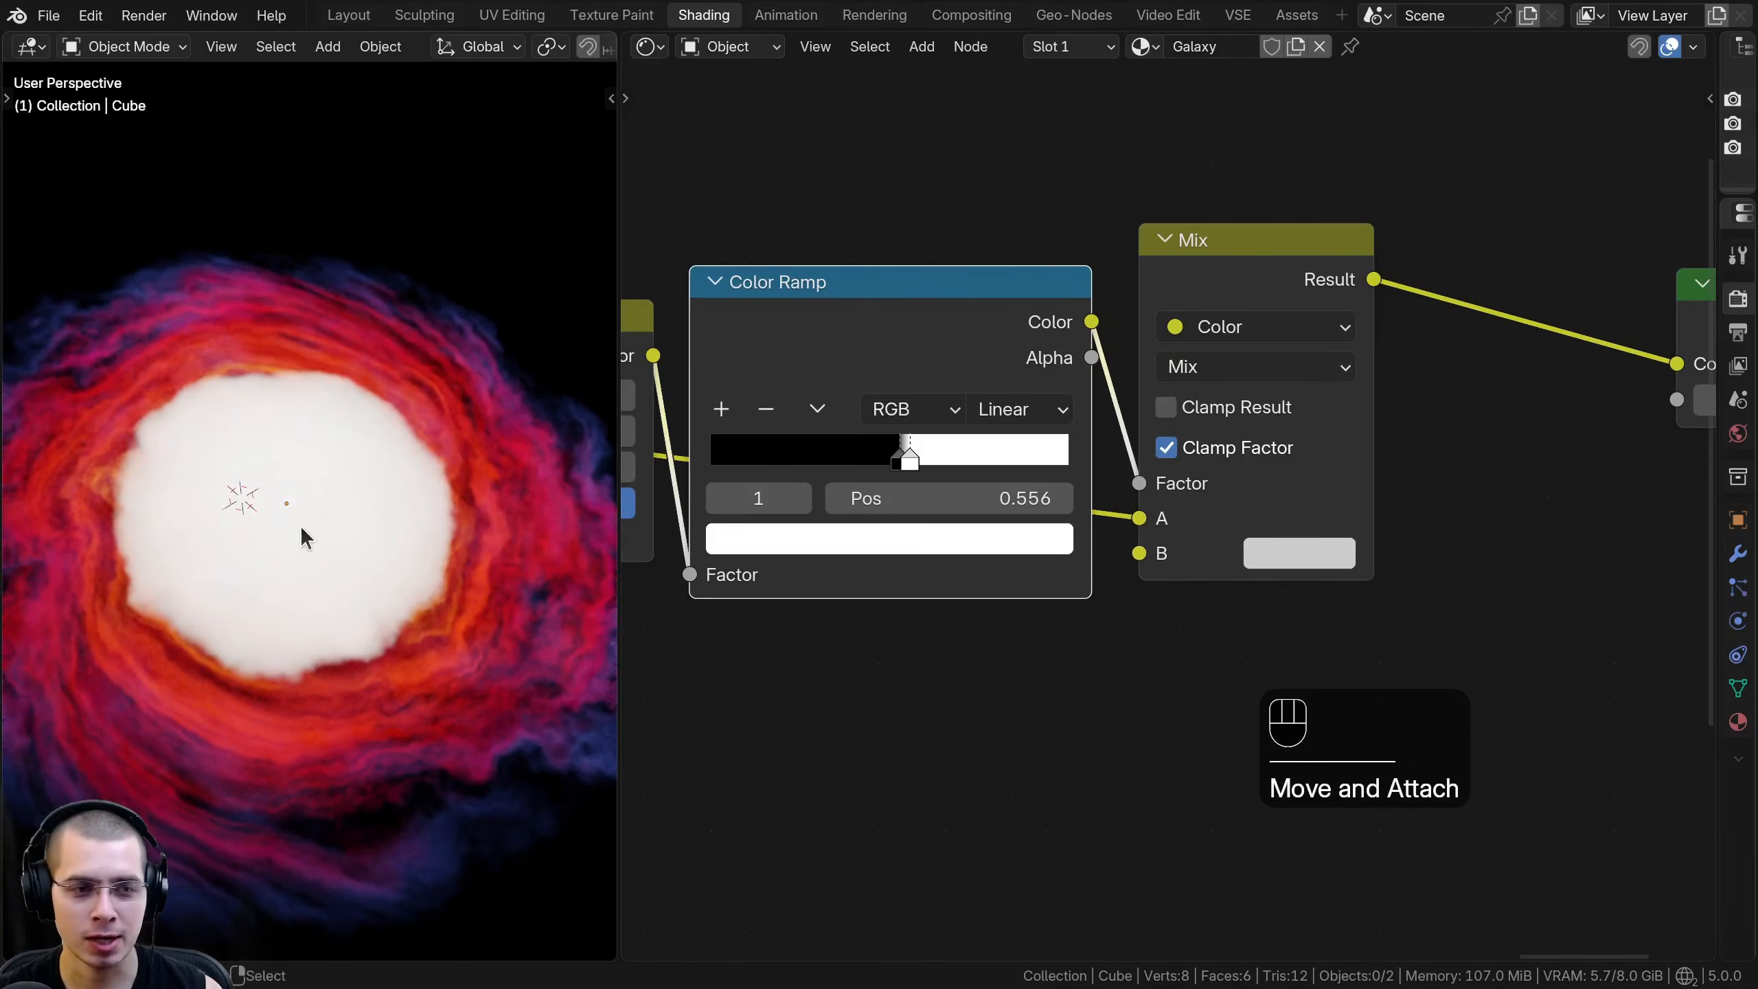
middle_drag(969, 547, 1155, 607)
scroll(1156, 589, up, 4)
drag(1079, 504, 1330, 509)
- Shrink and soften the glowing center by moving the Color Ramp's black stop to position 0.860
drag(1079, 514, 1246, 503)
scroll(379, 510, up, 3)
middle_drag(379, 510, 263, 487)
scroll(1266, 498, down, 1)
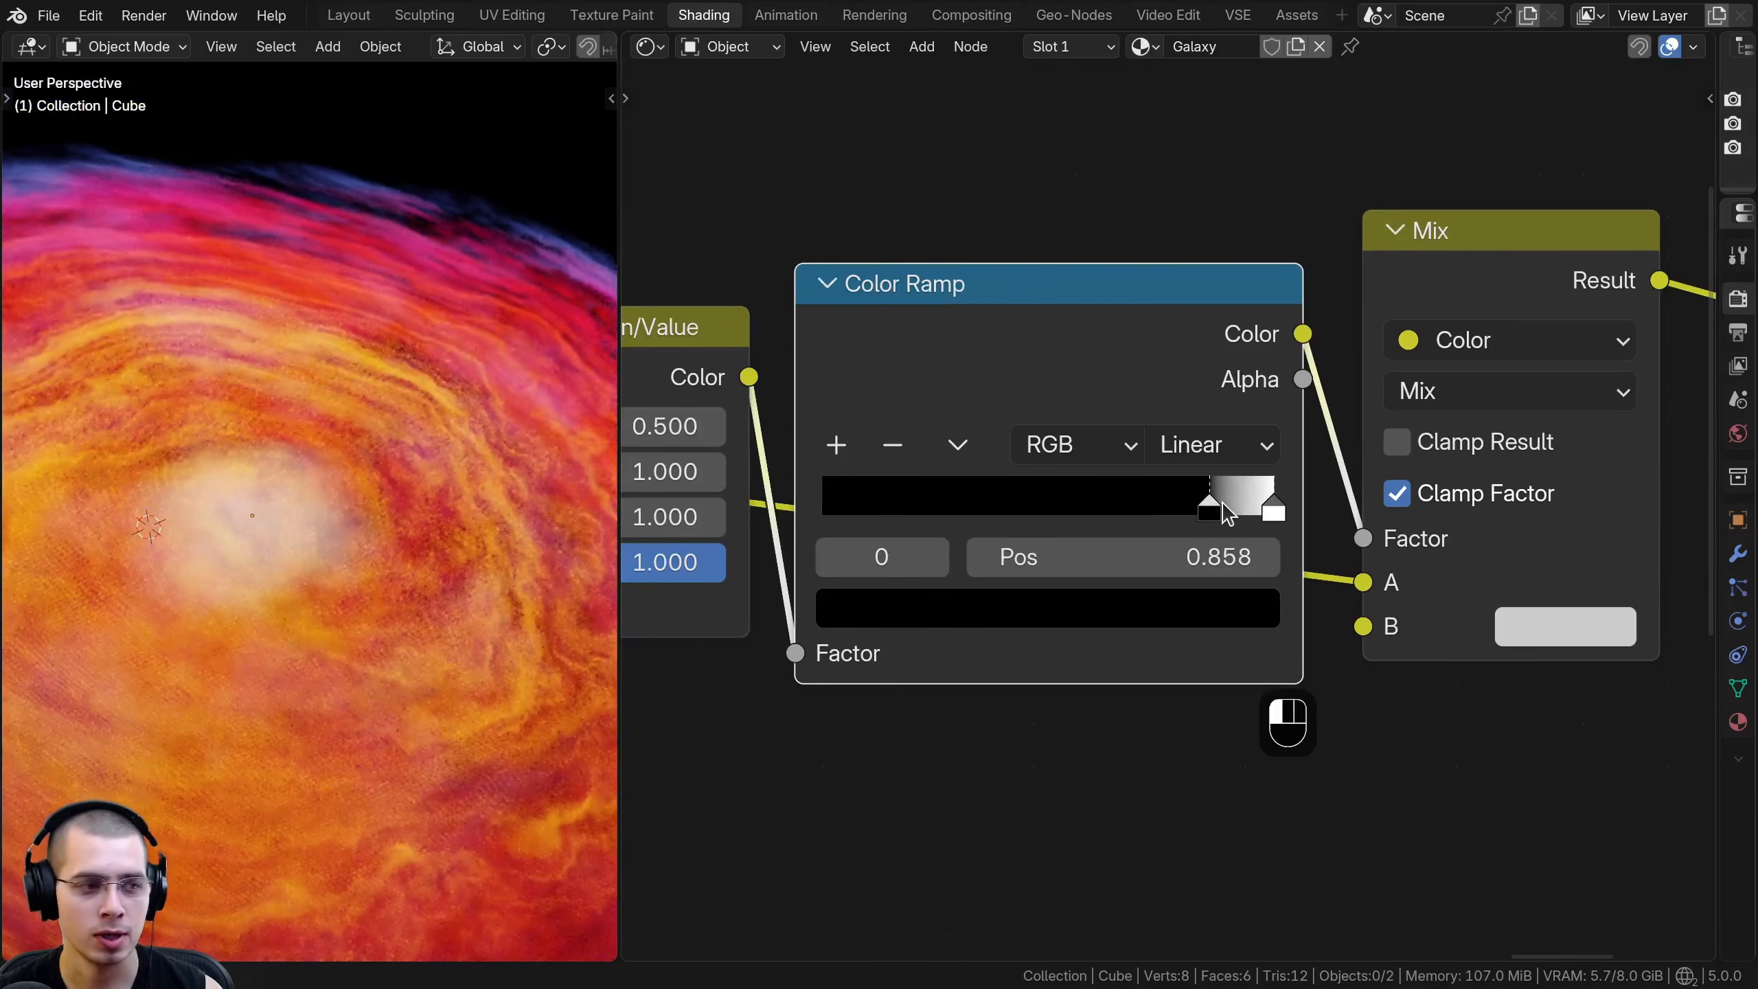
shift+middle_drag(297, 471, 345, 483)
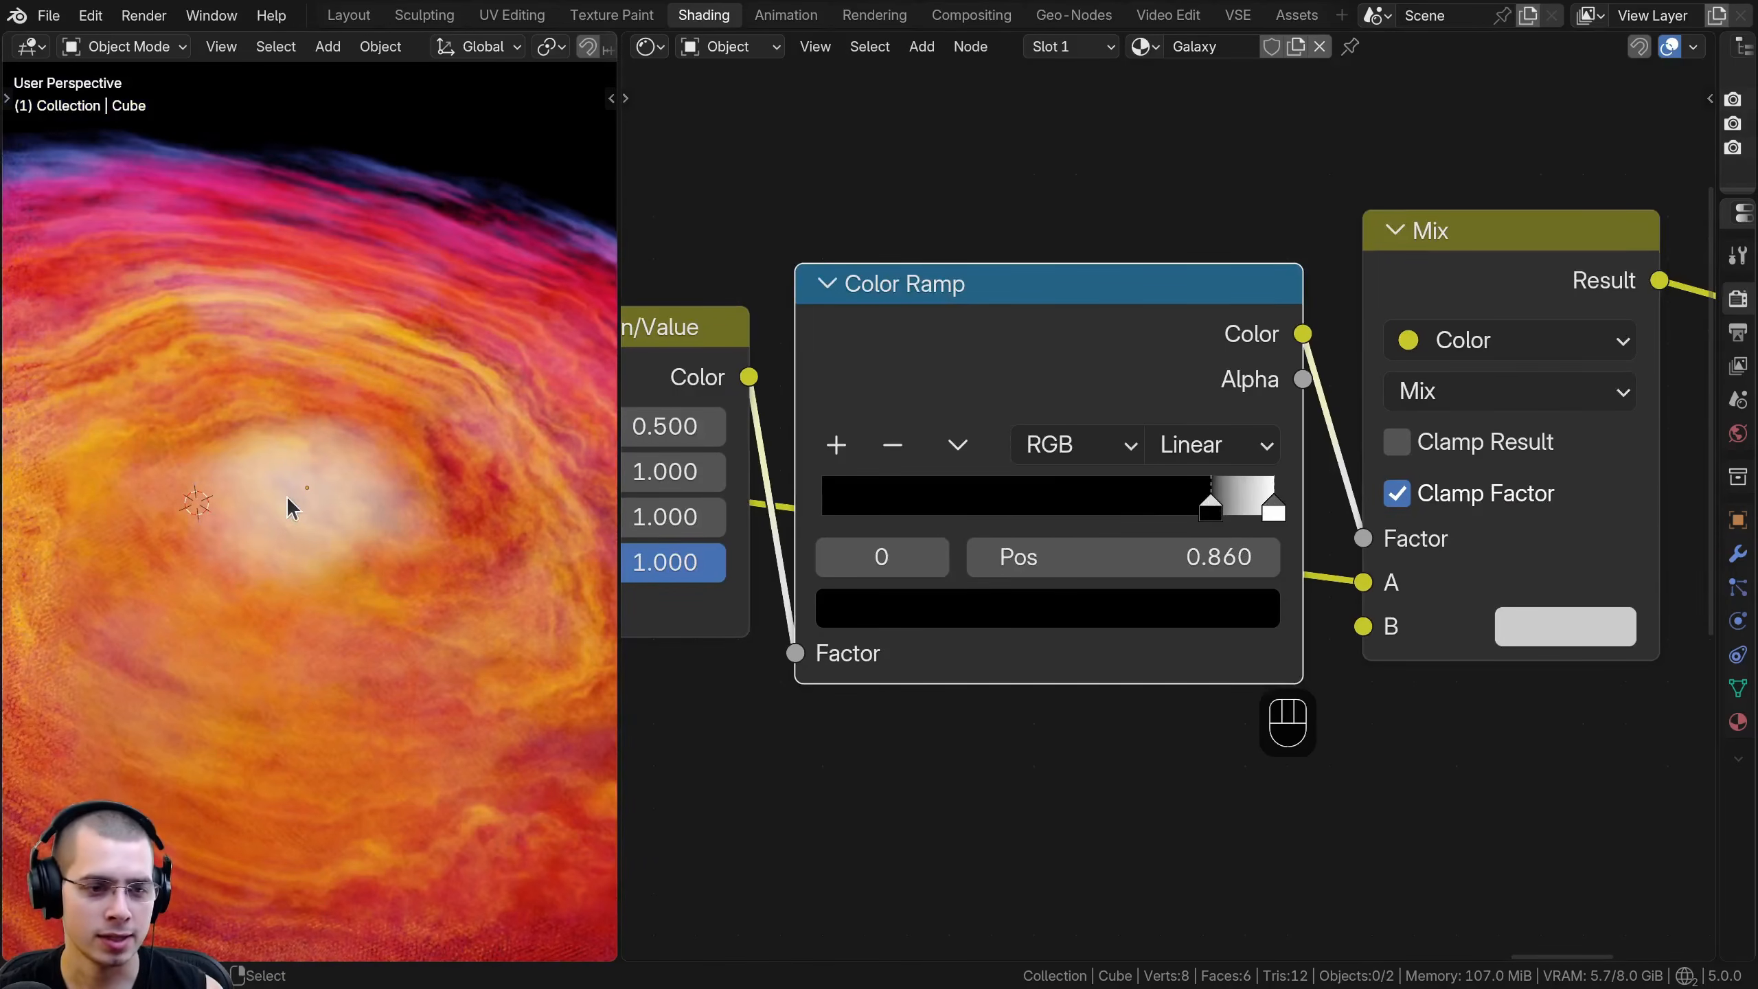
mouse_move(1239, 513)
mouse_down()
mouse_move(1256, 511)
mouse_move(1208, 511)
mouse_move(1254, 511)
mouse_move(1225, 511)
mouse_up()
scroll(318, 526, down, 5)
middle_drag(306, 451, 235, 414)
scroll(235, 414, up, 4)
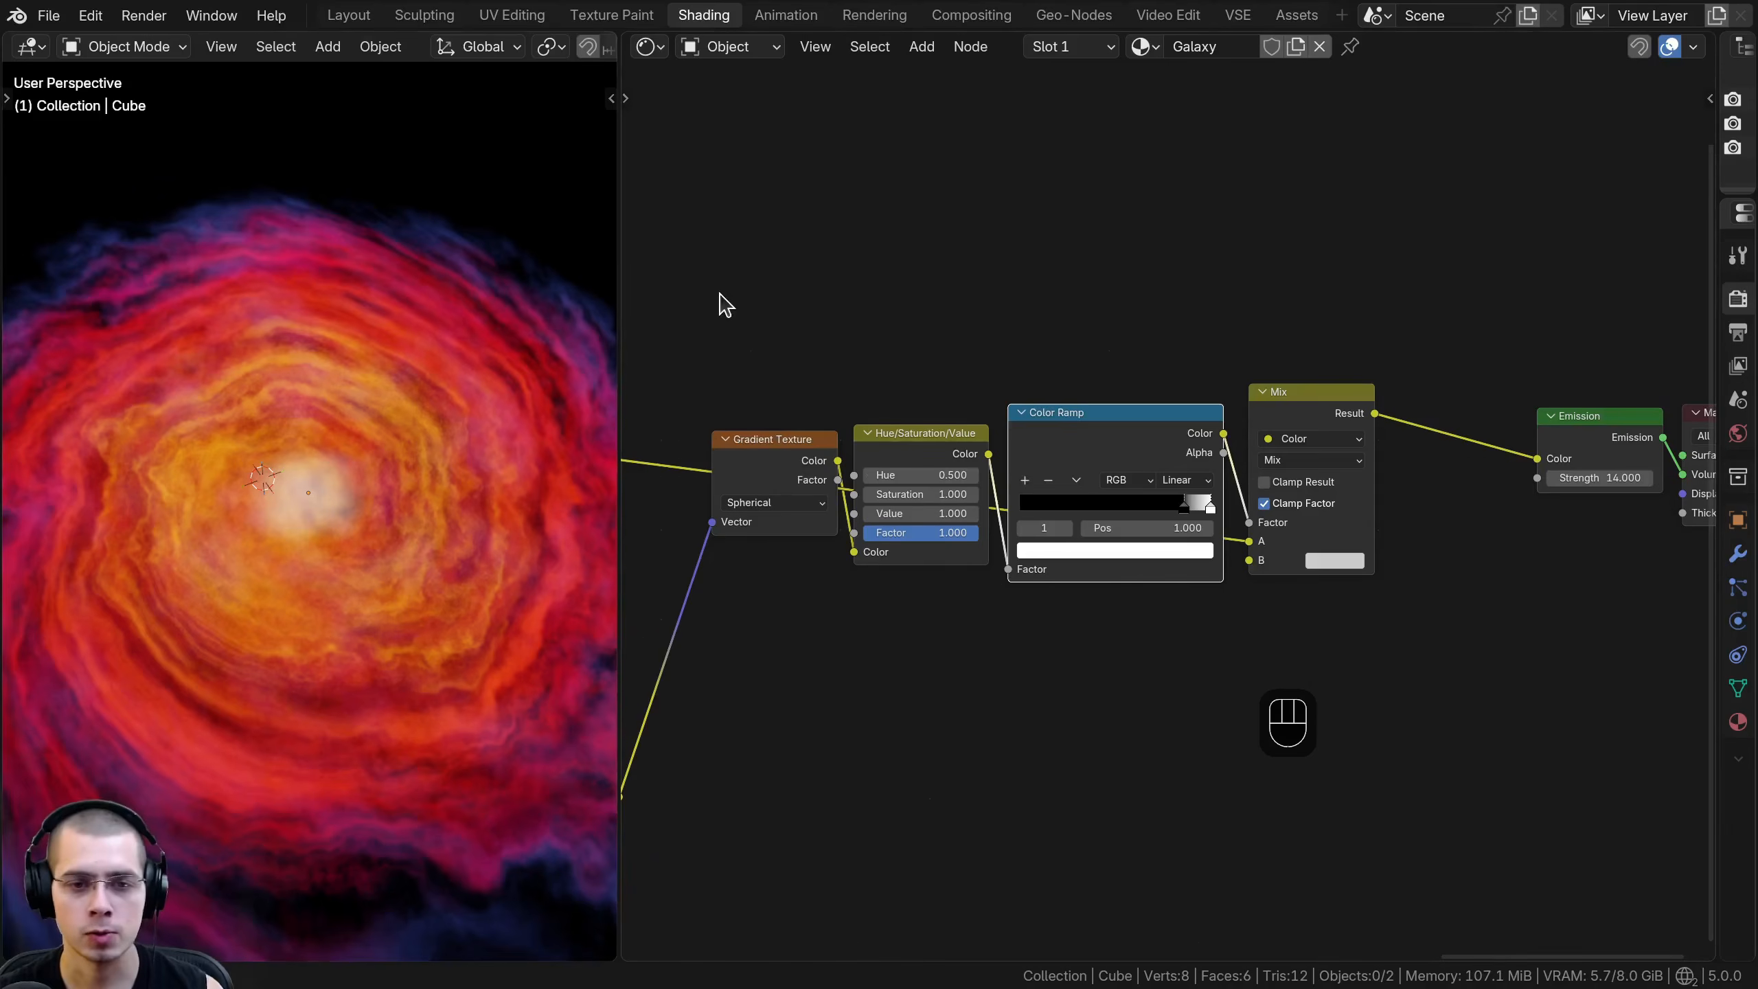
- Enclose the center's Gradient Texture, Hue/Saturation/Value, Color Ramp and Mix nodes in a frame and begin its label with "G"
drag(781, 335, 1342, 572)
key(g)
click(1281, 509)
middle_drag(1214, 382, 1206, 403)
text(fGal)
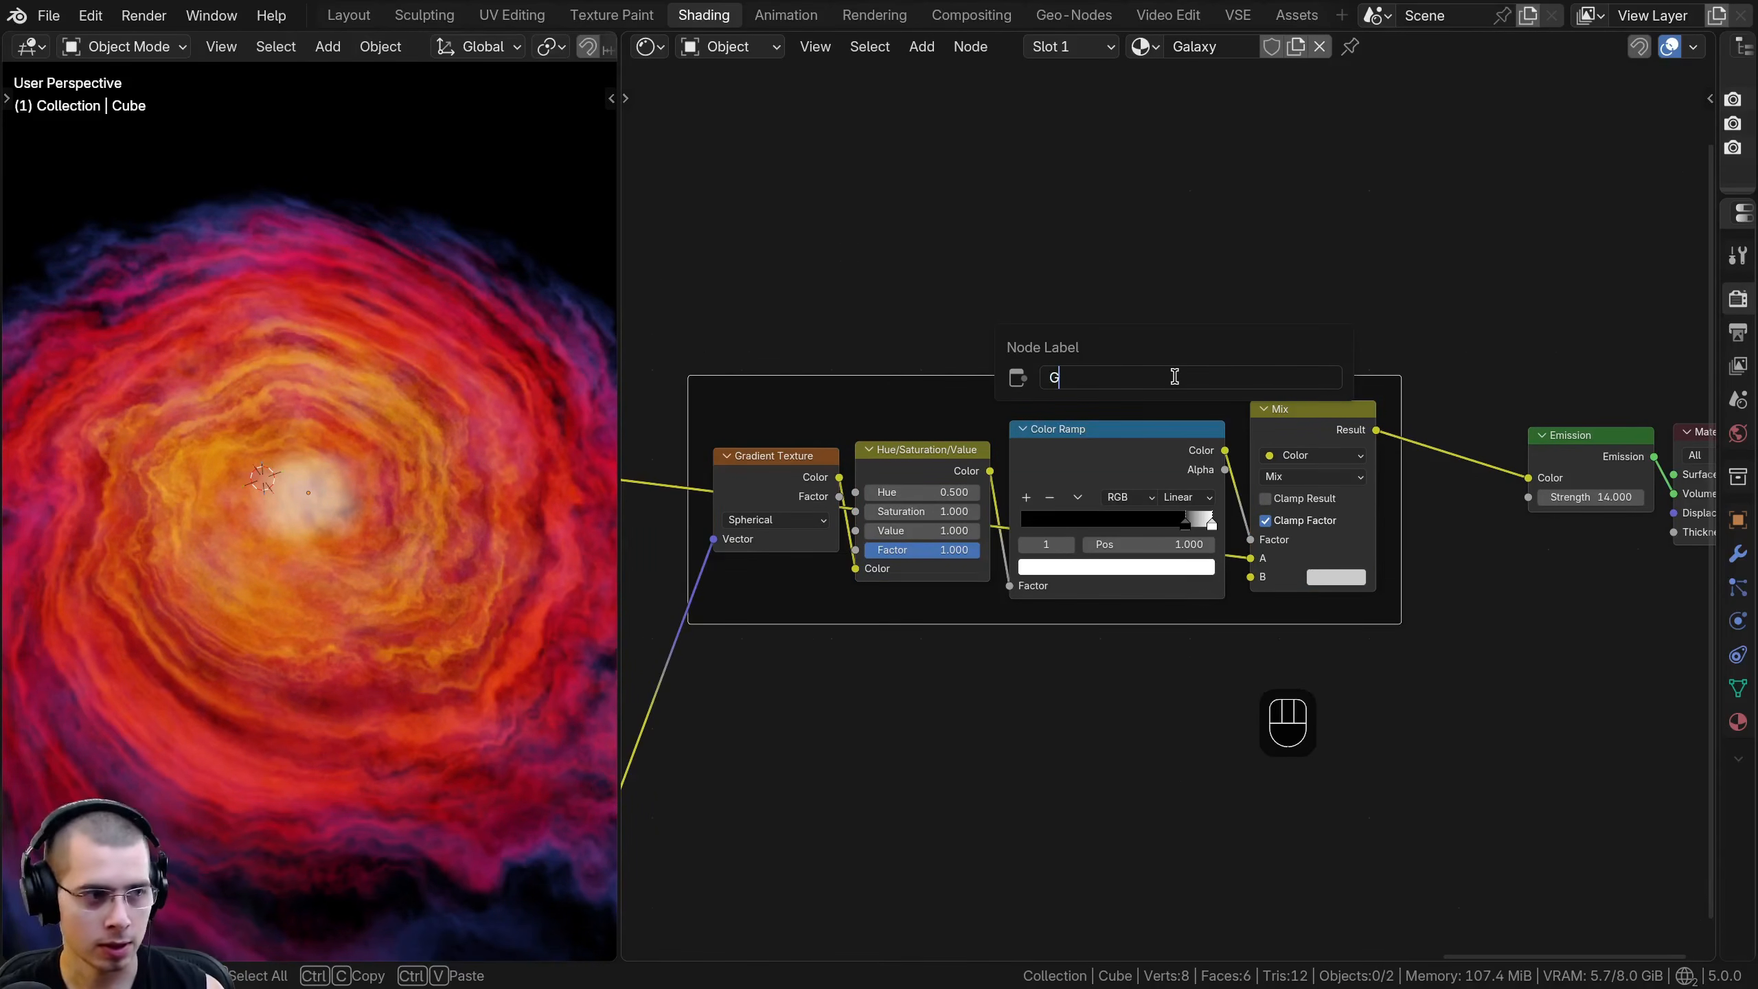
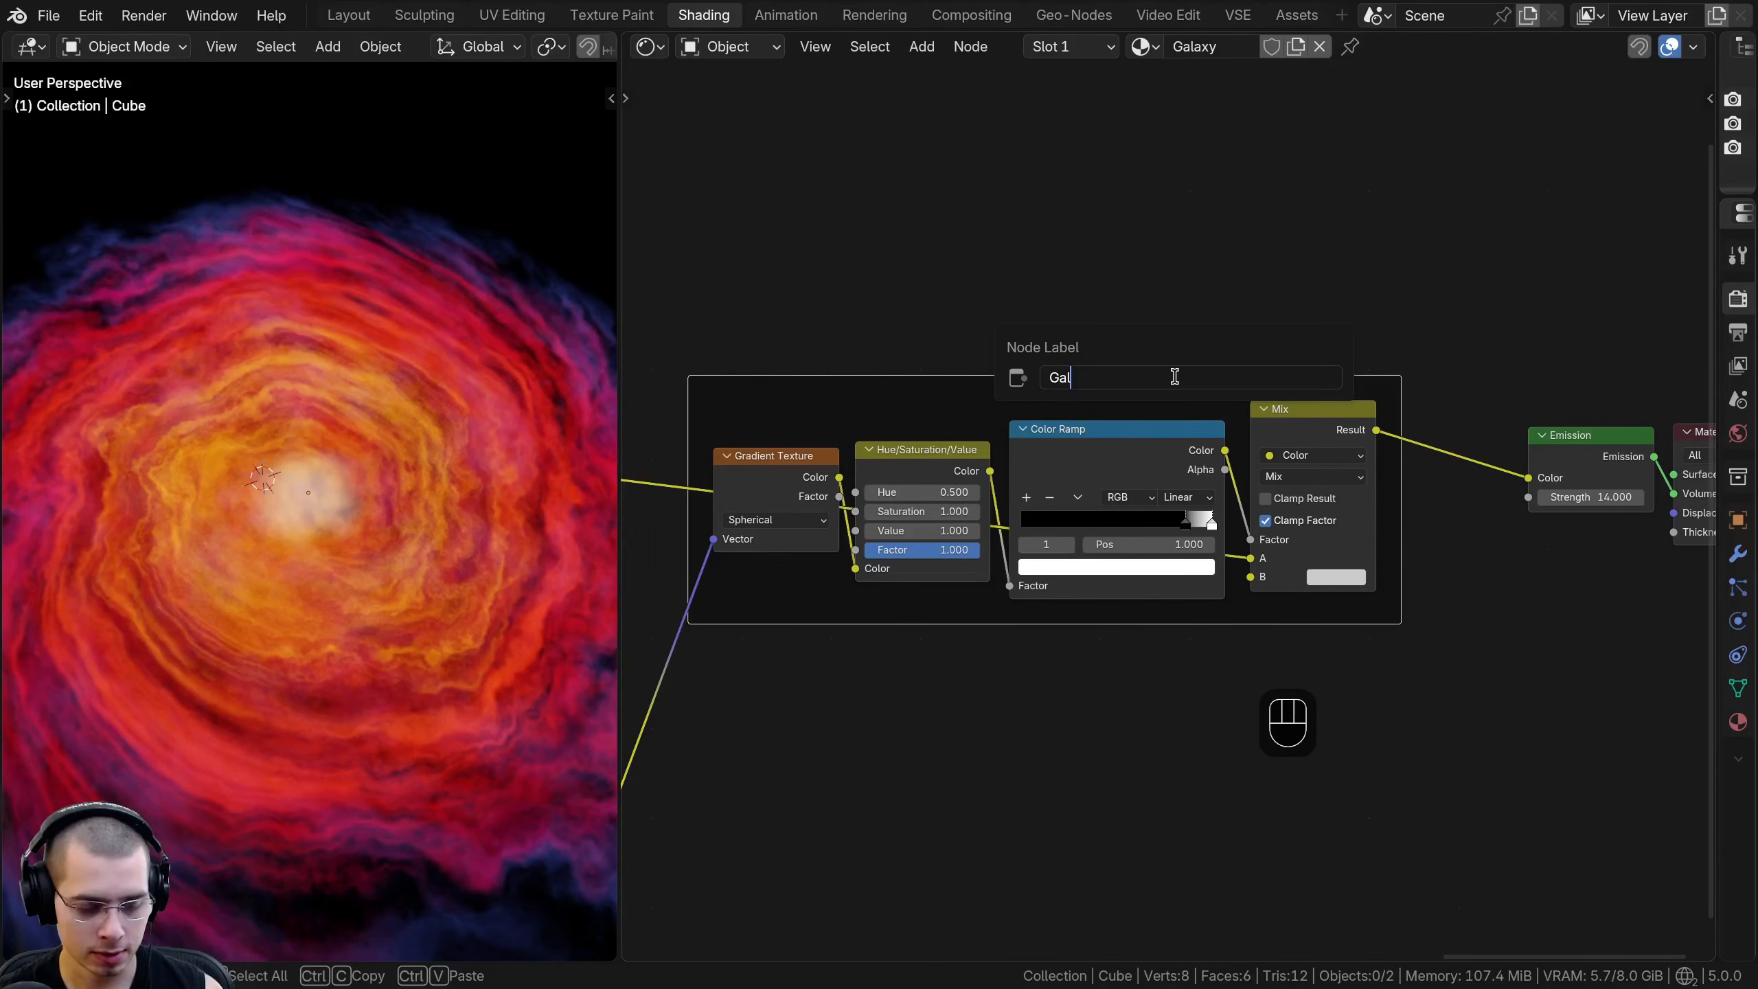
- Finish the new frame's label as "Galaxy Center" and inspect the glowing center from several angles
middle_drag(309, 537, 329, 470)
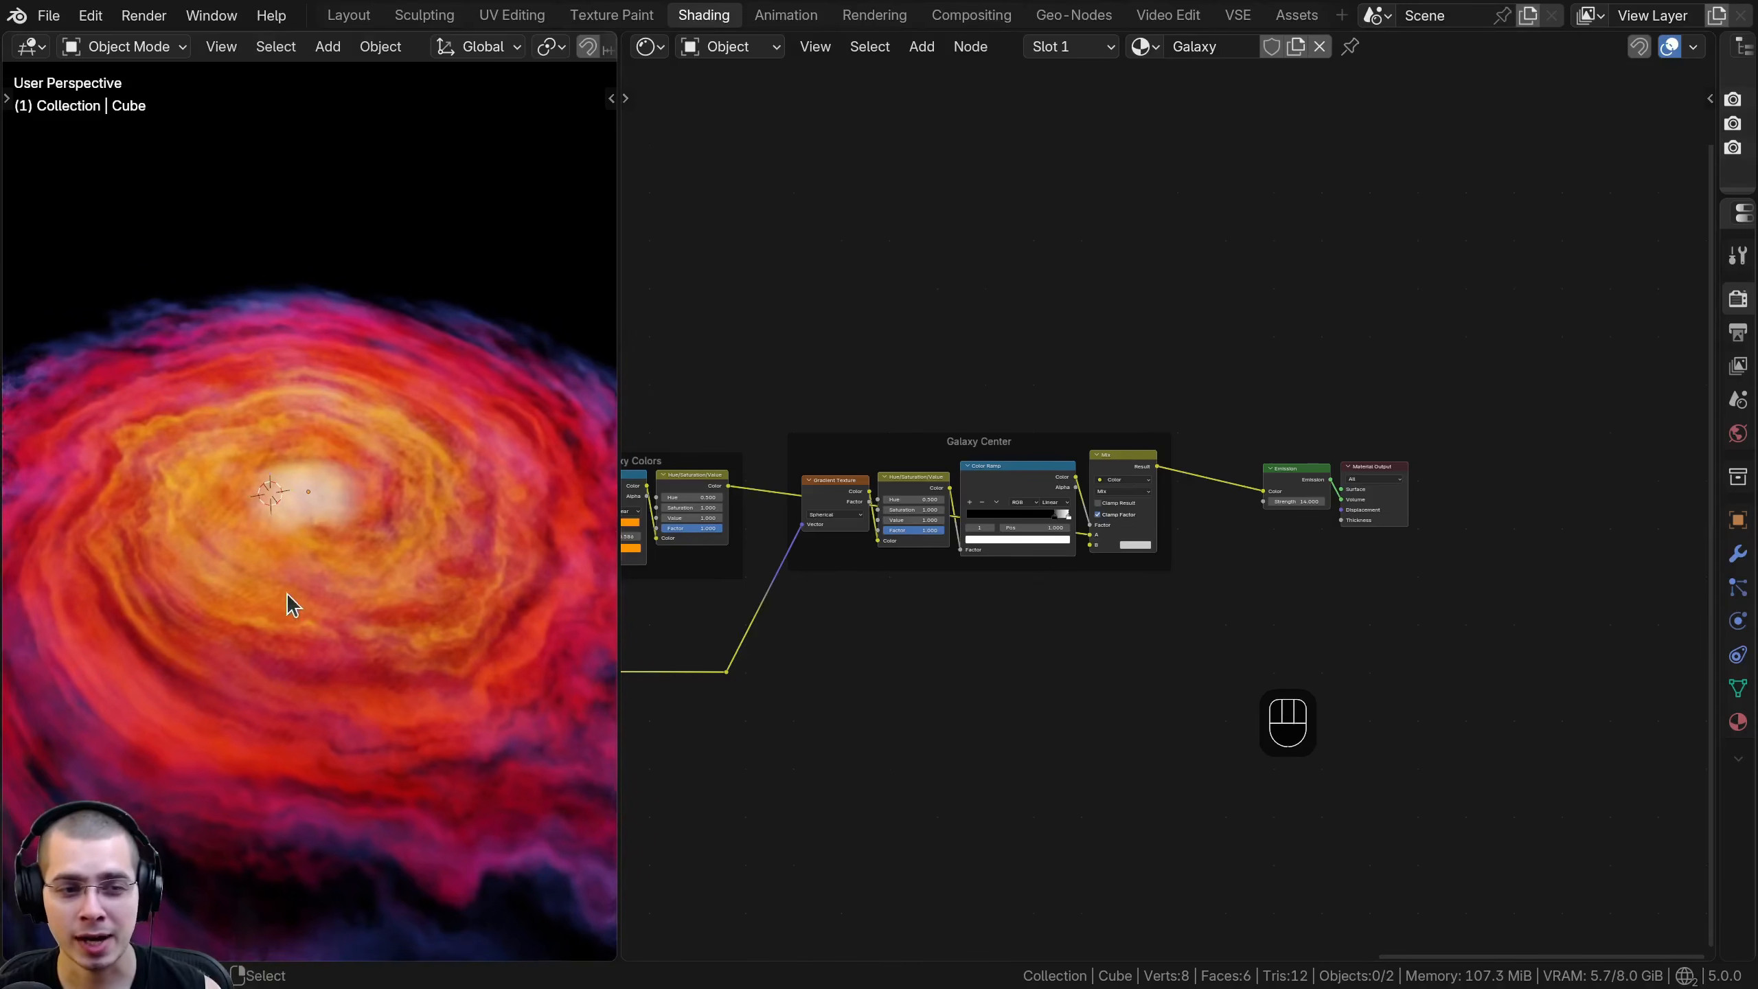
middle_drag(286, 594, 268, 509)
scroll(268, 509, up, 2)
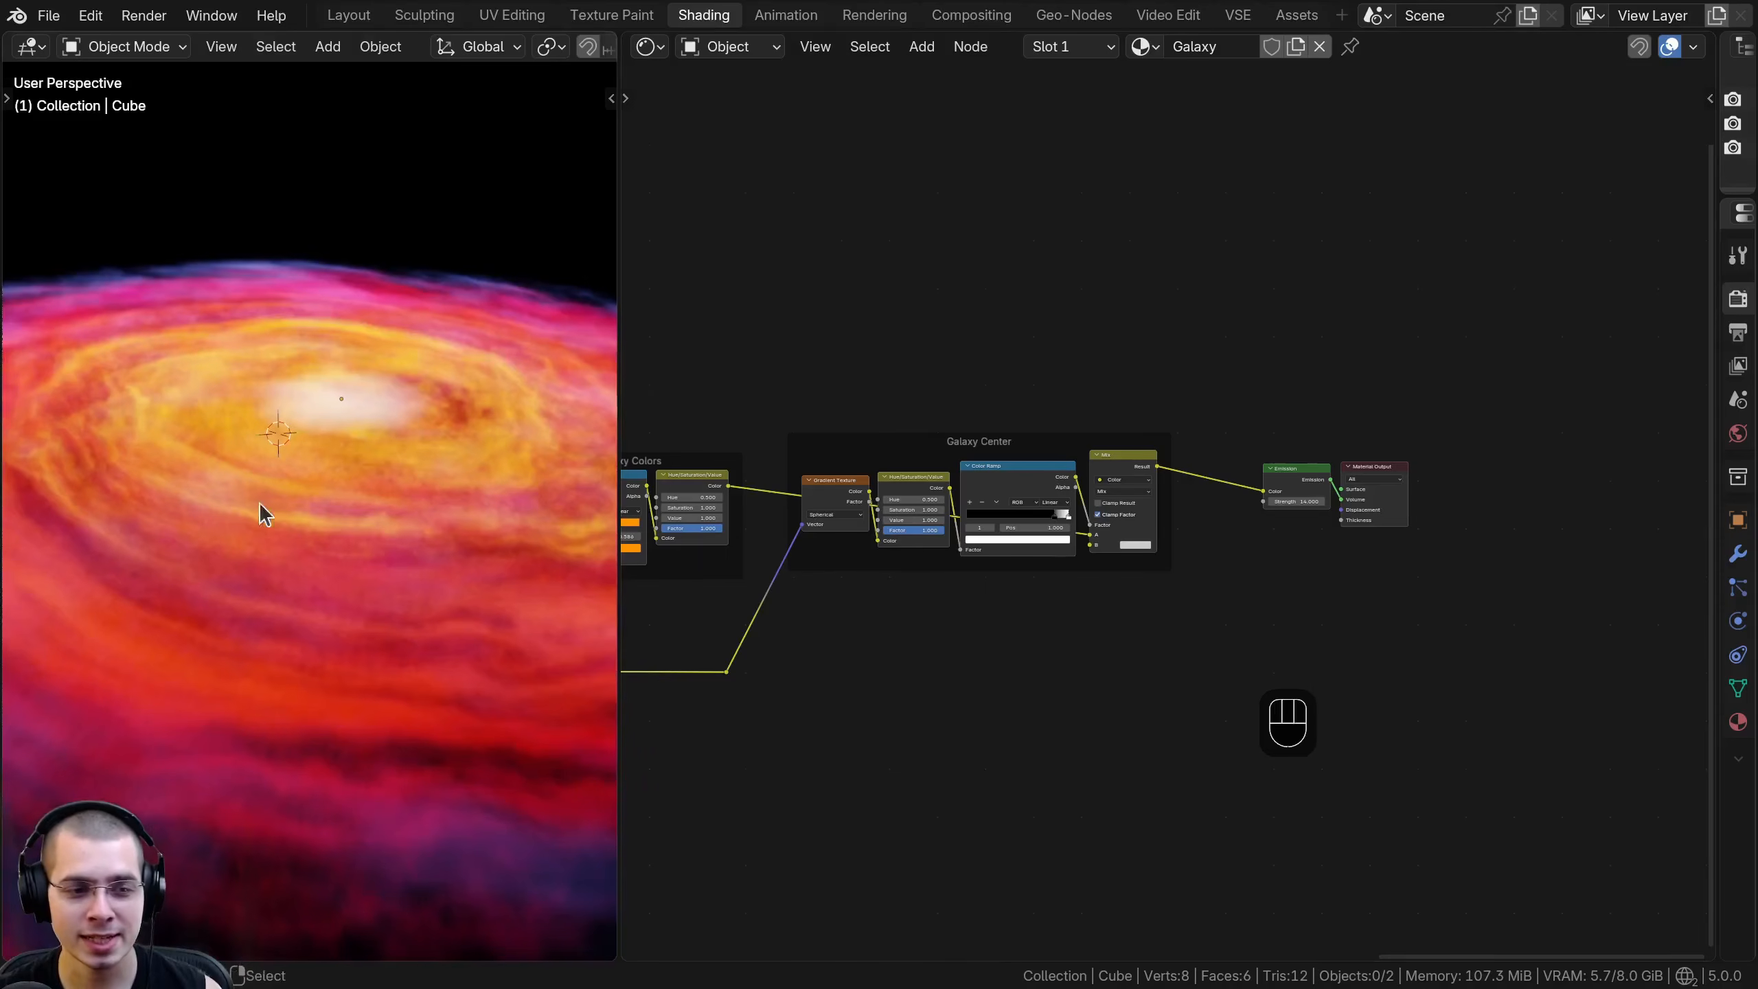
middle_drag(182, 626, 183, 345)
ctrl+middle_drag(351, 511, 346, 516)
middle_drag(347, 516, 340, 609)
ctrl+middle_drag(341, 609, 338, 263)
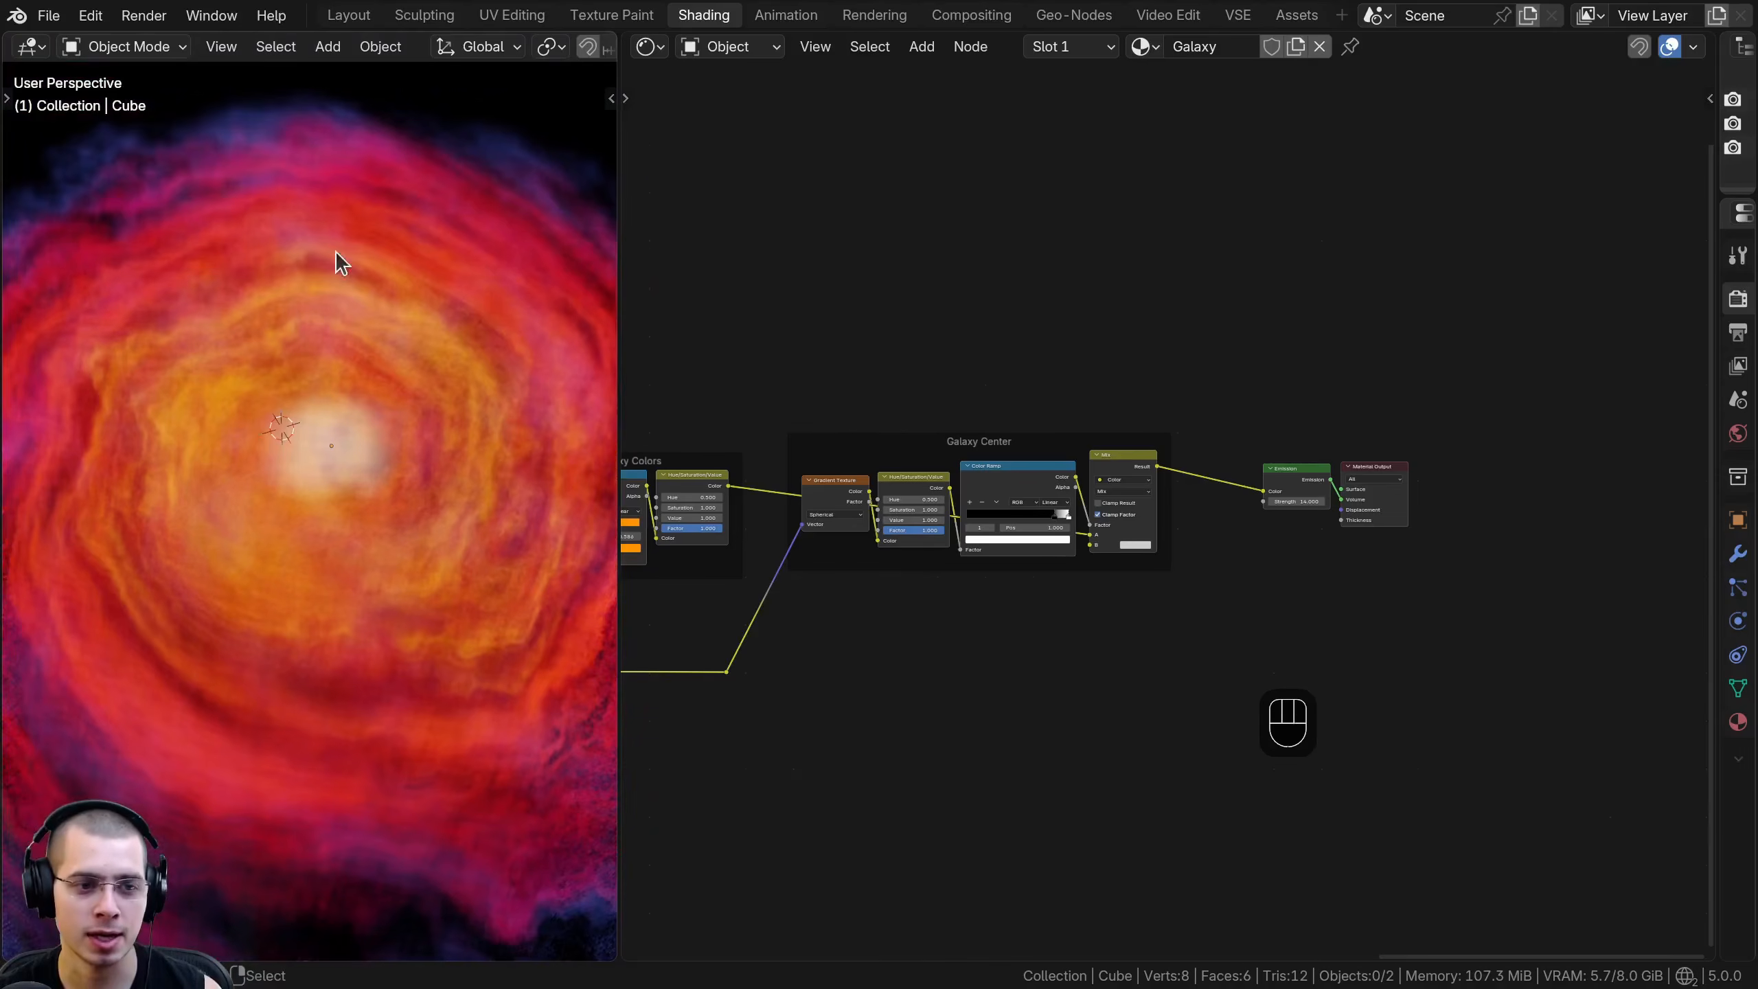
ctrl+middle_drag(442, 542, 447, 623)
middle_drag(446, 624, 453, 581)
- Move the Emission and Material Output nodes farther from the Galaxy Center frame to make room for more nodes
middle_drag(967, 636, 939, 645)
scroll(940, 645, up, 4)
middle_drag(1168, 509, 1051, 541)
drag(1077, 450, 1433, 633)
key(g)
click(1582, 610)
middle_drag(1226, 524, 1210, 518)
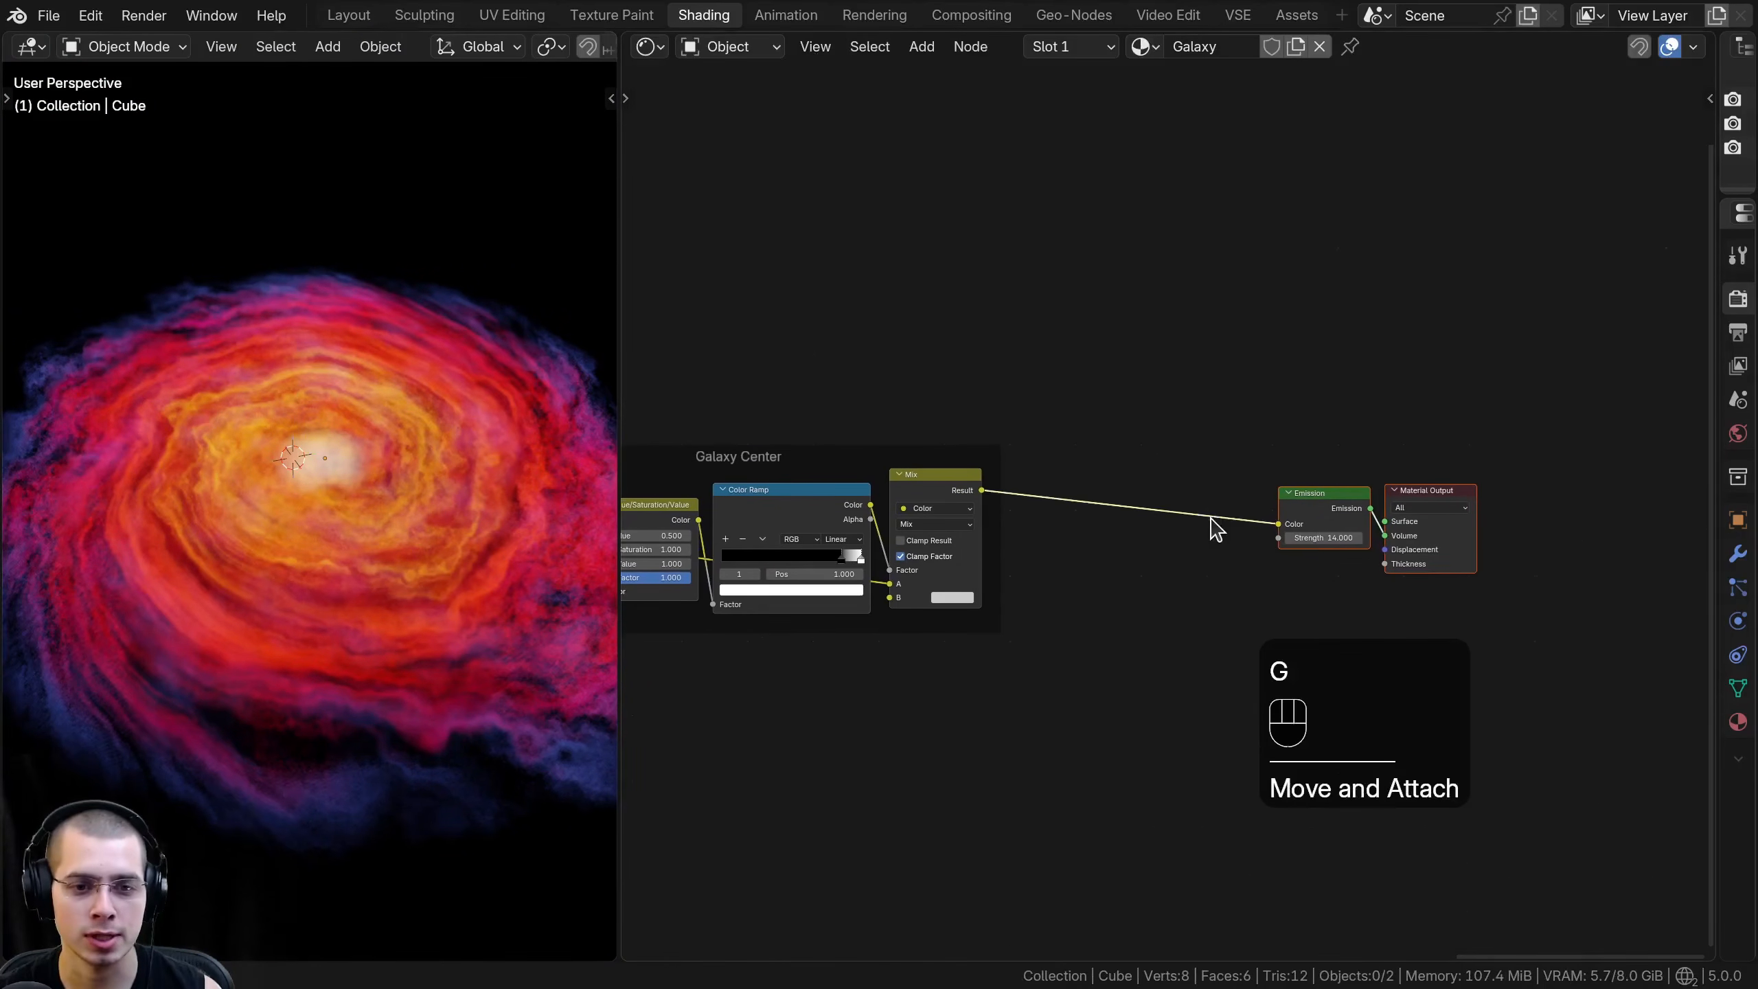
middle_drag(1228, 450, 1138, 442)
key(g)
middle_click(1271, 436)
click(1287, 435)
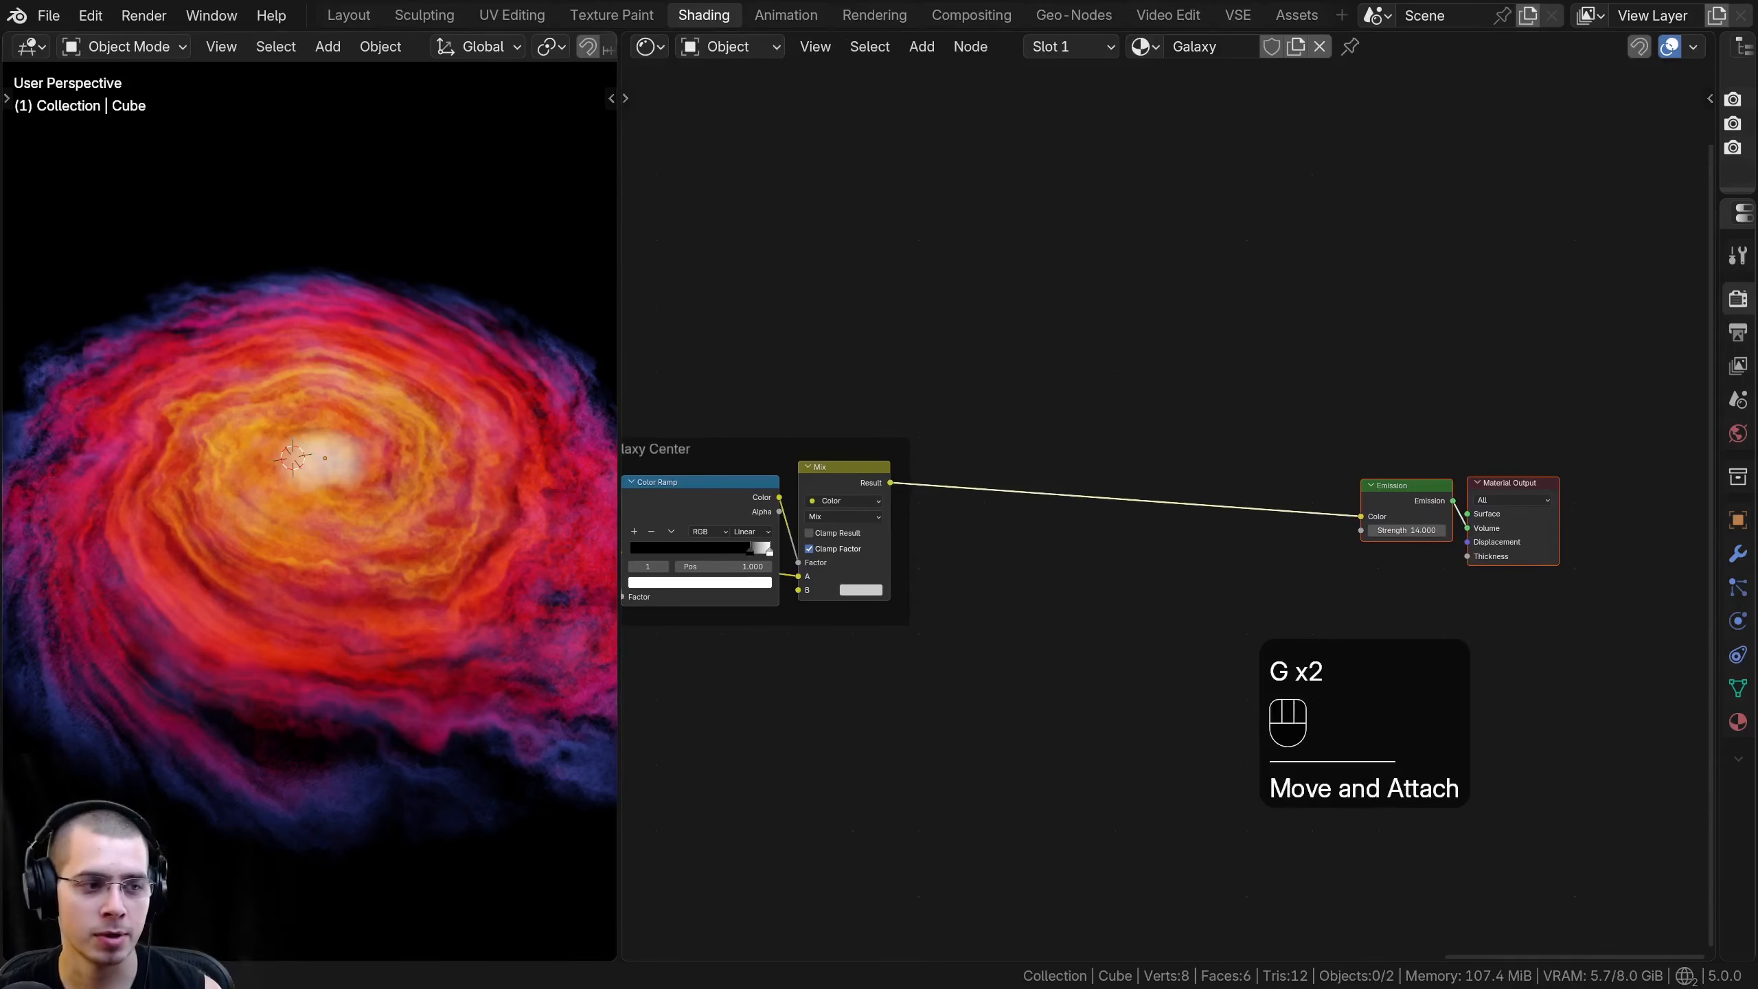
scroll(785, 373, up, 1)
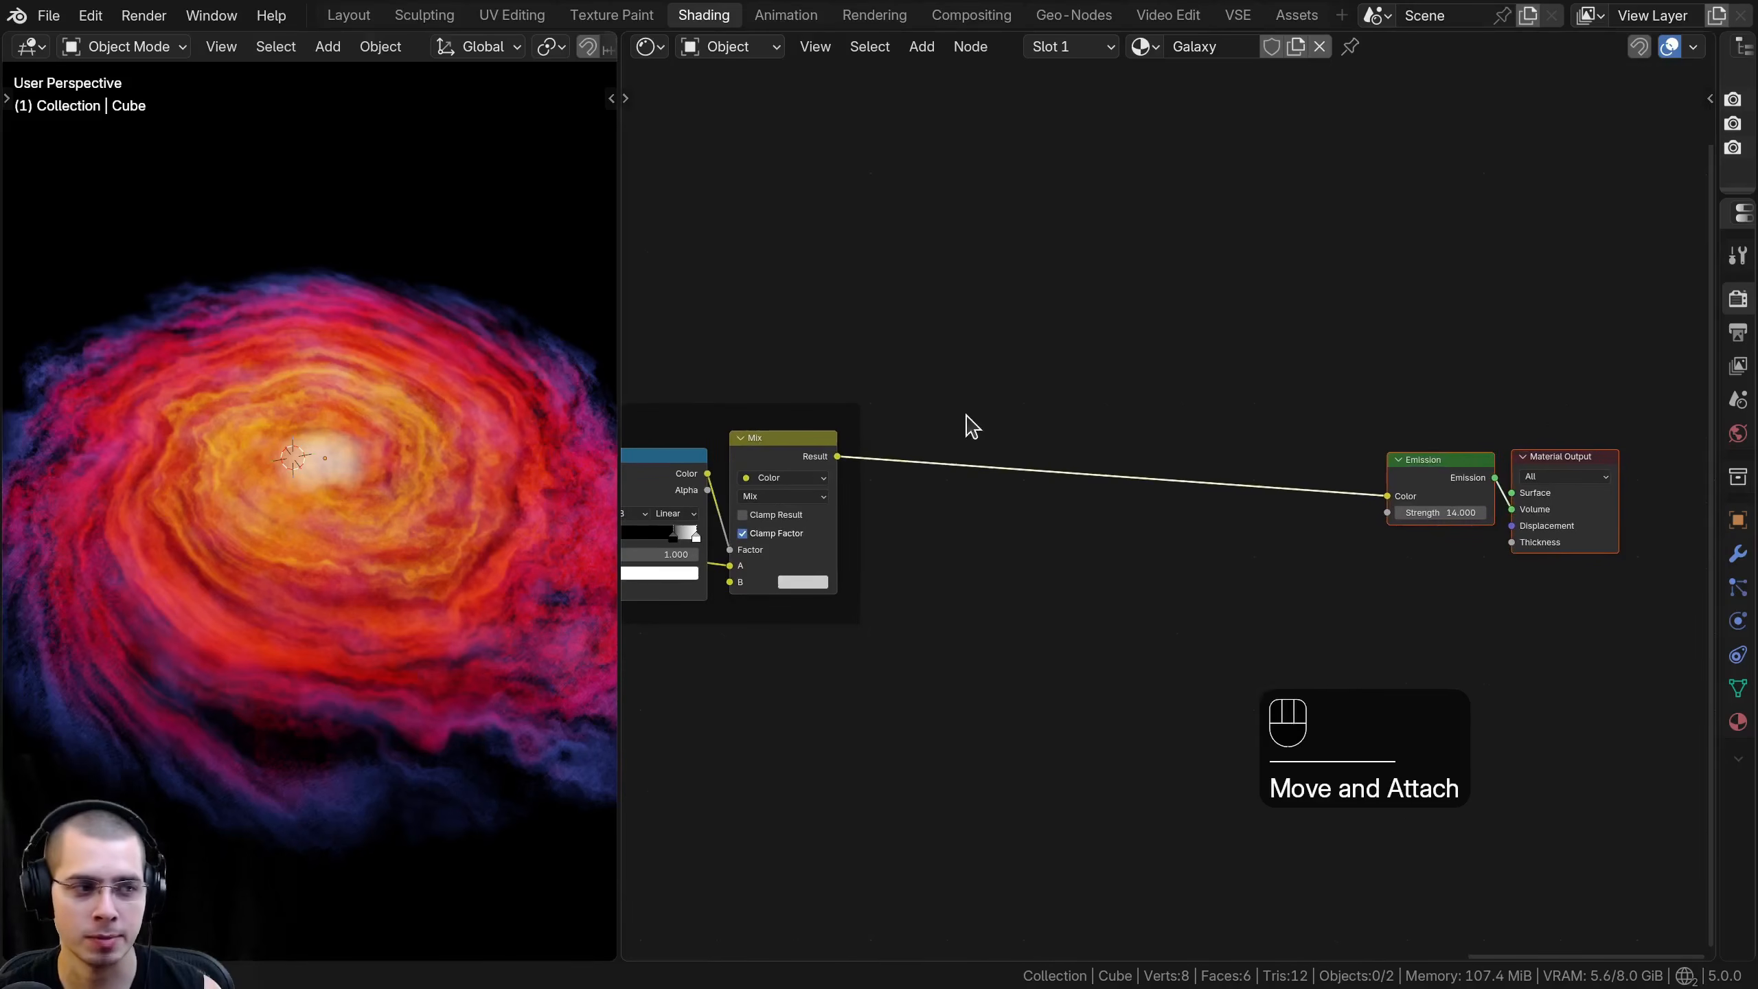
- Add a Voronoi Texture node and link its Distance output to the Emission node's Color
key(shift+a)
text(vor)
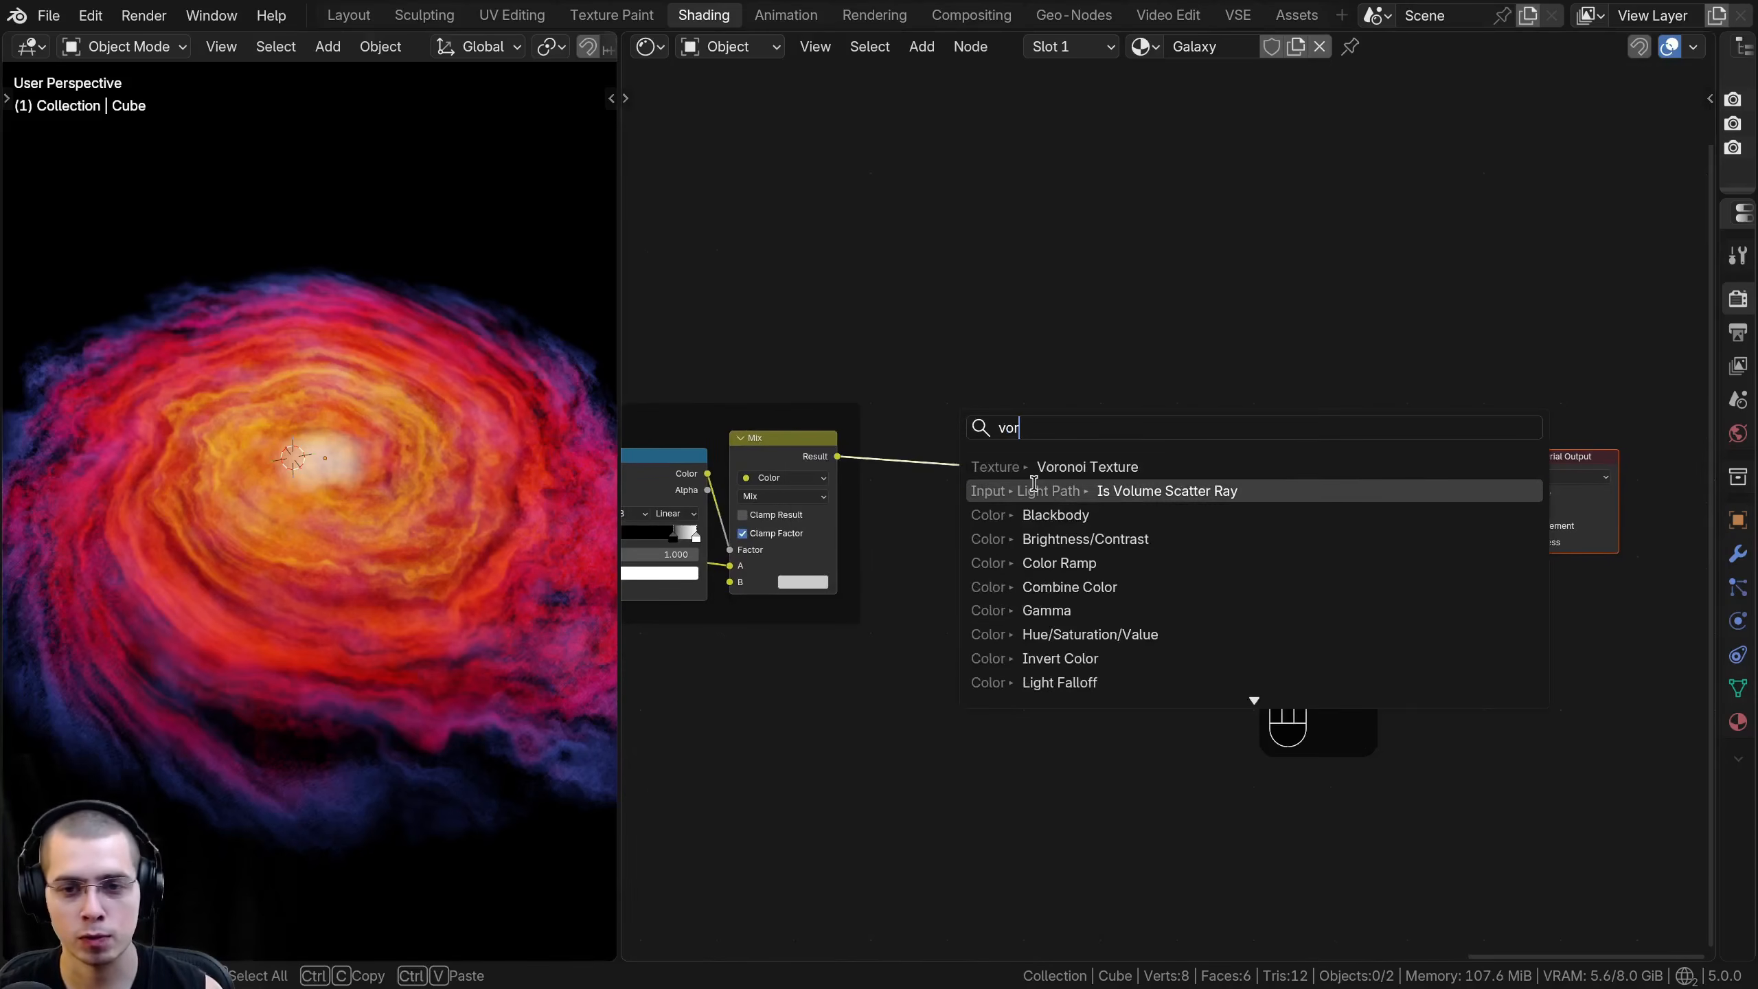
click(1031, 469)
scroll(993, 596, up, 1)
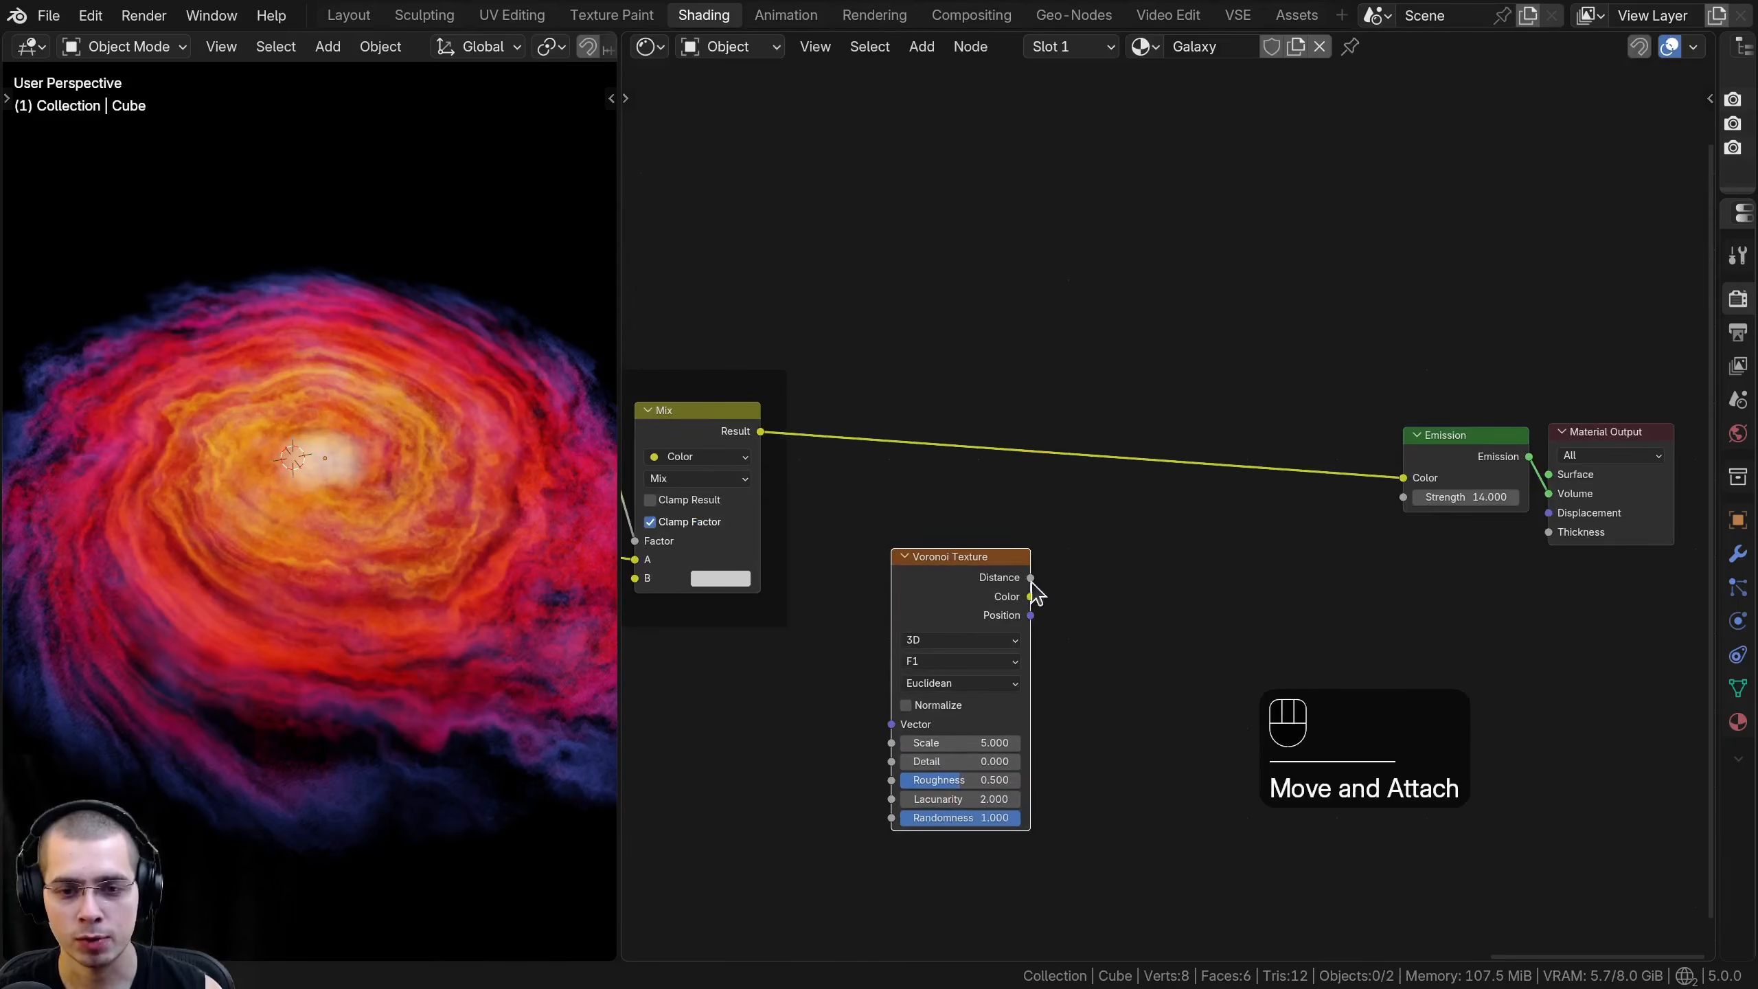
drag(1414, 478, 1412, 479)
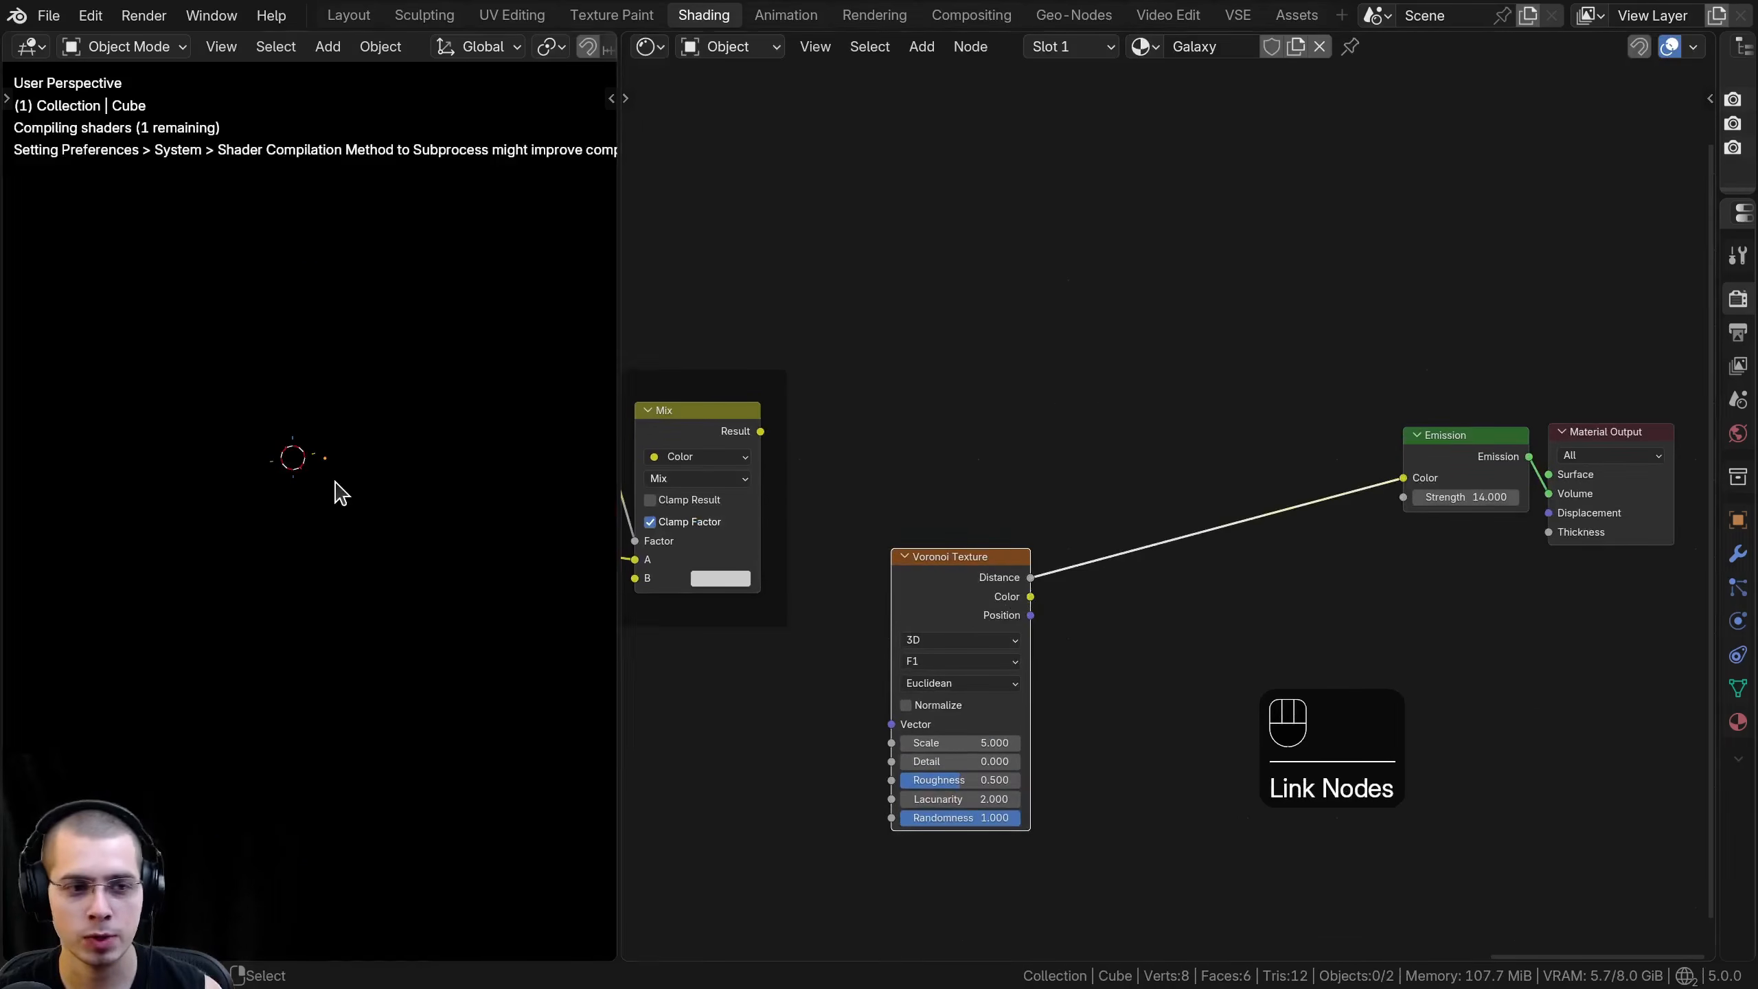
middle_drag(373, 320, 347, 360)
- Extend the base Mapping node's Vector wire with a reroute placed below the Galaxy Center frame
middle_drag(948, 534, 958, 497)
middle_drag(982, 435, 1030, 429)
scroll(1021, 443, down, 3)
middle_drag(931, 572, 1007, 415)
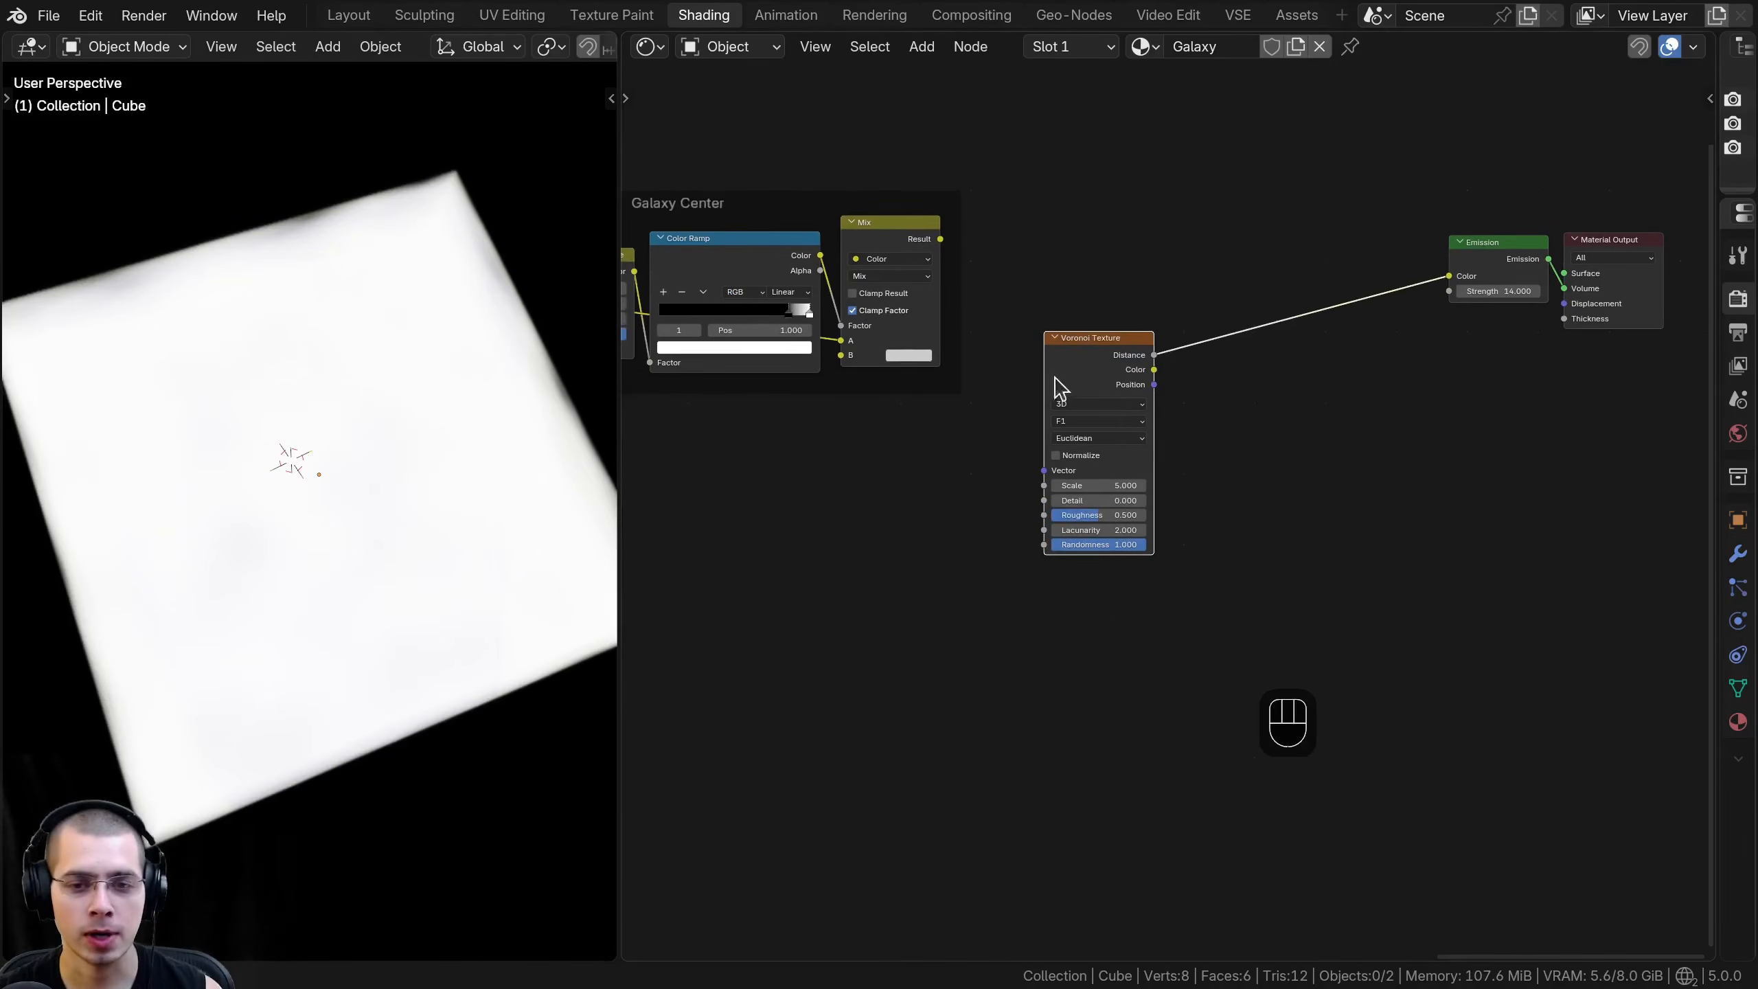
scroll(996, 495, down, 3)
middle_drag(799, 558, 1093, 525)
middle_drag(815, 546, 1156, 531)
middle_drag(668, 532, 990, 509)
middle_drag(623, 512, 899, 572)
scroll(923, 418, up, 1)
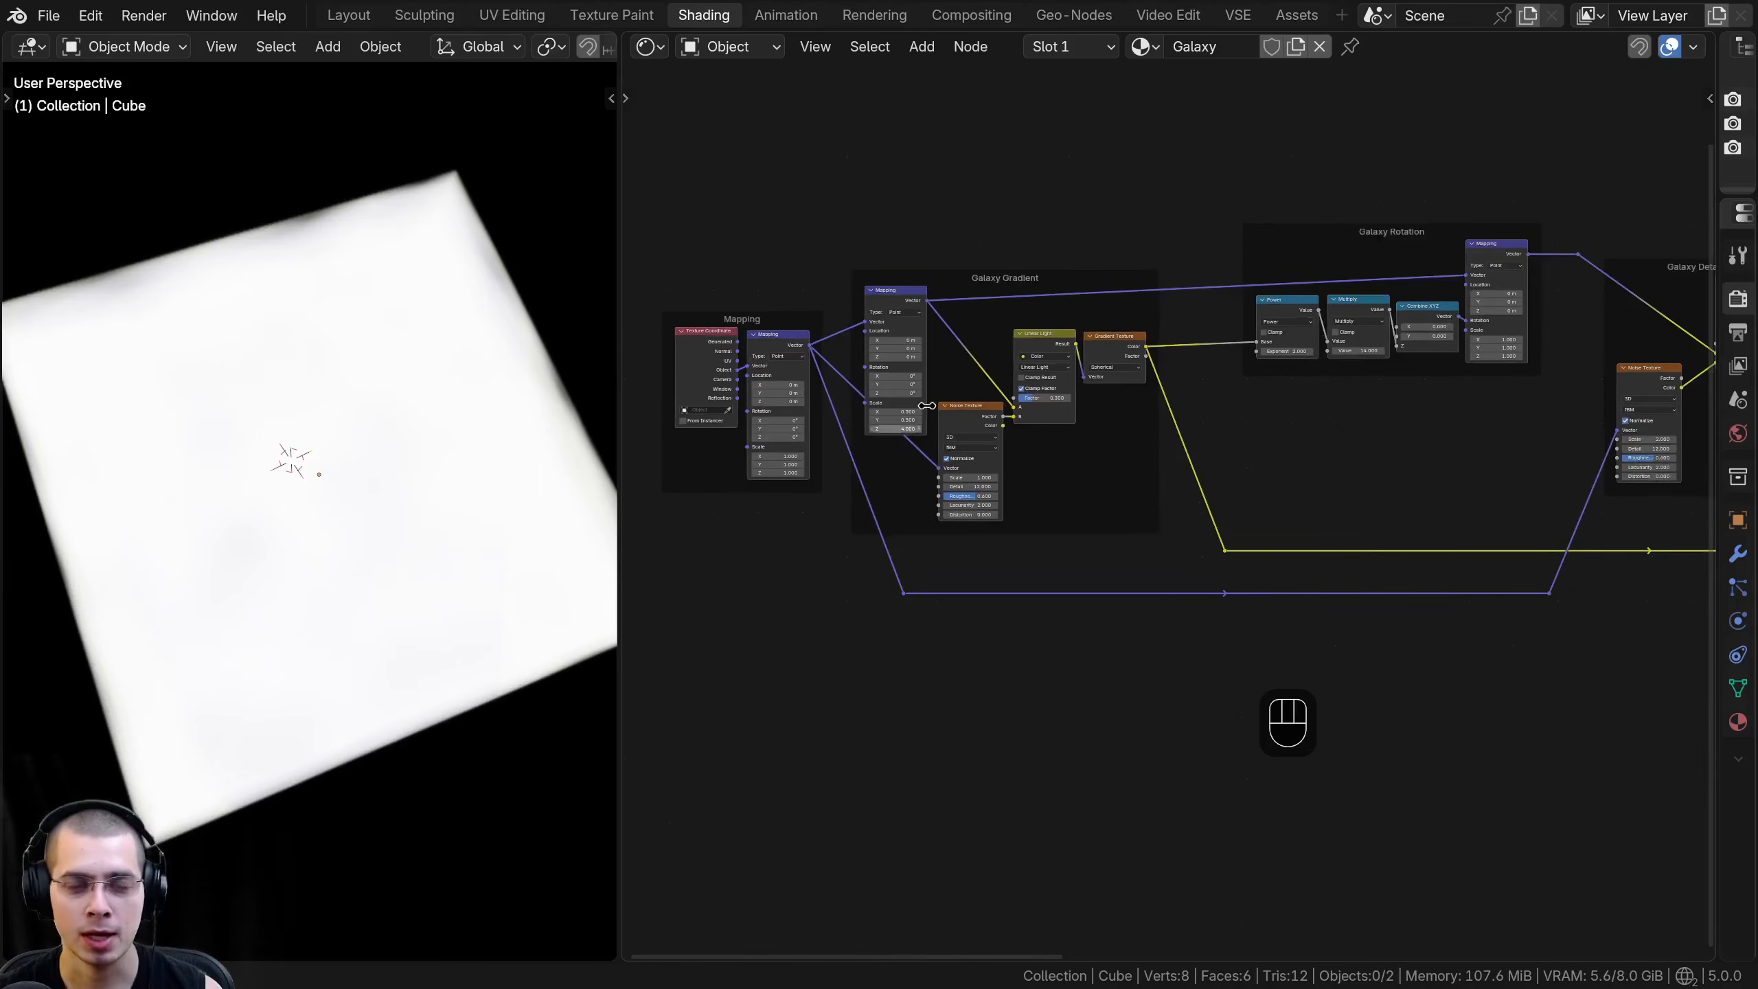
middle_drag(1168, 175, 1093, 258)
scroll(1094, 259, up, 1)
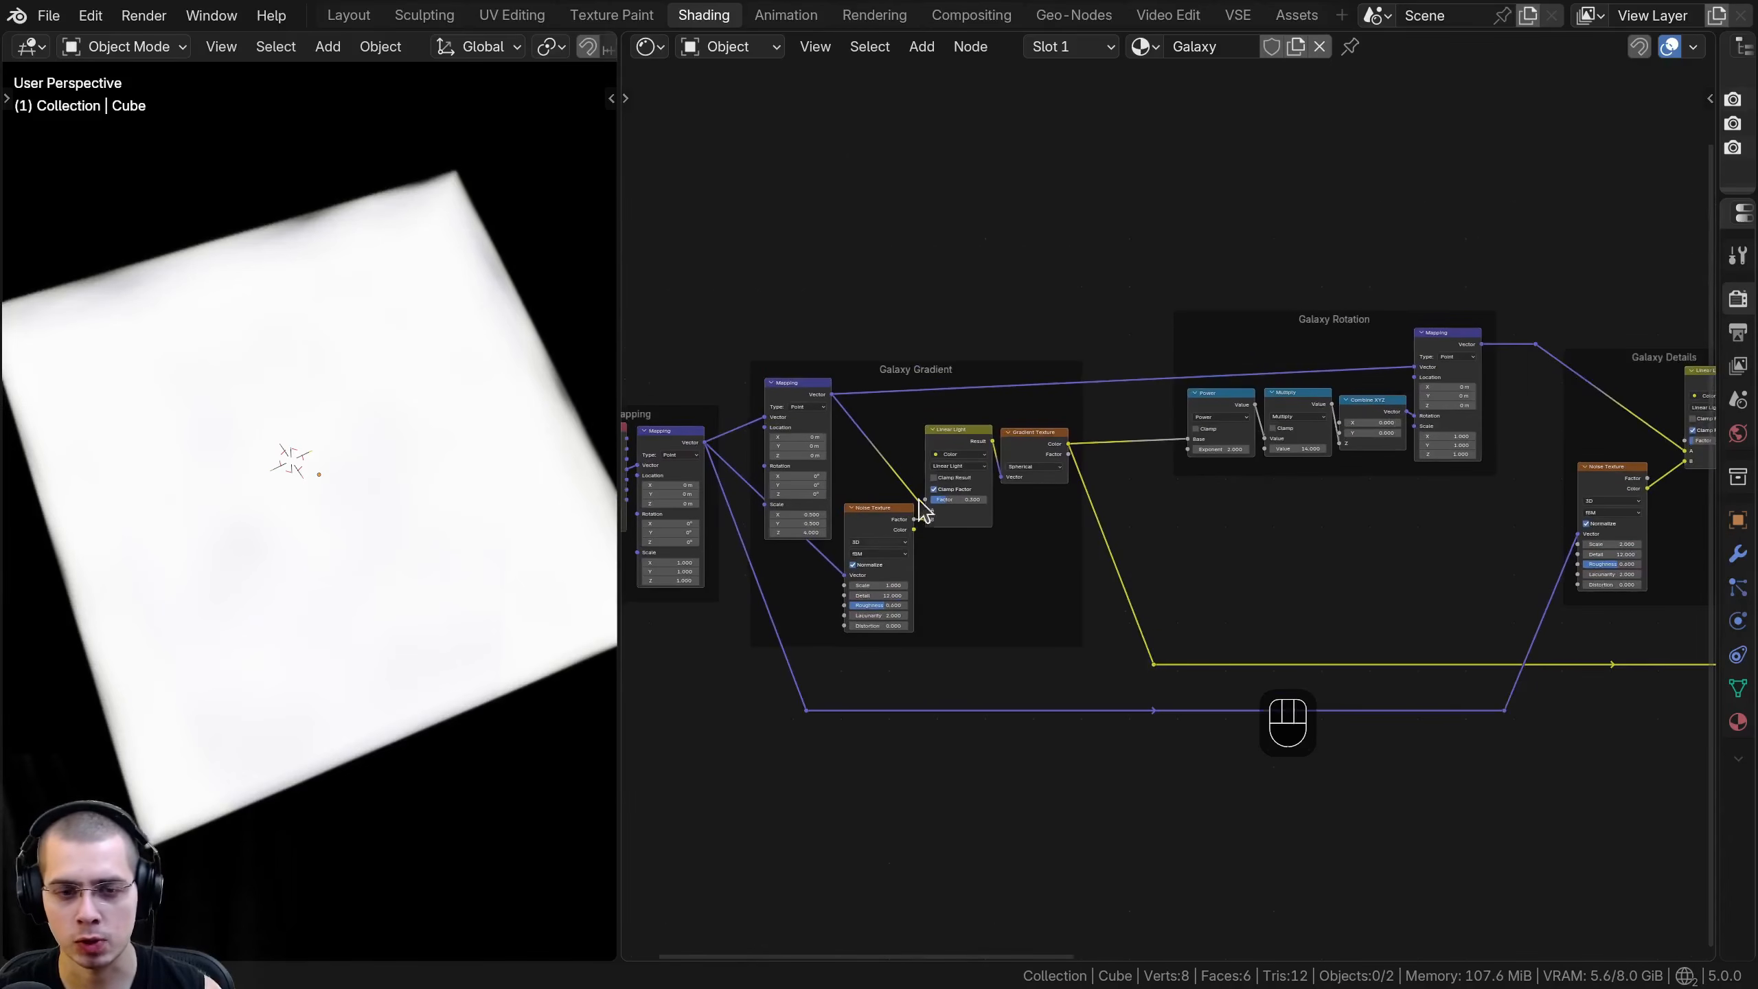
middle_drag(908, 513, 1017, 454)
scroll(1014, 454, up, 1)
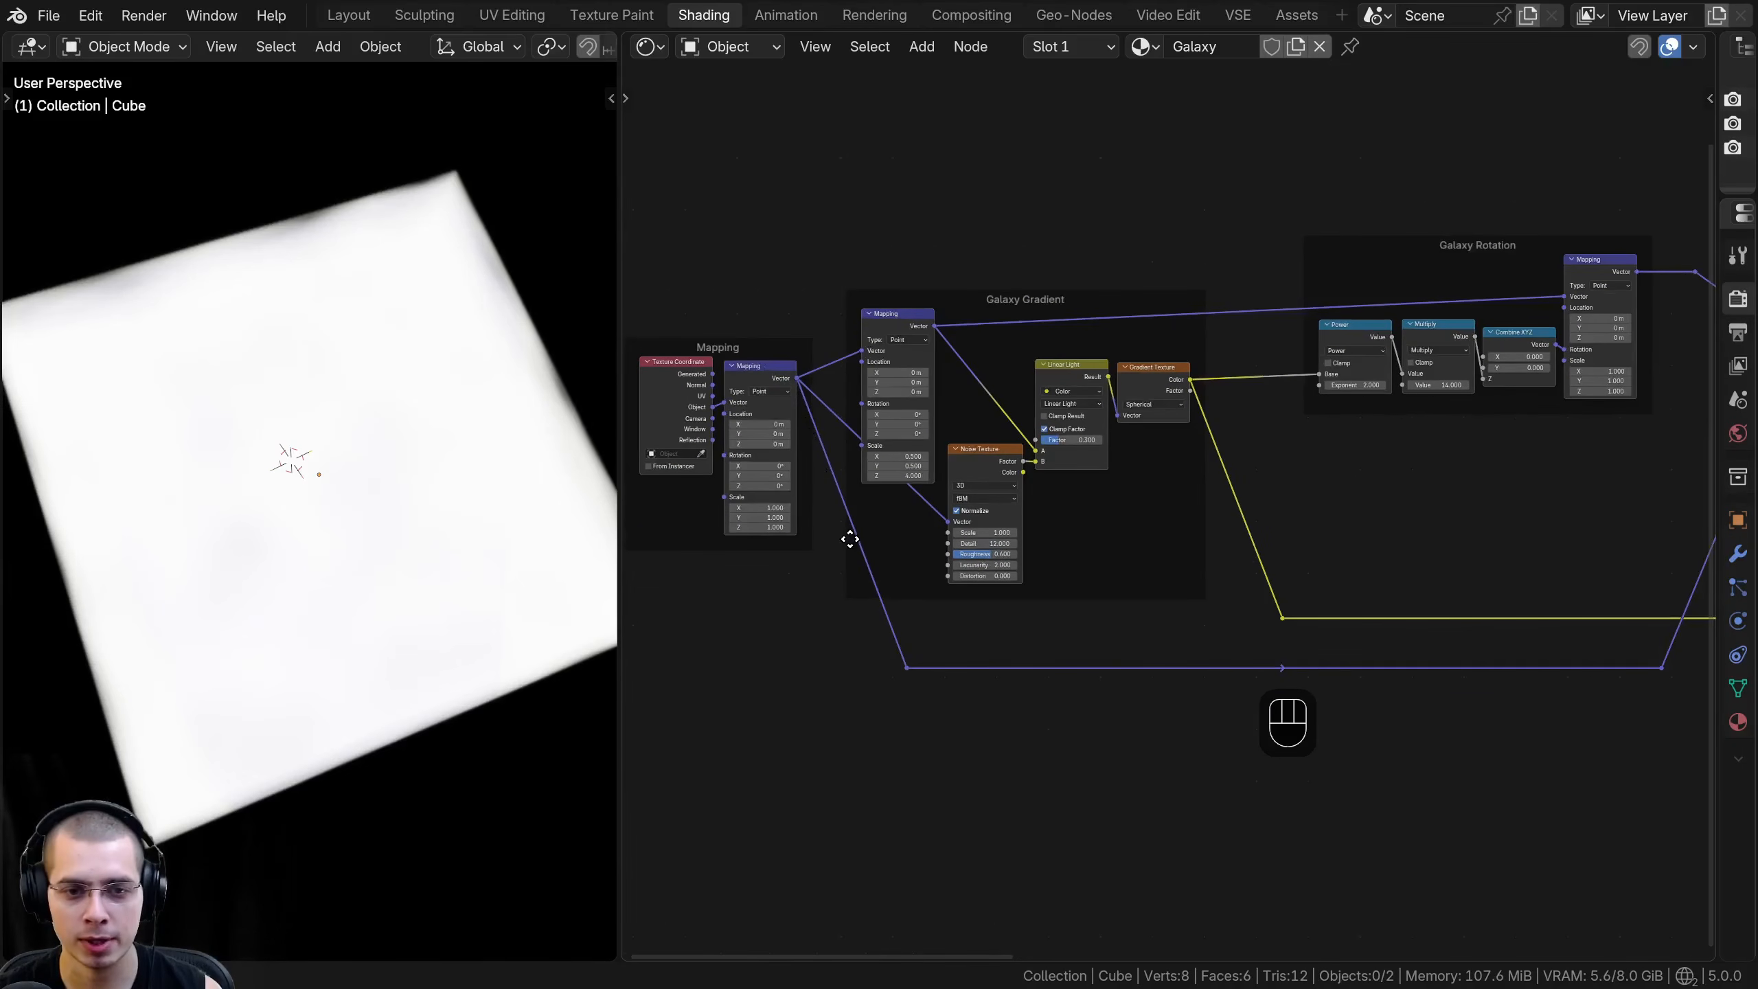
middle_drag(1118, 697, 514, 629)
middle_drag(1204, 569, 890, 540)
drag(746, 572, 1709, 572)
drag(1467, 589, 1392, 590)
click(1403, 619)
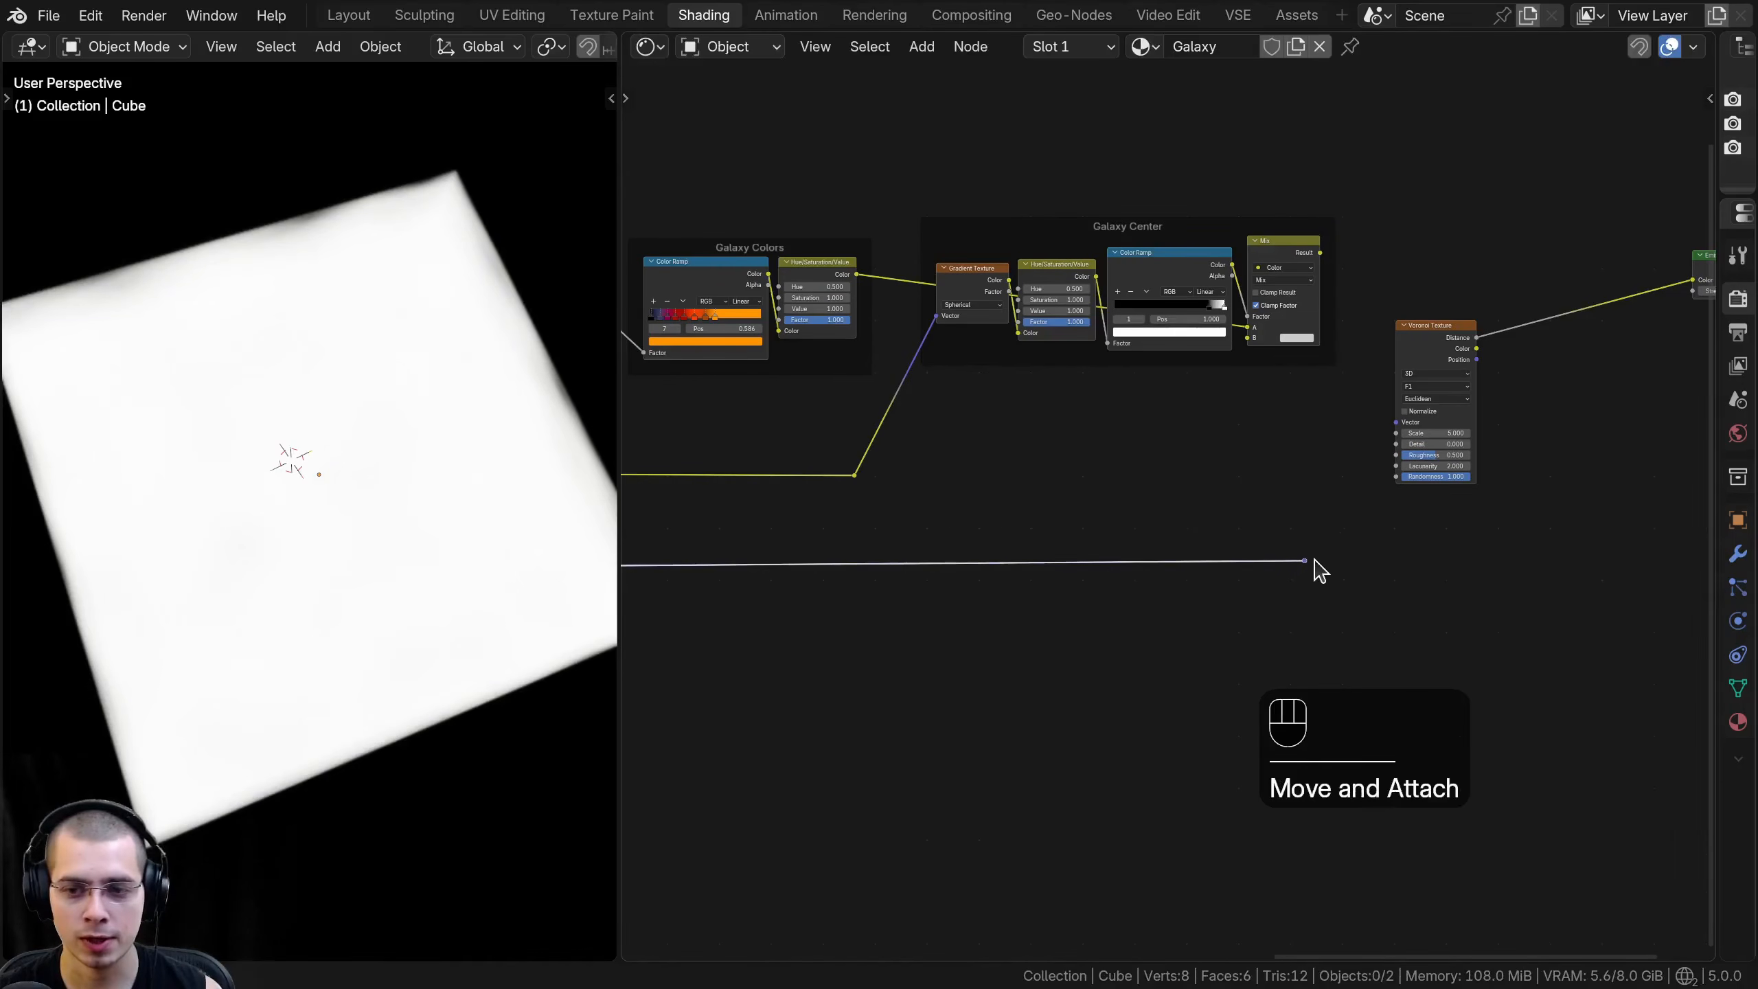
- Link the extended reroute to the Voronoi Texture's Vector input and reposition the reroute lower beside that node
drag(1394, 428, 1396, 424)
drag(1251, 516, 1354, 612)
key(g)
click(1362, 622)
key(a)
middle_drag(1412, 395, 1164, 497)
scroll(1164, 496, up, 3)
scroll(1164, 496, up, 1)
drag(1189, 402, 1189, 382)
- Insert a Color Ramp node between the Voronoi Texture's Distance output and the Emission node's Color
middle_drag(1108, 339, 990, 383)
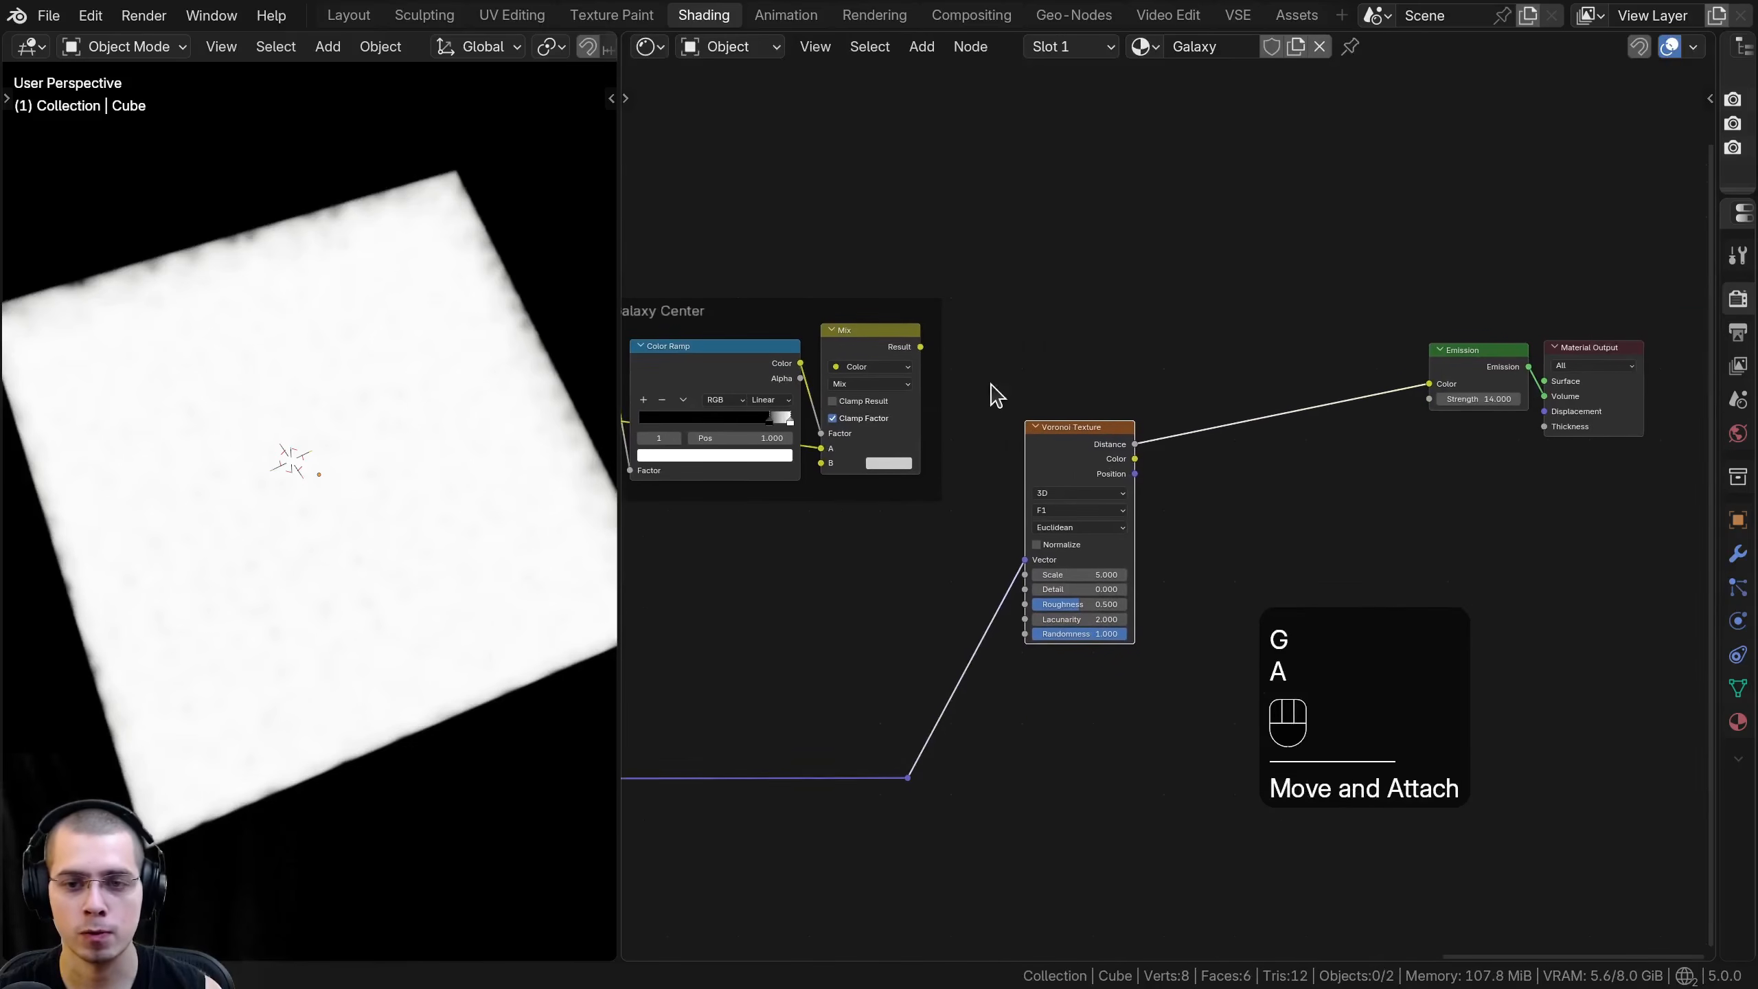
scroll(1013, 417, up, 1)
key(shift+a)
text(ram)
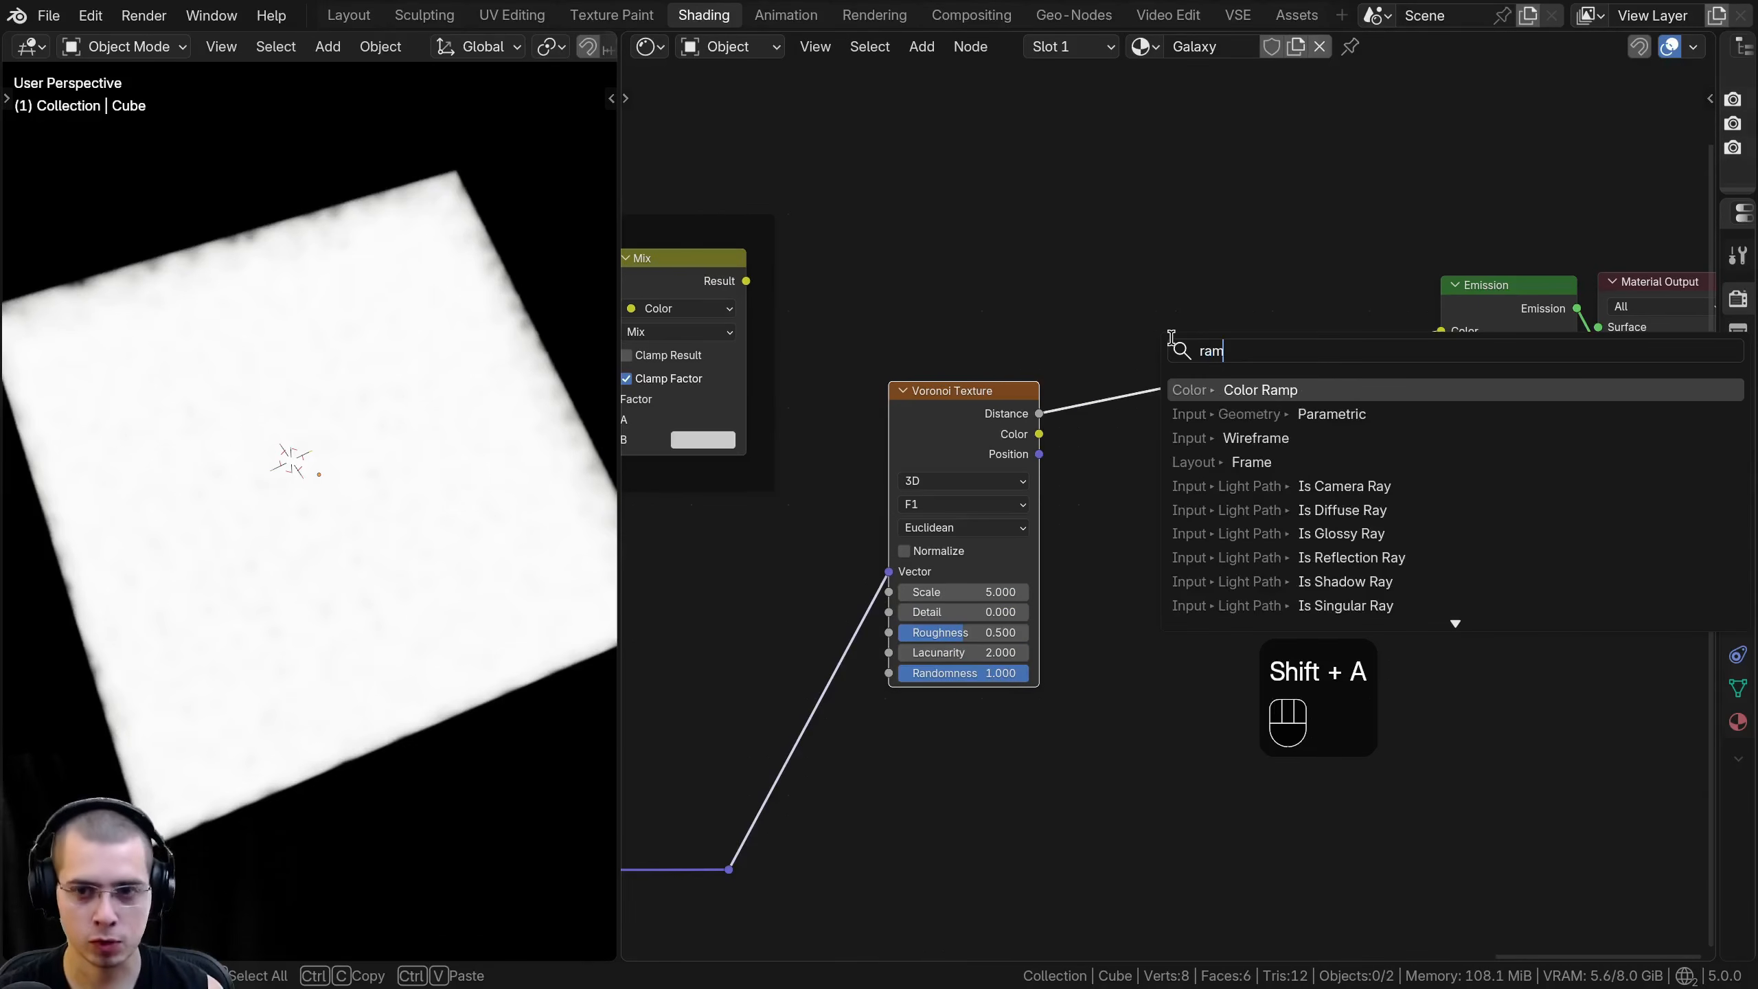
key(Return)
click(1220, 483)
- Try a tighter Color Ramp contrast with the white stop at 0.803, inspecting the Voronoi cells up close
drag(1218, 483, 1278, 477)
mouse_move(282, 602)
middle_down()
mouse_move(376, 465)
mouse_move(381, 416)
mouse_move(382, 439)
mouse_move(252, 594)
middle_up()
scroll(377, 465, up, 8)
scroll(382, 440, down, 12)
scroll(252, 593, up, 7)
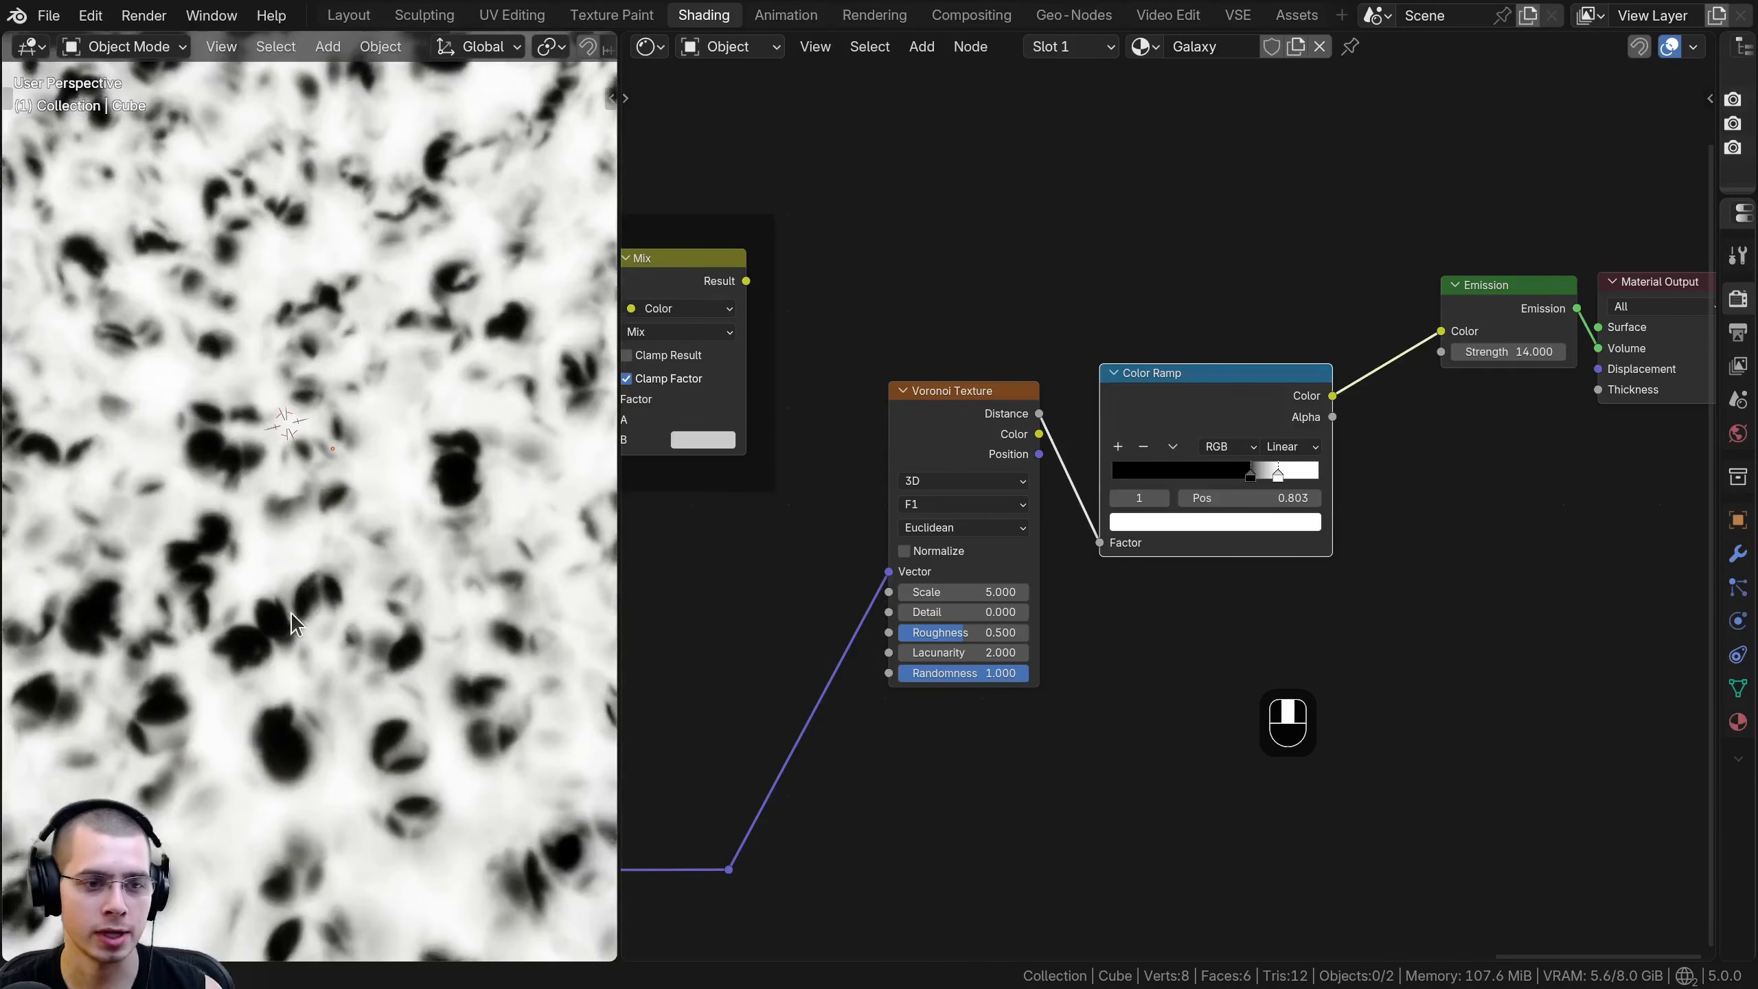
middle_drag(347, 527, 466, 445)
scroll(466, 445, down, 4)
scroll(465, 445, up, 2)
scroll(1168, 511, up, 3)
- Try inverting the Color Ramp with the white stop at the gradient's start and the black stop close after it
drag(1334, 452, 1021, 467)
drag(1256, 455, 1113, 461)
mouse_move(1106, 460)
mouse_down()
mouse_move(1077, 460)
mouse_move(1132, 460)
mouse_up()
scroll(419, 428, down, 3)
middle_drag(419, 428, 417, 344)
scroll(418, 345, up, 5)
middle_drag(862, 490, 880, 494)
middle_drag(329, 461, 589, 516)
- Try the Color Ramp's original stop order with the black stop at 0.693 and the white stop just beyond it
drag(1137, 462, 1336, 454)
drag(1208, 455, 1137, 454)
drag(1339, 452, 1258, 455)
scroll(485, 478, down, 4)
drag(1143, 461, 1288, 461)
drag(1260, 461, 1357, 460)
drag(1299, 461, 1327, 463)
middle_drag(469, 548, 410, 567)
shift+middle_drag(410, 566, 362, 517)
scroll(362, 517, up, 2)
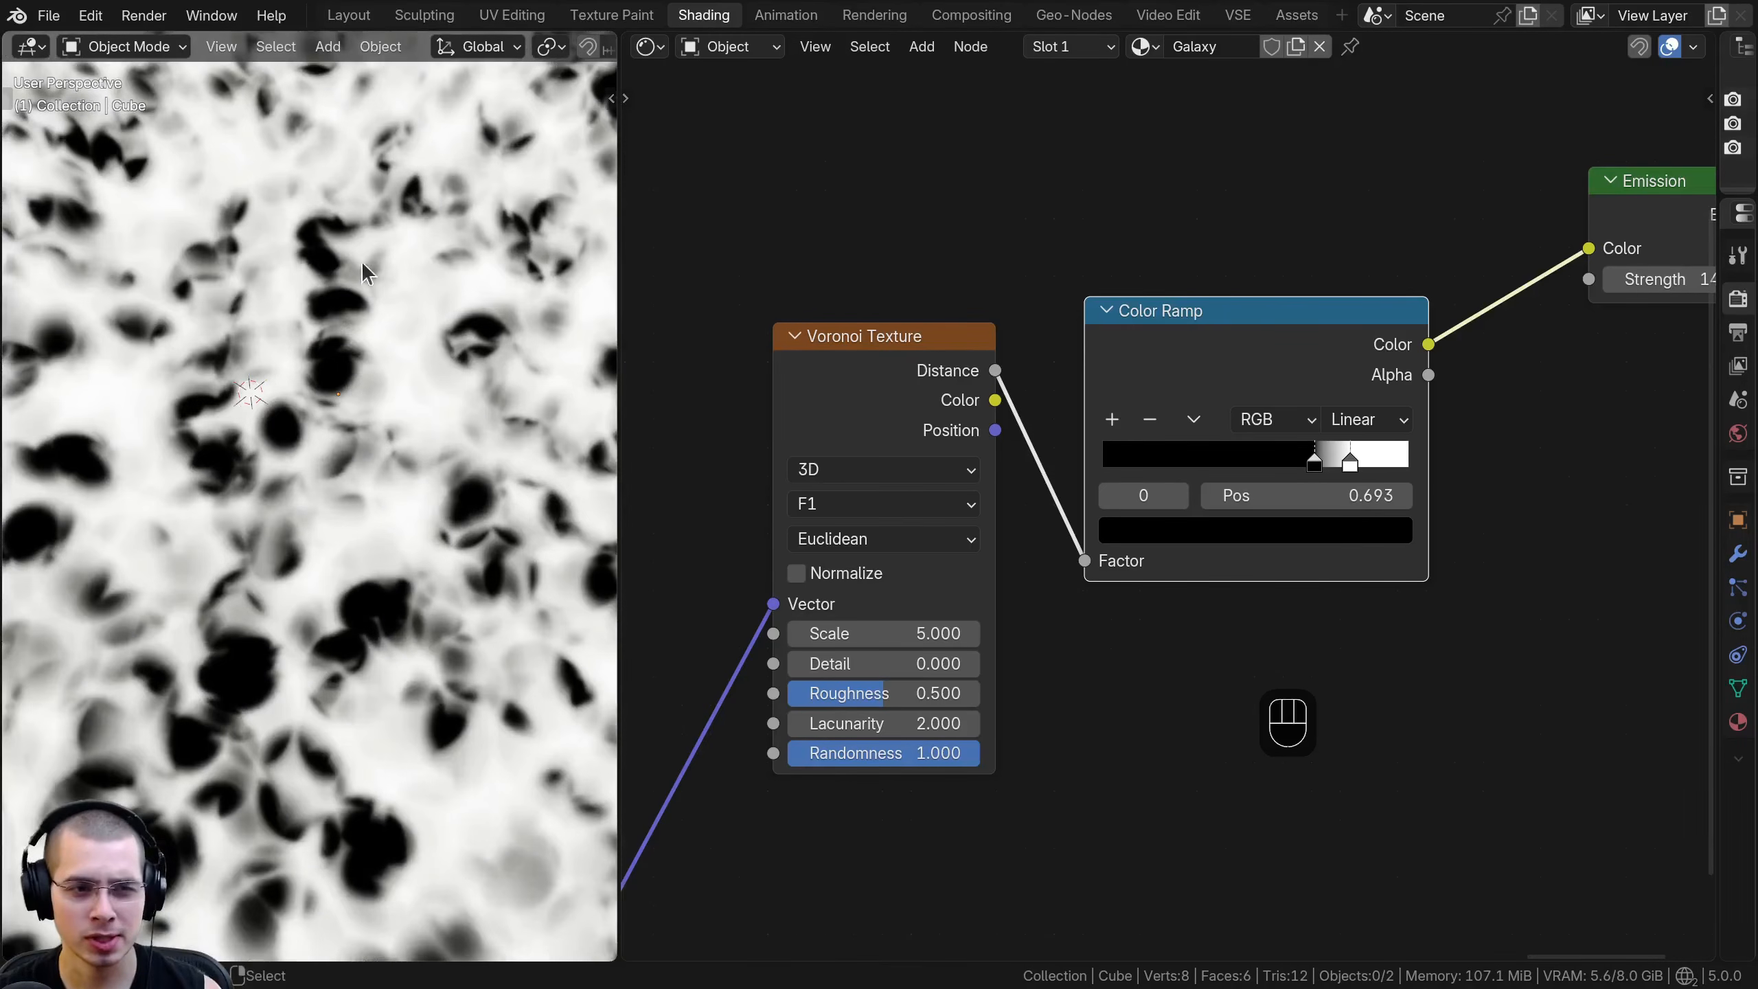
- Set the Voronoi Texture's feature output to Smooth F1
scroll(274, 669, down, 5)
scroll(817, 512, up, 2)
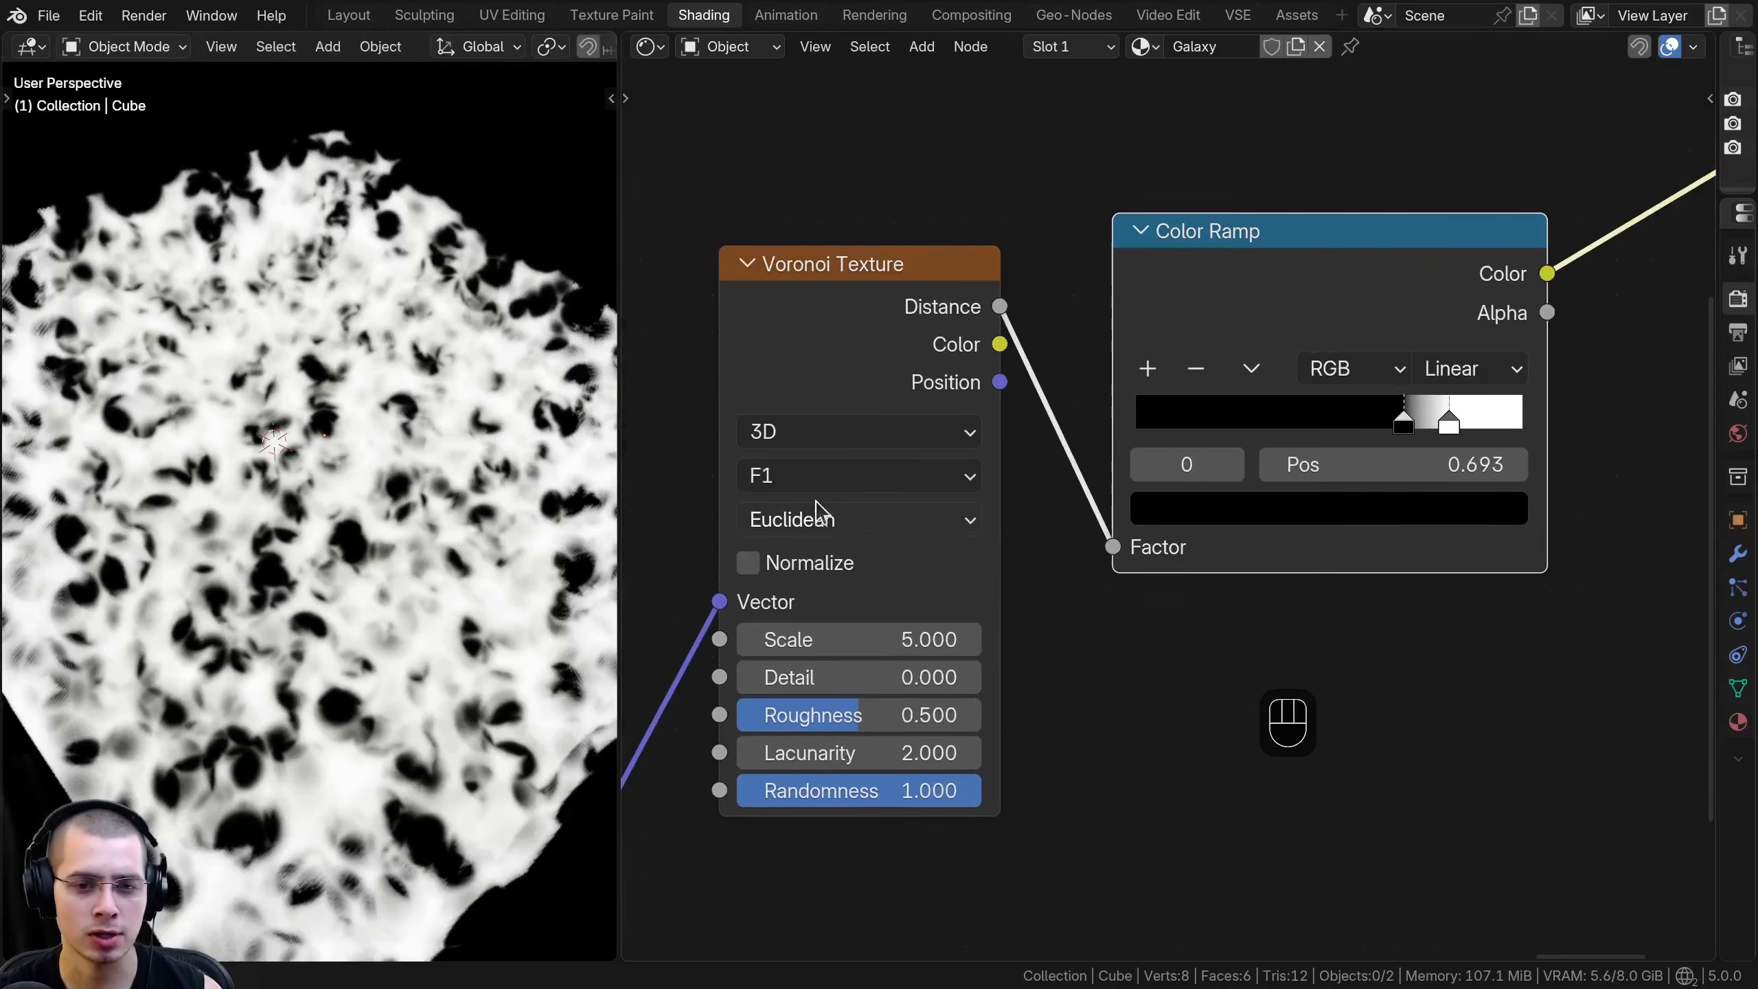
click(840, 478)
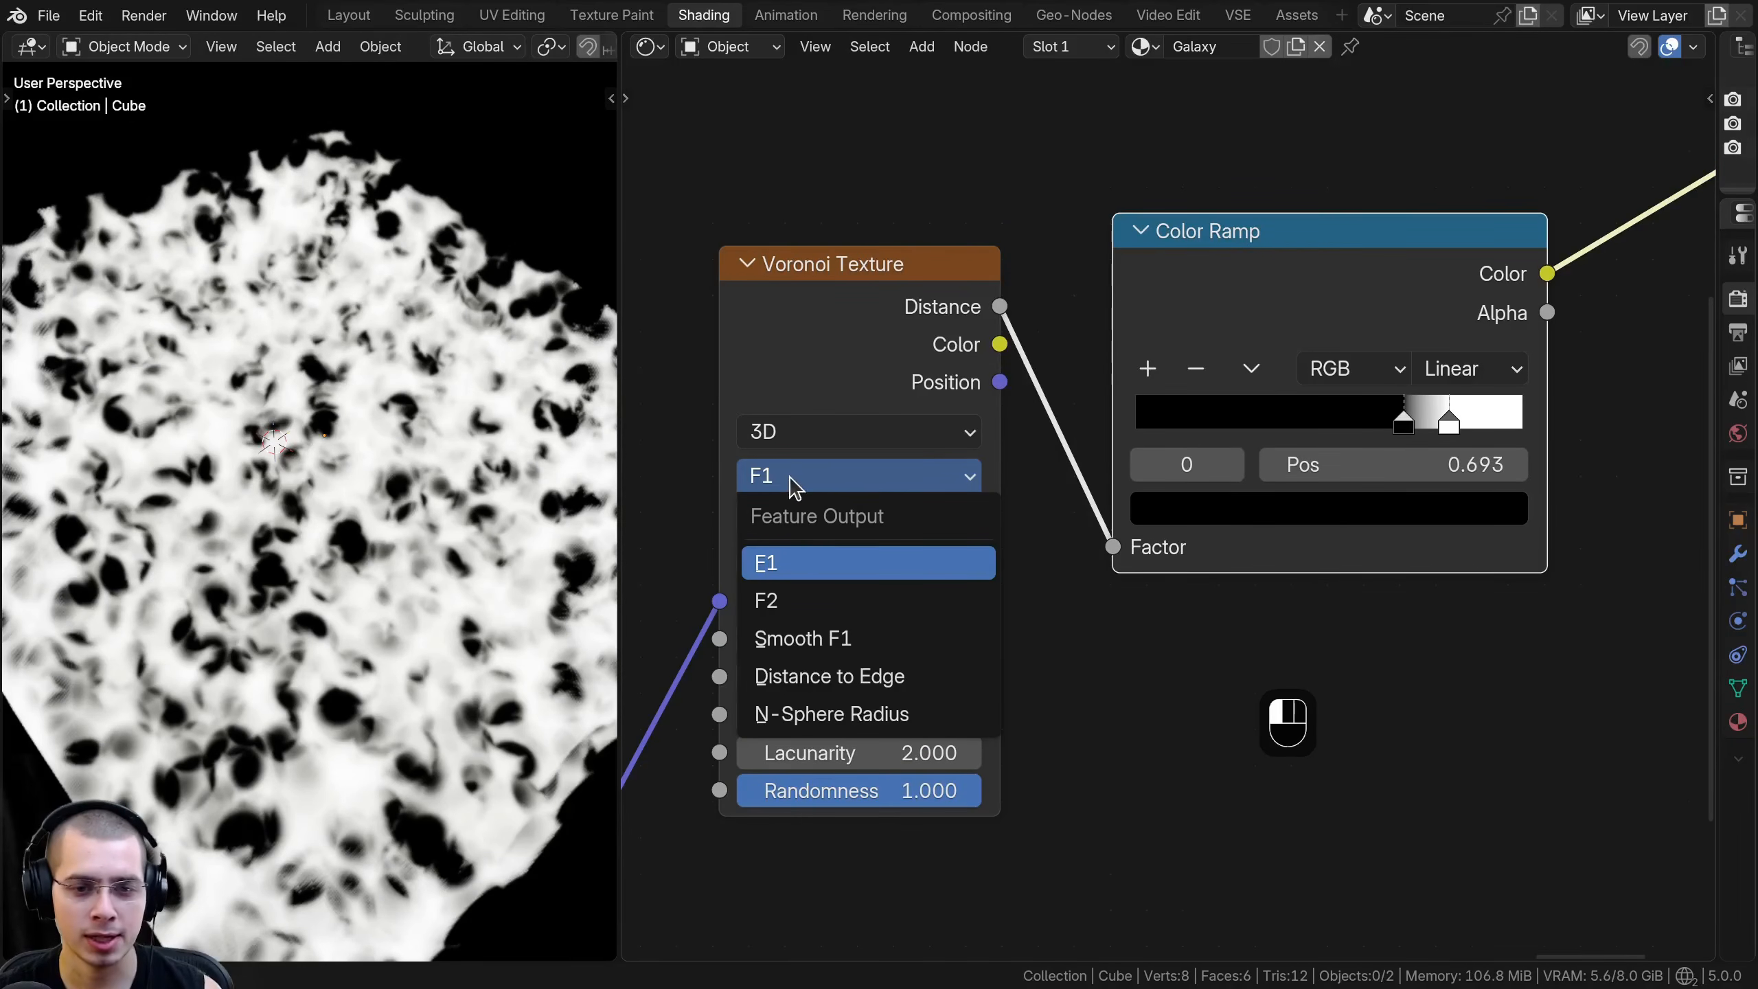
click(827, 640)
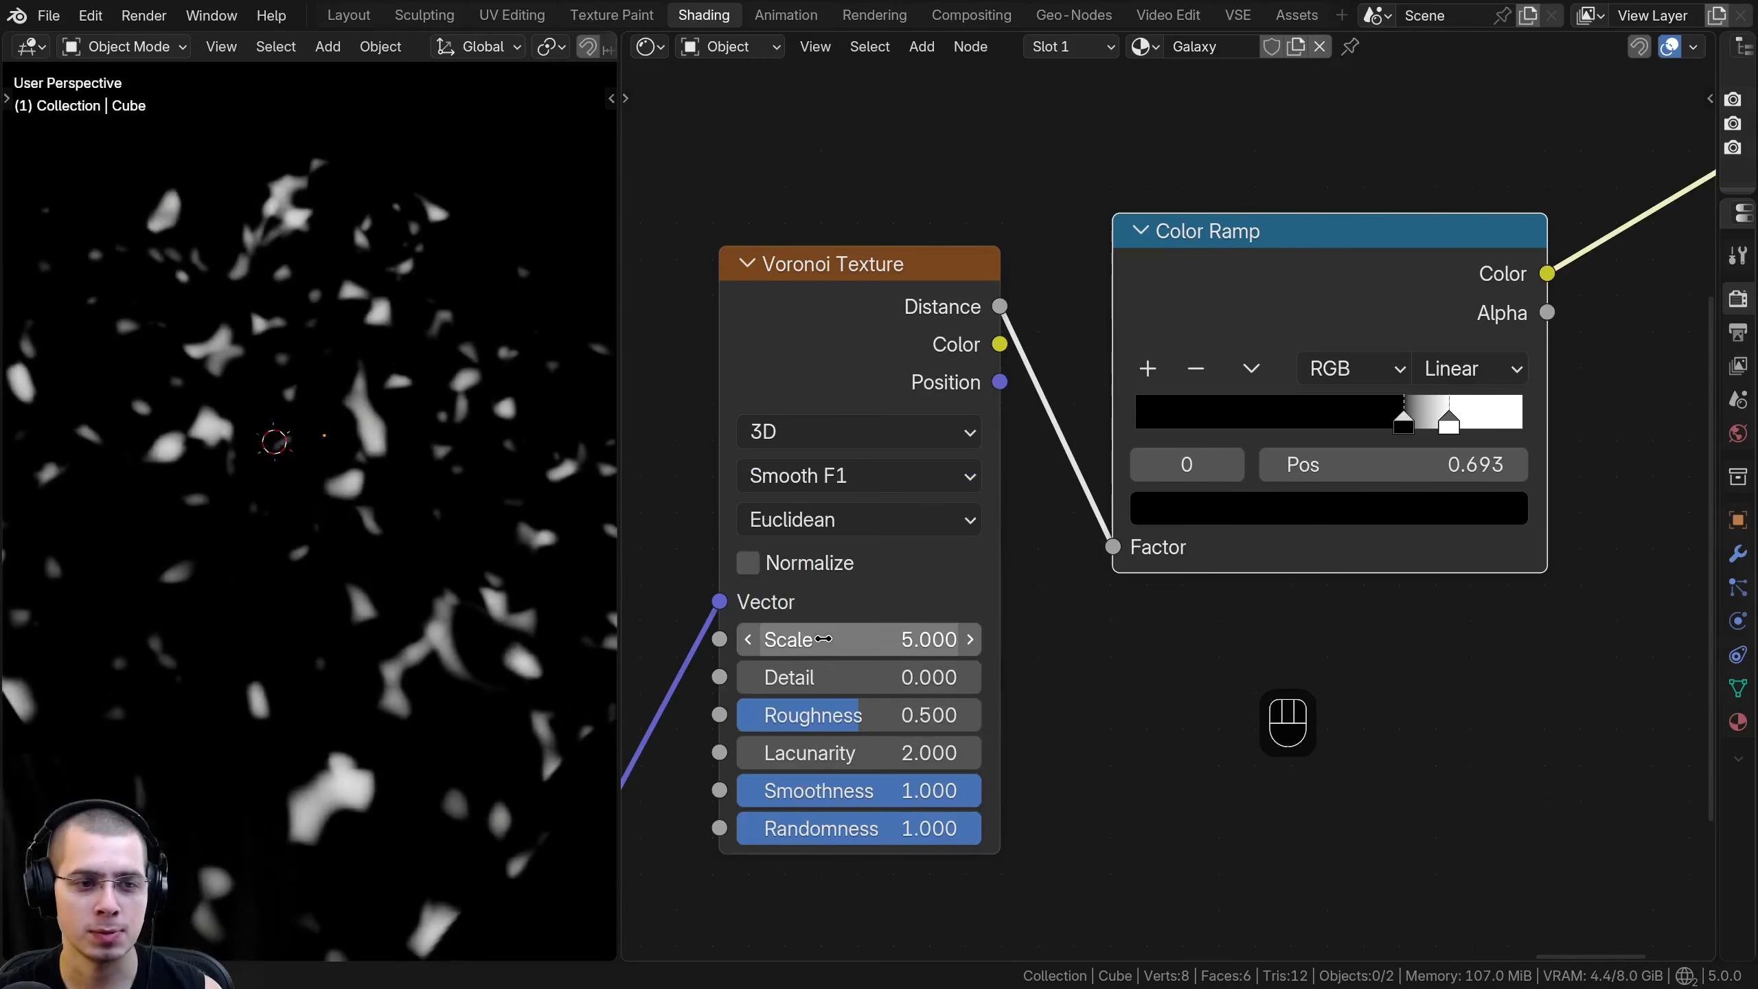
- Shrink the Voronoi spots into stars by moving the Color Ramp's white stop to the gradient's start and the black stop to 0.045
drag(1433, 418, 1136, 424)
drag(1366, 428, 1161, 426)
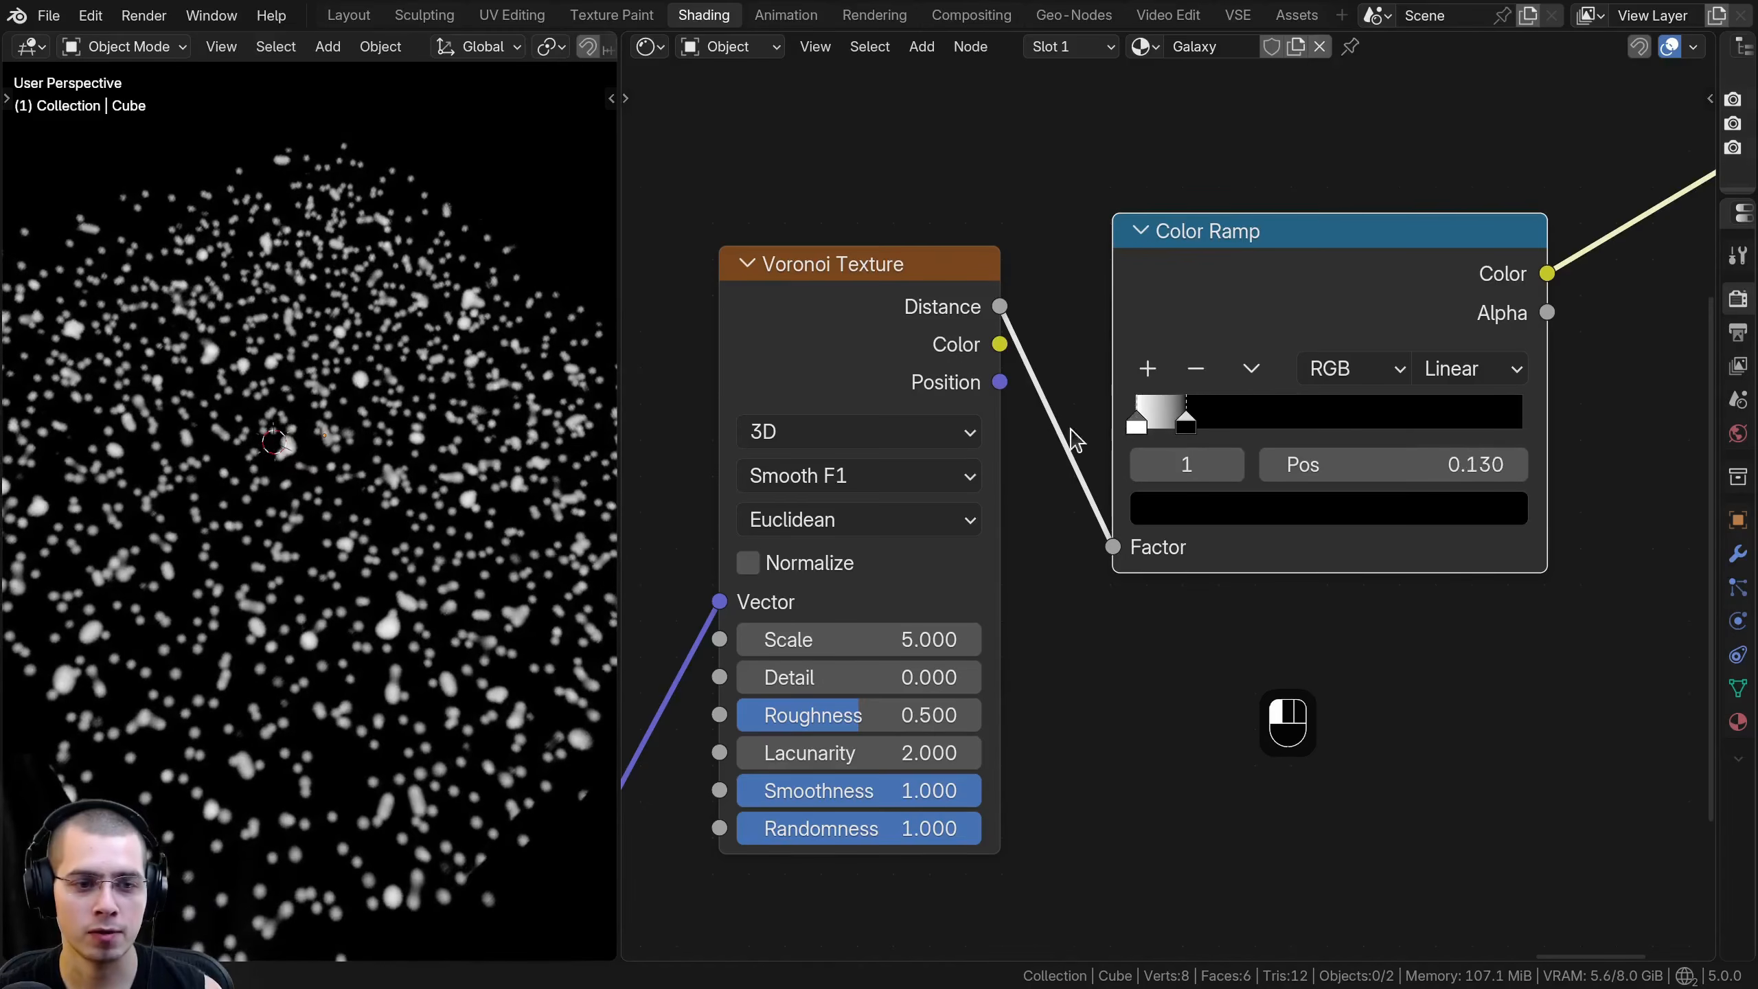
scroll(443, 557, up, 4)
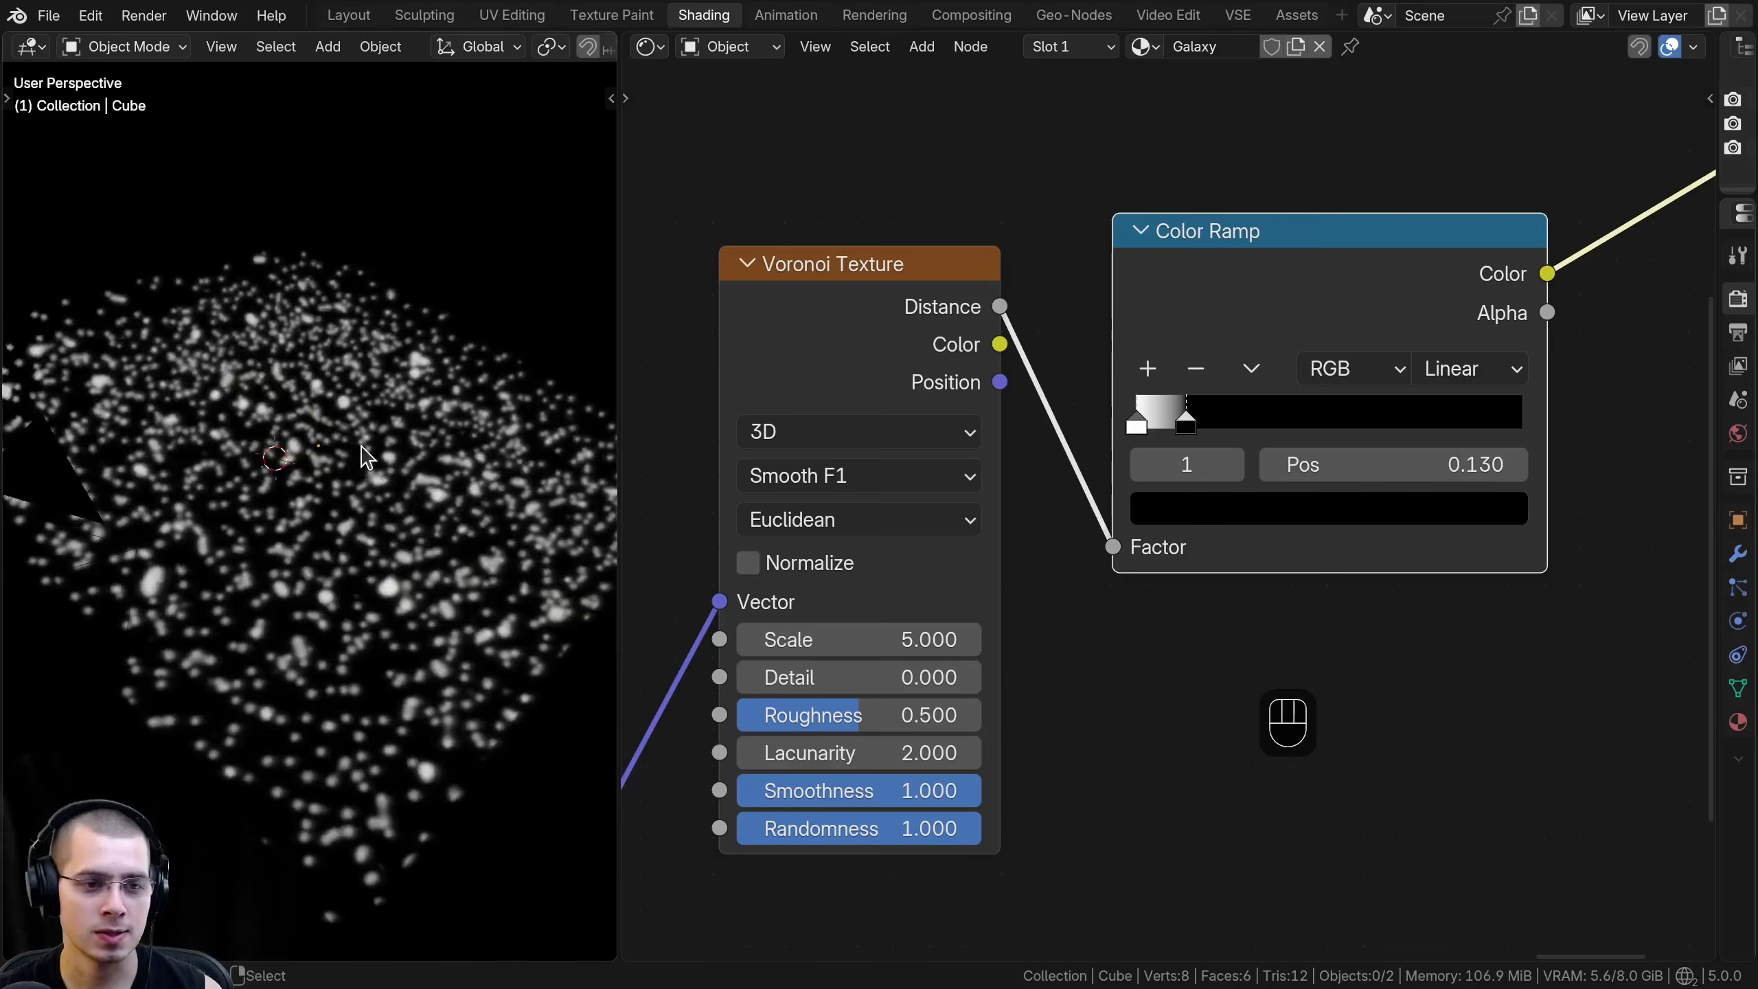
scroll(1201, 392, up, 2)
drag(1200, 392, 1143, 392)
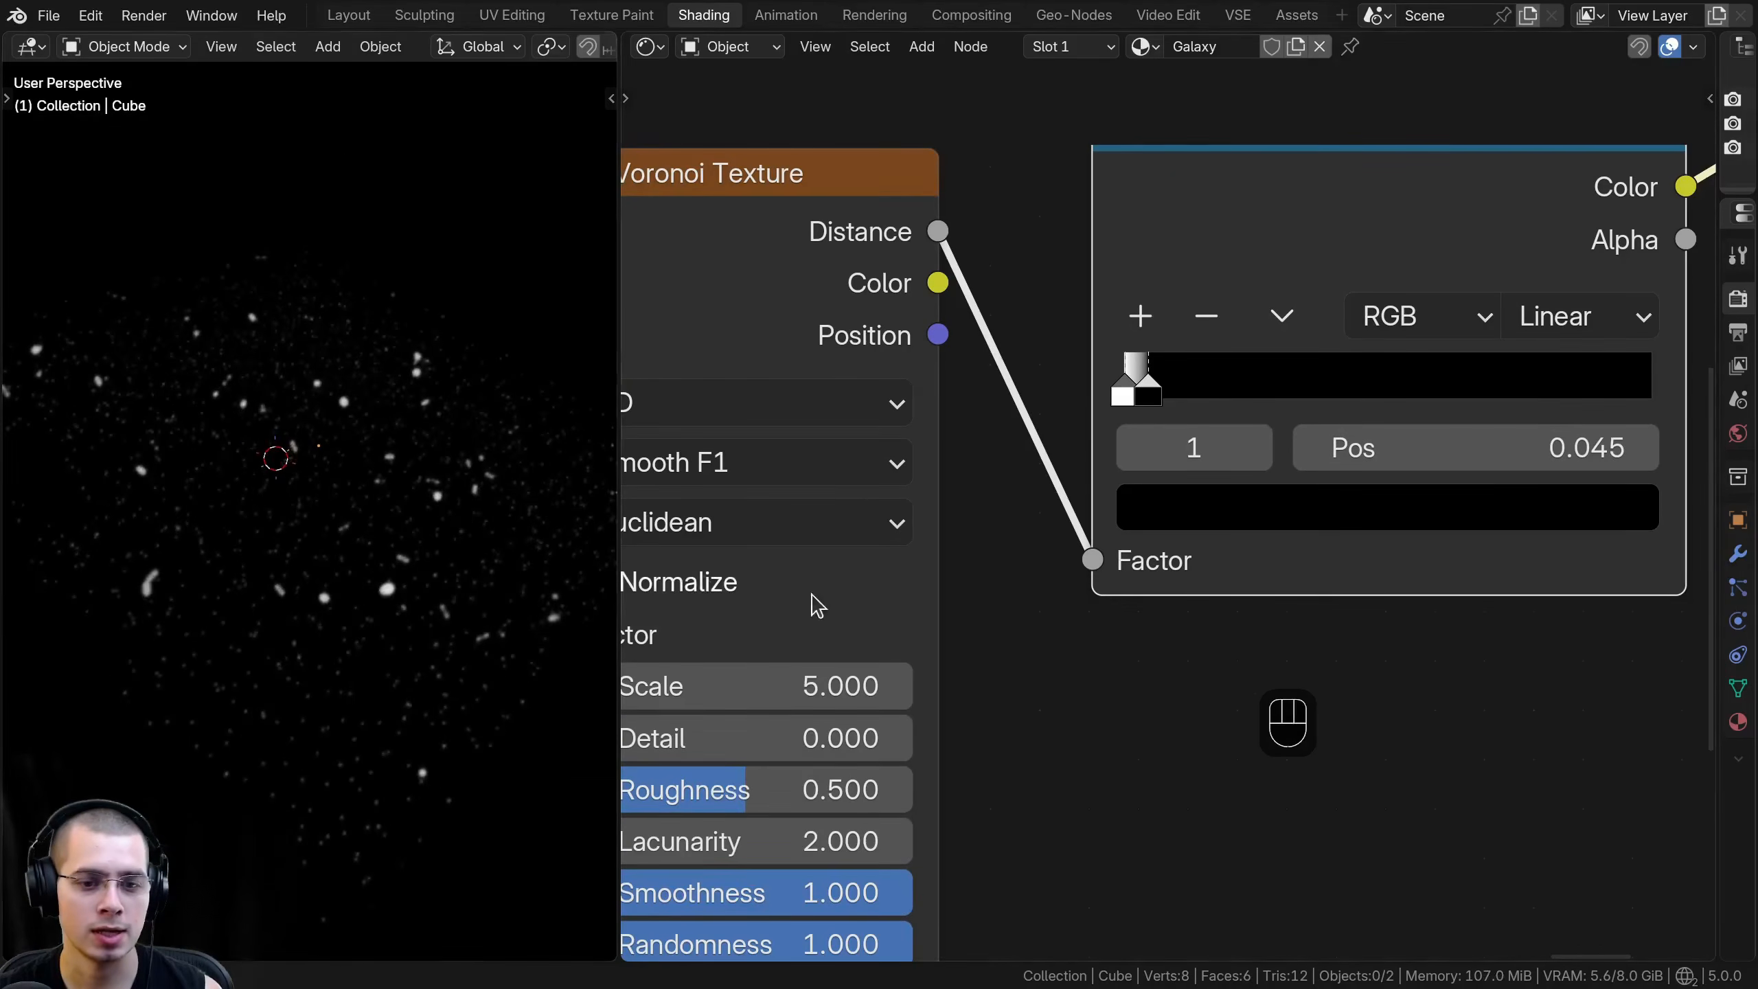
scroll(813, 601, down, 2)
shift+middle_drag(391, 257, 355, 357)
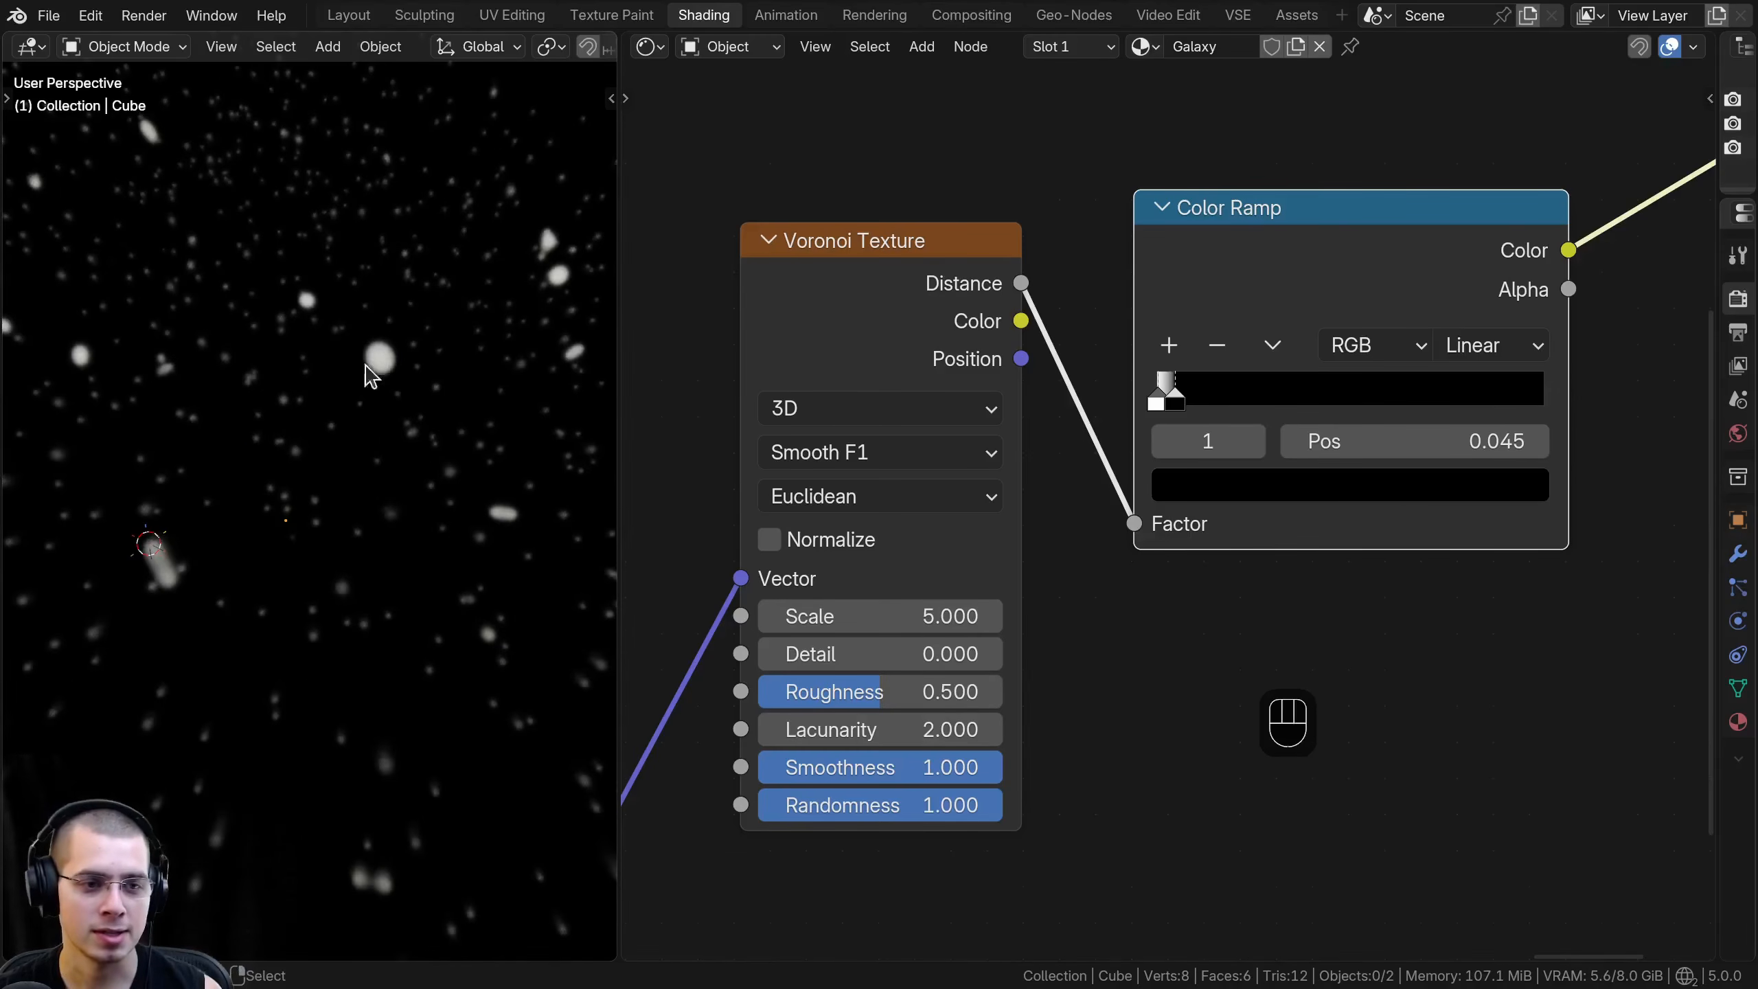
scroll(380, 348, down, 4)
shift+middle_drag(381, 354, 388, 482)
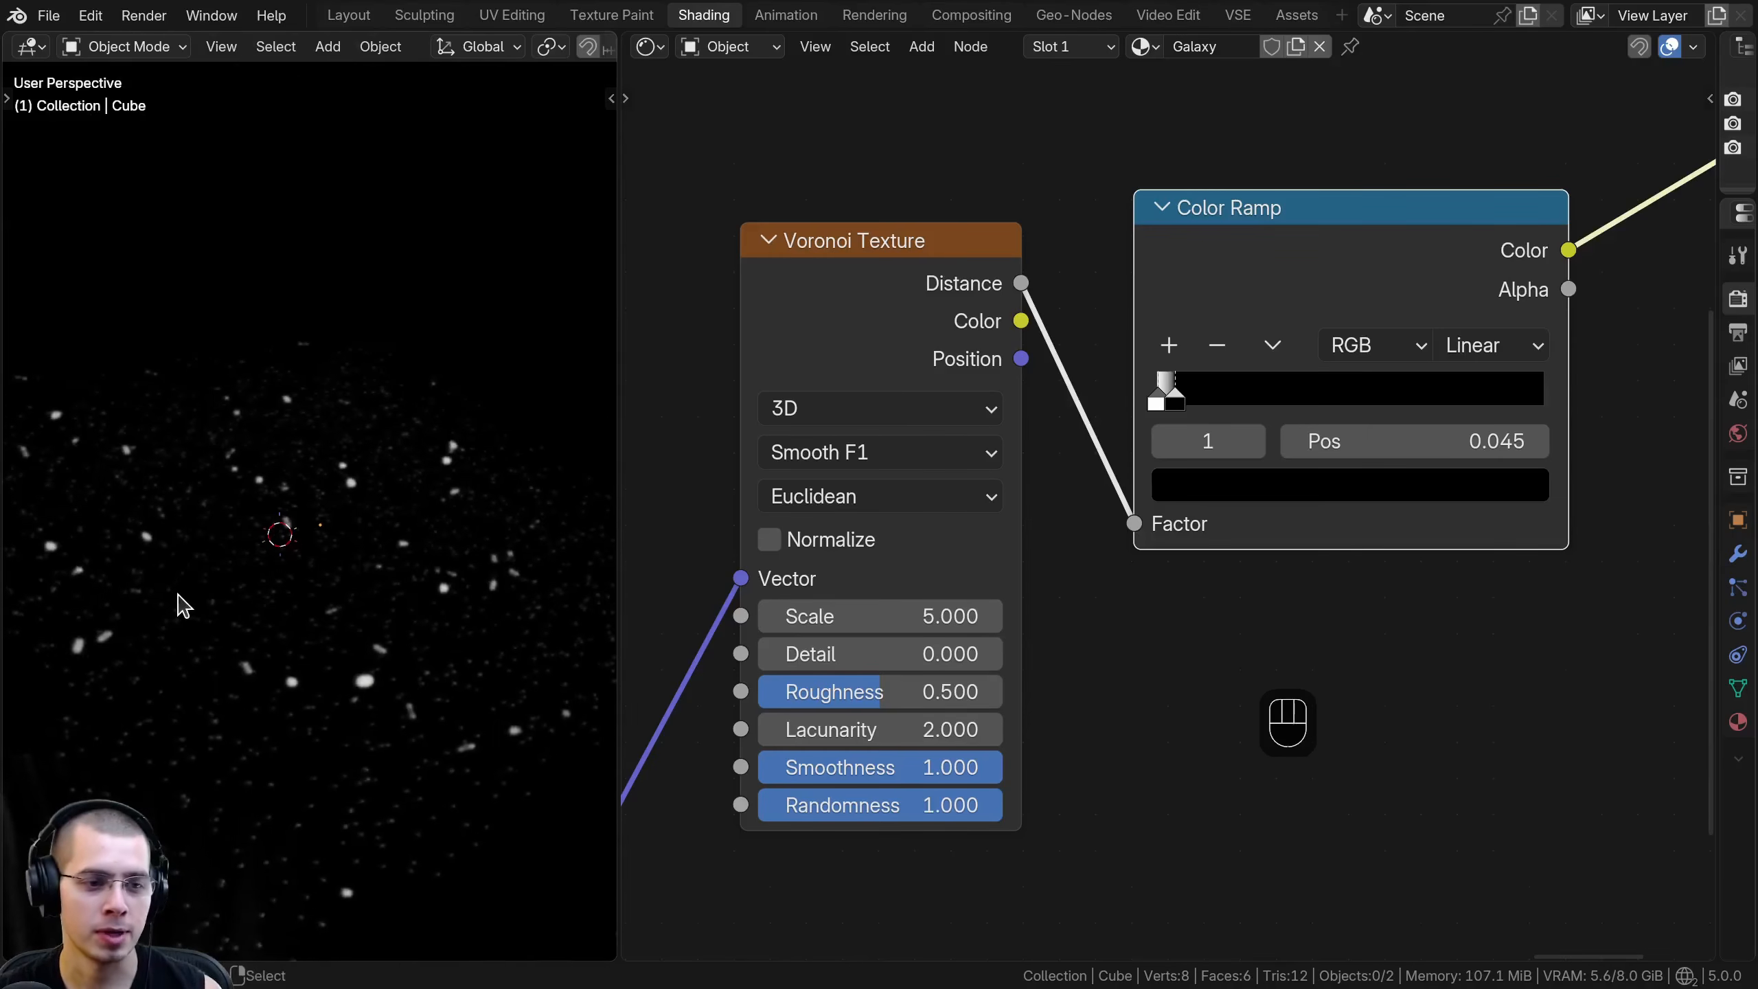
- Set the Voronoi Texture's Scale to 75 to make the stars much smaller and more numerous
middle_drag(791, 470, 873, 434)
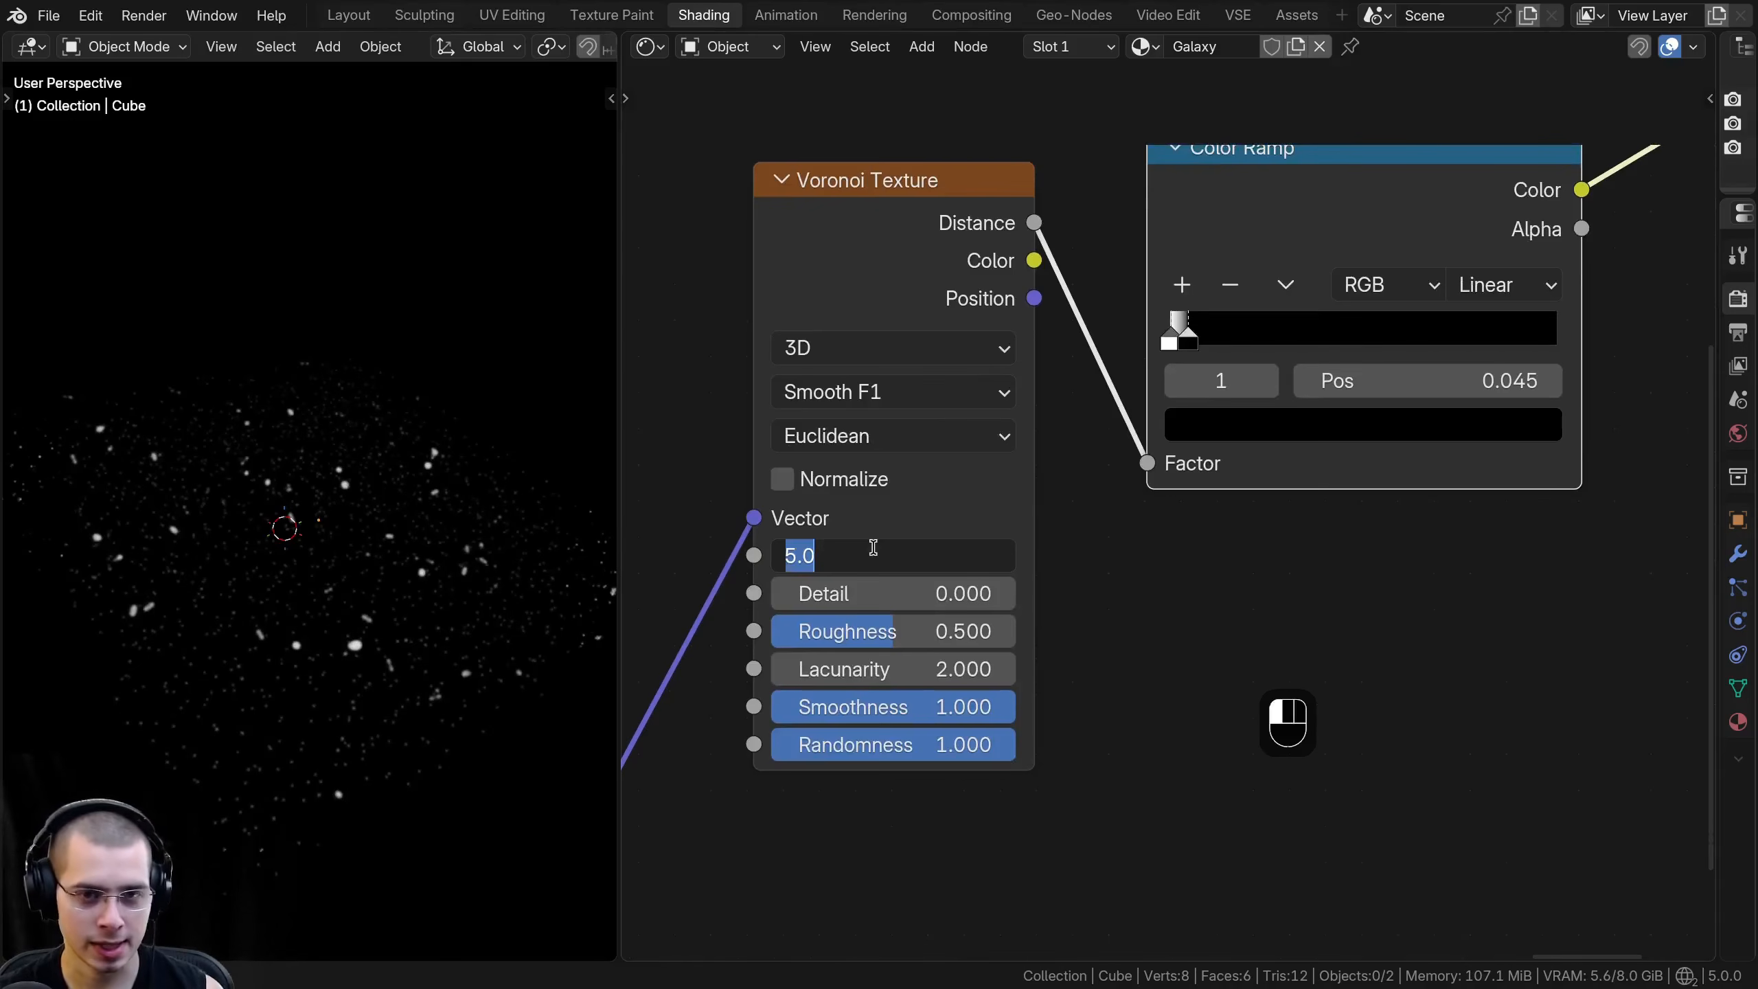
click(873, 548)
text(75)
key(Return)
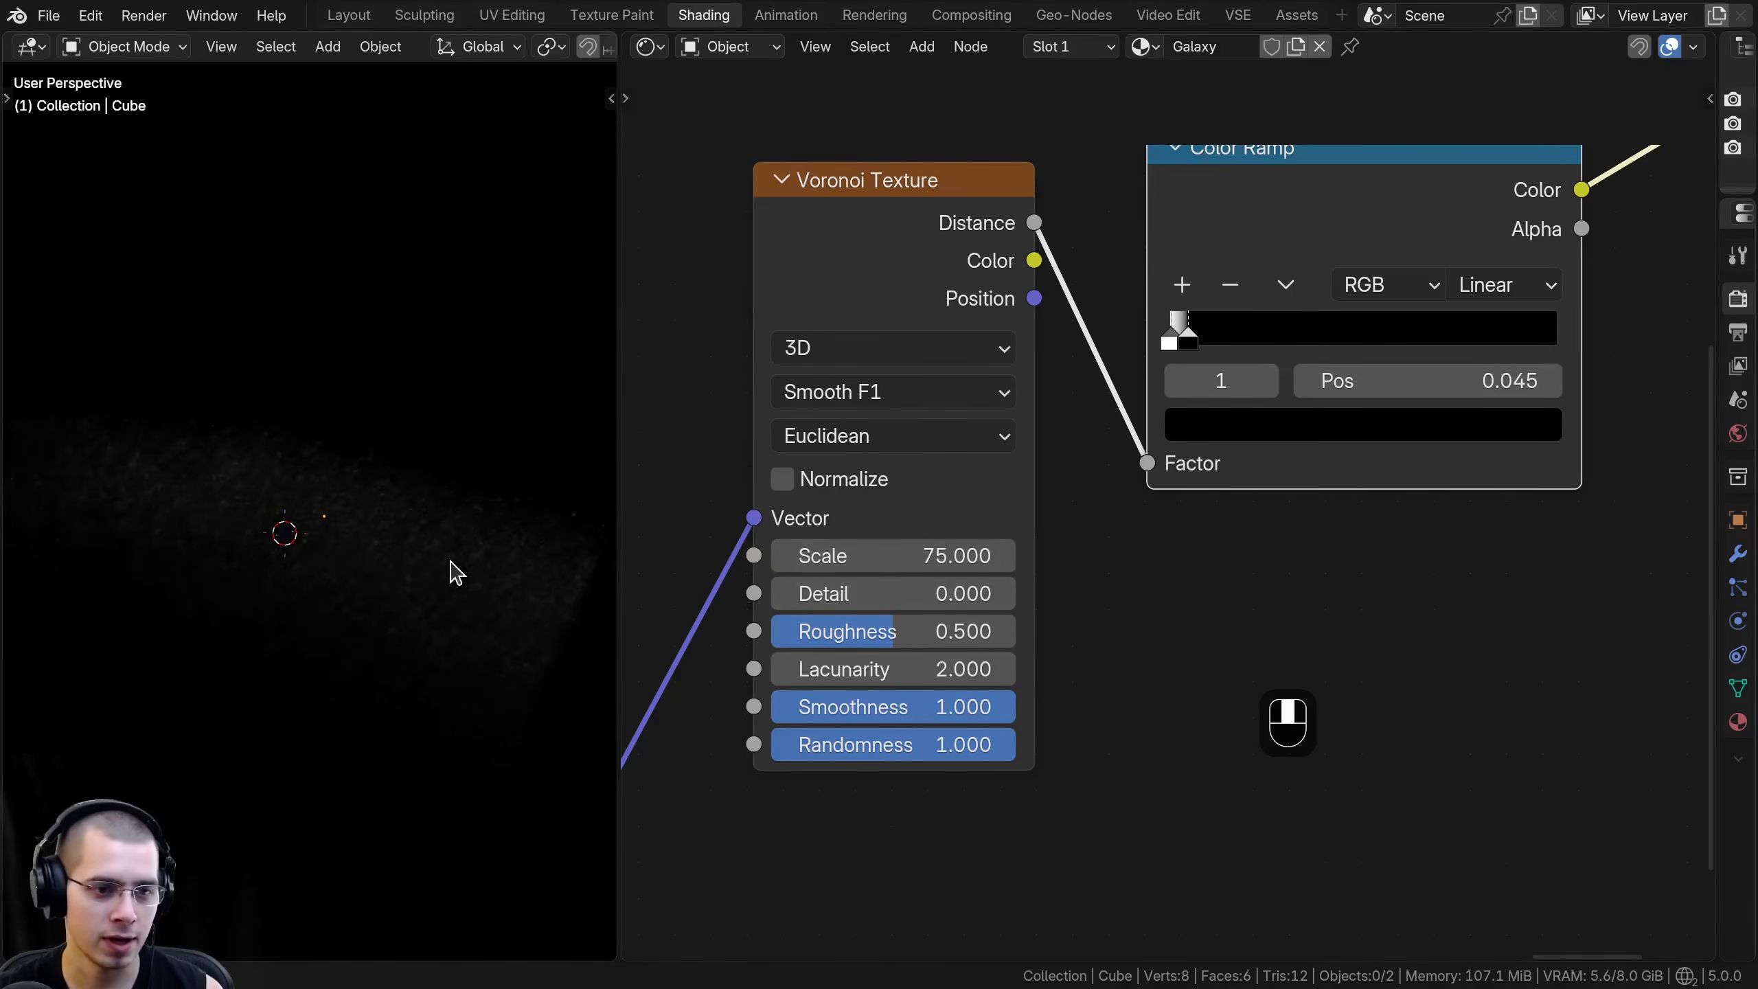
shift+middle_drag(443, 454, 395, 504)
middle_drag(567, 495, 456, 483)
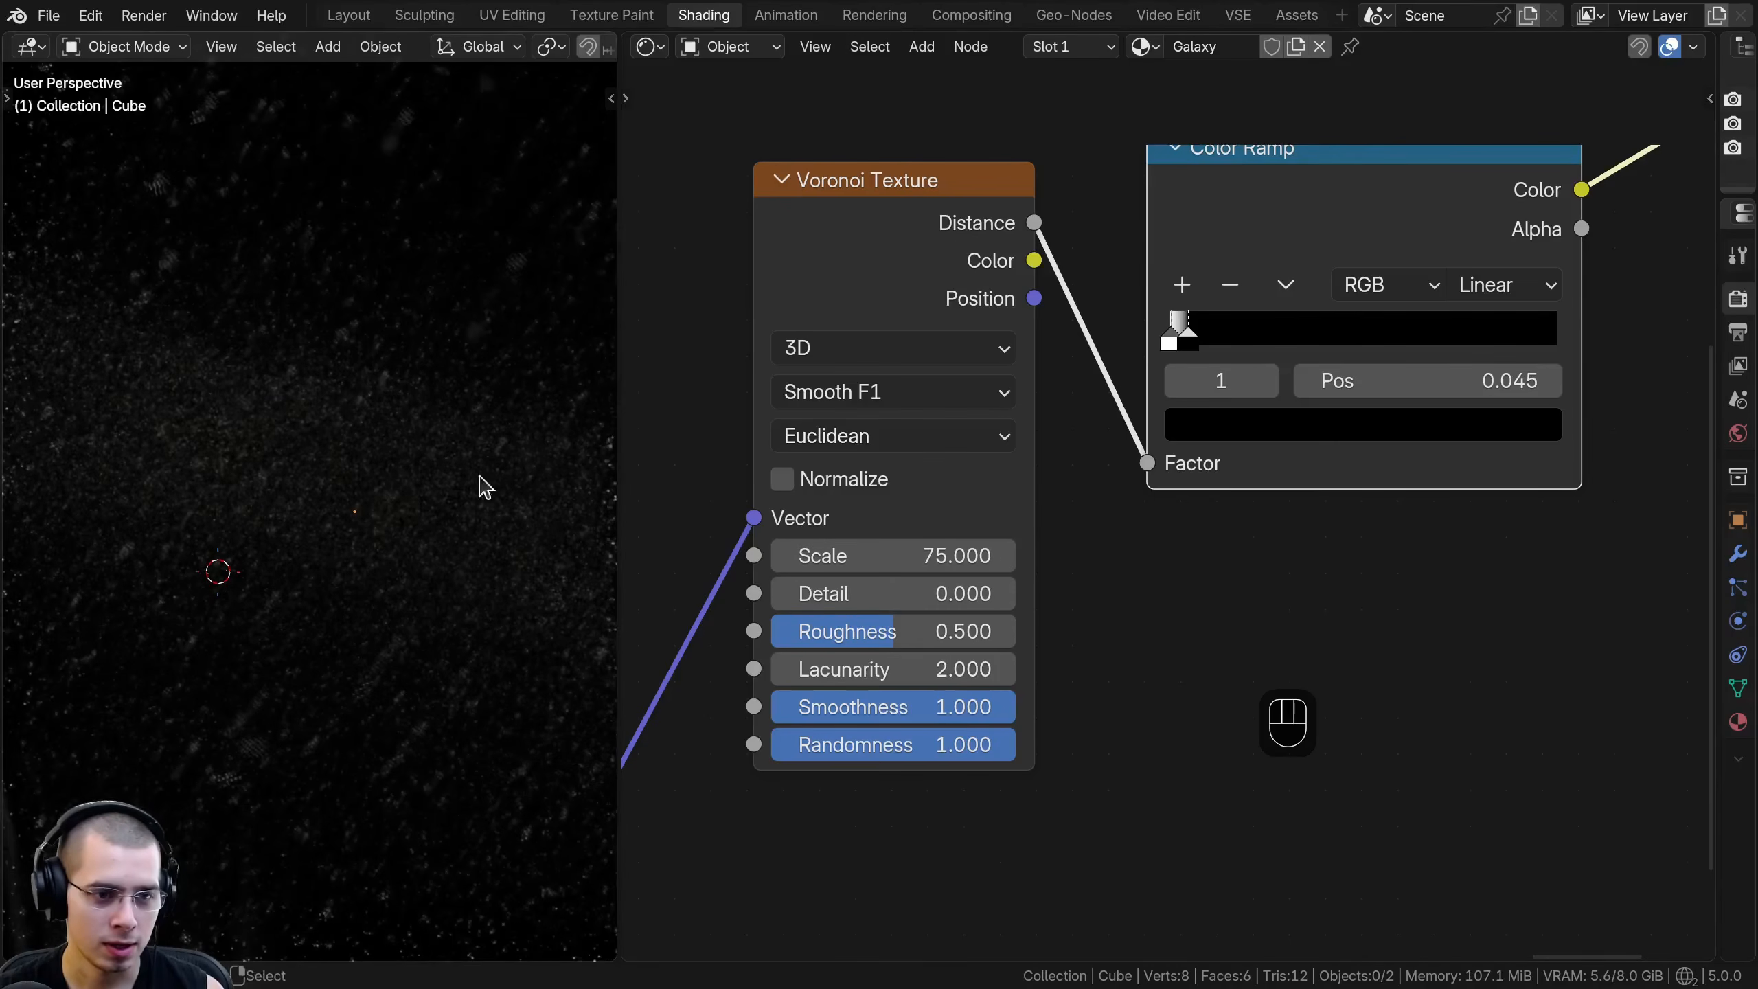
- Widen the 3D viewport and select the galaxy cube
drag(621, 429, 811, 443)
ctrl+middle_drag(509, 512, 561, 518)
click(471, 577)
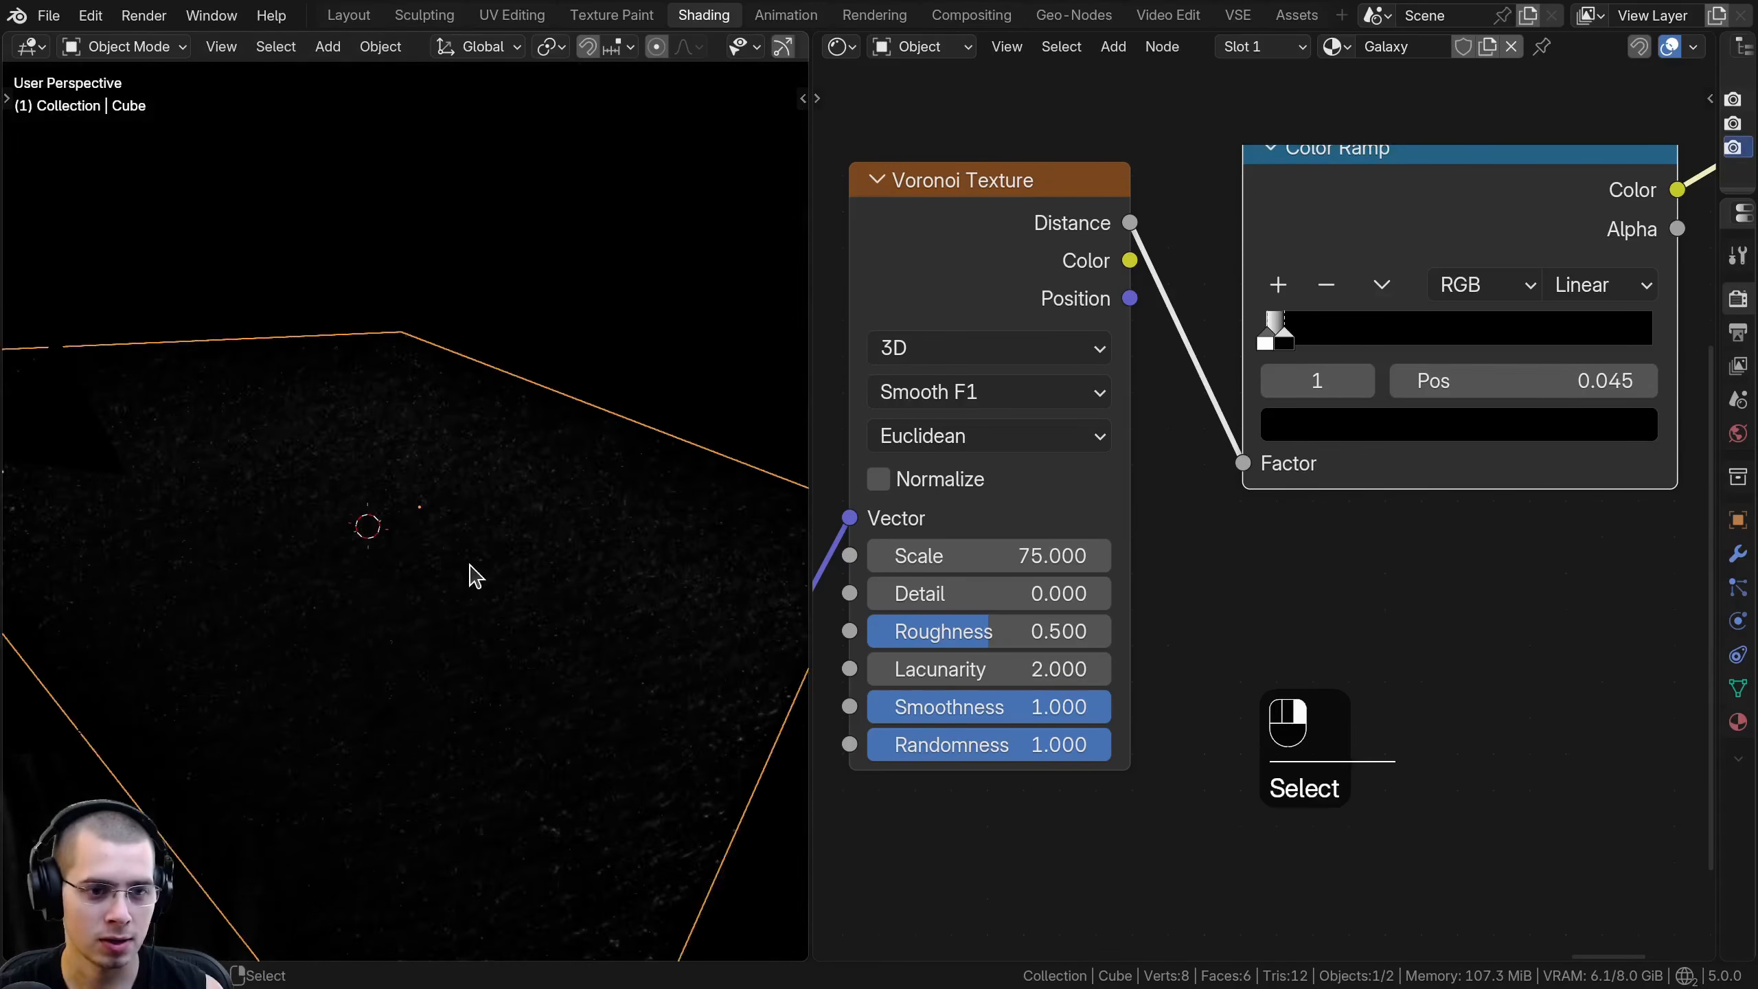
- Insert a Hue/Saturation/Value node between the Voronoi Texture and the Color Ramp, and tidy the node spacing
scroll(1108, 416, down, 2)
key(shift+a)
text(hu)
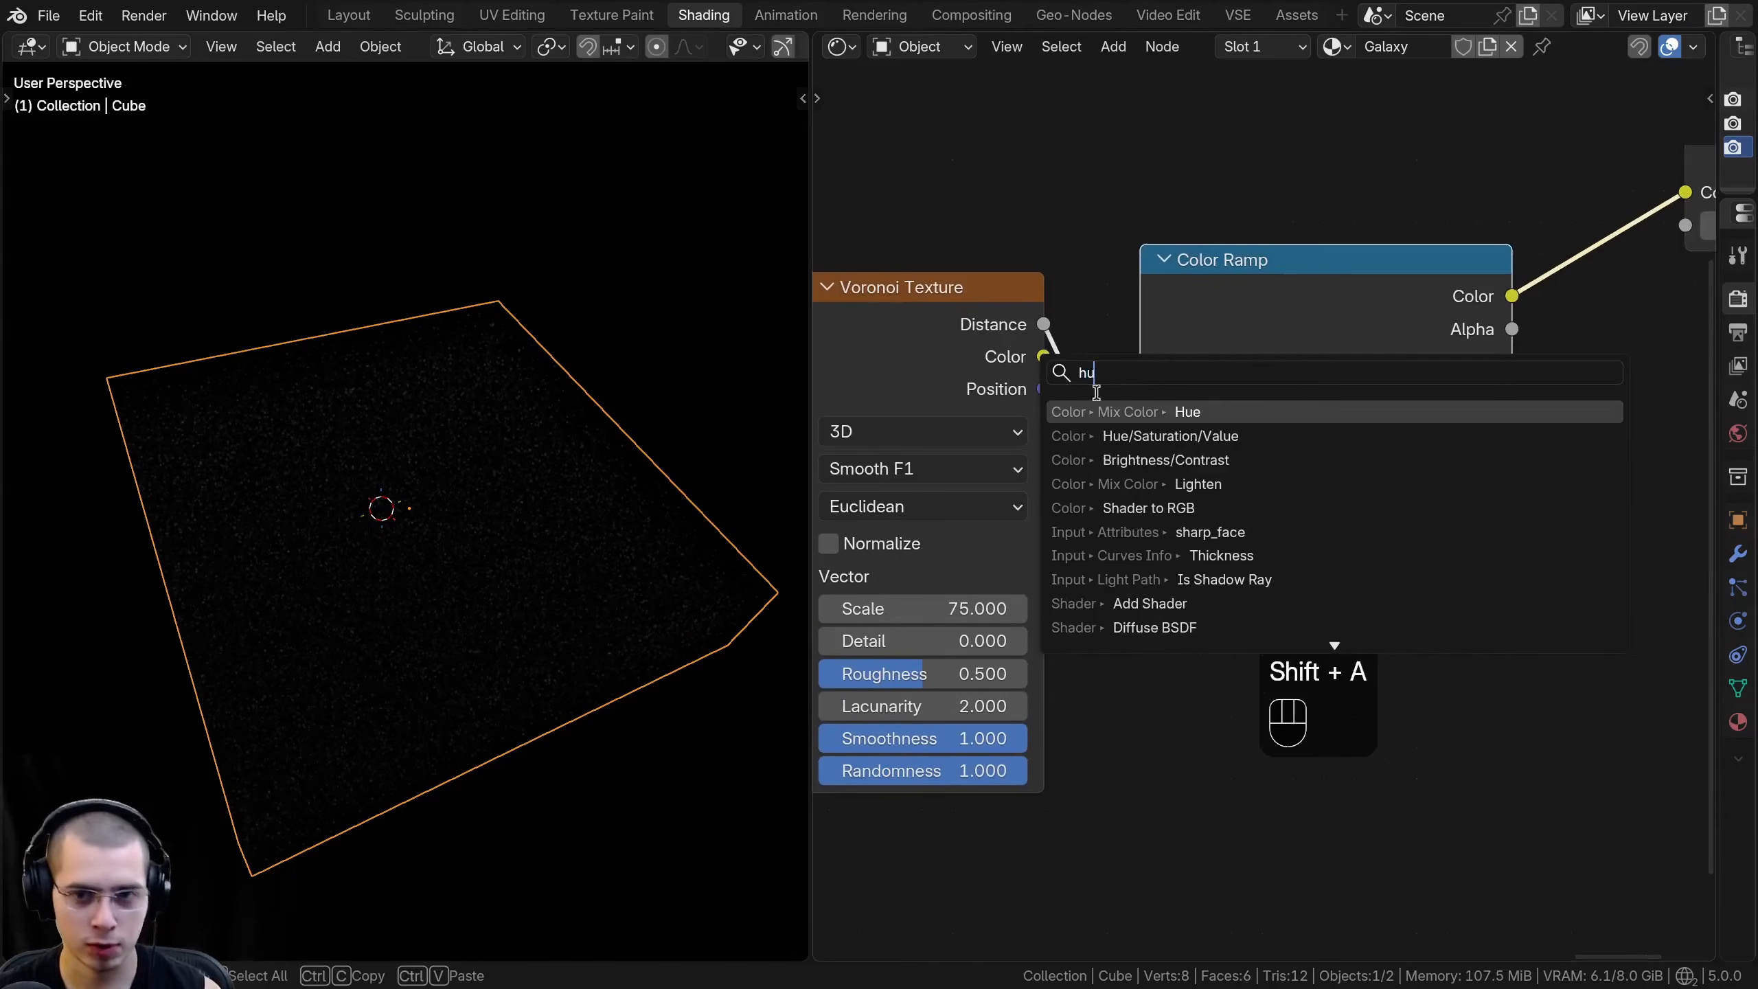
click(1135, 429)
click(1256, 424)
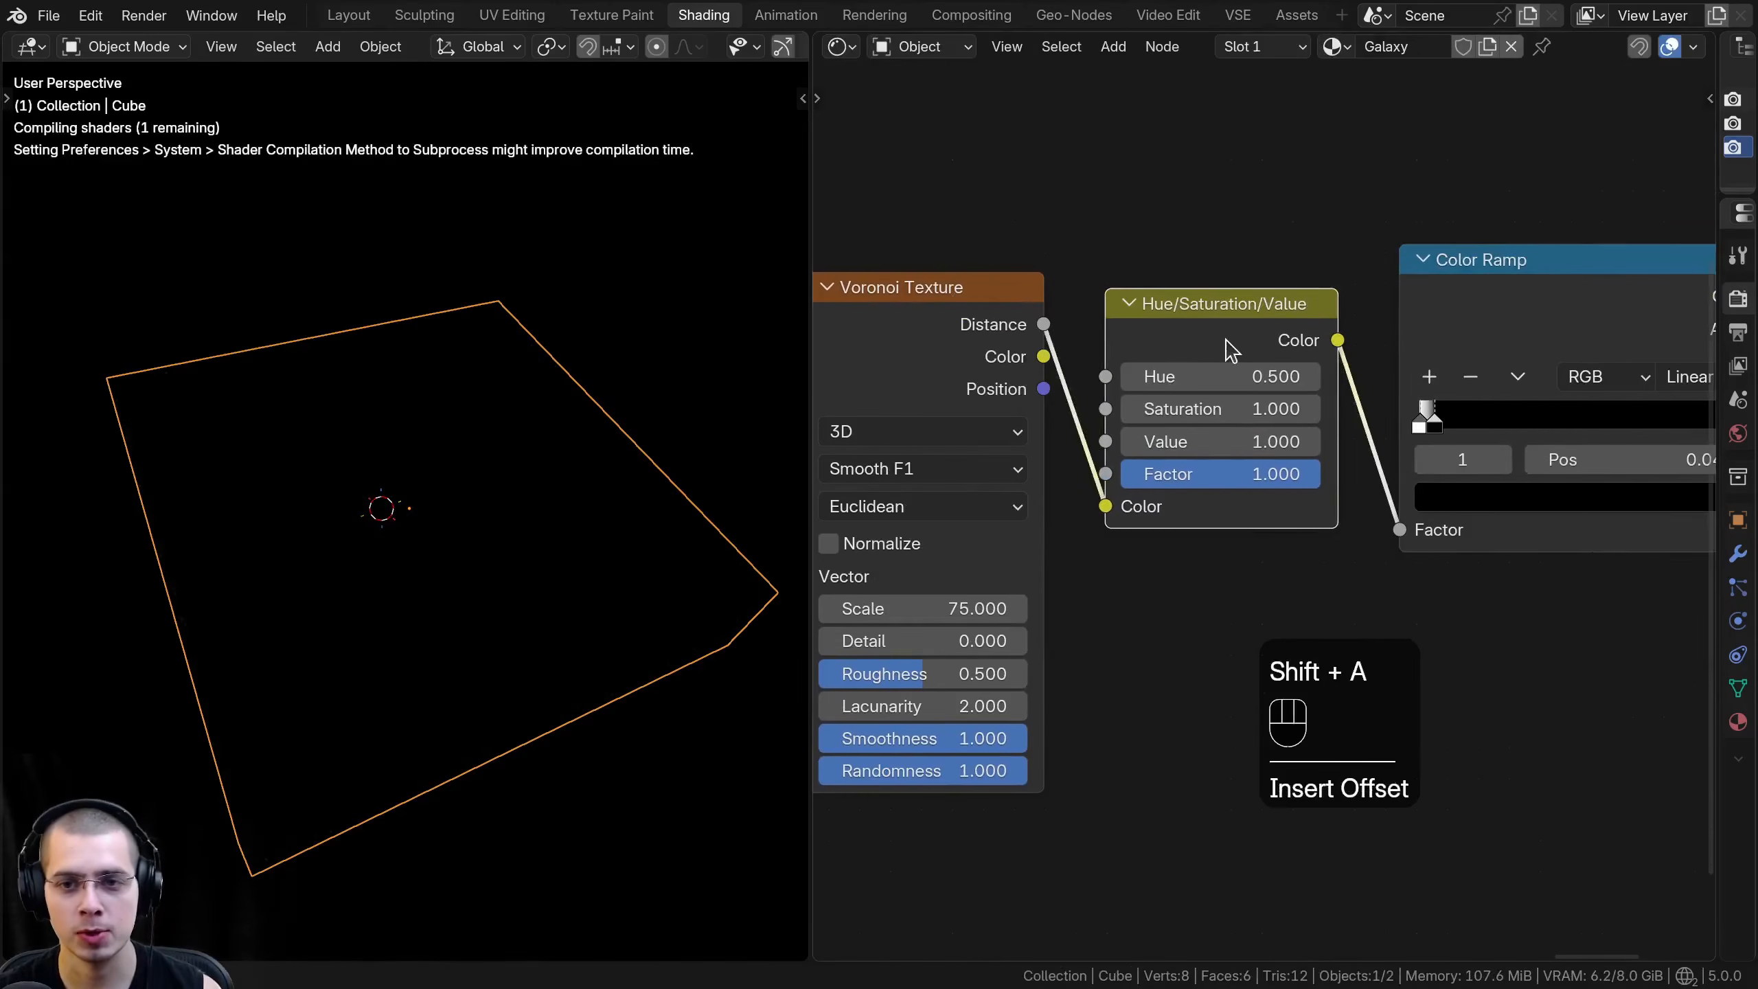
drag(1454, 301, 1267, 316)
drag(1329, 320, 1363, 320)
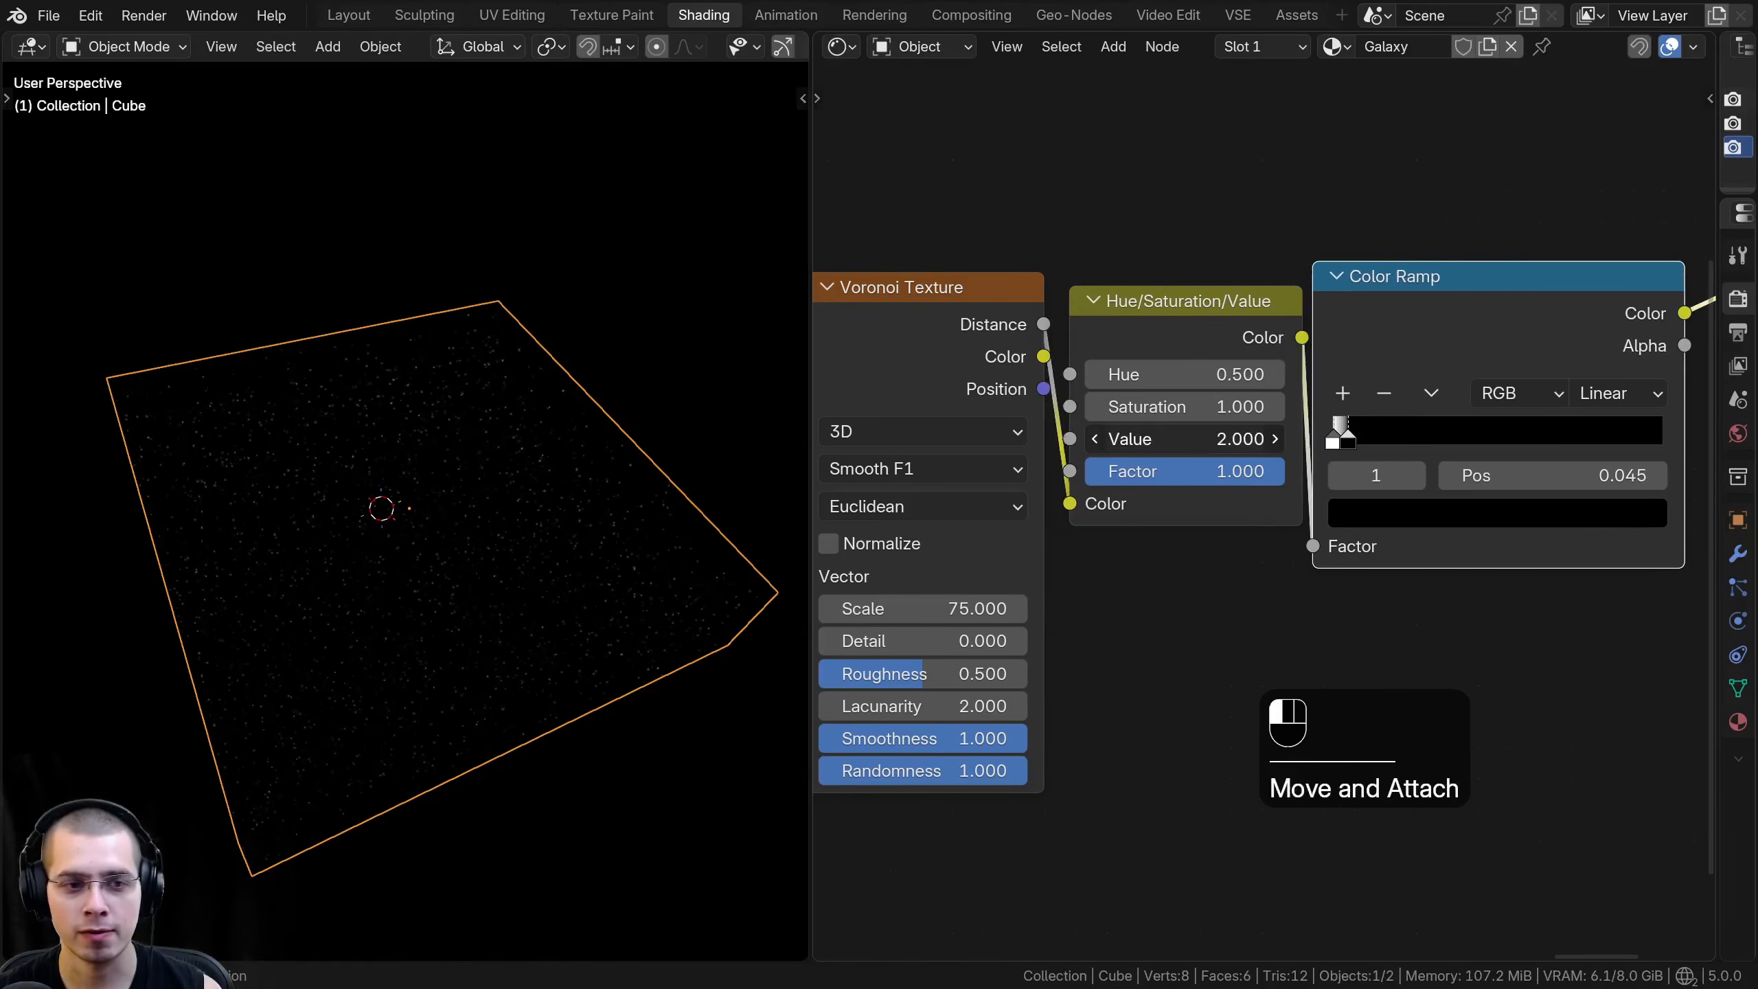
- Try raising and lowering the Hue/Saturation/Value node's Value to preview its effect on the amount of stars
scroll(567, 520, up, 5)
shift+drag(1197, 441, 1315, 441)
right_click(1198, 442)
middle_drag(610, 505, 540, 436)
scroll(540, 436, up, 5)
shift+drag(1183, 438, 1076, 438)
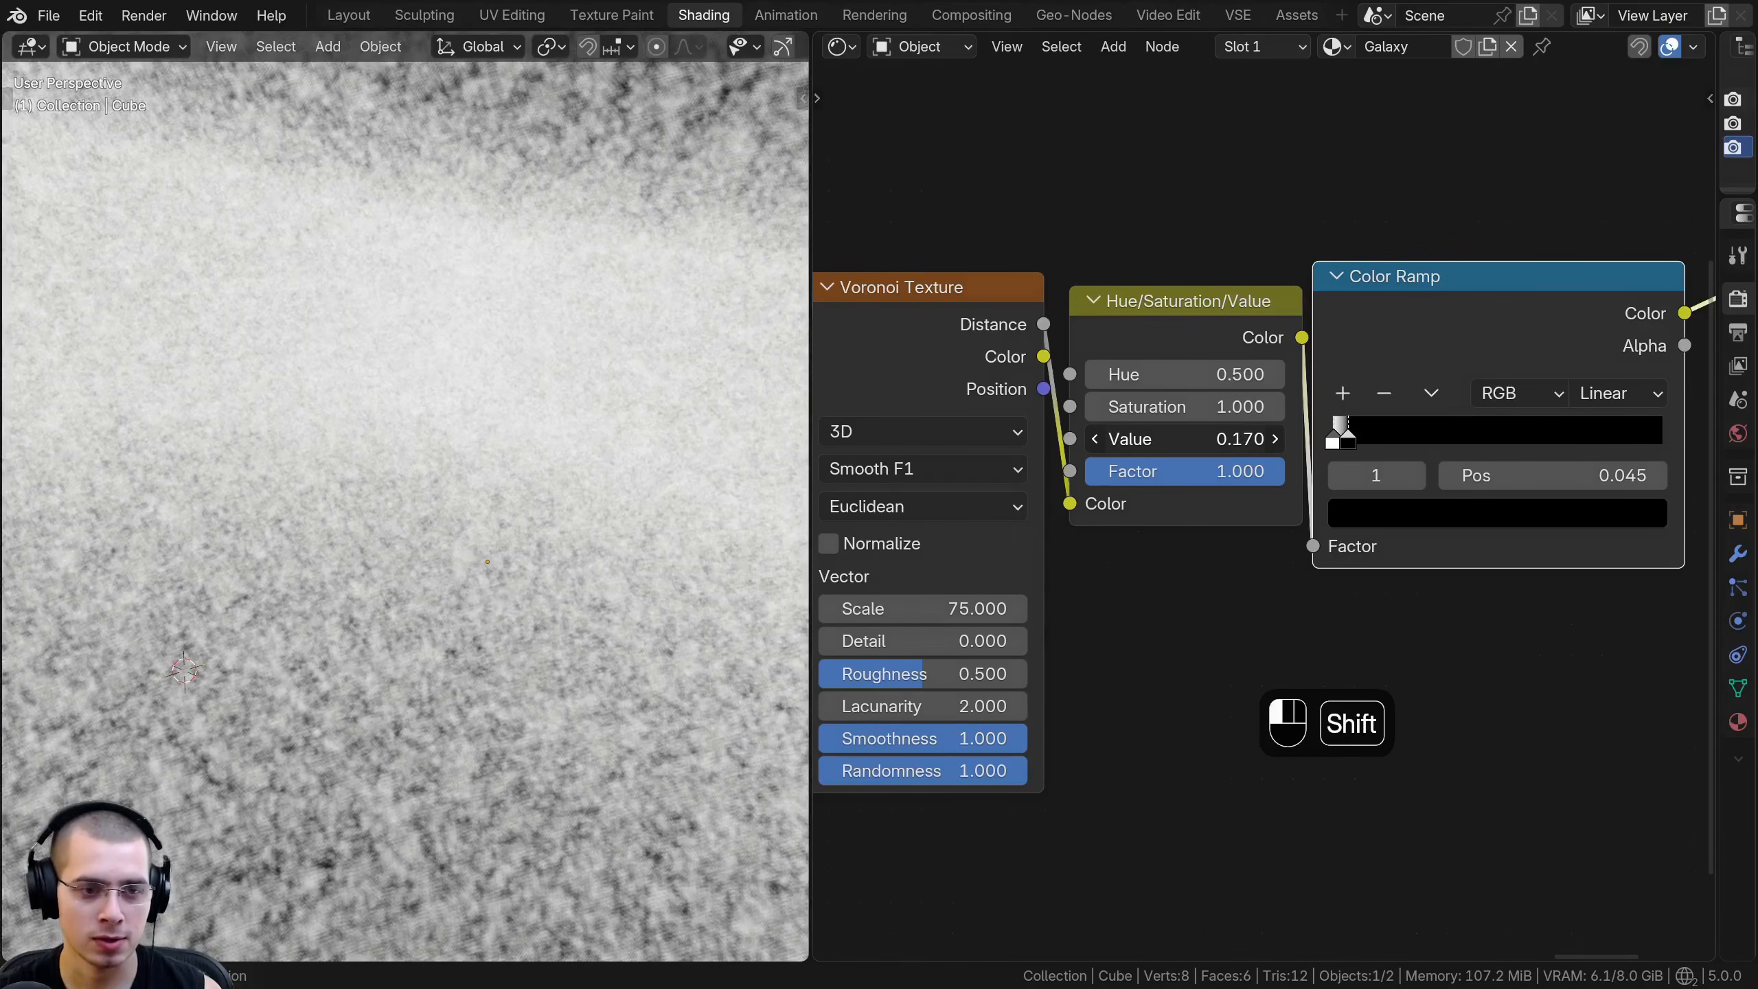
right_click(1149, 439)
- Move the star Color Ramp's black stop to position 0.035 to reduce the amount and size of the stars
scroll(1365, 478, up, 3)
middle_drag(1372, 412, 1235, 619)
click(1188, 573)
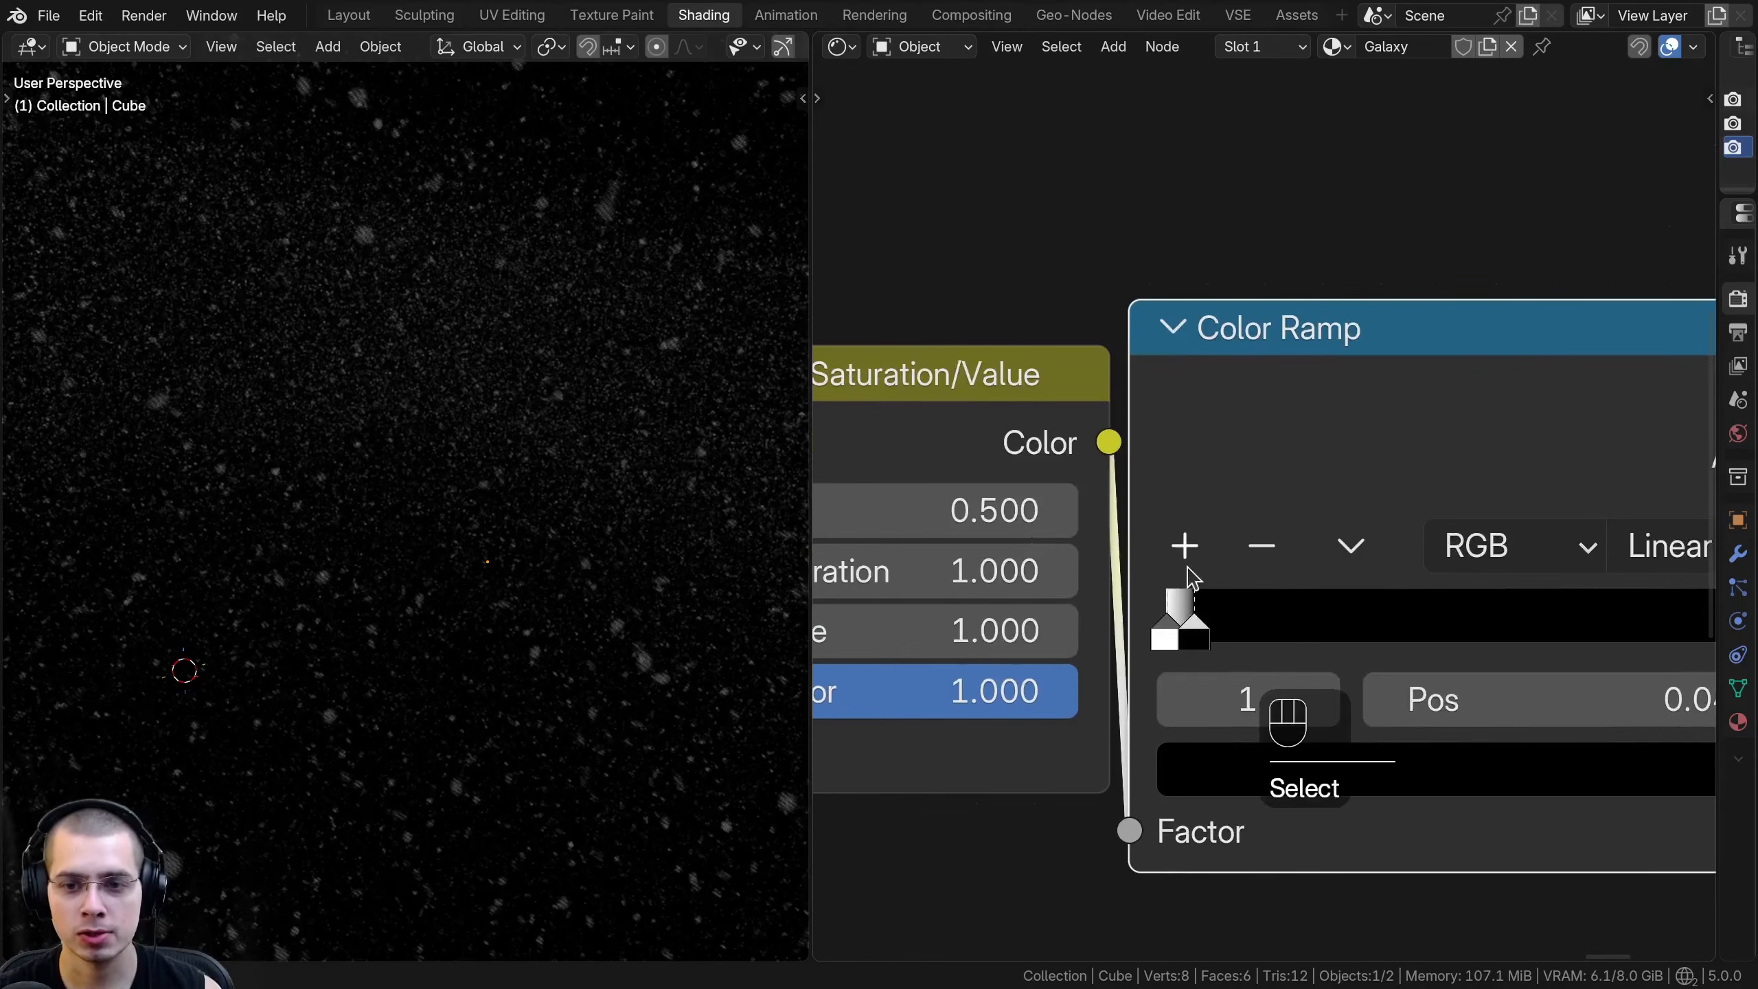
drag(1202, 621, 1196, 623)
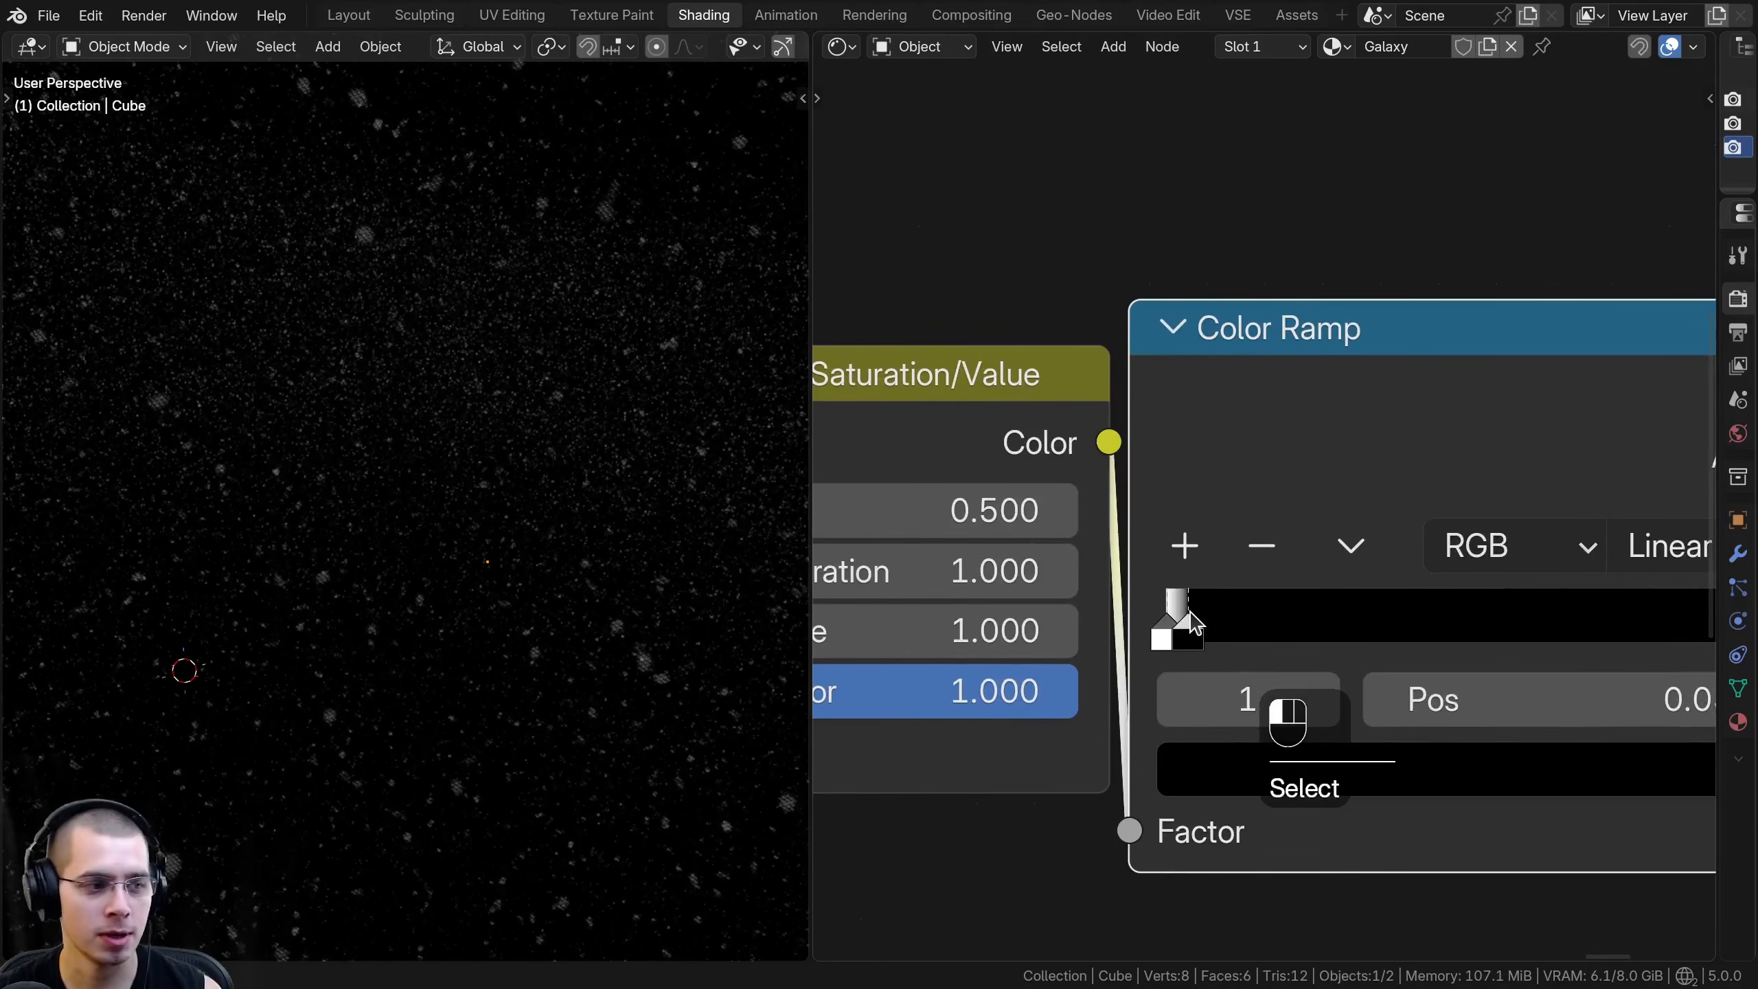
click(1171, 620)
click(1185, 619)
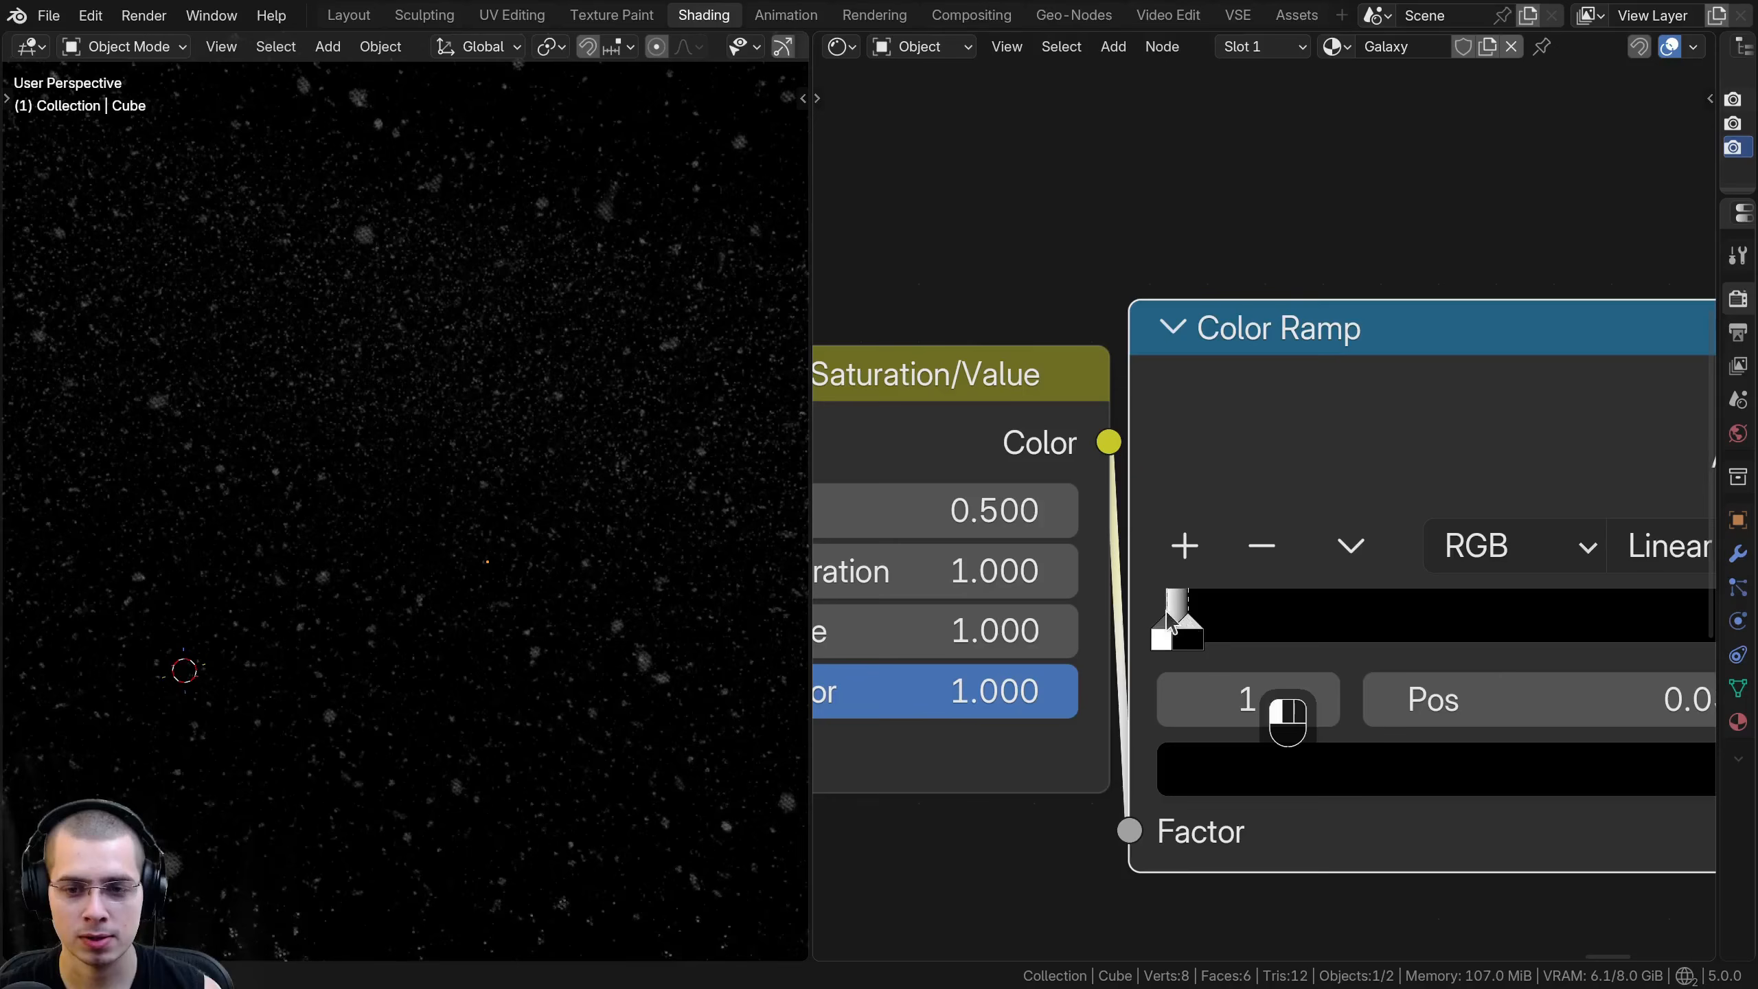
- Try moving the star Color Ramp's black stop to about 0.182 to preview denser stars across the cube, and undo it
scroll(1150, 598, down, 6)
scroll(436, 475, down, 6)
scroll(477, 532, down, 3)
middle_drag(477, 488, 331, 465)
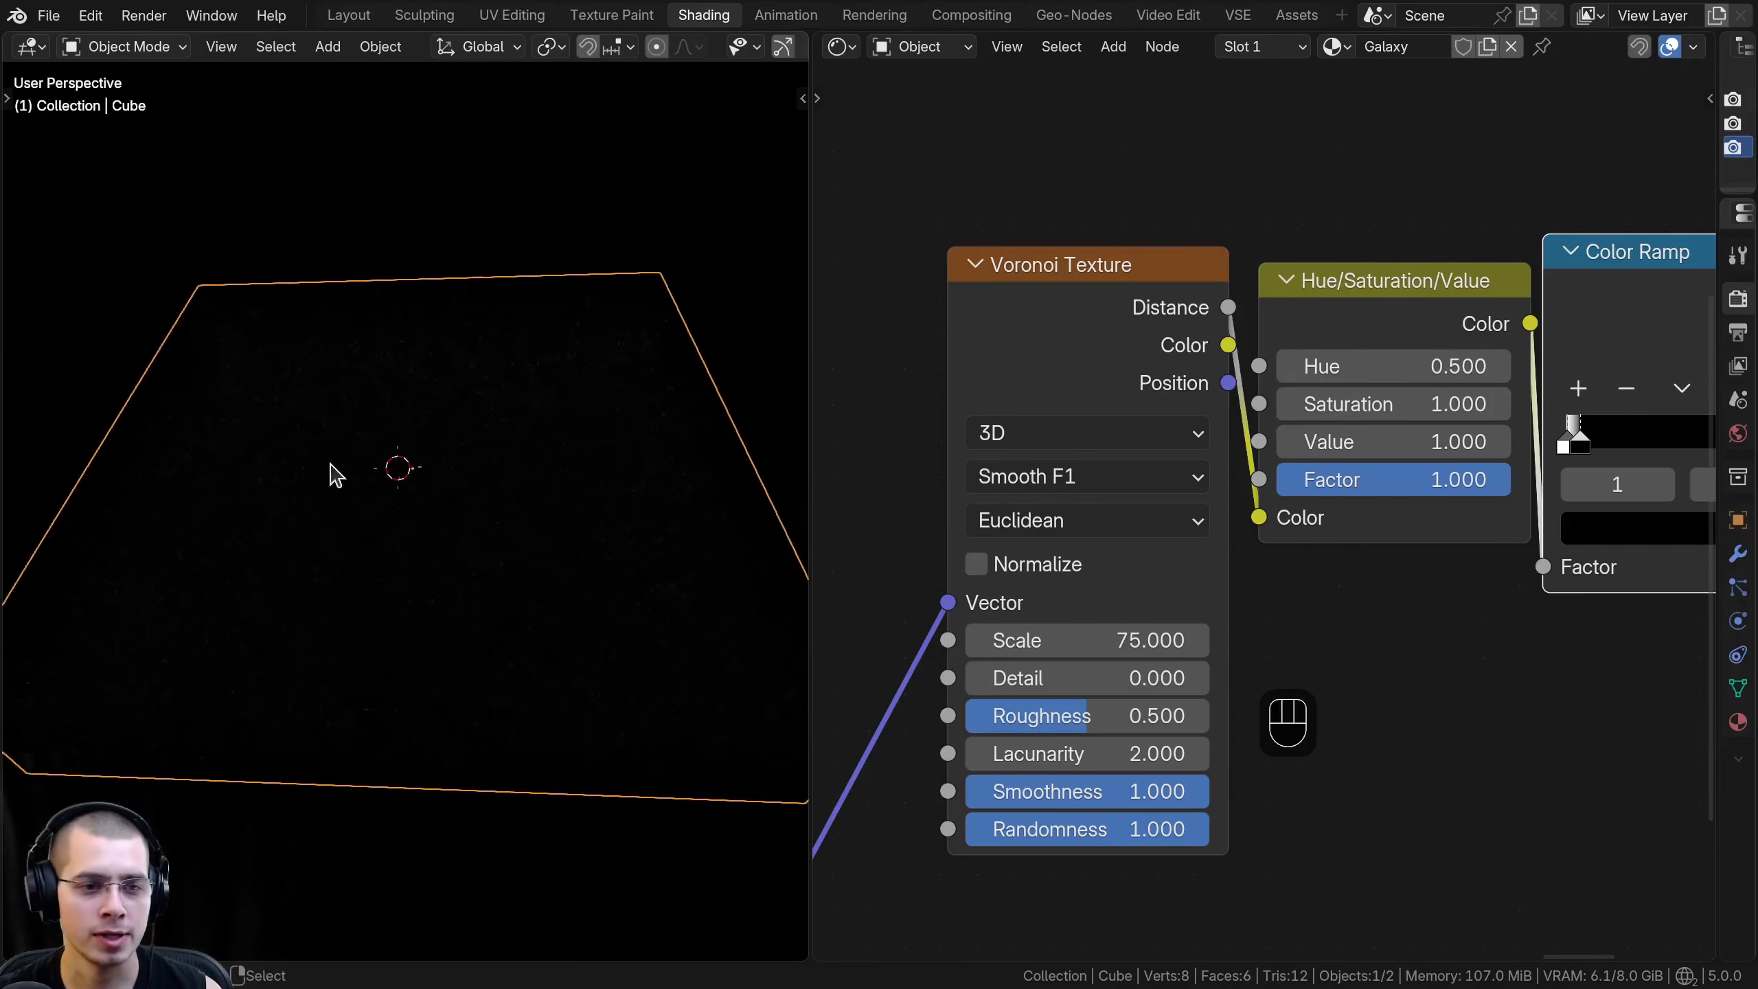
scroll(328, 471, up, 1)
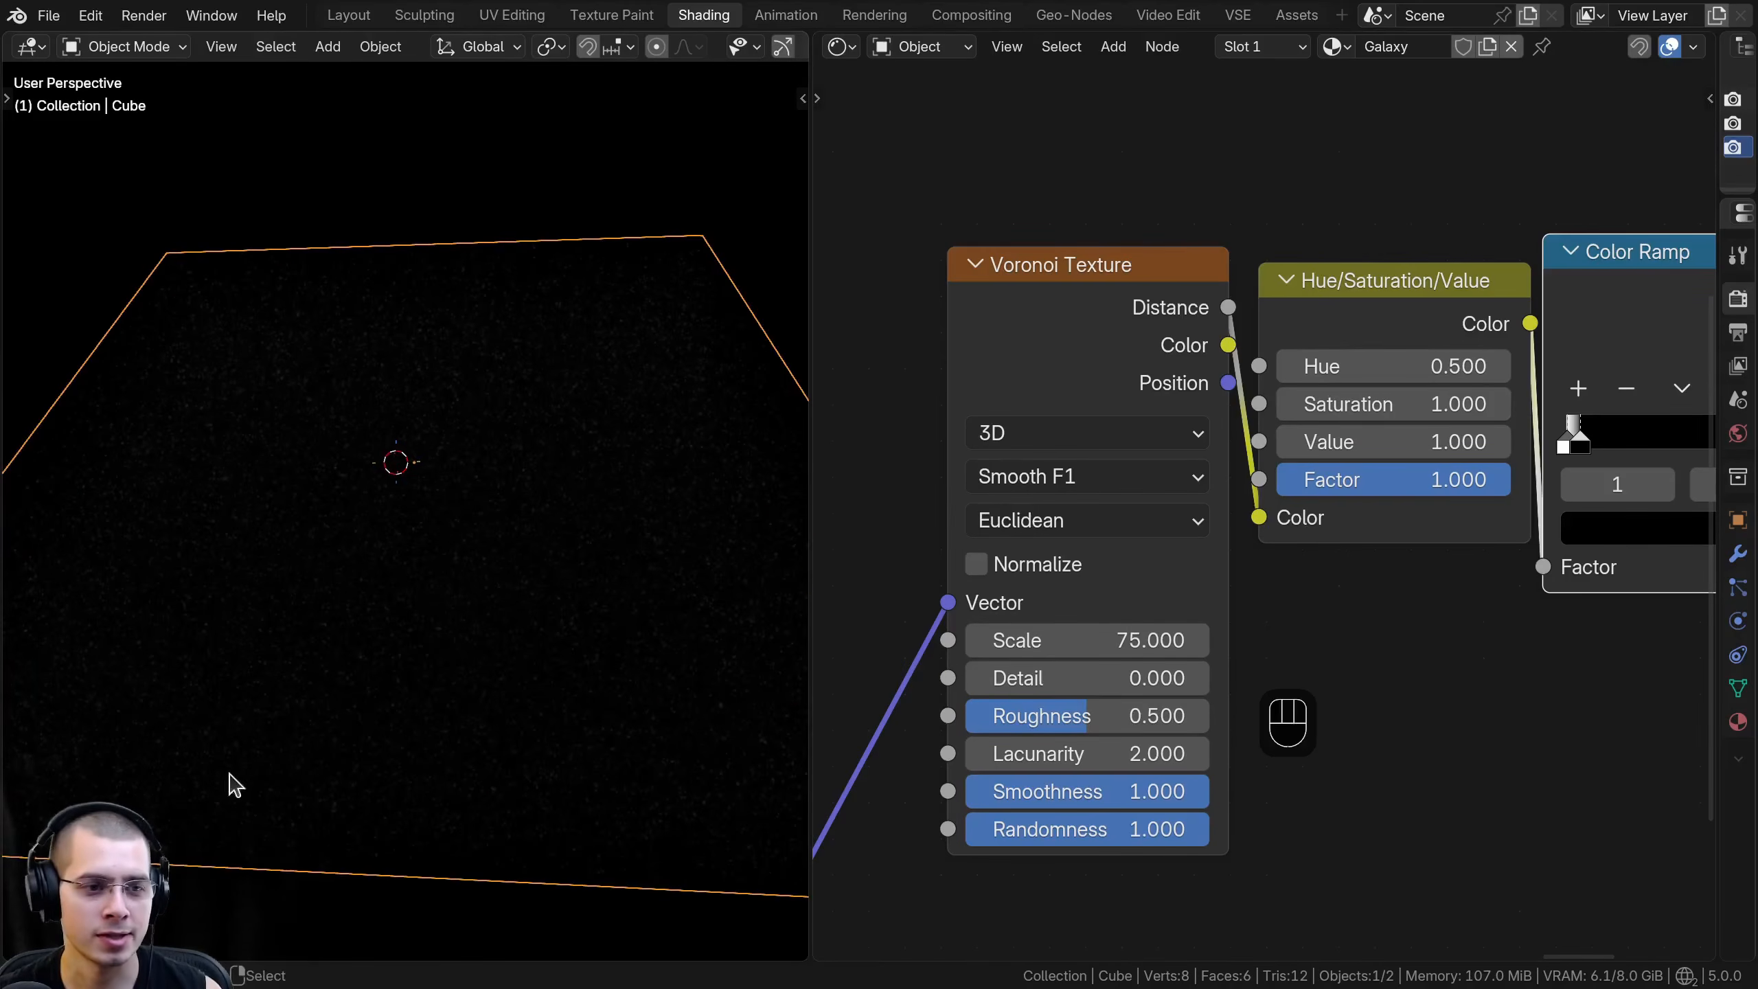
scroll(1257, 495, down, 4)
middle_drag(1258, 495, 1167, 501)
scroll(574, 330, down, 1)
middle_drag(589, 339, 716, 446)
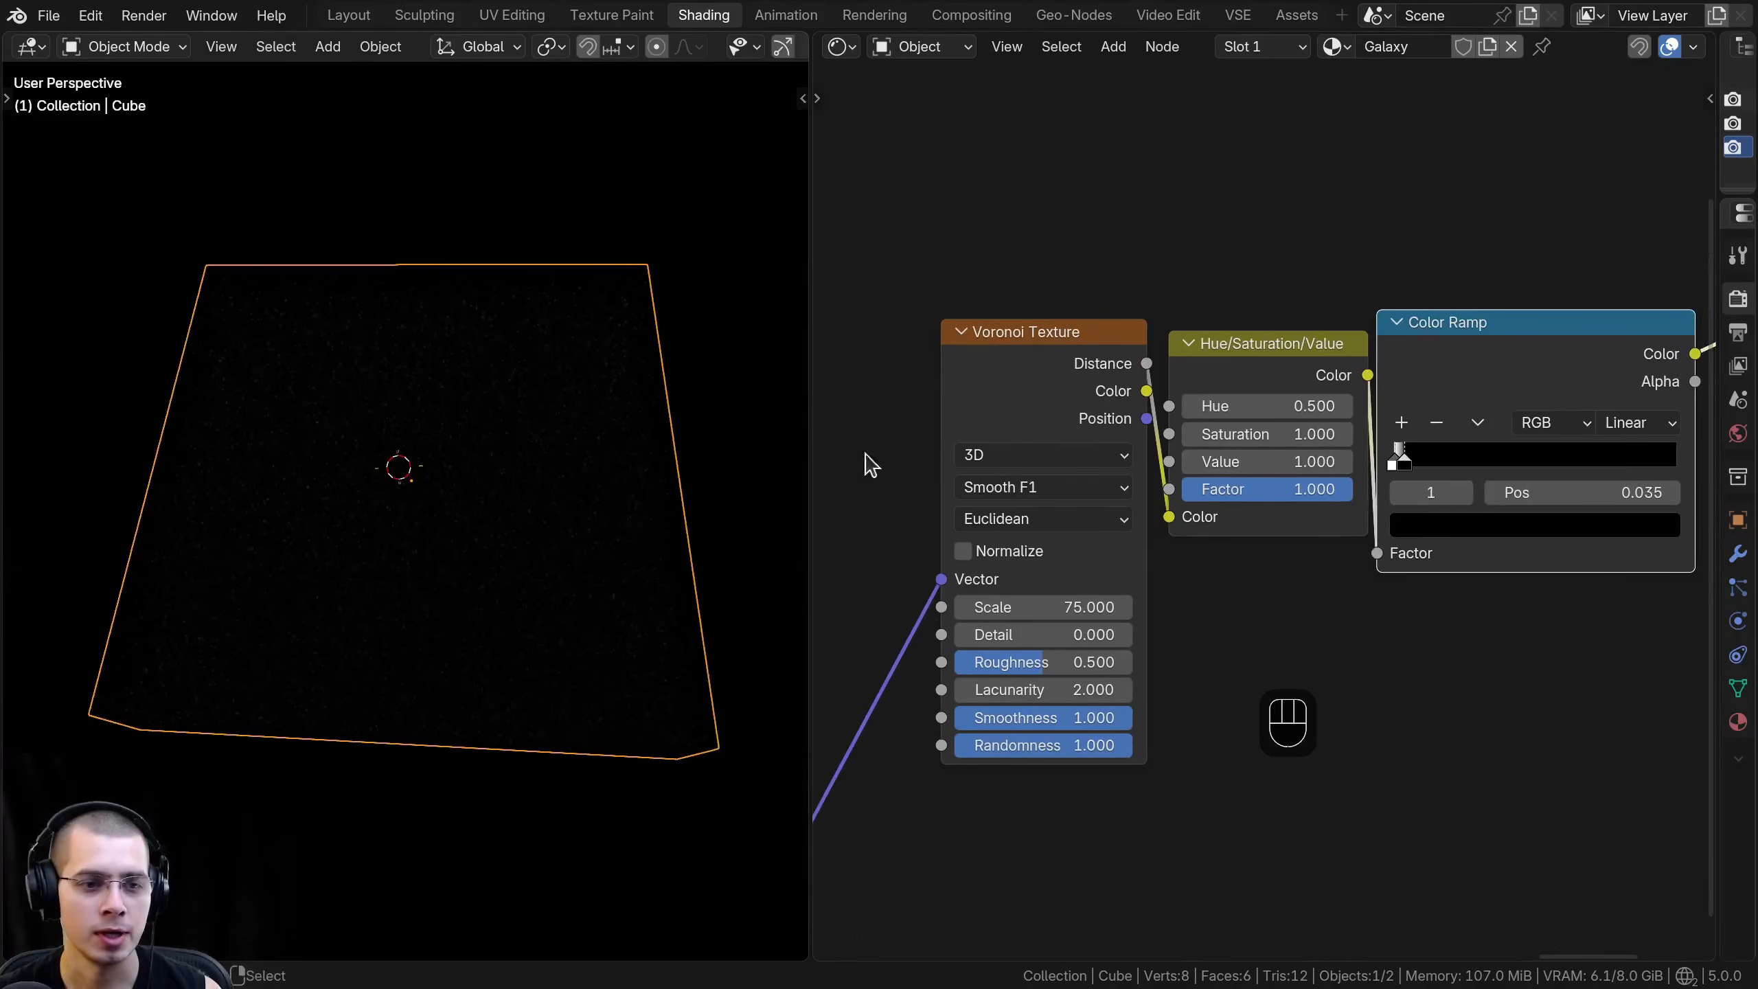
drag(1403, 468, 1472, 476)
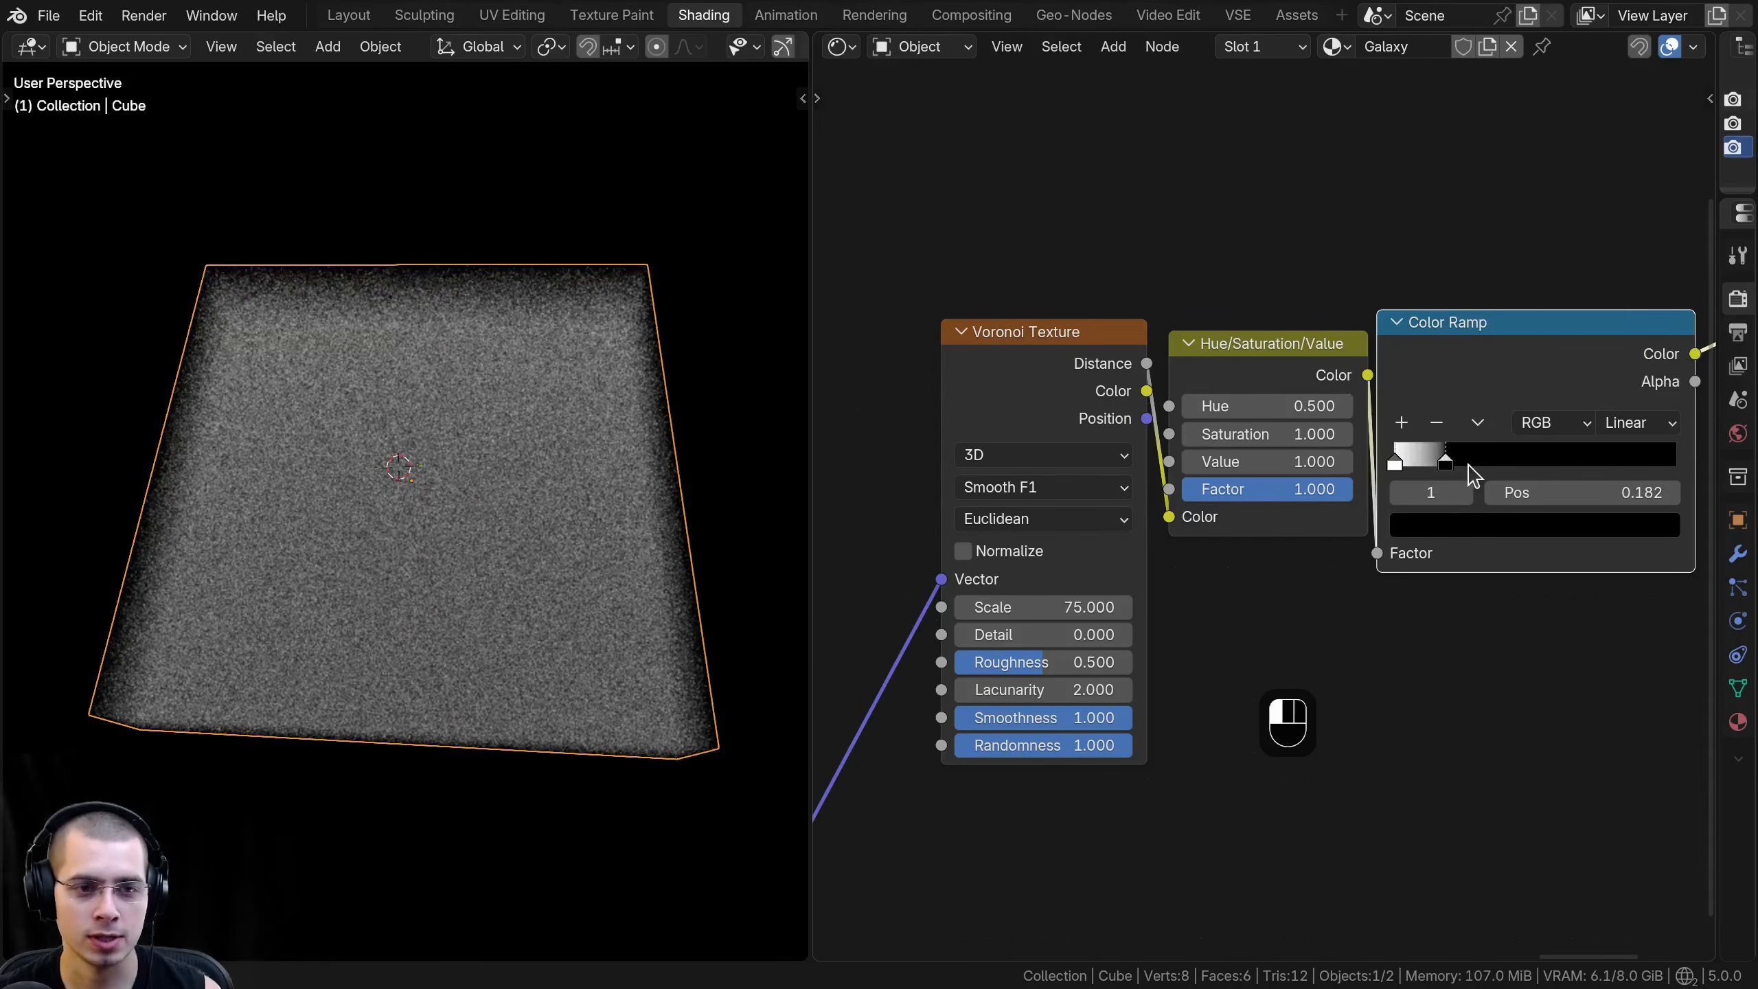
key(ctrl+z)
- Move the Emission and Material Output nodes farther from the star Color Ramp to make room for more nodes
middle_drag(302, 378, 125, 456)
scroll(540, 343, up, 2)
scroll(1381, 364, down, 5)
middle_drag(1382, 364, 1355, 351)
drag(1416, 376, 1427, 377)
ctrl+scroll(1374, 396, down, 7)
scroll(1316, 280, down, 2)
middle_drag(1383, 265, 1314, 293)
drag(1637, 267, 1367, 471)
key(g)
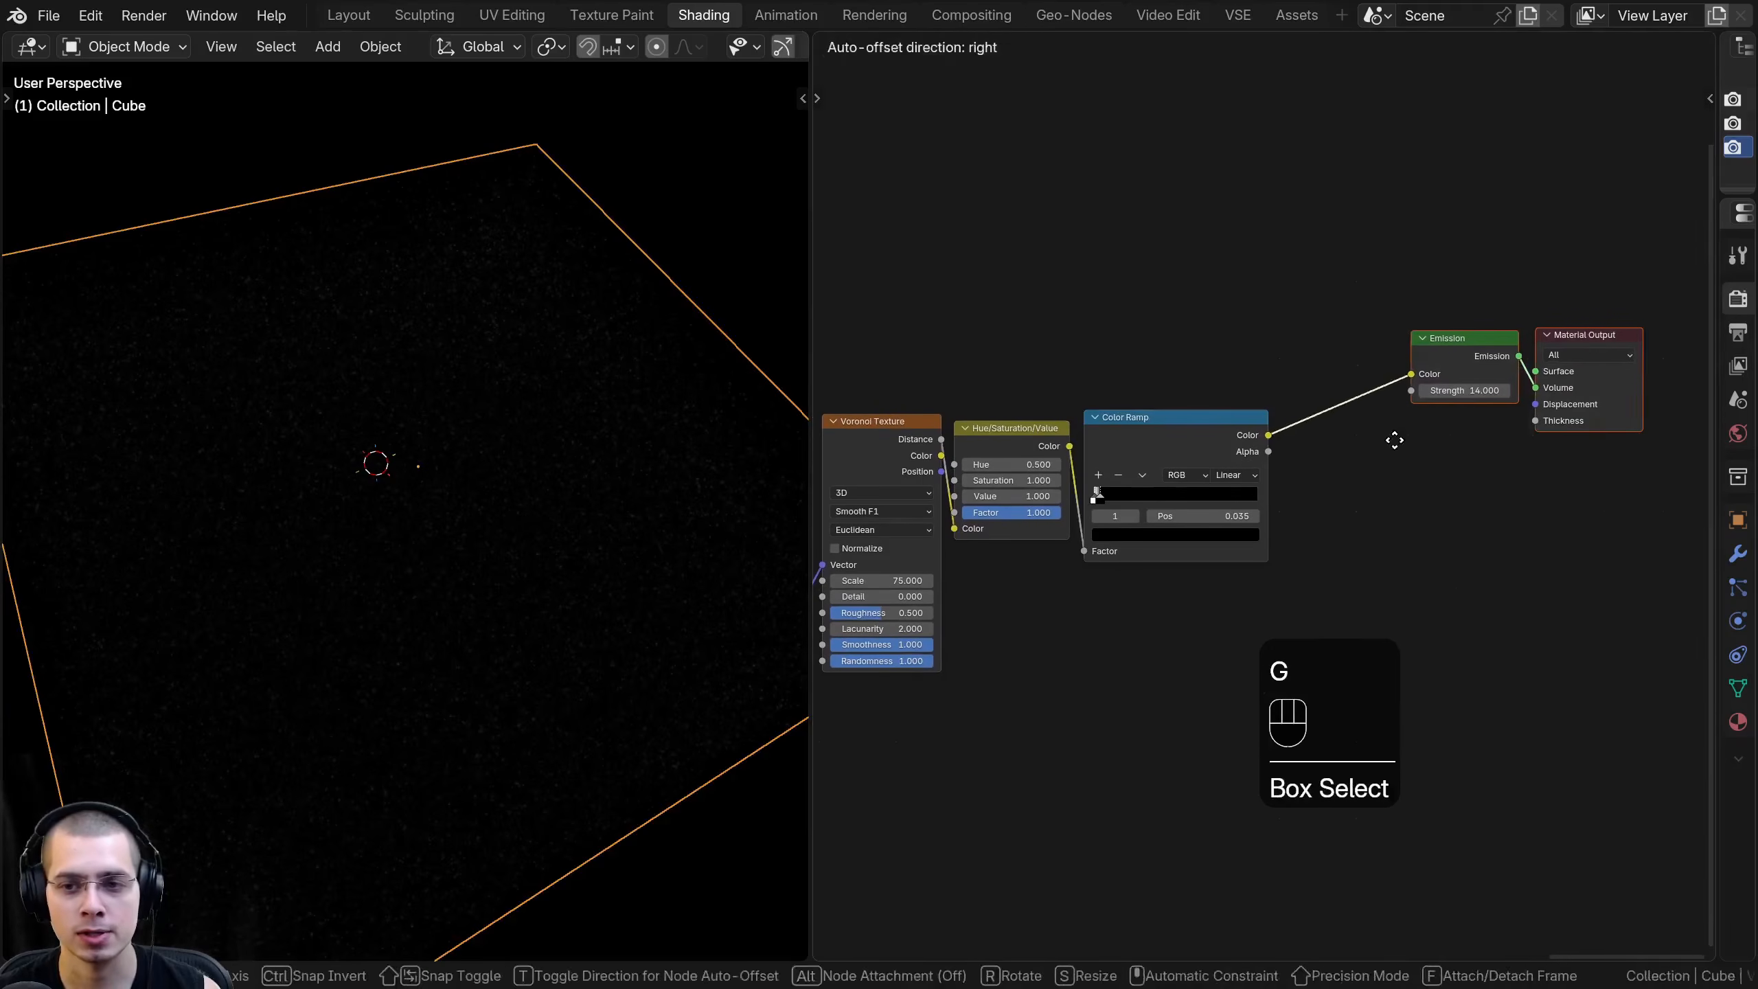
click(1490, 439)
- Add a second Color Ramp node below the star Color Ramp
middle_drag(986, 511, 1021, 465)
key(shift+a)
text(ram)
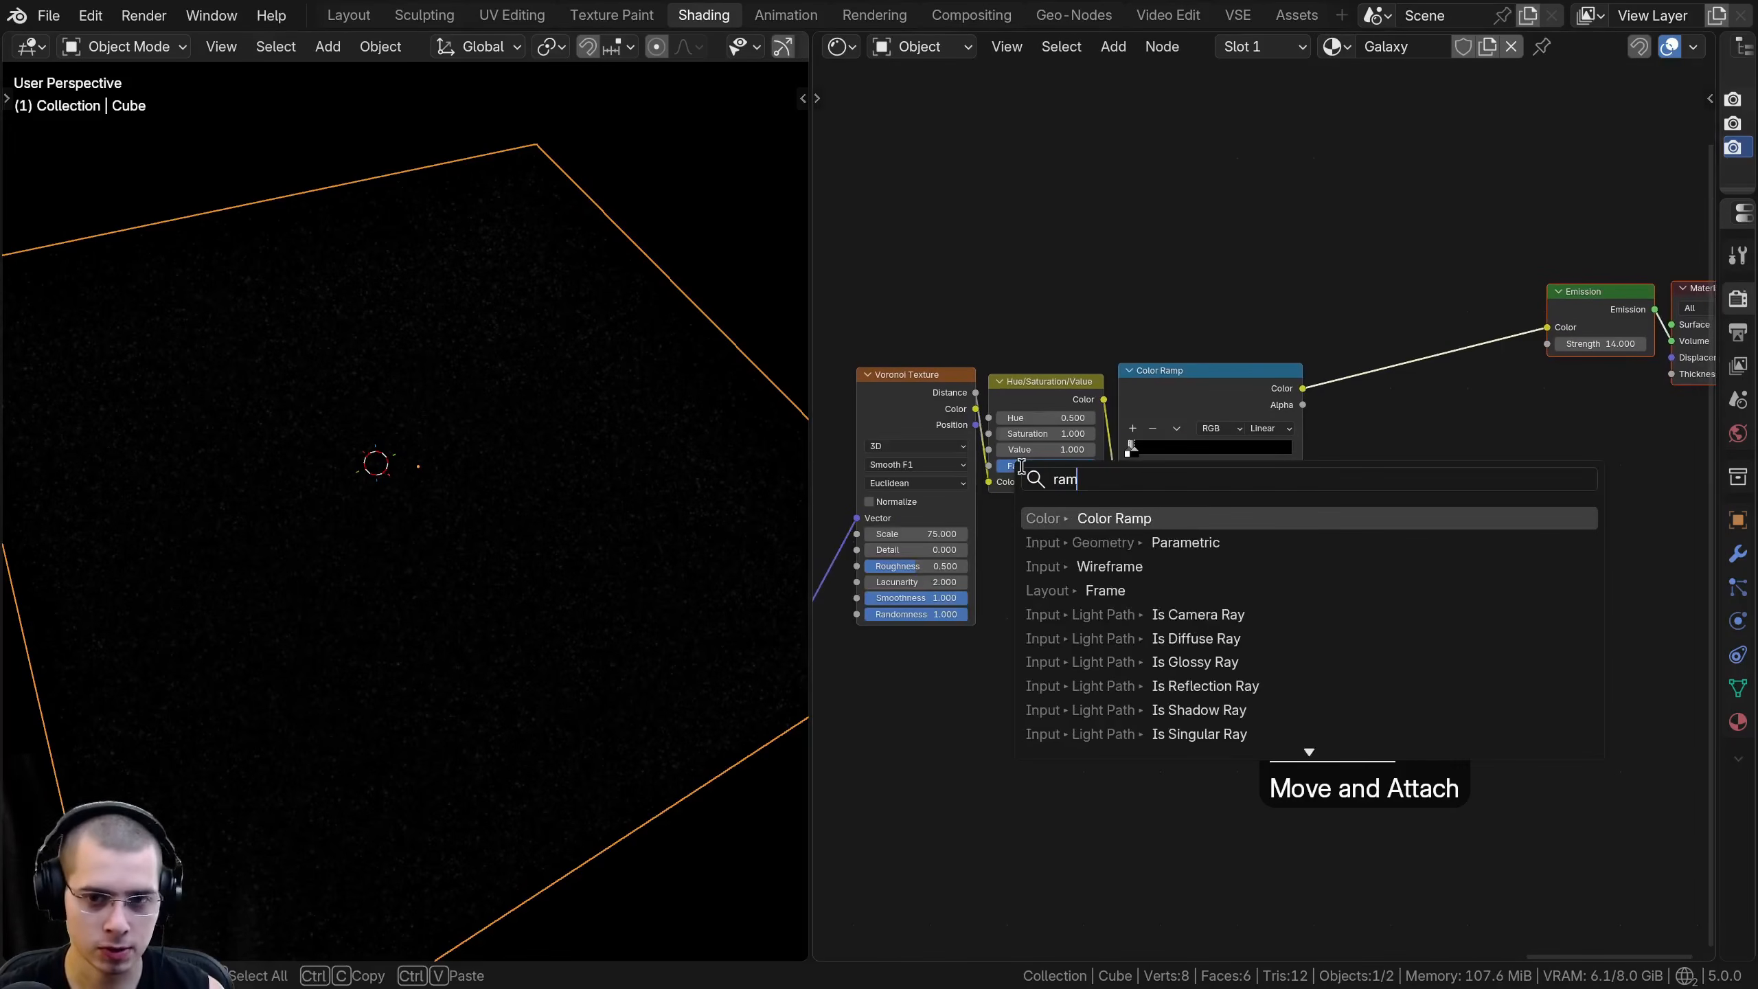
key(Return)
click(1066, 626)
scroll(1086, 541, down, 6)
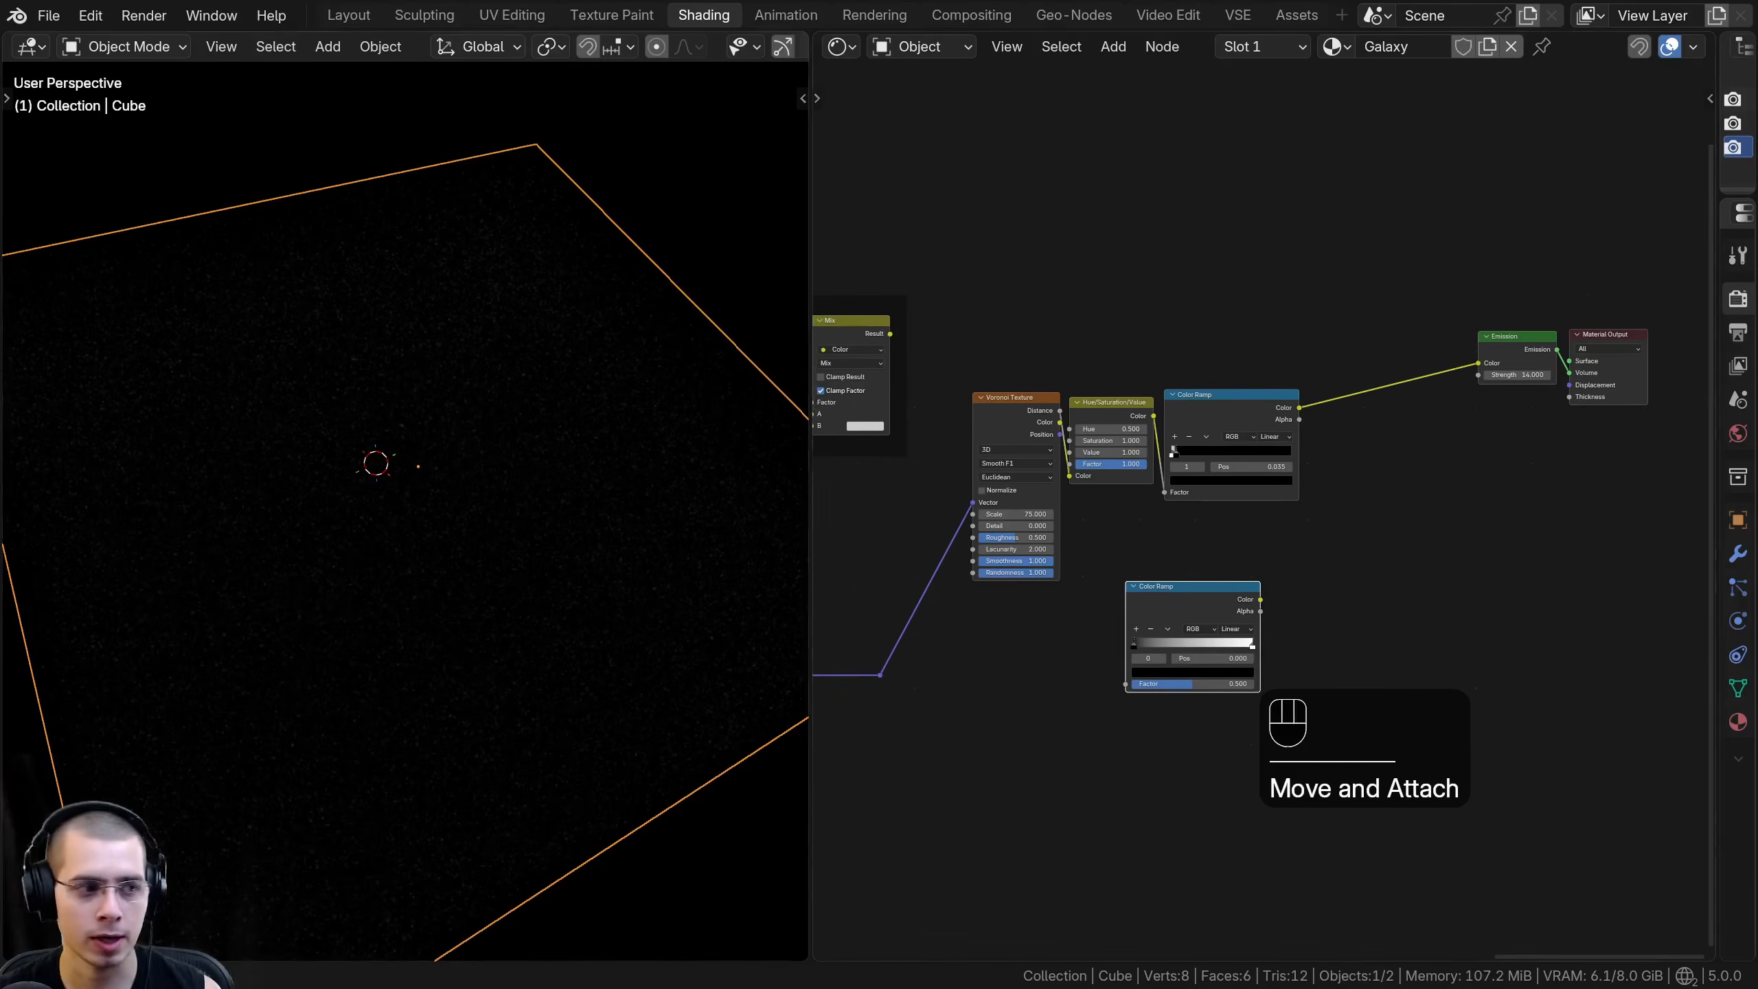
- Connect the Galaxy Gradient's Gradient Texture color, through its existing reroute point, to the new Color Ramp's Factor
middle_drag(1164, 504, 1370, 522)
middle_drag(977, 537, 1322, 572)
middle_drag(996, 575, 1308, 613)
scroll(1294, 574, up, 6)
middle_drag(1080, 429, 1266, 537)
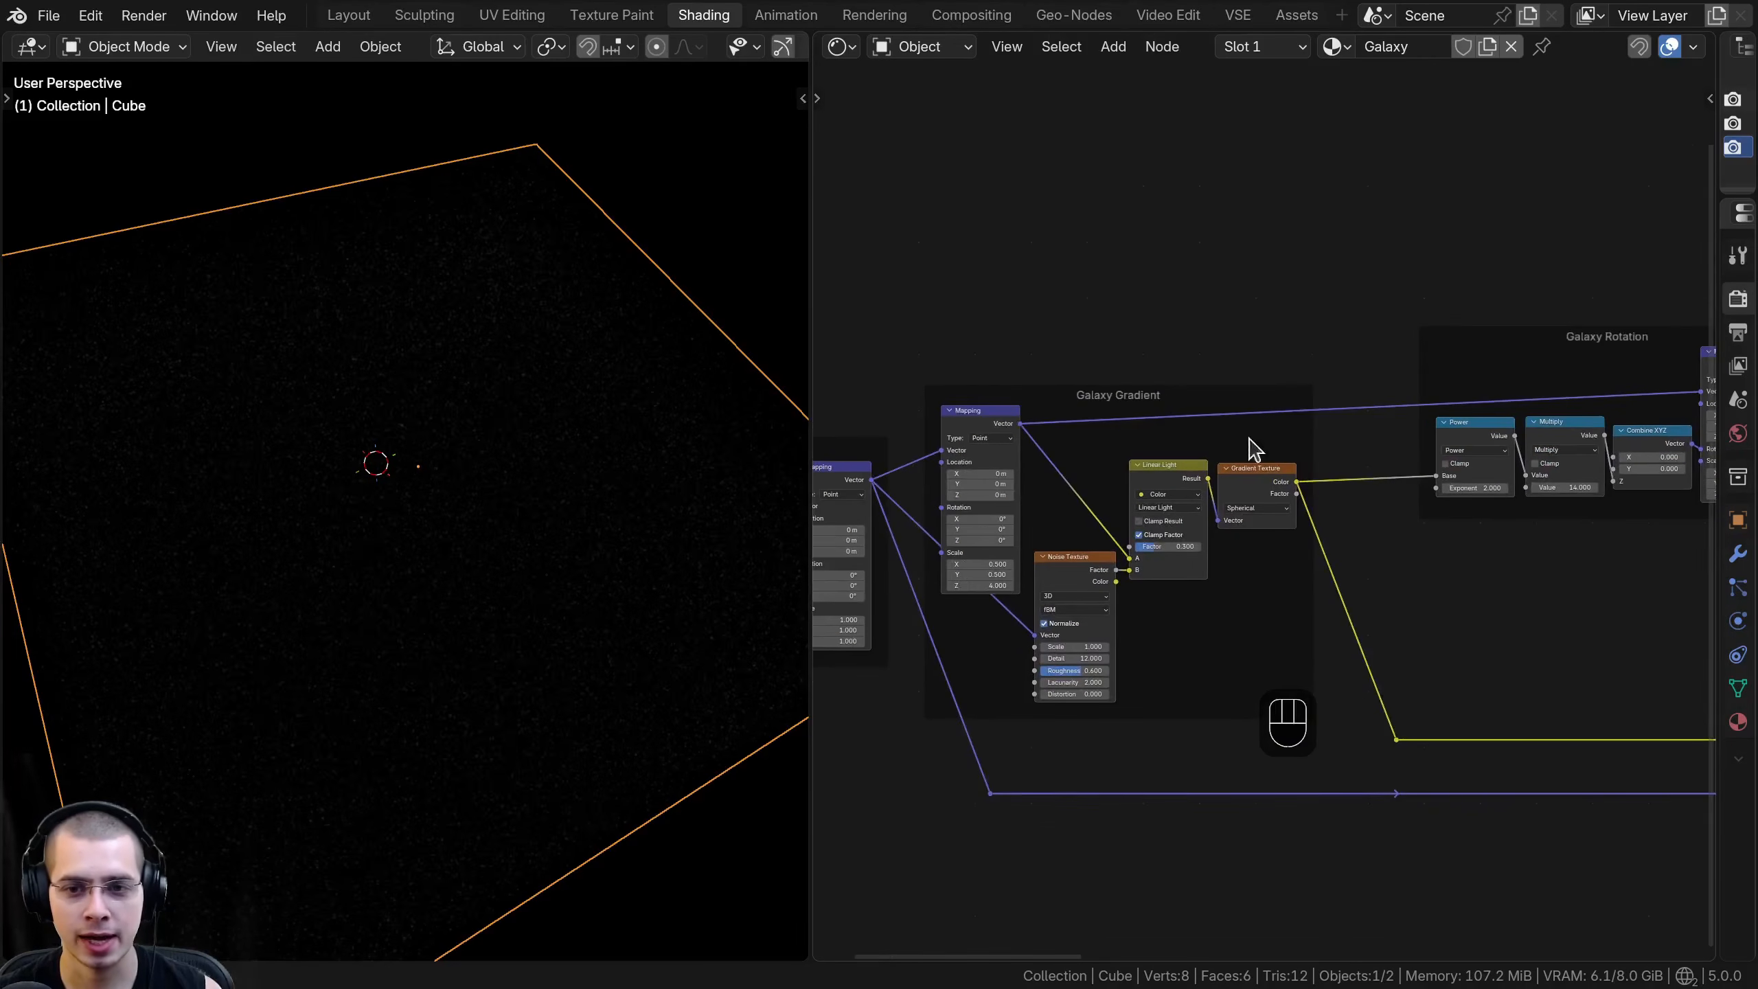
middle_drag(1169, 404, 1143, 389)
scroll(1269, 458, up, 4)
middle_drag(1269, 457, 1145, 386)
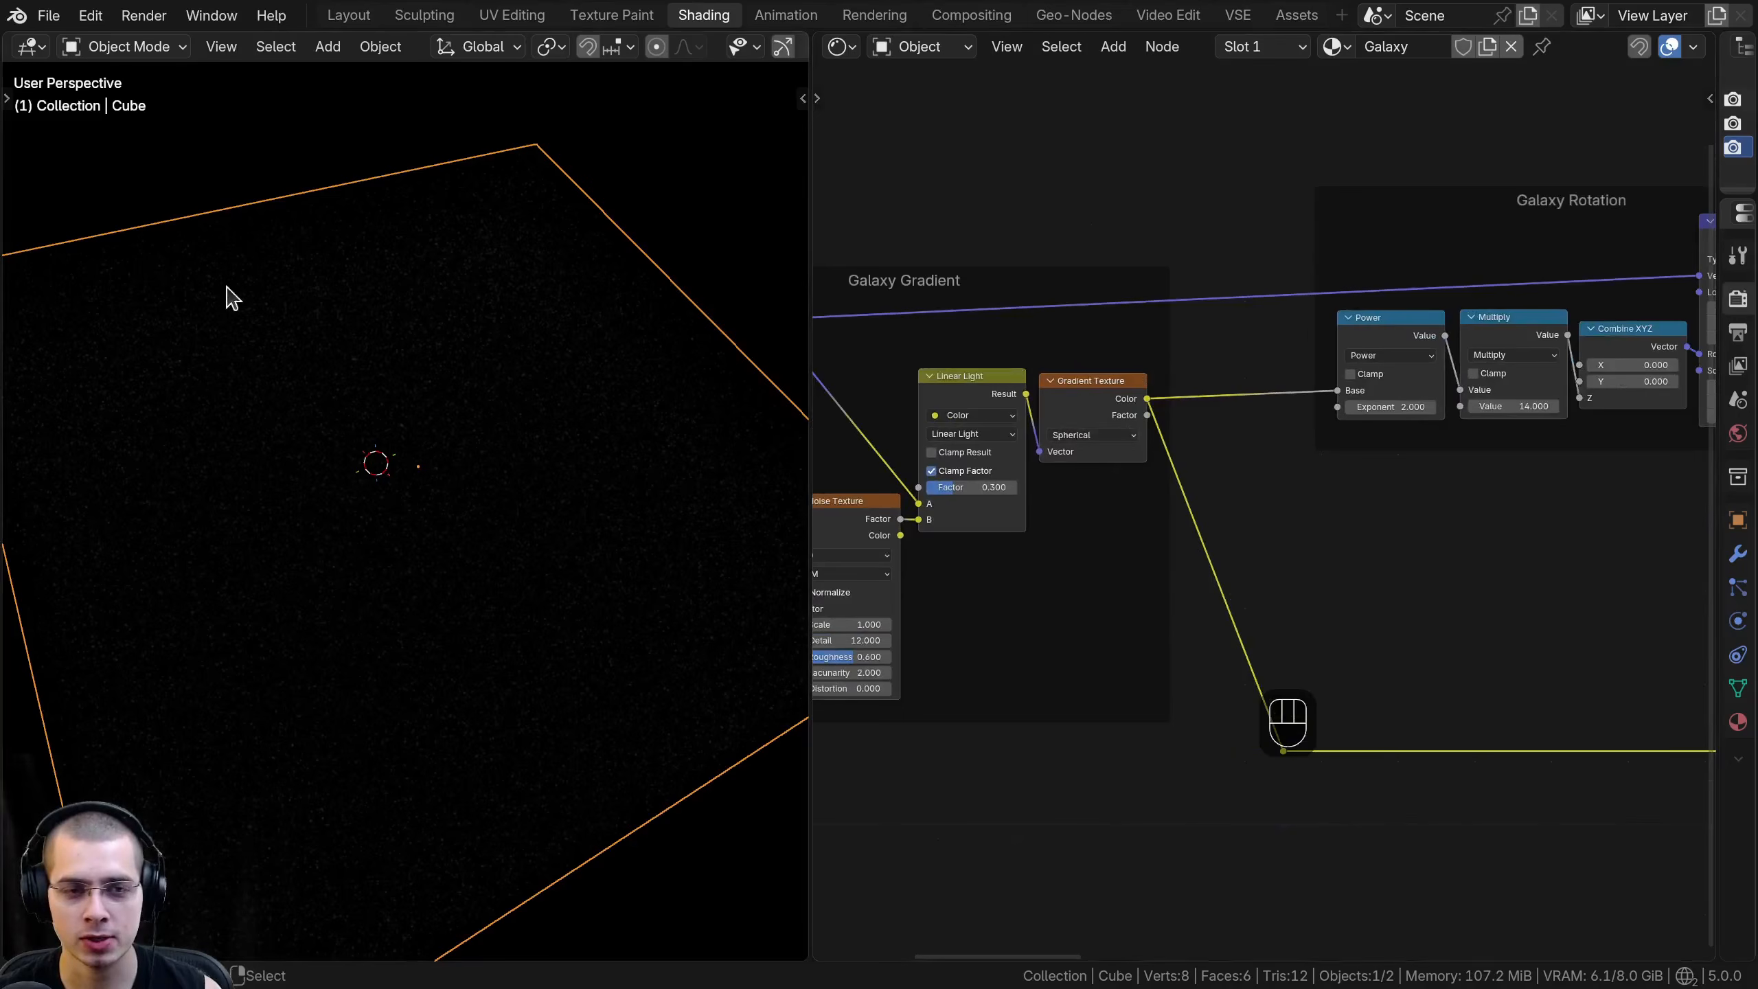
click(1151, 400)
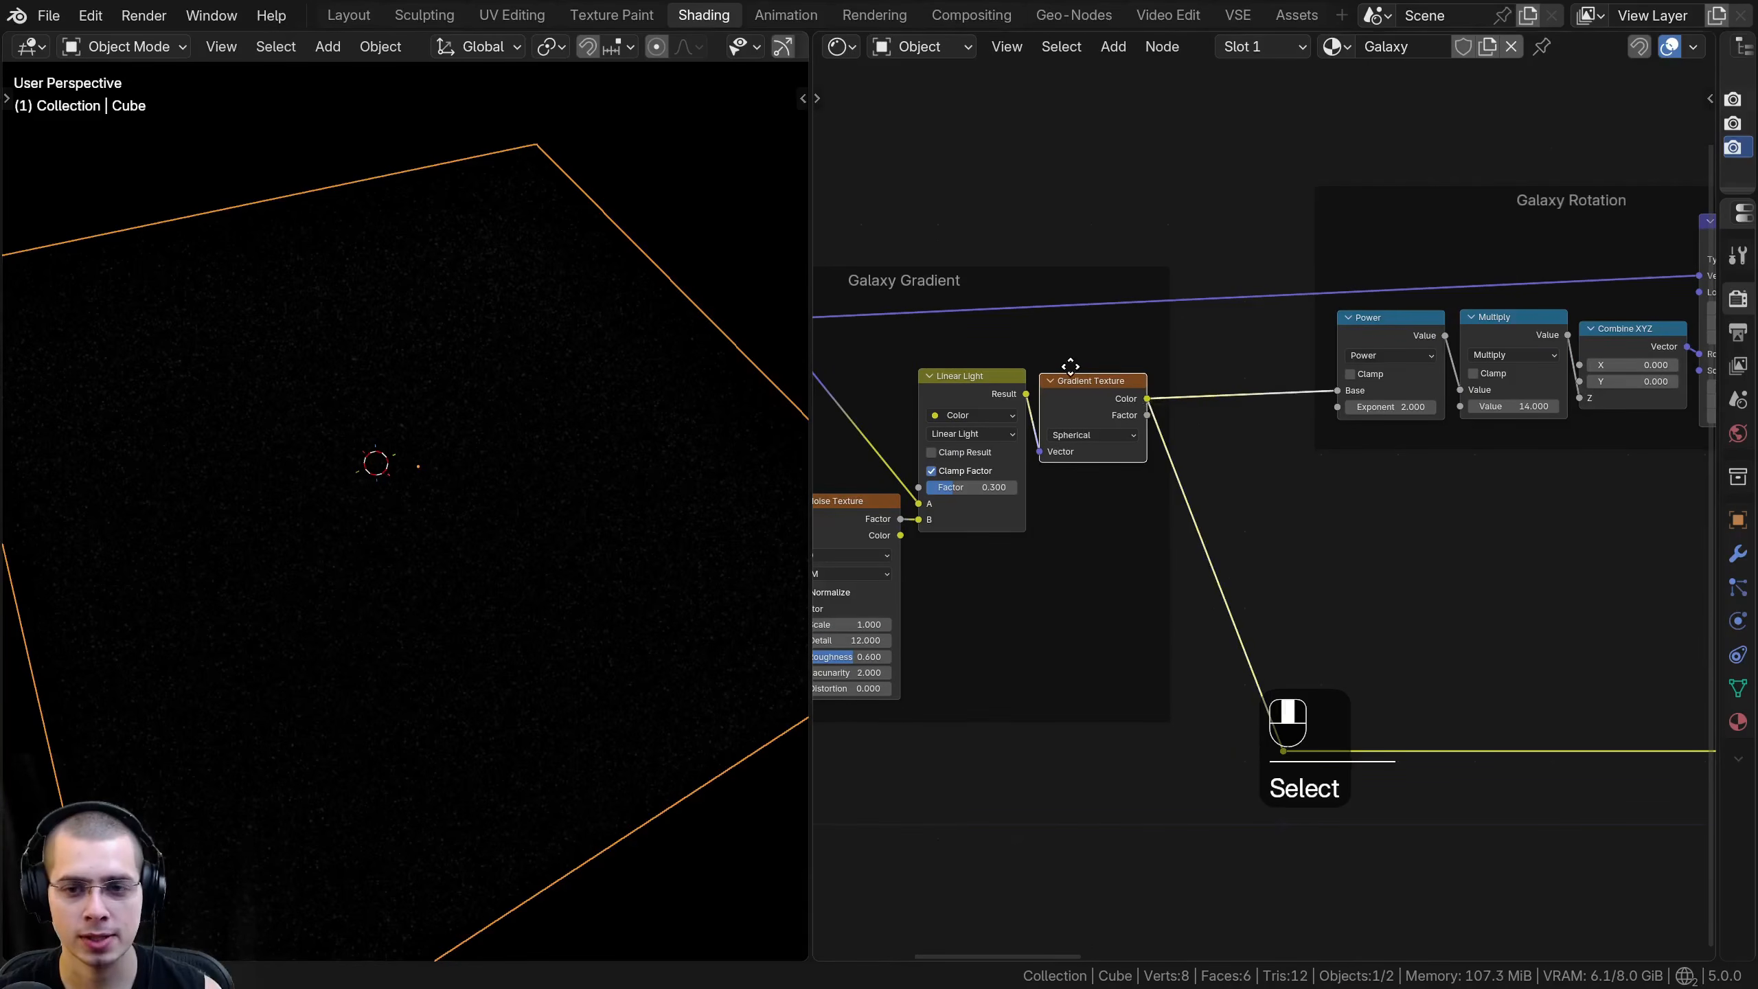
middle_drag(1084, 373, 1013, 317)
middle_drag(1181, 691, 1335, 547)
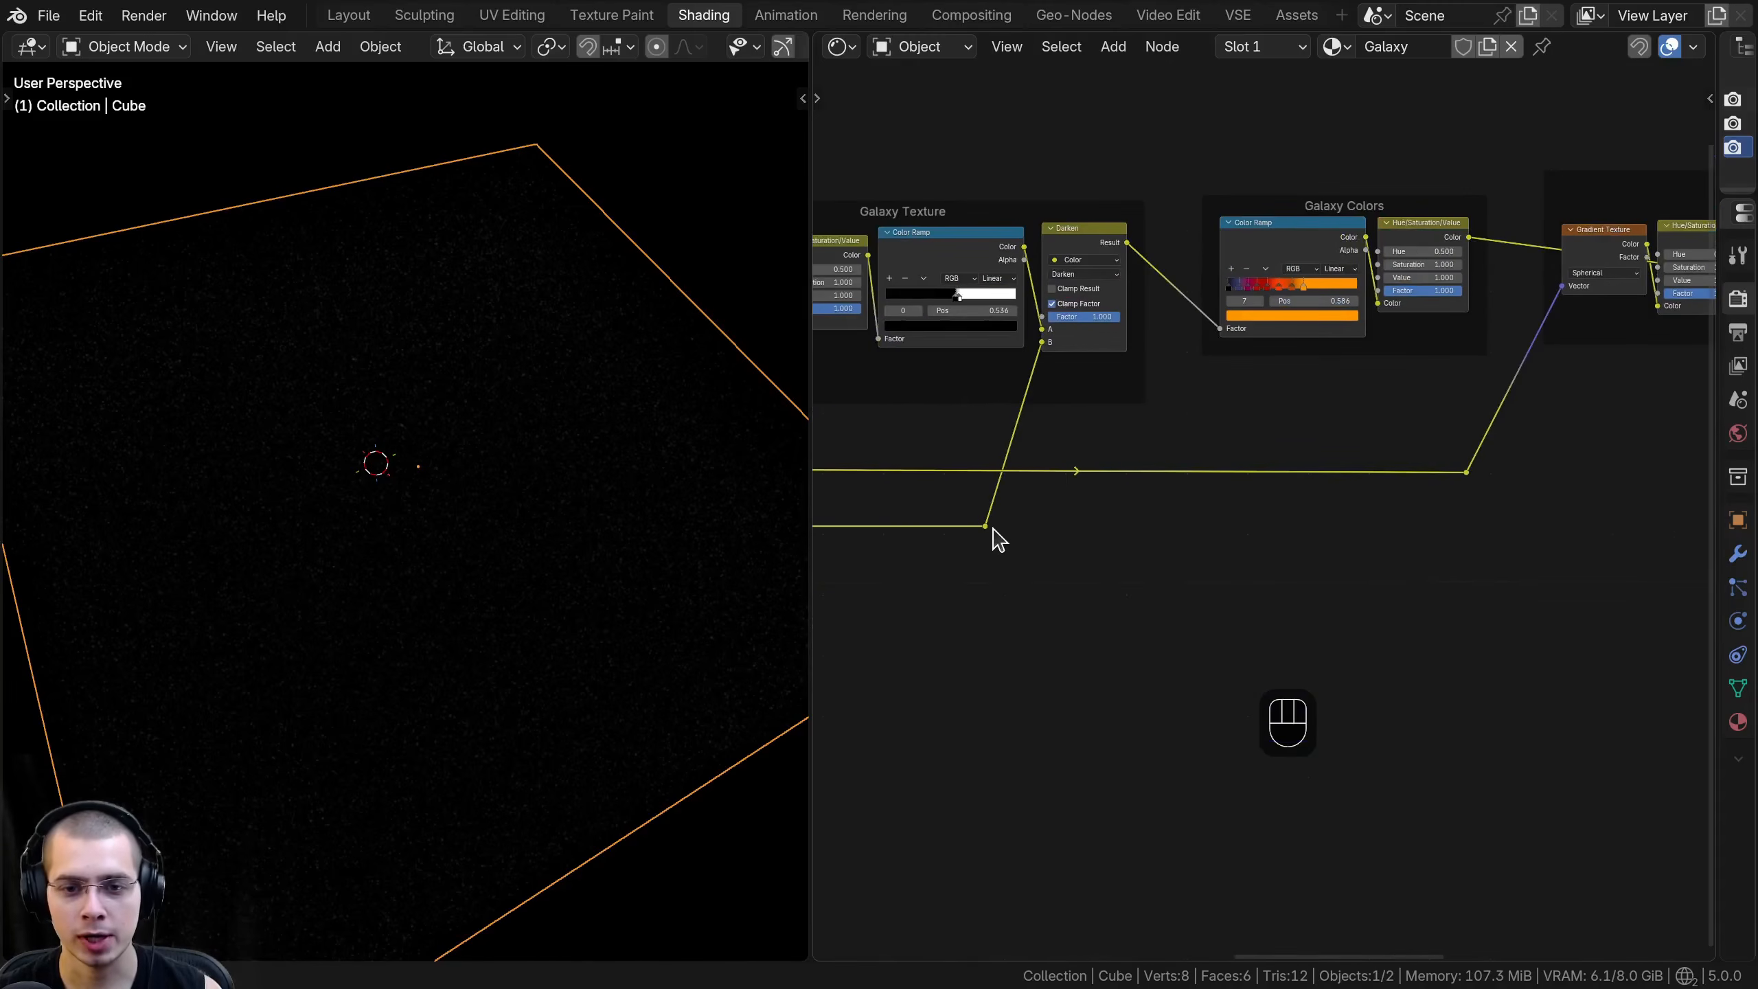
drag(986, 527, 973, 393)
drag(978, 539, 1365, 592)
drag(1387, 486, 1326, 460)
- Link the new Color Ramp's Color output to the Emission Color to preview the gradient mask from above
middle_drag(374, 496, 432, 466)
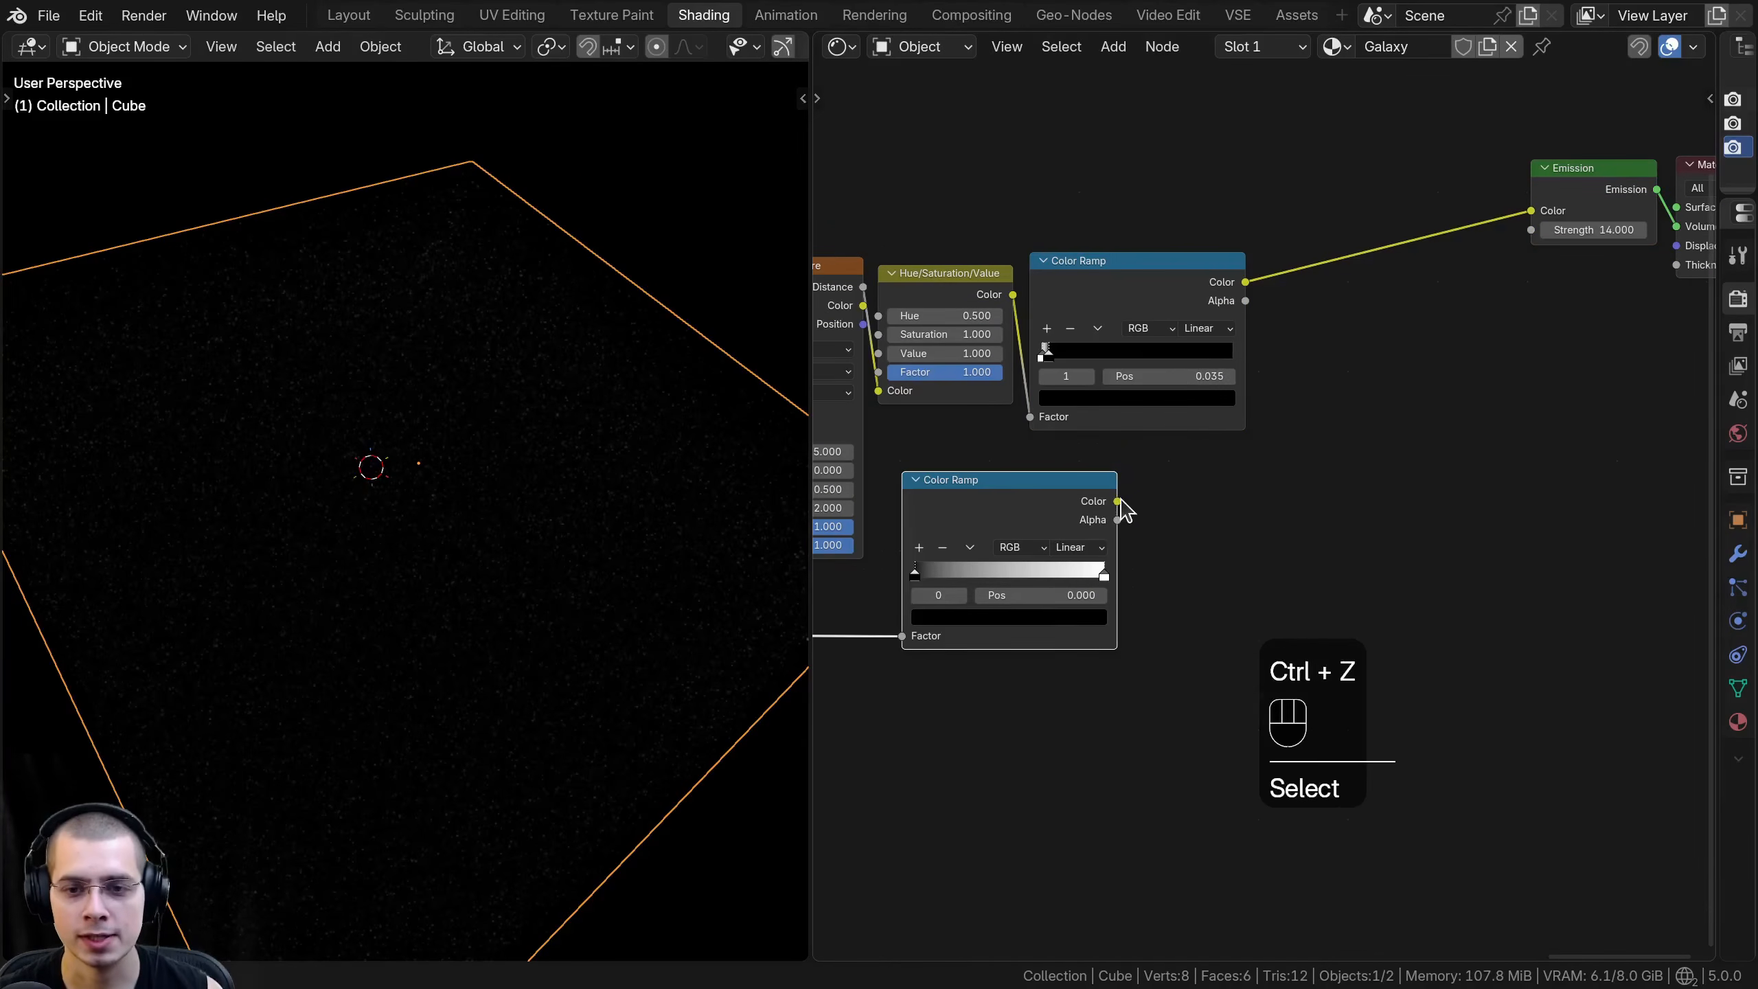
drag(1120, 500, 1530, 220)
scroll(382, 401, down, 3)
middle_drag(382, 401, 631, 524)
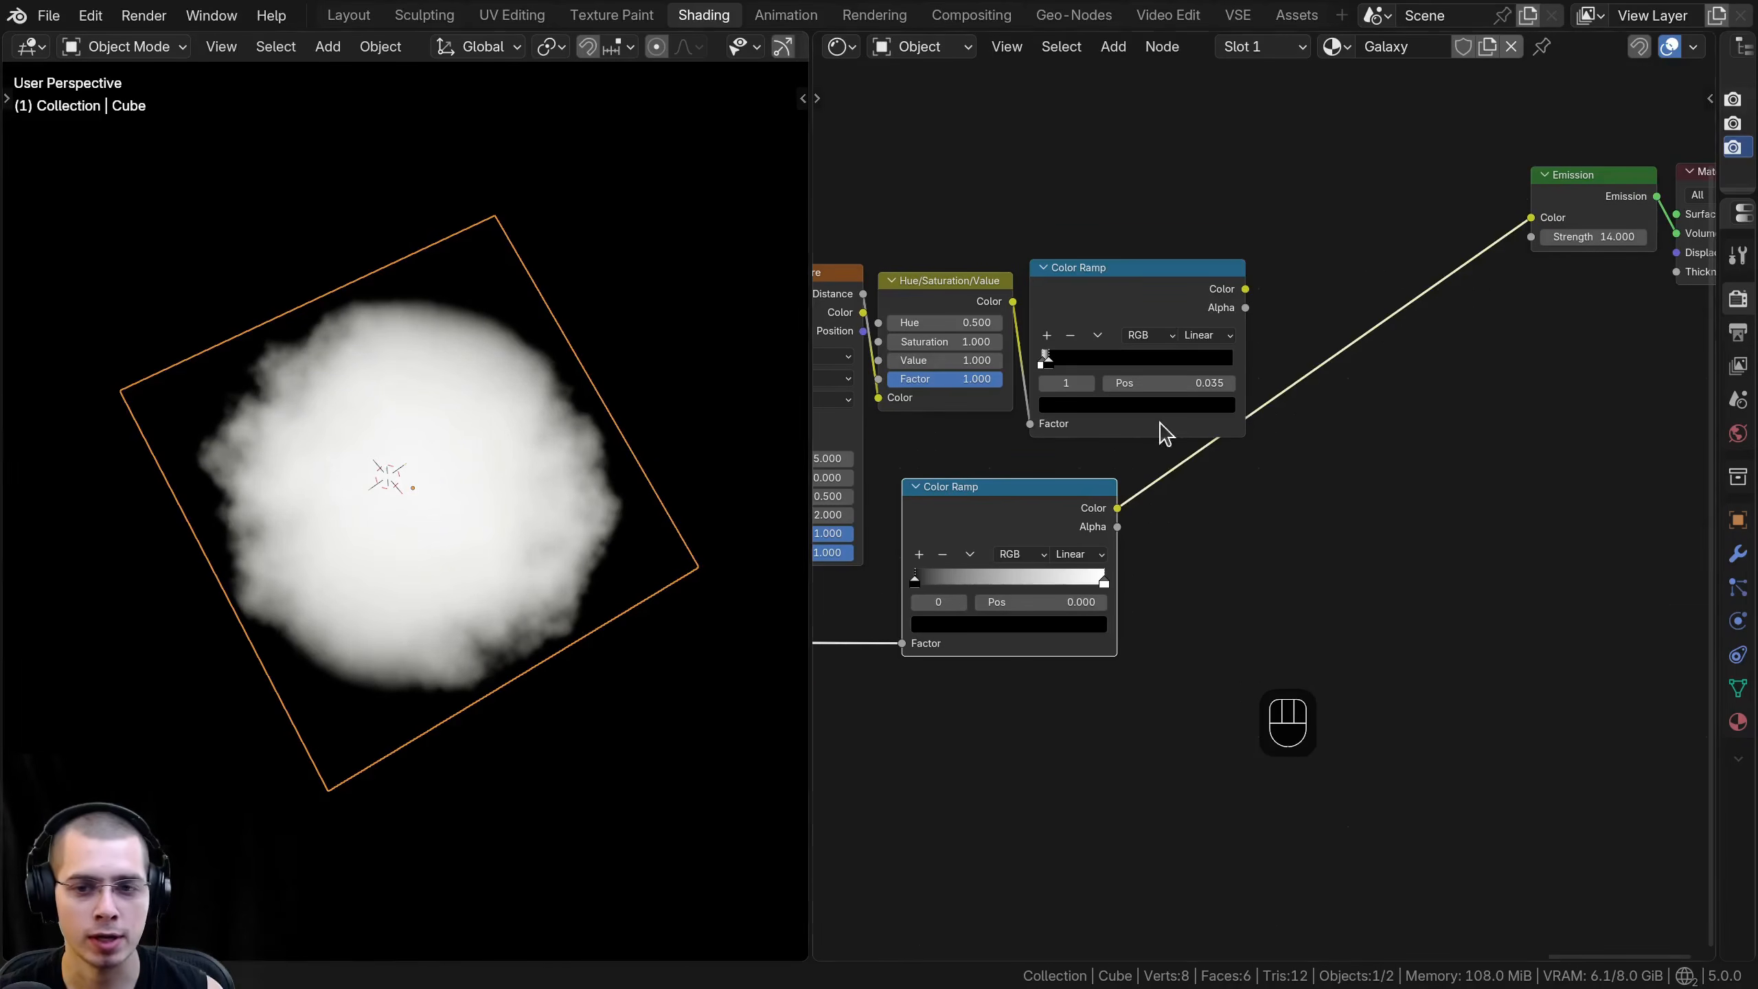
- Insert a Mix color node on the link between the new Color Ramp and the Emission node
middle_drag(1161, 432, 1090, 469)
key(shift+a)
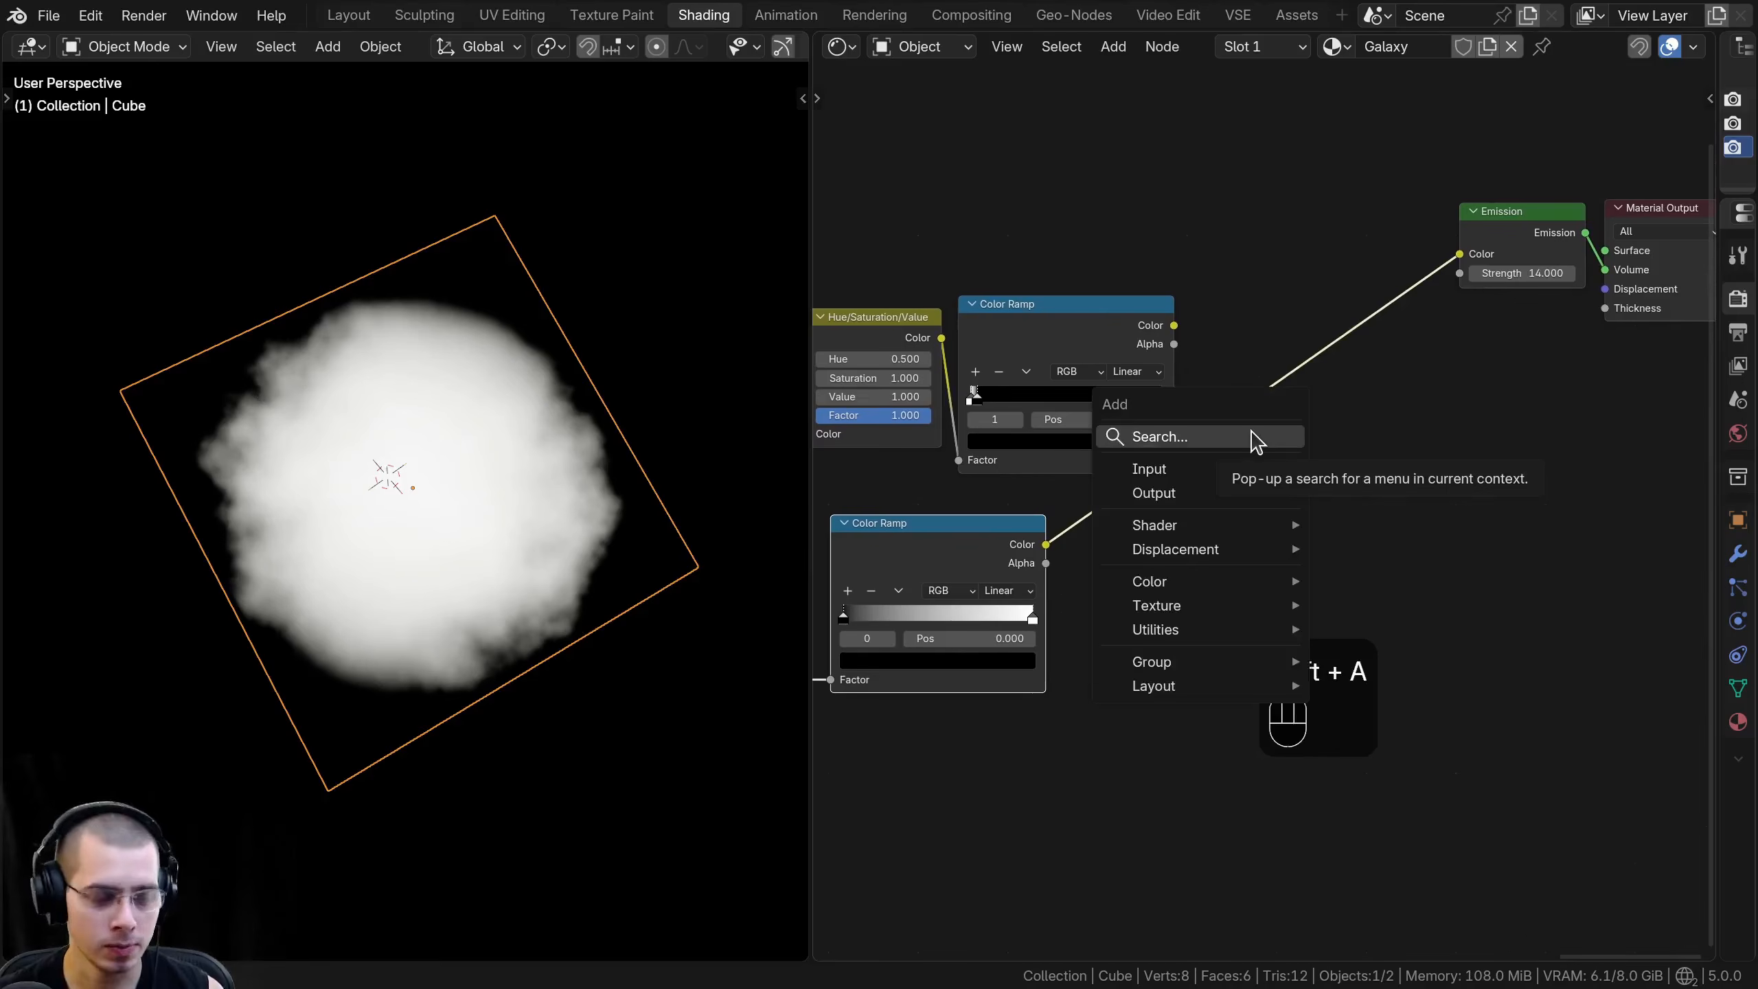
click(1256, 437)
text(mix)
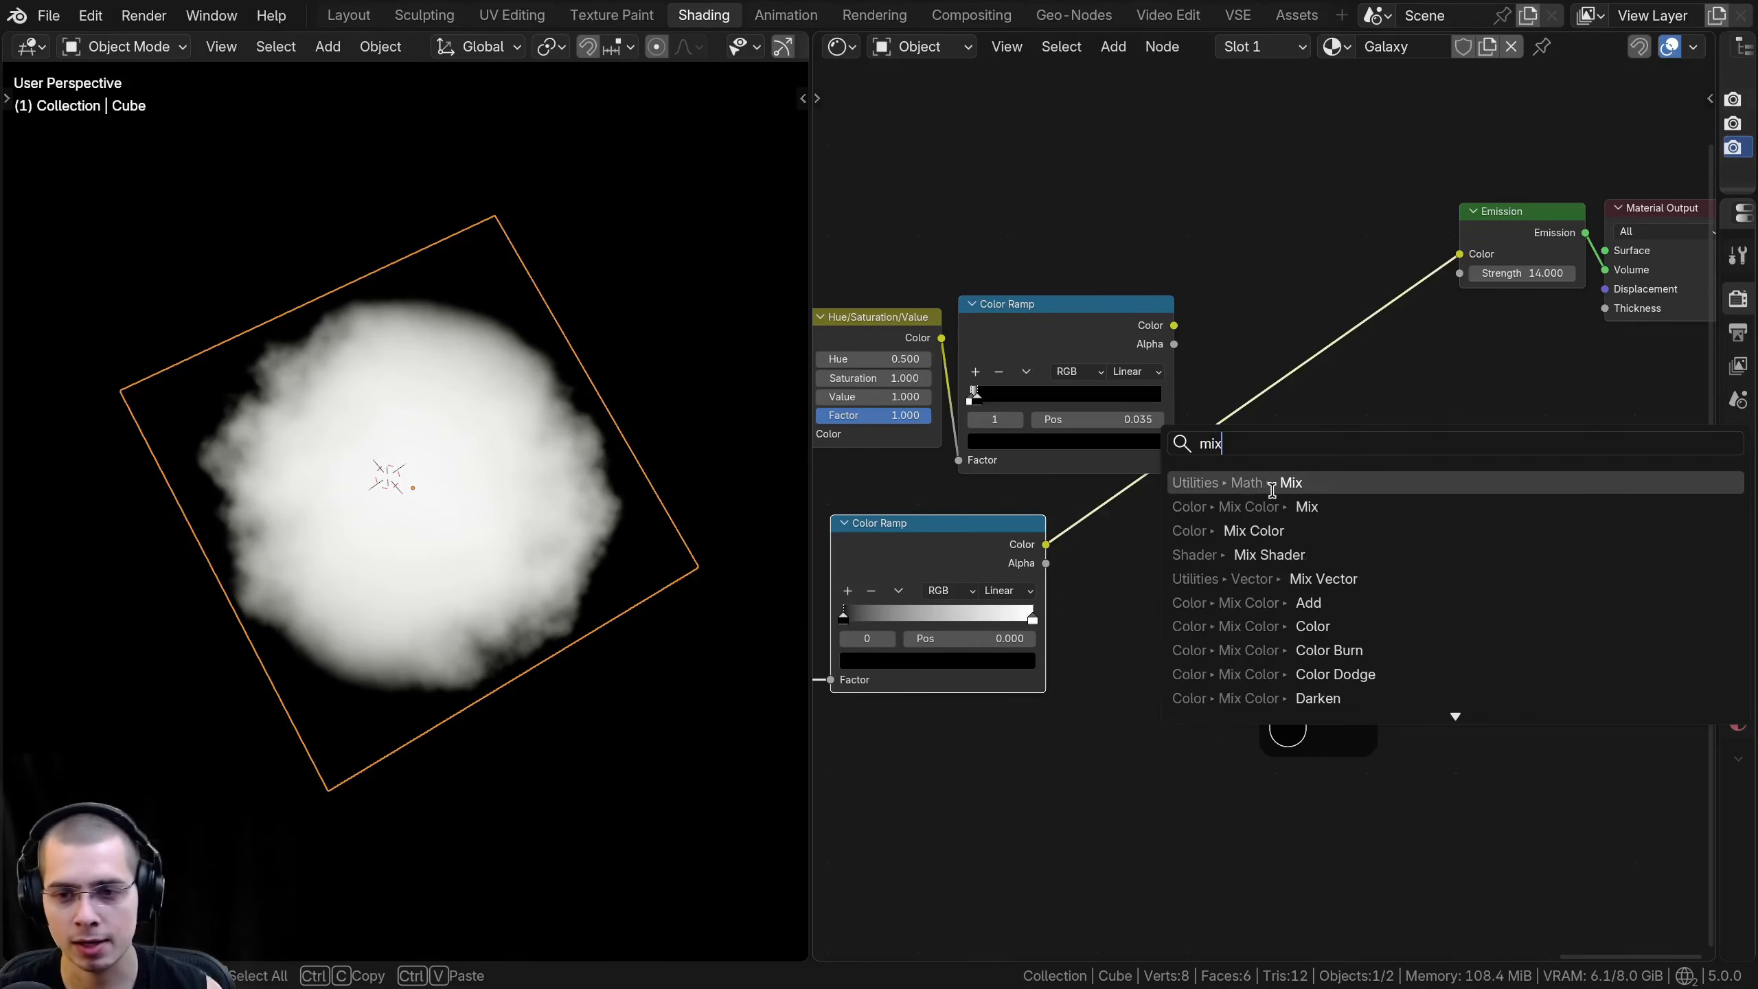
click(1245, 507)
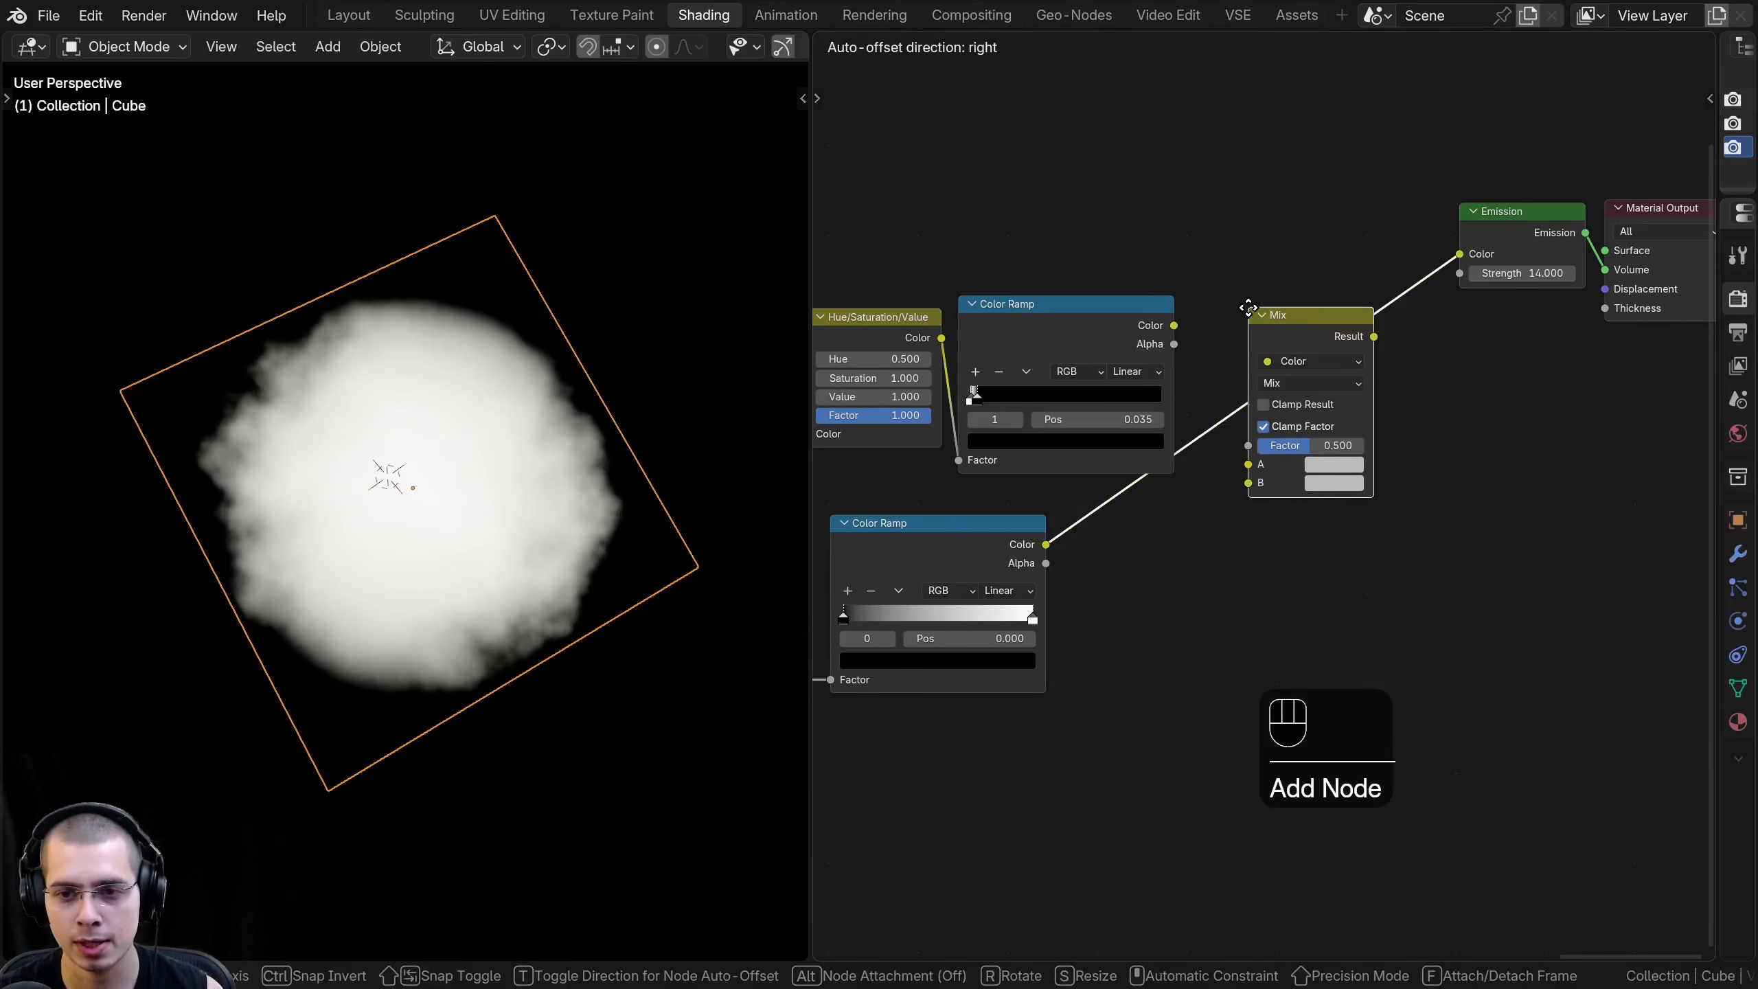
click(1248, 306)
- Connect the star Color Ramp's Color output to the Mix node's A input
middle_drag(1090, 338, 1098, 377)
scroll(1081, 378, up, 3)
click(1106, 358)
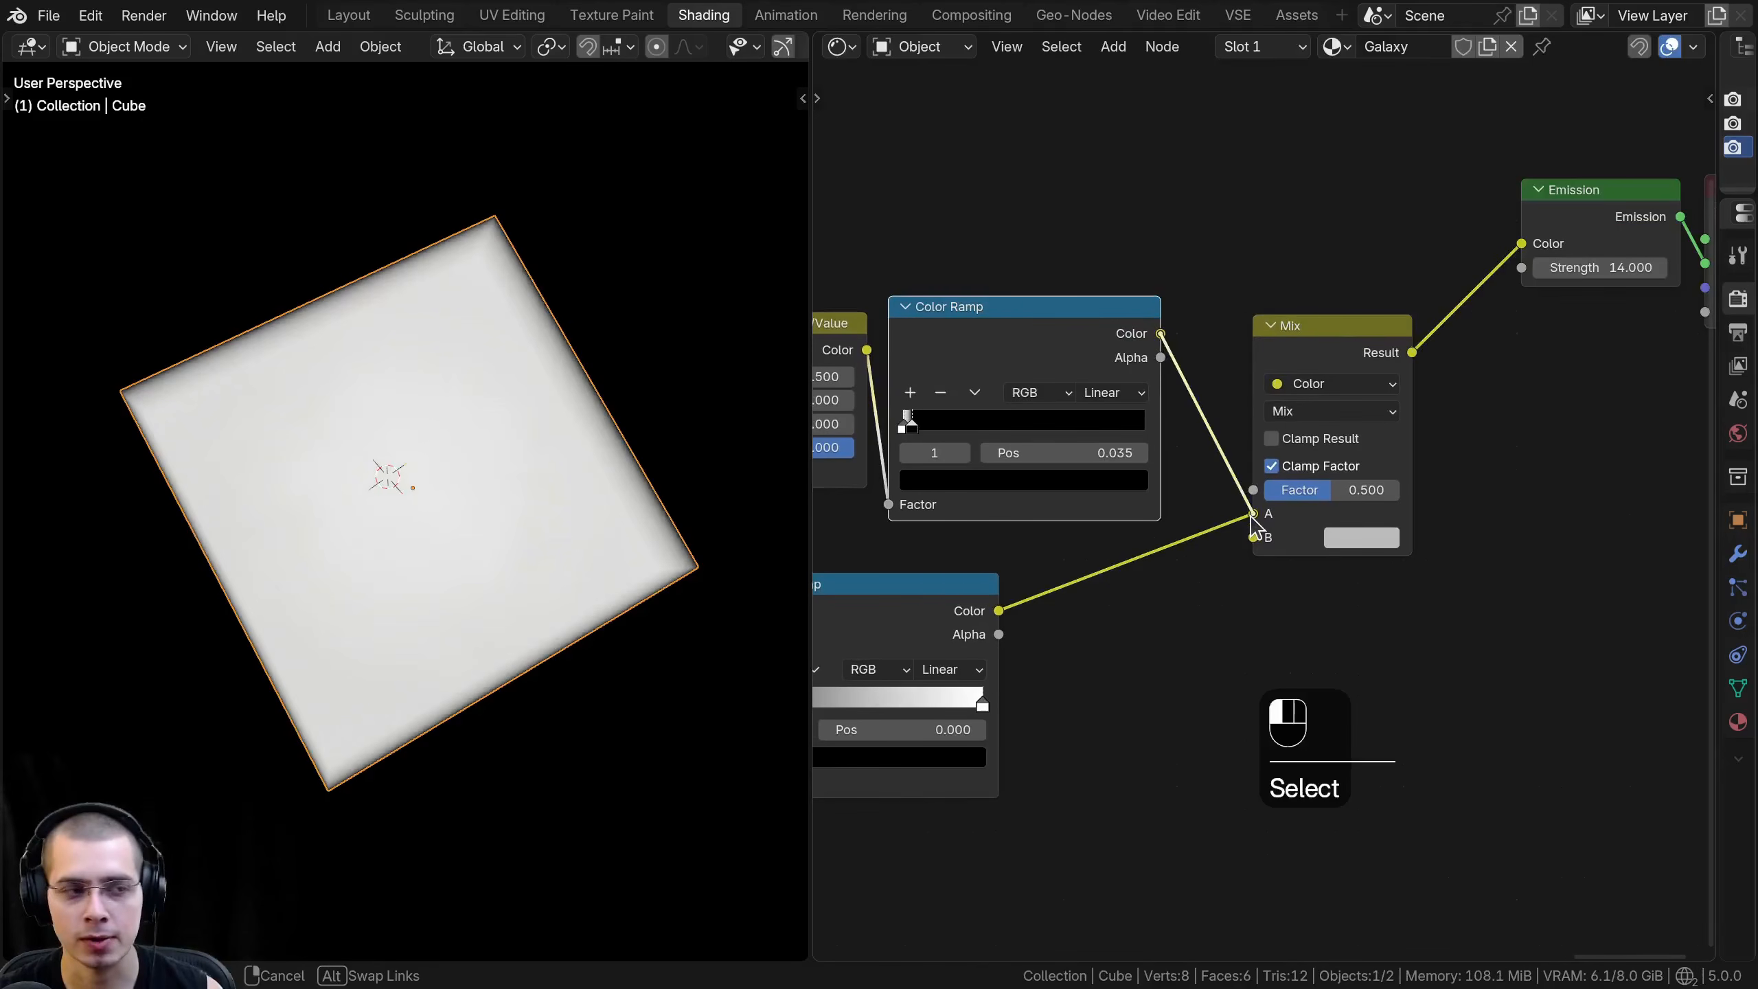
drag(1252, 516, 1252, 516)
- Reposition the gradient Color Ramp, connect its Color output to the Mix node's Factor, and nudge the Mix node closer
middle_drag(861, 650, 1039, 522)
click(1039, 522)
key(g)
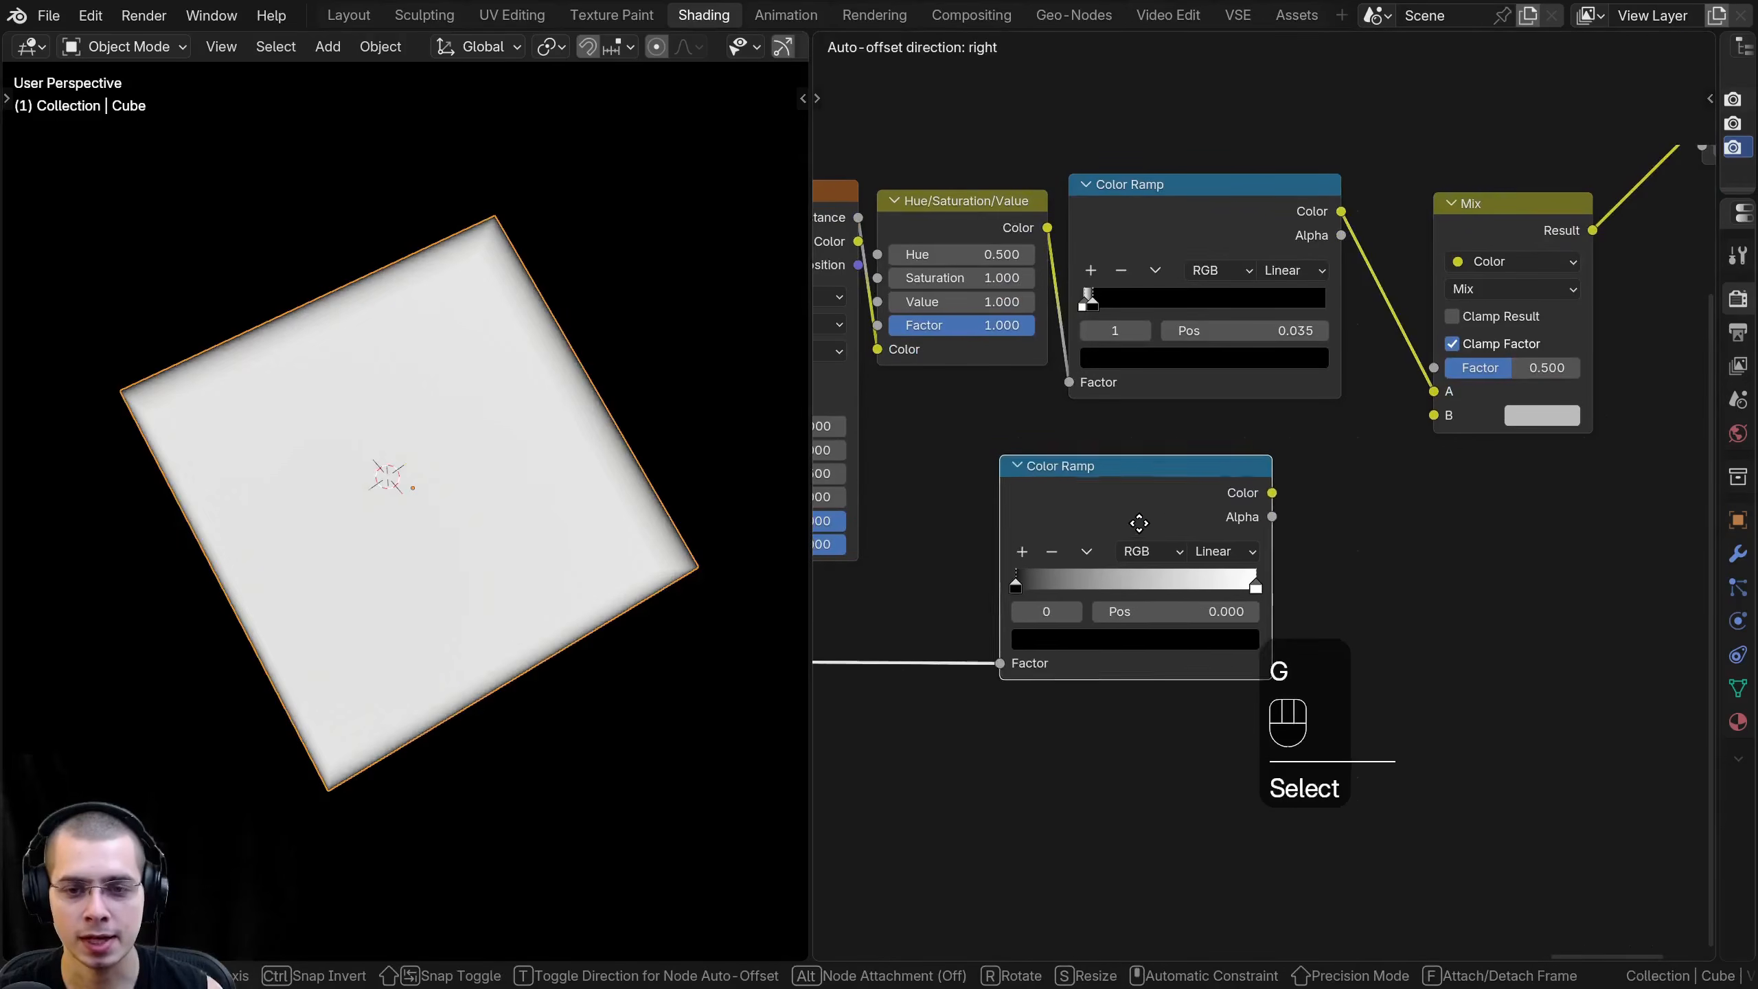
right_click(1149, 514)
middle_drag(1151, 510, 1136, 548)
drag(1057, 524, 1069, 524)
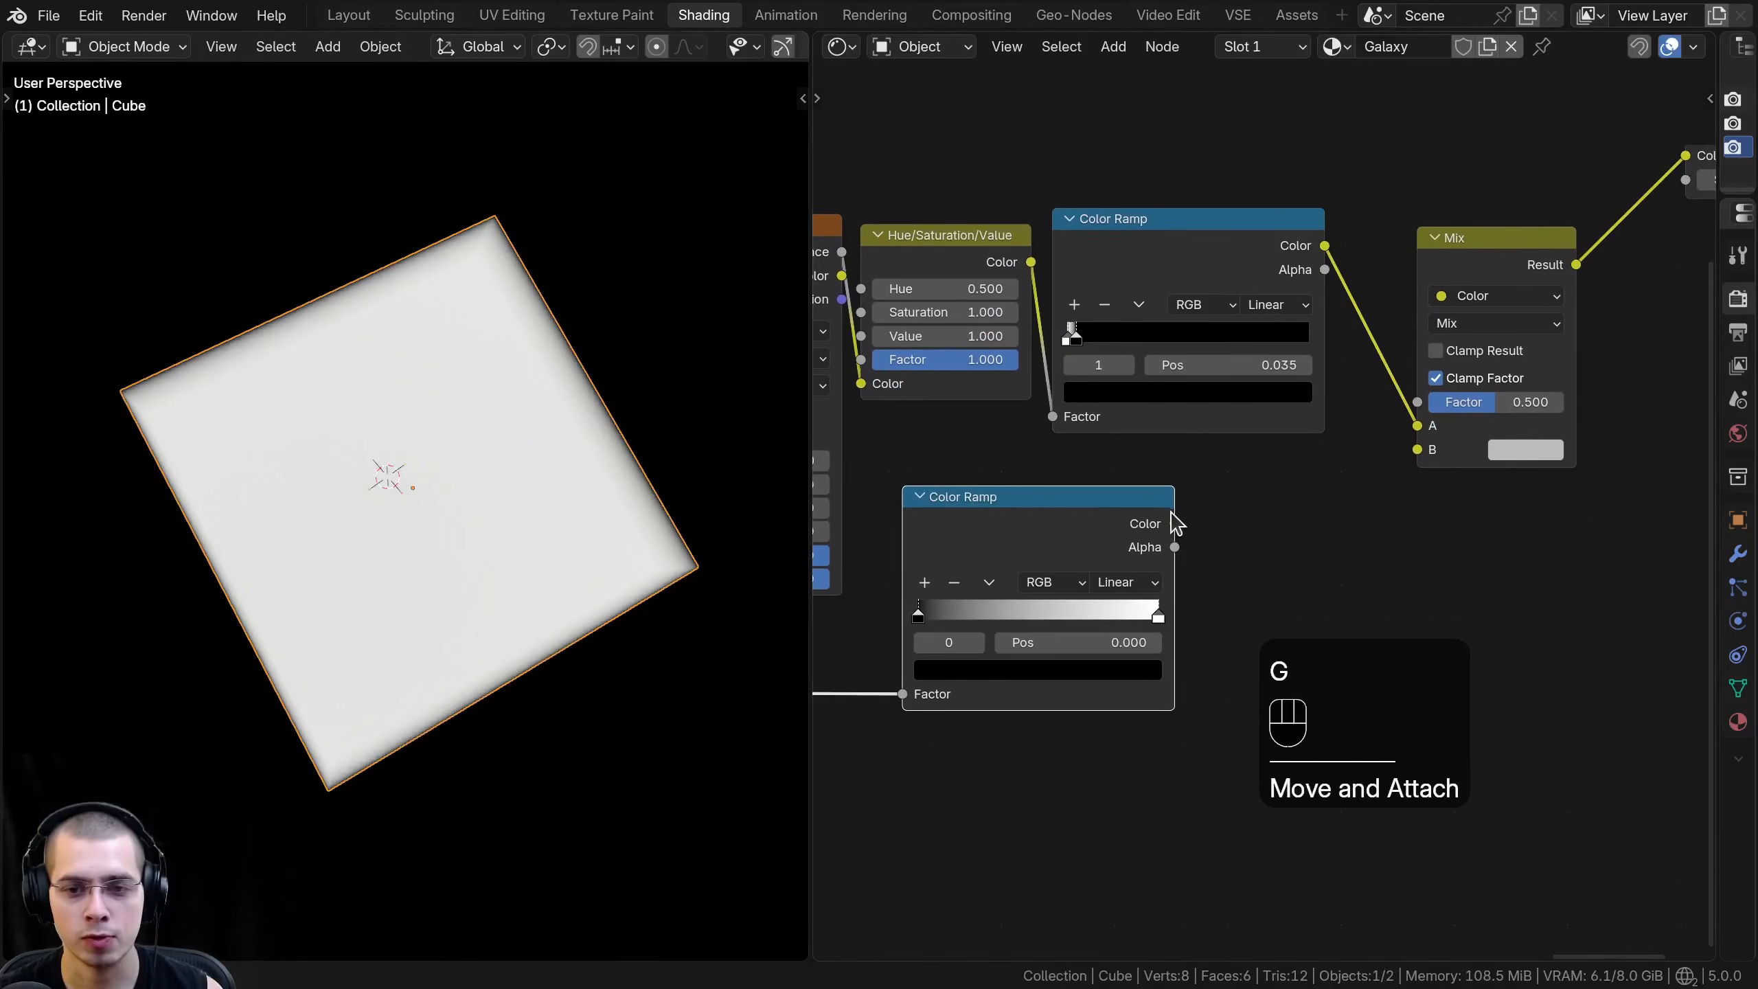
drag(1175, 520, 1170, 475)
drag(1423, 395, 1419, 400)
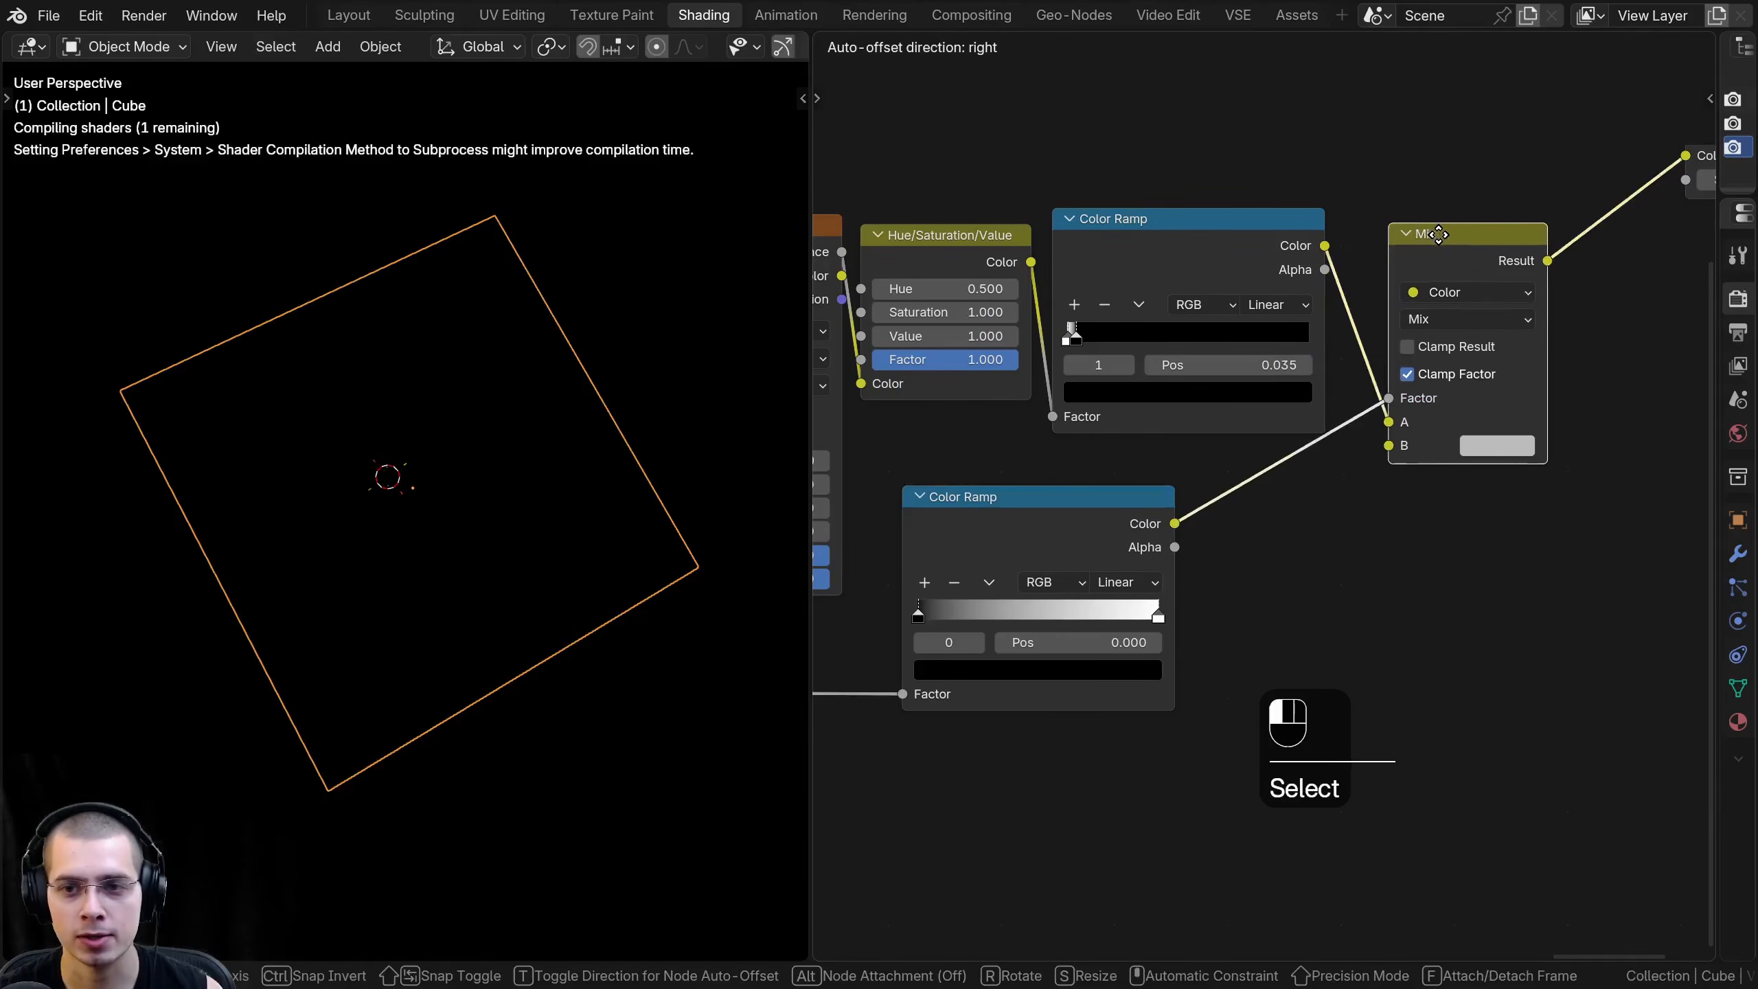
- Set the Mix node's B color to black
scroll(429, 412, up, 4)
scroll(446, 408, up, 2)
click(1456, 446)
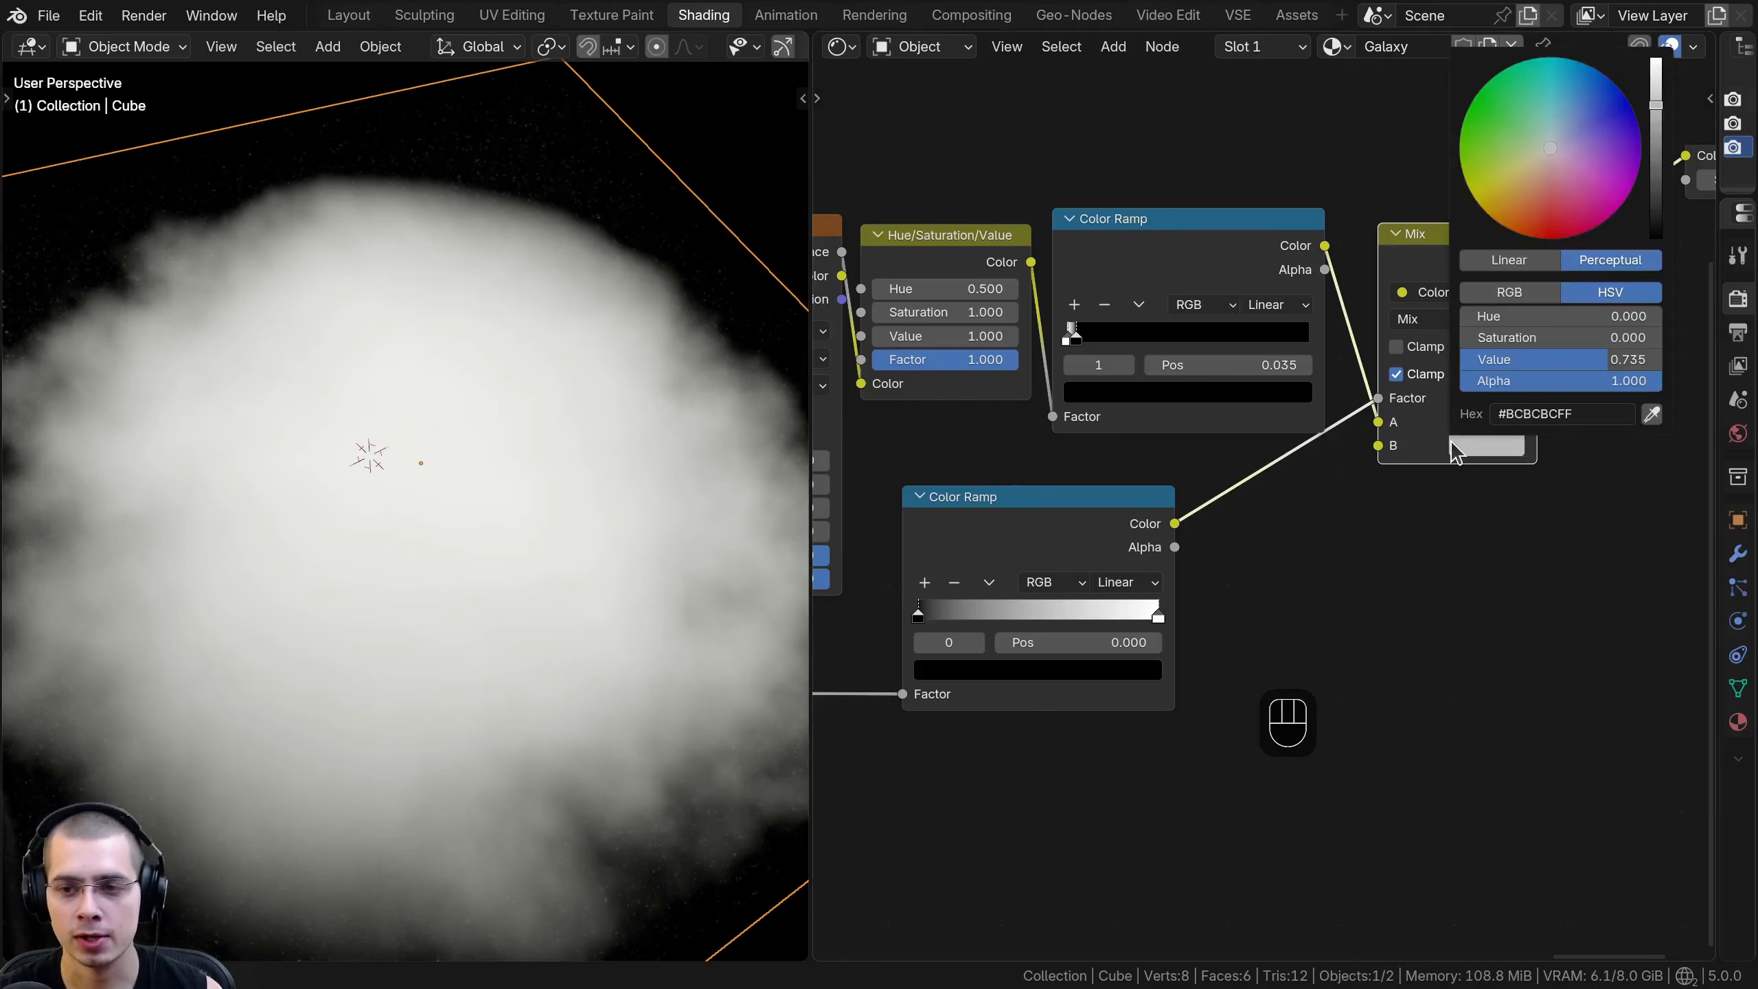
drag(1656, 96, 1657, 237)
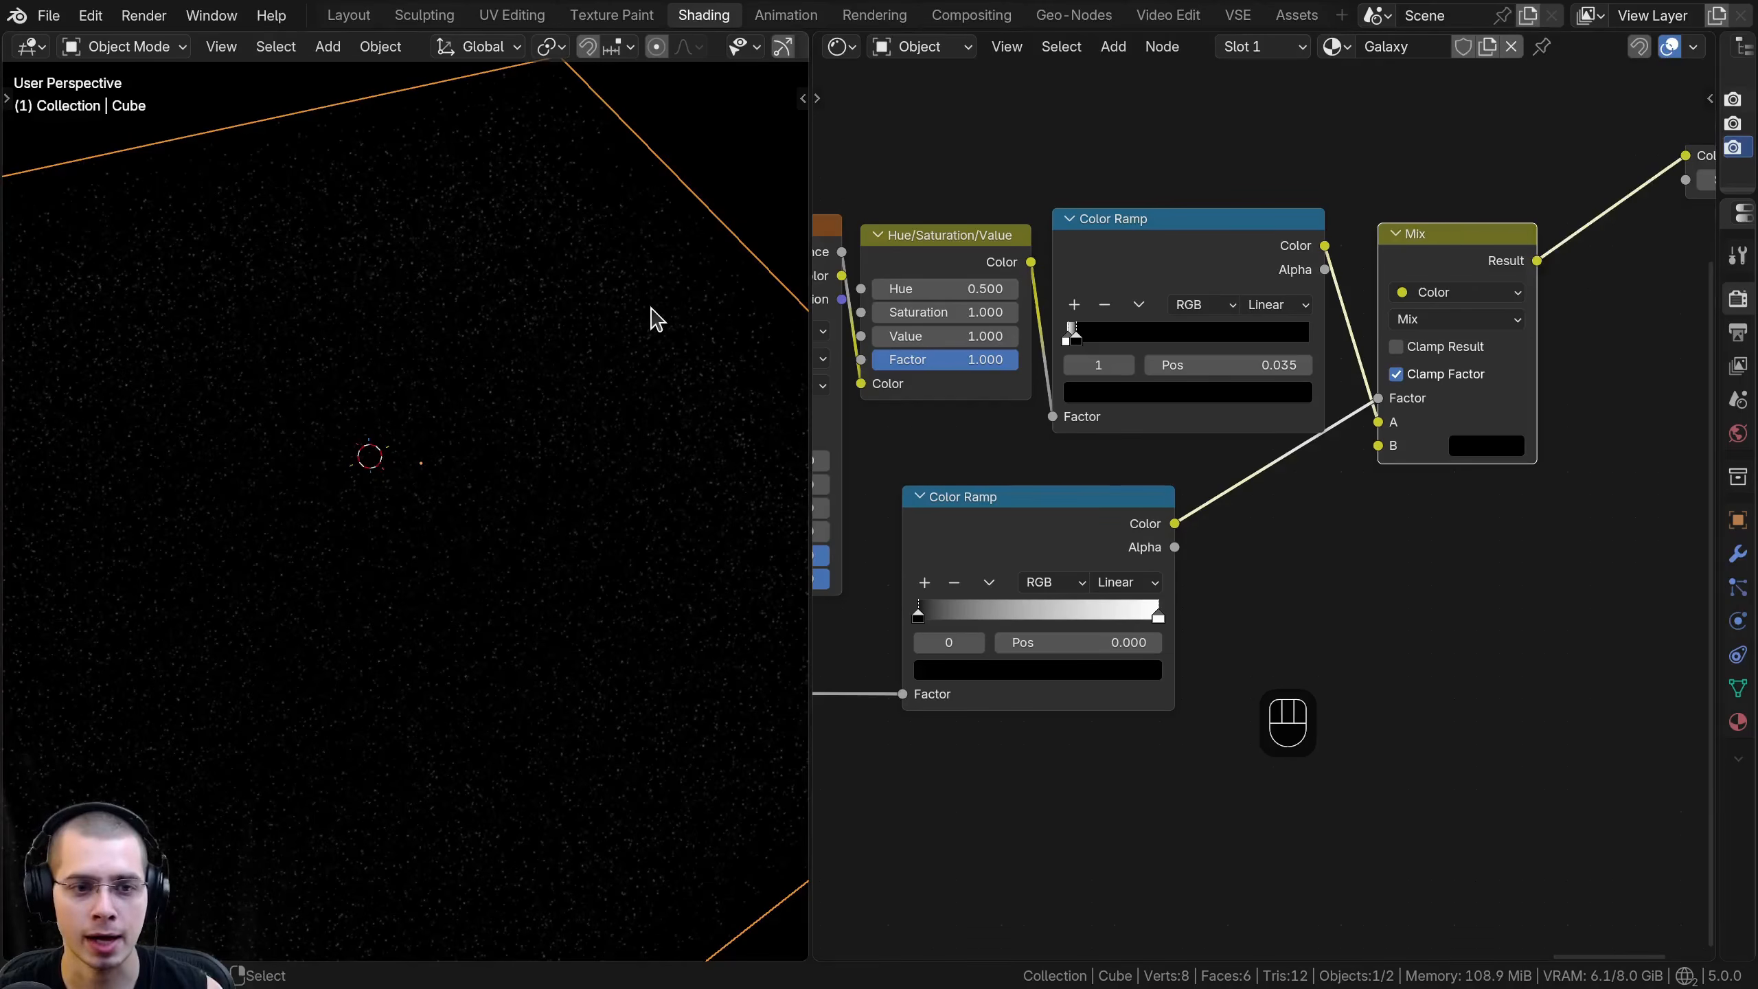
- Swap the gradient Color Ramp's stops so white sits at position 0 and black at position 1
middle_drag(394, 414, 582, 395)
click(400, 402)
scroll(400, 403, up, 2)
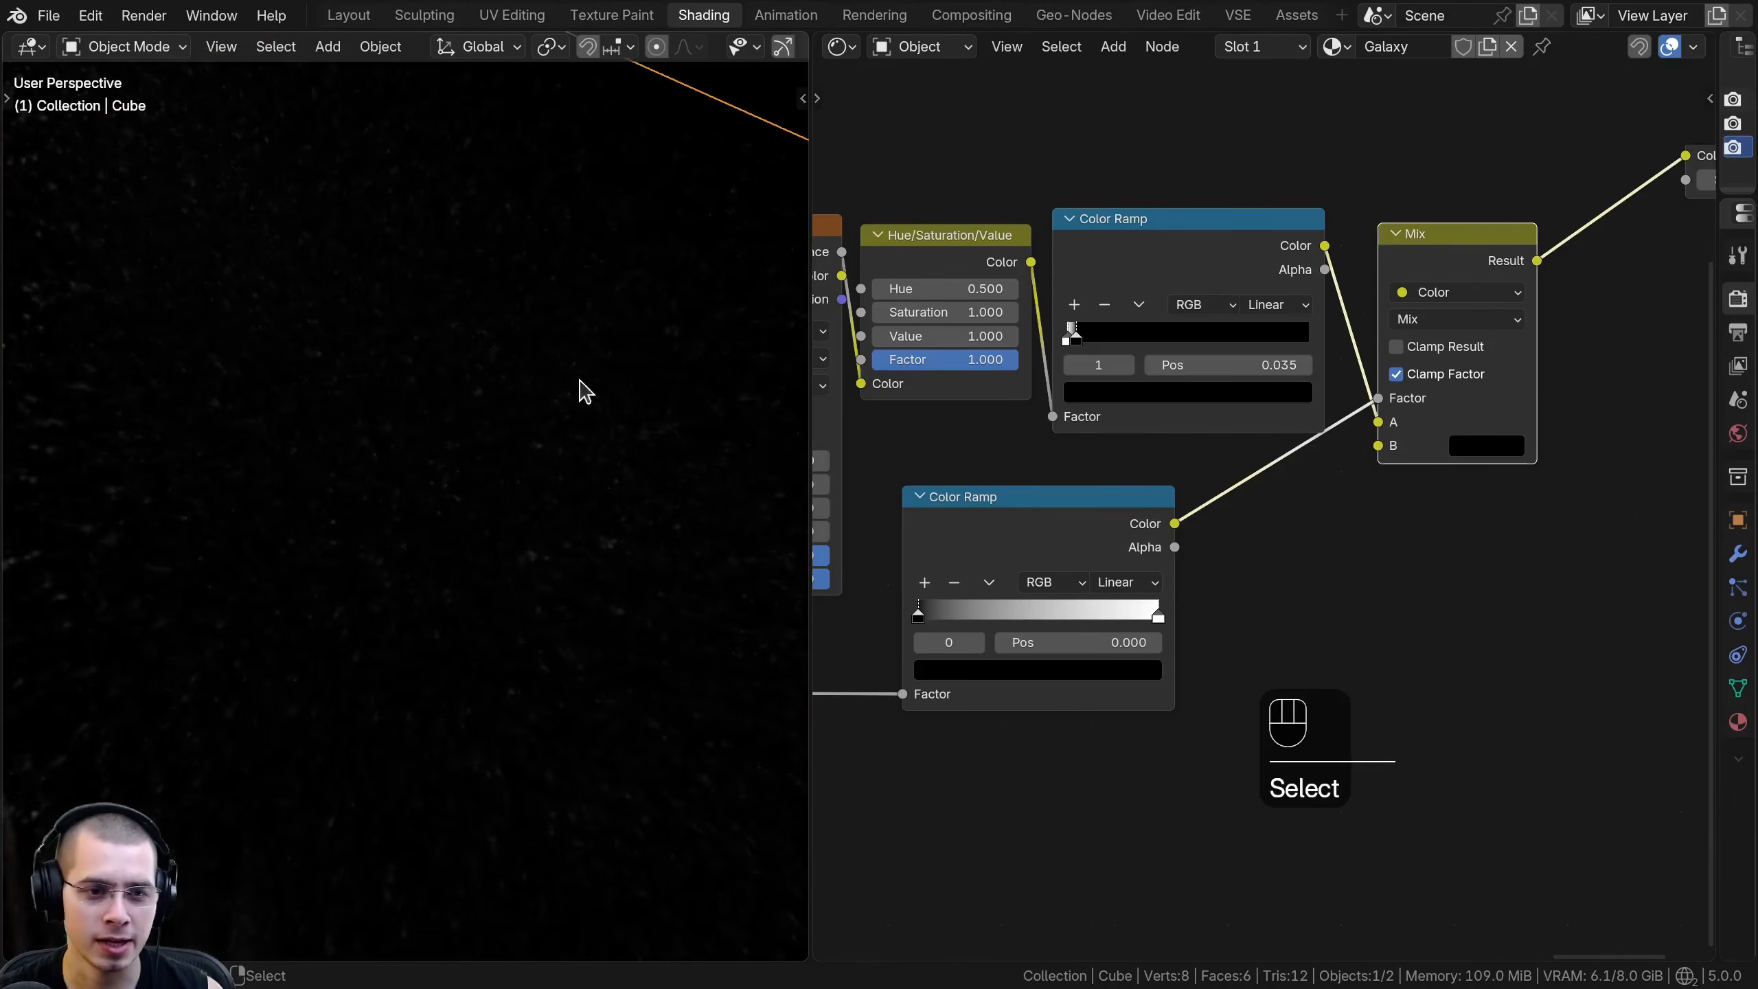
shift+middle_drag(733, 471, 609, 421)
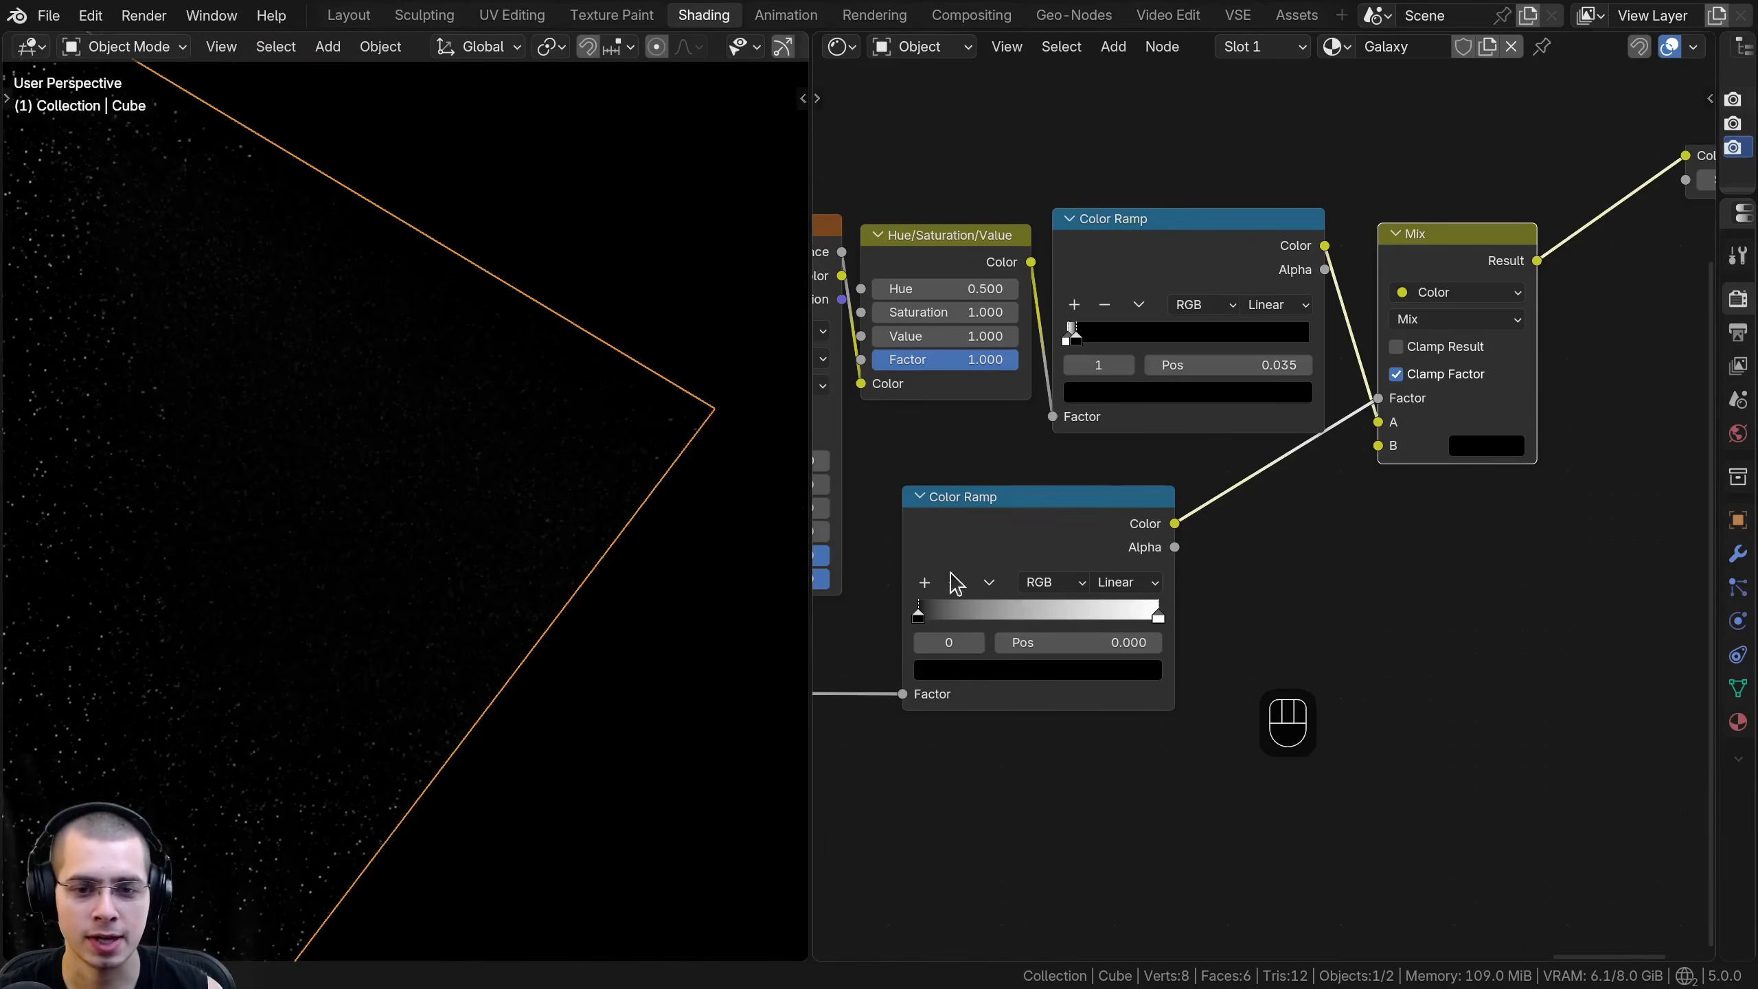
drag(975, 521, 981, 510)
drag(1140, 602, 907, 603)
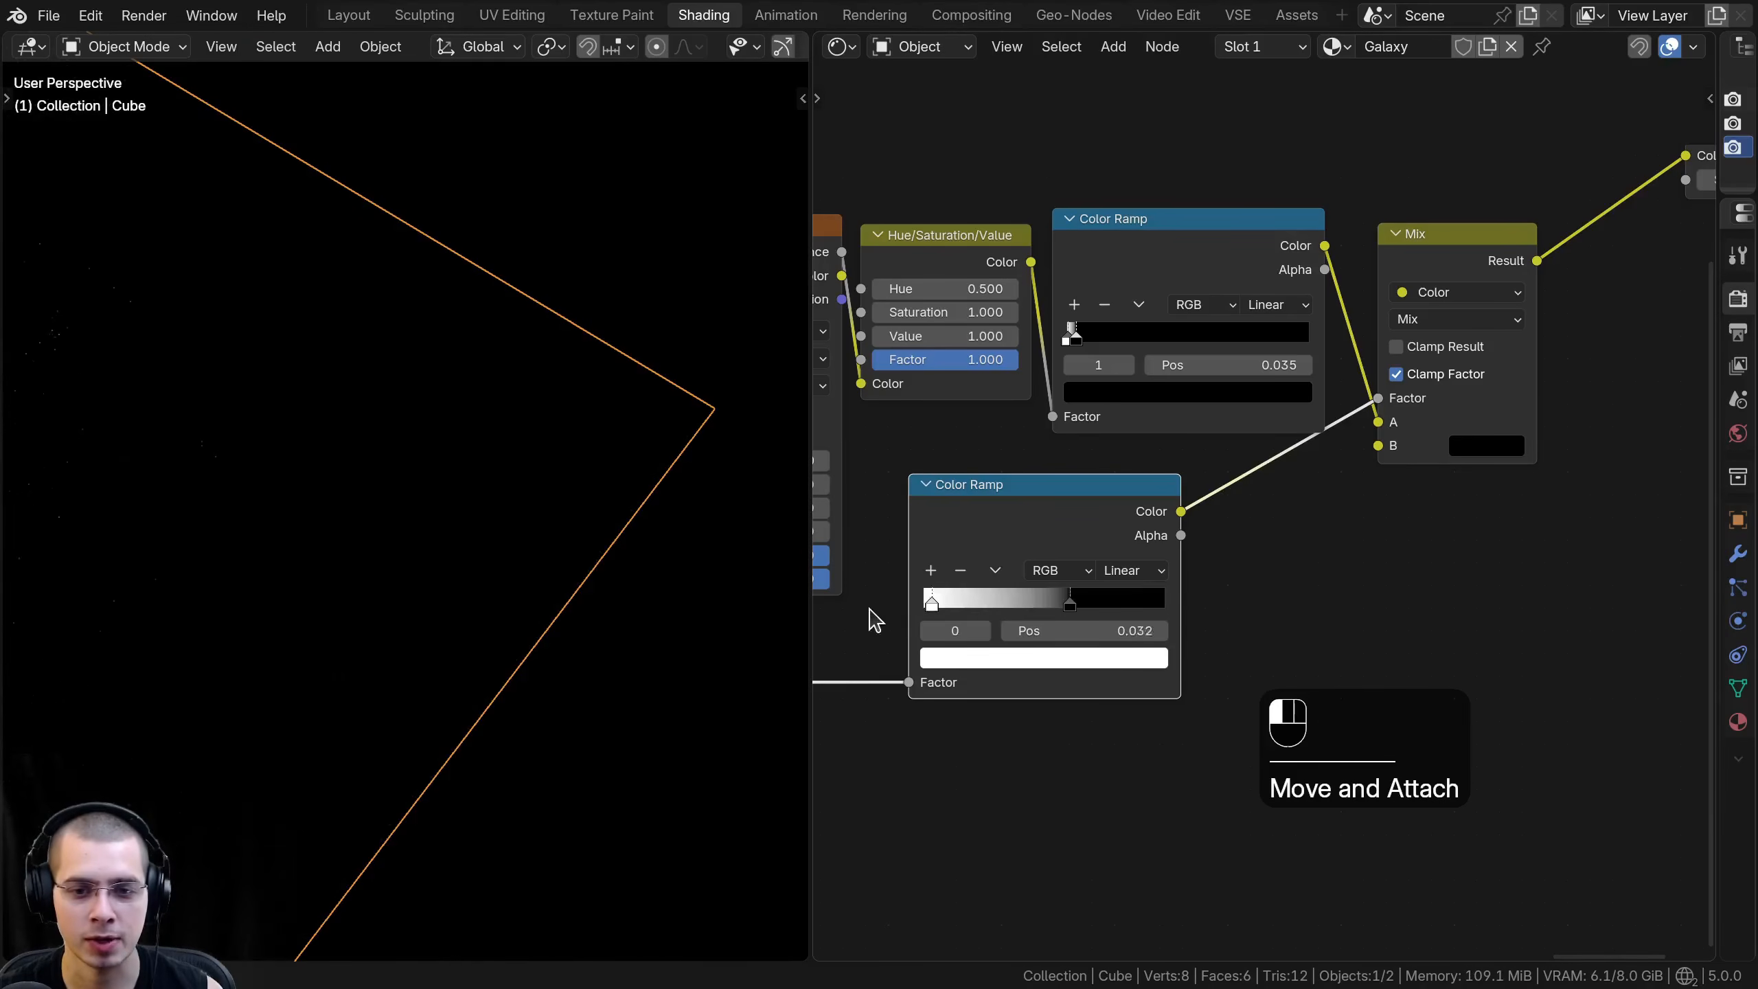
drag(1069, 604, 1302, 602)
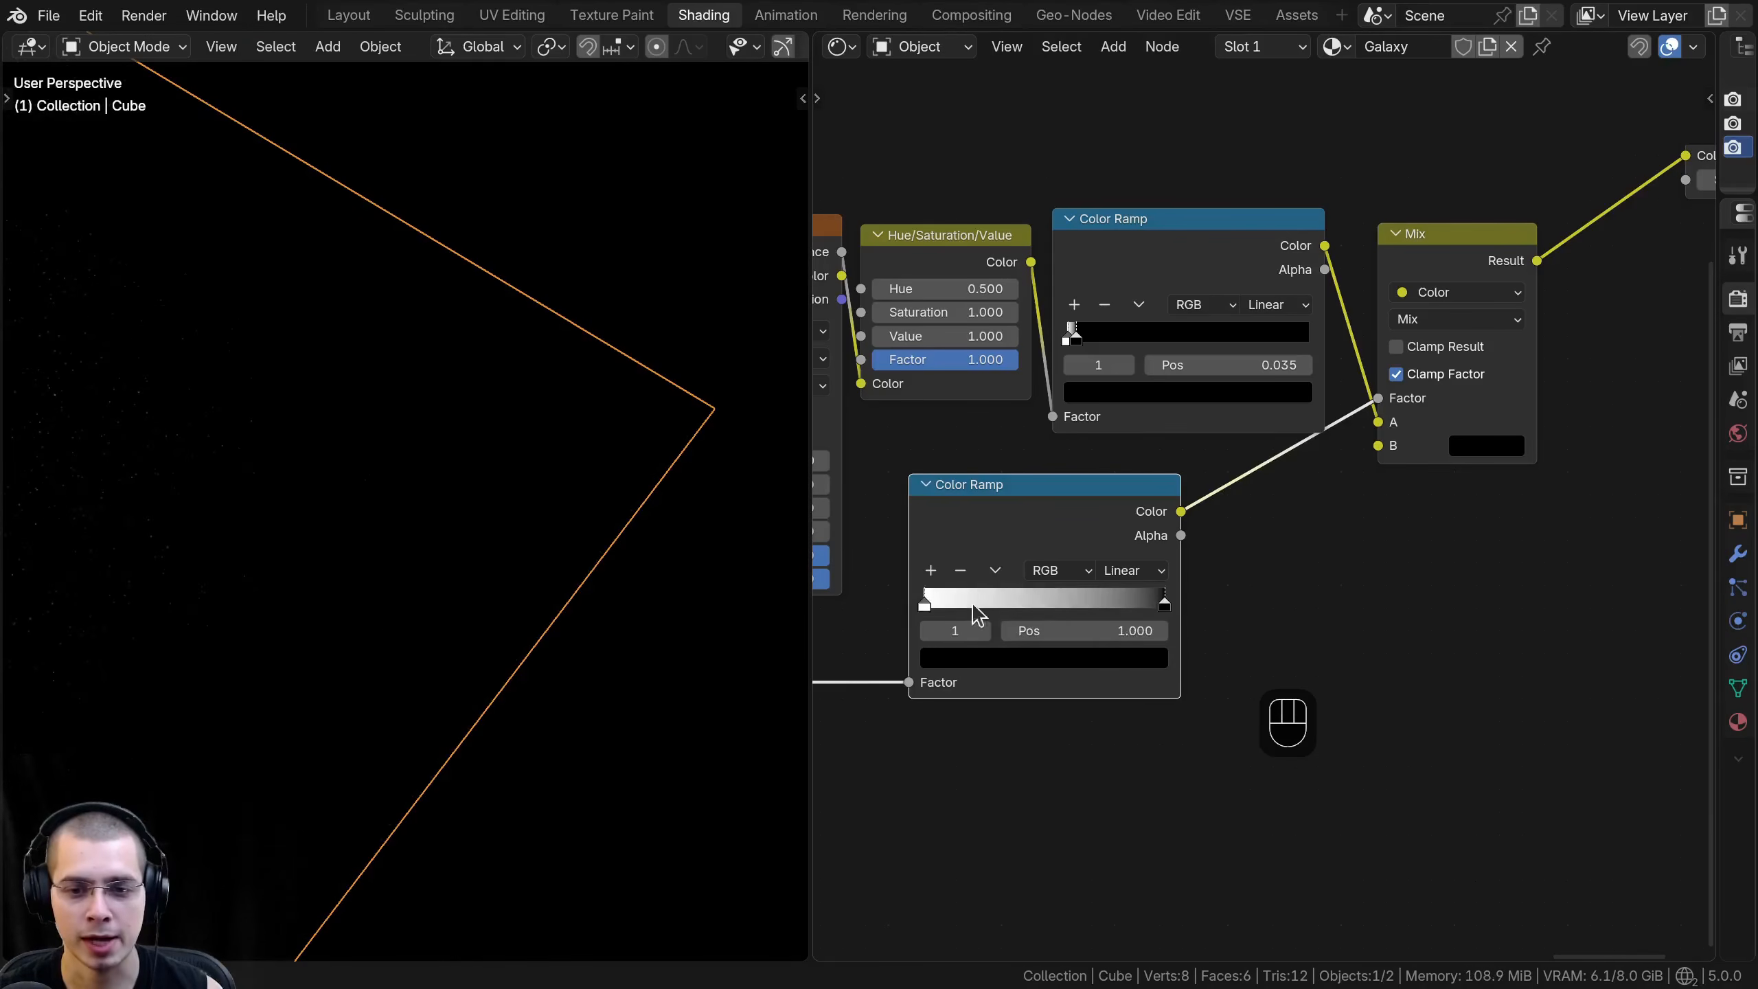
- Examine how the masked stars are distributed around the galaxy's center and check the star Color Ramp and Mix node settings
scroll(1027, 533, down, 6)
scroll(245, 424, down, 5)
shift+middle_drag(274, 414, 446, 436)
scroll(446, 436, up, 3)
middle_drag(447, 436, 336, 508)
scroll(564, 421, down, 2)
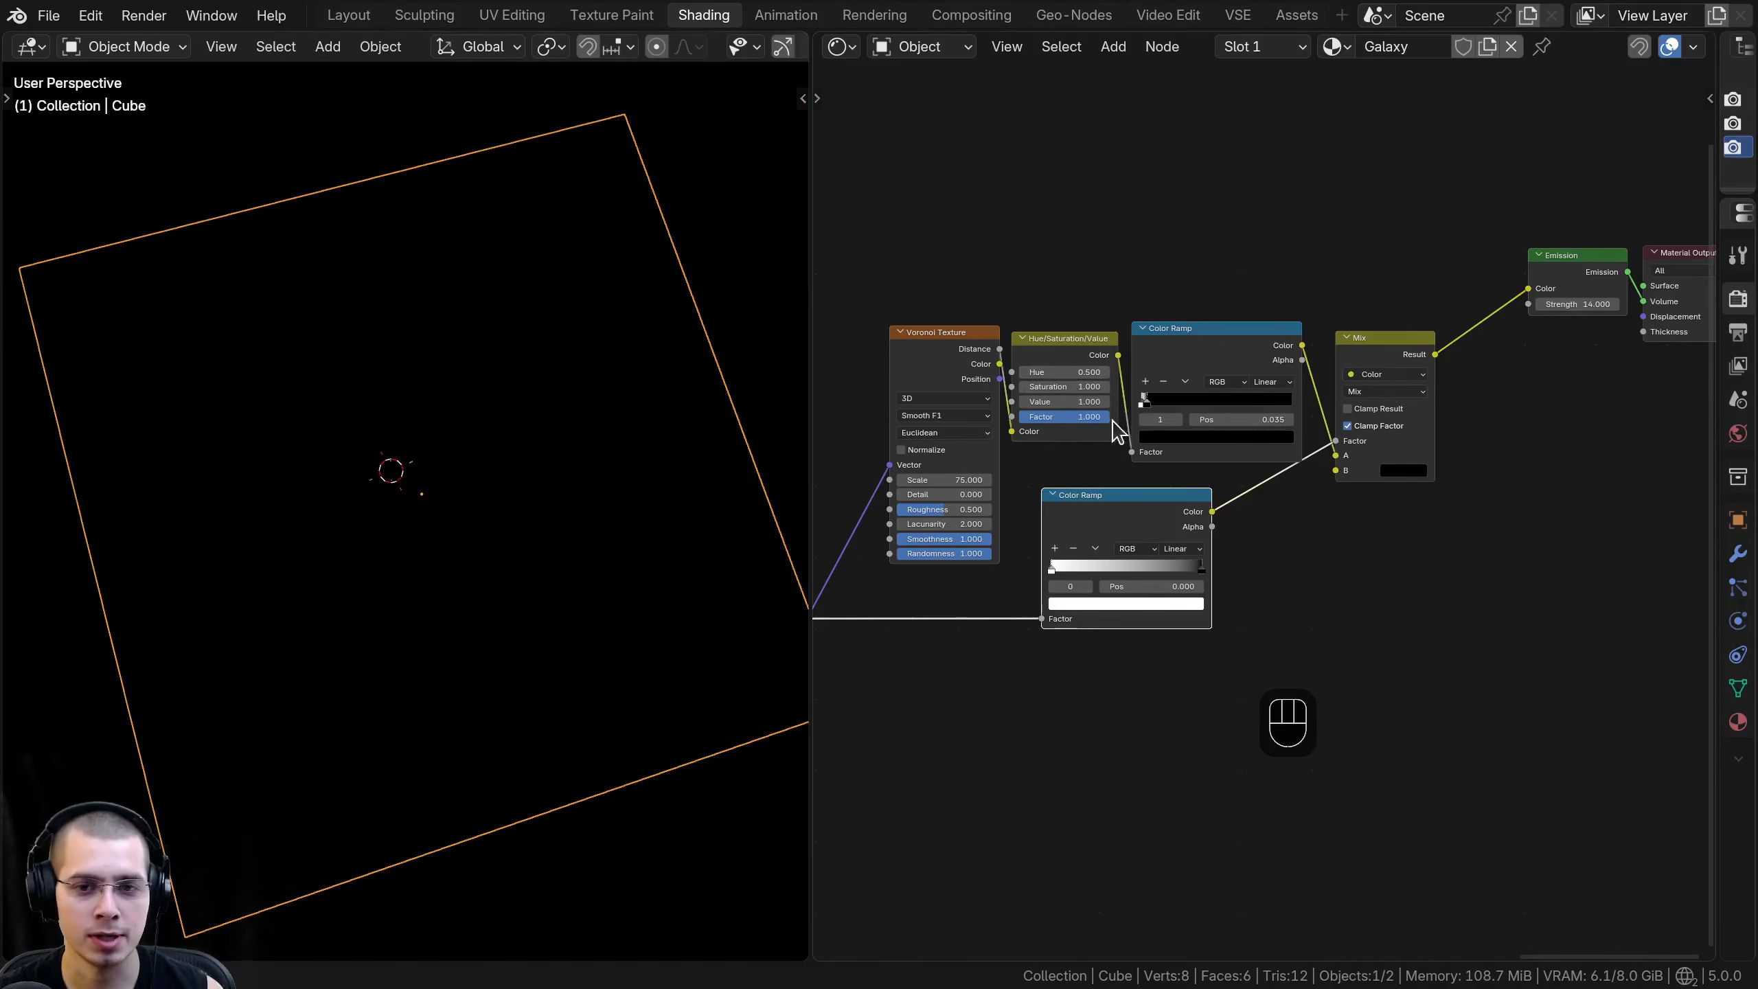
drag(1143, 398, 1178, 341)
scroll(1142, 388, up, 1)
right_click(1184, 393)
middle_drag(1346, 380, 1227, 394)
click(1412, 511)
mouse_move(1555, 299)
mouse_down()
mouse_move(1553, 250)
mouse_move(1551, 333)
mouse_up()
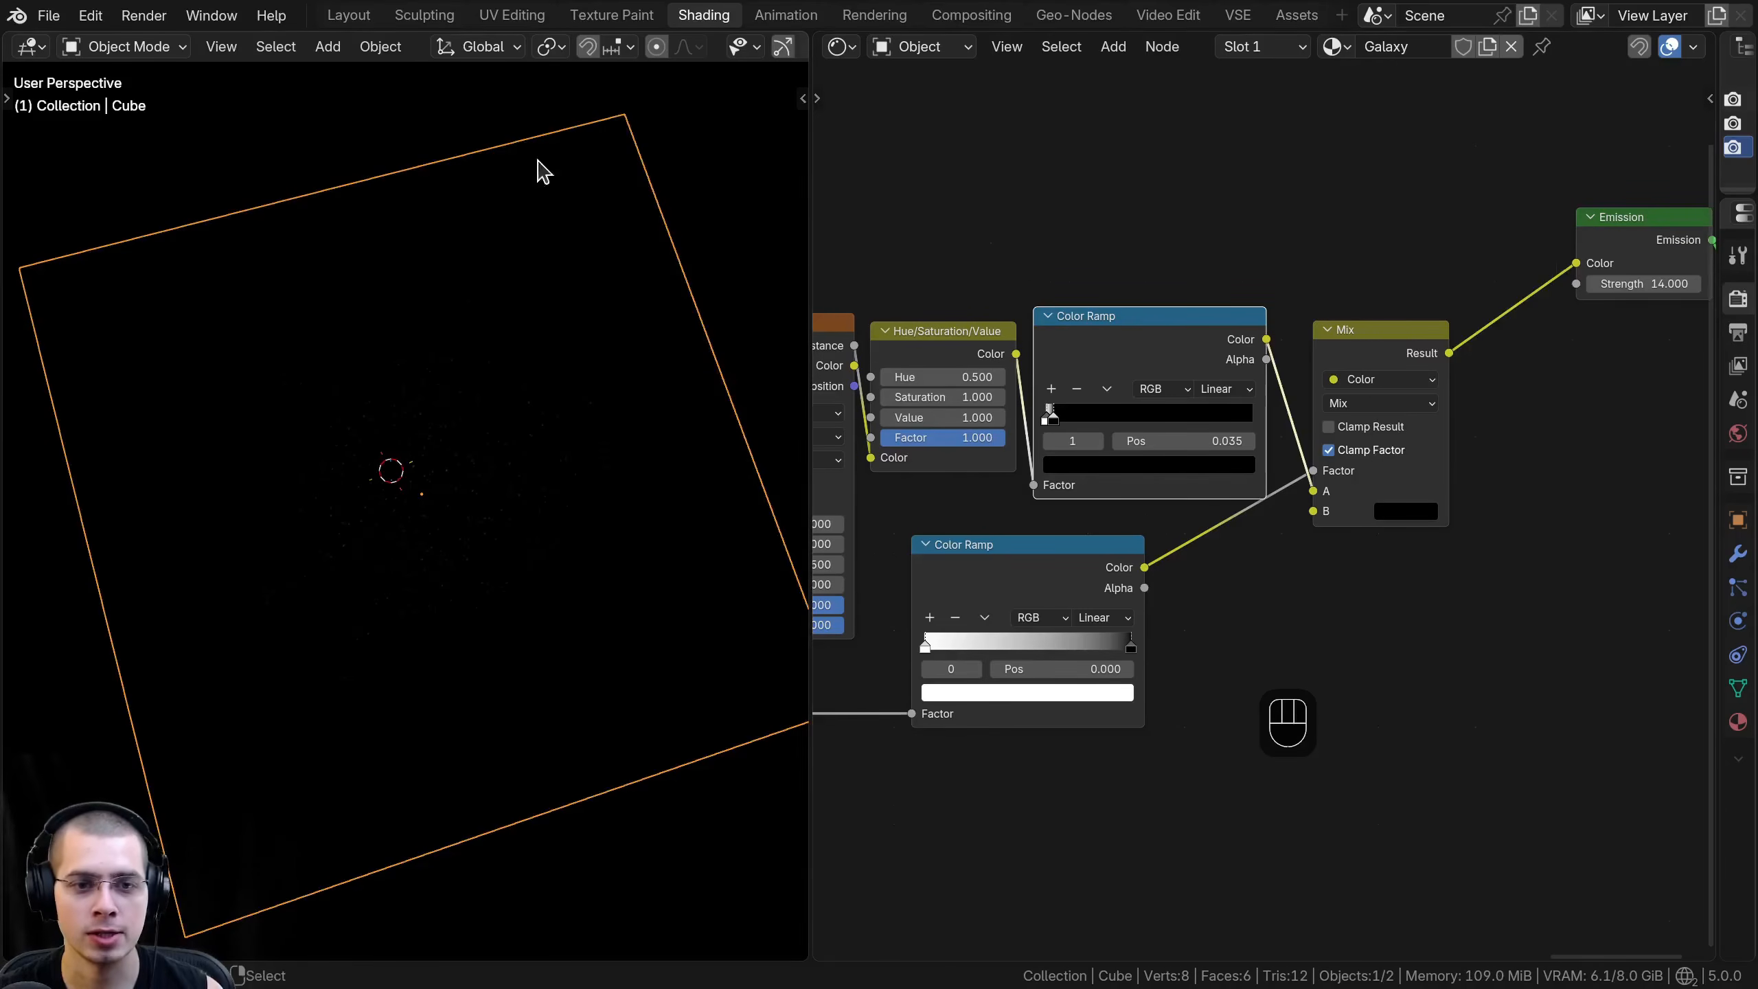
- Group the Voronoi Texture, Hue/Saturation/Value, both Color Ramps and the Mix node in a frame labeled Galaxy Stars
scroll(1291, 374, down, 1)
middle_drag(1291, 373, 1282, 374)
drag(1340, 352, 1327, 353)
scroll(1327, 353, down, 5)
drag(1007, 283, 1361, 674)
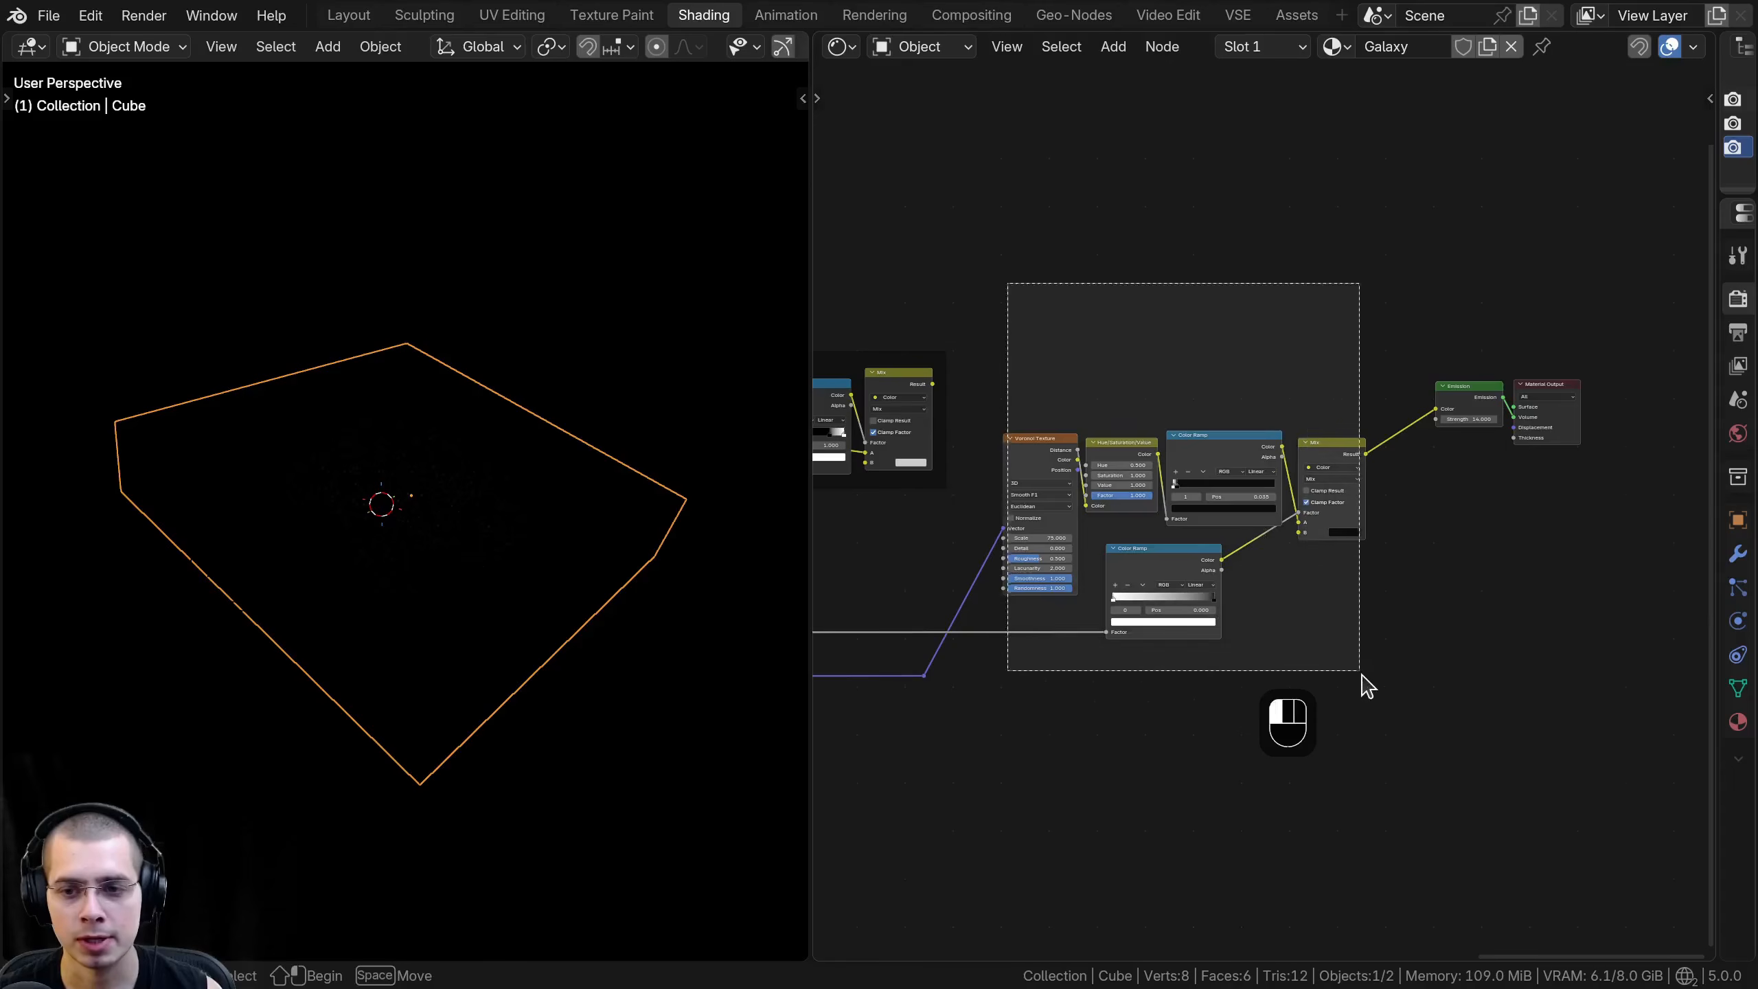
key(g)
key(f)
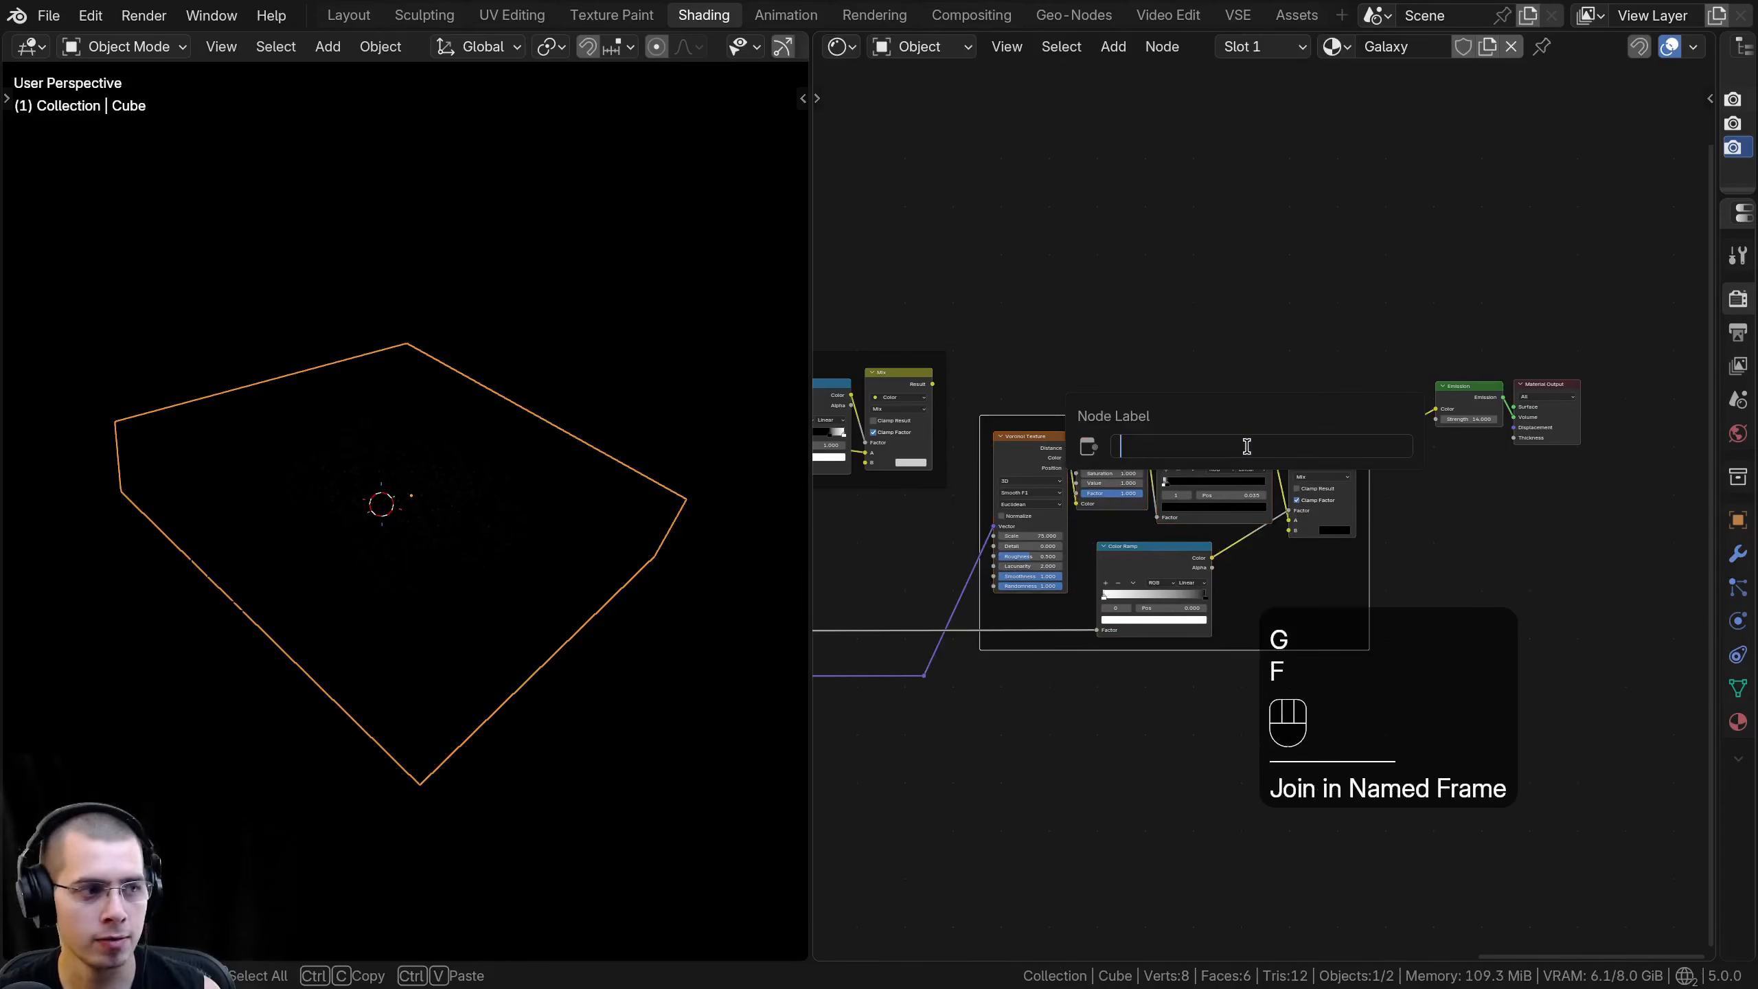
text(Gaa)
key(BackSpace)
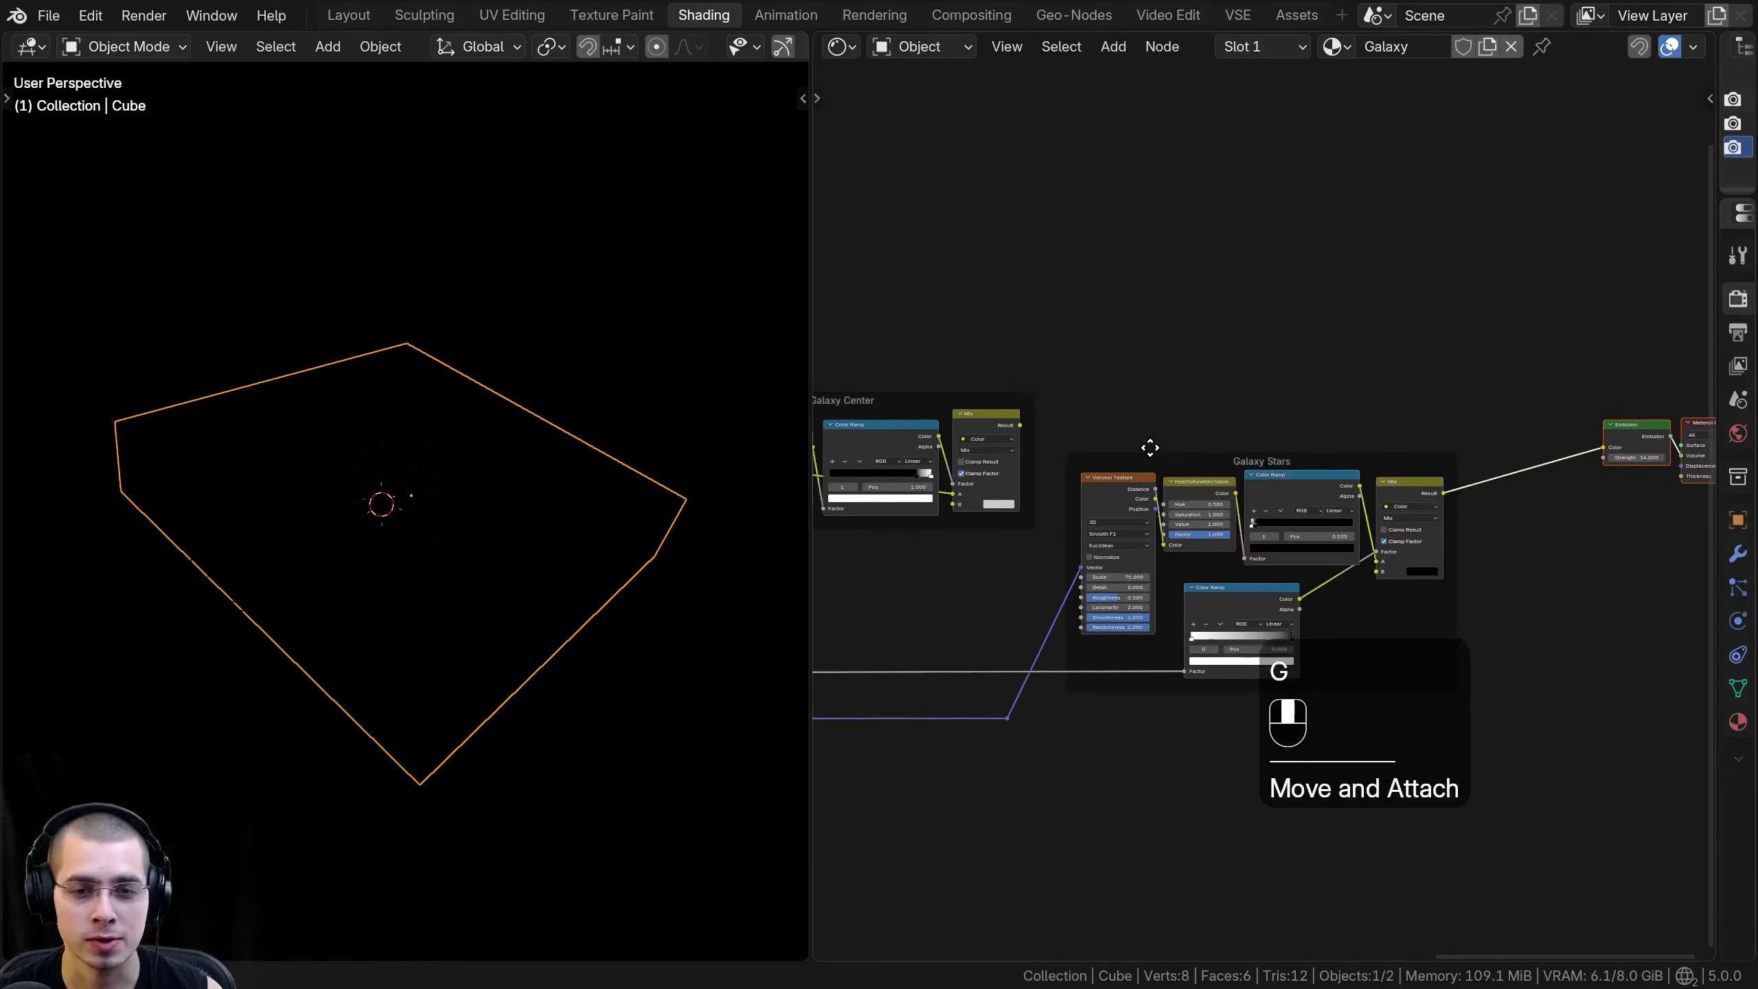
- Review the node frames and select the Galaxy Center frame to see how it relates to the Galaxy Stars frame
middle_drag(1150, 447, 1057, 451)
scroll(1057, 451, up, 1)
scroll(1214, 474, up, 1)
click(1205, 468)
scroll(1109, 515, up, 1)
middle_drag(1109, 515, 1436, 579)
scroll(1038, 467, up, 1)
click(1059, 468)
middle_drag(1366, 448, 1026, 440)
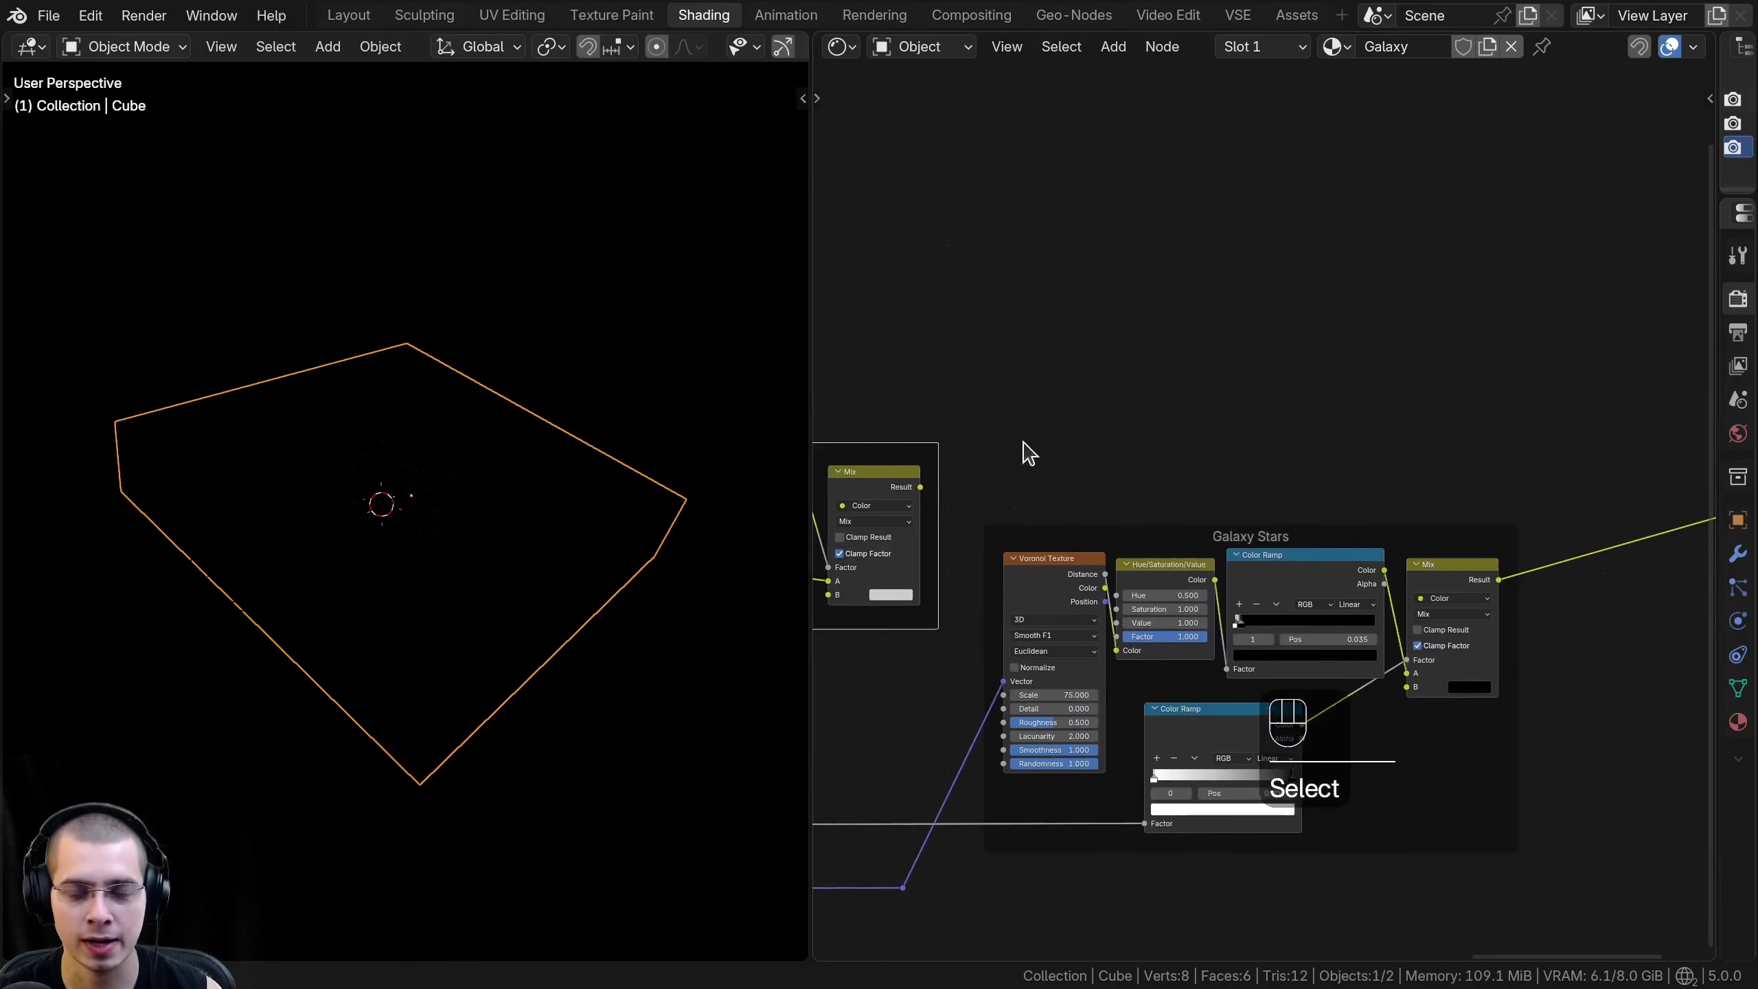
- Add a Lighten color mix node above the link between the Galaxy Stars frame and the Emission node
middle_drag(1488, 509, 1177, 511)
key(shift+a)
text(lig)
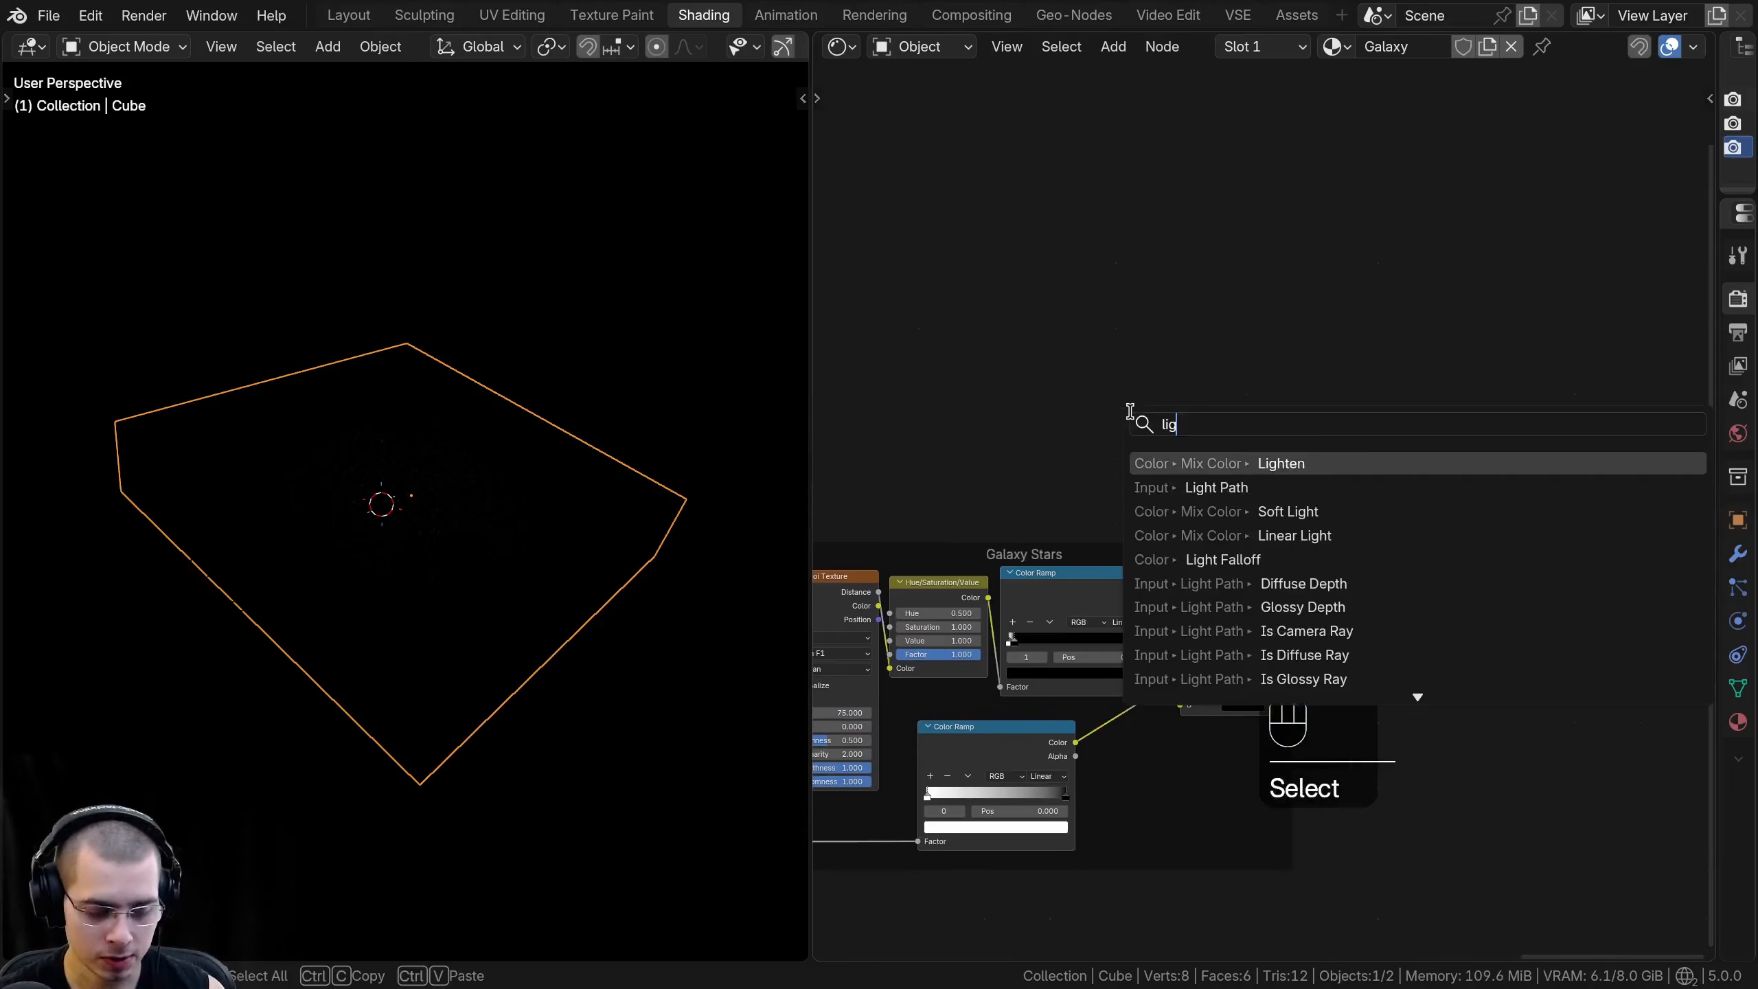
click(1217, 463)
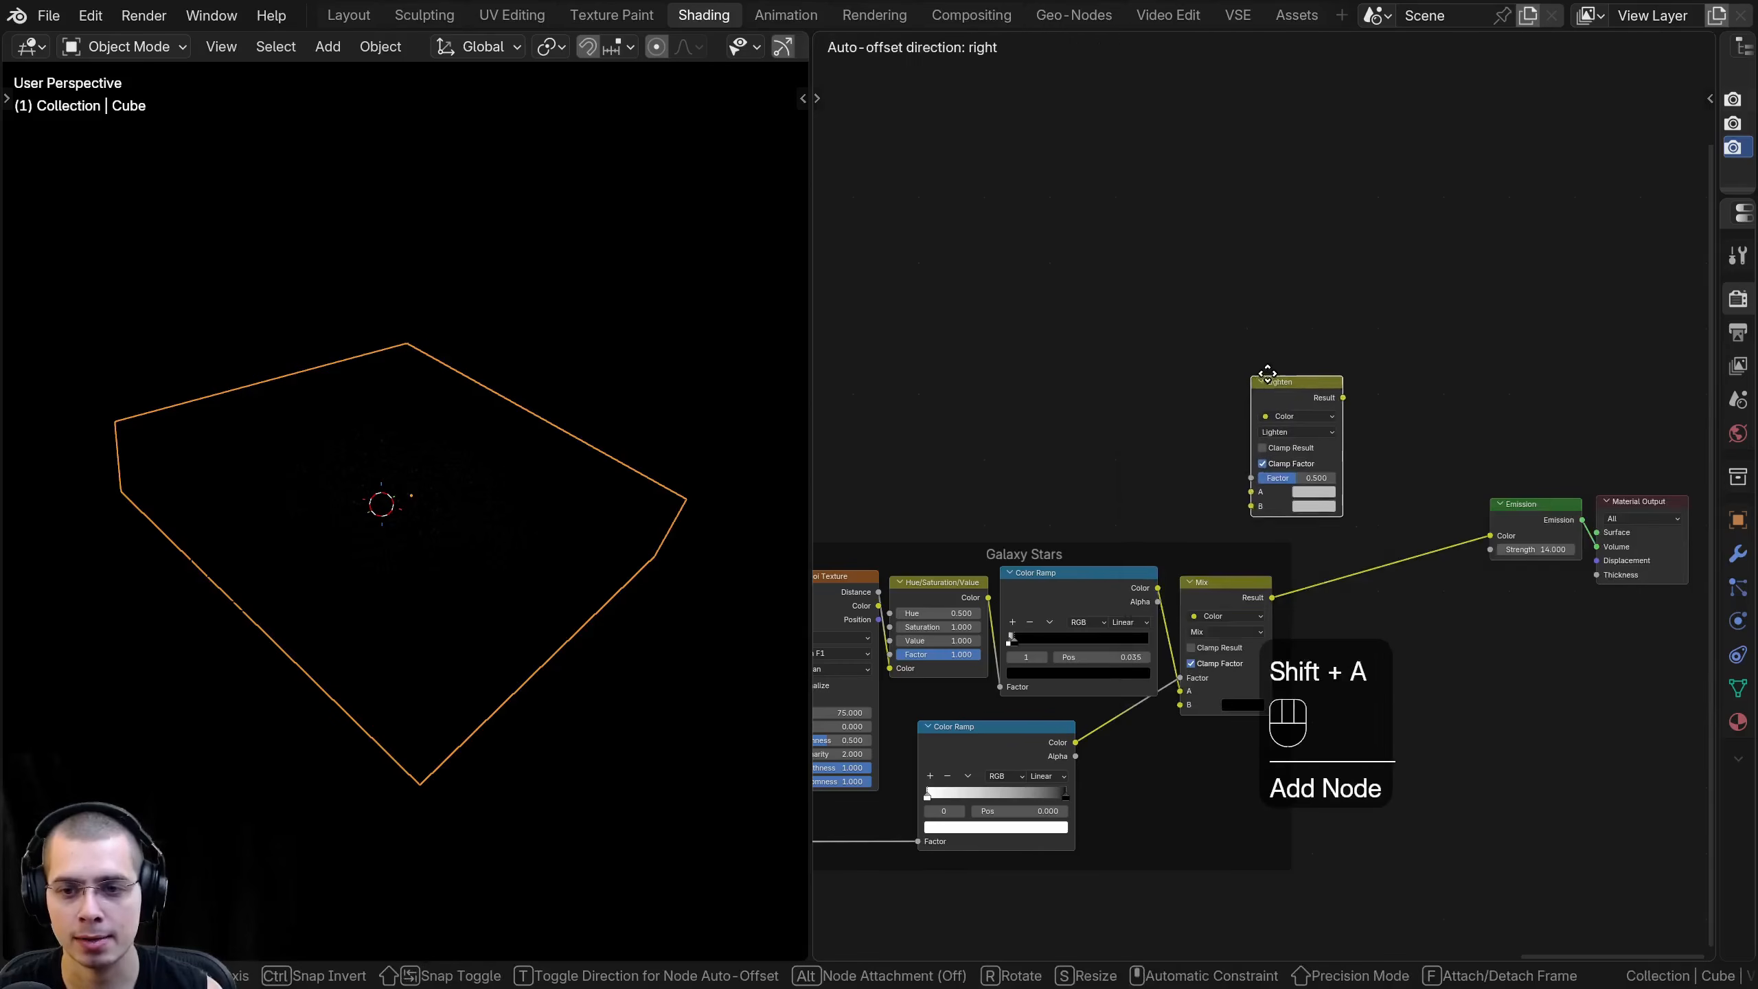
click(1280, 373)
- Link the Result of the Galaxy Center frame's Mix node to the Lighten node's A input
scroll(1150, 404, down, 1)
middle_drag(1150, 405, 1349, 416)
middle_drag(890, 475, 993, 425)
middle_drag(1157, 450, 1142, 444)
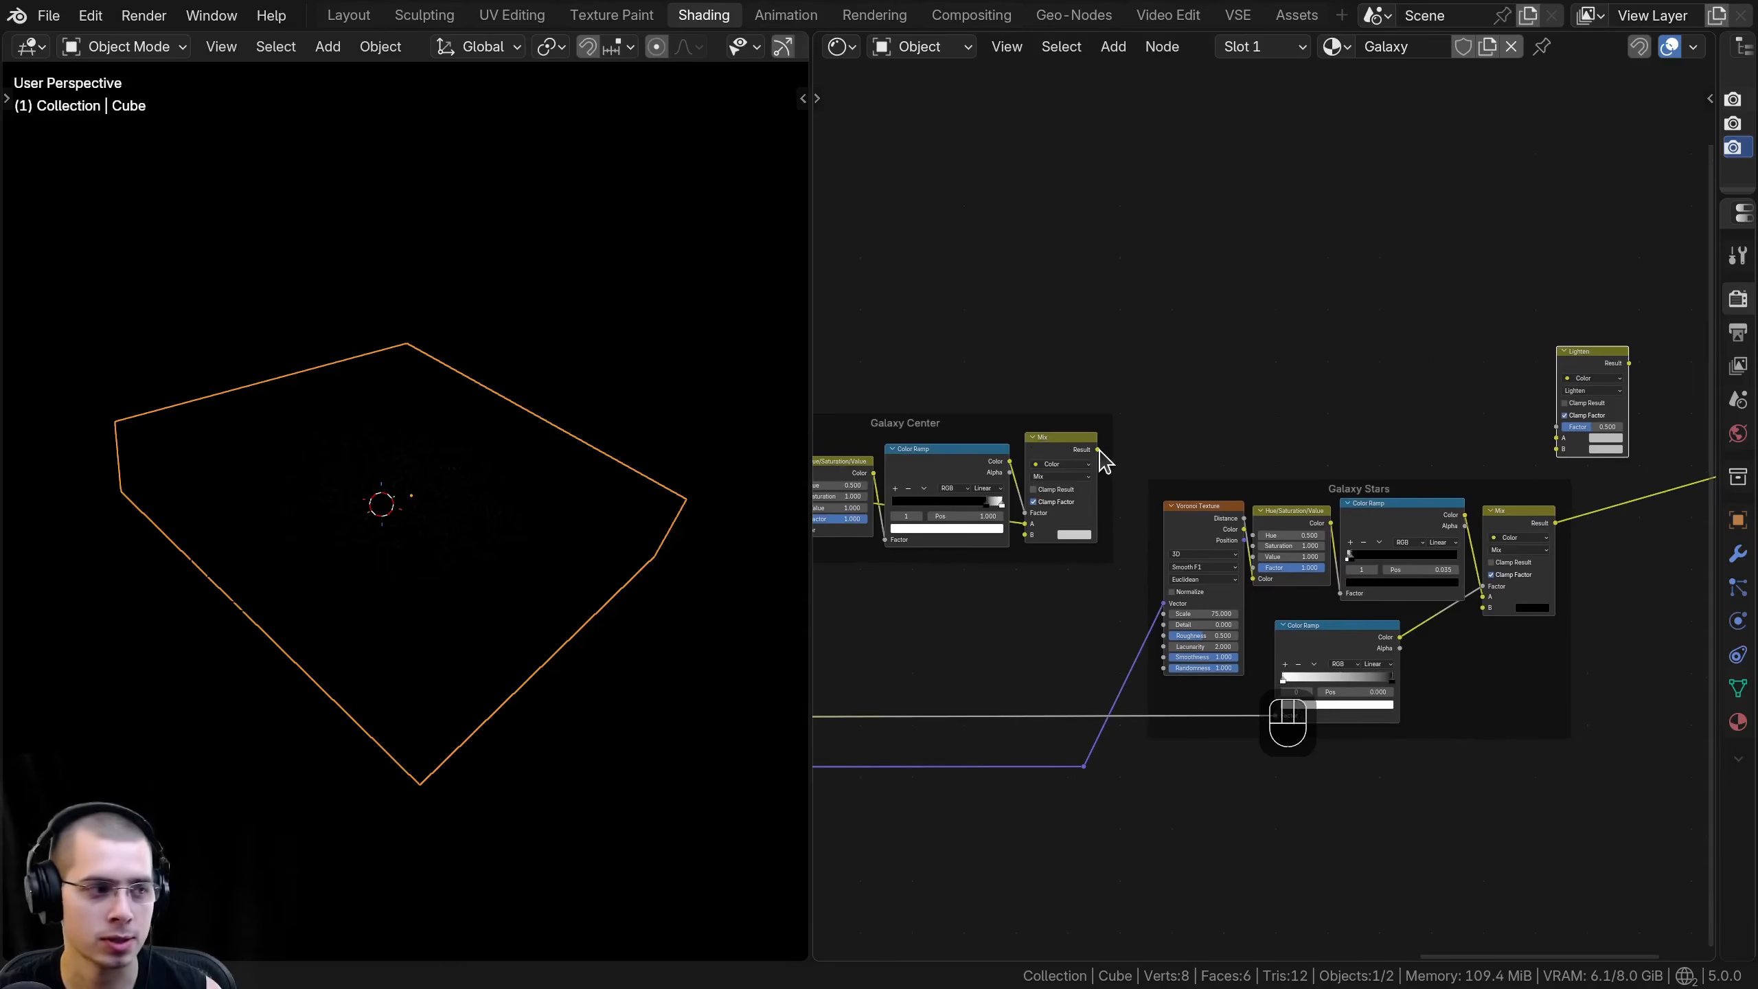
drag(1098, 450, 1557, 437)
middle_drag(1404, 427, 1074, 421)
scroll(1074, 421, up, 5)
- Link the Result of the Galaxy Stars frame's Mix node to the Lighten node's Factor
middle_drag(1234, 447, 985, 388)
scroll(985, 388, up, 3)
drag(1121, 222, 1260, 215)
middle_drag(1029, 512, 1231, 486)
click(1232, 493)
middle_drag(1322, 528, 1177, 614)
drag(1118, 595, 1249, 420)
scroll(1244, 441, up, 2)
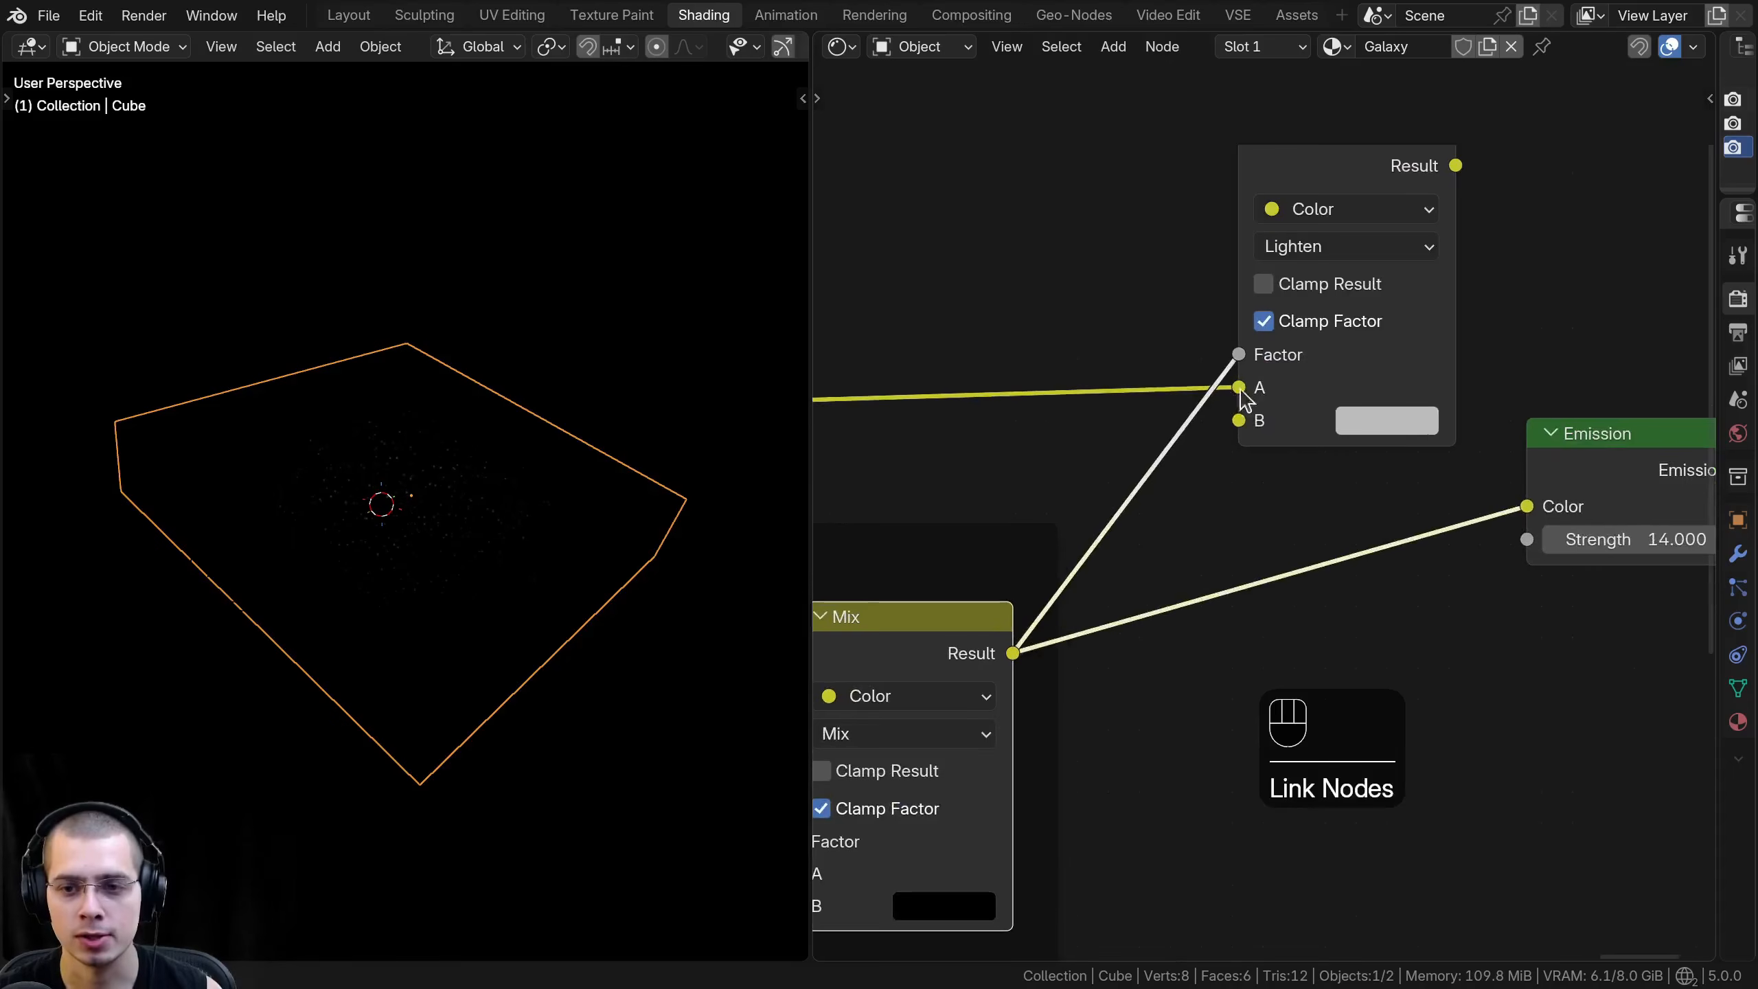
- Reposition the Lighten node and link its Result to the Emission node's Color
scroll(1248, 415, down, 3)
middle_drag(1254, 281, 1204, 432)
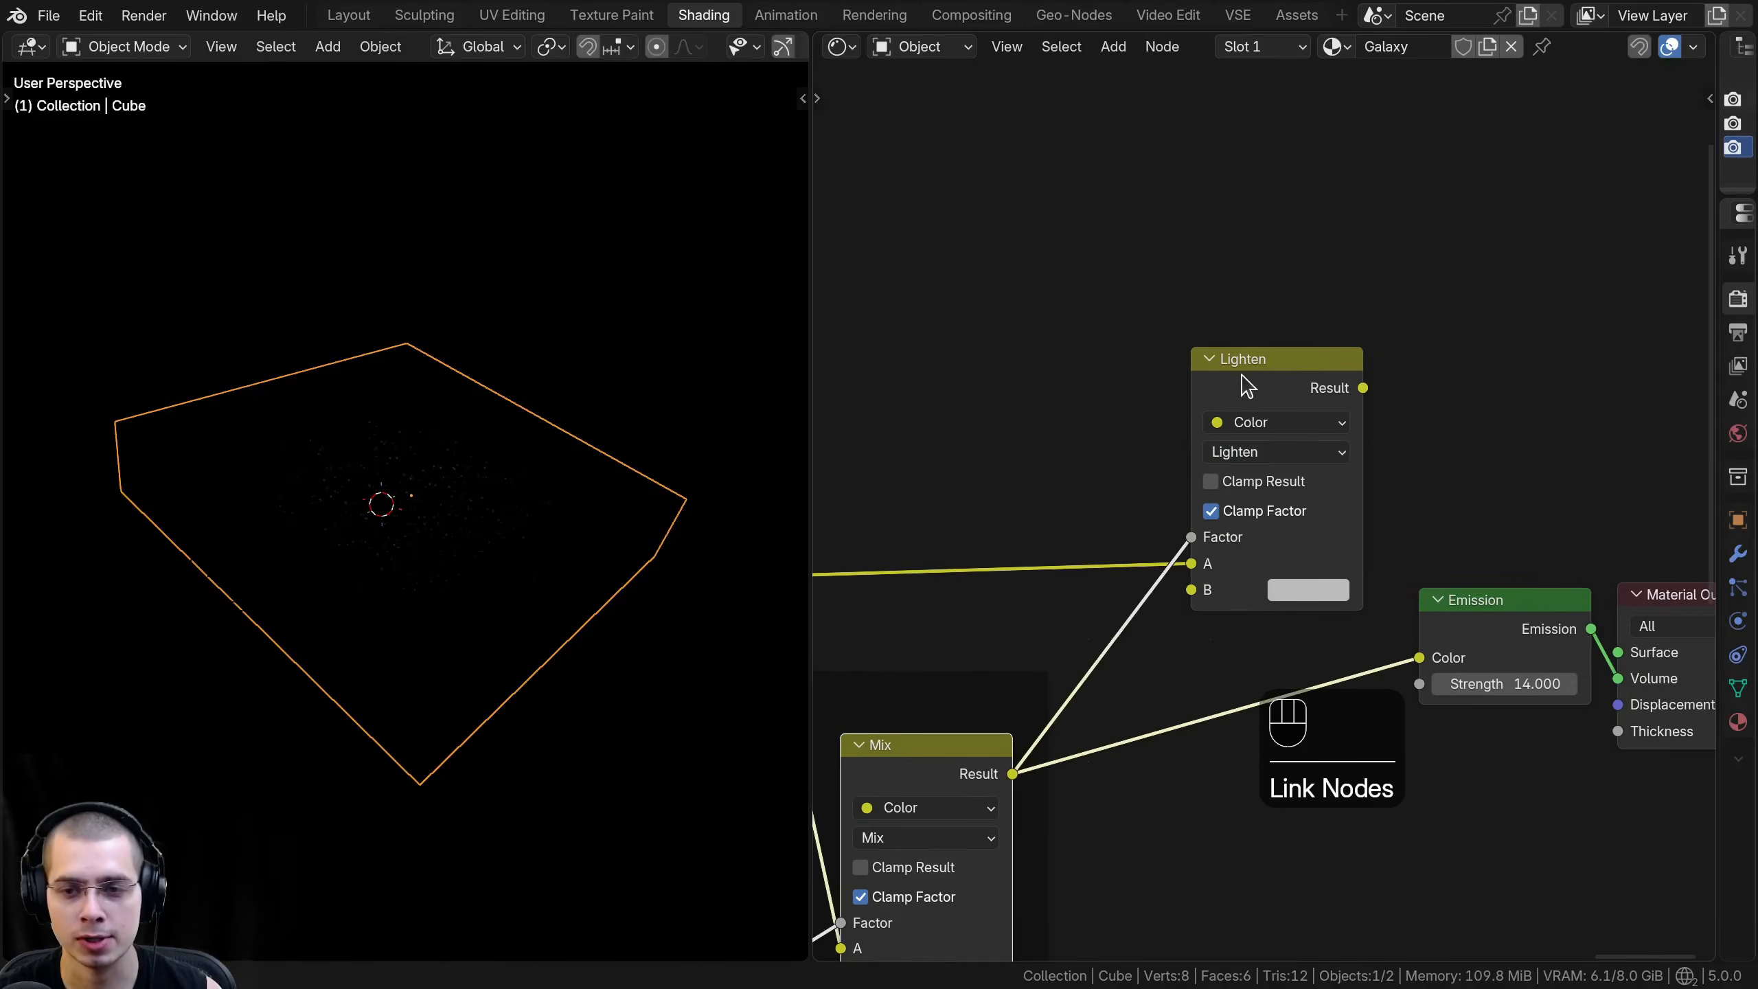
drag(1244, 373, 1199, 401)
scroll(1156, 451, up, 4)
click(1180, 475)
scroll(1048, 631, down, 5)
middle_drag(1048, 632, 1390, 423)
middle_drag(1239, 526, 1151, 569)
scroll(1439, 335, up, 2)
scroll(544, 388, up, 3)
drag(1371, 295, 1368, 331)
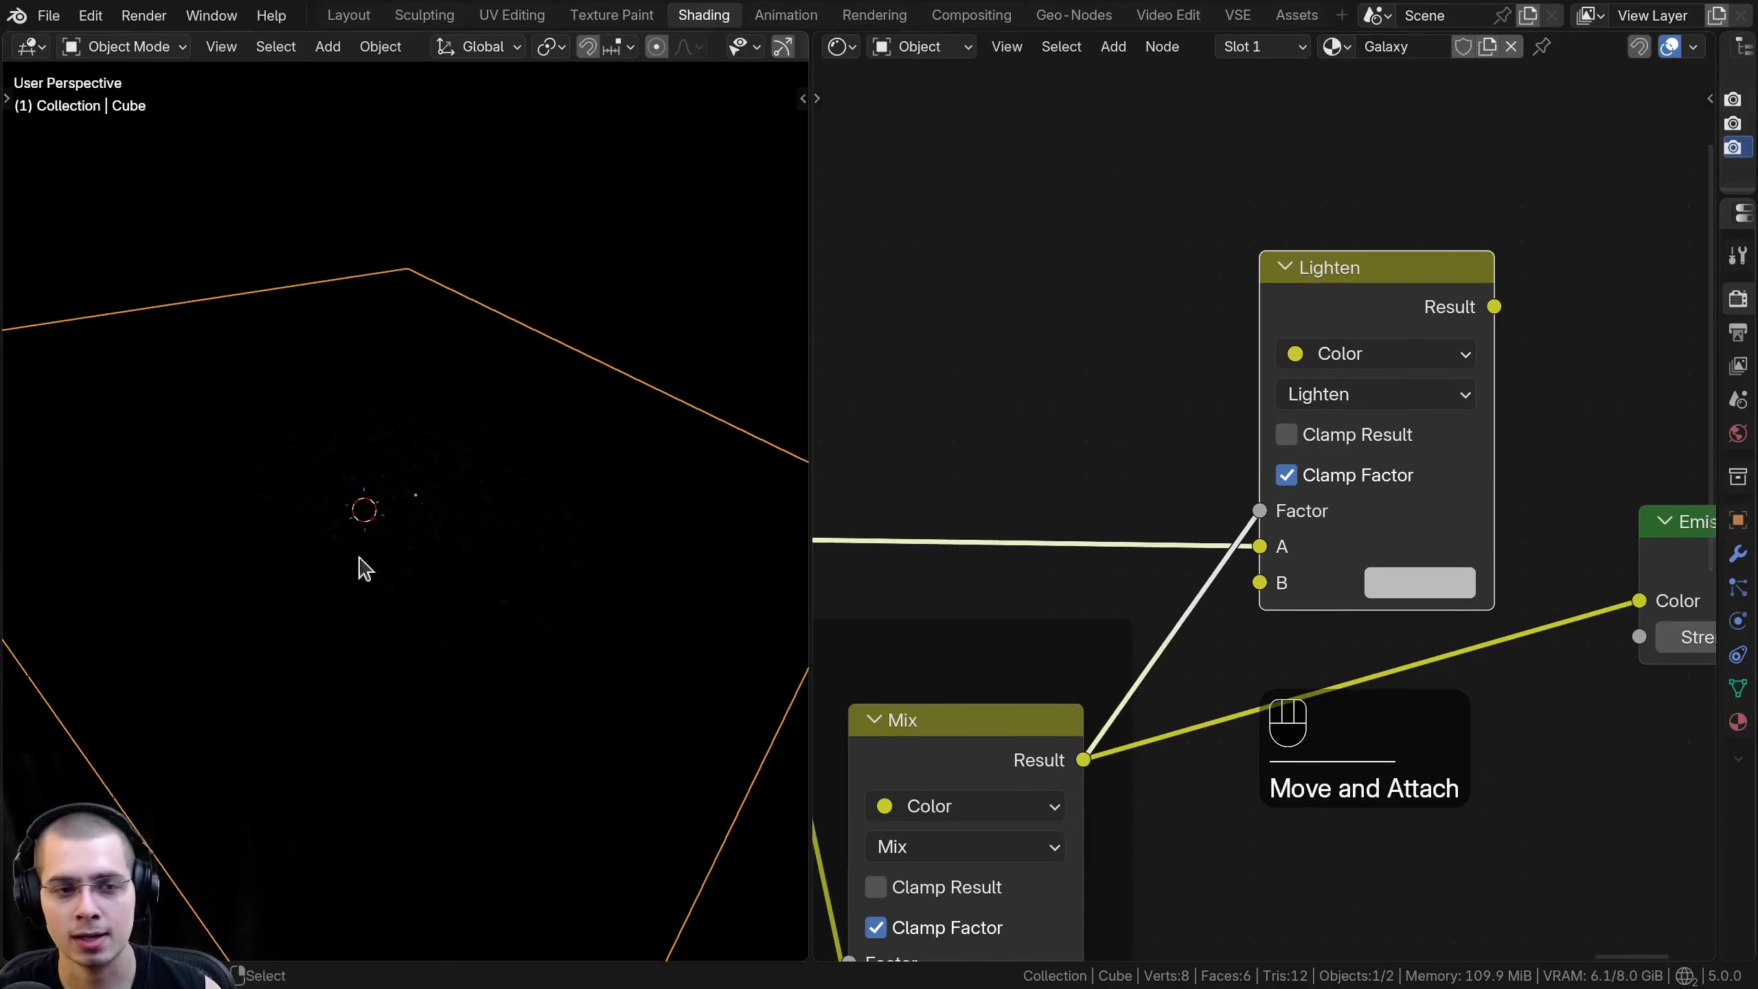
scroll(1375, 450, down, 2)
middle_drag(1374, 450, 1146, 462)
drag(1142, 339, 1162, 370)
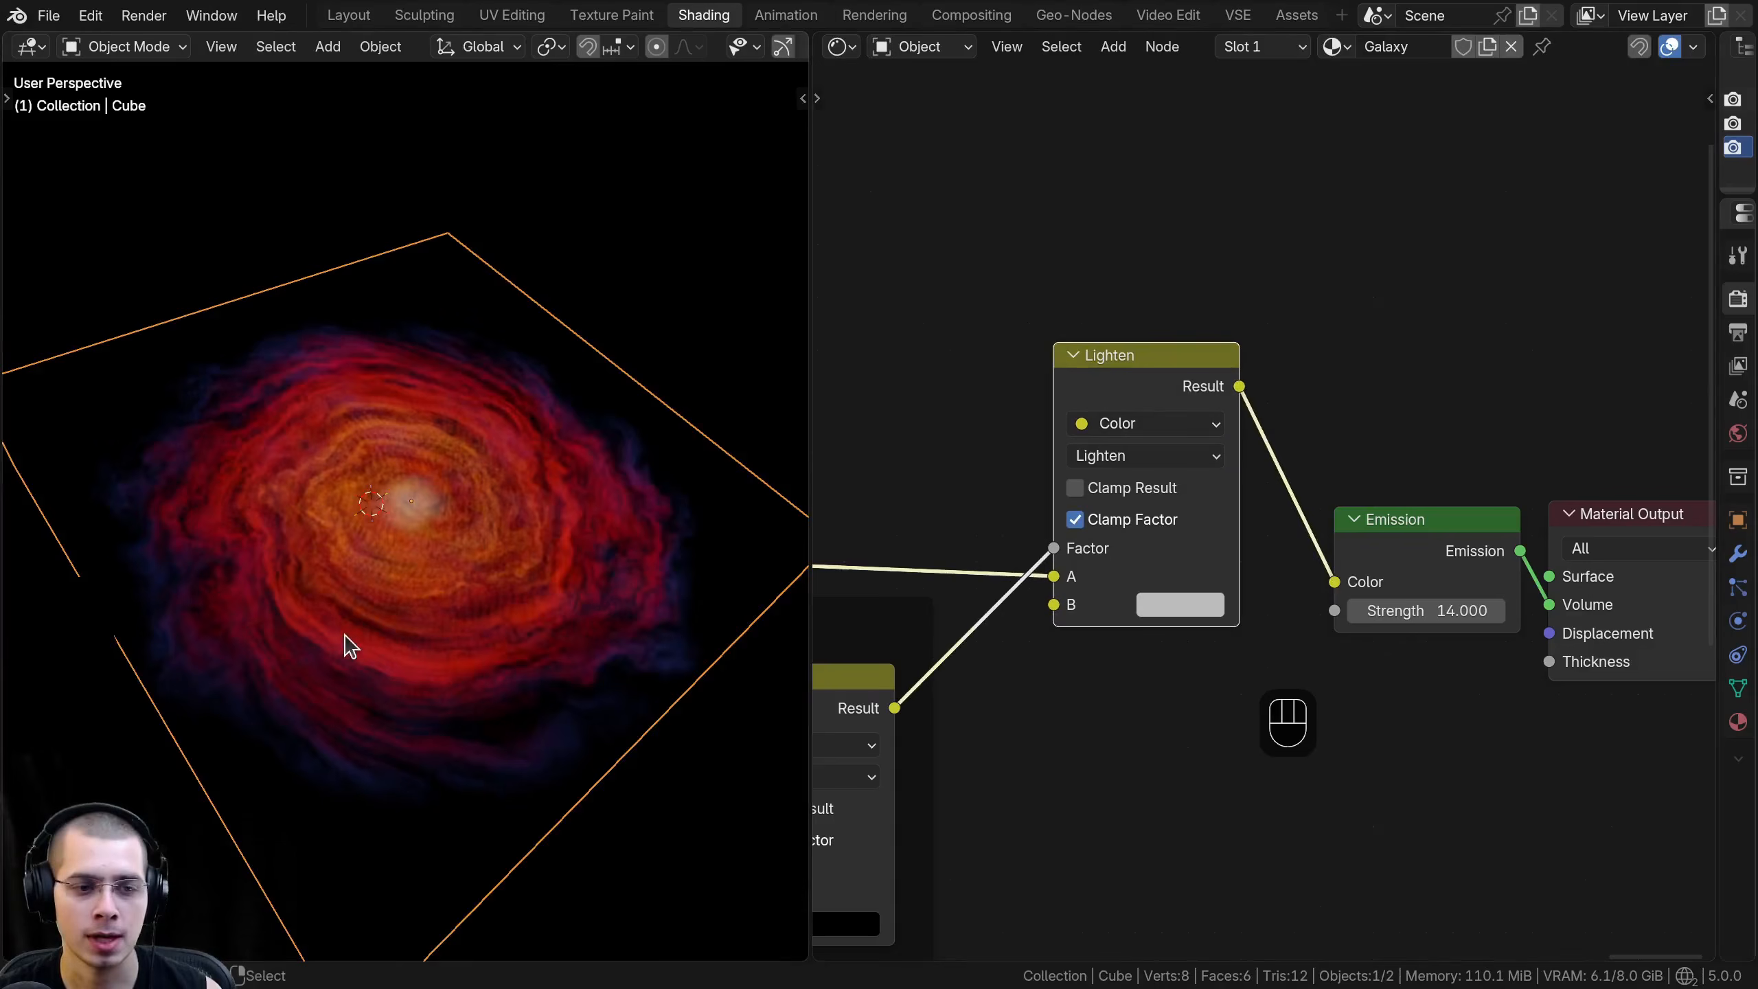
- Set the Lighten node's B color to white with a Value of 4
scroll(380, 585, up, 3)
middle_drag(369, 534, 447, 562)
scroll(443, 485, up, 5)
scroll(448, 562, down, 5)
scroll(1182, 595, down, 1)
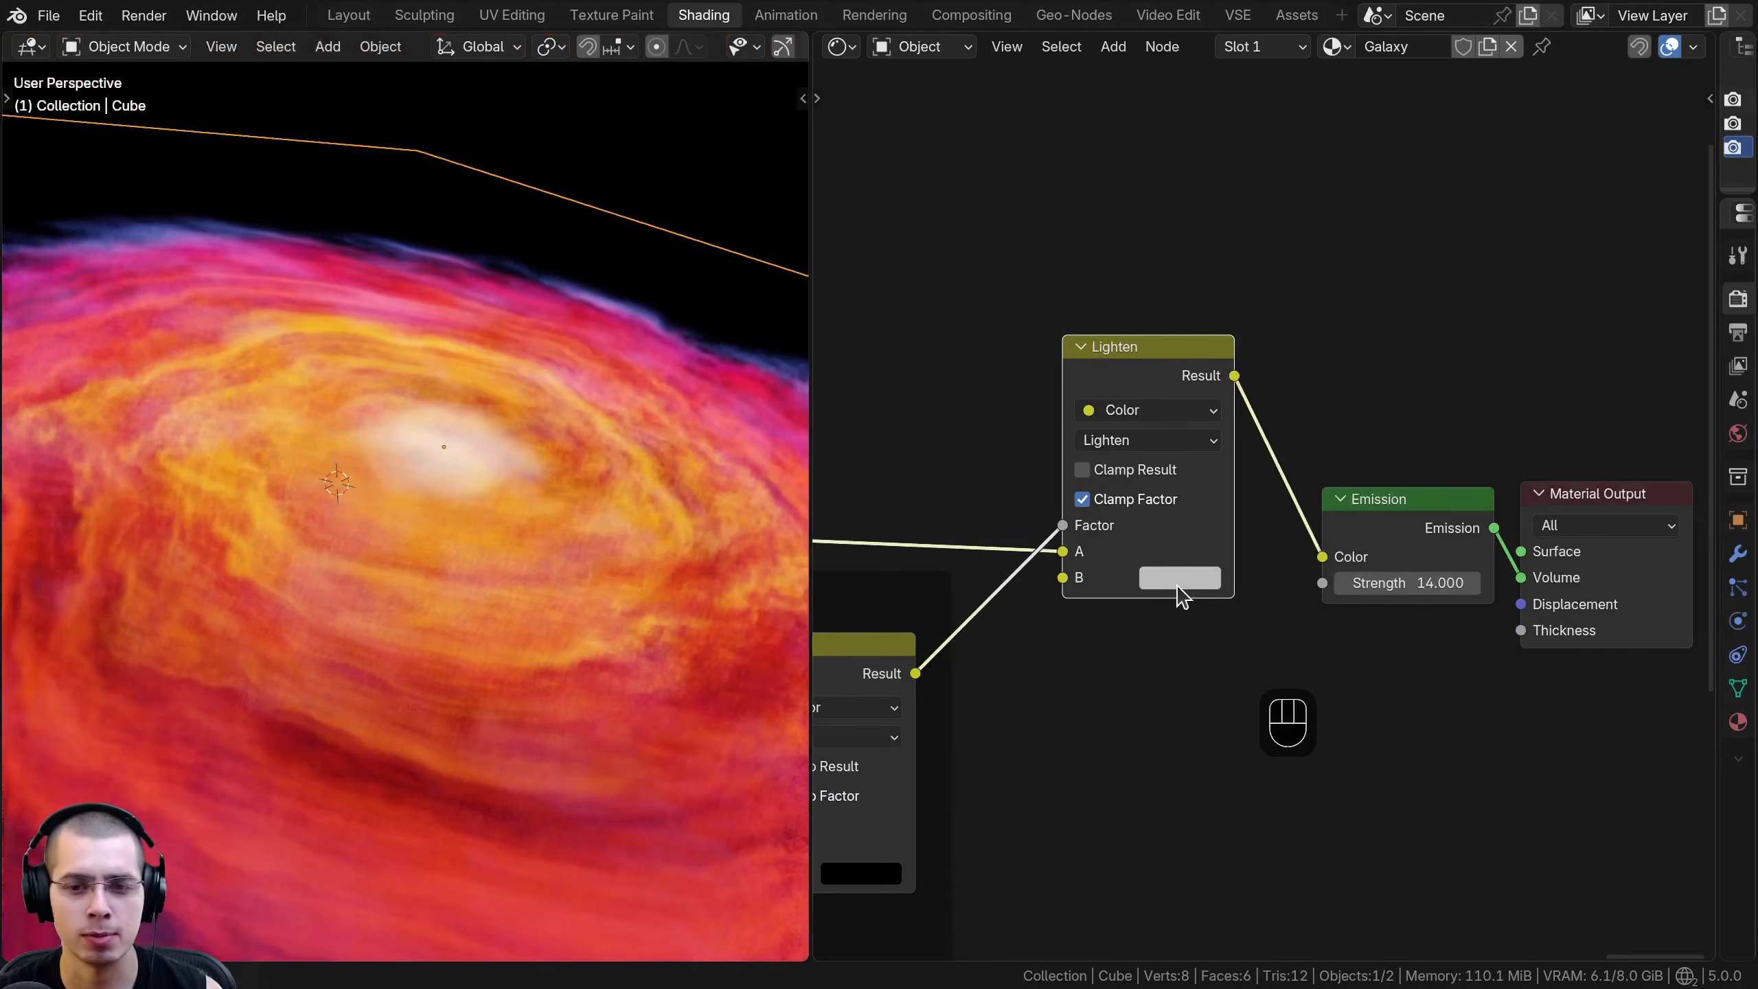
click(1163, 579)
drag(1364, 214, 1363, 159)
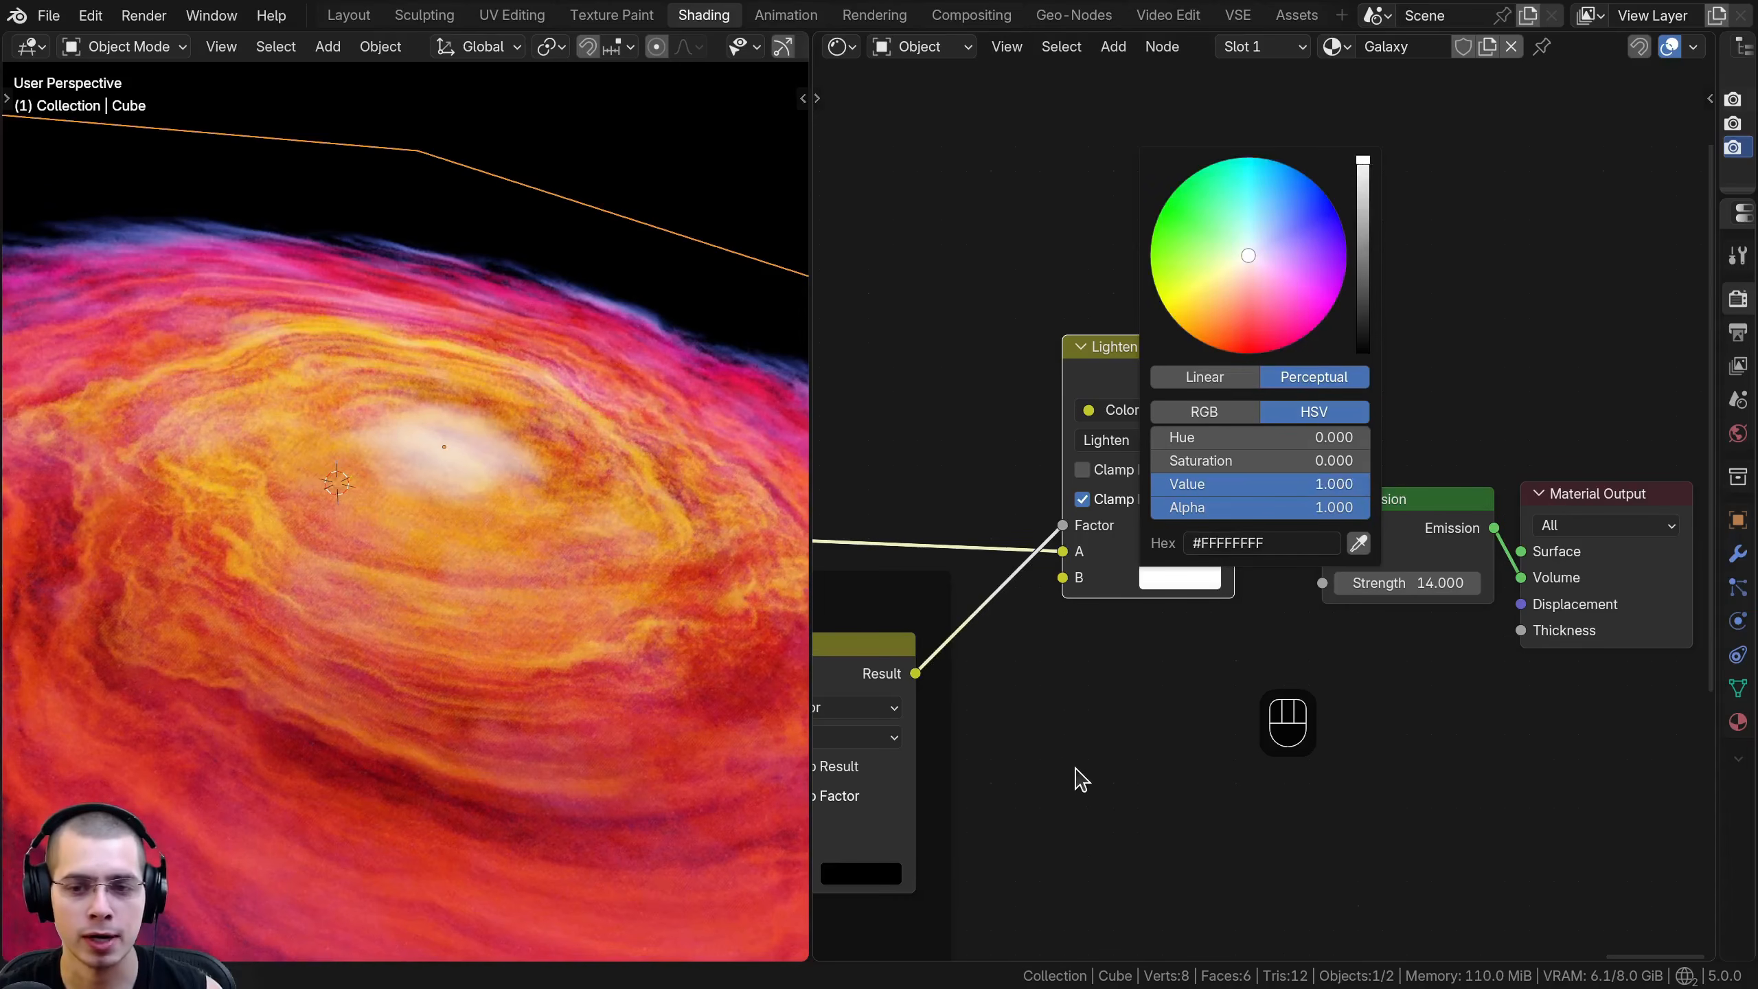
scroll(1115, 616, up, 2)
click(1115, 624)
click(1125, 624)
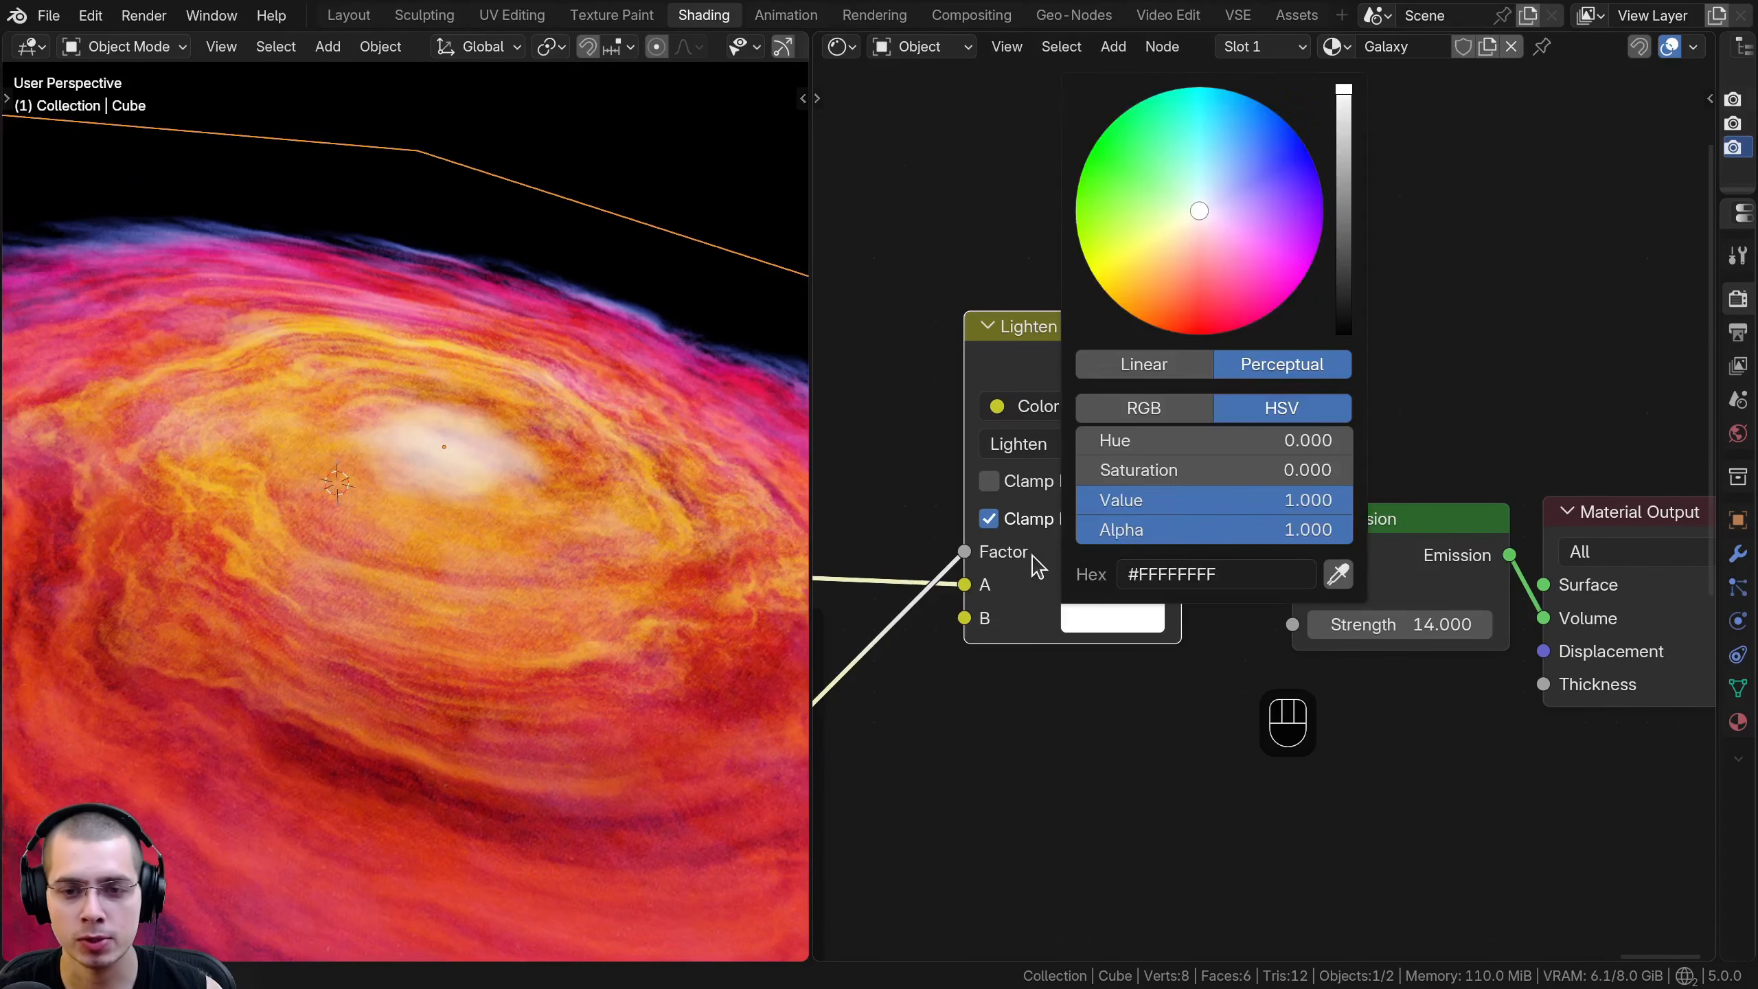
click(1178, 498)
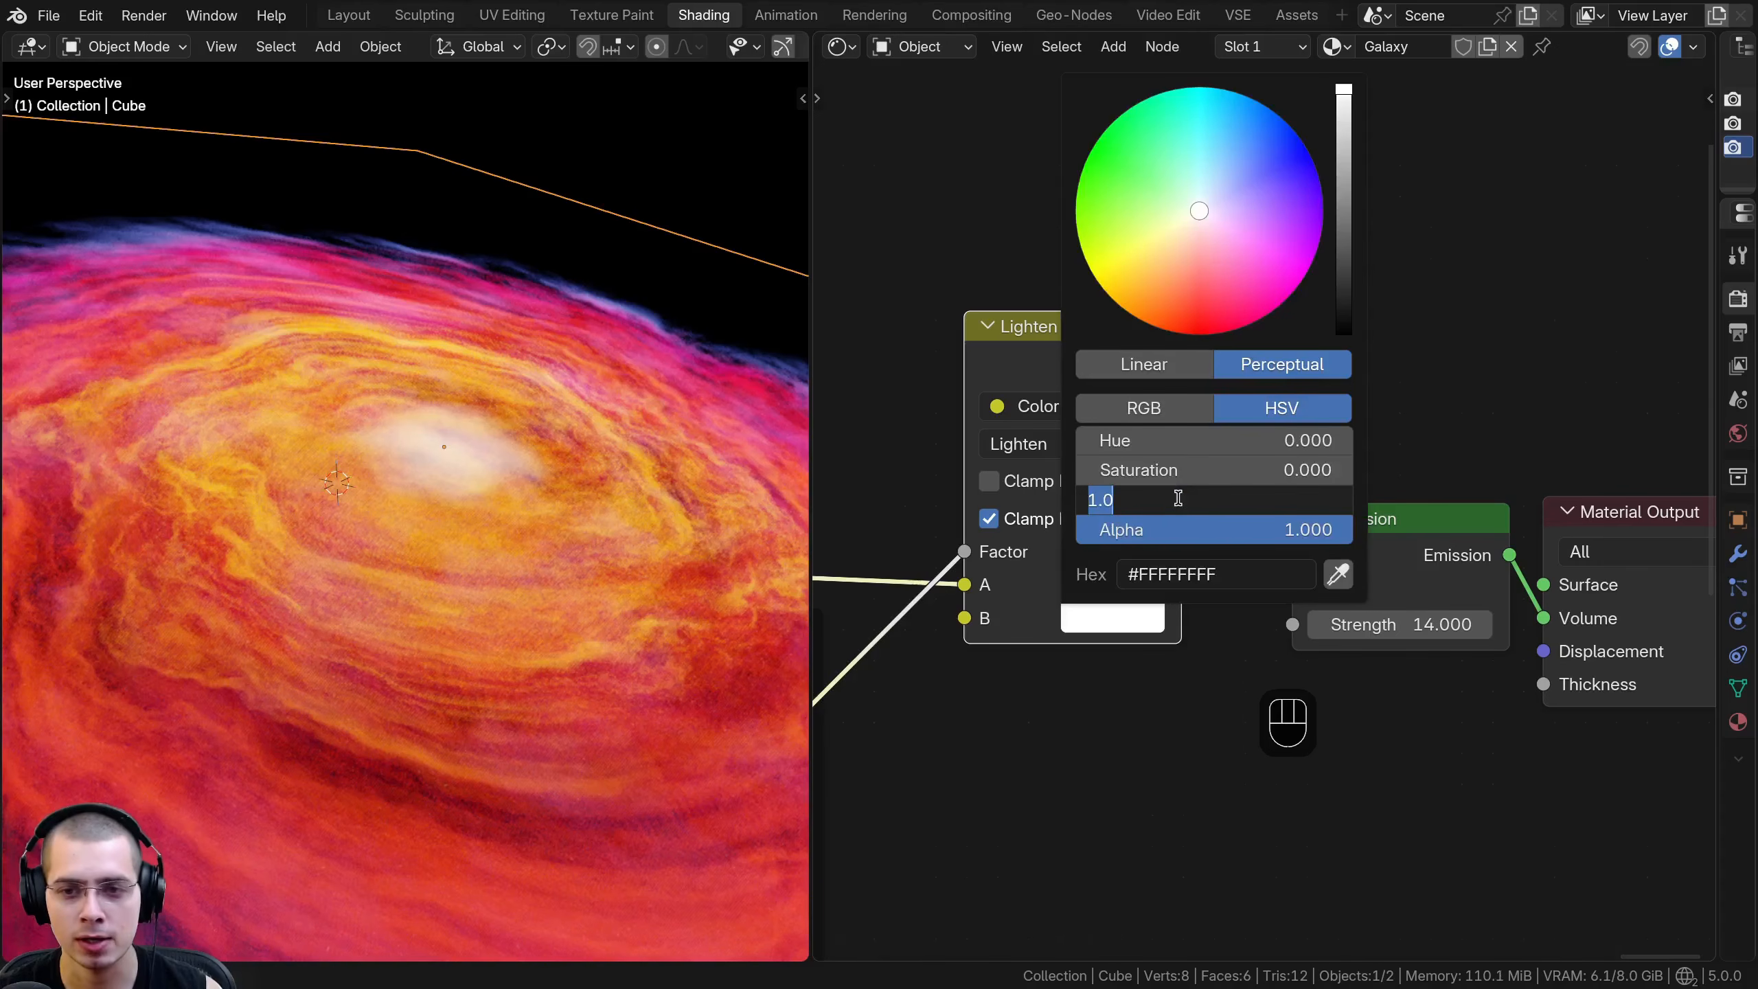
text(4)
key(Return)
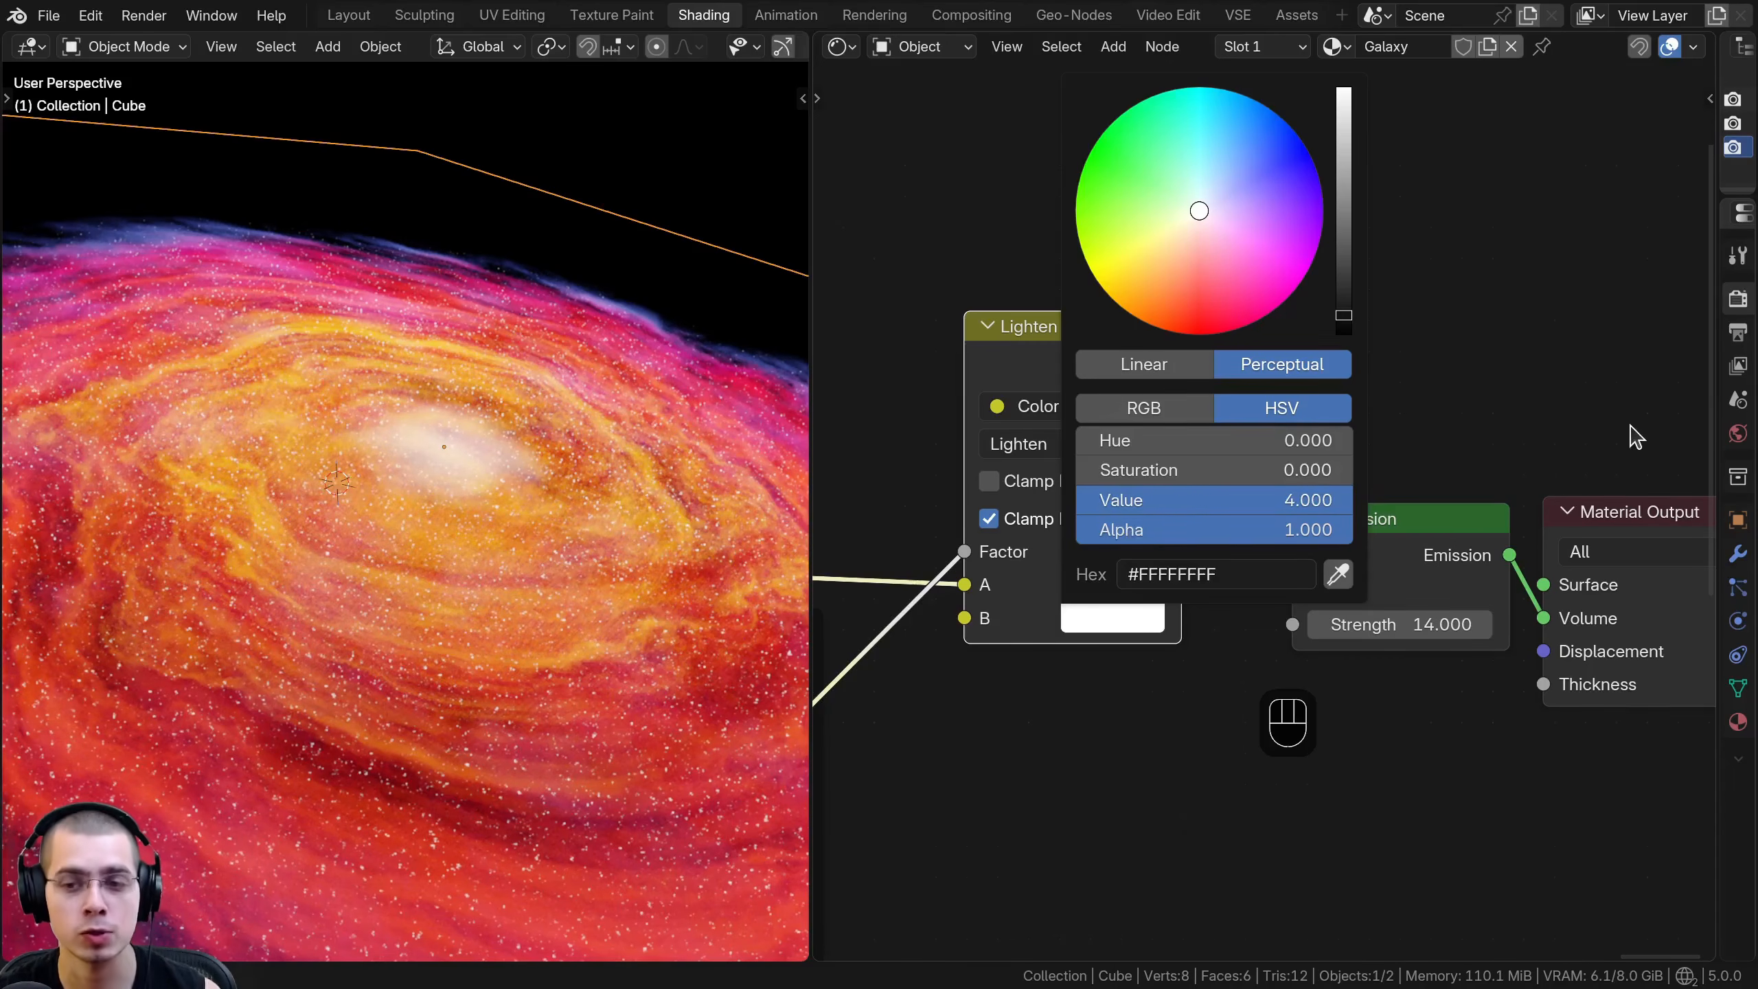
- Examine the bright stars inside the galaxy close up and from a distance
scroll(572, 531, down, 2)
middle_drag(566, 526, 536, 498)
ctrl+middle_drag(537, 497, 494, 437)
ctrl+middle_drag(489, 514, 582, 493)
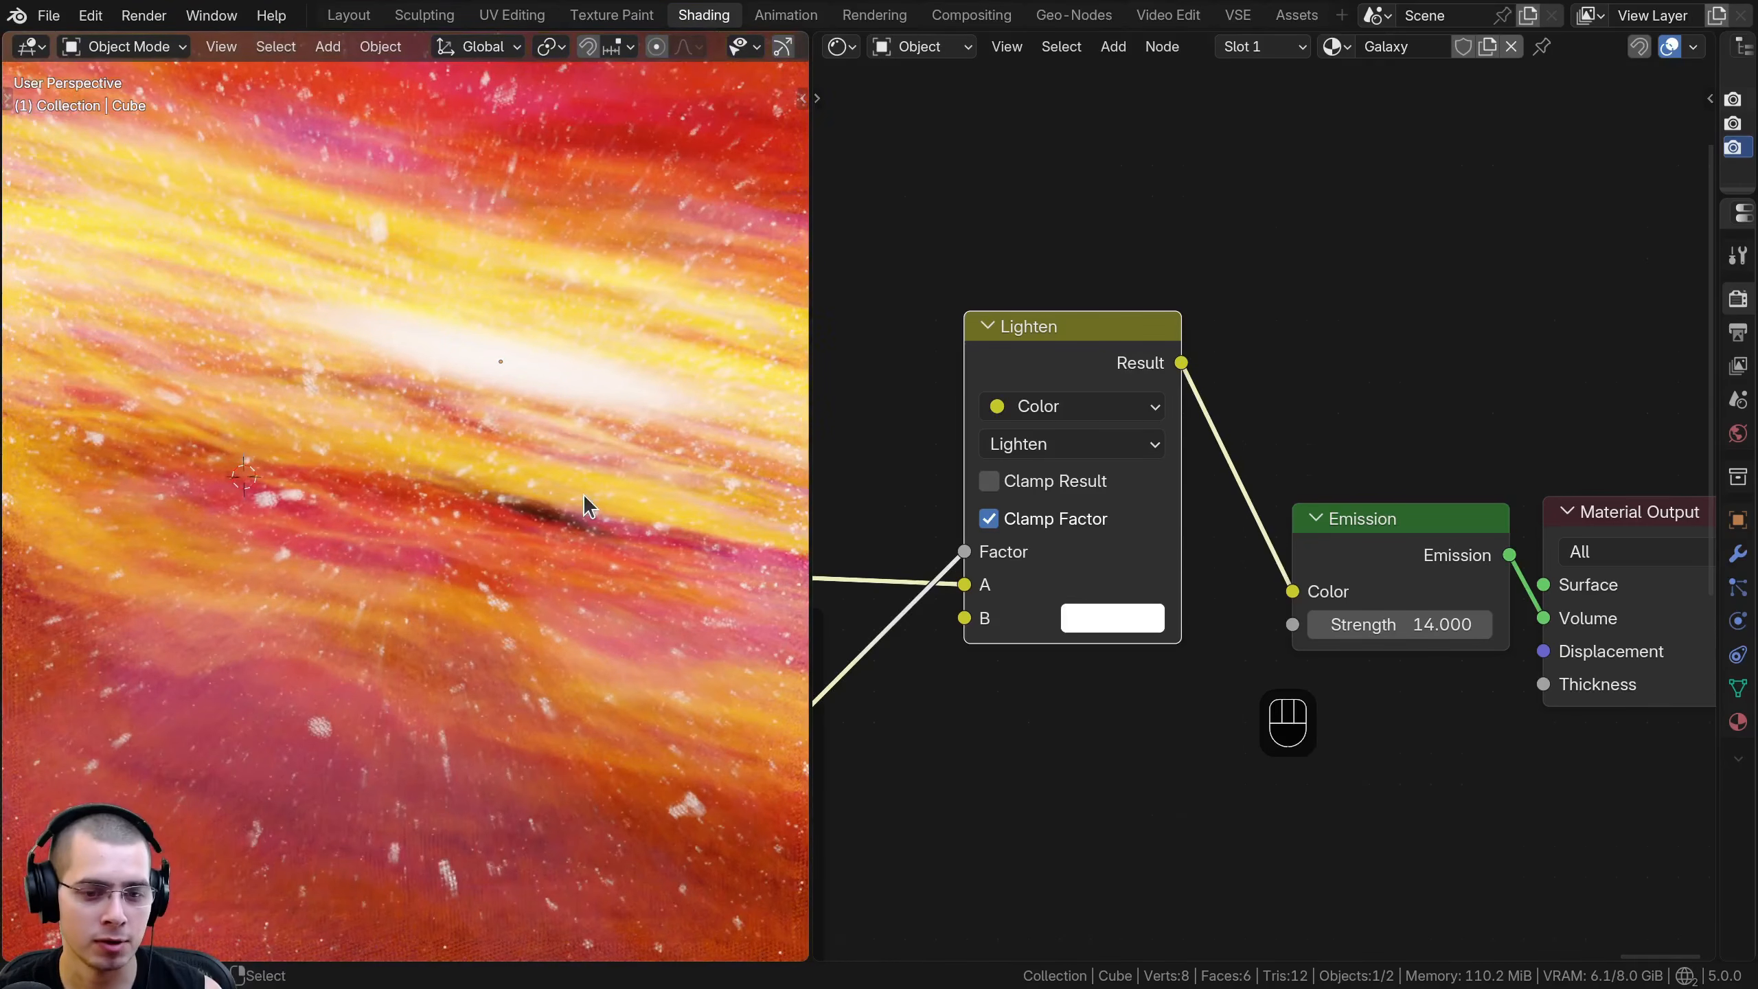
scroll(582, 493, down, 3)
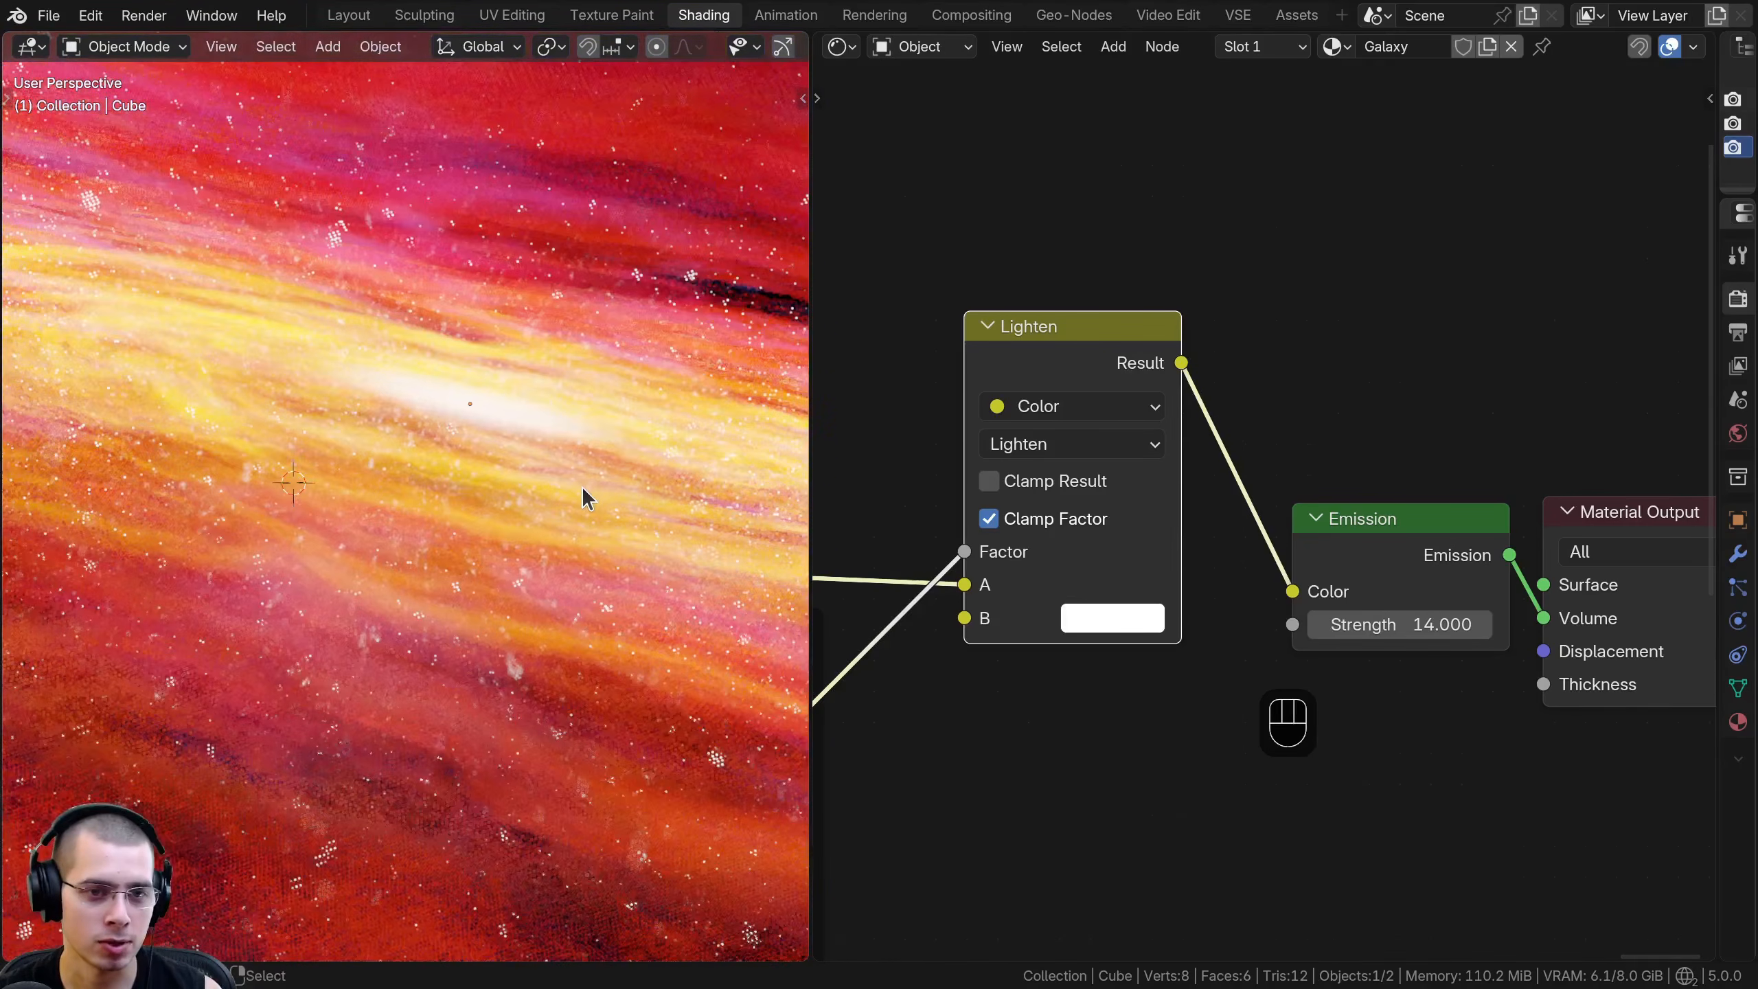
scroll(522, 581, down, 6)
key(a)
key(a)
key(a)
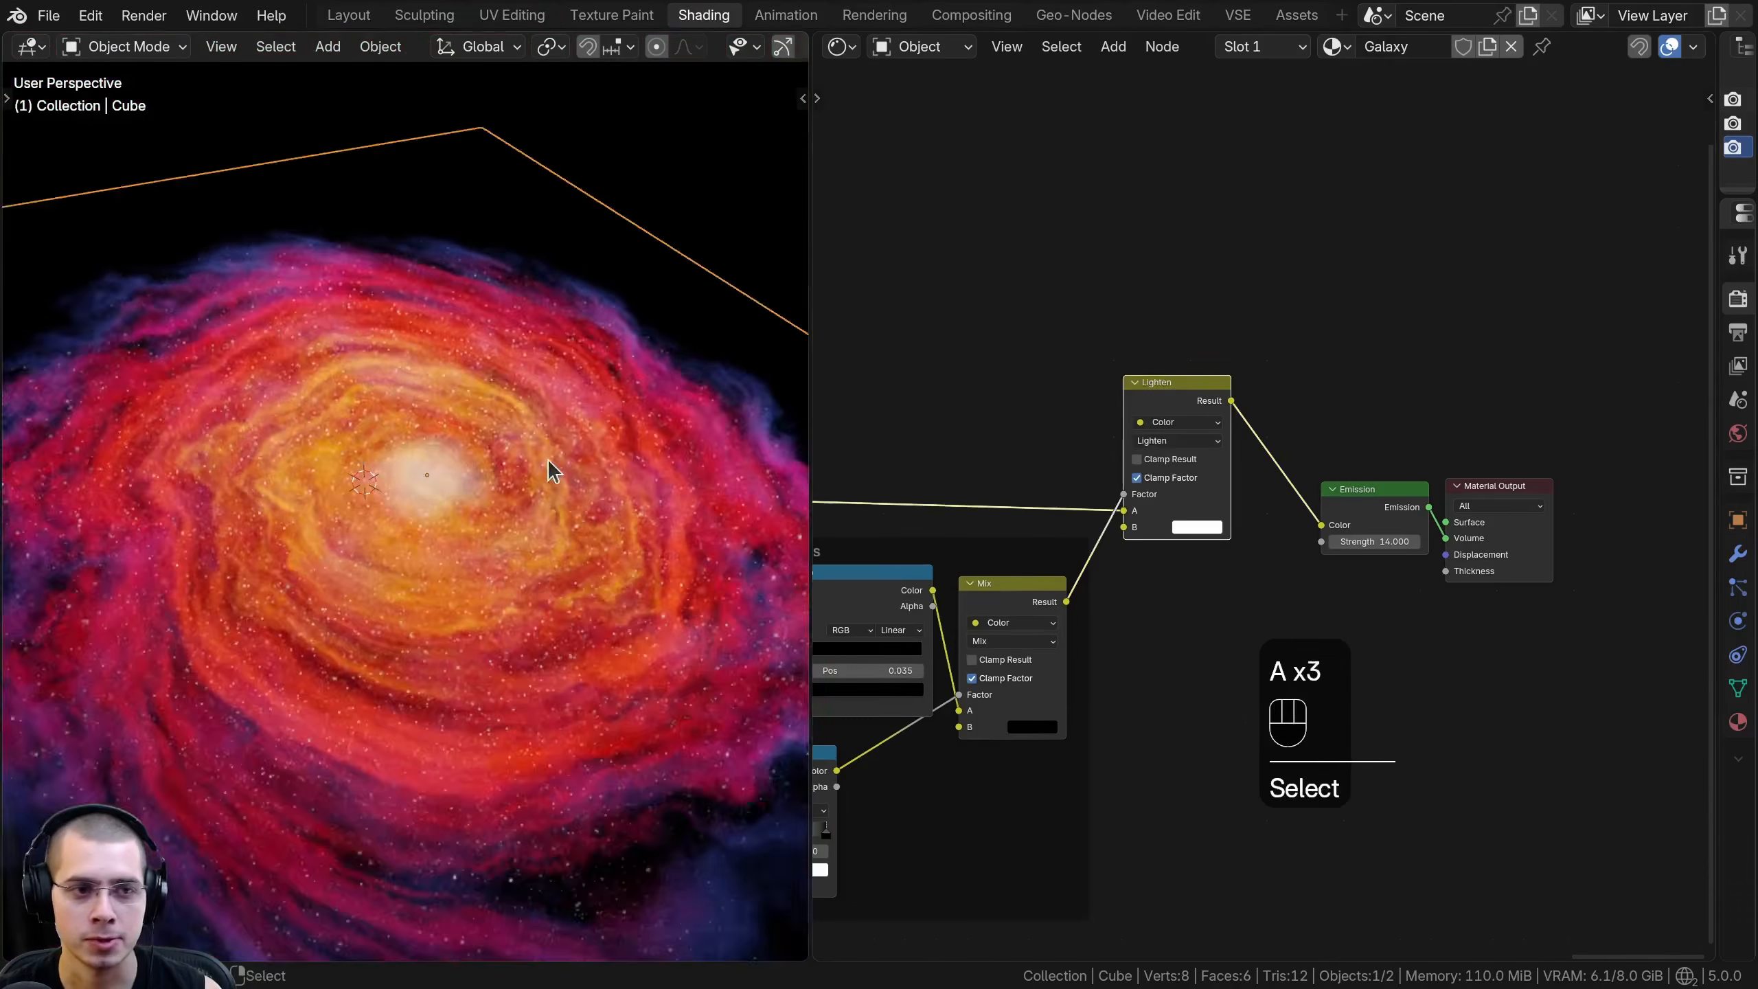
middle_drag(552, 471, 383, 426)
scroll(384, 430, up, 4)
middle_drag(641, 541, 244, 456)
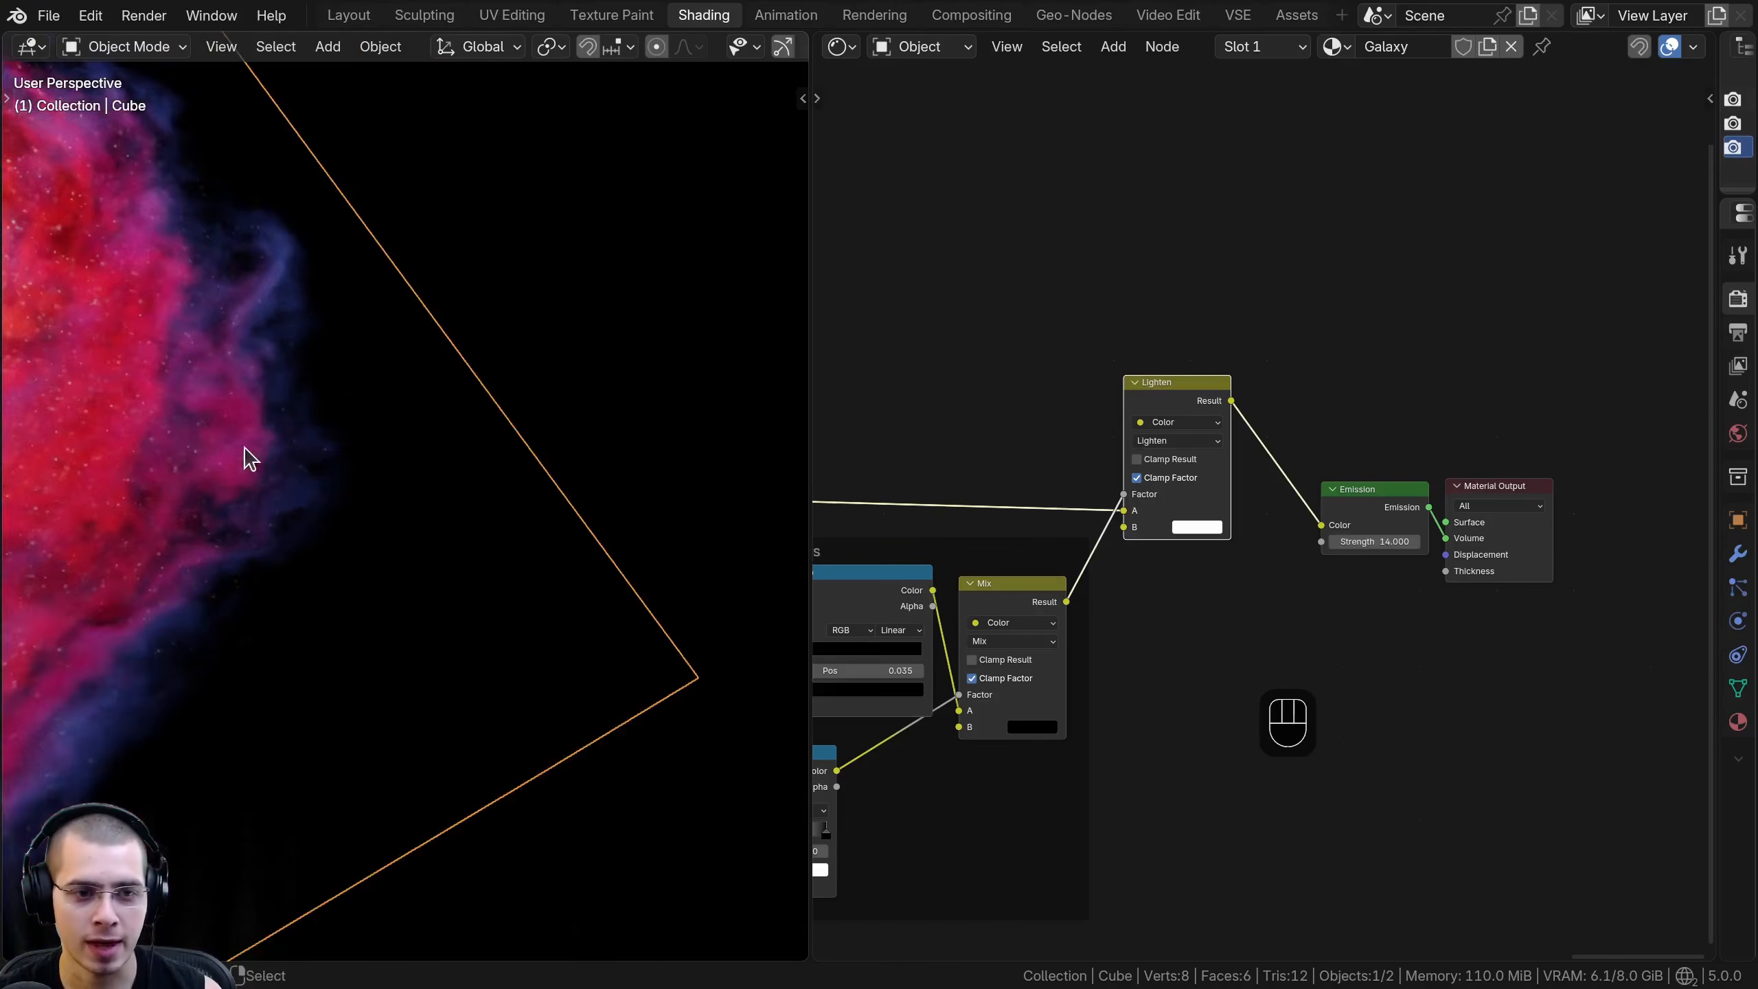
key(shift+c)
middle_drag(651, 589, 534, 609)
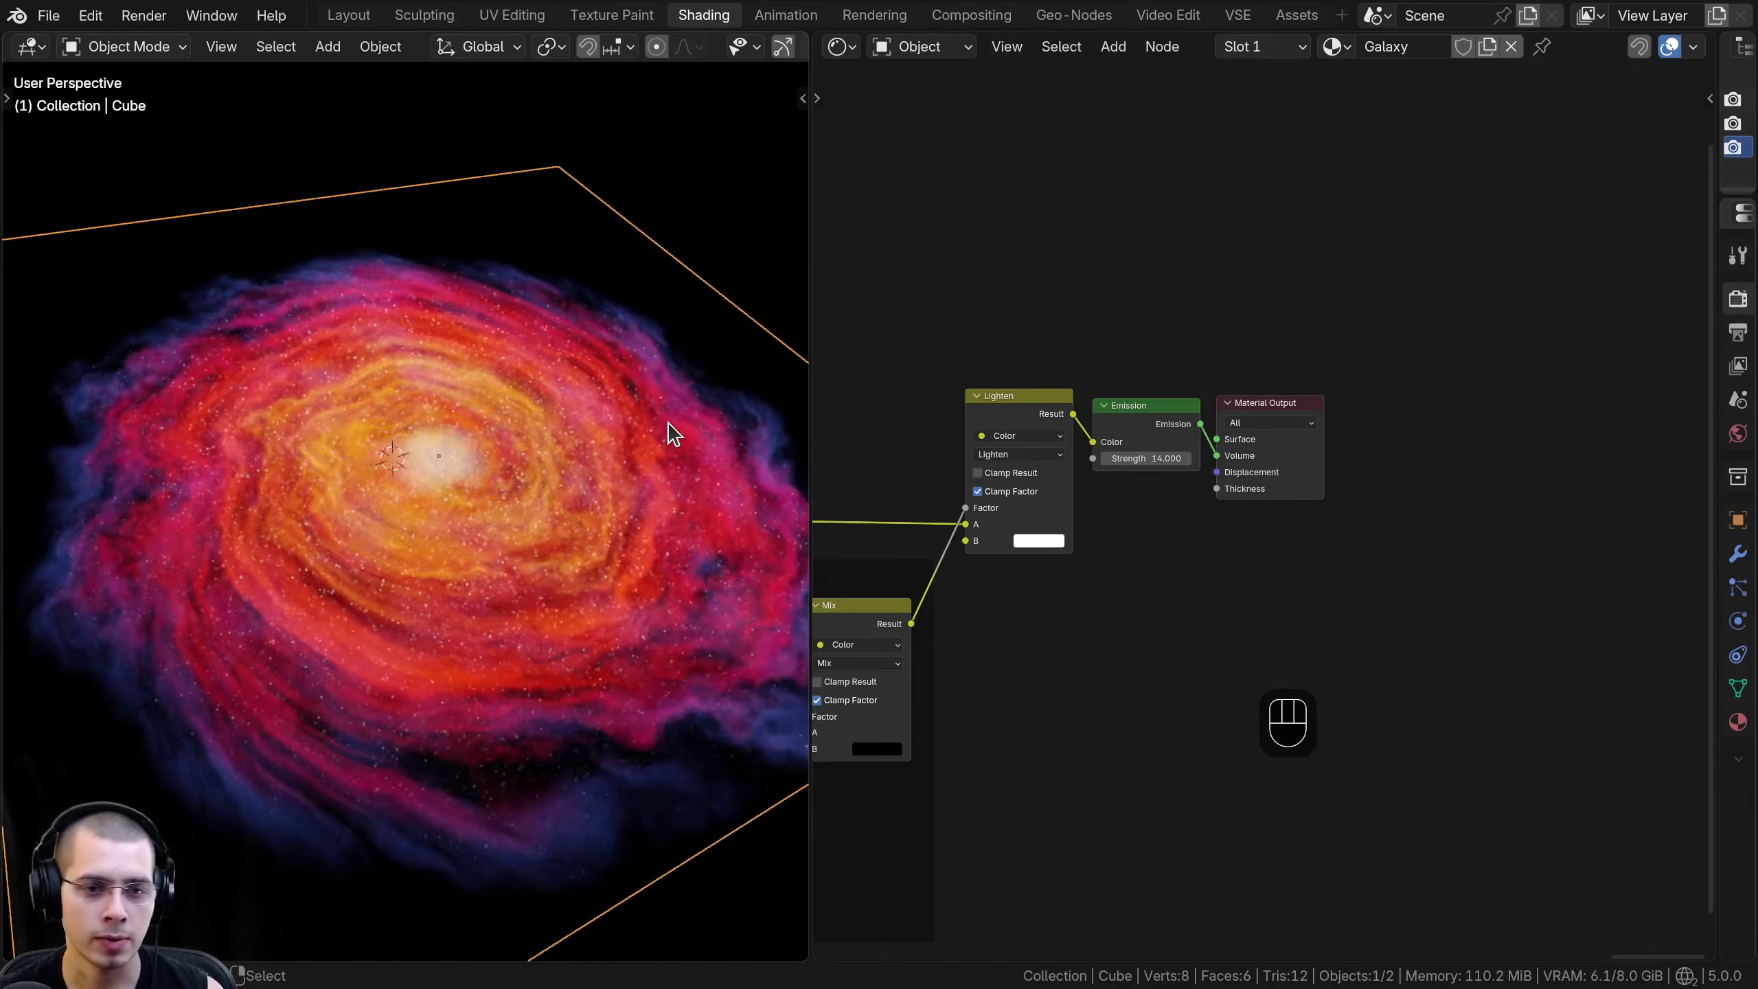
- Switch the viewport to the camera view and enlarge it to frame the whole galaxy
key(KP_0)
scroll(478, 486, up, 3)
shift+middle_drag(478, 486, 494, 482)
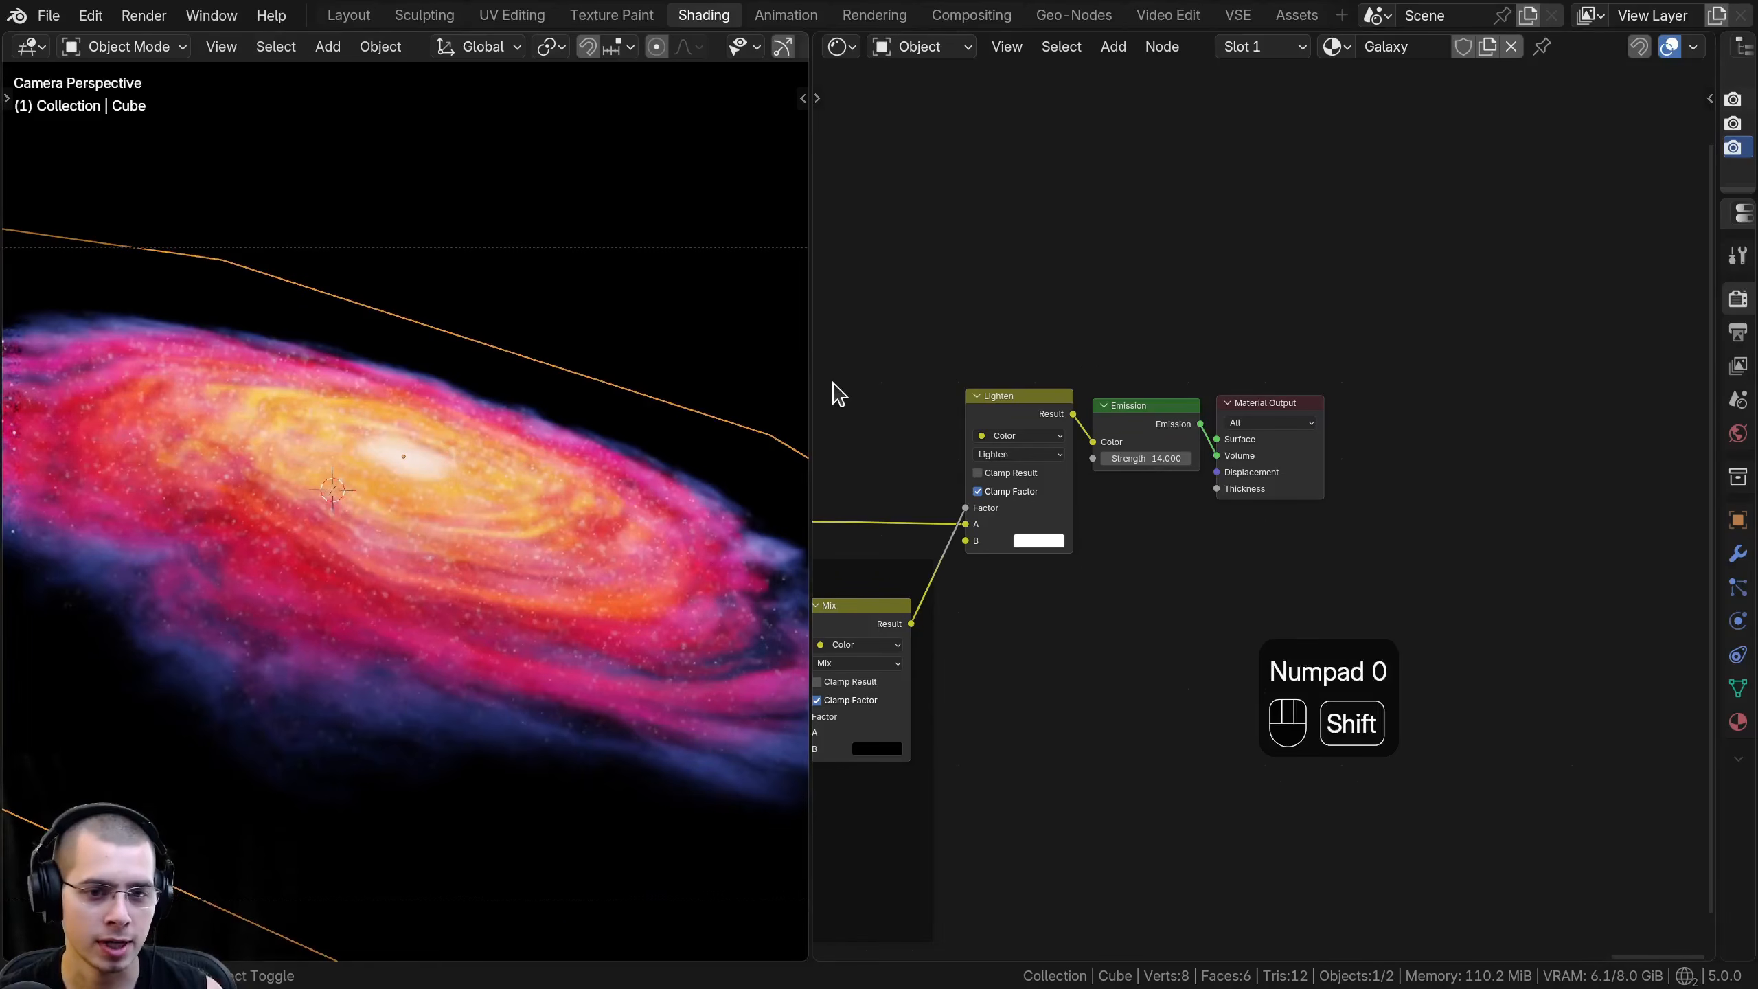
drag(811, 365, 1007, 409)
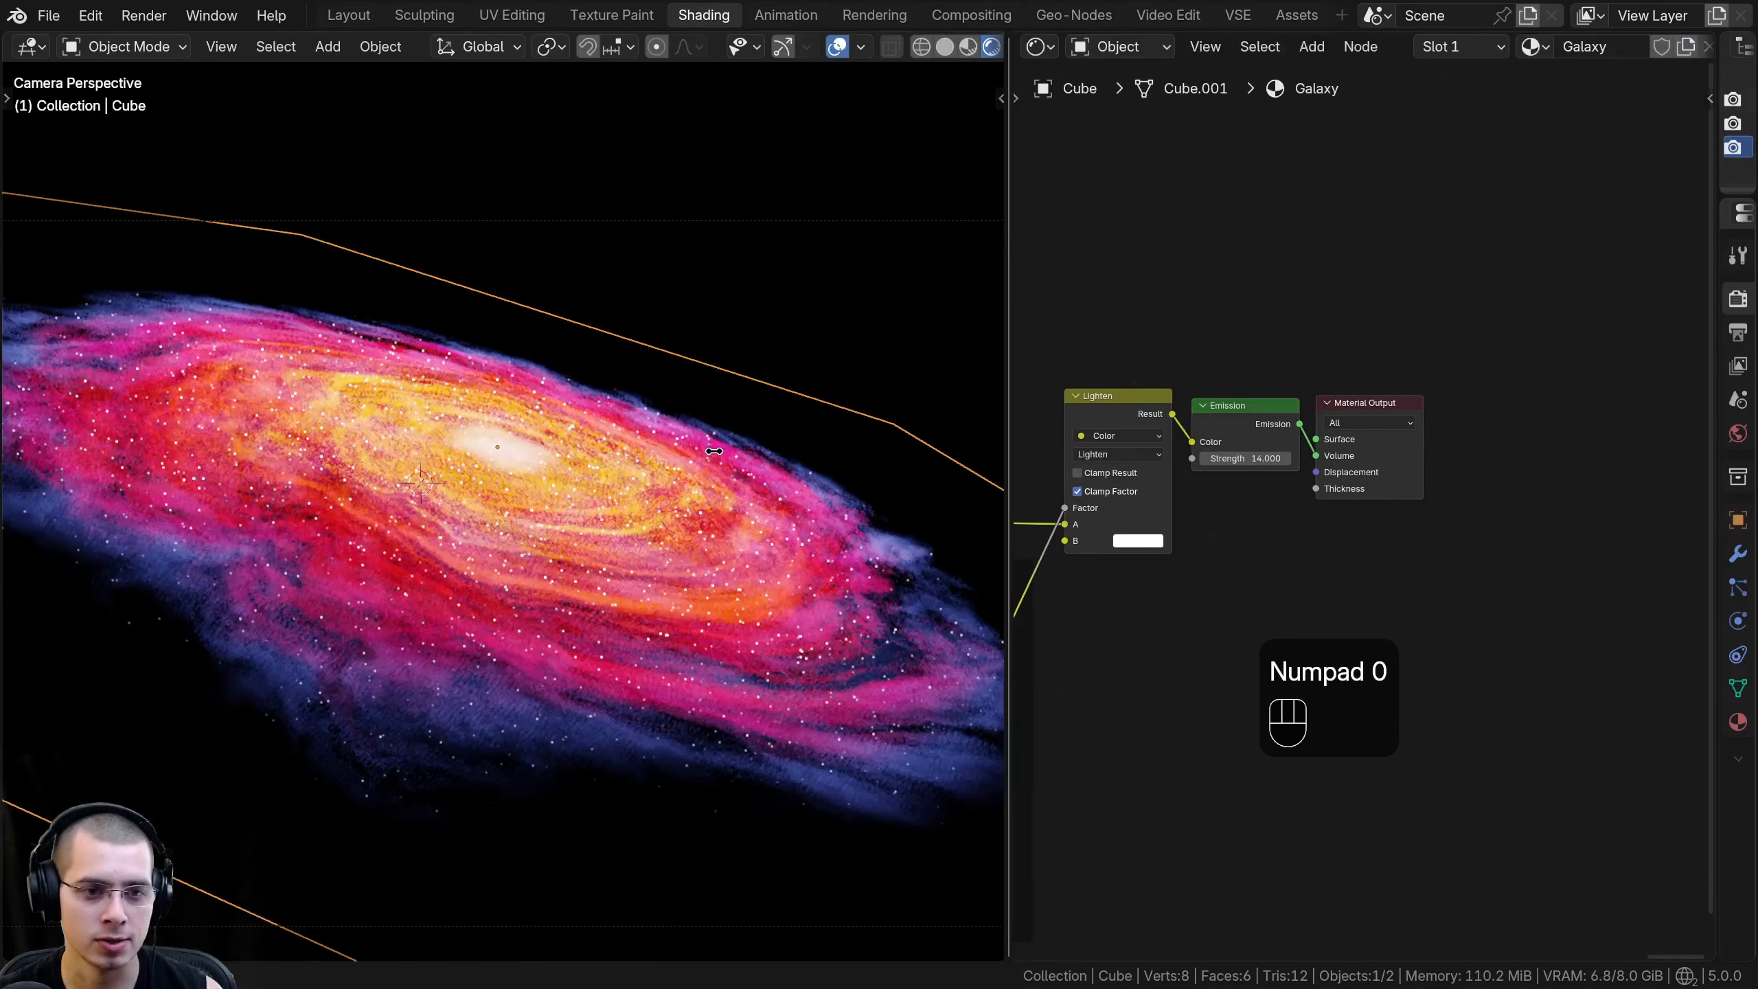
mouse_move(562, 464)
shift+middle_down()
mouse_move(574, 439)
mouse_move(554, 447)
shift+middle_up()
scroll(555, 447, down, 2)
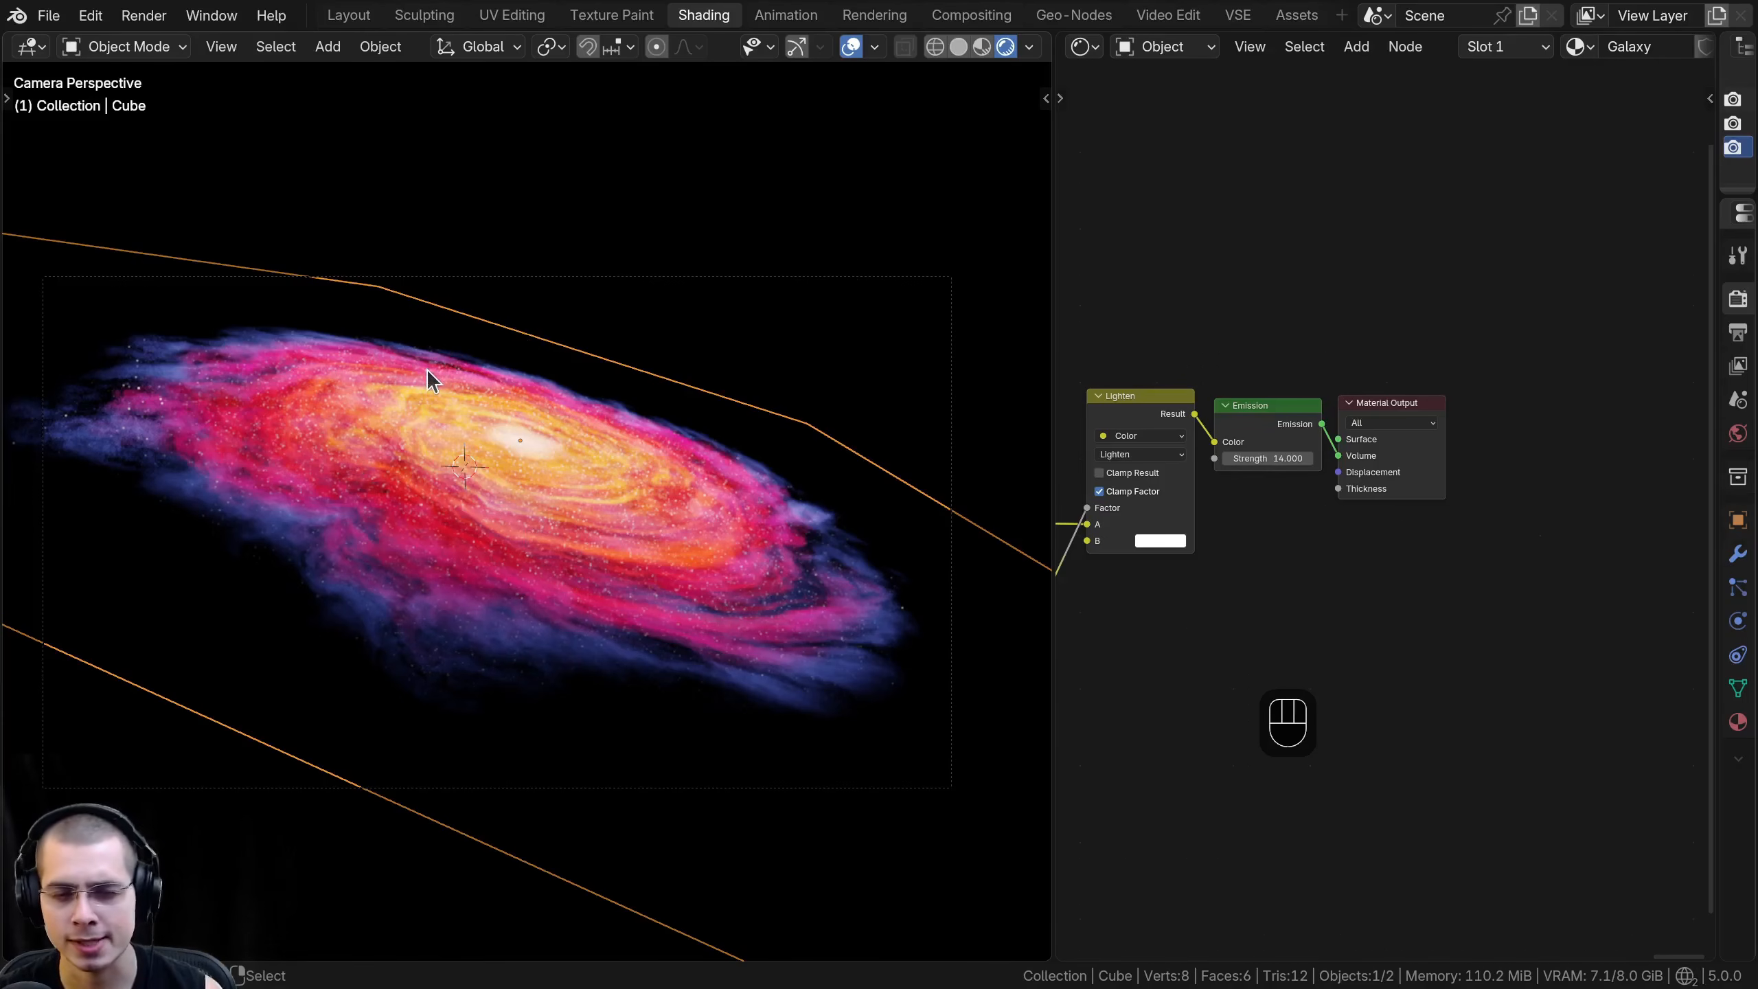
scroll(439, 374, up, 1)
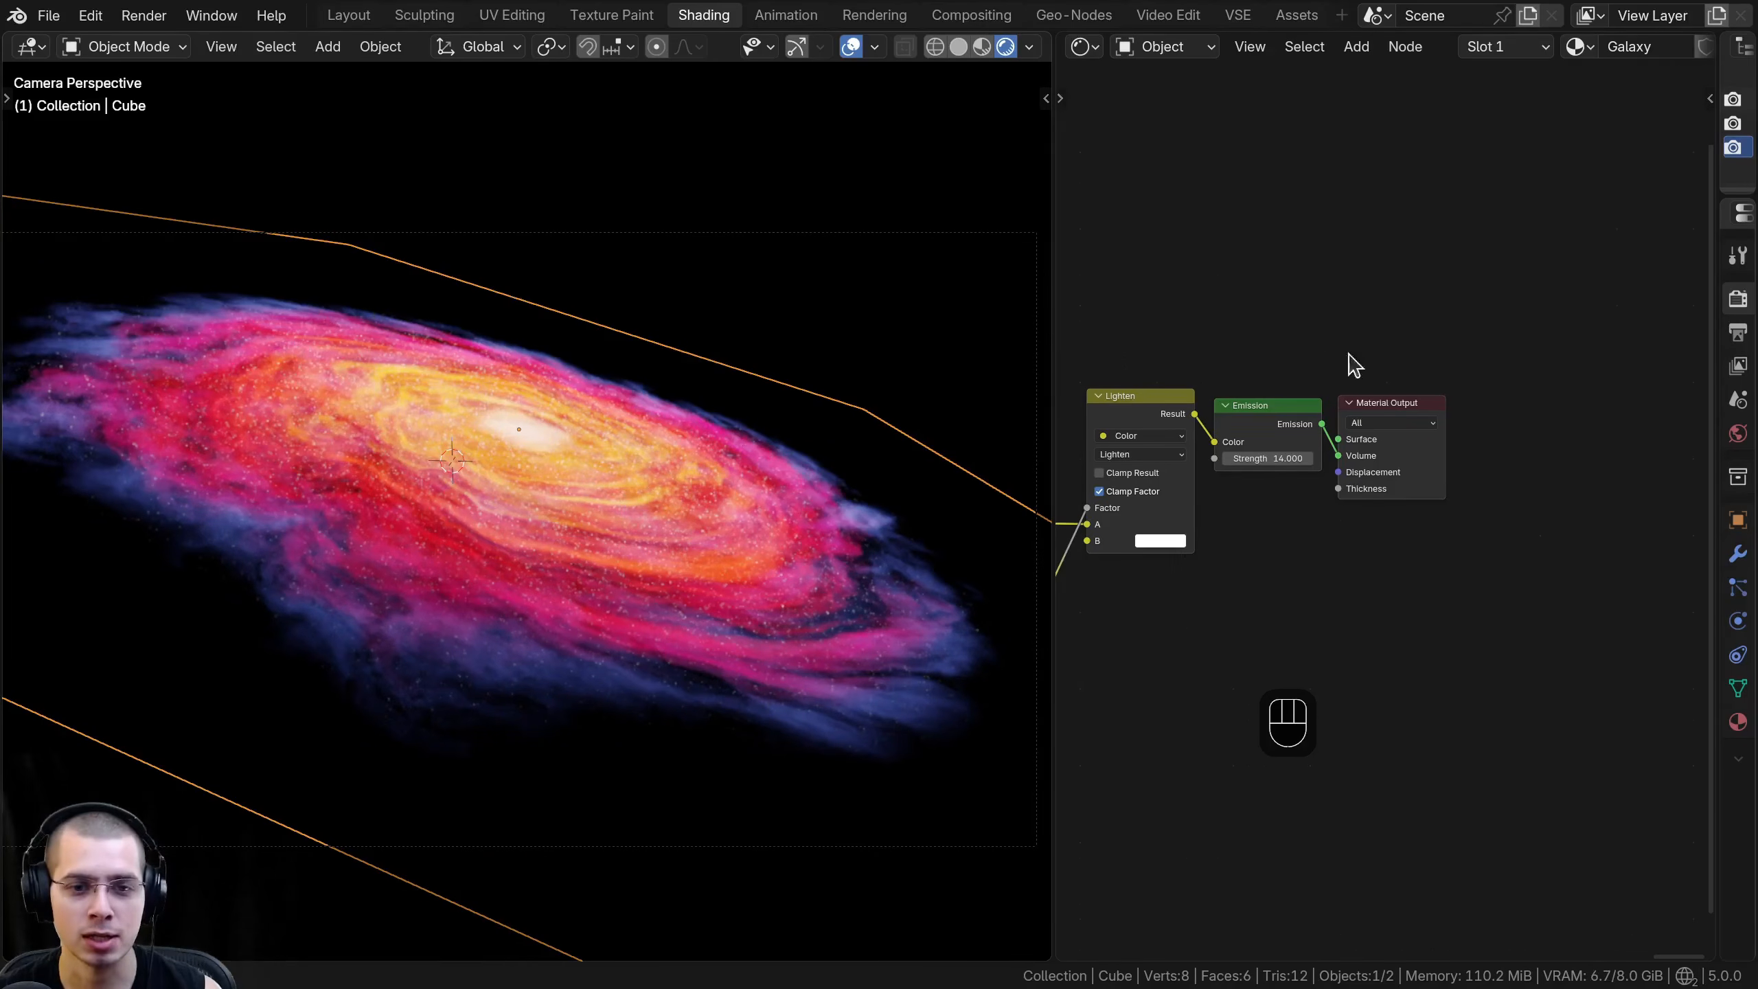
- Change the render engine from EEVEE to Cycles and inspect the galaxy in the camera view
drag(1712, 389, 1454, 346)
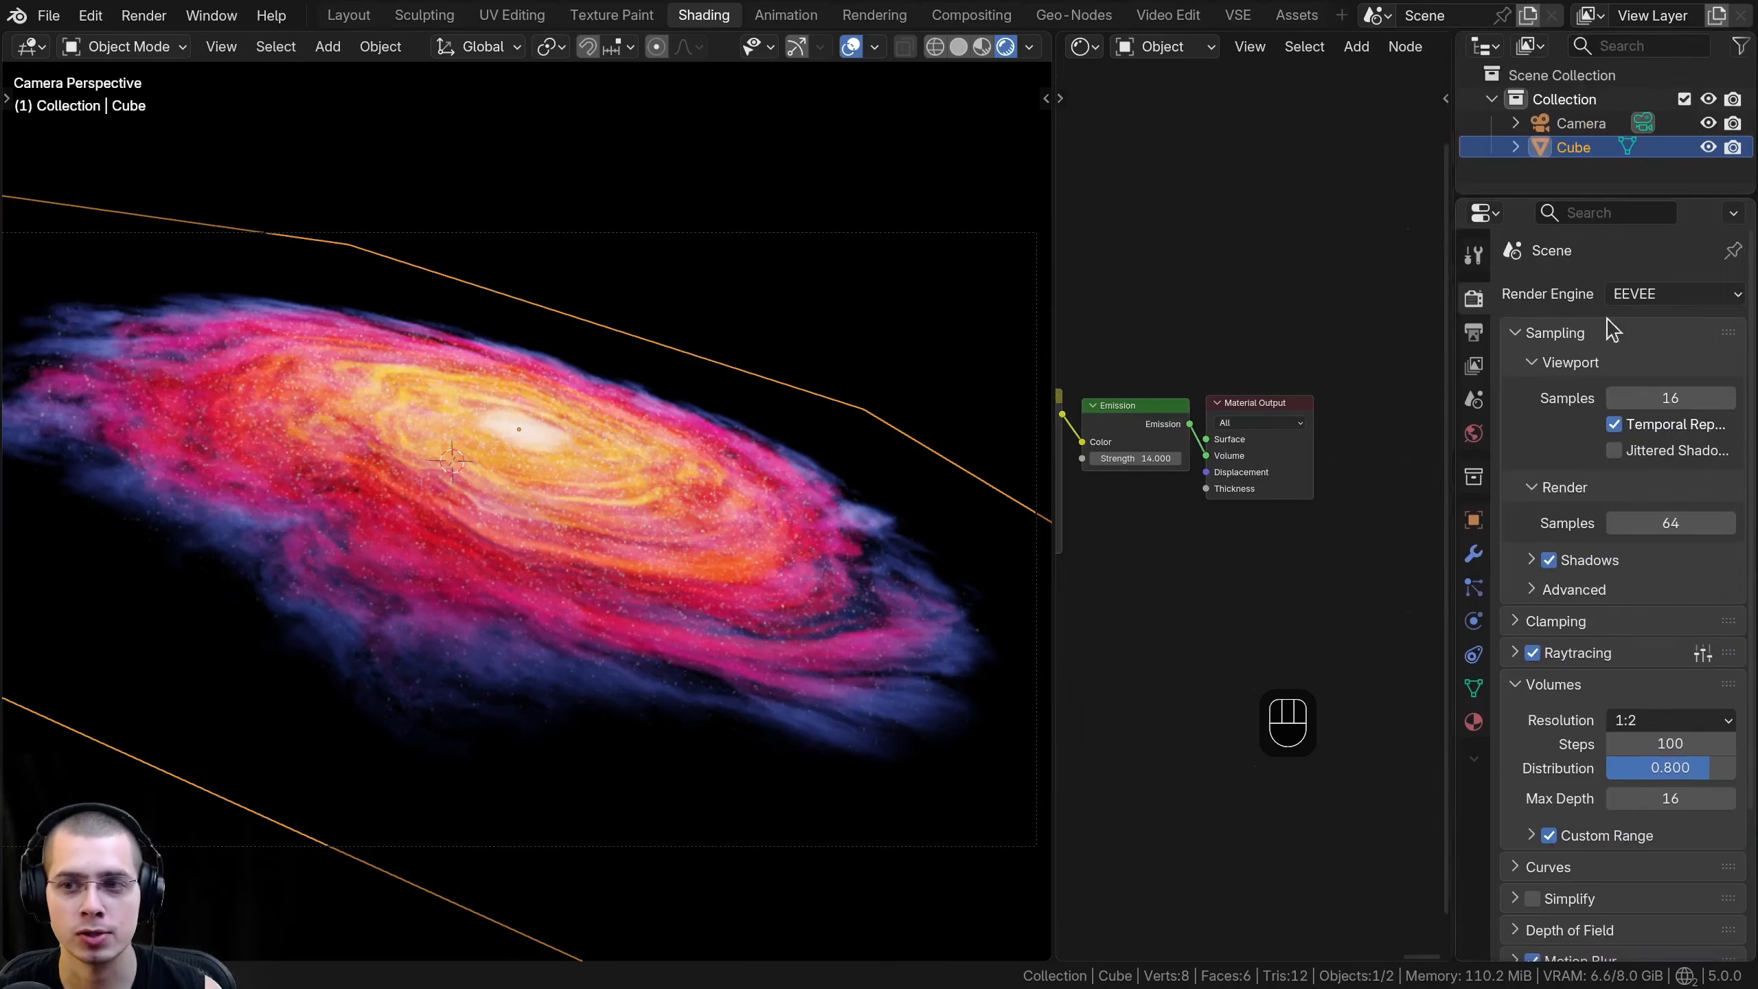
click(1644, 298)
click(1655, 381)
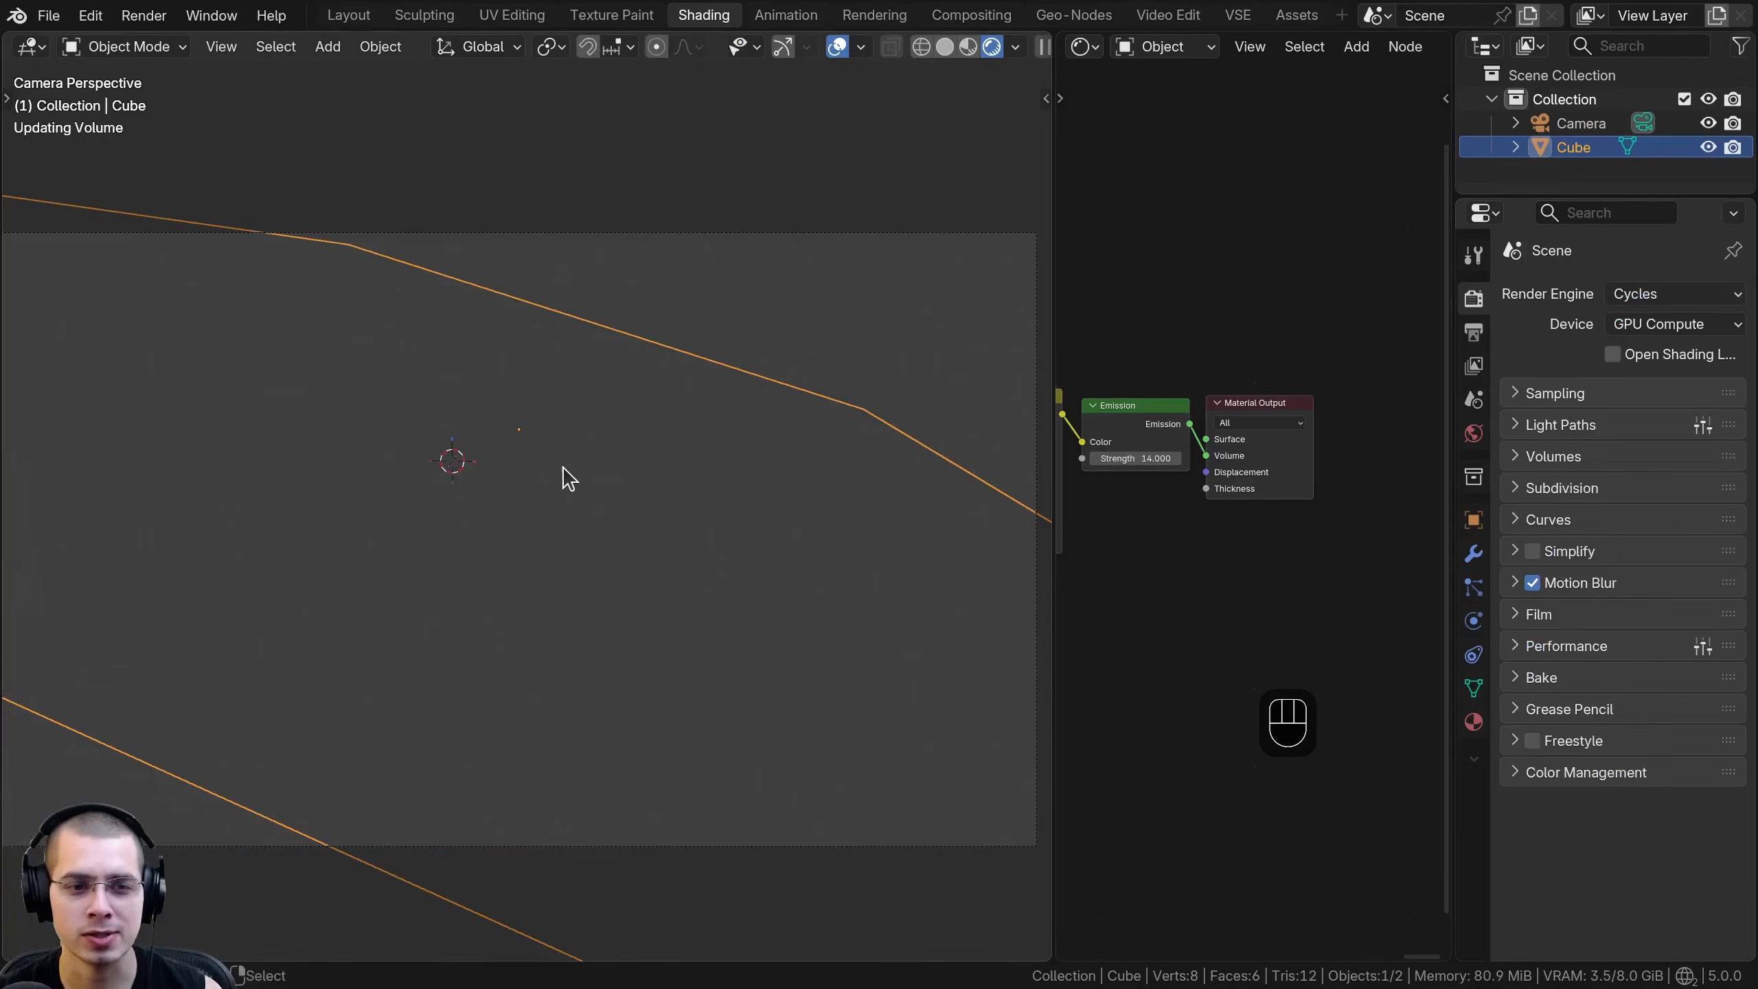
key(a)
key(a)
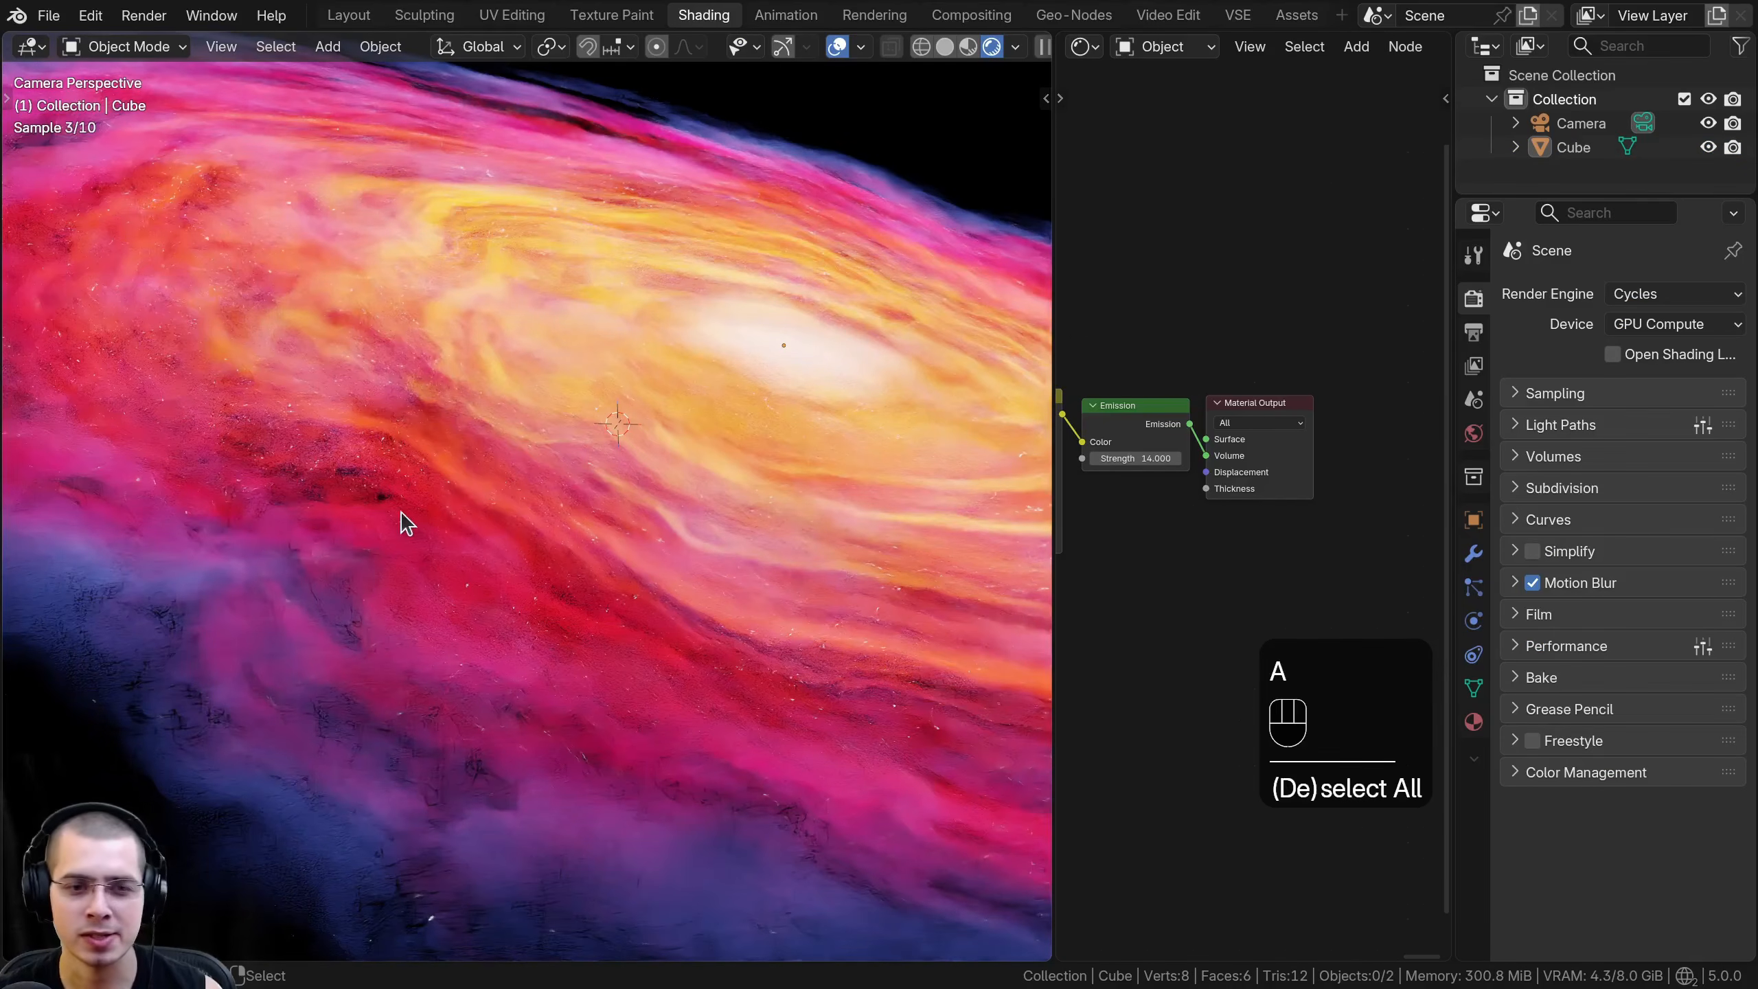
scroll(737, 451, down, 6)
shift+middle_drag(736, 451, 599, 483)
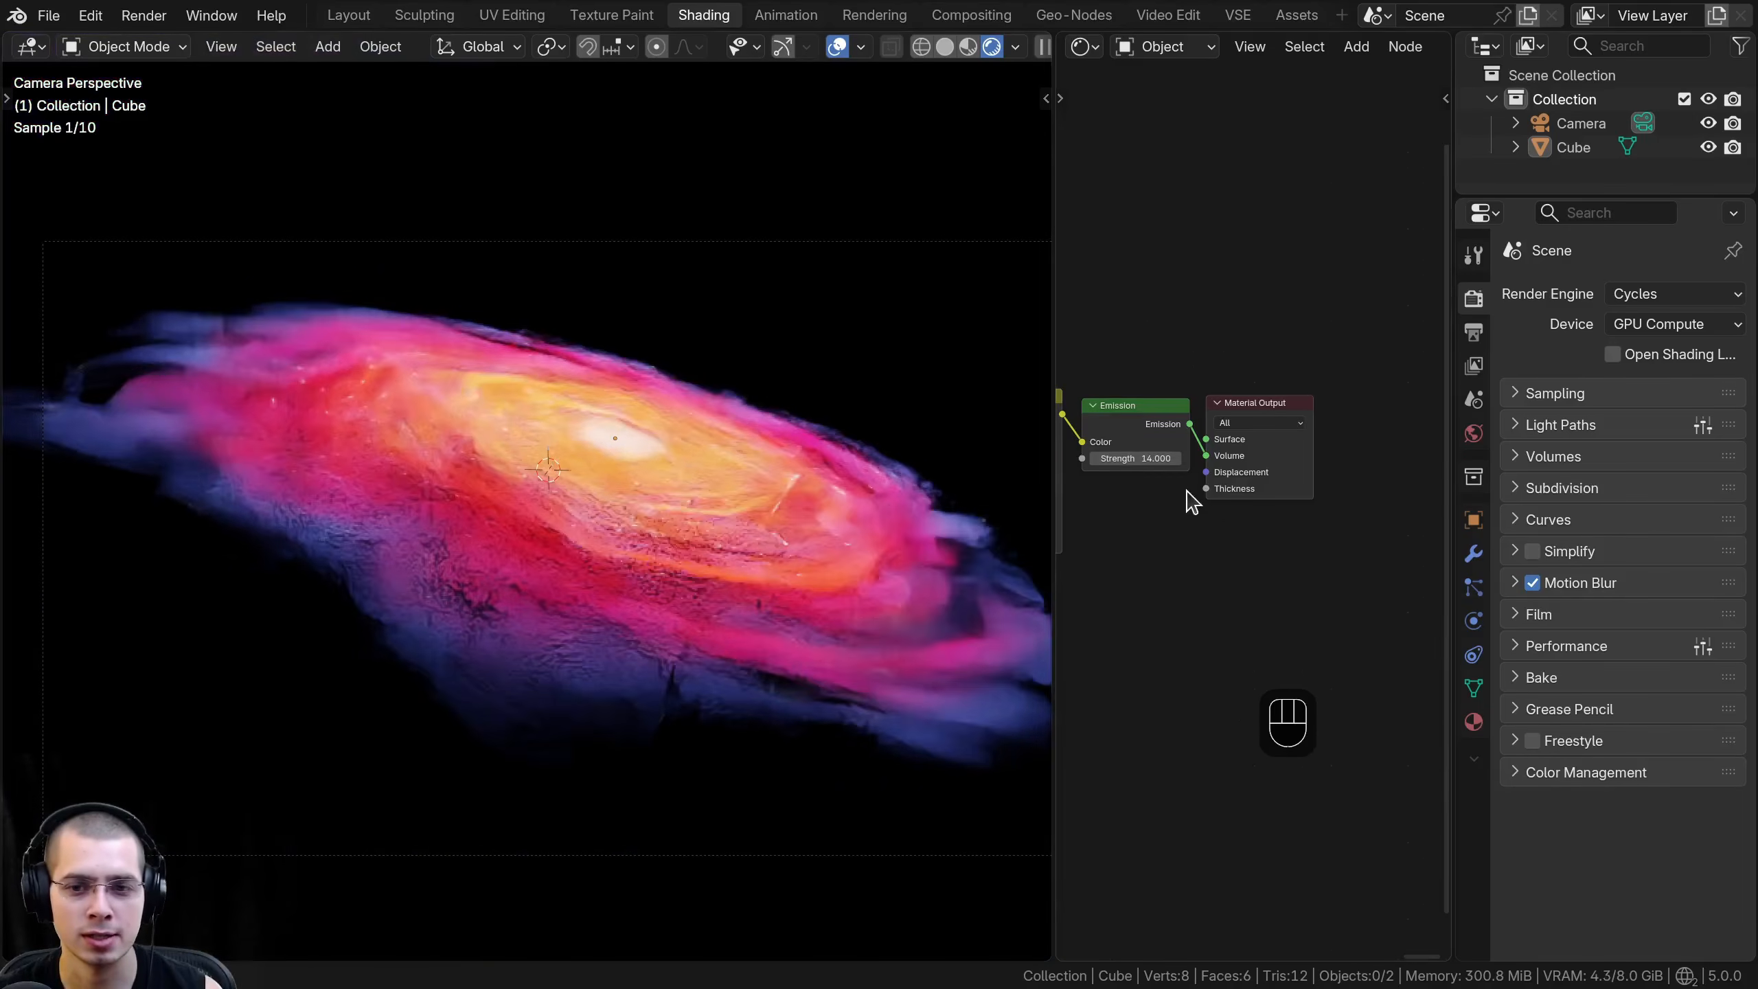
- Show the viewport in solid shading and review the complete Galaxy node tree in a widened node editor
scroll(1177, 490, down, 5)
middle_drag(1170, 490, 1313, 498)
scroll(1295, 499, down, 4)
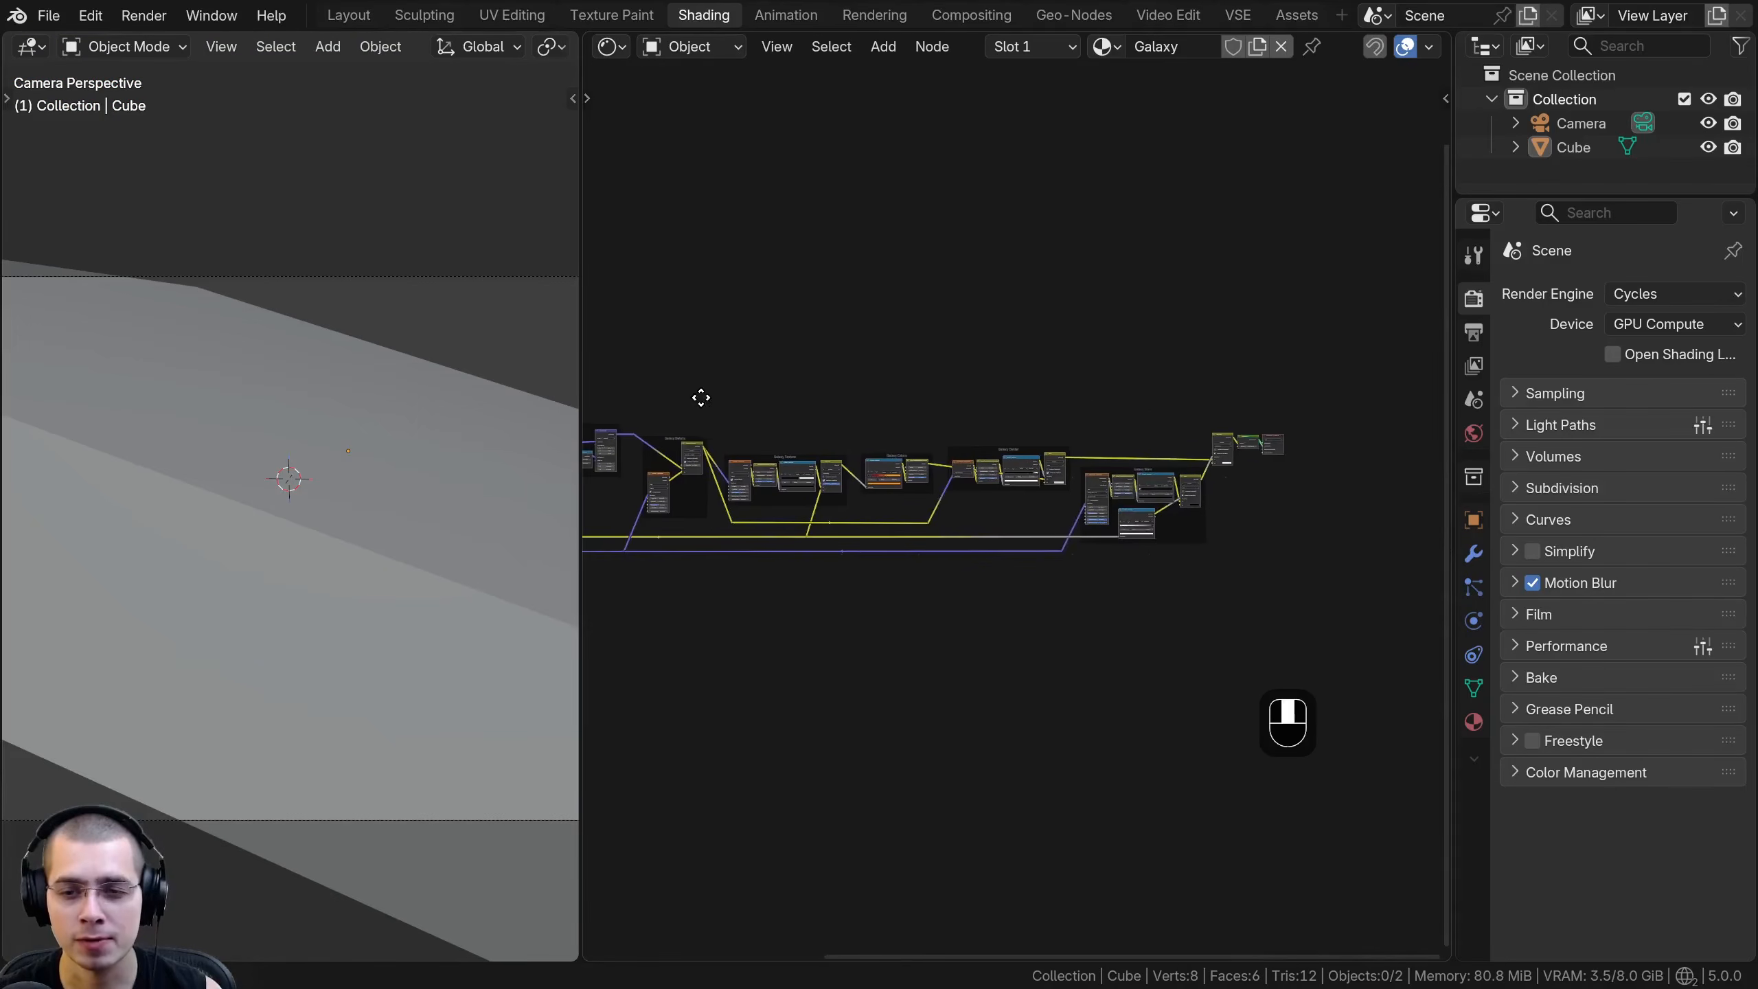
key(Home)
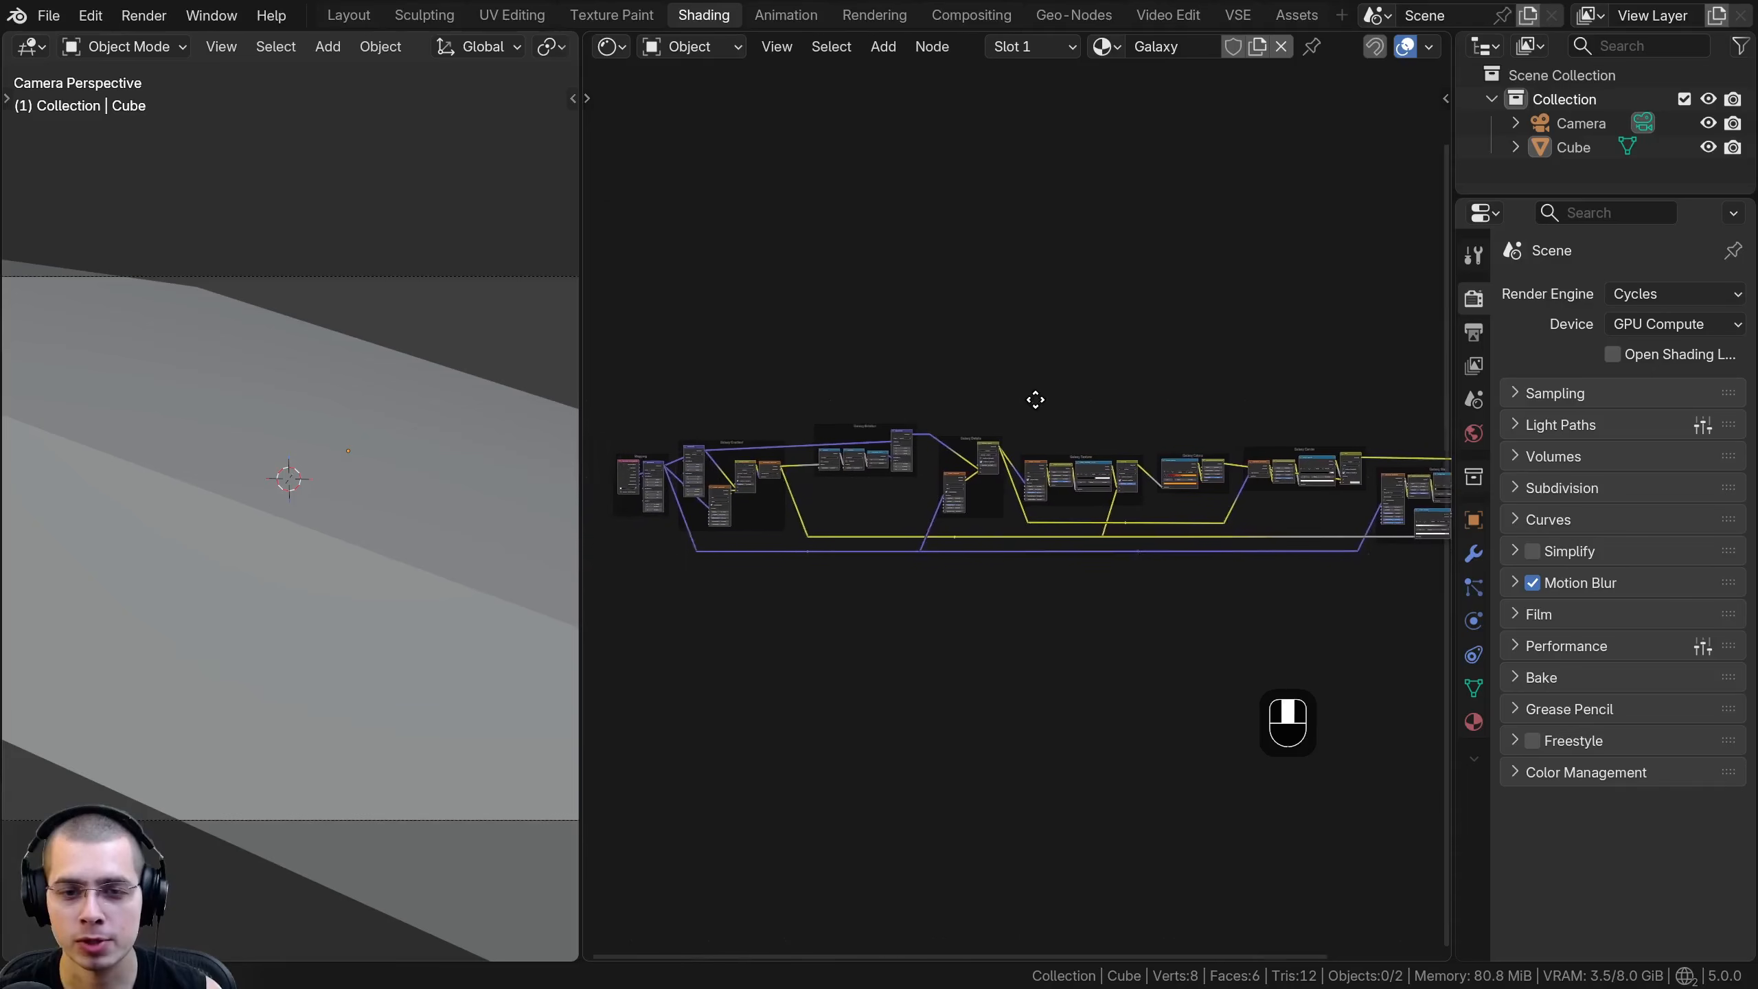
scroll(926, 473, up, 3)
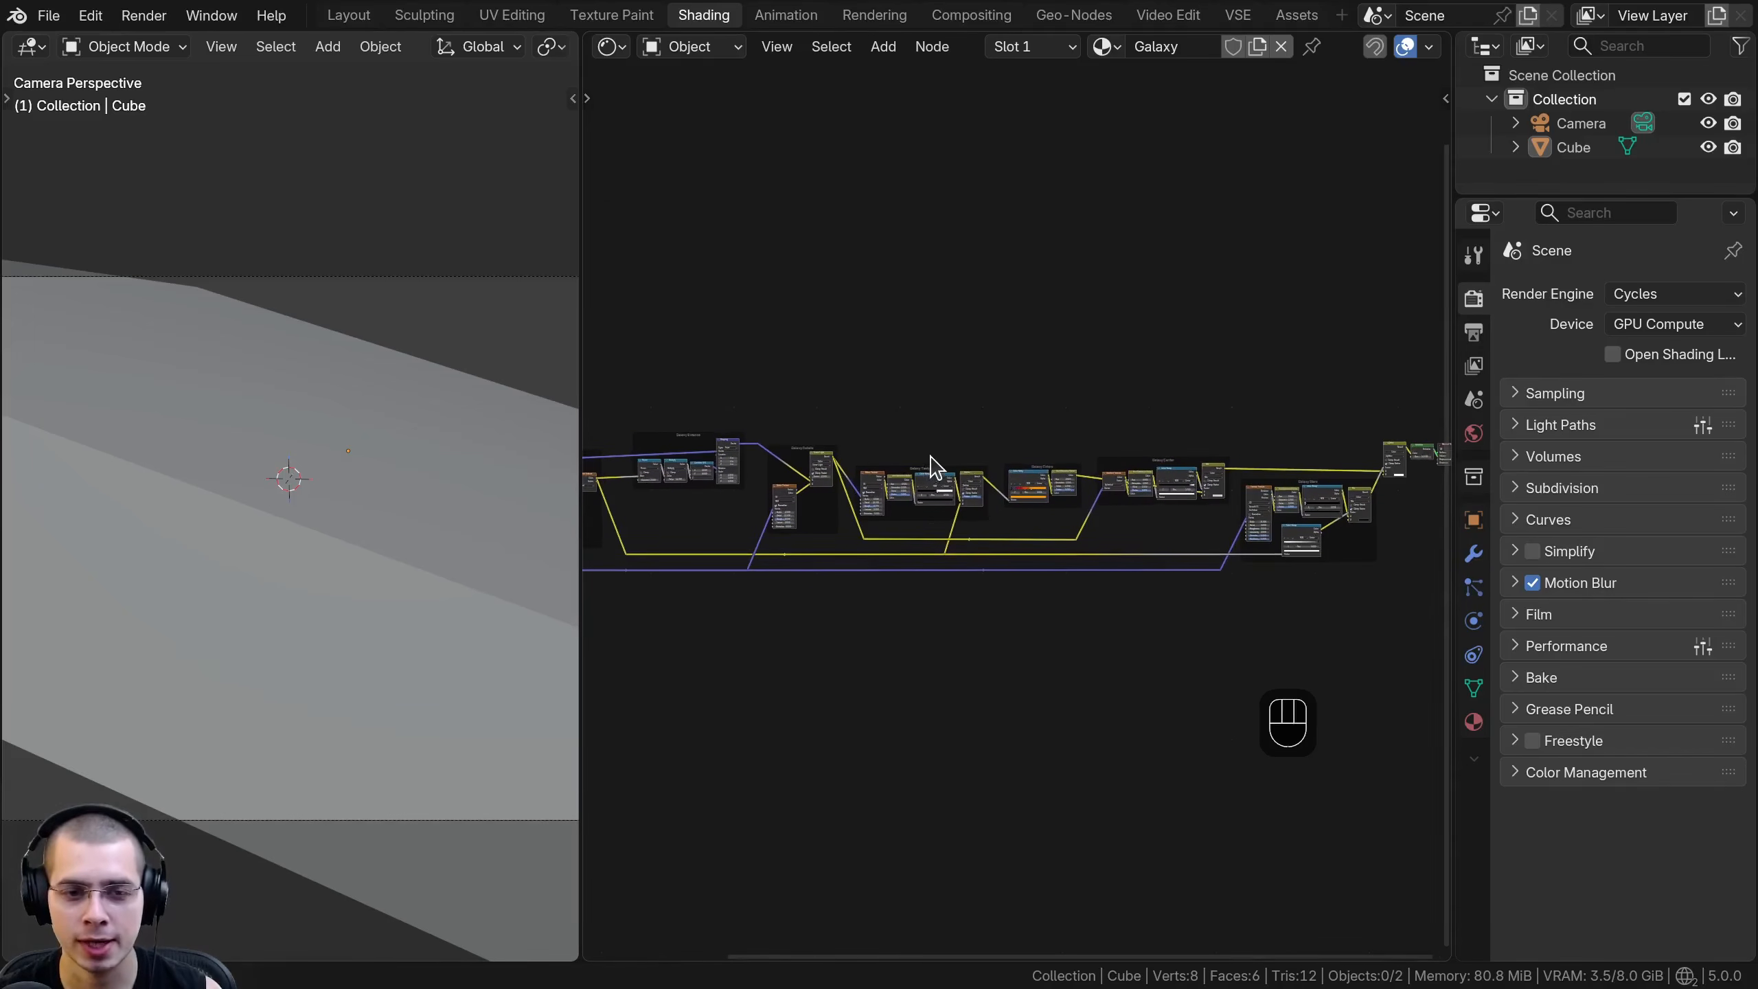
scroll(426, 322, down, 3)
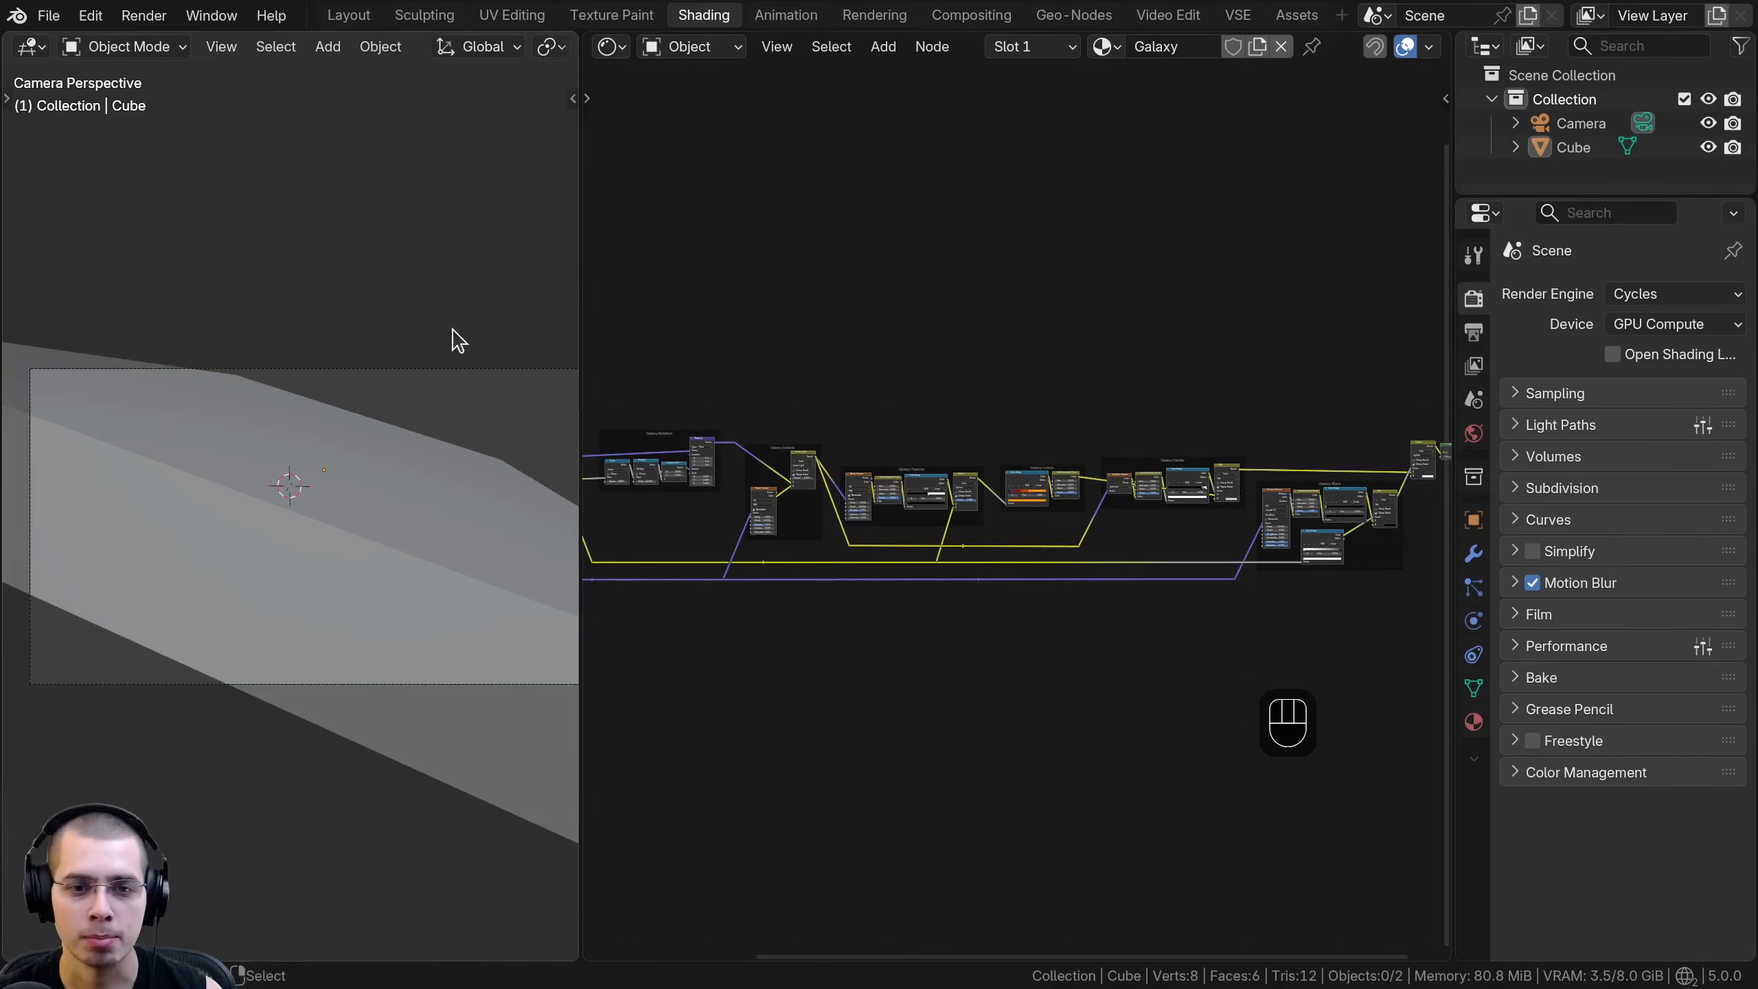
middle_drag(1028, 544, 1012, 549)
key(a)
key(a)
middle_drag(1074, 433, 961, 443)
key(a)
key(a)
scroll(961, 443, up, 1)
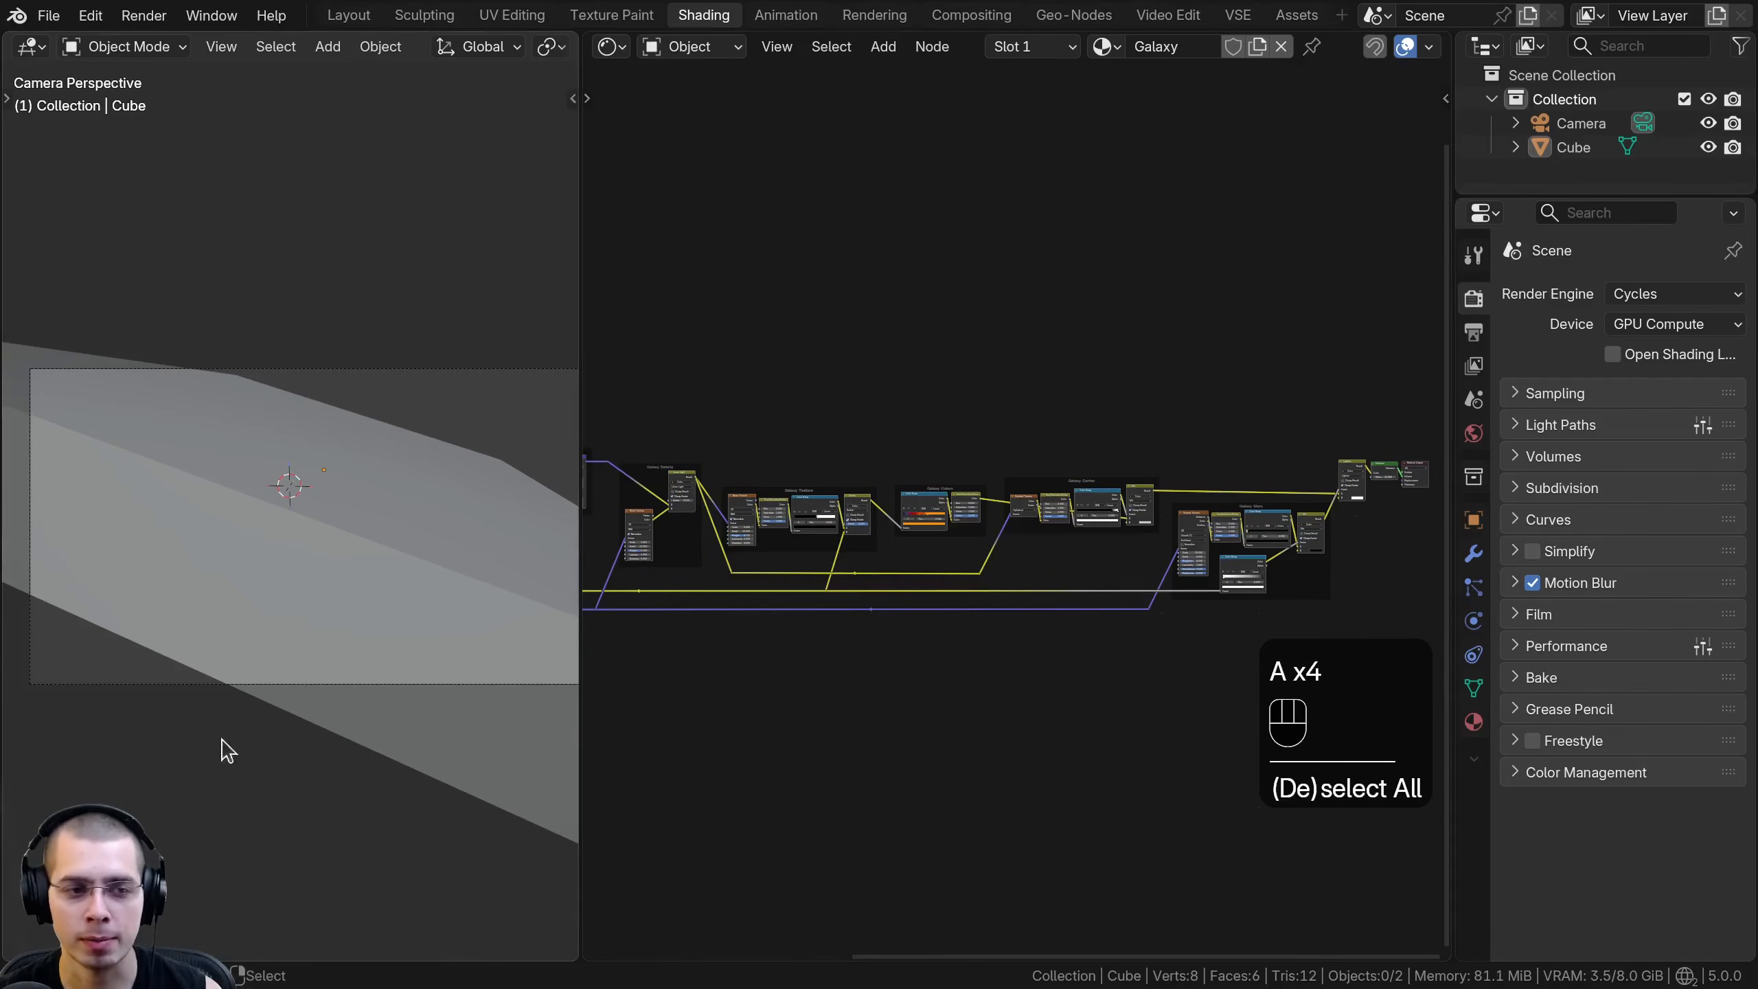
scroll(859, 389, up, 3)
- Save the file and switch the shader editor from Object to World
key(ctrl+s)
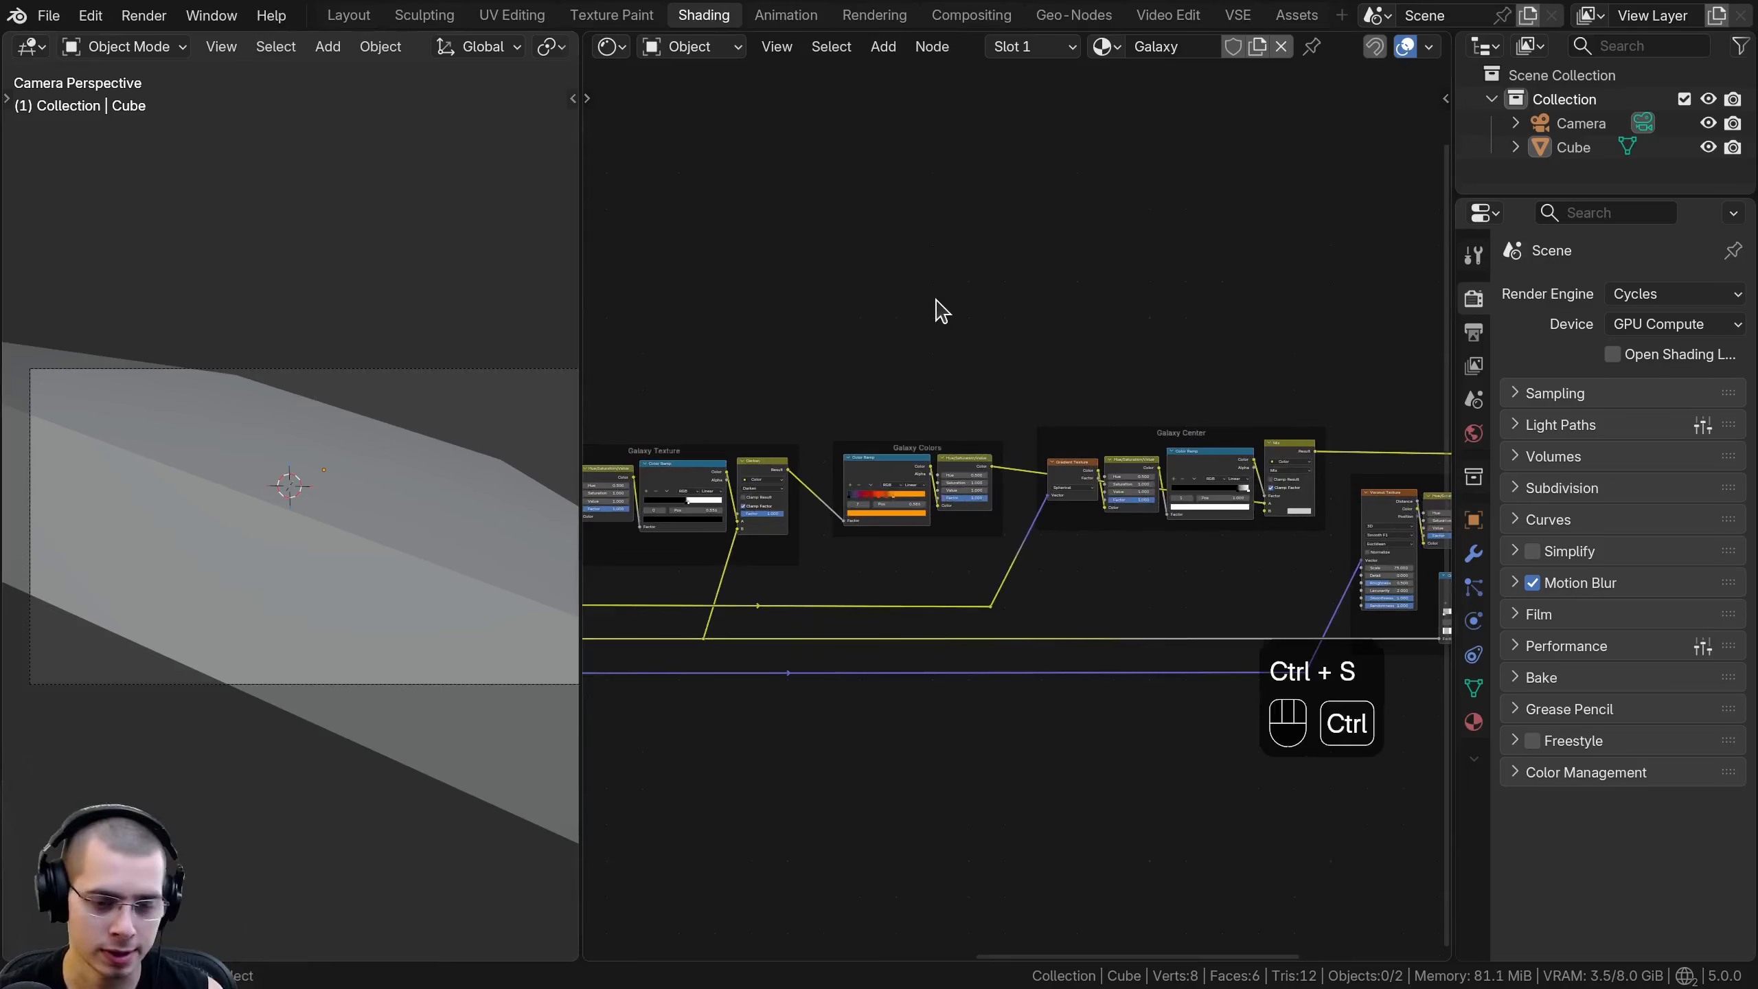
click(681, 48)
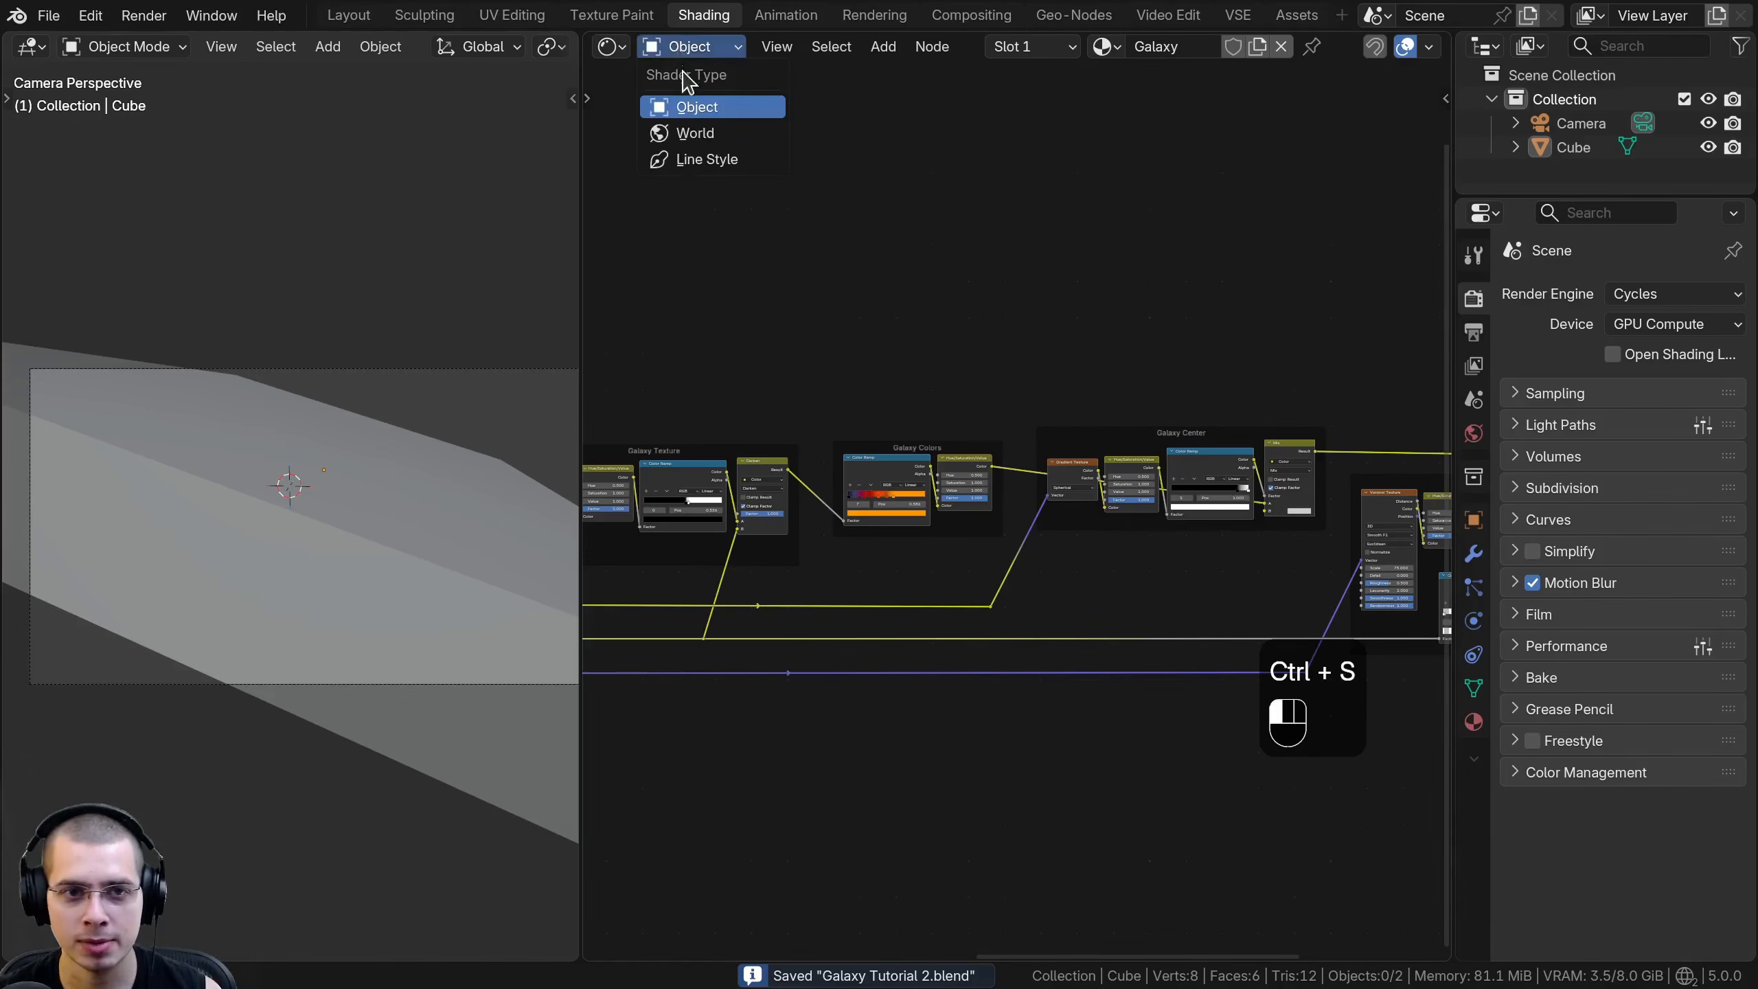
click(693, 135)
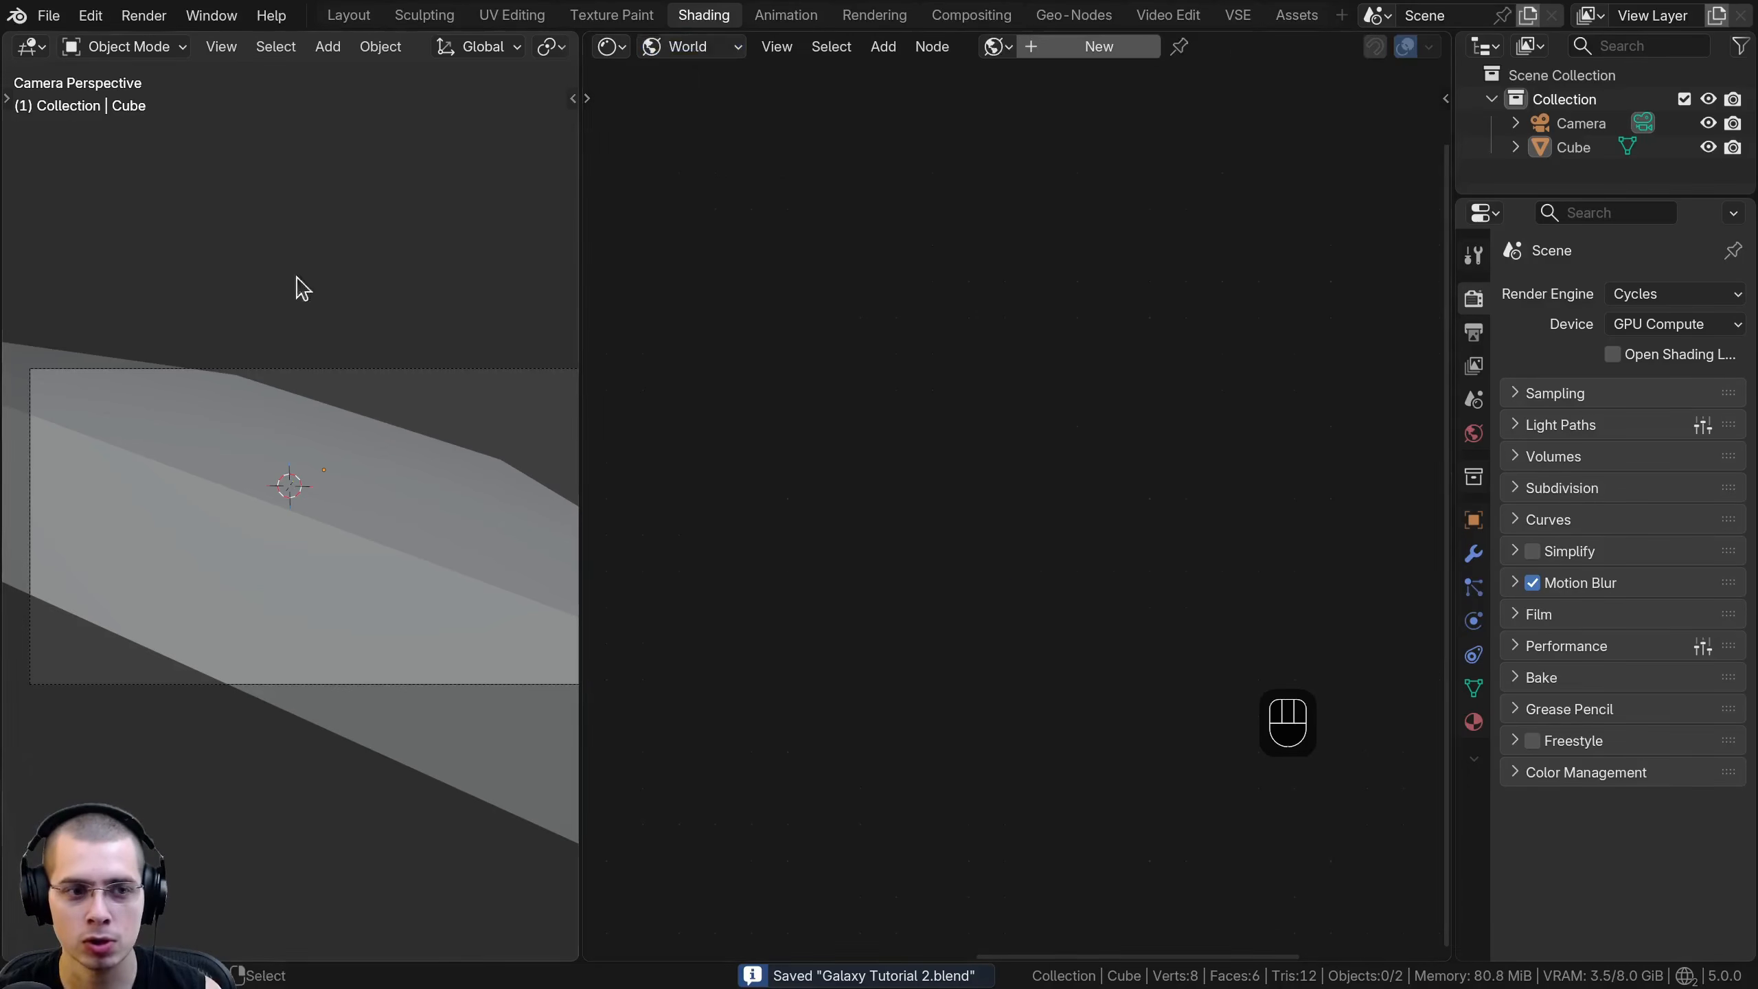
- Hide the galaxy cube, use rendered shading, and set a render region around the camera frame
click(248, 479)
key(h)
key(z)
click(337, 313)
key(ctrl+b)
drag(566, 255, 3, 861)
scroll(294, 490, up, 2)
shift+middle_drag(255, 475, 255, 459)
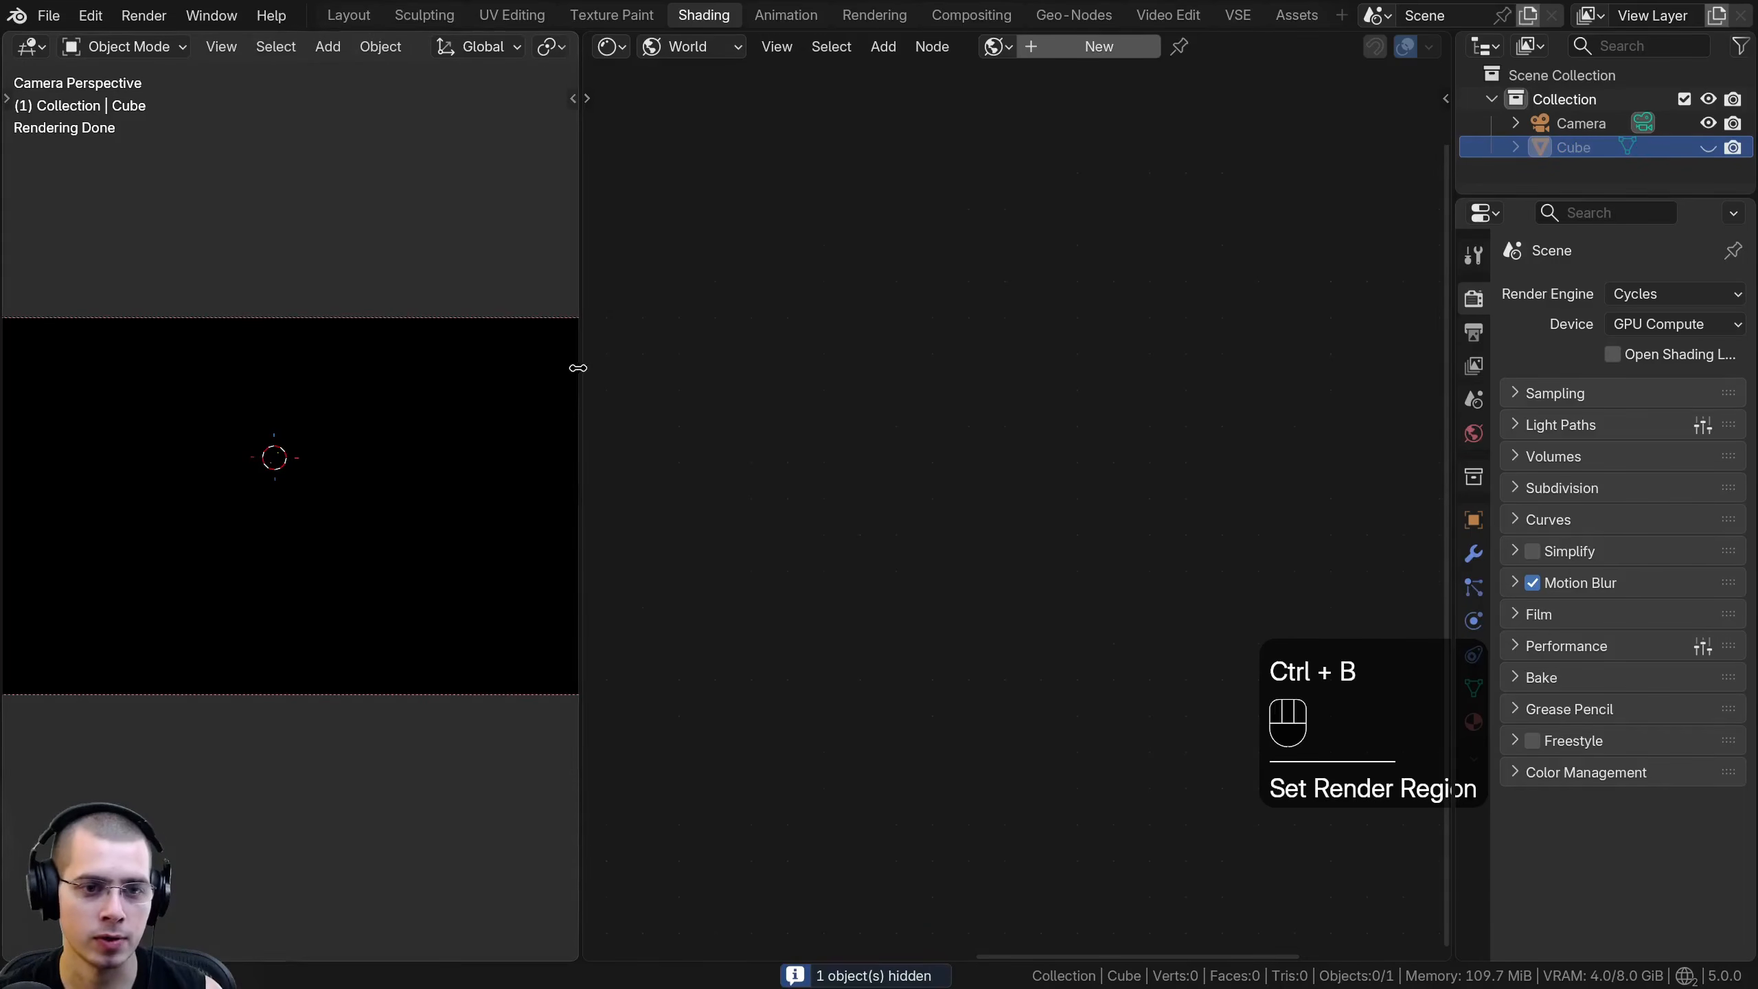
- Create a new world and name it Space Background
drag(577, 368, 606, 369)
click(1100, 46)
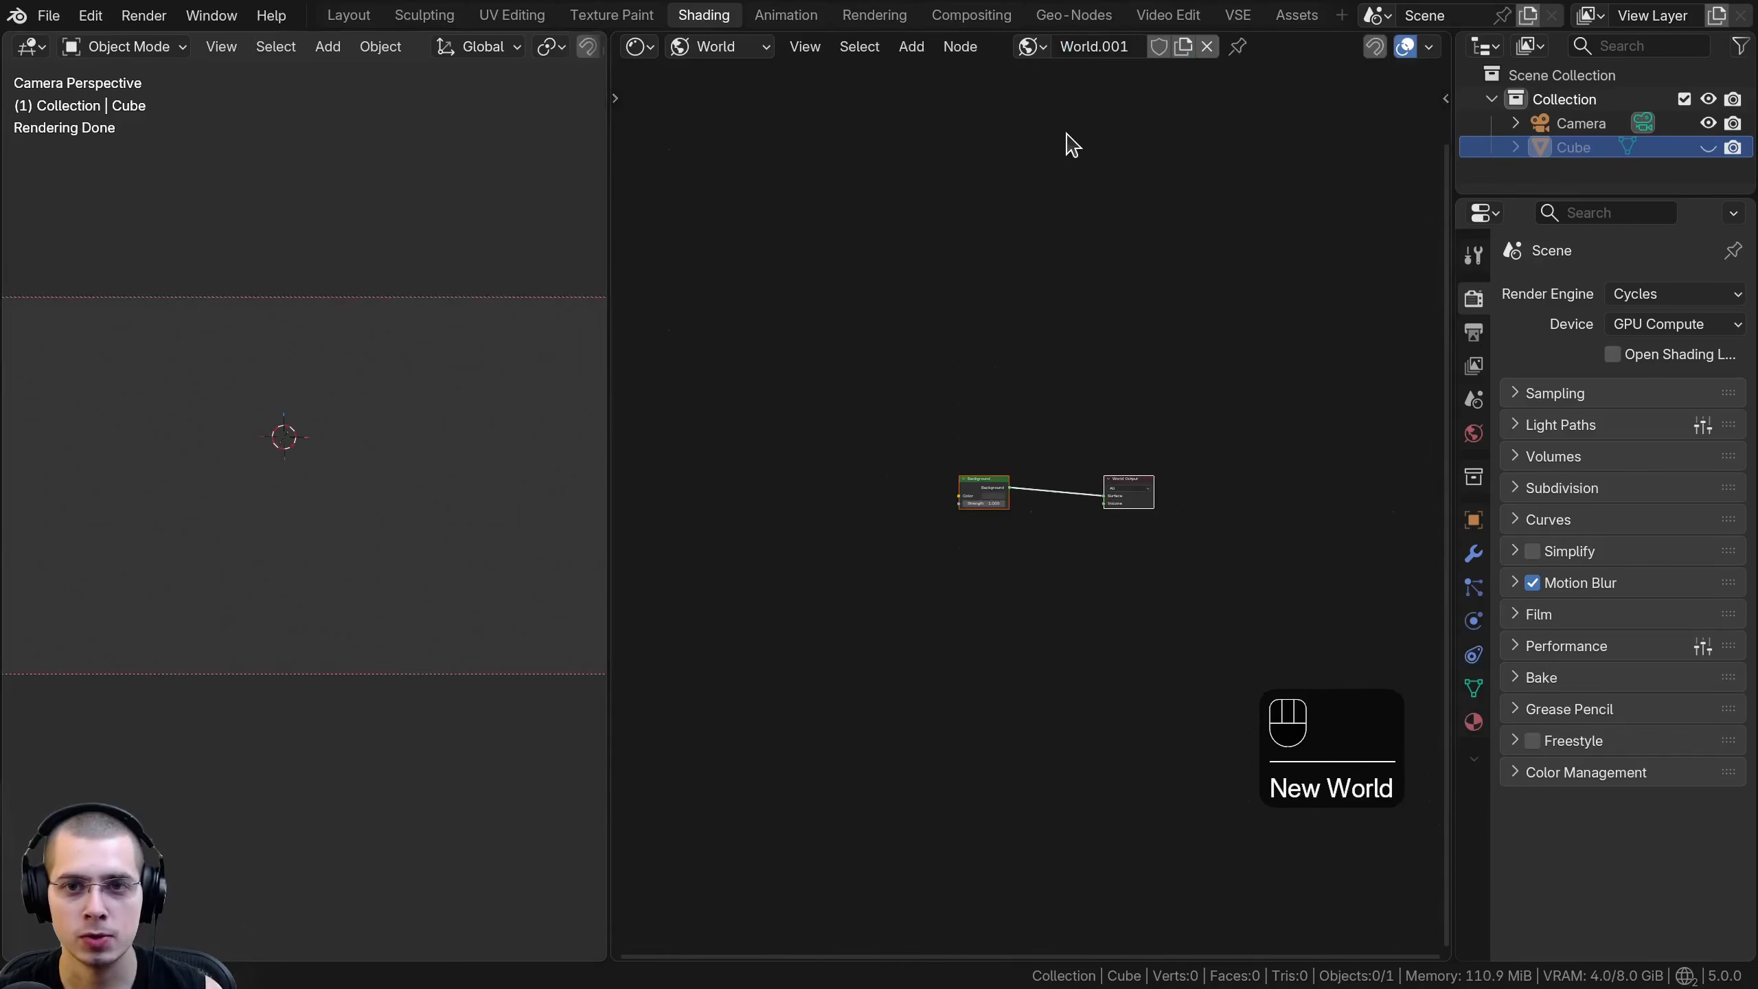
click(1111, 50)
text(Space)
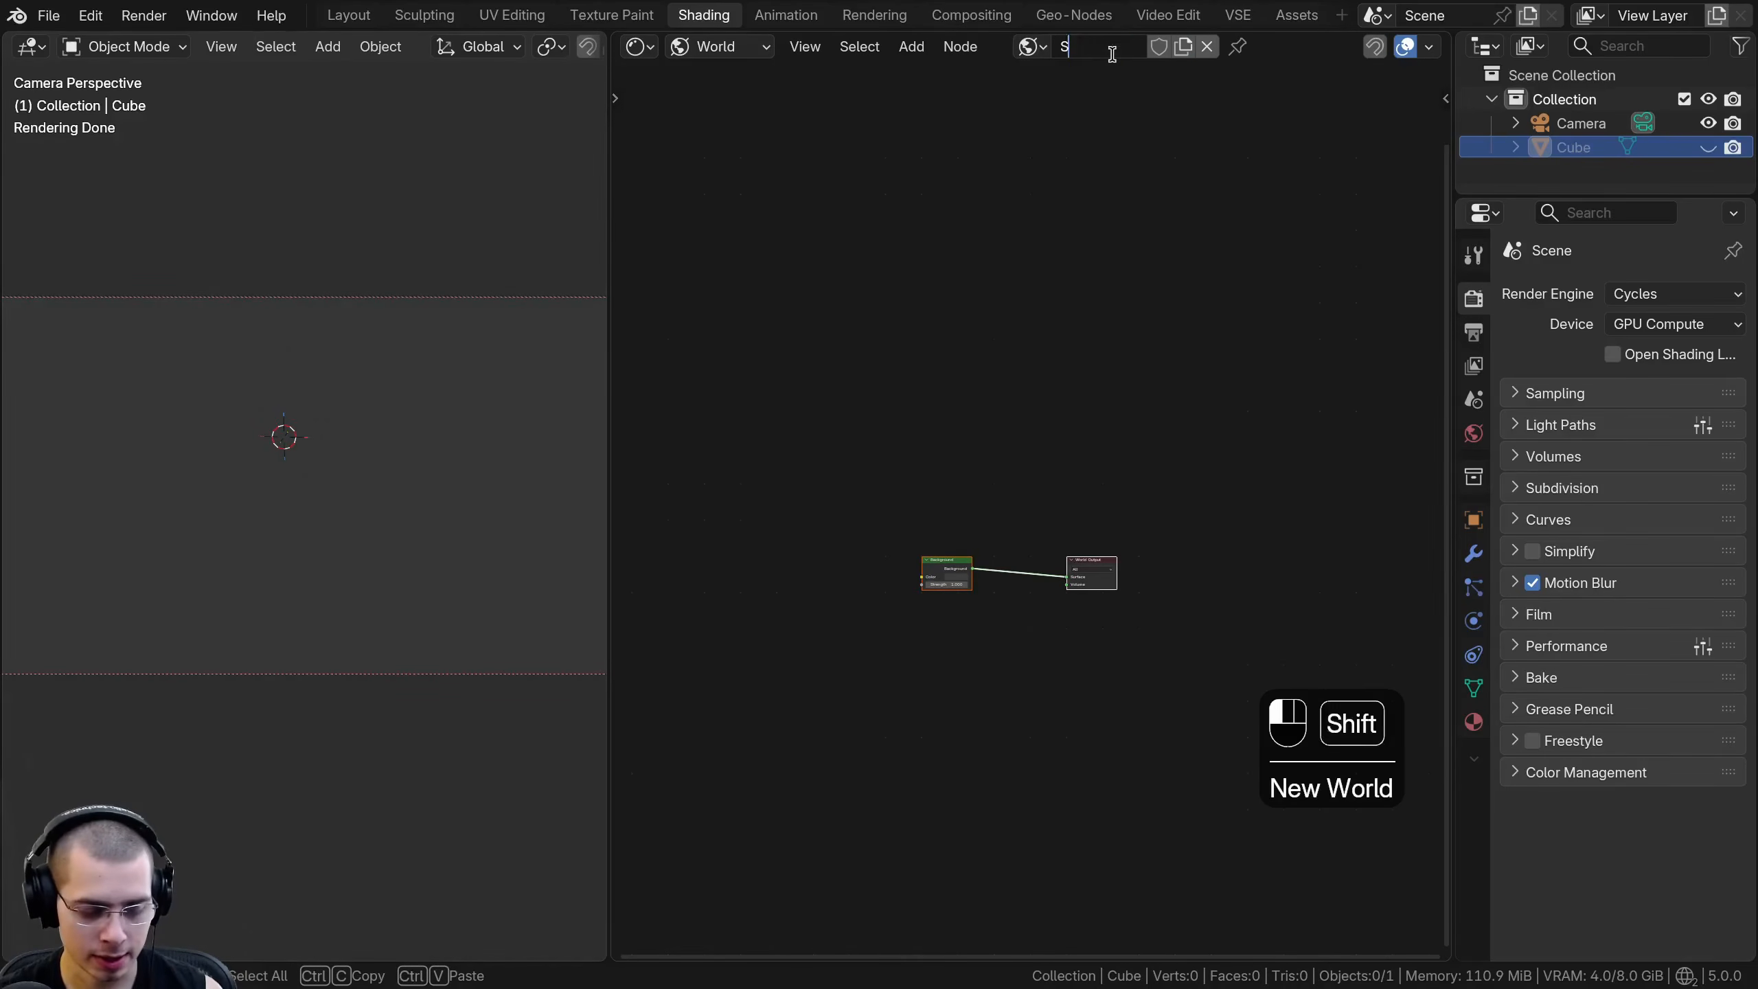
text( Background)
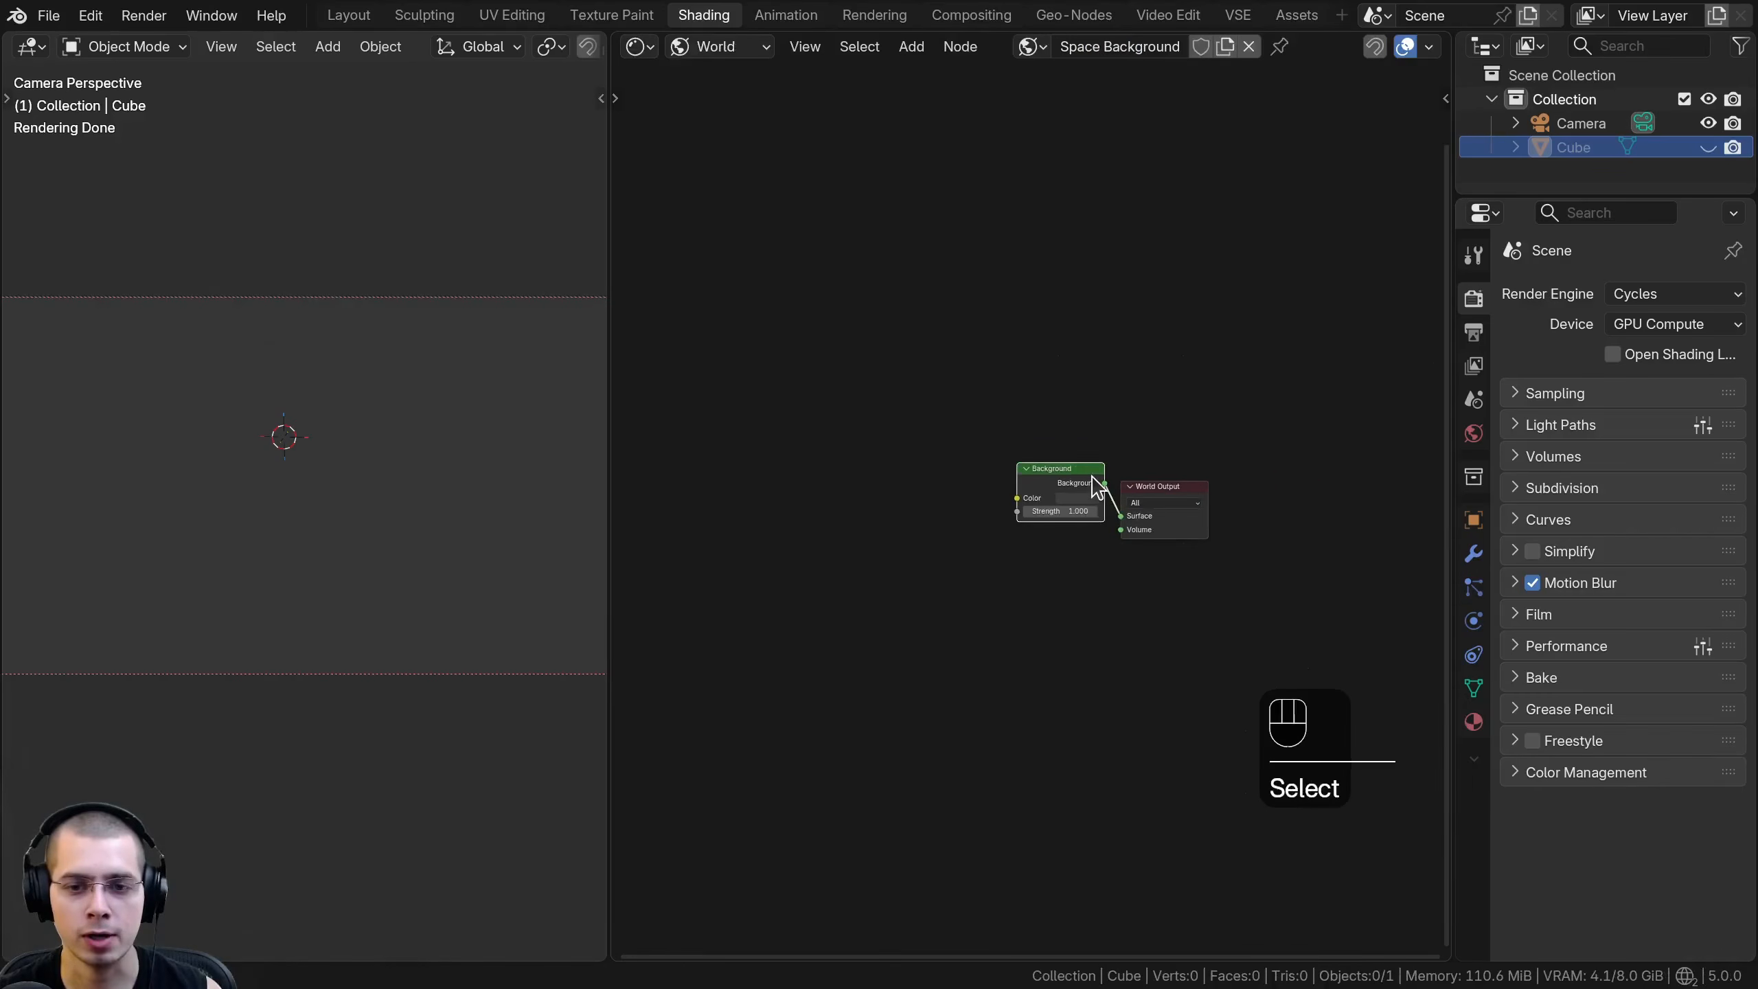
- Set the Background node's Color to black and widen the viewport to fit the camera frame
click(1088, 497)
drag(1170, 359, 1170, 384)
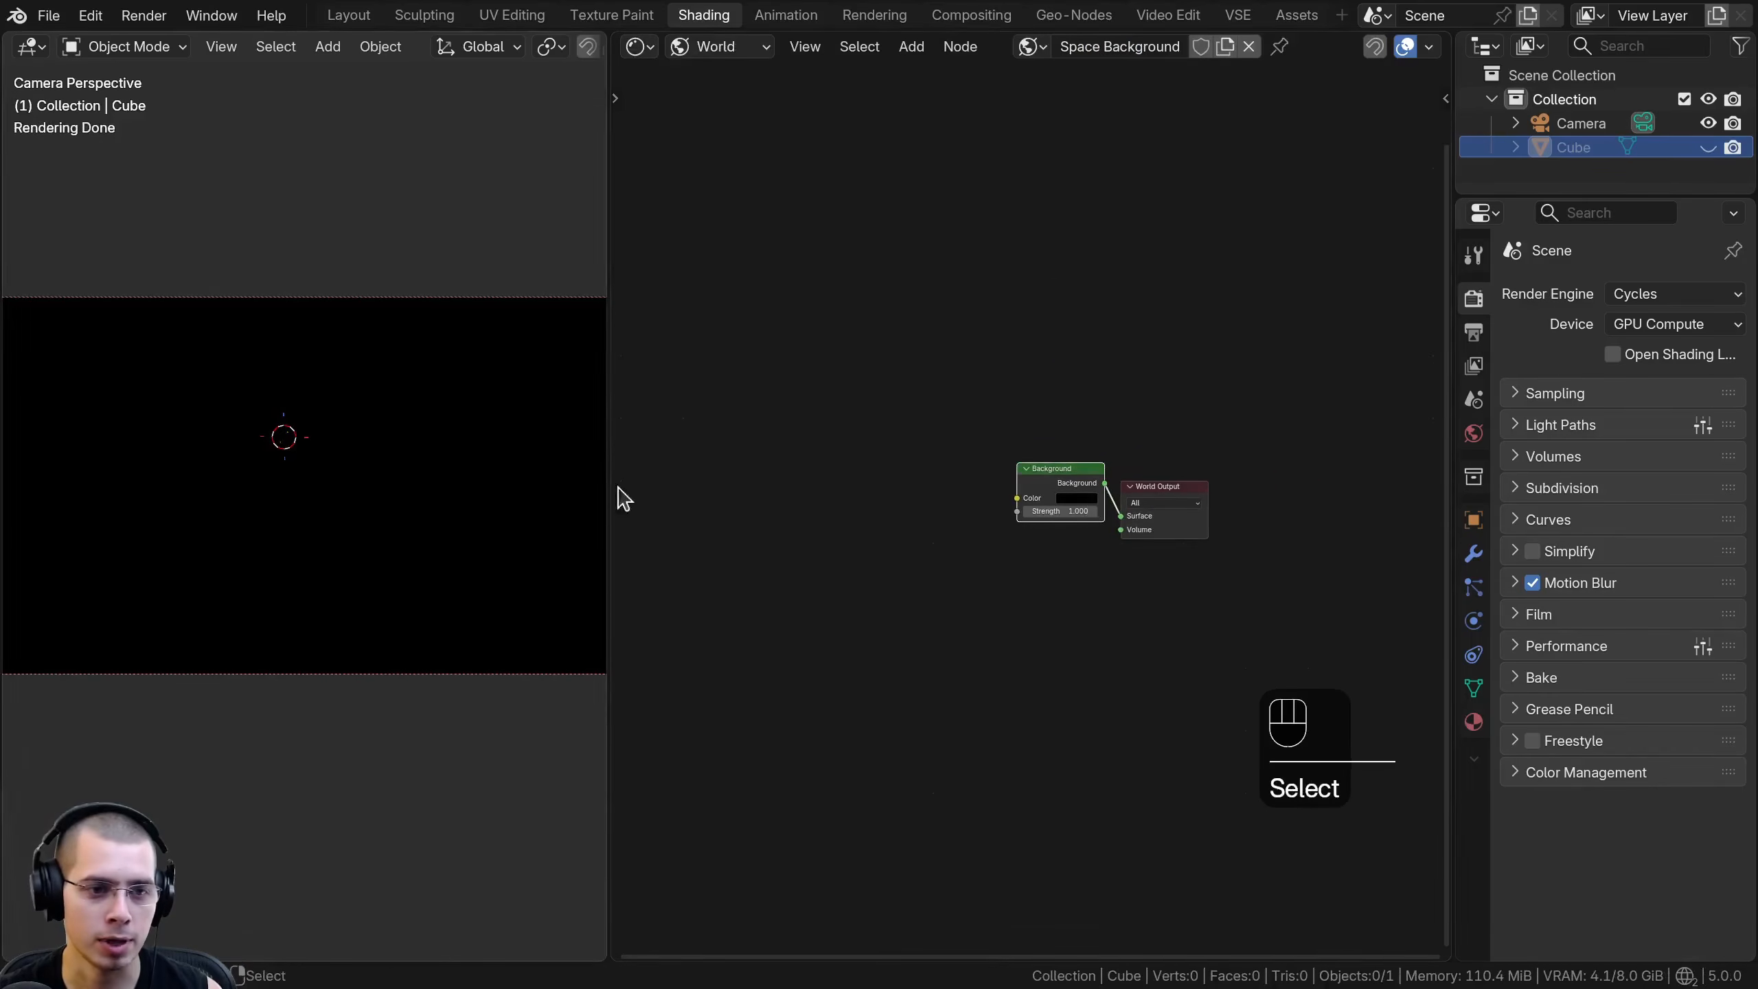
drag(613, 401, 721, 402)
shift+middle_drag(627, 439, 618, 450)
middle_drag(1162, 513, 1281, 512)
scroll(1281, 512, up, 2)
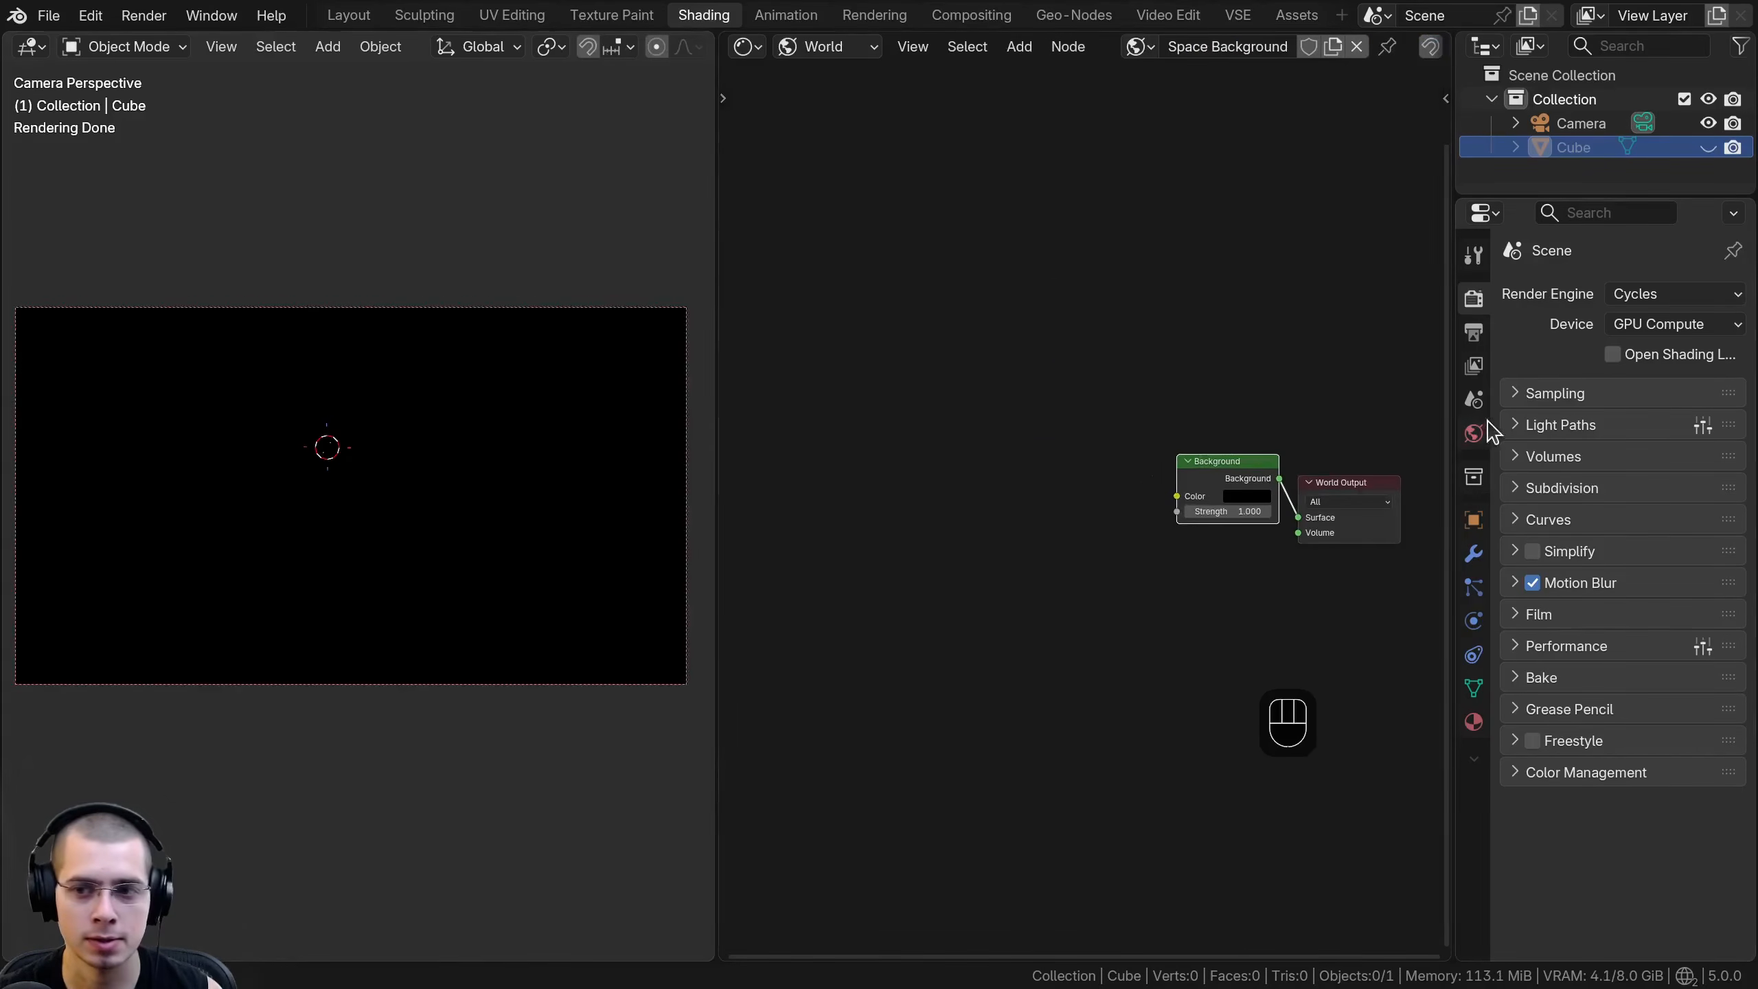
- Enlarge the node editor and add a Noise Texture node ahead of the Background node
drag(1453, 430, 1718, 423)
key(shift+a)
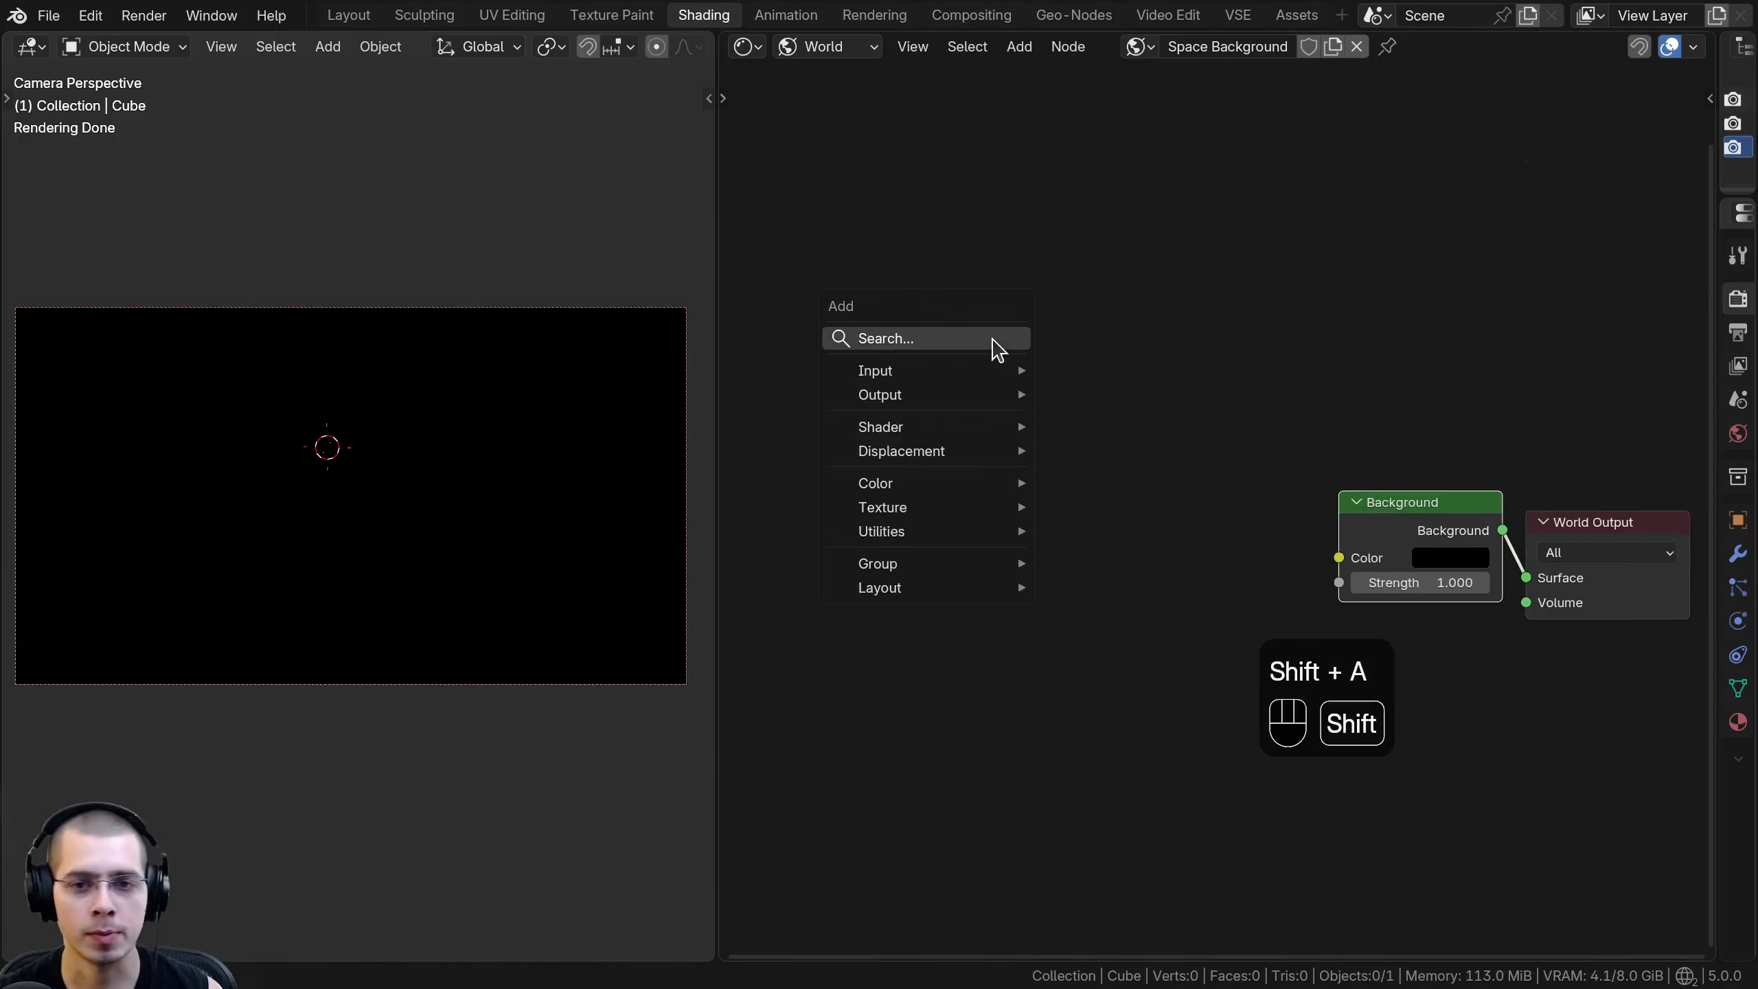
text(noise)
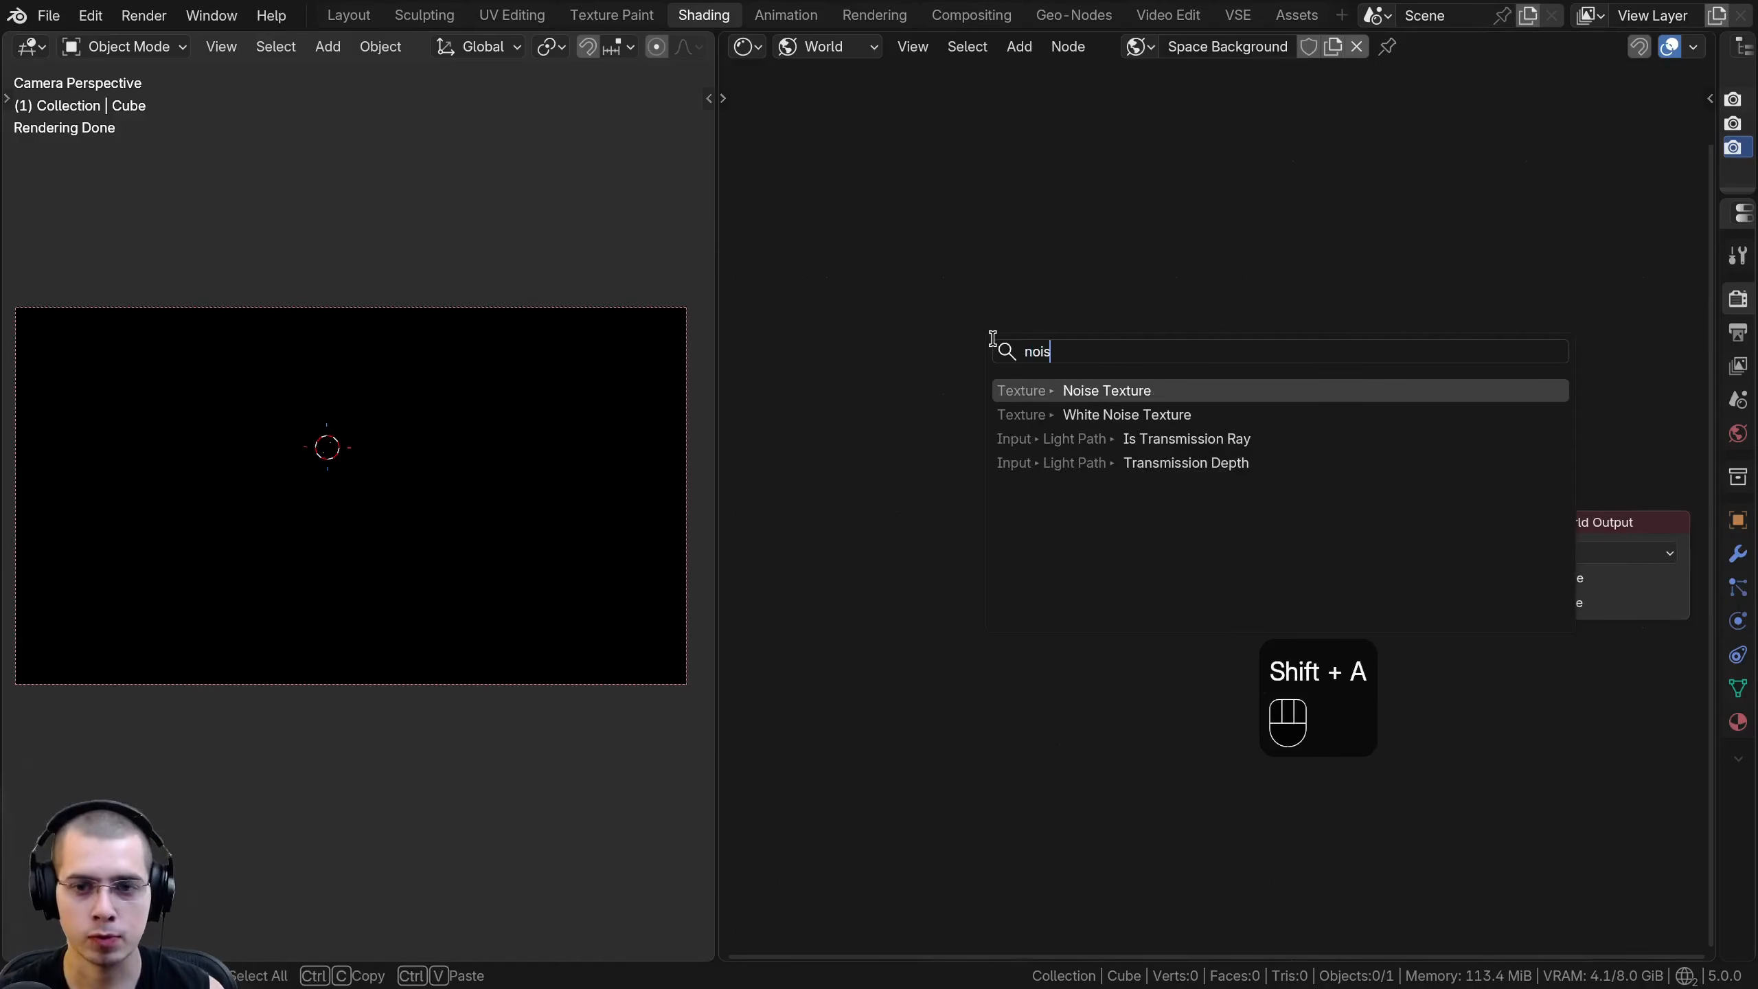
key(Return)
click(858, 149)
scroll(1042, 244, down, 2)
middle_drag(1042, 244, 1137, 335)
drag(1053, 282, 1007, 260)
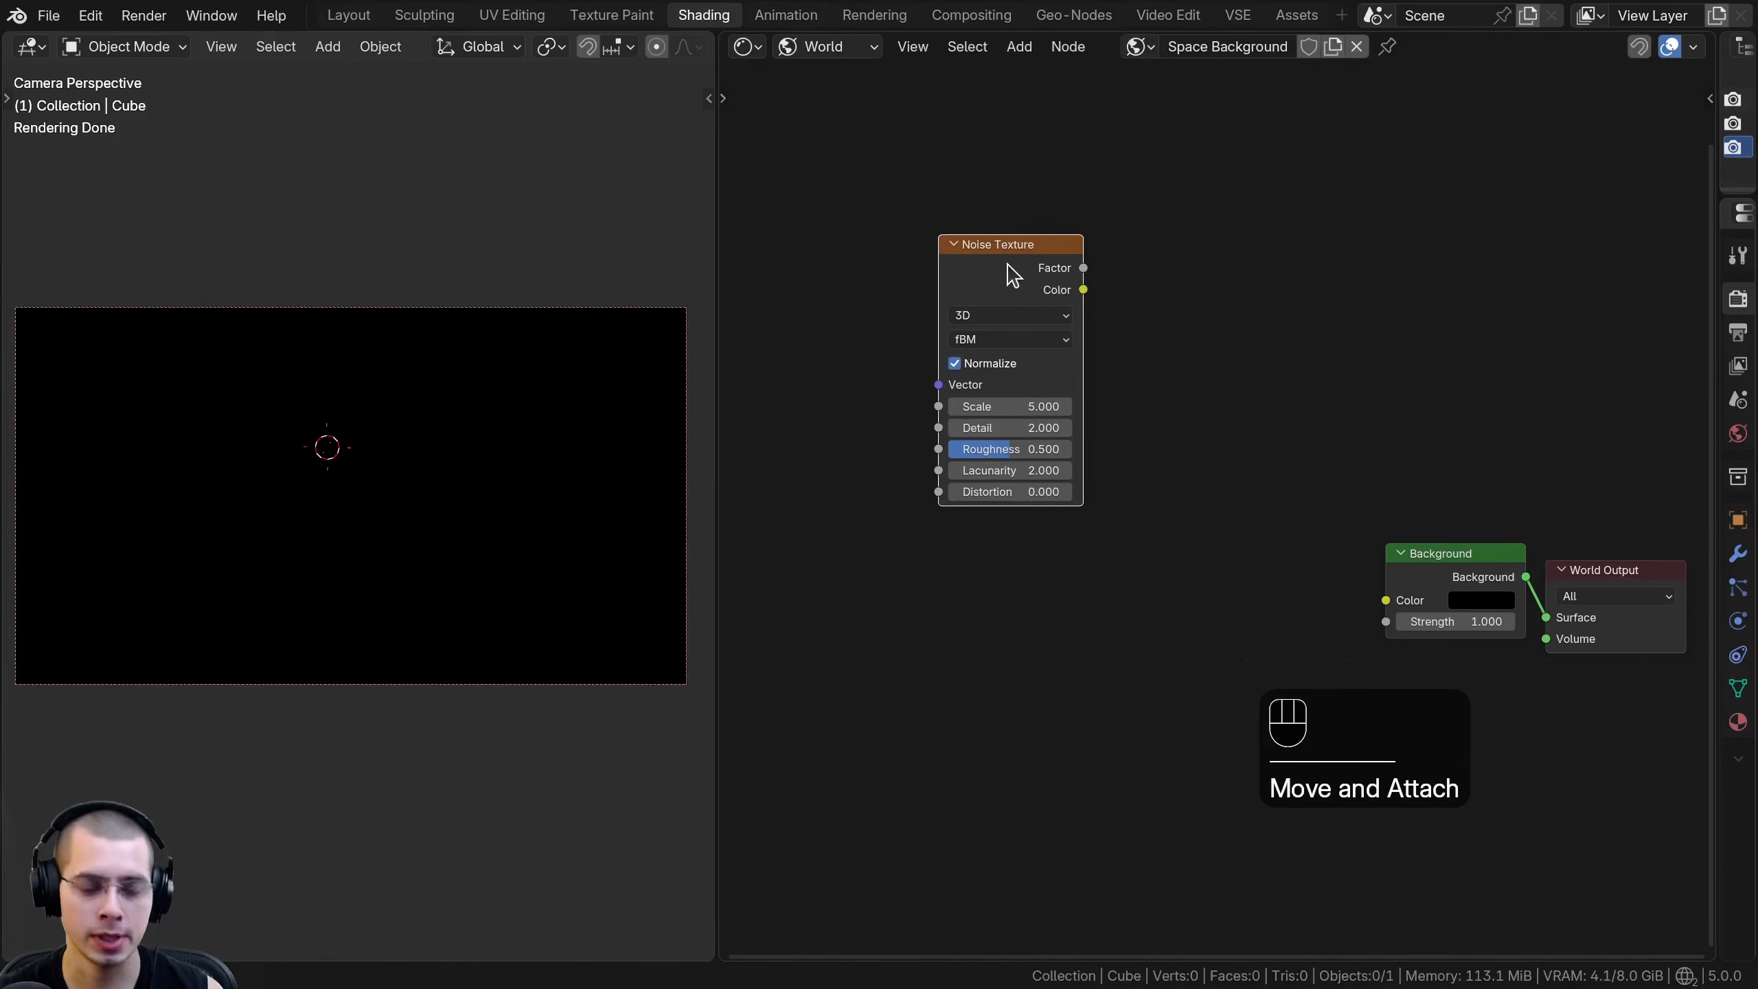
- Add Texture Coordinate and Mapping nodes to the Noise Texture, feeding the Mapping node from the Object output
key(ctrl+t)
middle_drag(974, 318, 1228, 332)
key(a)
click(961, 379)
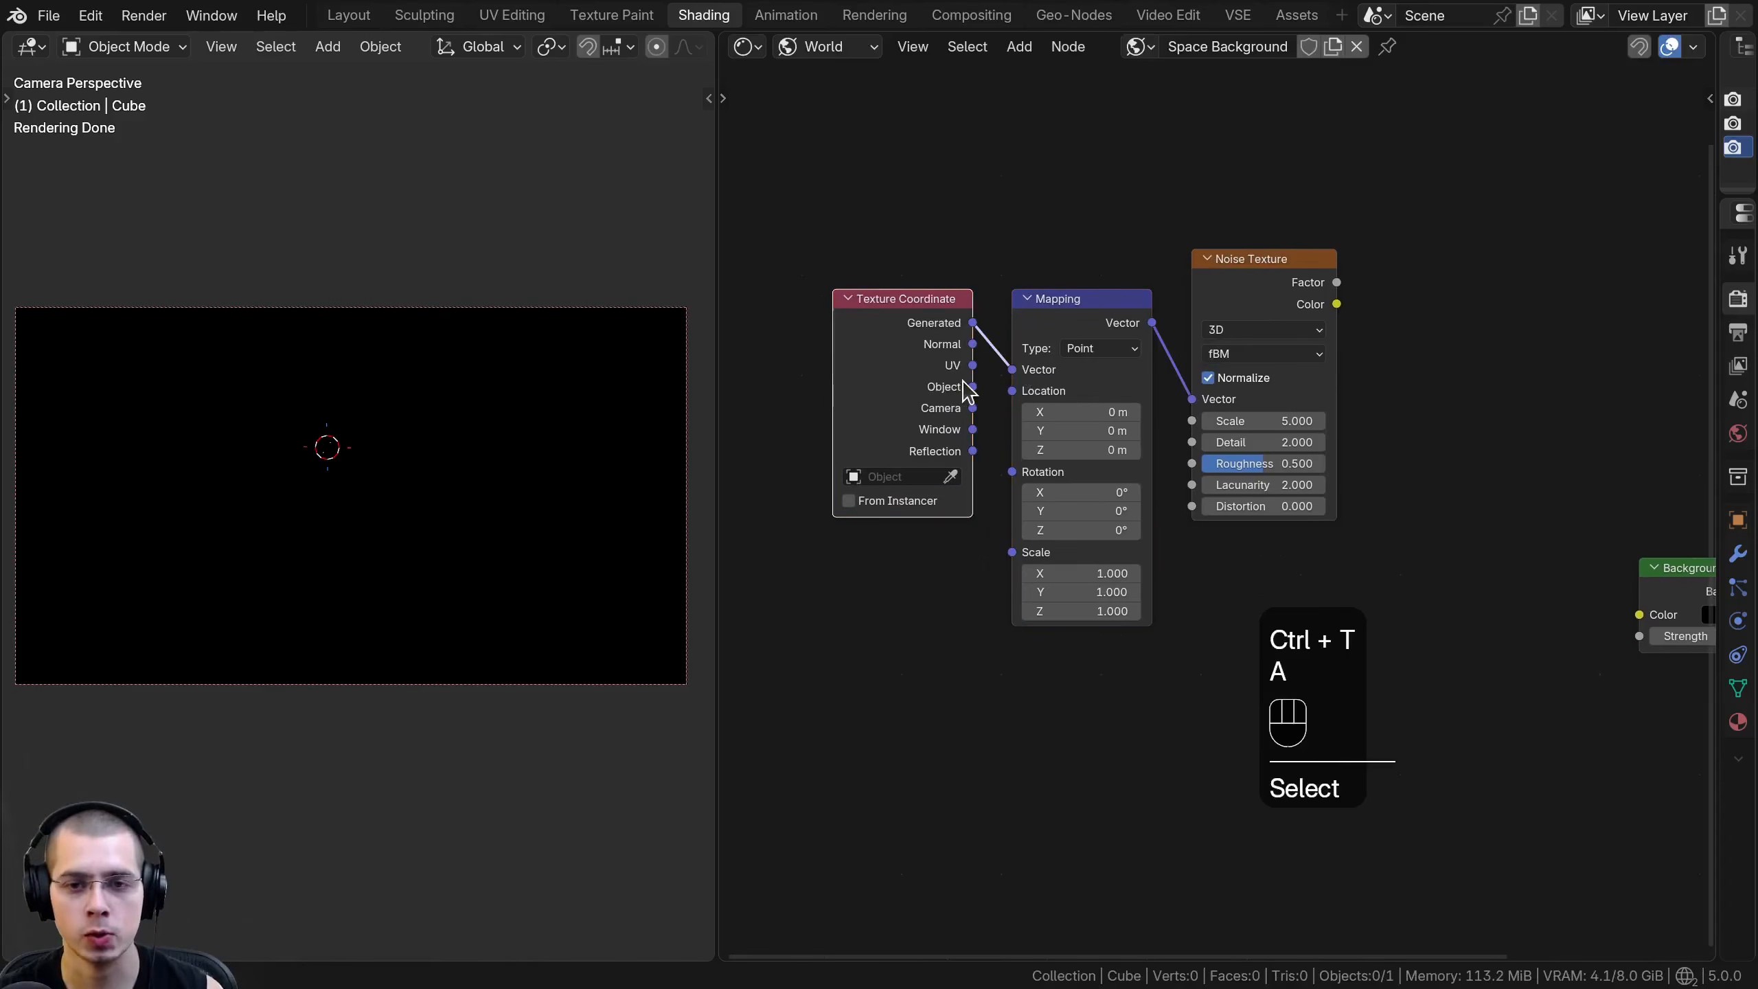
drag(973, 386, 1013, 369)
- Group the Texture Coordinate and Mapping nodes in a frame labelled Mapping, set apart from the Noise Texture
scroll(950, 373, down, 1)
drag(936, 236, 1111, 387)
key(g)
click(969, 534)
middle_drag(979, 442, 976, 454)
text(fMapping)
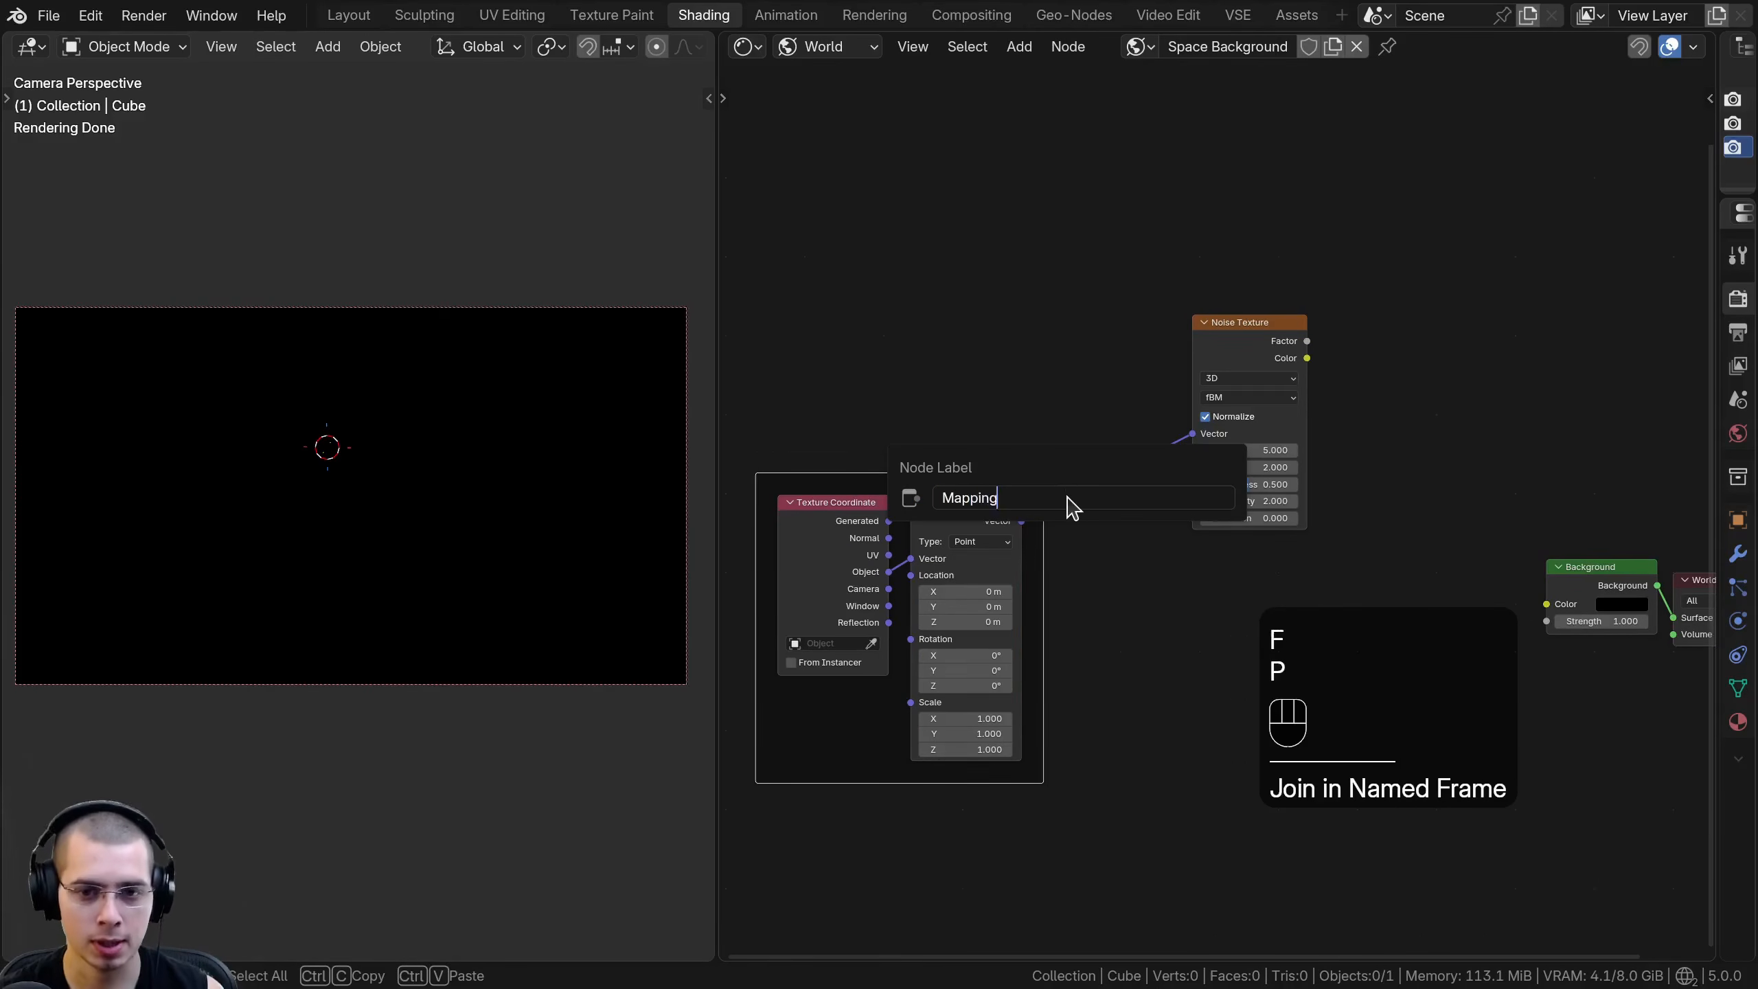
key(Return)
key(a)
drag(885, 476, 829, 475)
- Connect the Noise Texture's Factor to the Background node's Color, with Background feeding the World Output's Surface
middle_drag(1080, 430, 872, 443)
drag(998, 354, 1338, 619)
scroll(1215, 556, up, 1)
middle_drag(1116, 481, 1127, 521)
ctrl+shift+click(1018, 375)
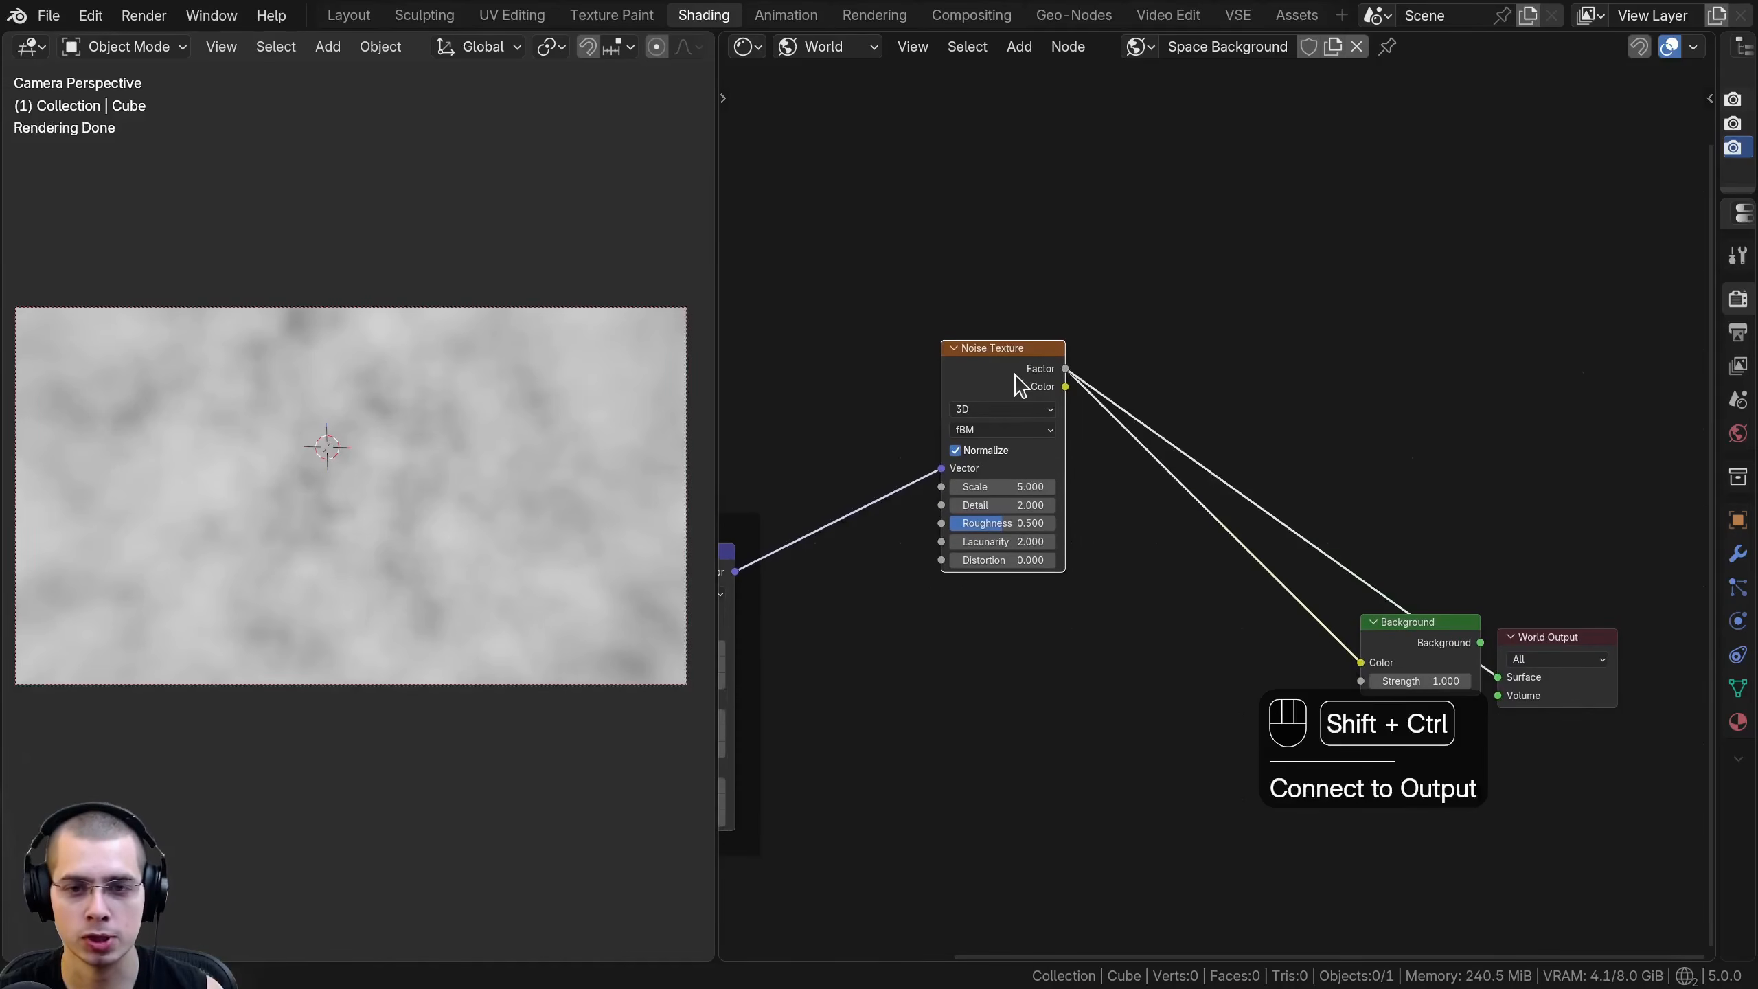
ctrl+shift+click(1431, 641)
scroll(1213, 405, up, 1)
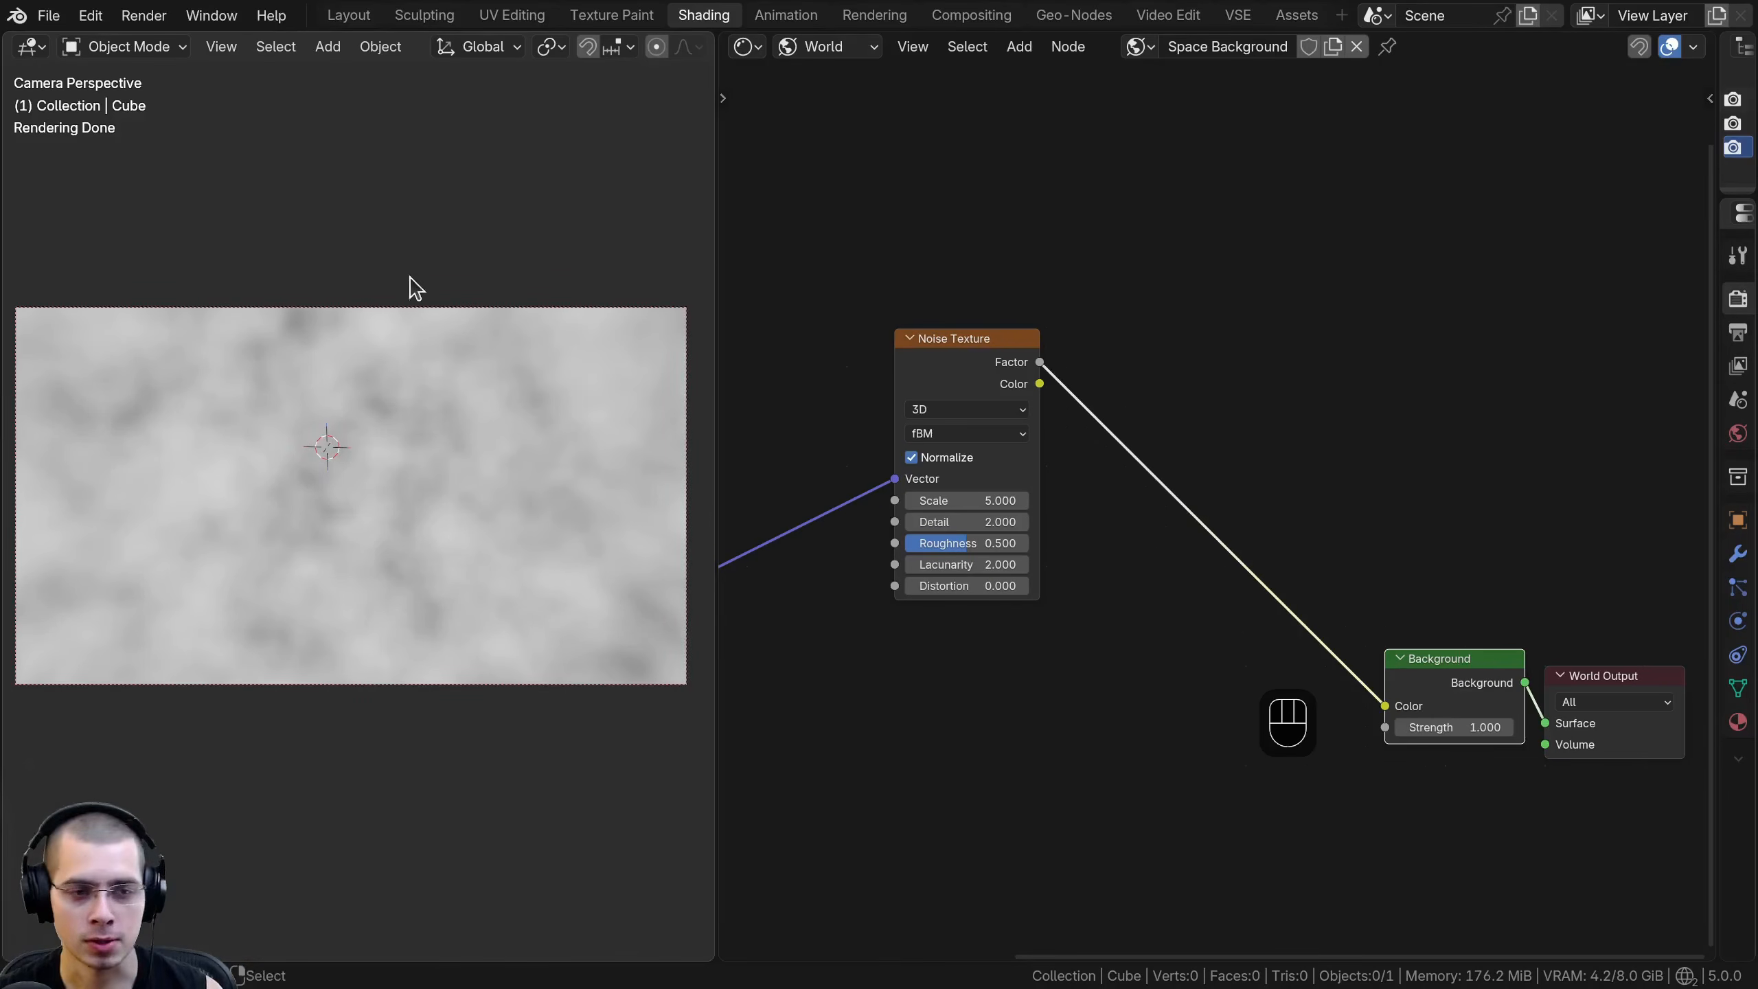
- Set the Noise Texture's Scale to 3.5
drag(898, 378, 870, 378)
scroll(408, 312, up, 1)
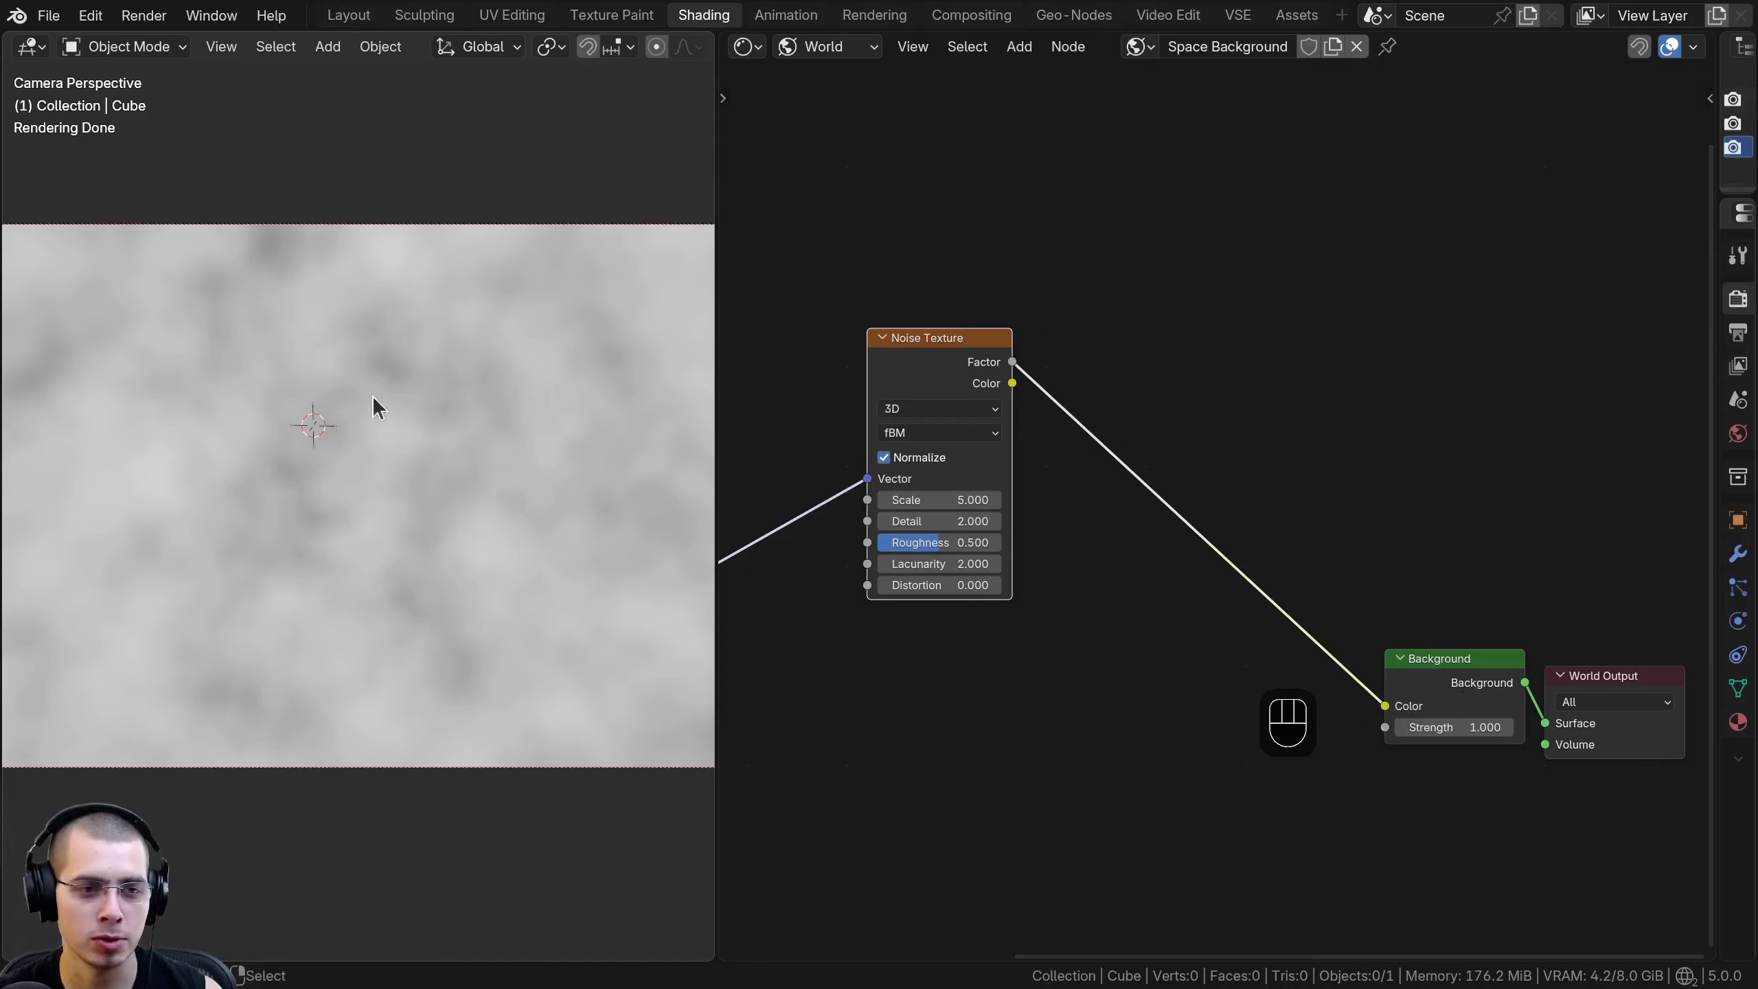
scroll(979, 458, down, 1)
middle_drag(990, 459, 1095, 439)
scroll(1079, 423, up, 3)
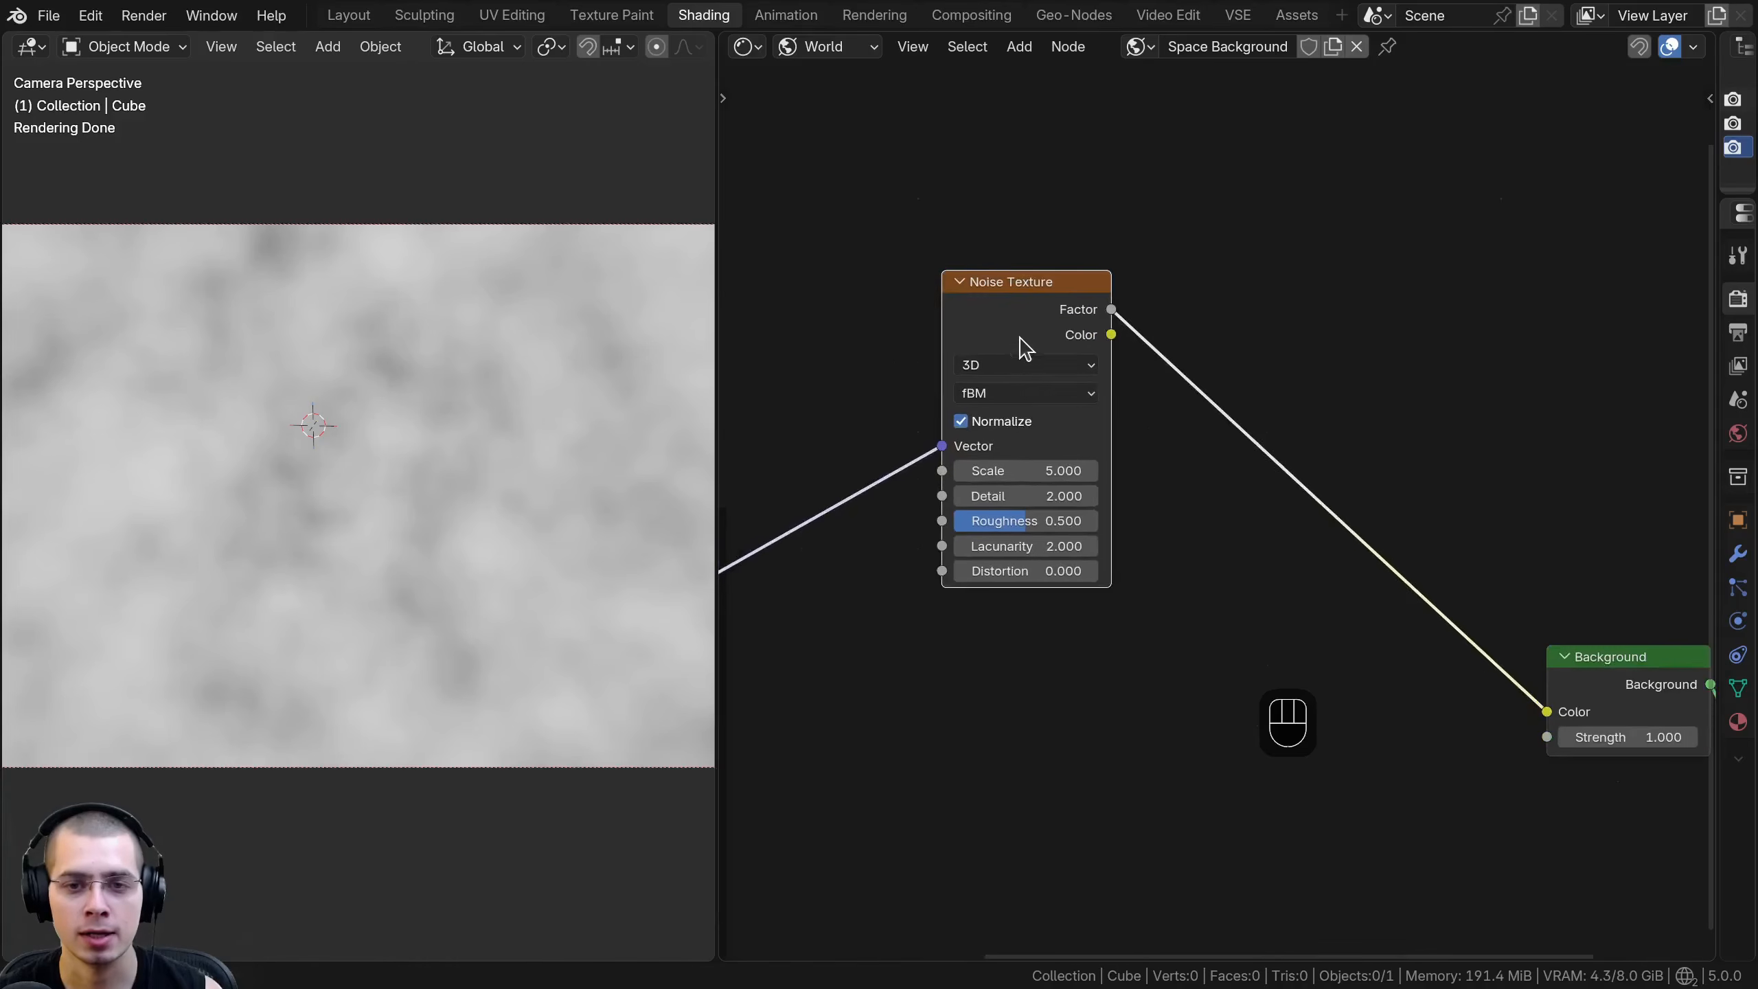
drag(1024, 350, 1017, 347)
scroll(935, 554, up, 1)
click(1015, 463)
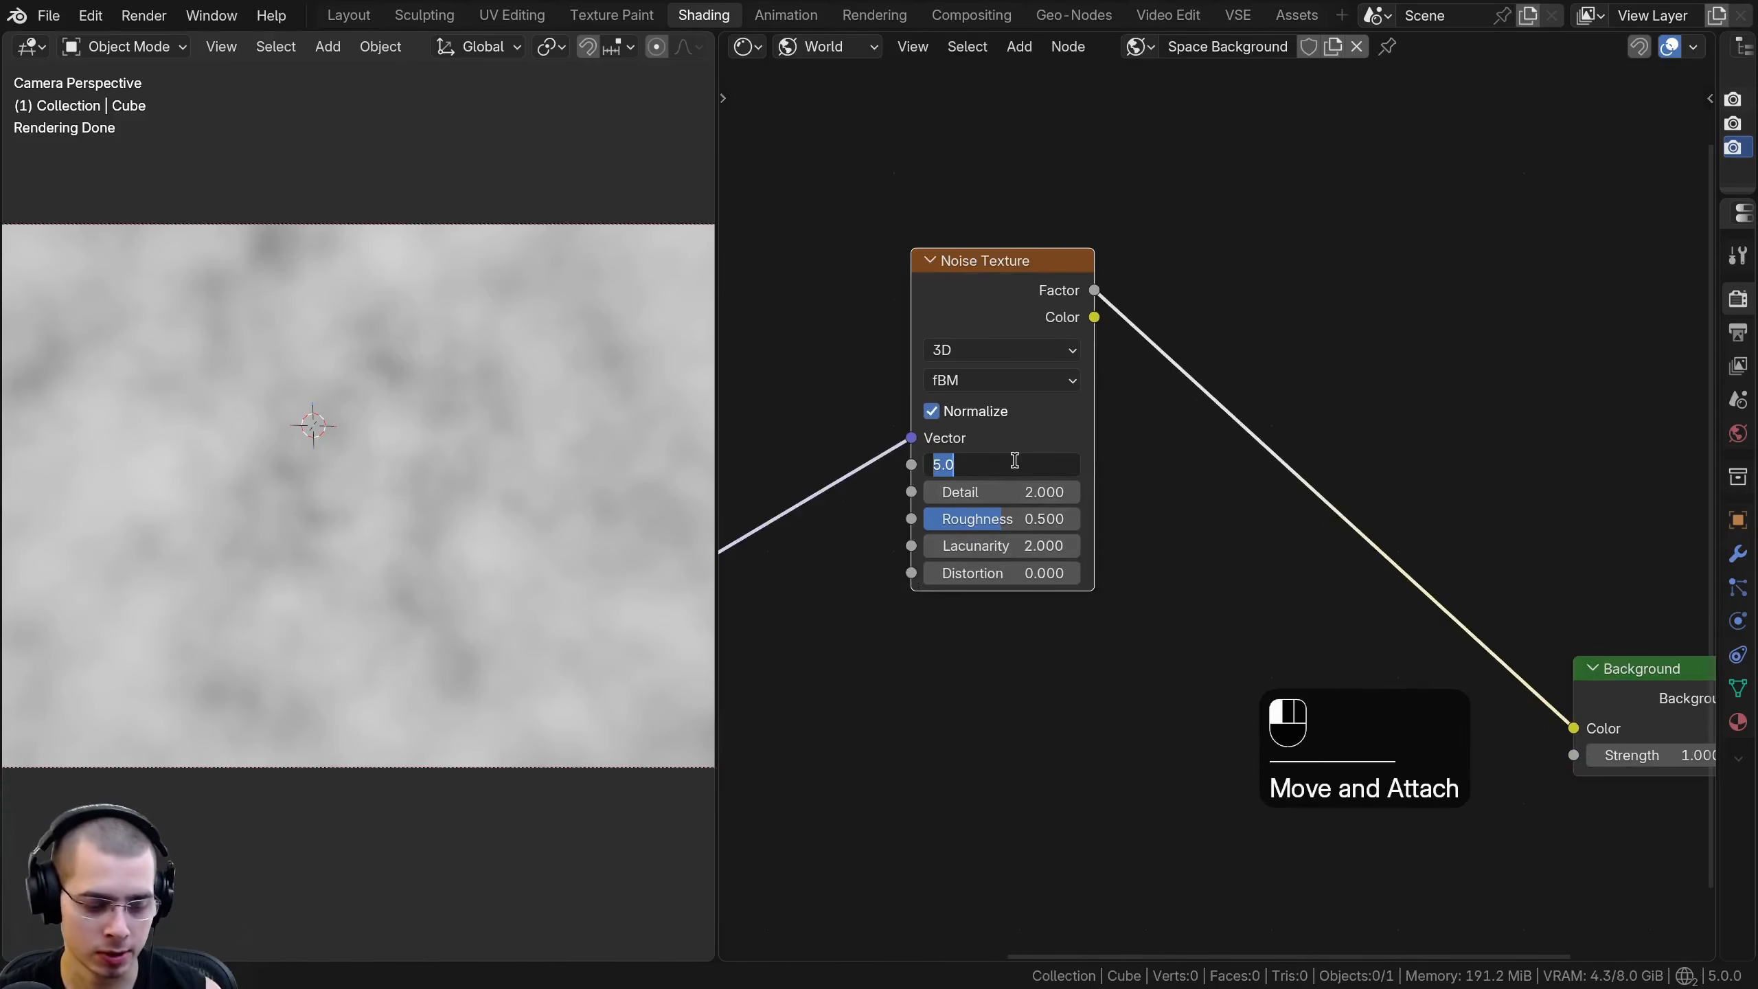
text(3.5)
key(Return)
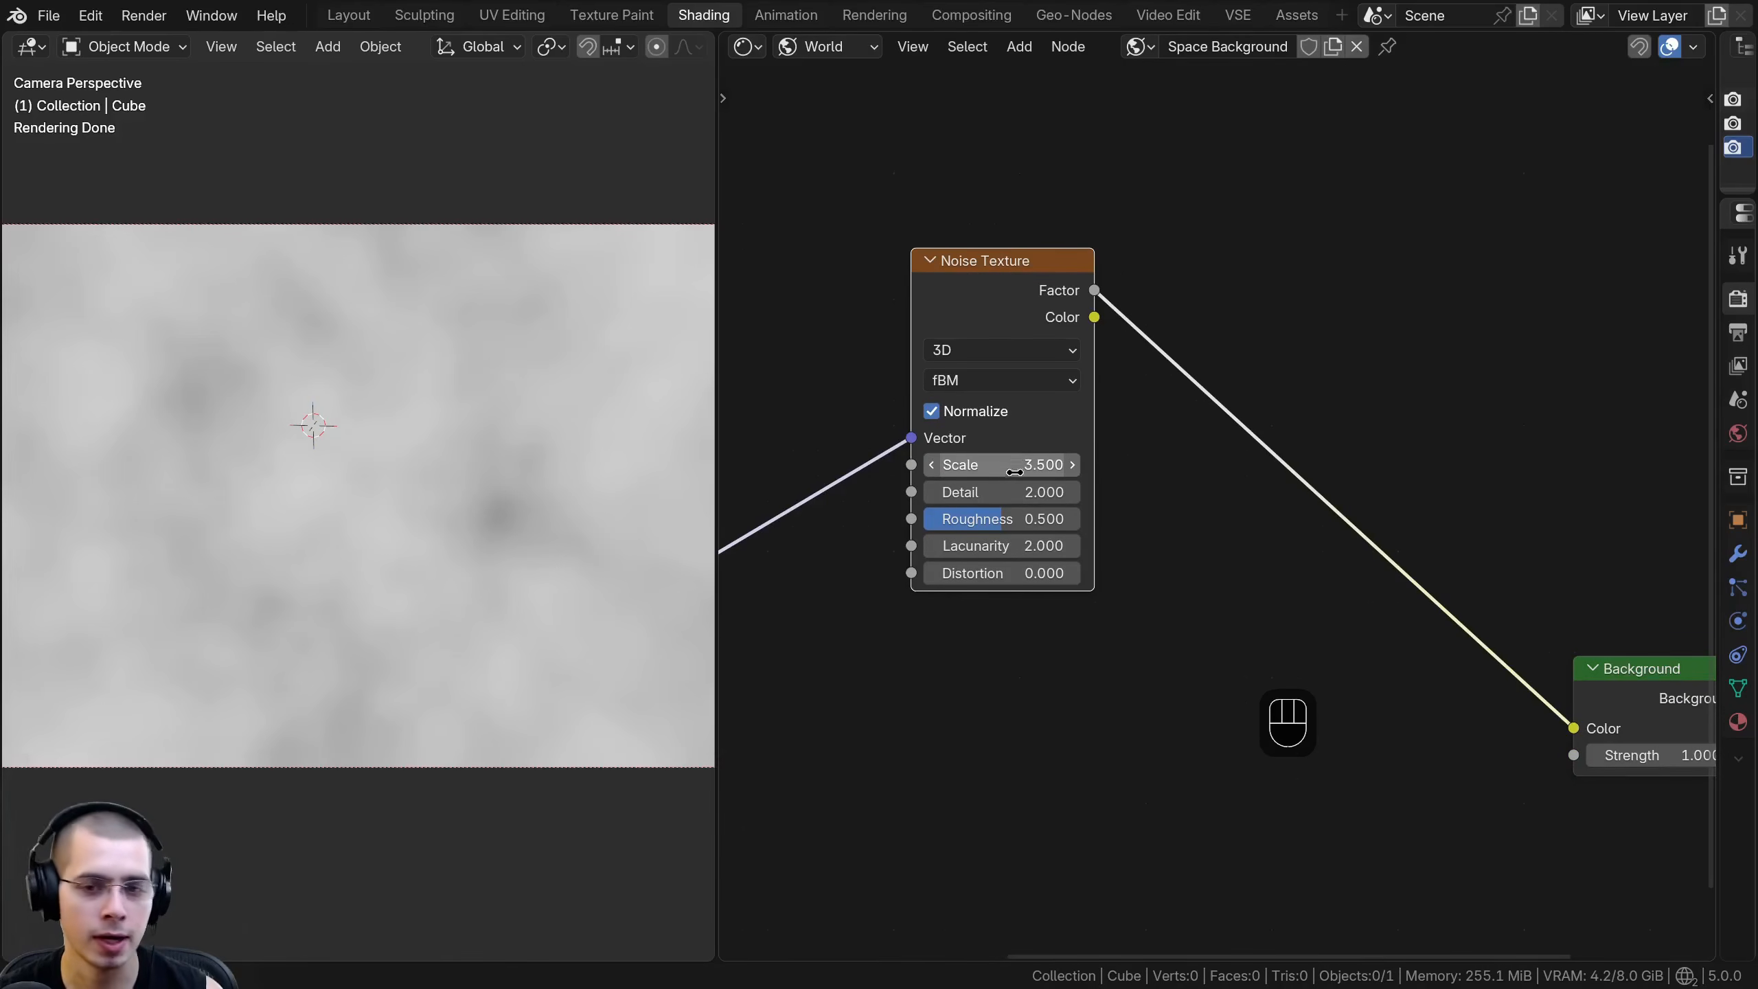
- Set the Noise Texture's Detail to 15 and Roughness to 0.6, and check the pattern in the camera view
drag(1011, 493, 1065, 493)
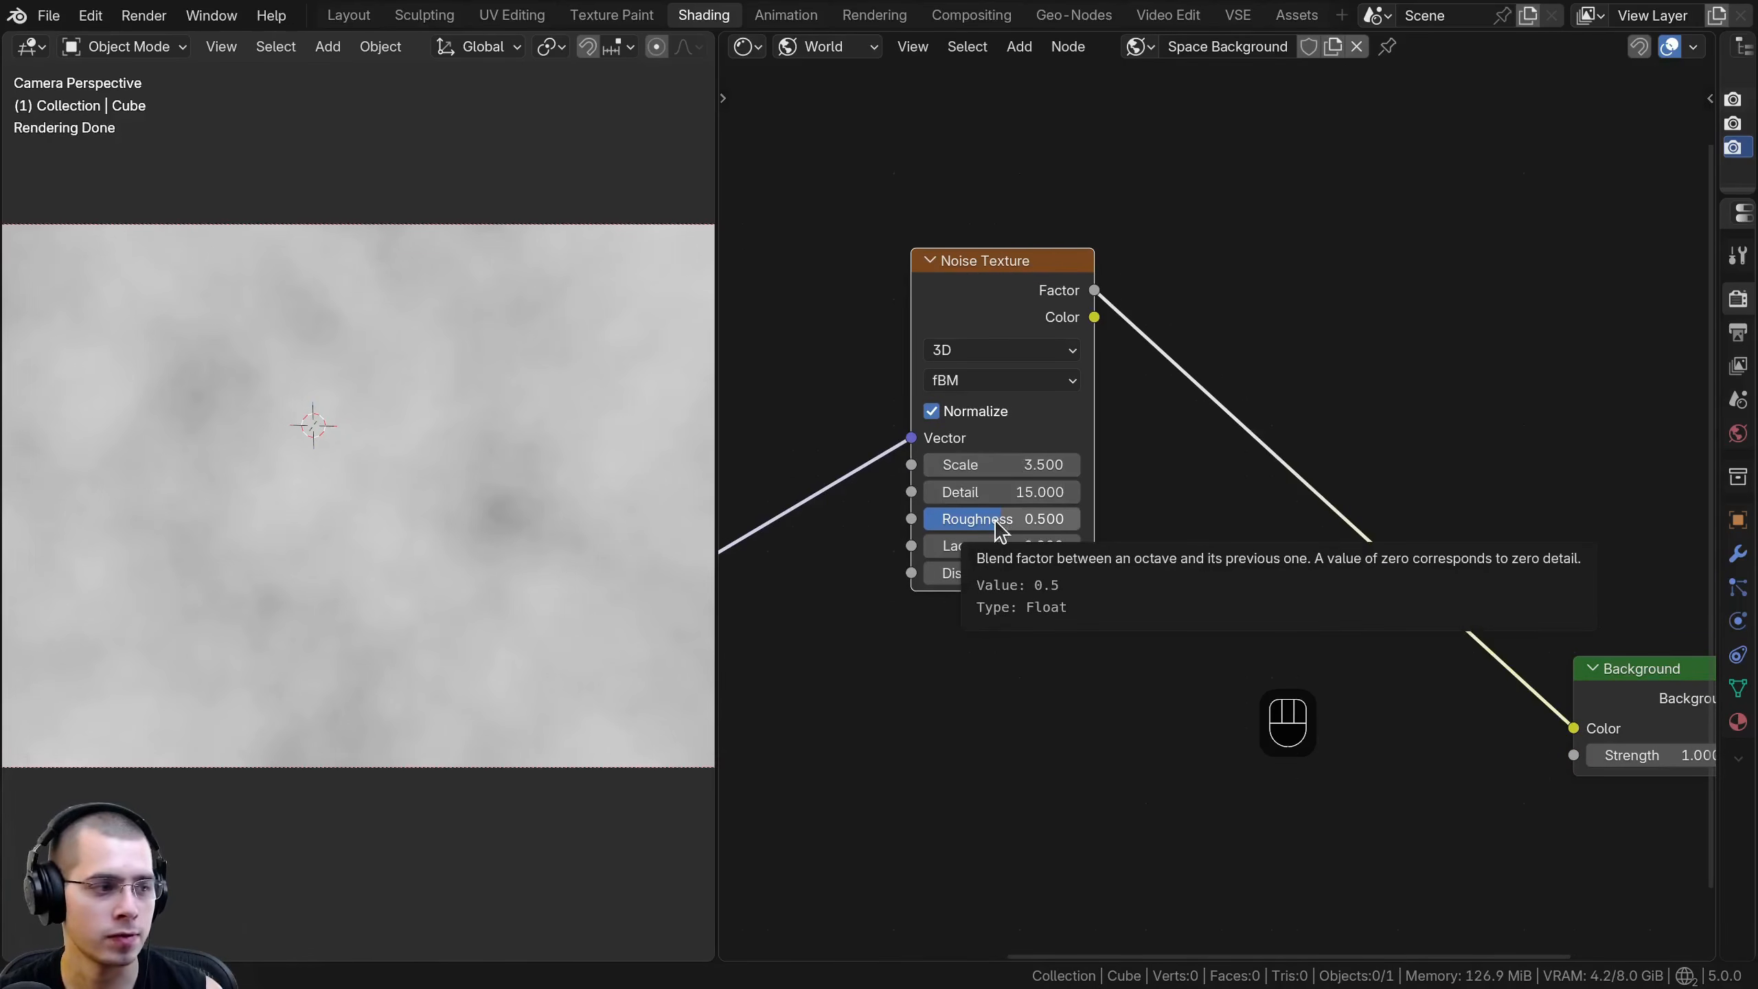
click(1039, 518)
text(0.6)
key(Return)
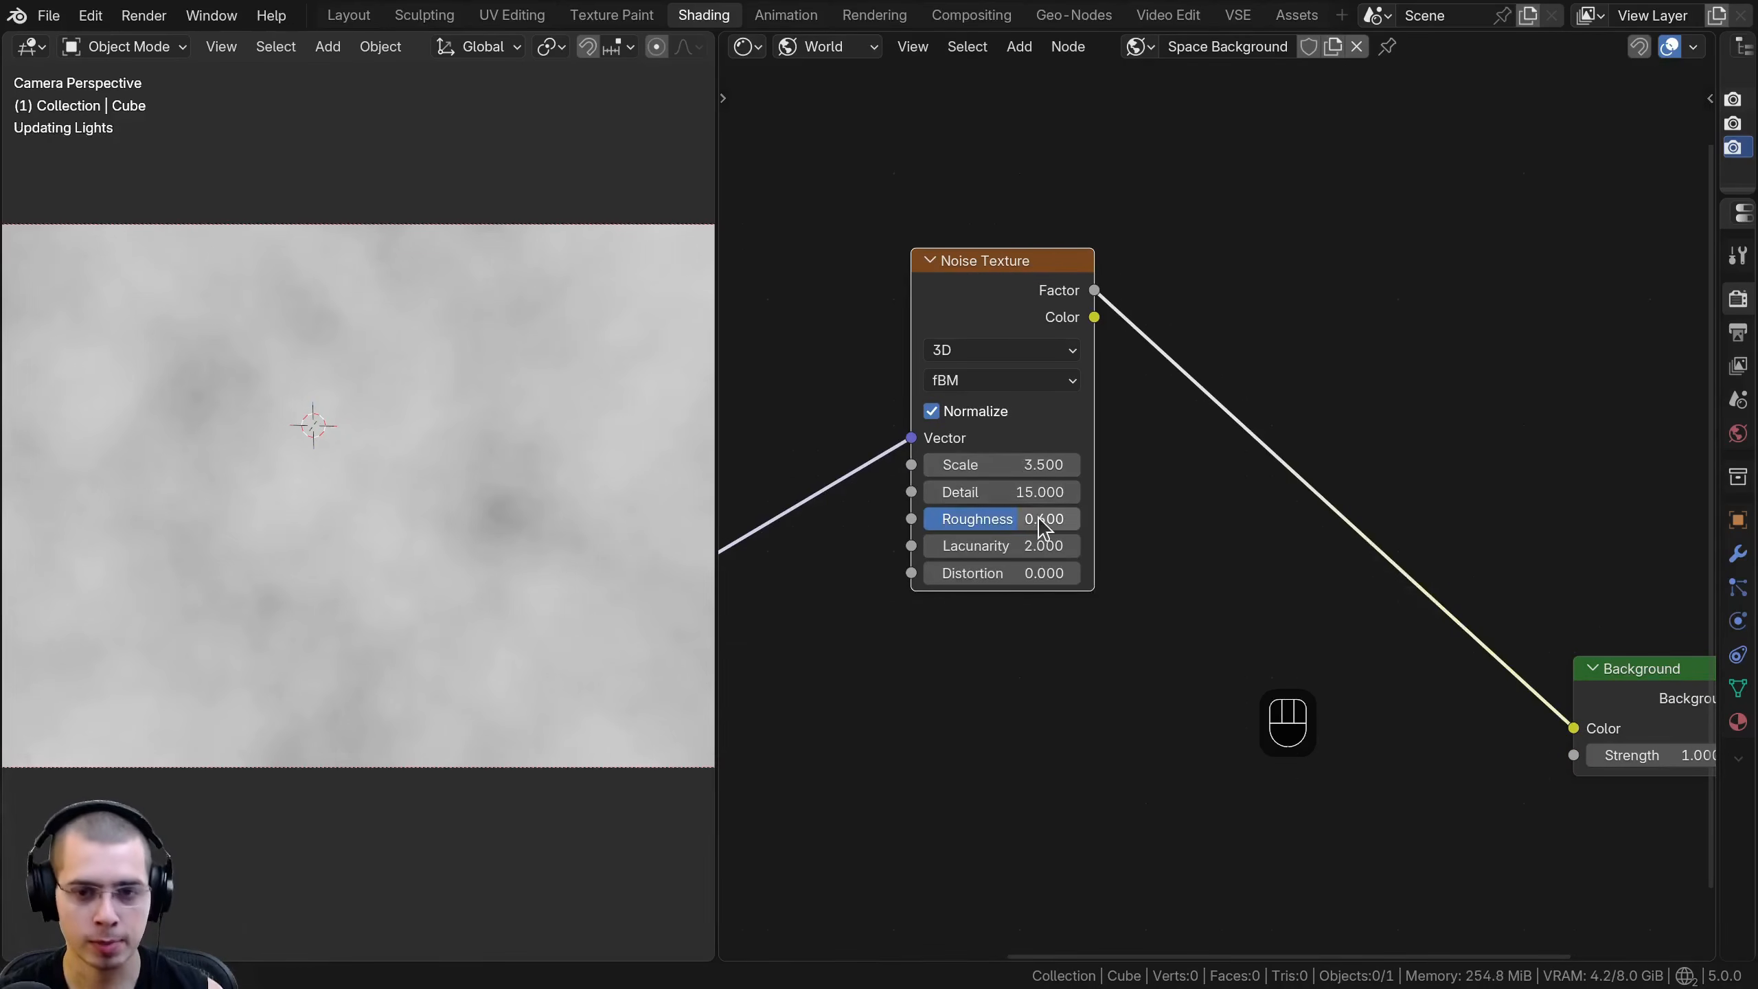
drag(1004, 263, 918, 271)
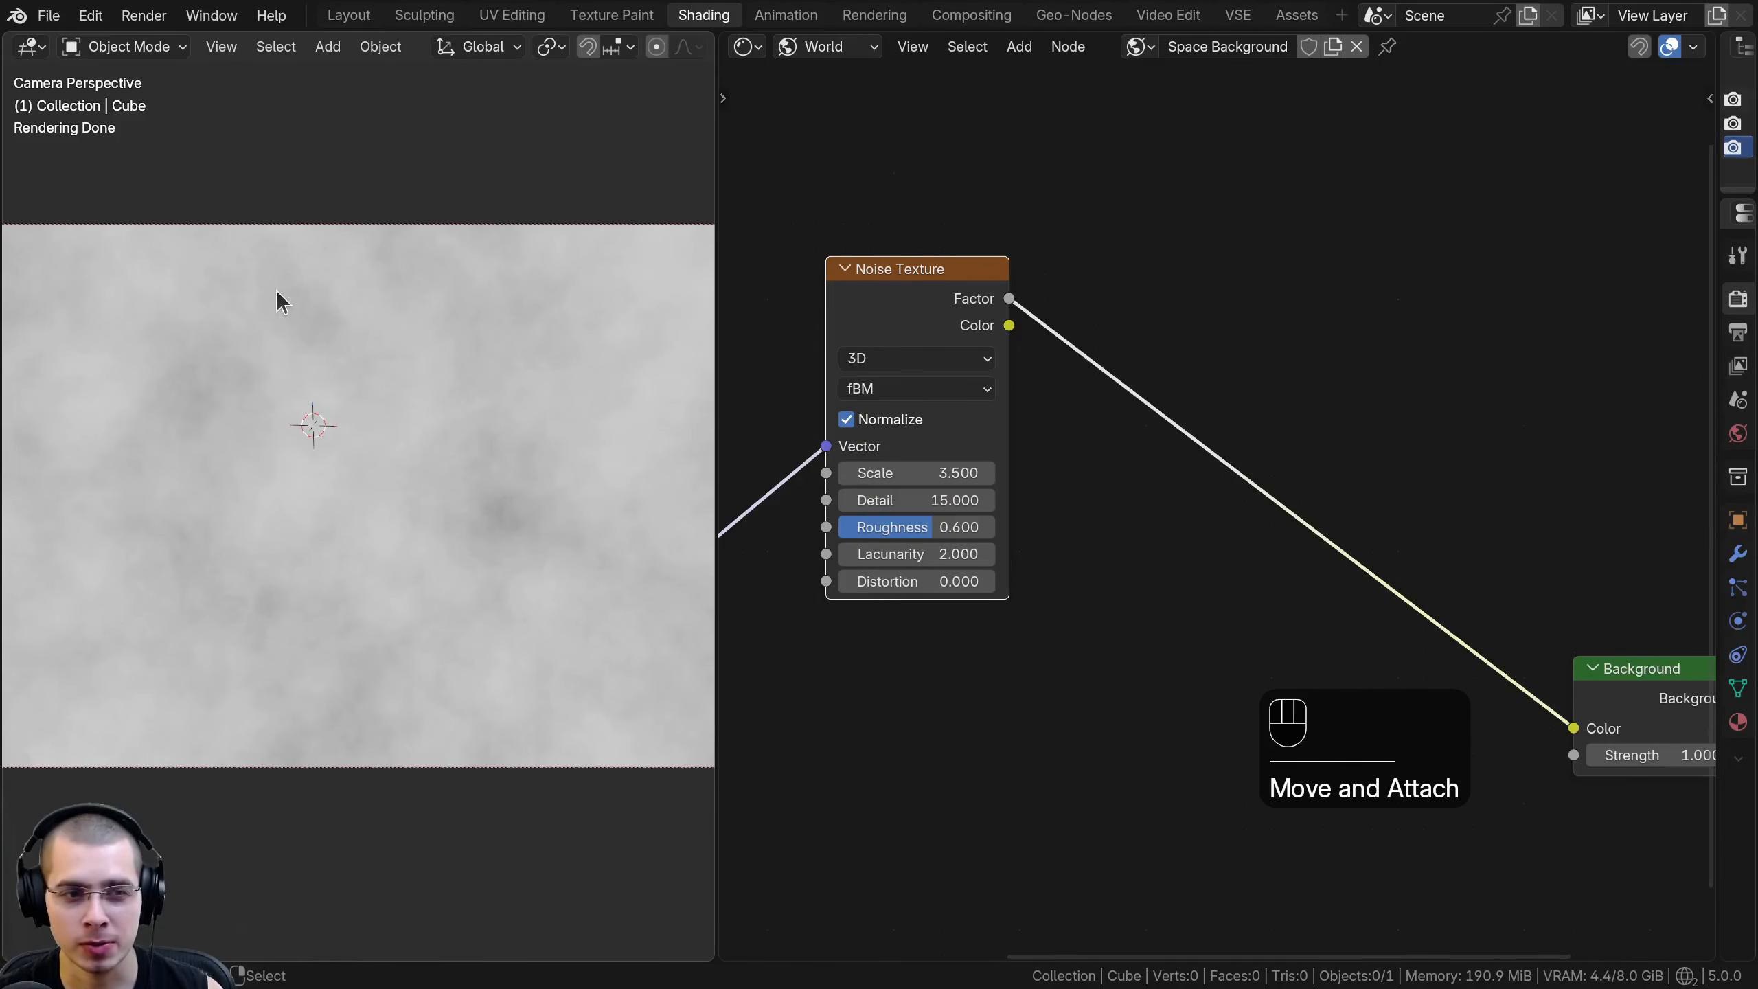
shift+middle_drag(285, 377, 370, 415)
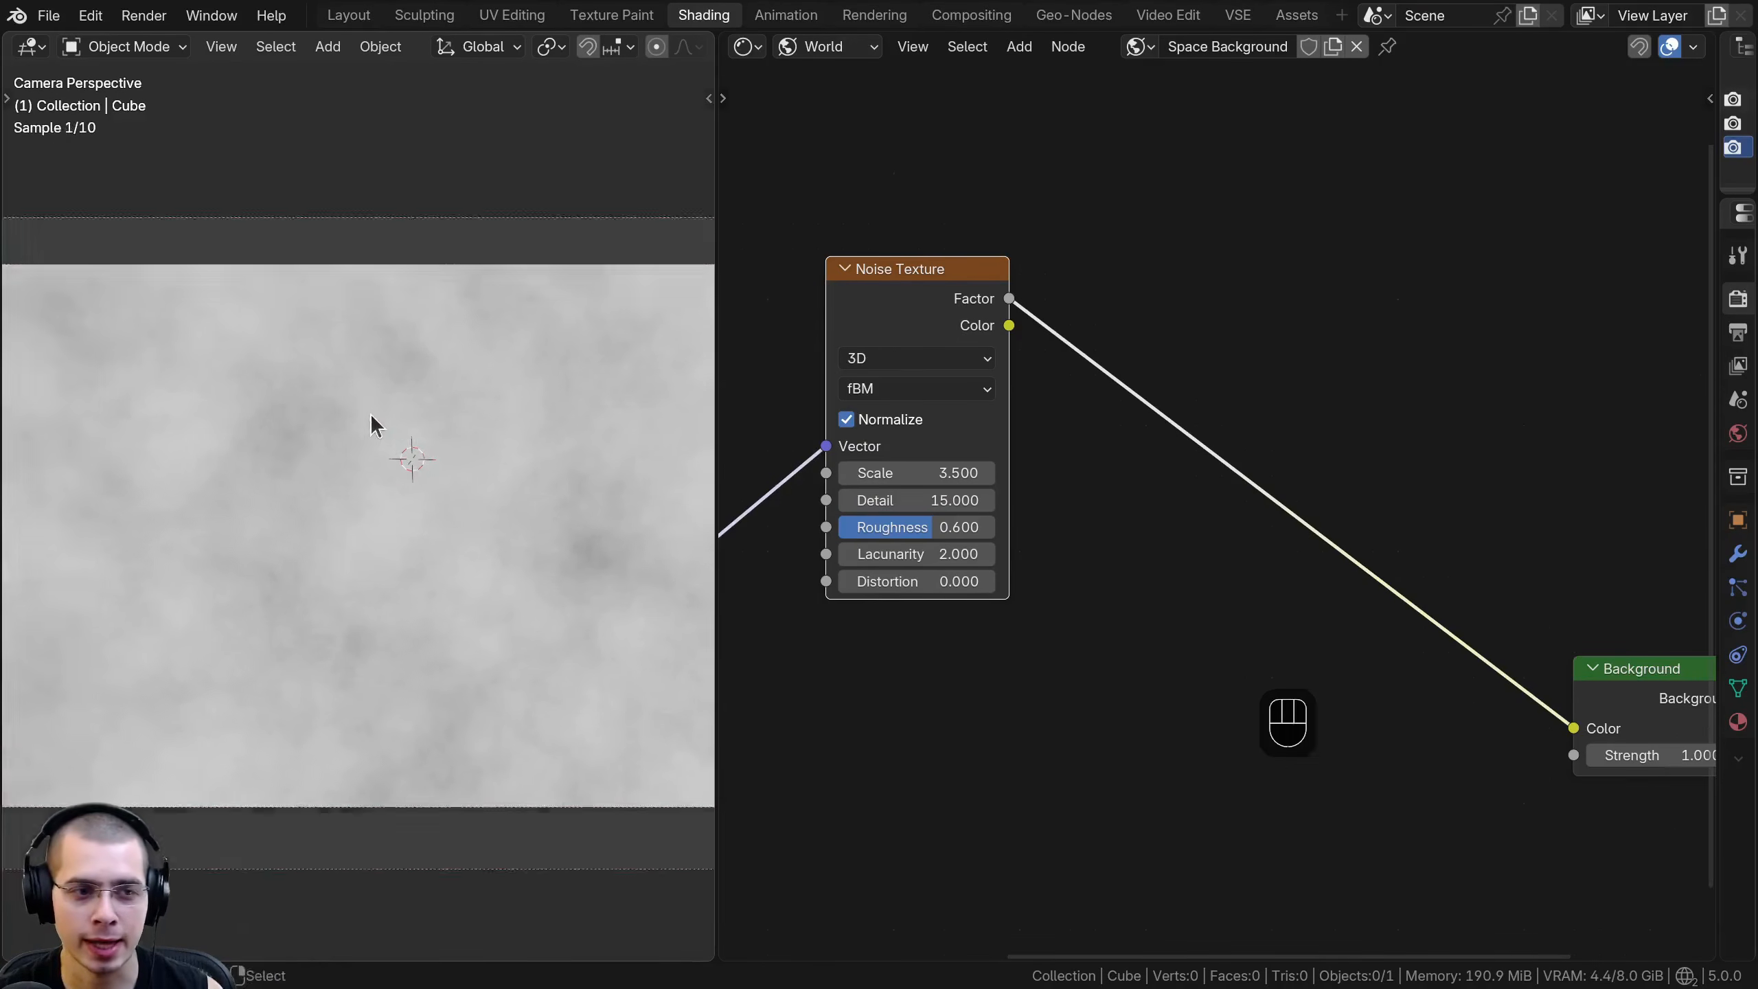
scroll(368, 419, up, 2)
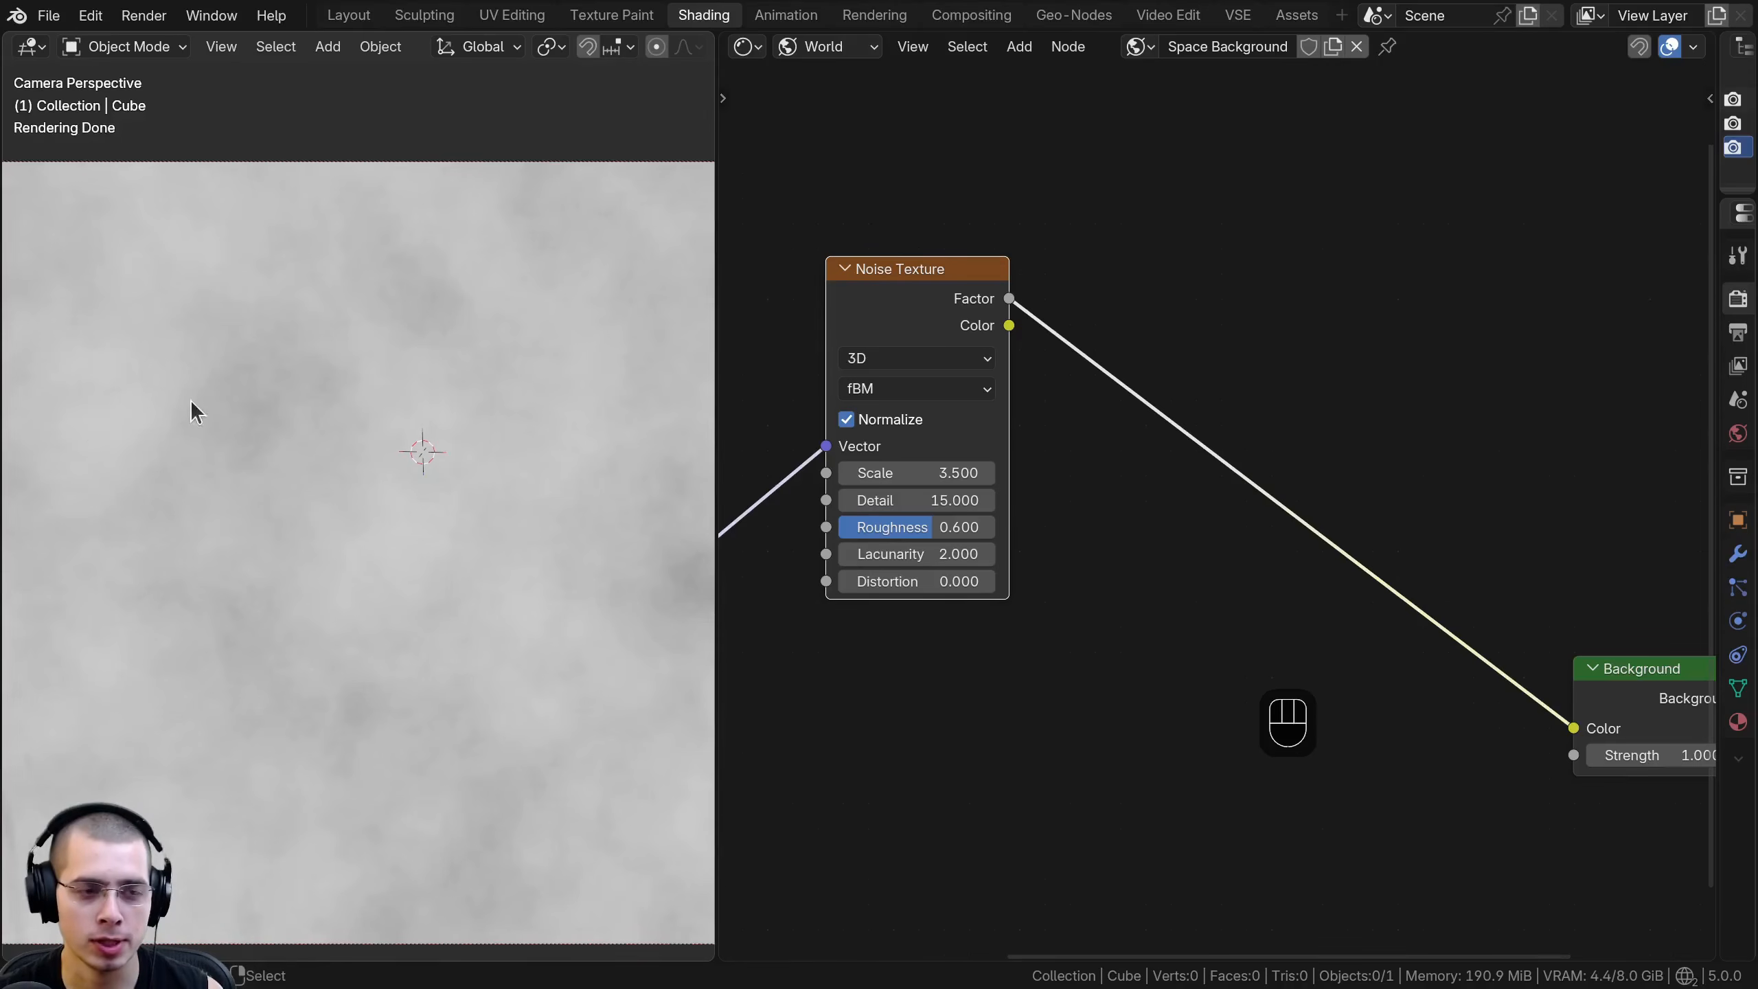
scroll(895, 365, down, 2)
- Insert a Map Range node between the Noise Texture's Factor and the Background Color
key(shift+a)
text(map)
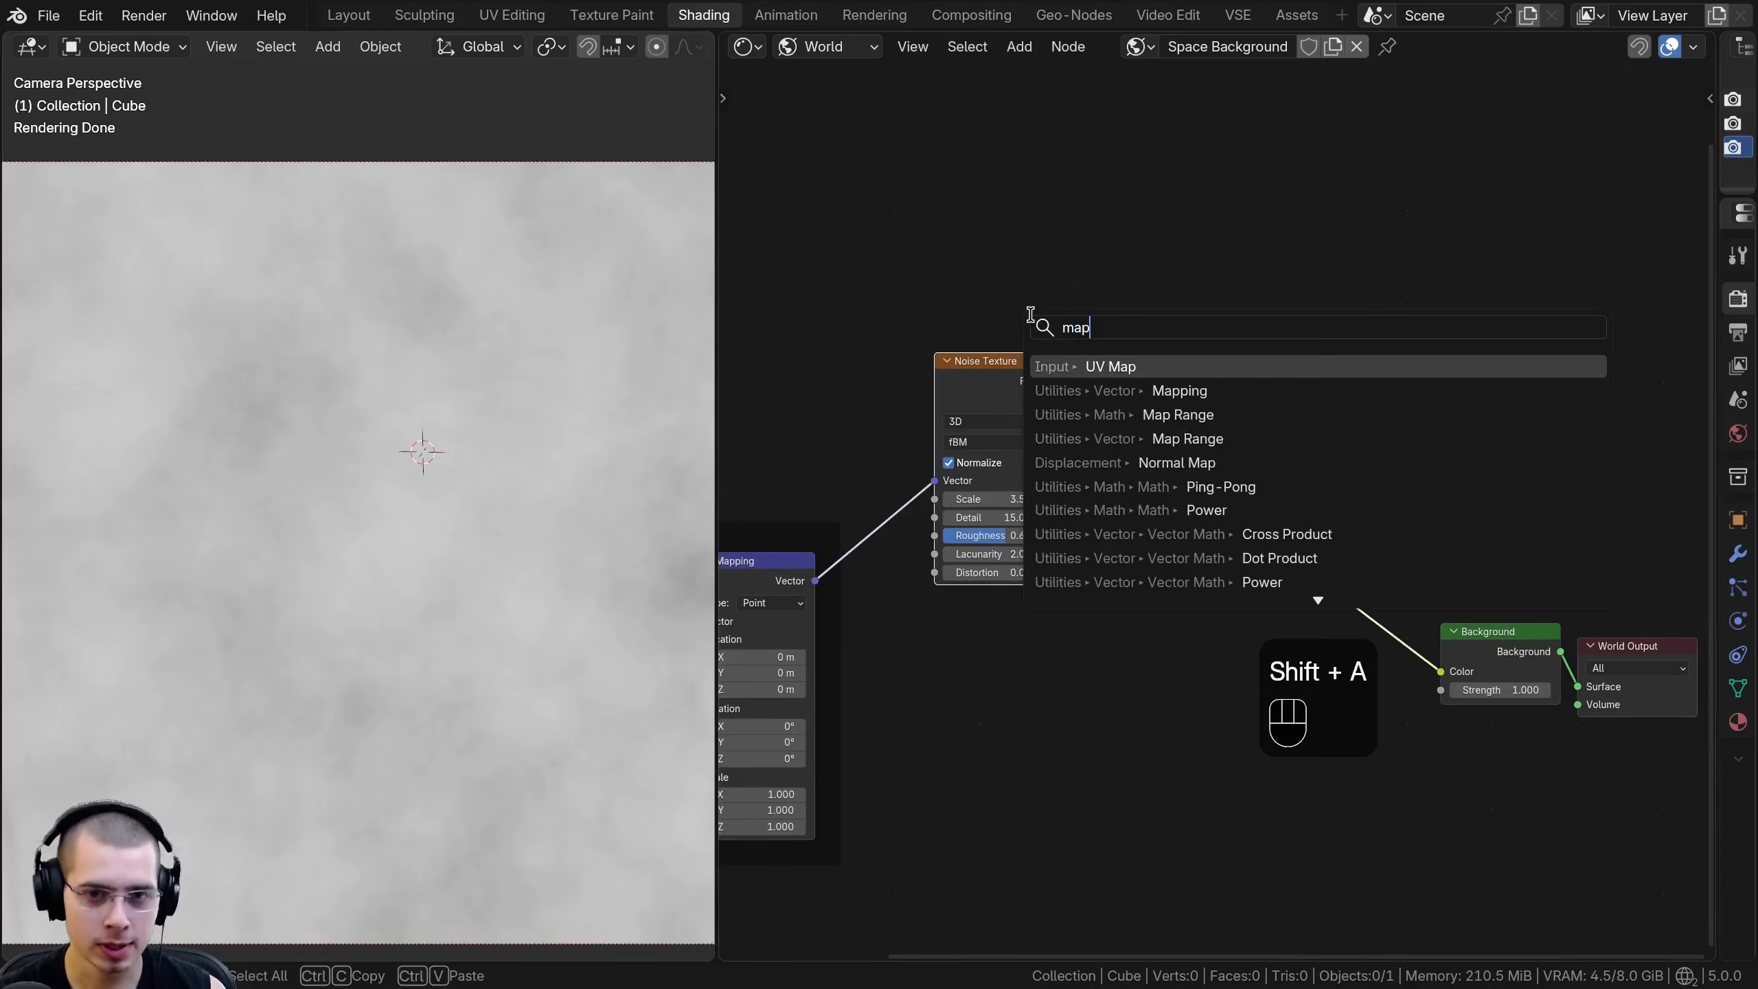
click(1153, 415)
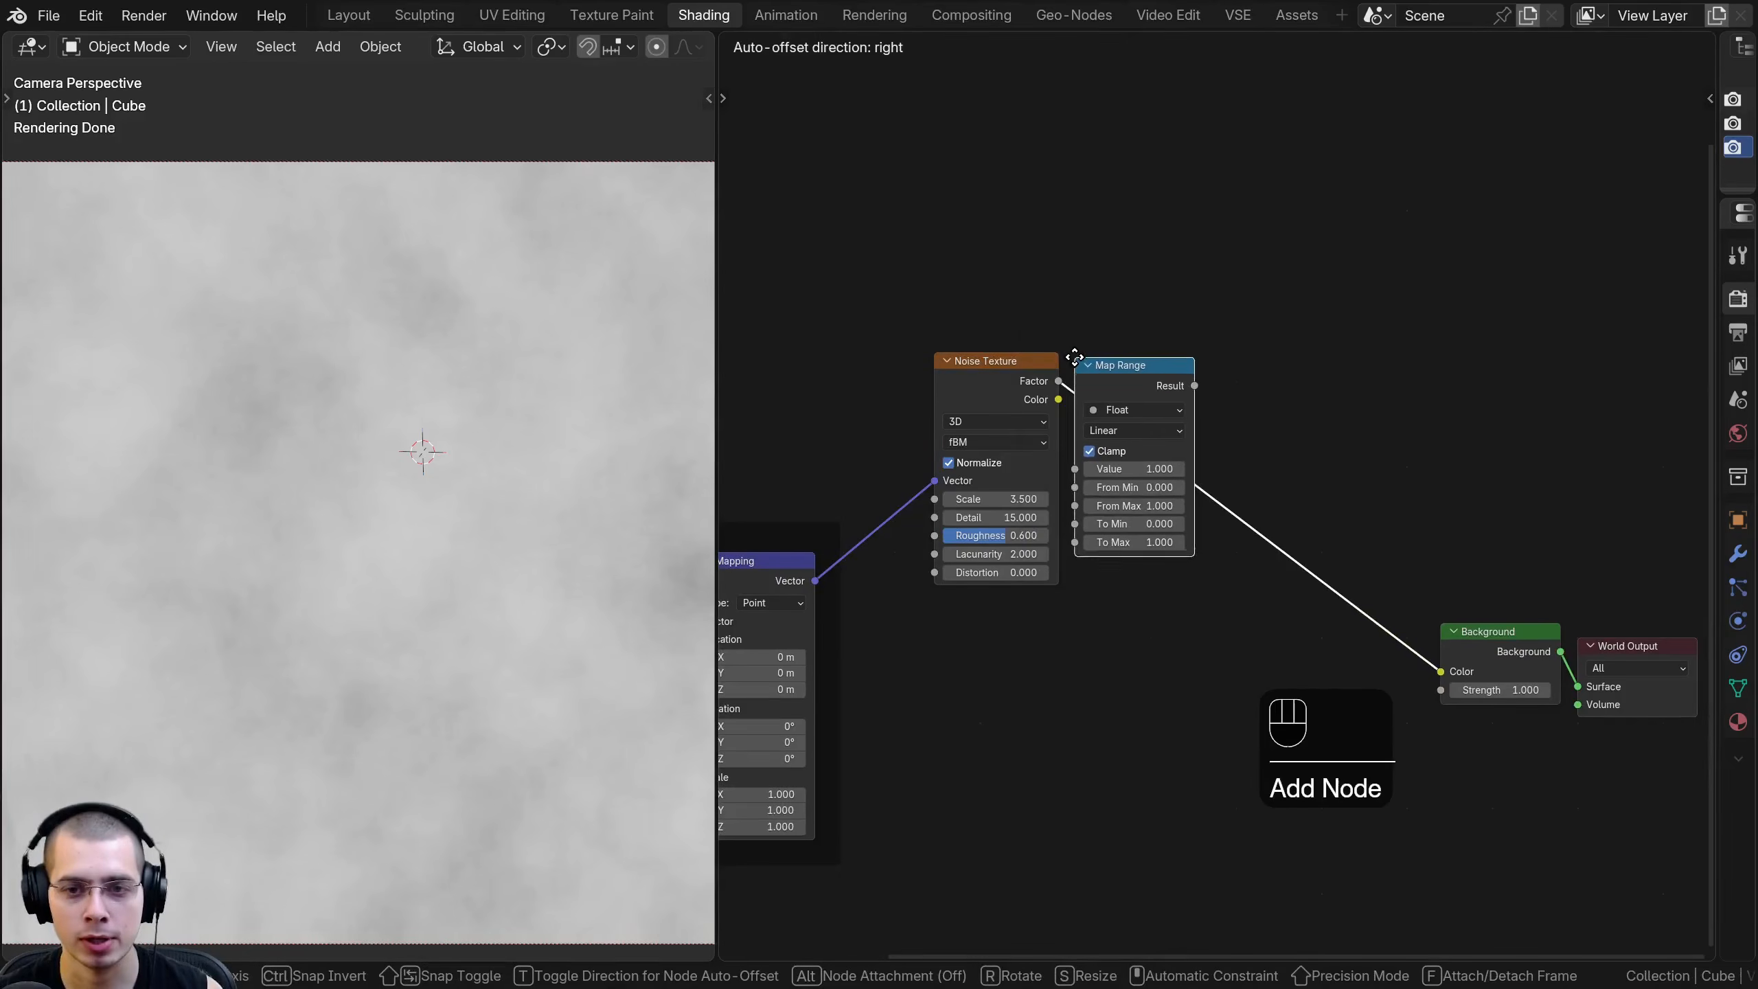
click(1125, 386)
scroll(1129, 392, up, 2)
click(1092, 370)
scroll(1092, 373, up, 2)
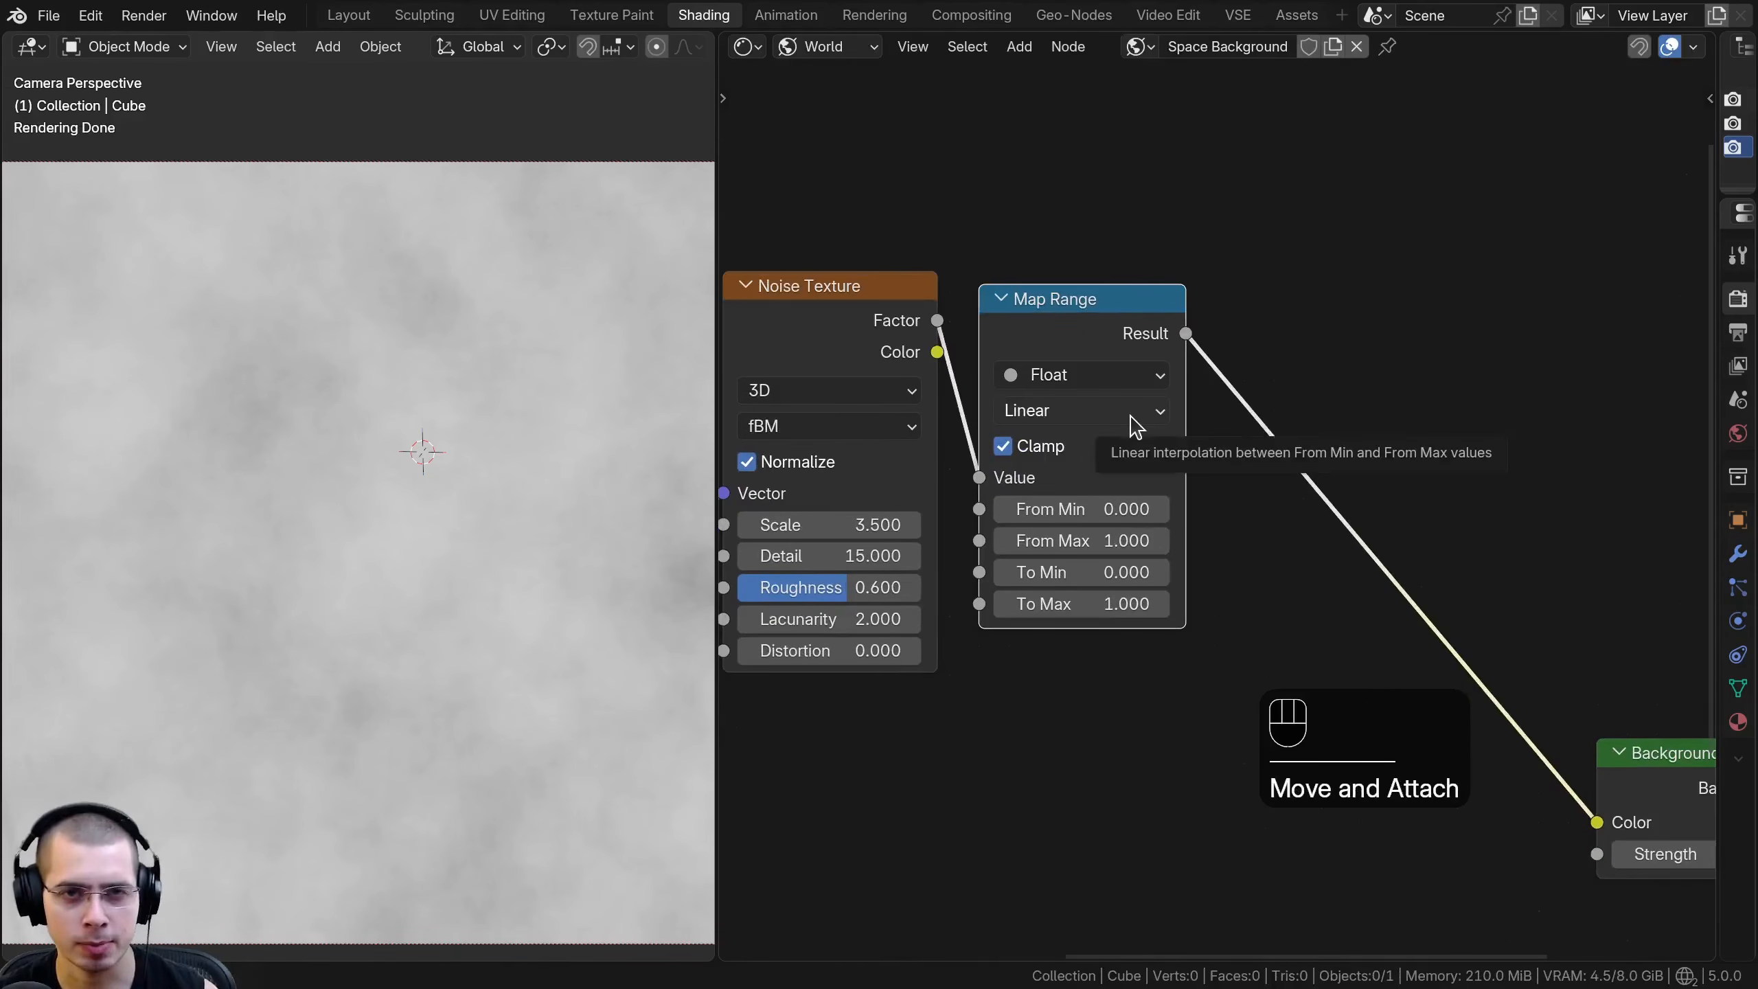
- Set the Map Range node's From Min to 0.45 to darken parts of the noise
scroll(1092, 489, up, 1)
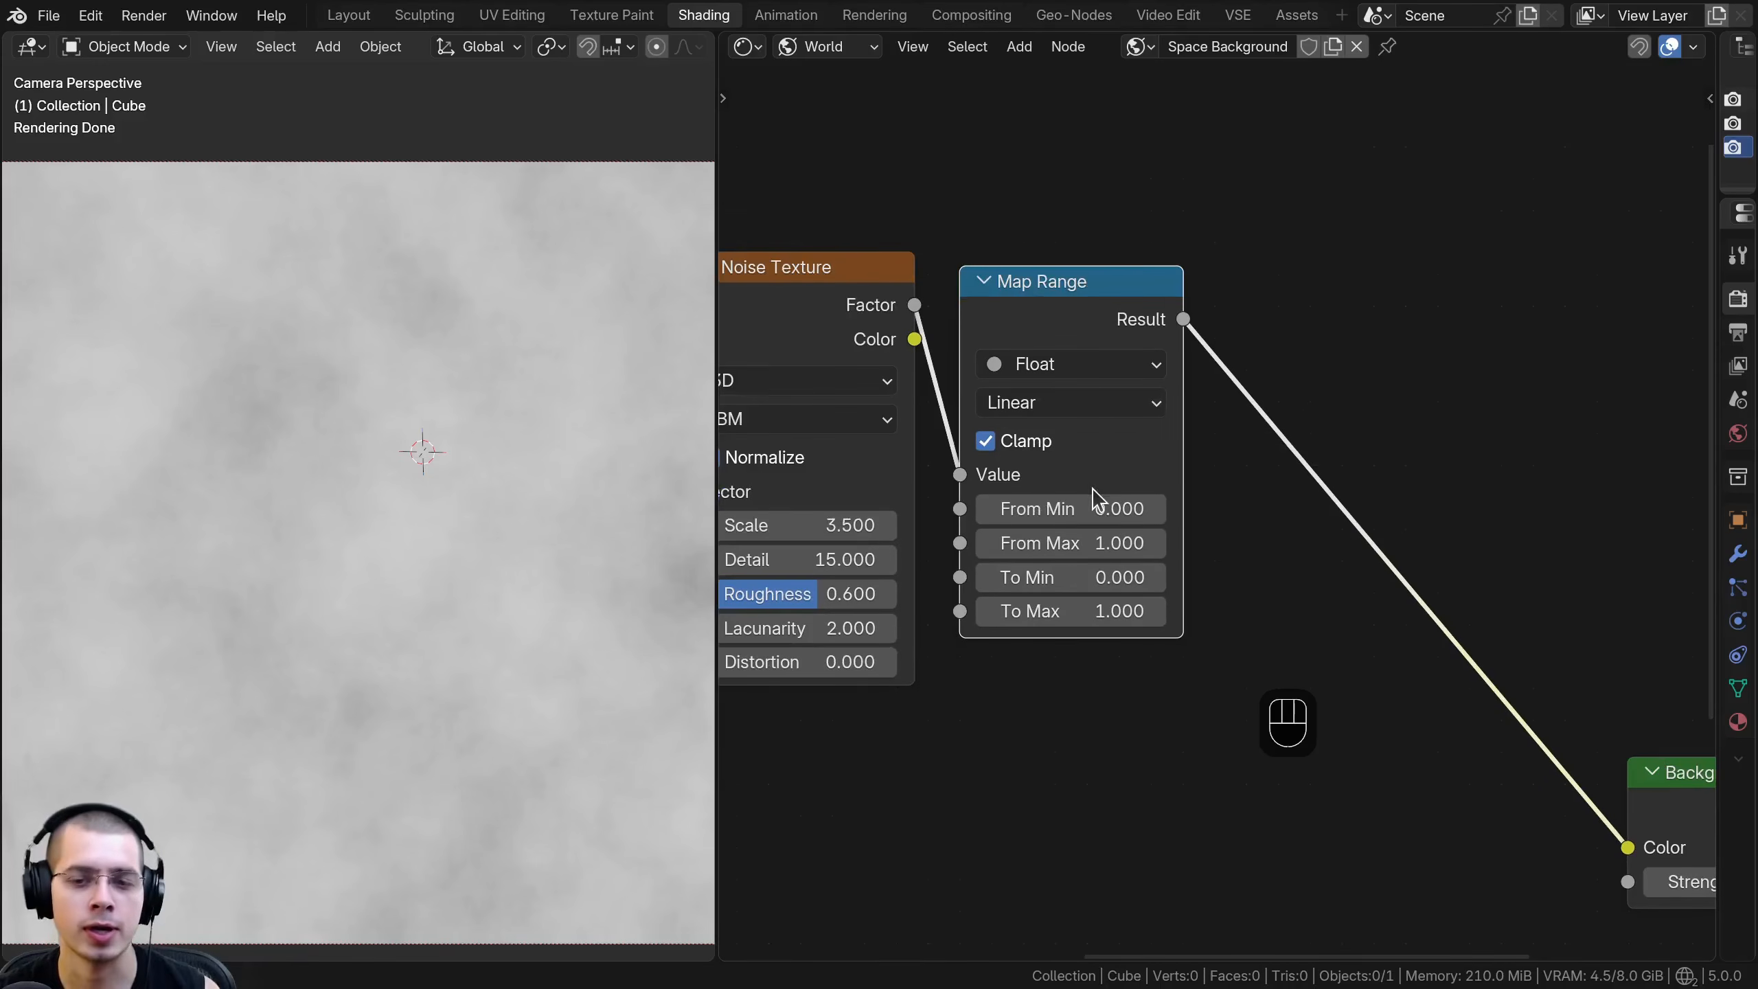
drag(1187, 295, 1180, 279)
scroll(1142, 270, up, 1)
click(1135, 266)
scroll(1149, 357, up, 1)
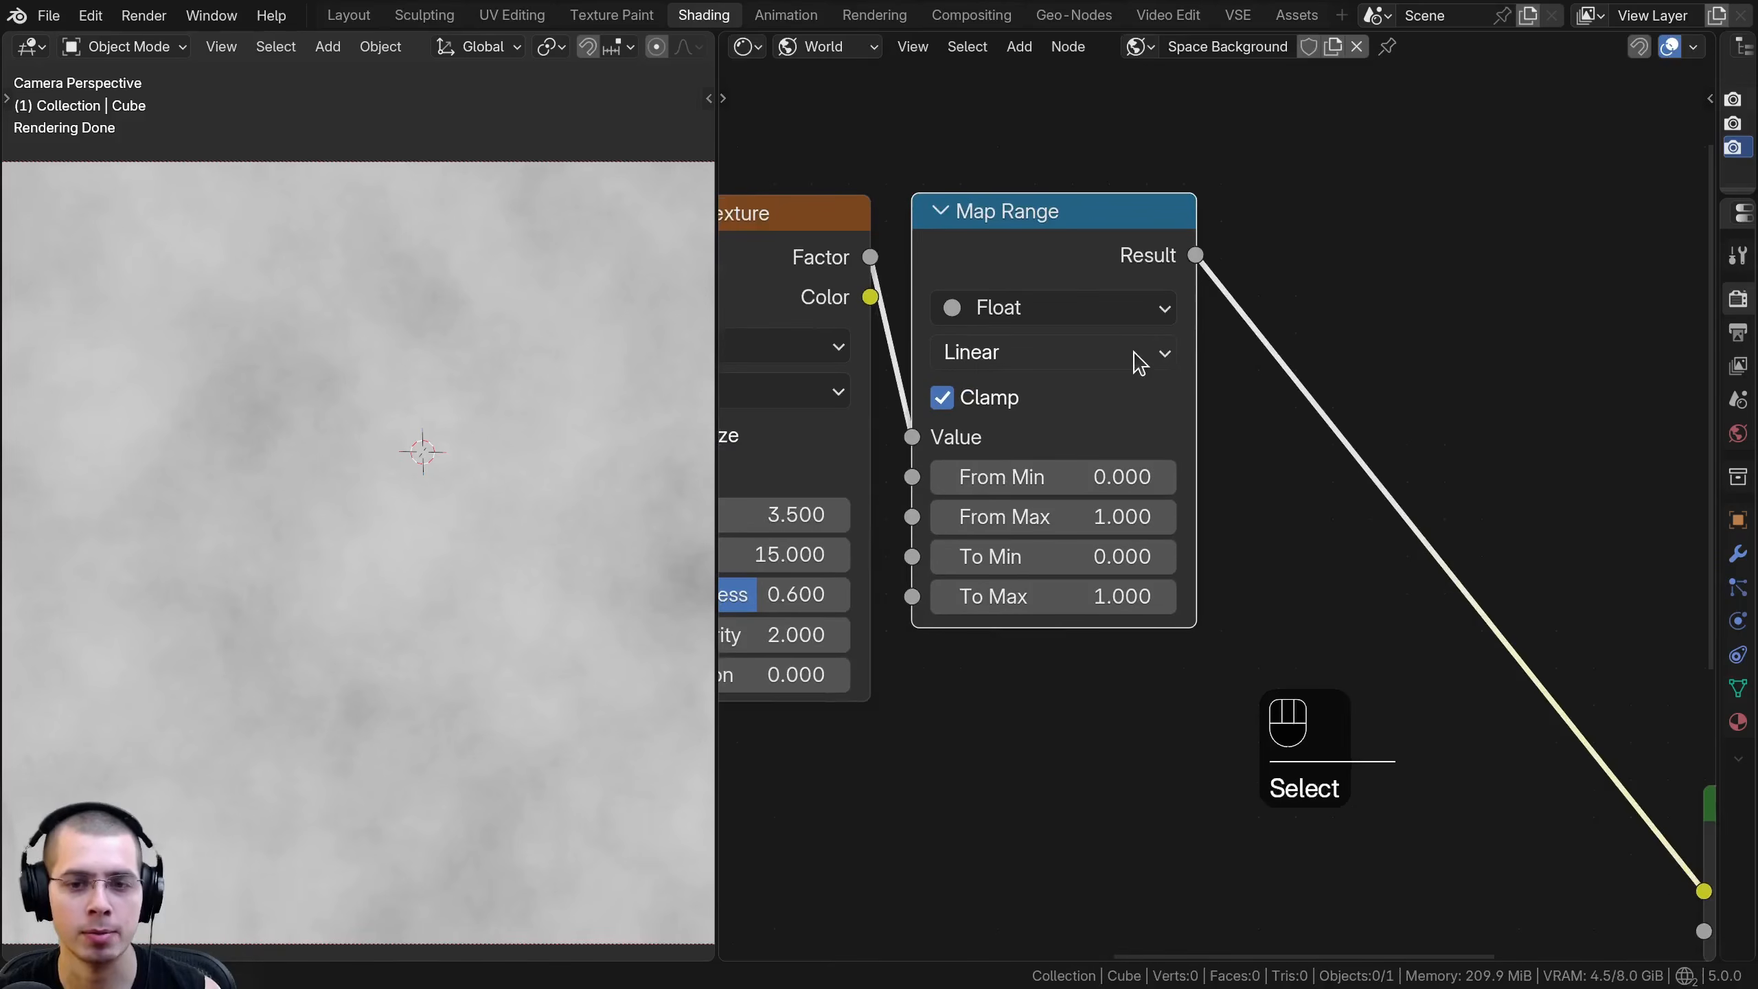
scroll(1138, 365, down, 1)
drag(1121, 309, 1092, 307)
scroll(1094, 401, up, 1)
middle_drag(1097, 411, 1103, 406)
scroll(367, 609, down, 1)
shift+middle_drag(377, 590, 376, 573)
middle_drag(965, 597, 987, 580)
shift+drag(1066, 483, 1379, 483)
scroll(250, 385, up, 3)
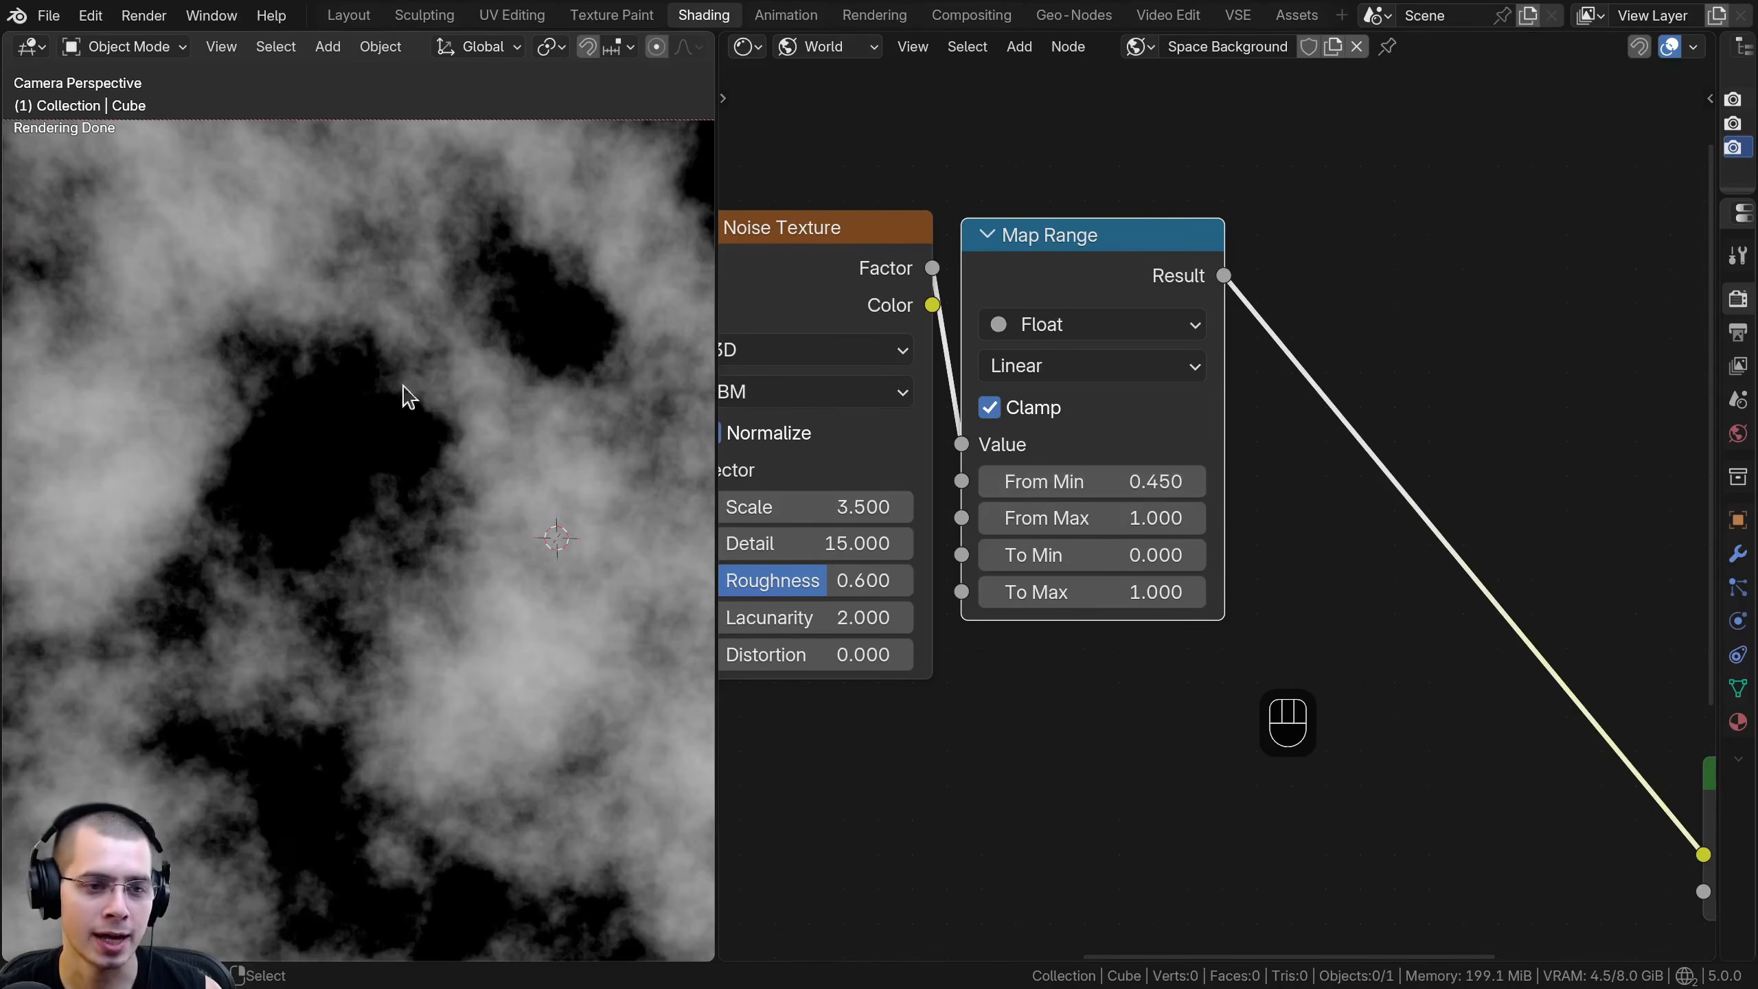
- Set the Map Range node's From Min to 0.5 and inspect the cloud pattern in the camera view
click(1107, 482)
text(.5)
key(Return)
scroll(392, 498, down, 2)
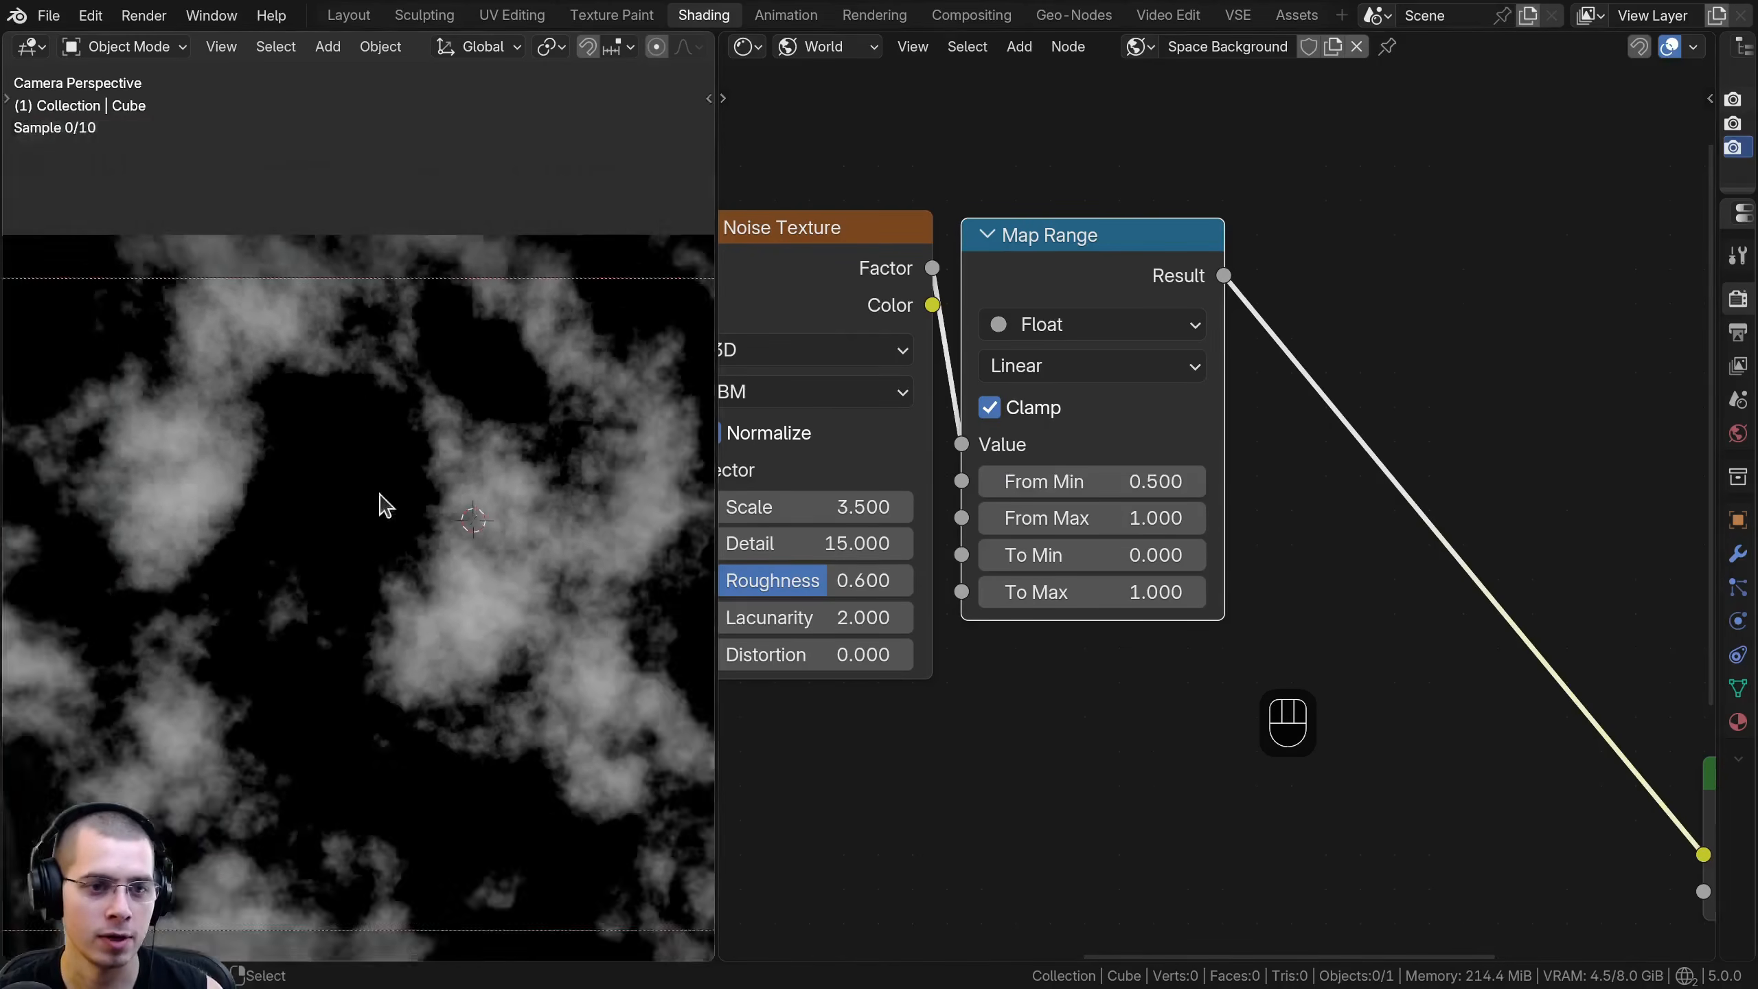
scroll(398, 383, up, 1)
scroll(255, 516, down, 2)
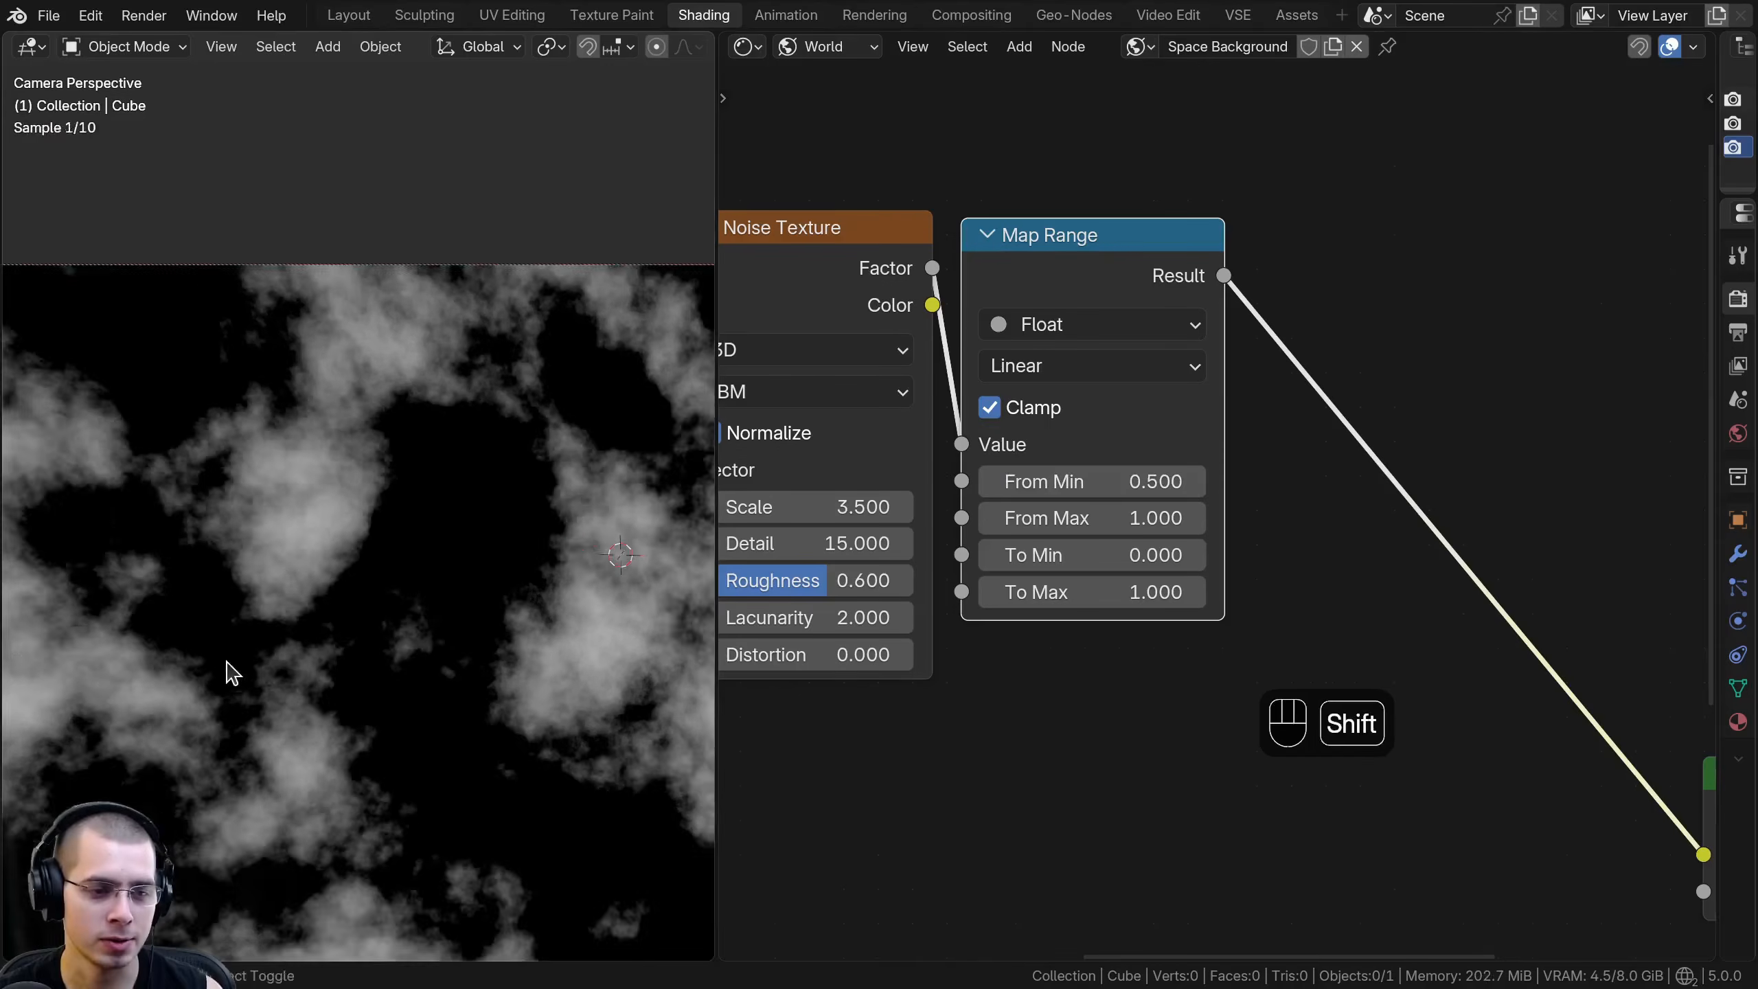
shift+middle_drag(267, 831, 302, 600)
shift+middle_drag(524, 446, 227, 545)
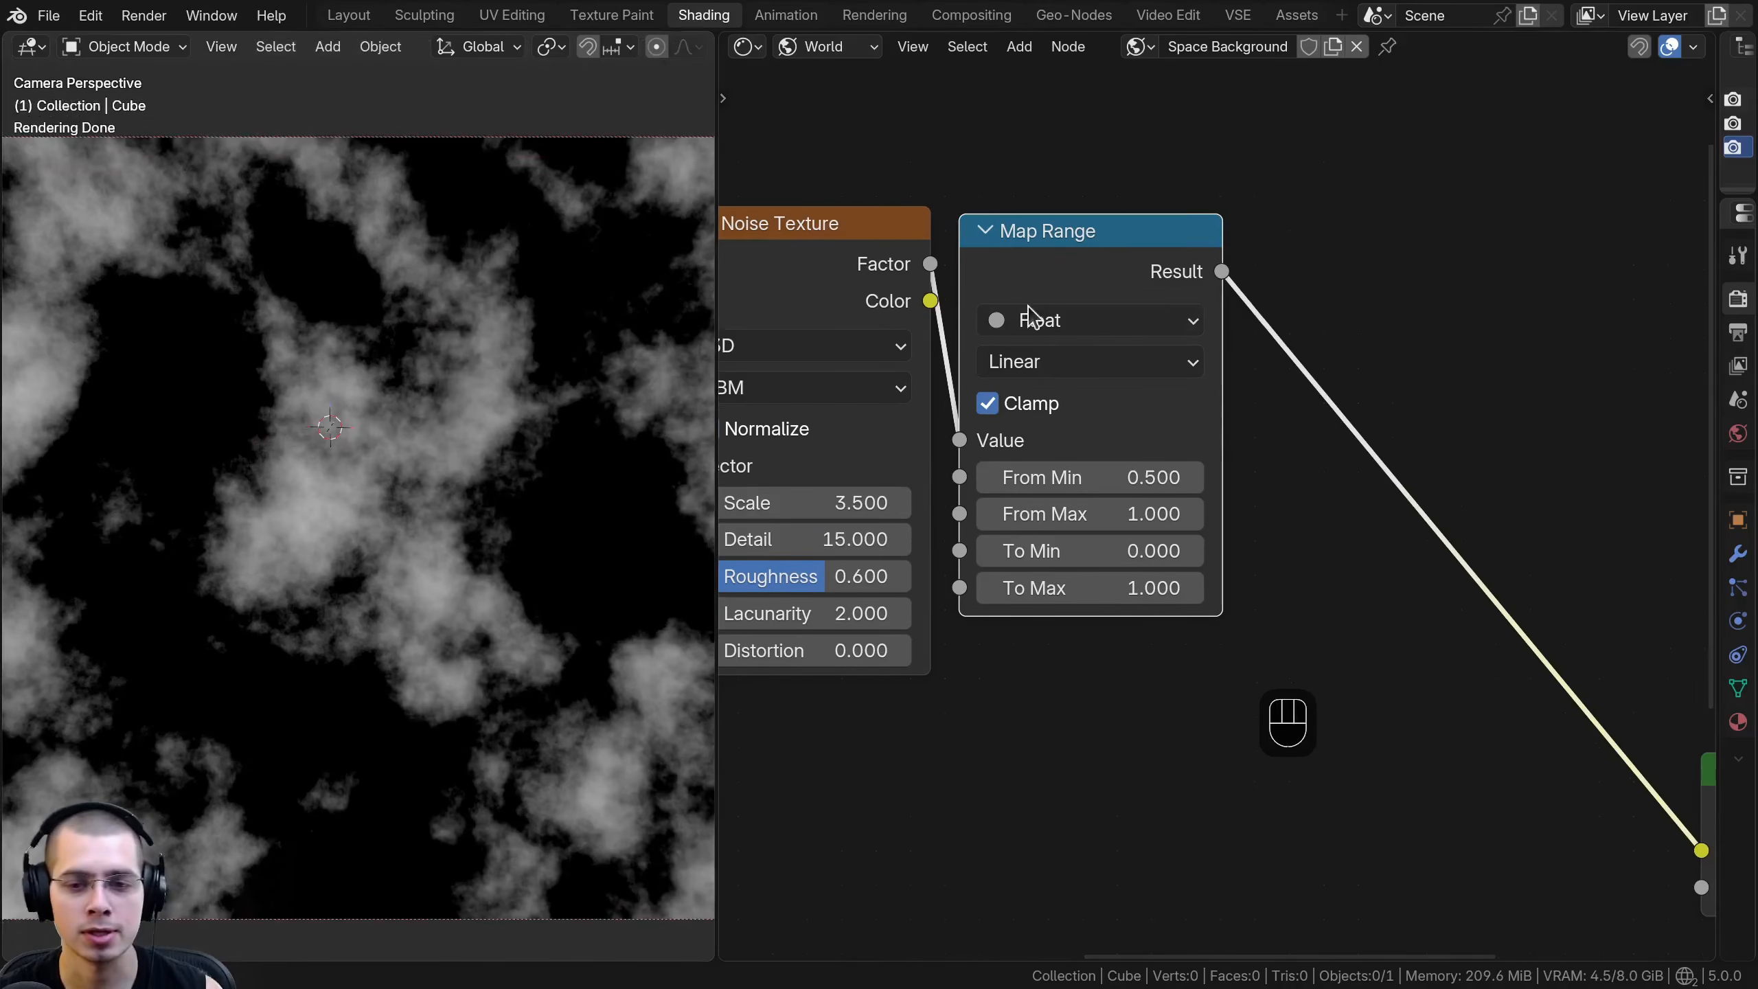
- Set the Map Range node's To Max to 0.1 and check the faint nebula across the camera frame
scroll(1056, 581, up, 1)
shift+drag(1068, 596, 1052, 596)
shift+drag(1079, 594, 994, 594)
click(1081, 594)
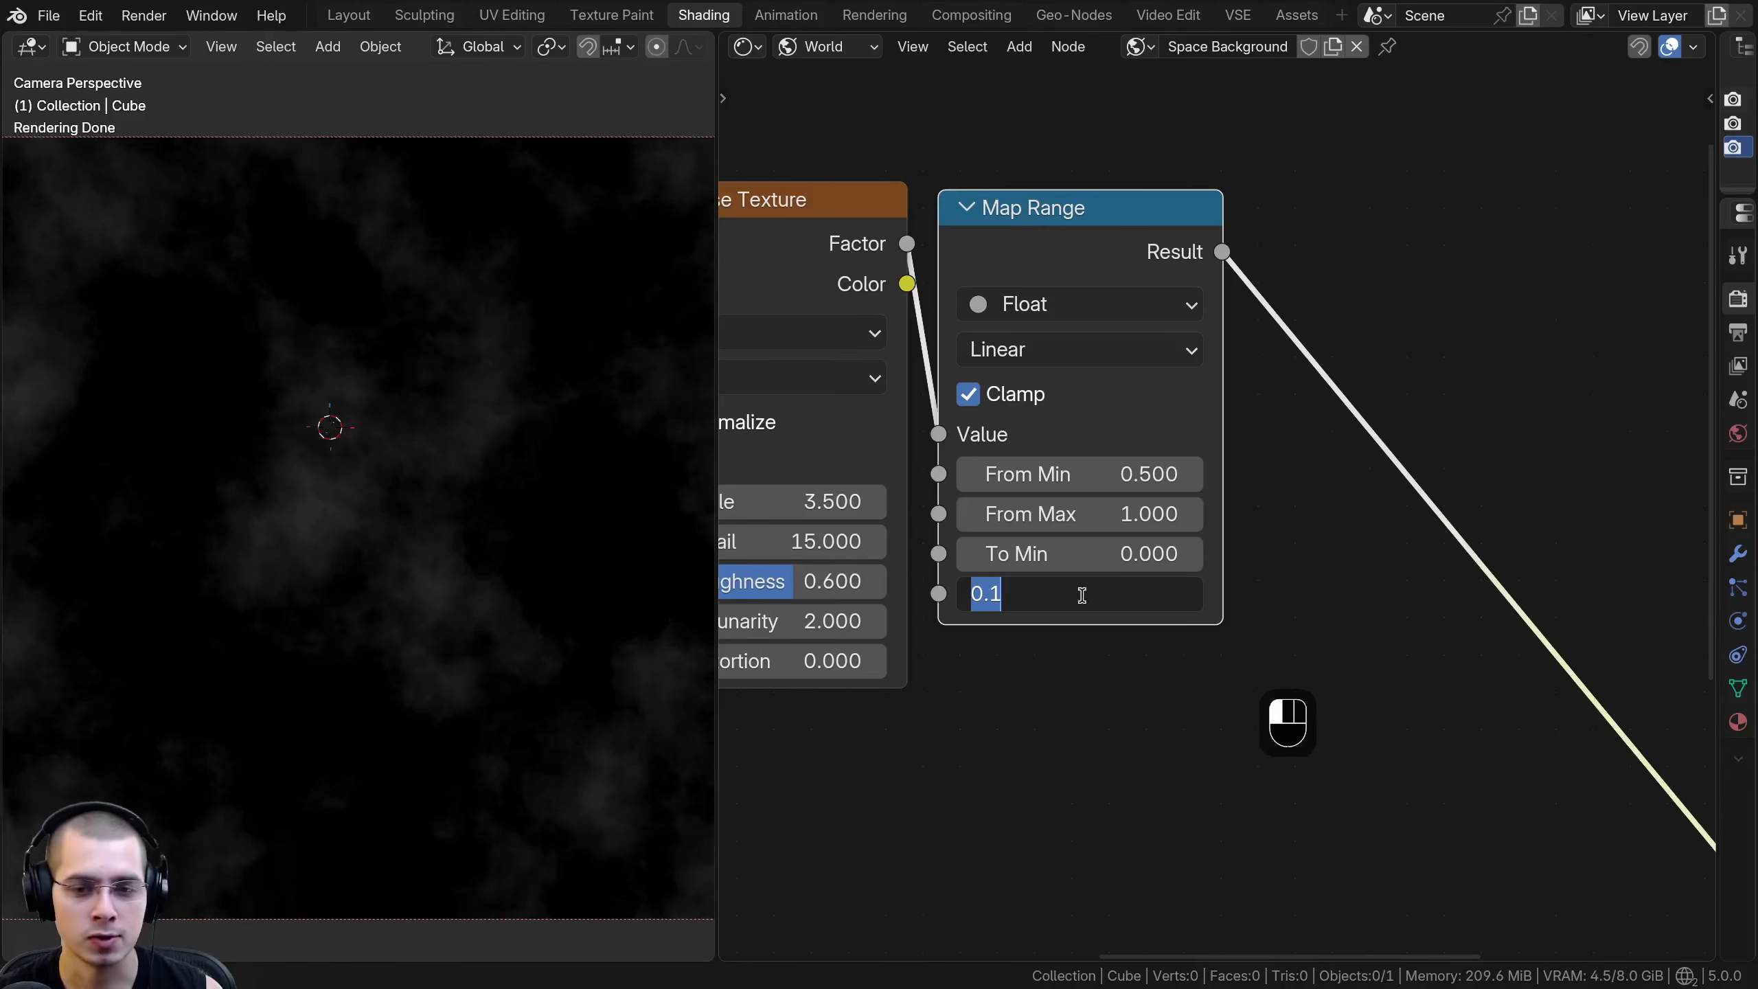
click(1040, 650)
scroll(406, 570, down, 4)
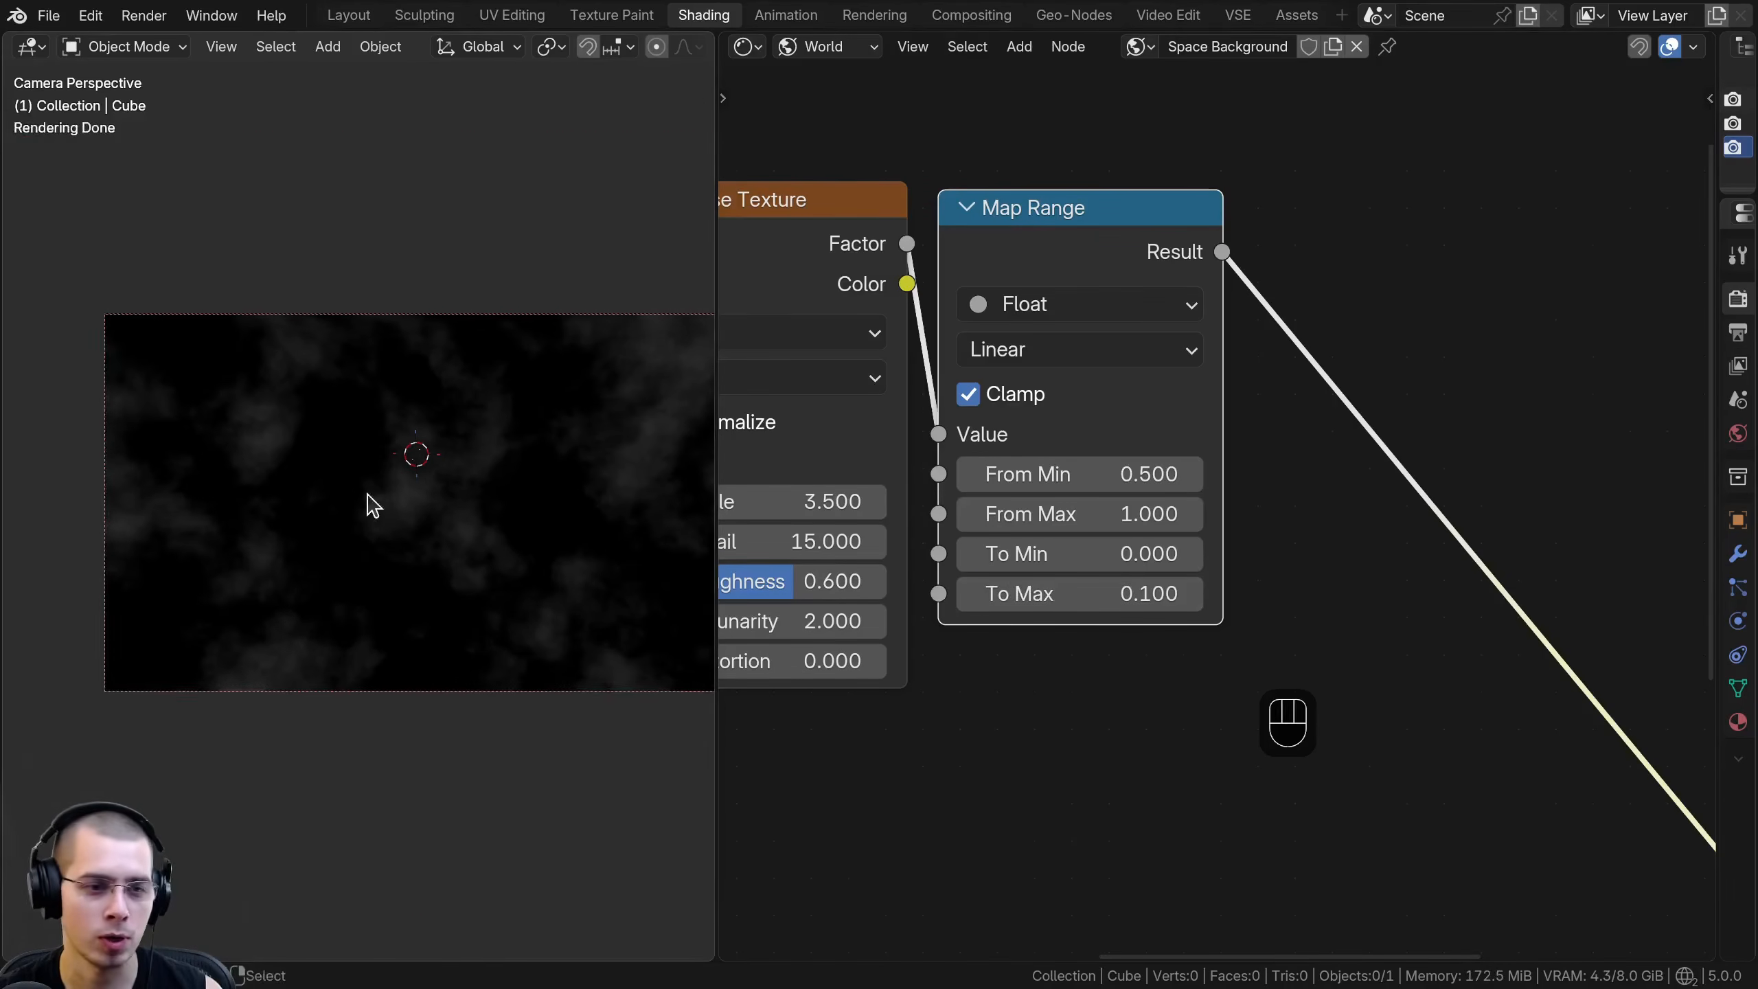
shift+middle_drag(369, 495, 373, 525)
scroll(402, 480, up, 3)
scroll(405, 488, up, 2)
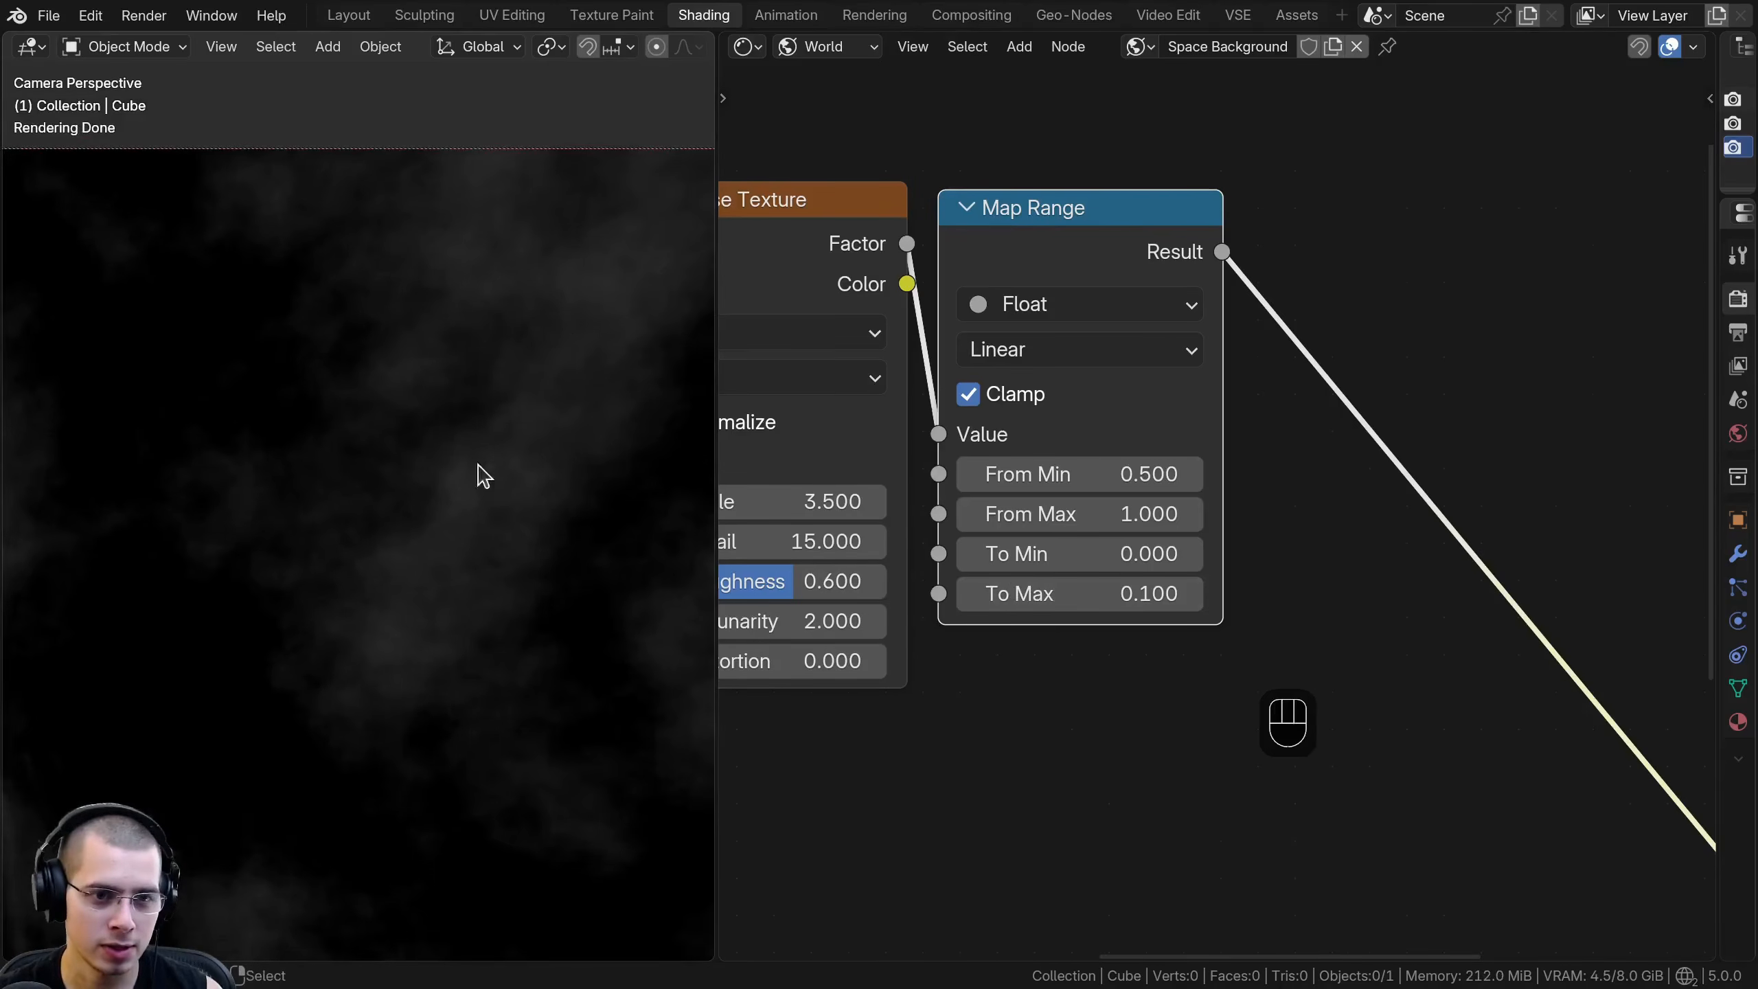
scroll(345, 562, down, 3)
shift+middle_drag(346, 562, 447, 467)
scroll(1240, 456, down, 3)
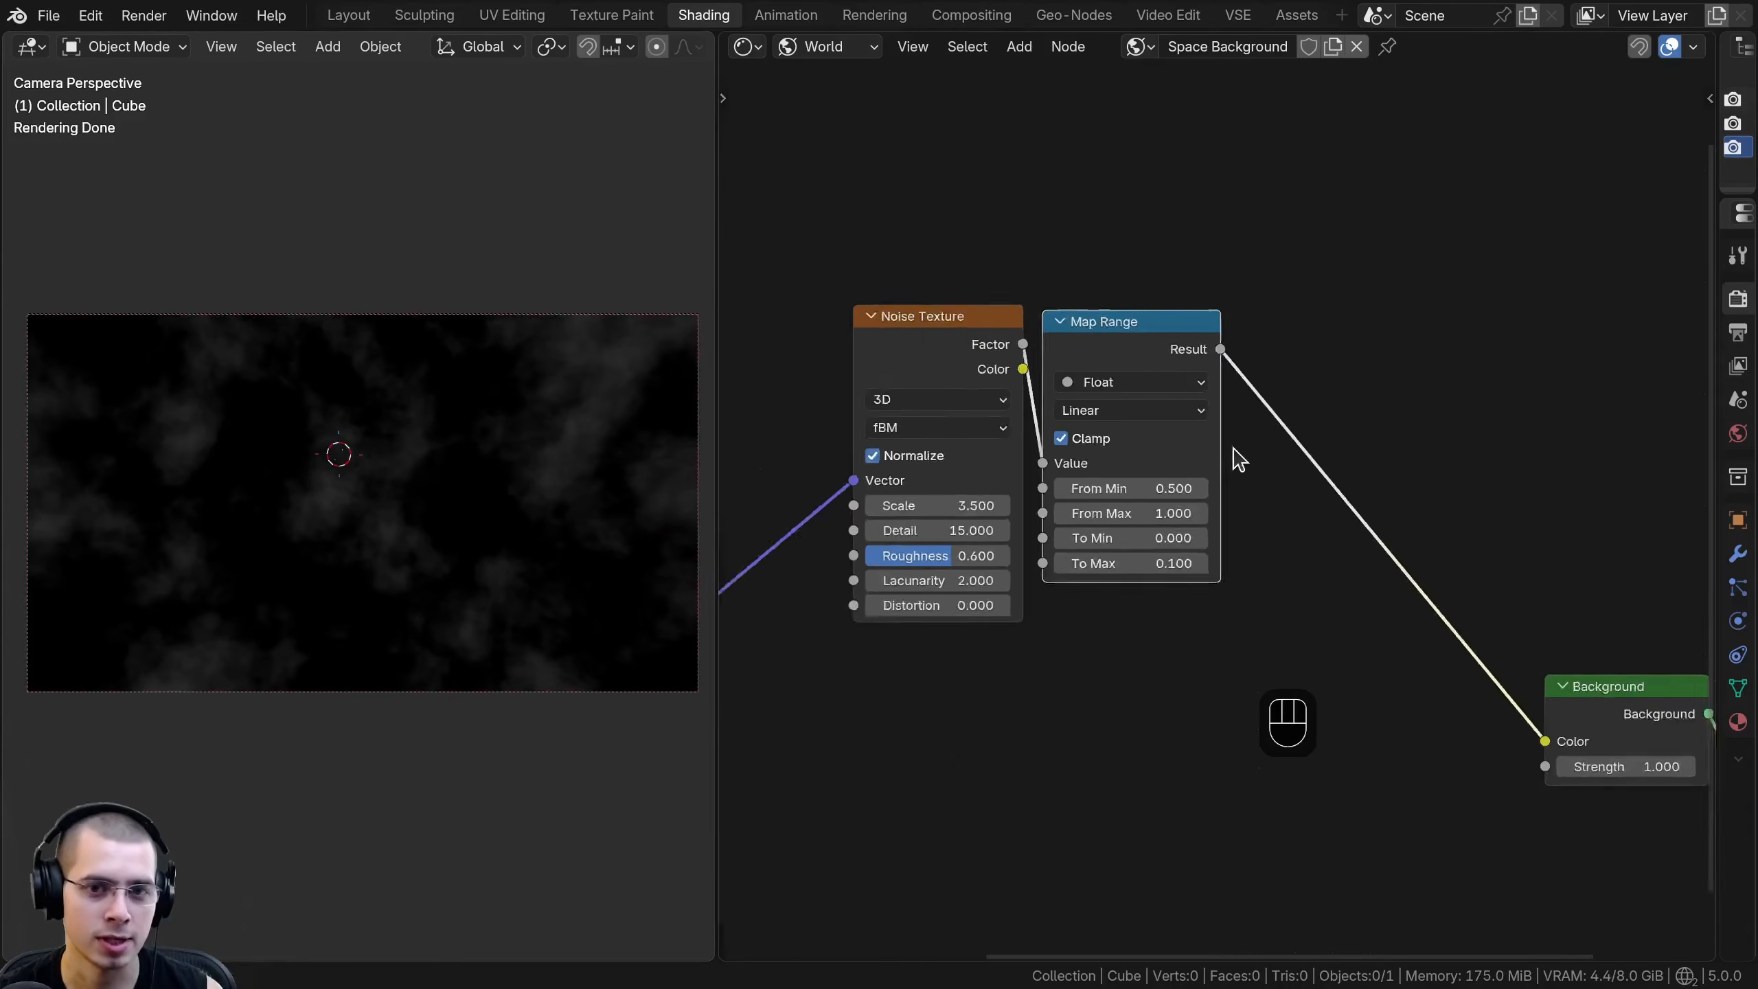
- Group the Noise Texture and Map Range nodes in a frame labelled Nebula Mask
drag(1168, 366, 1172, 365)
drag(1264, 505, 997, 429)
key(g)
click(1219, 487)
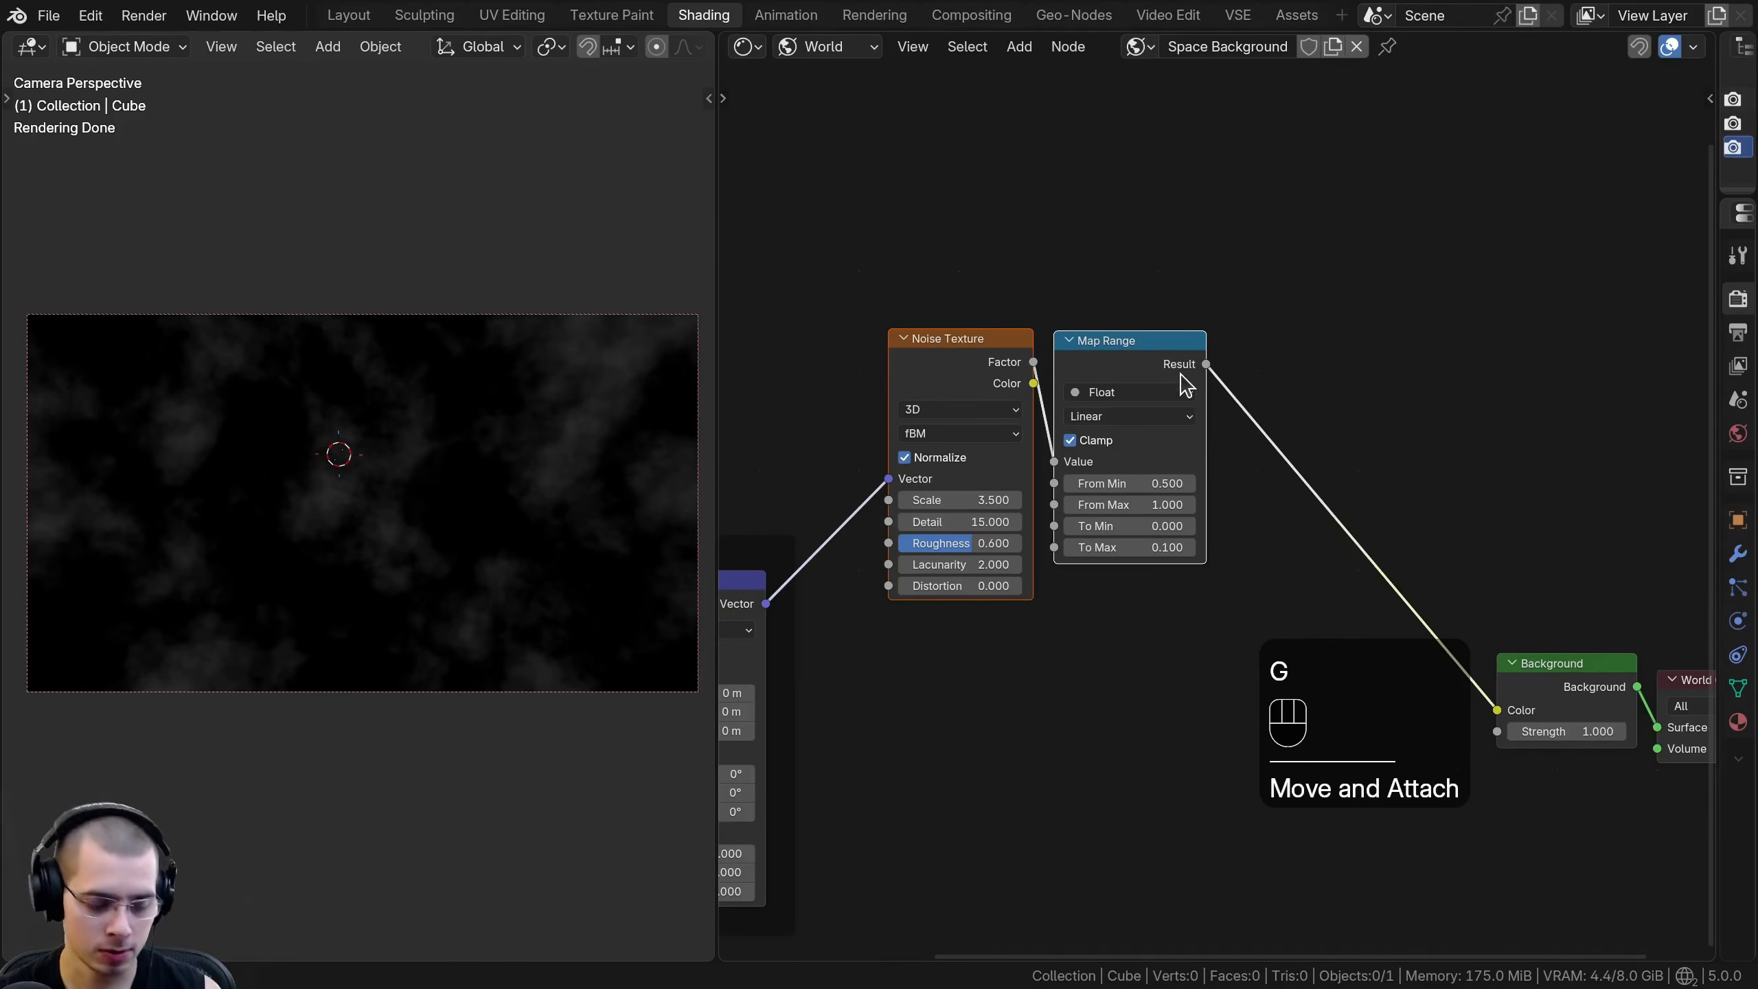
text(f)
text(Nebula Mask)
key(Return)
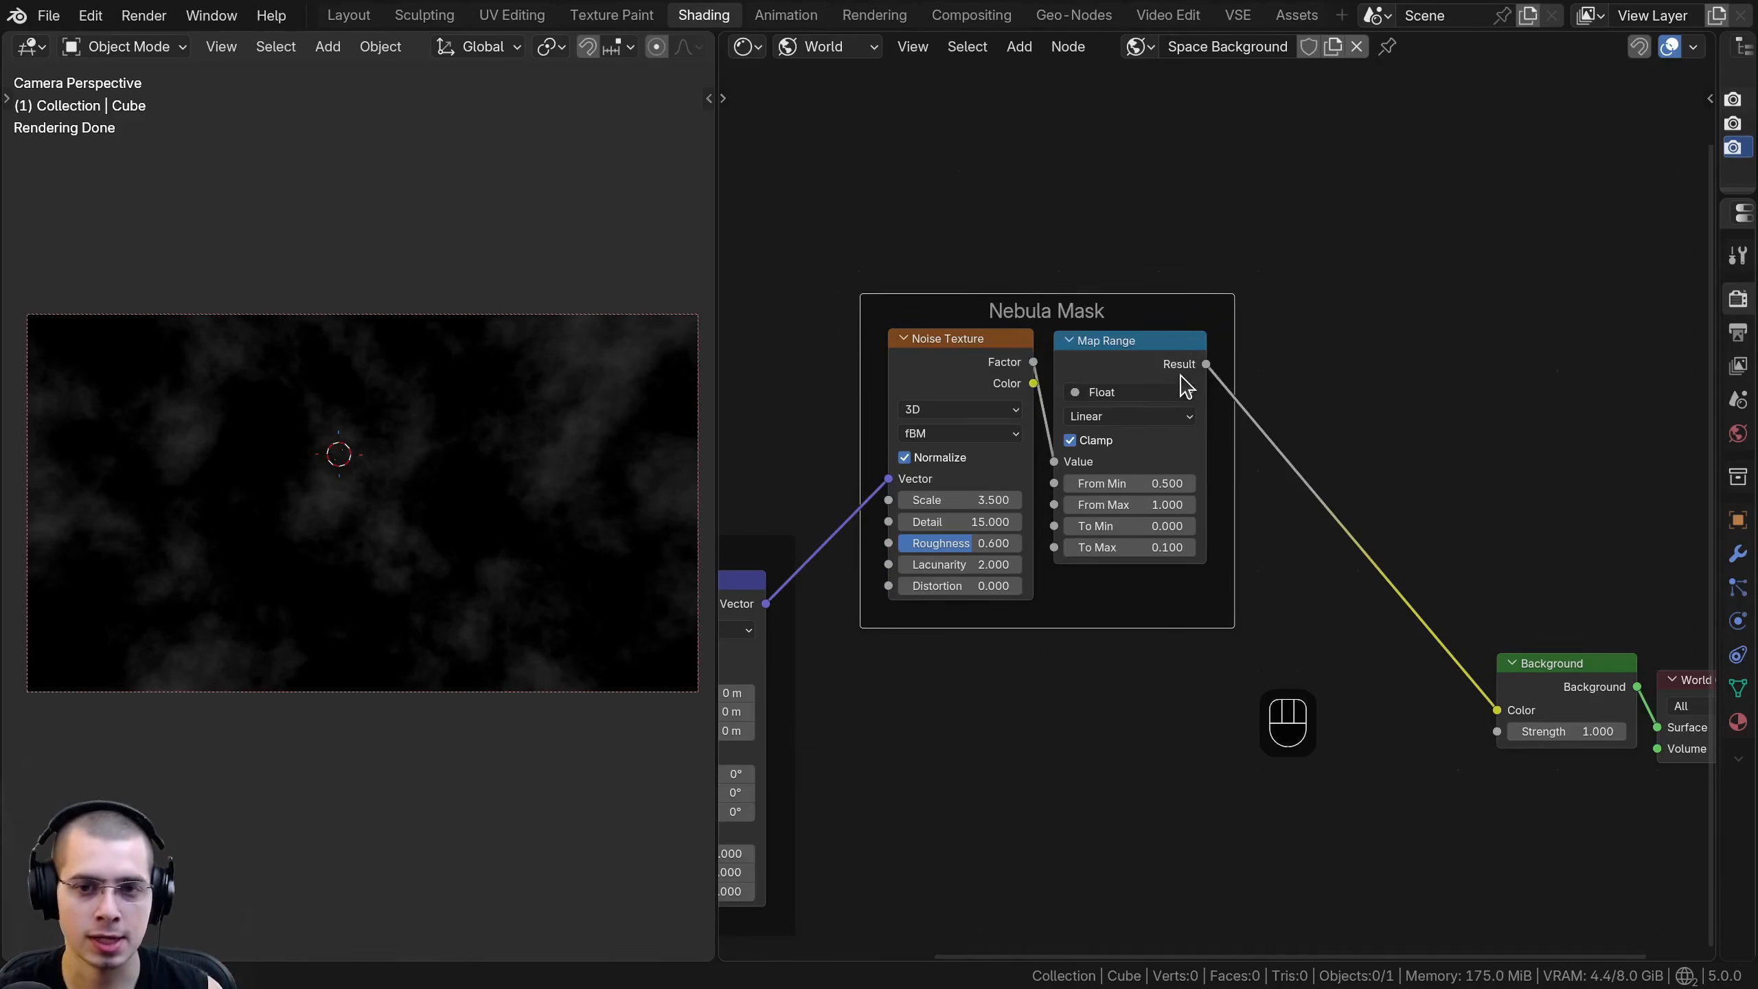
- Spread out the node tree by moving the Mapping frame and the Background and World Output nodes away from Nebula Mask
key(a)
scroll(1094, 360, down, 2)
drag(1077, 350, 1085, 315)
middle_drag(962, 445, 1067, 353)
drag(1051, 388, 797, 596)
key(g)
click(723, 630)
middle_drag(1240, 621, 1232, 577)
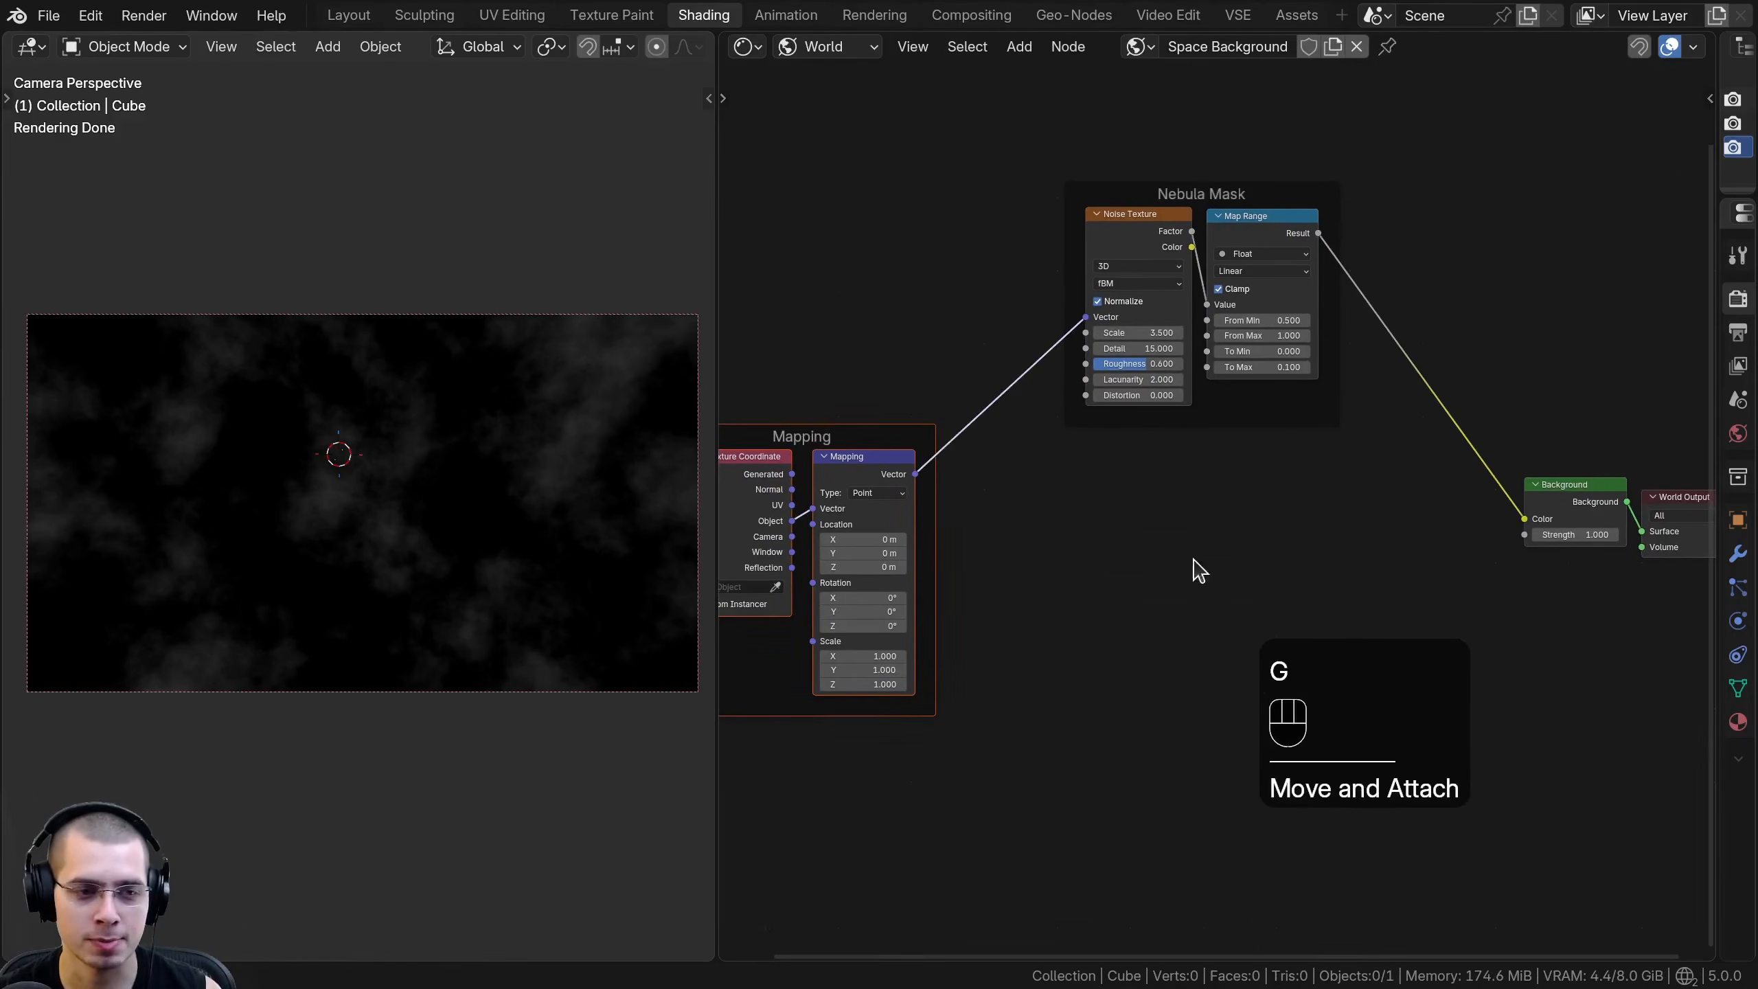
key(a)
drag(1678, 443, 1453, 568)
key(g)
click(1546, 570)
key(a)
scroll(1107, 518, up, 2)
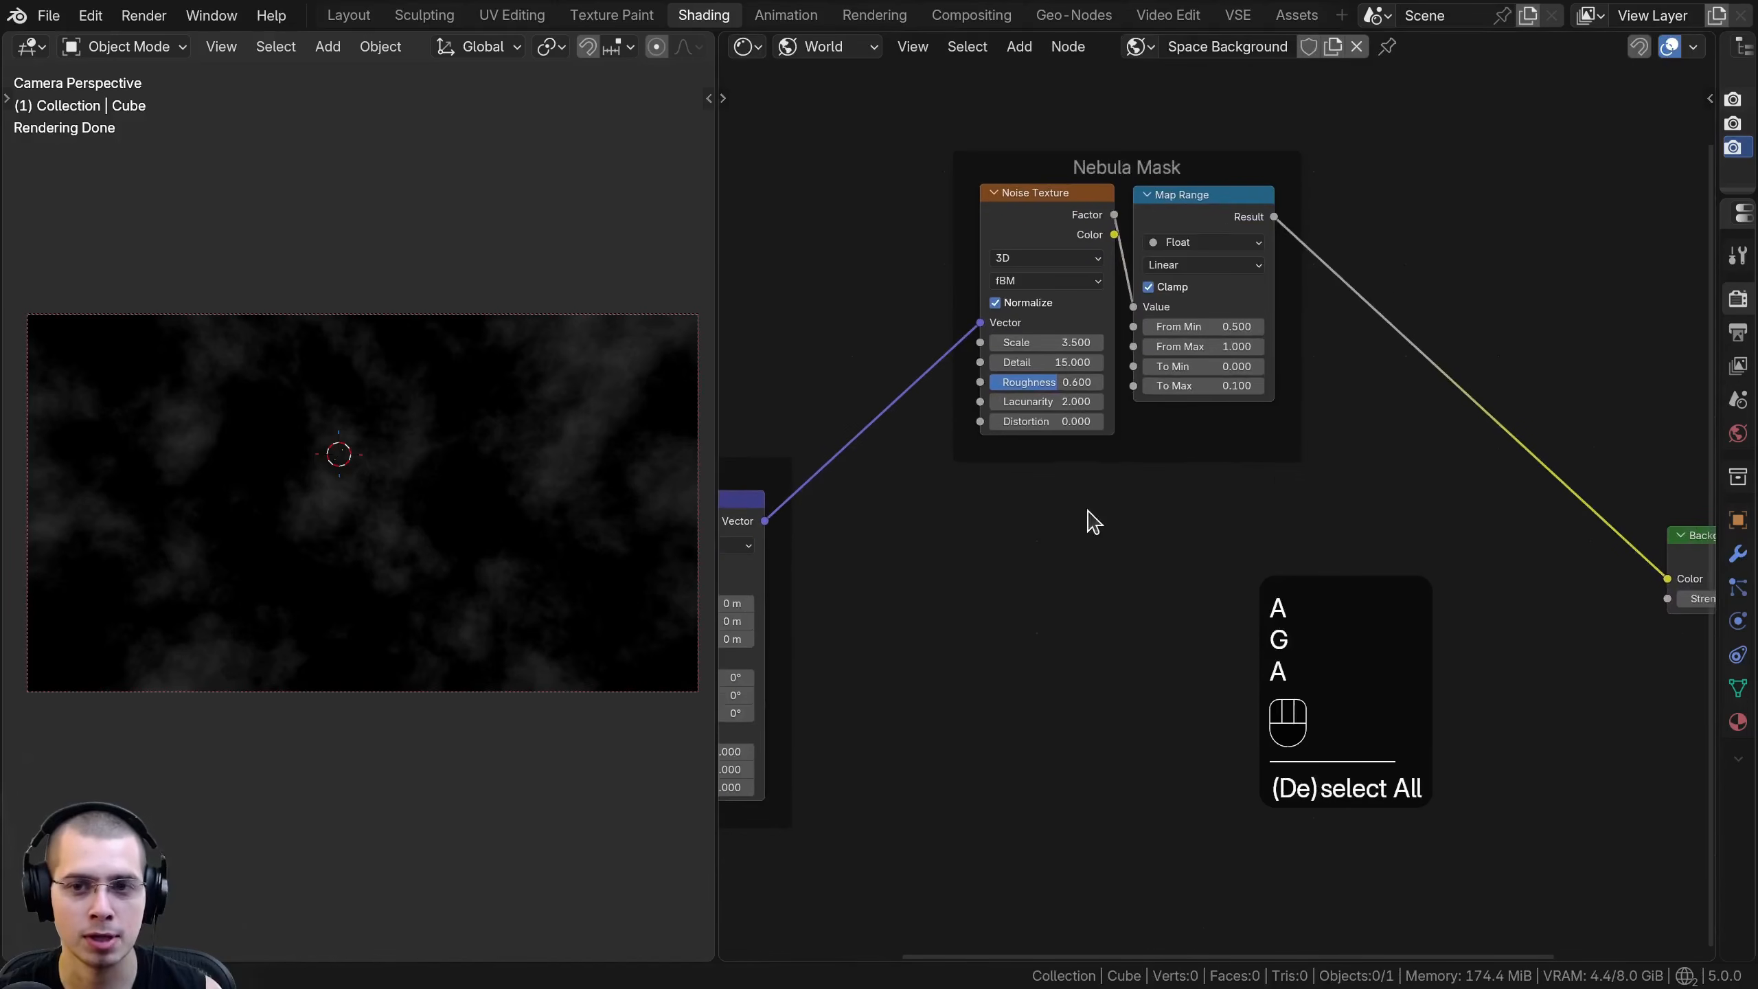
- Add a second Noise Texture below the Nebula Mask frame, feed it from the Mapping node's Vector, and preview it
key(shift+a)
text(noise)
key(Return)
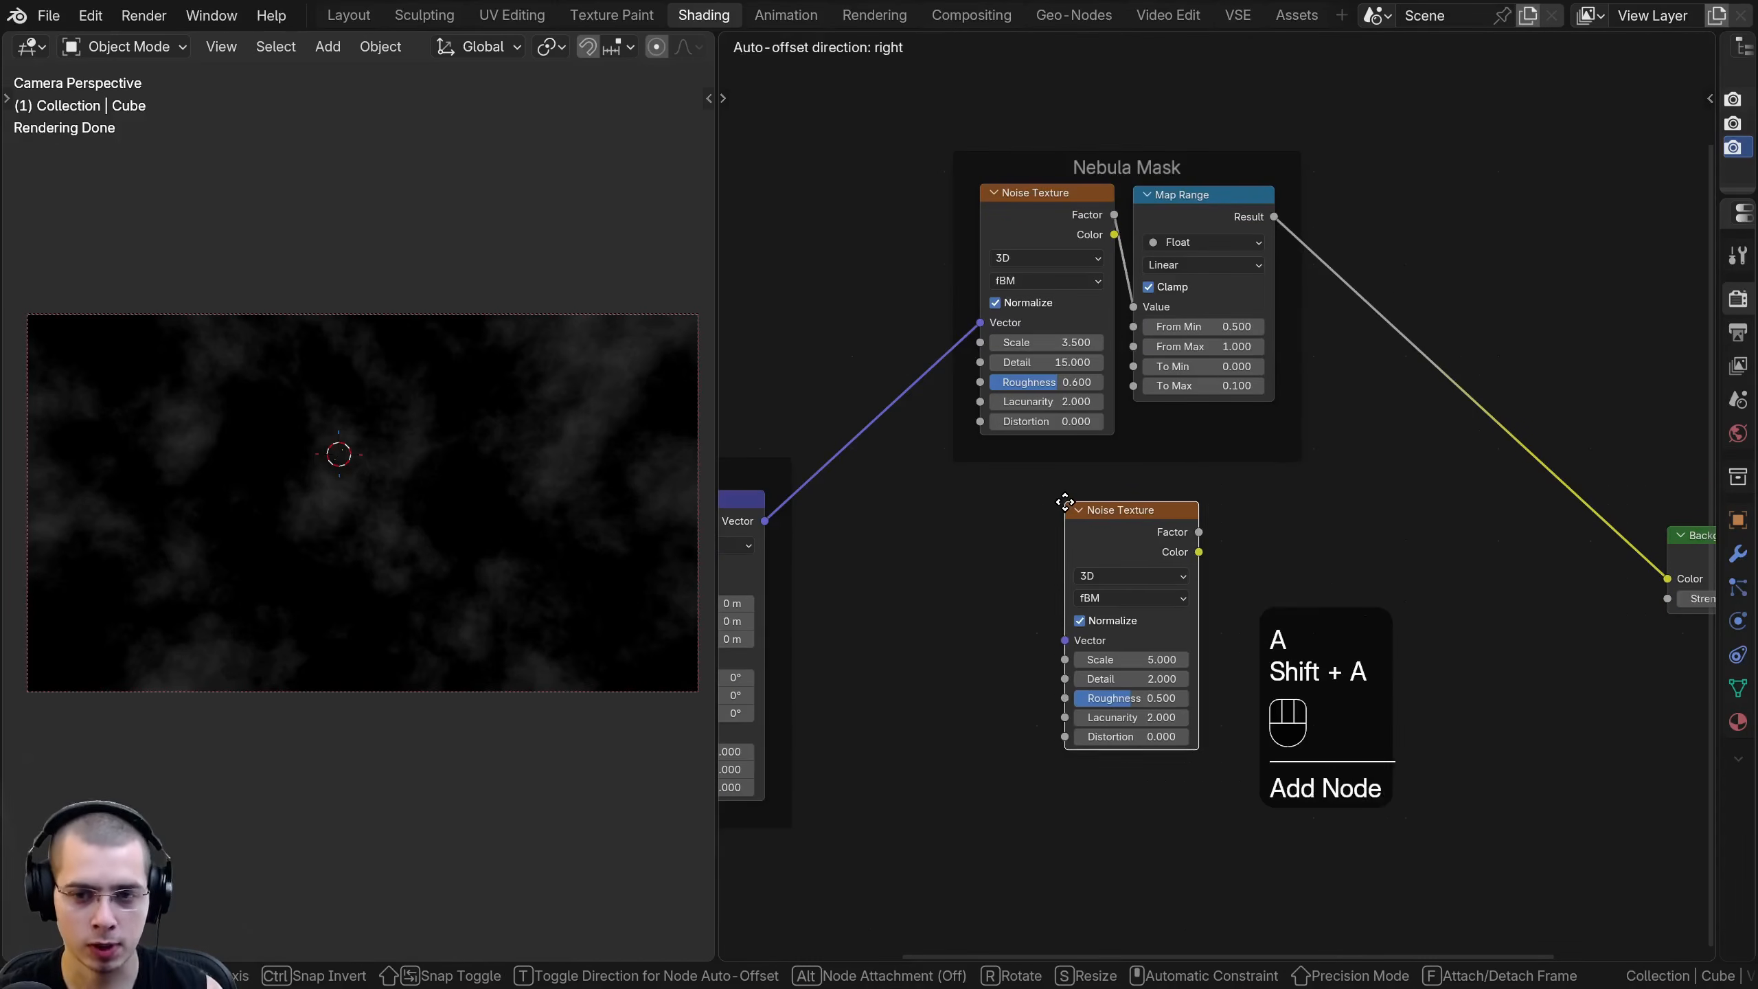
click(966, 493)
middle_drag(864, 509, 1060, 471)
drag(960, 484, 1168, 592)
middle_drag(1170, 603, 848, 649)
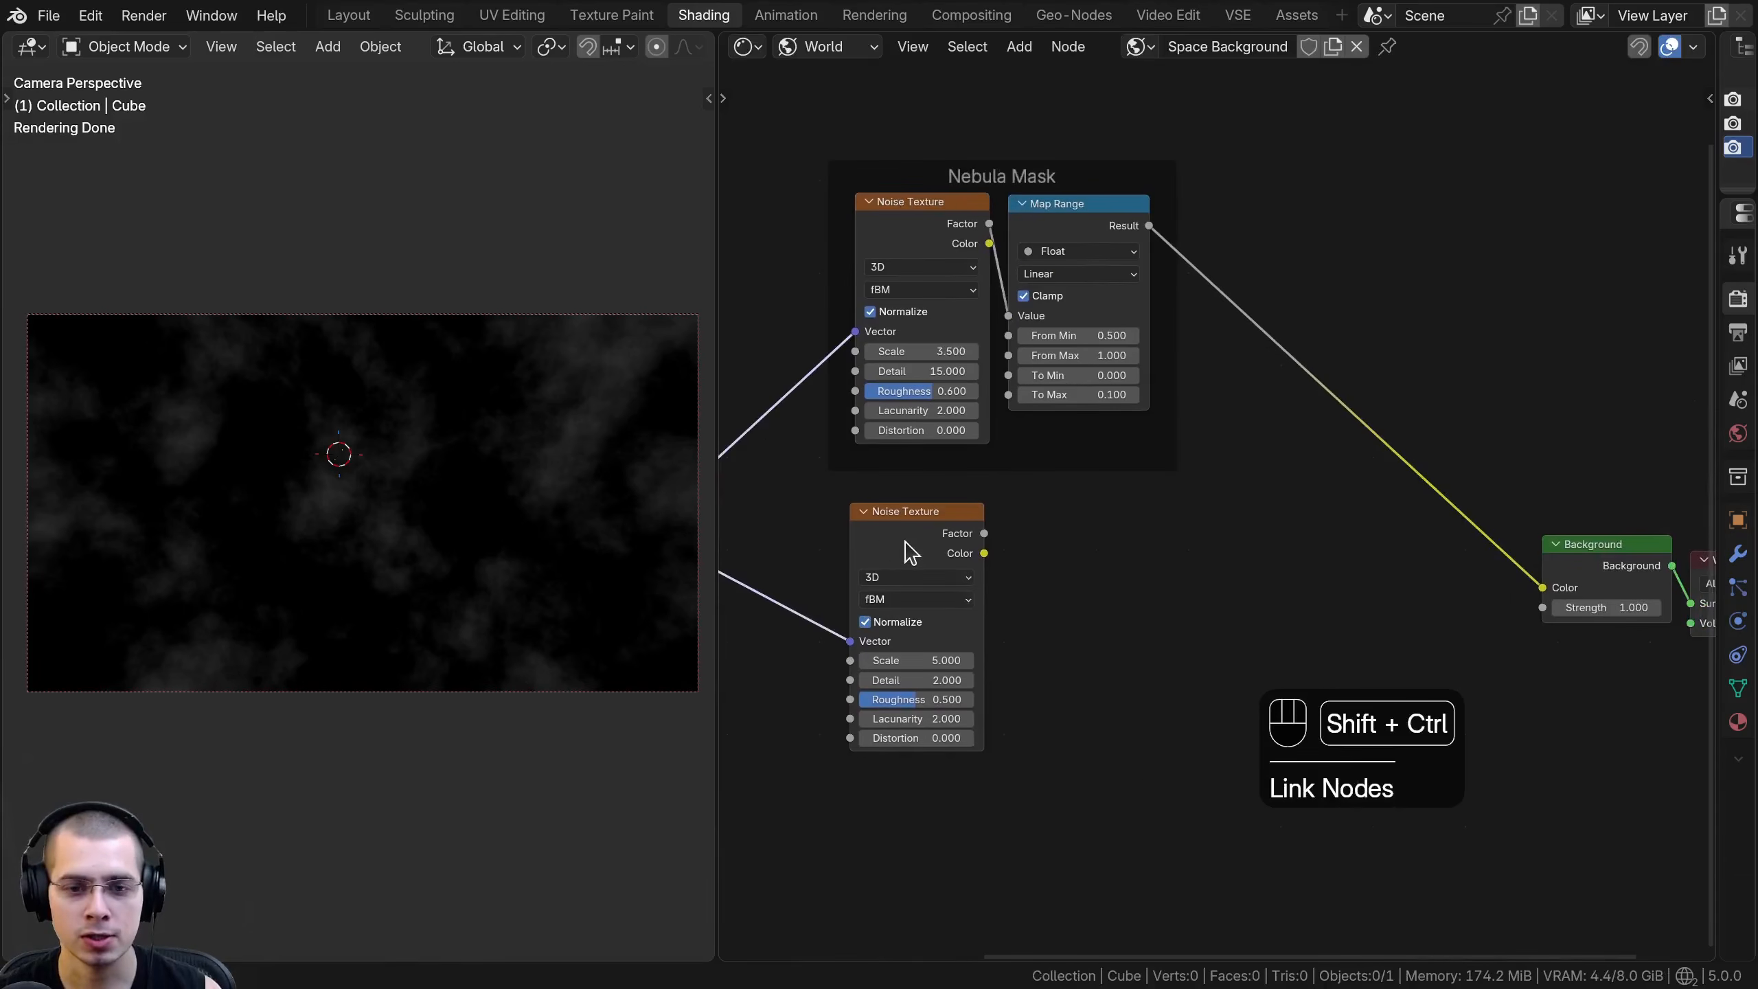
ctrl+shift+click(907, 551)
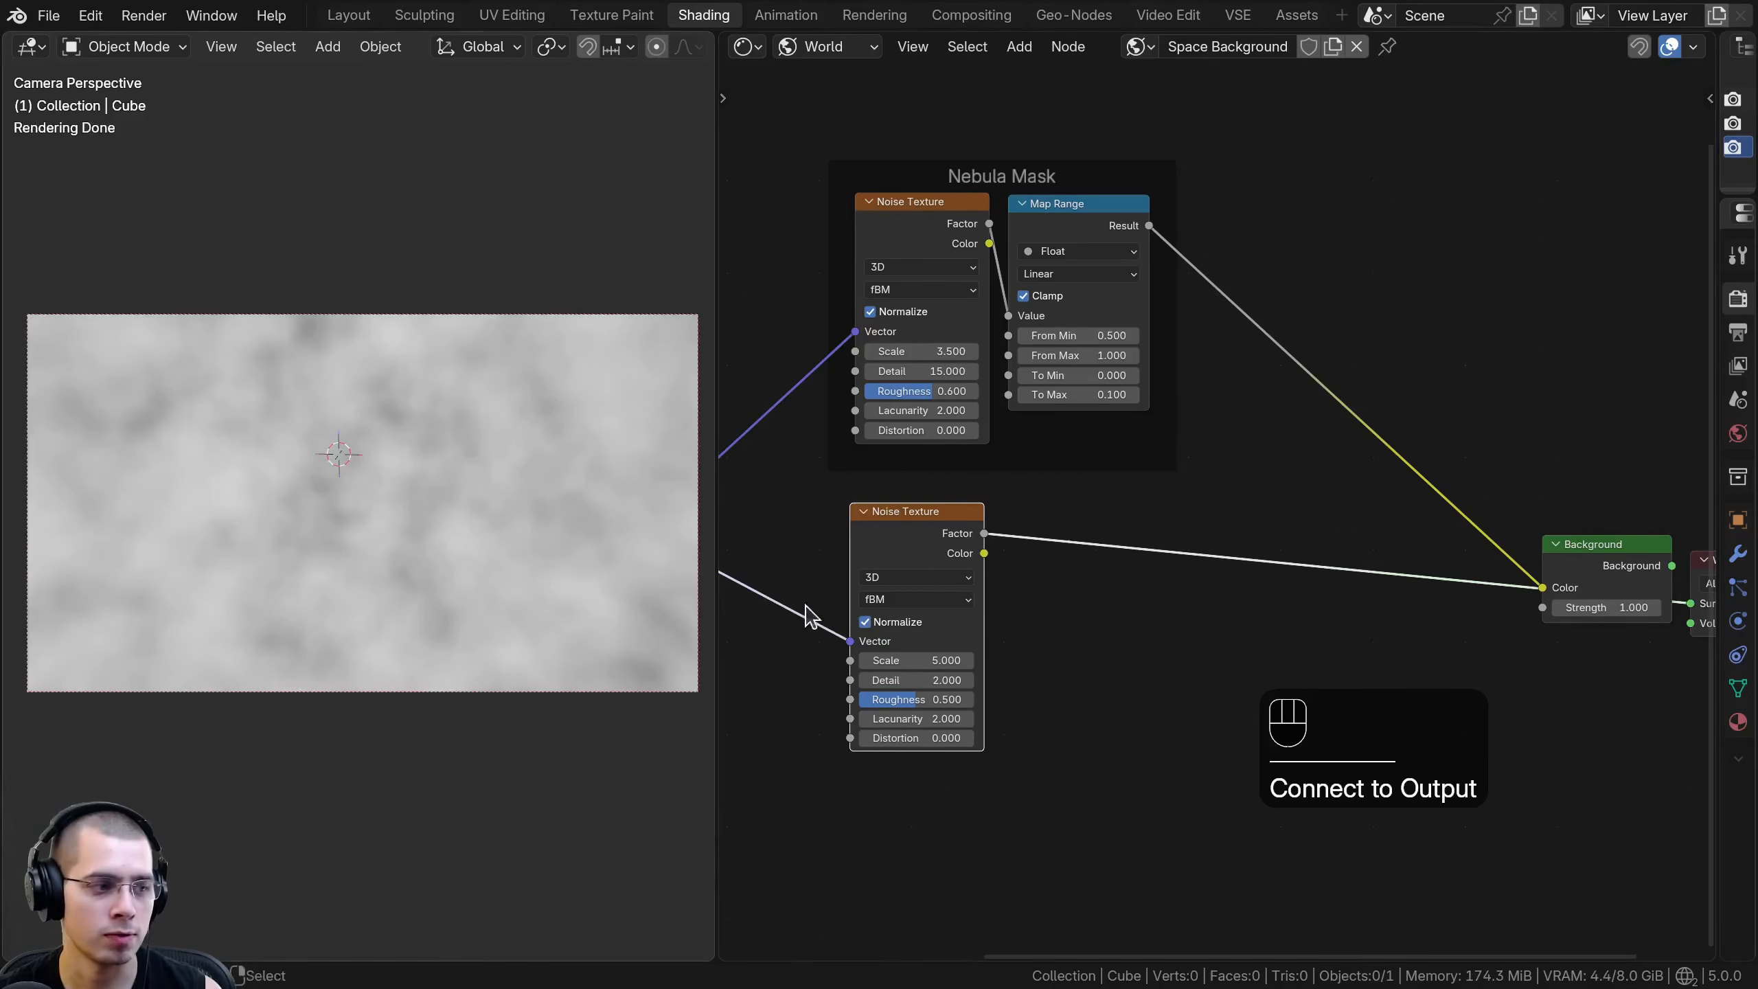
- Set the second Noise Texture's Scale to 15, Detail to 15 and Roughness to 1, and check the pattern in the viewport
scroll(772, 609, up, 2)
click(986, 600)
text(15)
key(Return)
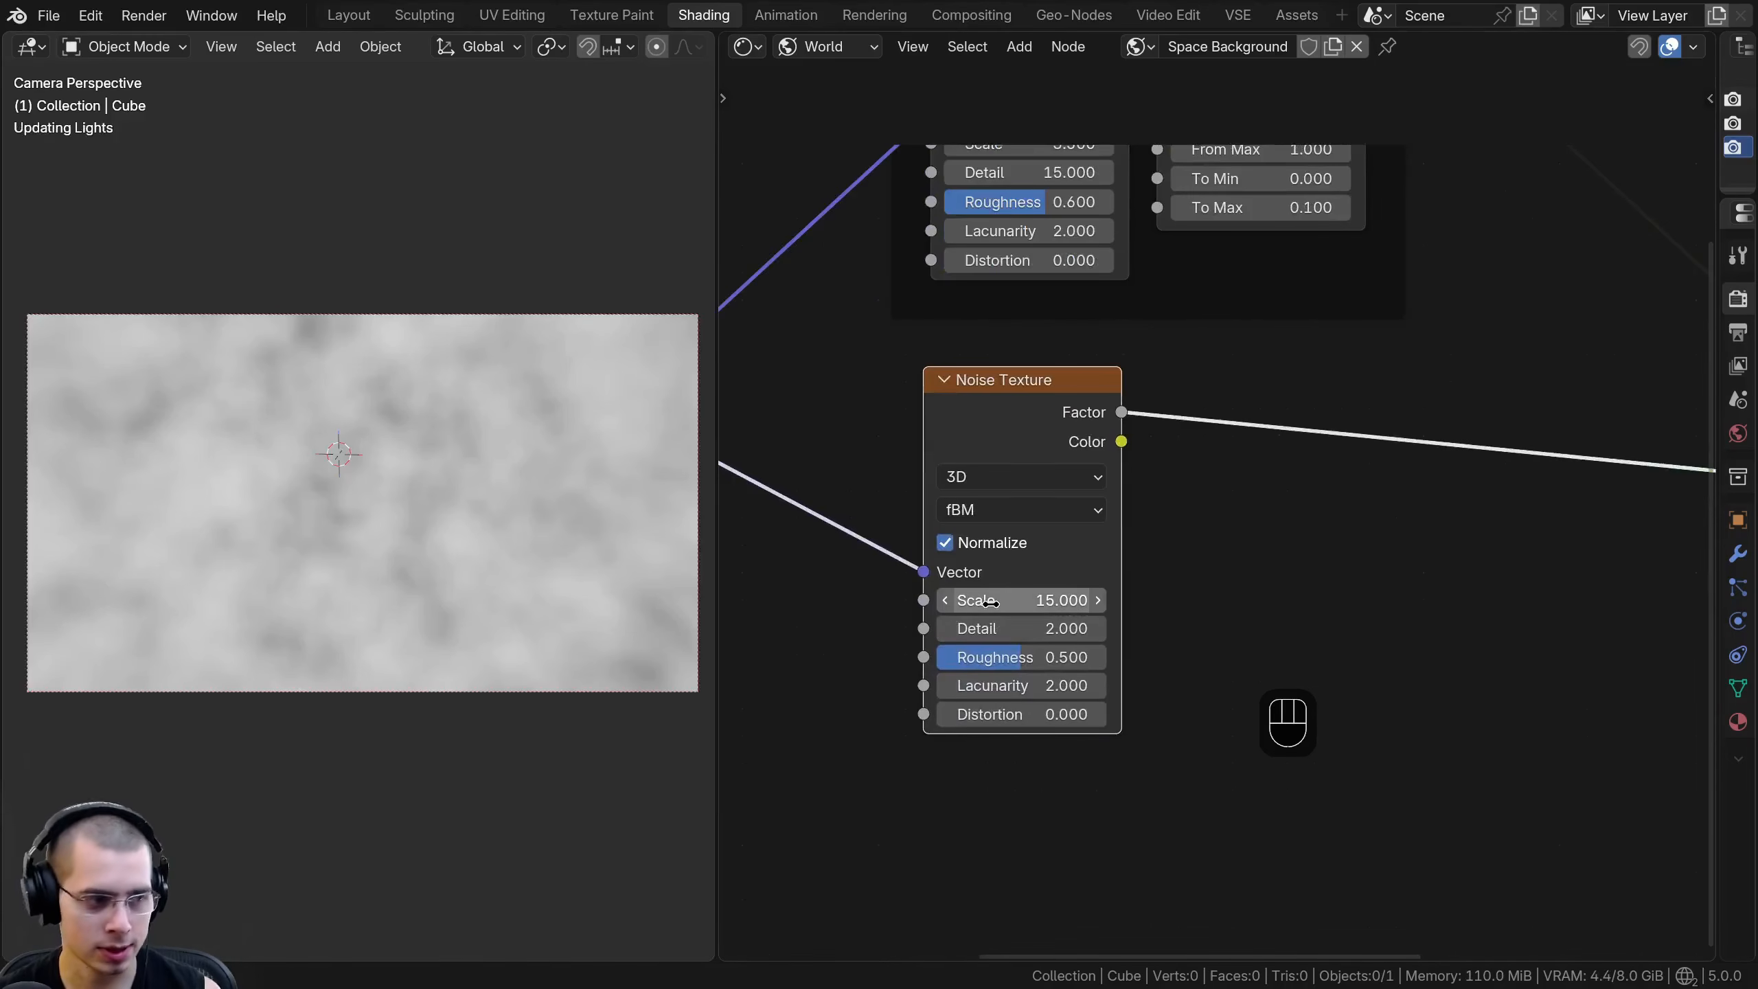
click(1014, 627)
text(1)
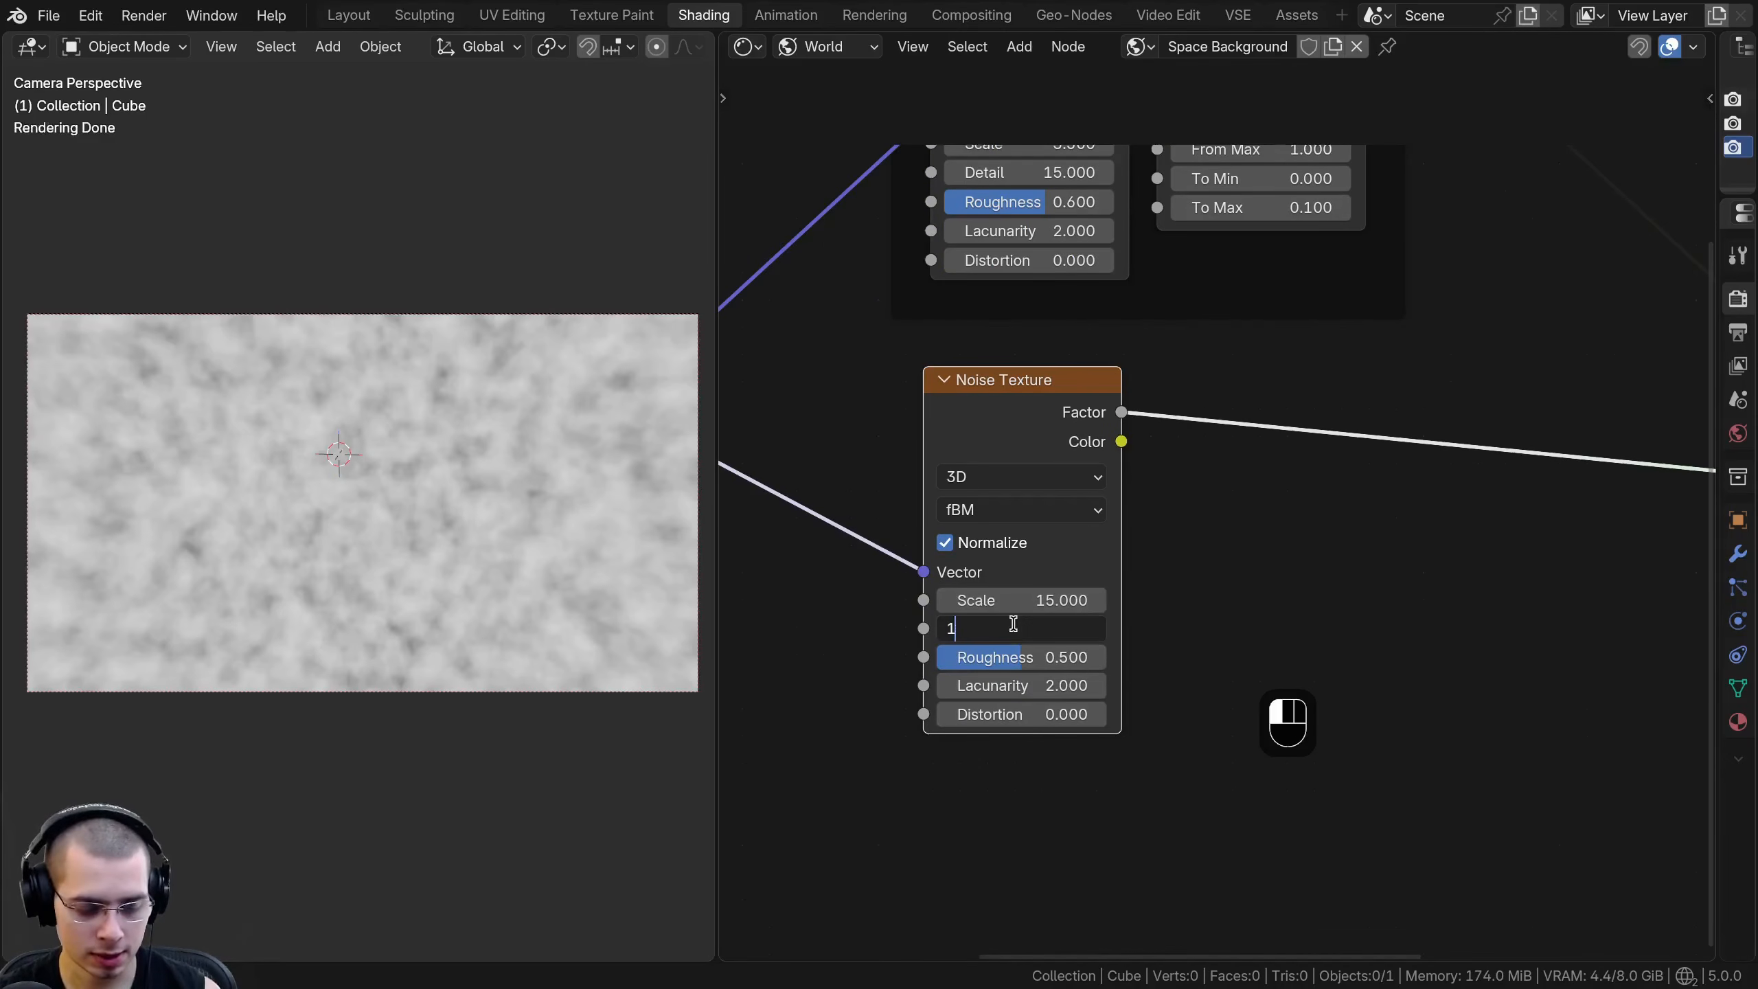
text(5)
key(Return)
drag(1021, 665, 1109, 664)
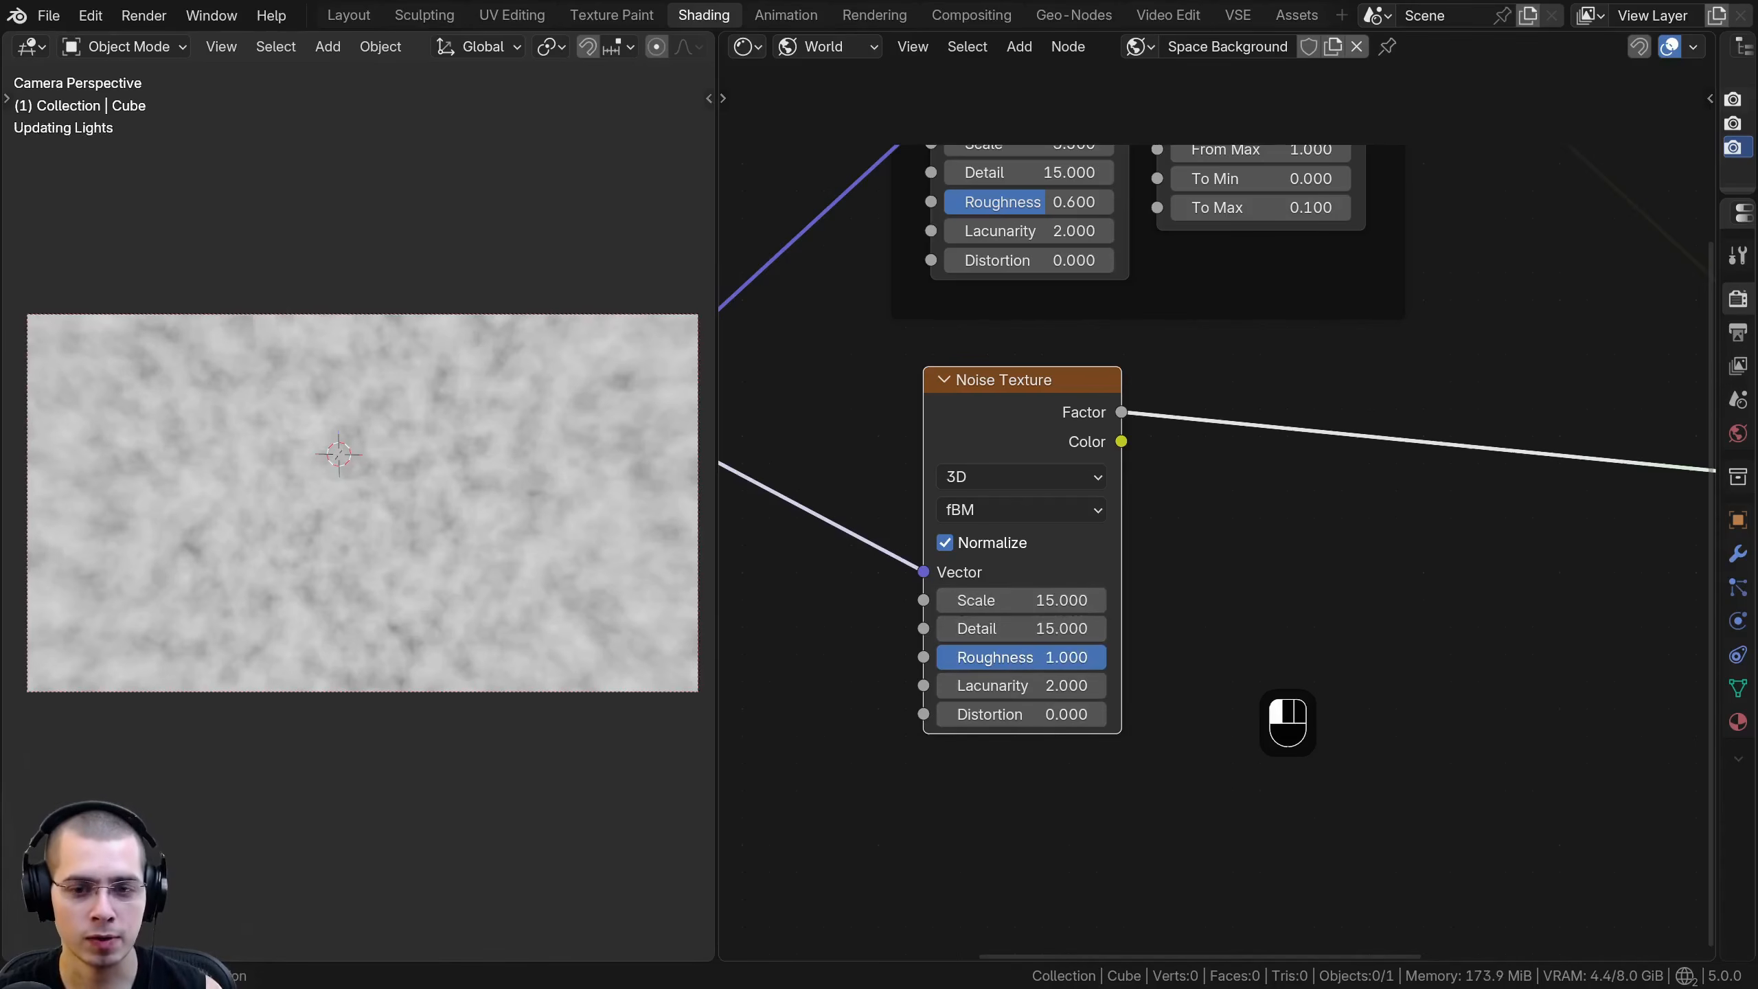
scroll(304, 443, up, 5)
scroll(290, 465, down, 4)
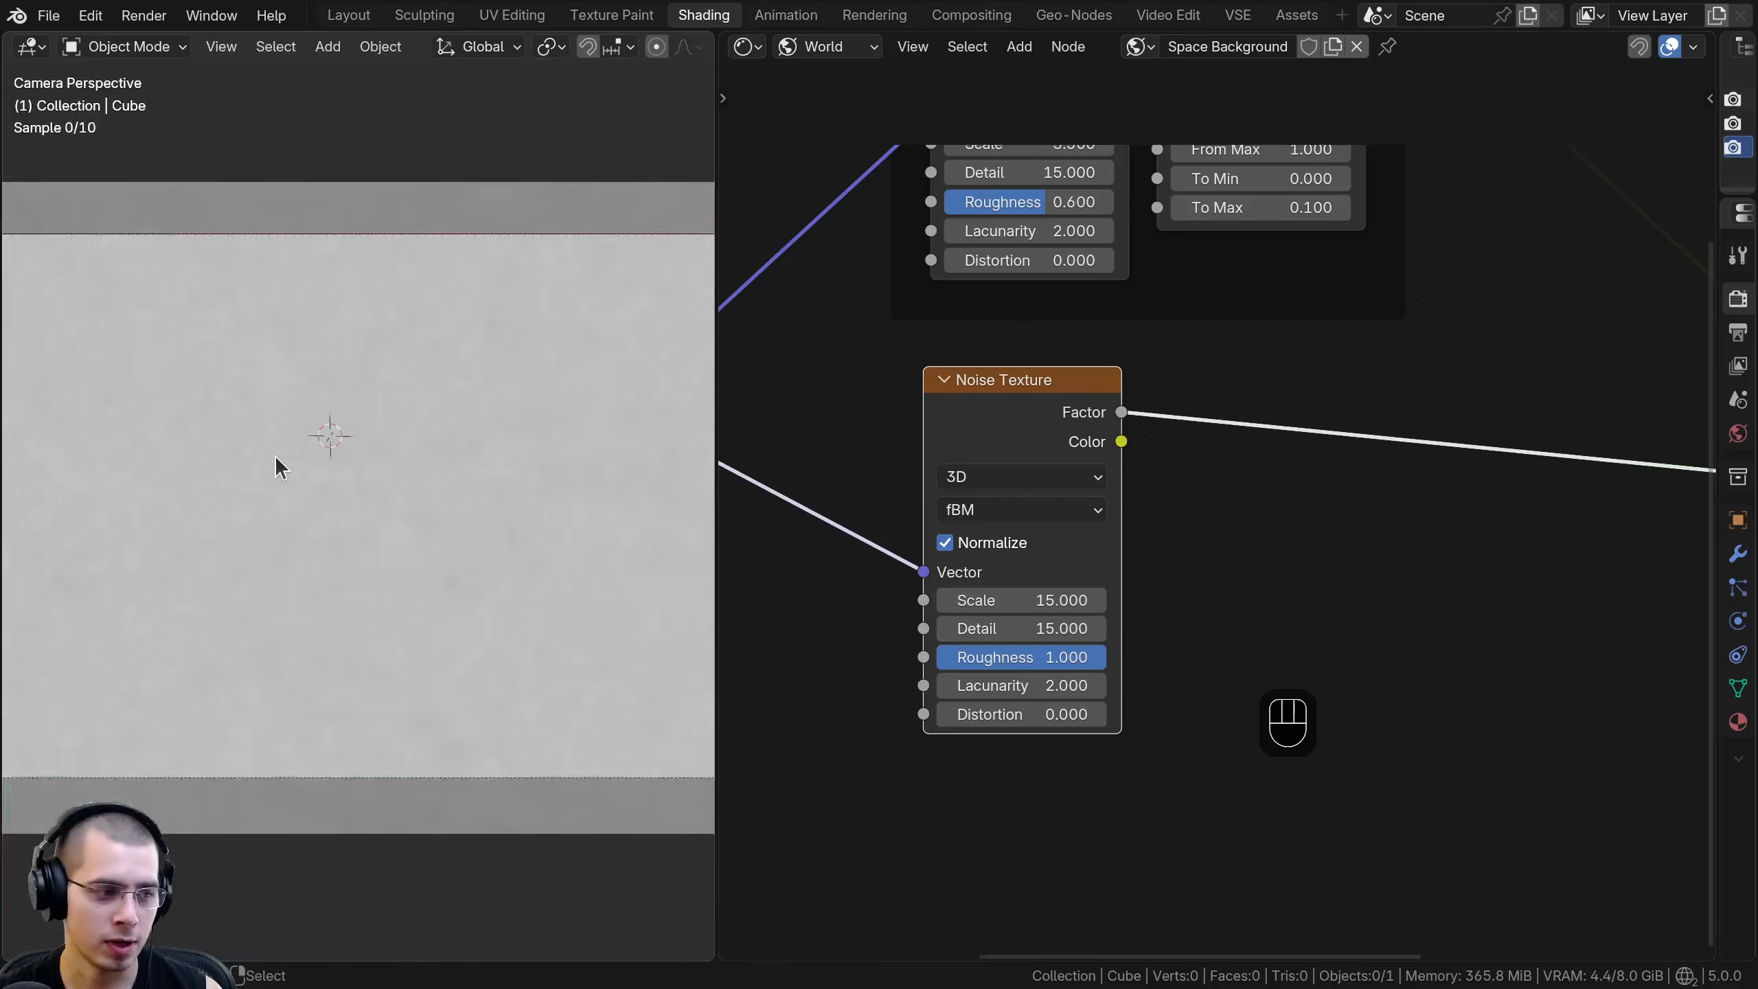
- Insert a Color Ramp between the second Noise Texture's Factor and the Background node's Color
scroll(1333, 492, down, 2)
middle_drag(1329, 481, 1259, 563)
drag(1050, 524, 1036, 534)
key(shift+a)
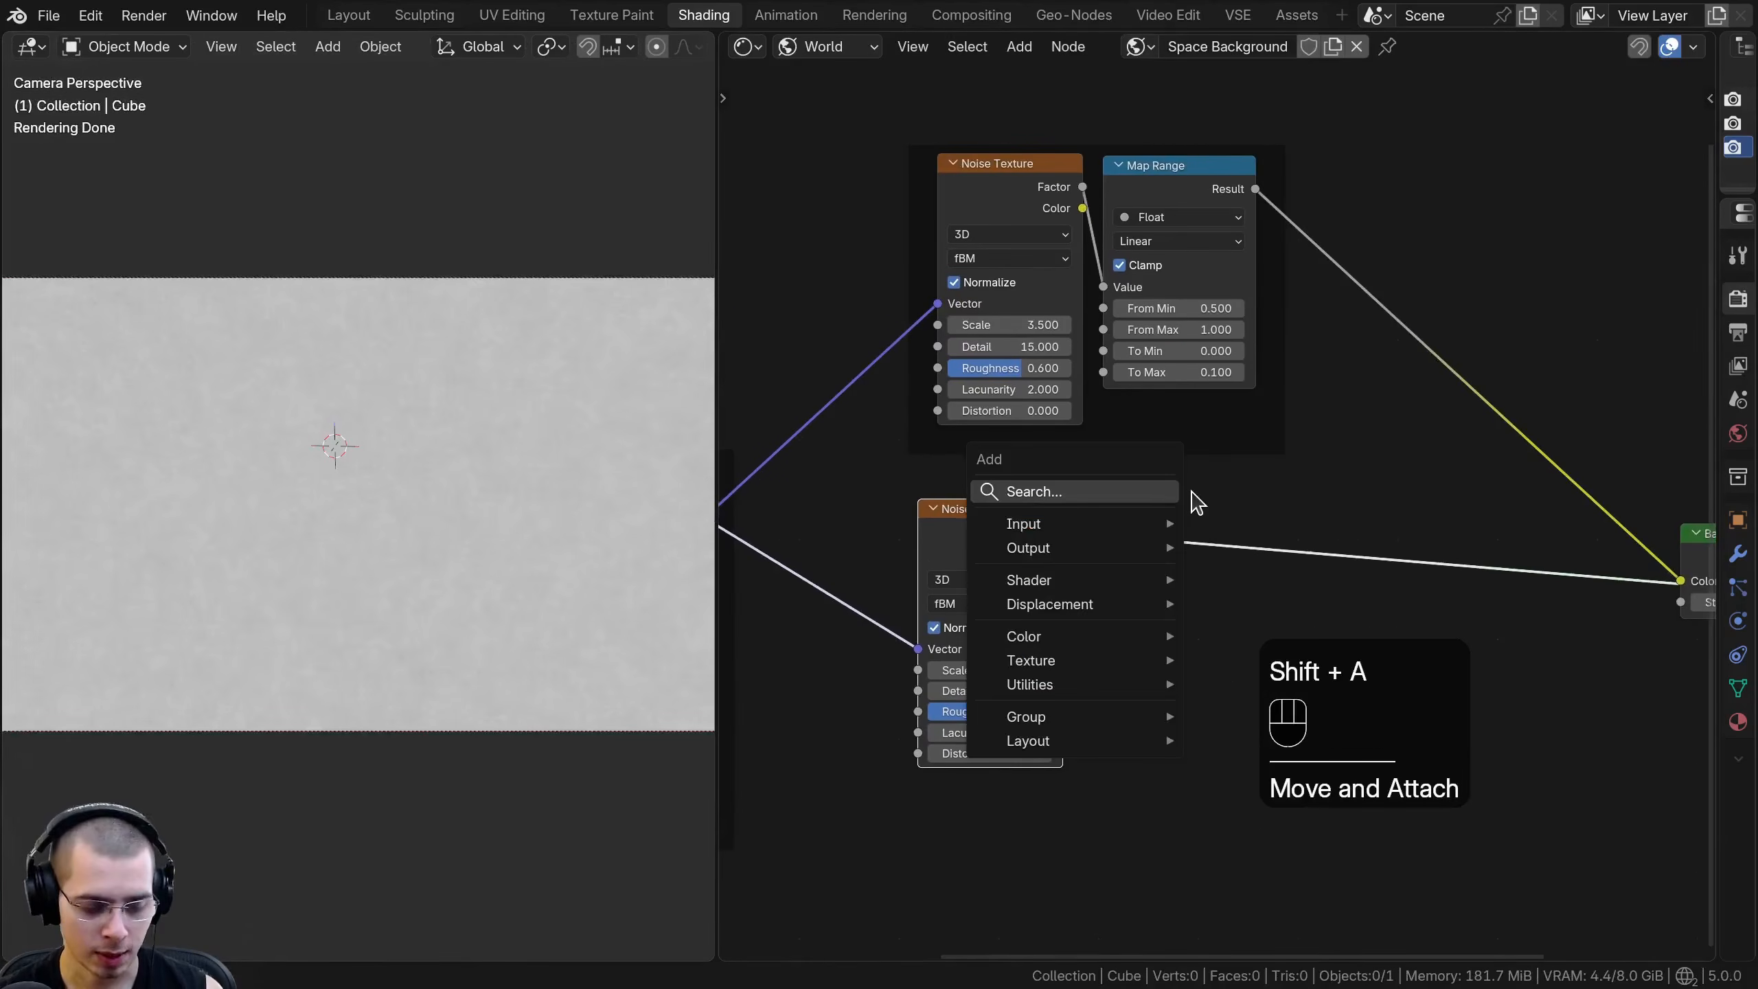
text(ram)
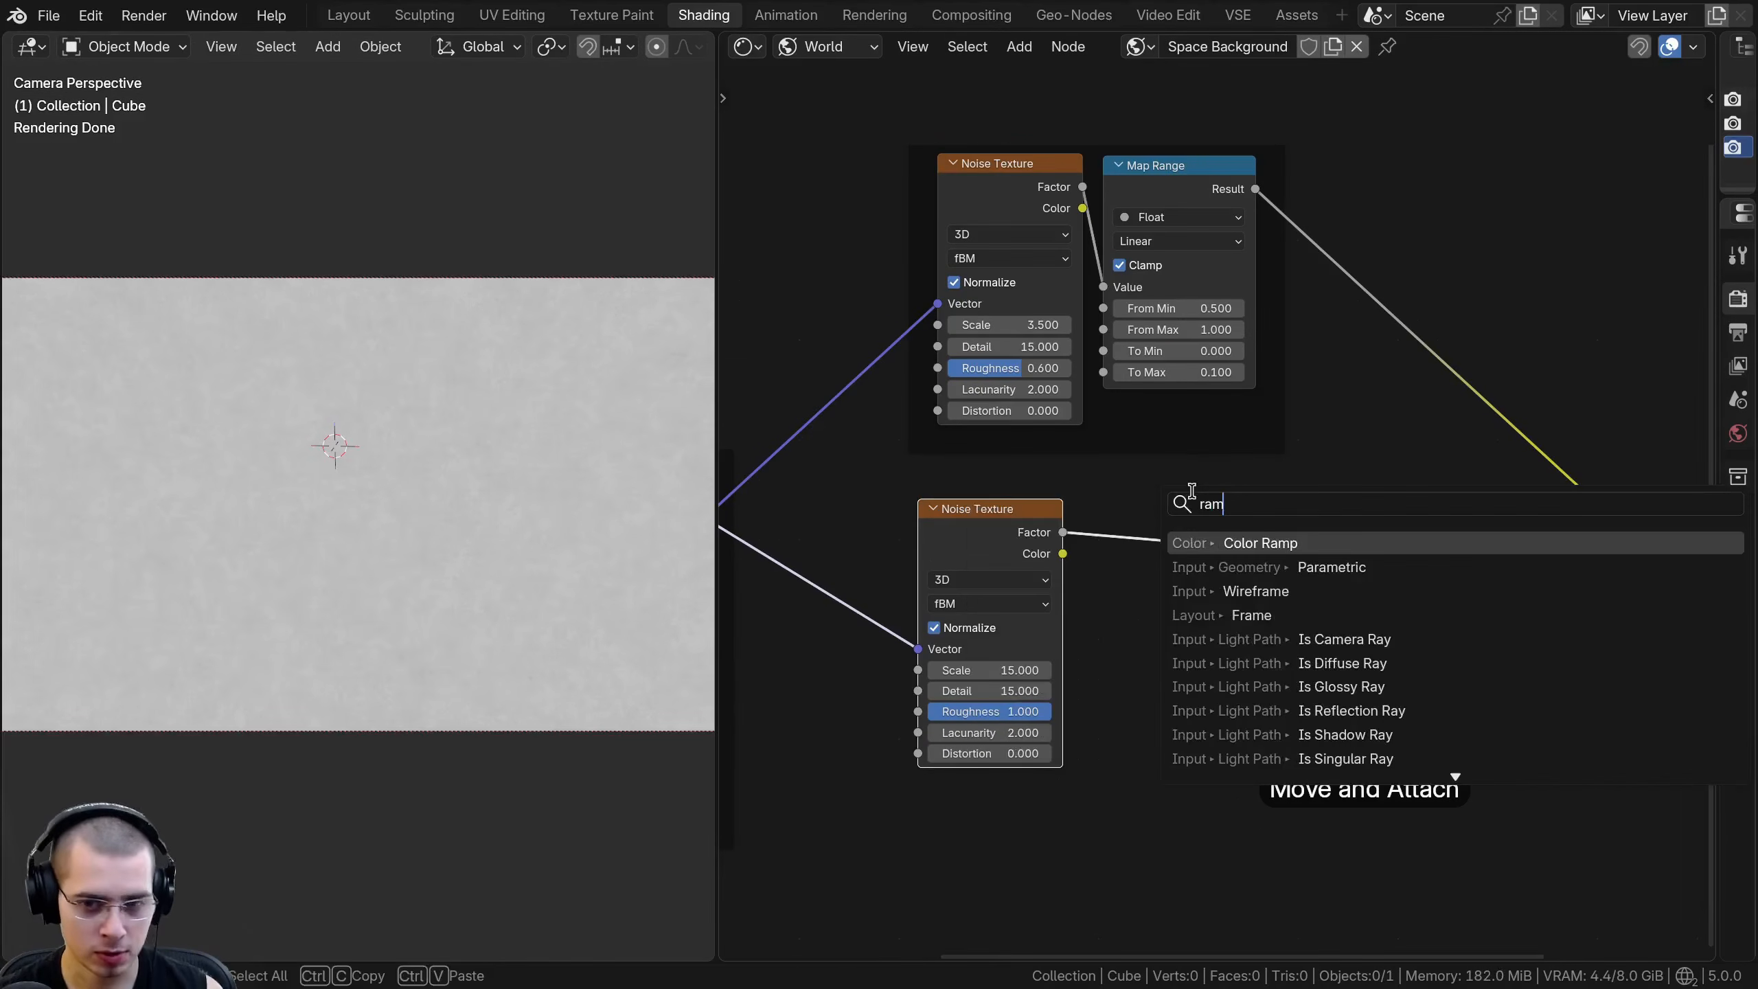
click(1235, 548)
click(1010, 570)
scroll(1011, 569, up, 1)
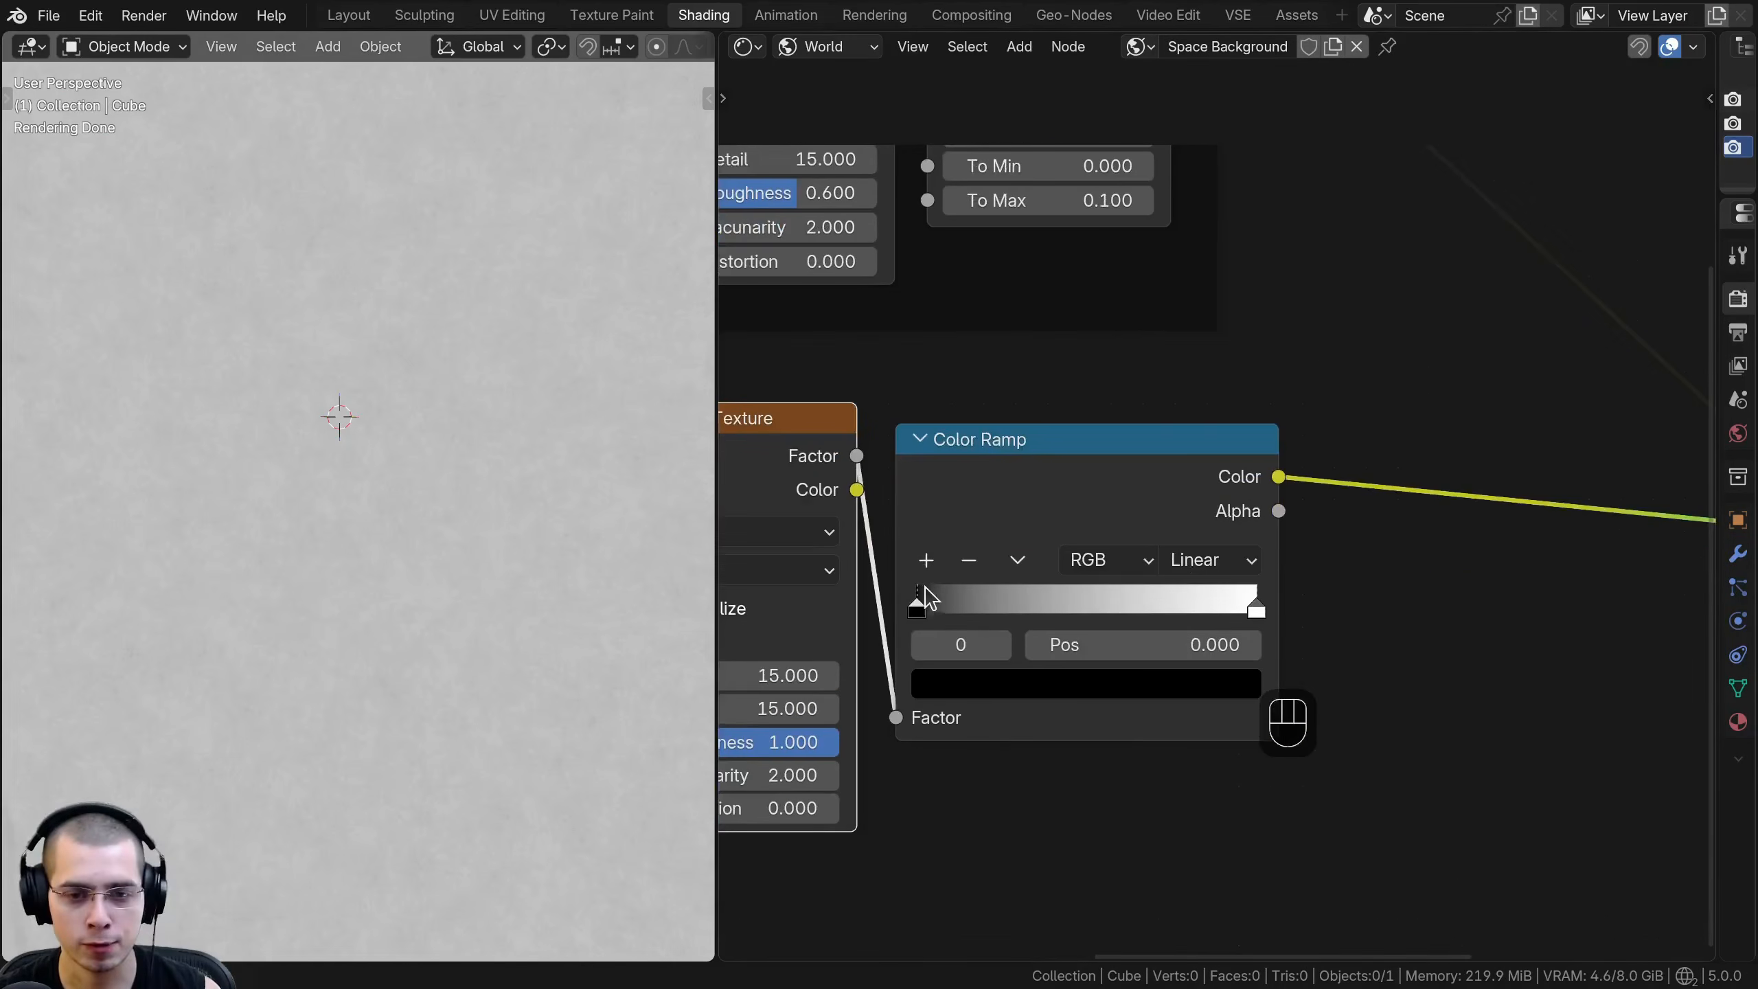
scroll(1084, 440, up, 2)
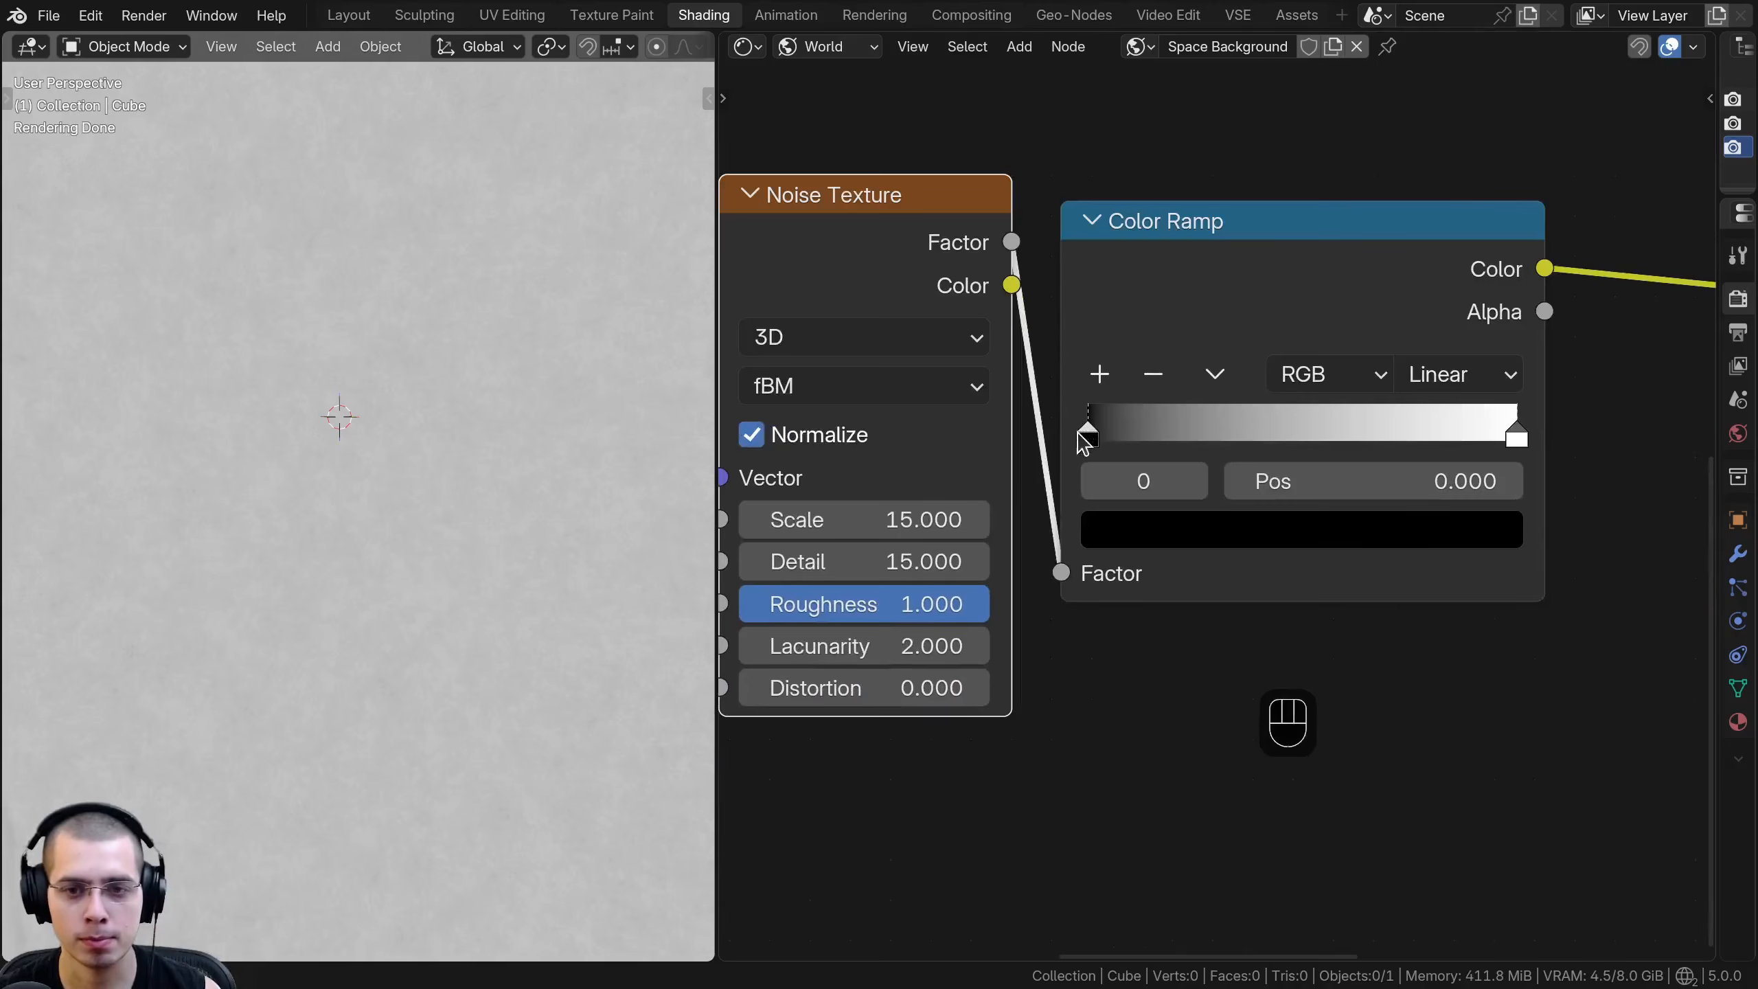
- Add a middle stop to the Color Ramp at about position 0.476 and colour it dark purple, #0B0019FF
drag(717, 414, 436, 414)
middle_drag(1151, 454, 1092, 494)
ctrl+click(1091, 465)
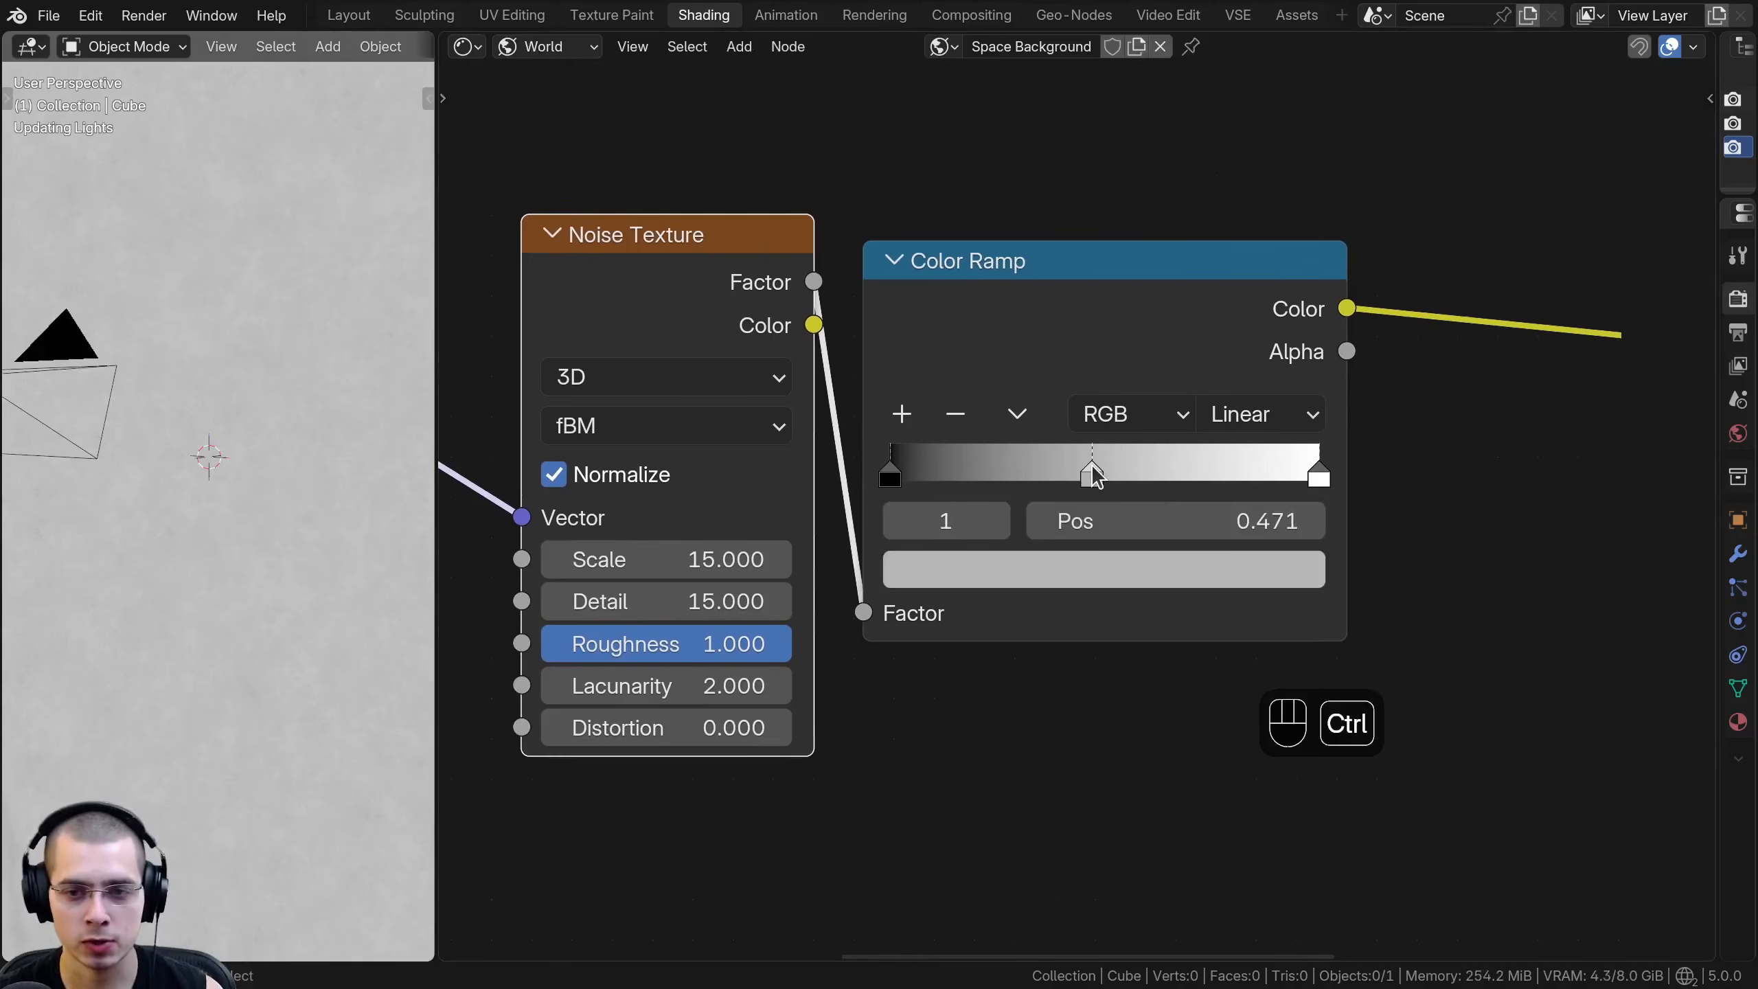
click(1090, 569)
key(ctrl+v)
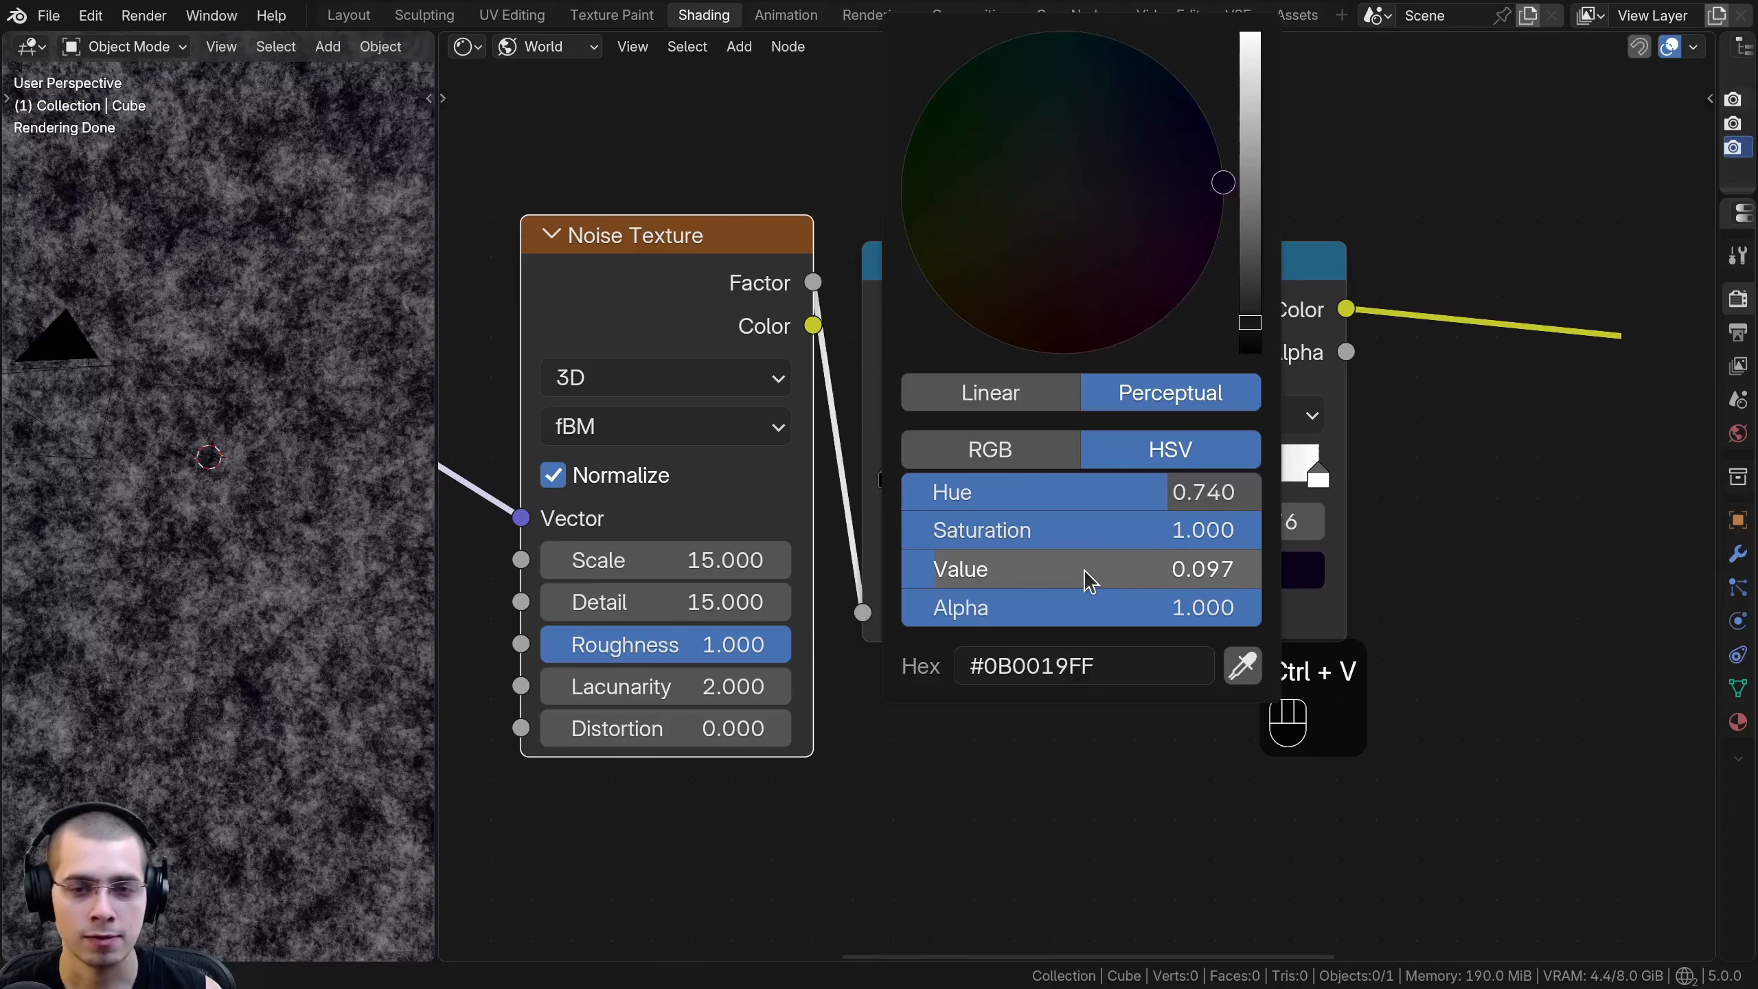
click(1085, 576)
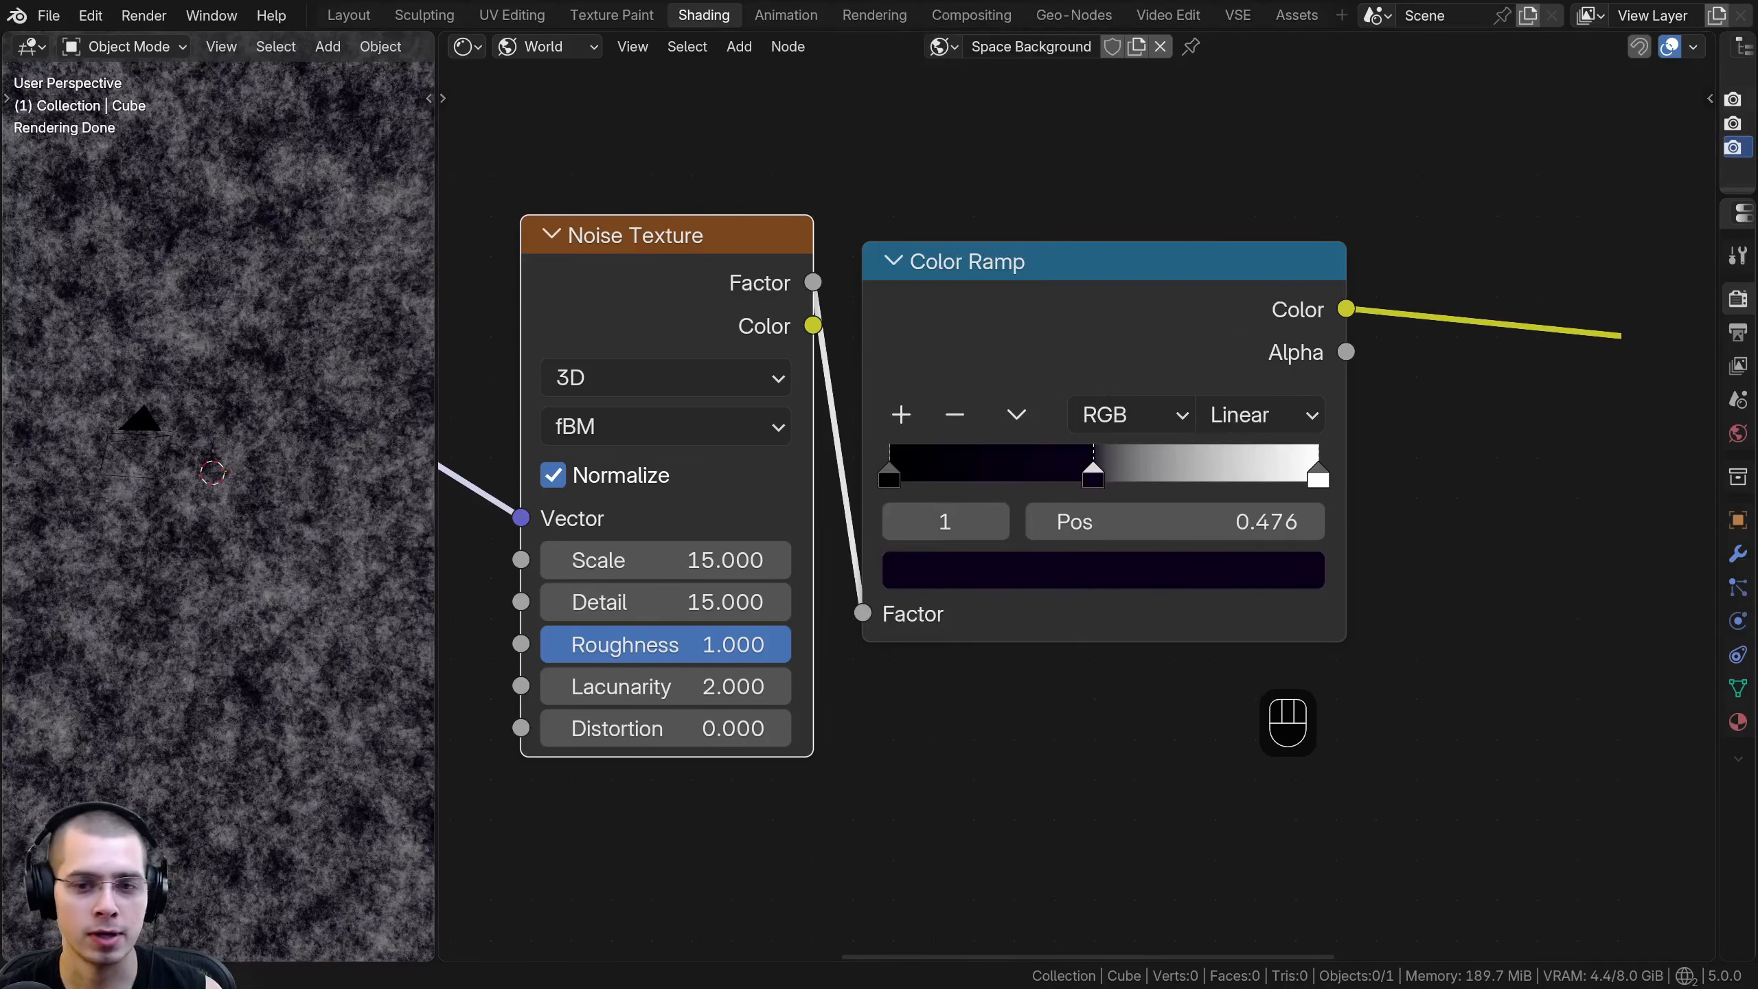
- Colour the Color Ramp's last stop dark blue, #000230FF, and review all three stops
middle_drag(1224, 610, 1176, 643)
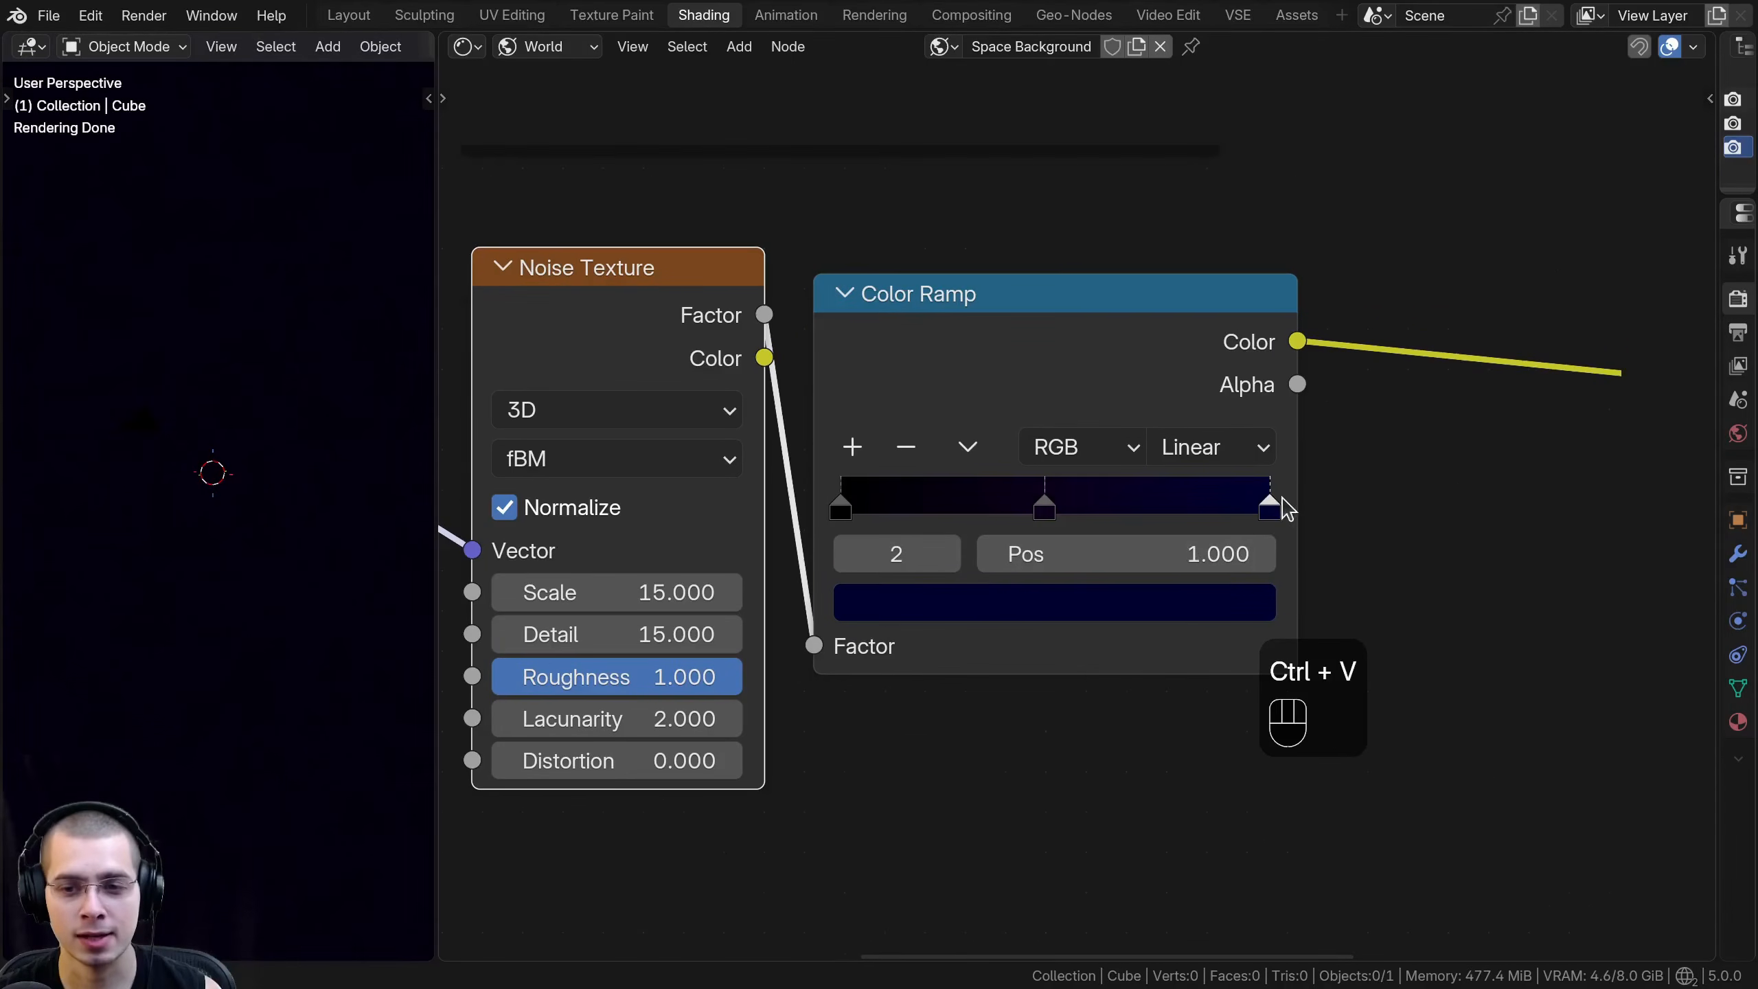
mouse_move(1272, 497)
mouse_down()
mouse_move(1232, 500)
mouse_move(1277, 499)
mouse_up()
click(1149, 608)
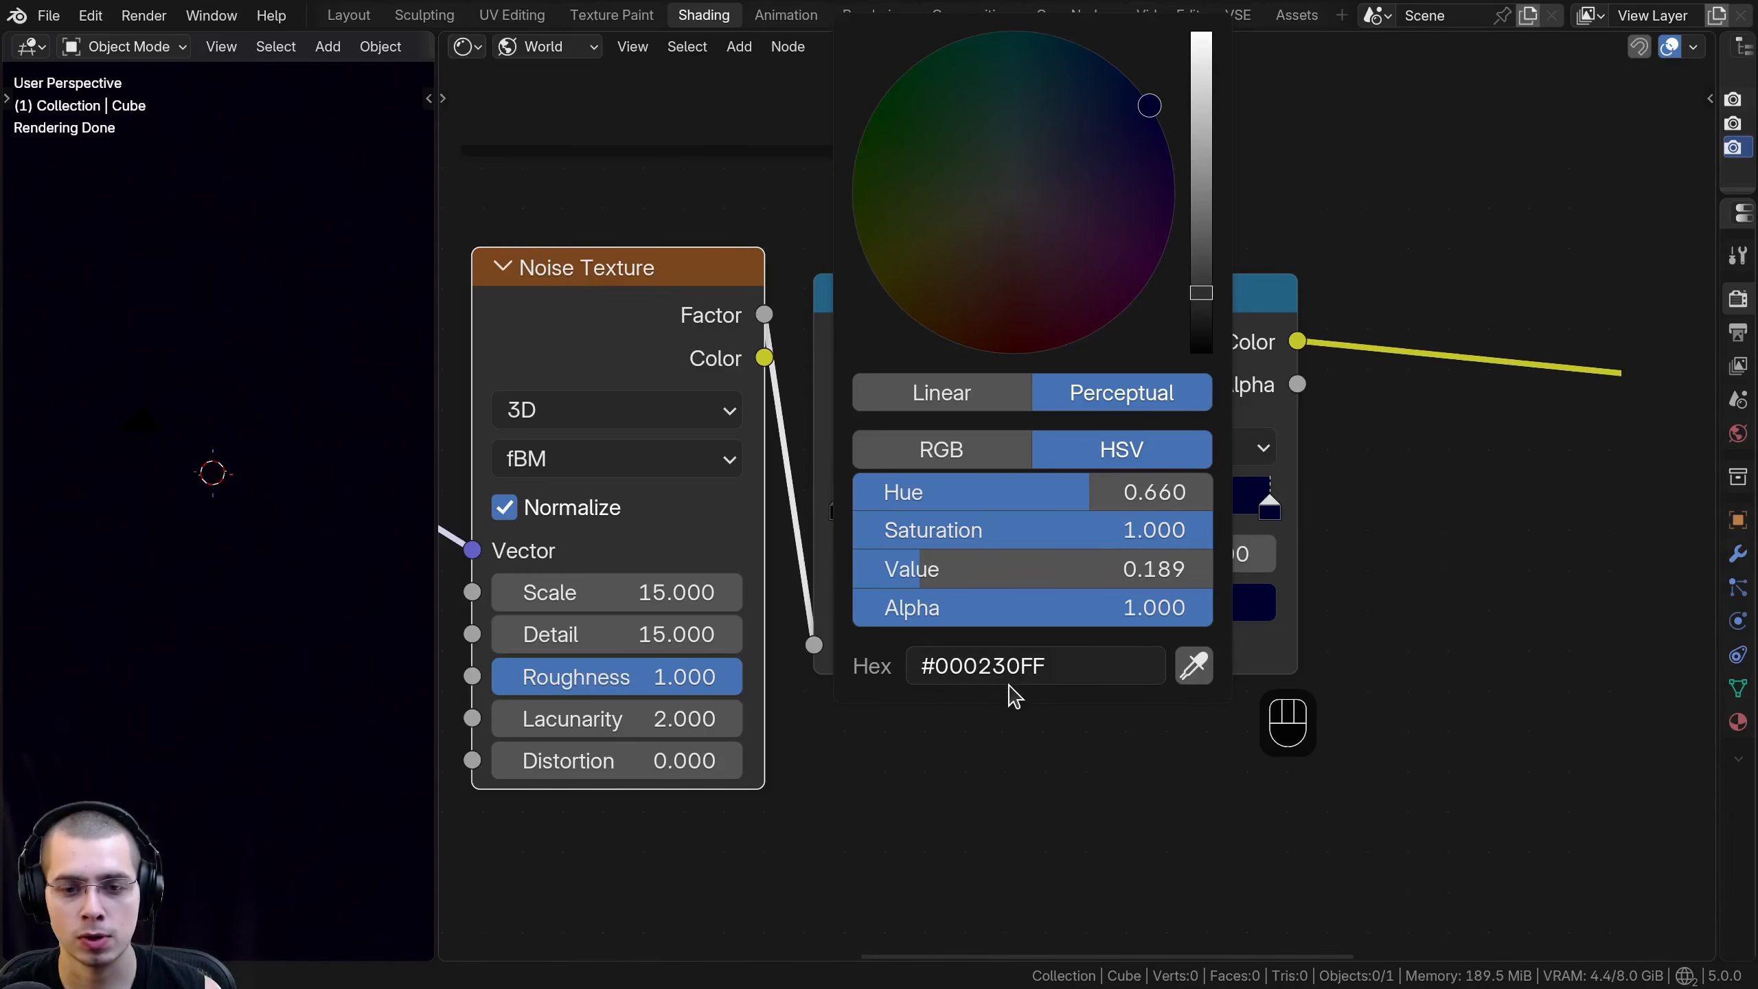
scroll(804, 515, up, 3)
click(780, 502)
click(1038, 502)
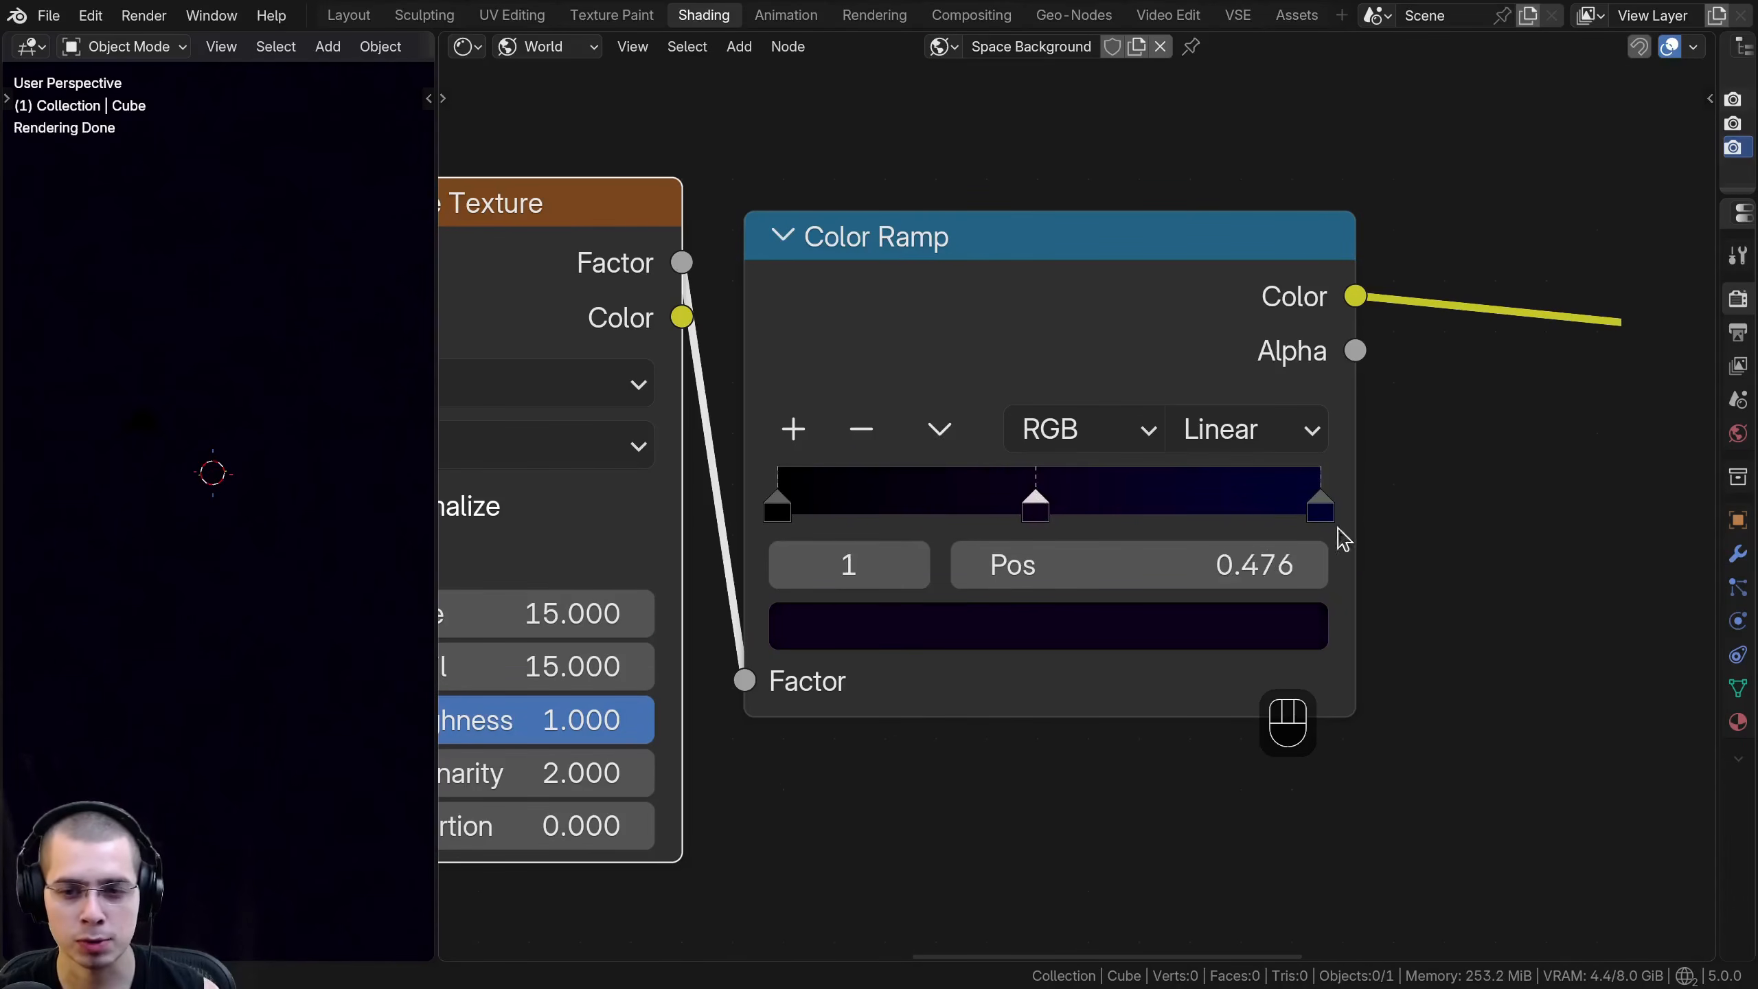
click(1324, 501)
- Group the second Noise Texture and its Color Ramp in a frame labelled Space Background, placed below Nebula Mask
scroll(1209, 415, down, 1)
middle_drag(1222, 372, 1217, 389)
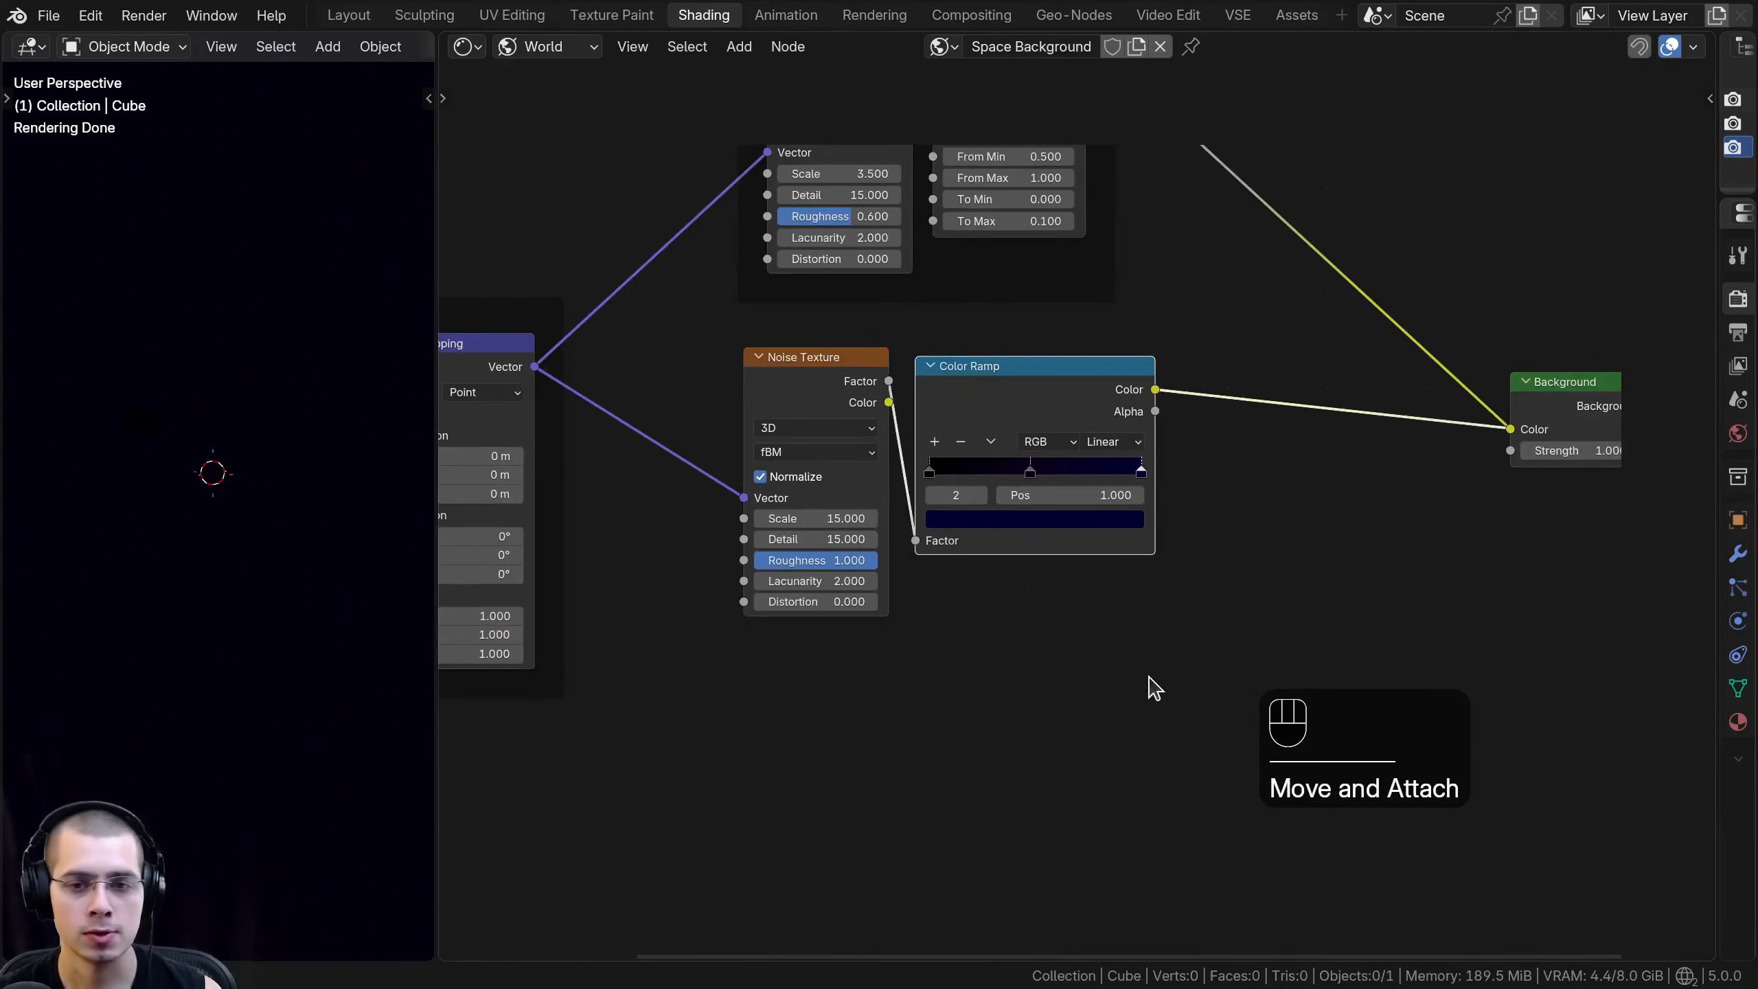
drag(1136, 663, 725, 363)
middle_drag(764, 445, 763, 520)
key(g)
click(799, 501)
text(f)
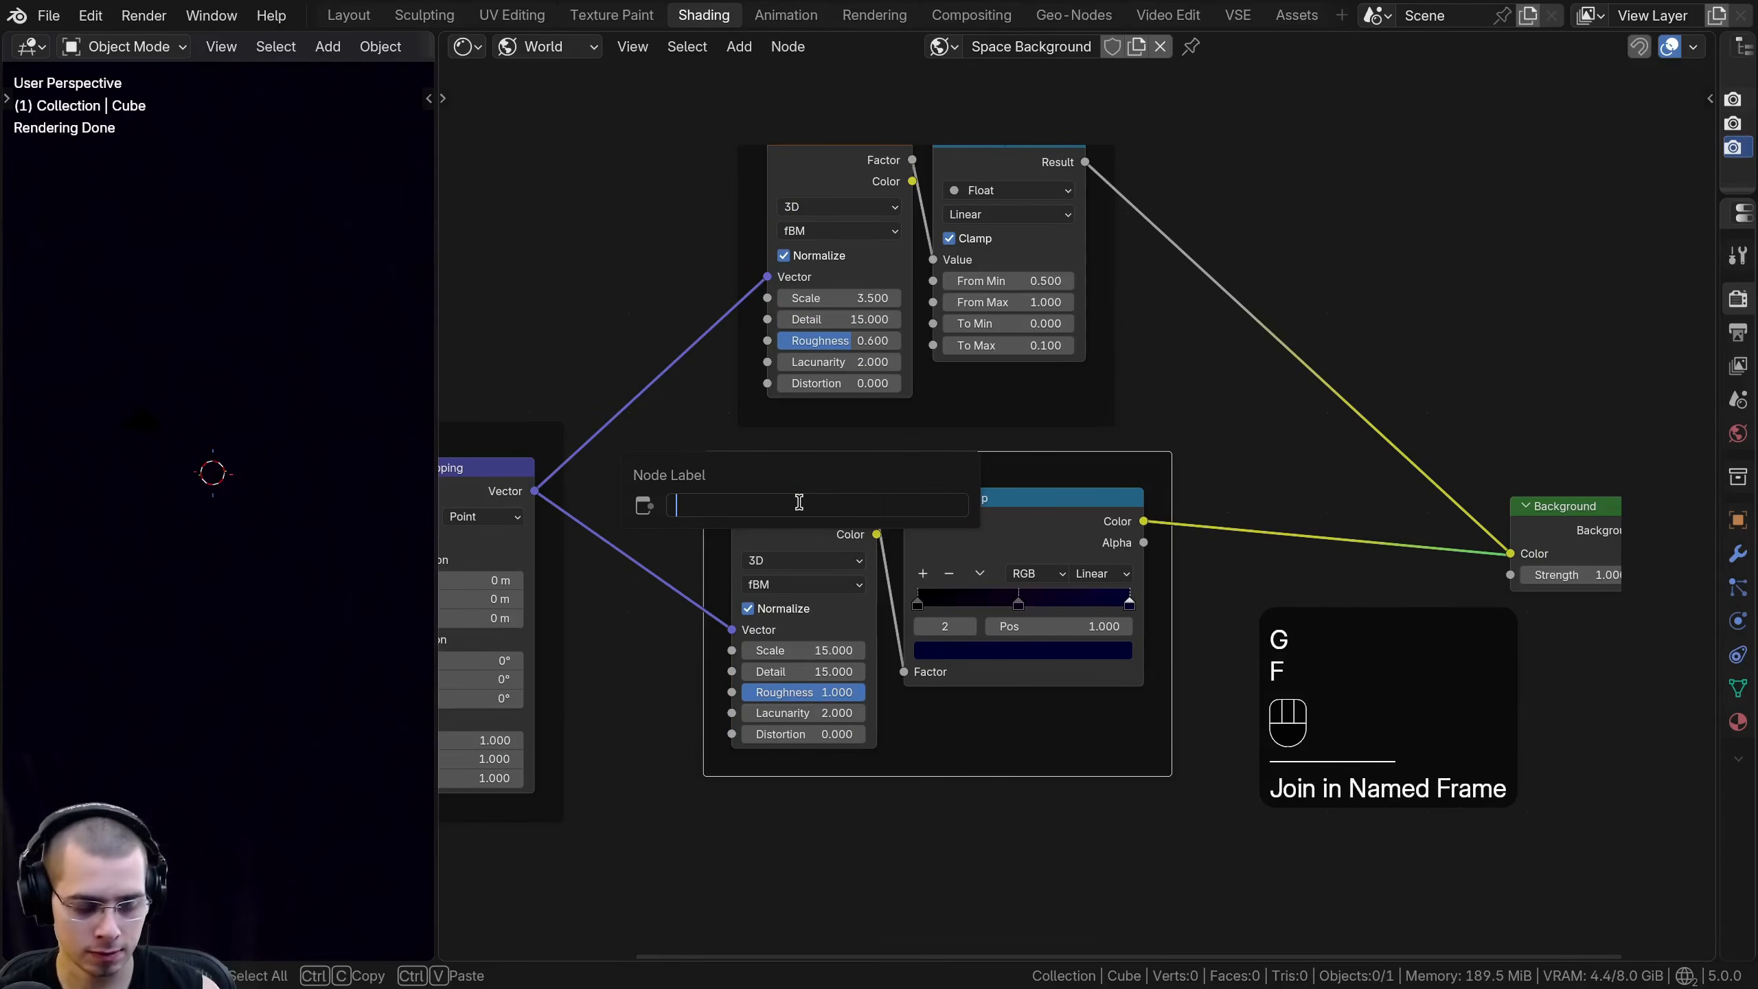
text(Space Background)
key(Return)
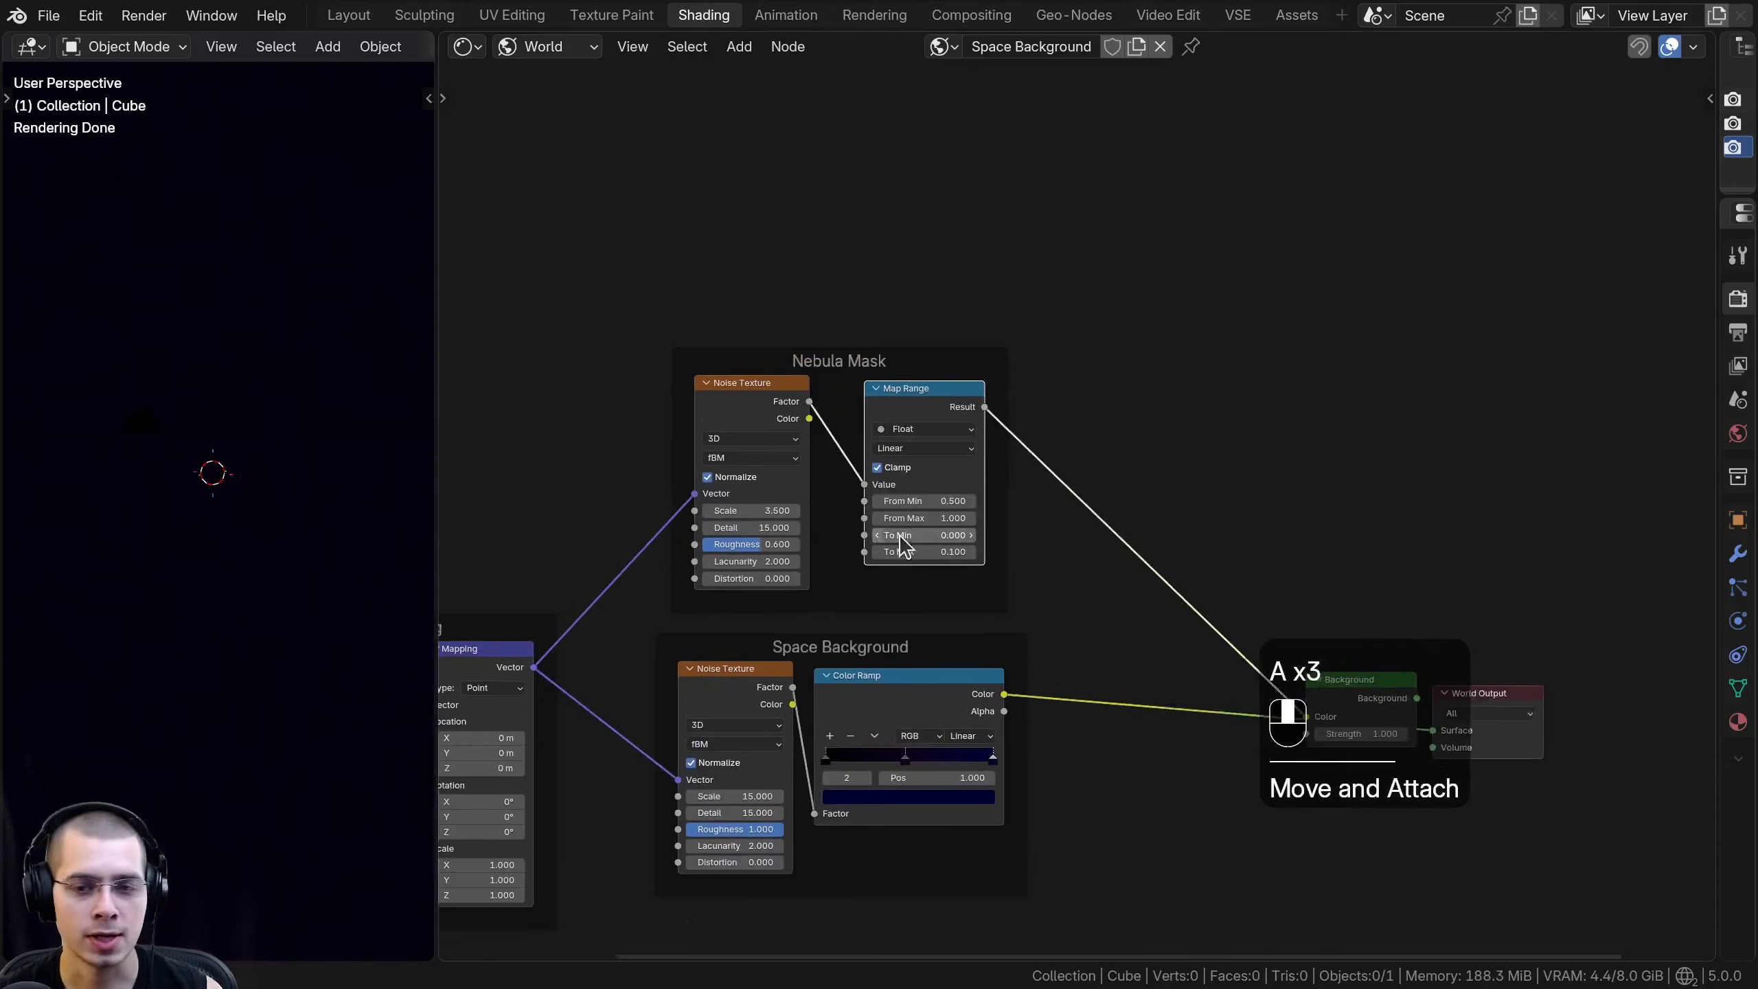
scroll(902, 544, up, 2)
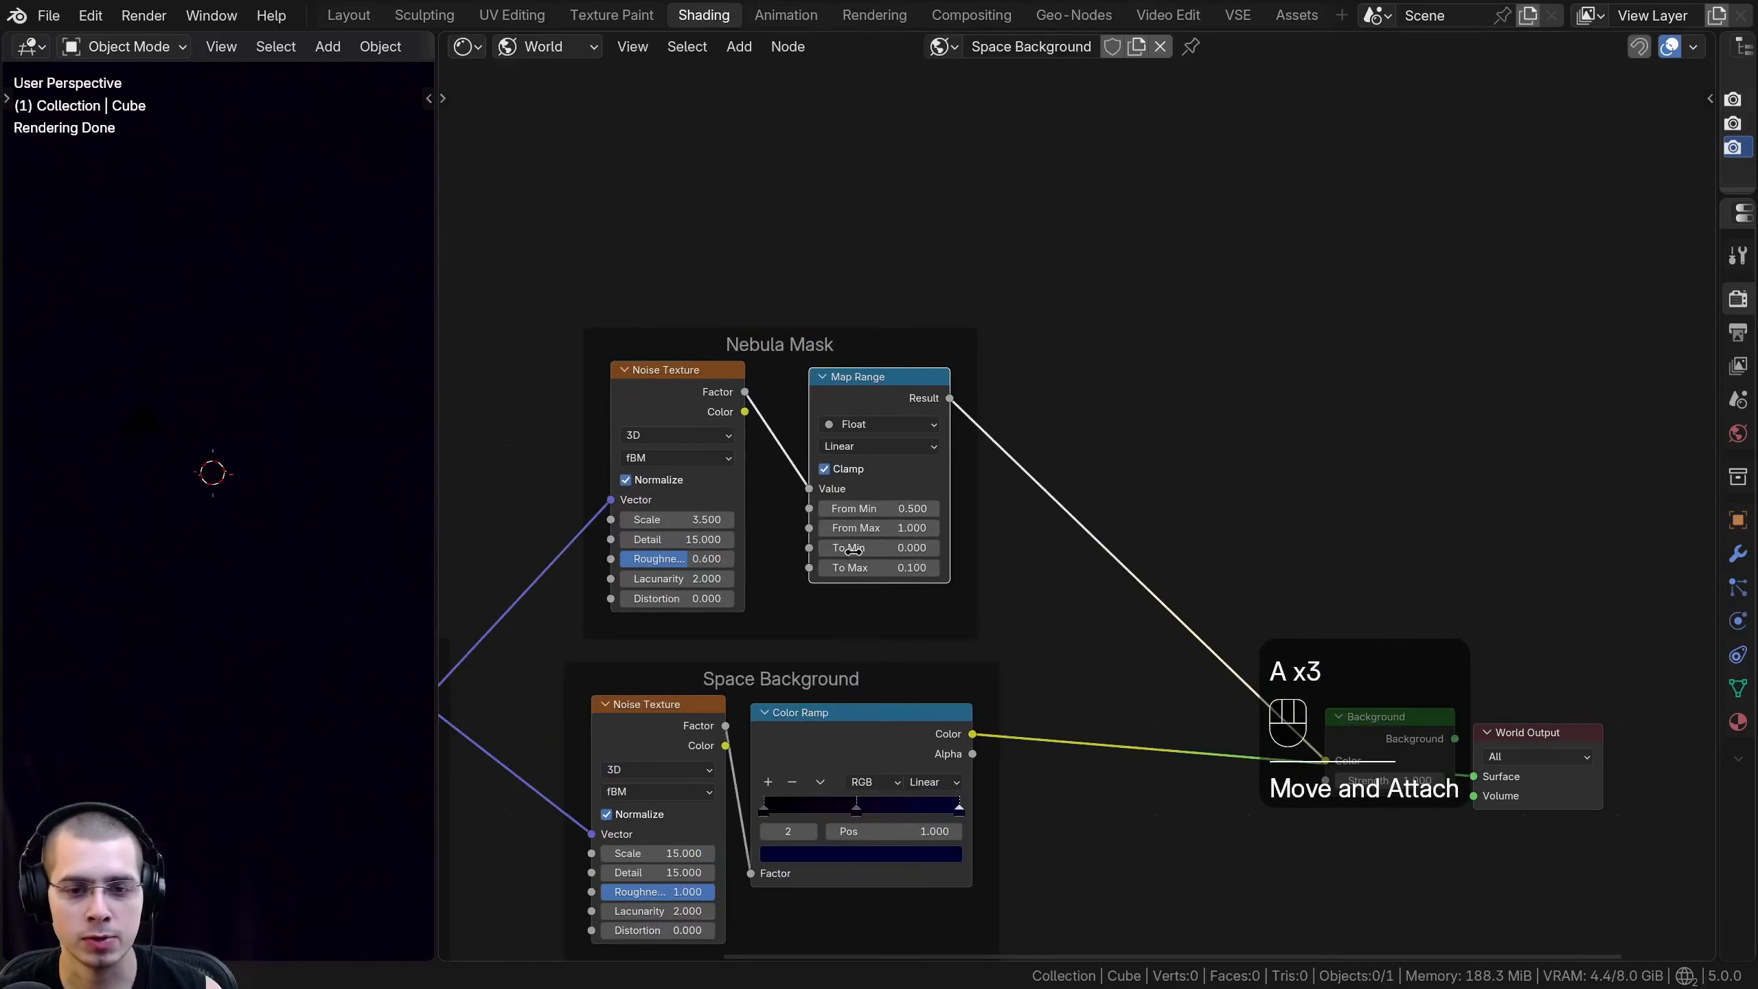
- Merge the Map Range and Color Ramp outputs with a Mix node, expand it and place it between the frames and the Background node
middle_drag(864, 427, 822, 291)
click(807, 609)
shift+click(838, 273)
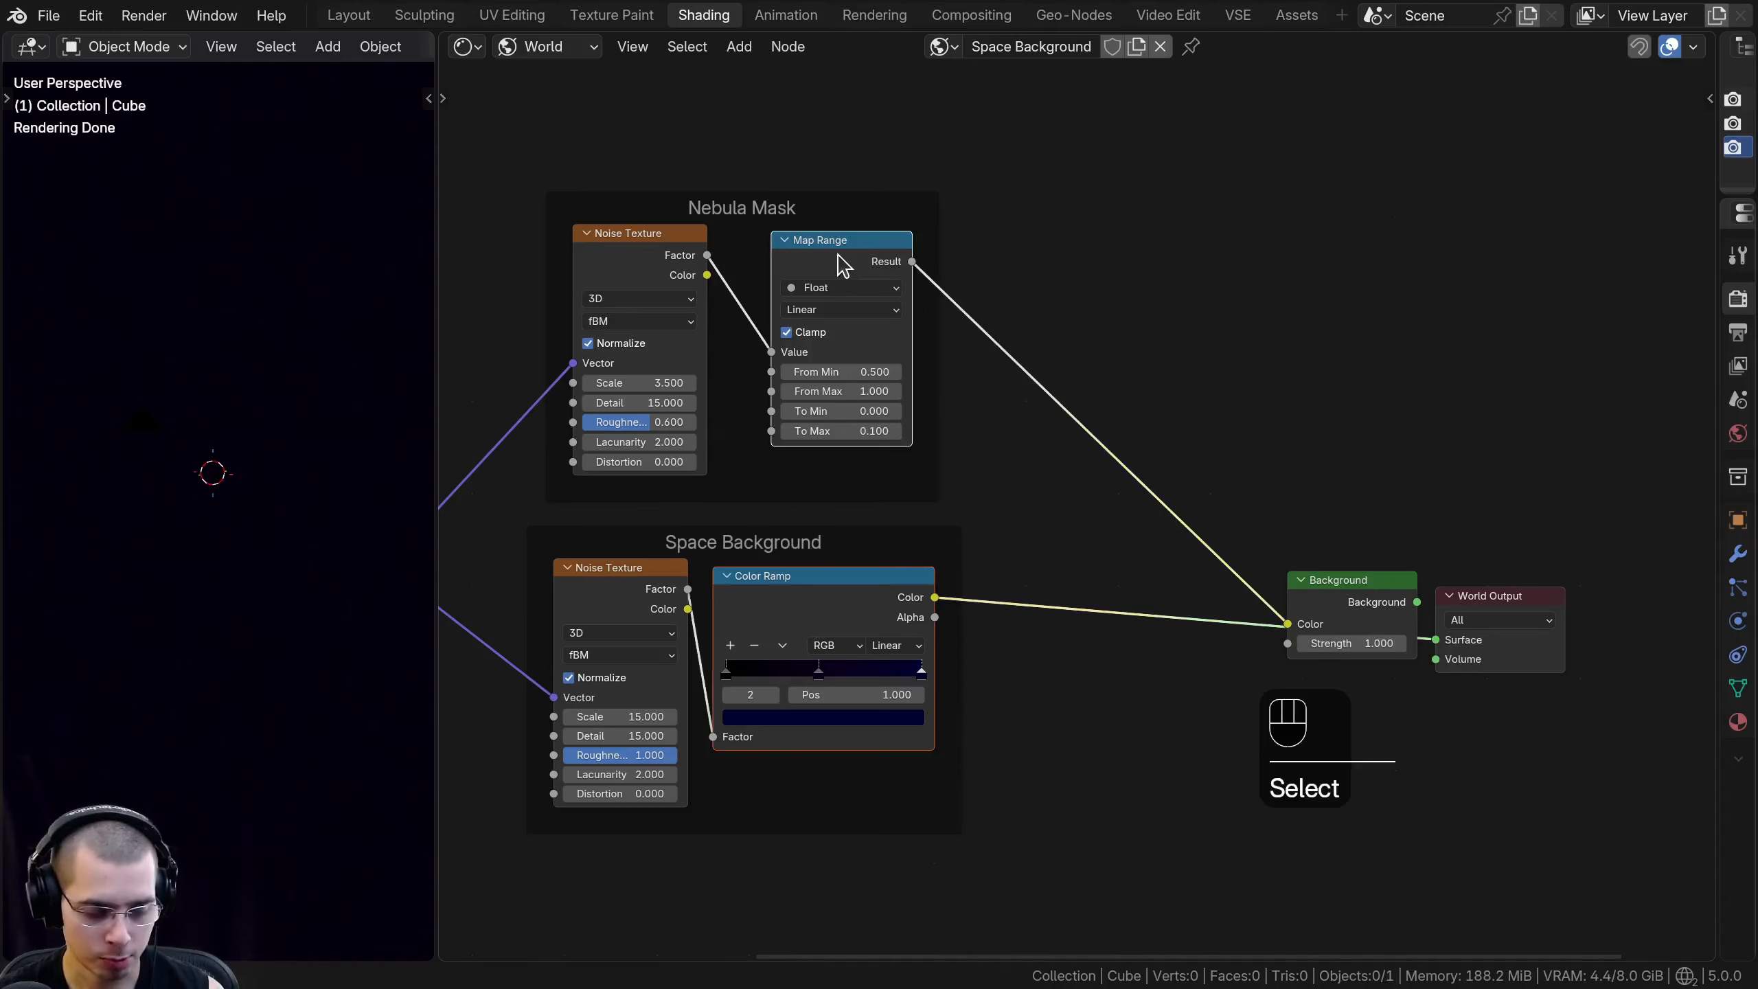
key(0)
key(ctrl+0)
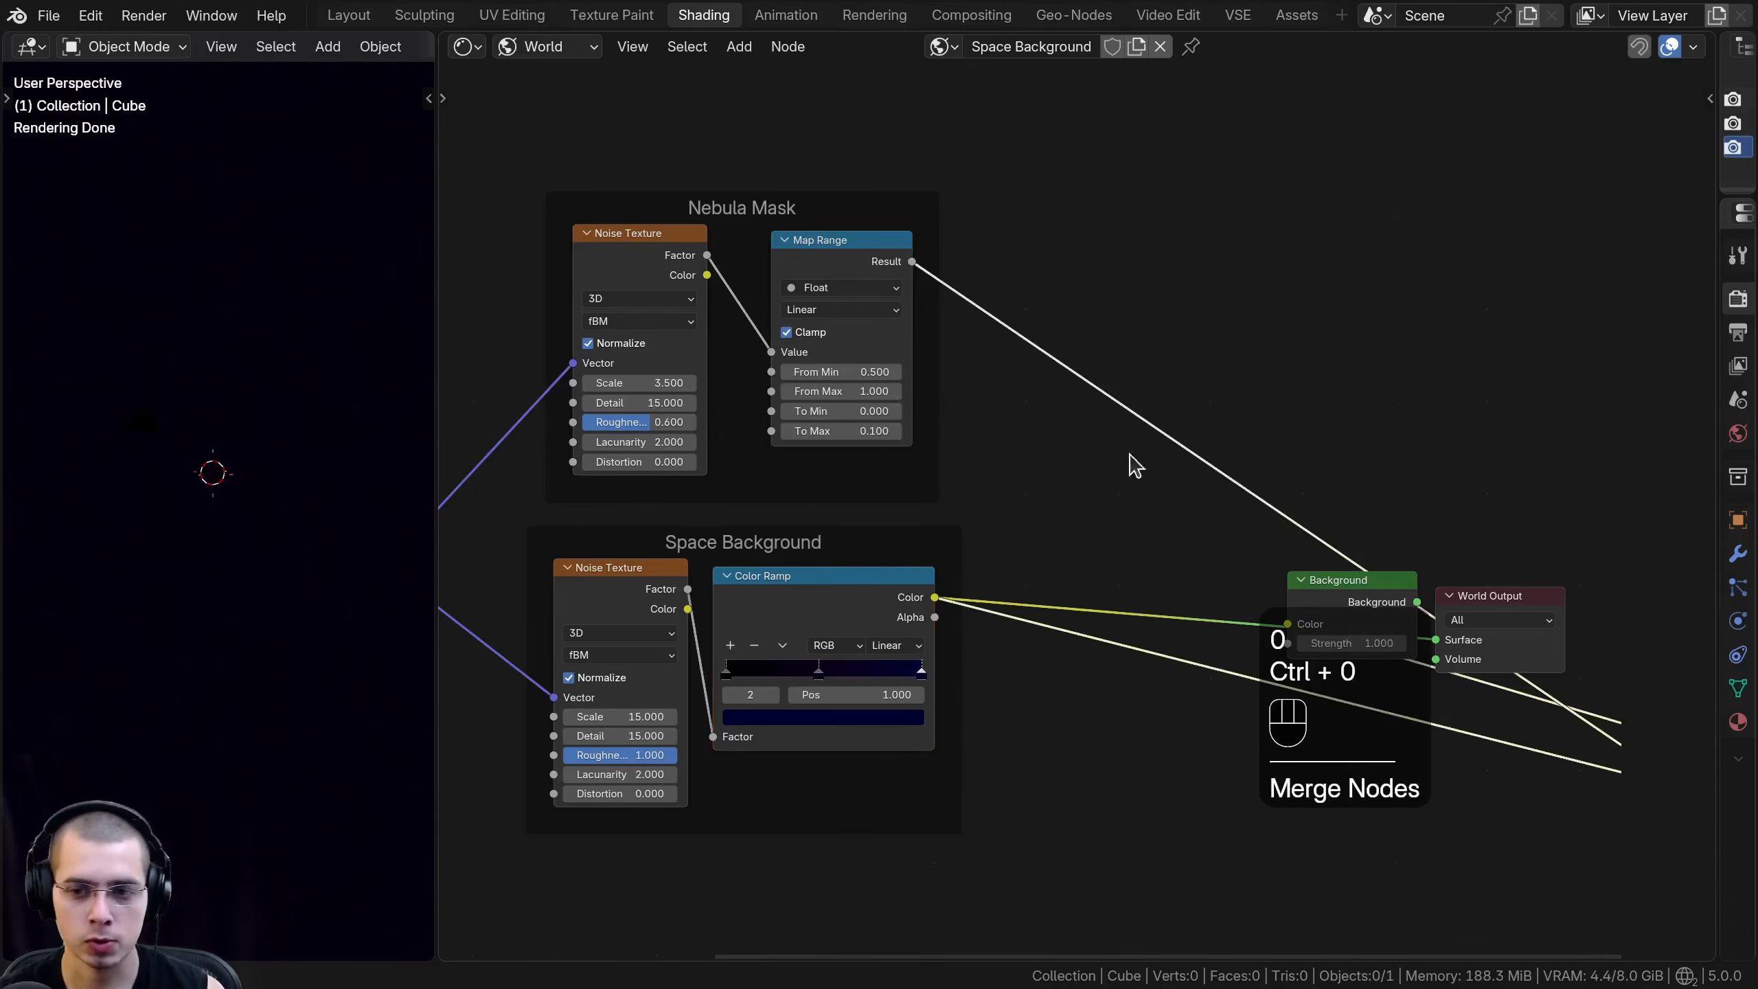
key(g)
click(1004, 408)
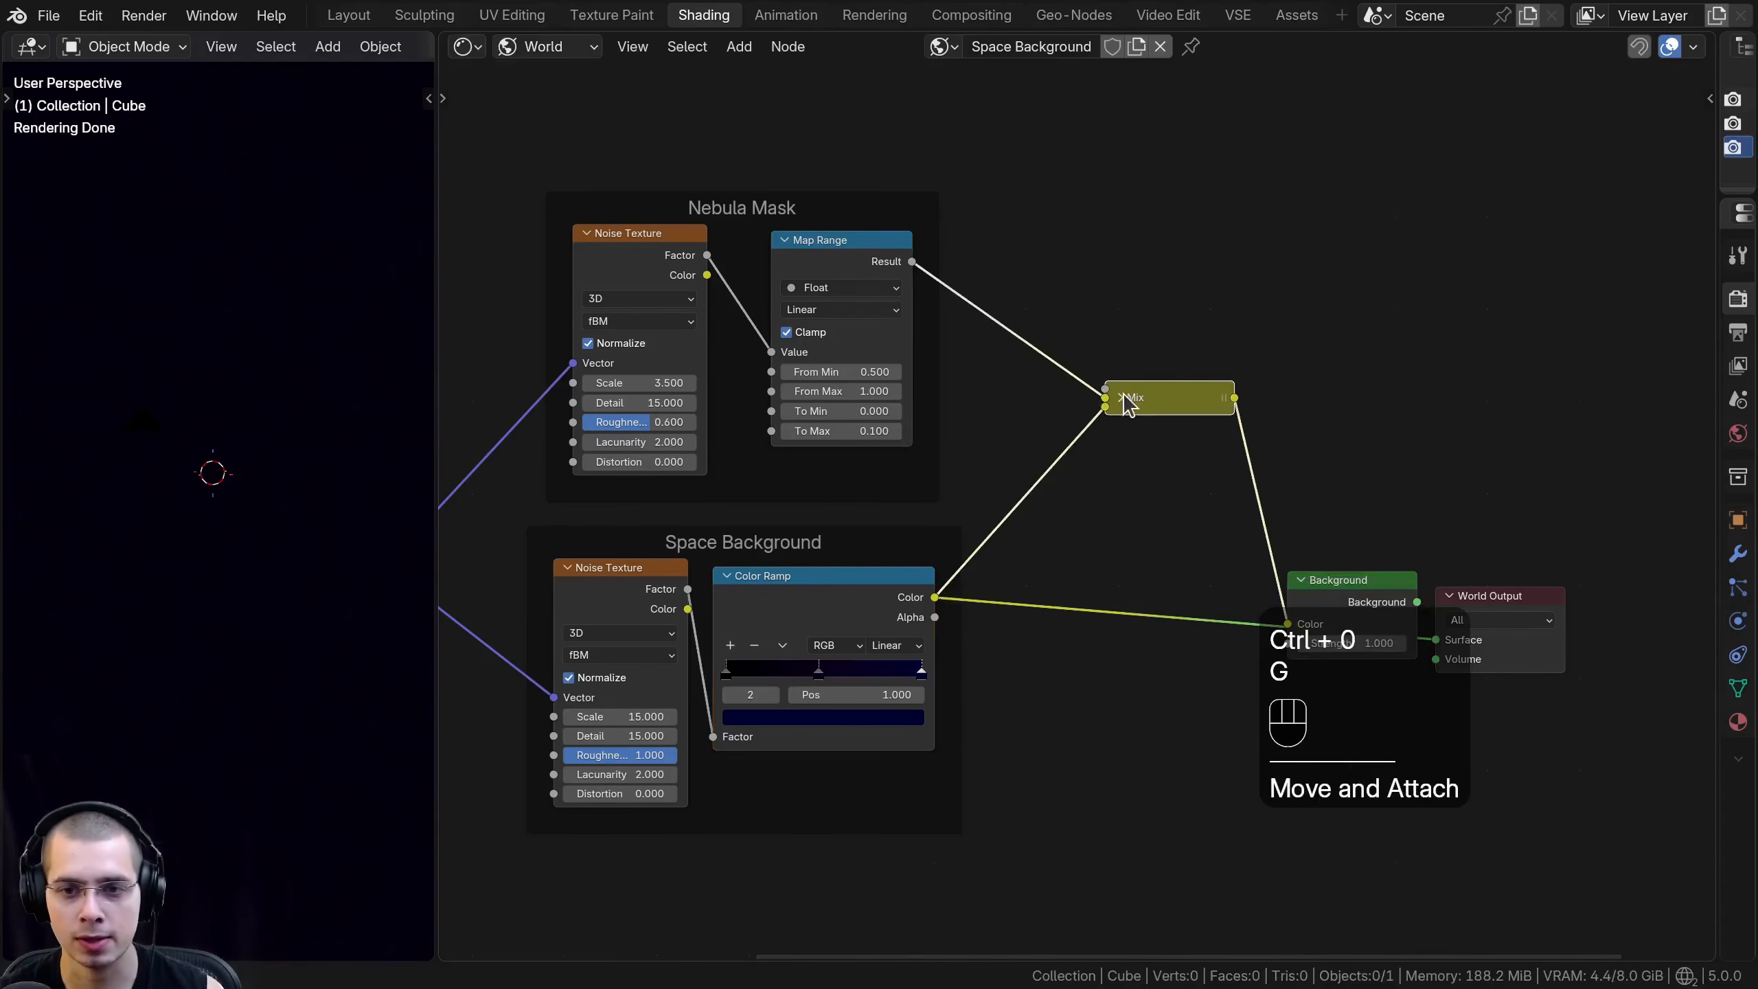
key(g)
click(1057, 429)
drag(1068, 432, 1083, 374)
scroll(1072, 410, up, 3)
middle_drag(1070, 412, 1066, 390)
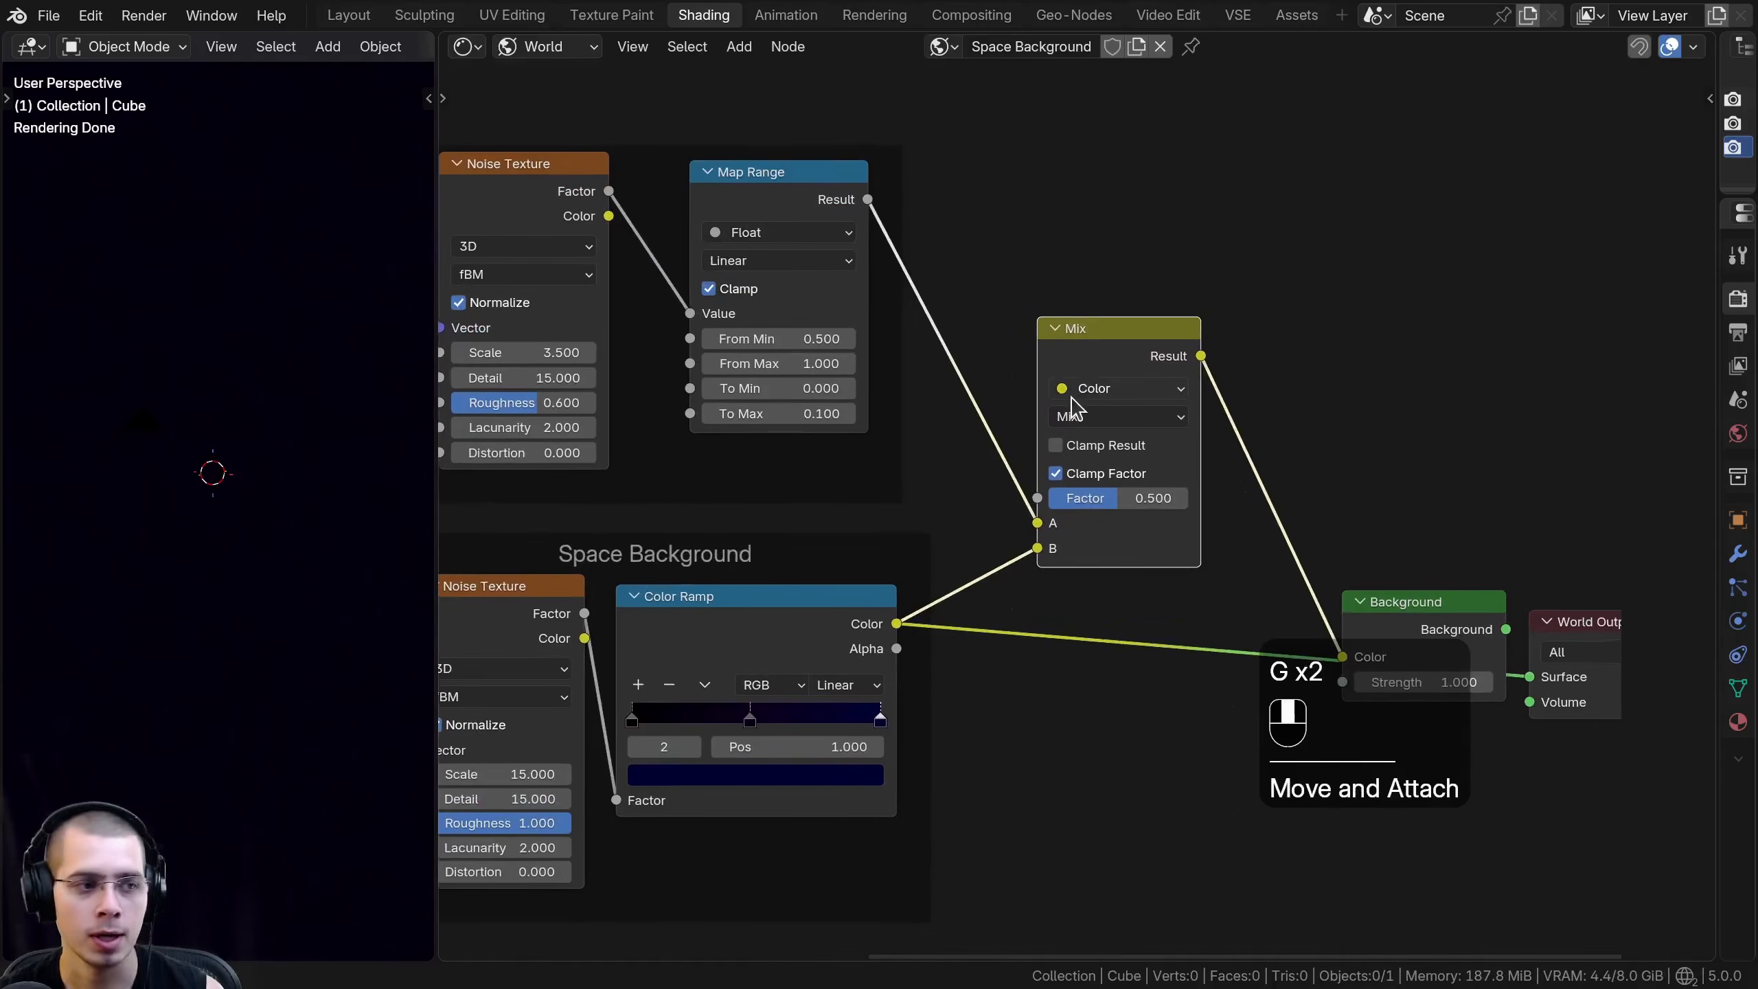
- Set the Mix node's blending mode to Lighten and reposition the node slightly
scroll(1072, 424, up, 1)
click(1071, 421)
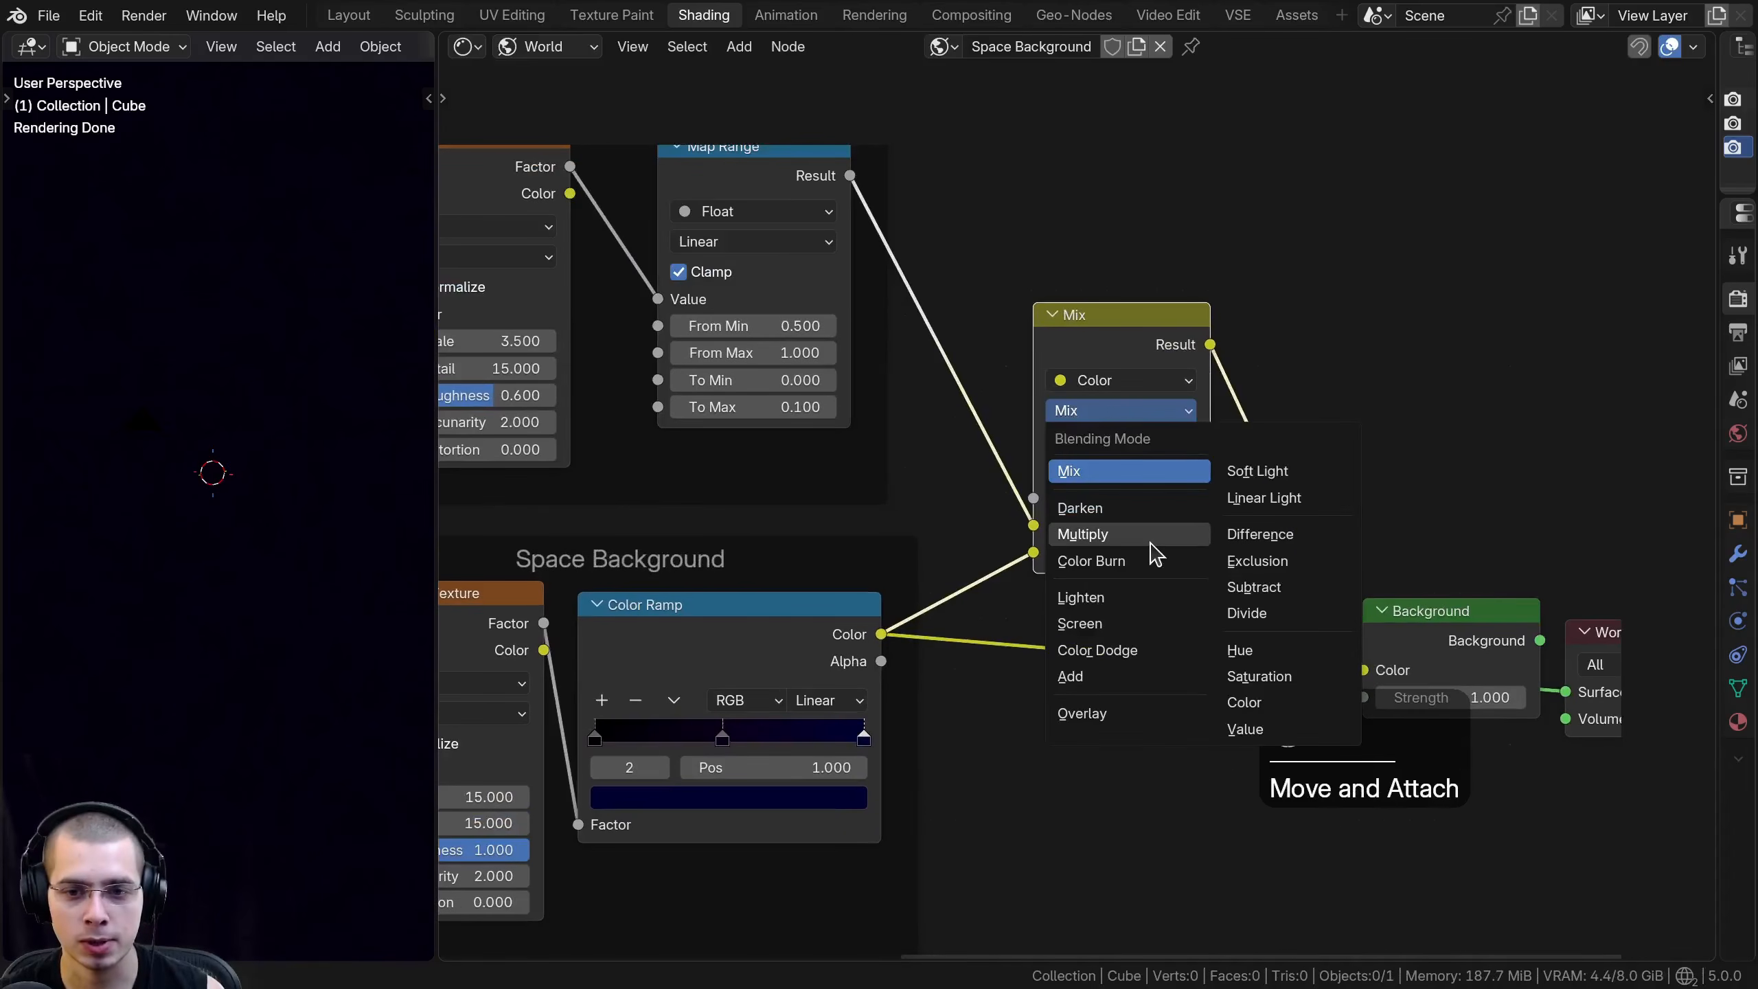
click(1082, 598)
drag(1108, 313, 1084, 299)
scroll(1015, 405, down, 2)
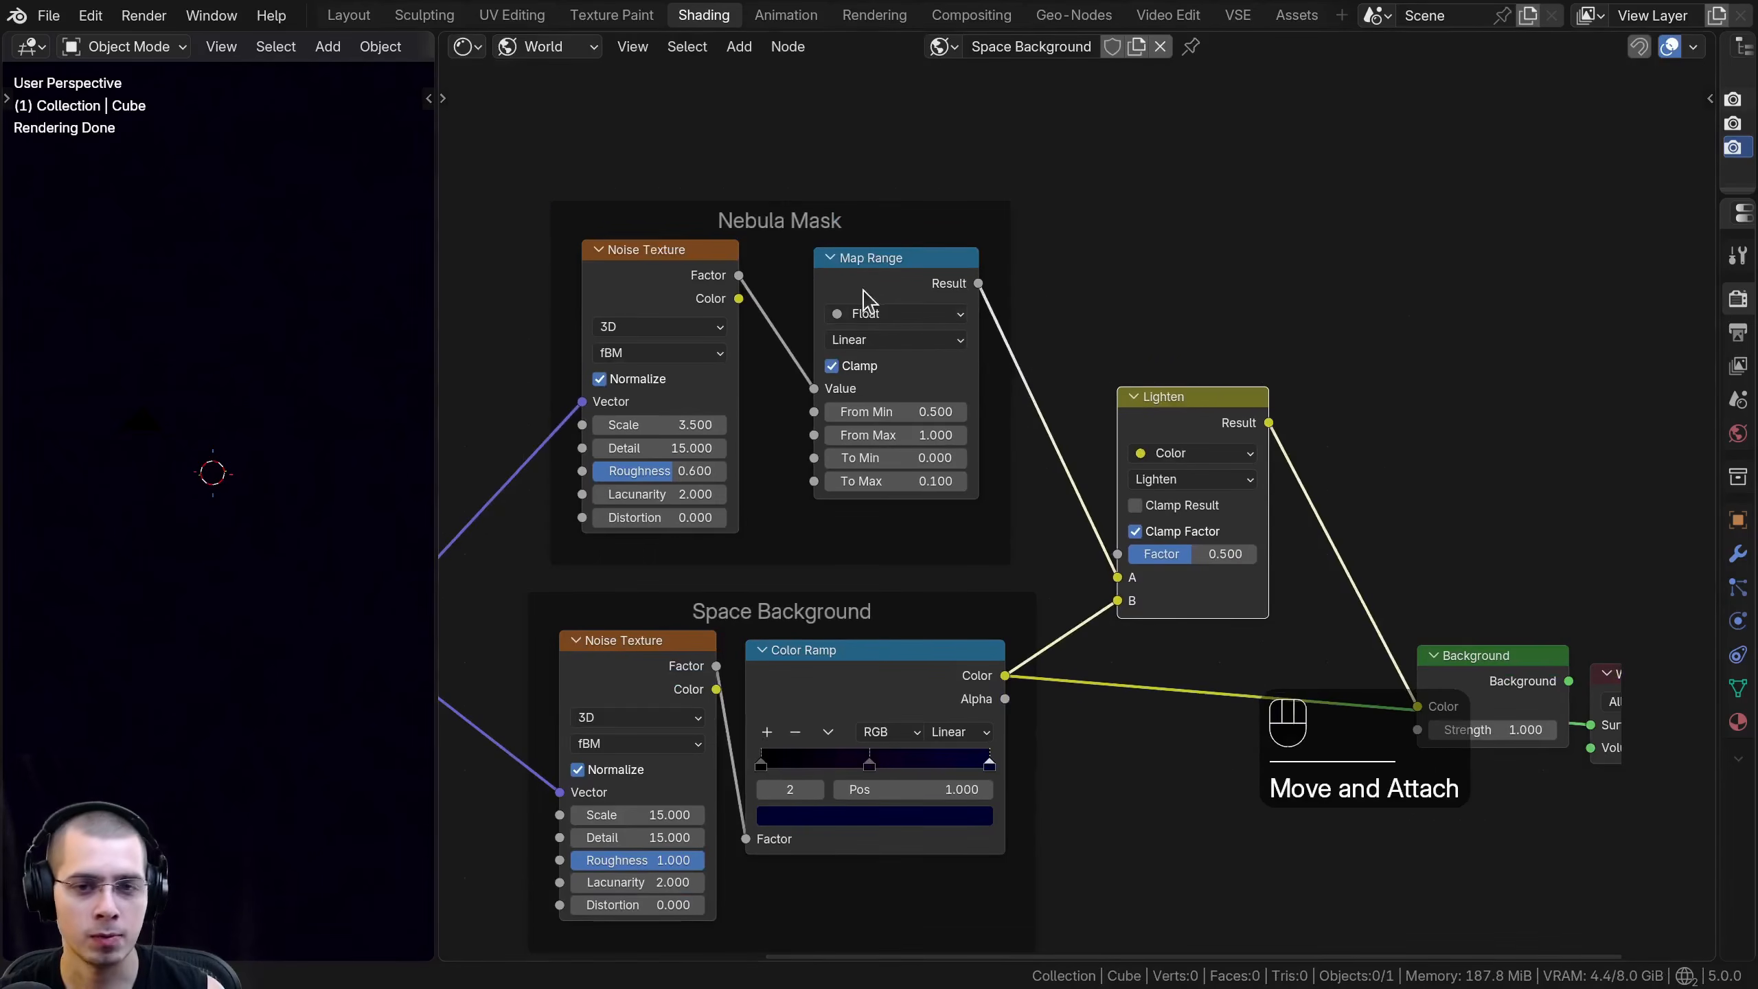
- Move the Map Range link from the Lighten node's A input to Factor and preview the nebula mask in a wider viewport
drag(862, 285, 847, 285)
mouse_move(1113, 577)
mouse_down()
mouse_move(1083, 557)
mouse_move(1121, 559)
mouse_up()
ctrl+shift+click(884, 282)
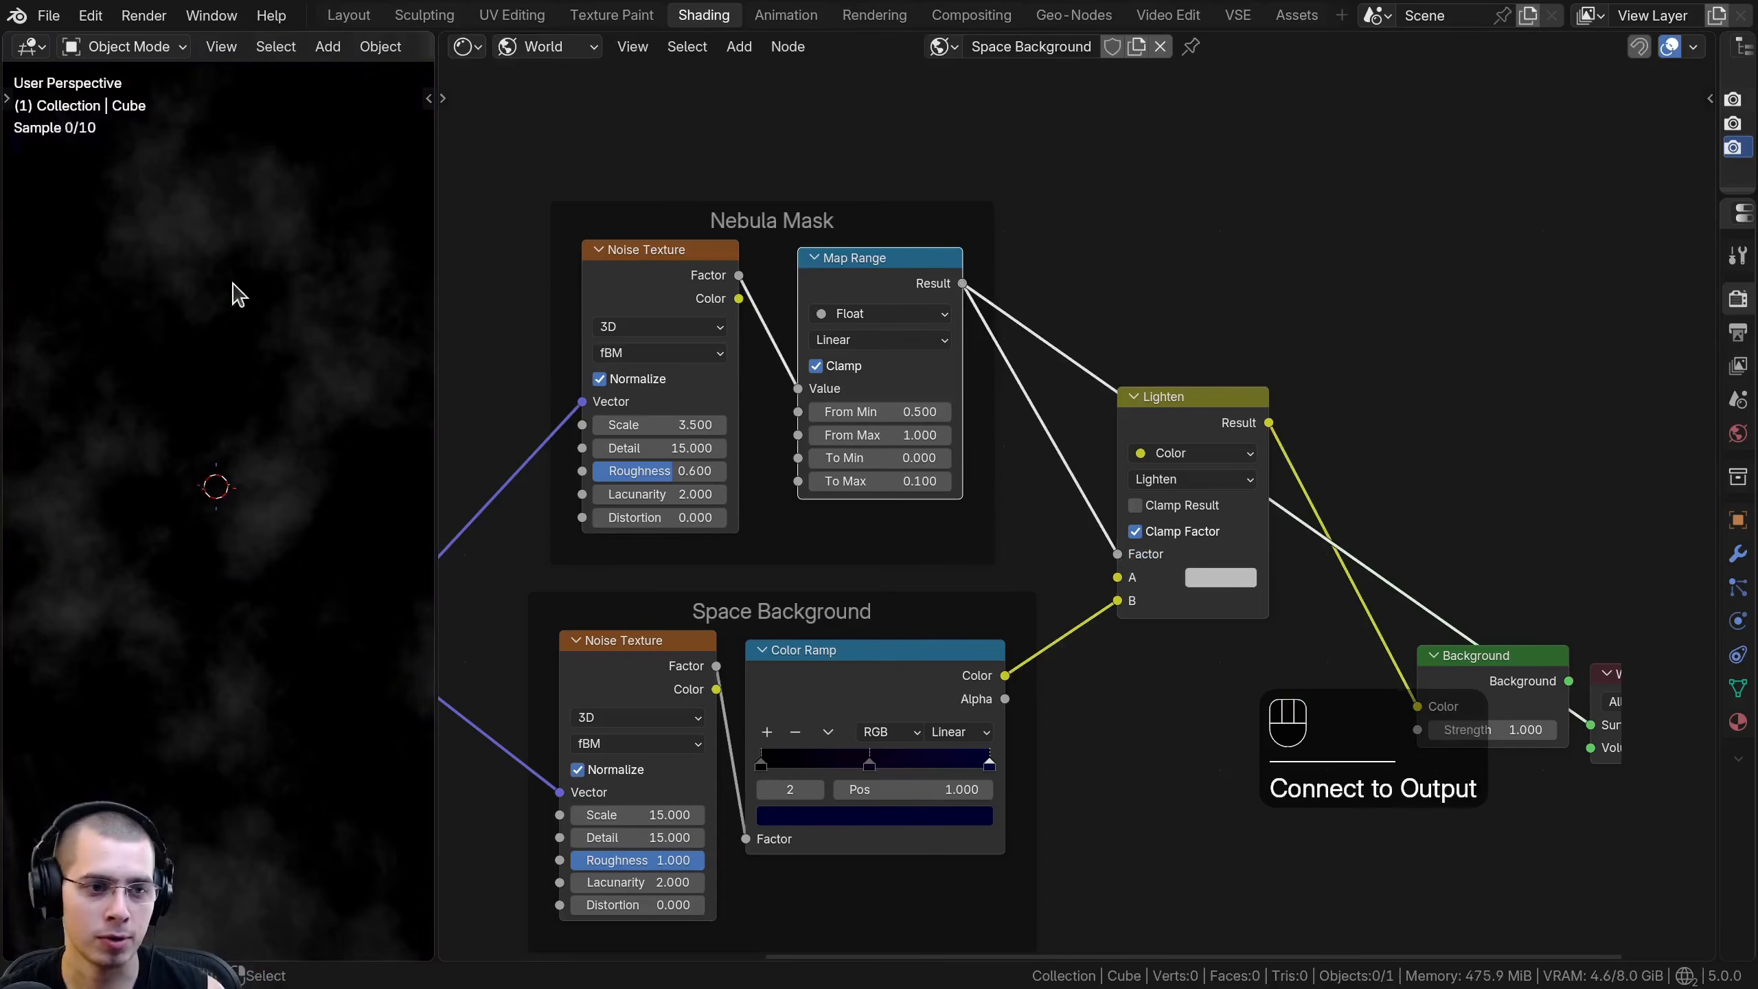
drag(435, 359, 662, 359)
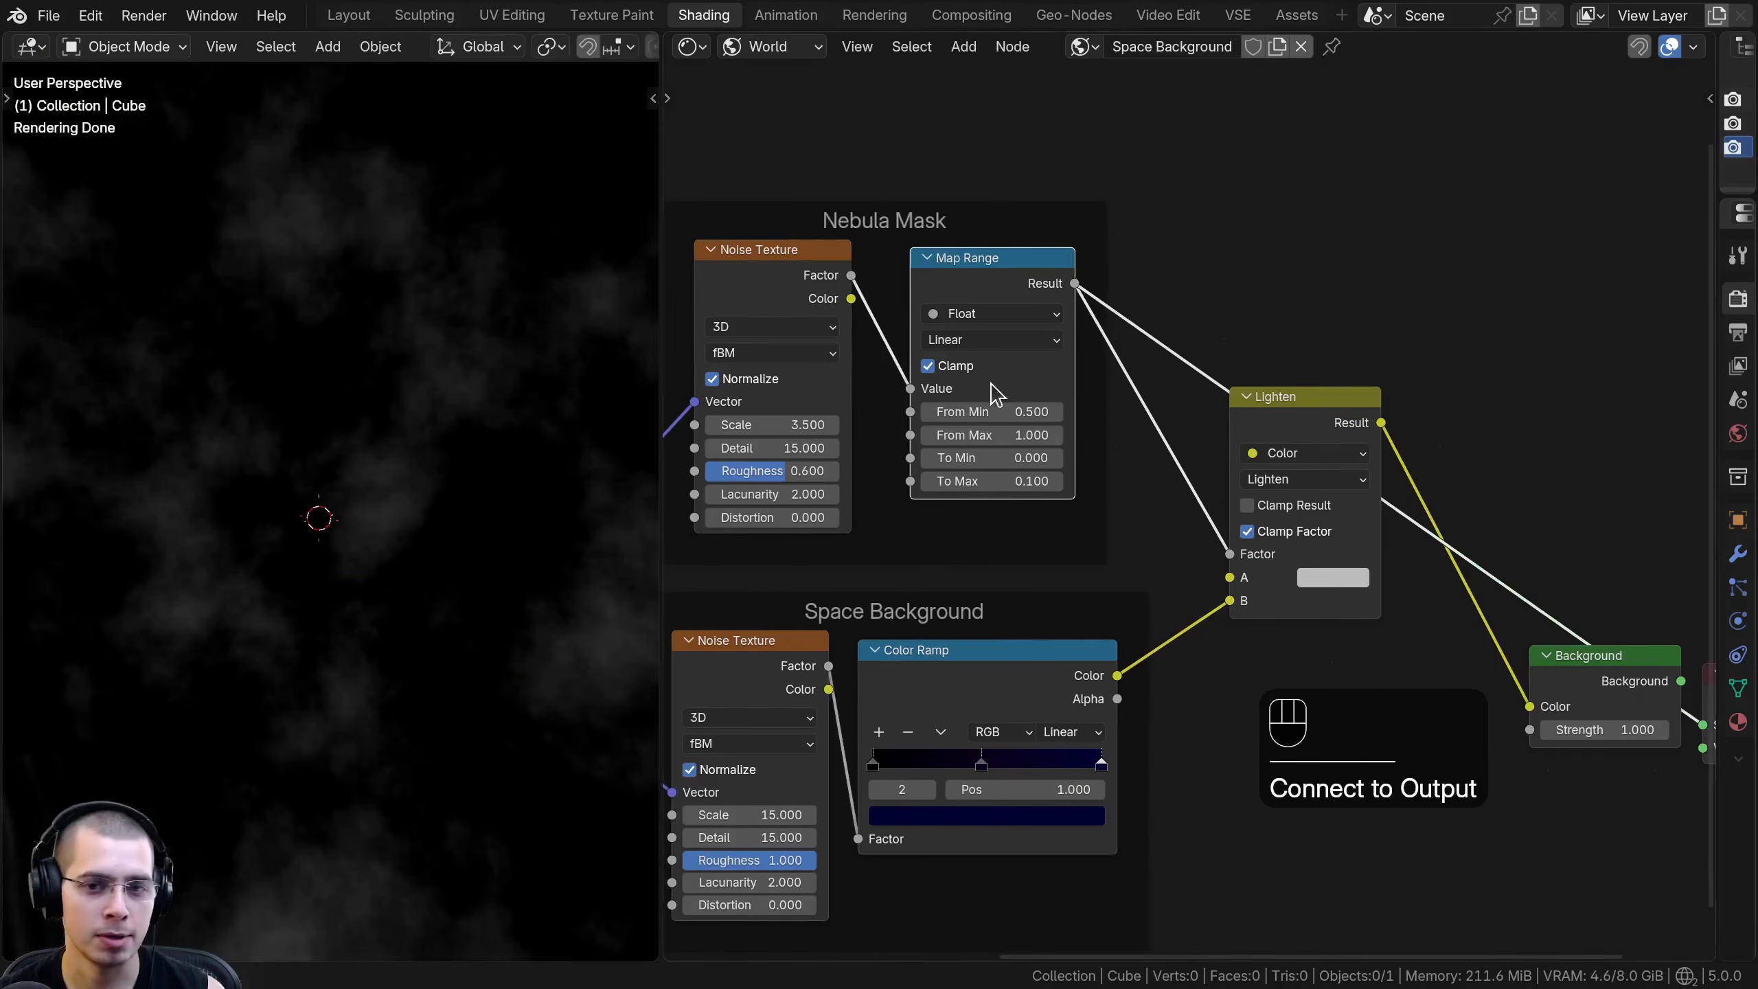
- Preview the Lighten node's result and move the Color Ramp's link from its B input to A
ctrl+shift+click(1239, 399)
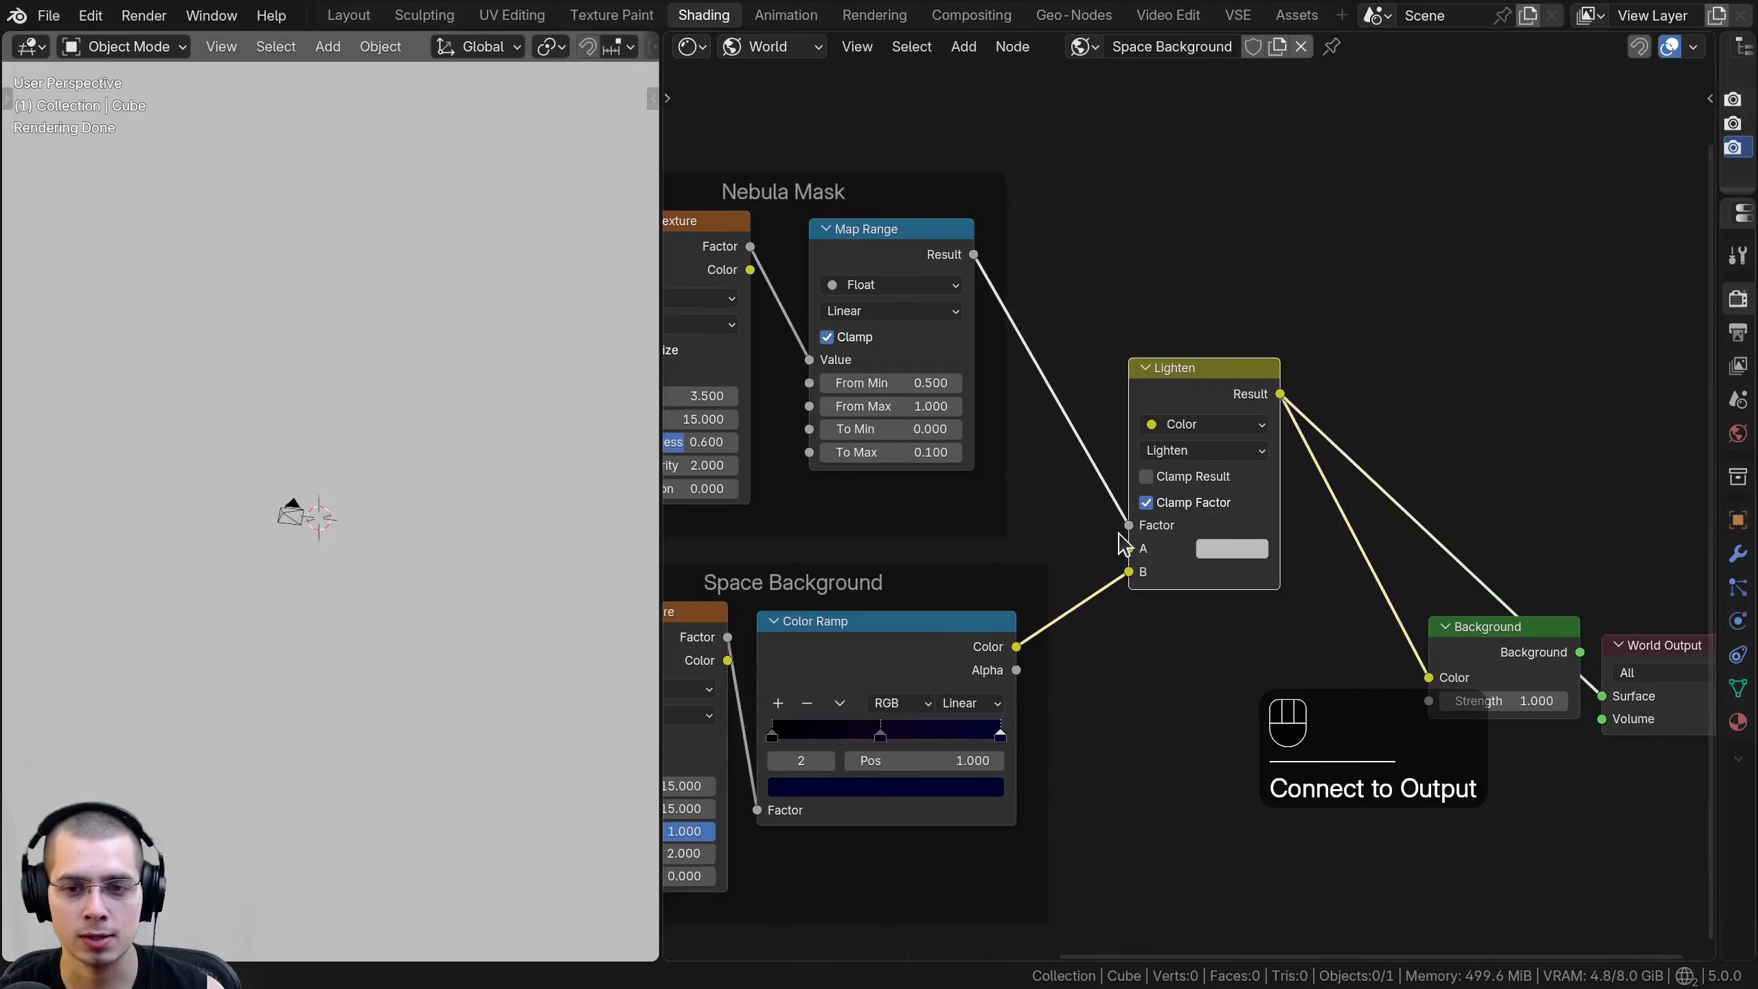
middle_drag(1027, 663, 1187, 670)
scroll(1177, 668, up, 1)
drag(1310, 566, 1317, 540)
middle_drag(1356, 558, 1213, 577)
- Set the Lighten node's B colour to saturated blue, #0002B2FF
click(1311, 589)
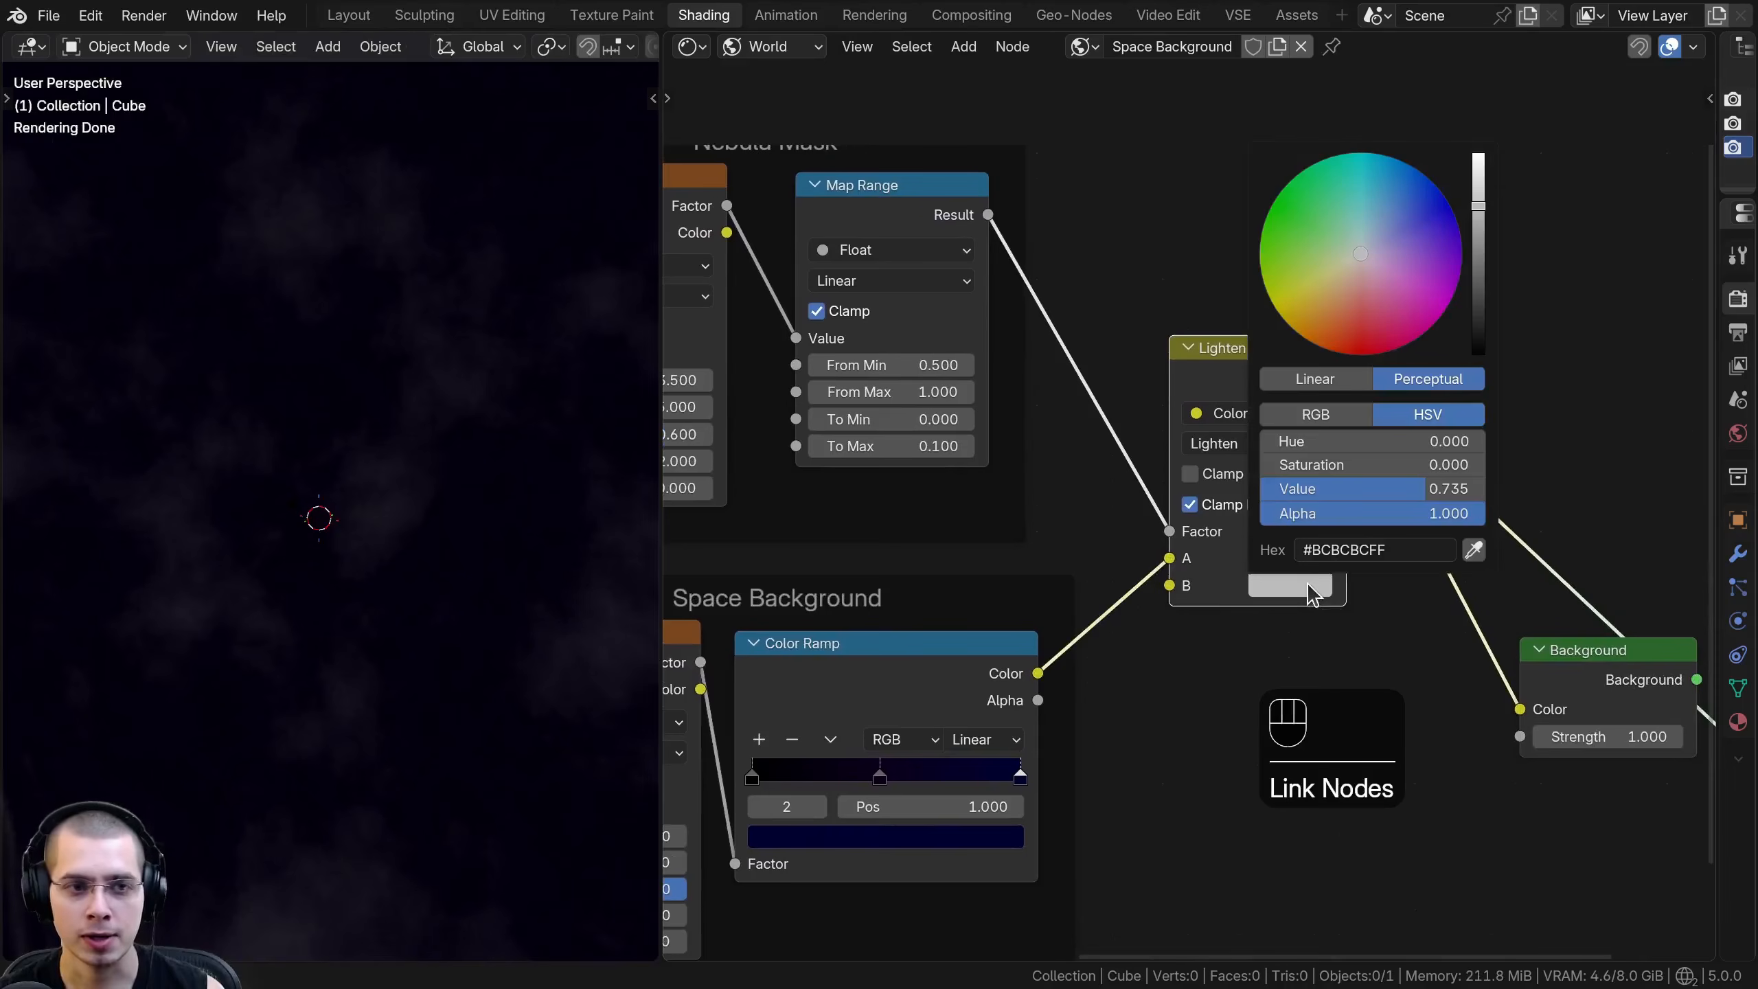
drag(1477, 219, 1473, 148)
drag(1281, 208, 1260, 277)
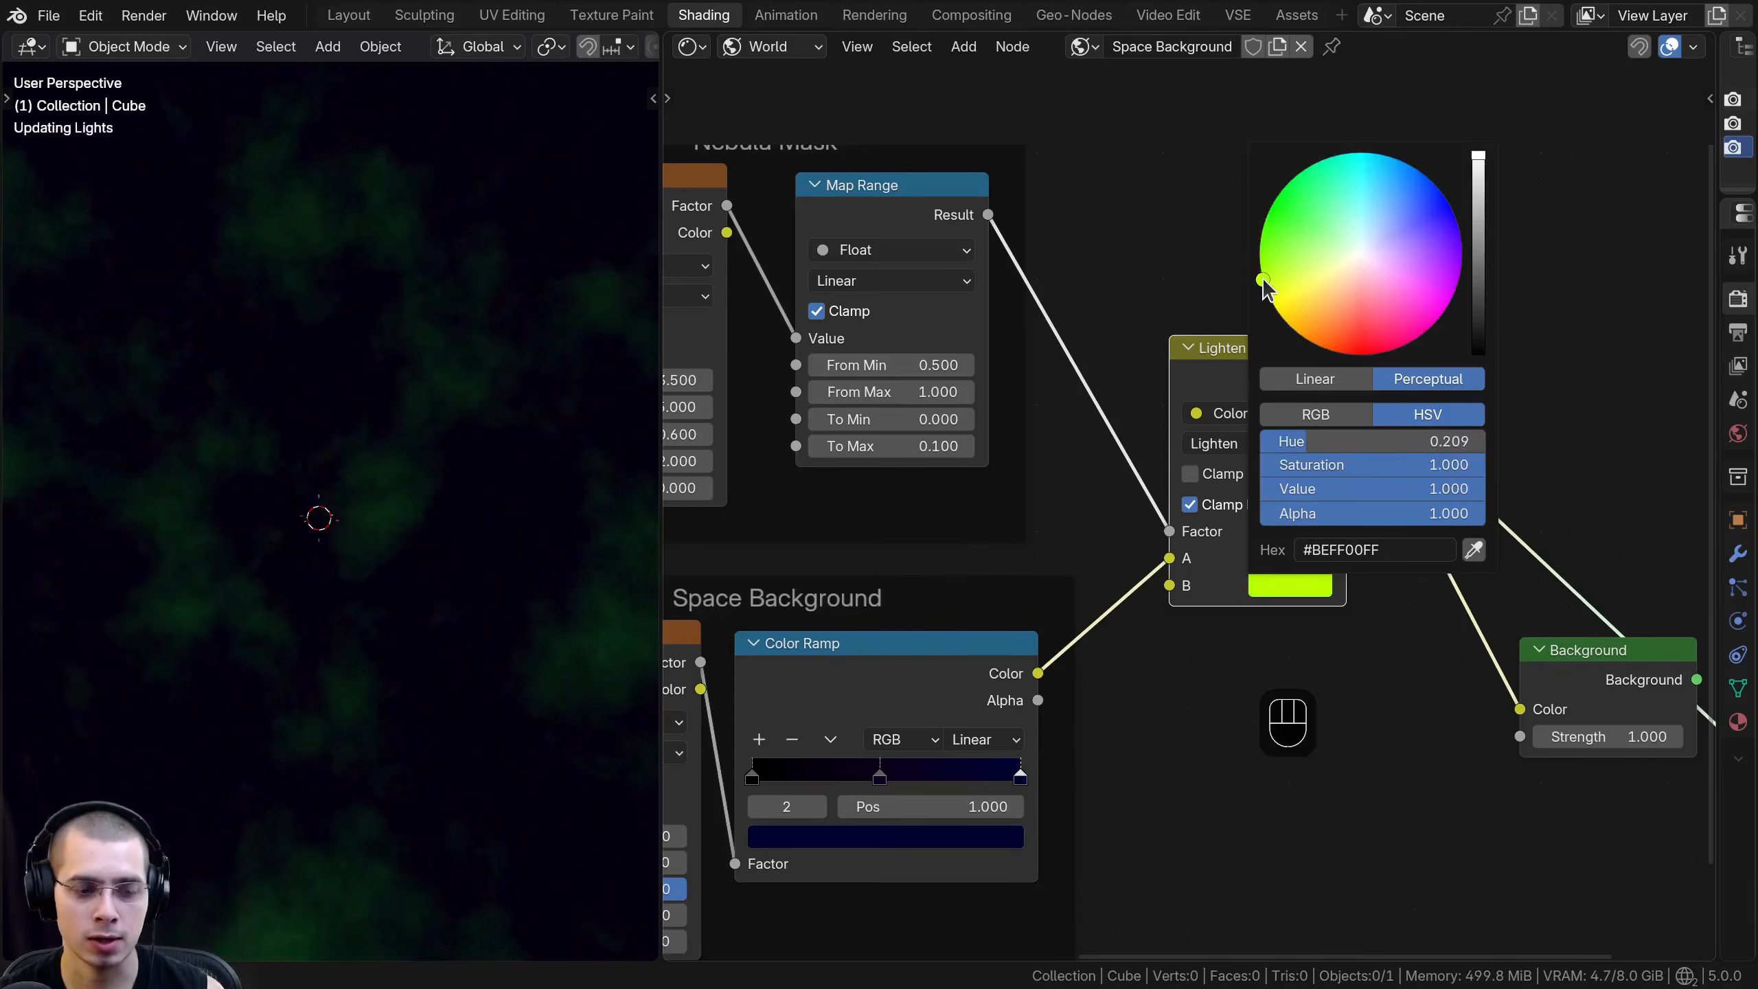
key(ctrl+v)
scroll(1239, 592, up, 1)
middle_drag(1239, 592, 969, 557)
click(967, 558)
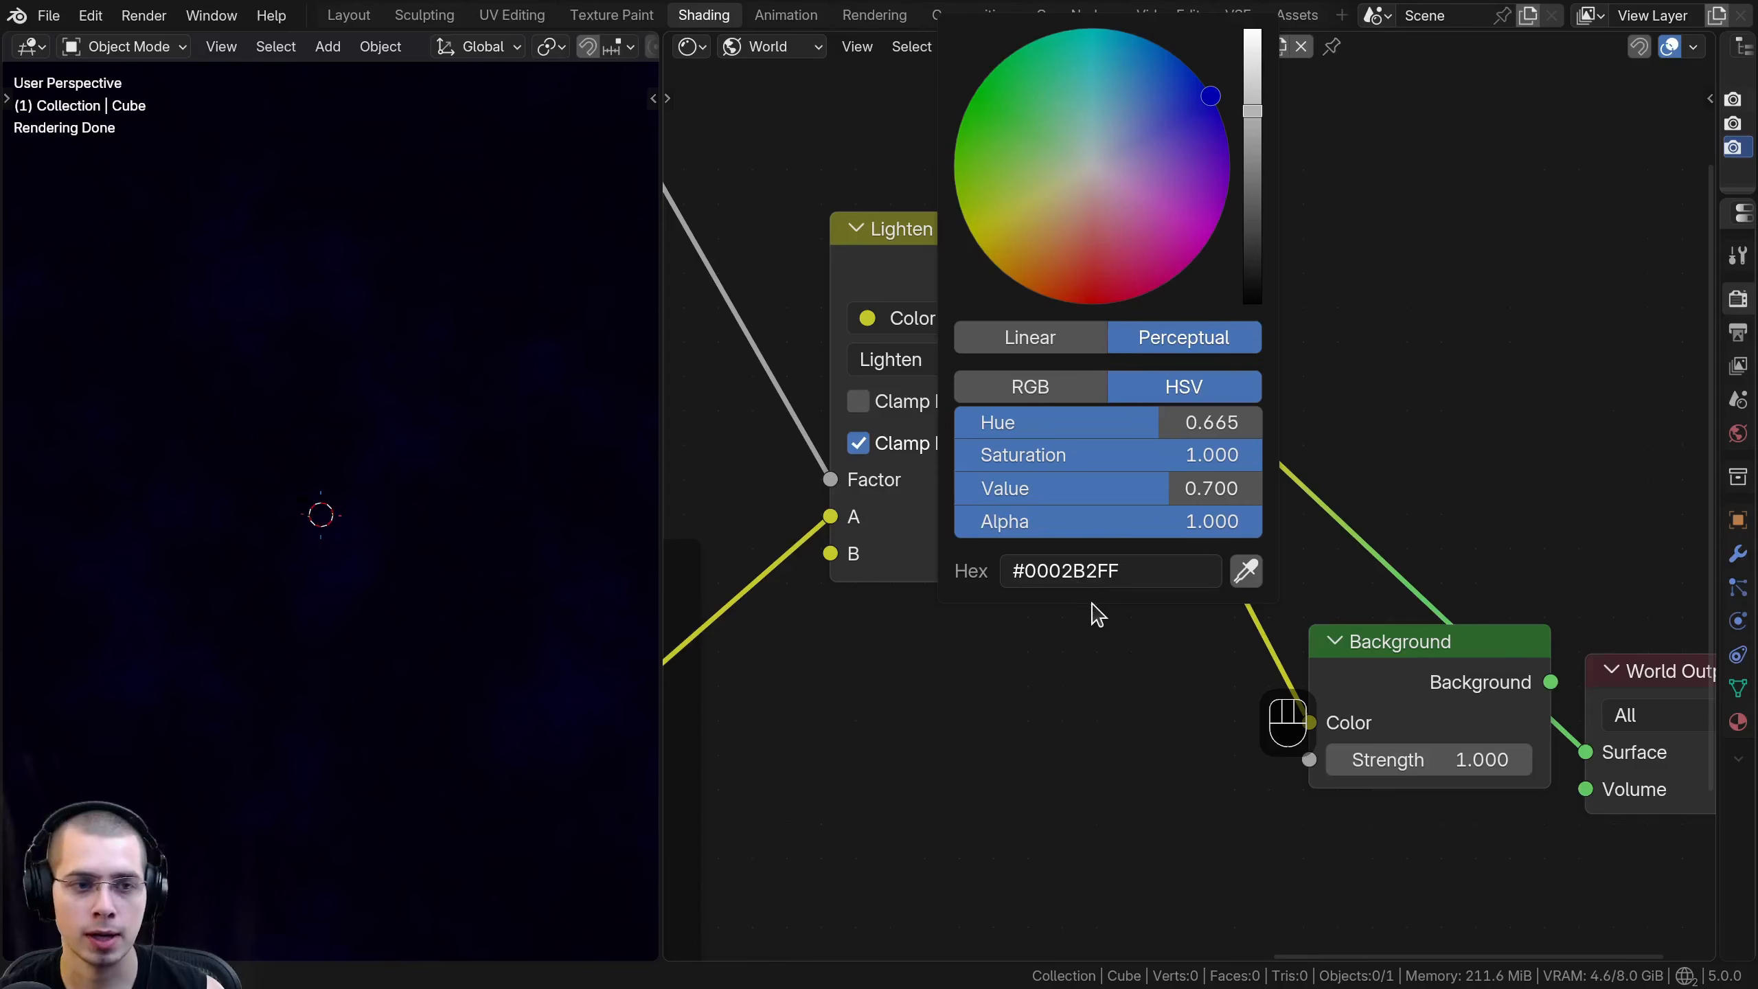
- Reconnect the Background node to the World Output and reposition both nodes together
scroll(1254, 560, down, 3)
ctrl+shift+click(1254, 554)
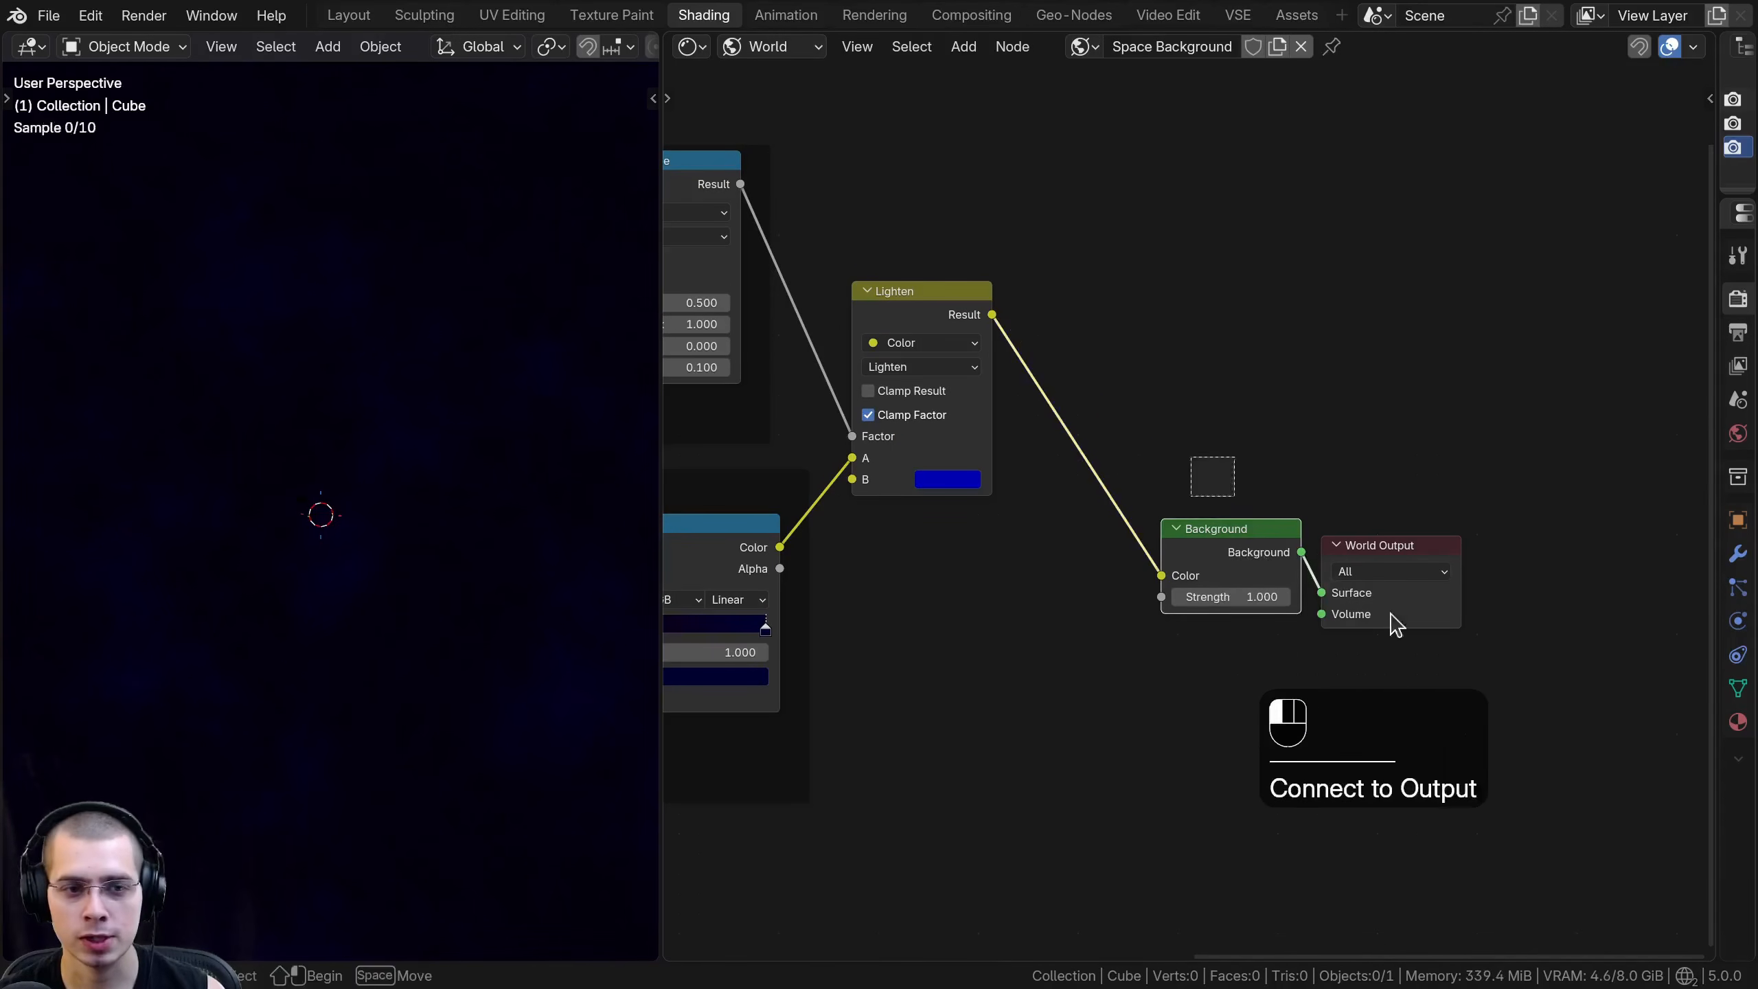
key(g)
click(1158, 597)
middle_drag(481, 575, 482, 574)
- Add a Voronoi Texture below the Space Background frame, feed it from the Mapping node's Vector, and preview its Distance output
scroll(1025, 558, down, 3)
middle_drag(1026, 597, 1278, 566)
middle_drag(735, 602, 879, 460)
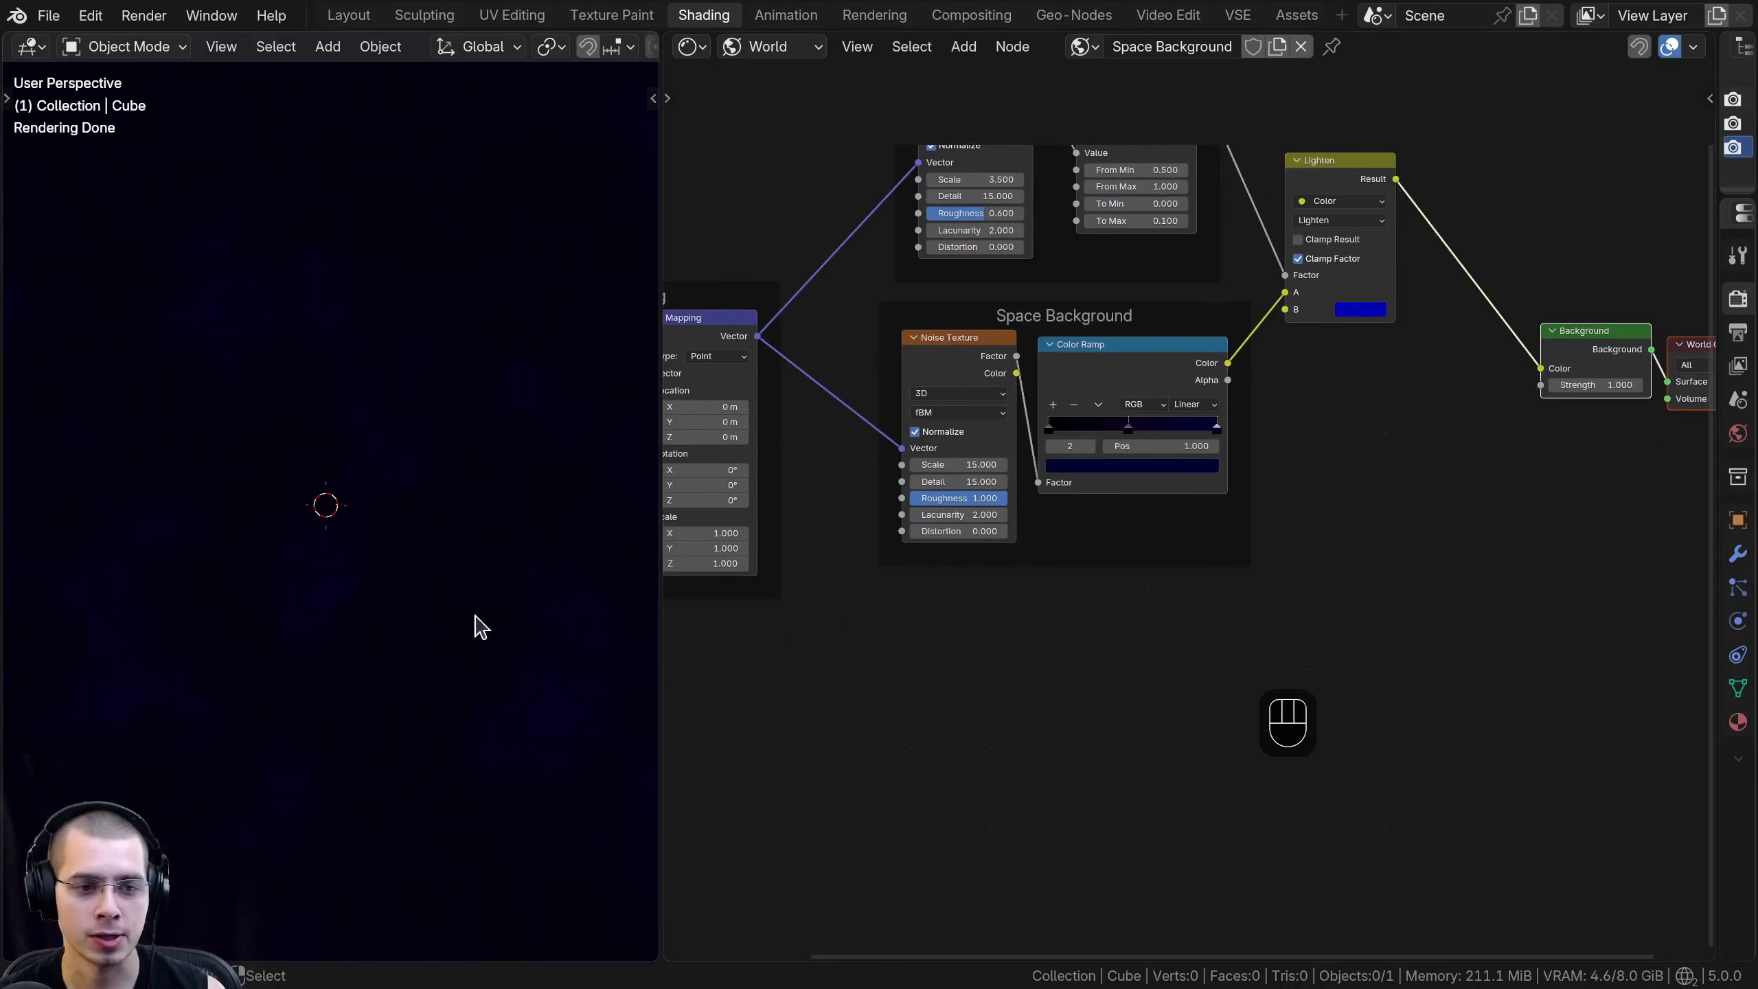
scroll(1326, 616, up, 1)
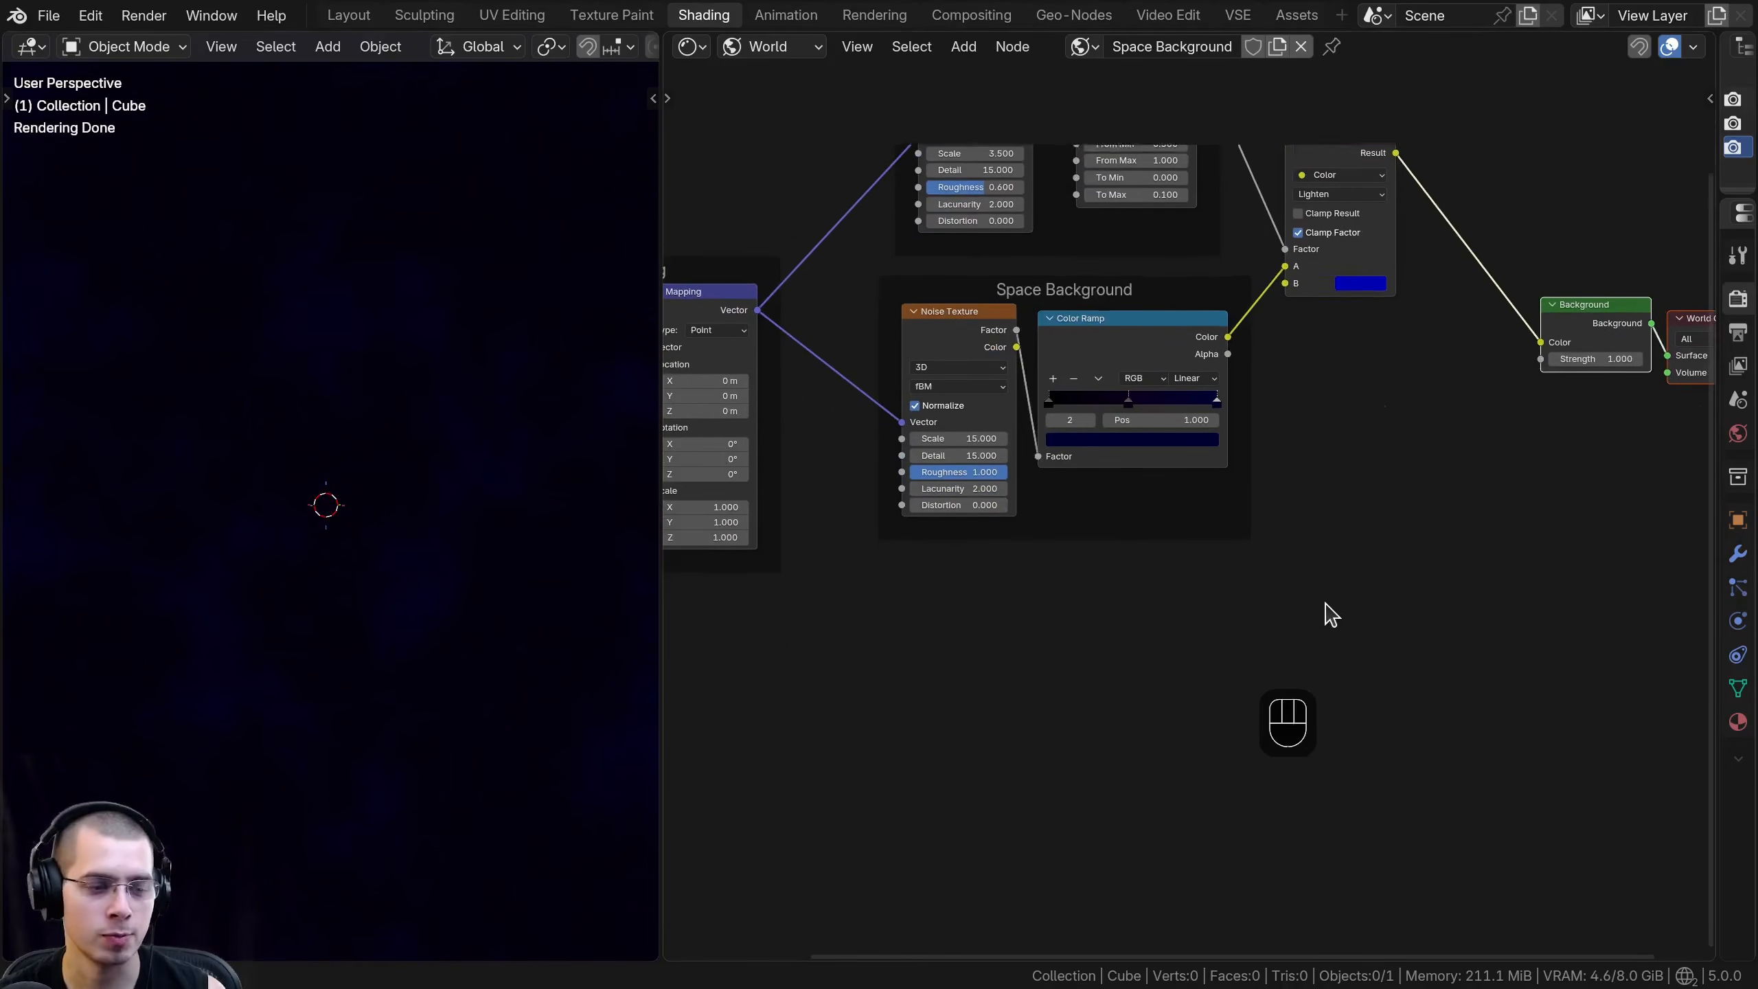
key(shift+a)
text(vor)
key(Return)
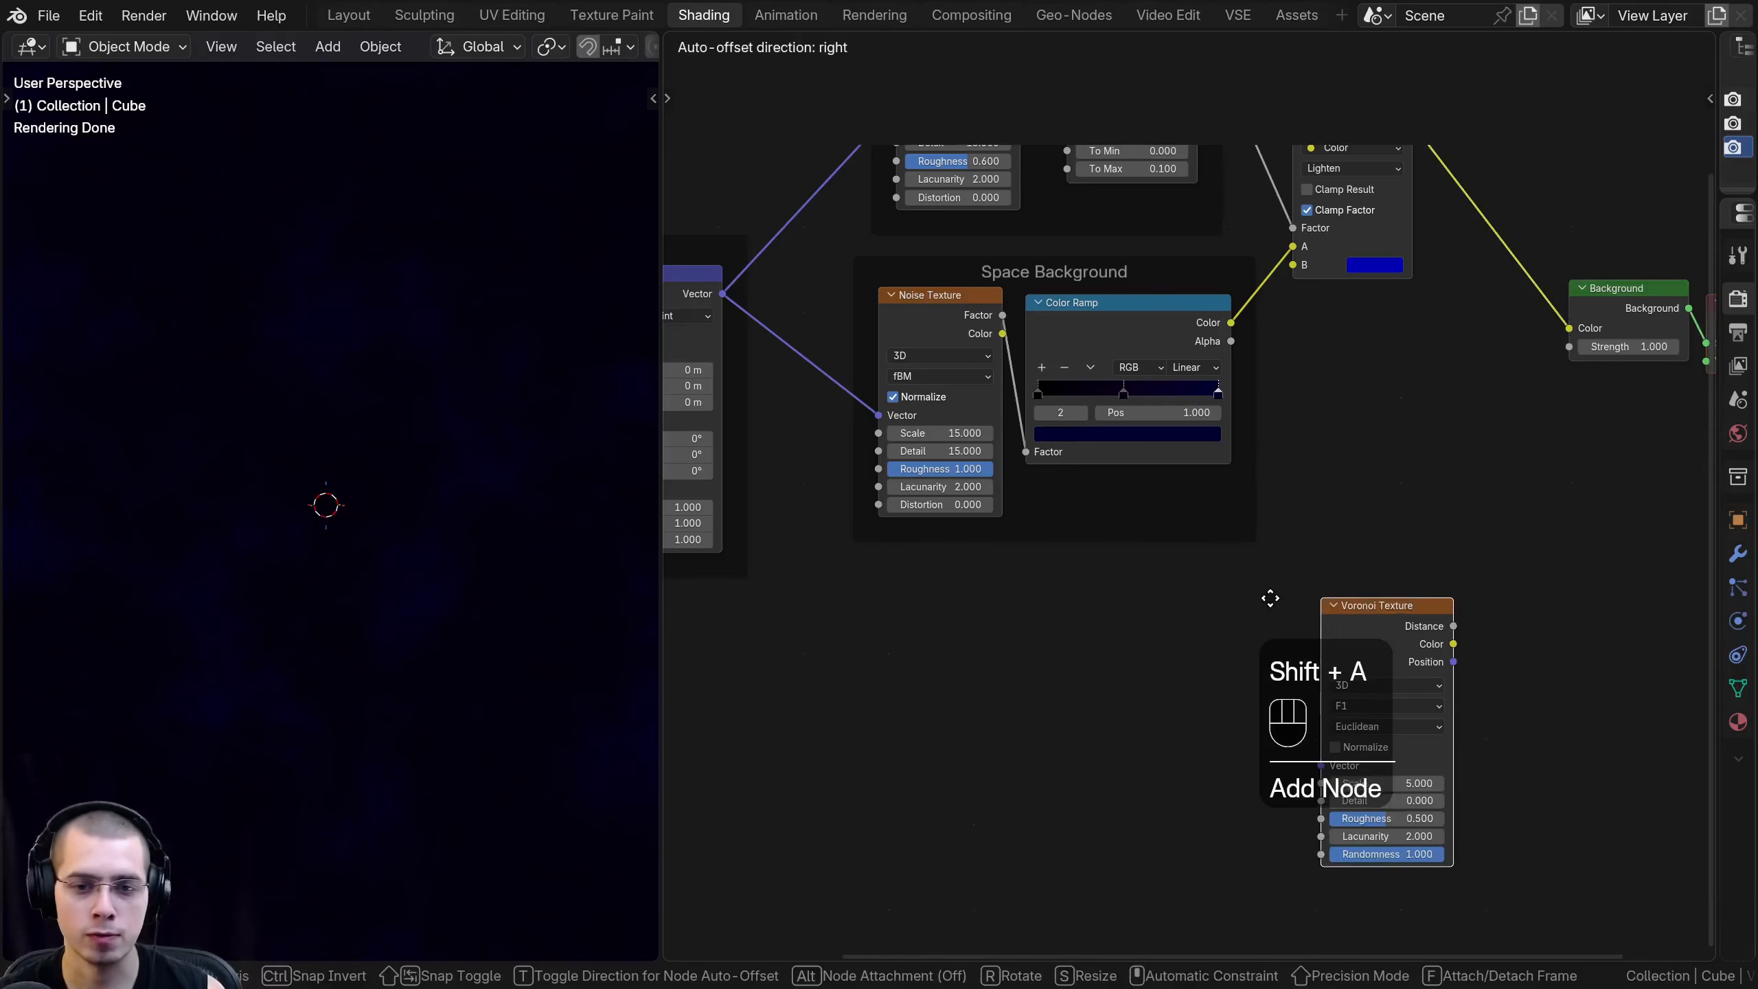
click(864, 573)
middle_drag(864, 572, 1126, 586)
drag(969, 312, 1139, 765)
middle_drag(1193, 656, 915, 679)
ctrl+shift+click(938, 658)
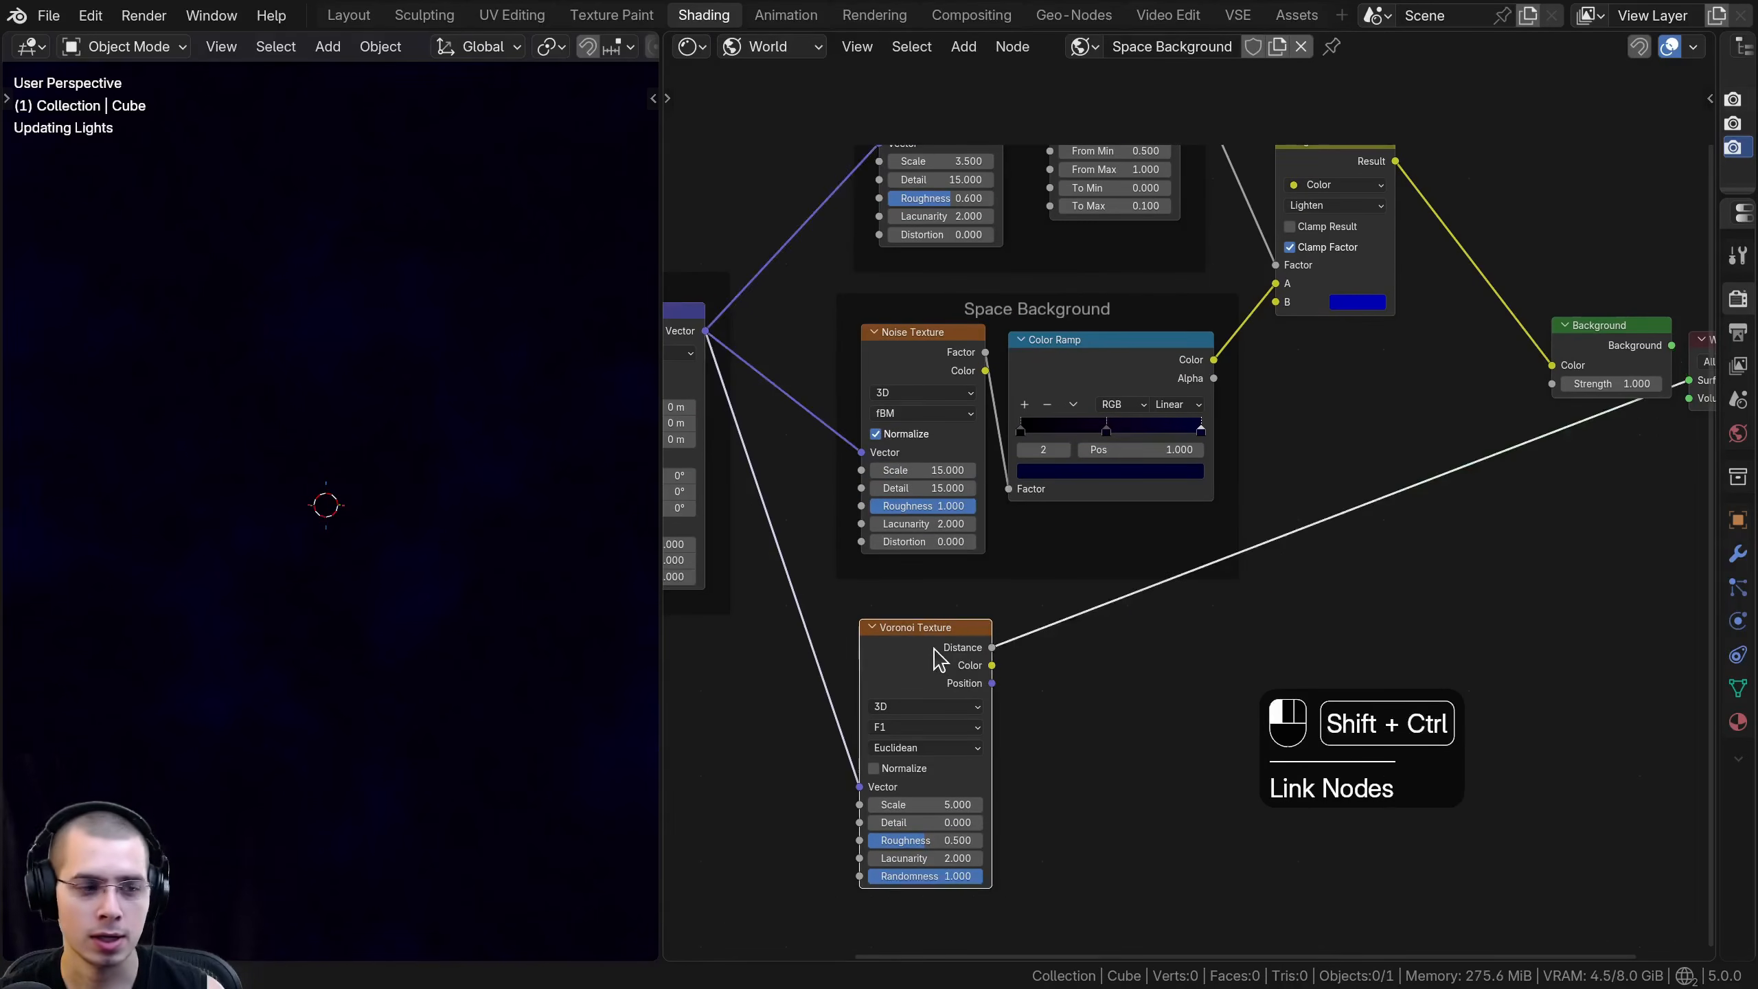
- Insert a Color Ramp after the Voronoi Texture's Distance output
scroll(969, 527, up, 1)
key(shift+a)
text(ram)
key(Return)
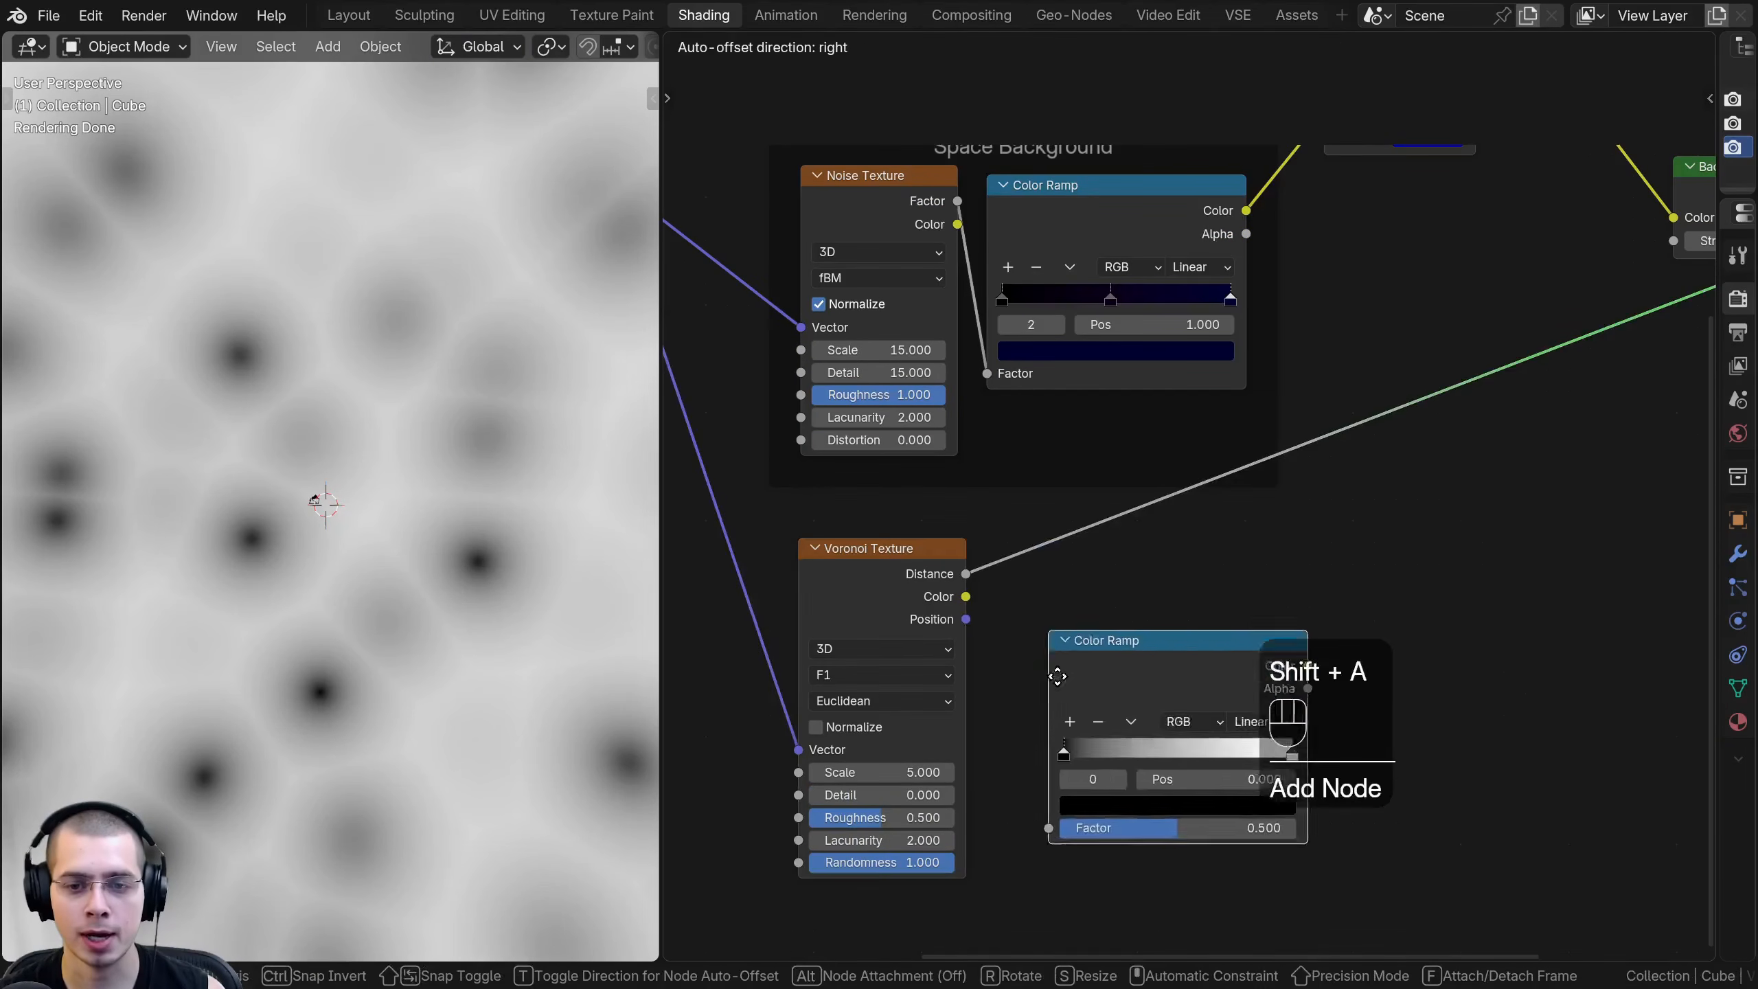
click(1091, 589)
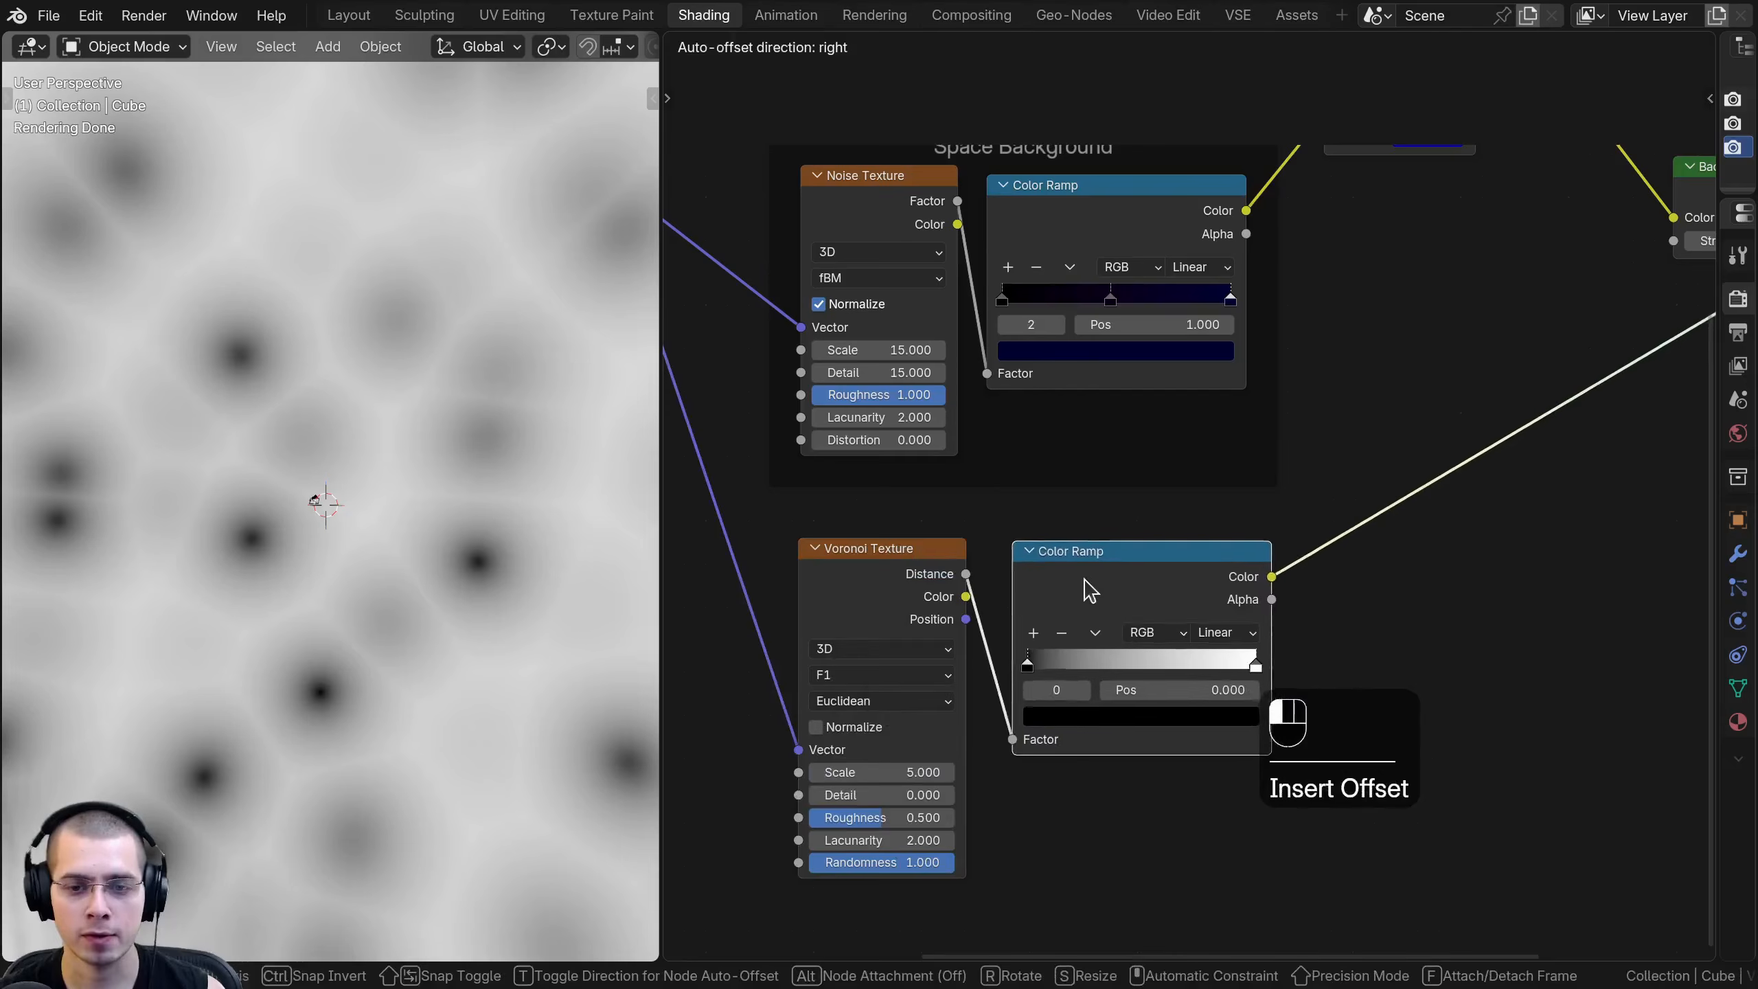
- Place the Voronoi's Color Ramp and bring its stops together, with white around 0.556 and black at 0.406
middle_drag(1073, 629, 1078, 563)
scroll(1176, 530, up, 4)
drag(1291, 625, 1152, 616)
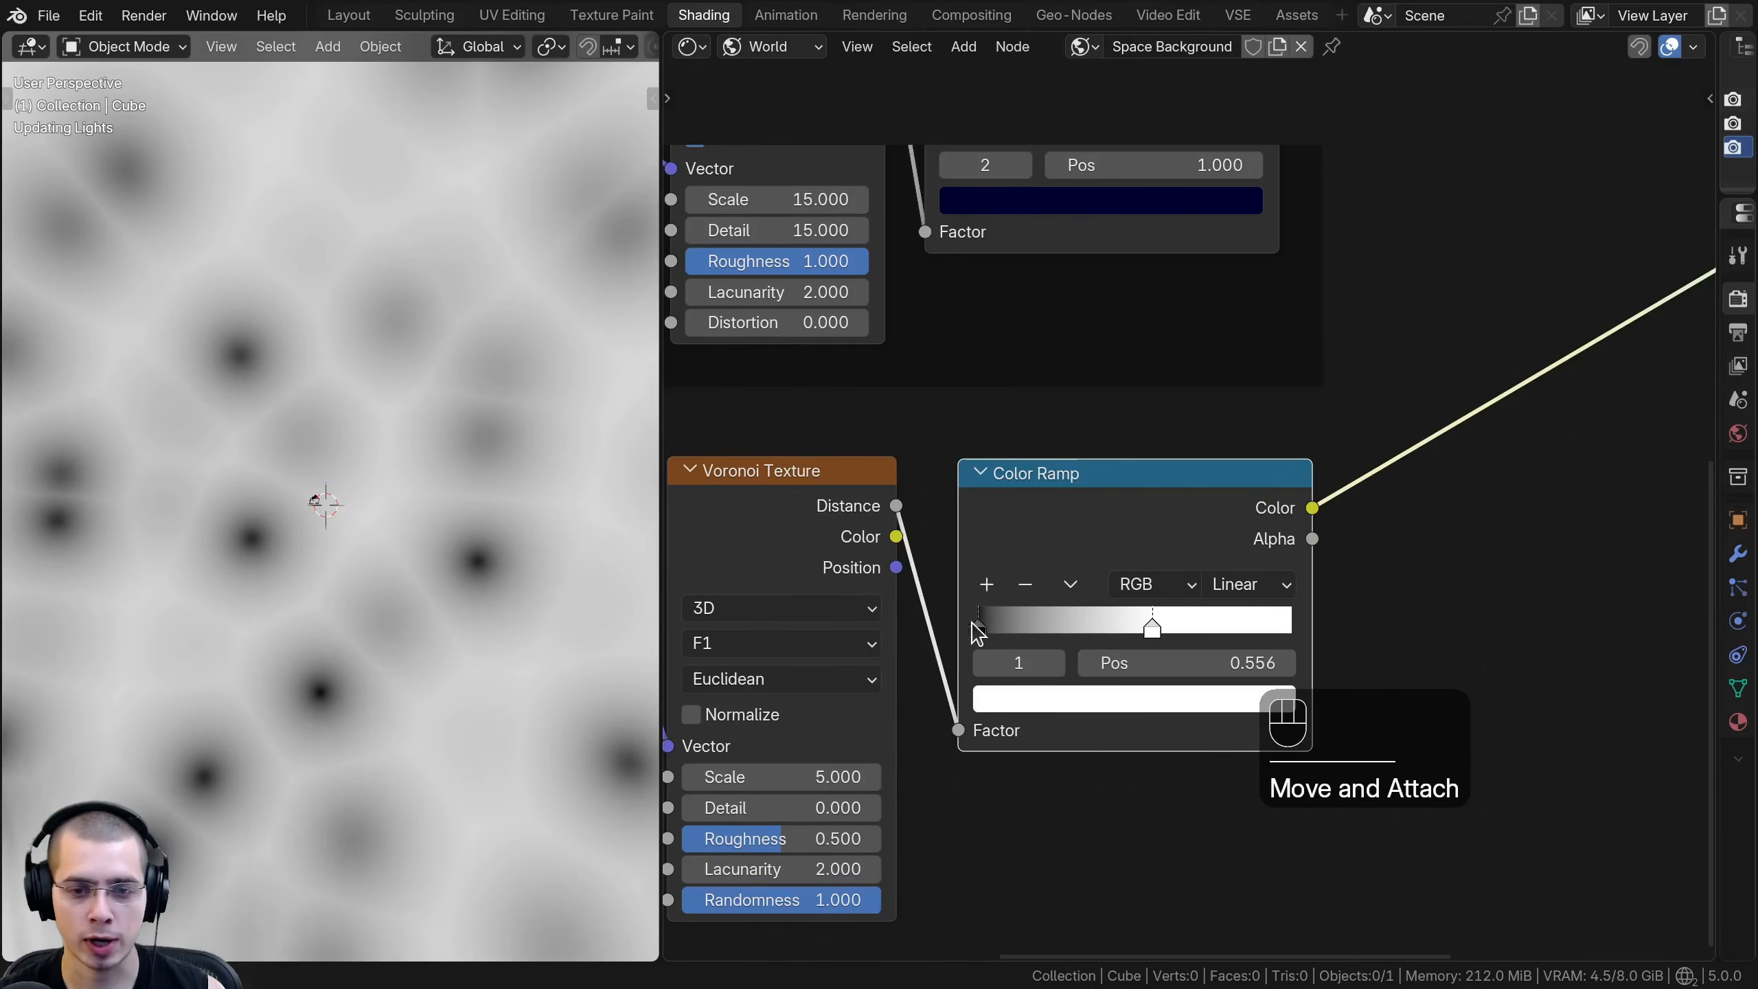
drag(997, 627, 1125, 560)
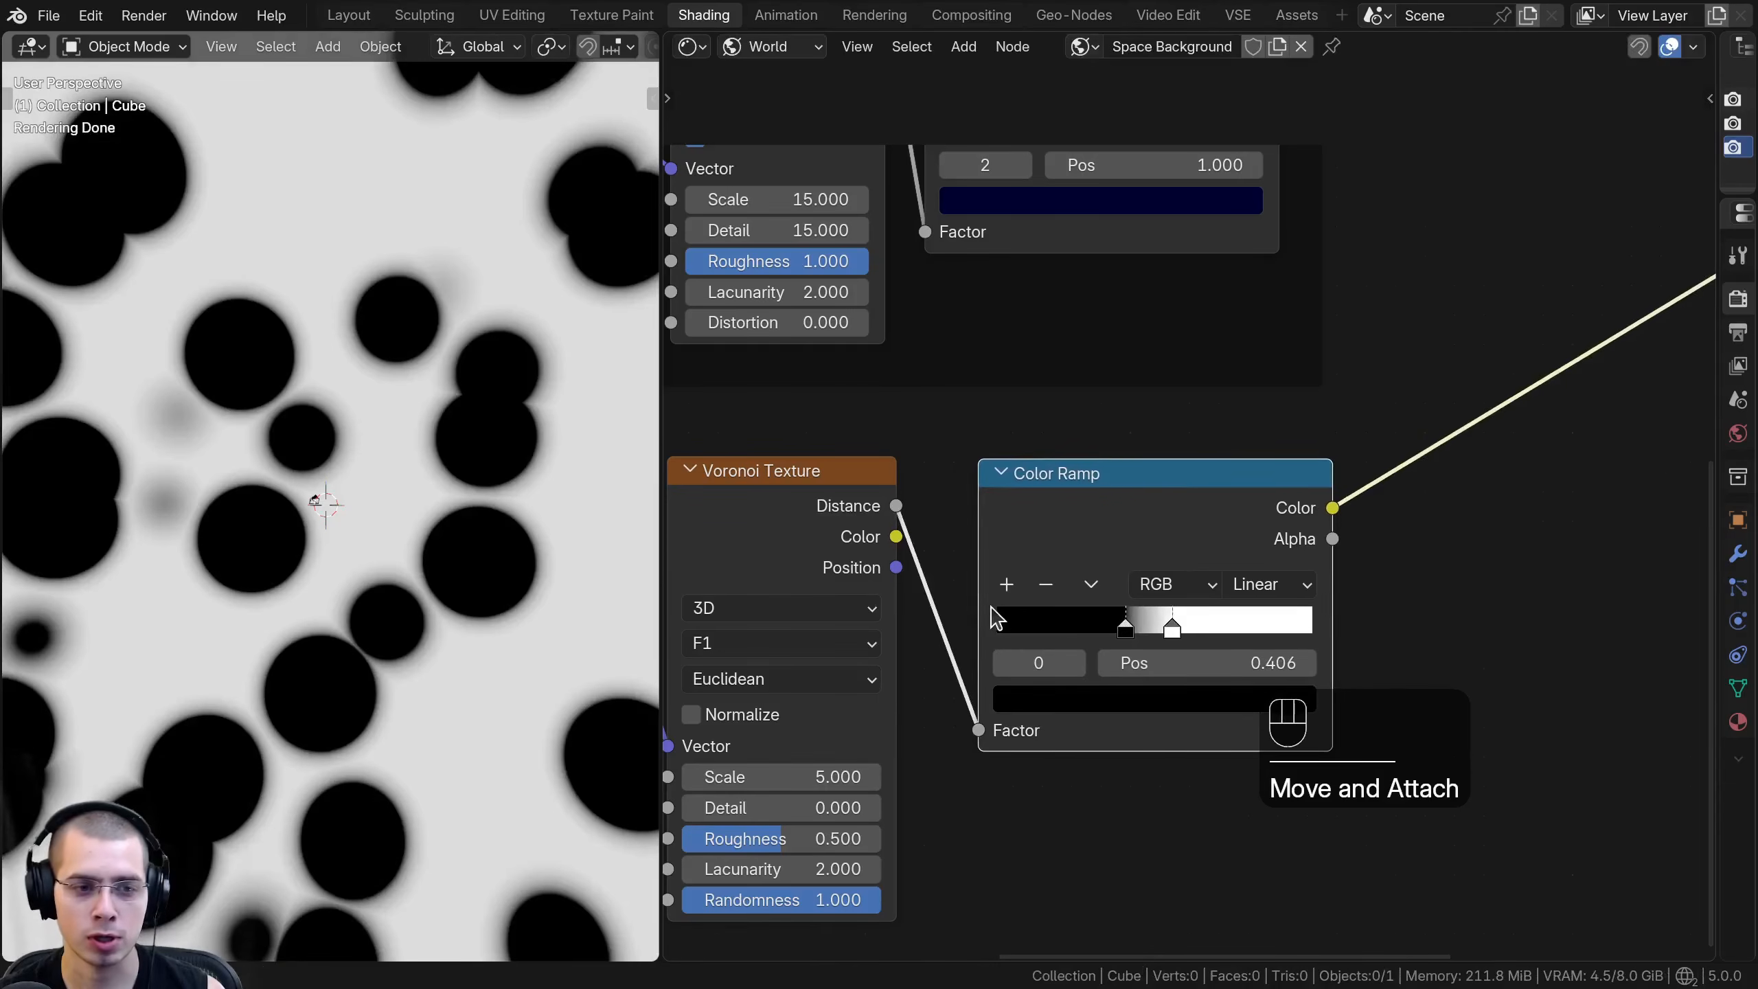
scroll(1138, 666, up, 3)
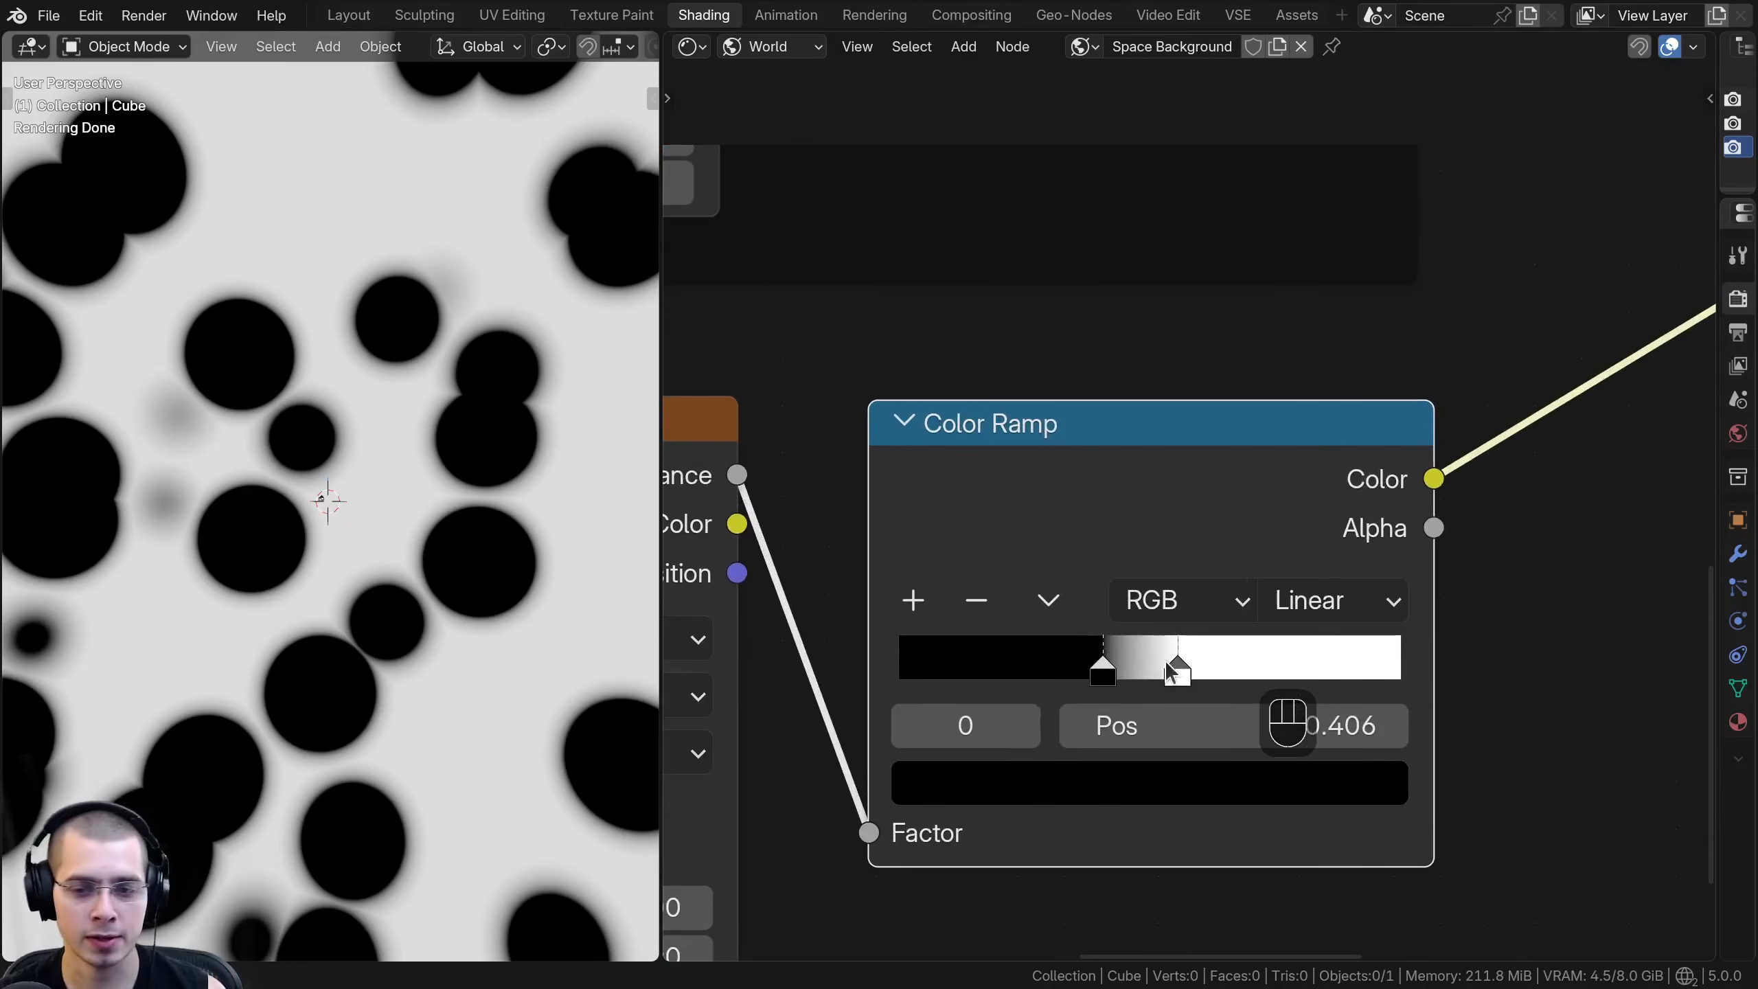
- Swap the Voronoi Color Ramp's stops, with white at the very start and black at 0.025
drag(1164, 659, 889, 661)
scroll(1169, 667, up, 1)
drag(1141, 669, 936, 675)
middle_drag(936, 667, 1076, 562)
scroll(1067, 649, up, 2)
drag(1137, 574, 1129, 574)
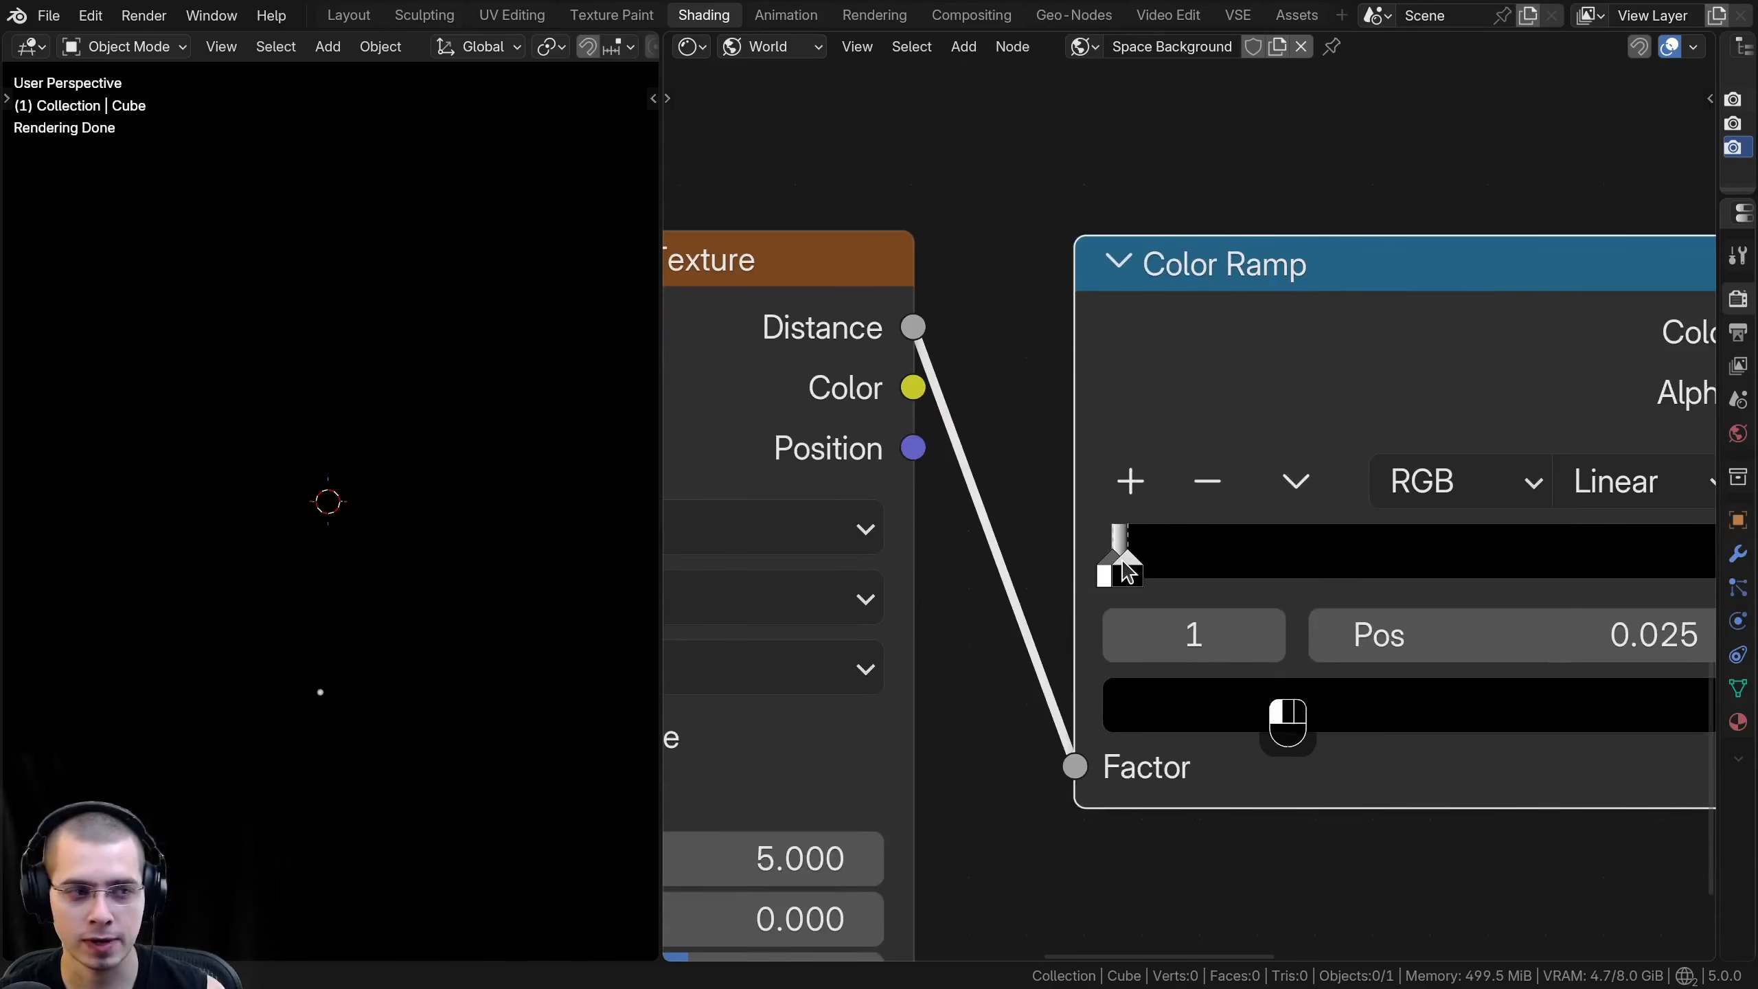
- Set the Voronoi Texture's Scale to 600 and inspect the resulting star dots in the viewport
middle_drag(919, 562, 1095, 440)
scroll(1096, 440, down, 6)
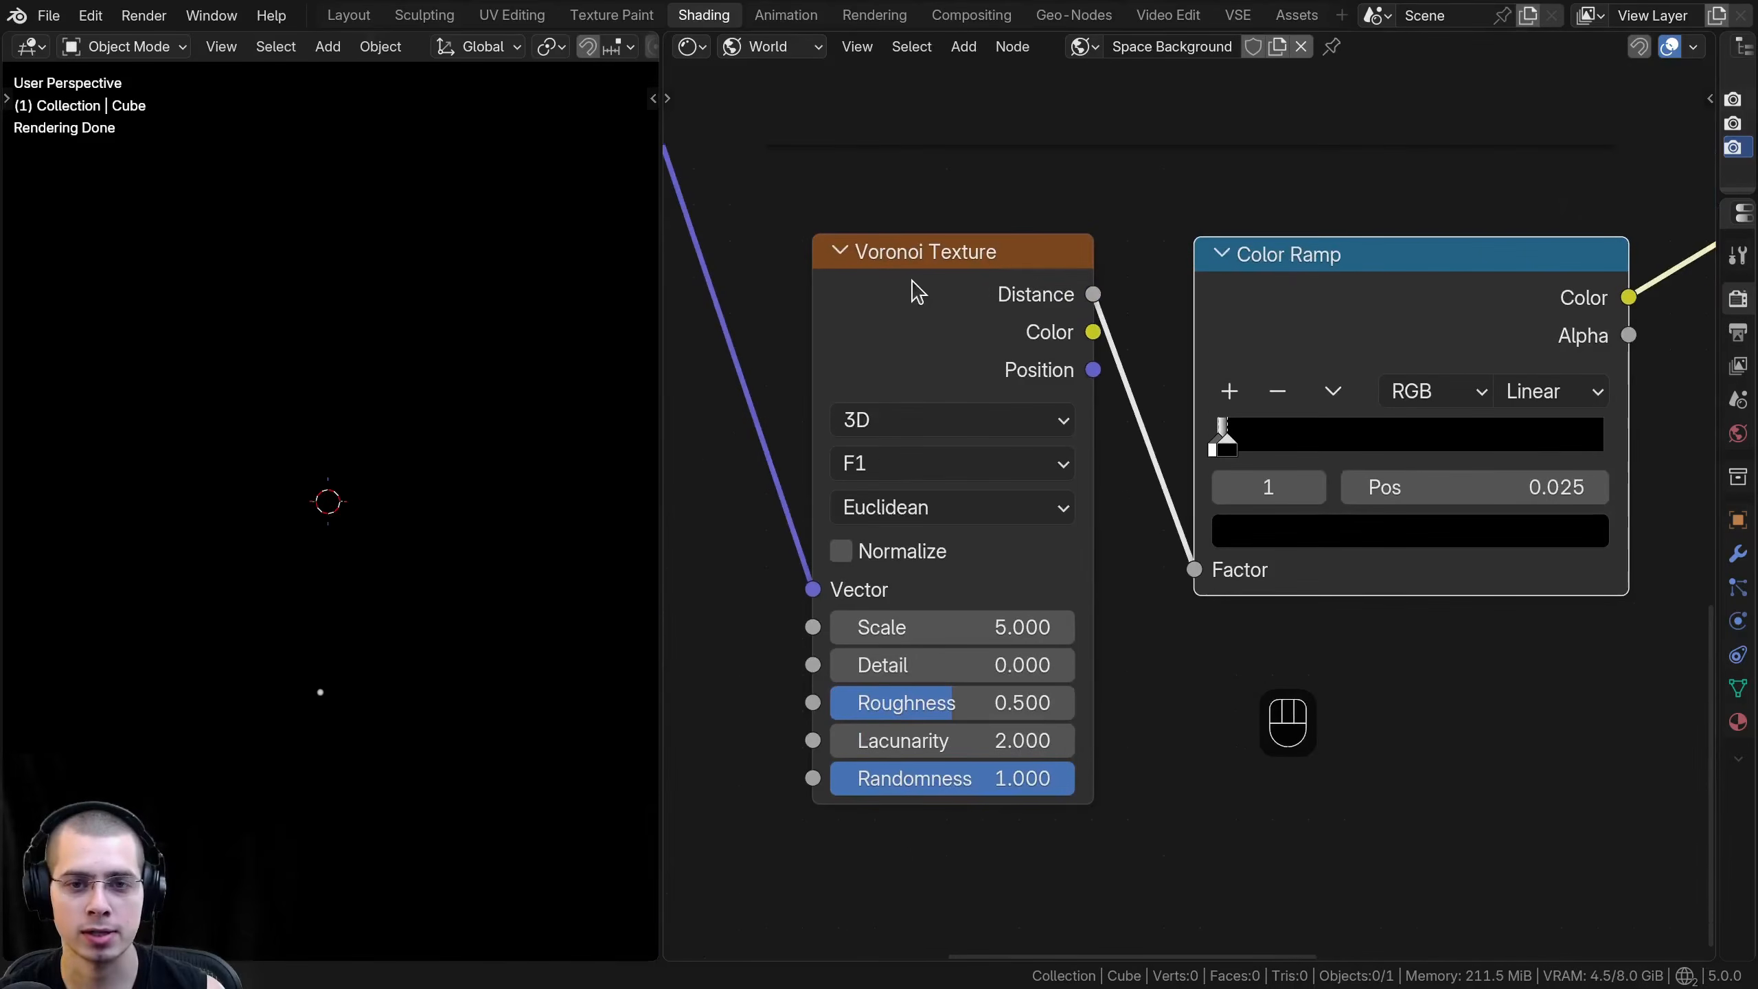
drag(915, 273, 931, 258)
scroll(1038, 540, down, 4)
click(1093, 584)
text(600)
key(Return)
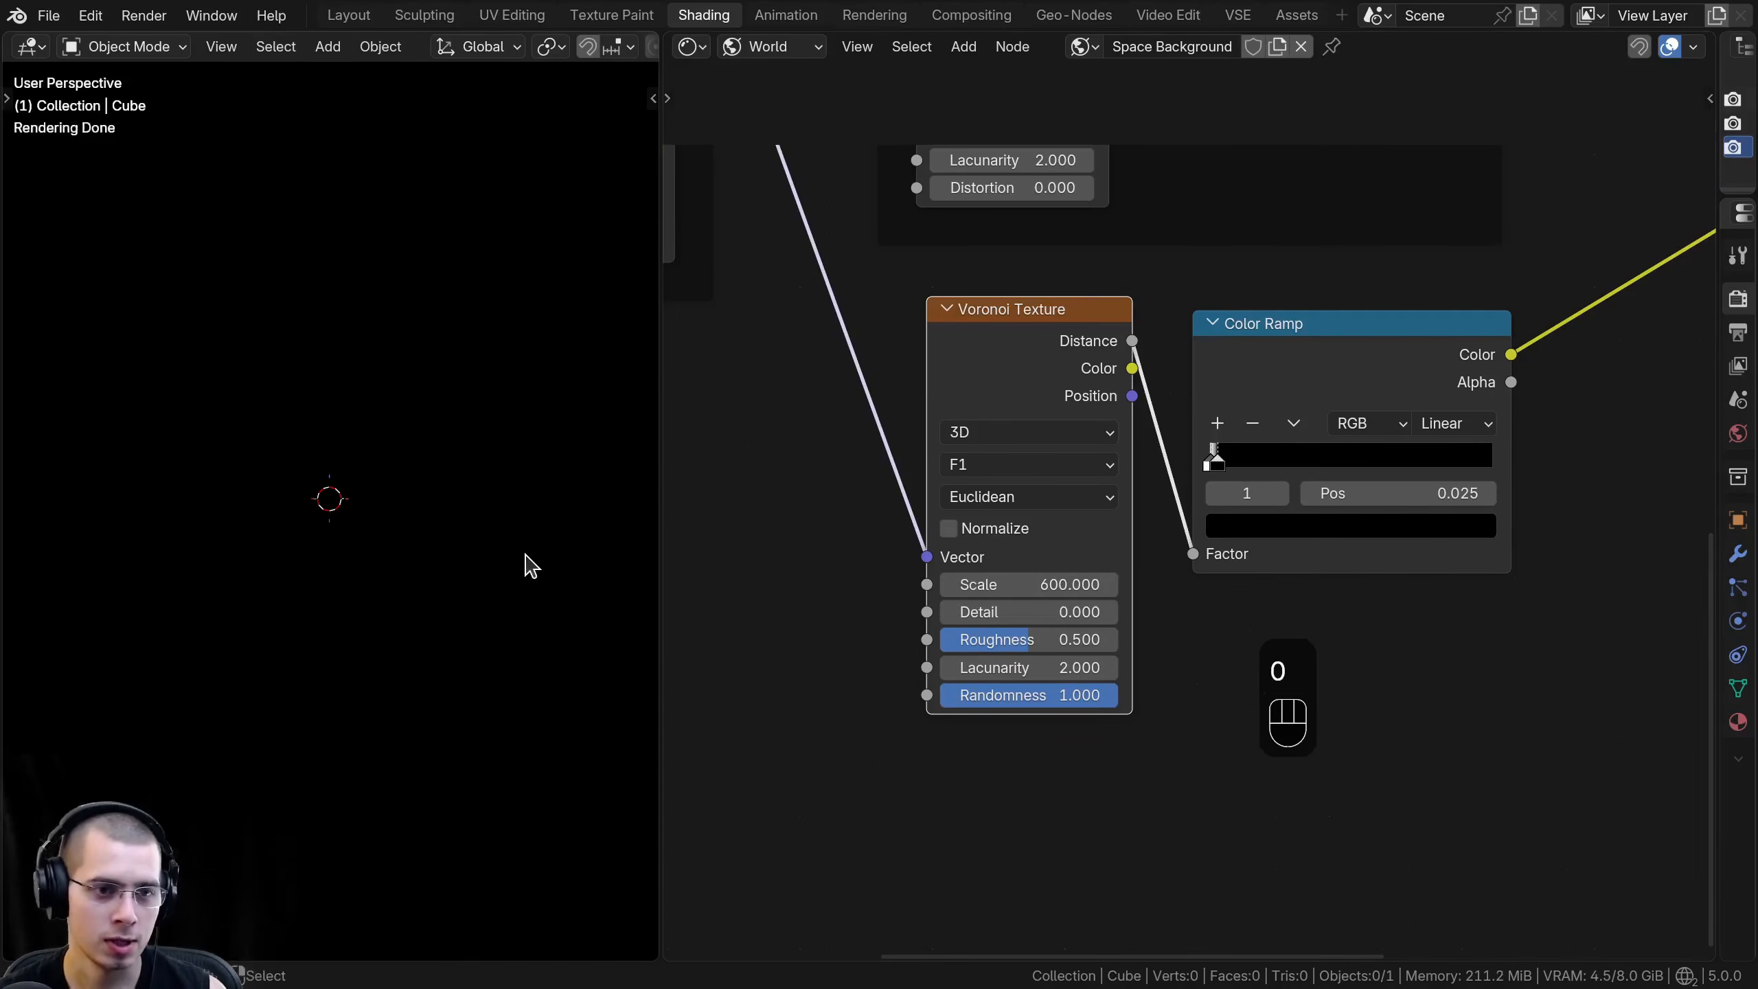
middle_drag(525, 505, 505, 563)
scroll(1218, 450, up, 2)
mouse_move(341, 389)
middle_down()
mouse_move(351, 339)
mouse_move(360, 381)
middle_up()
scroll(1225, 448, down, 2)
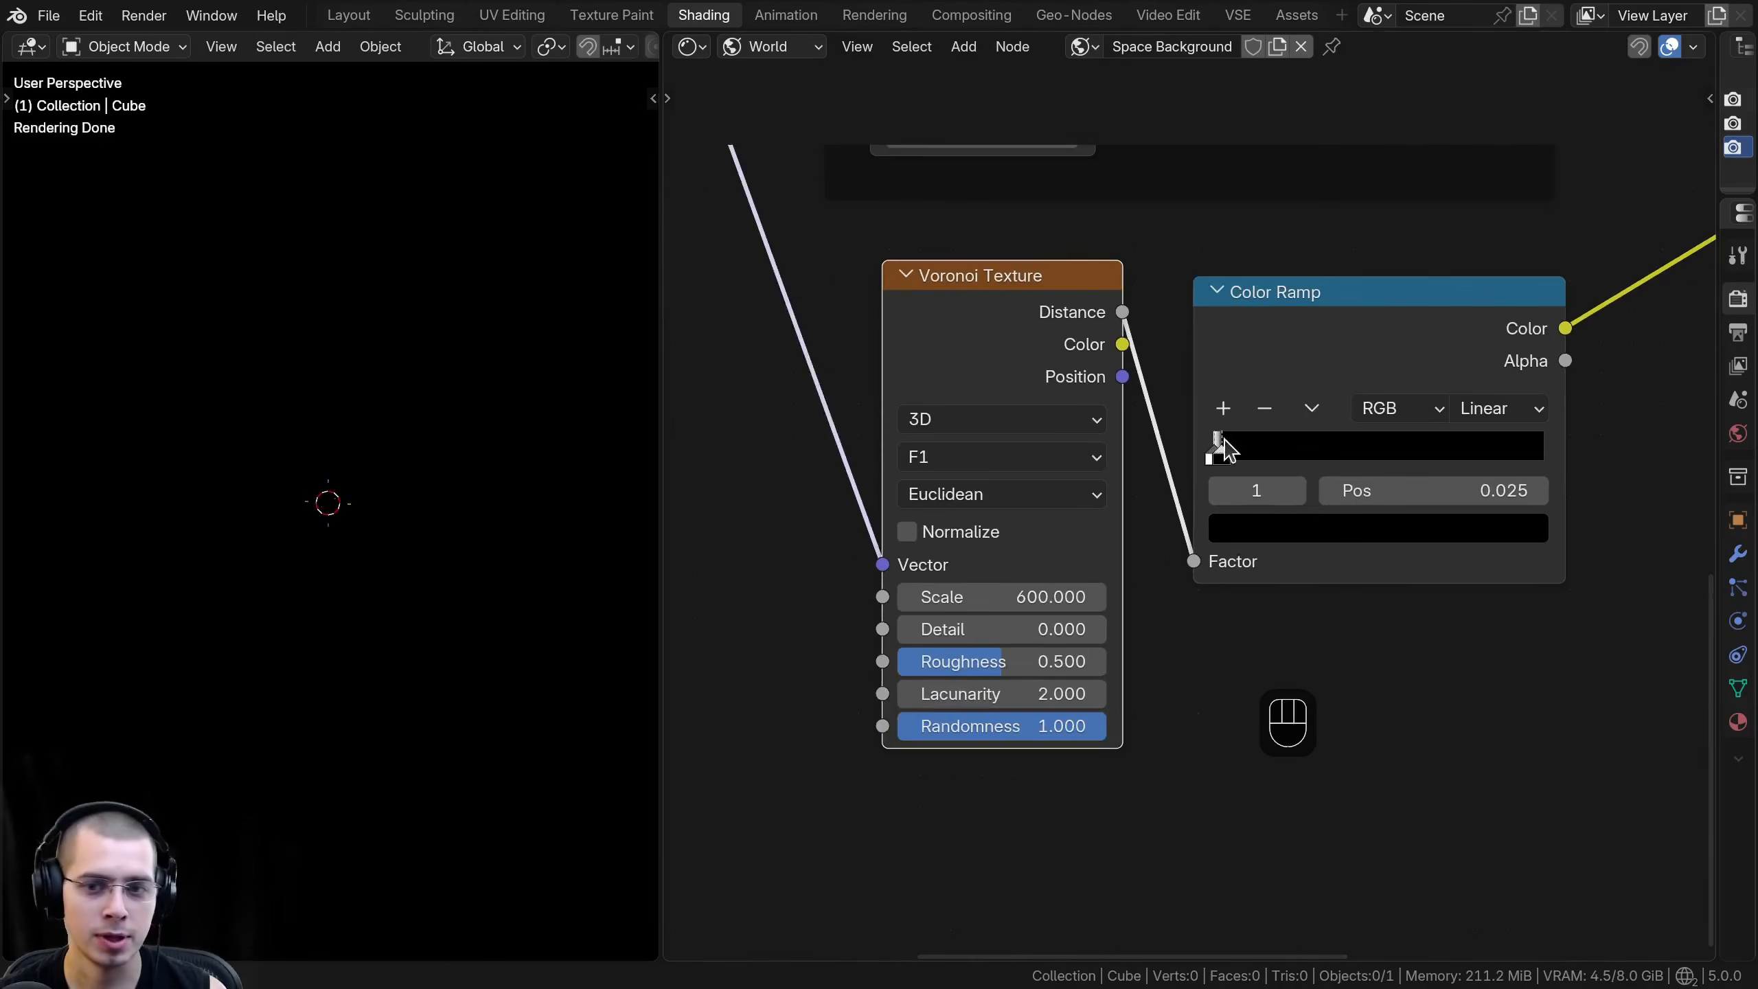
- Move the Background and World Output nodes farther right to make room after the Lighten node
scroll(1213, 451, down, 5)
middle_drag(1558, 311, 1159, 625)
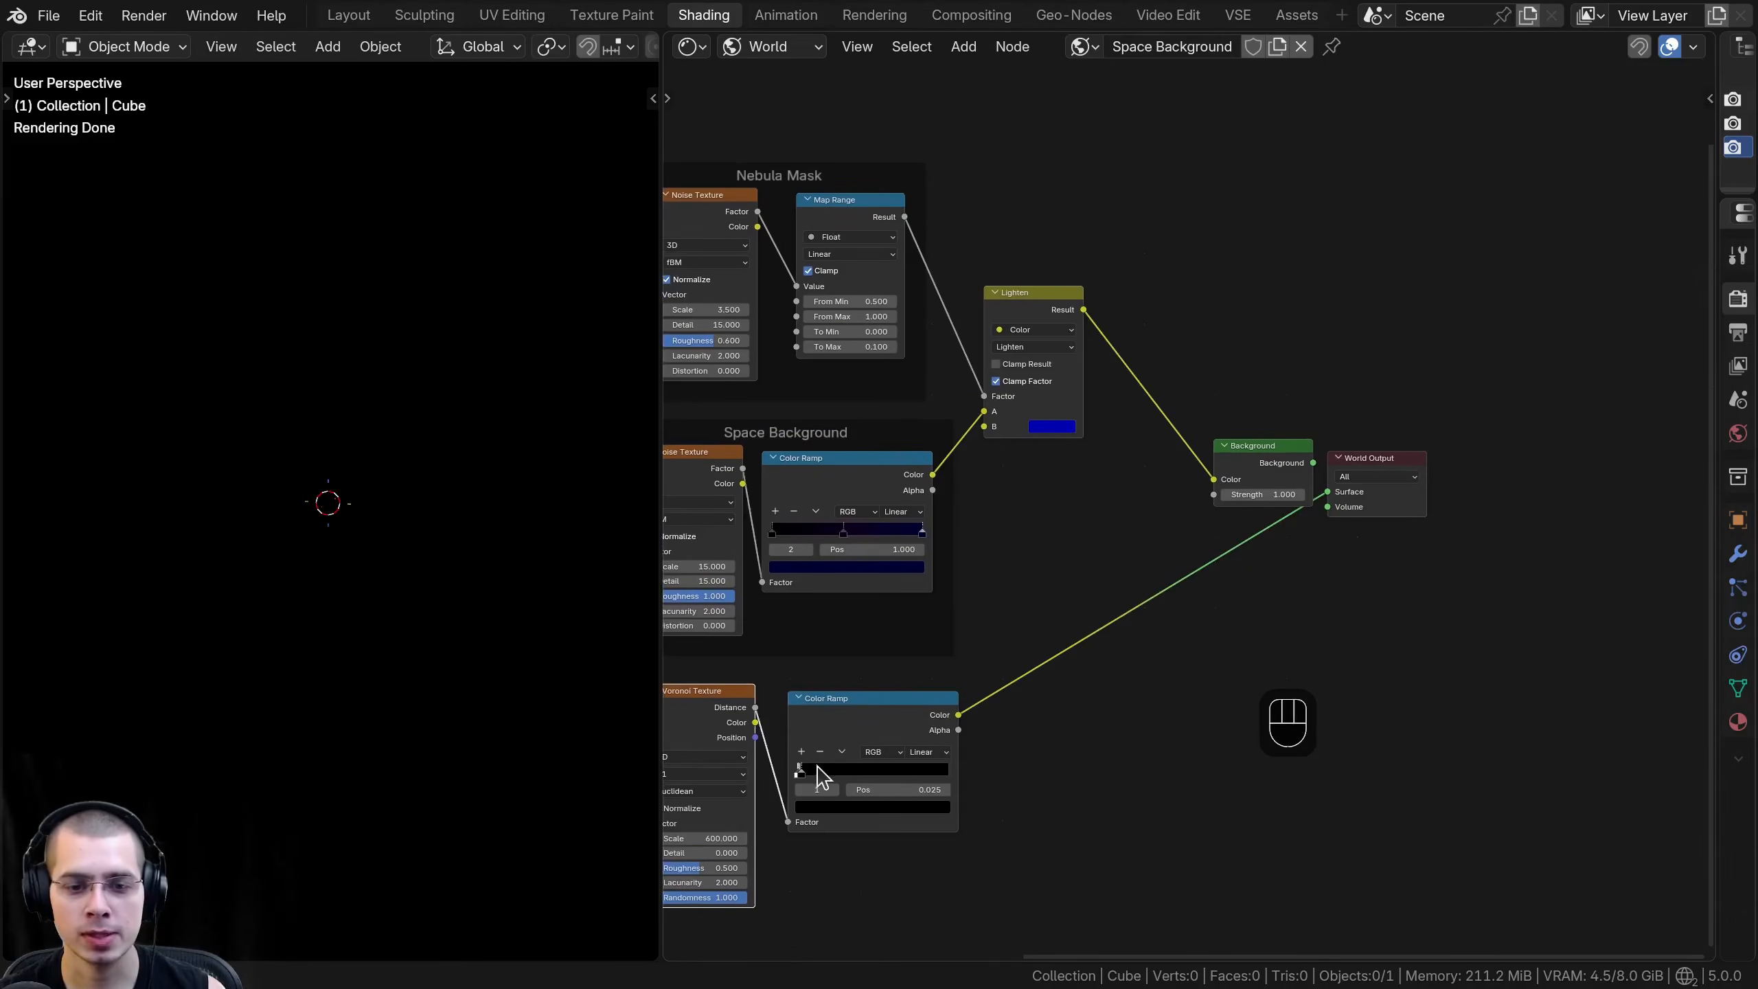
drag(1190, 371, 1346, 514)
key(g)
middle_drag(1288, 511, 1377, 492)
click(1454, 490)
middle_drag(1288, 437, 1249, 463)
- Insert a second Lighten colour mix node between the first Lighten node and the Background node
key(shift+a)
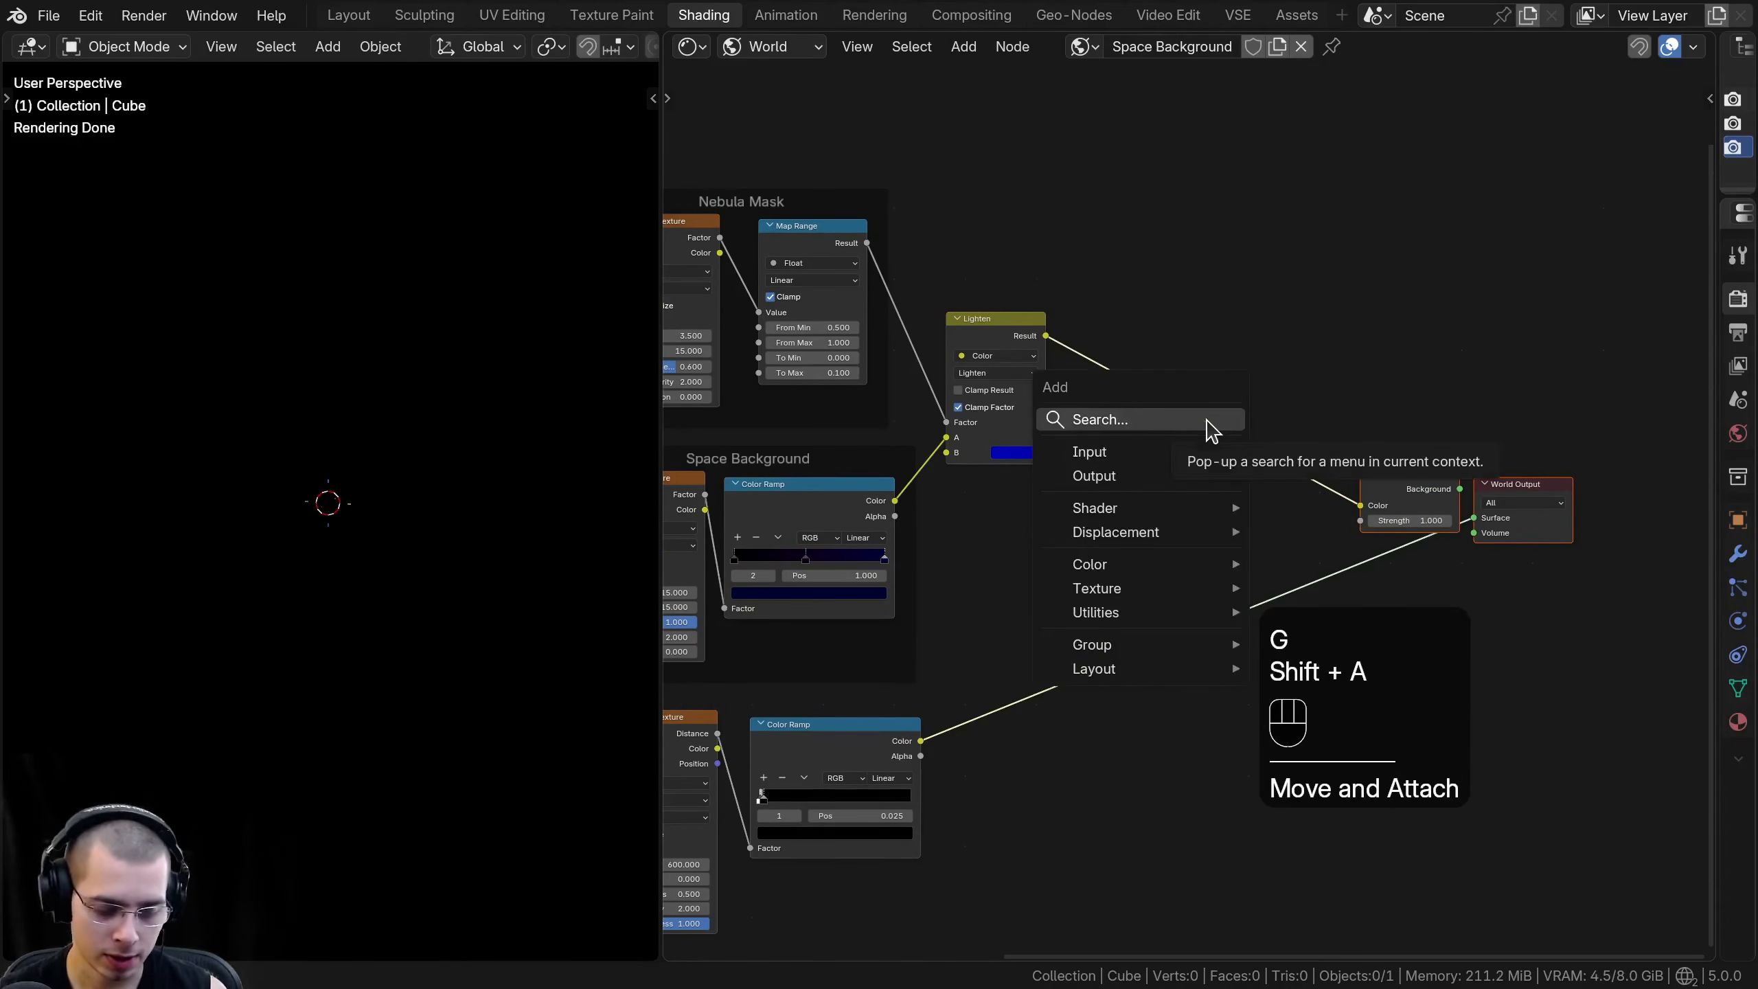
text(ligh)
key(Return)
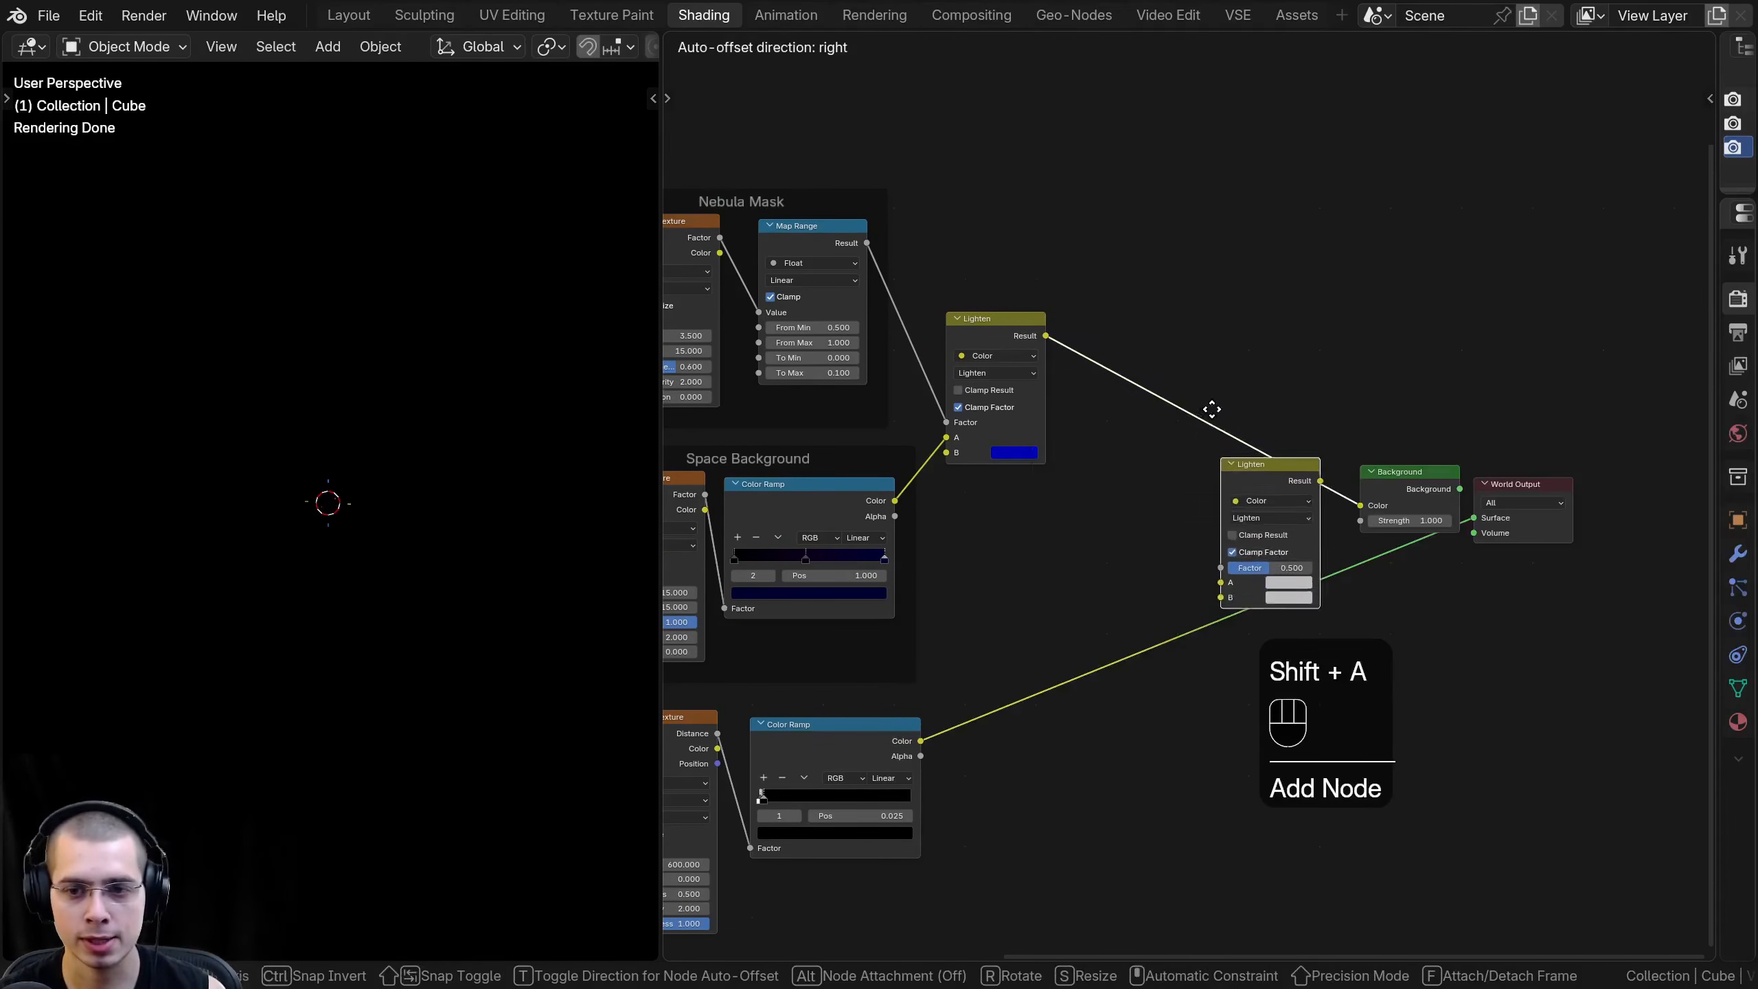
click(1232, 412)
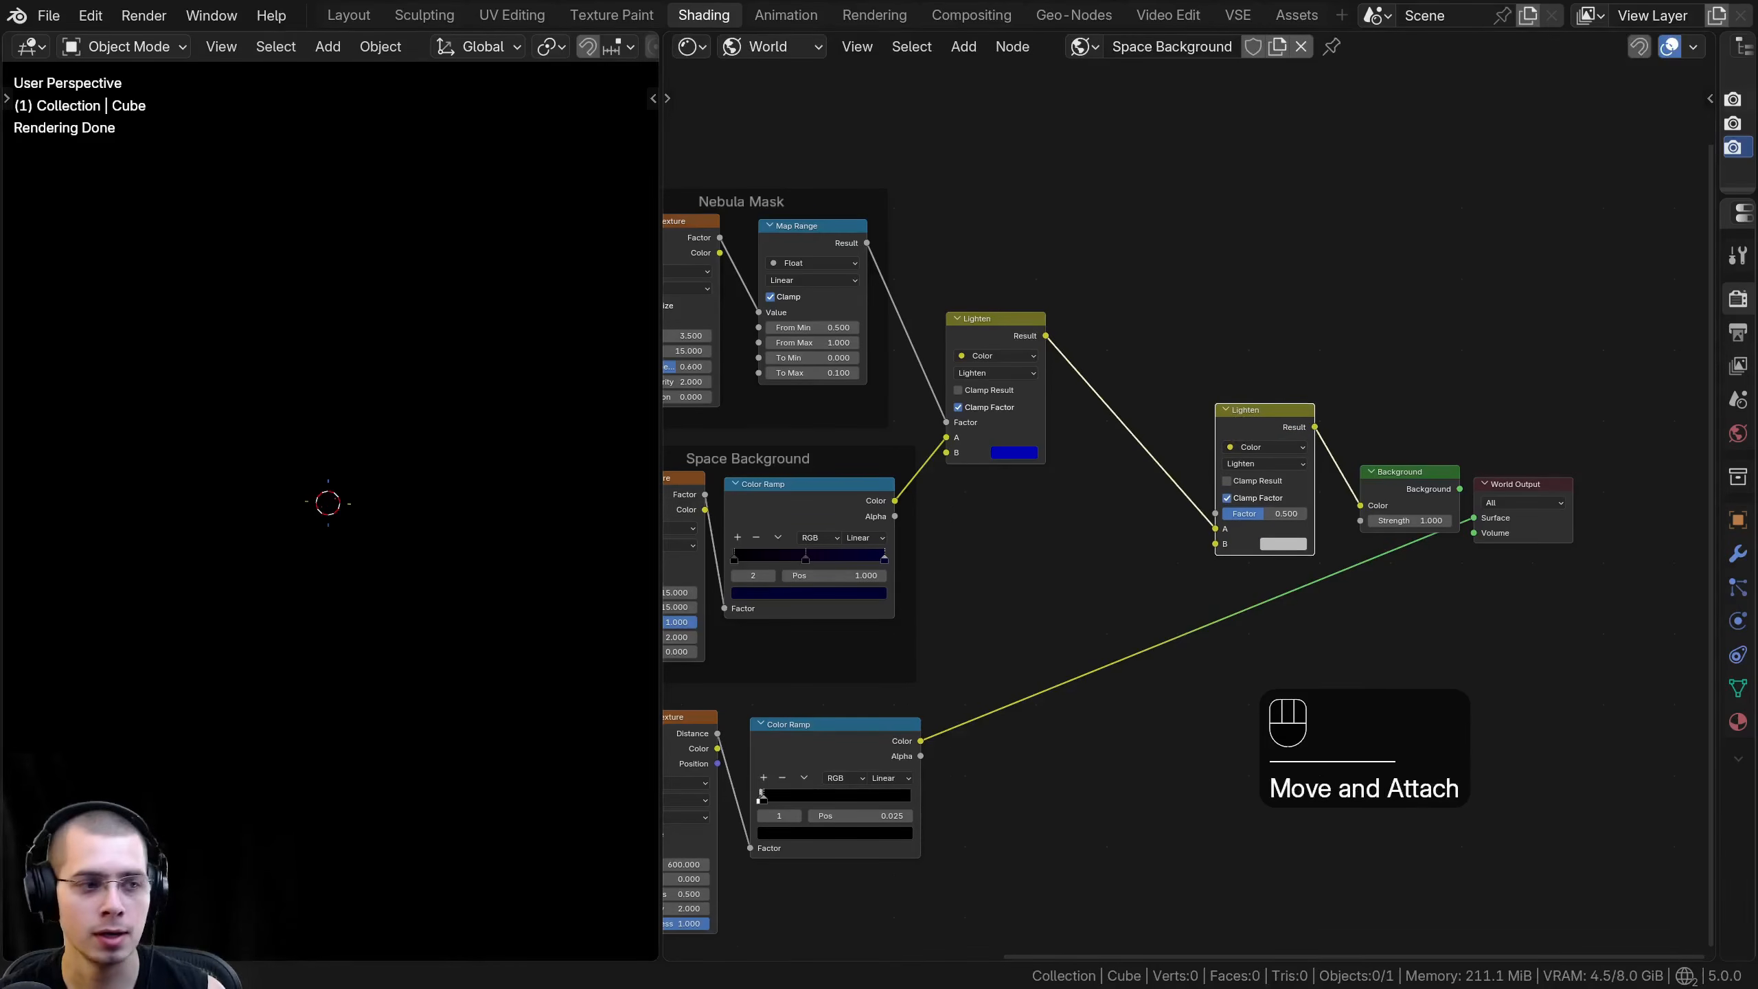
- Connect the Voronoi Color Ramp's Color output to the second Lighten node's Factor
scroll(928, 298, up, 1)
click(950, 309)
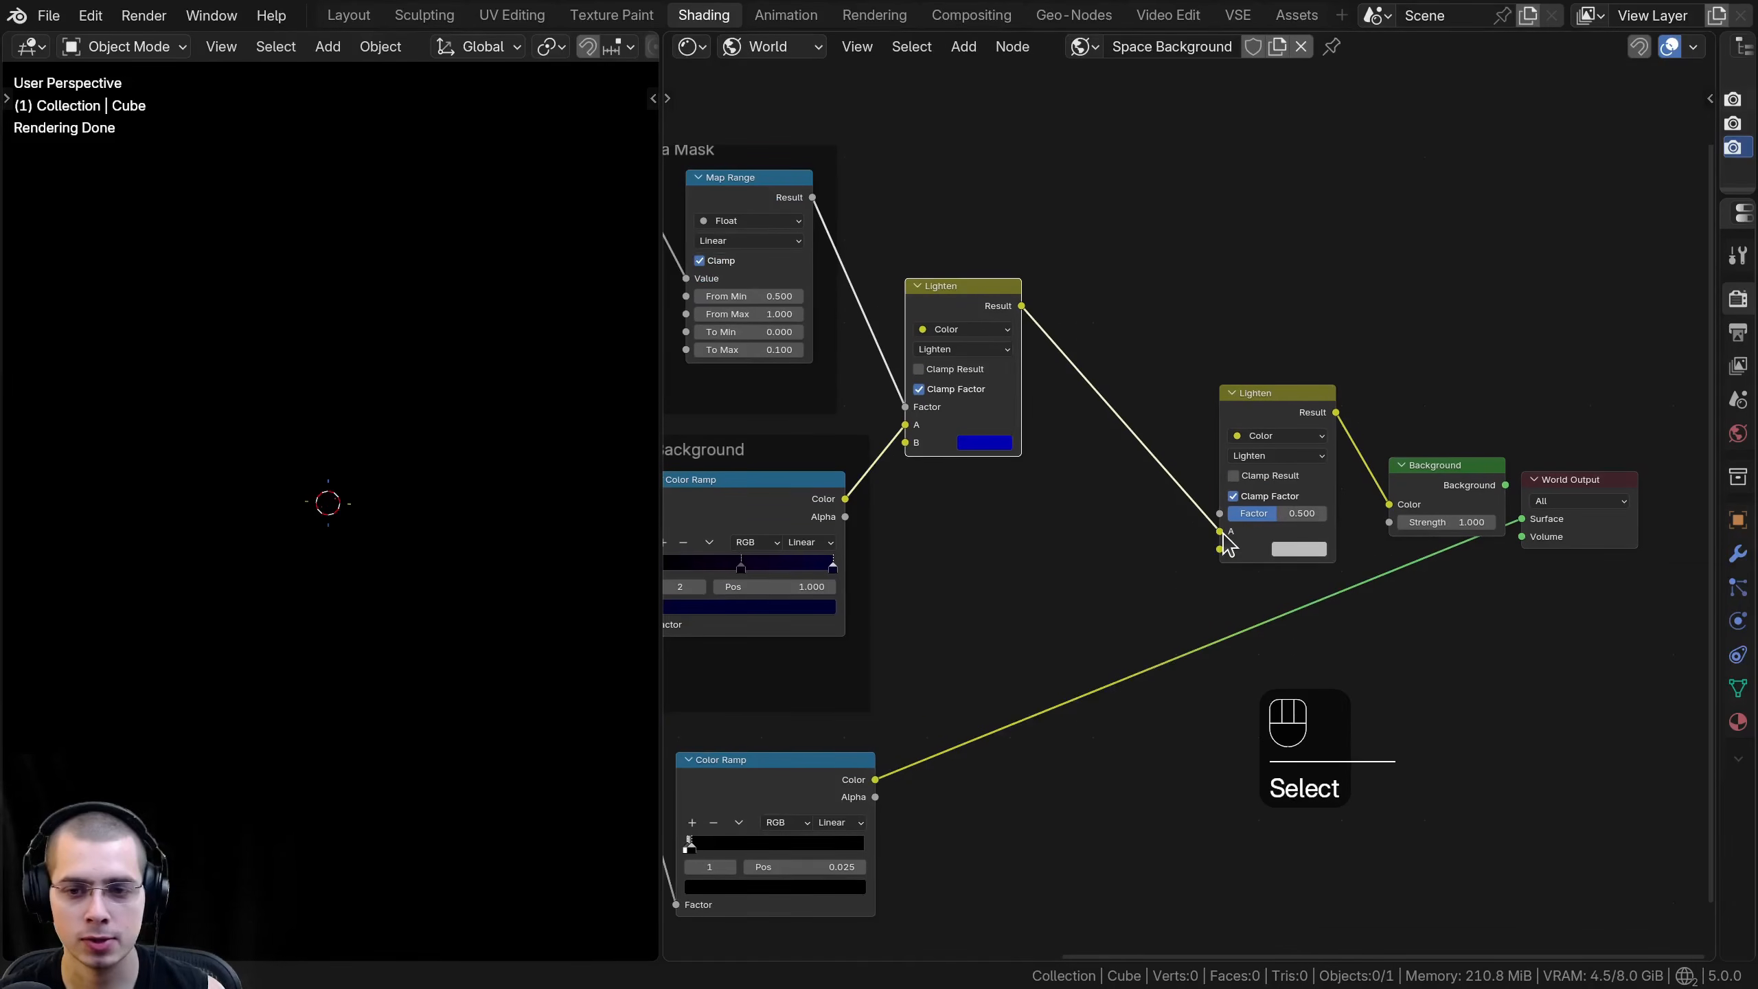
click(796, 797)
middle_drag(796, 797, 826, 742)
drag(905, 727, 1250, 459)
- Join the Voronoi Texture and its Color Ramp in a frame labelled Stars
scroll(1163, 606, down, 2)
drag(1083, 682, 859, 550)
key(g)
text(f)
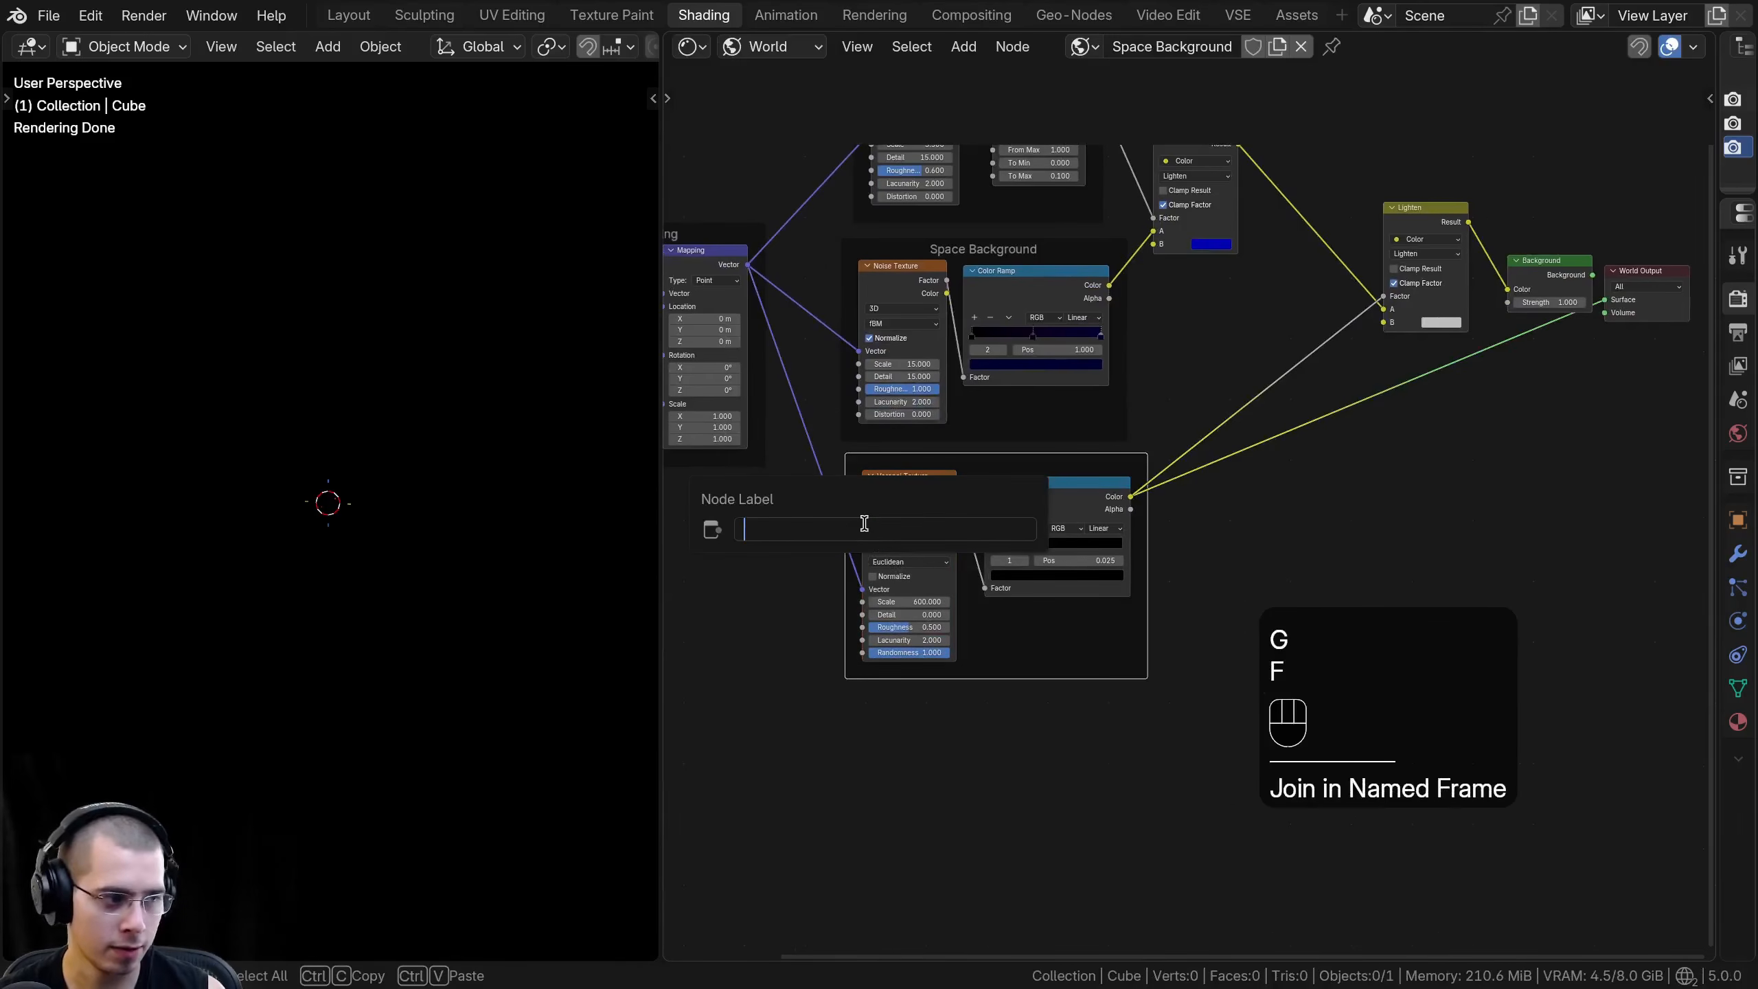
text(Stars)
key(Return)
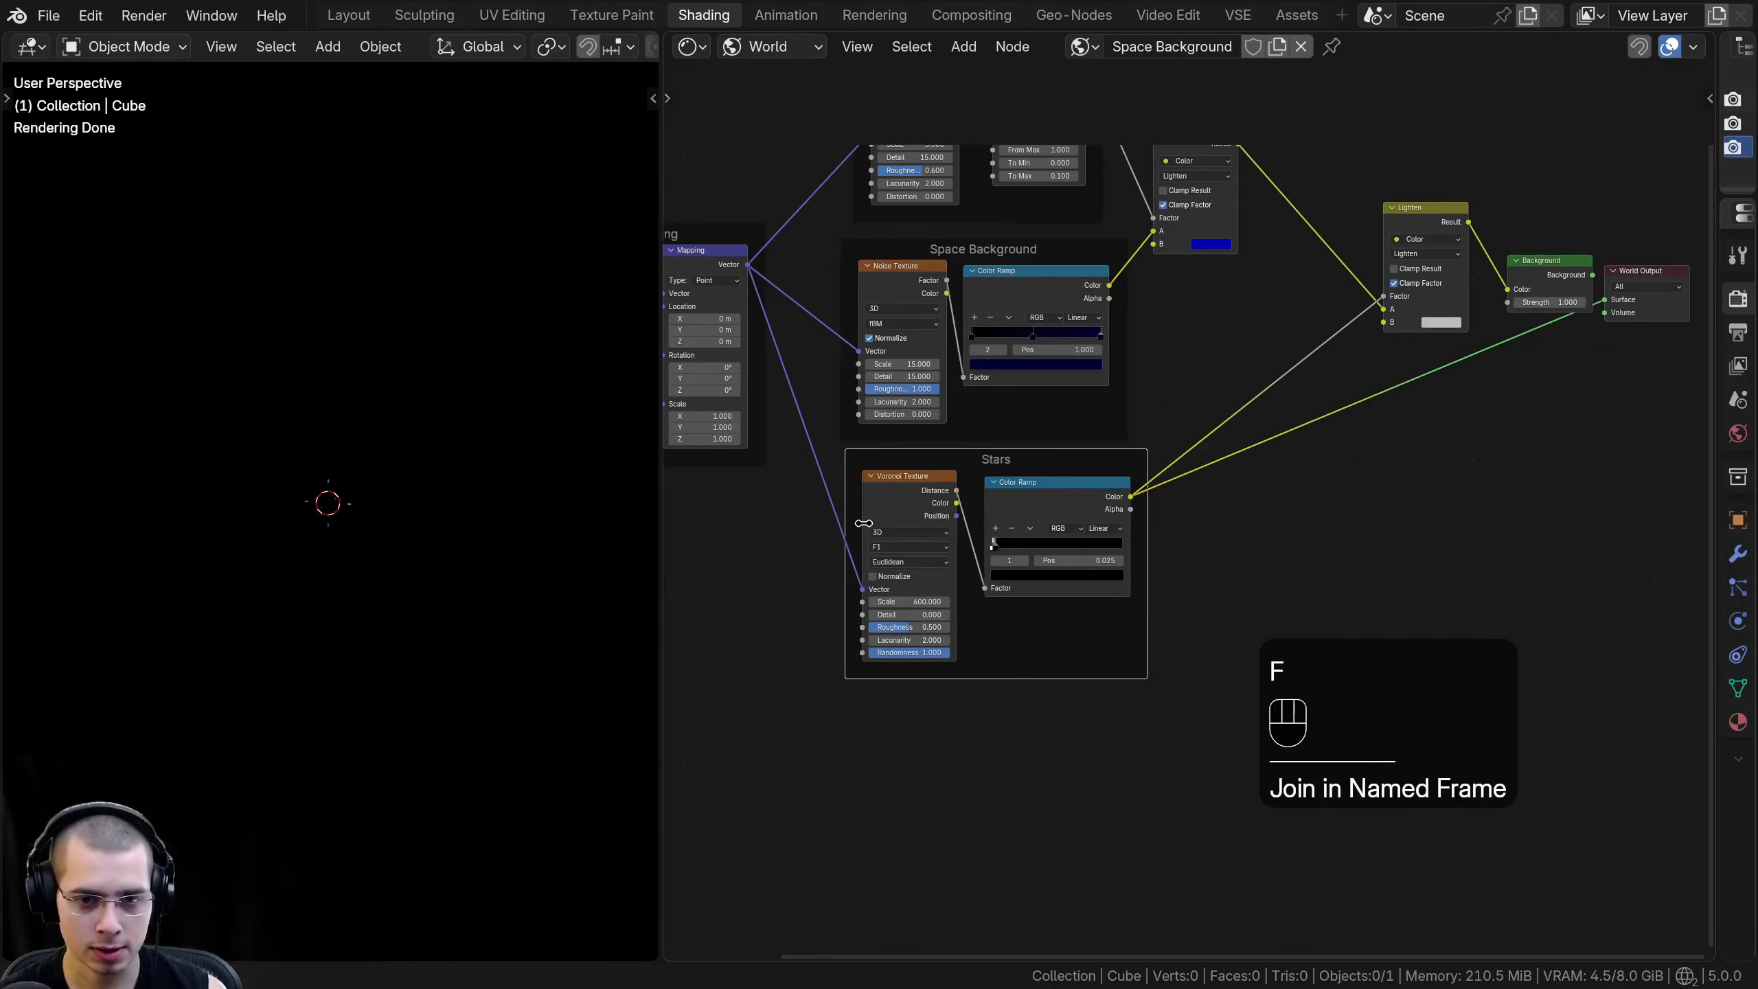
- Adjust the second Lighten node's position and reconnect the Background node to the World Output
scroll(1308, 389, up, 5)
middle_drag(1445, 207, 1224, 433)
drag(1184, 434, 1176, 433)
middle_drag(1340, 562, 1276, 562)
scroll(1276, 563, up, 1)
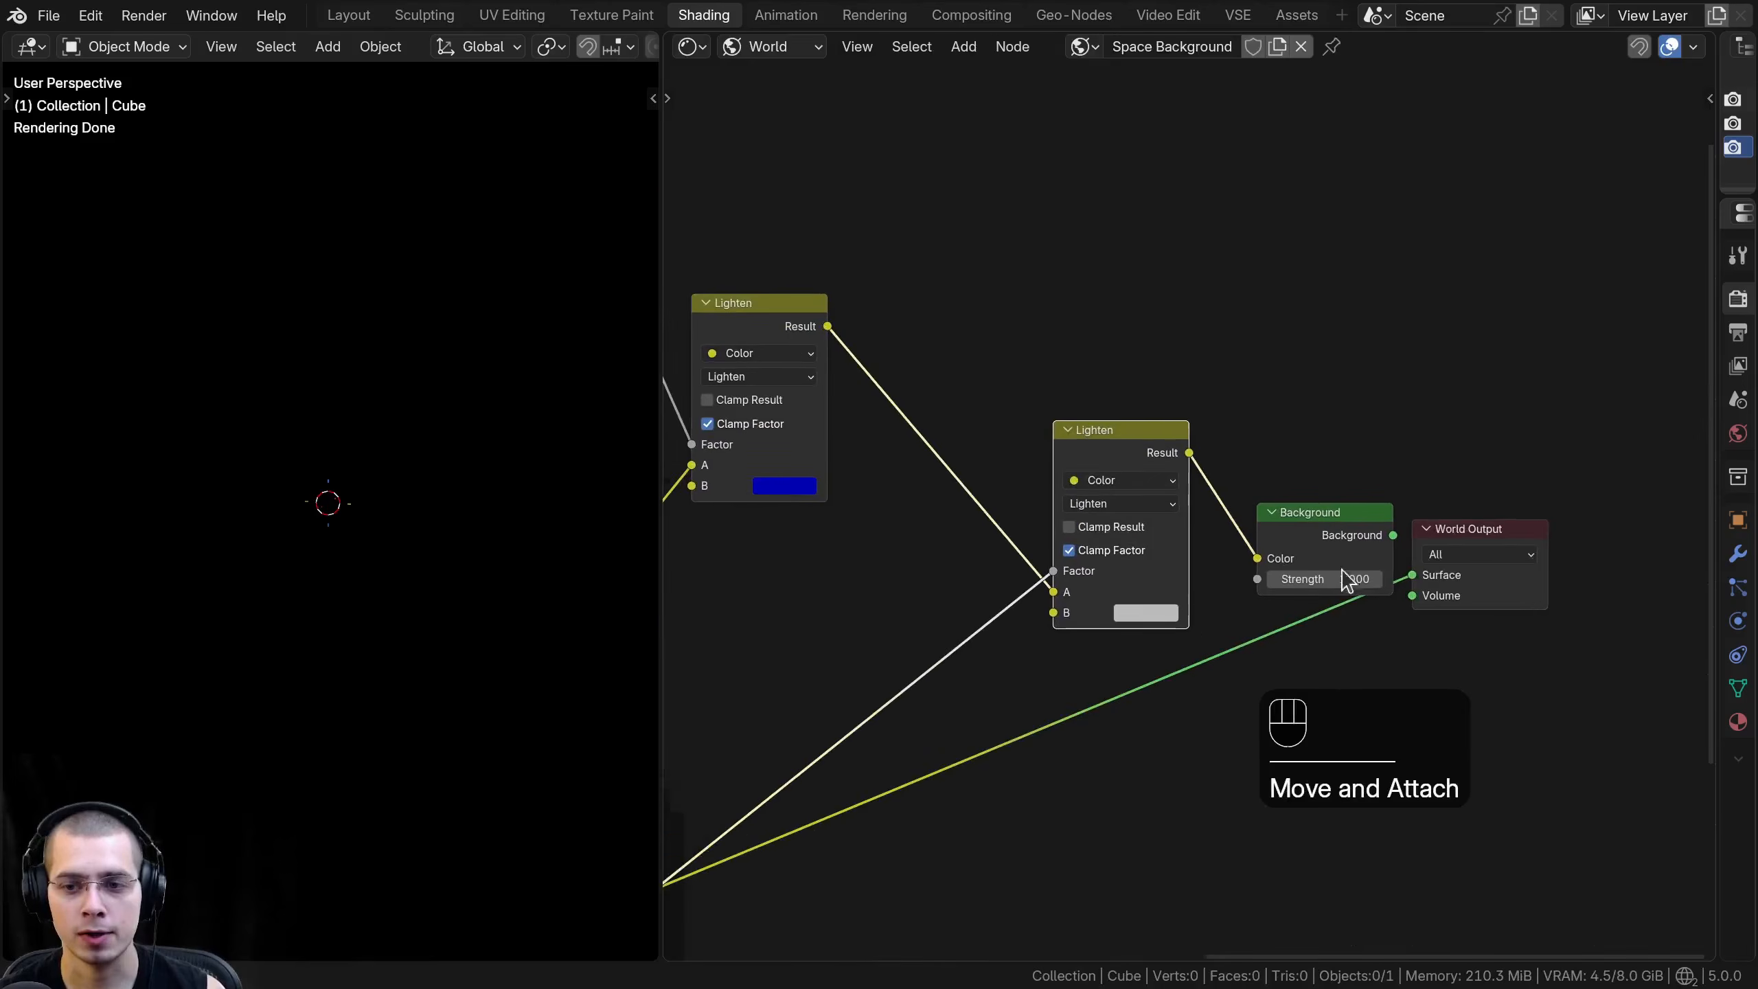
ctrl+shift+click(1329, 532)
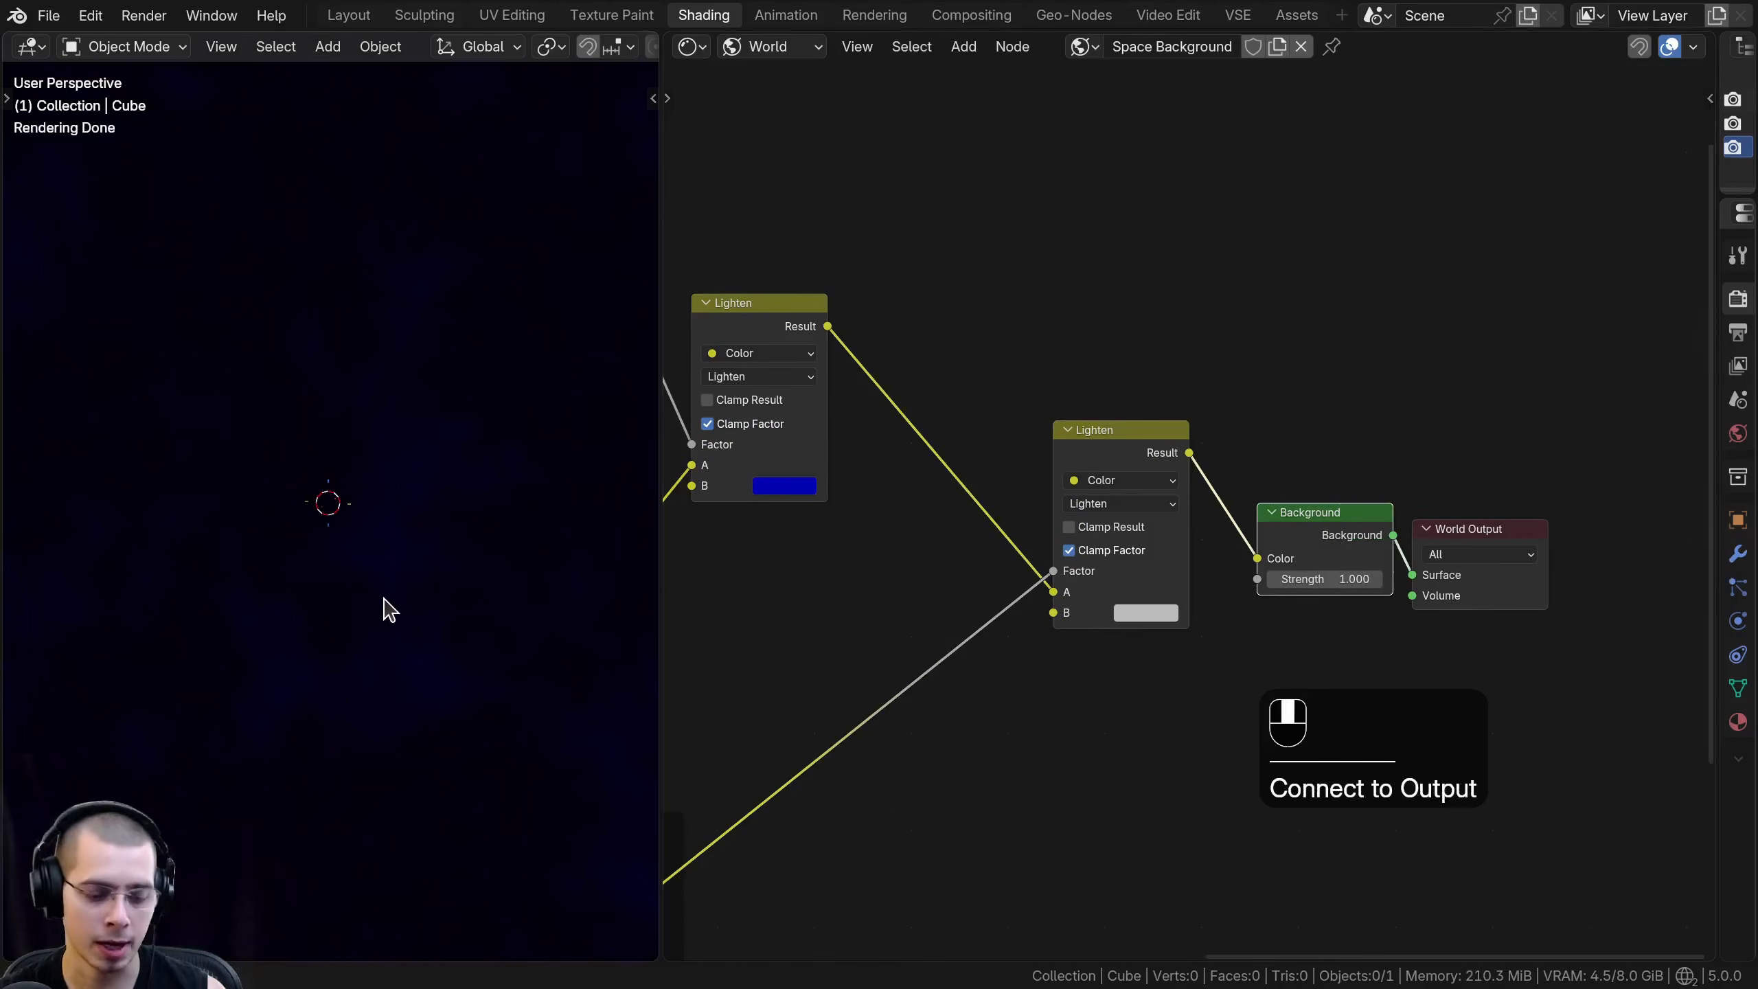
- Set the second Lighten node's B colour to white and inspect the background in the viewport
click(1146, 612)
drag(1292, 388, 1291, 281)
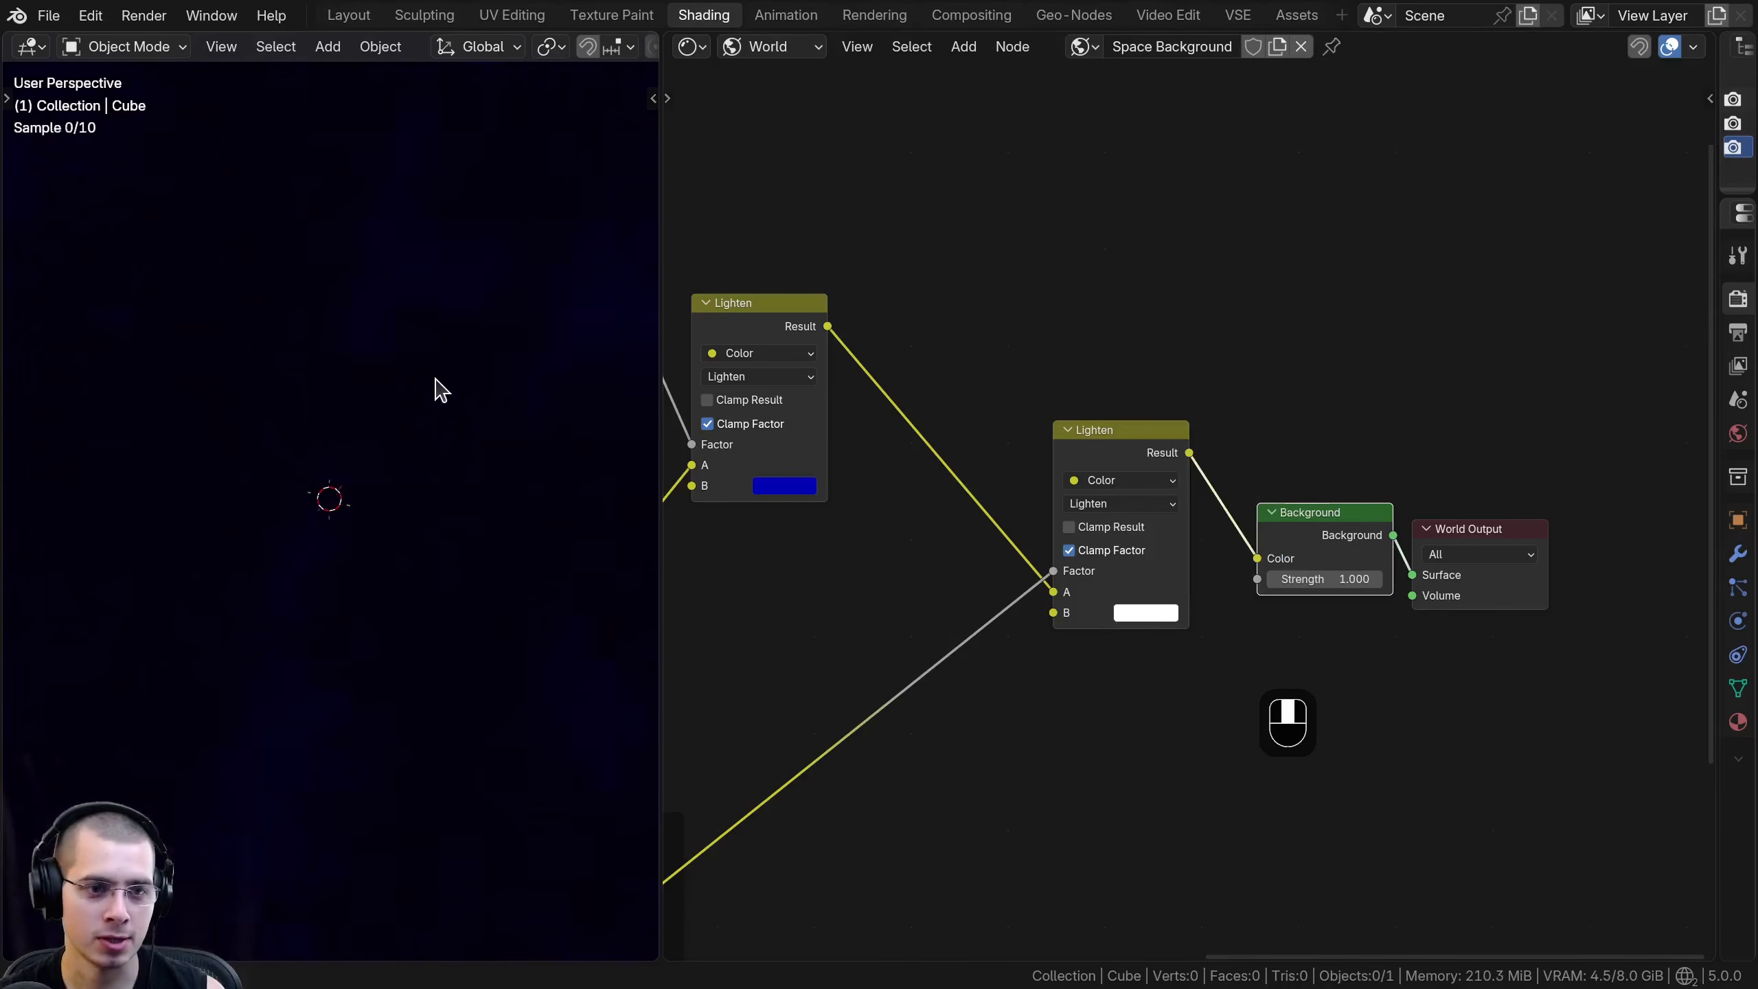
middle_drag(338, 434, 386, 436)
scroll(922, 581, down, 2)
middle_drag(906, 599, 1018, 443)
scroll(1231, 465, up, 3)
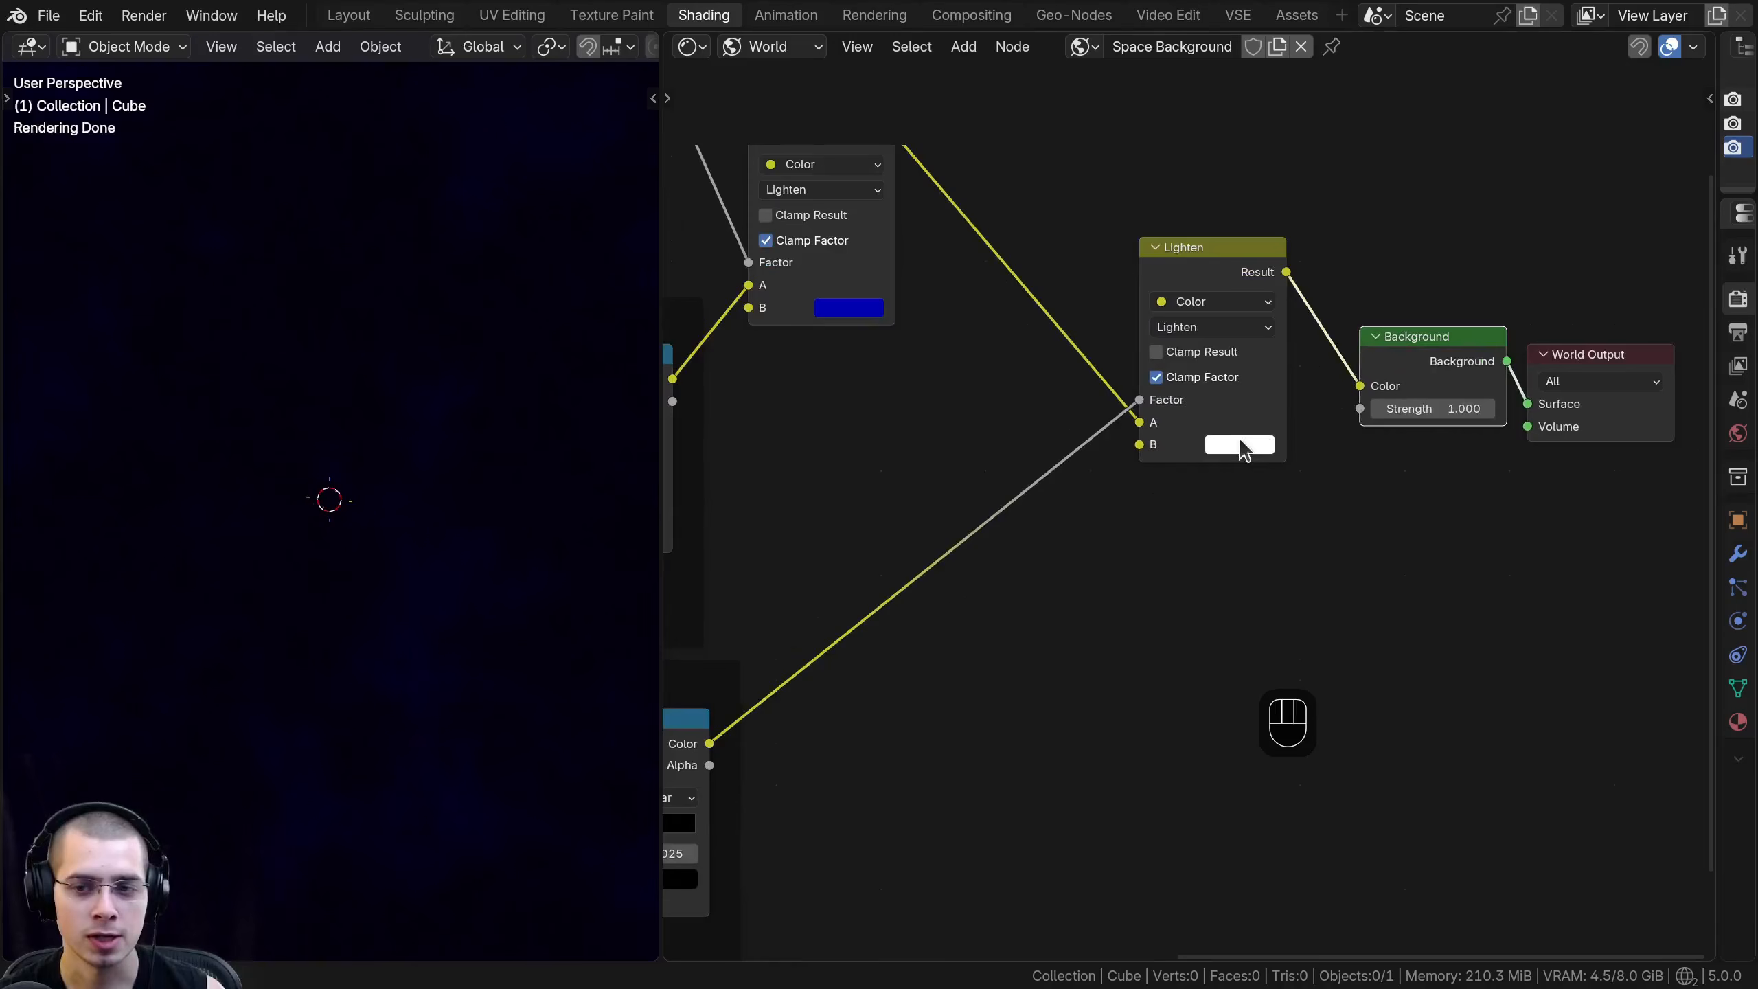
- Add a Math node set to Add and connect its Value output to the second Lighten node's B input
middle_drag(1243, 443, 1234, 461)
key(shift+a)
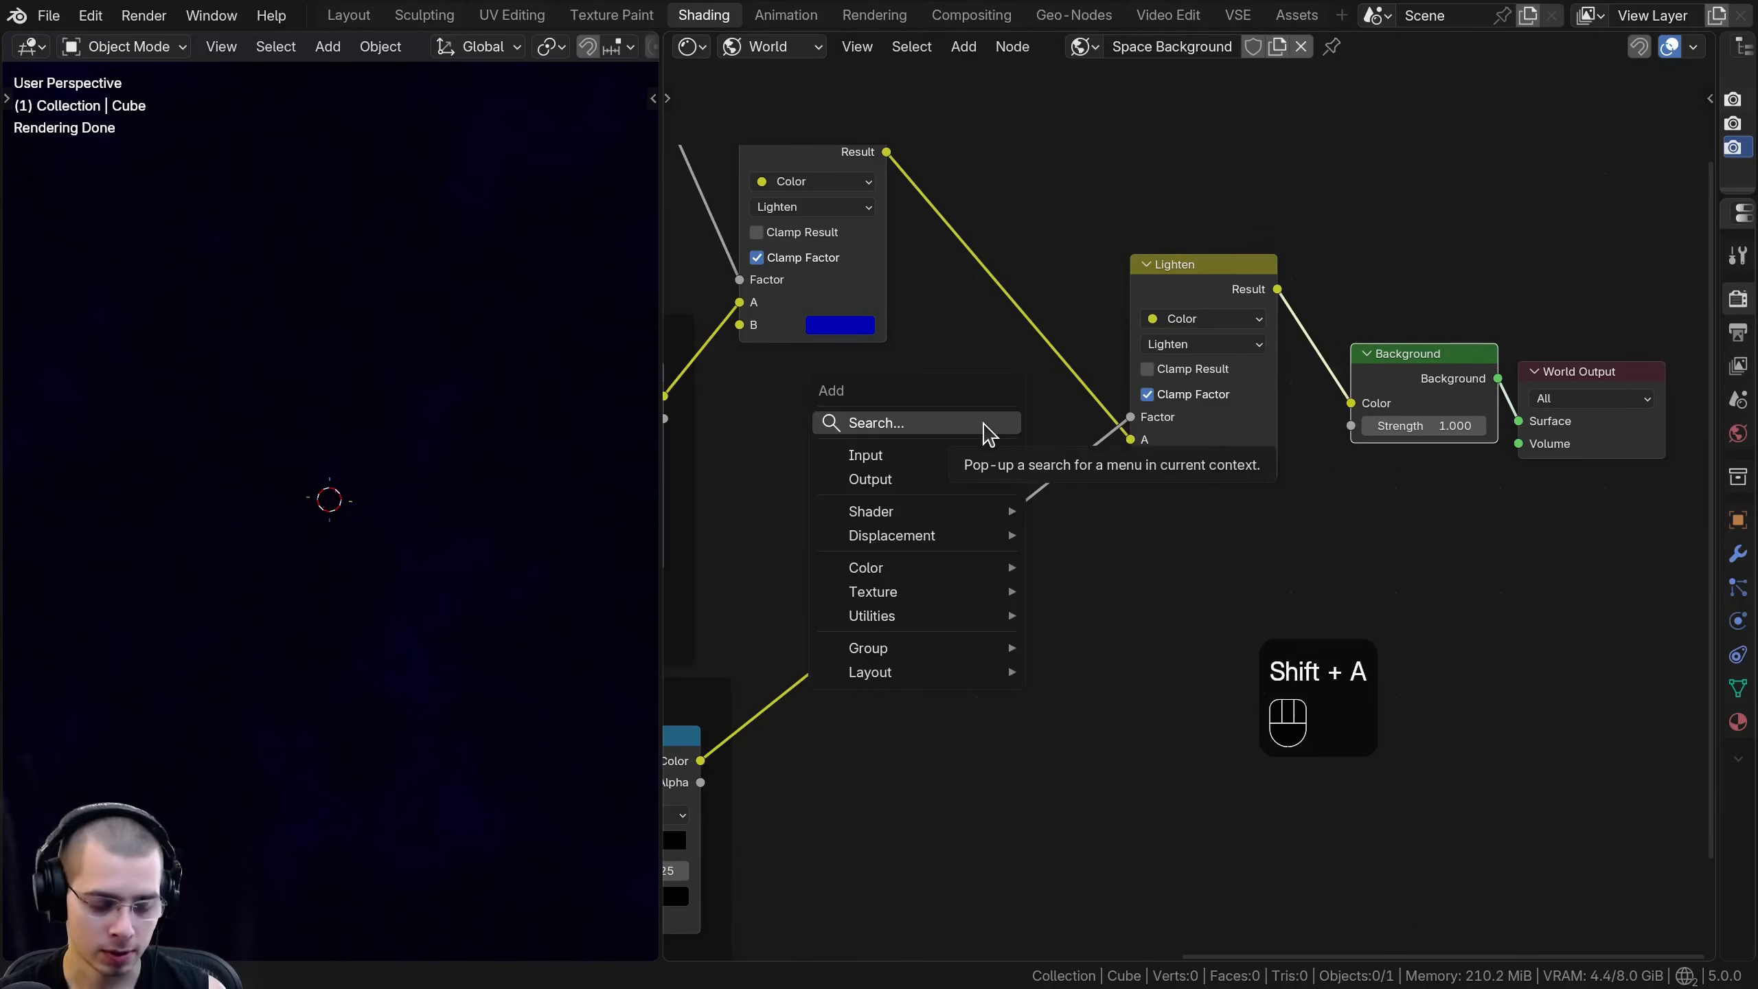
text(add)
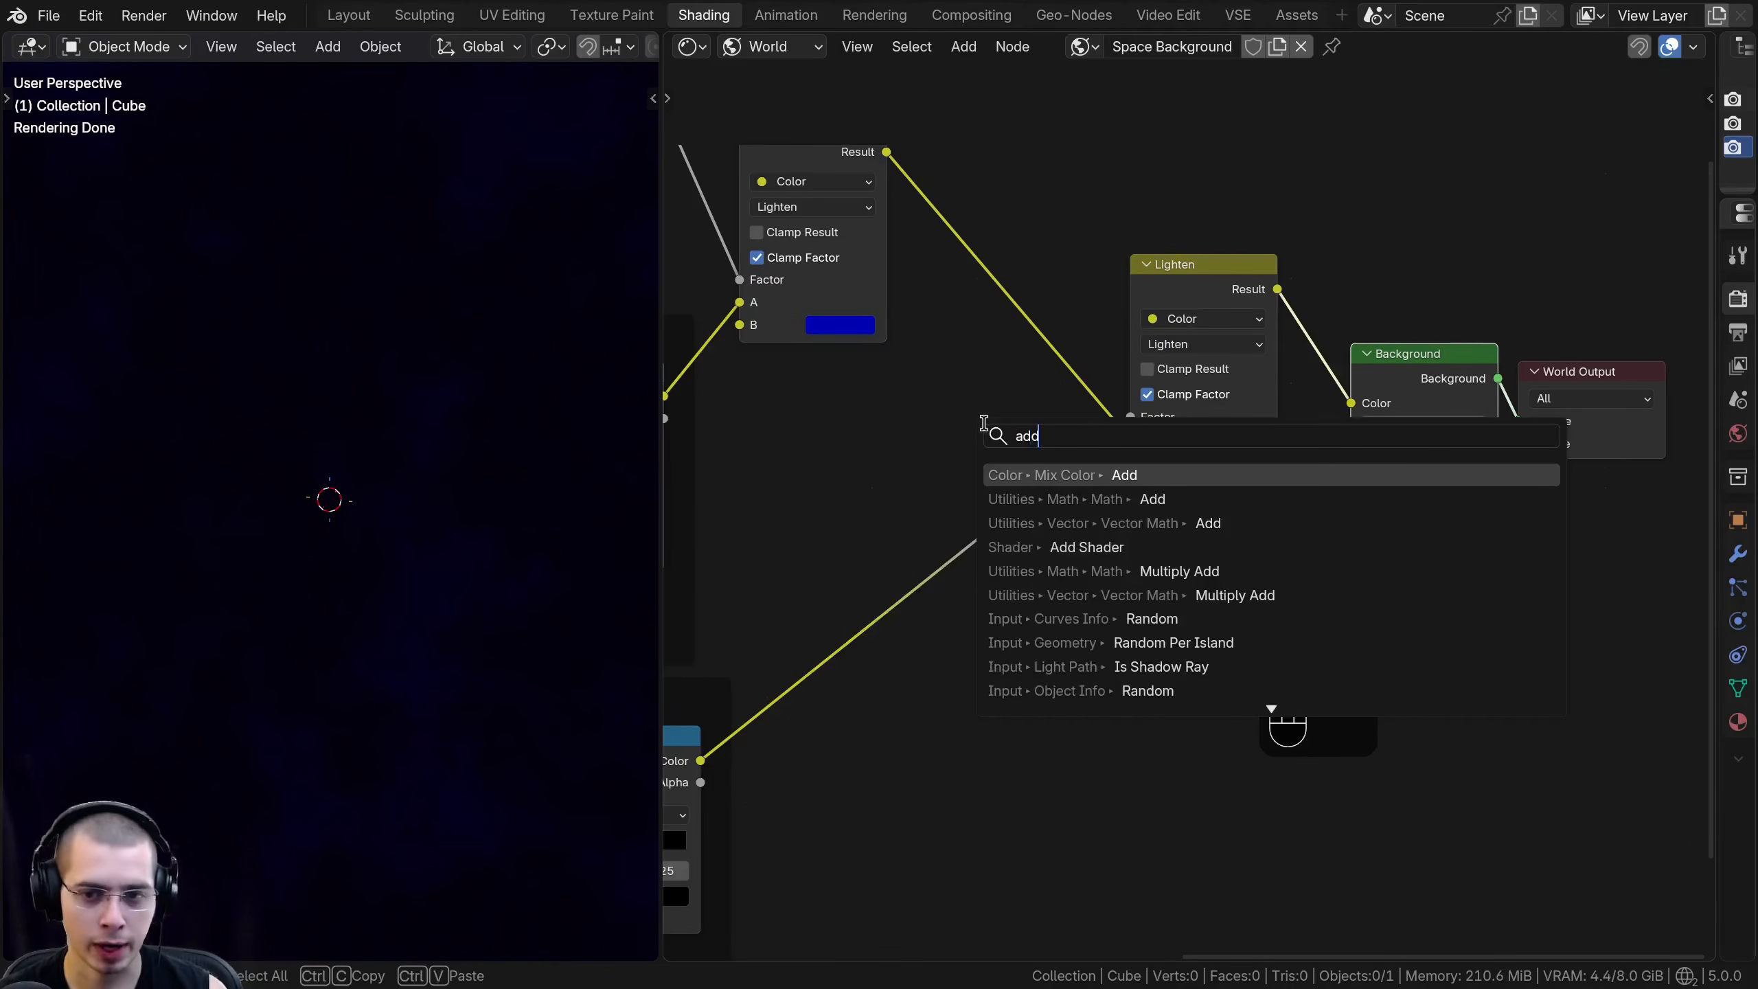
click(1084, 500)
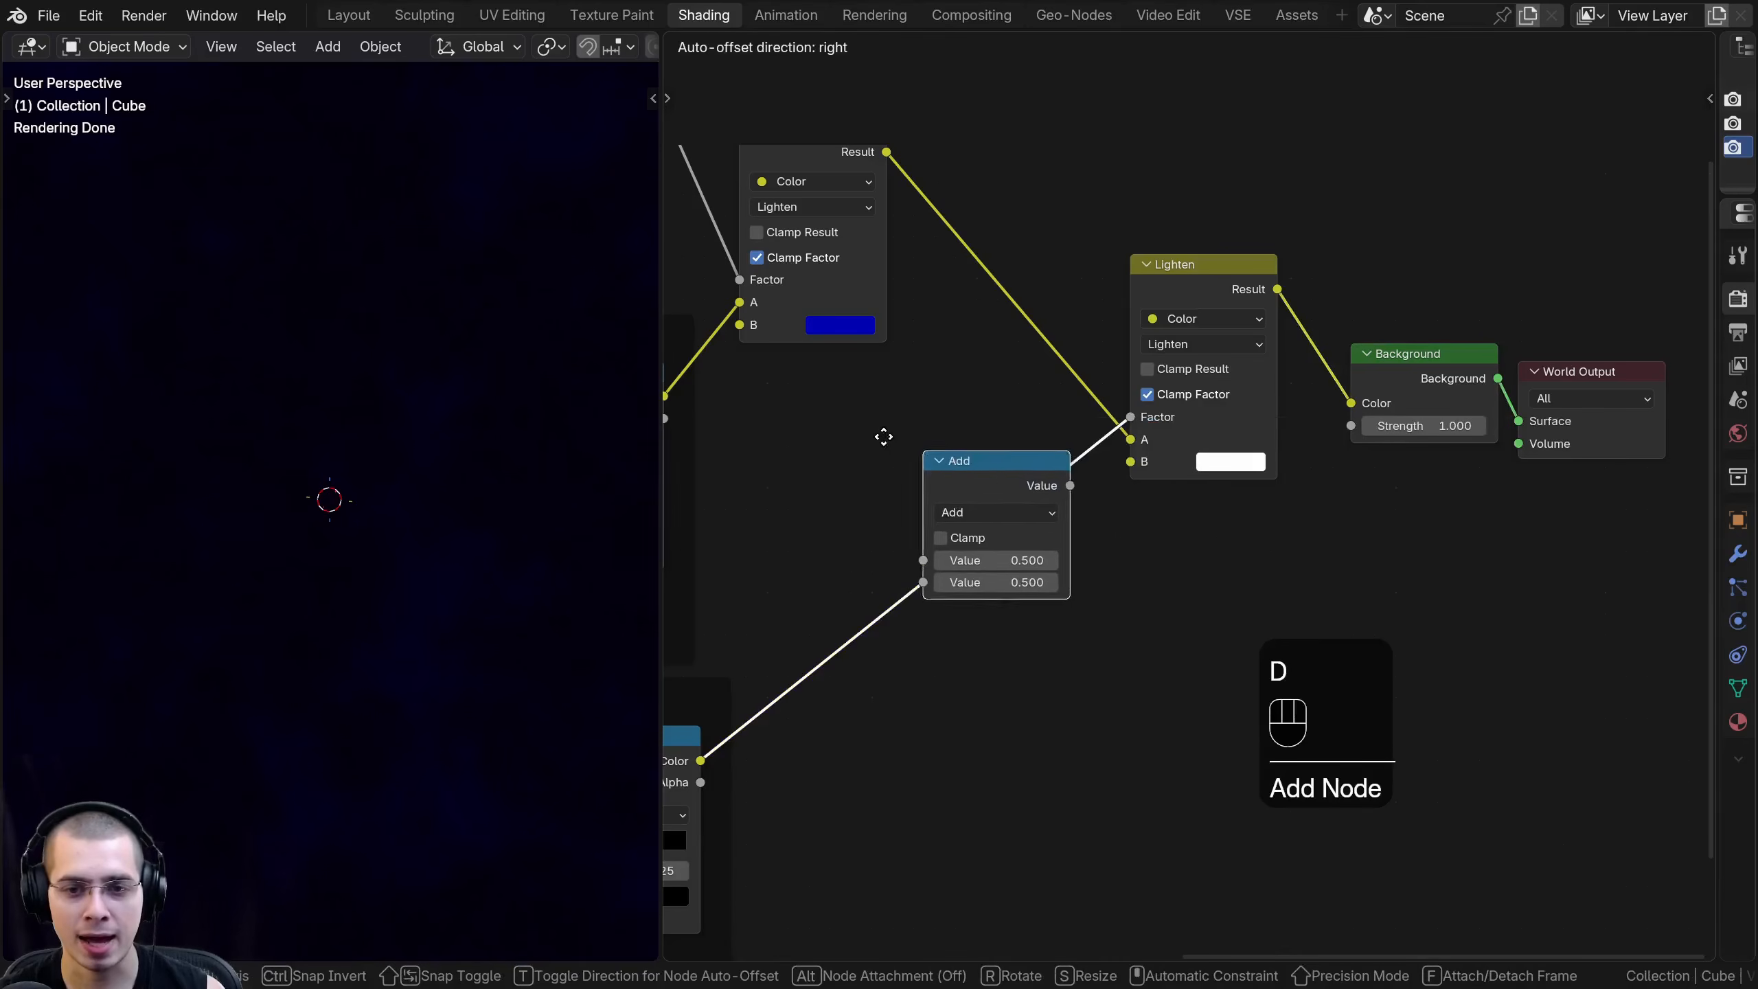
drag(931, 441, 1131, 461)
drag(883, 442, 1029, 447)
- Set the Add node's second value to 0 and raise its first value to 138.5
click(1013, 542)
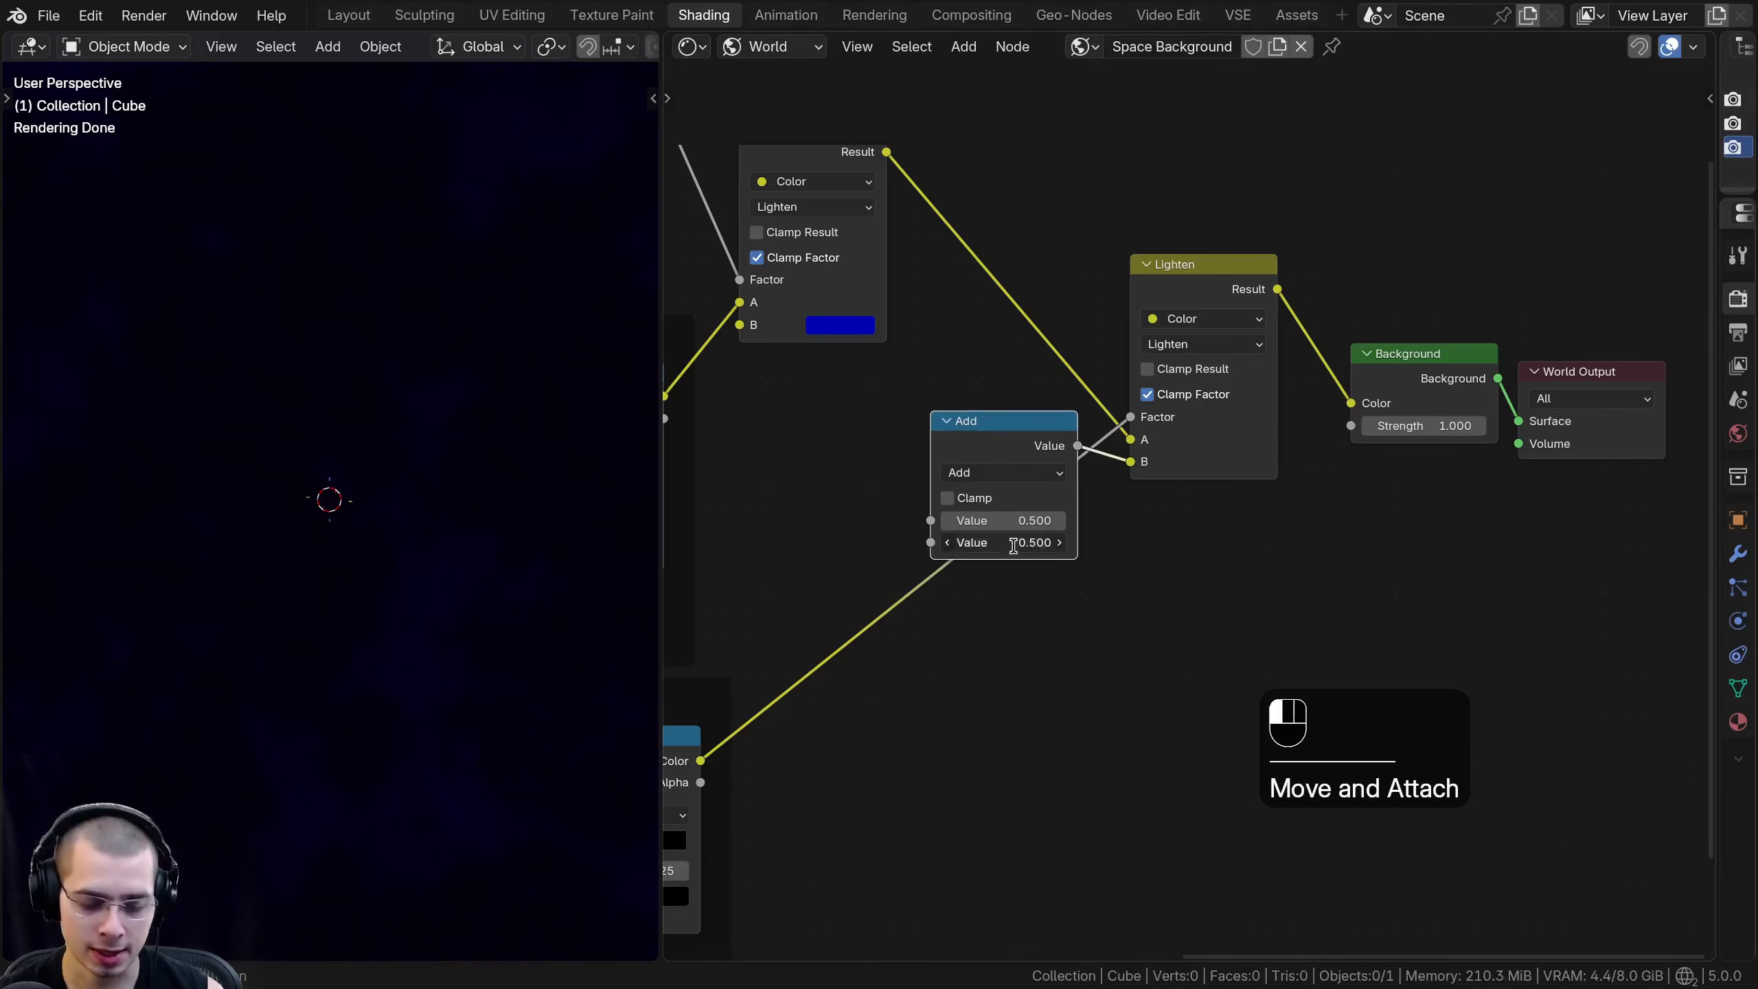
text(0)
key(Return)
scroll(888, 559, up, 2)
drag(946, 521, 957, 525)
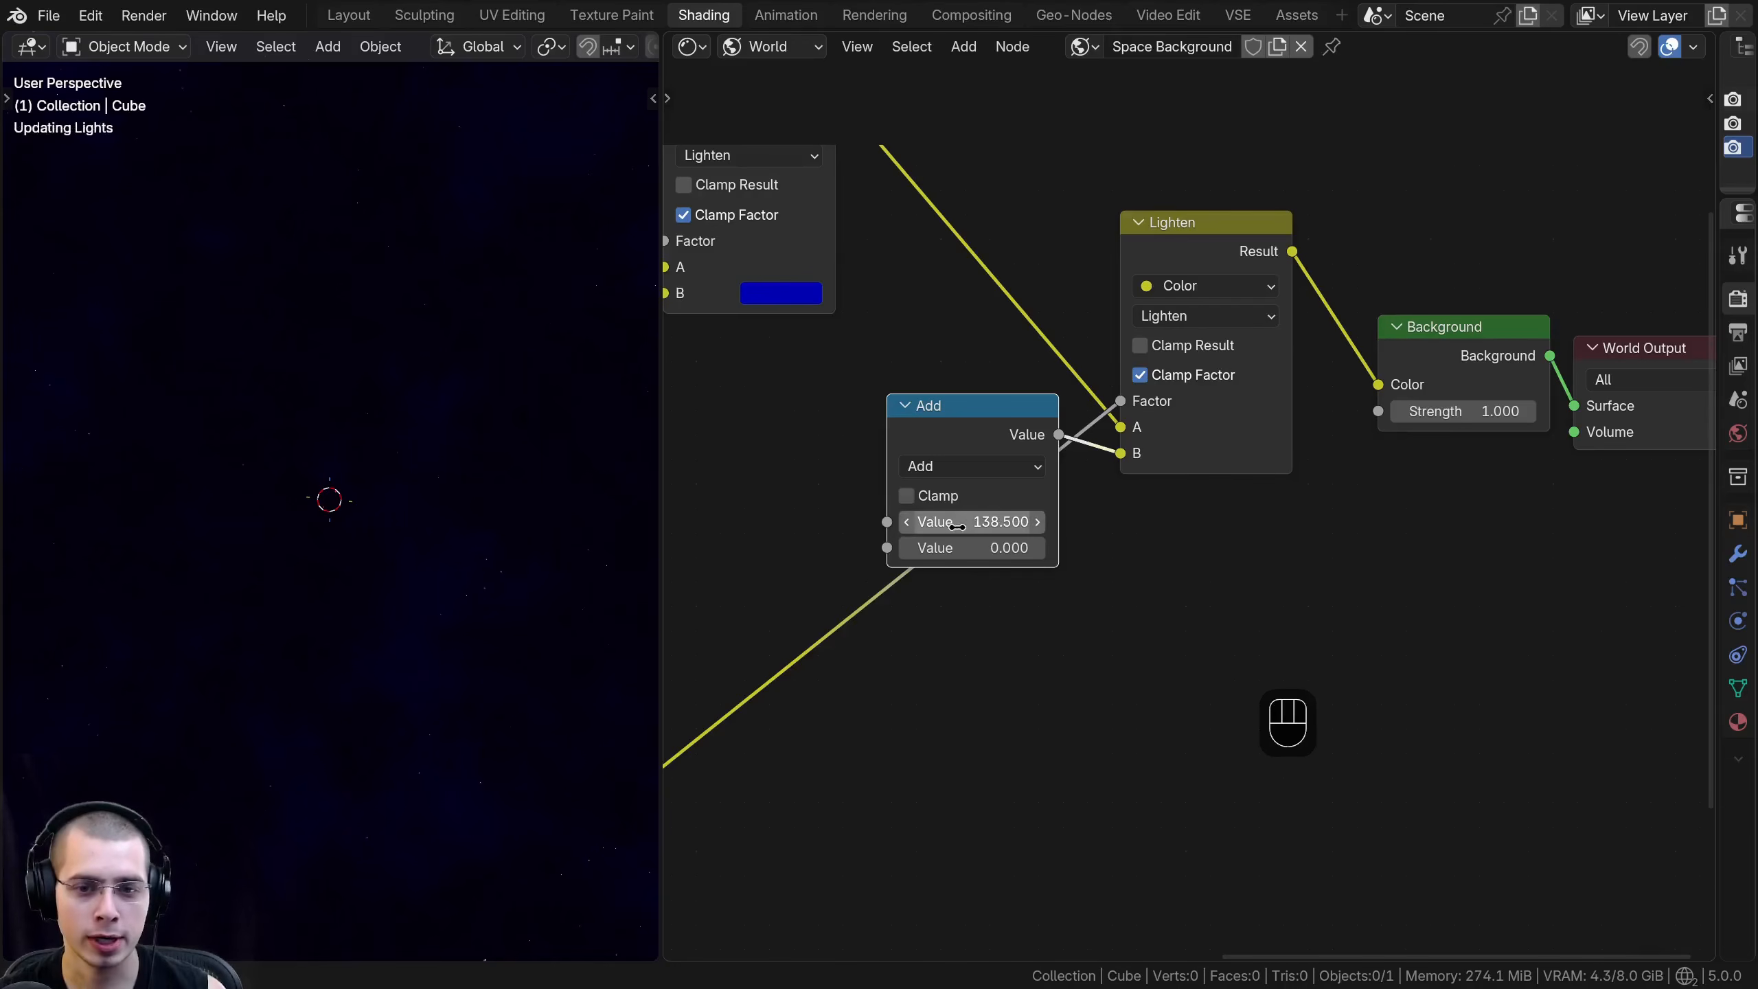
middle_drag(399, 368, 410, 406)
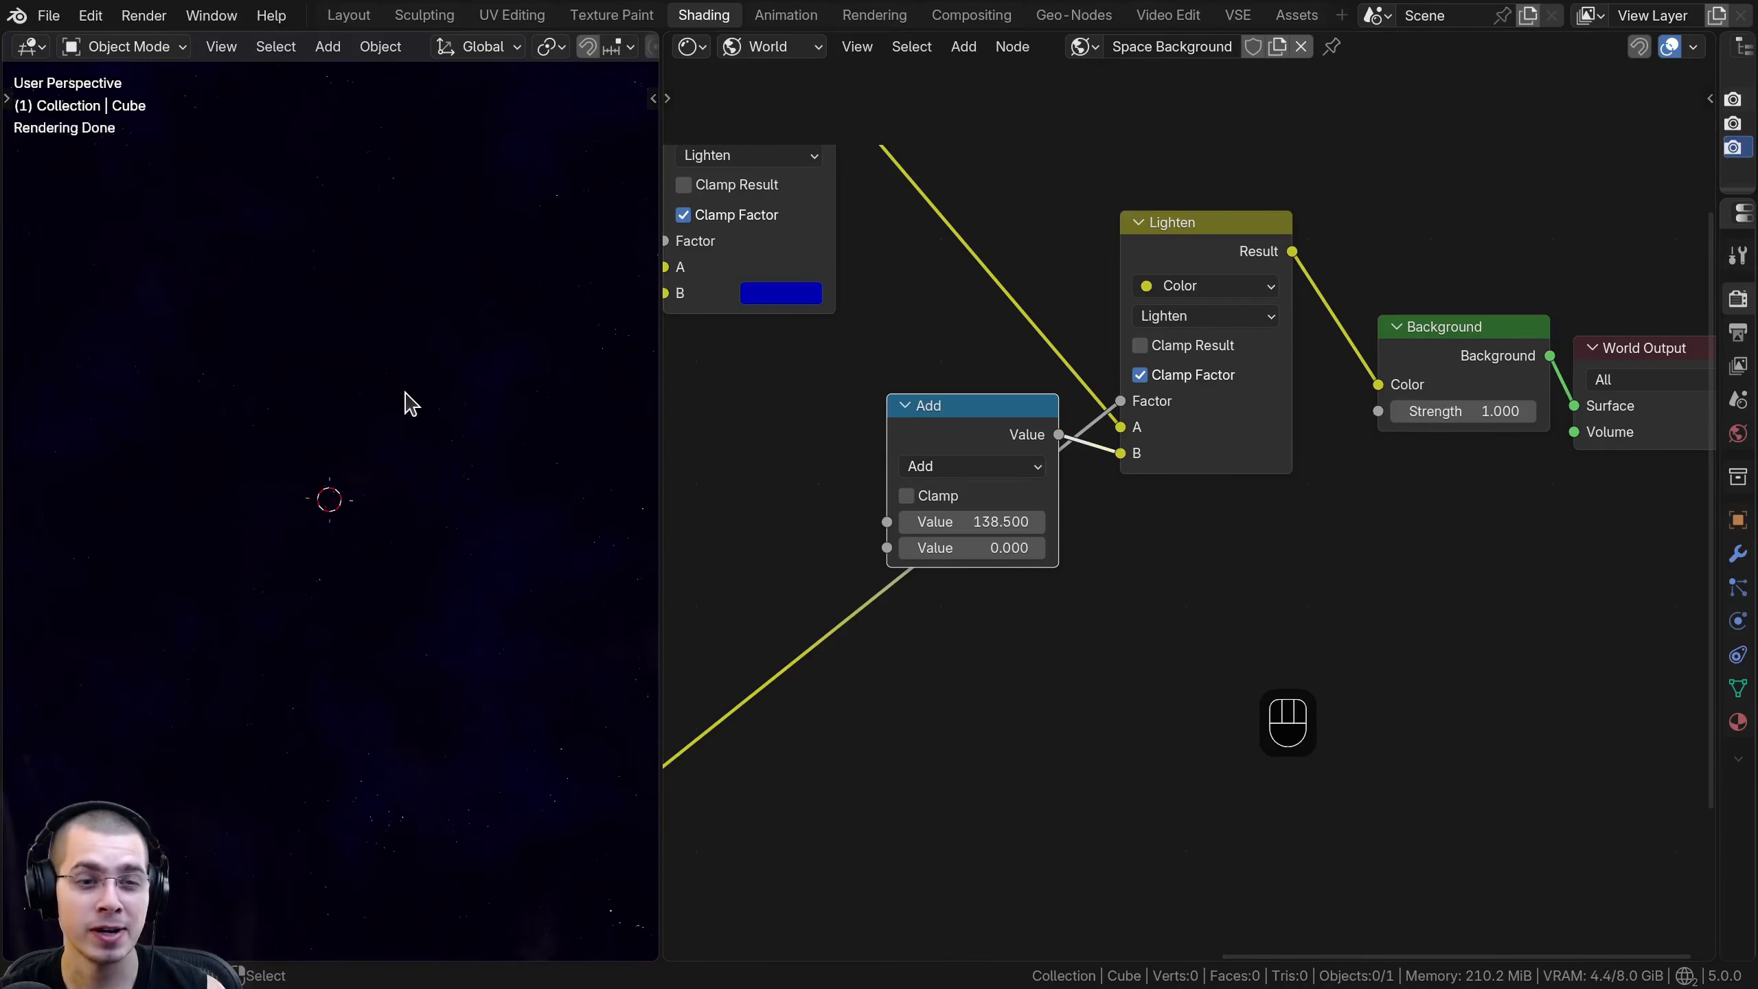
- Set the Add node's first value to 500 and inspect the stars in a maximized viewport
click(1000, 522)
text(500)
key(Return)
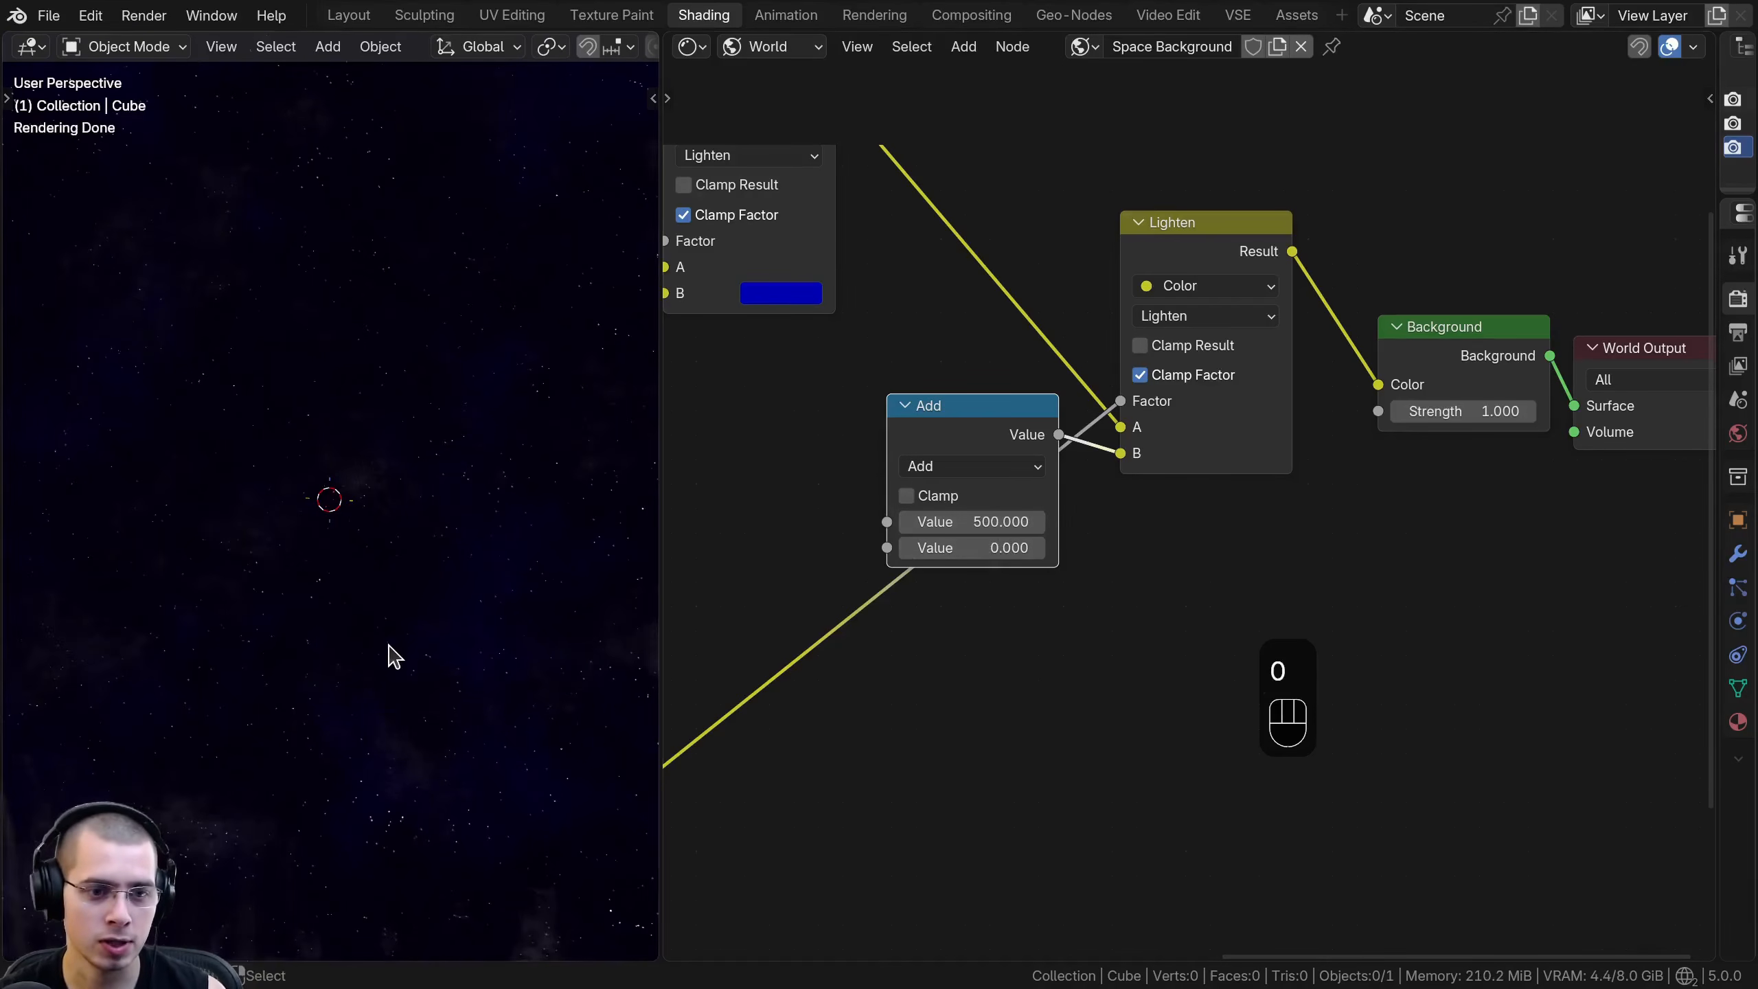
middle_drag(443, 658, 467, 499)
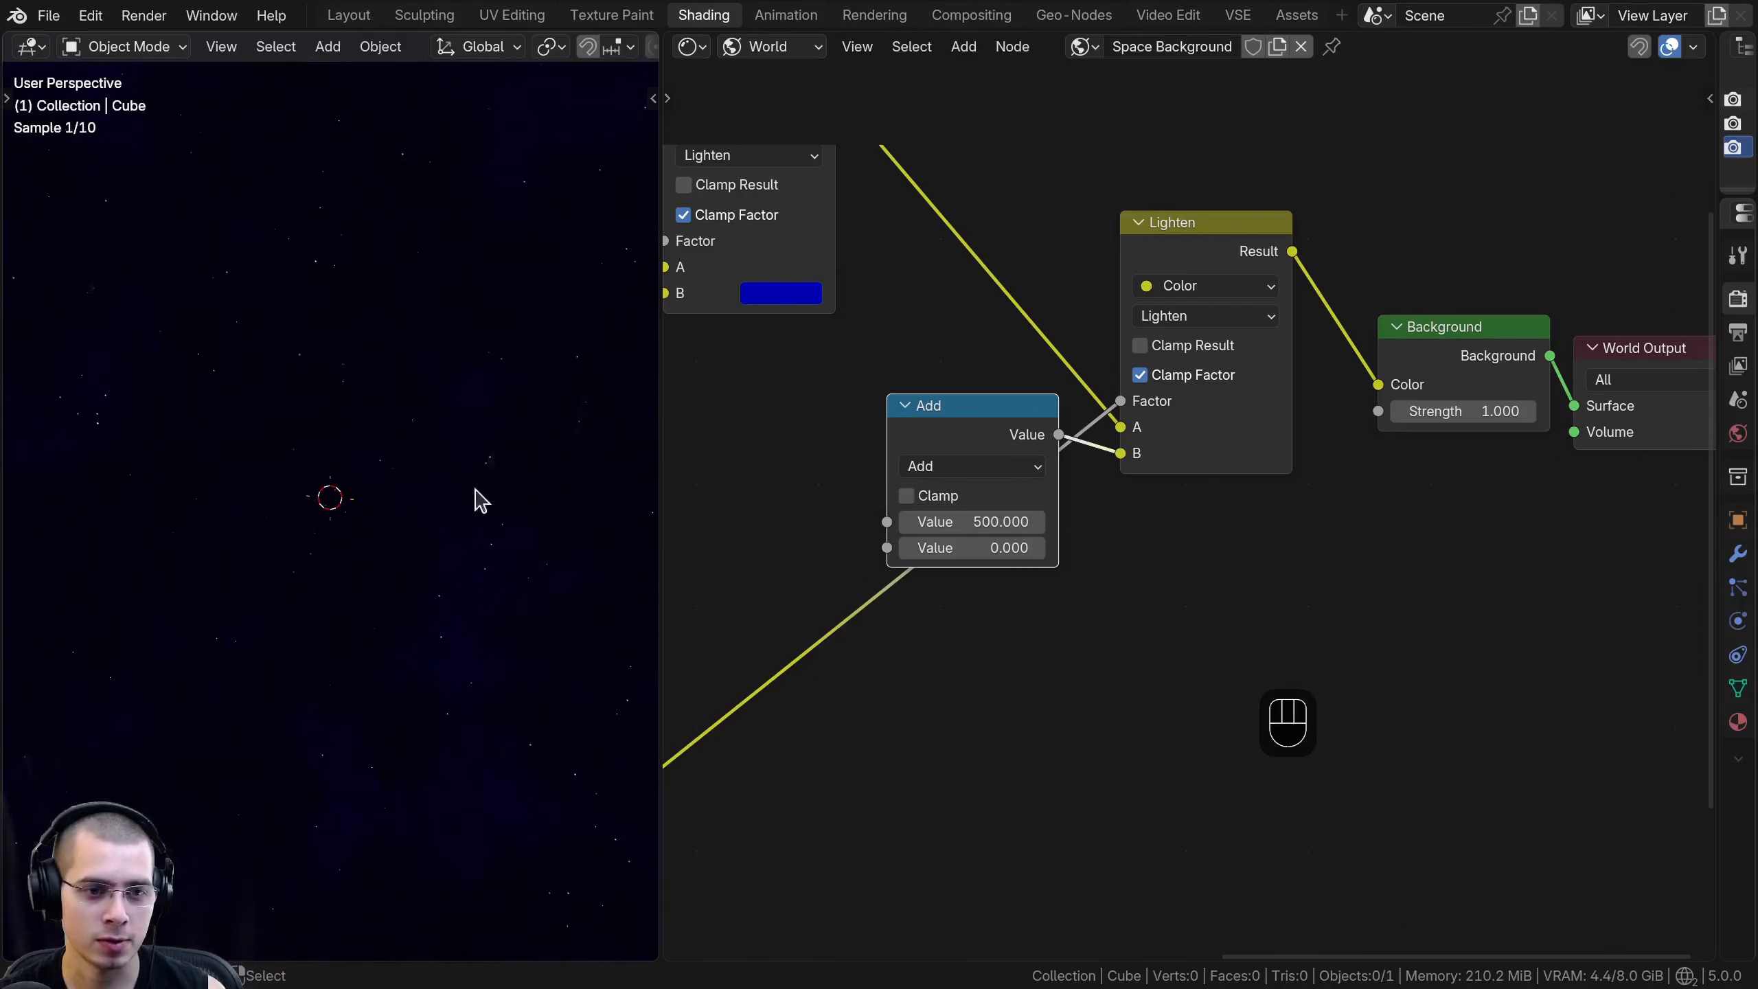
key(ctrl+space)
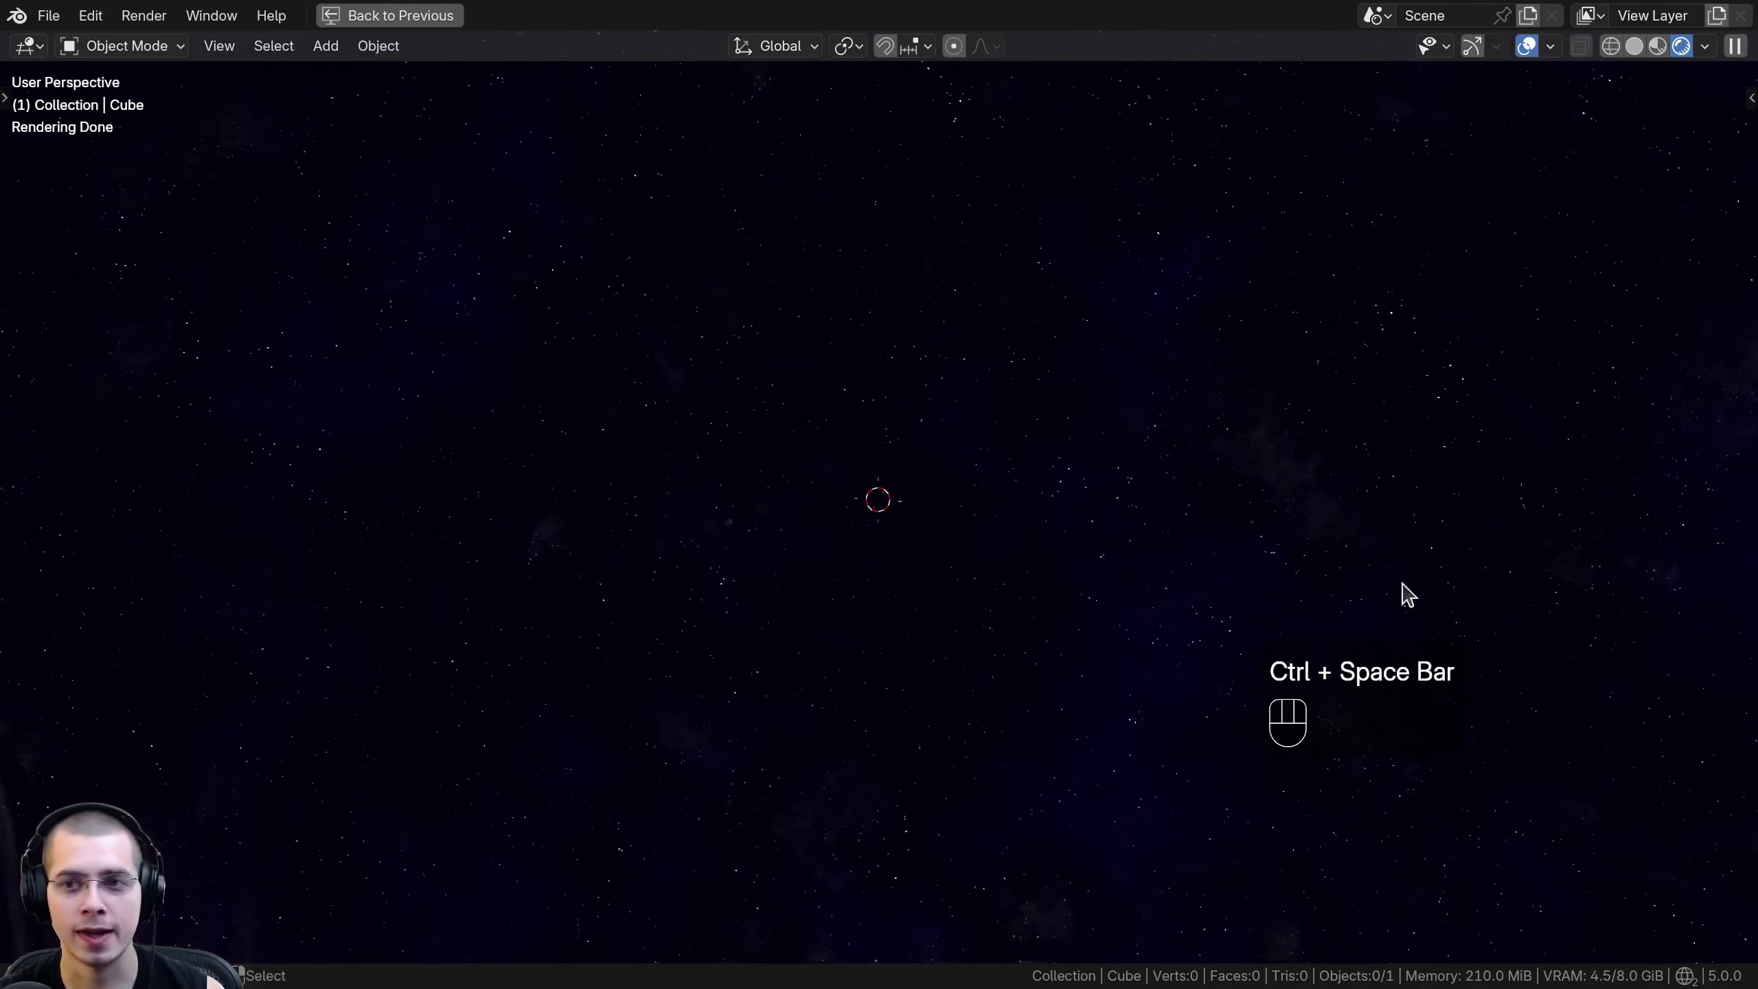
middle_drag(1466, 482, 1263, 393)
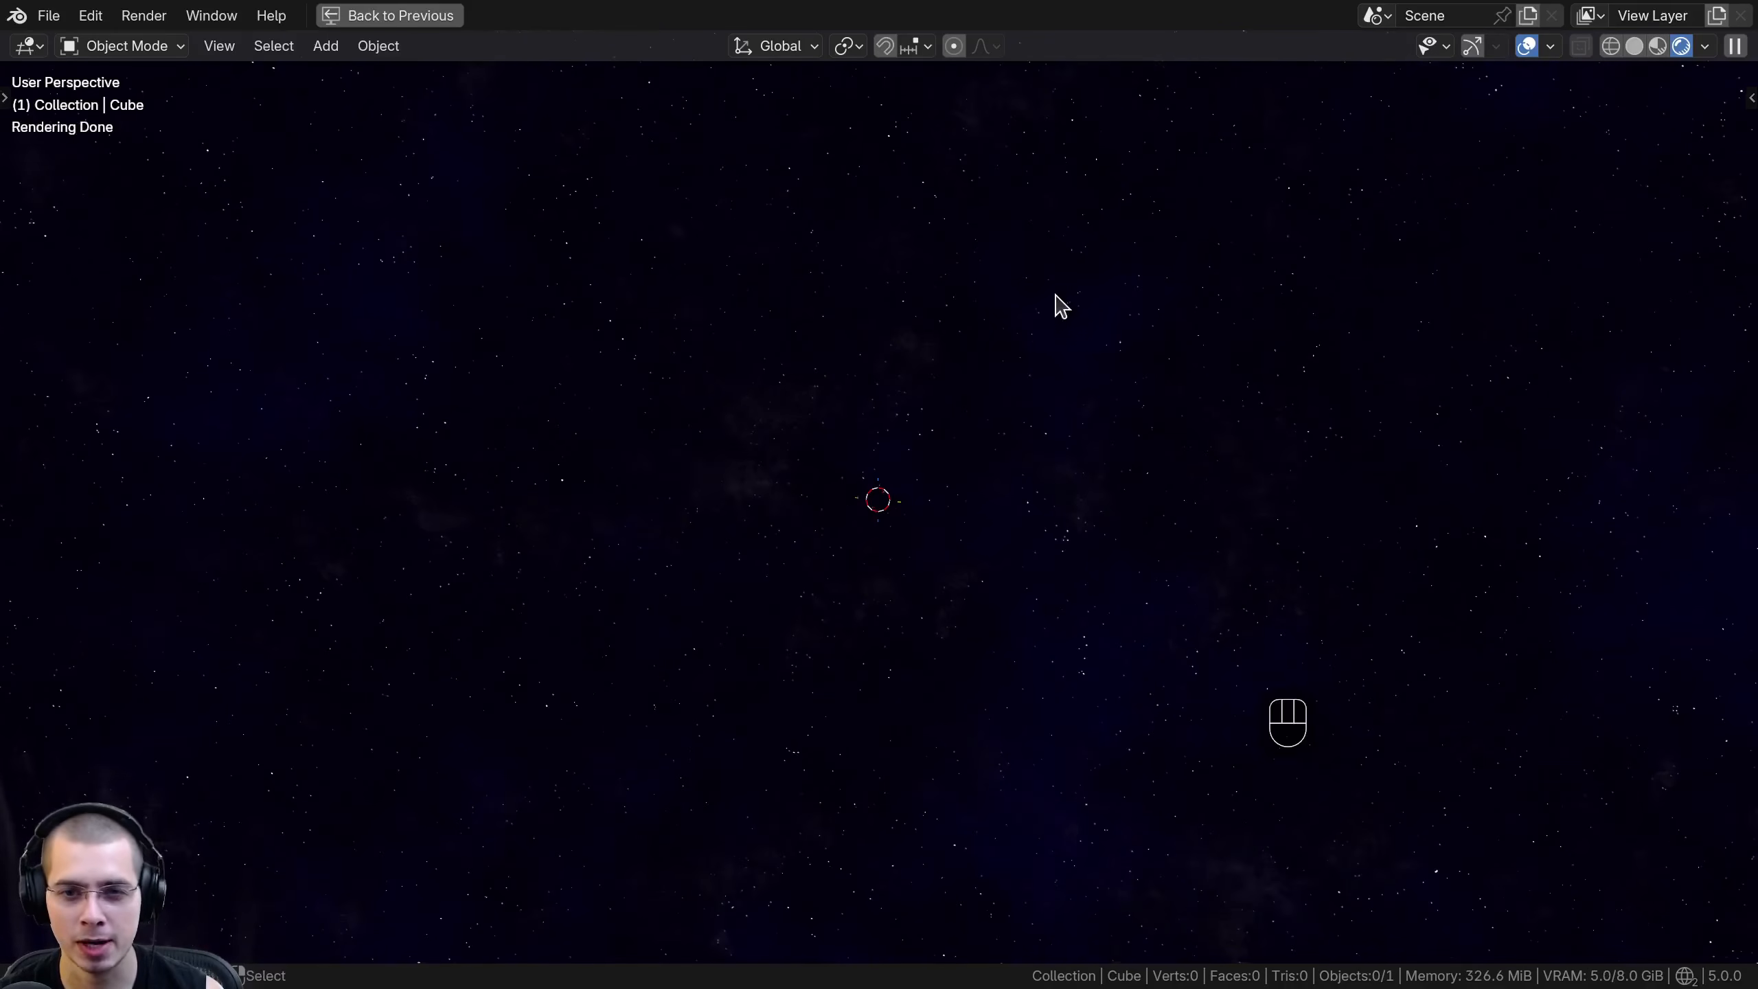
middle_drag(808, 466, 804, 464)
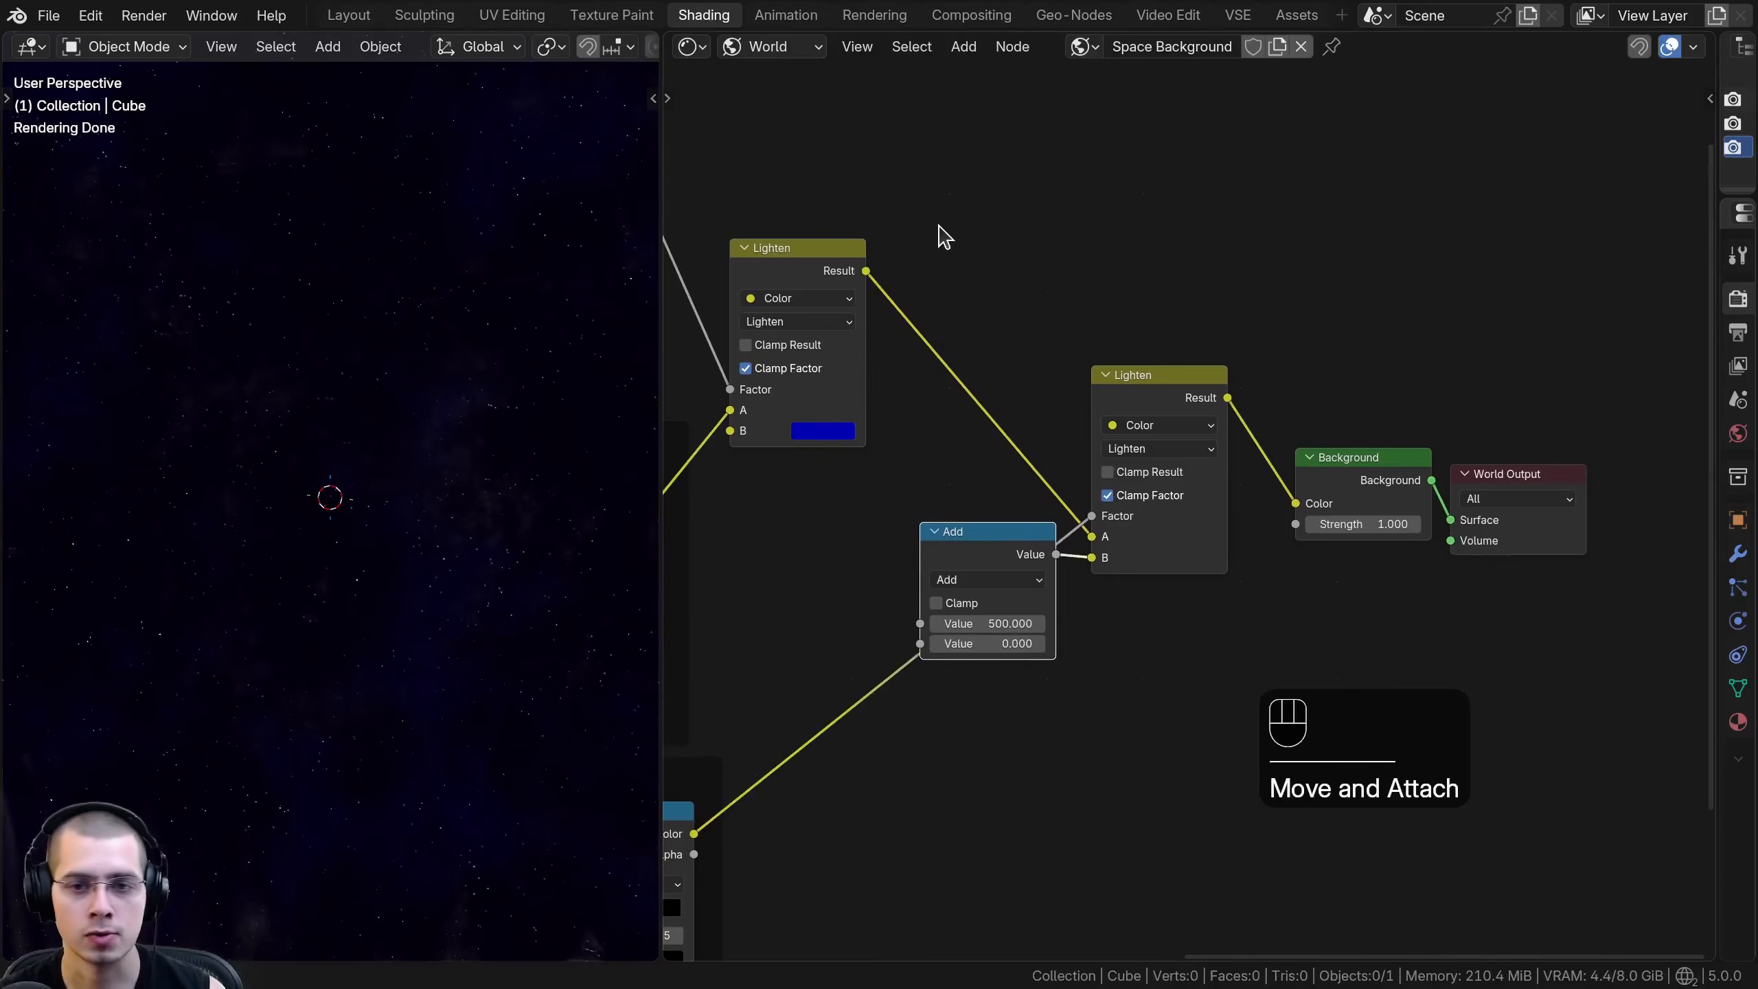
- Reposition the Add and second Lighten nodes and join them in a frame labelled Mix Stars and Space
drag(937, 223, 1198, 673)
text(g)
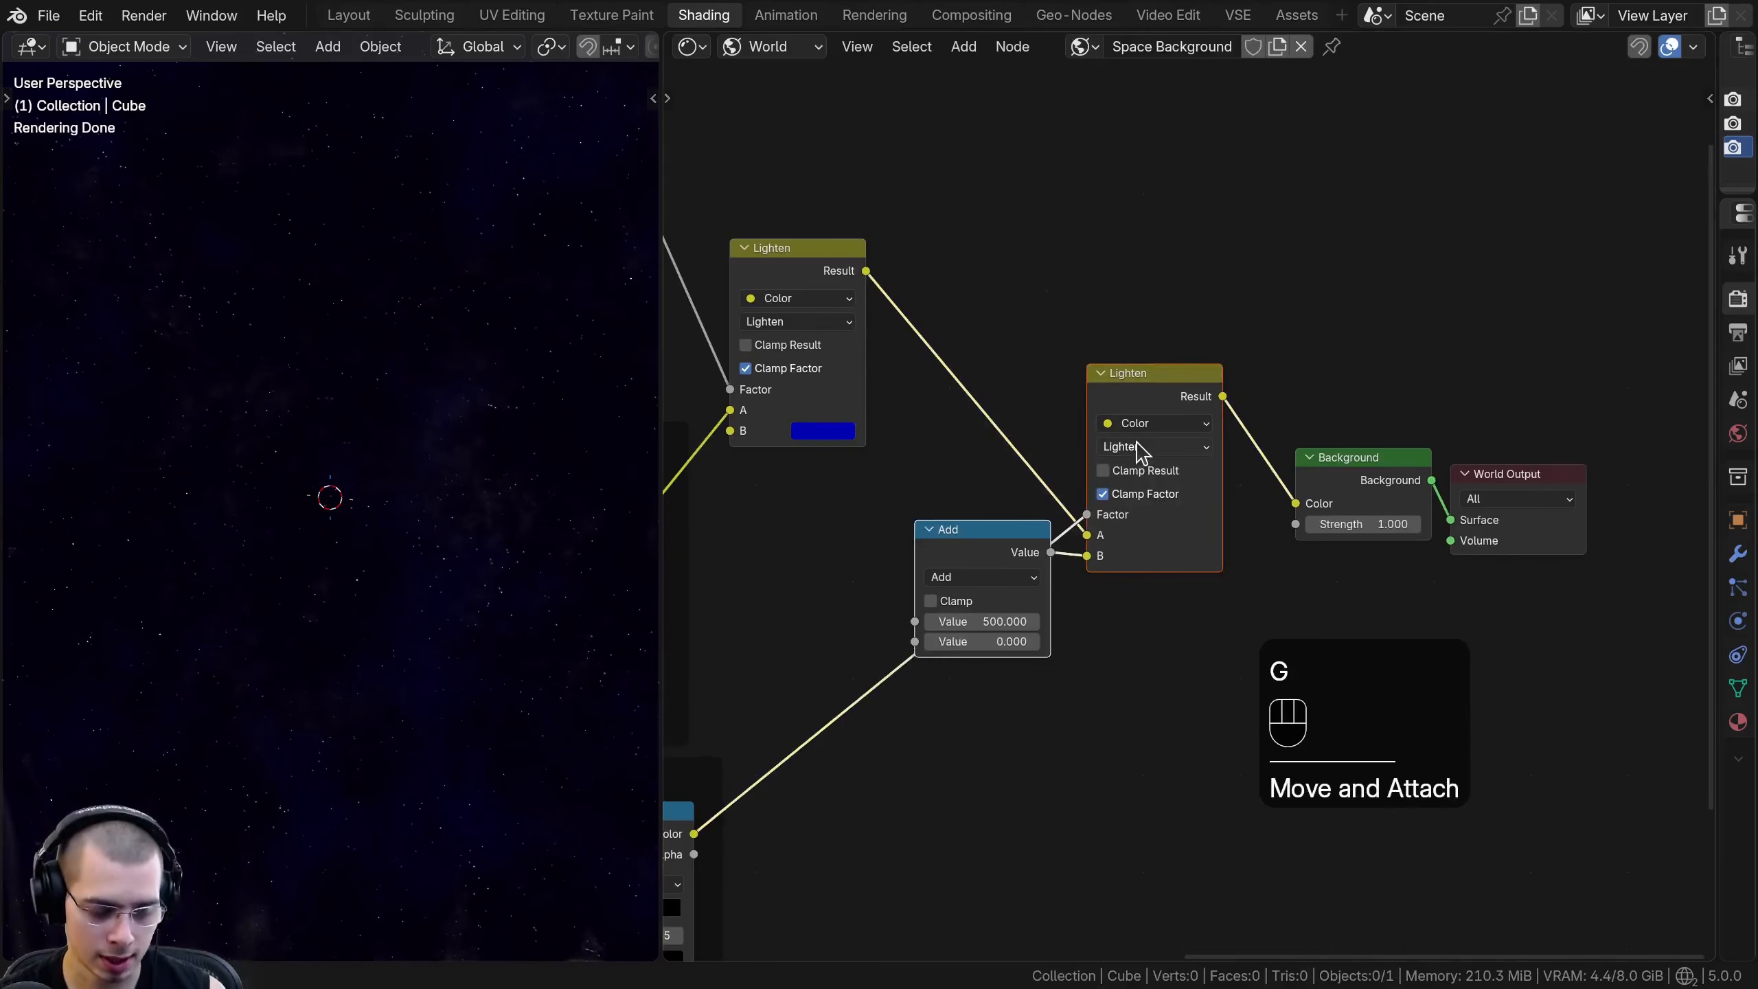
text(fMix Stars and Space)
key(Return)
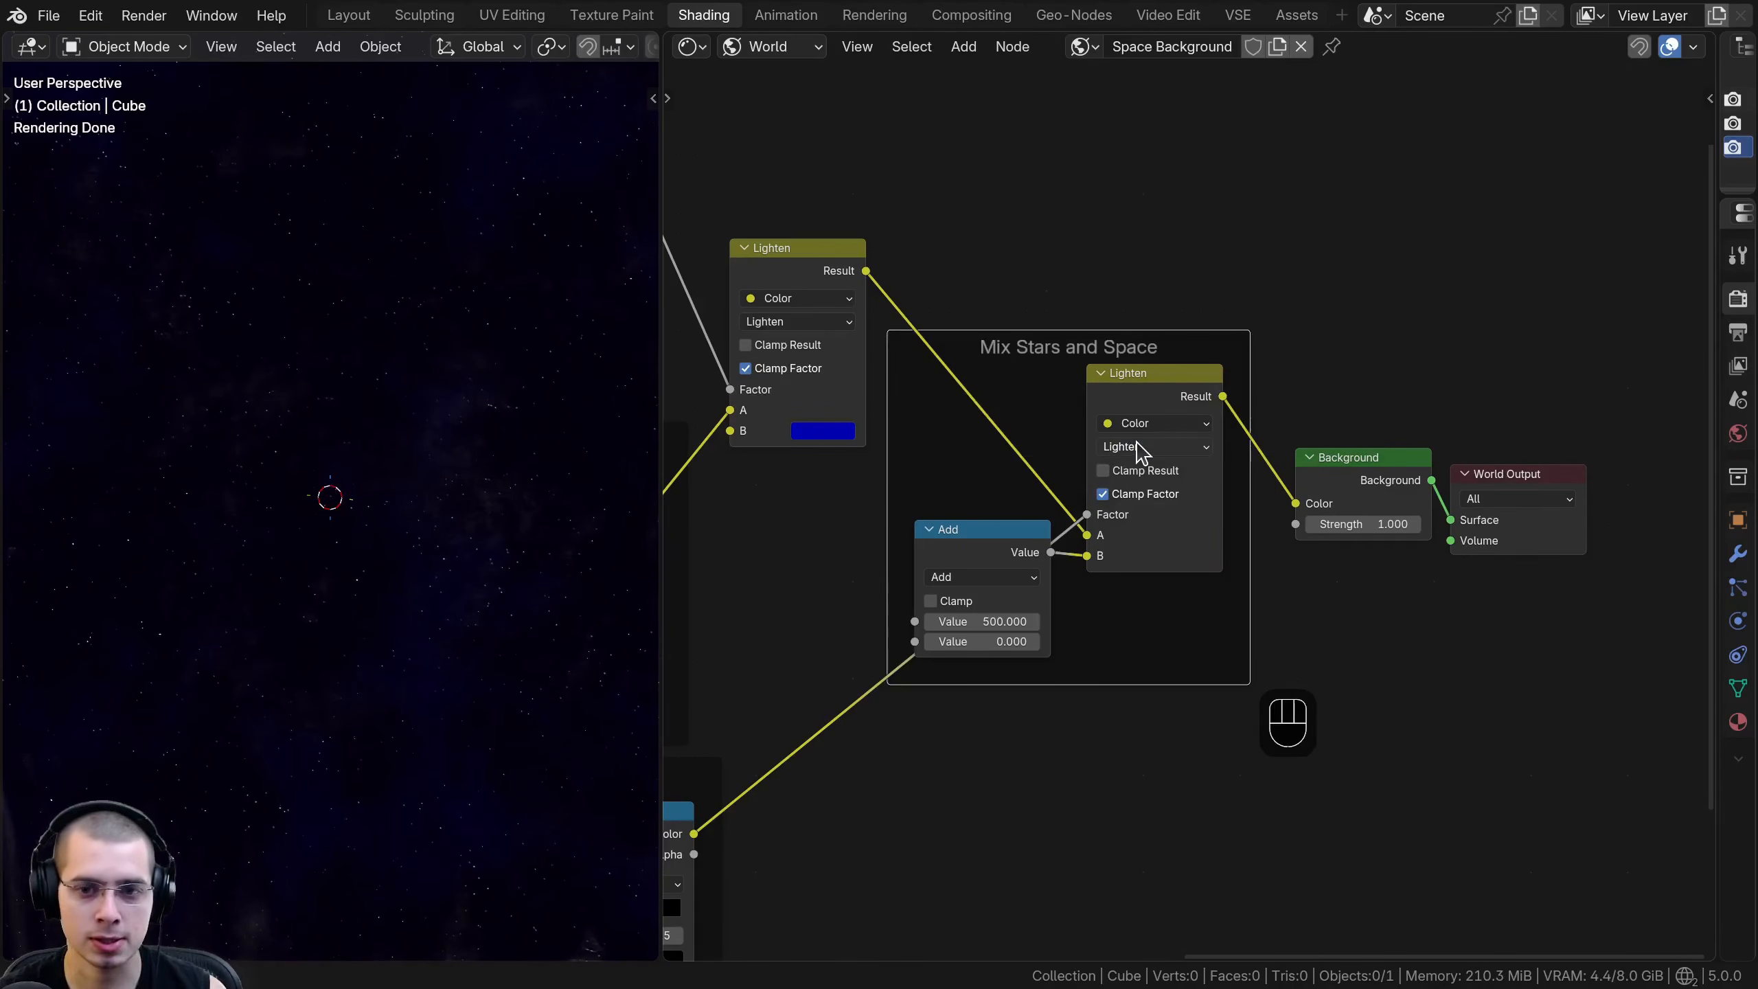
key(a)
click(1119, 392)
- Try raising the Background node's Strength to 5.5
key(a)
key(a)
mouse_move(1355, 523)
mouse_down()
mouse_move(1396, 523)
mouse_move(1372, 524)
mouse_up()
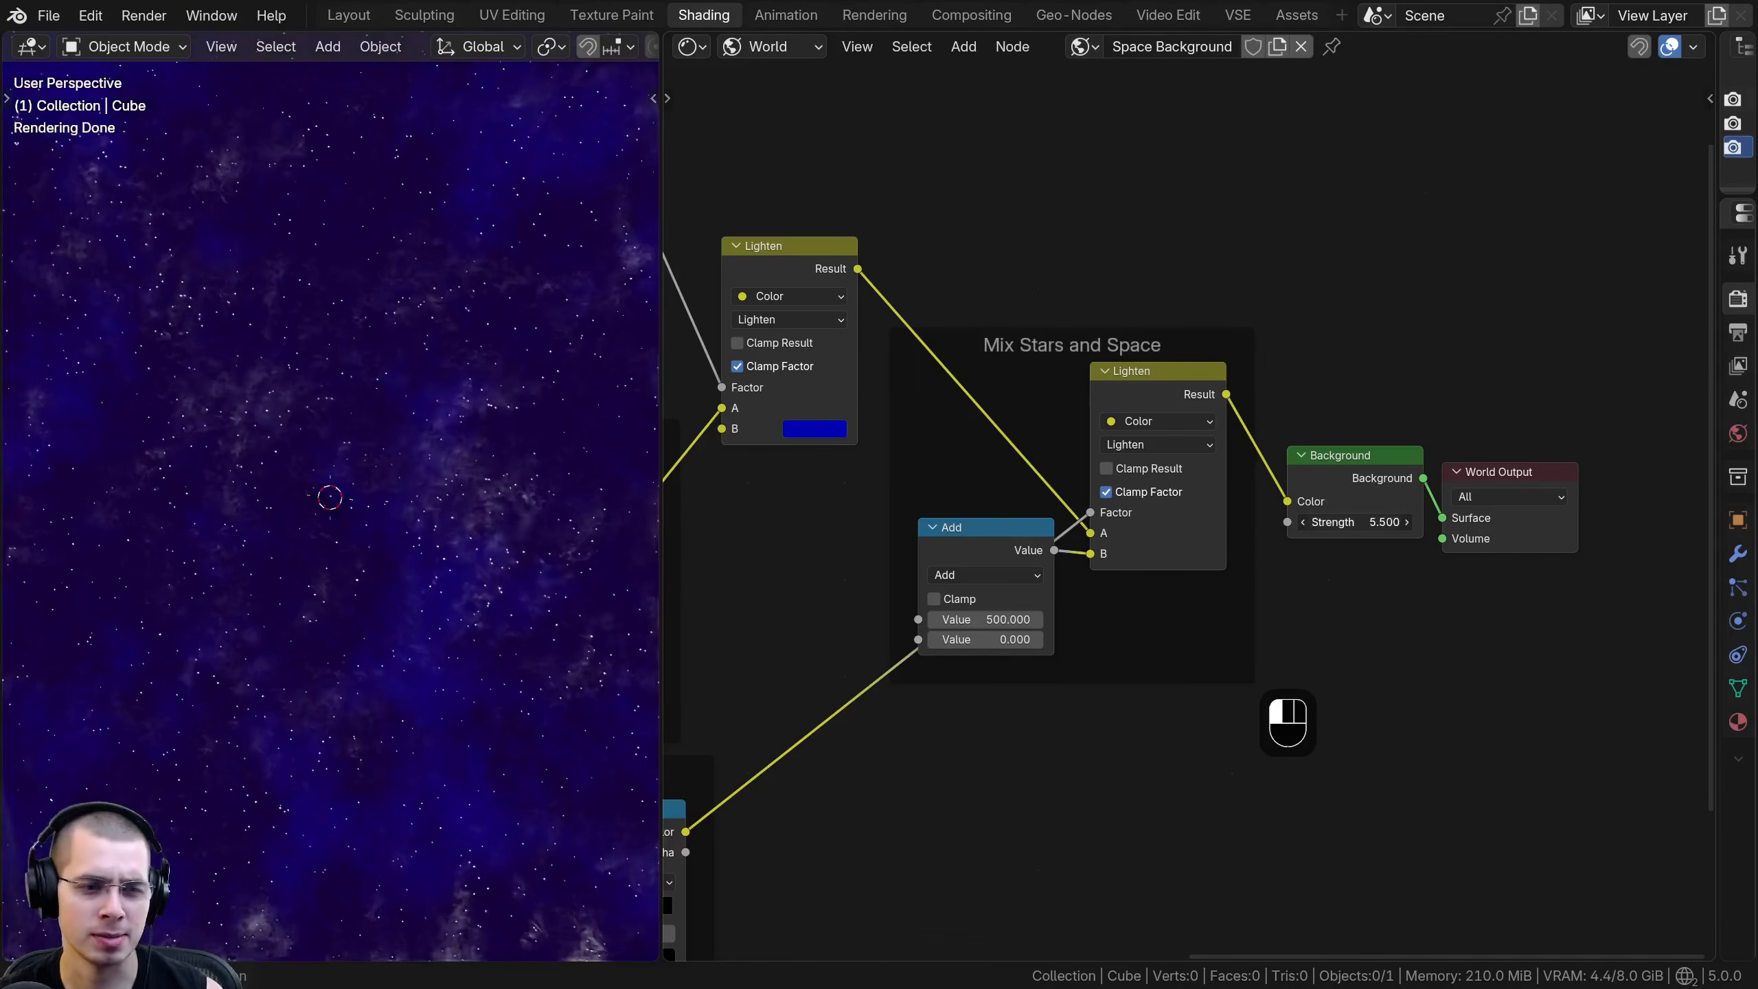
right_click(1338, 523)
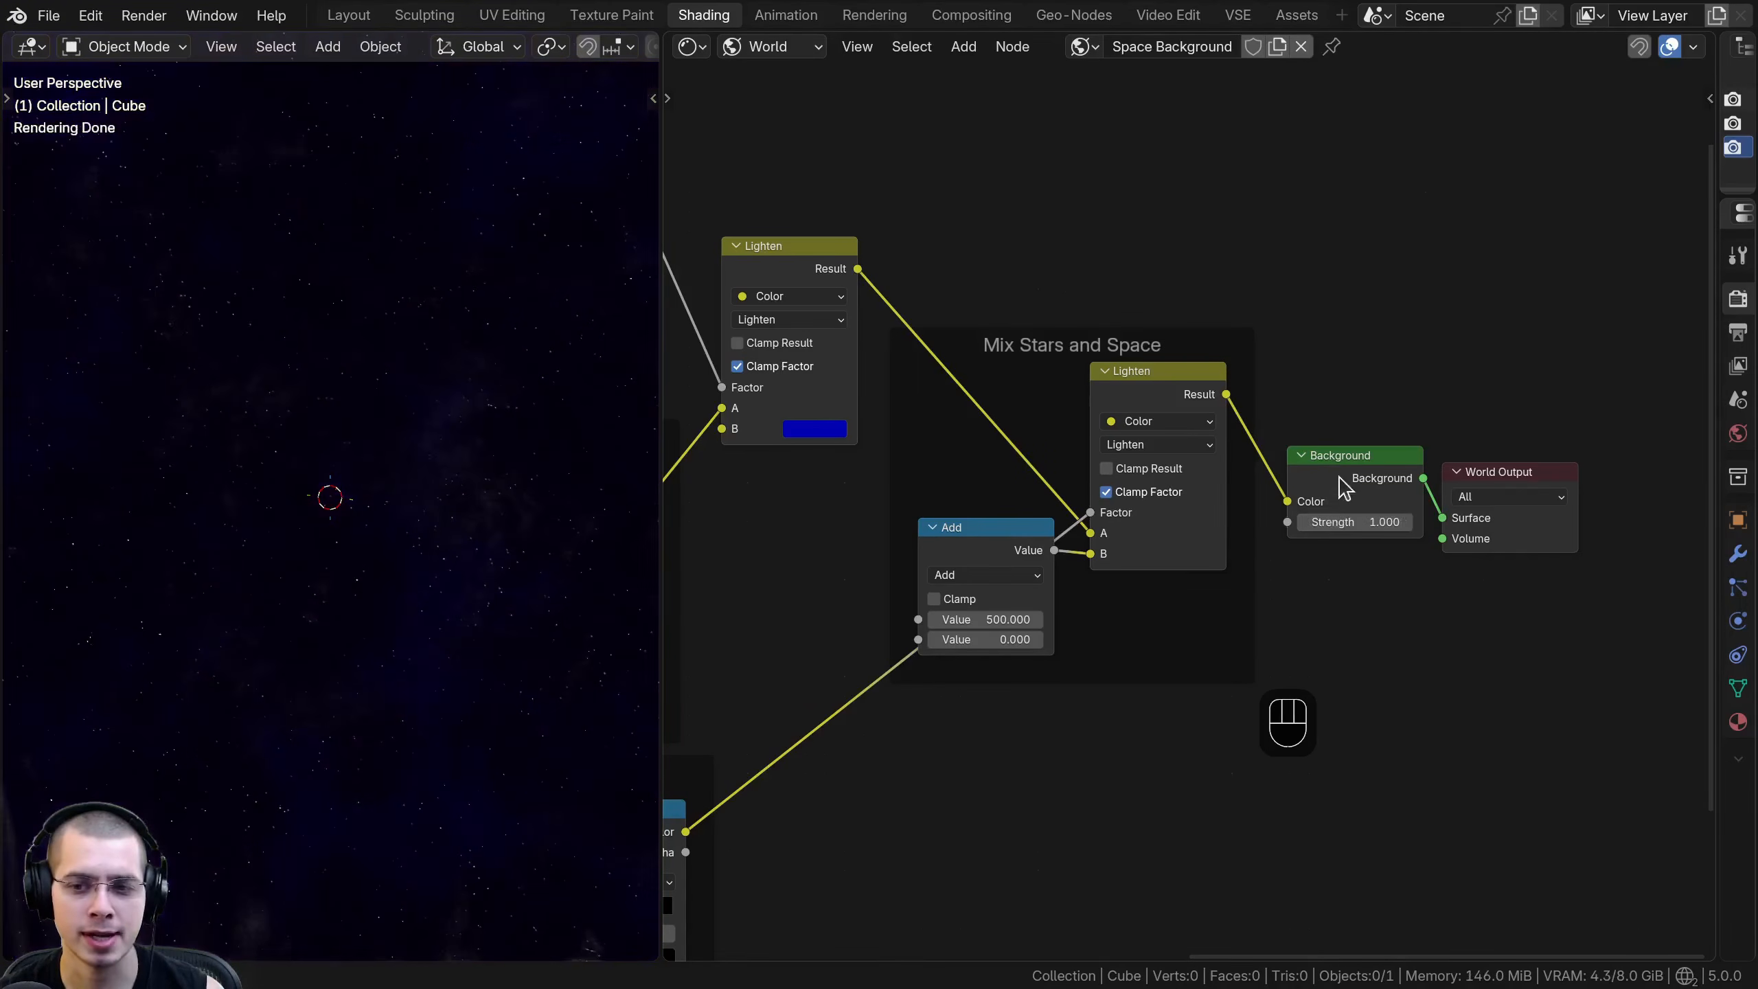
- Reposition the Background and World Output nodes and view the scene through the camera
drag(1347, 463, 1339, 458)
click(1493, 470)
key(g)
click(1493, 470)
key(a)
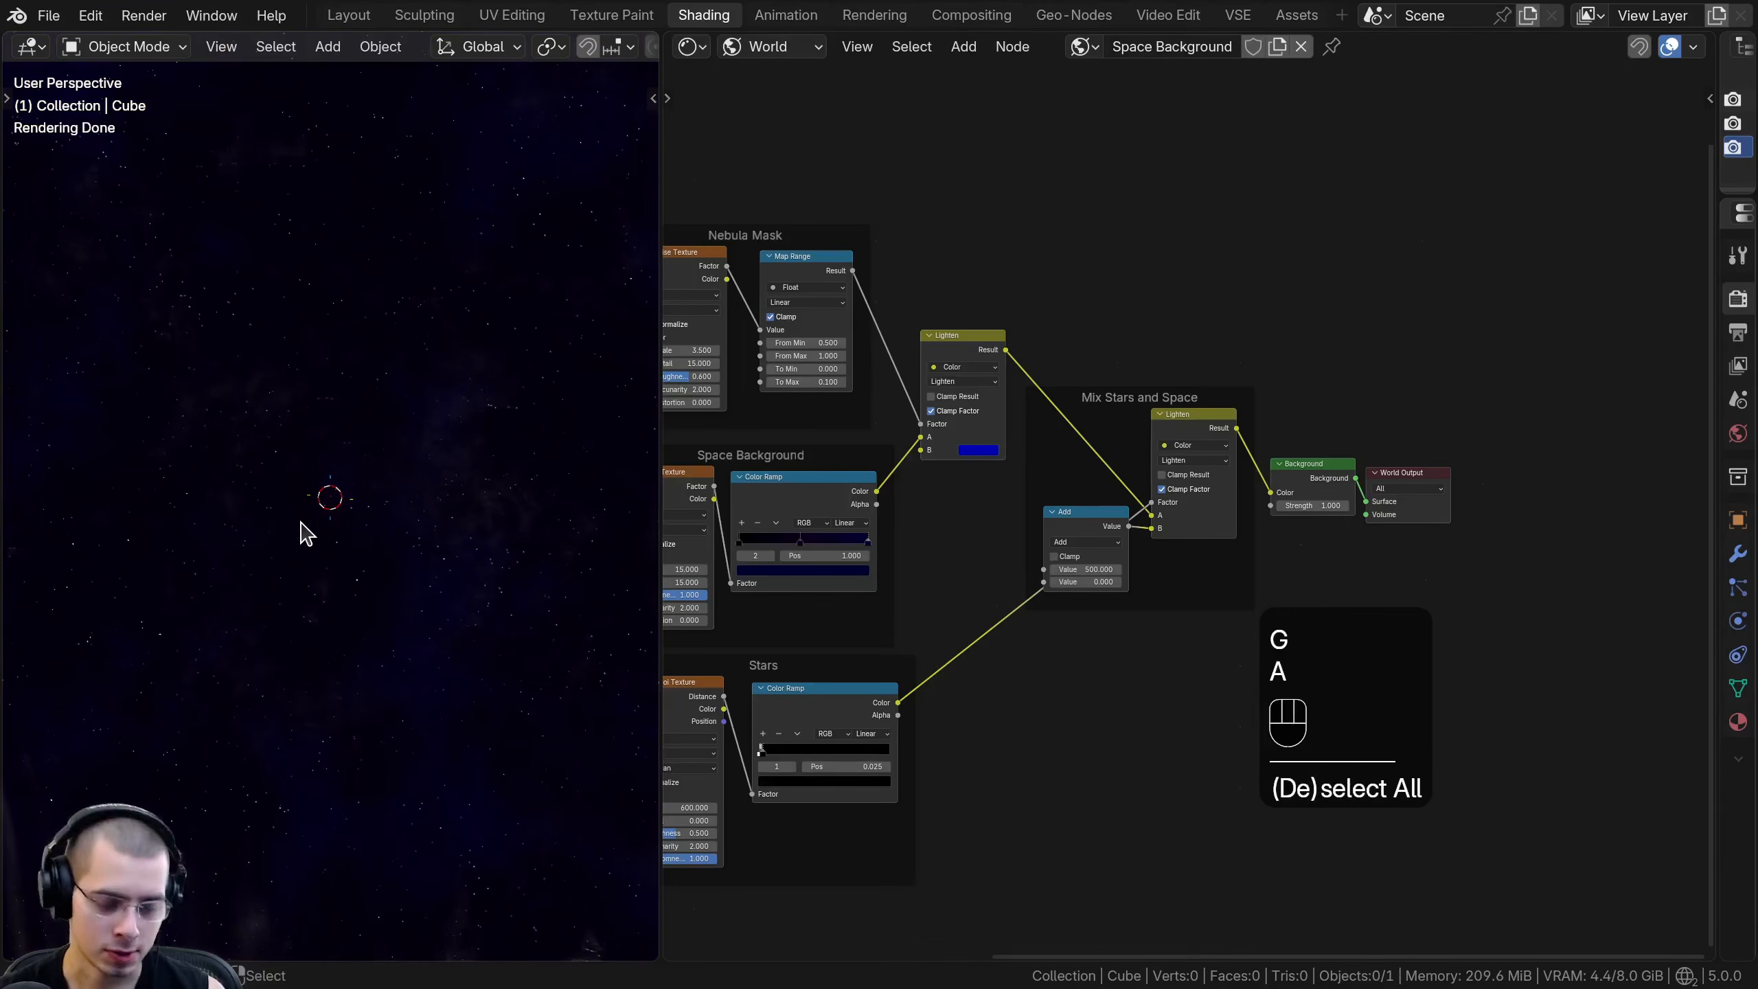
key(KP_0)
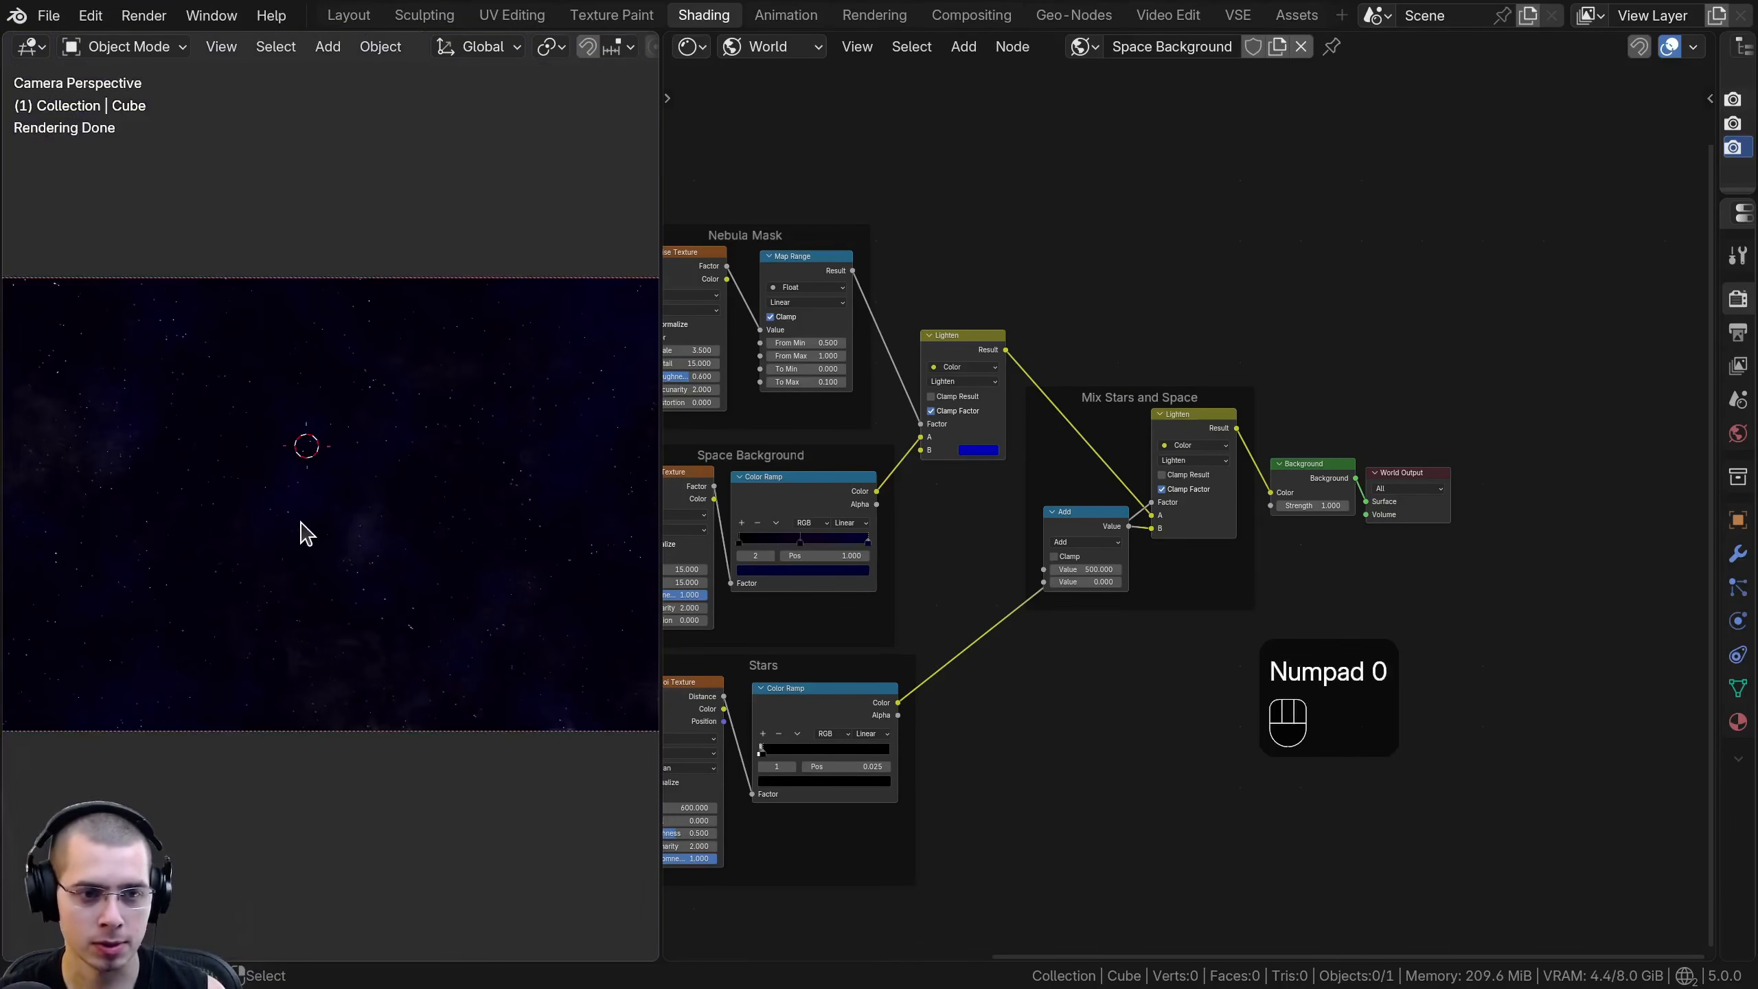
- Unhide the galaxy cube and widen the 3D viewport to show the full camera frame
key(alt+h)
key(a)
key(alt+g)
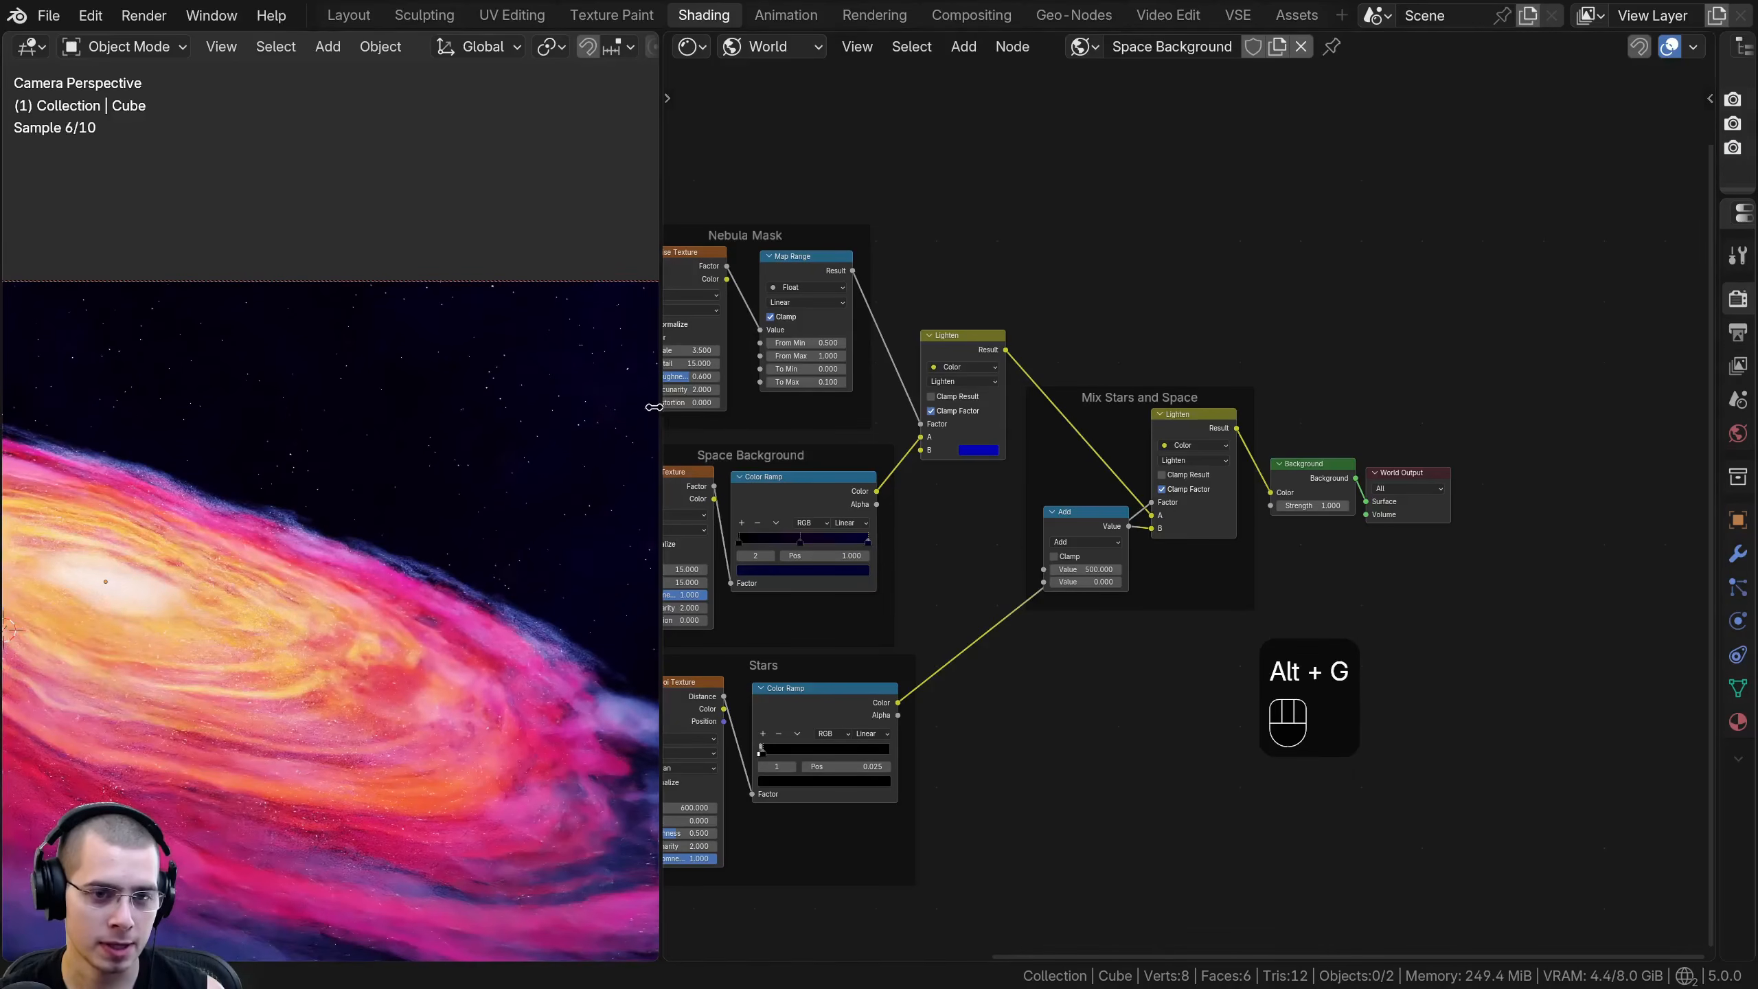
drag(654, 407, 839, 407)
shift+middle_drag(192, 638, 381, 520)
key(Home)
- Switch the shader editor from the world nodes back to the object's Galaxy material
click(969, 49)
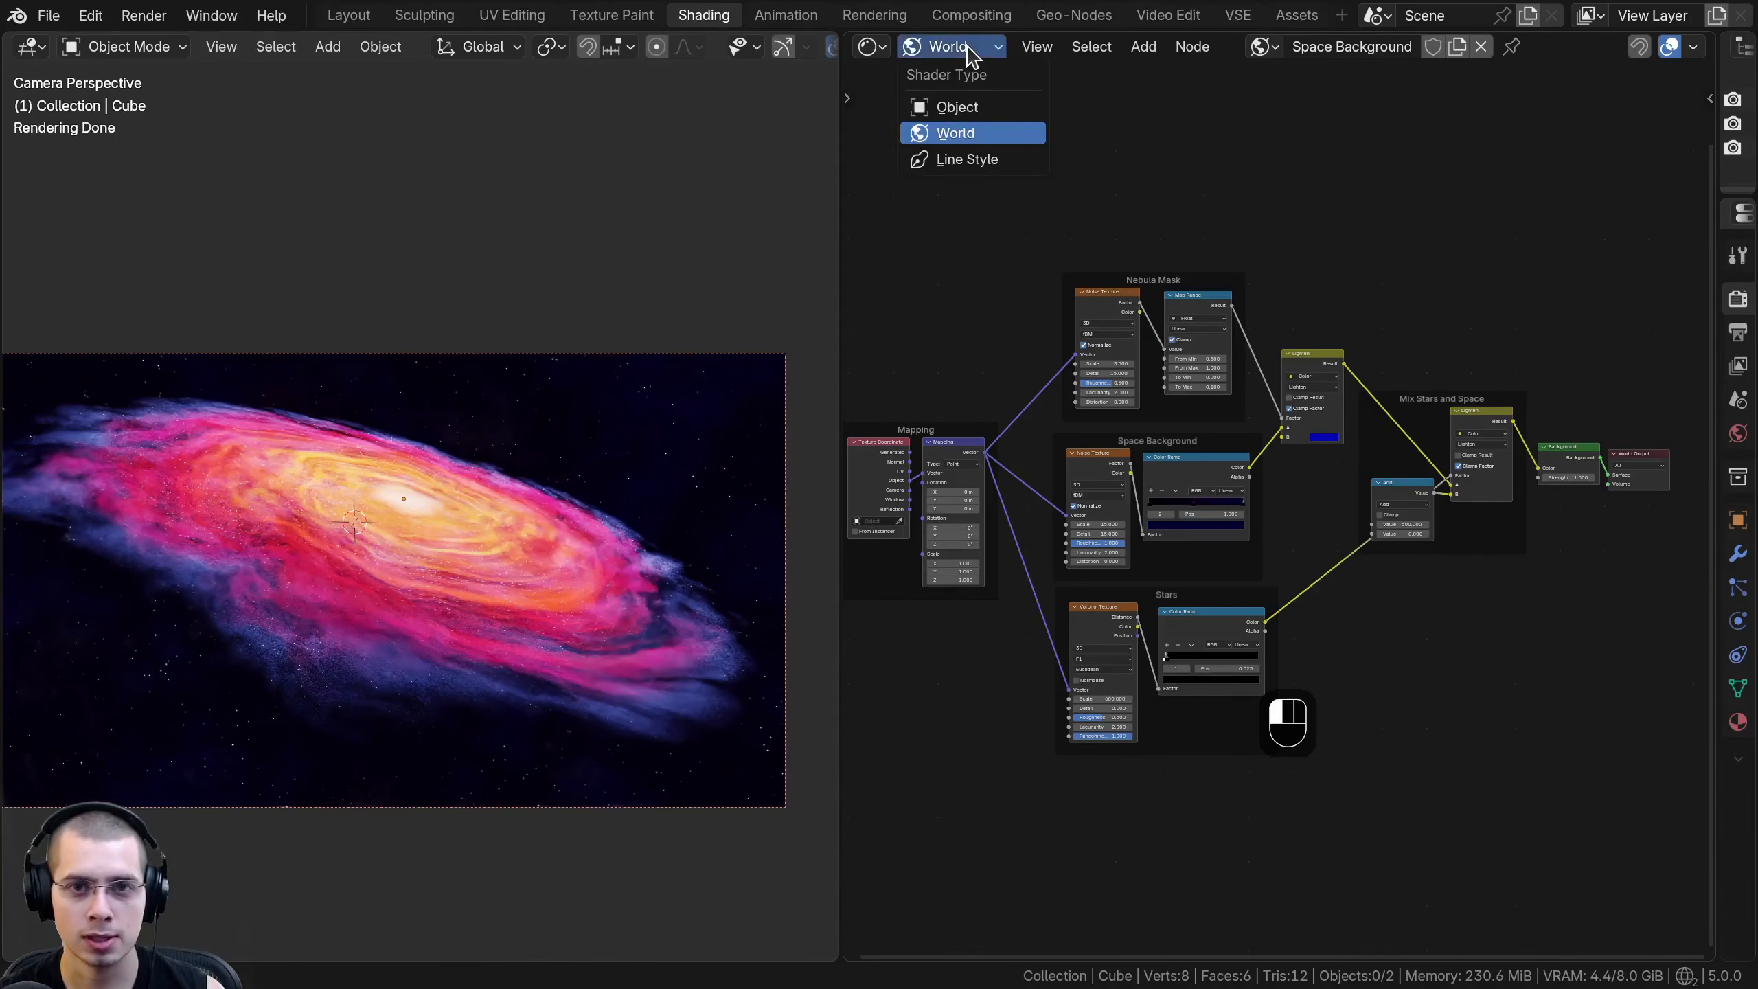
click(947, 108)
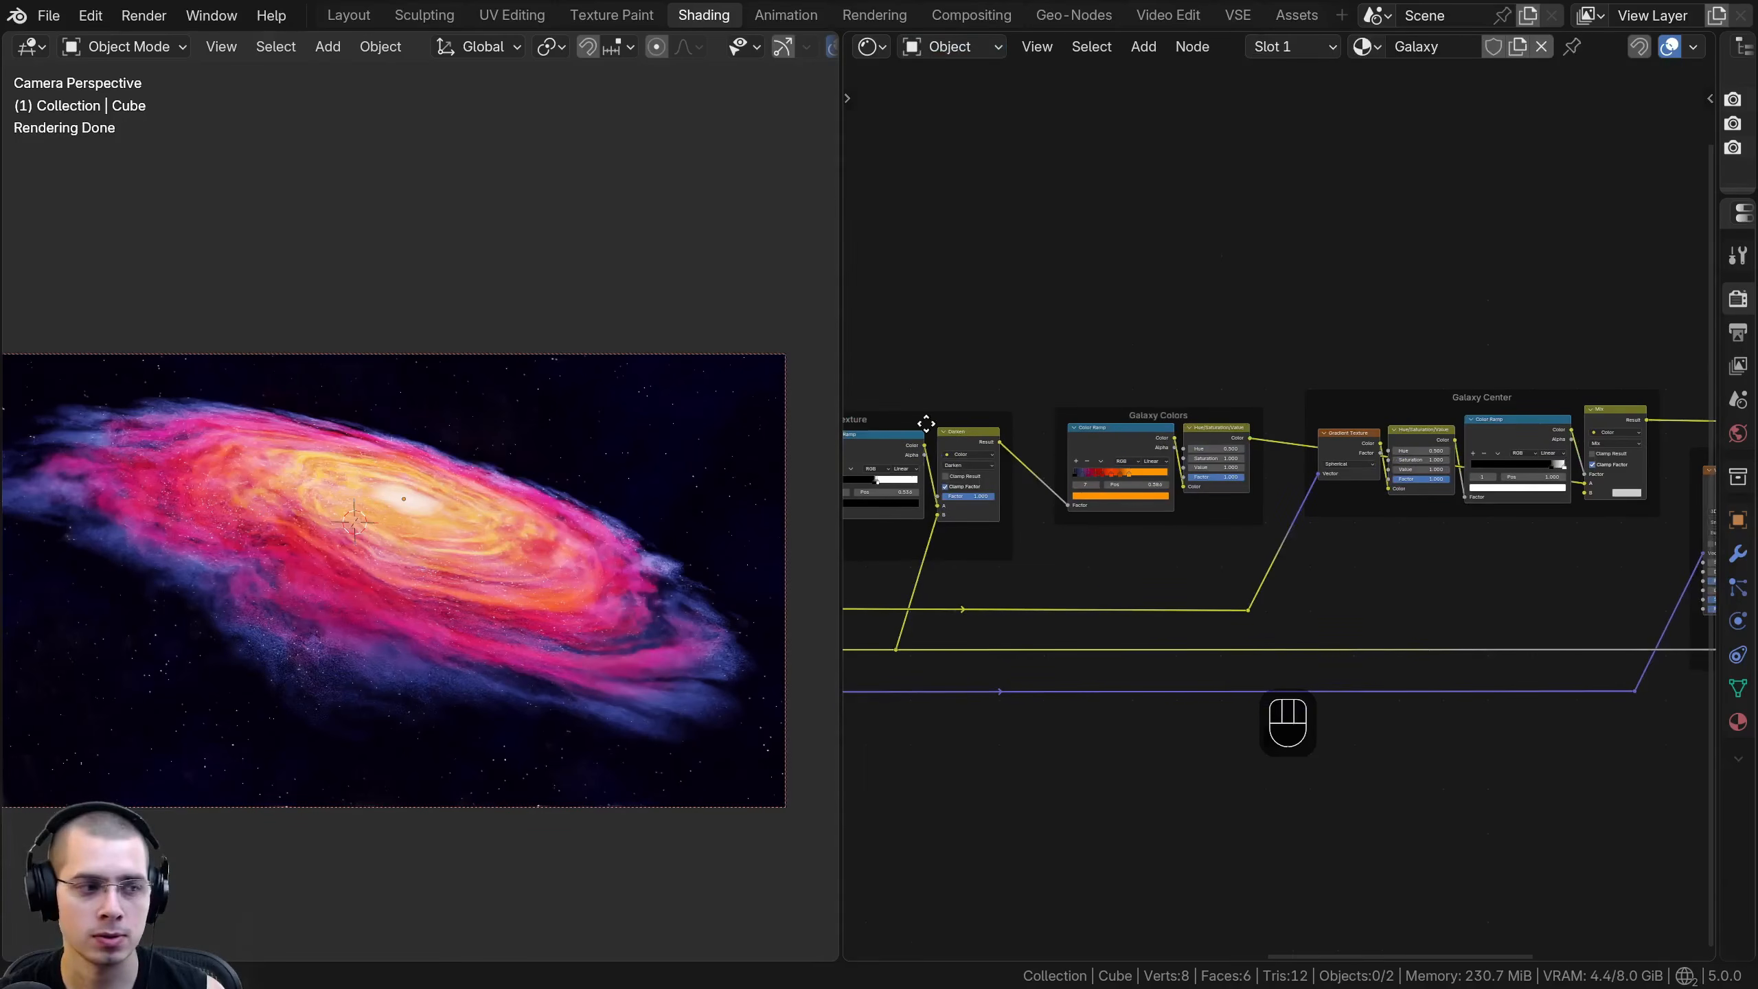
shift+middle_drag(591, 531, 630, 501)
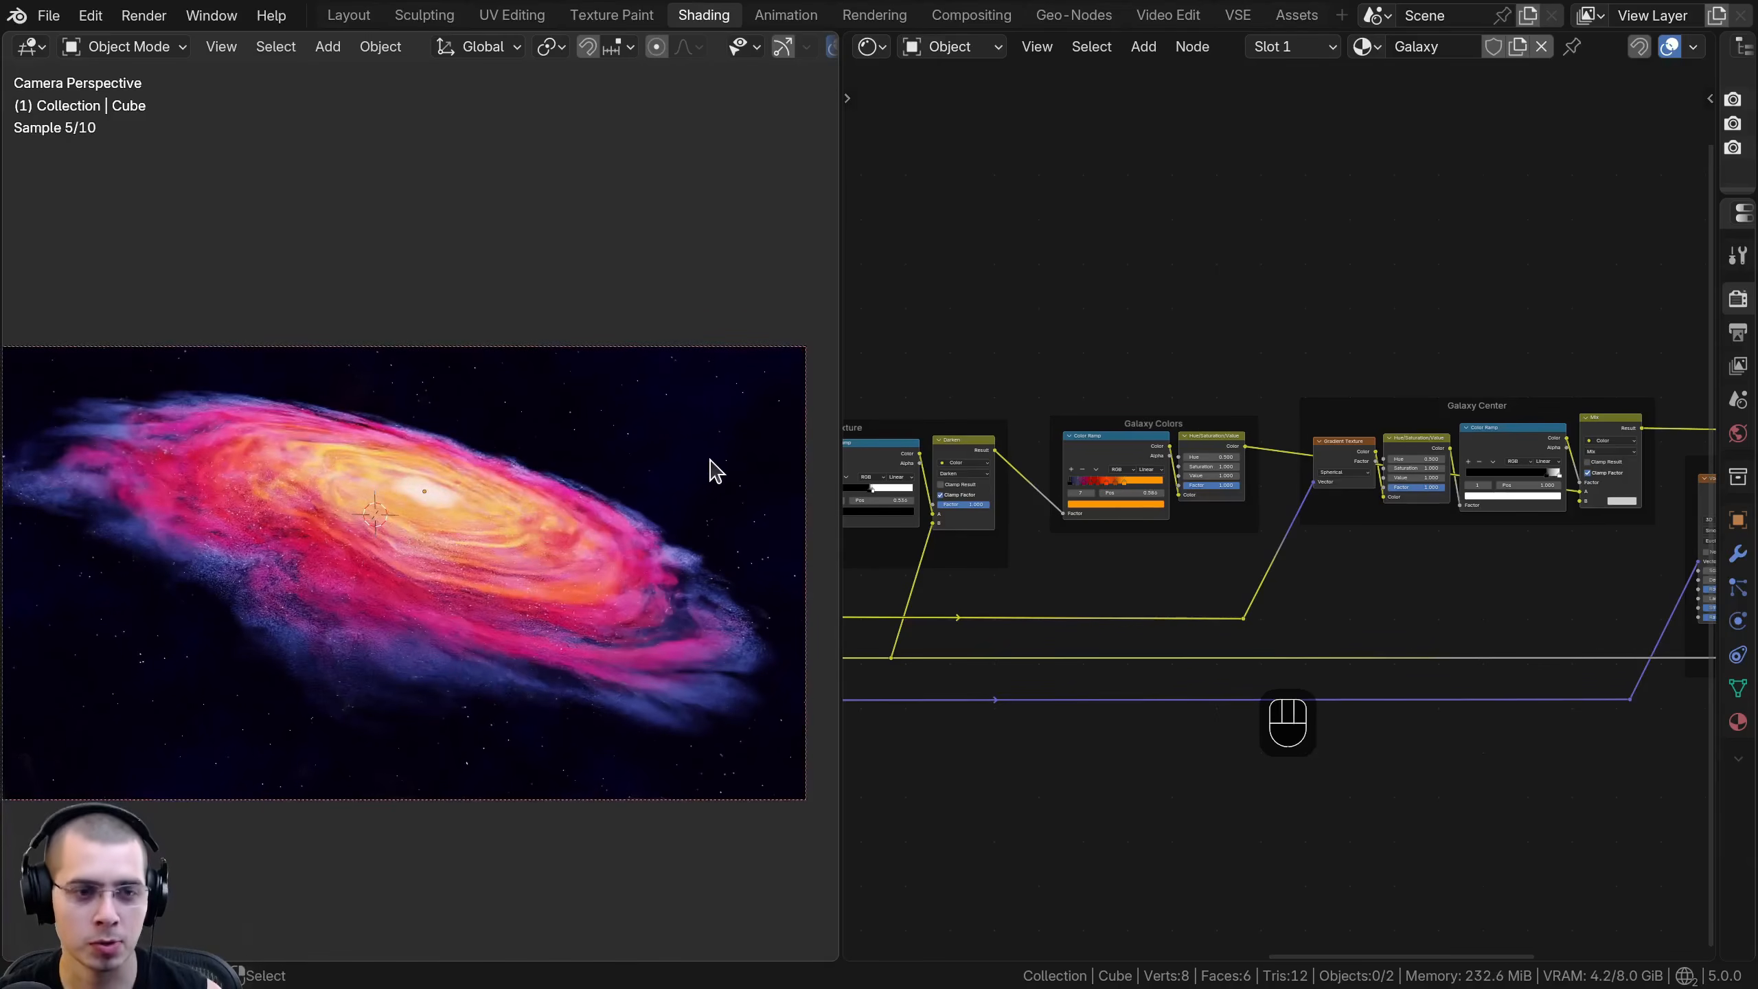
- Save the file and go to the Layout workspace
key(ctrl+s)
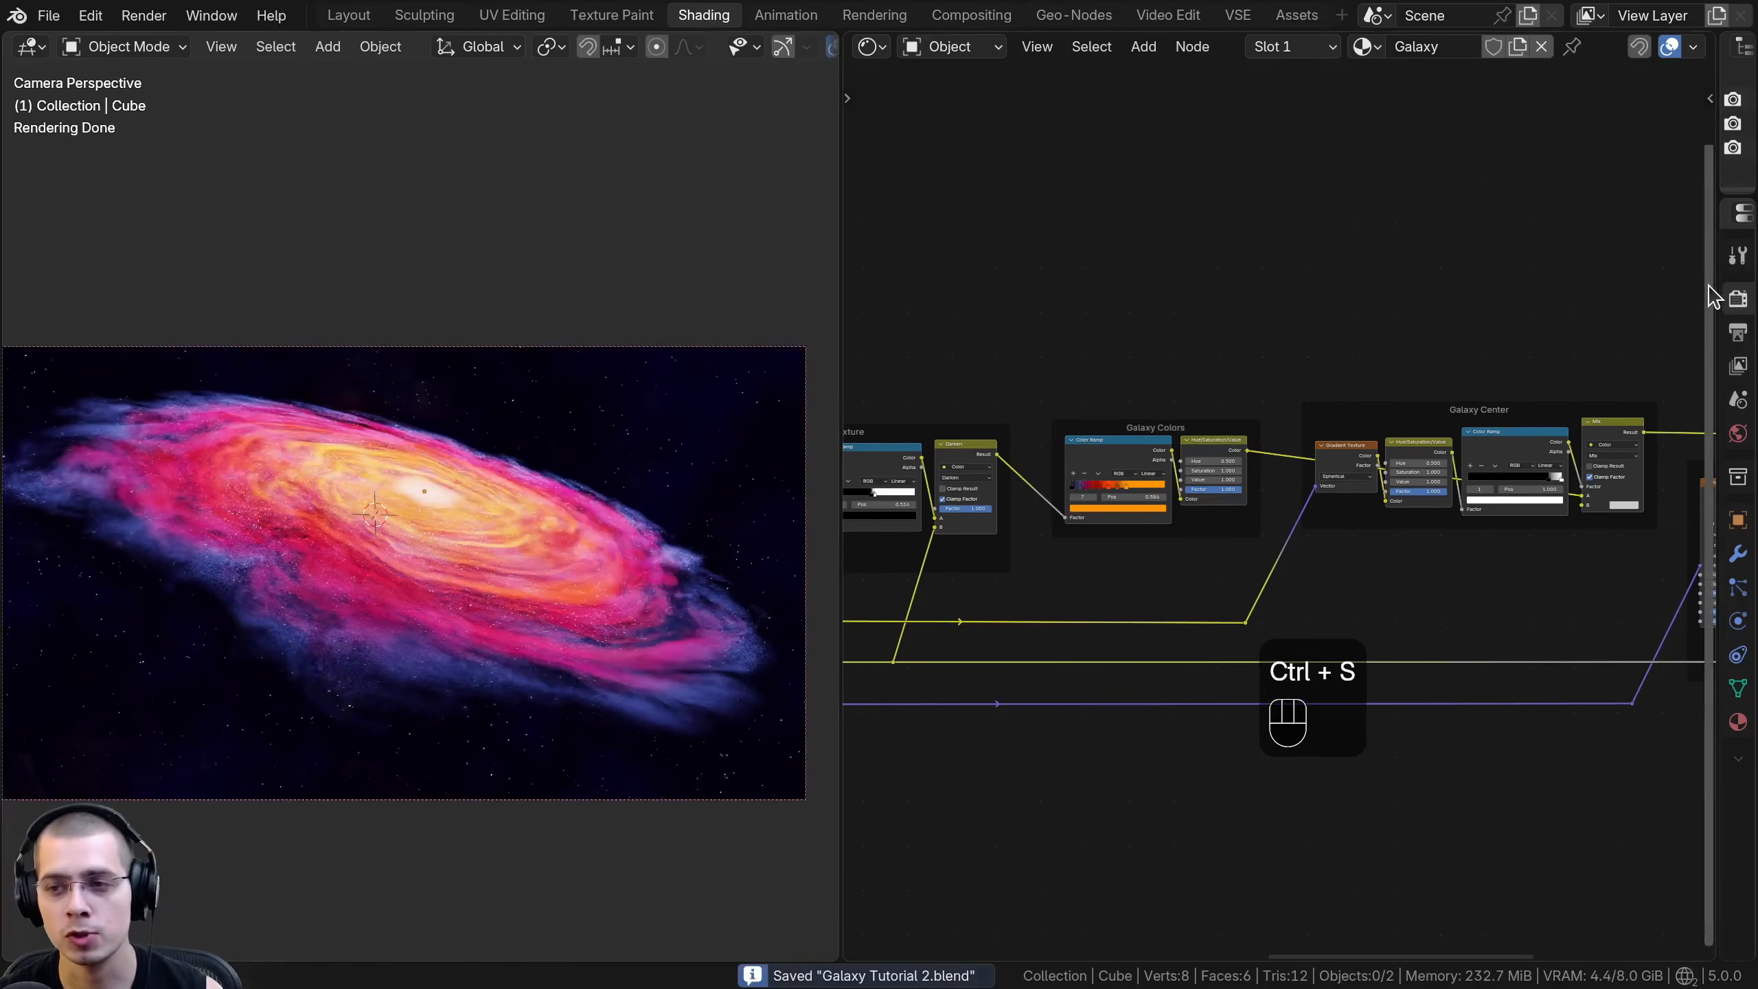
mouse_move(1714, 277)
mouse_down()
mouse_move(1178, 276)
mouse_move(1687, 276)
mouse_up()
click(348, 15)
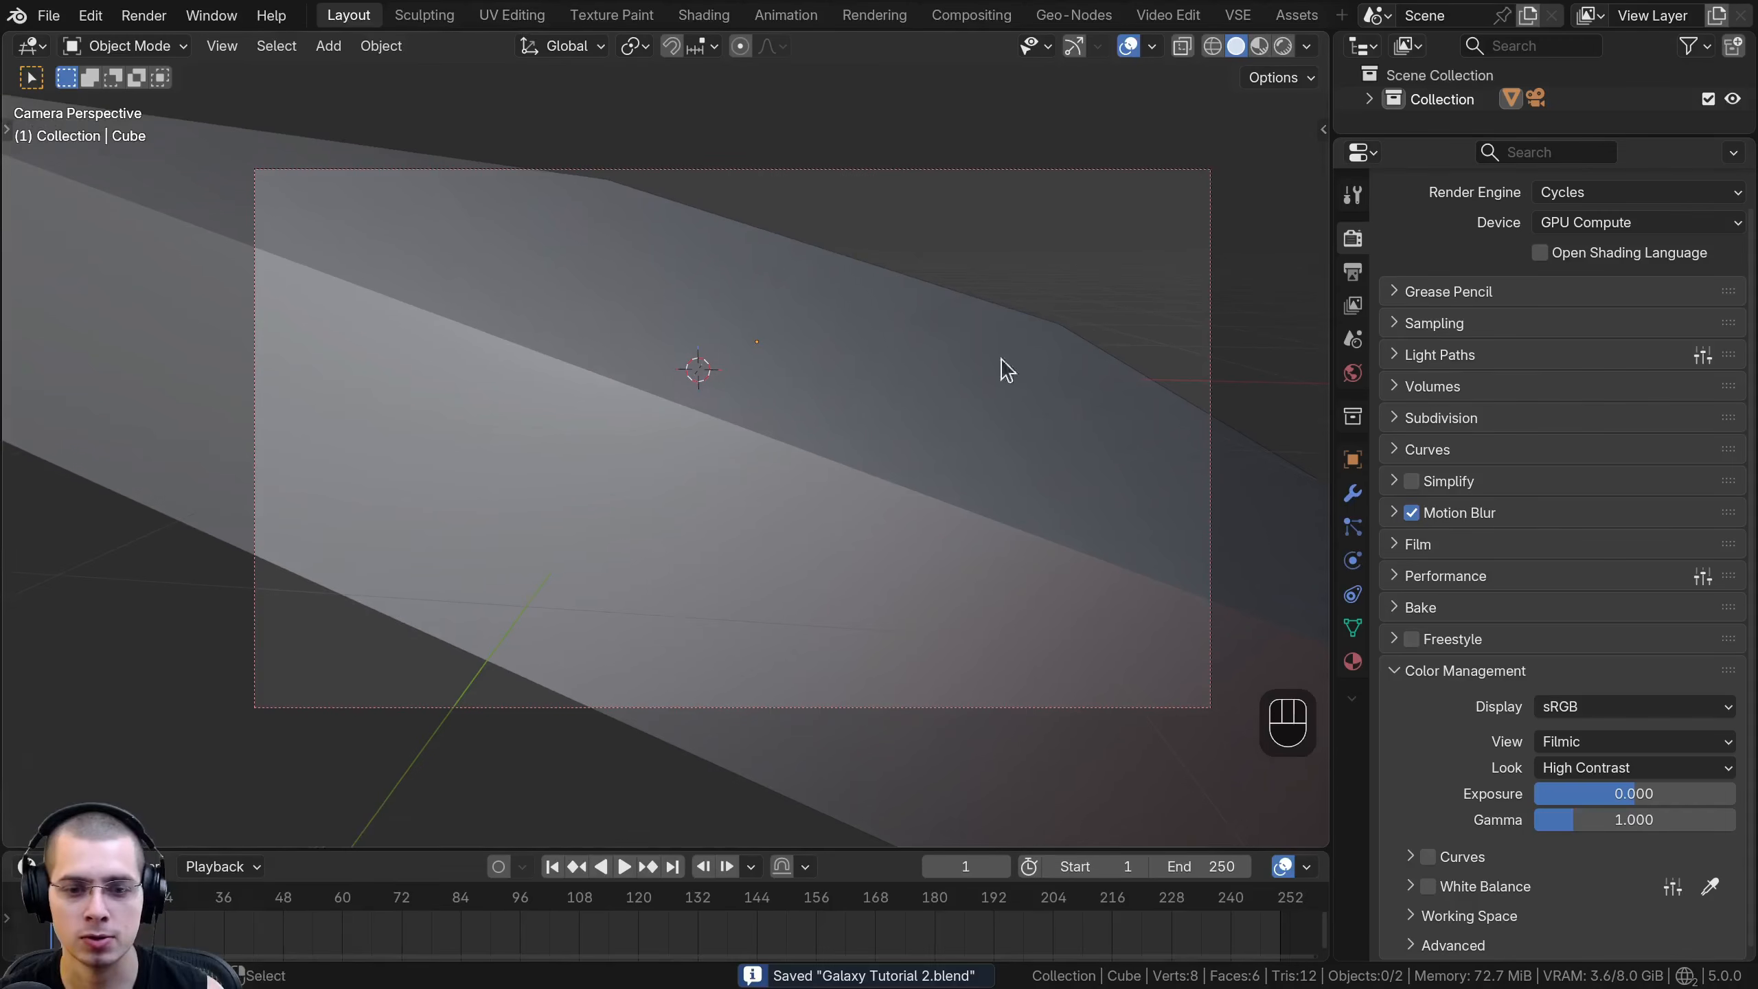
- Change the render engine to EEVEE and choose 1:2 as its volume Resolution
scroll(1572, 585, up, 2)
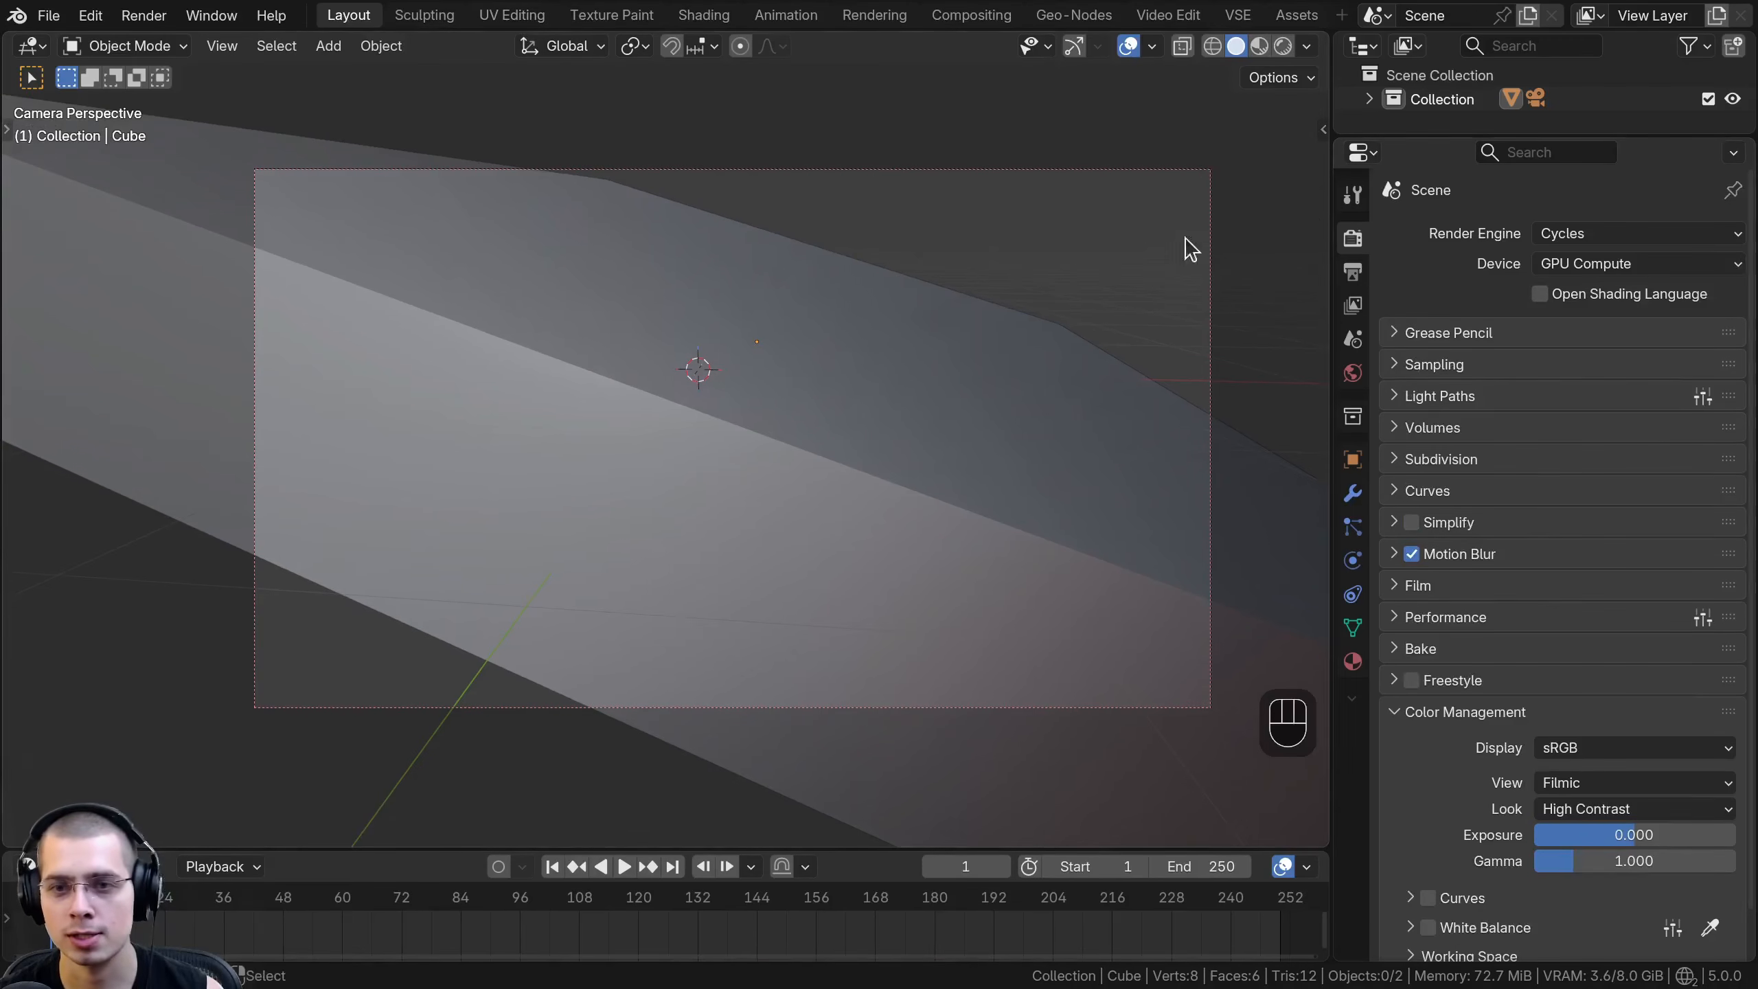
click(1607, 239)
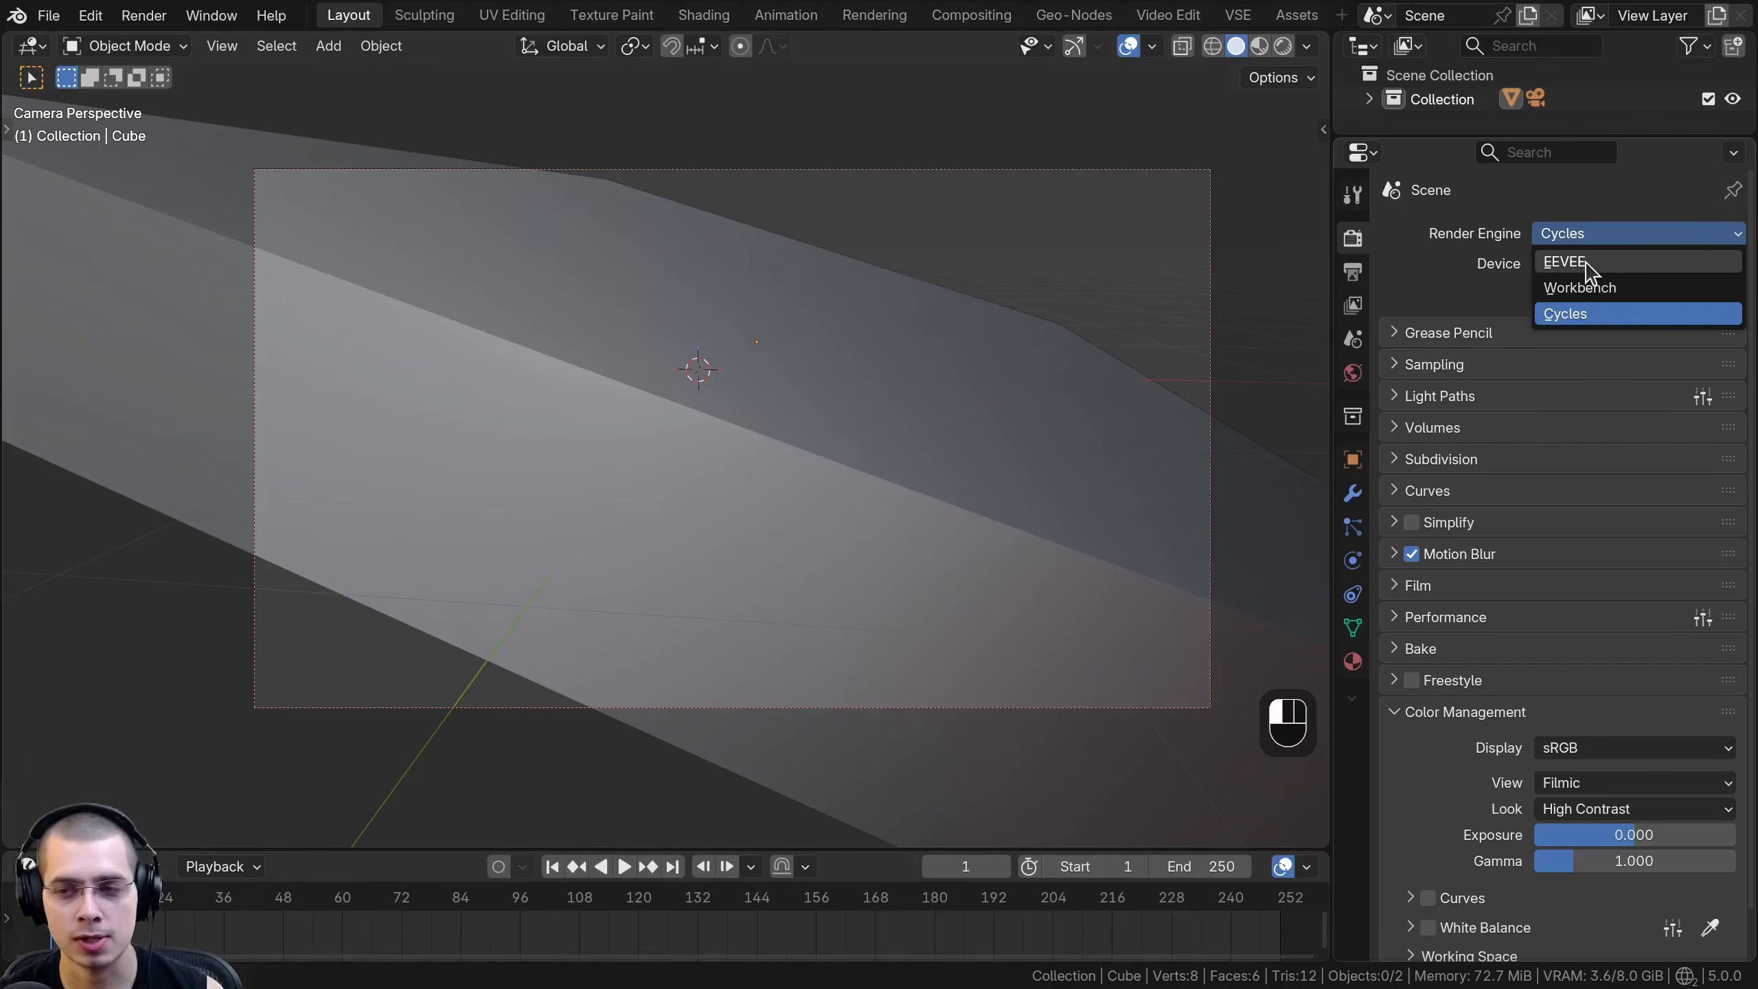
click(1585, 265)
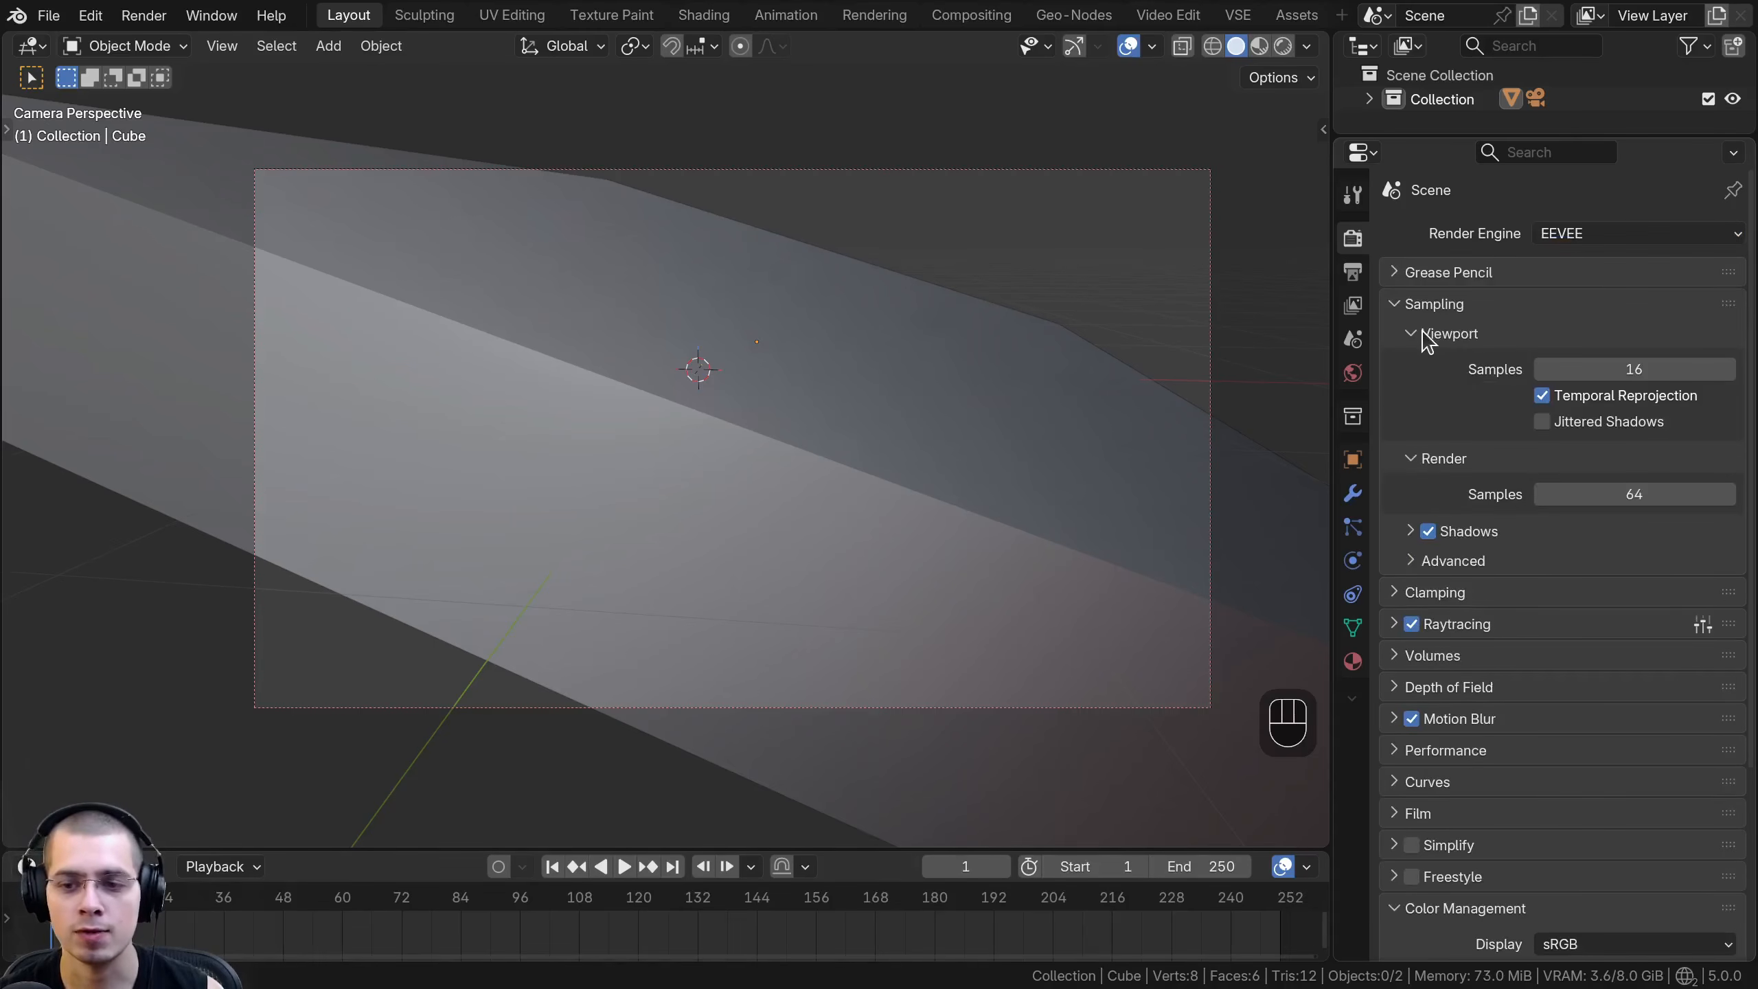
scroll(1452, 409, down, 3)
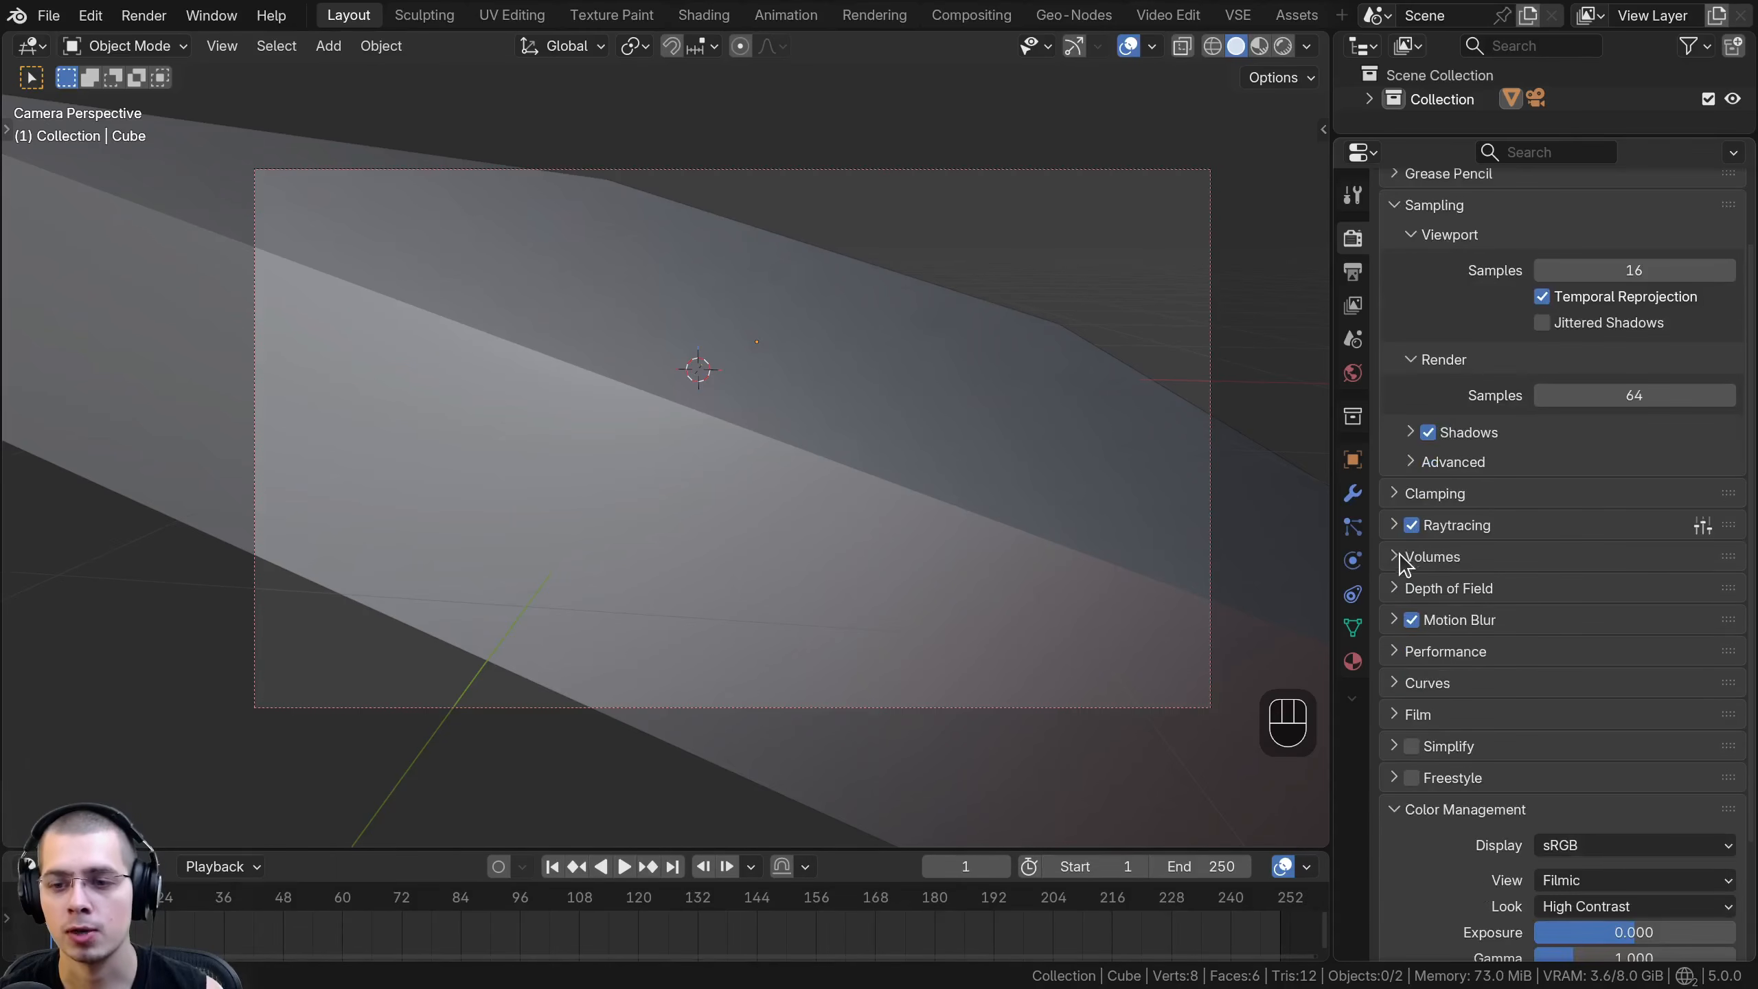
click(1391, 558)
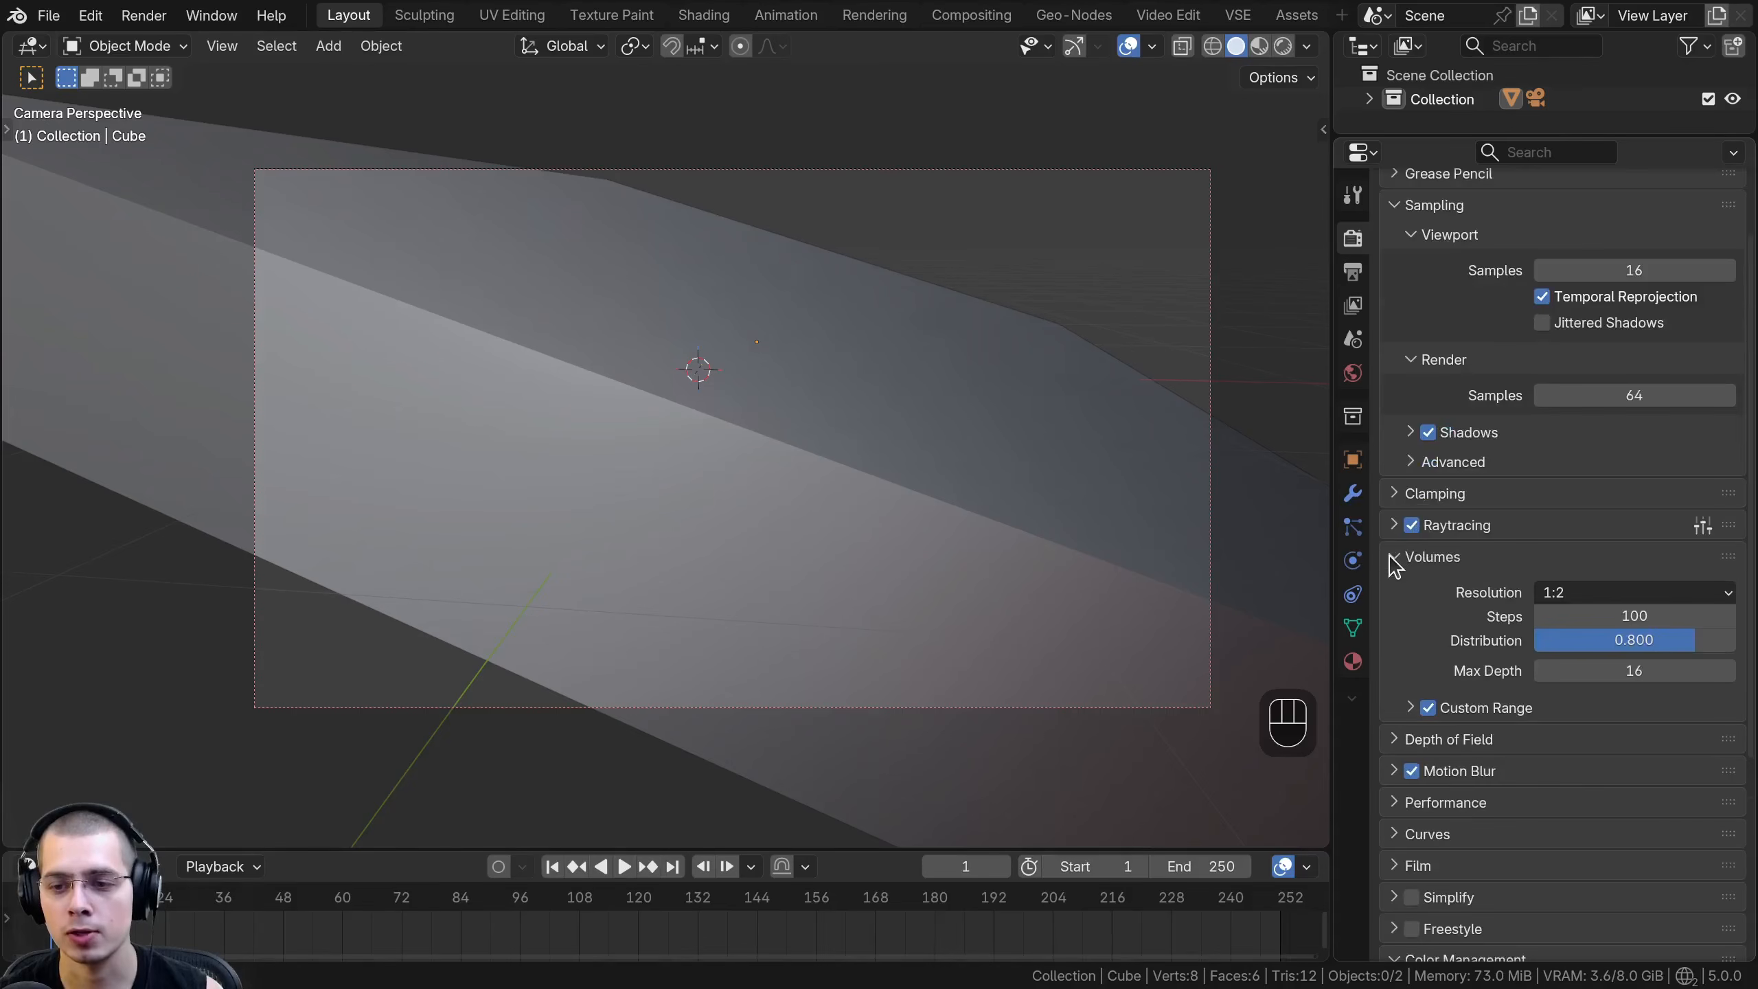
click(1607, 594)
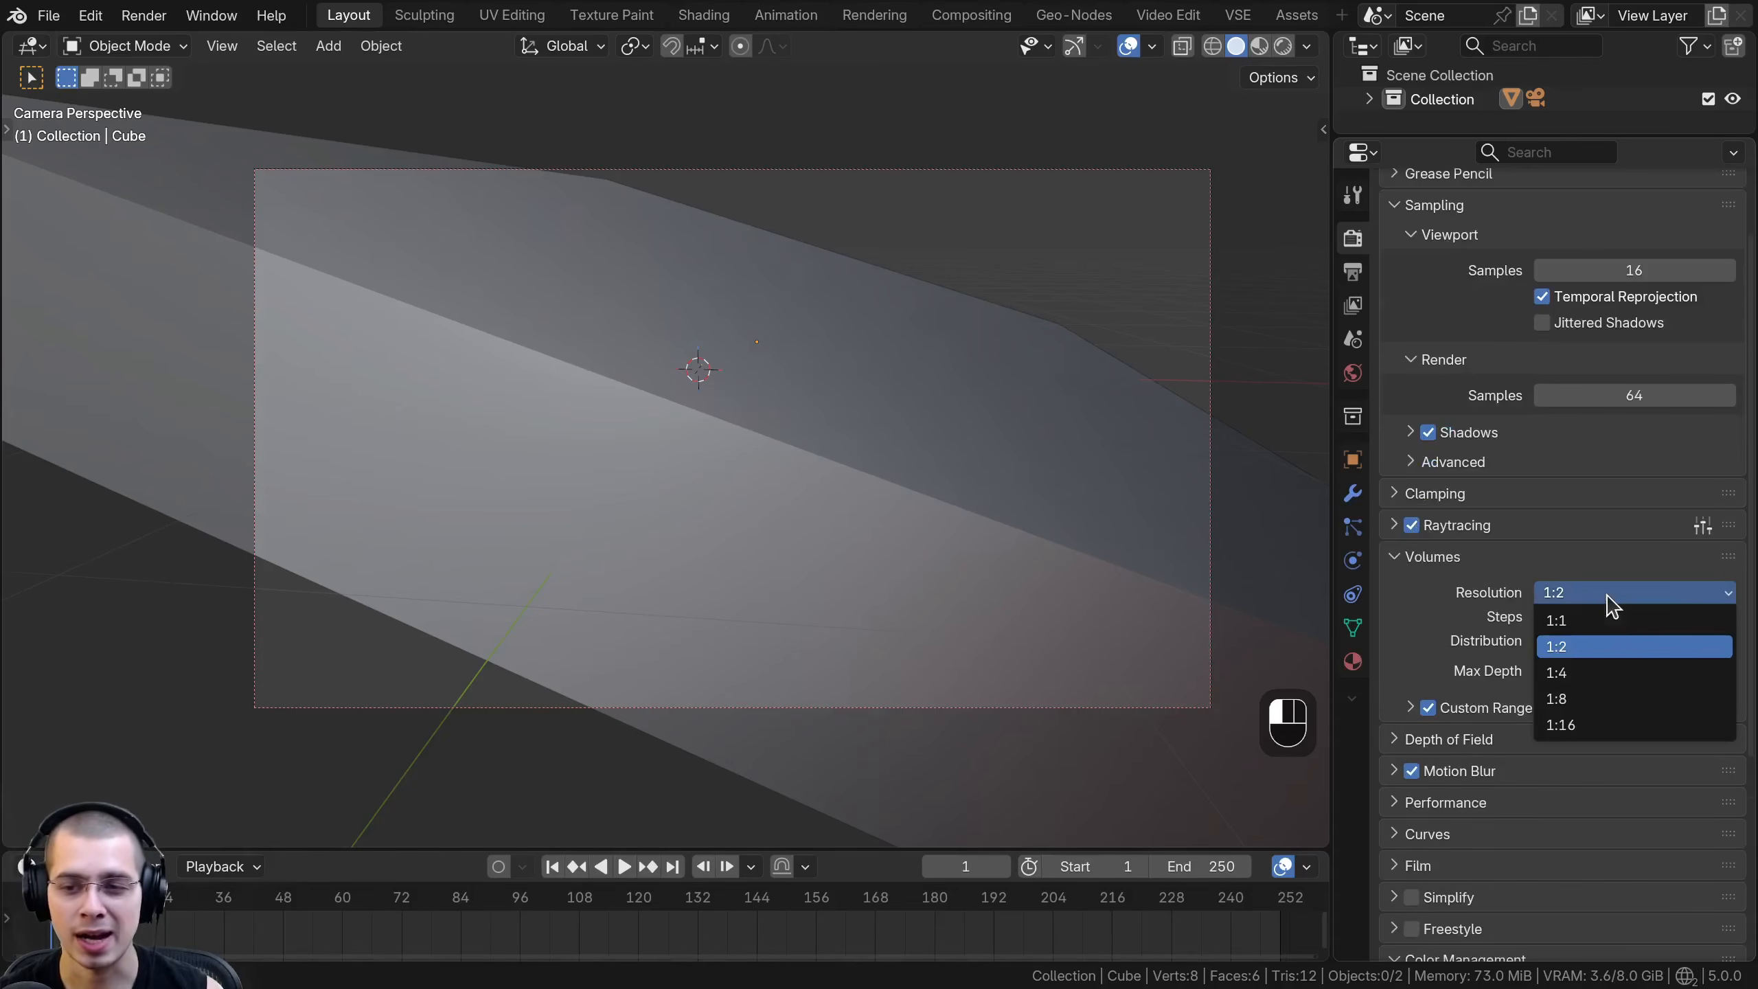
click(1563, 648)
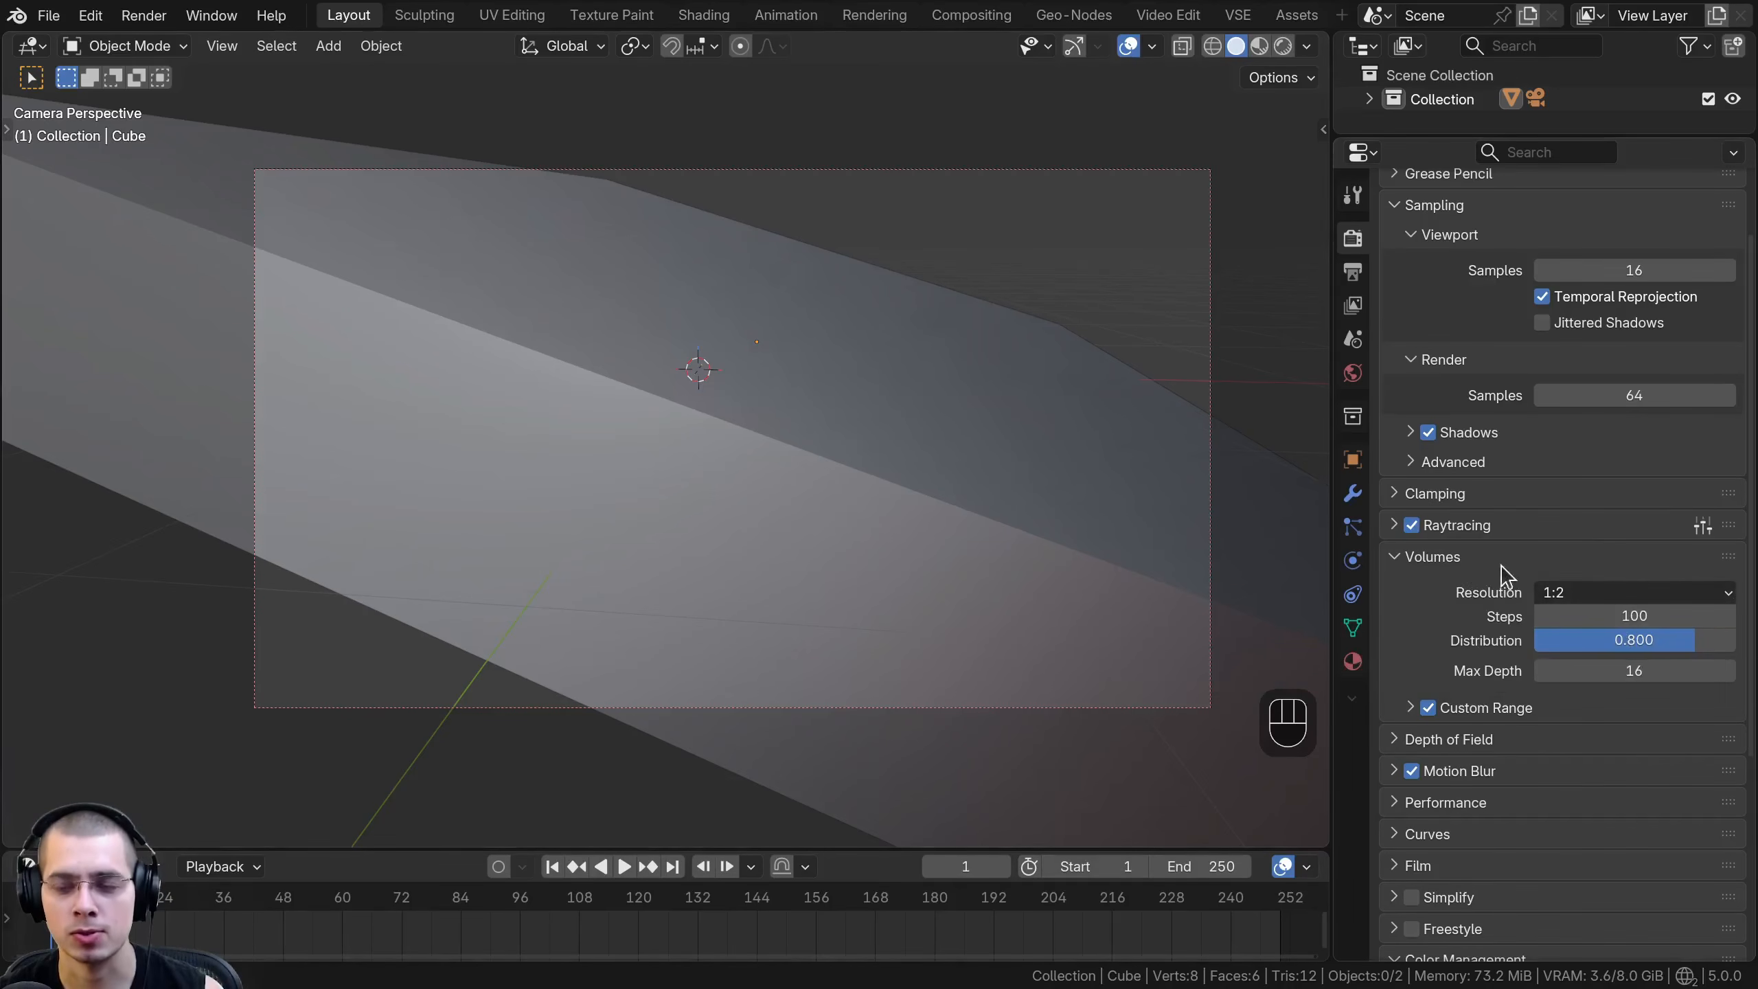
- Switch the render engine back to Cycles
scroll(1523, 582, up, 3)
click(1595, 235)
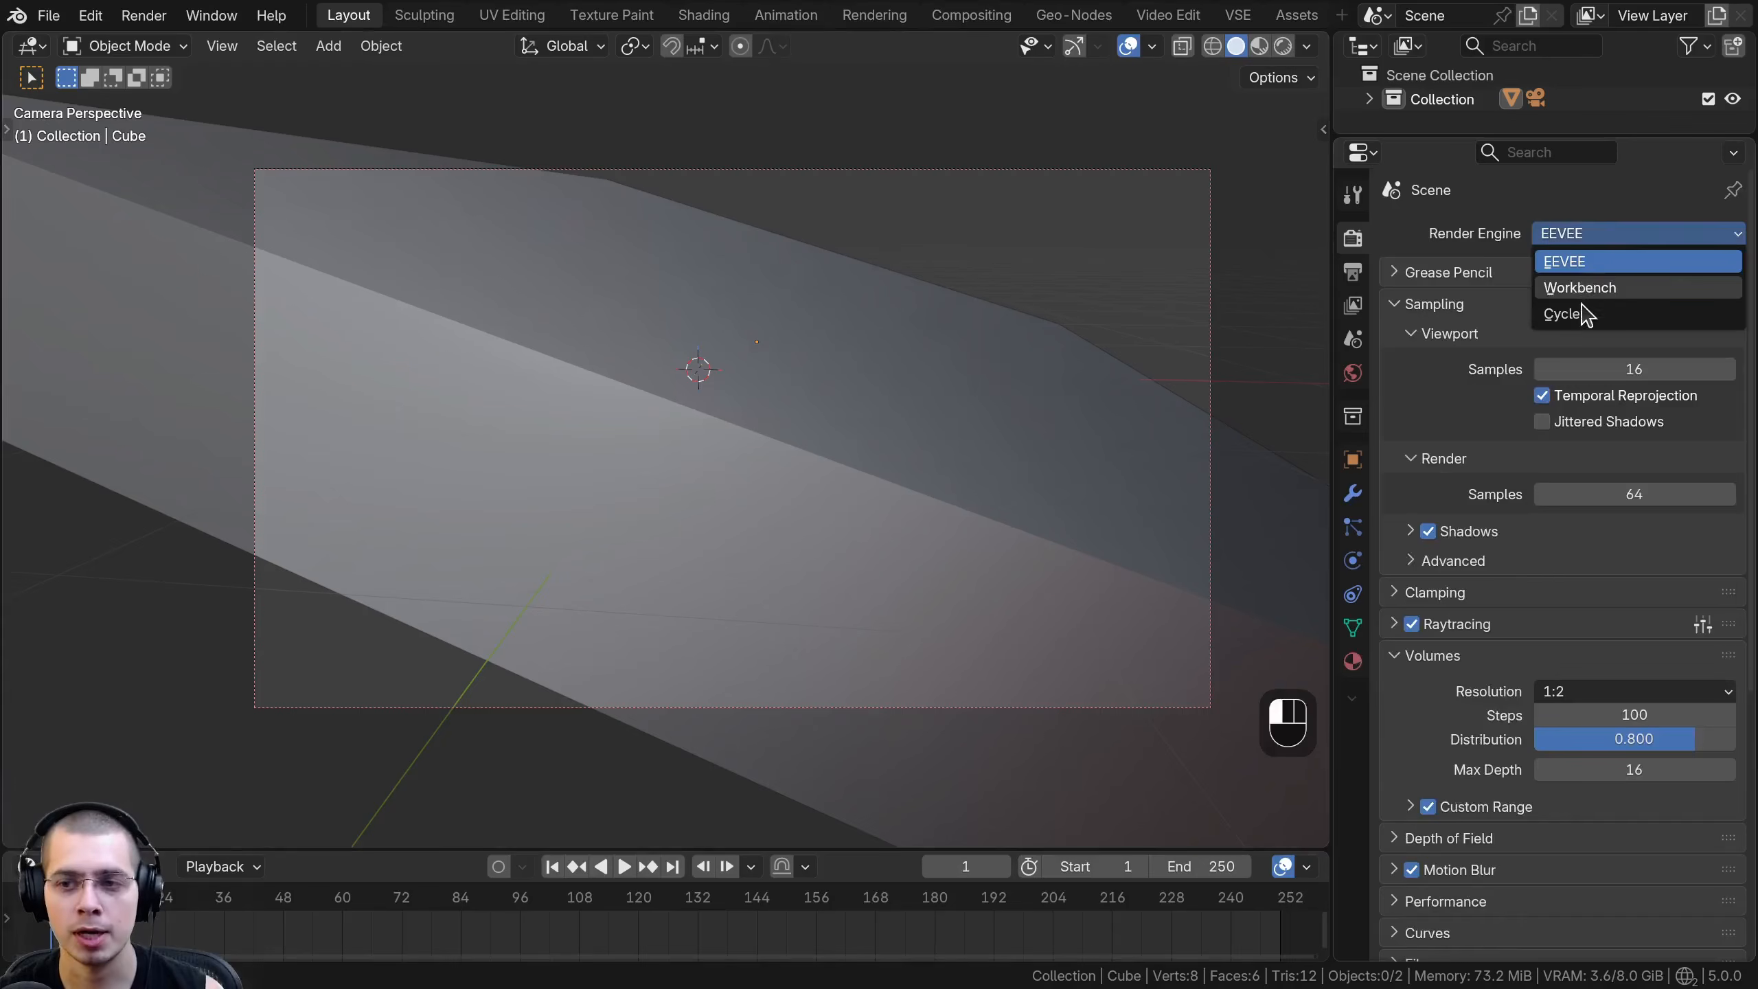
click(1571, 314)
shift+middle_drag(929, 397, 907, 433)
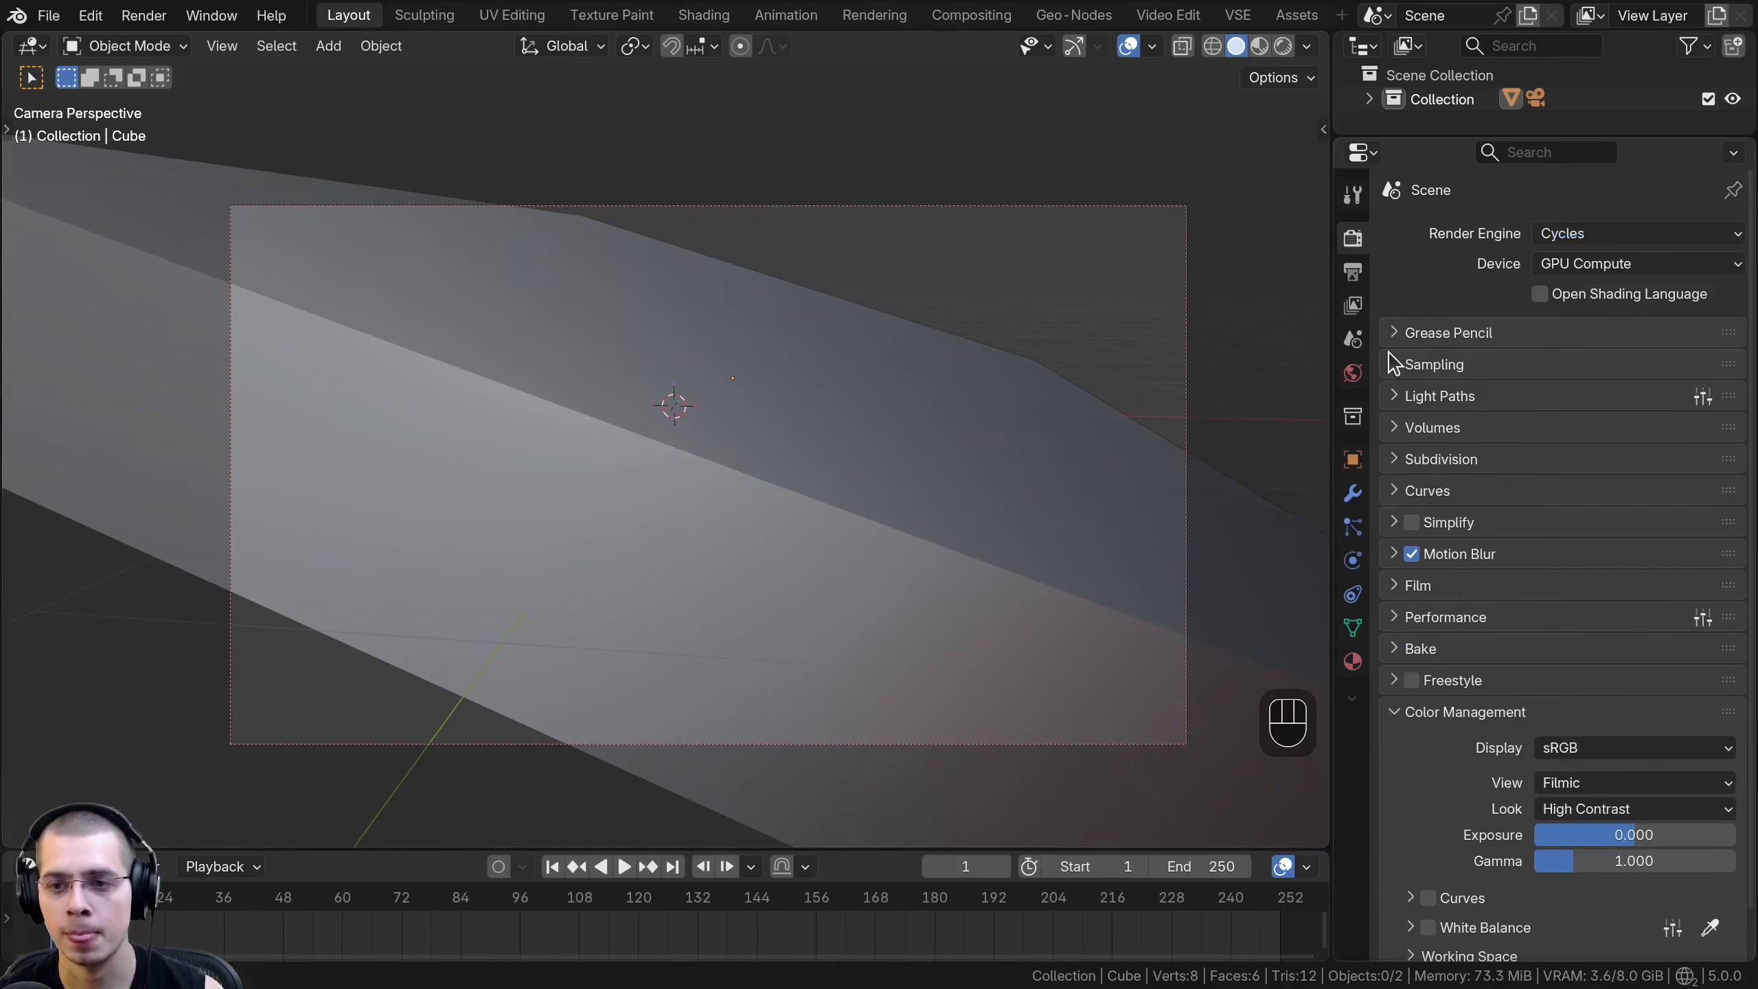
- Set the Cycles render samples to 50 and leave Denoise enabled for the render
click(1425, 364)
scroll(1537, 610, down, 6)
click(1606, 438)
key(Return)
scroll(1523, 542, up, 8)
scroll(1472, 713, down, 2)
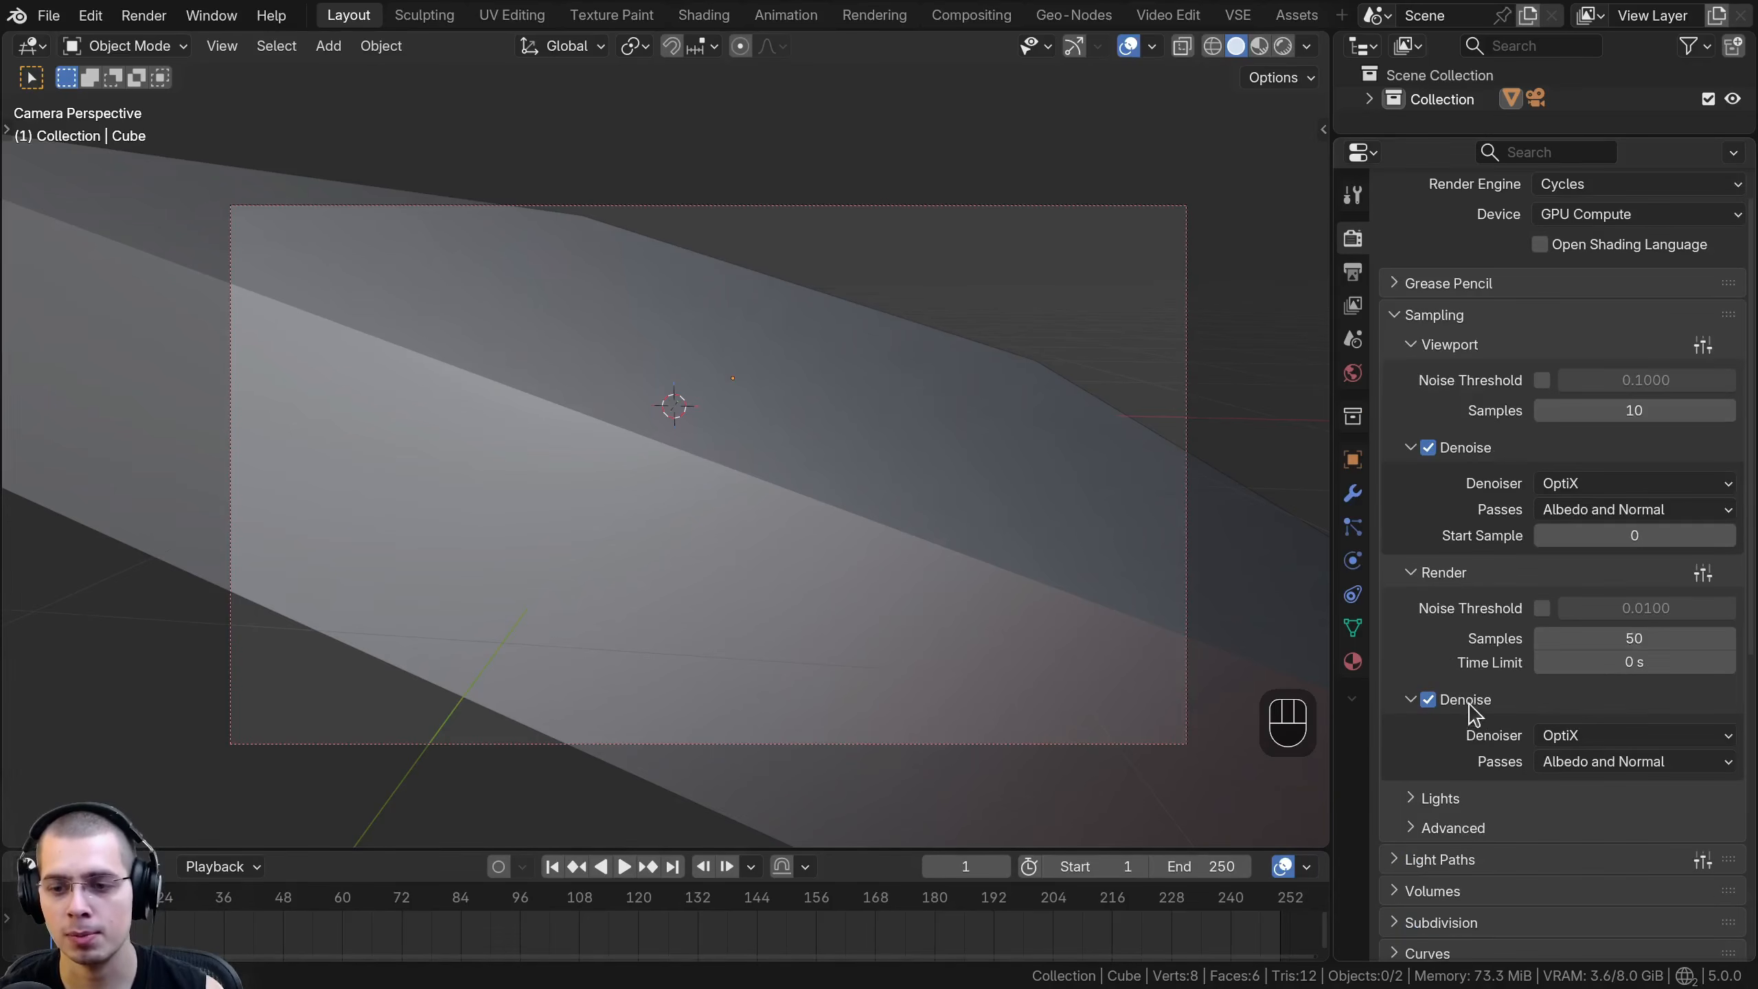
click(1429, 701)
click(1429, 702)
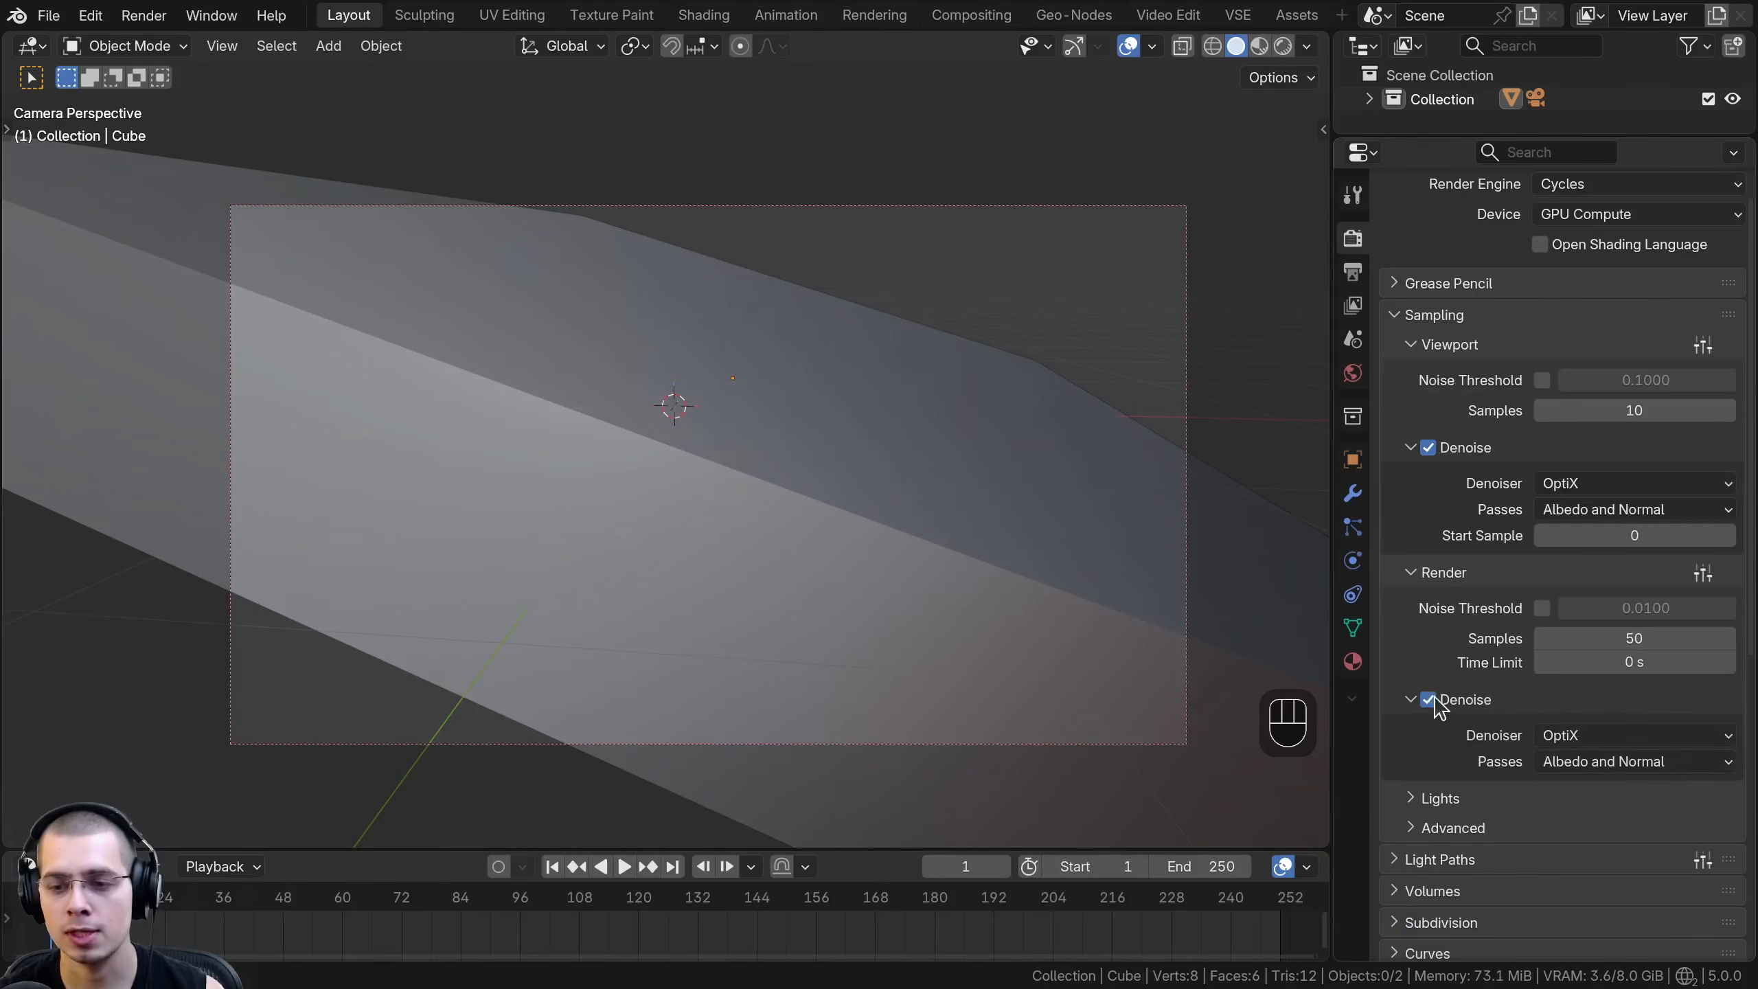
scroll(1004, 542, up, 2)
scroll(1421, 577, down, 7)
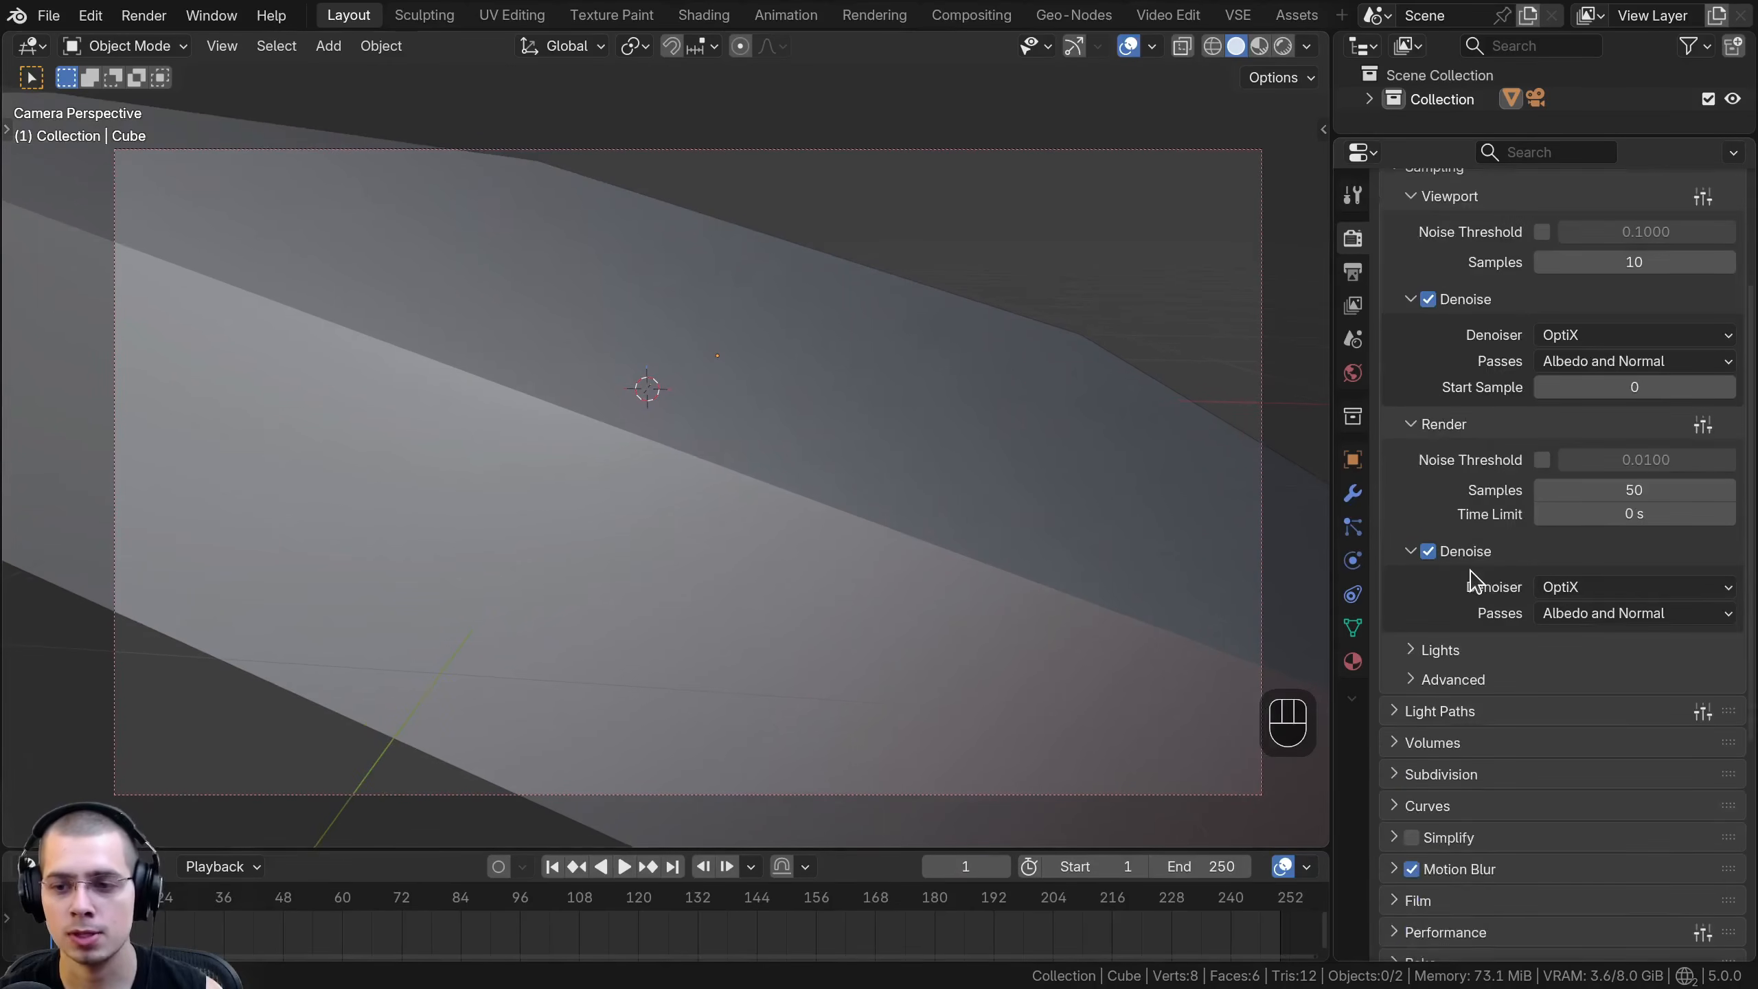
scroll(1454, 575, up, 5)
- Save the file and render a still image of the galaxy
key(ctrl+s)
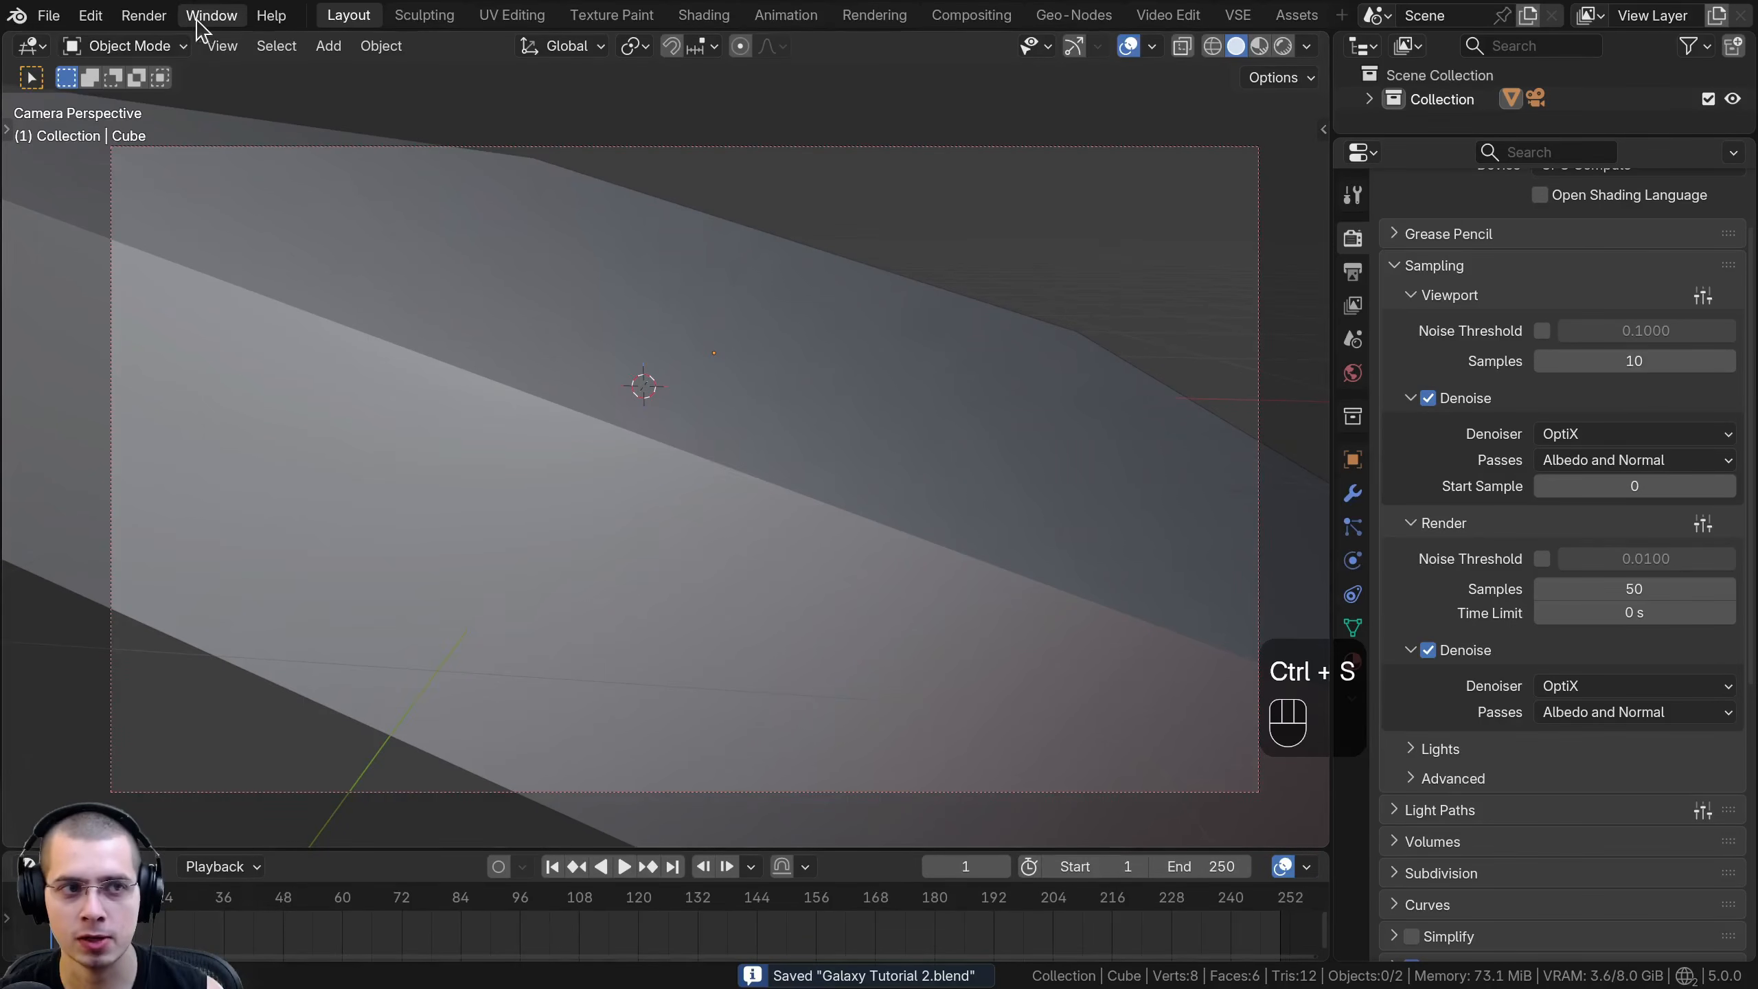
click(144, 15)
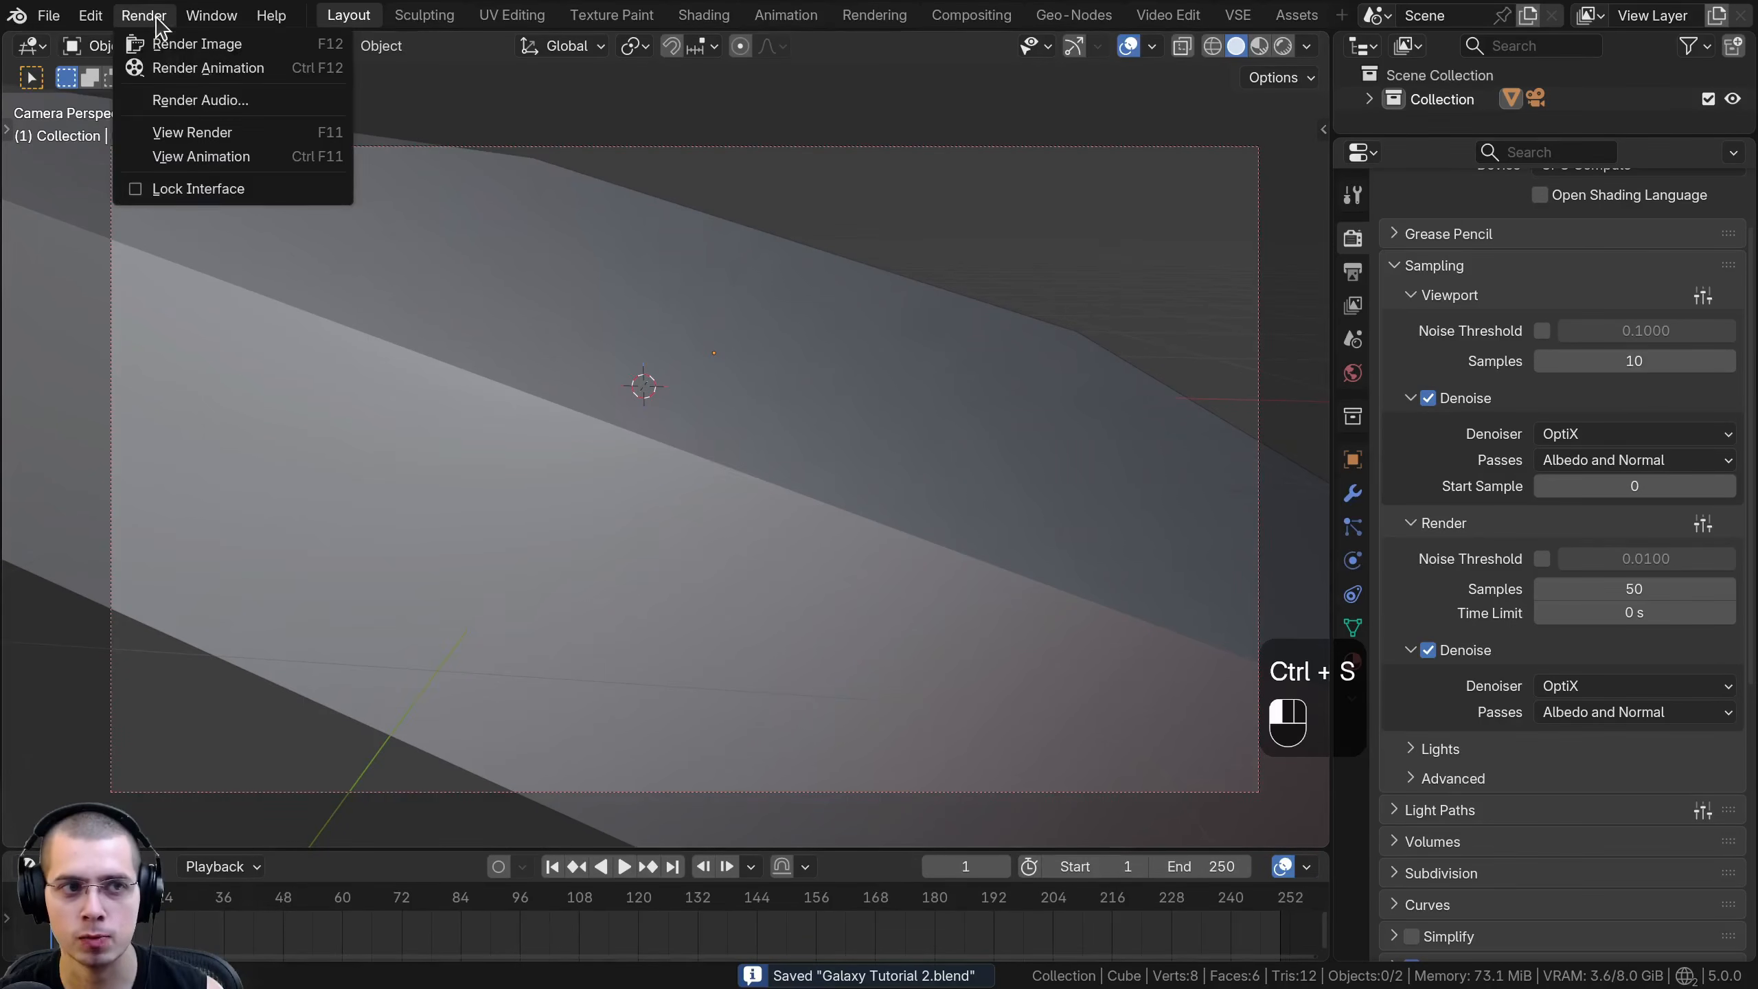
click(225, 48)
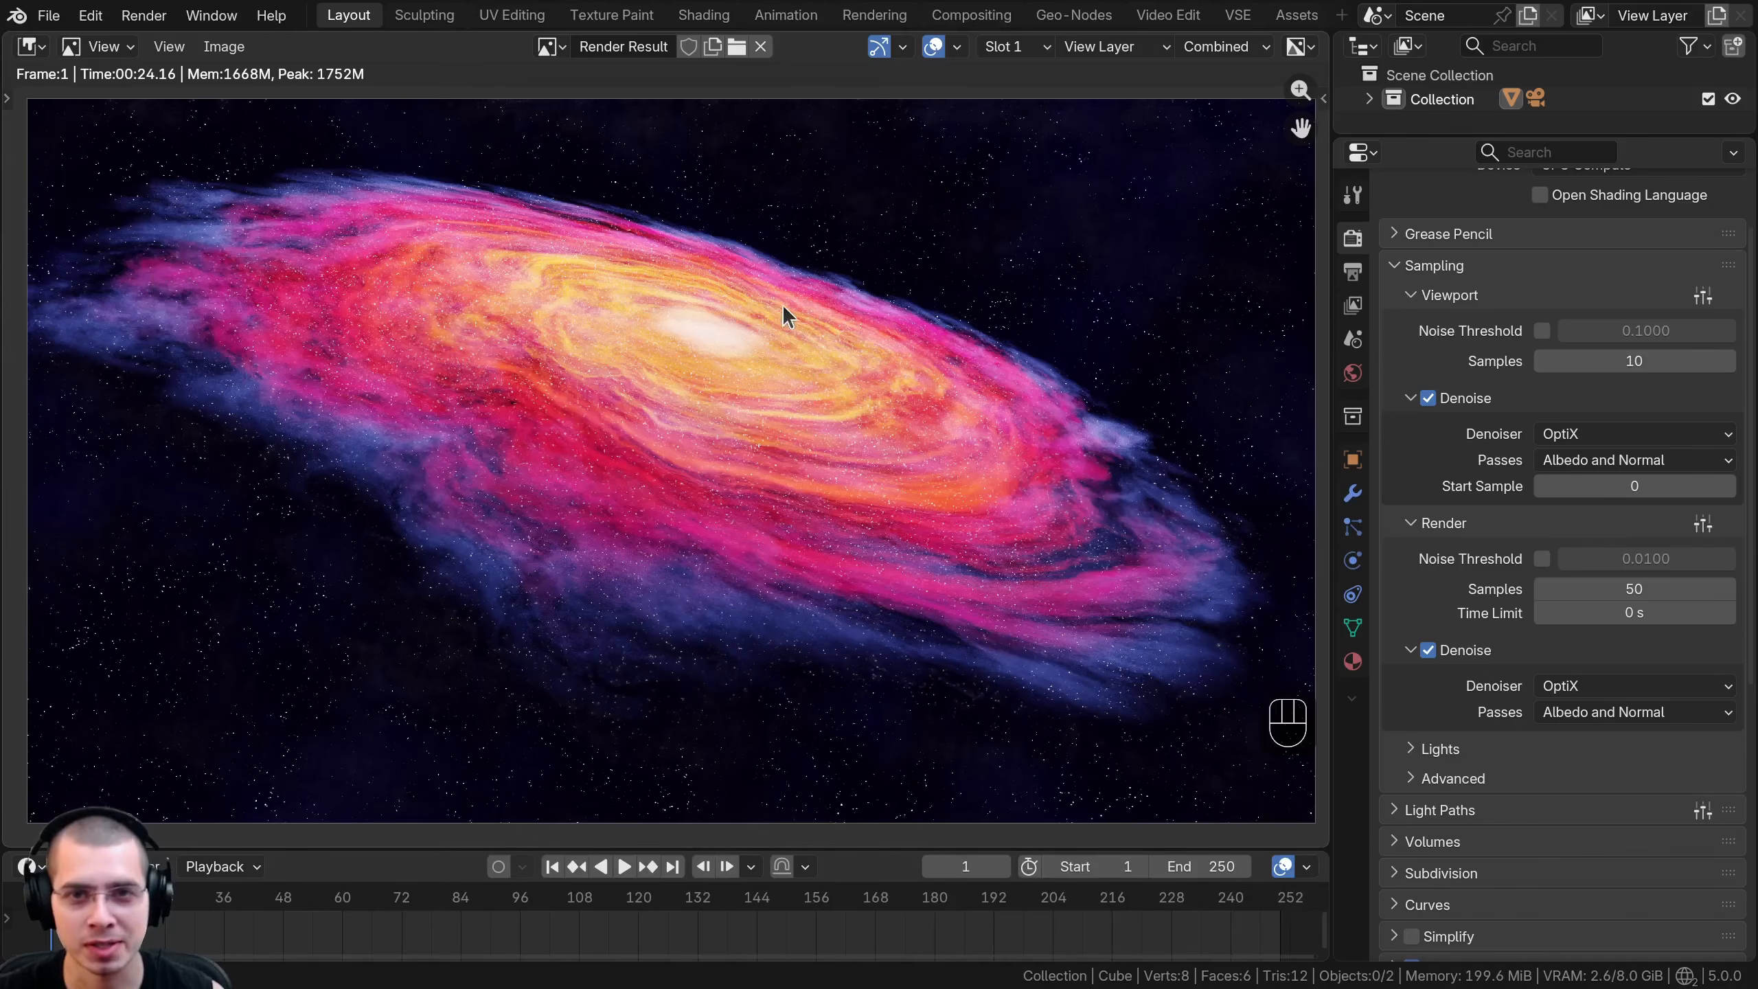
- Go to the Compositing workspace and close its 3D viewport so the compositor fills the area
click(968, 15)
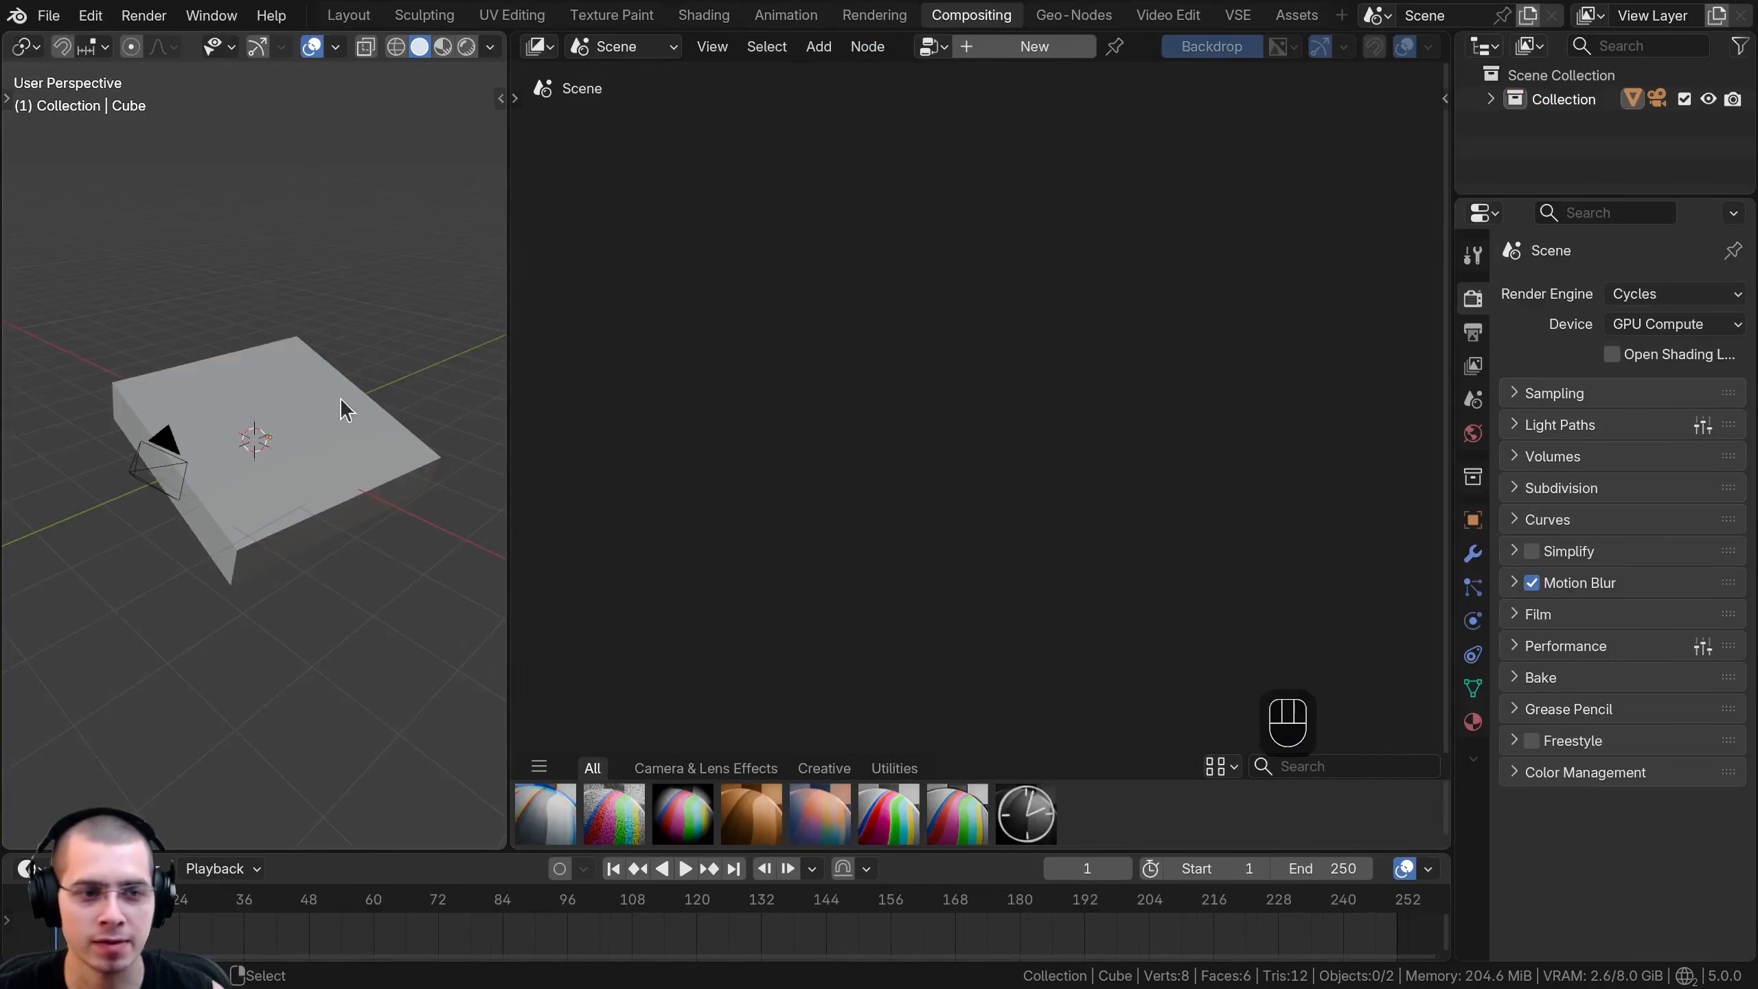
middle_drag(273, 279, 216, 325)
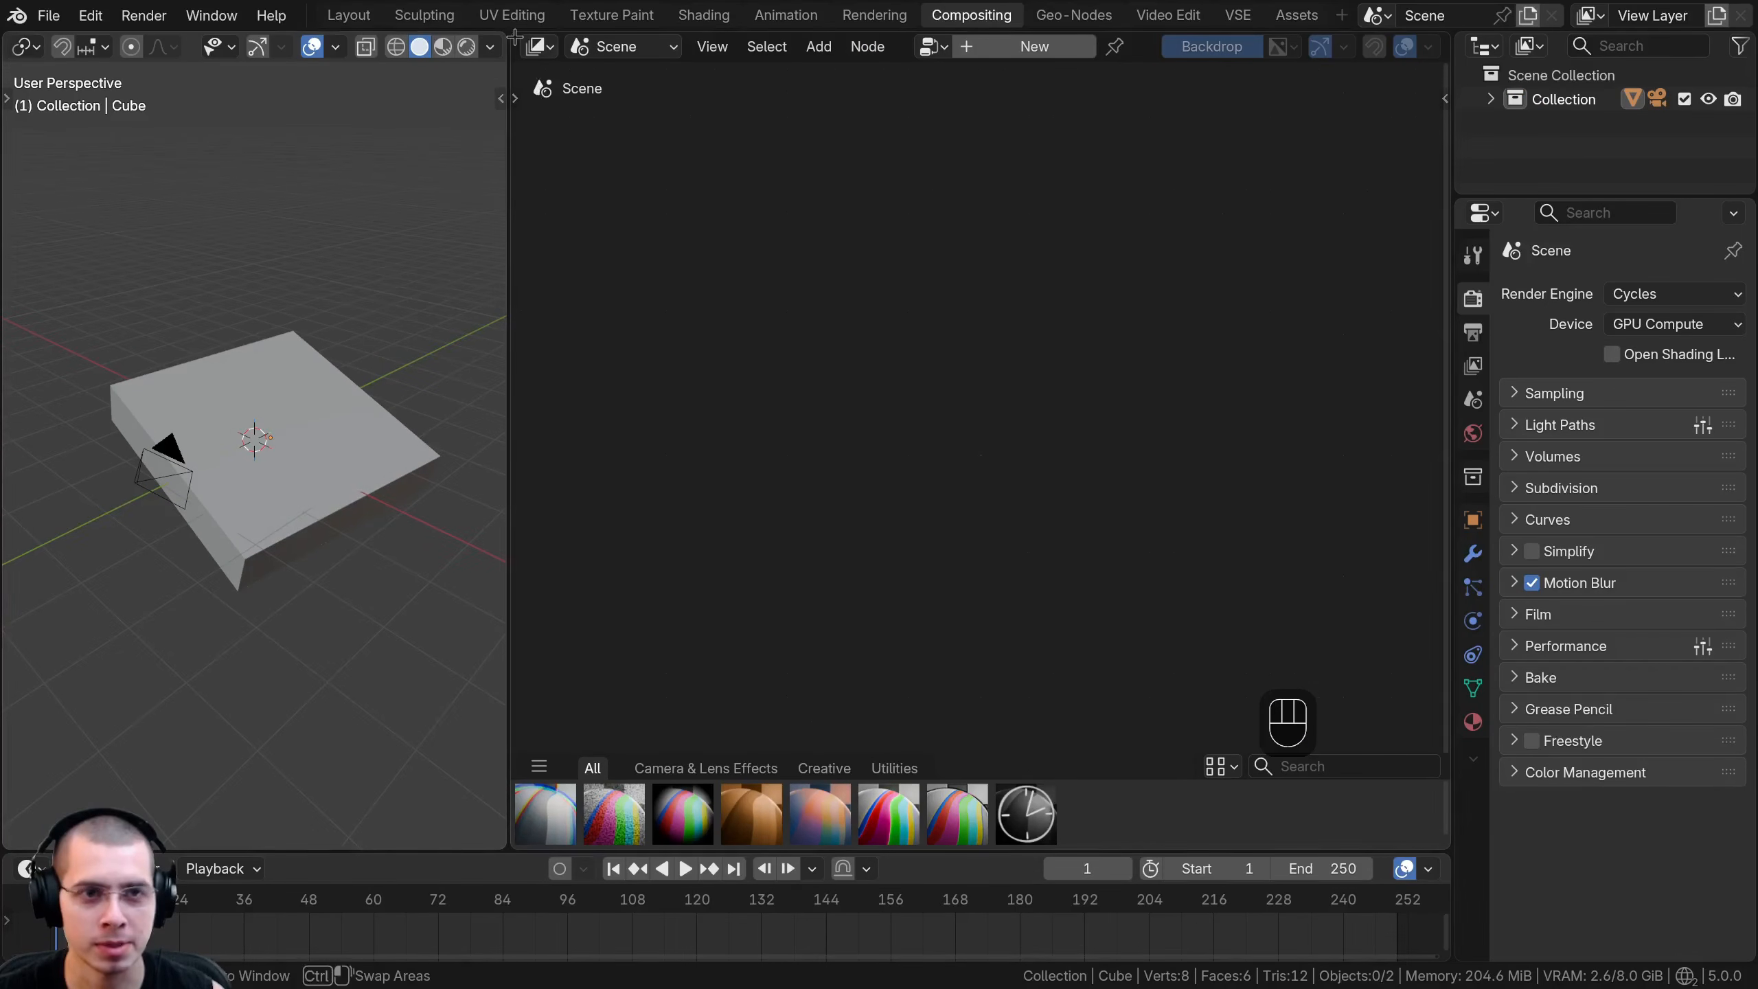
drag(514, 36, 27, 679)
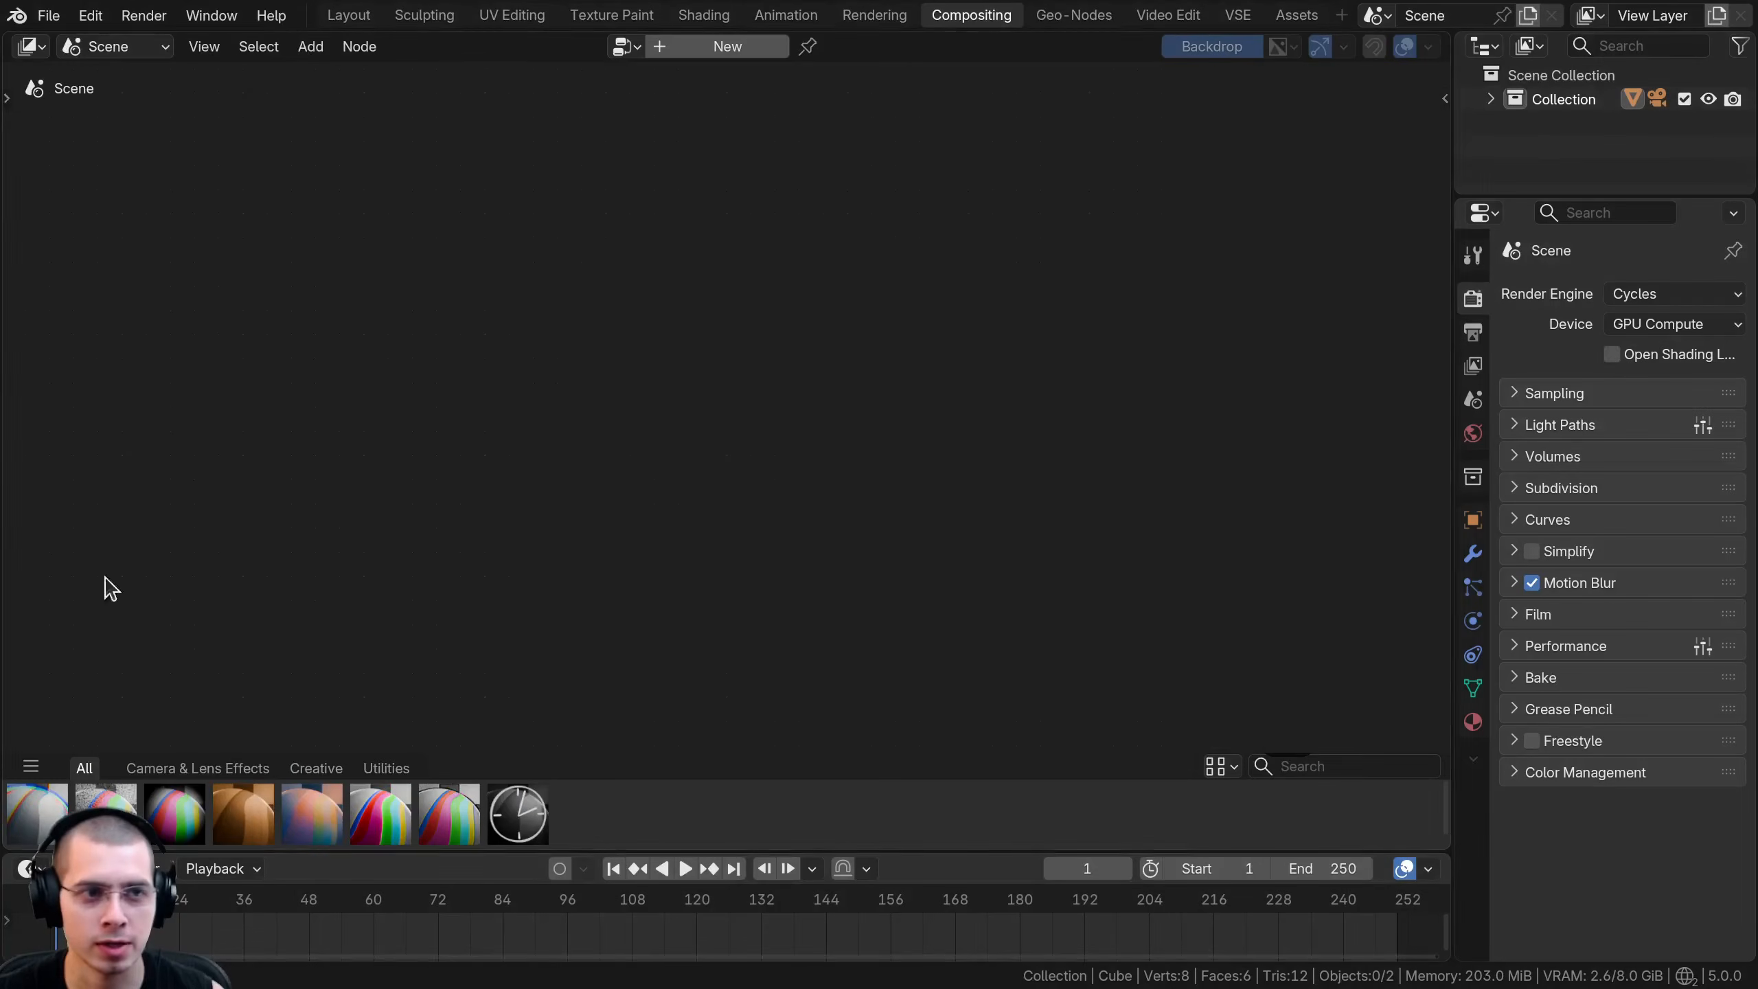
- Create a new compositing node tree and arrange its nodes and the backdrop so both are readable
click(726, 47)
middle_drag(750, 500, 844, 419)
scroll(843, 420, up, 1)
middle_drag(670, 346, 648, 361)
scroll(654, 326, up, 1)
middle_drag(1066, 426, 964, 411)
middle_drag(1136, 343, 1263, 301)
scroll(1059, 366, up, 1)
middle_drag(1059, 366, 963, 399)
middle_drag(925, 463, 1166, 433)
middle_drag(1176, 518, 1149, 495)
scroll(1108, 492, up, 2)
middle_drag(869, 460, 952, 512)
middle_drag(1153, 404, 1033, 400)
middle_drag(485, 437, 433, 460)
scroll(304, 439, down, 2)
- Insert a Glare node on the link after Render Layers and space the two nodes apart
key(shift+a)
text(gl)
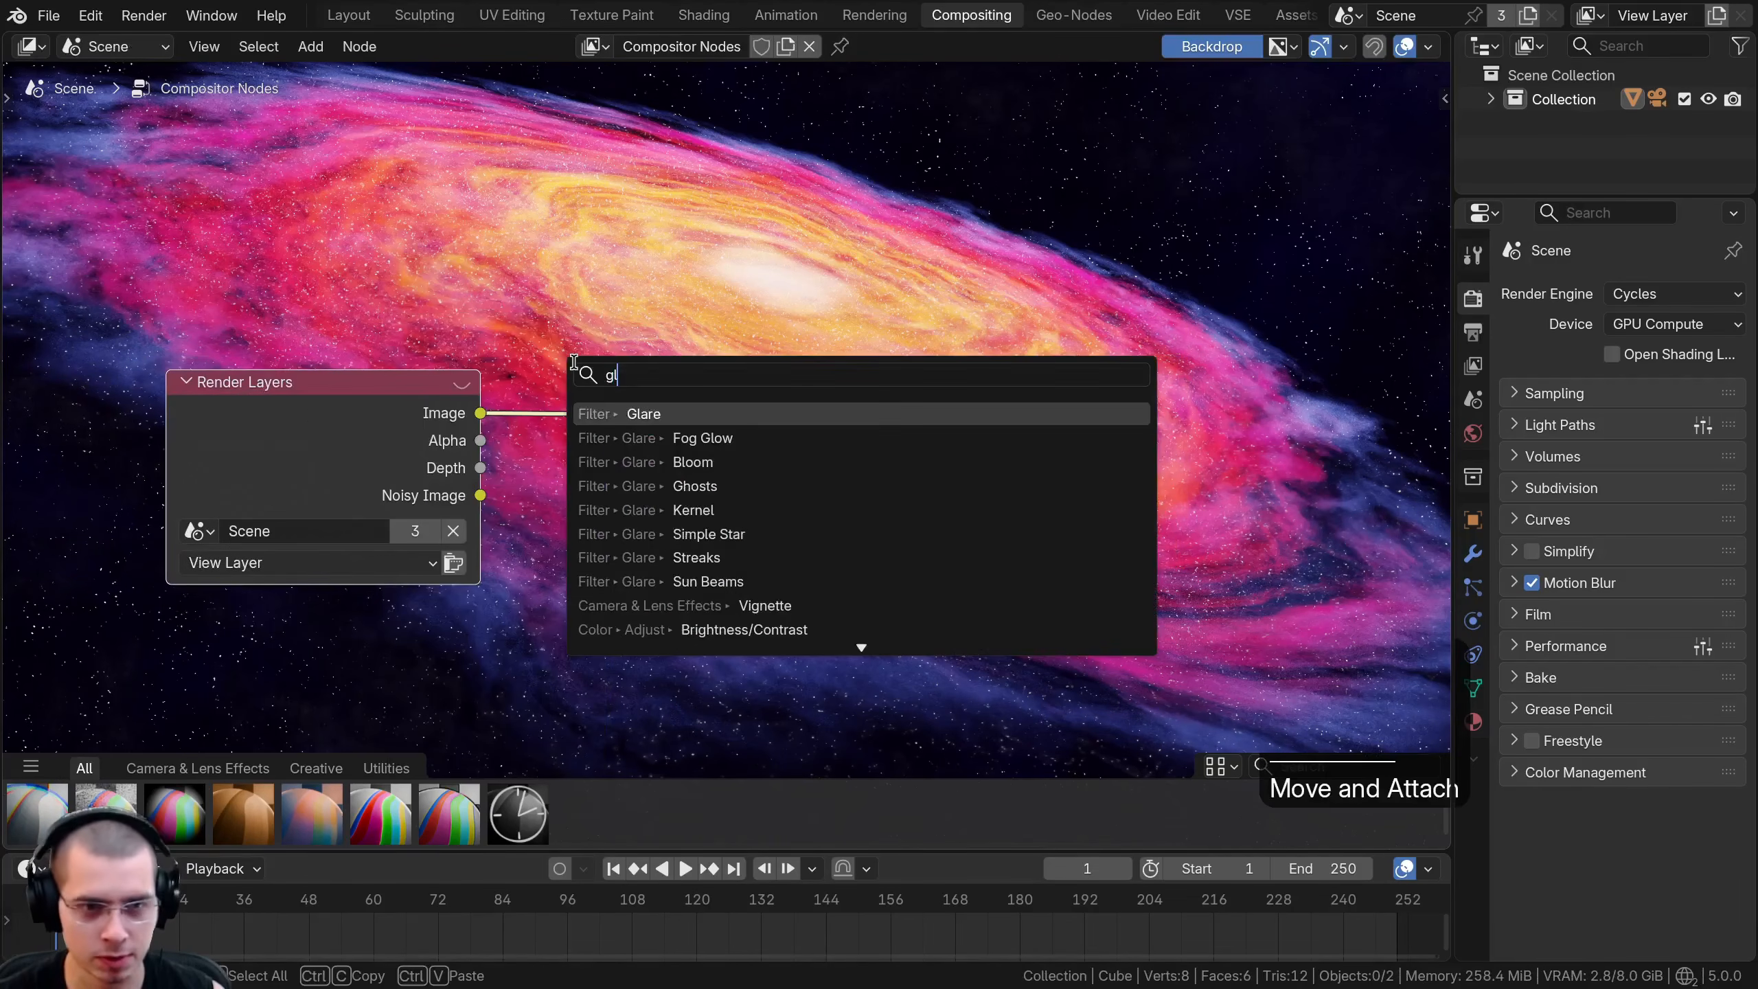
key(Return)
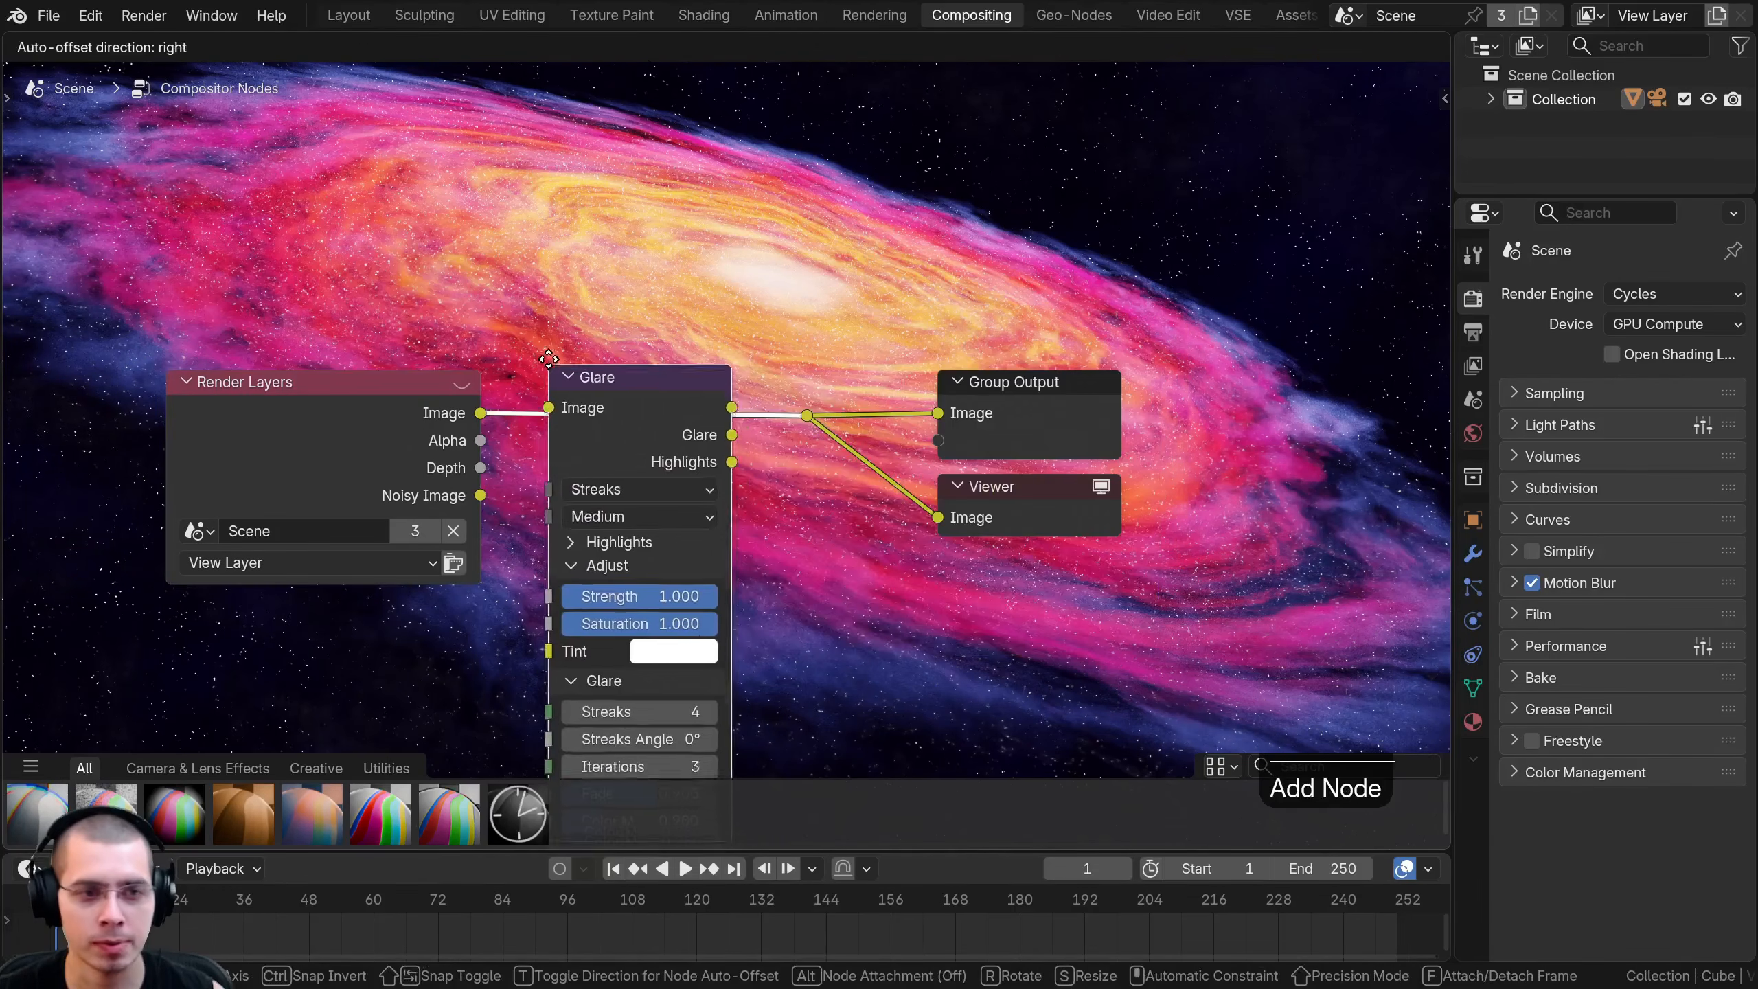
click(572, 353)
drag(322, 435, 196, 436)
mouse_move(610, 418)
mouse_down()
mouse_move(529, 422)
mouse_move(513, 401)
mouse_up()
- Leave the Glare type at Streaks and enlarge the compositor by shrinking the timeline
click(491, 457)
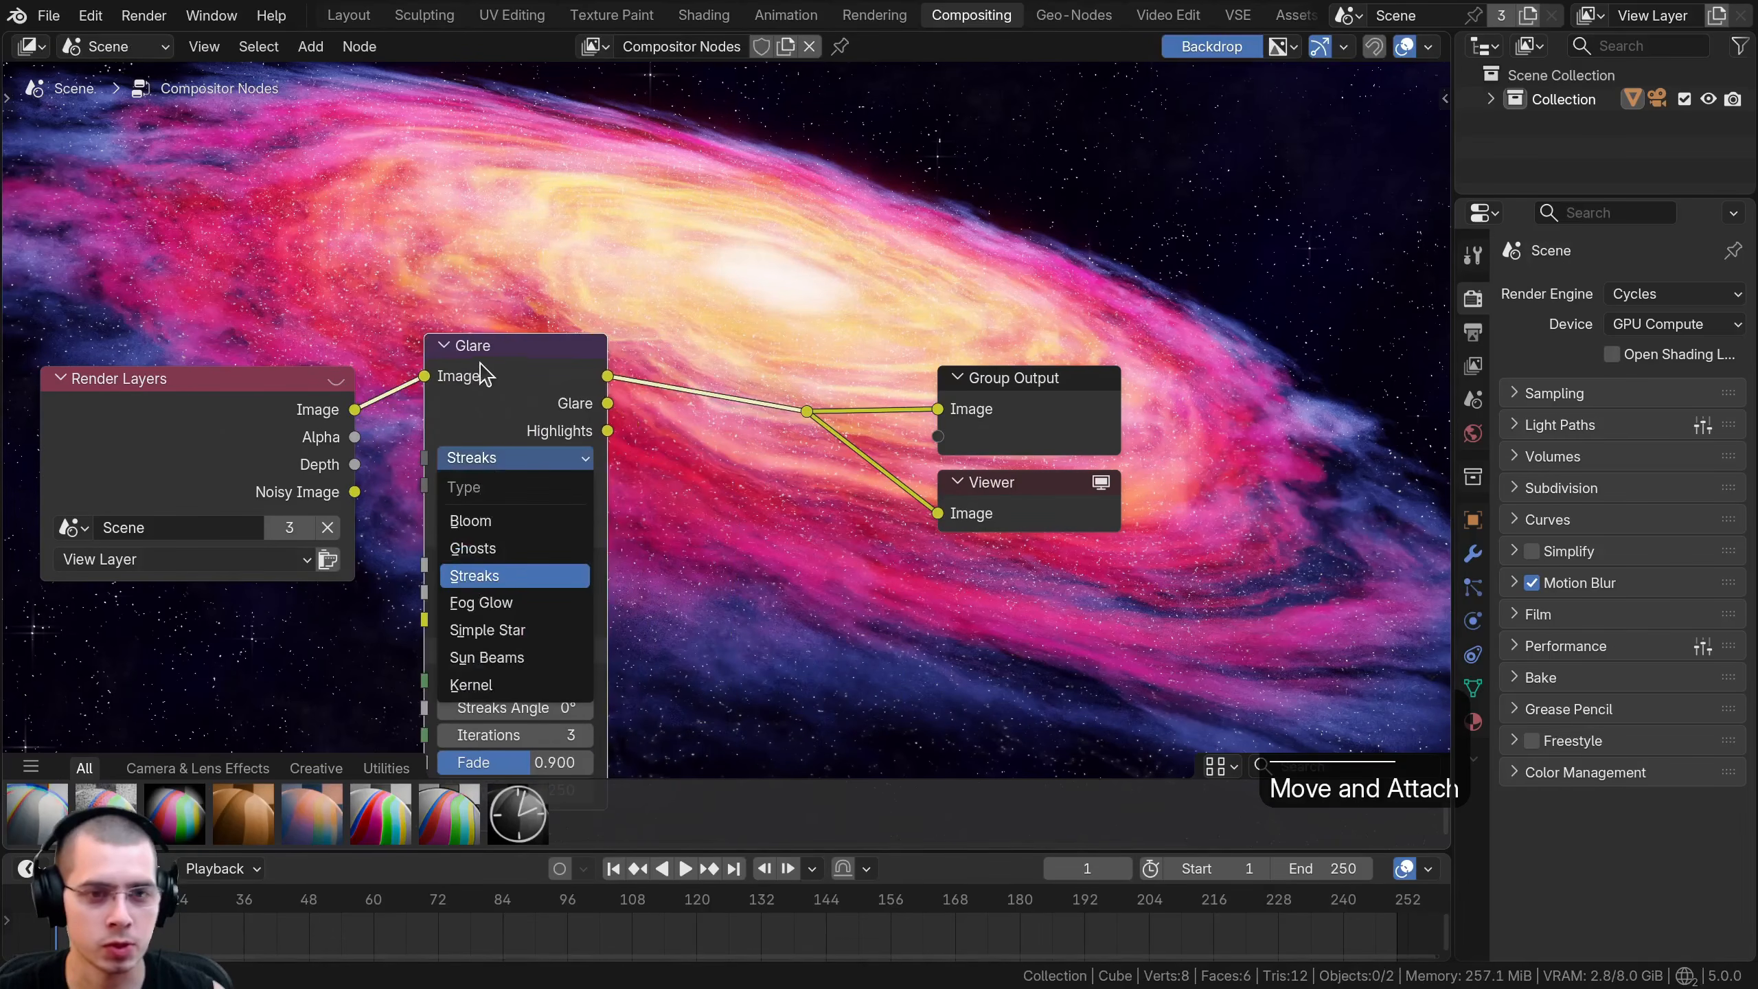
scroll(472, 397, down, 1)
middle_drag(471, 398, 457, 559)
drag(495, 850, 499, 929)
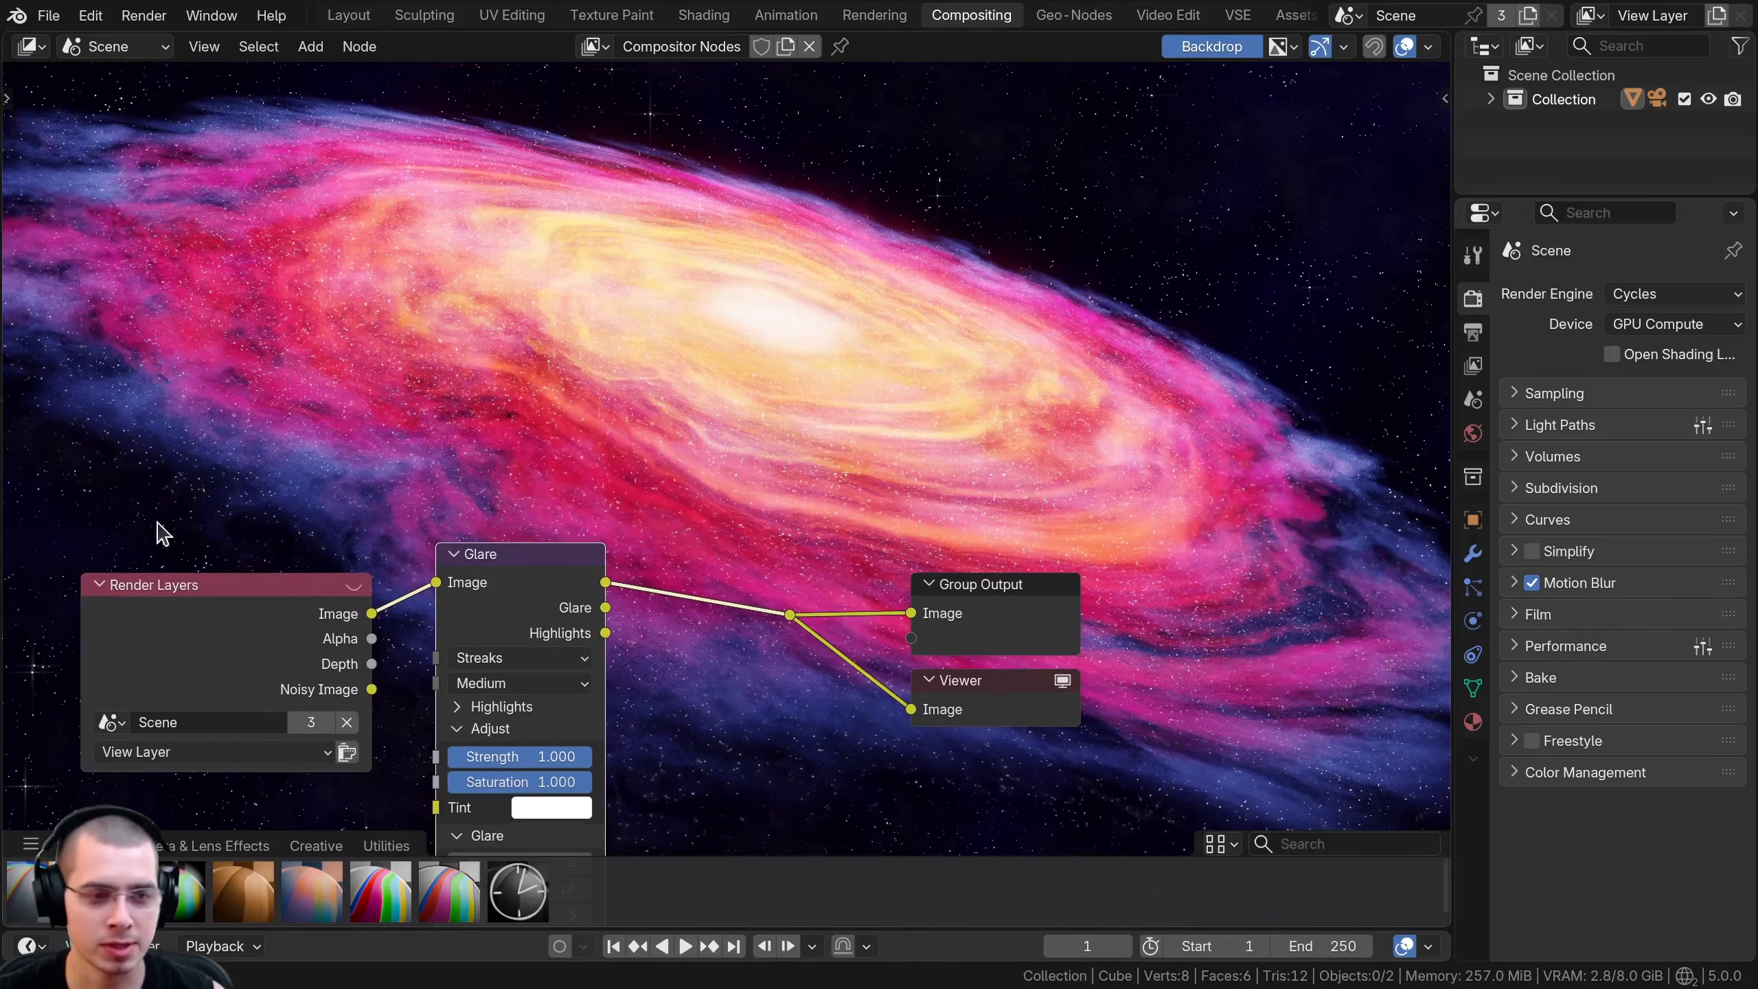
scroll(166, 508, up, 1)
middle_drag(181, 447, 183, 542)
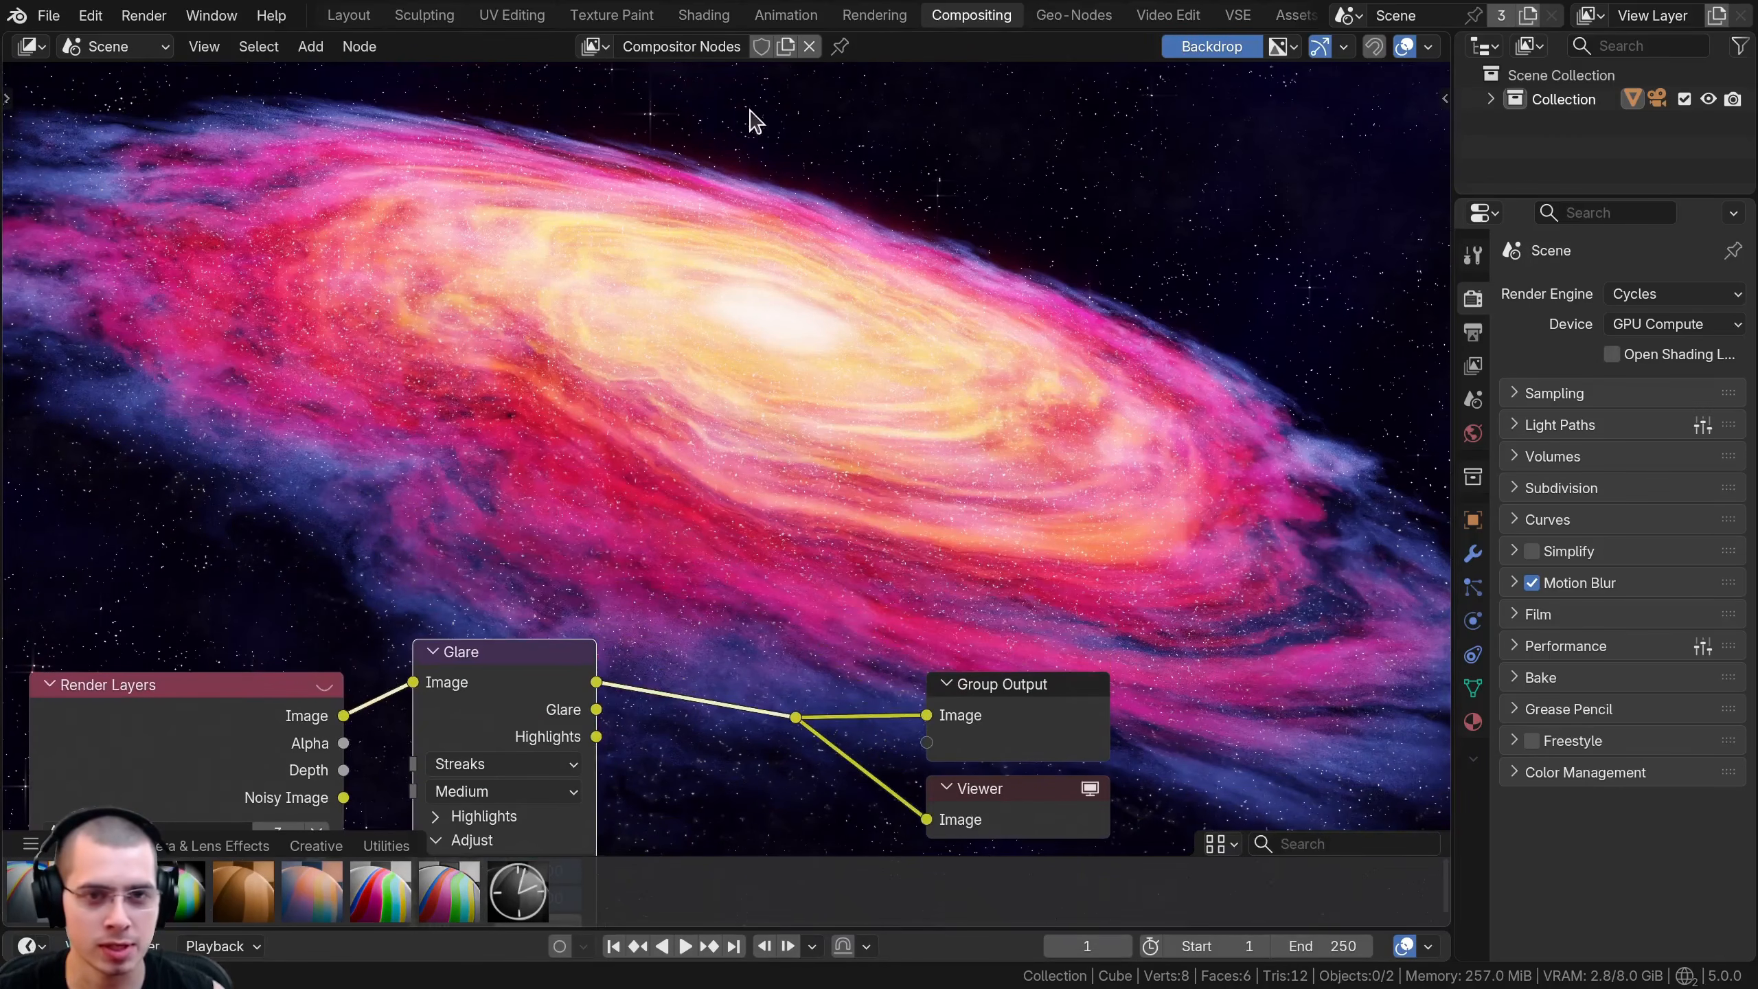
middle_drag(533, 524, 574, 165)
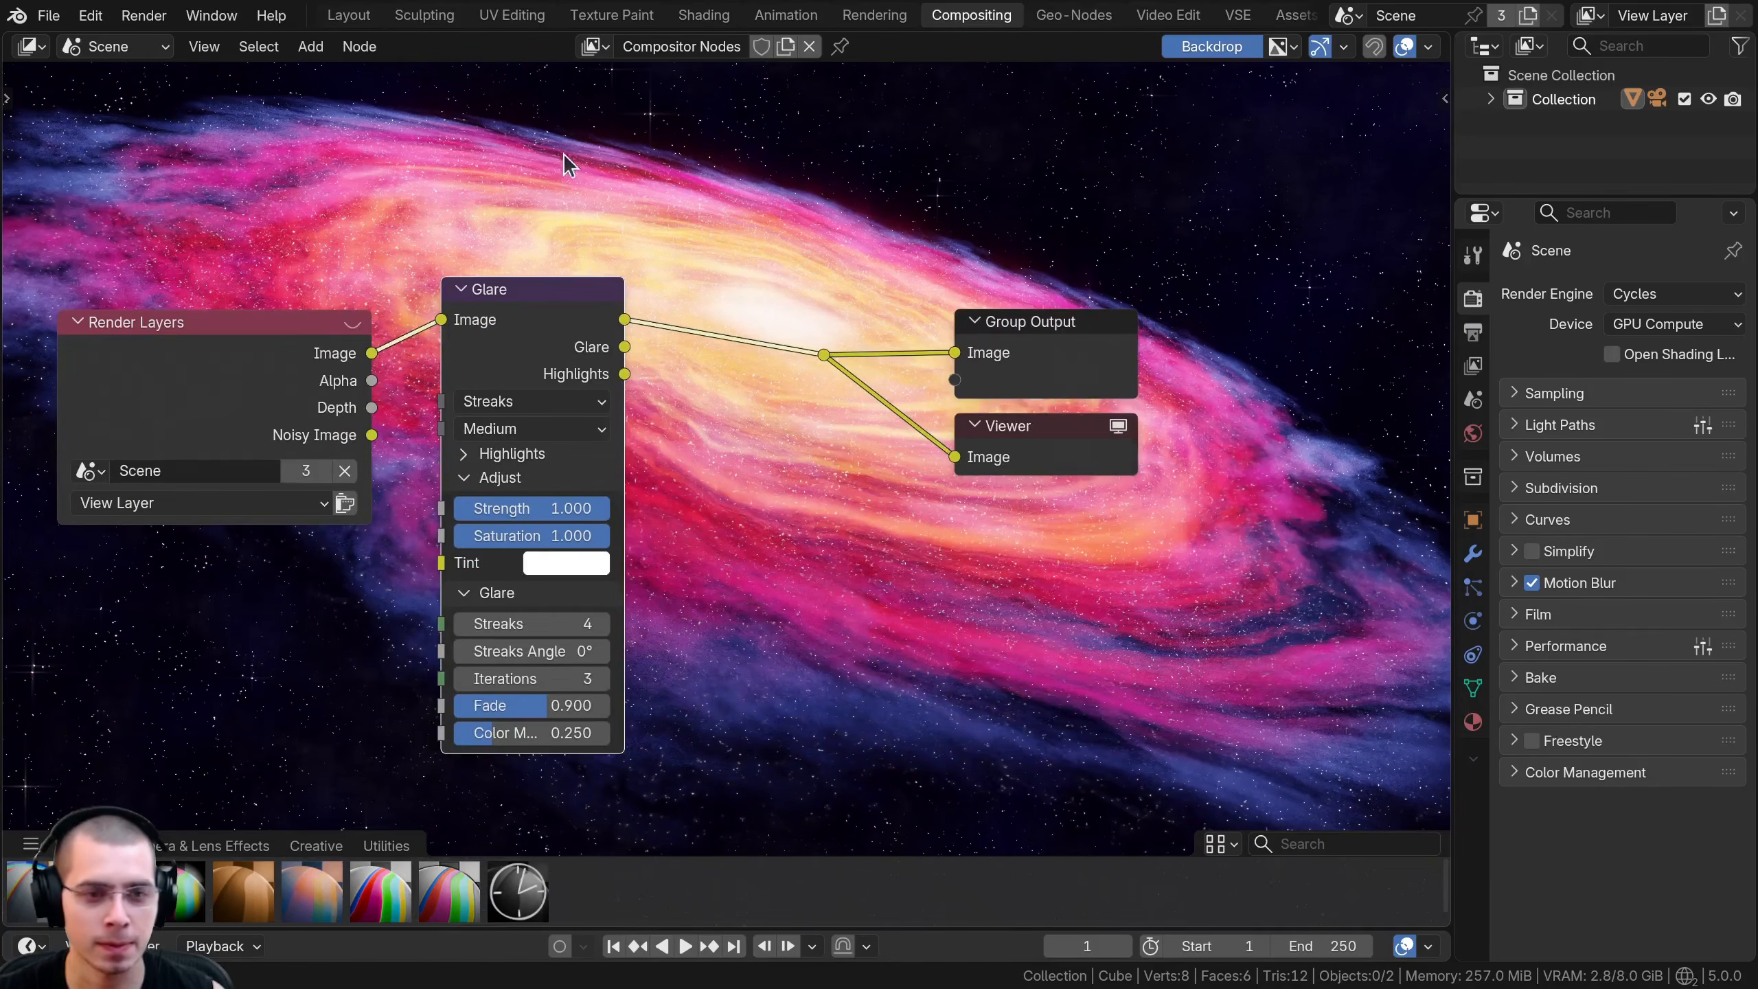
- Set the Glare node's quality to High and its Streaks count to 6
click(530, 430)
click(514, 491)
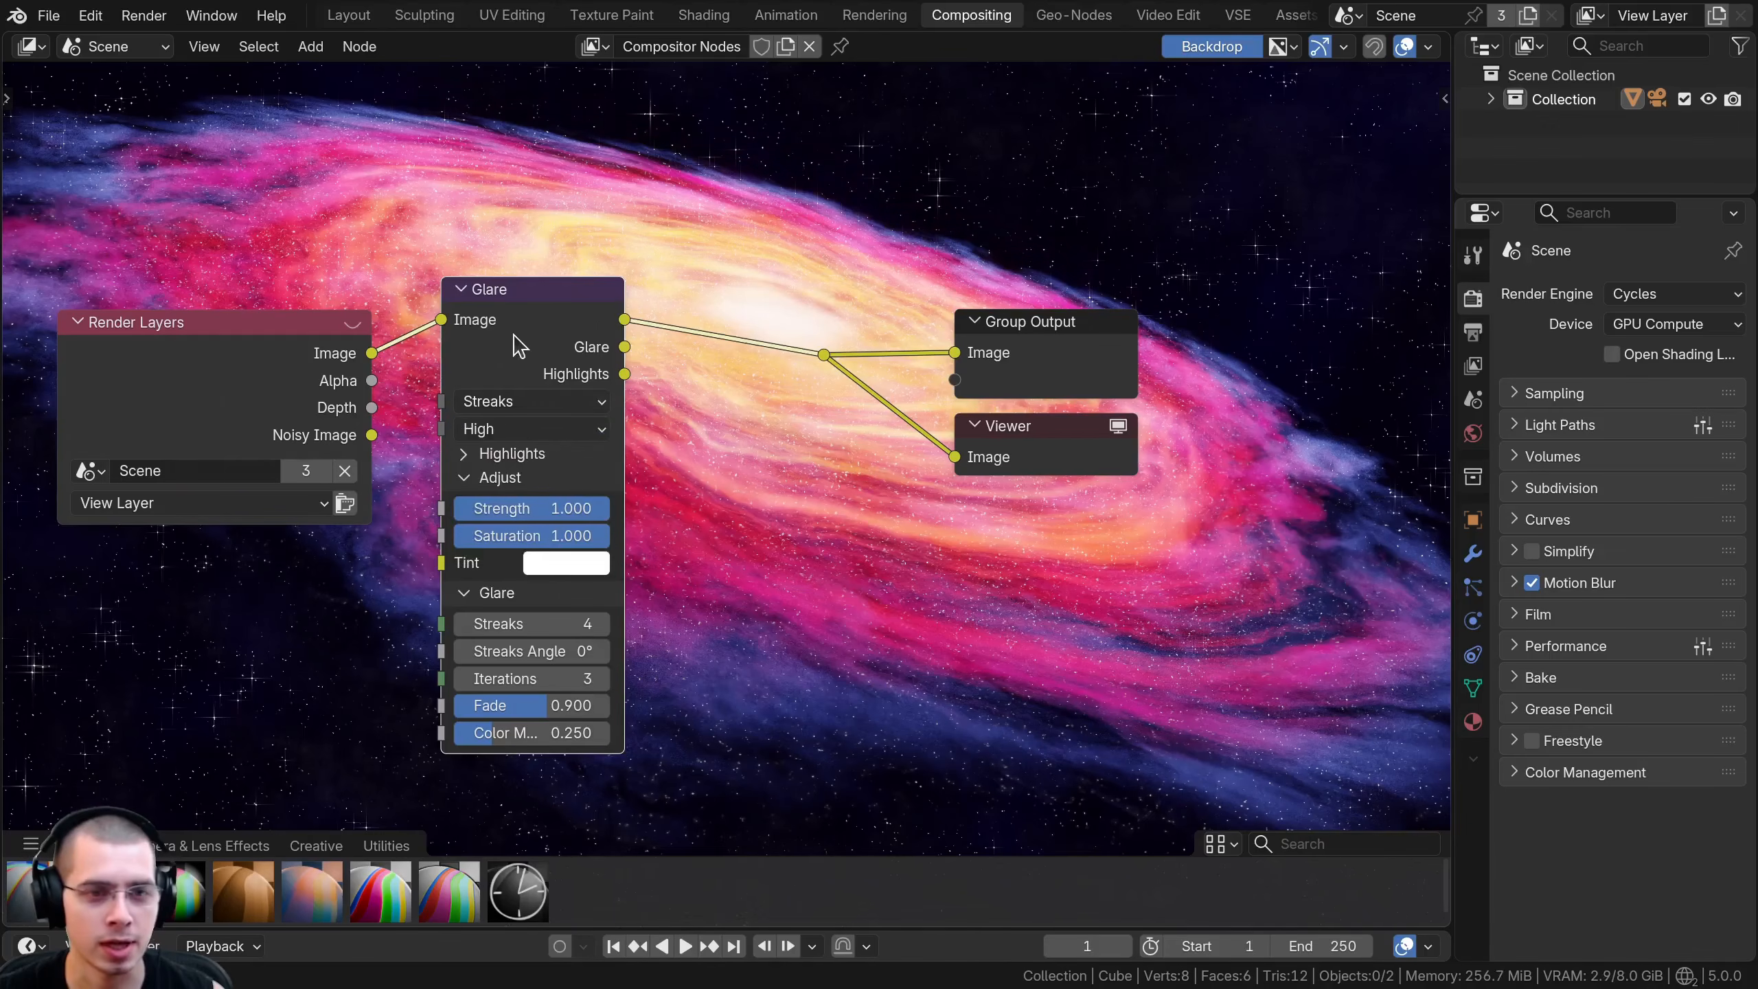
middle_drag(503, 510, 477, 446)
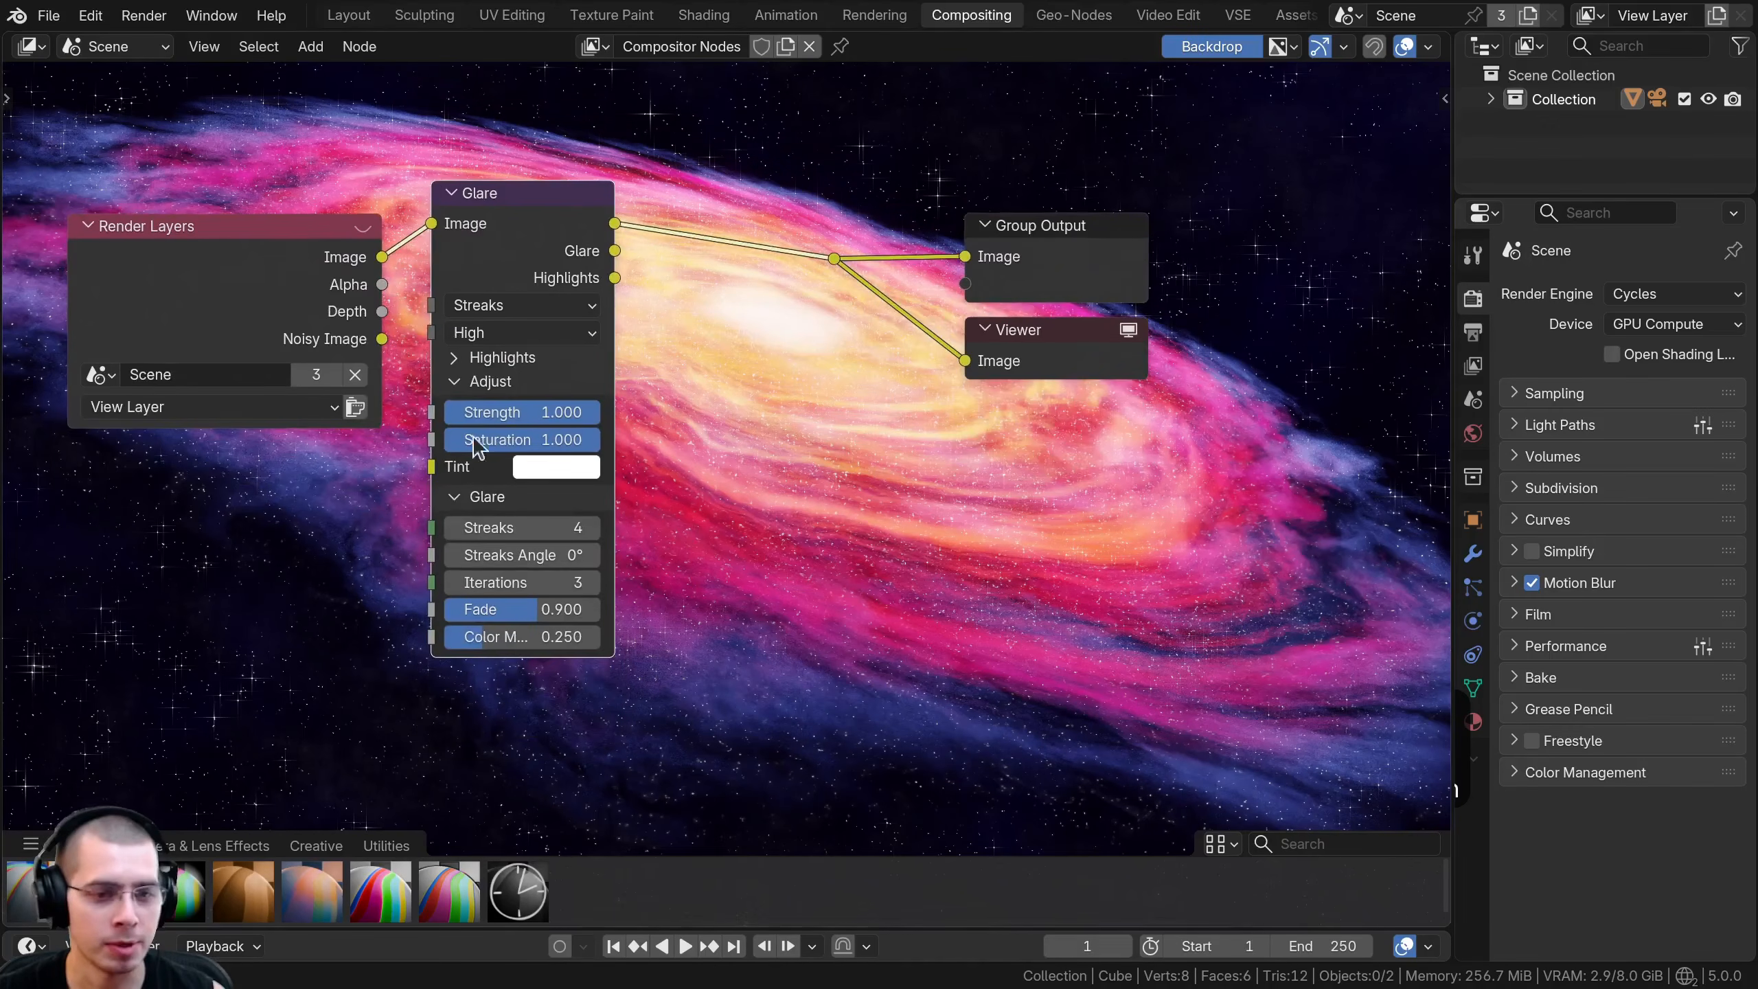
click(590, 528)
click(590, 528)
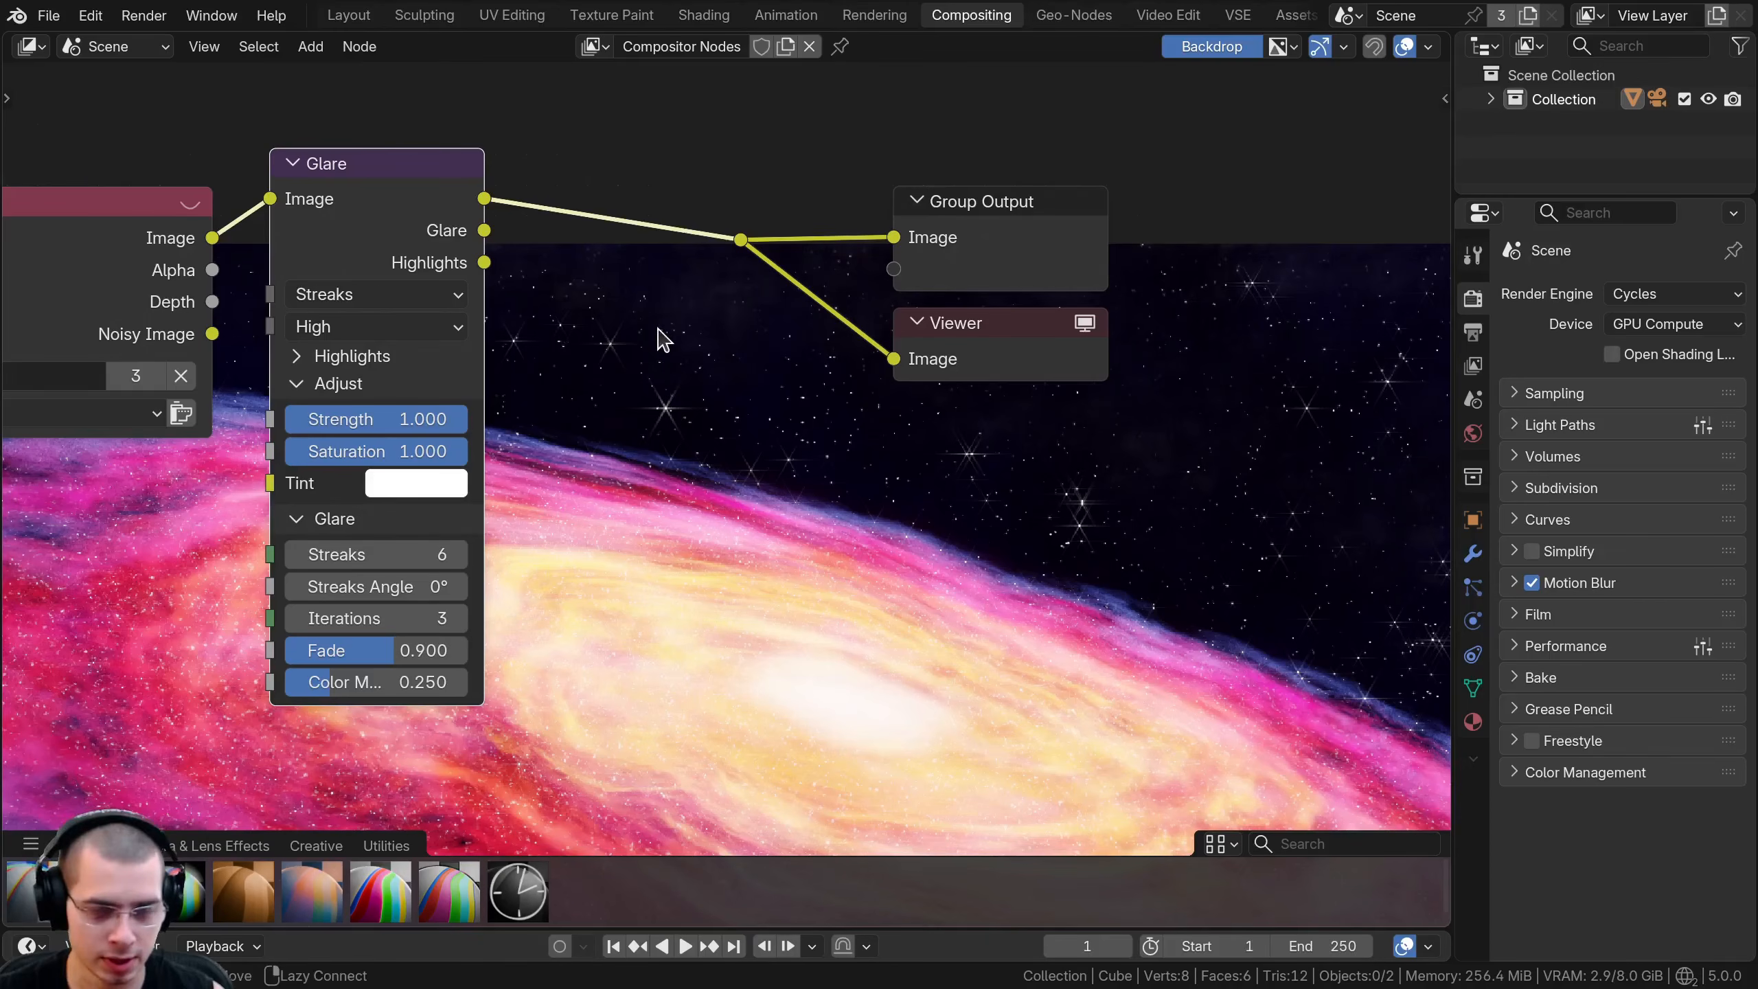
- Examine the star streaks up close and compare the image with the Glare node muted and unmuted
alt+middle_drag(660, 465, 656, 294)
alt+middle_drag(668, 638, 685, 813)
middle_drag(619, 277, 636, 410)
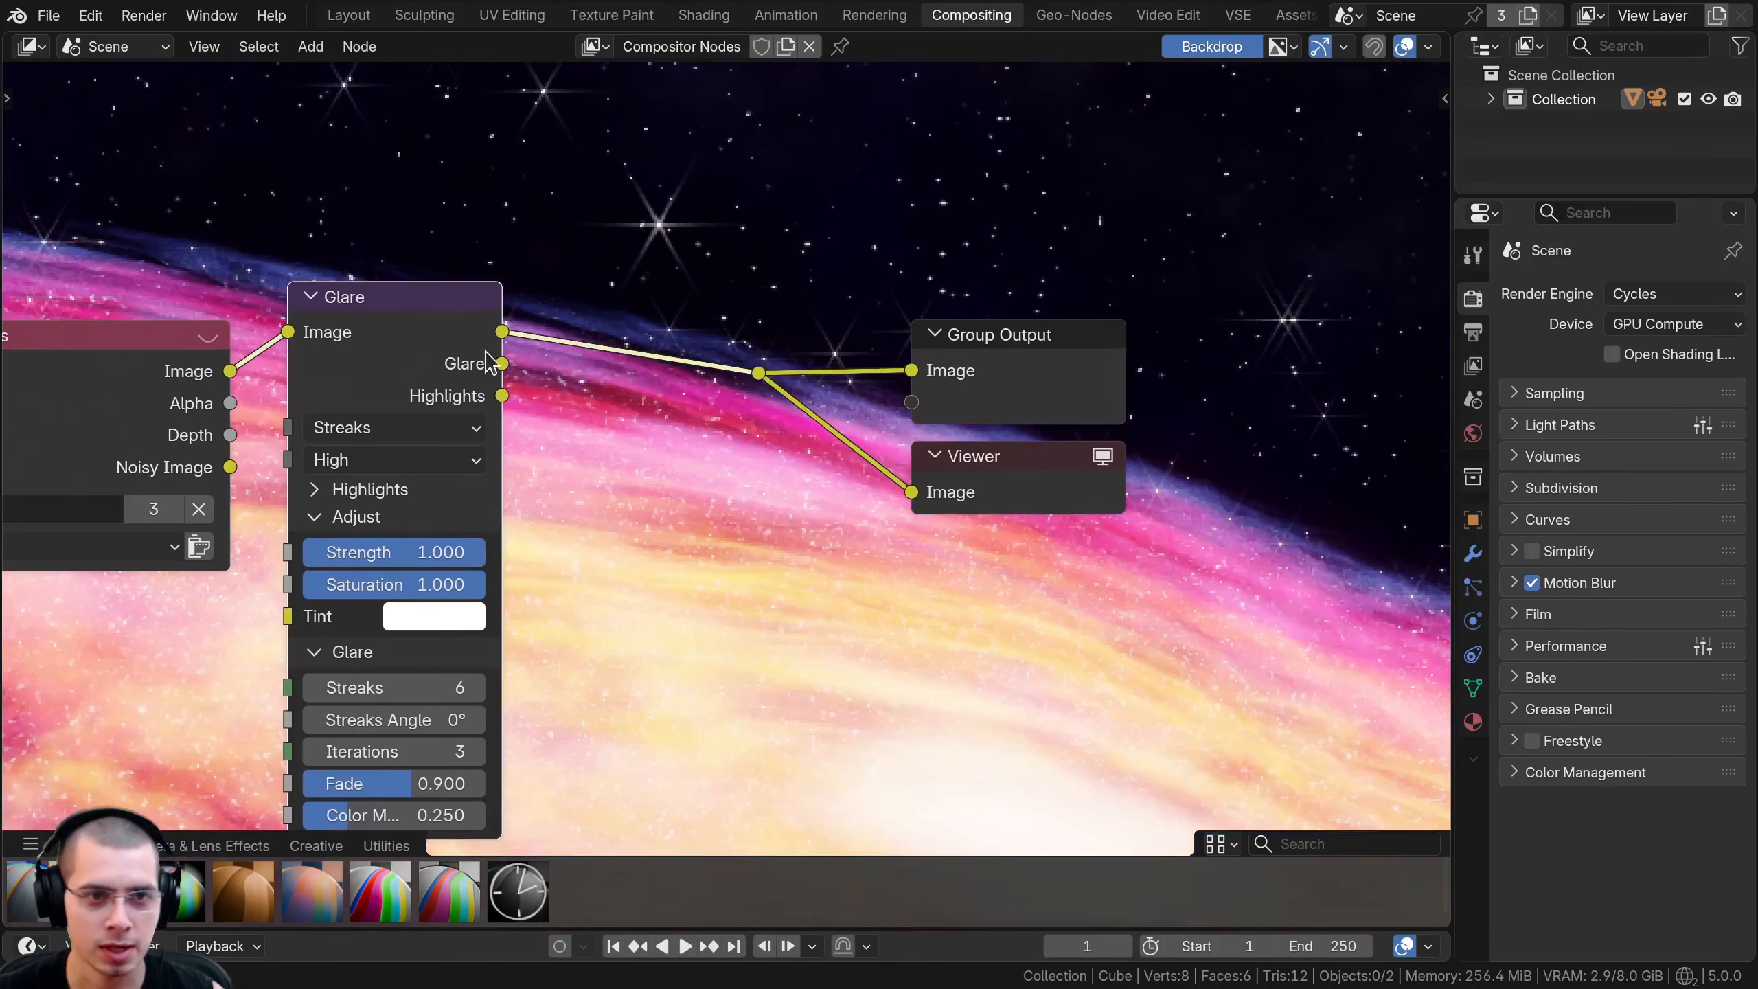
key(n)
key(n)
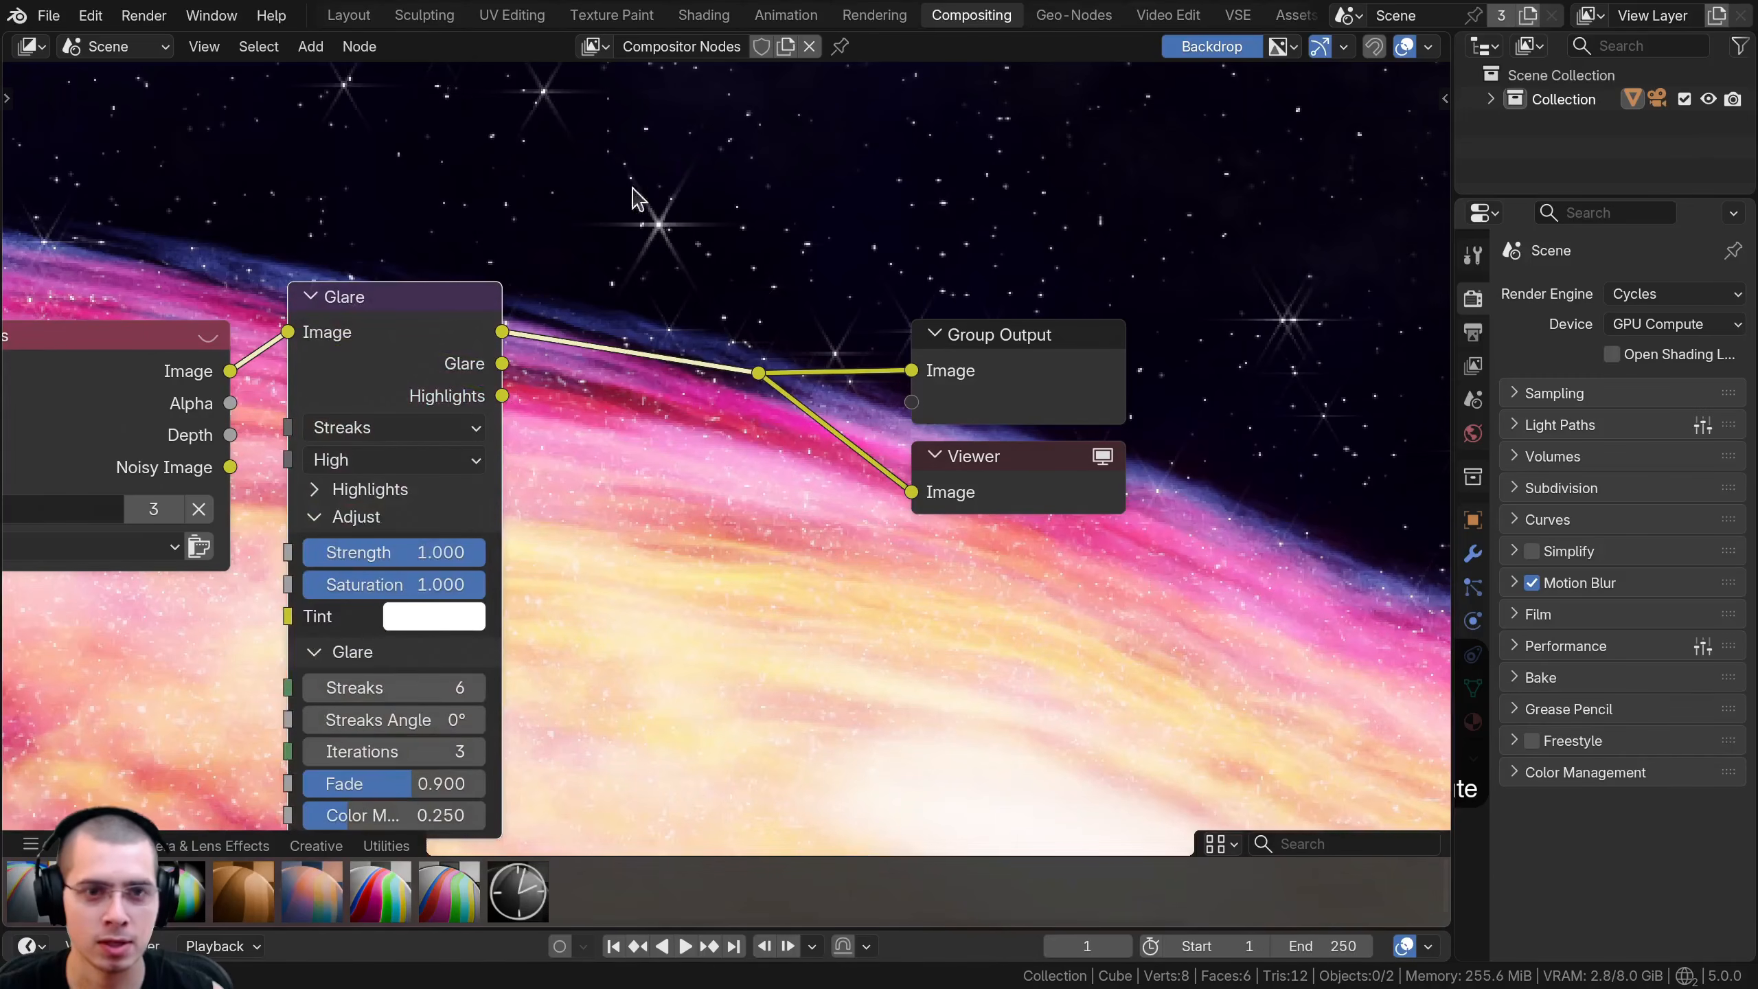
- Insert a second Glare node of type Bloom on the link after the Streaks Glare node
key(Home)
key(shift+a)
text(gla)
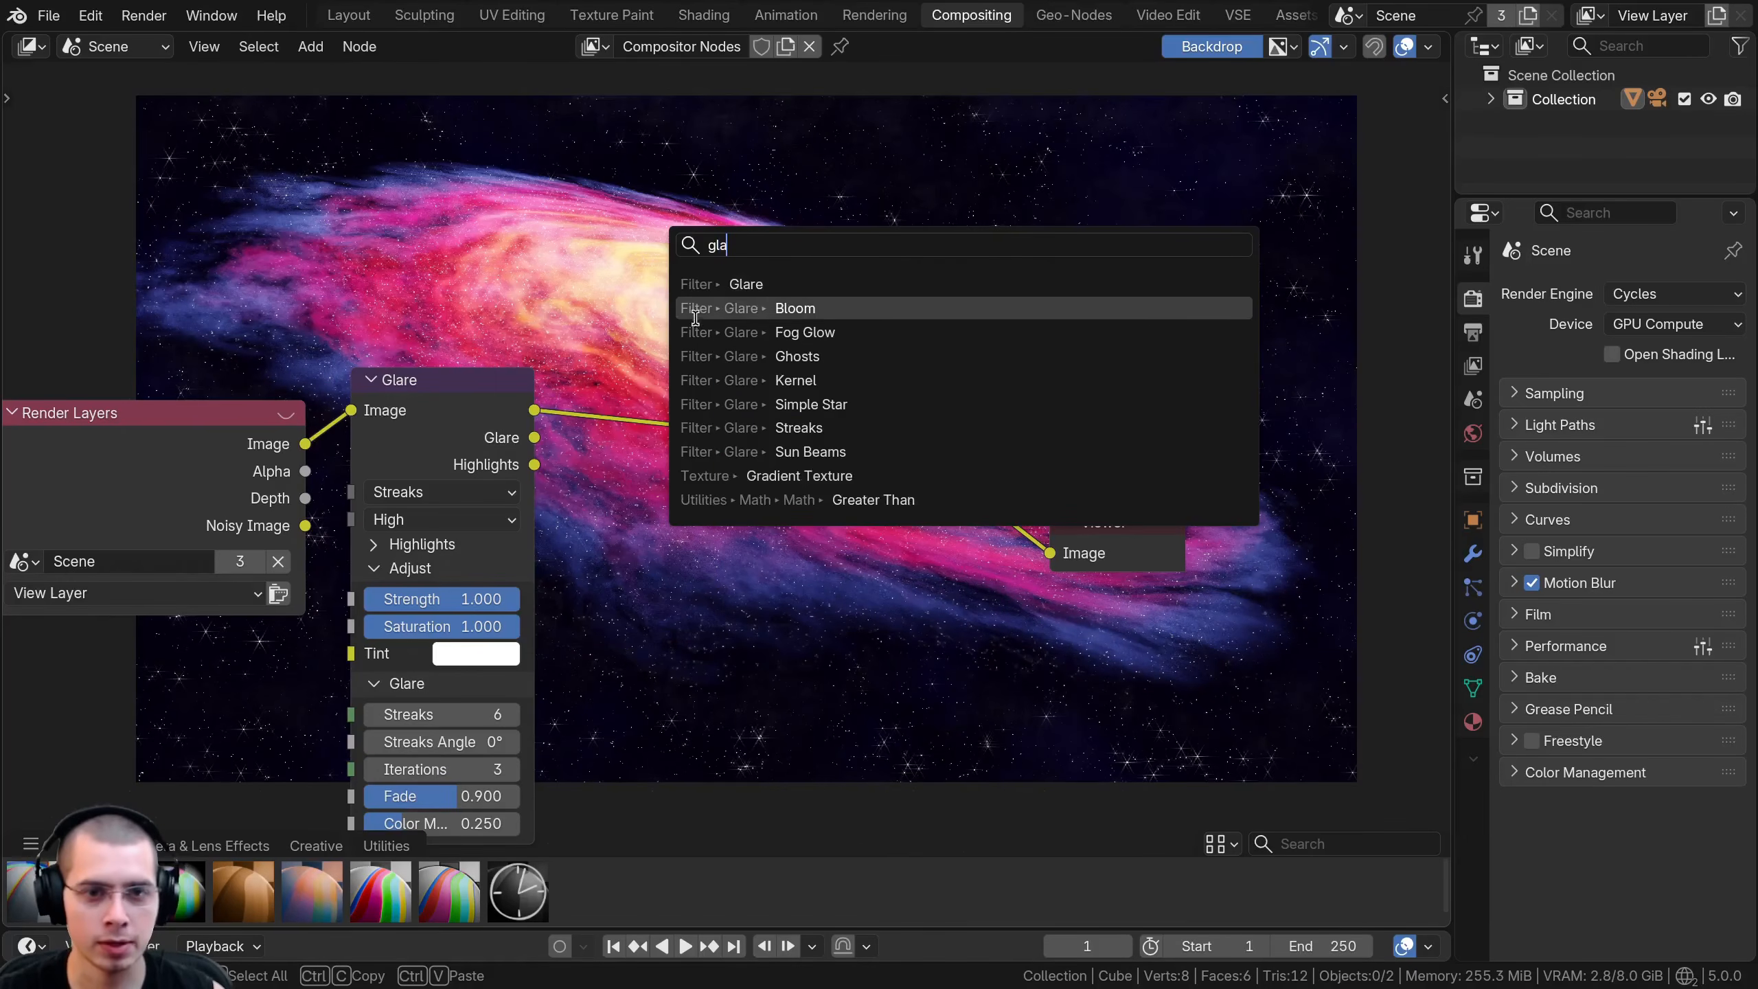
click(784, 308)
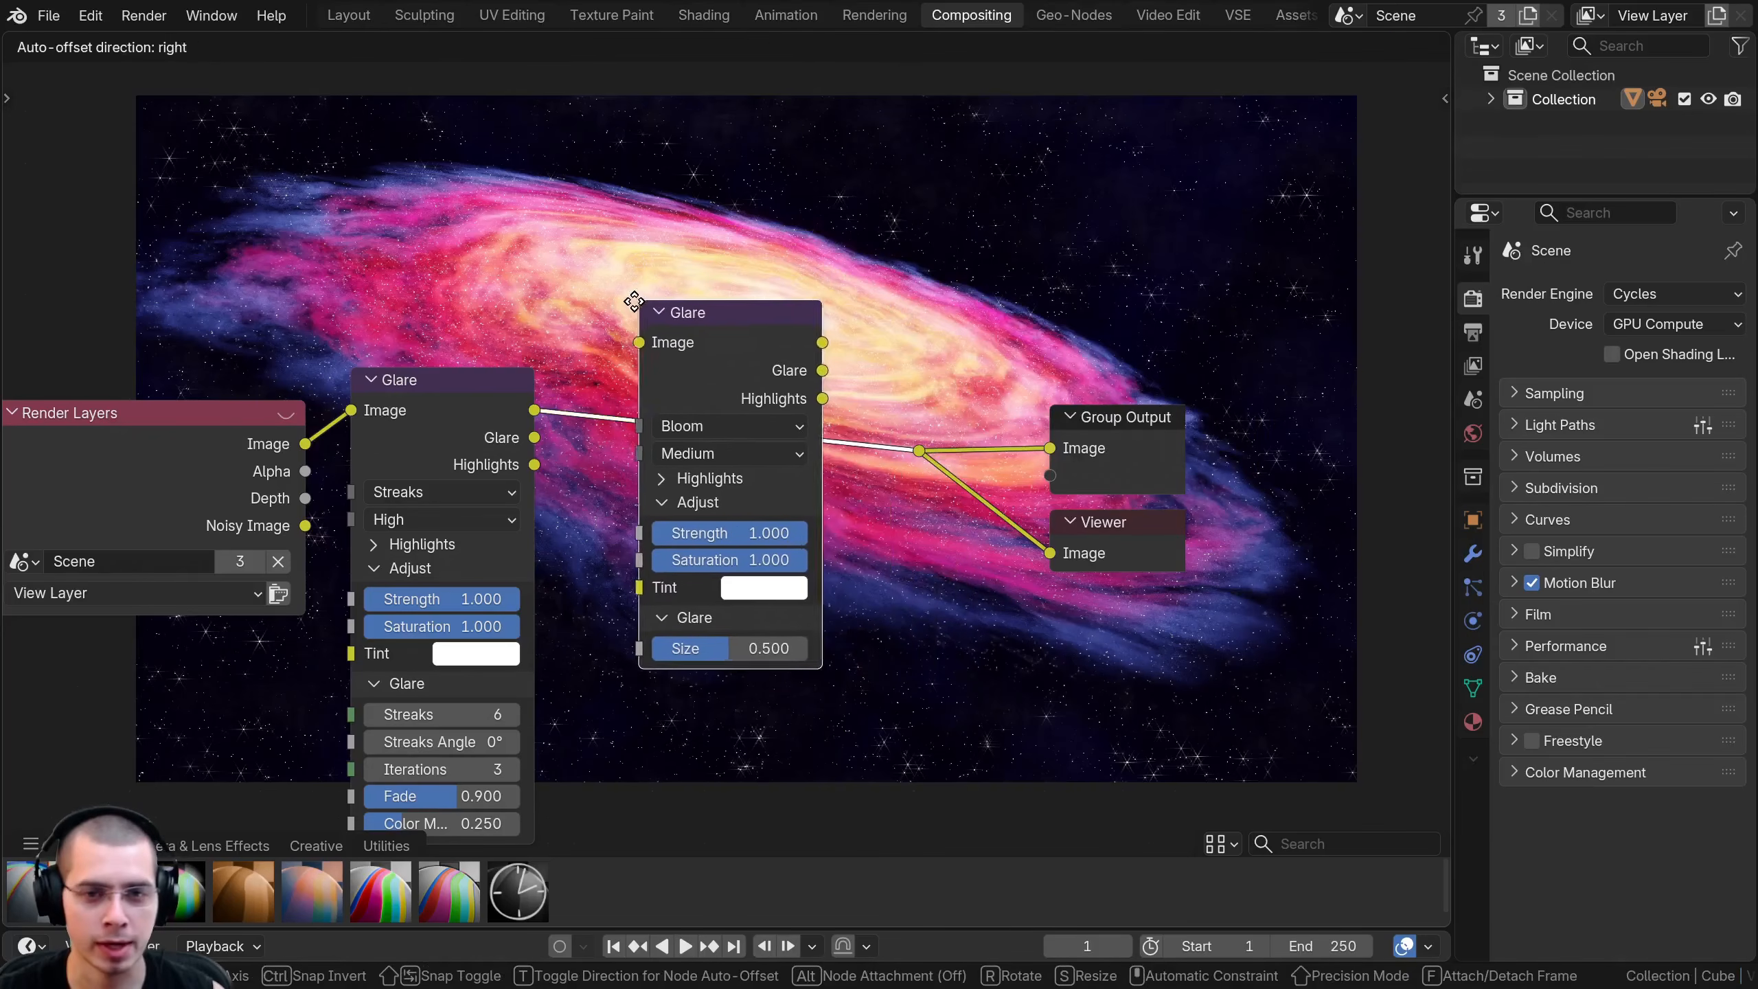
click(696, 364)
drag(692, 354, 680, 378)
click(656, 484)
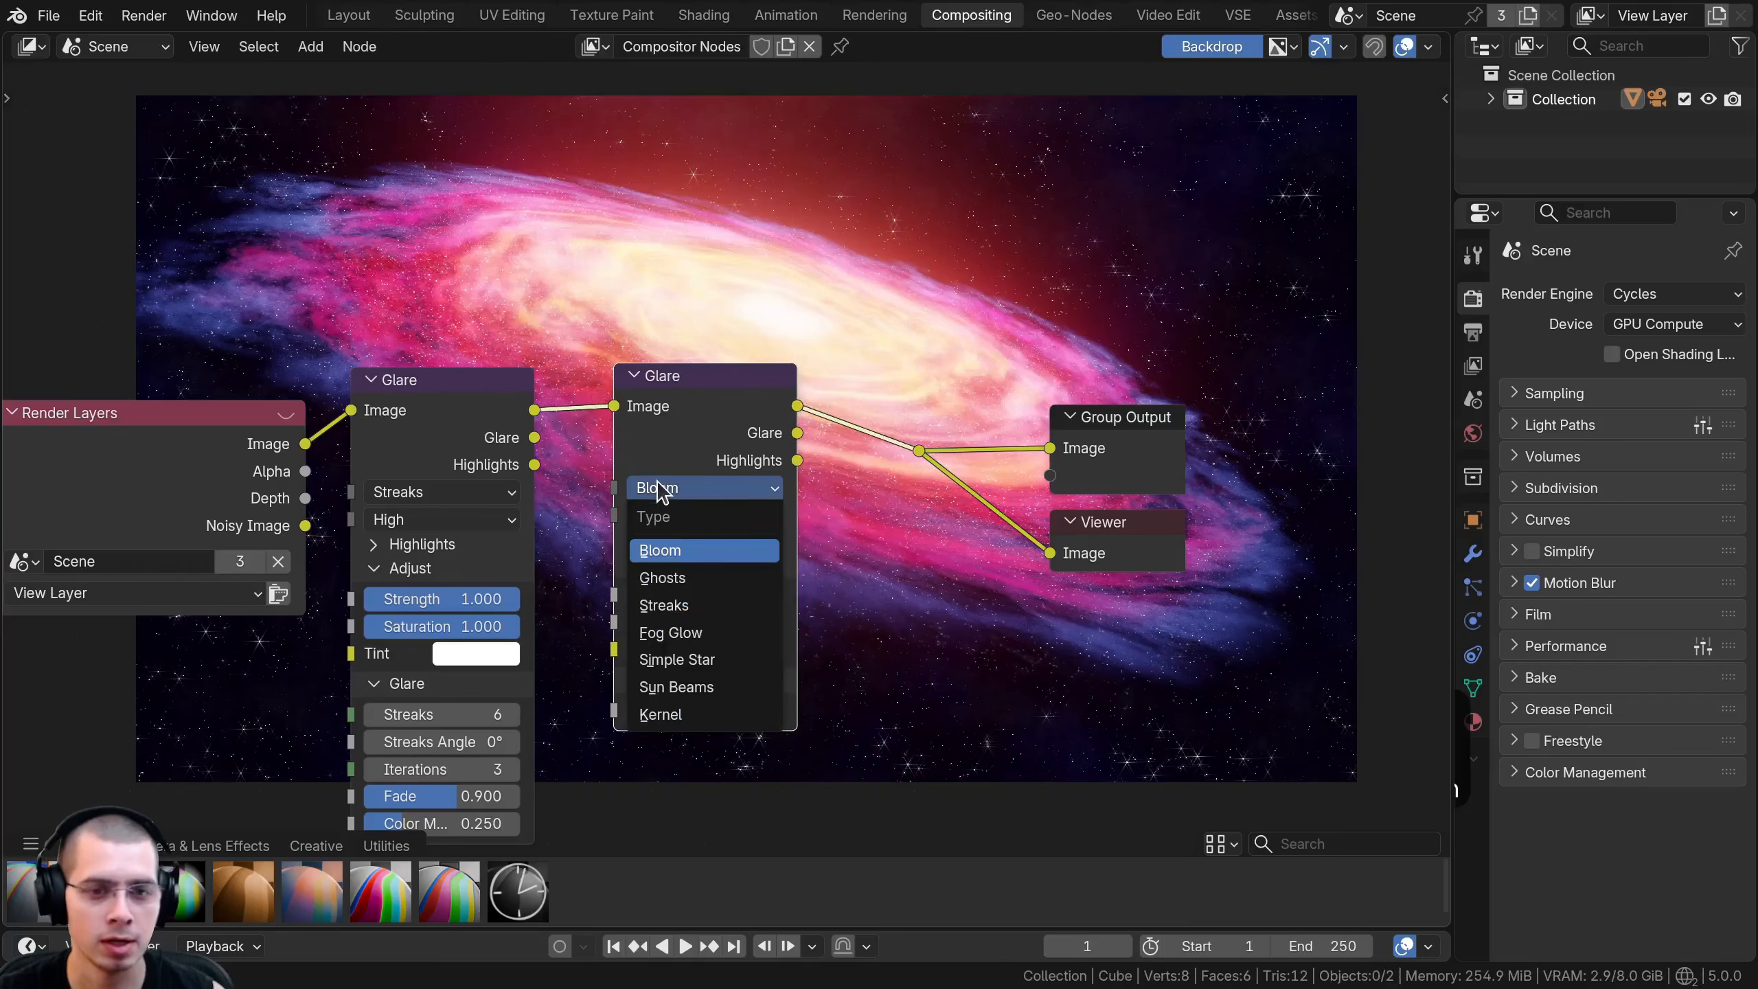
- Set the Bloom Glare node's Size to 0.2 and move the node closer to the Streaks Glare
scroll(703, 446, down, 2)
middle_drag(702, 446, 825, 526)
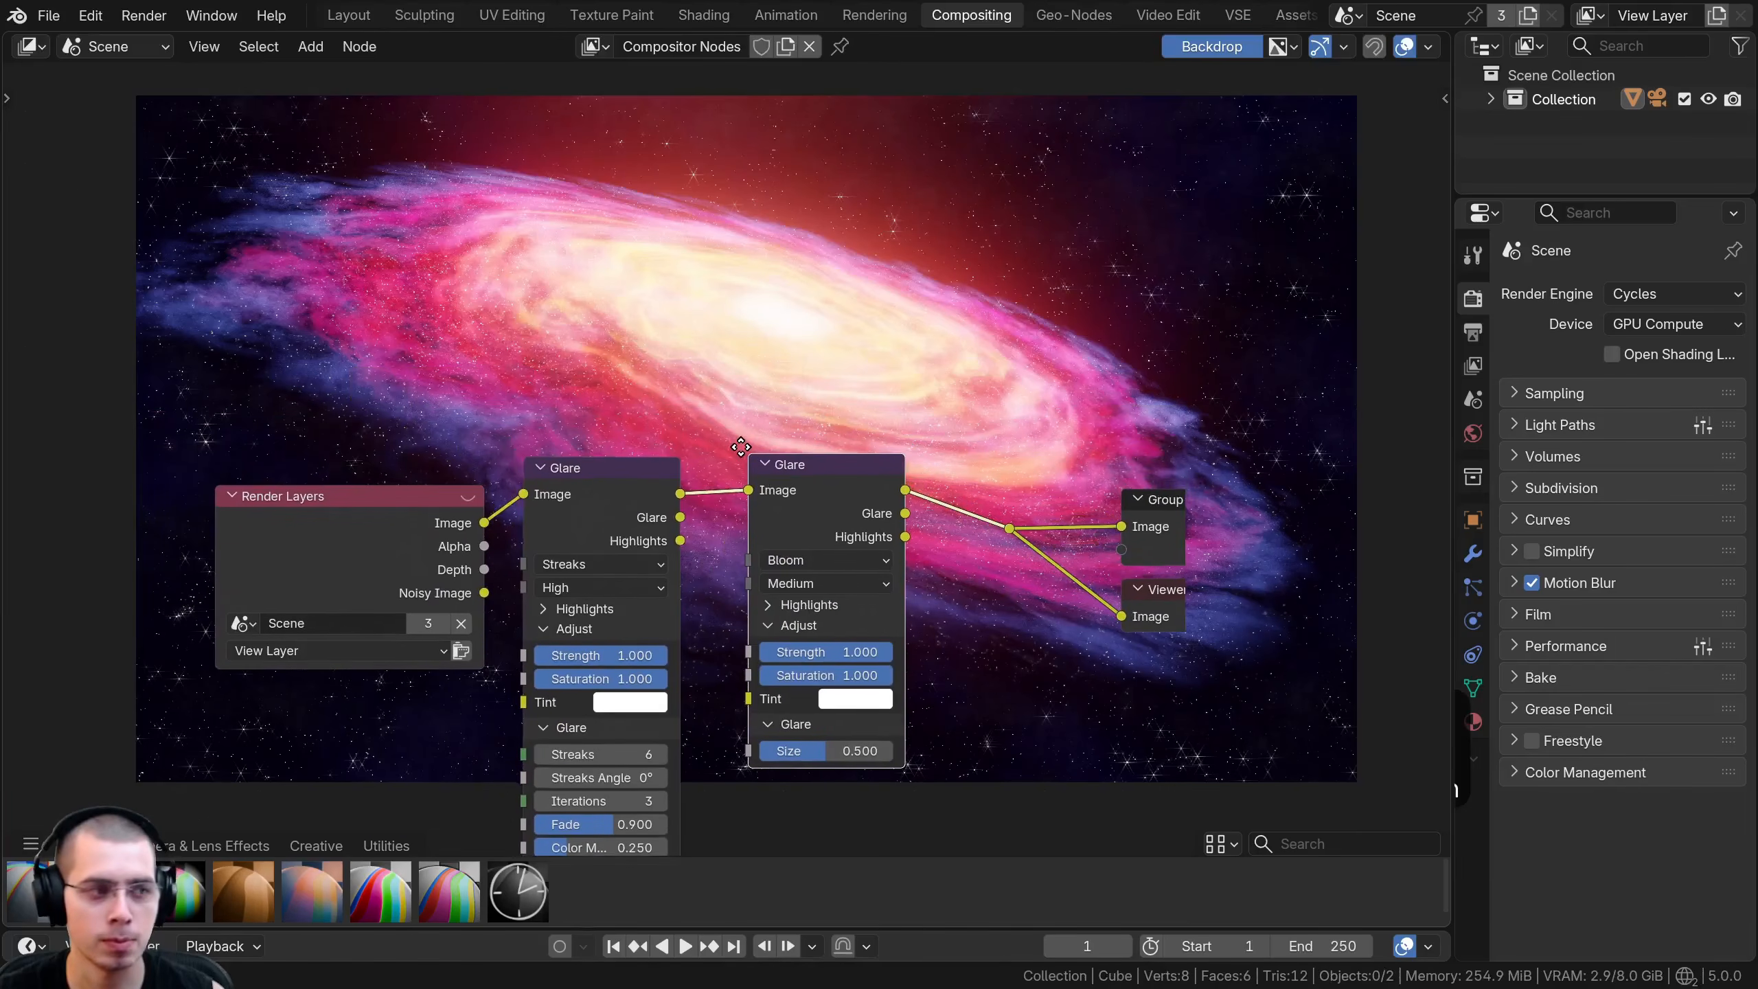
click(806, 750)
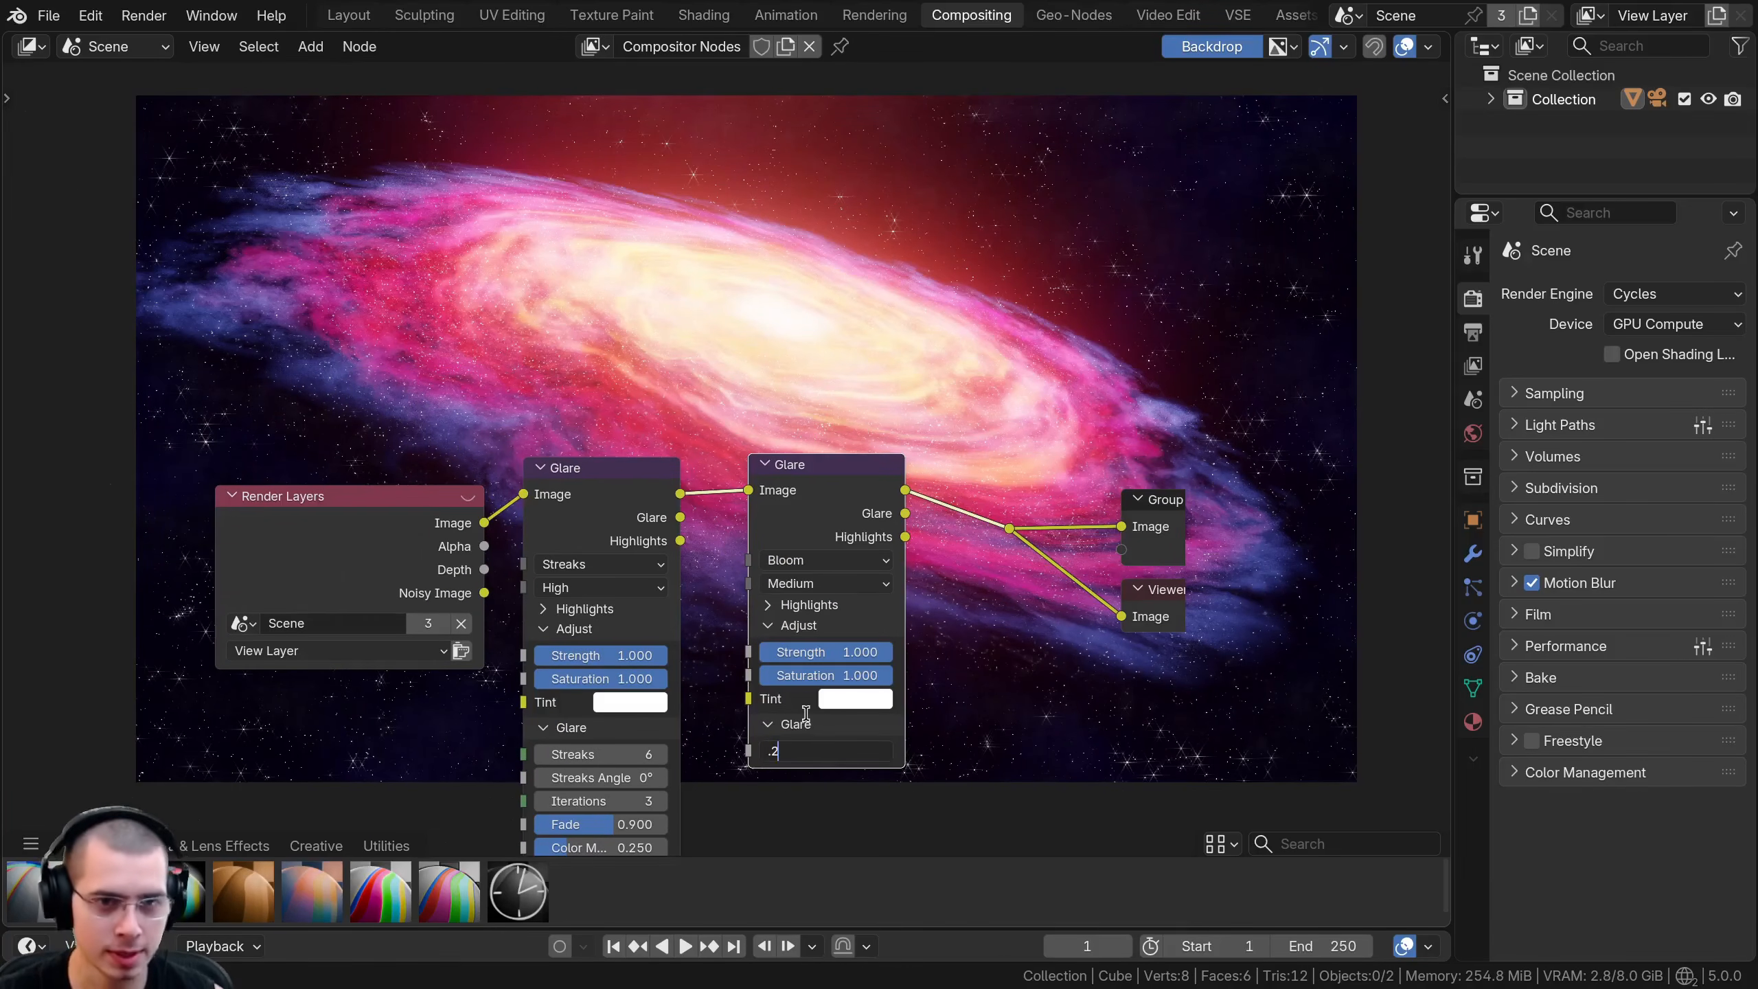
text(.2)
key(Return)
middle_drag(785, 730, 770, 787)
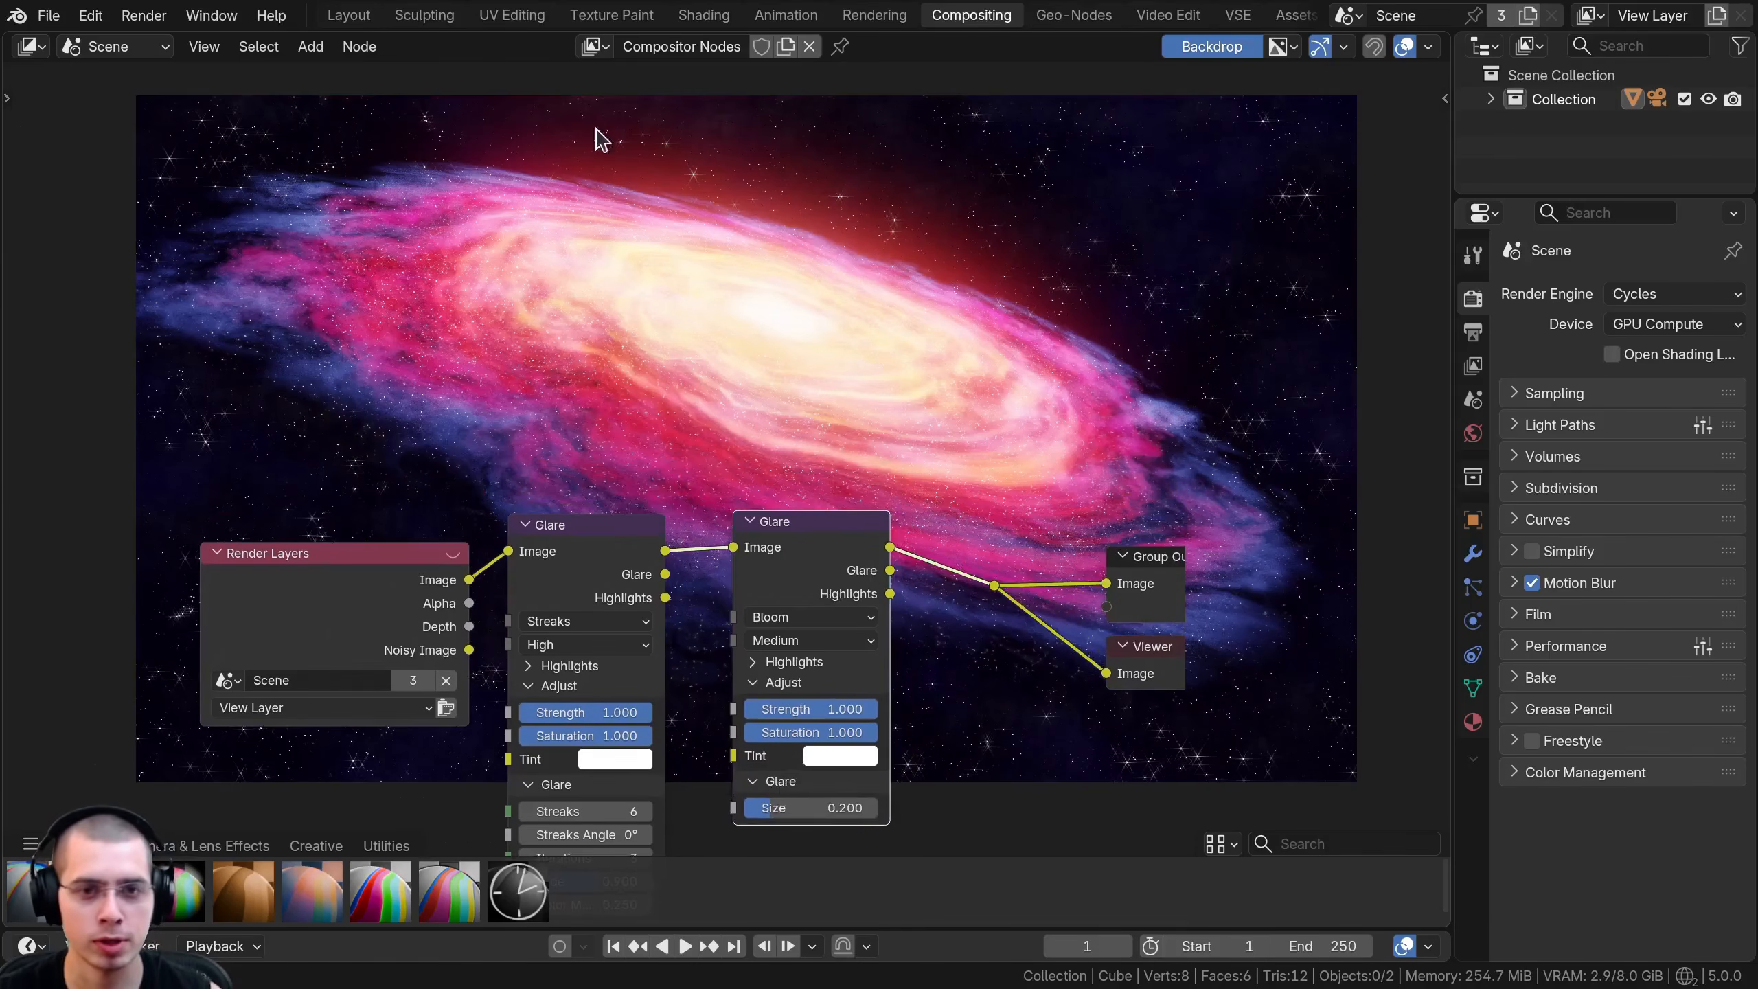
middle_drag(762, 546, 748, 543)
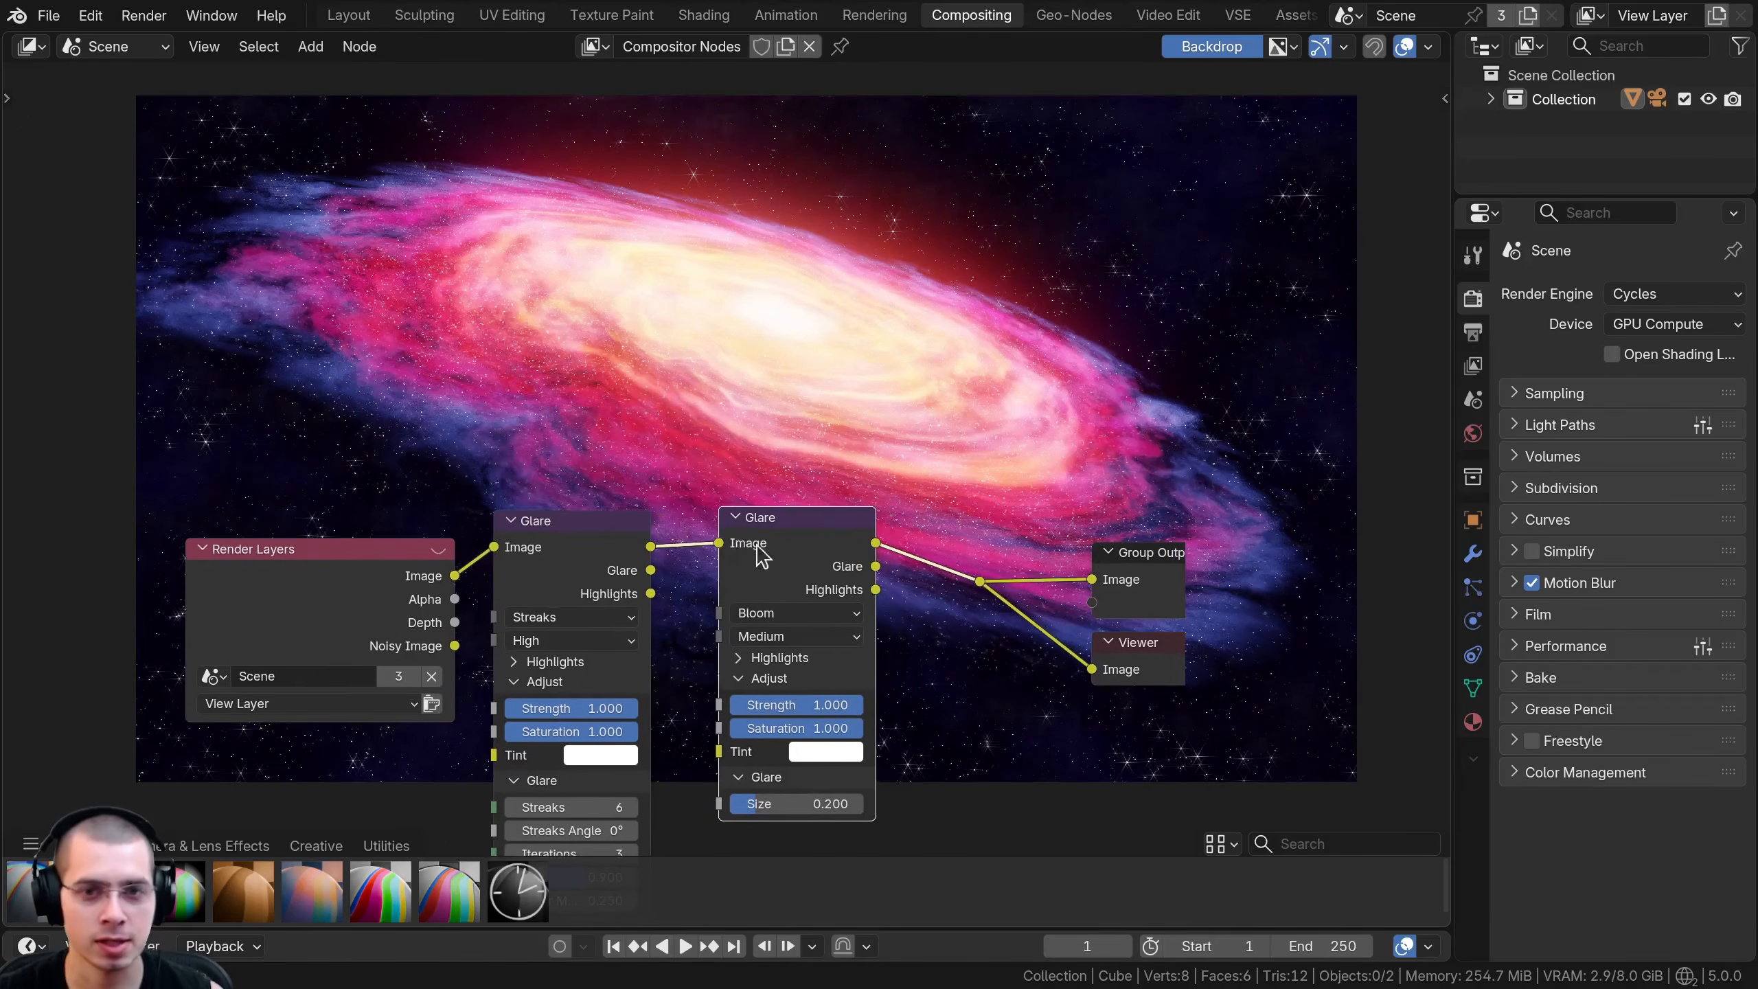
drag(776, 548, 753, 560)
- Set the Bloom Glare node's Quality to High and tuck it closer to the Streaks Glare node
click(746, 650)
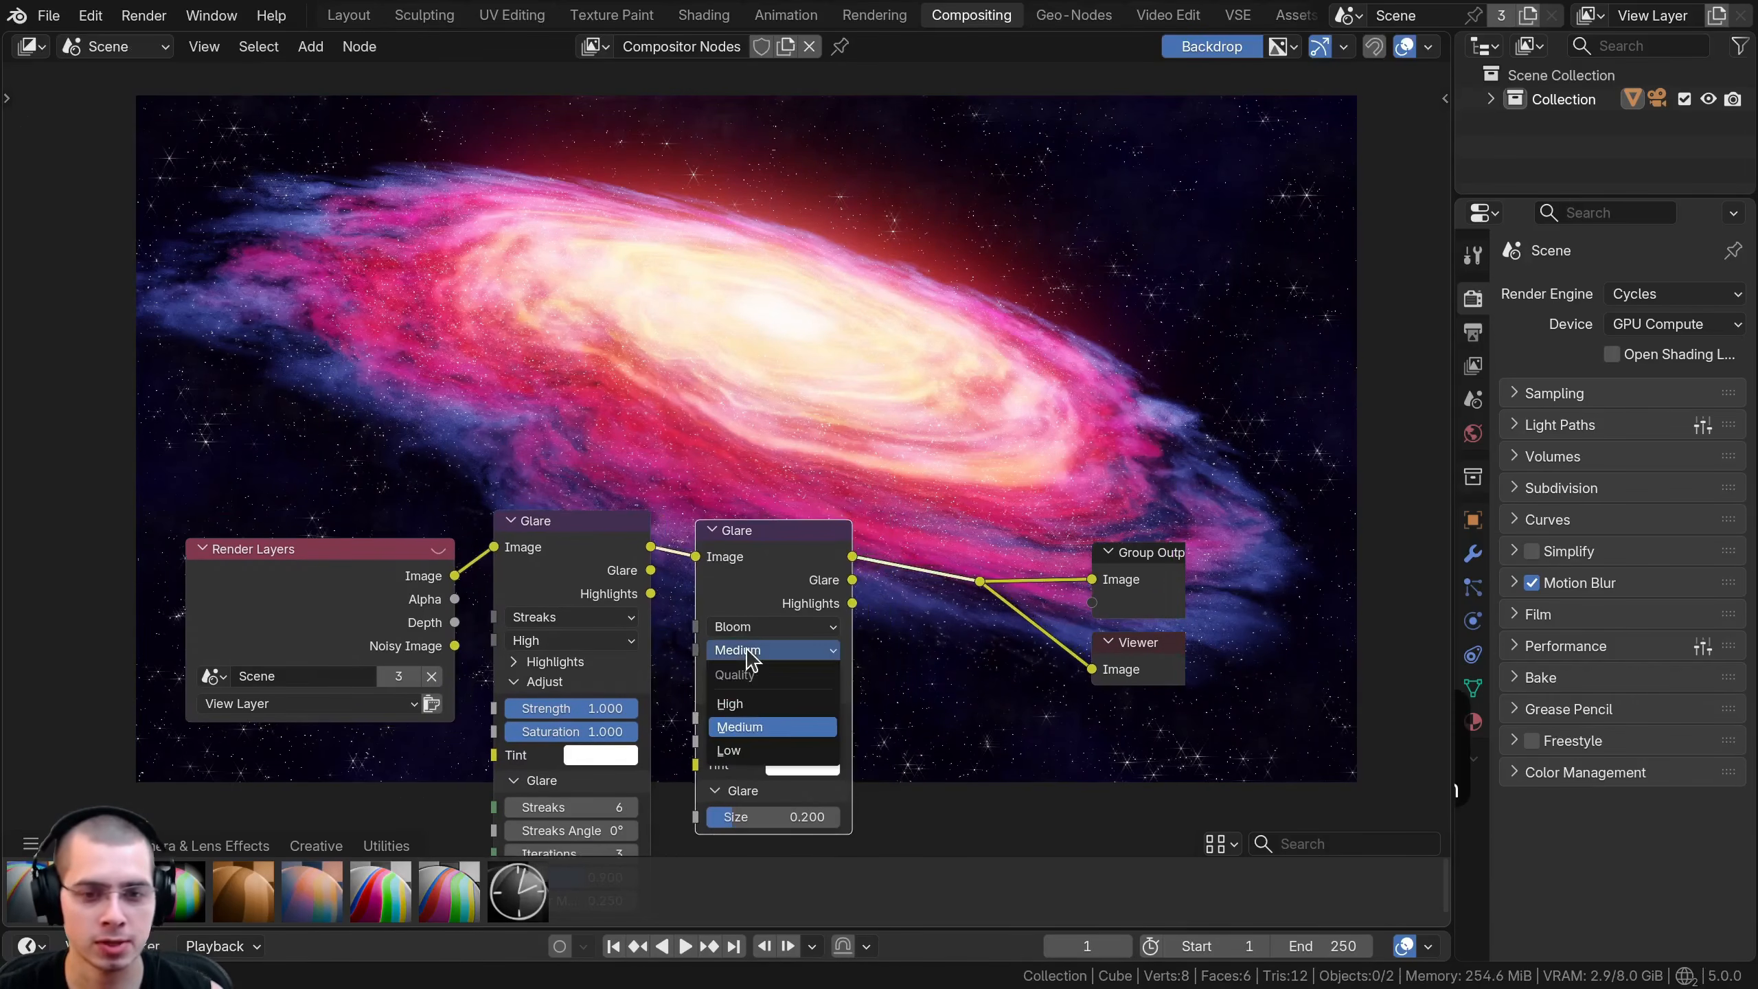
click(754, 707)
drag(760, 544, 751, 542)
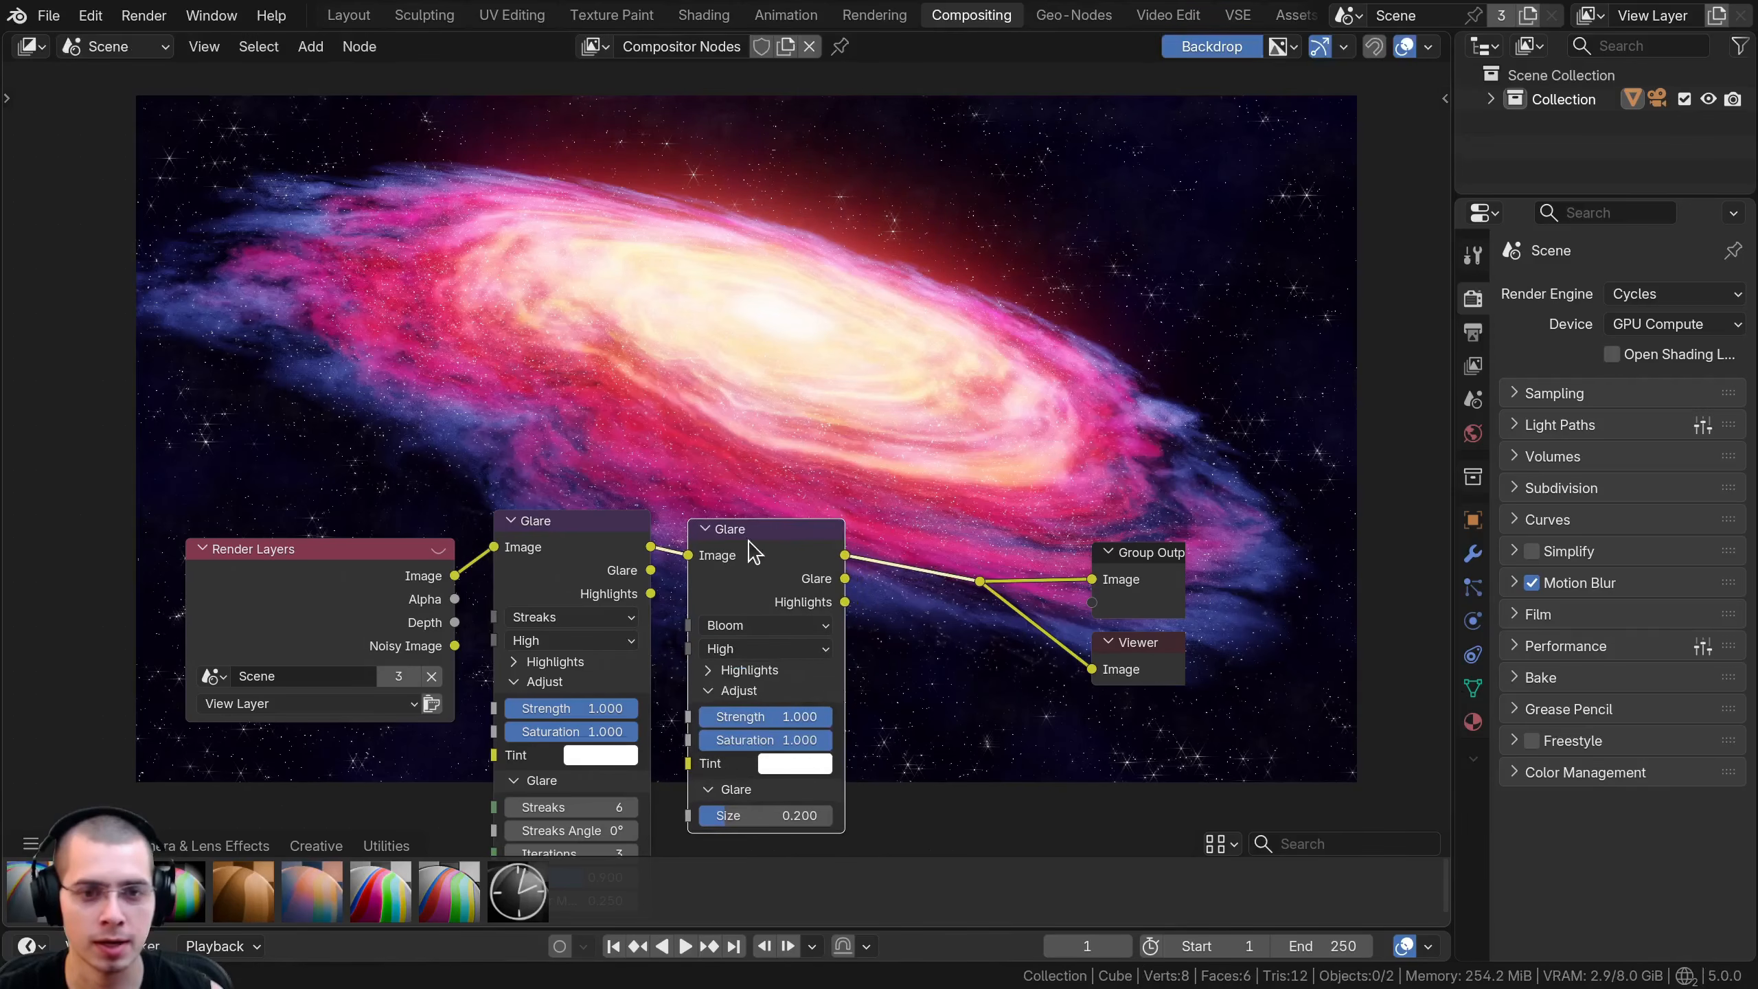
middle_drag(748, 542, 656, 524)
- Insert the Chromatic Aberration asset after the Bloom Glare node, moving the Group Output and Viewer nodes away to make room
drag(27, 894, 761, 339)
drag(837, 500, 1100, 634)
key(g)
click(1397, 634)
drag(838, 350, 893, 532)
scroll(889, 554, up, 2)
- Set the Chromatic Aberration type to Lens Dispersion with a Factor of 0.02
click(879, 624)
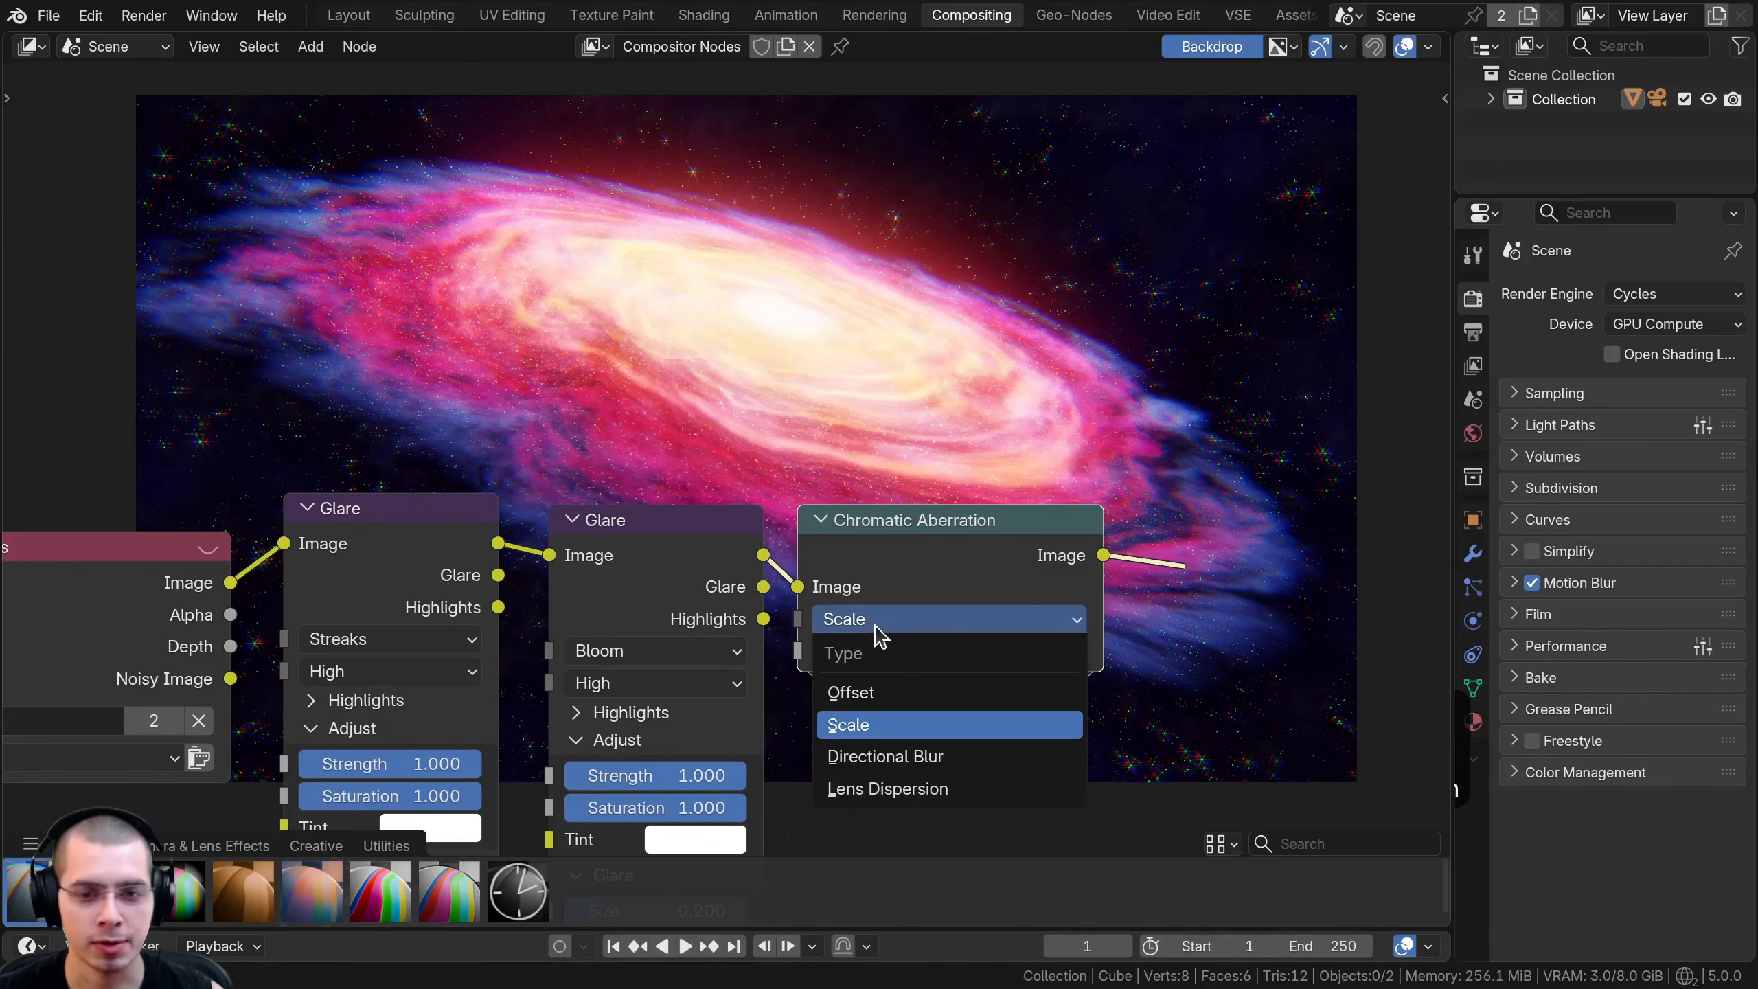
click(888, 790)
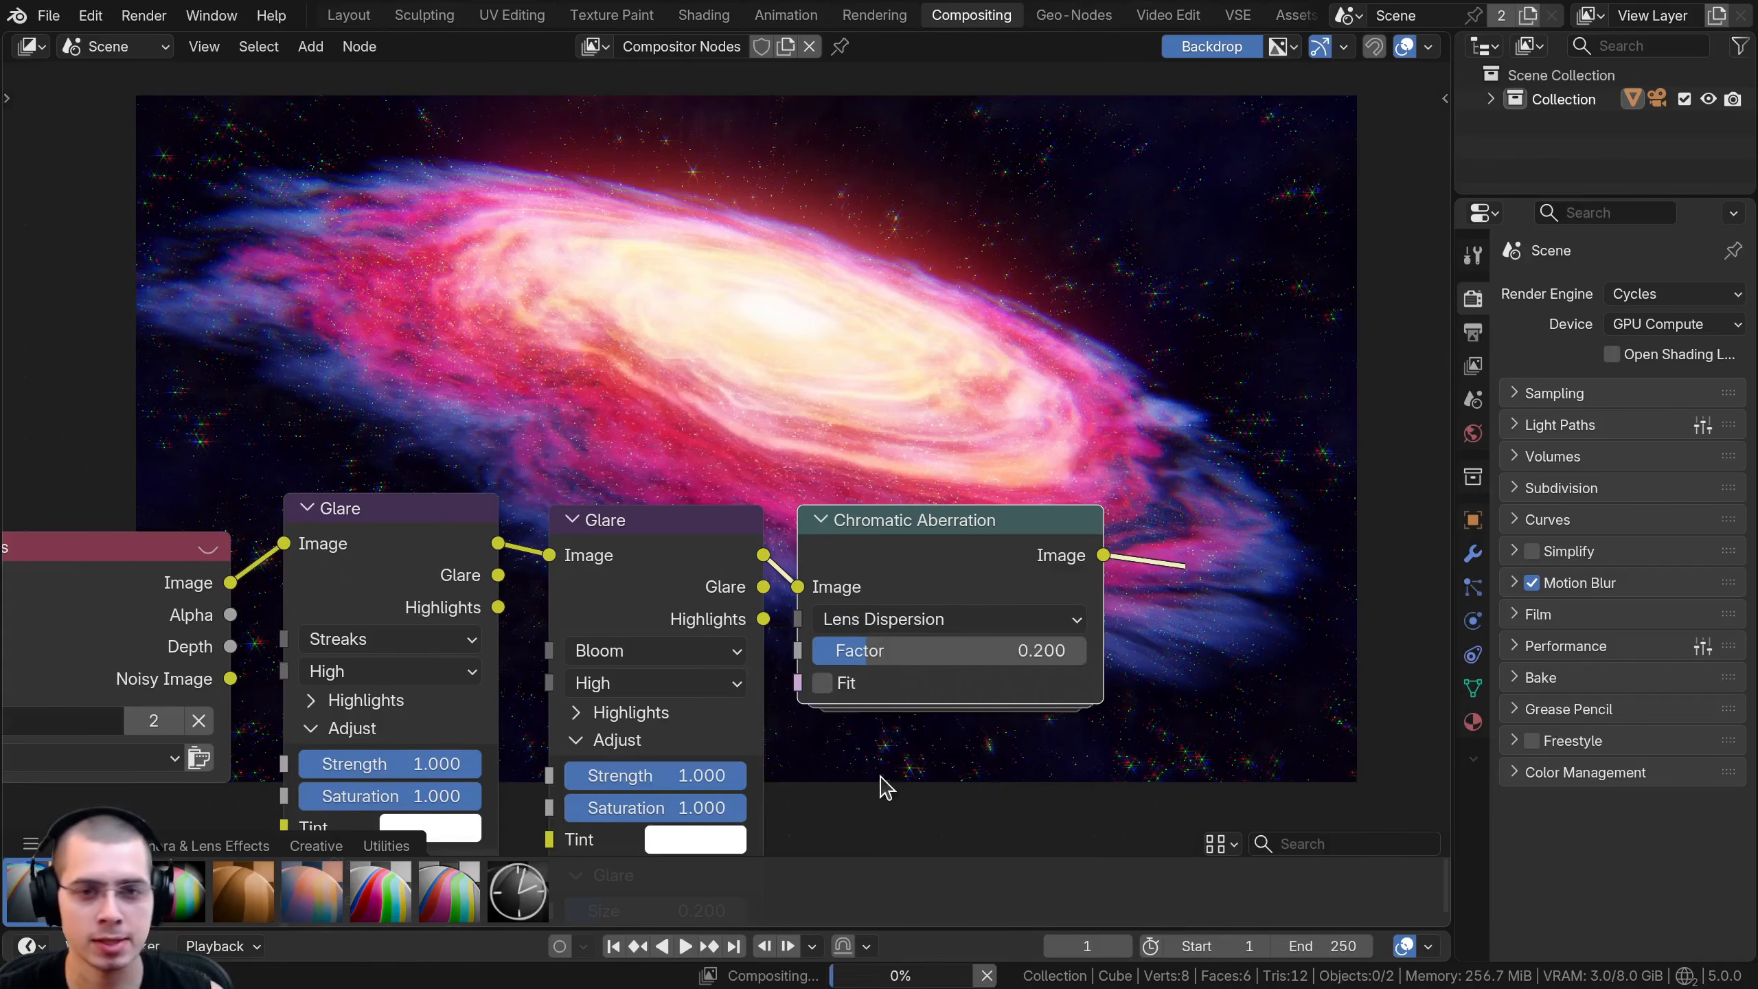
double_click(872, 657)
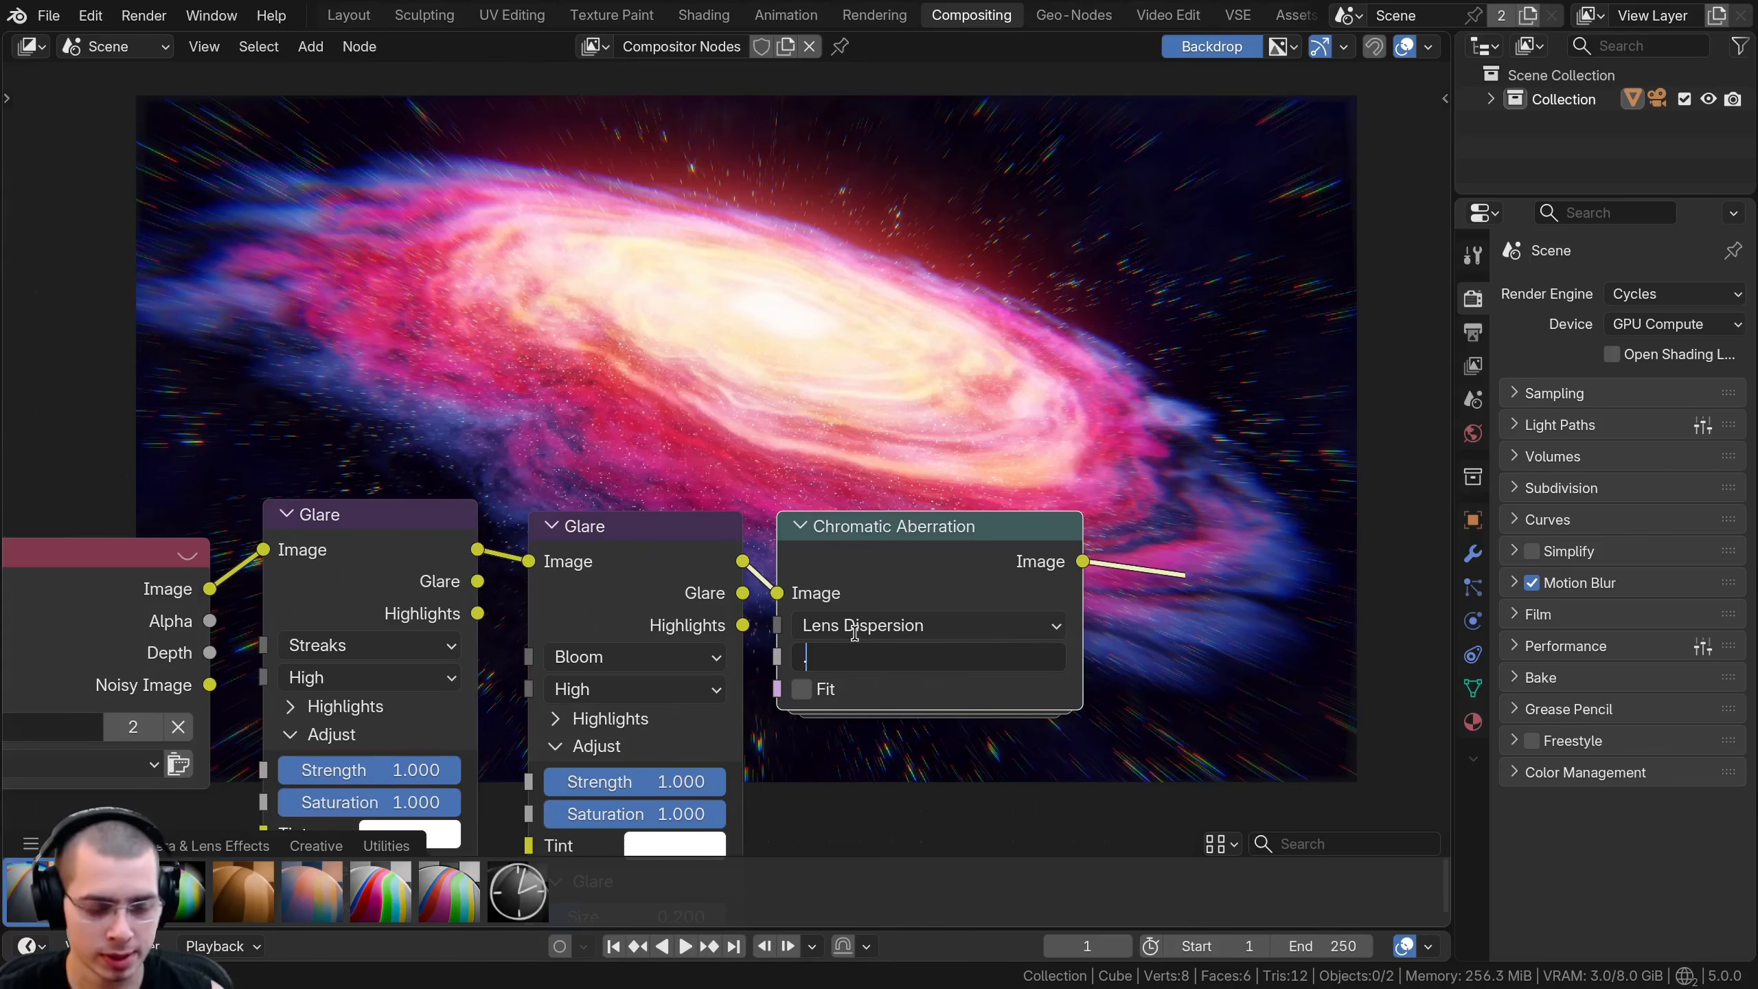
text(.02)
key(Return)
- Examine the lens dispersion on the stars and compare the image with the Chromatic Aberration node muted and unmuted
middle_drag(892, 441, 841, 577)
drag(846, 795, 879, 796)
right_click(779, 794)
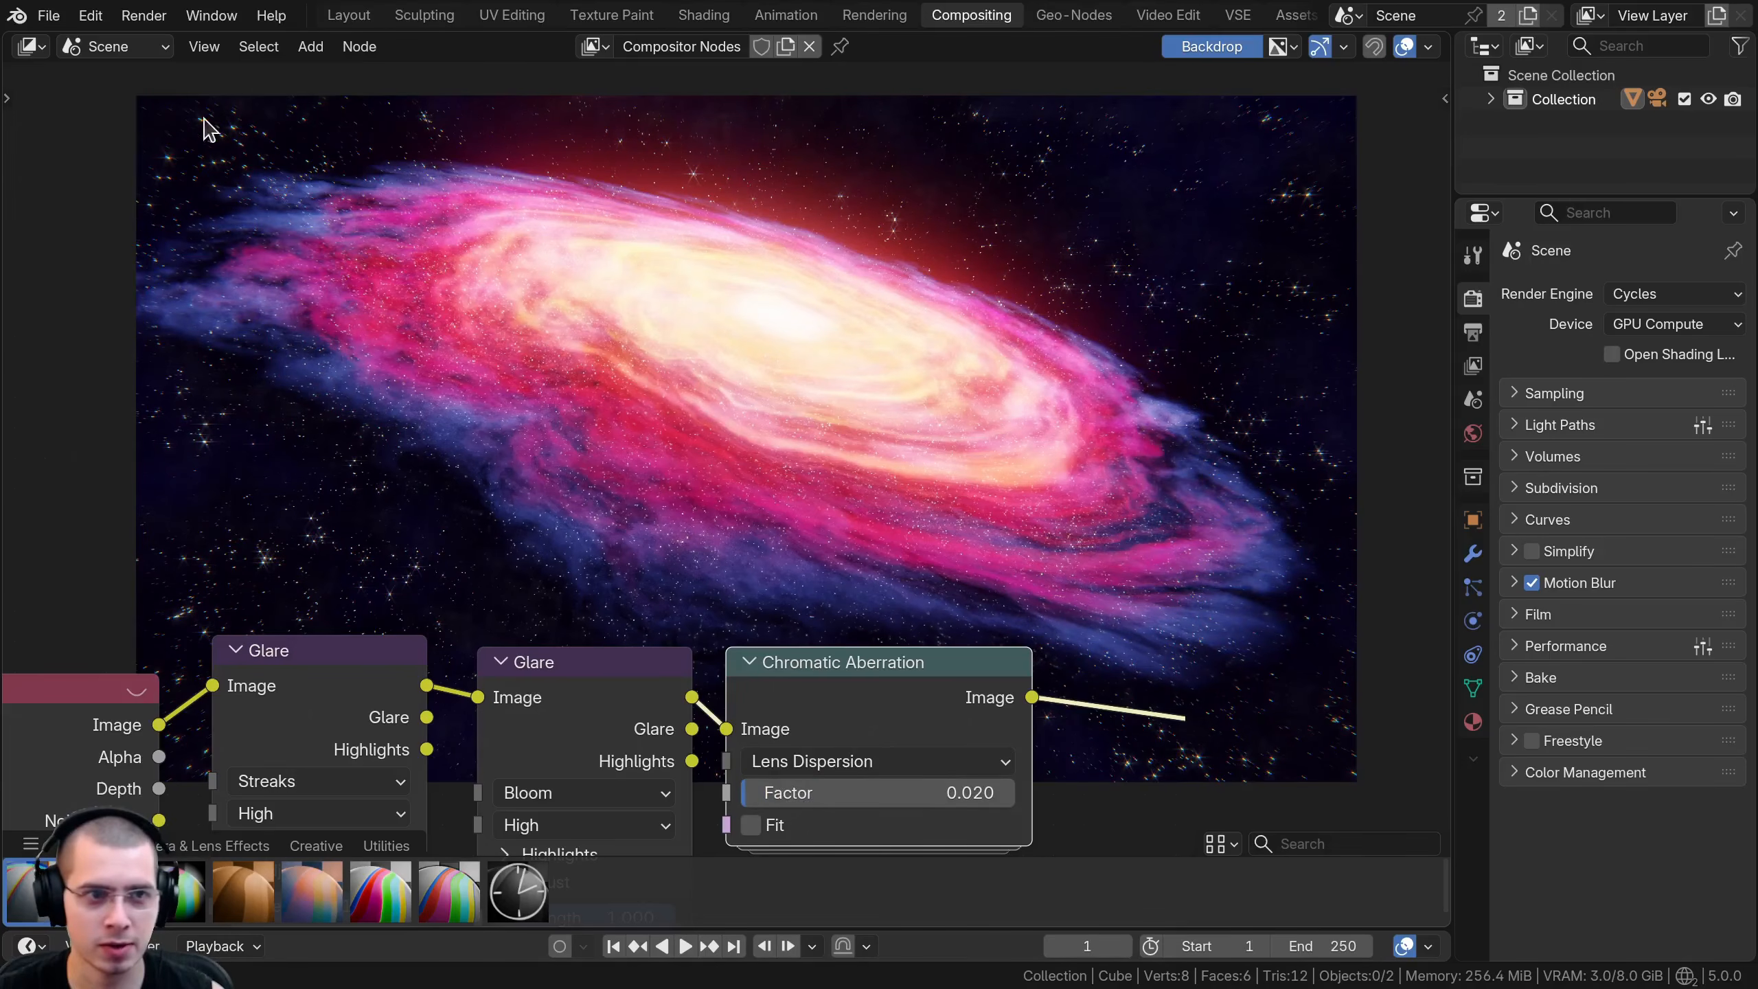
middle_drag(197, 513, 200, 673)
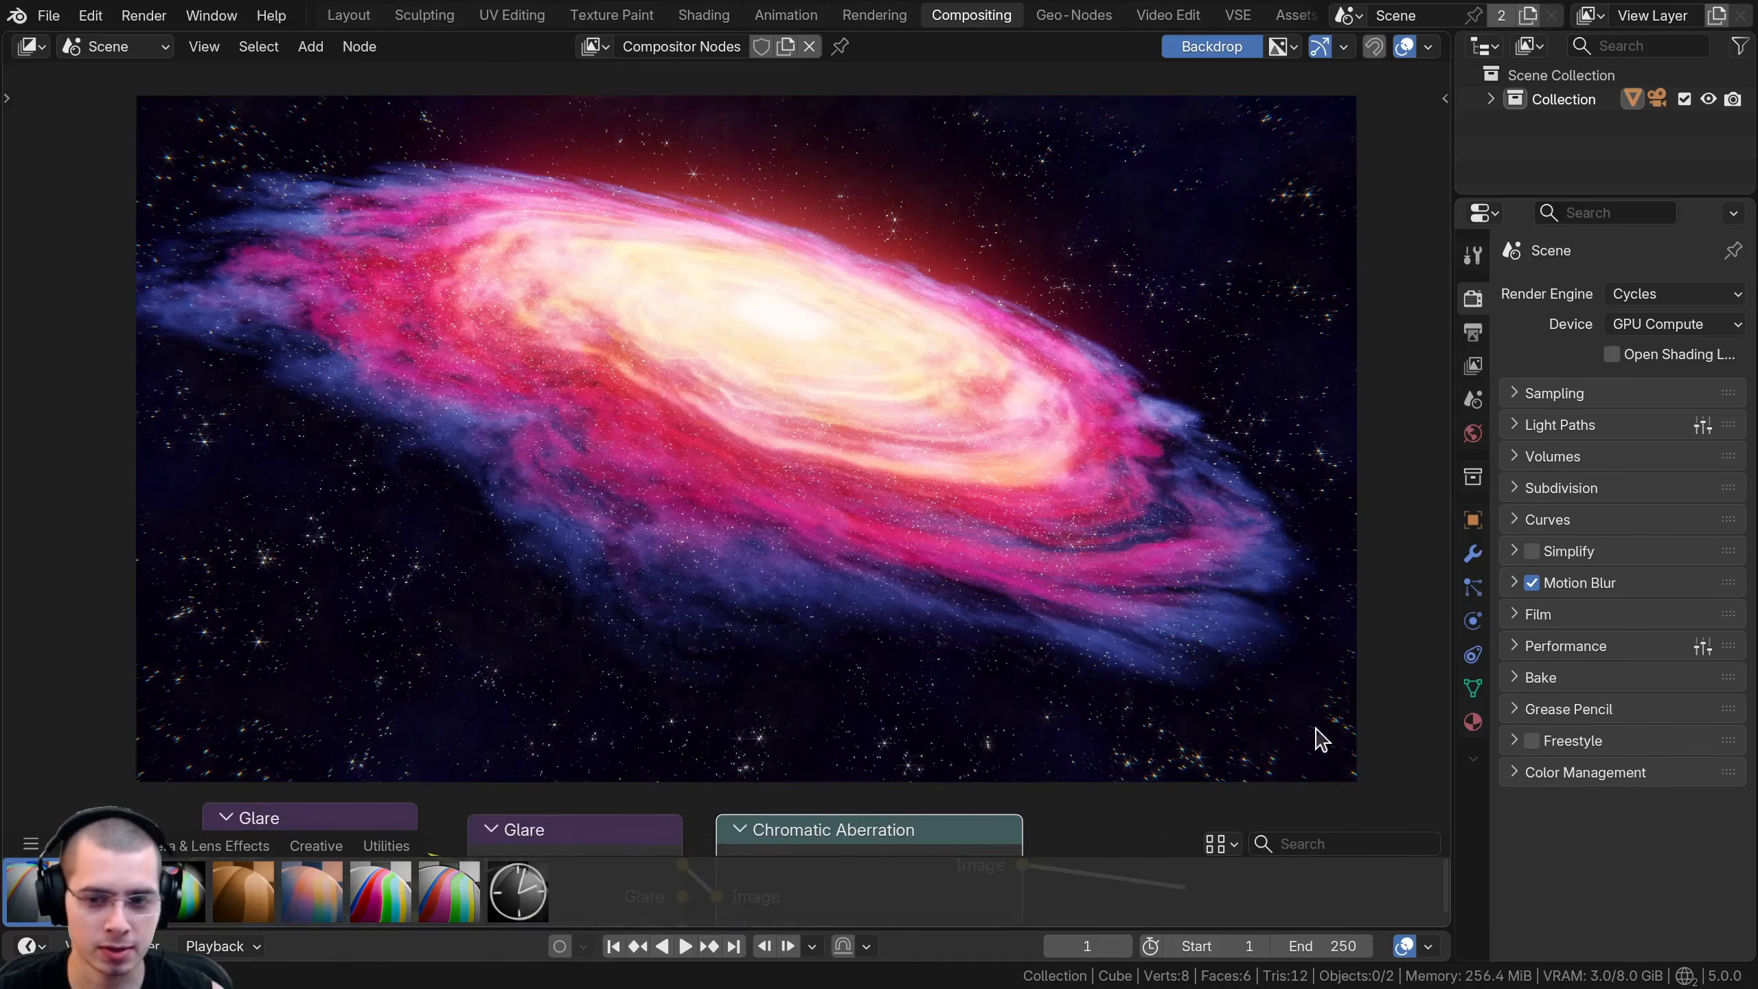
middle_drag(874, 820, 859, 689)
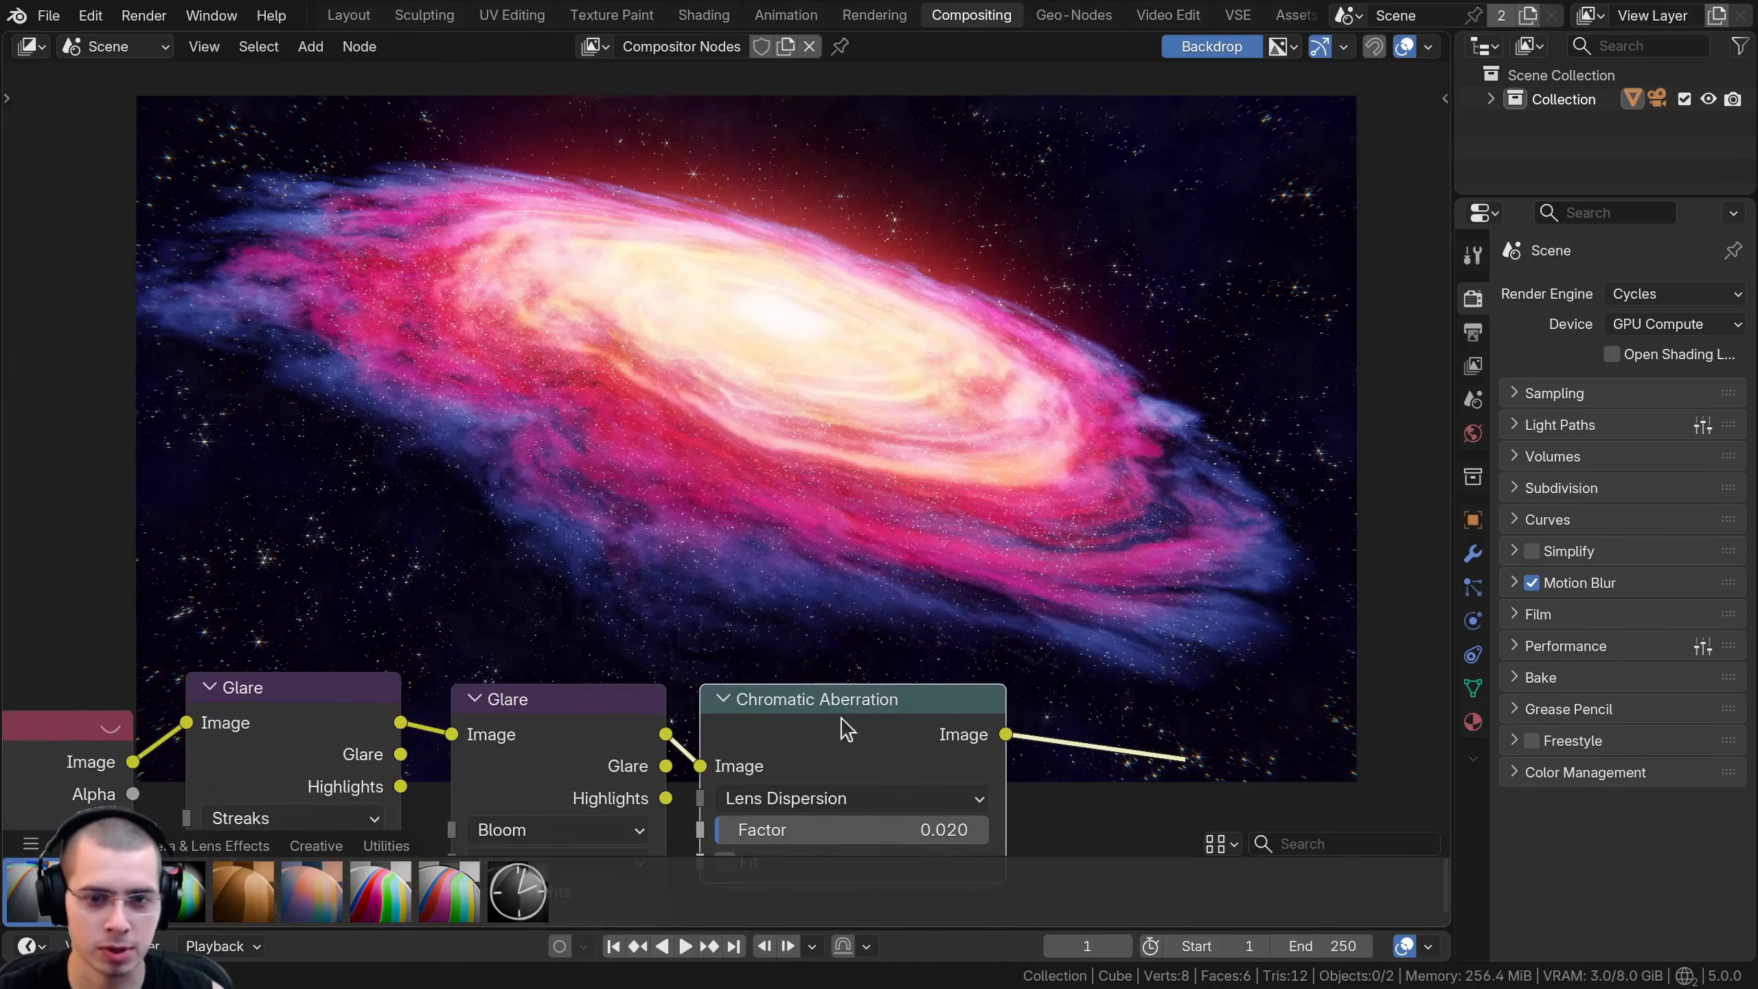
key(m)
key(m)
- Insert the Tune Image asset after the Chromatic Aberration node, moving the output nodes away to make room
scroll(800, 760, down, 2)
middle_drag(800, 760, 750, 679)
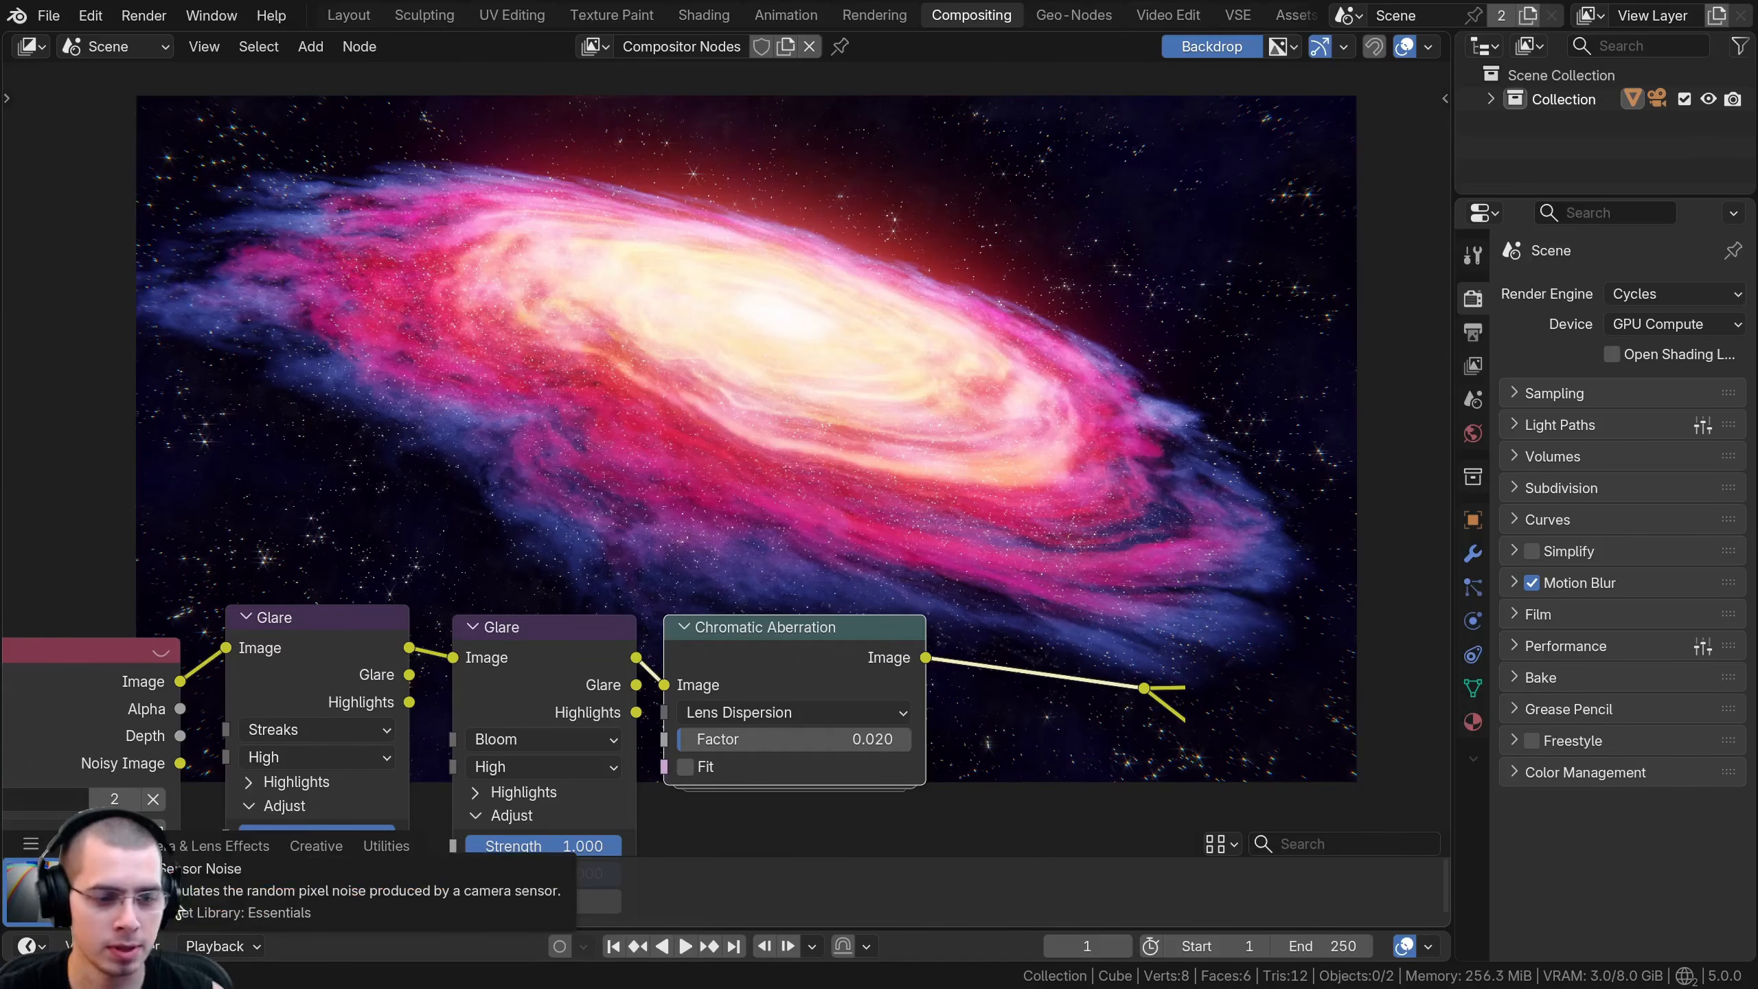
drag(385, 902, 848, 298)
scroll(1025, 516, down, 4)
middle_drag(1025, 515, 775, 446)
drag(814, 536, 1156, 740)
key(g)
click(1148, 667)
drag(697, 308, 789, 539)
- Set both Clarity and Detail to 0.1 on the Tune Image node
scroll(789, 539, up, 1)
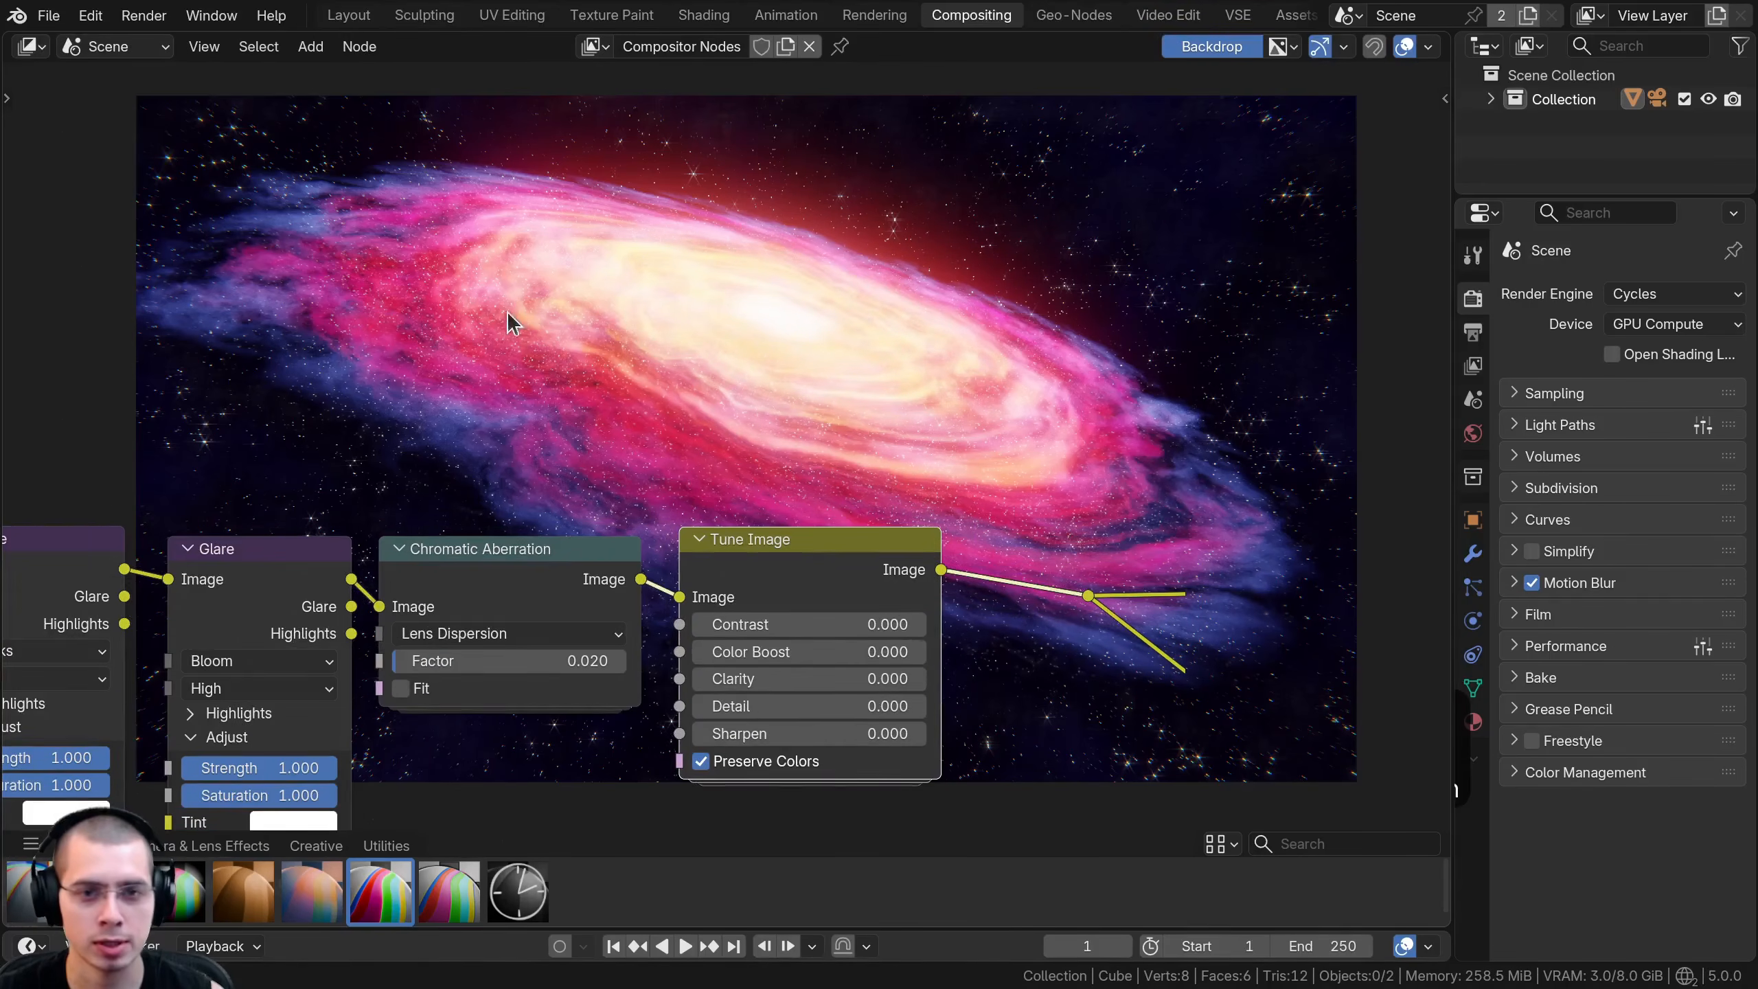
scroll(649, 402, up, 1)
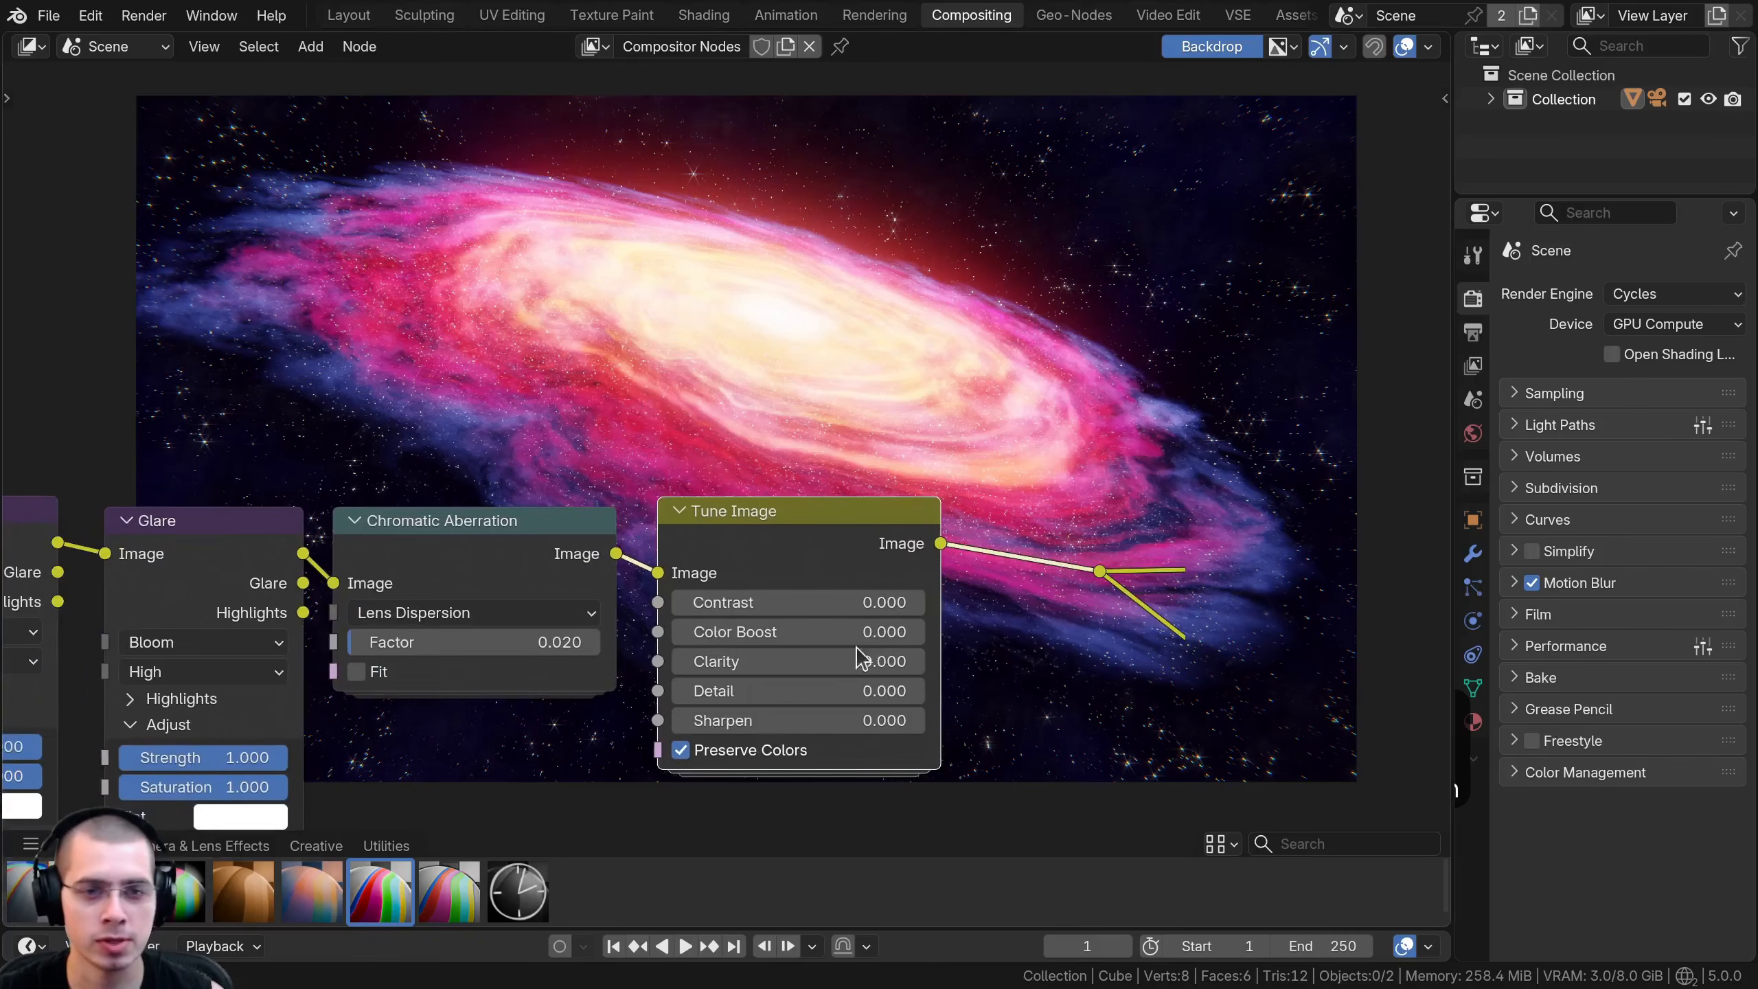
mouse_move(762, 661)
mouse_down()
mouse_move(883, 661)
mouse_move(748, 661)
mouse_up()
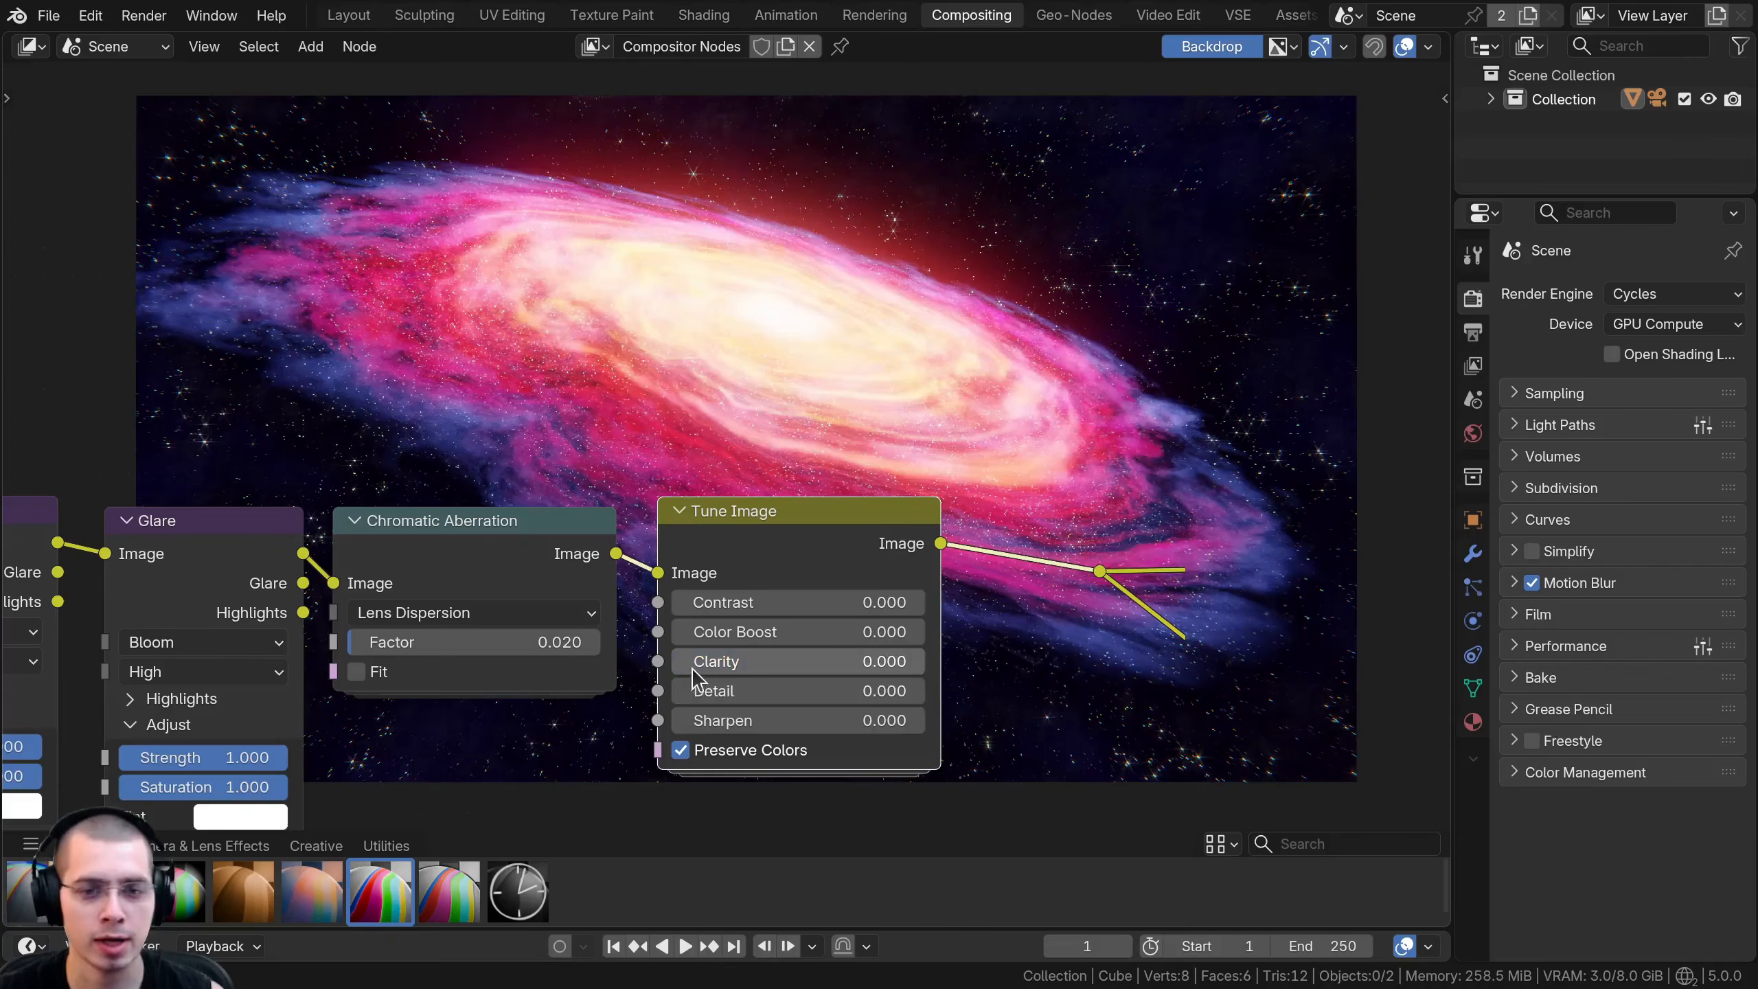
click(756, 688)
text(.1)
key(Return)
- Try stronger Detail and Sharpen amounts on the Tune Image node
middle_drag(788, 667, 795, 711)
drag(793, 733, 947, 732)
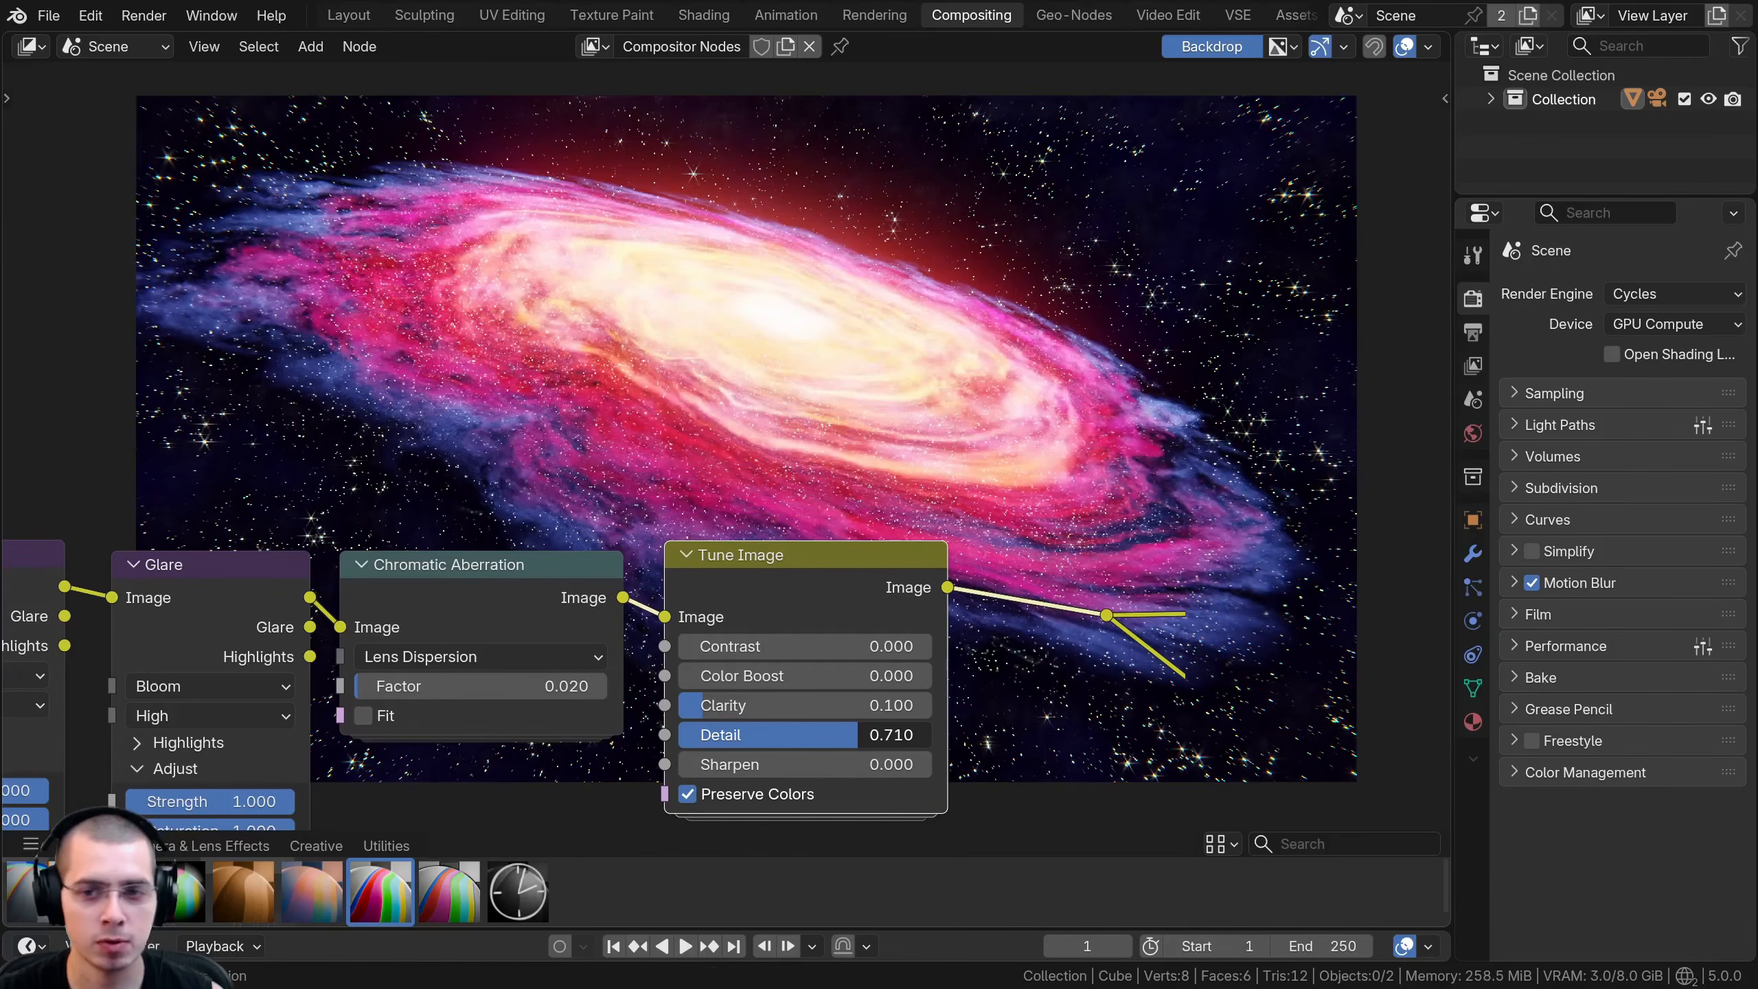
right_click(858, 734)
middle_drag(747, 705, 736, 704)
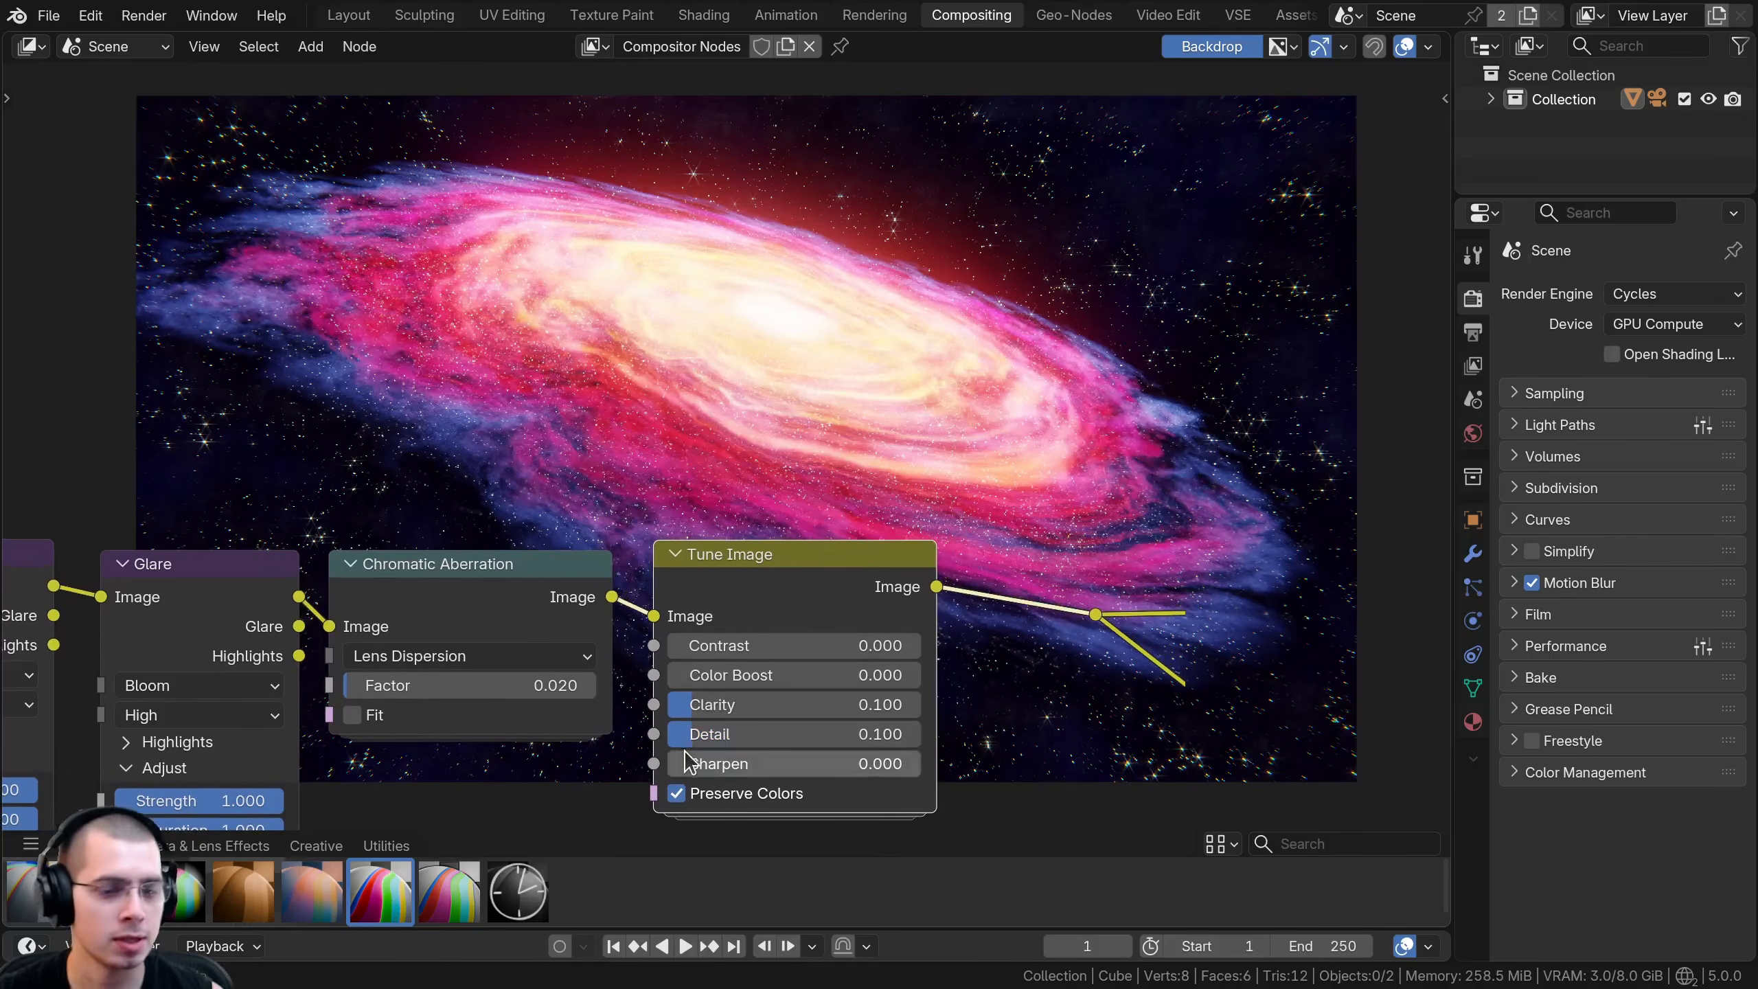
drag(733, 763, 895, 763)
right_click(824, 763)
scroll(776, 601, down, 2)
middle_drag(777, 600, 637, 787)
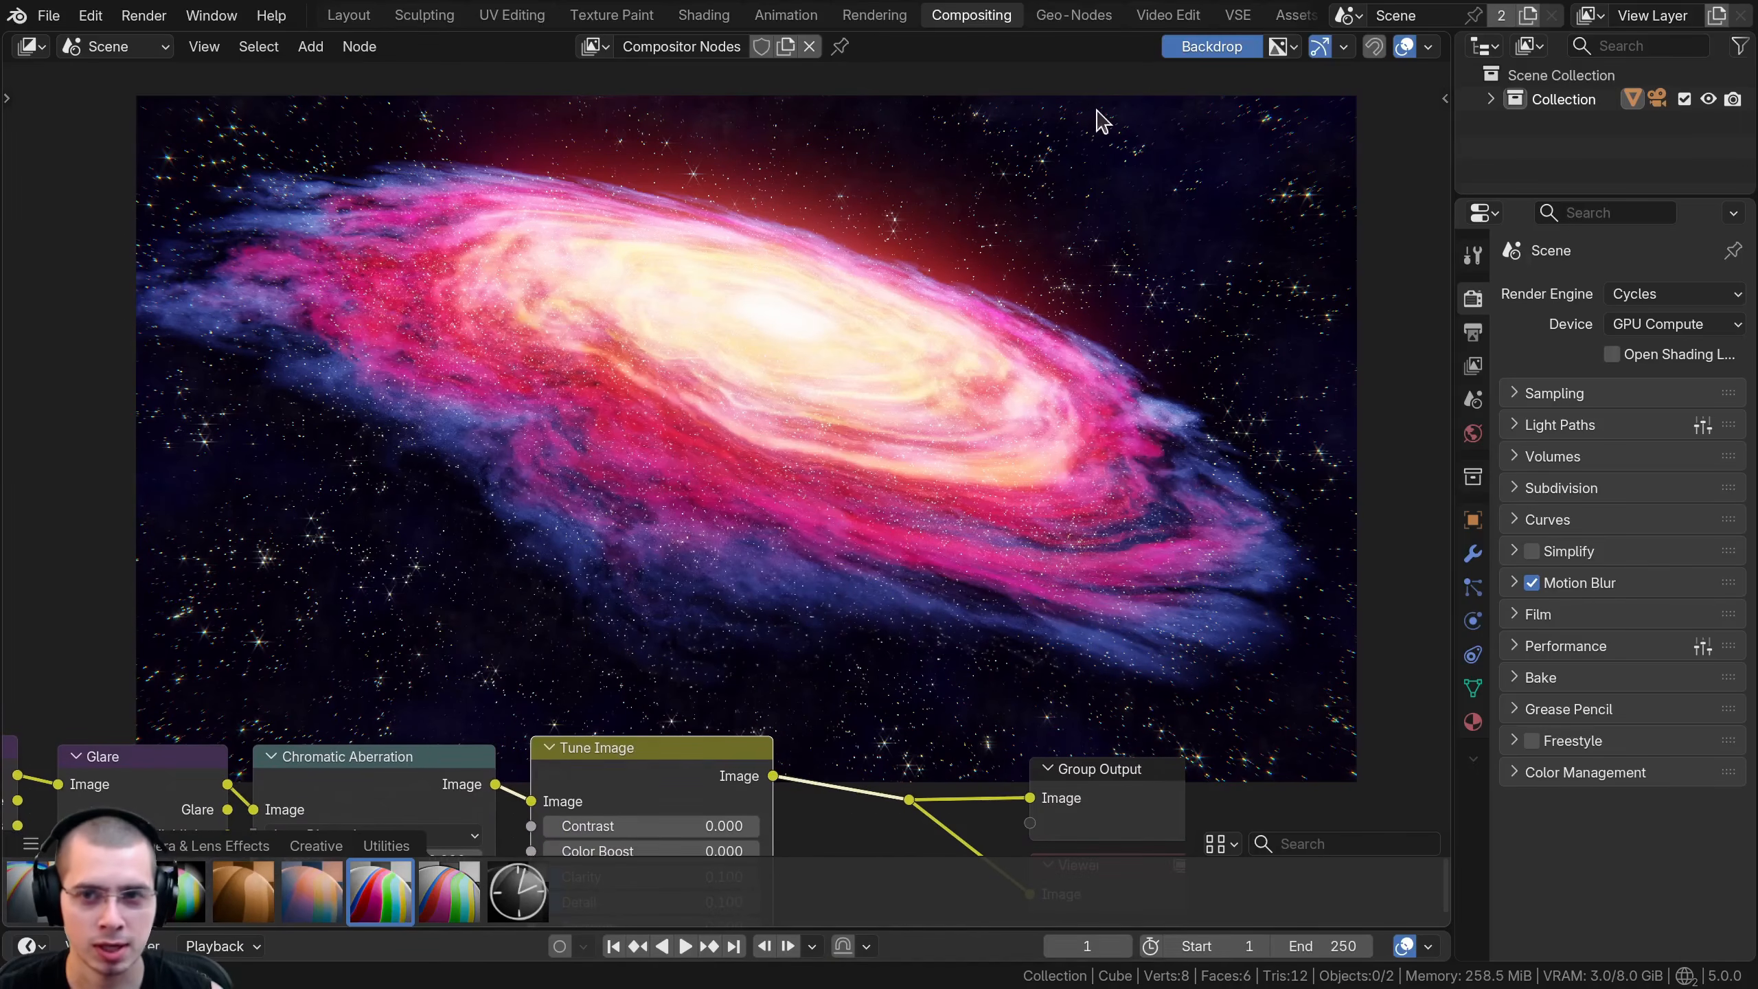
- Move the Group Output, Viewer and reroute away from the Tune Image node to leave room for another node
scroll(547, 498, down, 2)
middle_drag(559, 544, 527, 400)
drag(805, 569, 981, 695)
key(g)
click(1175, 694)
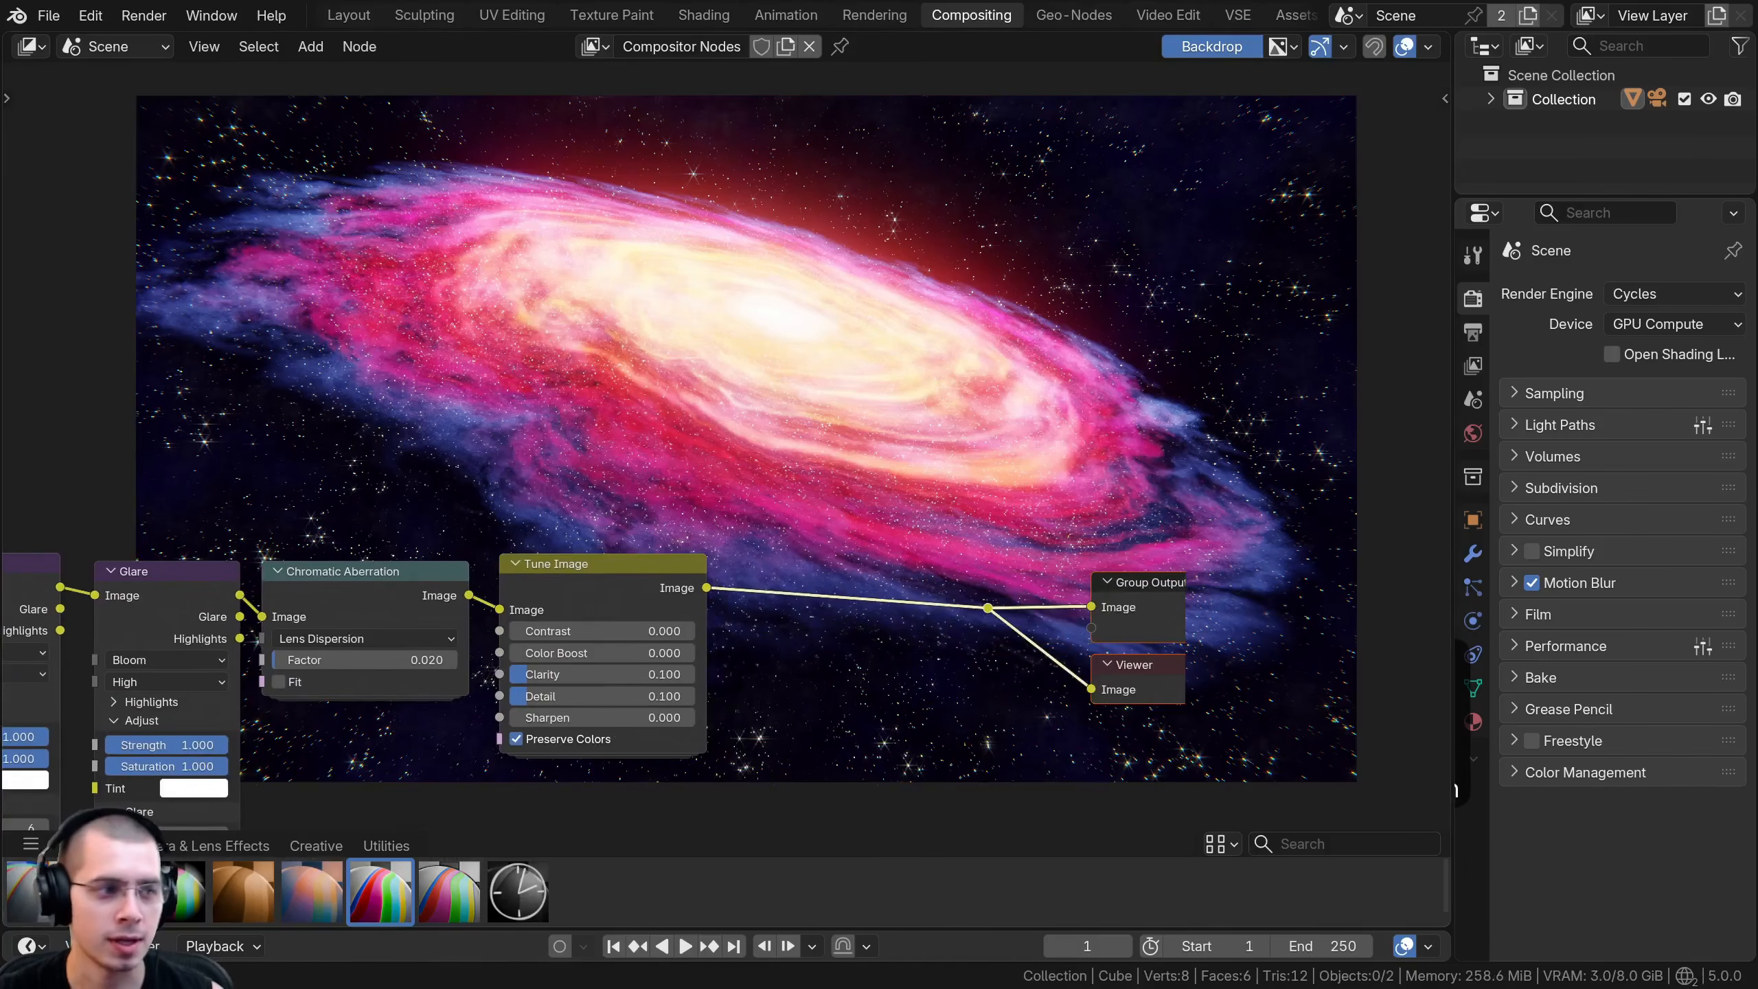
middle_drag(364, 522, 347, 722)
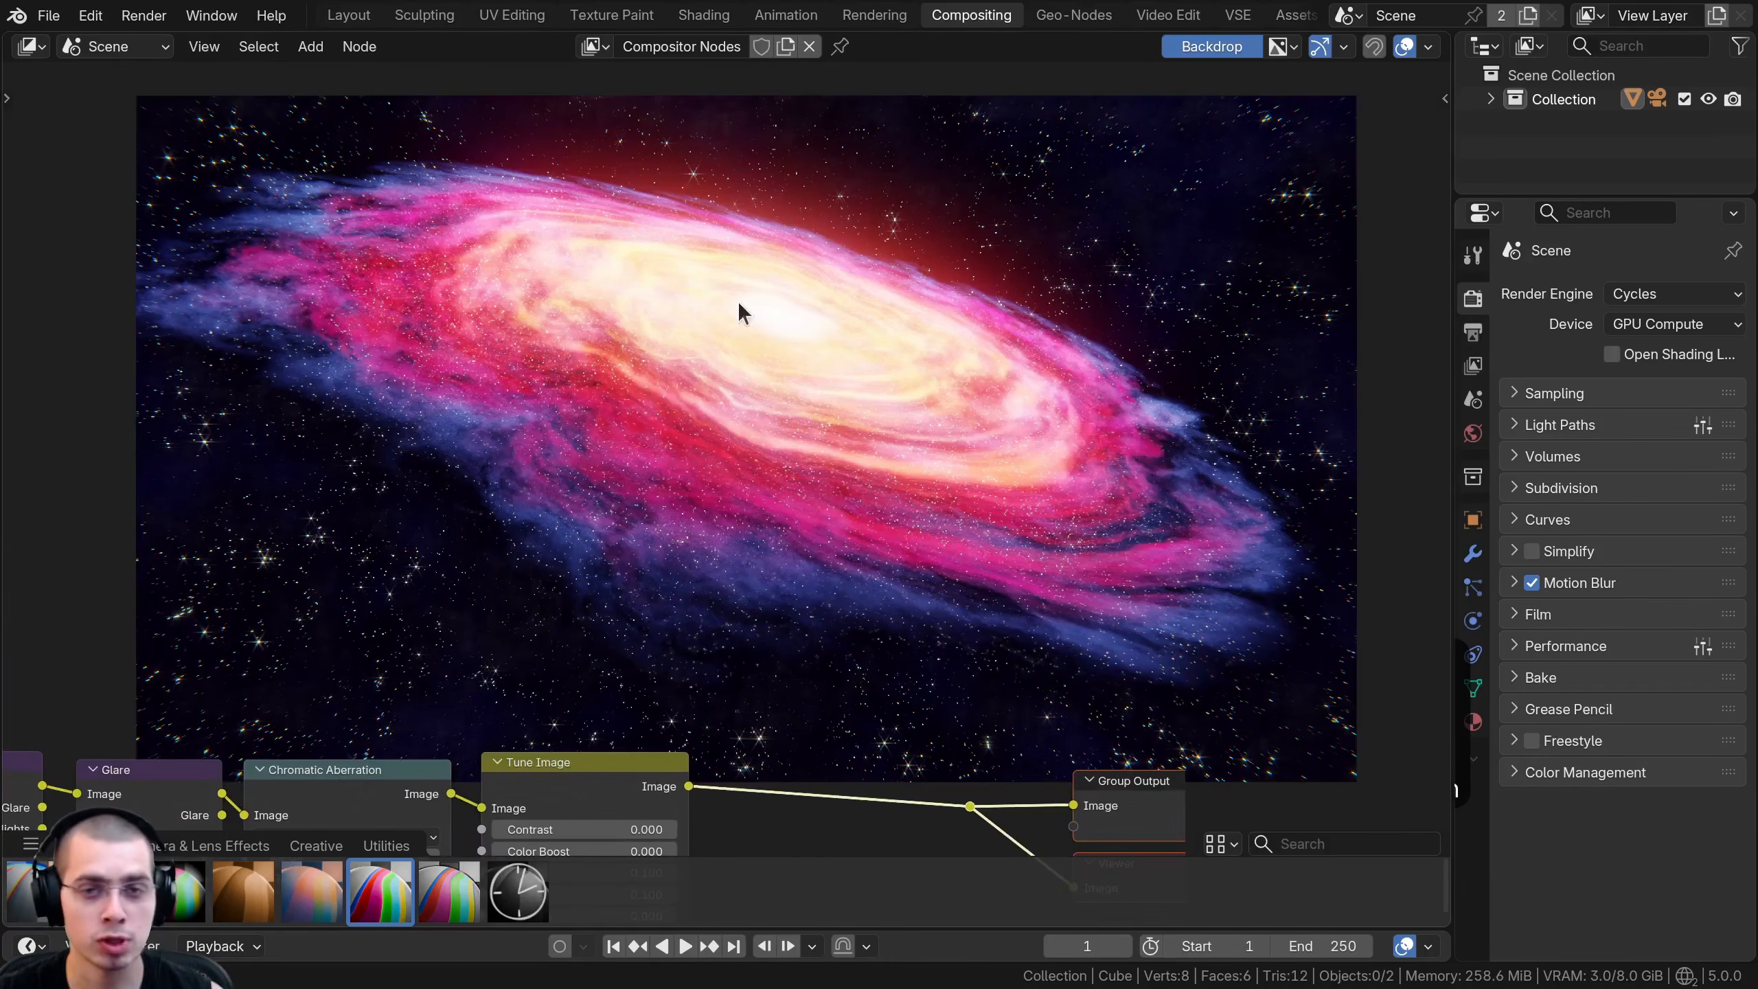
middle_drag(858, 711, 840, 641)
click(892, 703)
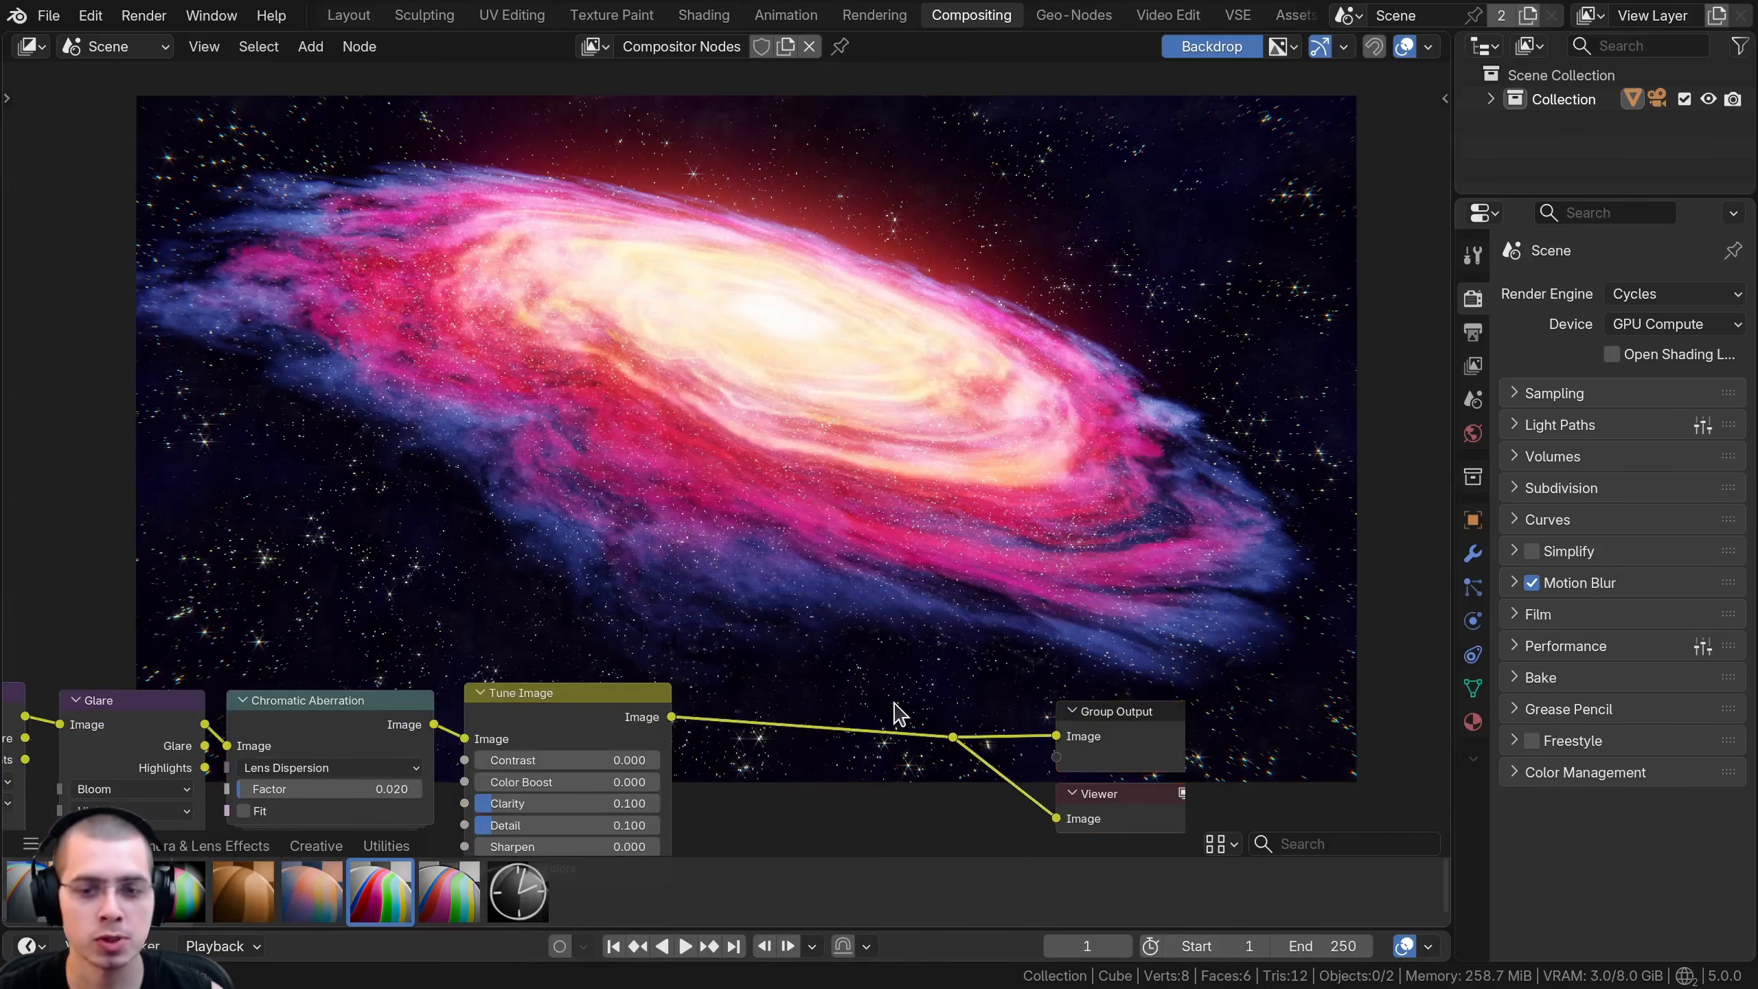
drag(956, 736, 998, 743)
key(Escape)
- Insert an RGB Curves node on the link after the Tune Image node and position it clear of its neighbours
scroll(745, 432, up, 1)
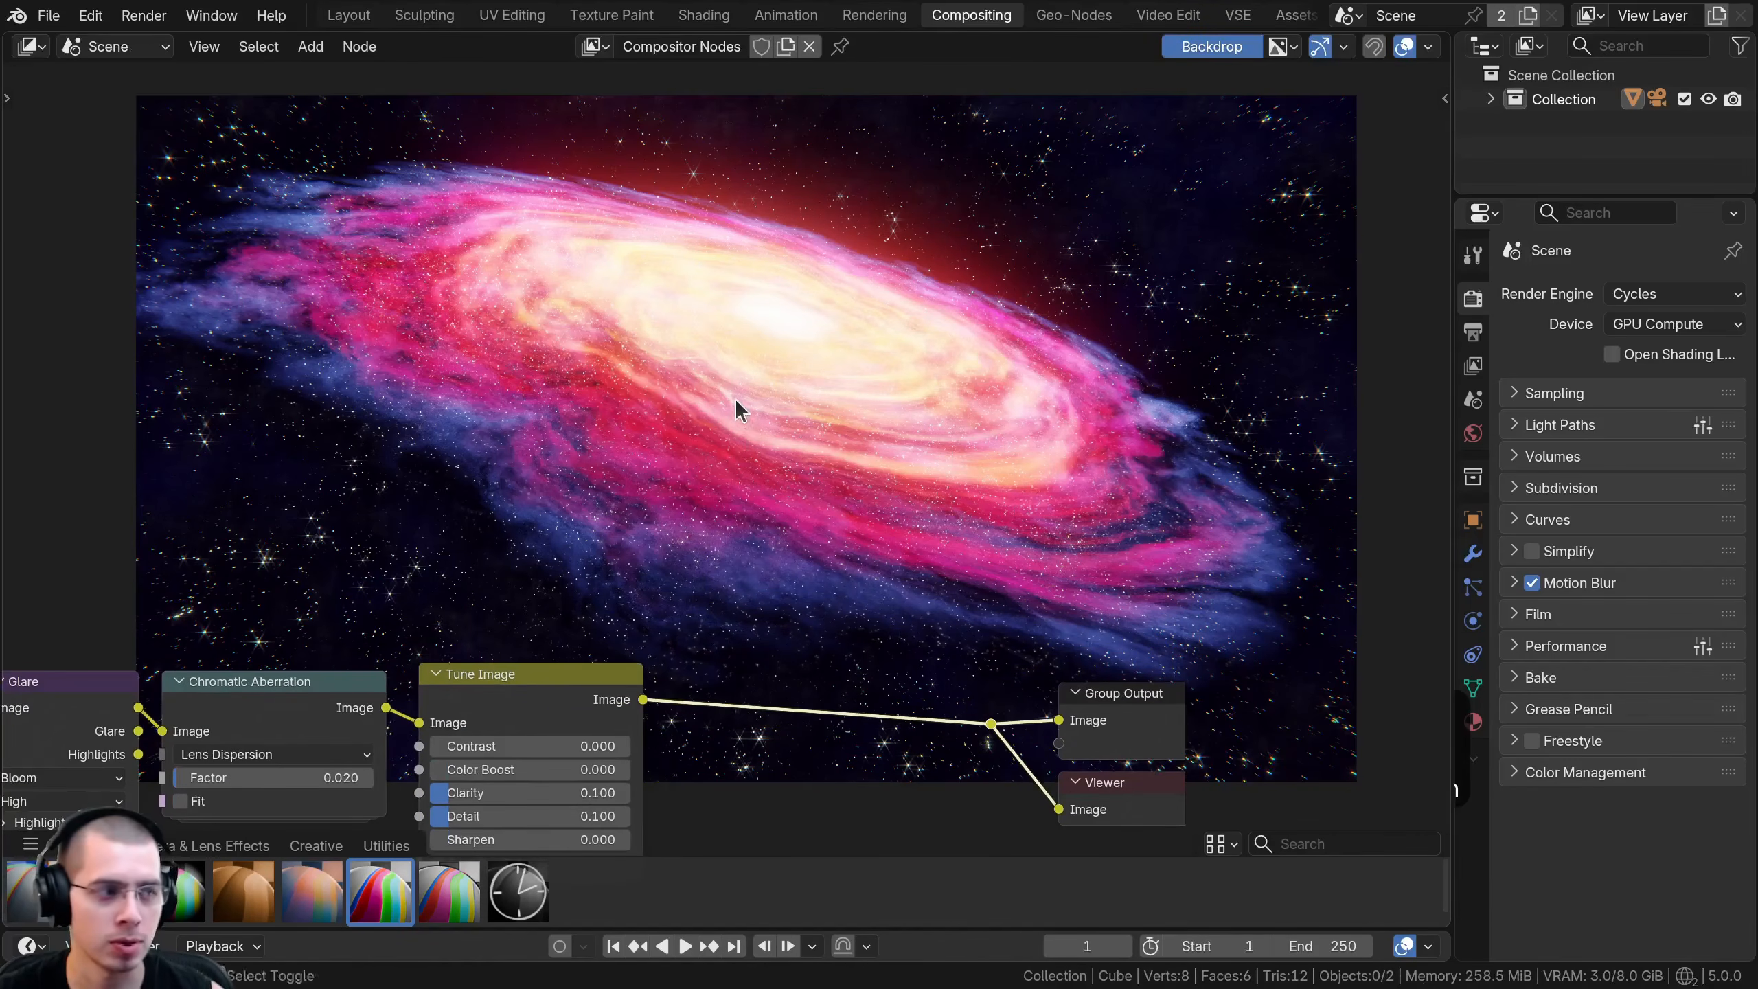
key(shift+a)
text(rgb)
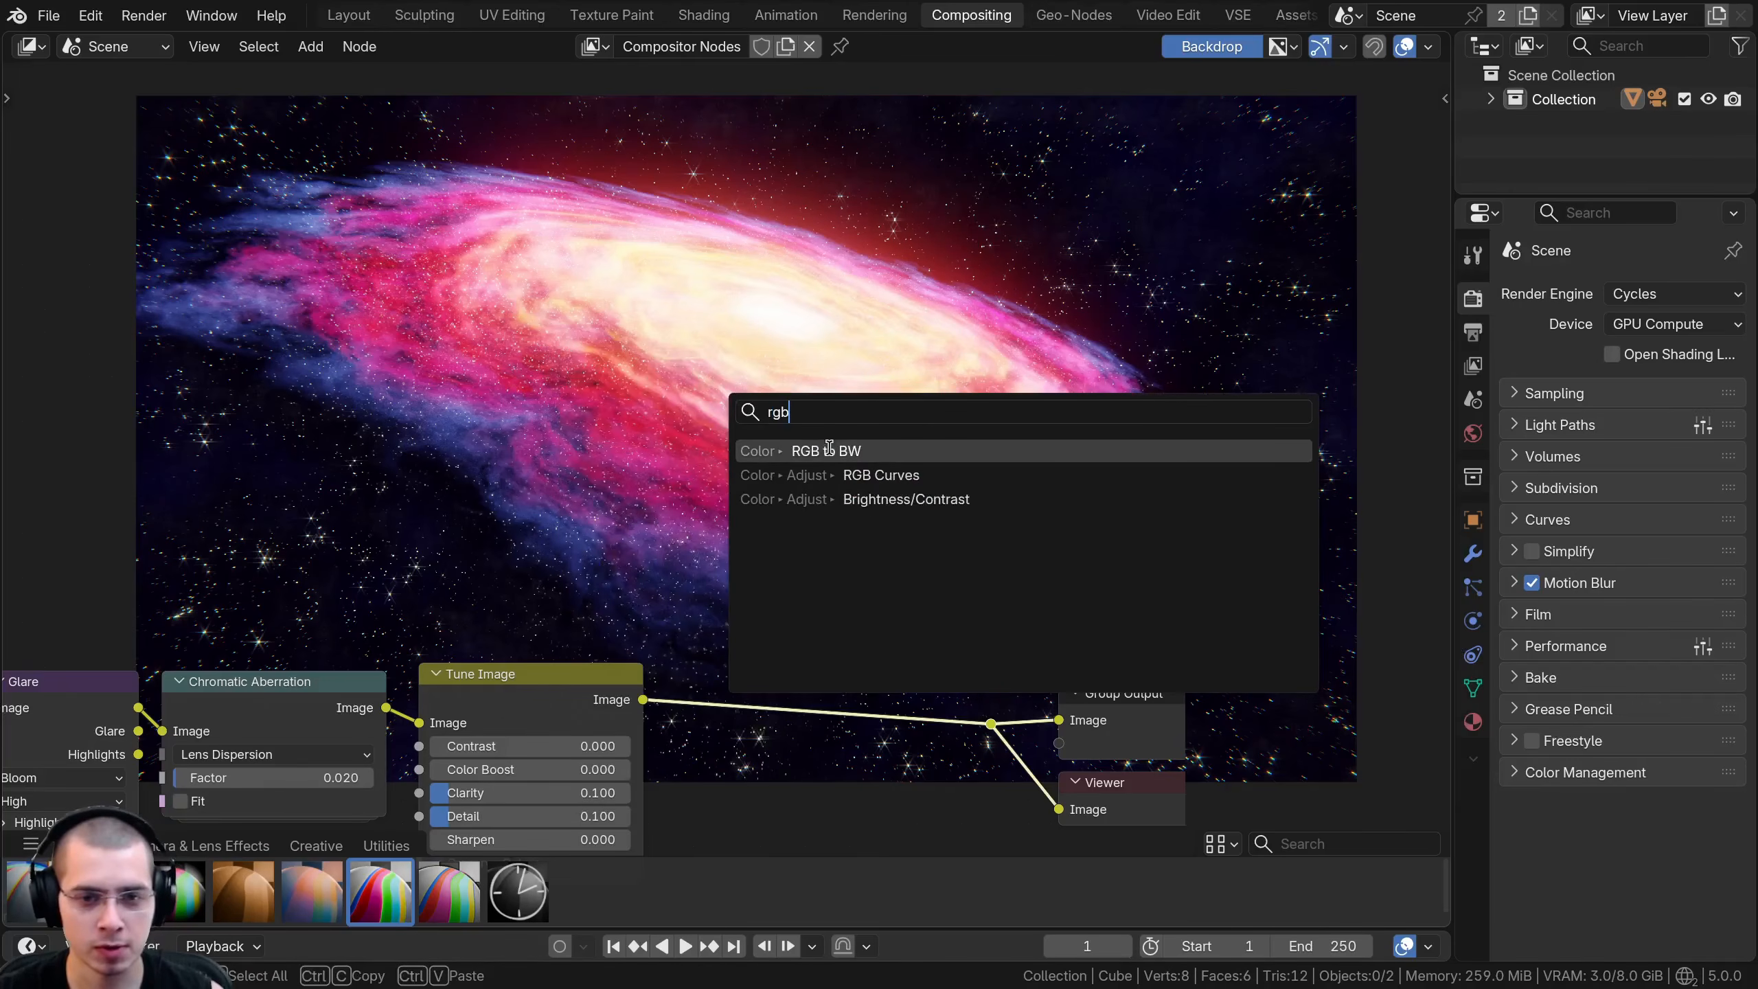
click(823, 474)
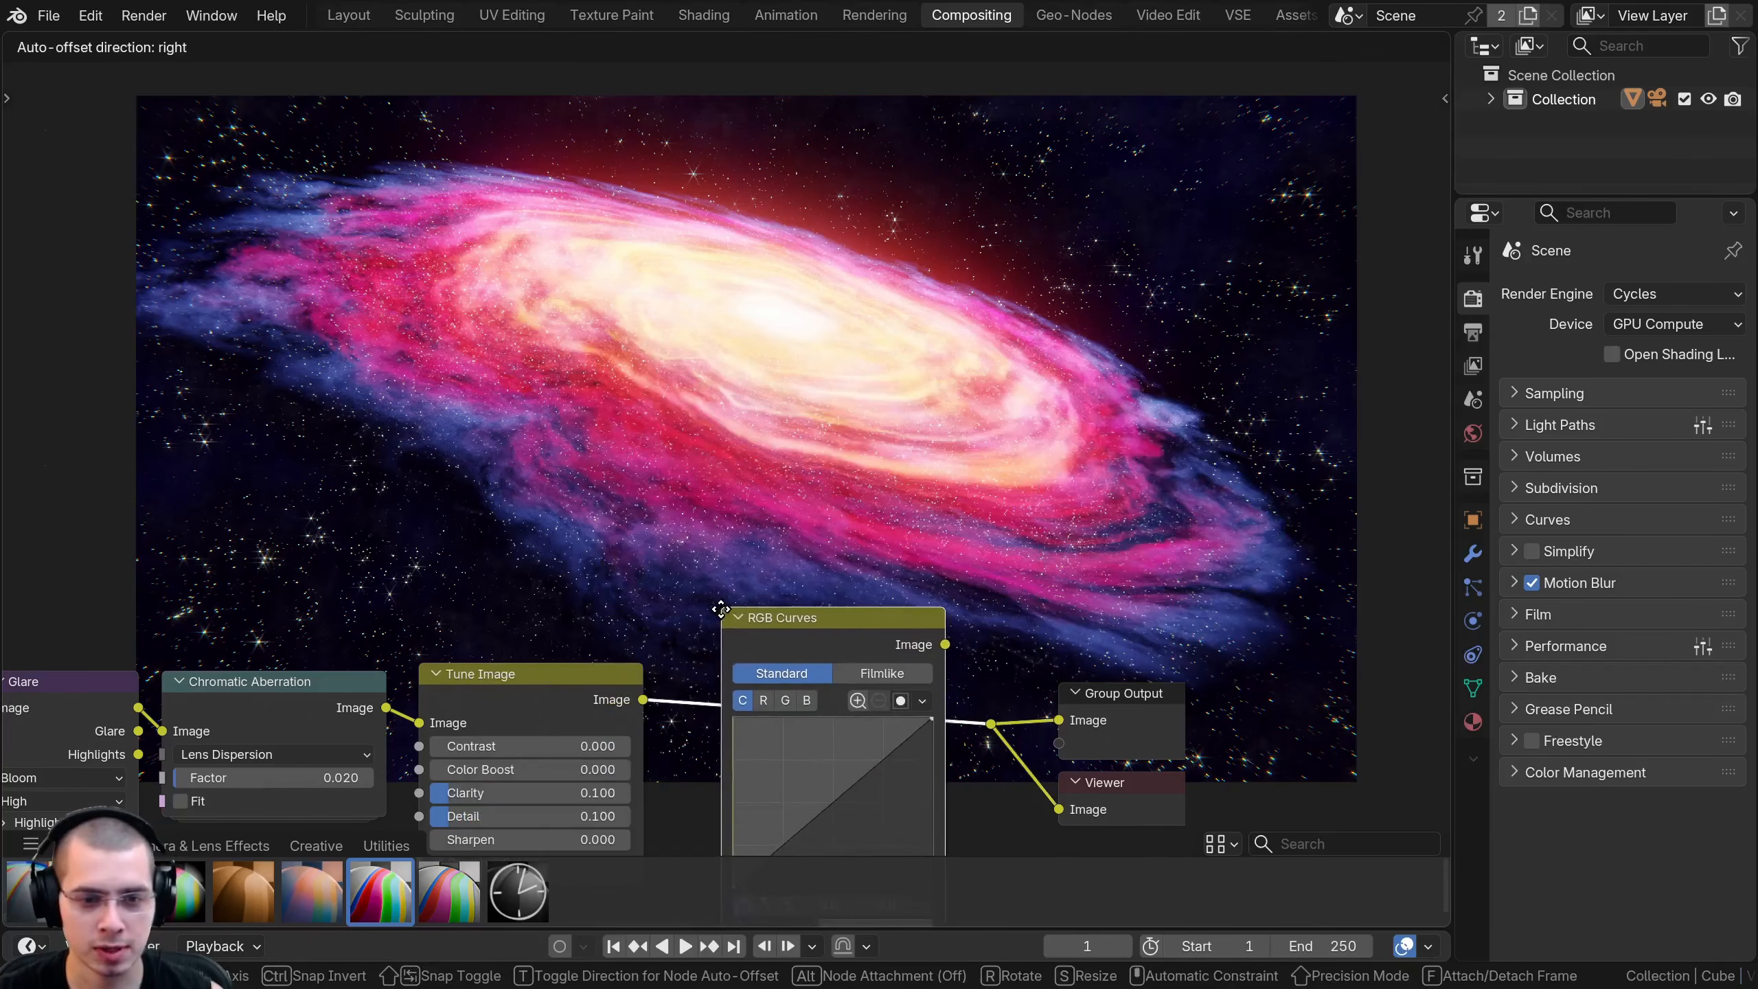
click(771, 655)
drag(771, 637, 759, 634)
middle_drag(760, 634, 774, 515)
drag(777, 516, 780, 532)
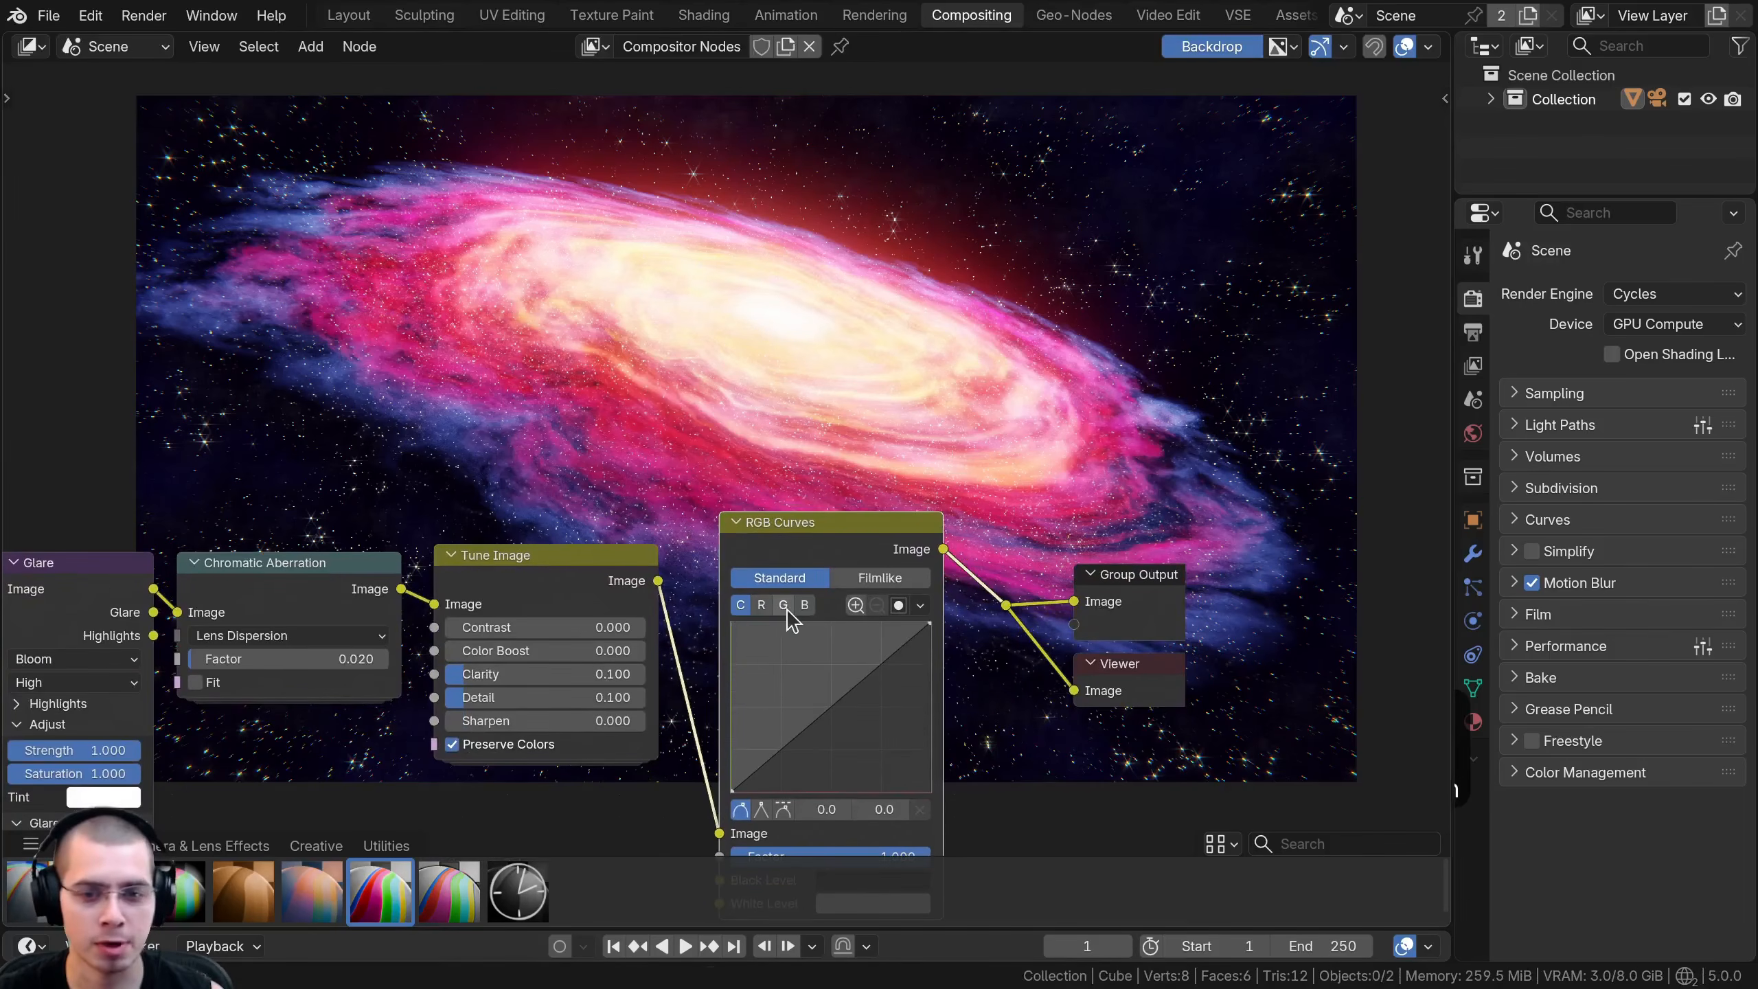
- Raise the middle of the RGB Curves node's blue channel curve to about 0.4, 0.57
scroll(802, 619, up, 1)
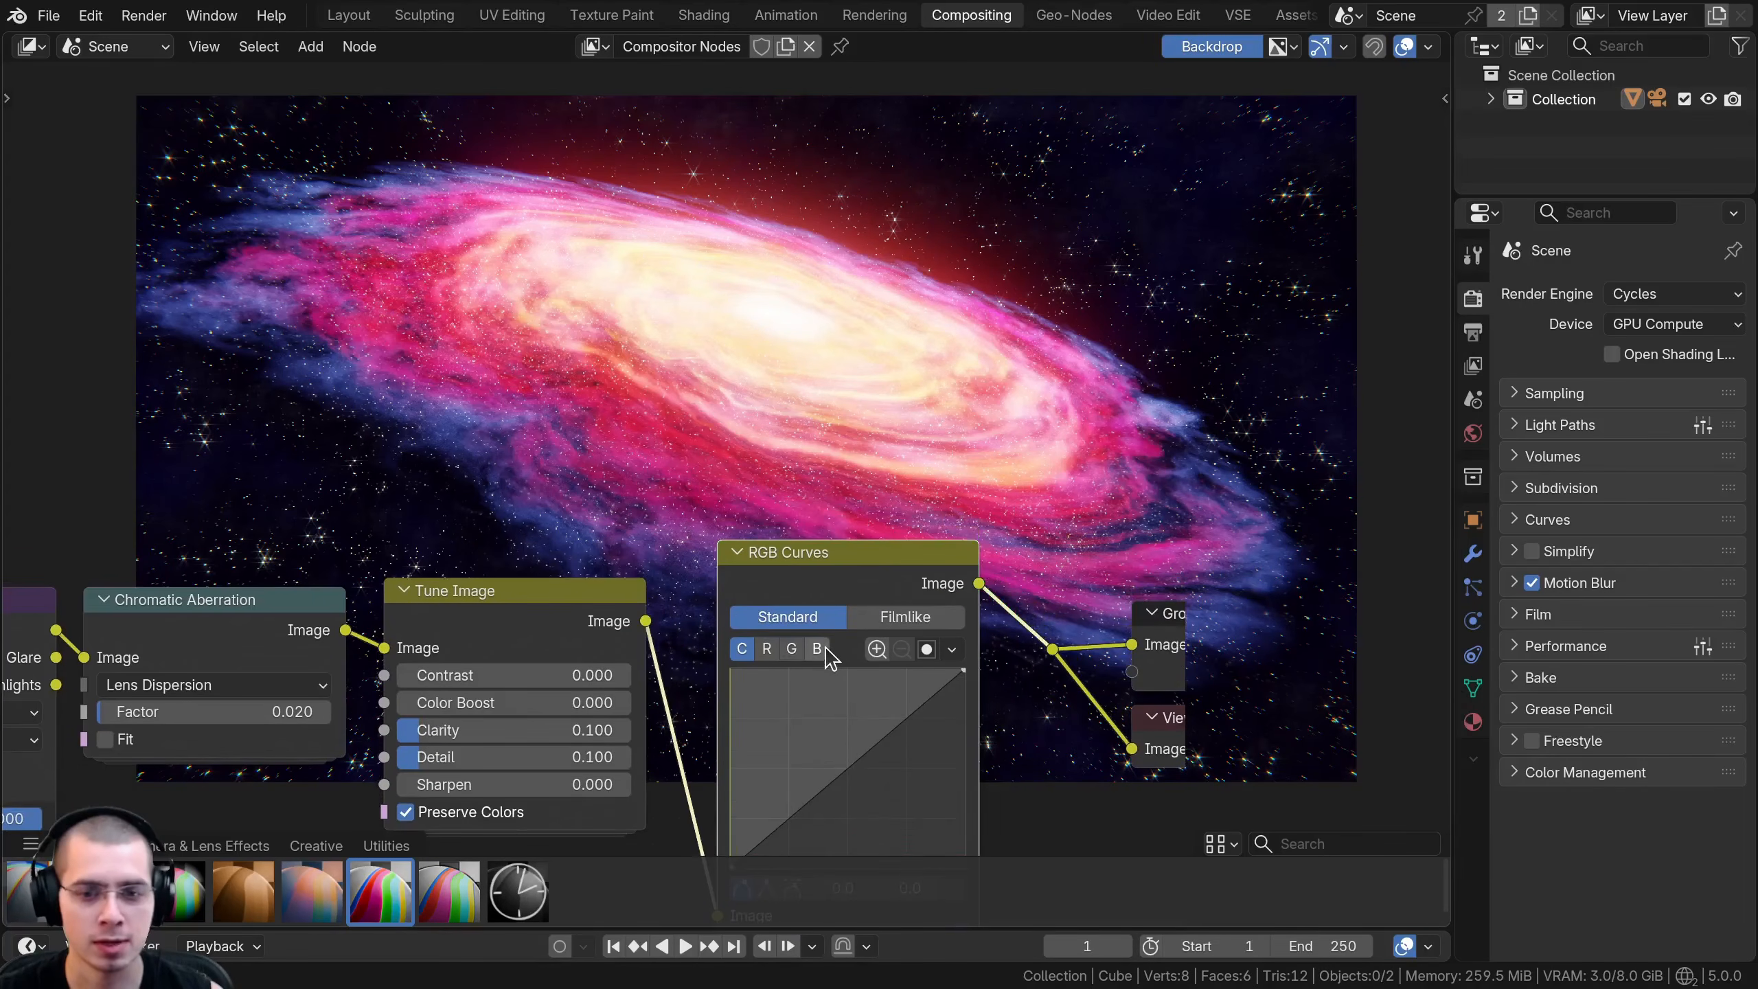
middle_drag(822, 701, 803, 607)
drag(837, 685, 808, 661)
- Compare the galaxy's colours with the RGB Curves node muted and unmuted
middle_drag(785, 534, 776, 837)
drag(821, 787, 827, 804)
key(m)
key(m)
key(m)
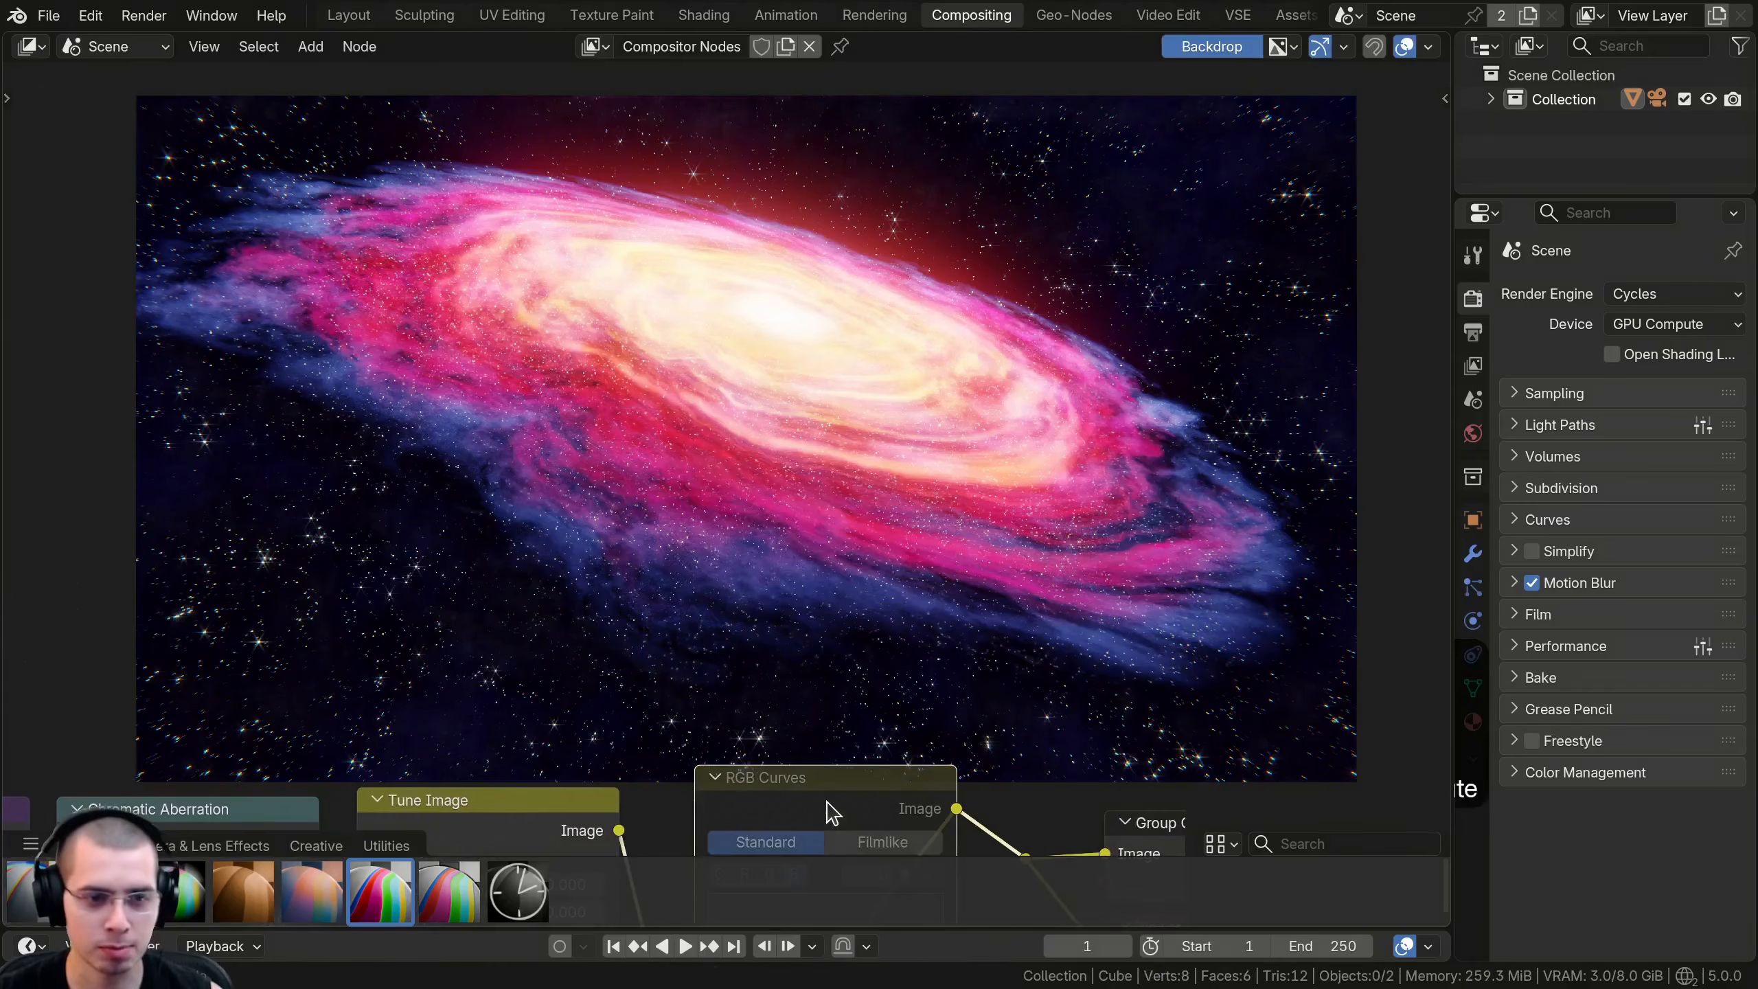
key(m)
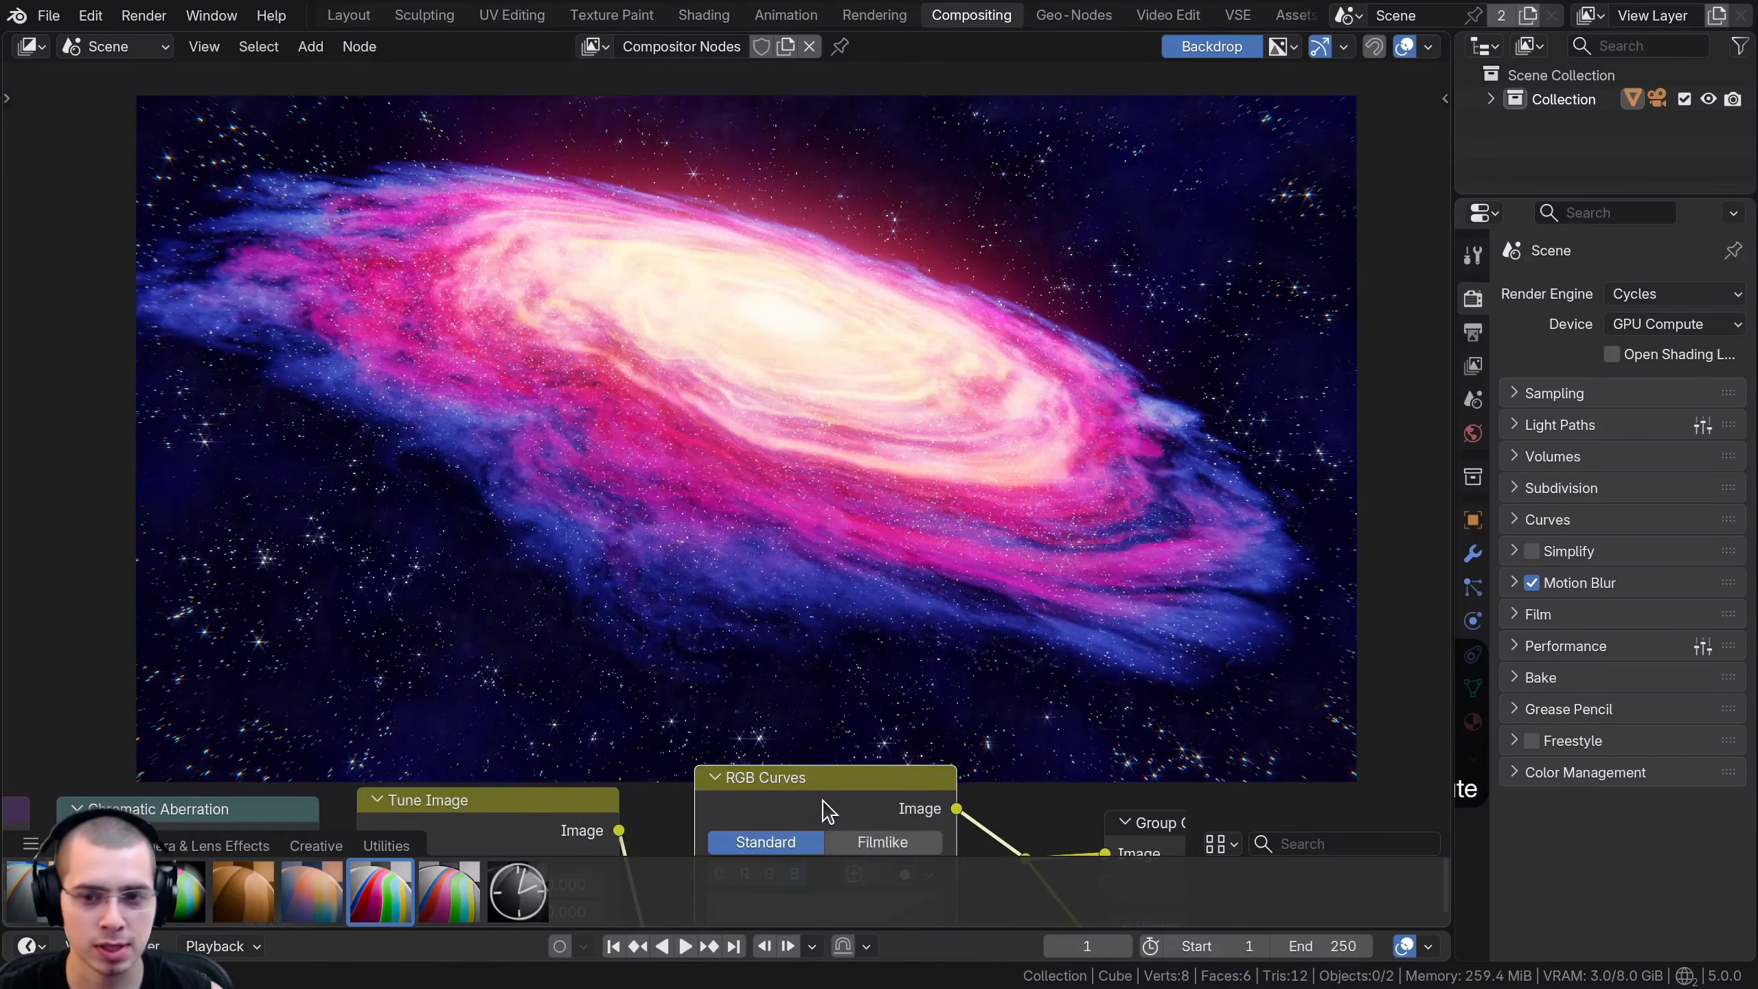
drag(823, 809, 812, 809)
key(m)
- Compare the image with all the compositing effect nodes muted and unmuted together
key(m)
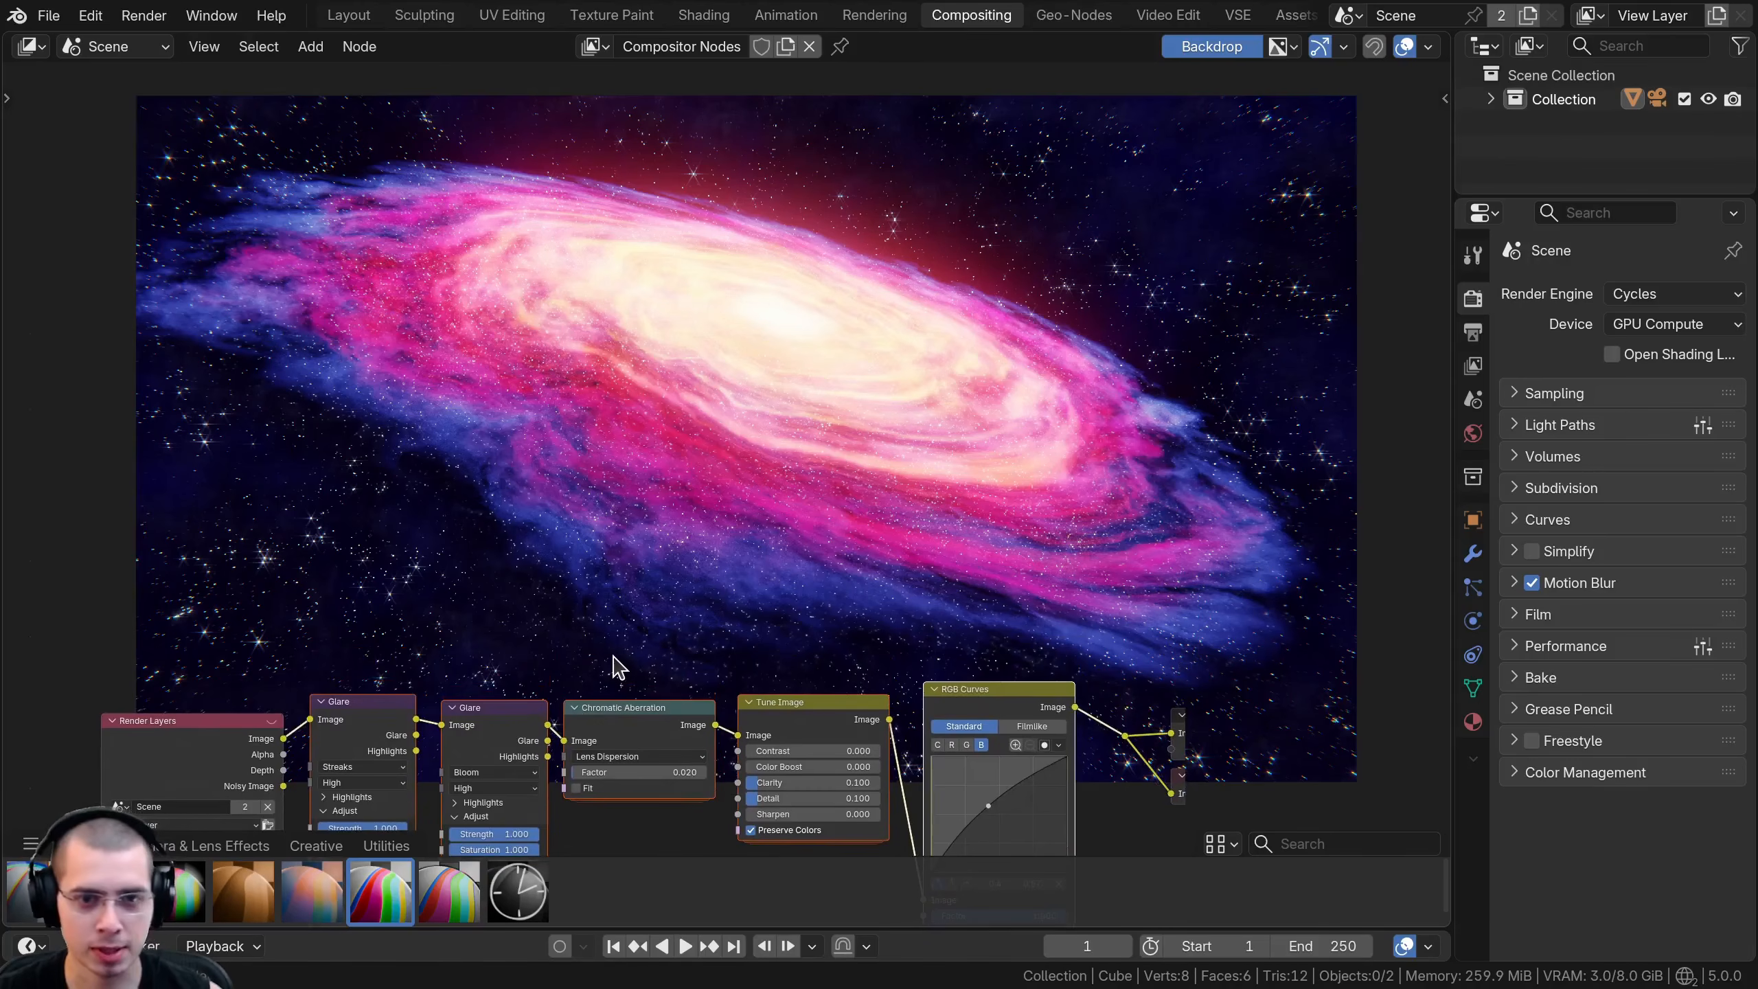
key(m)
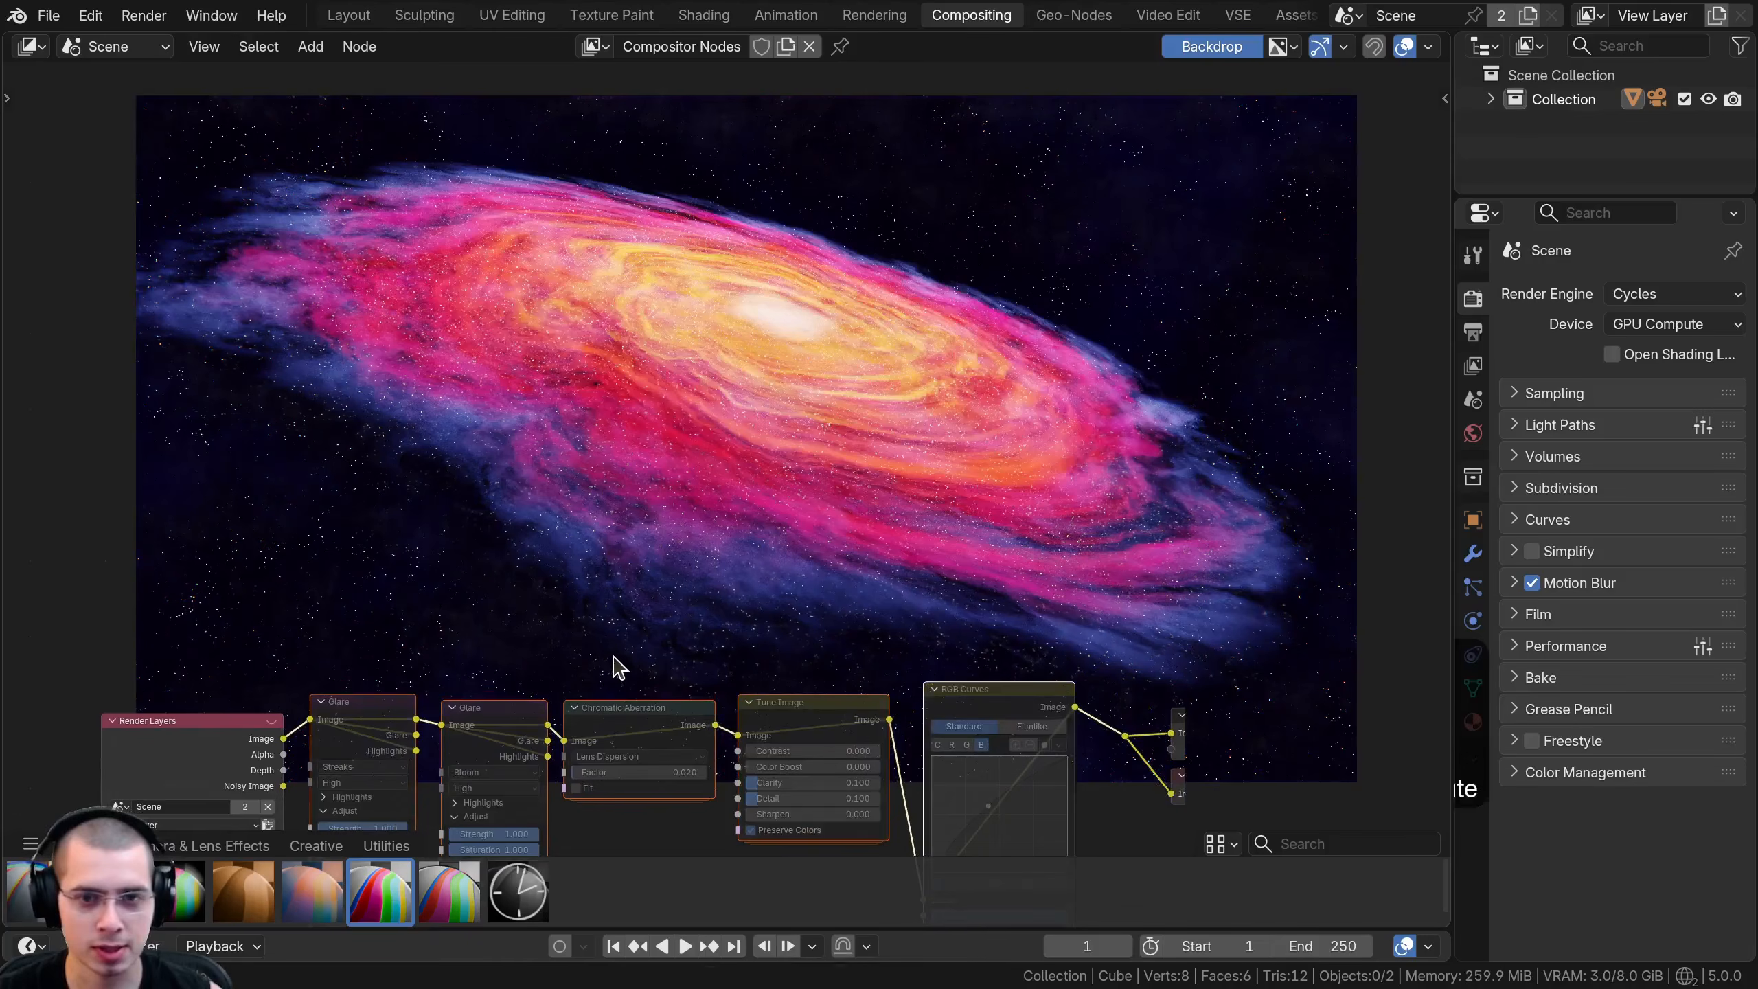
key(m)
key(m)
key(m)
- Nudge the Tune Image node slightly toward the RGB Curves node to even out the node spacing
middle_drag(603, 669, 631, 529)
drag(849, 586, 855, 587)
click(839, 549)
middle_drag(838, 560, 817, 591)
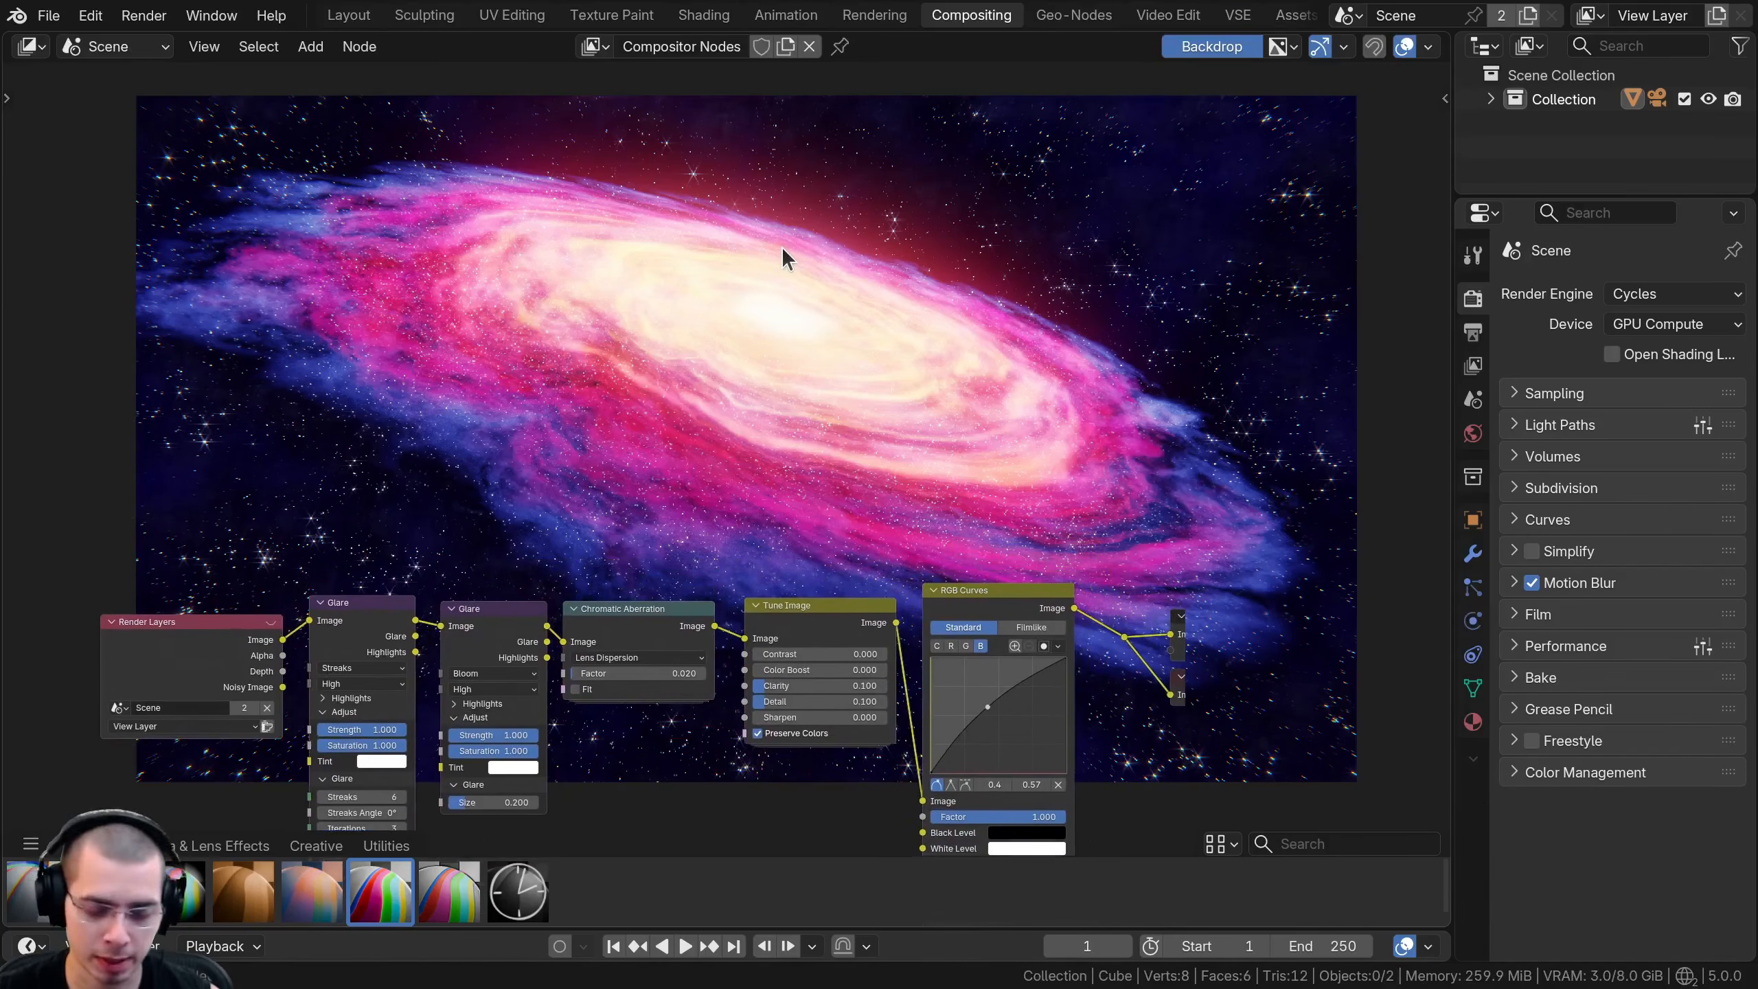
- Show the render window and switch its displayed image from Render Result to the composited Viewer Node
key(F11)
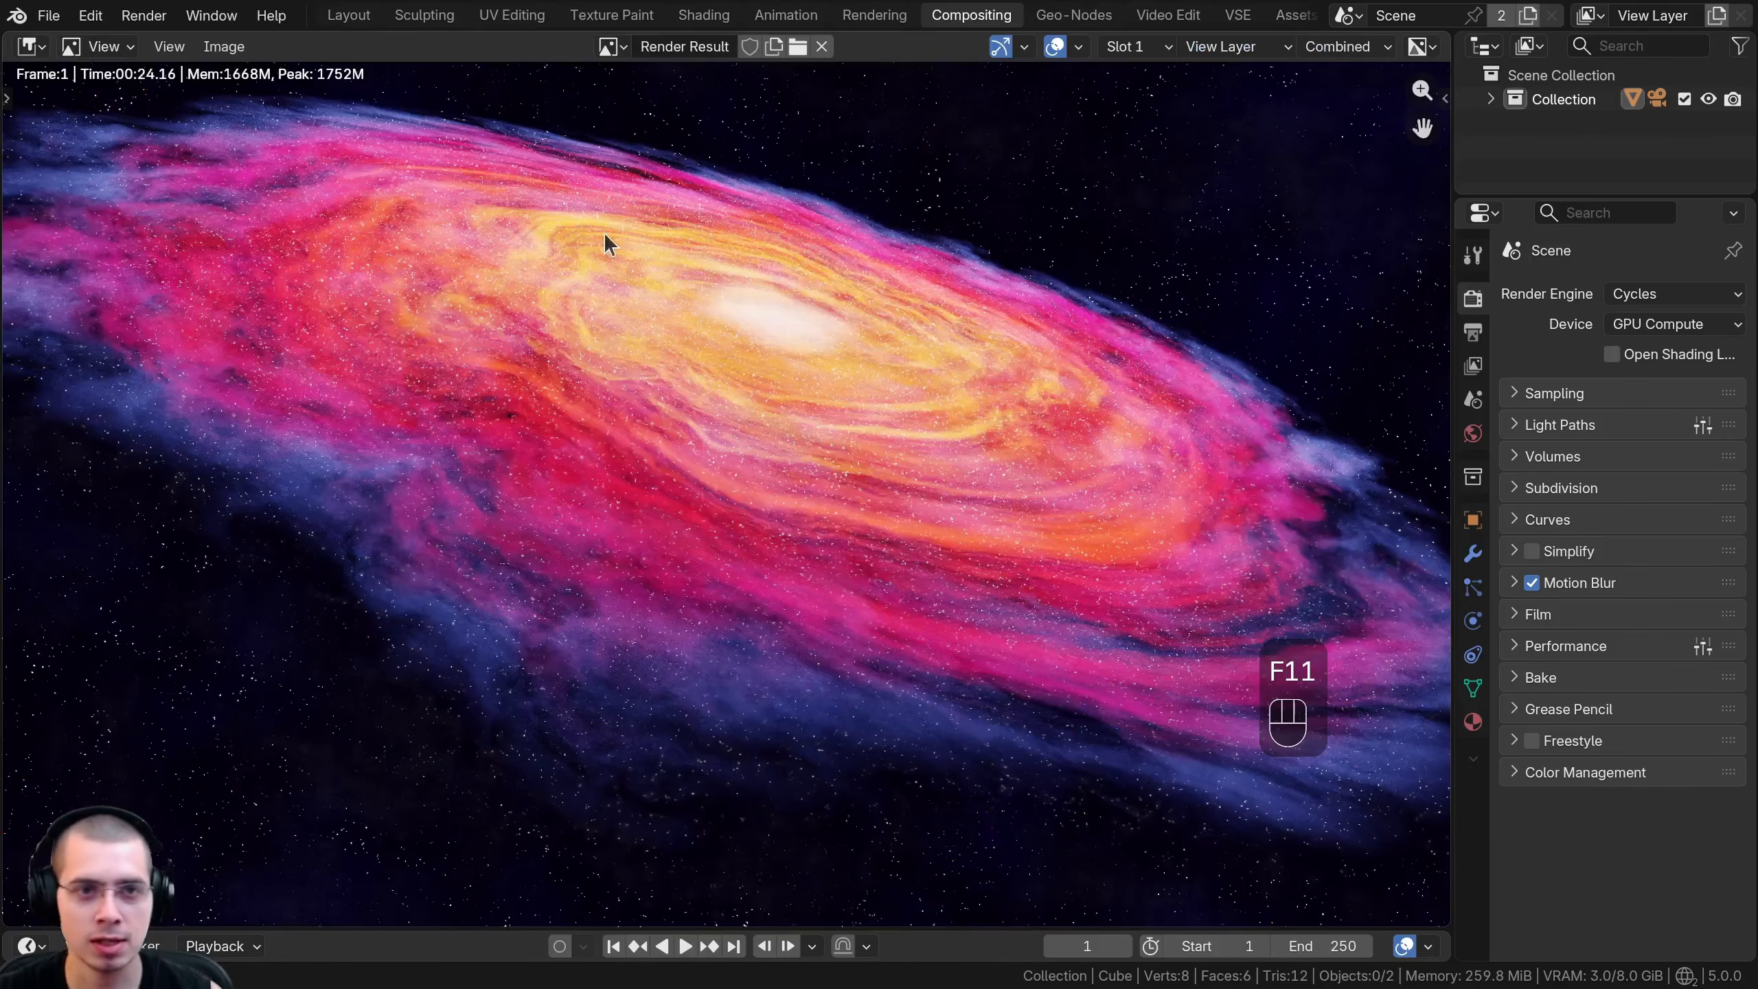
click(608, 47)
click(654, 109)
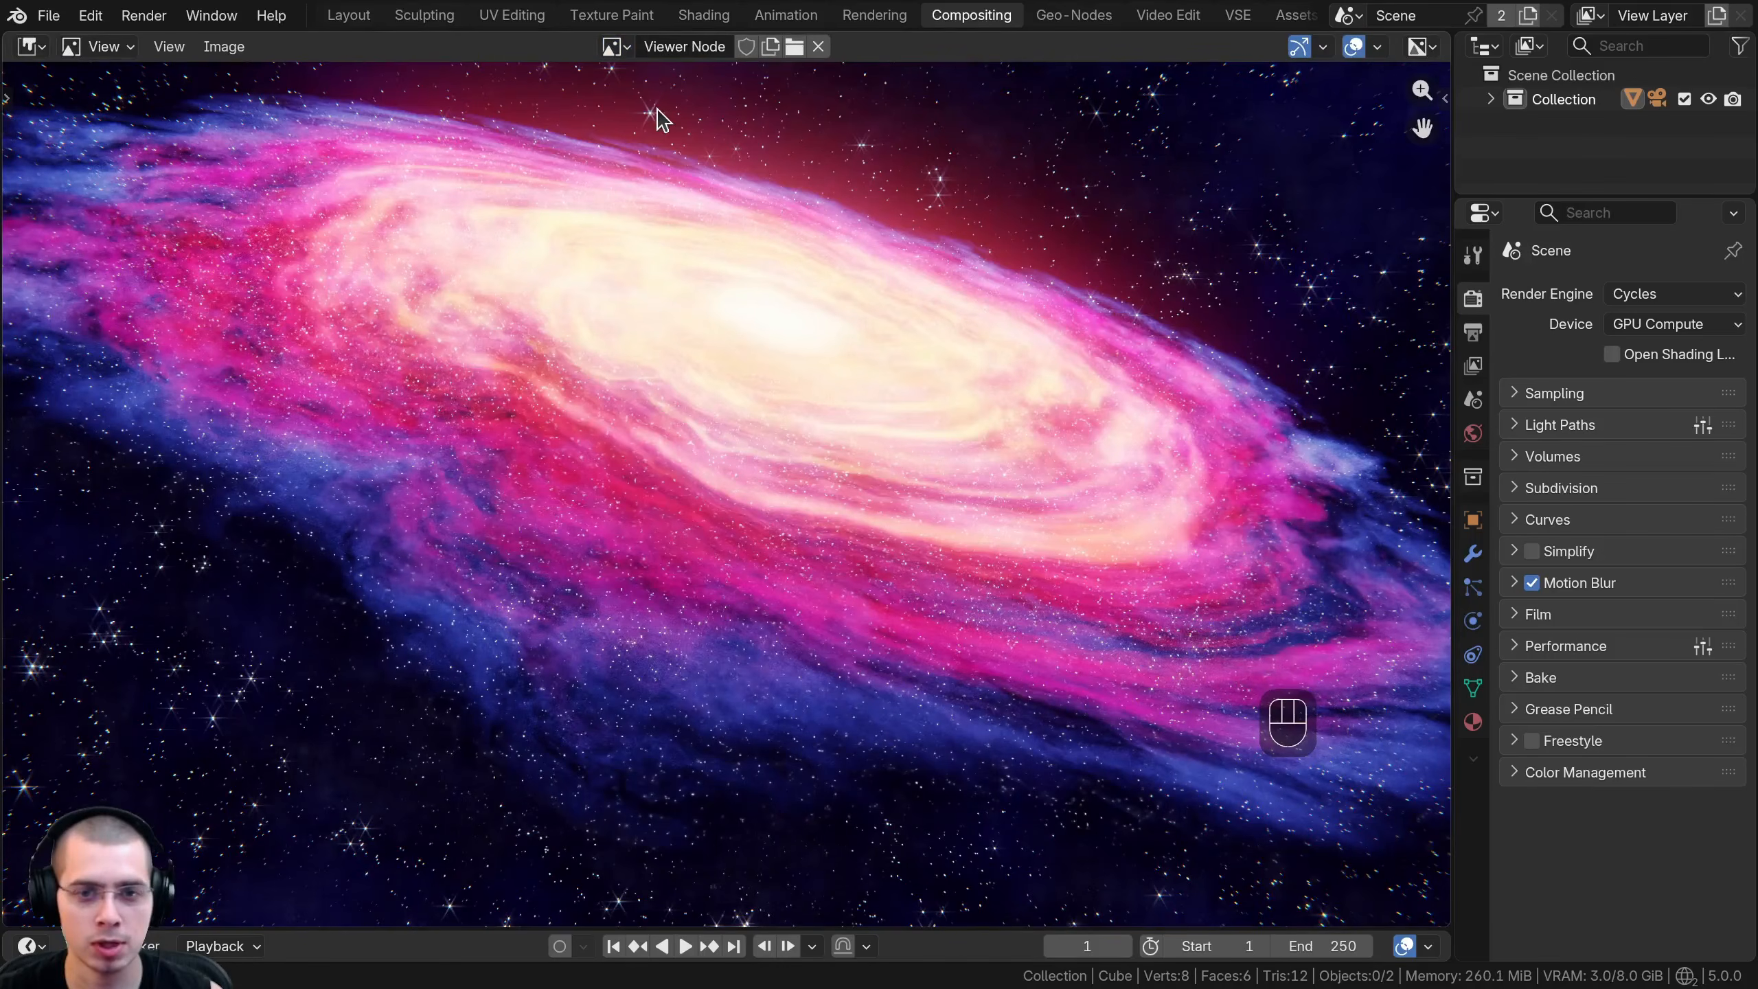
key(Home)
- Save the Viewer Node image as Tutorial Render.png in the Galaxy/V4 folder, in PNG format
click(224, 47)
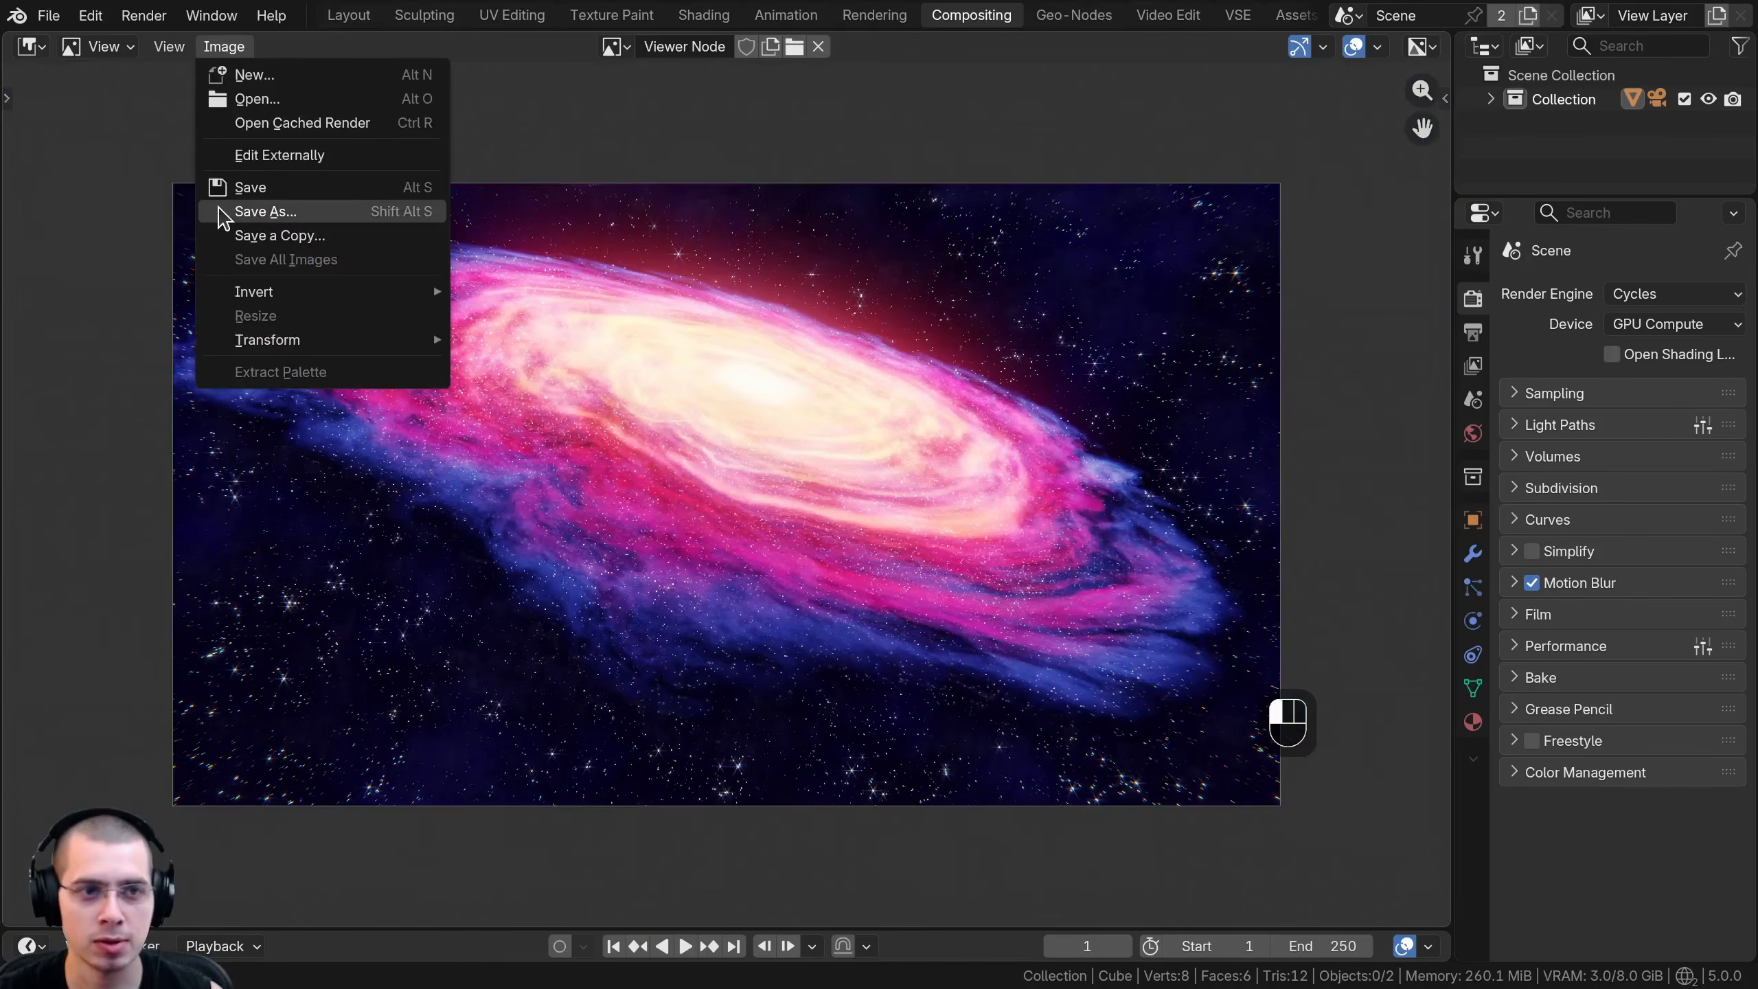
click(299, 193)
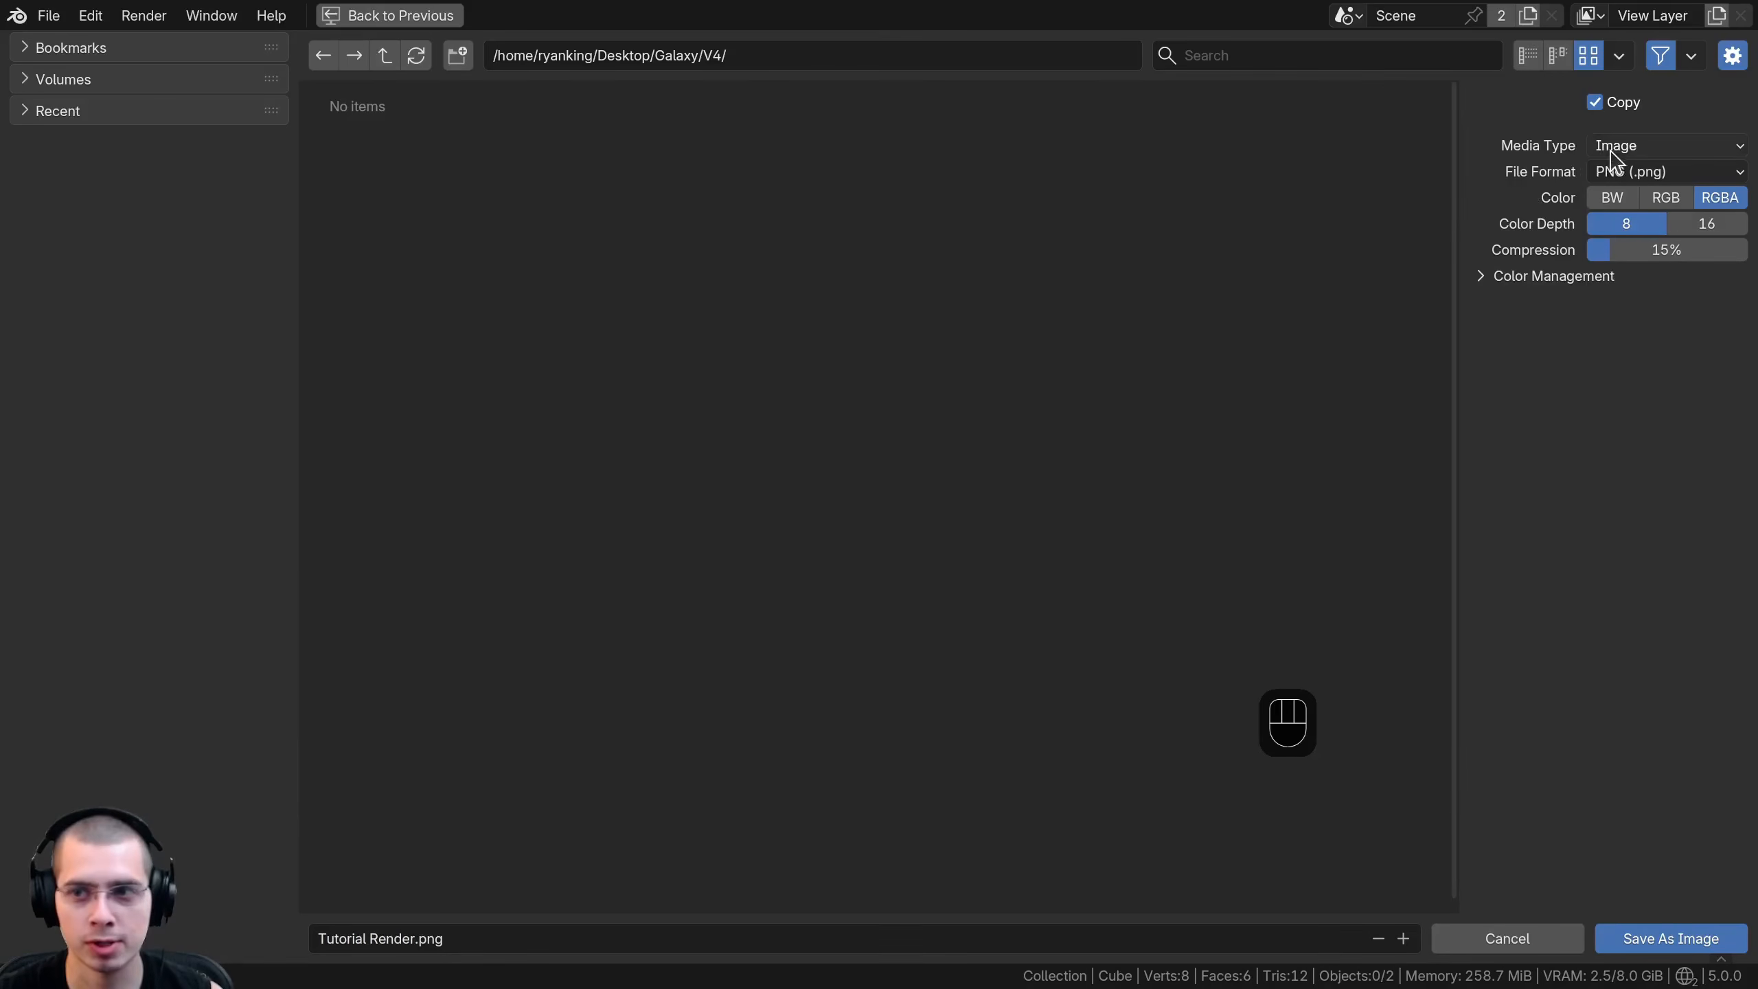
click(1615, 172)
click(1665, 938)
scroll(745, 467, up, 2)
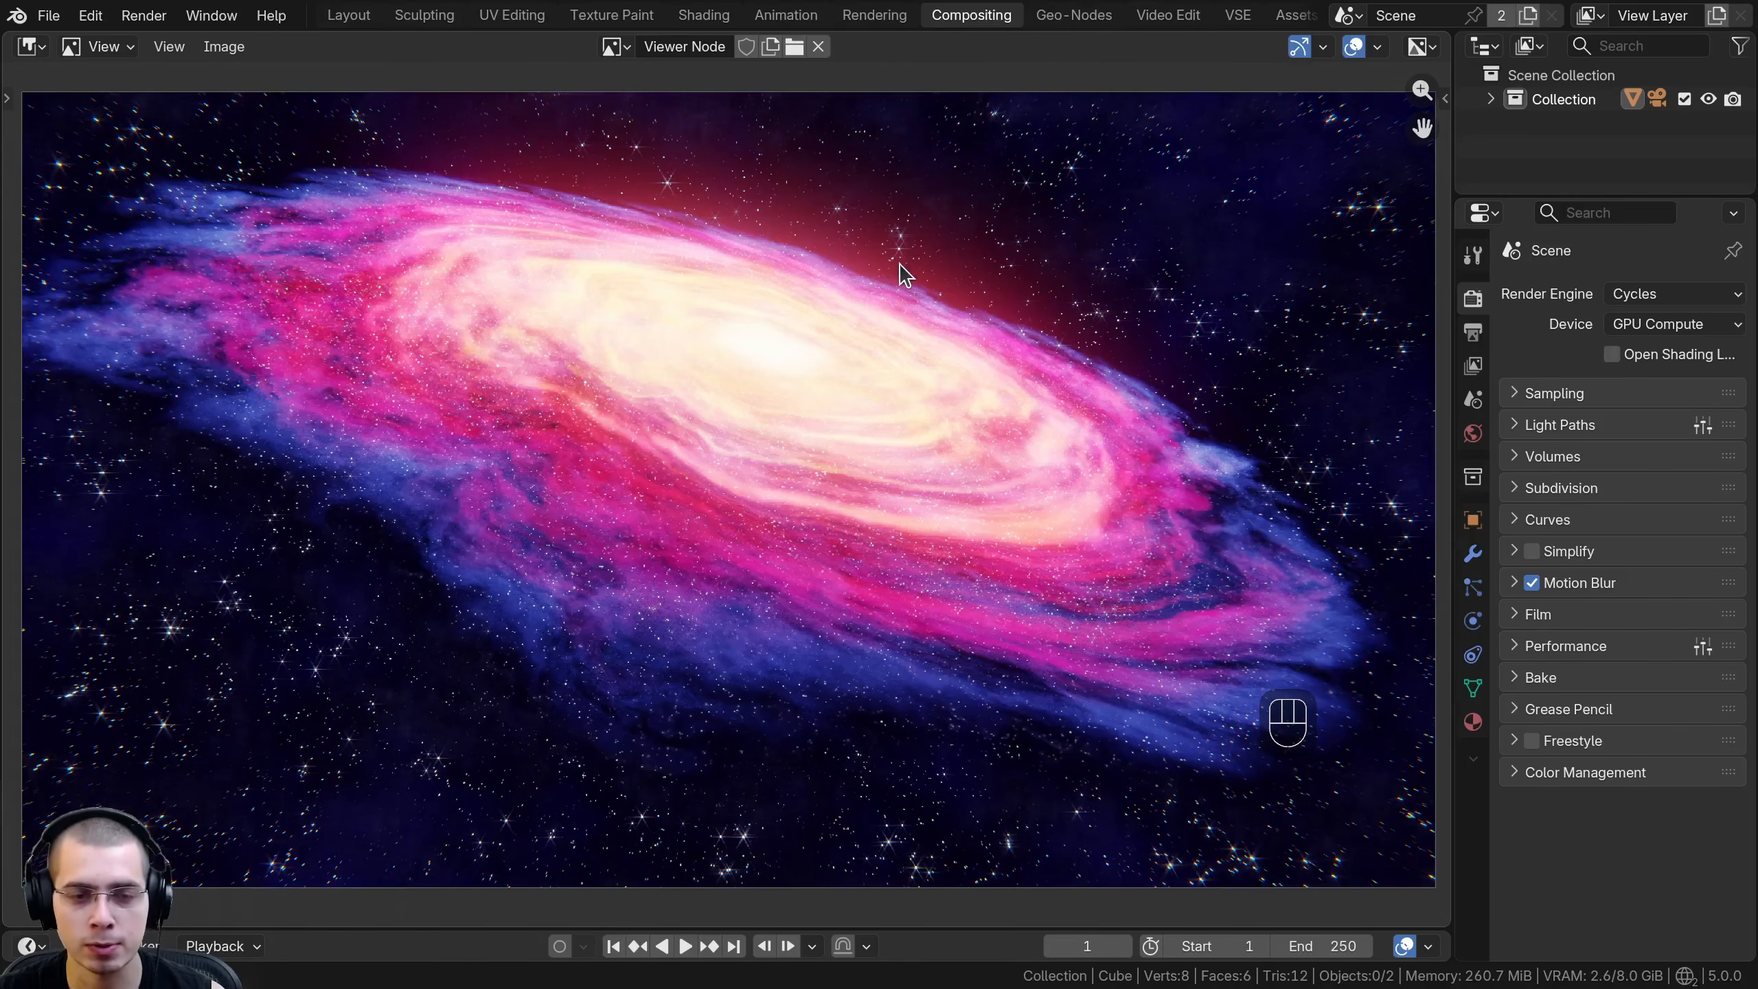
scroll(896, 276, down, 2)
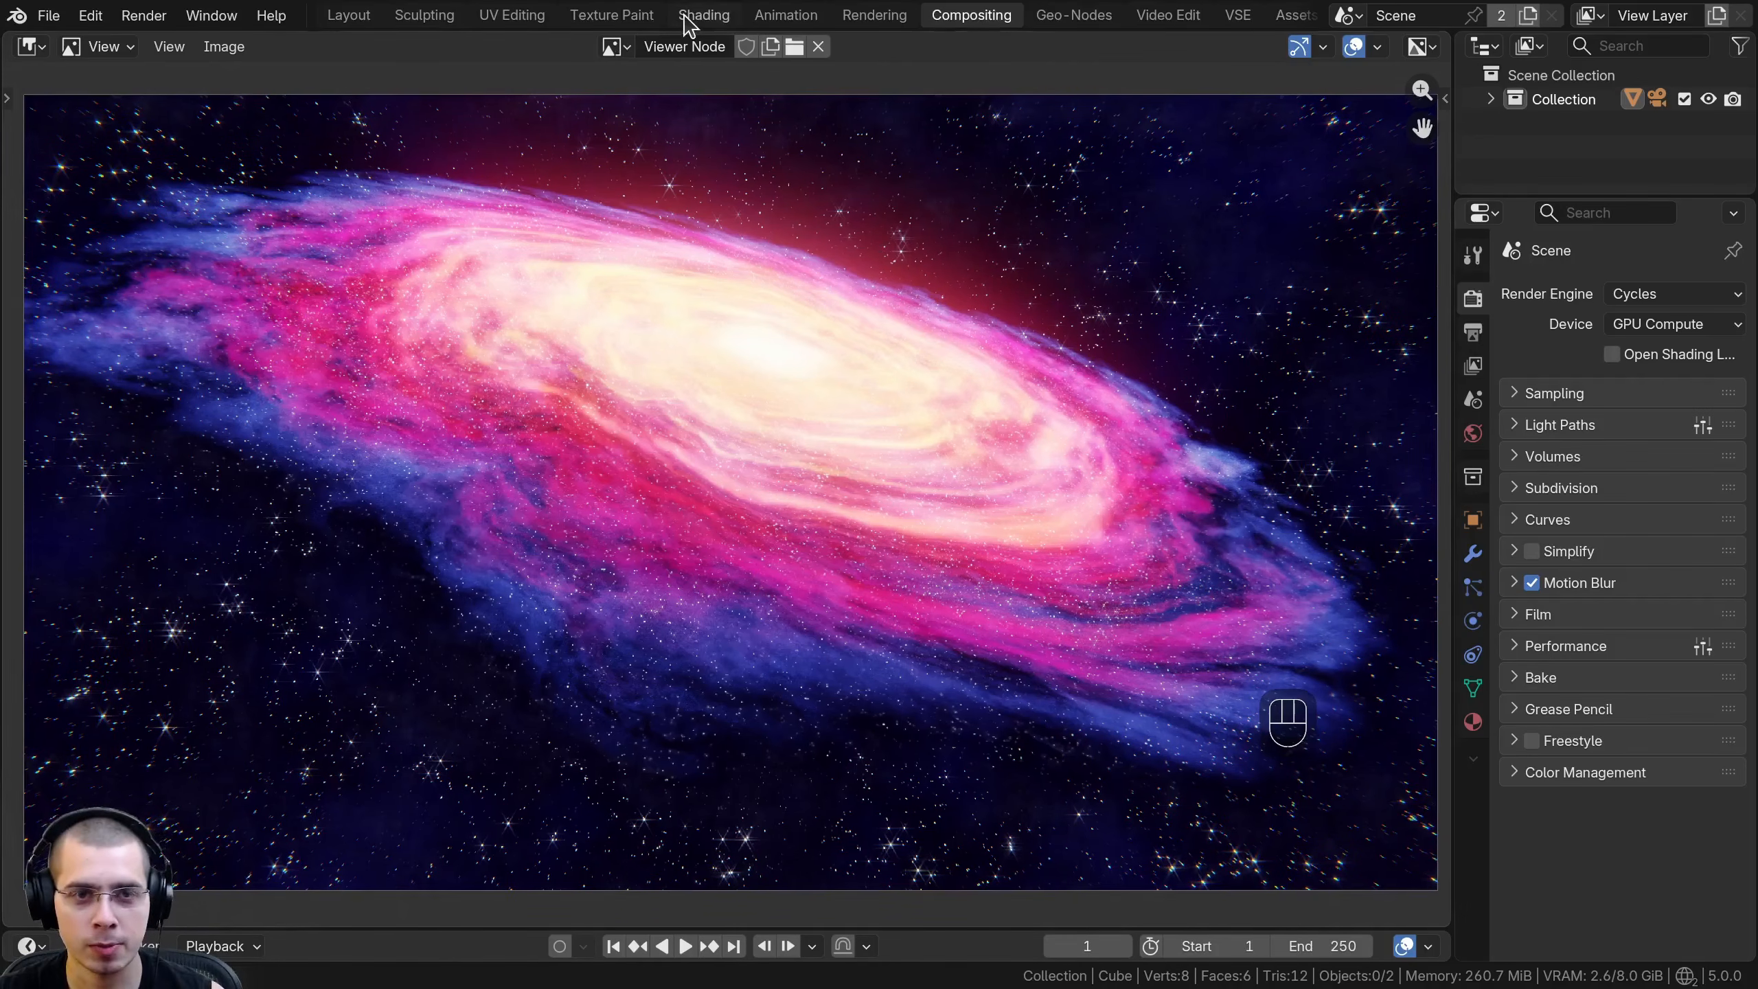
- Bring up the Space Background world nodes in the Shading workspace and widen the 3D viewport beside them
click(688, 18)
scroll(926, 570, down, 3)
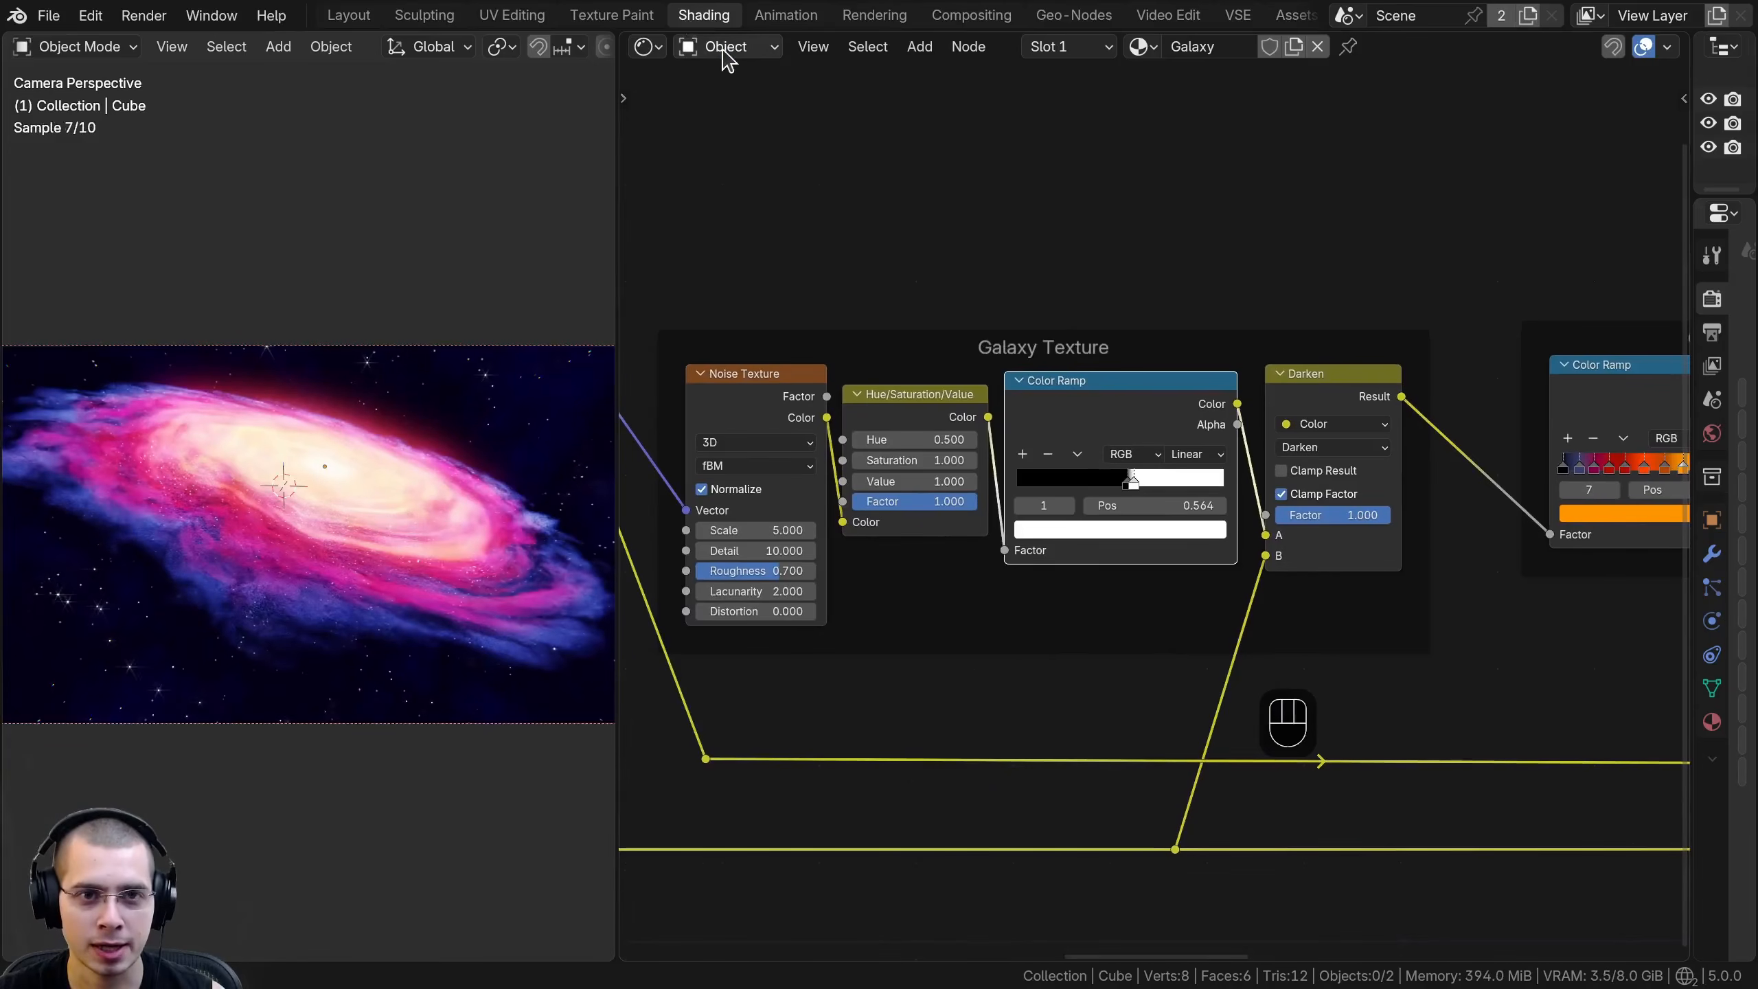
click(724, 48)
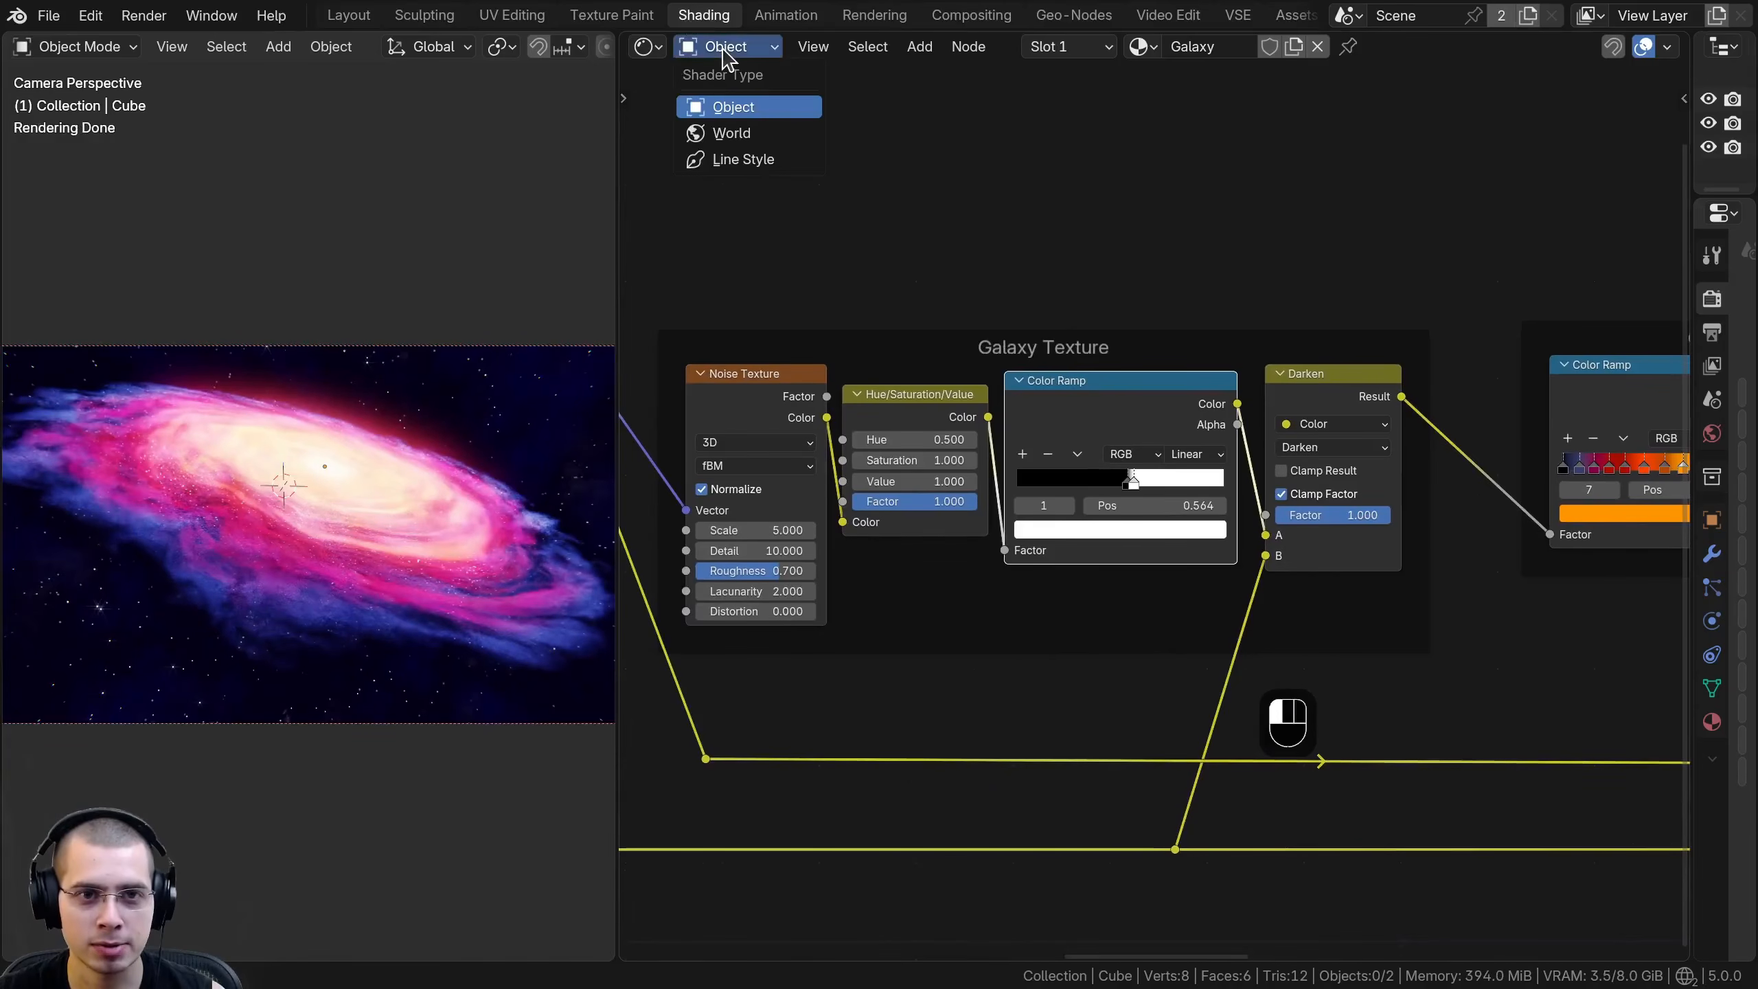
click(719, 136)
scroll(305, 485, up, 3)
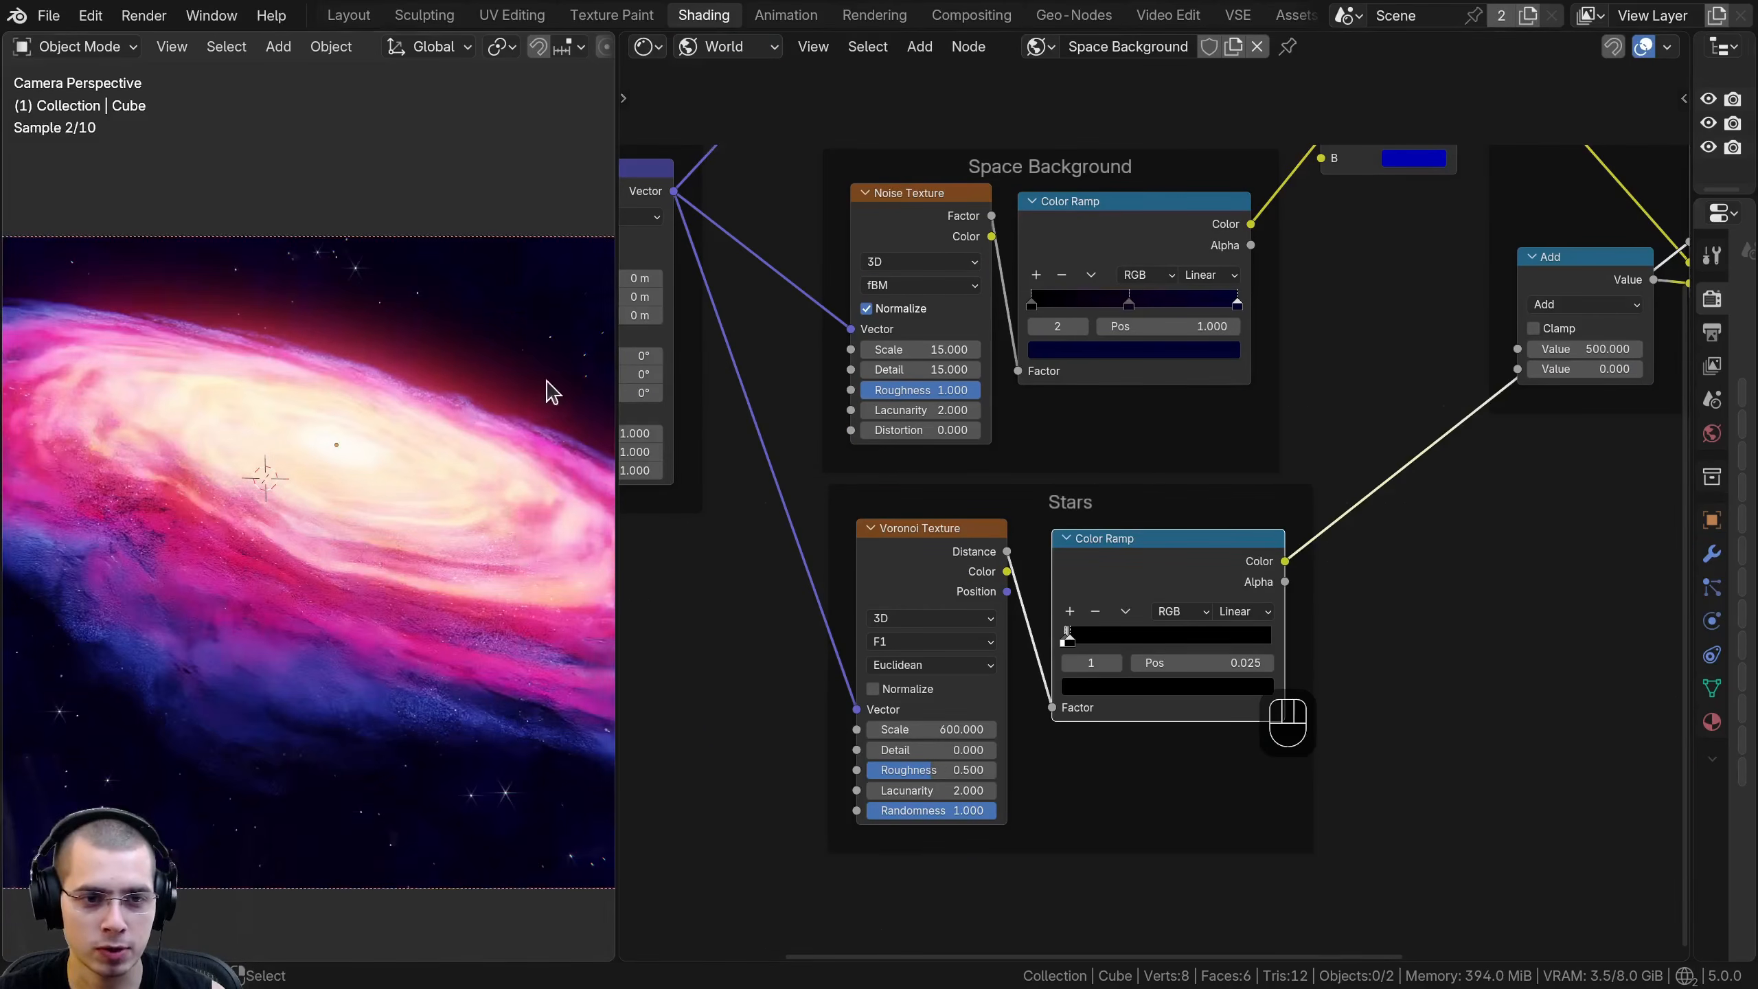
drag(617, 378, 817, 326)
scroll(546, 46, down, 5)
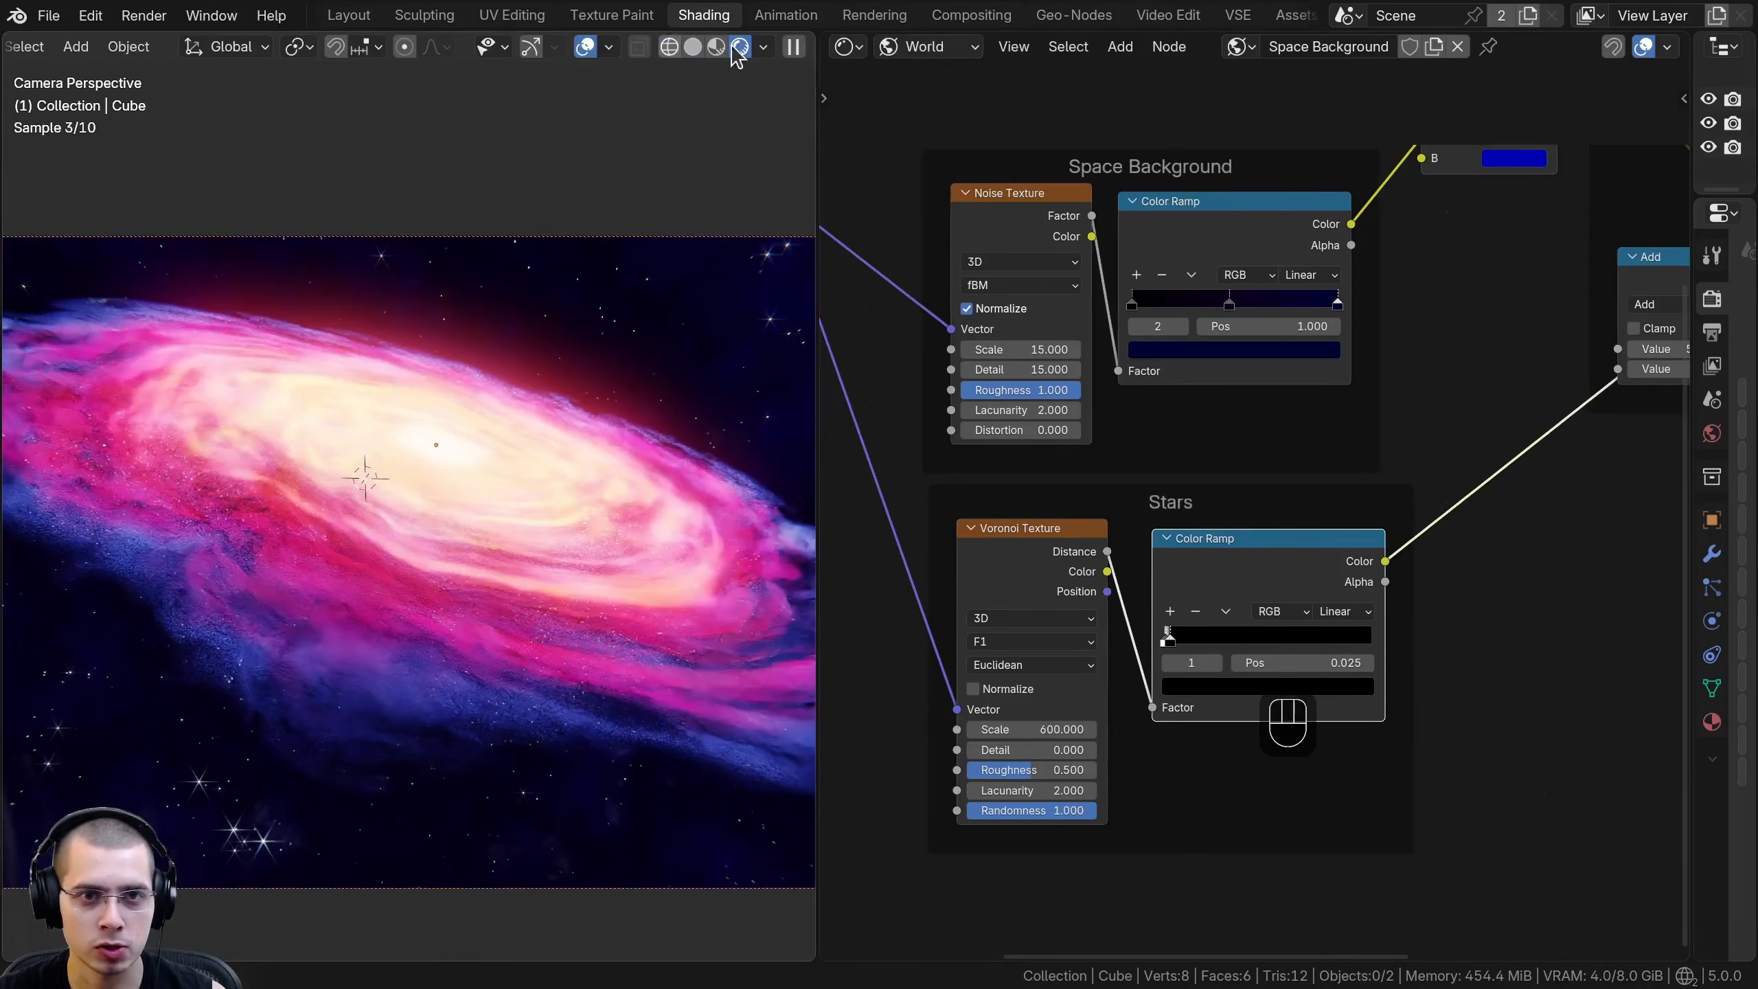
- Compare the rendered viewport with the Compositor set to Disabled and to Always, leaving it on Always
click(765, 48)
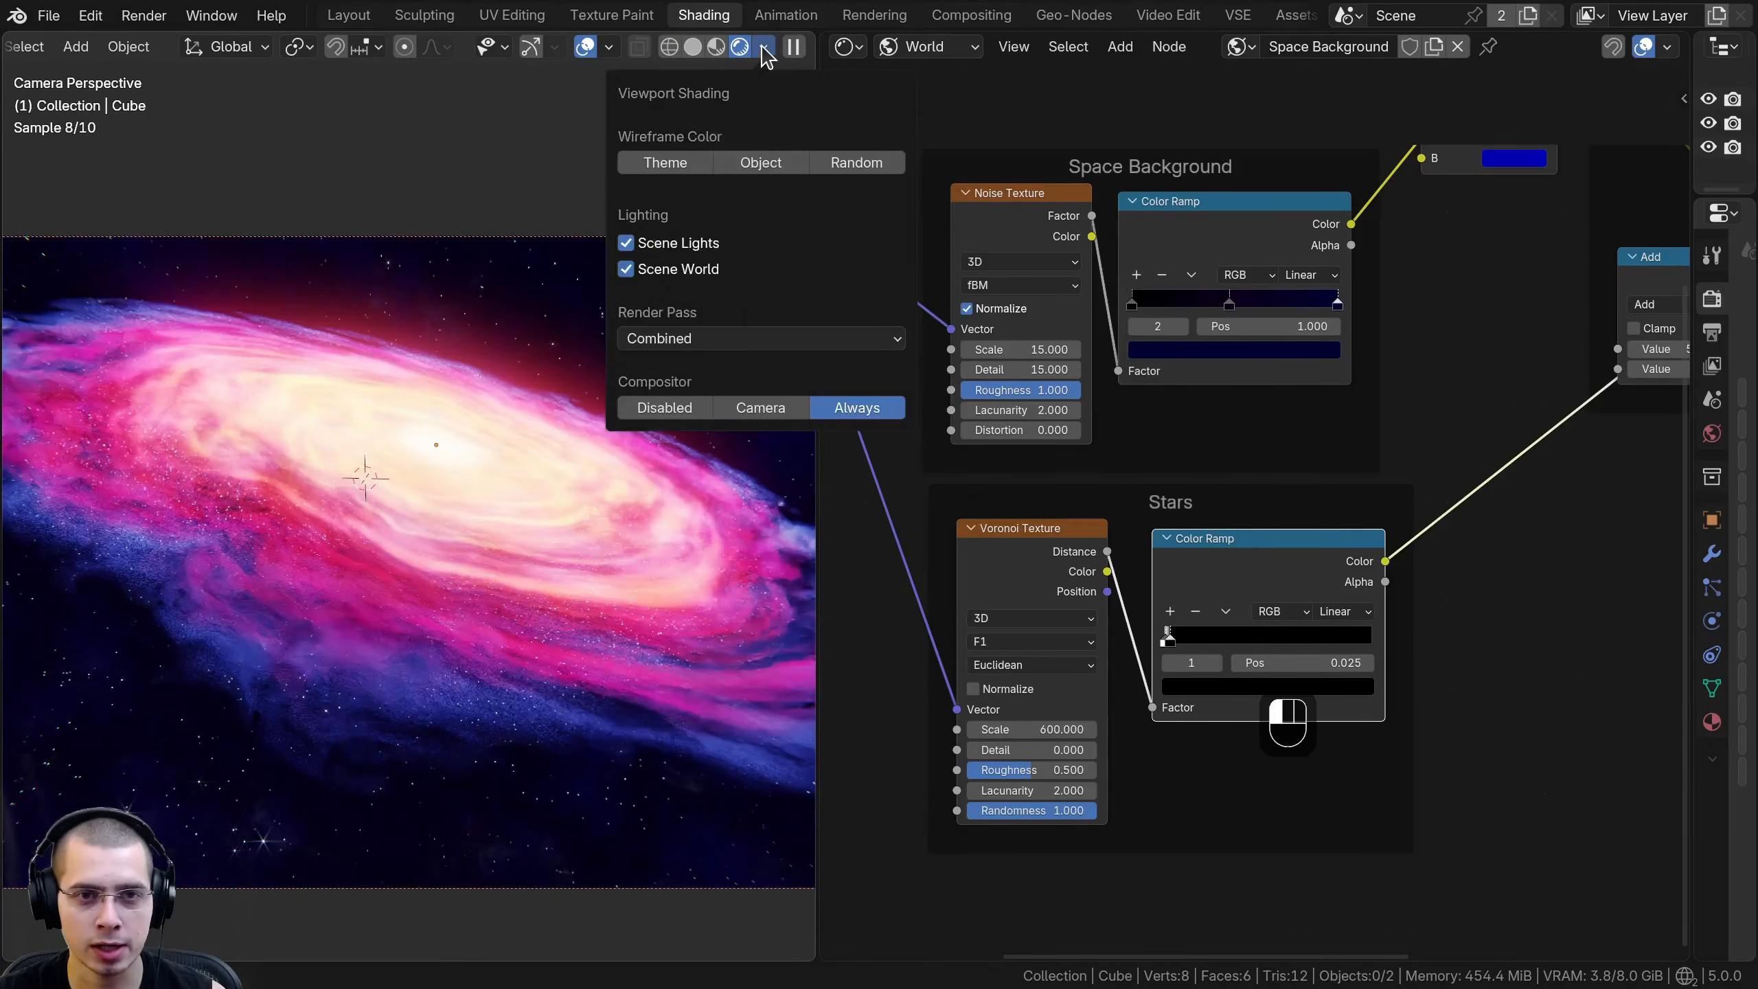
click(662, 407)
click(859, 409)
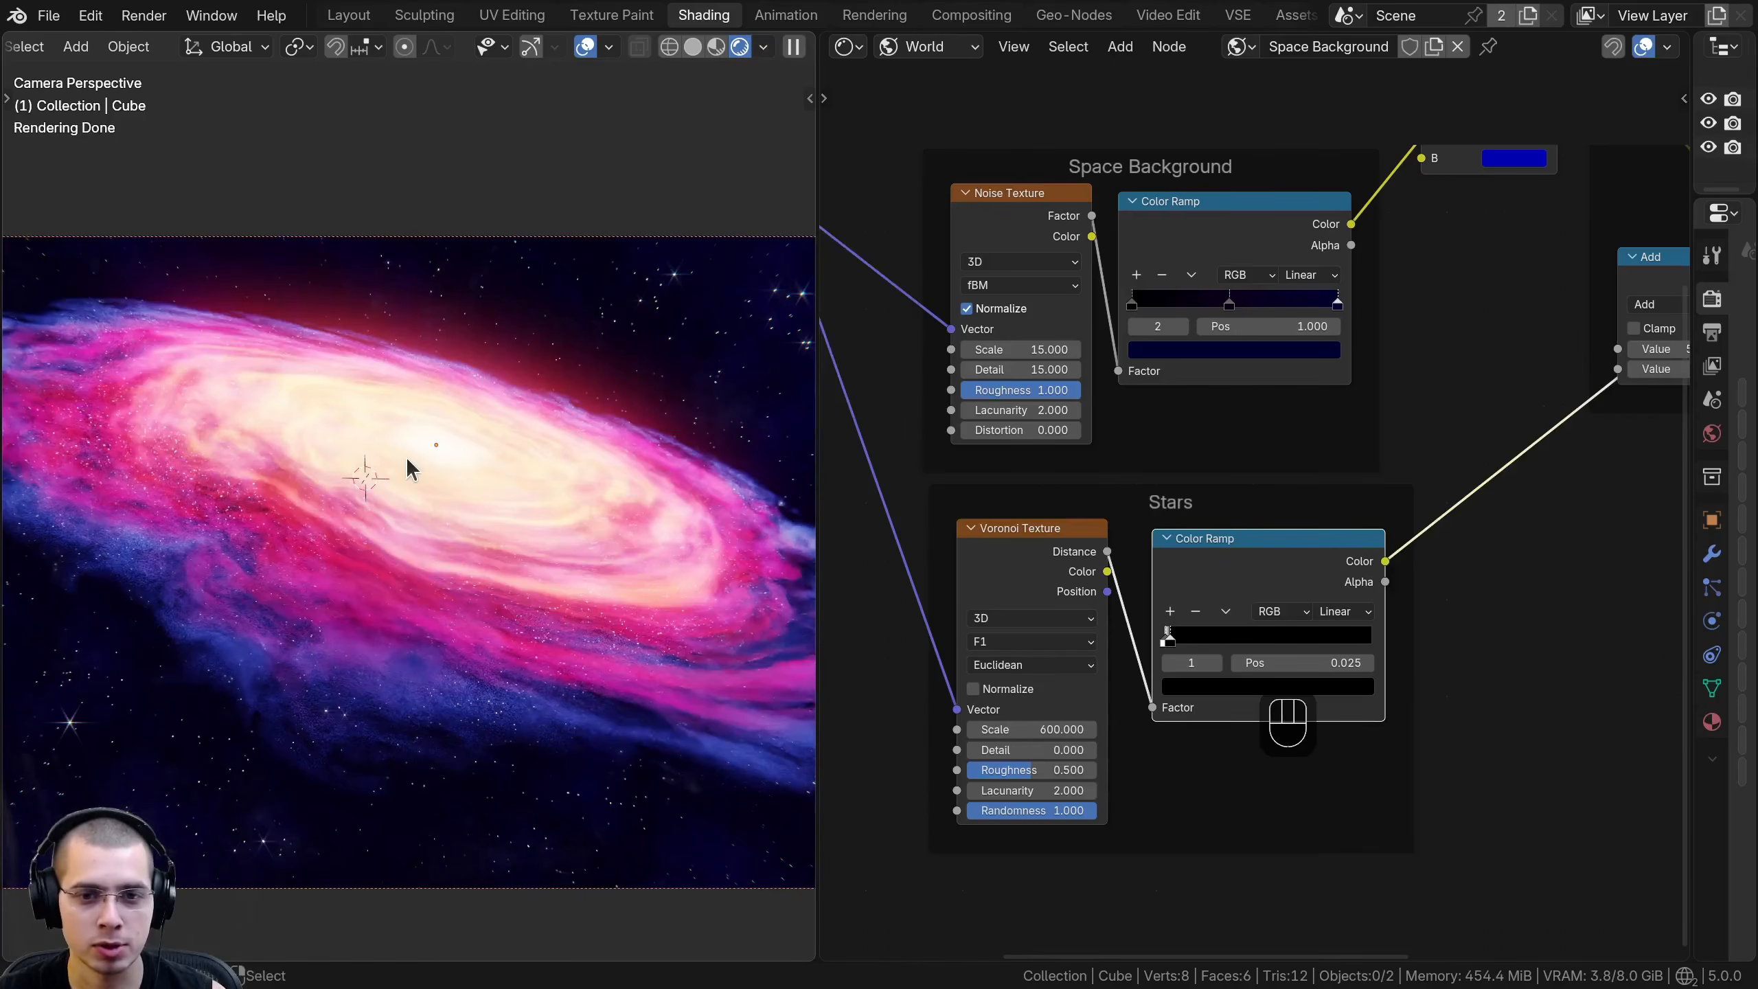
- Examine the background stars in the viewport alongside the Voronoi Texture and Color Ramp in the Stars frame
shift+middle_drag(561, 346, 293, 385)
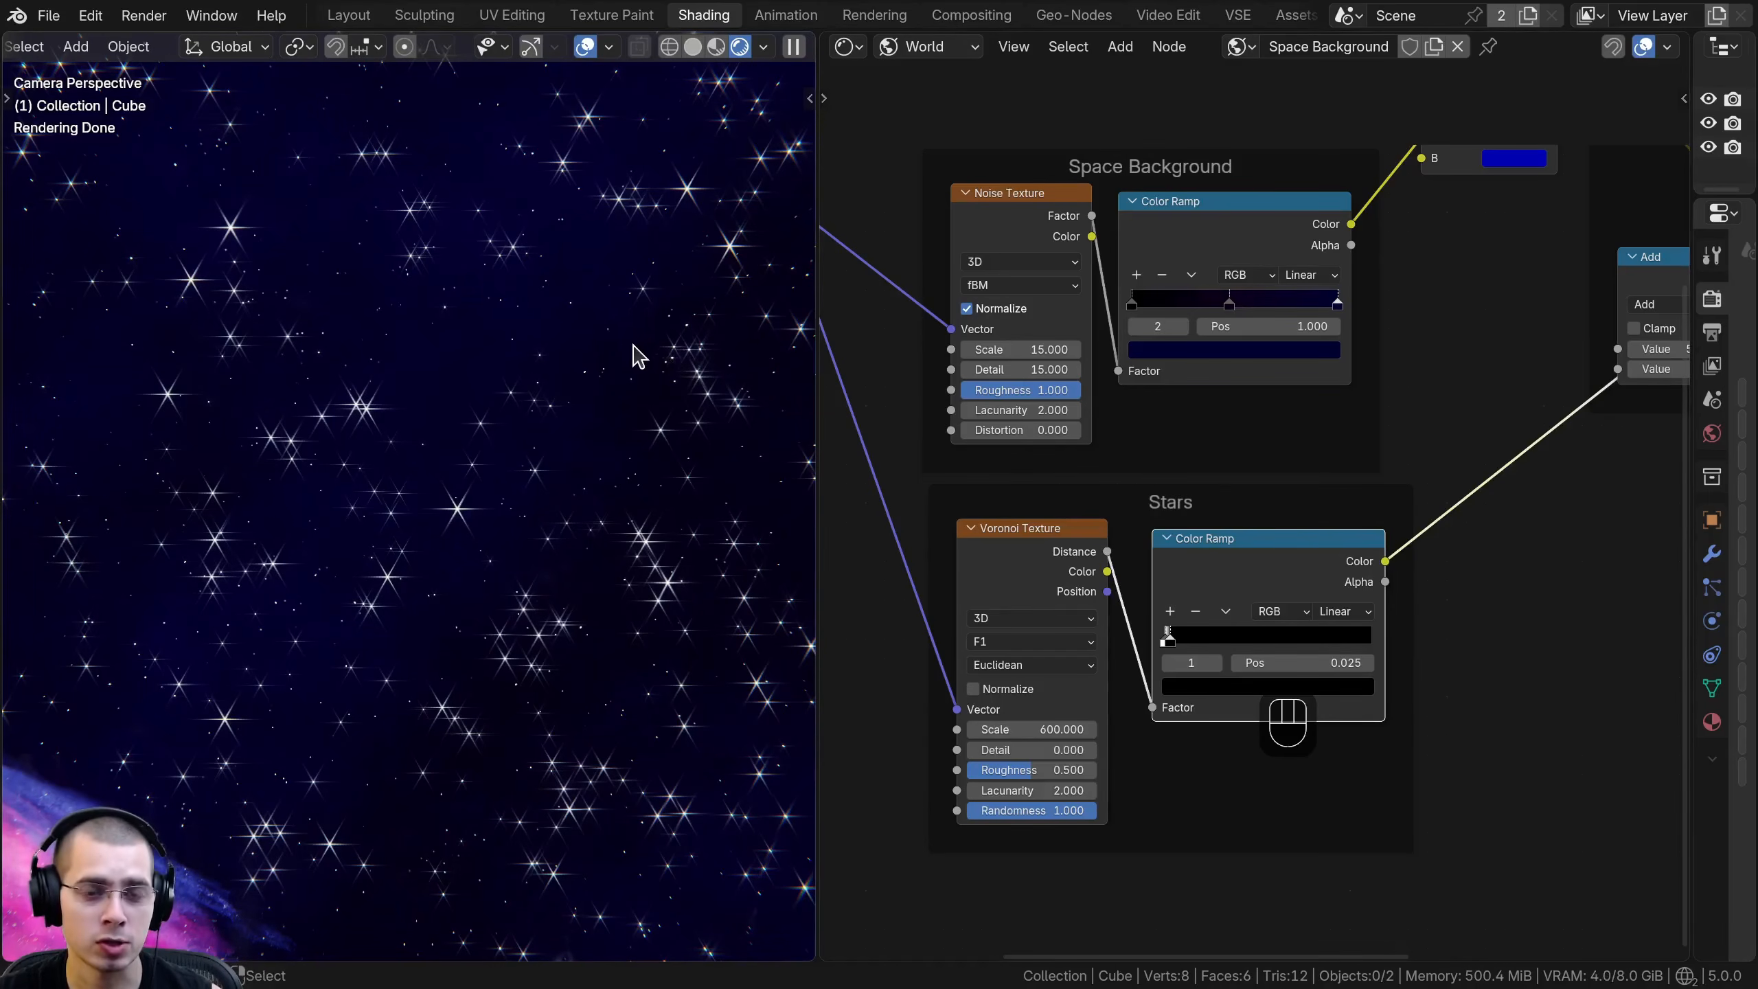
scroll(1156, 637, up, 2)
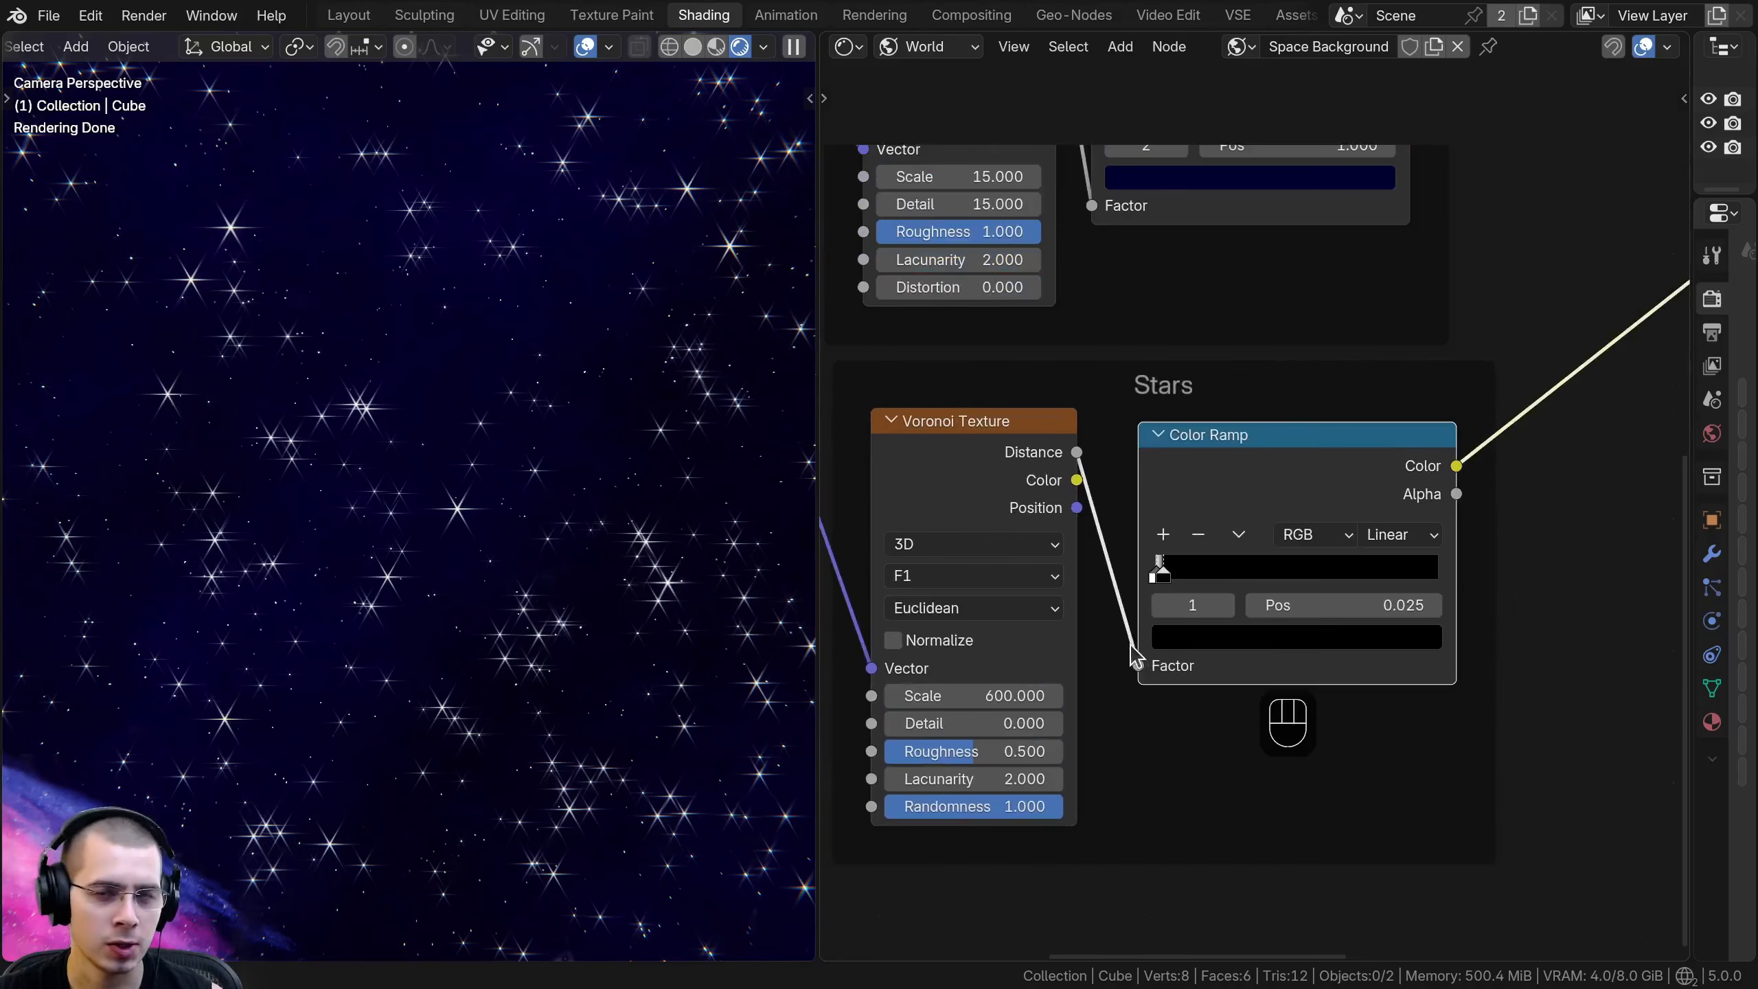
scroll(1121, 623, up, 2)
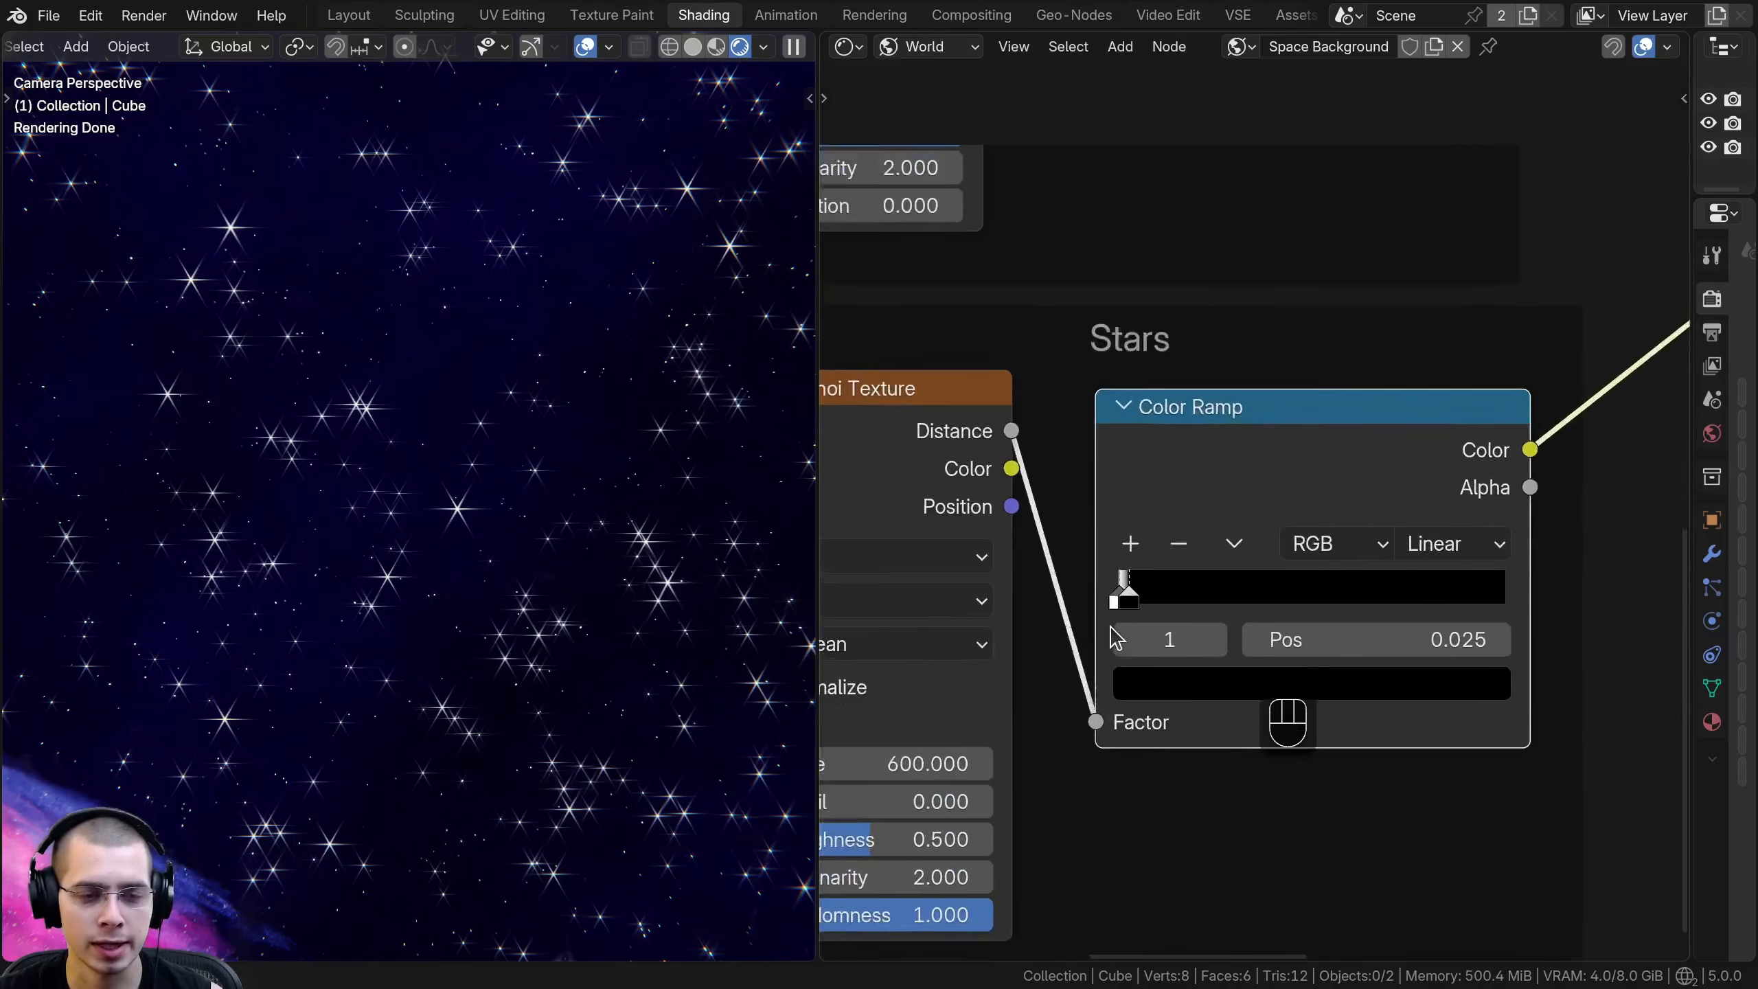
scroll(1138, 503, down, 3)
click(910, 49)
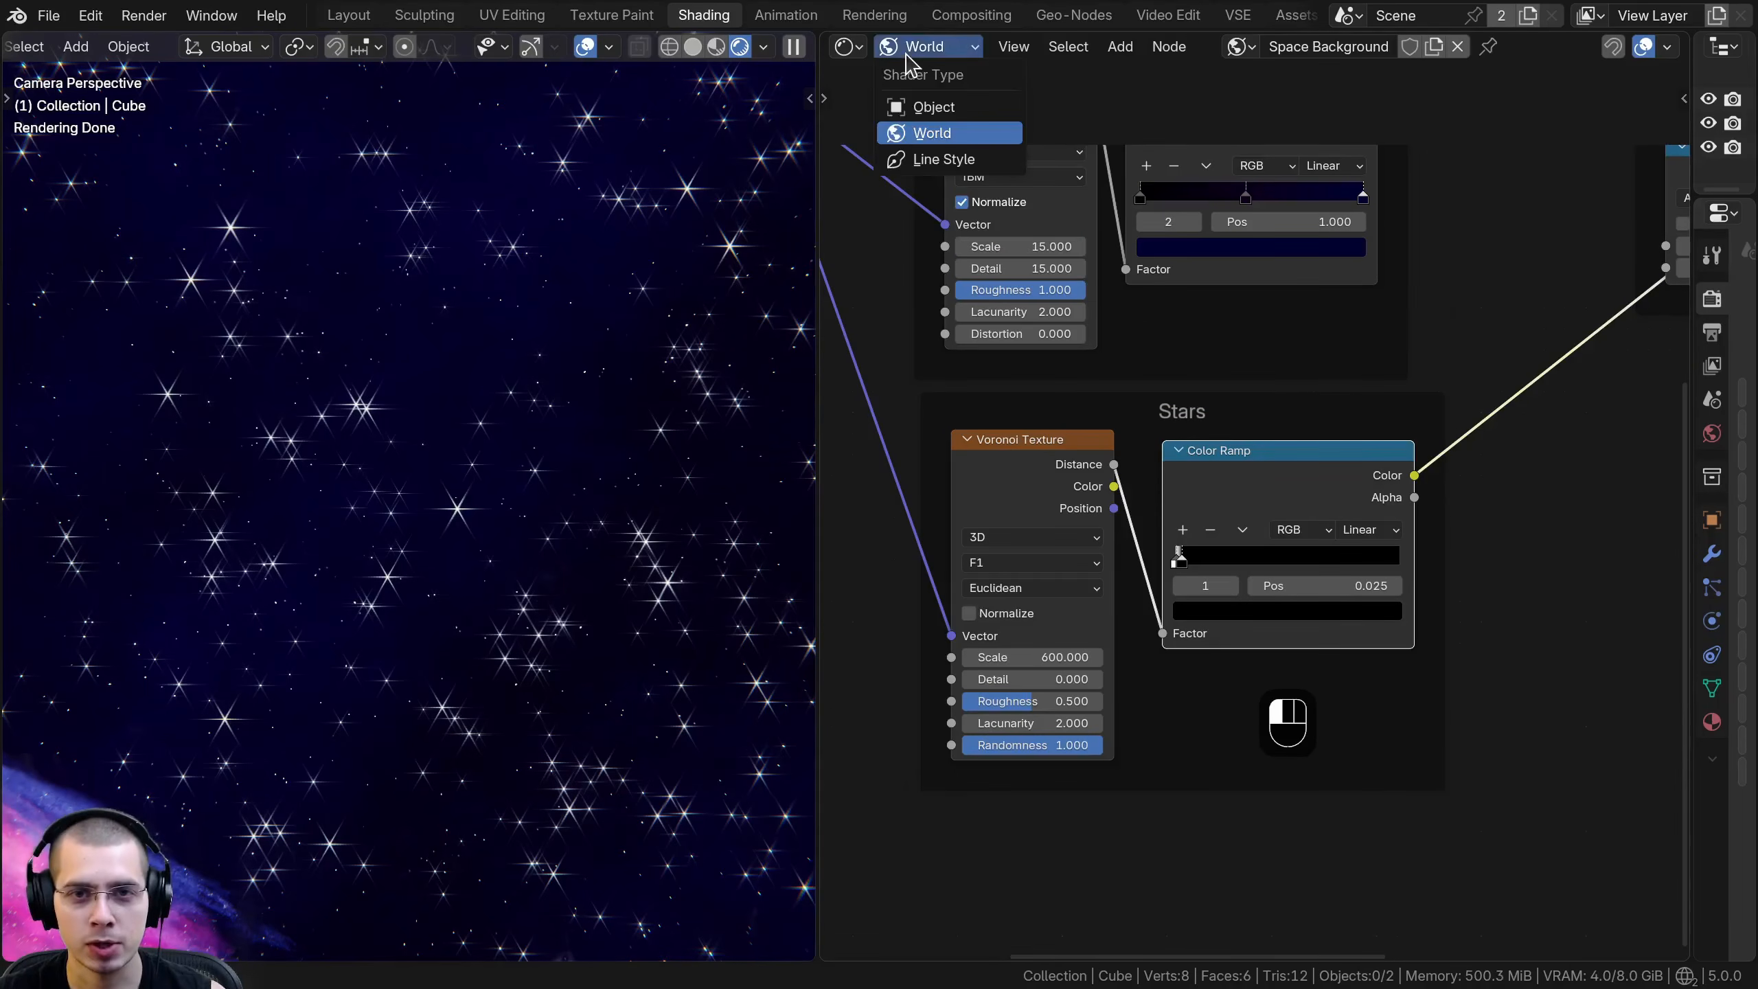
scroll(1177, 499, up, 5)
middle_drag(1129, 406, 1140, 332)
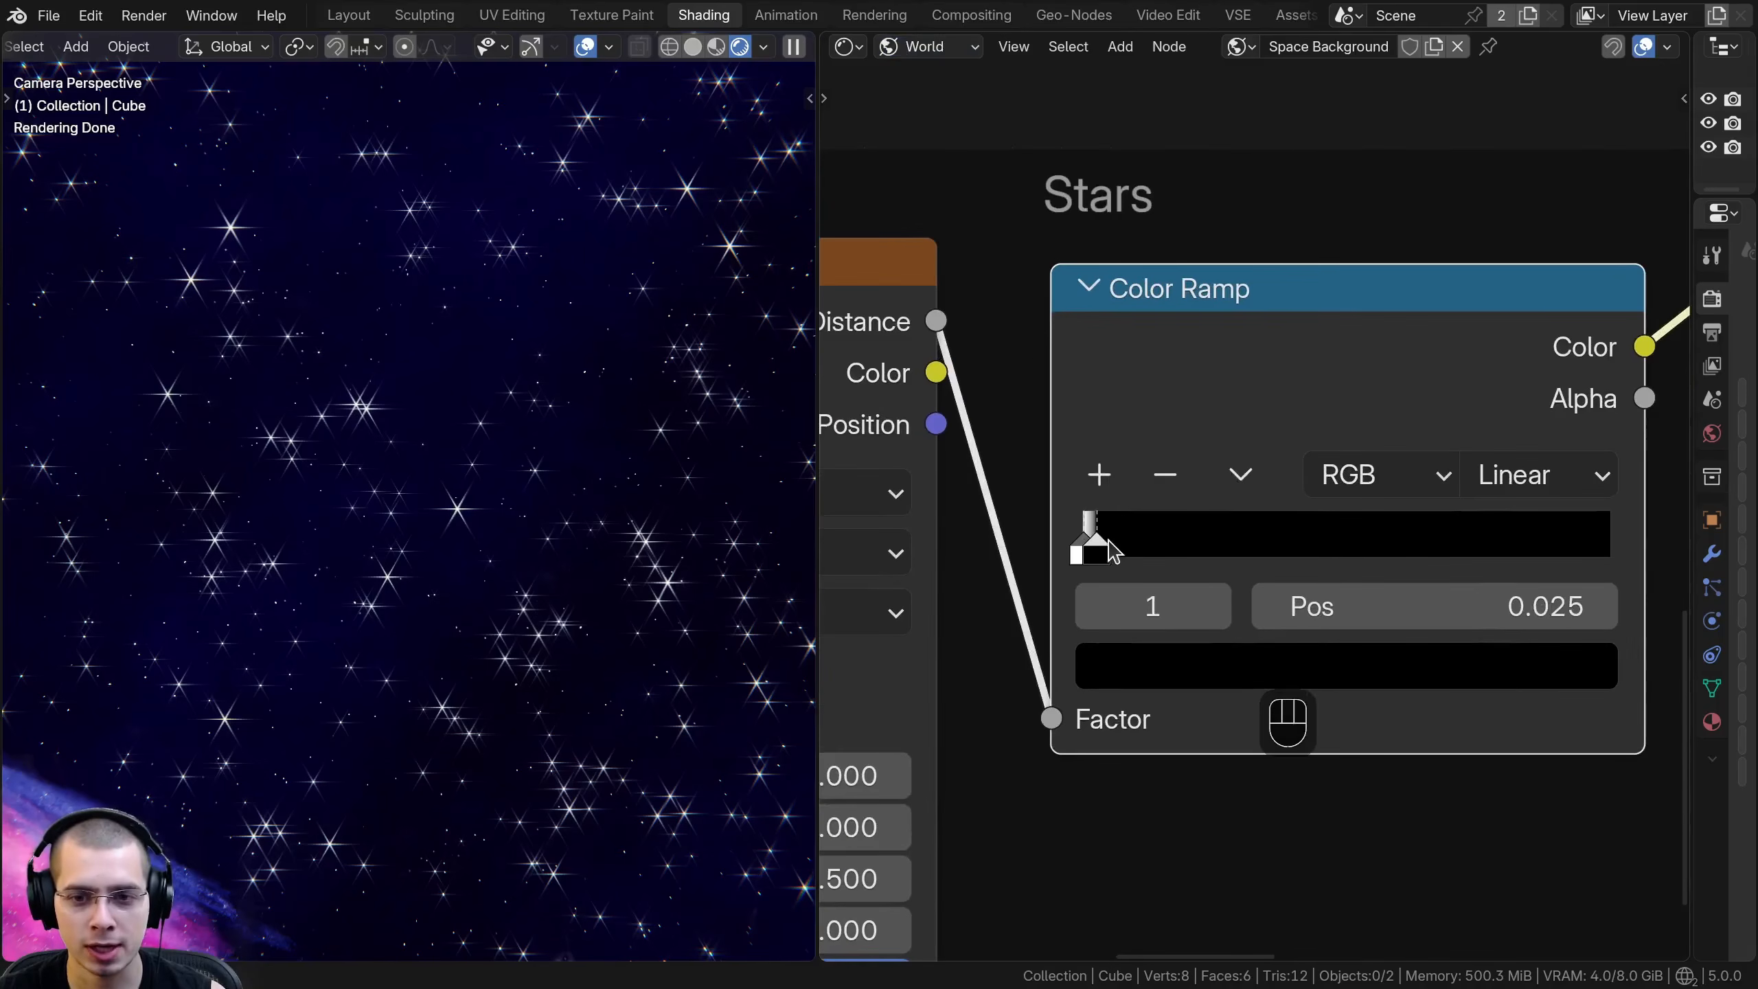
mouse_move(1106, 554)
mouse_down()
mouse_move(1155, 552)
mouse_move(1096, 549)
mouse_up()
scroll(581, 361, down, 3)
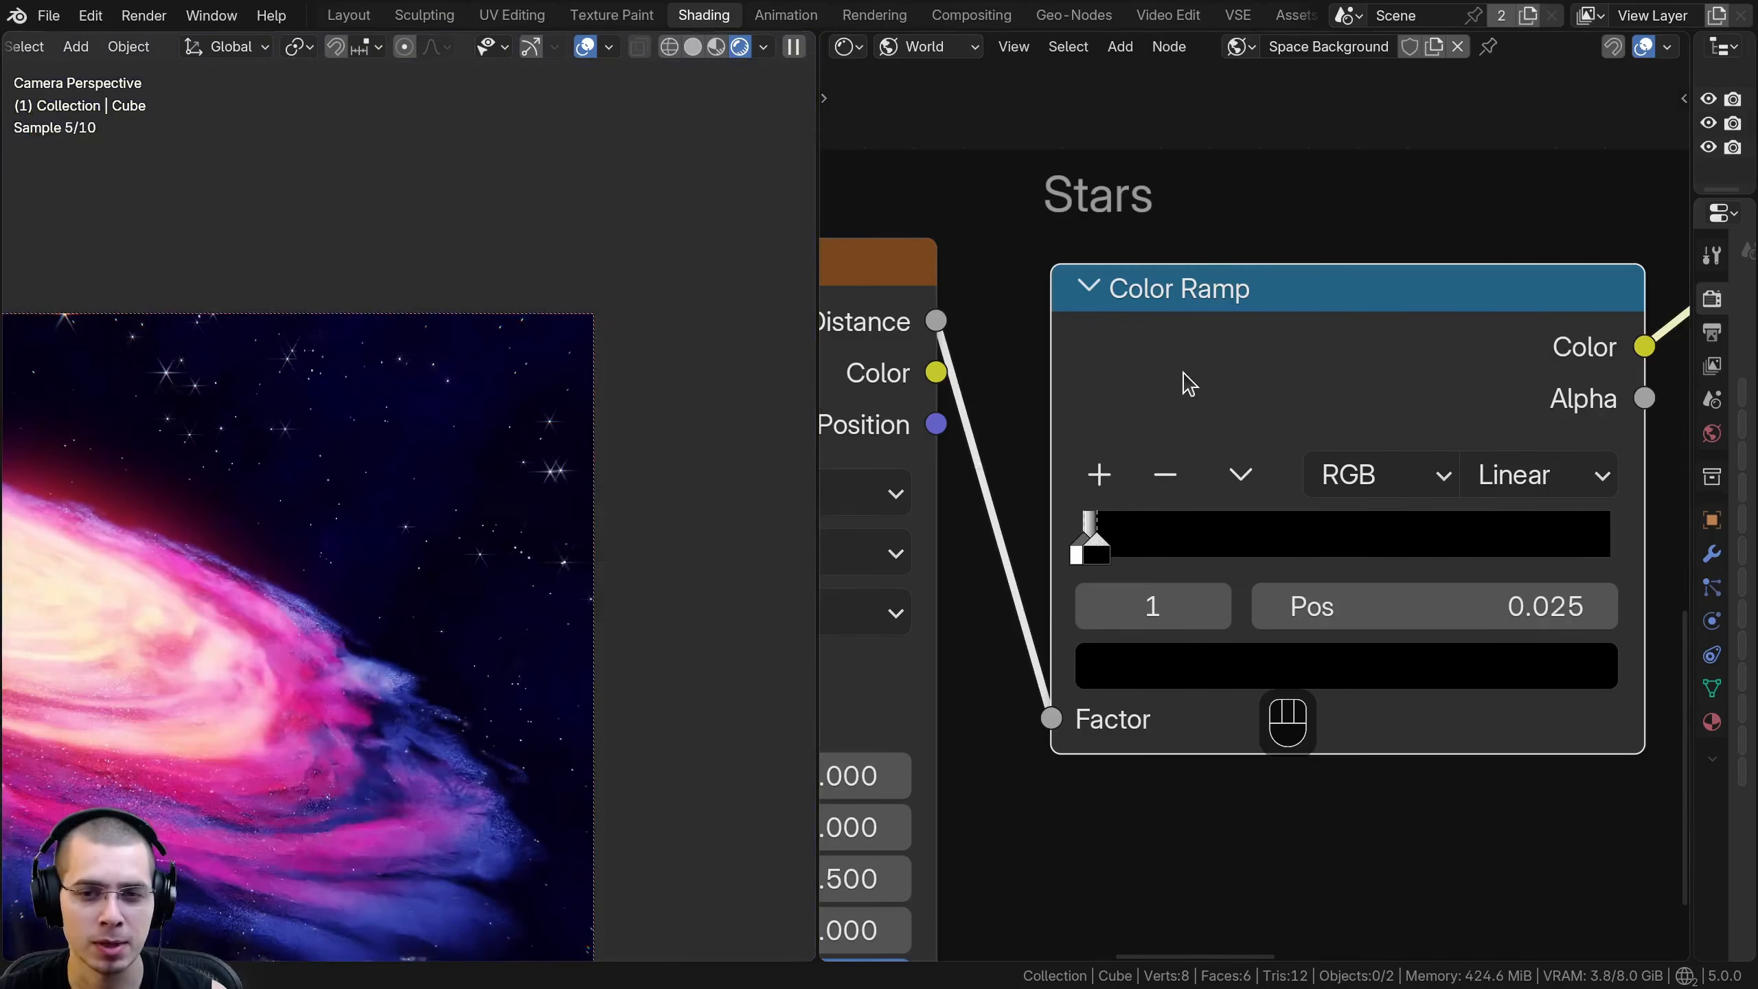
scroll(1181, 381, down, 1)
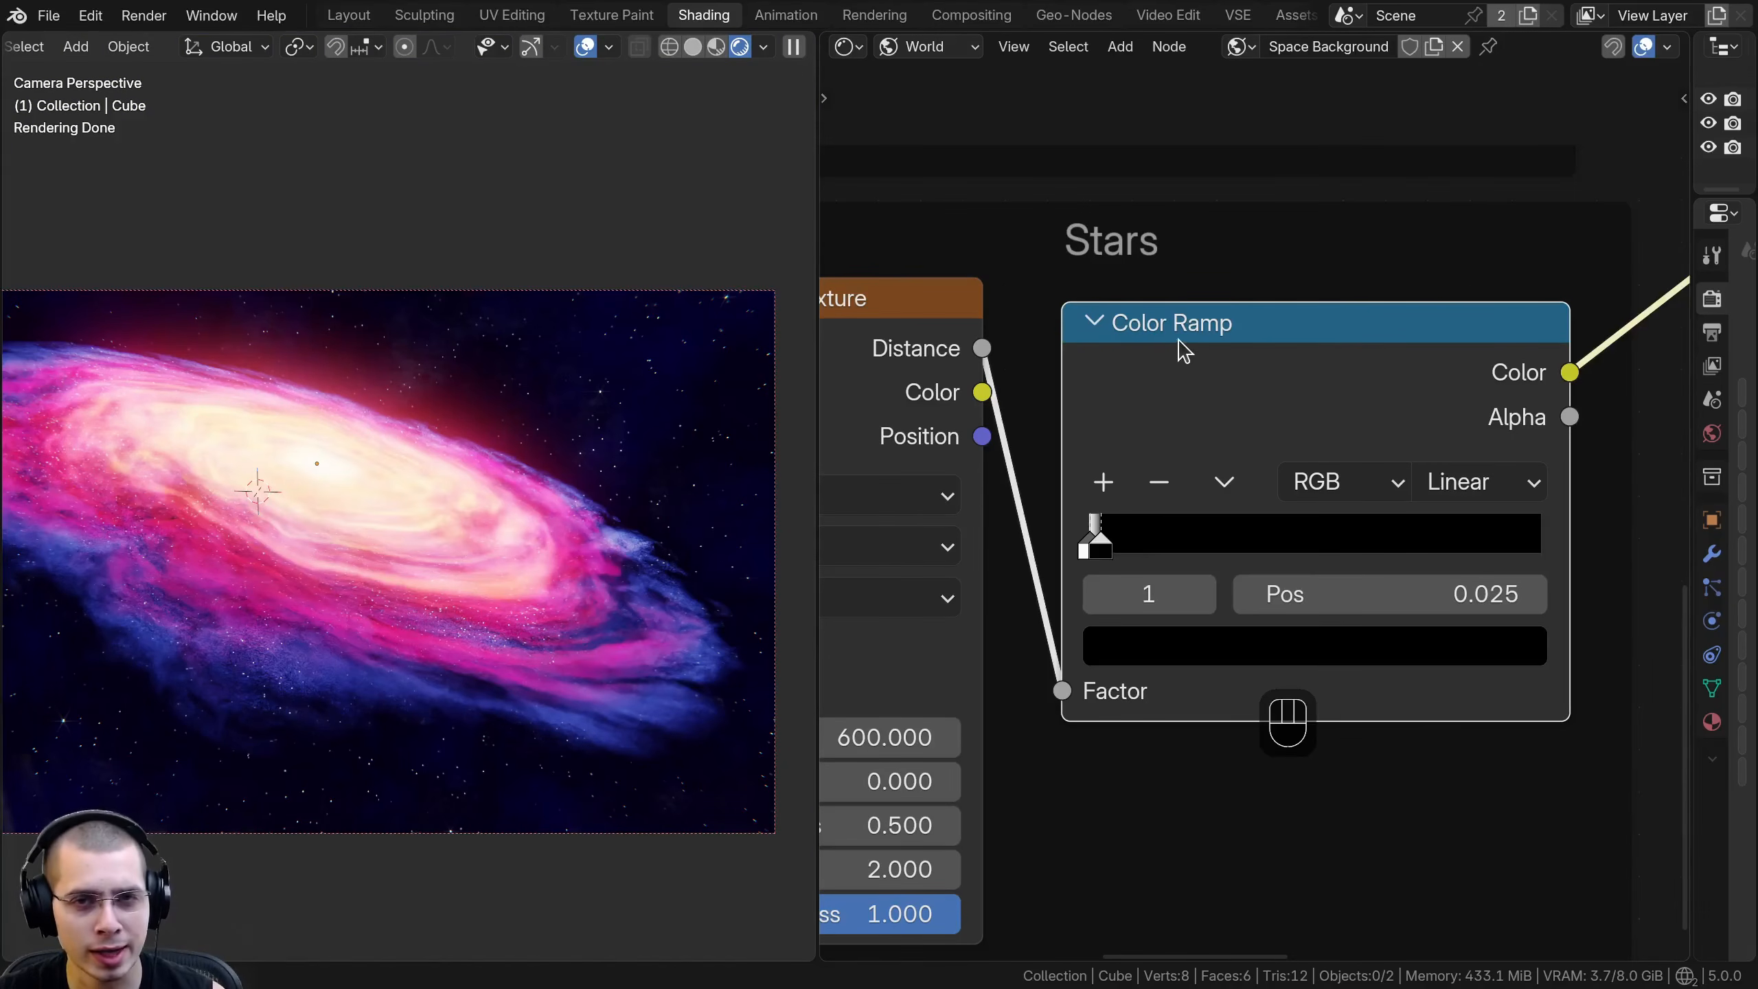
- Switch the shader editor from World back to Object and inspect the Galaxy material's Galaxy Texture nodes
click(927, 61)
click(912, 109)
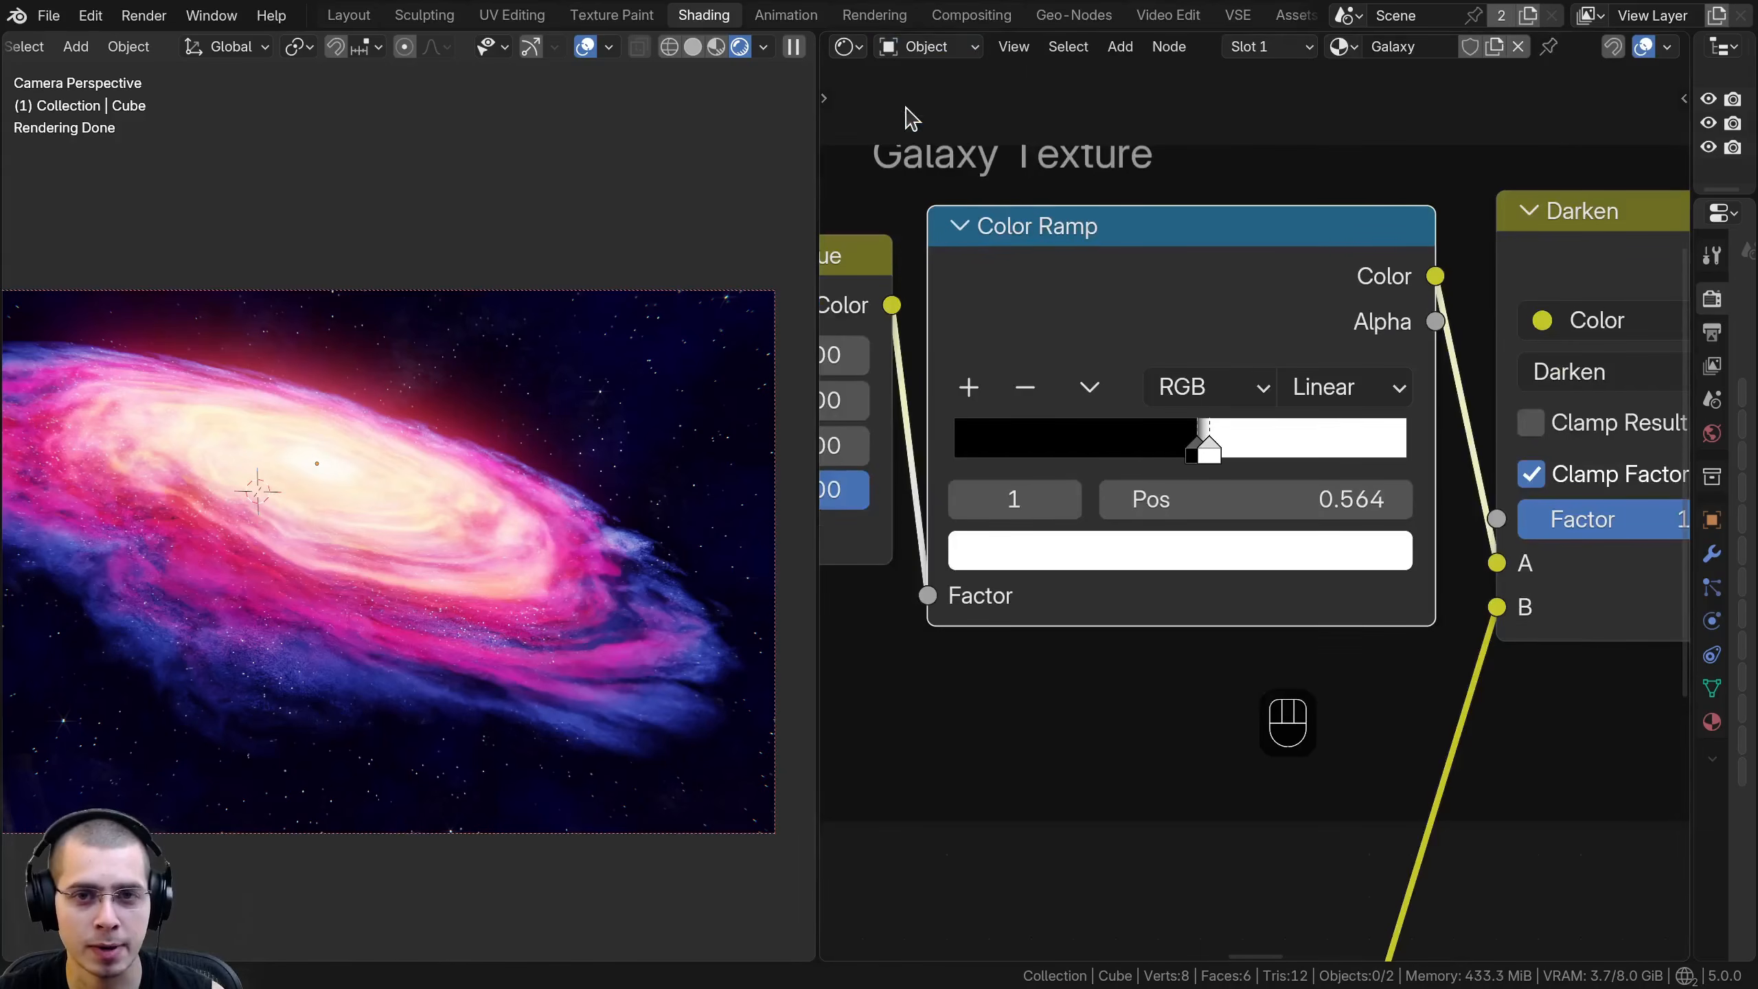
scroll(1029, 263, down, 8)
middle_drag(1059, 325, 1188, 331)
scroll(1189, 337, up, 3)
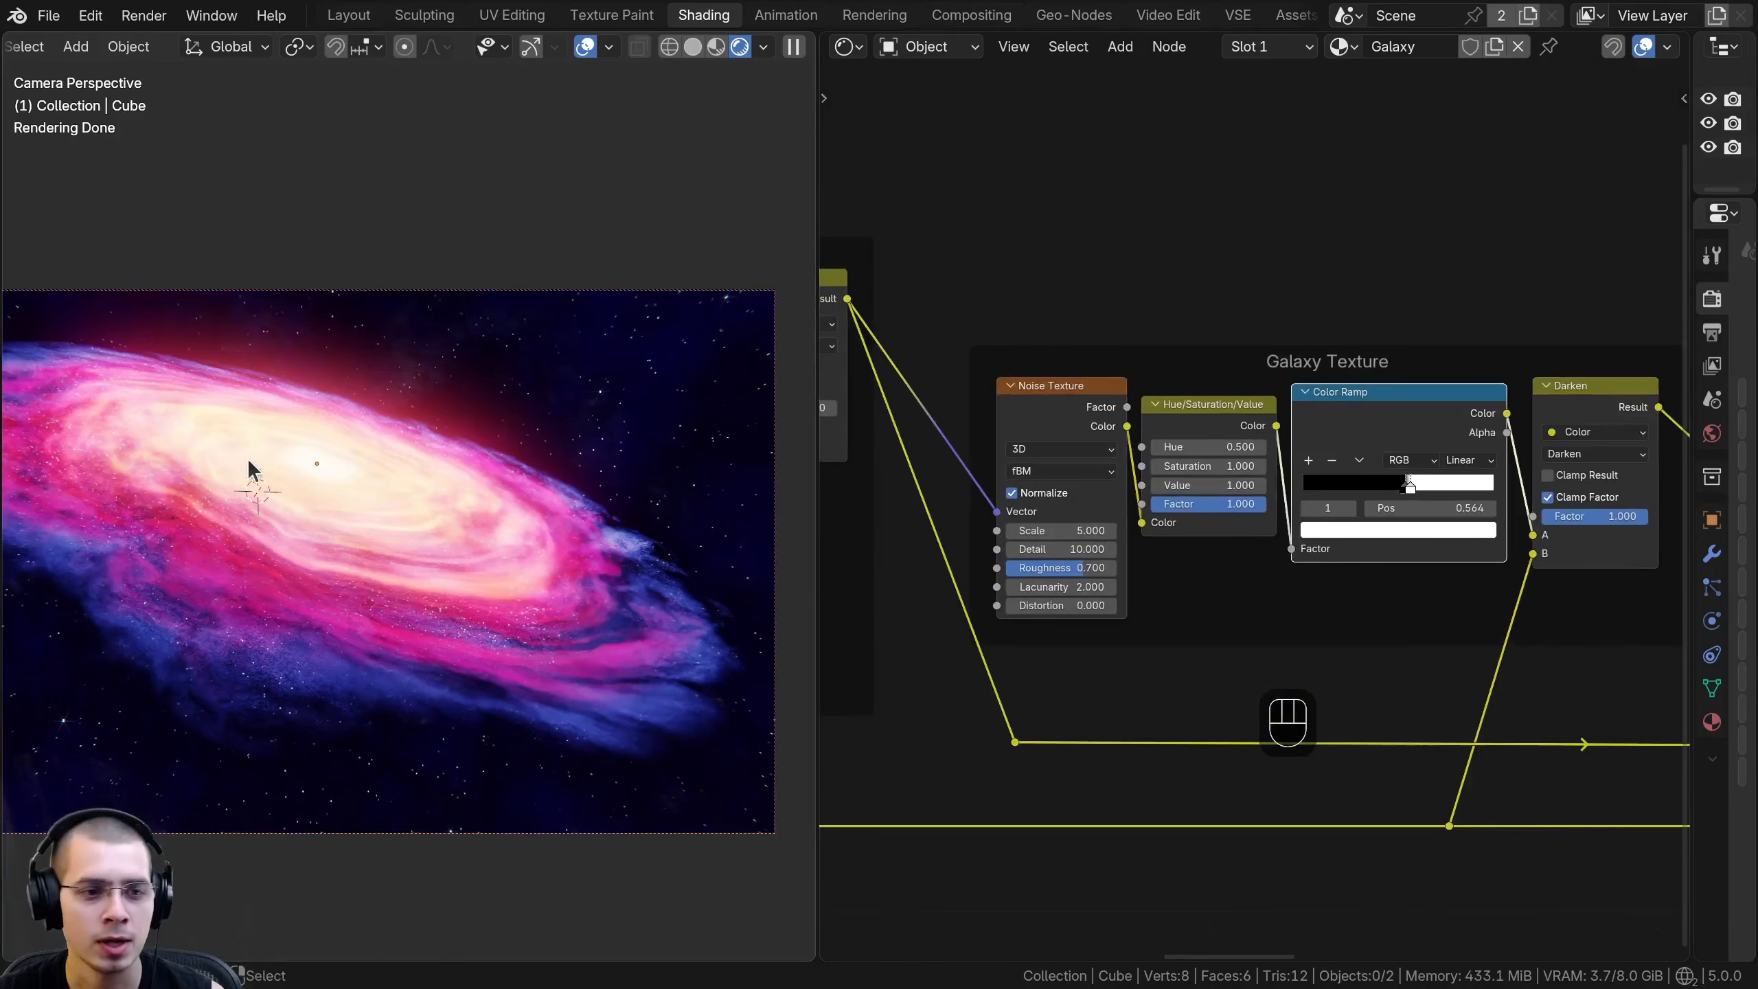
scroll(290, 440, up, 3)
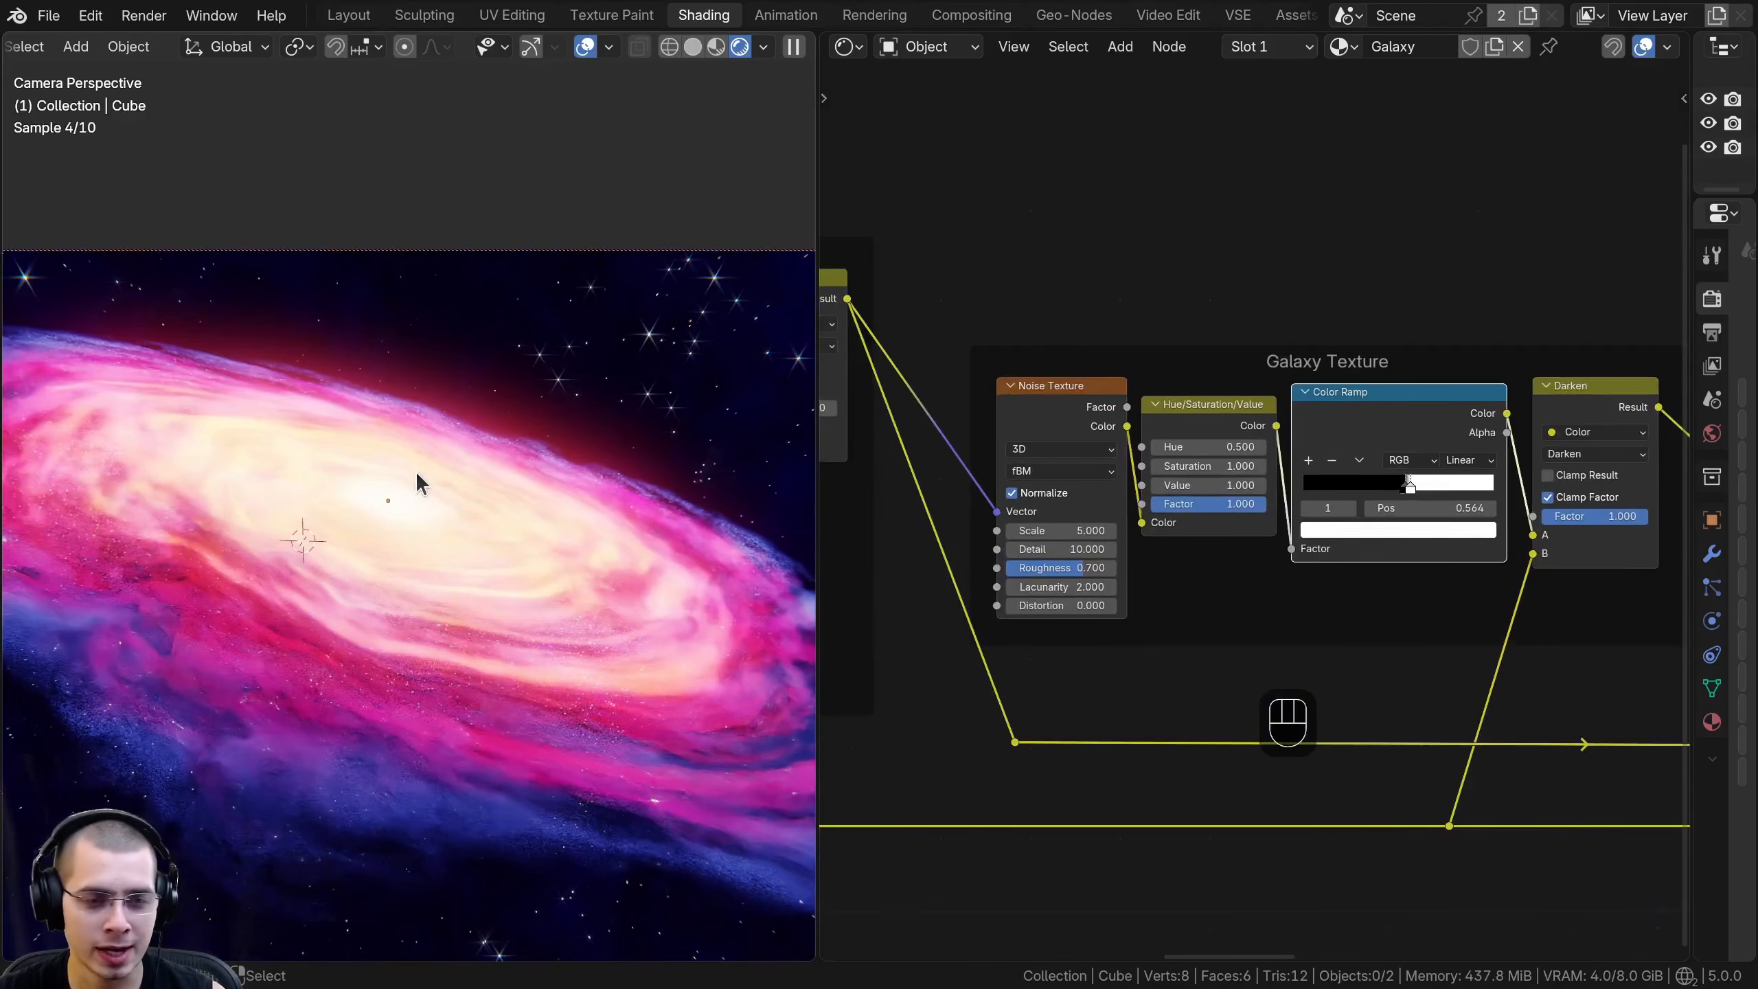
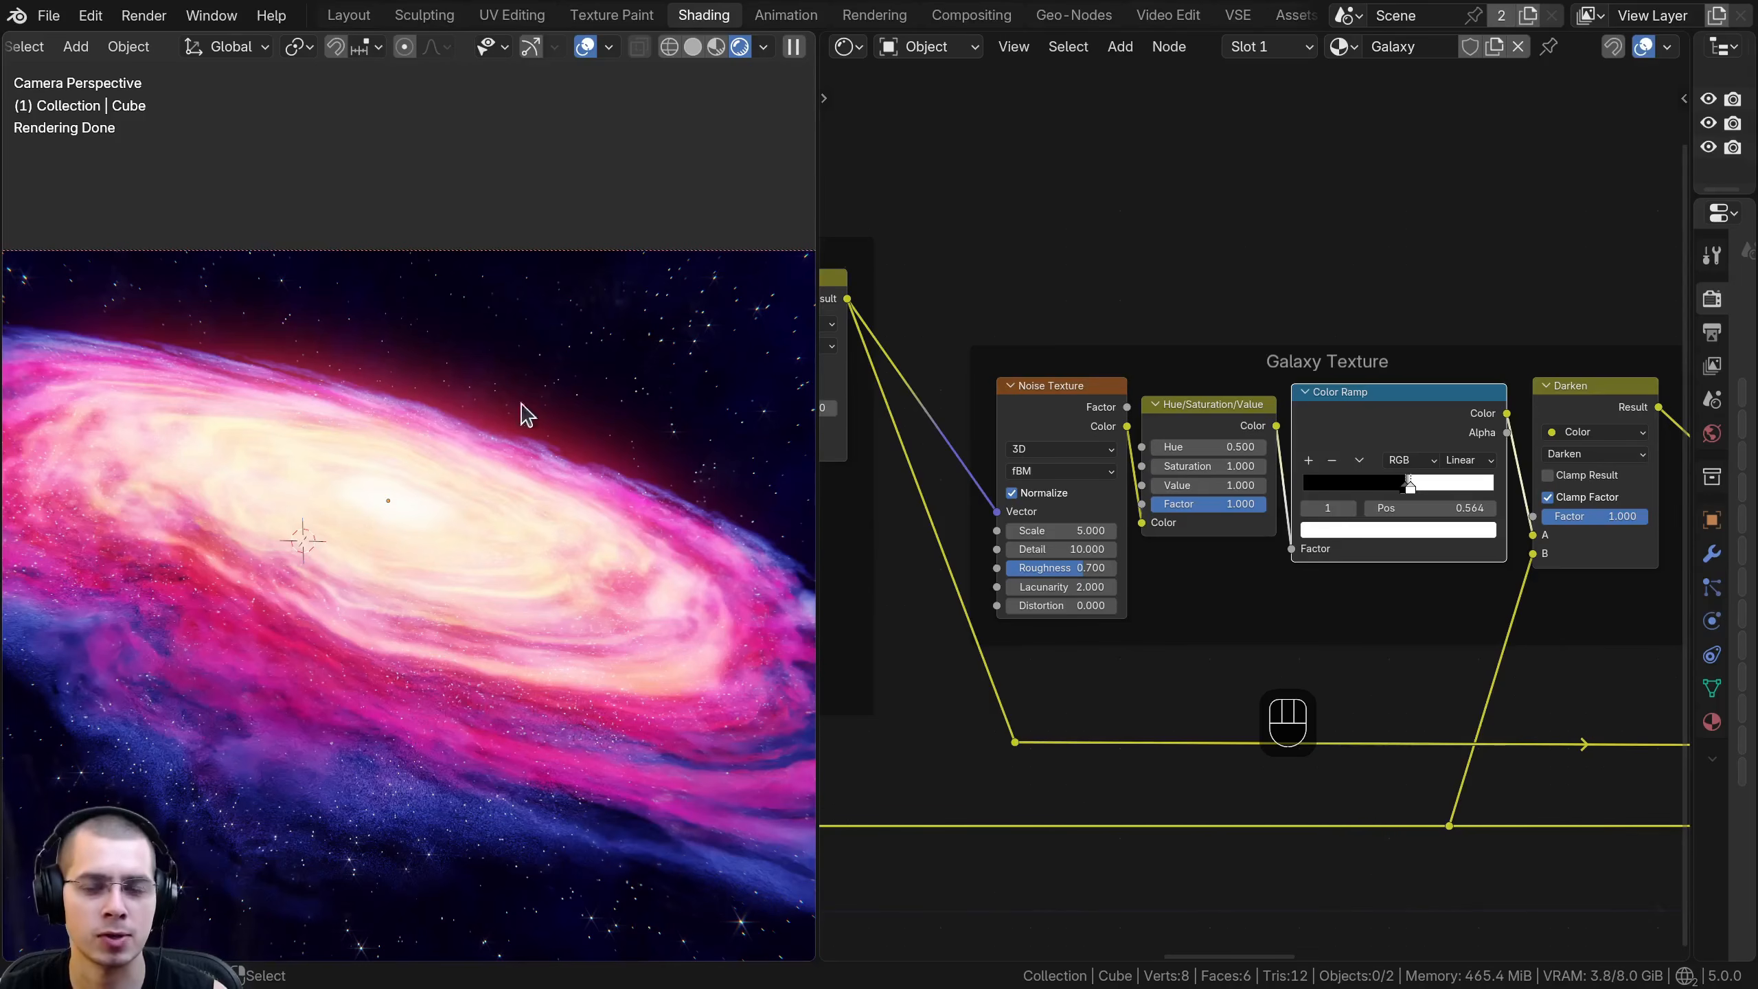
- Try the black stop of the Galaxy Texture Color Ramp at 0.501, and put it back close to the white stop
middle_drag(1108, 401, 1091, 416)
drag(1308, 368, 1291, 341)
middle_drag(1293, 367, 1121, 417)
scroll(1121, 418, up, 1)
drag(1127, 380, 1133, 403)
scroll(1219, 541, up, 5)
scroll(1185, 575, up, 8)
middle_drag(1219, 542, 1179, 520)
drag(1152, 527, 1128, 528)
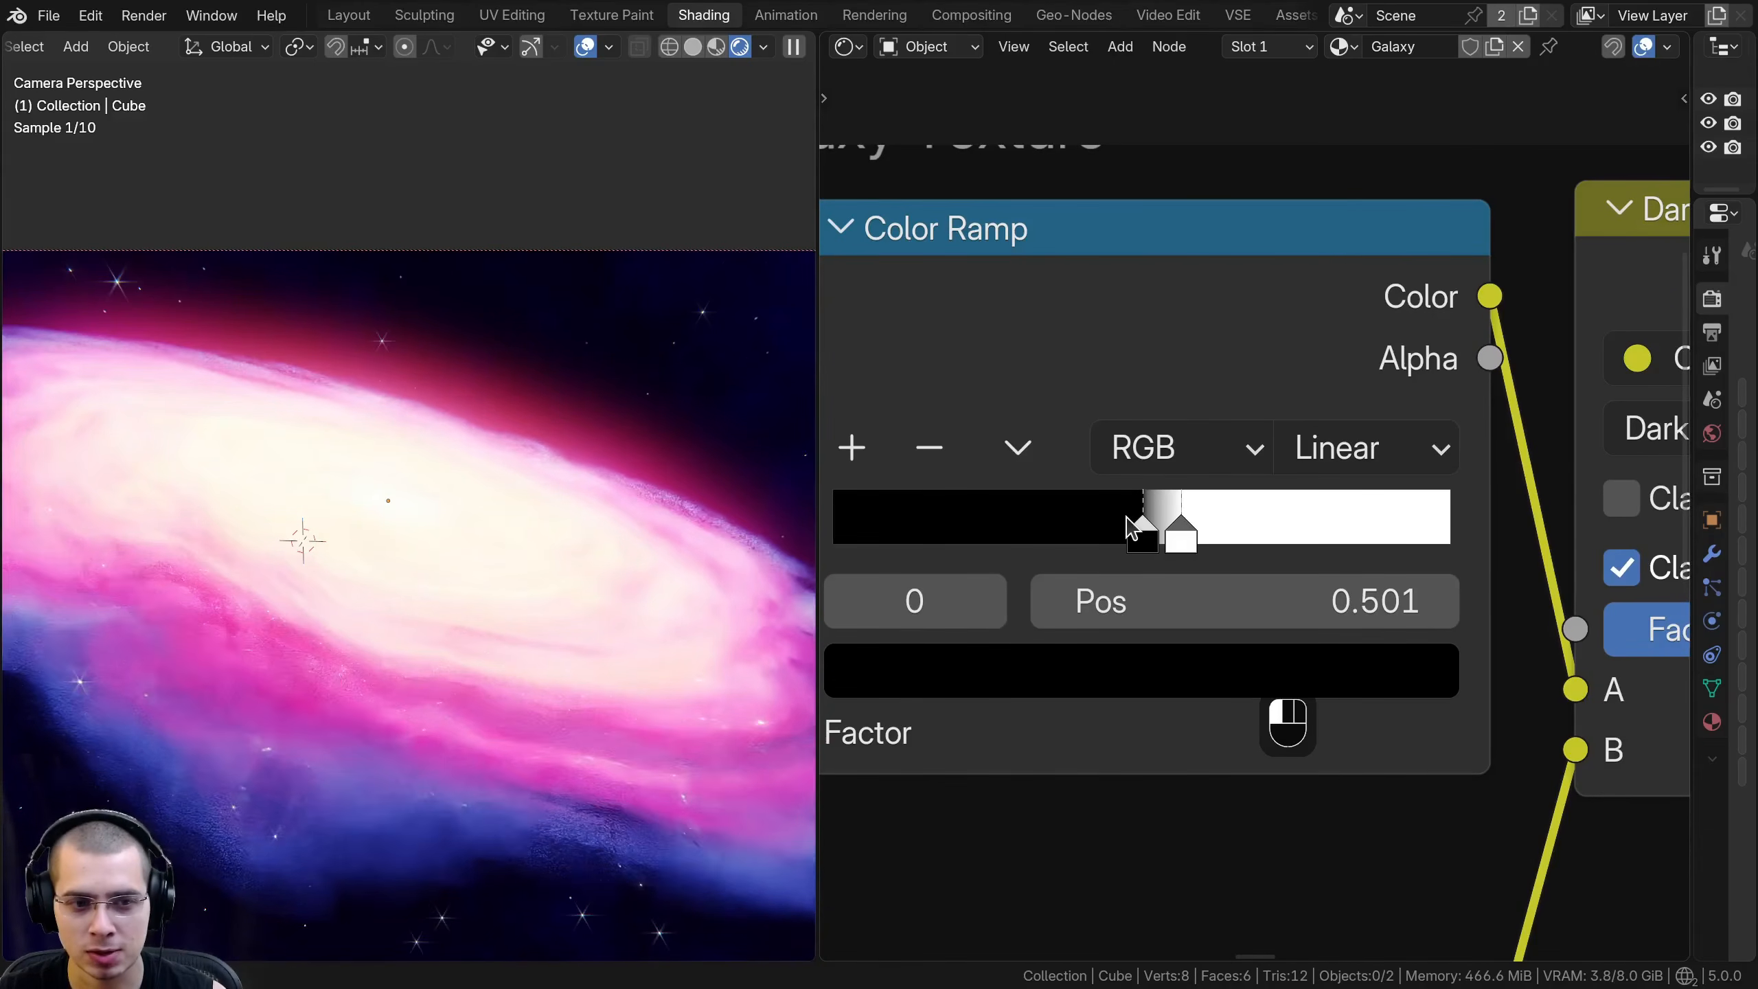
mouse_move(1188, 530)
mouse_down()
mouse_move(1237, 519)
mouse_move(1180, 517)
mouse_up()
- Fit the whole camera frame in the 3D viewport and widen the shader editor beside it
key(Home)
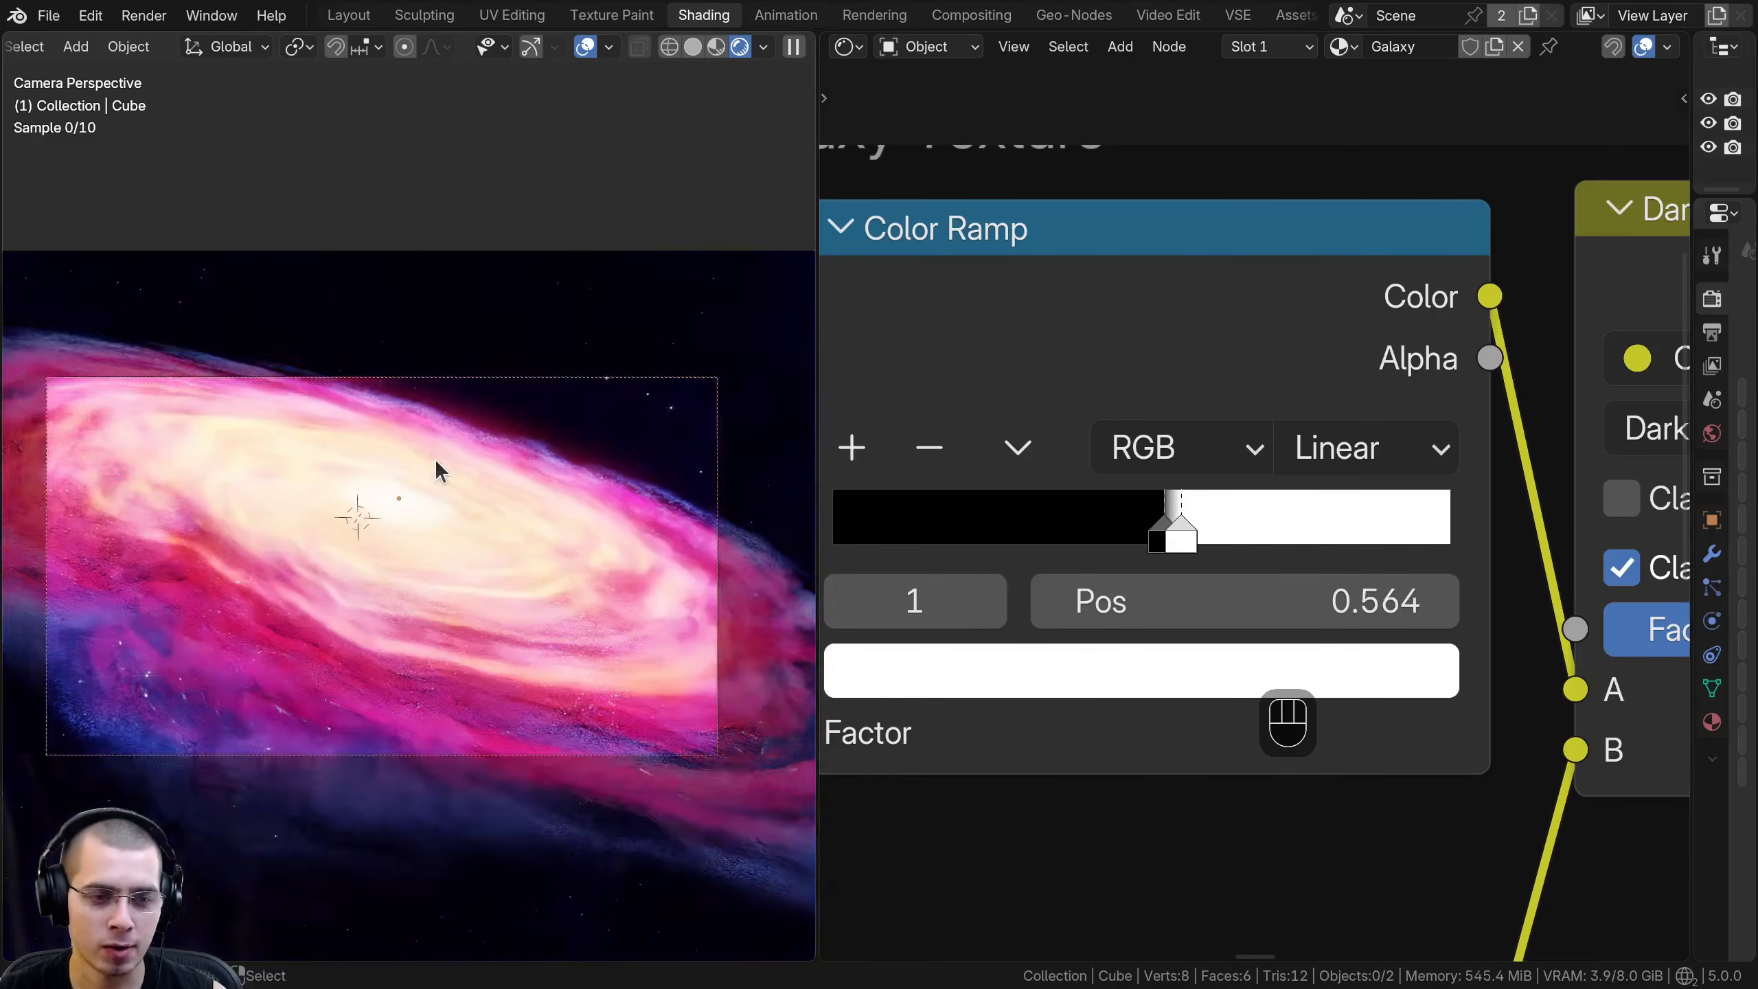
scroll(1077, 358, down, 6)
click(1145, 400)
scroll(1141, 400, down, 6)
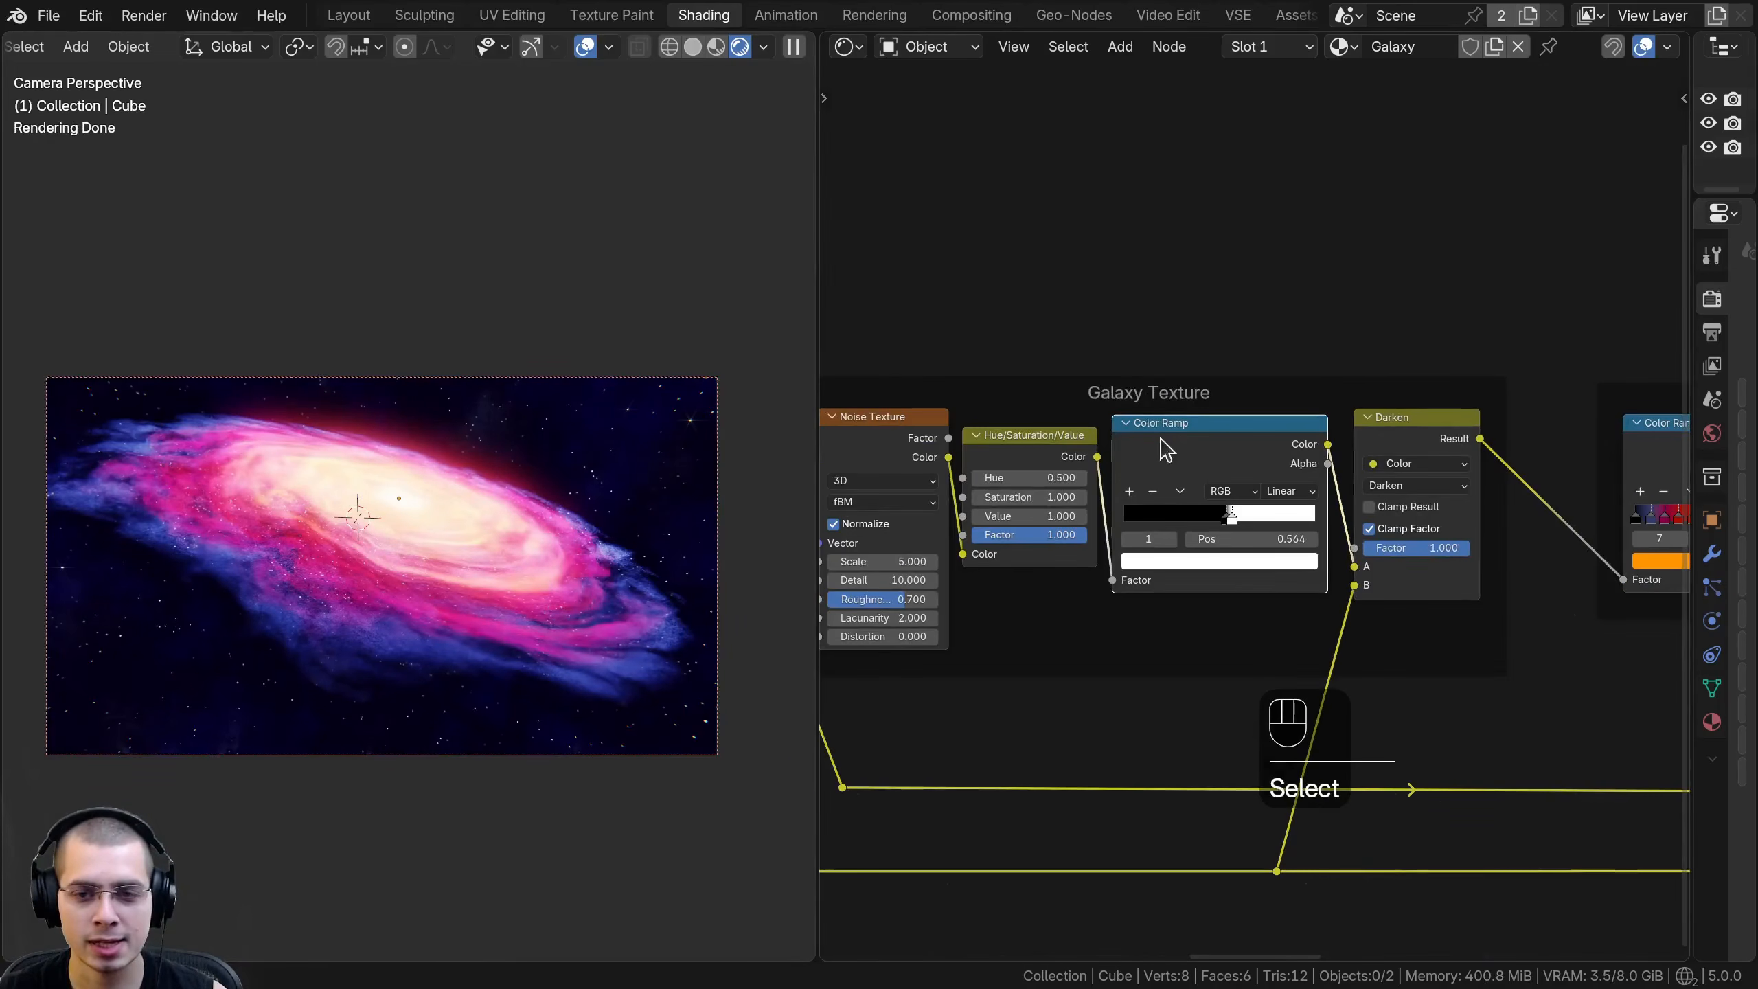
scroll(1096, 424, up, 1)
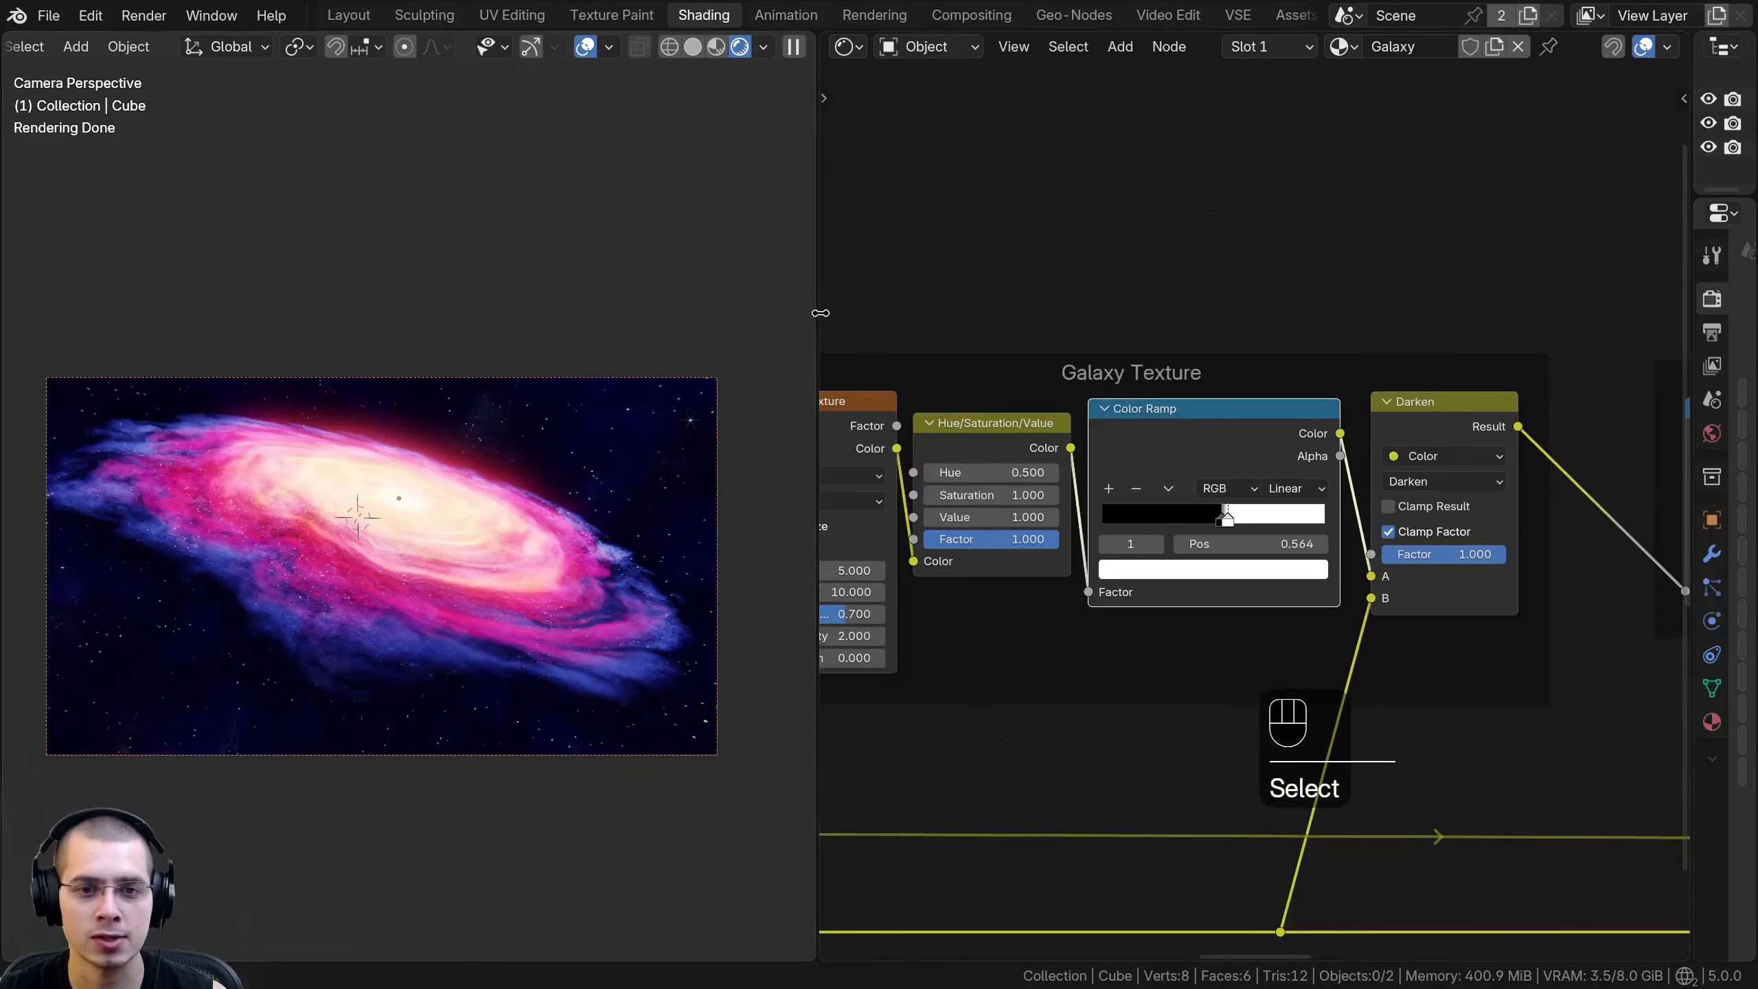
drag(822, 314, 513, 316)
- Group all nodes of the Galaxy material except the Material Output into one node group, and return to the main node tree
key(Home)
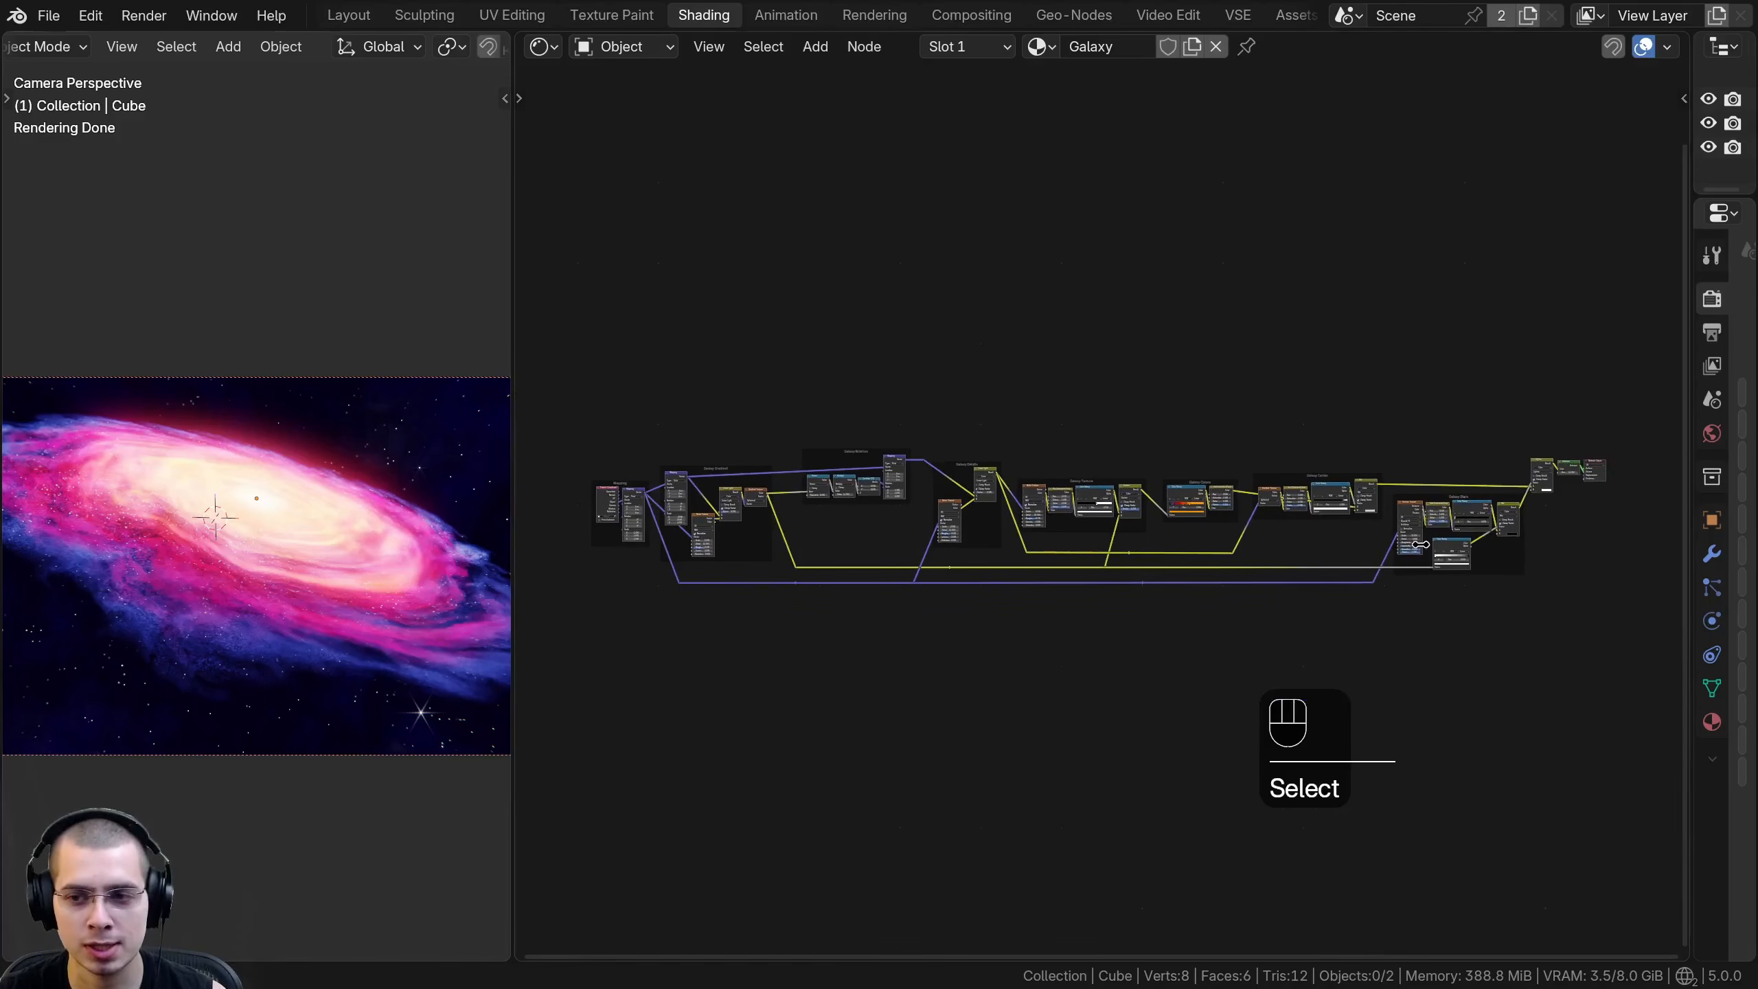
middle_drag(1068, 660, 1067, 667)
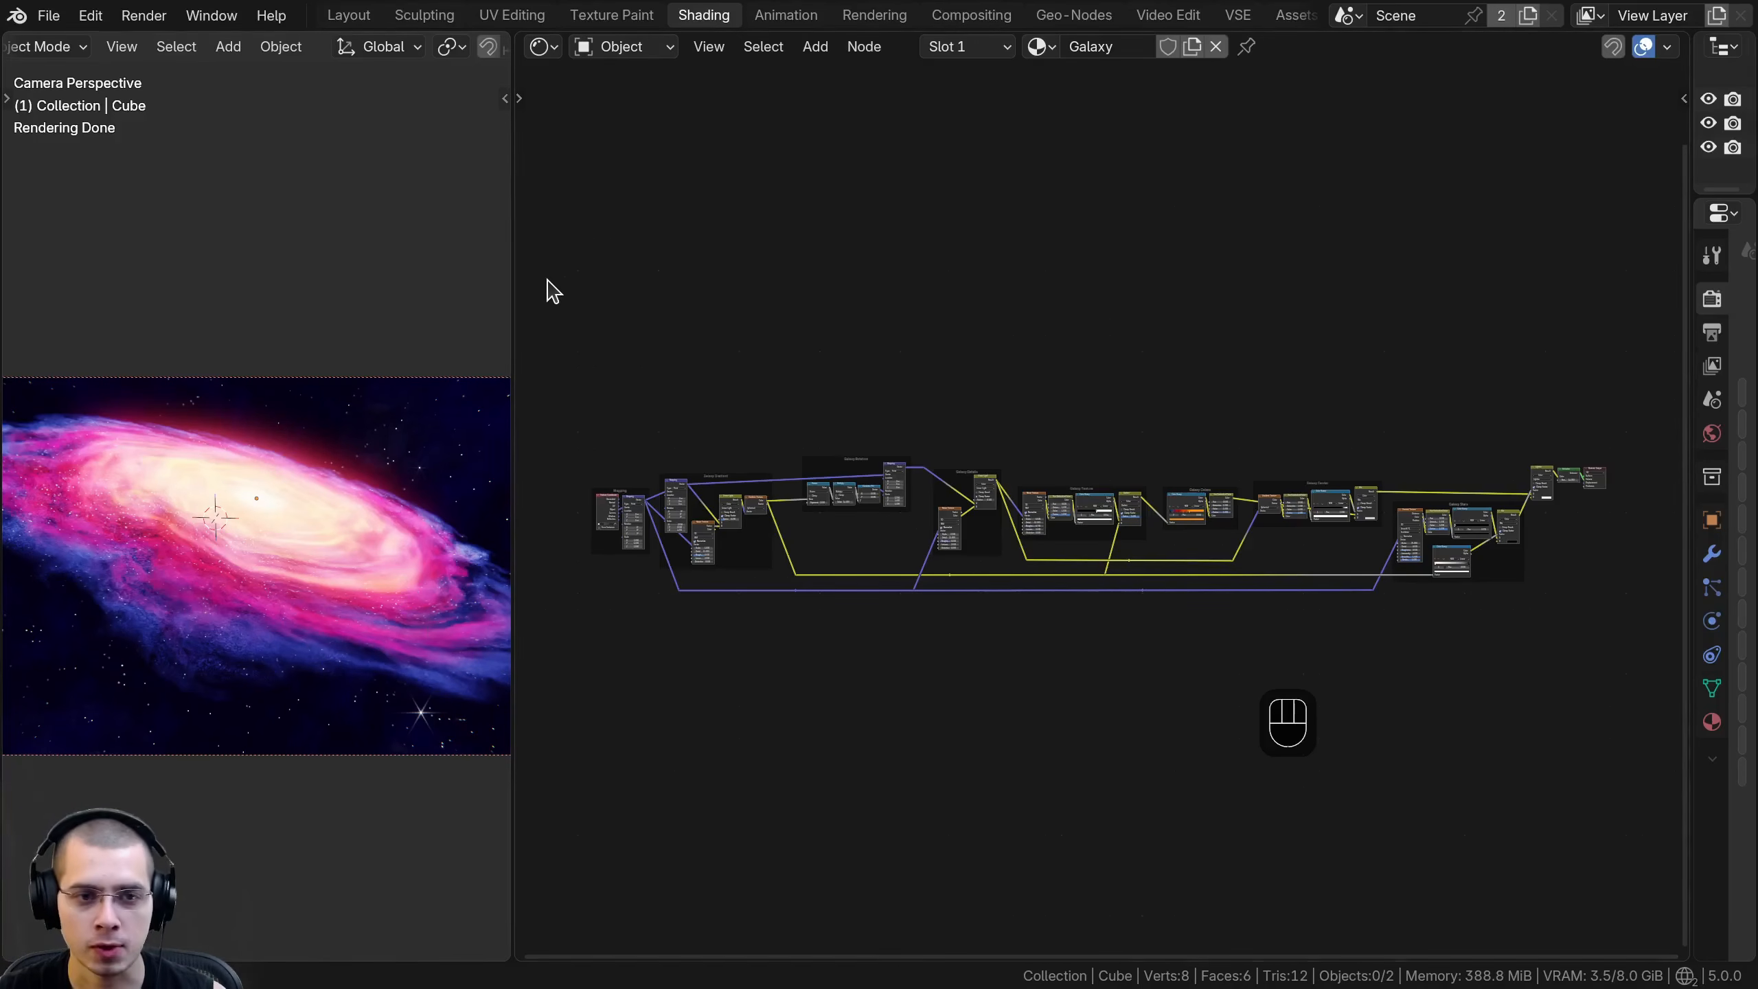
drag(560, 273, 1574, 689)
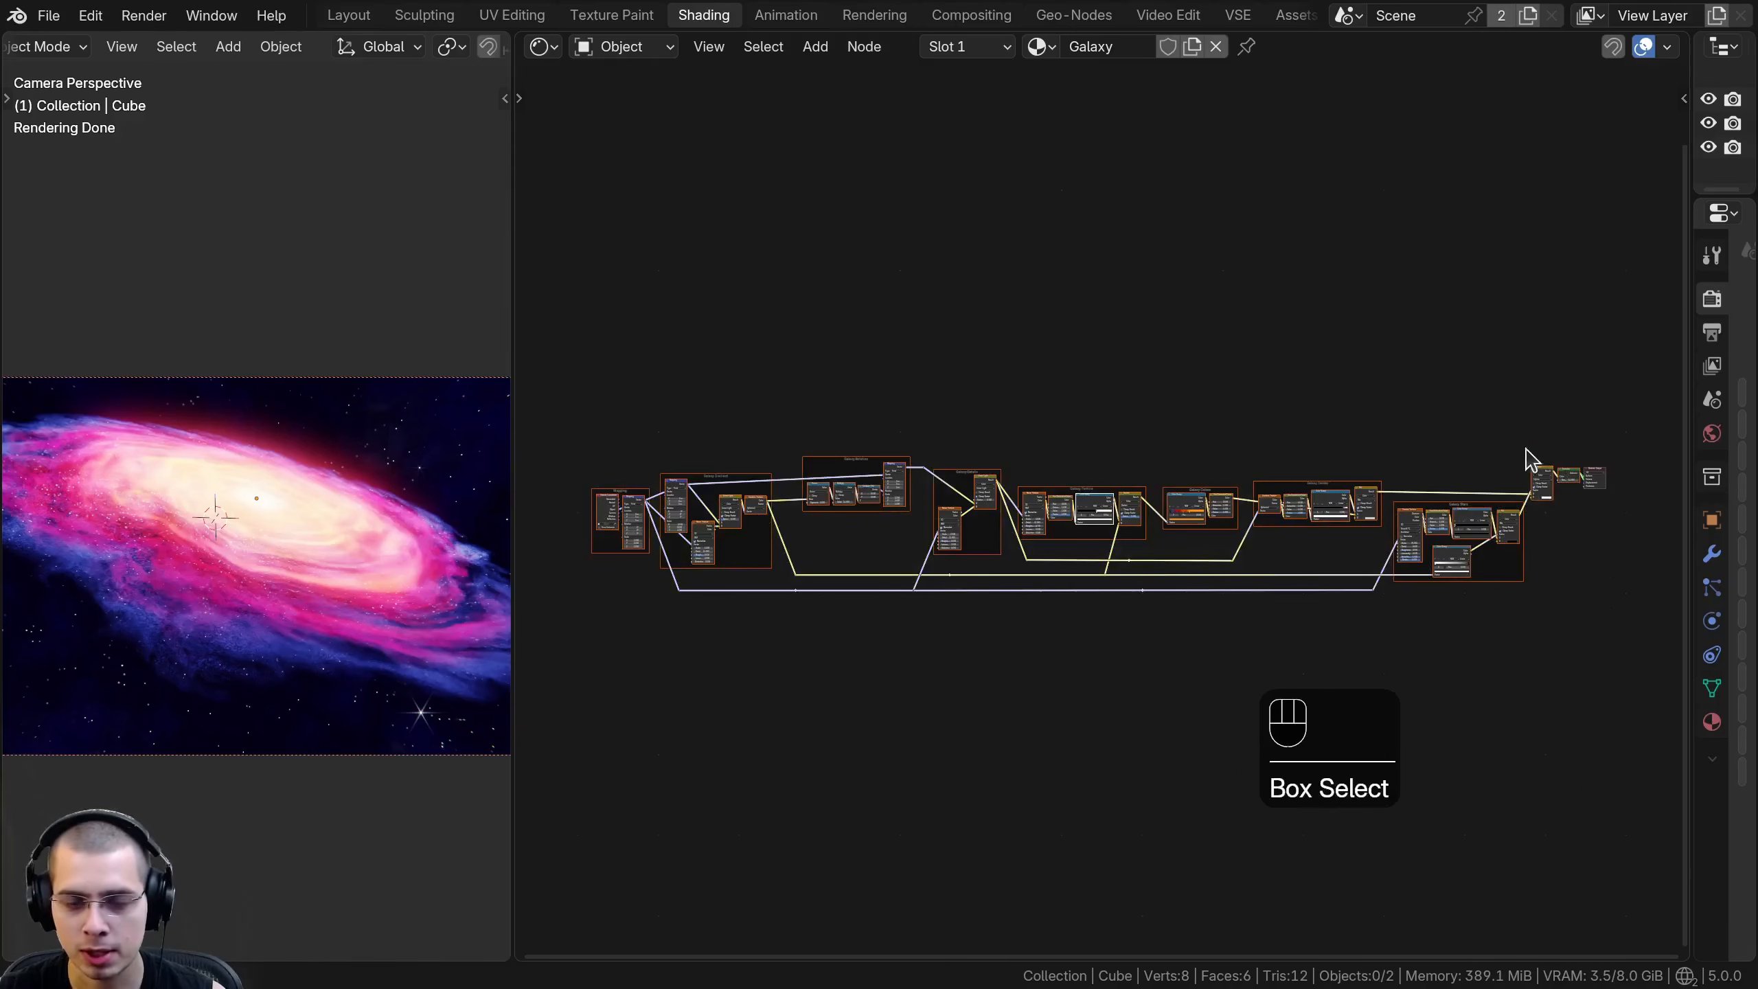
key(ctrl+g)
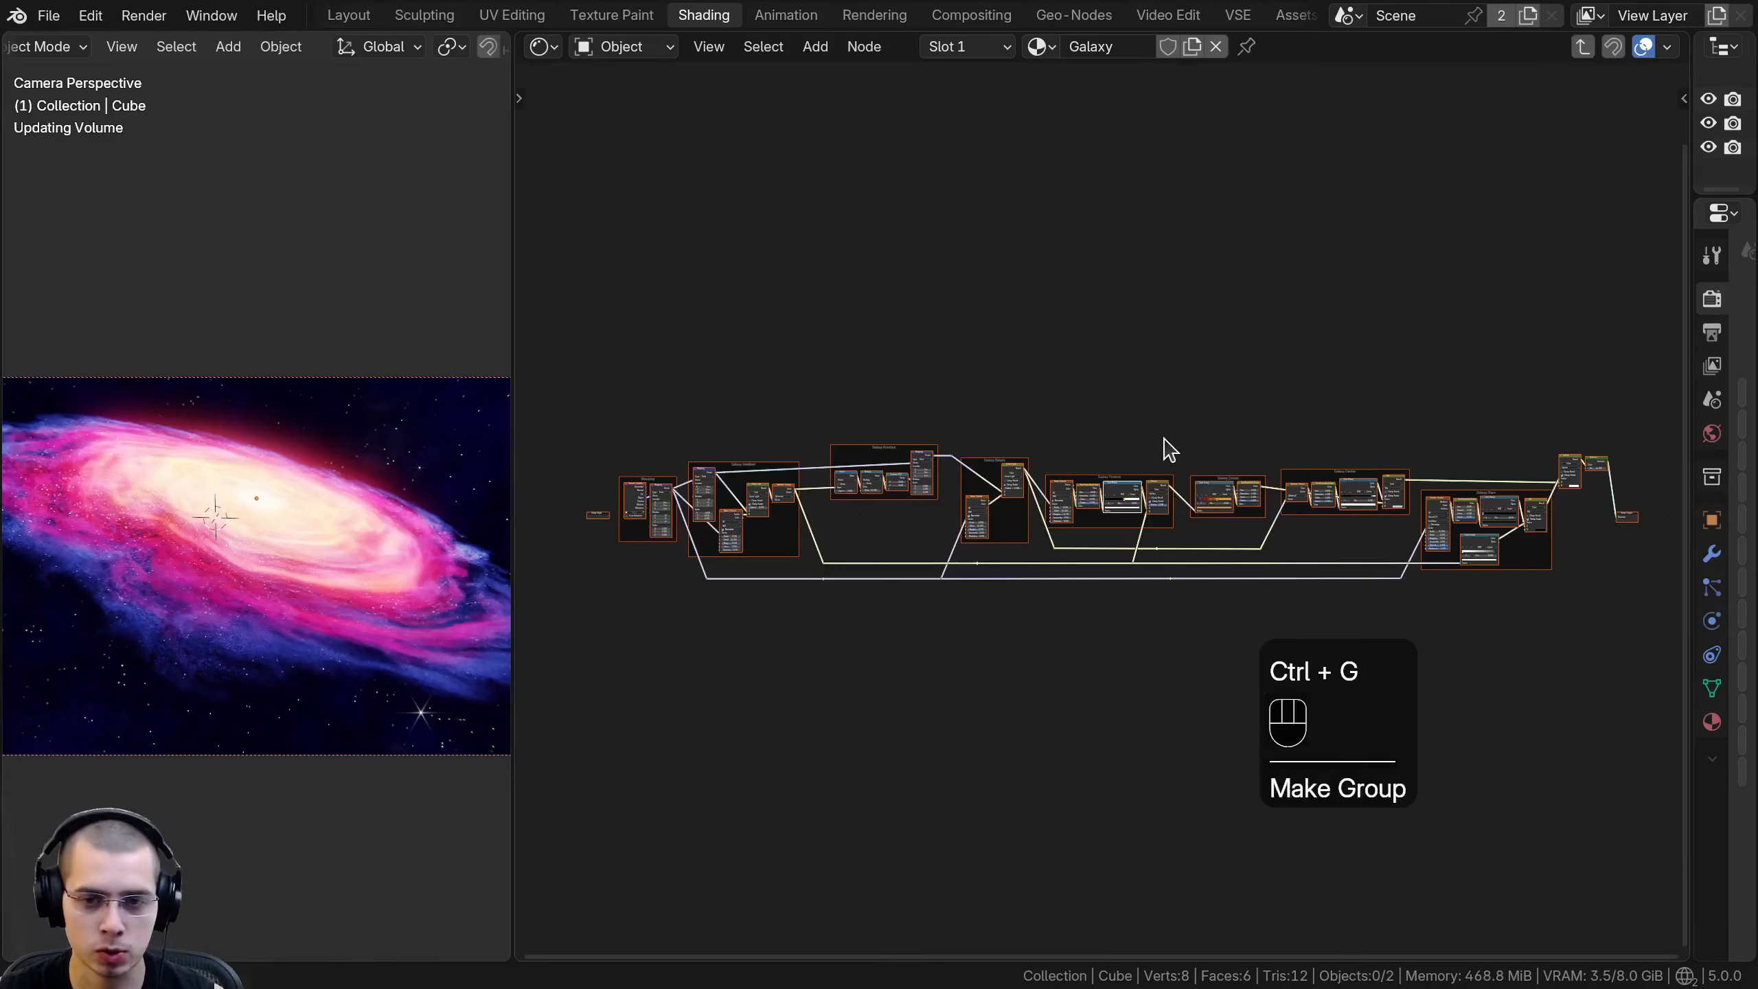
scroll(1061, 441, up, 1)
middle_drag(1168, 439, 724, 460)
key(Tab)
- Place the new node group directly beside the Material Output node
scroll(680, 605, up, 5)
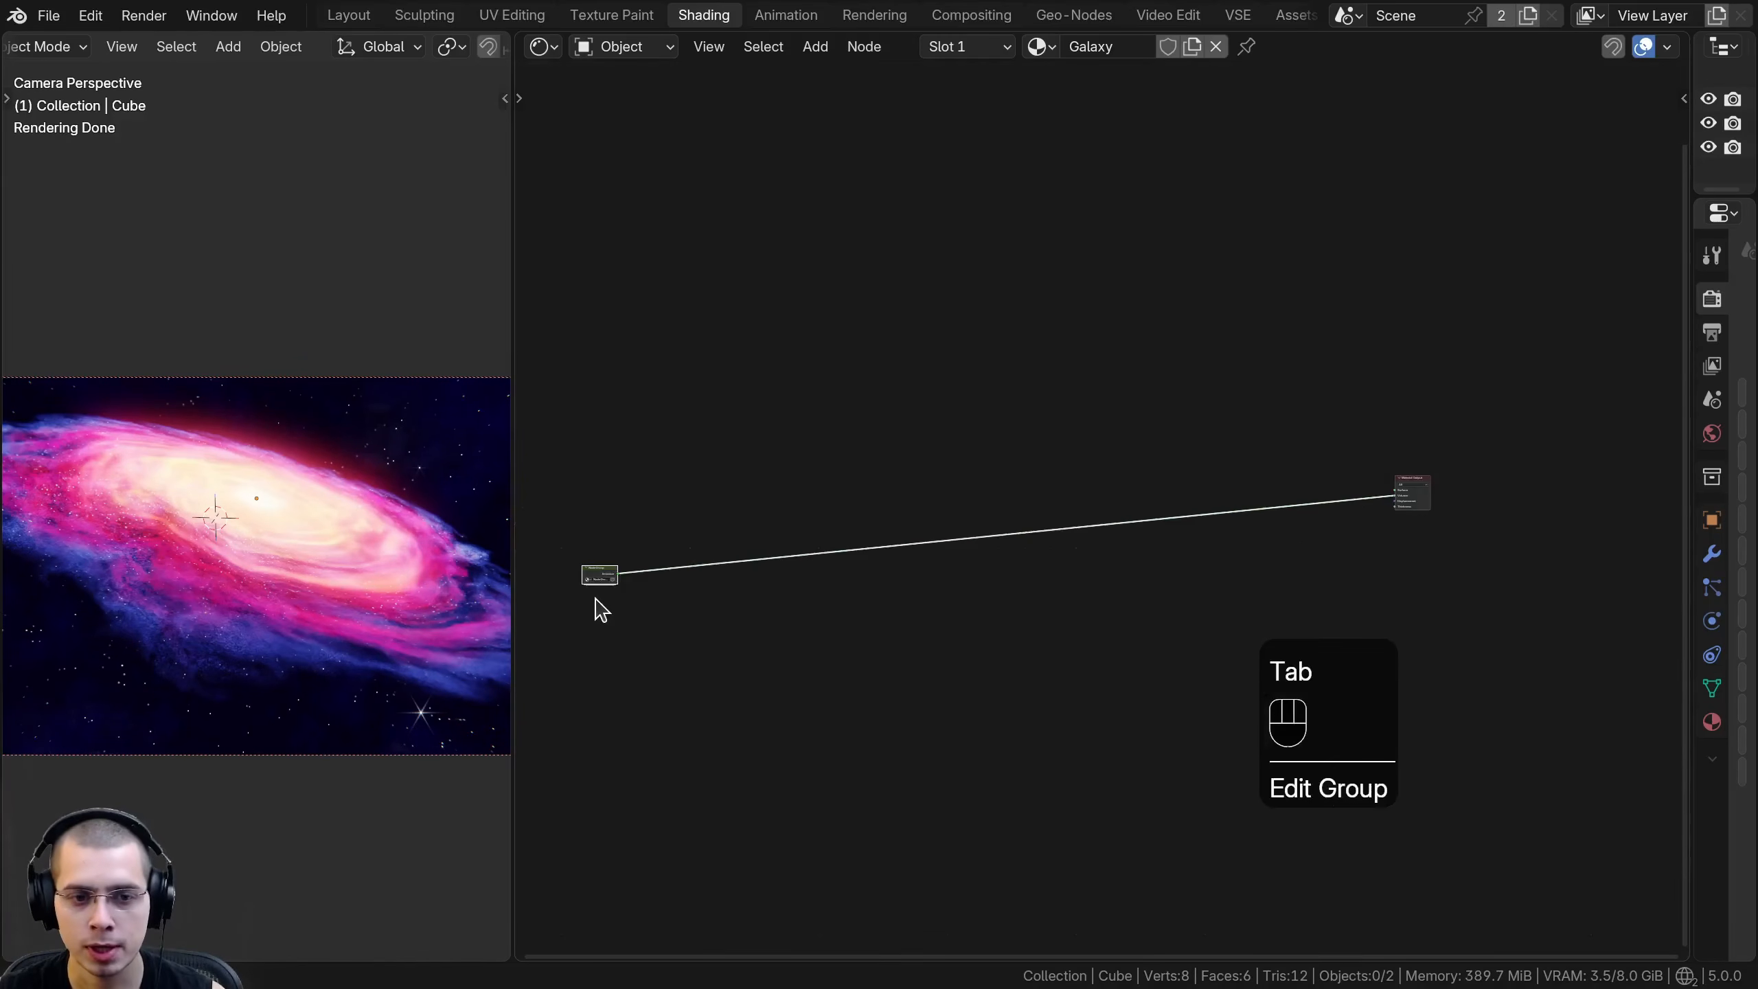
key(g)
click(1378, 516)
middle_drag(1378, 509, 1216, 509)
scroll(1143, 460, up, 11)
middle_drag(1337, 462, 1033, 530)
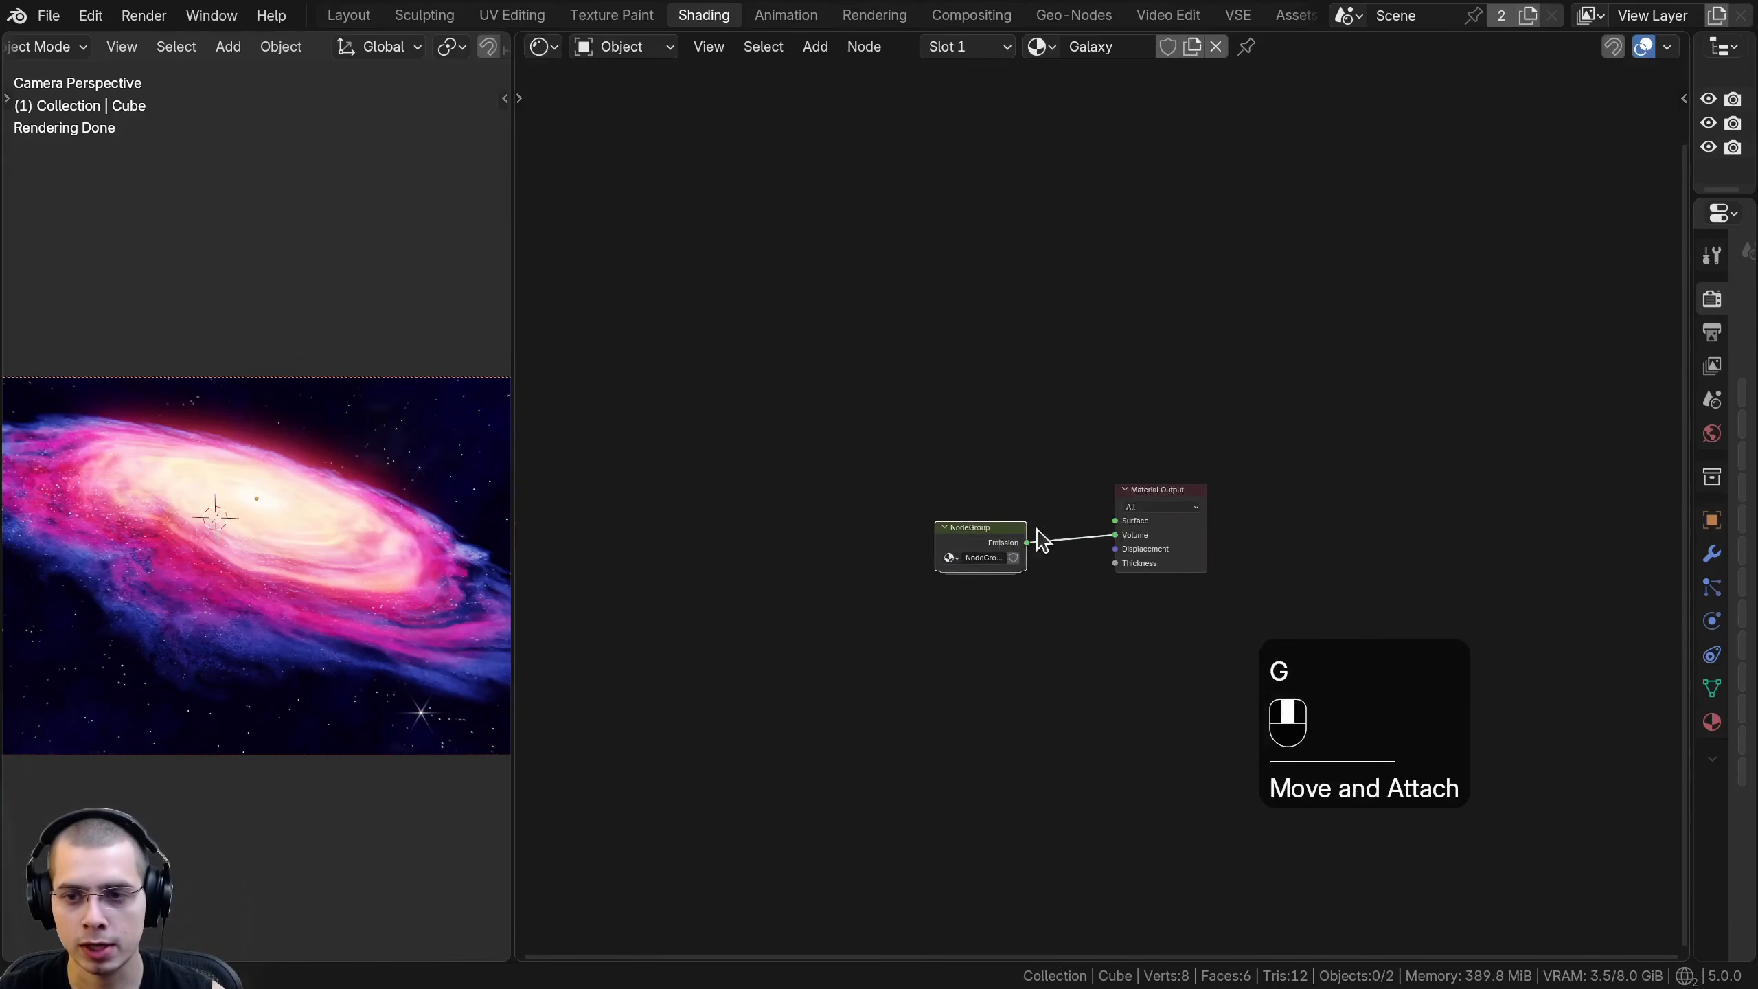
scroll(1151, 514, up, 2)
key(g)
click(1012, 495)
drag(978, 502, 813, 503)
scroll(993, 424, up, 2)
- Name the node group Galaxy using the copied material name, and line it up with the Material Output node
key(ctrl+c)
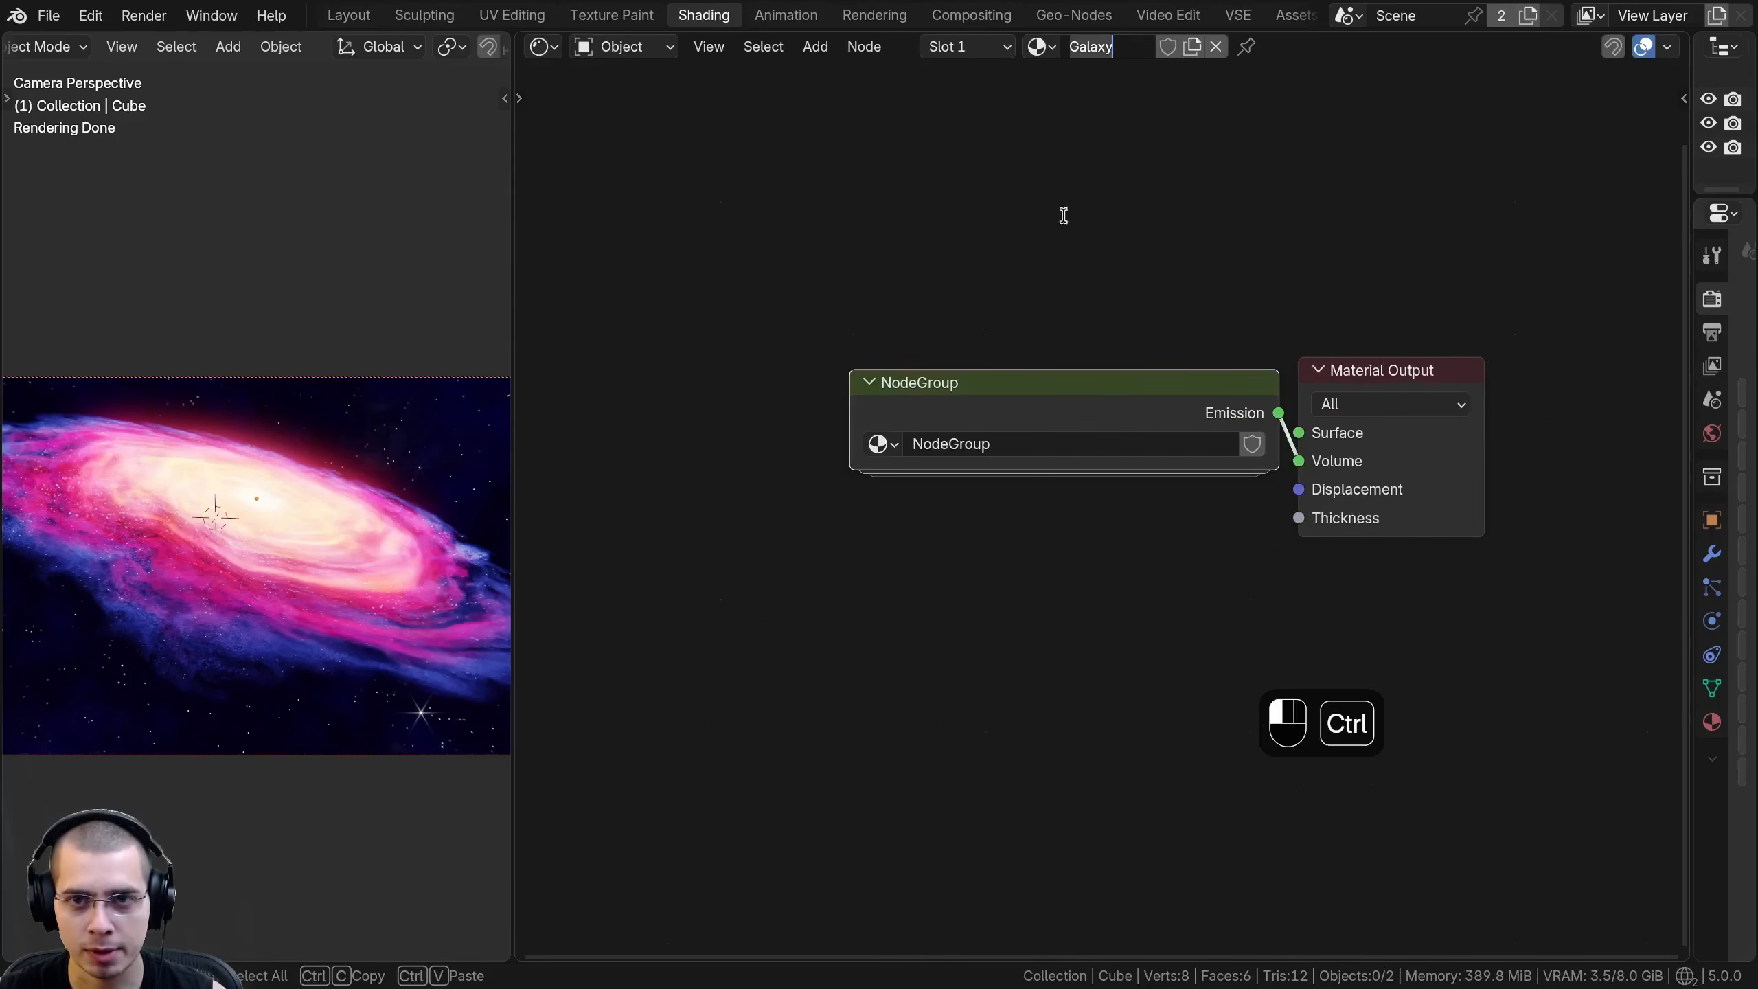
key(ctrl+v)
drag(854, 410, 881, 410)
middle_drag(1087, 386, 1074, 404)
drag(1095, 412, 1087, 412)
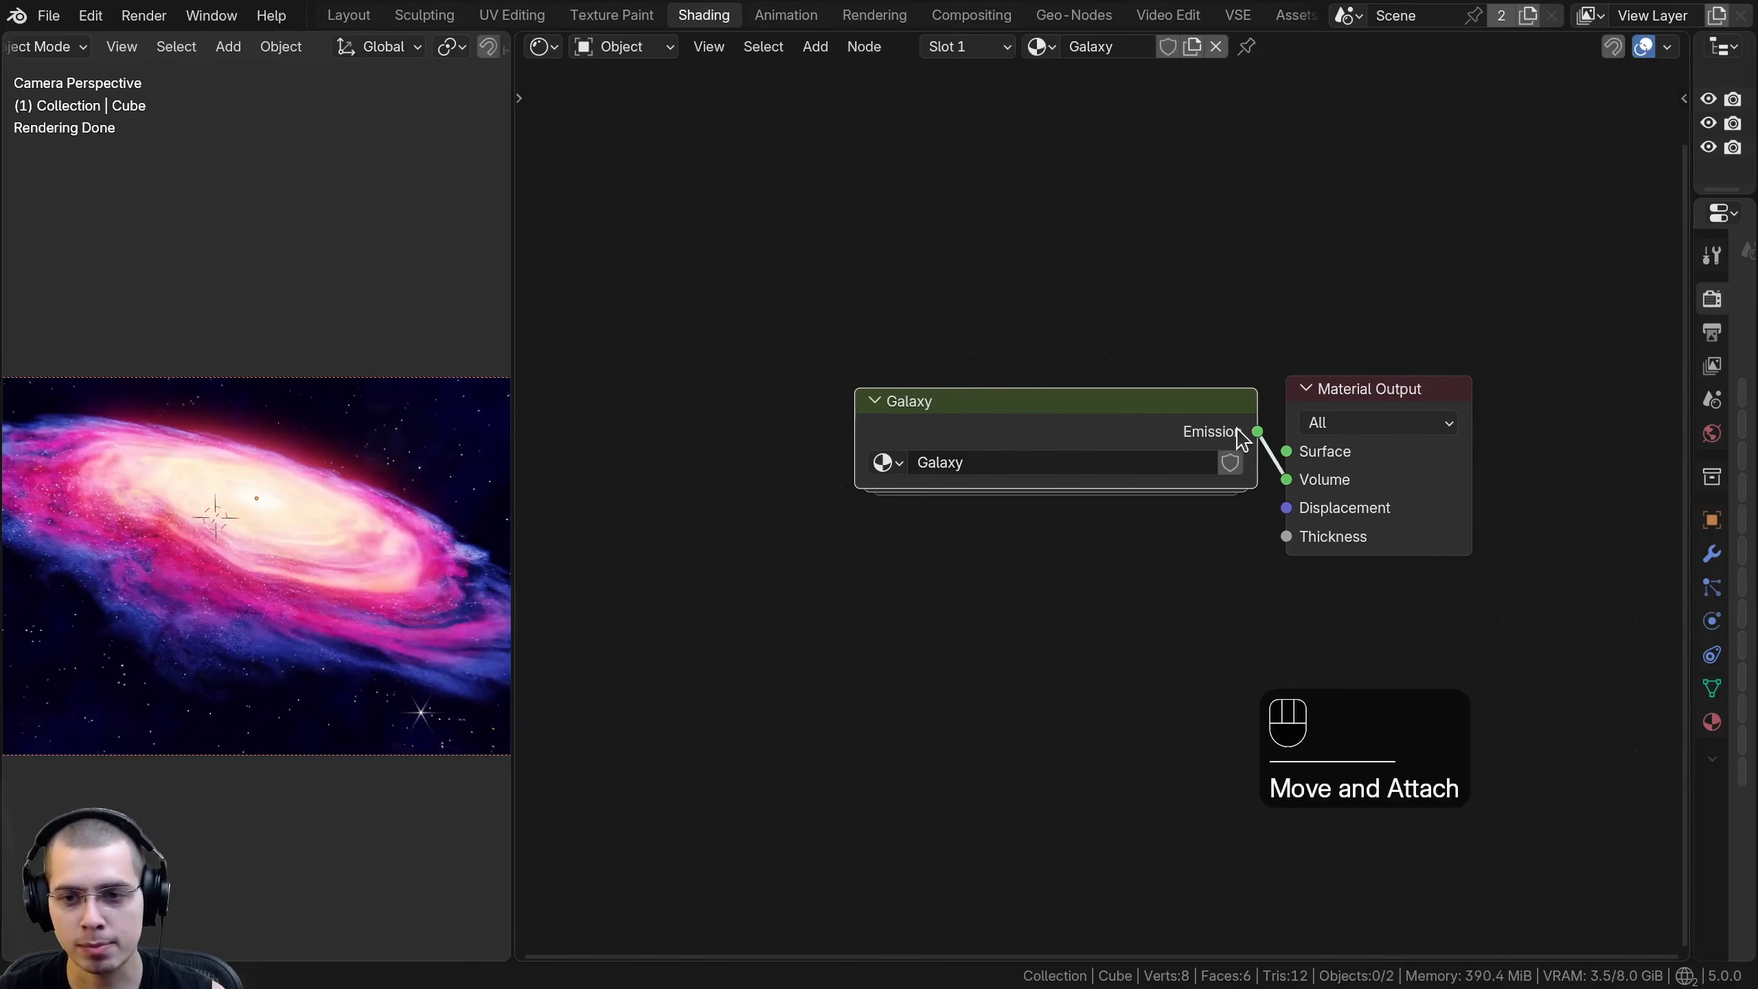
mouse_move(1281, 485)
mouse_down()
mouse_move(1287, 459)
mouse_move(1284, 483)
mouse_up()
drag(1172, 439, 1174, 423)
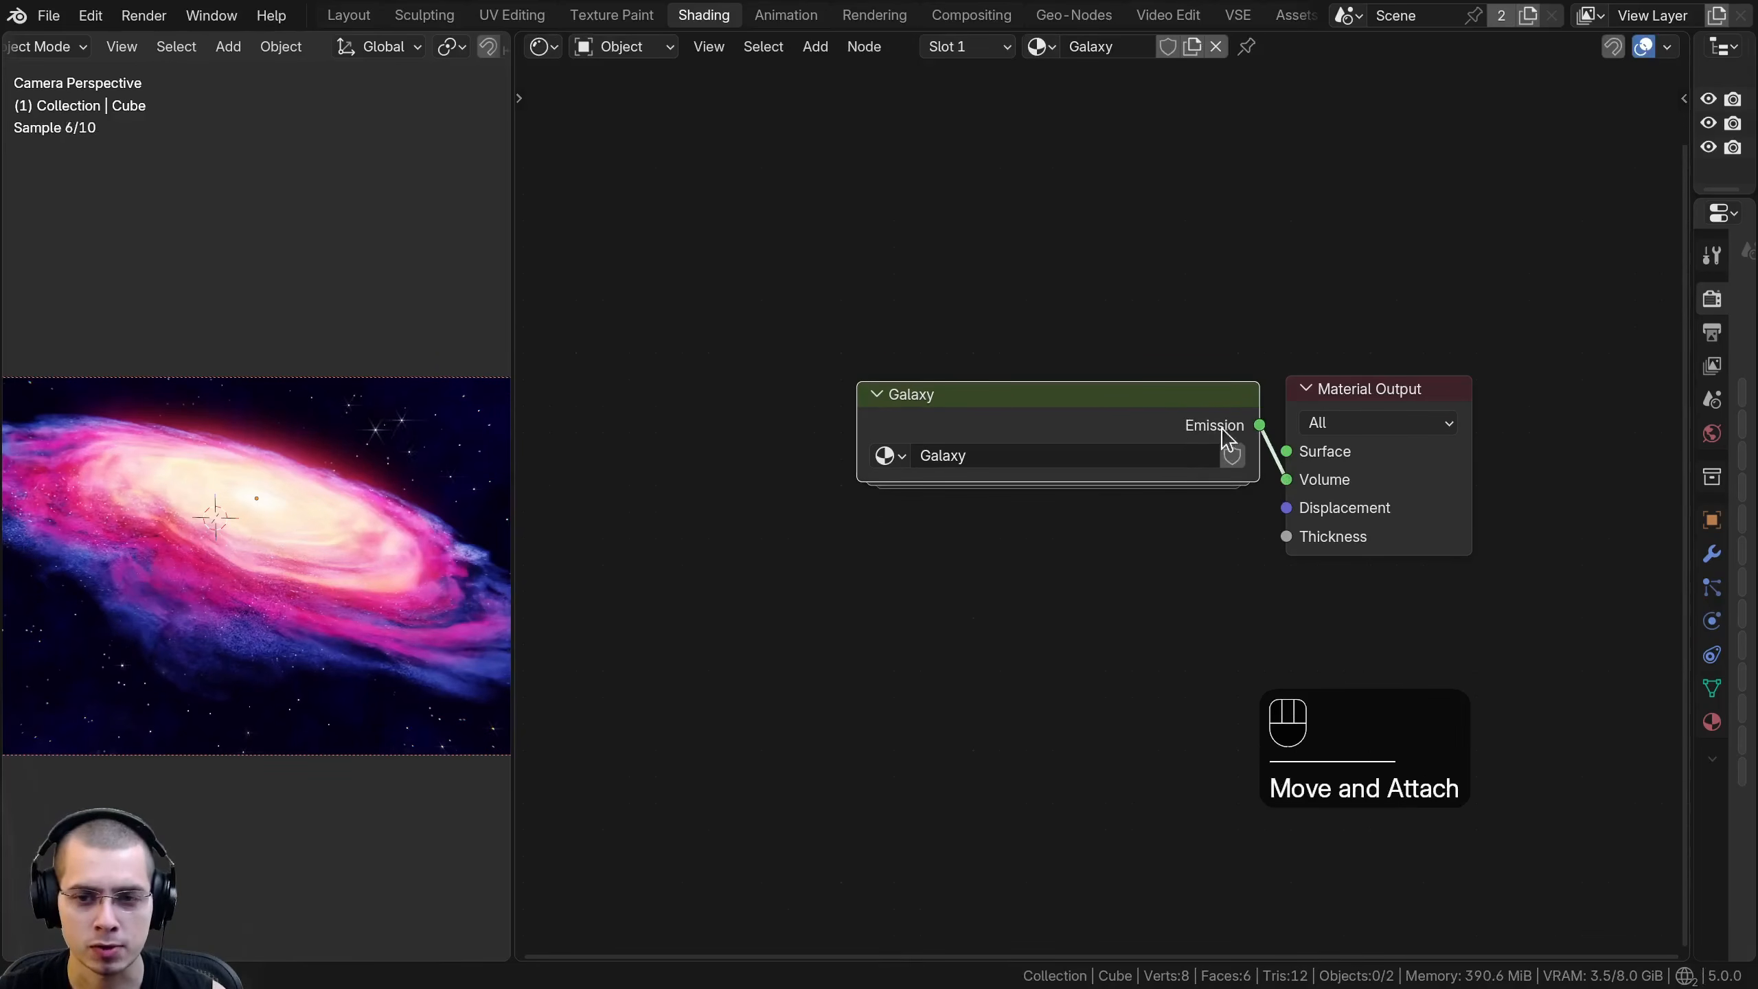
- Rename the Galaxy group's Emission output socket as Emission Volume, and return to the main node tree
click(1167, 430)
key(Tab)
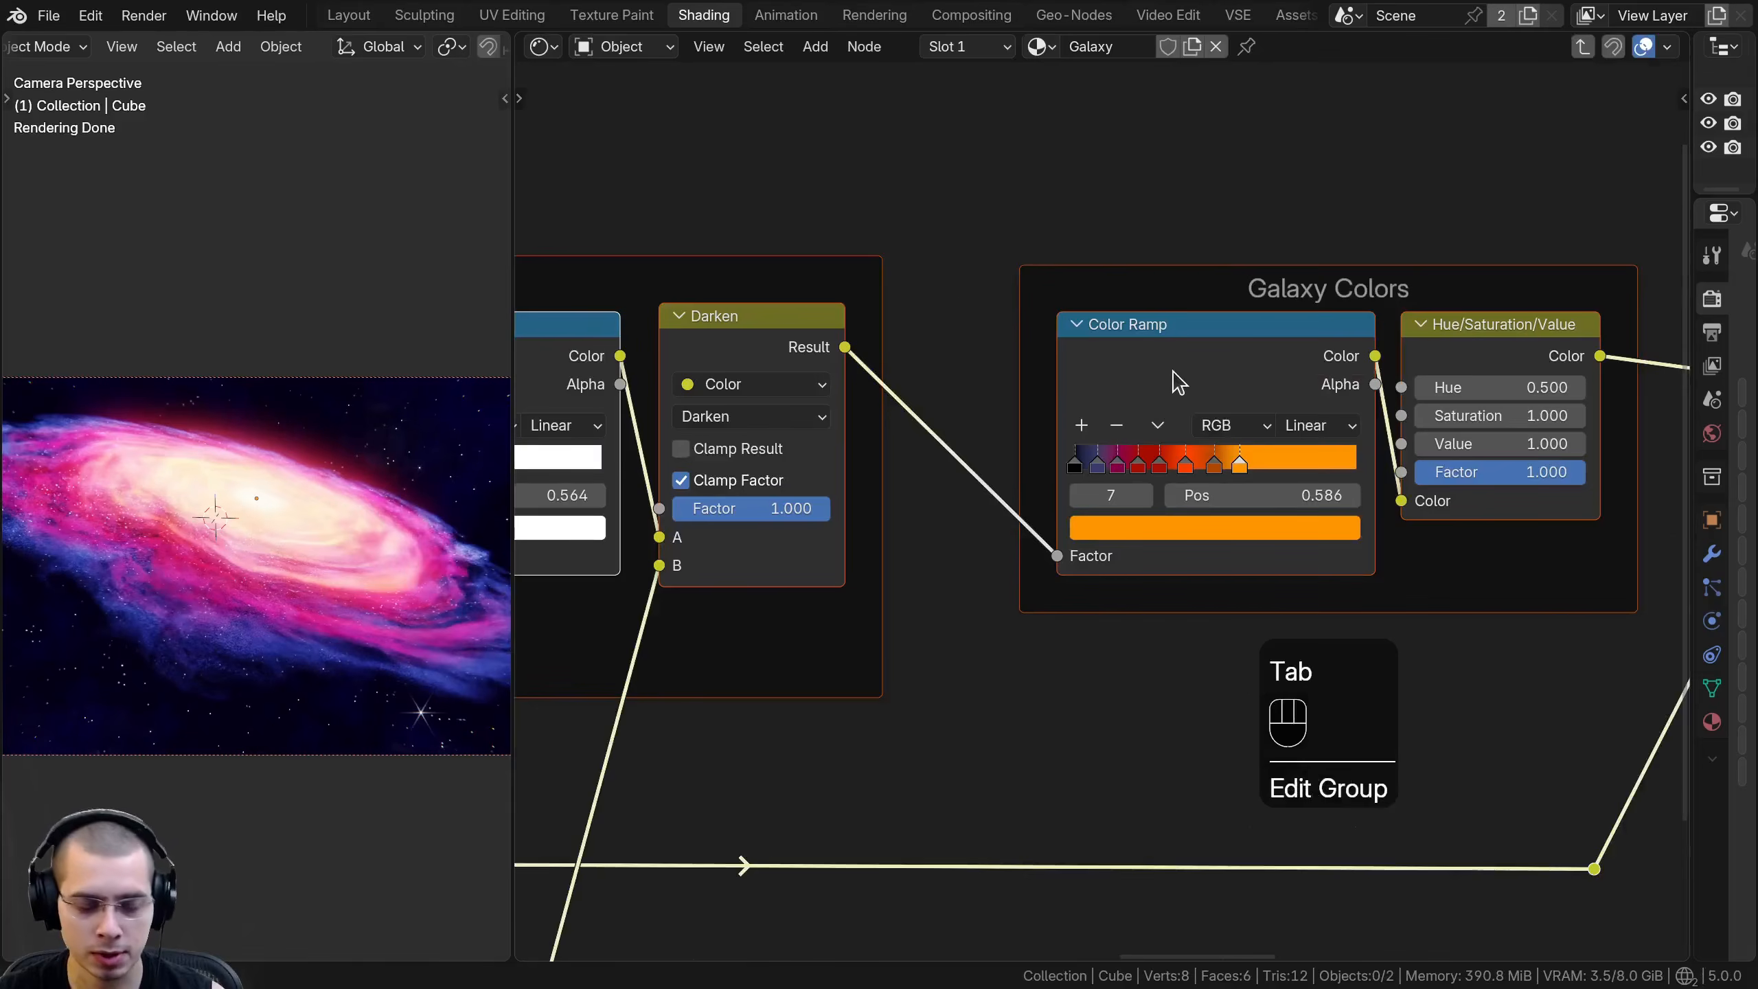
key(n)
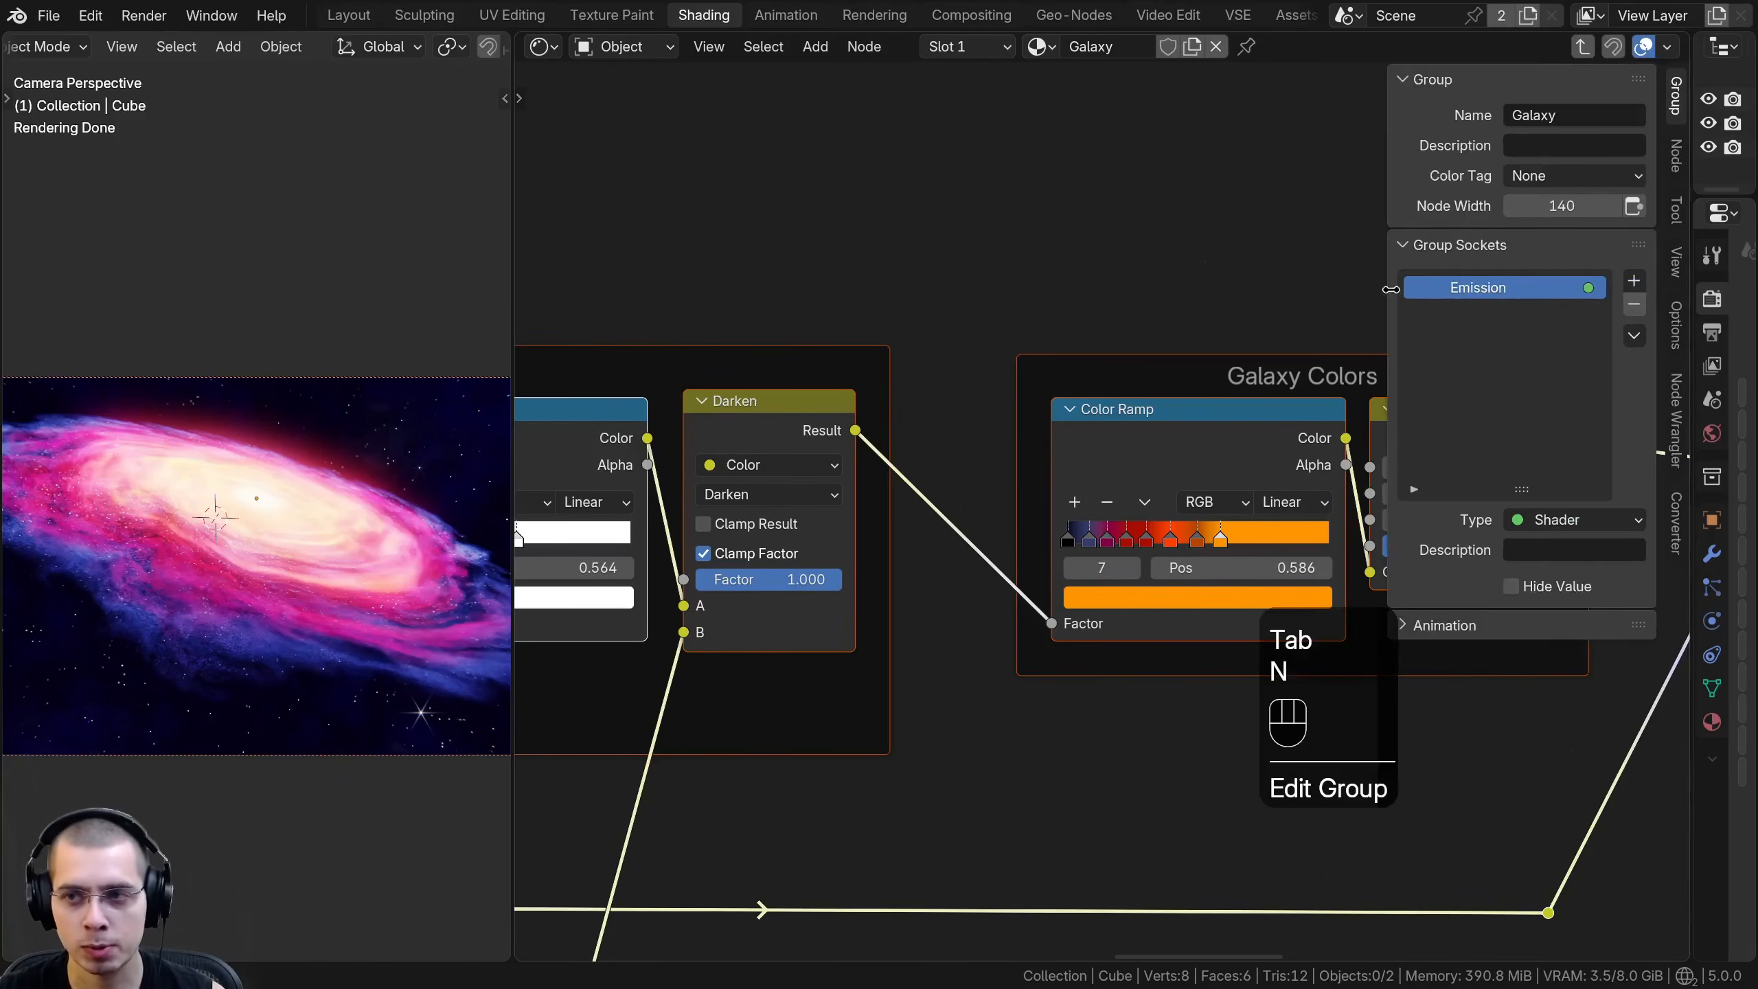
click(1677, 104)
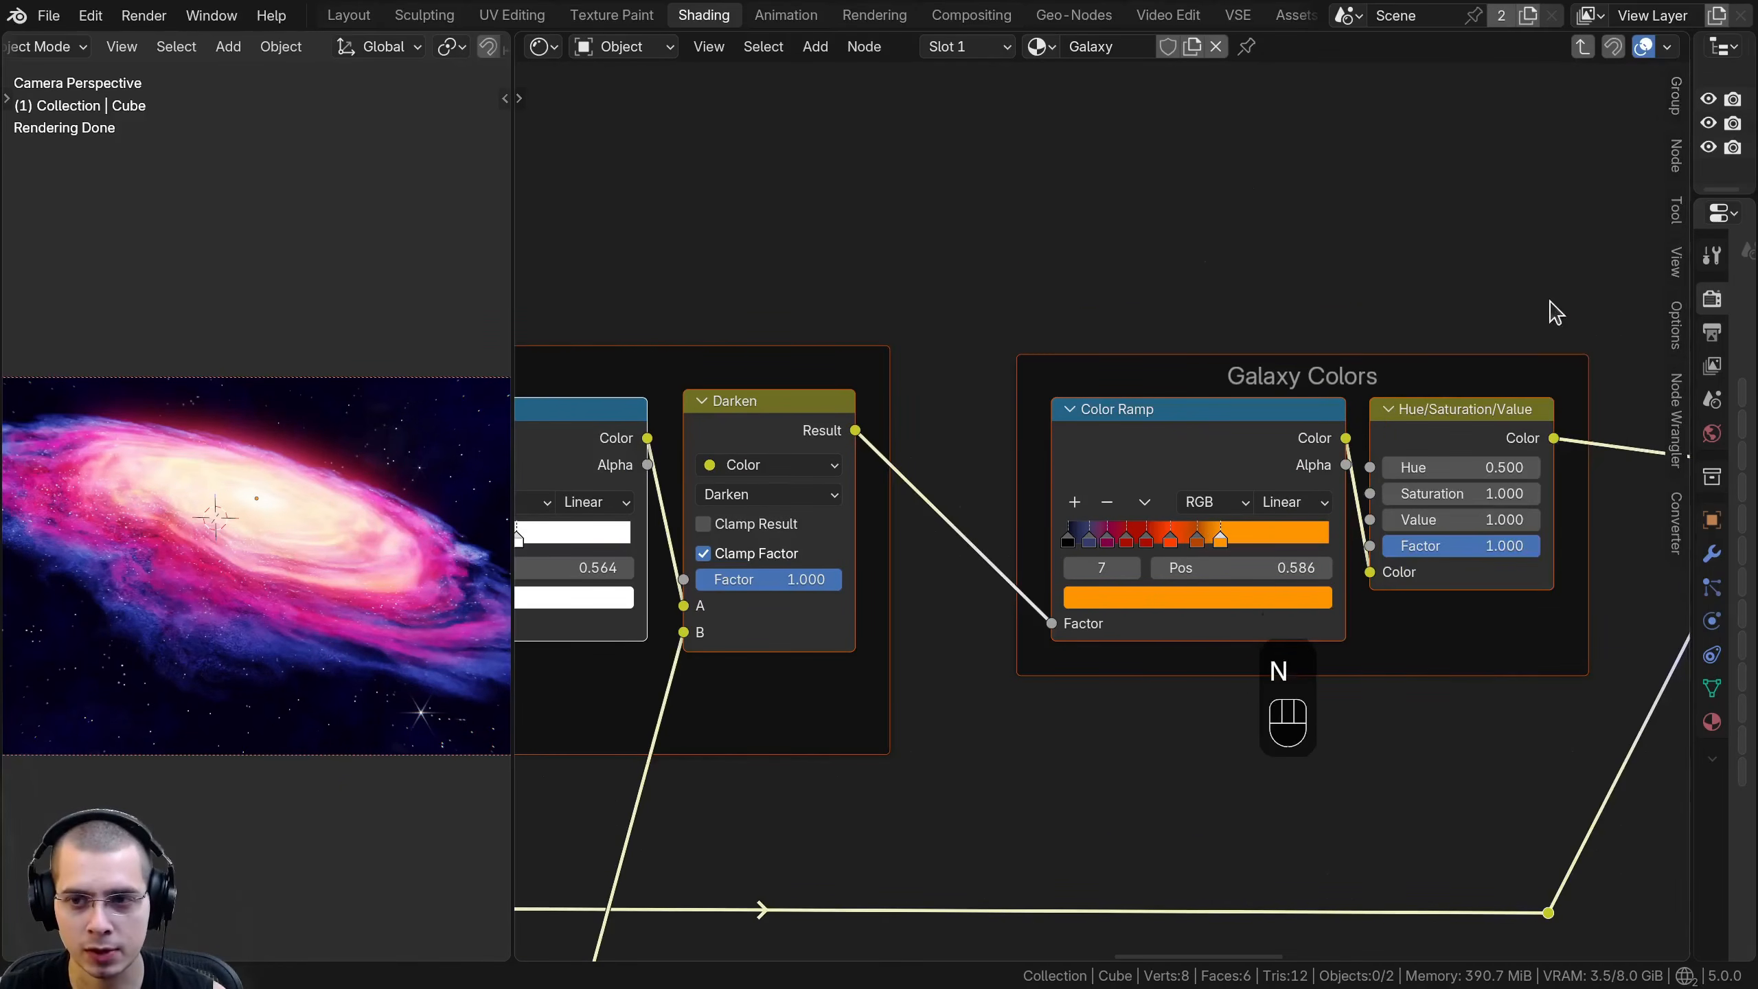
click(1673, 100)
drag(1382, 261, 1261, 269)
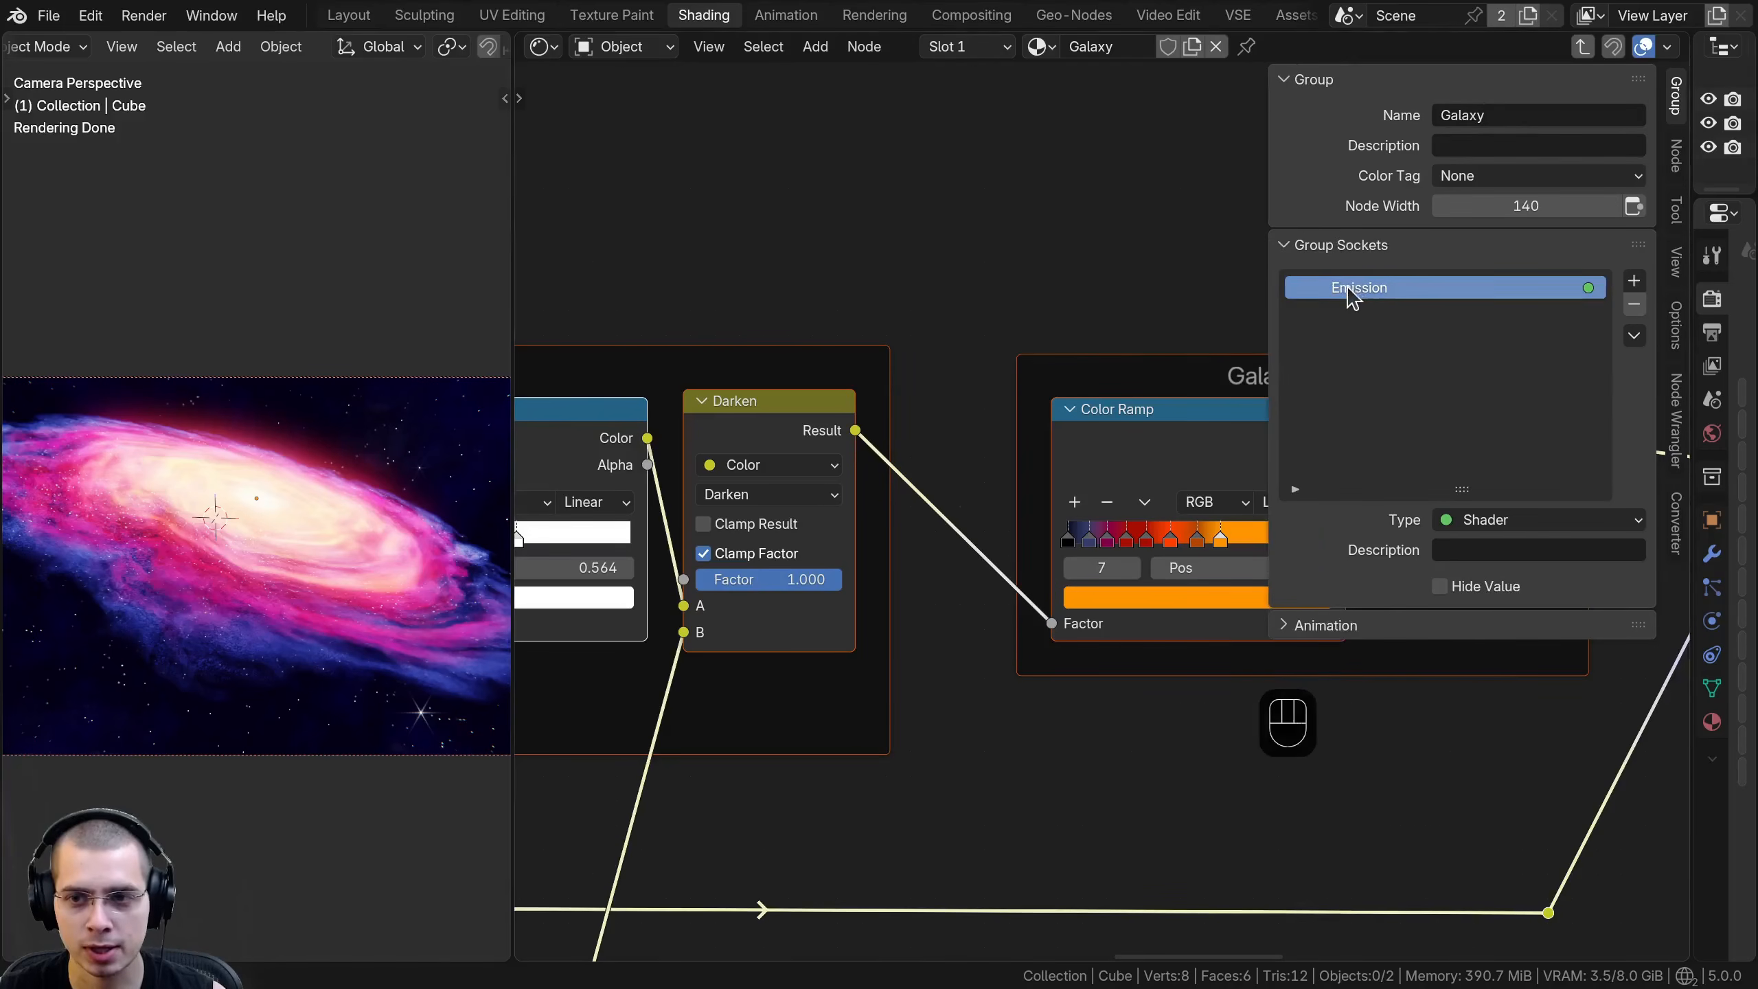
double_click(1353, 284)
click(1398, 275)
text(Volume)
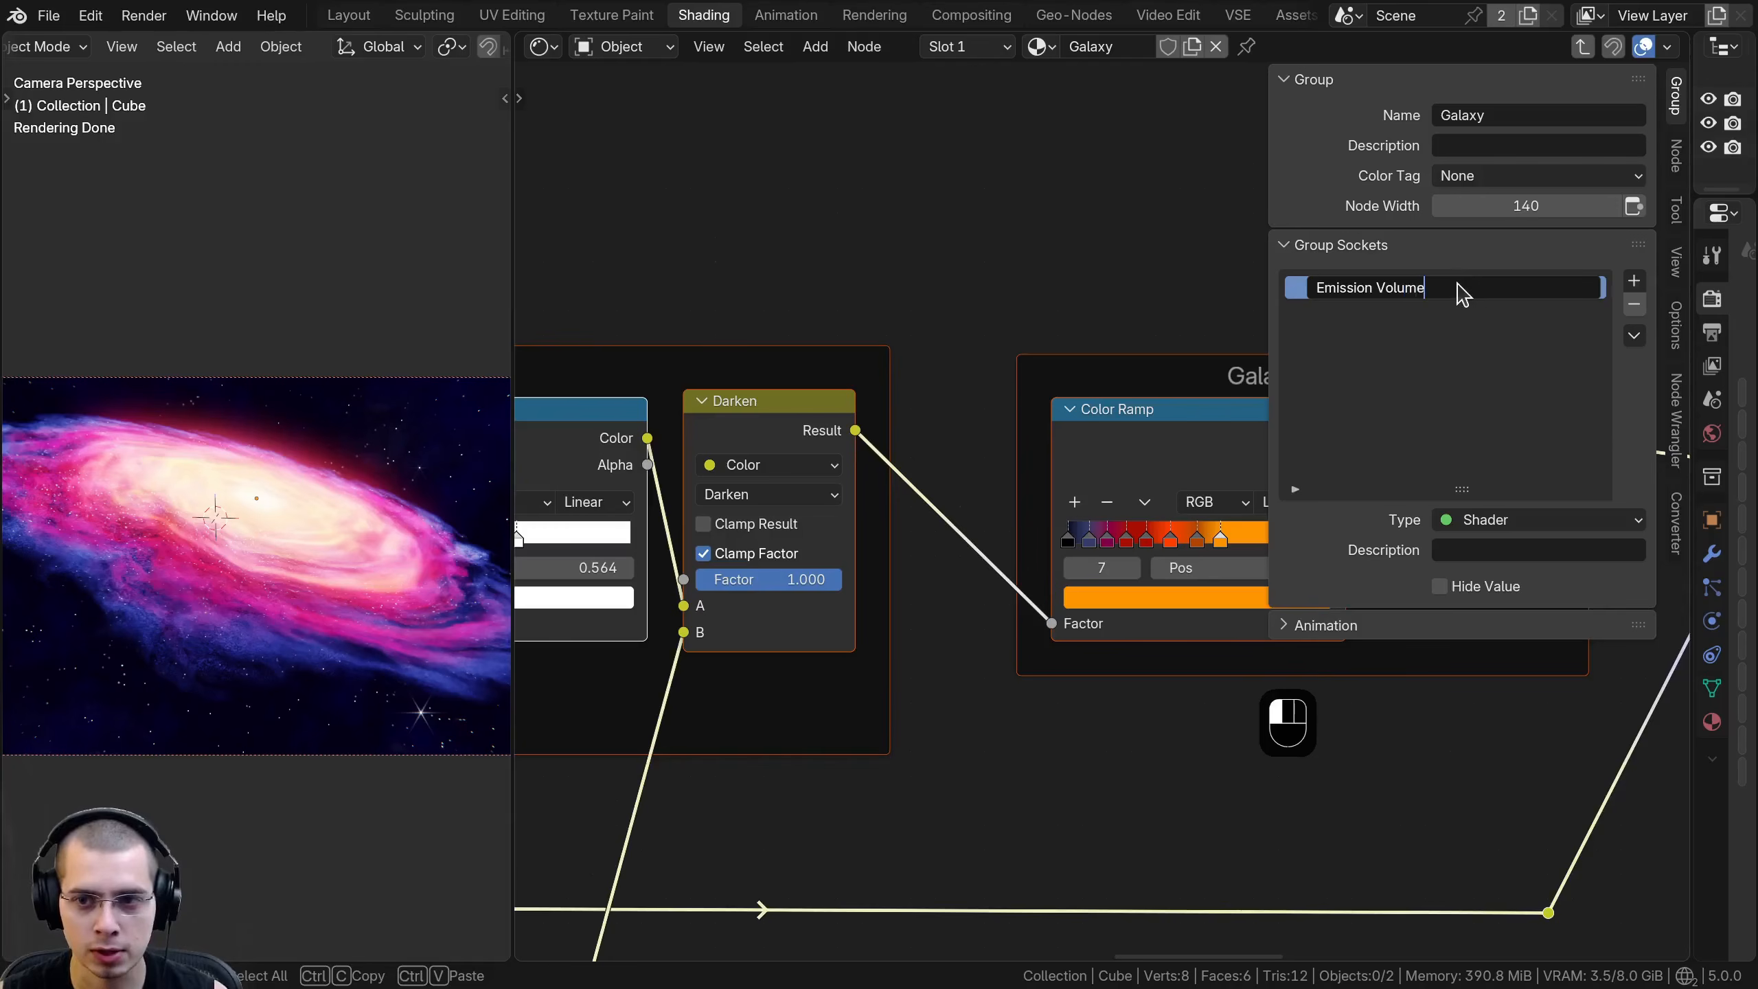
key(Return)
key(Tab)
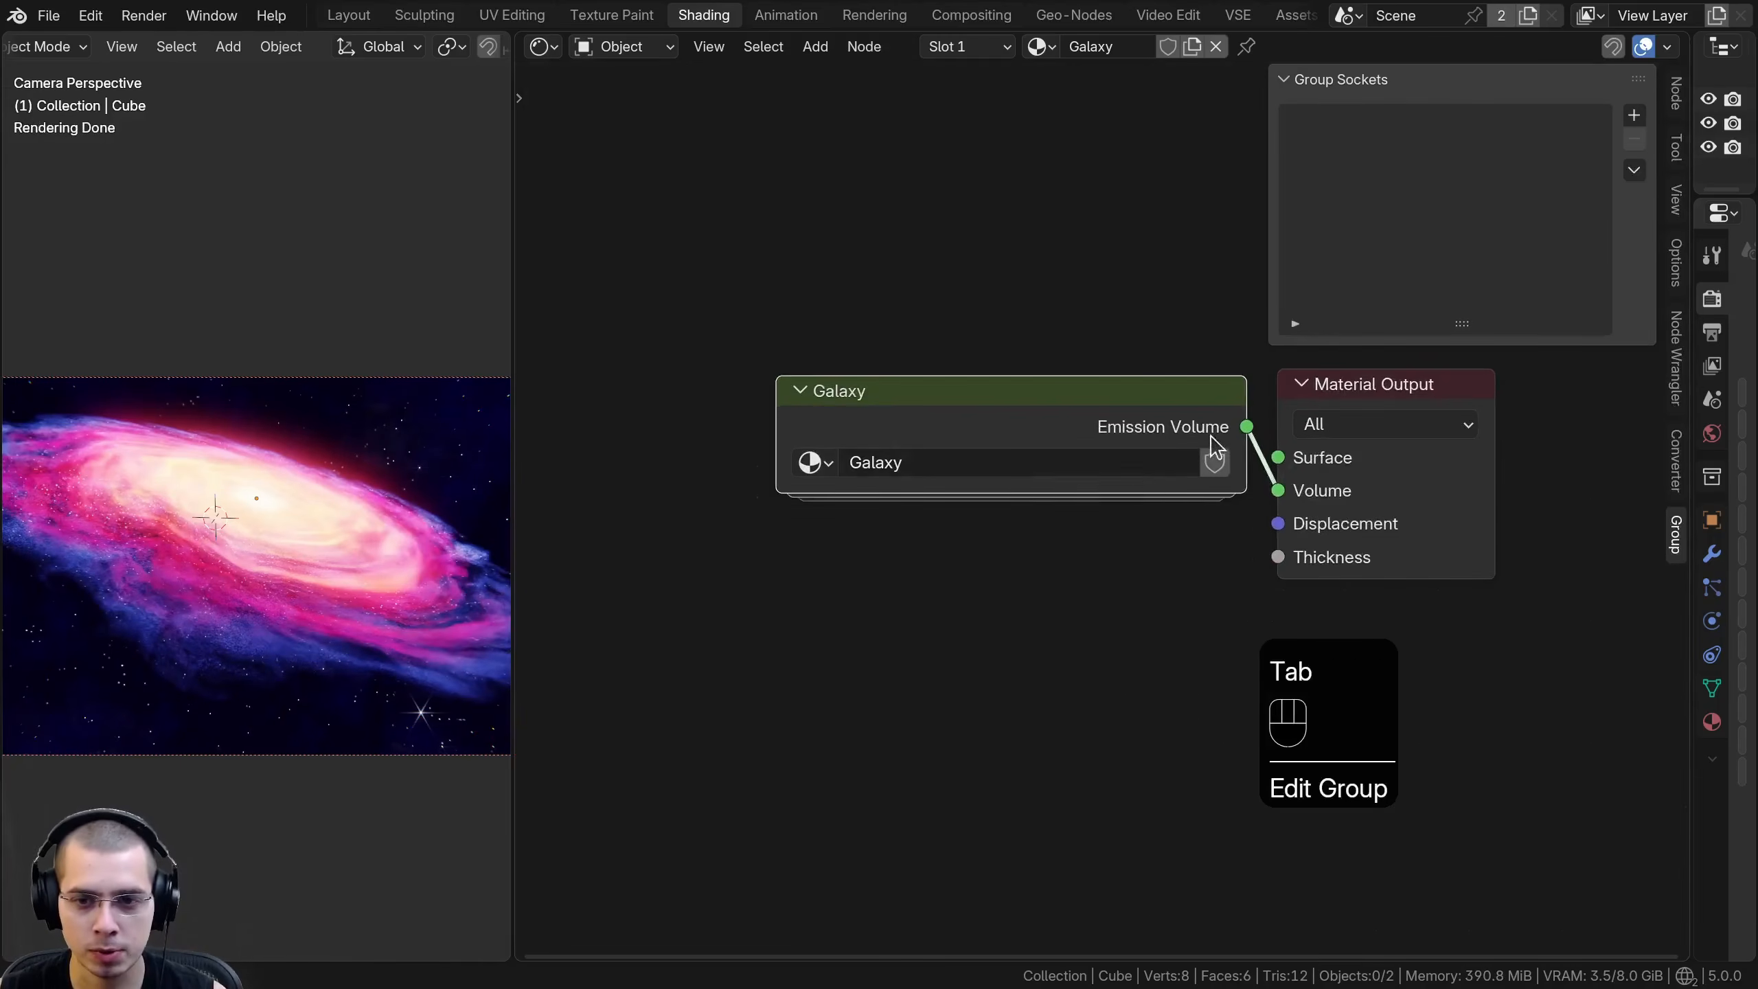
- Try the Emission Volume output on the Material Output's Surface socket, and link it back to Volume
drag(1278, 490, 1278, 458)
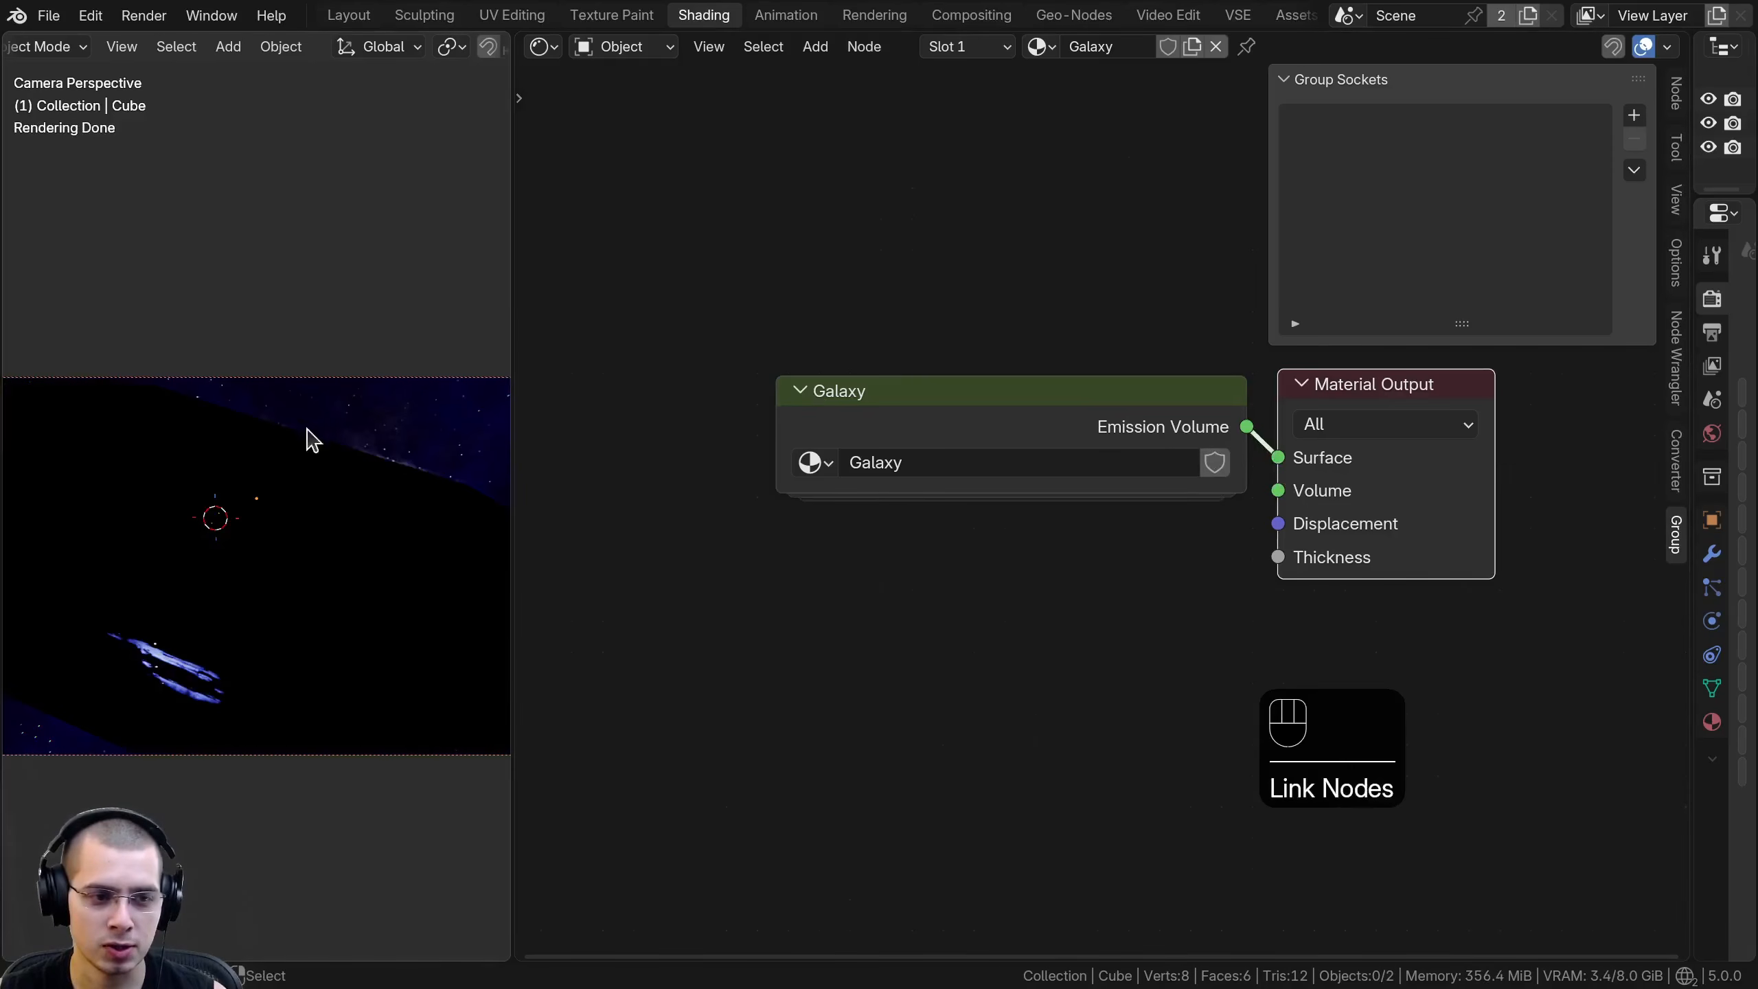
mouse_move(1278, 458)
mouse_down()
mouse_move(1277, 516)
mouse_move(1278, 490)
mouse_up()
click(284, 558)
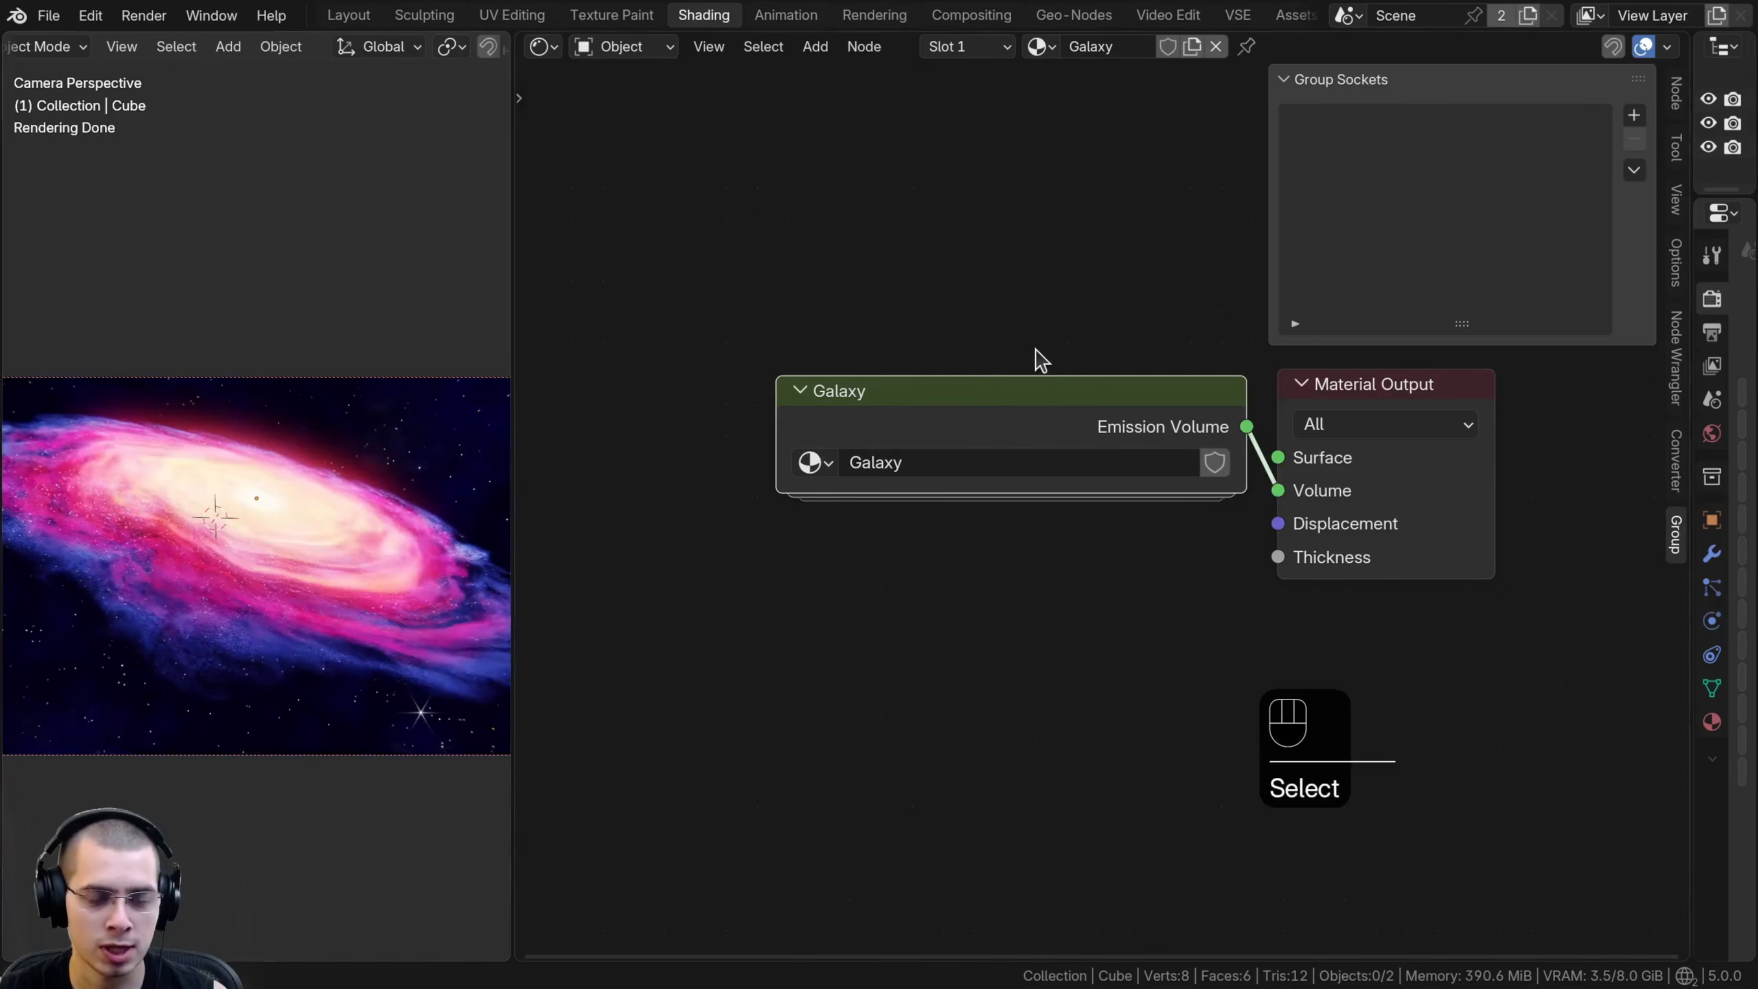
- Open the Galaxy group for editing and move its Group Input node next to the Mapping frame
key(Tab)
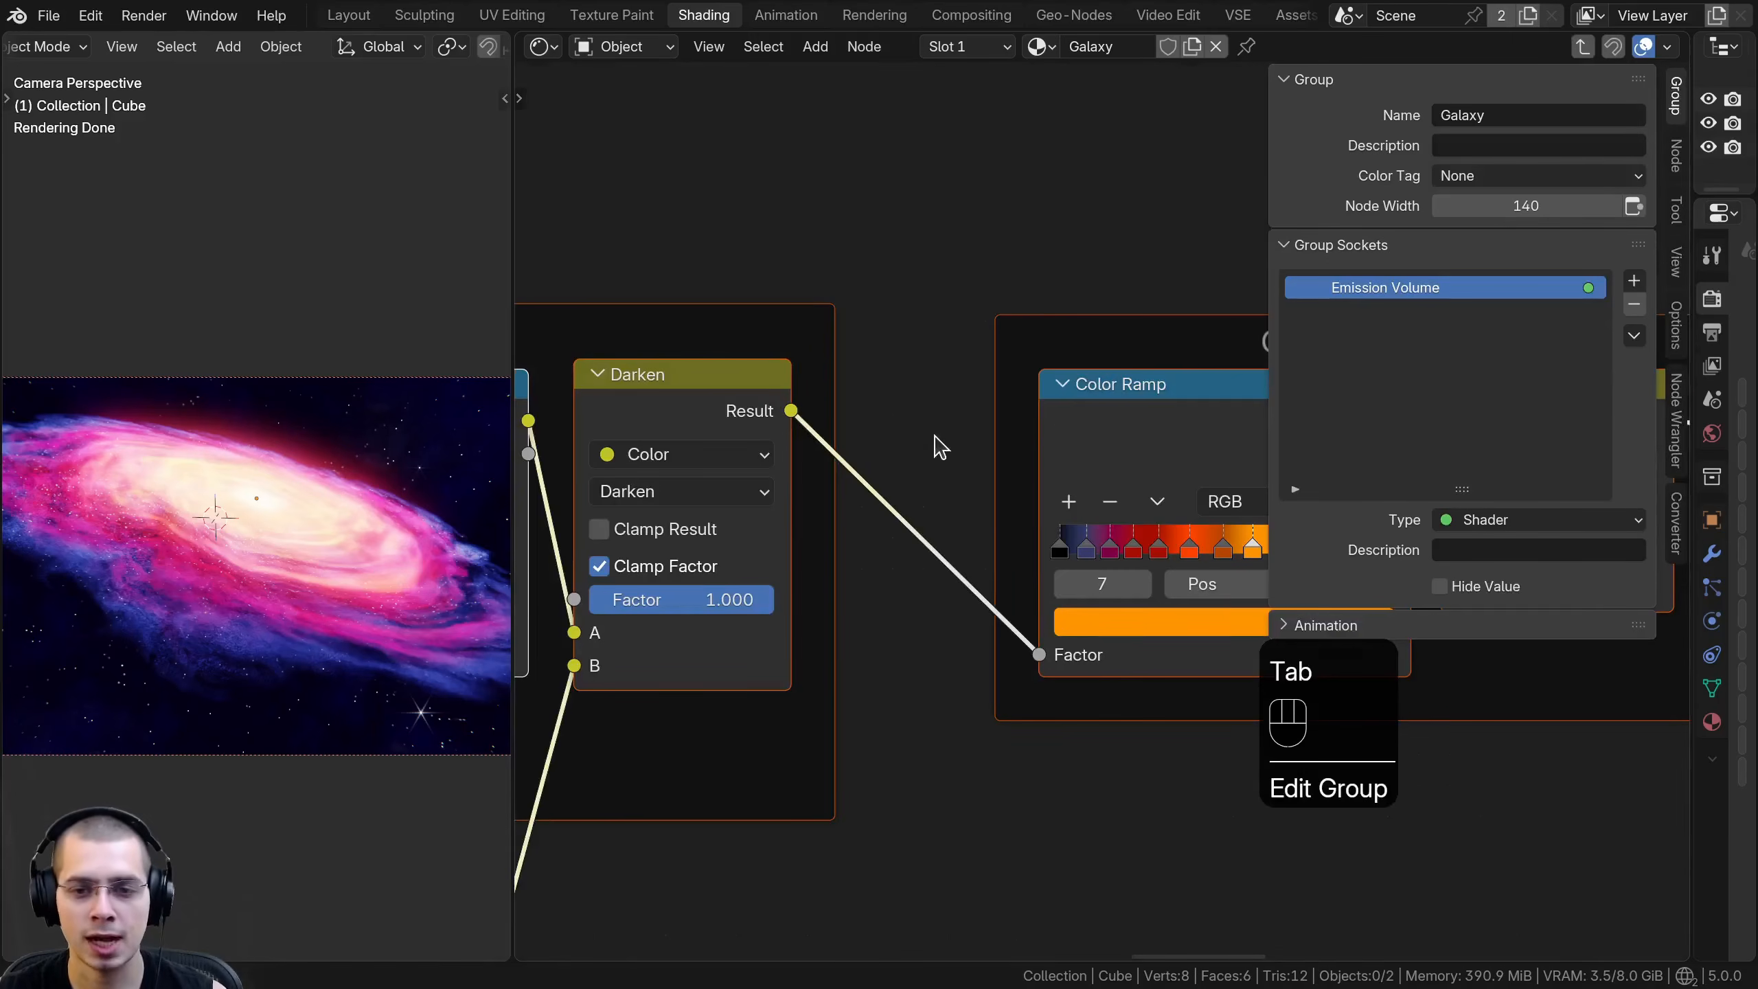
scroll(893, 432, down, 8)
scroll(823, 487, down, 1)
middle_drag(982, 500, 1170, 509)
middle_drag(720, 528, 946, 616)
scroll(946, 616, up, 2)
middle_drag(804, 612, 1104, 514)
key(a)
scroll(1104, 514, up, 1)
scroll(1101, 516, up, 1)
click(946, 502)
key(g)
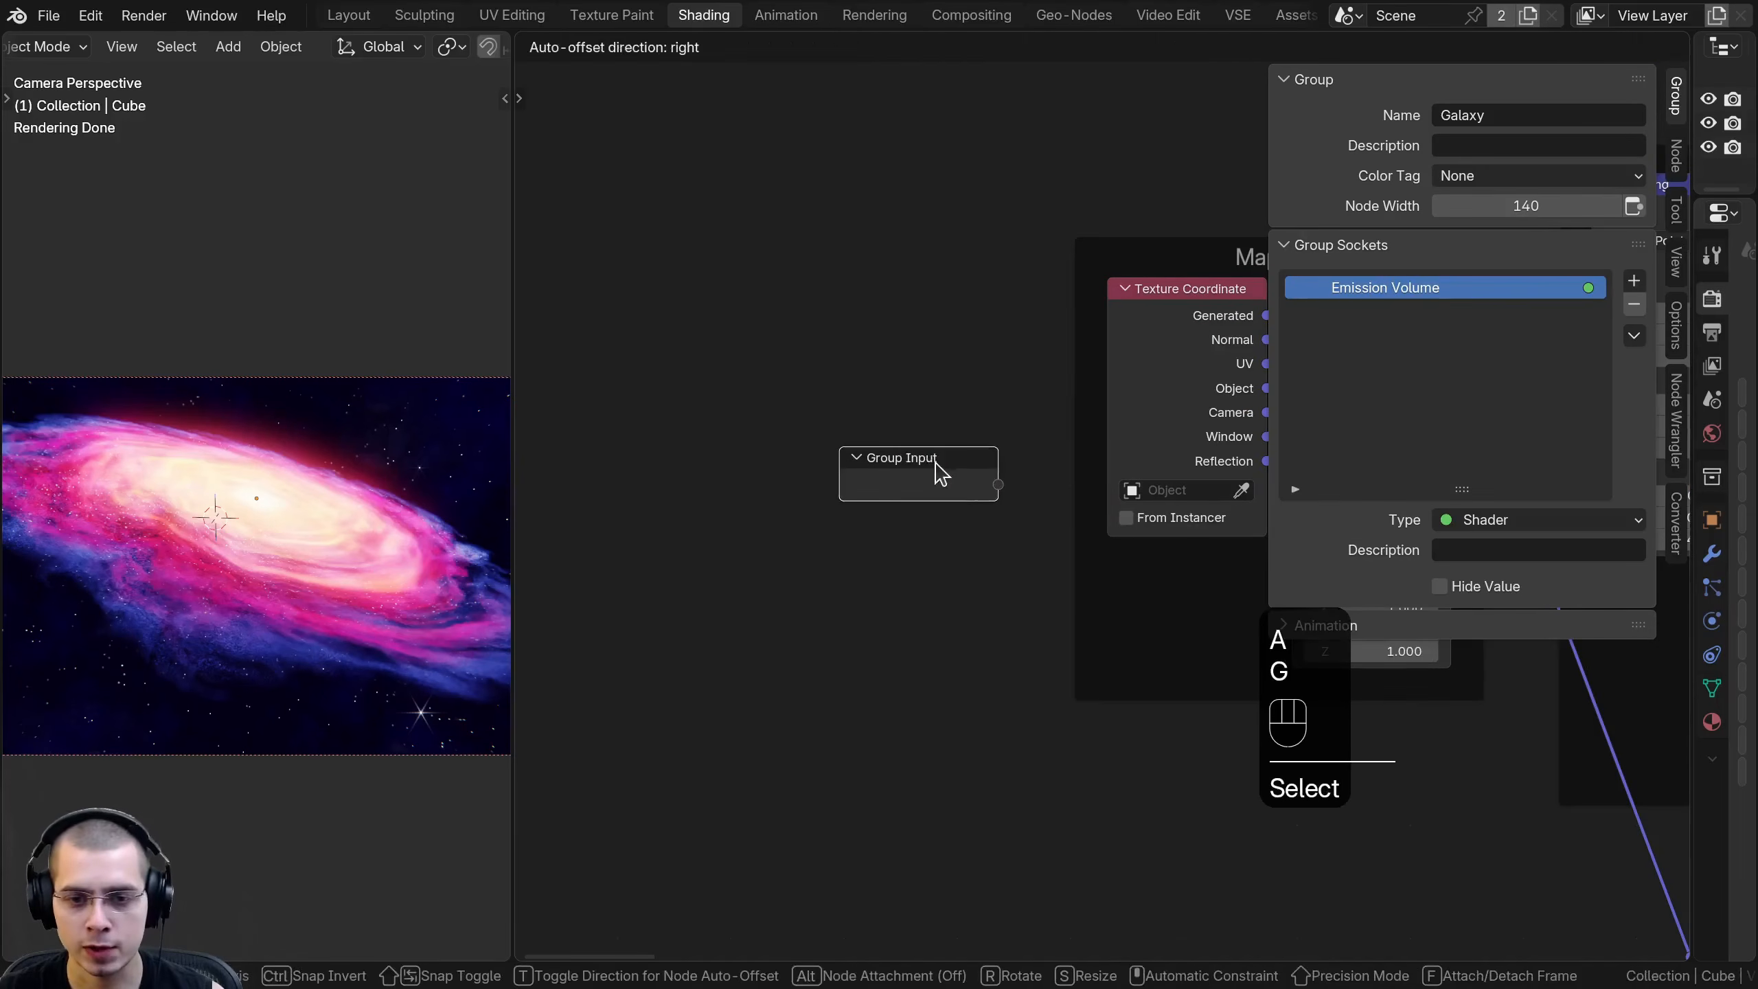
click(938, 465)
ctrl+scroll(1173, 436, down, 2)
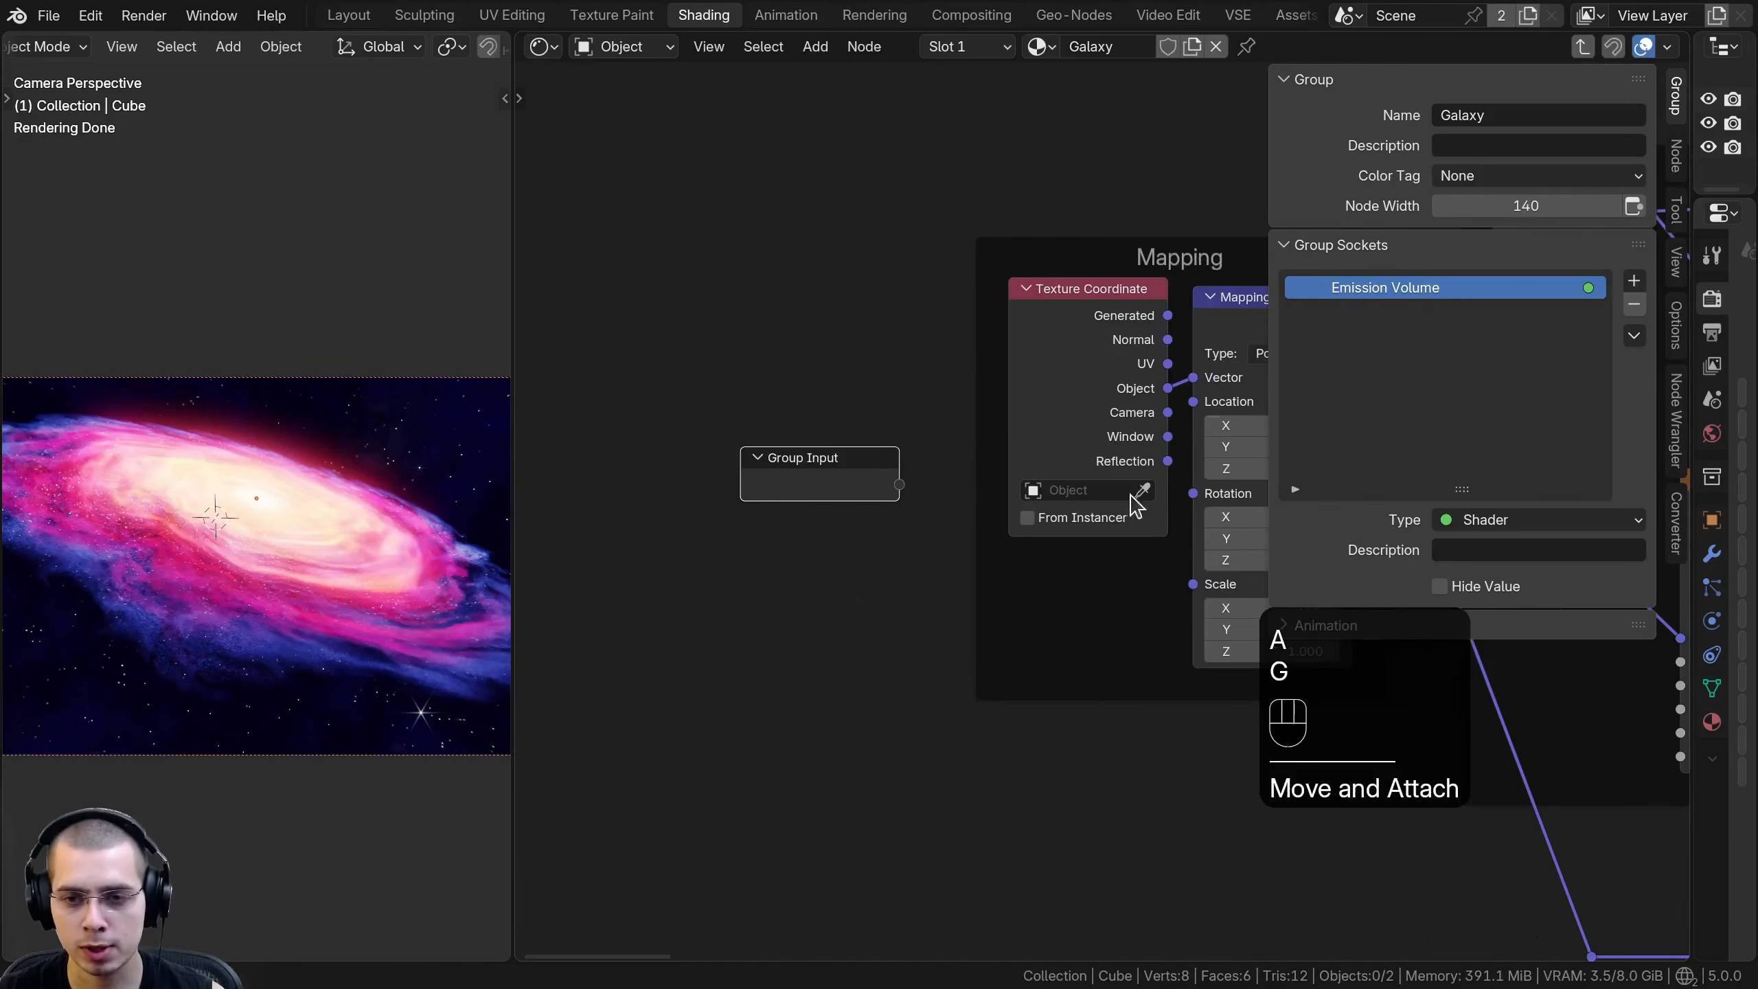
key(g)
click(832, 484)
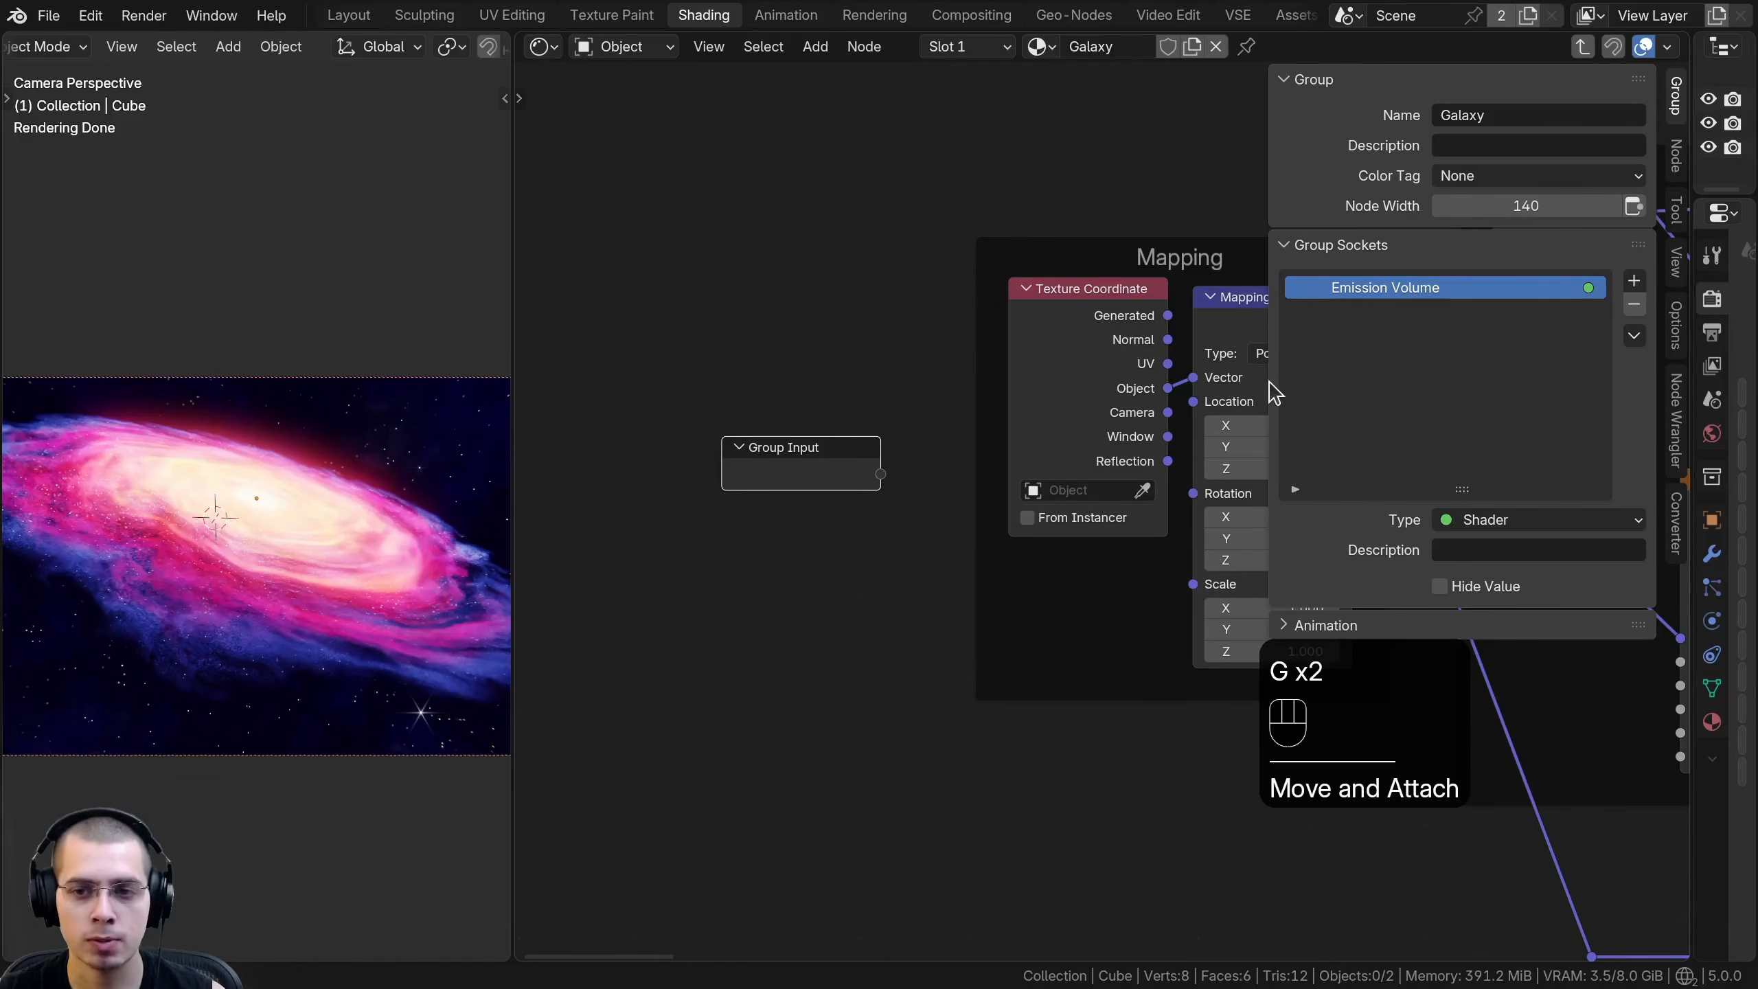
- Place Group Input under the Texture Coordinate node in the Mapping frame and link it to the Mapping node's Scale
click(748, 463)
key(g)
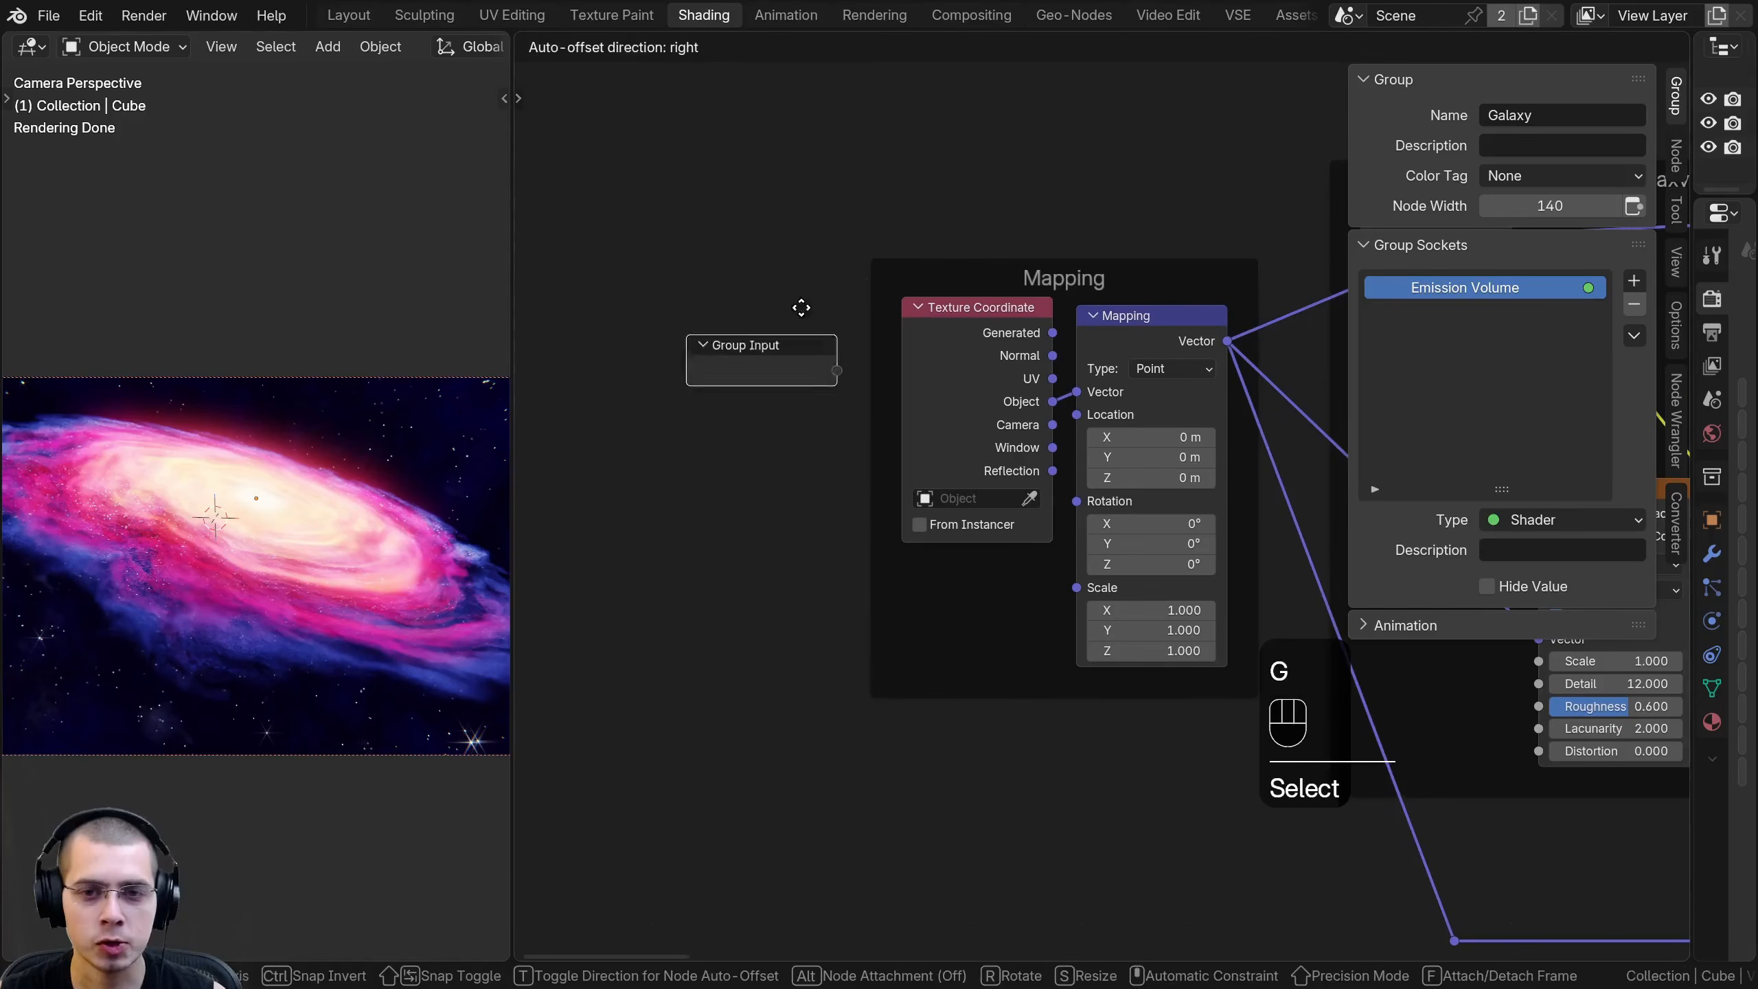
click(992, 627)
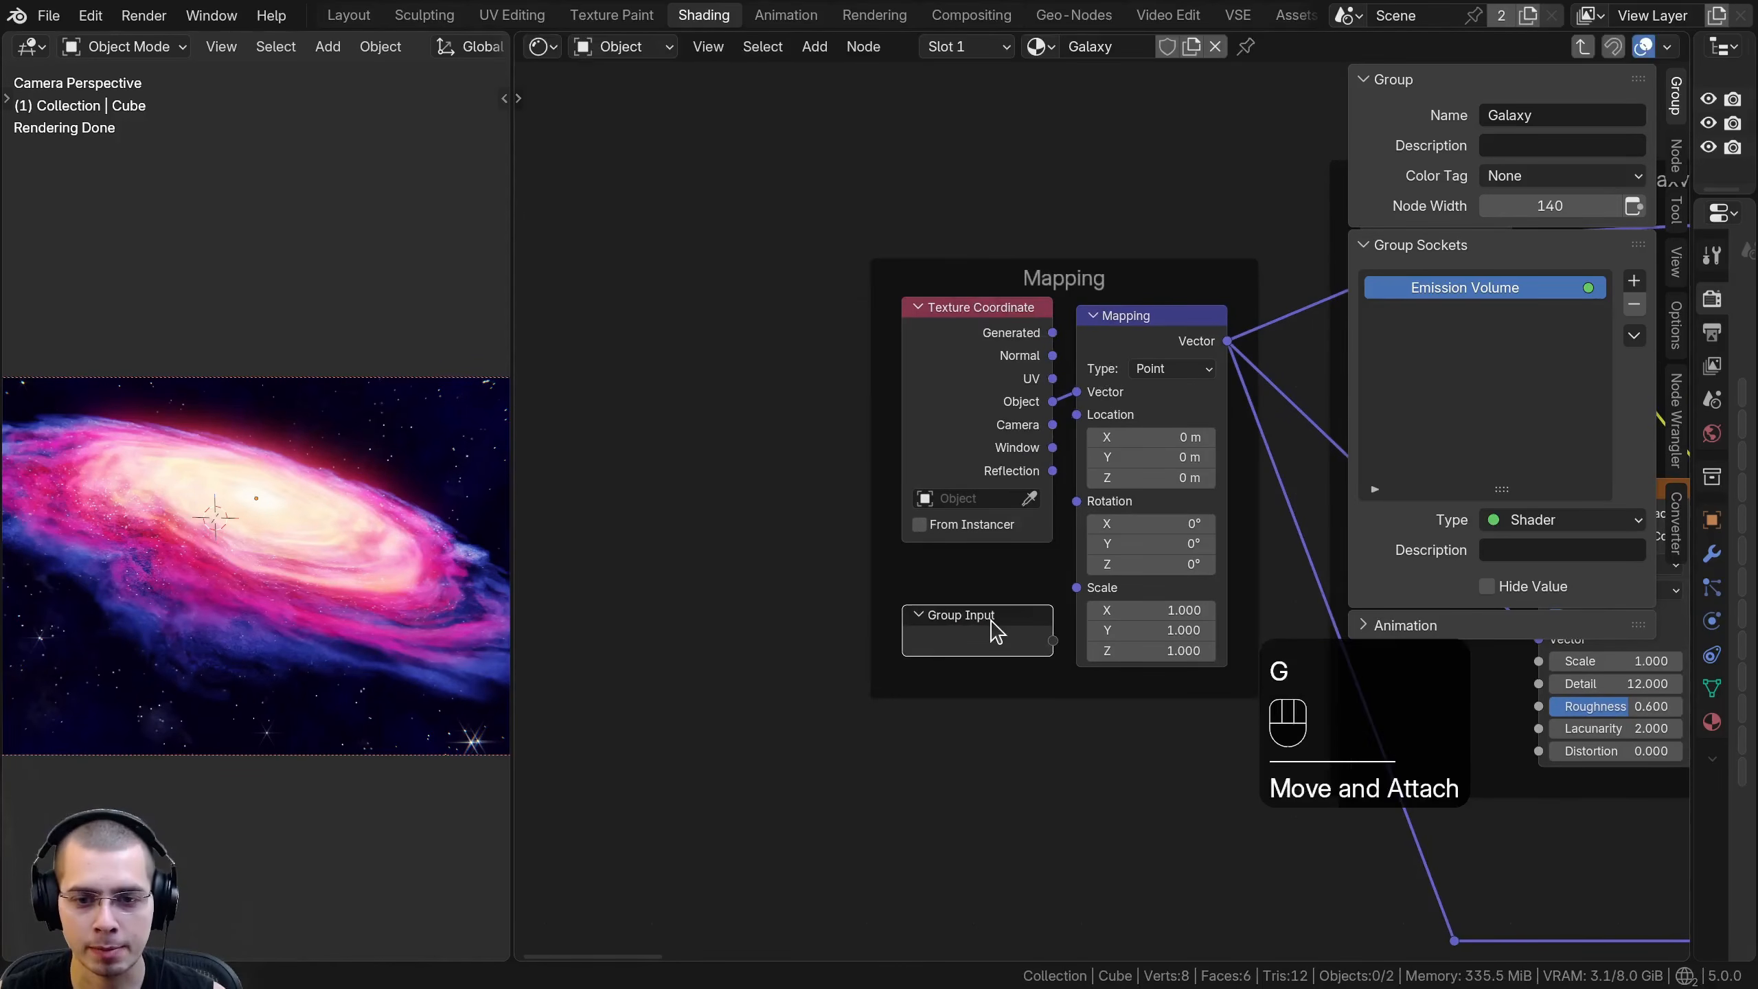
key(g)
click(996, 627)
drag(1077, 588, 976, 594)
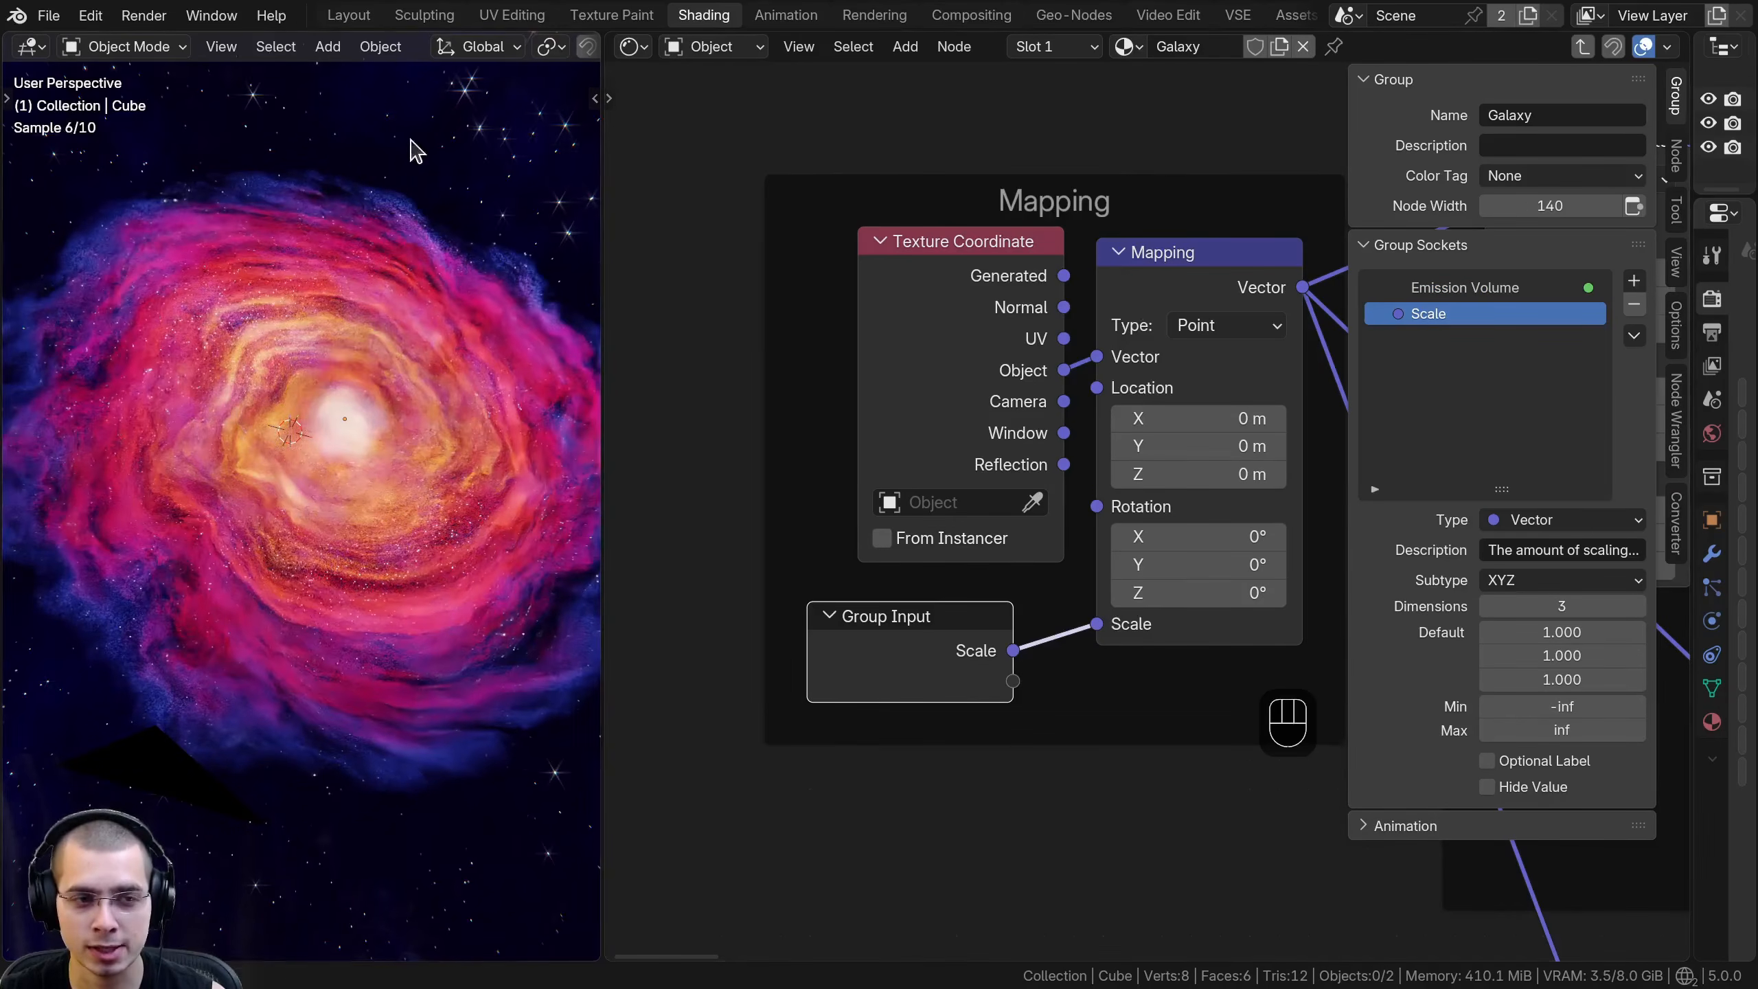
- Select the galaxy cube and set the viewport shading's Compositor to Disabled
shift+click(302, 499)
click(1213, 269)
scroll(1191, 291, down, 4)
middle_drag(1163, 312, 656, 482)
middle_drag(790, 592, 1058, 598)
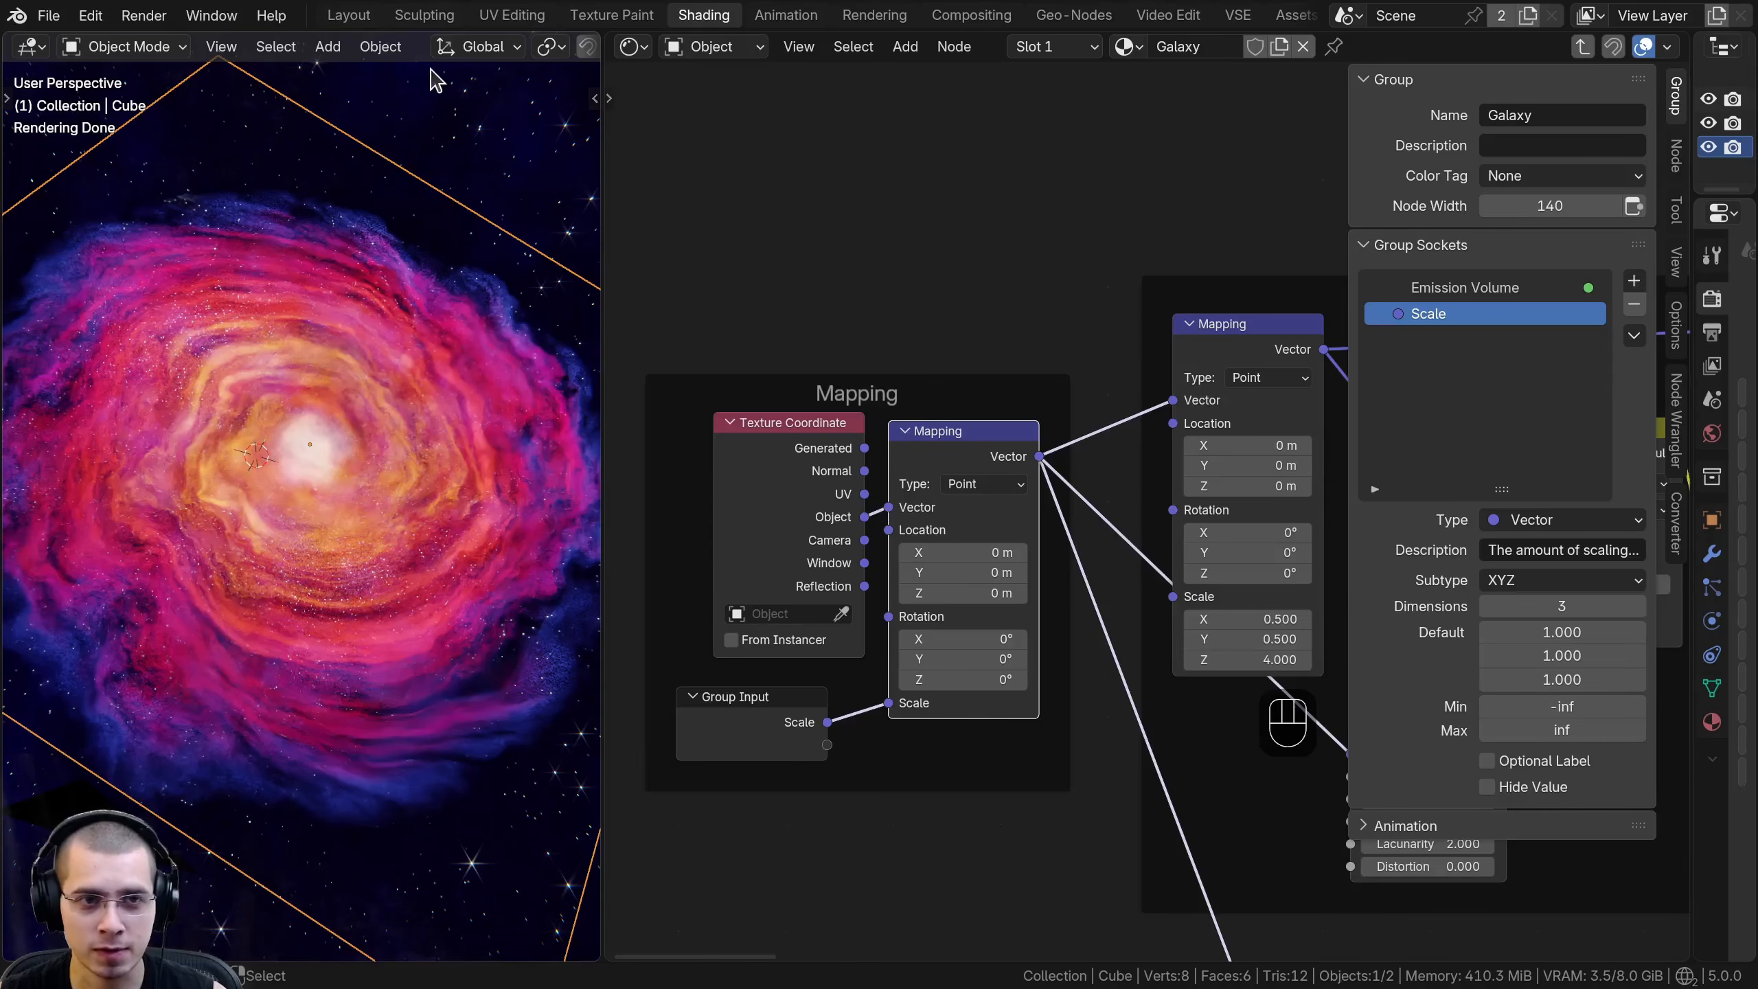
scroll(457, 61, down, 5)
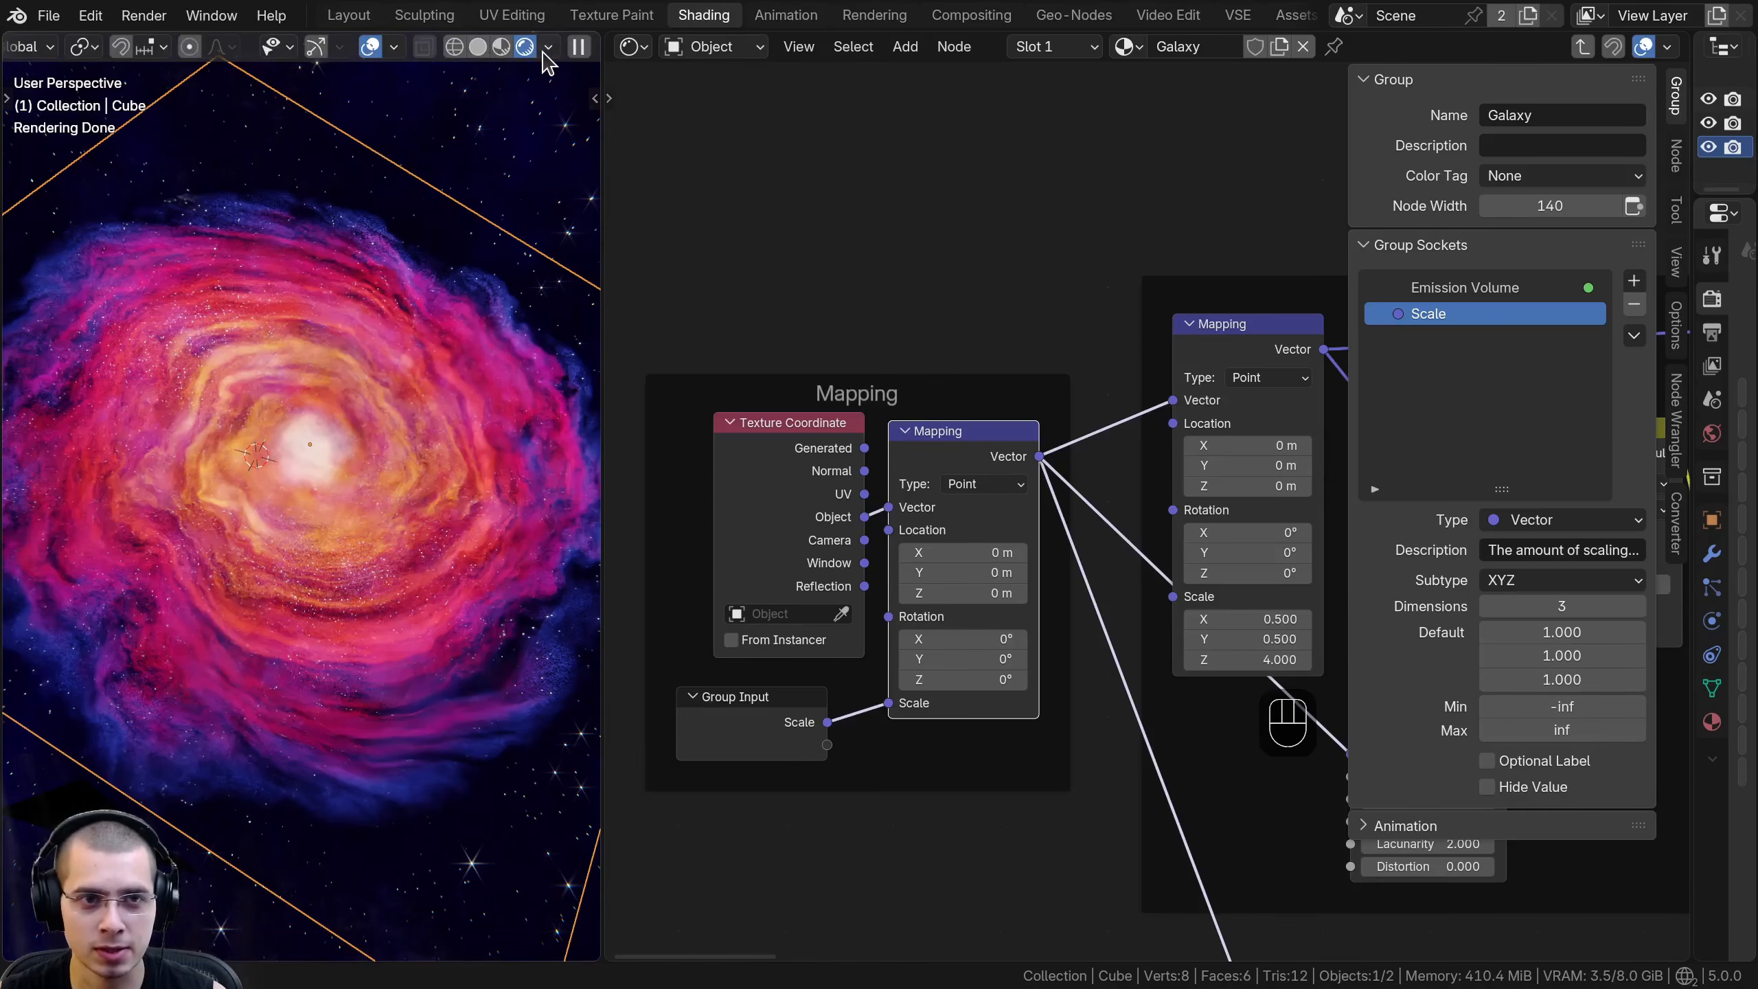
click(547, 48)
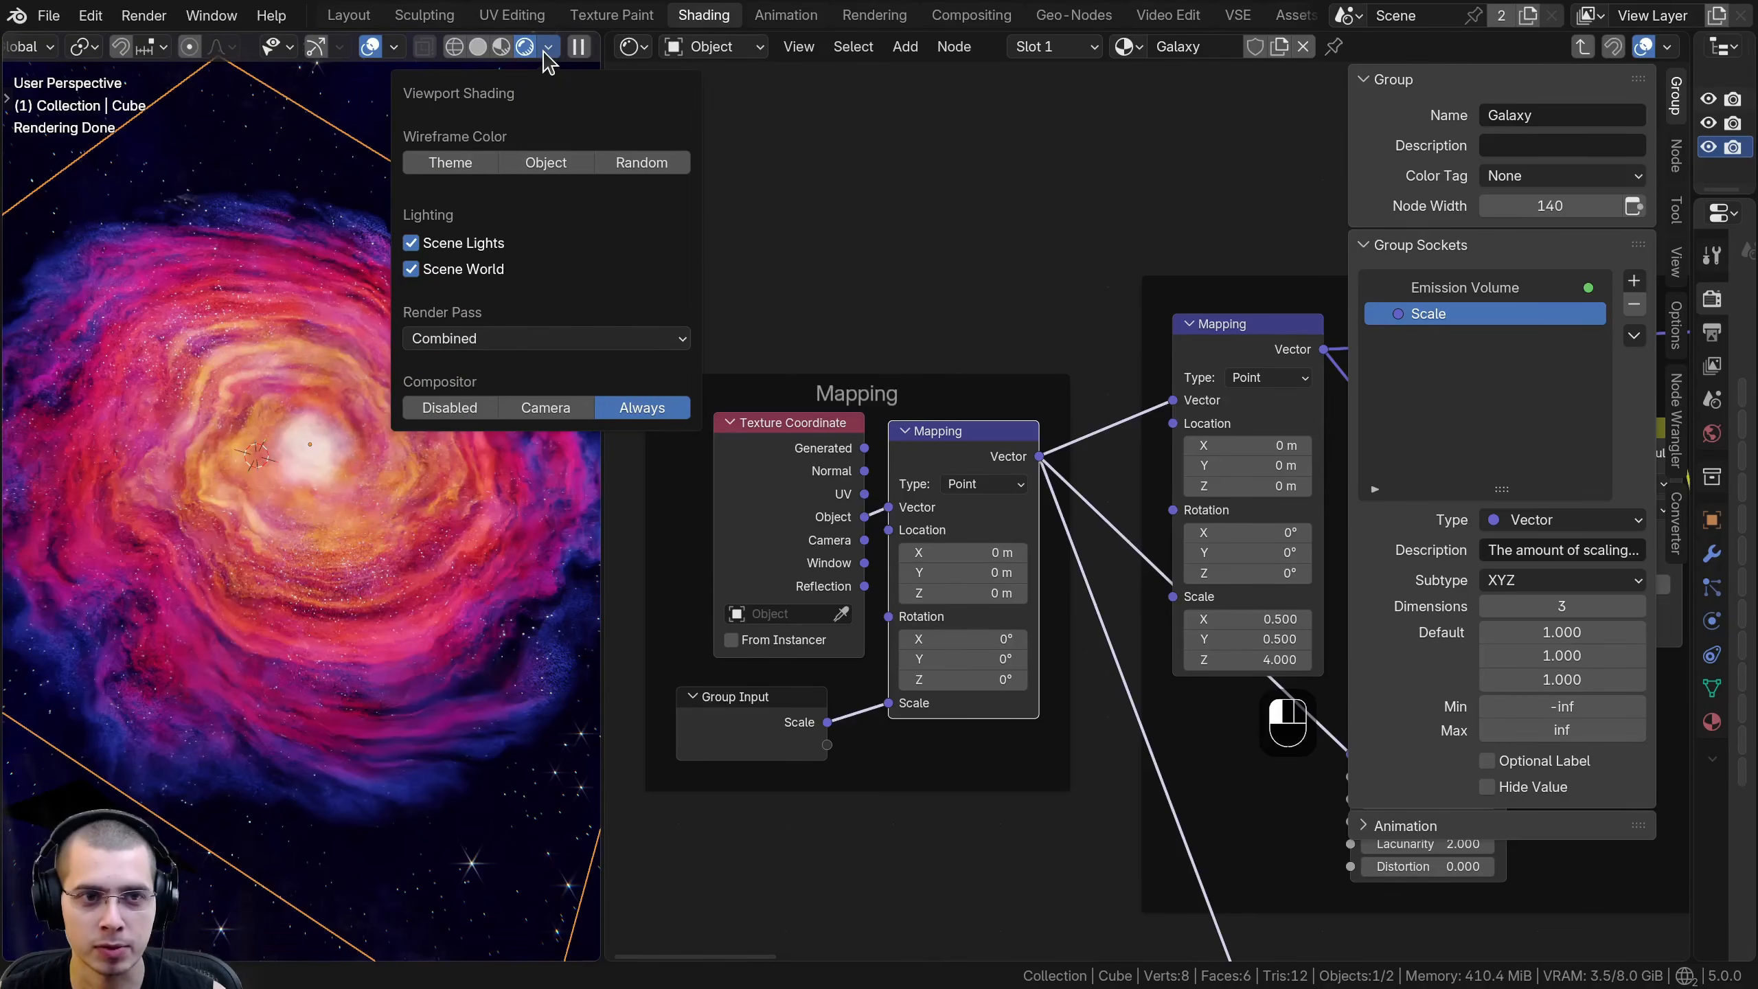
click(450, 408)
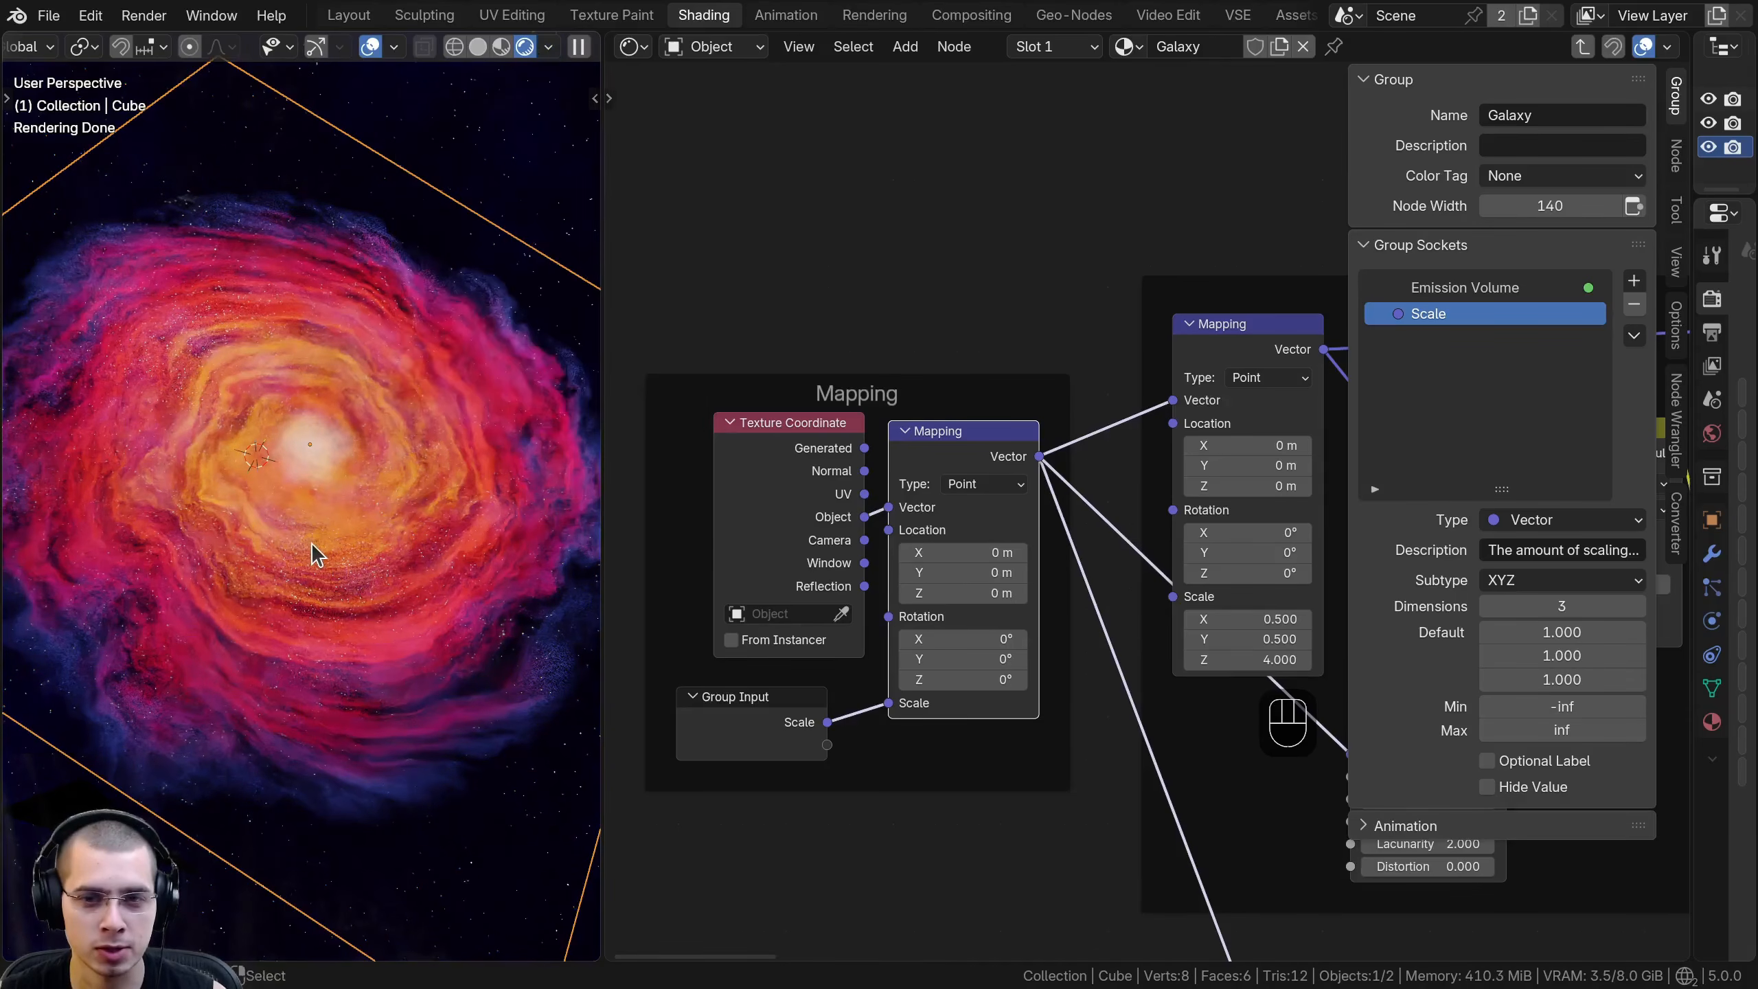
- Change the scene's render engine to EEVEE, and narrow the properties area again
drag(1688, 160, 1310, 159)
click(1644, 299)
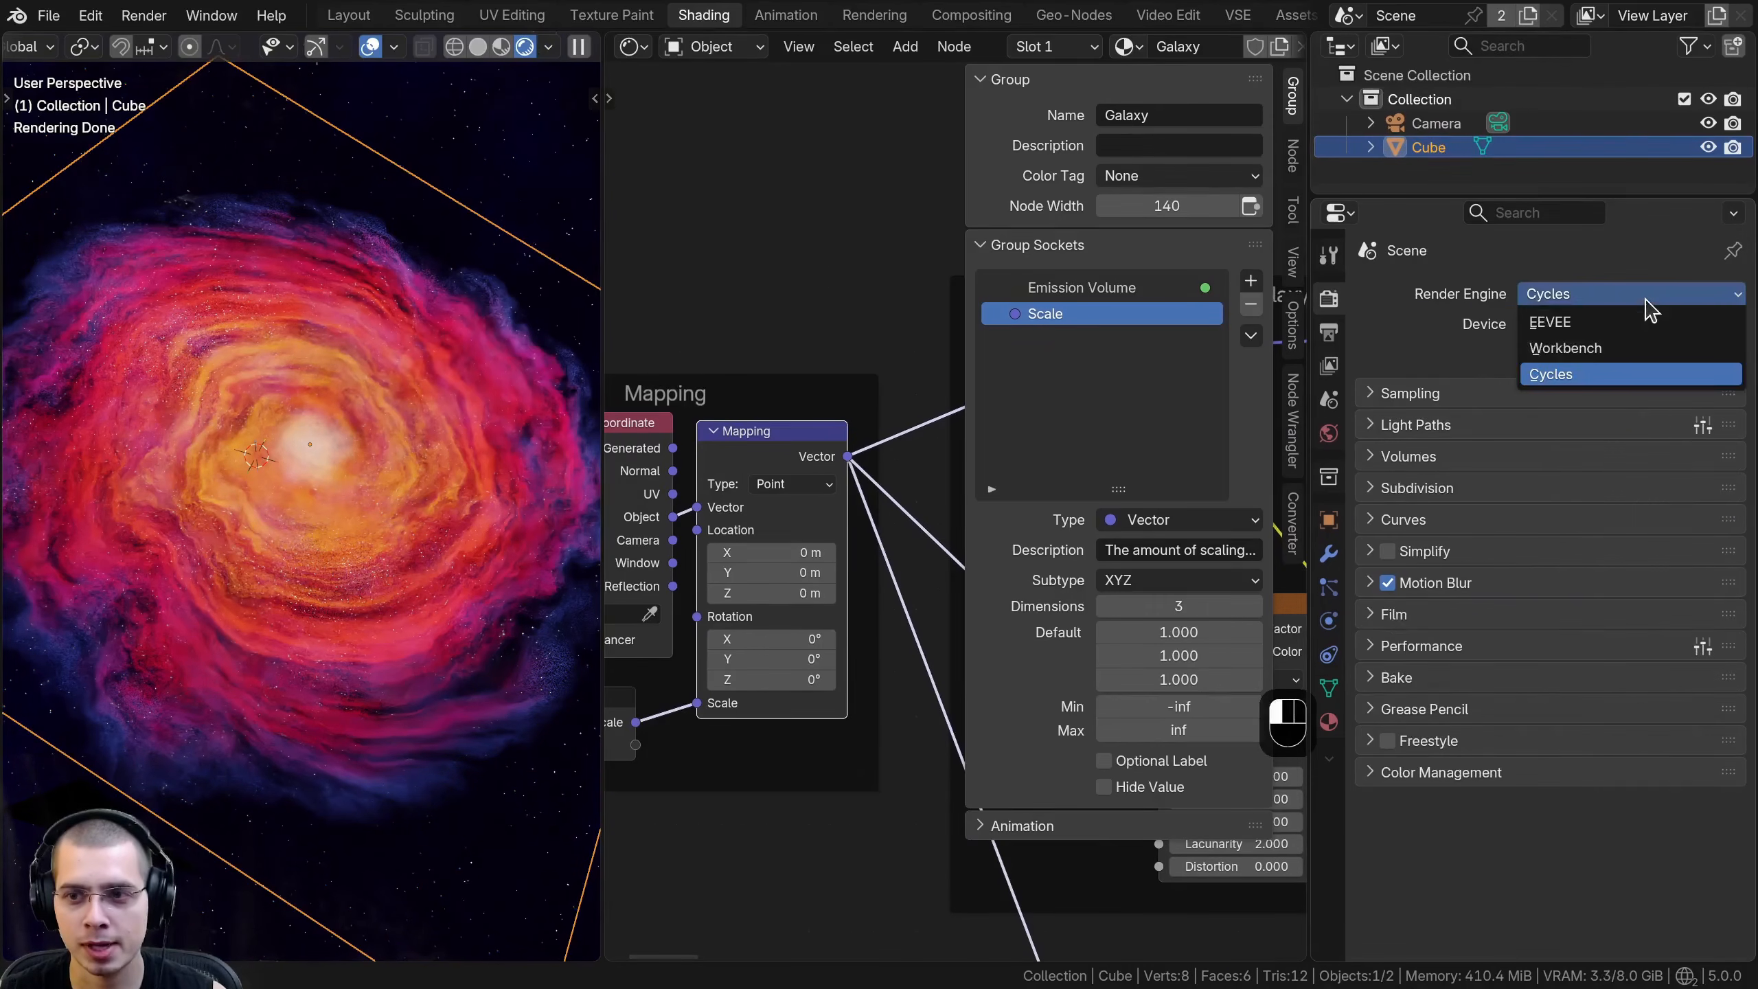
click(1617, 318)
drag(1309, 275, 1721, 276)
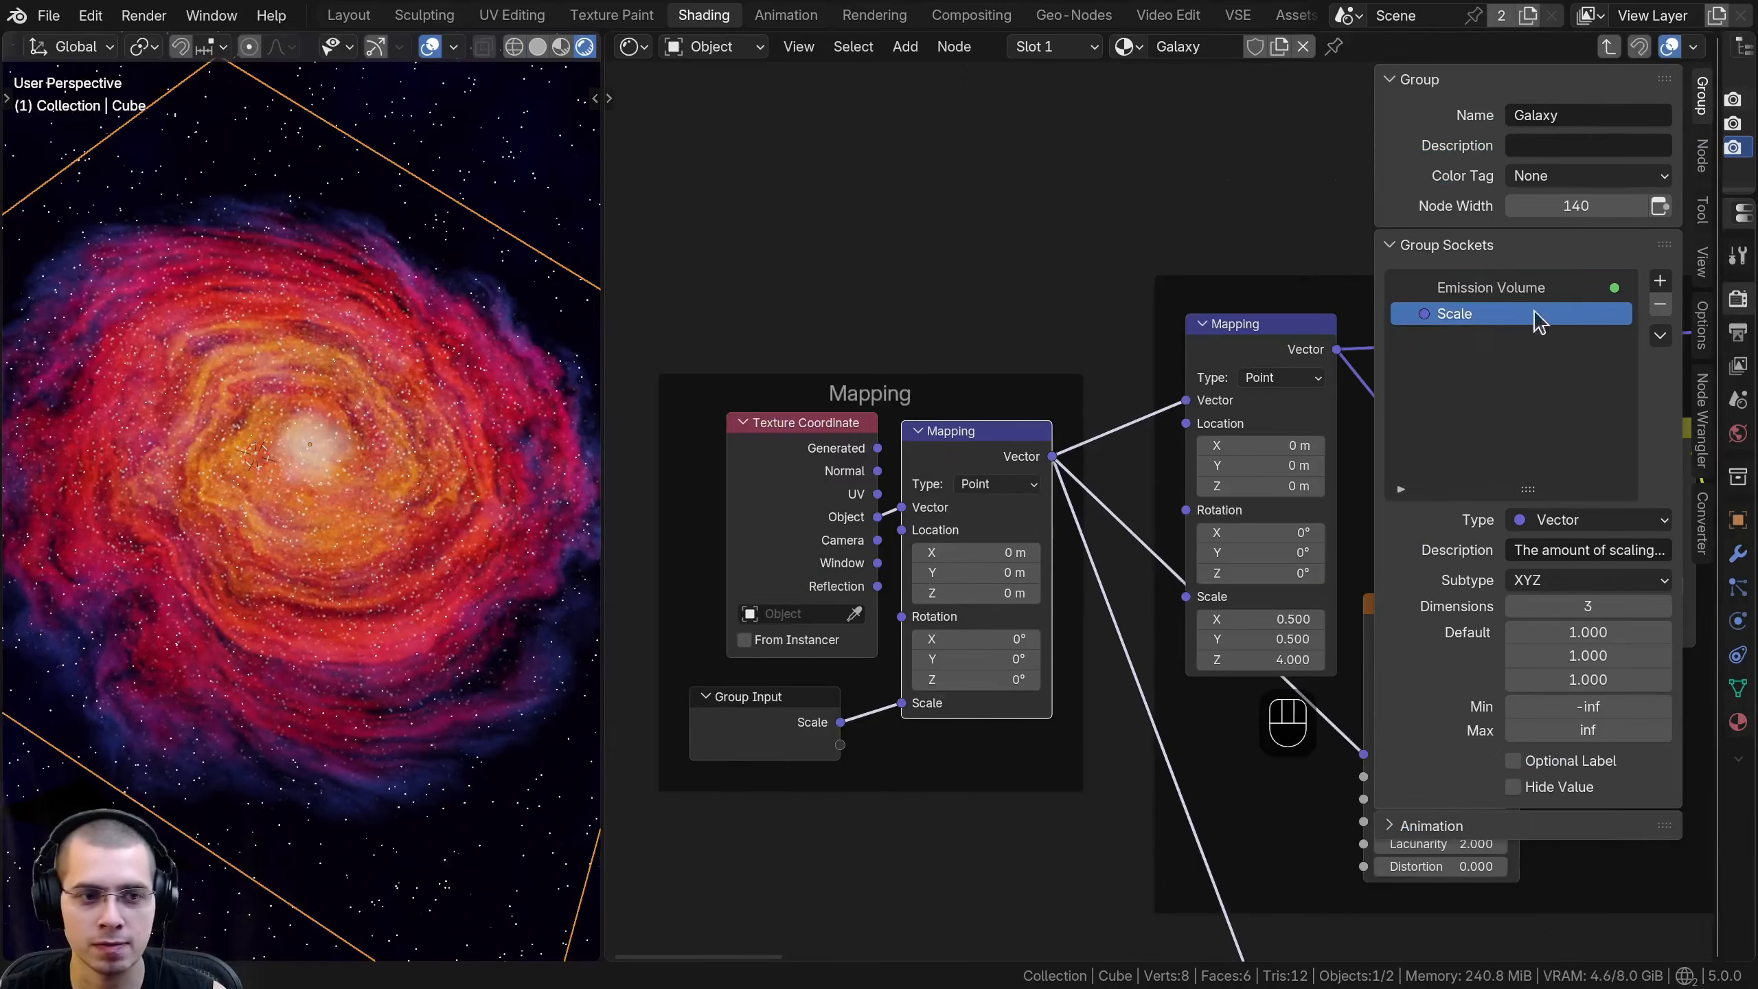
middle_drag(796, 585, 786, 548)
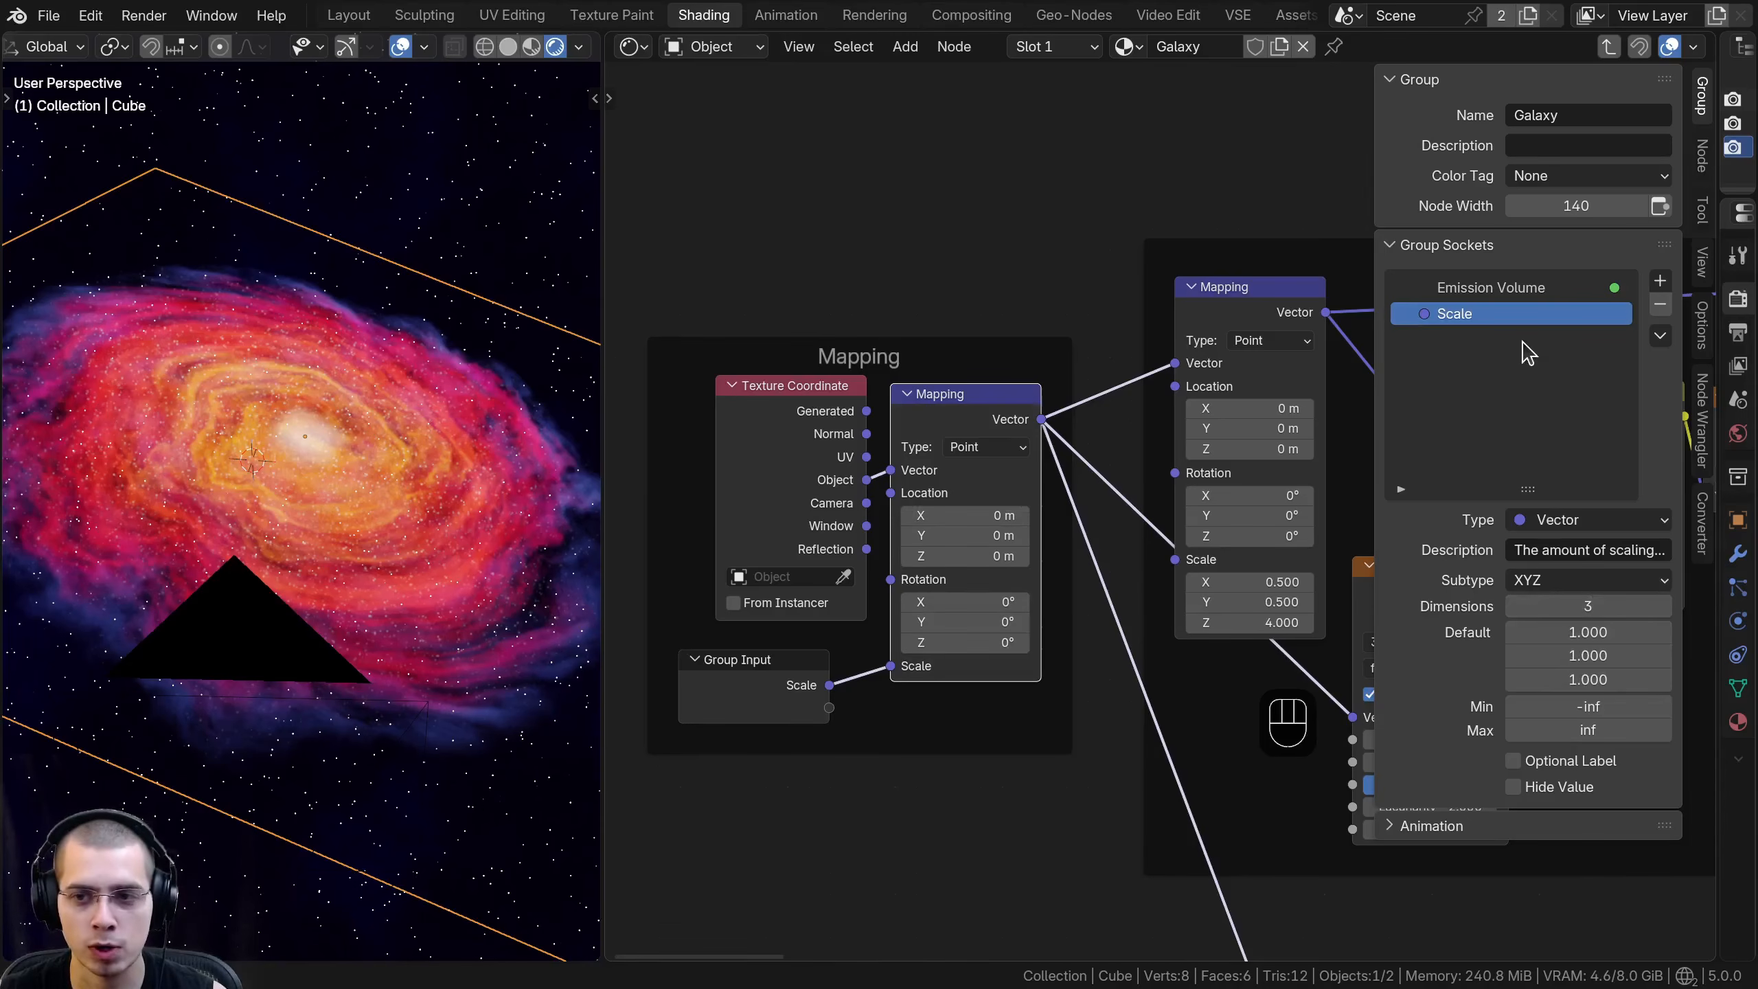
- Change the Scale group input's type to Float, leave the group and set Scale on the Galaxy node to 1
click(1541, 520)
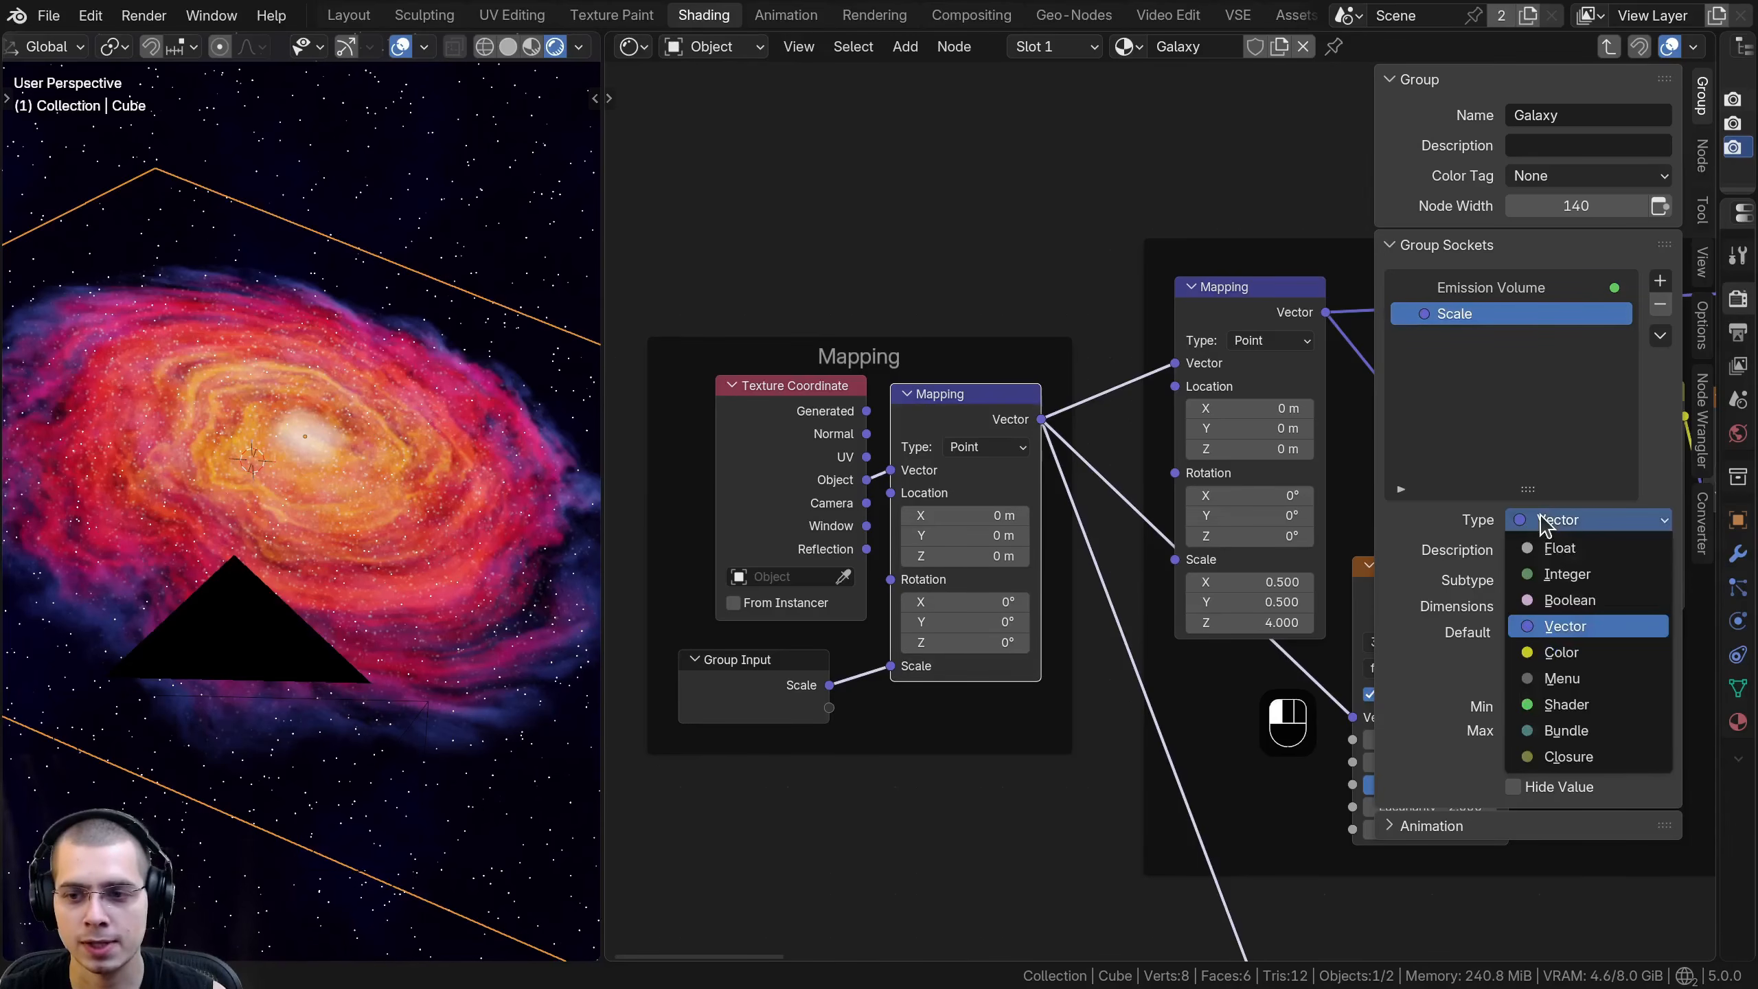
click(1559, 548)
middle_drag(962, 506, 963, 514)
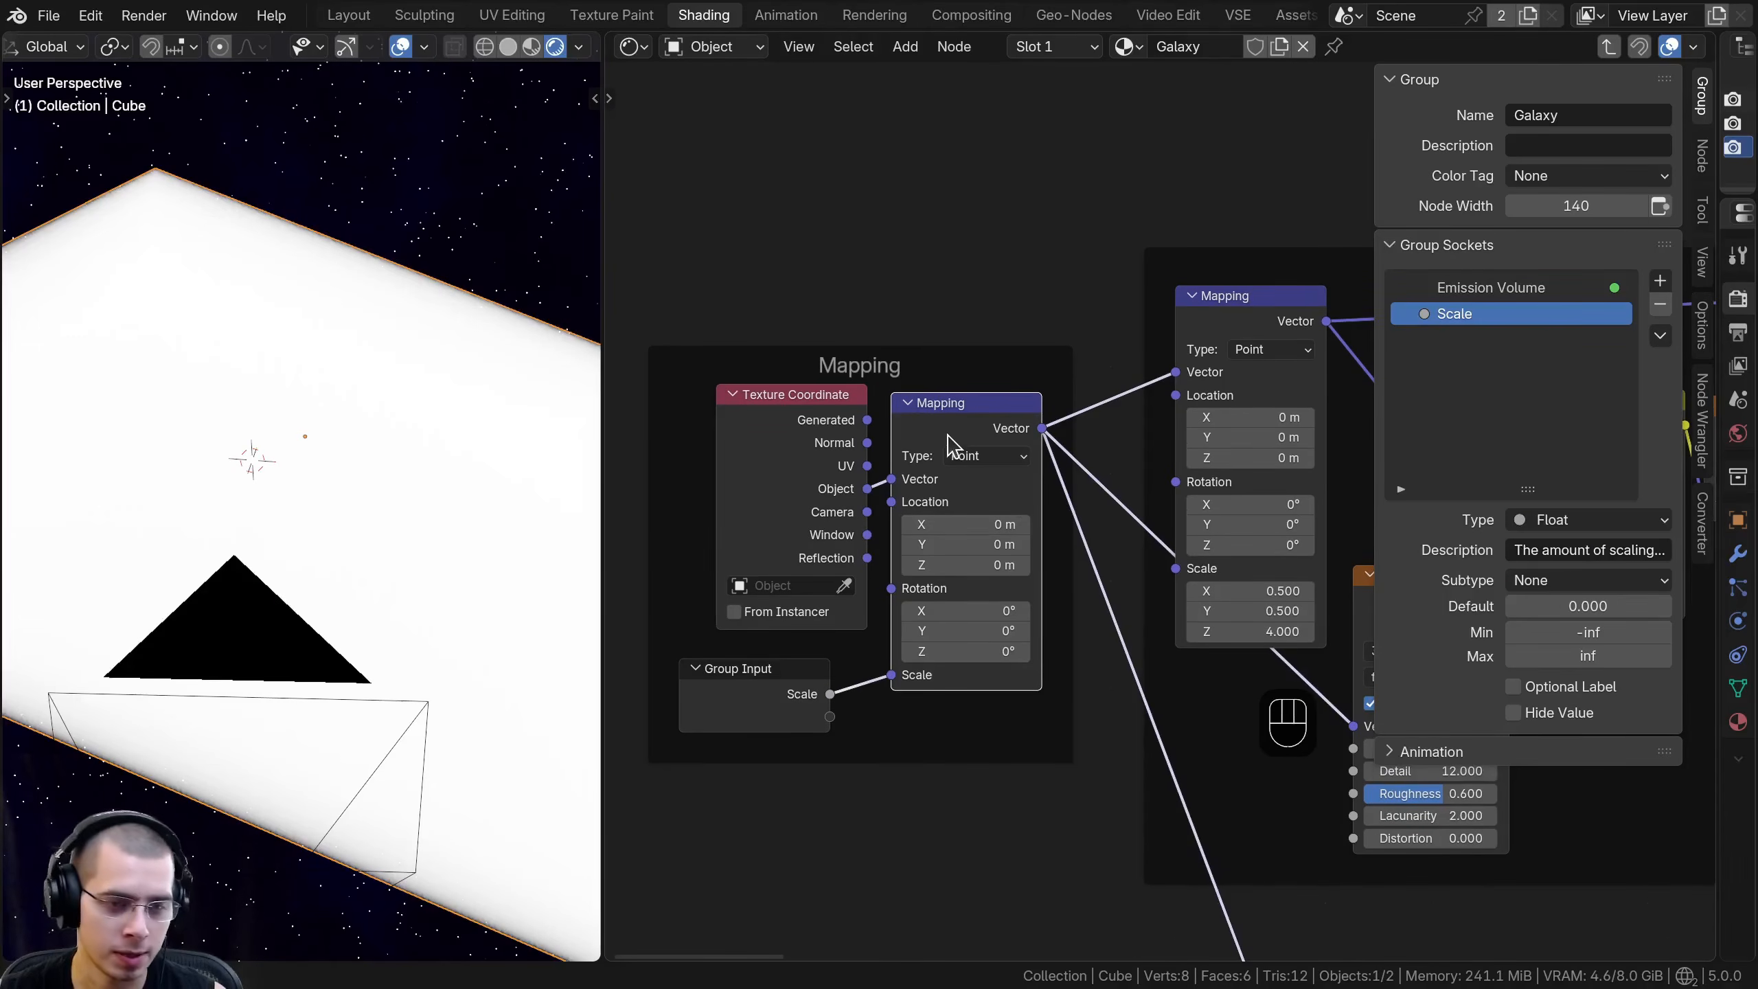
key(Tab)
click(1013, 498)
text(1)
key(Return)
click(1036, 407)
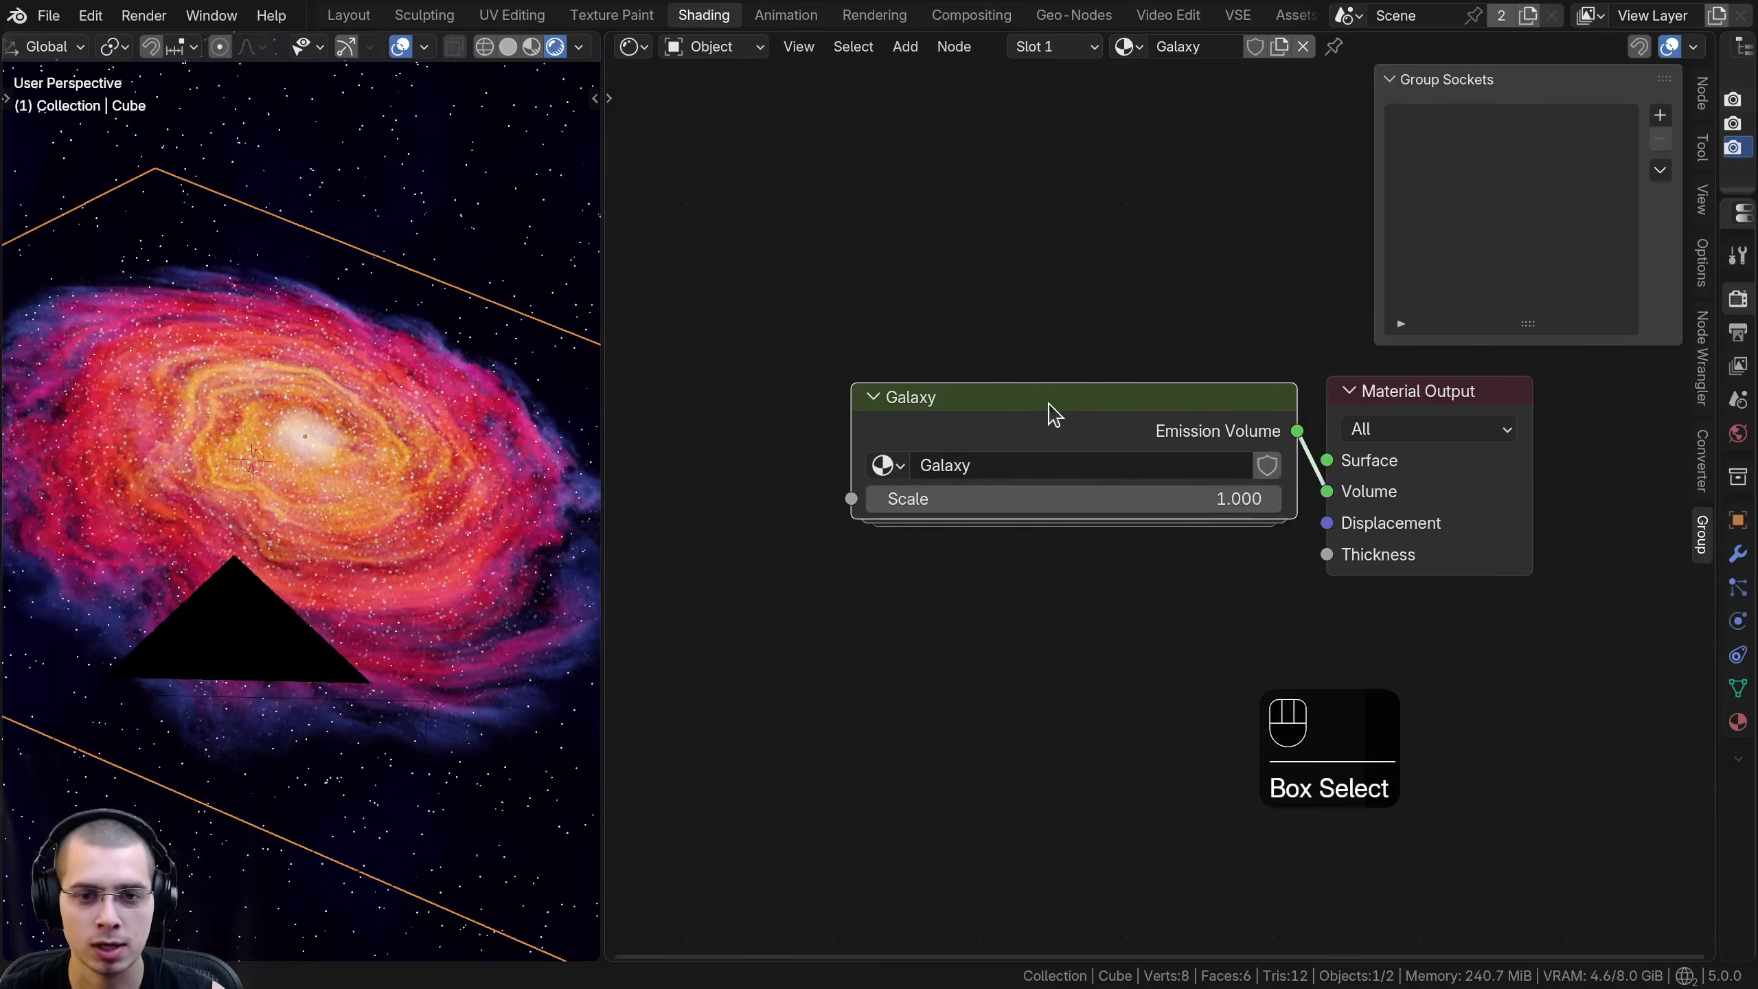
- Reopen the Galaxy group and set the default value of its Scale input to 1
click(1052, 407)
key(Tab)
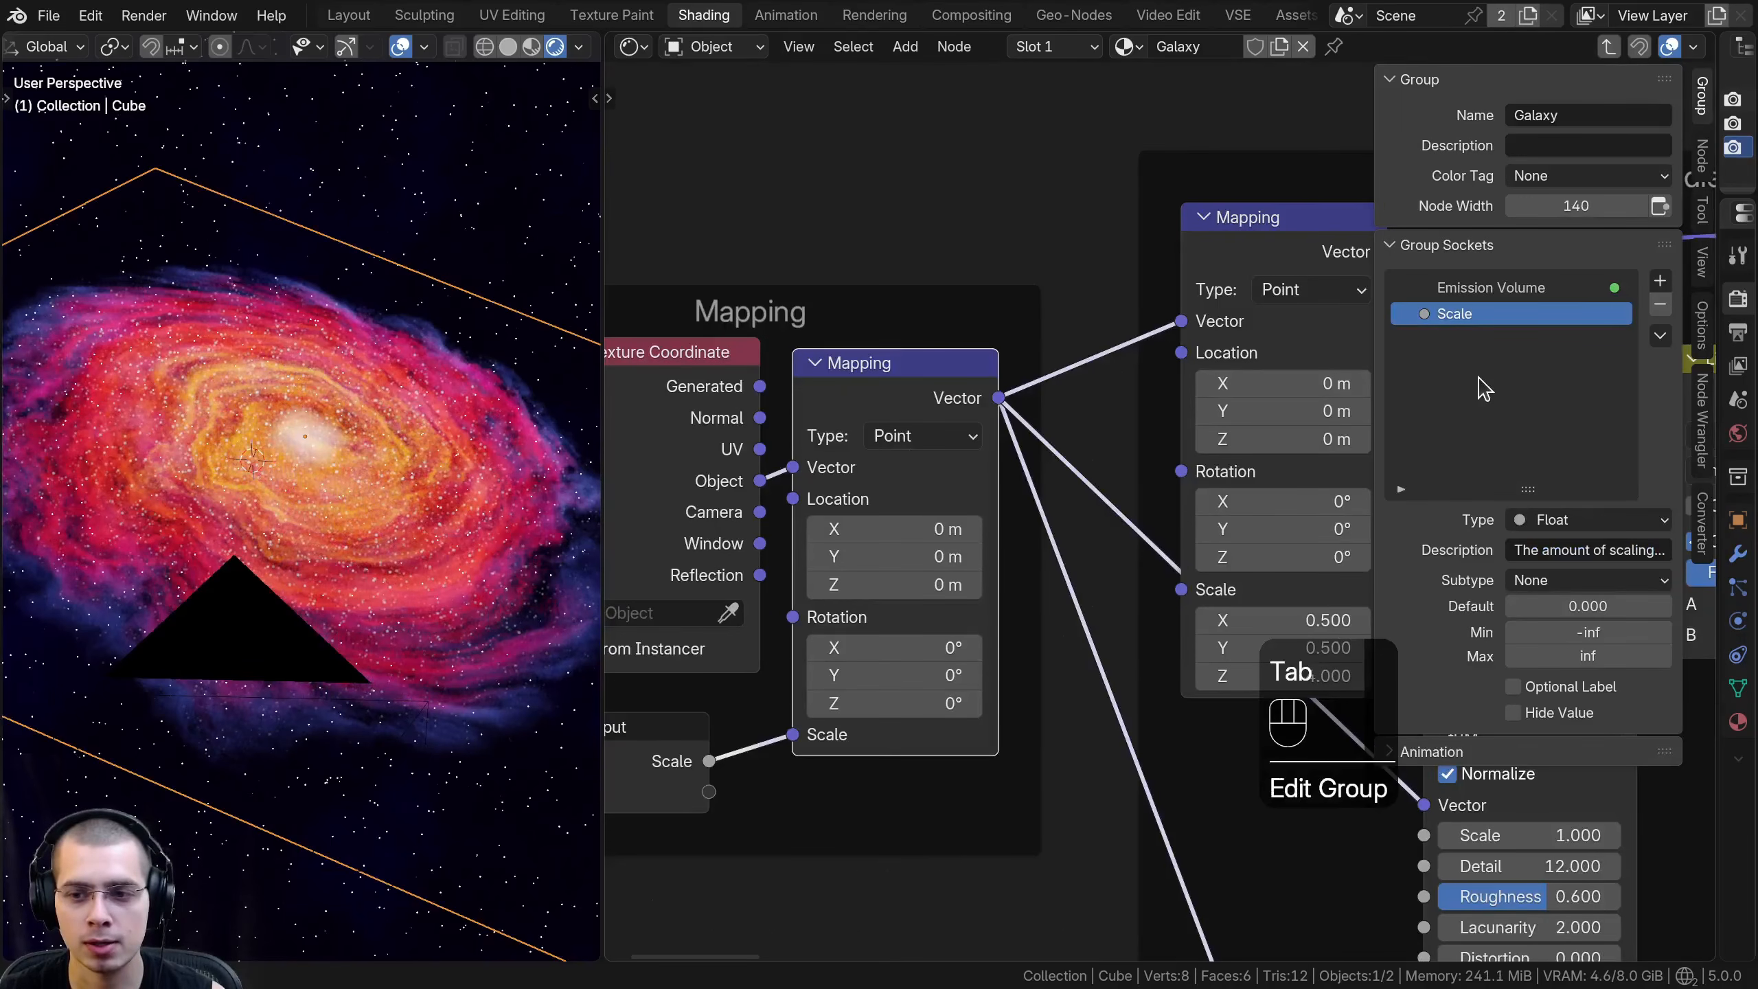
click(1555, 606)
key(Return)
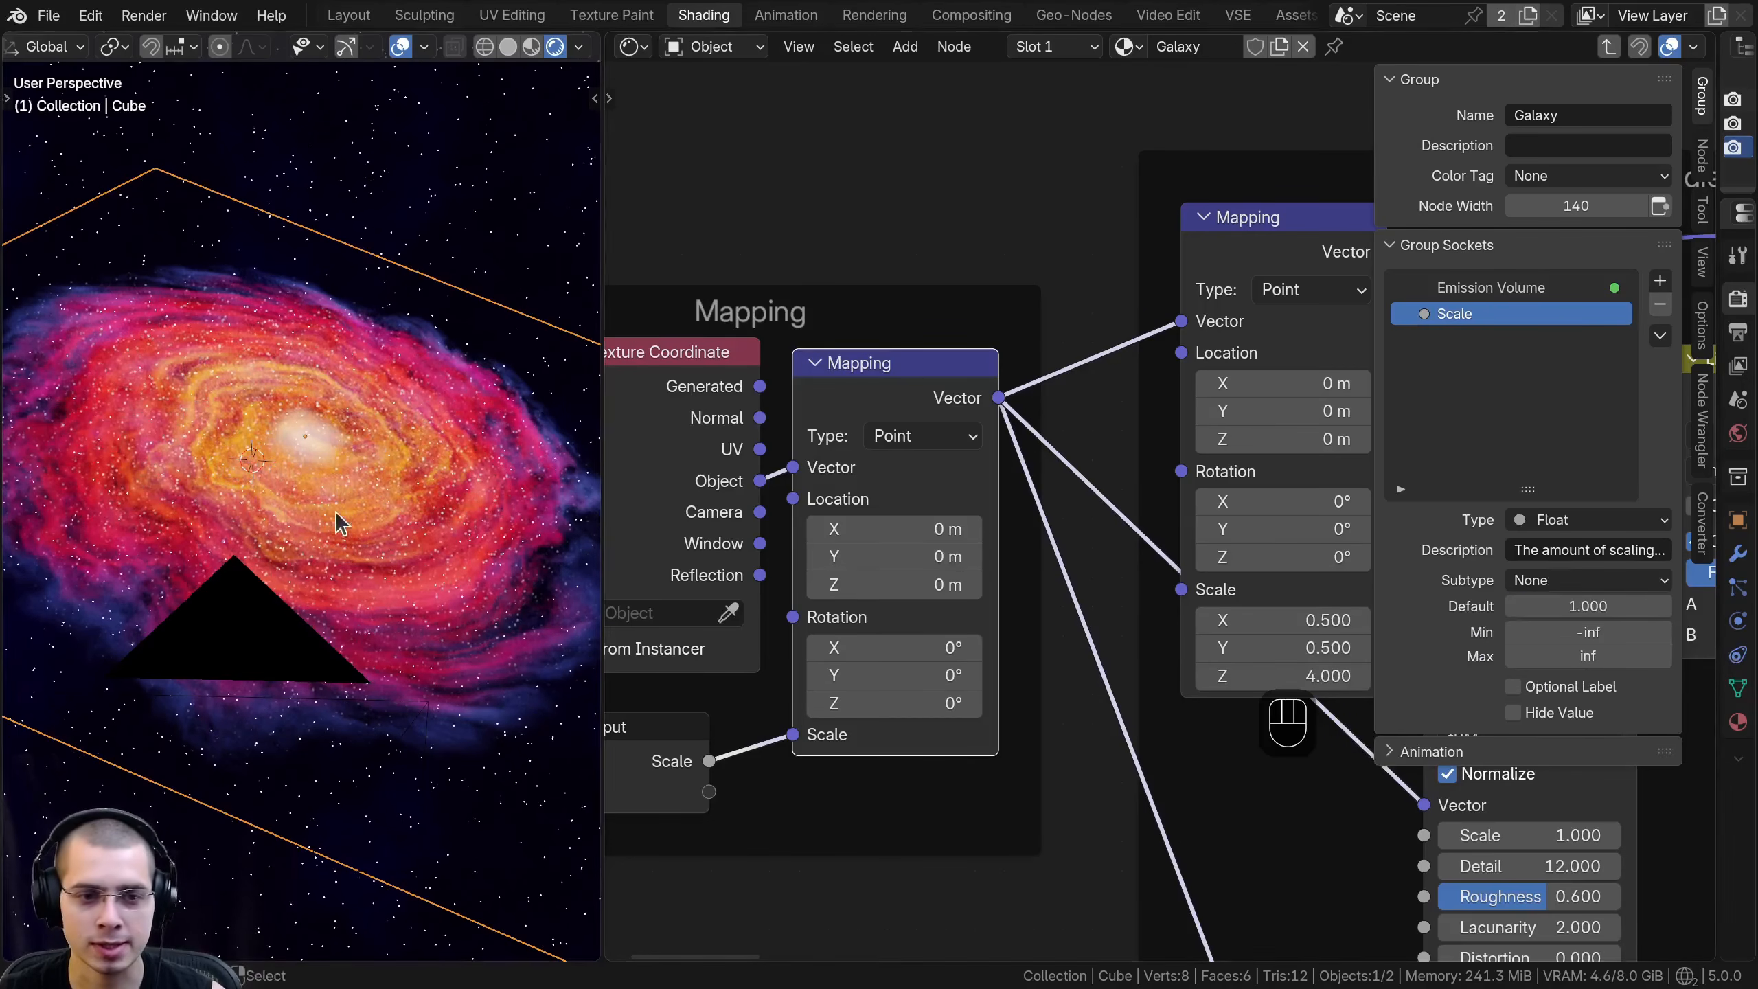
- Leave the group to check the Scale slider on the Galaxy node, and return inside the group
middle_drag(827, 439, 893, 435)
key(Tab)
mouse_move(920, 498)
mouse_down()
mouse_move(997, 499)
mouse_move(796, 498)
mouse_move(920, 499)
mouse_up()
drag(955, 429, 963, 429)
key(Tab)
- Duplicate the Group Input node, detach the copy from the Mapping frame and place it above and outside that frame
scroll(944, 425, down, 7)
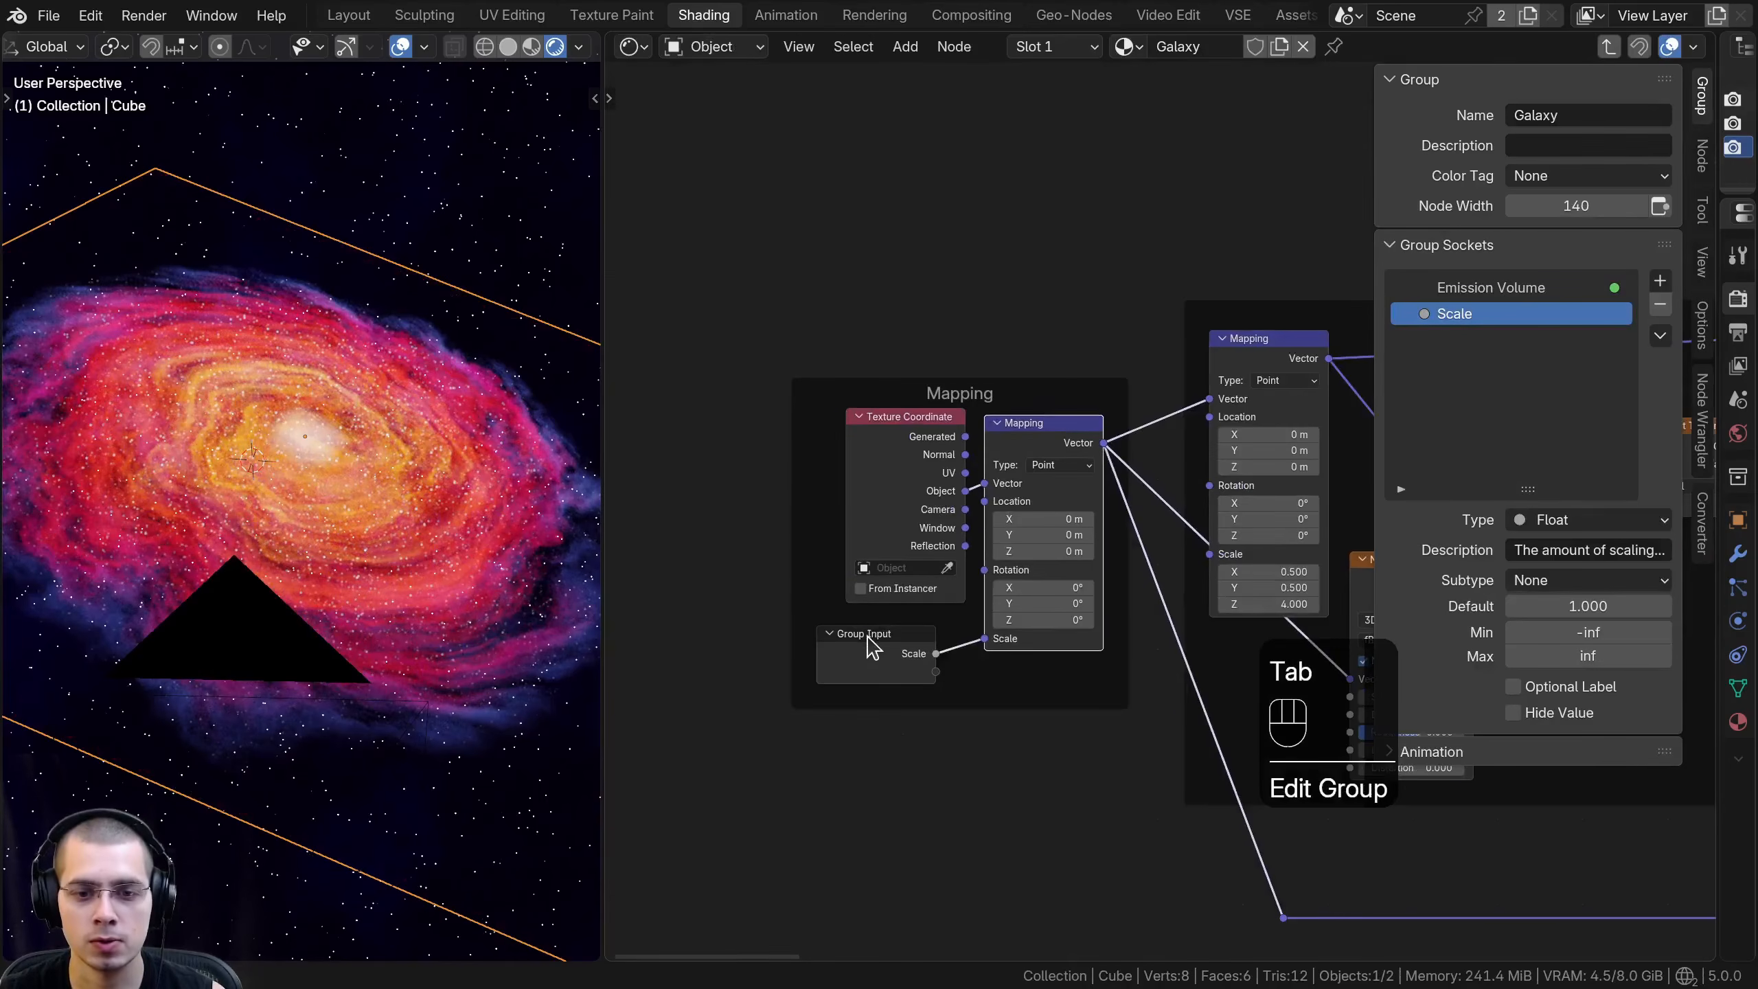
click(869, 635)
key(g)
click(888, 629)
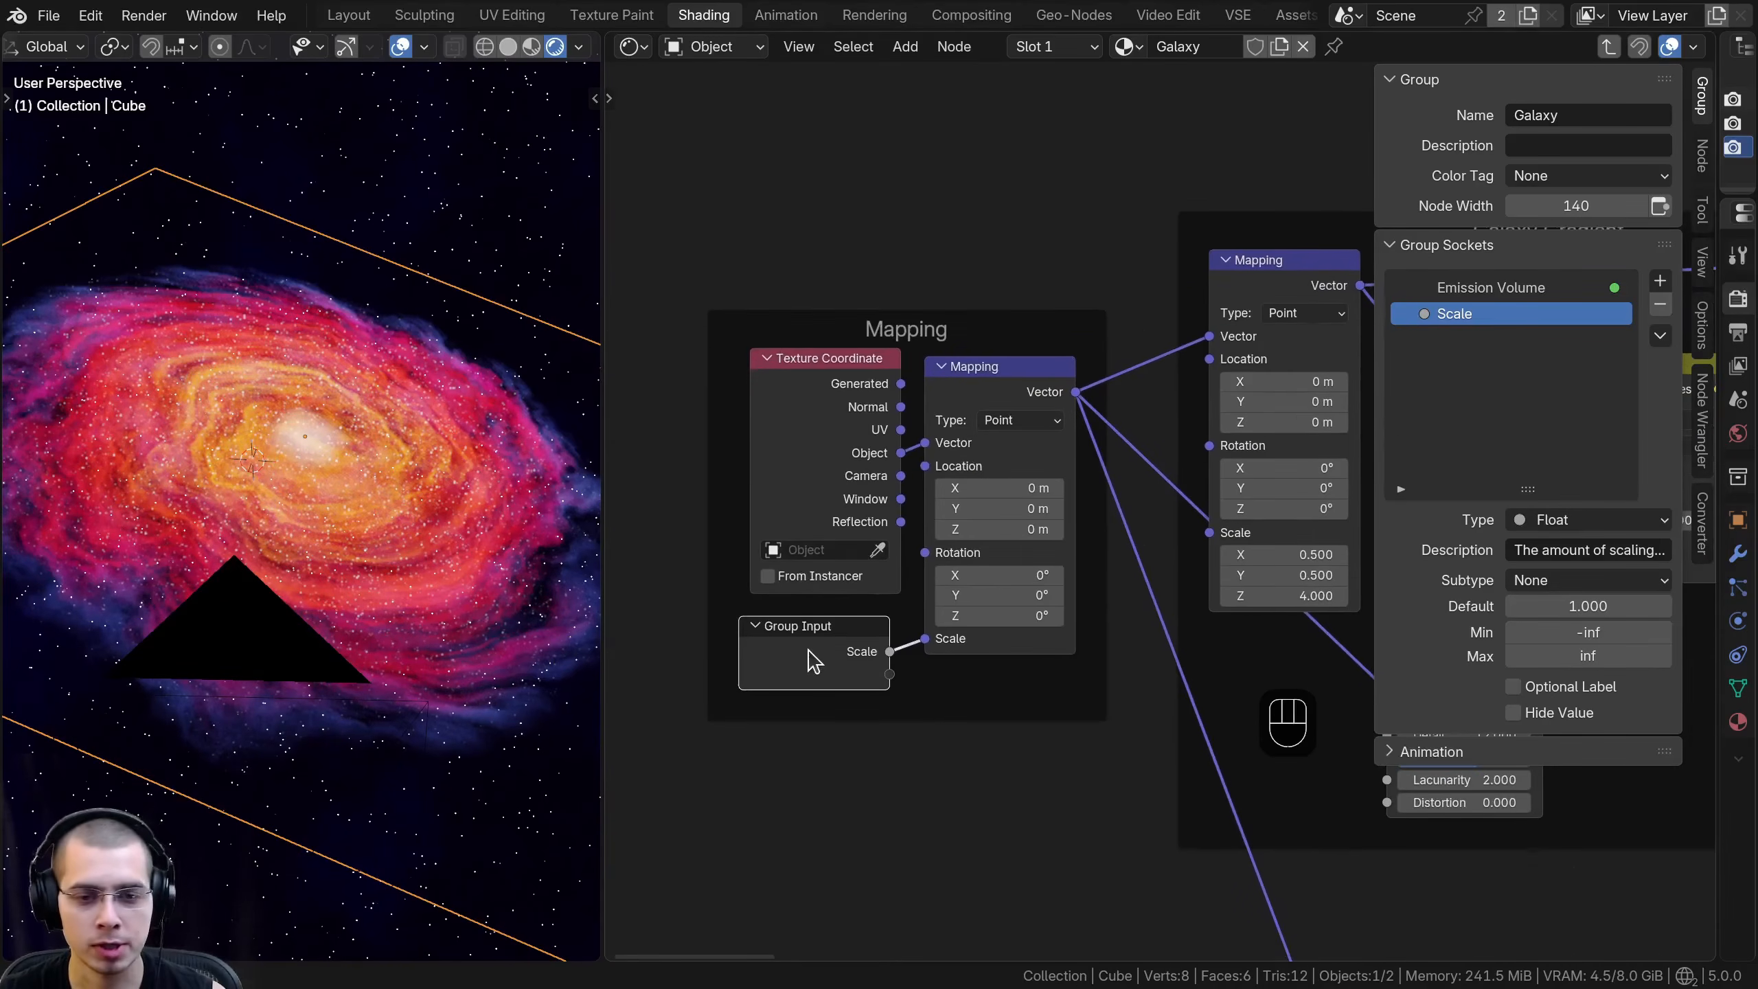
click(813, 661)
scroll(781, 704, down, 2)
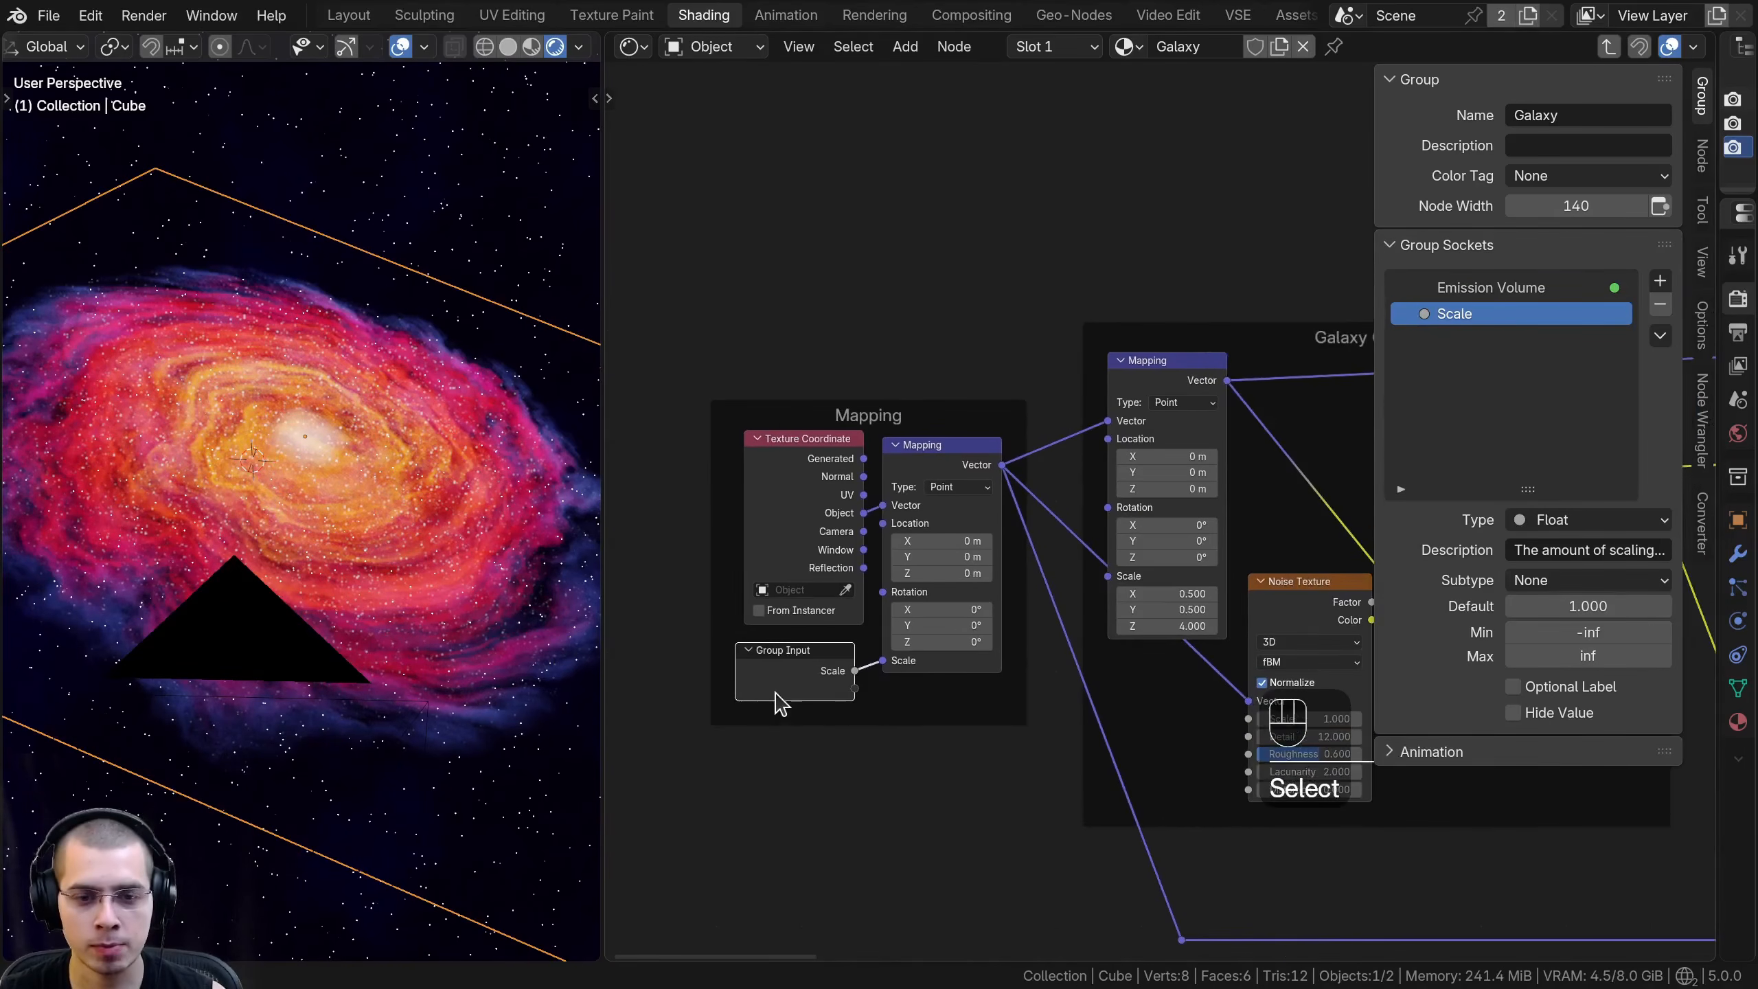
key(shift+d)
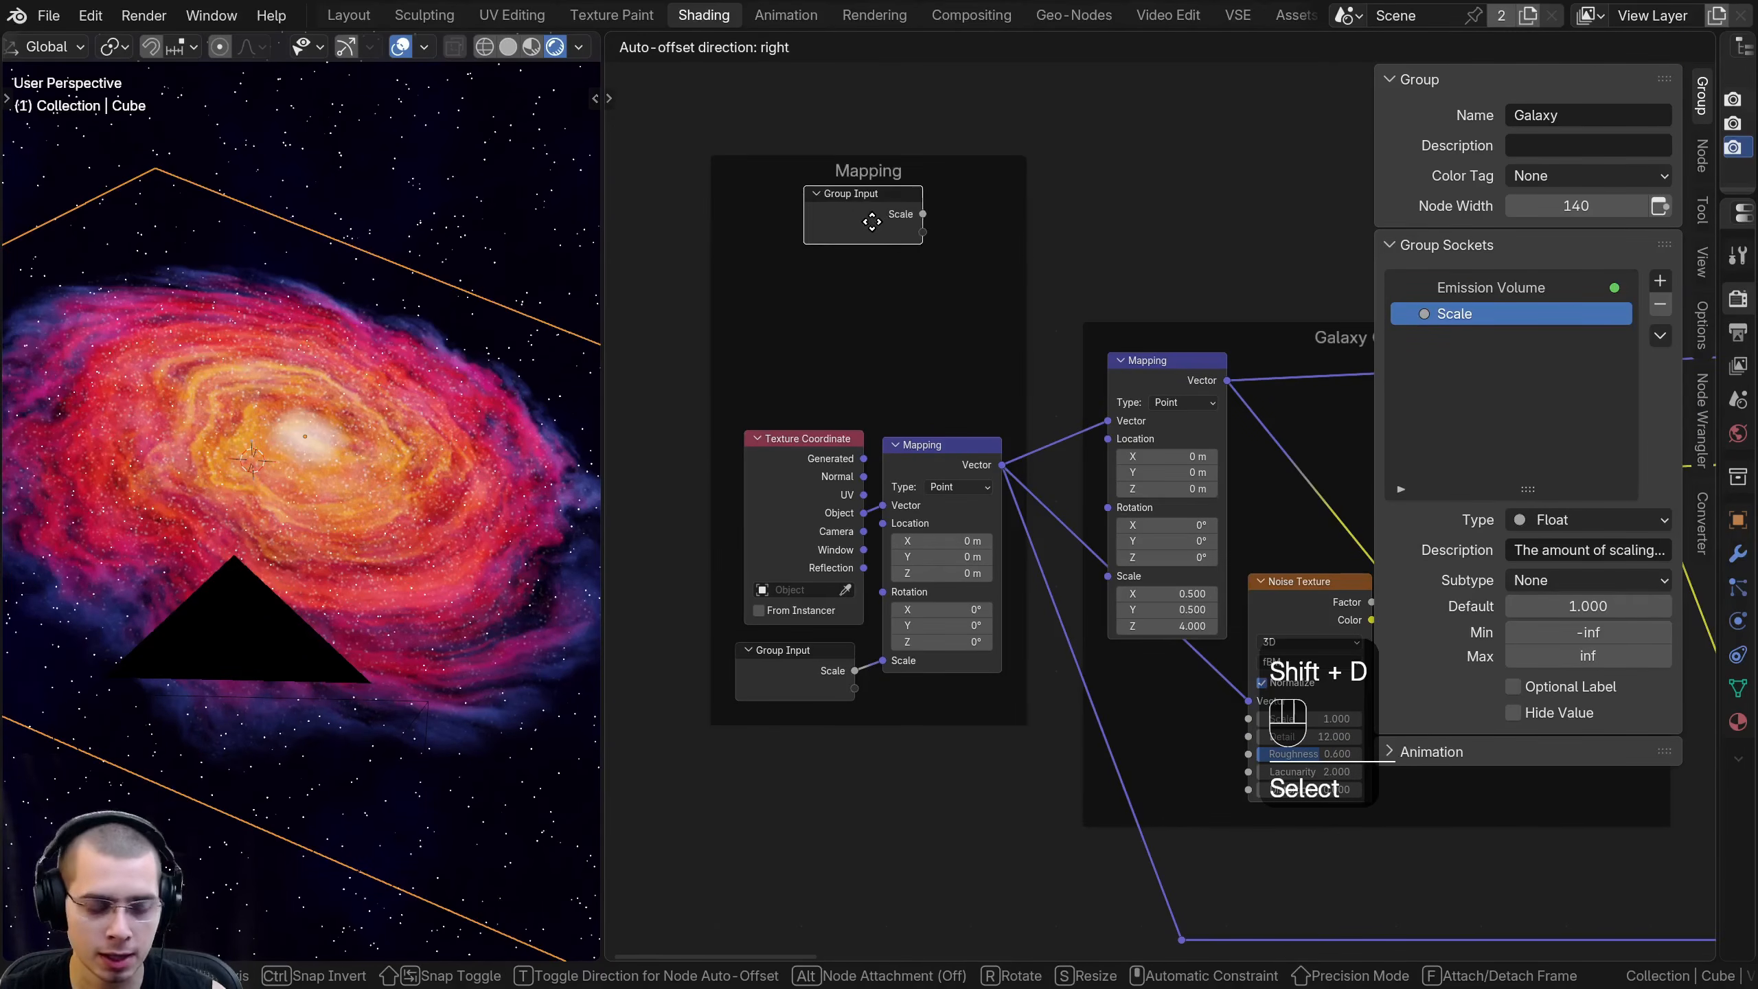
key(f)
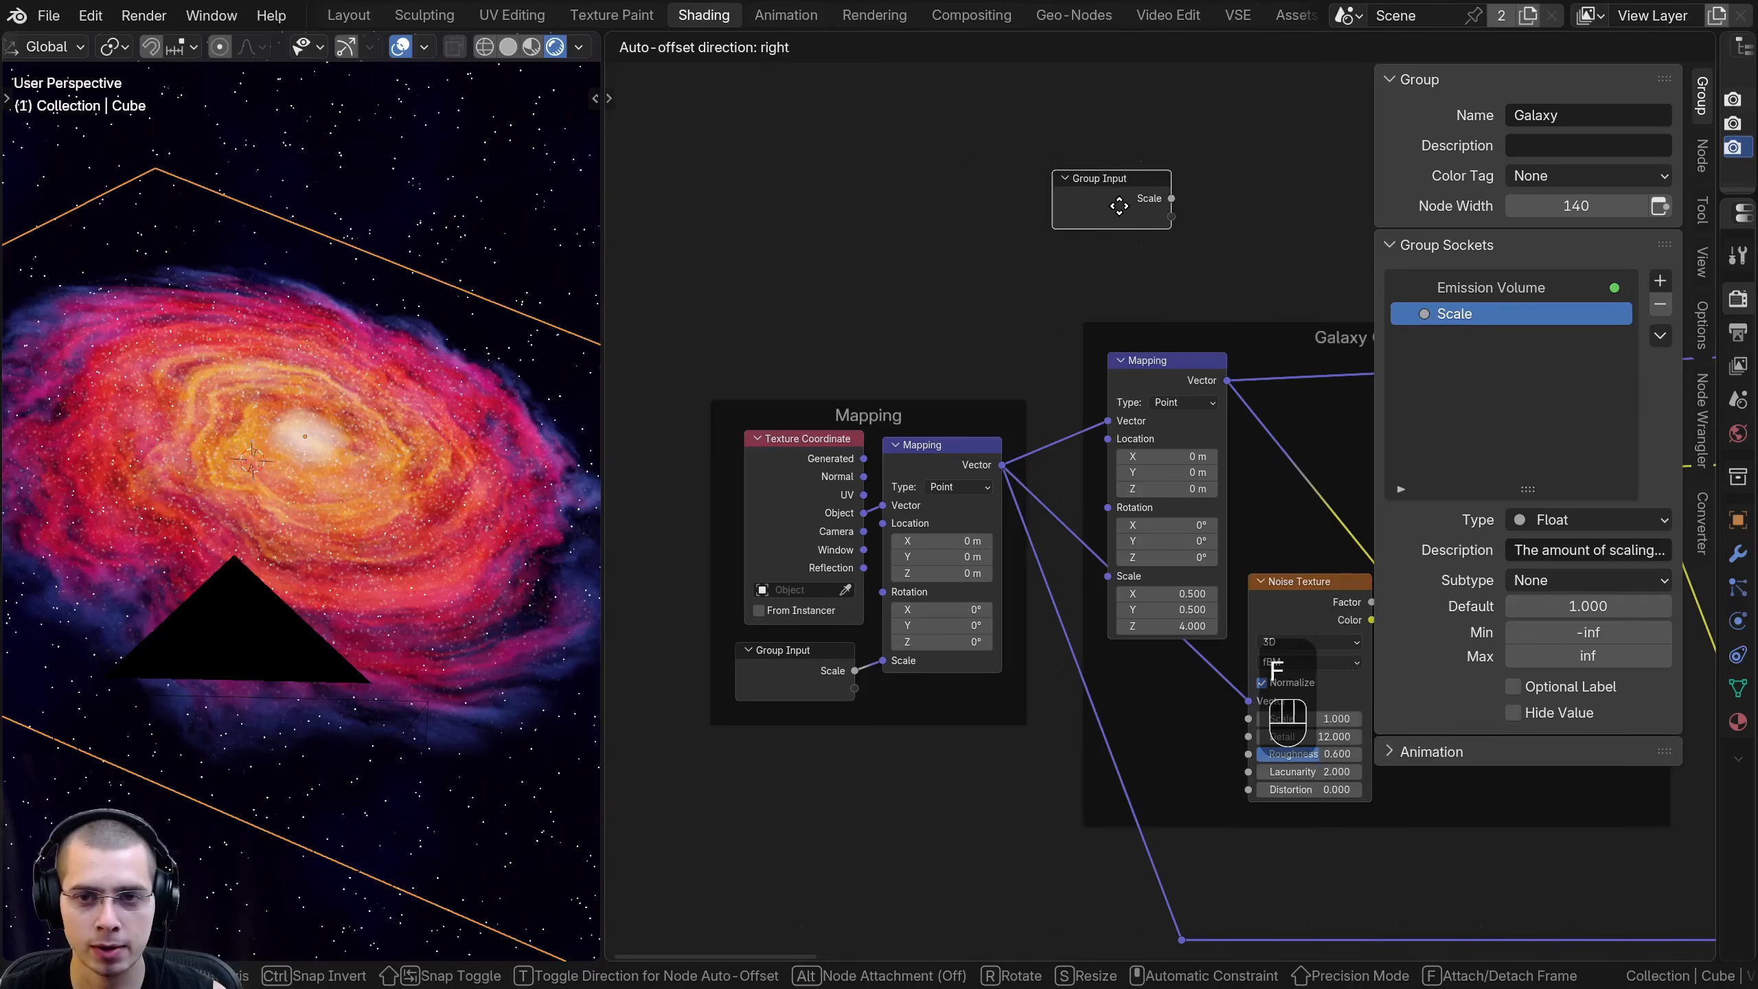
click(1119, 205)
- Hide the unused socket of the Group Input node inside the Mapping frame
click(771, 605)
scroll(772, 606, up, 2)
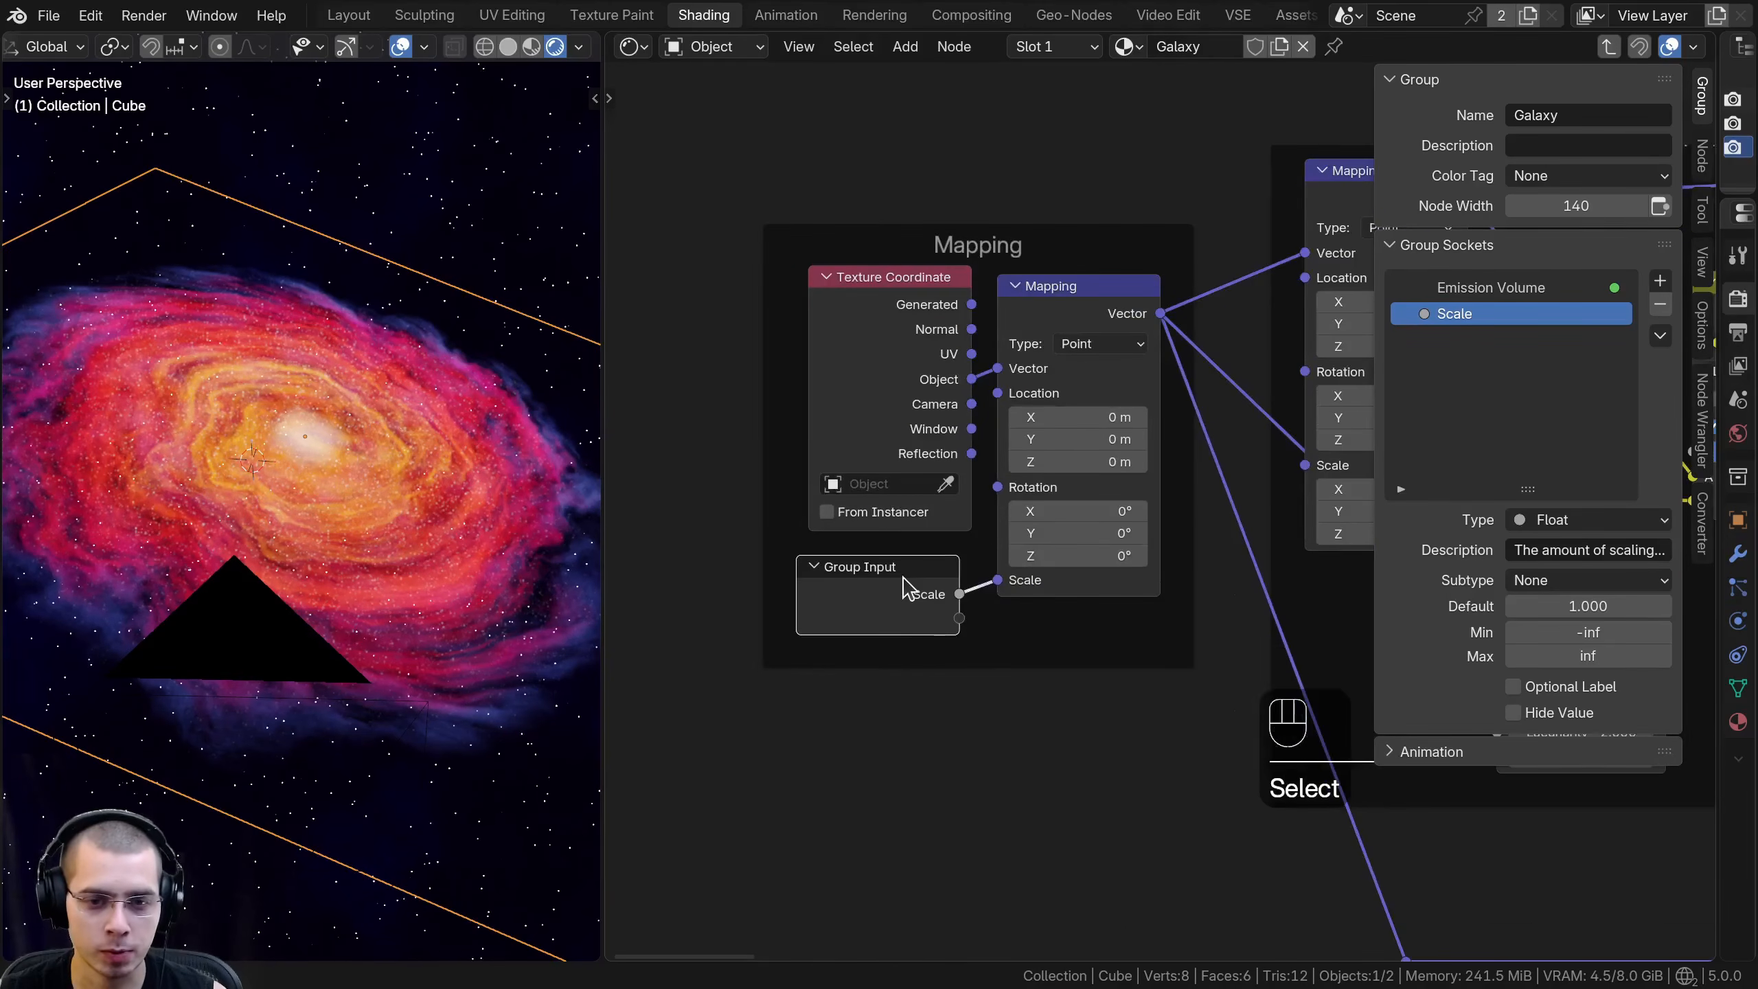
key(ctrl+h)
mouse_move(898, 581)
mouse_down()
mouse_move(879, 577)
mouse_move(901, 590)
mouse_up()
click(915, 587)
key(ctrl+h)
key(ctrl+h)
- Place the duplicated Group Input below the Mapping node in the Galaxy Gradient frame, and move the Mapping frame farther away
scroll(1010, 557, down, 2)
middle_drag(1010, 557, 810, 637)
right_click(1027, 210)
scroll(1031, 221, down, 1)
middle_drag(1008, 184, 985, 157)
key(g)
click(1034, 561)
drag(912, 353, 816, 355)
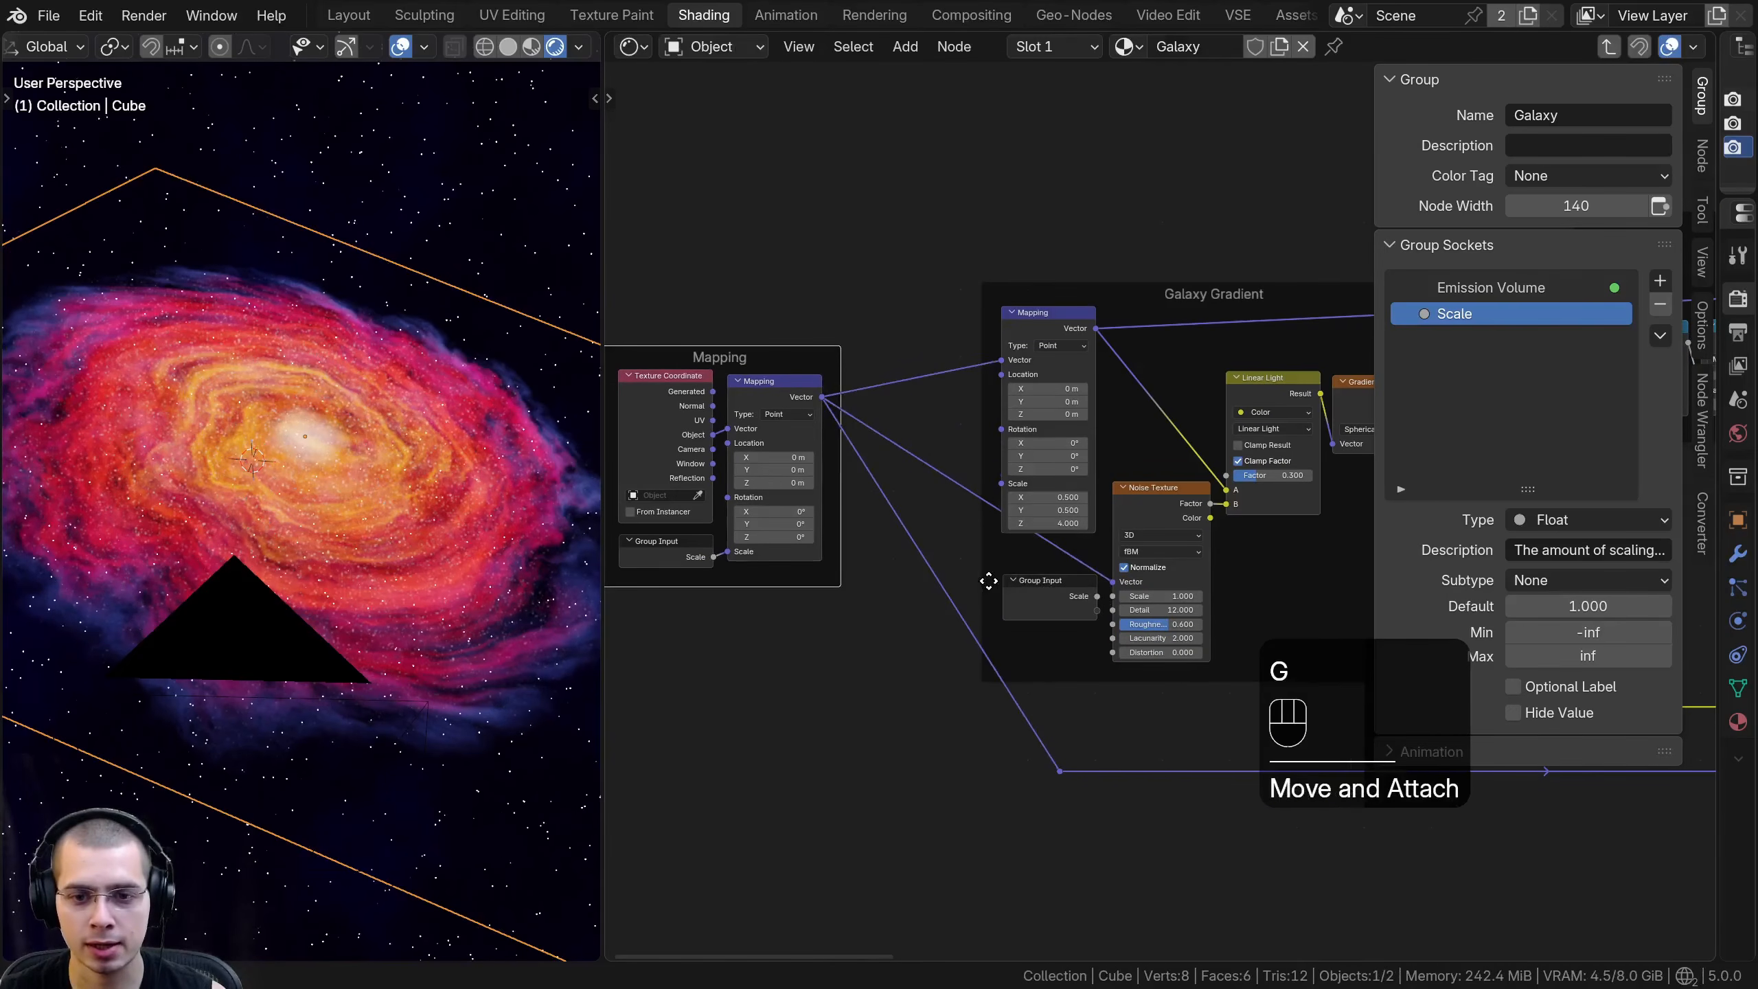
drag(1022, 583, 992, 581)
- Expose the Linear Light node's Factor as a group input and name that input Distortion Strength
scroll(995, 563, up, 2)
scroll(989, 553, up, 3)
middle_drag(1026, 574, 973, 548)
scroll(974, 548, up, 1)
middle_drag(1009, 486, 940, 499)
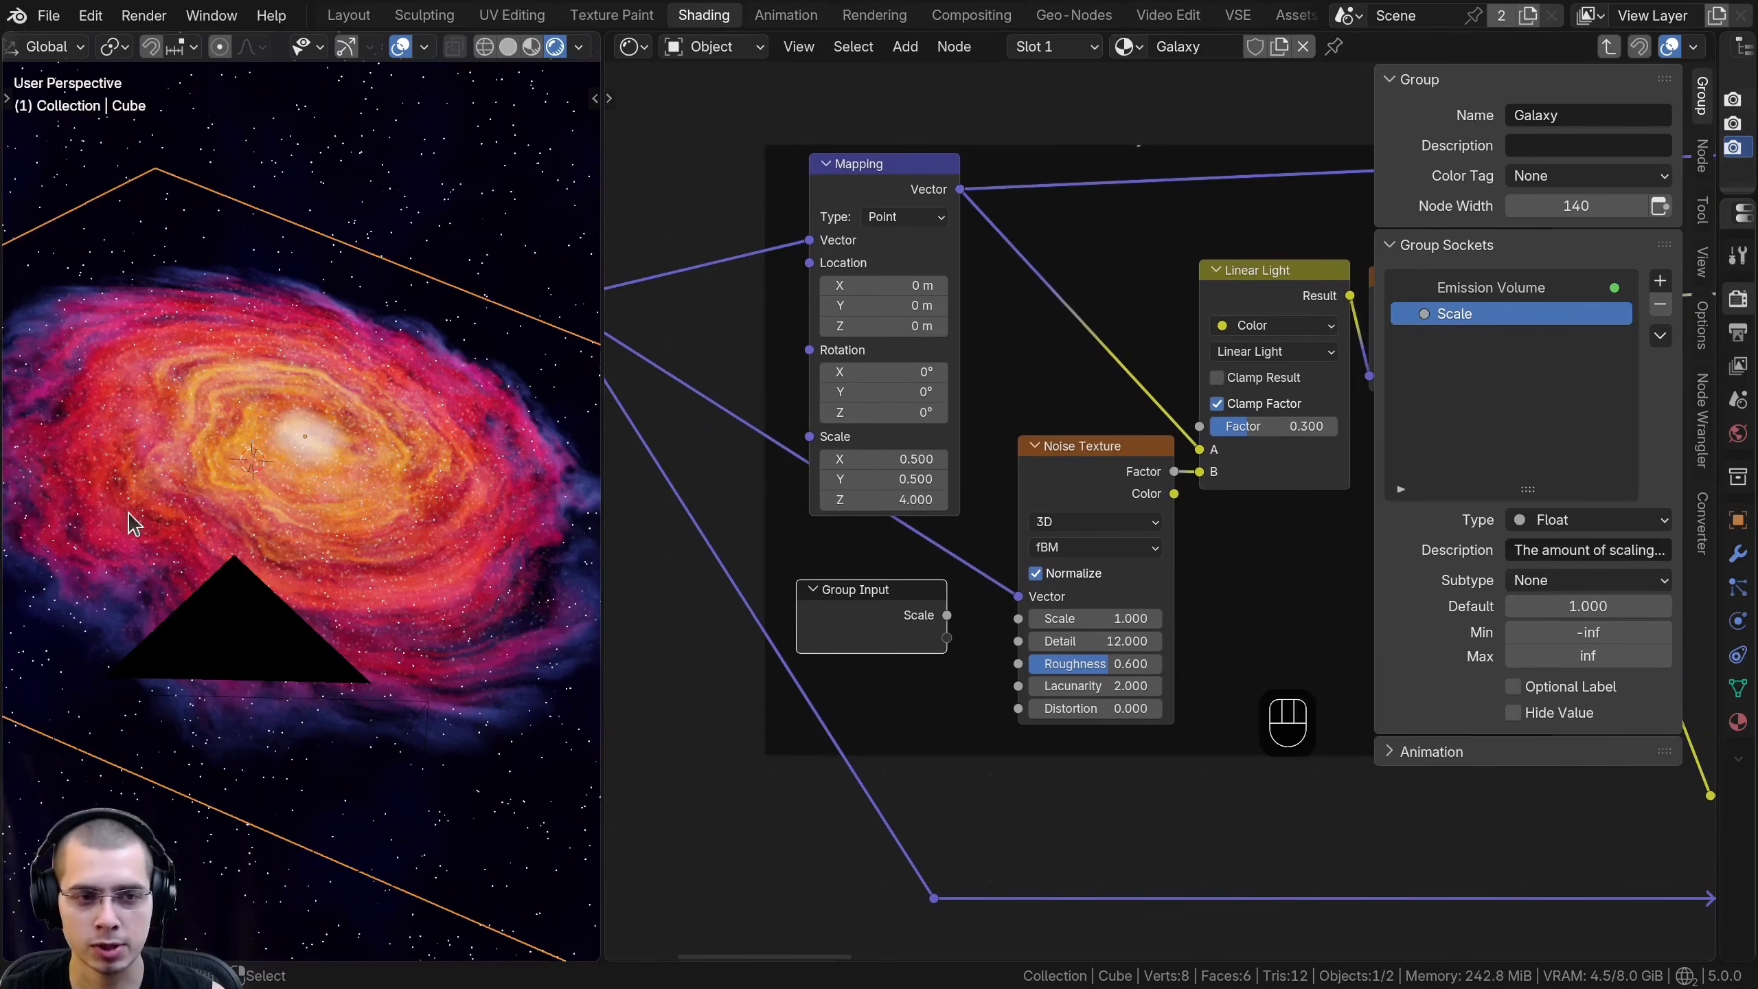
middle_drag(1260, 349, 1239, 349)
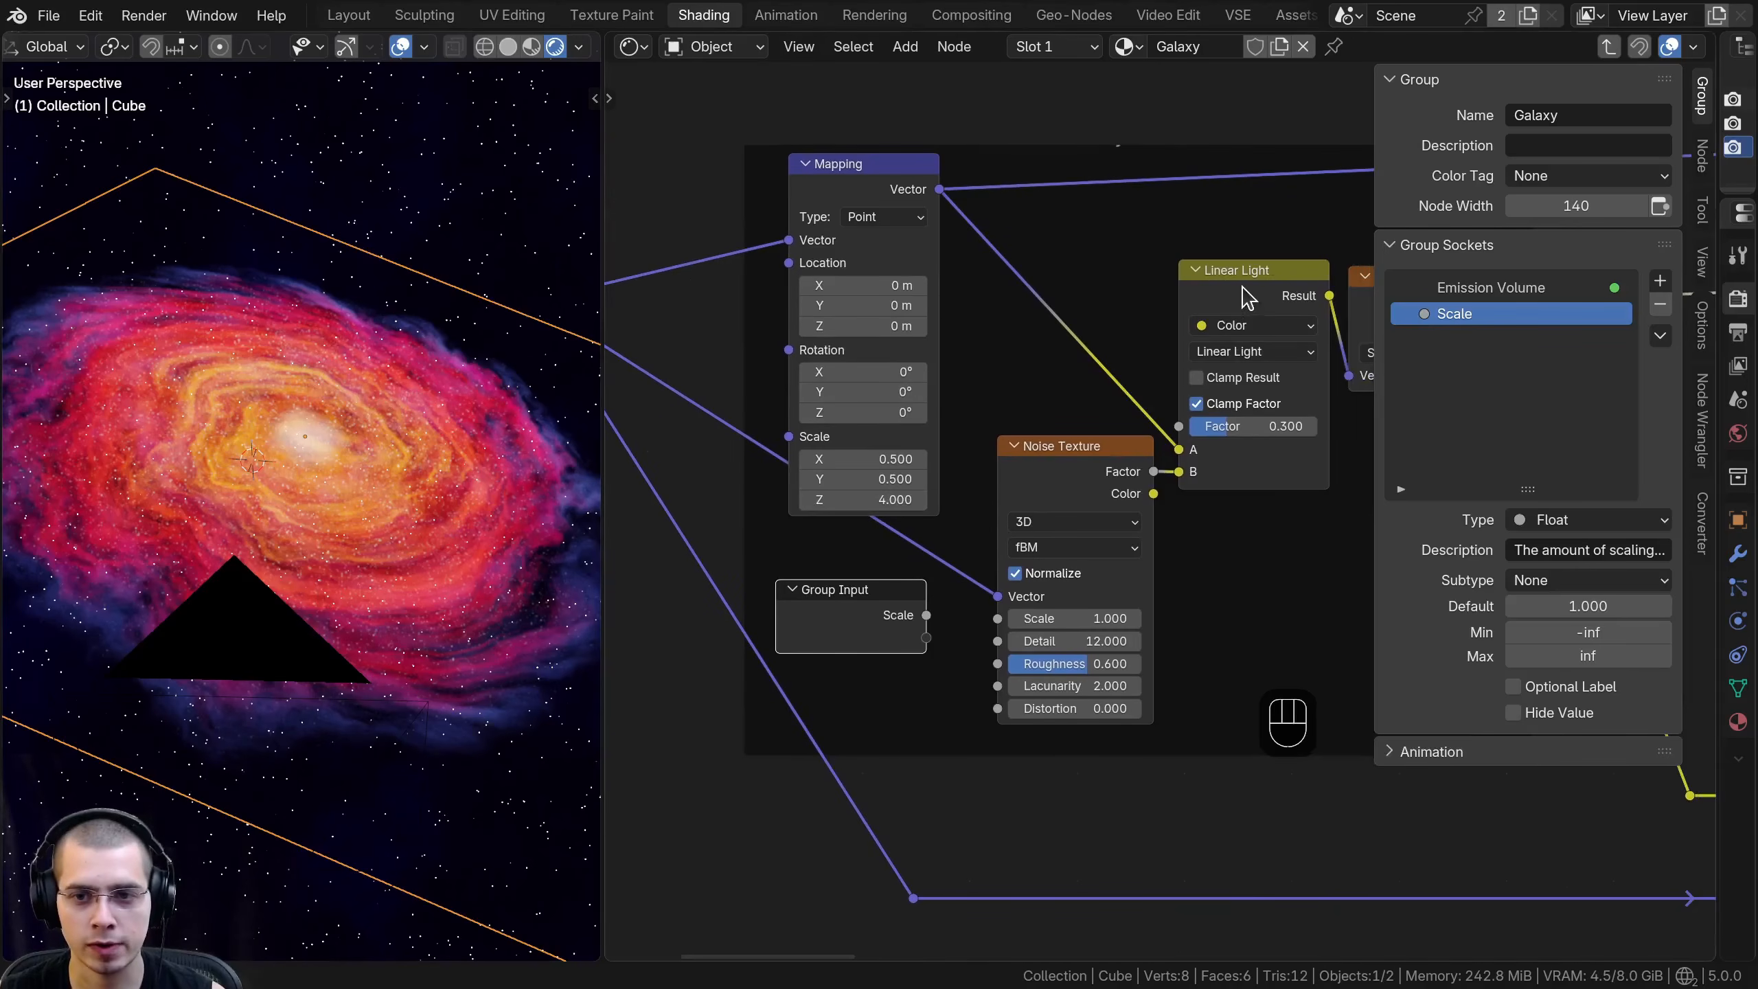
drag(1281, 426, 926, 638)
right_click(1191, 423)
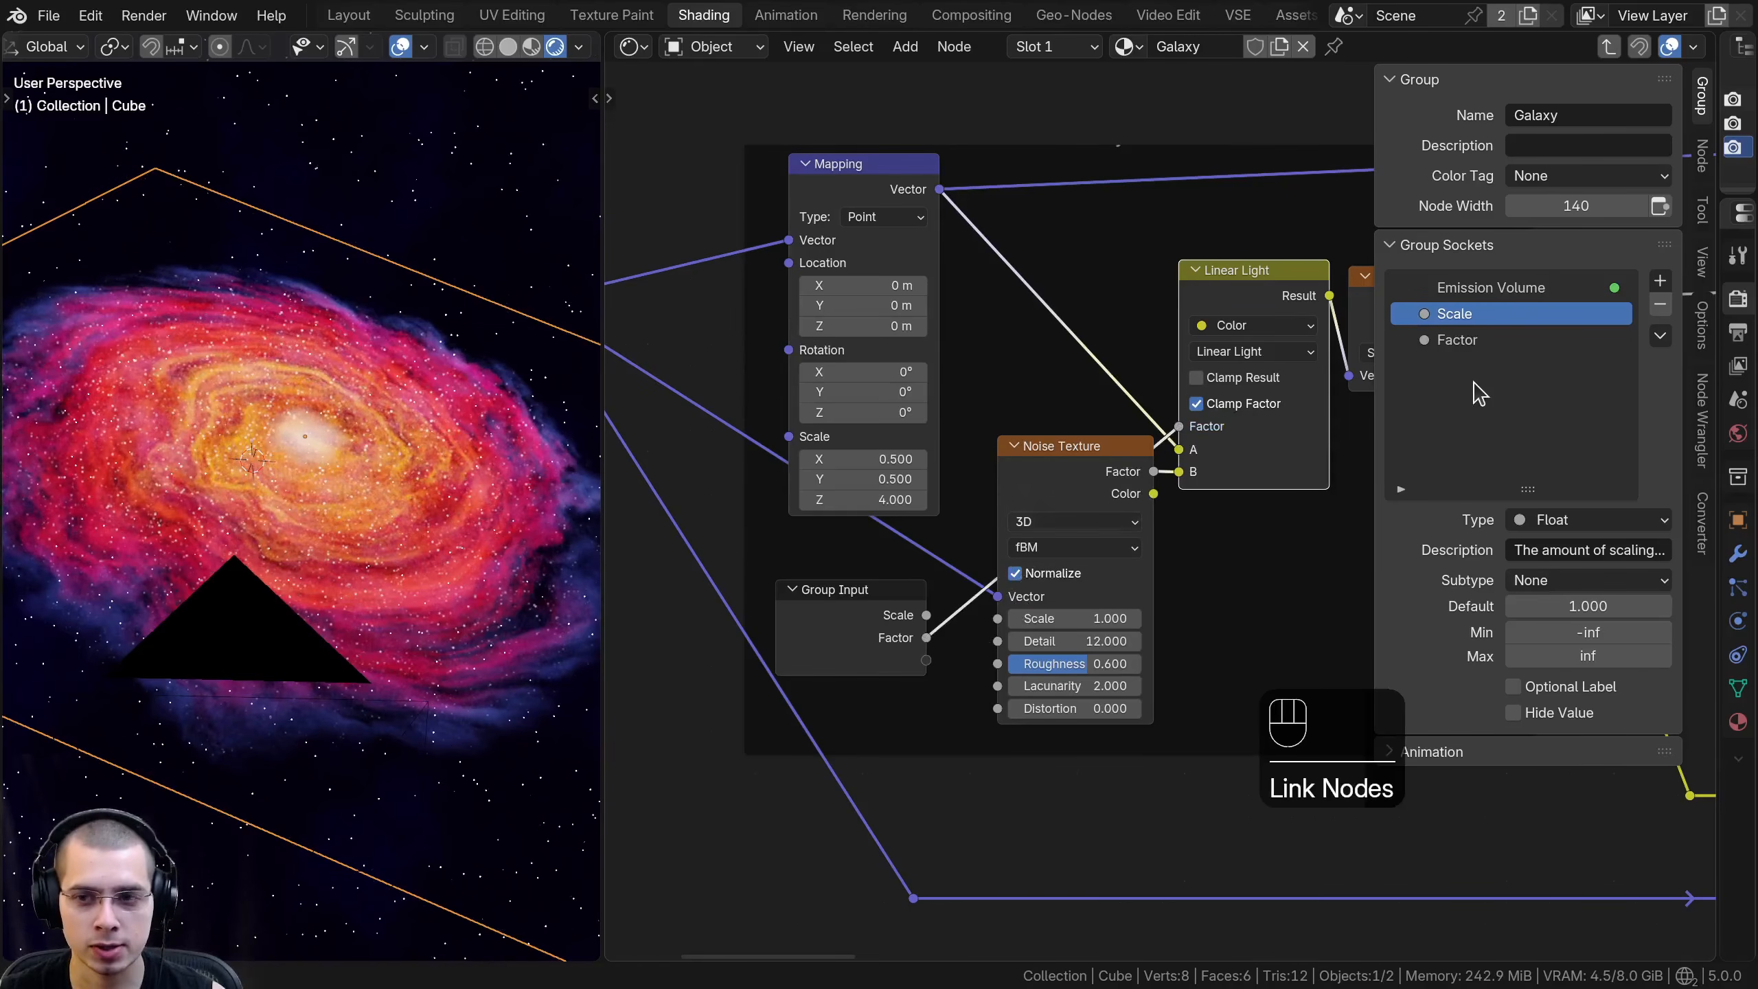
double_click(1465, 339)
text(Distortion Strength)
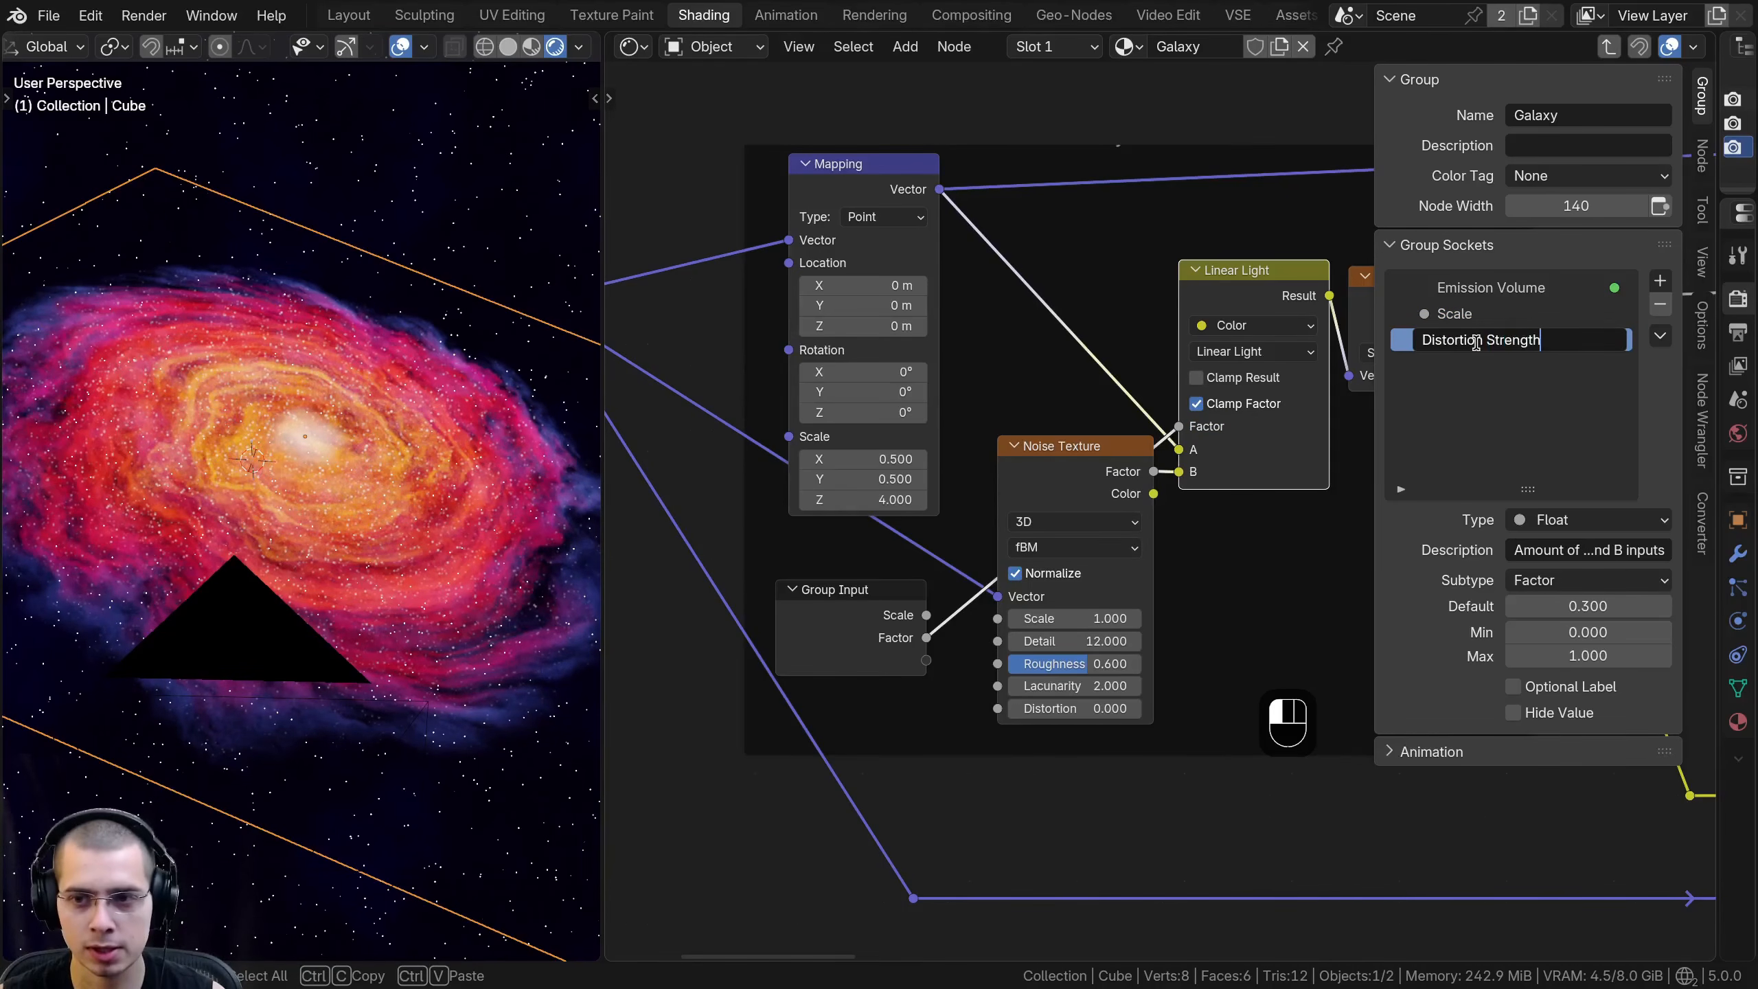
key(Return)
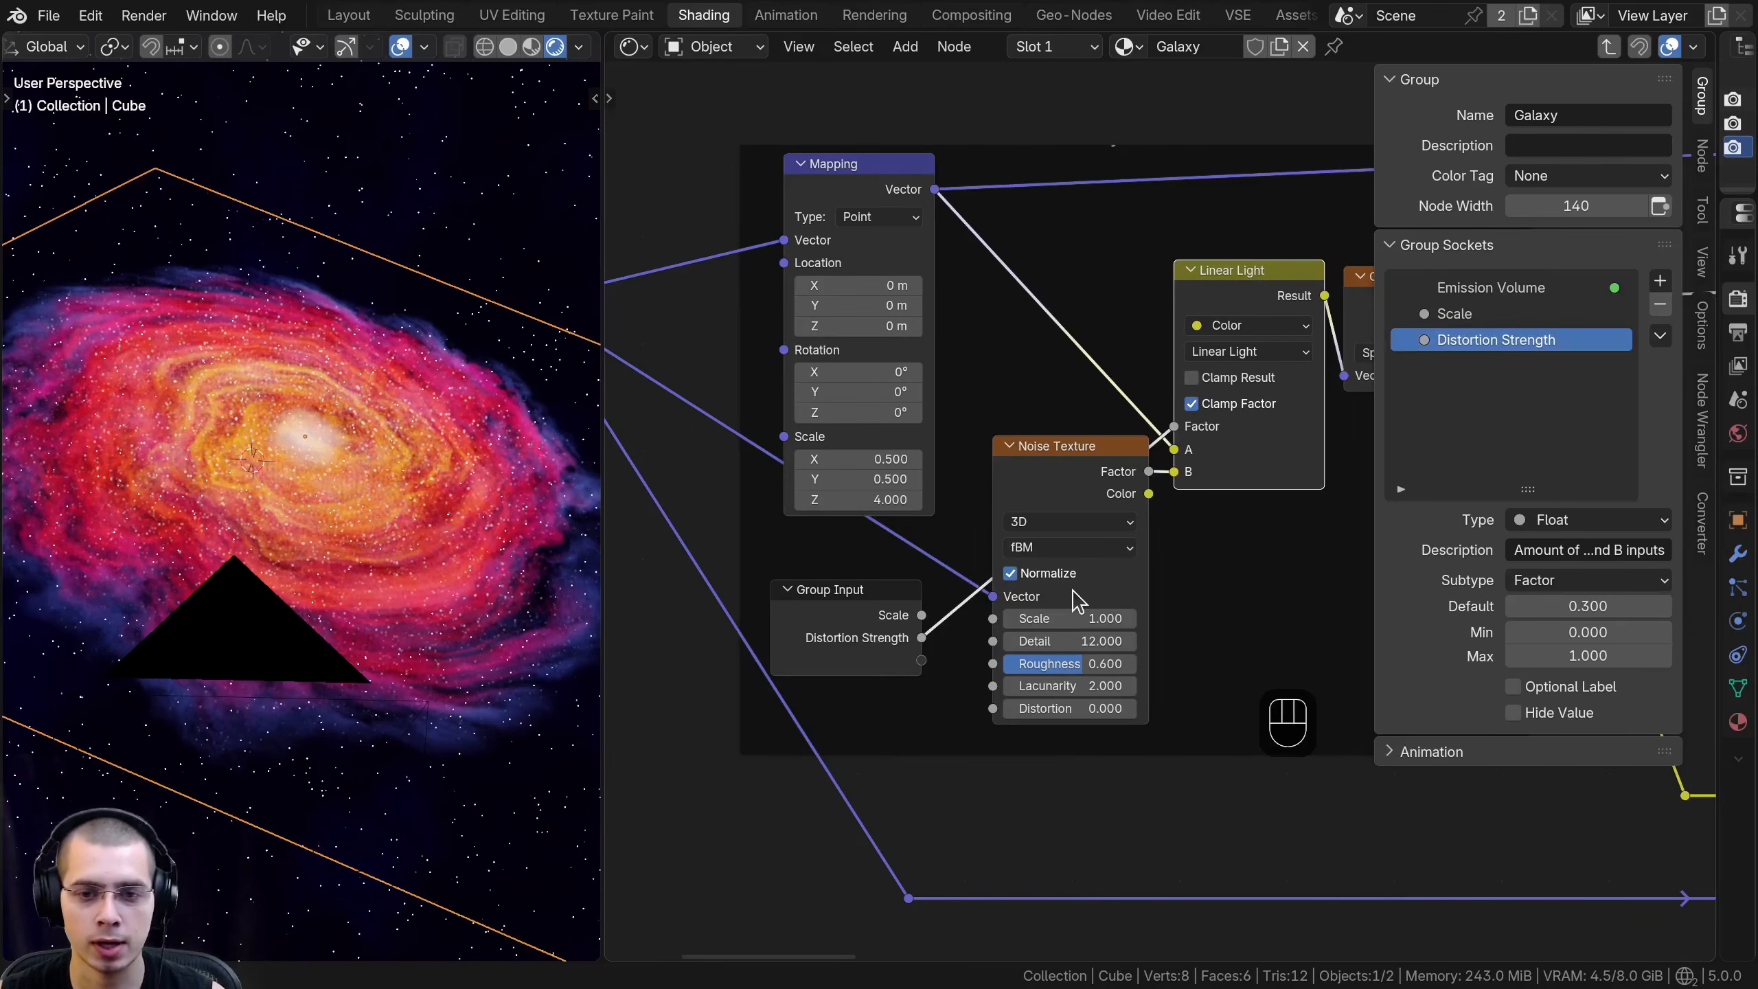
- Expose the Galaxy Gradient Noise Texture's Scale, Detail, Roughness, Lacunarity and Distortion as group inputs
scroll(1074, 504, up, 3)
click(1070, 484)
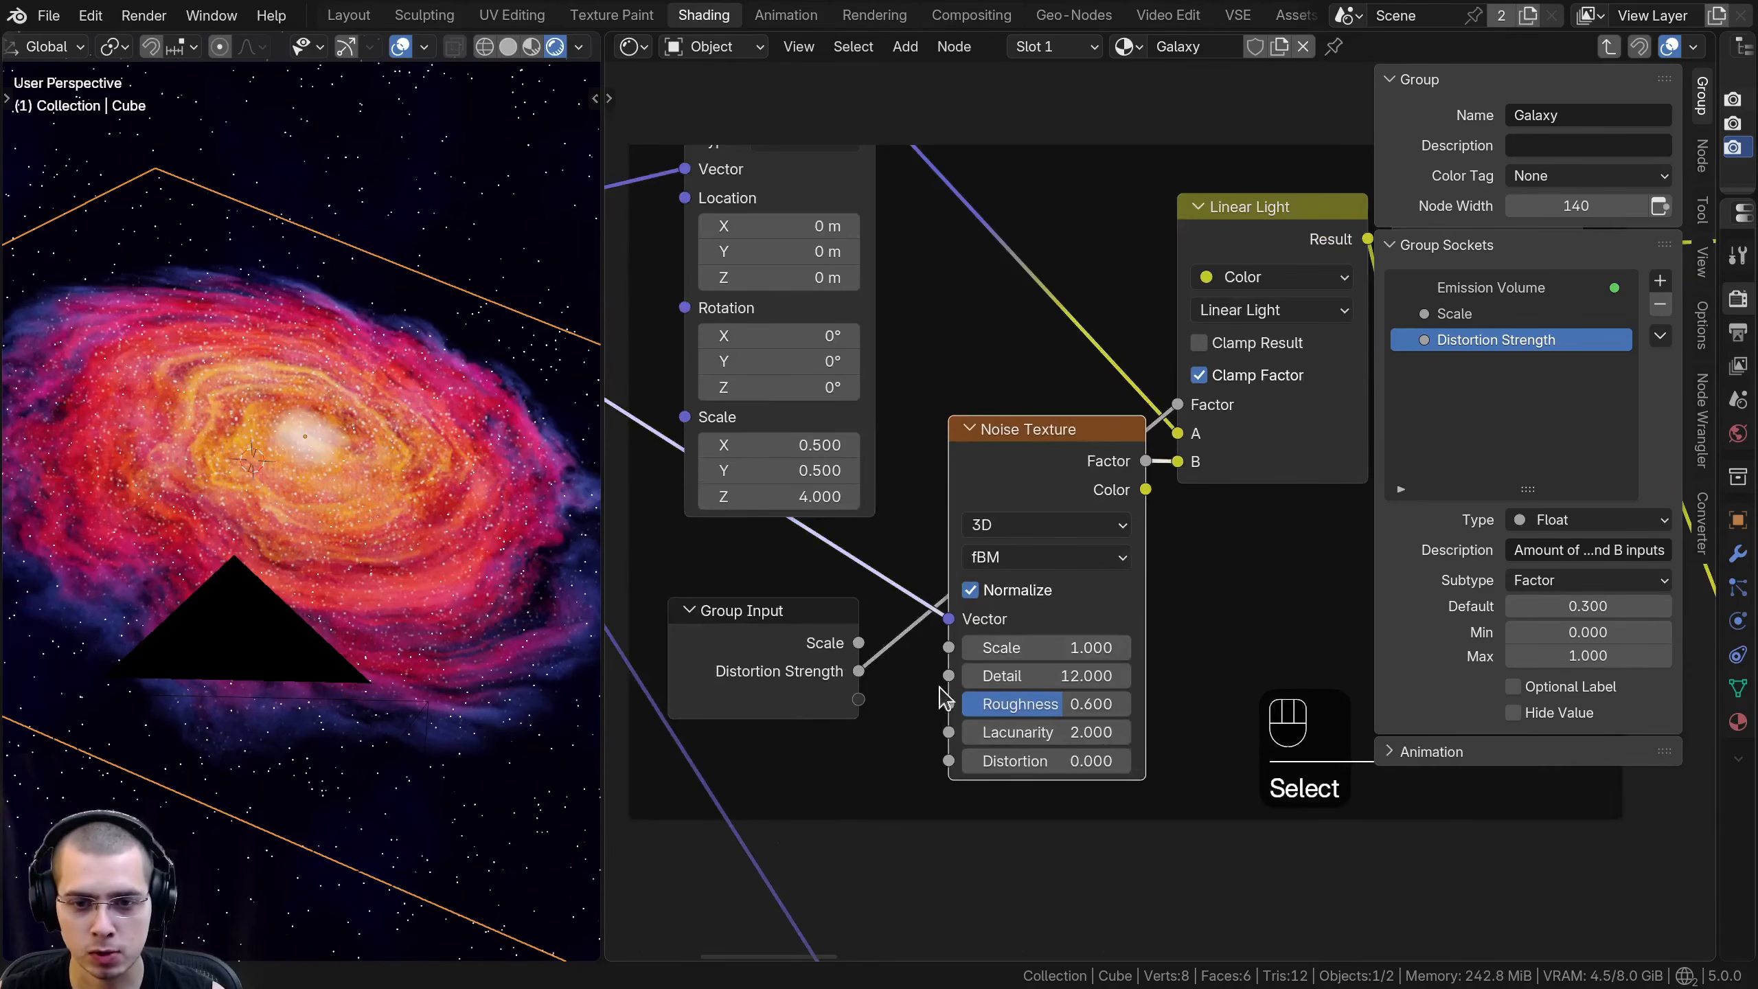
drag(947, 648, 845, 809)
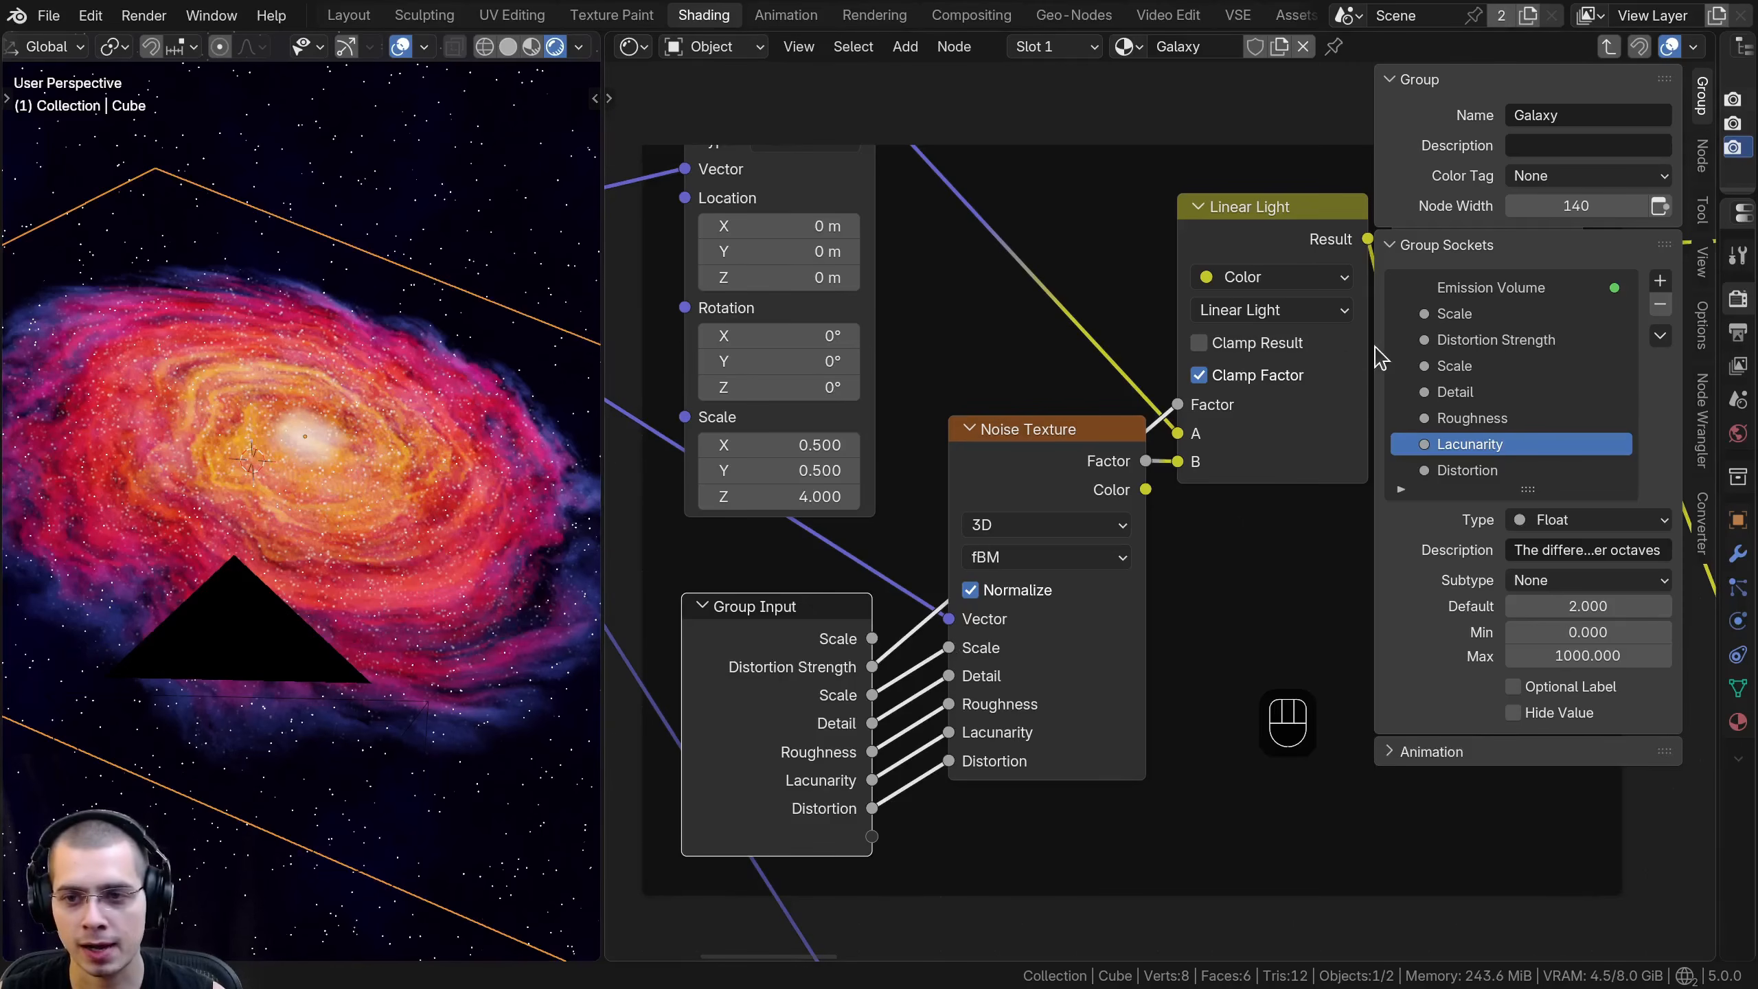
- Widen the sidebar and rename the noise Scale and Detail group inputs to Distortion Scale and Distortion Detail
drag(1368, 346, 1246, 346)
double_click(1324, 339)
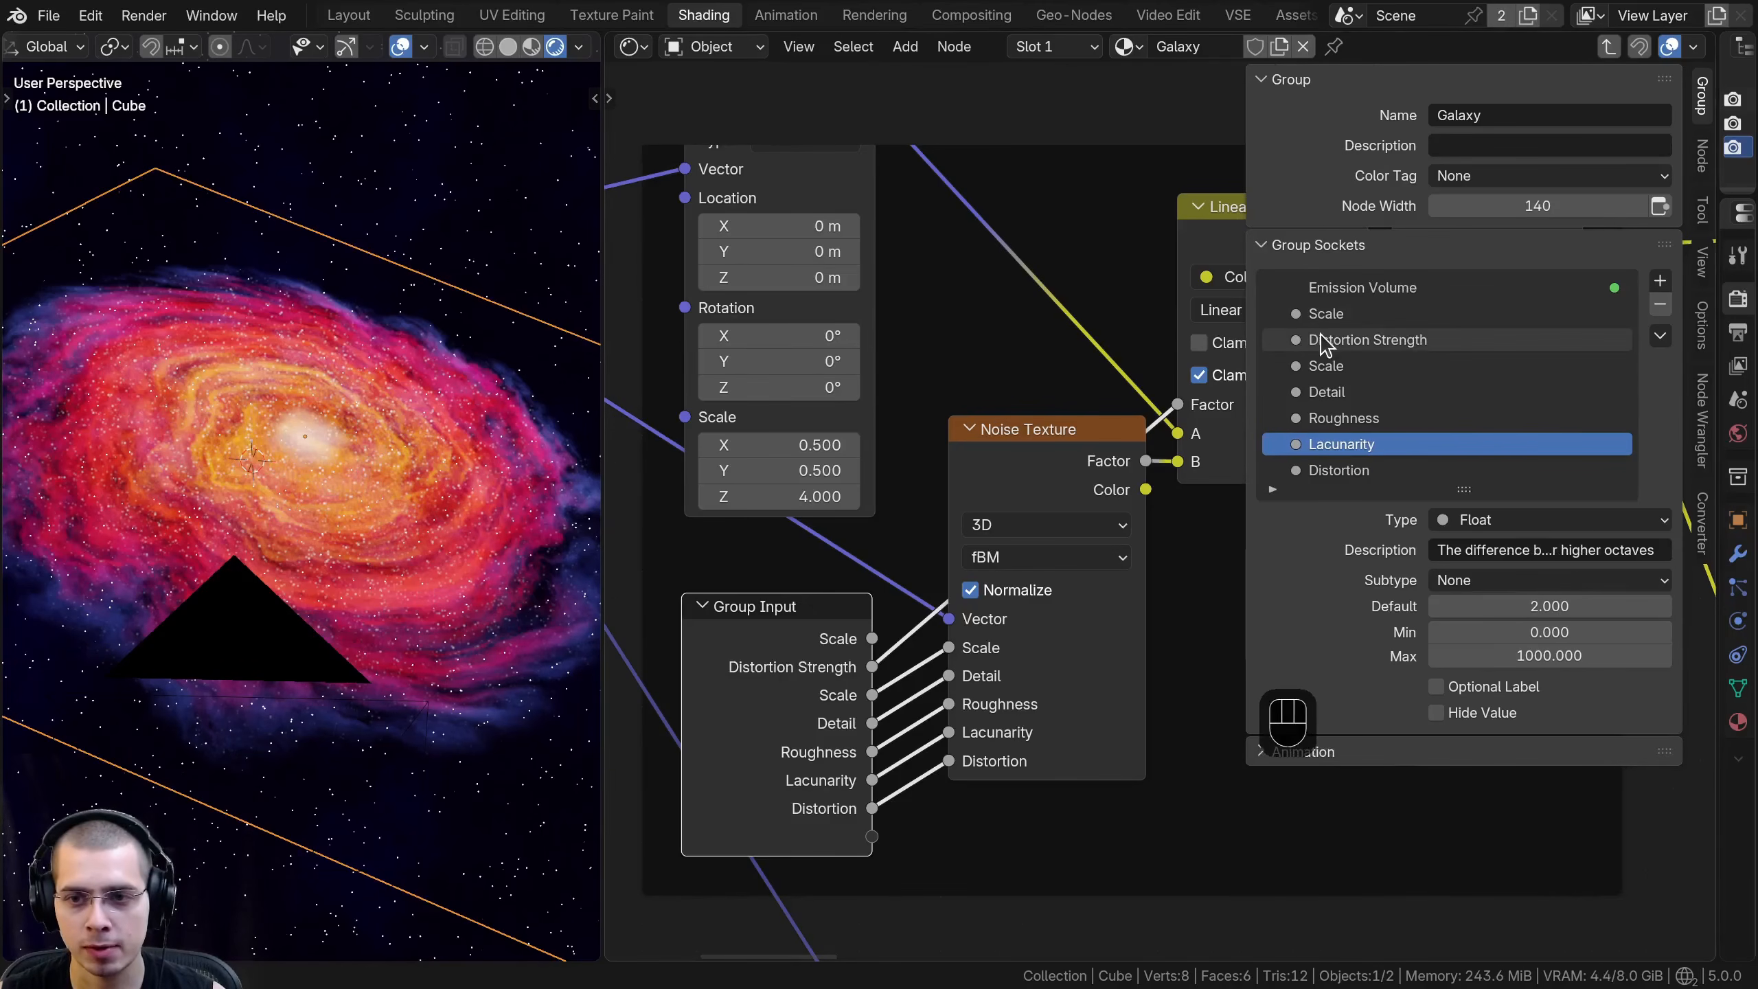
key(ctrl+c)
click(1319, 366)
double_click(1311, 365)
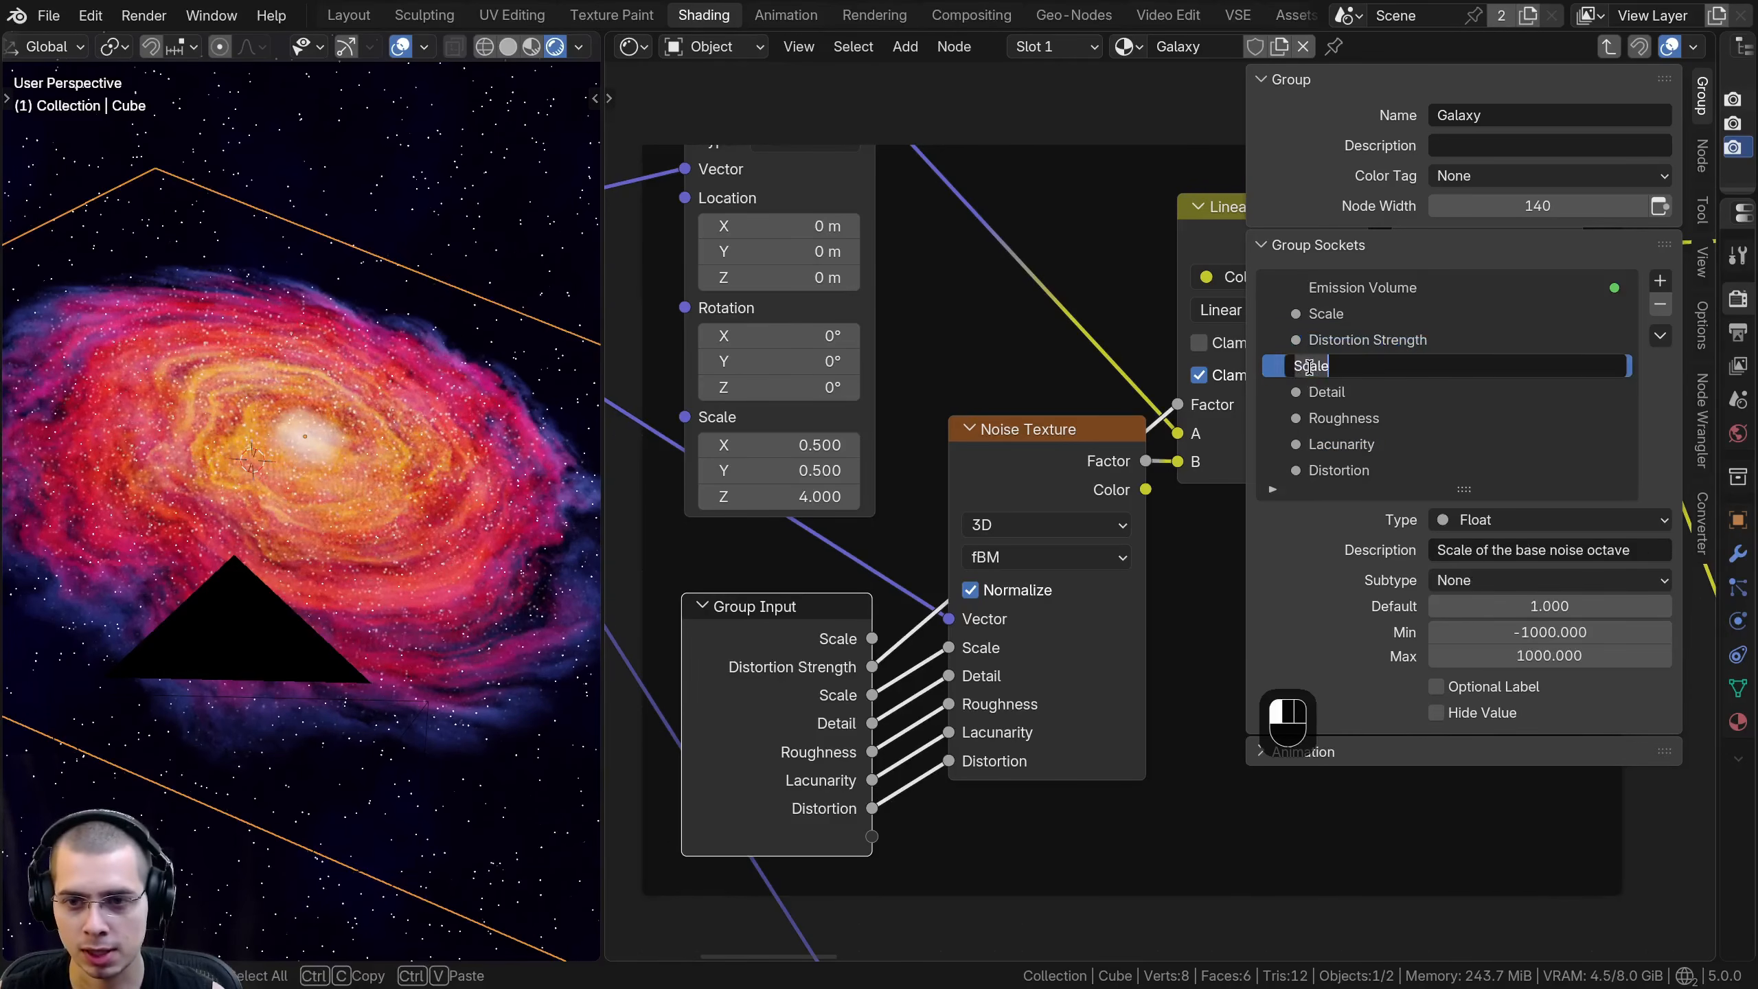
key(ctrl+v)
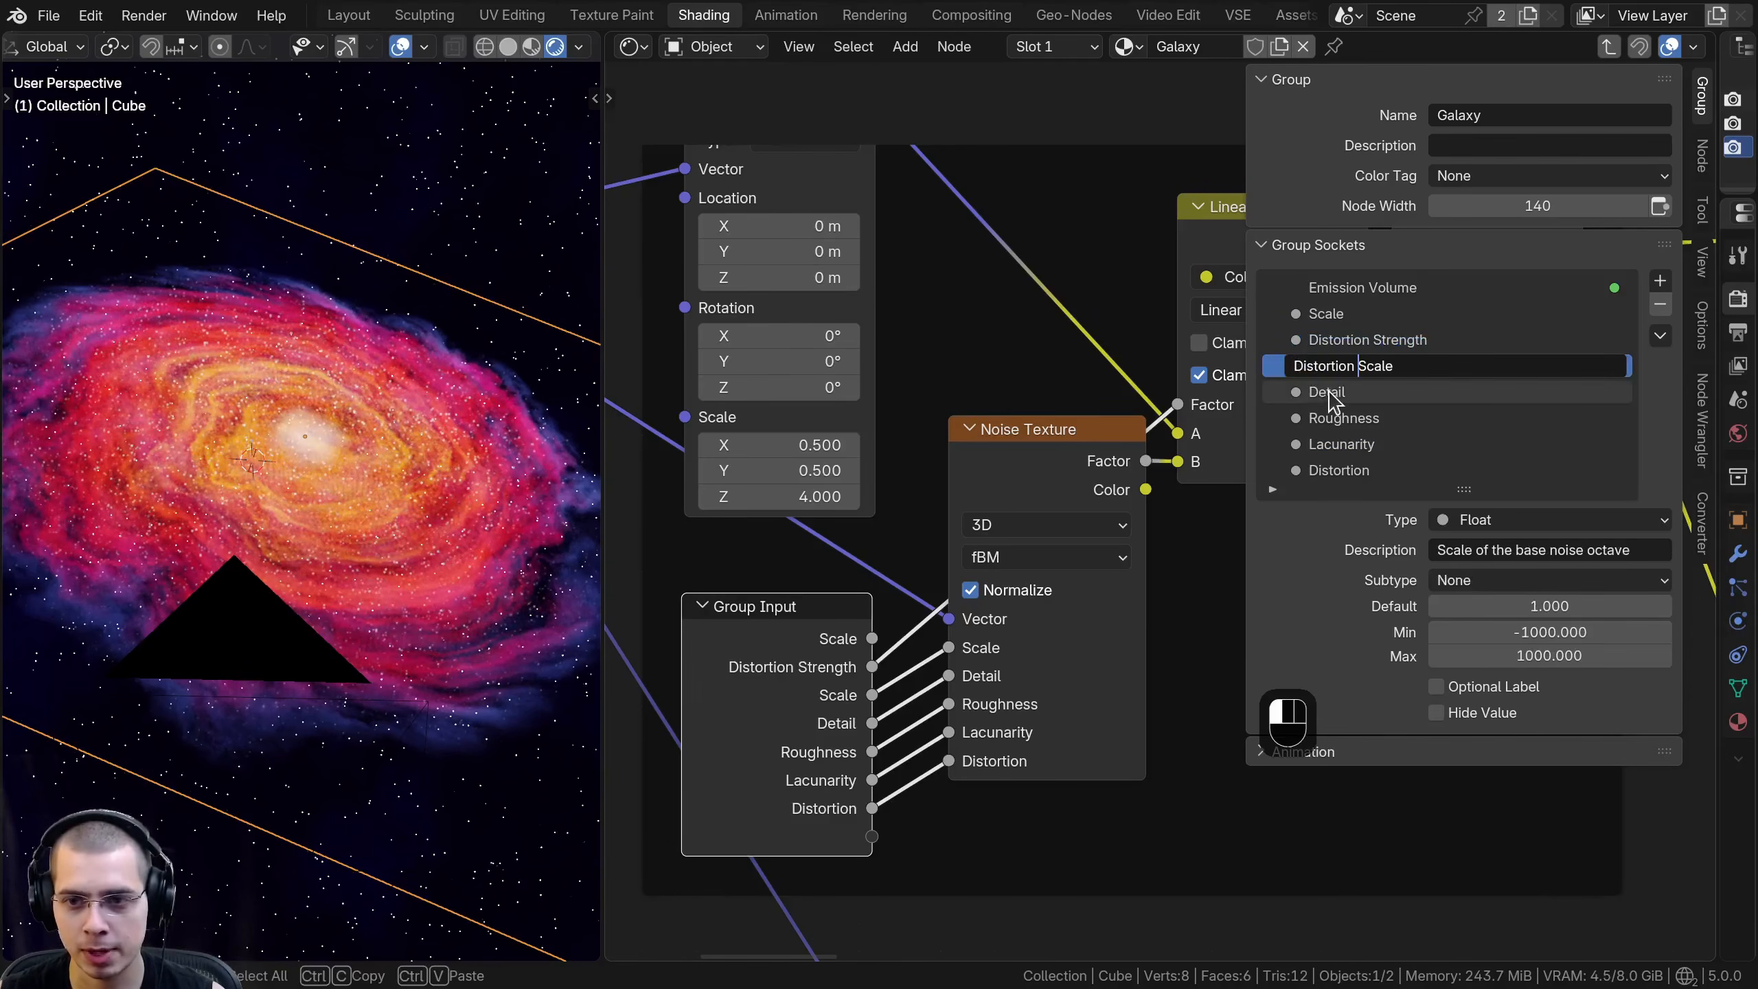
click(1328, 394)
double_click(1327, 393)
key(ctrl+v)
key(Return)
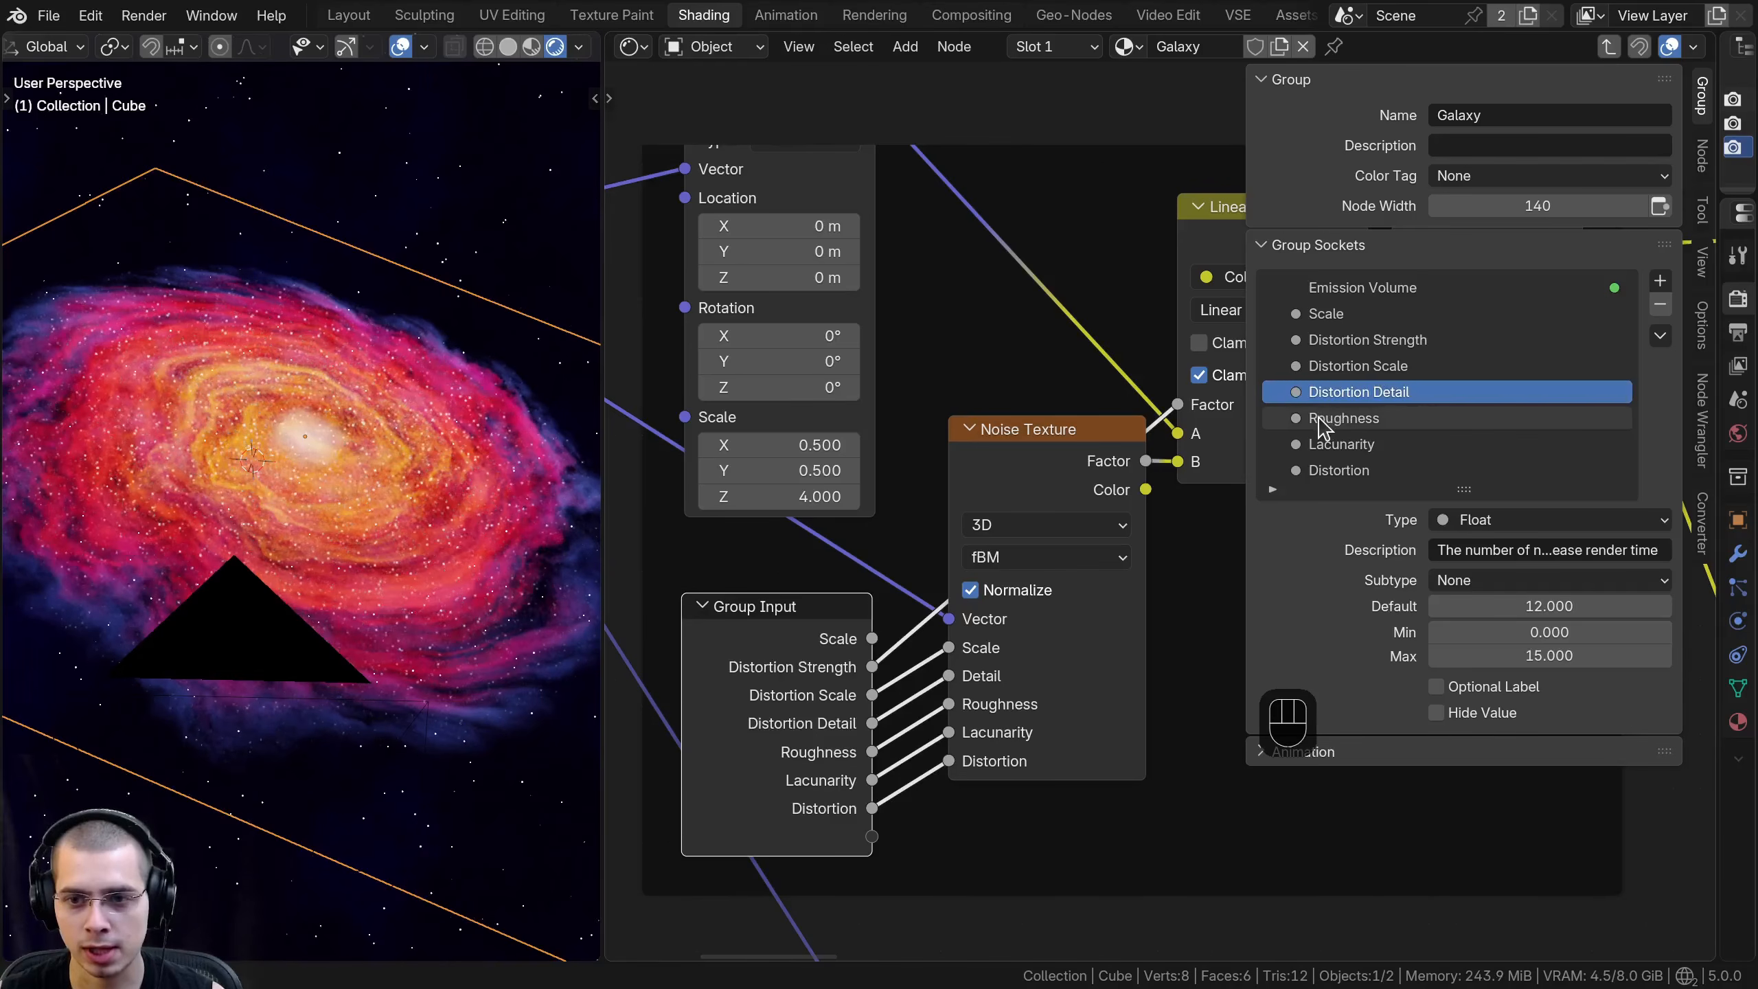
- Rename the Roughness, Lacunarity and Distortion group inputs to Distortion Roughness, Distortion Lacunarity and Distortion Distortion
double_click(1320, 418)
key(ctrl+v)
click(1302, 444)
double_click(1295, 446)
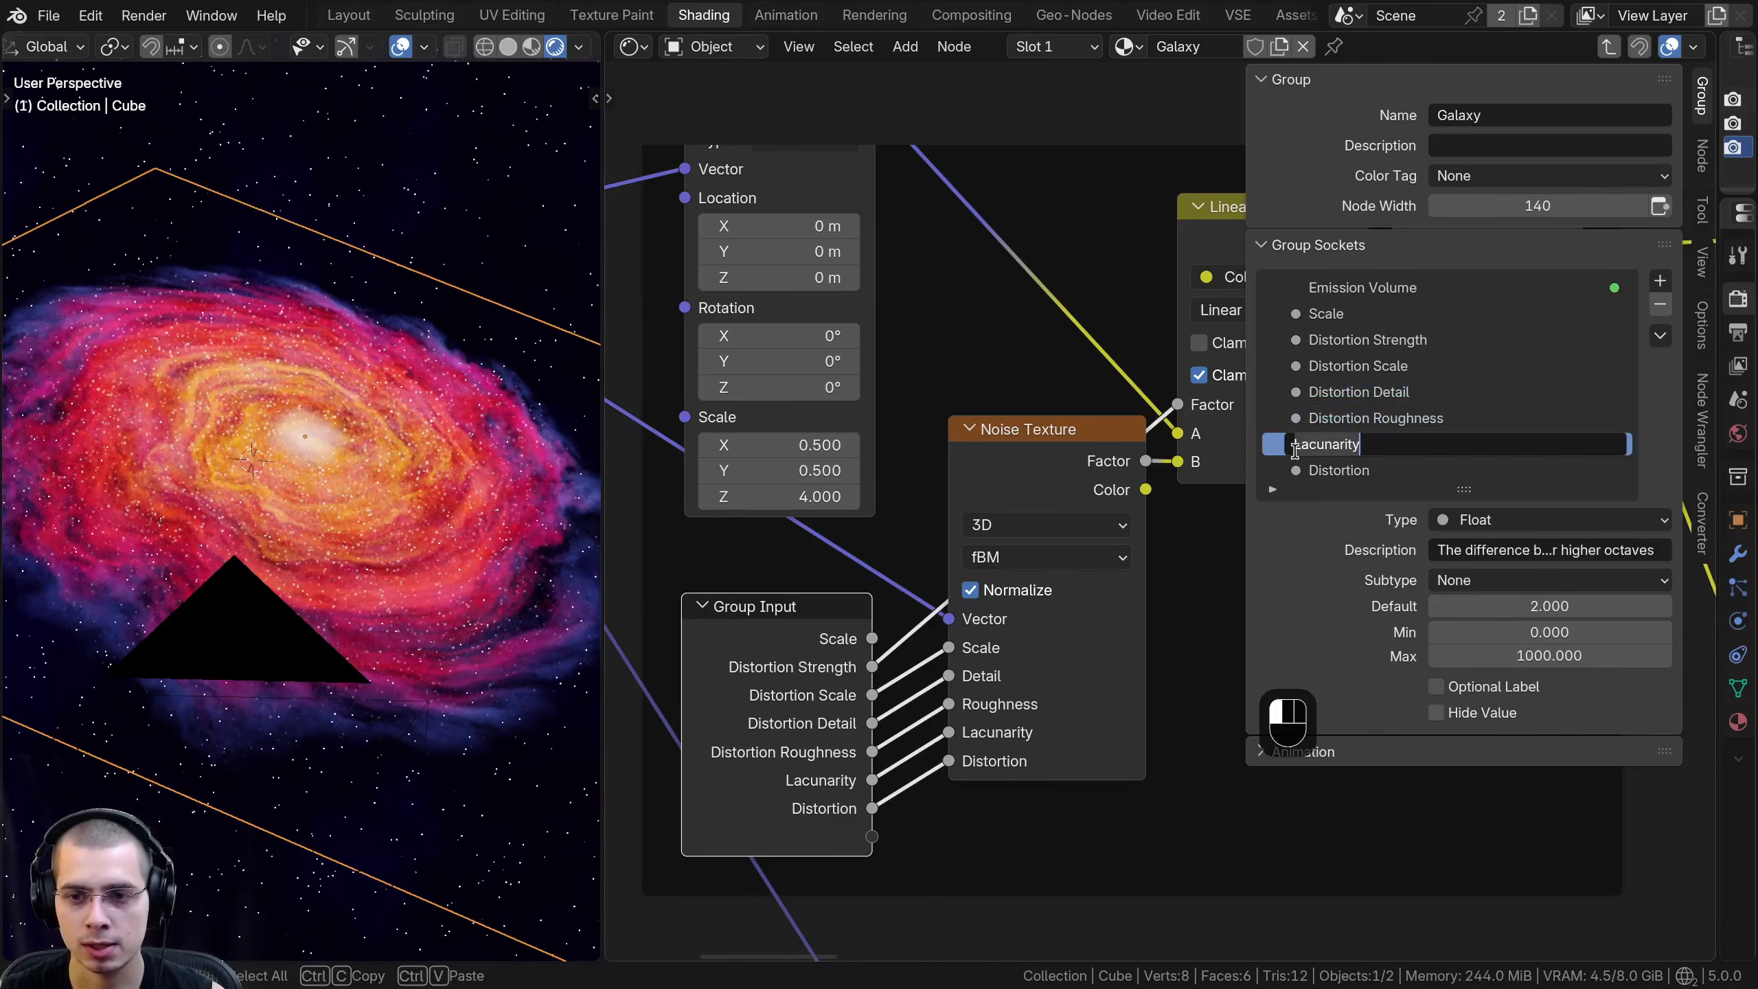
key(ctrl+v)
click(1301, 471)
double_click(1300, 473)
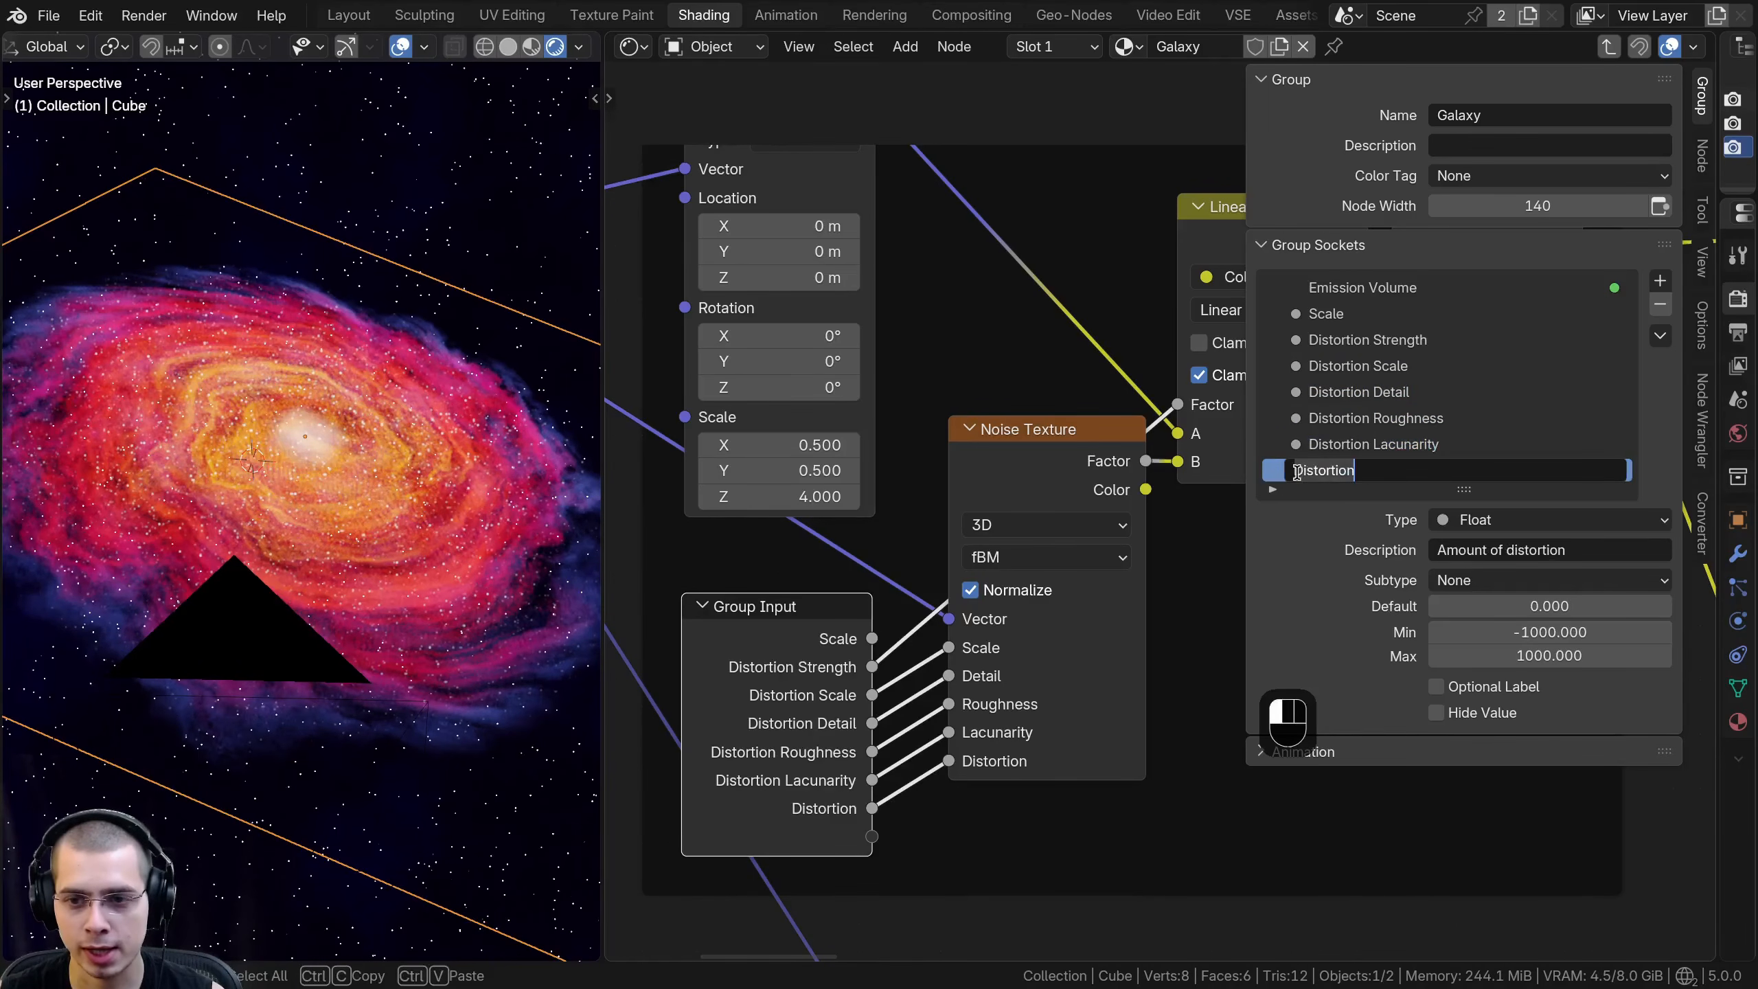
key(ctrl+v)
key(Return)
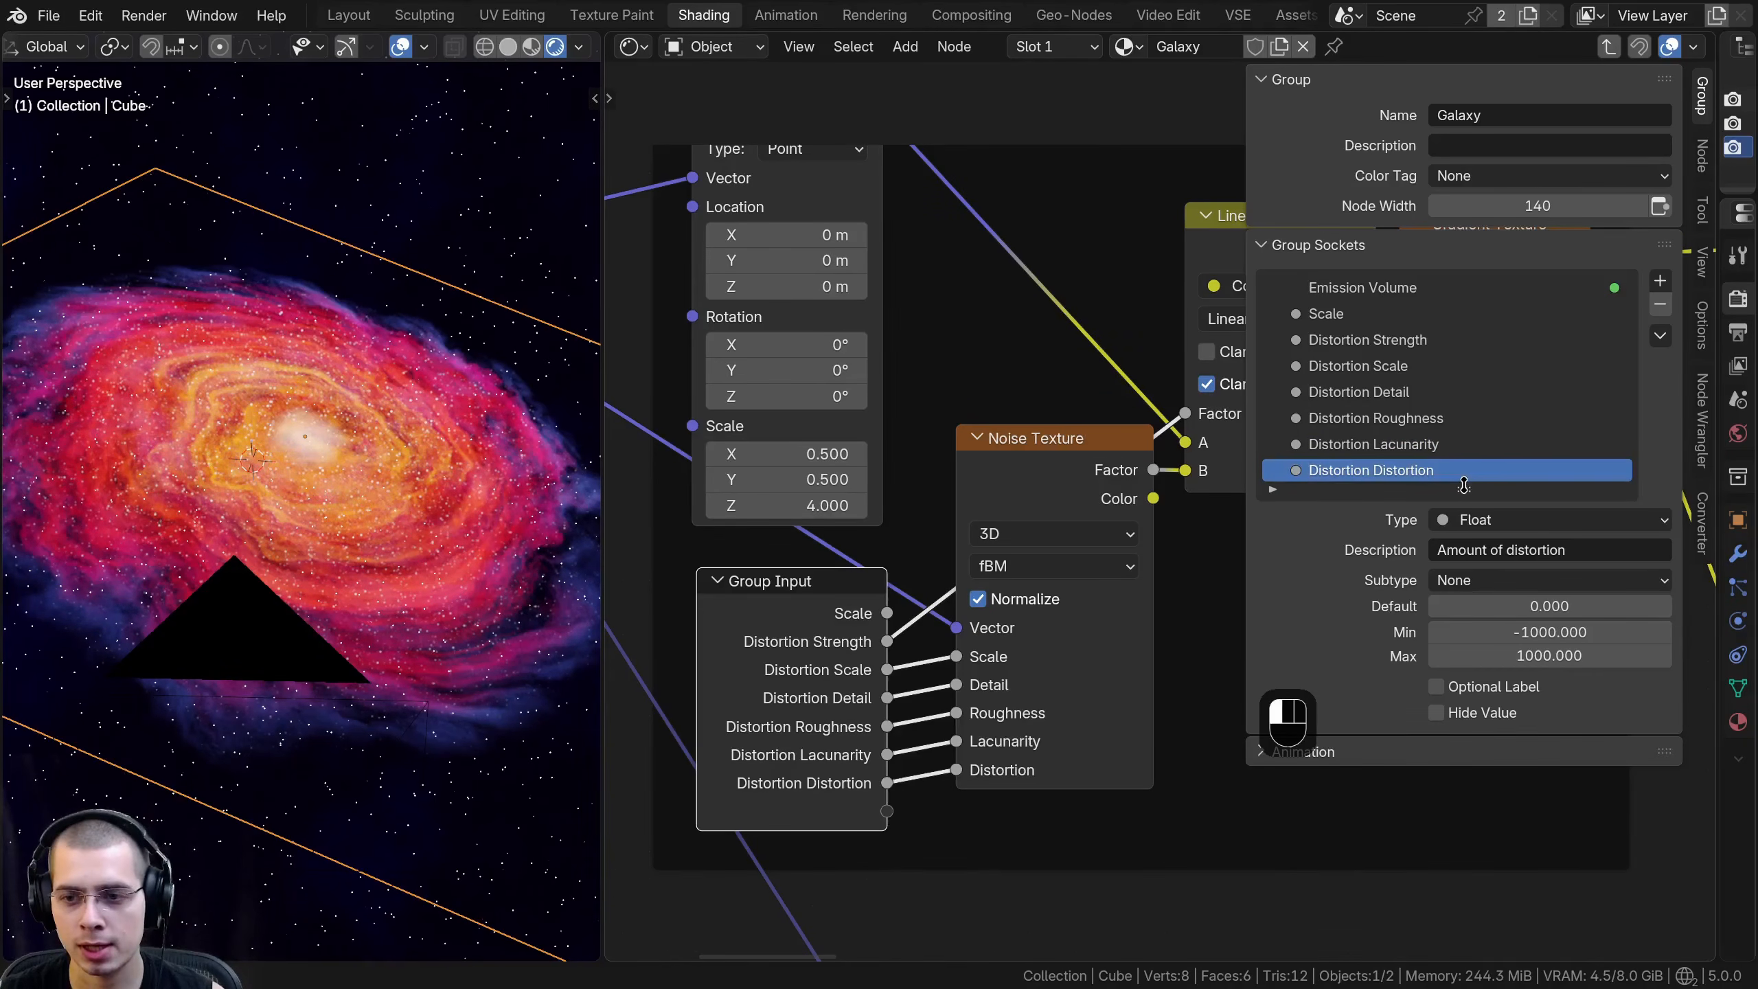
- Make more room for the group socket list and add a panel named Distortion to it
drag(1464, 489, 1464, 828)
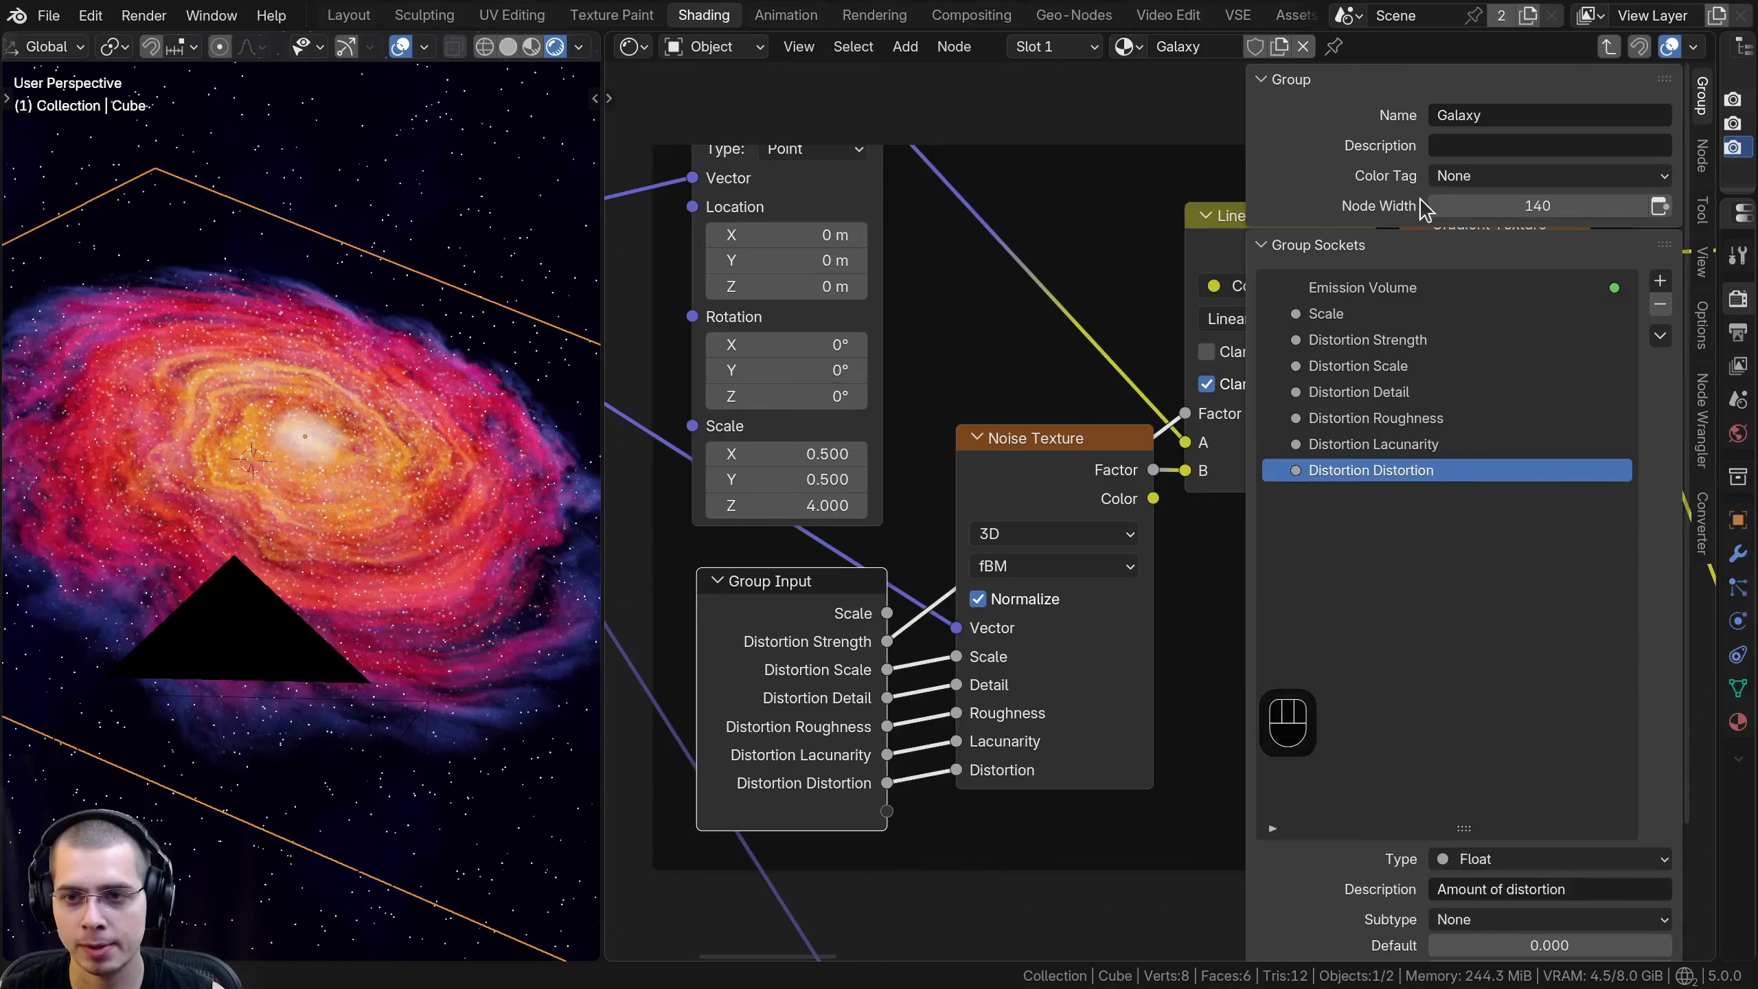
click(1291, 79)
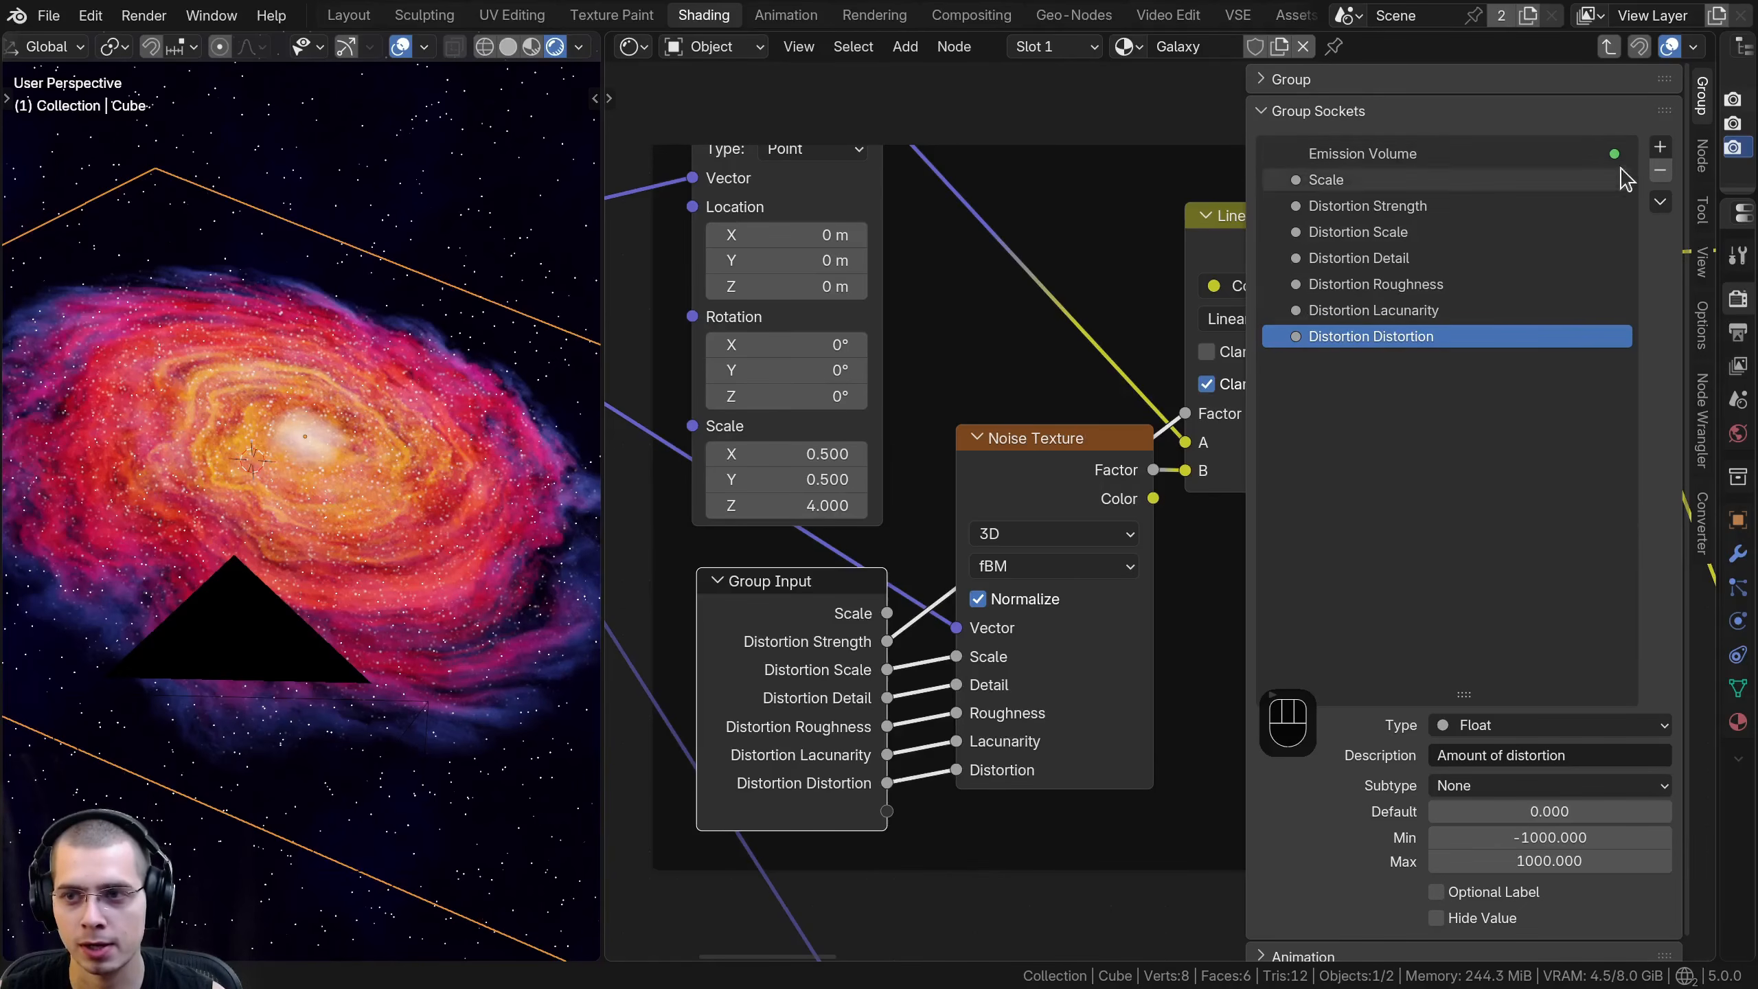
click(1658, 149)
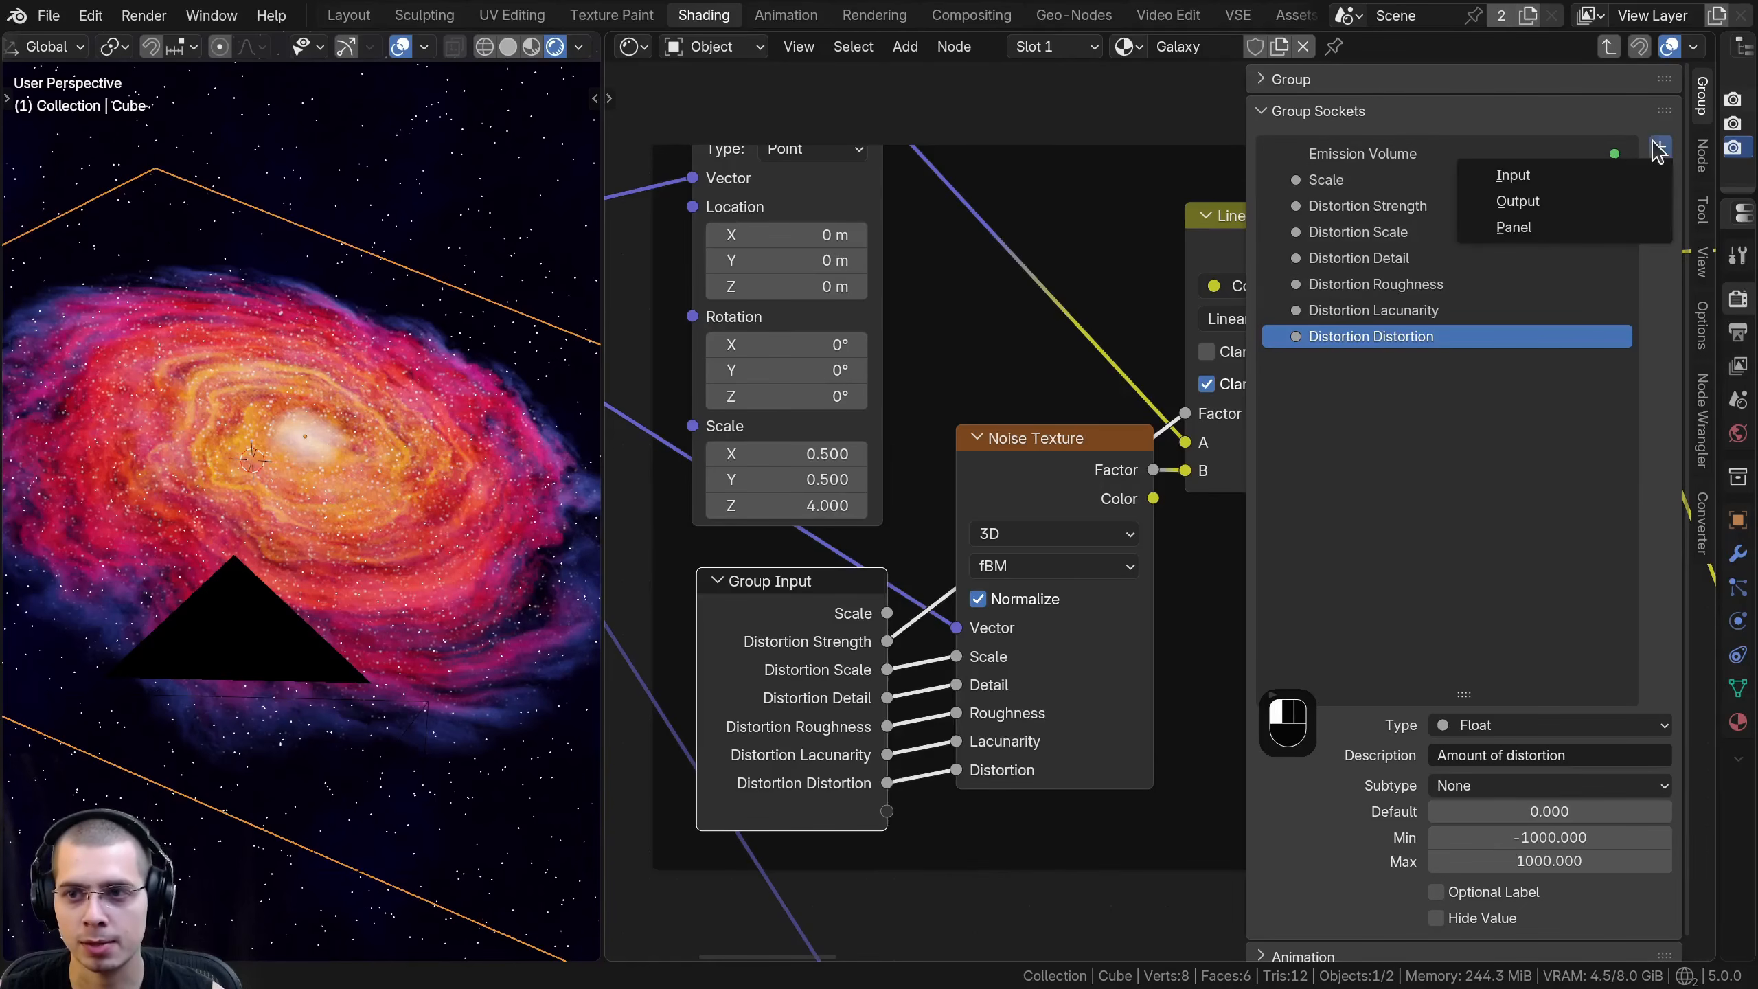
click(1521, 228)
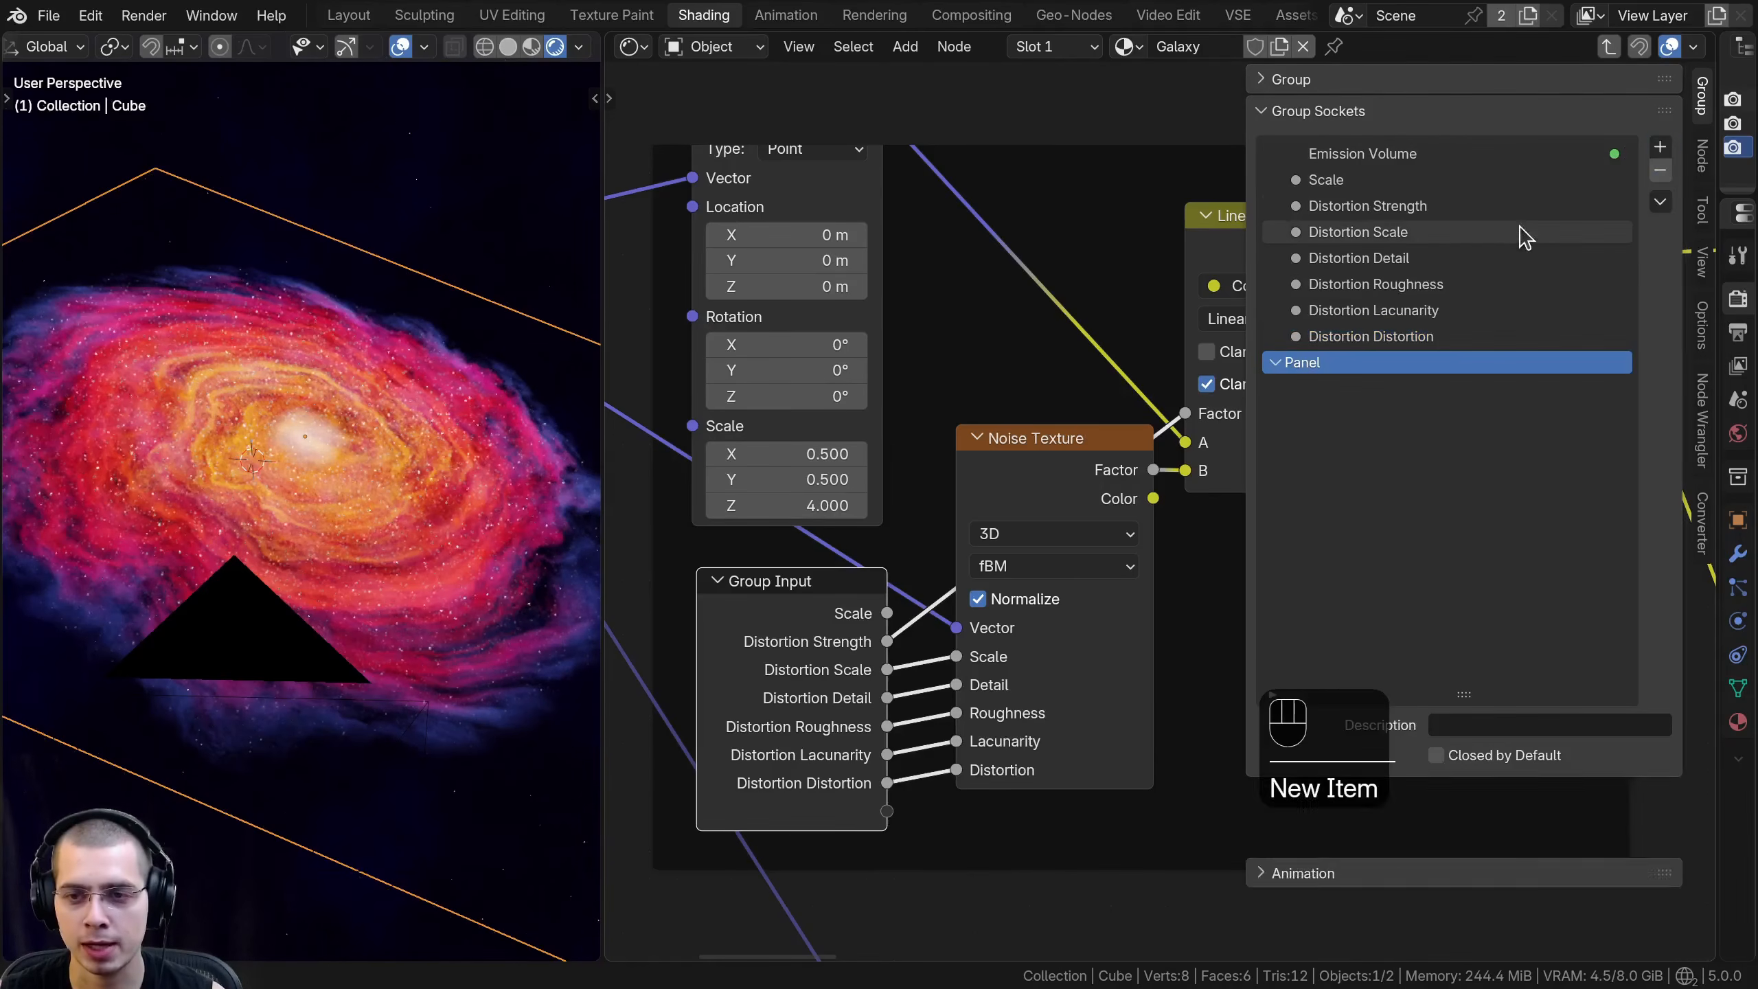
double_click(1303, 363)
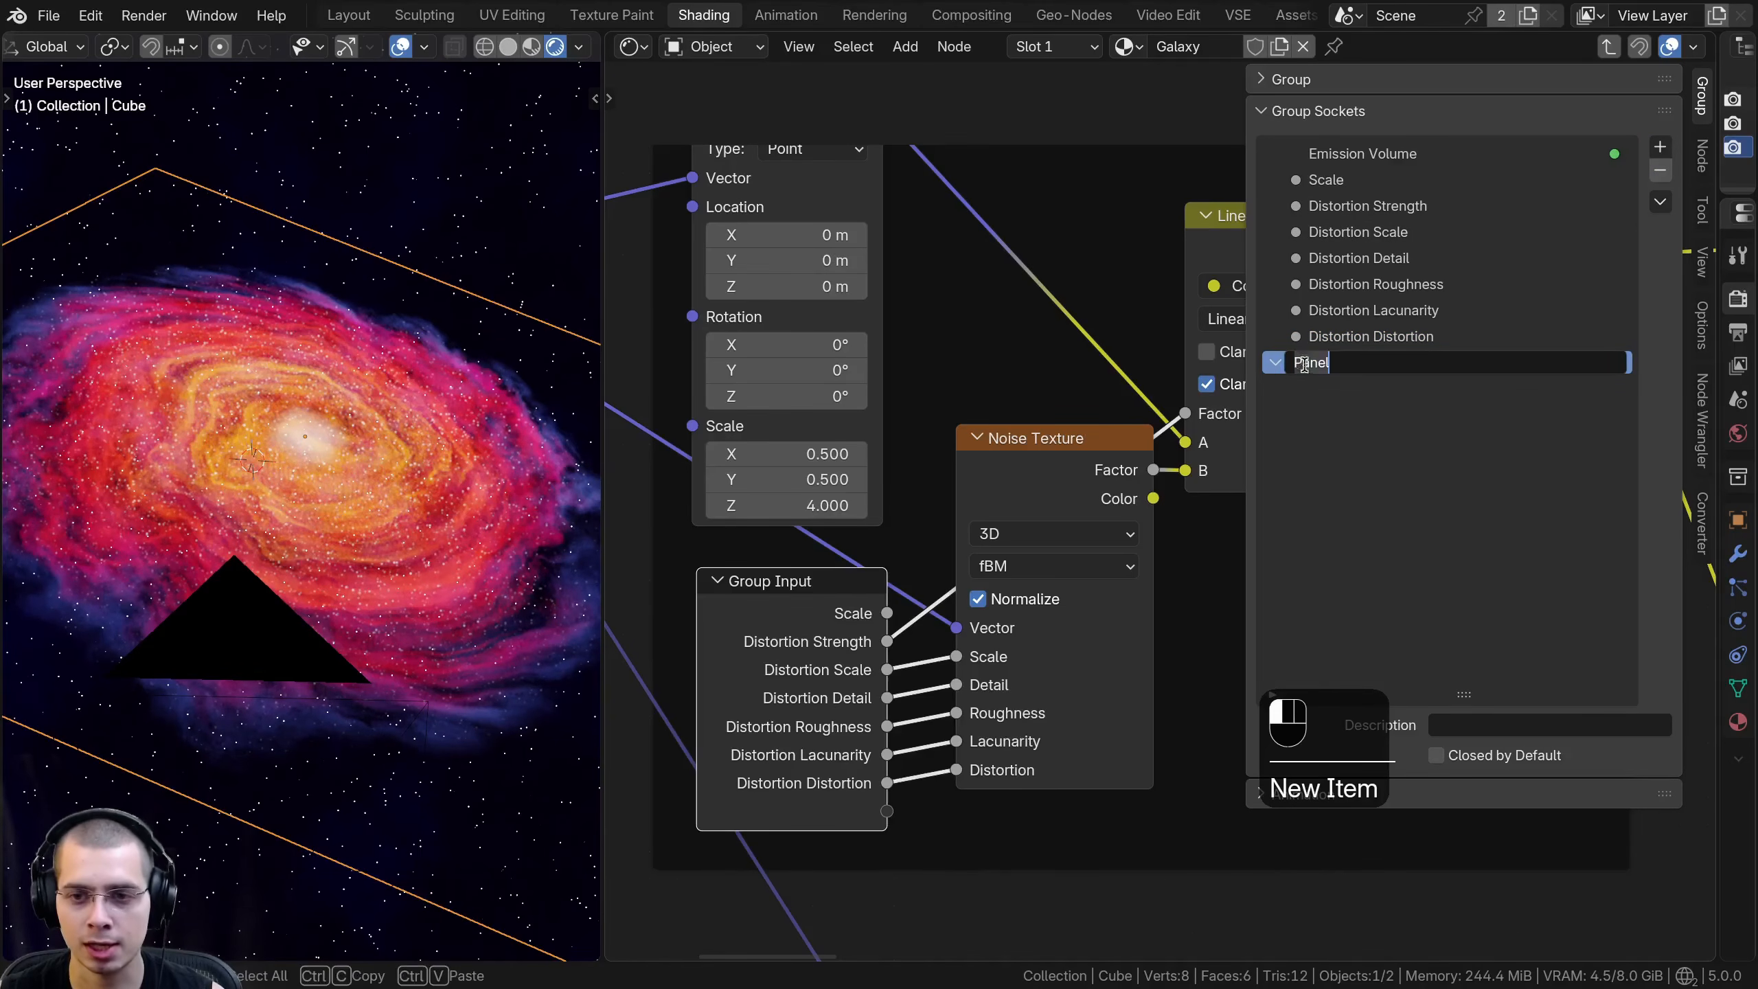
click(1421, 414)
double_click(1376, 364)
click(1376, 364)
key(BackSpace)
click(1366, 344)
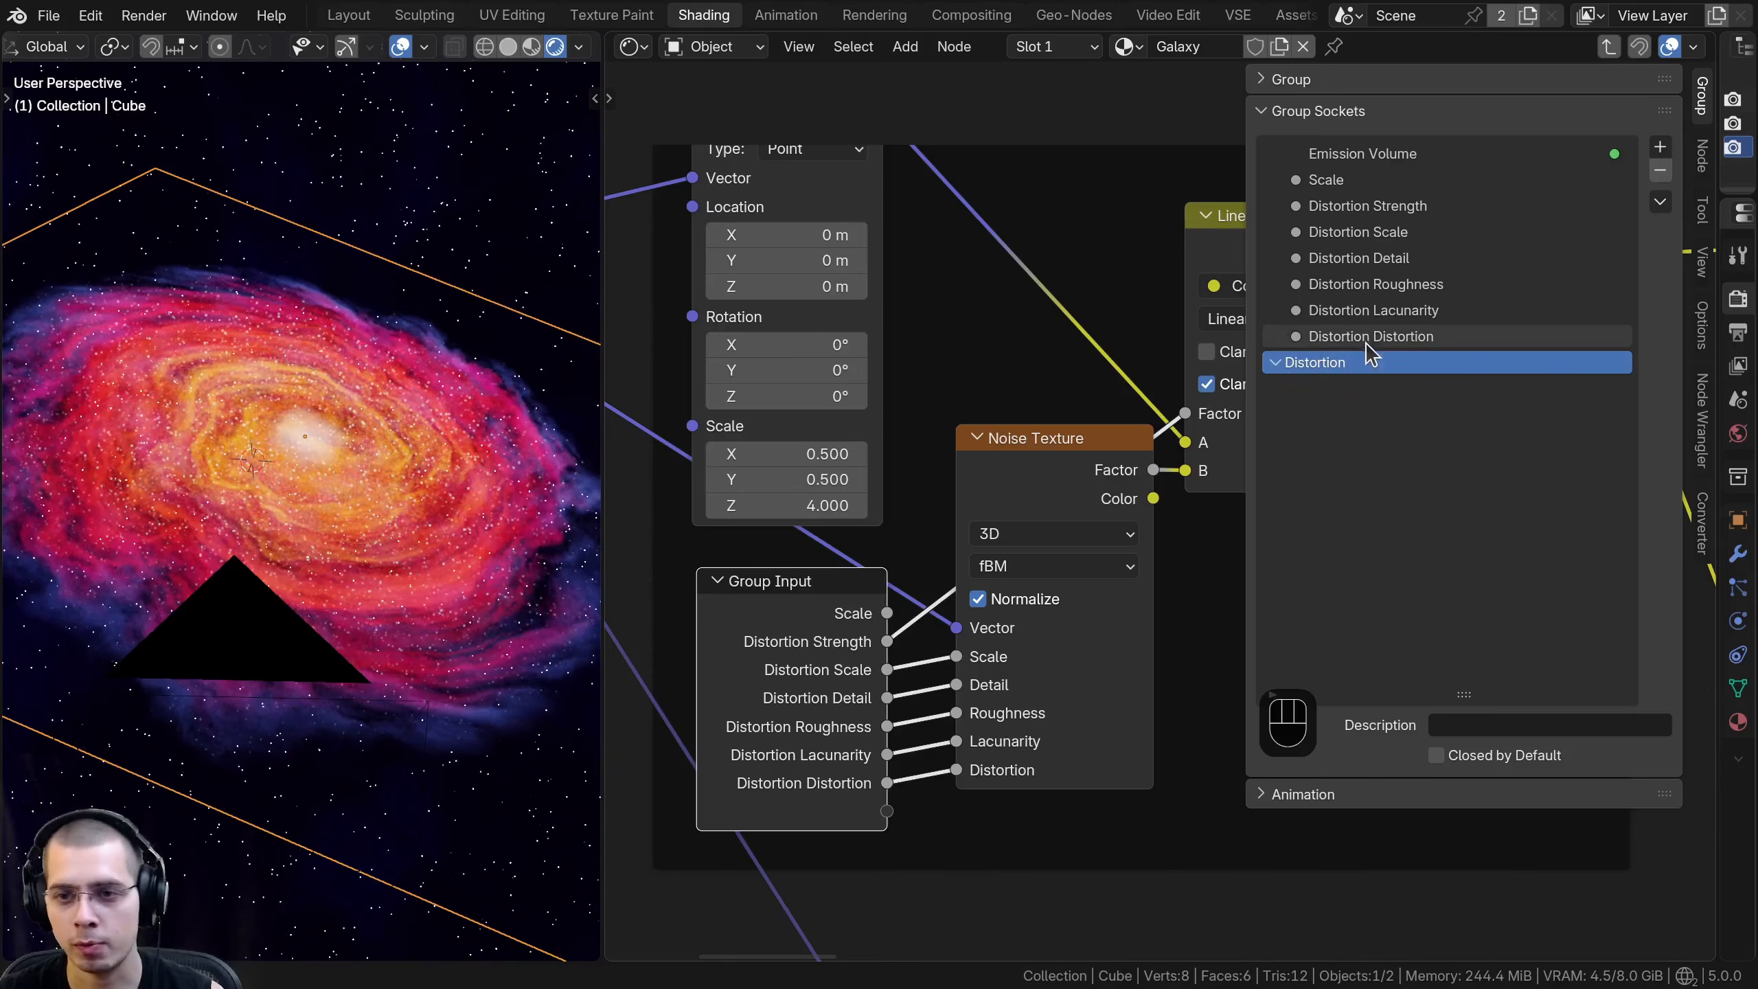
- Put the Distortion panel directly below Scale with all six distortion inputs inside it, and enlarge the node editor's working area
drag(1363, 338, 1339, 239)
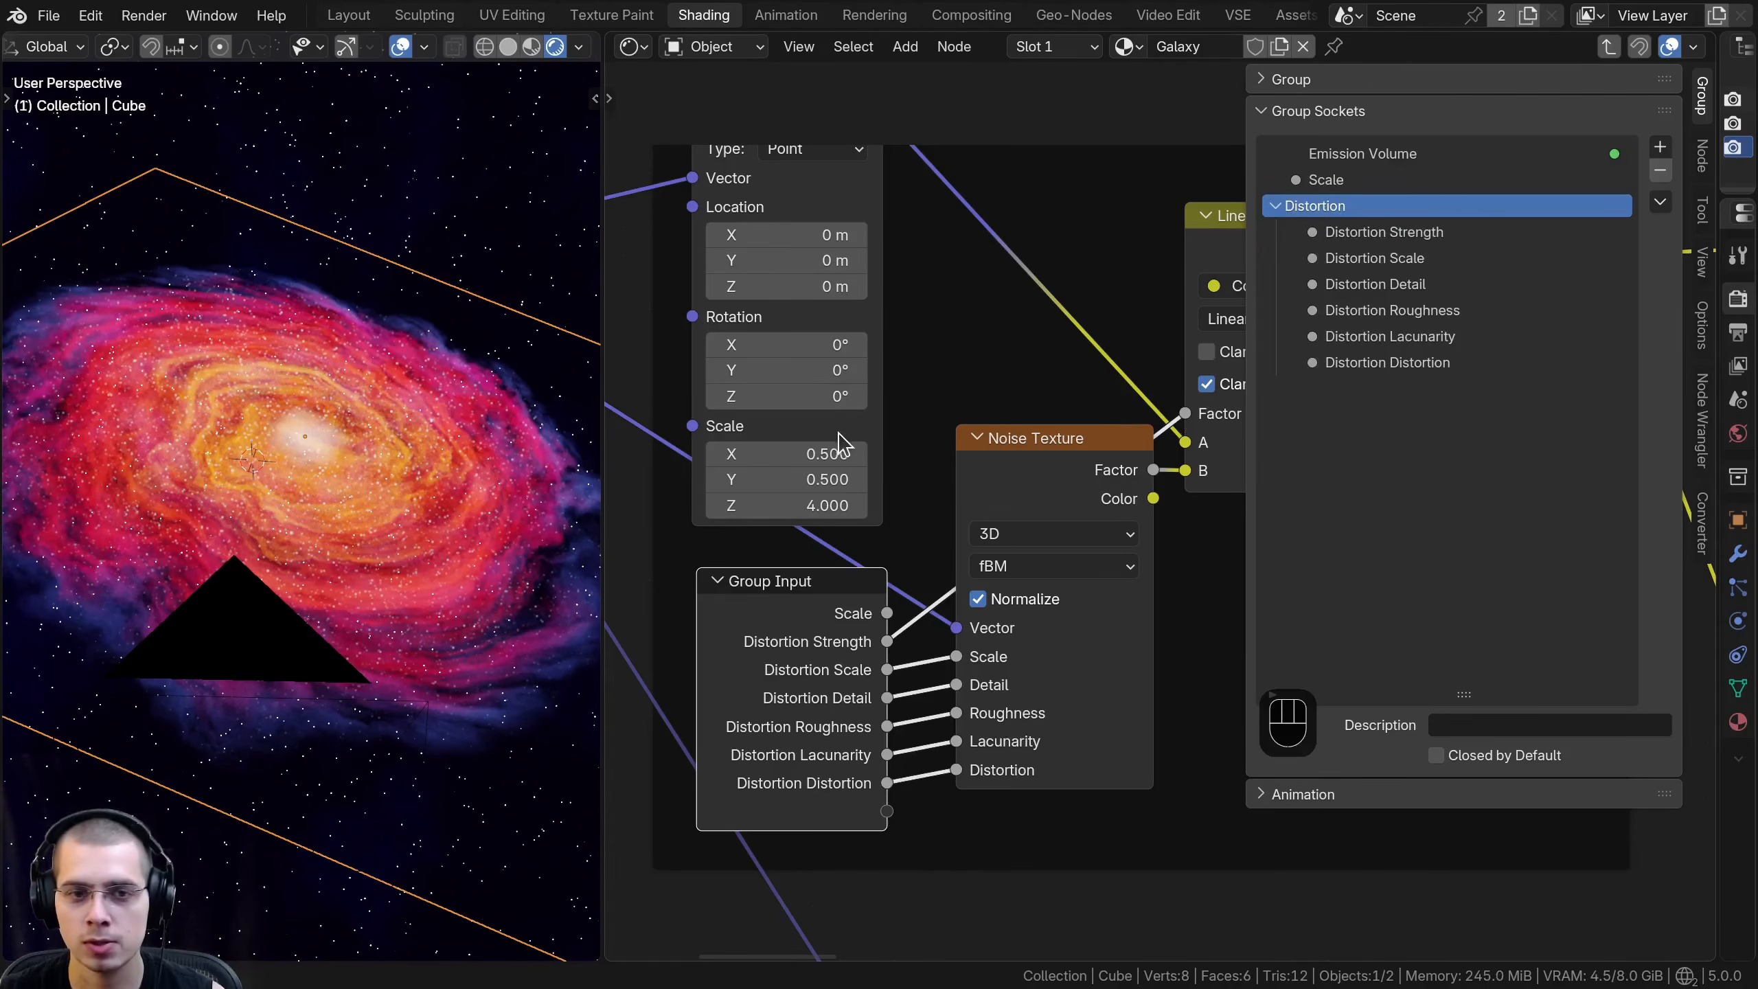
scroll(840, 441, down, 2)
drag(604, 421, 528, 420)
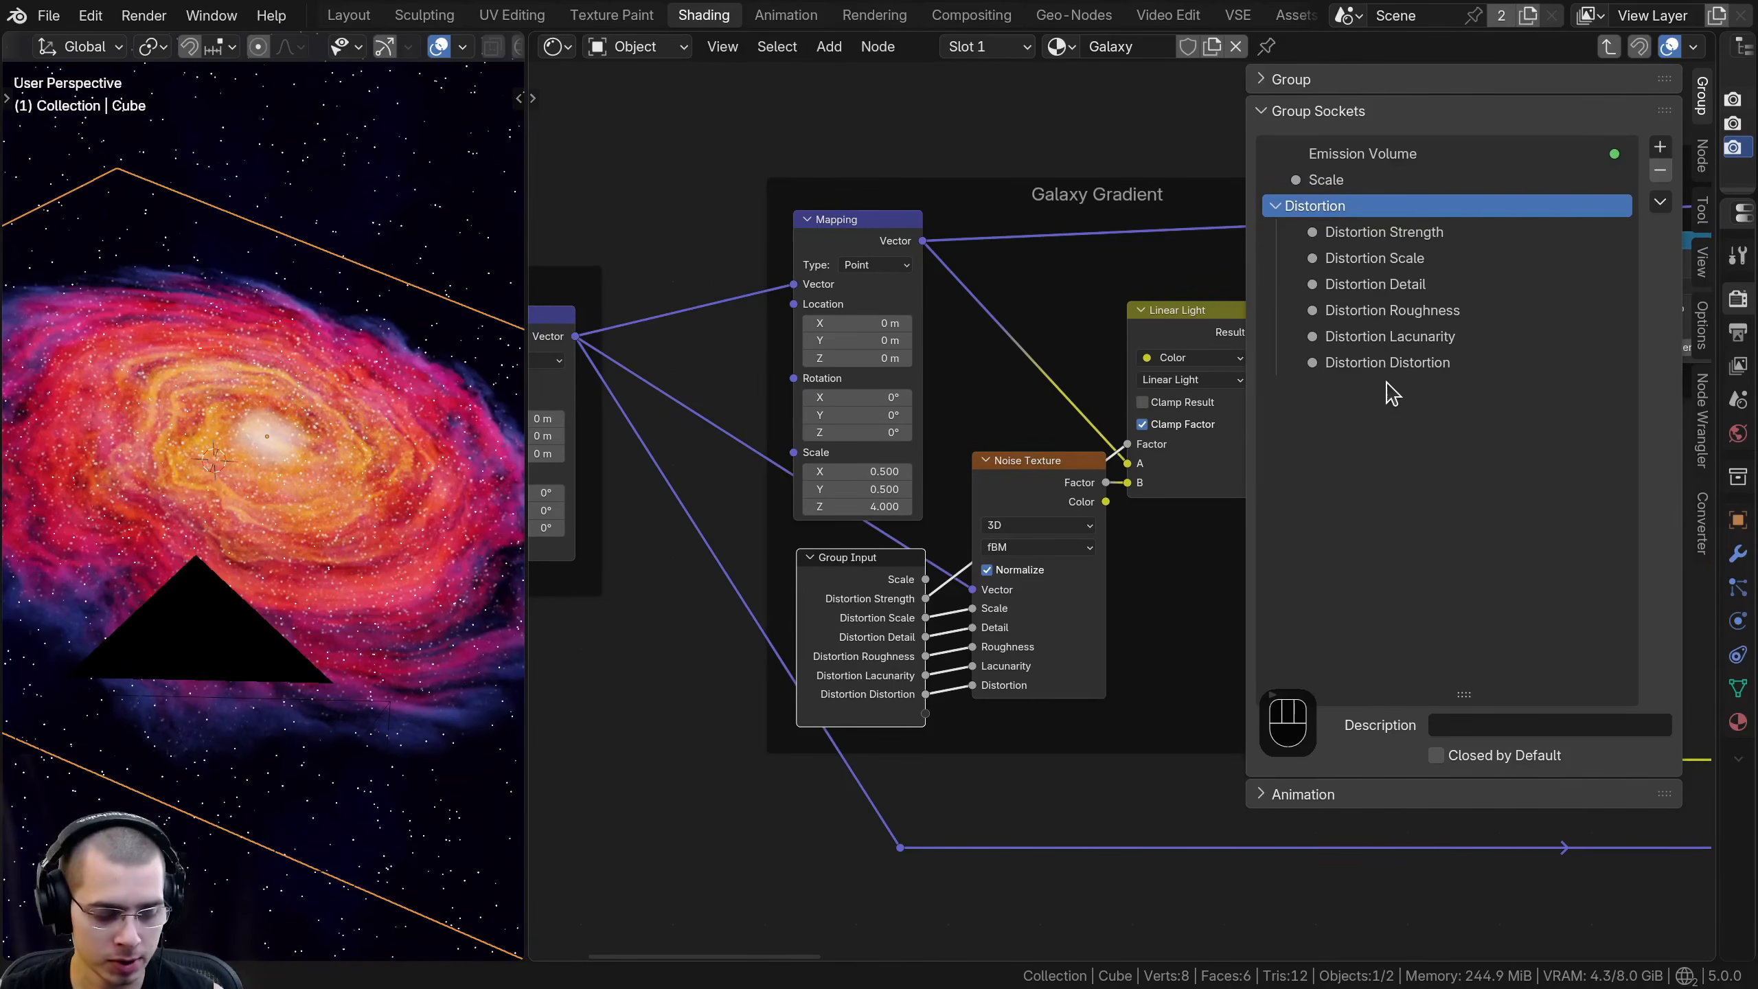
ctrl+middle_drag(1438, 288, 1366, 307)
drag(1244, 226, 1321, 226)
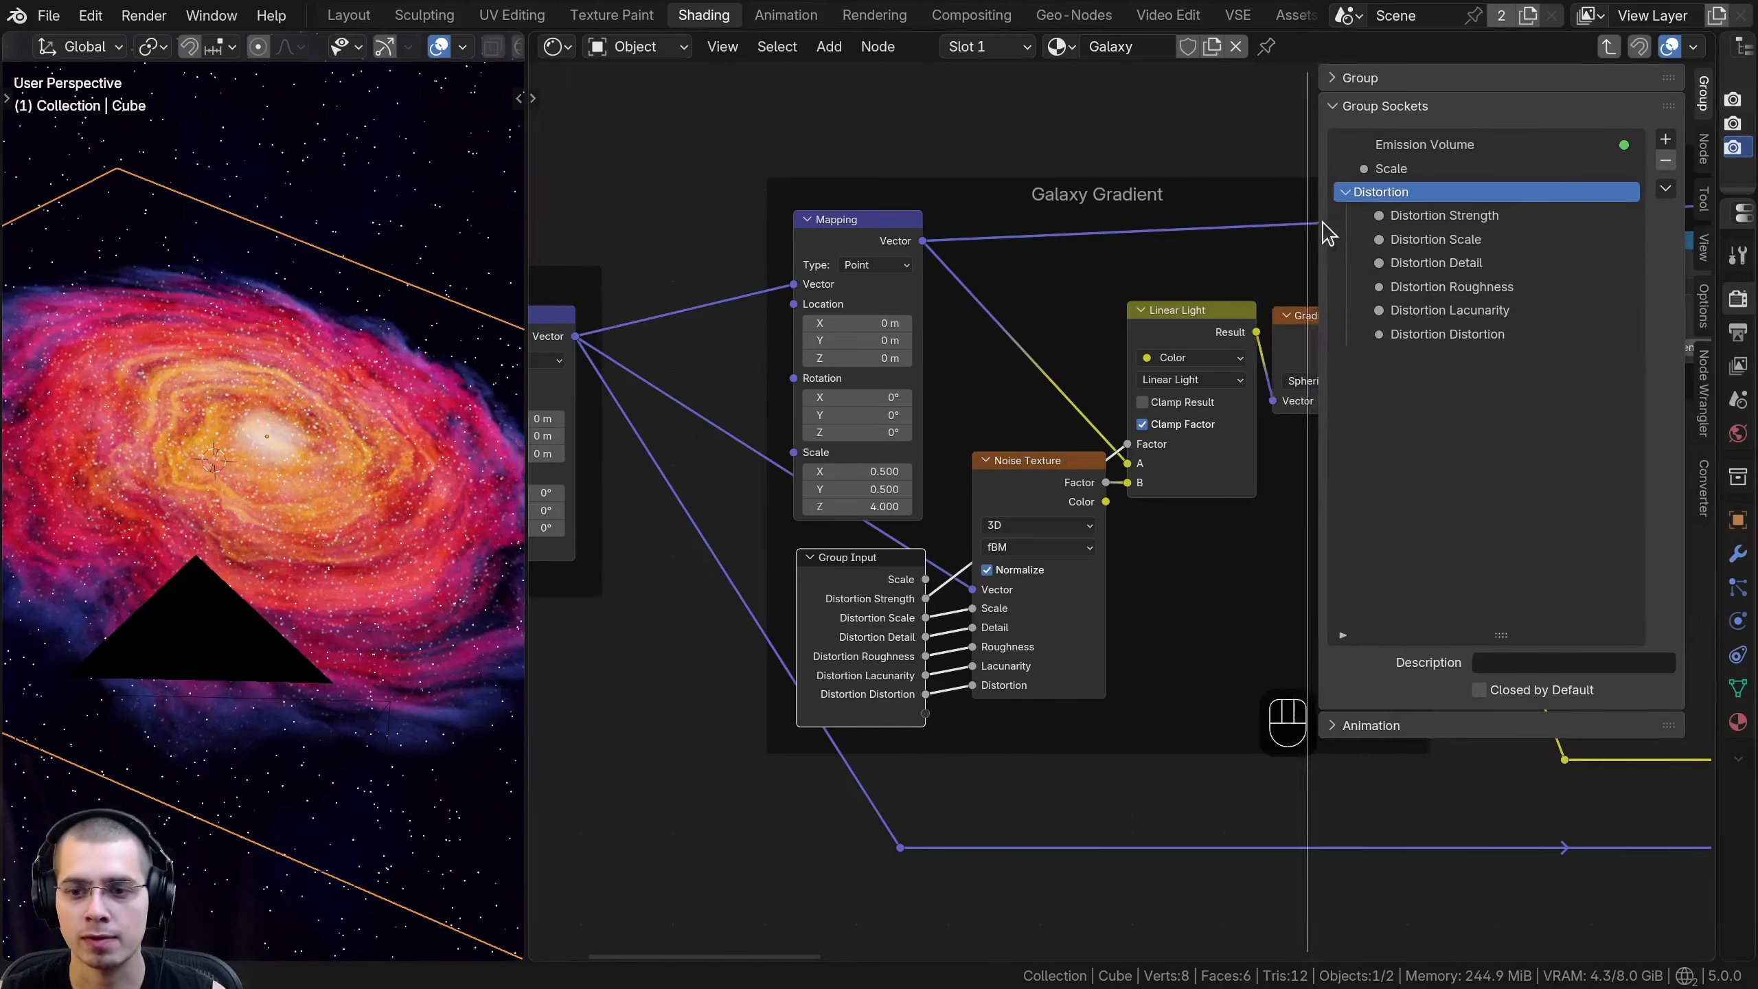
scroll(1224, 451, down, 3)
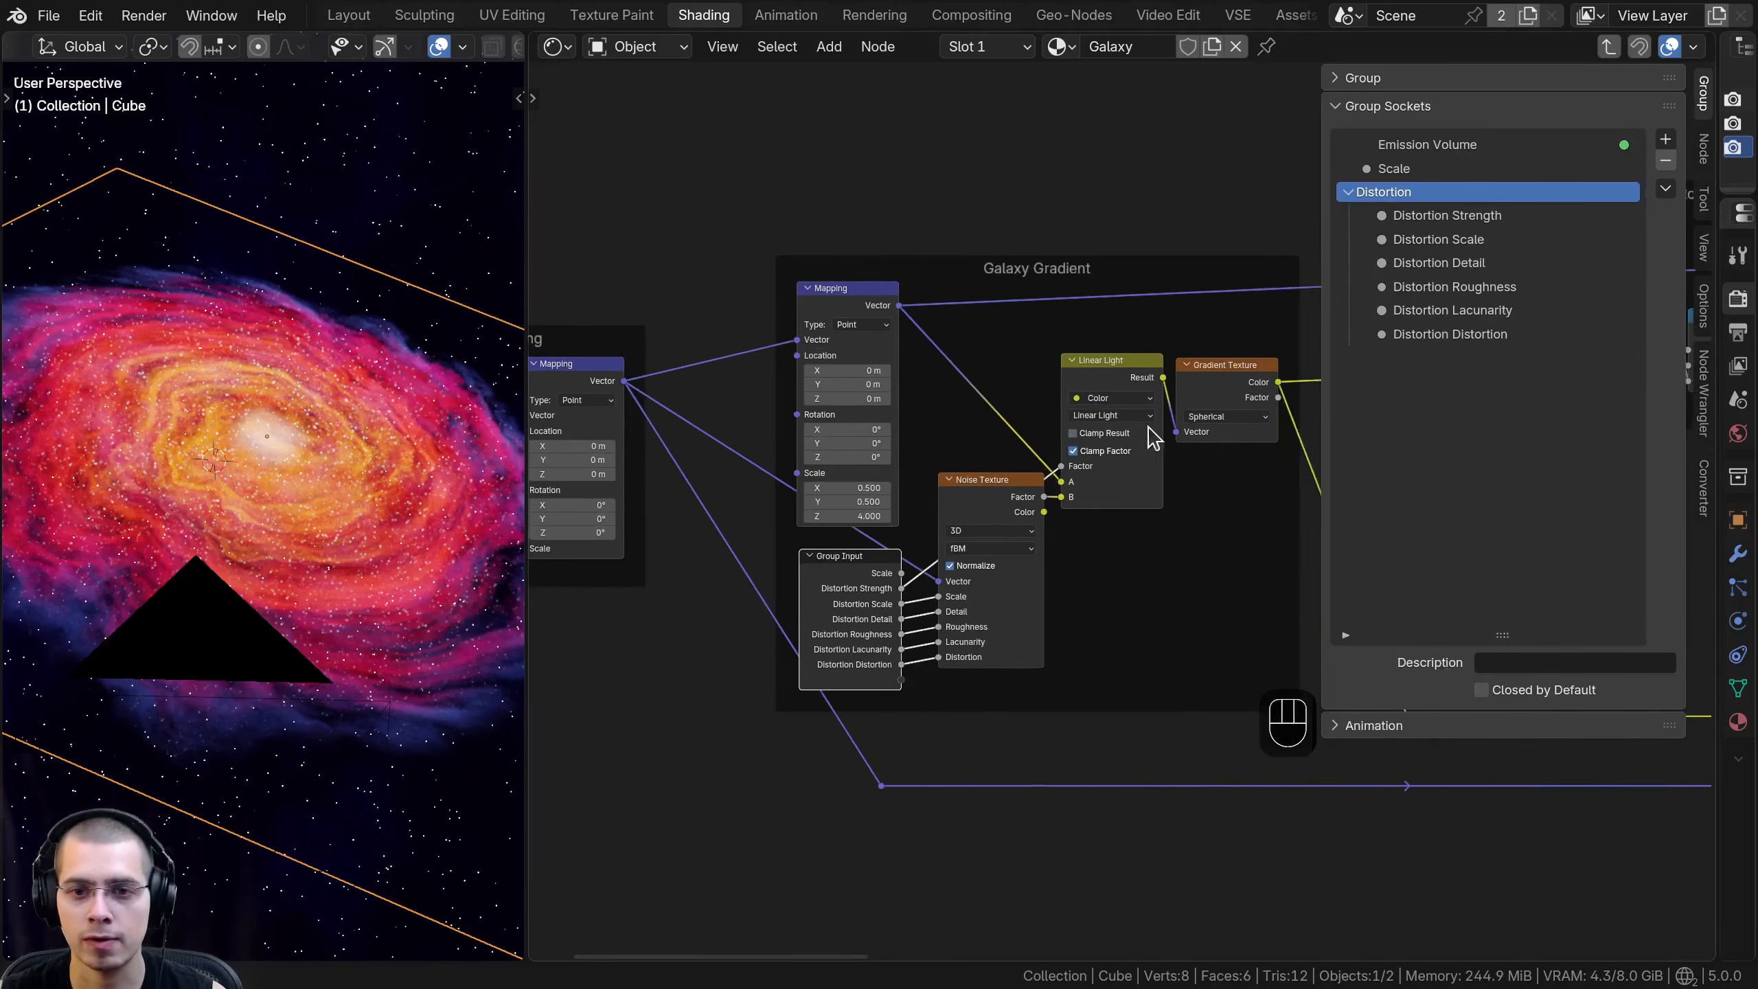
- Duplicate the Group Input node of the Galaxy Gradient frame and detach the copy from the frame
click(786, 599)
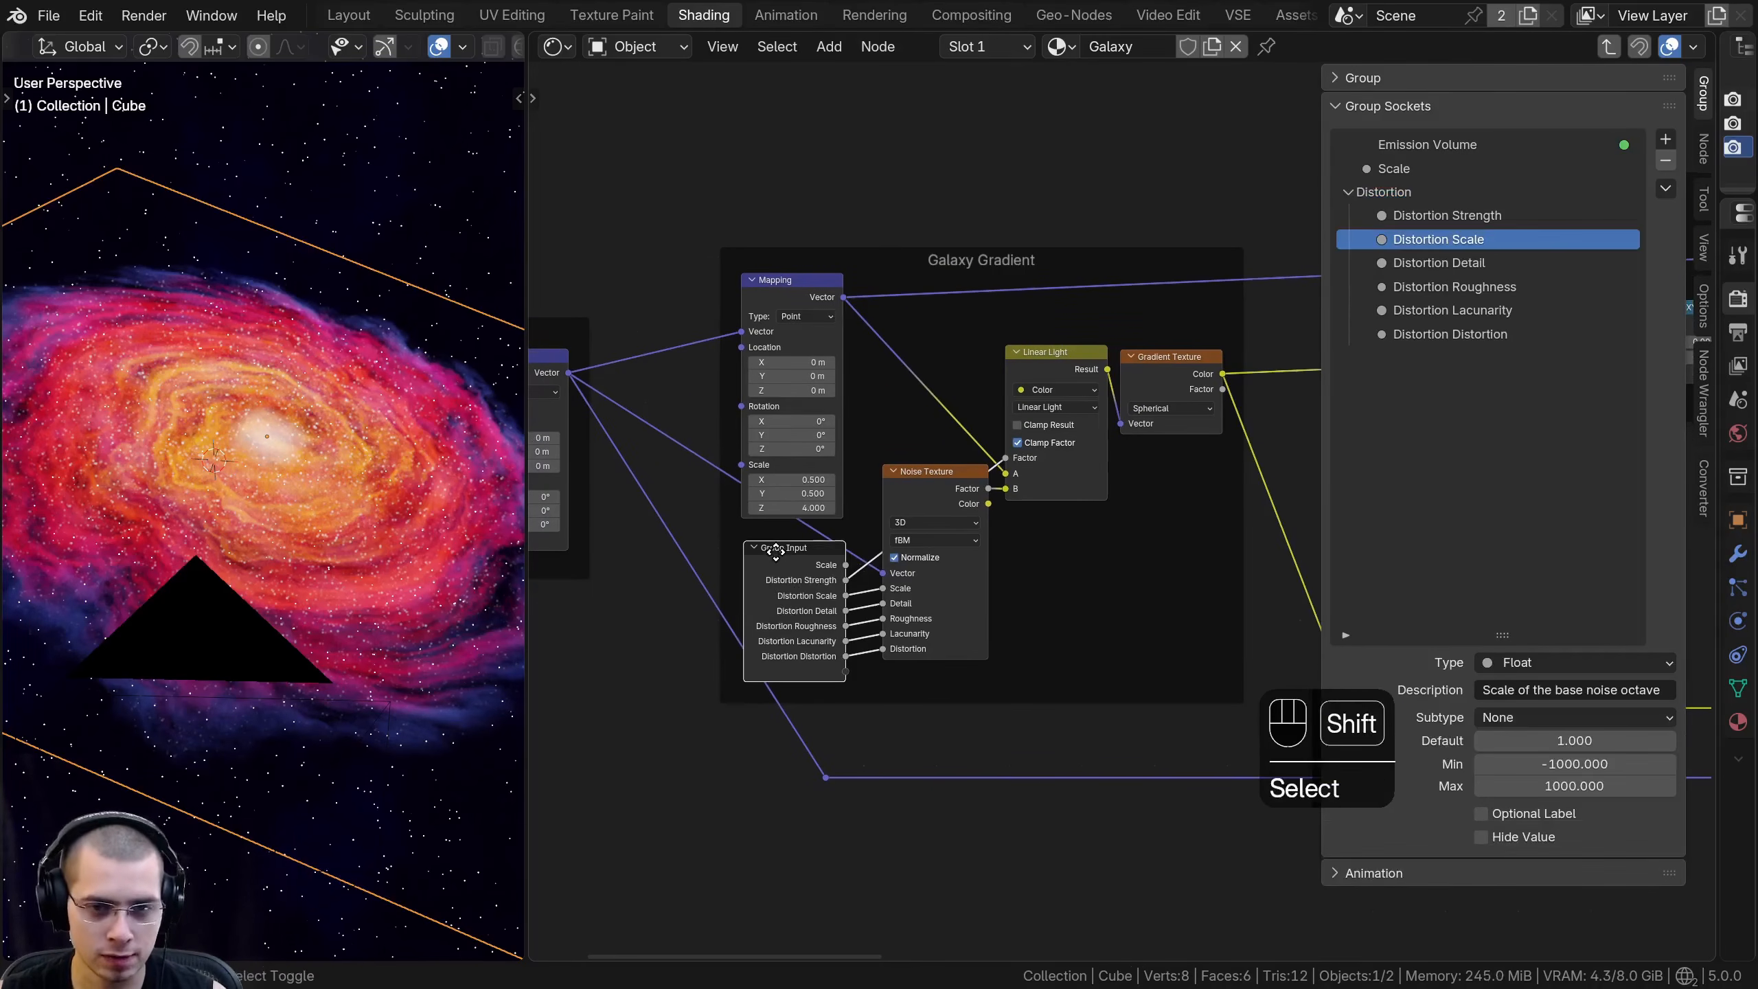
key(shift+d)
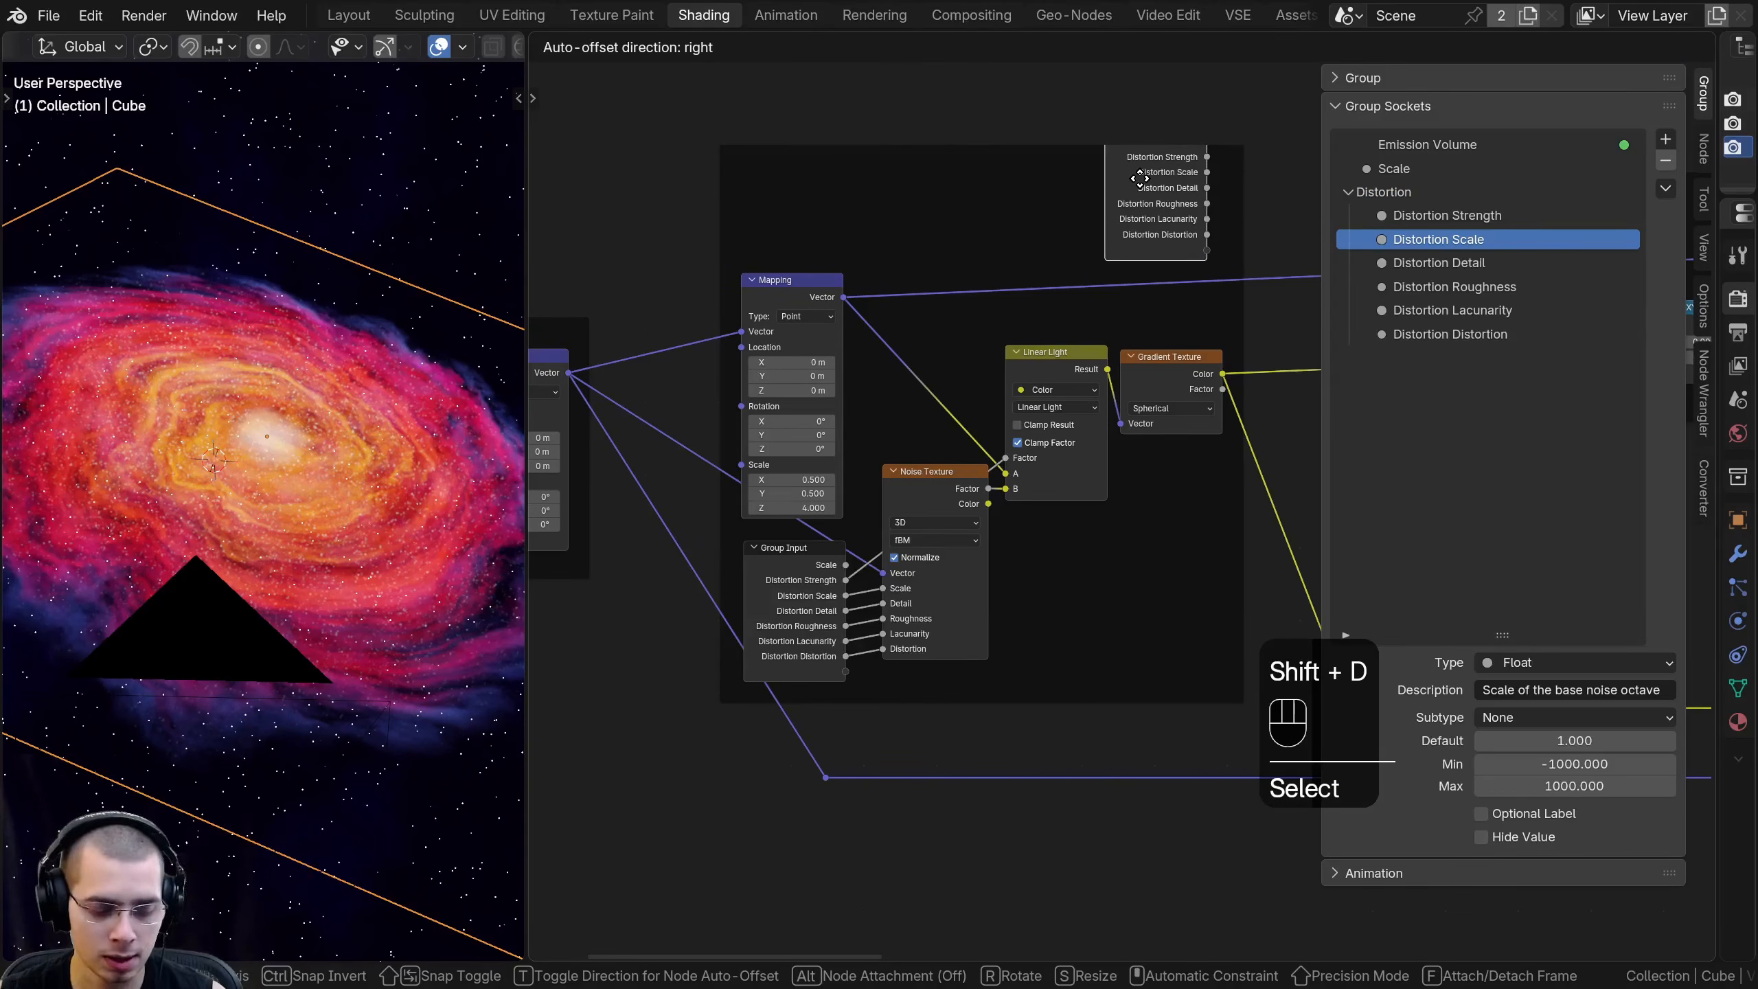
key(f)
click(1306, 190)
middle_drag(1202, 218, 942, 305)
scroll(941, 305, down, 1)
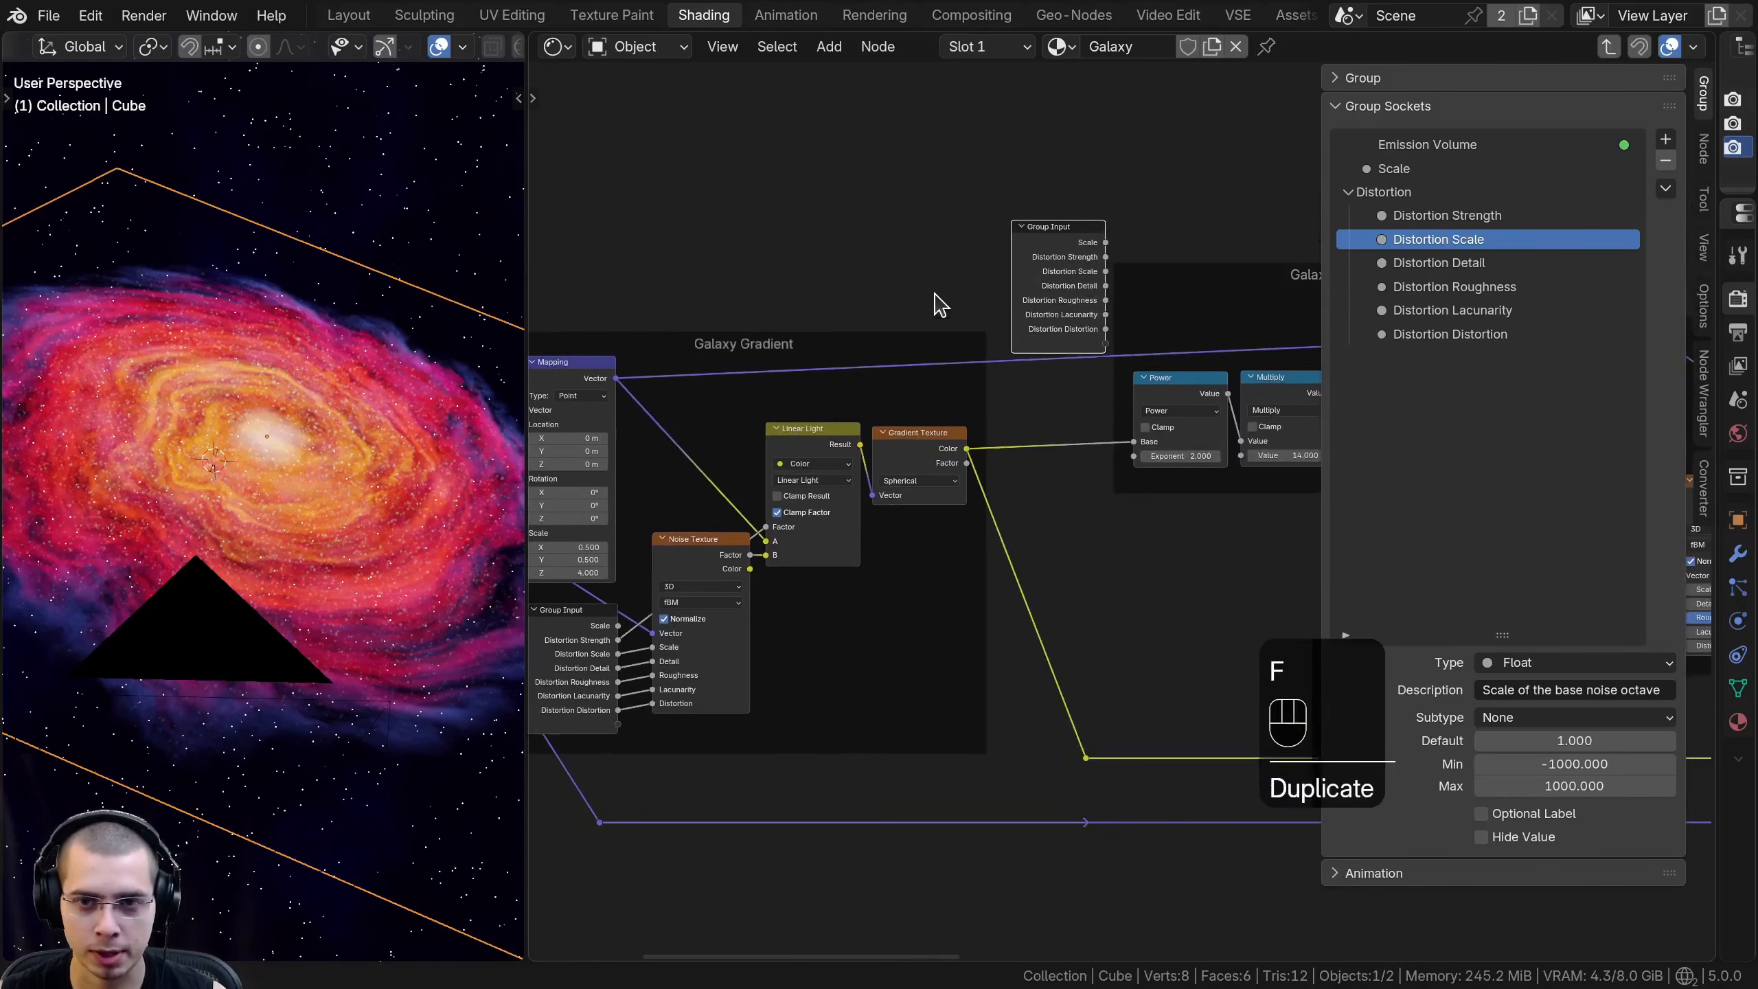
- Hide the unused sockets of the Group Input node in the Galaxy Gradient frame
middle_drag(569, 638, 723, 589)
drag(724, 589, 719, 585)
key(ctrl+h)
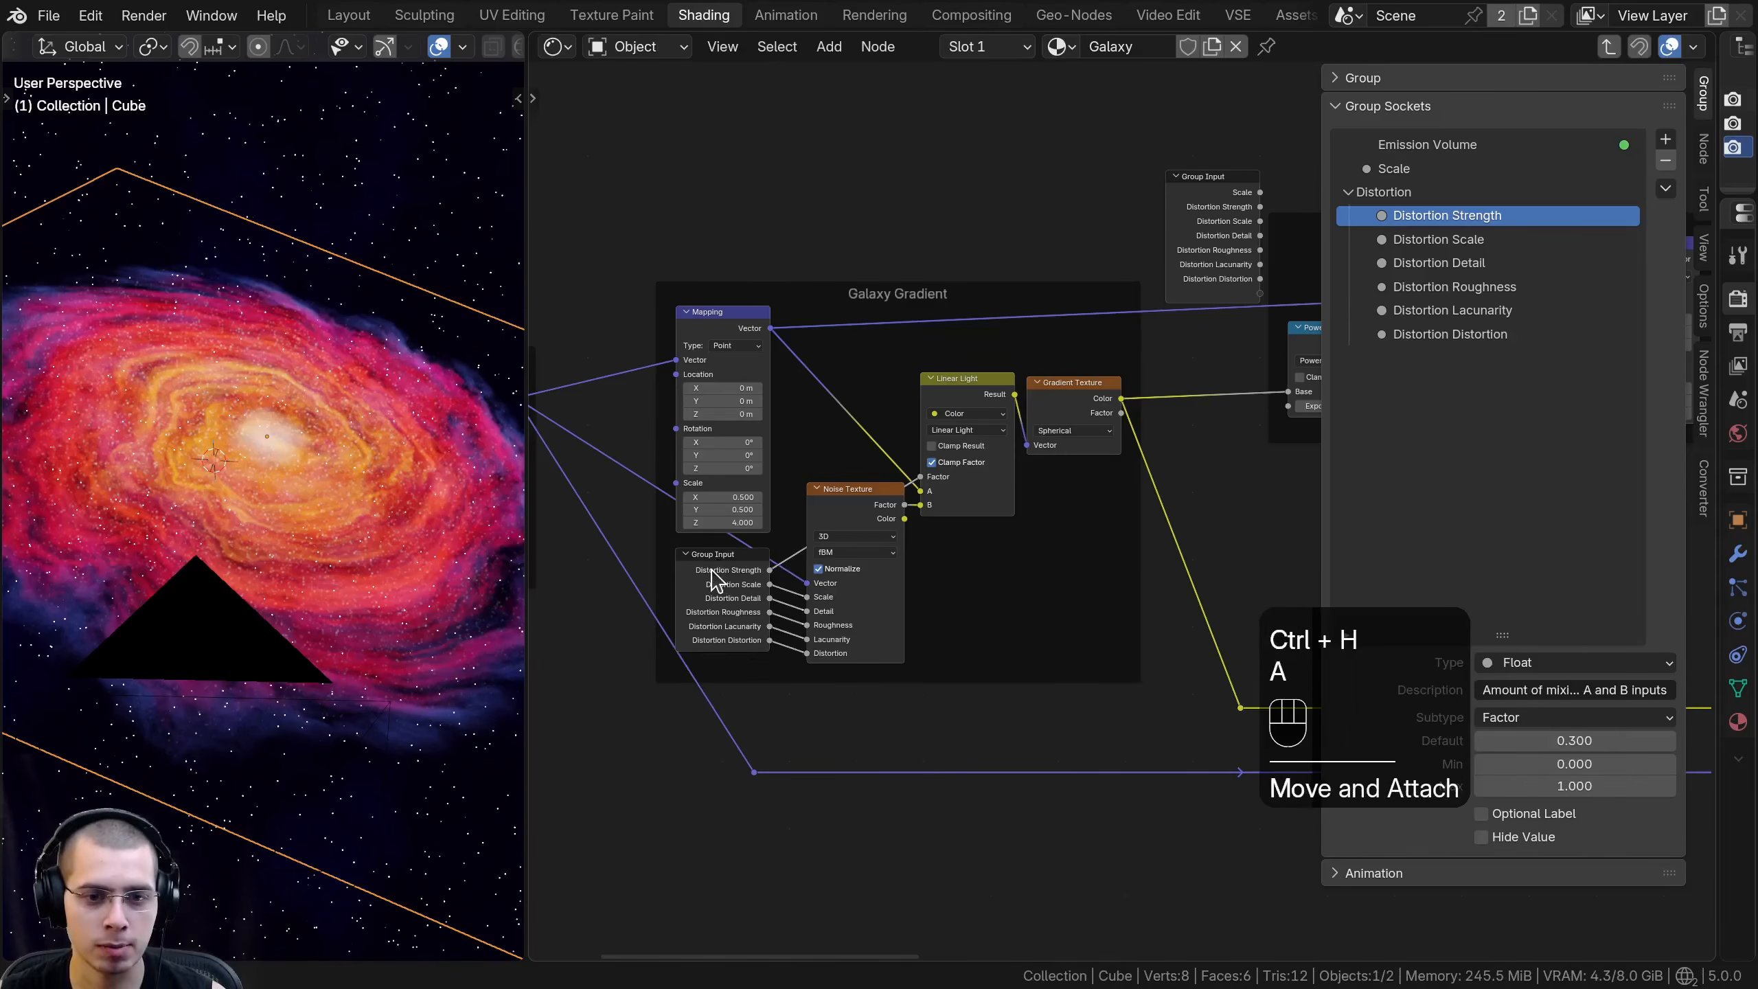
key(a)
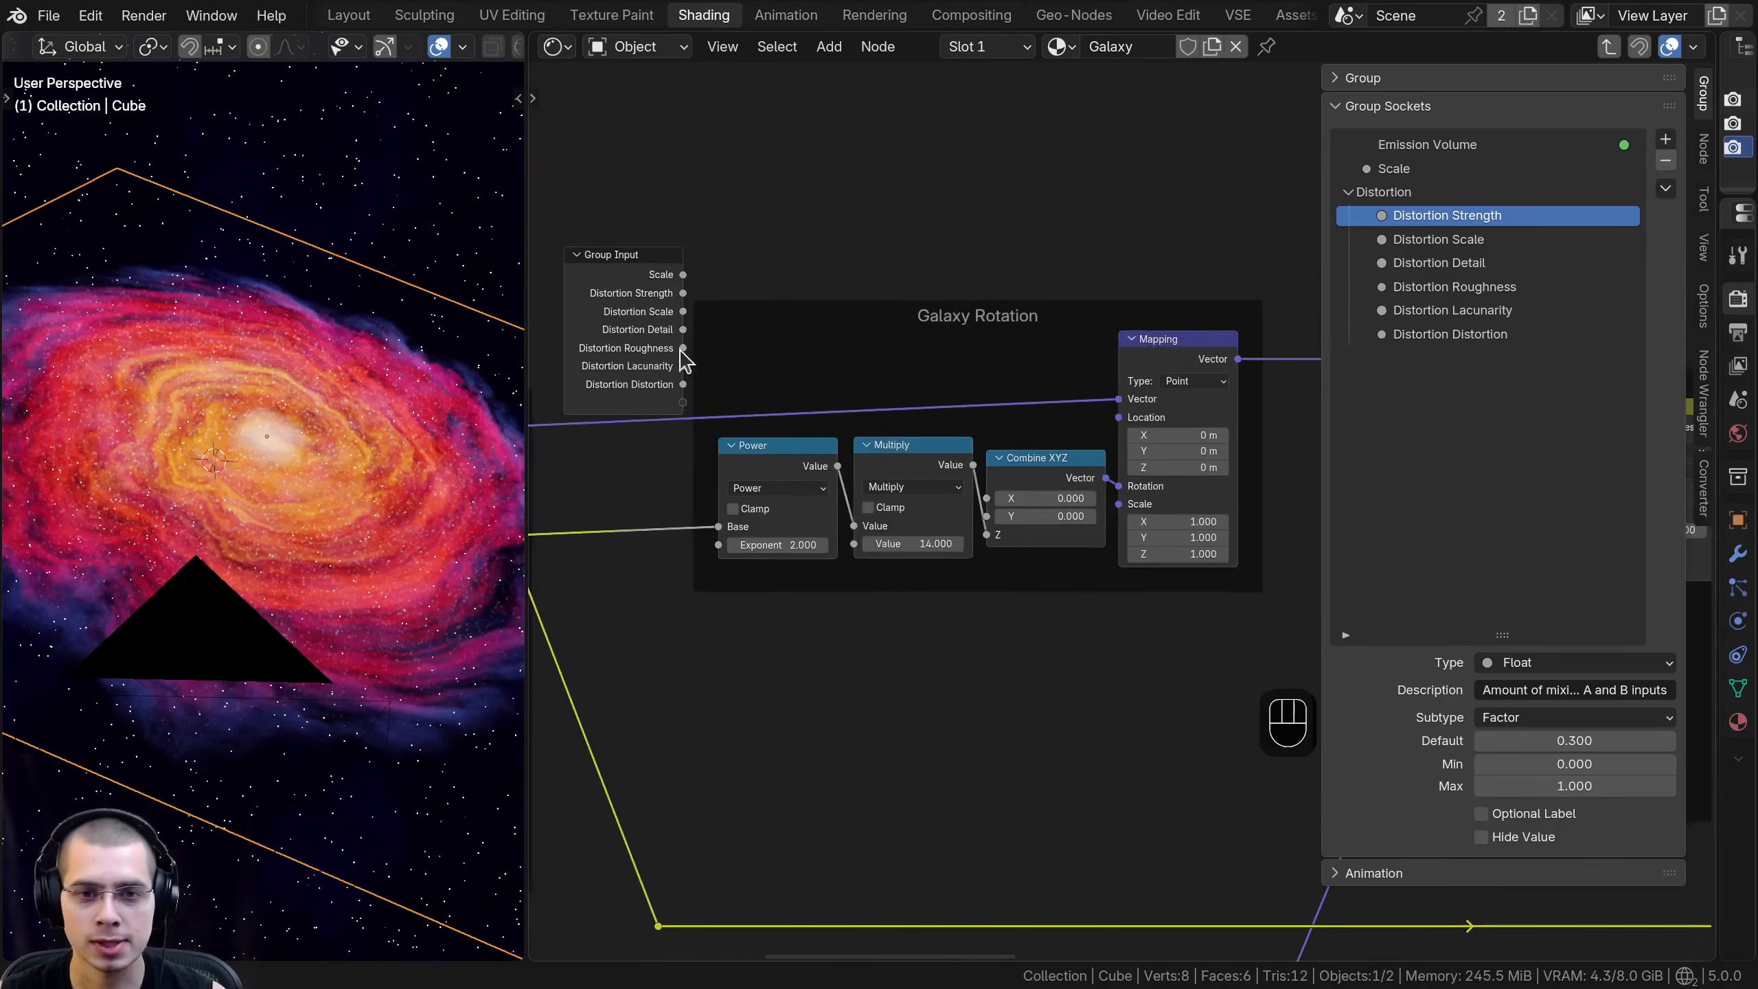
- Place the duplicated Group Input node inside the Galaxy Rotation frame, just before the Power node
middle_drag(680, 349, 844, 356)
drag(797, 338, 836, 351)
scroll(806, 349, down, 4)
middle_drag(806, 349, 762, 371)
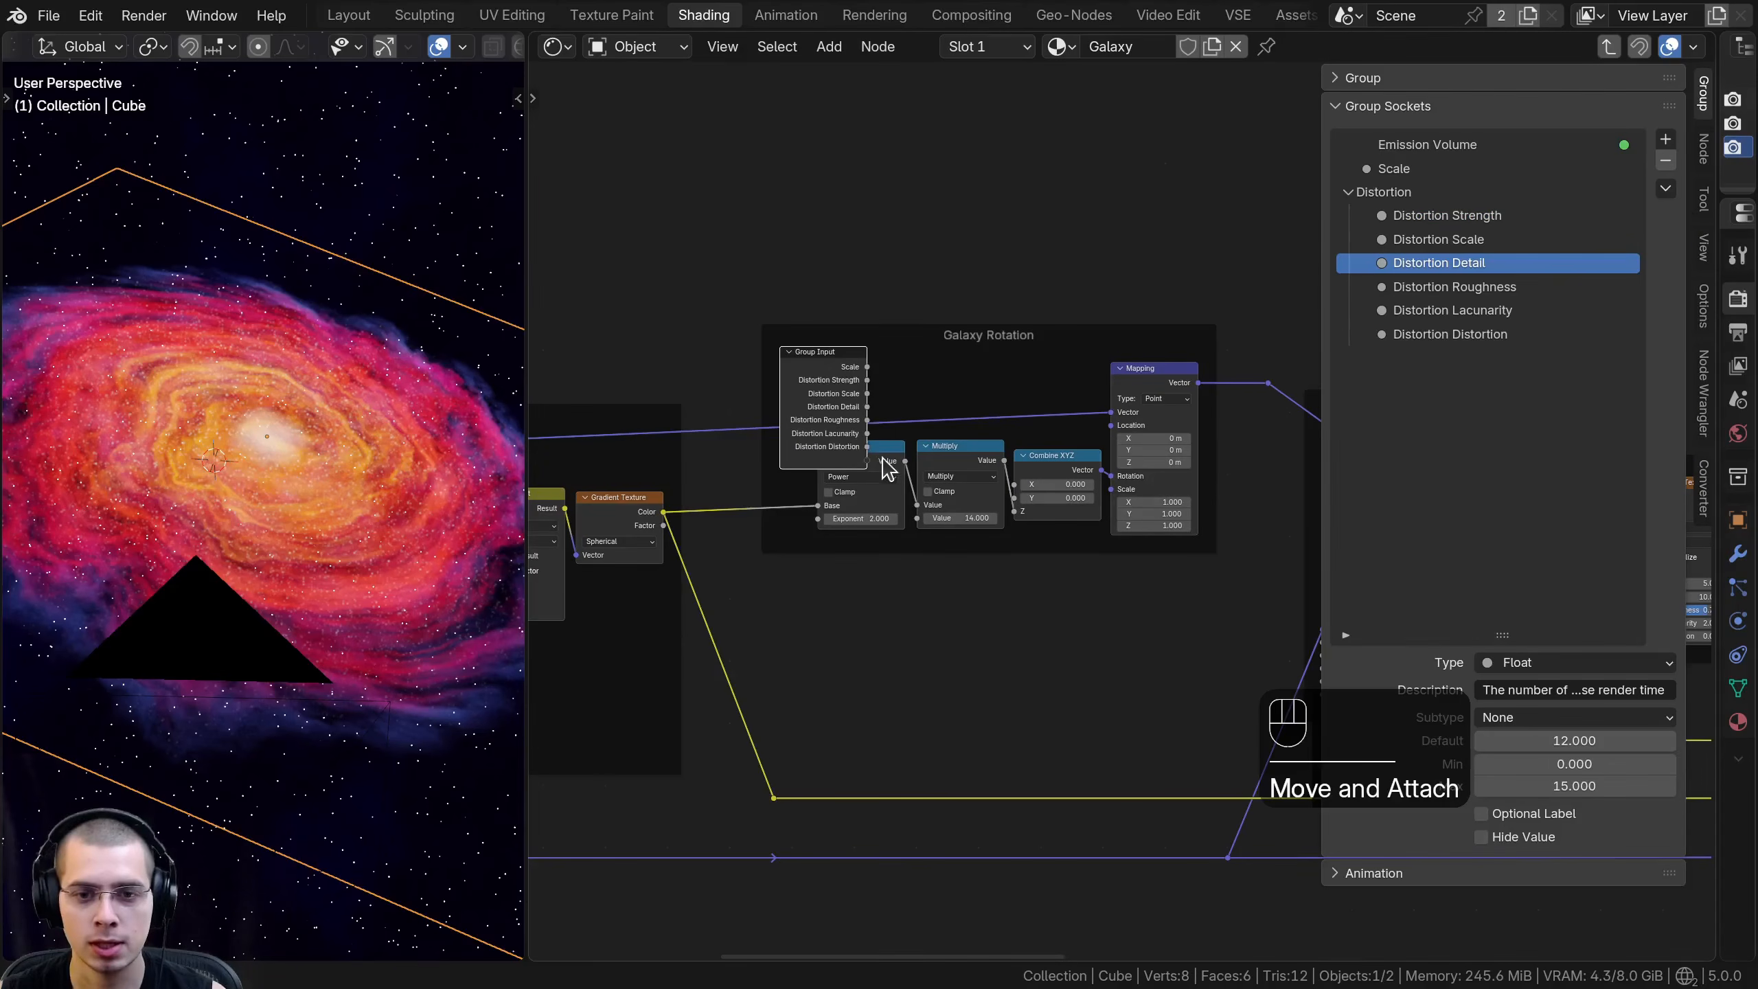
click(886, 456)
key(g)
click(1182, 381)
click(856, 394)
key(g)
click(827, 445)
middle_drag(873, 497, 874, 512)
scroll(868, 487, up, 4)
click(837, 460)
middle_drag(738, 487, 890, 502)
scroll(989, 616, up, 2)
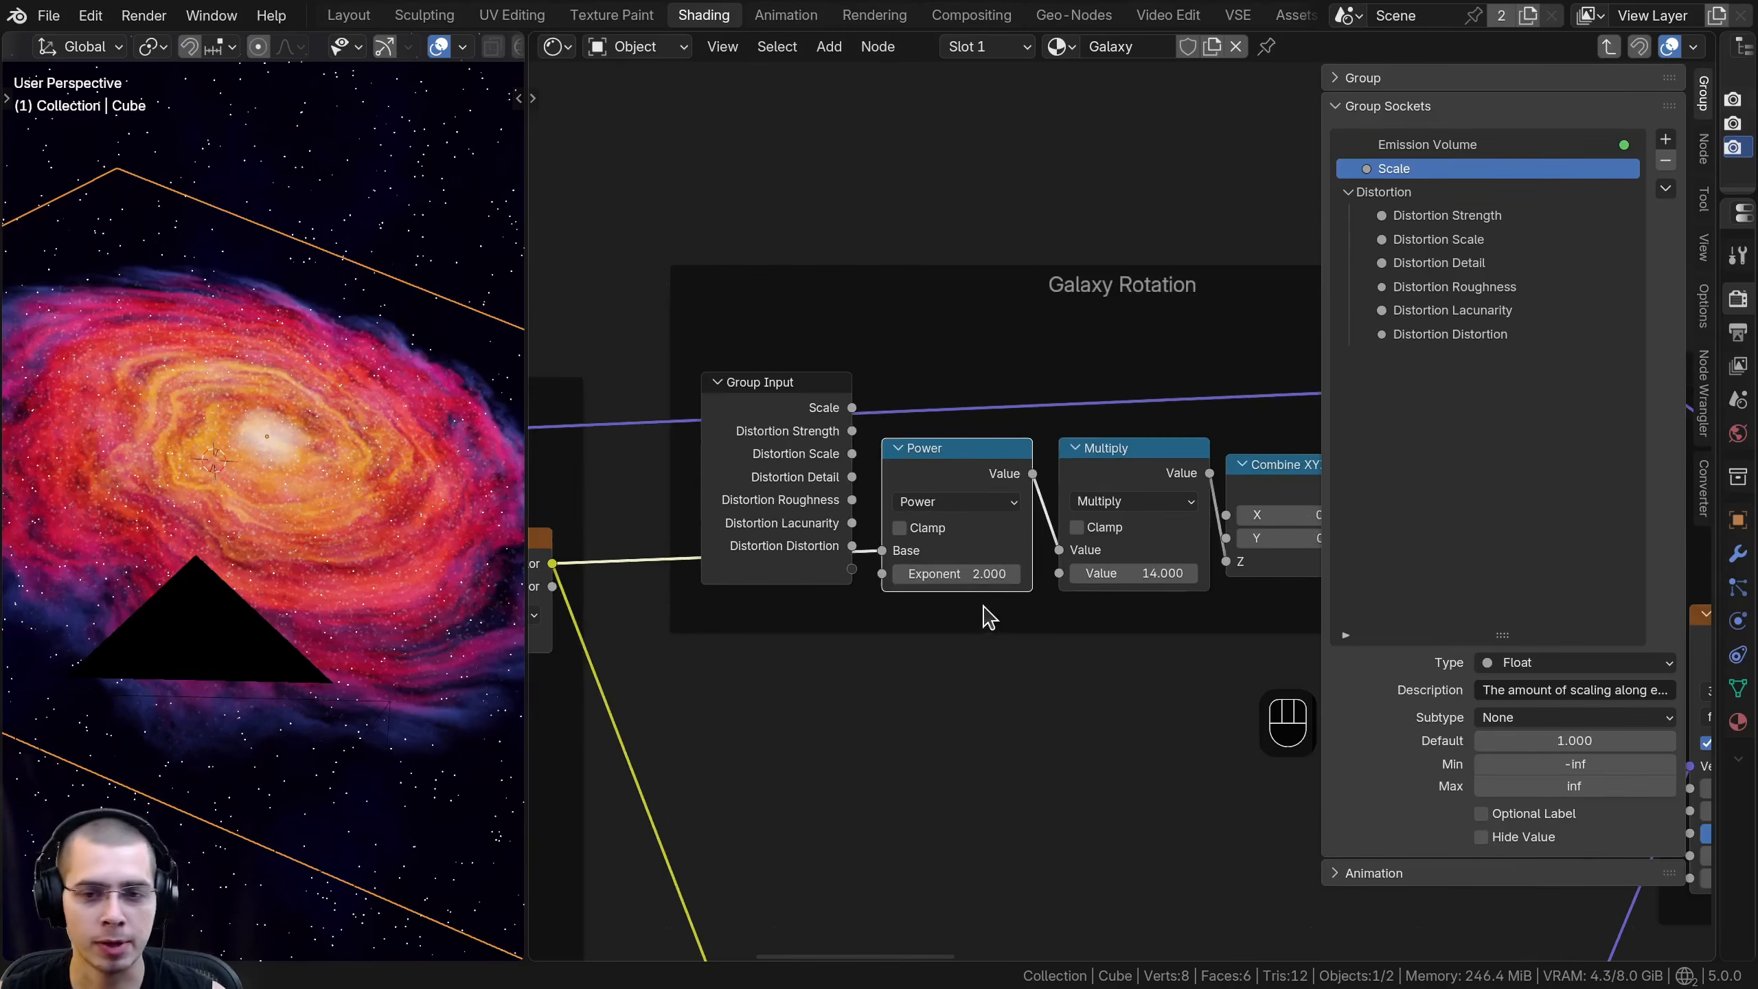
- Expose the Power node's Exponent as a group input and name it Galaxy Spin Warp
mouse_move(954, 574)
shift+mouse_down()
mouse_move(1097, 574)
mouse_move(954, 574)
shift+mouse_up()
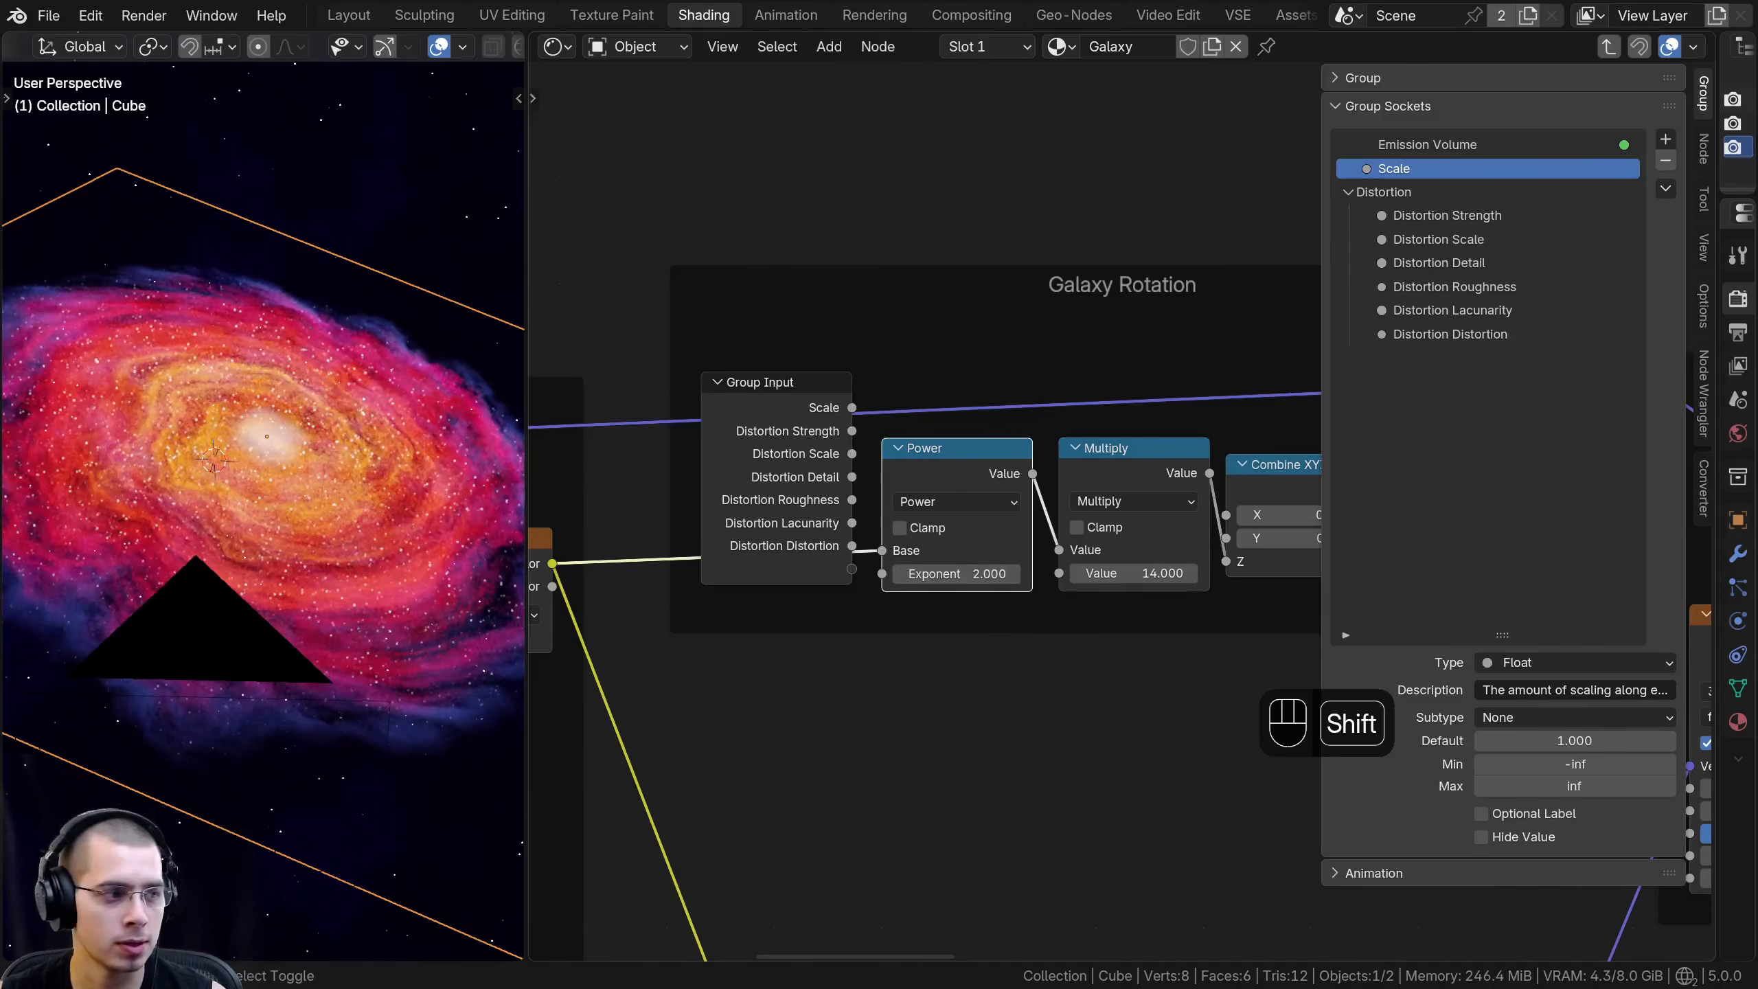
drag(849, 579, 841, 579)
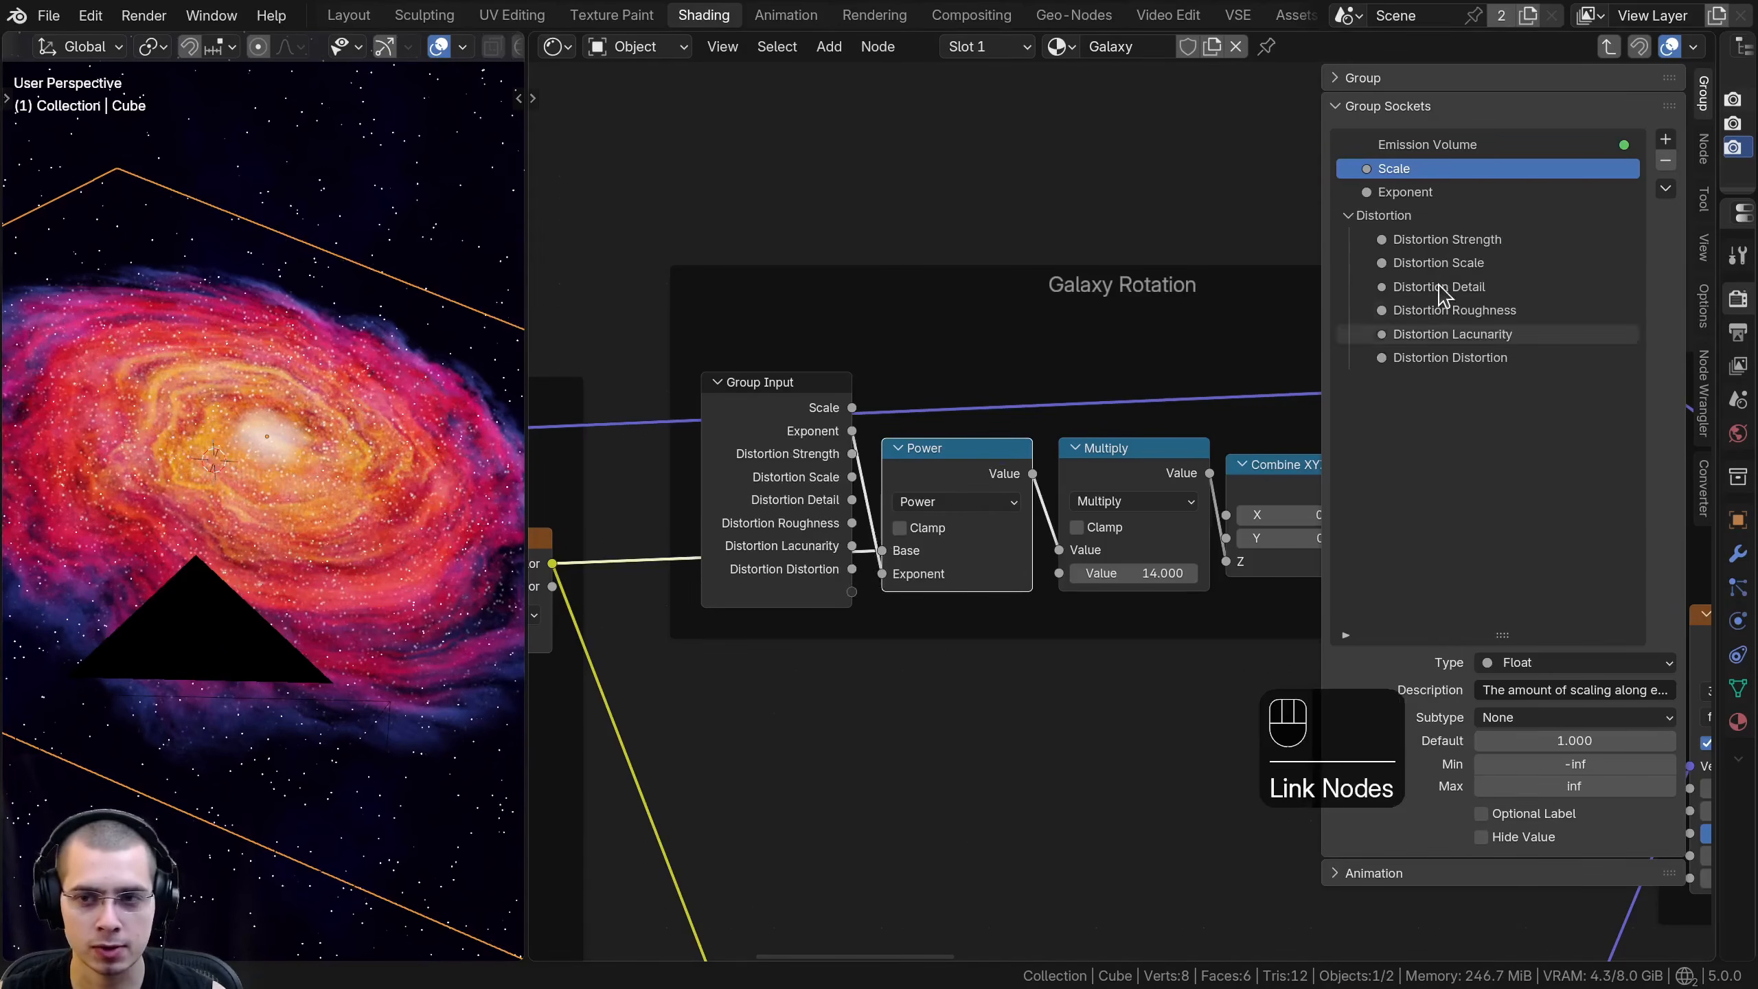
double_click(1431, 193)
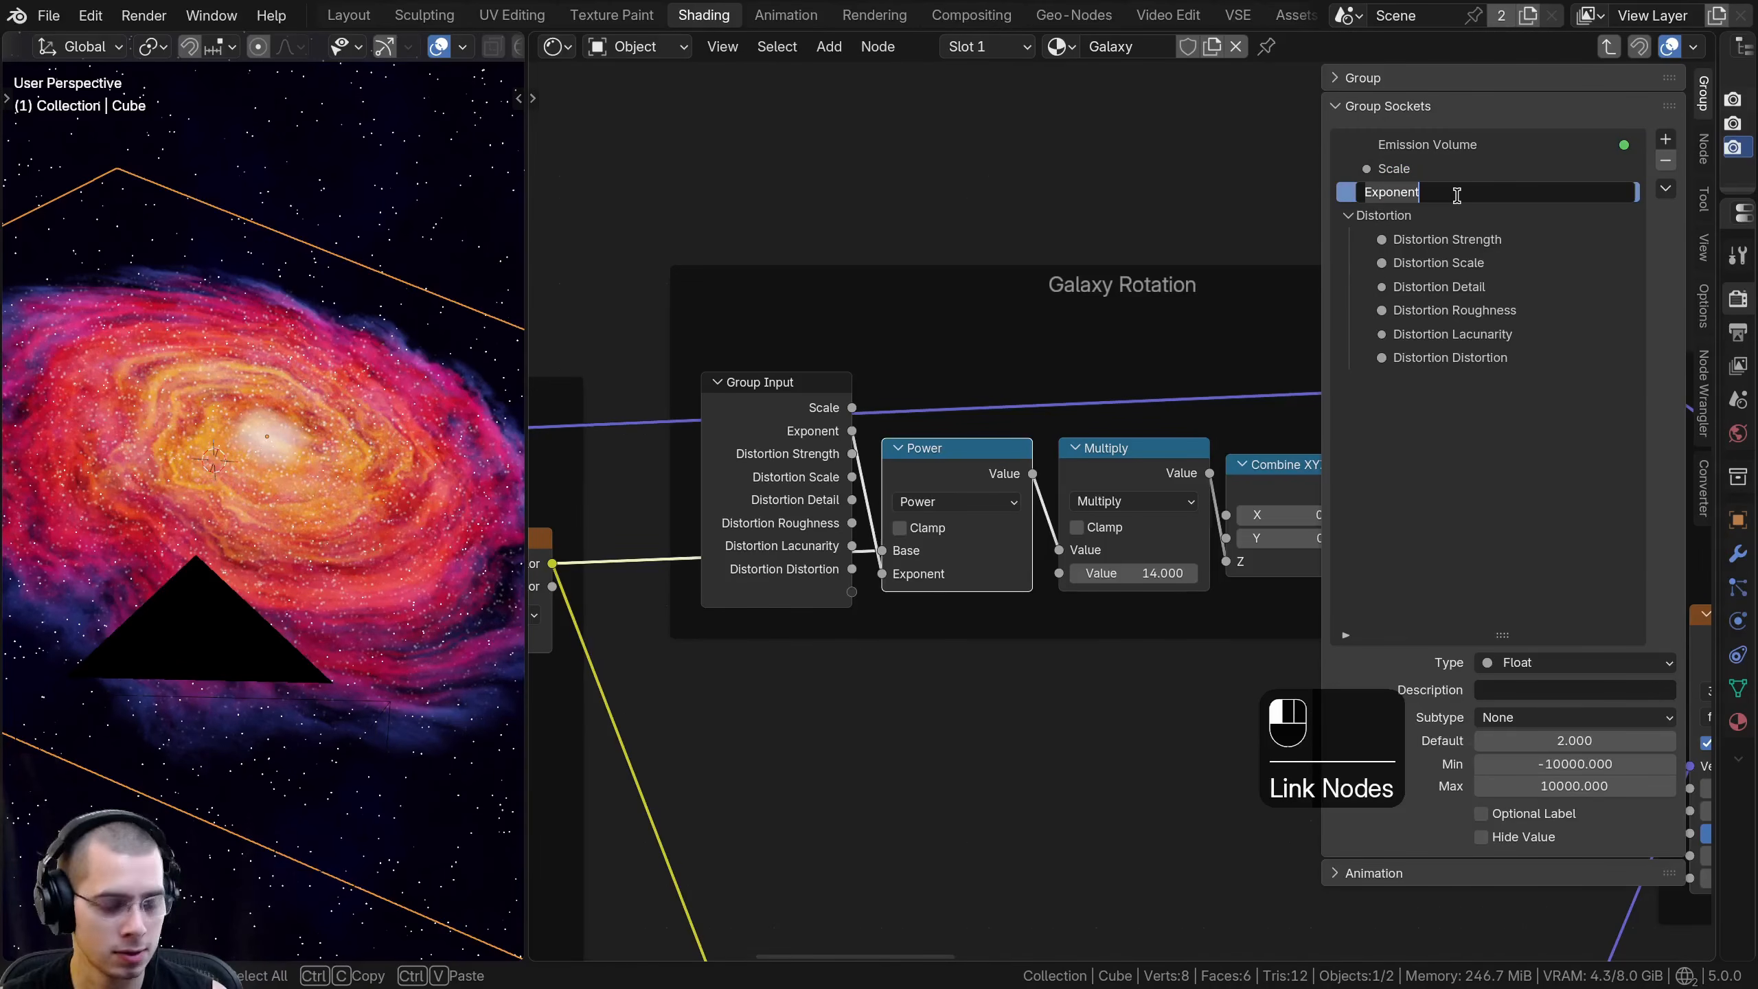
text(Galaxy Spin Wa)
key(Return)
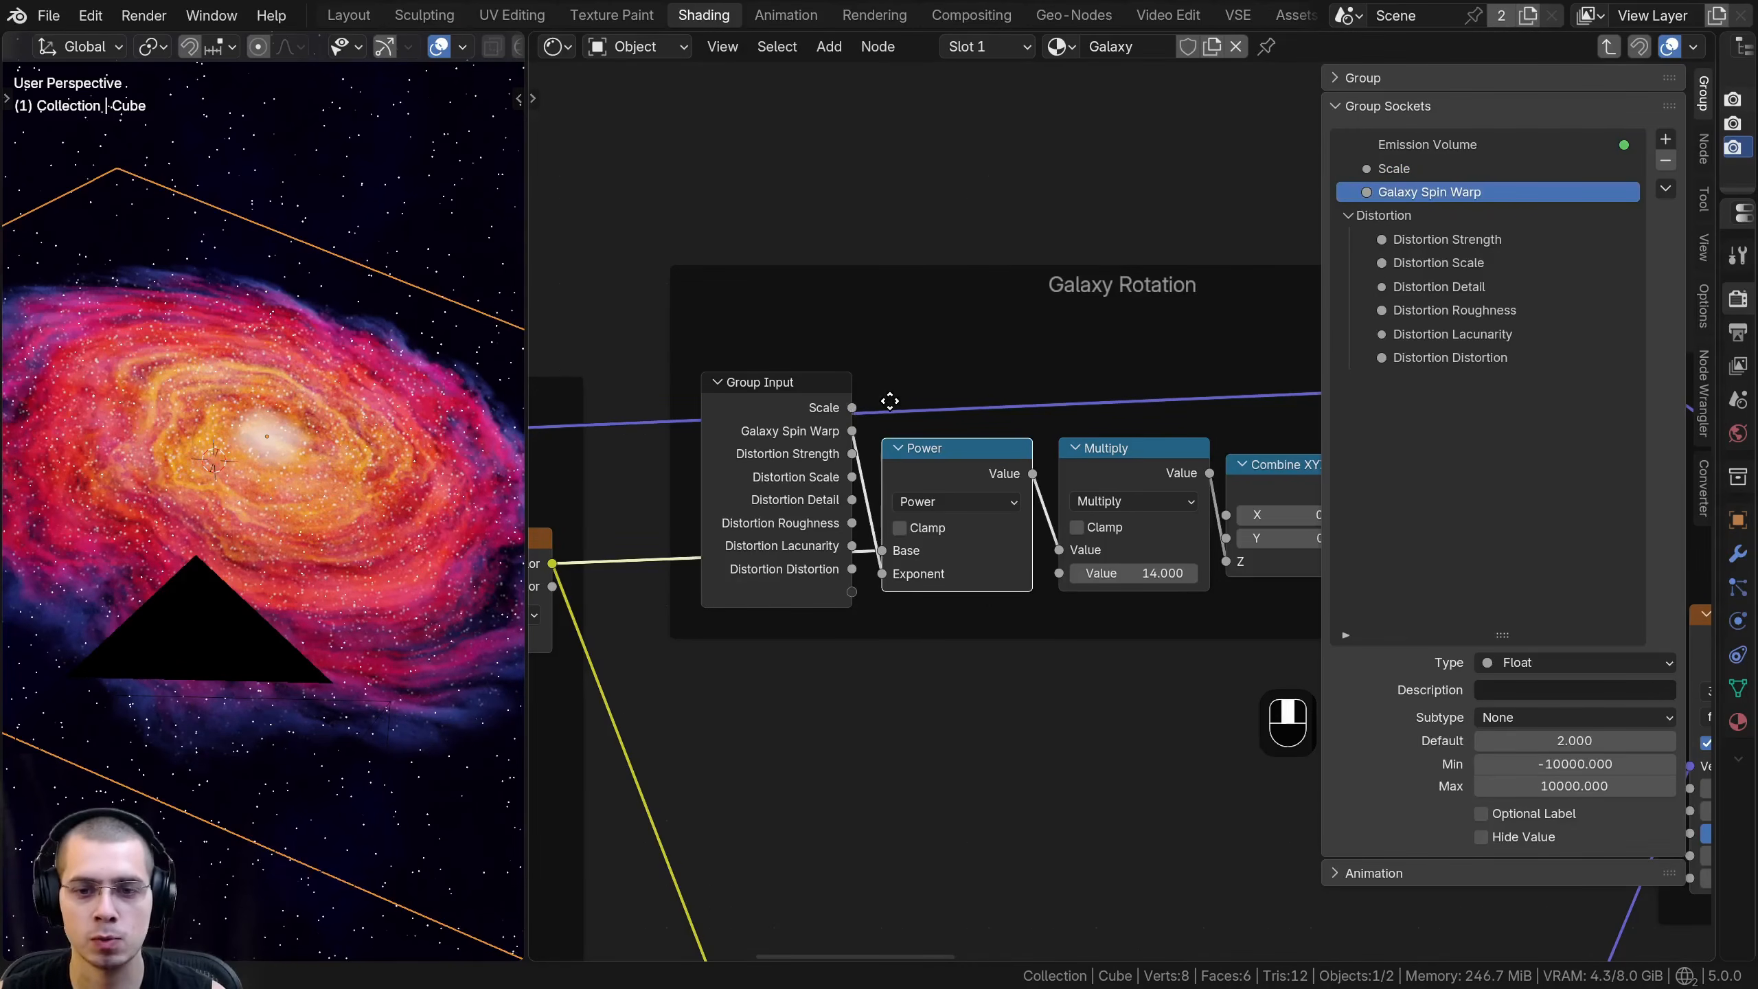
- Expose the Multiply node's second value as a group input and name it Galaxy Rings Size
middle_drag(895, 401, 846, 401)
drag(1105, 573, 1156, 573)
key(Escape)
drag(1008, 572, 802, 591)
double_click(1414, 218)
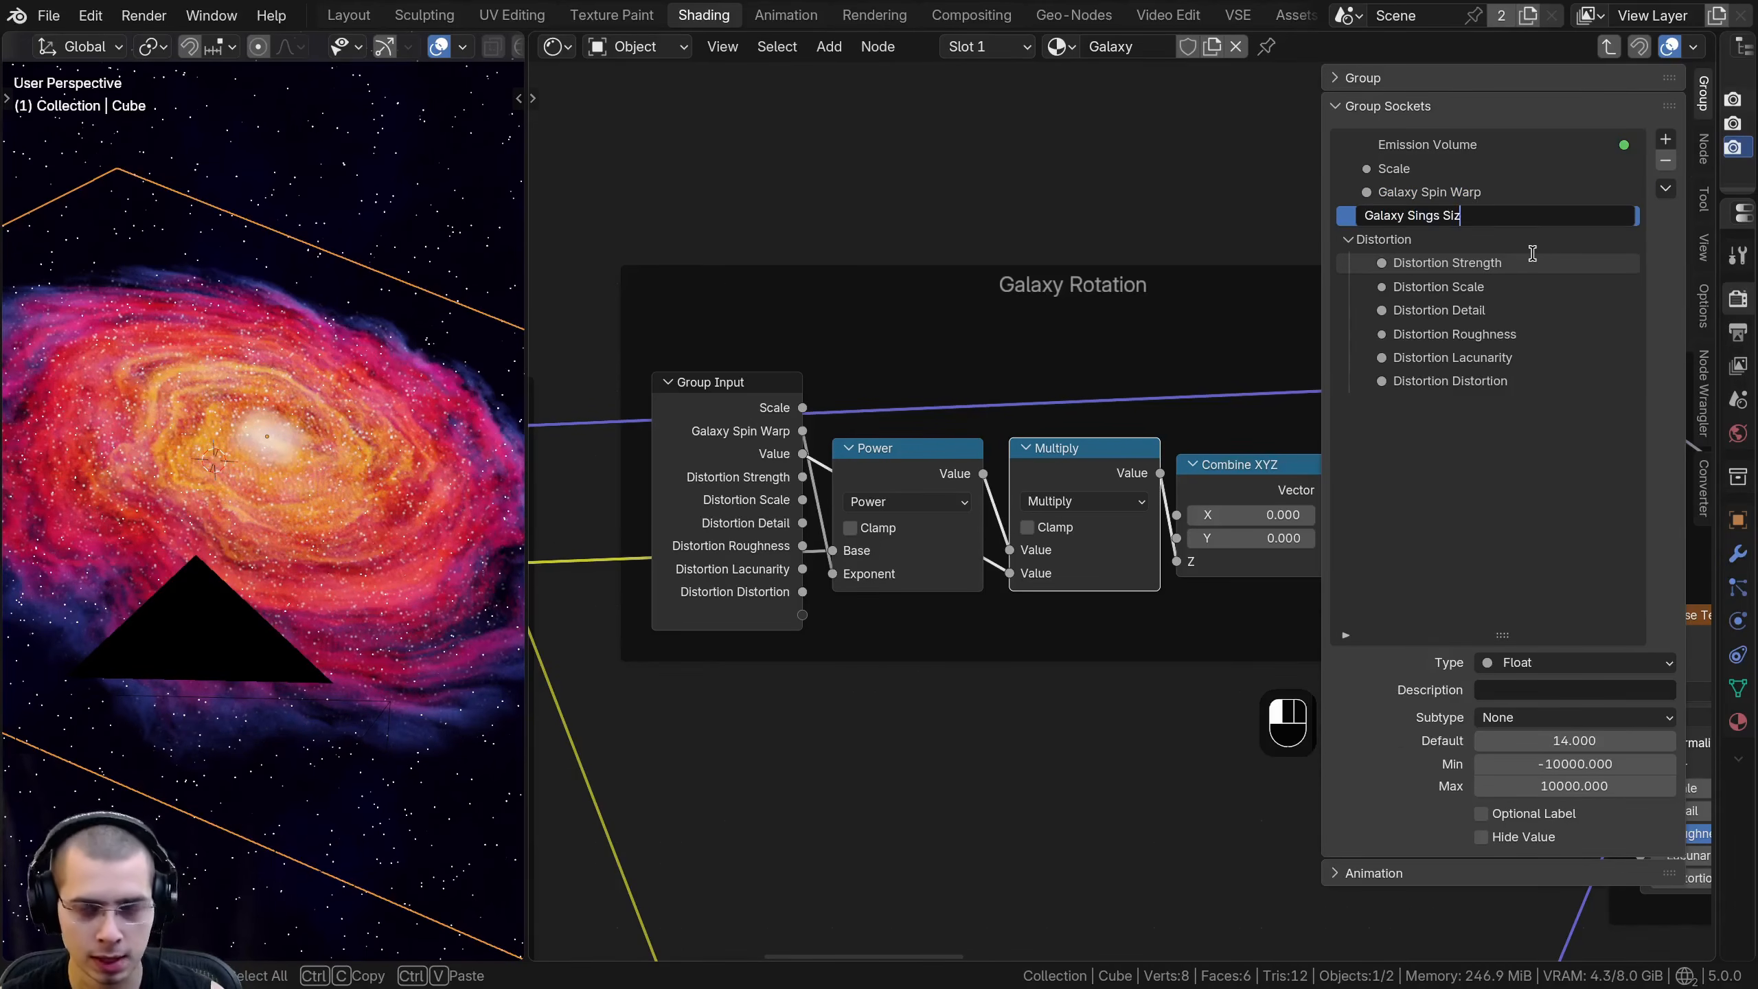
key(Return)
middle_drag(1241, 411, 1239, 417)
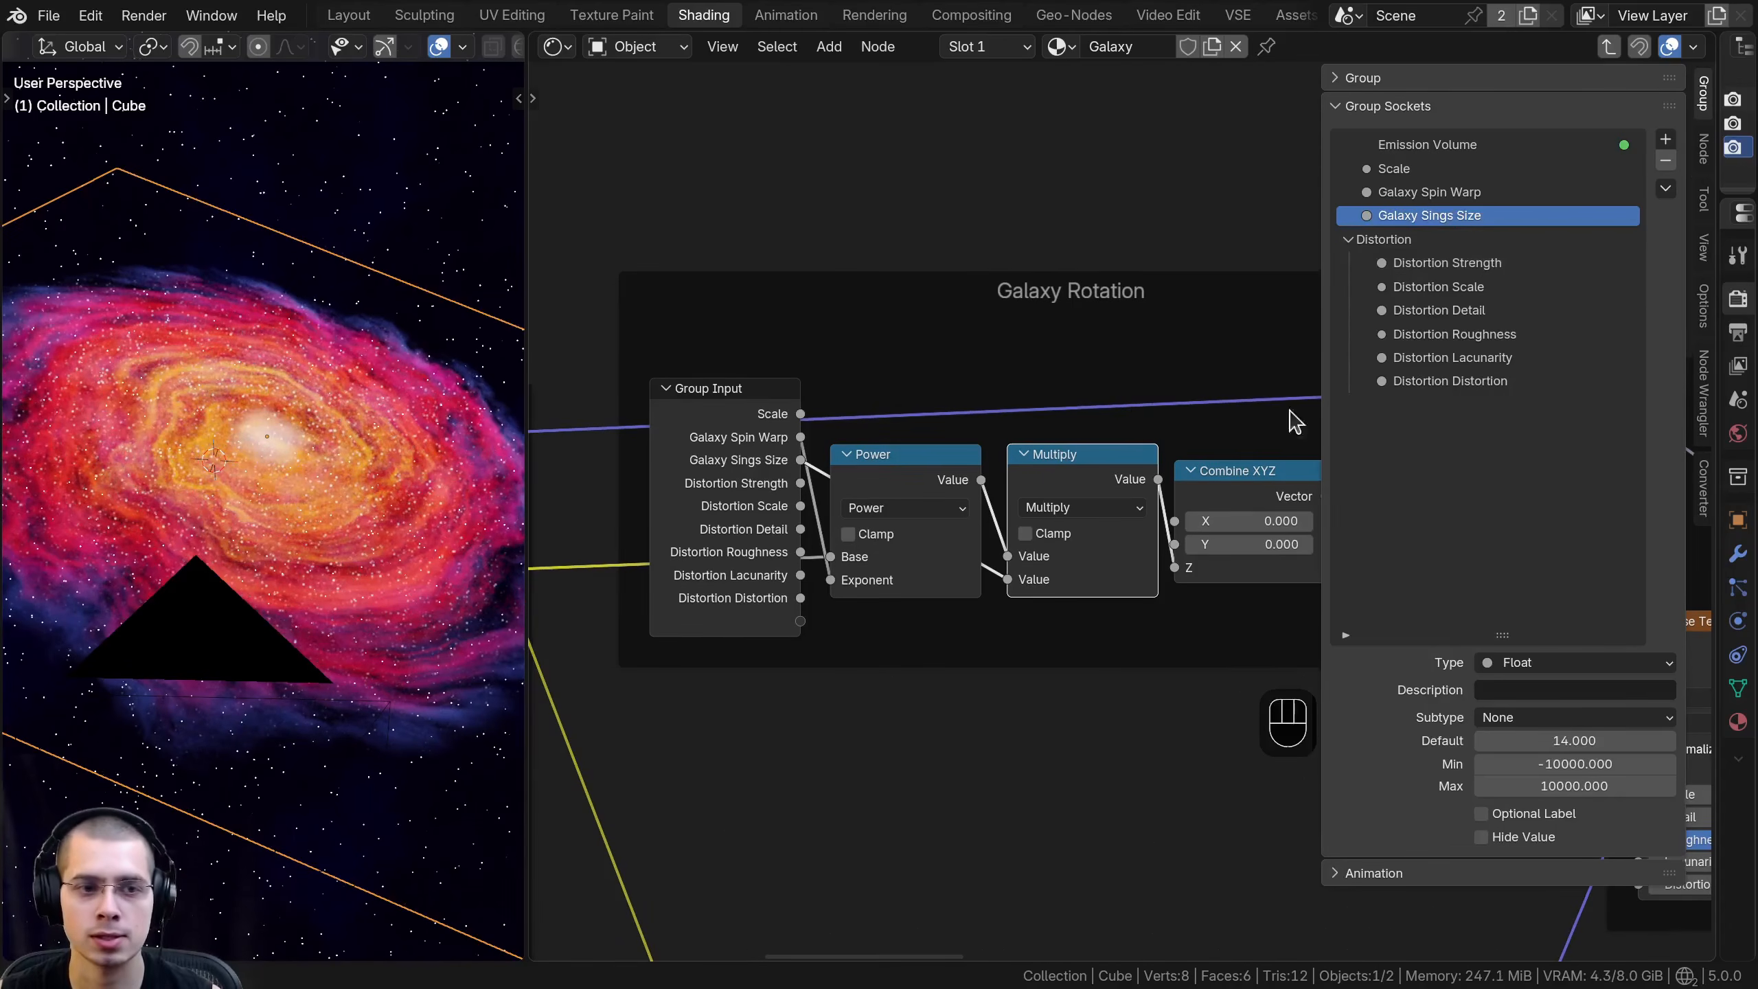
- Duplicate the Galaxy Rotation frame's Group Input node and detach the copy above the frame
click(710, 558)
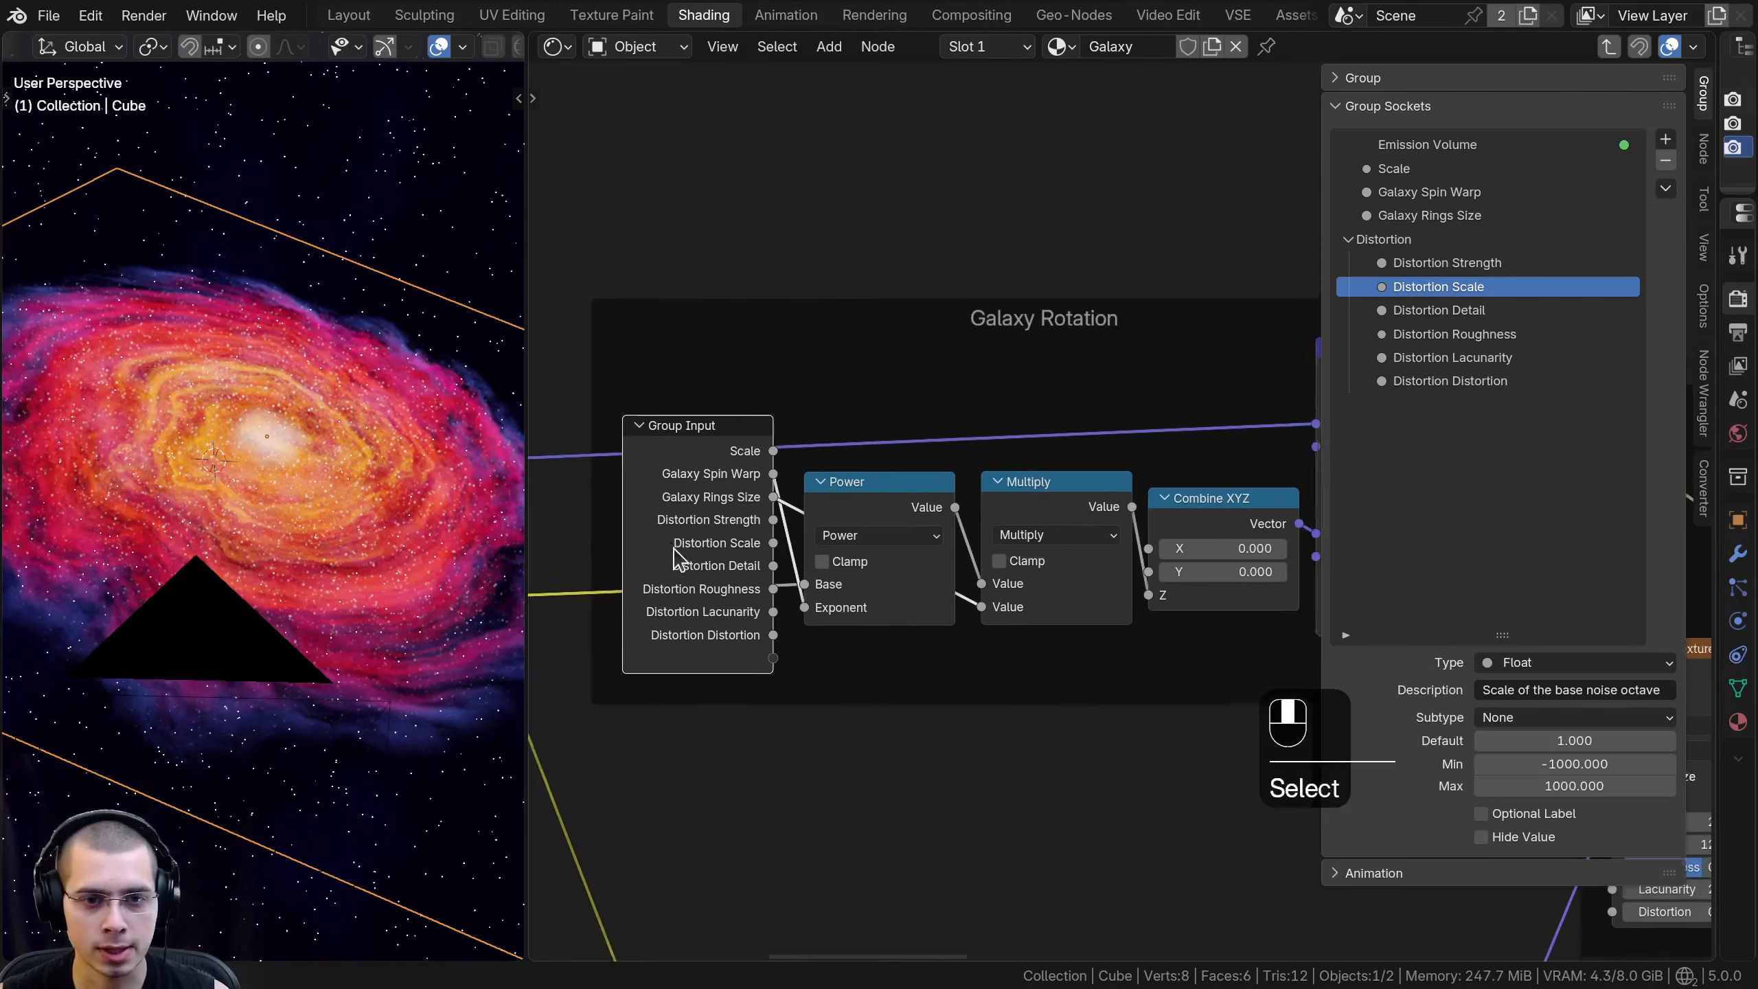
key(shift+d)
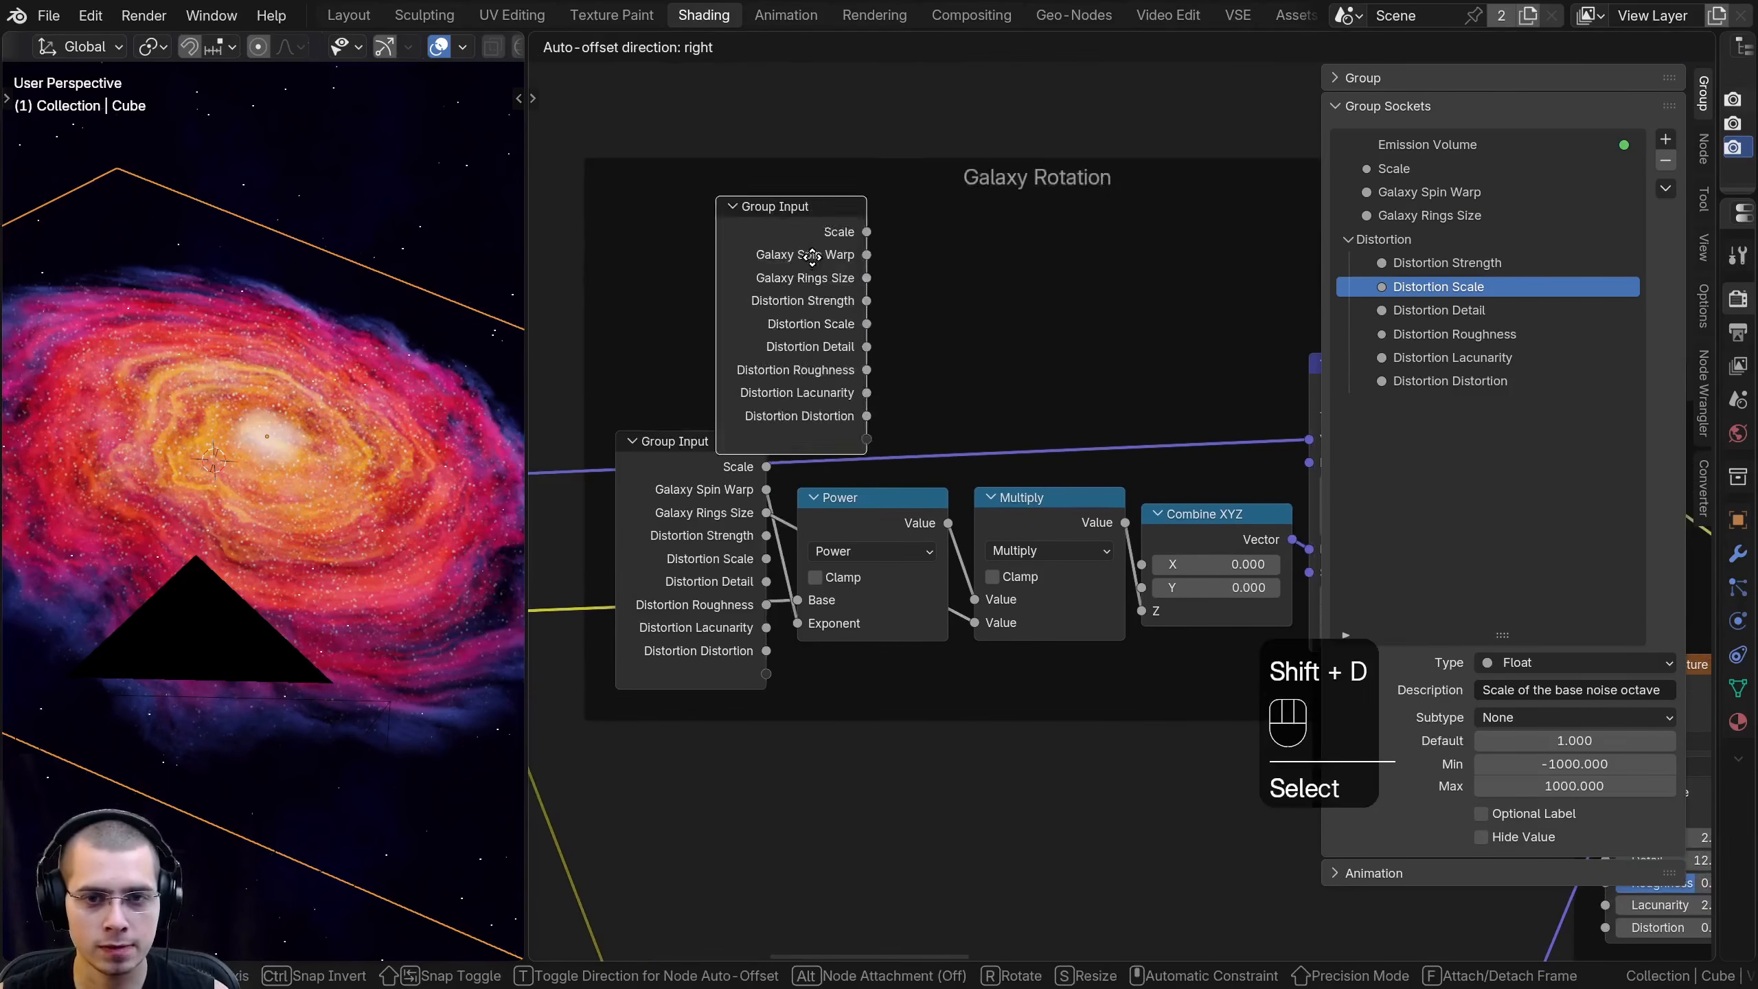
key(f)
click(952, 147)
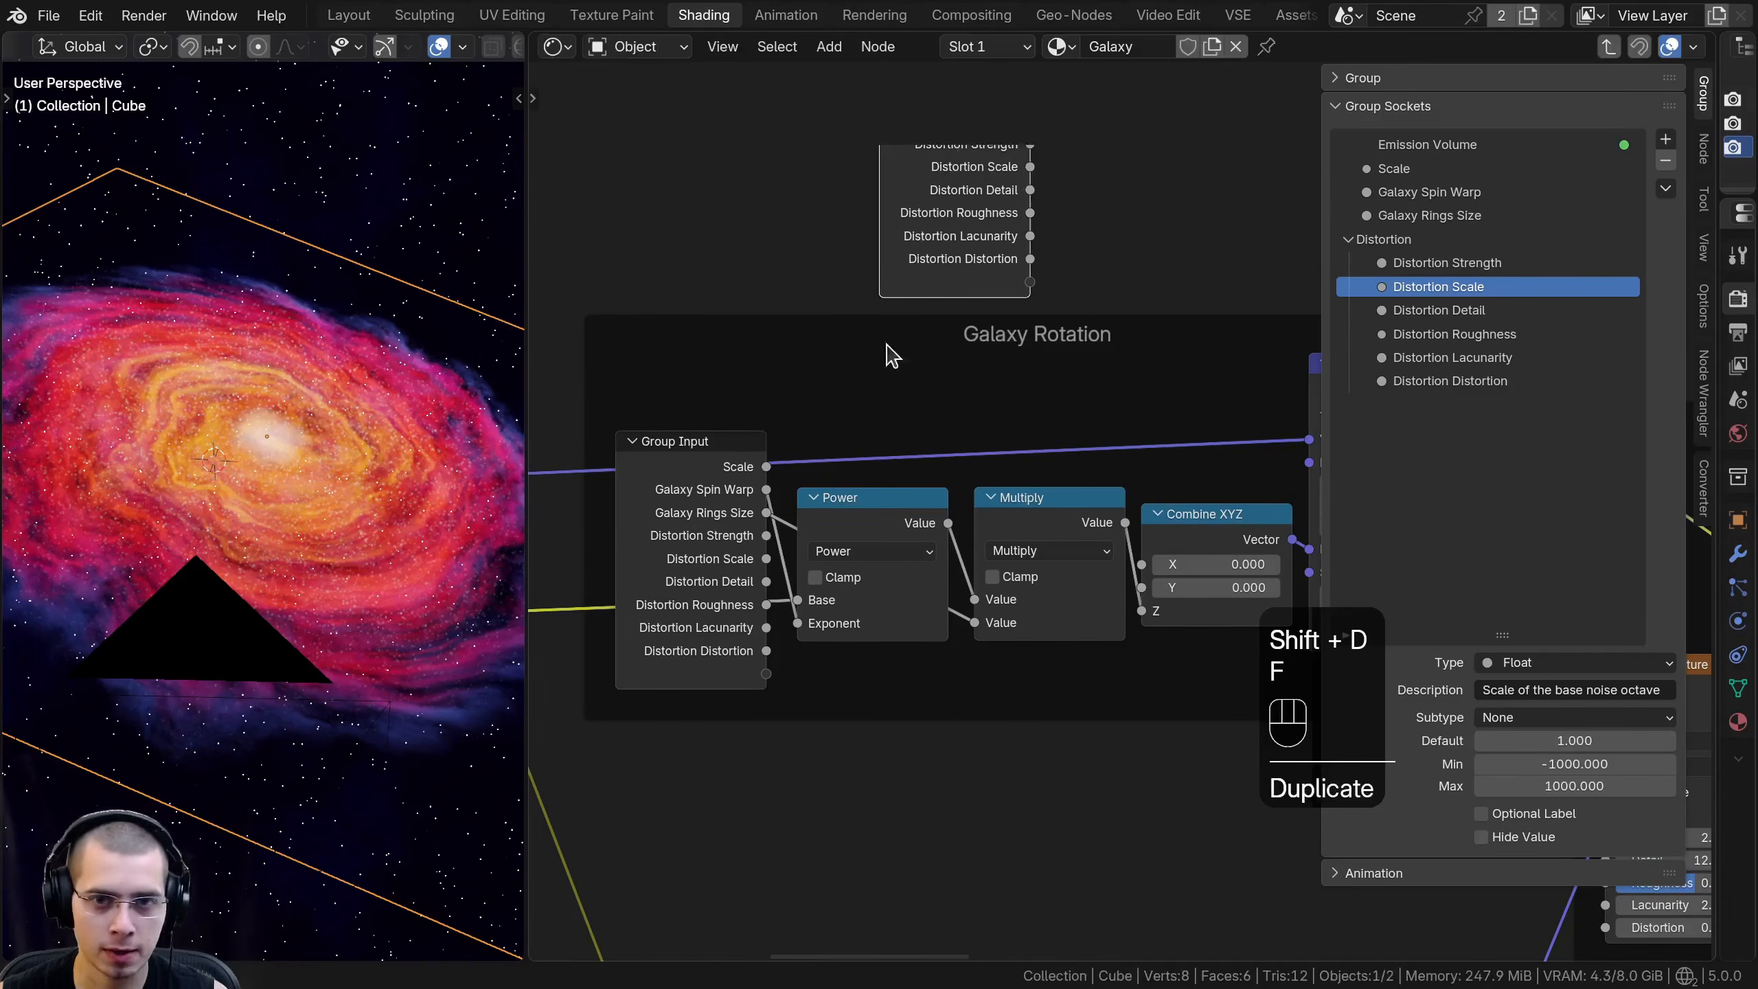
scroll(775, 495, down, 2)
- Hide the unused sockets of the Group Input node in the Galaxy Rotation frame
click(775, 495)
scroll(769, 493, up, 1)
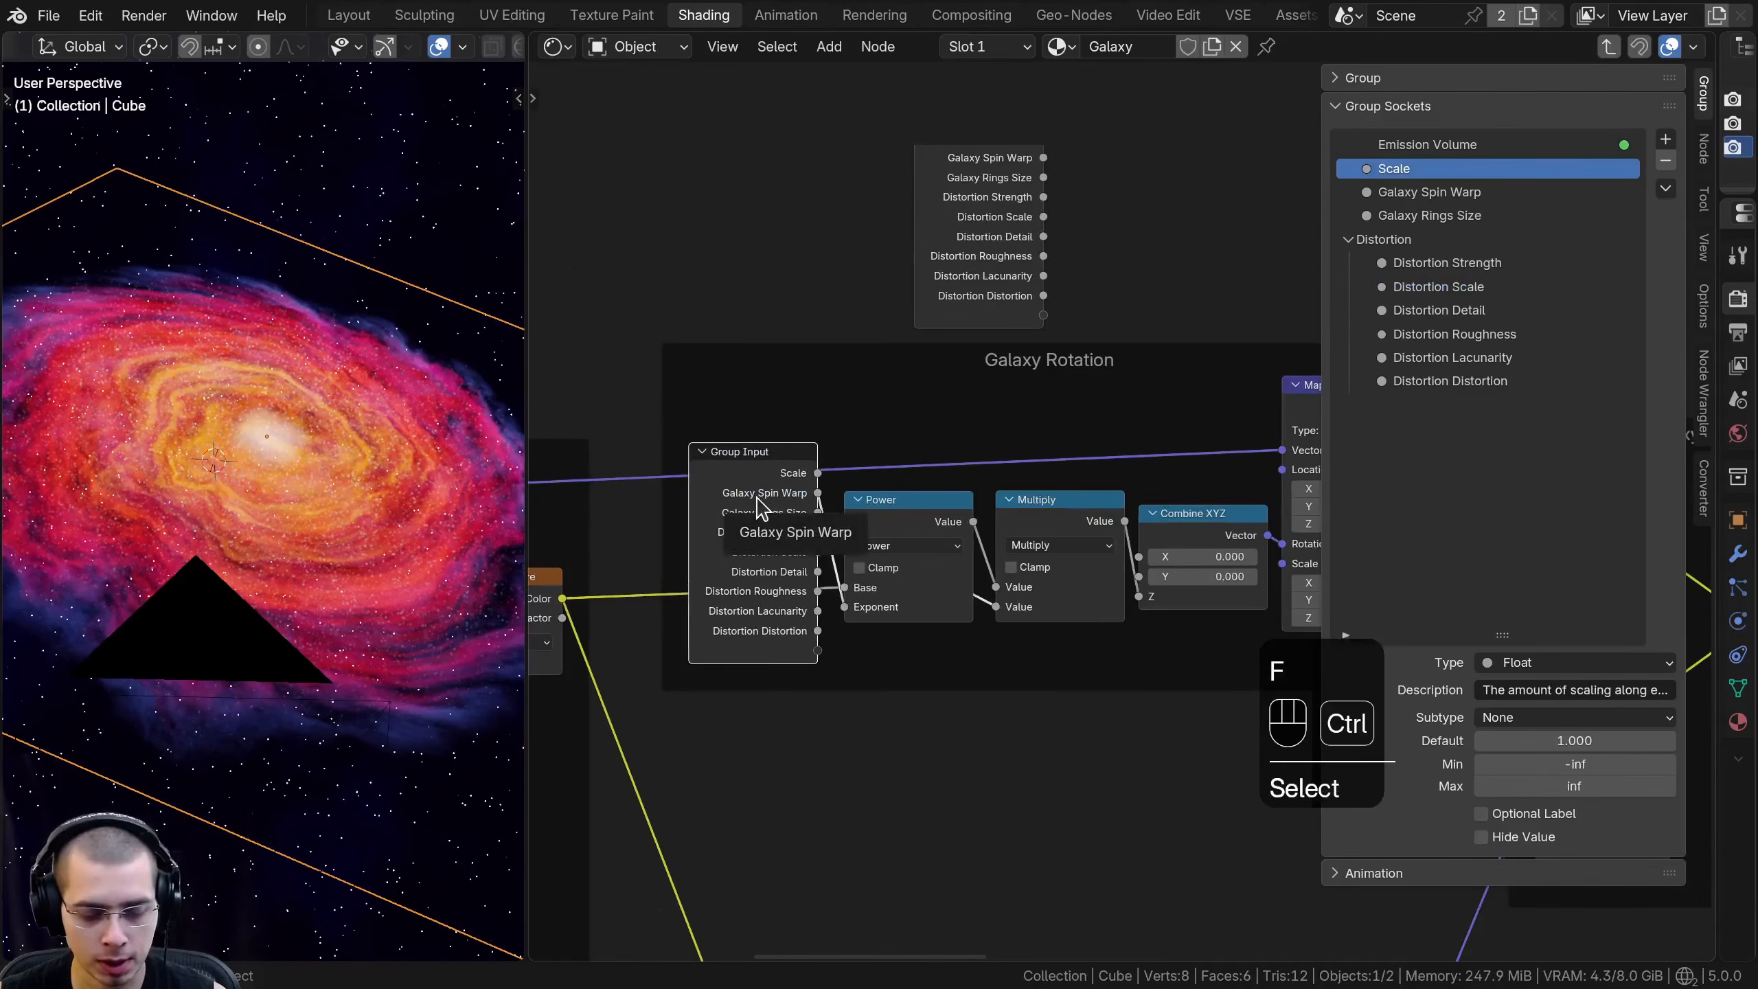
key(ctrl+h)
drag(755, 481, 770, 551)
key(a)
scroll(1053, 488, down, 4)
middle_drag(1049, 485, 886, 562)
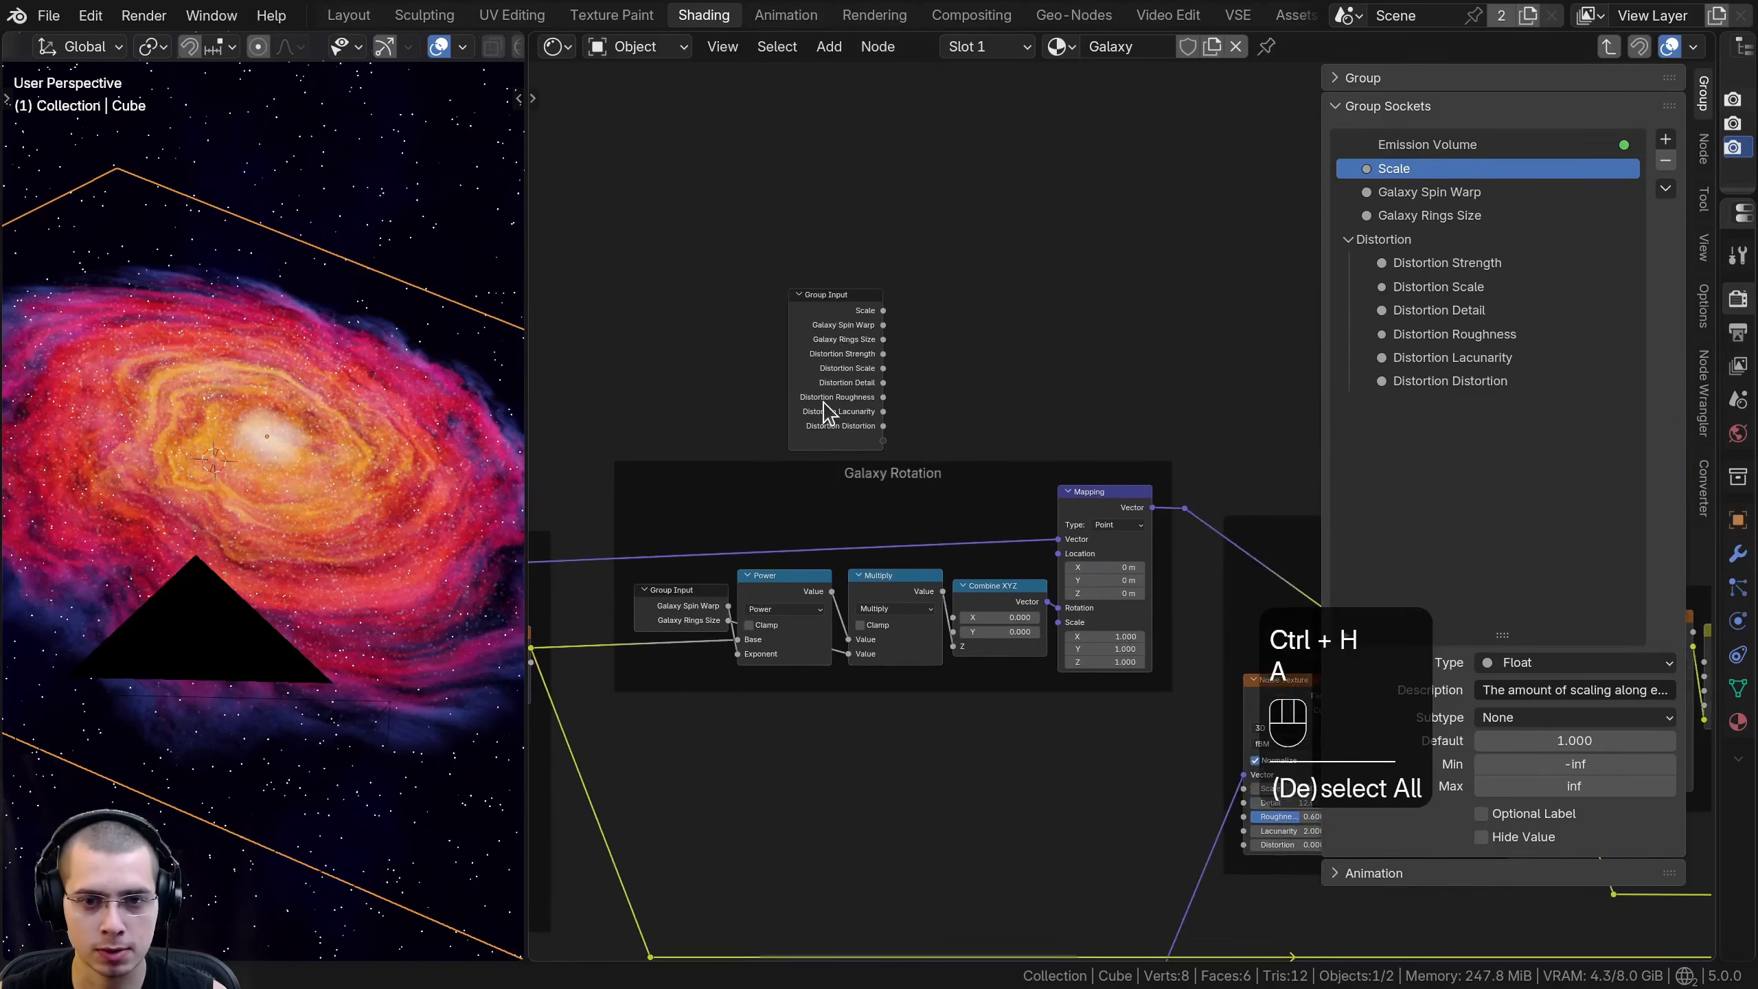
- Move the detached Group Input copy into the Galaxy Details frame, just before the Noise Texture
click(825, 401)
key(g)
click(1039, 357)
middle_drag(1089, 376, 562, 362)
key(g)
click(921, 355)
middle_drag(817, 416, 890, 298)
key(g)
- Shift the Group Input and Noise Texture nodes together slightly closer to Linear Light in the Galaxy Details frame
key(g)
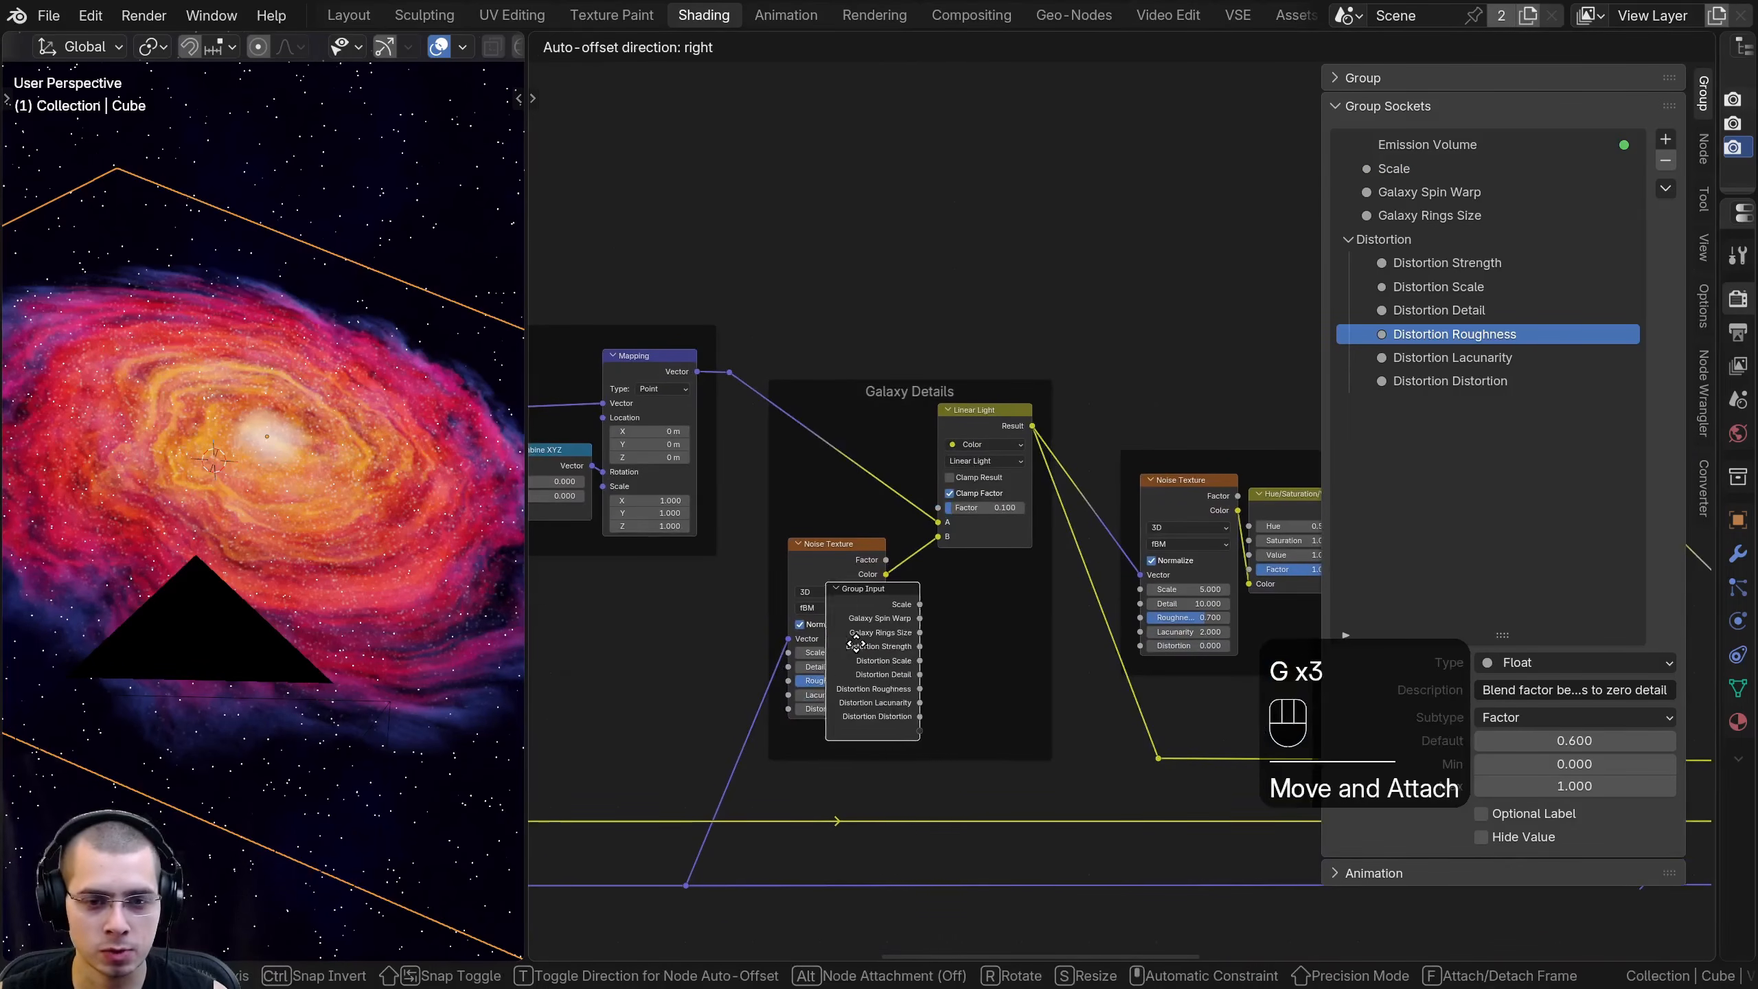
click(759, 635)
key(b)
drag(738, 510, 1001, 679)
key(g)
click(1031, 678)
key(a)
drag(853, 571, 891, 563)
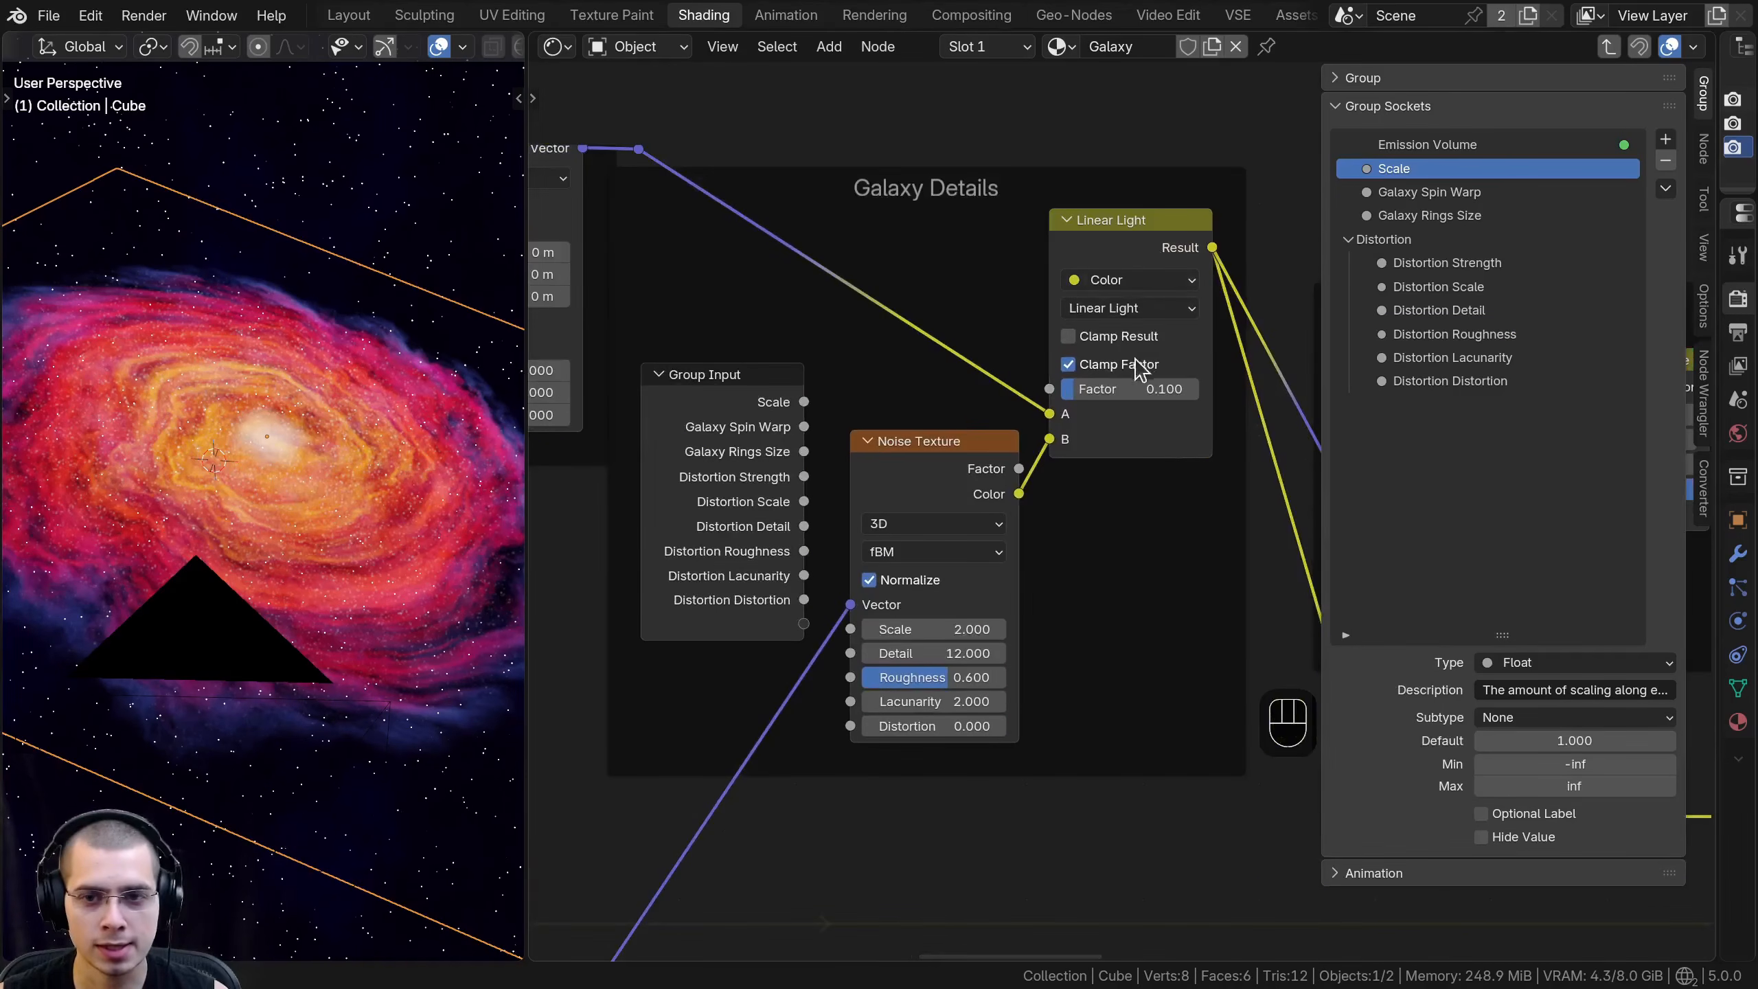
- Expose the Galaxy Details Linear Light node's Factor as a group input named Detail Strength
drag(1149, 389, 804, 624)
right_click(1135, 389)
double_click(1415, 240)
text(D)
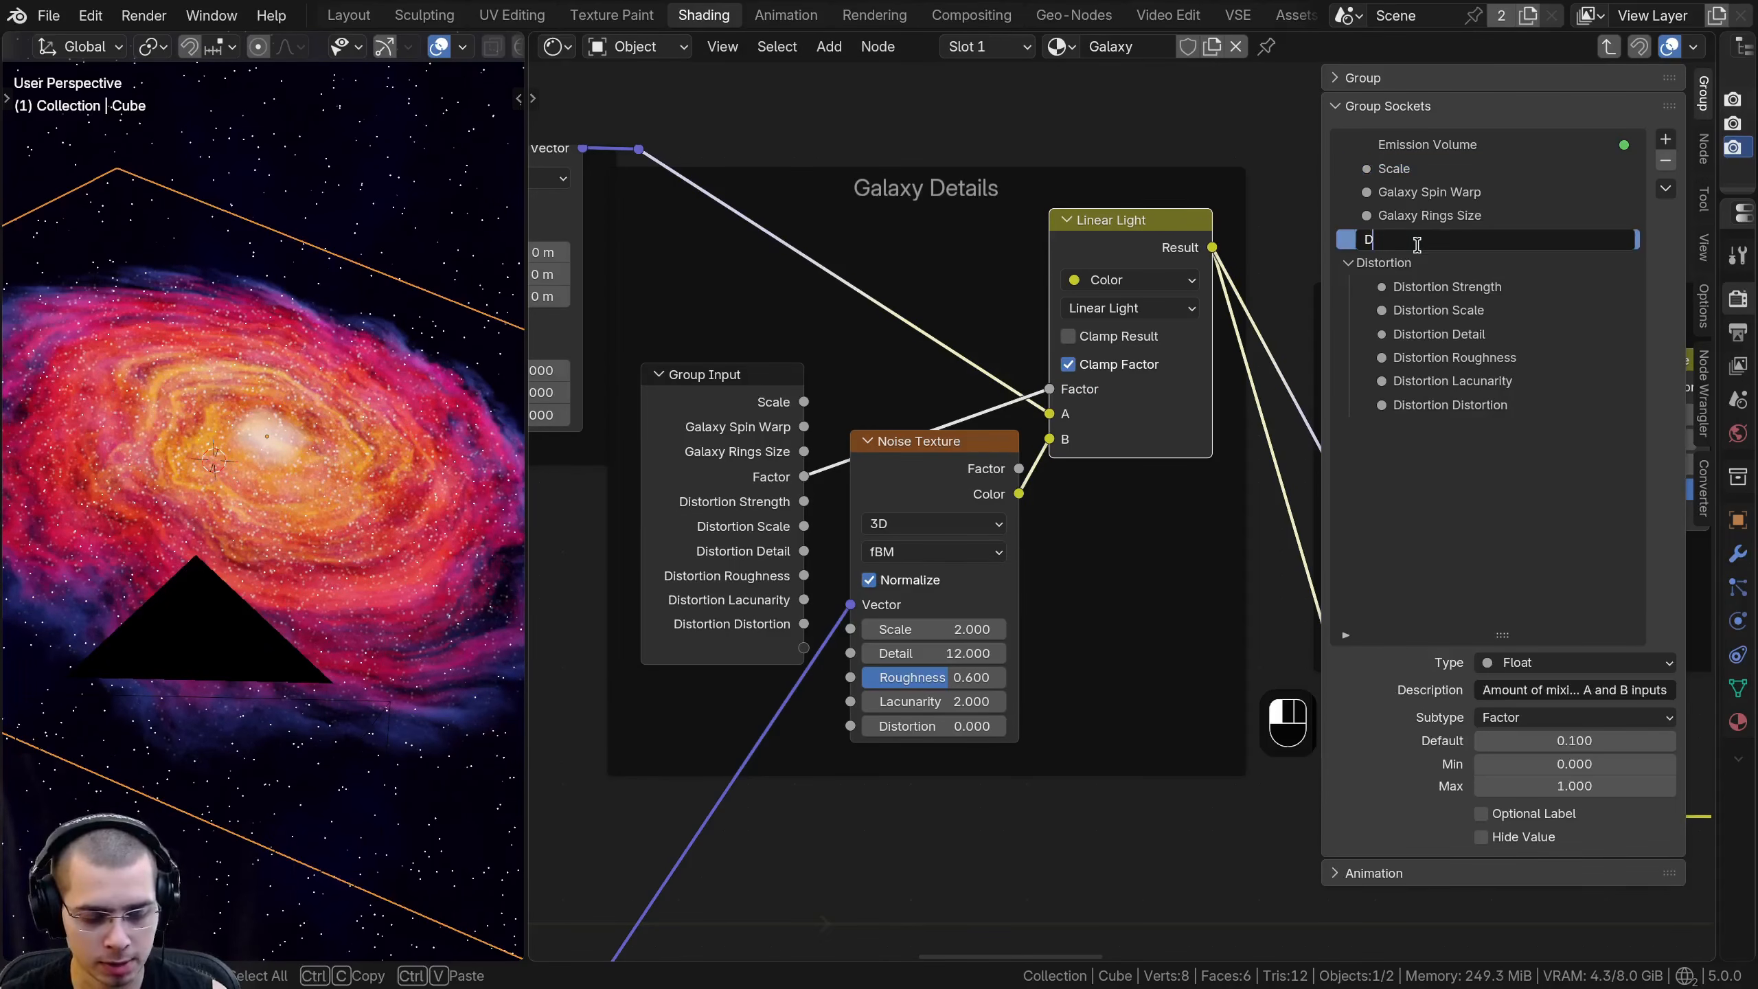
text(etail Strength)
key(Return)
- Expose the Galaxy Details noise Scale, Detail, Roughness, Lacunarity and Distortion as group inputs, and hide the Group Input node's unused sockets
click(1419, 286)
middle_drag(913, 544, 913, 499)
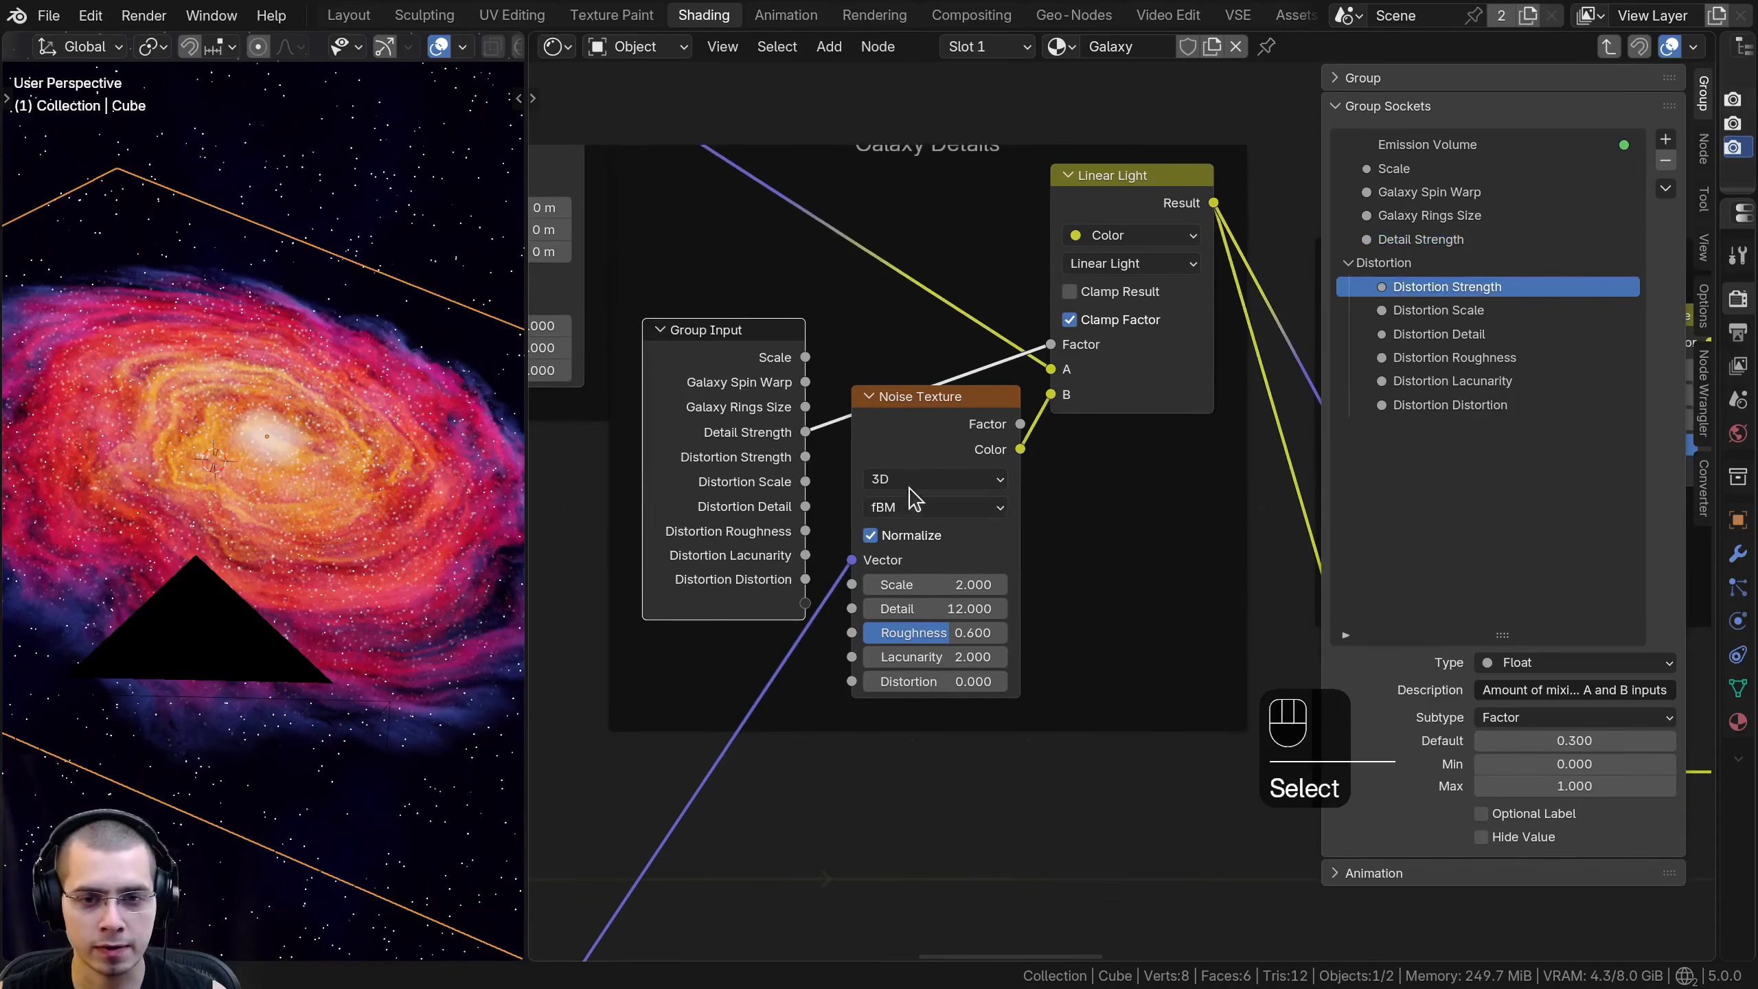
drag(819, 608, 803, 706)
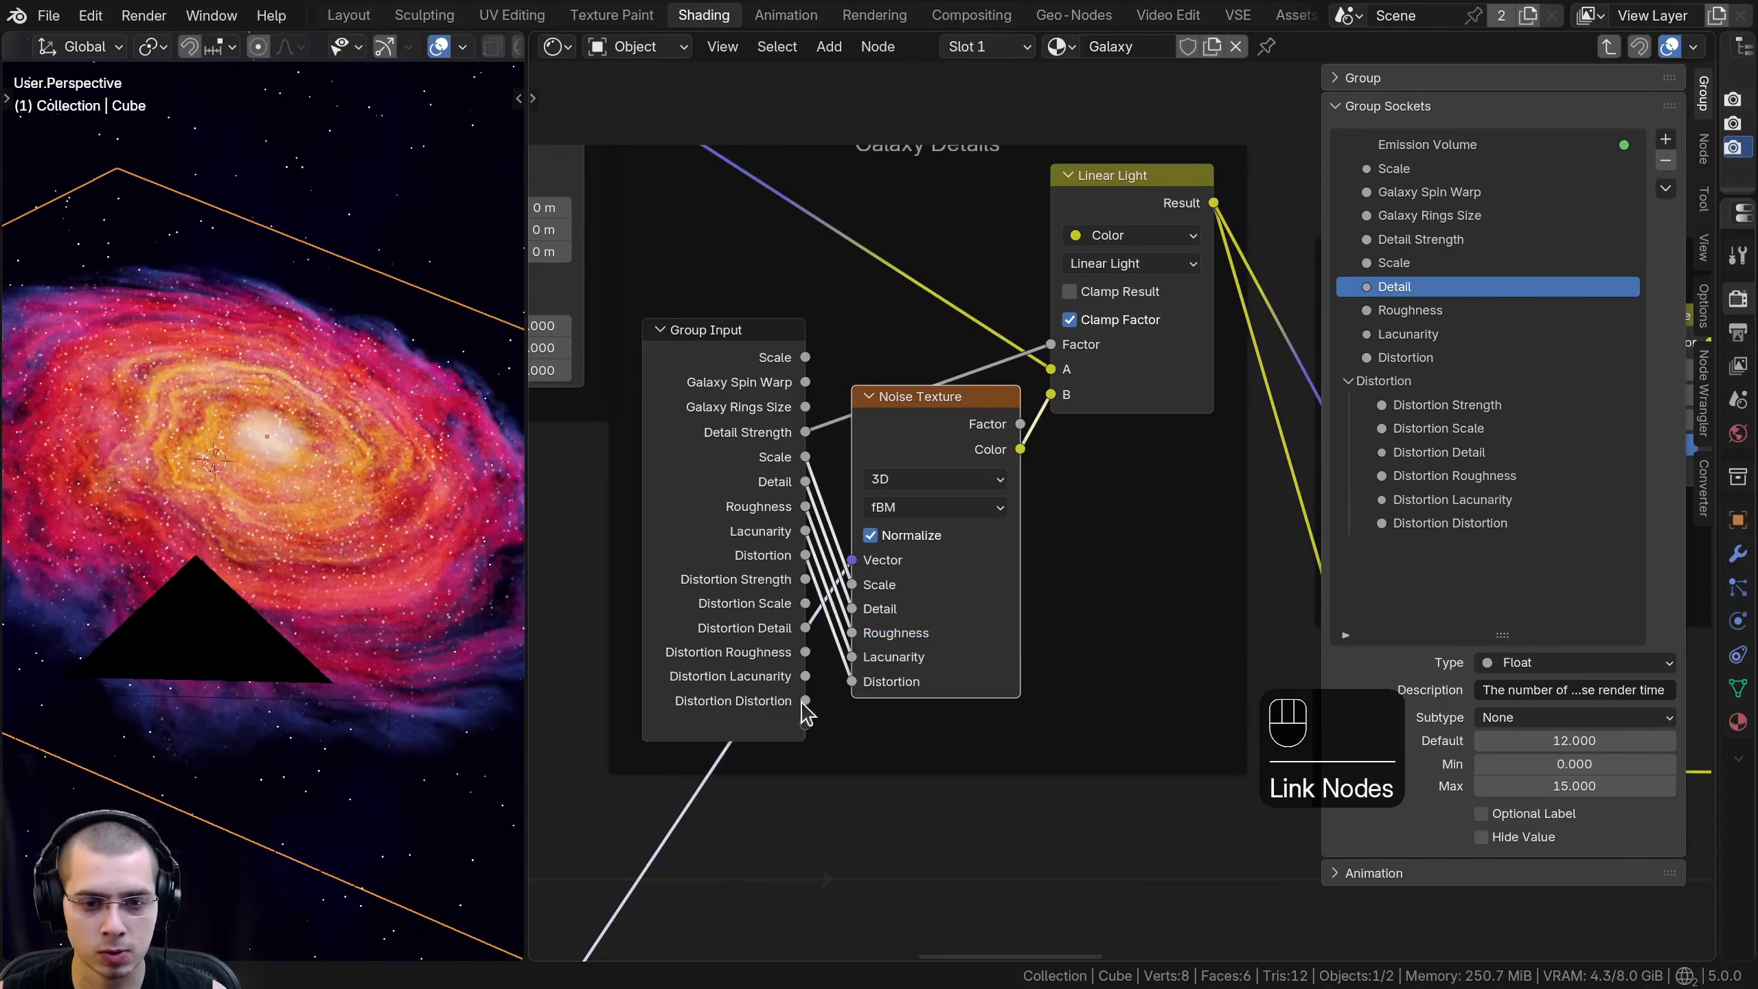
drag(748, 602, 746, 609)
key(ctrl+h)
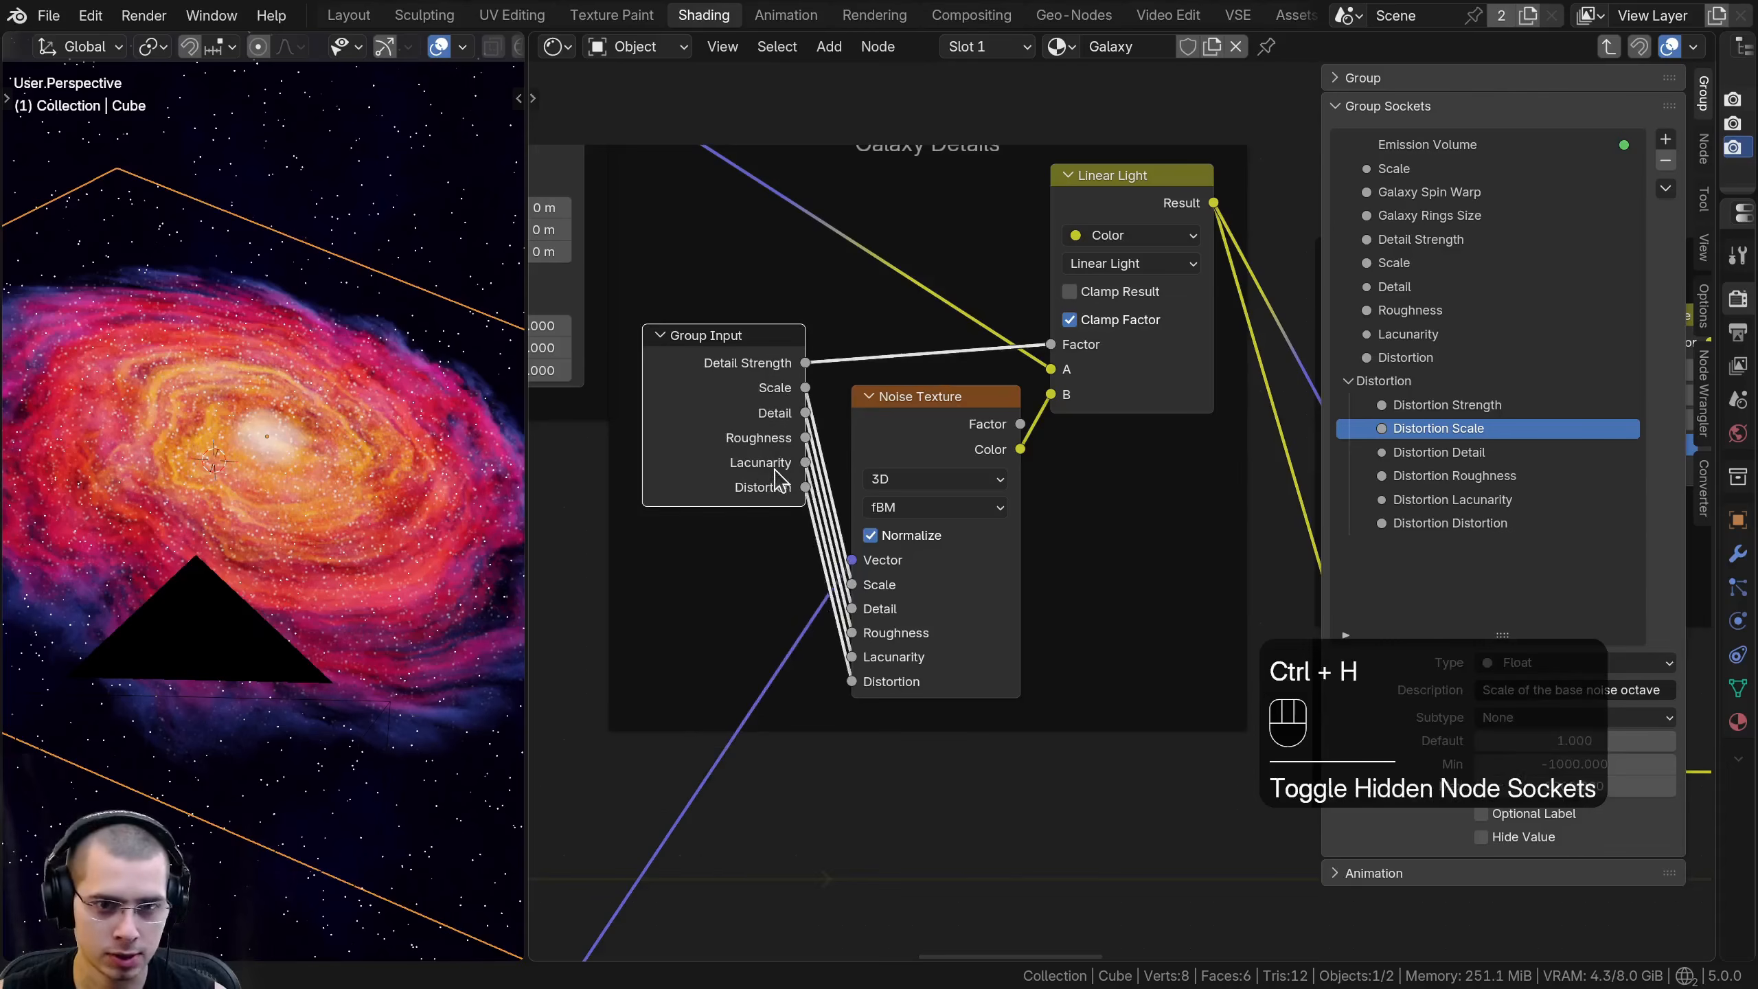
- Rename the new Scale and Detail group inputs to Detail Scale and Detail Detail
double_click(1405, 239)
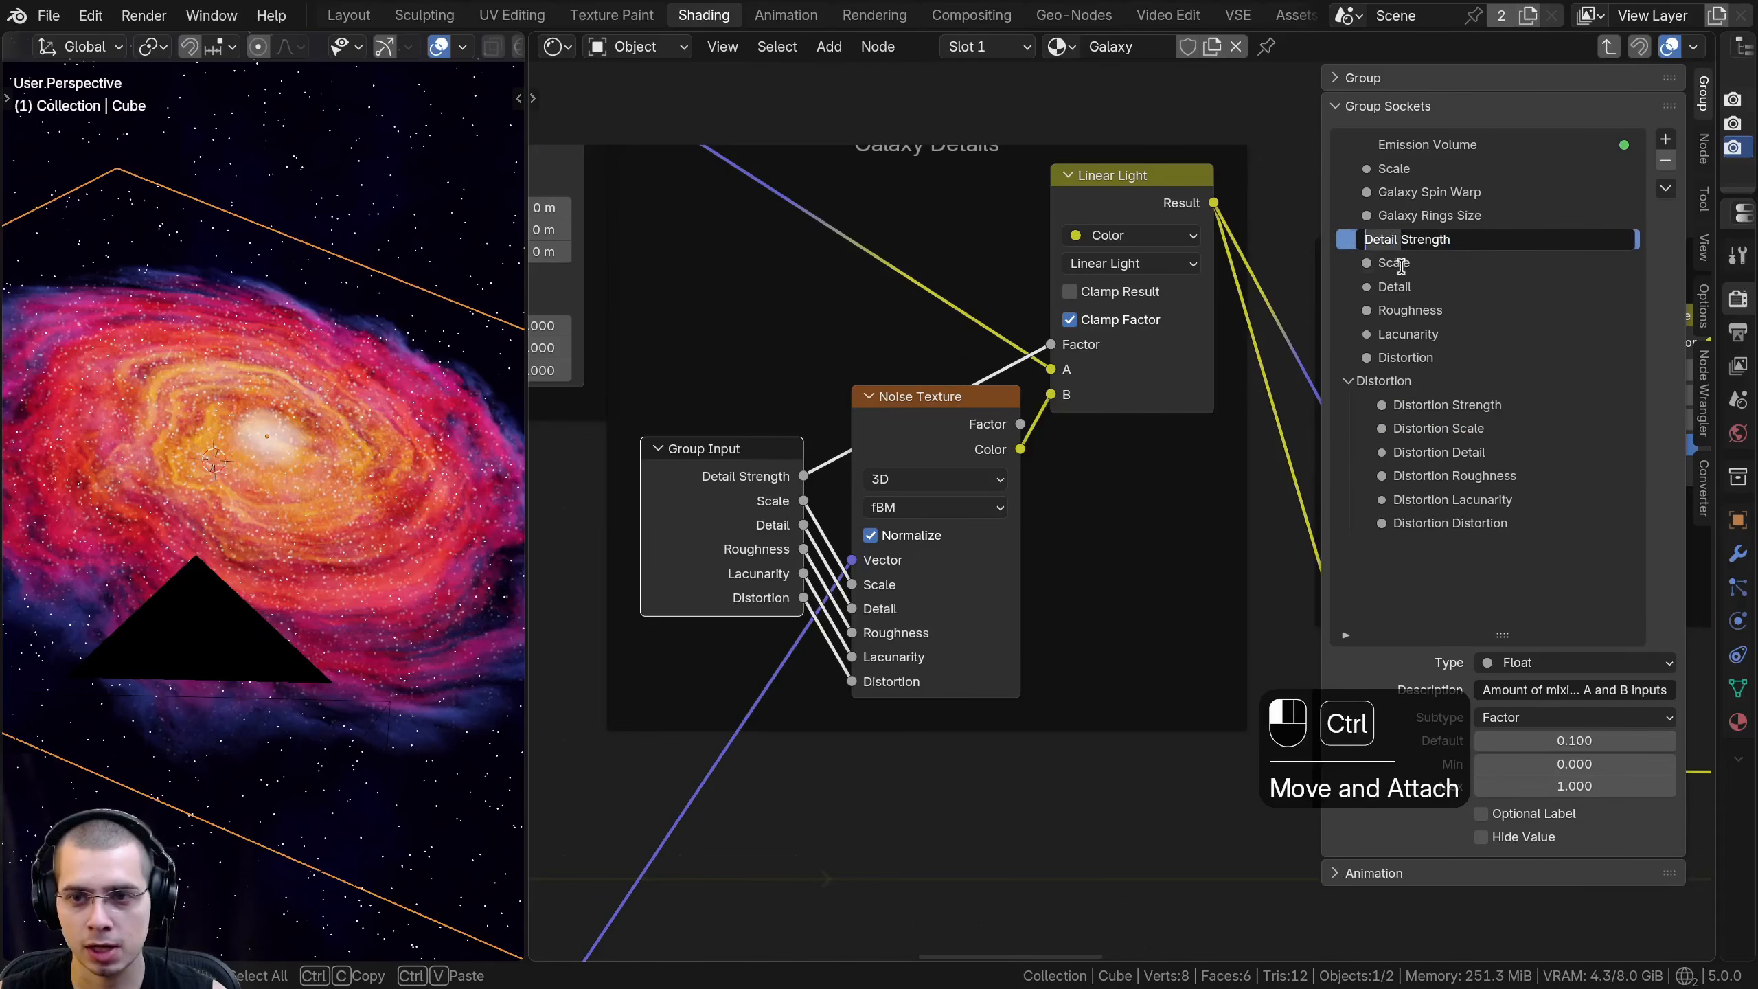
click(1375, 266)
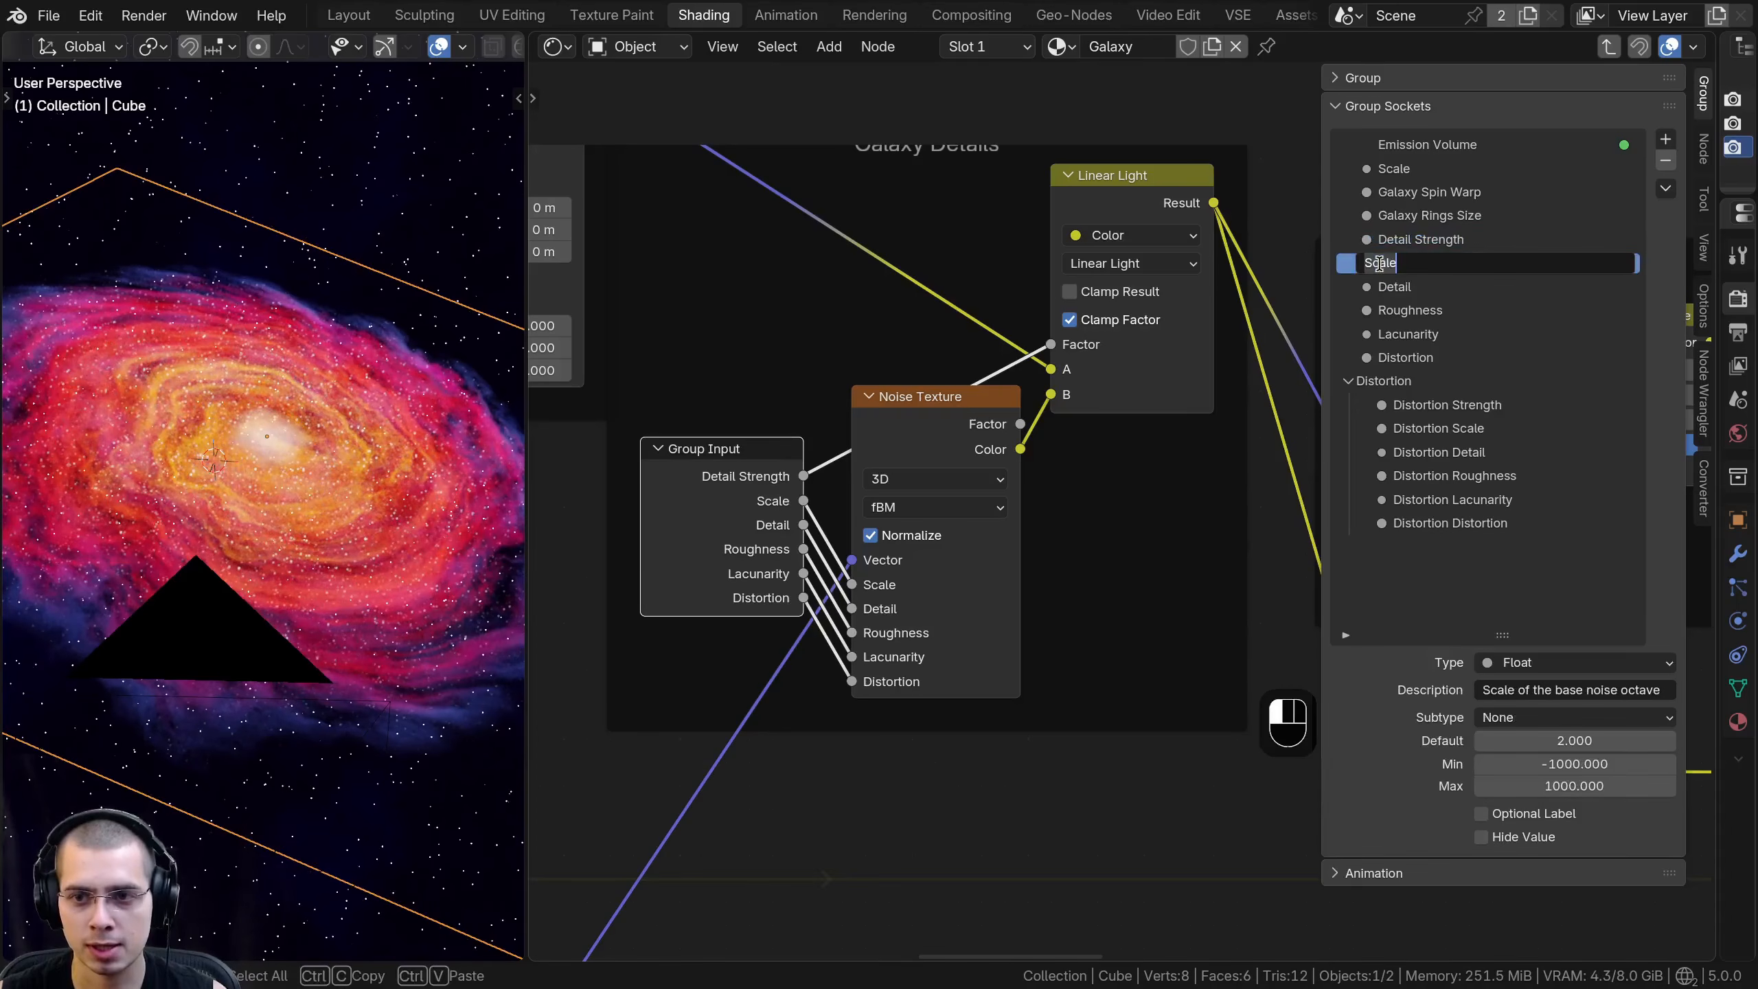
double_click(1381, 287)
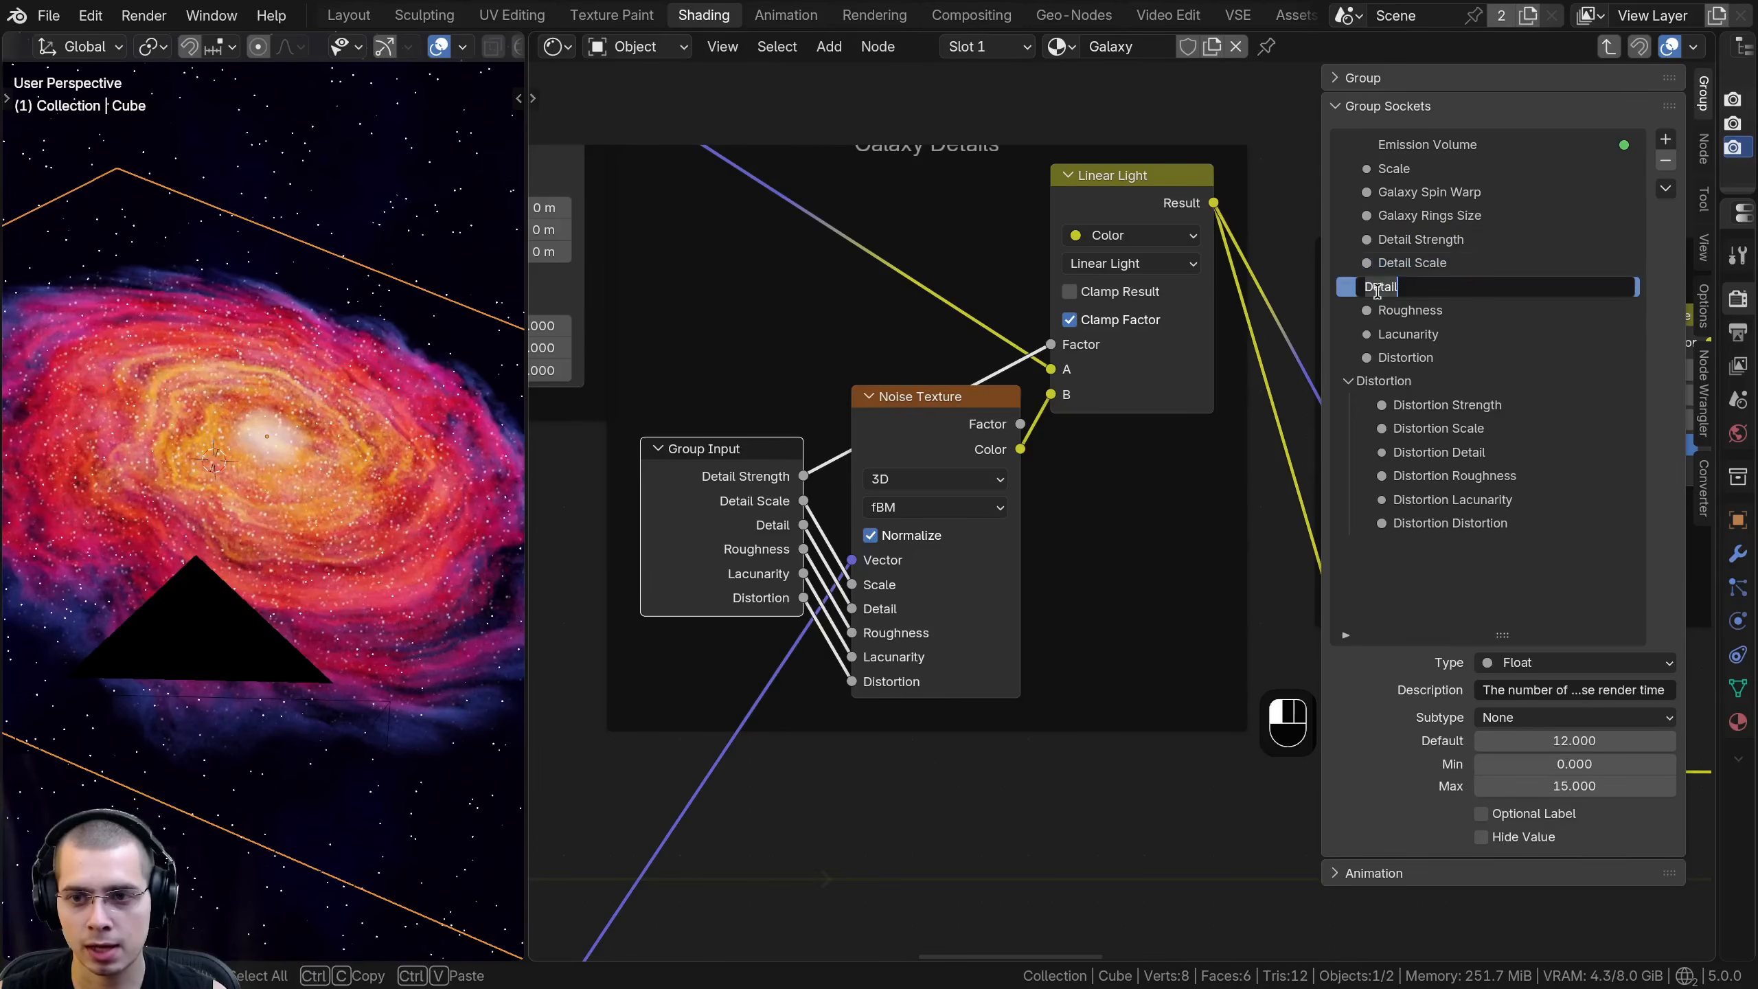
text(Detail)
key(Return)
- Rename the new Roughness, Lacunarity and Distortion group inputs to Detail Roughness, Detail Lacunarity and Detail Distortion
double_click(1383, 310)
text(Detail)
key(Return)
double_click(1370, 334)
text(Detail)
key(Return)
double_click(1367, 355)
click(1044, 358)
drag(687, 517, 702, 546)
scroll(743, 538, down, 3)
drag(800, 515, 796, 508)
- Add a panel named Detail to the group sockets
click(1666, 140)
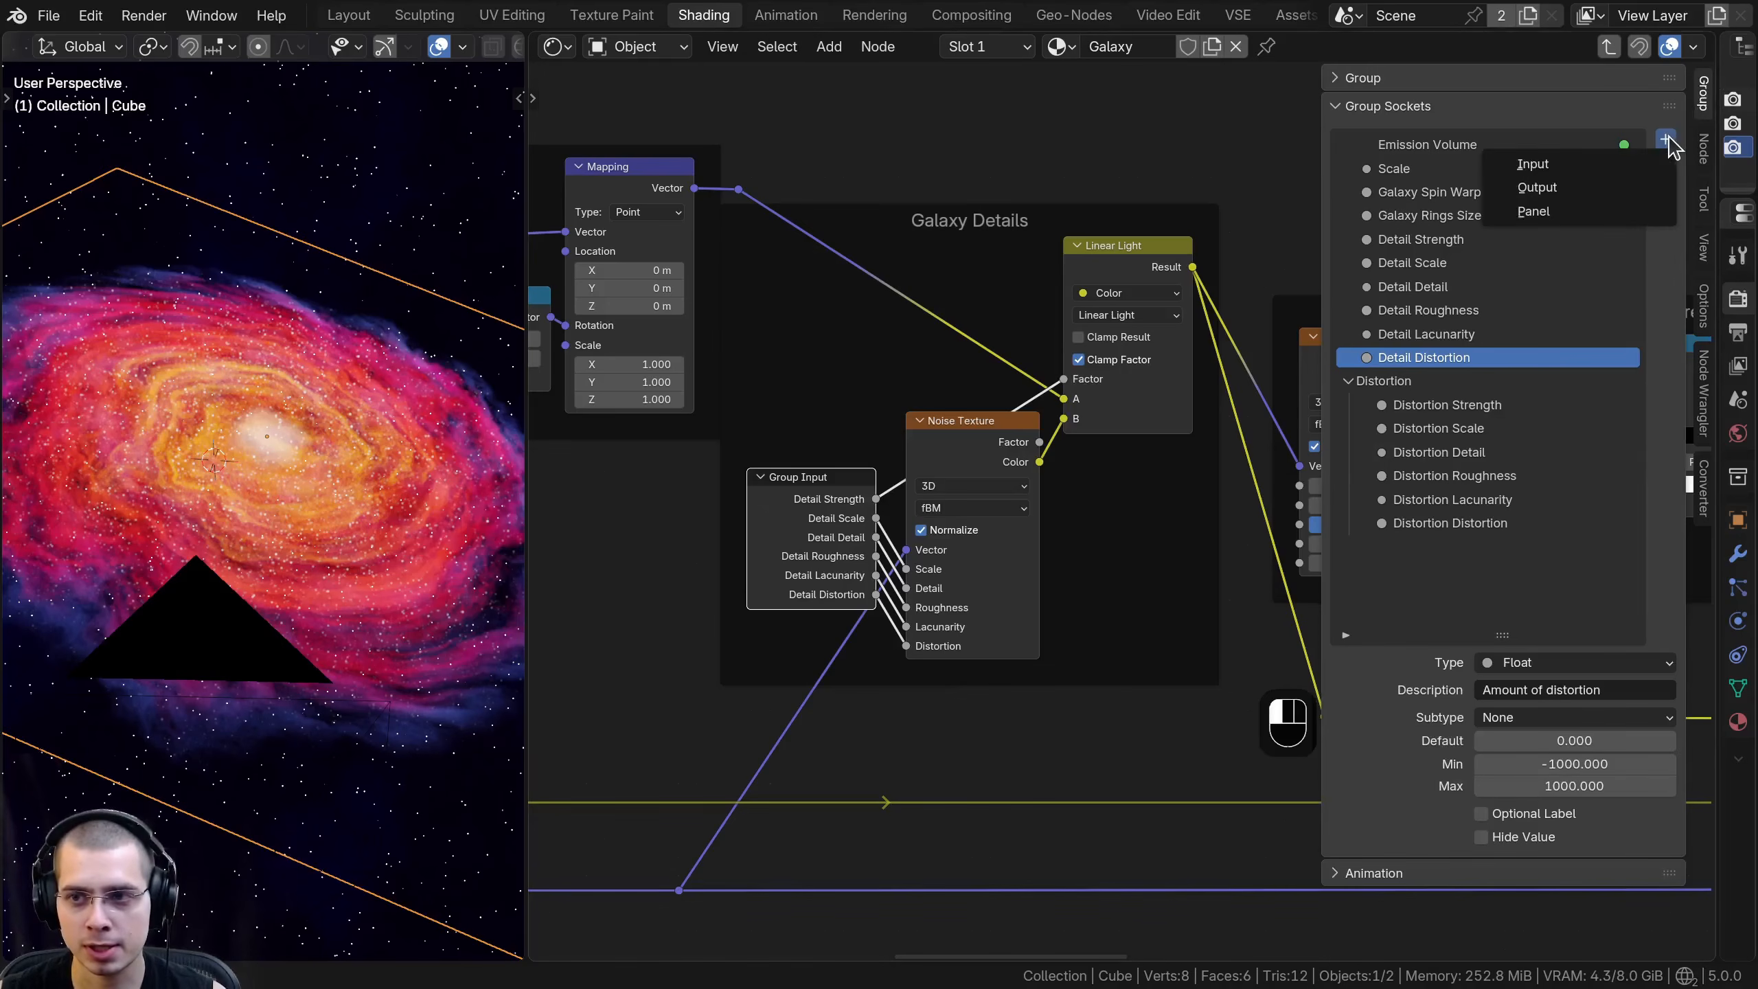
click(1565, 219)
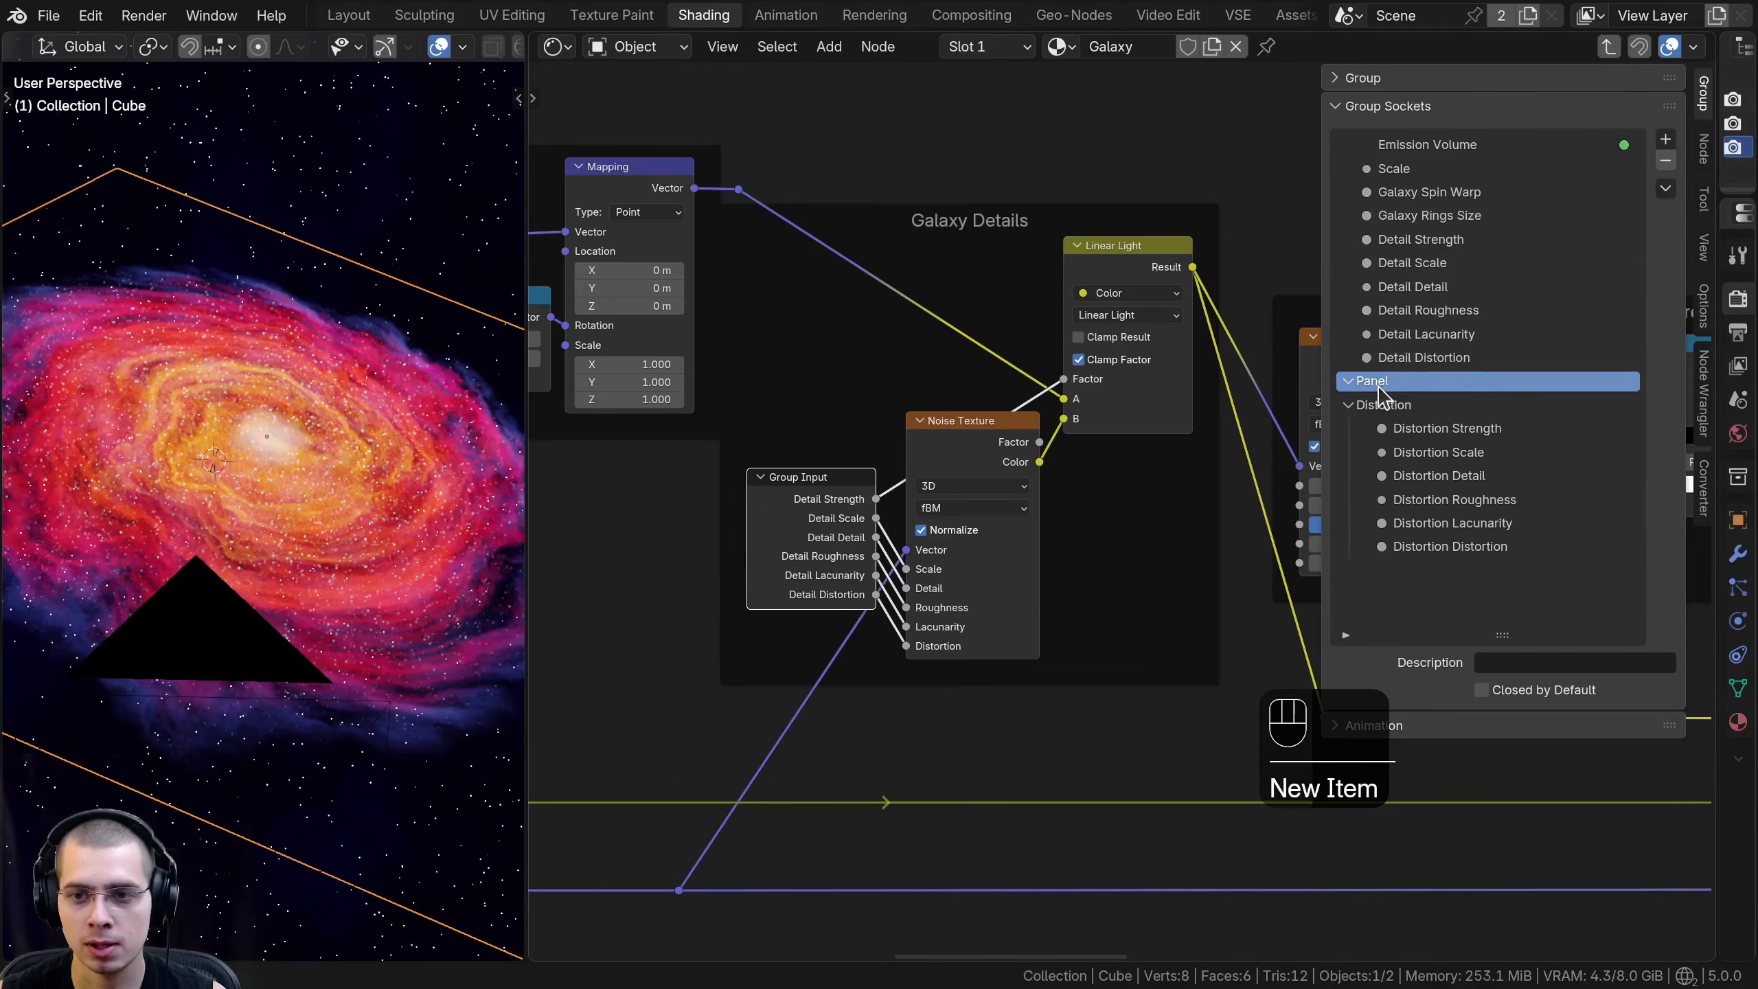
key(Return)
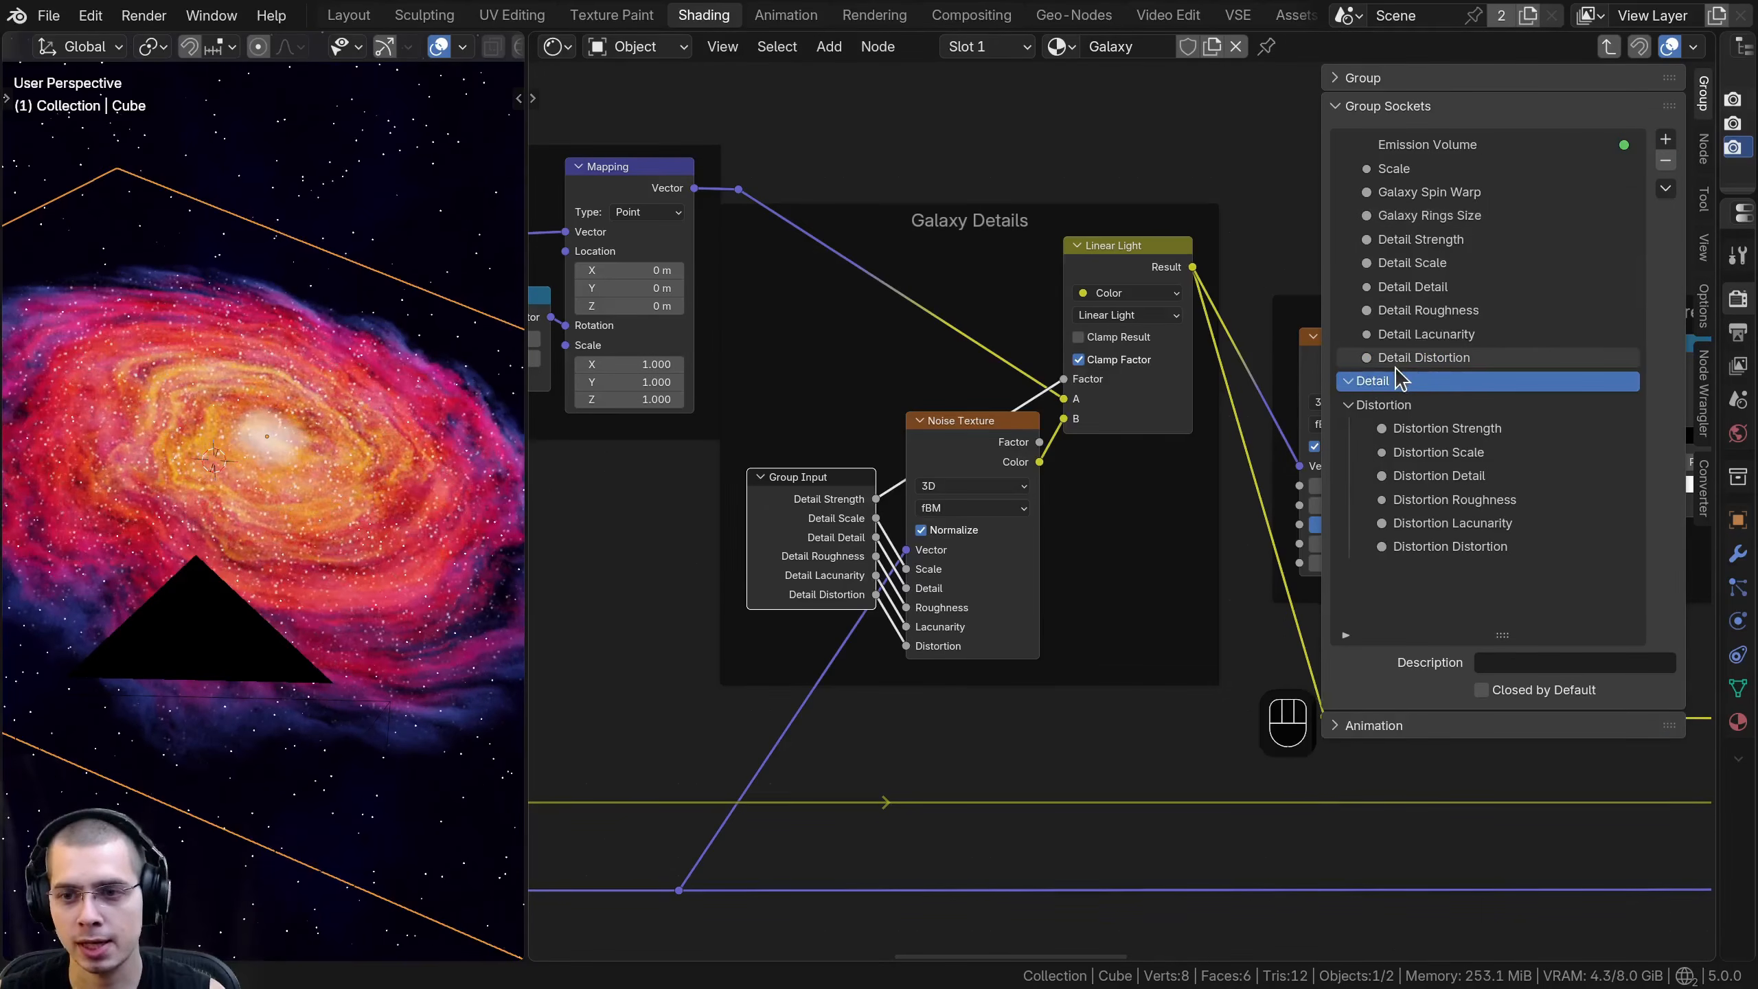
- Put all six detail inputs inside the Detail panel and place that panel below the Distortion panel
mouse_move(1401, 360)
mouse_down()
mouse_move(1393, 385)
mouse_move(1395, 346)
mouse_up()
mouse_move(1415, 286)
mouse_down()
mouse_move(1396, 310)
mouse_move(1395, 263)
mouse_up()
click(1358, 242)
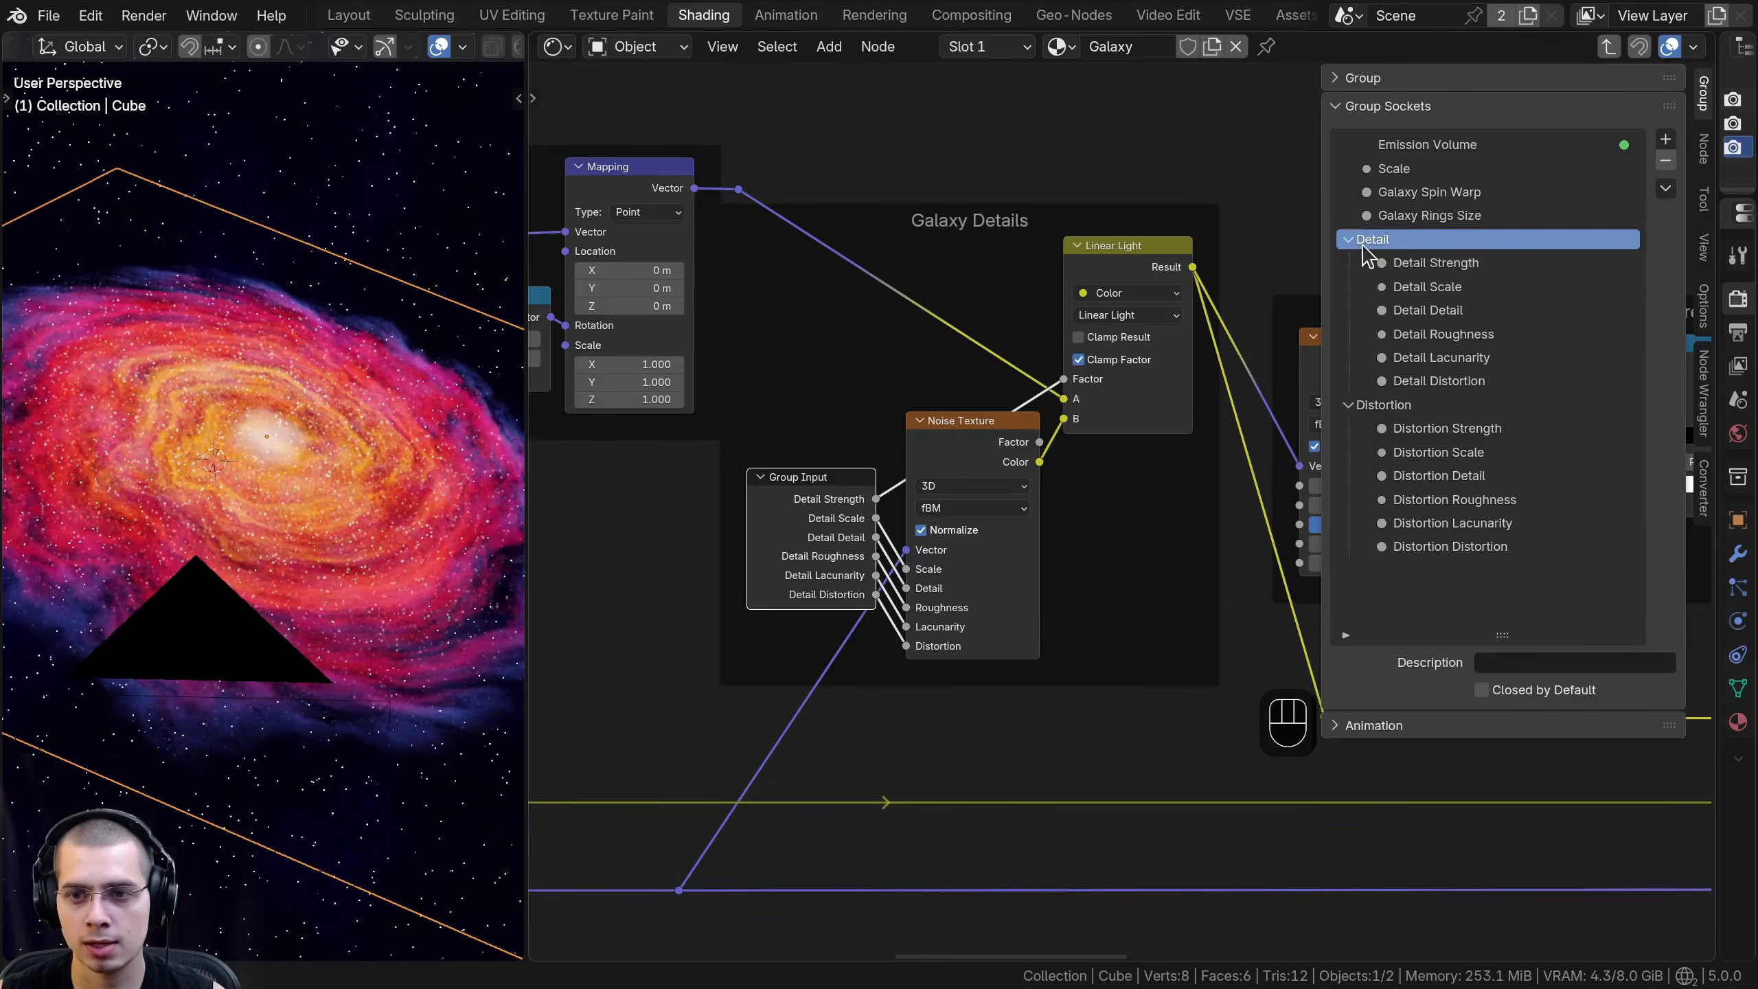
scroll(1038, 446, down, 2)
drag(1374, 246, 1409, 611)
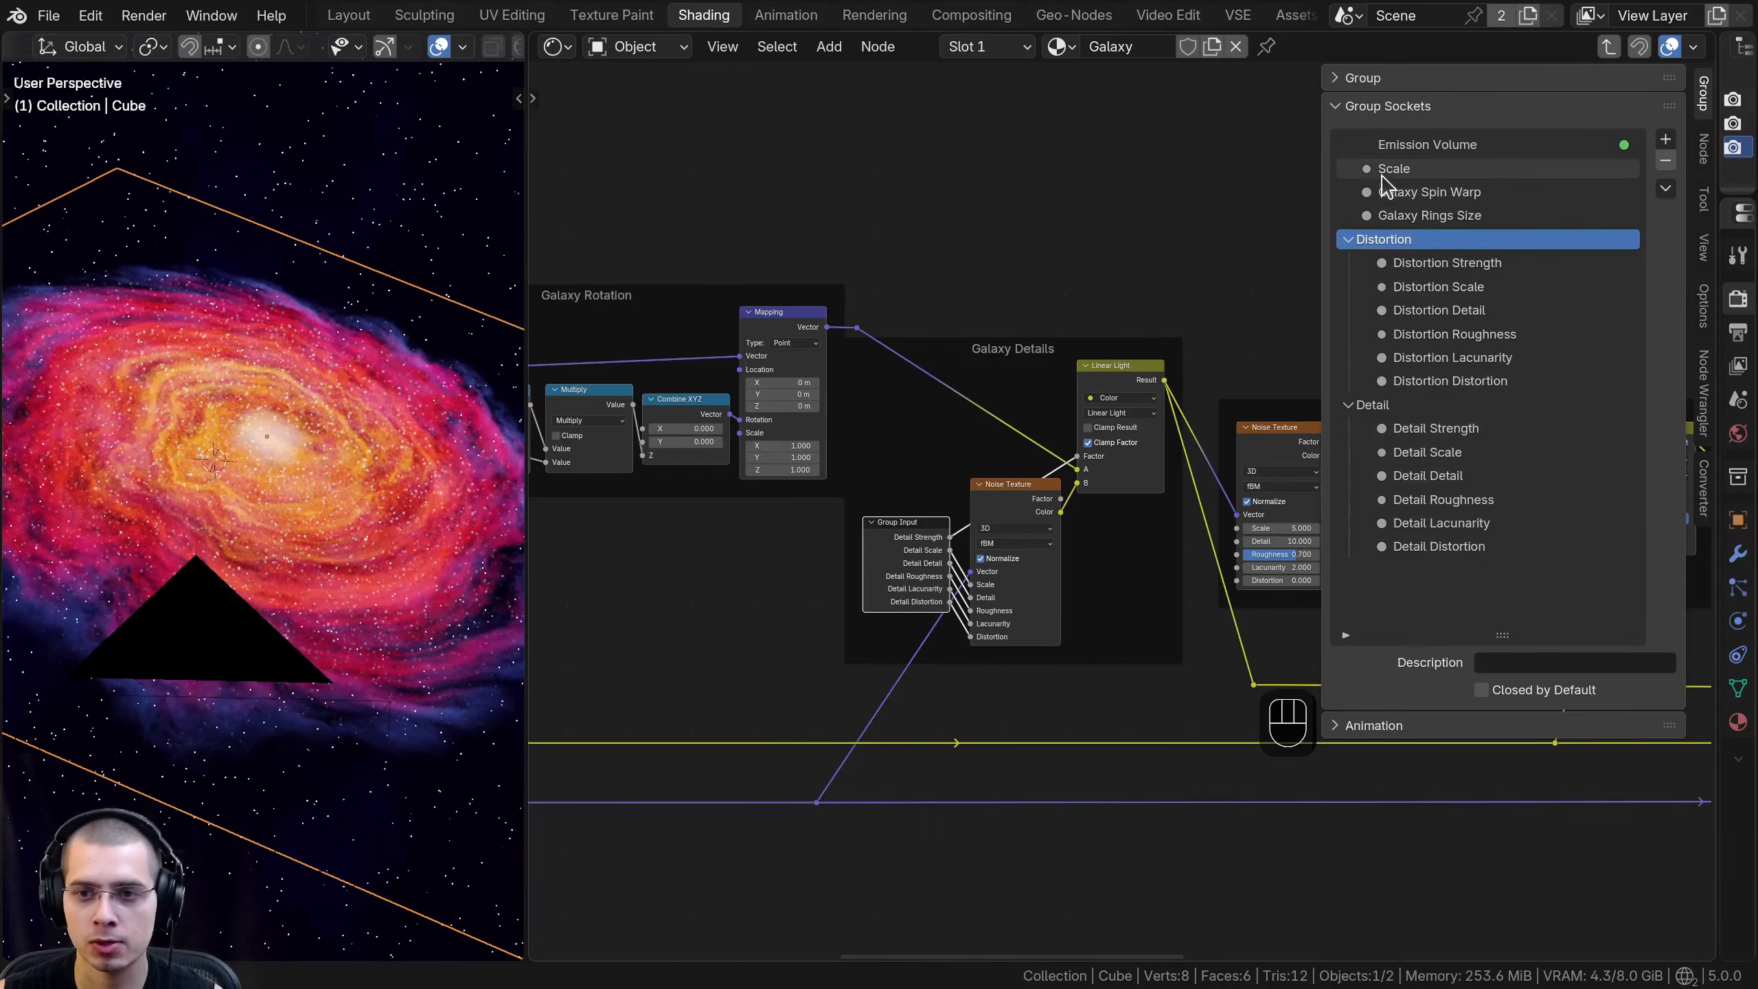
- Duplicate the Galaxy Details Group Input node, detach the copy from the frame and show its hidden sockets
scroll(908, 519, down, 4)
middle_drag(908, 520, 849, 543)
scroll(848, 544, up, 3)
click(861, 606)
key(shift+d)
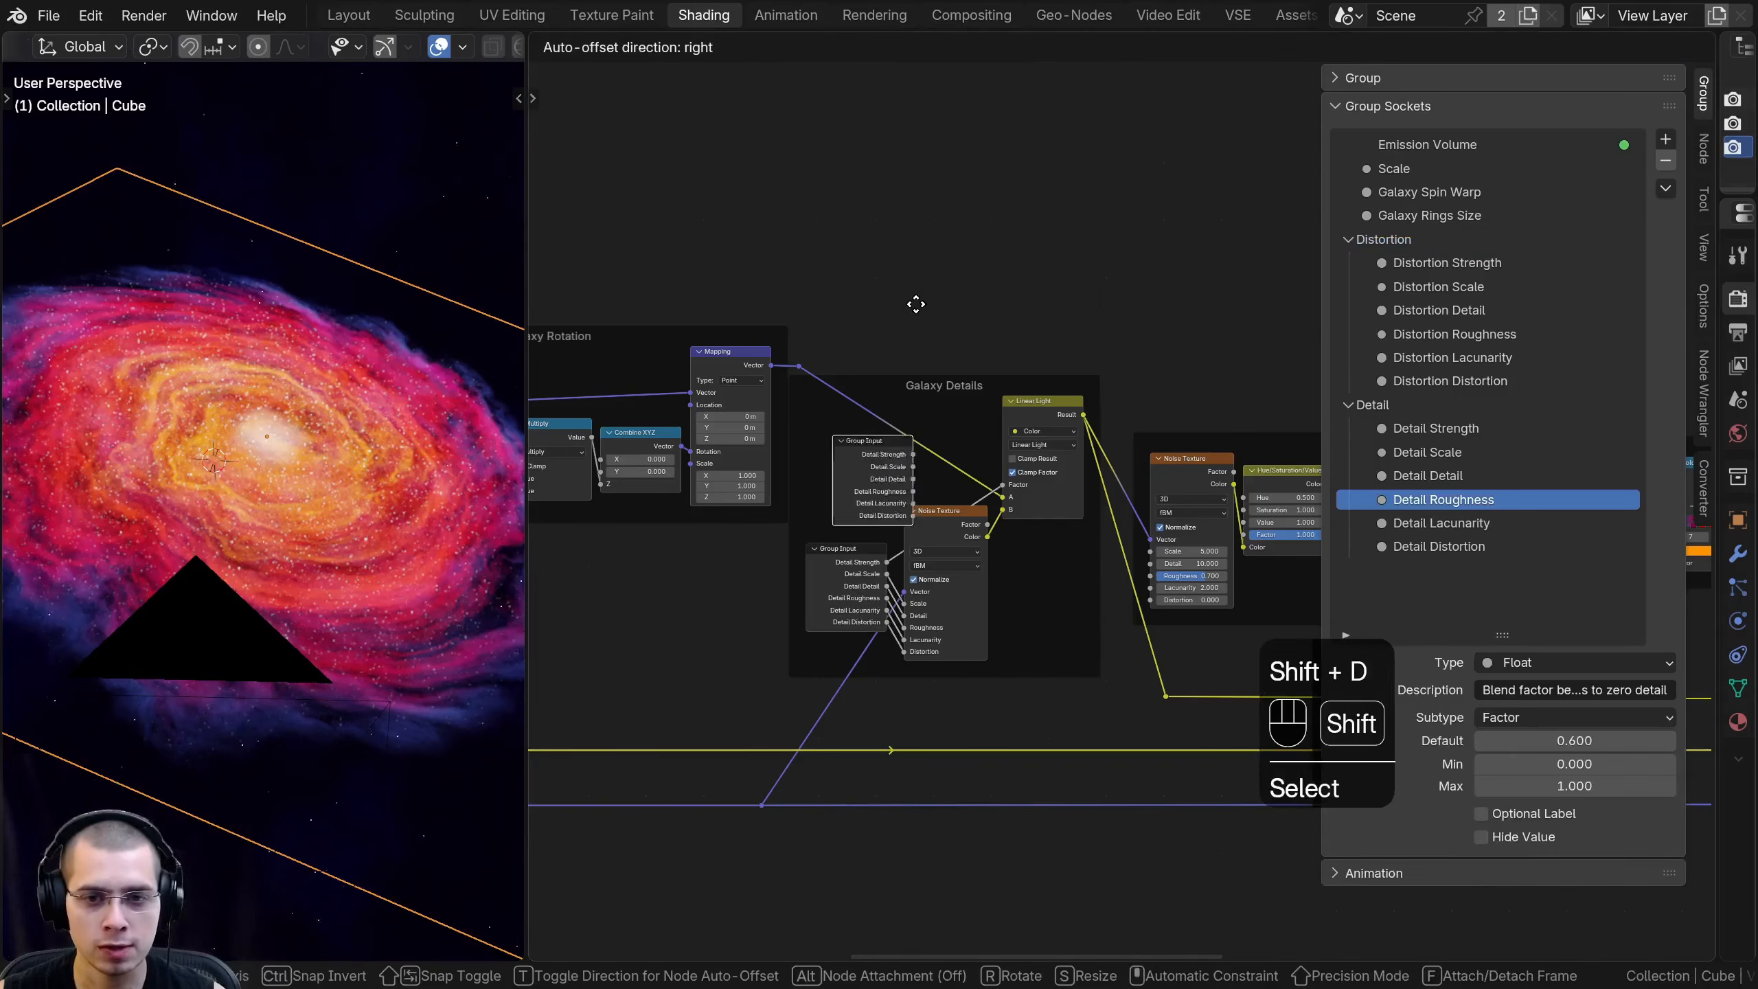
key(f)
click(1237, 327)
middle_drag(1181, 332, 807, 409)
scroll(943, 389, up, 4)
key(ctrl+h)
drag(789, 404, 745, 290)
- Move the Galaxy Texture frame and everything downstream further right to make room after the Galaxy Details frame
scroll(914, 367, down, 5)
middle_drag(914, 366, 596, 332)
scroll(590, 433, down, 3)
middle_drag(590, 433, 730, 424)
drag(763, 519, 1092, 324)
drag(740, 244, 1460, 678)
middle_drag(931, 561, 848, 577)
scroll(848, 577, down, 4)
key(b)
drag(948, 351, 1321, 657)
key(g)
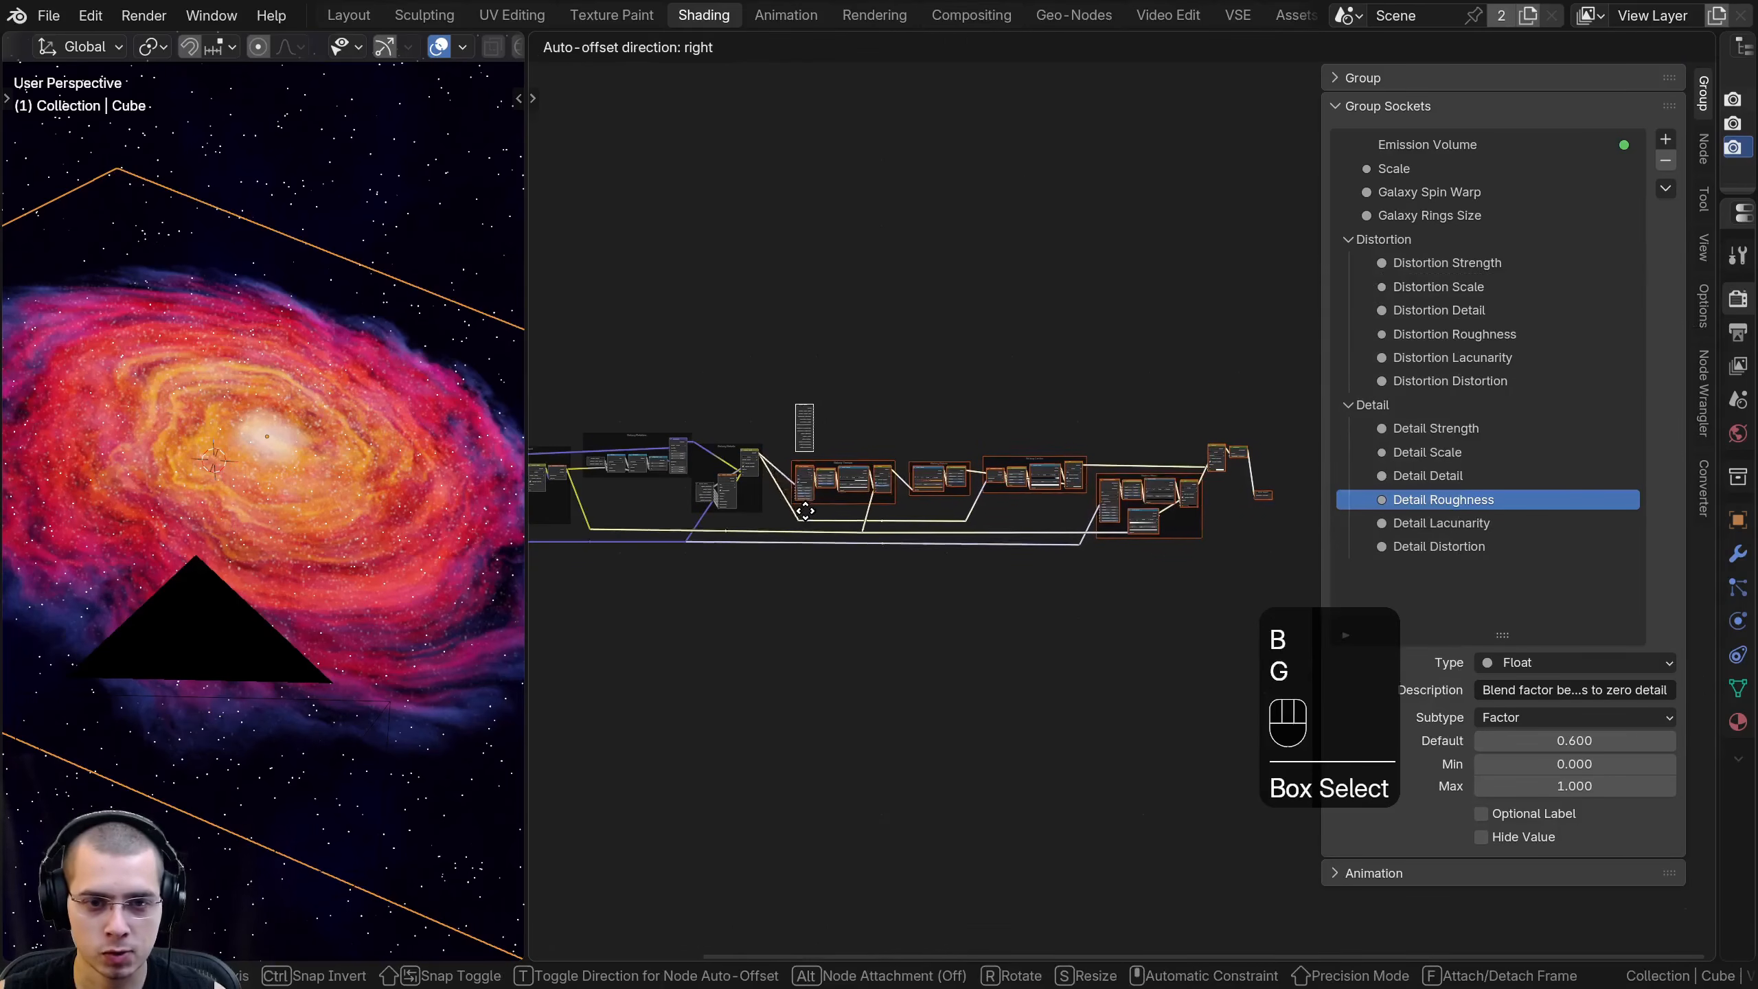
click(899, 485)
scroll(899, 478, up, 5)
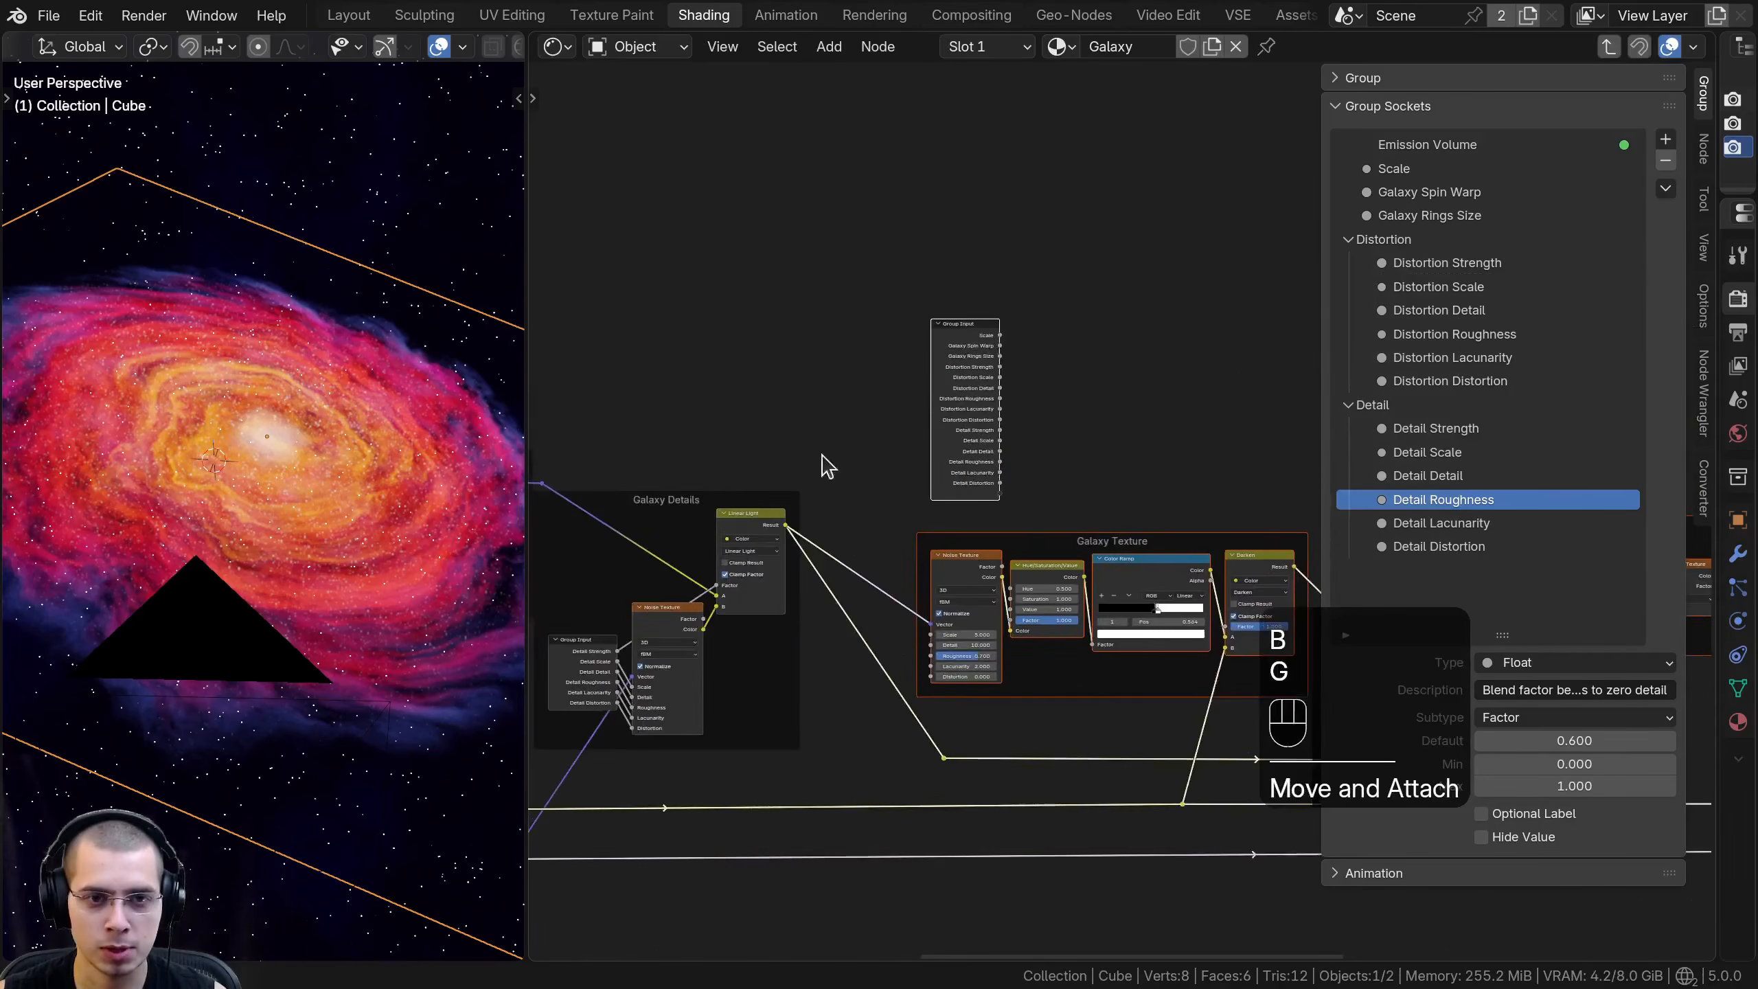
scroll(841, 374, up, 3)
- Move the duplicated Group Input node into the Galaxy Texture frame, in front of its Noise Texture node
click(893, 188)
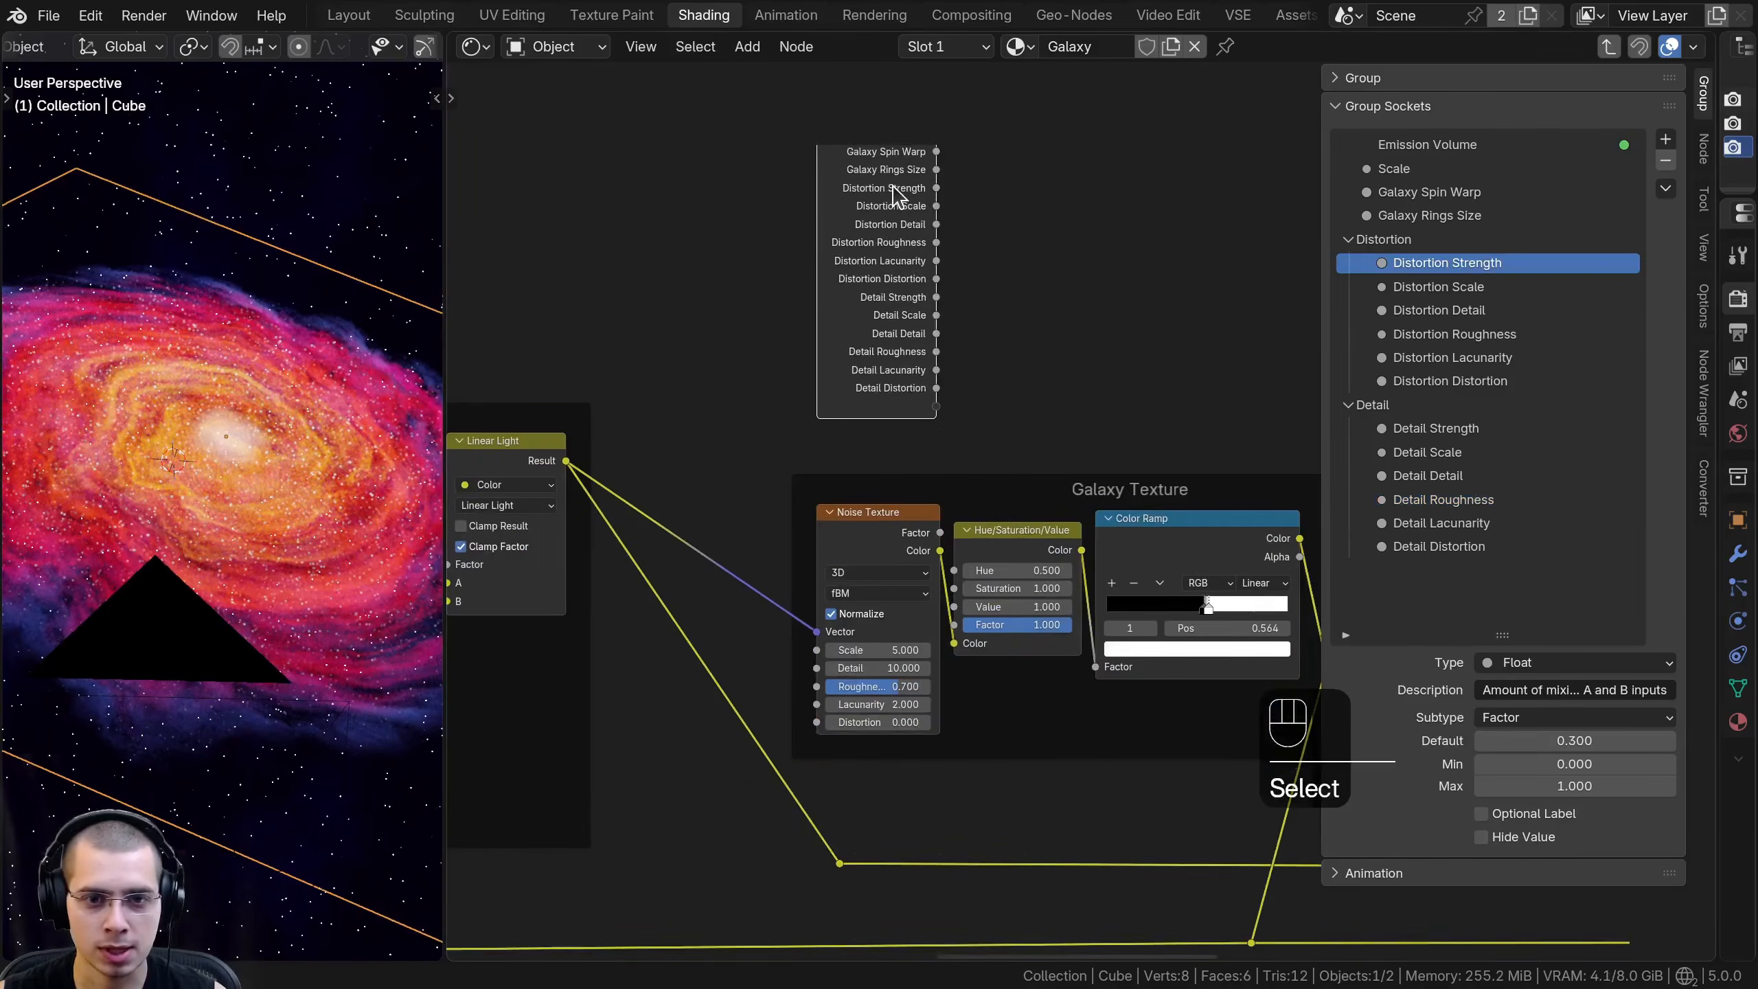
key(g)
key(g)
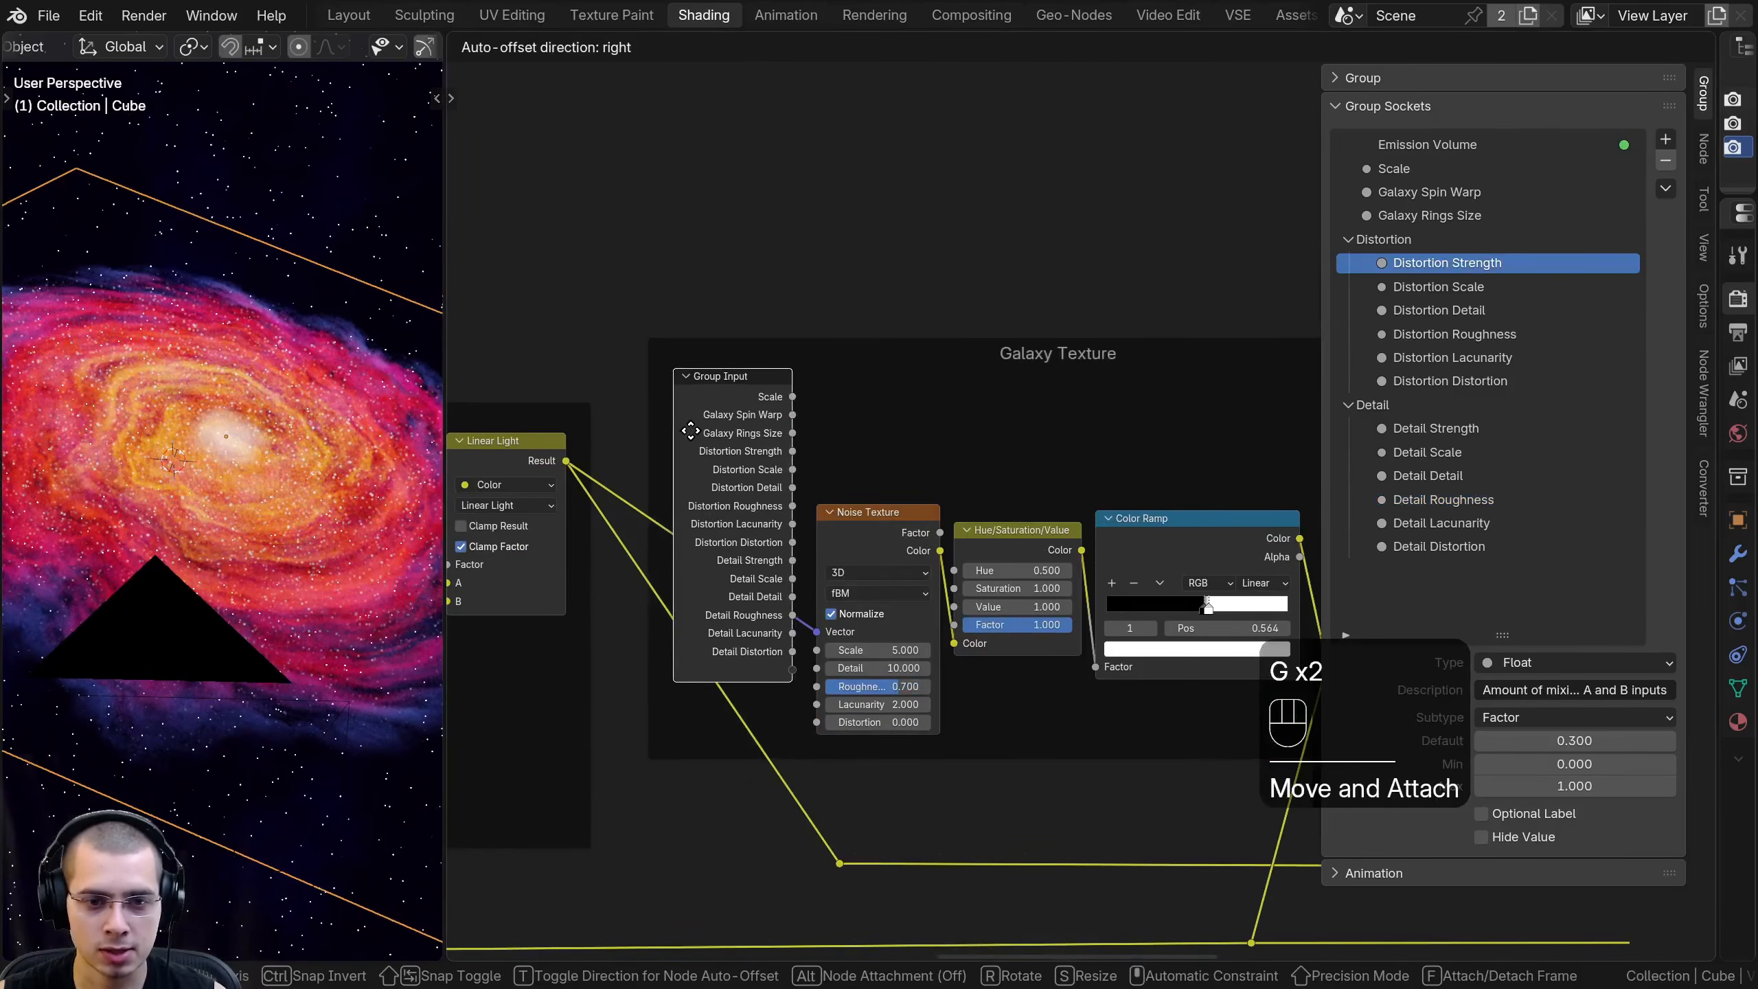
click(690, 432)
scroll(756, 431, up, 1)
middle_drag(757, 431, 809, 375)
key(g)
click(762, 439)
scroll(1076, 511, up, 5)
- Link the Hue/Saturation/Value node's Value to a new group input and name that input Galaxy Visibility
shift+drag(1097, 580, 1016, 580)
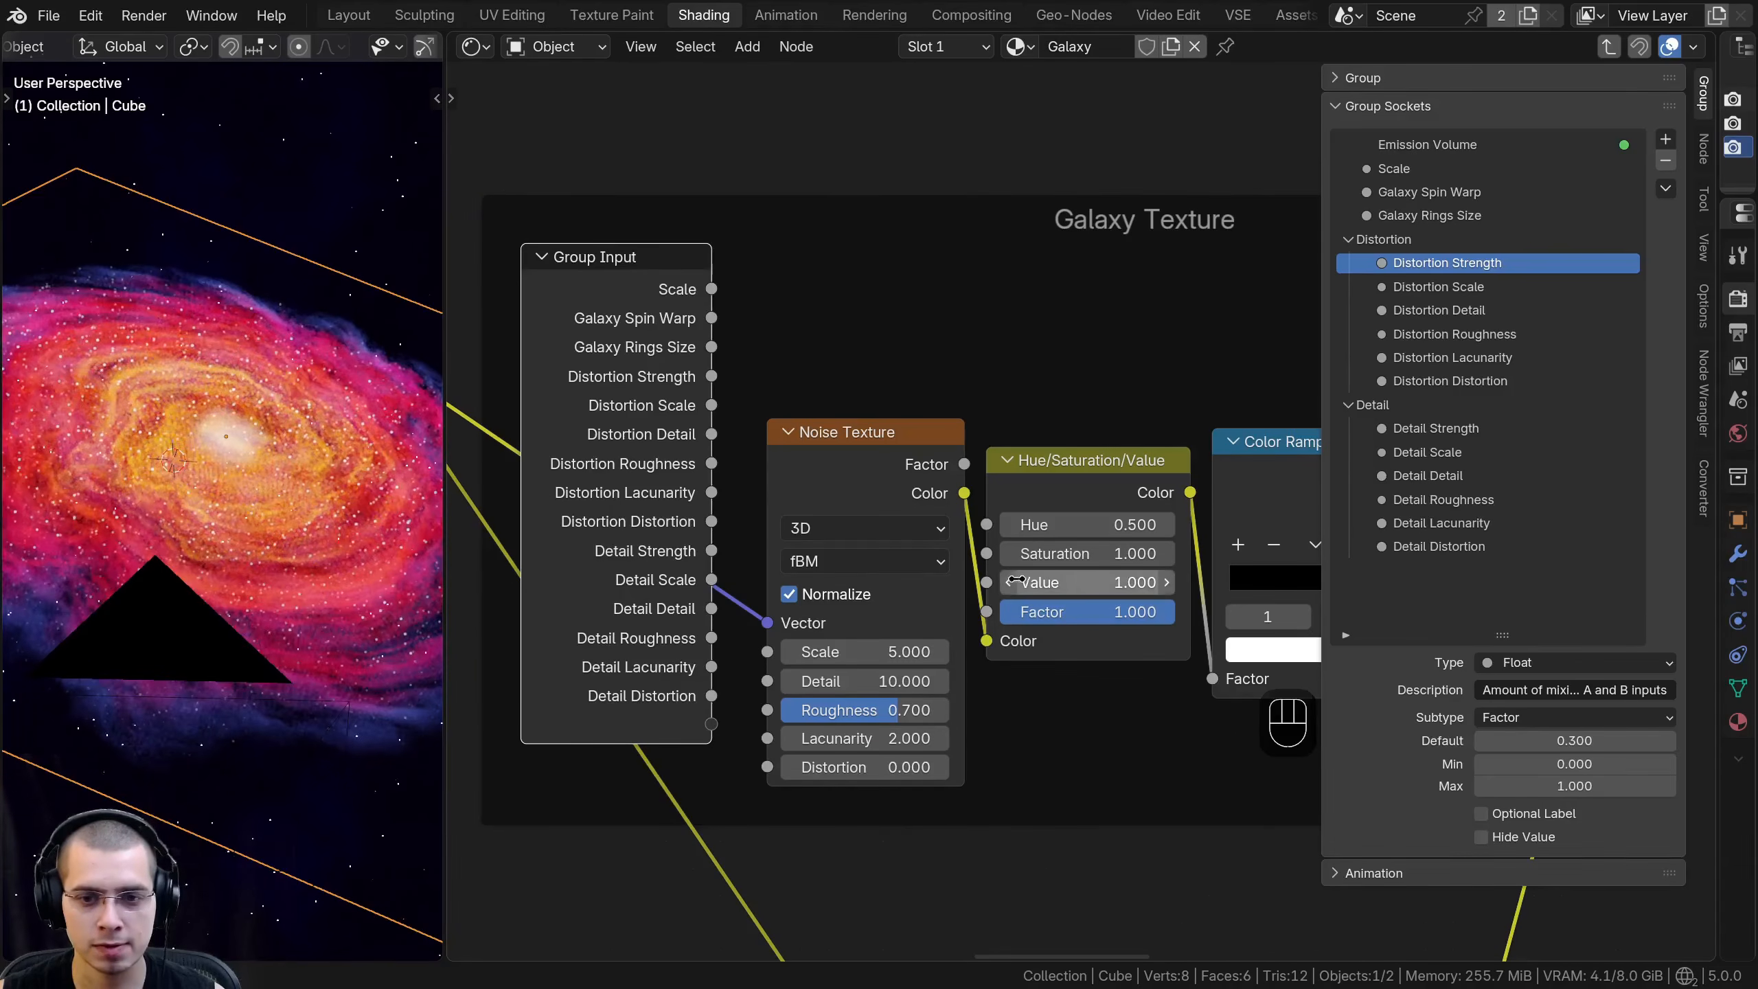
drag(717, 726, 713, 724)
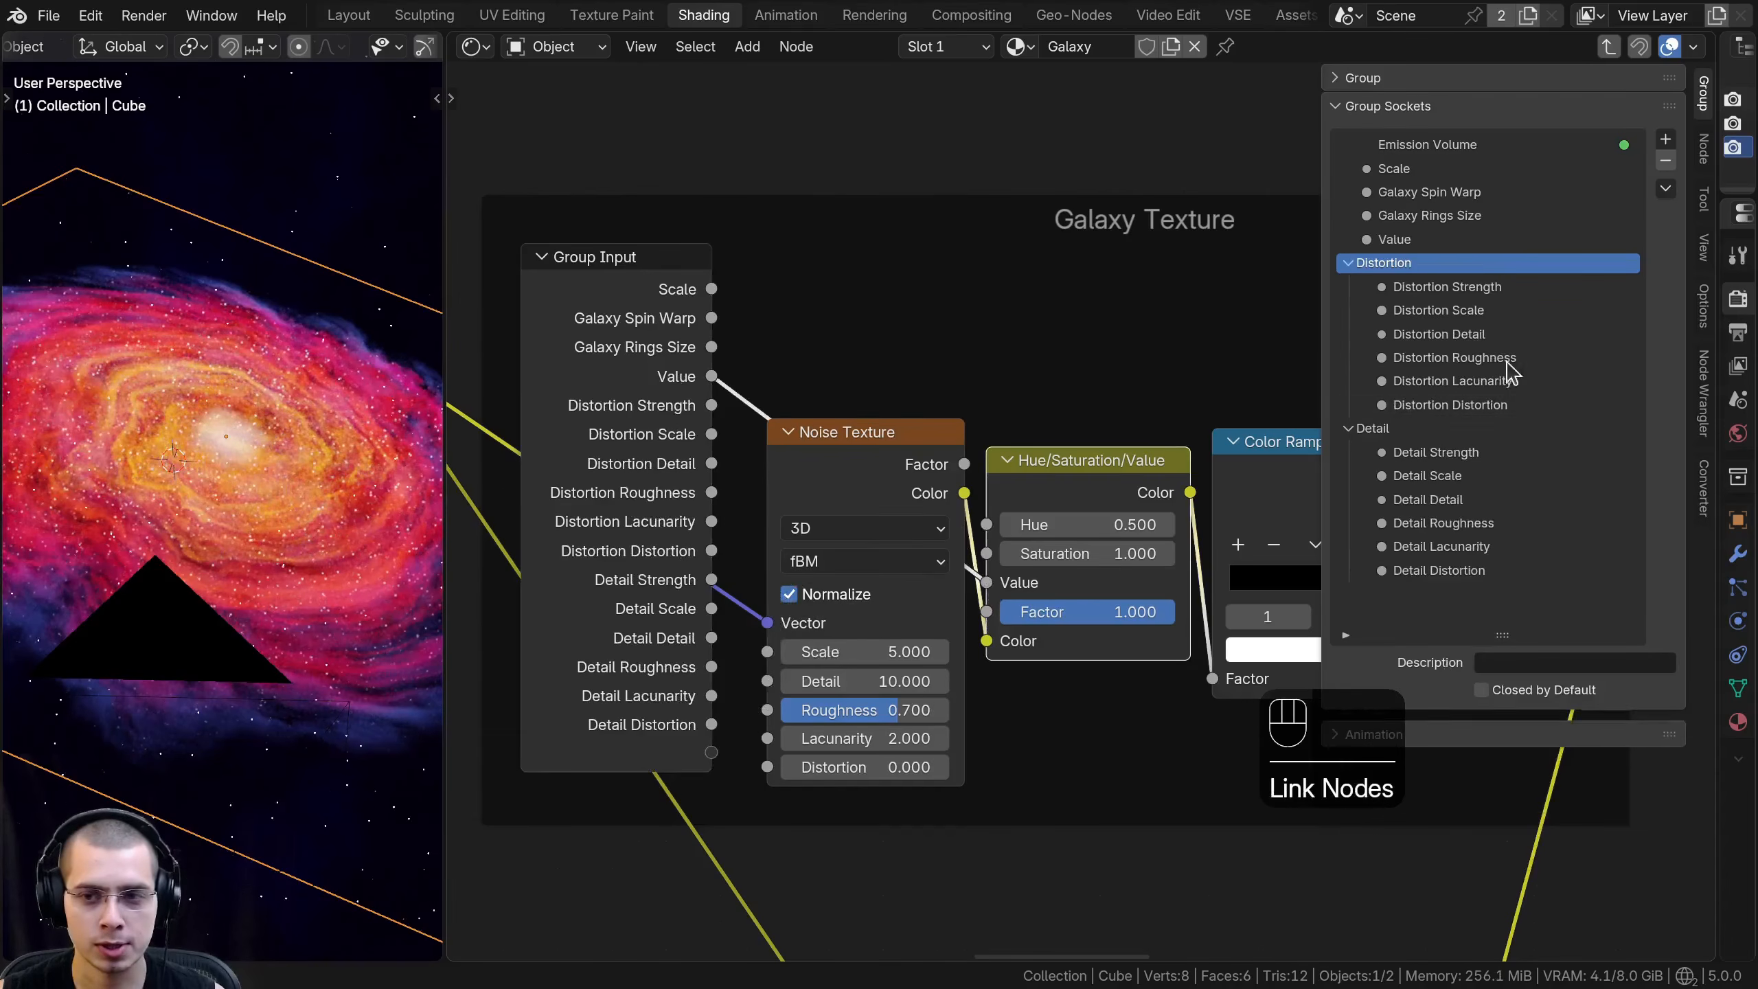
double_click(1412, 242)
text(Galaxy Visibility)
key(Return)
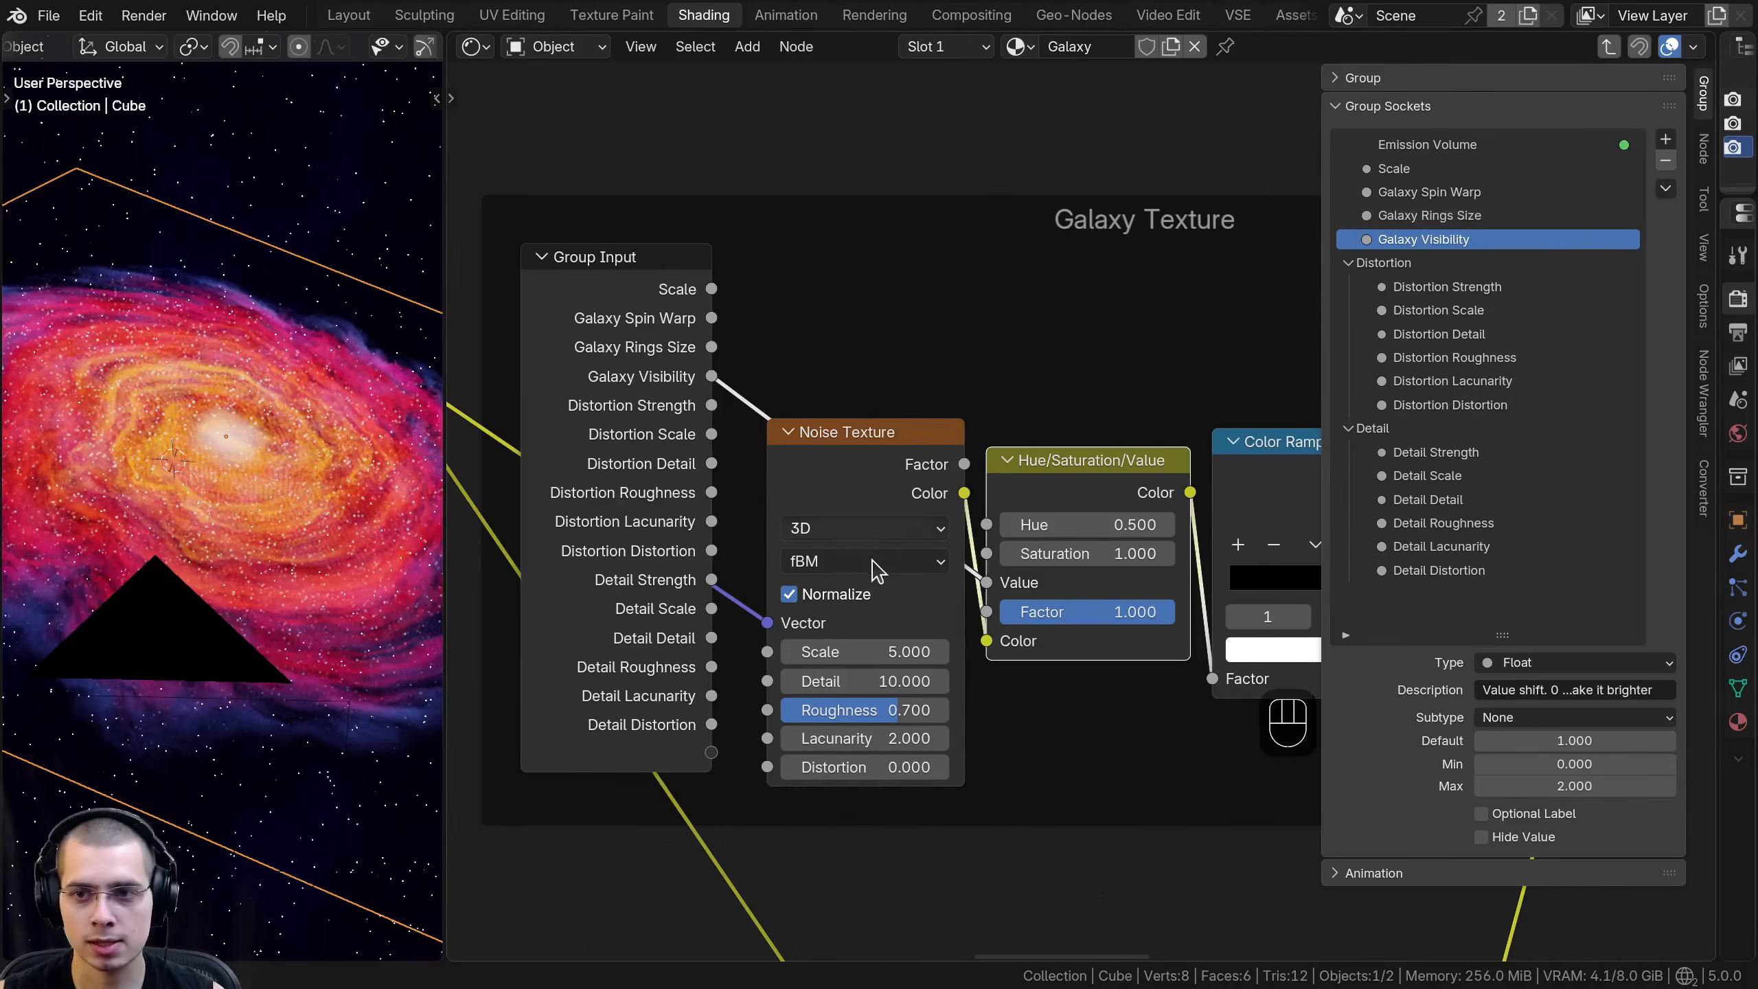
- Link the Galaxy Texture noise's Scale, Detail, Roughness, Lacunarity and Distortion to new group inputs
scroll(756, 496, down, 1)
middle_drag(898, 450, 896, 434)
mouse_move(870, 464)
mouse_down()
mouse_move(870, 408)
mouse_move(868, 430)
mouse_up()
drag(805, 684, 788, 777)
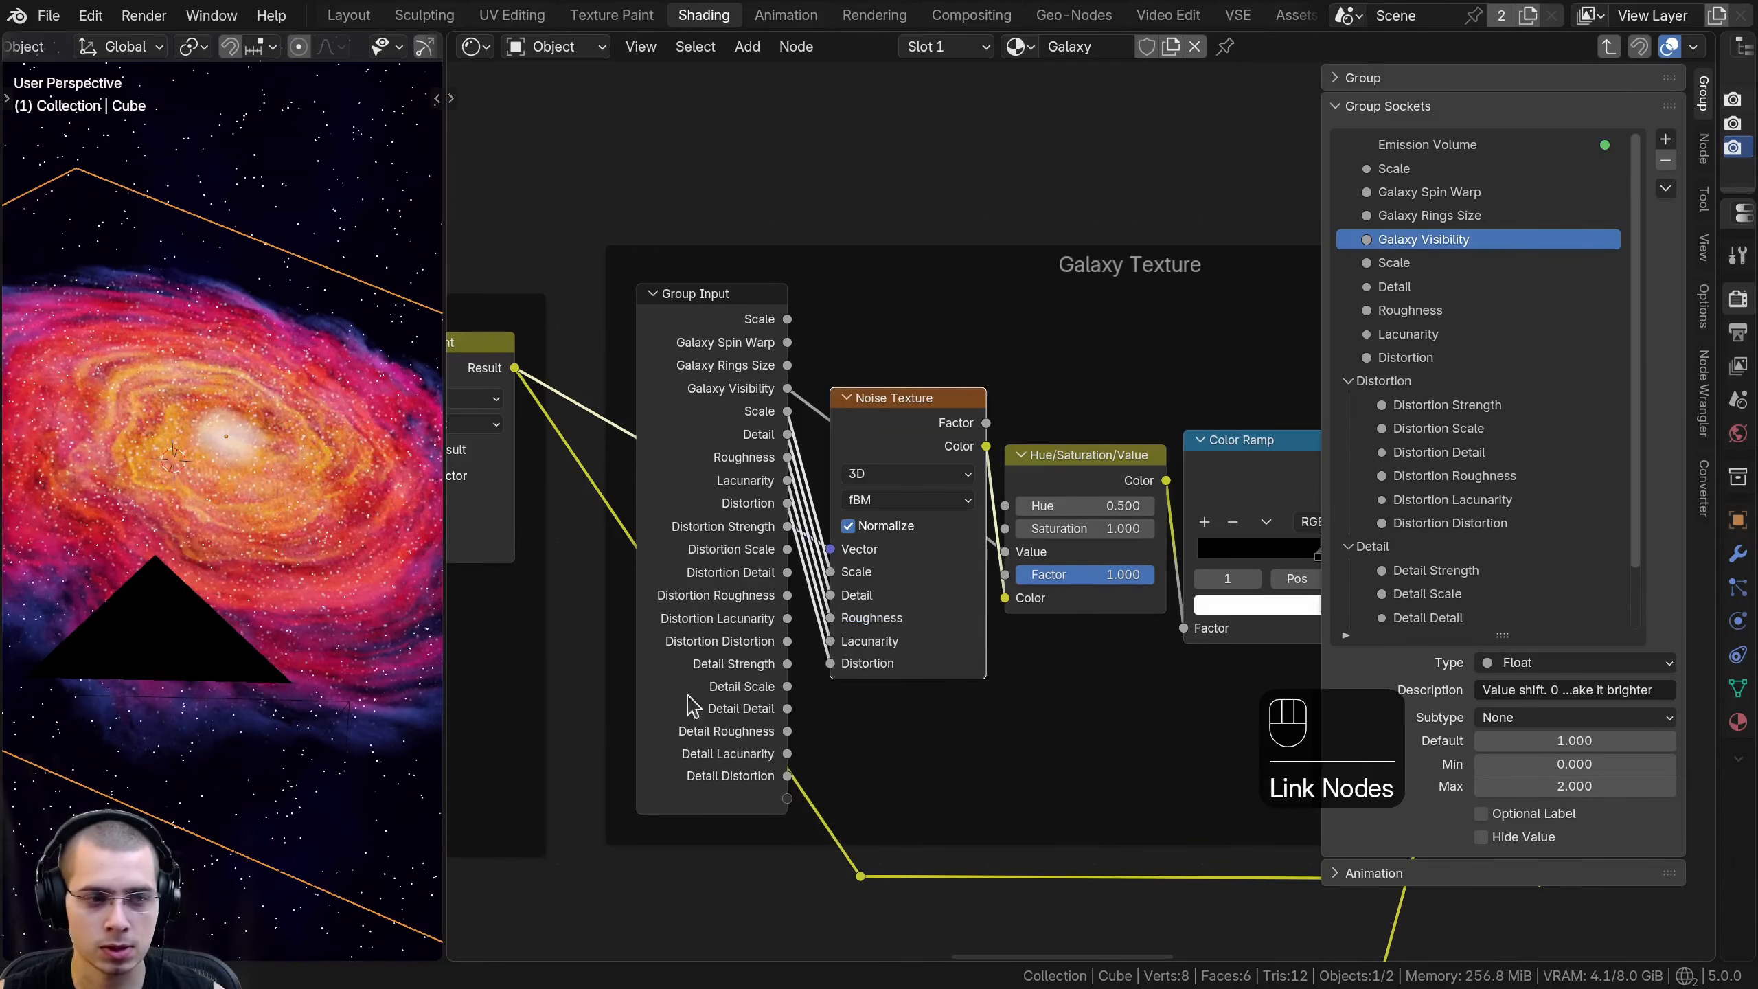
- Prefix the five new noise inputs with Galaxy: Galaxy Scale, Galaxy Detail, Galaxy Roughness, Galaxy Lacunarity and Galaxy Distortion
double_click(1362, 262)
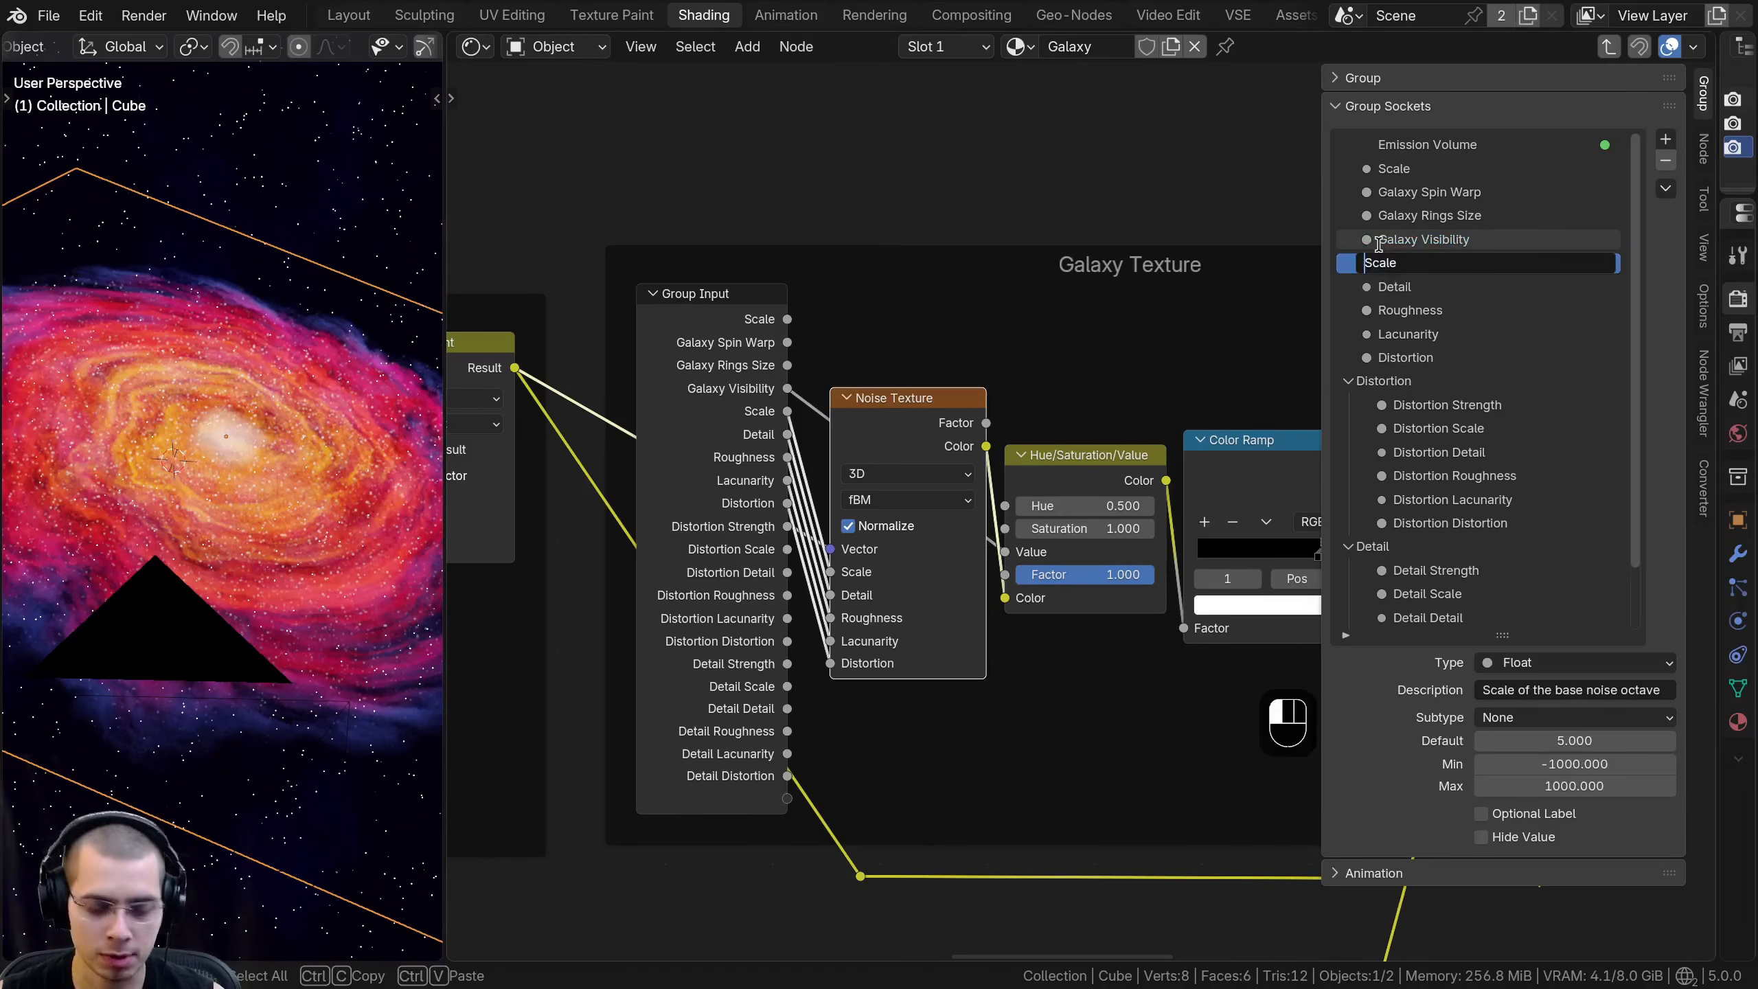
text(Galaxy)
key(Return)
double_click(1379, 286)
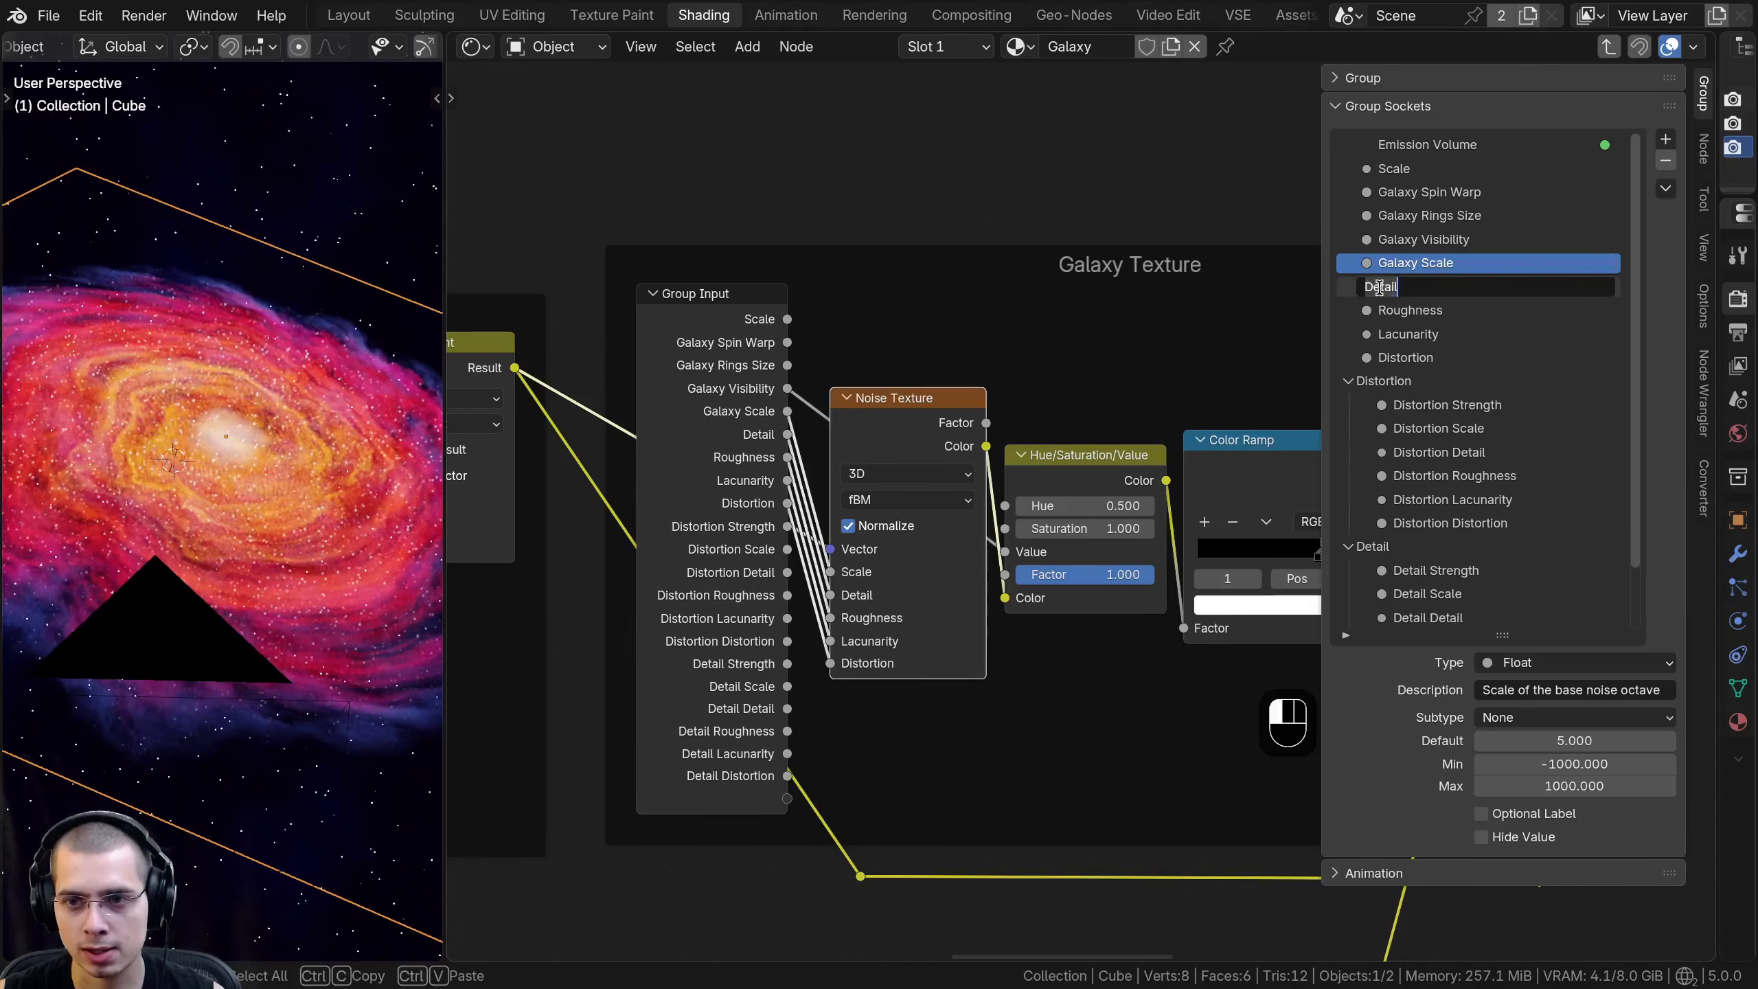
text(Galaxy)
double_click(1393, 315)
click(1364, 311)
text(Galaxy)
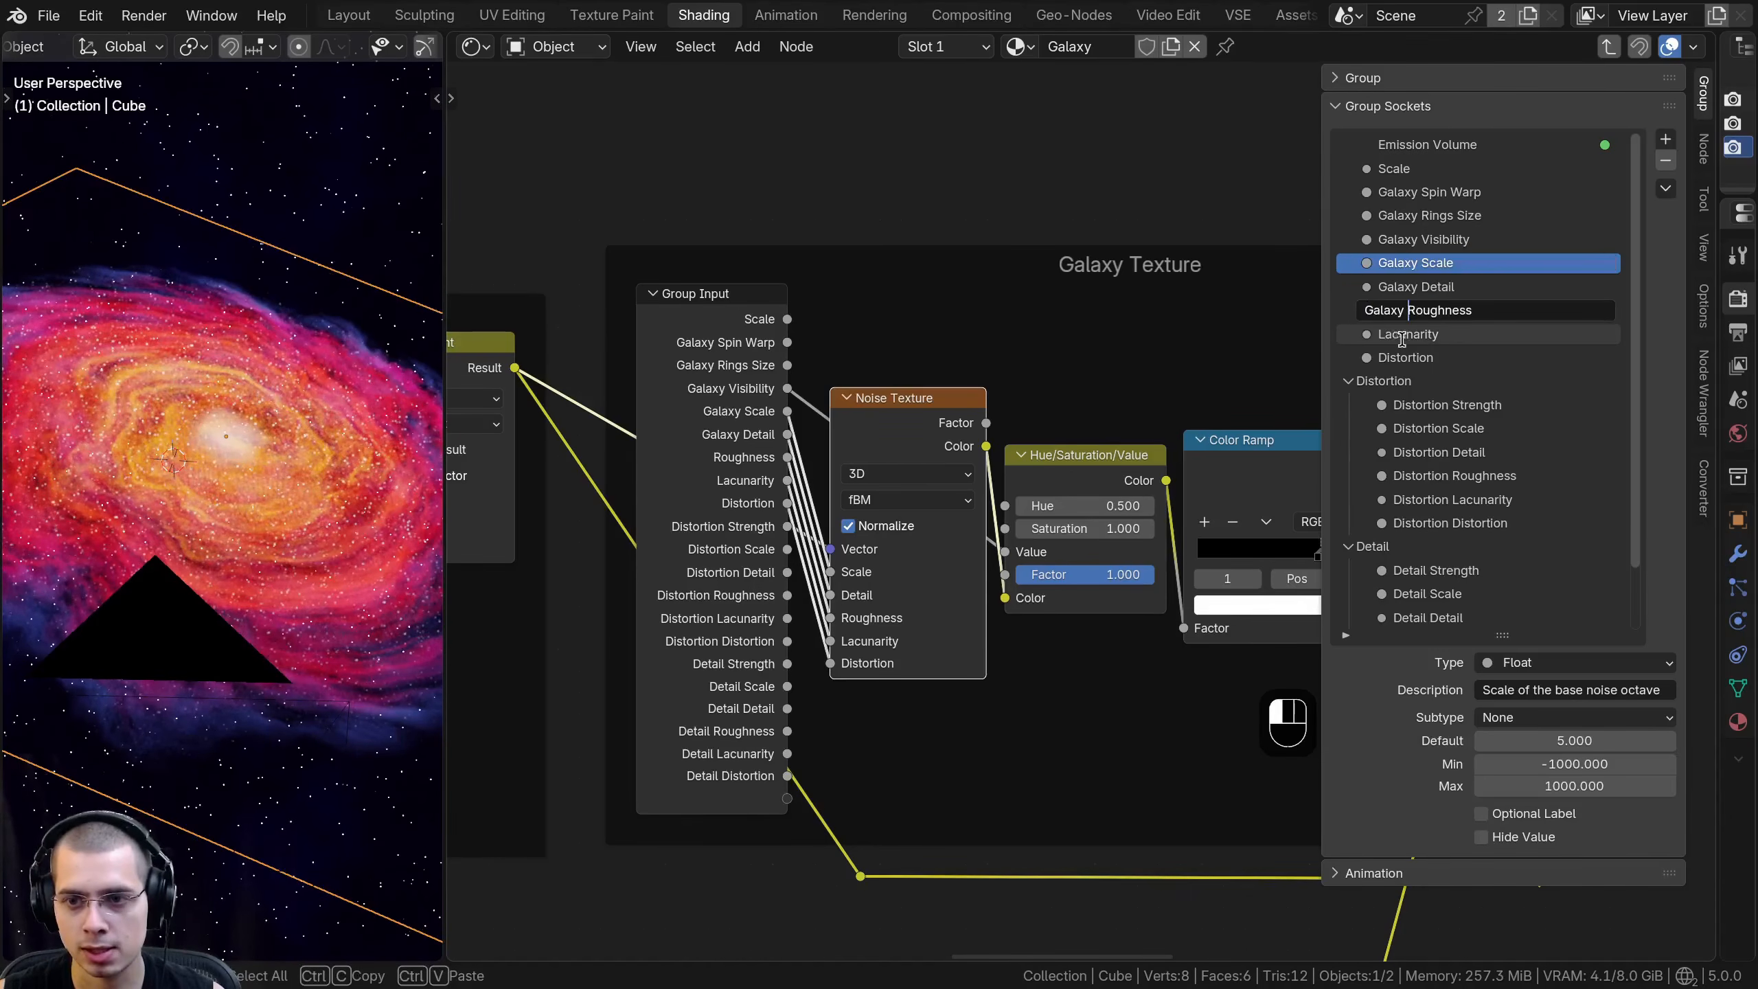
double_click(1391, 333)
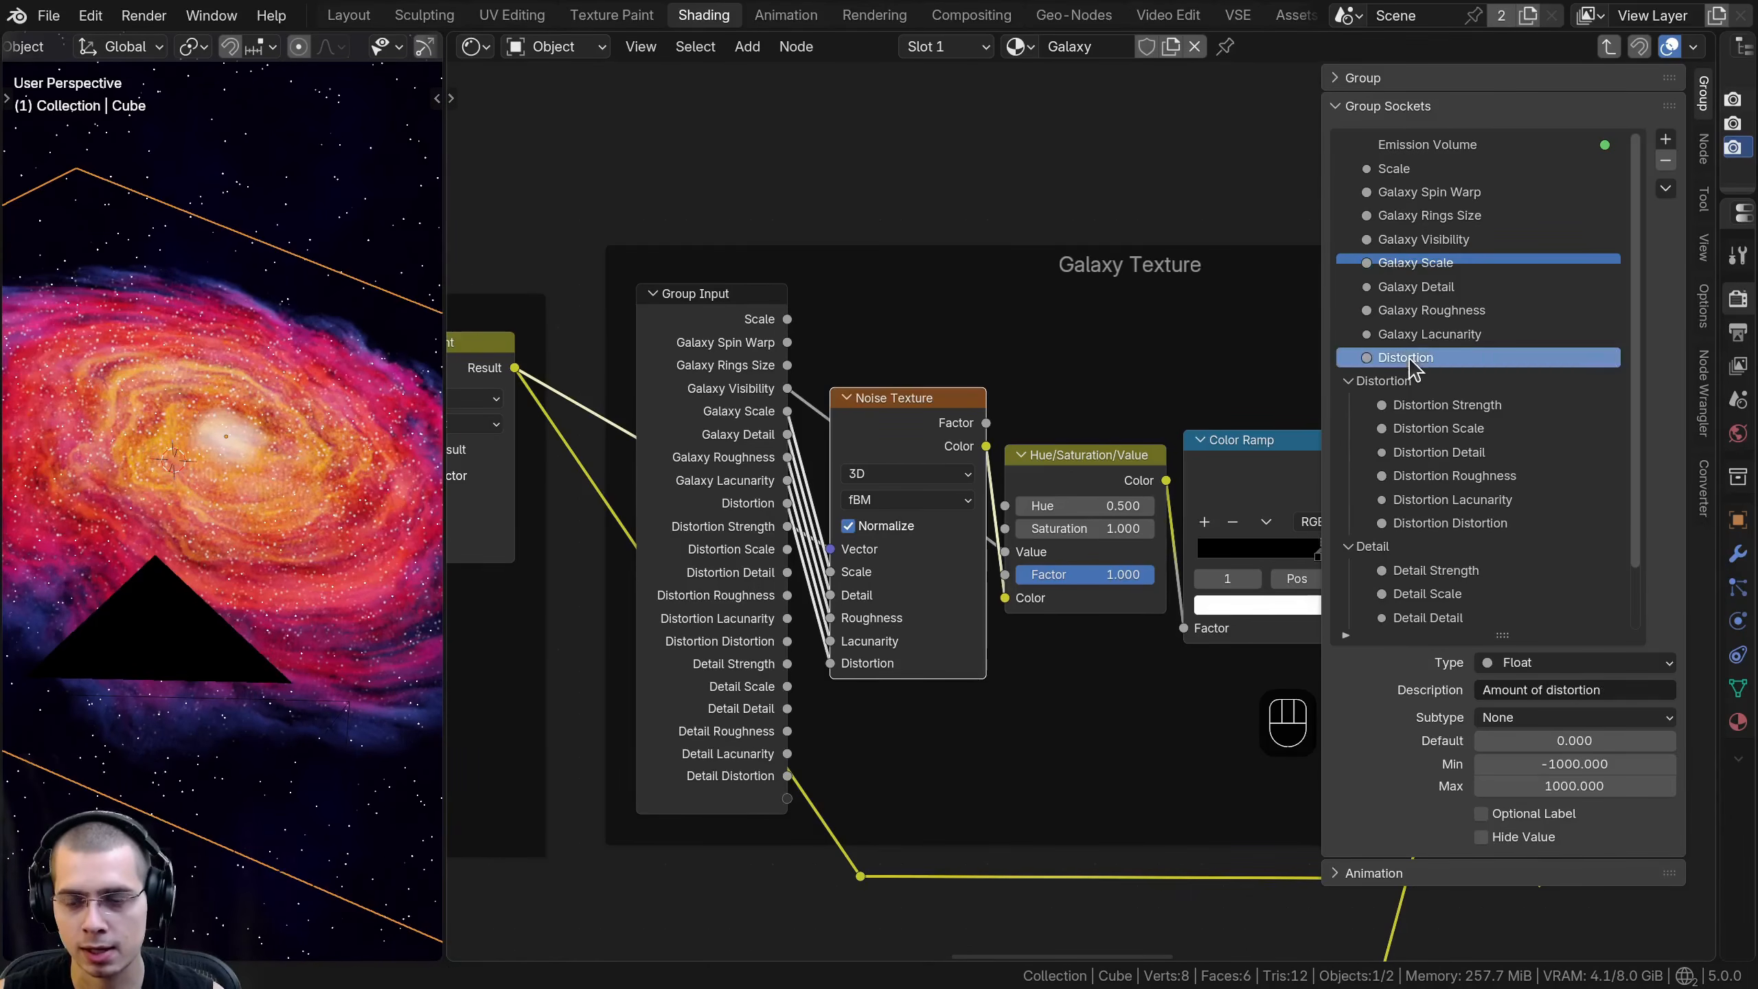
double_click(1398, 357)
key(Return)
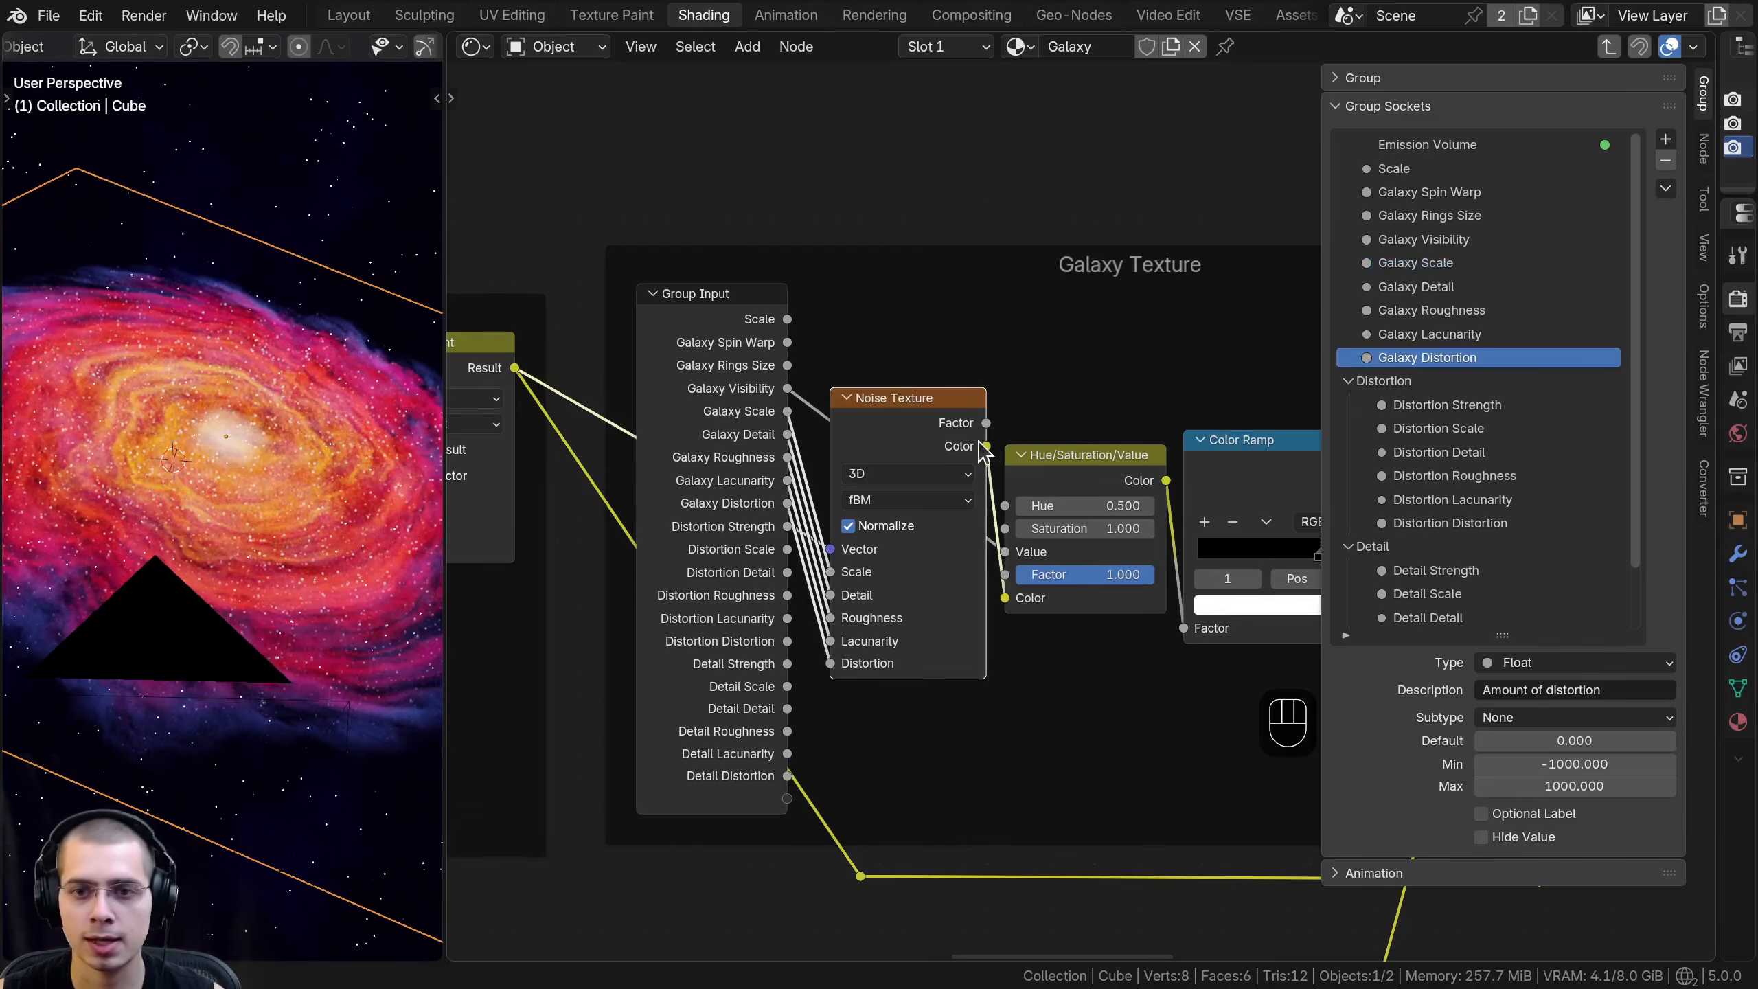
- Duplicate the Galaxy Texture Group Input node and detach the copy from the frame, placing it above
scroll(1077, 436, down, 1)
click(768, 367)
scroll(989, 714, down, 2)
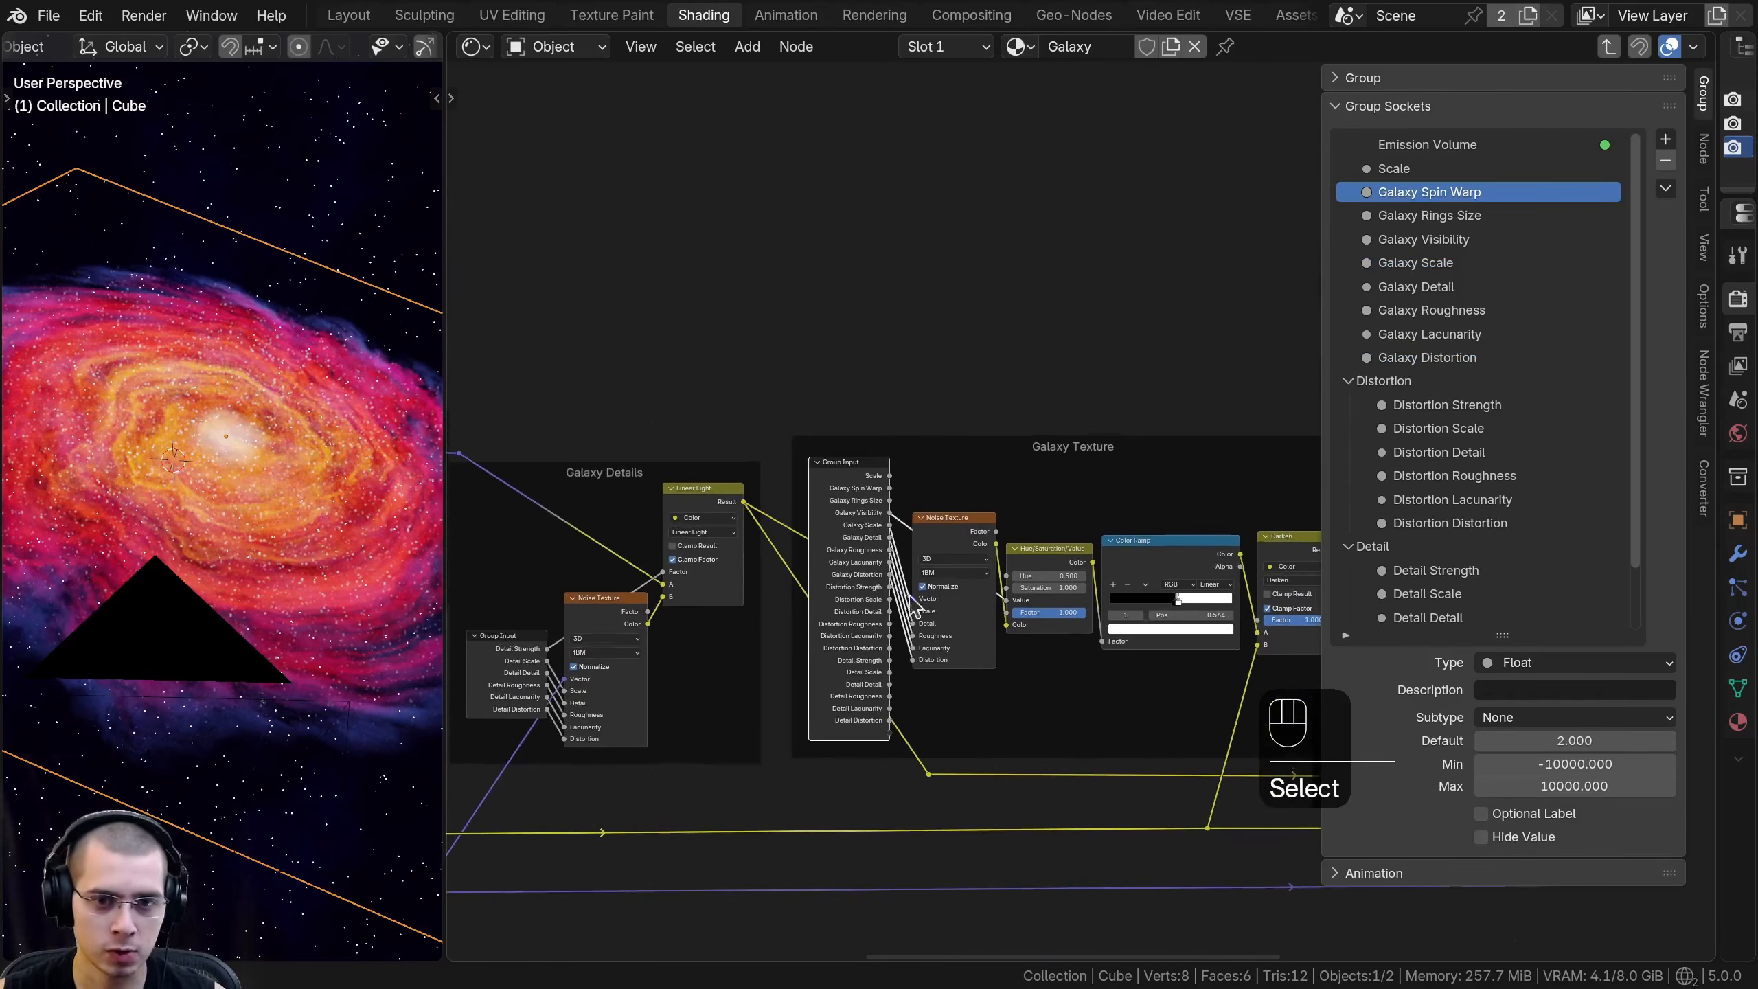
key(shift+d)
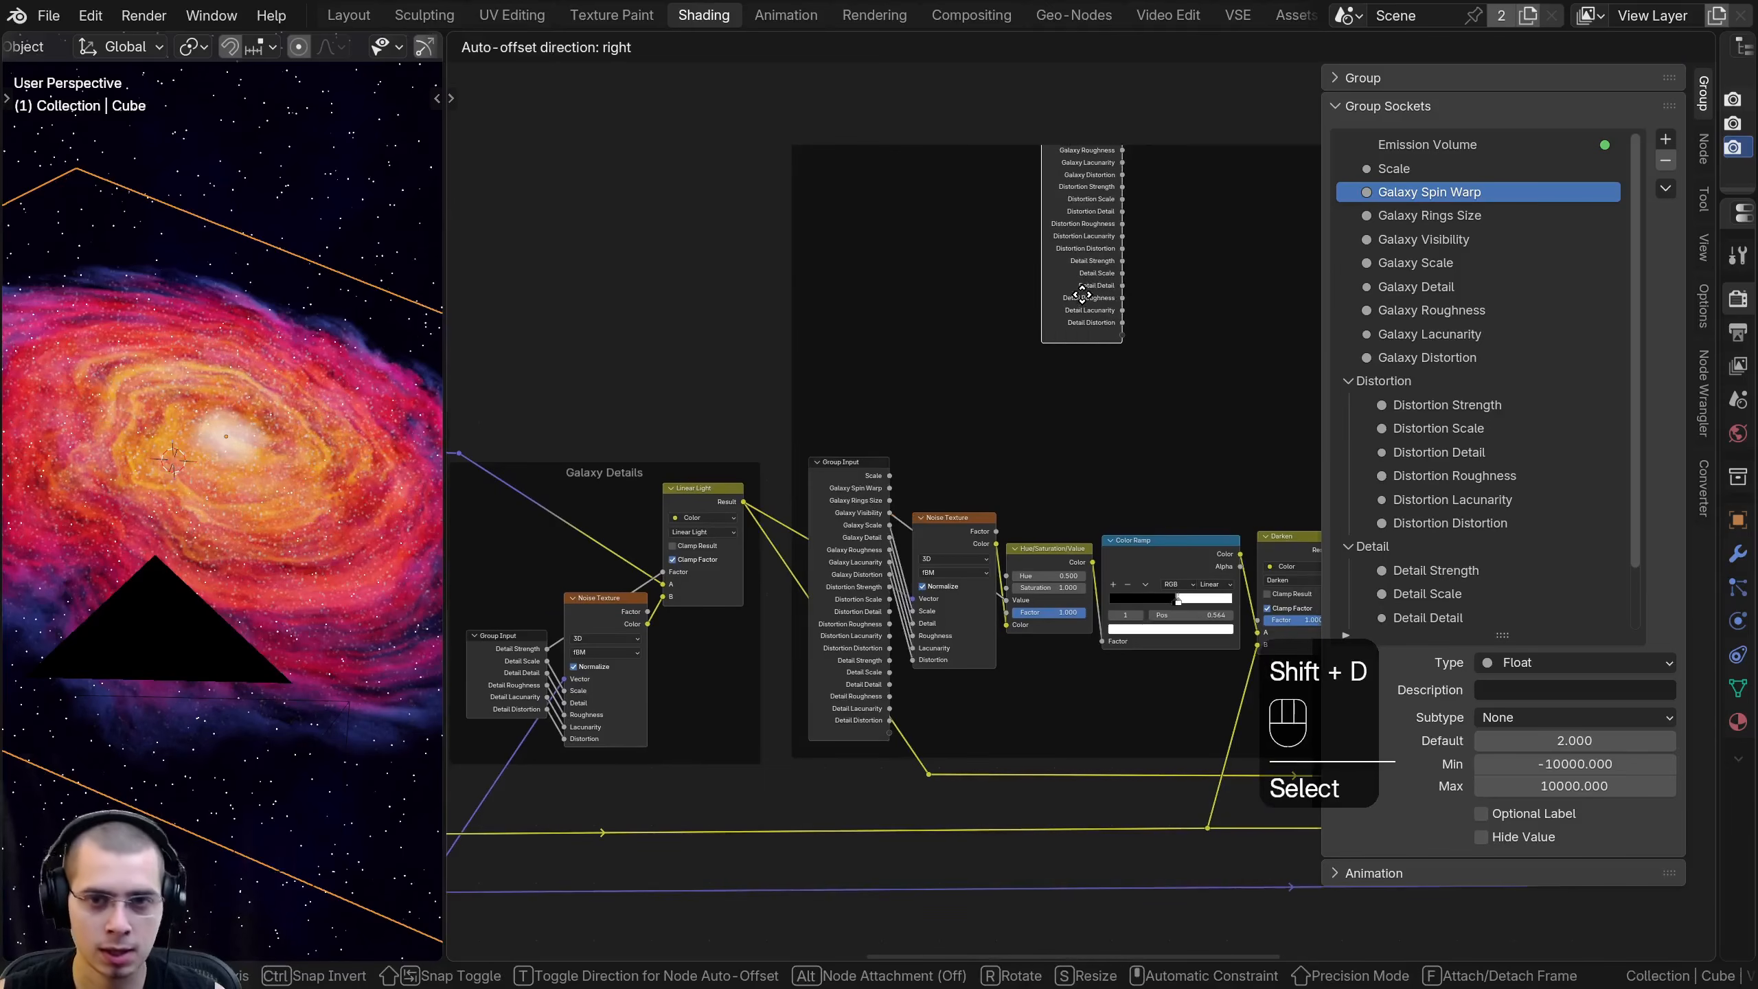
key(f)
click(1082, 277)
- Hide the unused sockets of the Group Input inside the Galaxy Texture frame and align the node beside the Noise Texture
scroll(1086, 514, up, 1)
click(760, 480)
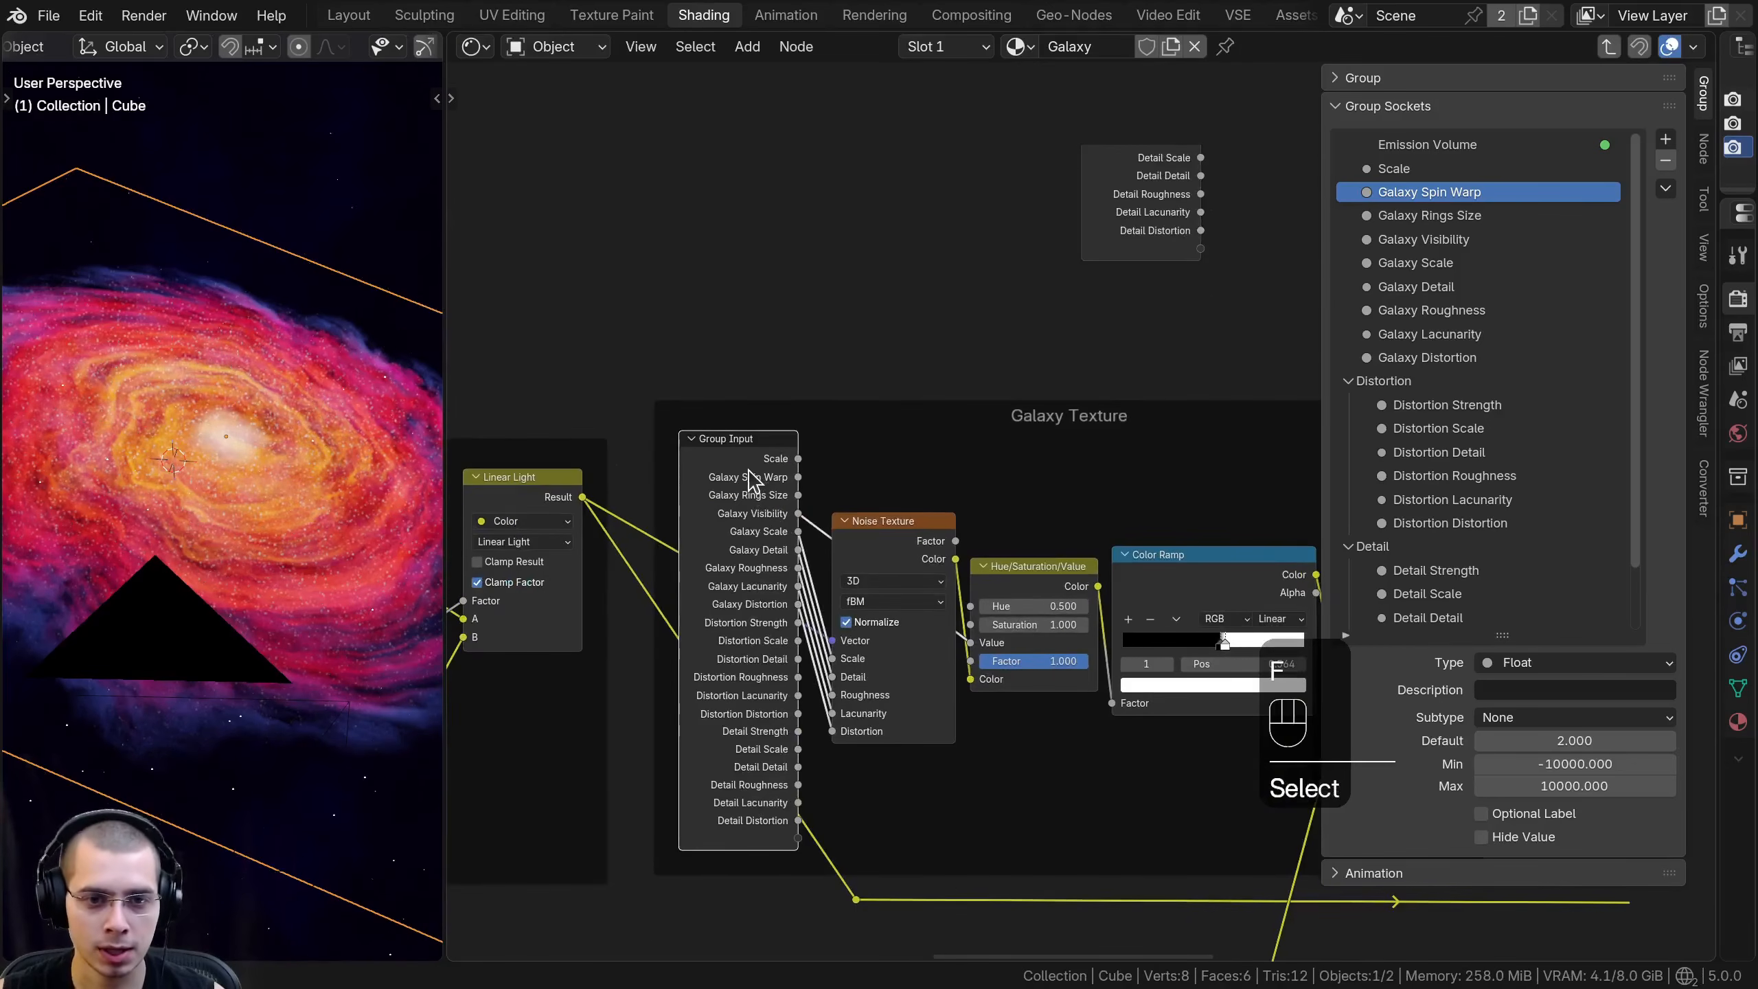
scroll(756, 478, up, 2)
key(ctrl+h)
drag(699, 457, 712, 623)
key(a)
key(a)
scroll(802, 271, down, 5)
- Enlarge the group sockets list and add a panel named Galaxy
middle_drag(802, 272, 700, 443)
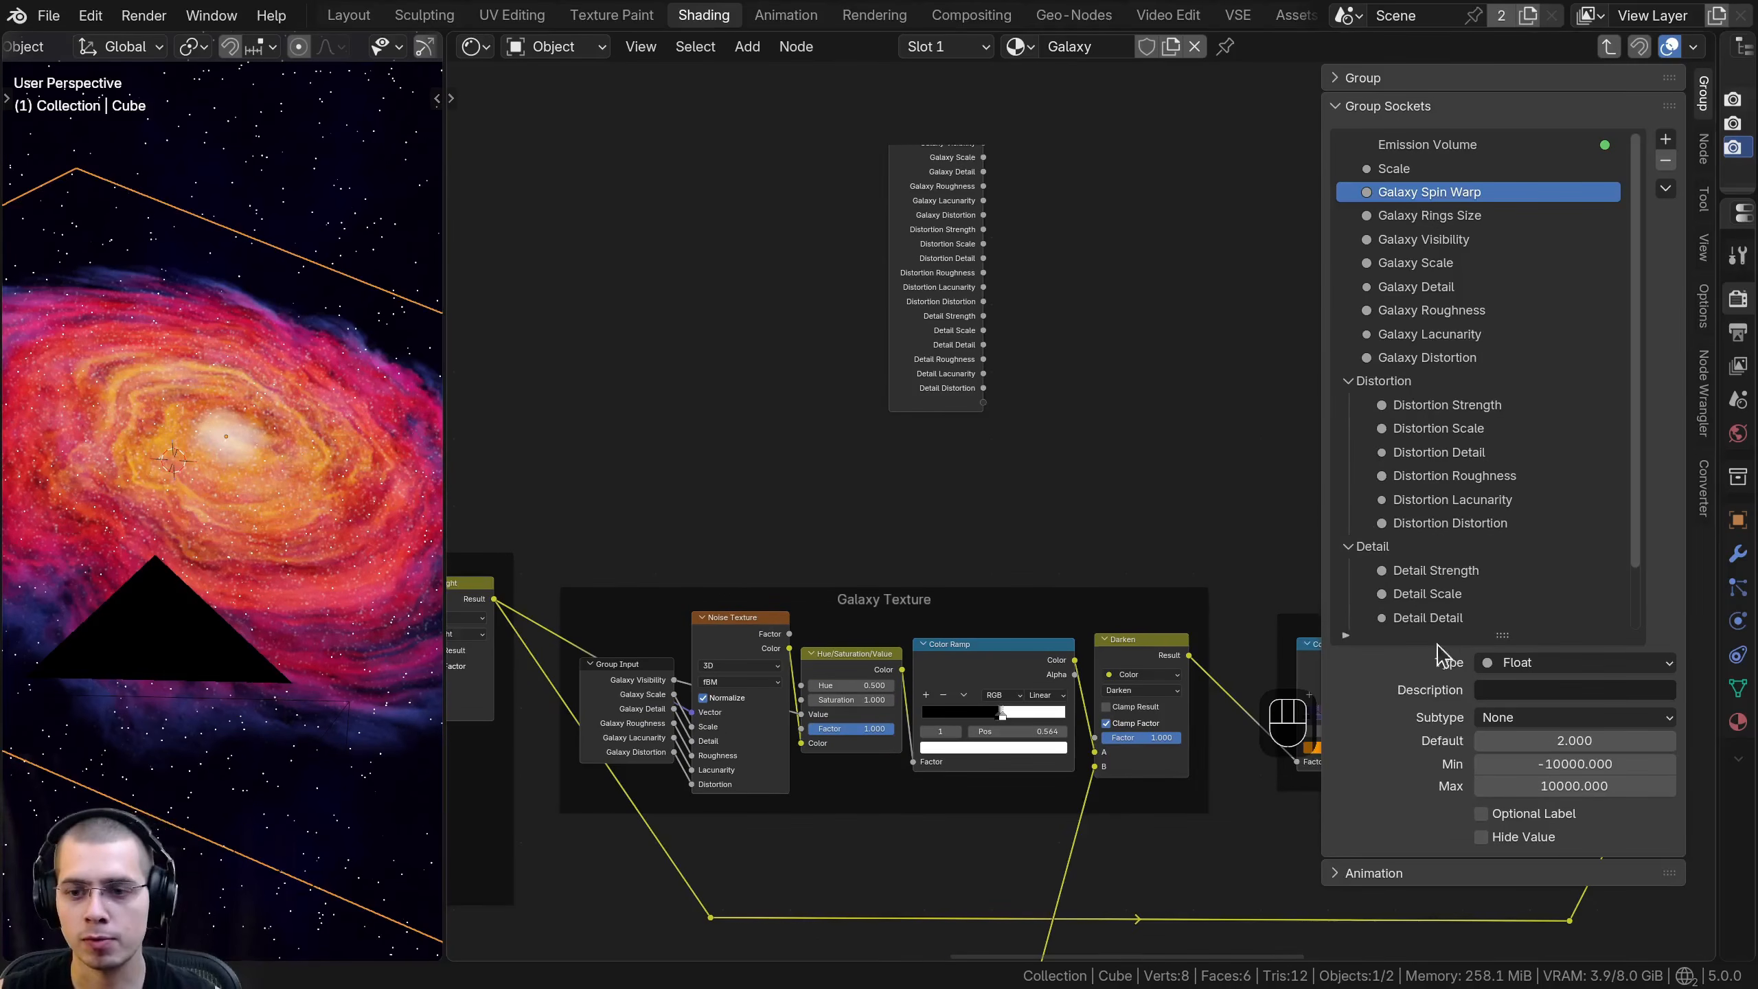
drag(1502, 631, 1502, 800)
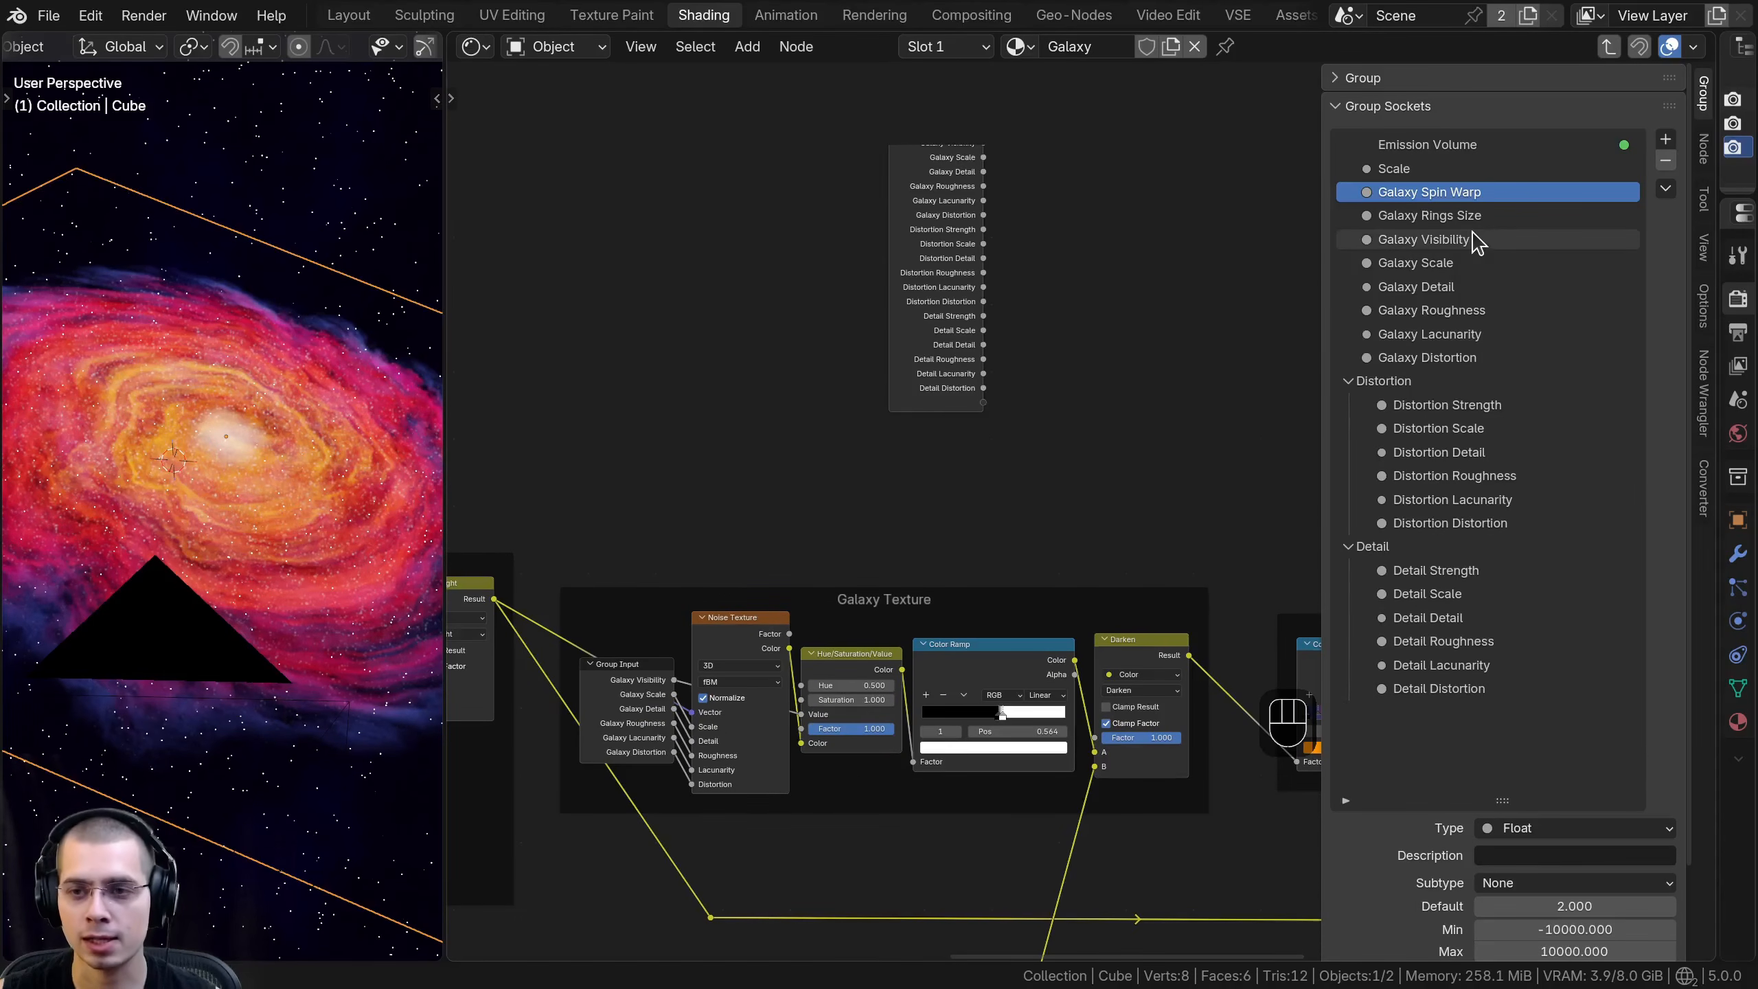
click(1666, 140)
click(1562, 205)
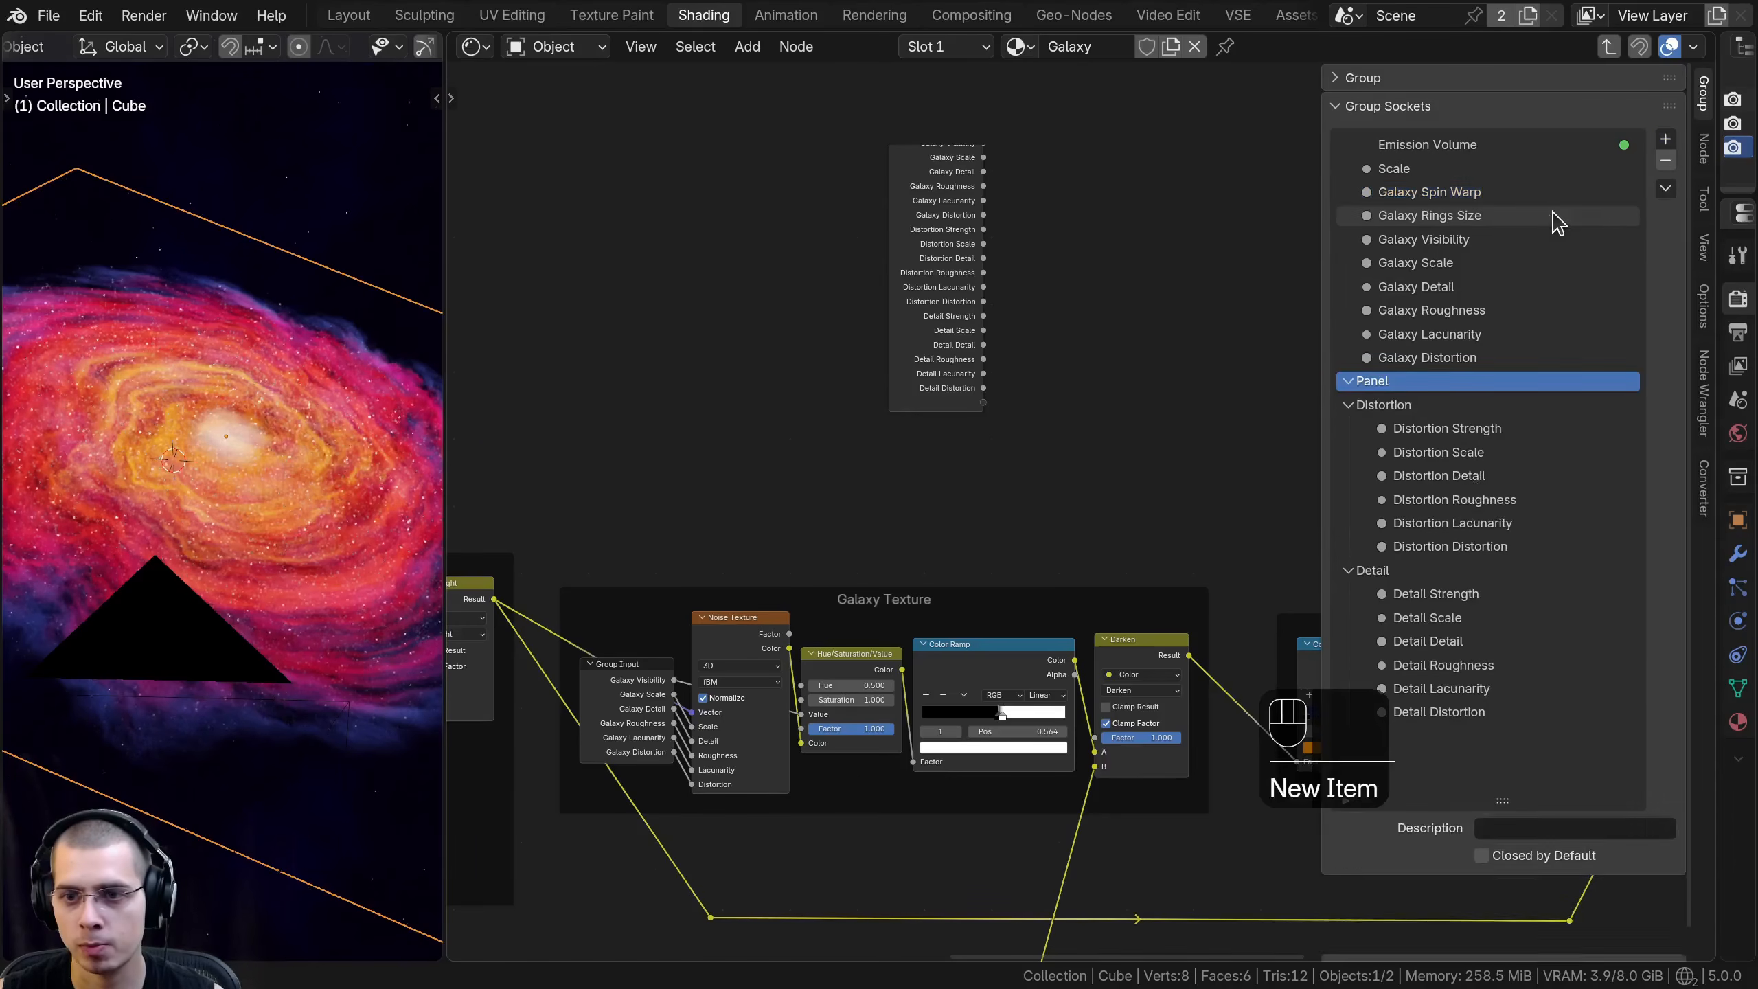
ctrl+click(1398, 381)
text(Galaxy)
key(Return)
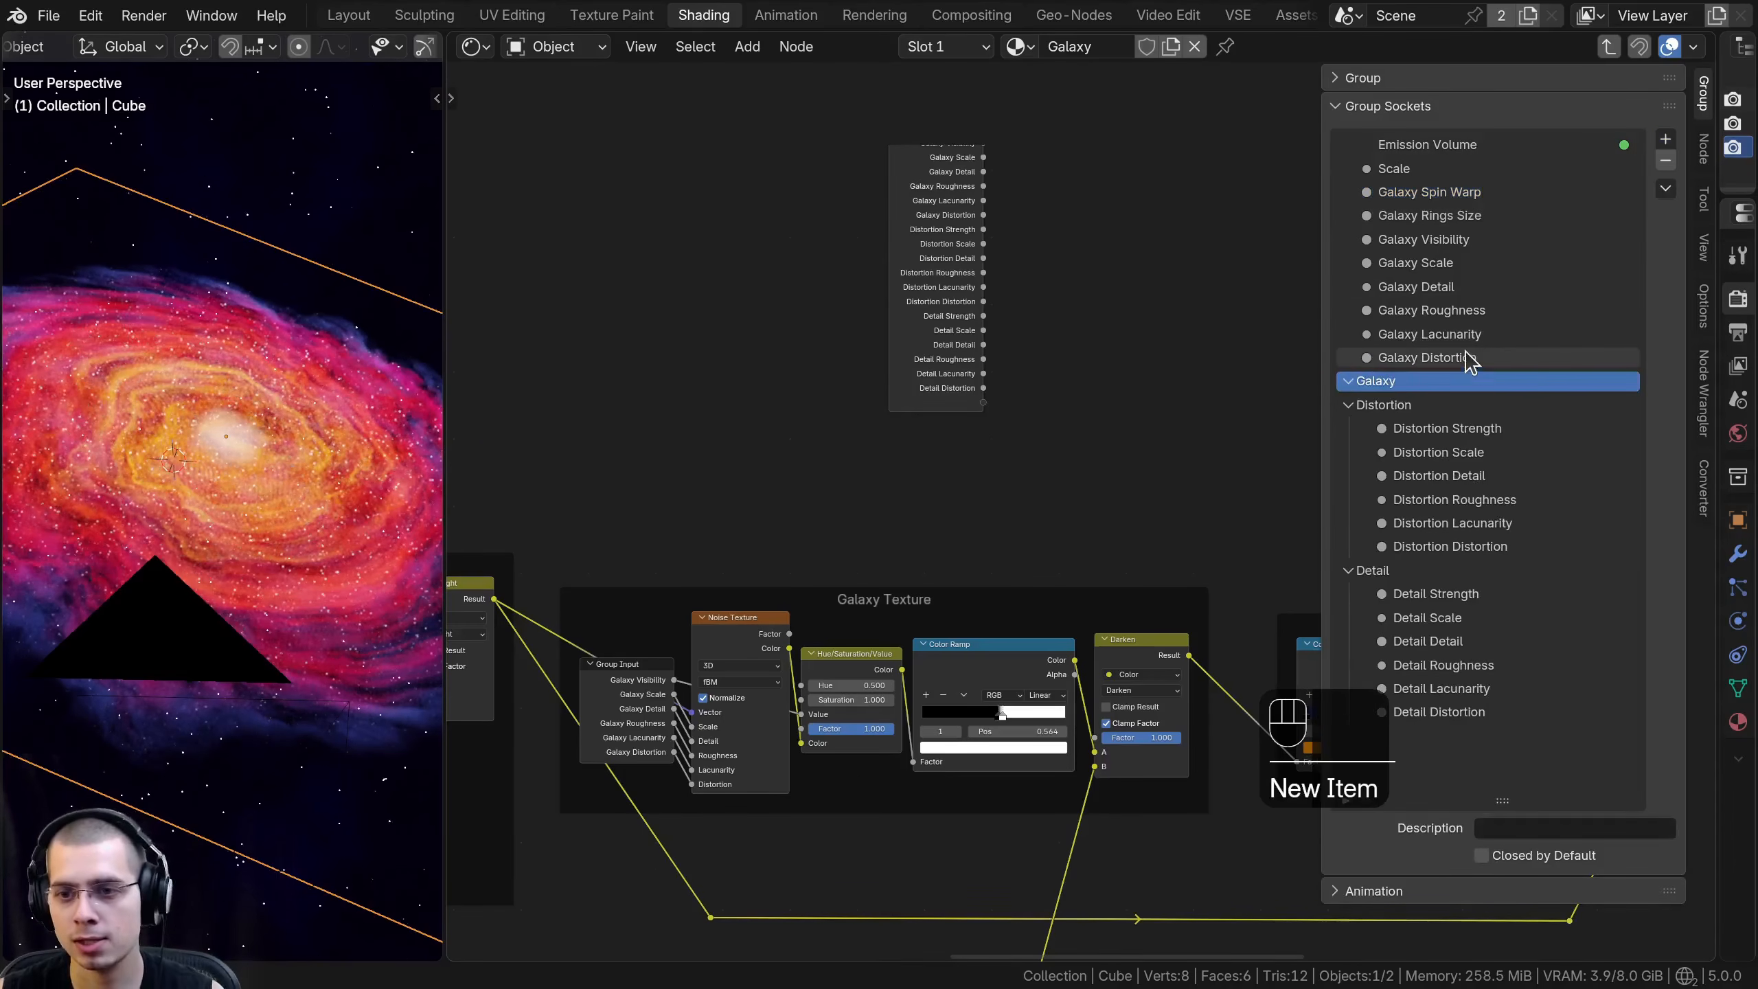
- Put all the galaxy inputs in the Galaxy panel, renaming the general Scale input Galaxy Scale and placing it first there
drag(1384, 362, 1407, 221)
double_click(1405, 169)
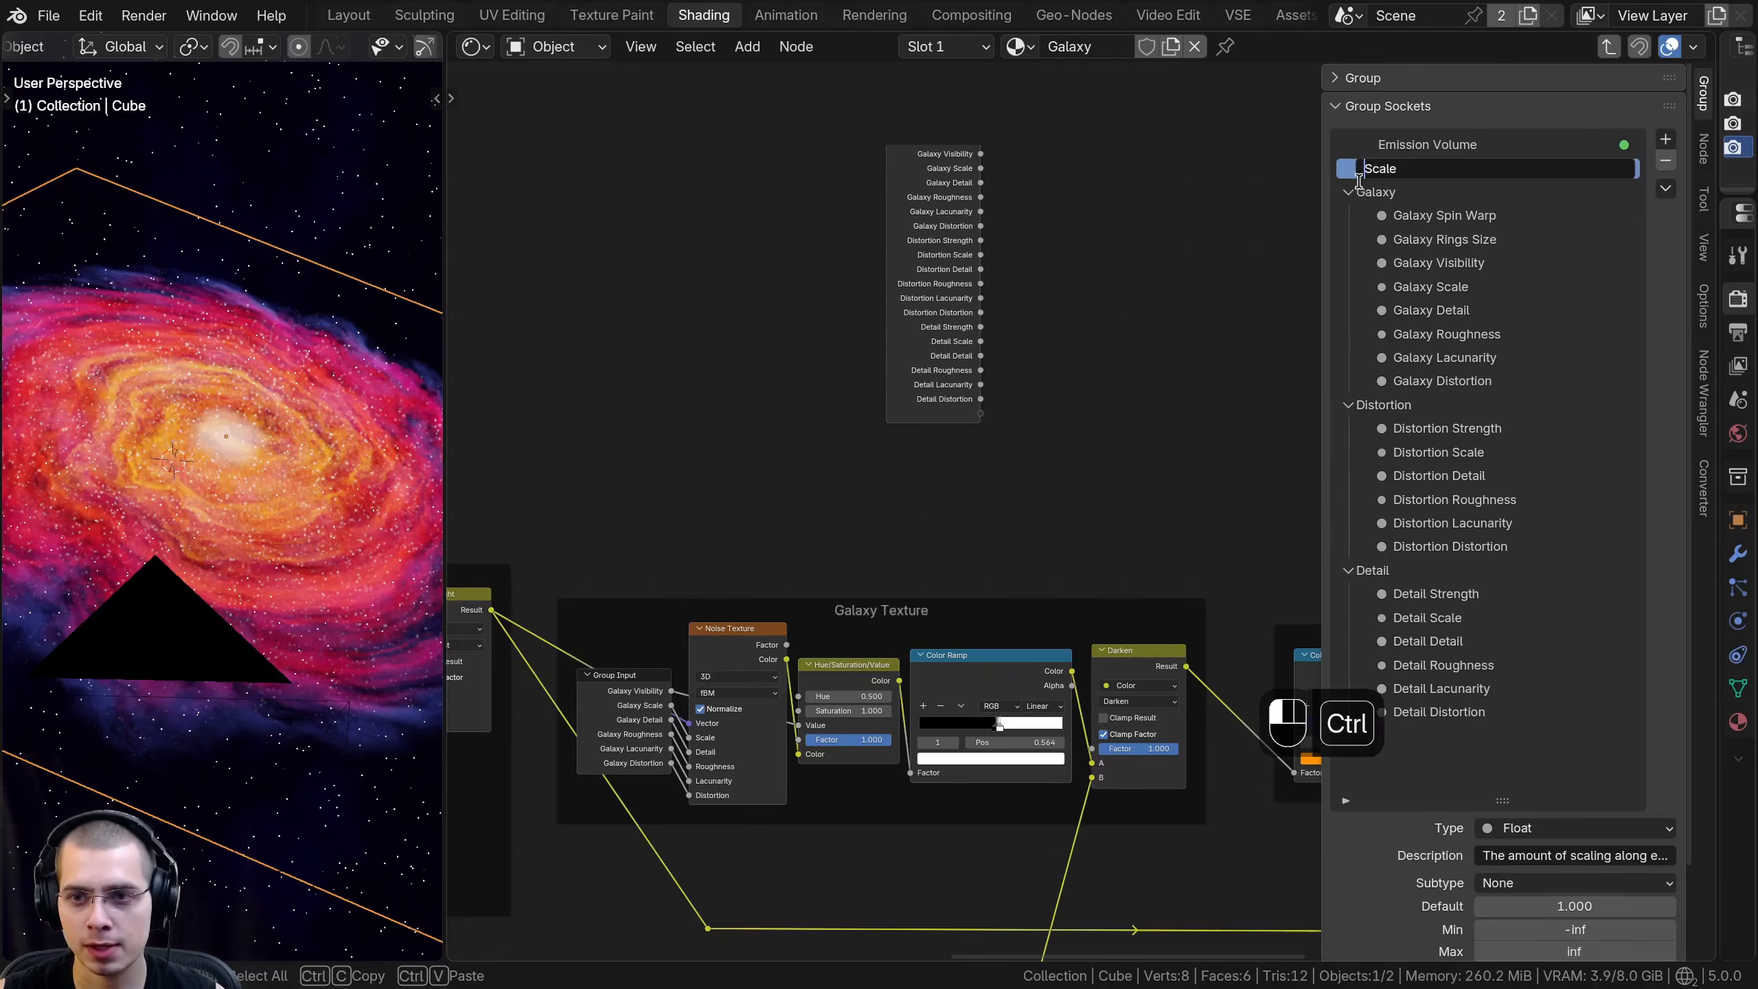
key(Return)
drag(1391, 168, 1356, 189)
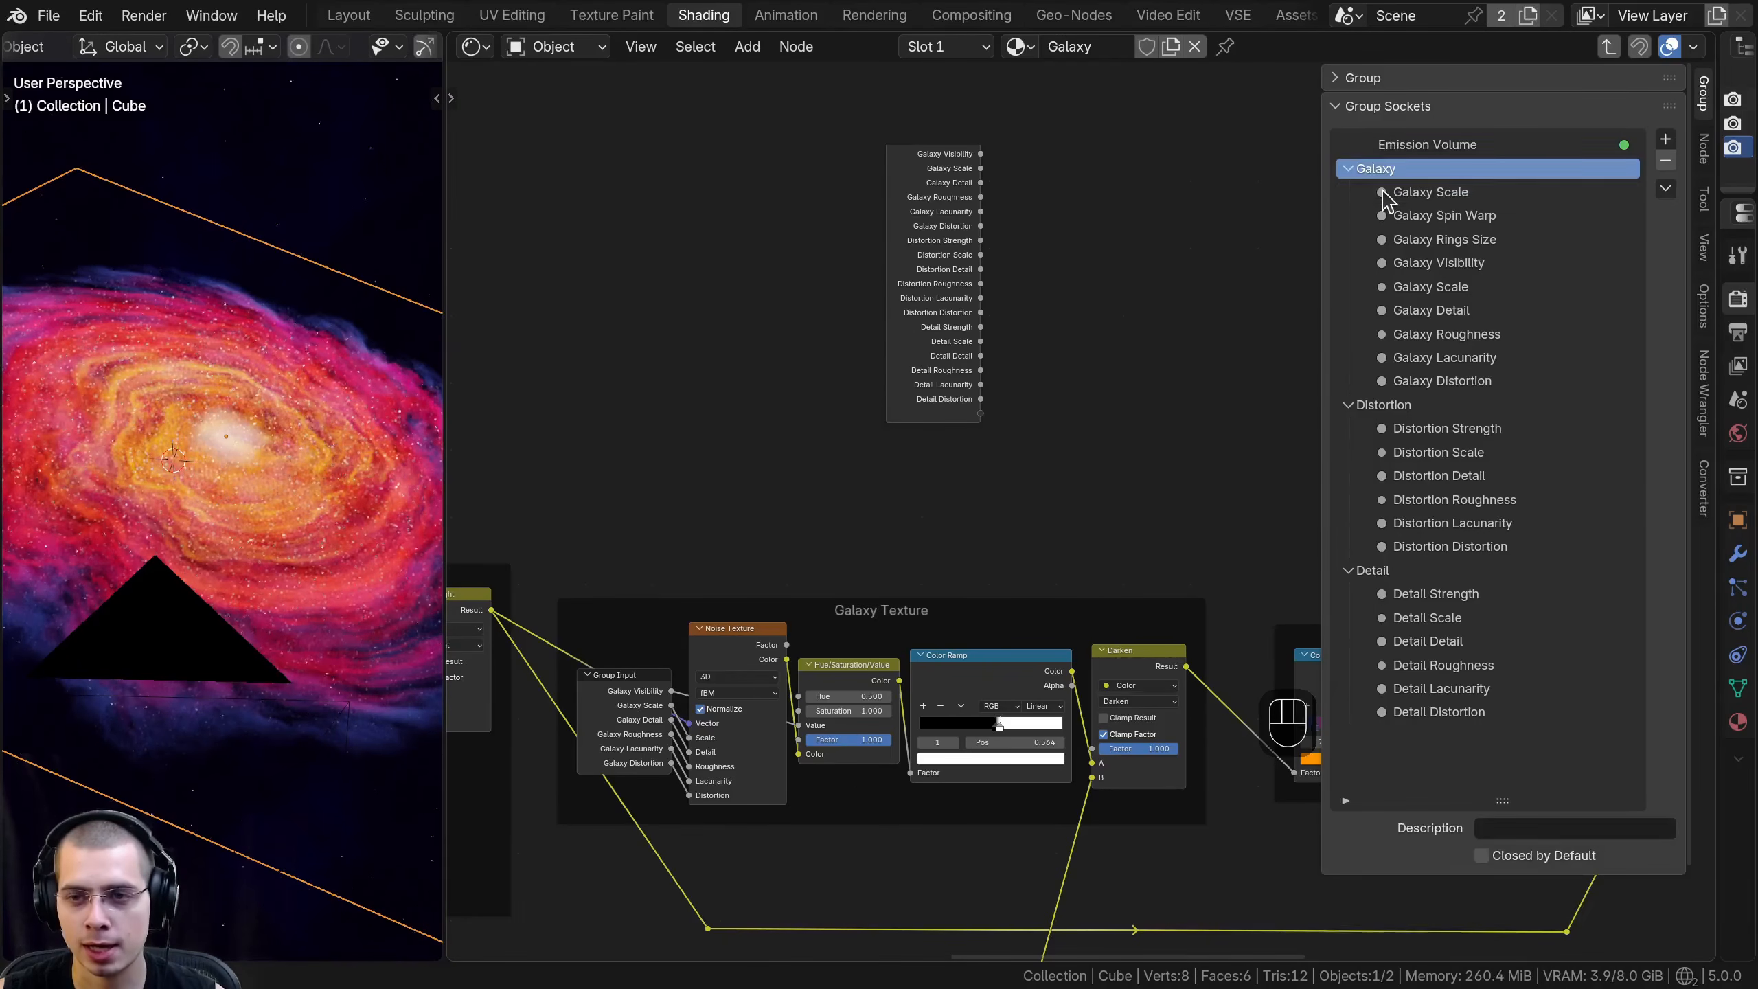
- Move the spare Group Input node above the Galaxy Colors frame and select that frame's Color Ramp
middle_drag(1079, 309, 825, 314)
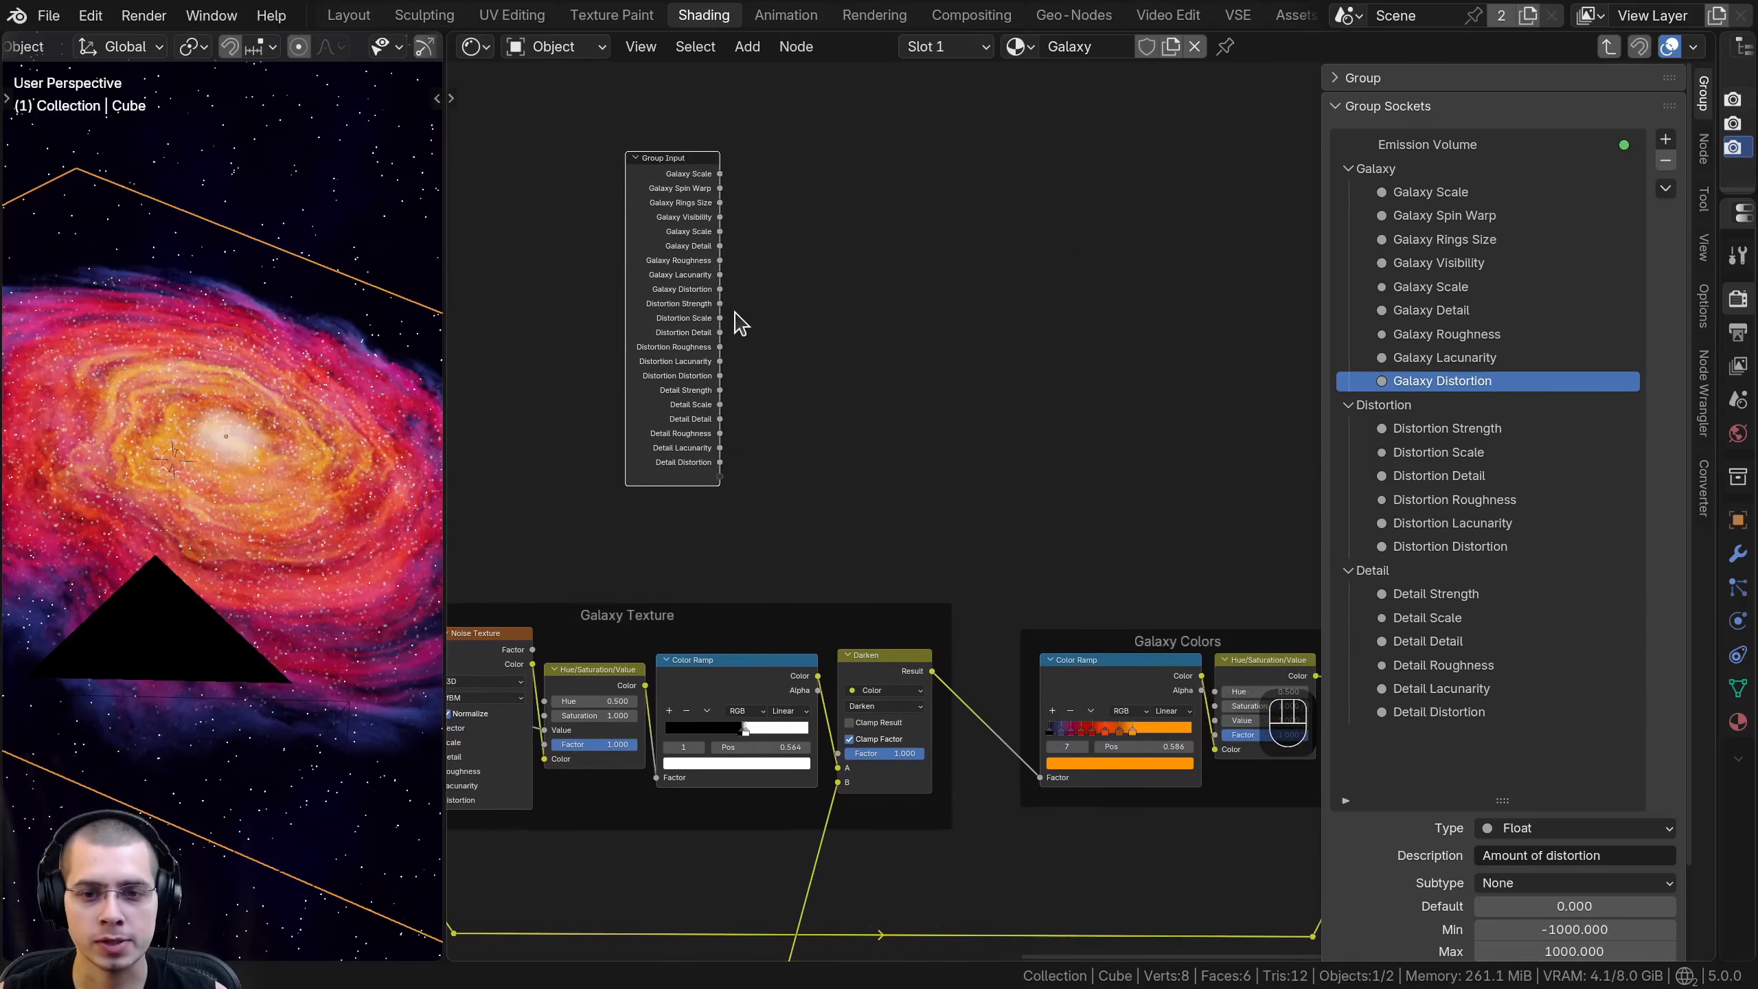
key(g)
click(1001, 333)
middle_drag(1004, 332, 849, 208)
scroll(900, 277, up, 4)
key(g)
click(914, 357)
middle_drag(914, 357, 861, 276)
scroll(853, 322, up, 5)
click(820, 478)
drag(1005, 444, 1015, 450)
drag(808, 467, 804, 445)
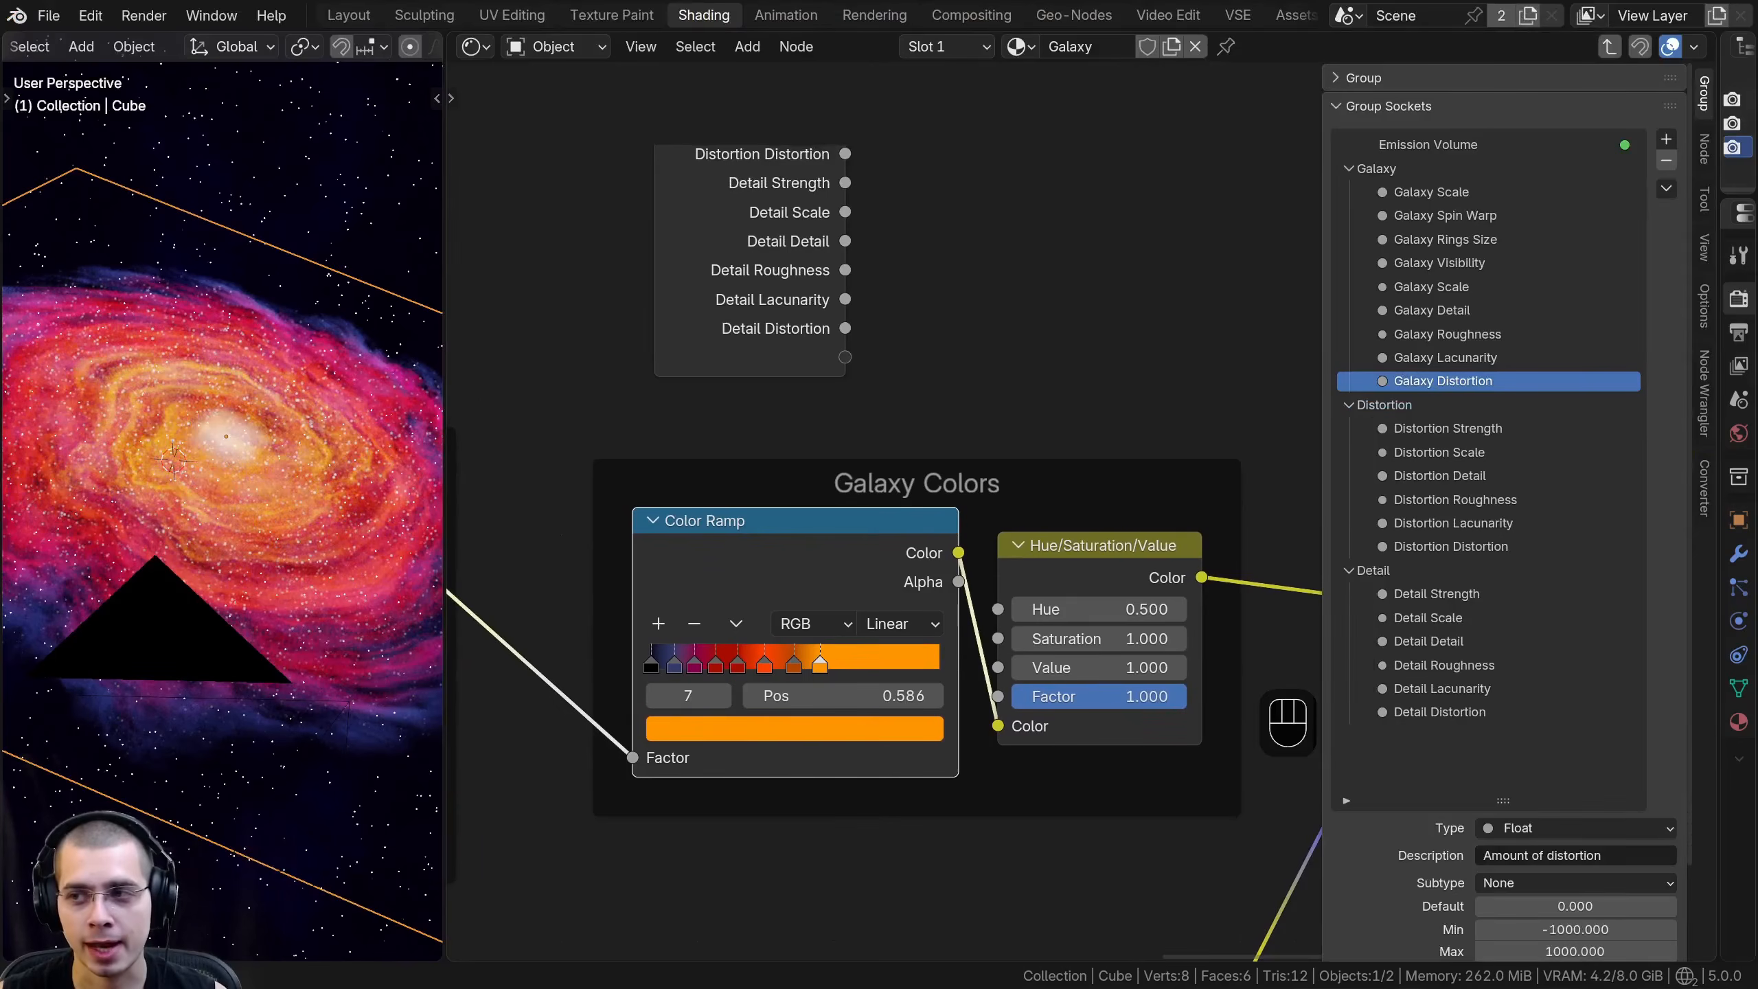
- Install the Color Ramp Converter add-on from disk, enabled on install, and look up its entry in the add-on preferences
mouse_move(968, 298)
mouse_down()
mouse_move(810, 312)
mouse_move(950, 309)
mouse_up()
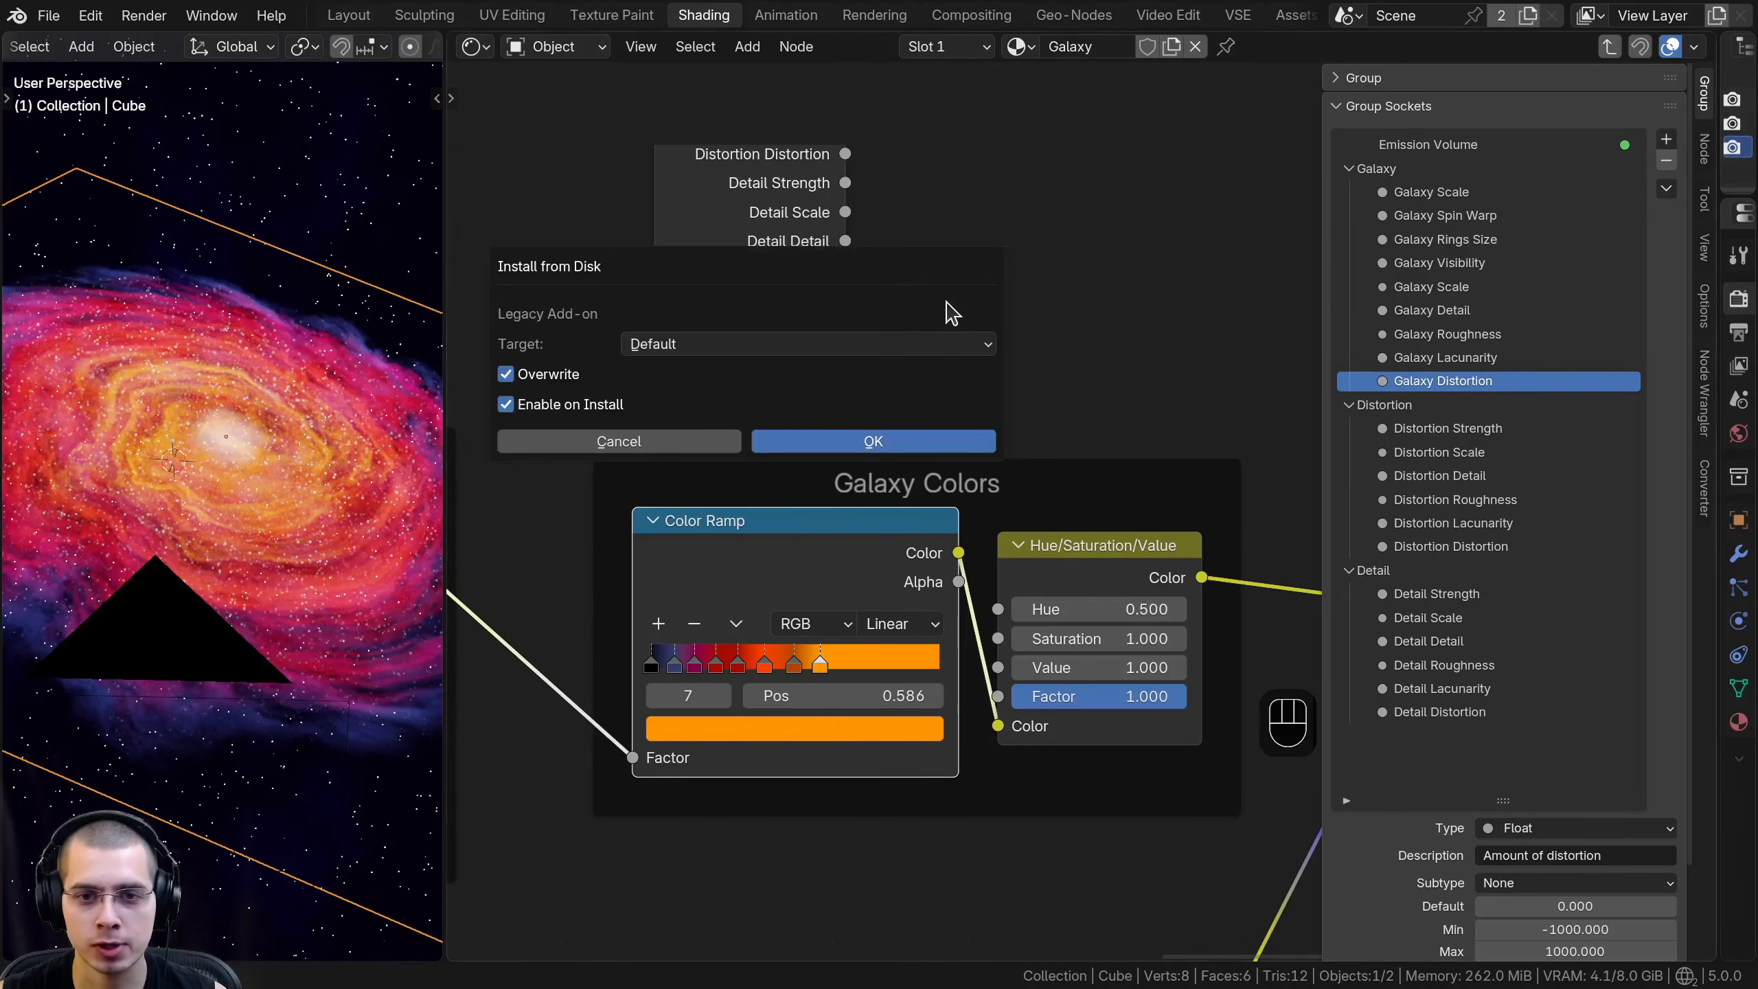
click(871, 441)
click(91, 15)
click(201, 329)
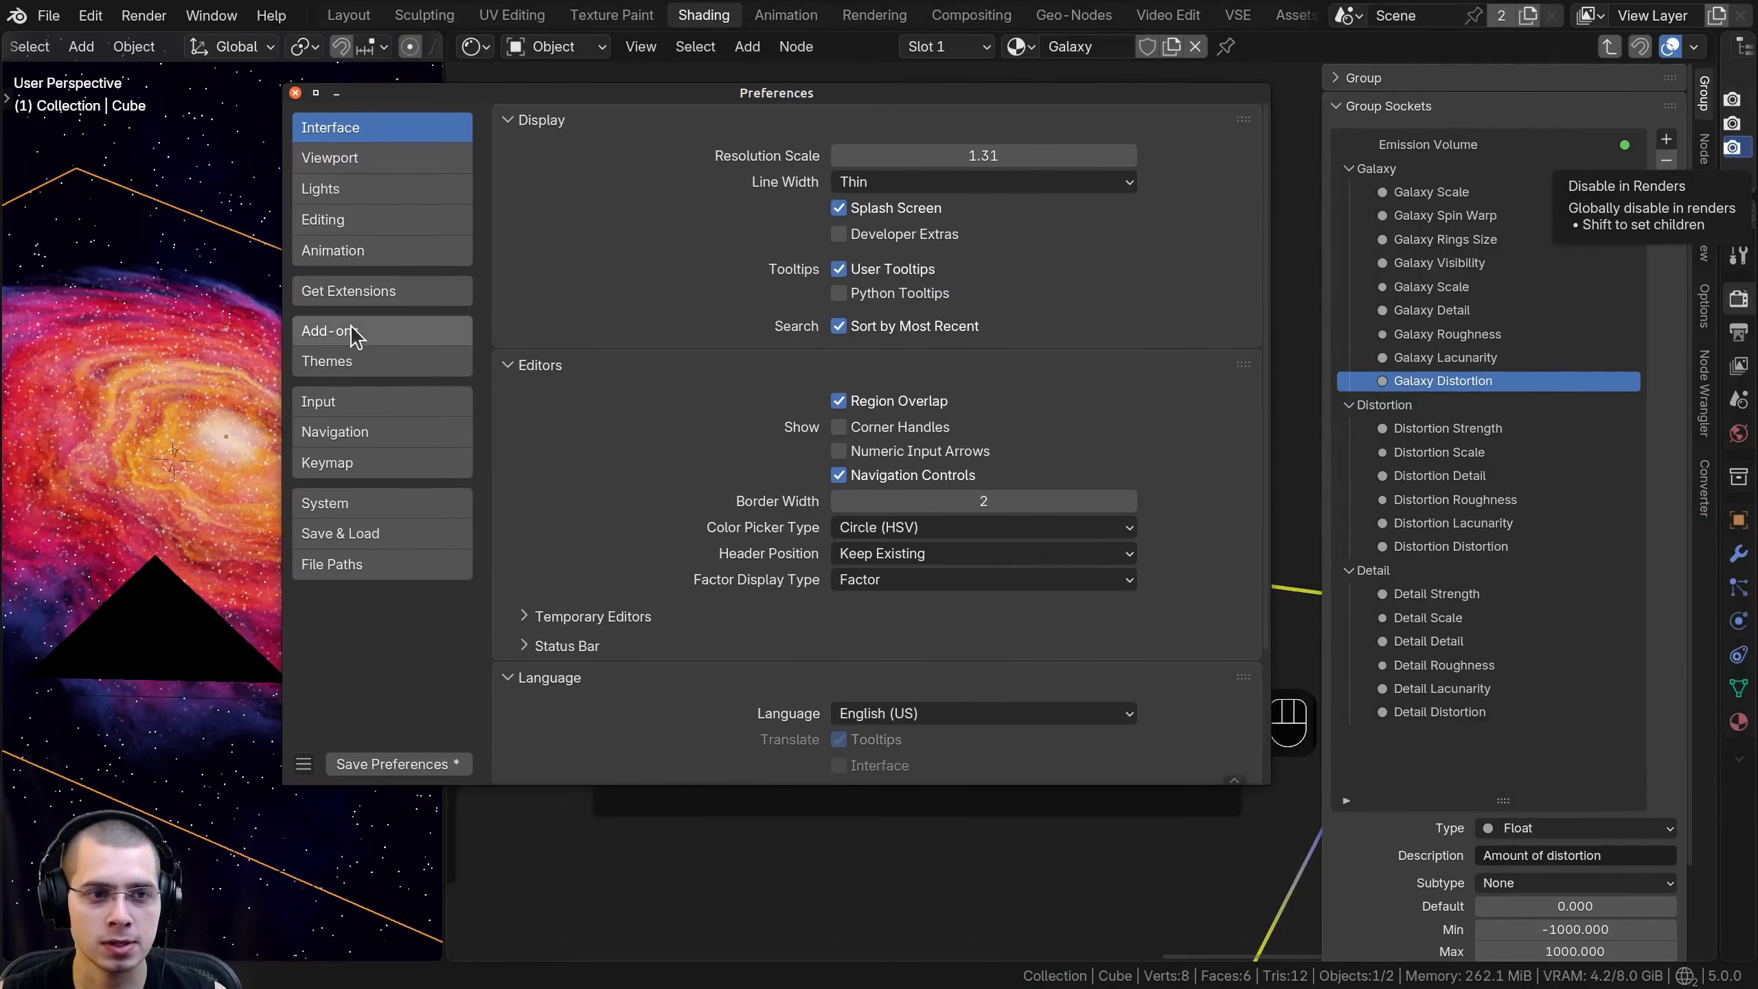
click(350, 331)
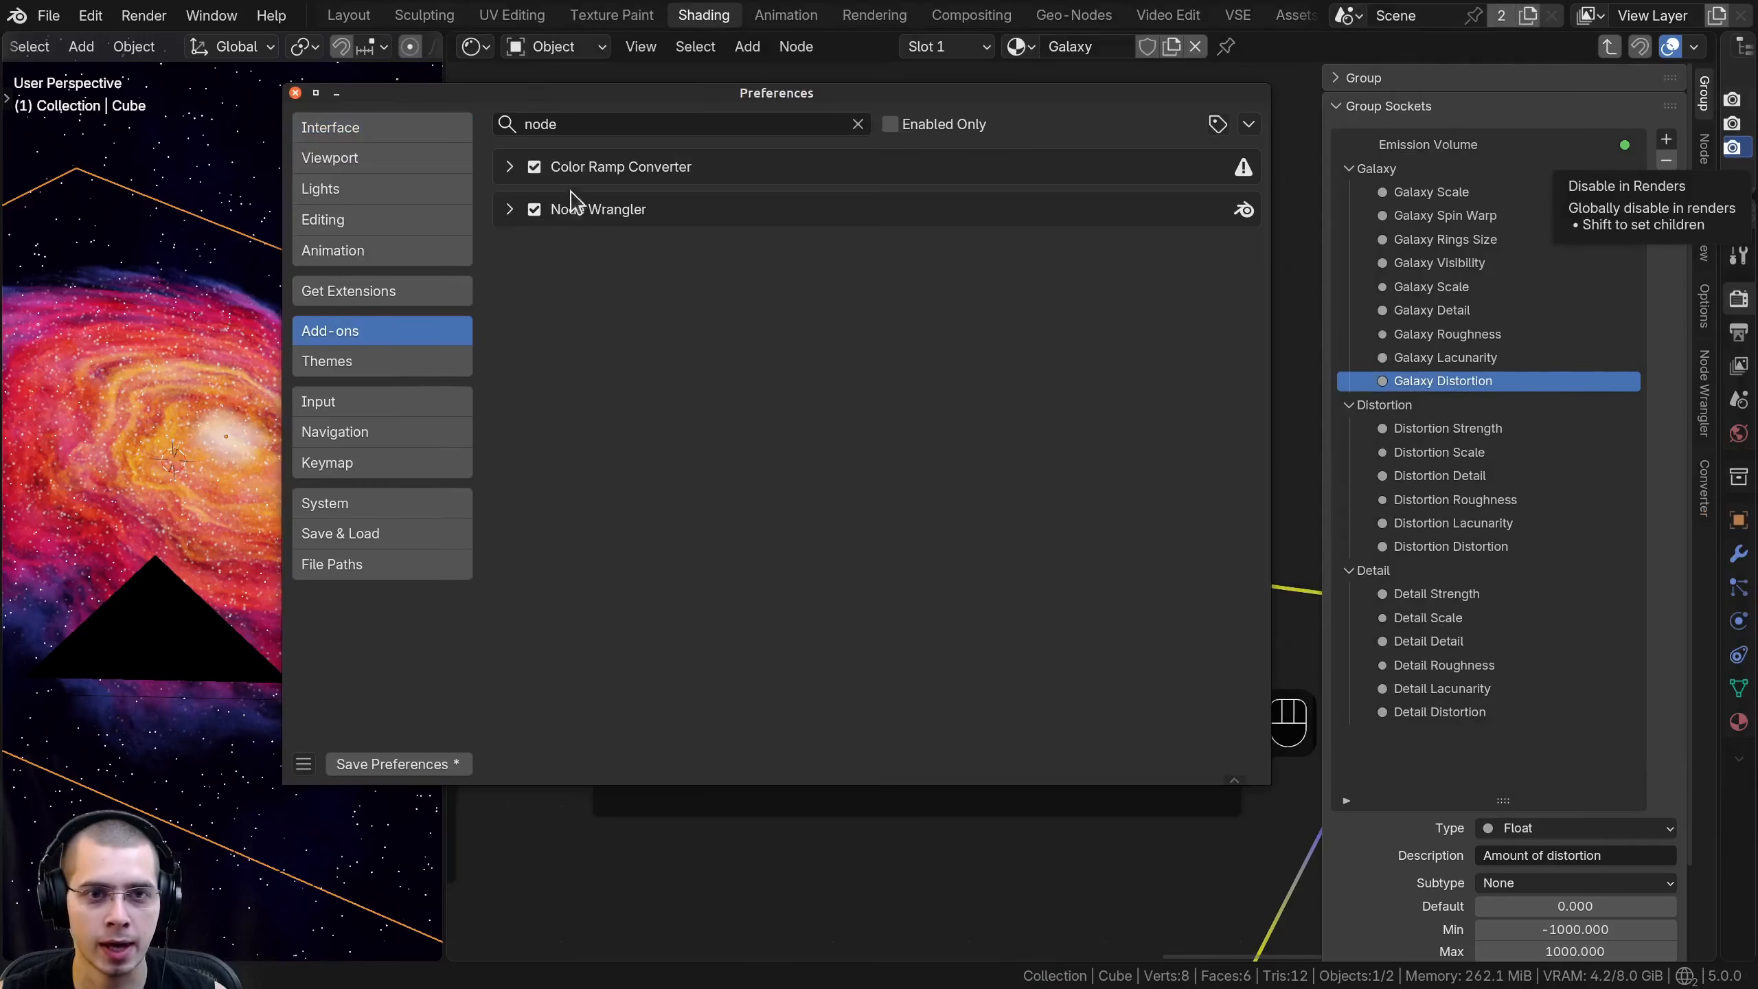
text(conv)
click(510, 167)
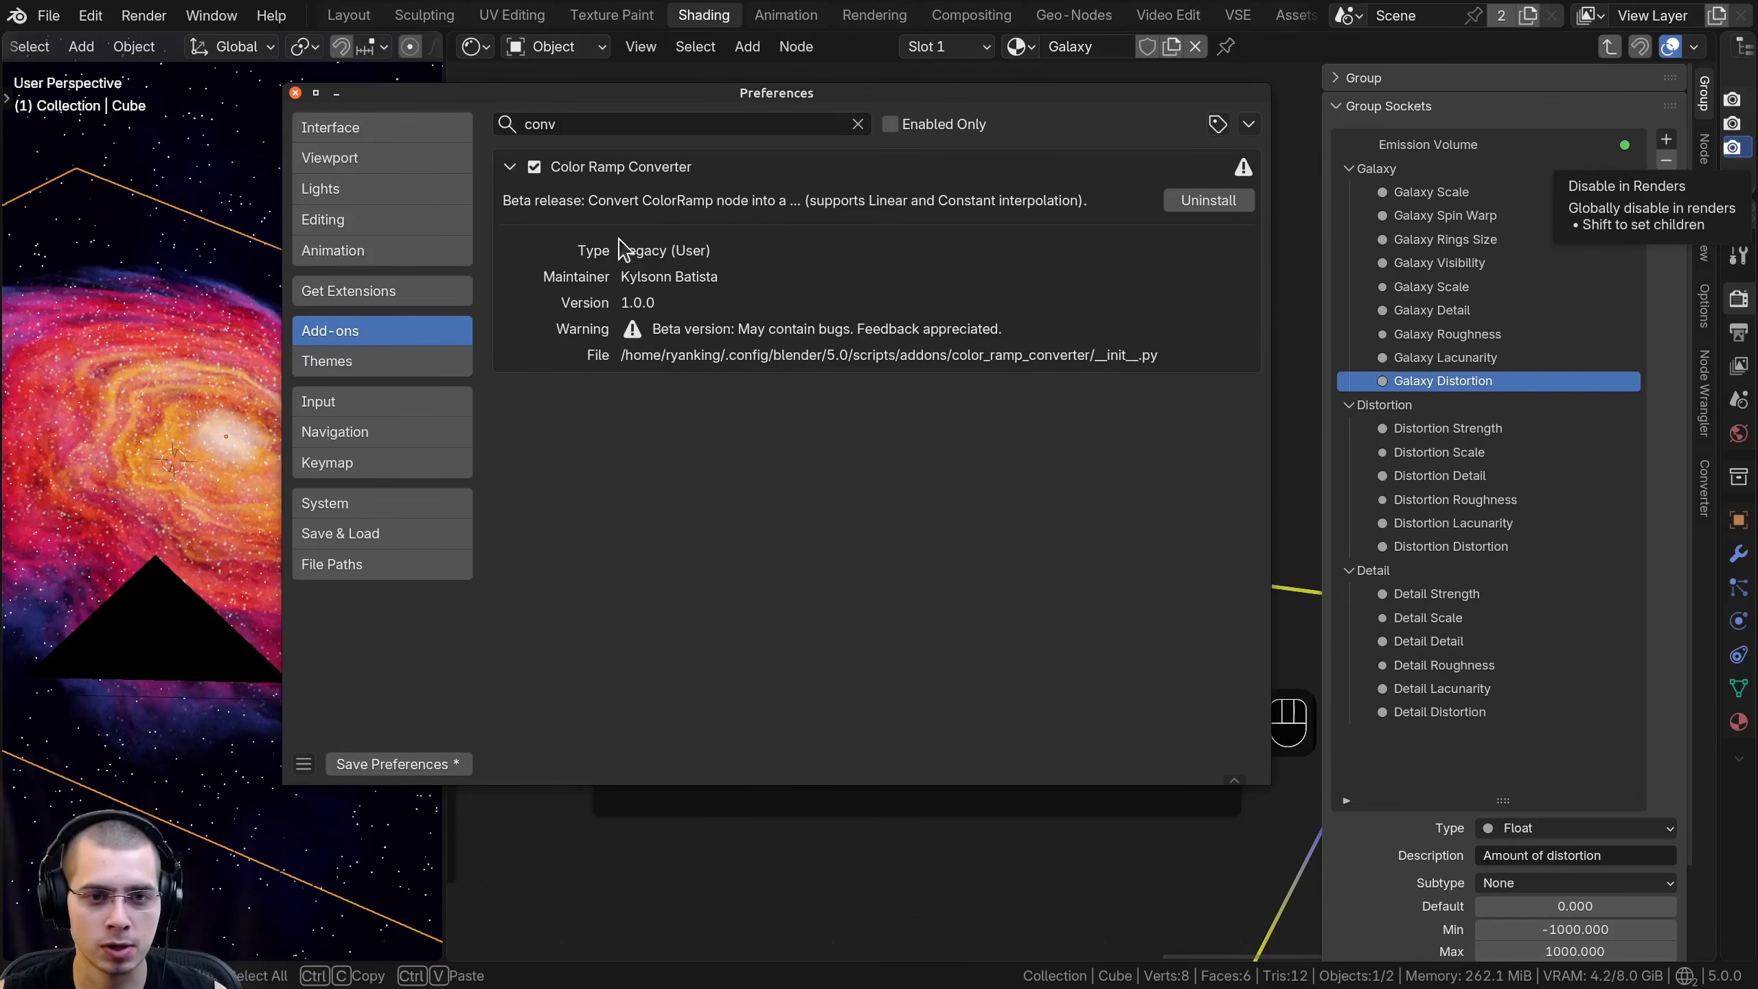
click(296, 93)
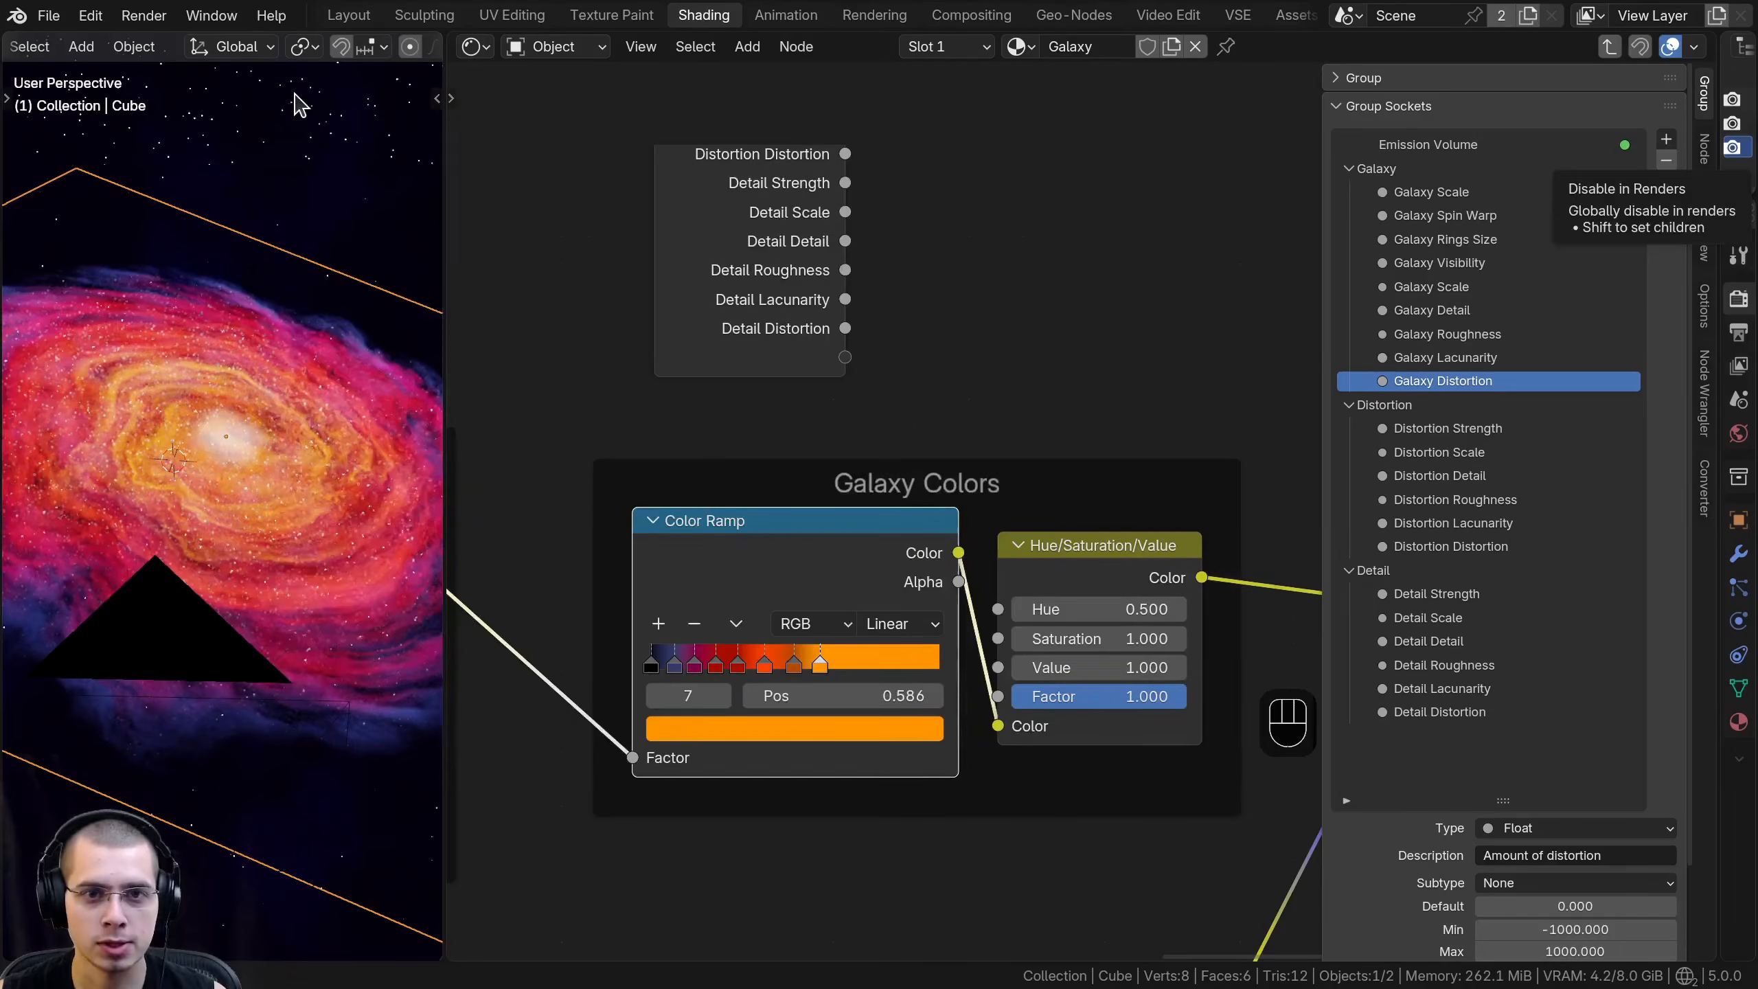
- Convert the Galaxy Colors Color Ramp into a RampReplica node group with the Color Ramp Converter
scroll(853, 395, down, 3)
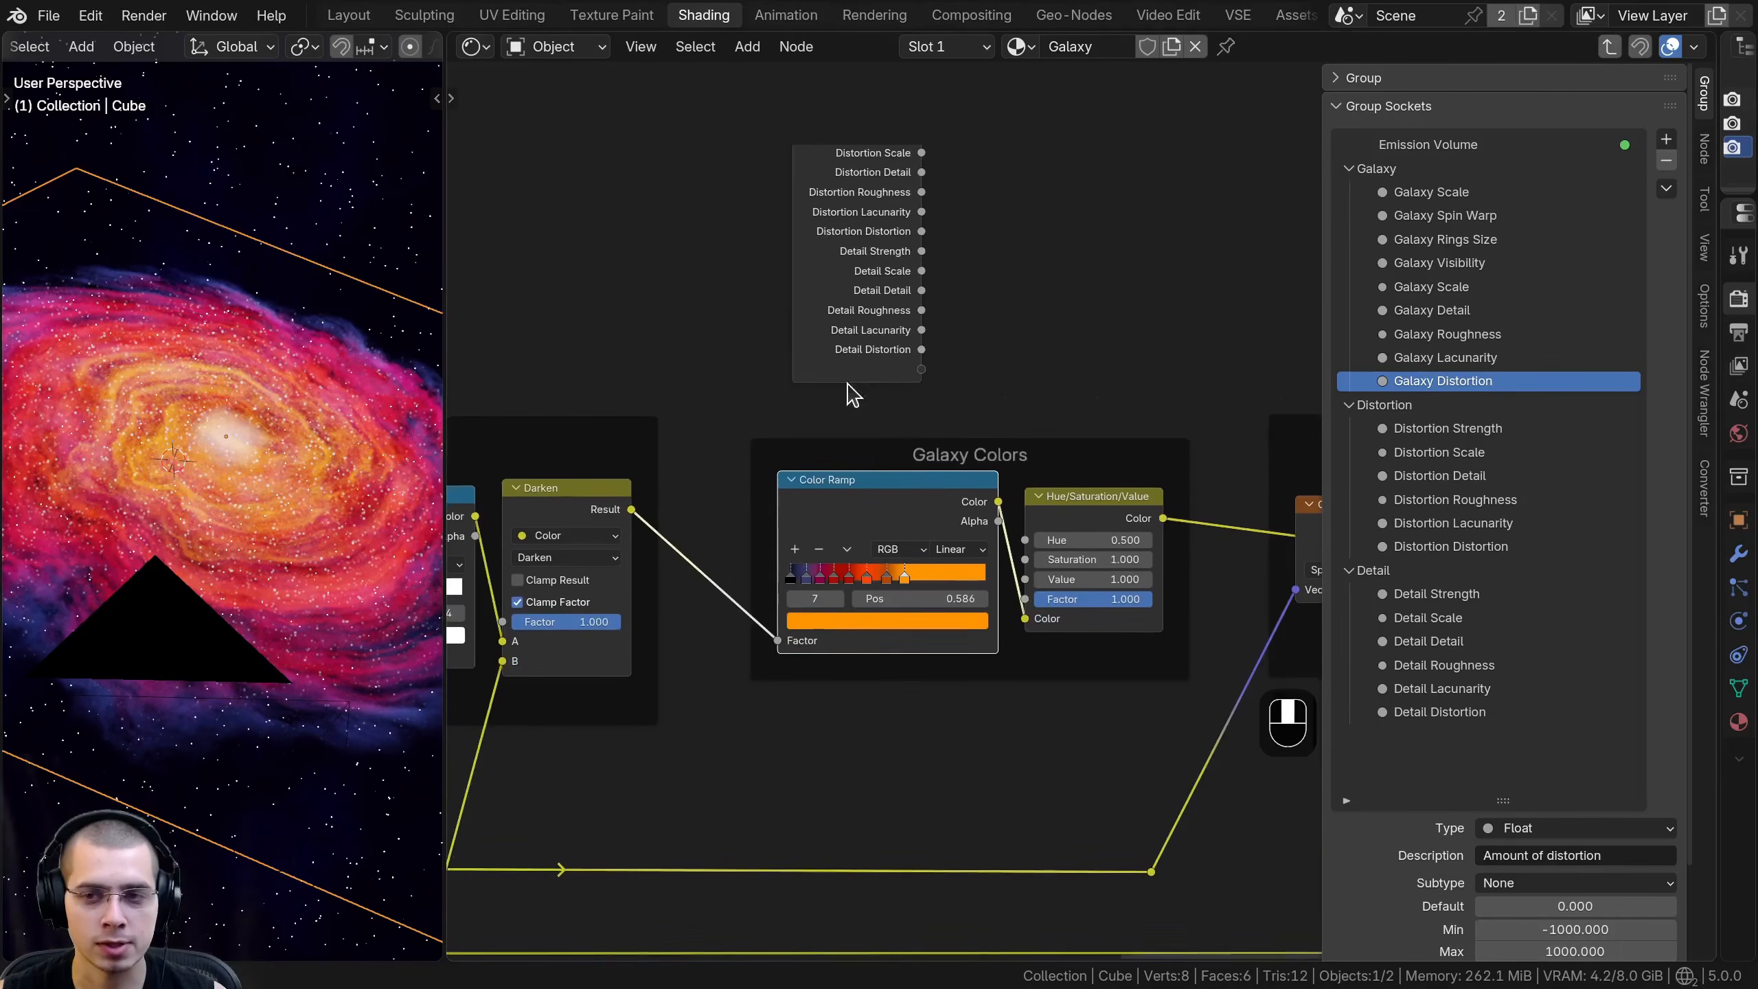
click(1705, 487)
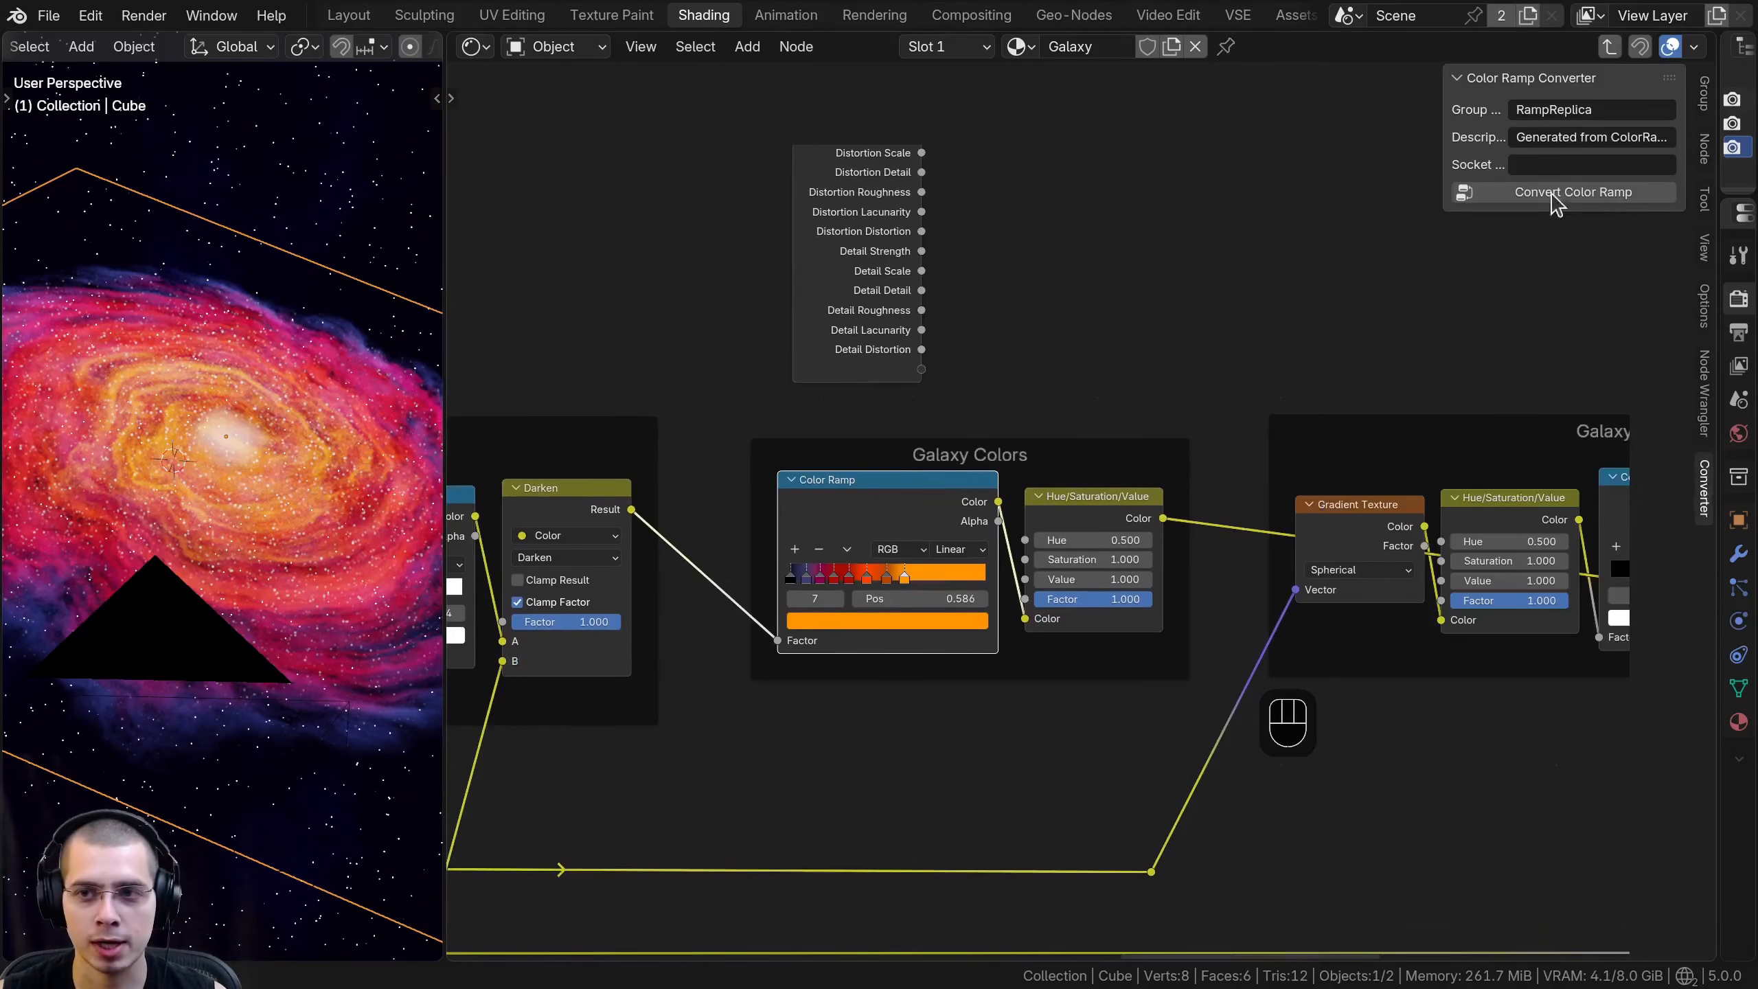
drag(914, 505, 898, 500)
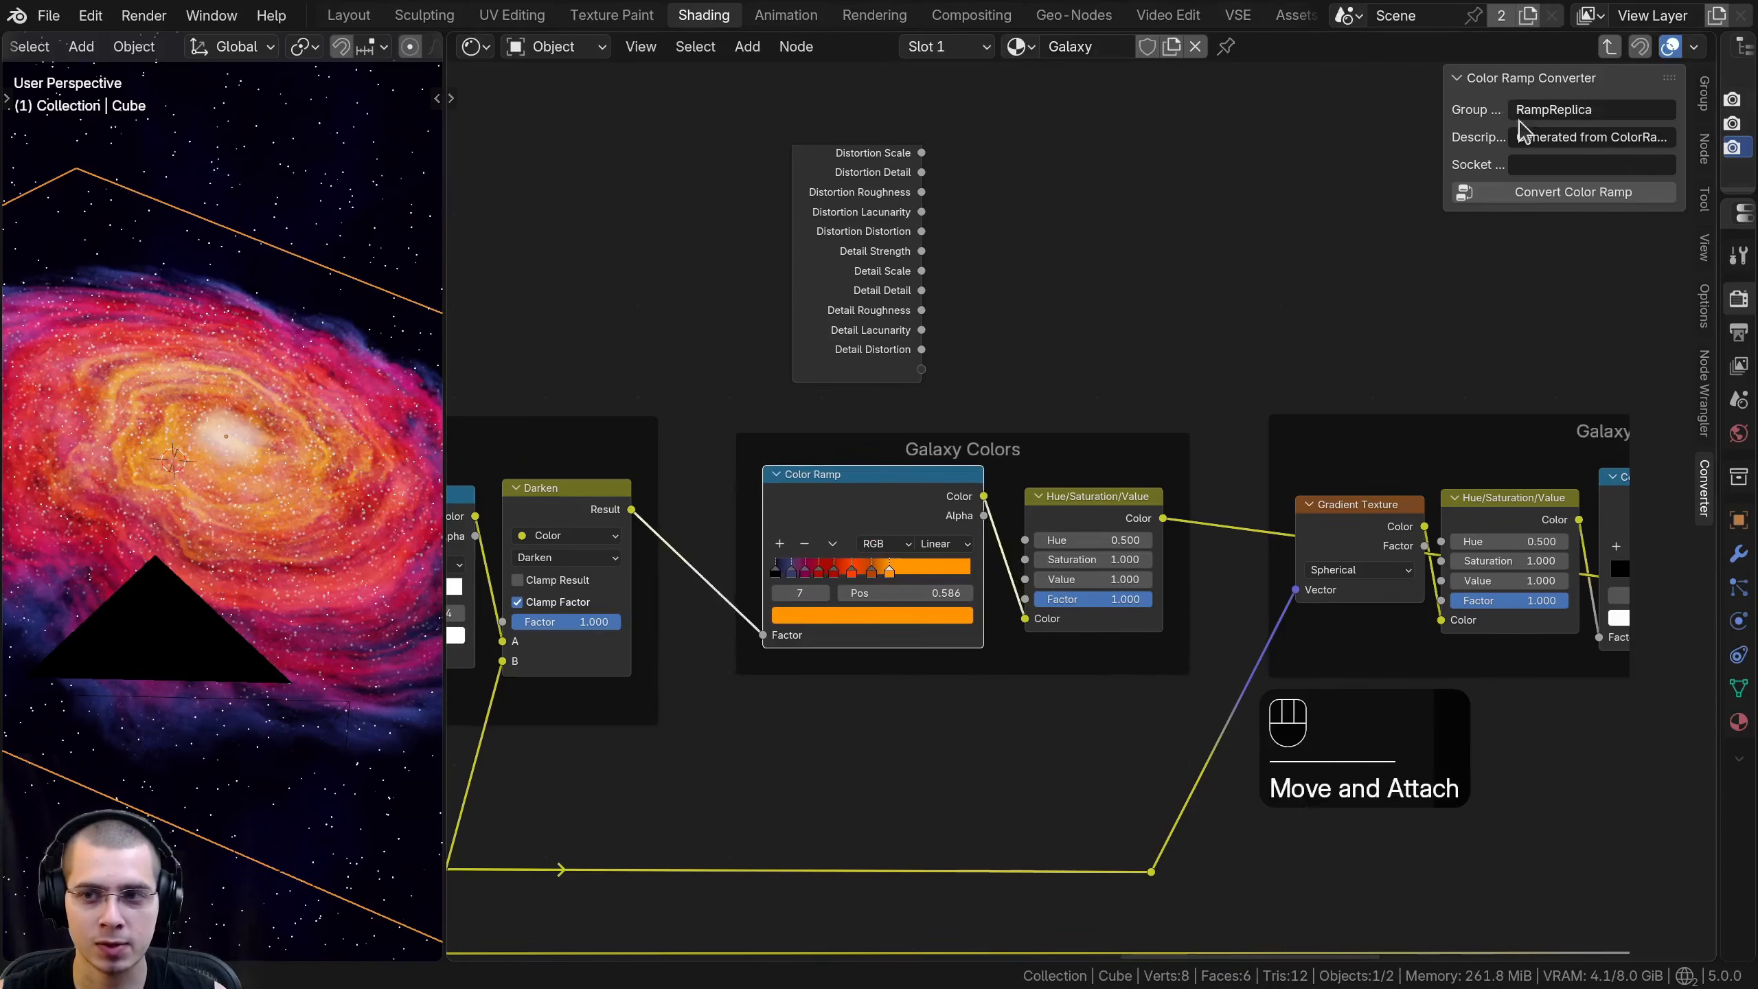
click(1534, 194)
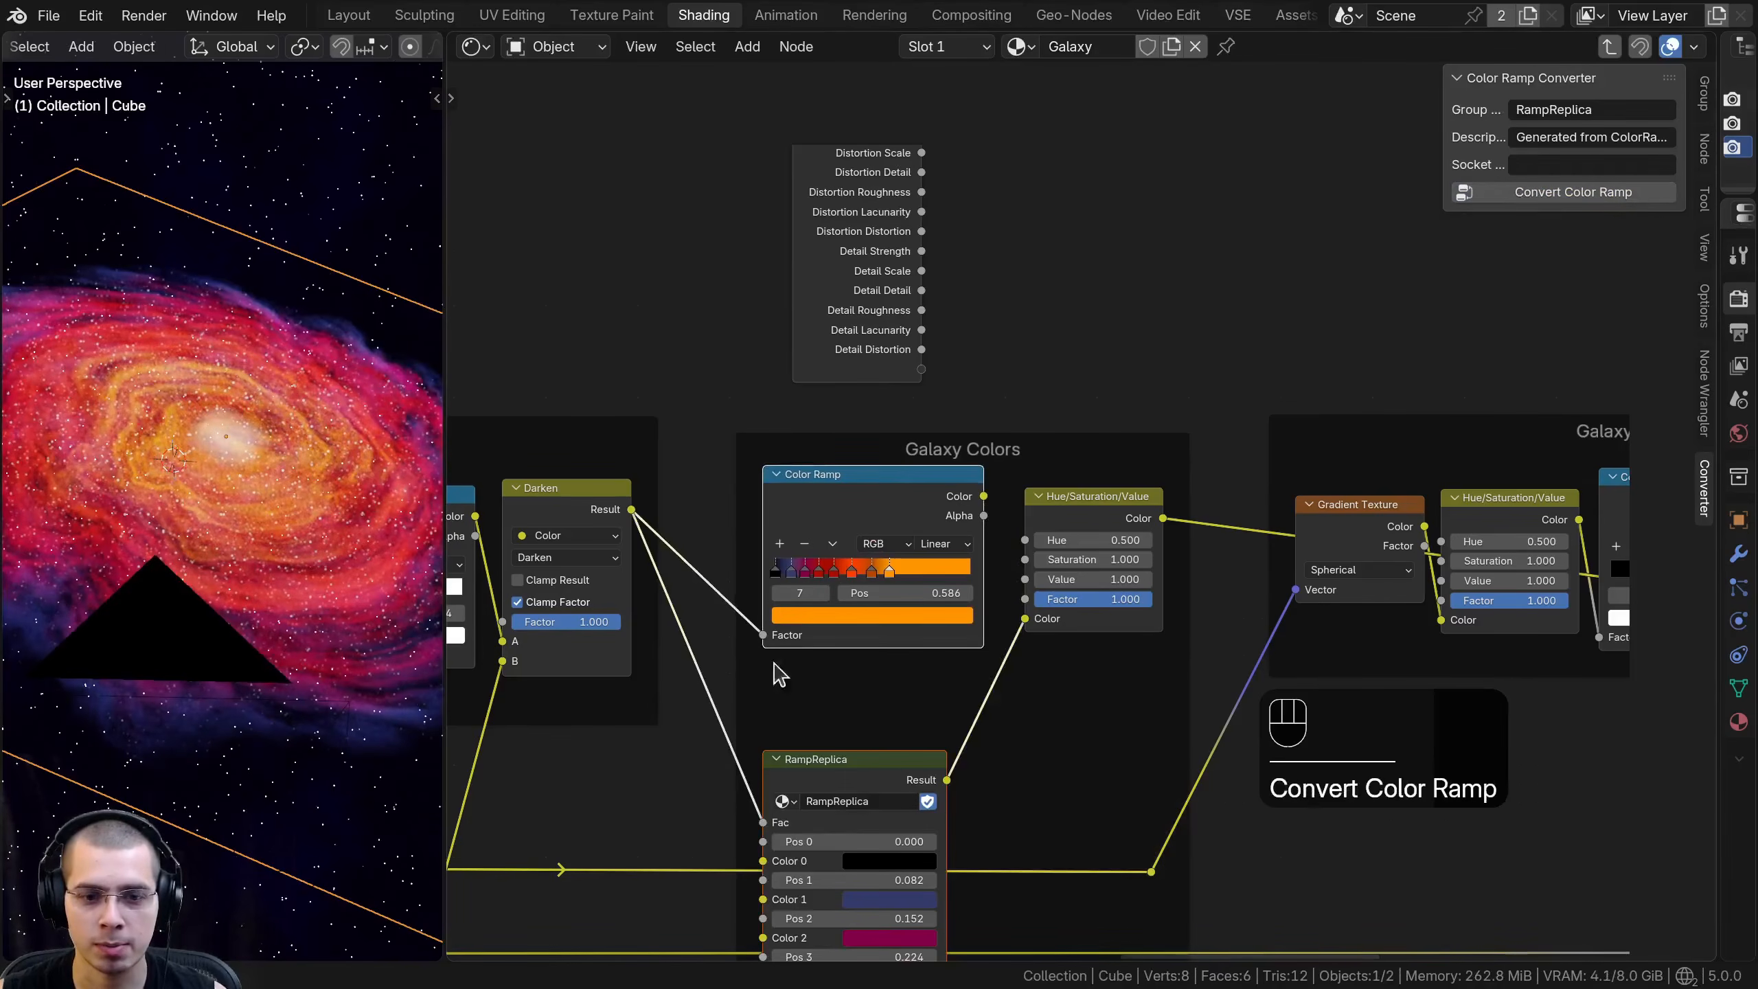
- Examine the RampReplica node's position and color inputs and the node network inside the group
middle_drag(816, 691, 871, 393)
scroll(872, 393, up, 1)
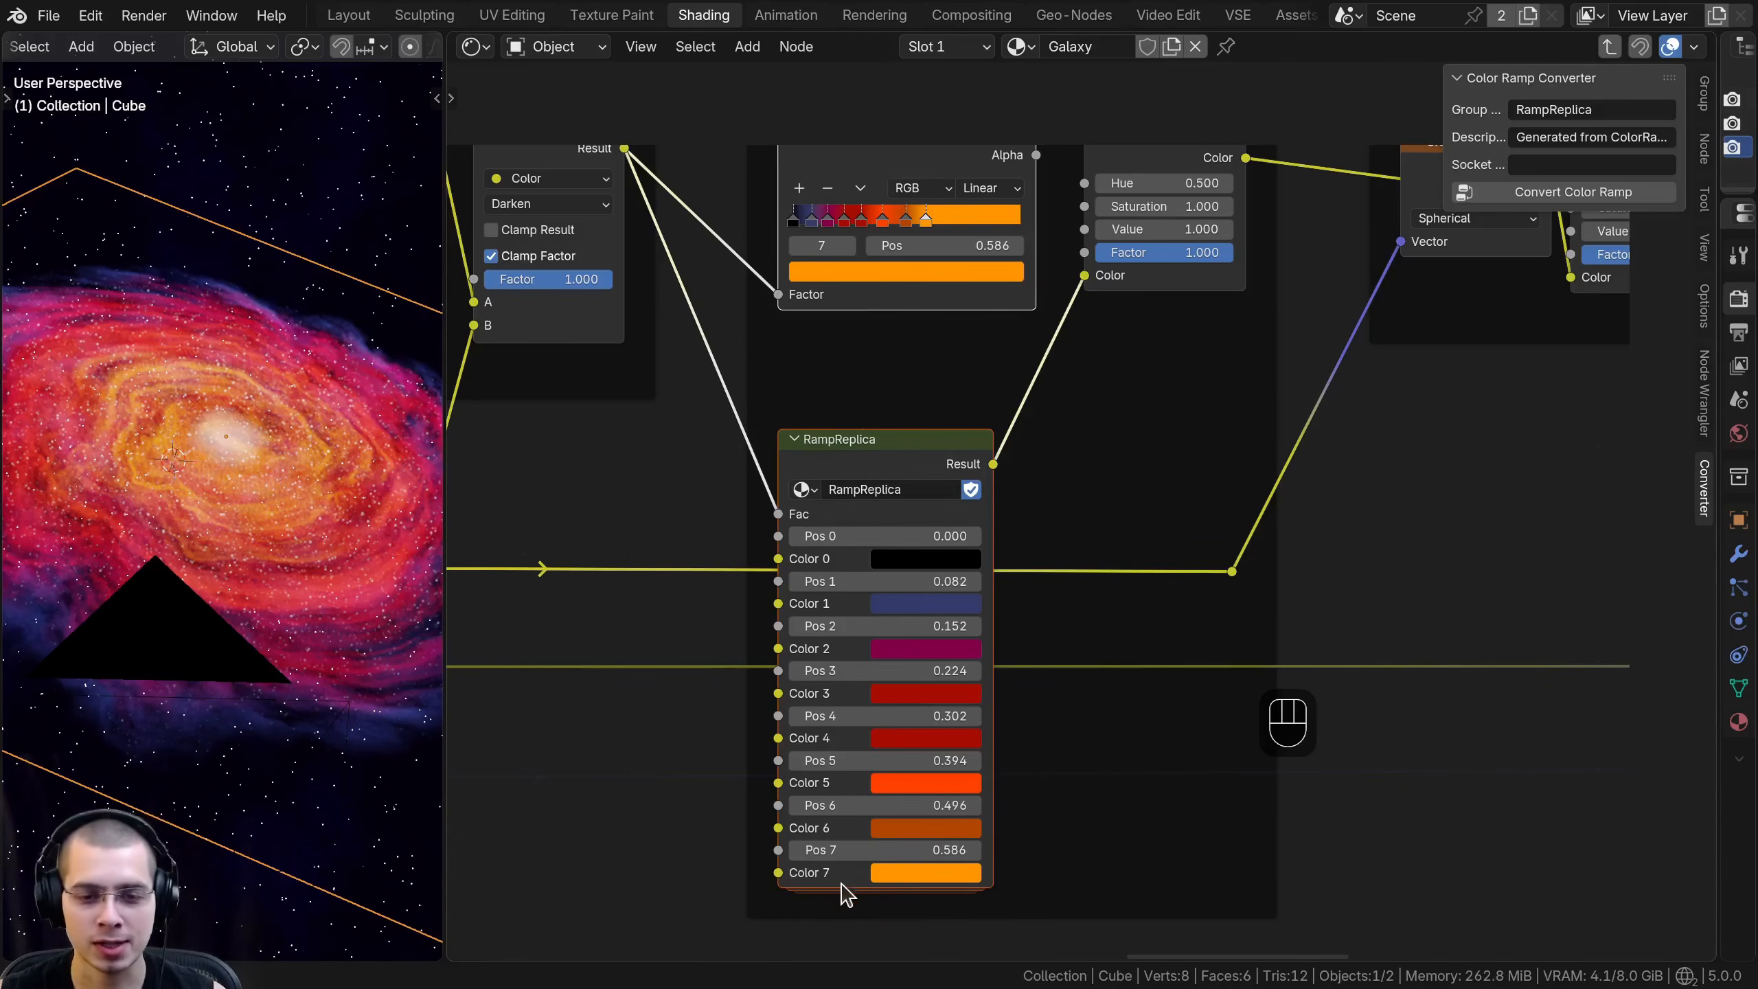
middle_drag(930, 169, 916, 373)
scroll(916, 373, up, 1)
middle_drag(826, 594, 856, 449)
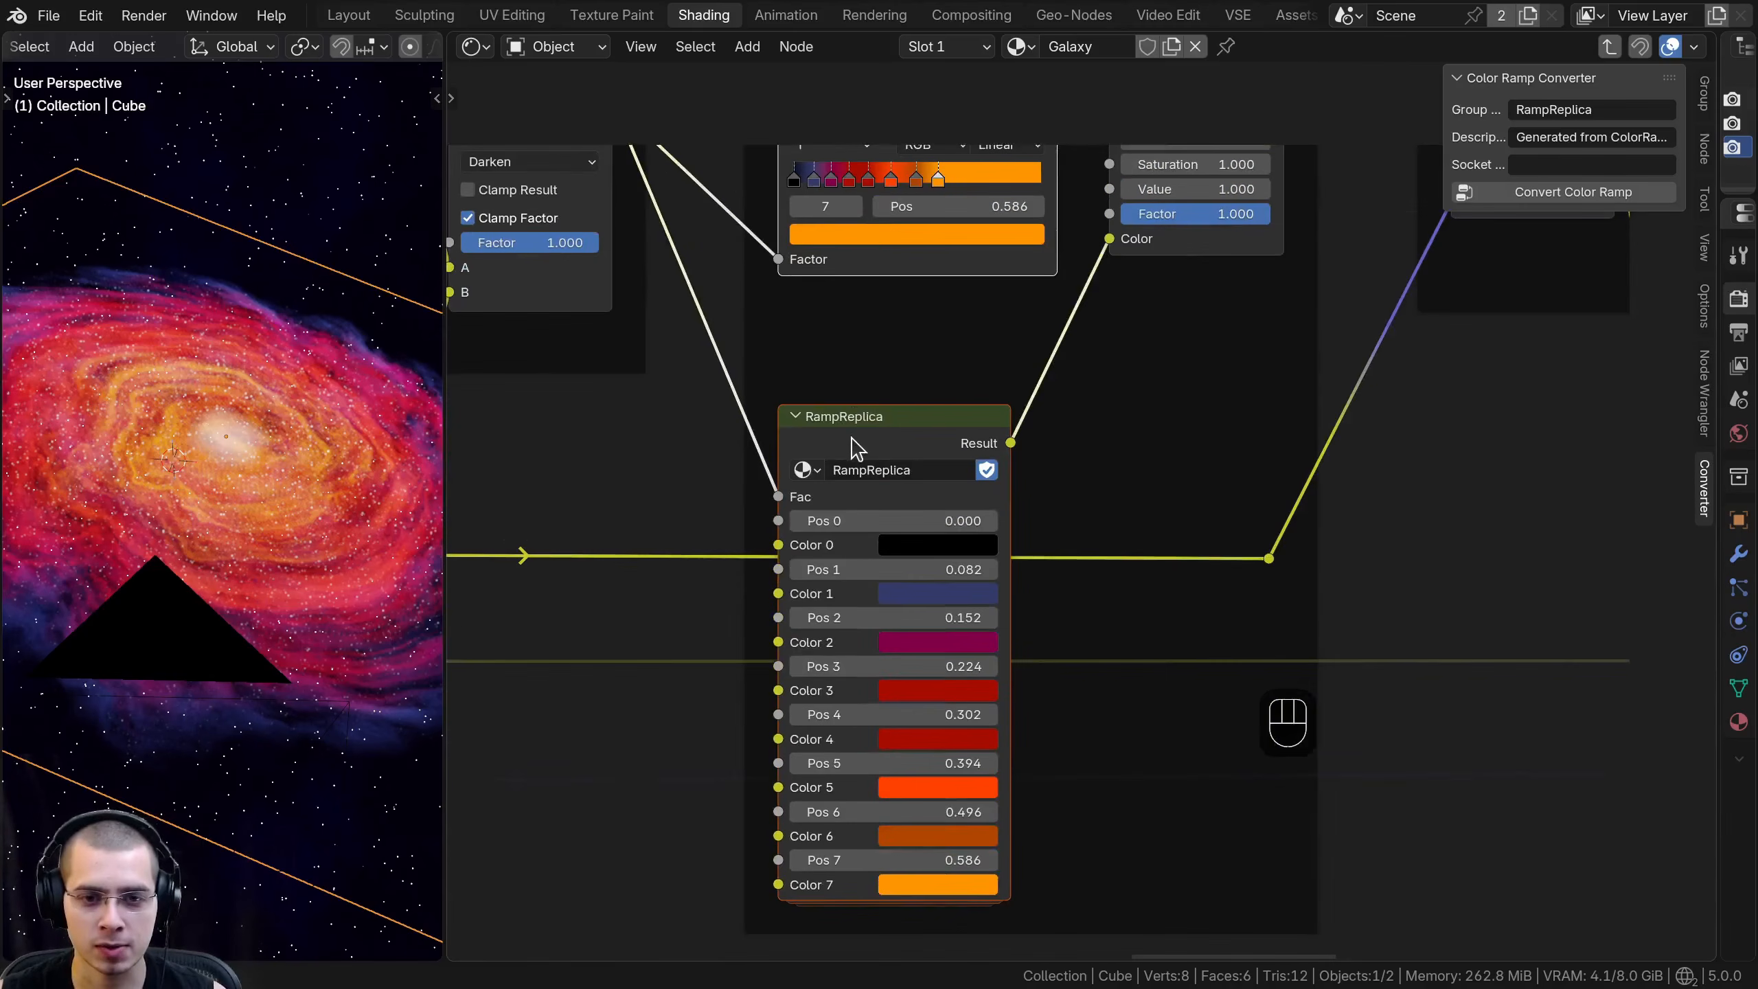
key(Tab)
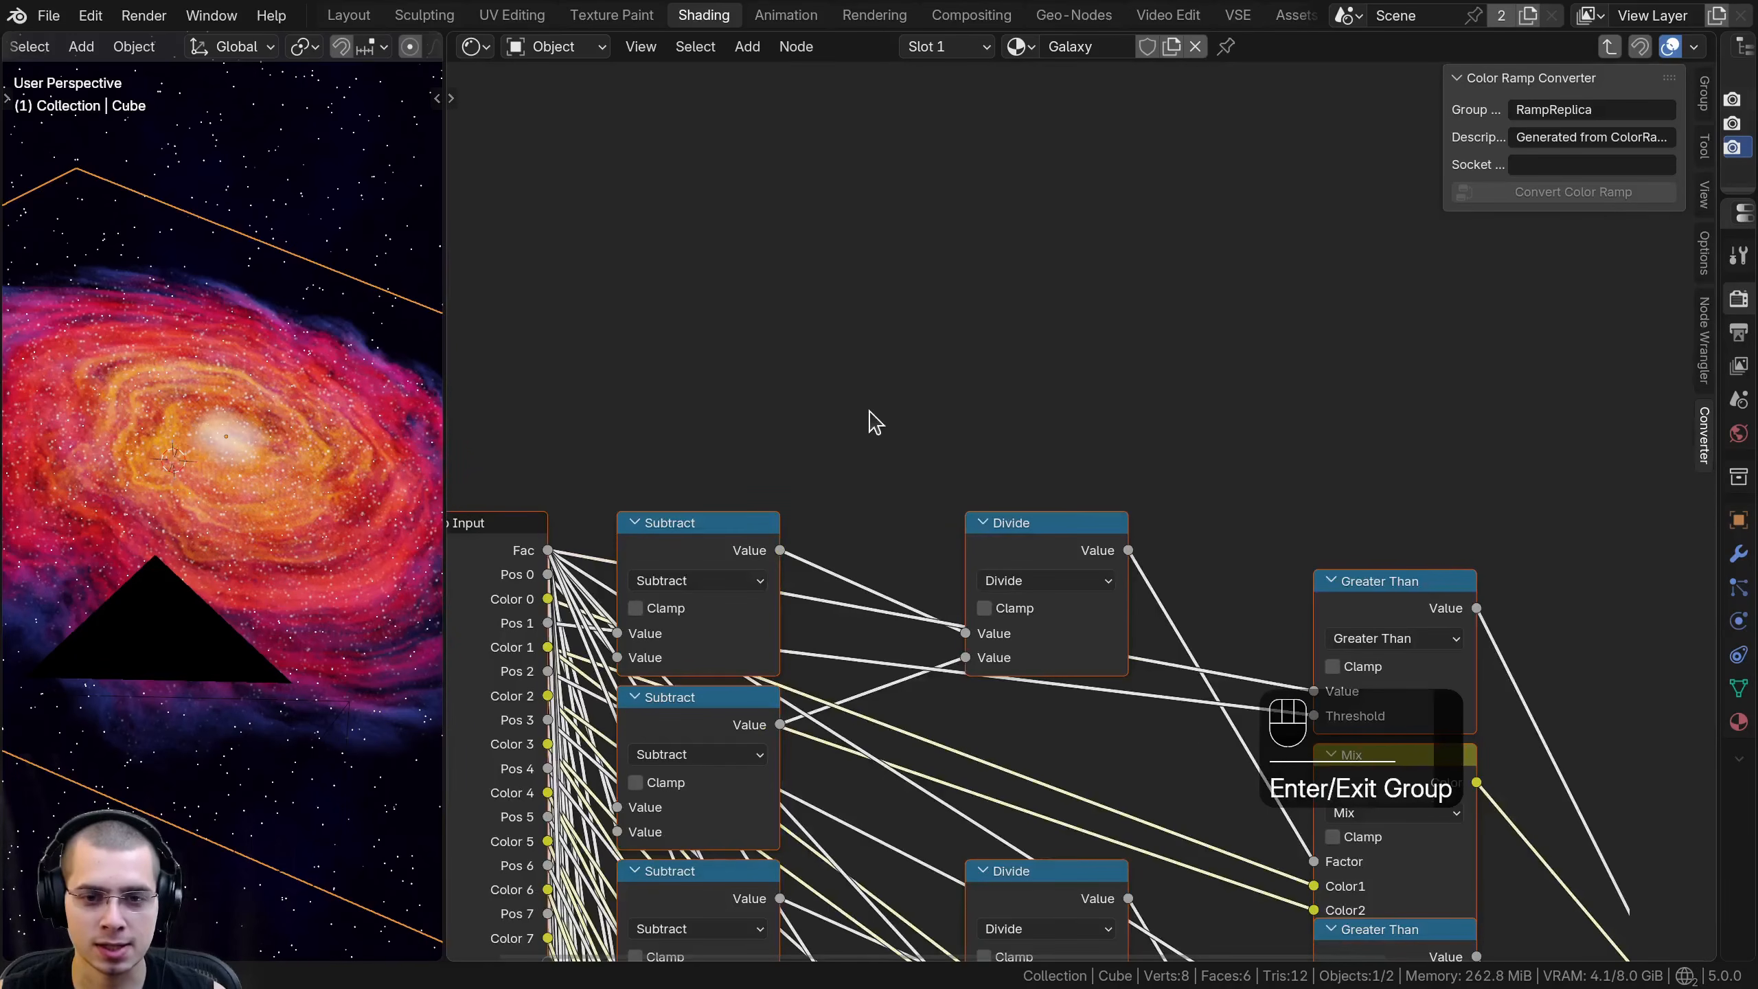
key(Tab)
key(Tab)
key(Tab)
- Move the RampReplica node up directly below the Color Ramp in the Galaxy Colors frame
drag(852, 600, 856, 527)
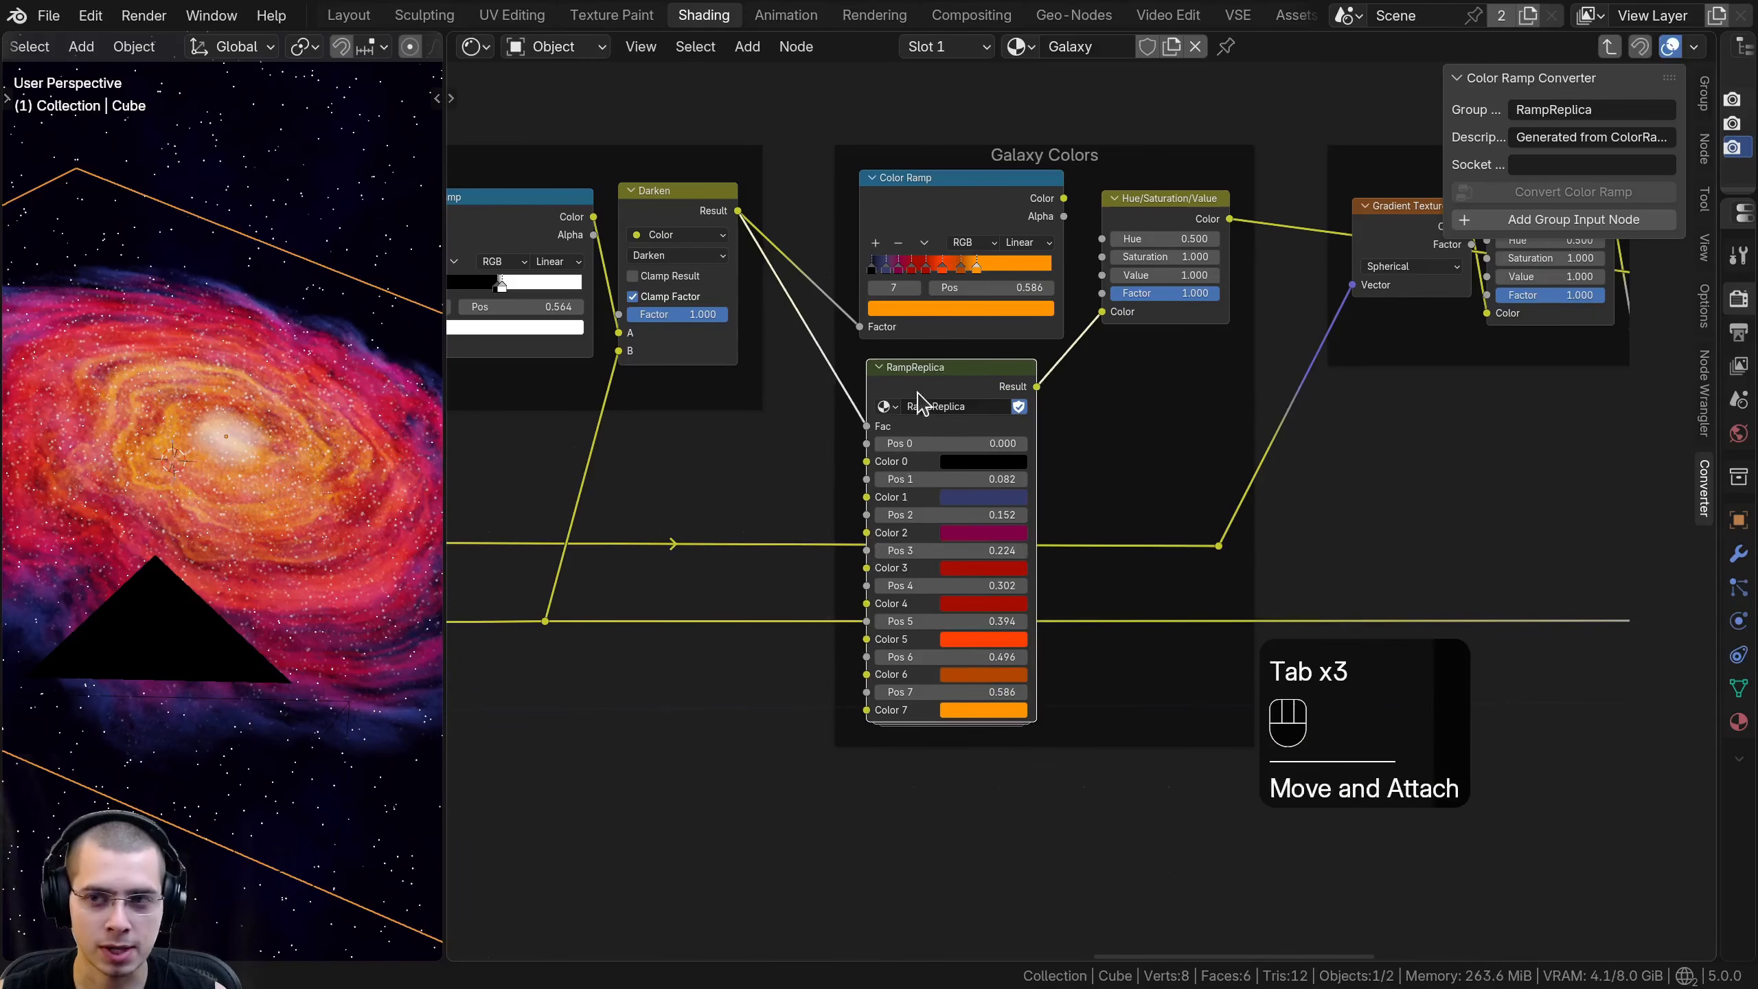
middle_drag(906, 547, 897, 648)
scroll(897, 647, up, 2)
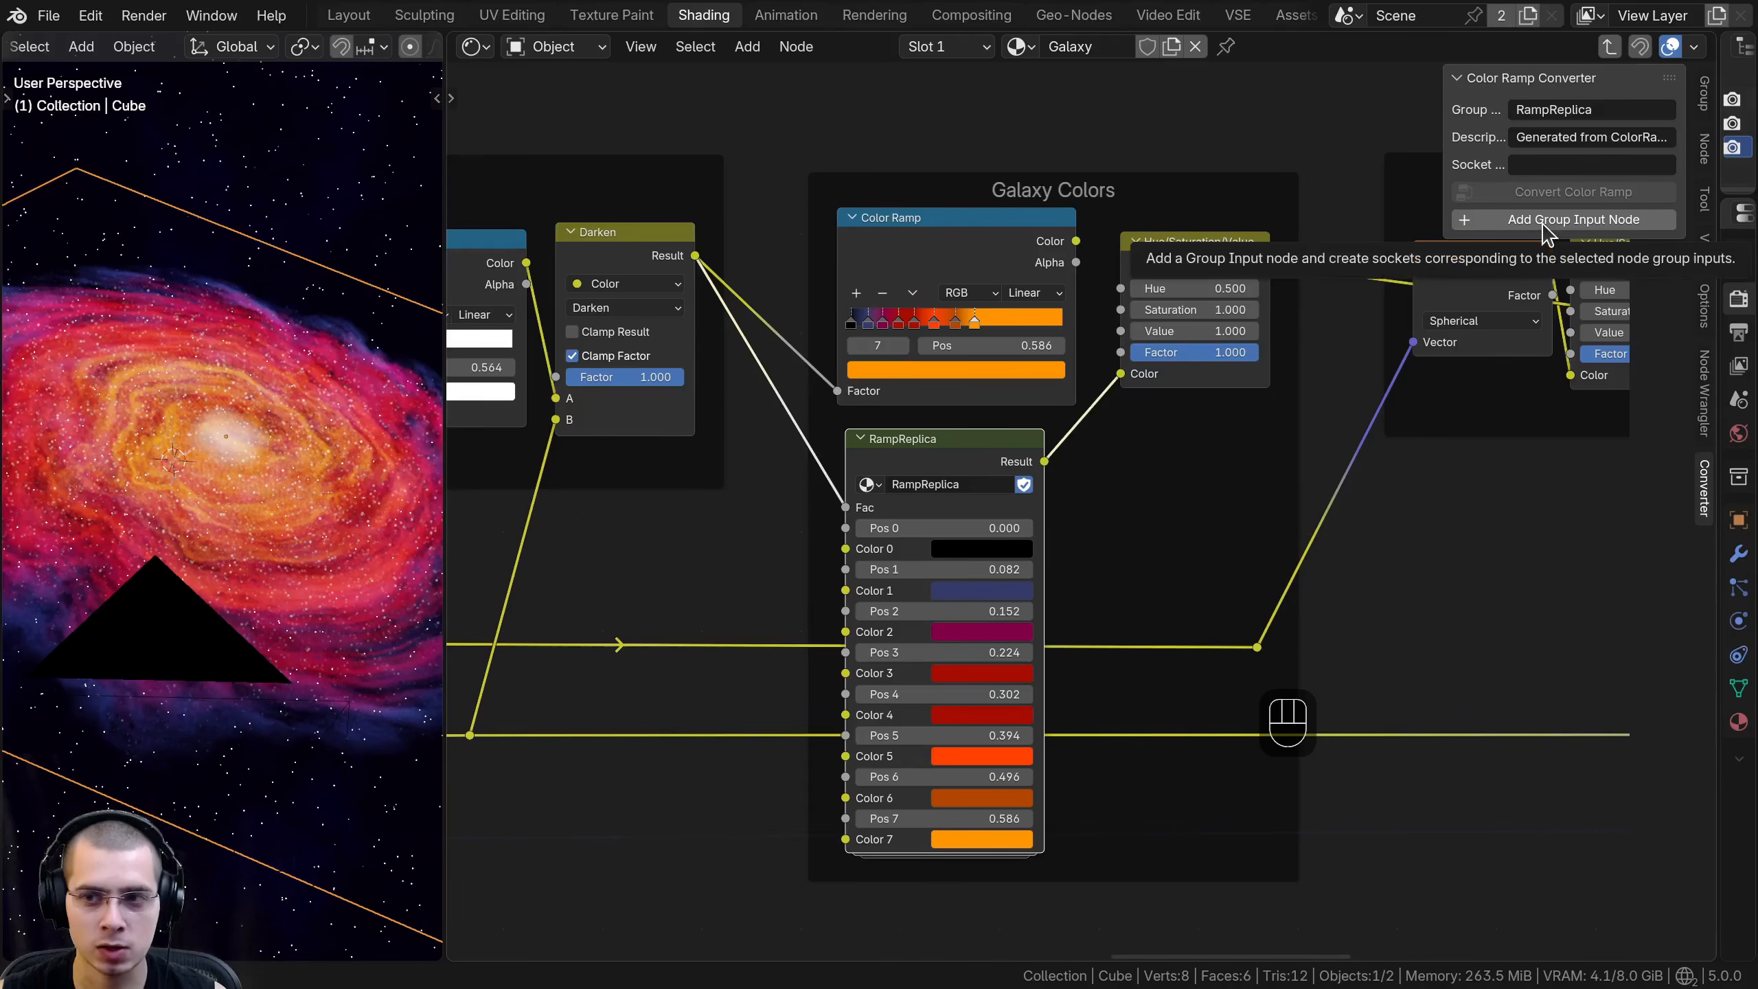
- Add a Group Input node wired to all of RampReplica's position and color sockets and place it beside RampReplica
click(1542, 232)
scroll(743, 623, down, 2)
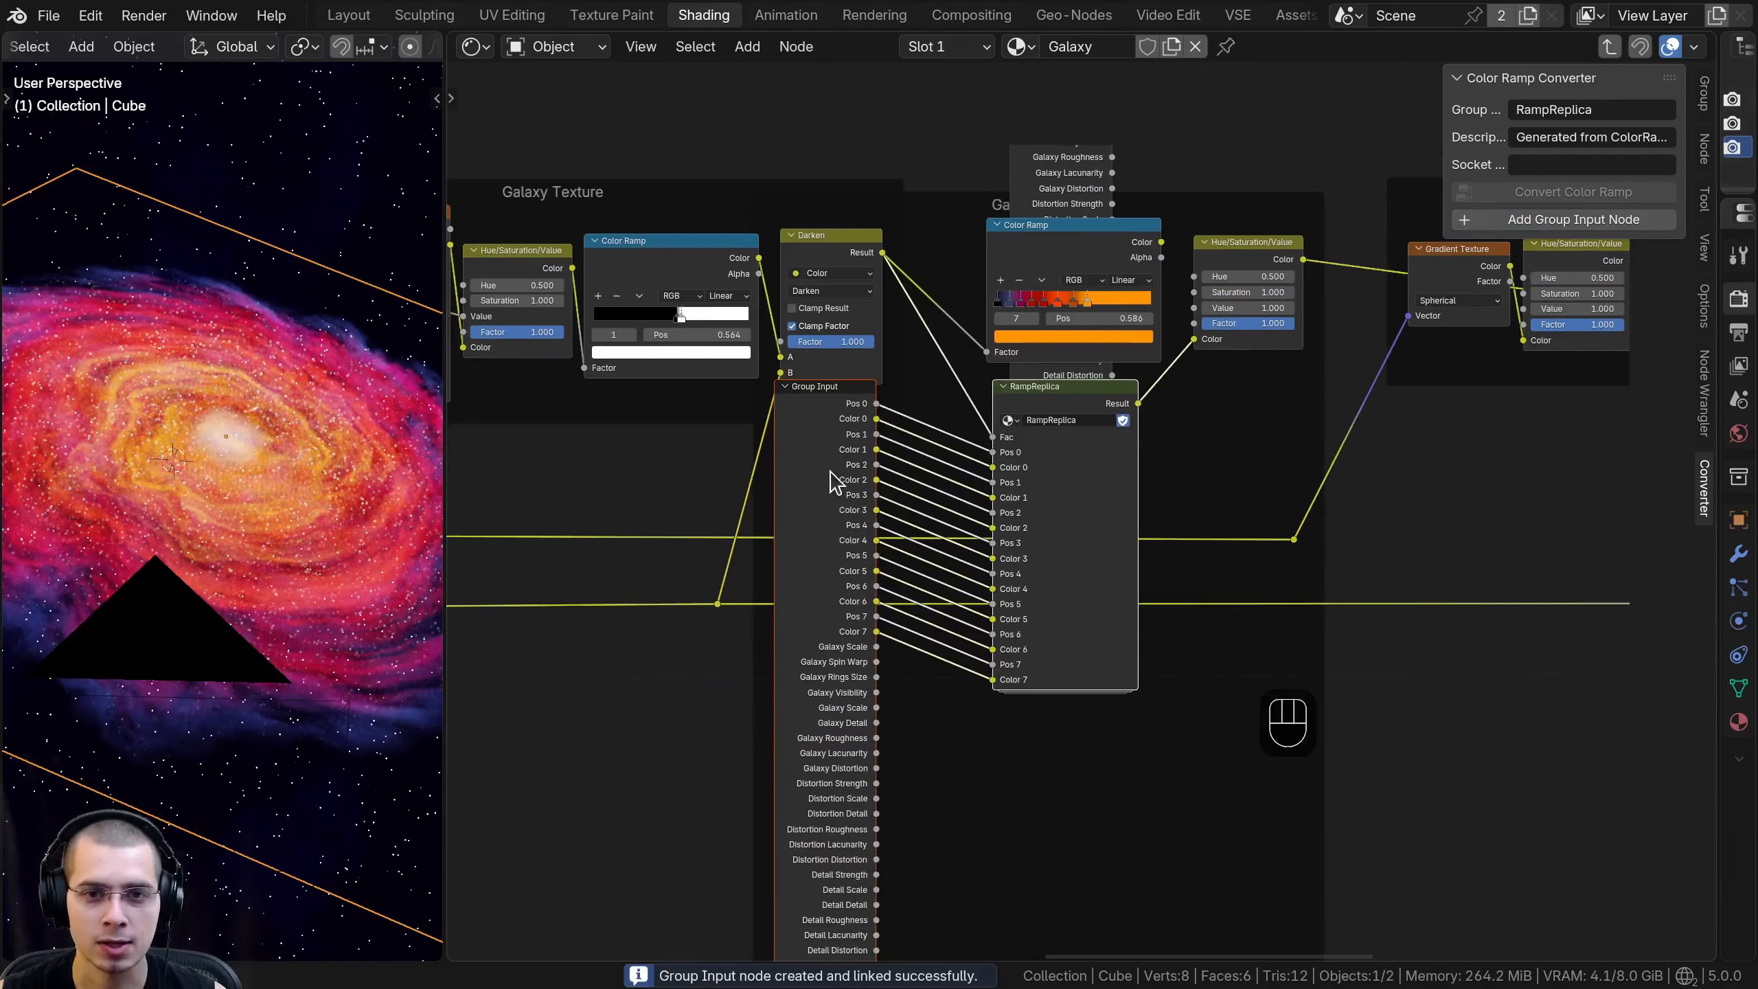
click(837, 463)
key(g)
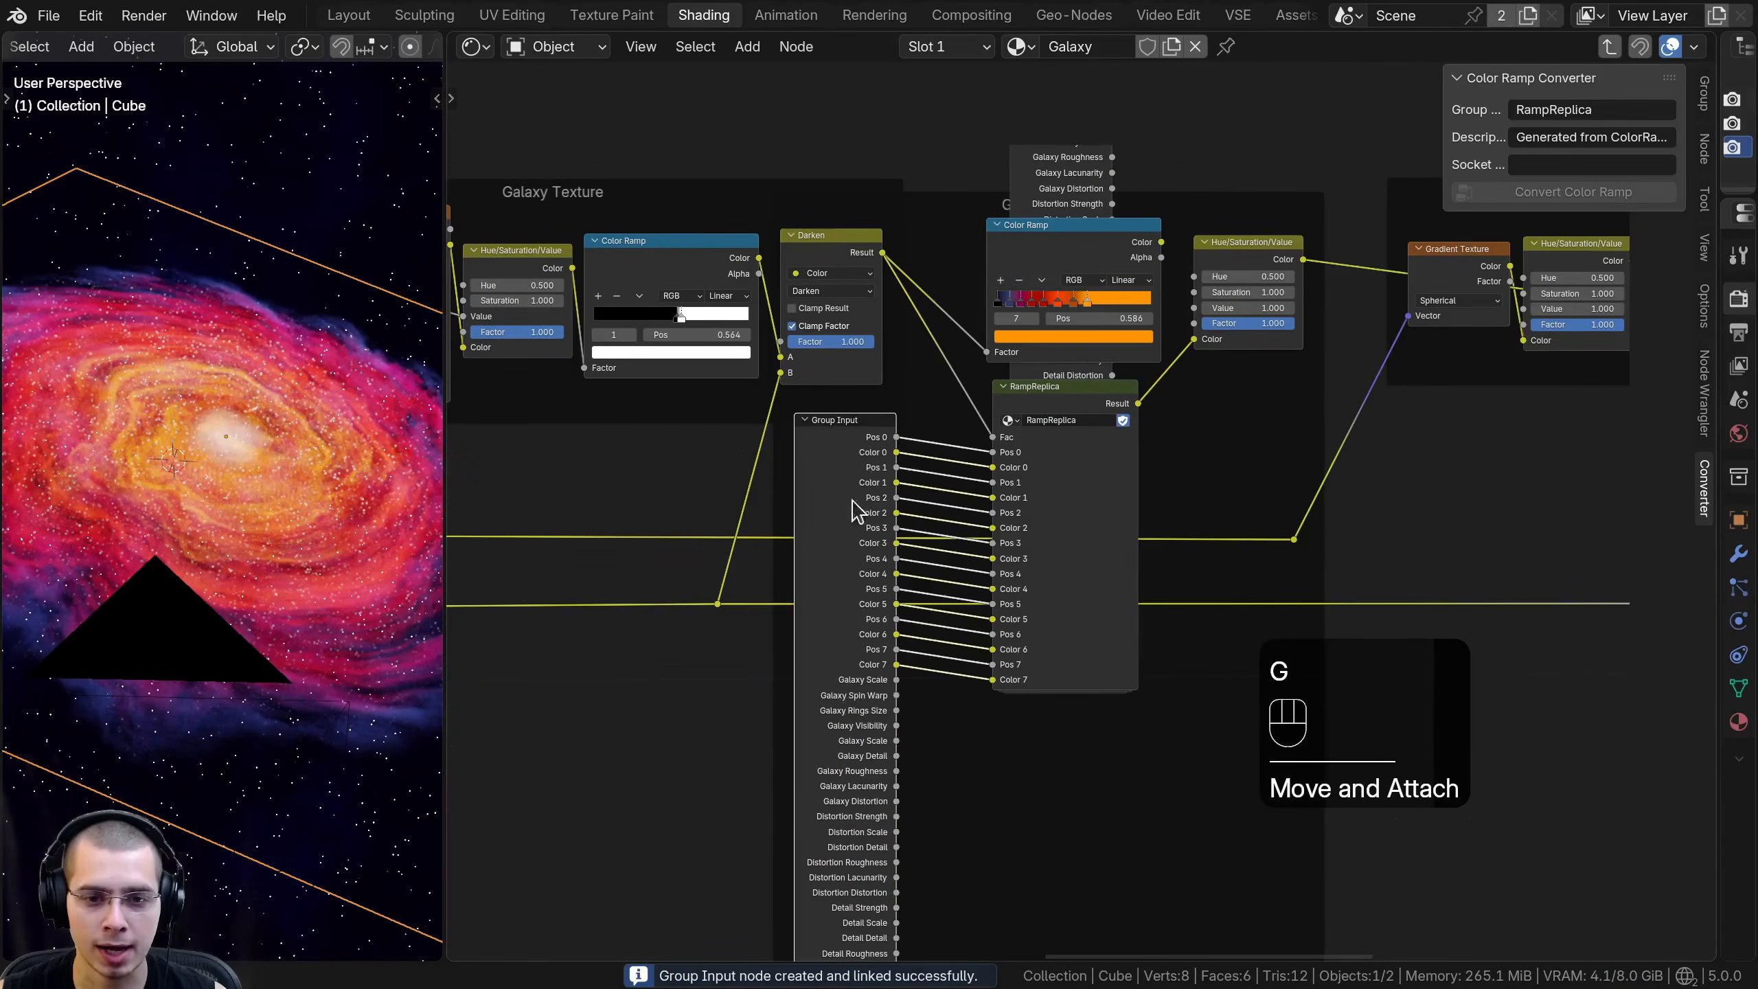
middle_drag(830, 601, 787, 626)
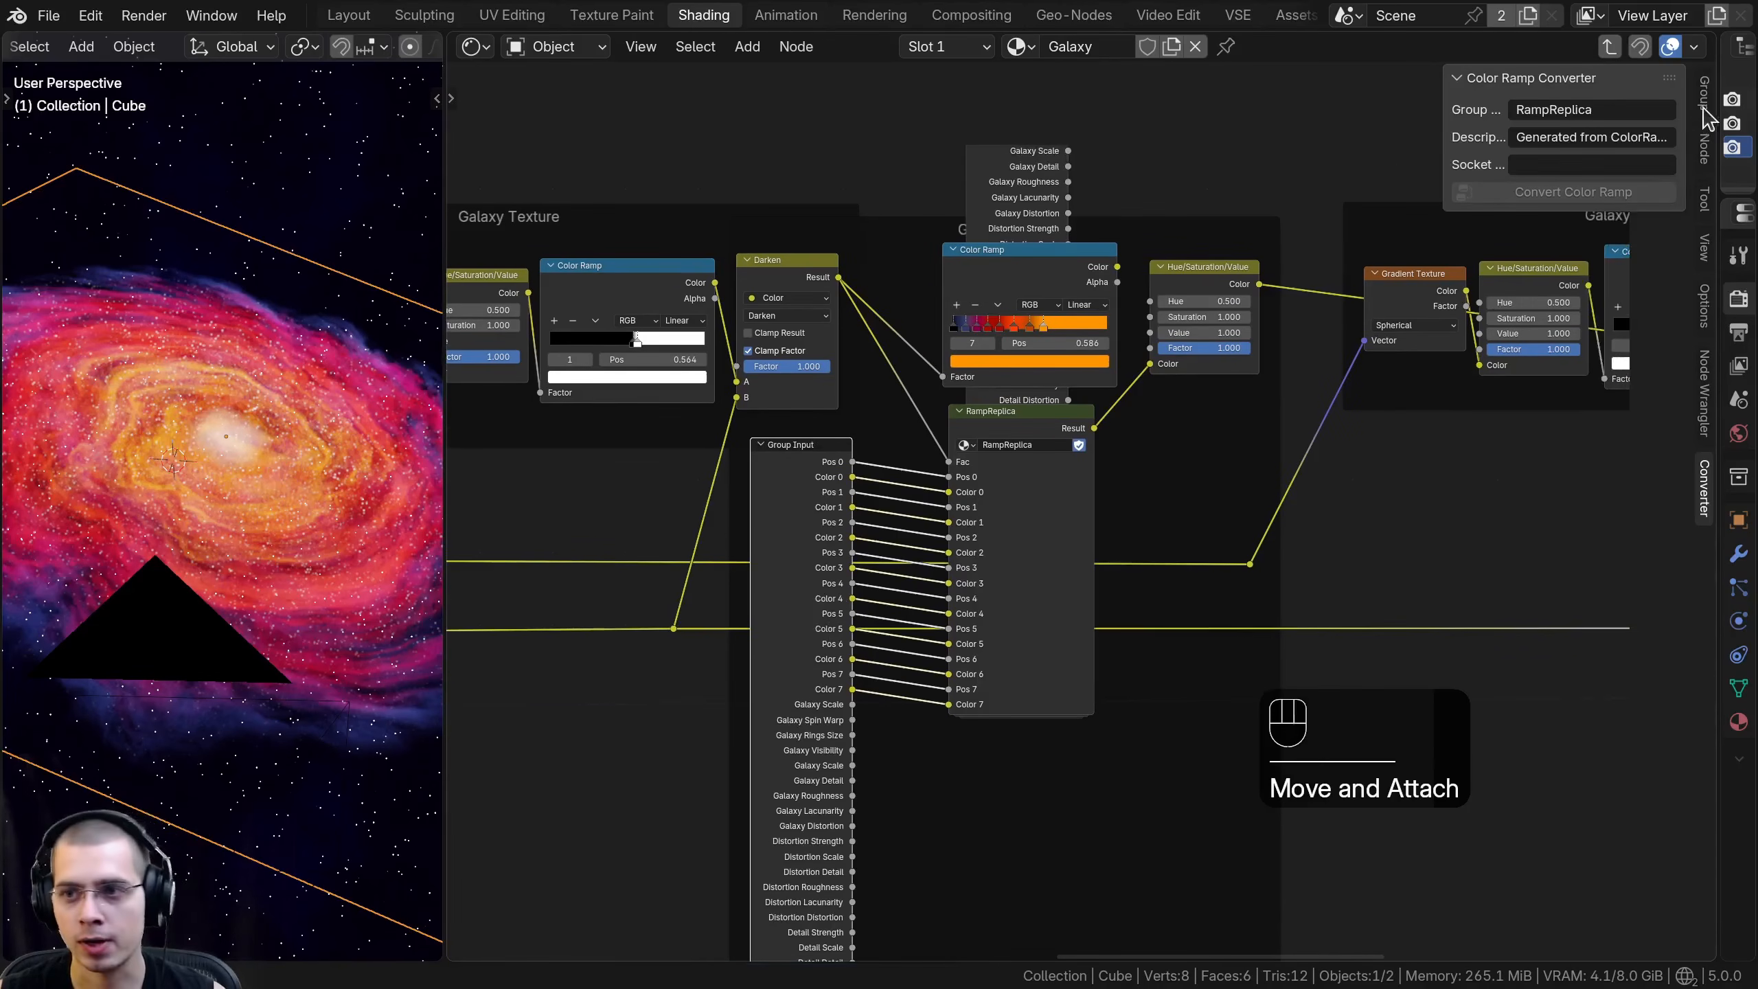
- Show the group's sockets and move the older Group Input node out from behind the Color Ramp, above the Galaxy Colors frame
click(1704, 90)
click(1516, 169)
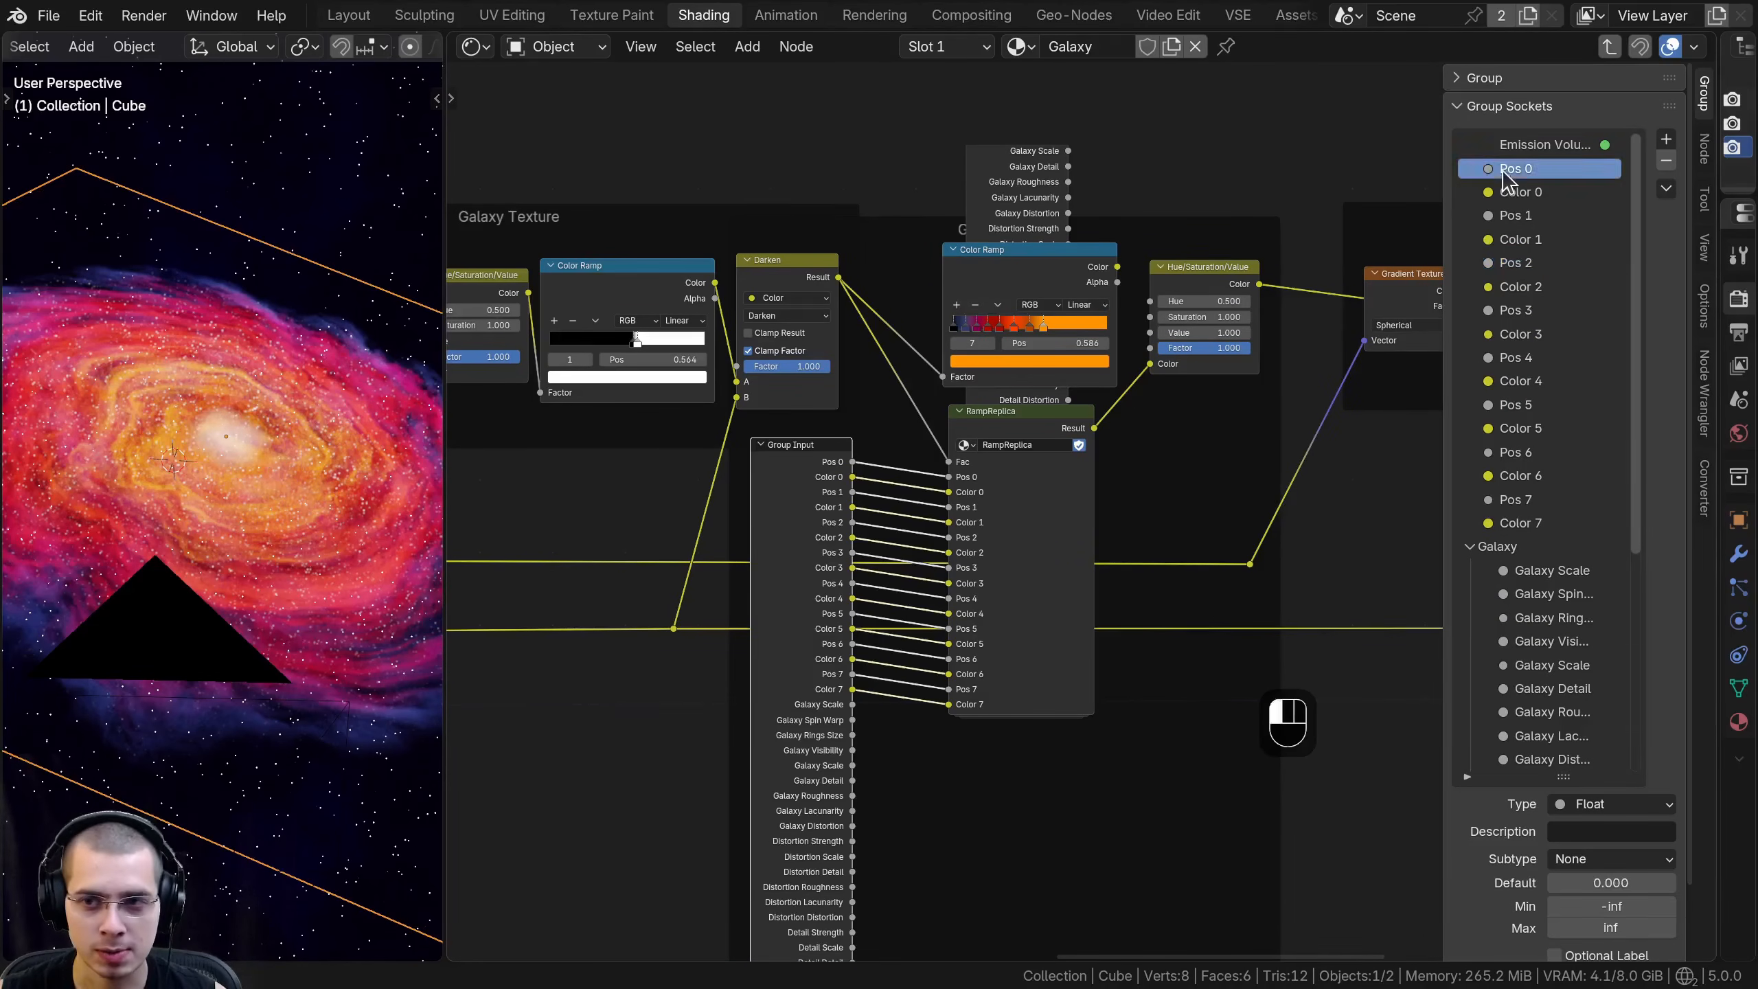
scroll(1084, 368, up, 3)
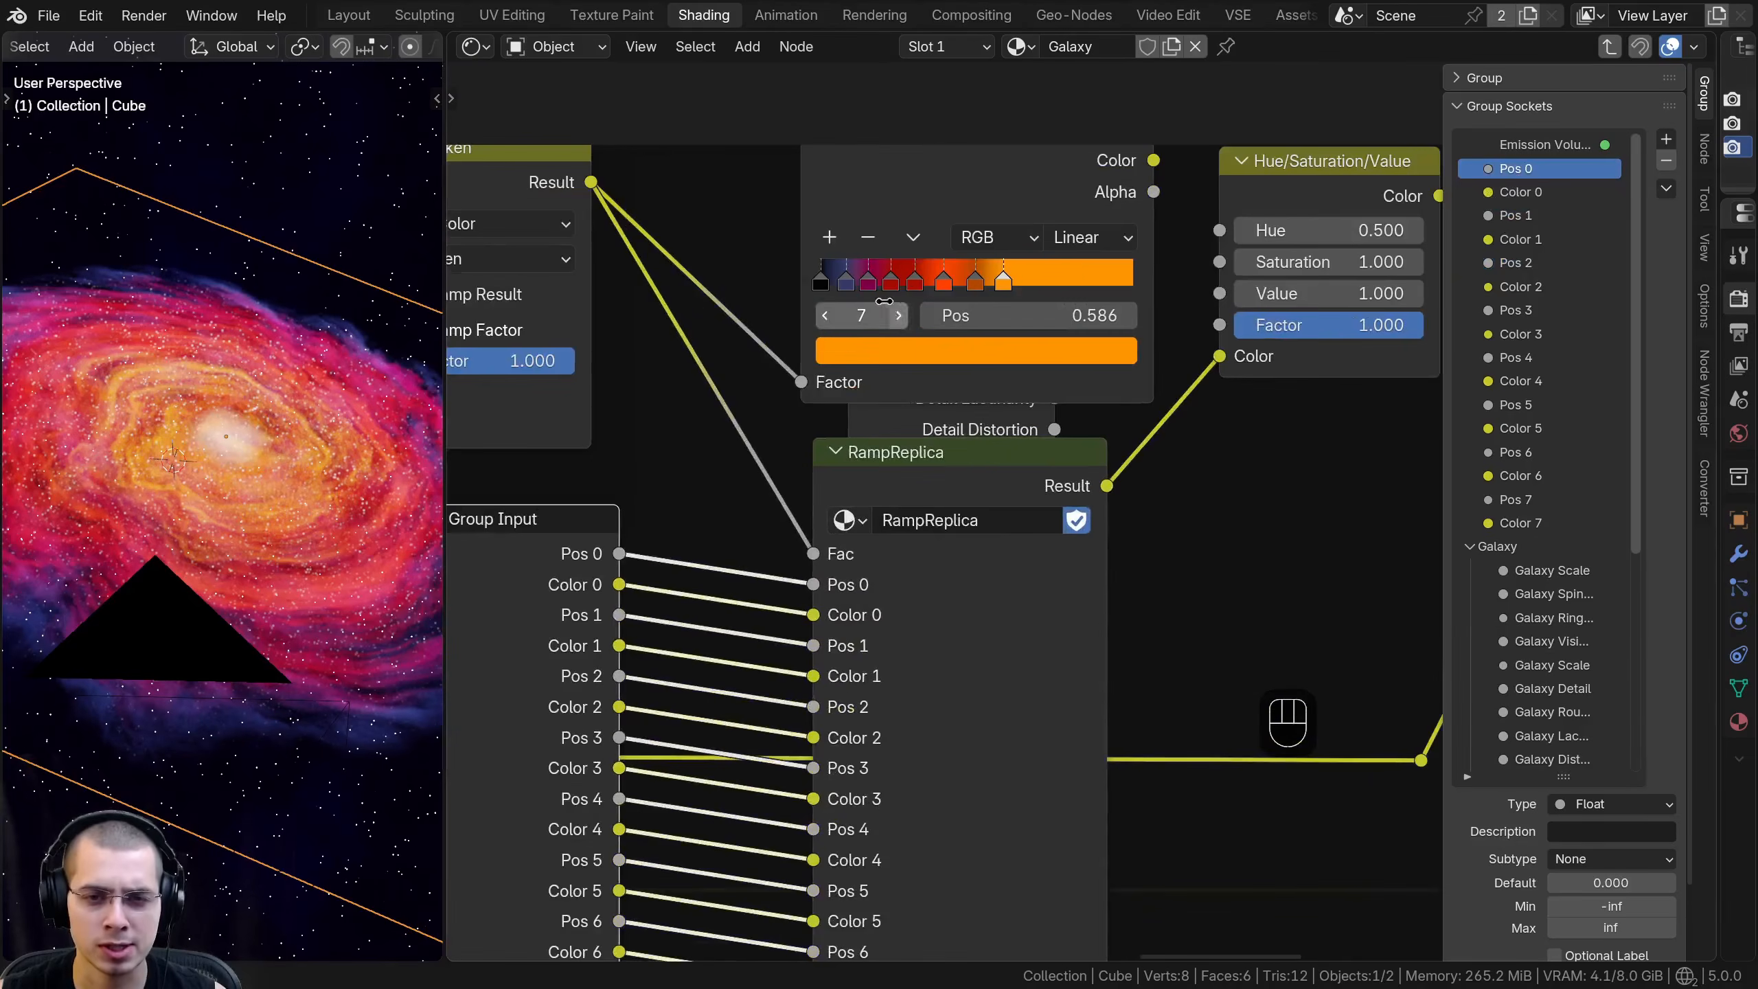
scroll(869, 290, up, 2)
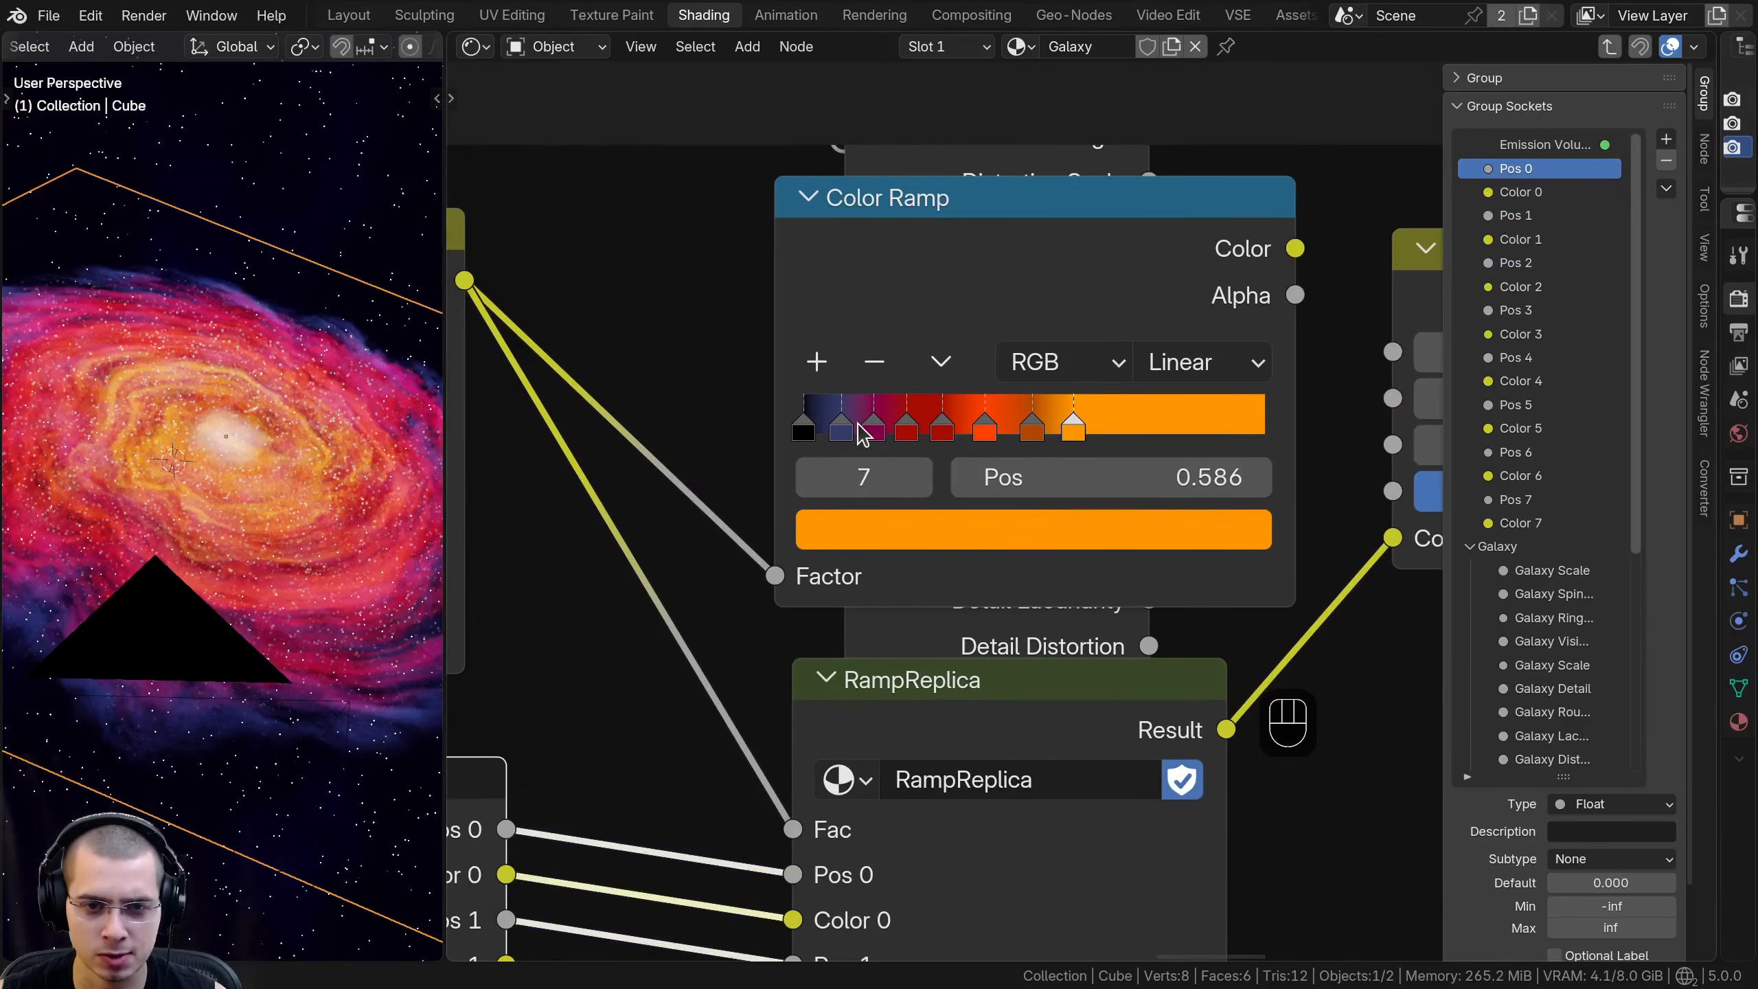
scroll(872, 573, down, 10)
middle_drag(1059, 401, 1099, 258)
click(1053, 348)
scroll(1053, 660, down, 3)
key(g)
click(1026, 425)
scroll(1027, 423, up, 4)
scroll(1080, 291, up, 4)
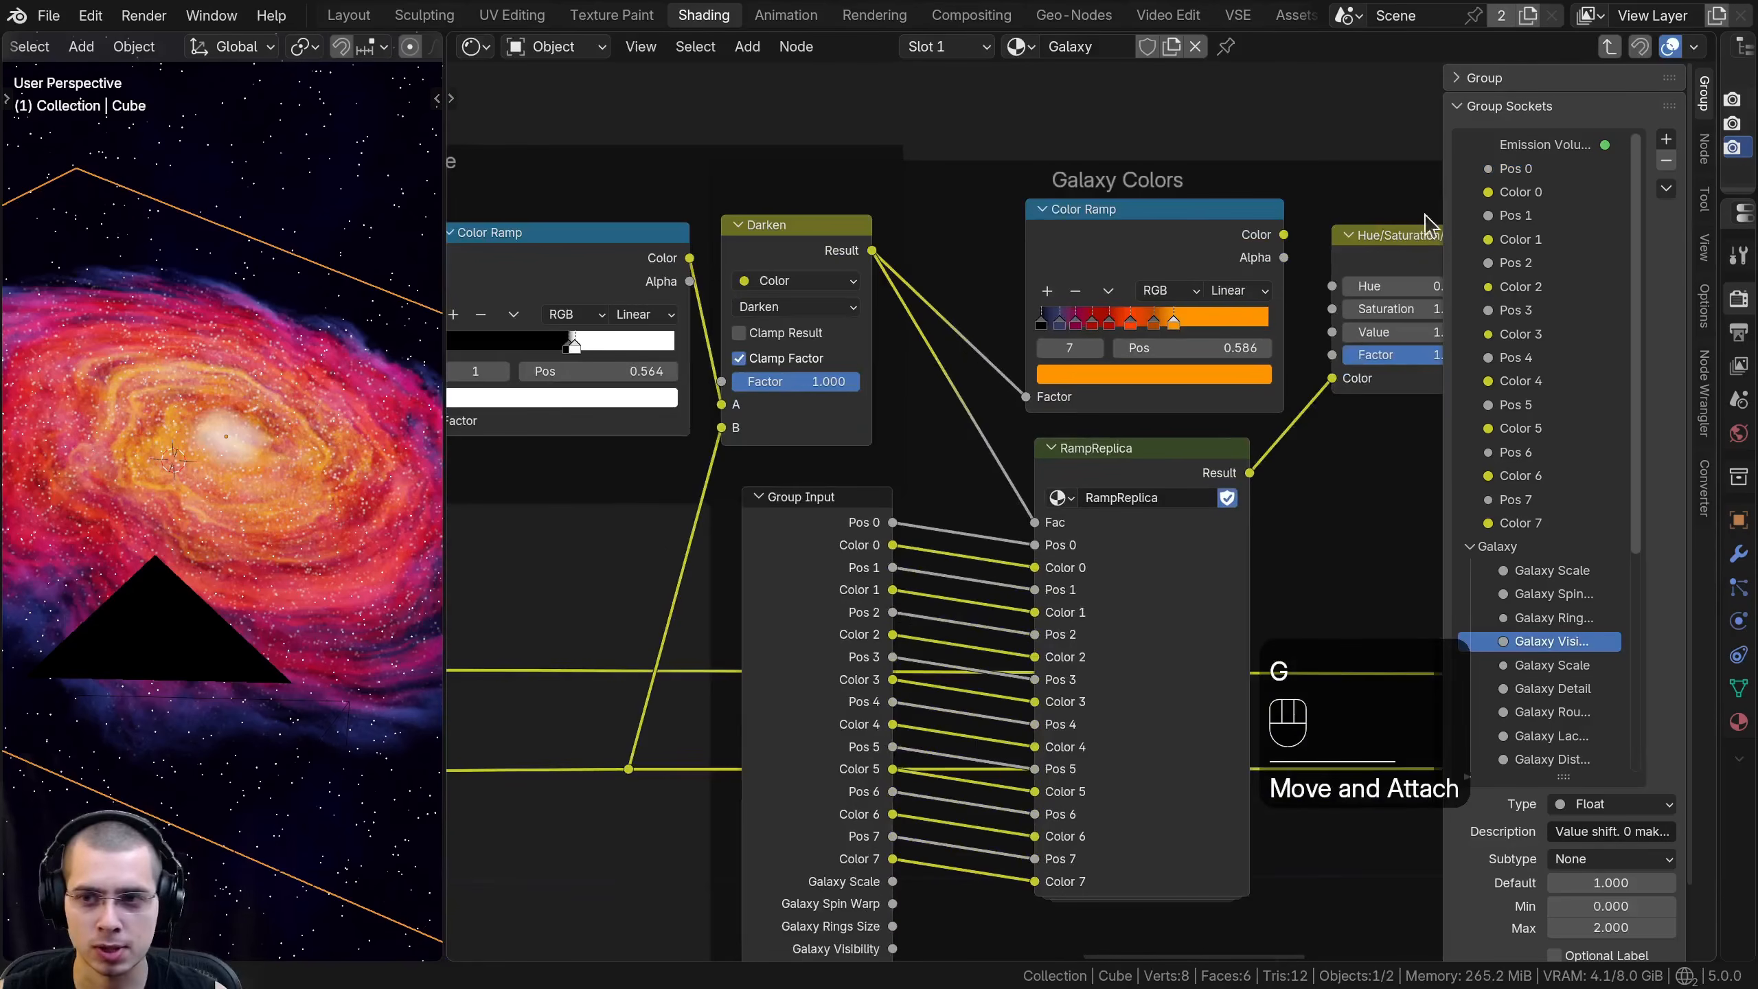
- Remove the Pos 0 through Pos 7 inputs from the Galaxy group's sockets, keeping only the Color 0 to Color 7 inputs
click(1505, 170)
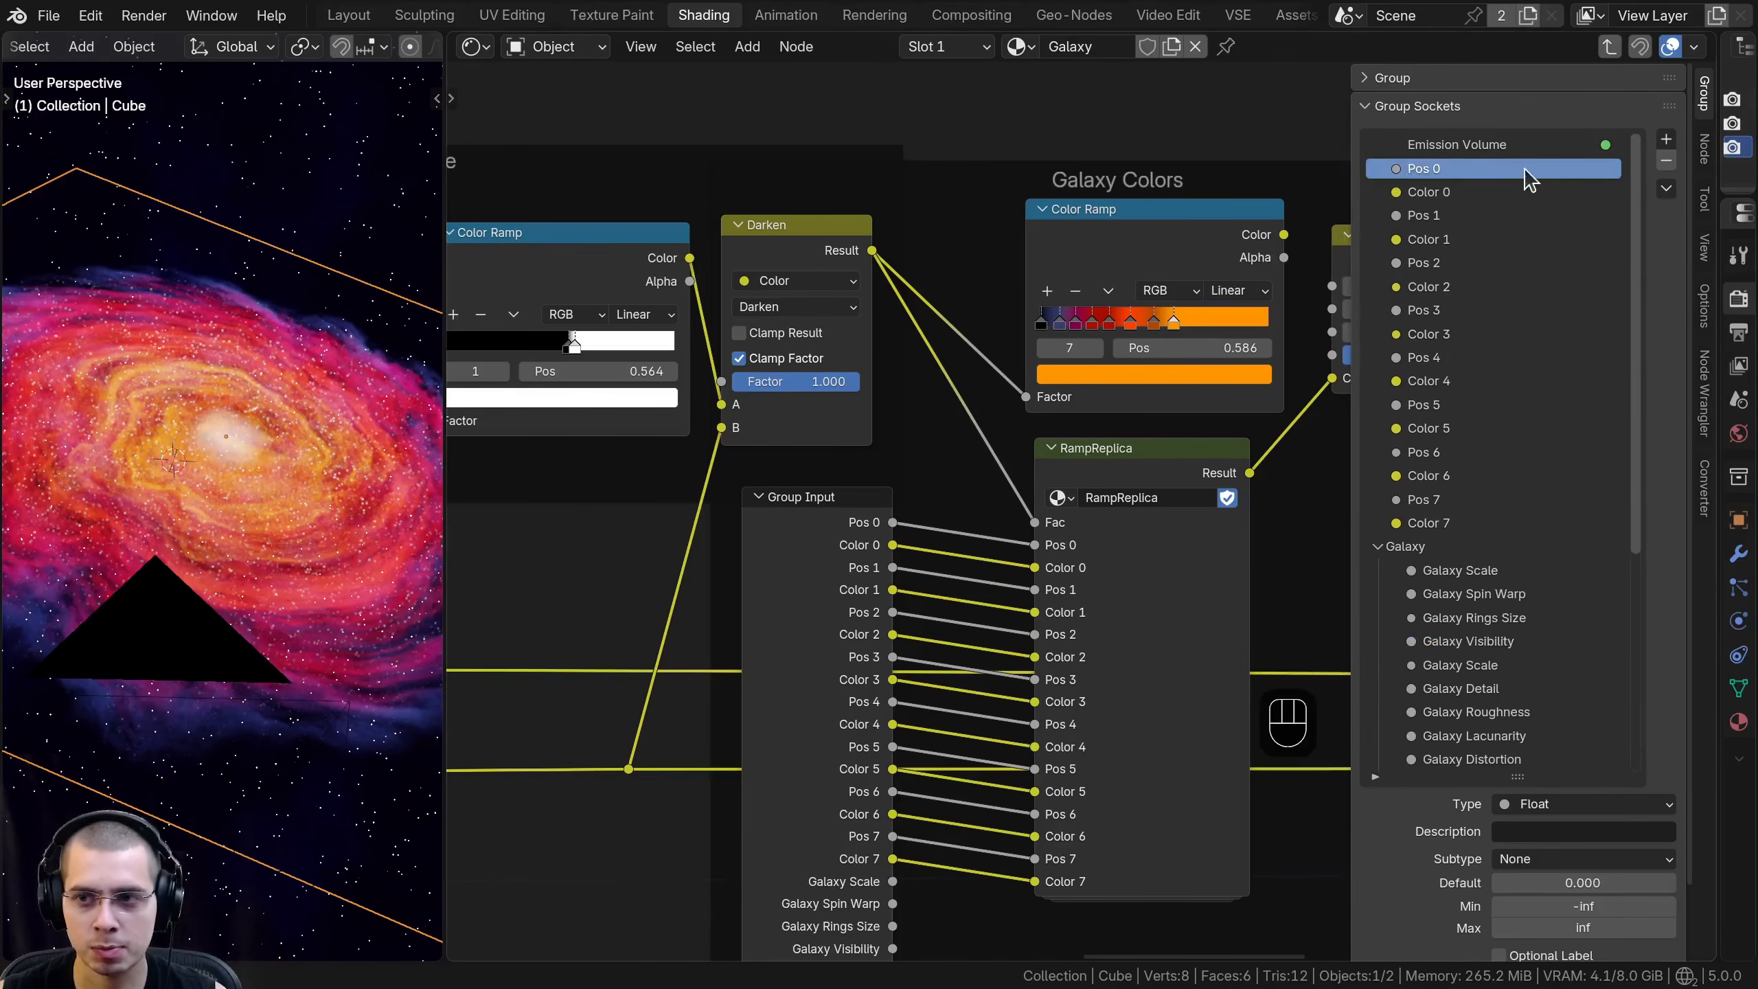
click(1666, 161)
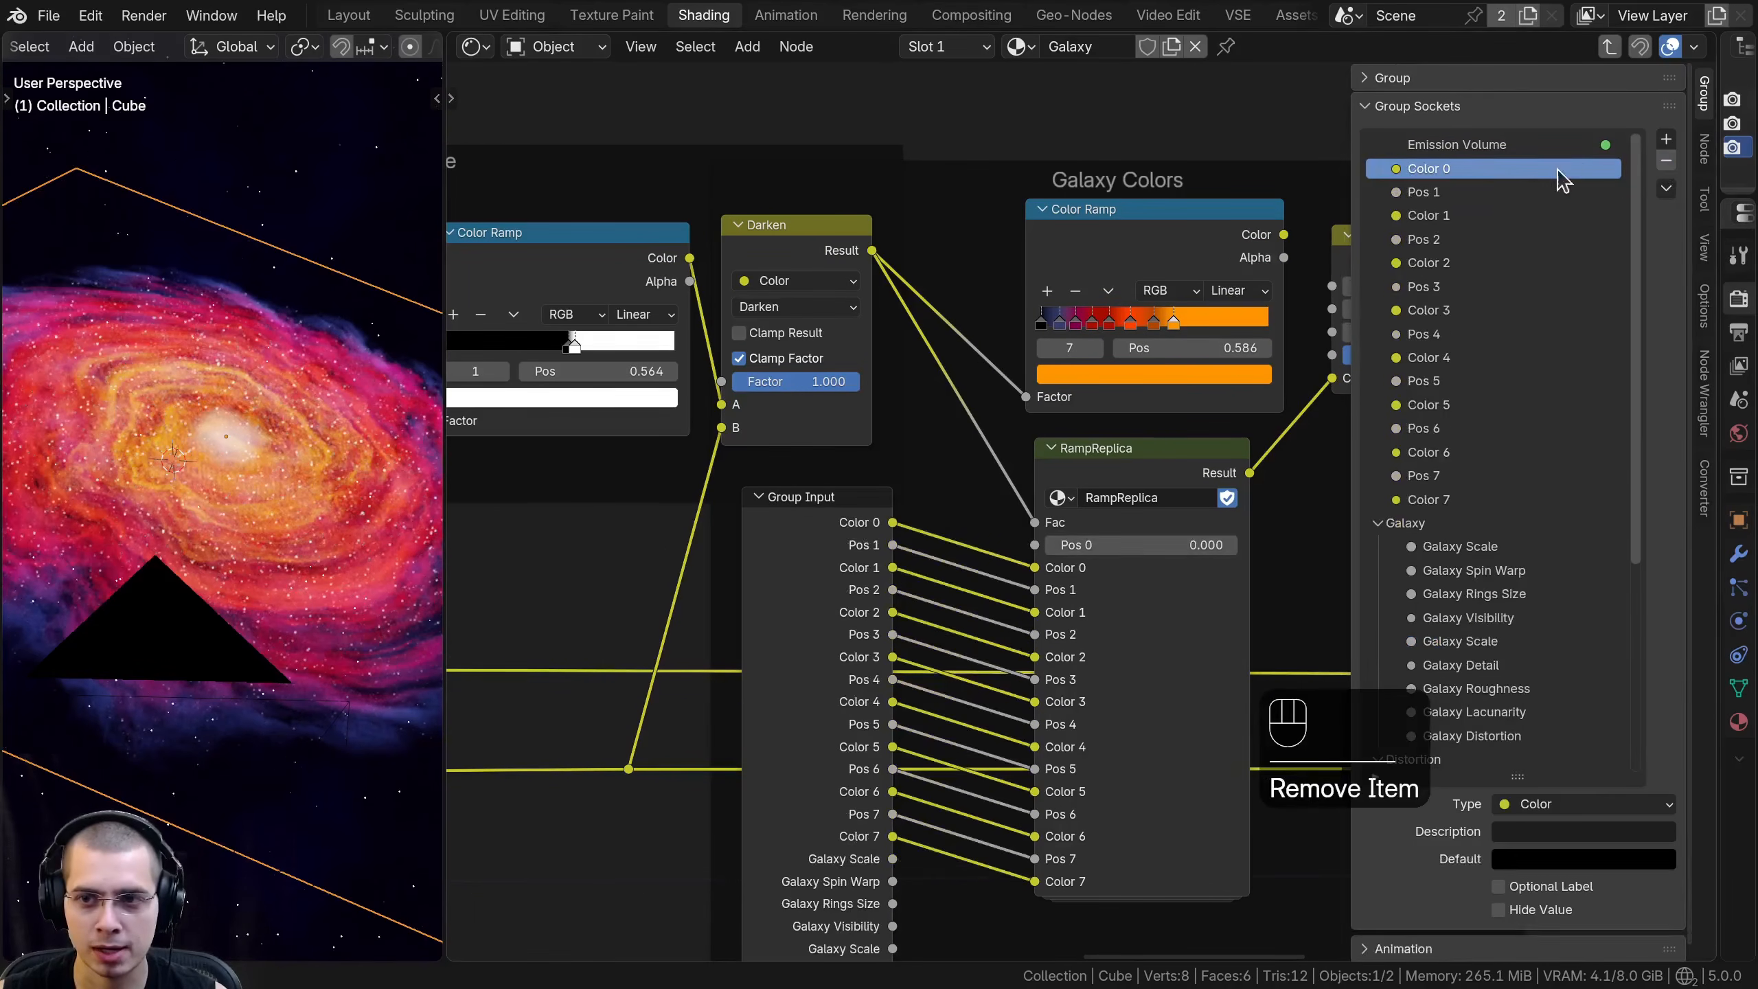
click(1454, 192)
click(1666, 162)
click(1522, 216)
click(1666, 161)
click(1497, 237)
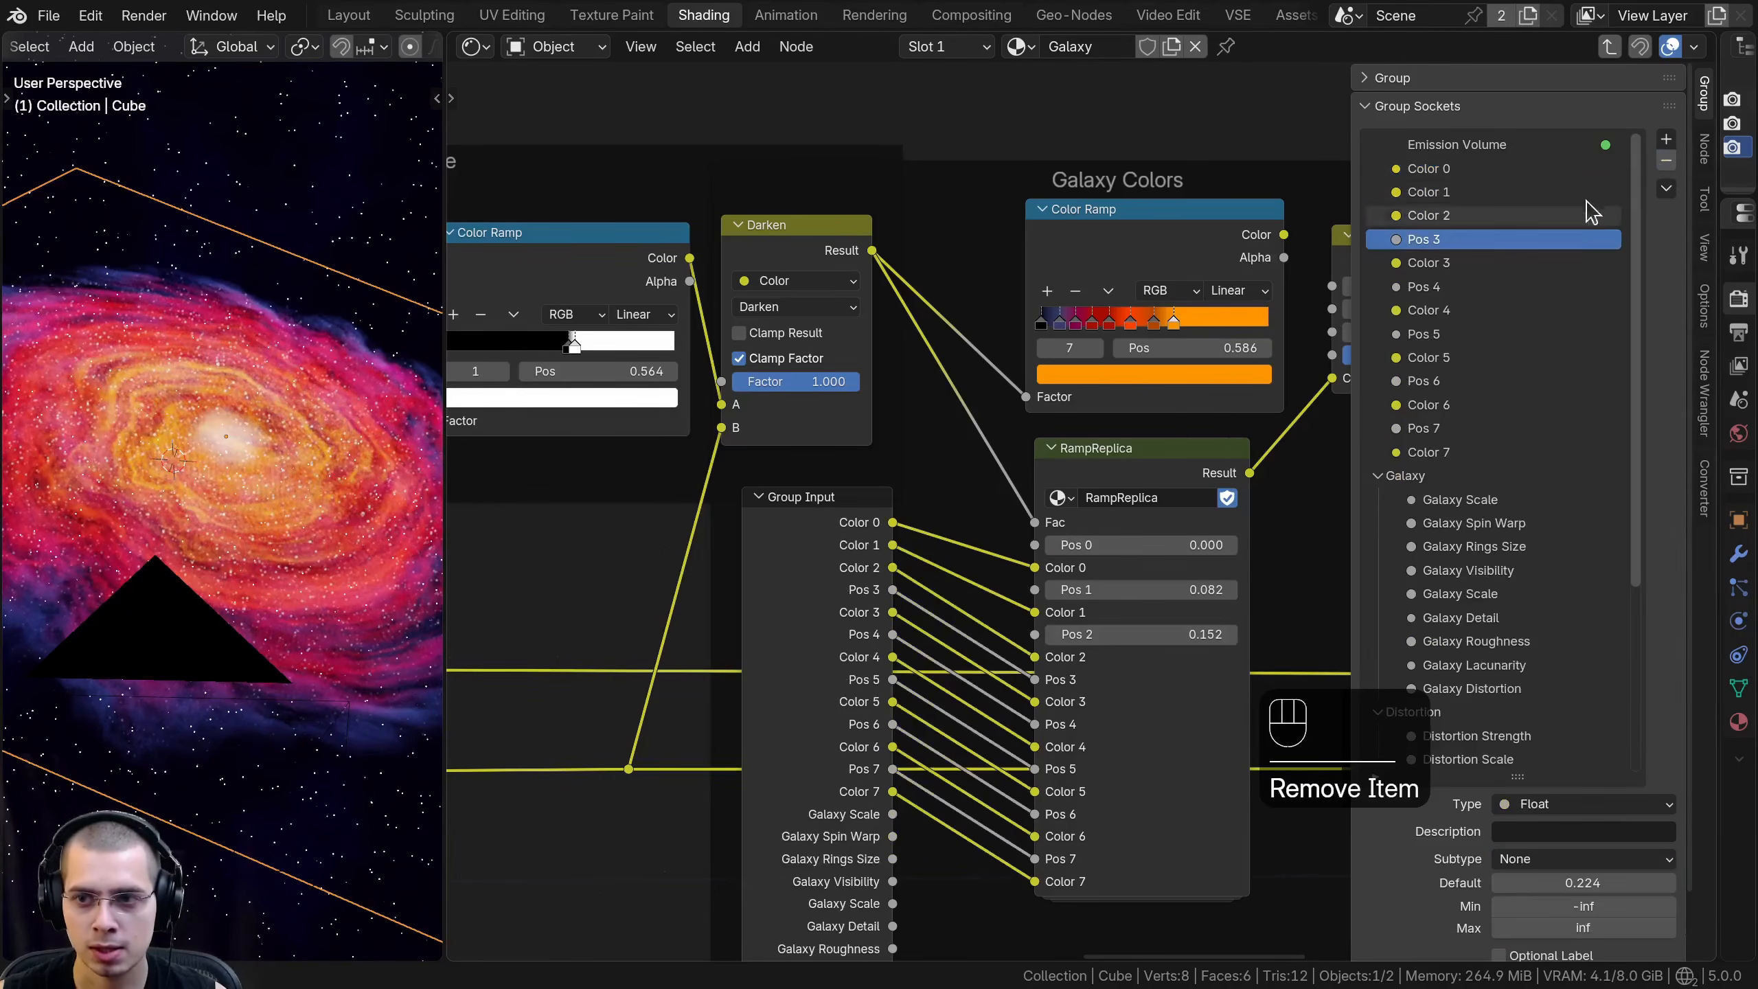
click(1667, 161)
click(1585, 265)
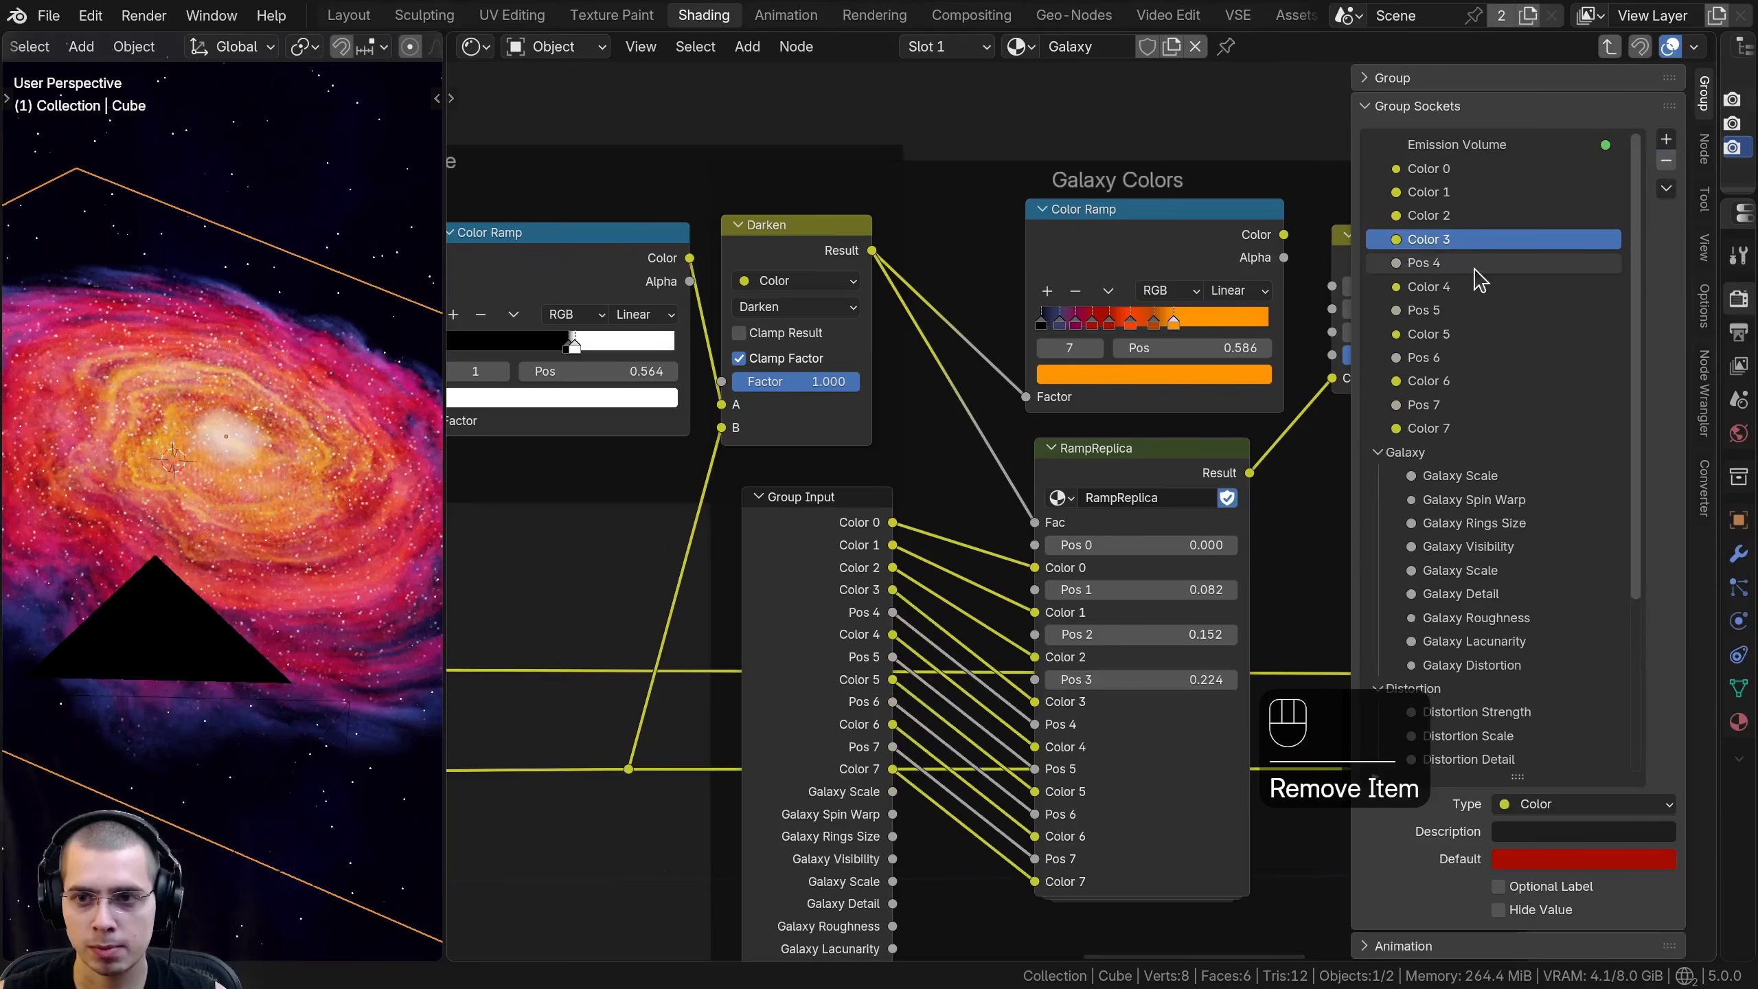
click(1666, 162)
click(1551, 285)
click(1666, 162)
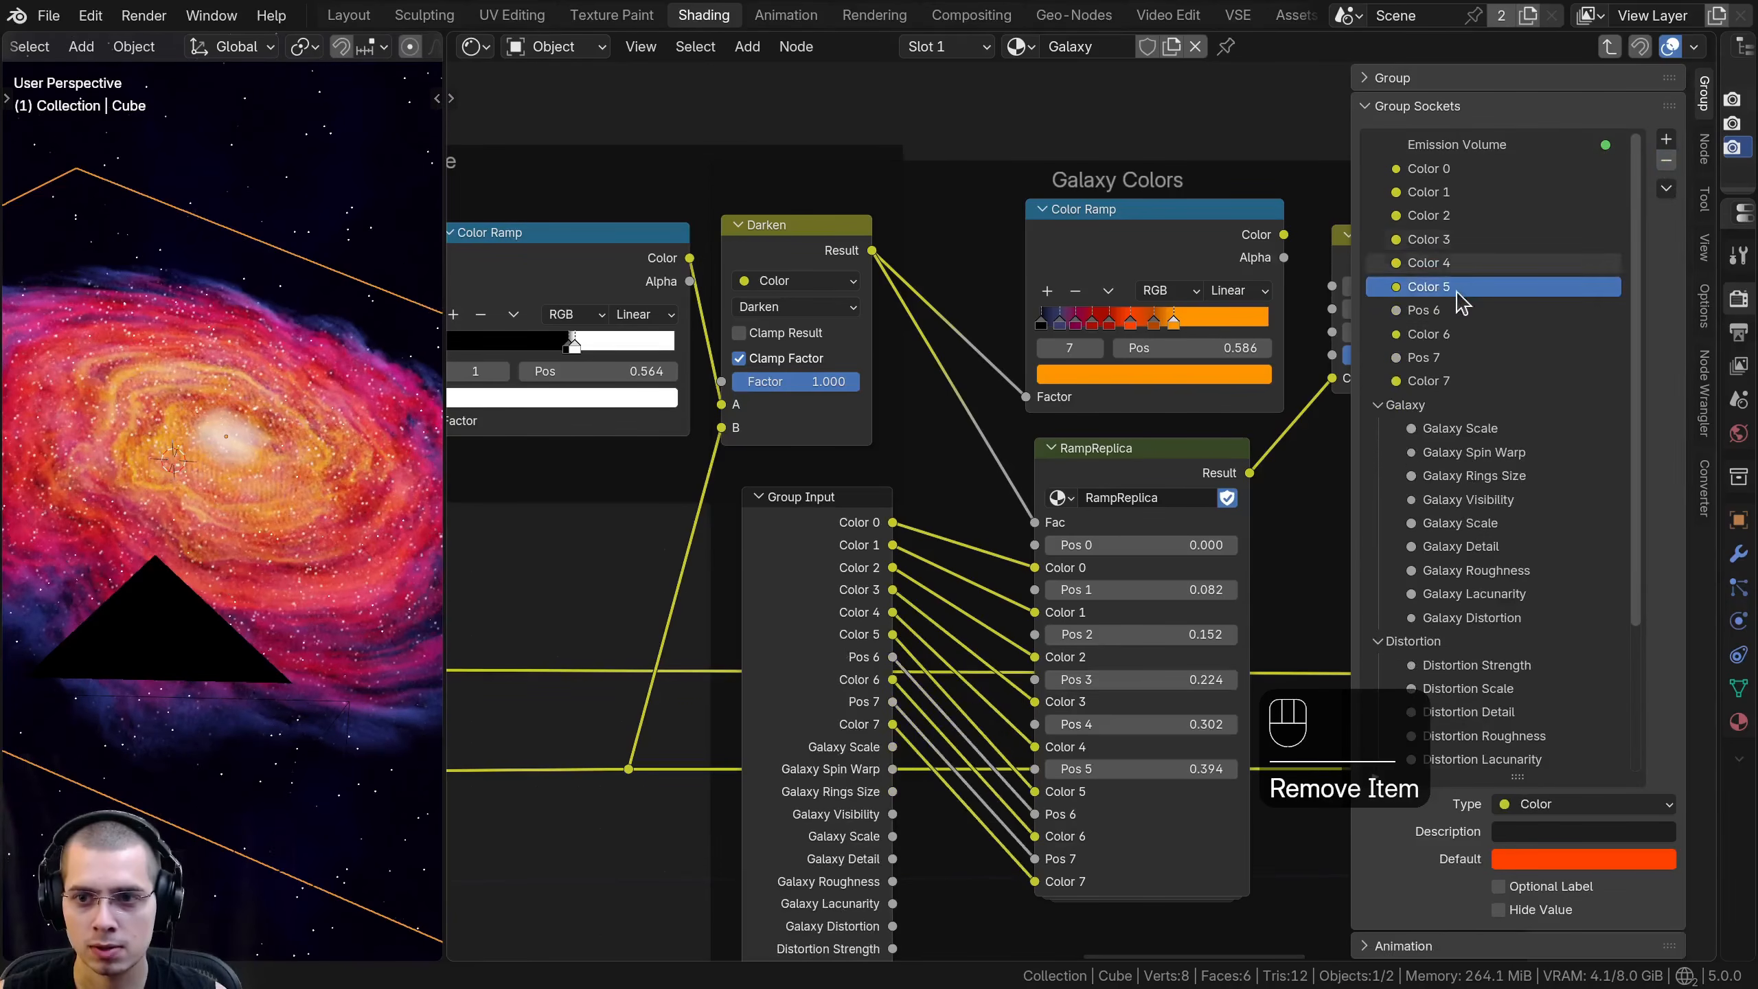
click(1462, 309)
click(1666, 162)
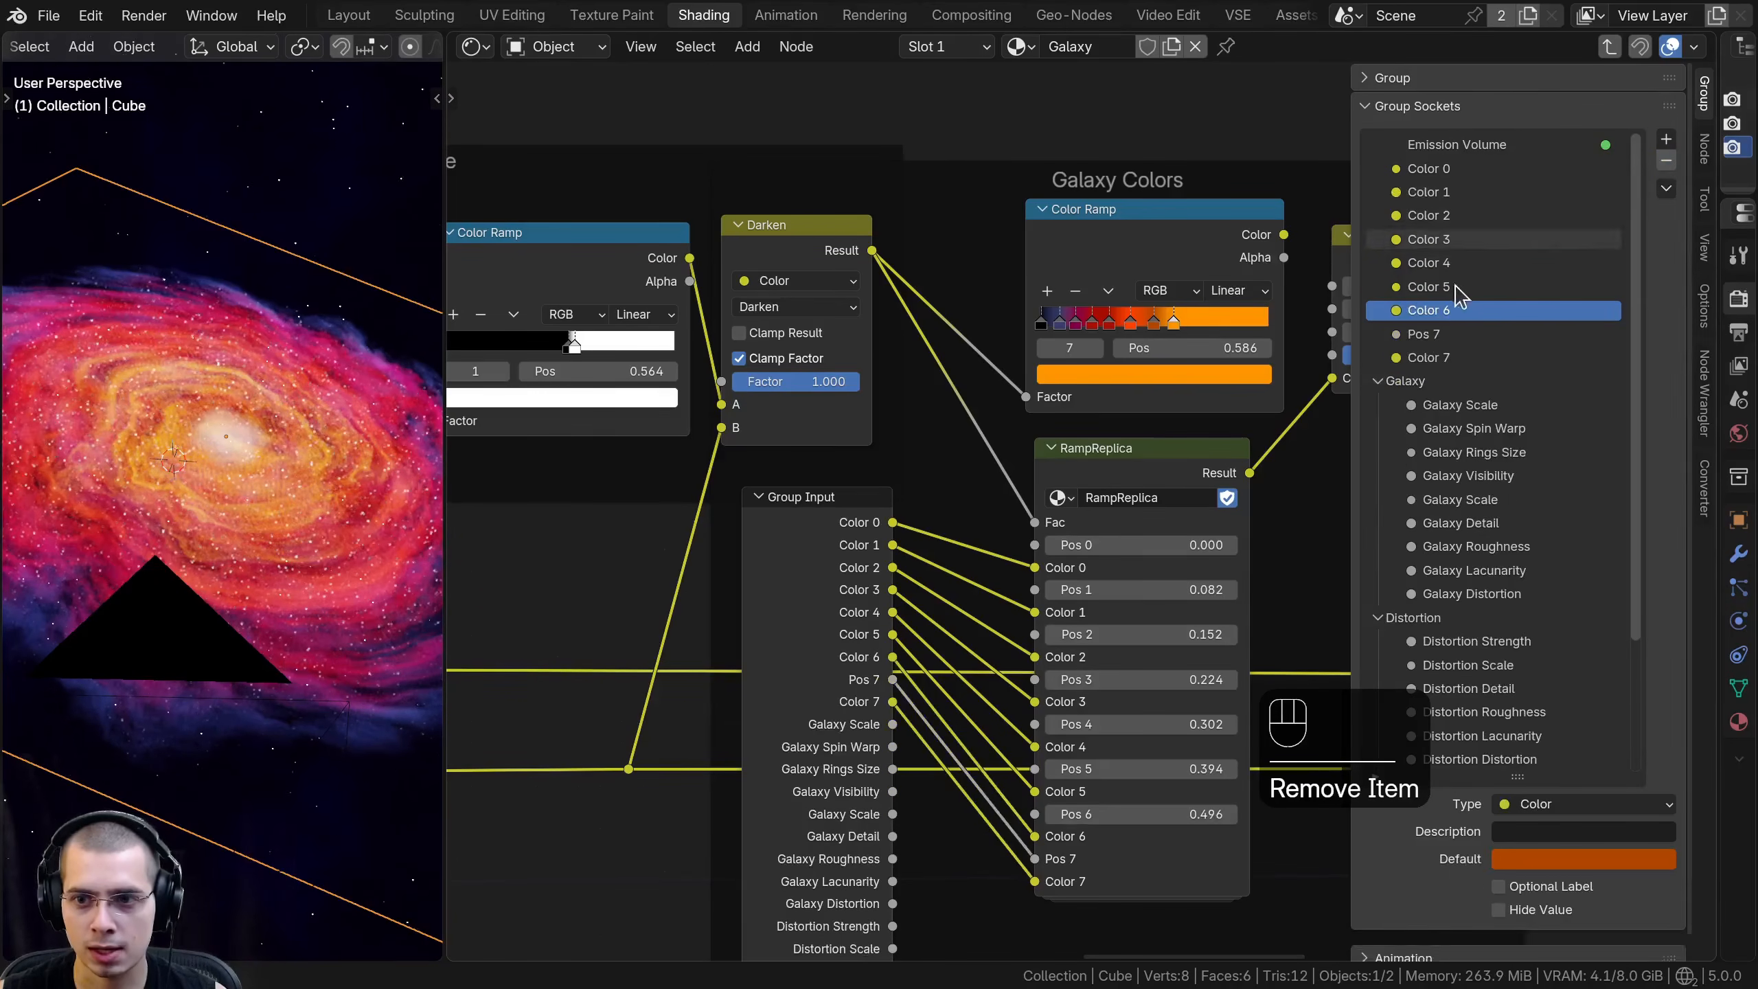
click(1436, 336)
click(1666, 163)
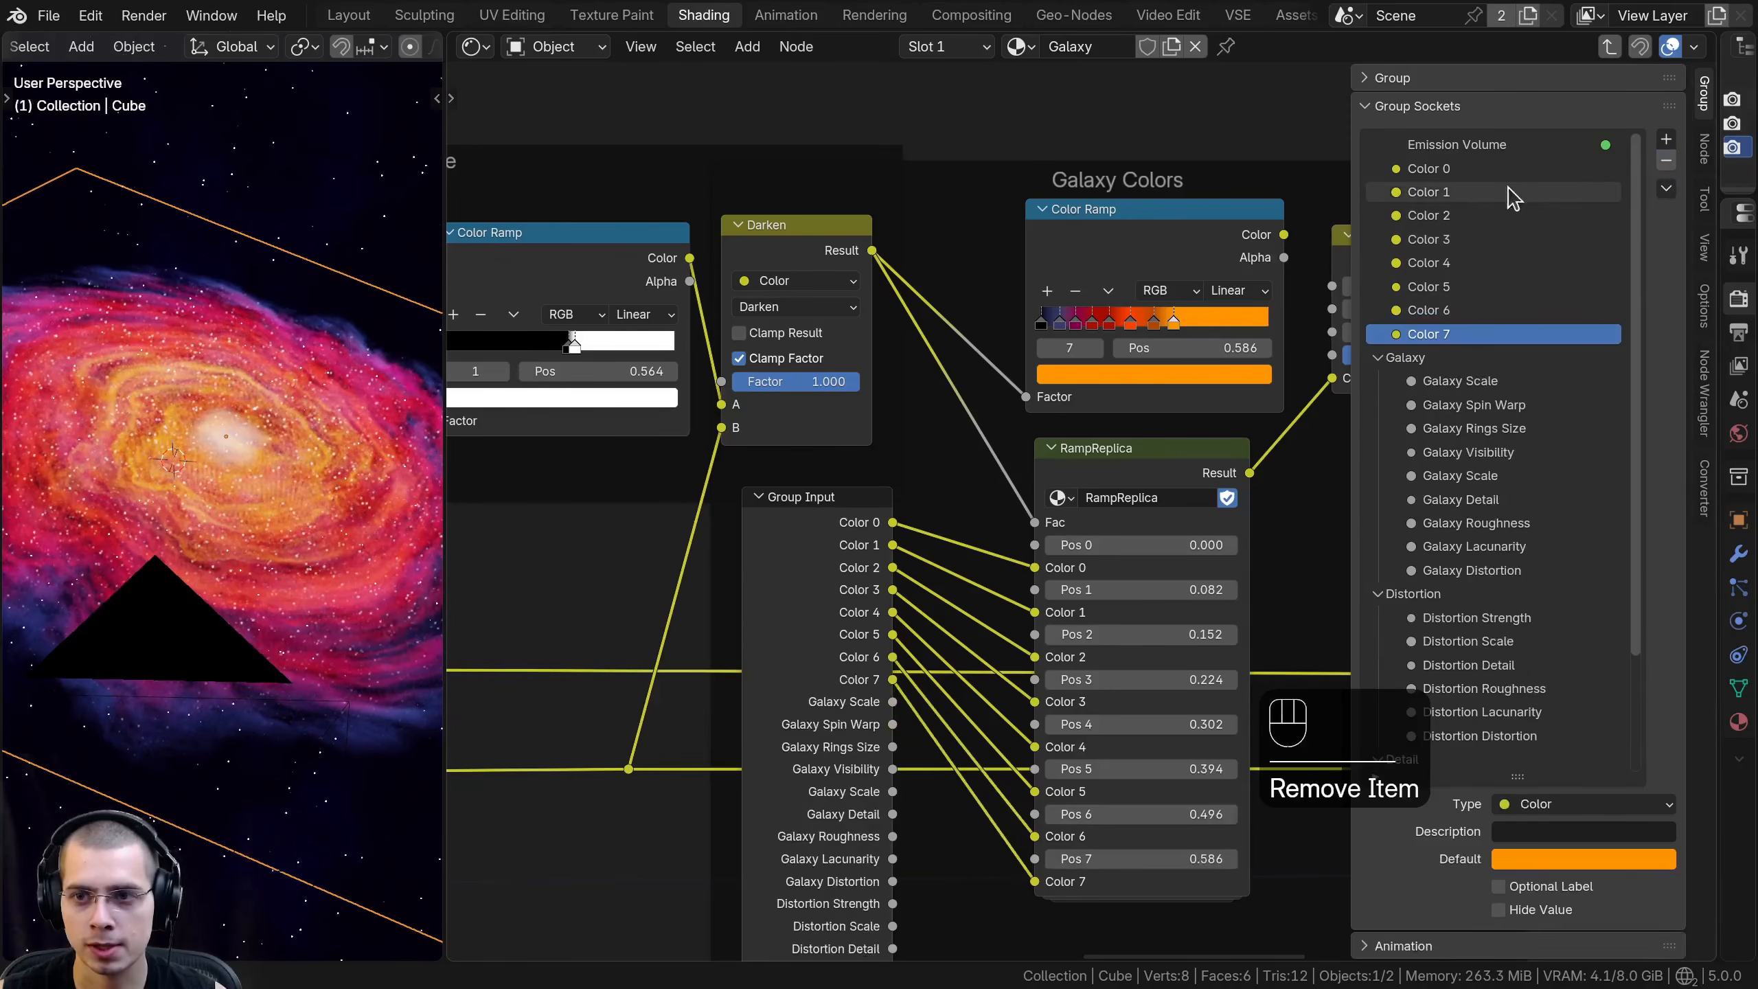
click(1460, 170)
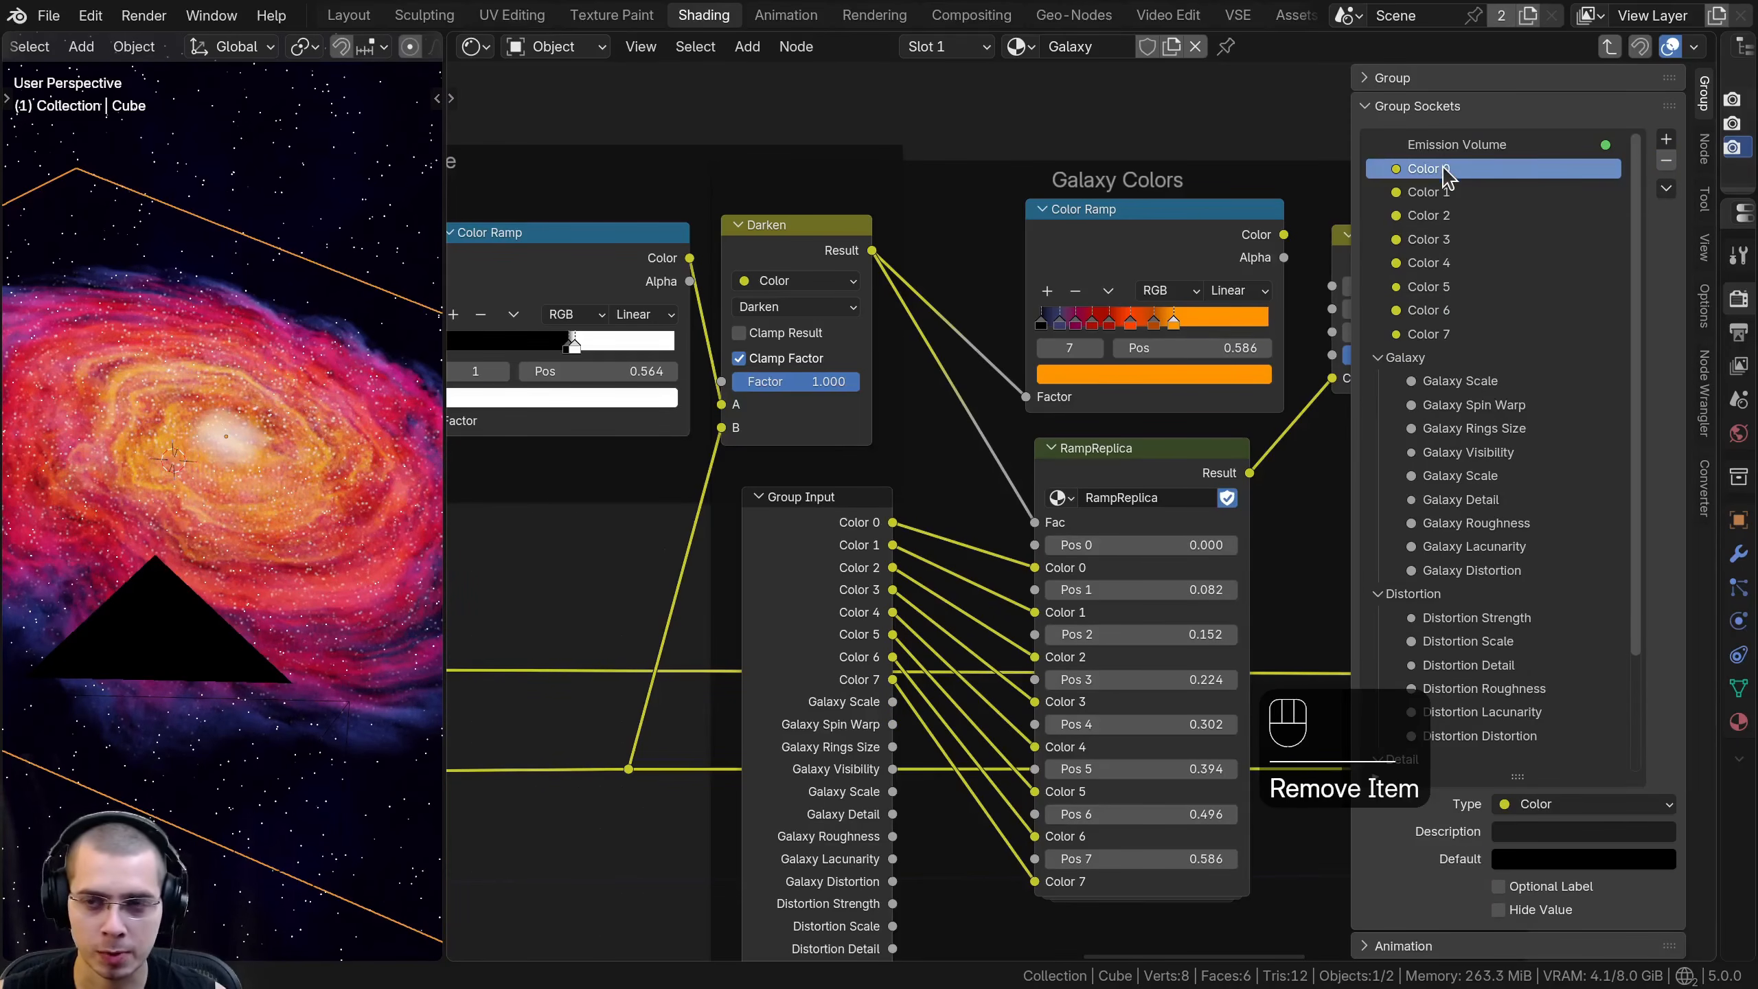
click(1449, 193)
click(1448, 216)
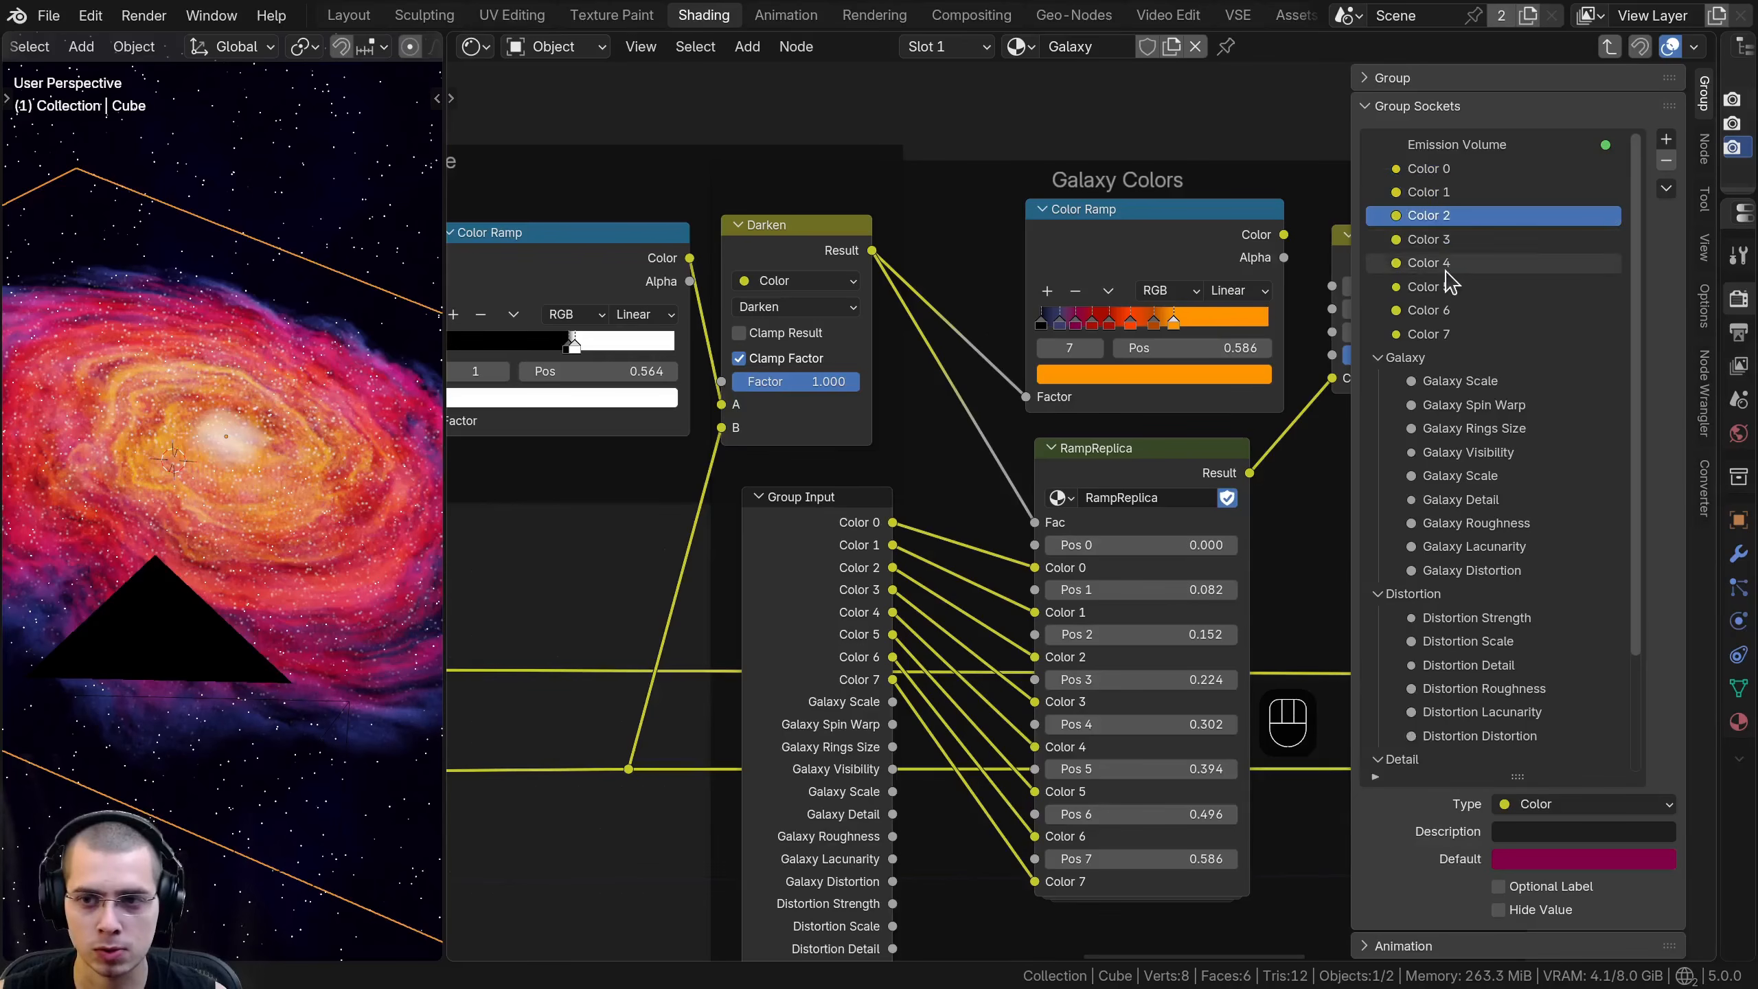
click(1431, 335)
- Hide the unused sockets on the Group Input feeding RampReplica and place the compact node inside the Galaxy Colors frame beside it
scroll(878, 726, down, 1)
click(846, 551)
scroll(847, 550, down, 1)
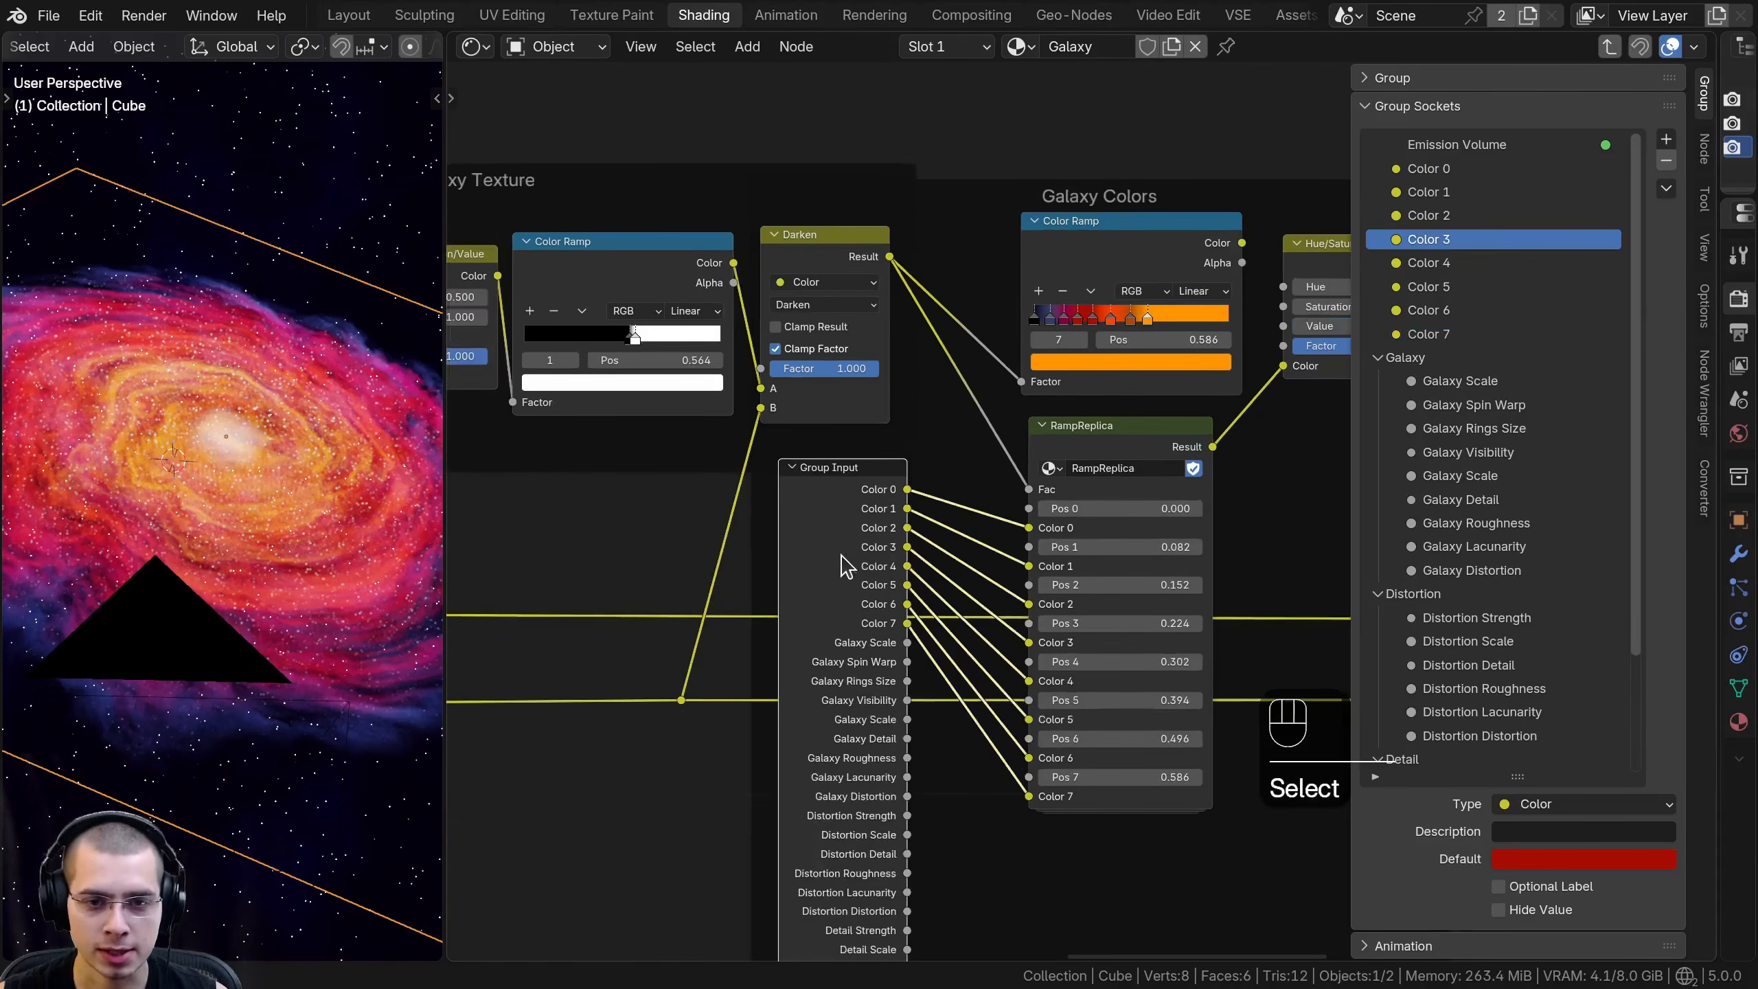
middle_drag(847, 550, 858, 439)
key(ctrl+h)
drag(864, 443, 878, 668)
scroll(898, 616, up, 1)
click(878, 668)
scroll(719, 470, down, 2)
drag(801, 427, 748, 433)
scroll(802, 427, down, 4)
scroll(895, 425, down, 1)
scroll(789, 429, up, 5)
click(650, 692)
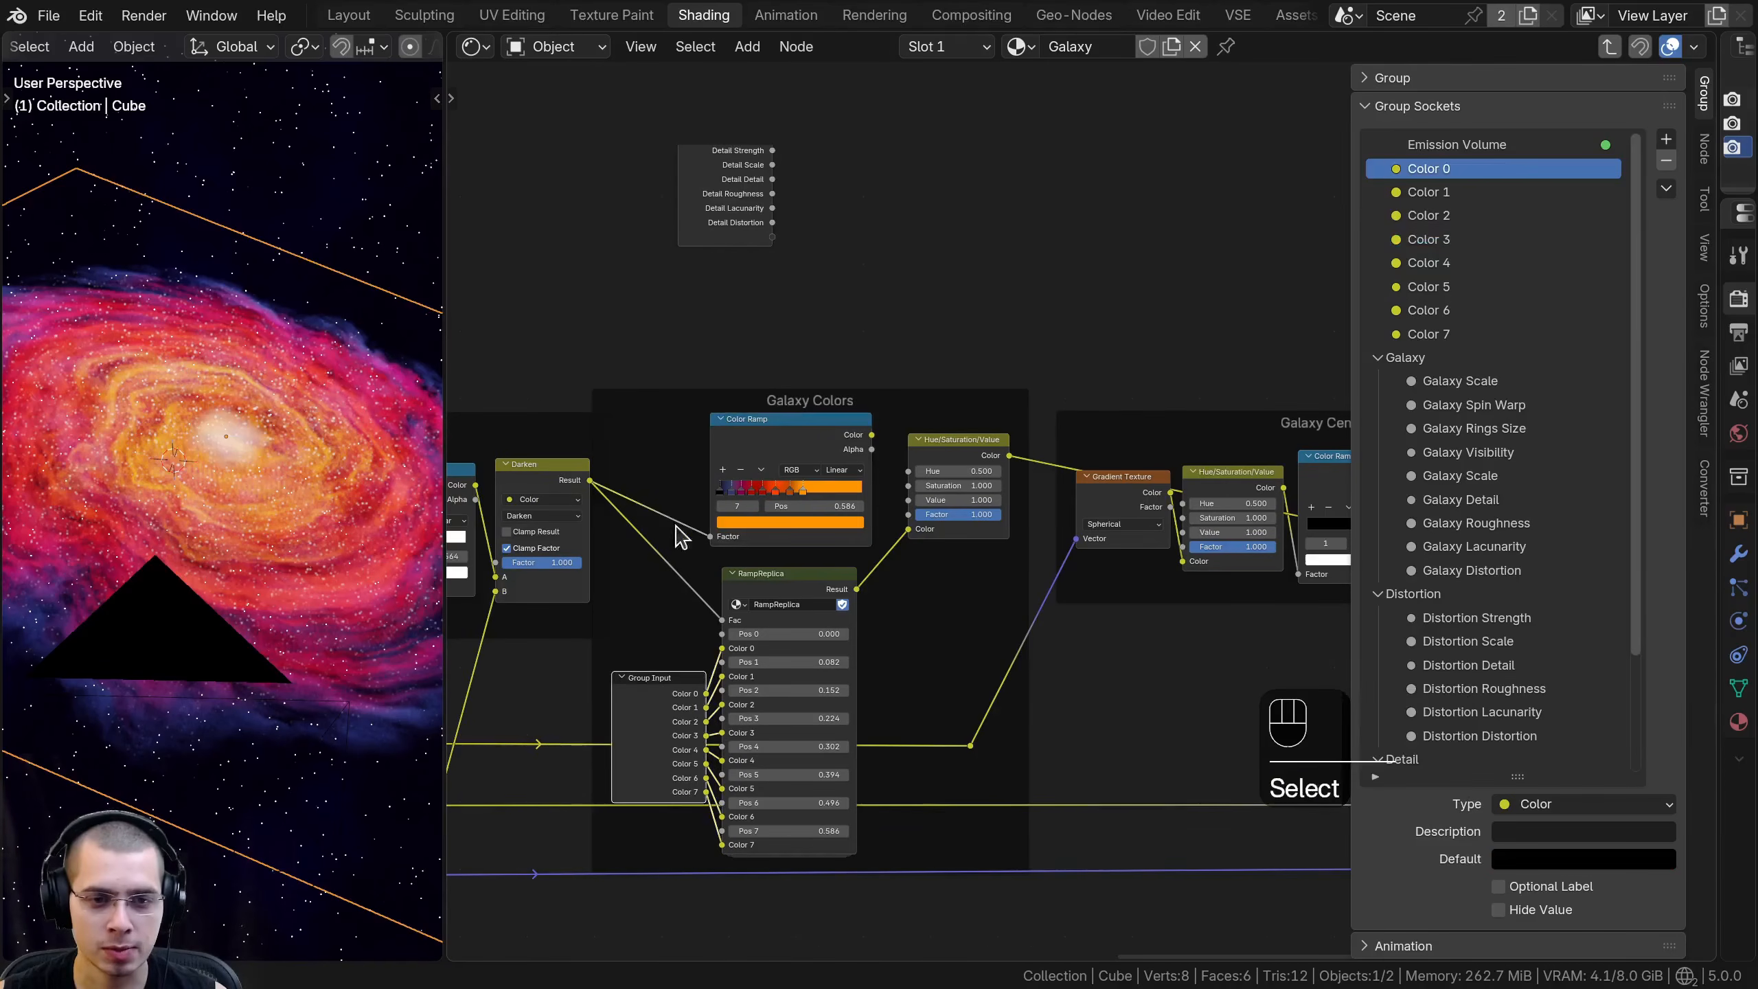
- Shift the Galaxy Colors frame and all nodes after it to the right, leaving a gap after the Galaxy Texture frame
scroll(740, 378, down, 3)
drag(947, 602, 955, 612)
scroll(982, 443, down, 7)
key(b)
drag(986, 337, 1425, 734)
middle_drag(1018, 327, 847, 323)
key(b)
drag(983, 323, 865, 450)
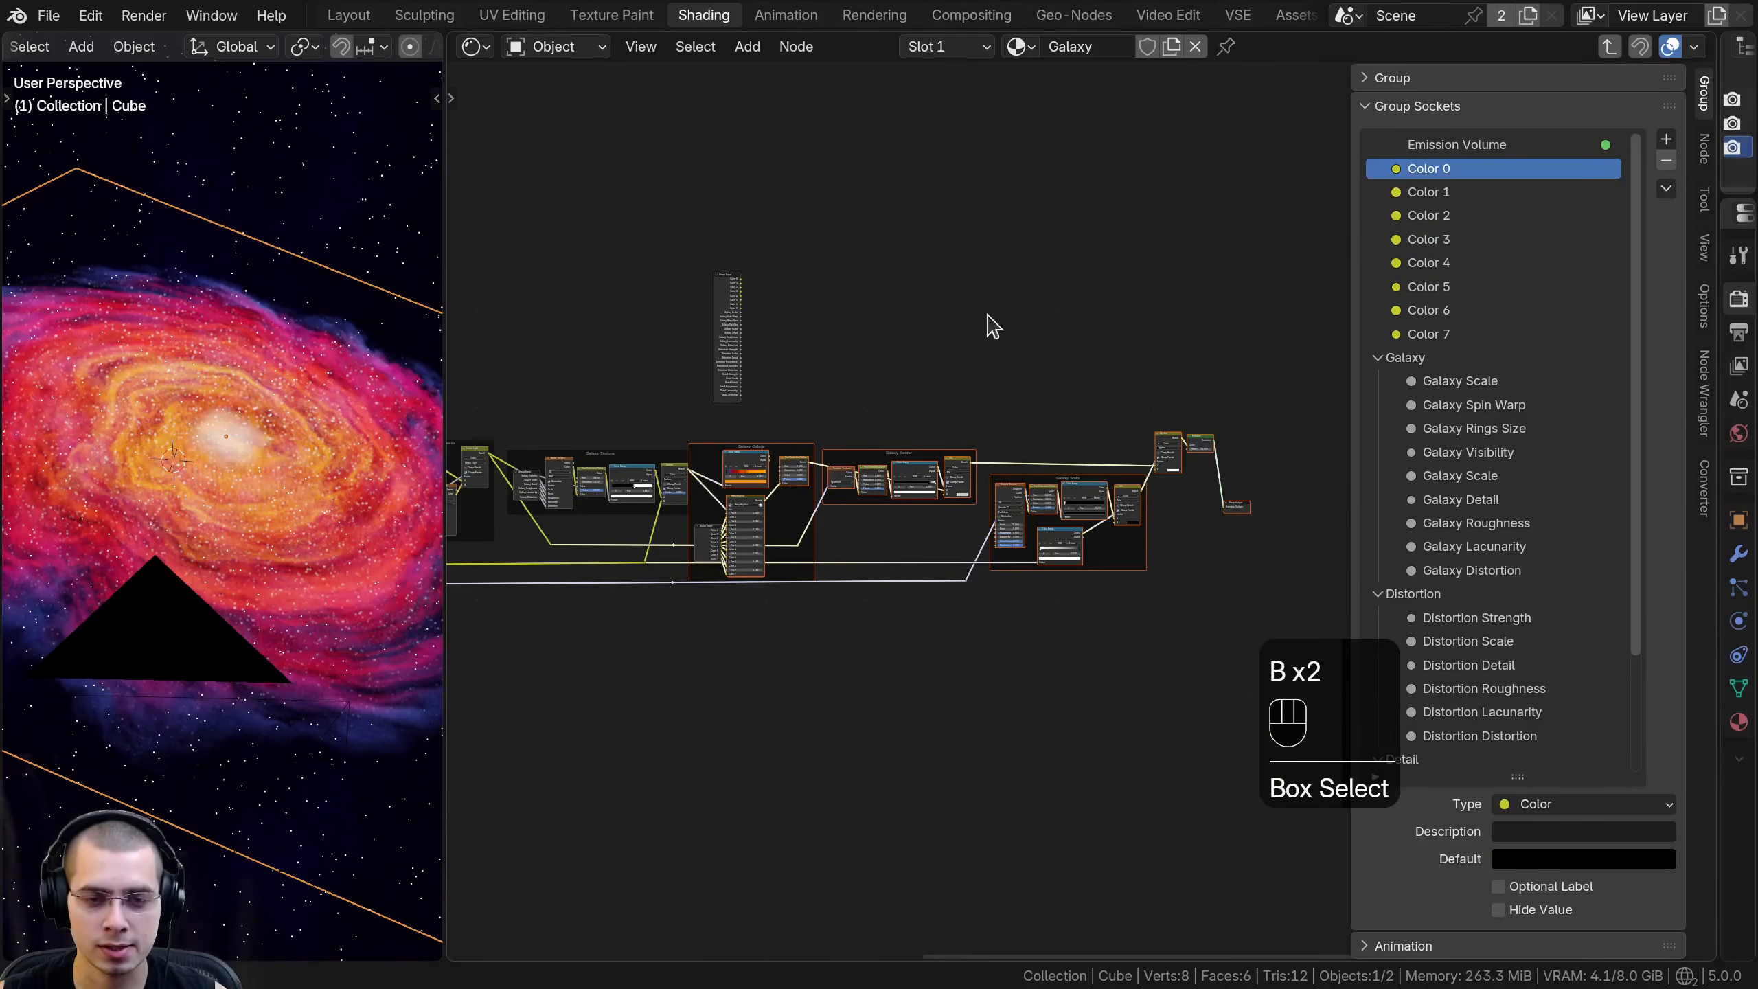
key(g)
click(885, 449)
middle_drag(862, 451, 1166, 487)
key(a)
- Space out the RampReplica node and its color Group Input inside the Galaxy Colors frame
scroll(1166, 488, up, 8)
middle_drag(1050, 451, 1021, 411)
scroll(1021, 411, up, 5)
drag(806, 402, 780, 406)
click(836, 544)
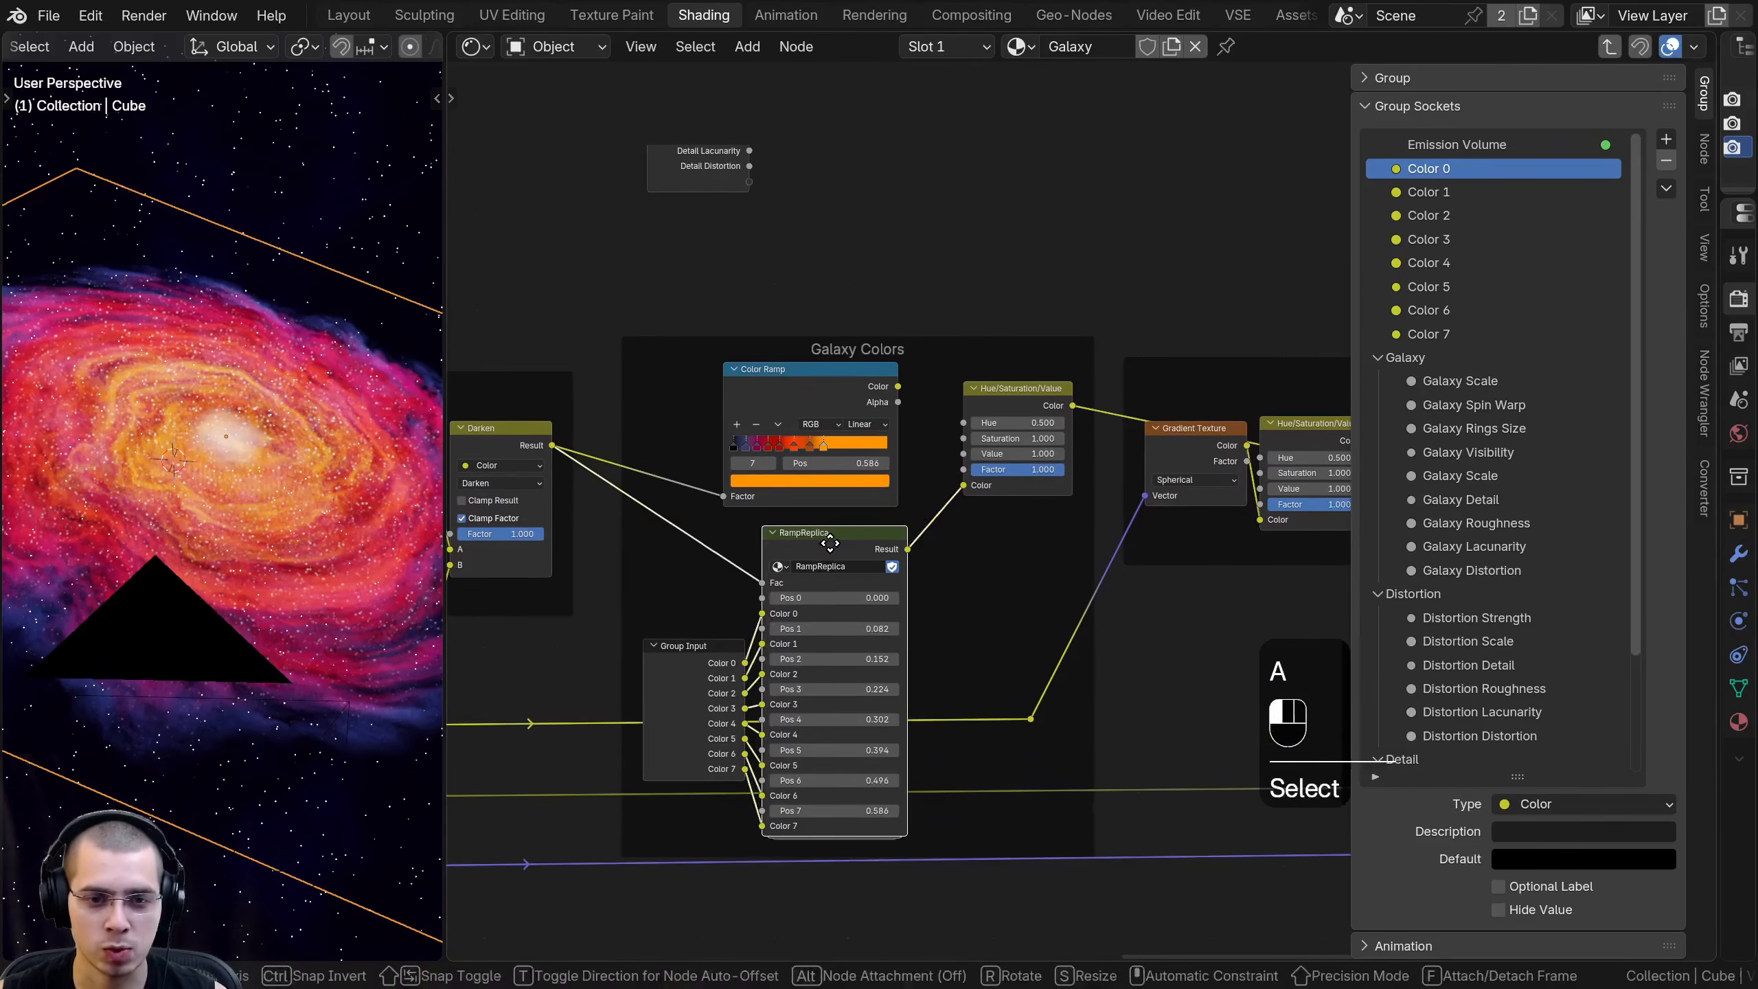
drag(707, 687, 698, 685)
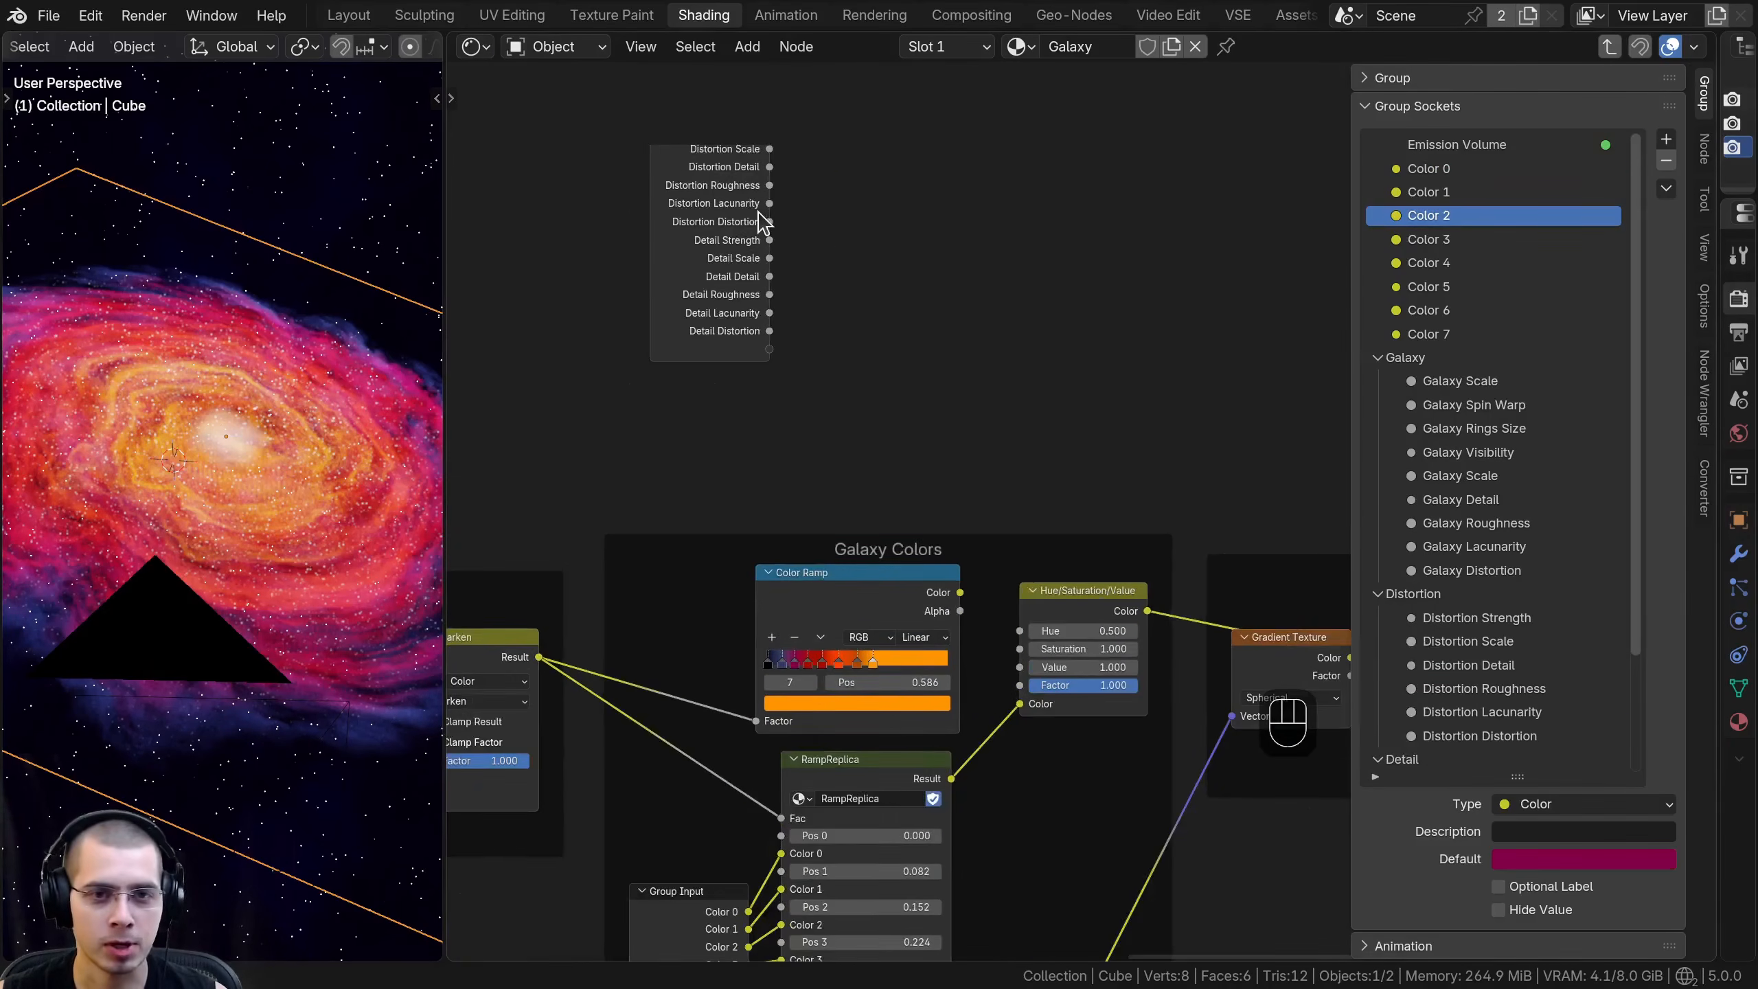
- Move the spare Group Input node down closer to the Galaxy Colors frame
click(761, 212)
middle_drag(761, 213, 835, 529)
key(g)
right_click(865, 253)
middle_drag(853, 618, 851, 350)
scroll(852, 345, up, 3)
key(g)
click(871, 565)
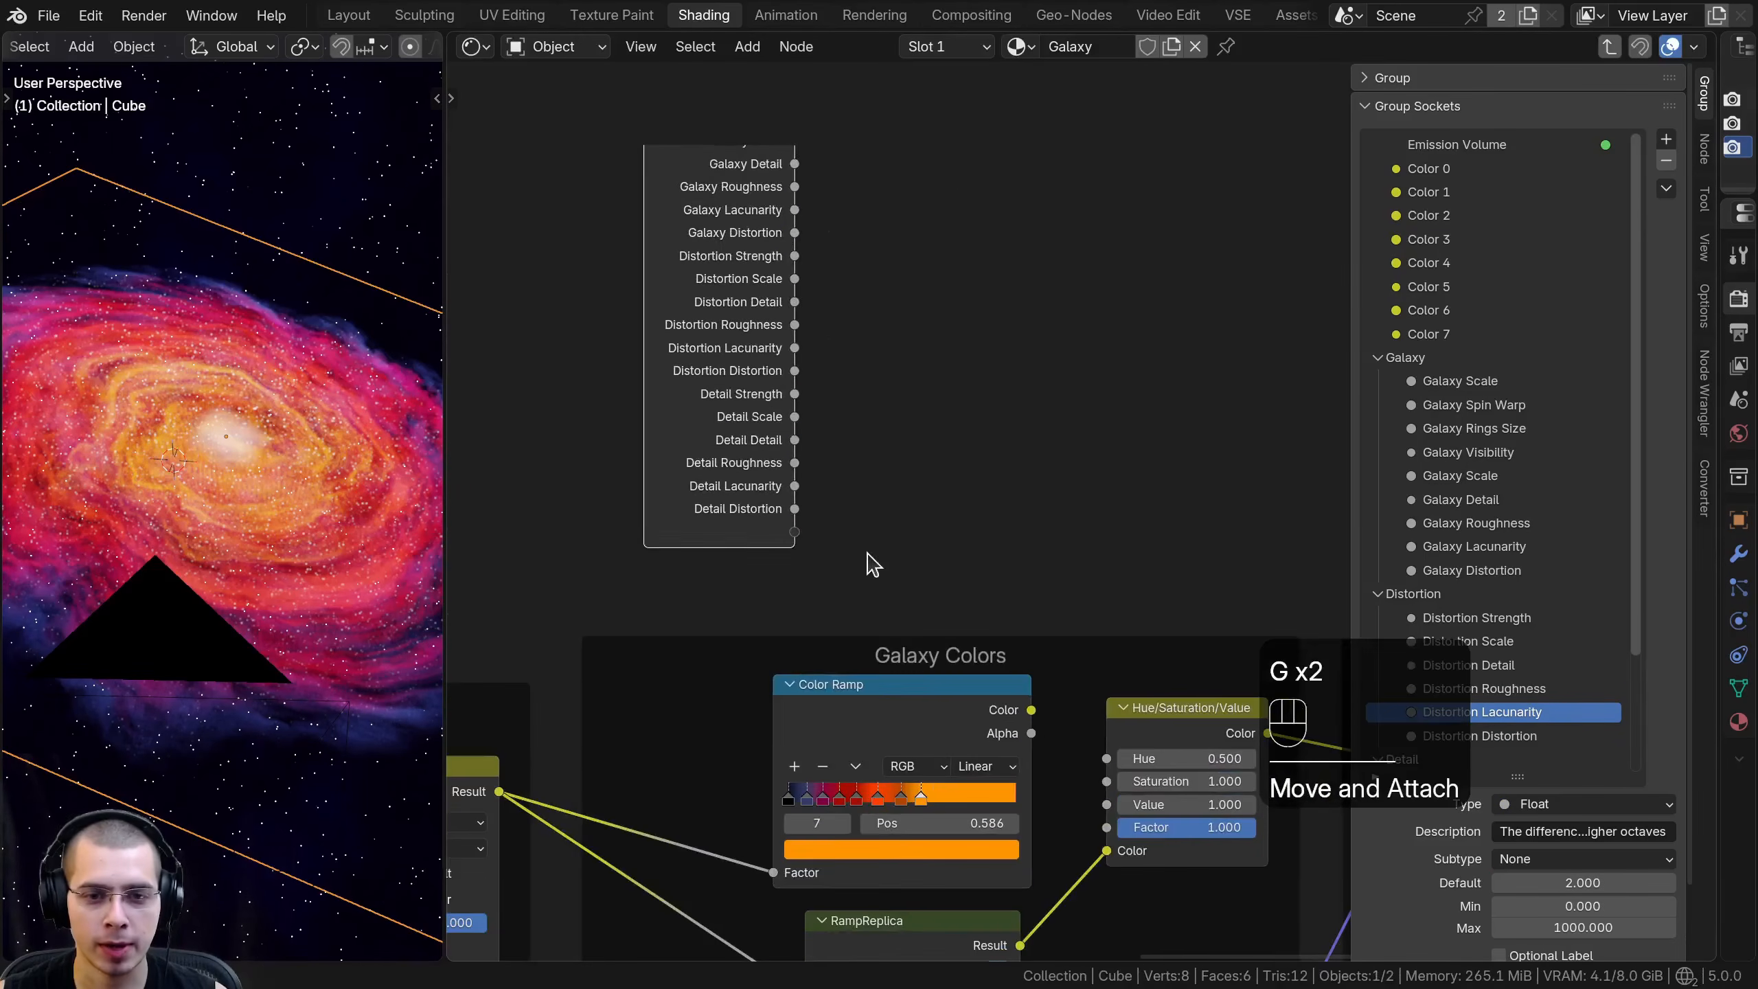
- Expose the Galaxy Colors Hue/Saturation/Value node's Hue, Saturation and Value as new inputs on the spare Group Input node
middle_drag(872, 565, 852, 360)
scroll(1081, 493, up, 1)
middle_drag(1072, 551, 1120, 637)
scroll(1122, 638, down, 1)
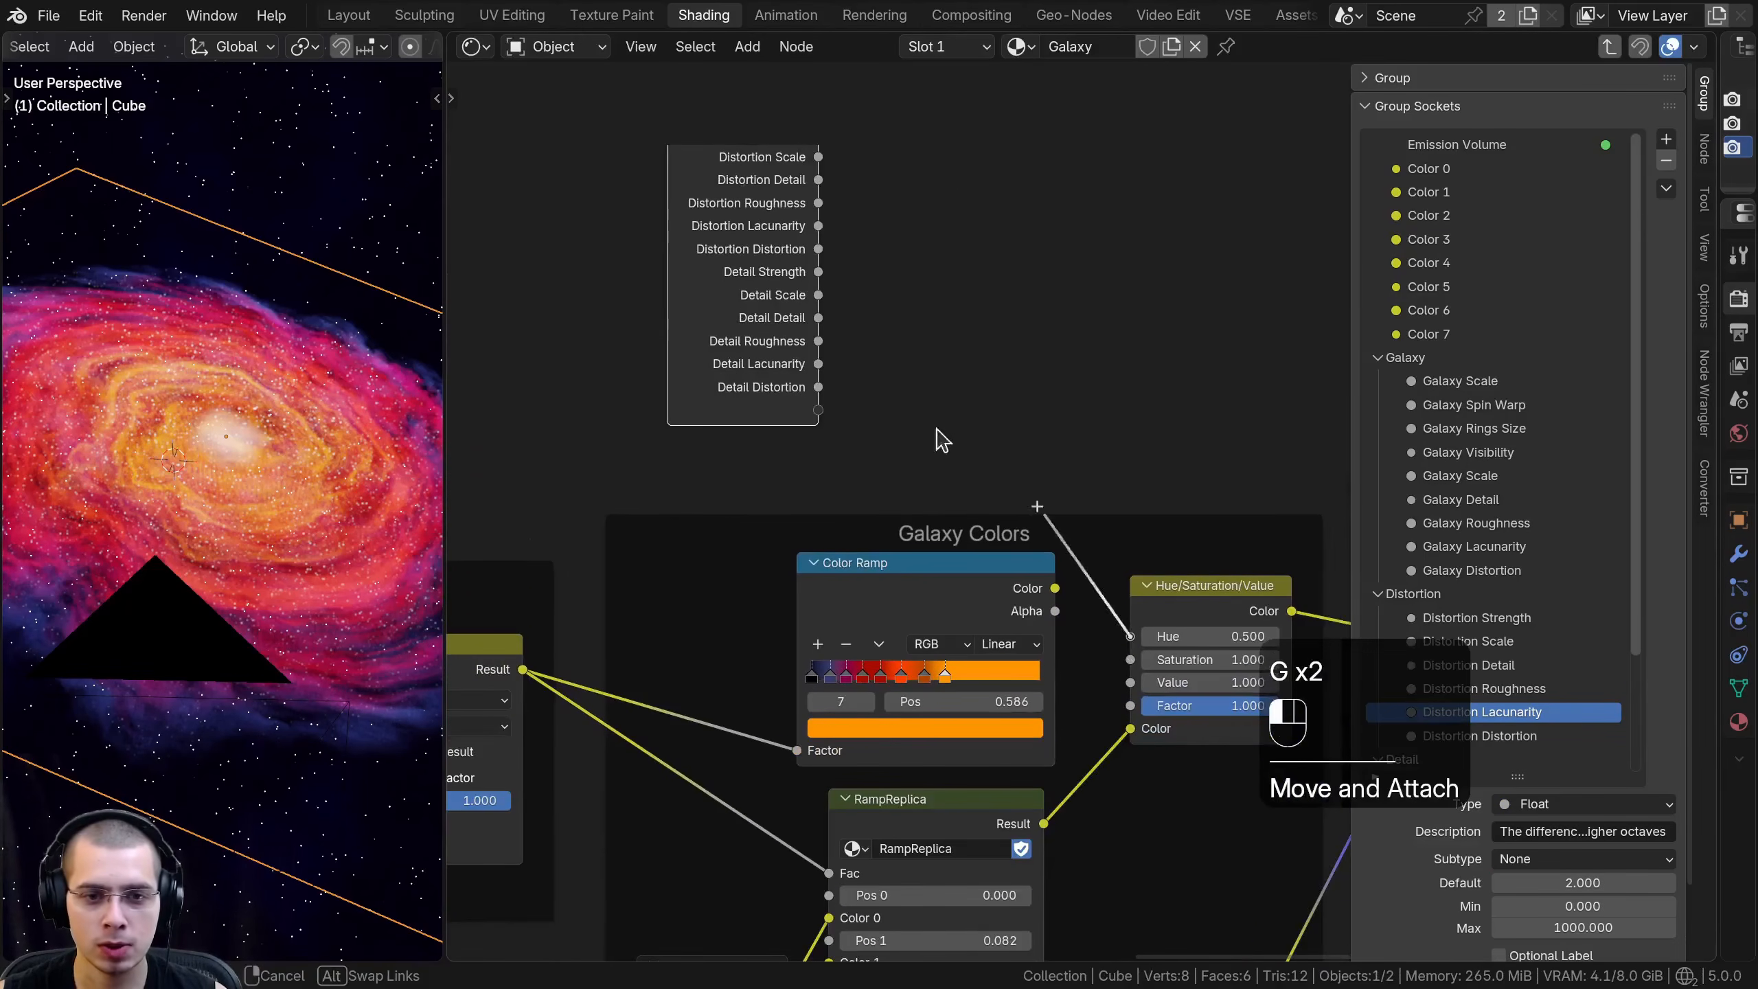
drag(958, 441, 818, 410)
drag(1130, 659, 1073, 592)
drag(824, 443, 818, 457)
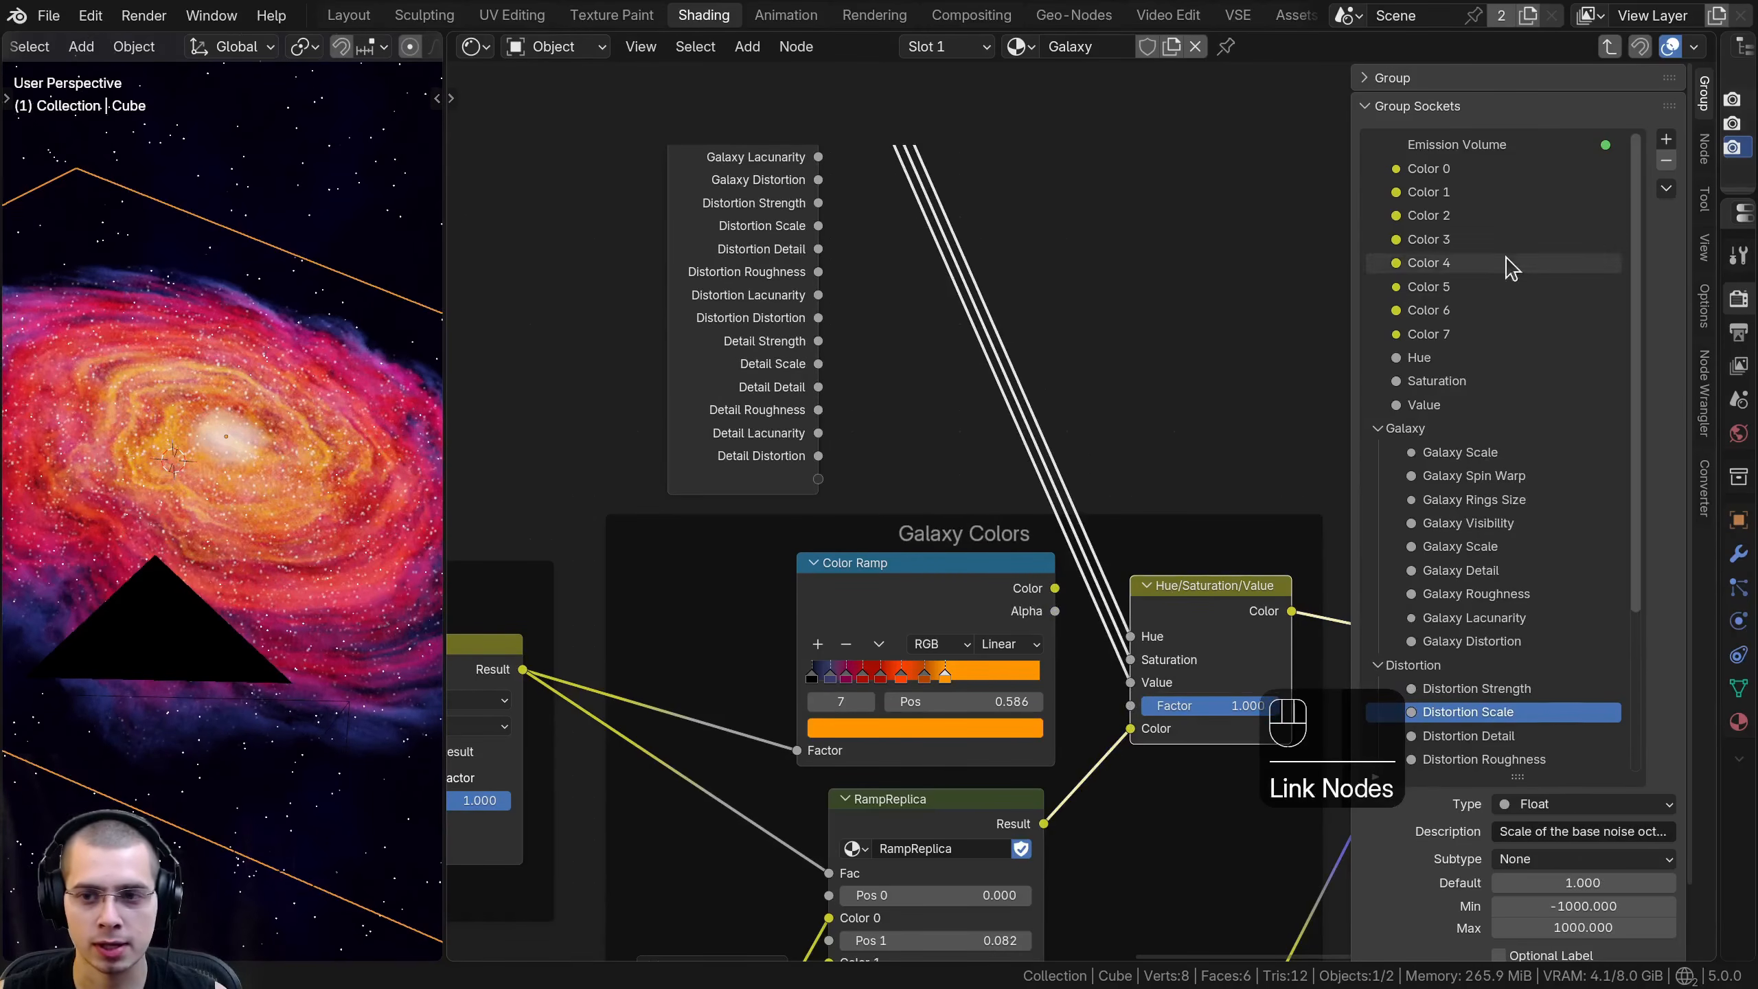
- Rename the new Hue, Saturation and Value group inputs to Color Hue, Color Saturation and Color Value
double_click(1391, 357)
text(Color)
key(Return)
click(1480, 381)
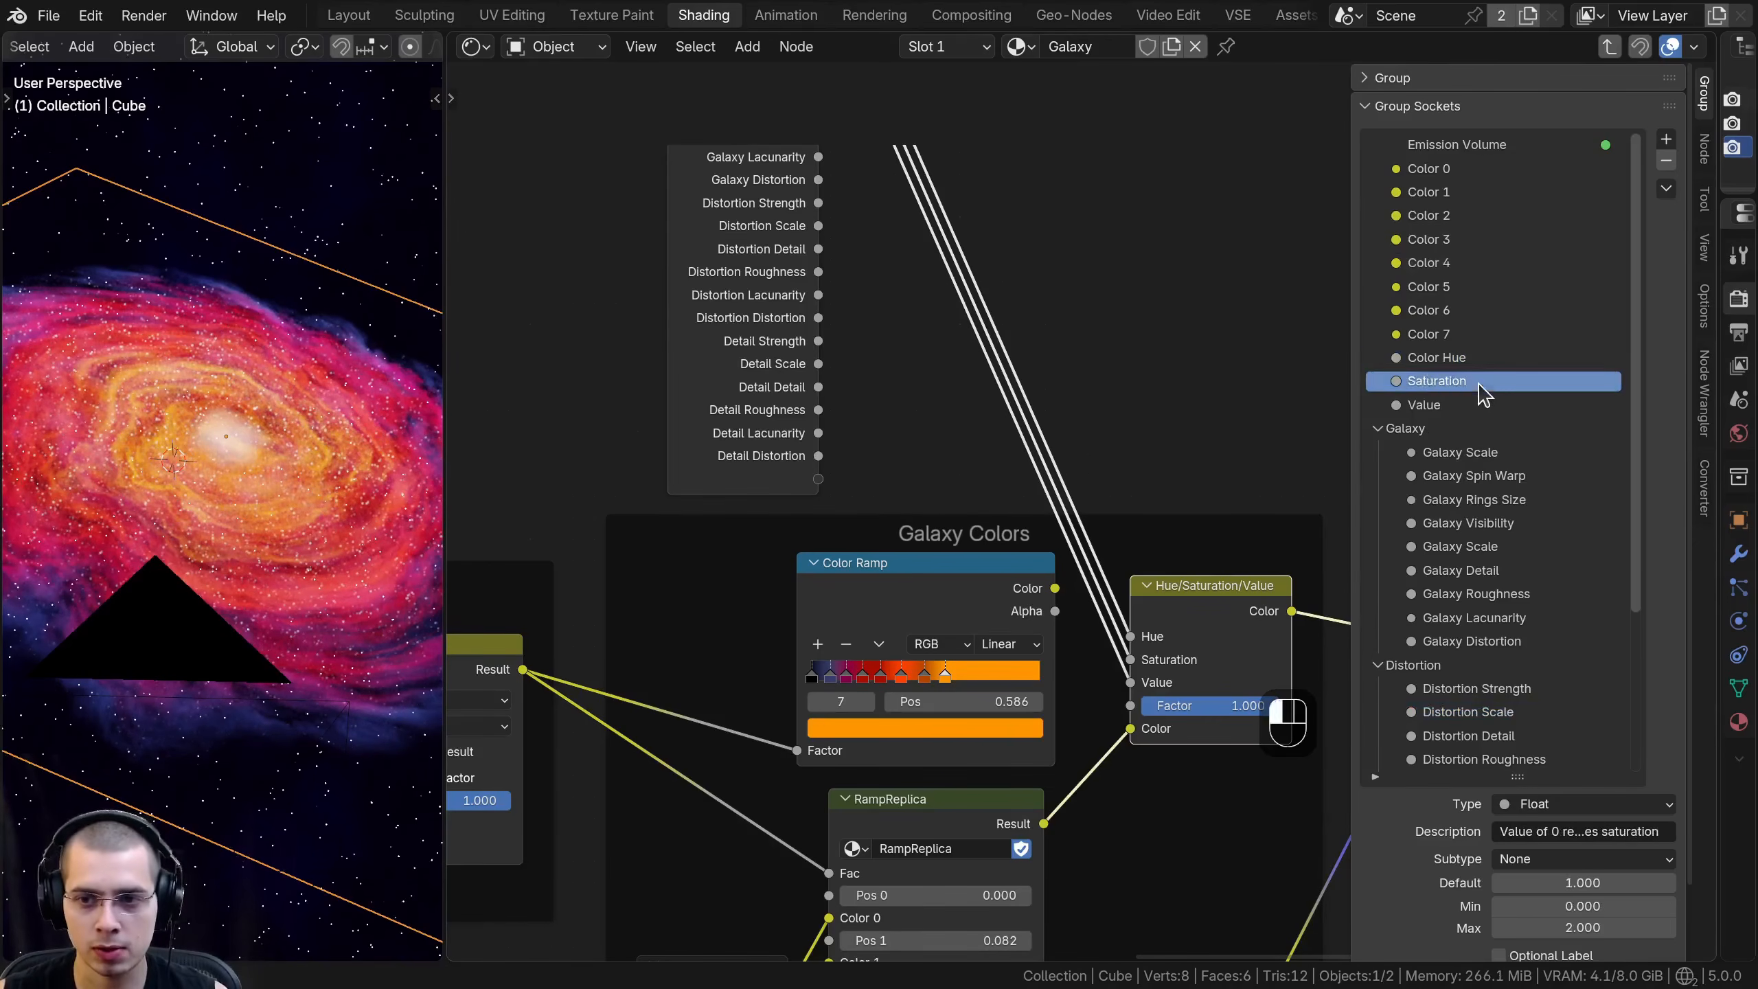
double_click(1406, 381)
text(Colo)
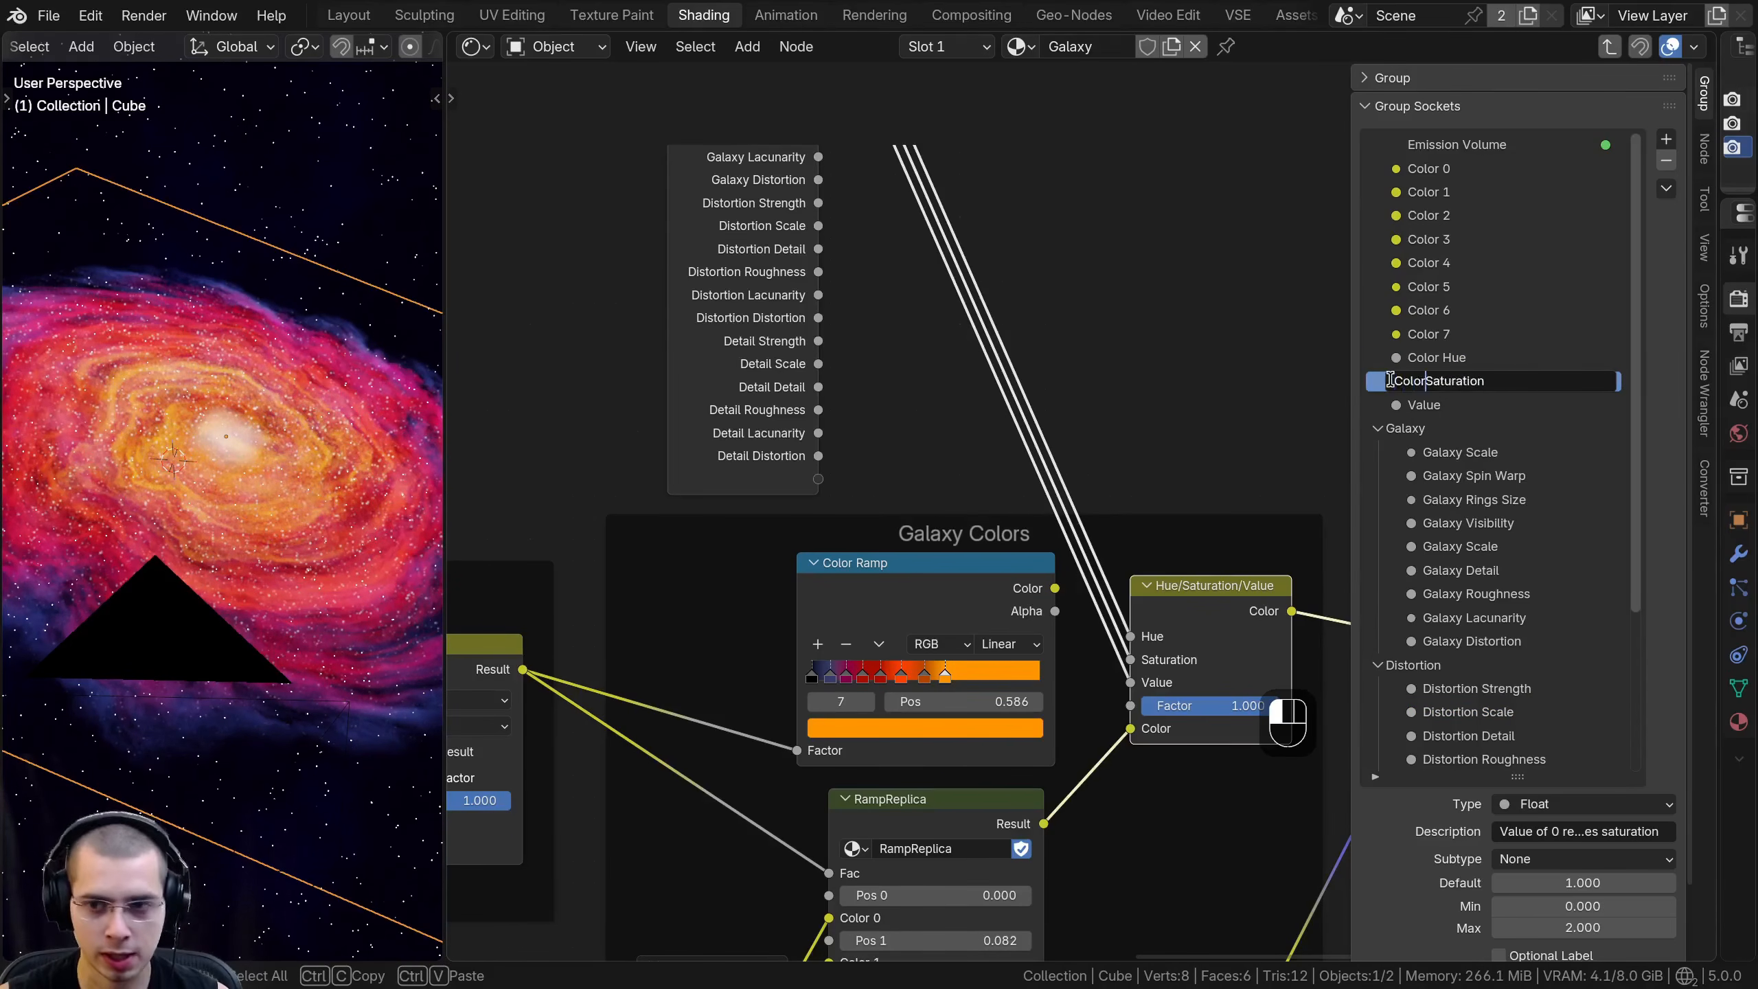
text(r)
key(Return)
click(1412, 405)
double_click(1405, 404)
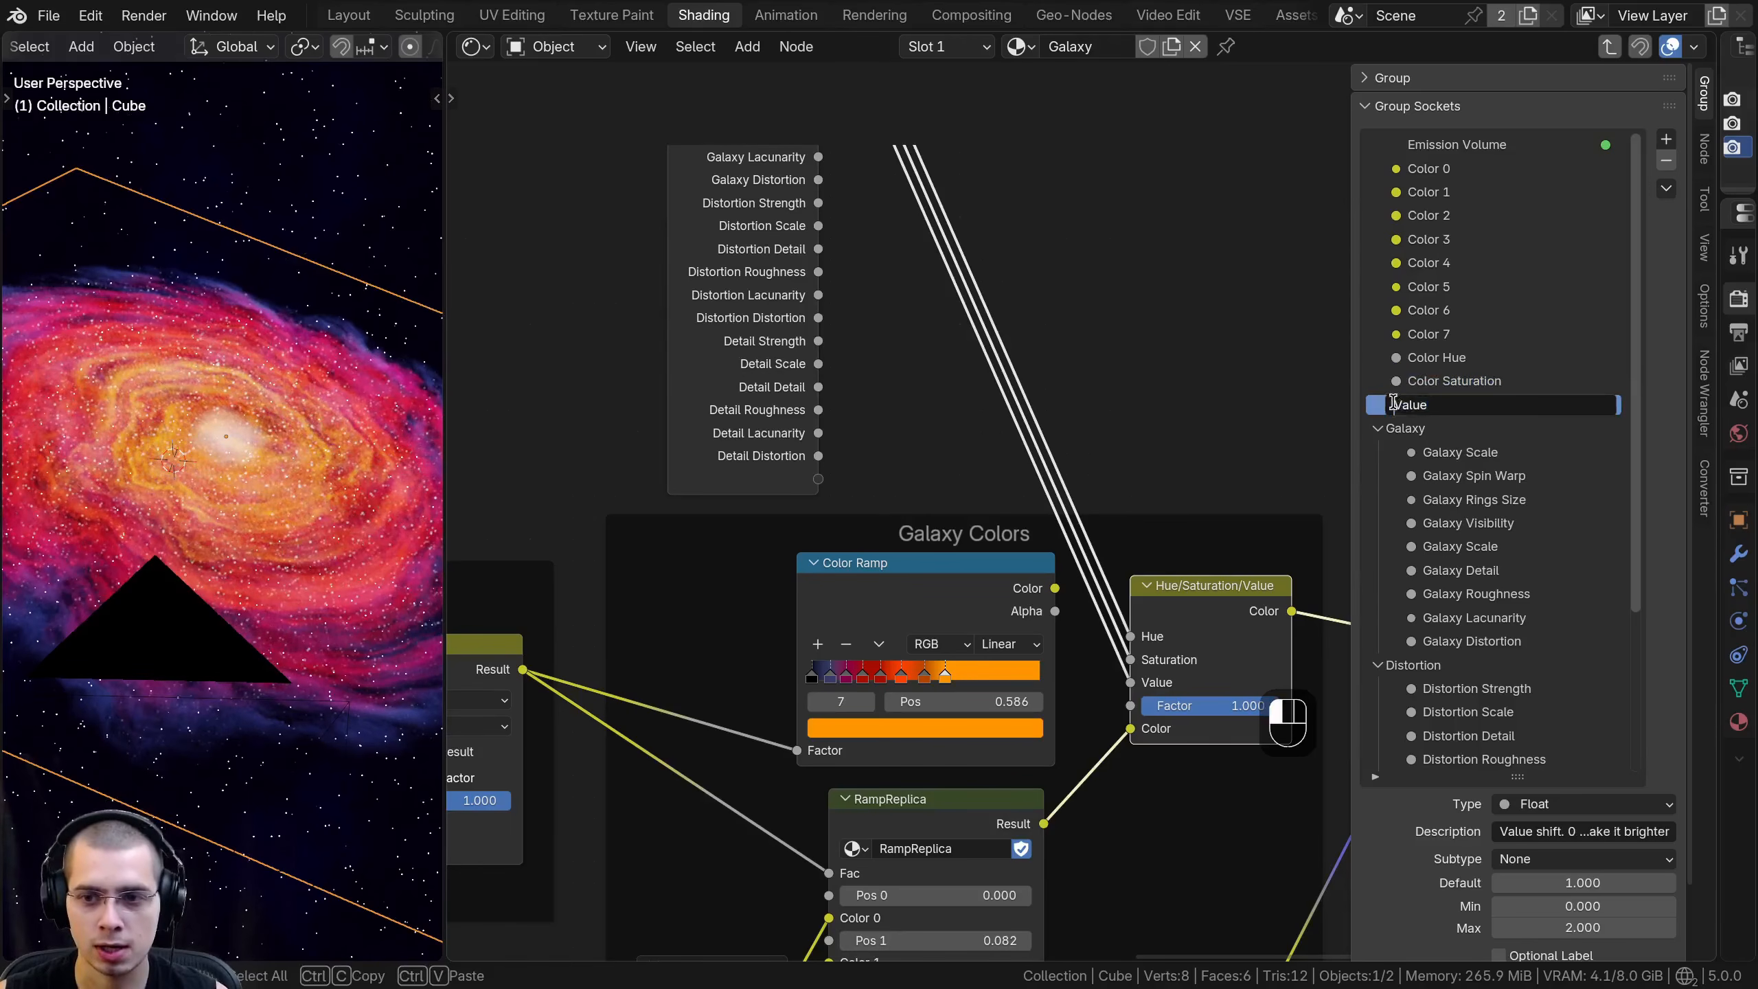
key(Return)
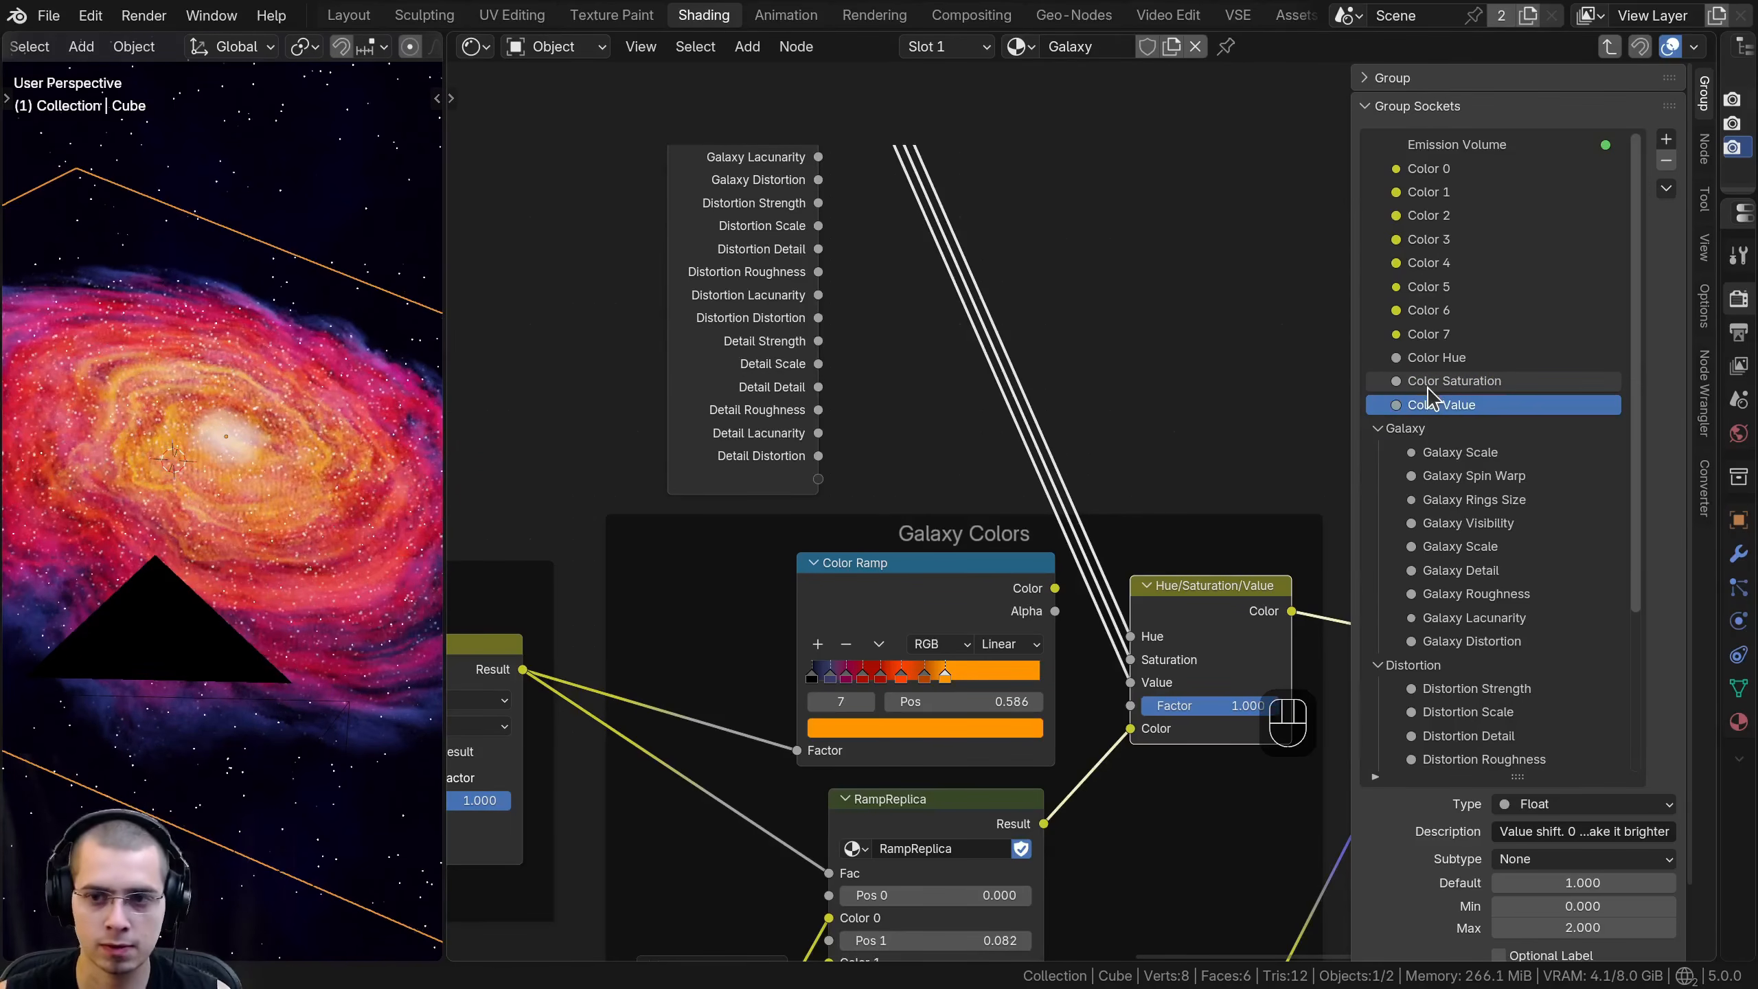
- Create a Colors panel in the group sockets and place Color 0 to Color 7, Color Hue, Color Saturation and Color Value inside it
scroll(1191, 416, up, 2)
scroll(997, 332, down, 1)
middle_drag(1019, 238, 1018, 463)
scroll(1021, 320, down, 1)
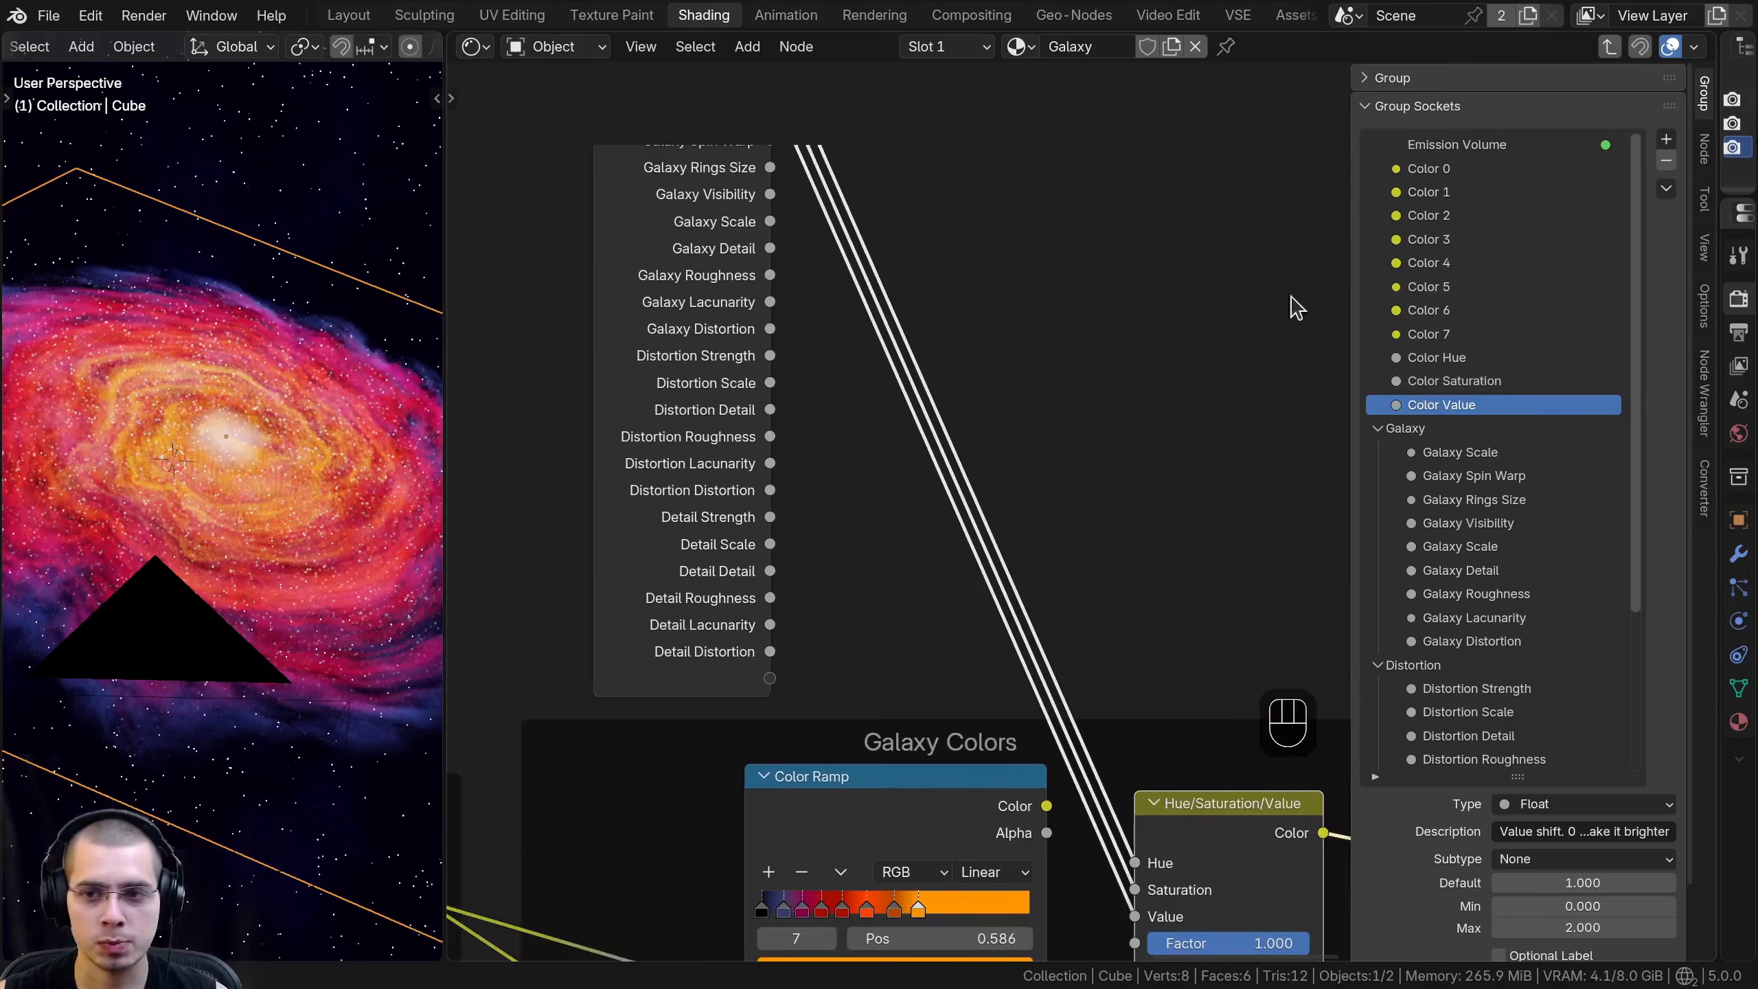
click(1666, 142)
click(1534, 210)
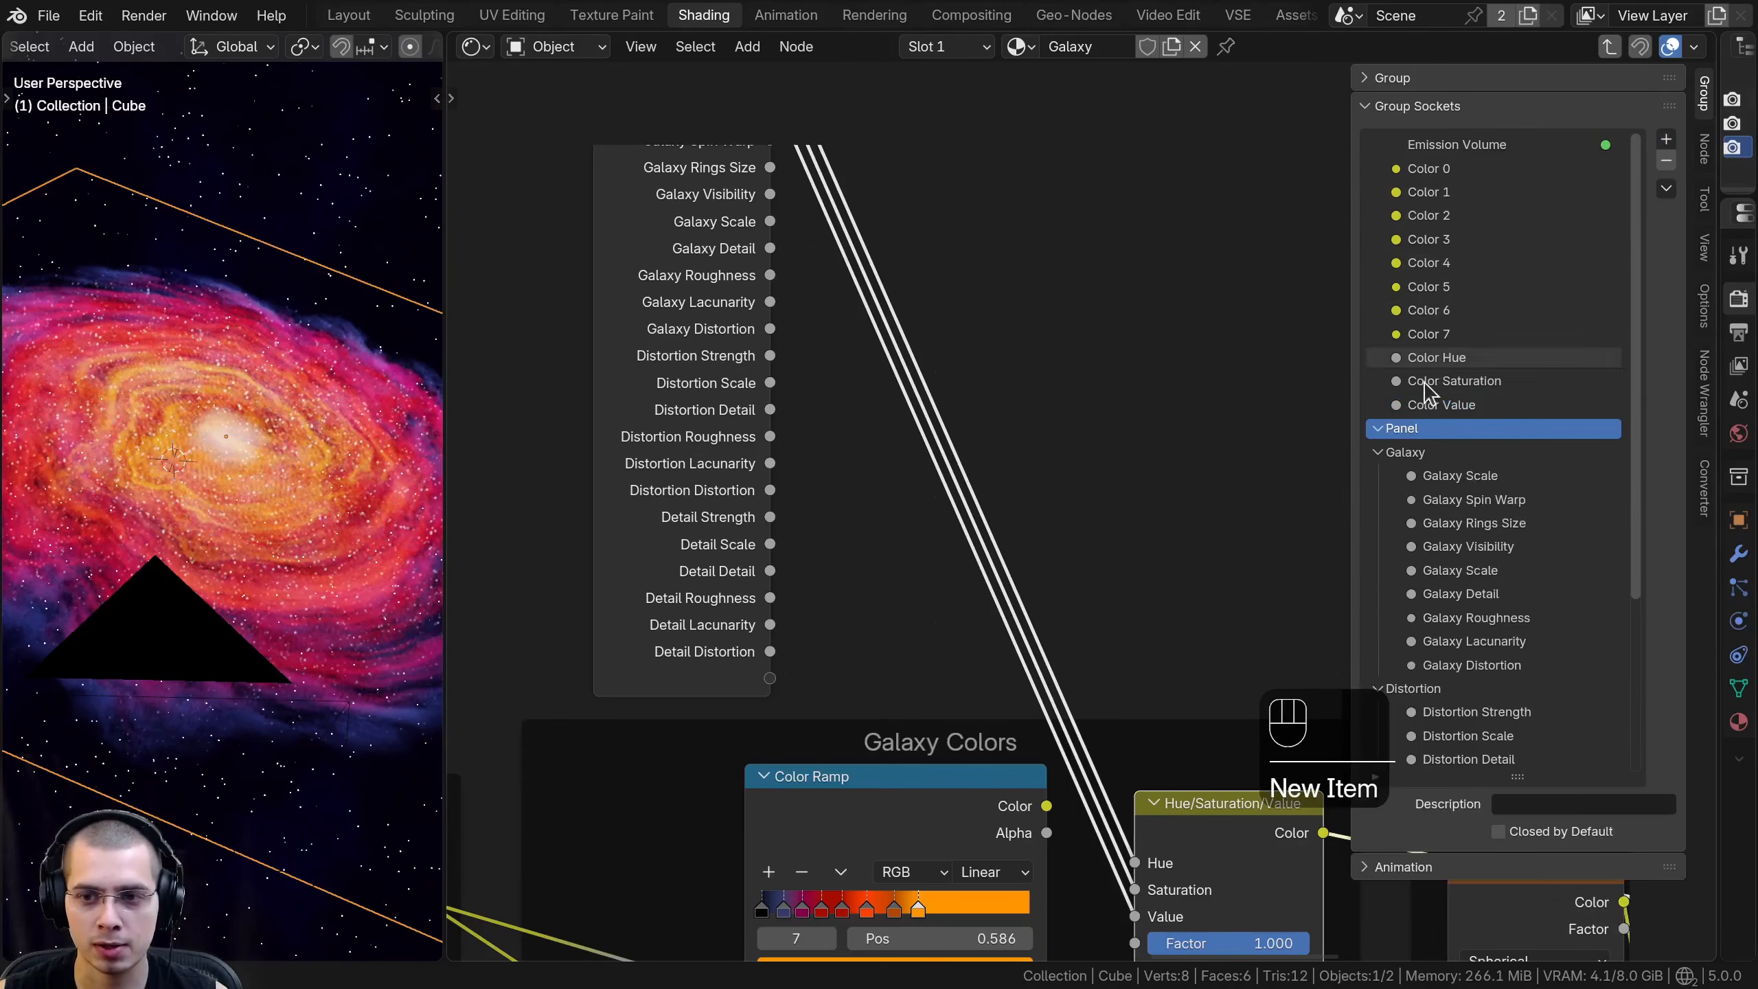
double_click(1428, 425)
text(Color)
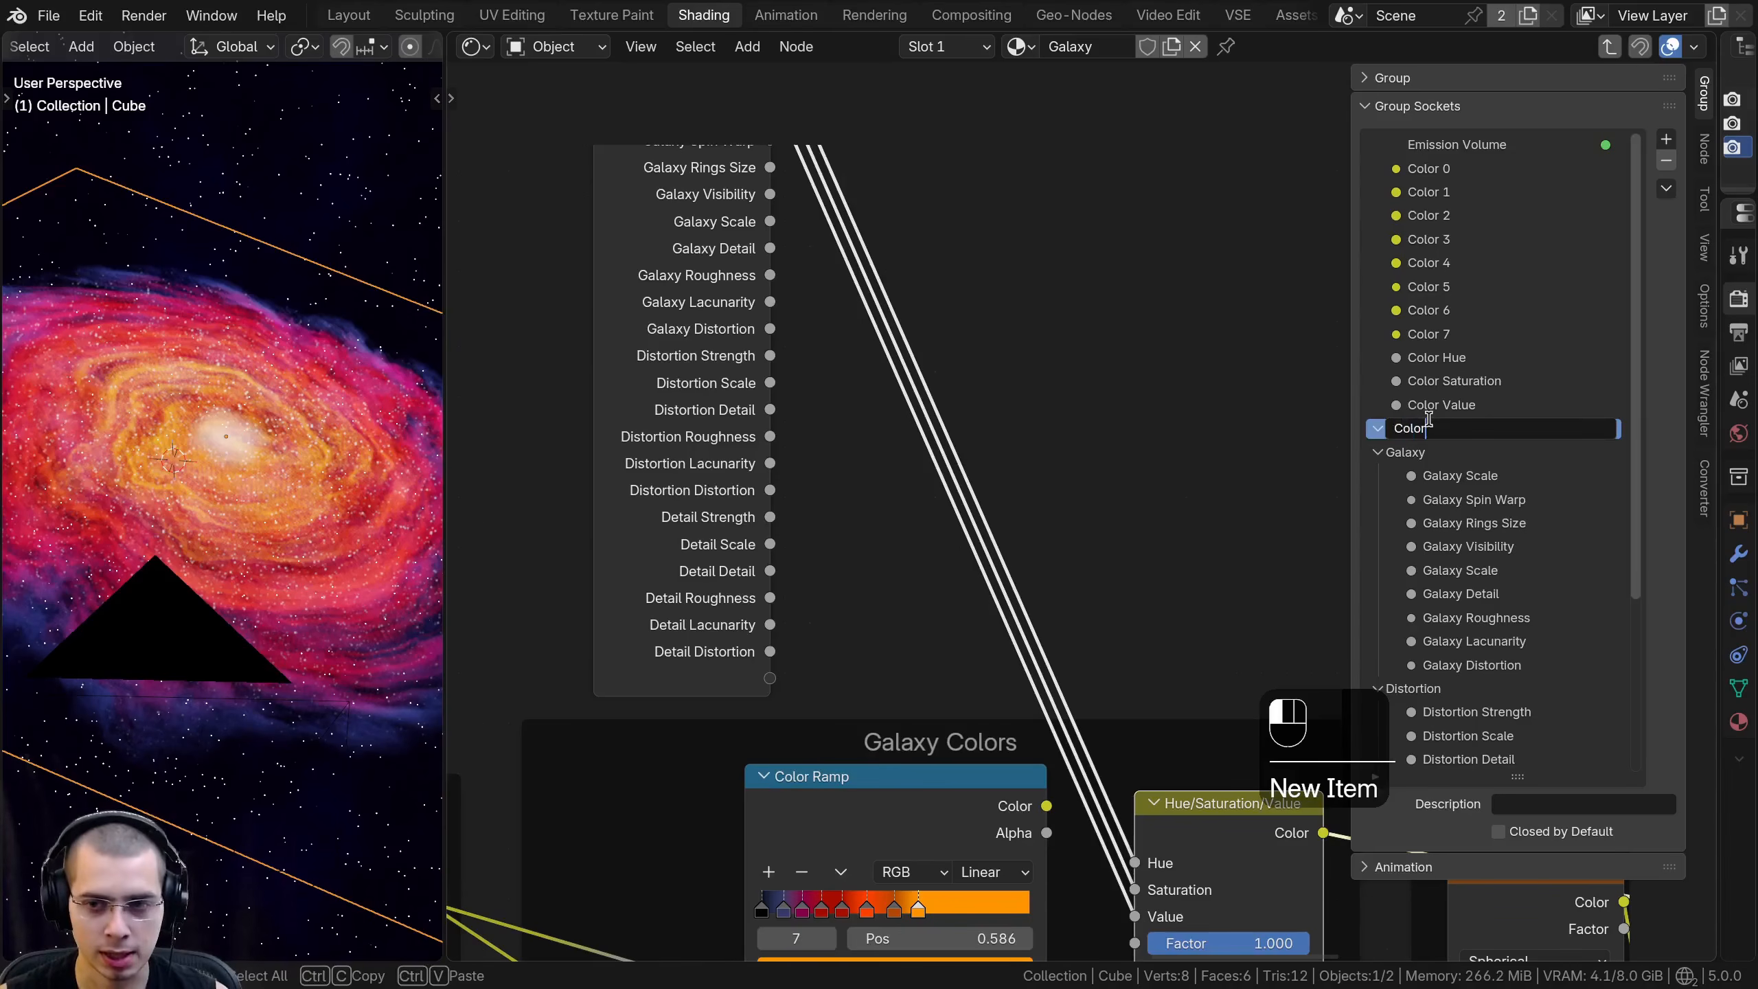
text(s)
key(Return)
drag(1439, 405, 1426, 357)
drag(1422, 315, 1427, 192)
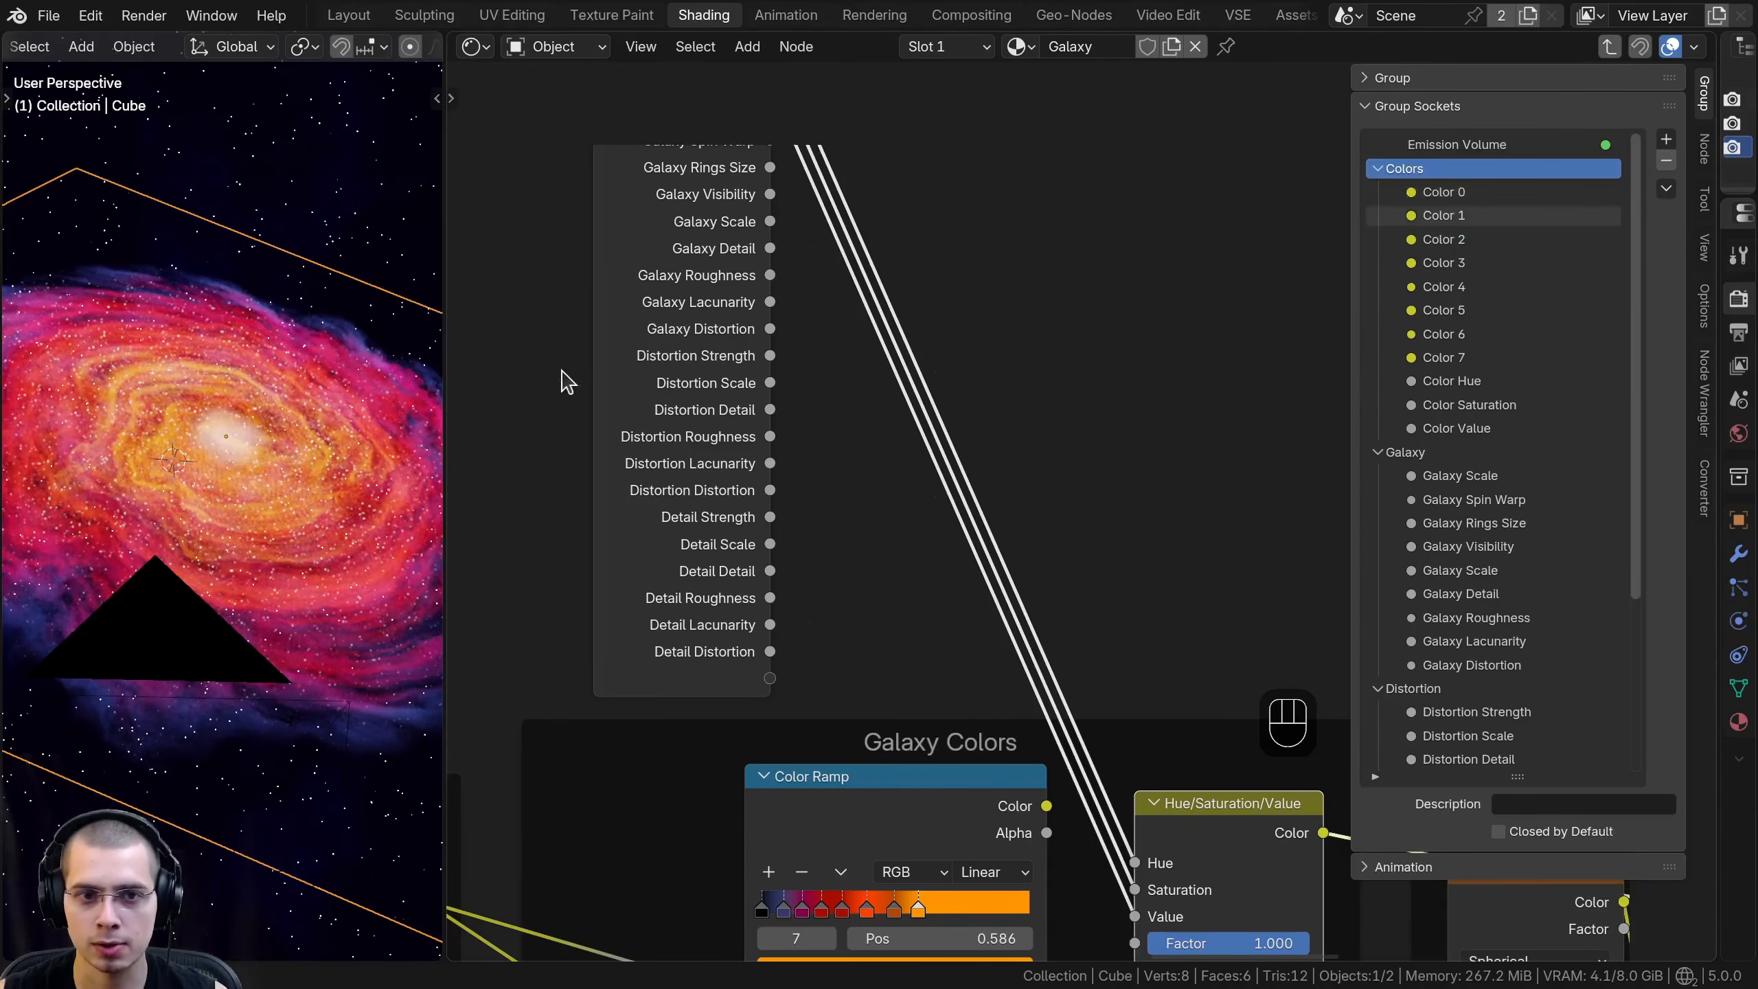
- Hide the unused sockets on the Group Input feeding Hue/Saturation/Value and place it above the Color Ramp in the Galaxy Colors frame
scroll(832, 263, down, 5)
click(830, 252)
scroll(831, 263, down, 2)
middle_drag(831, 277, 830, 541)
middle_drag(844, 480, 853, 340)
key(ctrl+h)
drag(863, 172, 1022, 660)
key(a)
middle_drag(963, 567, 901, 464)
click(922, 340)
key(a)
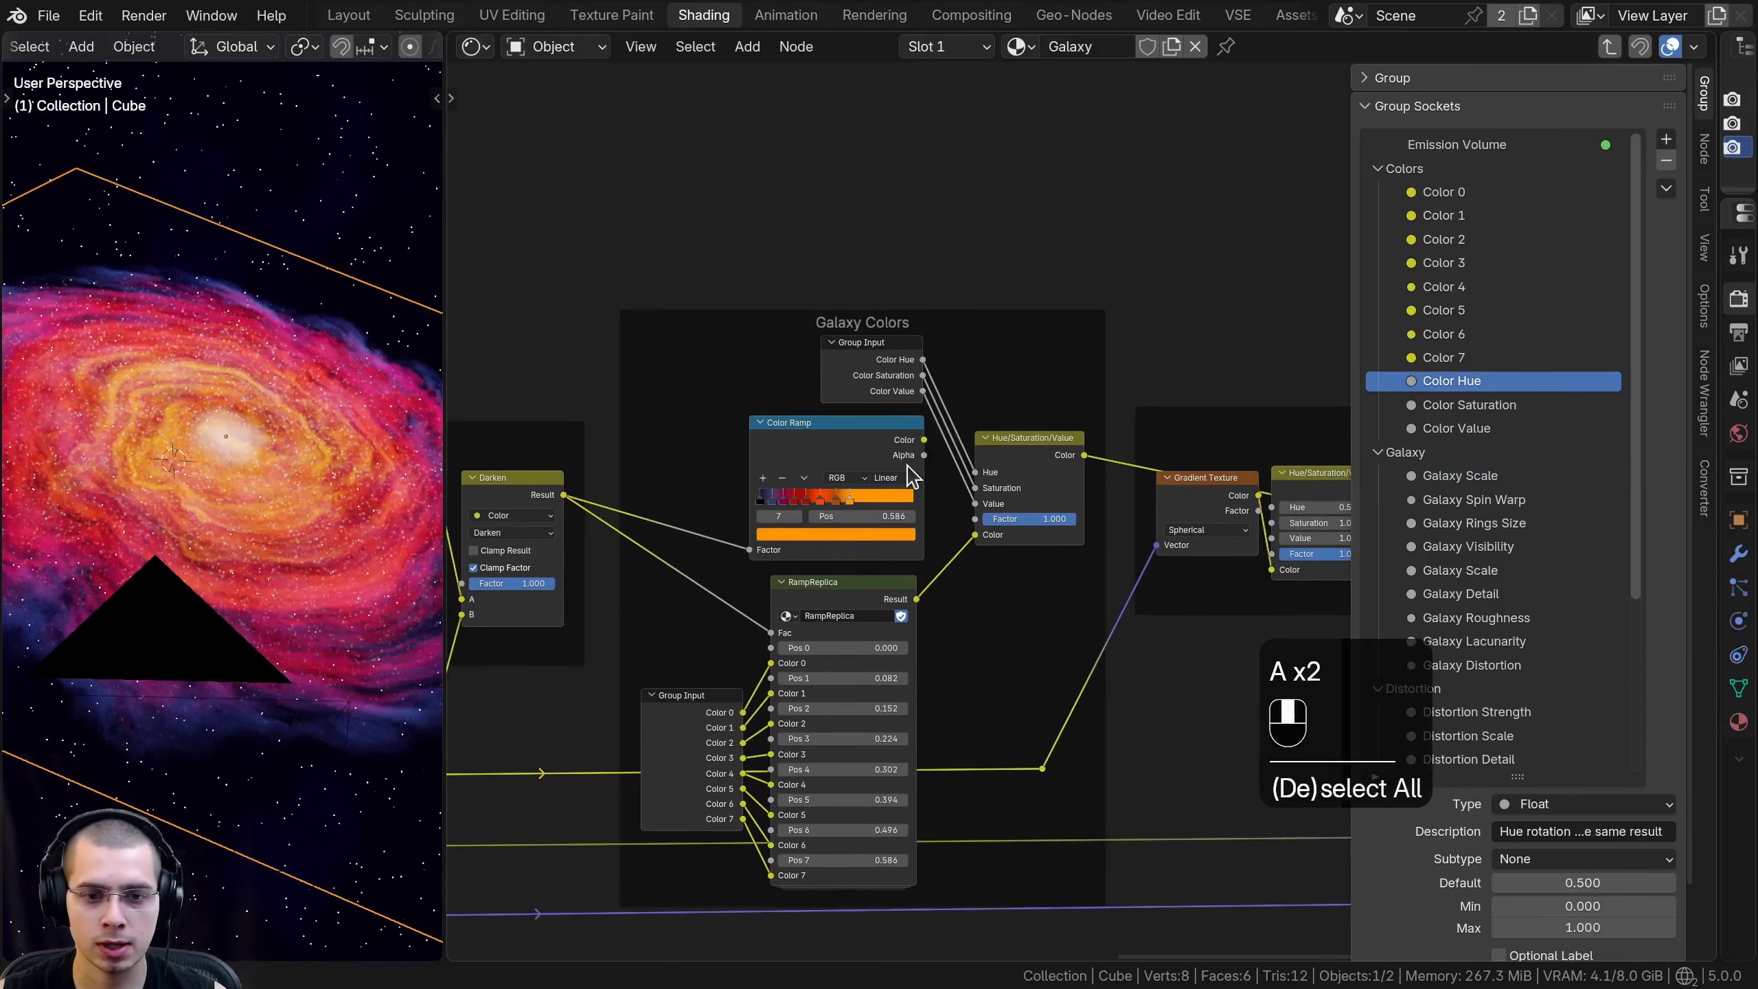
- Leave group editing and look over the Colors panel inputs on the Galaxy node
click(1430, 192)
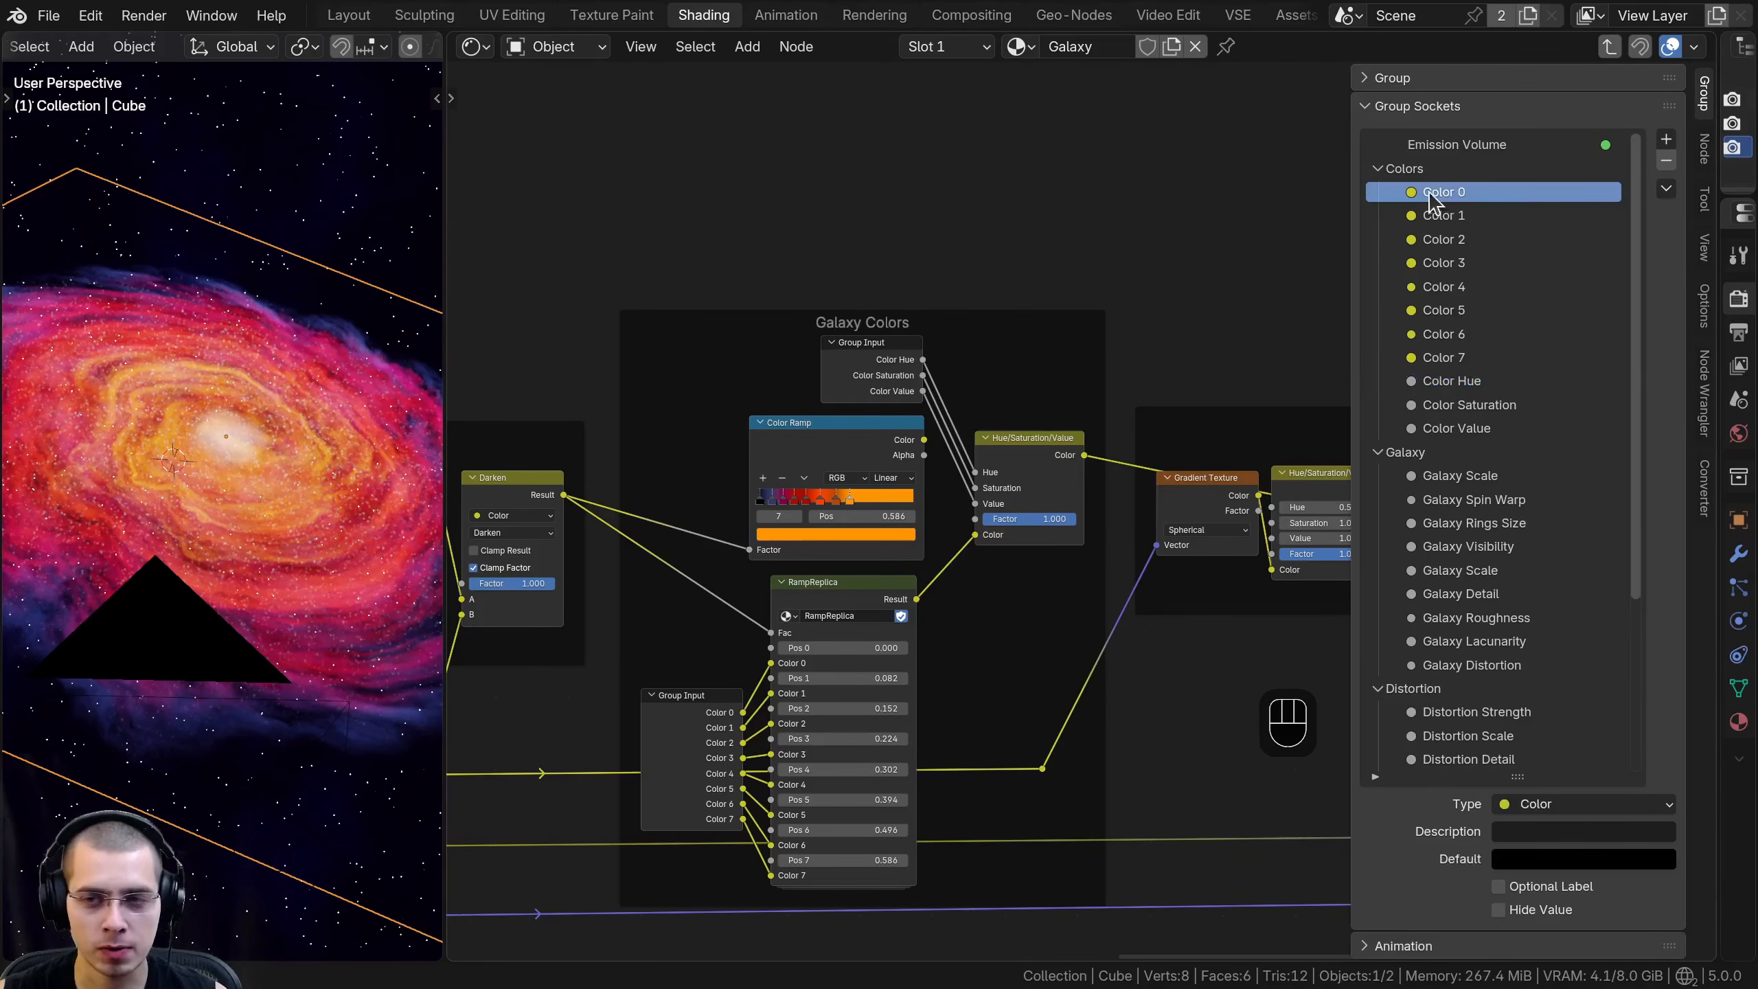
key(Tab)
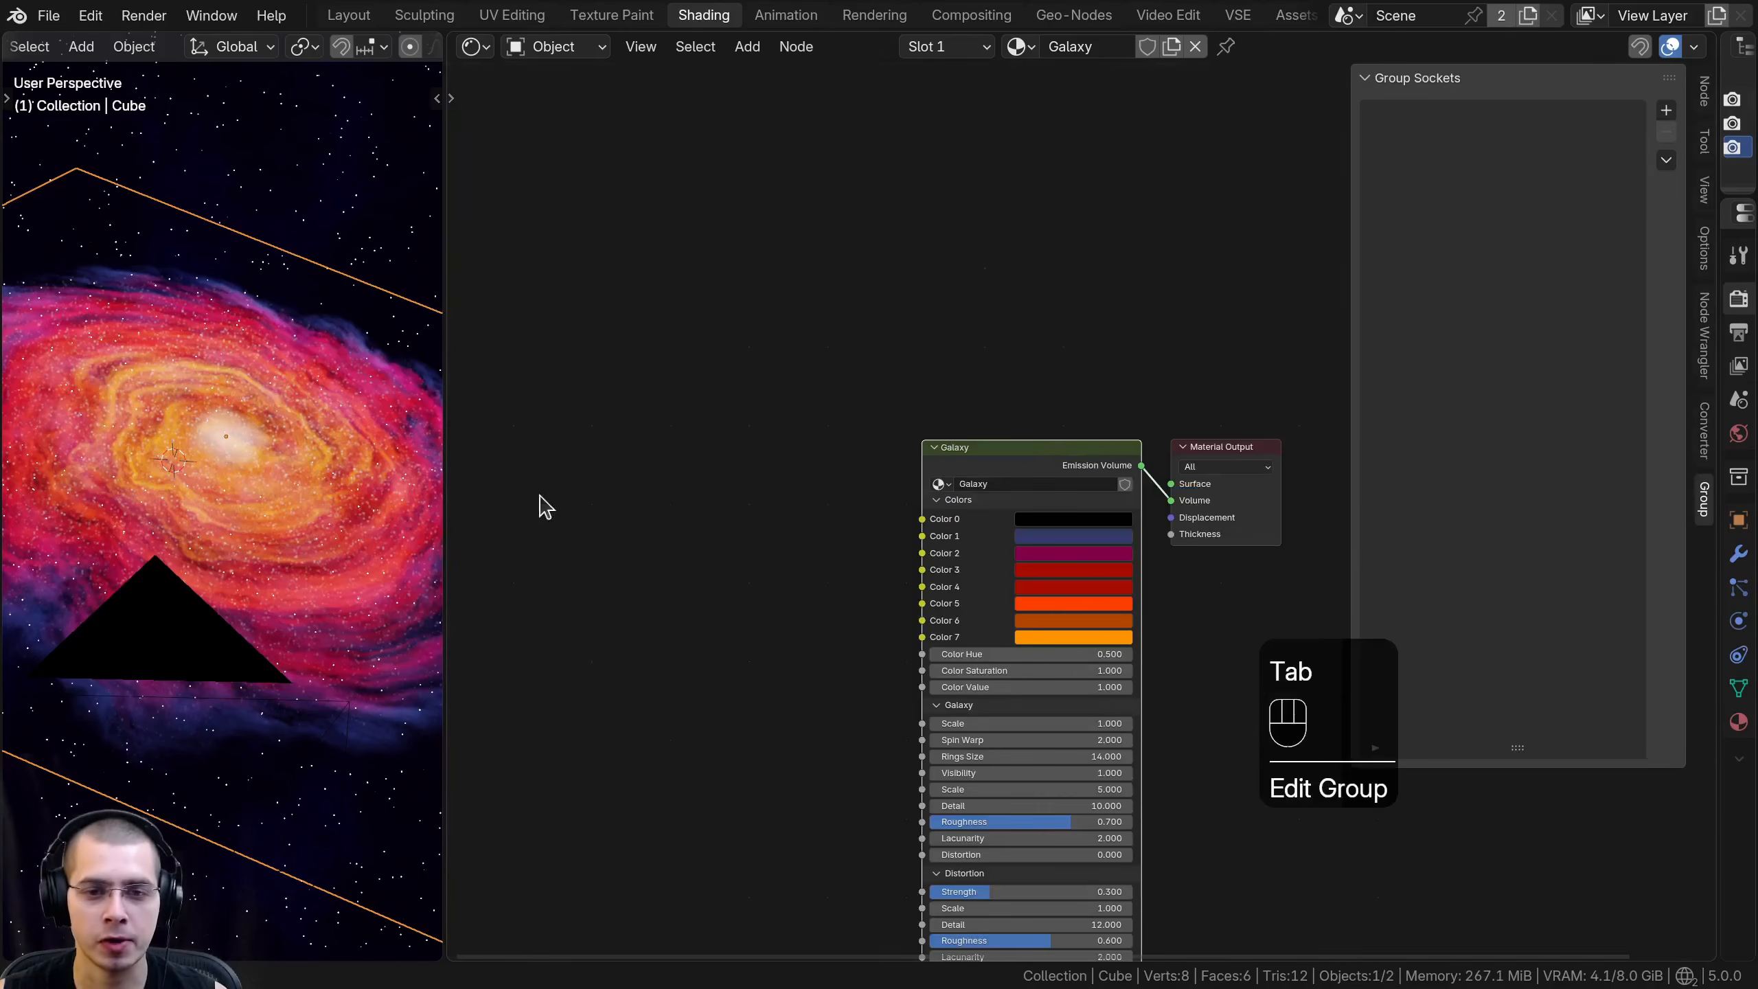
mouse_move(1155, 363)
mouse_down()
mouse_move(1158, 253)
mouse_move(1158, 373)
mouse_up()
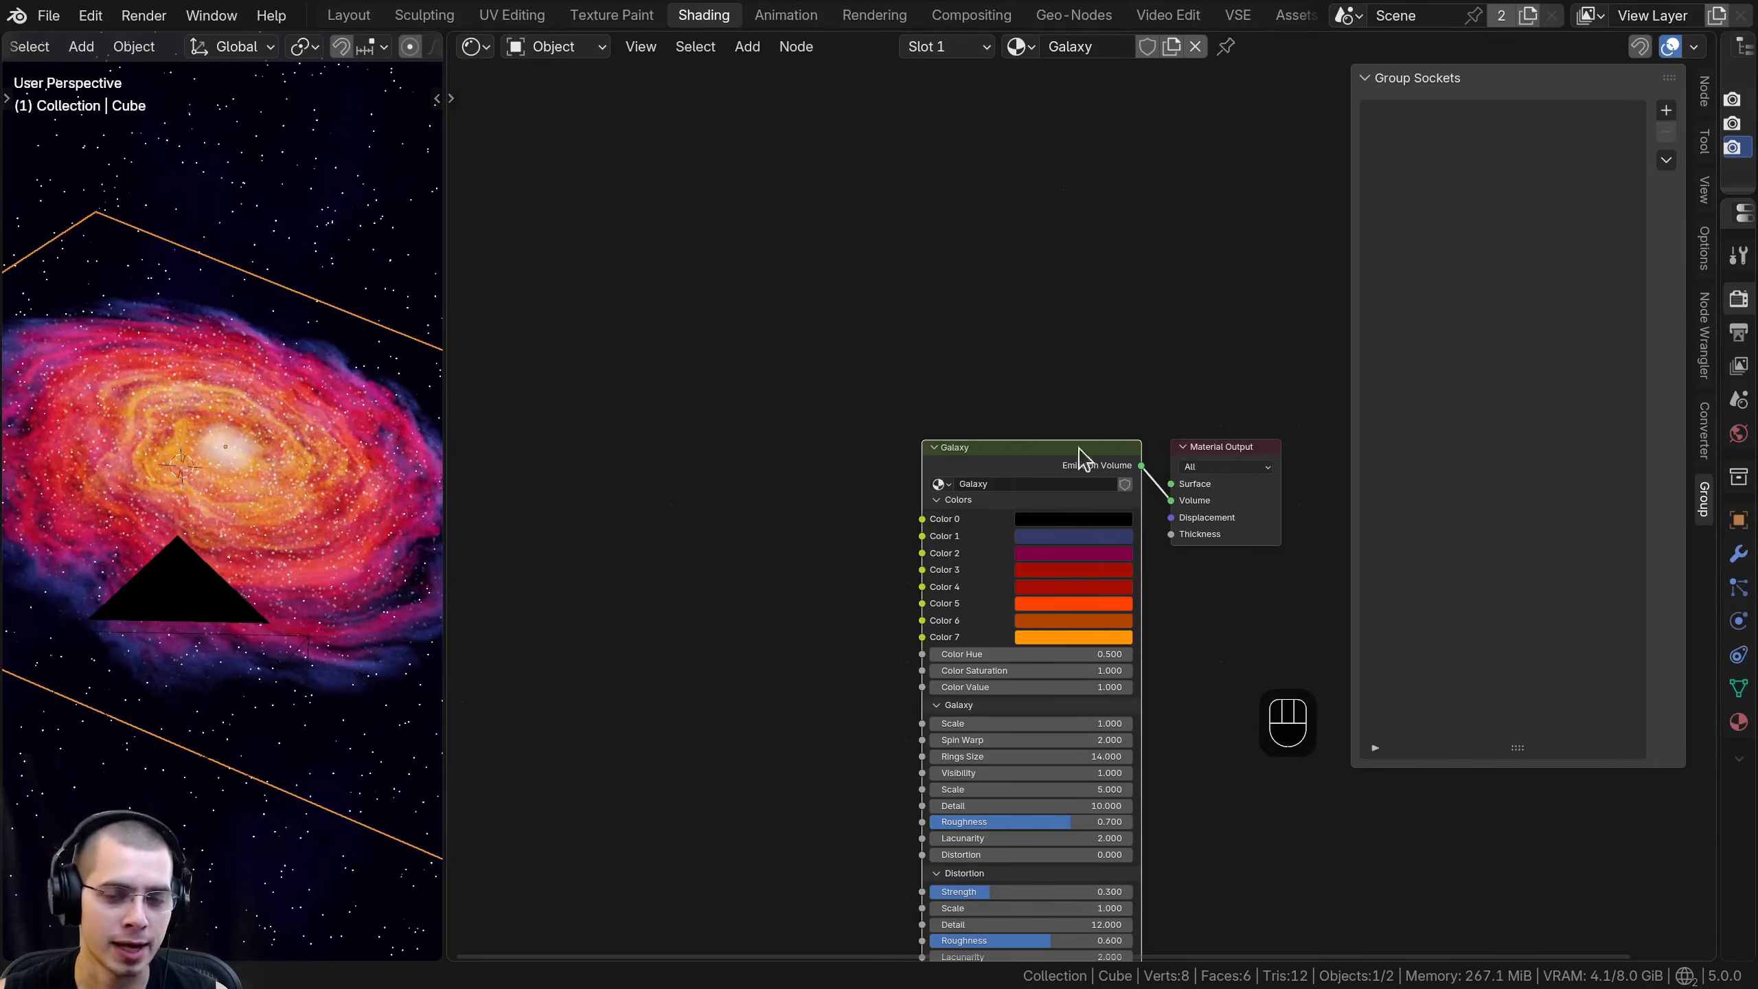
- Rename the Galaxy group's Color 0 input to Transparency Color and leave group editing
scroll(1090, 454, up, 1)
click(1094, 447)
key(Tab)
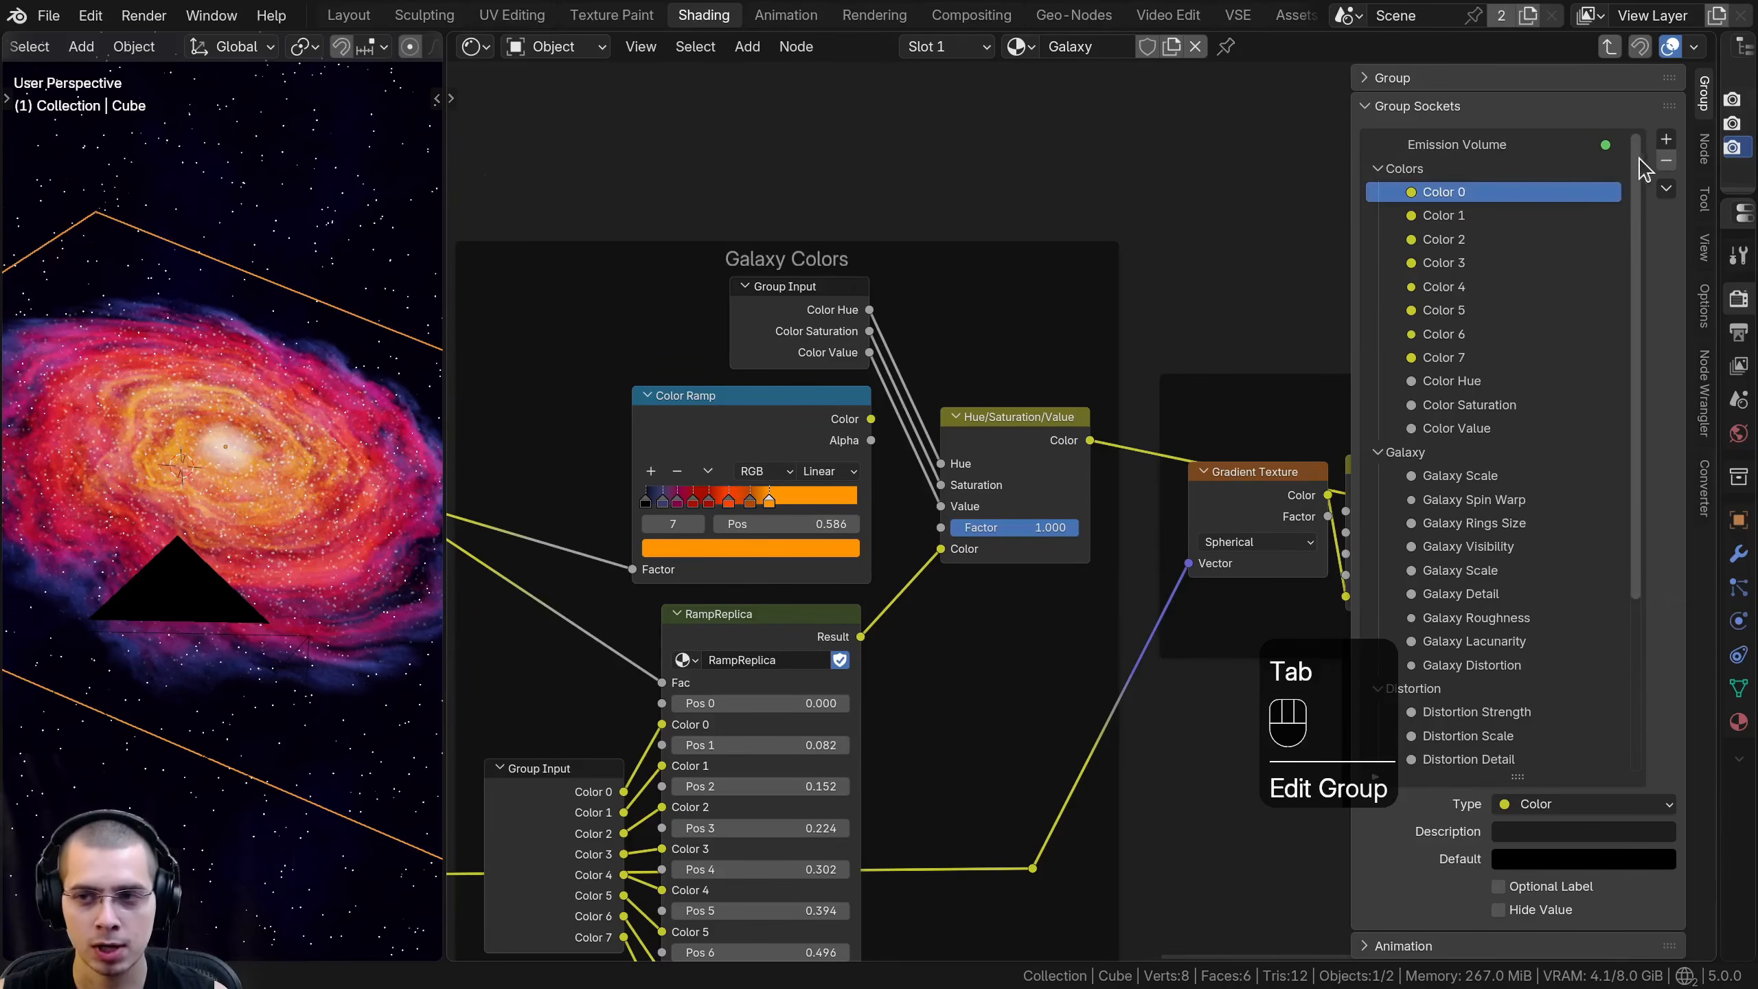
double_click(1477, 191)
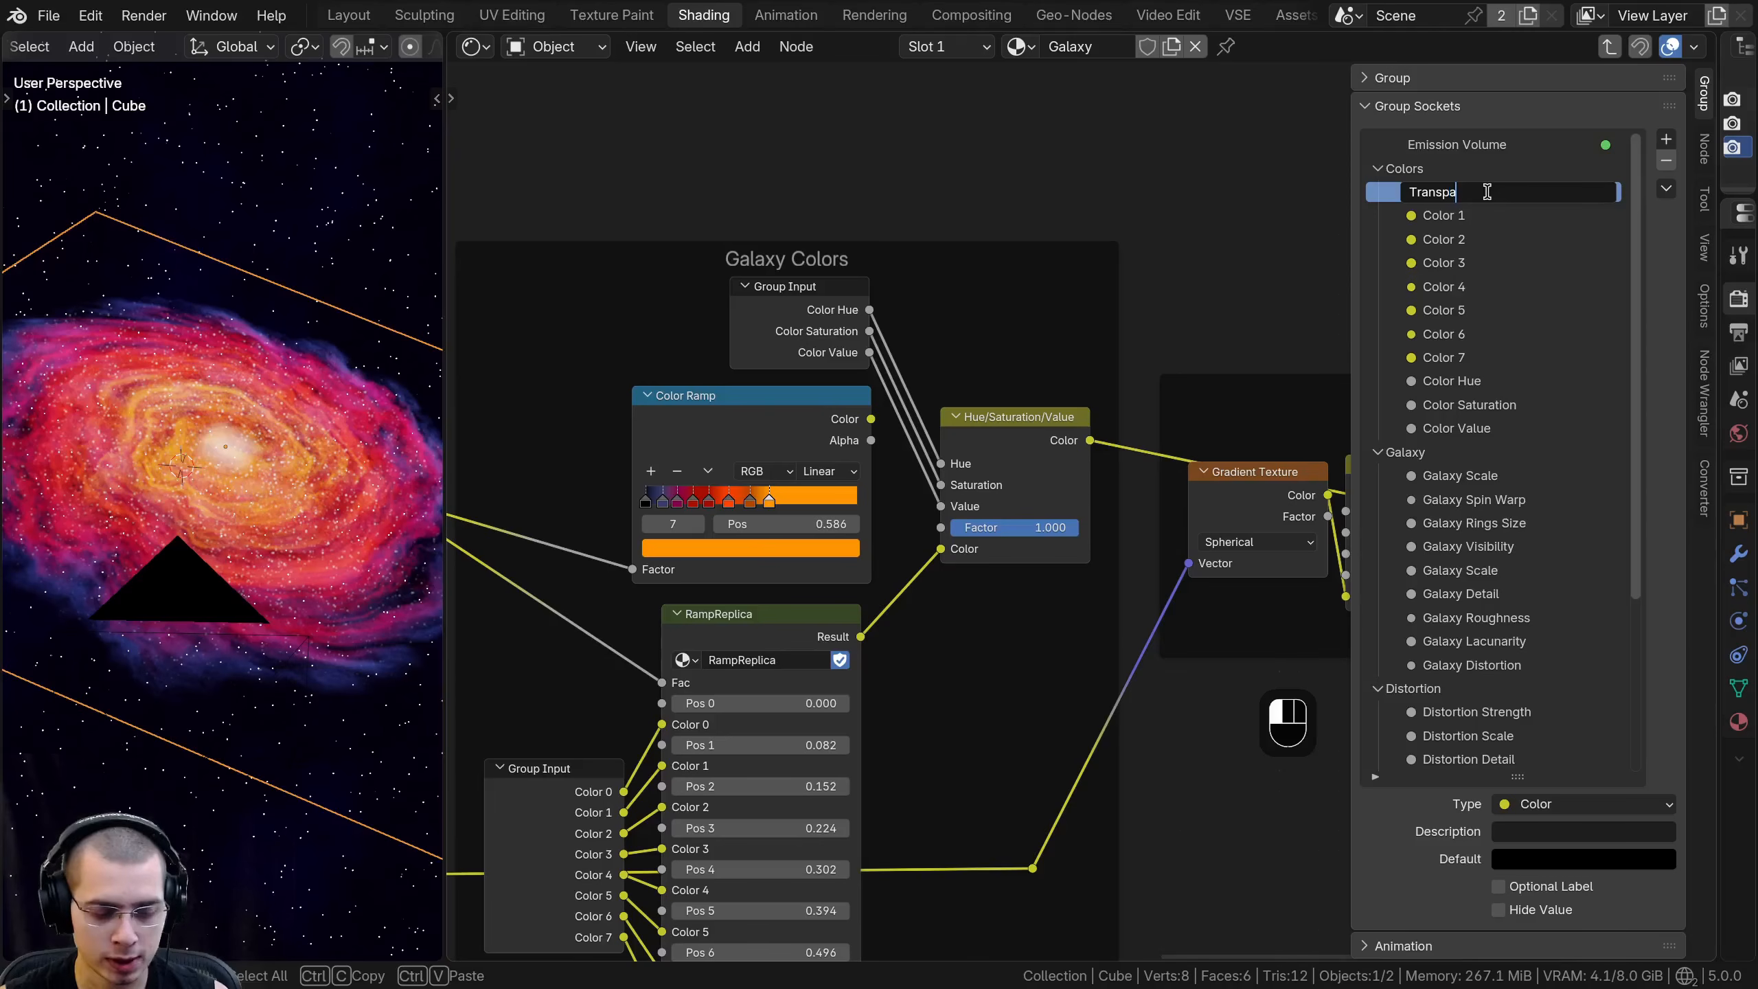
text(Transparency Color)
key(Return)
key(Tab)
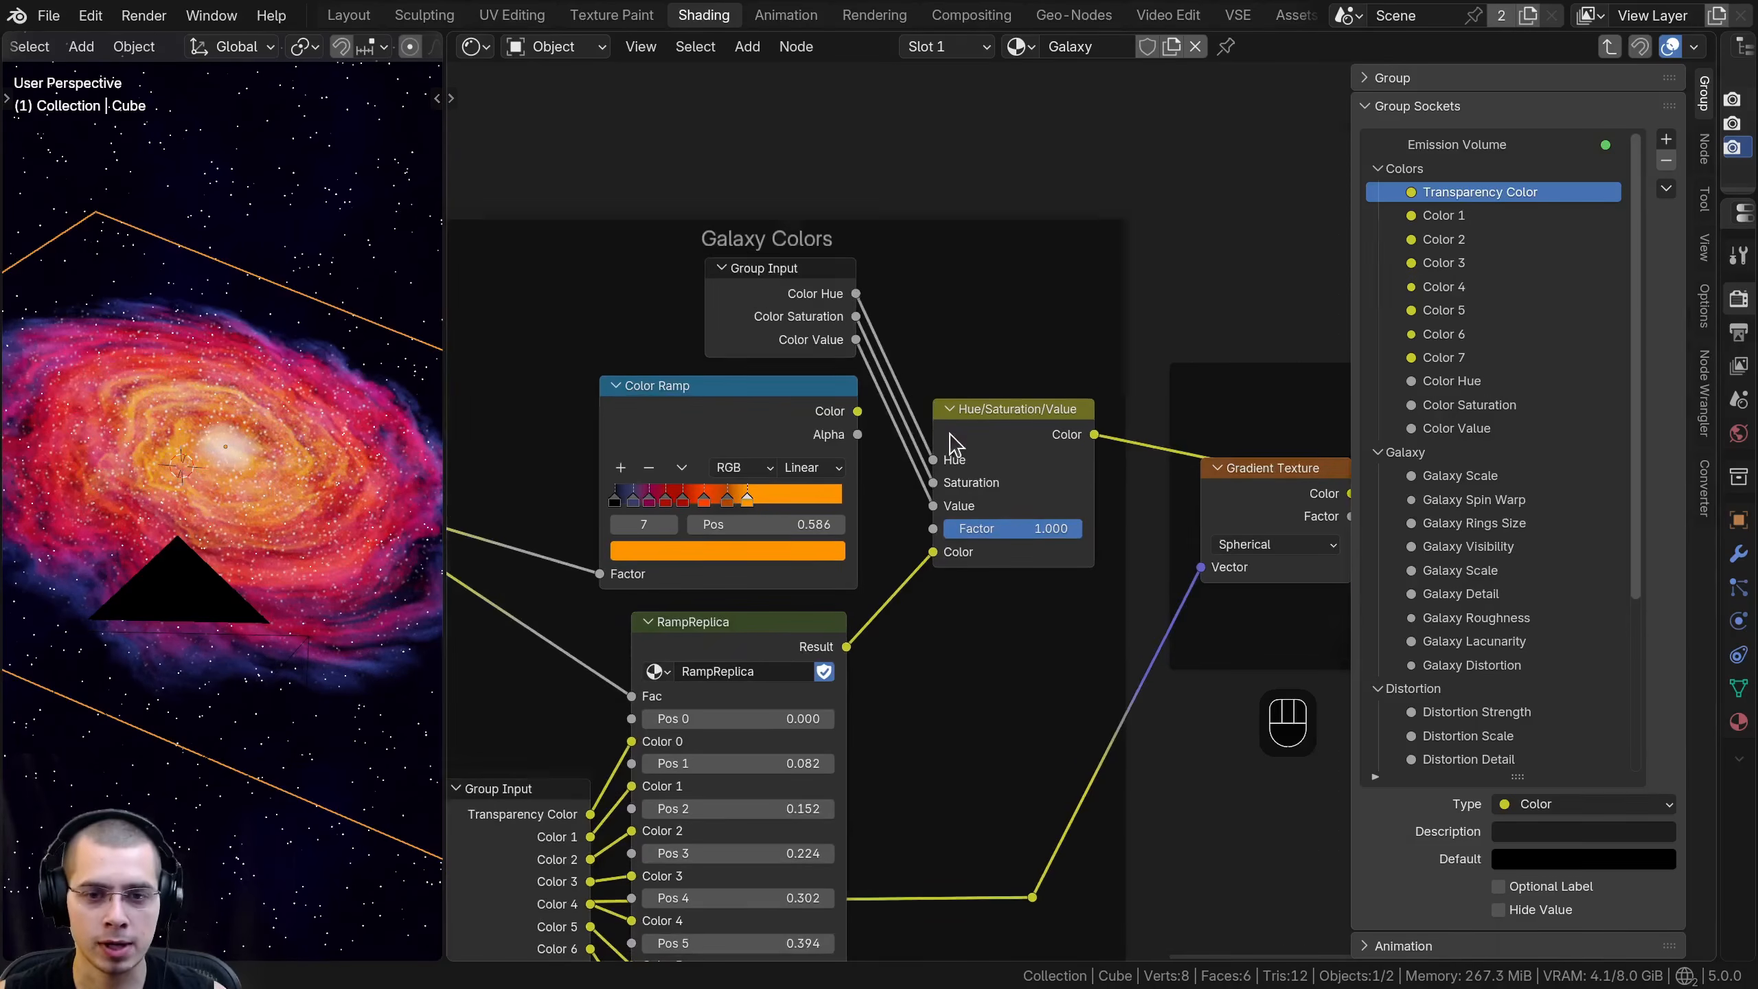
- Inspect the Transparency Color swatch and its color settings on the Galaxy node
drag(738, 478, 724, 478)
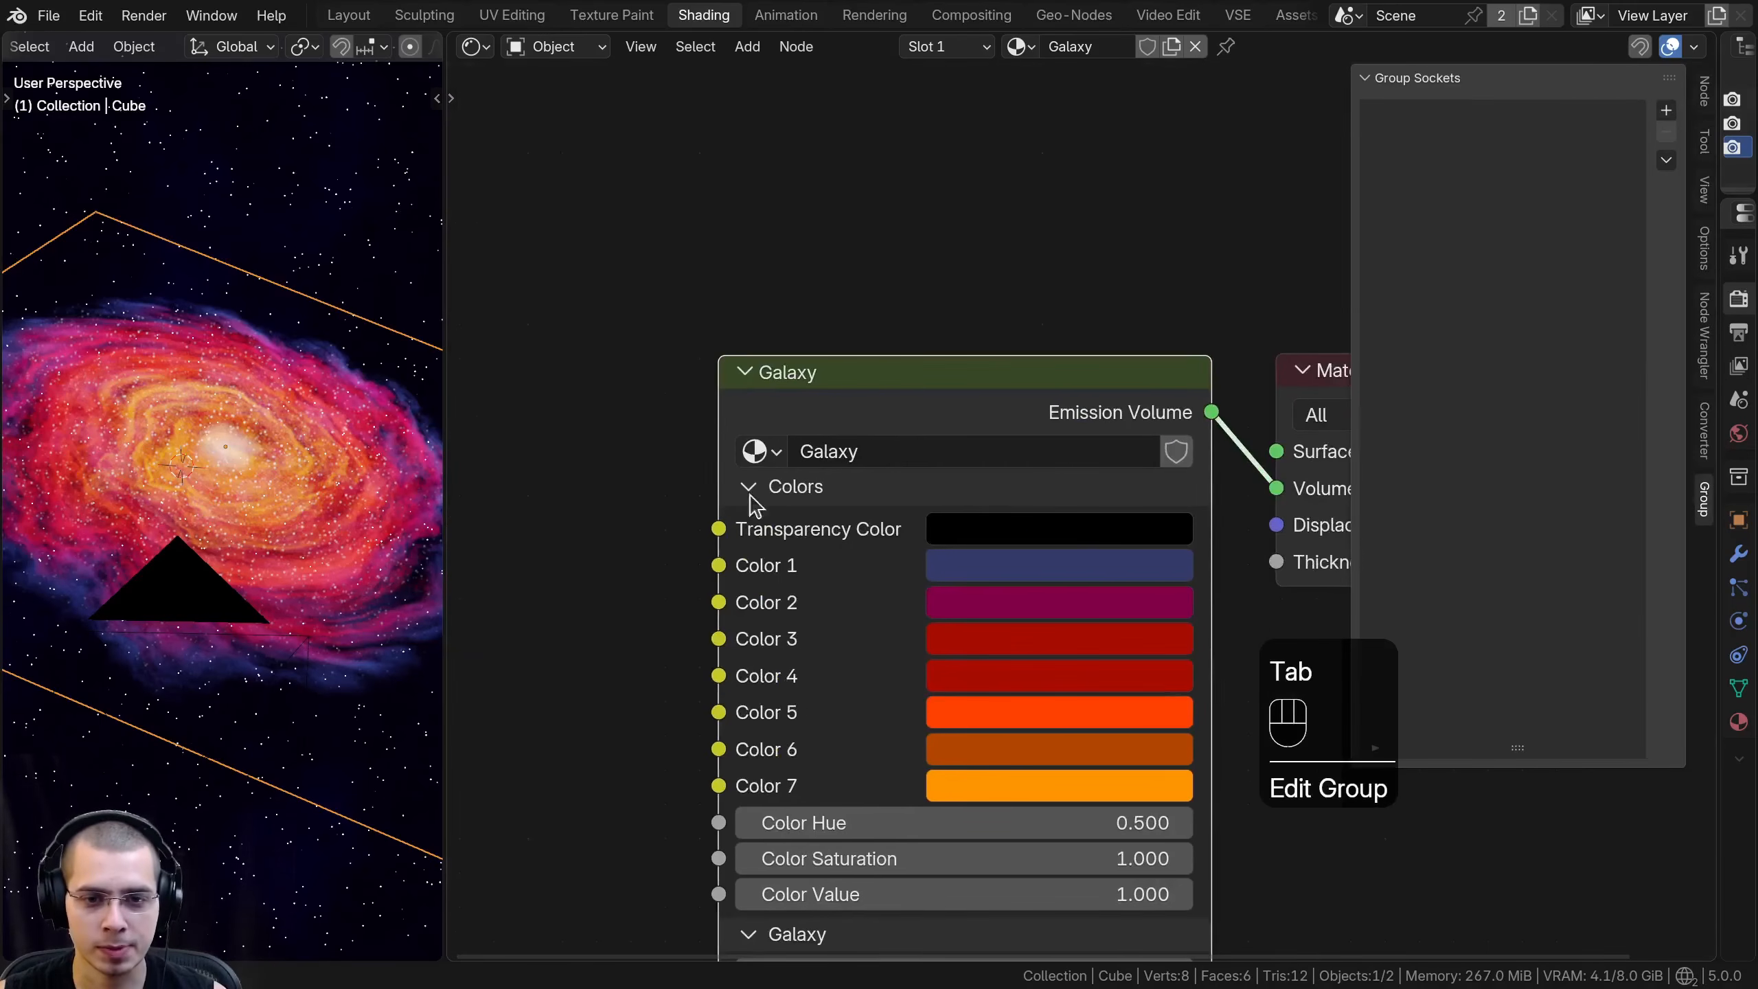
click(969, 533)
drag(1241, 291, 1241, 307)
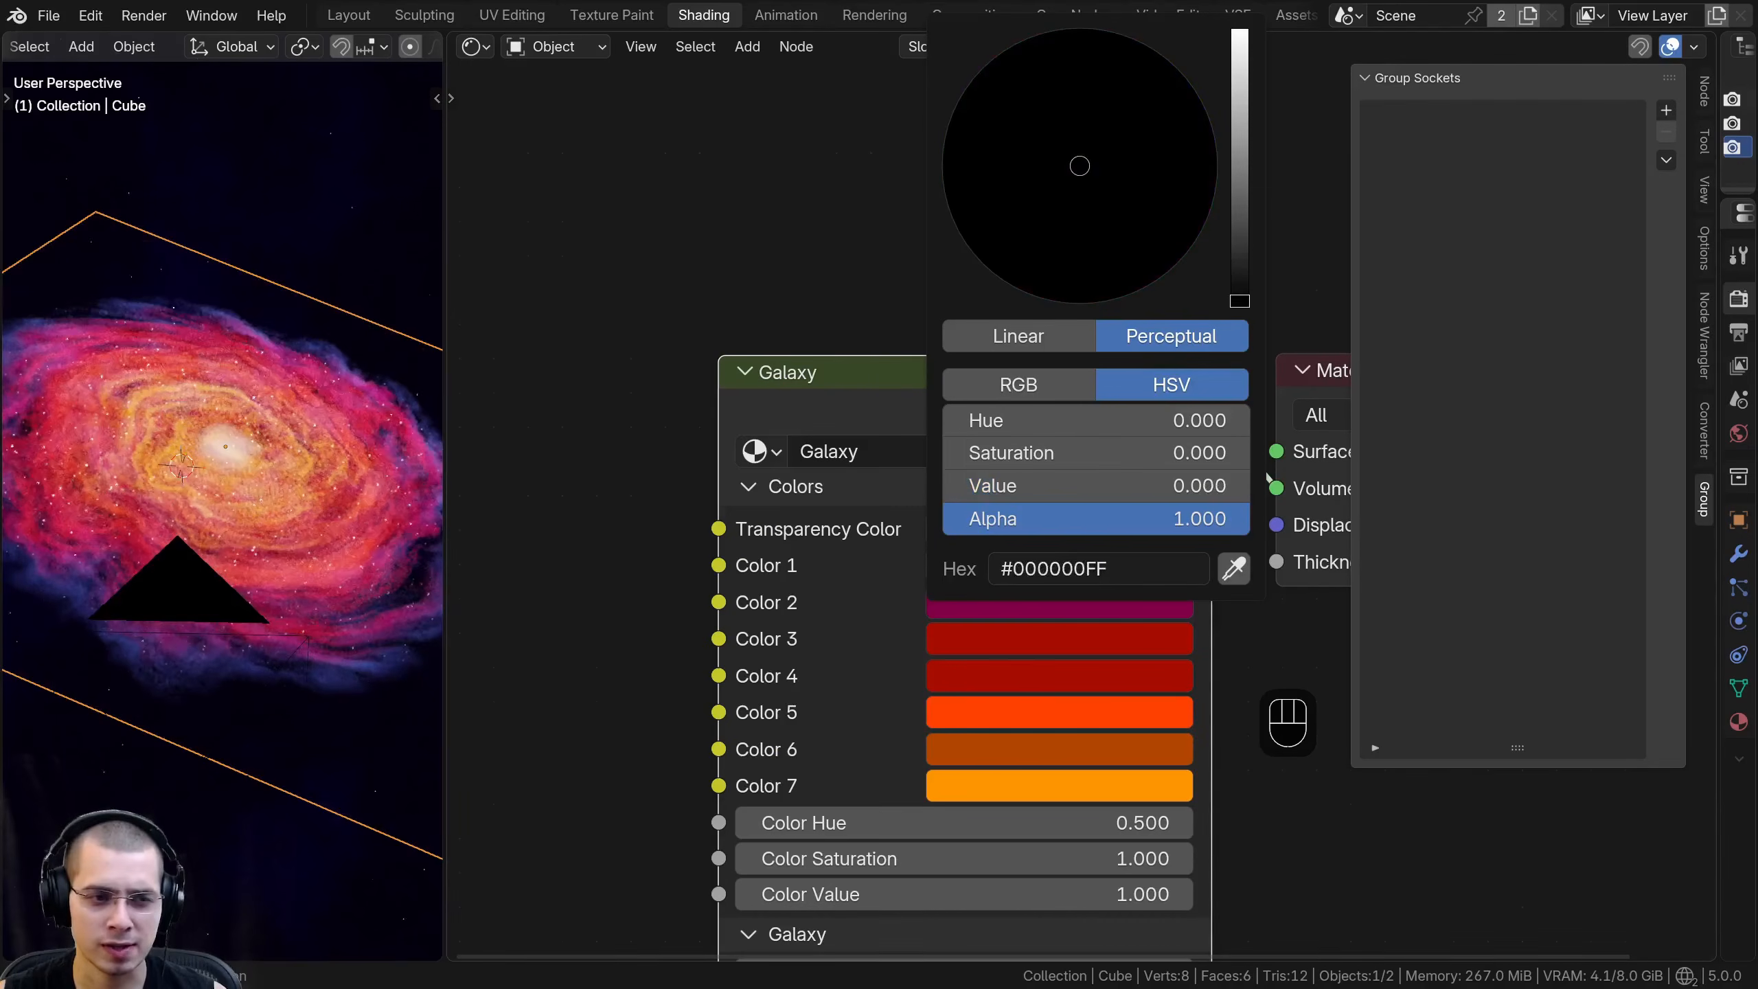
scroll(862, 418, down, 2)
click(935, 432)
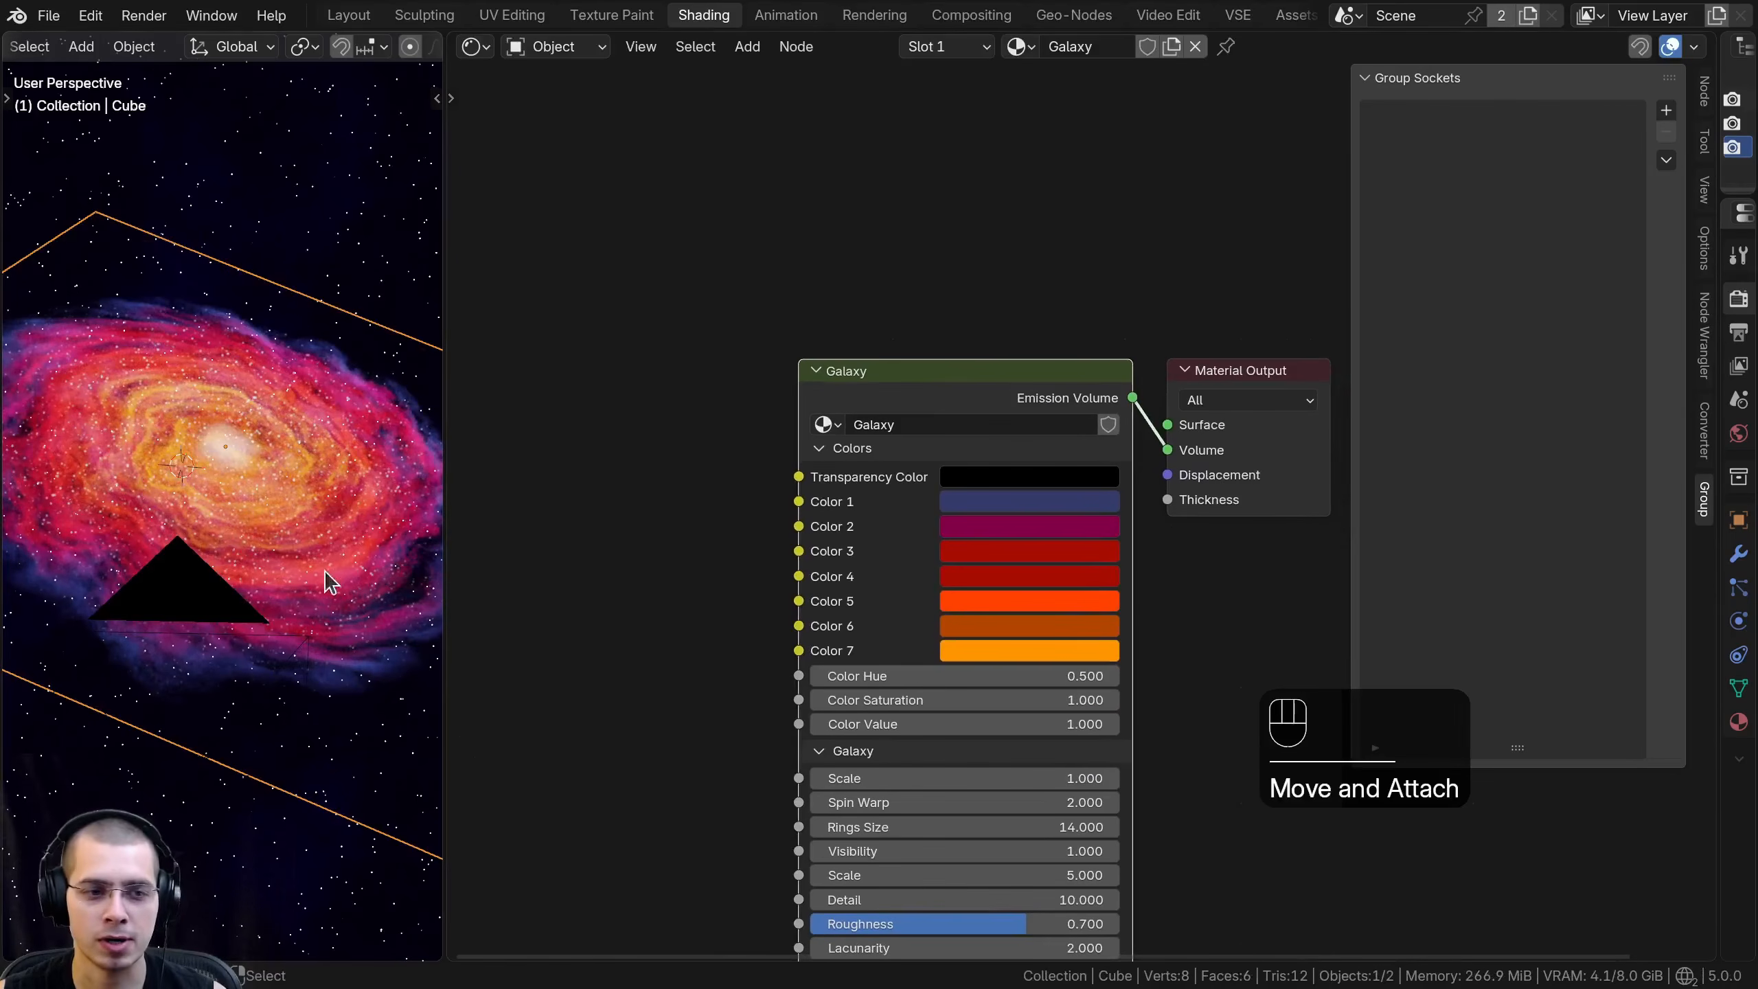
- Reopen the Galaxy group for editing and enlarge the group sockets list to fit all panels
key(Tab)
key(a)
key(a)
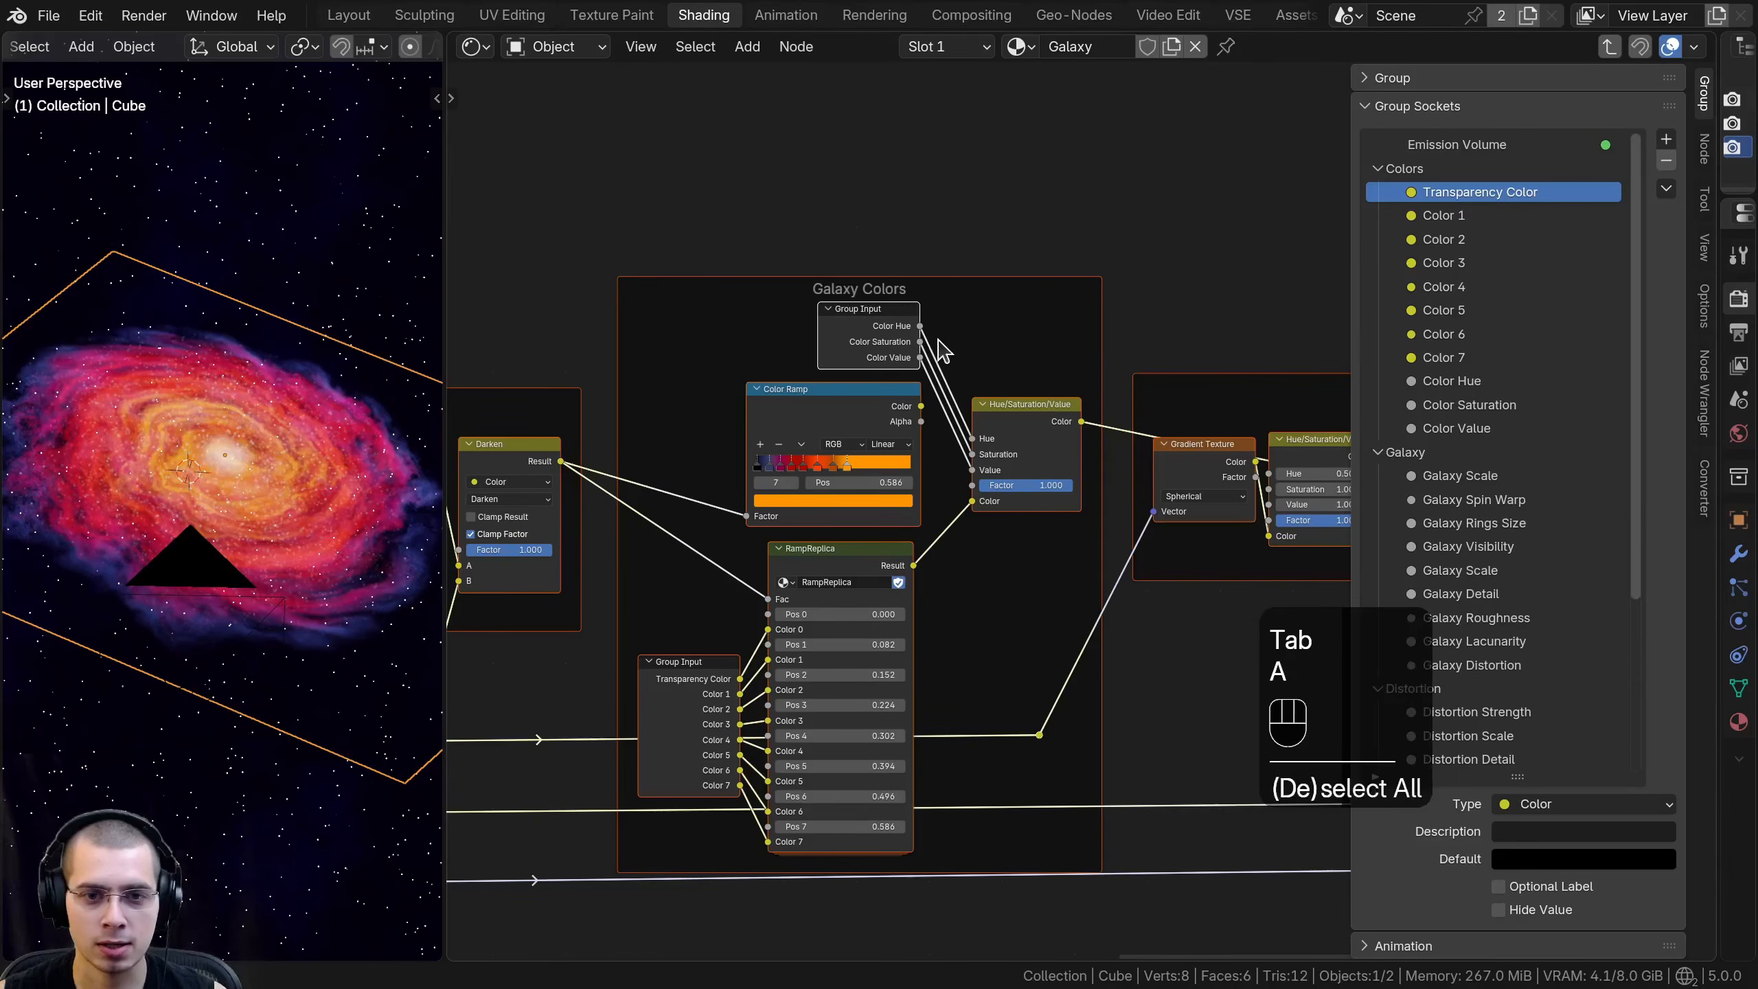
ctrl+middle_drag(1510, 243, 1522, 296)
drag(1522, 657, 1529, 919)
scroll(1495, 648, down, 3)
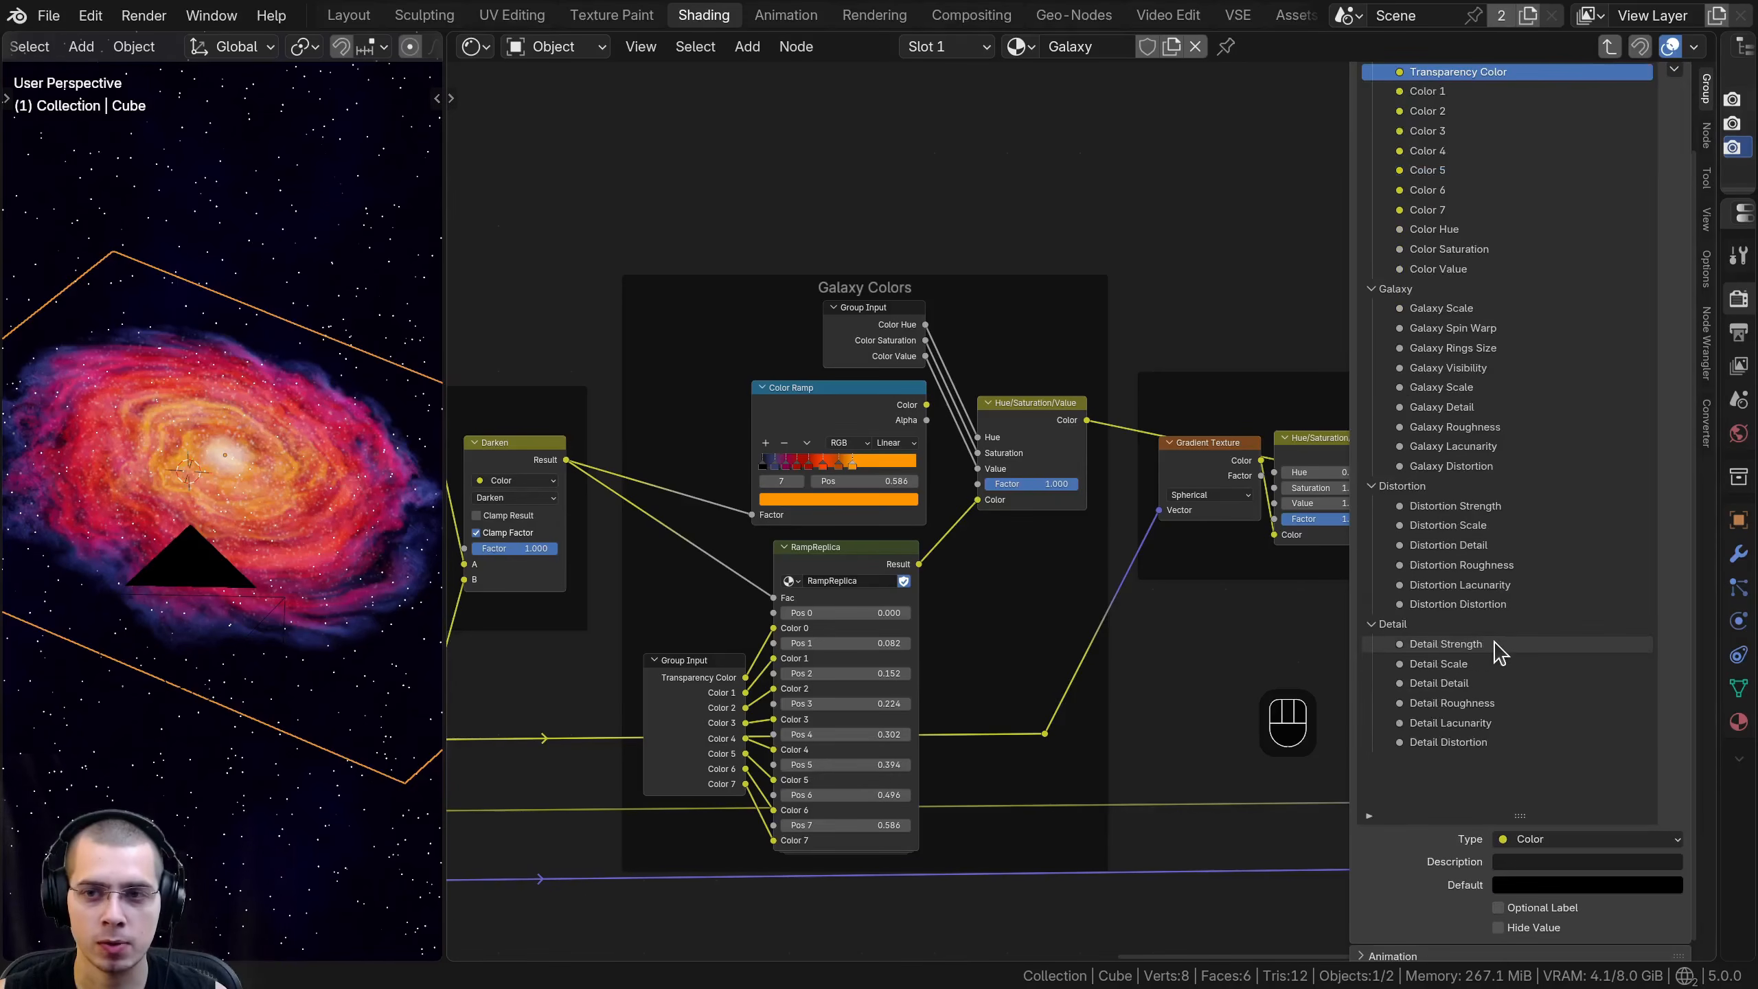
scroll(1421, 204, up, 3)
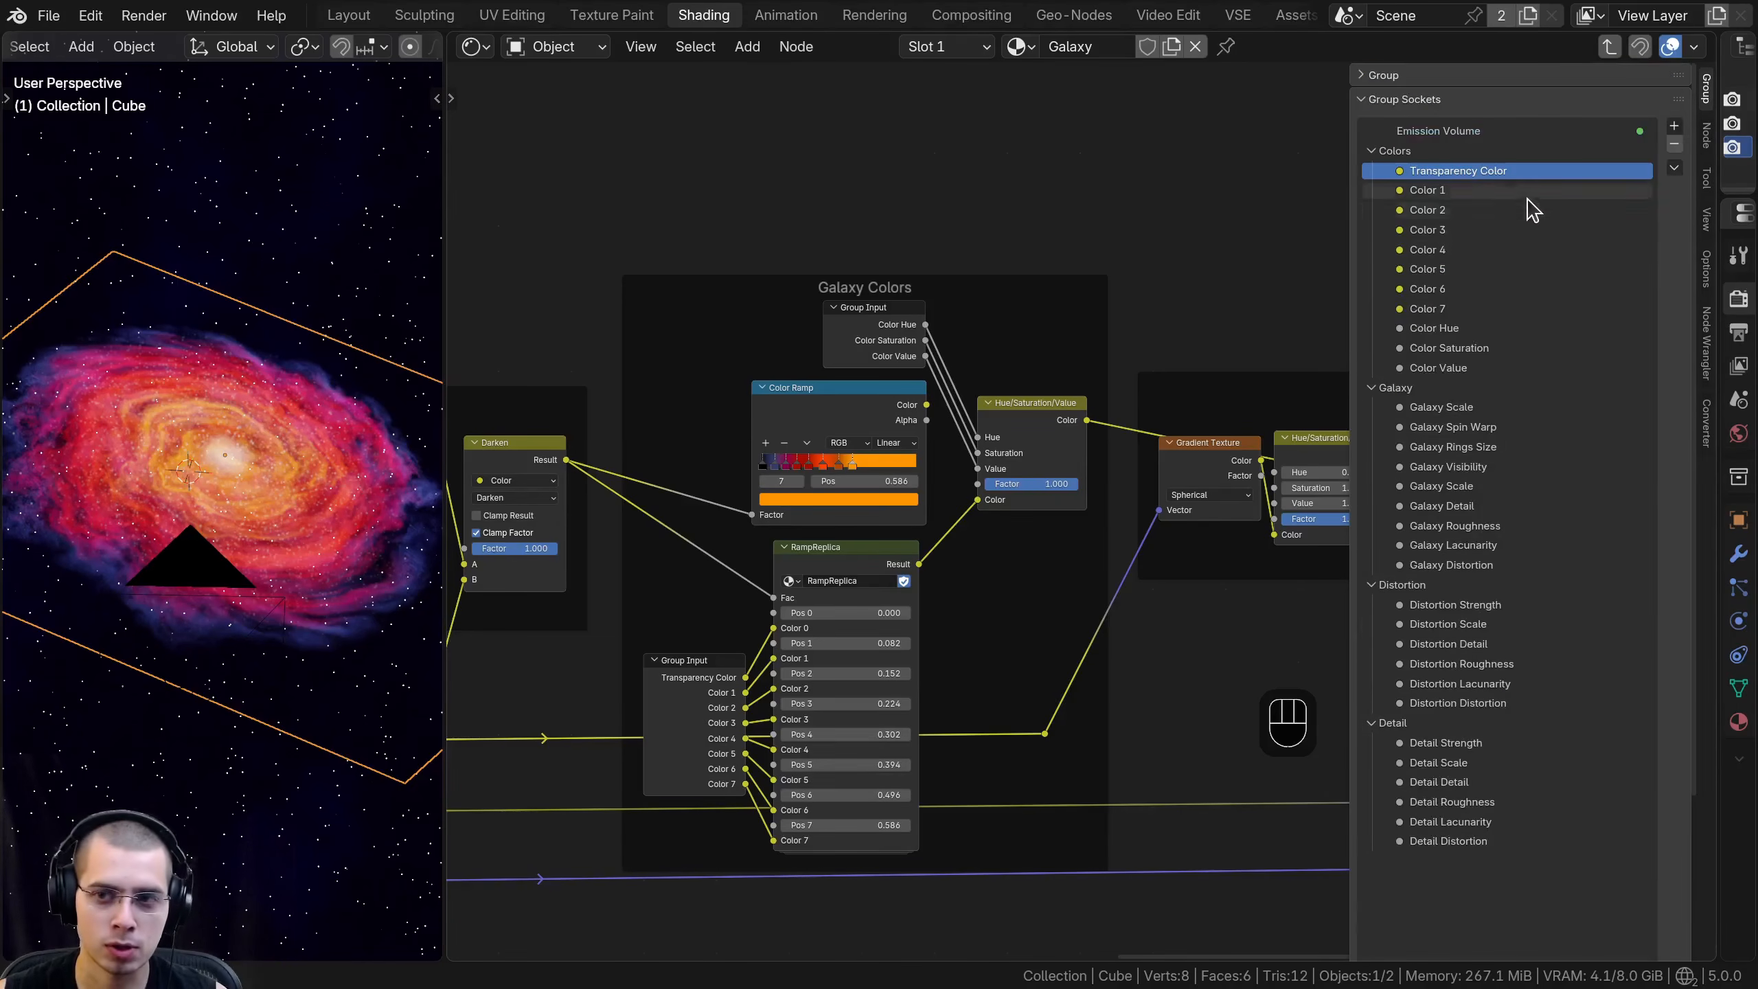
- Move the Galaxy panel above the Colors panel in the group sockets and save the file
middle_drag(1009, 446, 1003, 451)
key(ctrl+s)
drag(1386, 390, 1378, 146)
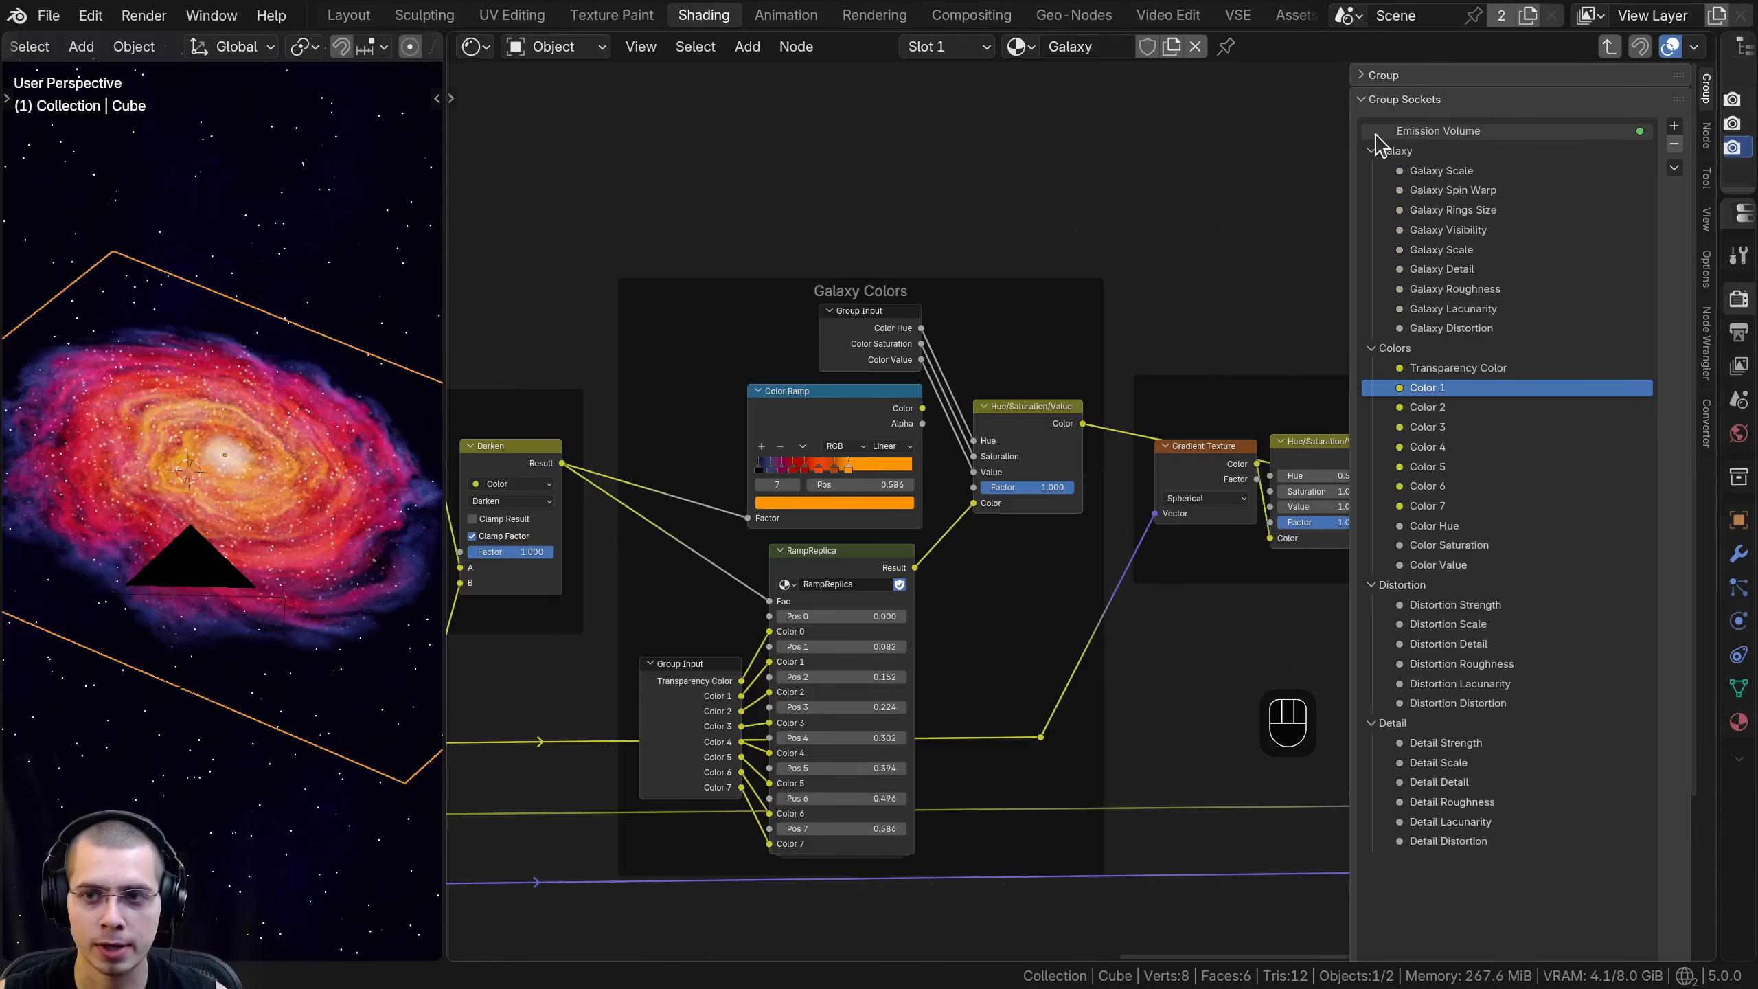
click(1398, 349)
click(1398, 585)
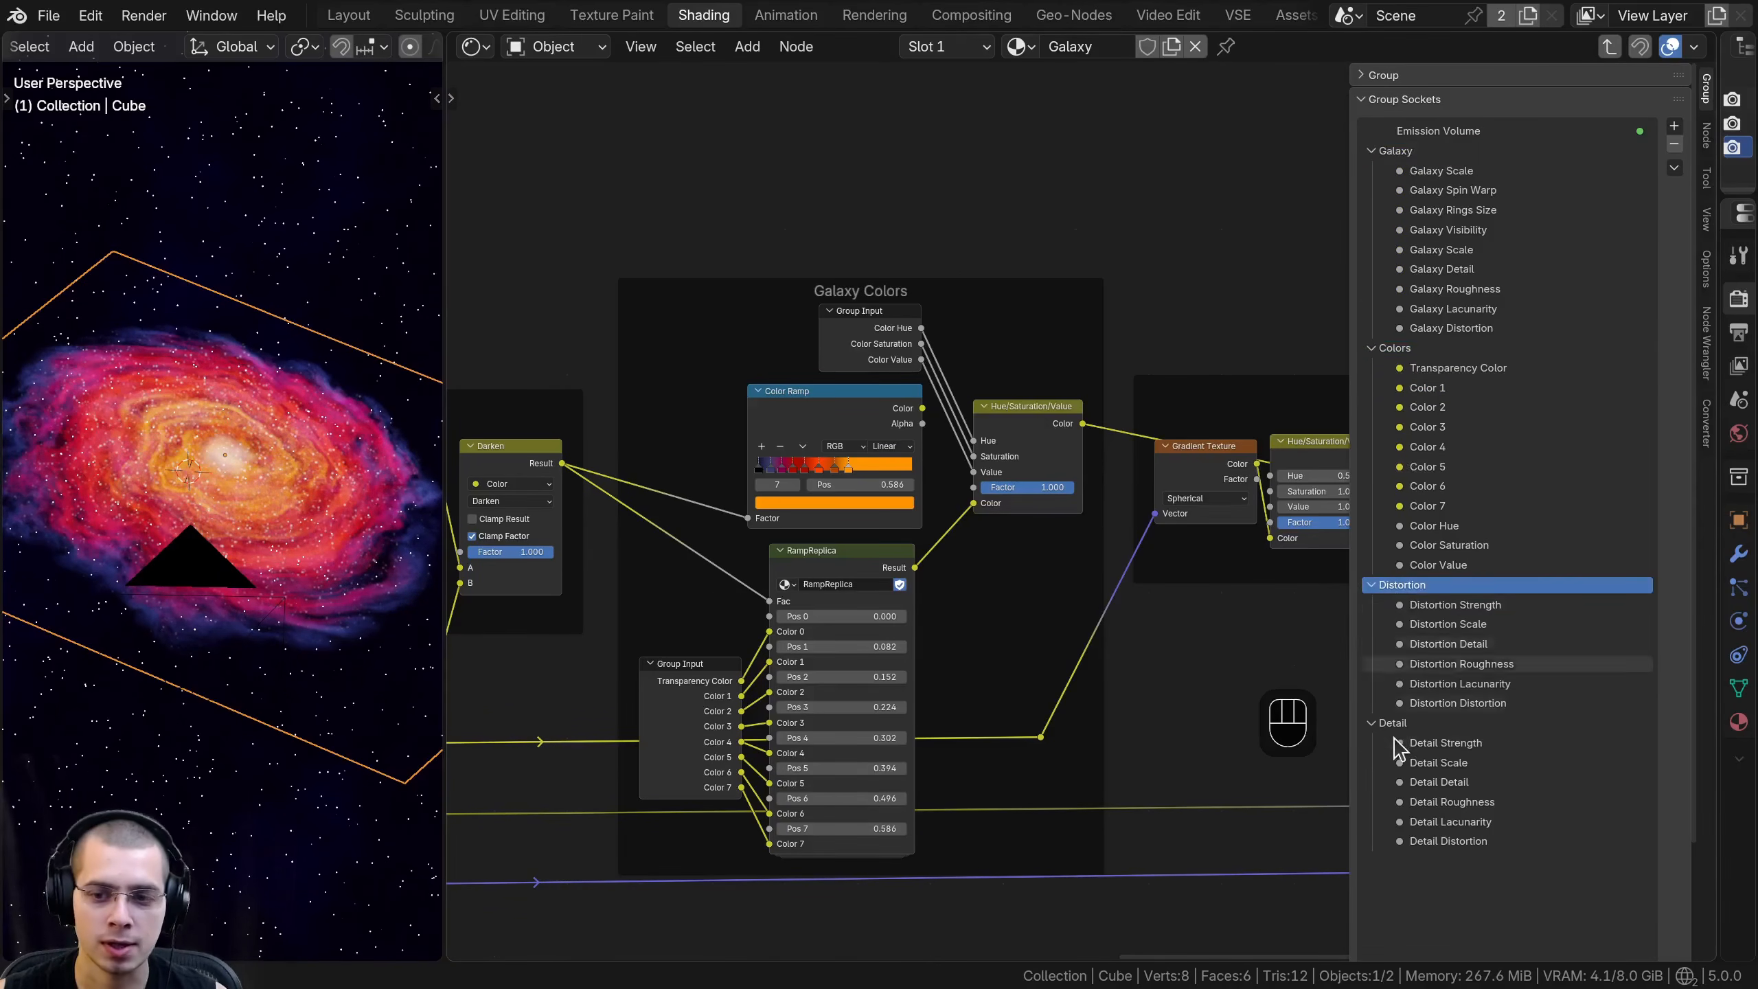
click(1393, 722)
ctrl+scroll(915, 648, down, 2)
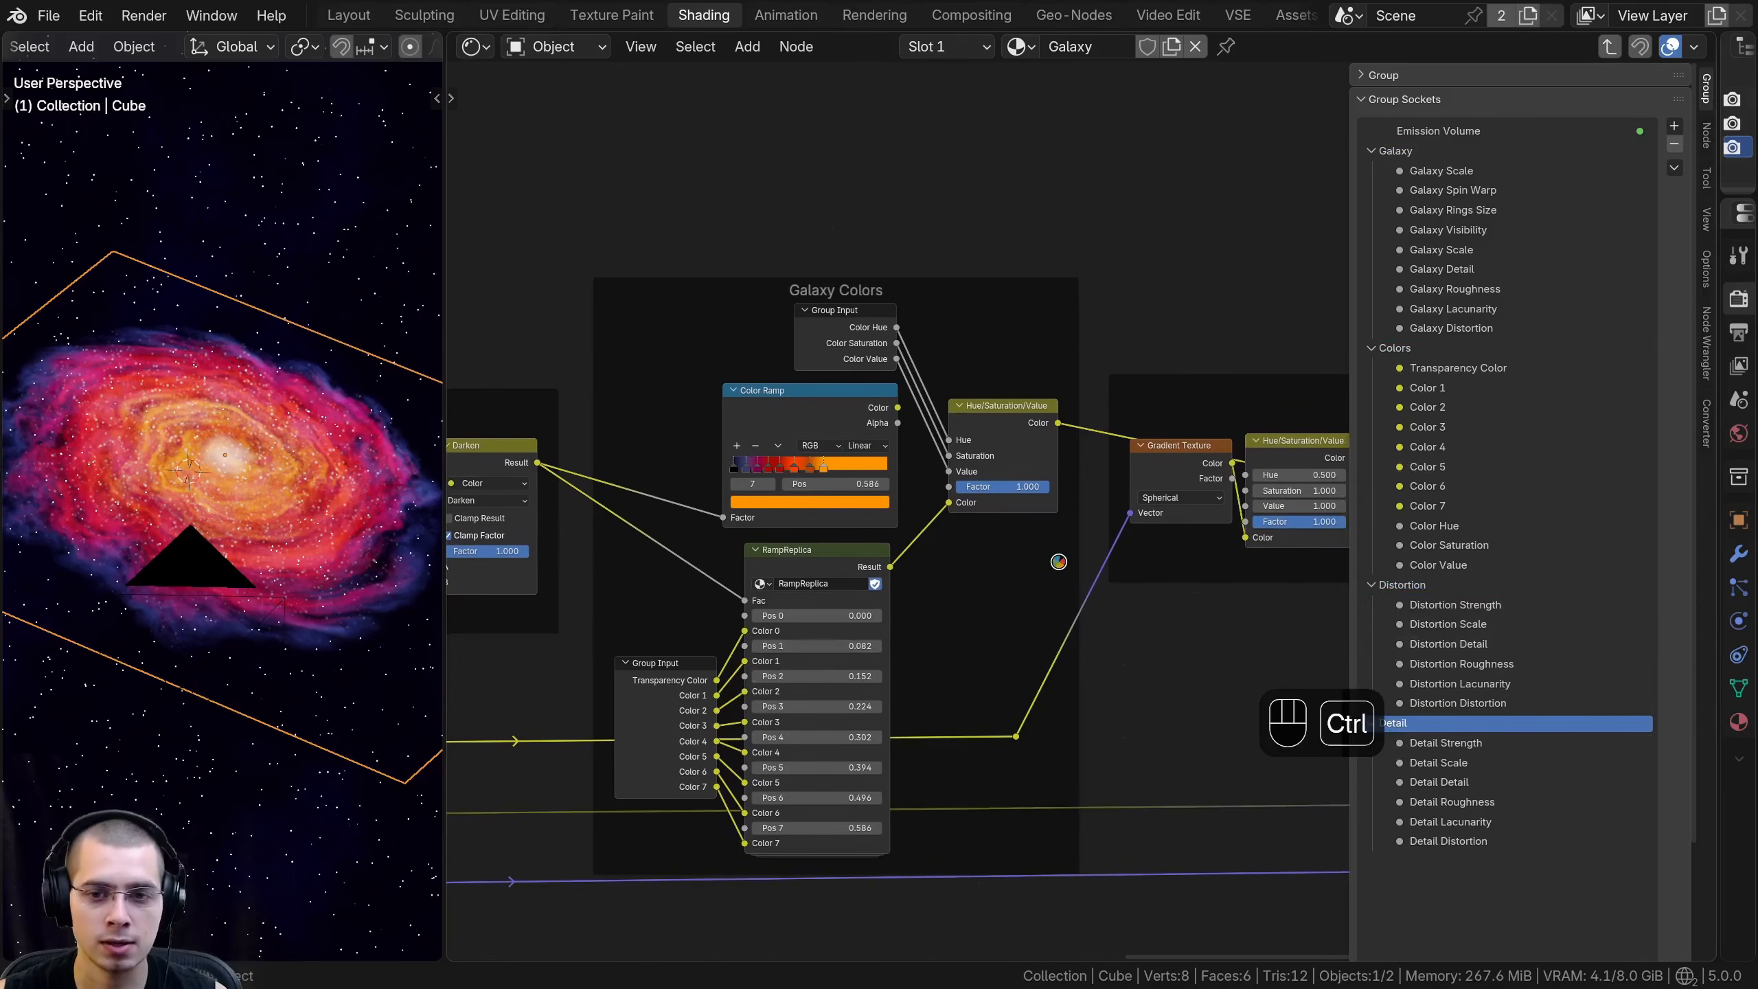
key(ctrl+s)
- Duplicate the Group Input from the Galaxy Colors frame and place the detached copy above the Galaxy Center nodes
middle_drag(1058, 562, 1048, 581)
drag(836, 361, 833, 362)
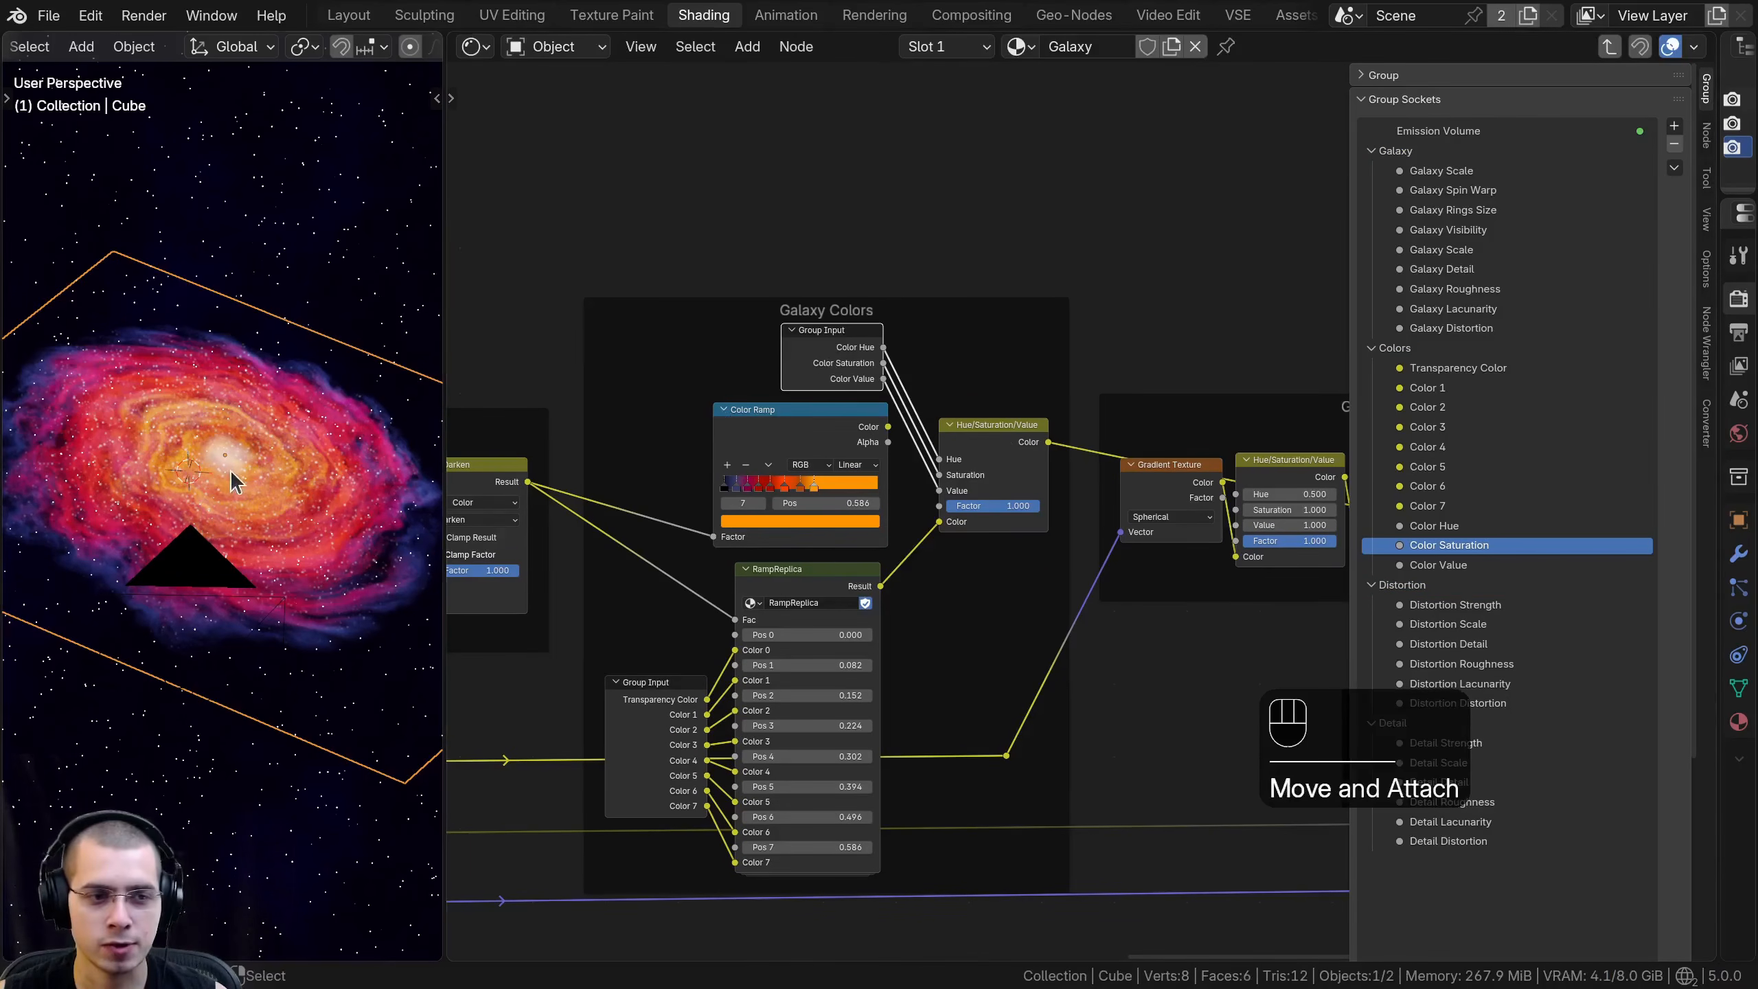
scroll(249, 423, up, 2)
shift+middle_drag(248, 423, 156, 522)
scroll(156, 522, up, 3)
scroll(156, 522, down, 1)
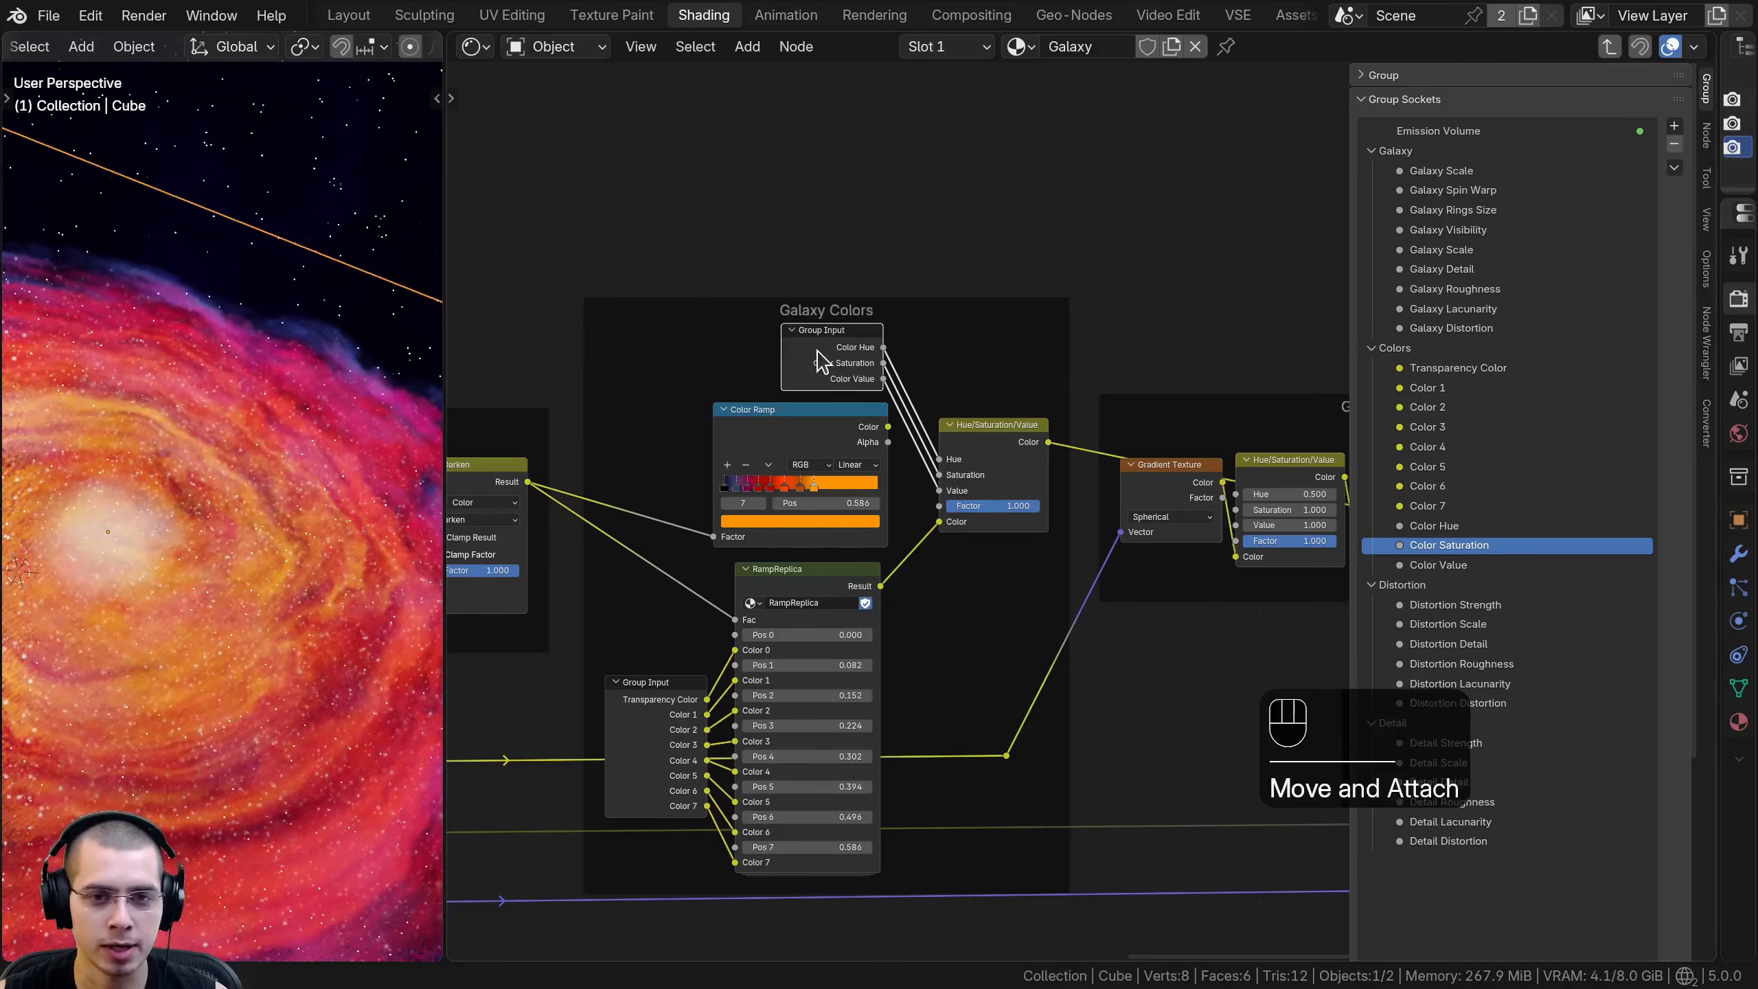
click(820, 360)
key(shift+d)
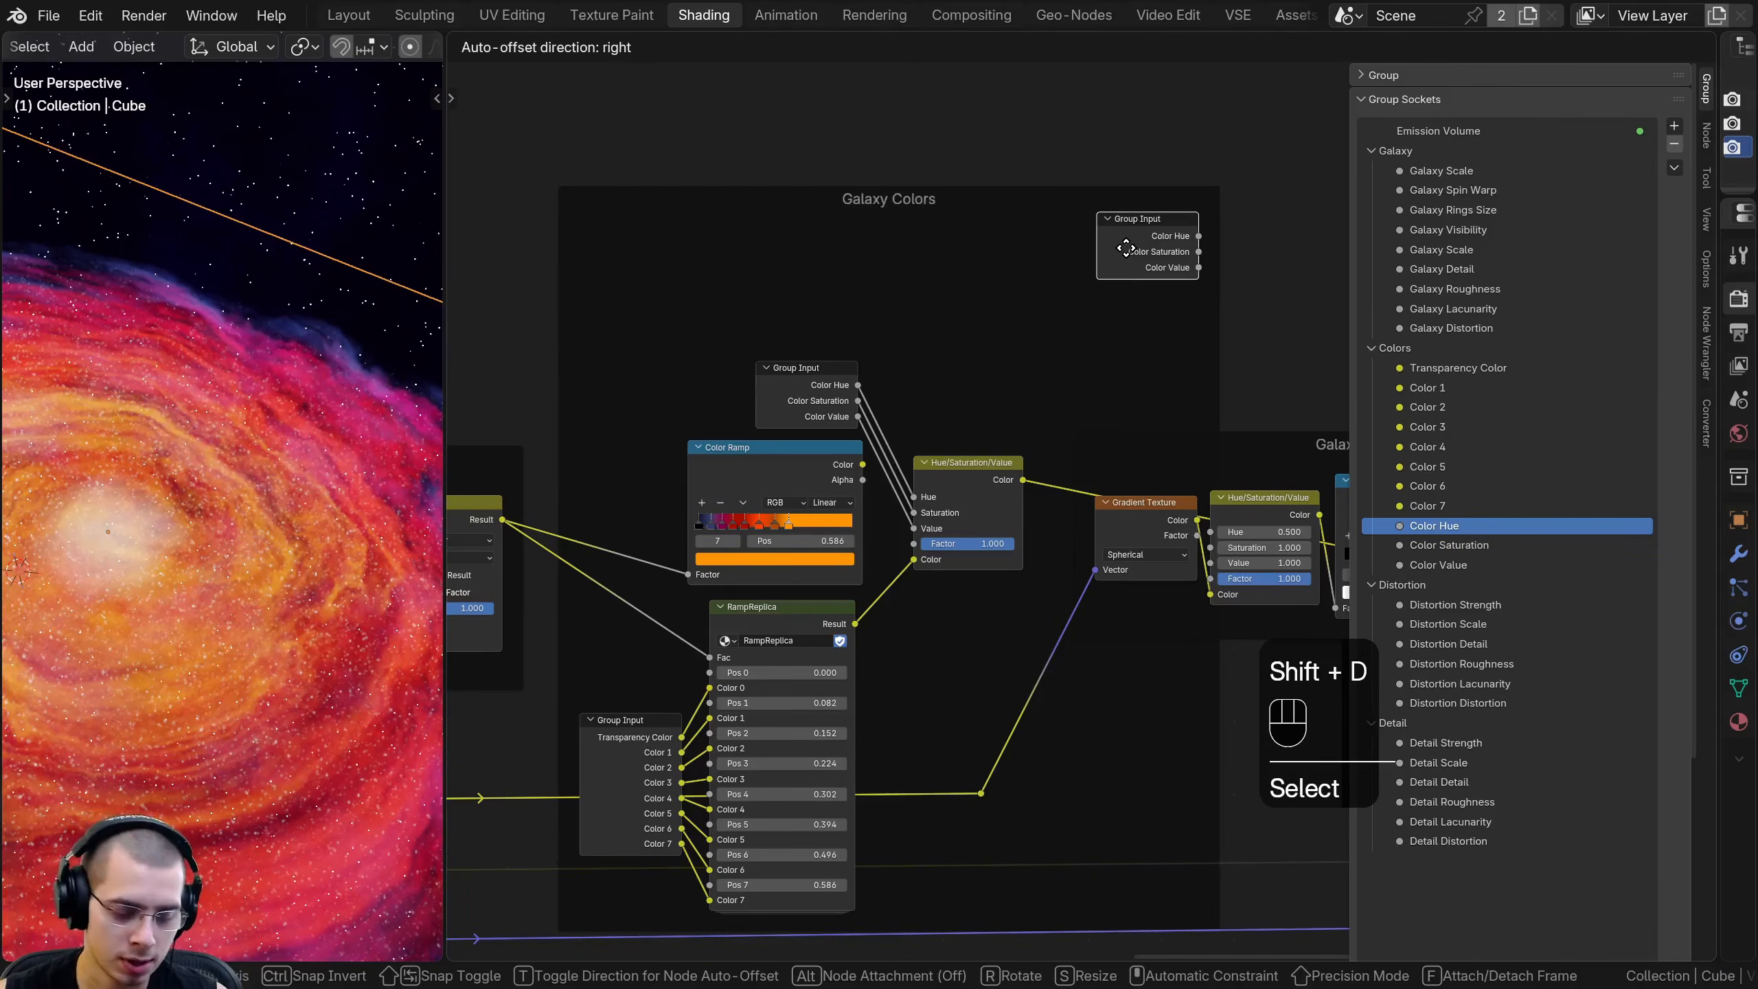
key(f)
click(1164, 334)
- Shift the Galaxy Center frame and the nodes after it to the right, widening the gap to Galaxy Colors
scroll(926, 325, down, 3)
middle_drag(926, 325, 632, 273)
scroll(1024, 345, down, 12)
middle_drag(995, 295, 696, 271)
key(b)
drag(679, 255, 1206, 772)
key(g)
click(914, 512)
key(a)
- Put the duplicated Group Input inside the Galaxy Center frame, unhide all its sockets and position it near the Gradient Texture
scroll(787, 483, up, 5)
middle_drag(787, 478, 1046, 469)
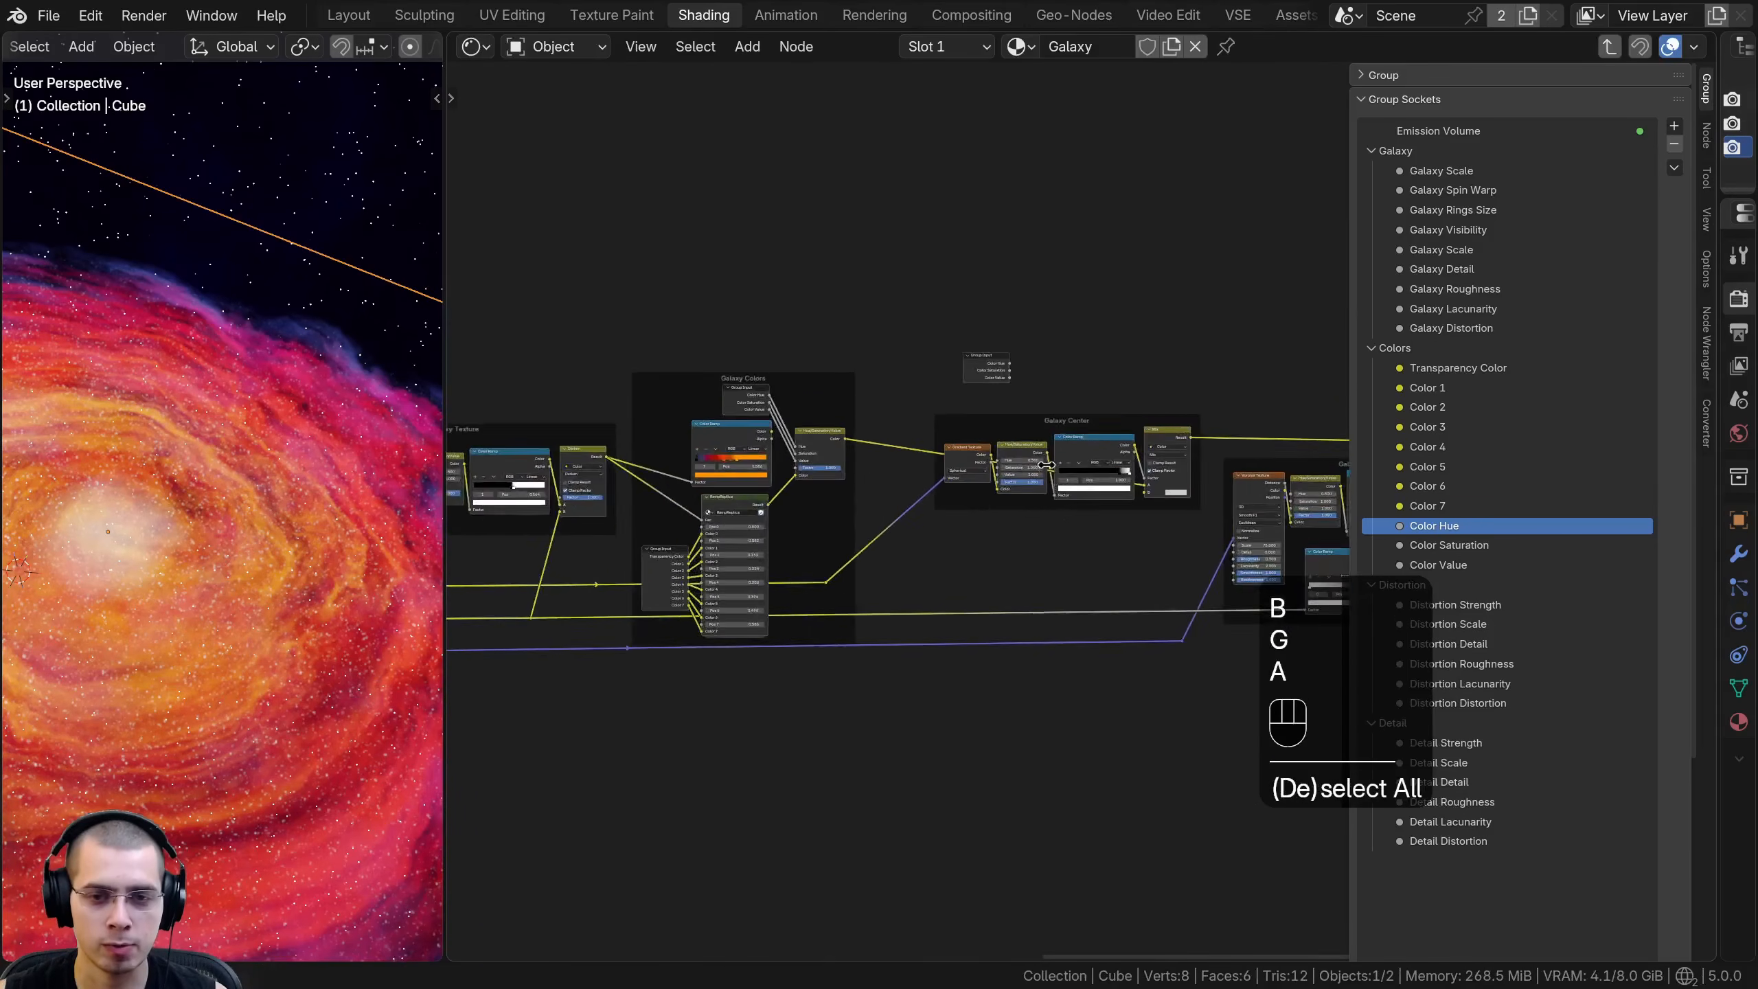
scroll(1049, 477, up, 4)
drag(876, 201, 720, 380)
shift+middle_drag(720, 380, 731, 504)
drag(733, 503, 787, 508)
click(716, 501)
middle_drag(720, 499, 753, 489)
key(ctrl+h)
drag(767, 942, 753, 521)
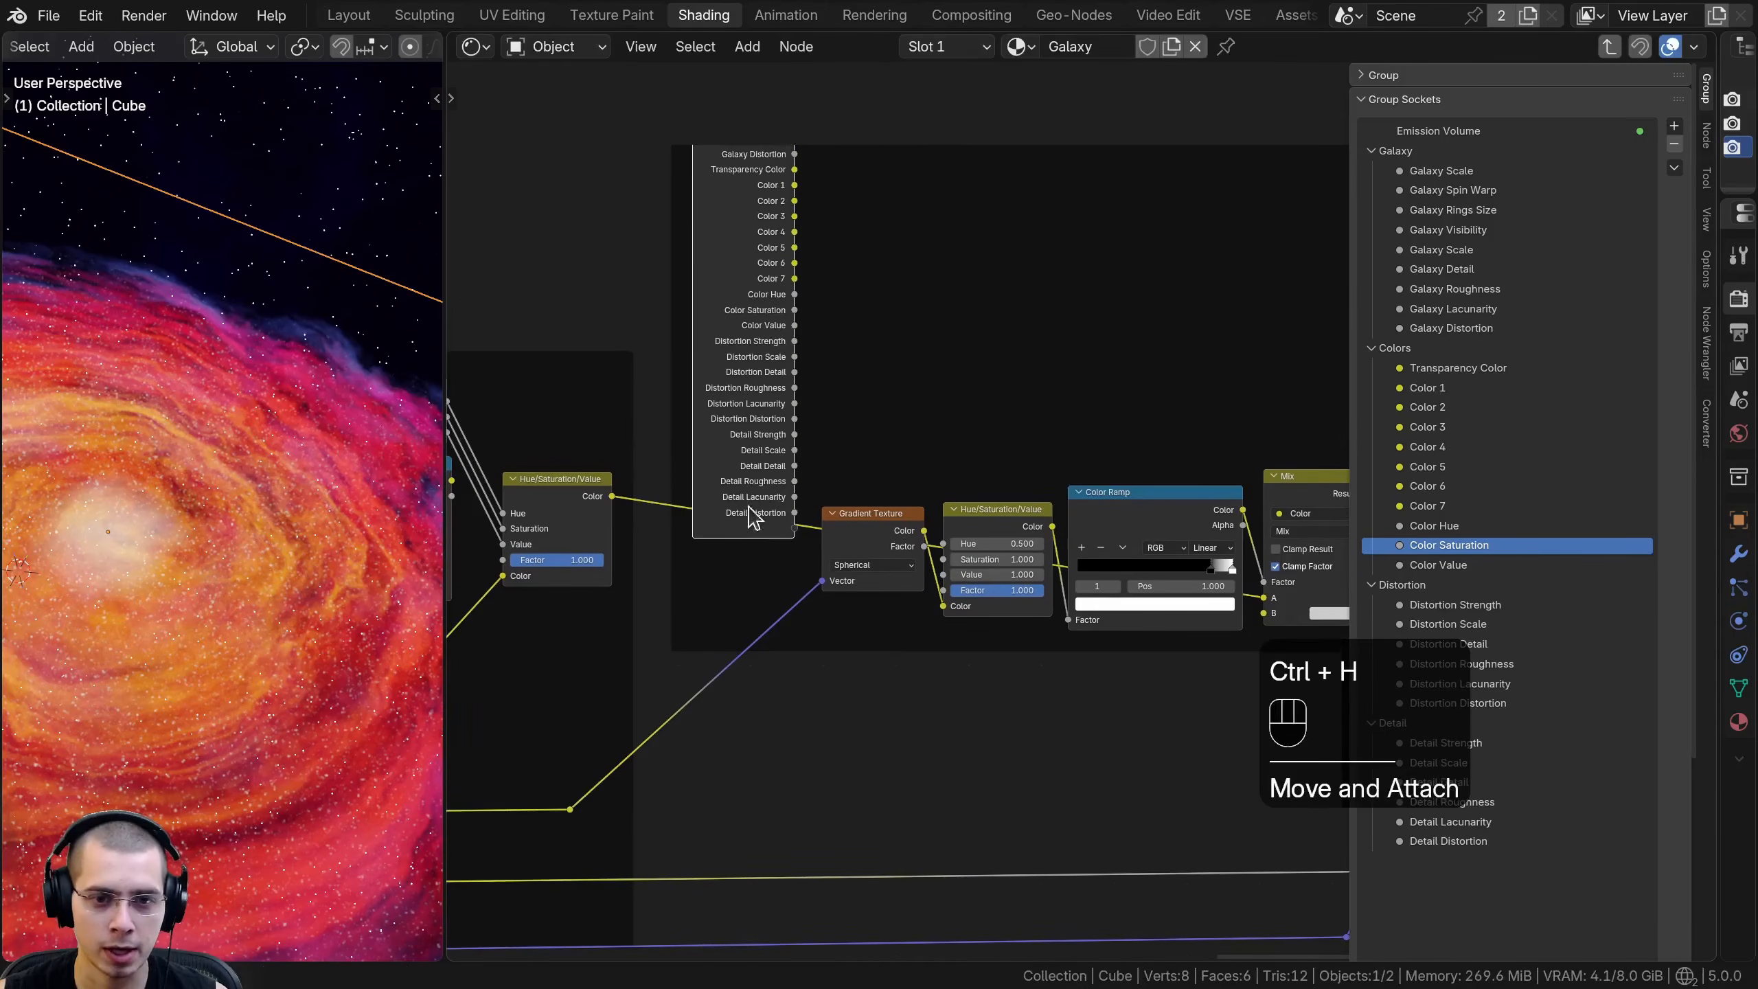
scroll(730, 529, up, 2)
middle_drag(868, 475, 749, 478)
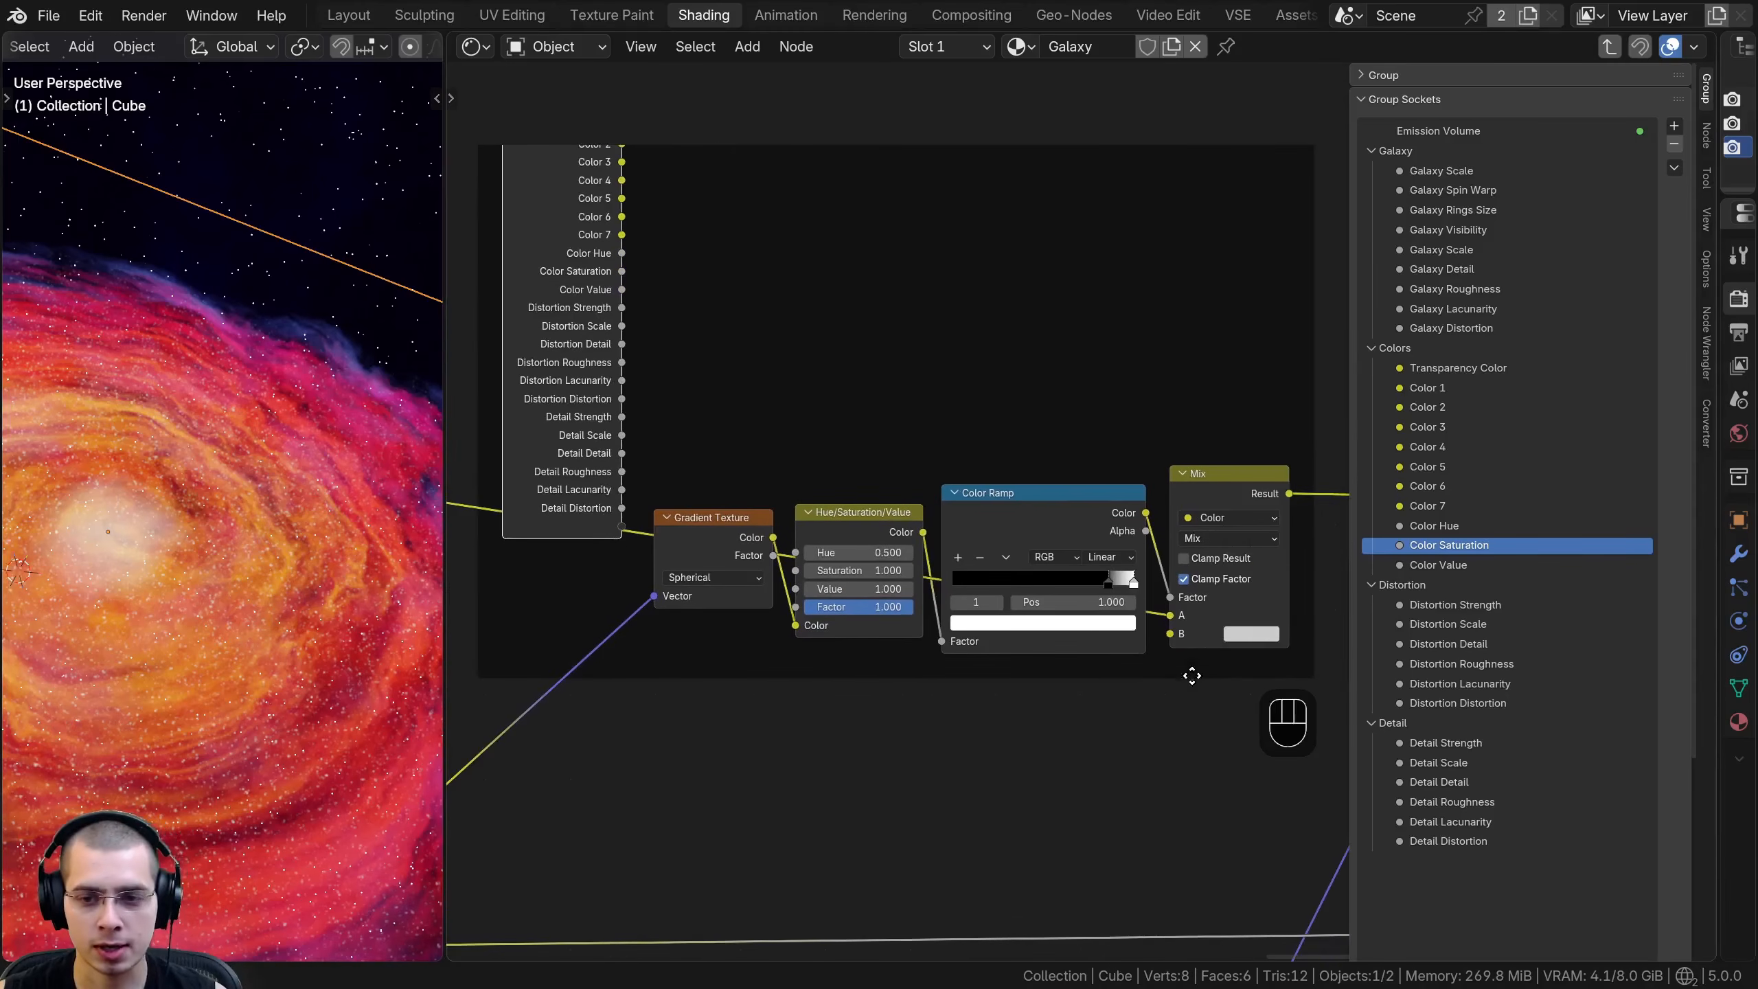
- Expose the Galaxy Center Mix node's B color as a new group input named Center Color
click(1252, 634)
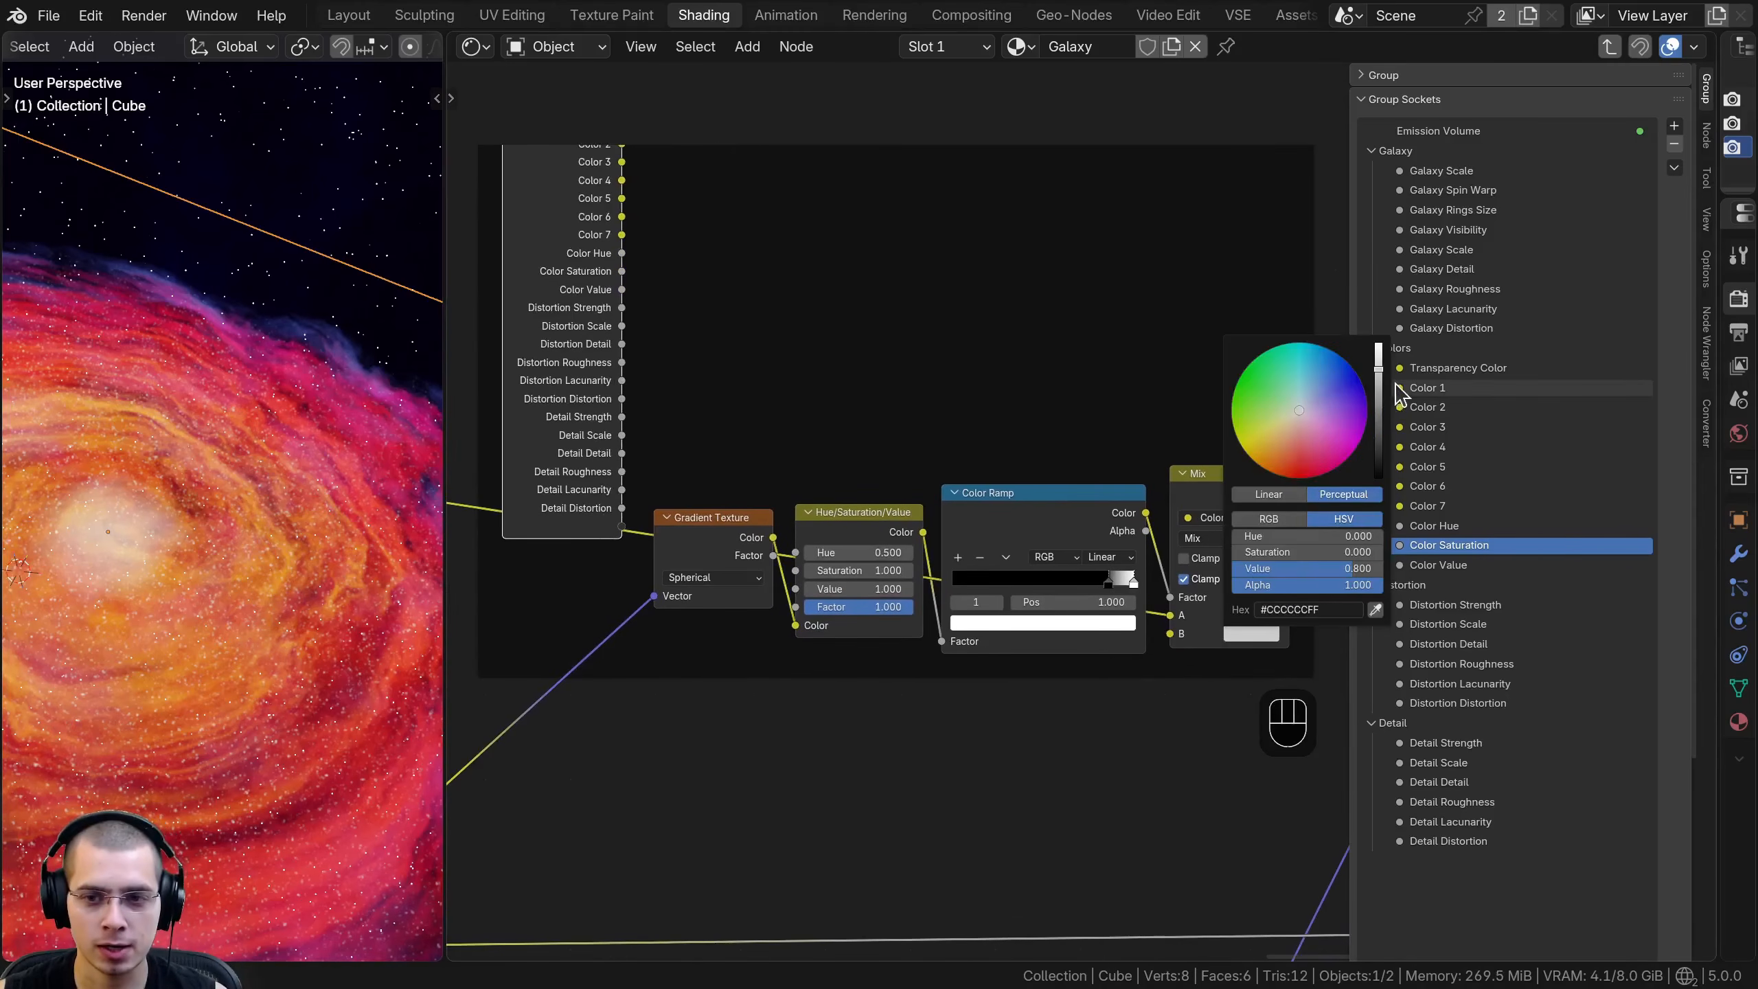
mouse_move(1380, 386)
mouse_down()
mouse_move(1379, 478)
mouse_move(1379, 343)
mouse_move(1379, 408)
mouse_move(1379, 369)
mouse_up()
click(1222, 634)
drag(1169, 634, 621, 526)
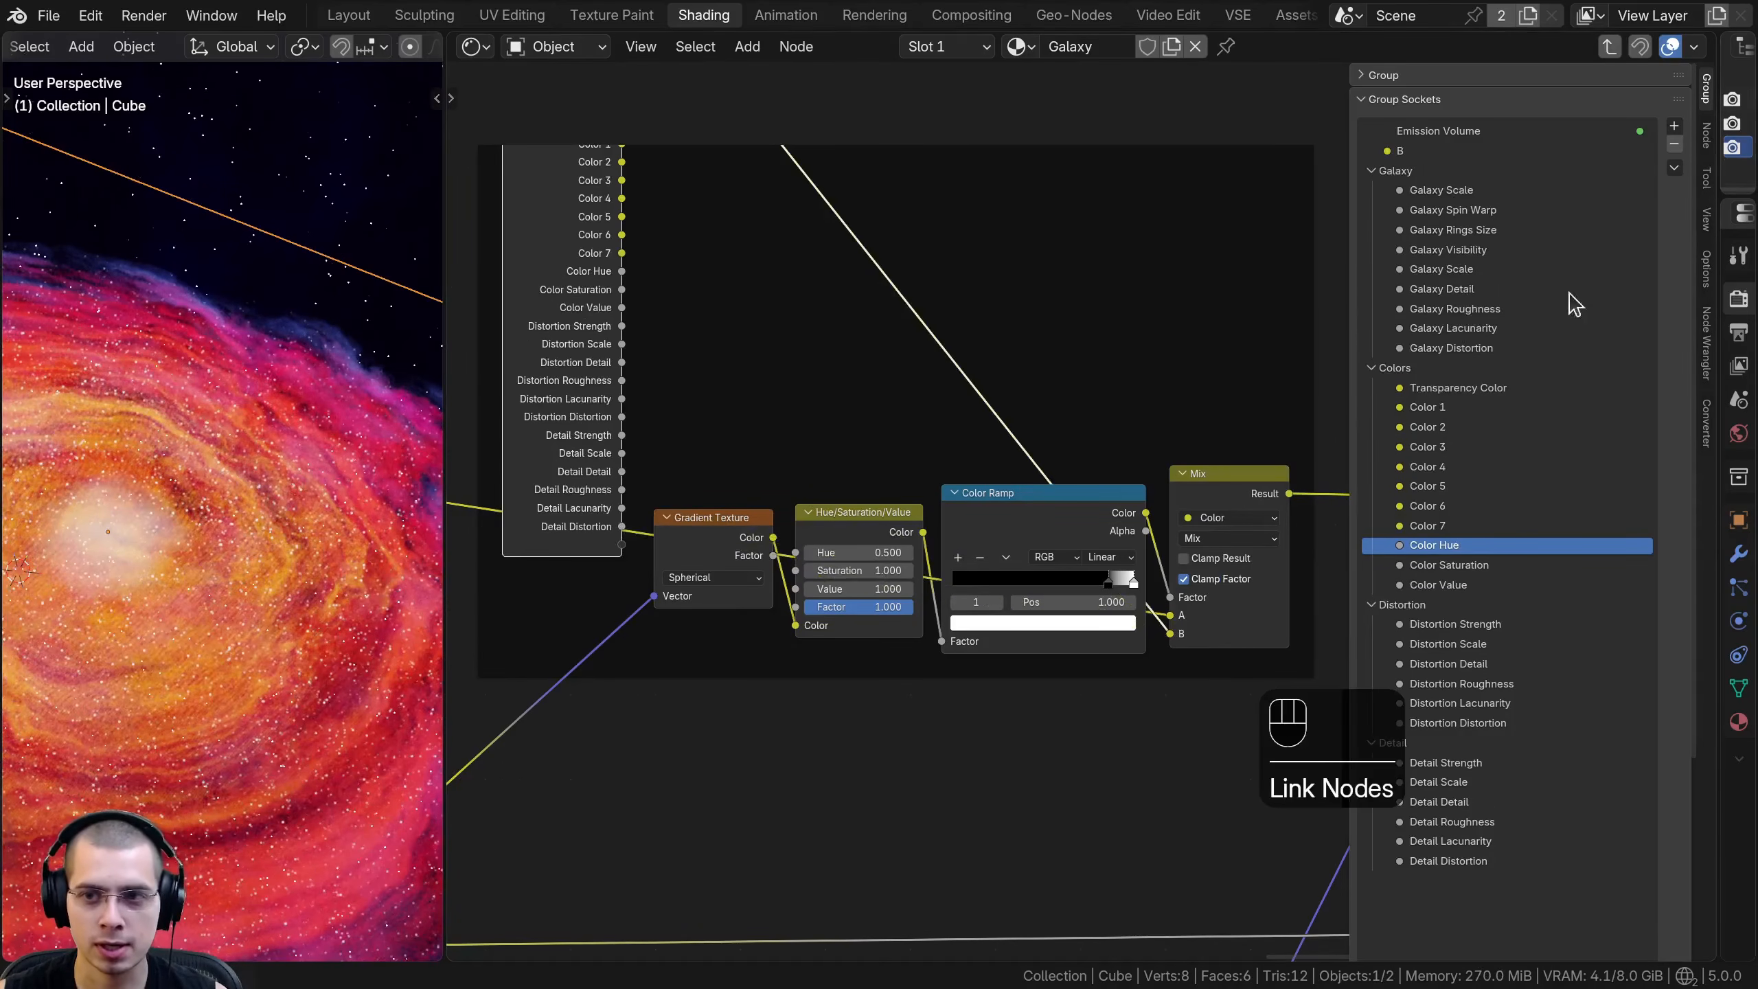
double_click(1442, 151)
text(Center)
key(Return)
- Expose the Value of Galaxy Center's Hue/Saturation/Value node as a new group input named Center Size
mouse_move(858, 589)
shift+mouse_down()
mouse_move(917, 589)
mouse_move(859, 588)
shift+mouse_up()
middle_drag(859, 580, 938, 612)
shift+drag(940, 622, 956, 629)
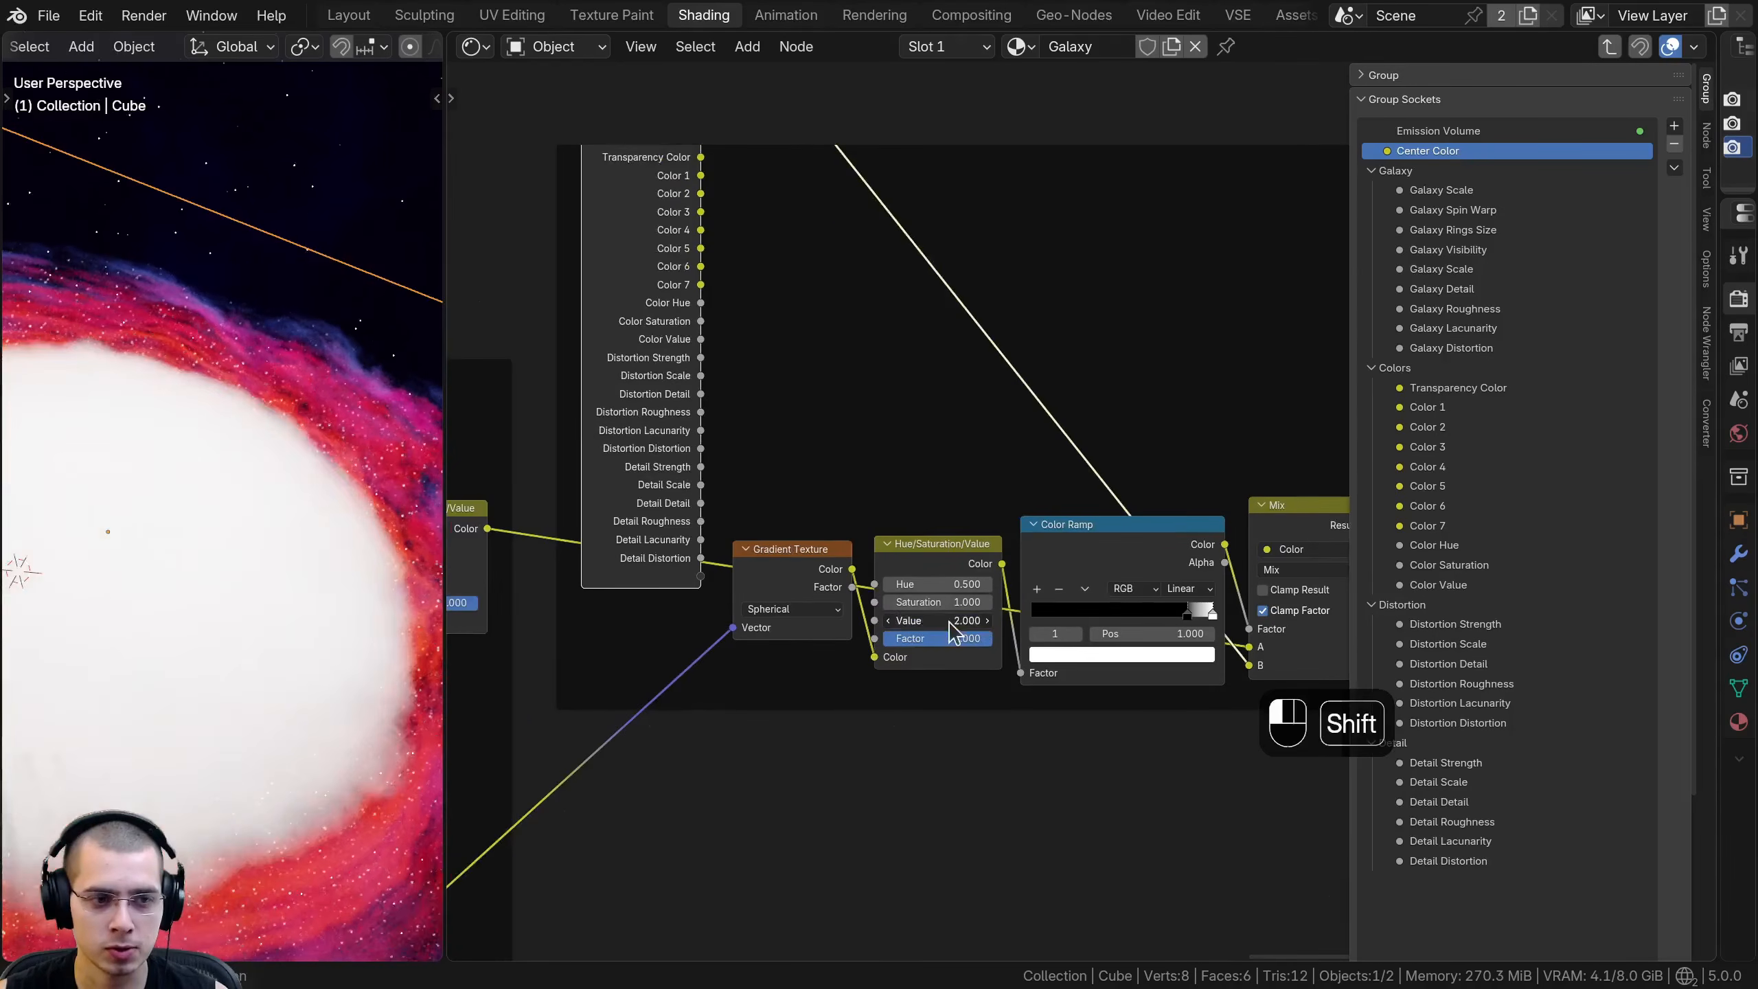
right_click(956, 629)
drag(724, 587, 713, 582)
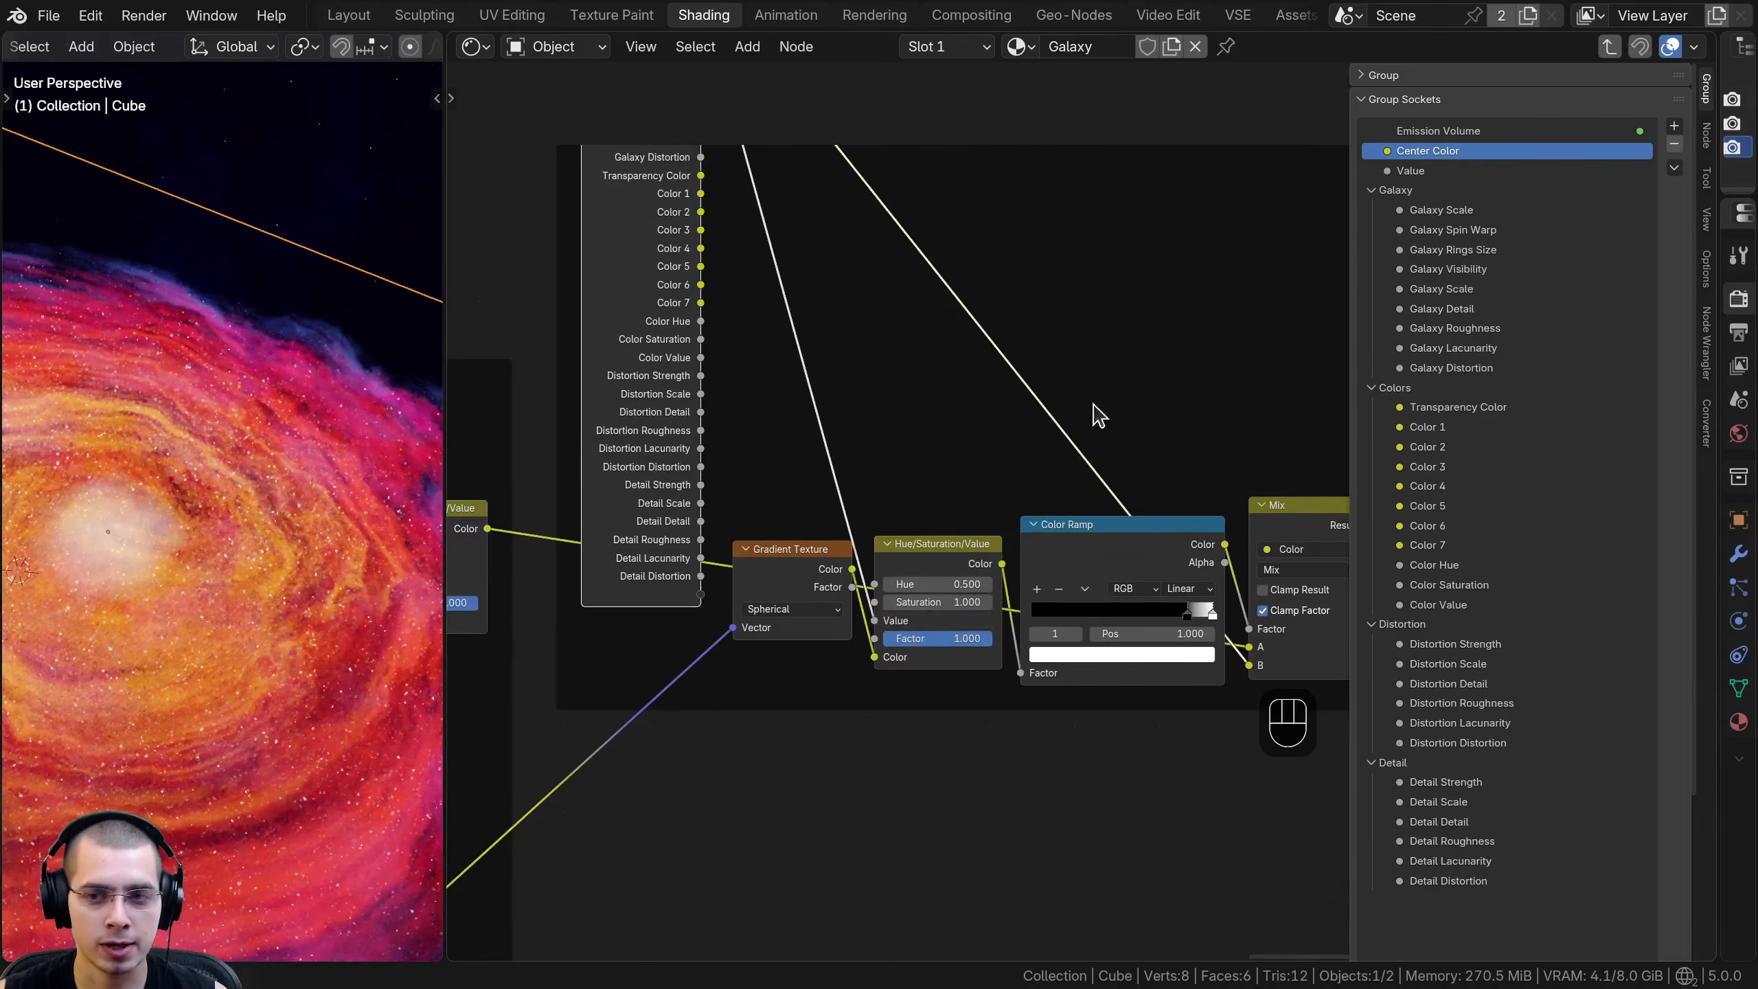
double_click(1456, 171)
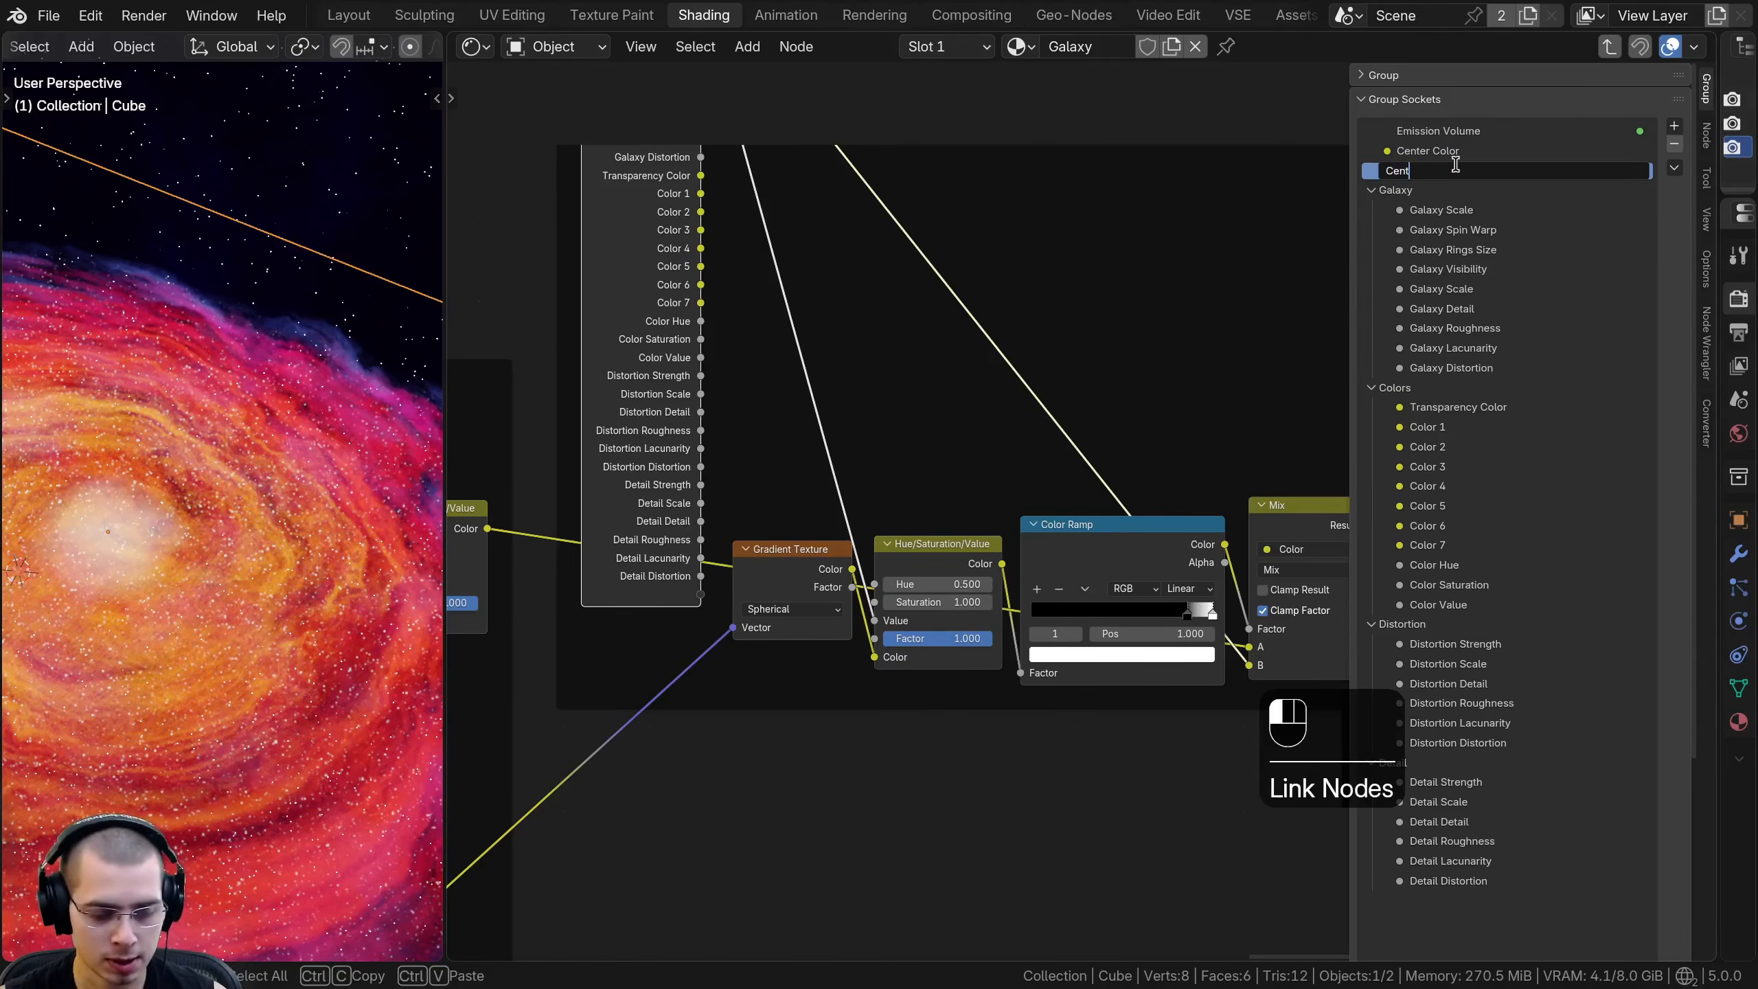
text(Center Size)
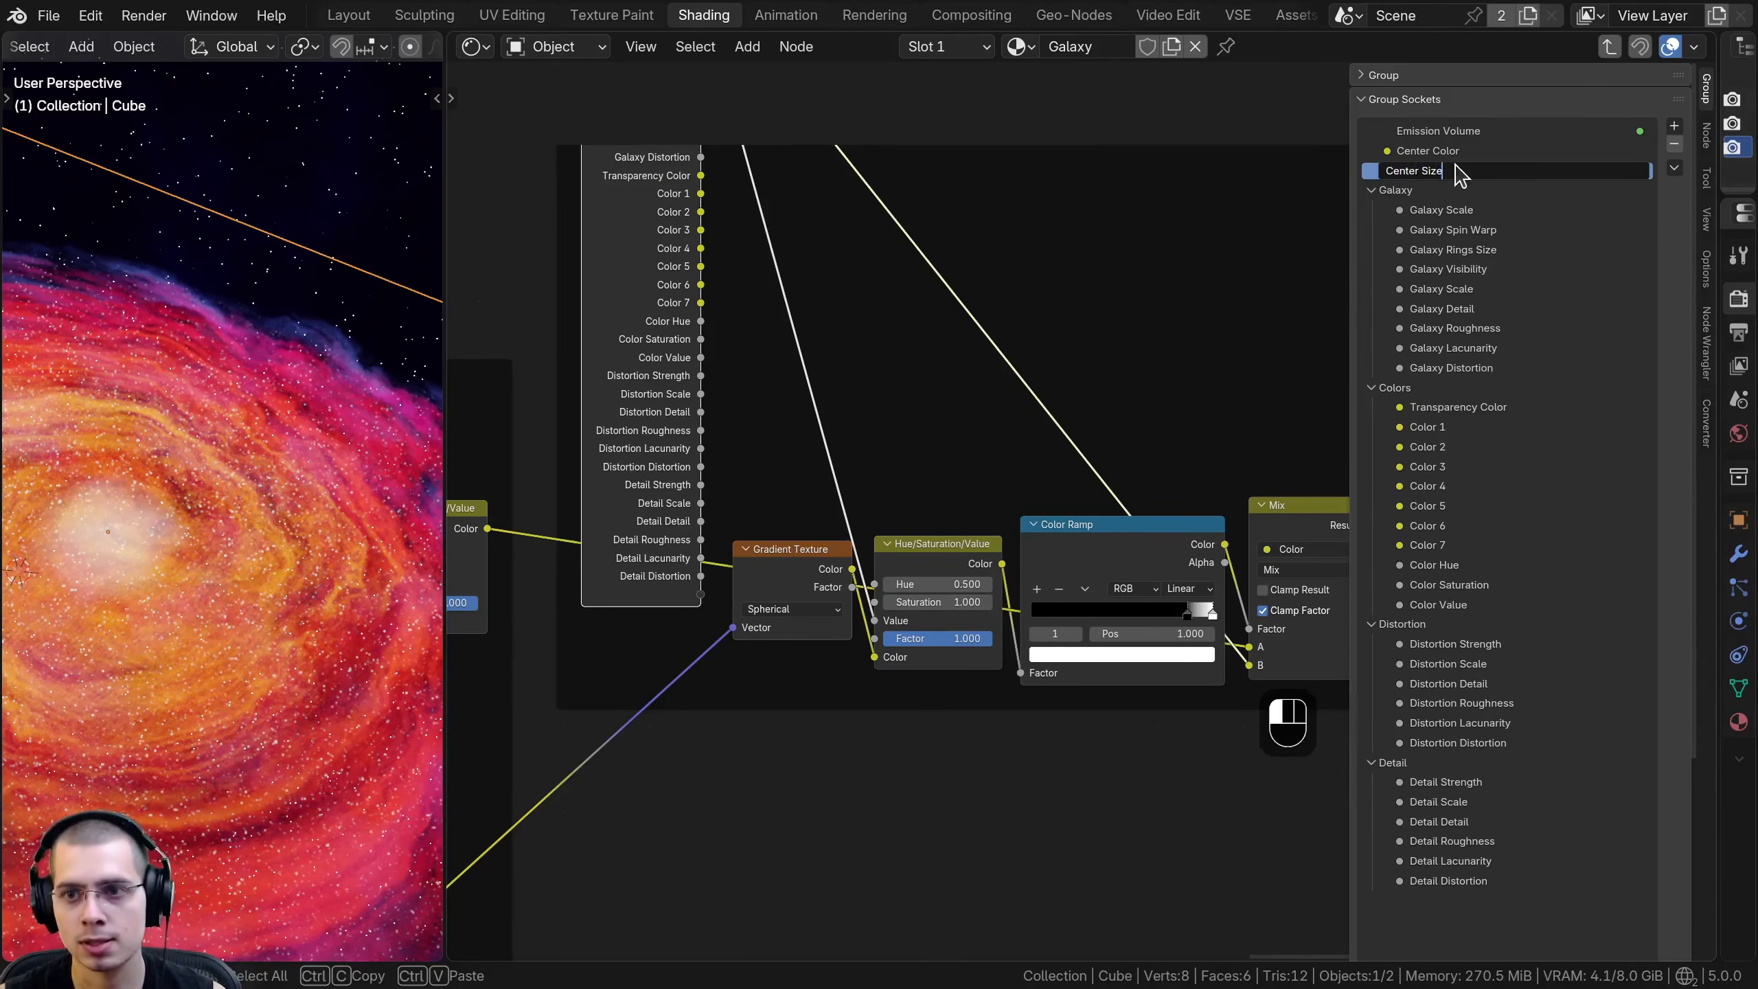
key(Return)
- Hide the unused sockets on the Galaxy Center Group Input and place it just above the Gradient Texture
key(ctrl+h)
middle_drag(711, 263, 713, 357)
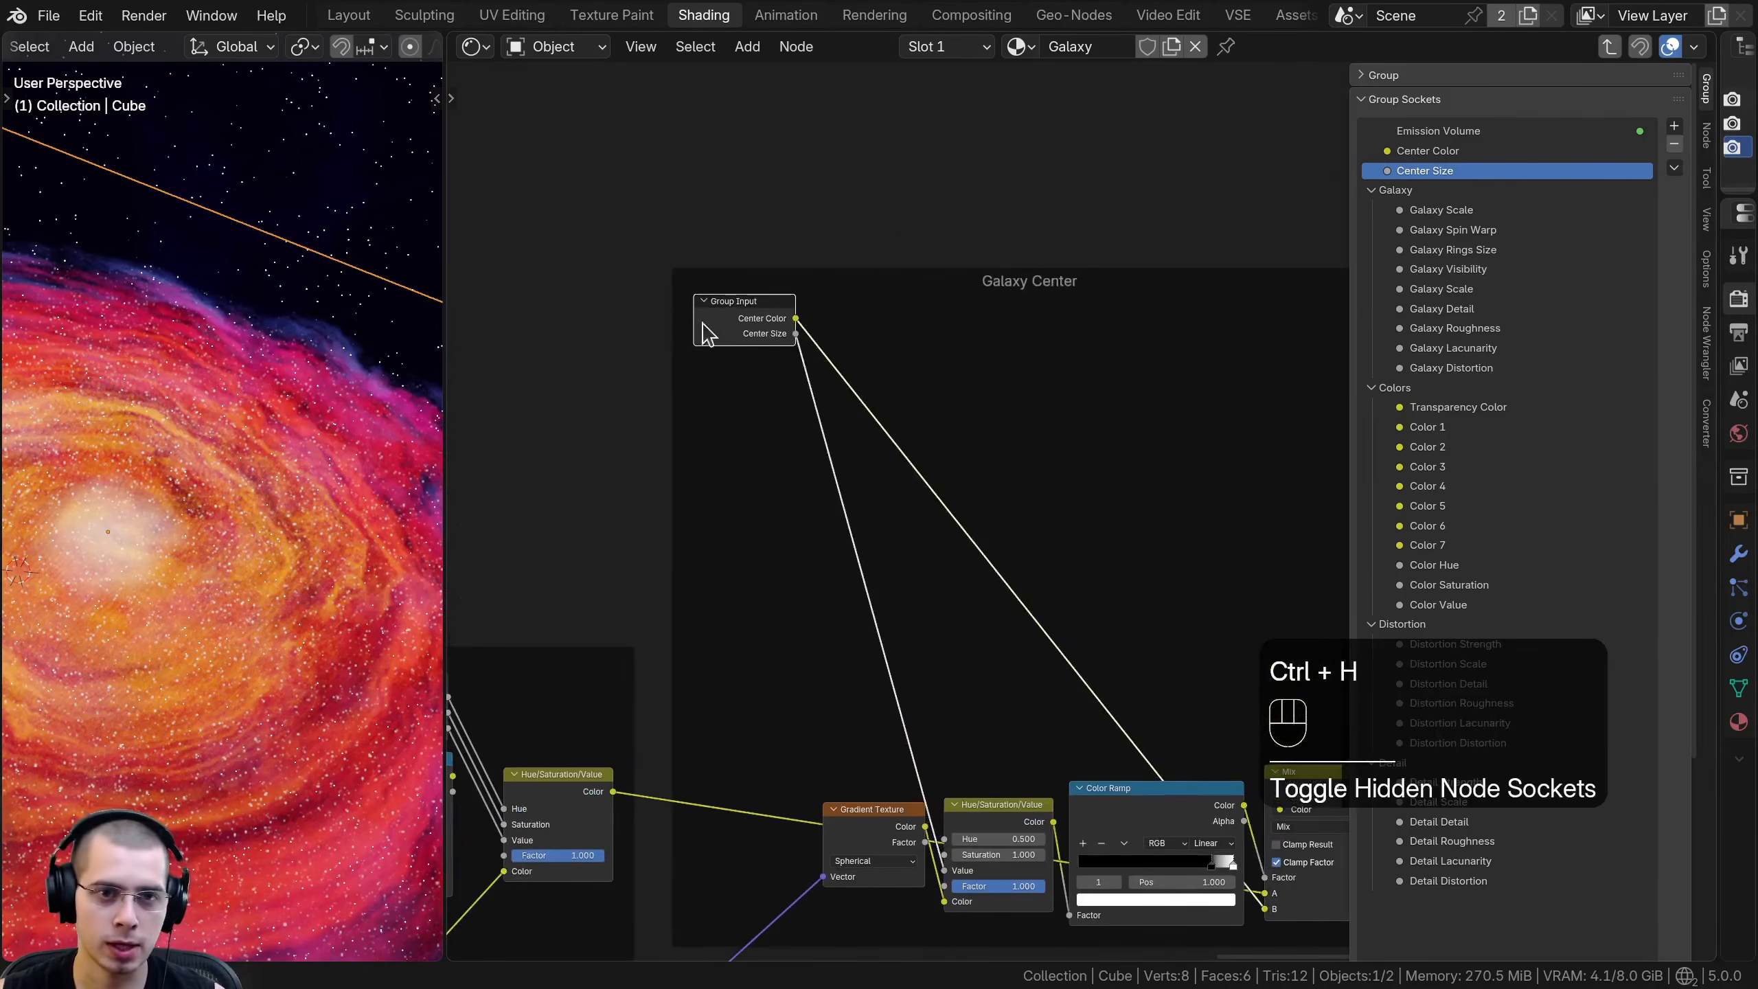
drag(723, 317, 742, 816)
middle_drag(735, 609, 722, 288)
drag(732, 496, 863, 431)
key(a)
drag(864, 432, 864, 433)
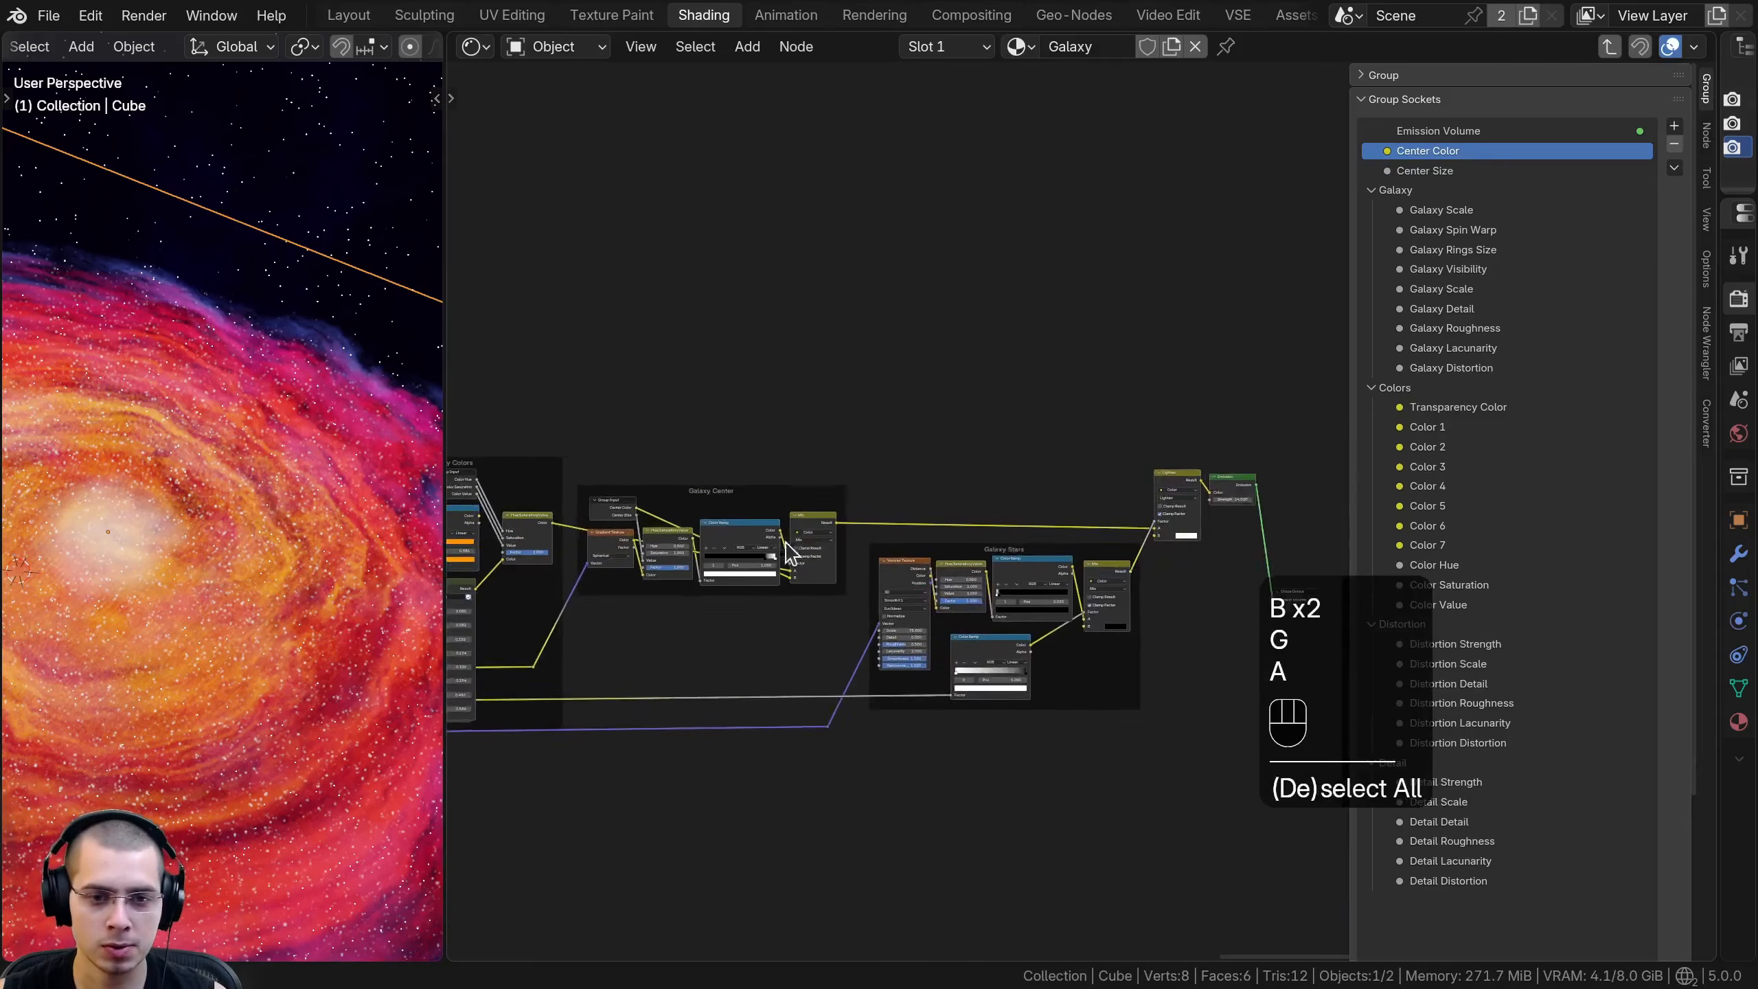
scroll(664, 530, up, 6)
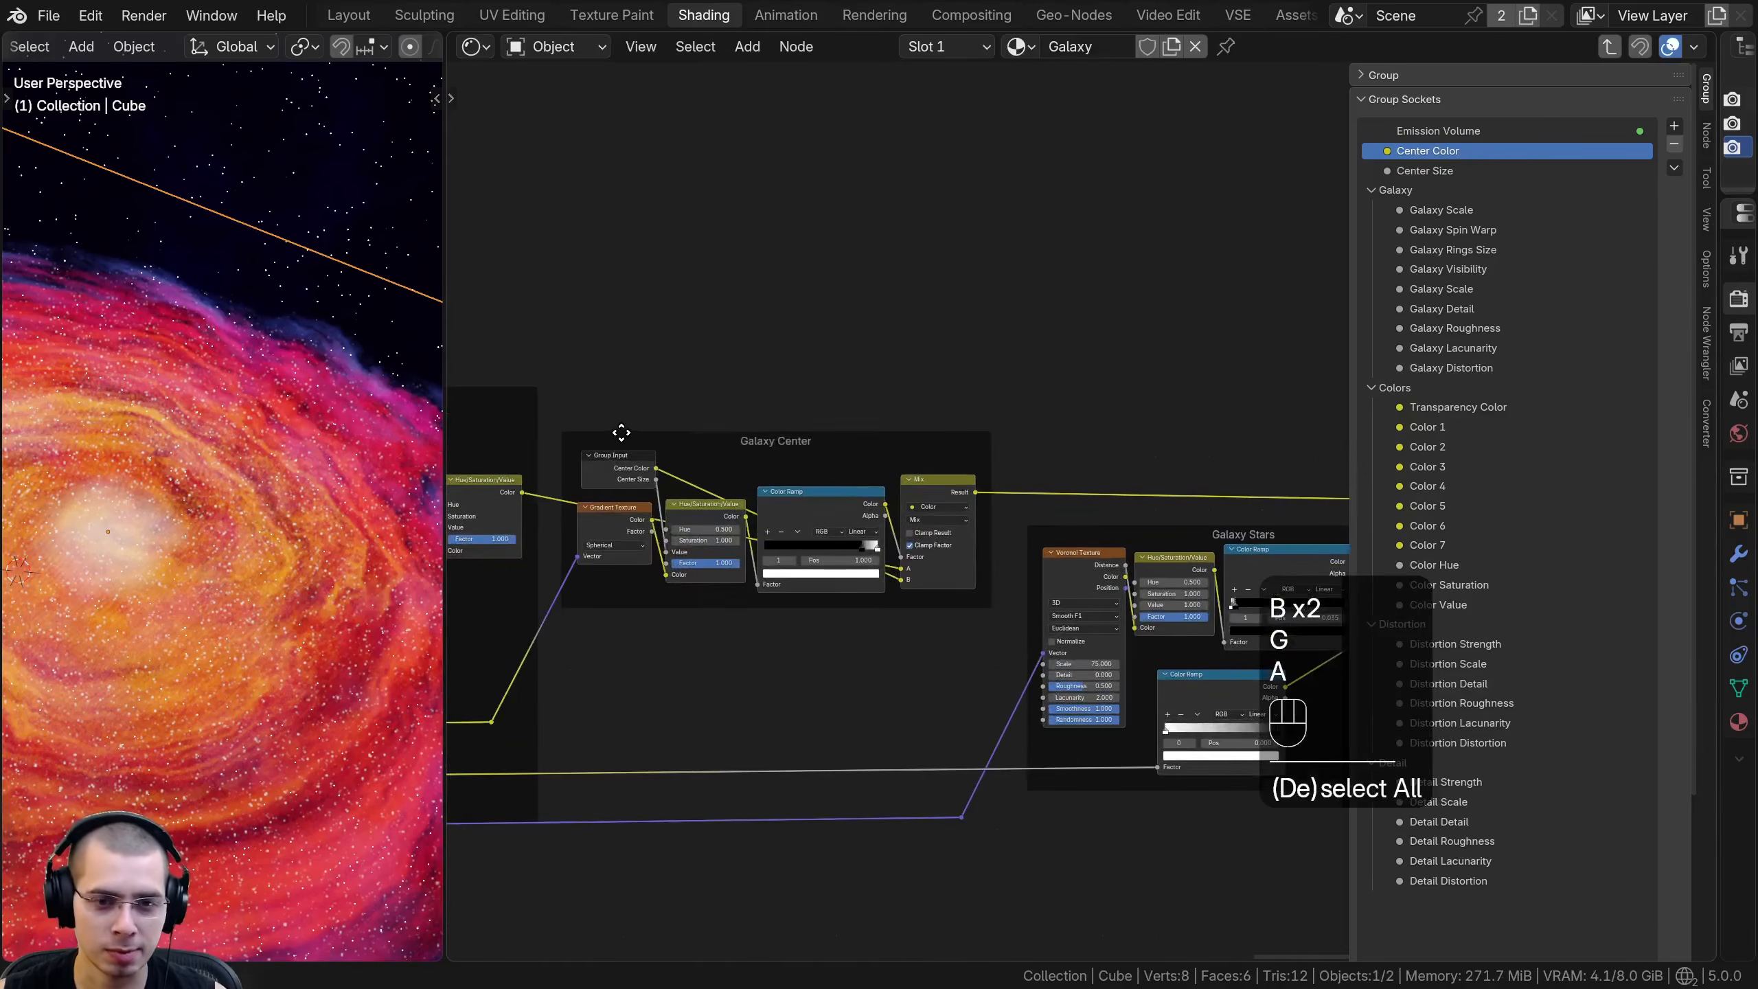
middle_drag(595, 478, 855, 497)
scroll(851, 493, up, 7)
drag(818, 481, 807, 495)
middle_drag(1013, 548, 761, 498)
key(a)
- Duplicate the Galaxy Center Group Input and detach the copy from the frame
scroll(1000, 475, down, 2)
scroll(762, 498, down, 1)
click(621, 507)
key(shift+d)
key(f)
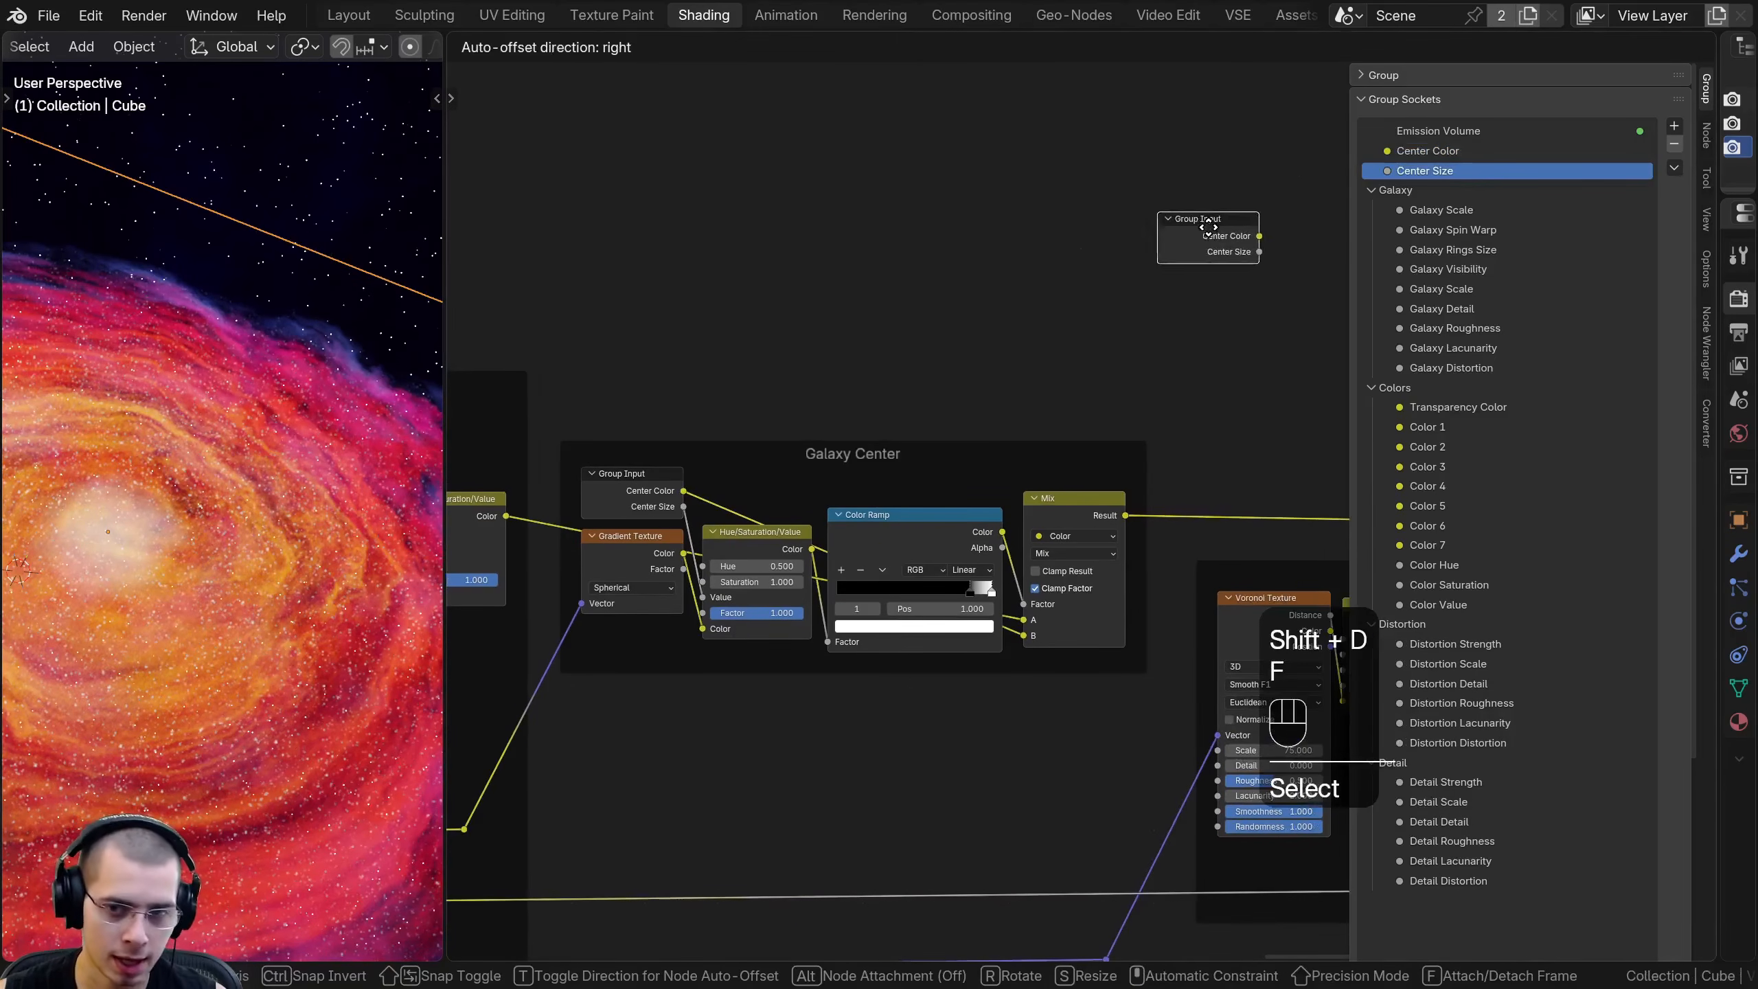
click(1206, 228)
- Unhide all sockets on the copied Group Input and position it above the Galaxy Stars nodes
middle_drag(1095, 228, 844, 295)
scroll(844, 295, down, 1)
key(ctrl+h)
right_drag(899, 493, 898, 247)
scroll(892, 474, down, 2)
scroll(903, 416, up, 5)
middle_drag(932, 346, 975, 264)
right_drag(865, 358, 865, 386)
middle_drag(1084, 535, 1154, 475)
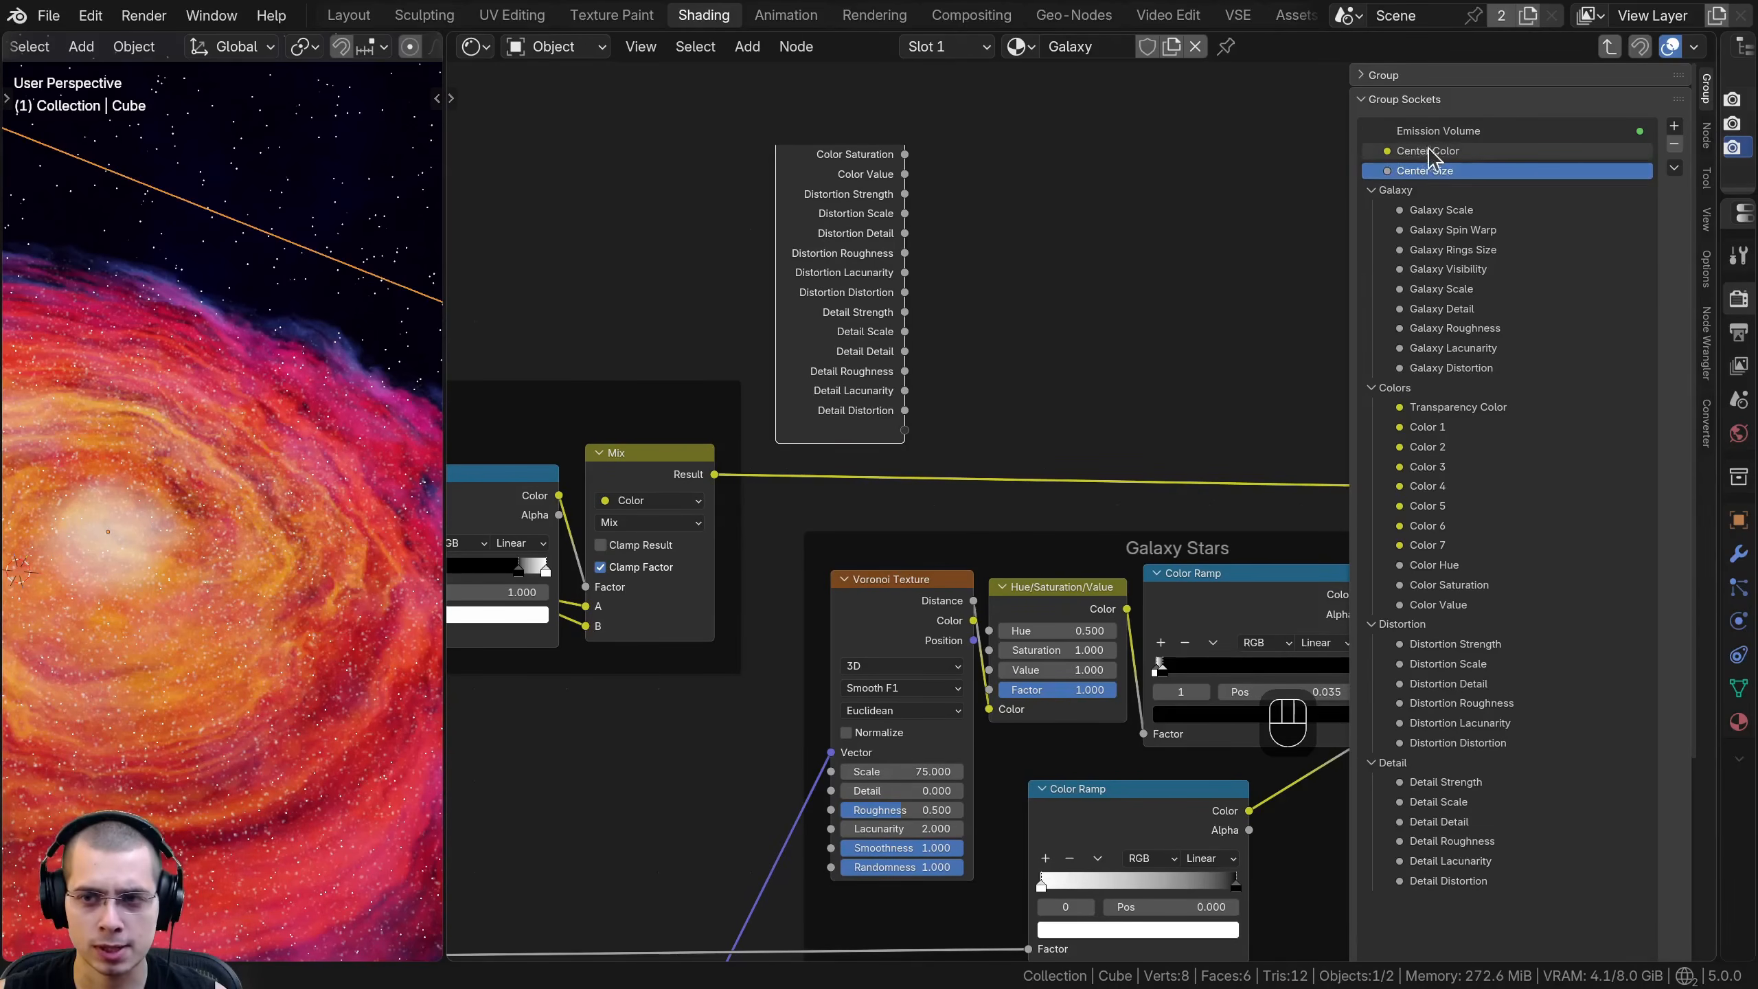
- Add a new panel named Center to the group sockets
click(1674, 126)
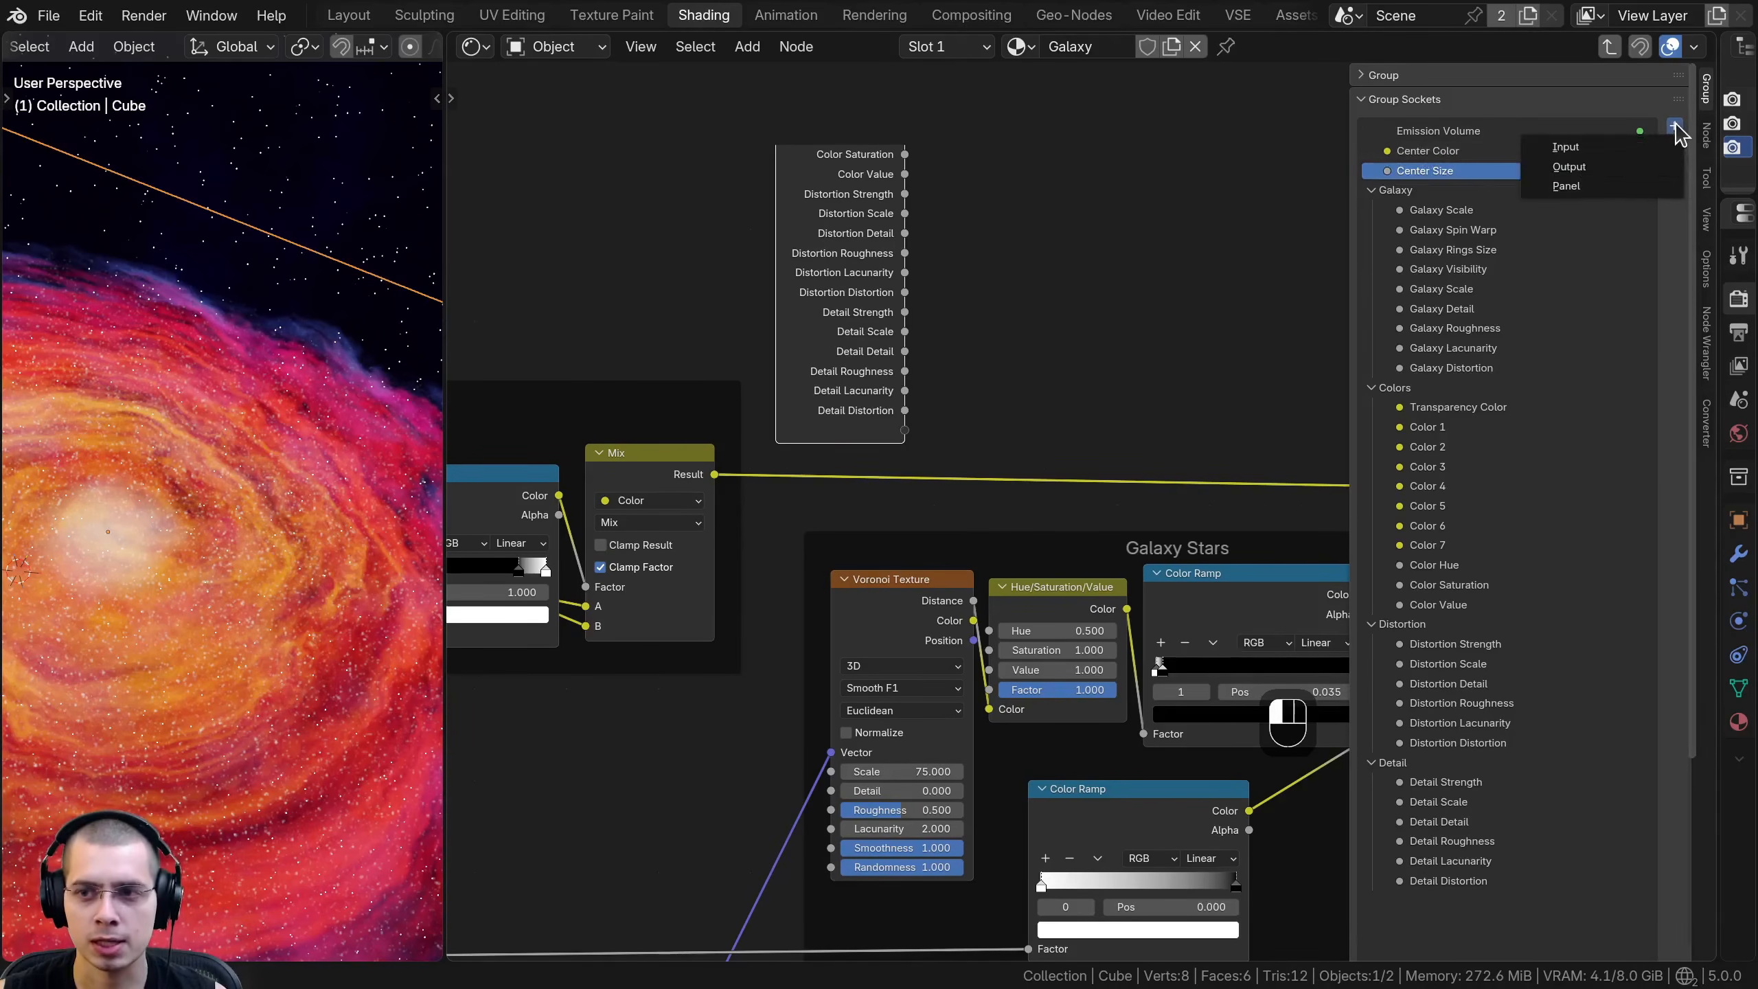
click(1576, 187)
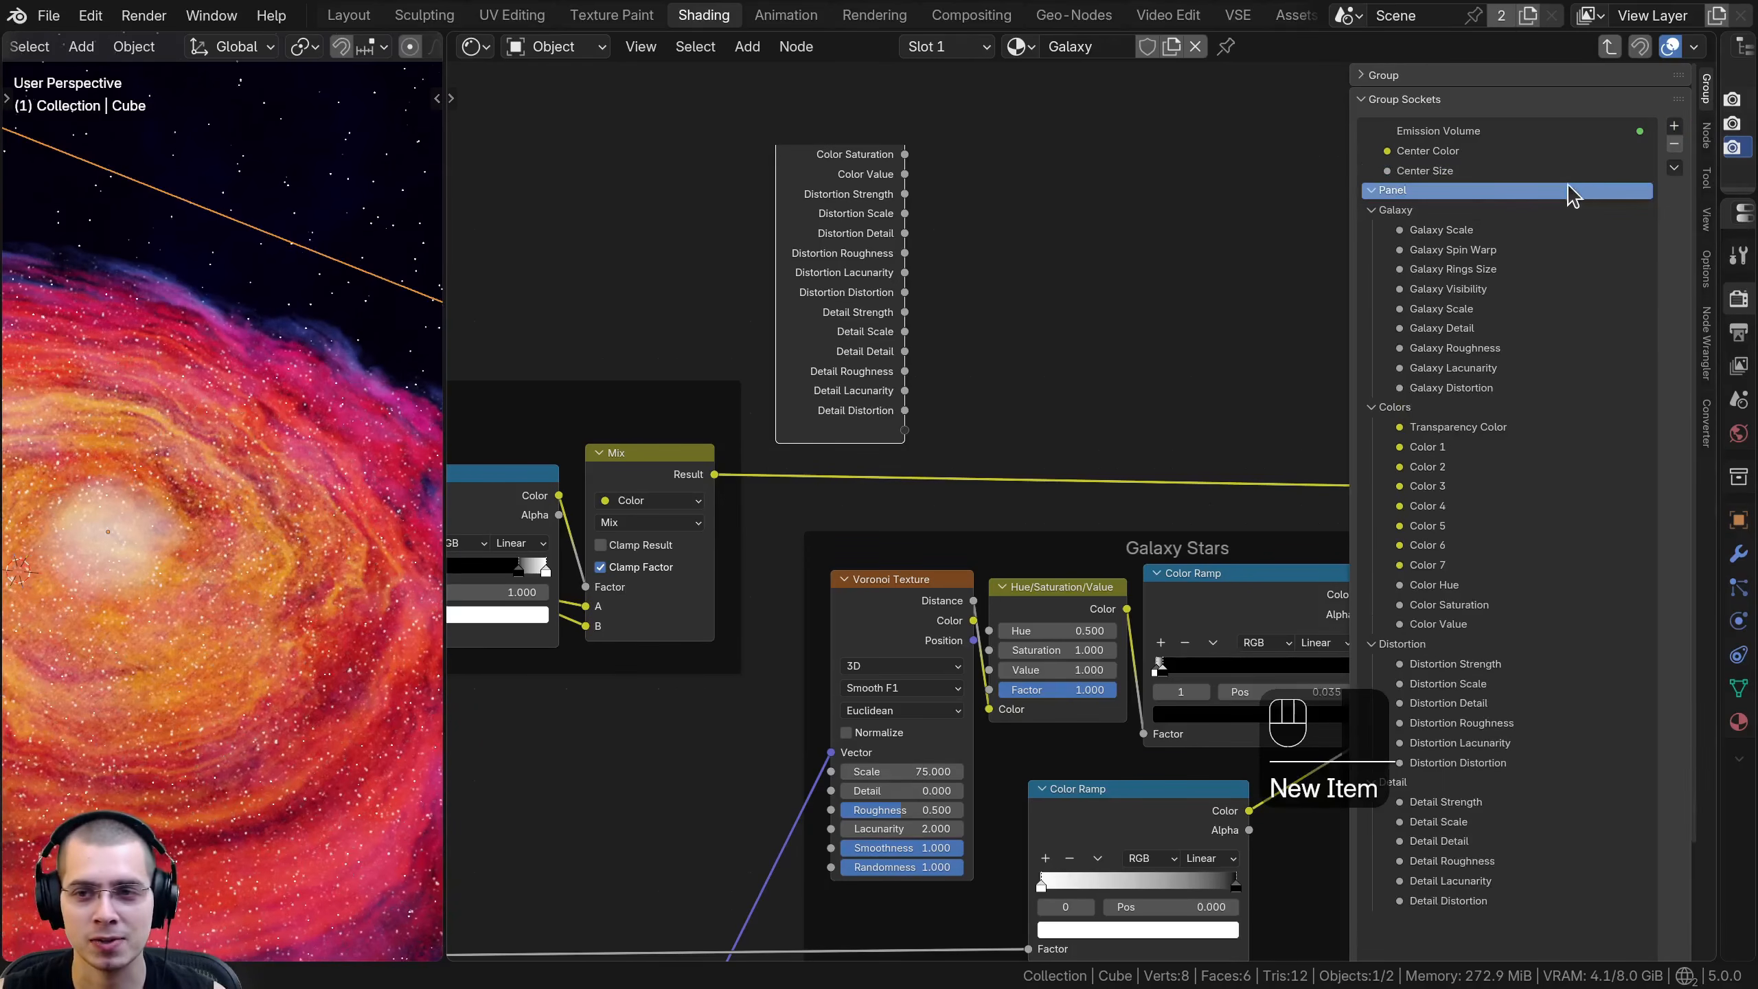
double_click(1405, 191)
text(Cente)
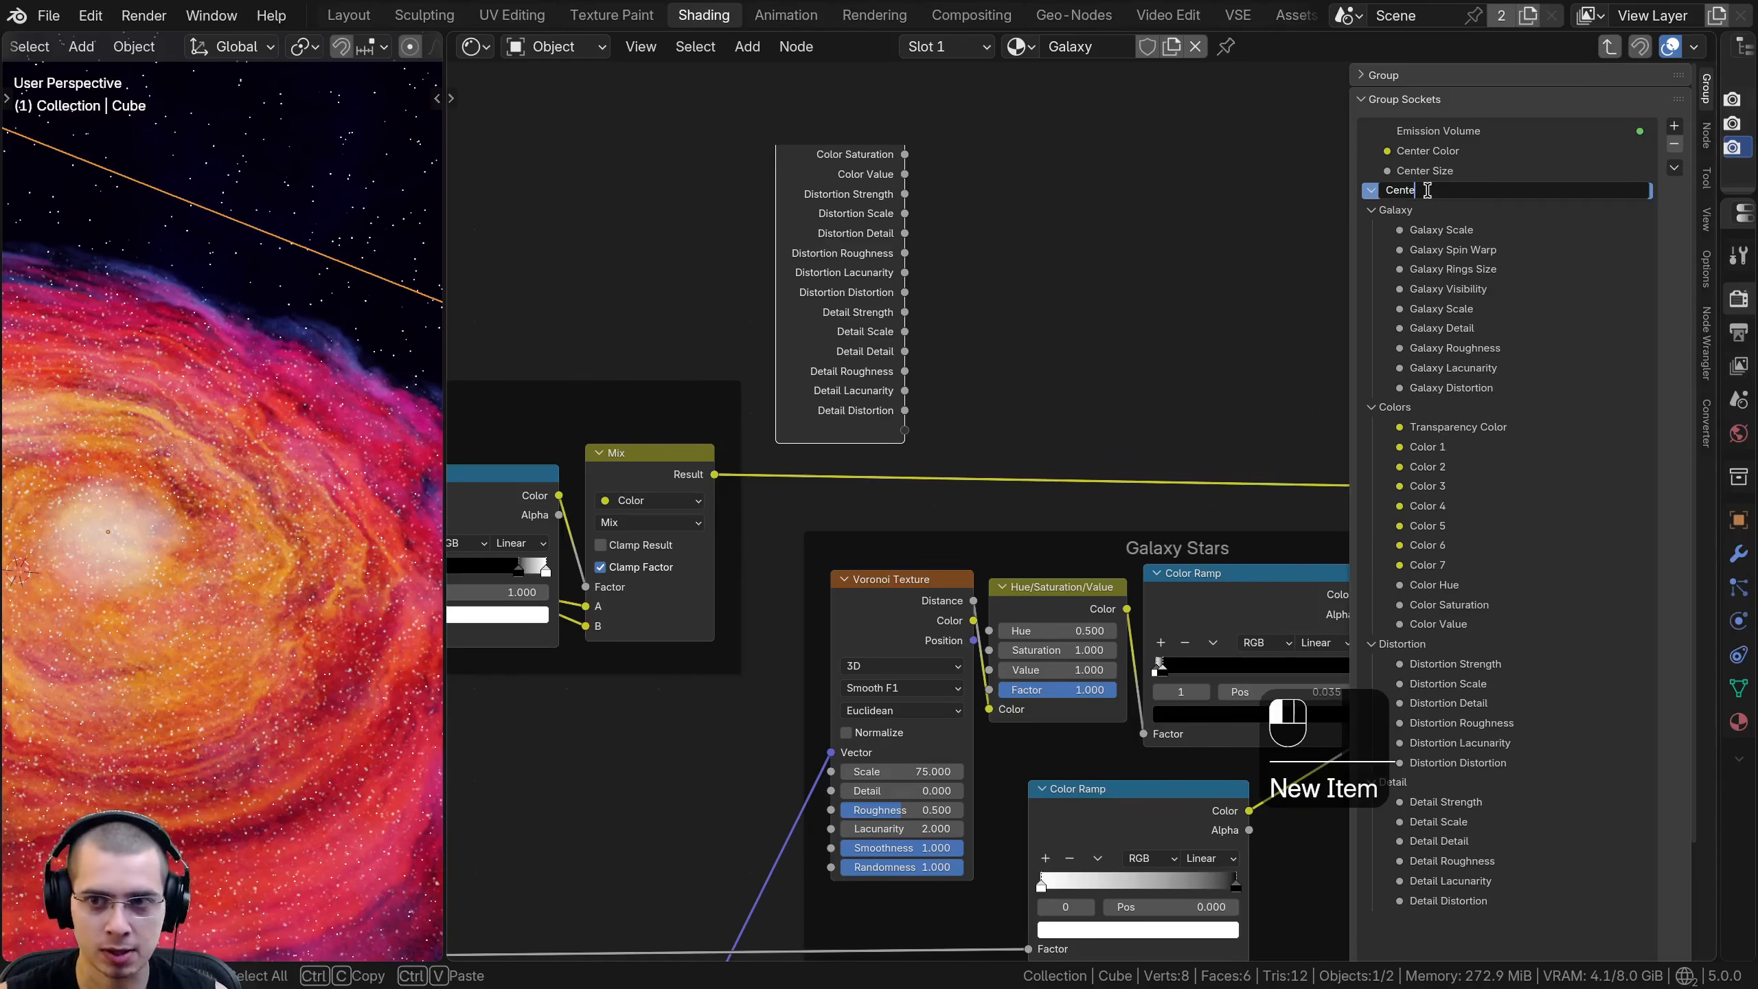
text(r)
key(Return)
- Place Center Color and Center Size inside the Center panel, with that panel below Detail
drag(1427, 172, 1419, 956)
scroll(1423, 163, down, 3)
scroll(1422, 170, up, 3)
scroll(1454, 402, up, 3)
scroll(1451, 408, down, 3)
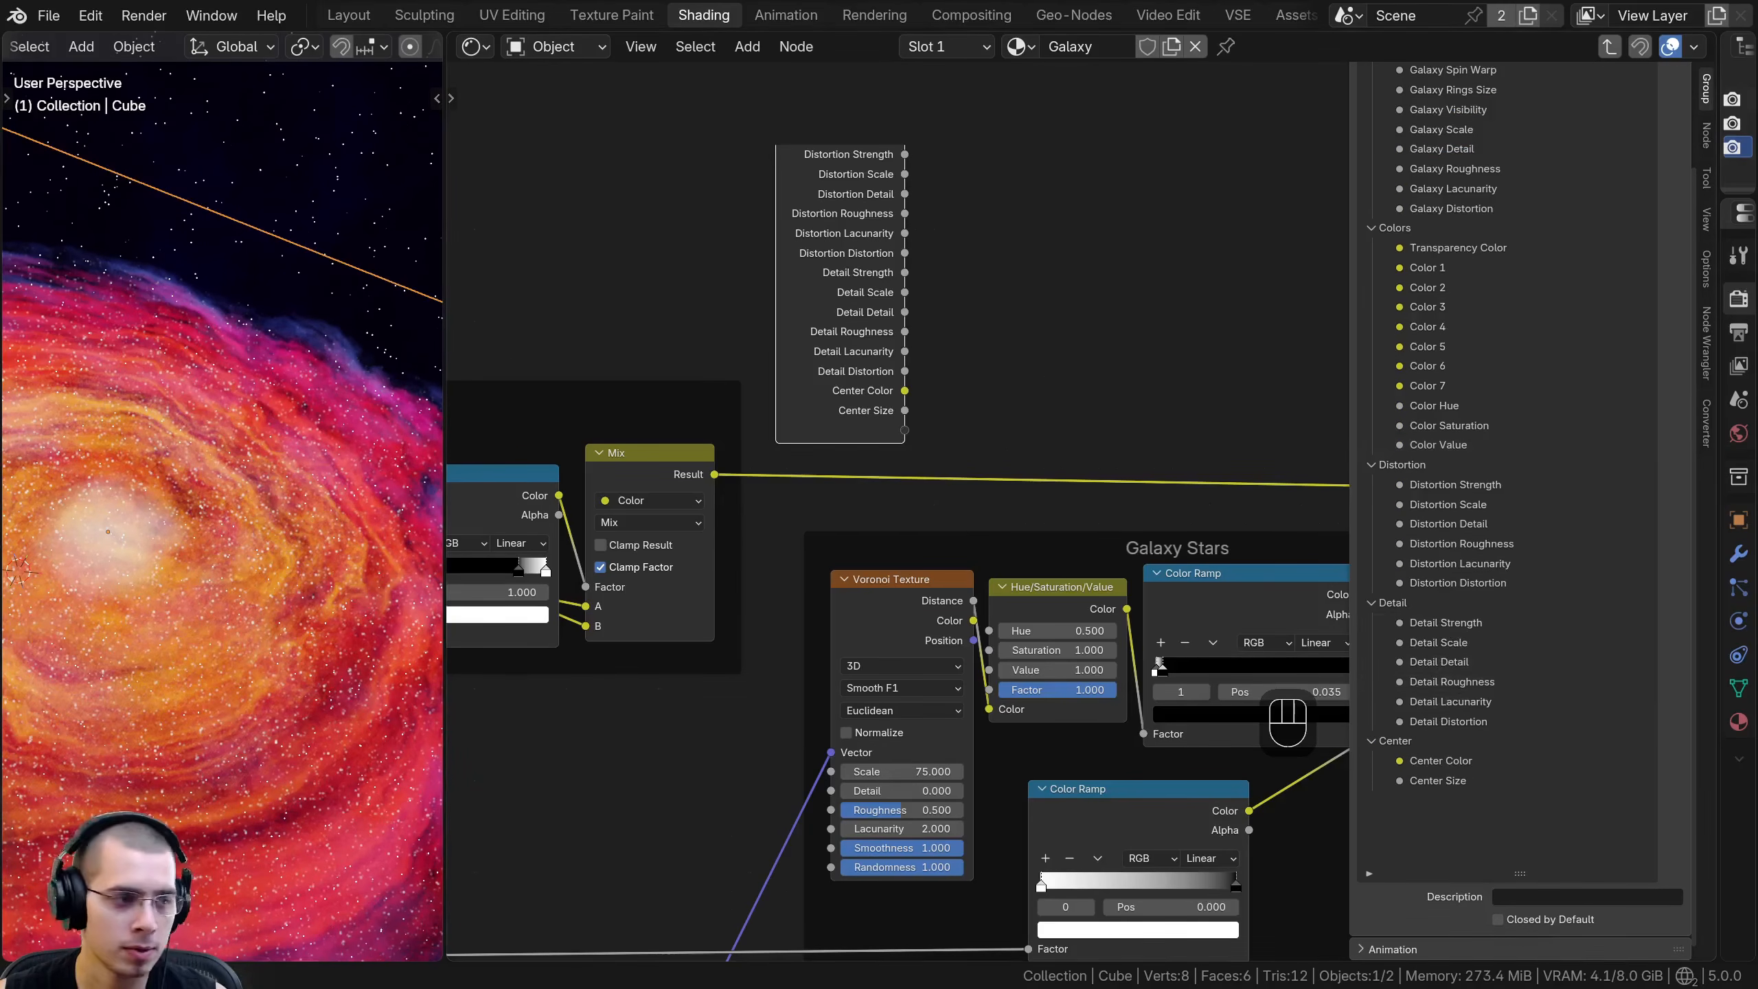
- Reorder the group sockets so the Distortion and Detail panels follow the Center panel
drag(1393, 464, 1432, 844)
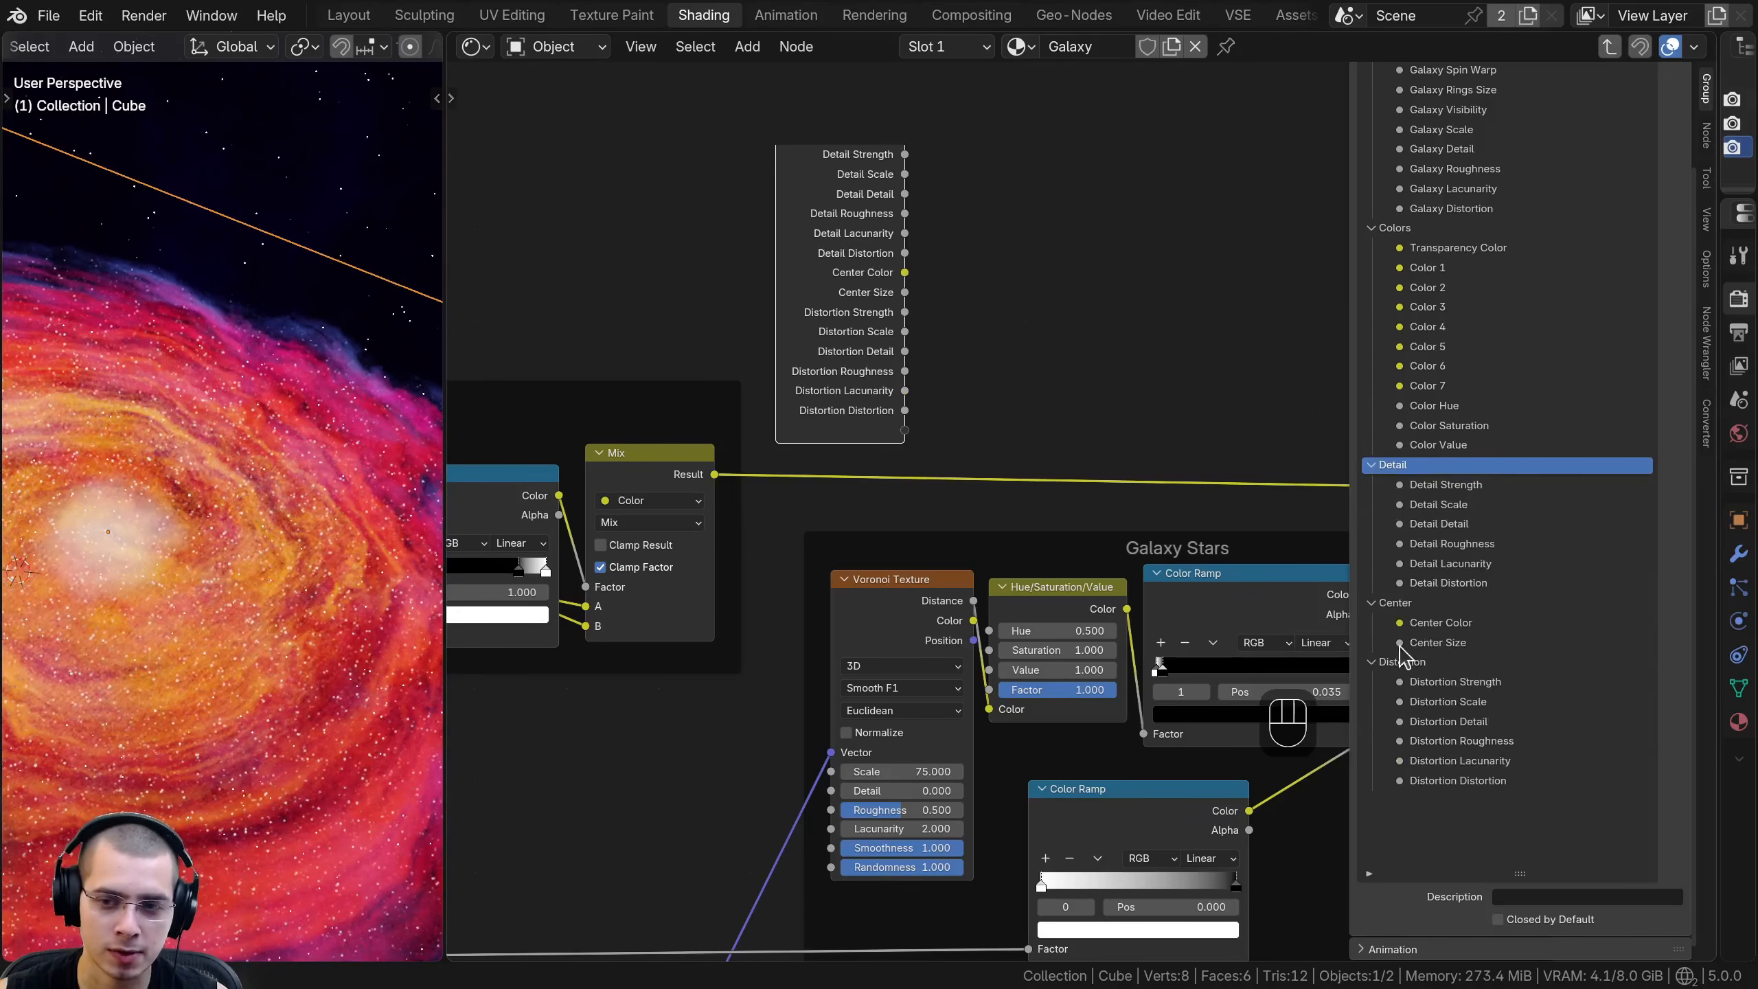
drag(1393, 464, 1395, 831)
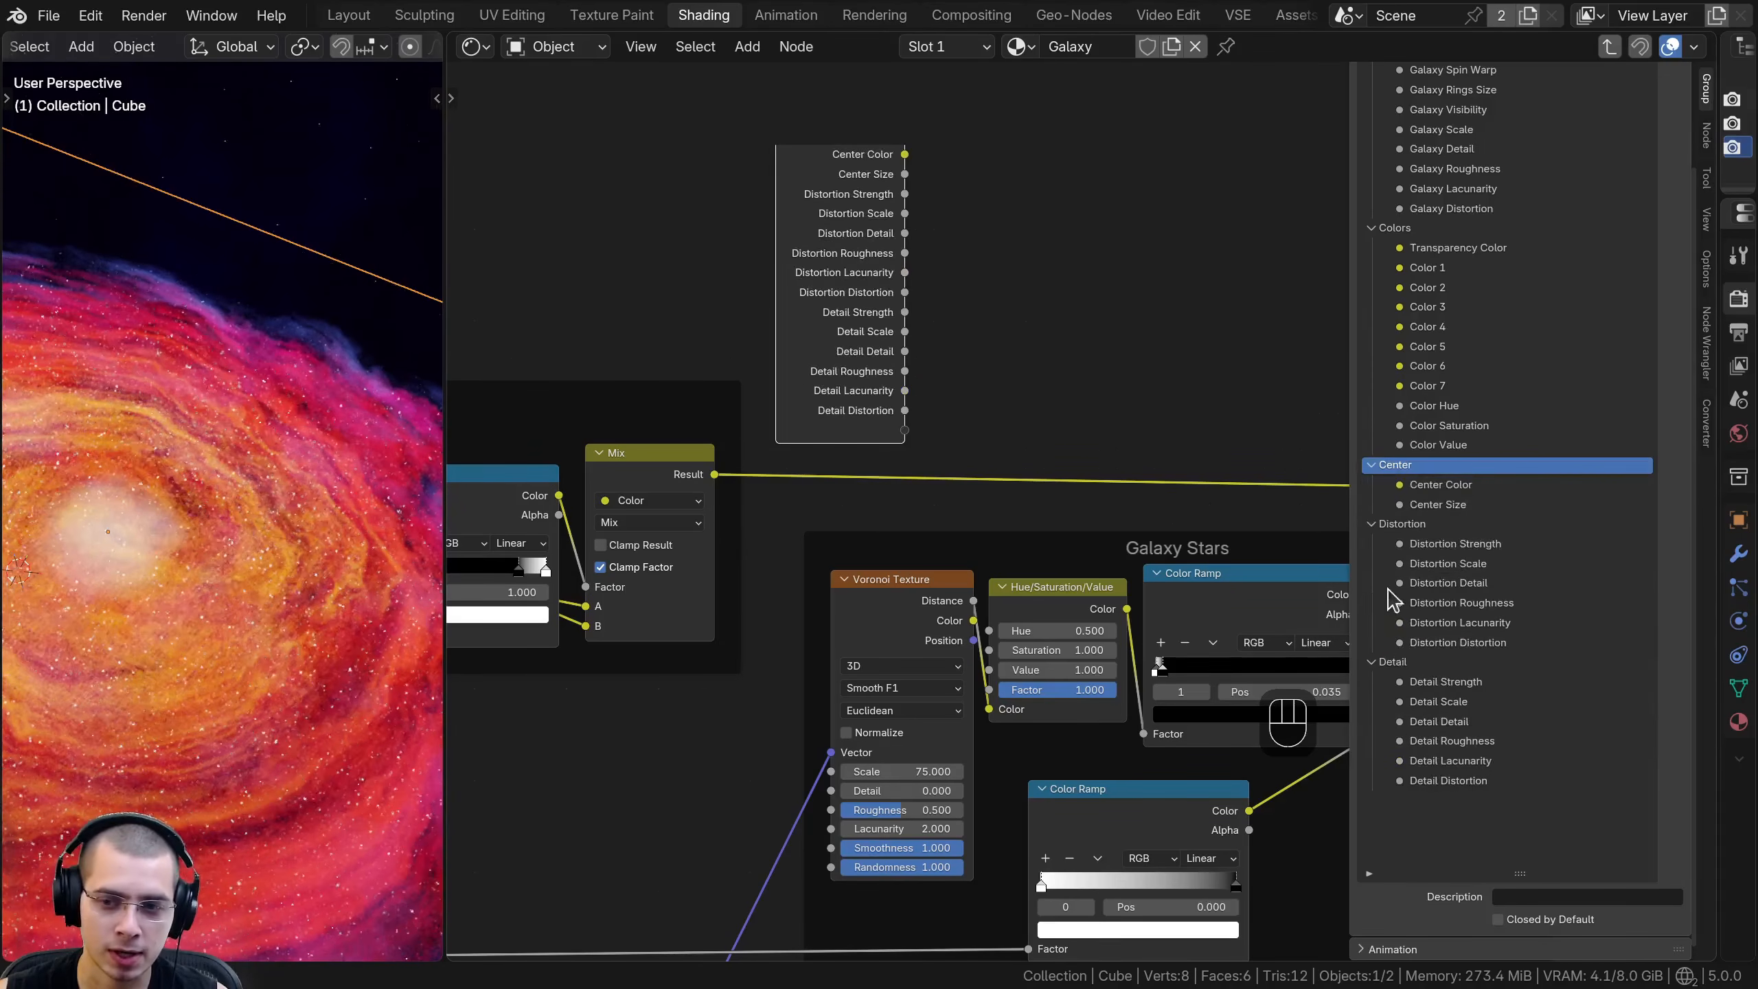
scroll(1381, 485, up, 5)
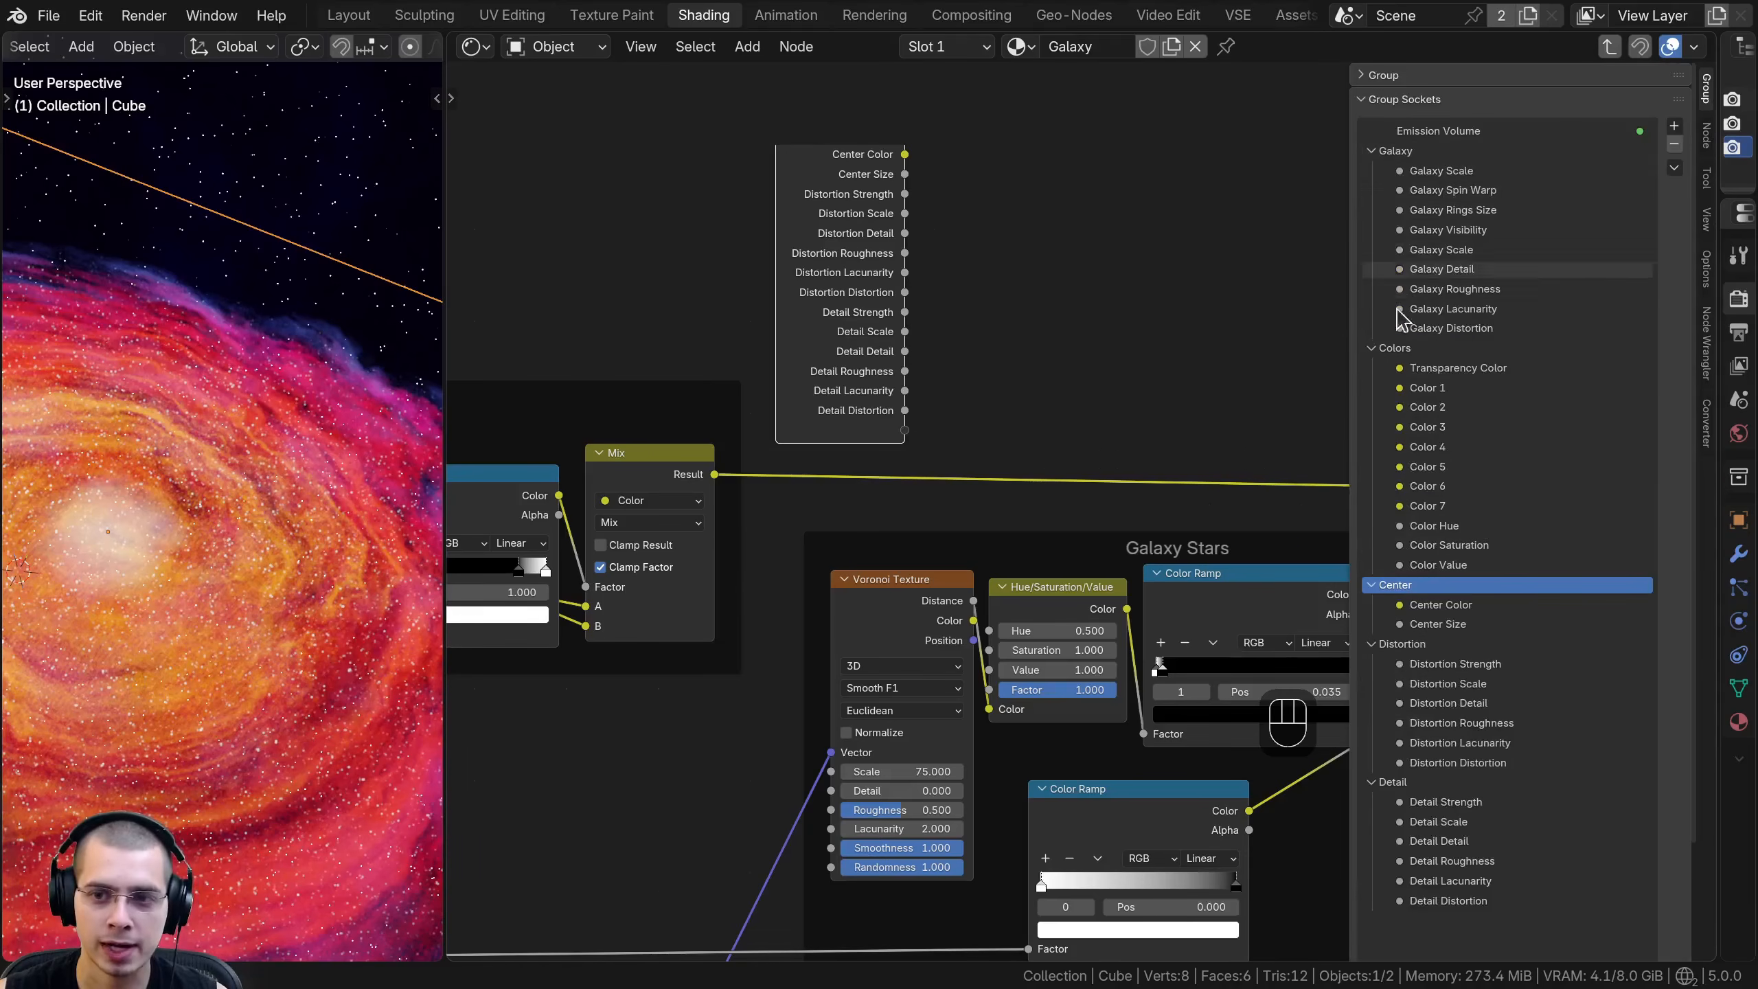
- Connect the Scale of the Voronoi Texture in the Galaxy Stars frame to a new group input
scroll(1398, 555, down, 5)
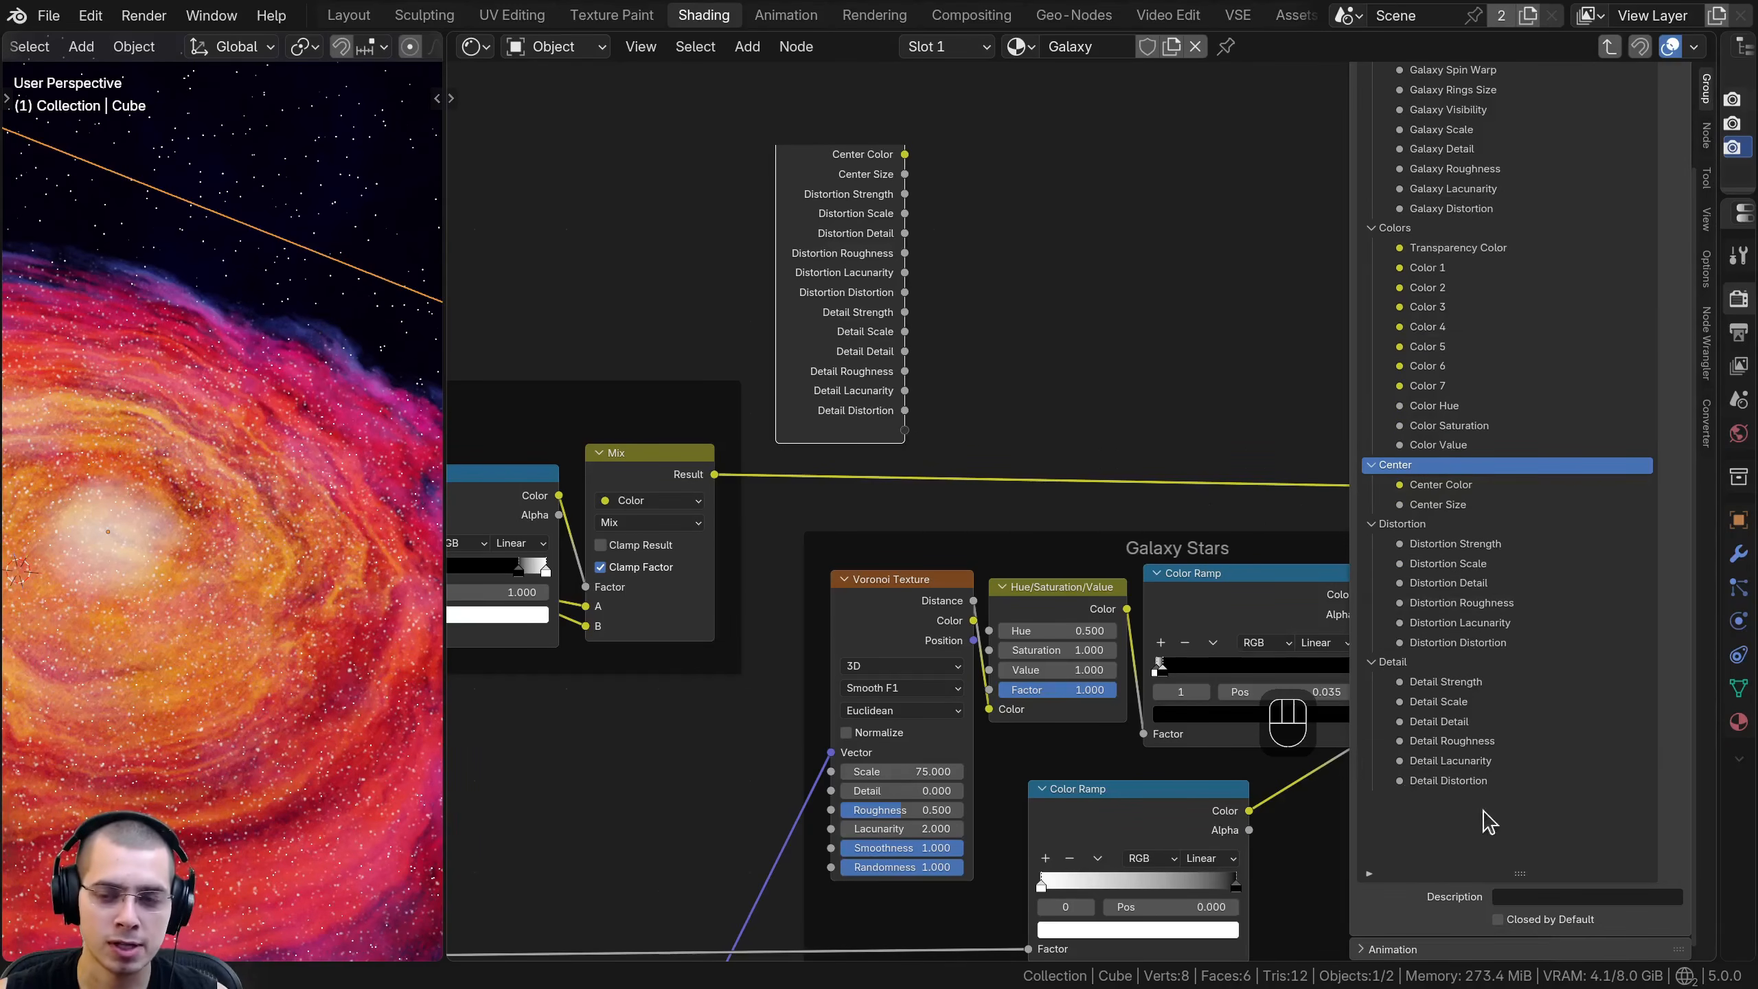
scroll(1485, 817, up, 4)
scroll(1063, 449, down, 6)
middle_drag(972, 395, 954, 369)
scroll(1034, 499, up, 4)
middle_drag(1034, 498, 932, 446)
drag(778, 297, 773, 293)
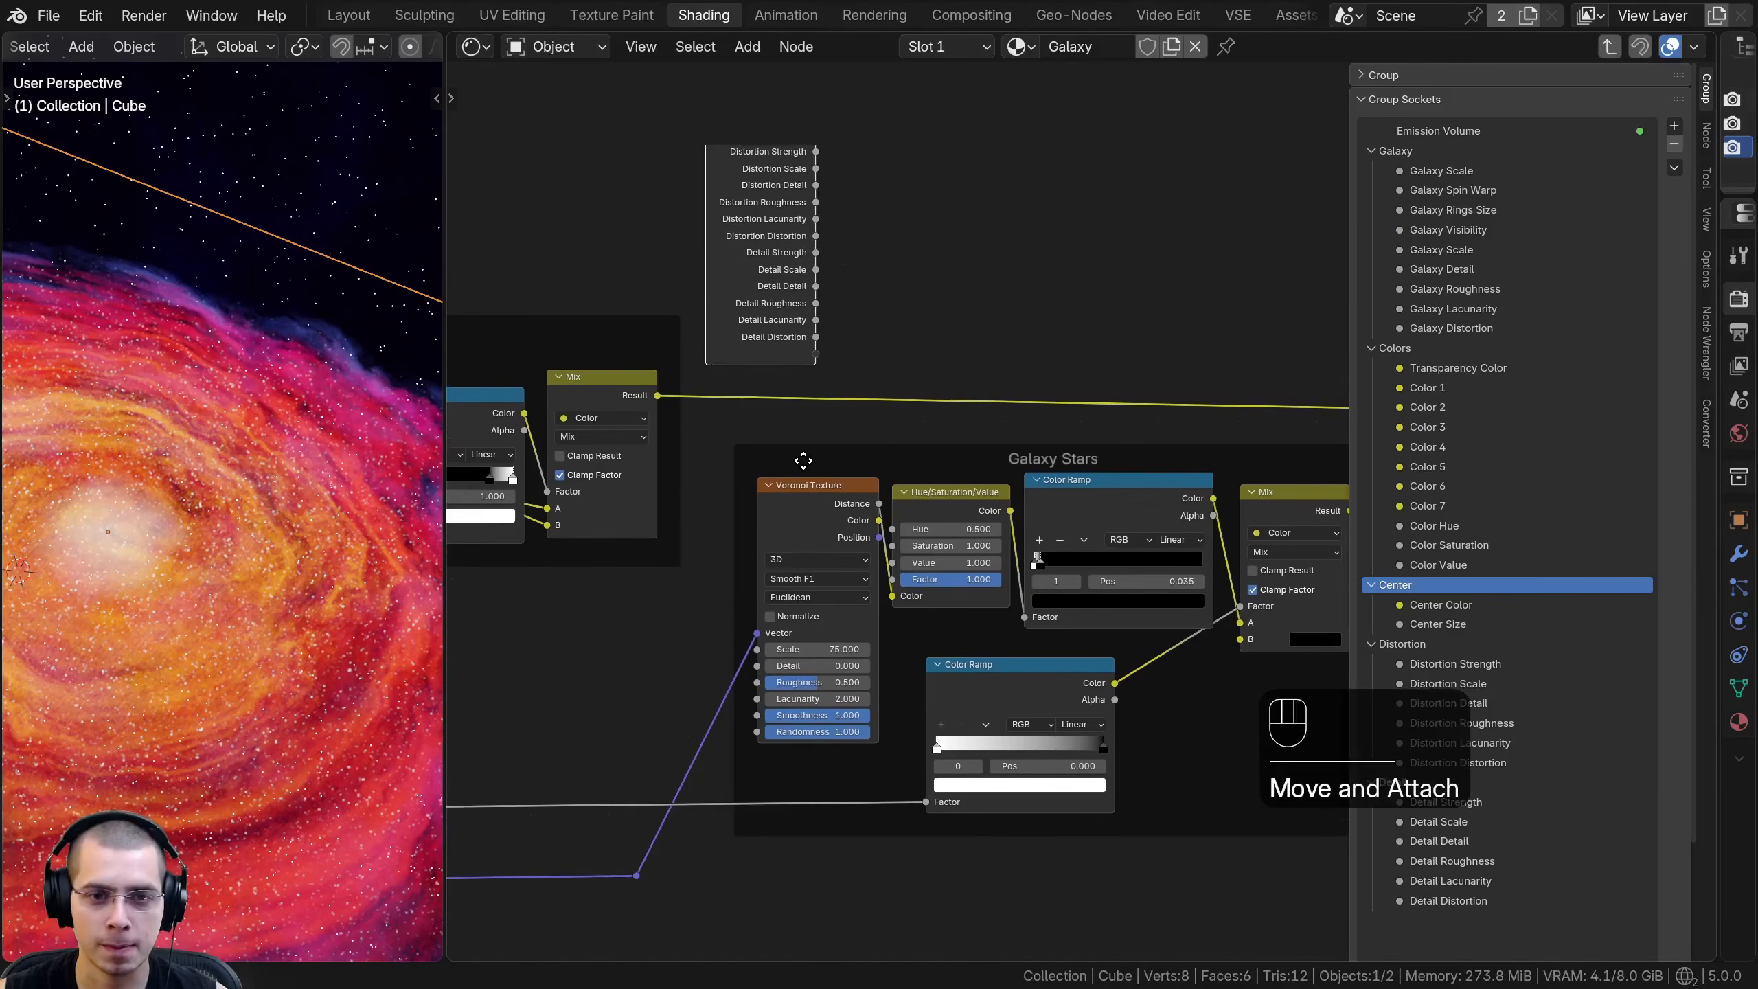
scroll(858, 500, up, 5)
click(695, 515)
middle_drag(694, 514, 825, 588)
scroll(830, 602, down, 1)
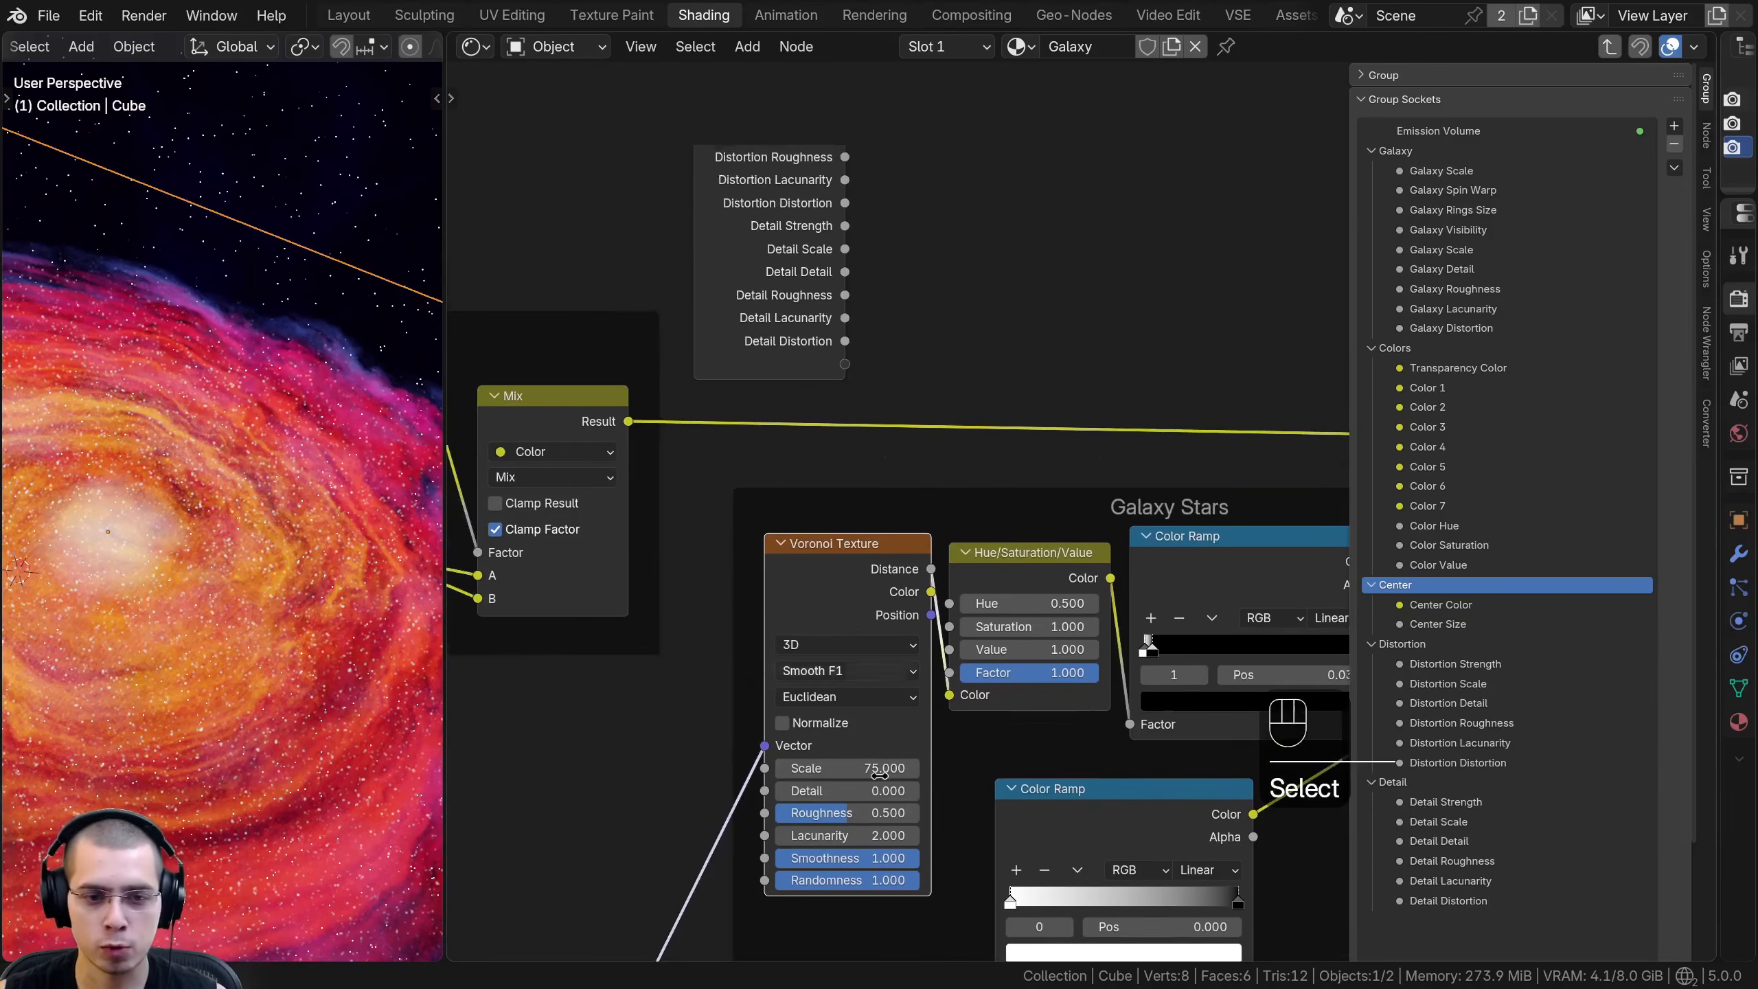
drag(851, 381, 847, 369)
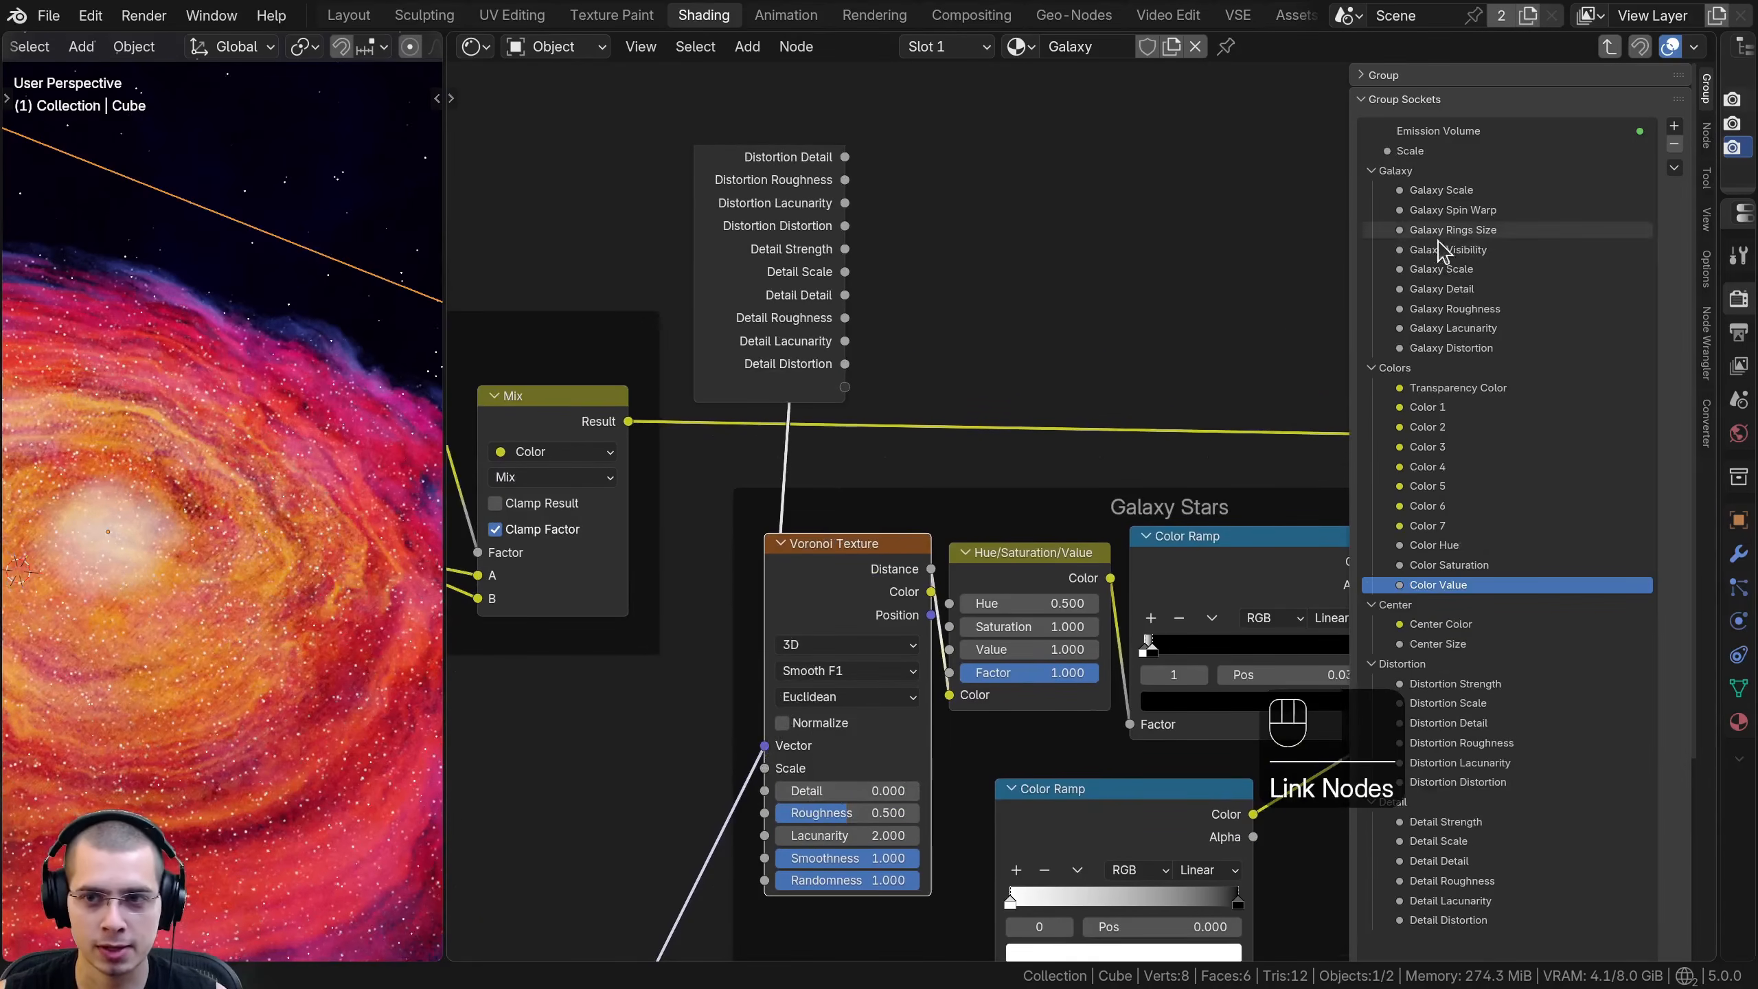
- Rename the new Scale group socket as Stars Scale
double_click(1394, 150)
text(Stars)
key(Return)
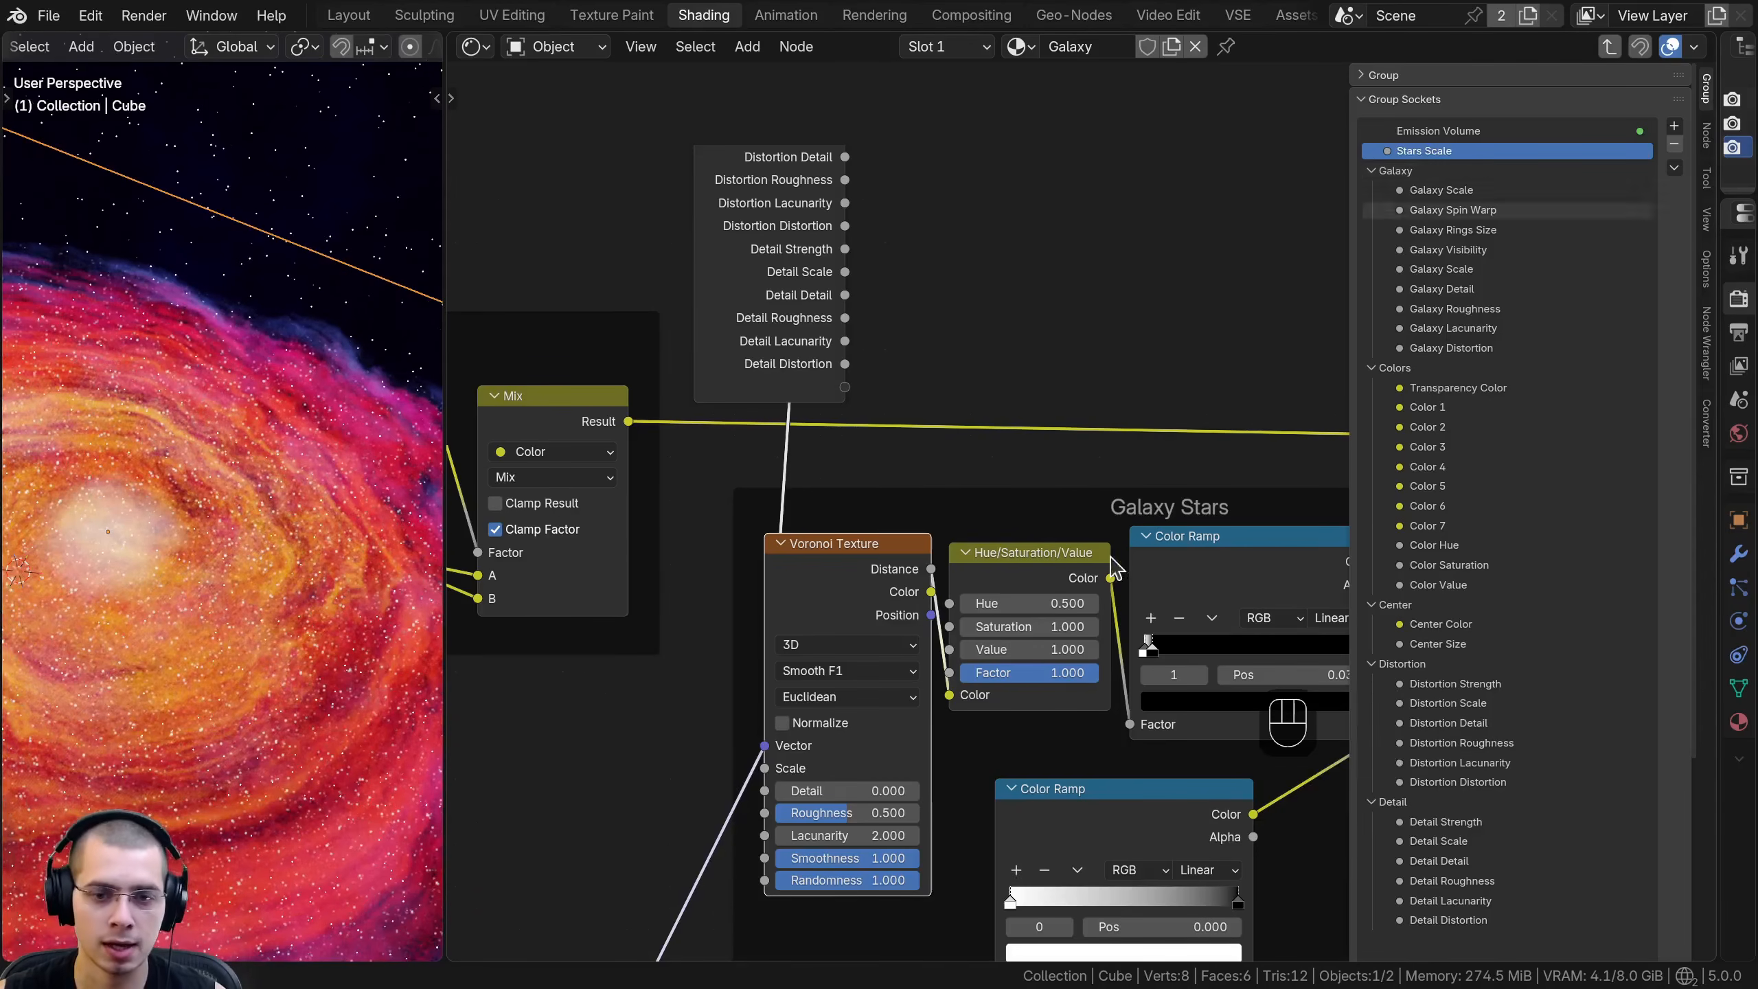
- Expose the Value of the Galaxy Stars Hue/Saturation/Value node as a group input named Individual Stars Size
scroll(305, 552, up, 1)
drag(536, 487, 559, 491)
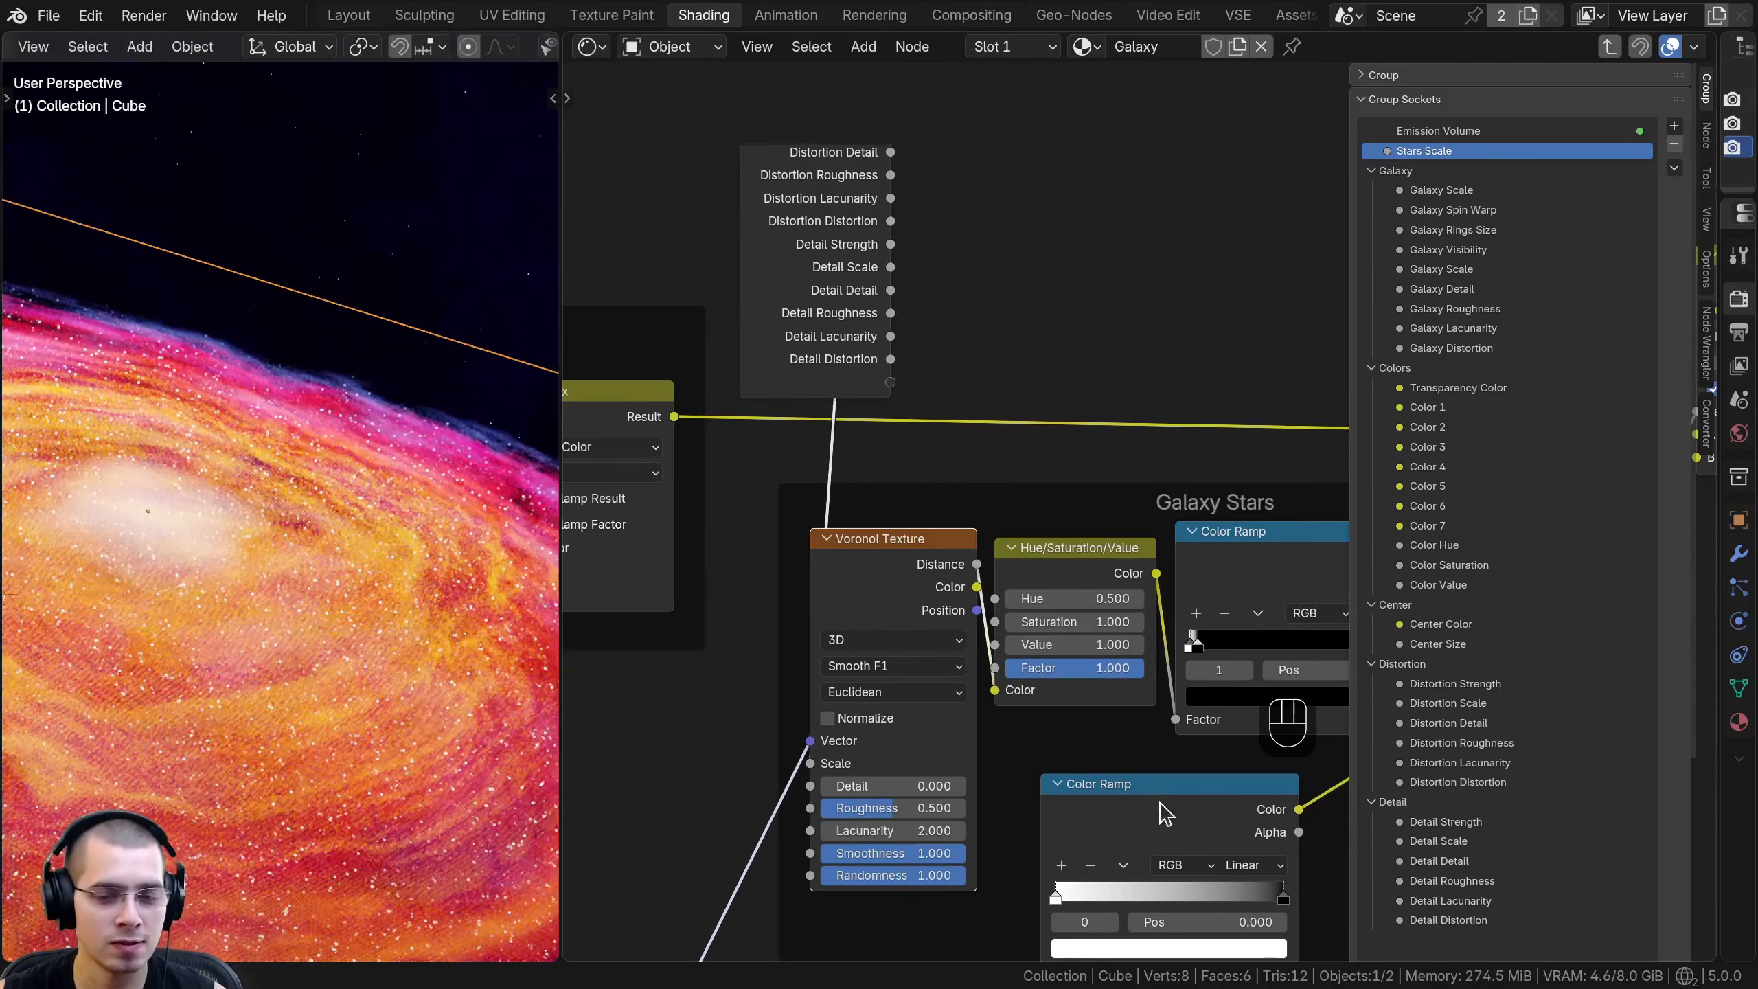
scroll(1122, 741, up, 3)
shift+drag(1068, 674, 825, 347)
right_click(1058, 680)
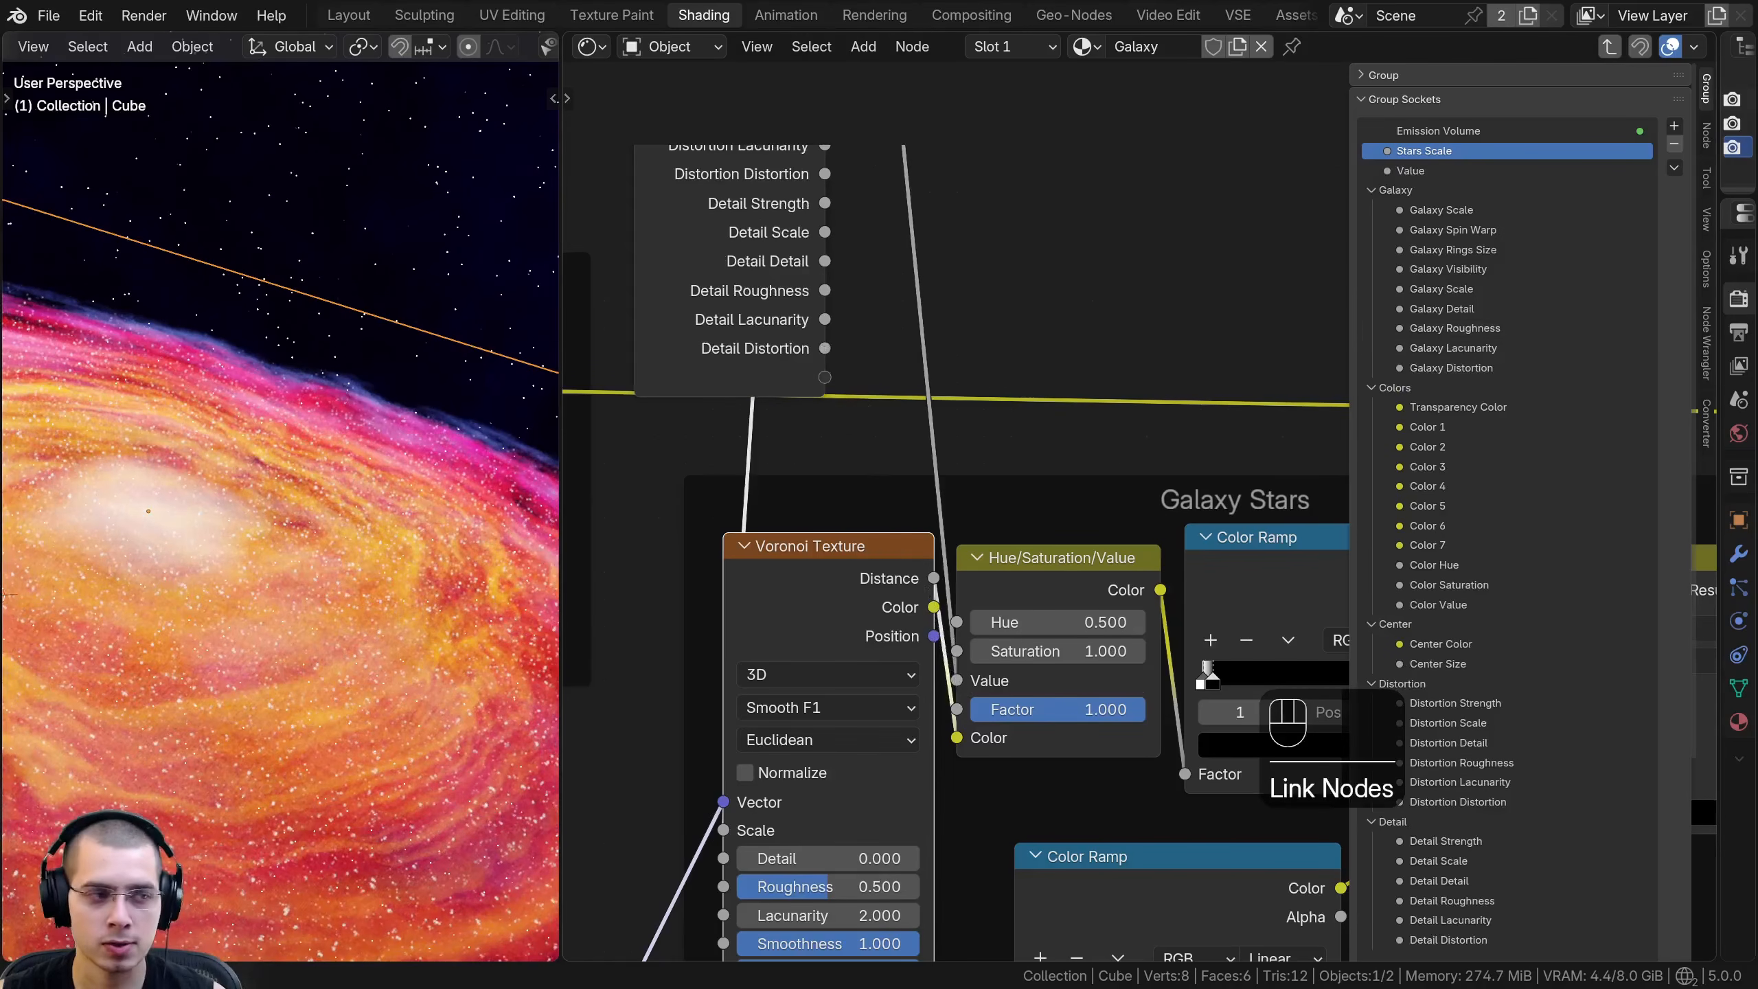
double_click(1419, 170)
text(Individual Stars Size)
key(Return)
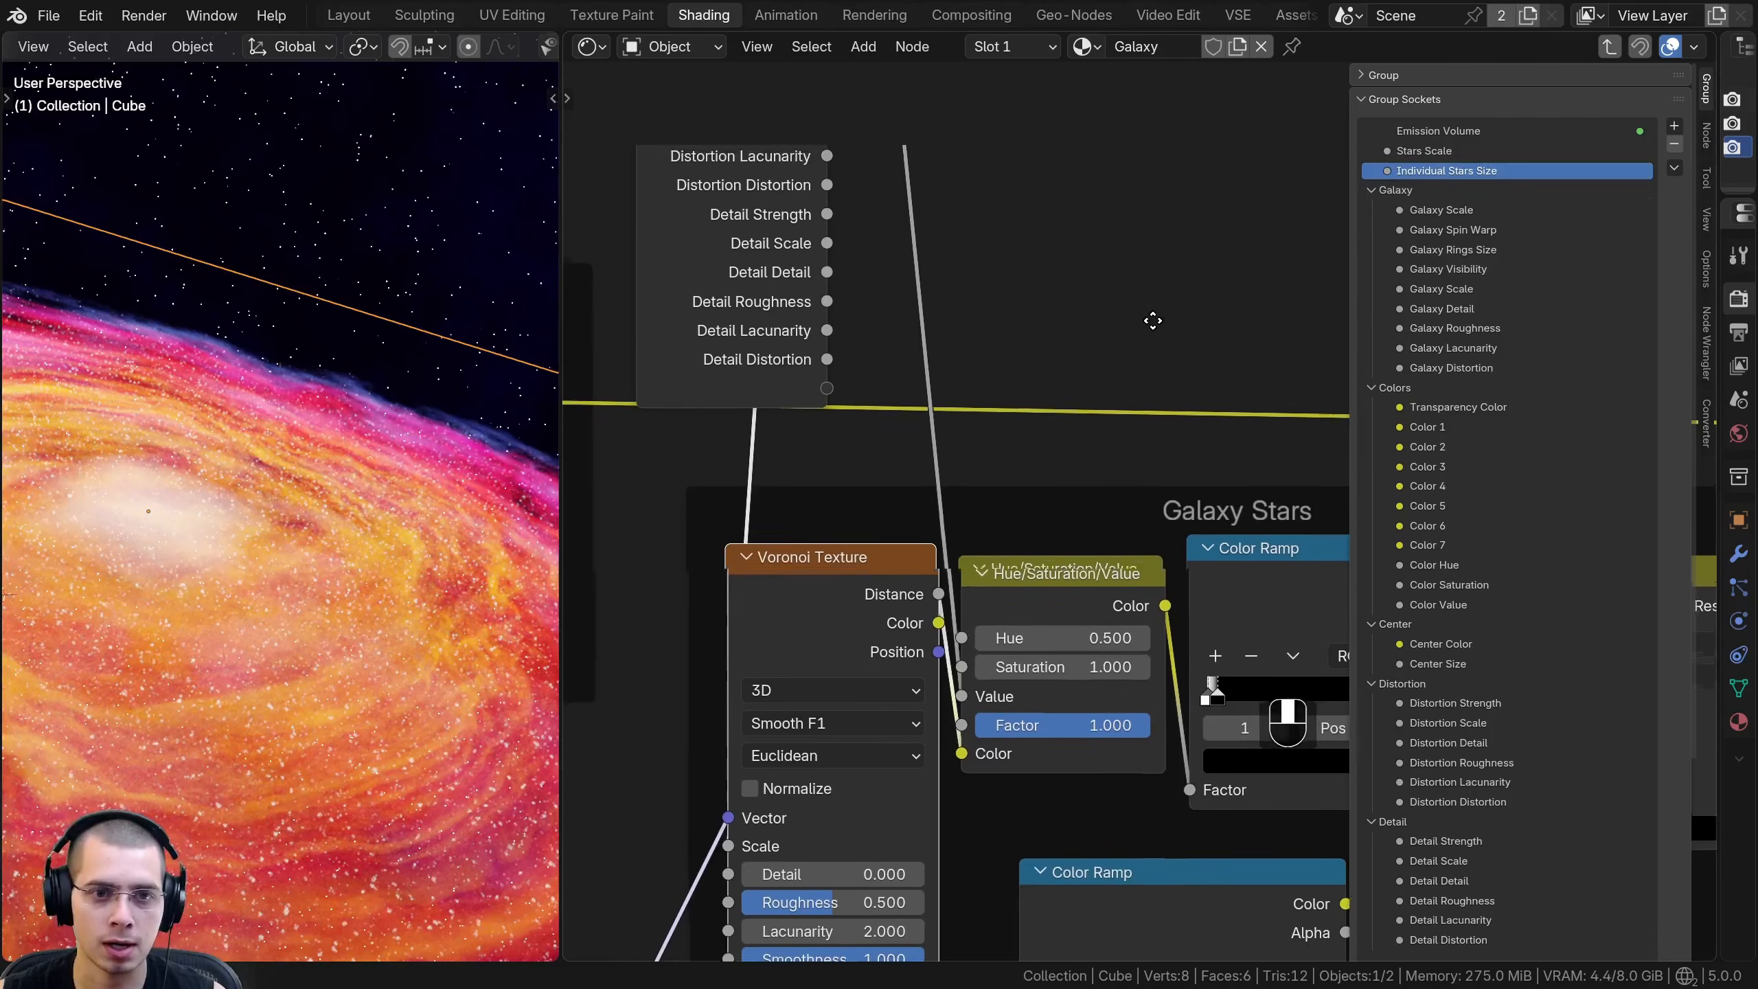
- Move the Group Input node up beside the final Lighten node
scroll(856, 530, down, 3)
click(844, 428)
key(g)
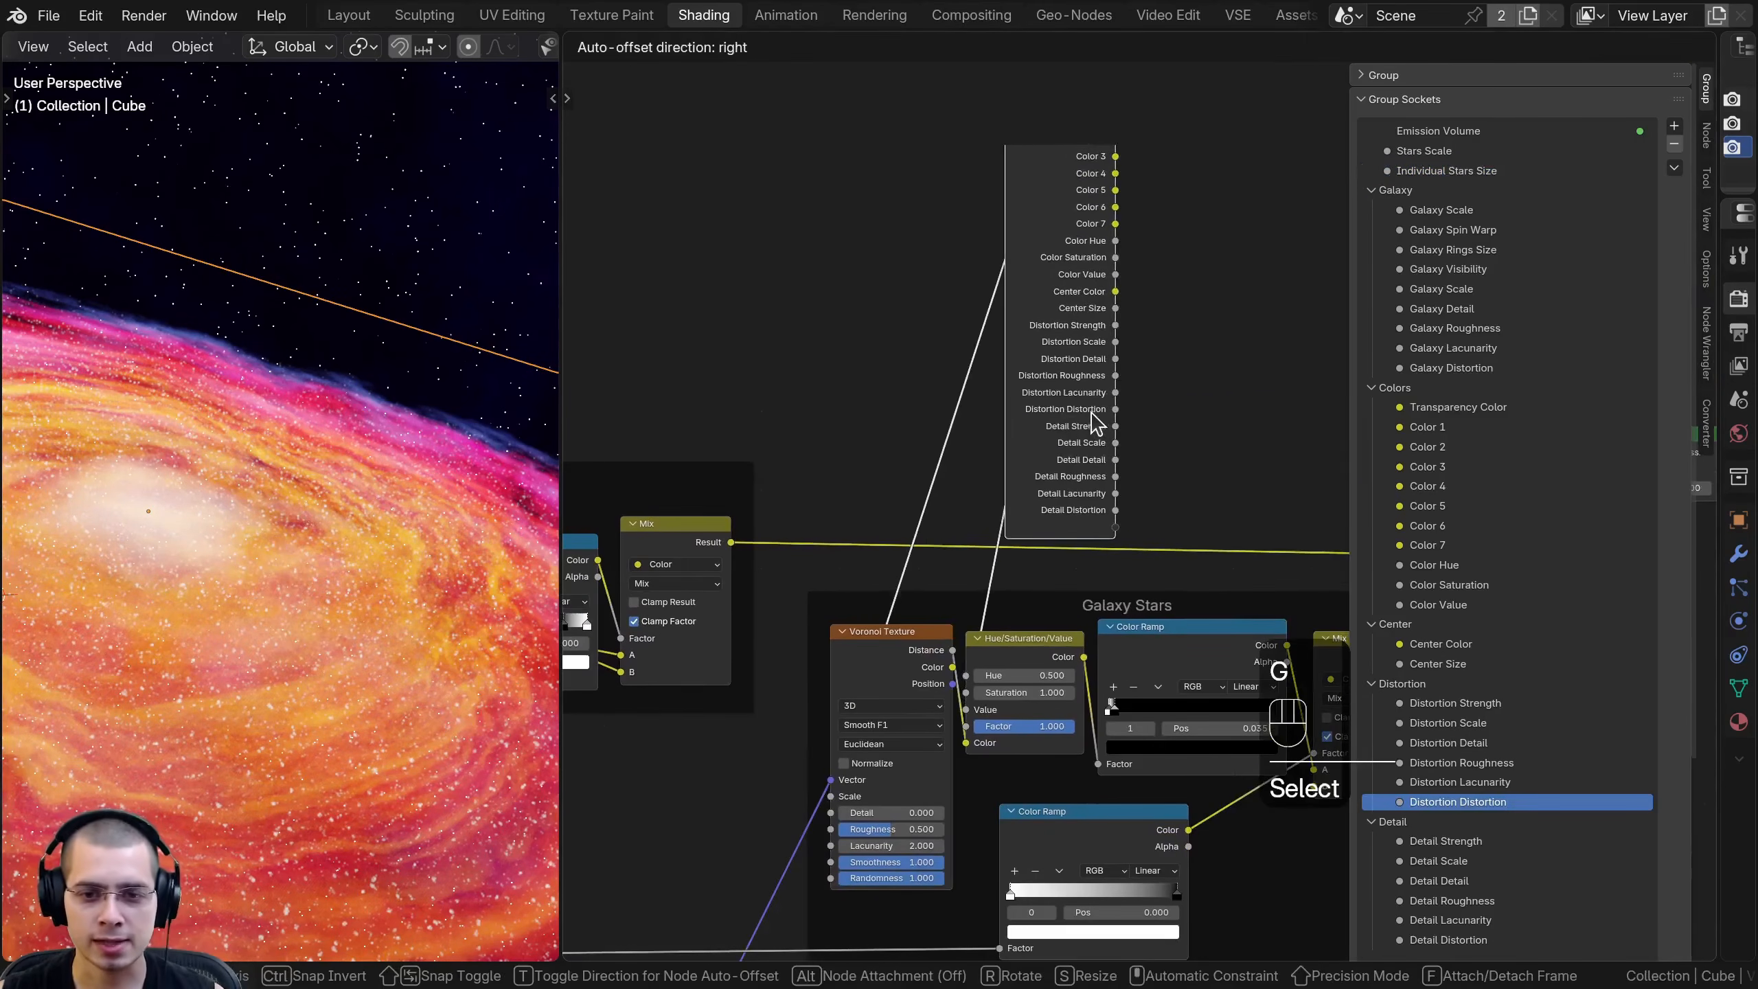
key(g)
click(853, 391)
scroll(964, 390, up, 2)
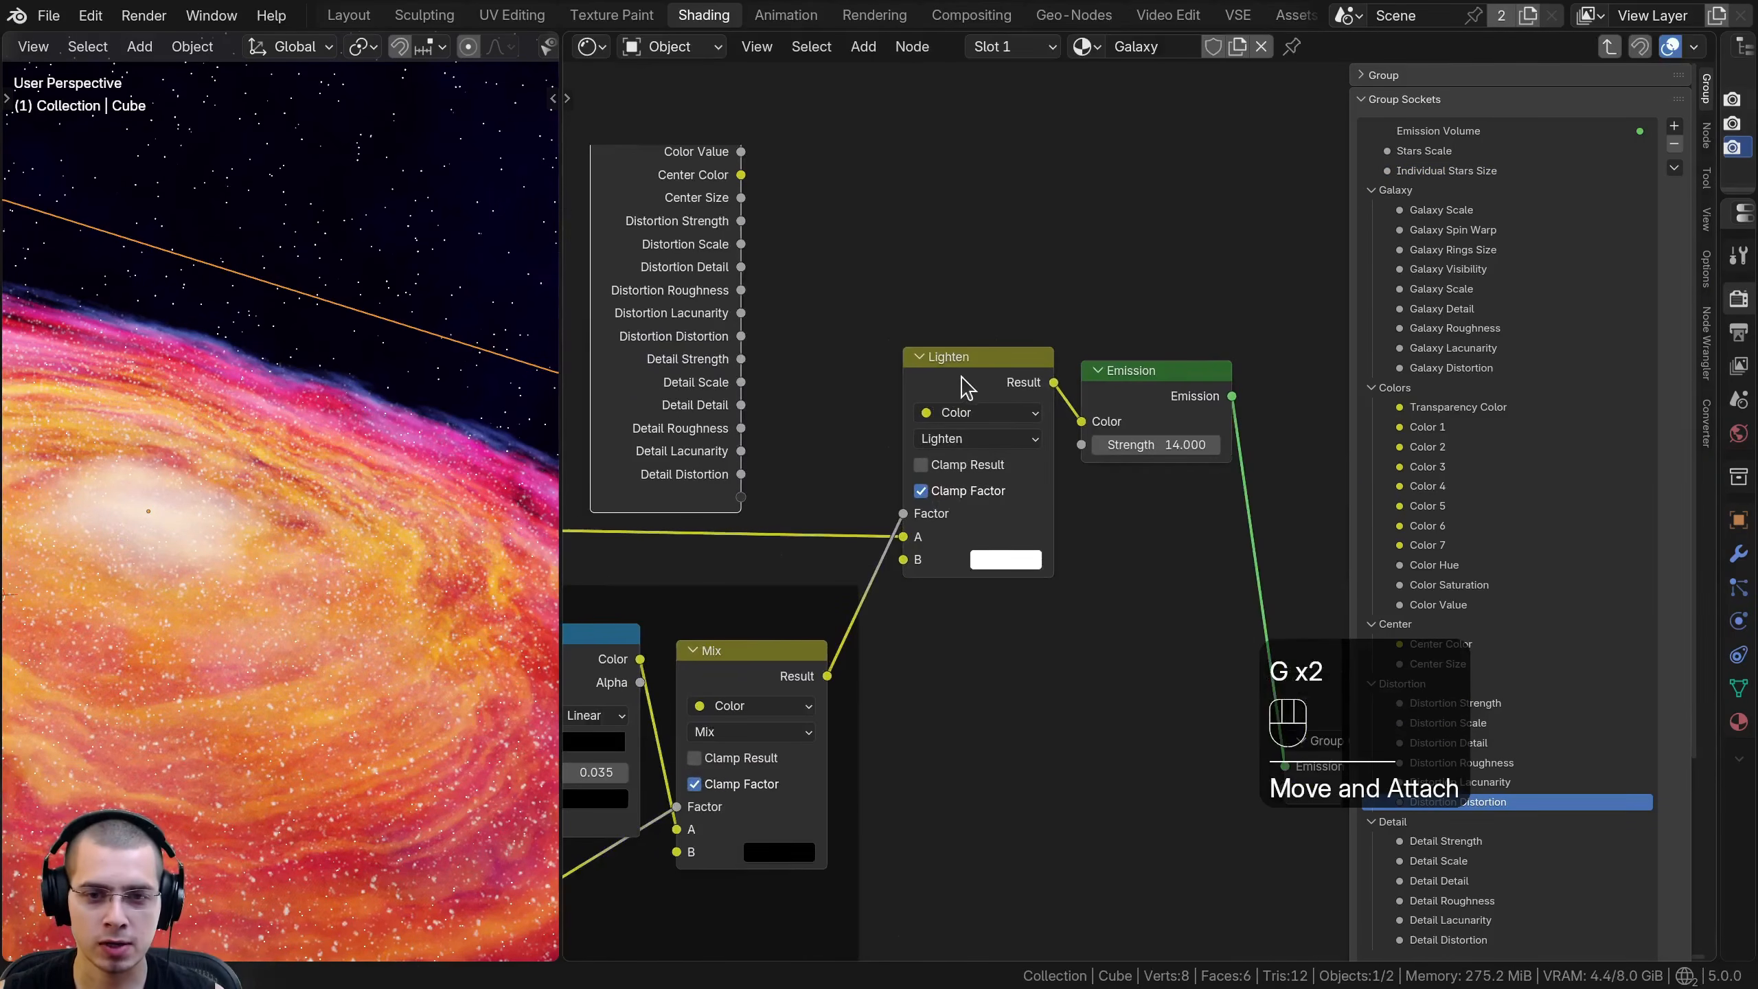
middle_drag(960, 544, 1020, 593)
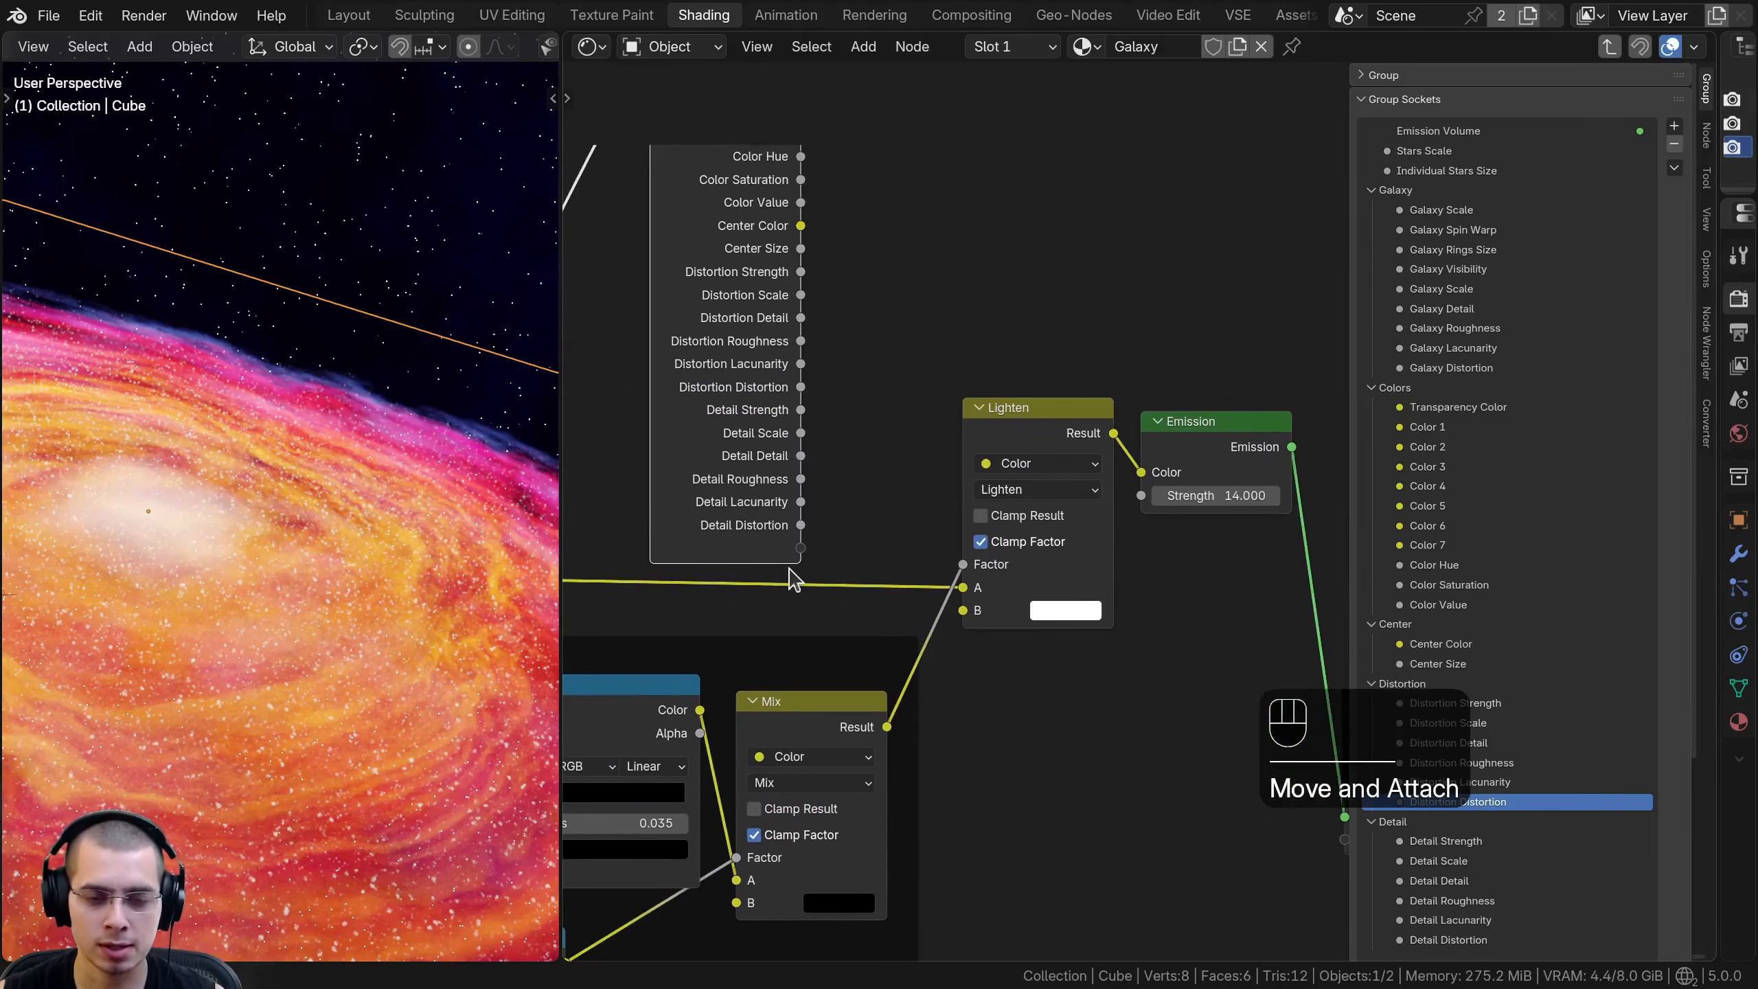
- Try a yellow B color on the Lighten node to preview tinted stars
click(1044, 611)
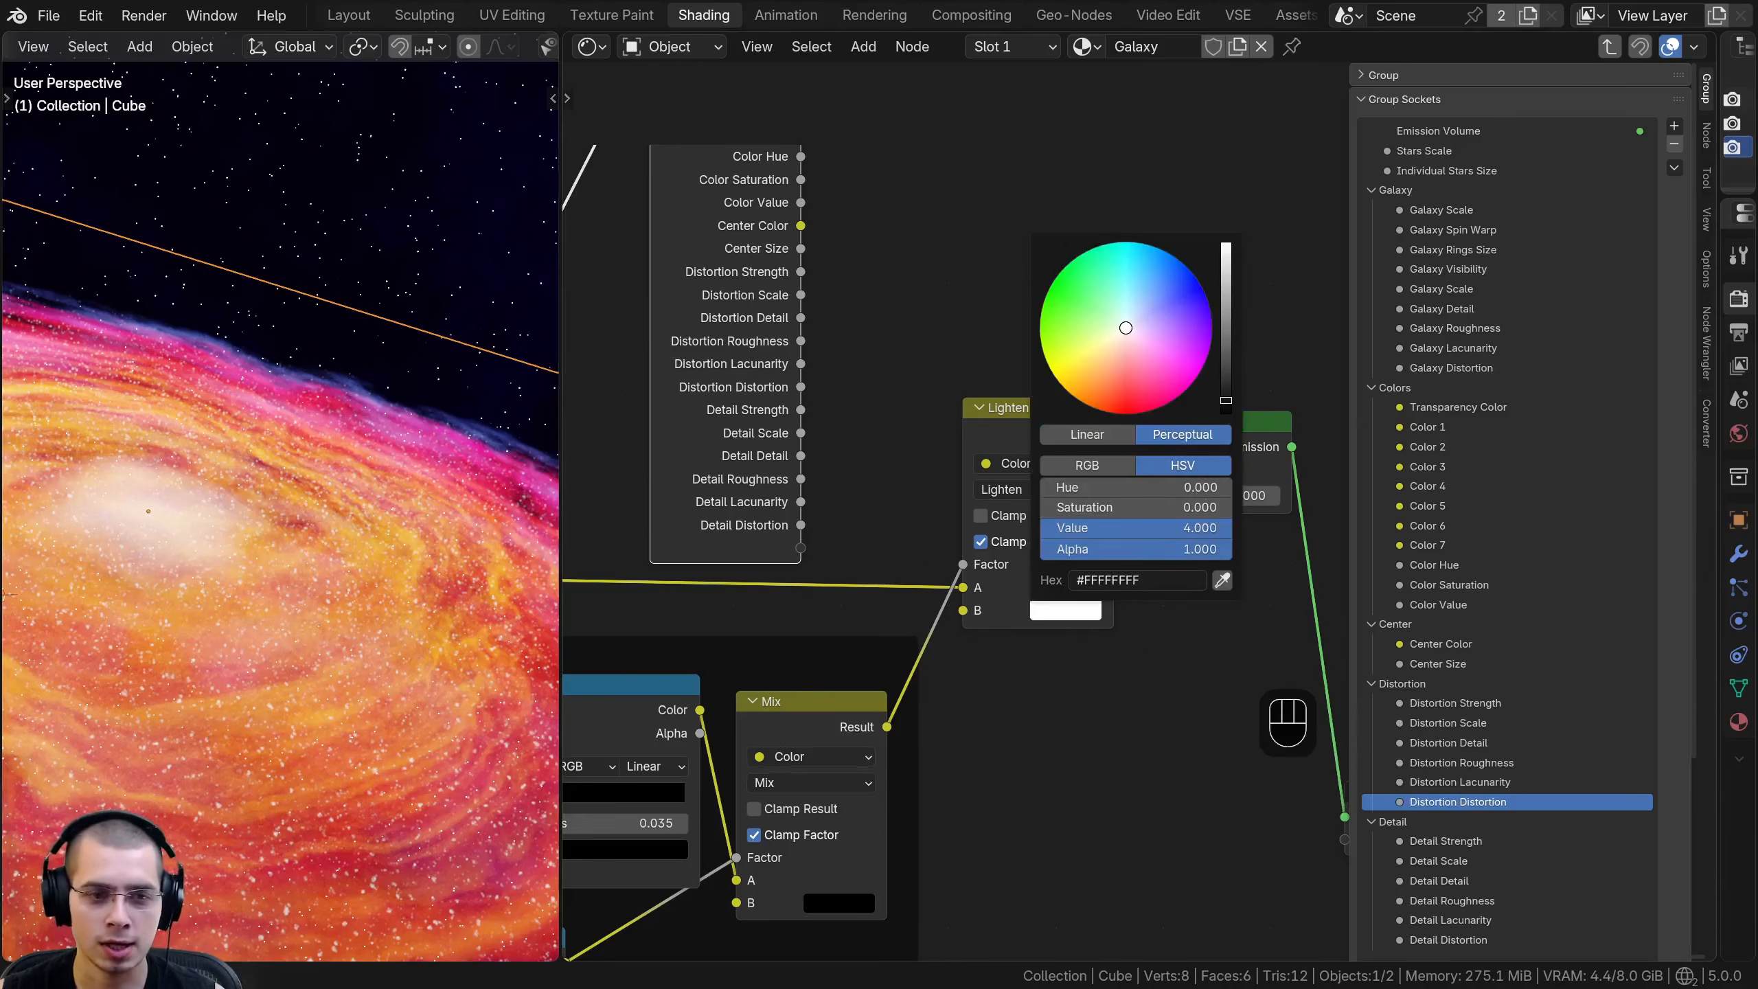
drag(1125, 327, 1192, 273)
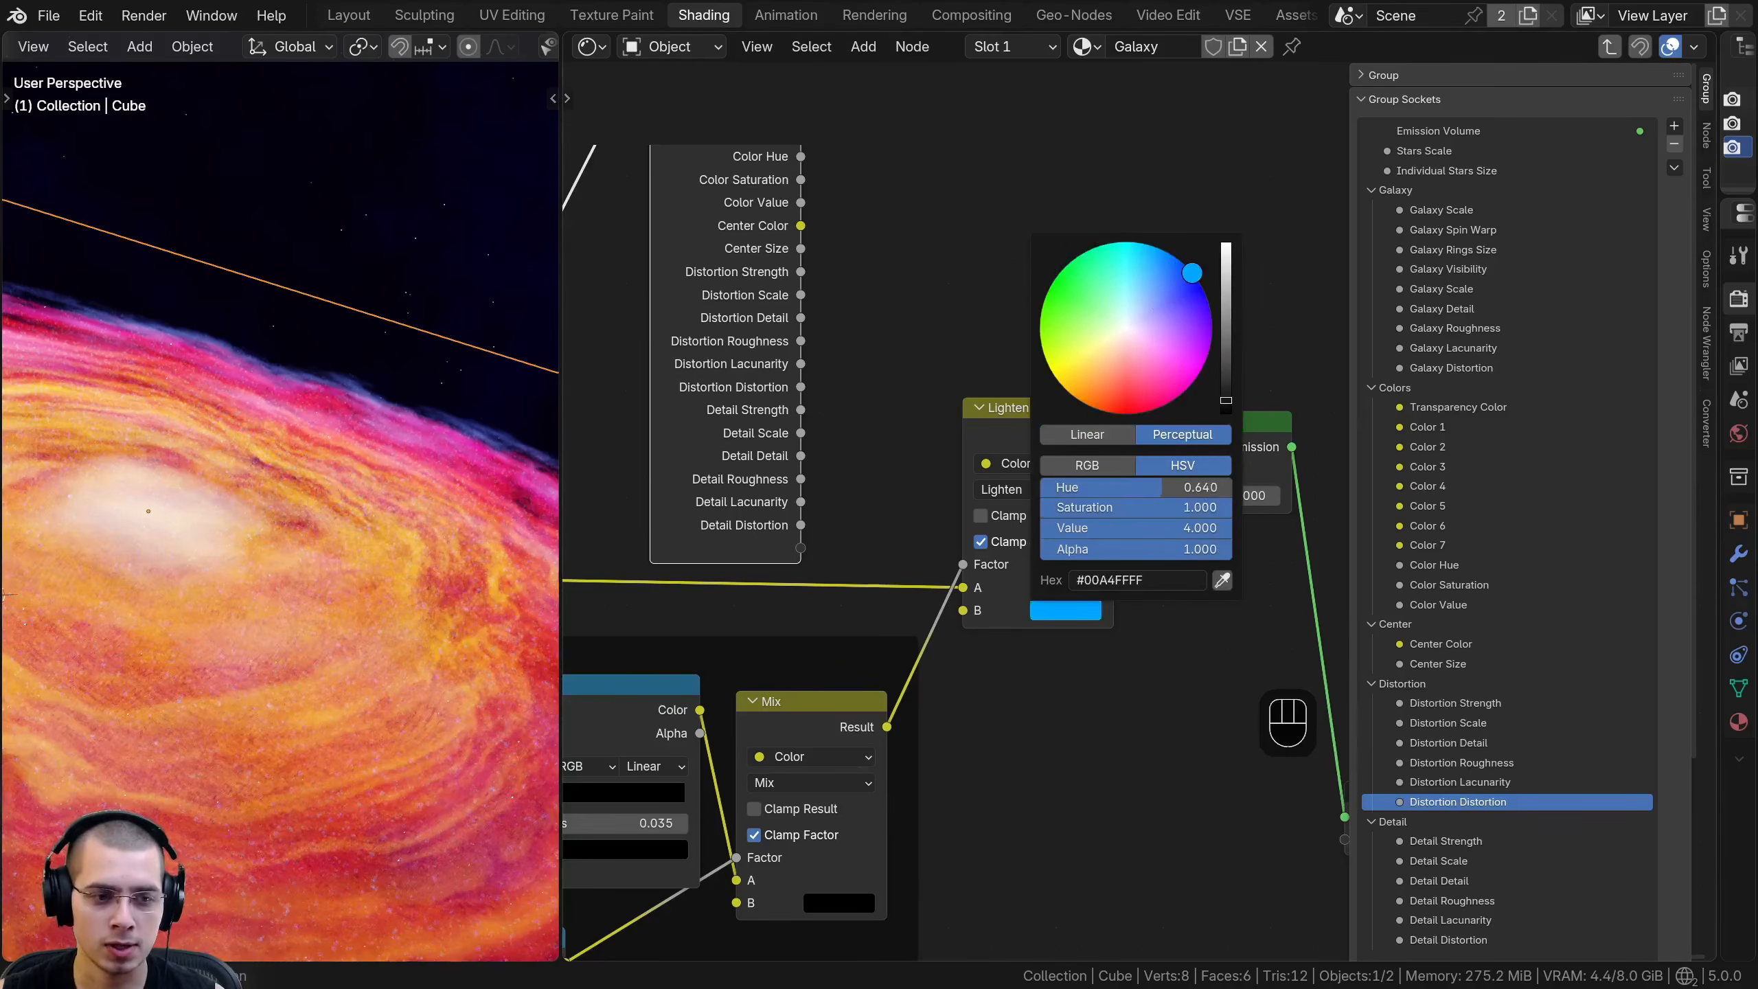
right_click(1050, 367)
- Expose the Lighten node's B color as a group input named Stars Color
click(962, 614)
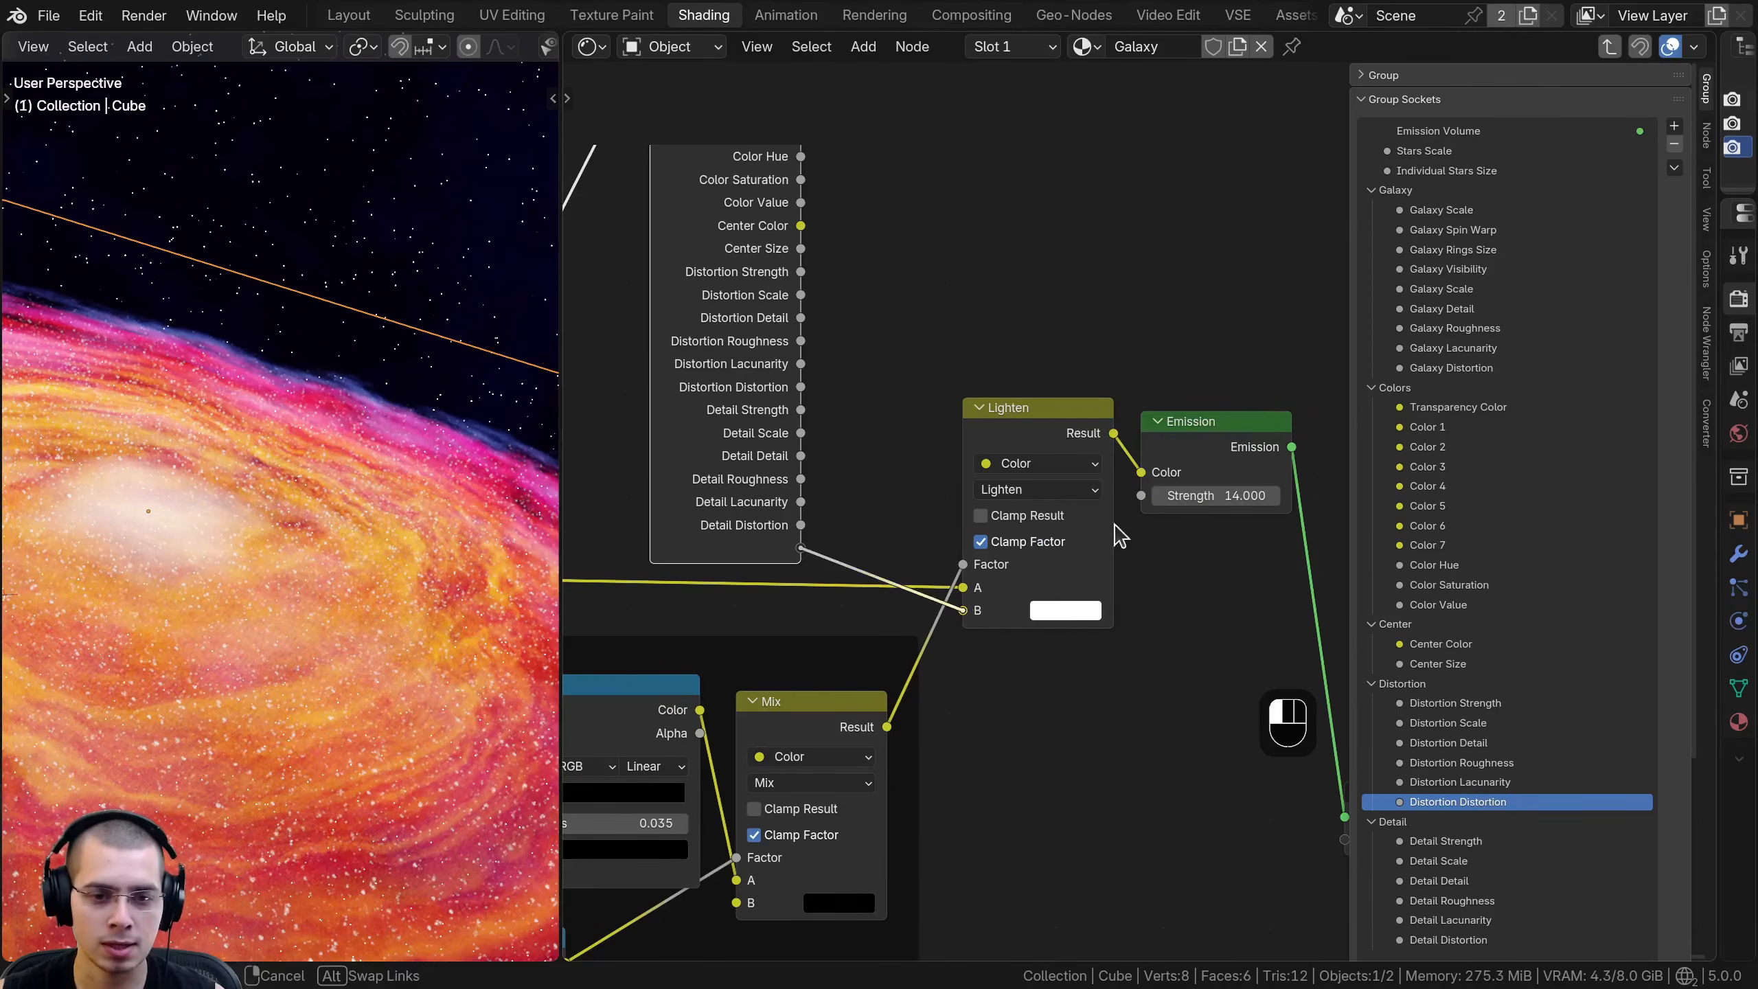
drag(800, 552, 800, 552)
double_click(1509, 191)
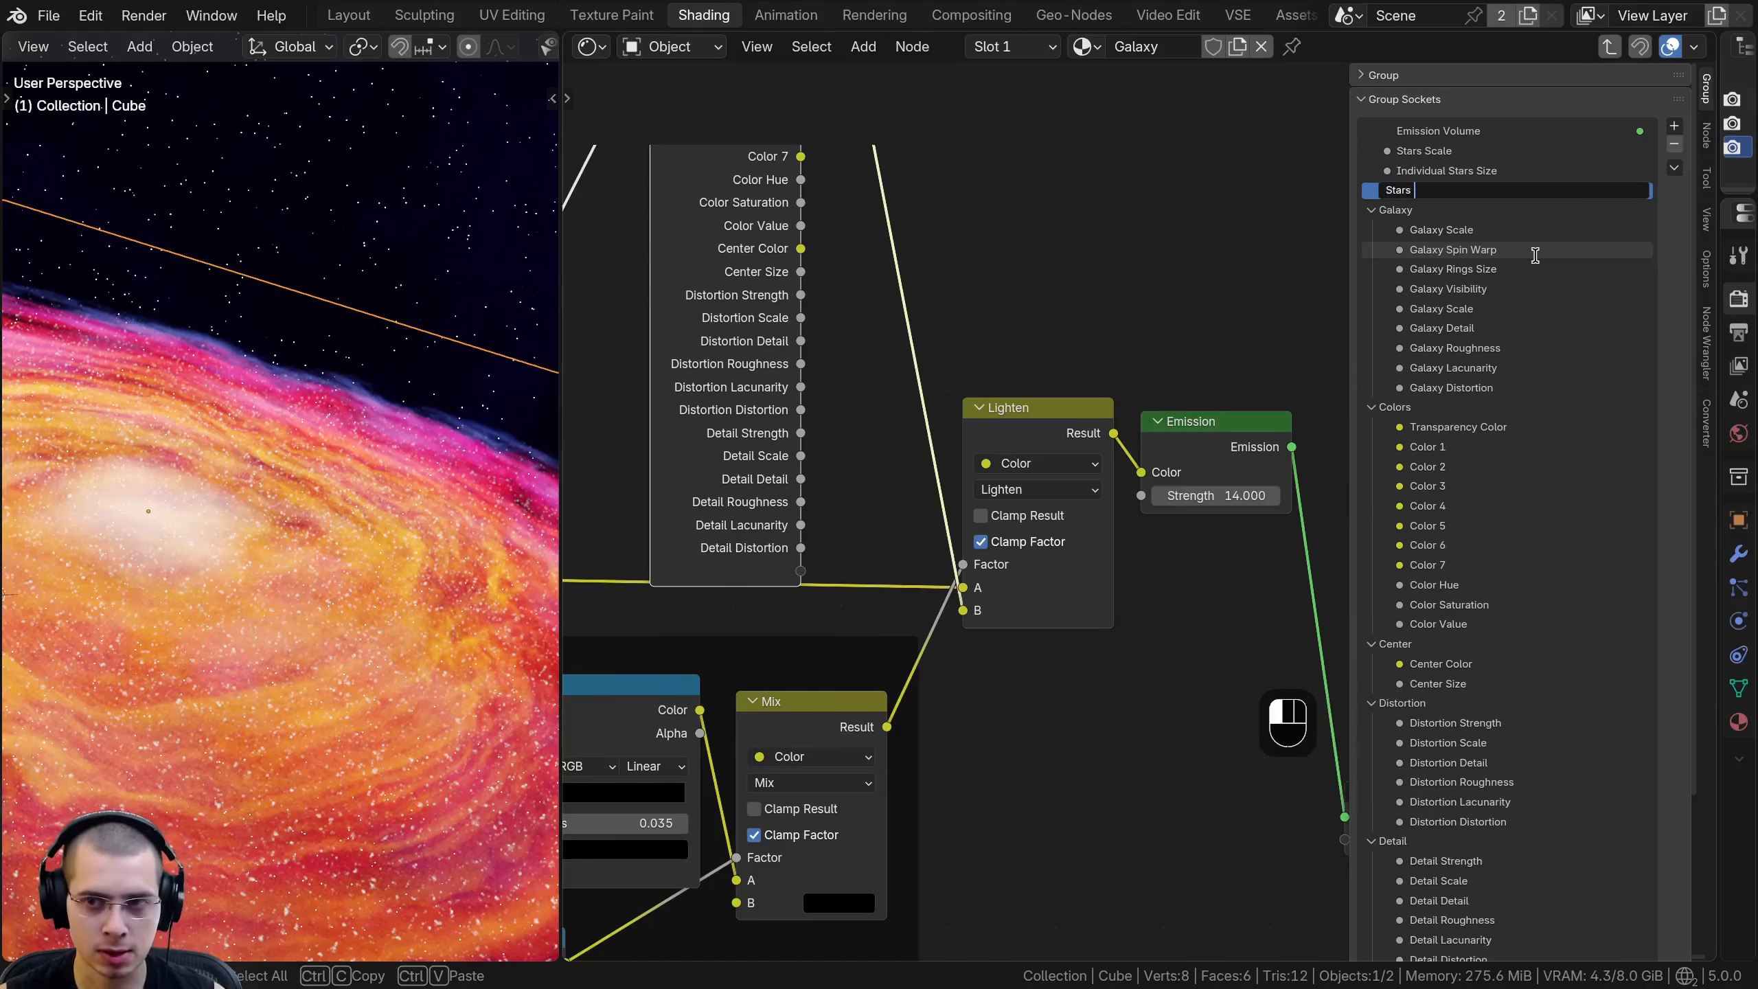
key(Return)
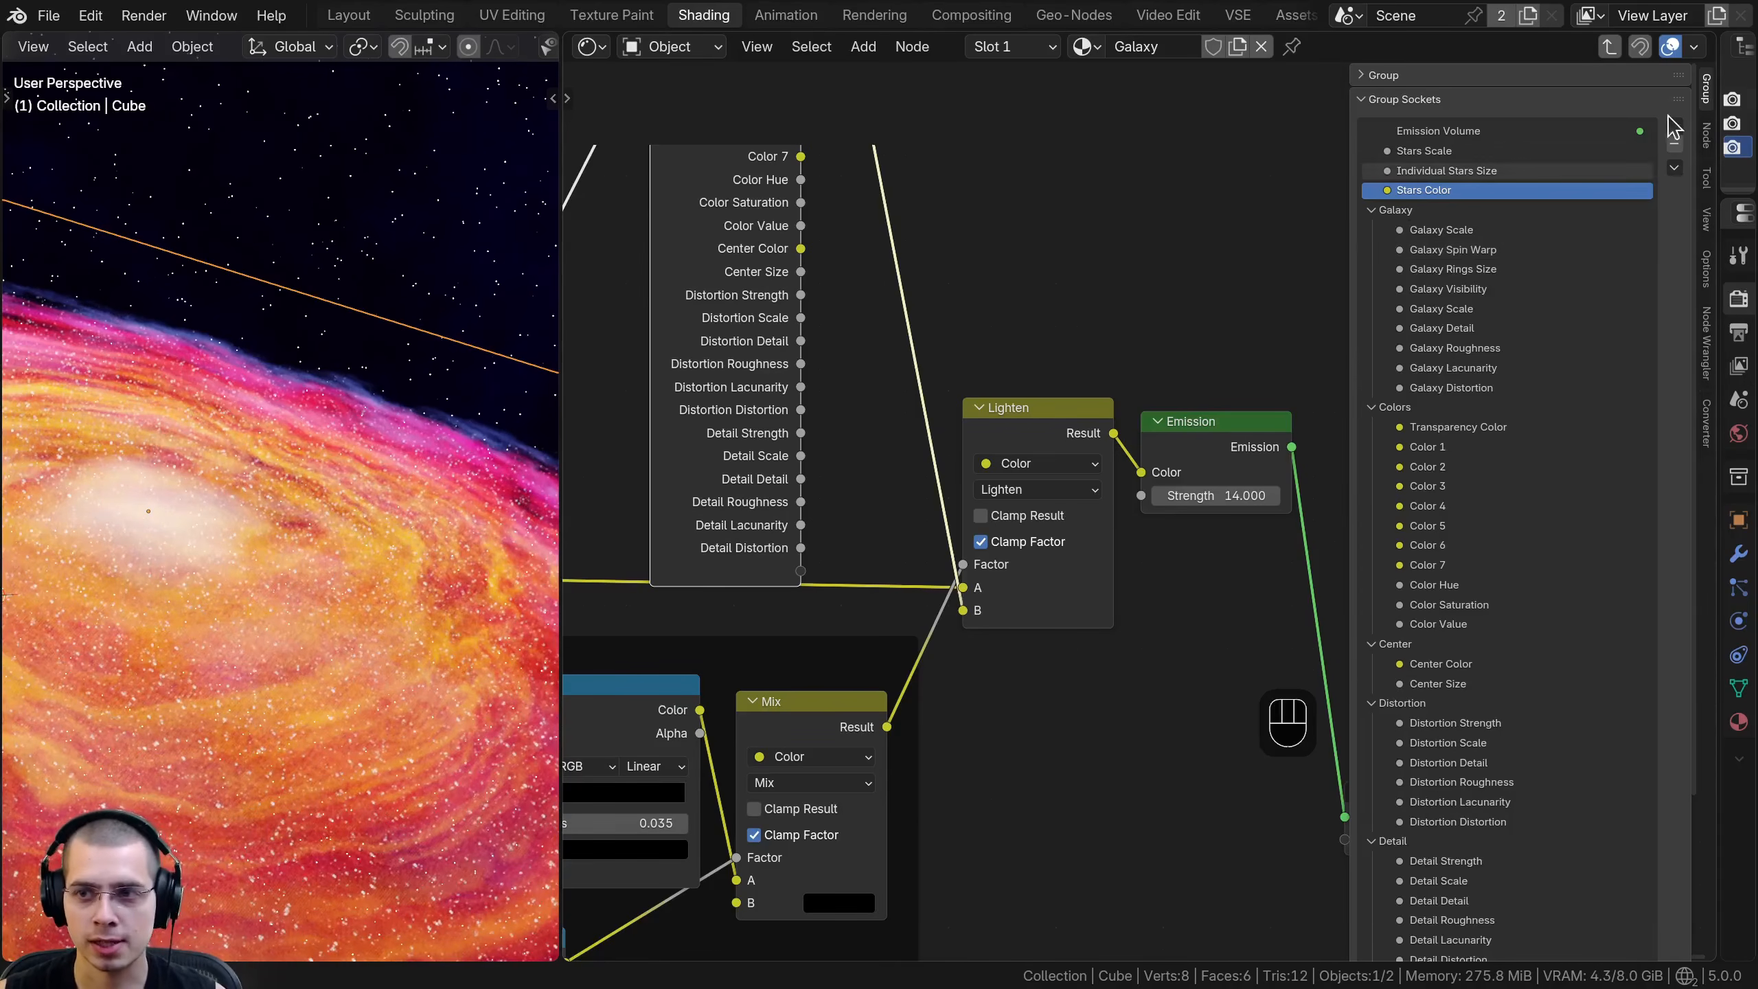
- Add a panel named Stars to the group sockets and place Stars Scale, Individual Stars Size and Stars Color inside it
click(1674, 126)
click(1592, 184)
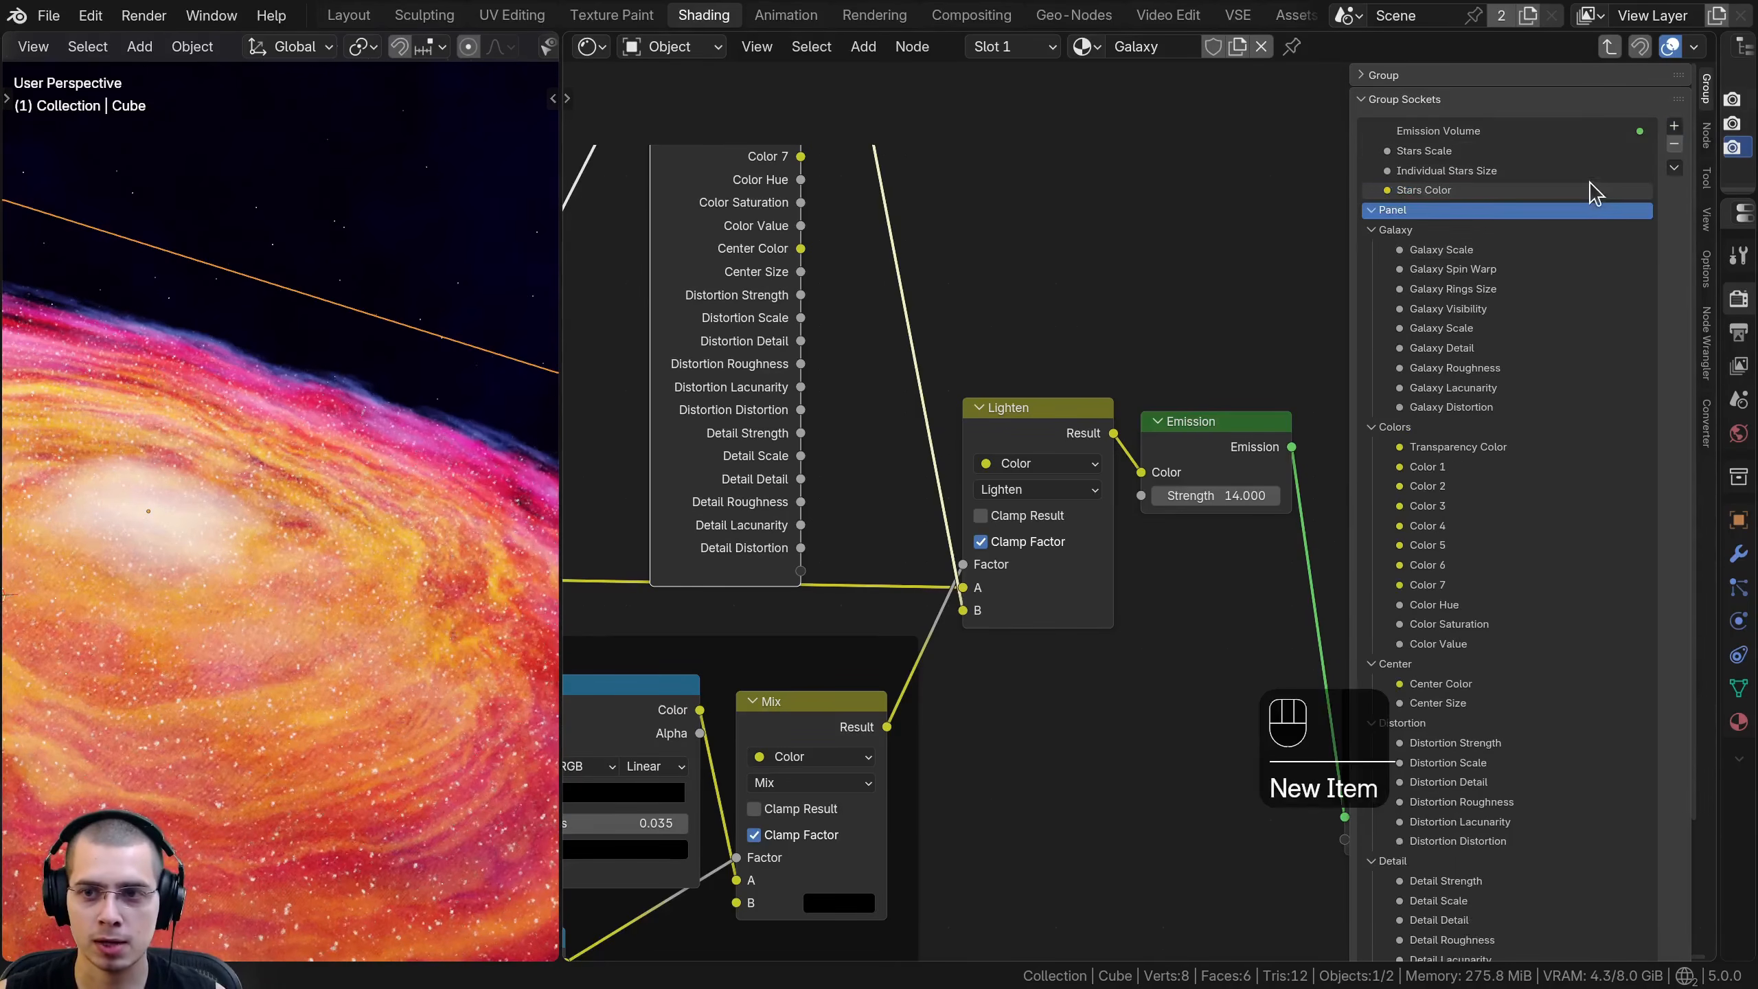
double_click(1430, 209)
text(Stars)
key(Return)
mouse_move(1427, 191)
mouse_down()
mouse_move(1412, 229)
mouse_move(1420, 154)
mouse_move(1427, 180)
mouse_up()
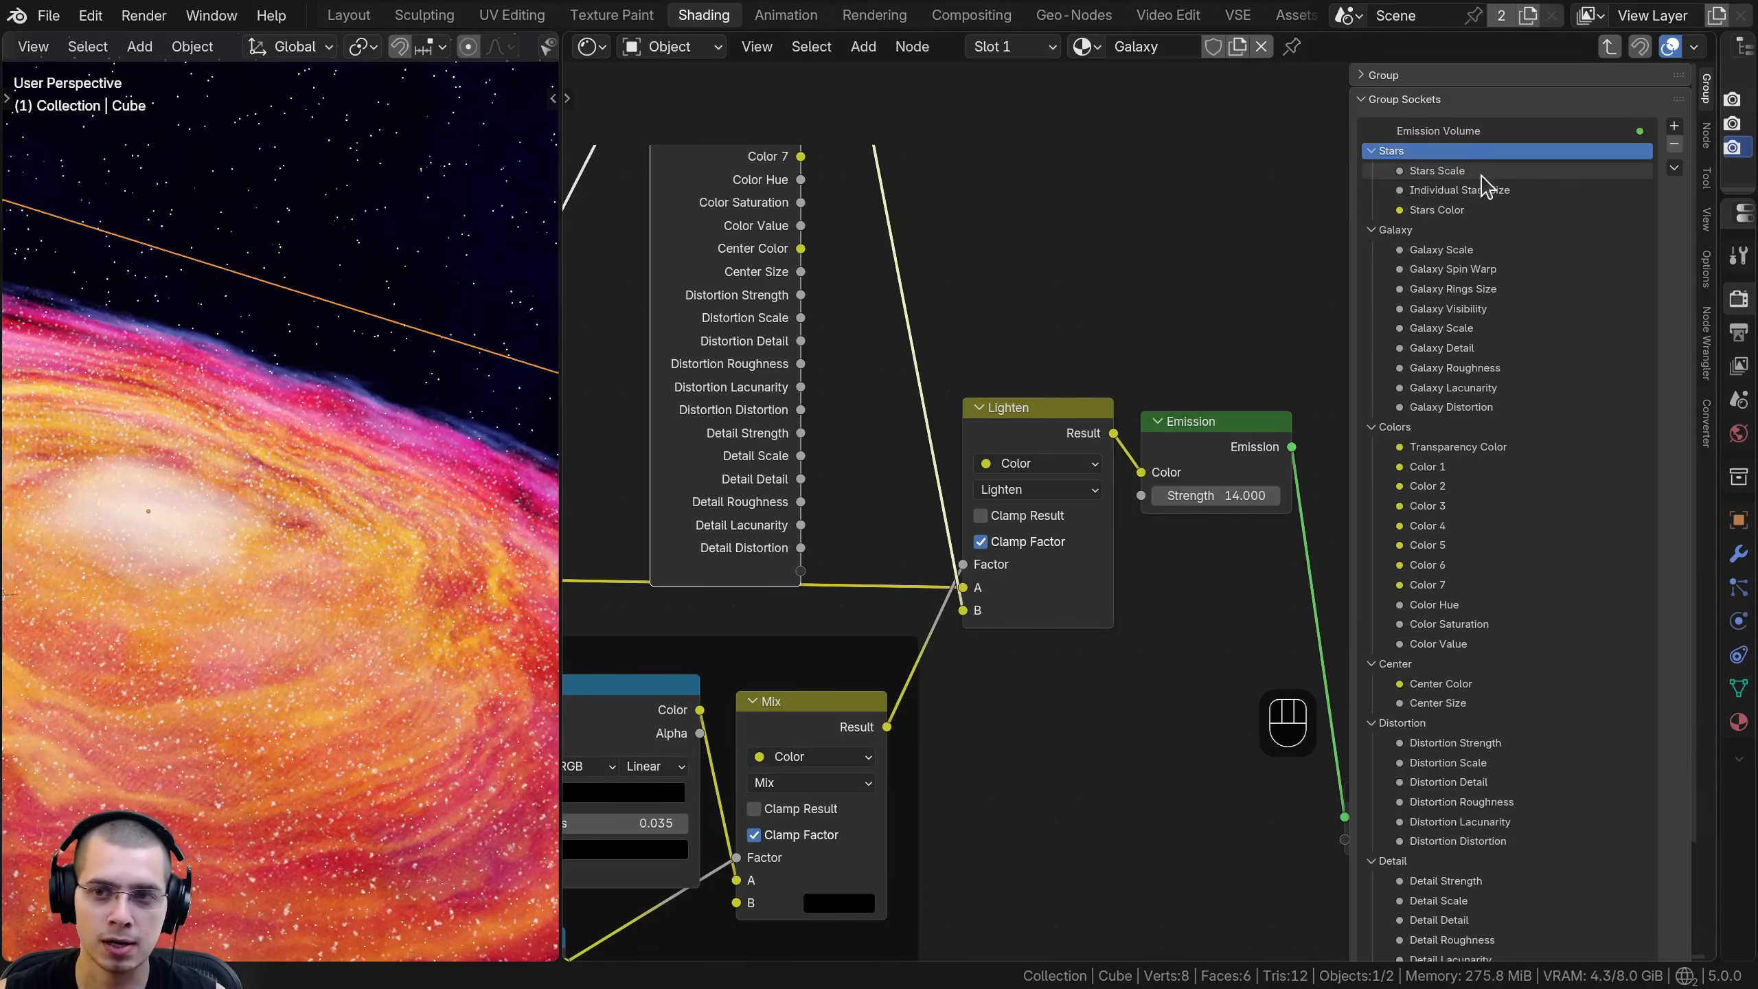
- Lengthen the group sockets list so that all panels and sockets fit in it
ctrl+middle_drag(1514, 168, 1514, 249)
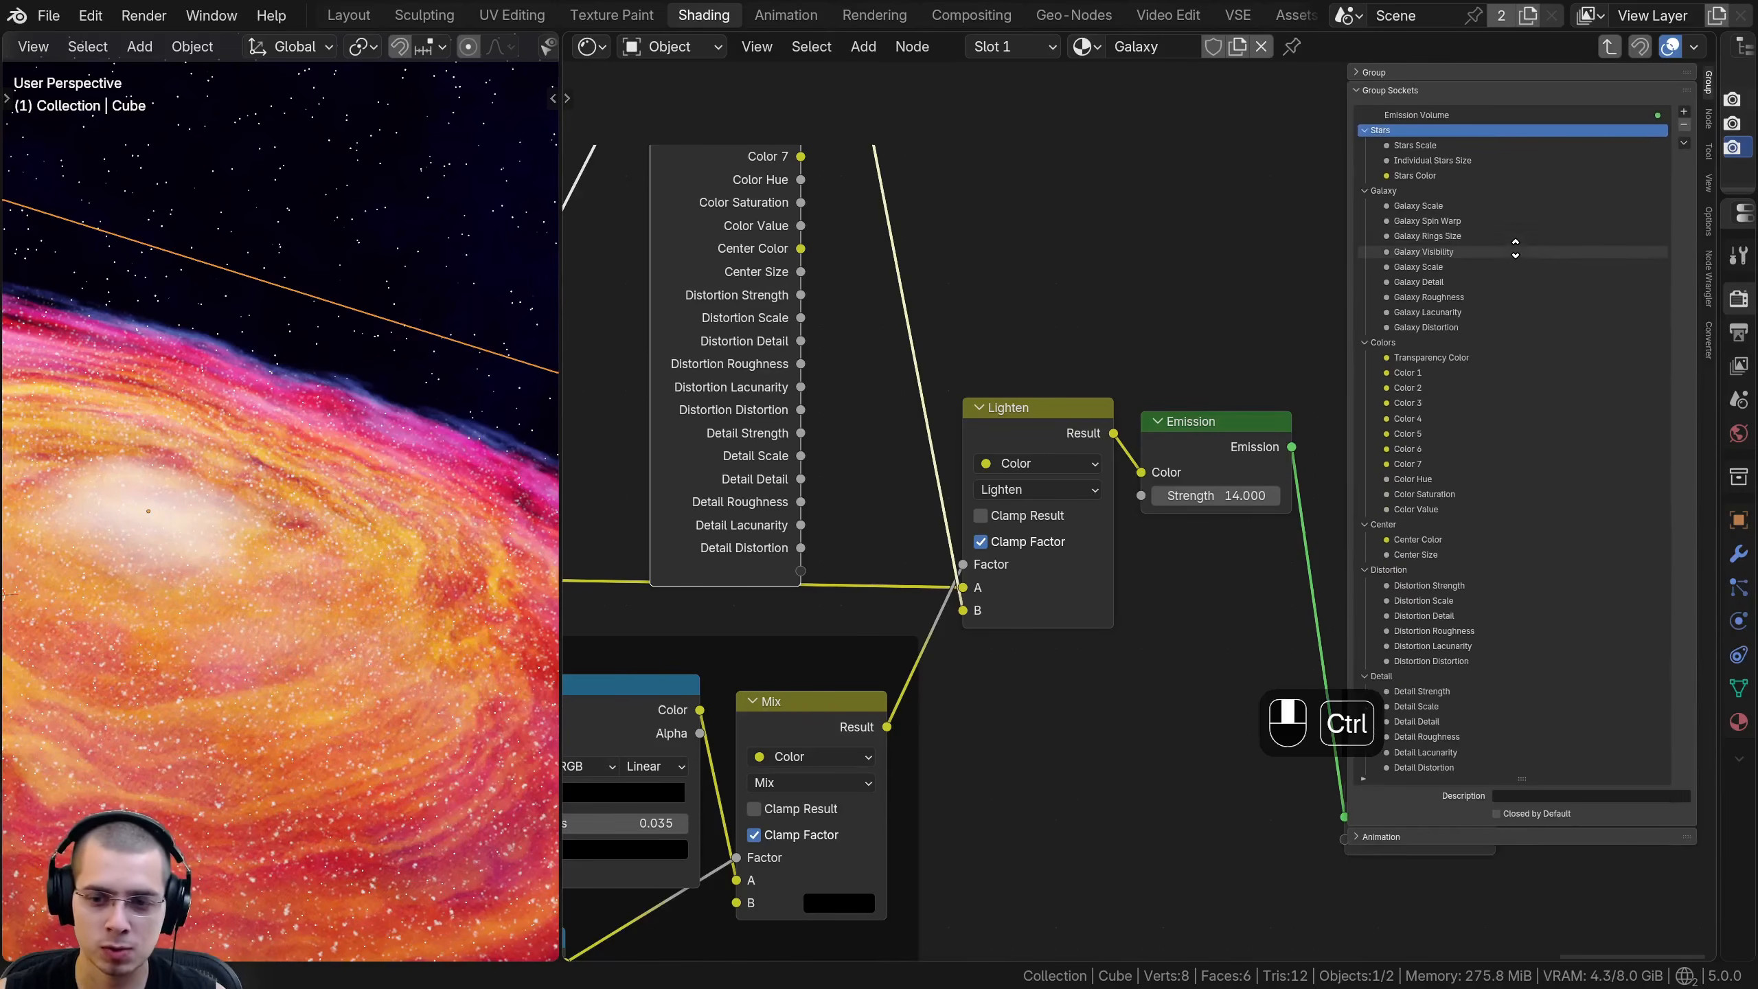
click(1526, 767)
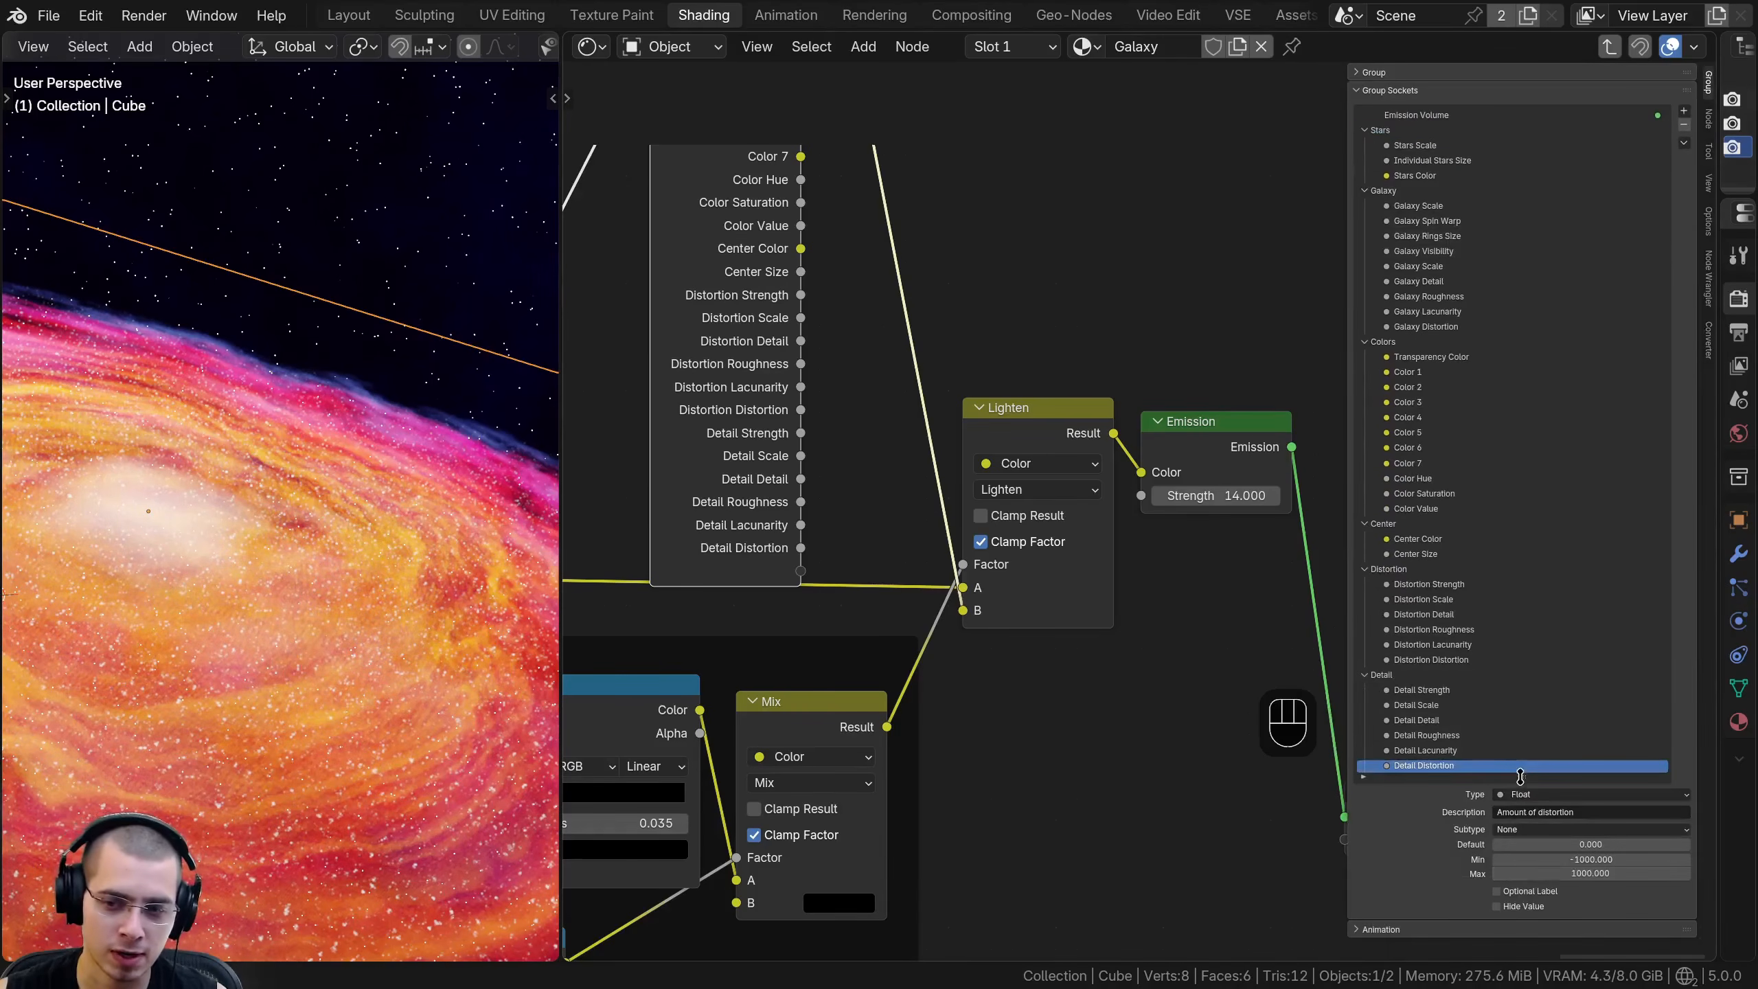
drag(1521, 776, 1522, 880)
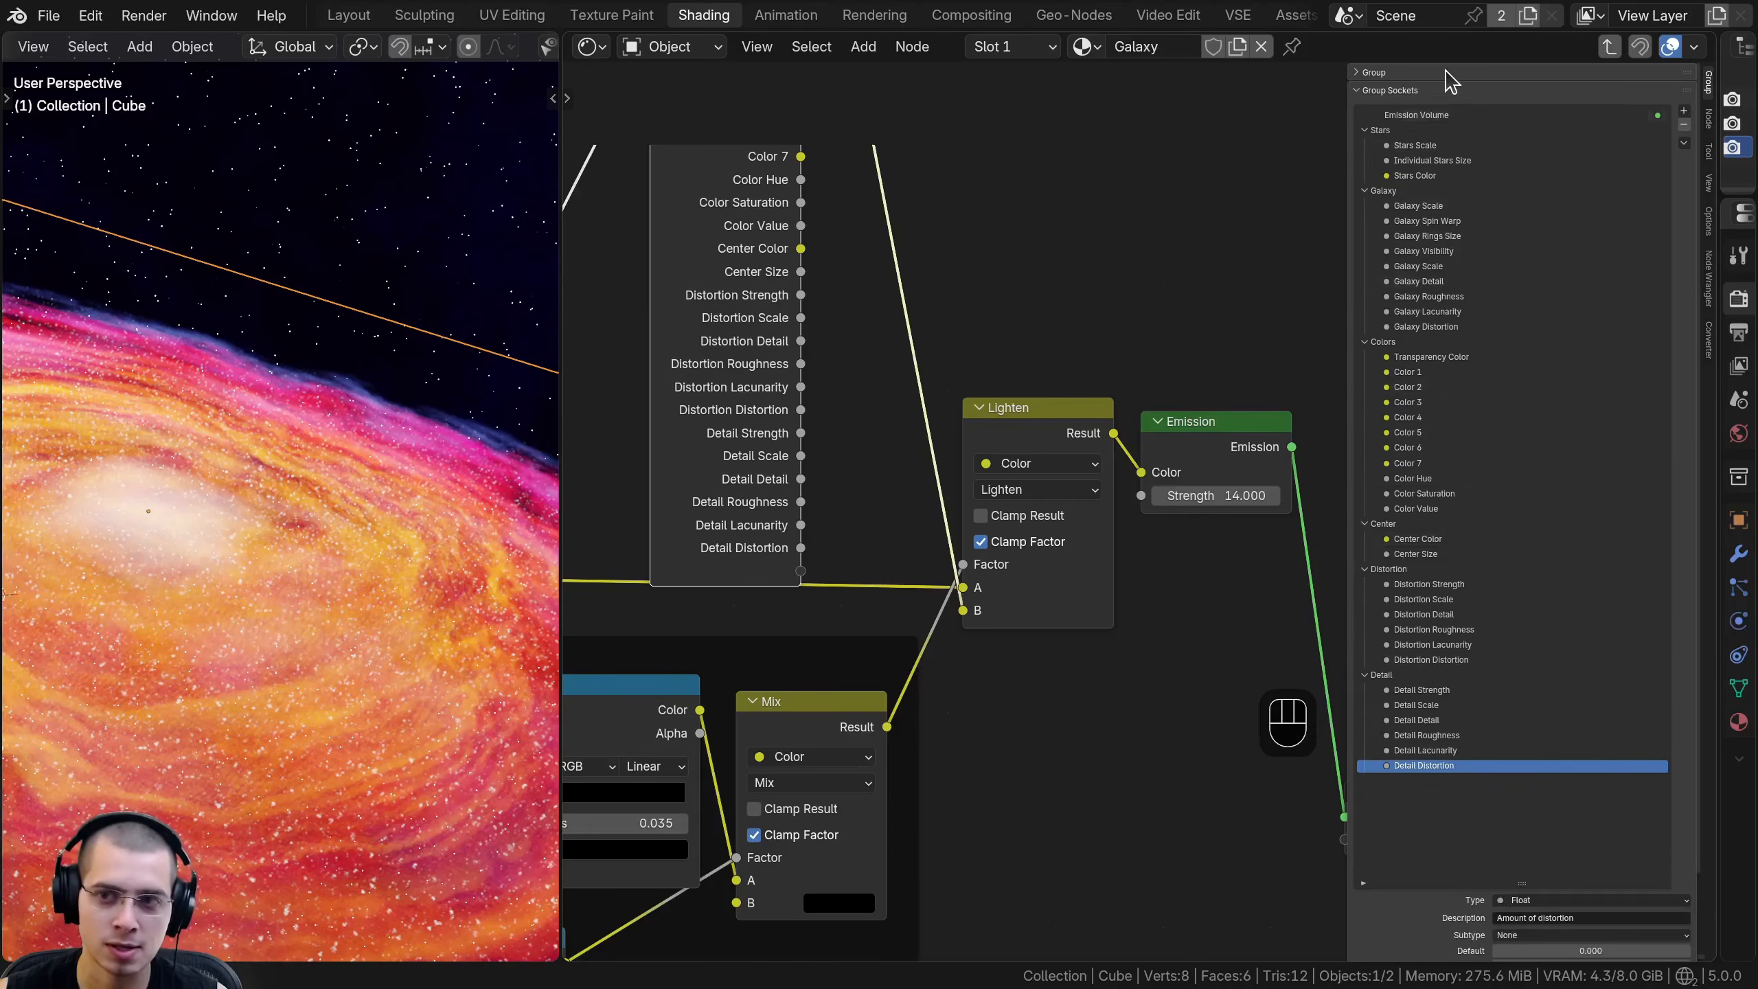
key(Home)
scroll(1472, 283, down, 10)
scroll(1475, 294, up, 12)
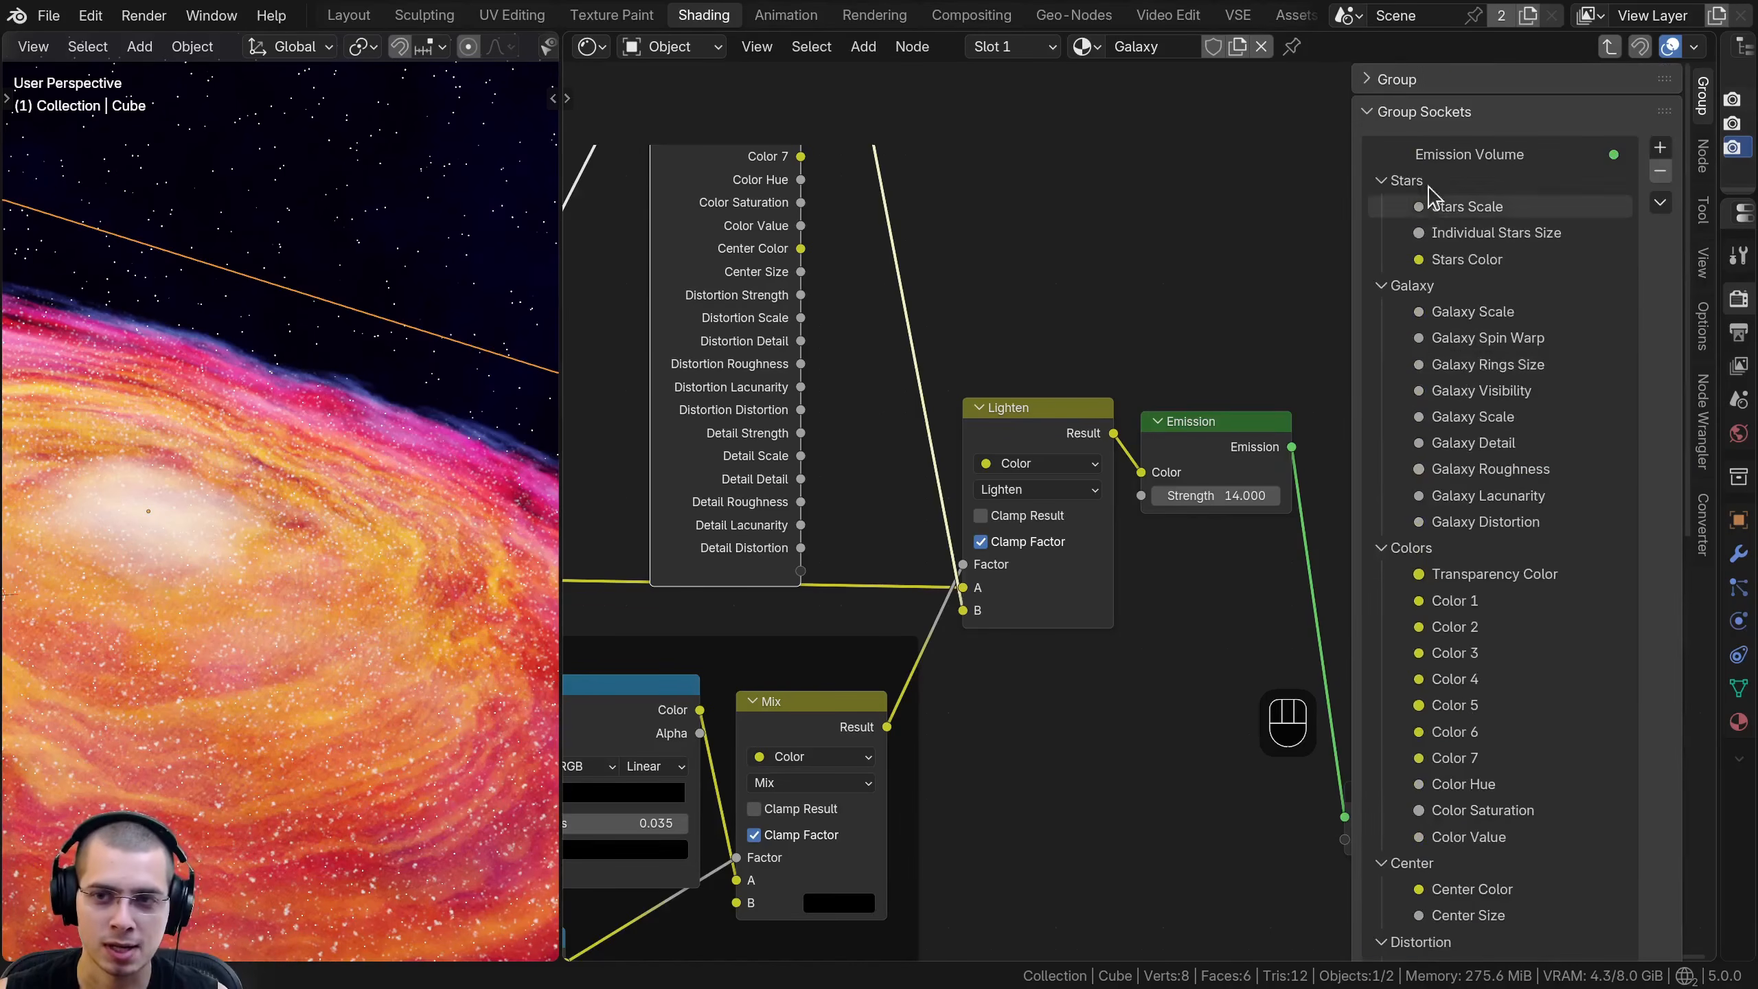
- Move the Stars panel with its inputs below the Detail panel in the group sockets
drag(1418, 191, 1452, 616)
key(Escape)
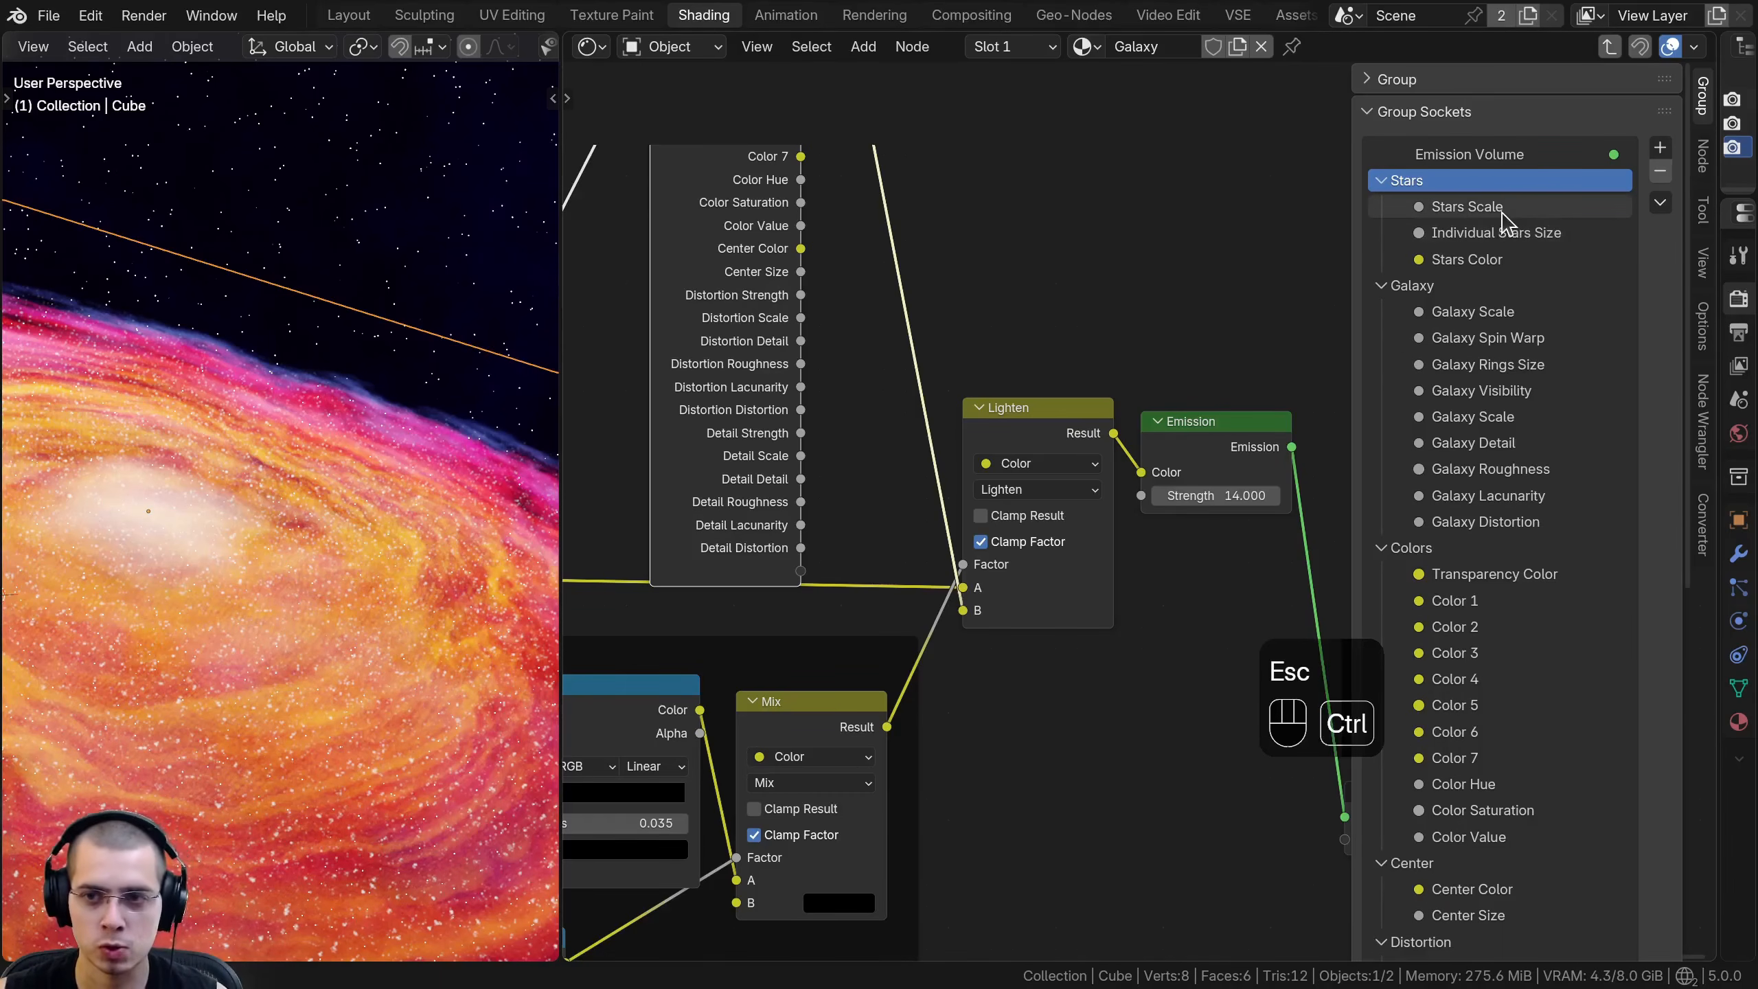
ctrl+middle_drag(1502, 222, 1487, 377)
drag(1386, 142, 1417, 866)
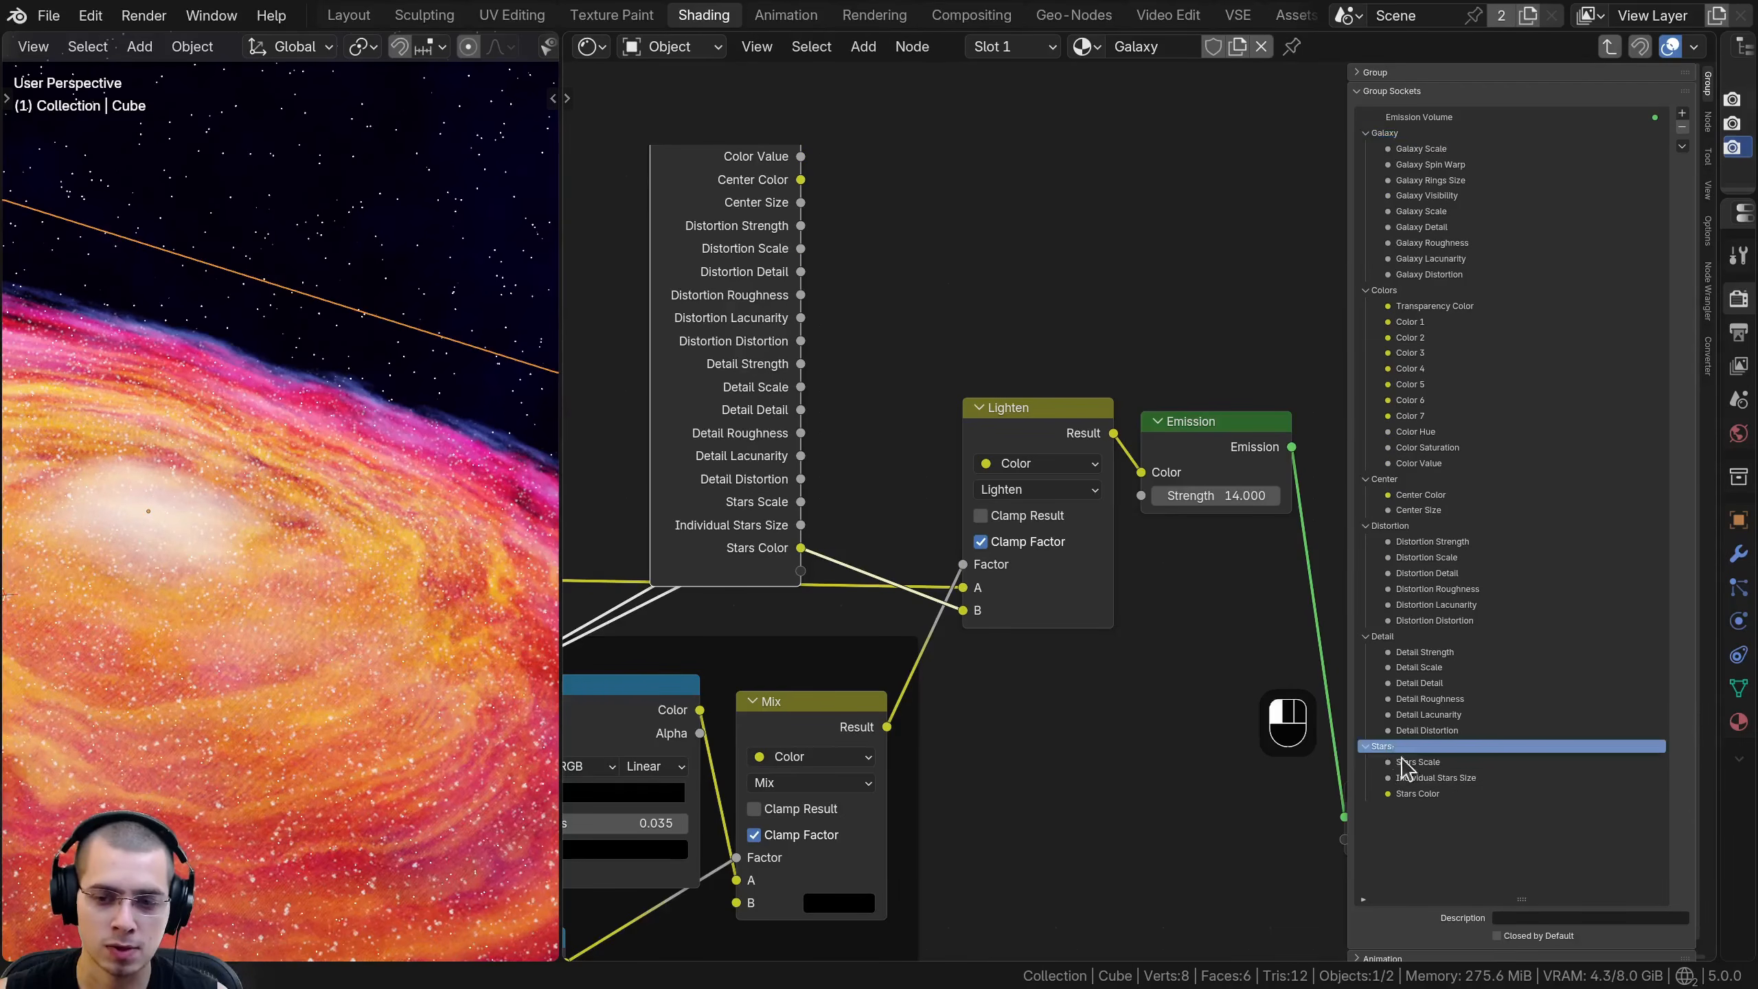
- Hide the unused sockets on the Group Input node that feeds the star nodes
scroll(981, 405, down, 5)
click(841, 236)
middle_drag(842, 274, 903, 340)
mouse_move(902, 339)
mouse_down()
mouse_move(872, 393)
mouse_move(920, 360)
mouse_move(900, 374)
mouse_up()
key(ctrl+h)
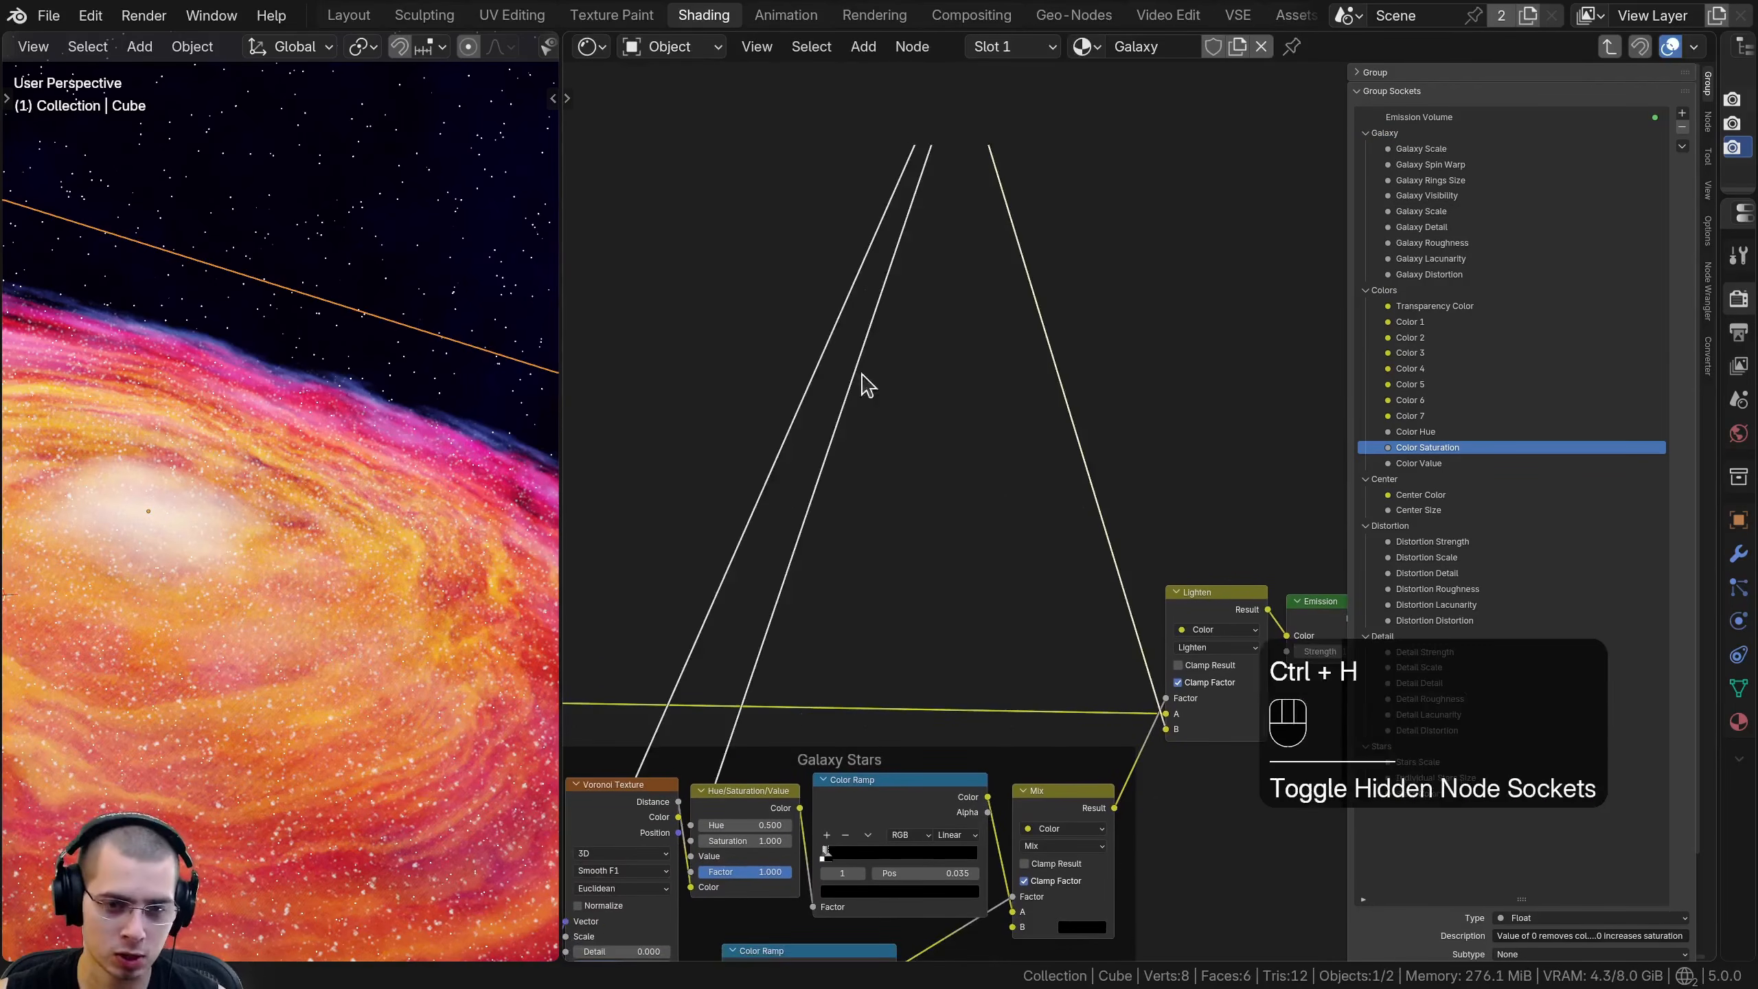
- Move the compact Group Input next to the Voronoi Texture in the Galaxy Stars frame and tidy the neighbouring nodes
scroll(878, 364, down, 4)
middle_drag(878, 364, 1042, 370)
key(g)
click(803, 620)
middle_drag(823, 589, 945, 348)
key(g)
click(990, 658)
key(g)
click(915, 557)
key(g)
click(931, 552)
scroll(869, 416, down, 4)
drag(967, 297, 1305, 858)
key(g)
click(1133, 459)
- Deselect all nodes, hide the sidebar and leave the Galaxy group's internal node tree
key(a)
scroll(1162, 477, up, 4)
middle_drag(1163, 476, 899, 516)
key(a)
scroll(1108, 526, up, 1)
drag(1145, 563, 1197, 672)
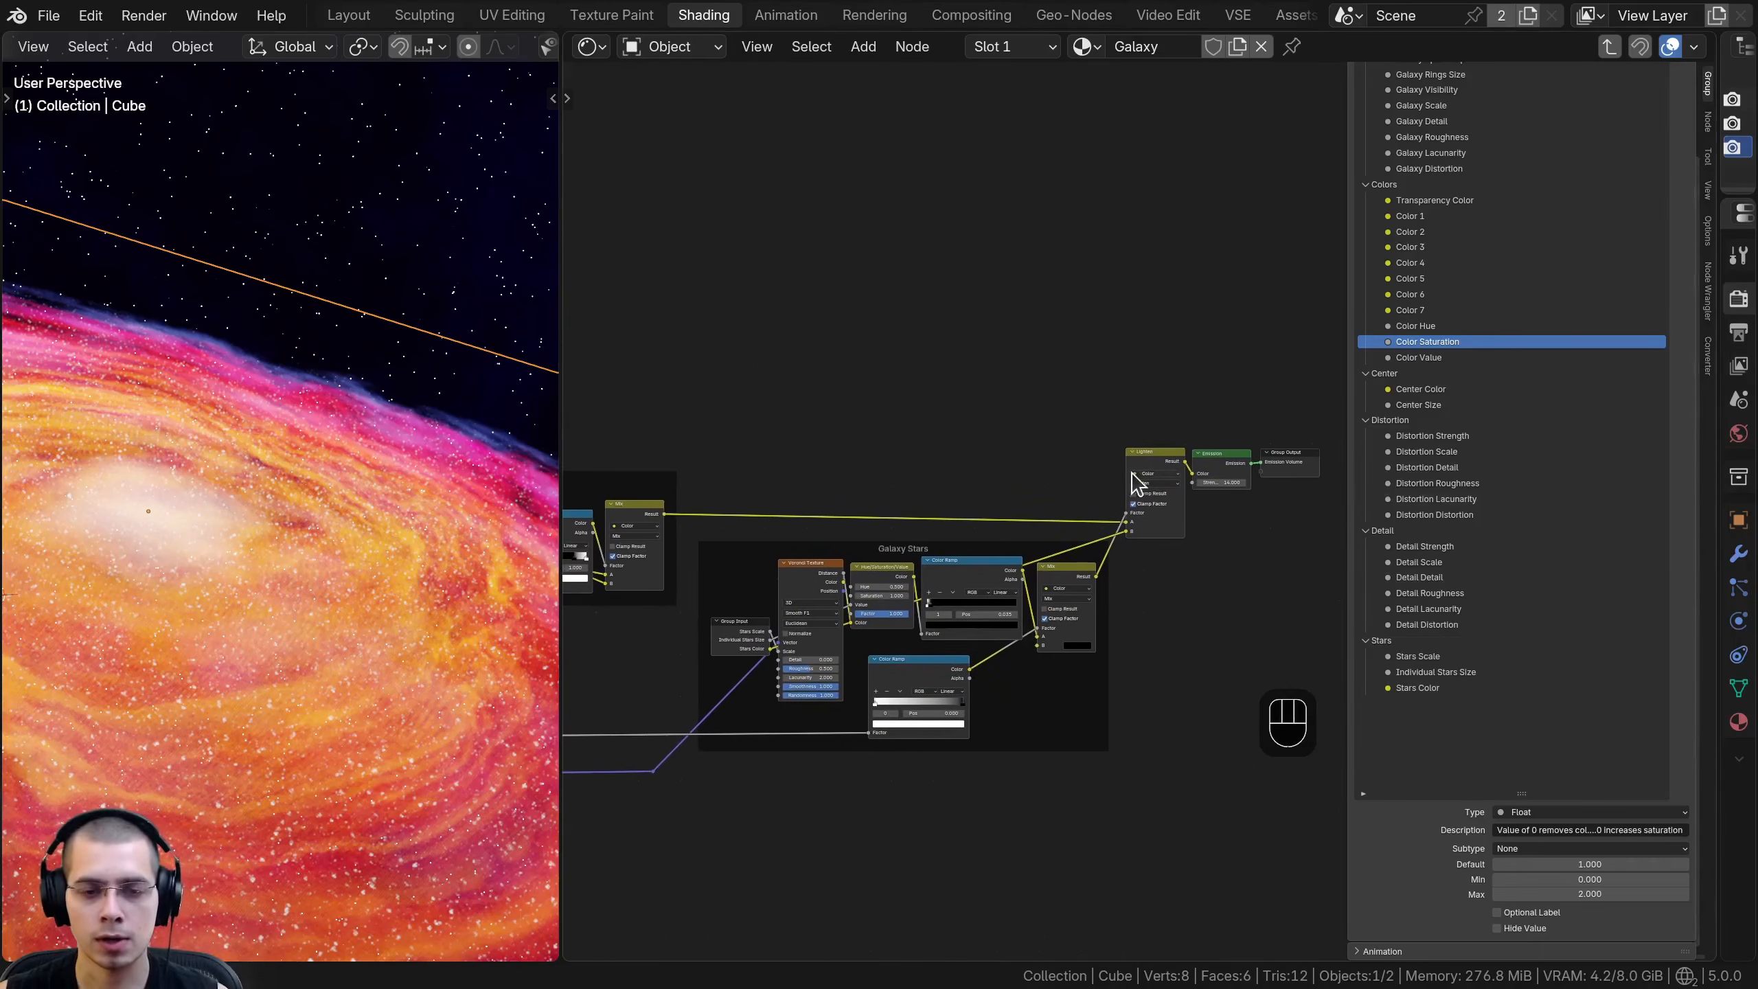
middle_drag(1136, 478, 1163, 511)
middle_drag(1216, 298, 1216, 336)
key(n)
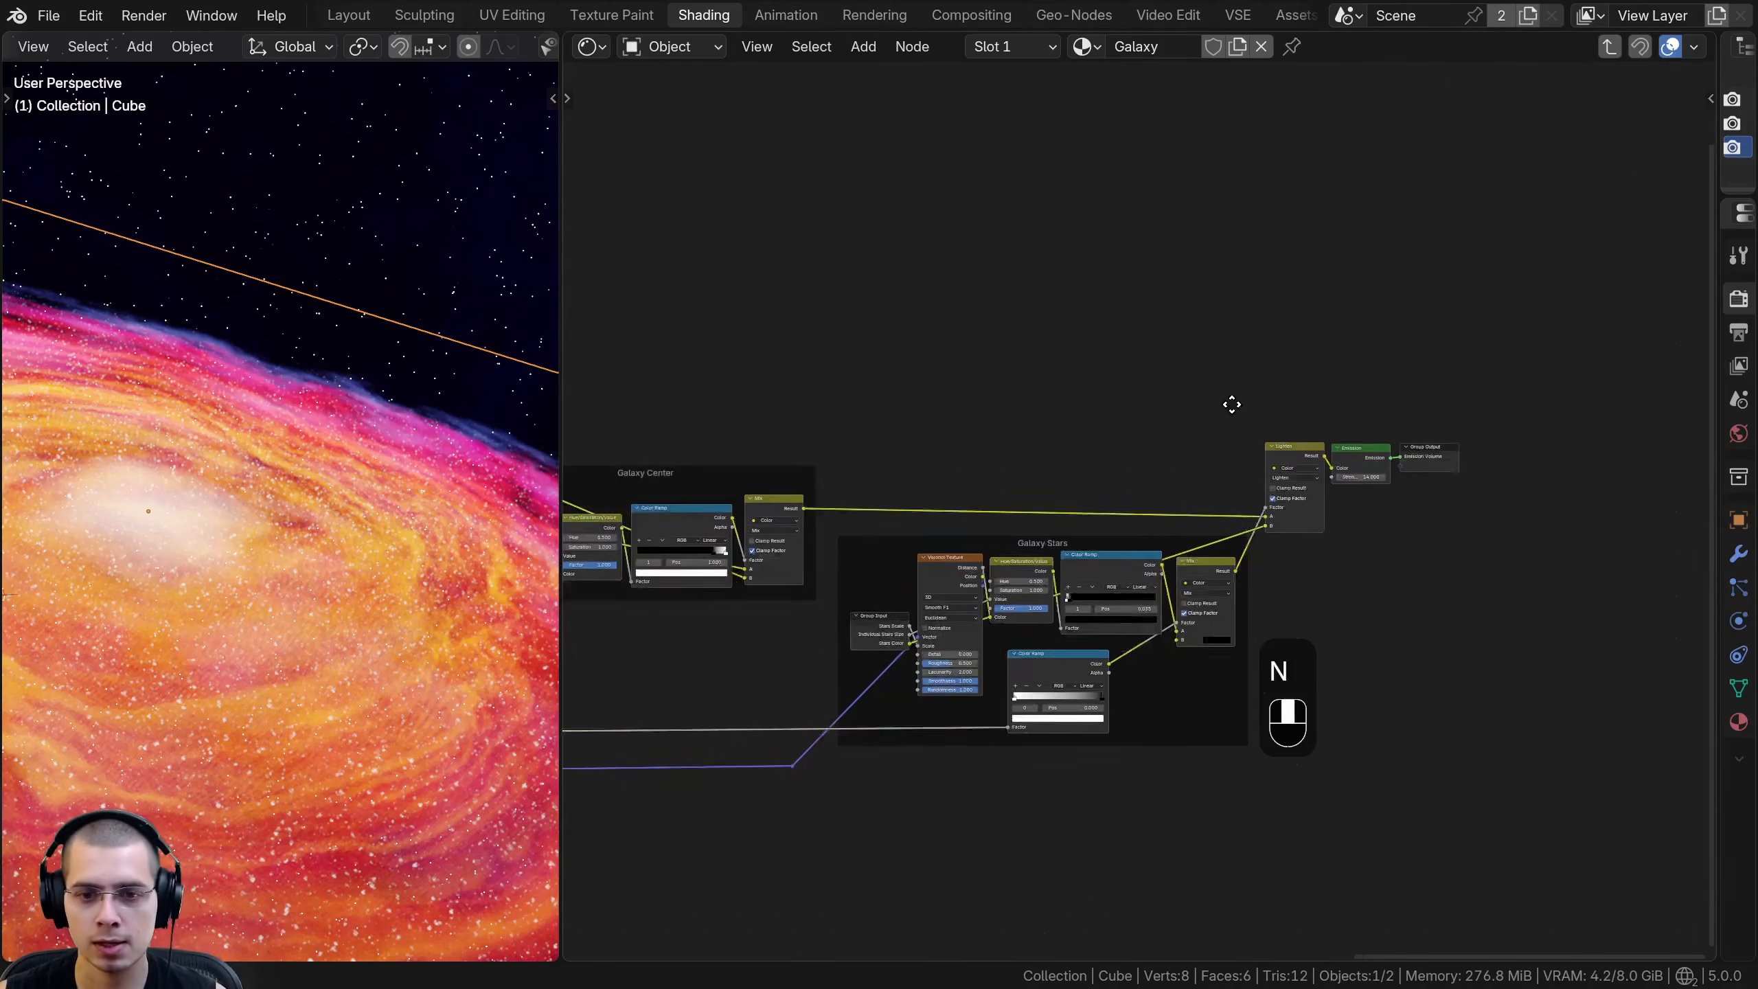
scroll(1169, 422, up, 3)
key(Tab)
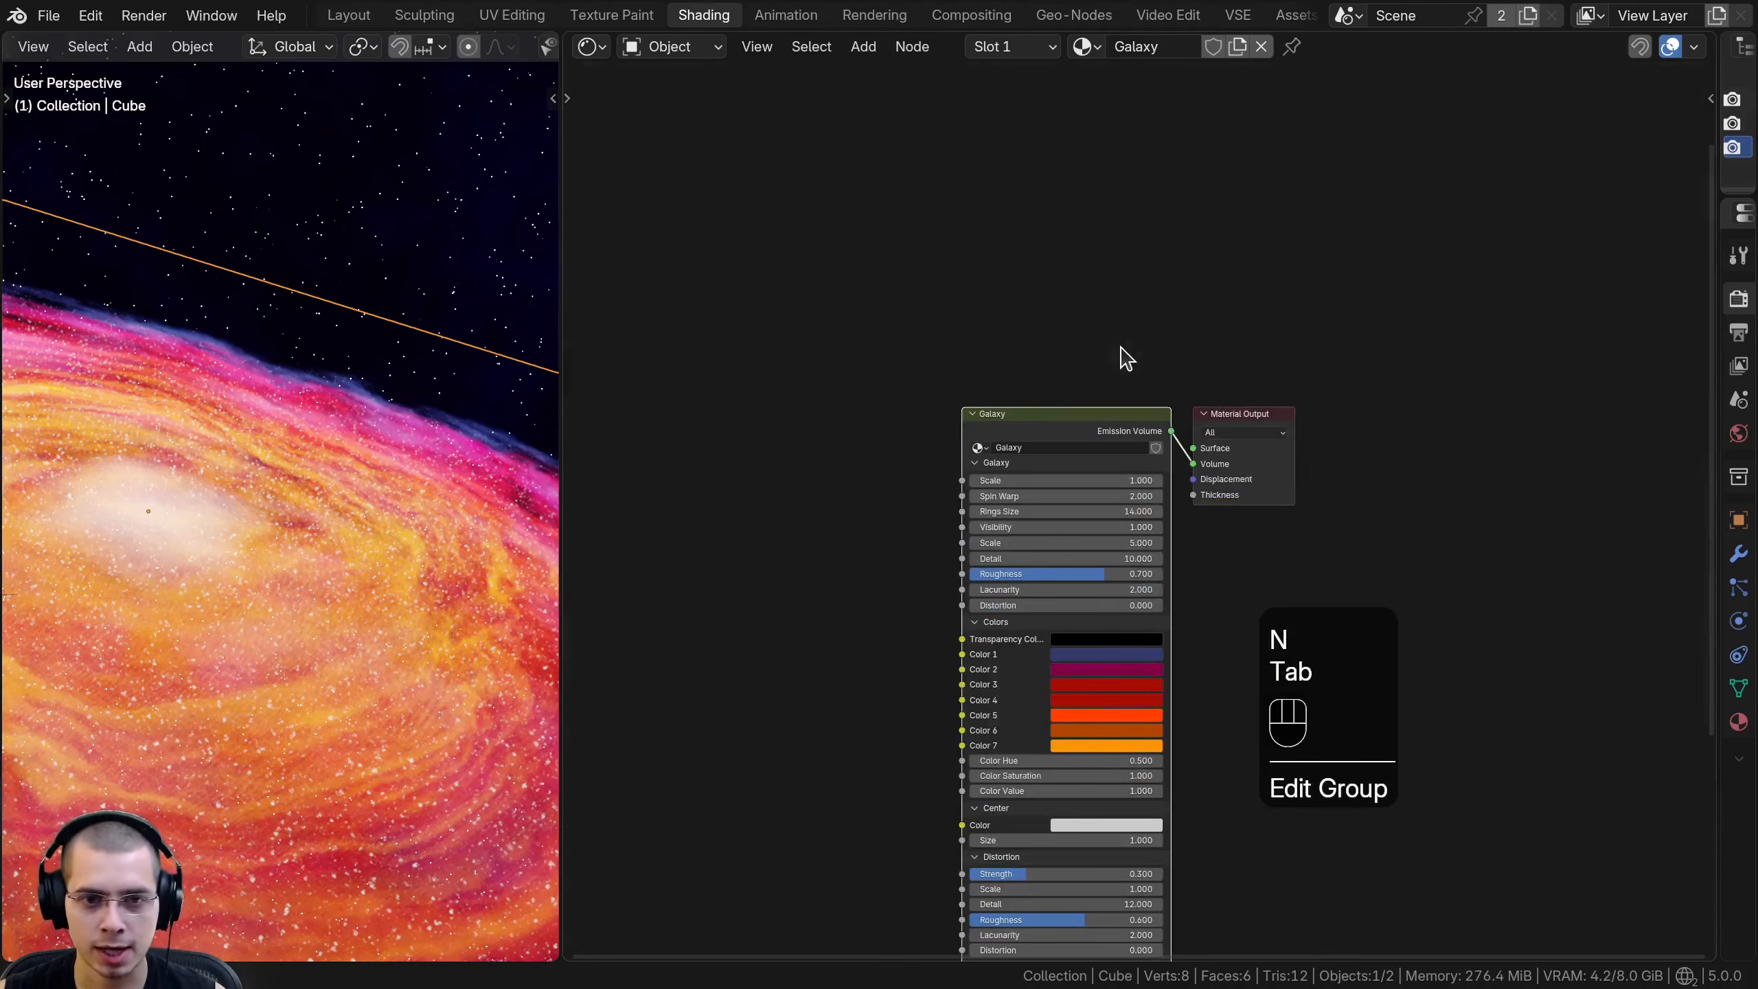
- Collapse the Galaxy, Colors, Center, Distortion, Detail and Stars panels on the Galaxy group node and frame the nodes
scroll(1095, 270, up, 3)
scroll(1085, 287, up, 3)
key(a)
scroll(1080, 218, down, 3)
drag(1079, 189, 1087, 175)
scroll(1087, 181, up, 2)
middle_drag(1085, 207, 1084, 280)
drag(1059, 193, 1053, 194)
scroll(246, 495, down, 4)
middle_drag(911, 287, 936, 221)
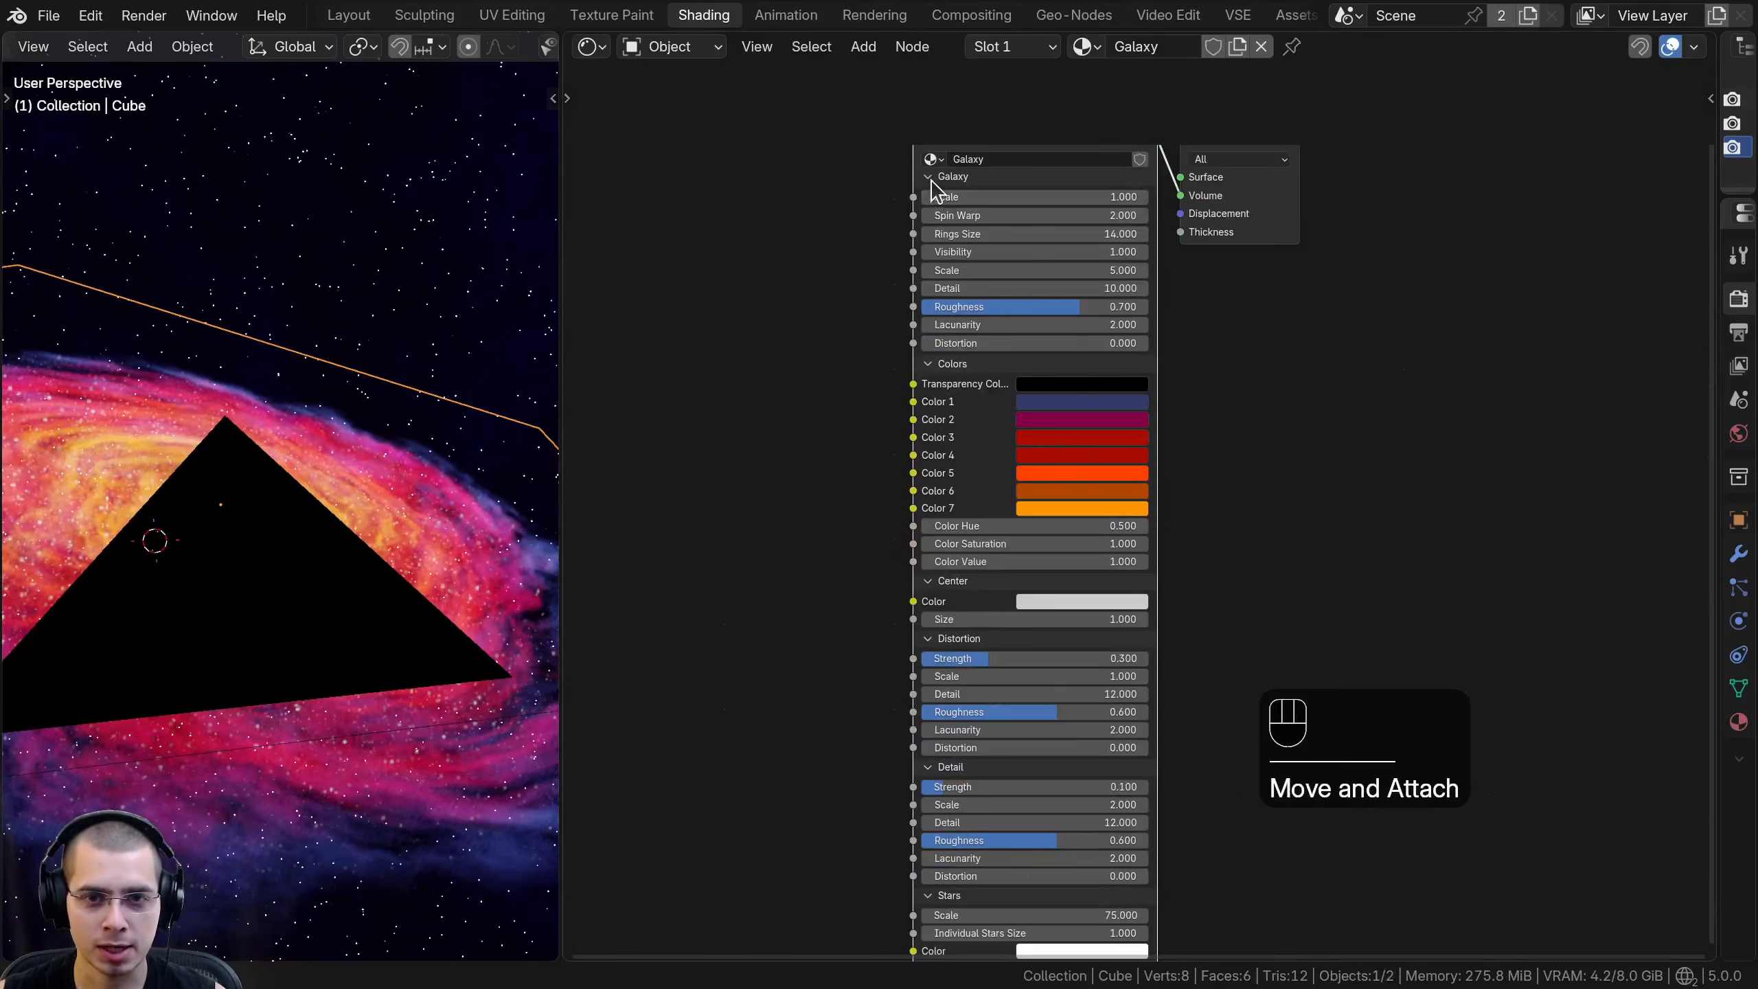
click(931, 178)
click(931, 194)
click(930, 211)
click(931, 227)
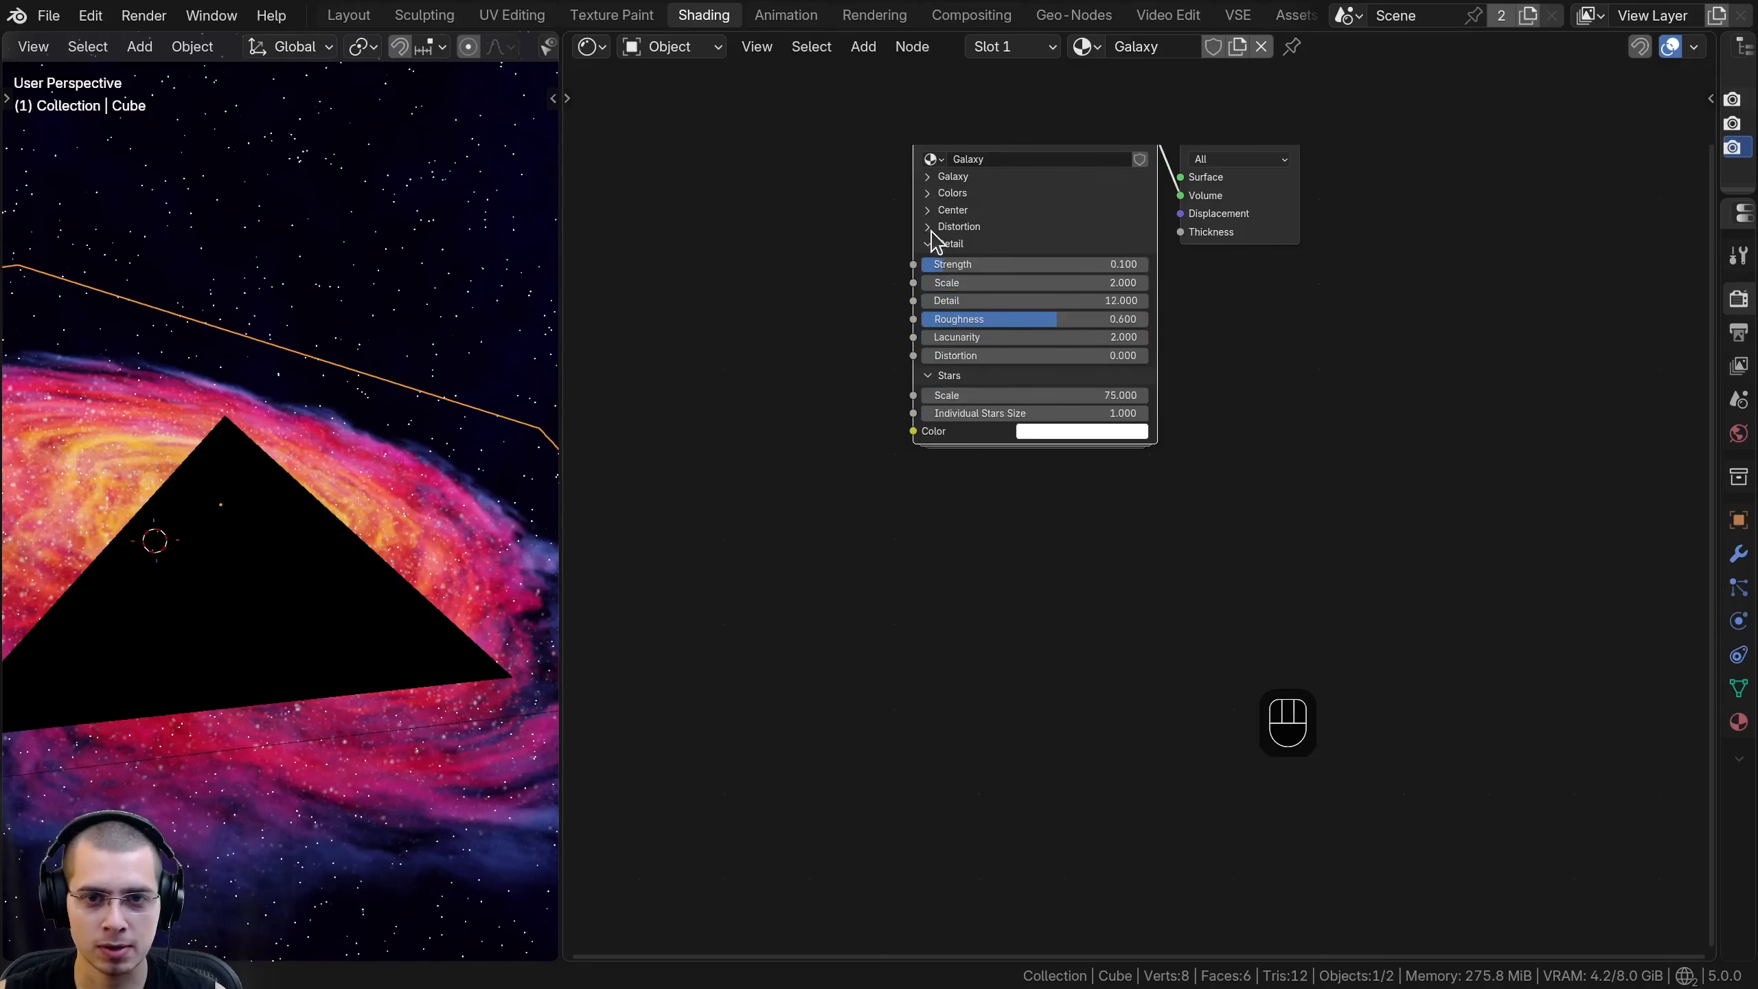
click(931, 243)
click(931, 259)
key(Home)
- Expand and collapse individual panels on the Galaxy node to examine their settings
click(831, 400)
click(686, 442)
click(682, 437)
middle_drag(676, 530, 687, 456)
click(691, 446)
click(682, 443)
click(679, 402)
click(680, 405)
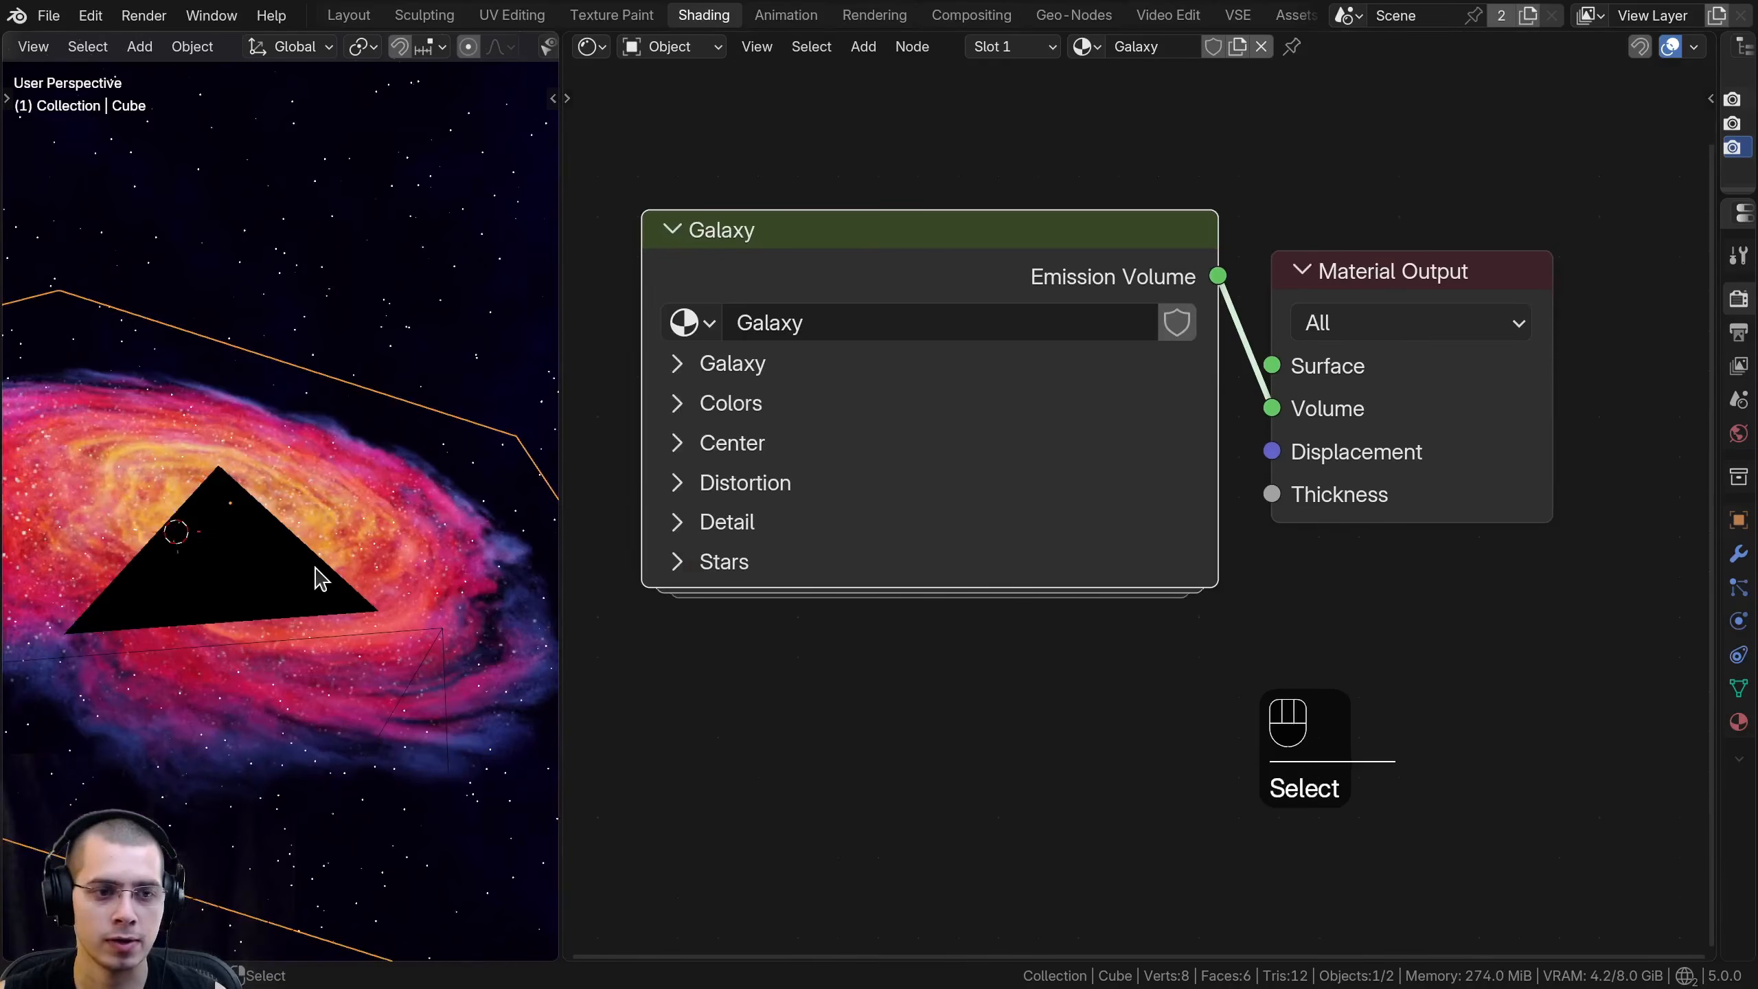
- Show the galaxy through the camera in a widened viewport with all objects deselected, and space out the two material nodes
key(KP_0)
drag(811, 250, 828, 252)
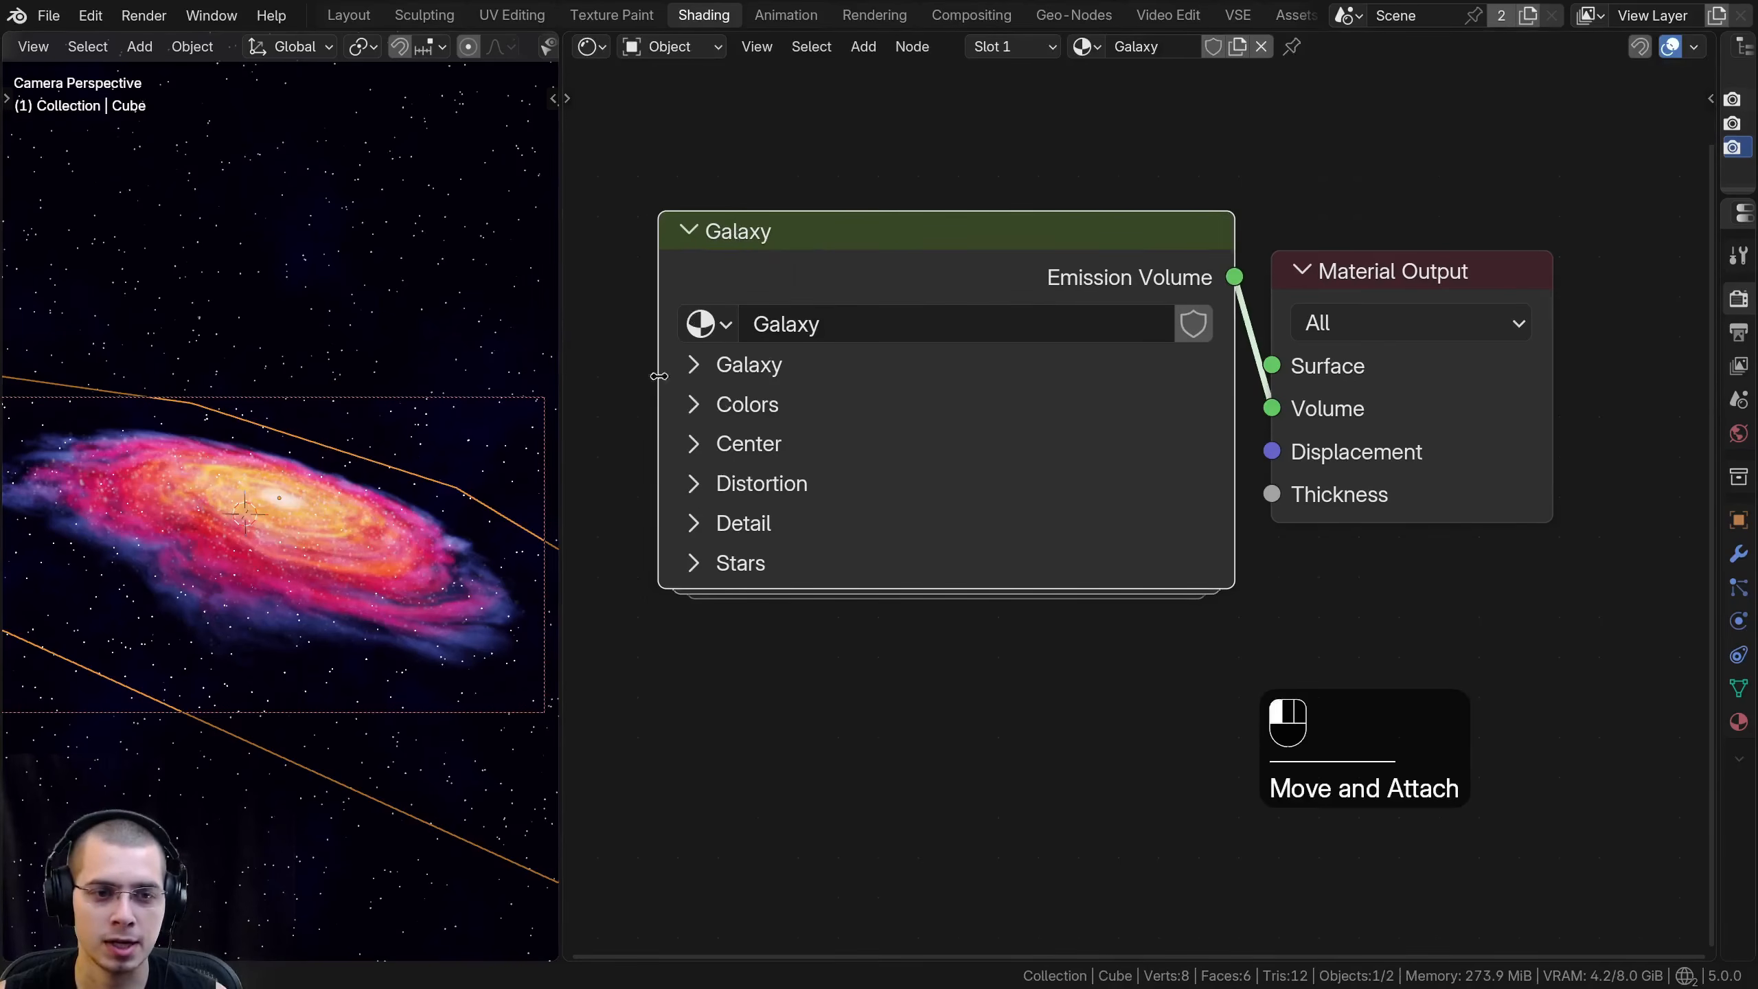
drag(561, 378, 743, 415)
drag(740, 356, 712, 362)
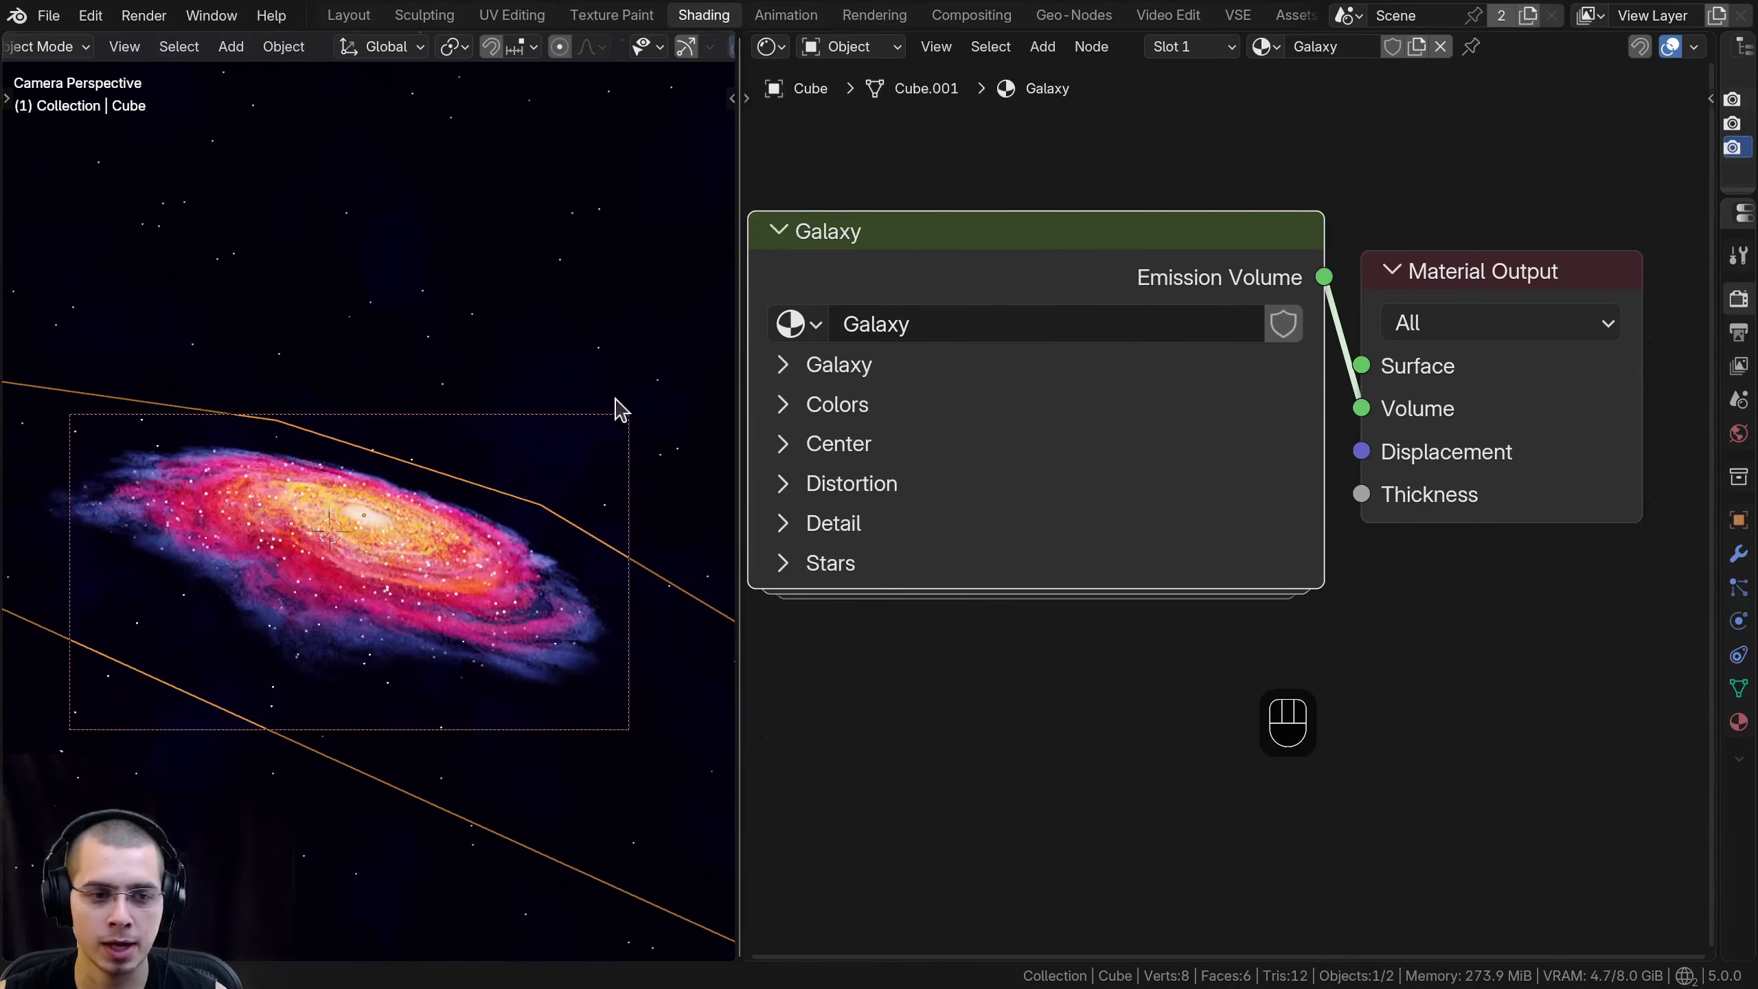
scroll(710, 324, up, 2)
key(a)
shift+middle_drag(435, 528, 436, 493)
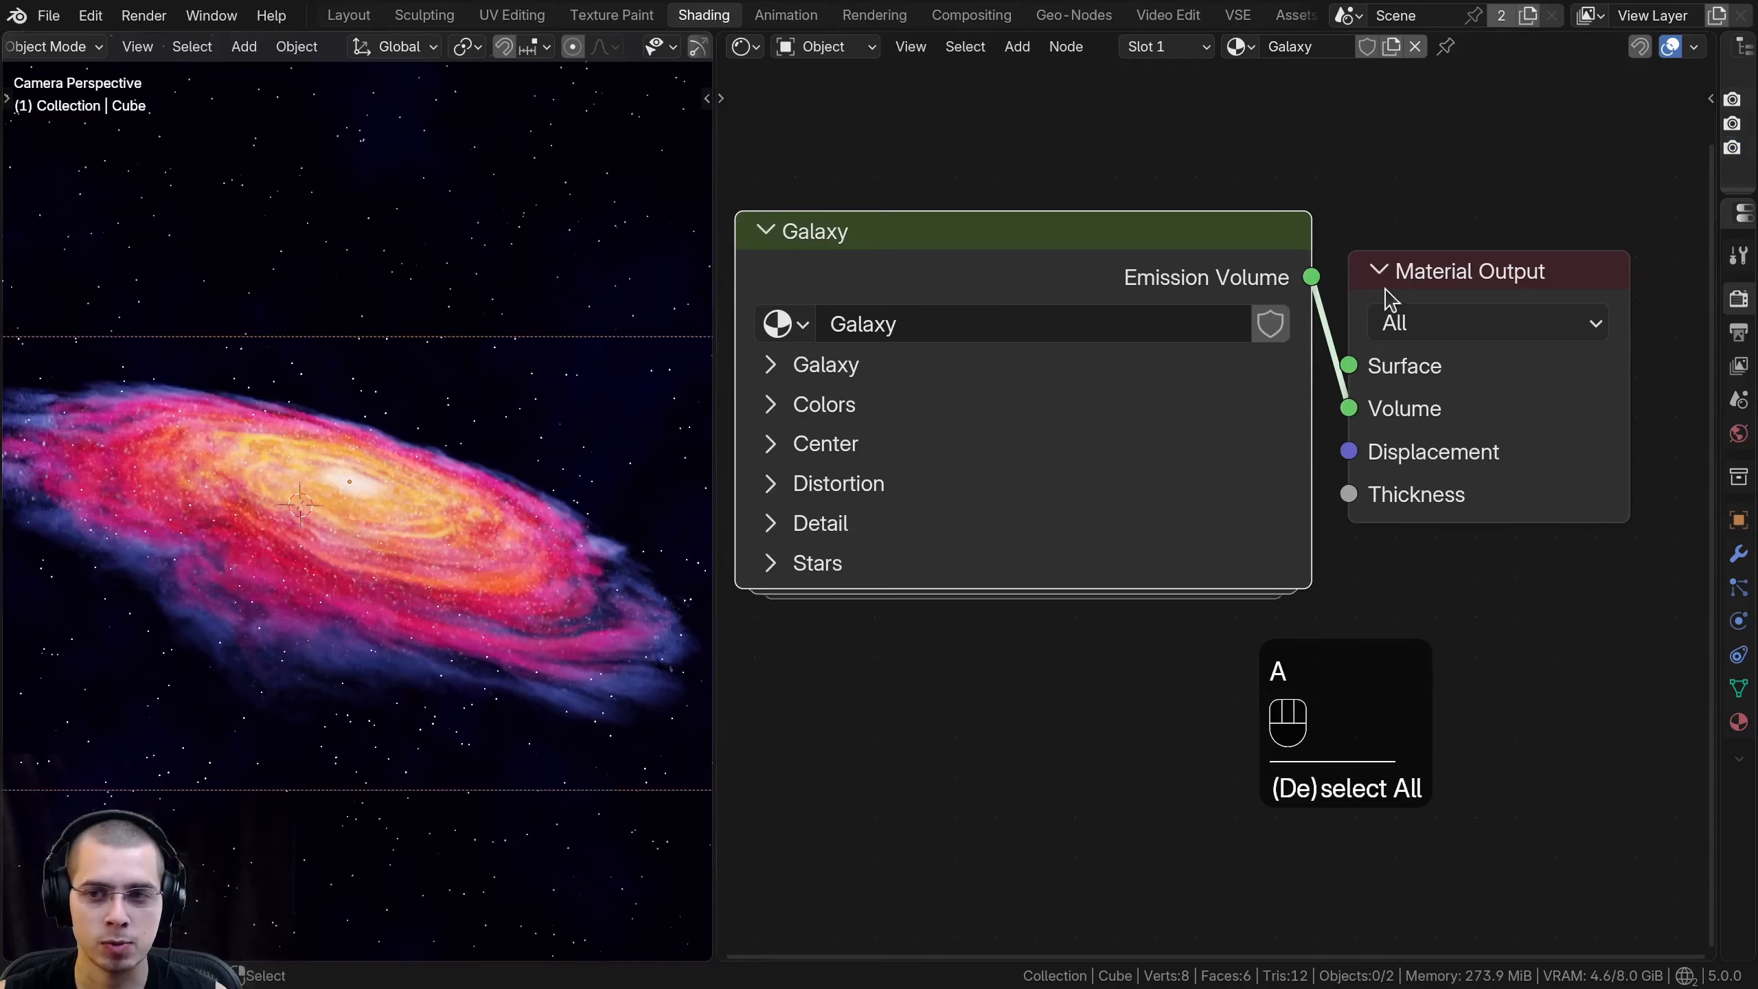
drag(1489, 285, 1554, 286)
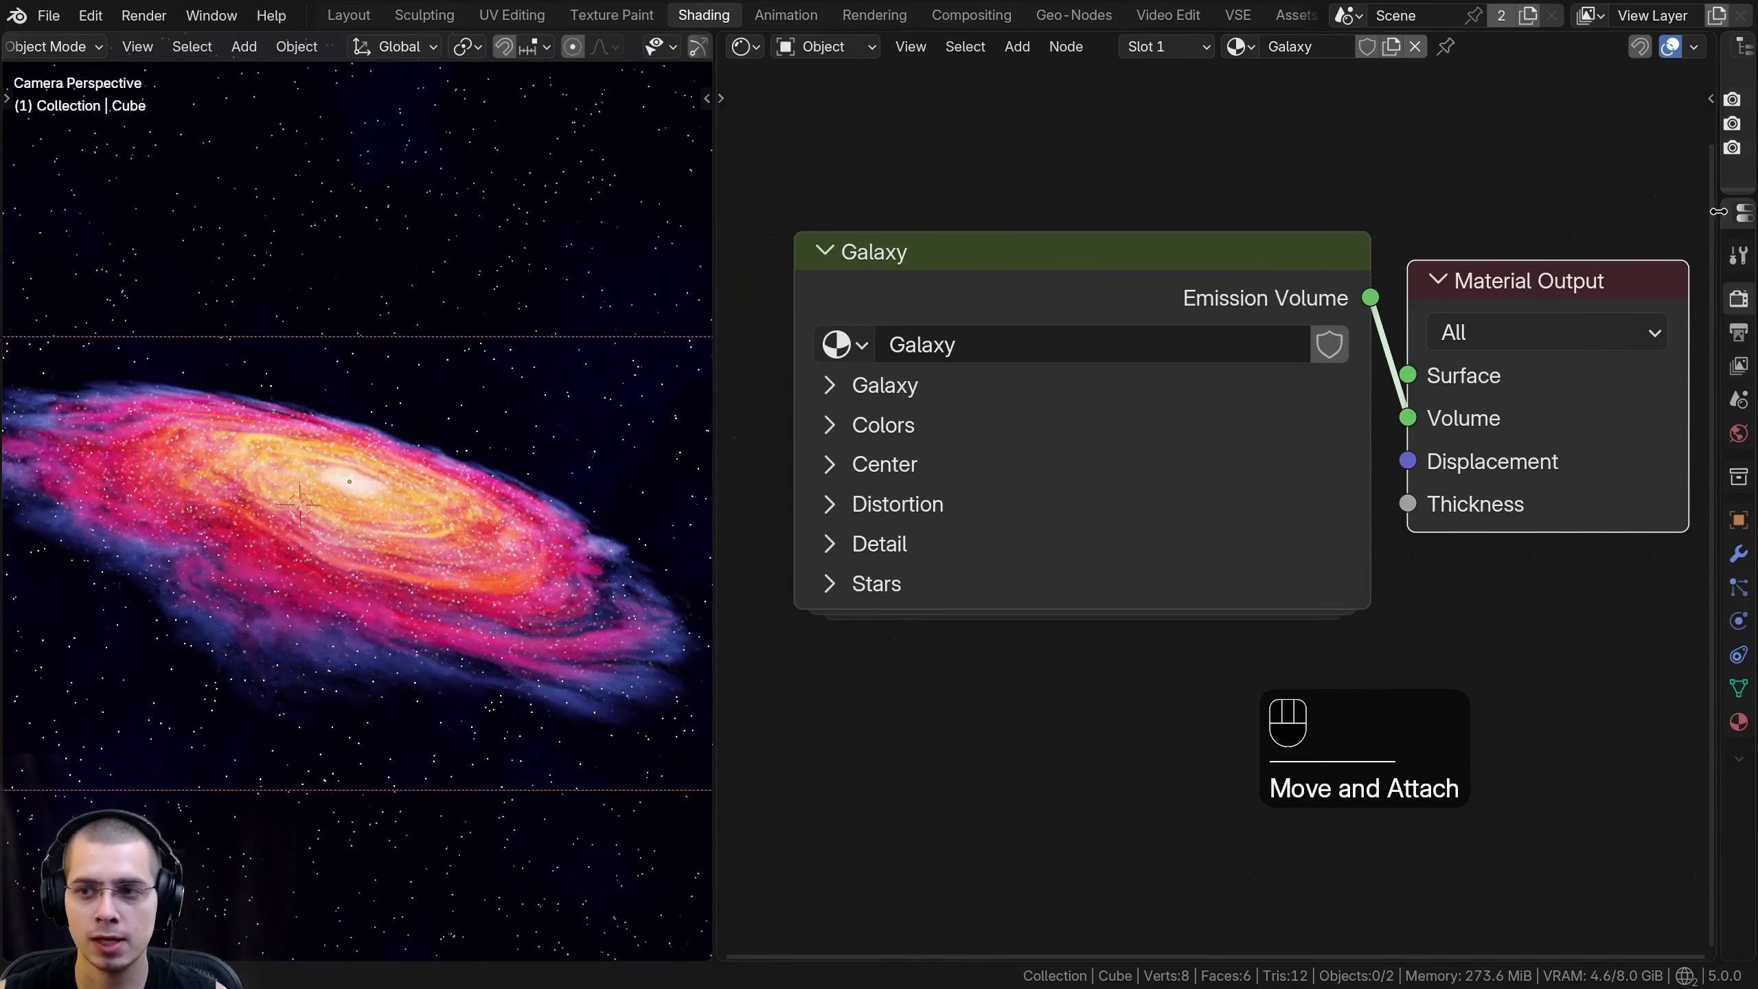
- Switch the render engine to Cycles
drag(1717, 208, 1274, 198)
click(1529, 294)
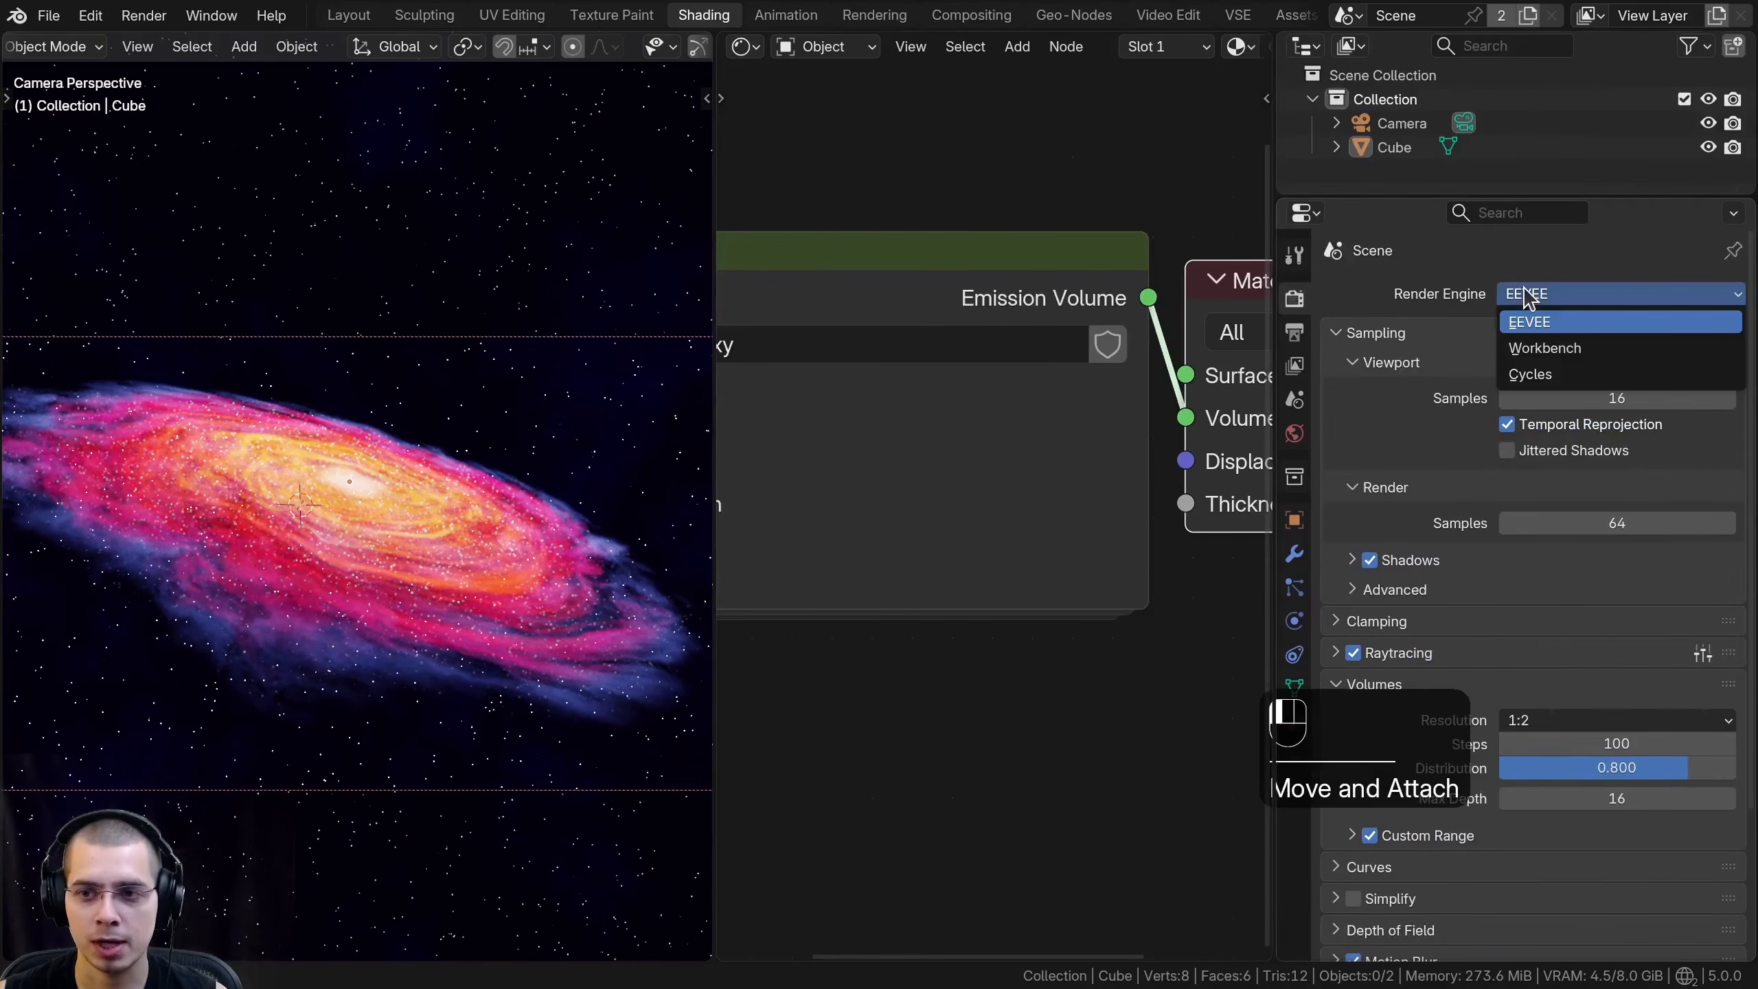
click(1530, 374)
drag(1274, 208, 1697, 208)
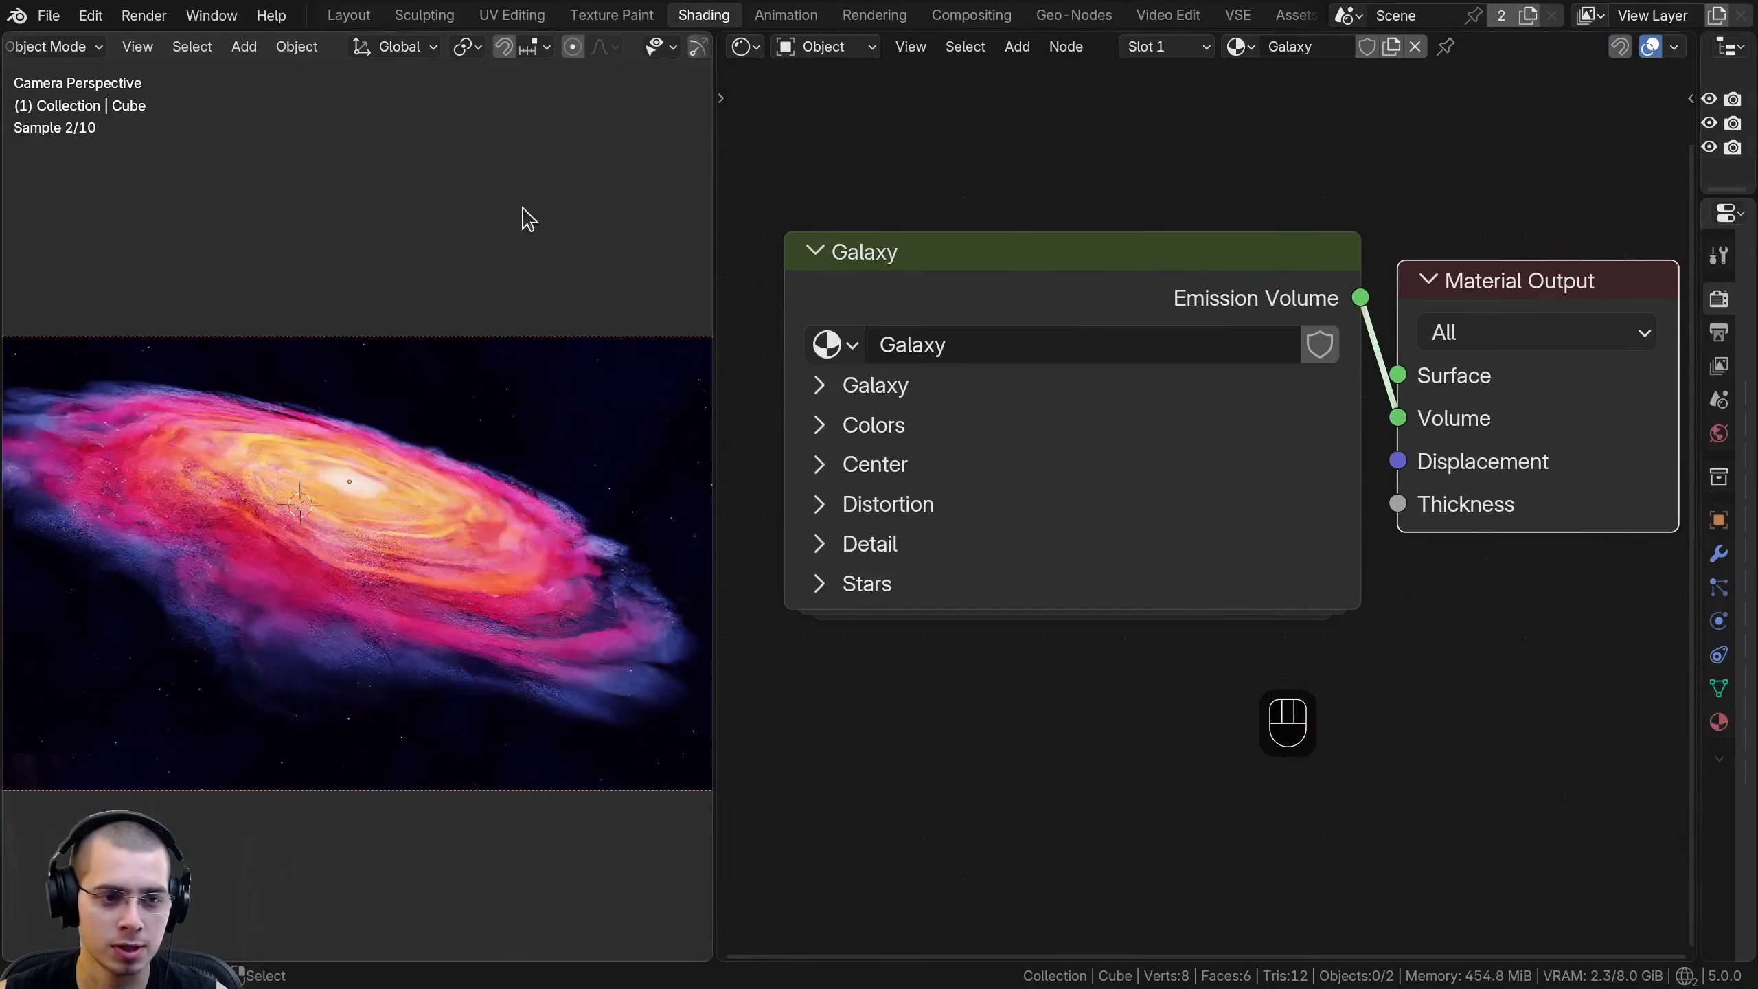
- Set the viewport shading's compositor to Always and save the file
scroll(609, 48, down, 5)
click(663, 47)
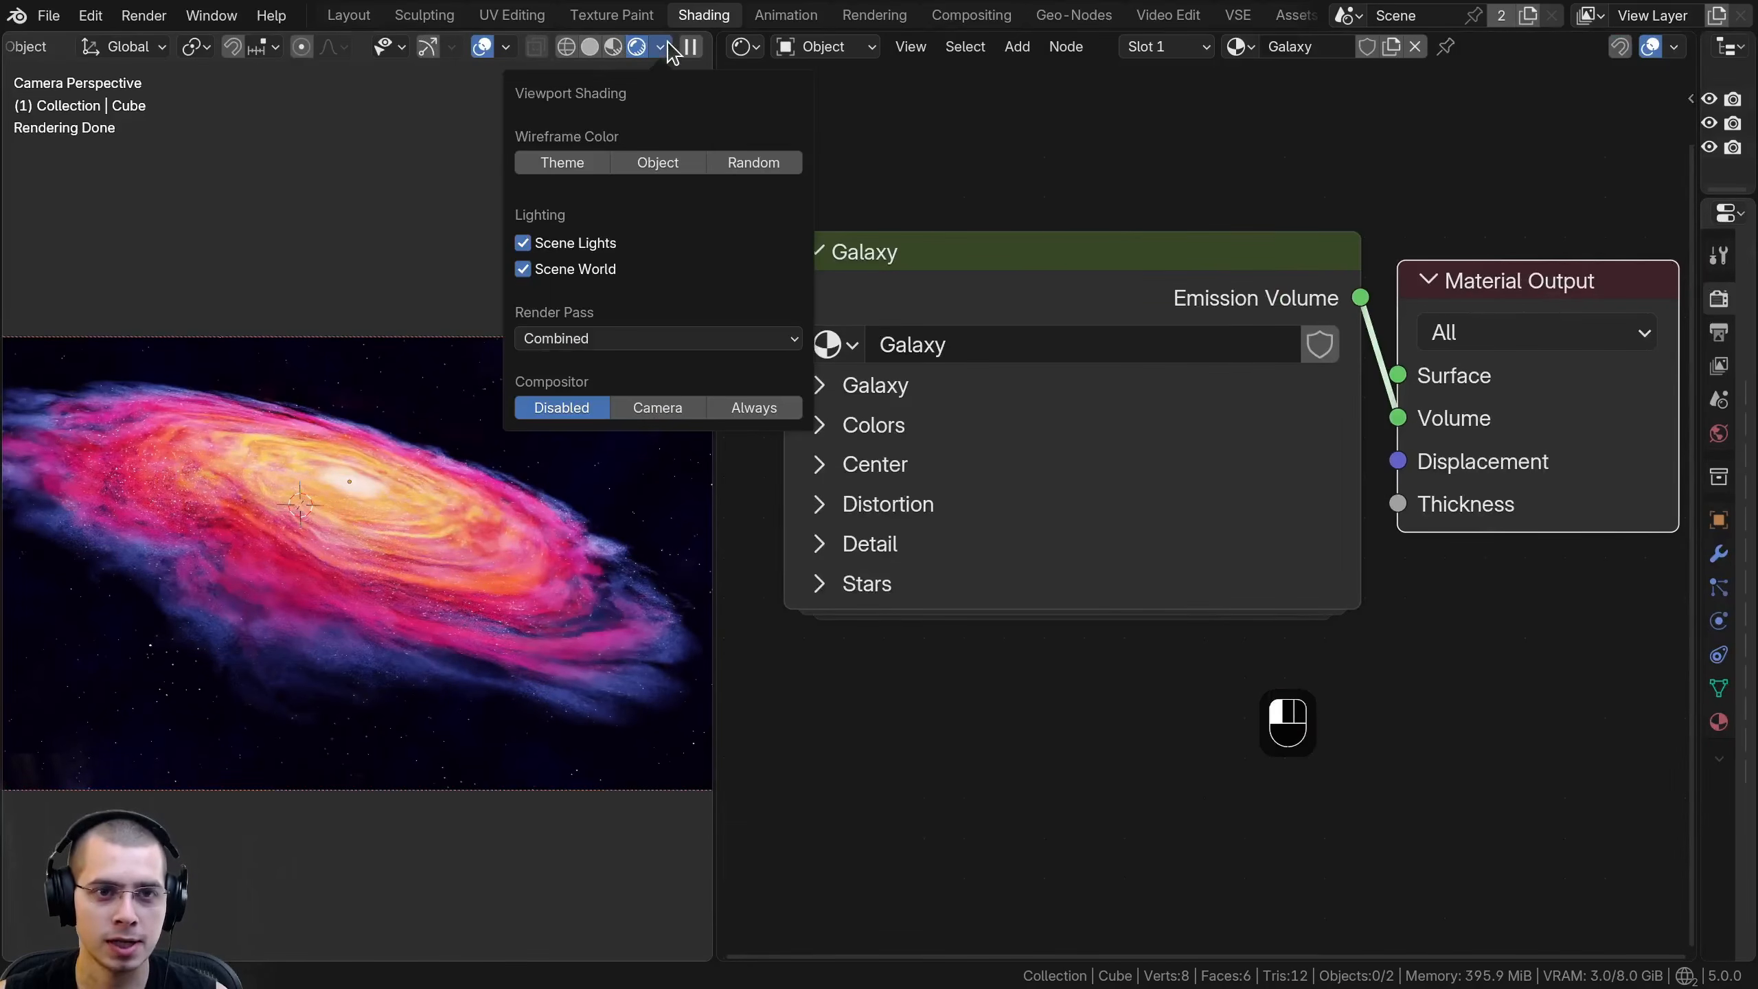
click(751, 408)
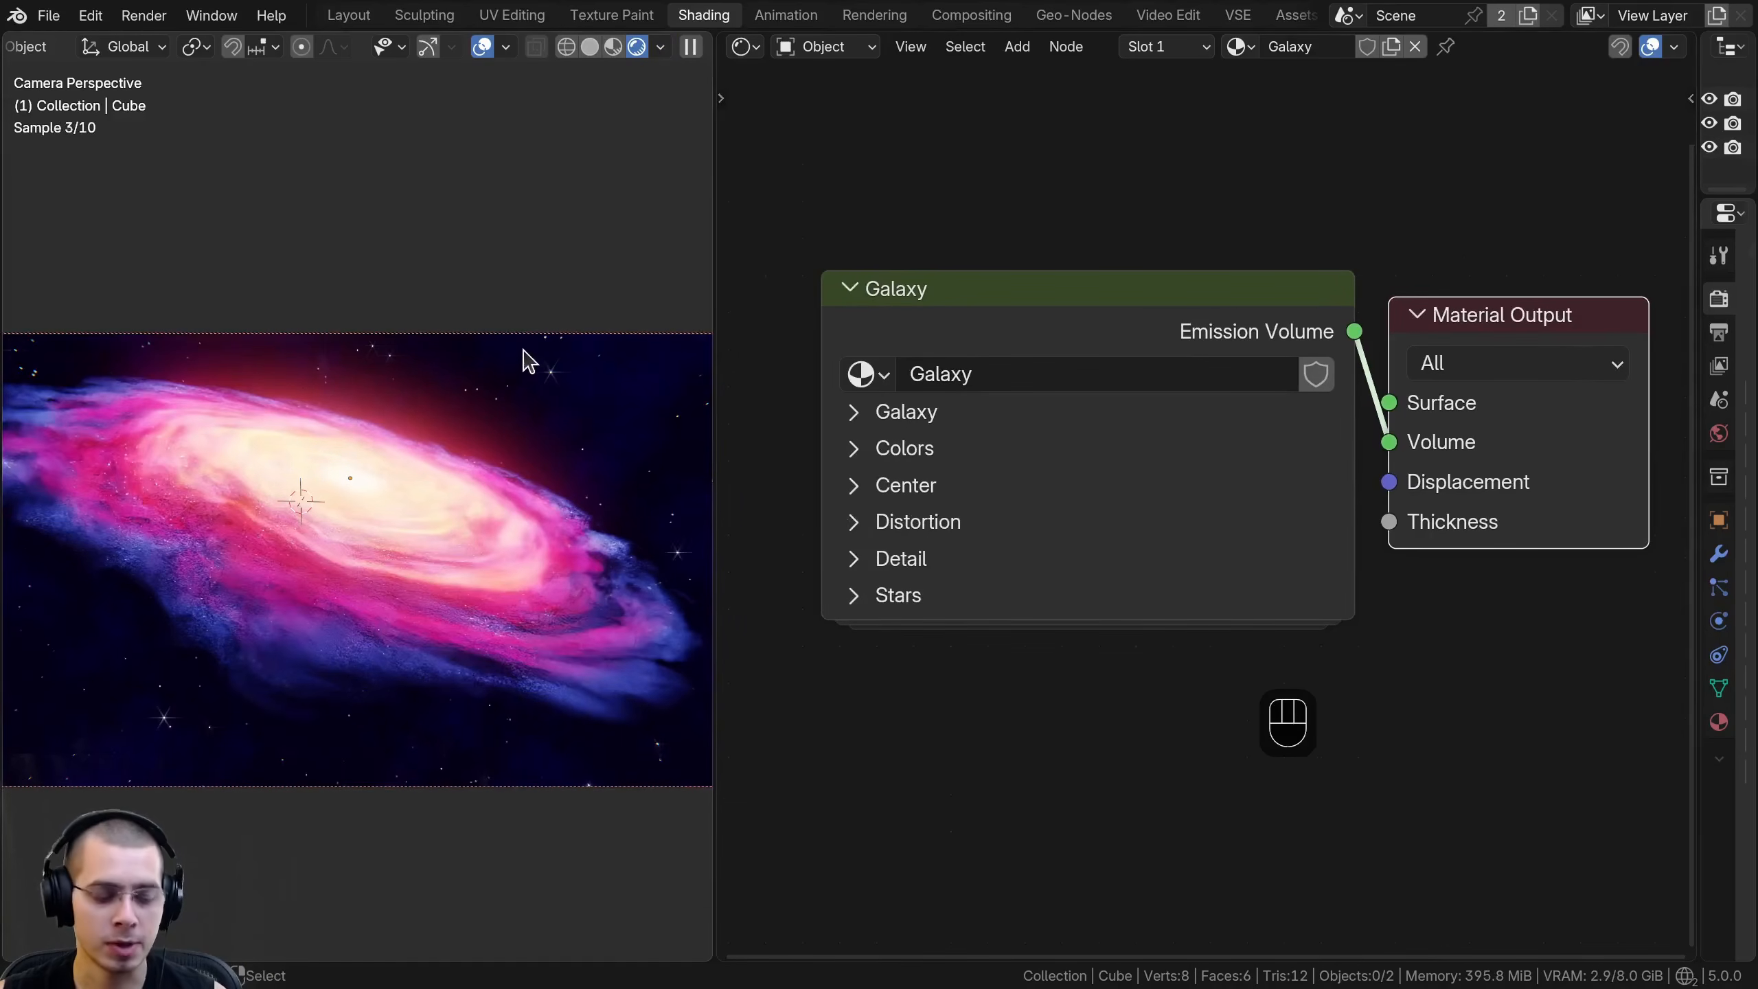
key(ctrl+s)
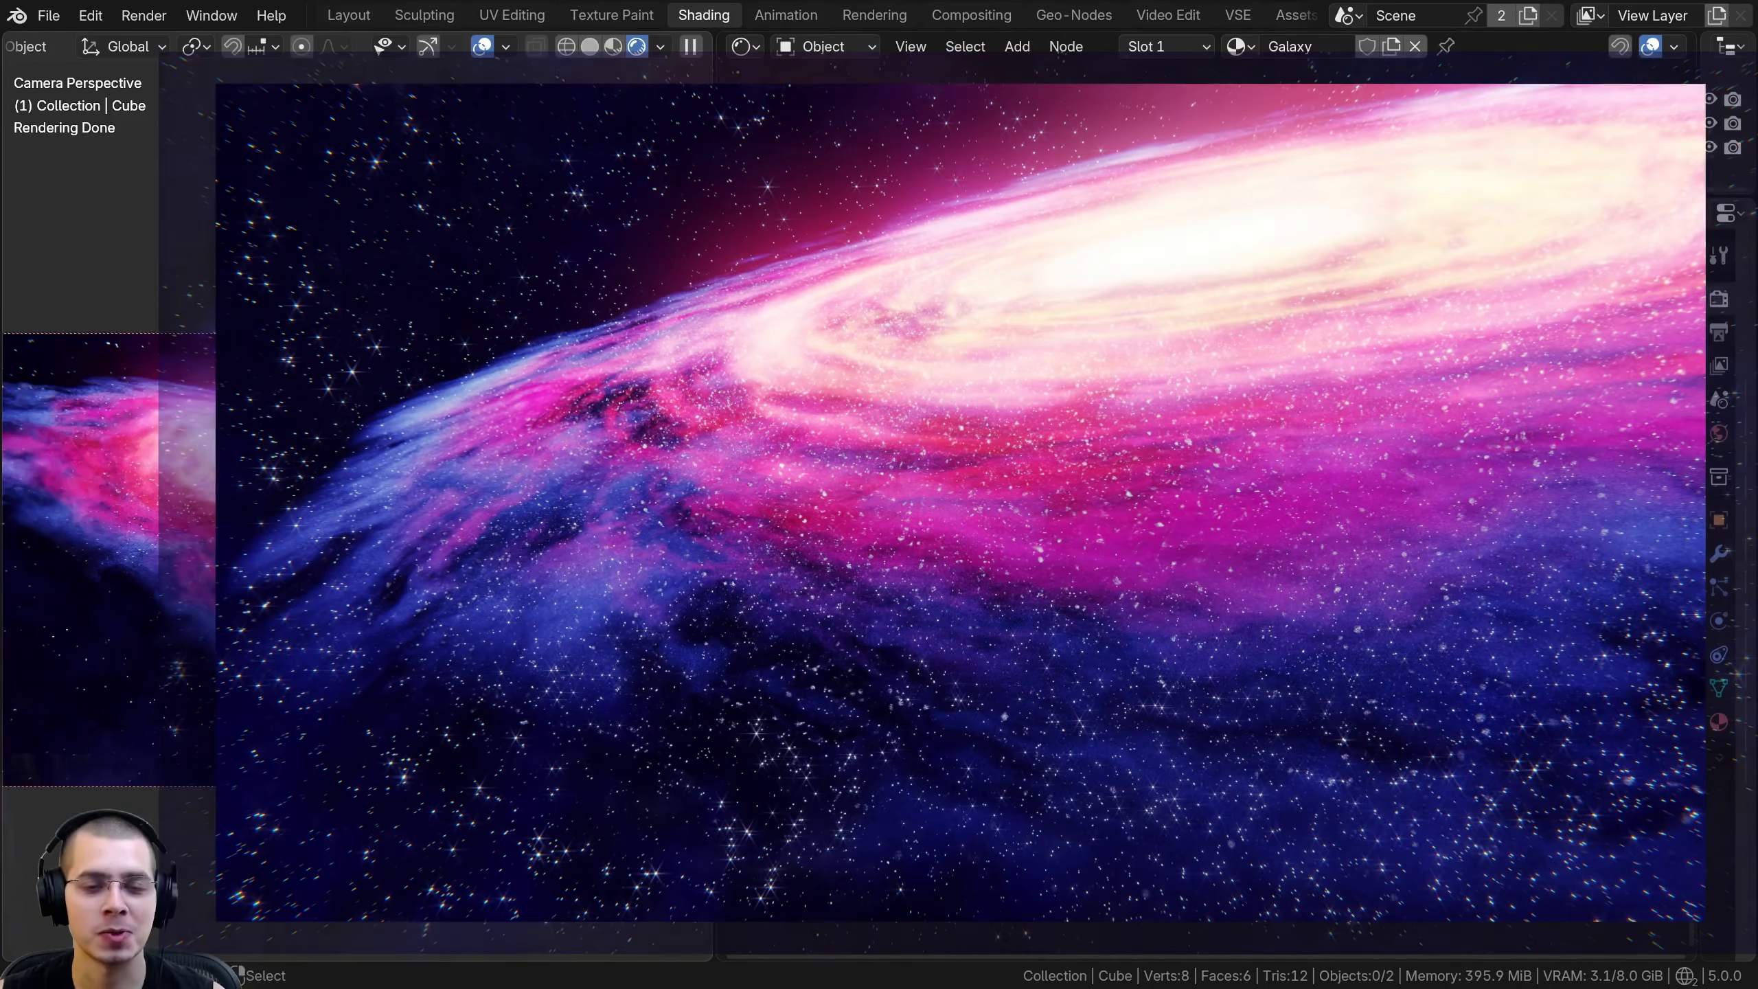
key(g)
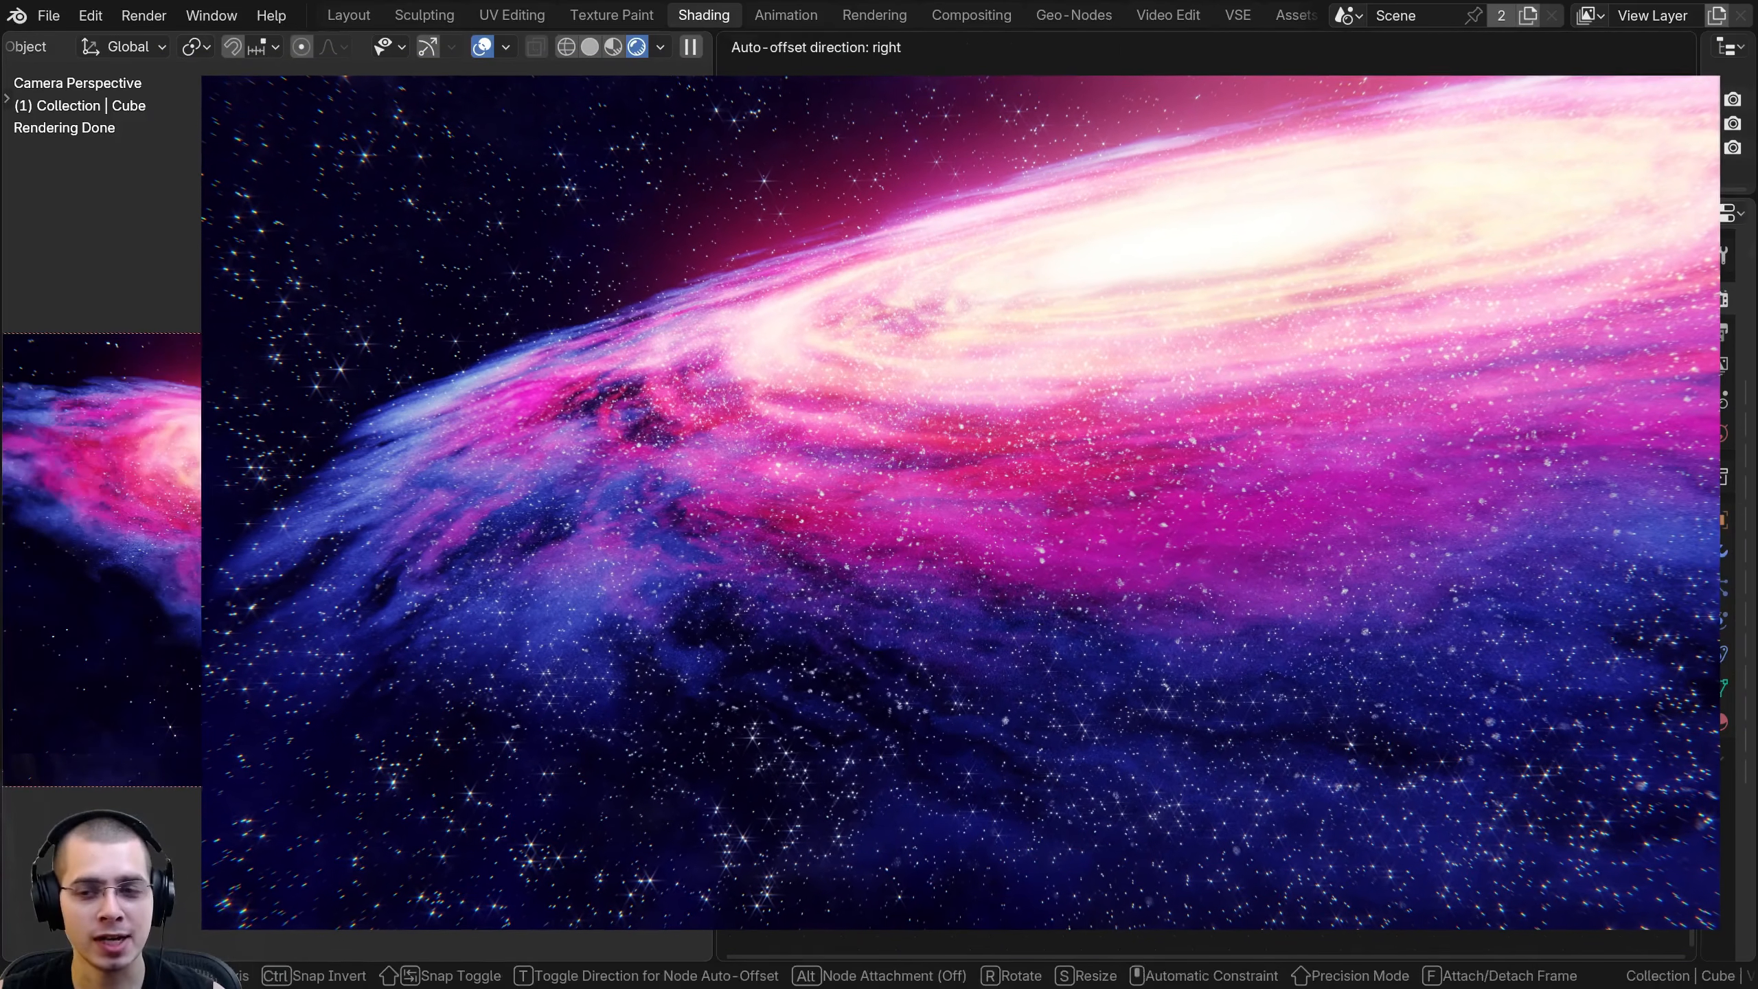